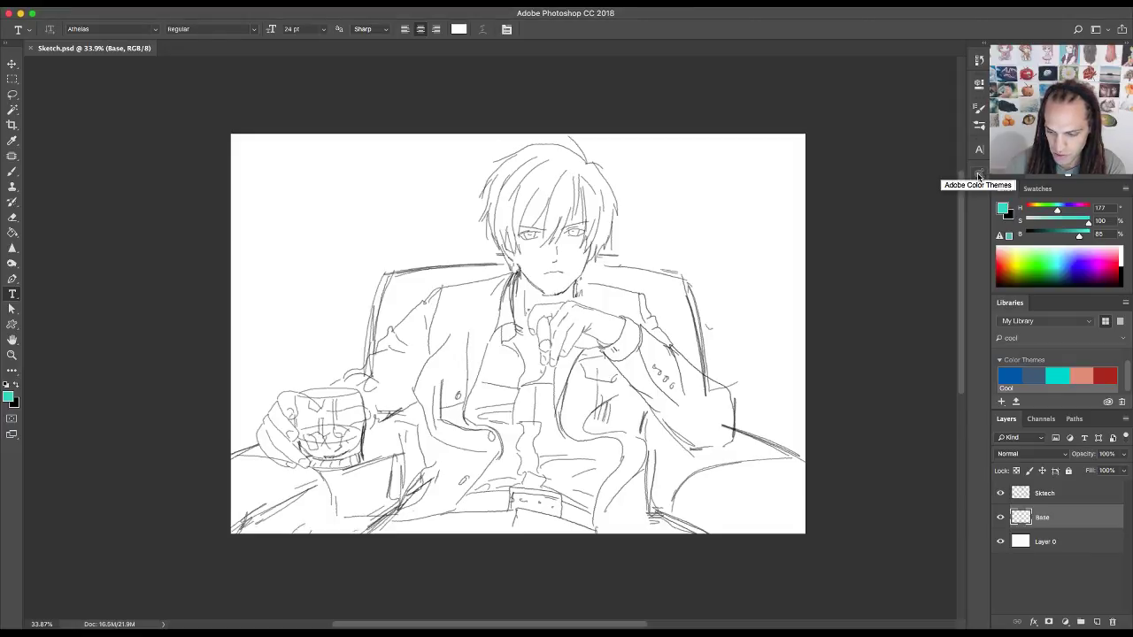
# - Open the Adobe Color Themes panel on its Explore tab of popular community themes
pyautogui.click(978, 172)
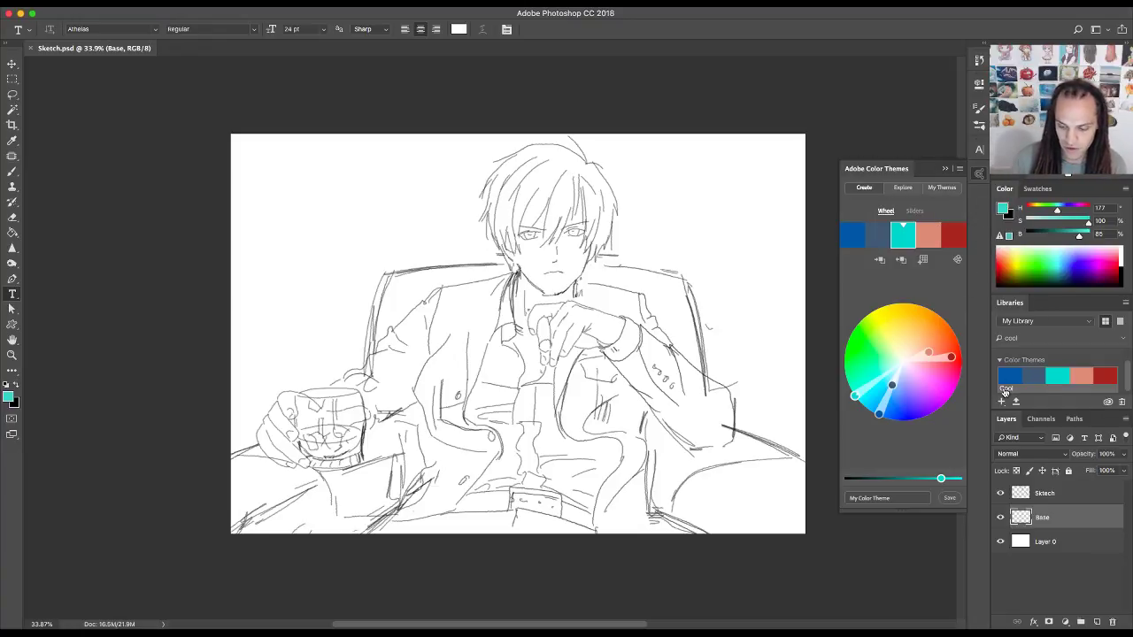
pyautogui.click(903, 187)
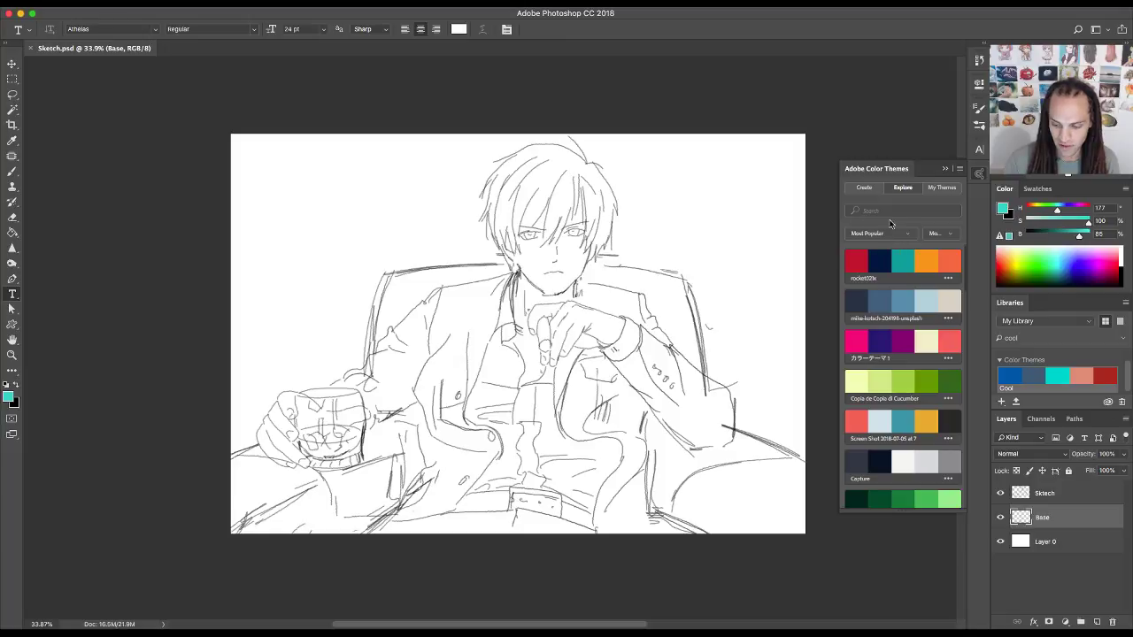
# - Search the Explore themes for 'summer' and scroll through the matching palettes
pyautogui.click(895, 209)
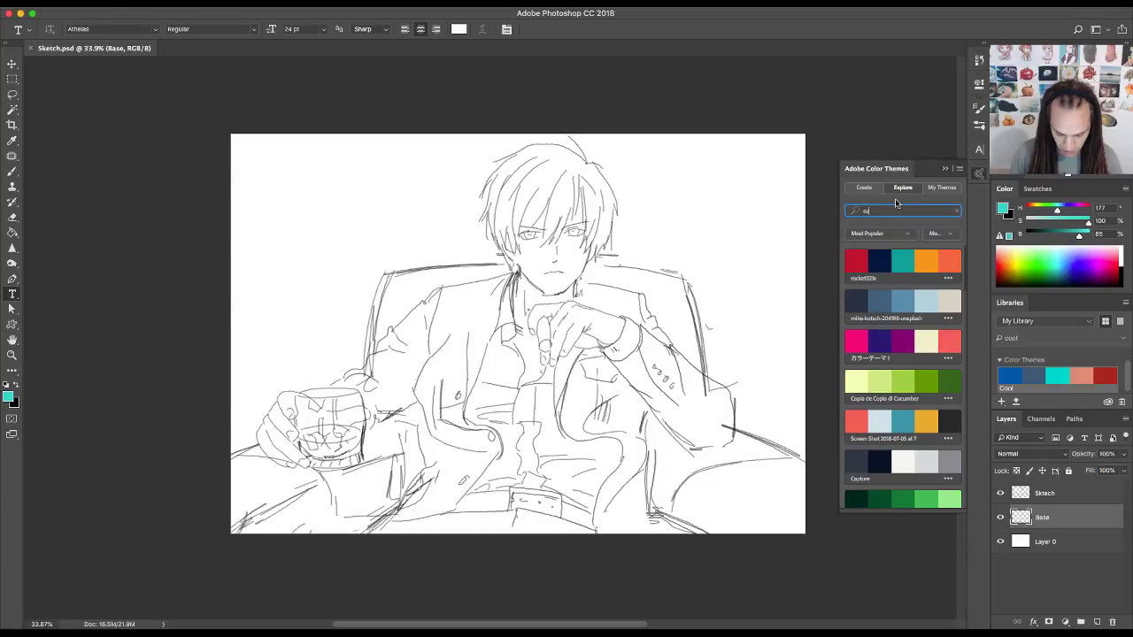
pyautogui.press('Return')
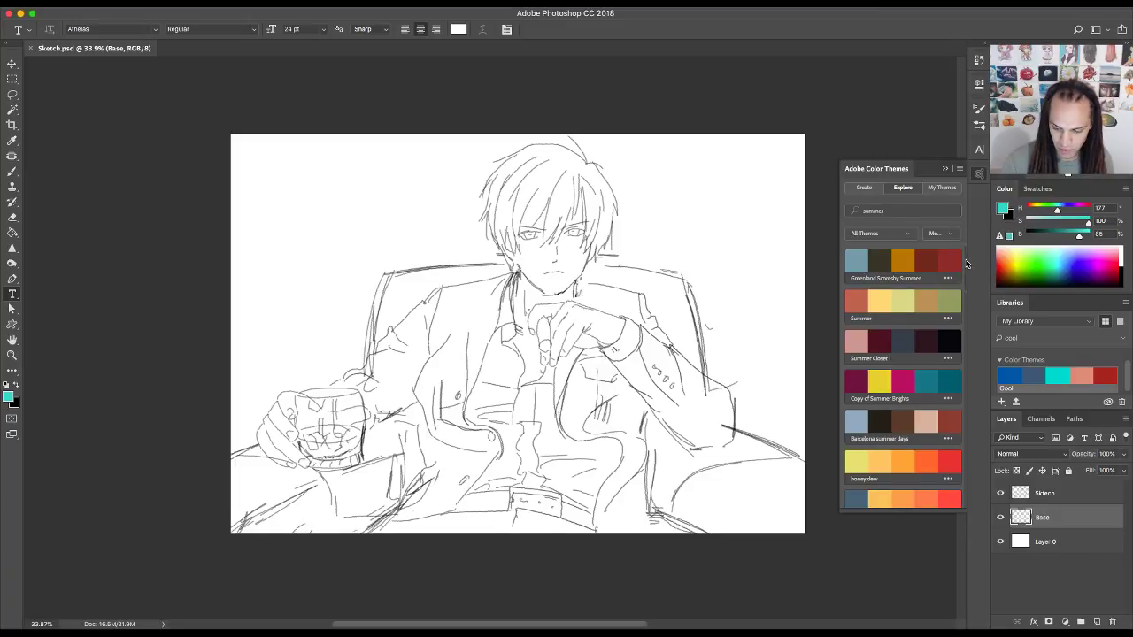
pyautogui.scroll(-3, 966, 263)
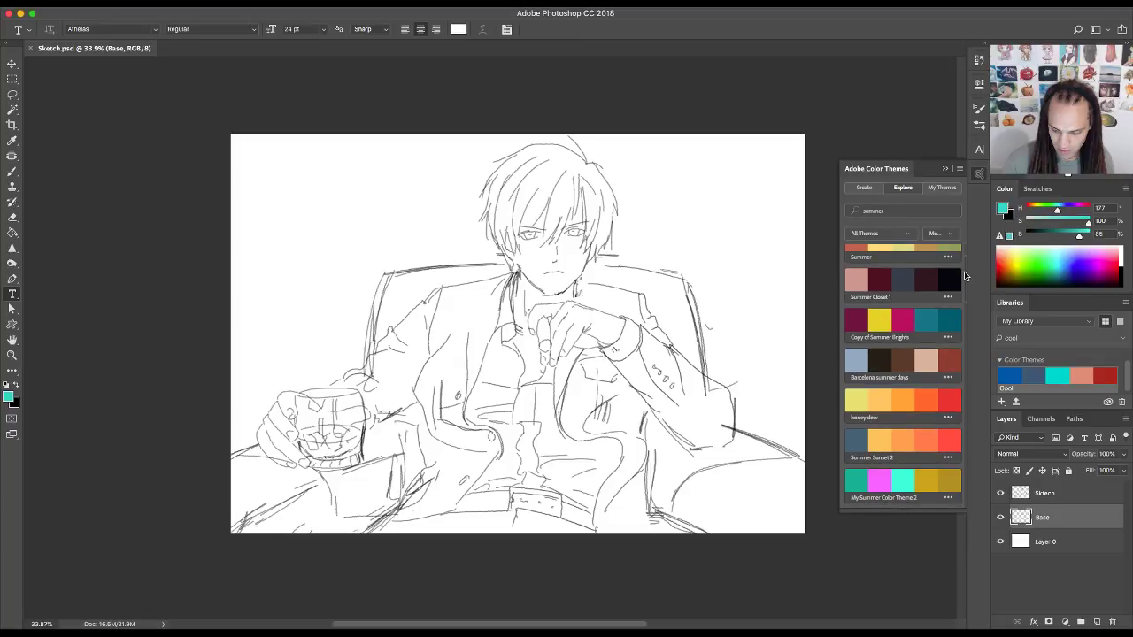
pyautogui.scroll(-6, 964, 271)
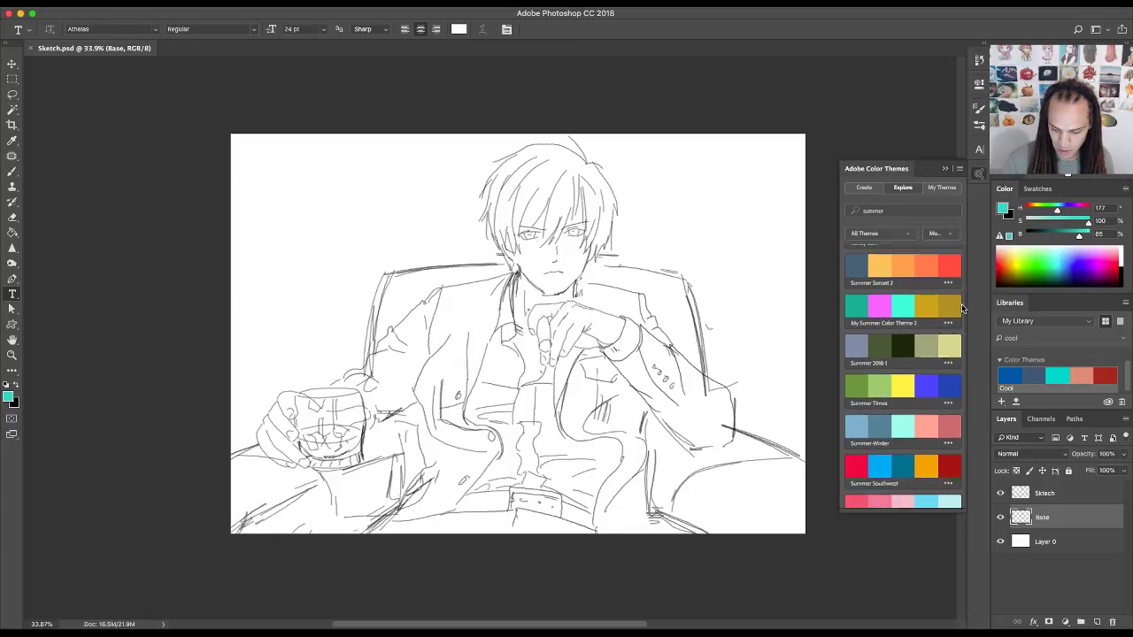
pyautogui.scroll(-10, 961, 303)
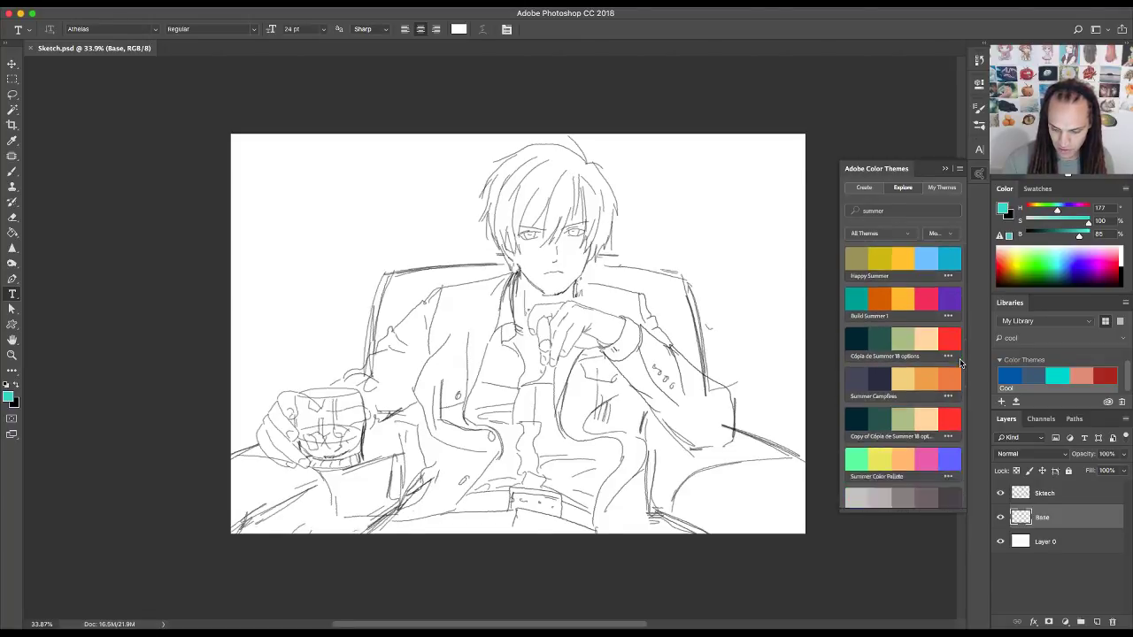
pyautogui.scroll(-10, 959, 372)
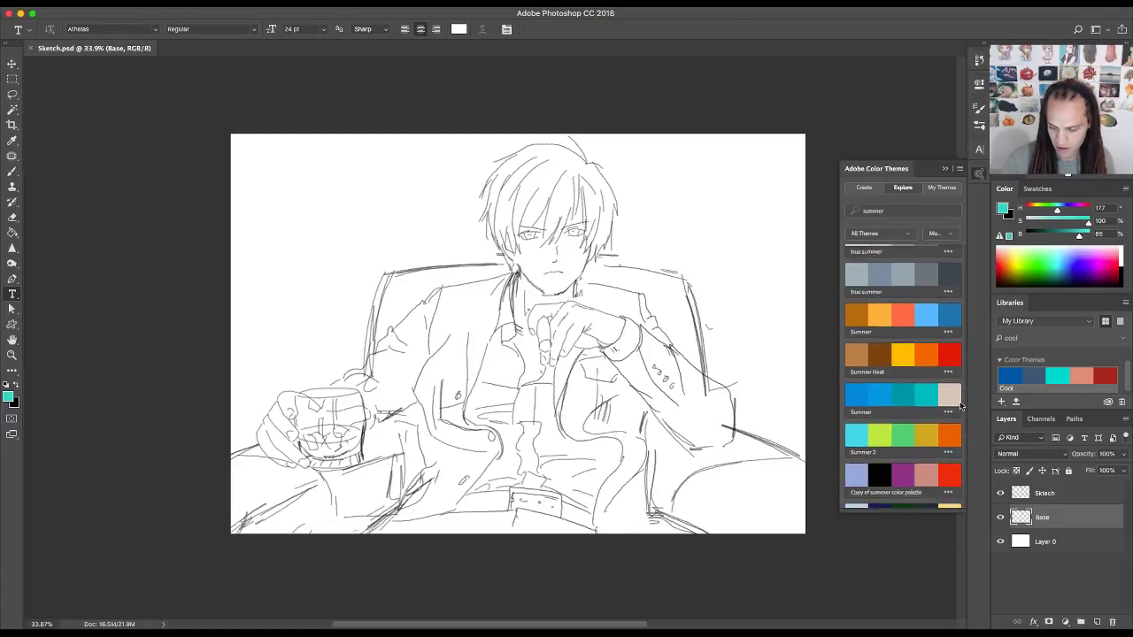
pyautogui.scroll(-12, 961, 405)
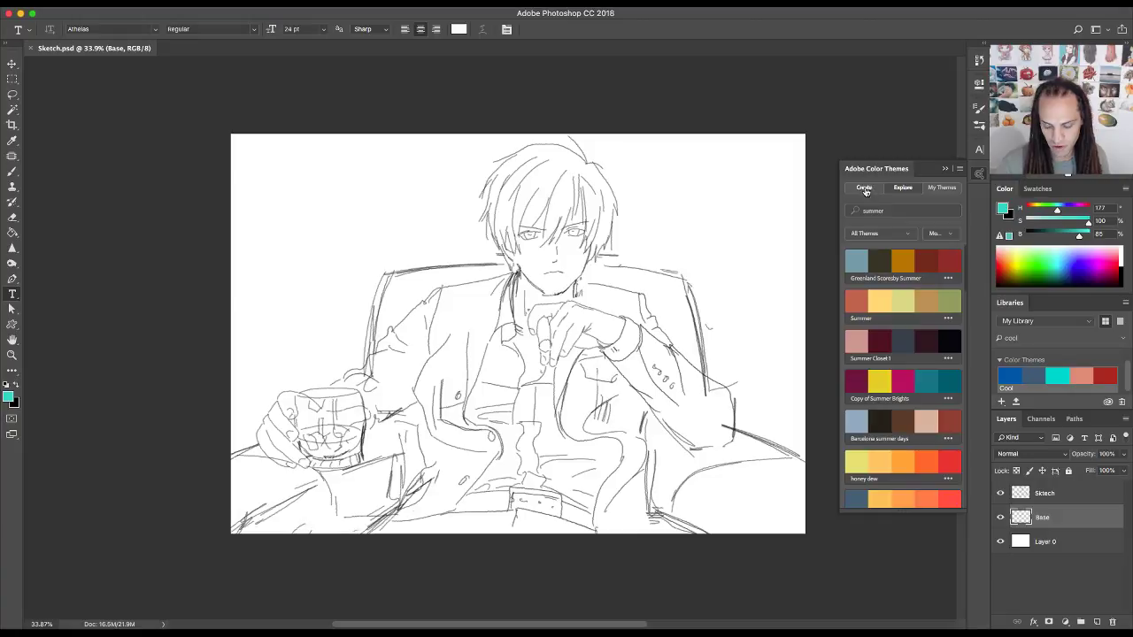
# - Build a Monochromatic theme on the Create tab, rotating its base colour round to mint green
pyautogui.click(865, 190)
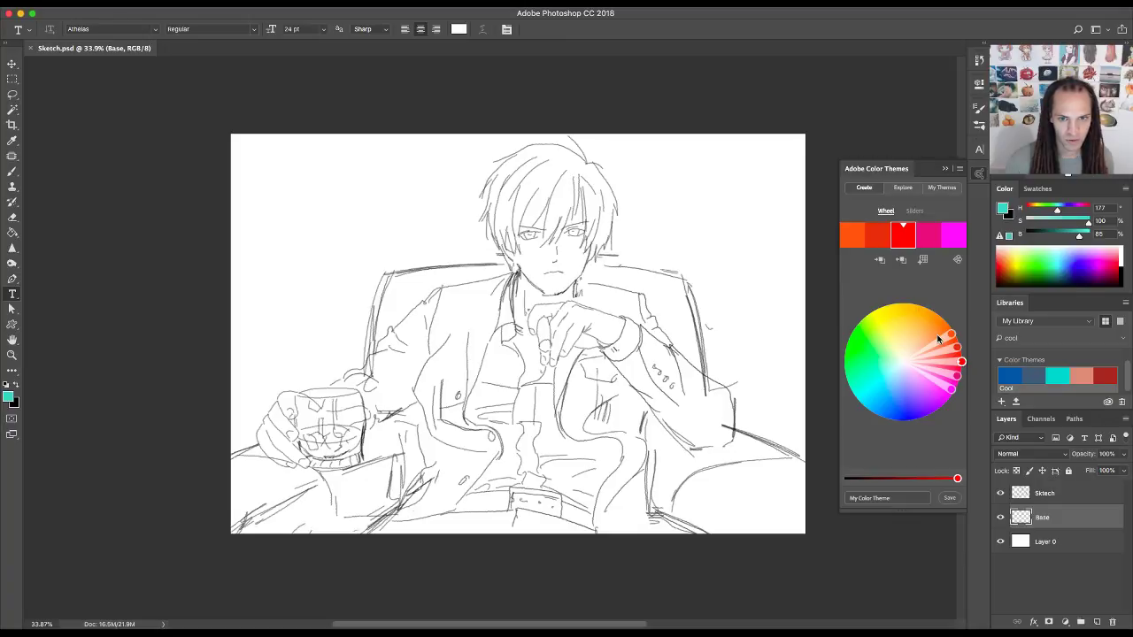
pyautogui.click(957, 261)
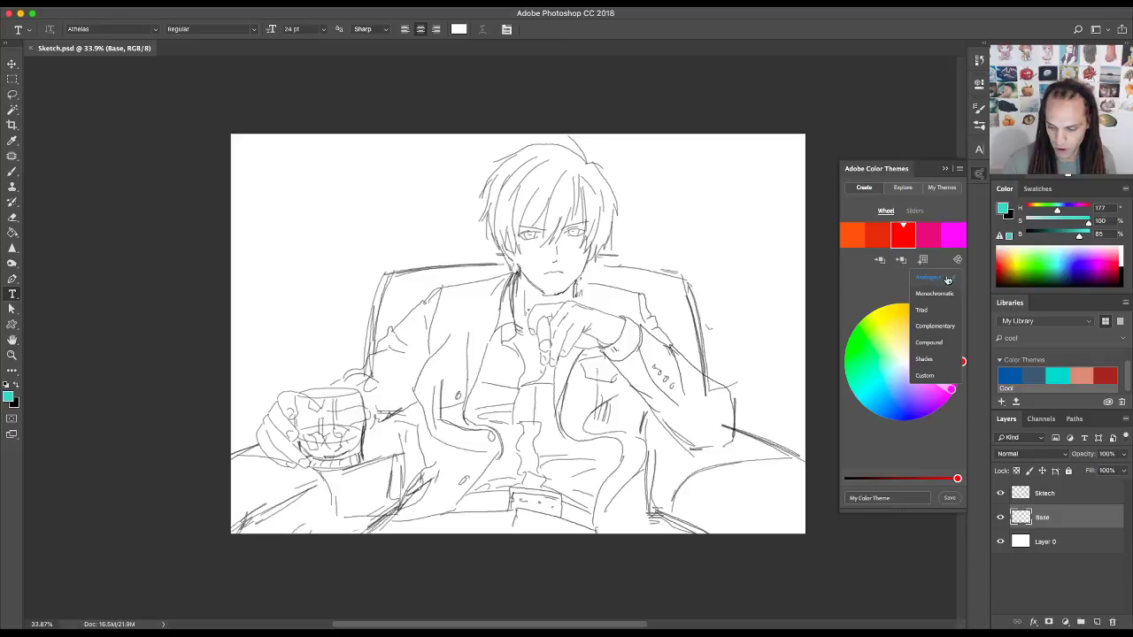
pyautogui.click(942, 293)
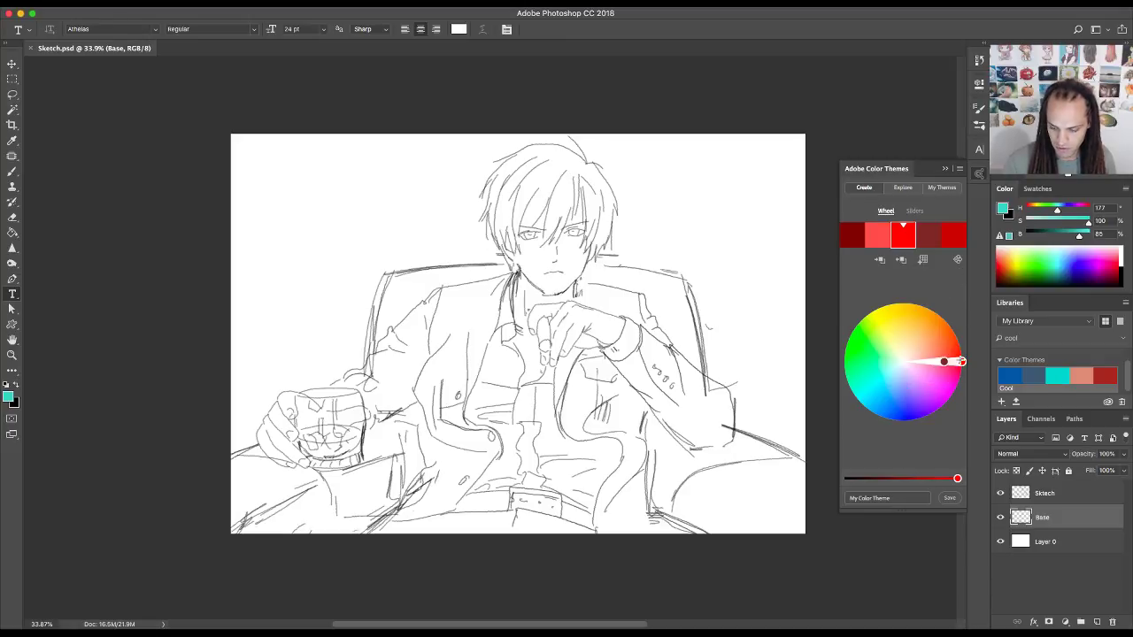
pyautogui.moveTo(962, 361)
pyautogui.mouseDown()
pyautogui.moveTo(922, 359)
pyautogui.moveTo(901, 315)
pyautogui.moveTo(926, 328)
pyautogui.moveTo(945, 365)
pyautogui.moveTo(940, 337)
pyautogui.moveTo(887, 307)
pyautogui.moveTo(868, 348)
pyautogui.mouseUp()
pyautogui.moveTo(872, 376); pyautogui.dragTo(888, 350)
# - Switch the theme to Complementary, shifting it toward cyan and orange at full brightness
pyautogui.click(957, 259)
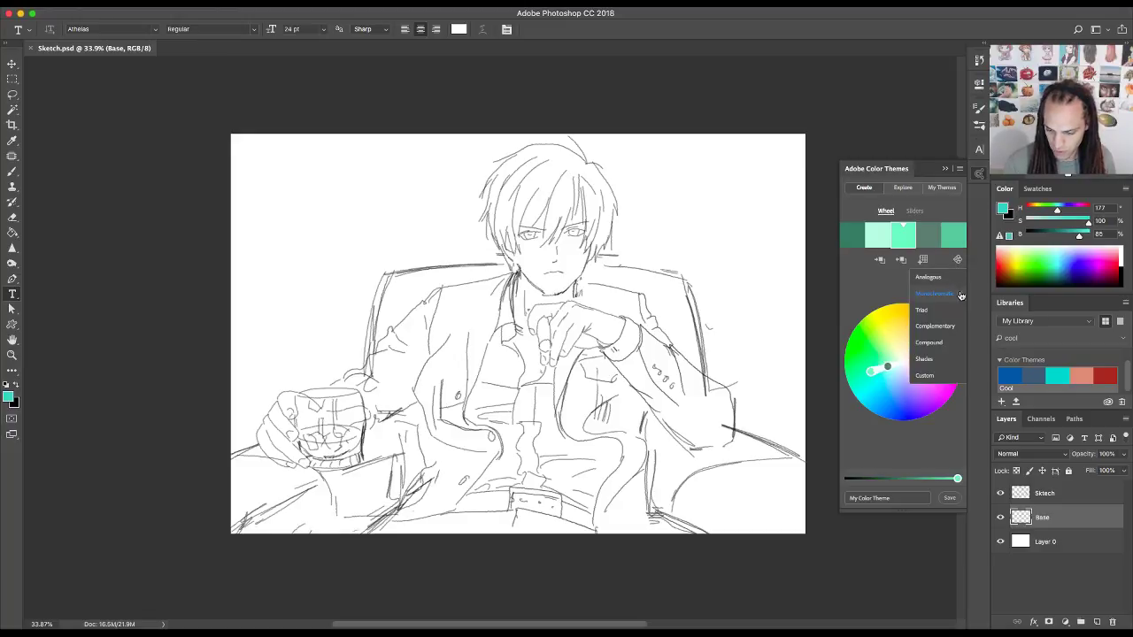
pyautogui.click(936, 326)
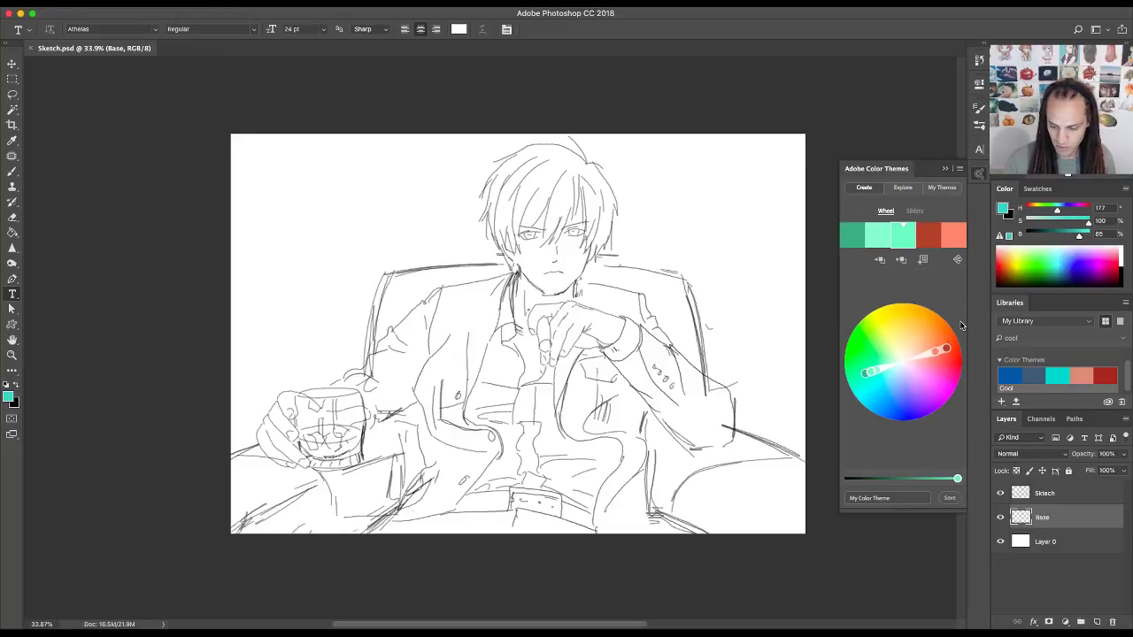
pyautogui.moveTo(944, 348); pyautogui.dragTo(930, 341)
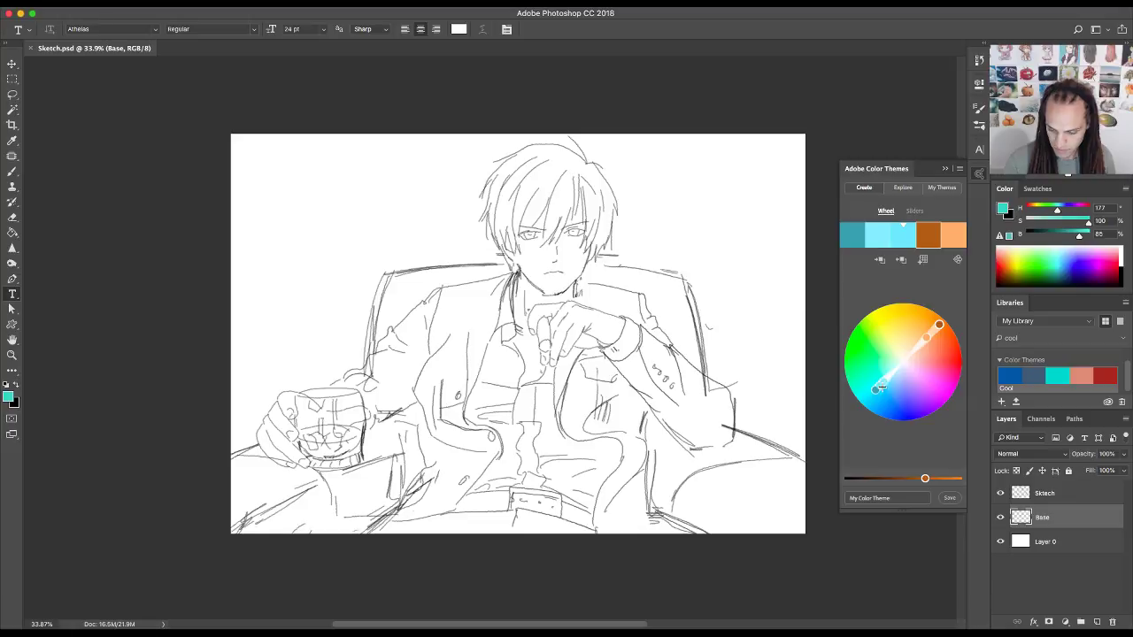
pyautogui.moveTo(881, 379); pyautogui.dragTo(929, 347)
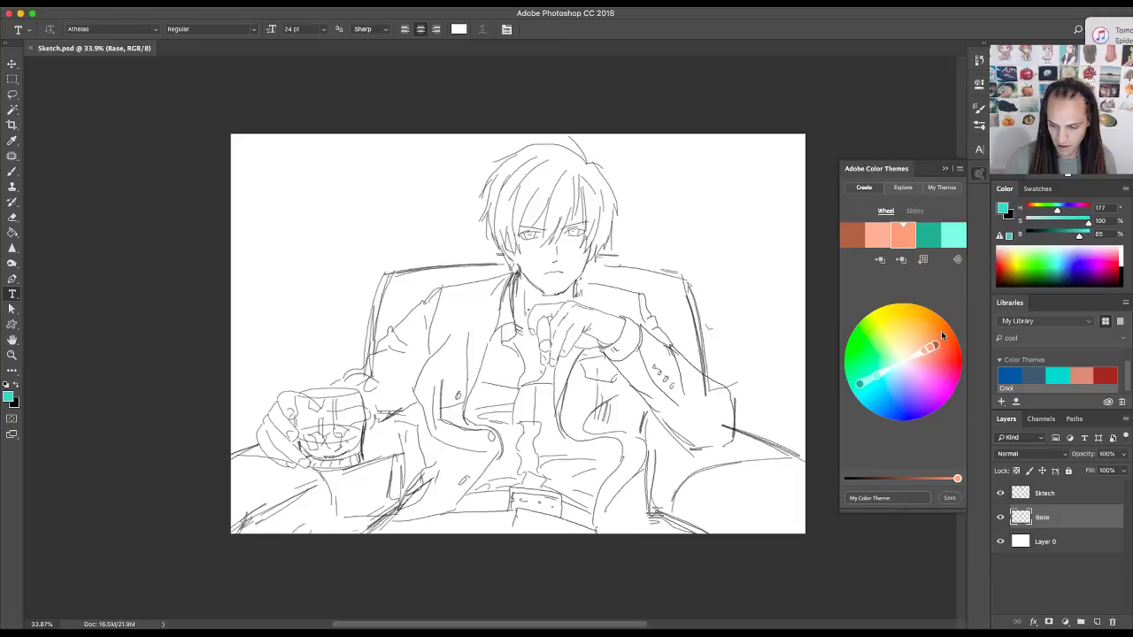
# - Try Compound and another harmony rule, rotating the theme to gold, mint, yellow and magenta
pyautogui.click(956, 259)
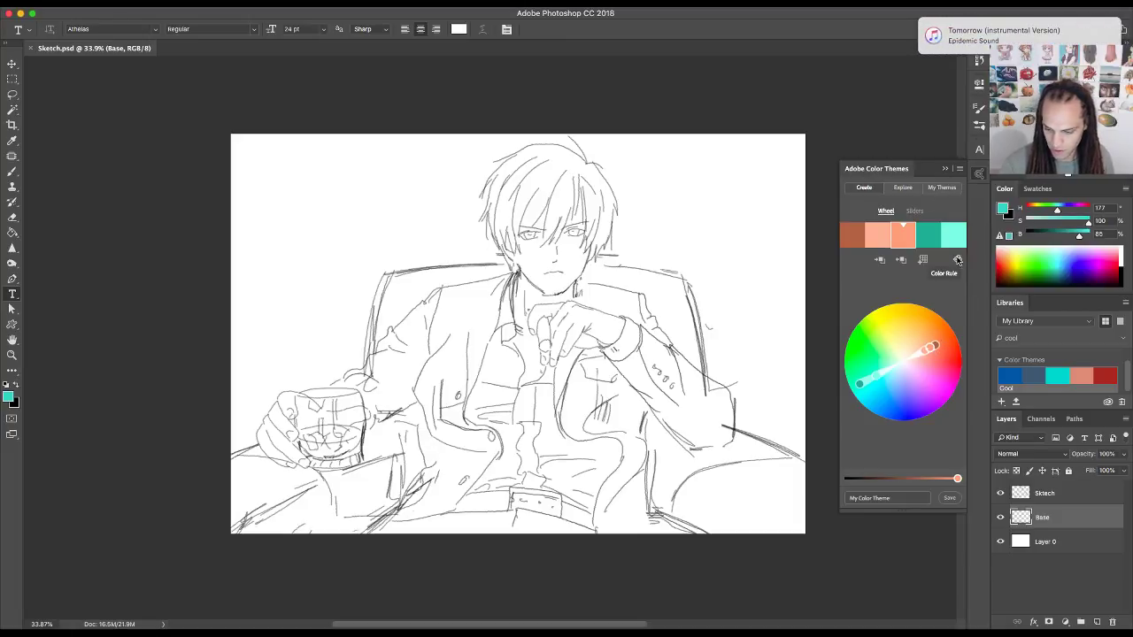
pyautogui.click(936, 344)
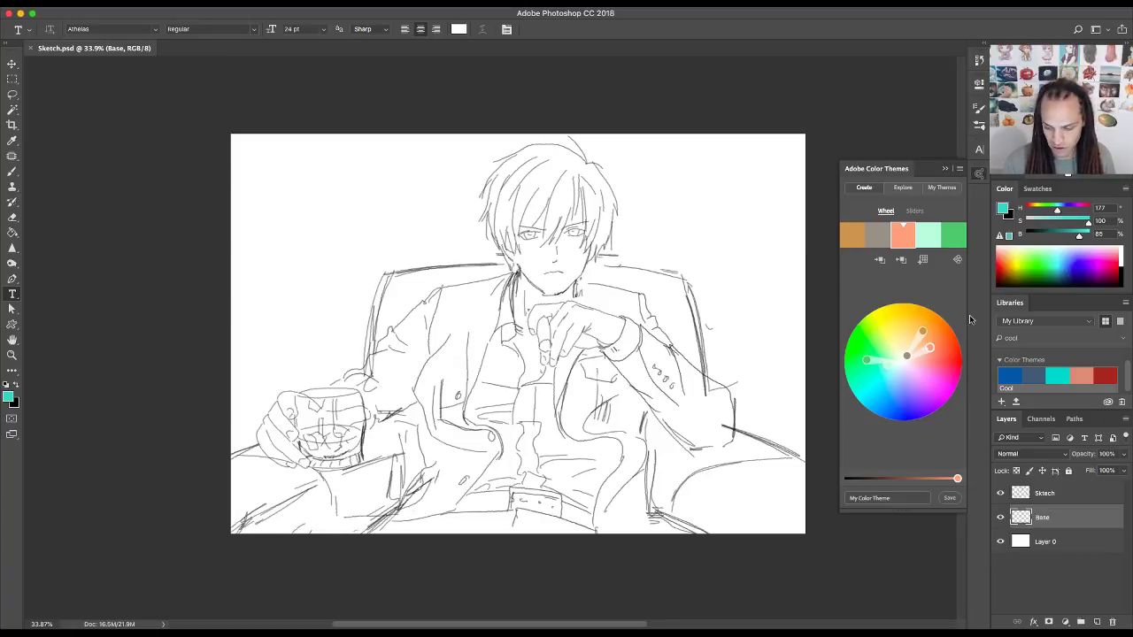
pyautogui.click(957, 259)
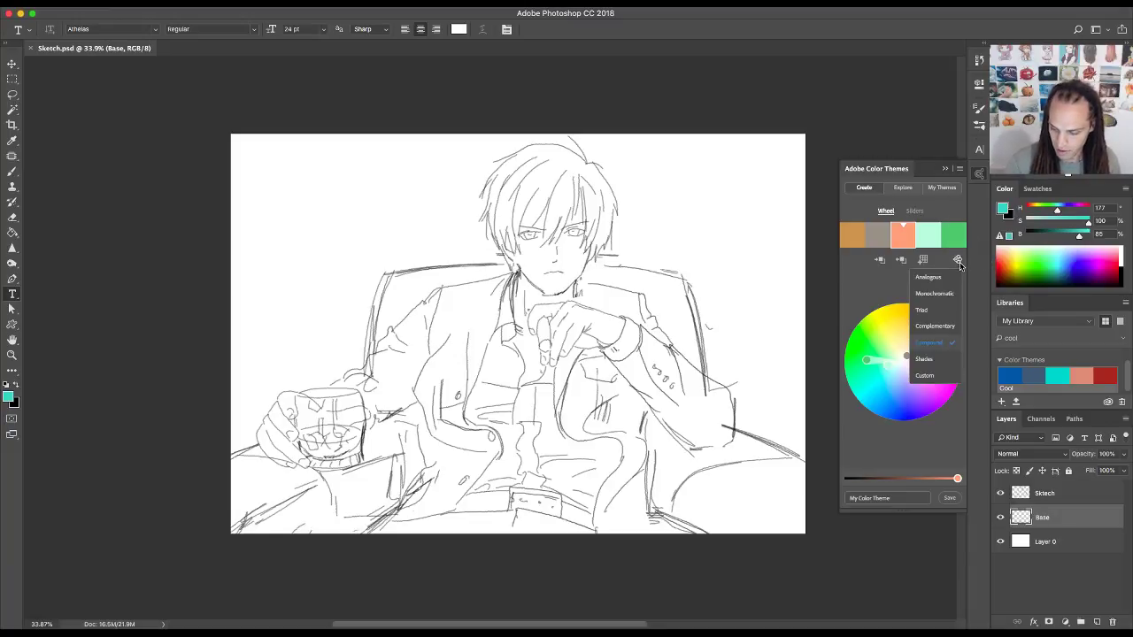
pyautogui.click(930, 313)
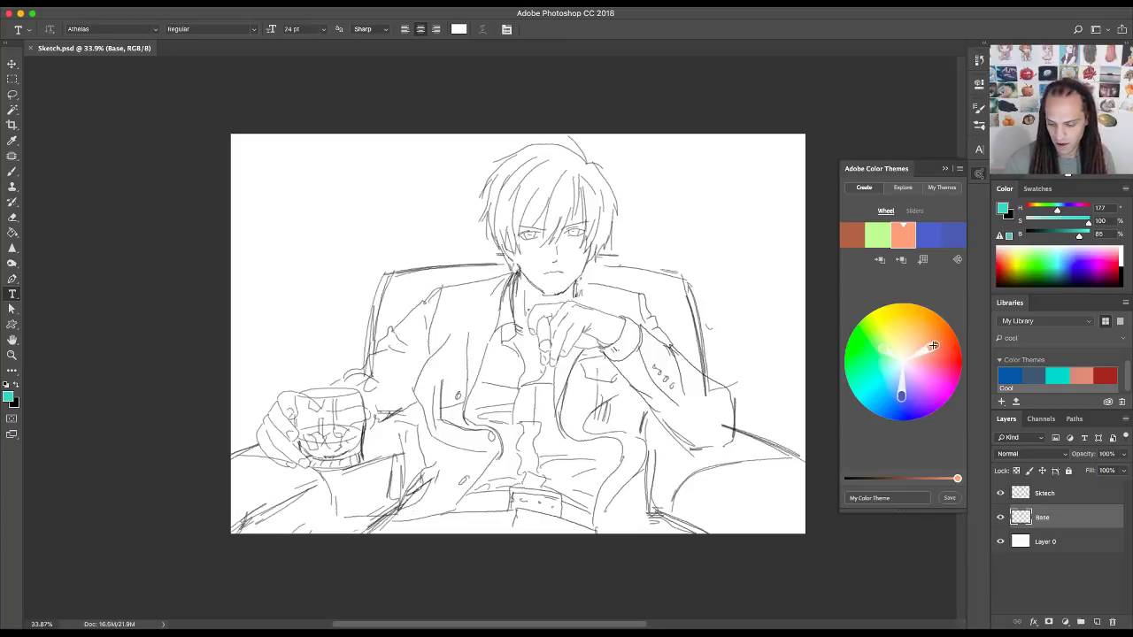
pyautogui.moveTo(932, 346)
pyautogui.mouseDown()
pyautogui.moveTo(908, 316)
pyautogui.moveTo(894, 328)
pyautogui.moveTo(916, 329)
pyautogui.mouseUp()
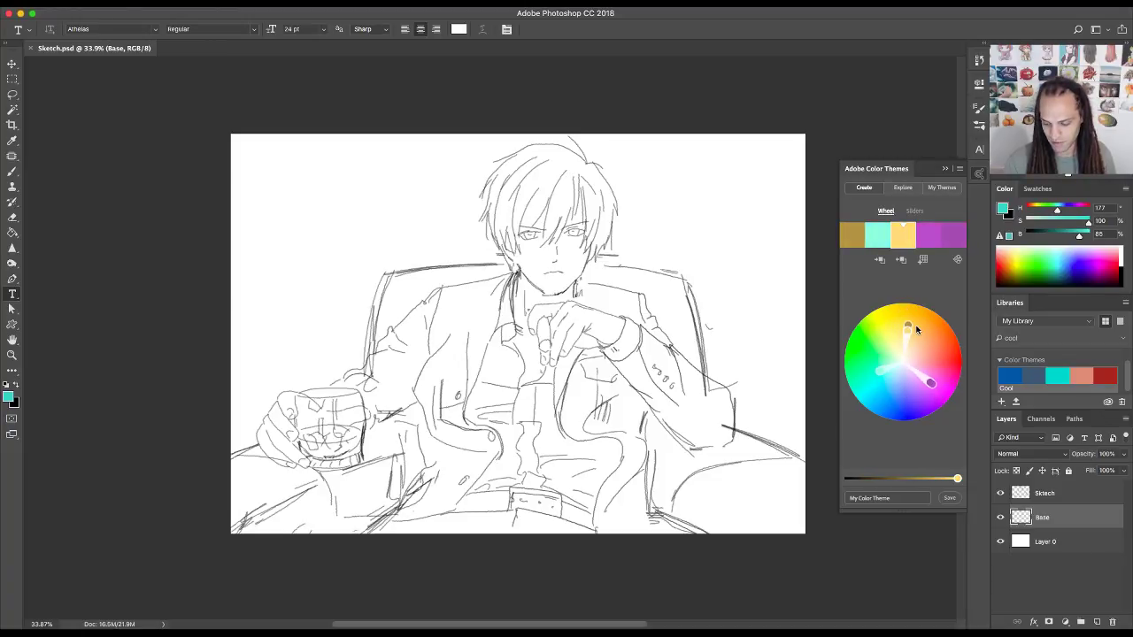
pyautogui.click(113, 0)
pyautogui.moveTo(177, 58)
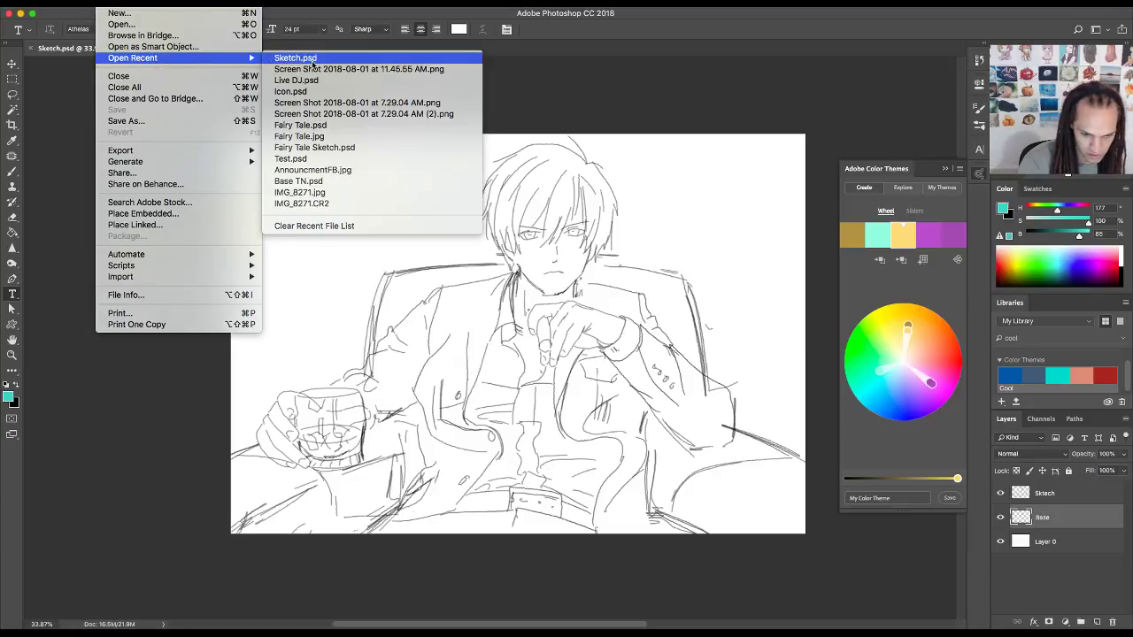
# - Open Fairy Tale.psd from the recent files and close the Color Themes panel
pyautogui.click(308, 126)
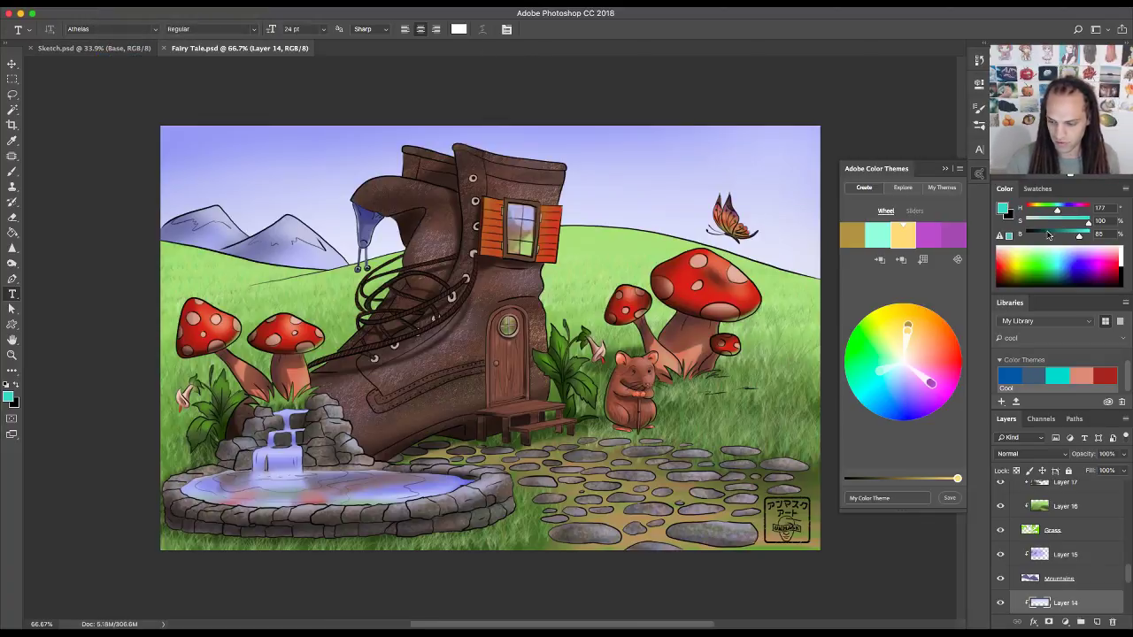
pyautogui.click(979, 174)
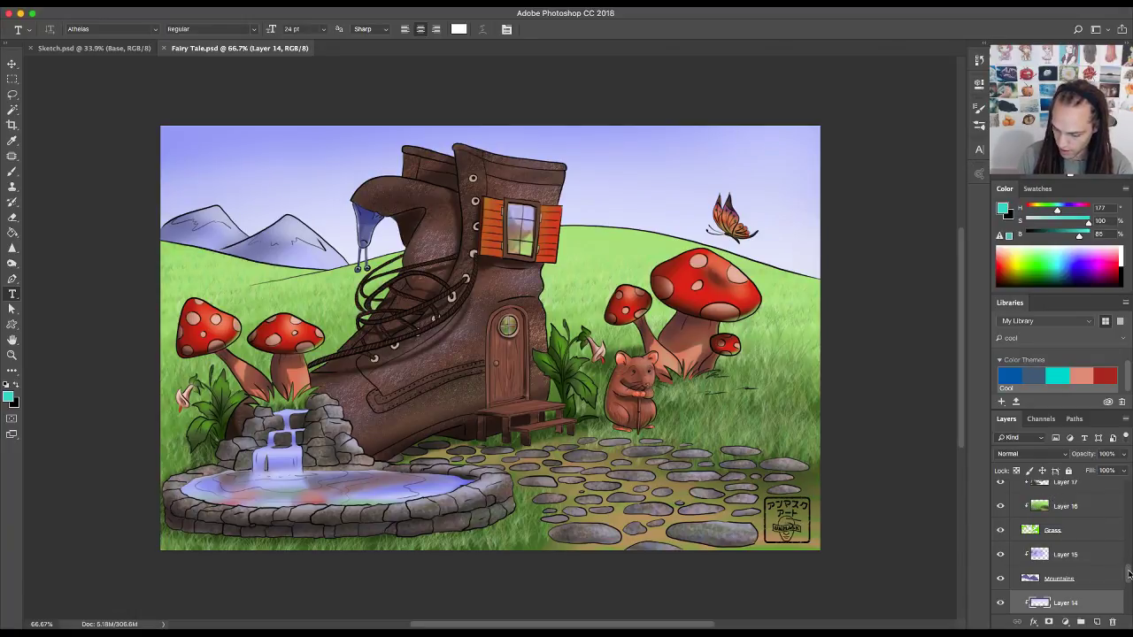
# - Toggle the Version 2 and Version 1 groups to compare colourings, leaving Version 2 visible
pyautogui.moveTo(1128, 572); pyautogui.dragTo(1129, 494)
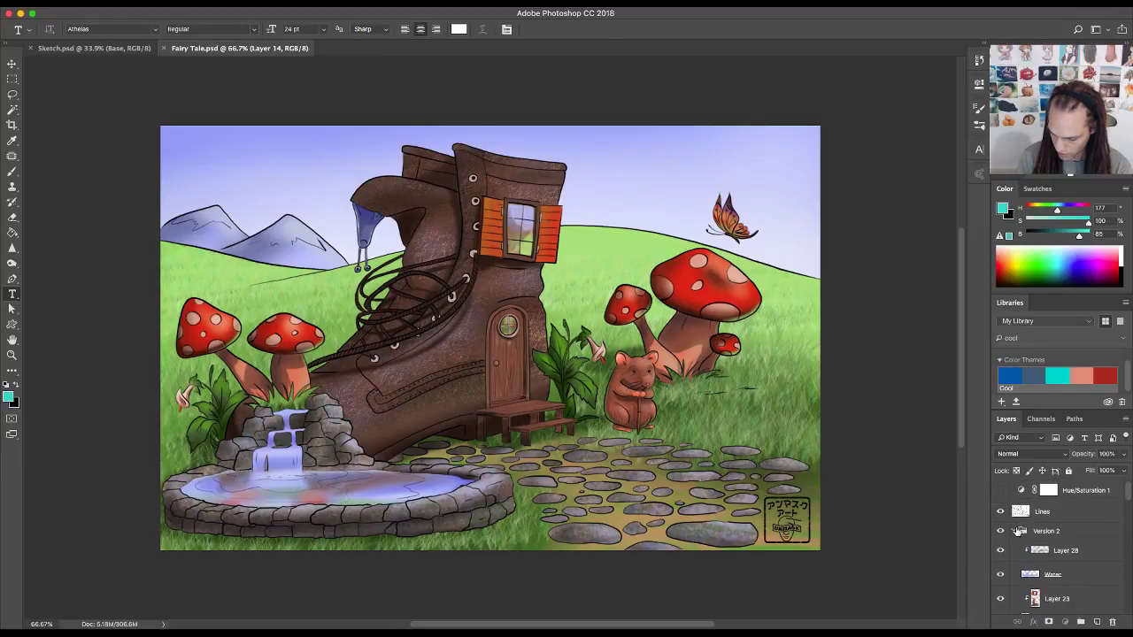
pyautogui.click(1013, 531)
pyautogui.click(1001, 531)
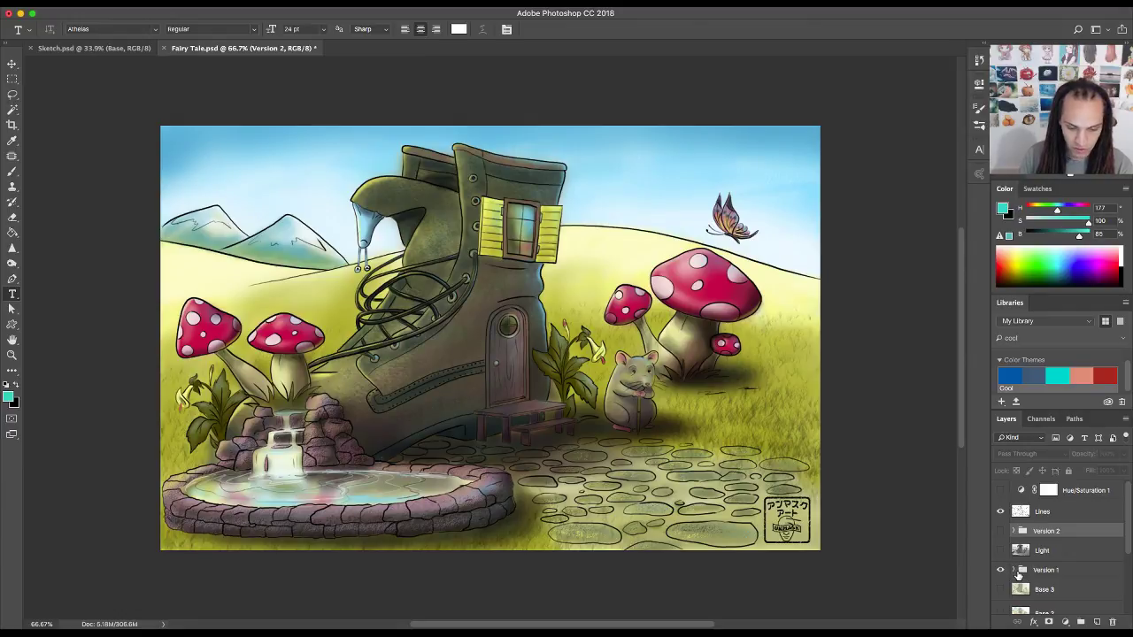
pyautogui.click(1001, 531)
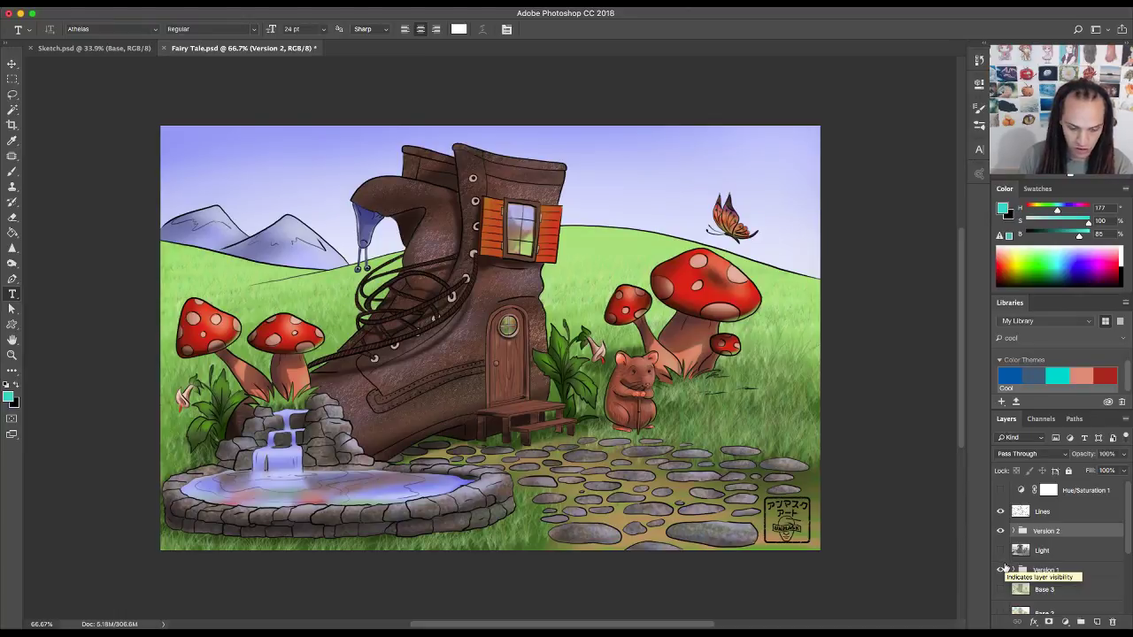
pyautogui.click(1001, 569)
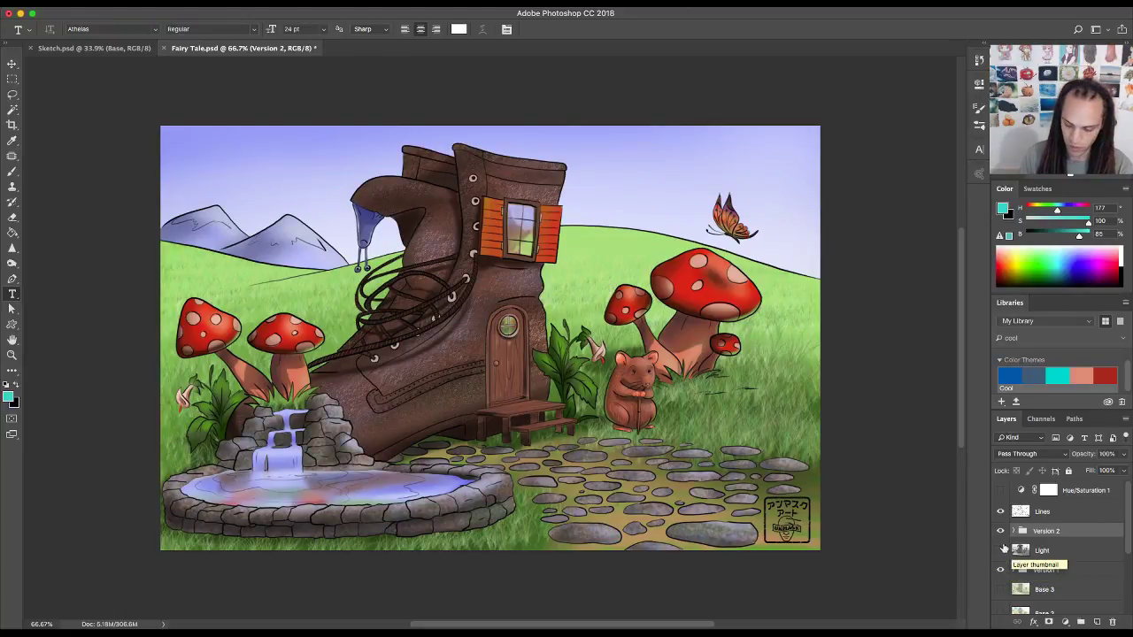
pyautogui.click(1001, 531)
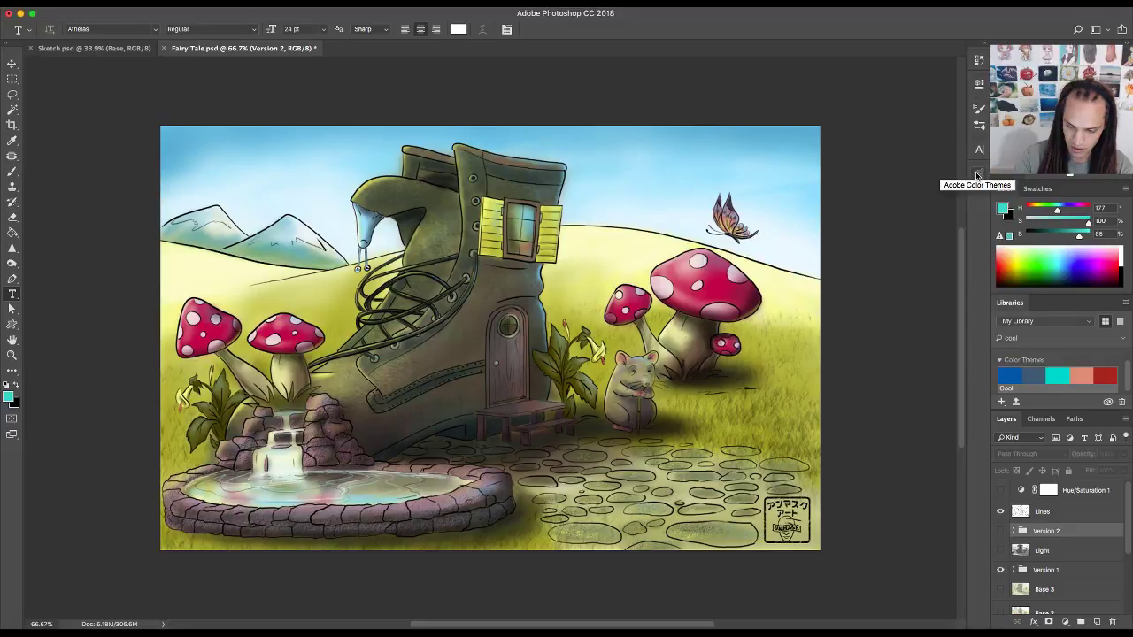
pyautogui.click(1001, 532)
pyautogui.click(1002, 532)
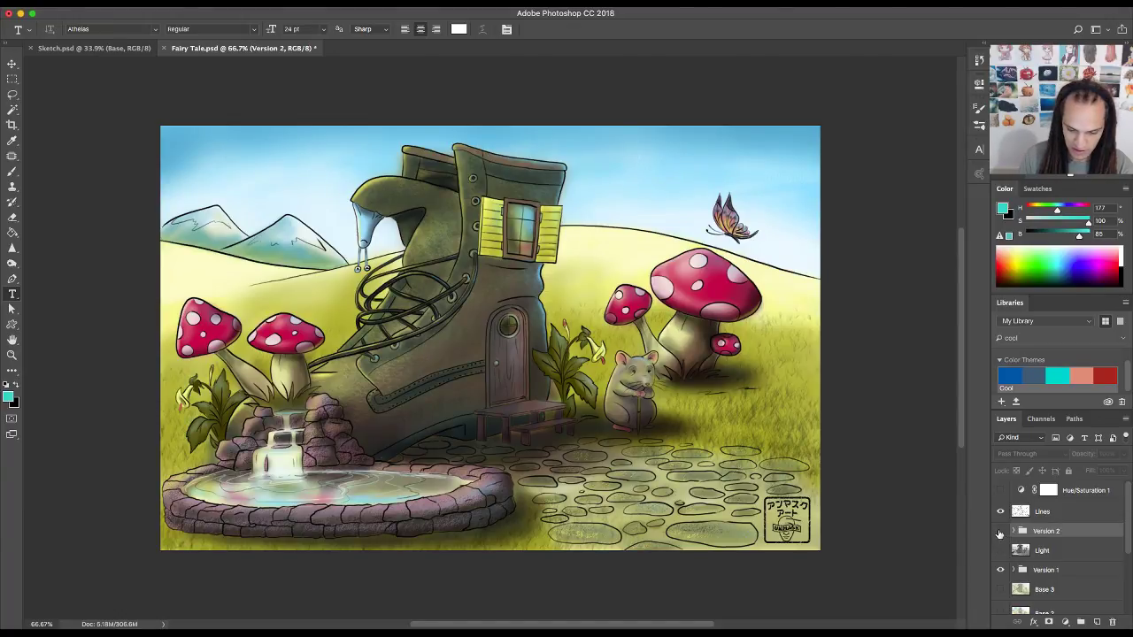
pyautogui.click(1001, 532)
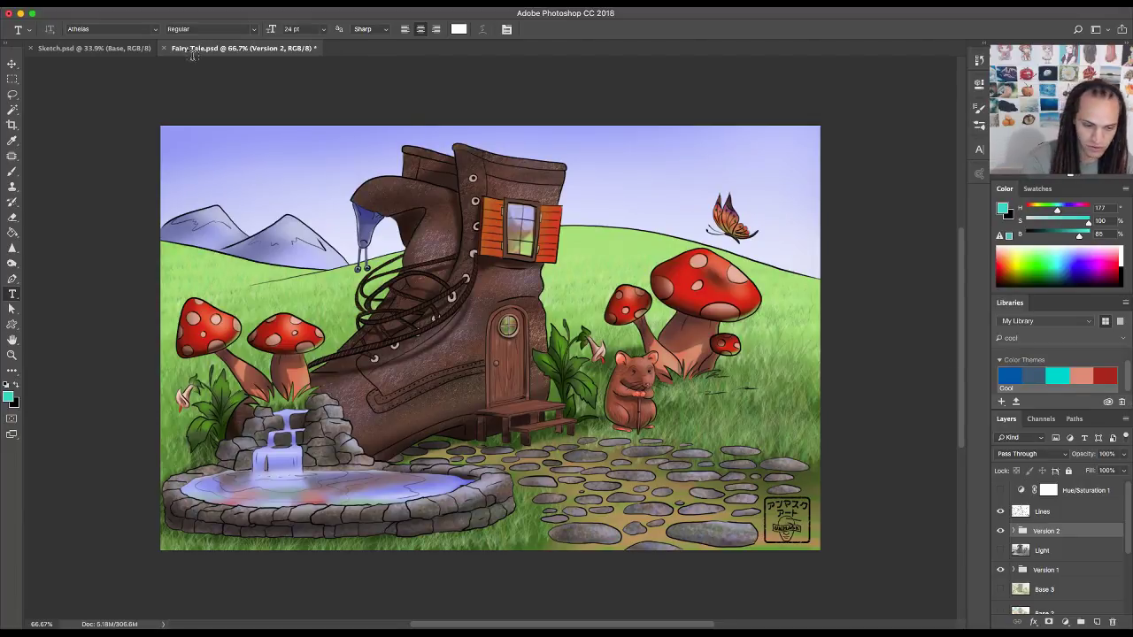
# - Close Fairy Tale.psd without saving, returning to the Sketch.psd document
pyautogui.click(164, 49)
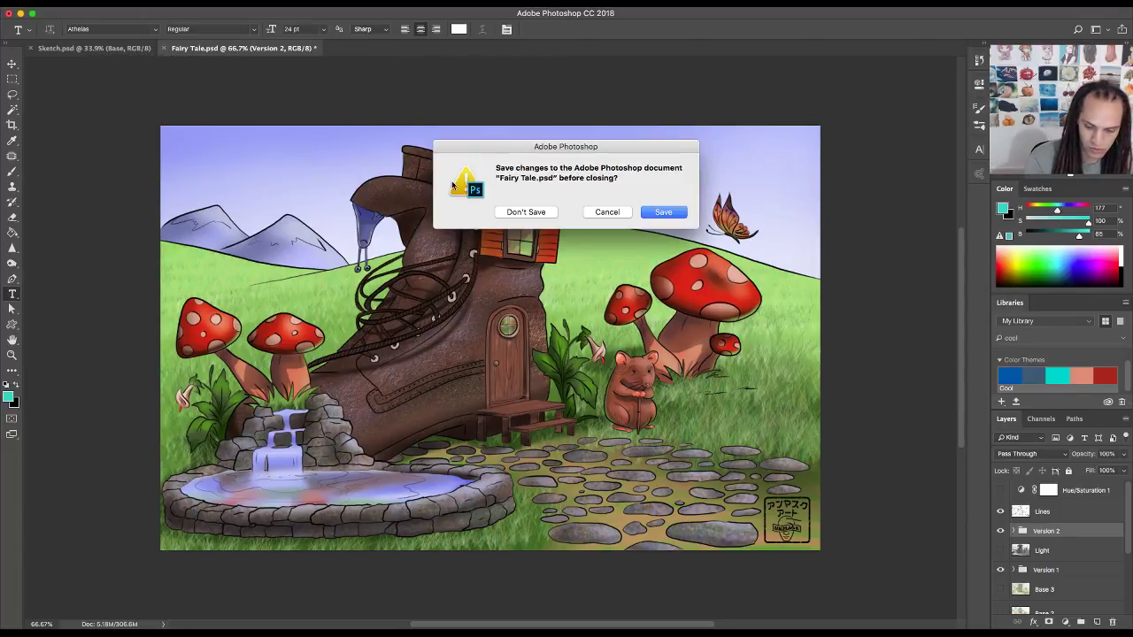
pyautogui.click(526, 212)
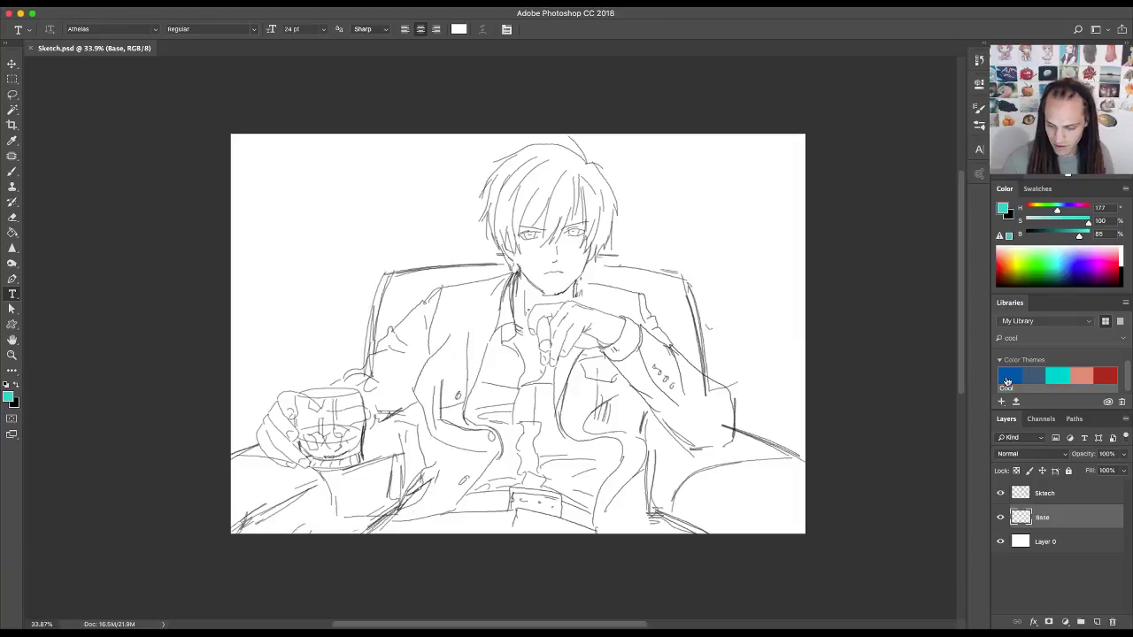
pyautogui.click(979, 175)
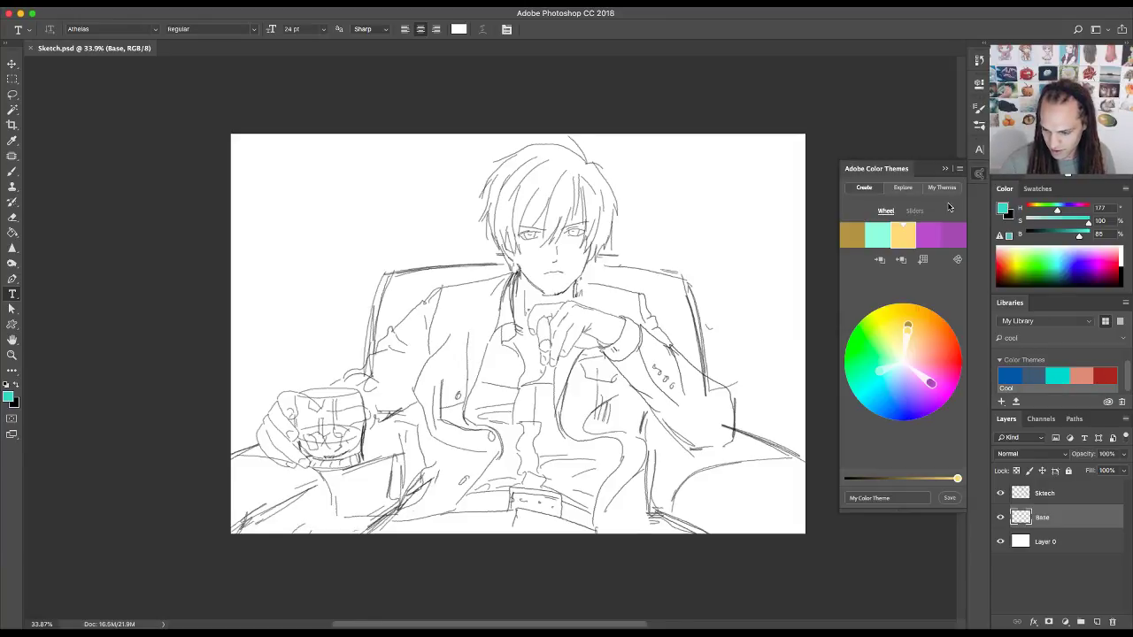
pyautogui.click(956, 261)
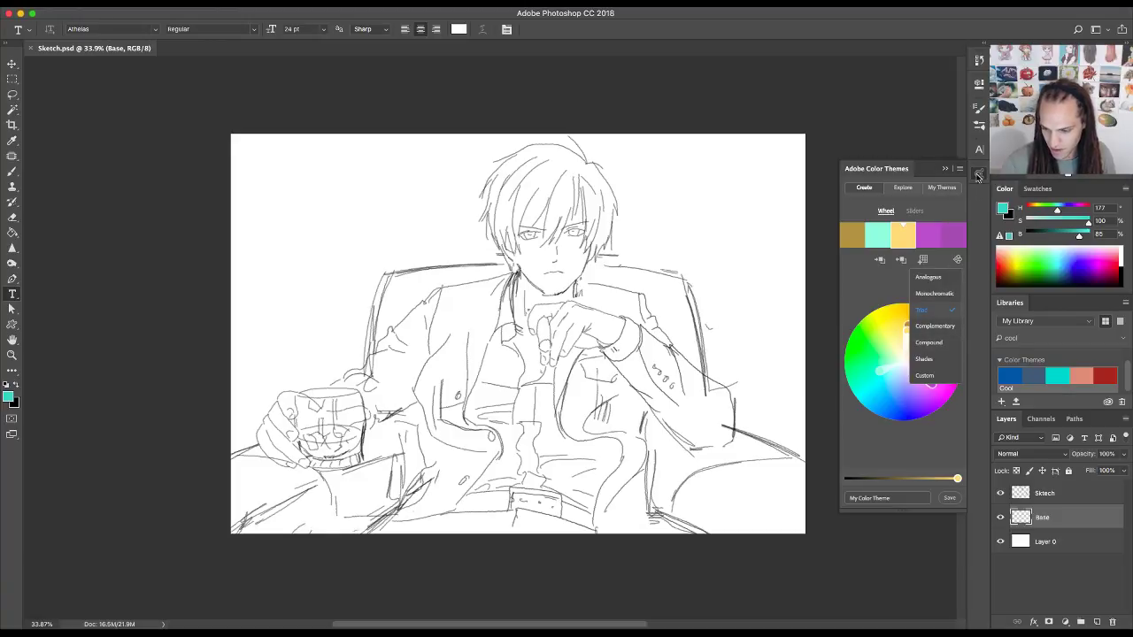
pyautogui.click(979, 175)
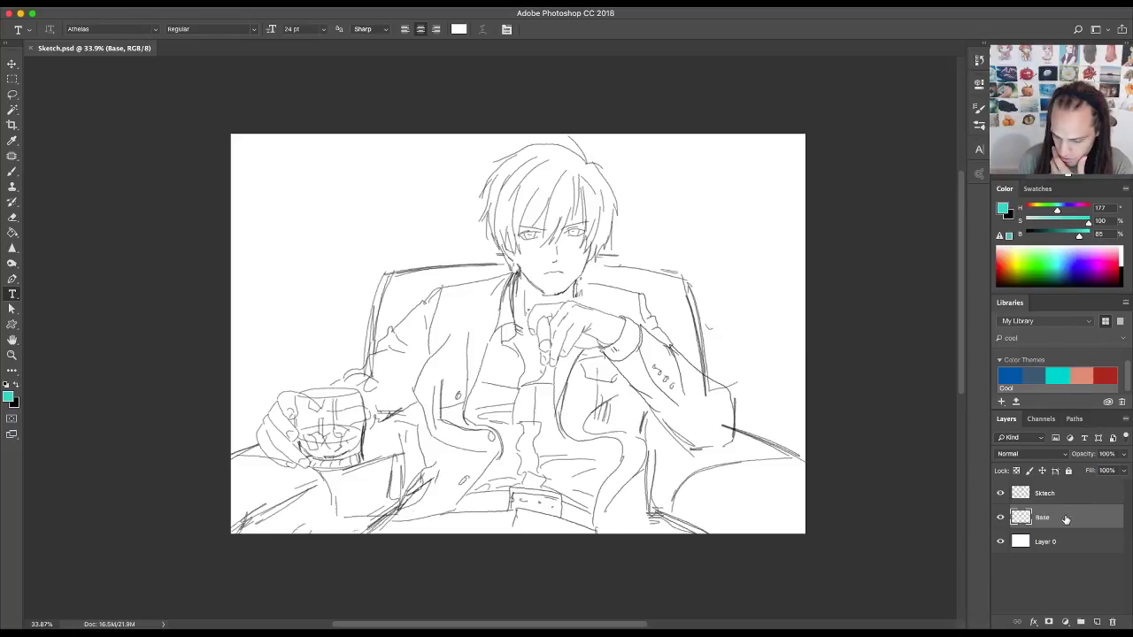
# - Fill the Base layer with the Cool theme's blue-grey using the Paint Bucket
pyautogui.click(1037, 378)
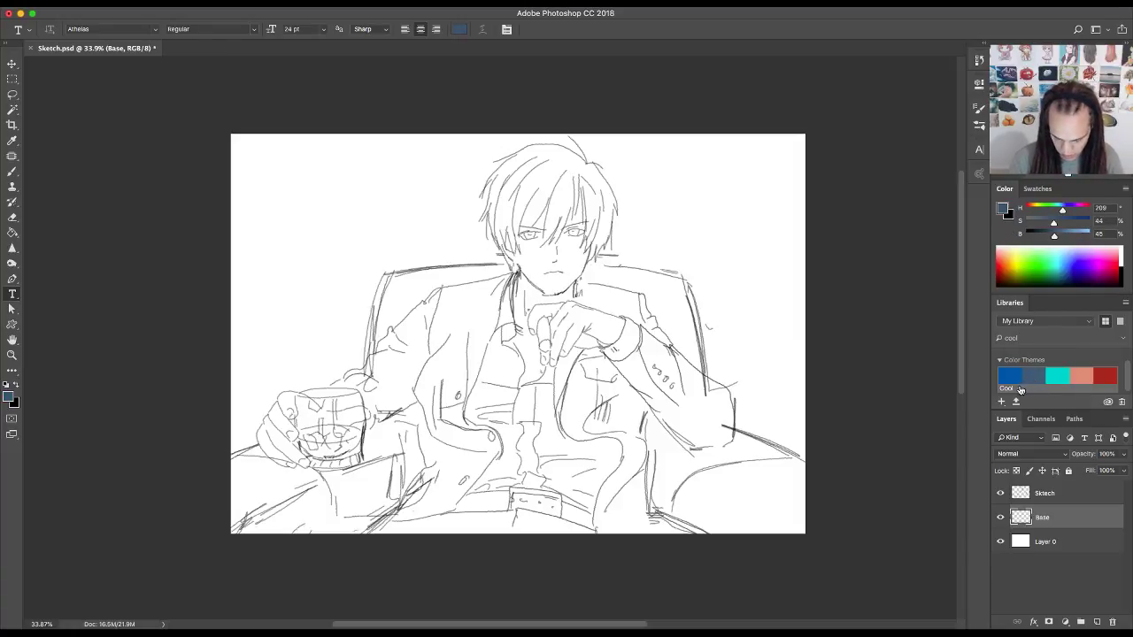
pyautogui.press('g')
pyautogui.click(728, 316)
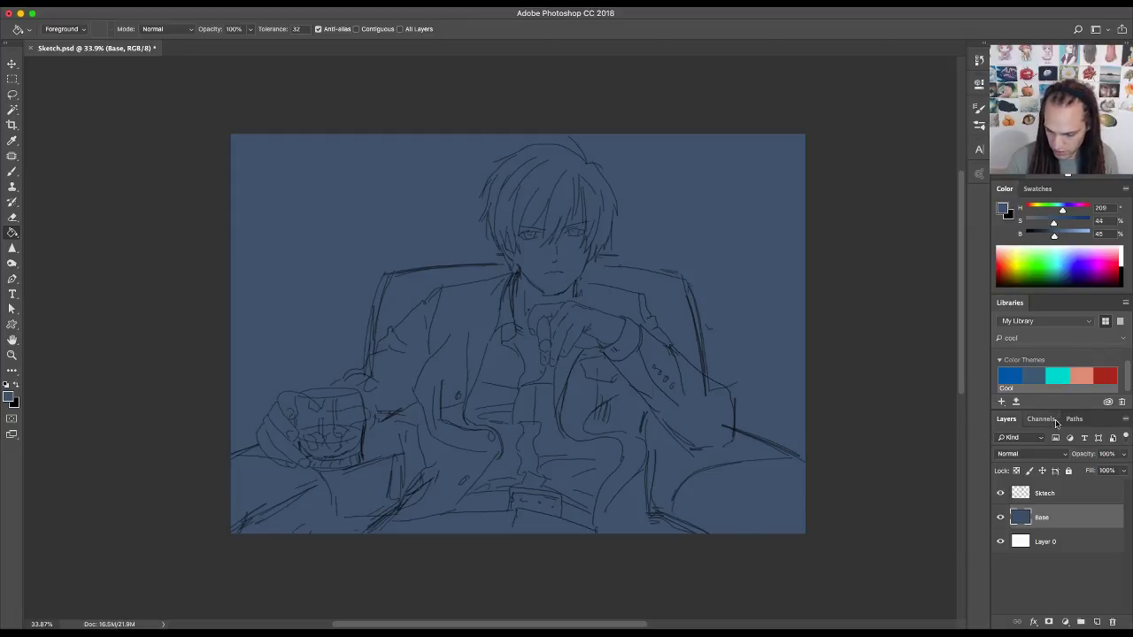
pyautogui.press('b')
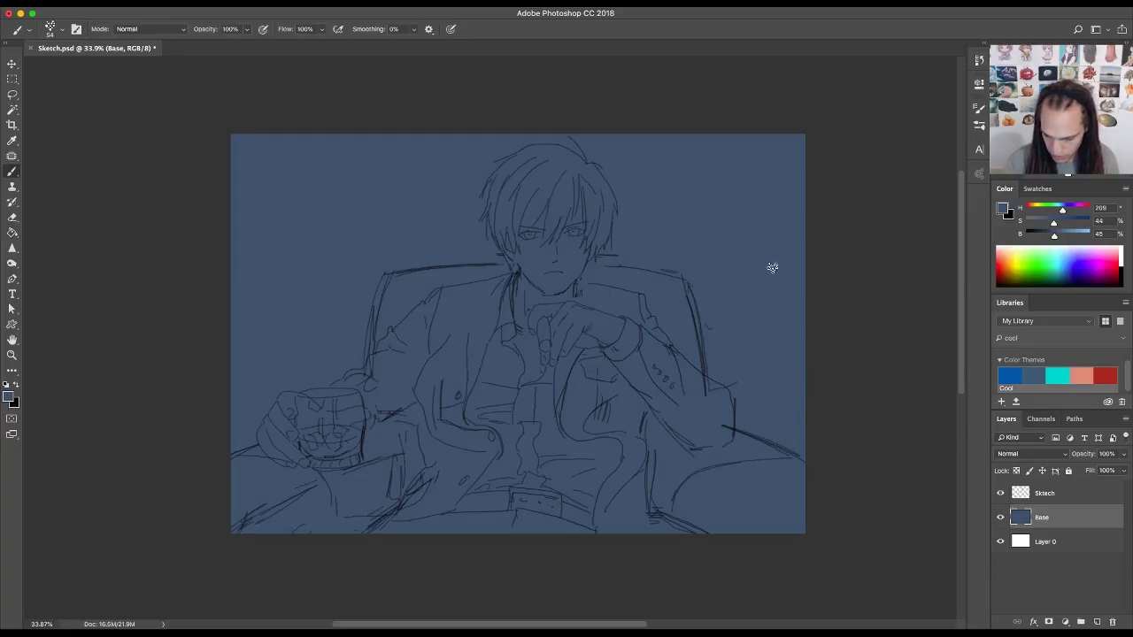
# - Add a new layer named Tones between the Sketch and Base layers
pyautogui.click(1096, 624)
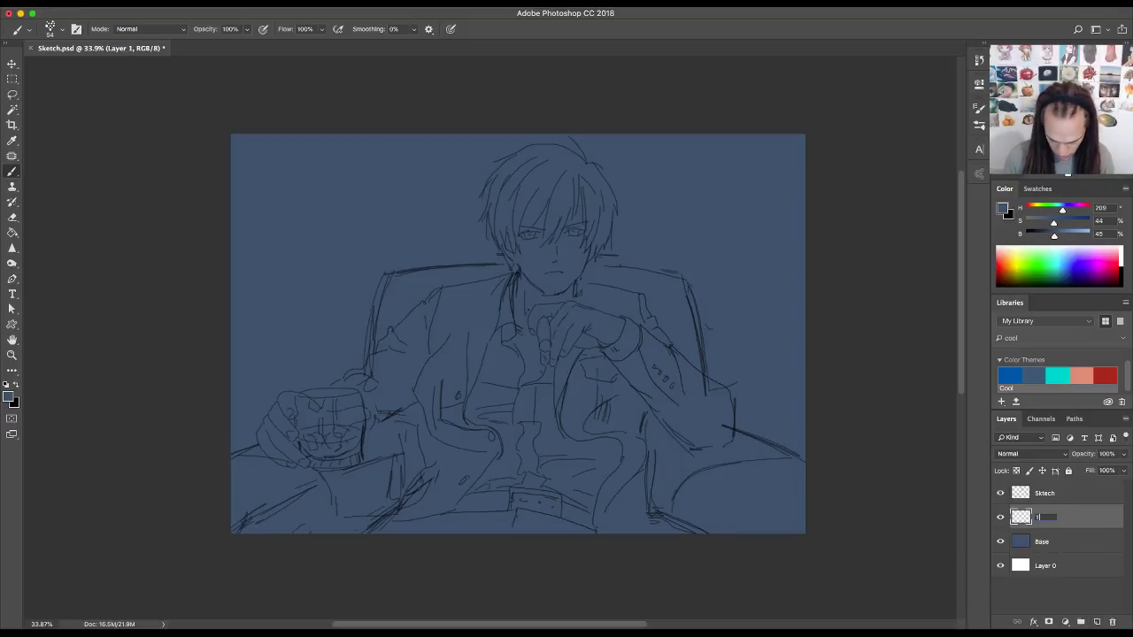
pyautogui.press('Return')
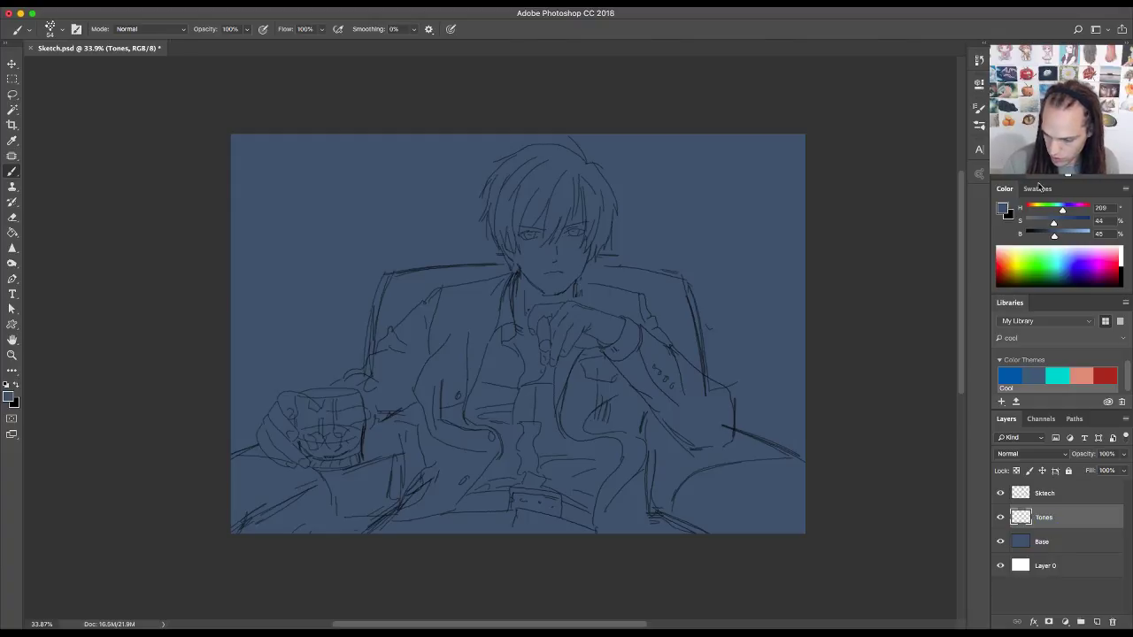
pyautogui.click(979, 108)
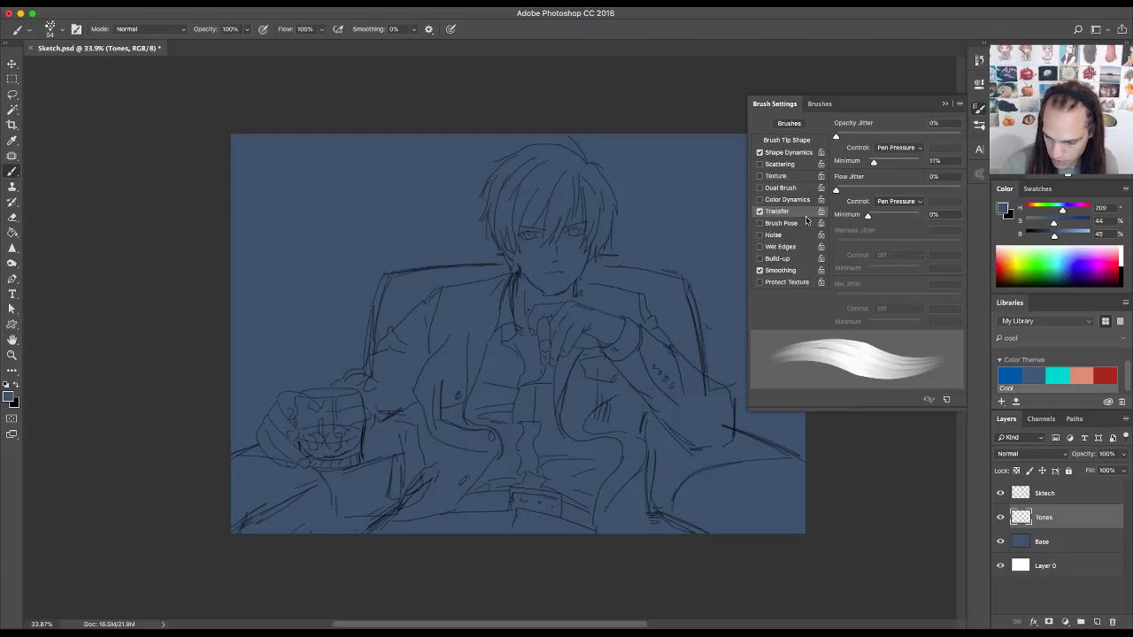
pyautogui.click(978, 108)
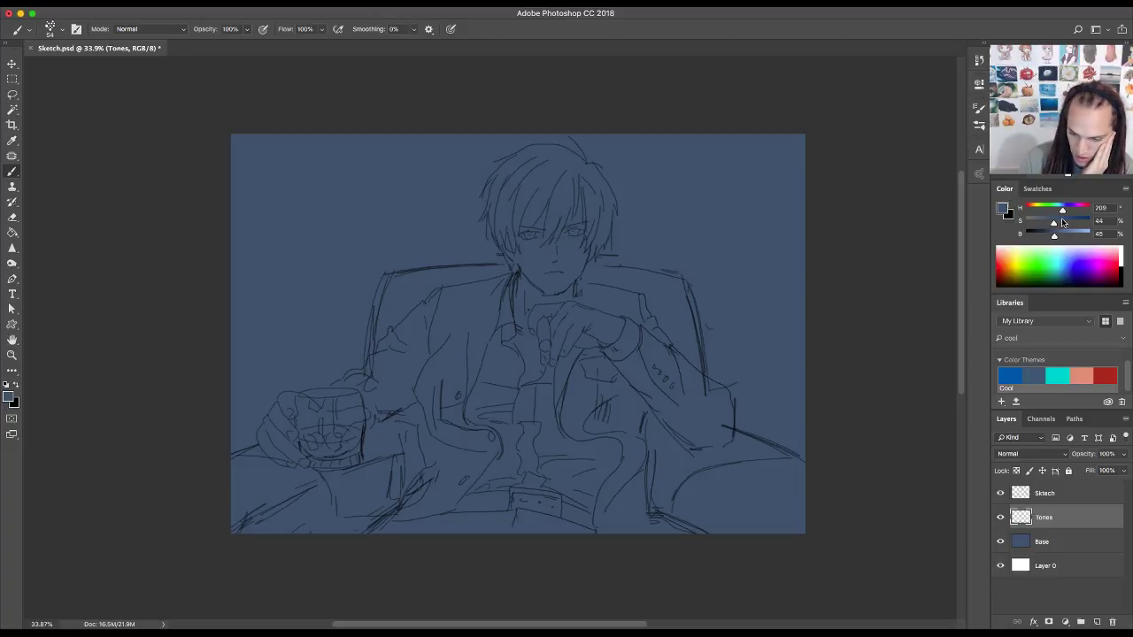
pyautogui.click(376, 0)
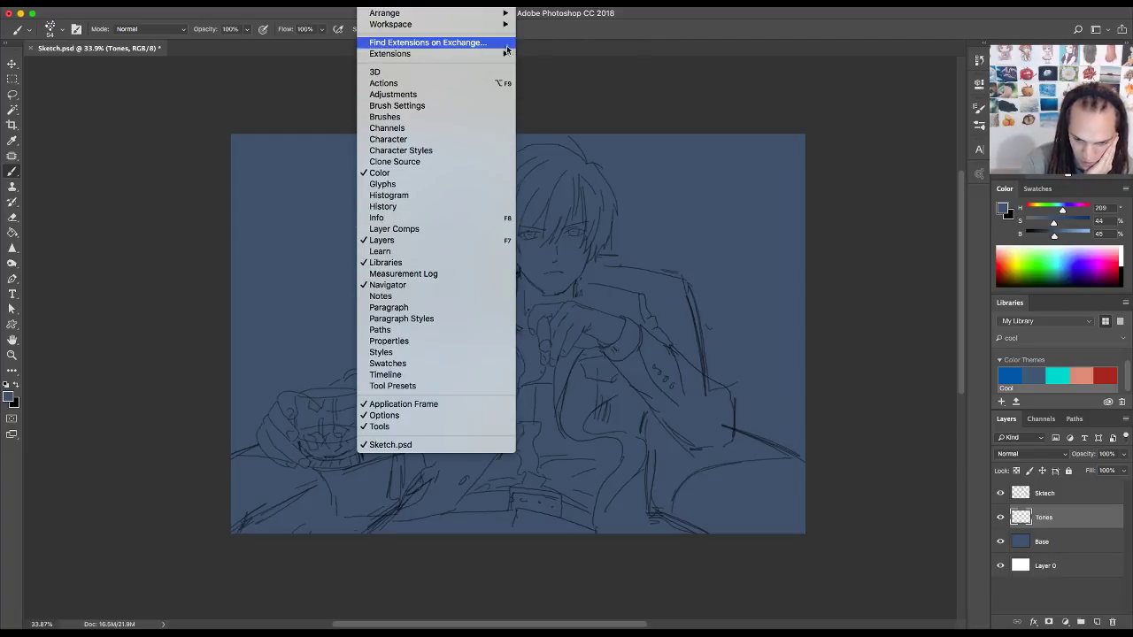
# - Open General preferences, keeping the Adobe colour picker and Hue Wheel (Large) HUD picker
pyautogui.moveTo(497, 31)
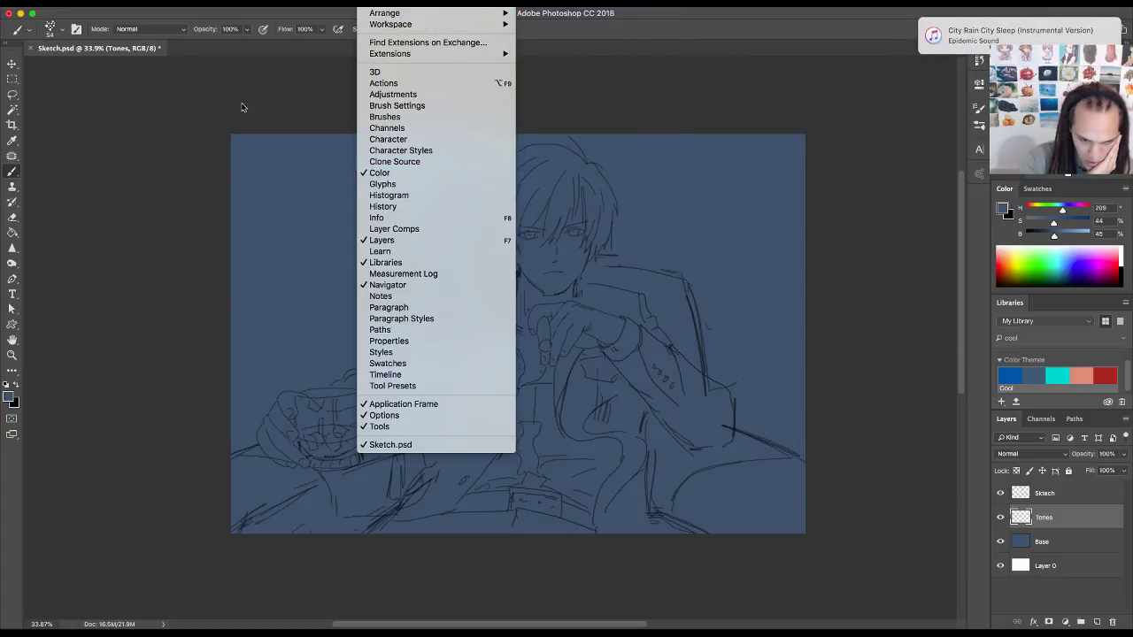
pyautogui.moveTo(73, 39)
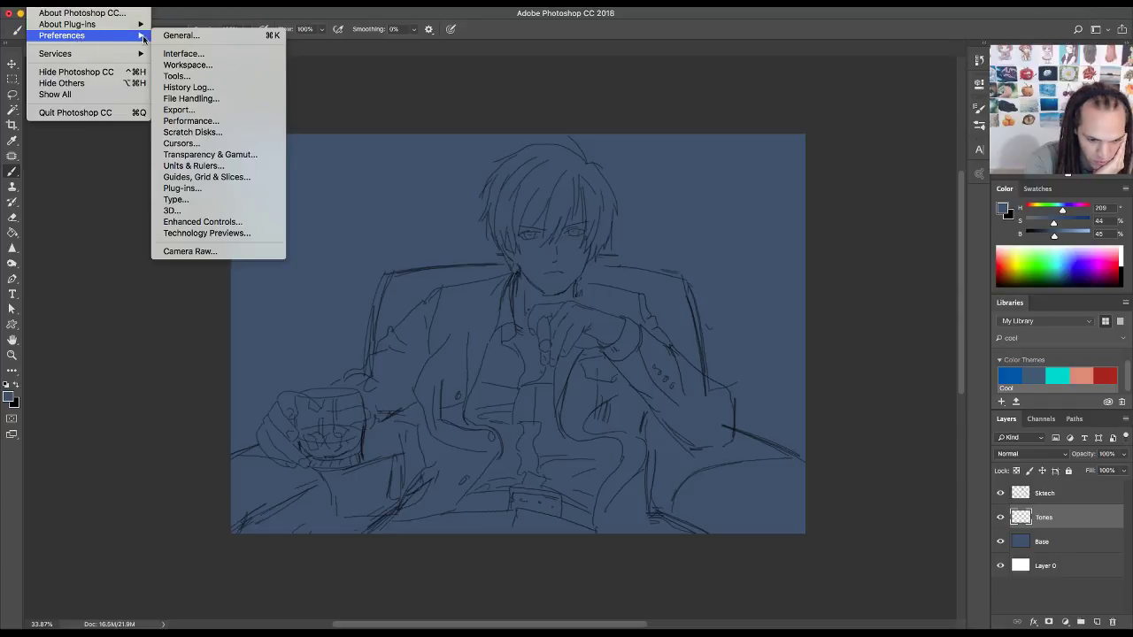
pyautogui.click(177, 35)
pyautogui.press('i')
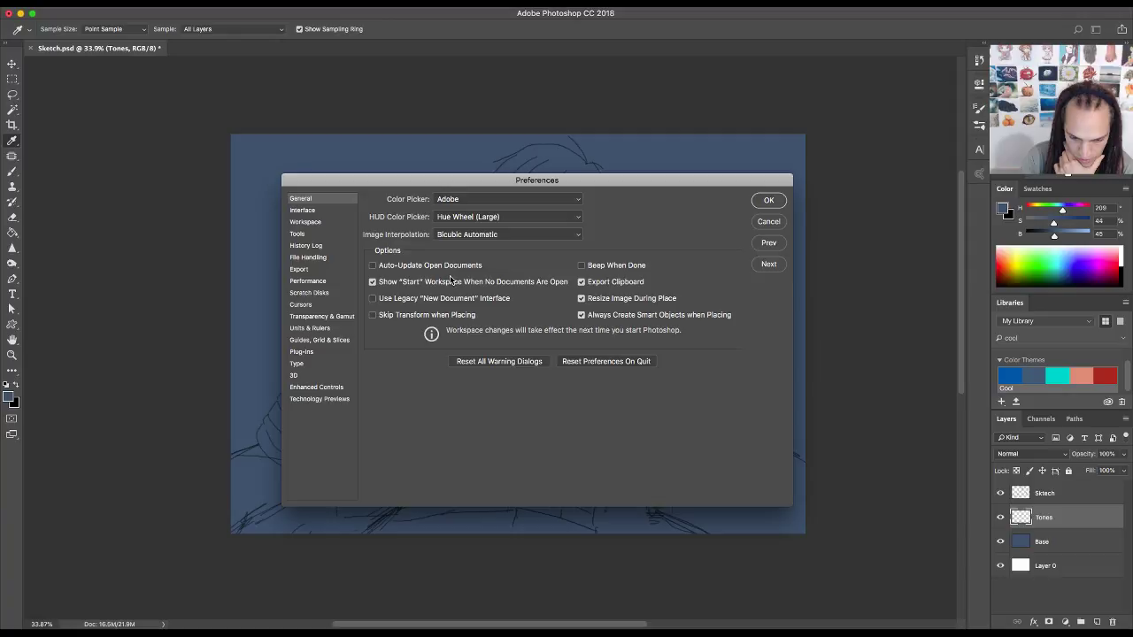
pyautogui.click(496, 201)
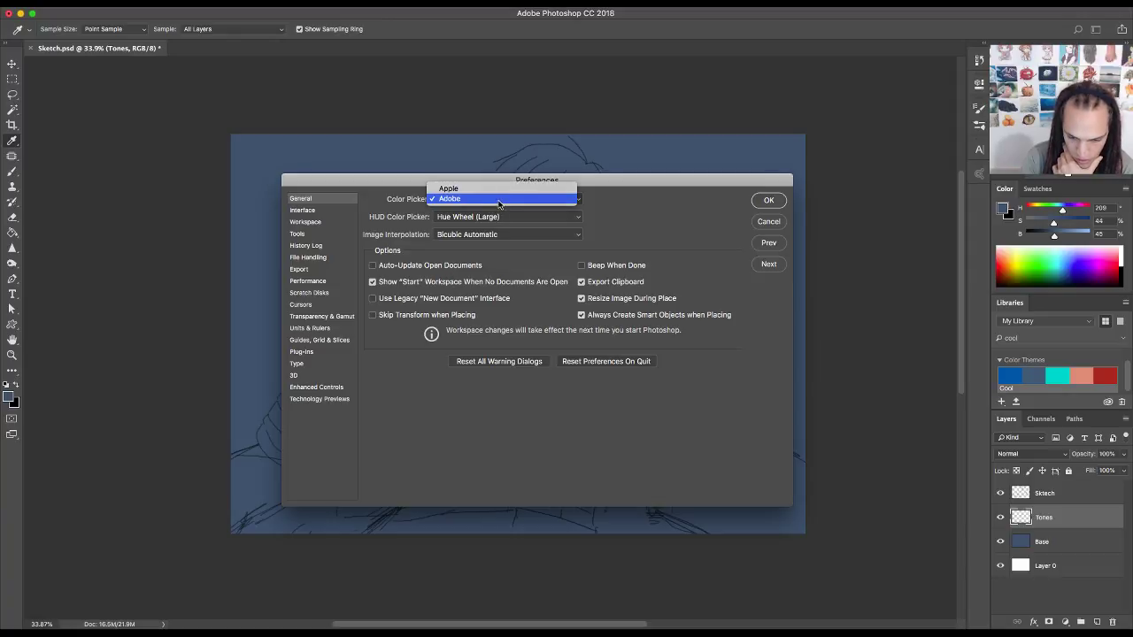
pyautogui.click(606, 206)
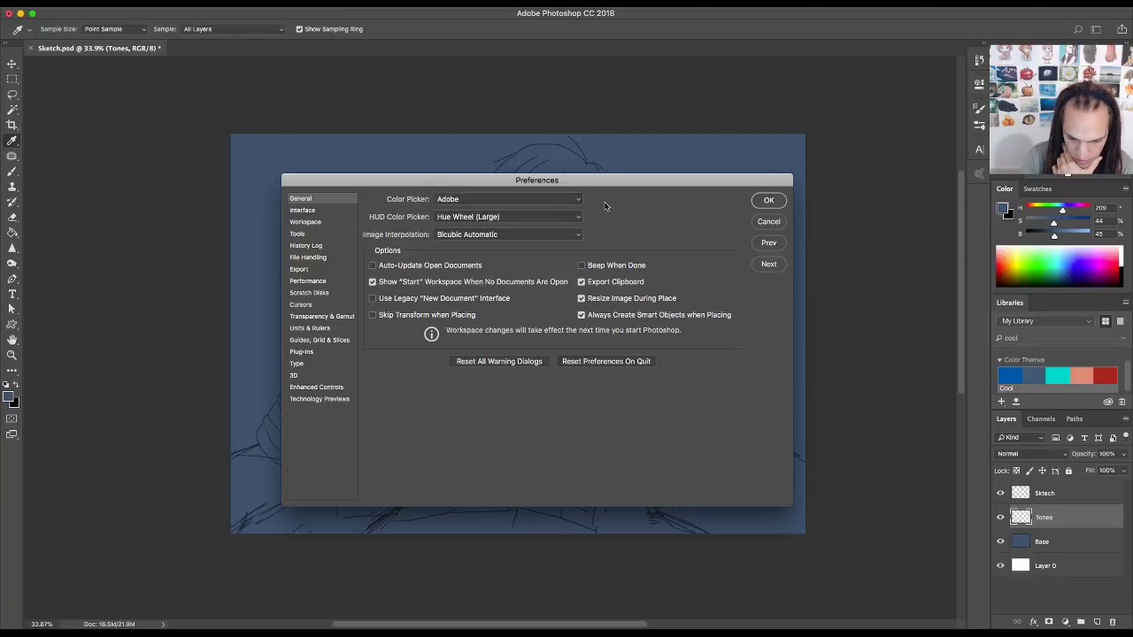
pyautogui.click(548, 220)
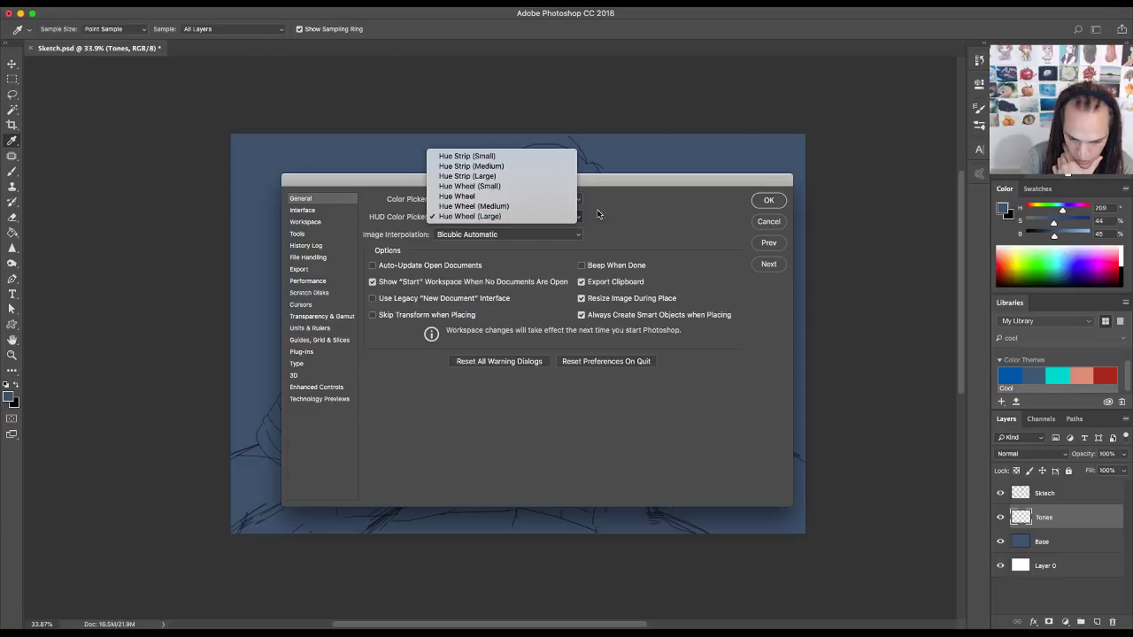
pyautogui.click(602, 218)
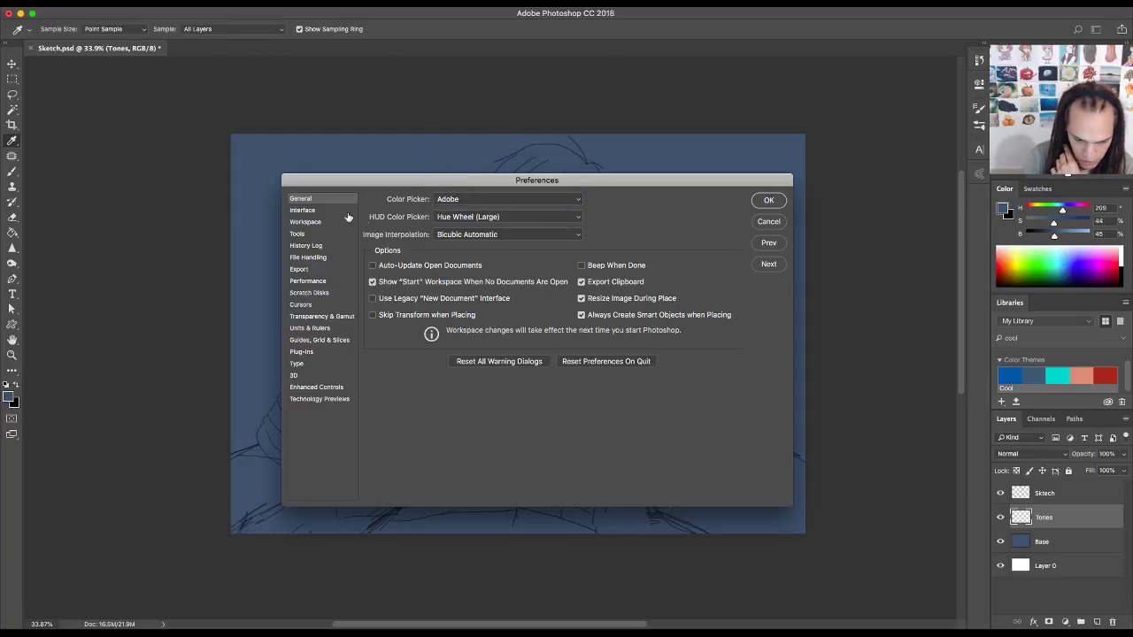
# - Review the Tools, Workspace and Interface preference pages, then close Preferences
pyautogui.click(301, 234)
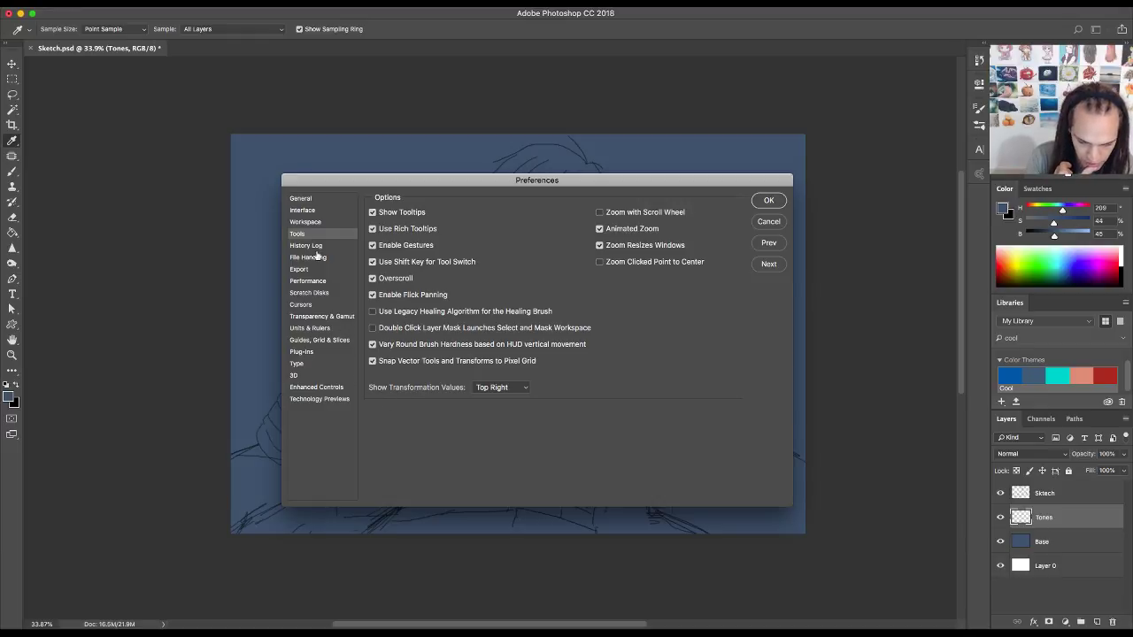
pyautogui.click(310, 222)
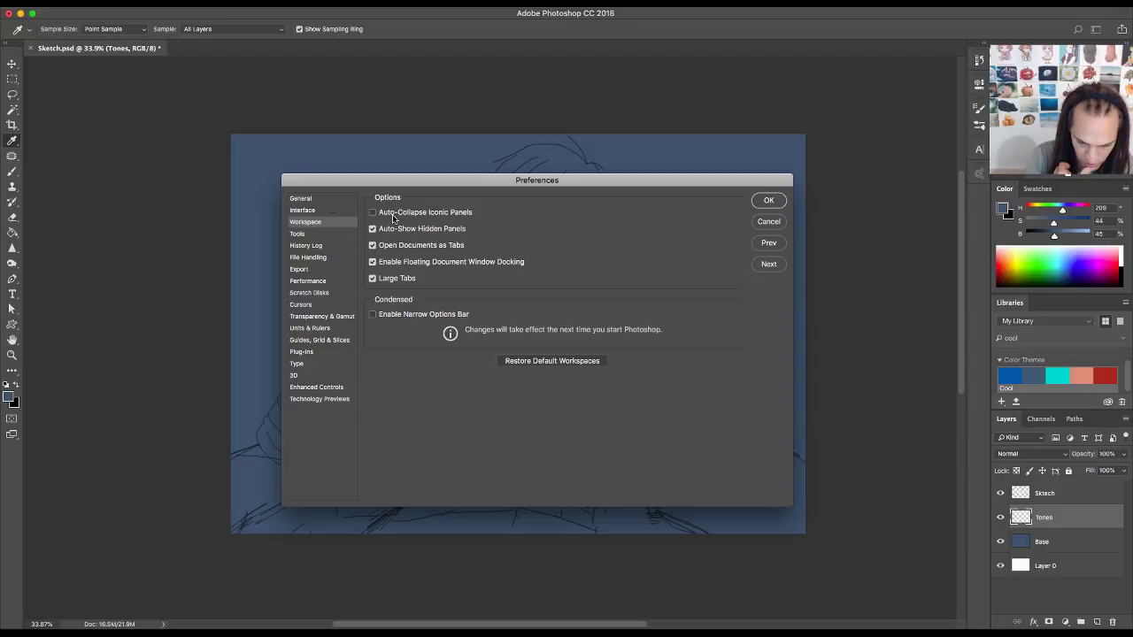
pyautogui.click(315, 211)
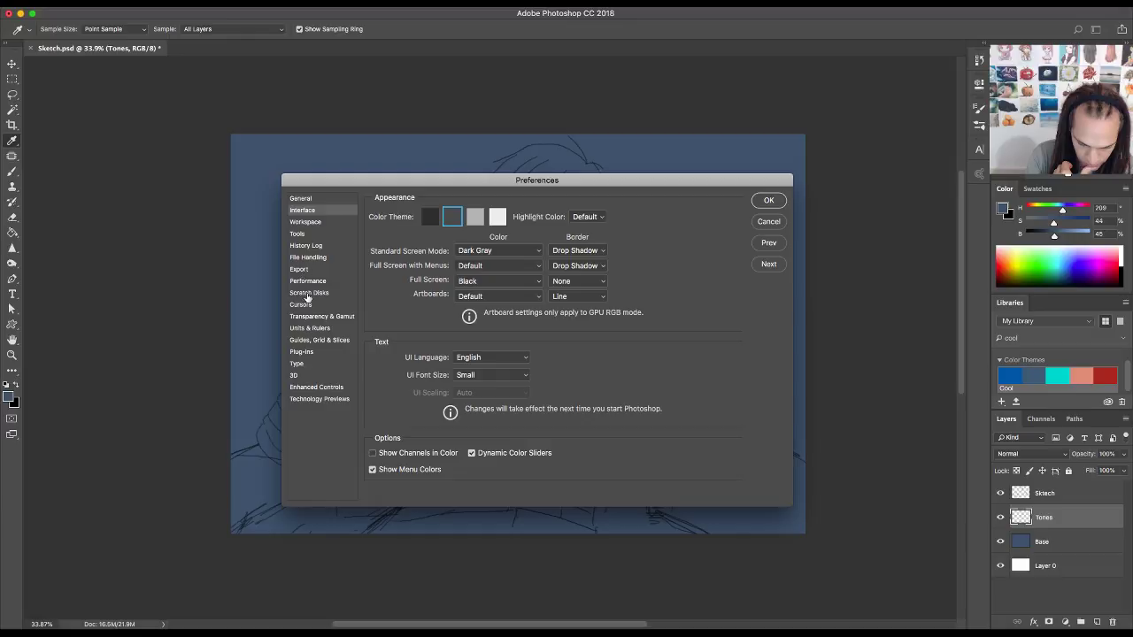
pyautogui.click(768, 223)
pyautogui.press('b')
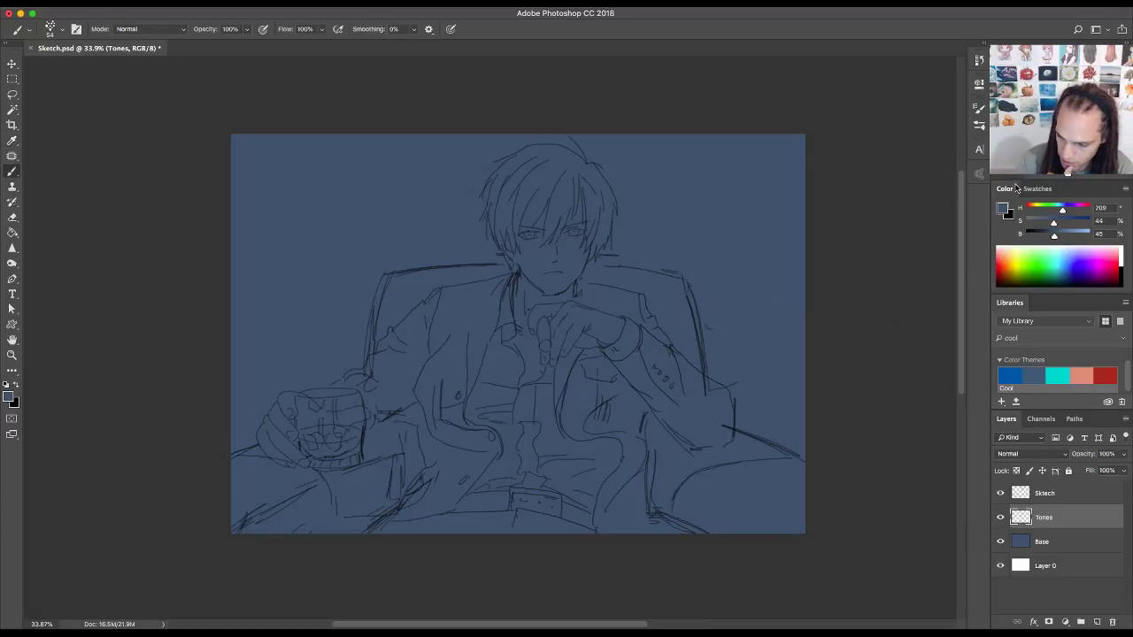
# - Reopen Interface preferences from the Color panel's context menu, then close them again
pyautogui.rightClick(1062, 189)
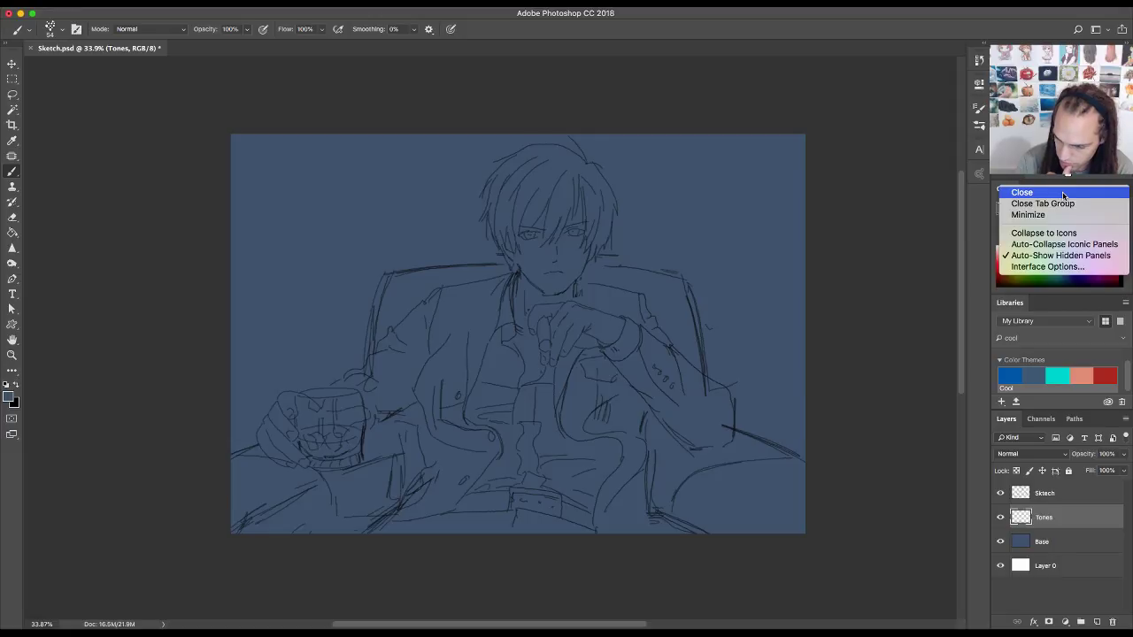
pyautogui.click(1053, 266)
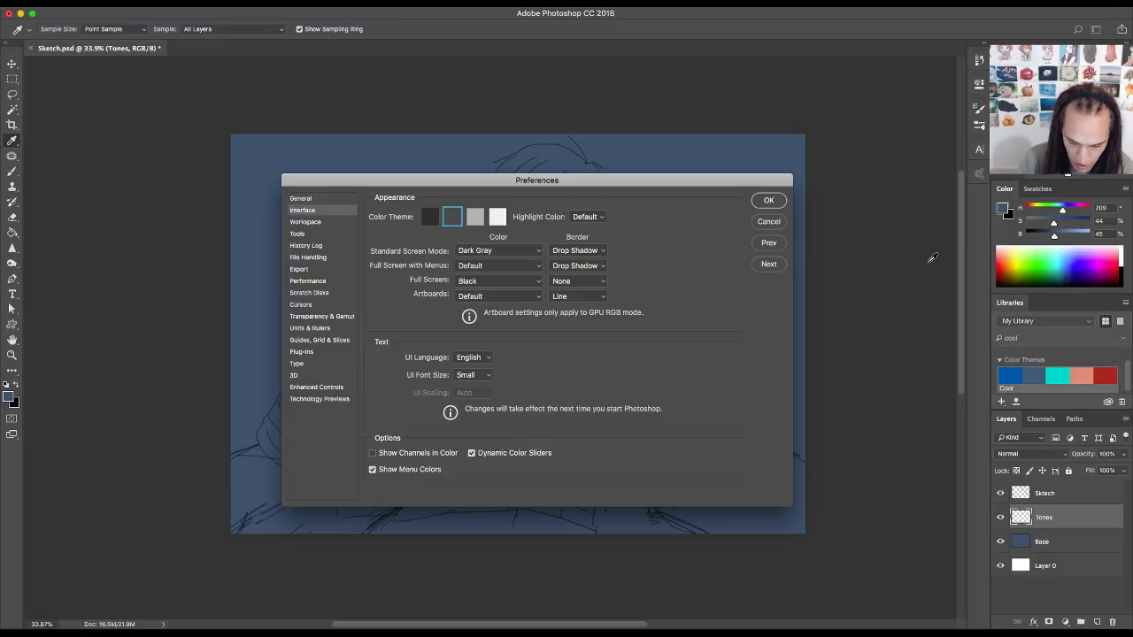
pyautogui.click(768, 221)
pyautogui.press('b')
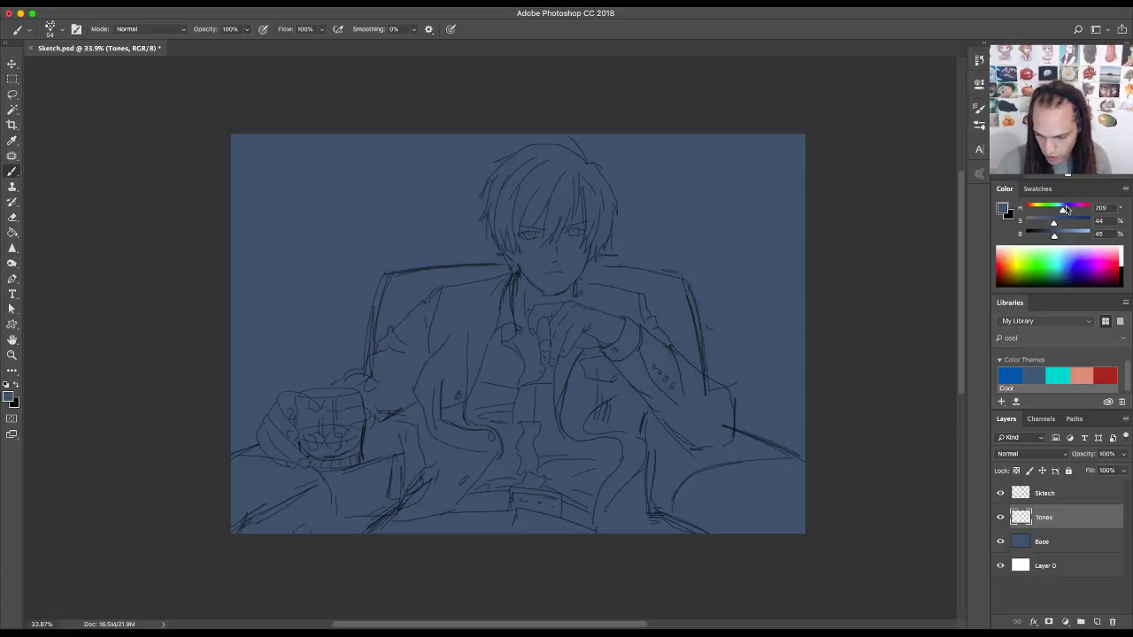
# - Lighten the paint colour to a blue at S 50, B 84 and test a faint stroke on the jacket
pyautogui.moveTo(1053, 225)
pyautogui.mouseDown()
pyautogui.moveTo(1040, 225)
pyautogui.moveTo(1062, 239)
pyautogui.moveTo(1050, 245)
pyautogui.mouseUp()
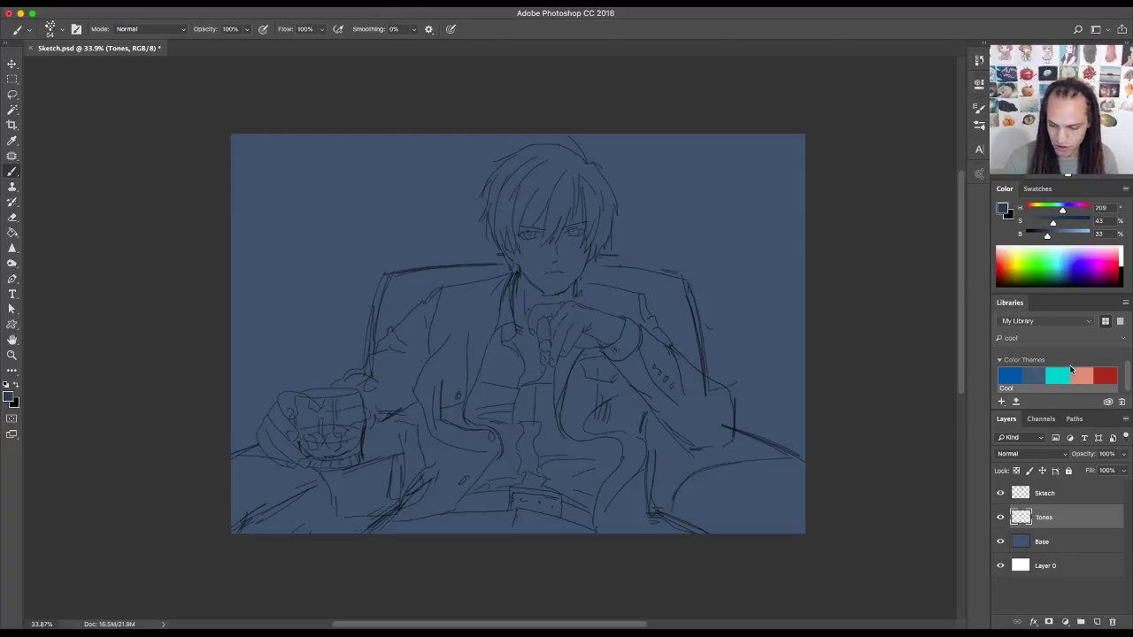
pyautogui.moveTo(1048, 237)
pyautogui.mouseDown()
pyautogui.moveTo(1064, 237)
pyautogui.moveTo(1063, 222)
pyautogui.moveTo(1061, 241)
pyautogui.mouseUp()
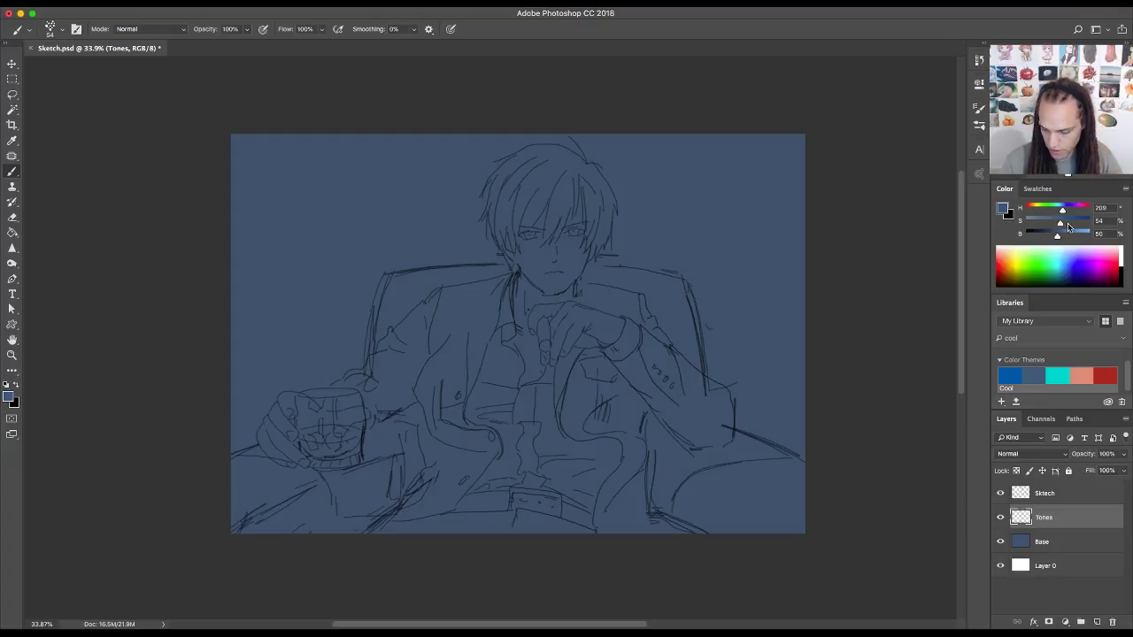
pyautogui.moveTo(1057, 235); pyautogui.dragTo(1075, 239)
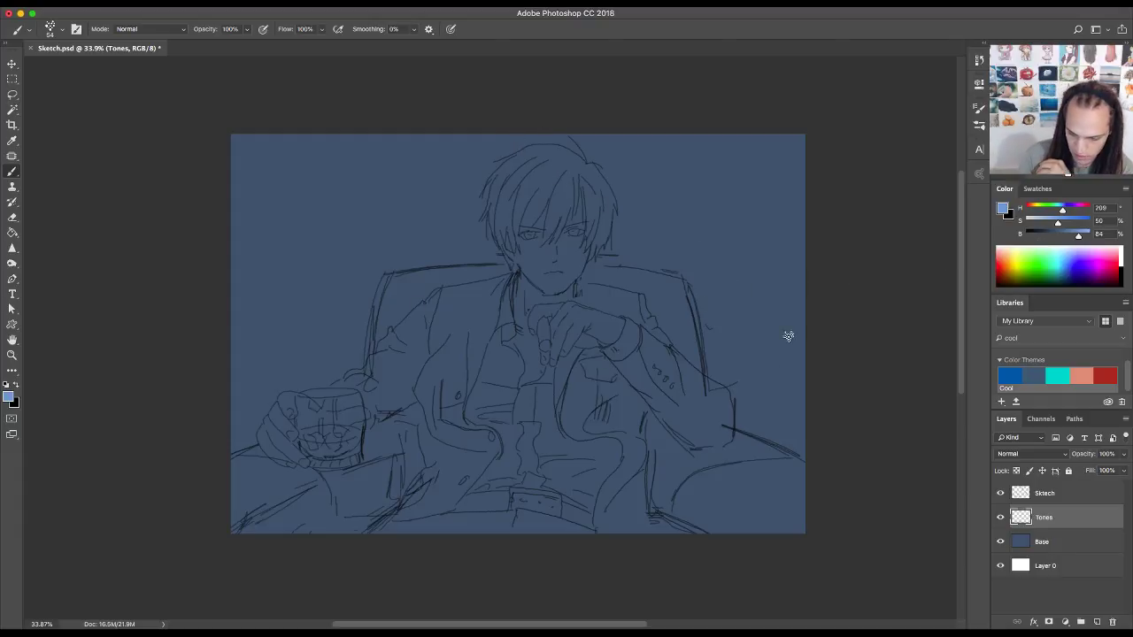
pyautogui.moveTo(487, 308)
pyautogui.mouseDown()
pyautogui.moveTo(497, 286)
pyautogui.moveTo(493, 308)
pyautogui.mouseUp()
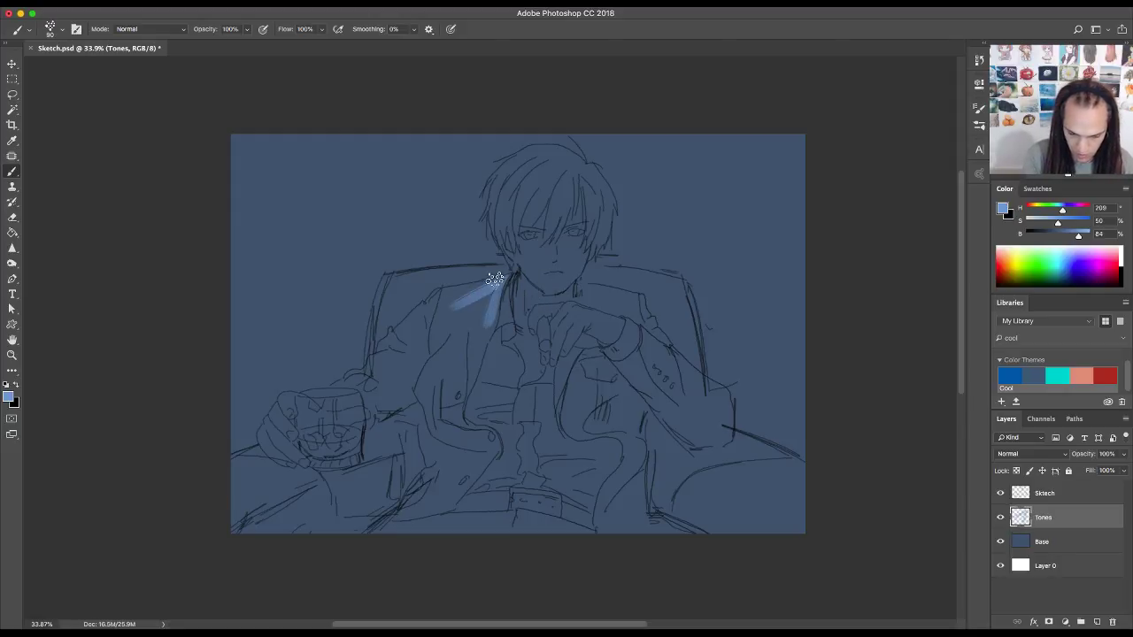
# - Paint light blue across the left lapel and down the left side of the jacket
pyautogui.moveTo(509, 279)
pyautogui.mouseDown()
pyautogui.moveTo(443, 292)
pyautogui.moveTo(379, 356)
pyautogui.mouseUp()
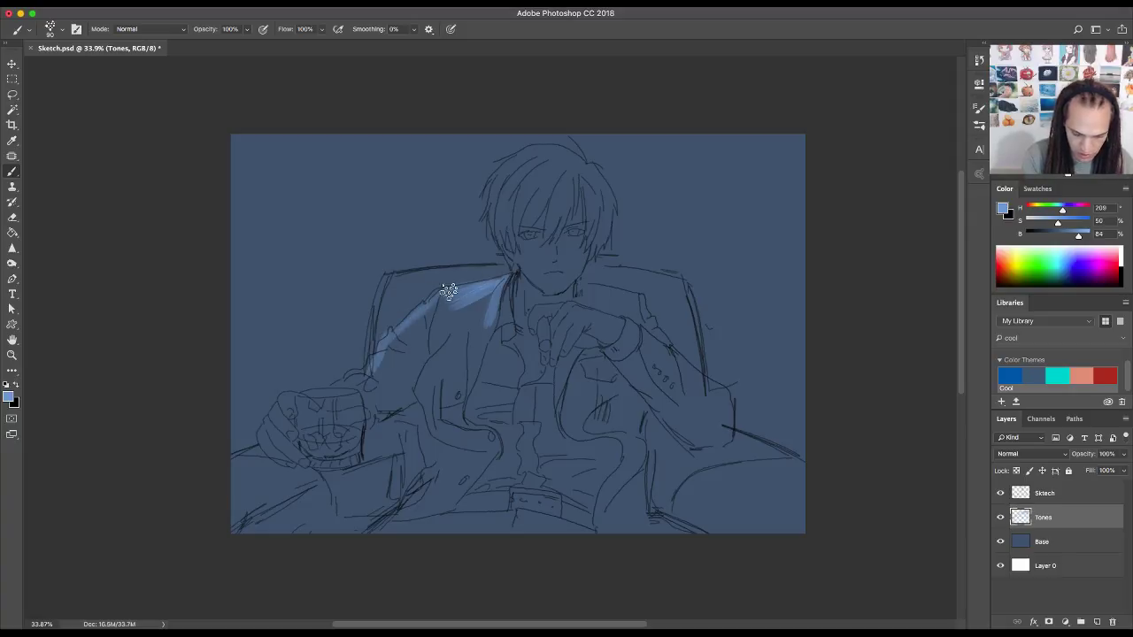
pyautogui.moveTo(450, 292)
pyautogui.mouseDown()
pyautogui.moveTo(339, 405)
pyautogui.moveTo(325, 406)
pyautogui.moveTo(346, 383)
pyautogui.moveTo(322, 403)
pyautogui.moveTo(341, 399)
pyautogui.moveTo(397, 319)
pyautogui.moveTo(316, 402)
pyautogui.moveTo(358, 374)
pyautogui.moveTo(355, 389)
pyautogui.moveTo(379, 391)
pyautogui.moveTo(376, 418)
pyautogui.moveTo(361, 424)
pyautogui.moveTo(408, 406)
pyautogui.moveTo(391, 408)
pyautogui.moveTo(404, 403)
pyautogui.moveTo(406, 373)
pyautogui.moveTo(432, 352)
pyautogui.moveTo(378, 413)
pyautogui.moveTo(393, 370)
pyautogui.moveTo(367, 399)
pyautogui.moveTo(356, 388)
pyautogui.moveTo(440, 296)
pyautogui.moveTo(421, 340)
pyautogui.moveTo(466, 305)
pyautogui.moveTo(460, 320)
pyautogui.moveTo(432, 308)
pyautogui.moveTo(535, 227)
pyautogui.moveTo(494, 309)
pyautogui.moveTo(500, 286)
pyautogui.moveTo(510, 285)
pyautogui.moveTo(496, 296)
pyautogui.moveTo(456, 429)
pyautogui.moveTo(492, 439)
pyautogui.moveTo(458, 489)
pyautogui.moveTo(405, 513)
pyautogui.moveTo(435, 470)
pyautogui.moveTo(408, 506)
pyautogui.moveTo(475, 456)
pyautogui.moveTo(431, 453)
pyautogui.moveTo(420, 380)
pyautogui.moveTo(440, 447)
pyautogui.moveTo(452, 400)
pyautogui.mouseUp()
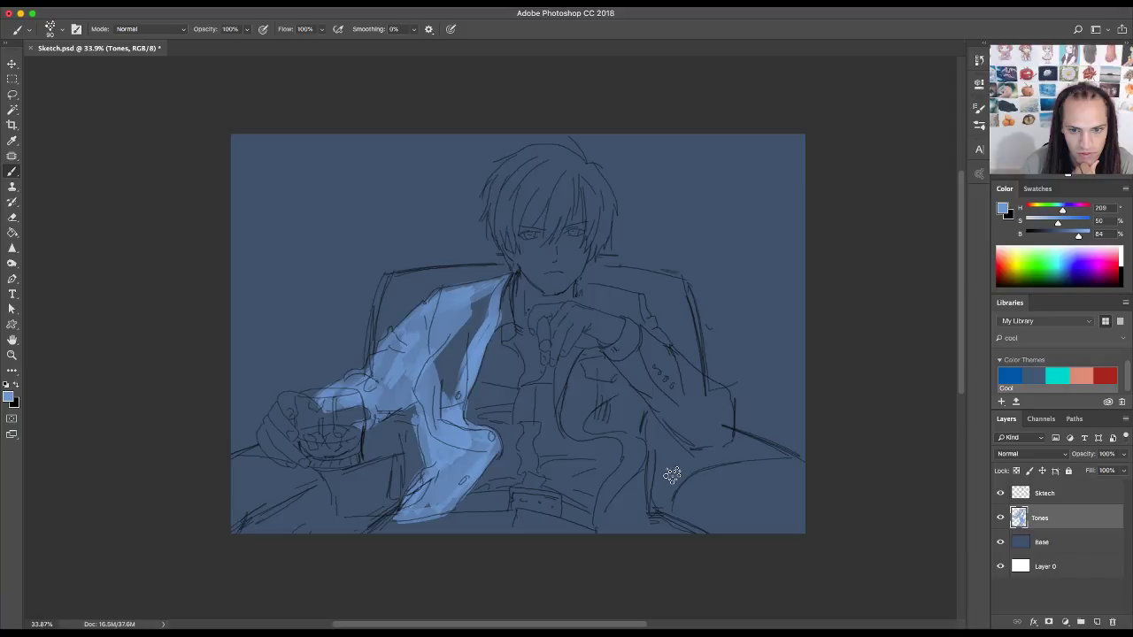
pyautogui.moveTo(451, 399)
pyautogui.mouseDown()
pyautogui.moveTo(487, 309)
pyautogui.moveTo(471, 316)
pyautogui.moveTo(479, 291)
pyautogui.moveTo(472, 323)
pyautogui.moveTo(383, 397)
pyautogui.moveTo(396, 396)
pyautogui.moveTo(386, 386)
pyautogui.moveTo(393, 350)
pyautogui.moveTo(427, 313)
pyautogui.moveTo(440, 435)
pyautogui.moveTo(434, 444)
pyautogui.moveTo(427, 434)
pyautogui.moveTo(442, 465)
pyautogui.moveTo(429, 484)
pyautogui.moveTo(456, 488)
pyautogui.moveTo(469, 448)
pyautogui.mouseUp()
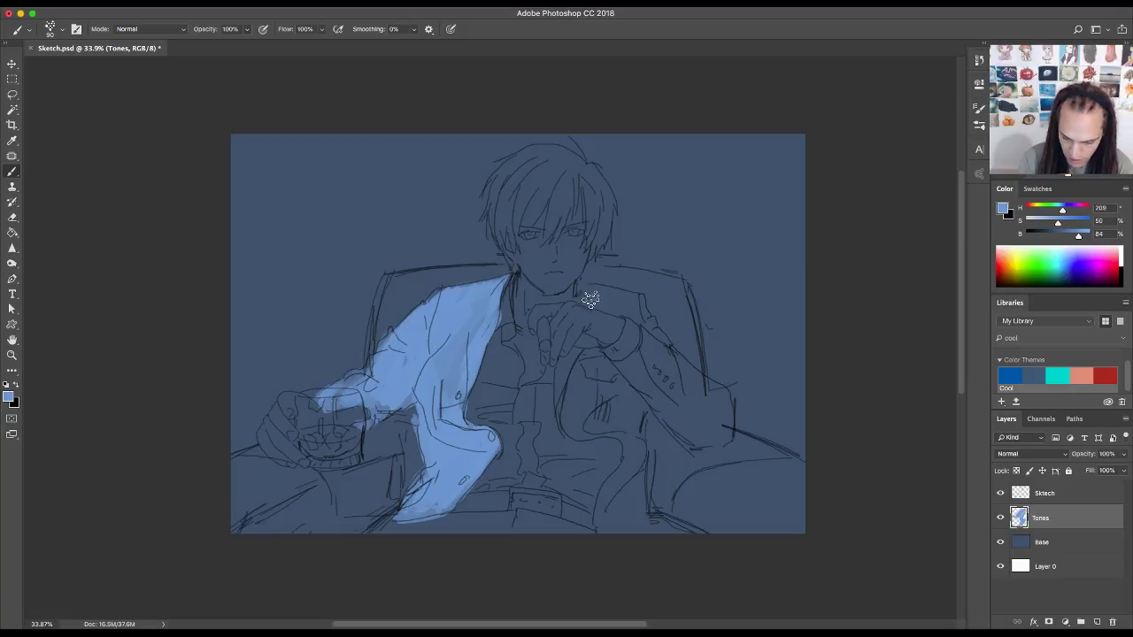
# - Fill the raised forearm, right sleeve, cuff and lower right jacket panel with light blue
pyautogui.moveTo(590, 291); pyautogui.dragTo(643, 308)
pyautogui.moveTo(645, 324)
pyautogui.mouseDown()
pyautogui.moveTo(594, 300)
pyautogui.moveTo(662, 330)
pyautogui.moveTo(645, 307)
pyautogui.moveTo(660, 342)
pyautogui.moveTo(645, 339)
pyautogui.moveTo(644, 350)
pyautogui.moveTo(644, 332)
pyautogui.moveTo(618, 367)
pyautogui.moveTo(645, 342)
pyautogui.moveTo(634, 378)
pyautogui.moveTo(655, 334)
pyautogui.moveTo(655, 349)
pyautogui.moveTo(682, 342)
pyautogui.moveTo(679, 354)
pyautogui.moveTo(661, 331)
pyautogui.moveTo(683, 375)
pyautogui.moveTo(660, 349)
pyautogui.moveTo(724, 400)
pyautogui.mouseUp()
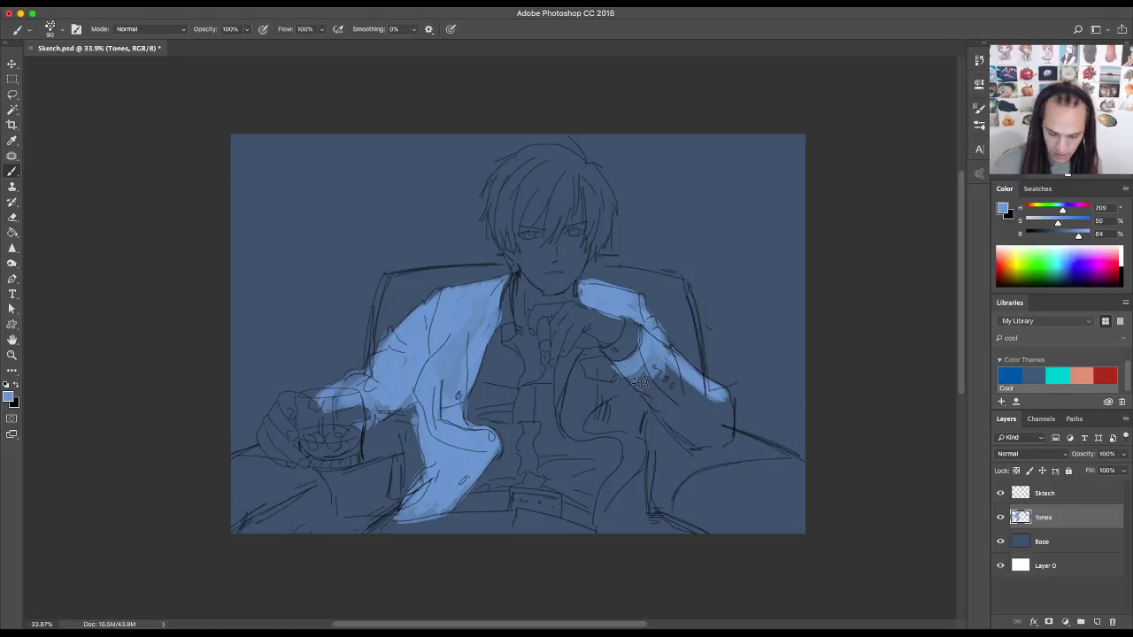
pyautogui.moveTo(639, 384); pyautogui.dragTo(673, 425)
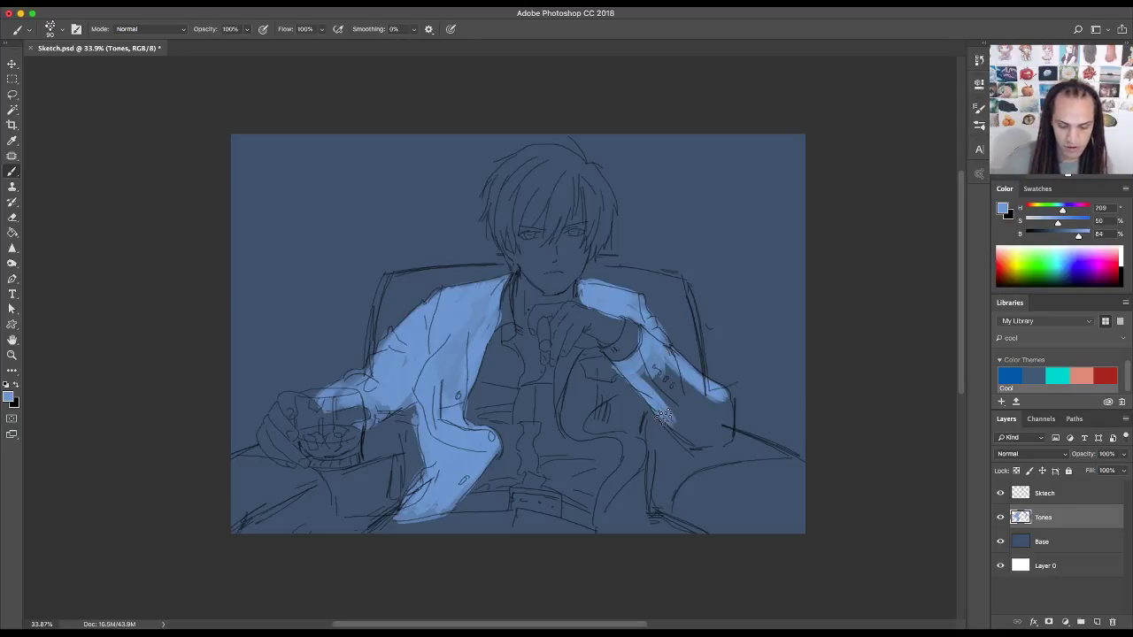
pyautogui.moveTo(719, 407)
pyautogui.mouseDown()
pyautogui.moveTo(727, 441)
pyautogui.moveTo(686, 434)
pyautogui.moveTo(679, 416)
pyautogui.moveTo(695, 427)
pyautogui.mouseUp()
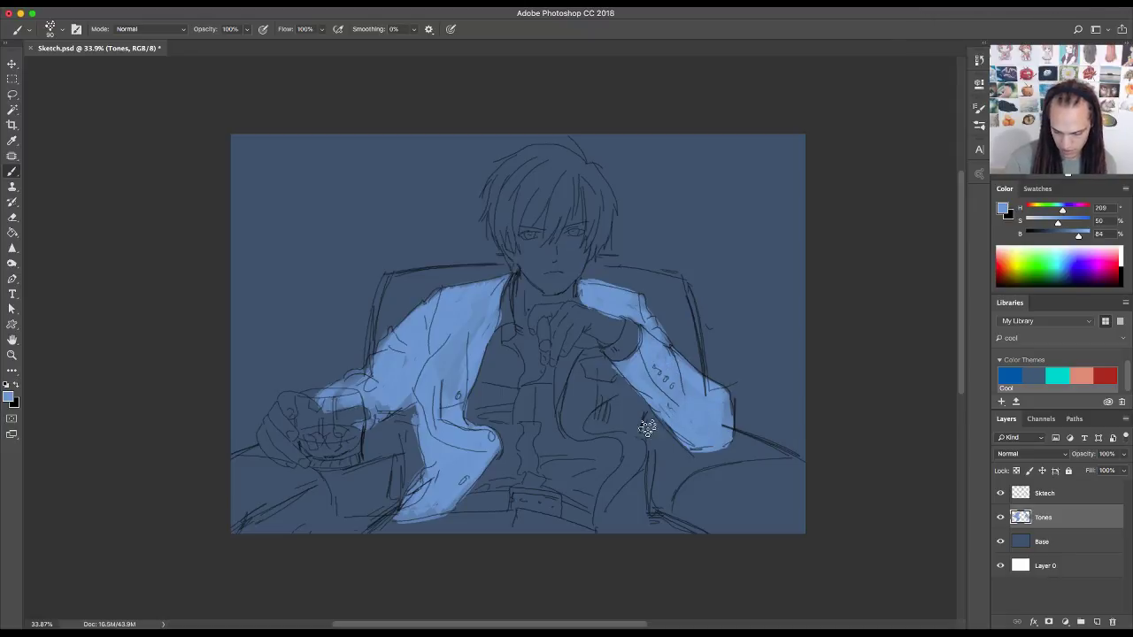
pyautogui.moveTo(634, 442)
pyautogui.mouseDown()
pyautogui.moveTo(643, 395)
pyautogui.moveTo(634, 438)
pyautogui.moveTo(643, 400)
pyautogui.moveTo(599, 352)
pyautogui.moveTo(573, 385)
pyautogui.moveTo(603, 313)
pyautogui.moveTo(570, 381)
pyautogui.moveTo(570, 364)
pyautogui.moveTo(570, 378)
pyautogui.moveTo(563, 371)
pyautogui.moveTo(561, 402)
pyautogui.moveTo(560, 369)
pyautogui.moveTo(576, 424)
pyautogui.moveTo(565, 364)
pyautogui.moveTo(578, 356)
pyautogui.moveTo(604, 356)
pyautogui.moveTo(580, 356)
pyautogui.moveTo(635, 408)
pyautogui.moveTo(639, 400)
pyautogui.moveTo(642, 455)
pyautogui.moveTo(617, 487)
pyautogui.moveTo(658, 393)
pyautogui.moveTo(642, 475)
pyautogui.moveTo(650, 524)
pyautogui.moveTo(639, 507)
pyautogui.moveTo(636, 519)
pyautogui.moveTo(629, 509)
pyautogui.moveTo(601, 525)
pyautogui.moveTo(641, 462)
pyautogui.mouseUp()
pyautogui.moveTo(629, 508)
pyautogui.mouseDown()
pyautogui.moveTo(630, 443)
pyautogui.moveTo(573, 426)
pyautogui.moveTo(596, 431)
pyautogui.moveTo(576, 377)
pyautogui.moveTo(584, 398)
pyautogui.moveTo(596, 394)
pyautogui.moveTo(624, 421)
pyautogui.moveTo(615, 366)
pyautogui.moveTo(581, 341)
pyautogui.mouseUp()
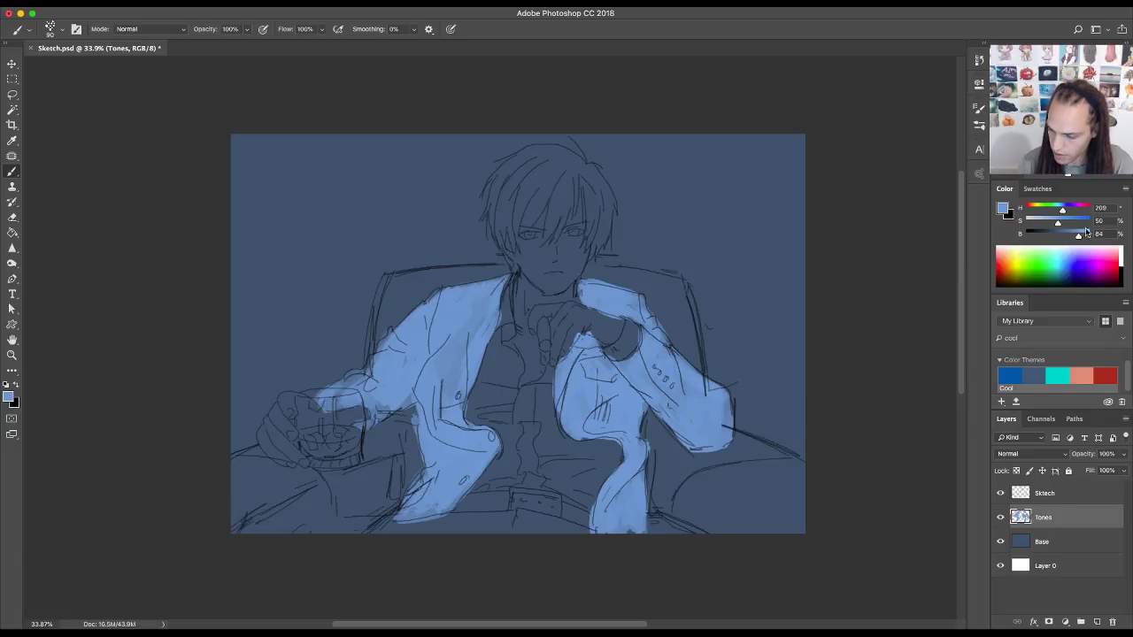
# - Switch to a pale blue-white (S 25, B 90) and paint the collar, lapel edge and shirt front
pyautogui.moveTo(1056, 226); pyautogui.dragTo(1043, 228)
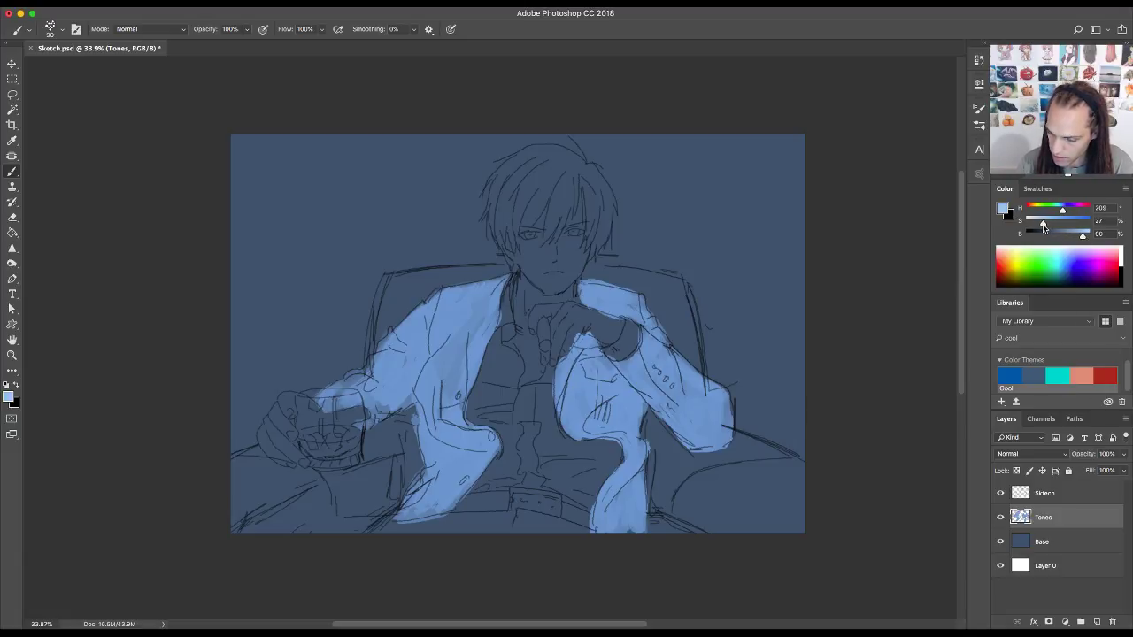
pyautogui.moveTo(511, 303)
pyautogui.mouseDown()
pyautogui.moveTo(506, 341)
pyautogui.moveTo(509, 287)
pyautogui.mouseUp()
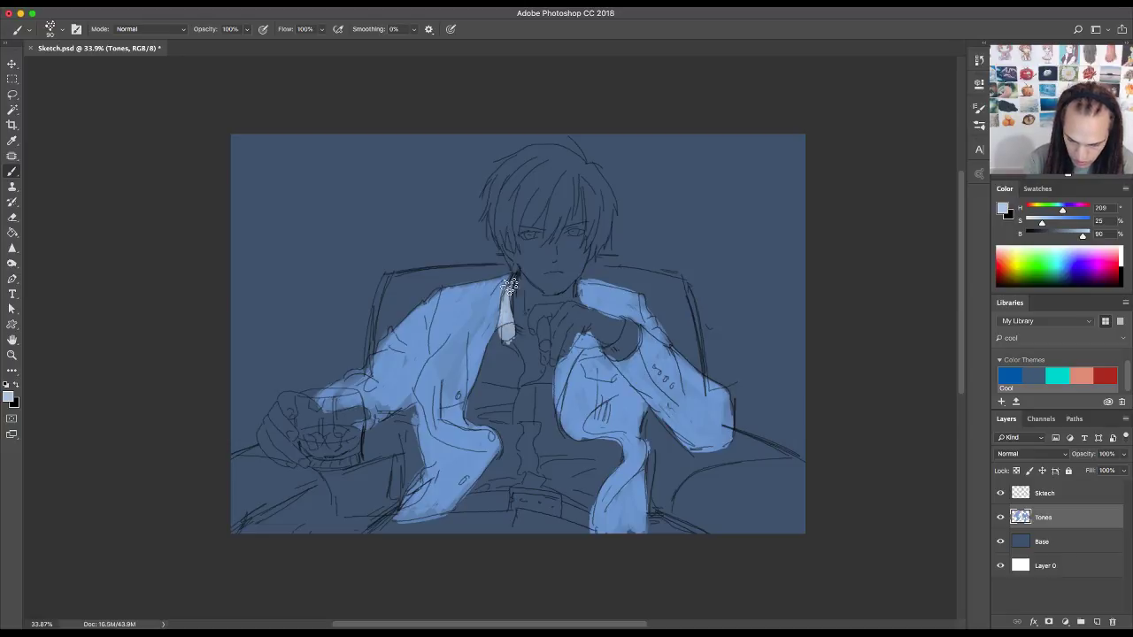
pyautogui.moveTo(579, 303); pyautogui.dragTo(577, 294)
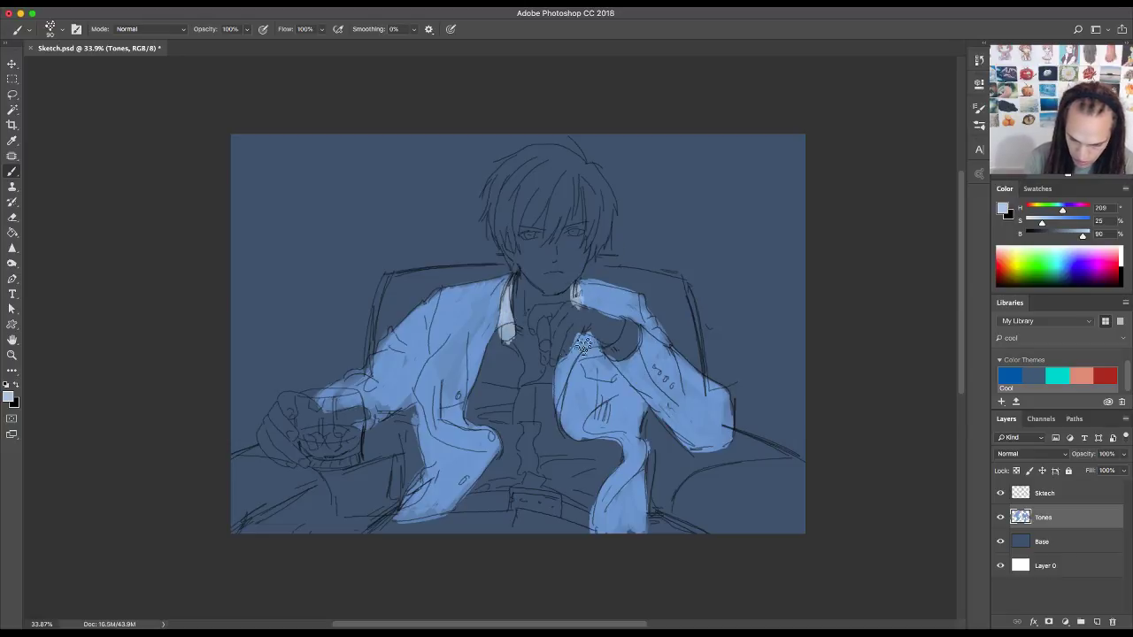
pyautogui.moveTo(507, 338)
pyautogui.mouseDown()
pyautogui.moveTo(475, 409)
pyautogui.moveTo(476, 390)
pyautogui.mouseUp()
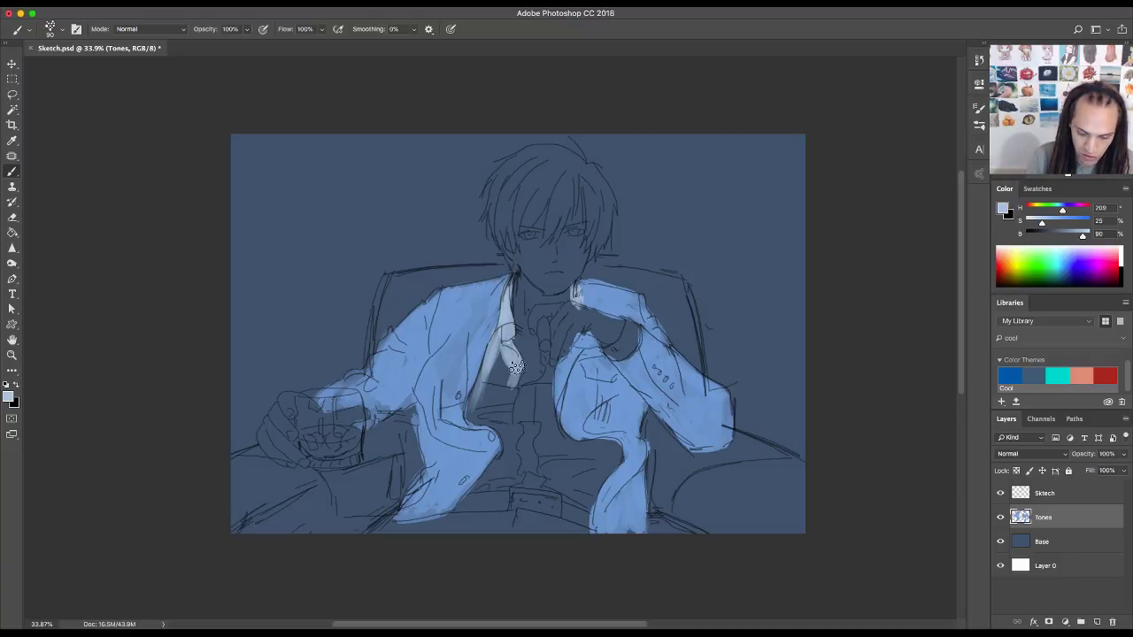
pyautogui.moveTo(512, 377)
pyautogui.mouseDown()
pyautogui.moveTo(504, 421)
pyautogui.moveTo(510, 388)
pyautogui.moveTo(474, 416)
pyautogui.moveTo(502, 422)
pyautogui.moveTo(500, 369)
pyautogui.moveTo(486, 378)
pyautogui.moveTo(491, 357)
pyautogui.moveTo(505, 377)
pyautogui.moveTo(502, 353)
pyautogui.moveTo(497, 399)
pyautogui.moveTo(486, 398)
pyautogui.moveTo(494, 425)
pyautogui.mouseUp()
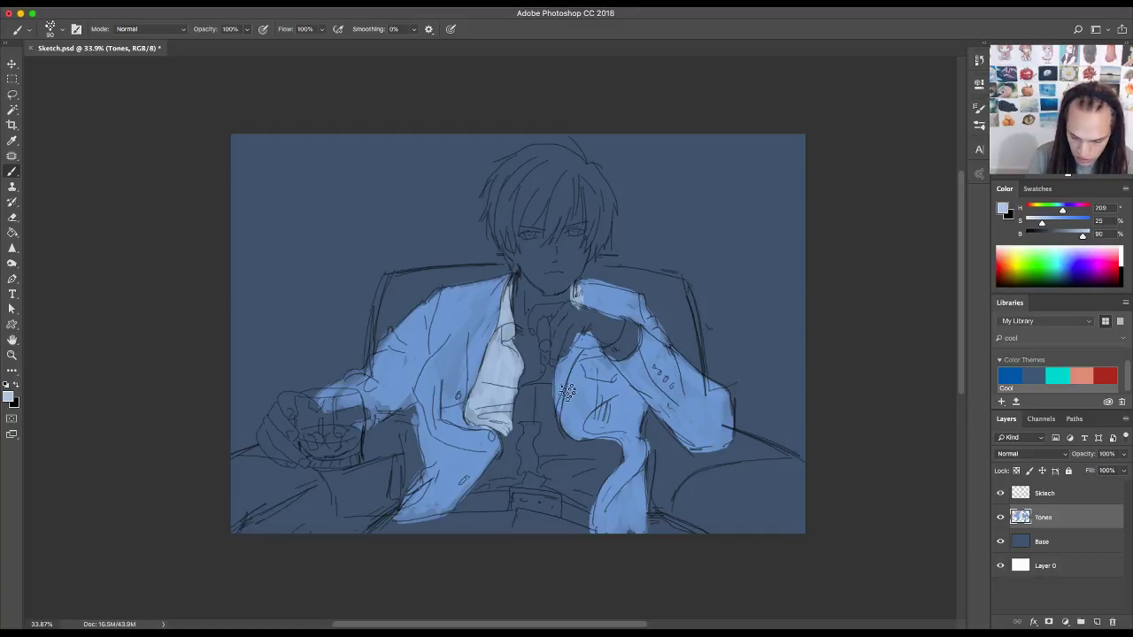
pyautogui.moveTo(567, 393)
pyautogui.mouseDown()
pyautogui.moveTo(528, 387)
pyautogui.moveTo(549, 370)
pyautogui.moveTo(546, 382)
pyautogui.moveTo(548, 366)
pyautogui.moveTo(546, 418)
pyautogui.moveTo(546, 392)
pyautogui.moveTo(514, 436)
pyautogui.mouseUp()
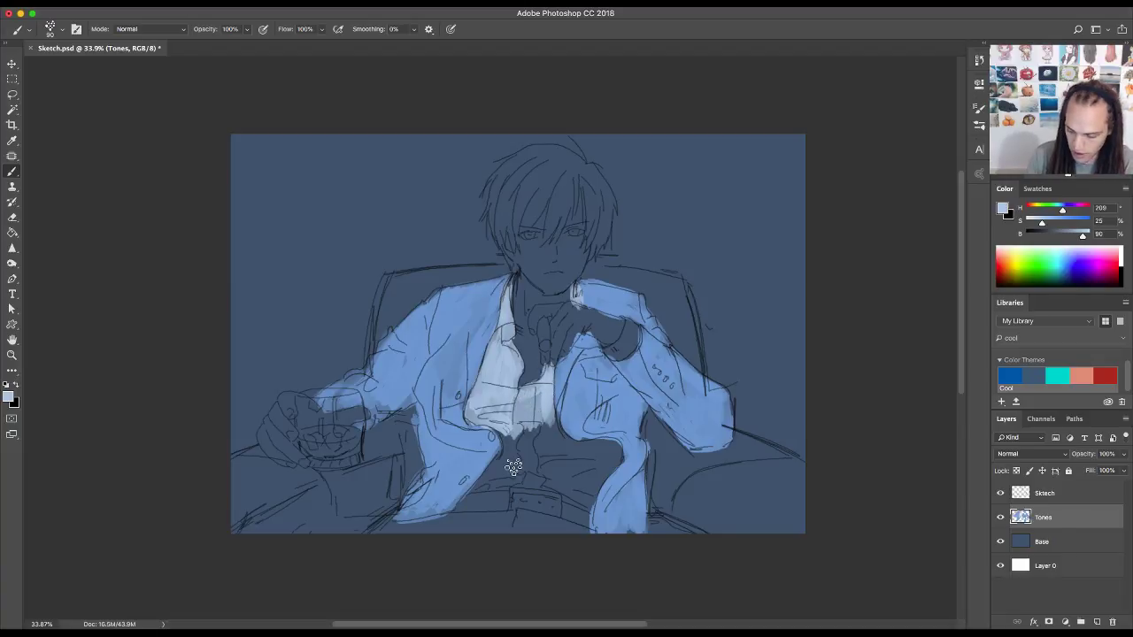
# - Compare tones with the Base layer hidden, paint the lower shirt pale blue, and sketch an upper-left arrow
pyautogui.click(1000, 541)
pyautogui.click(1000, 542)
pyautogui.click(1000, 542)
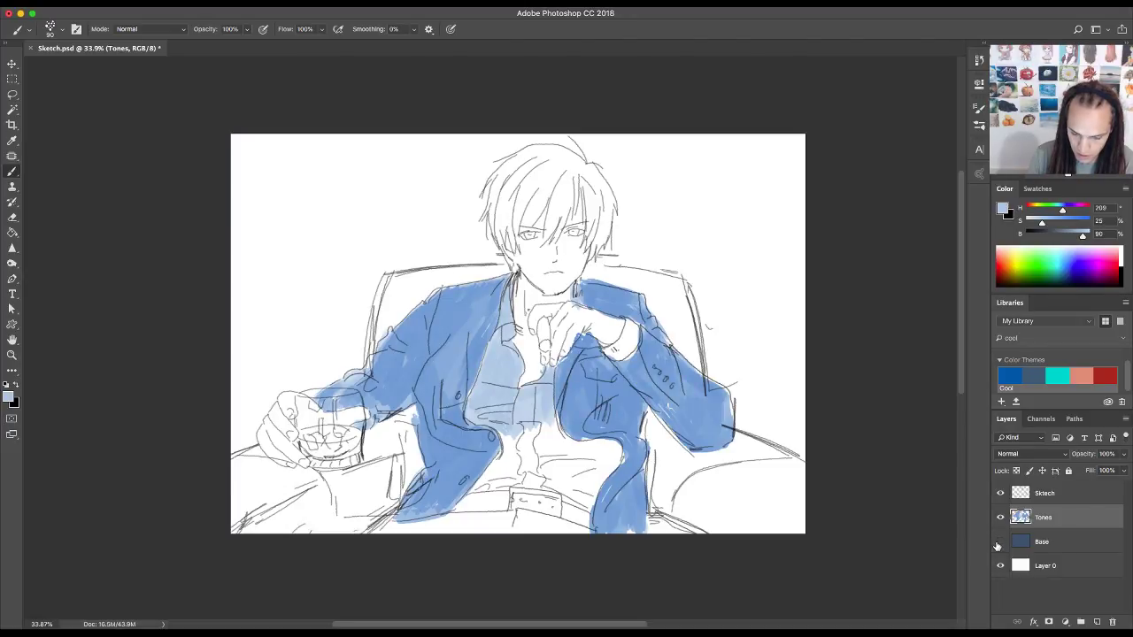
pyautogui.click(1000, 542)
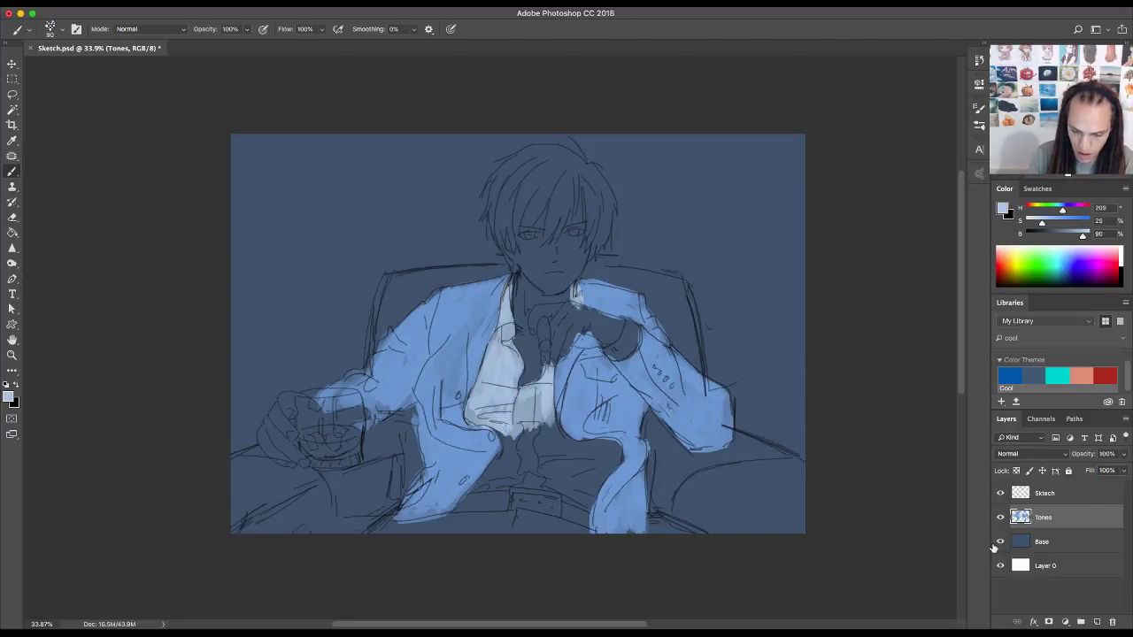
pyautogui.moveTo(542, 400)
pyautogui.mouseDown()
pyautogui.moveTo(508, 449)
pyautogui.moveTo(549, 388)
pyautogui.moveTo(480, 486)
pyautogui.moveTo(518, 473)
pyautogui.moveTo(488, 484)
pyautogui.moveTo(575, 481)
pyautogui.moveTo(527, 477)
pyautogui.moveTo(591, 490)
pyautogui.moveTo(576, 485)
pyautogui.moveTo(572, 499)
pyautogui.moveTo(594, 493)
pyautogui.moveTo(587, 501)
pyautogui.moveTo(614, 451)
pyautogui.moveTo(573, 448)
pyautogui.moveTo(542, 423)
pyautogui.moveTo(487, 476)
pyautogui.moveTo(515, 437)
pyautogui.moveTo(518, 469)
pyautogui.moveTo(554, 450)
pyautogui.moveTo(596, 471)
pyautogui.mouseUp()
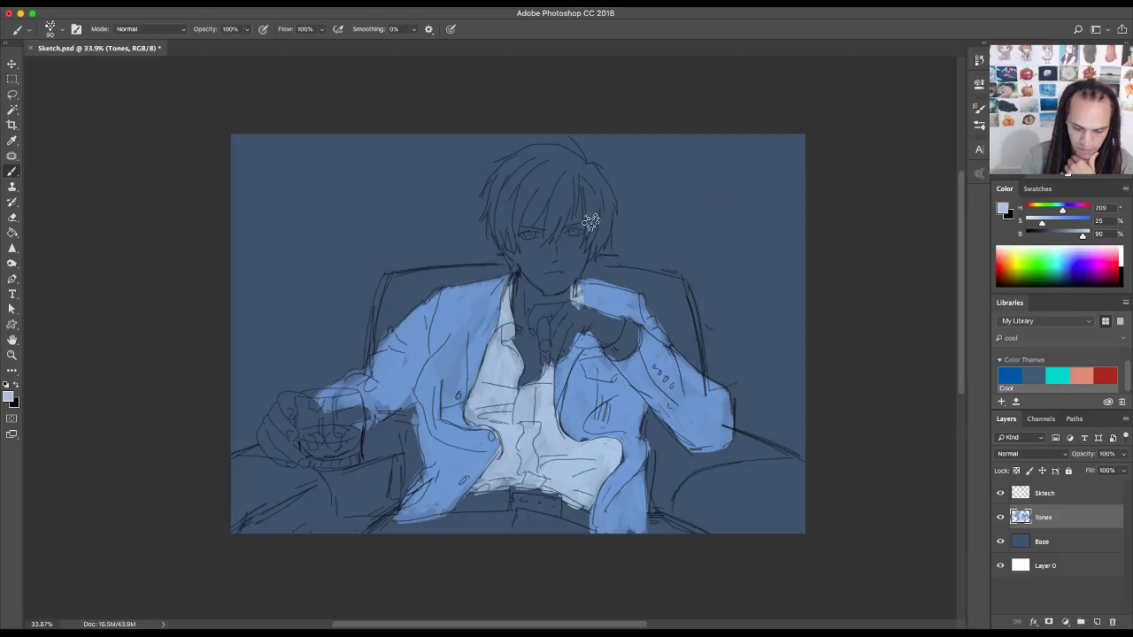
pyautogui.moveTo(257, 194)
pyautogui.mouseDown()
pyautogui.moveTo(328, 245)
pyautogui.moveTo(312, 214)
pyautogui.moveTo(326, 238)
pyautogui.moveTo(275, 253)
pyautogui.mouseUp()
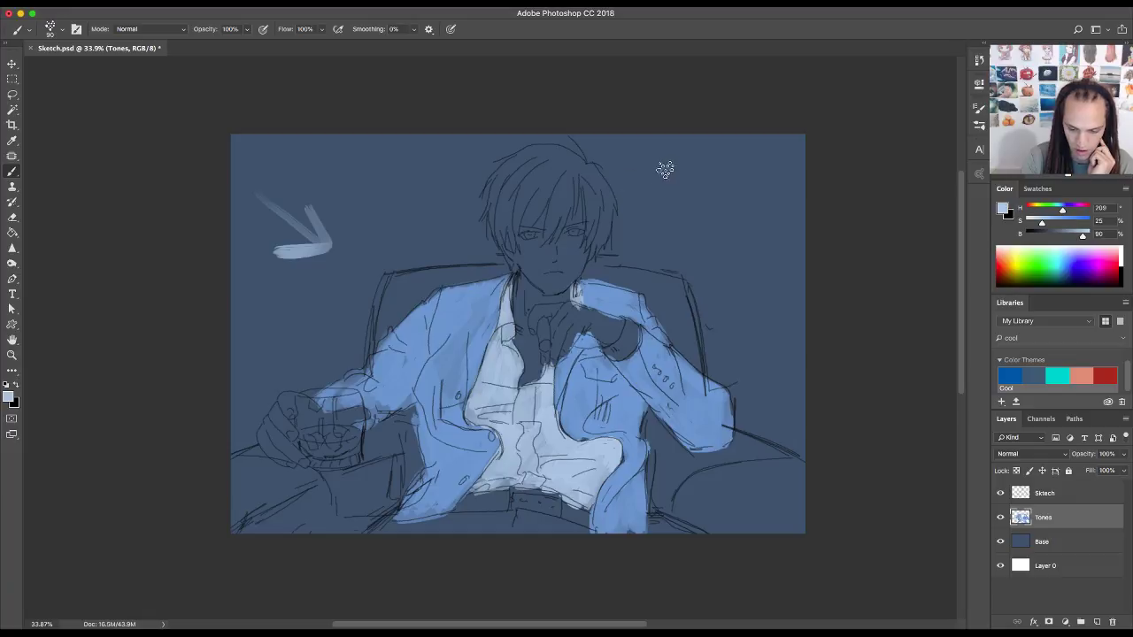
# - Undo the swooping light strokes right of the figure and reselect the dark slate-blue swatch
pyautogui.moveTo(675, 158)
pyautogui.mouseDown()
pyautogui.moveTo(687, 191)
pyautogui.moveTo(670, 266)
pyautogui.moveTo(717, 282)
pyautogui.moveTo(731, 378)
pyautogui.moveTo(771, 405)
pyautogui.moveTo(791, 430)
pyautogui.mouseUp()
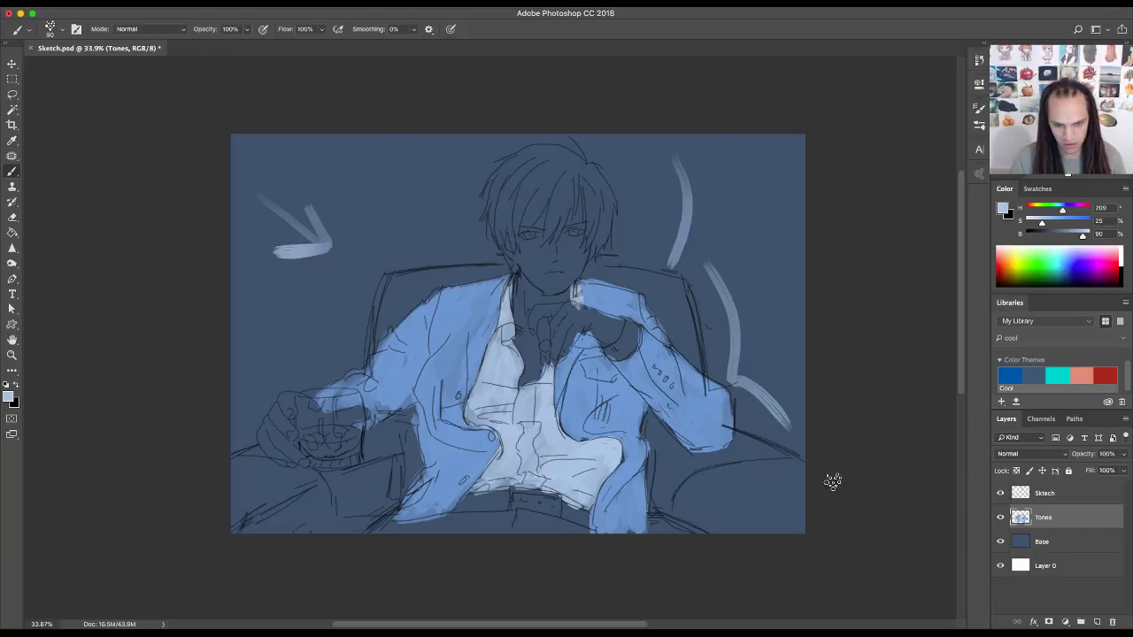
pyautogui.hotkey('ctrl', 'alt', 'z')
pyautogui.hotkey('ctrl', 'alt', 'z')
pyautogui.hotkey('ctrl', 'alt', 'z')
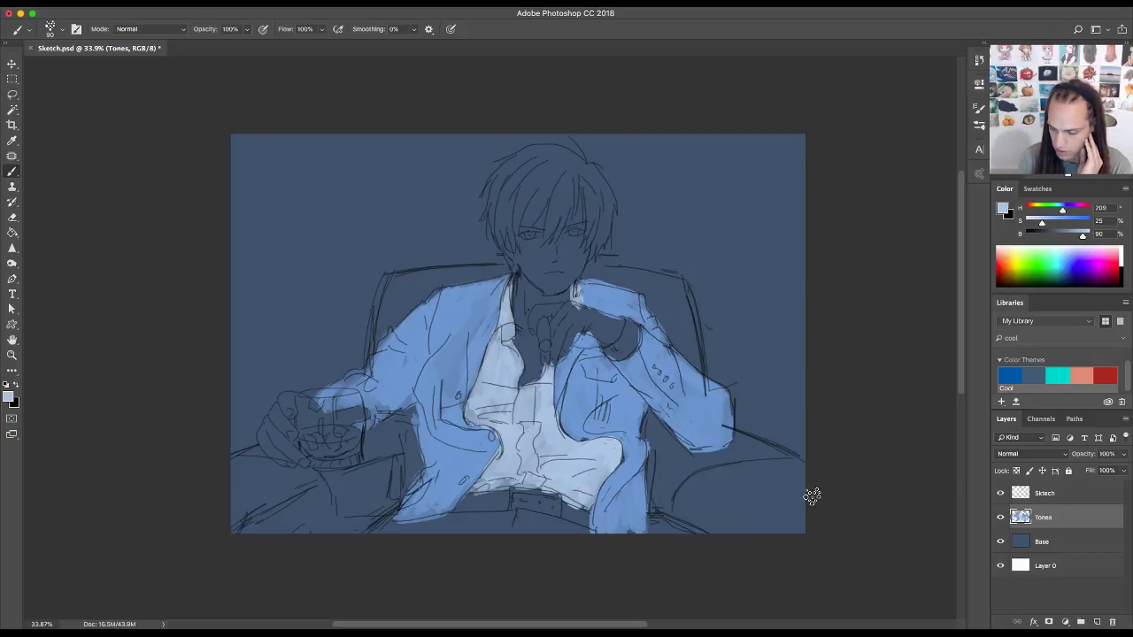
pyautogui.click(1033, 378)
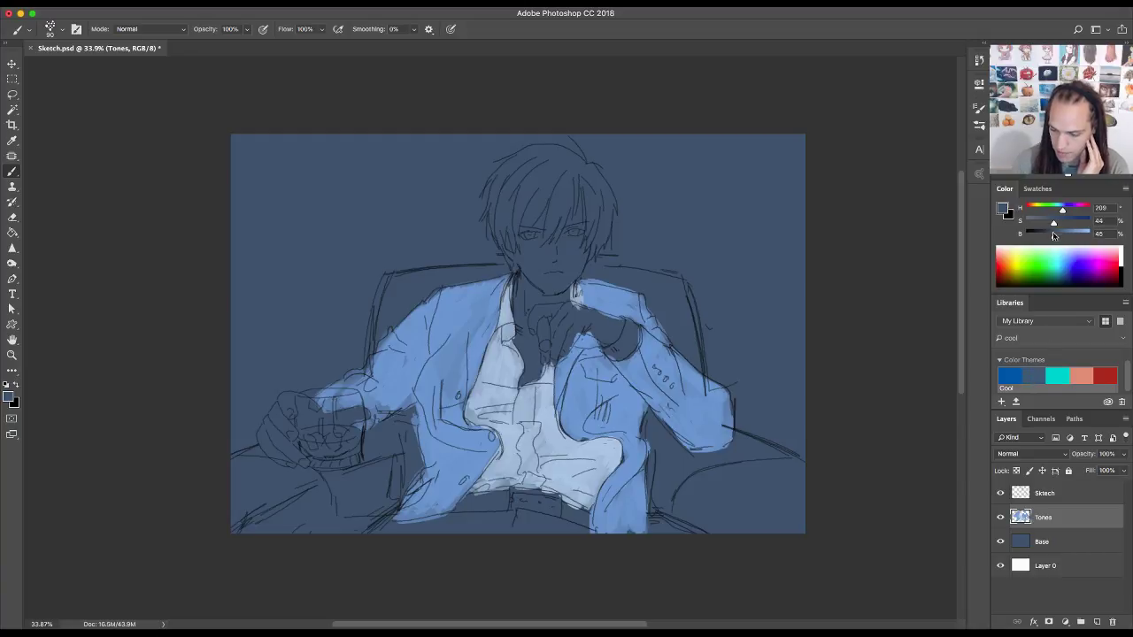
# - Darken the paint to near-black navy (S 44, B 11), shading the jacket's lower-left edge and belt
pyautogui.moveTo(1053, 235); pyautogui.dragTo(1050, 238)
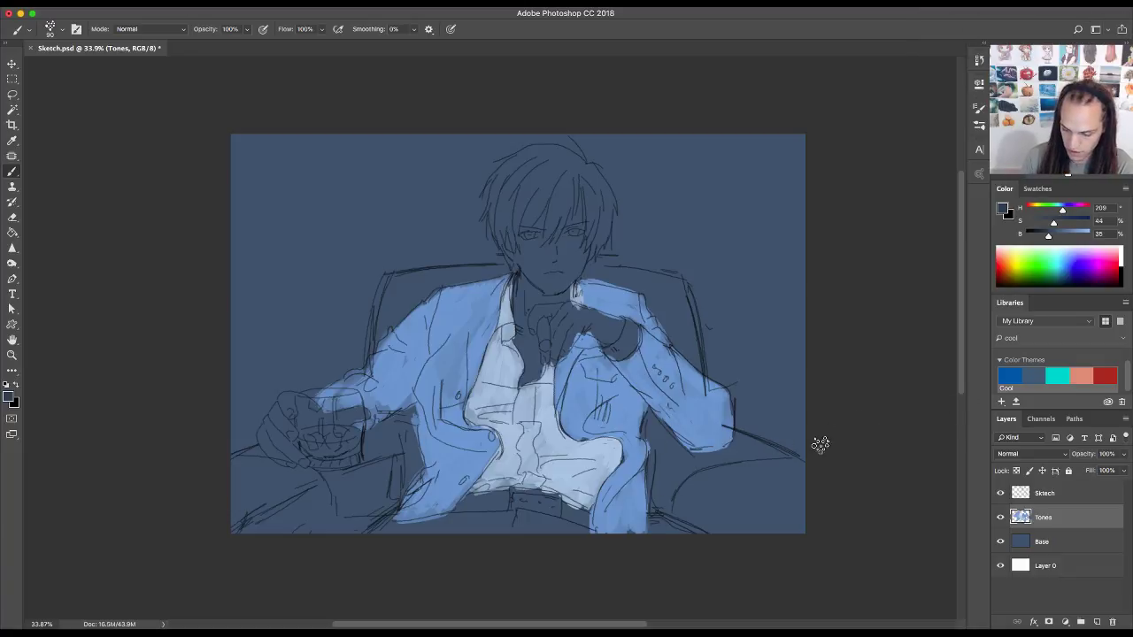
pyautogui.moveTo(474, 522)
pyautogui.mouseDown()
pyautogui.moveTo(493, 523)
pyautogui.moveTo(376, 531)
pyautogui.mouseUp()
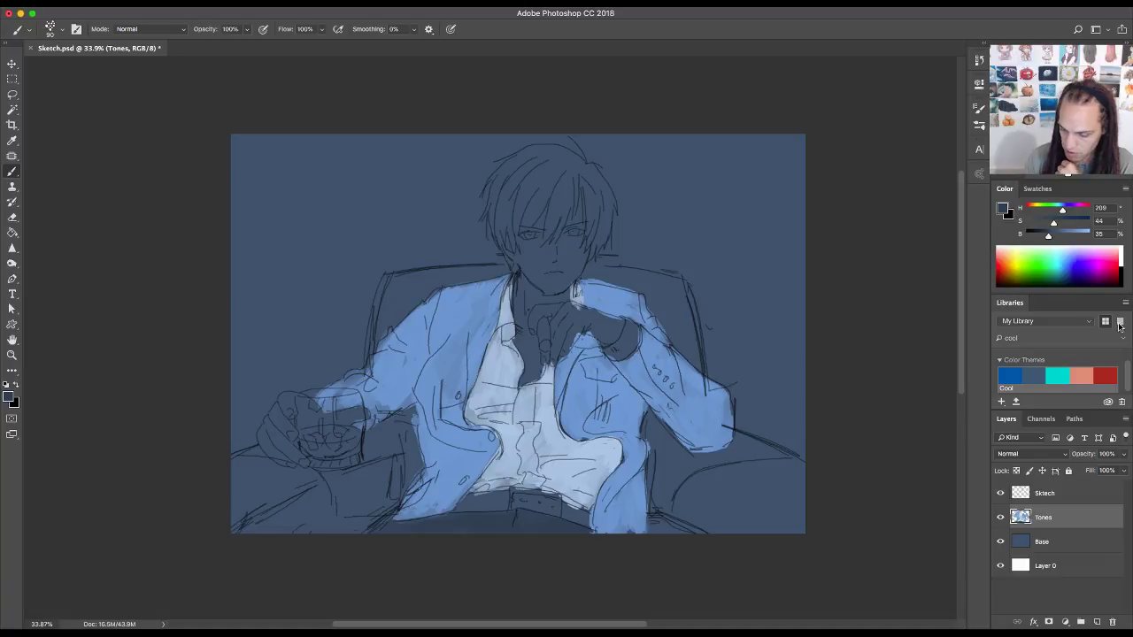
pyautogui.moveTo(1045, 239); pyautogui.dragTo(1033, 240)
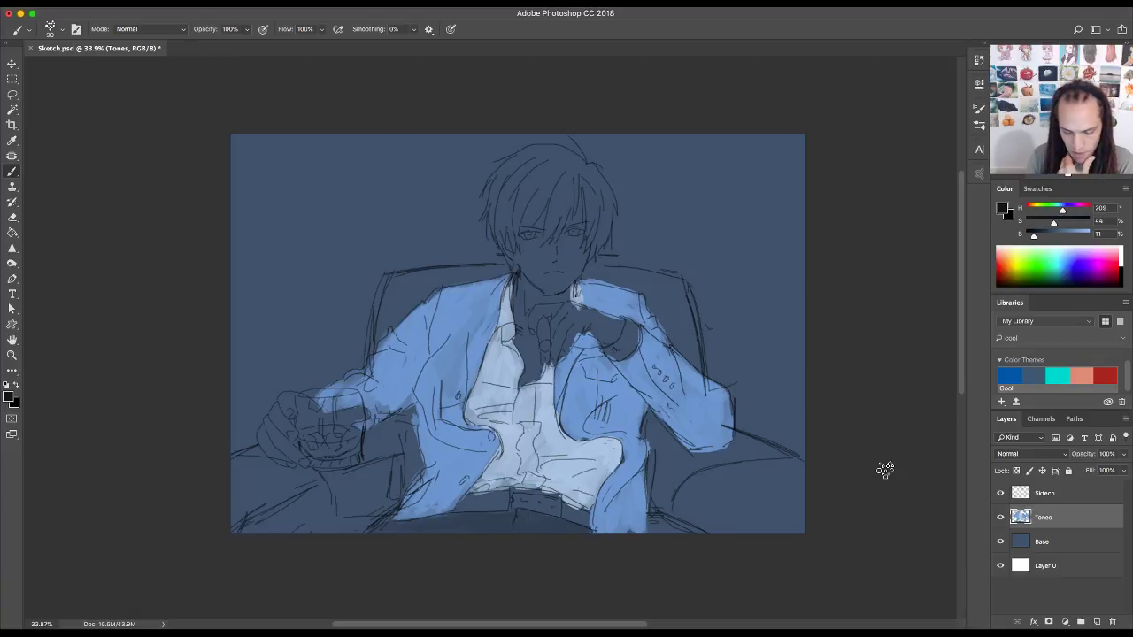
pyautogui.moveTo(499, 498); pyautogui.dragTo(467, 504)
# - Shrink the brush to 60 px and paint near-black over the belt and the jacket's right edge
pyautogui.press('[')
pyautogui.press('[')
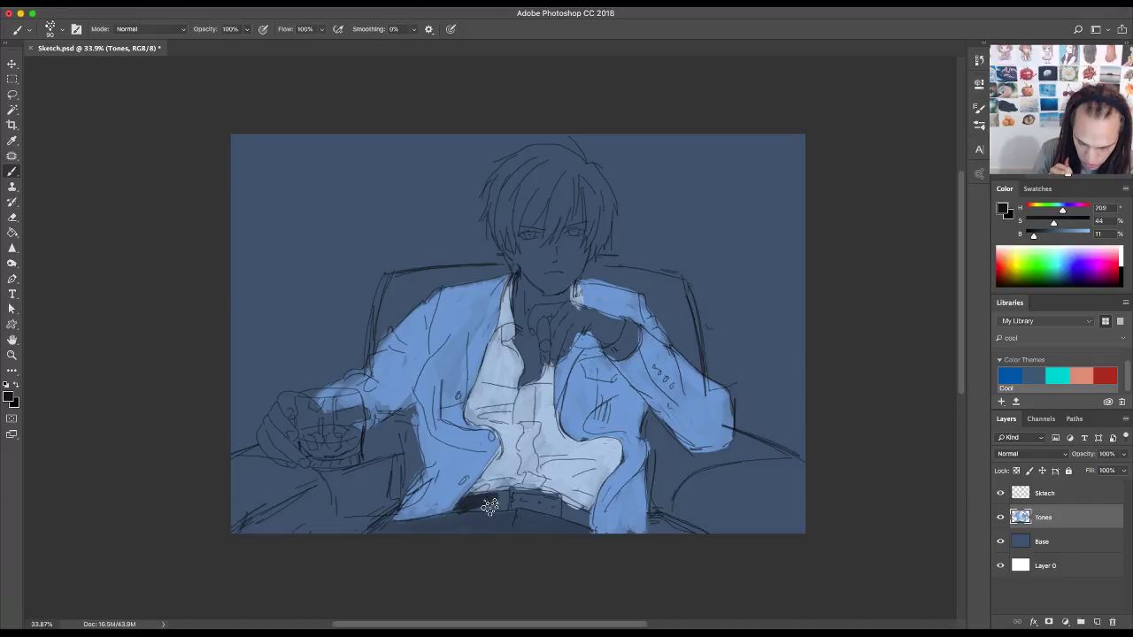
pyautogui.press('[')
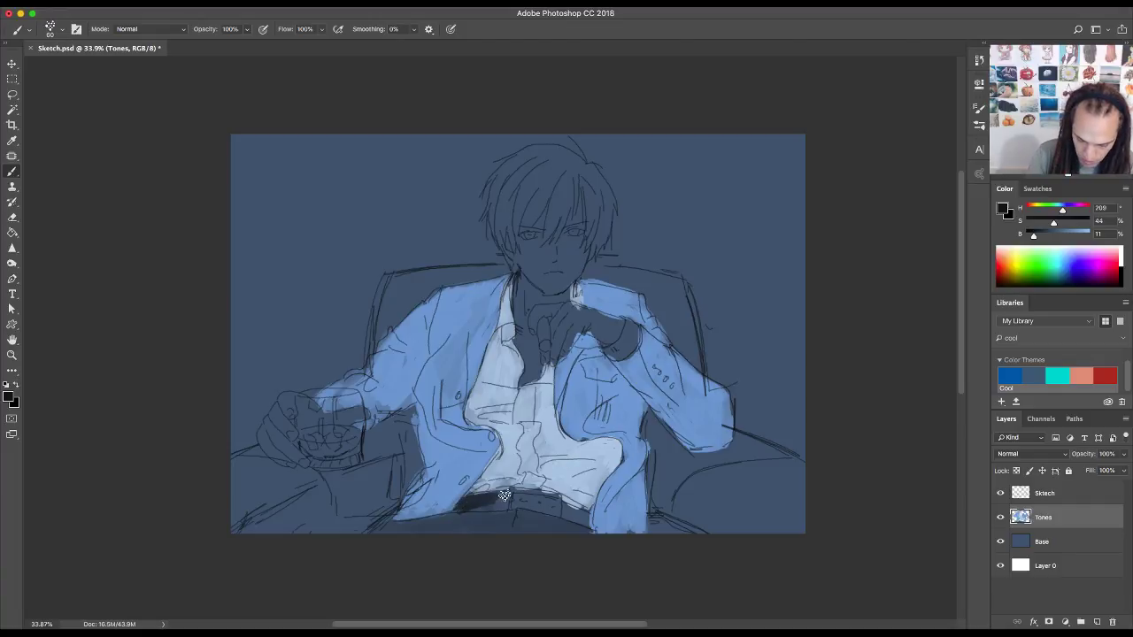
pyautogui.moveTo(504, 505)
pyautogui.mouseDown()
pyautogui.moveTo(471, 506)
pyautogui.moveTo(455, 492)
pyautogui.moveTo(555, 503)
pyautogui.moveTo(536, 507)
pyautogui.moveTo(585, 512)
pyautogui.moveTo(577, 520)
pyautogui.moveTo(566, 517)
pyautogui.moveTo(605, 499)
pyautogui.mouseUp()
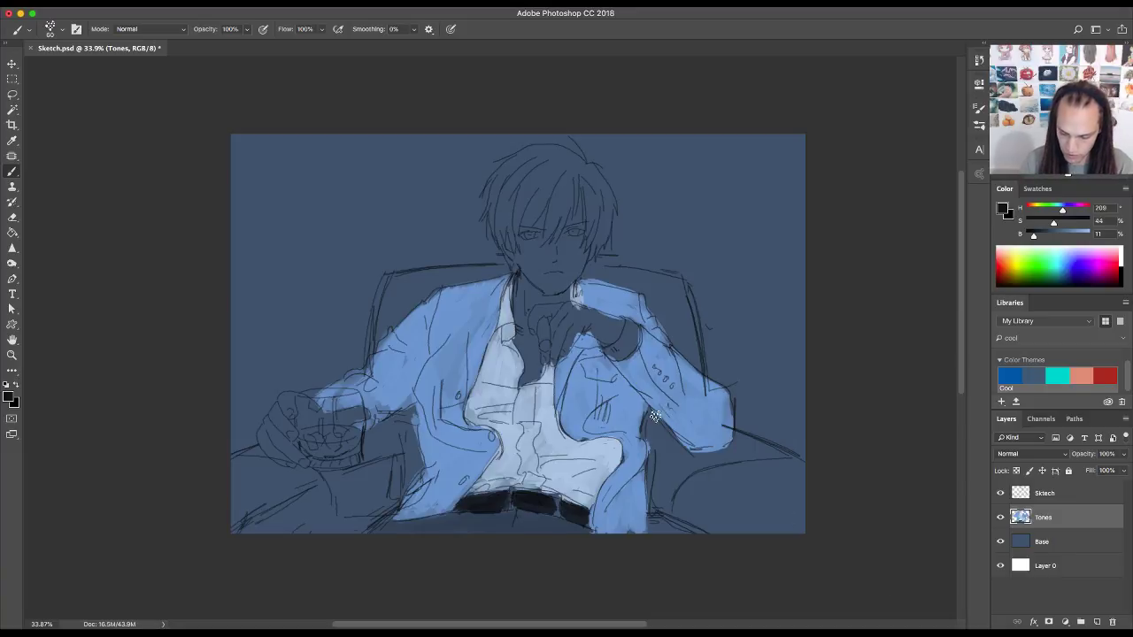
pyautogui.moveTo(655, 417)
pyautogui.mouseDown()
pyautogui.moveTo(646, 441)
pyautogui.moveTo(657, 413)
pyautogui.moveTo(681, 453)
pyautogui.moveTo(653, 423)
pyautogui.moveTo(650, 512)
pyautogui.moveTo(662, 518)
pyautogui.moveTo(698, 458)
pyautogui.moveTo(725, 476)
pyautogui.mouseUp()
# - Paint near-black shadows on the right chair arm, the lower-left chair, its left edge and the chair-back top
pyautogui.moveTo(736, 431); pyautogui.dragTo(802, 471)
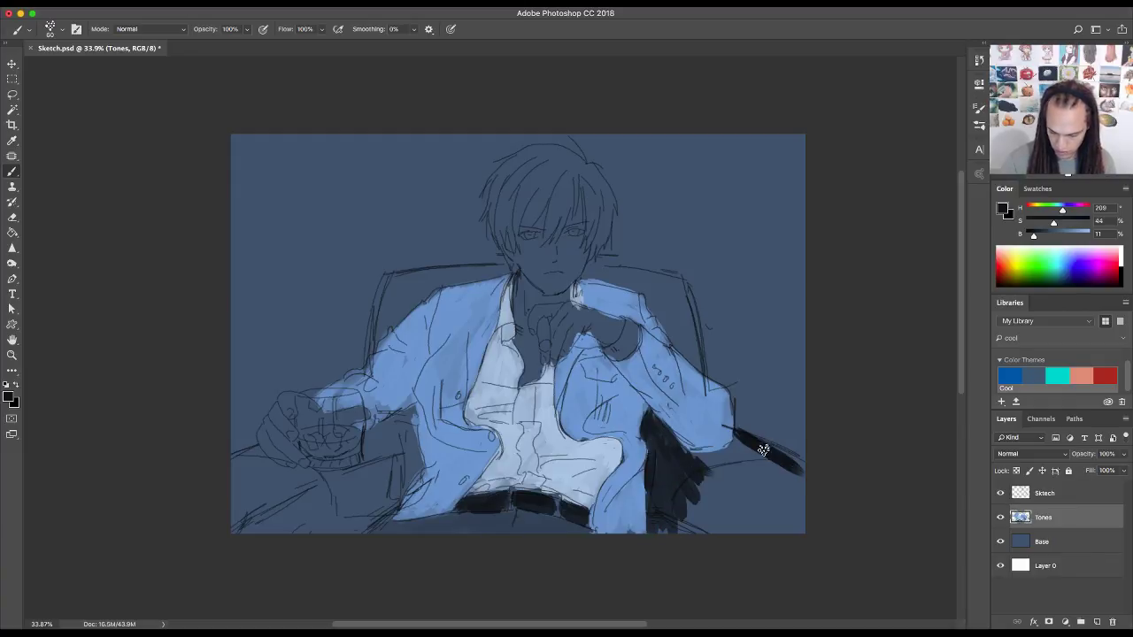
pyautogui.moveTo(731, 449)
pyautogui.mouseDown()
pyautogui.moveTo(713, 520)
pyautogui.moveTo(795, 482)
pyautogui.moveTo(783, 531)
pyautogui.moveTo(809, 521)
pyautogui.moveTo(729, 533)
pyautogui.moveTo(723, 513)
pyautogui.moveTo(686, 534)
pyautogui.moveTo(669, 518)
pyautogui.moveTo(705, 470)
pyautogui.moveTo(748, 457)
pyautogui.moveTo(743, 447)
pyautogui.moveTo(789, 473)
pyautogui.moveTo(732, 520)
pyautogui.moveTo(792, 517)
pyautogui.mouseUp()
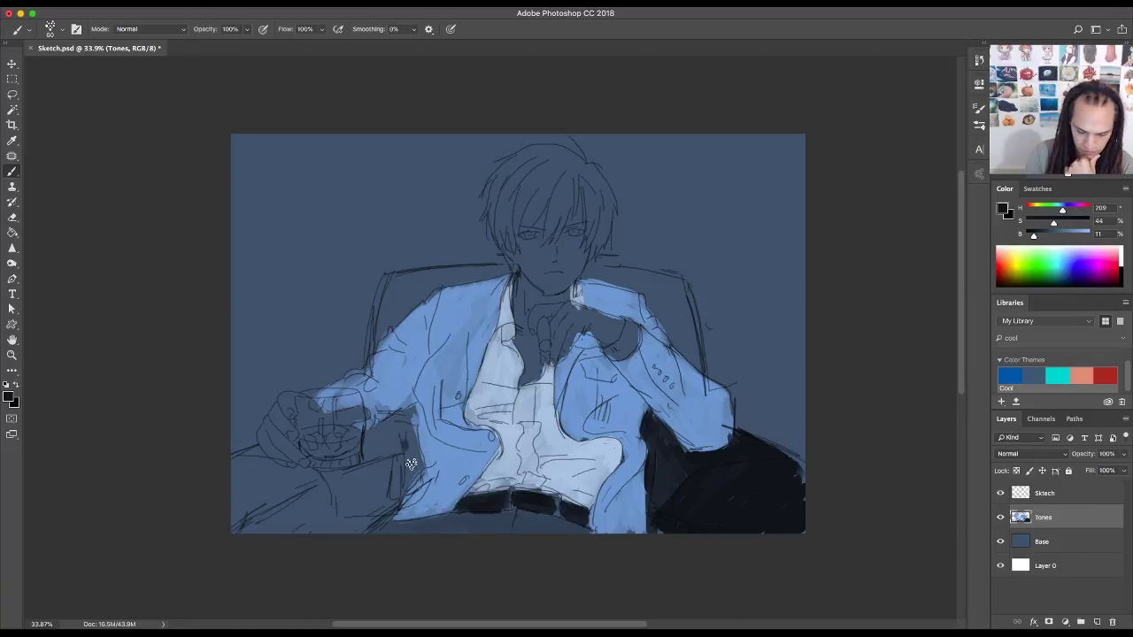
pyautogui.moveTo(416, 455)
pyautogui.mouseDown()
pyautogui.moveTo(413, 412)
pyautogui.moveTo(367, 436)
pyautogui.moveTo(377, 457)
pyautogui.moveTo(403, 445)
pyautogui.moveTo(416, 472)
pyautogui.moveTo(380, 511)
pyautogui.moveTo(409, 469)
pyautogui.moveTo(369, 489)
pyautogui.moveTo(354, 487)
pyautogui.moveTo(359, 471)
pyautogui.moveTo(317, 476)
pyautogui.moveTo(371, 470)
pyautogui.moveTo(356, 479)
pyautogui.moveTo(370, 483)
pyautogui.moveTo(348, 535)
pyautogui.moveTo(339, 495)
pyautogui.moveTo(304, 498)
pyautogui.moveTo(302, 474)
pyautogui.moveTo(270, 469)
pyautogui.moveTo(254, 443)
pyautogui.moveTo(262, 465)
pyautogui.moveTo(257, 450)
pyautogui.moveTo(240, 456)
pyautogui.moveTo(259, 464)
pyautogui.moveTo(231, 511)
pyautogui.moveTo(242, 521)
pyautogui.moveTo(304, 487)
pyautogui.moveTo(317, 531)
pyautogui.moveTo(364, 506)
pyautogui.mouseUp()
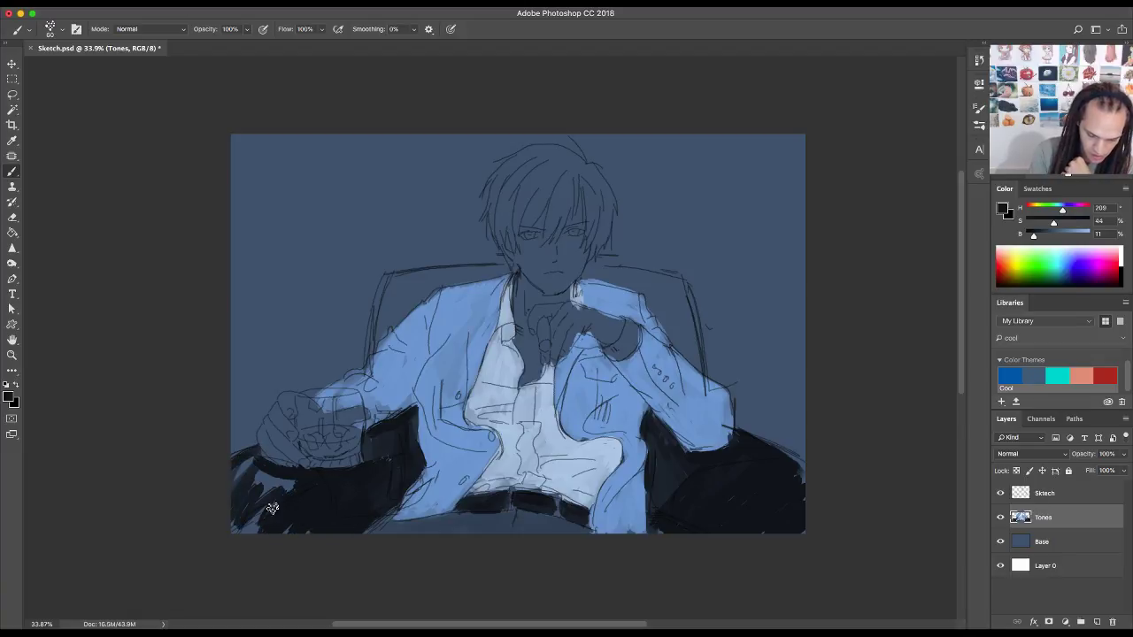
pyautogui.moveTo(273, 508)
pyautogui.mouseDown()
pyautogui.moveTo(297, 495)
pyautogui.moveTo(245, 463)
pyautogui.moveTo(232, 478)
pyautogui.moveTo(239, 509)
pyautogui.moveTo(266, 496)
pyautogui.moveTo(295, 535)
pyautogui.mouseUp()
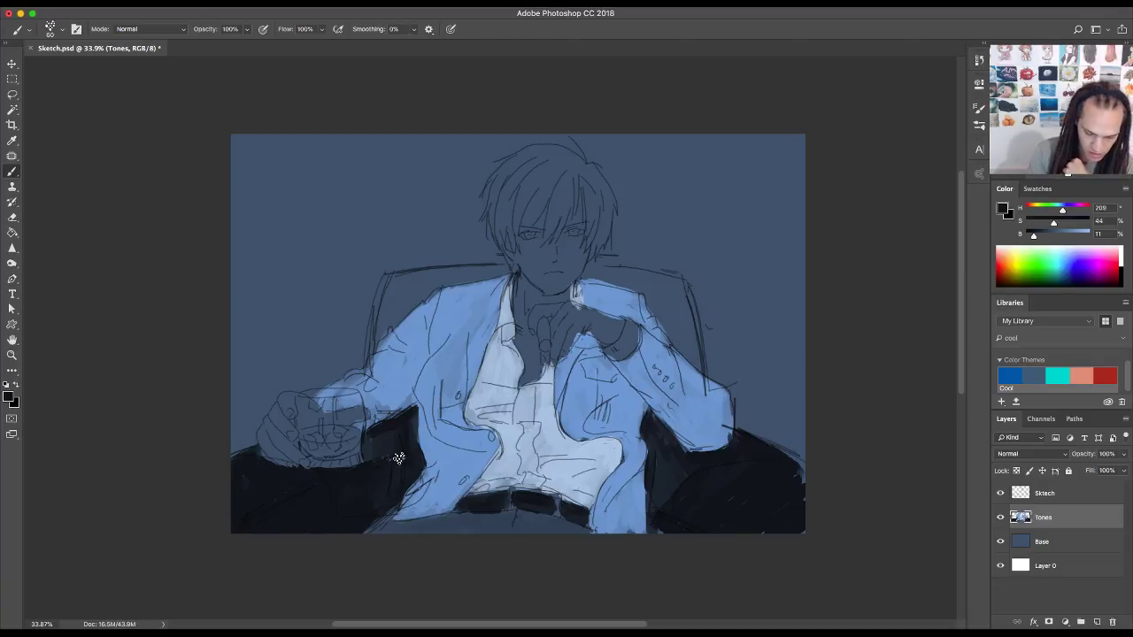
pyautogui.moveTo(377, 464)
pyautogui.mouseDown()
pyautogui.moveTo(407, 421)
pyautogui.moveTo(423, 445)
pyautogui.mouseUp()
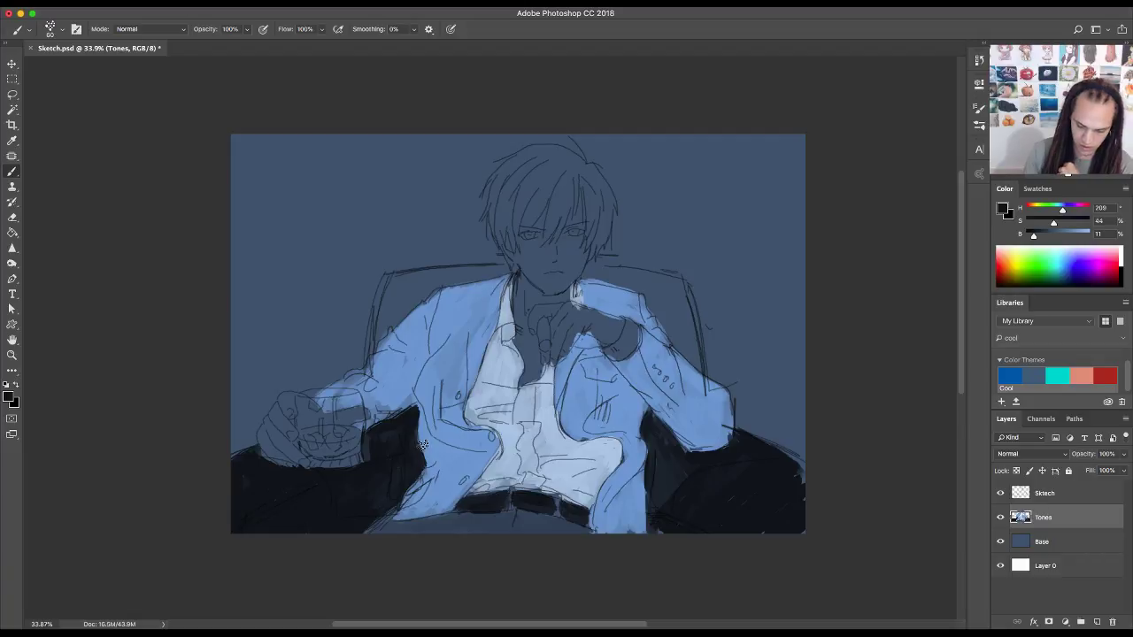
pyautogui.moveTo(380, 333)
pyautogui.mouseDown()
pyautogui.moveTo(368, 352)
pyautogui.moveTo(390, 277)
pyautogui.moveTo(366, 355)
pyautogui.moveTo(432, 290)
pyautogui.moveTo(405, 305)
pyautogui.moveTo(453, 267)
pyautogui.moveTo(459, 276)
pyautogui.moveTo(433, 274)
pyautogui.moveTo(374, 318)
pyautogui.moveTo(468, 269)
pyautogui.moveTo(446, 283)
pyautogui.mouseUp()
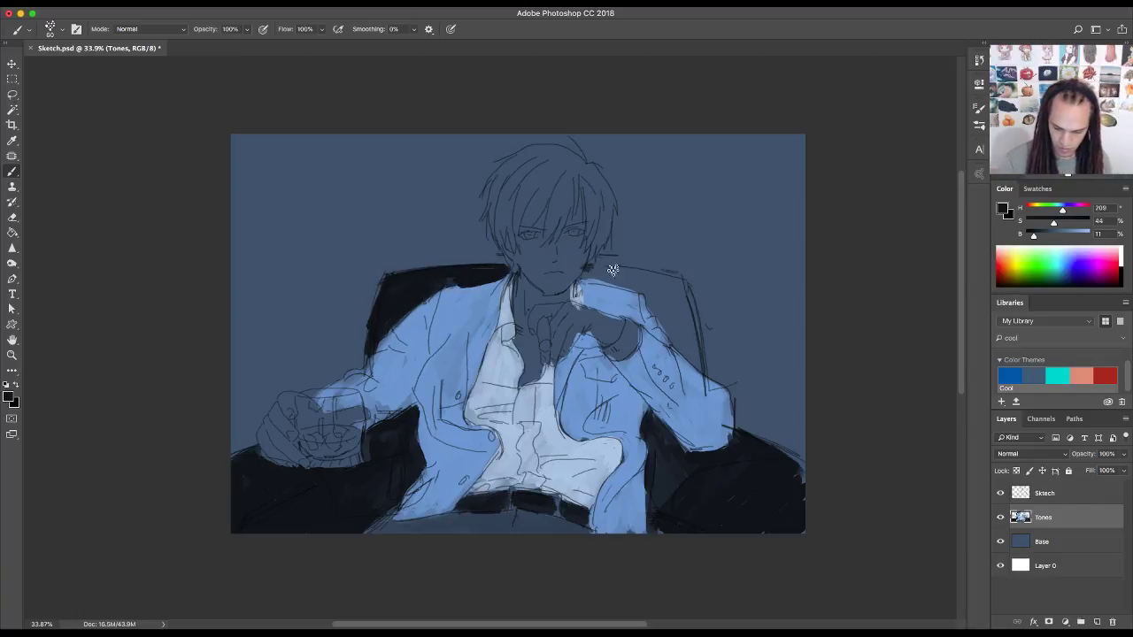
pyautogui.moveTo(612, 271)
pyautogui.mouseDown()
pyautogui.moveTo(668, 286)
pyautogui.moveTo(591, 270)
pyautogui.moveTo(697, 297)
pyautogui.moveTo(683, 291)
pyautogui.moveTo(686, 301)
pyautogui.moveTo(680, 285)
pyautogui.moveTo(701, 359)
pyautogui.moveTo(693, 330)
pyautogui.moveTo(696, 353)
pyautogui.moveTo(652, 302)
pyautogui.moveTo(697, 364)
pyautogui.moveTo(647, 286)
pyautogui.moveTo(673, 294)
pyautogui.moveTo(590, 275)
pyautogui.moveTo(660, 289)
pyautogui.mouseUp()
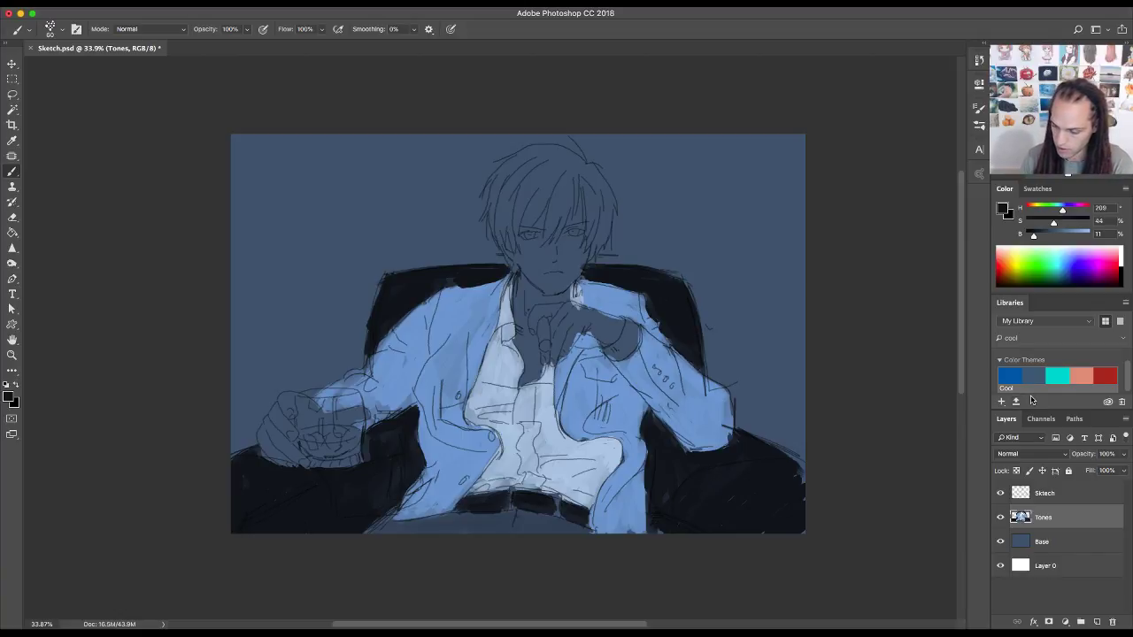
# - Pick the salmon Cool-theme swatch, raise its saturation, and paint skin tone on the face
pyautogui.click(1084, 378)
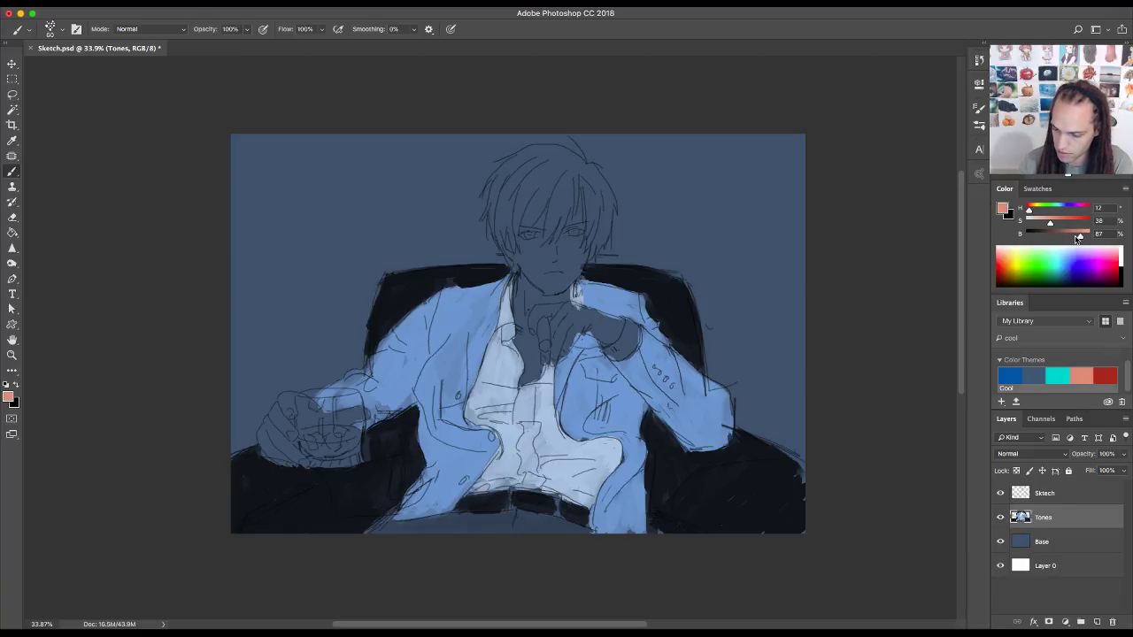
pyautogui.moveTo(1053, 228); pyautogui.dragTo(1076, 239)
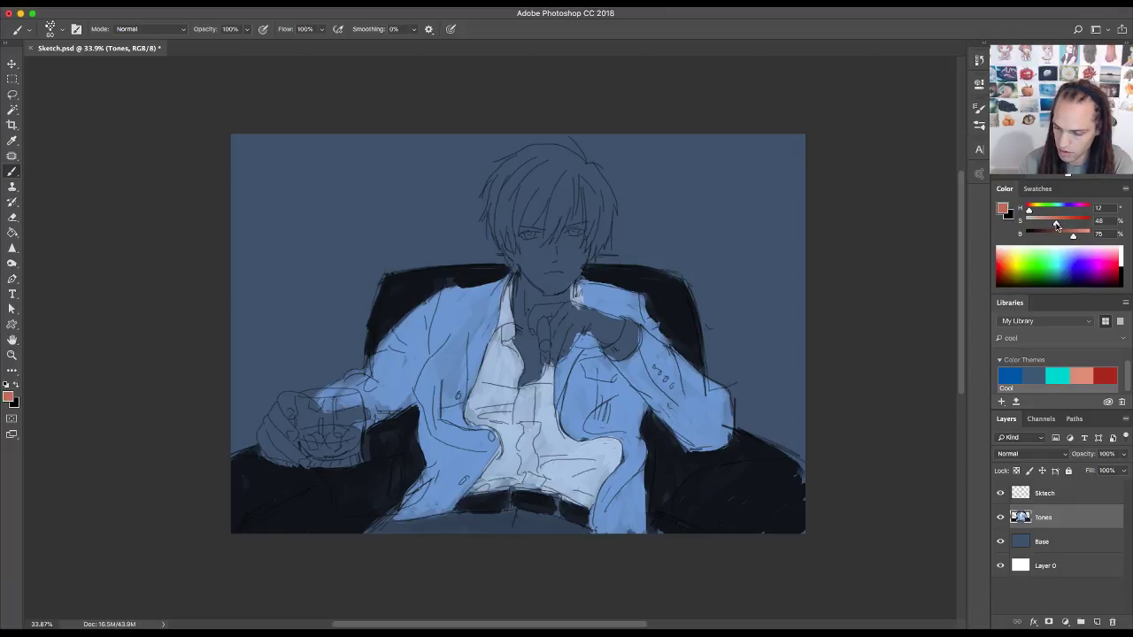
pyautogui.moveTo(542, 257)
pyautogui.mouseDown()
pyautogui.moveTo(539, 281)
pyautogui.moveTo(529, 265)
pyautogui.mouseUp()
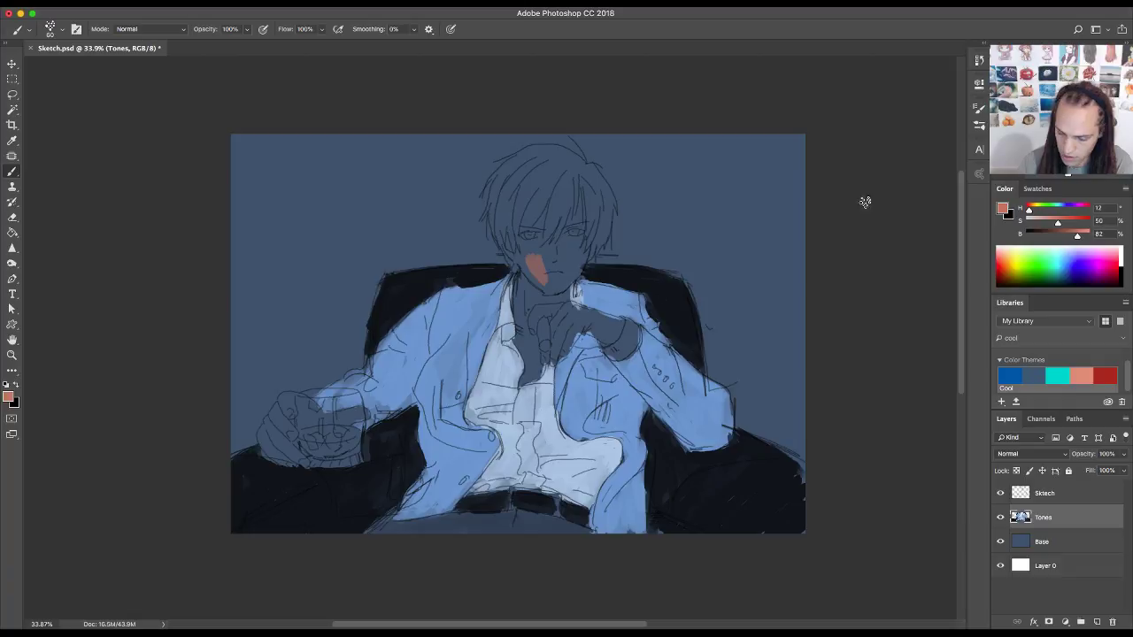
pyautogui.moveTo(556, 272)
pyautogui.mouseDown()
pyautogui.moveTo(546, 286)
pyautogui.moveTo(534, 267)
pyautogui.mouseUp()
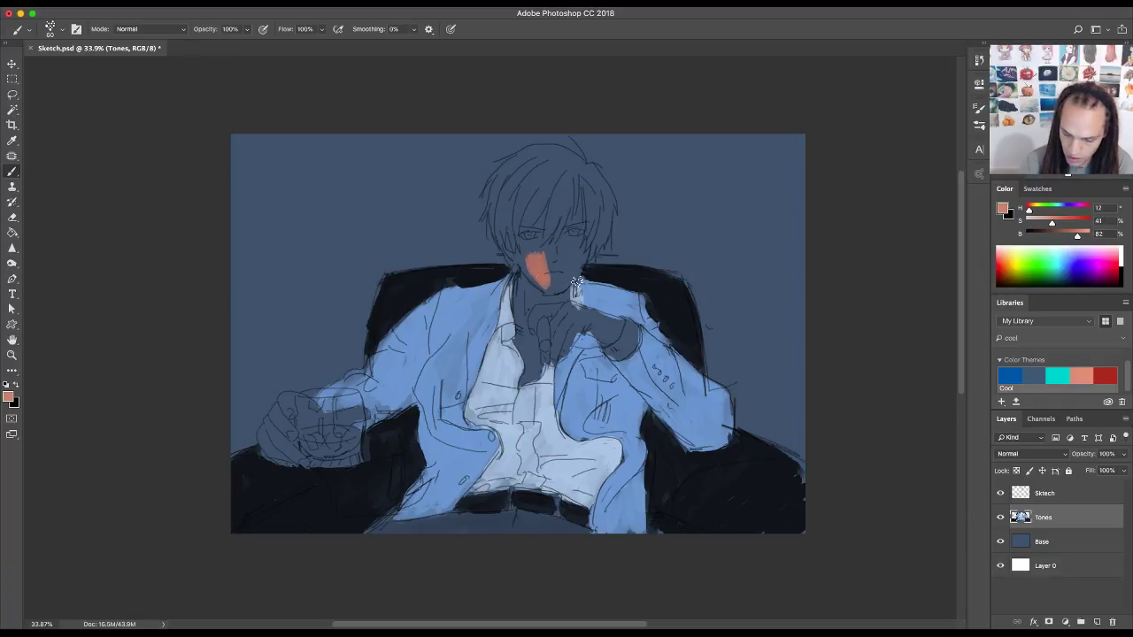
pyautogui.moveTo(546, 279)
pyautogui.mouseDown()
pyautogui.moveTo(529, 257)
pyautogui.moveTo(534, 280)
pyautogui.mouseUp()
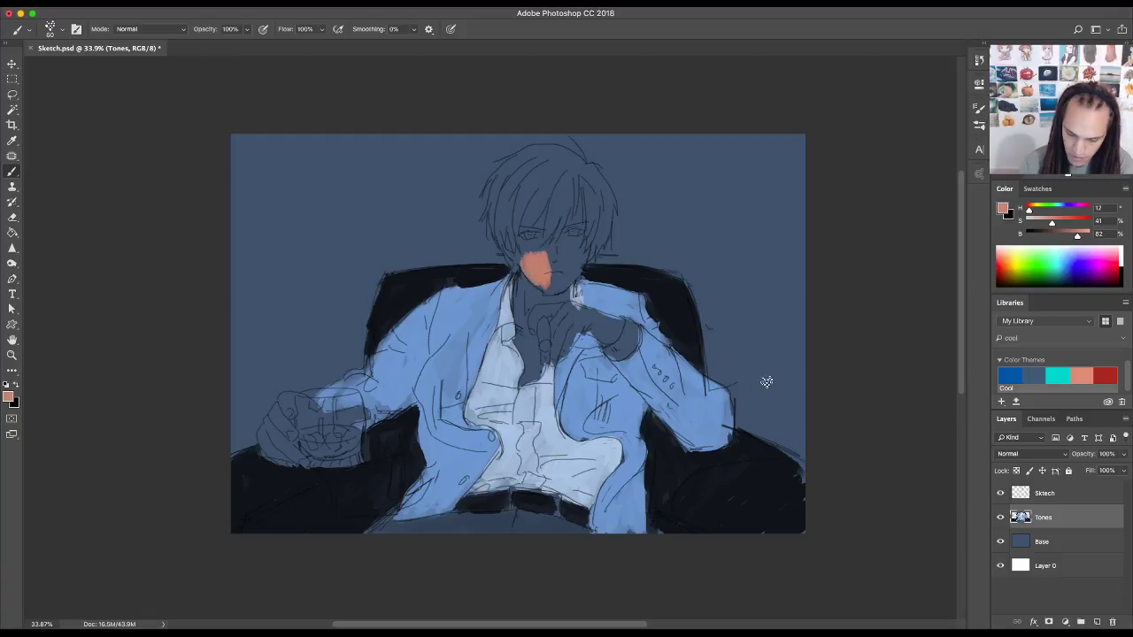
# - Lighten the skin tone, repaint the face, and extend it down the neck and onto the raised fingers
pyautogui.click(1082, 238)
pyautogui.moveTo(540, 255)
pyautogui.mouseDown()
pyautogui.moveTo(549, 287)
pyautogui.moveTo(528, 262)
pyautogui.mouseUp()
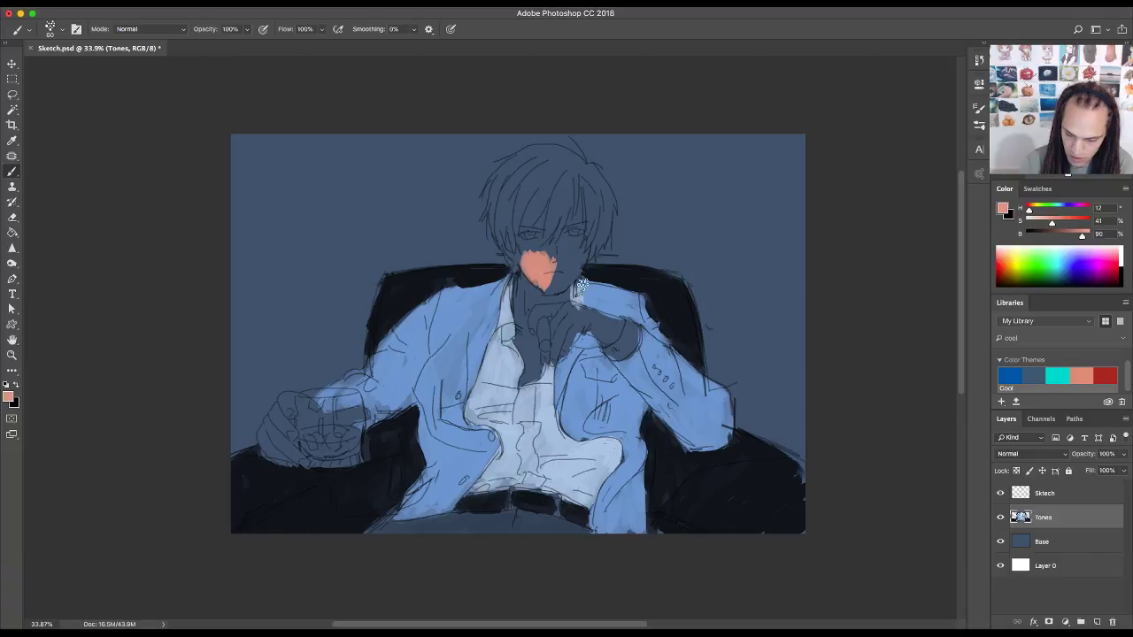
pyautogui.moveTo(1051, 227); pyautogui.dragTo(1044, 230)
pyautogui.moveTo(545, 285)
pyautogui.mouseDown()
pyautogui.moveTo(554, 266)
pyautogui.moveTo(531, 257)
pyautogui.moveTo(524, 274)
pyautogui.moveTo(533, 240)
pyautogui.moveTo(515, 285)
pyautogui.moveTo(523, 335)
pyautogui.mouseUp()
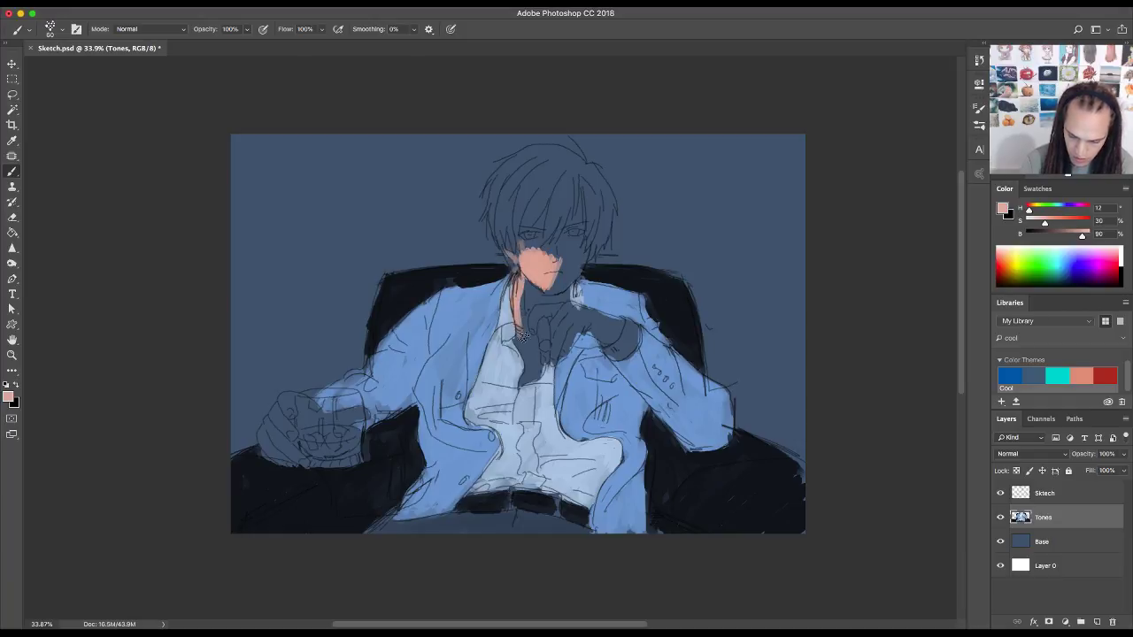
pyautogui.click(1001, 518)
pyautogui.click(1001, 518)
pyautogui.click(1001, 518)
pyautogui.click(1001, 518)
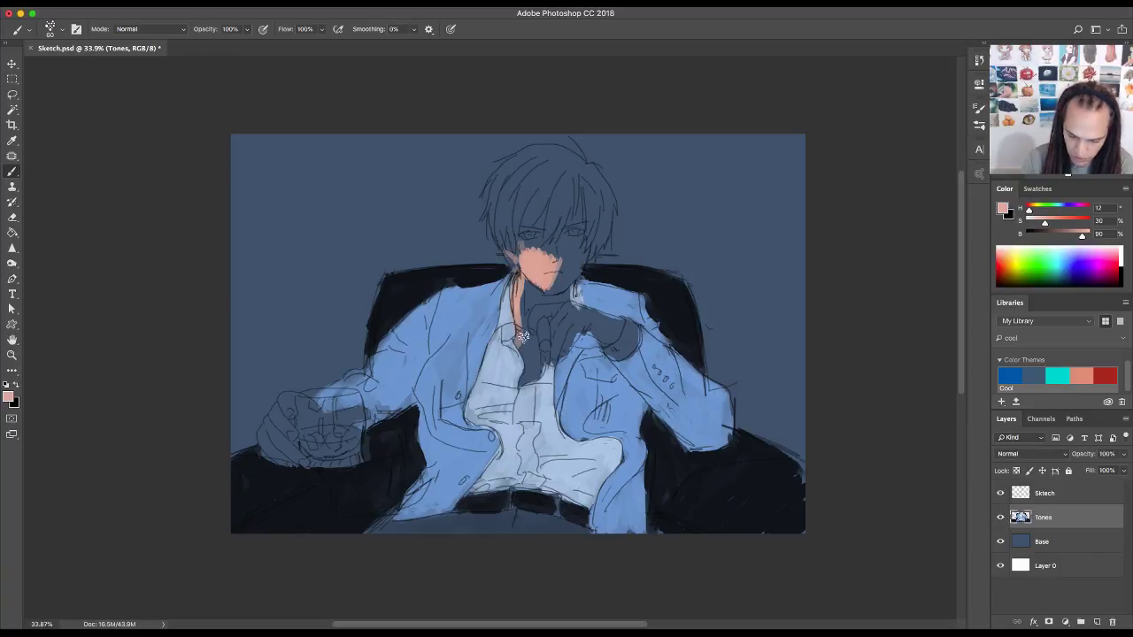
pyautogui.moveTo(526, 348)
pyautogui.mouseDown()
pyautogui.moveTo(522, 381)
pyautogui.moveTo(543, 363)
pyautogui.moveTo(537, 370)
pyautogui.moveTo(545, 323)
pyautogui.moveTo(542, 363)
pyautogui.moveTo(549, 356)
pyautogui.moveTo(534, 378)
pyautogui.moveTo(524, 300)
pyautogui.moveTo(544, 290)
pyautogui.moveTo(580, 287)
pyautogui.moveTo(546, 309)
pyautogui.moveTo(556, 353)
pyautogui.moveTo(581, 339)
pyautogui.moveTo(559, 355)
pyautogui.moveTo(570, 336)
pyautogui.moveTo(559, 313)
pyautogui.moveTo(558, 353)
pyautogui.moveTo(577, 238)
pyautogui.moveTo(572, 215)
pyautogui.moveTo(545, 254)
pyautogui.moveTo(544, 212)
pyautogui.moveTo(524, 244)
pyautogui.moveTo(560, 257)
pyautogui.moveTo(540, 232)
pyautogui.moveTo(524, 239)
pyautogui.moveTo(567, 275)
pyautogui.moveTo(581, 311)
pyautogui.mouseUp()
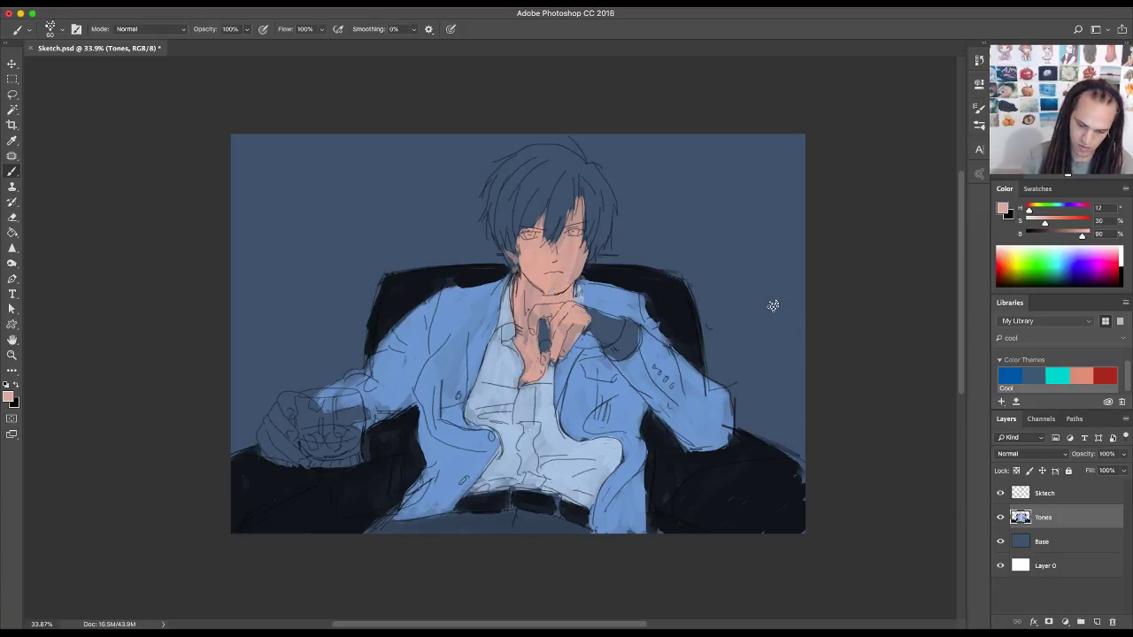
pyautogui.moveTo(596, 327)
pyautogui.mouseDown()
pyautogui.moveTo(619, 346)
pyautogui.moveTo(586, 344)
pyautogui.moveTo(620, 326)
pyautogui.moveTo(591, 319)
pyautogui.moveTo(608, 331)
pyautogui.mouseUp()
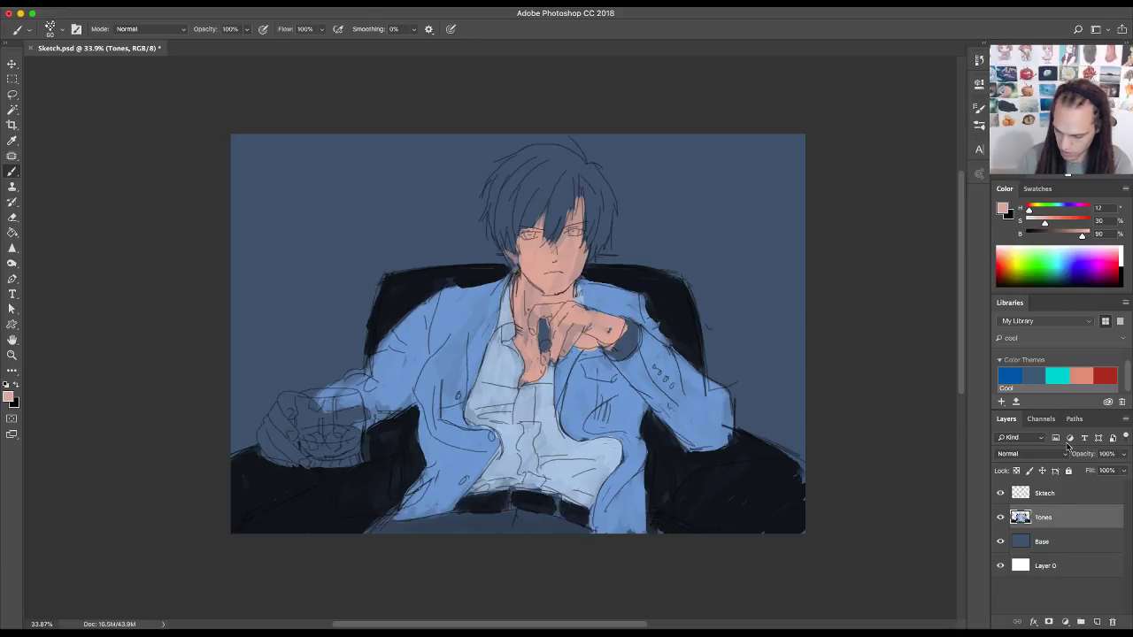
# - Paint the wrist cuff in sampled sleeve blue, then the hand on the glass in sampled peach skin tone
pyautogui.keyDown('alt'); pyautogui.click(558, 418); pyautogui.keyUp('alt')
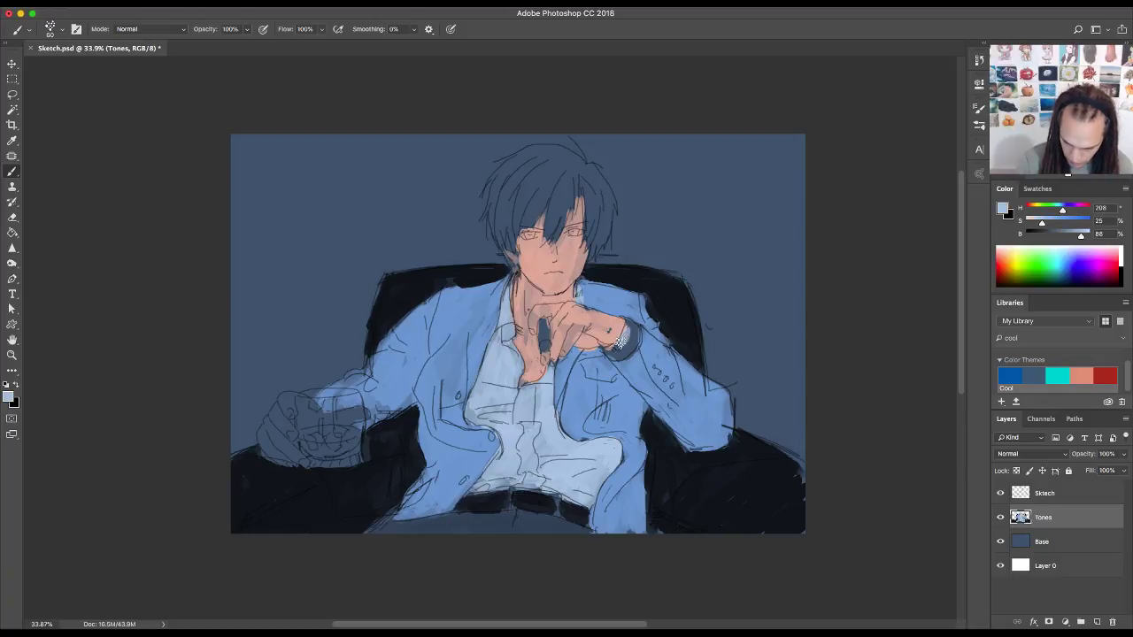
pyautogui.moveTo(624, 324)
pyautogui.mouseDown()
pyautogui.moveTo(632, 347)
pyautogui.moveTo(615, 354)
pyautogui.mouseUp()
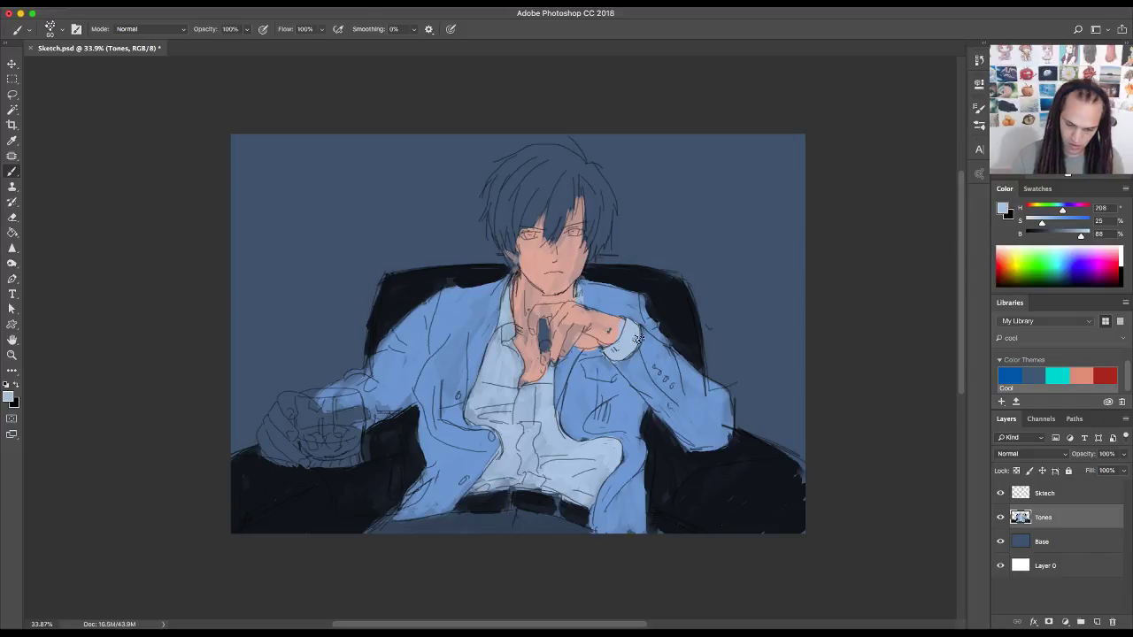
pyautogui.keyDown('alt'); pyautogui.click(620, 325); pyautogui.keyUp('alt')
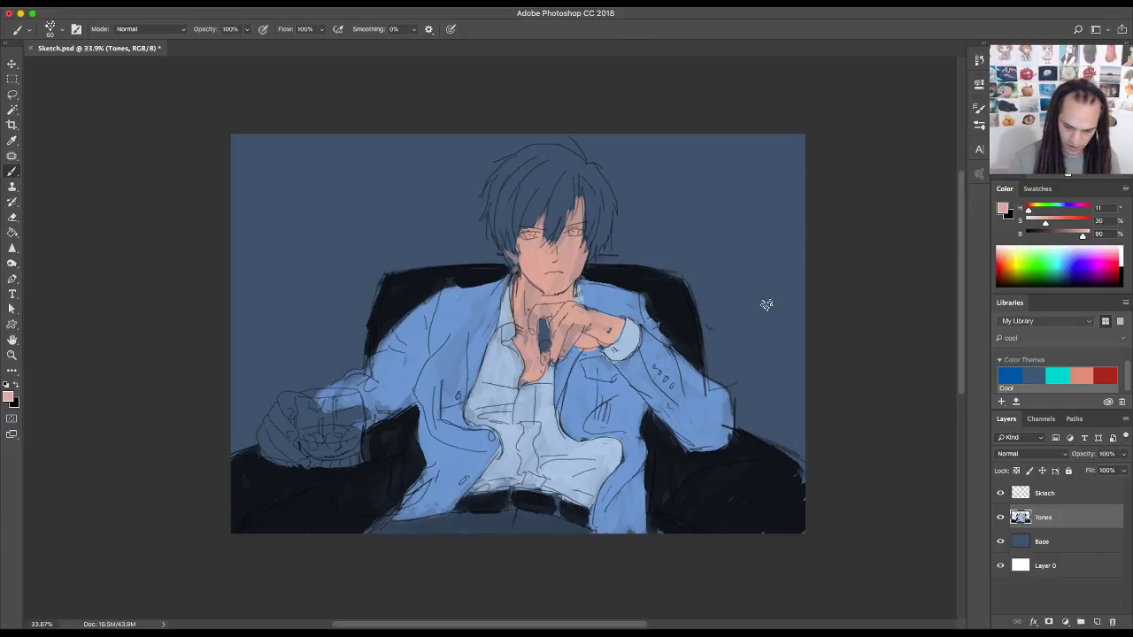
pyautogui.moveTo(288, 408)
pyautogui.mouseDown()
pyautogui.moveTo(262, 437)
pyautogui.moveTo(298, 455)
pyautogui.mouseUp()
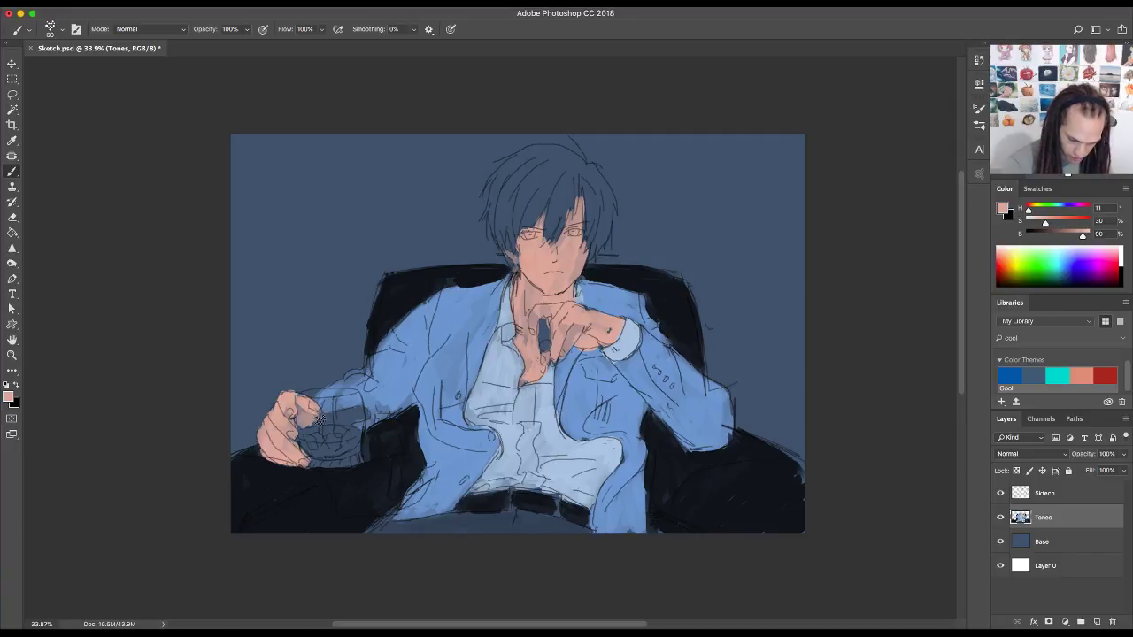
pyautogui.moveTo(330, 417)
pyautogui.mouseDown()
pyautogui.moveTo(366, 393)
pyautogui.moveTo(363, 414)
pyautogui.moveTo(307, 409)
pyautogui.mouseUp()
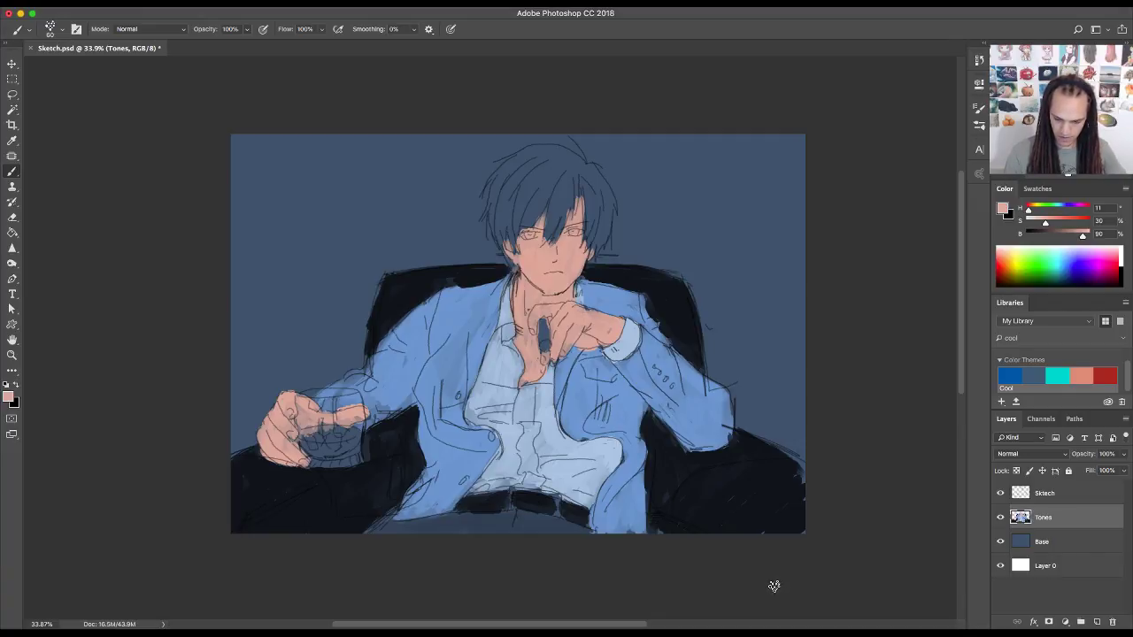
# - Mix a pale blue-grey and brush it over the shirt front, raised cuff and area left of the tie
pyautogui.click(1032, 378)
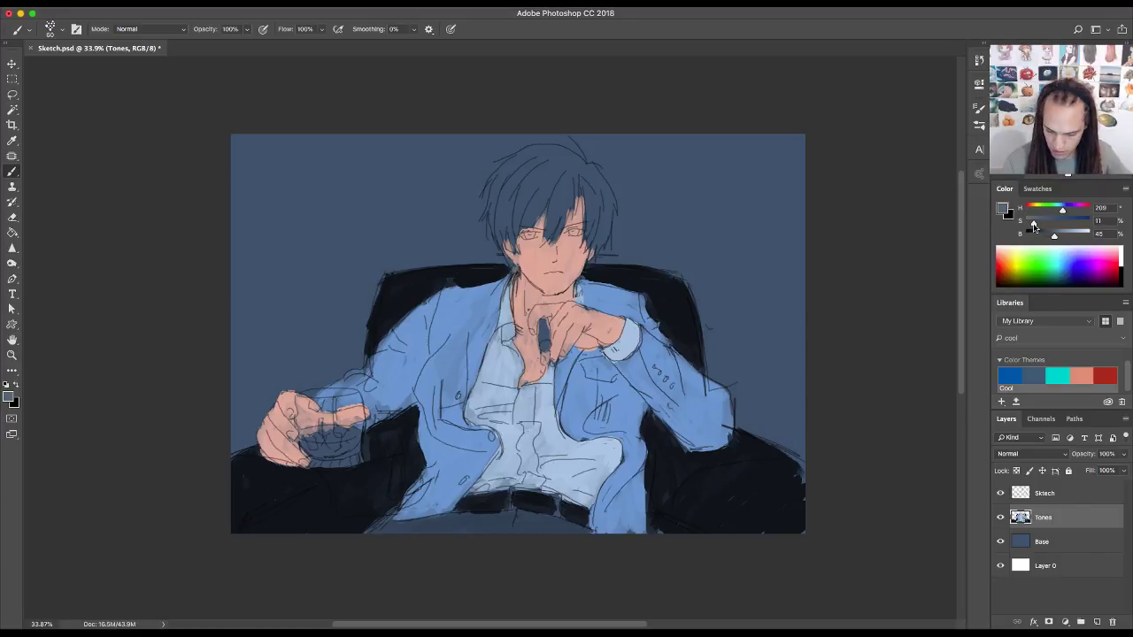
pyautogui.moveTo(1055, 237); pyautogui.dragTo(1078, 237)
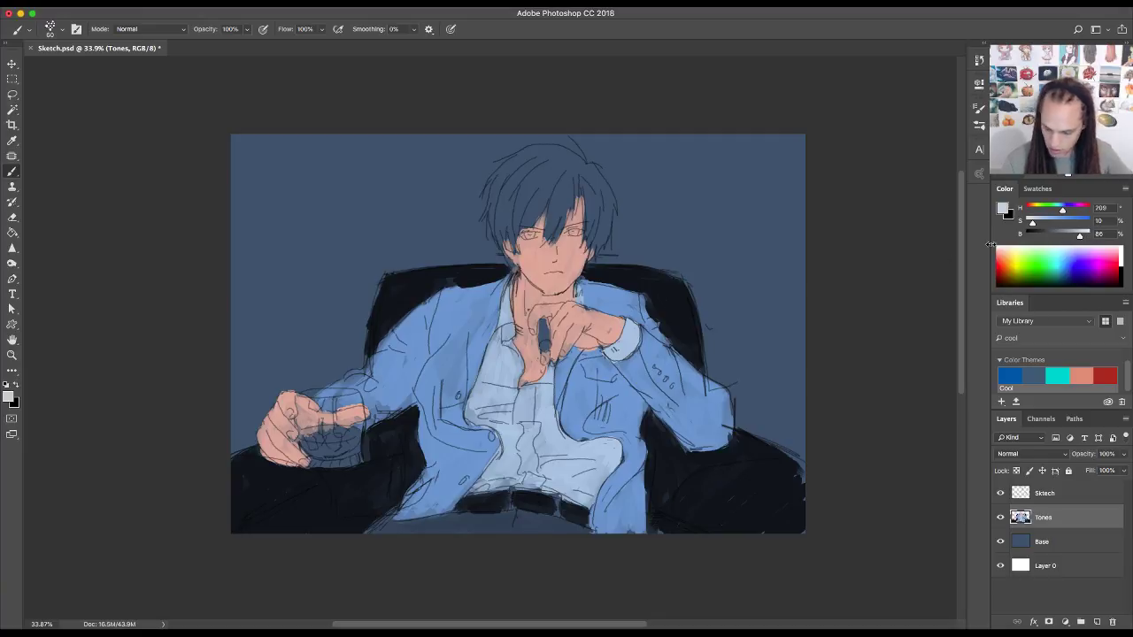
pyautogui.keyDown('alt'); pyautogui.click(551, 413); pyautogui.keyUp('alt')
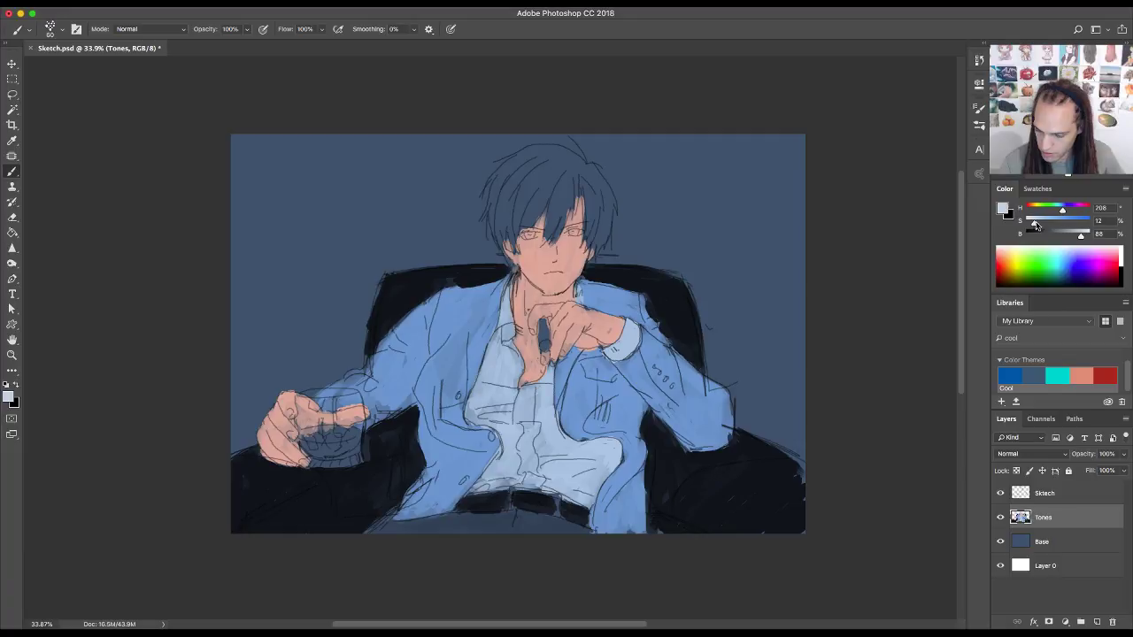
pyautogui.moveTo(1084, 239); pyautogui.dragTo(1085, 237)
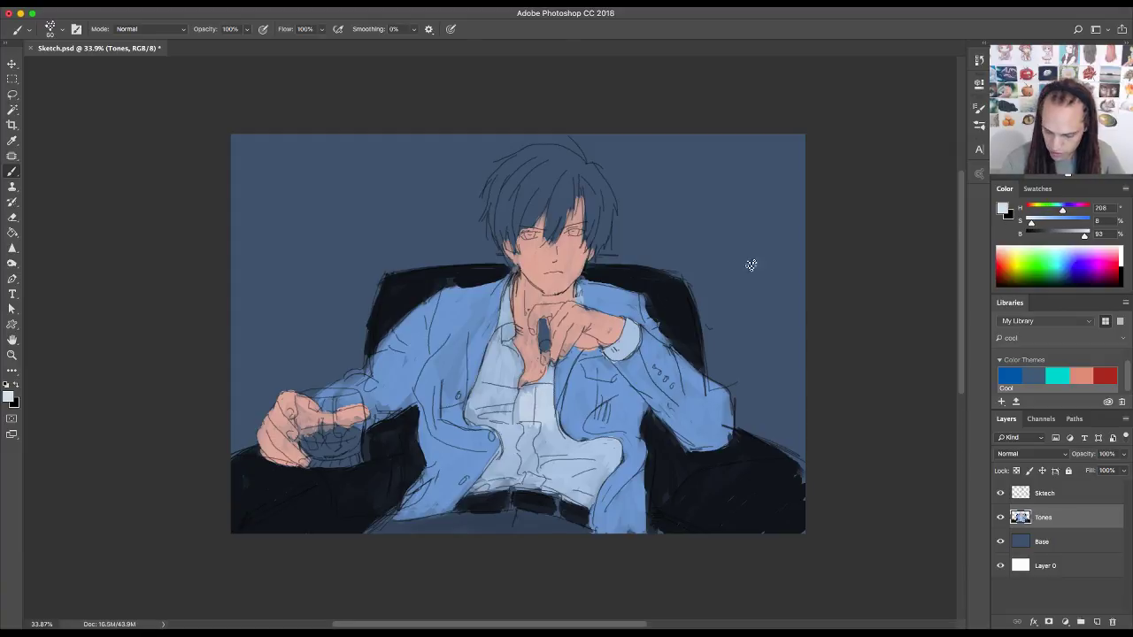
pyautogui.moveTo(547, 424)
pyautogui.mouseDown()
pyautogui.moveTo(525, 393)
pyautogui.moveTo(515, 421)
pyautogui.mouseUp()
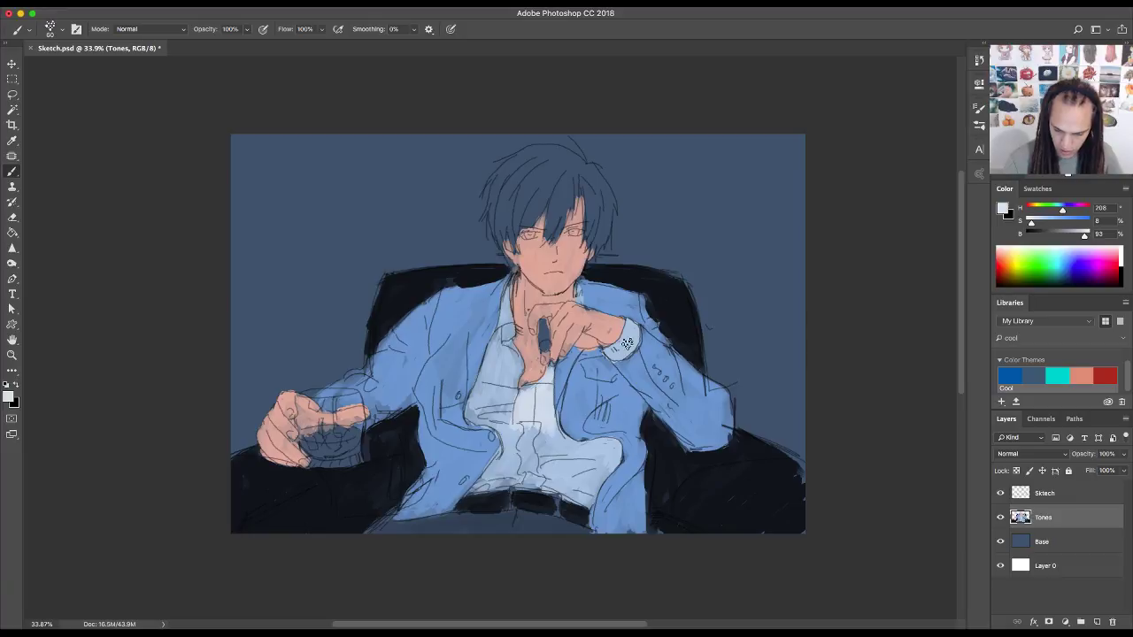
pyautogui.moveTo(627, 344)
pyautogui.mouseDown()
pyautogui.moveTo(611, 353)
pyautogui.moveTo(632, 332)
pyautogui.mouseUp()
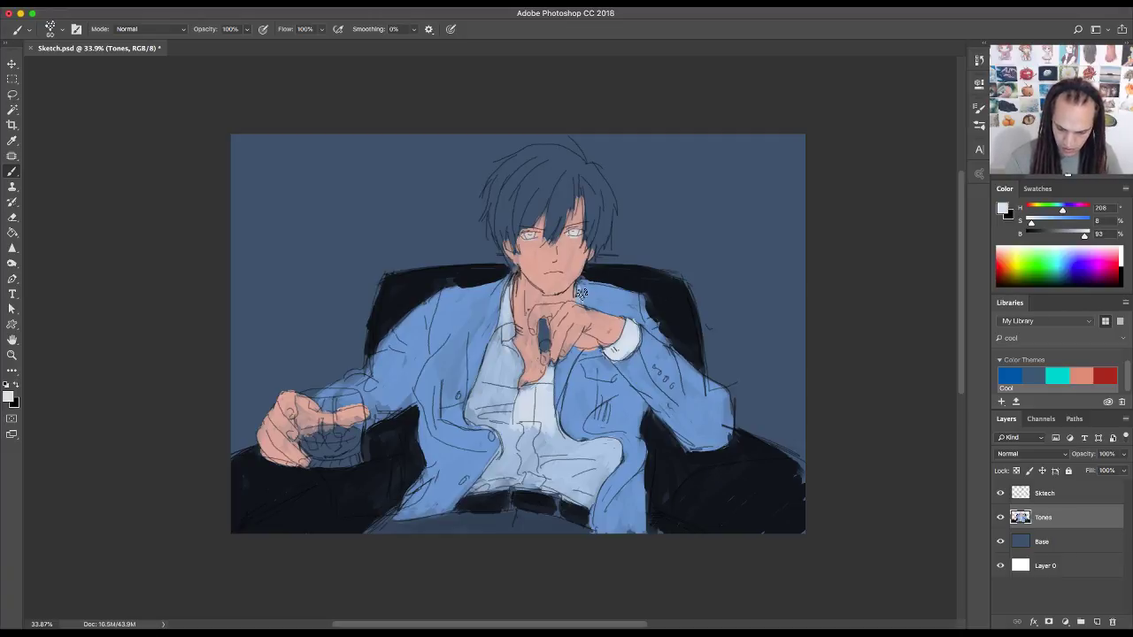
pyautogui.moveTo(511, 346)
pyautogui.mouseDown()
pyautogui.moveTo(476, 391)
pyautogui.moveTo(487, 374)
pyautogui.moveTo(513, 426)
pyautogui.moveTo(517, 371)
pyautogui.moveTo(480, 418)
pyautogui.moveTo(506, 450)
pyautogui.moveTo(481, 487)
pyautogui.moveTo(545, 477)
pyautogui.moveTo(597, 485)
pyautogui.moveTo(547, 484)
pyautogui.moveTo(588, 498)
pyautogui.moveTo(616, 458)
pyautogui.moveTo(614, 445)
pyautogui.moveTo(586, 461)
pyautogui.moveTo(588, 448)
pyautogui.moveTo(555, 438)
pyautogui.moveTo(563, 450)
pyautogui.moveTo(538, 429)
pyautogui.moveTo(532, 444)
pyautogui.moveTo(519, 430)
pyautogui.moveTo(511, 451)
pyautogui.moveTo(531, 448)
pyautogui.moveTo(577, 476)
pyautogui.moveTo(548, 485)
pyautogui.moveTo(587, 499)
pyautogui.moveTo(613, 458)
pyautogui.moveTo(570, 456)
pyautogui.mouseUp()
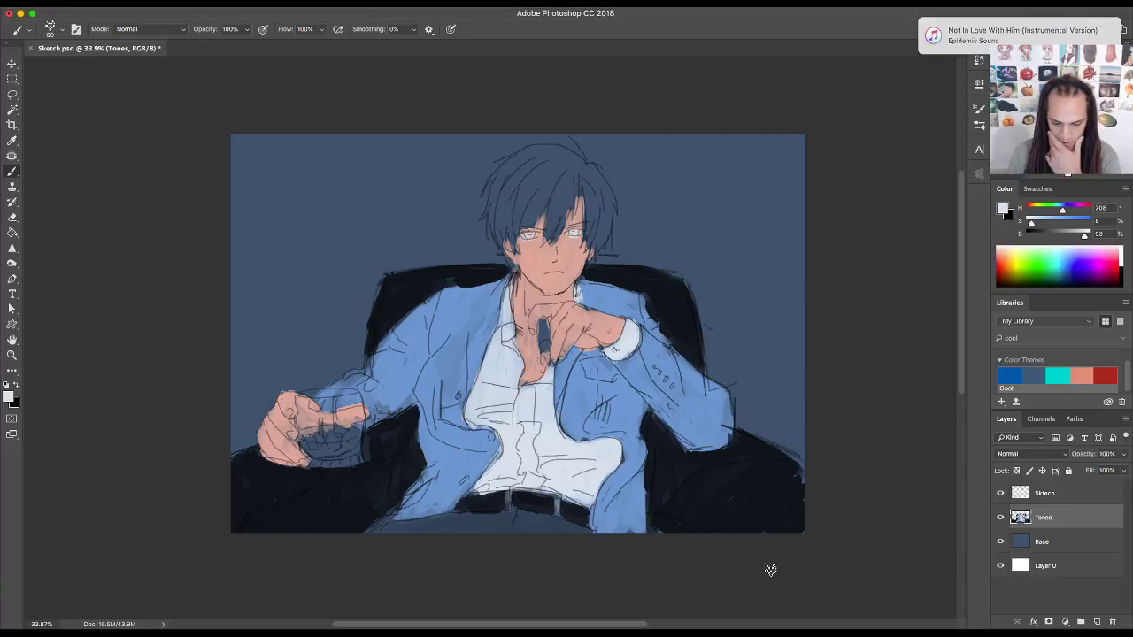
# - Tone the theme red down to saturation 54% and paint it over the left, top and right of the hair
pyautogui.click(1104, 378)
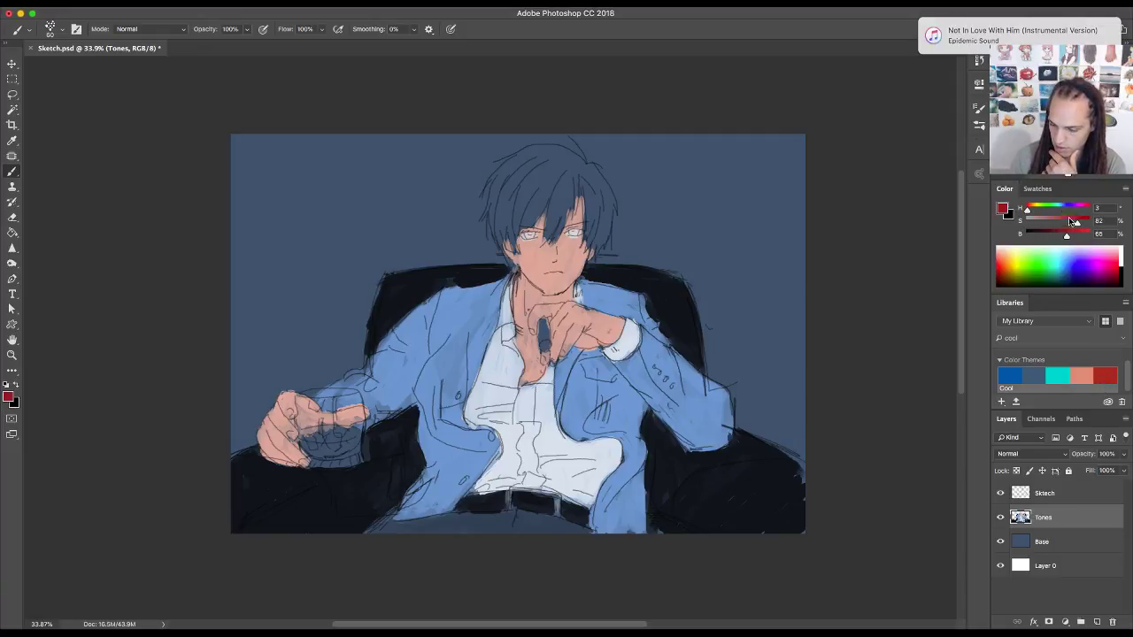
pyautogui.moveTo(1070, 221); pyautogui.dragTo(1065, 227)
pyautogui.moveTo(516, 212)
pyautogui.mouseDown()
pyautogui.moveTo(519, 175)
pyautogui.moveTo(500, 236)
pyautogui.moveTo(496, 197)
pyautogui.mouseUp()
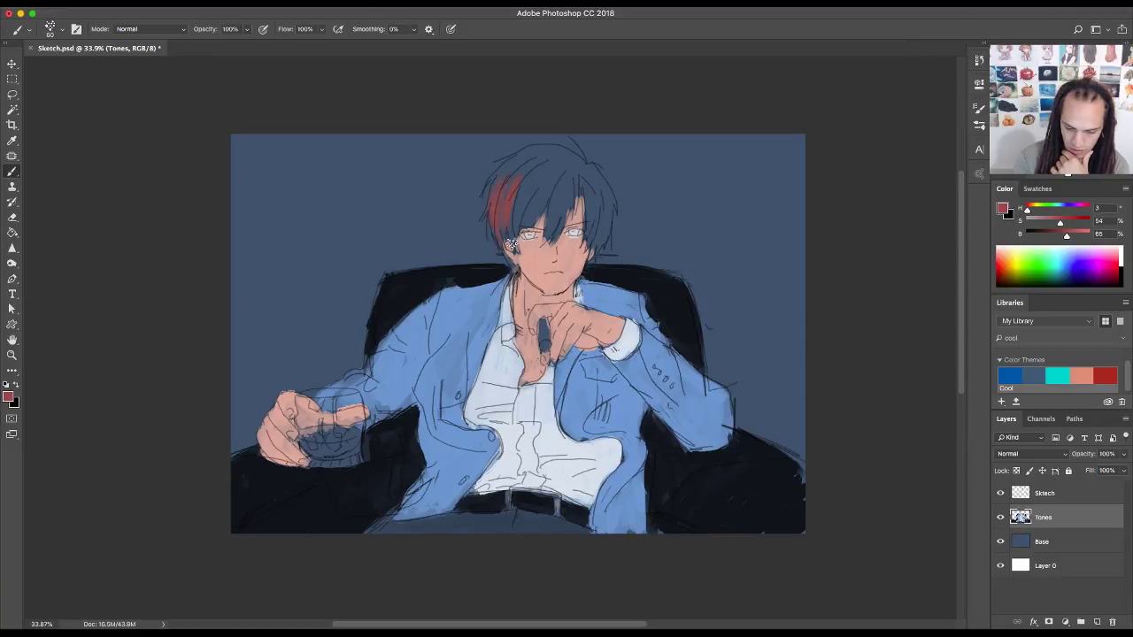
pyautogui.moveTo(511, 242); pyautogui.dragTo(515, 237)
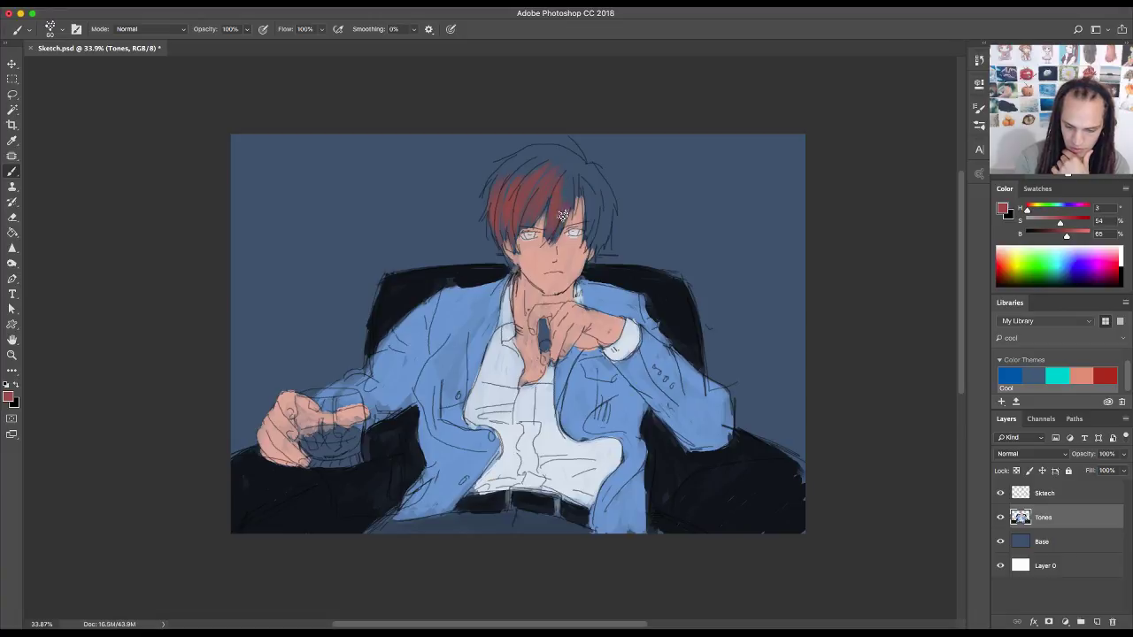
pyautogui.moveTo(563, 159); pyautogui.dragTo(532, 159)
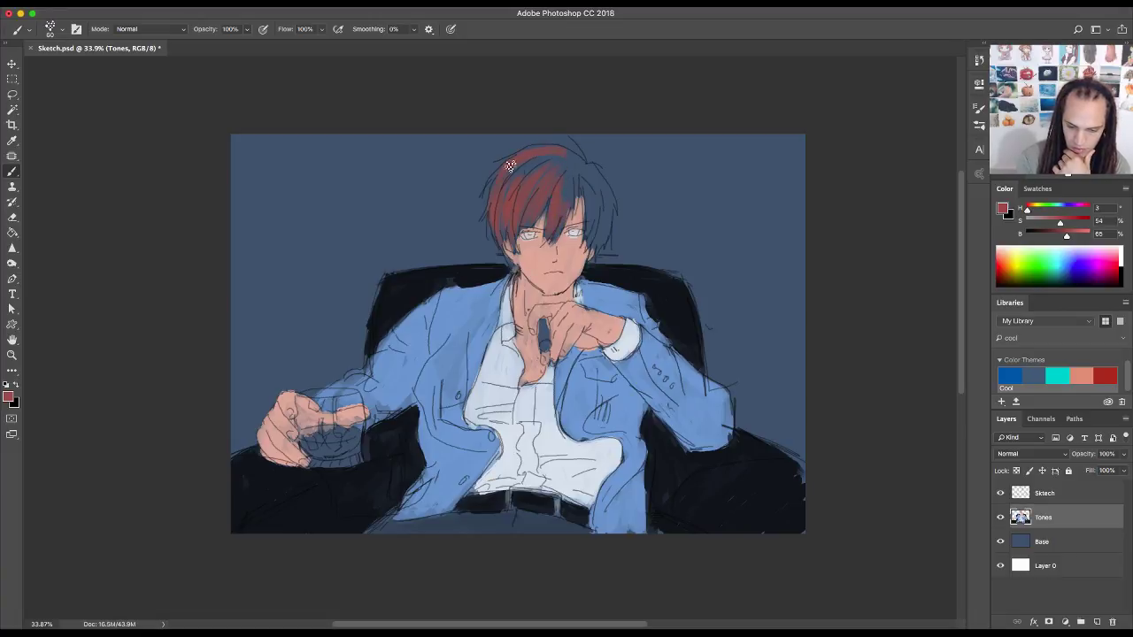
pyautogui.moveTo(580, 168)
pyautogui.mouseDown()
pyautogui.moveTo(604, 193)
pyautogui.moveTo(600, 180)
pyautogui.moveTo(603, 239)
pyautogui.moveTo(600, 193)
pyautogui.mouseUp()
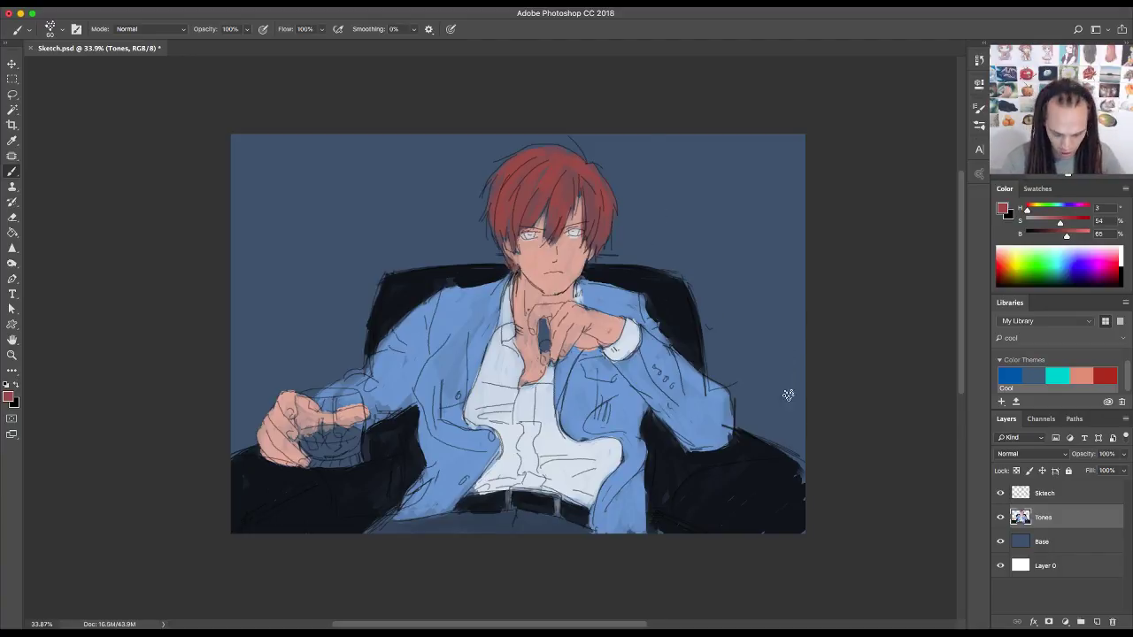
pyautogui.hotkey('ctrl', 'u')
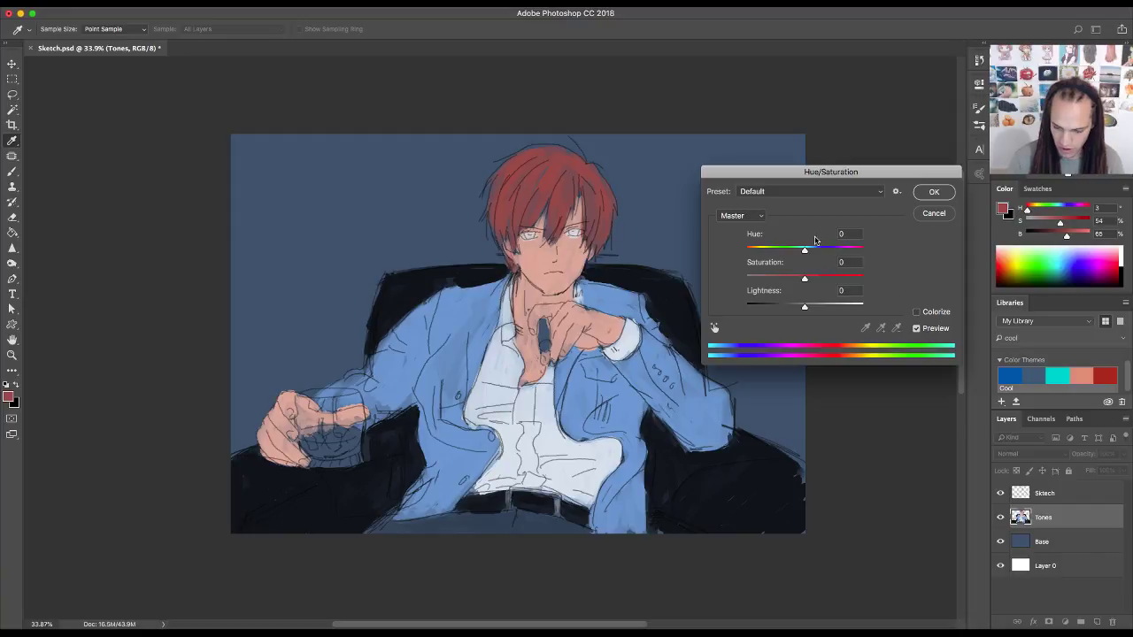
pyautogui.moveTo(804, 251); pyautogui.dragTo(781, 259)
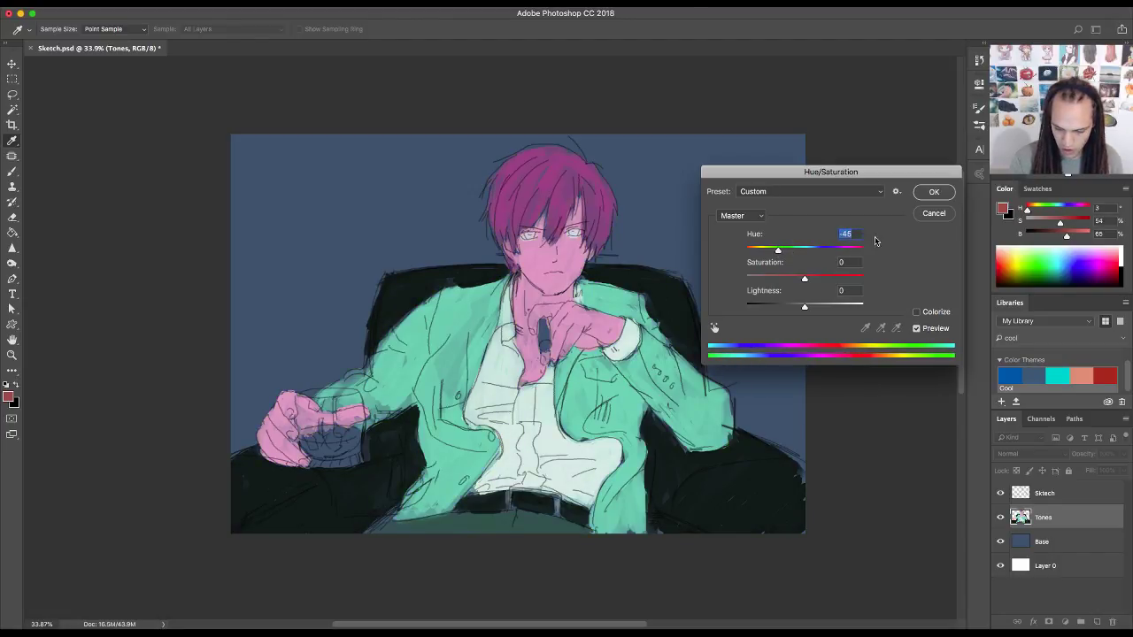
pyautogui.click(935, 214)
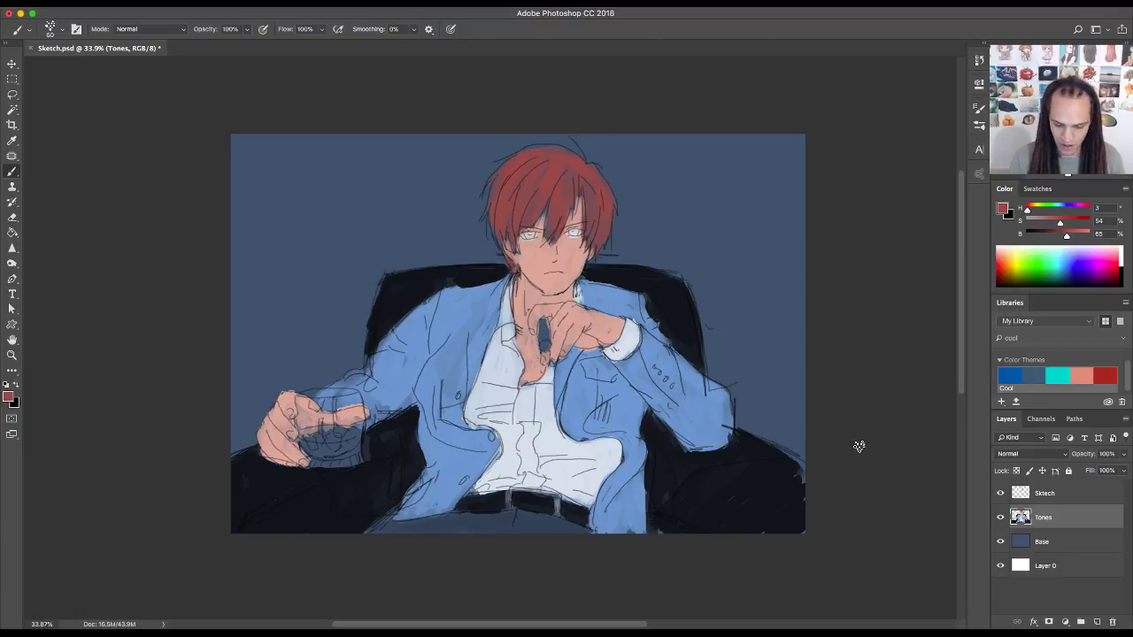
# - Brighten the theme red and paint red wine inside the glass
pyautogui.click(1114, 377)
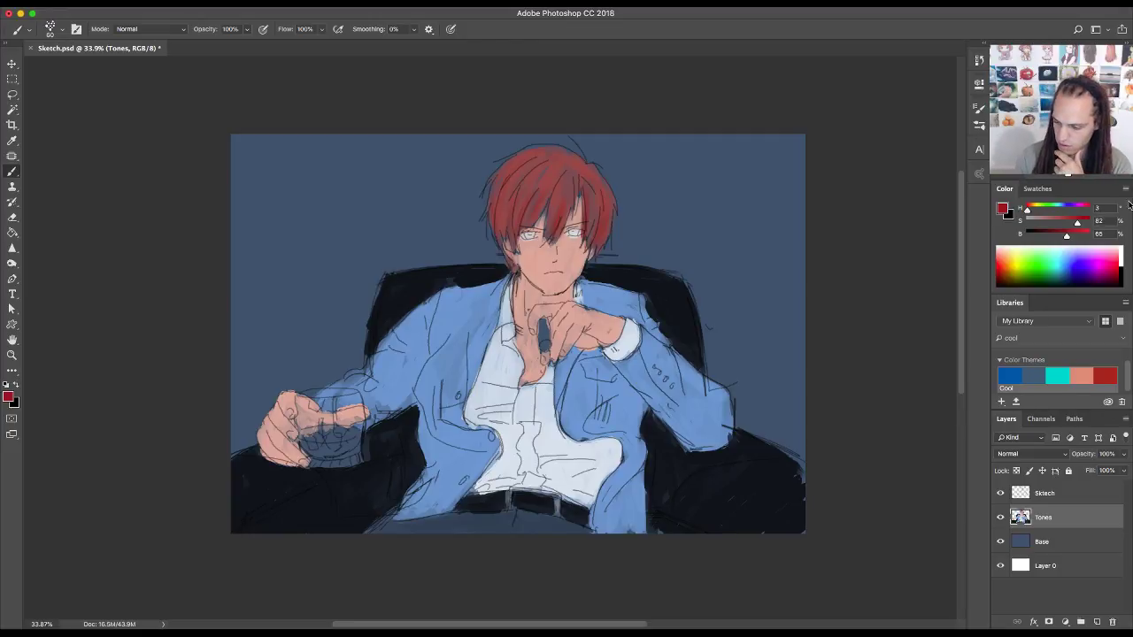
pyautogui.moveTo(1069, 237)
pyautogui.mouseDown()
pyautogui.moveTo(1078, 239)
pyautogui.moveTo(1070, 224)
pyautogui.mouseUp()
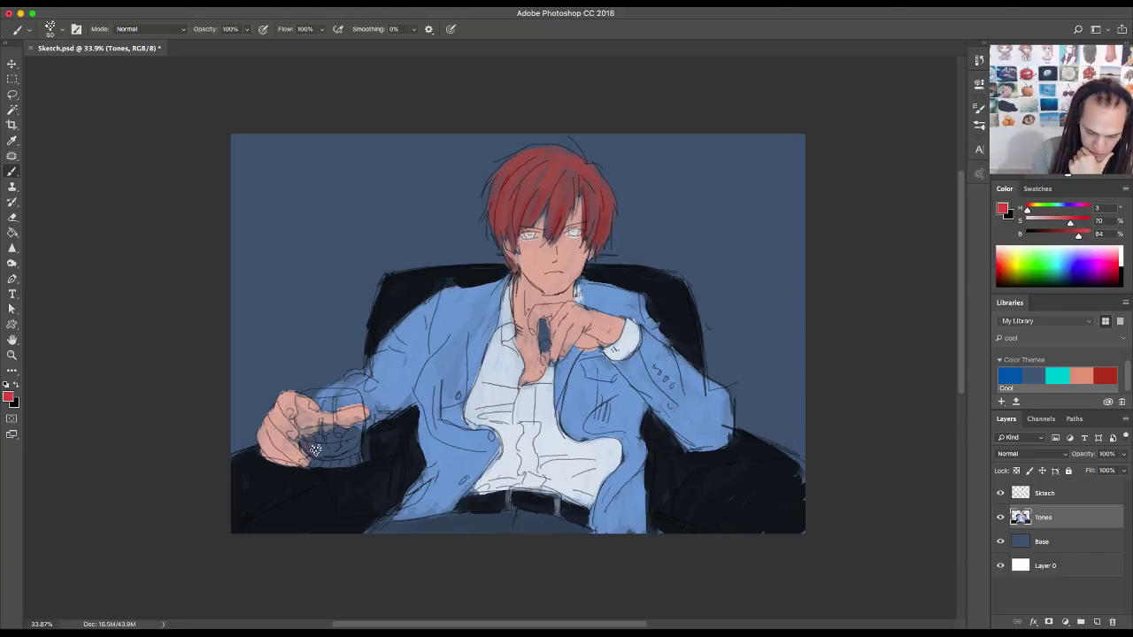
pyautogui.moveTo(315, 450)
pyautogui.mouseDown()
pyautogui.moveTo(358, 437)
pyautogui.moveTo(324, 447)
pyautogui.moveTo(331, 436)
pyautogui.moveTo(319, 454)
pyautogui.moveTo(340, 454)
pyautogui.moveTo(355, 443)
pyautogui.moveTo(301, 436)
pyautogui.mouseUp()
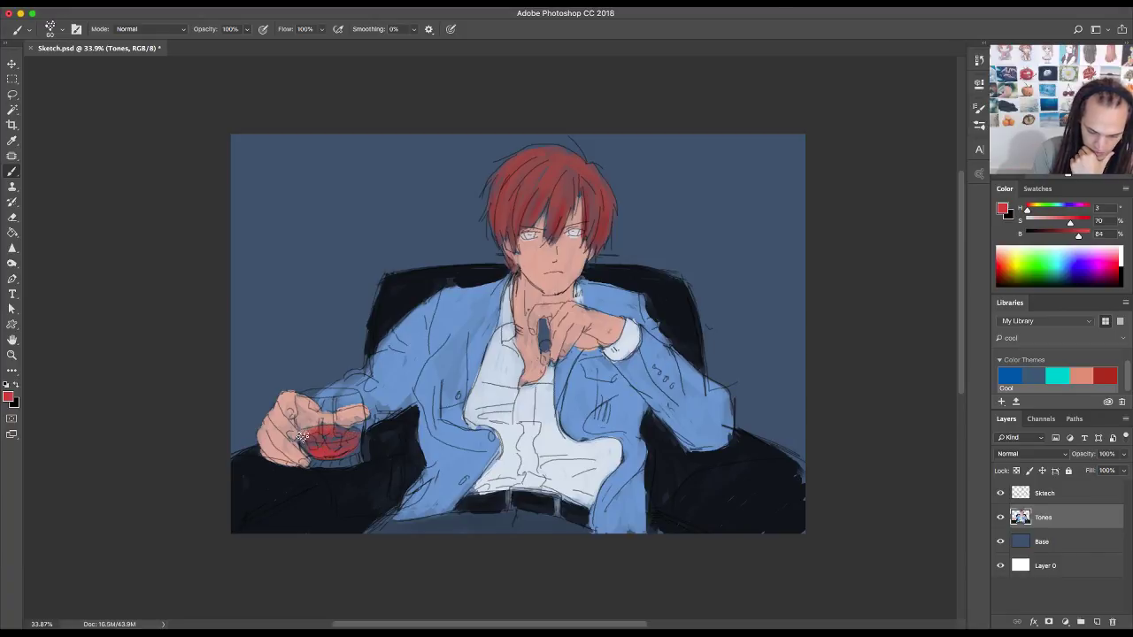
# - Add pale highlights inside the glass, along its rim and at its base
pyautogui.moveTo(1070, 223); pyautogui.dragTo(1027, 223)
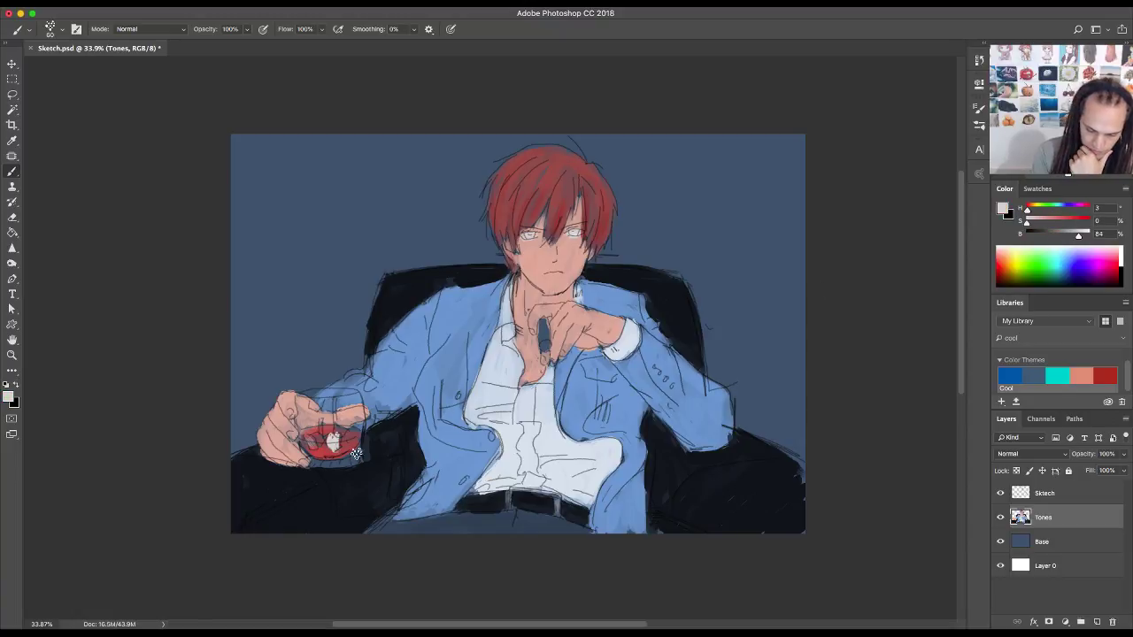
pyautogui.moveTo(310, 443)
pyautogui.mouseDown()
pyautogui.moveTo(362, 444)
pyautogui.moveTo(357, 420)
pyautogui.mouseUp()
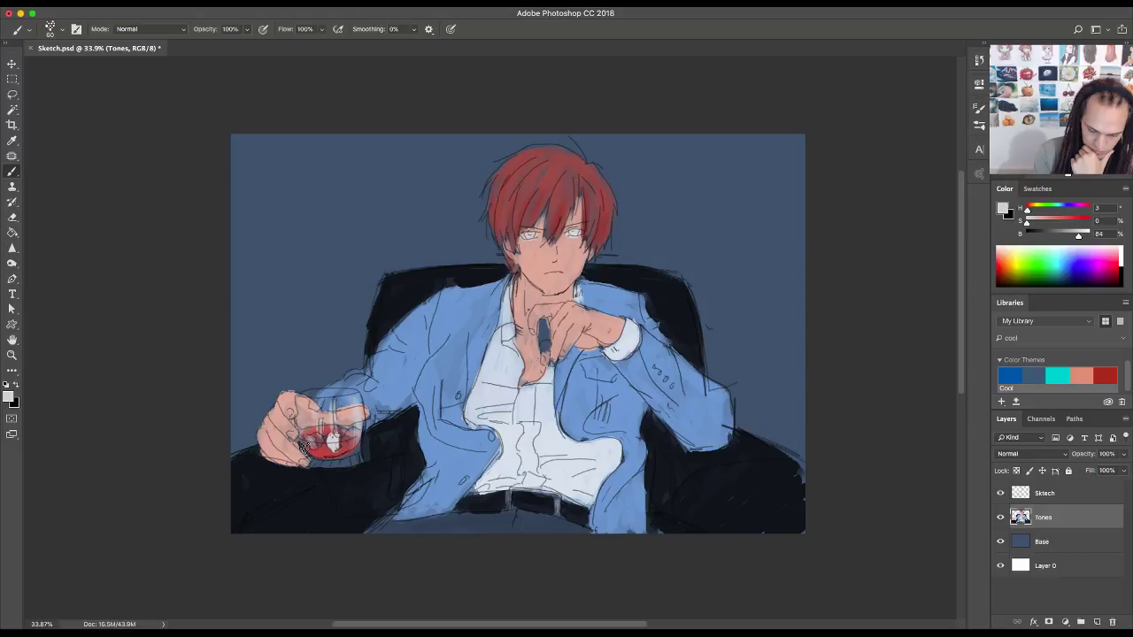
pyautogui.moveTo(303, 398); pyautogui.dragTo(370, 405)
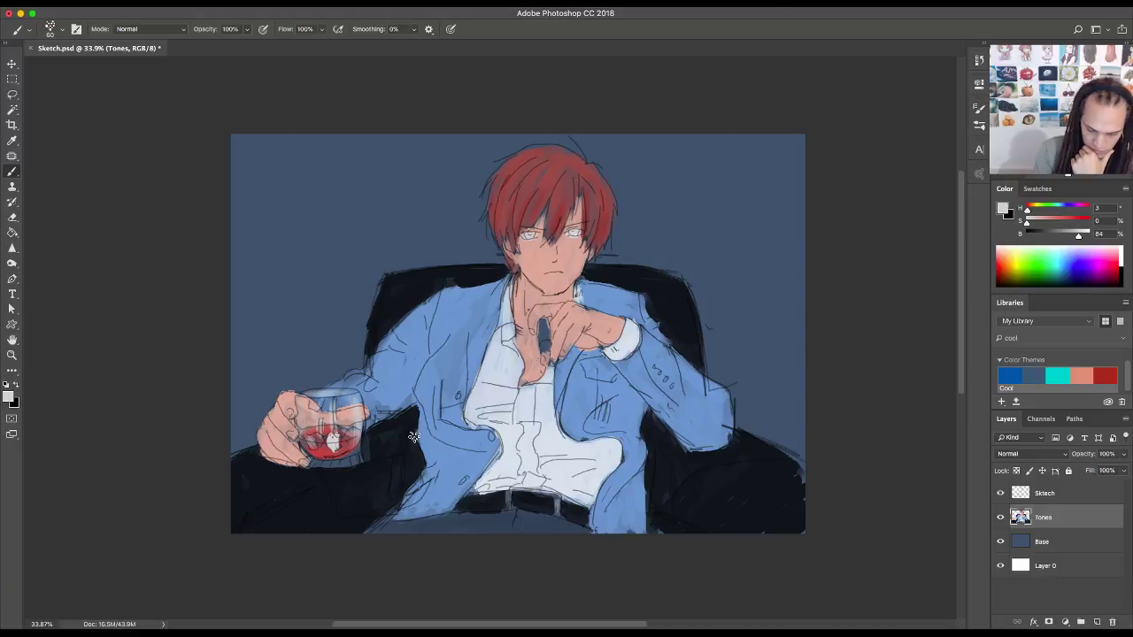
pyautogui.moveTo(326, 461); pyautogui.dragTo(322, 463)
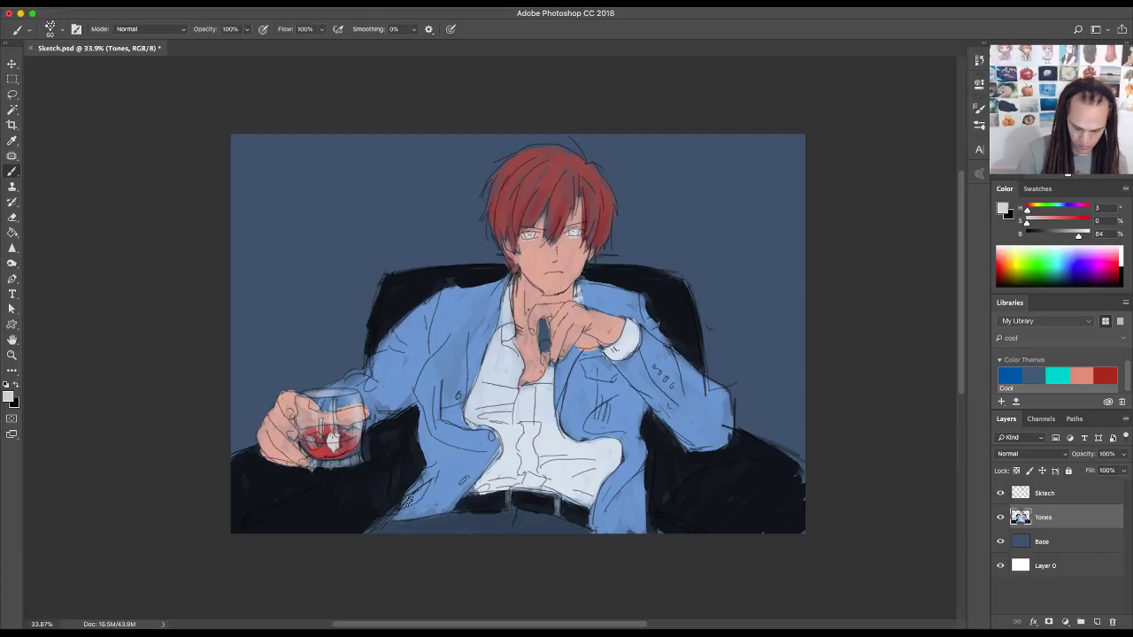
# - Darken the glass base with the sampled armchair colour, then try red and near-black theme swatches
pyautogui.keyDown('alt'); pyautogui.click(342, 483); pyautogui.keyUp('alt')
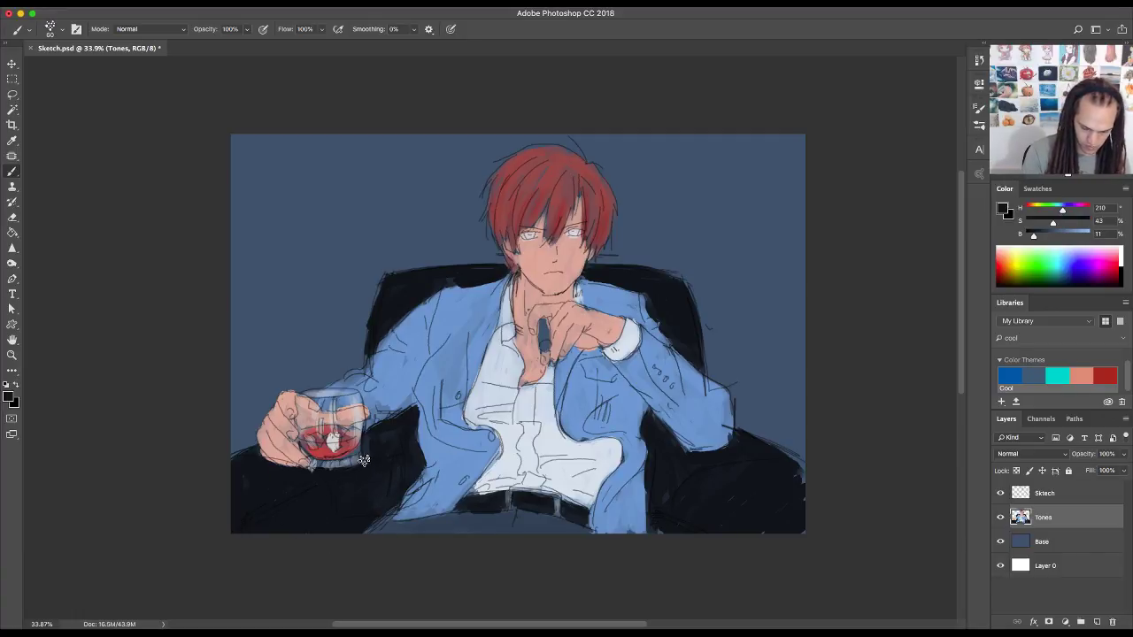
pyautogui.moveTo(350, 460)
pyautogui.mouseDown()
pyautogui.moveTo(323, 468)
pyautogui.moveTo(348, 464)
pyautogui.moveTo(358, 444)
pyautogui.mouseUp()
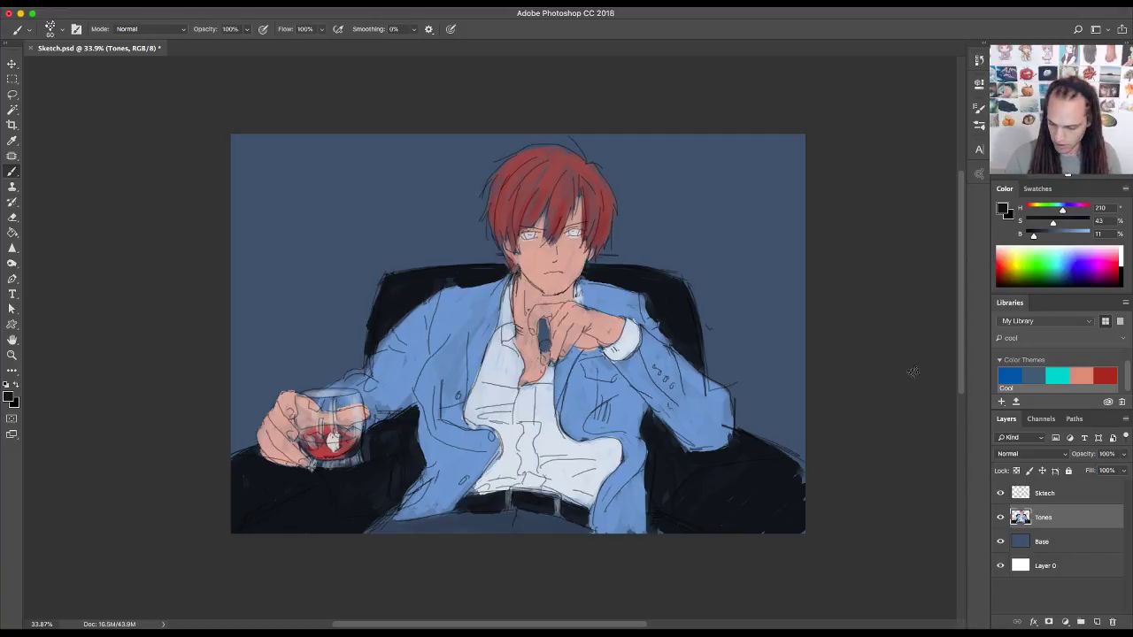
pyautogui.click(1105, 379)
pyautogui.moveTo(1073, 235)
pyautogui.mouseDown()
pyautogui.moveTo(1088, 235)
pyautogui.moveTo(1080, 226)
pyautogui.mouseUp()
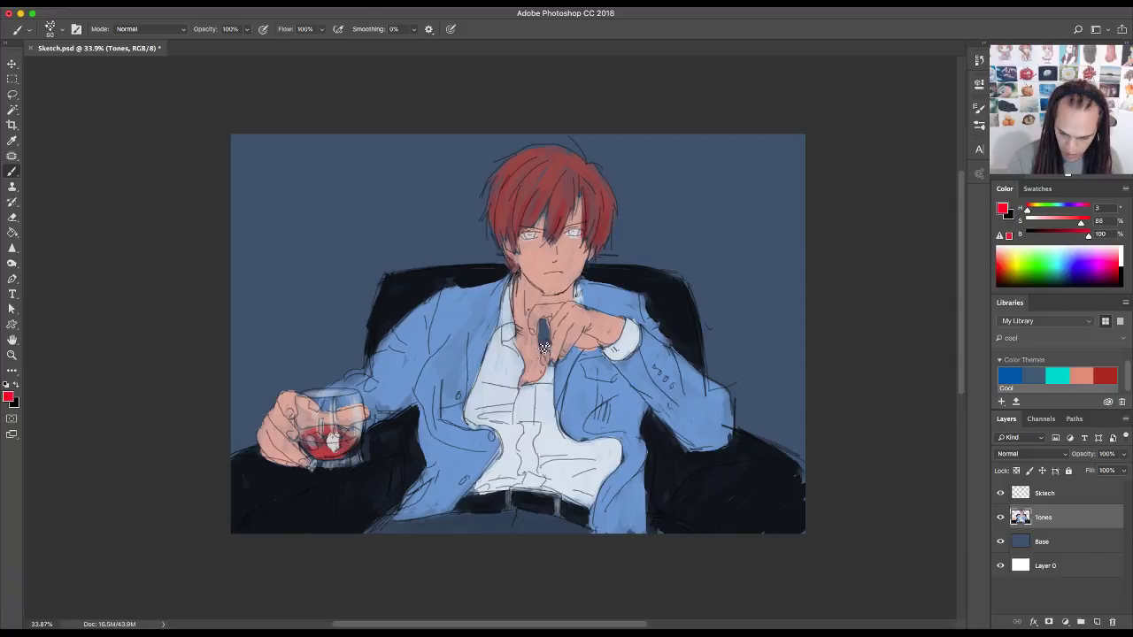
pyautogui.click(1033, 376)
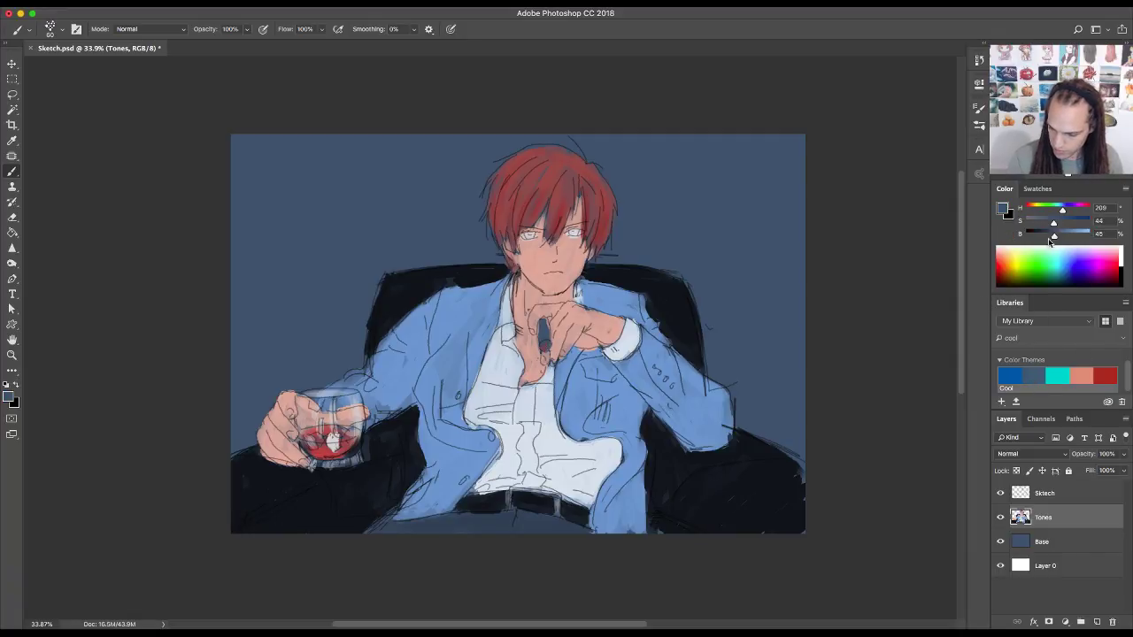
pyautogui.moveTo(1053, 236); pyautogui.dragTo(1038, 235)
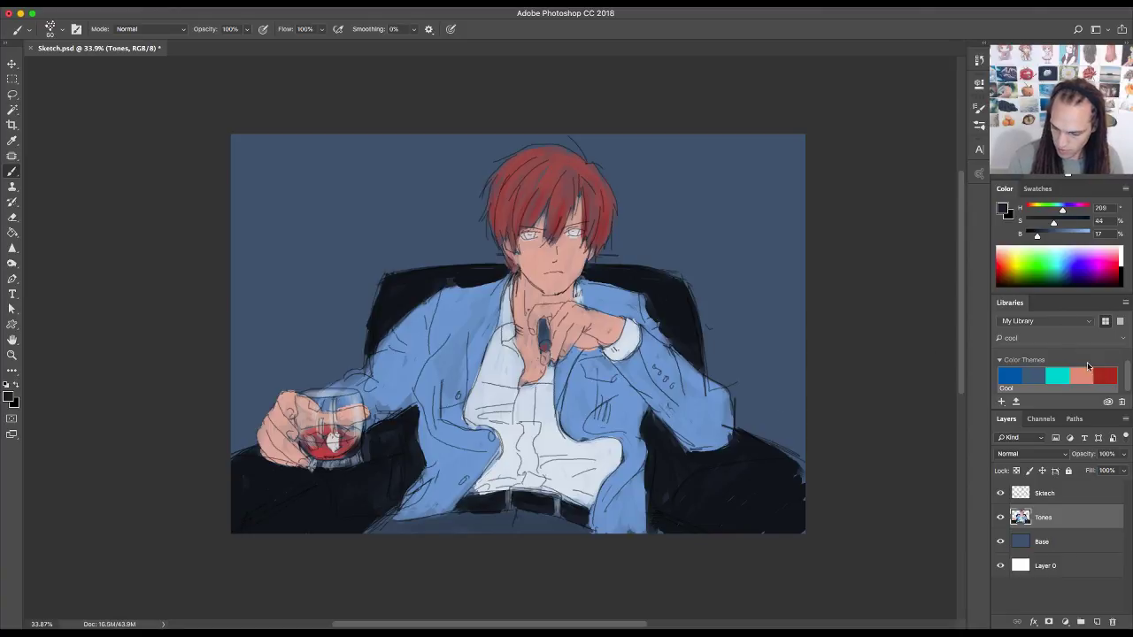
# - Sample and adjust the painting's reds, then dab a bright red glowing tip on the cigar
pyautogui.keyDown('alt'); pyautogui.click(542, 326); pyautogui.keyUp('alt')
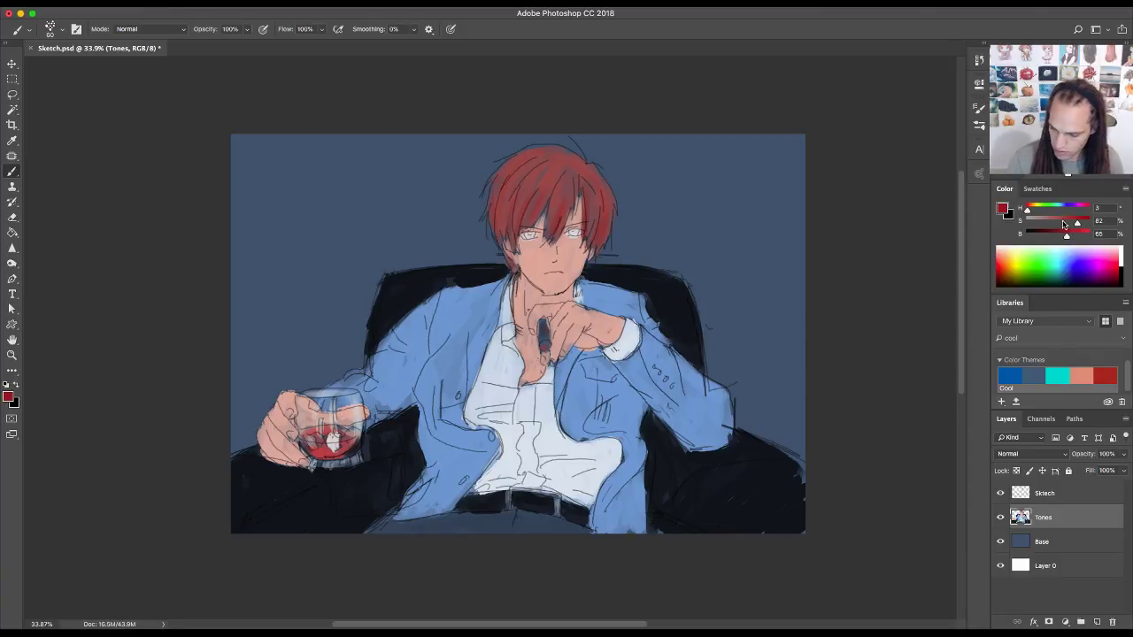
pyautogui.moveTo(1077, 222); pyautogui.dragTo(1058, 236)
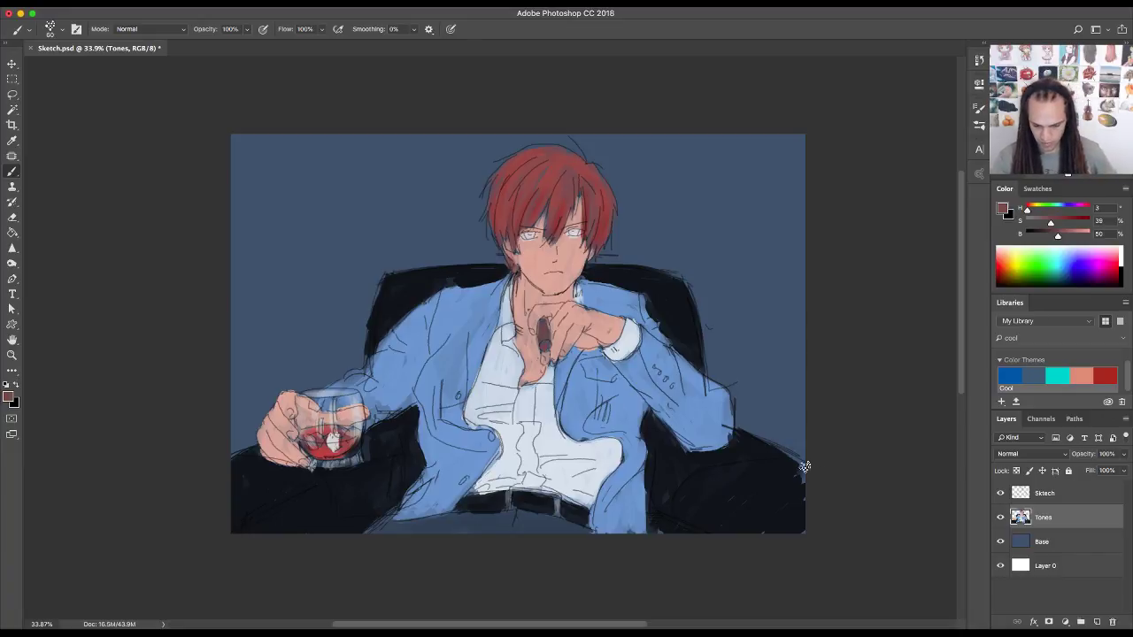
pyautogui.click(1050, 223)
pyautogui.moveTo(1050, 223); pyautogui.dragTo(1088, 234)
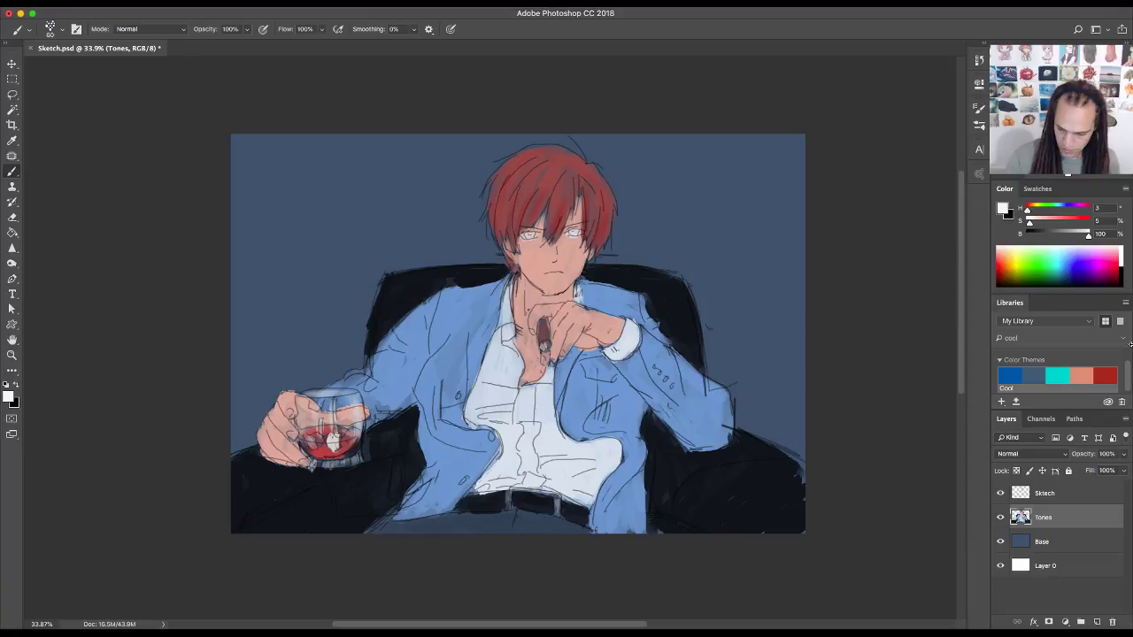
pyautogui.keyDown('alt'); pyautogui.click(562, 339); pyautogui.keyUp('alt')
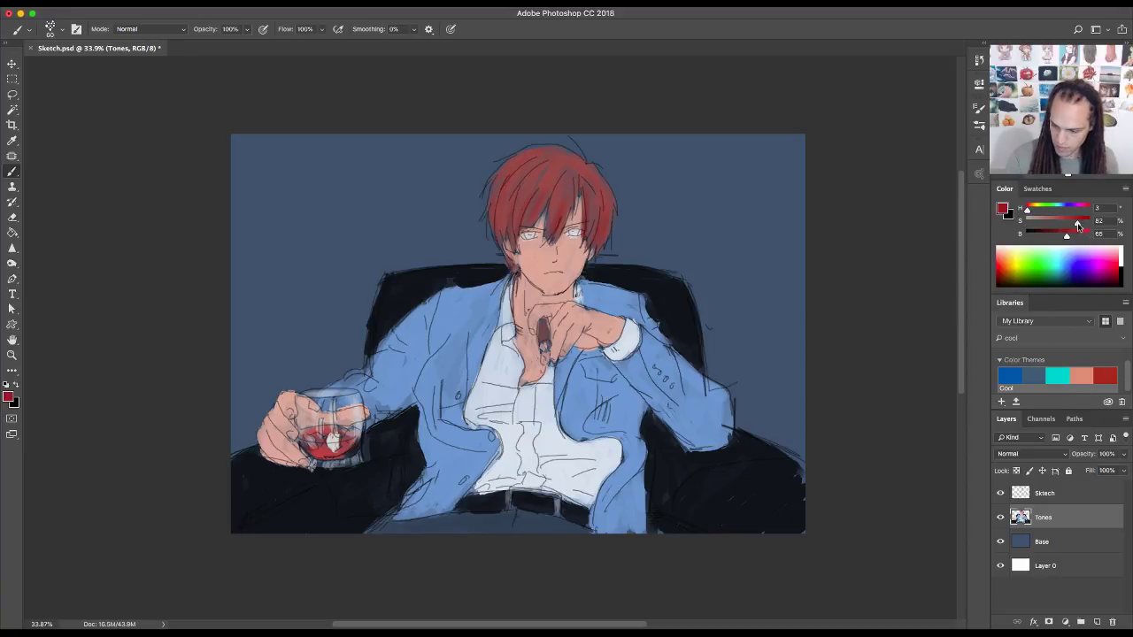
pyautogui.moveTo(1078, 222); pyautogui.dragTo(1087, 222)
pyautogui.moveTo(1066, 236); pyautogui.dragTo(1088, 235)
pyautogui.click(545, 346)
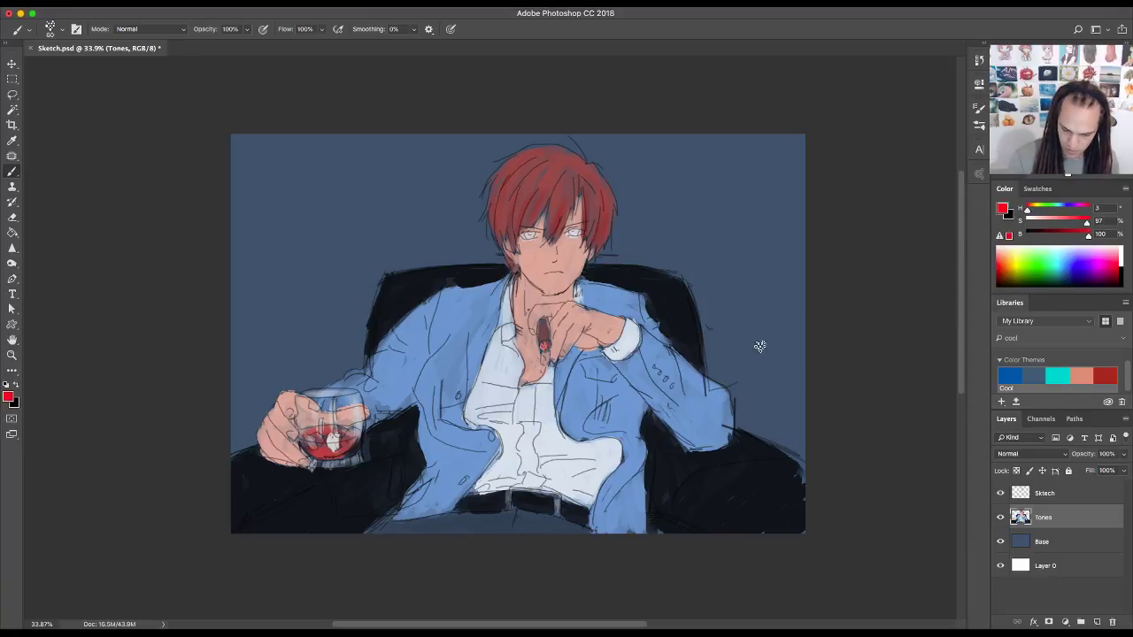
pyautogui.moveTo(1087, 222); pyautogui.dragTo(1051, 236)
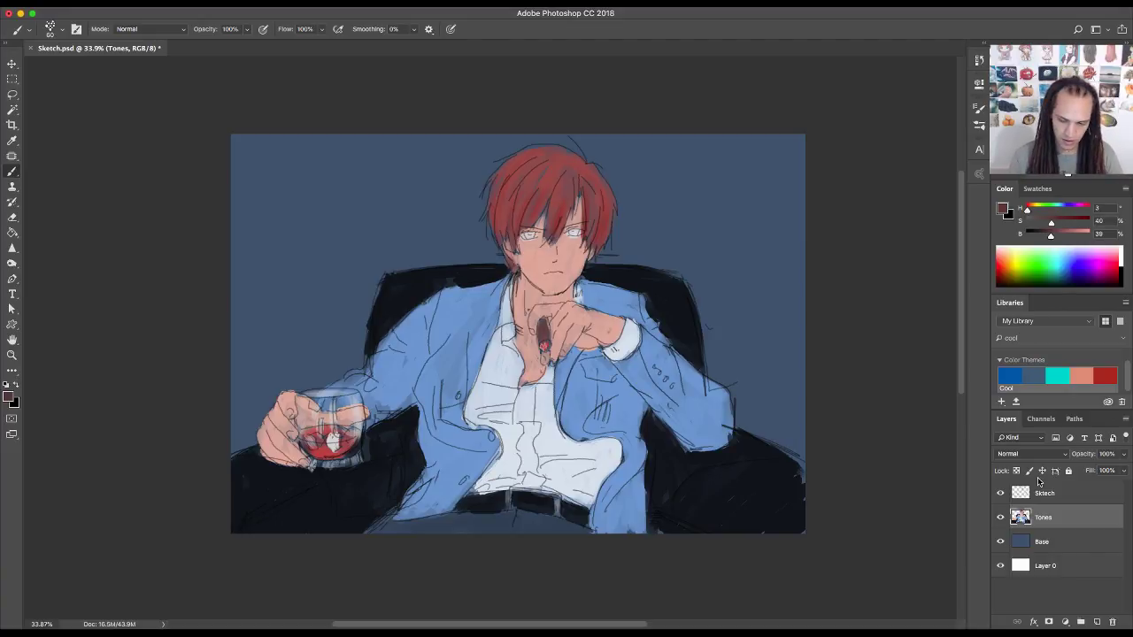
# - Add Layer 1 above Base, lighten the sampled background blue, and set brush flow to 21%
pyautogui.click(1064, 541)
pyautogui.click(1095, 622)
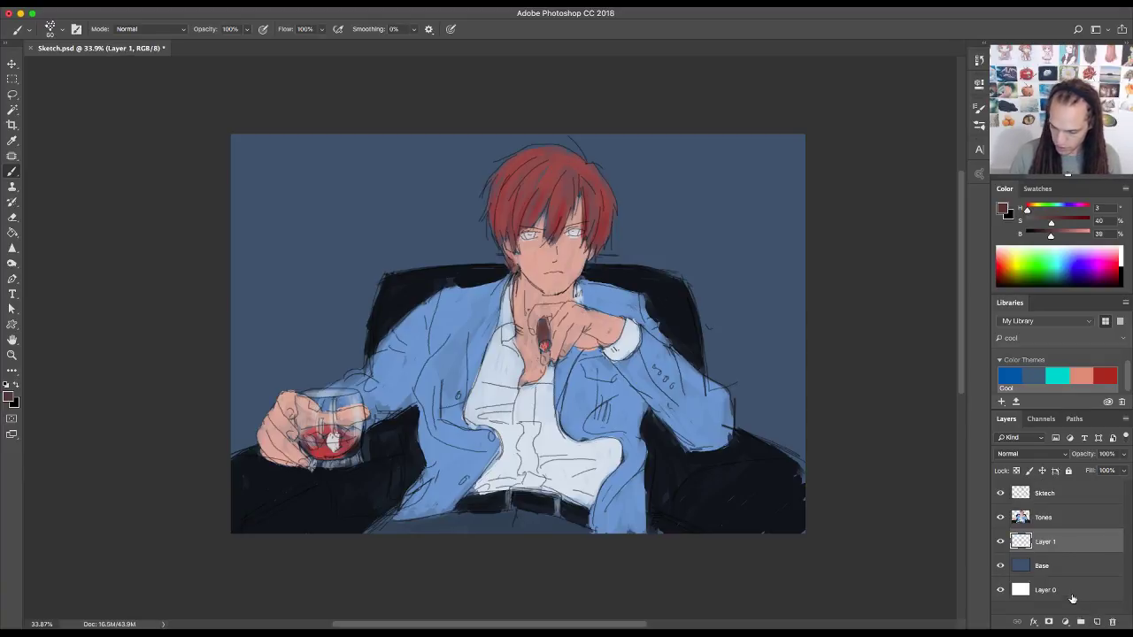
pyautogui.keyDown('alt'); pyautogui.click(753, 331); pyautogui.keyUp('alt')
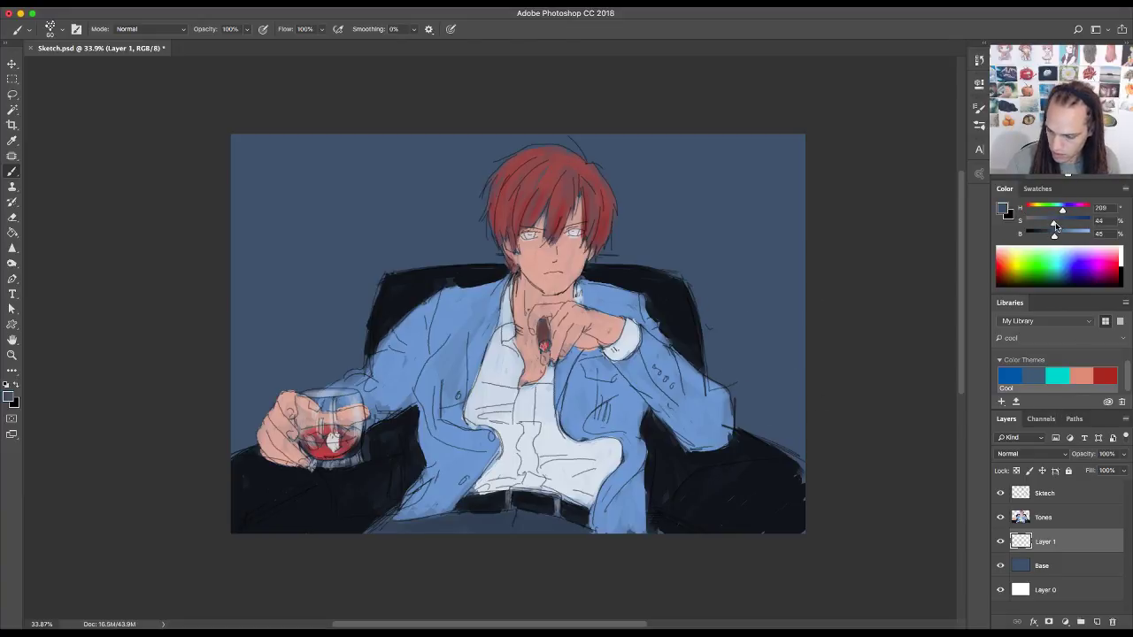
pyautogui.moveTo(1053, 236); pyautogui.dragTo(1066, 238)
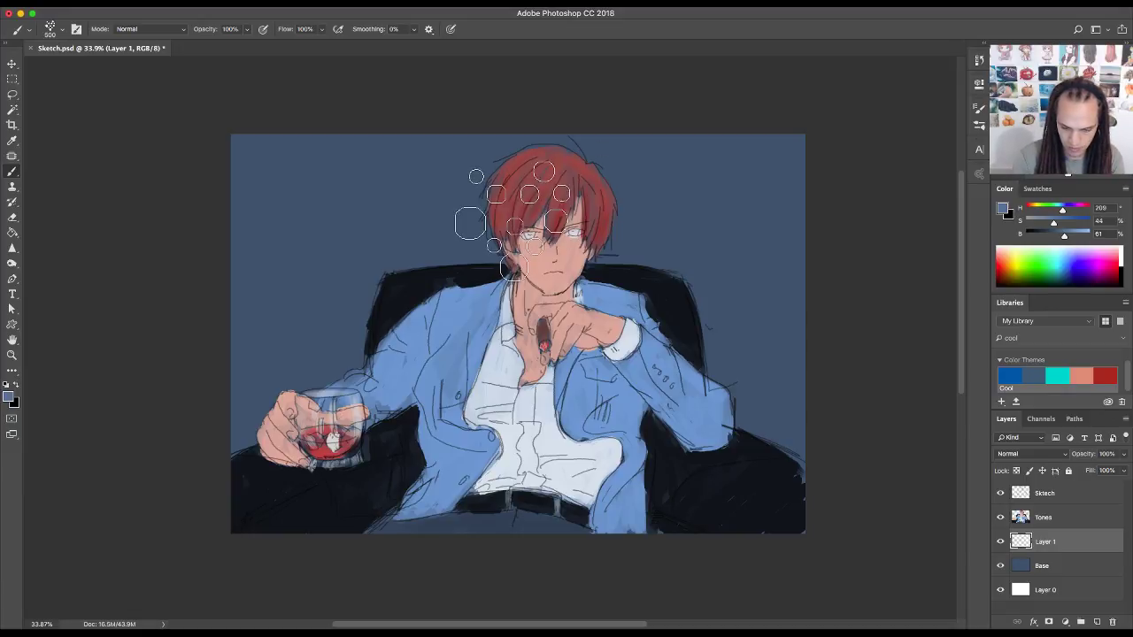
pyautogui.click(321, 29)
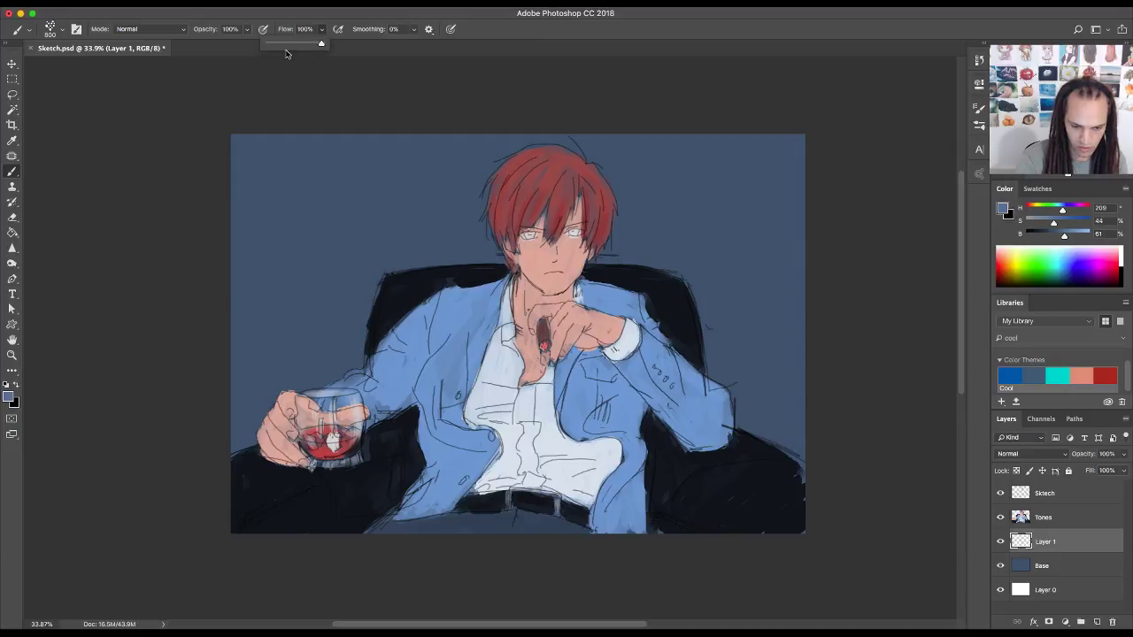
pyautogui.hotkey('shift', '2')
pyautogui.hotkey('shift', '1')
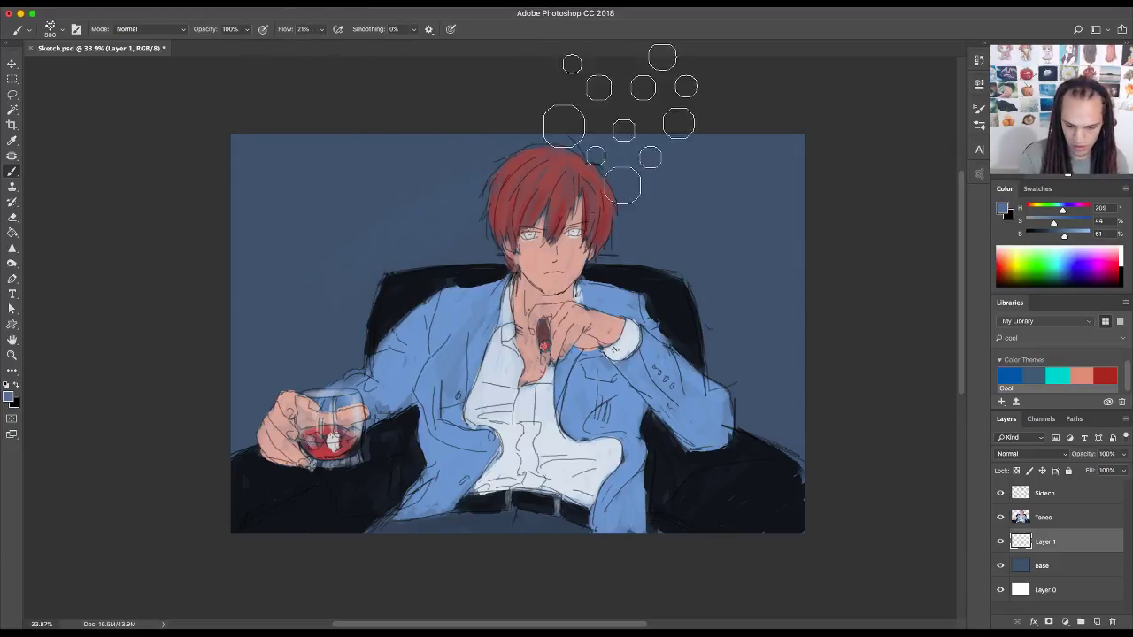
# - Paint soft pale-blue strokes into the background behind the figure's head
pyautogui.moveTo(701, 170)
pyautogui.mouseDown()
pyautogui.moveTo(662, 299)
pyautogui.moveTo(638, 265)
pyautogui.moveTo(690, 230)
pyautogui.moveTo(620, 203)
pyautogui.mouseUp()
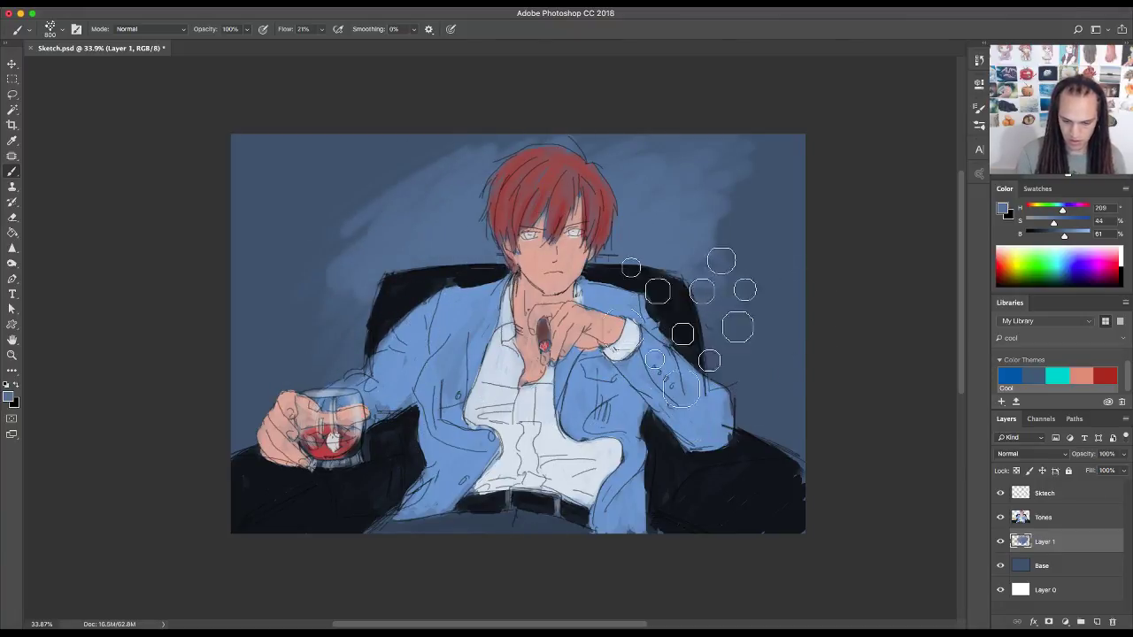
pyautogui.moveTo(1053, 223)
pyautogui.mouseDown()
pyautogui.moveTo(1037, 222)
pyautogui.moveTo(1080, 238)
pyautogui.mouseUp()
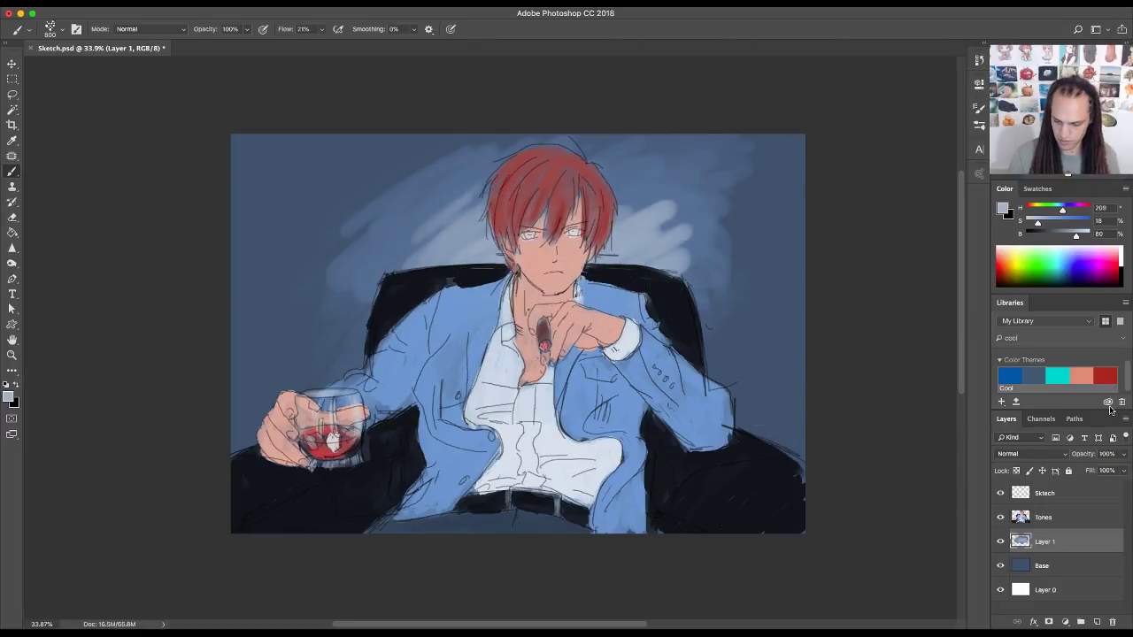
pyautogui.click(304, 9)
# - Apply a Gaussian Blur of radius 20.4 px to the Layer 1 light strokes
pyautogui.moveTo(316, 153)
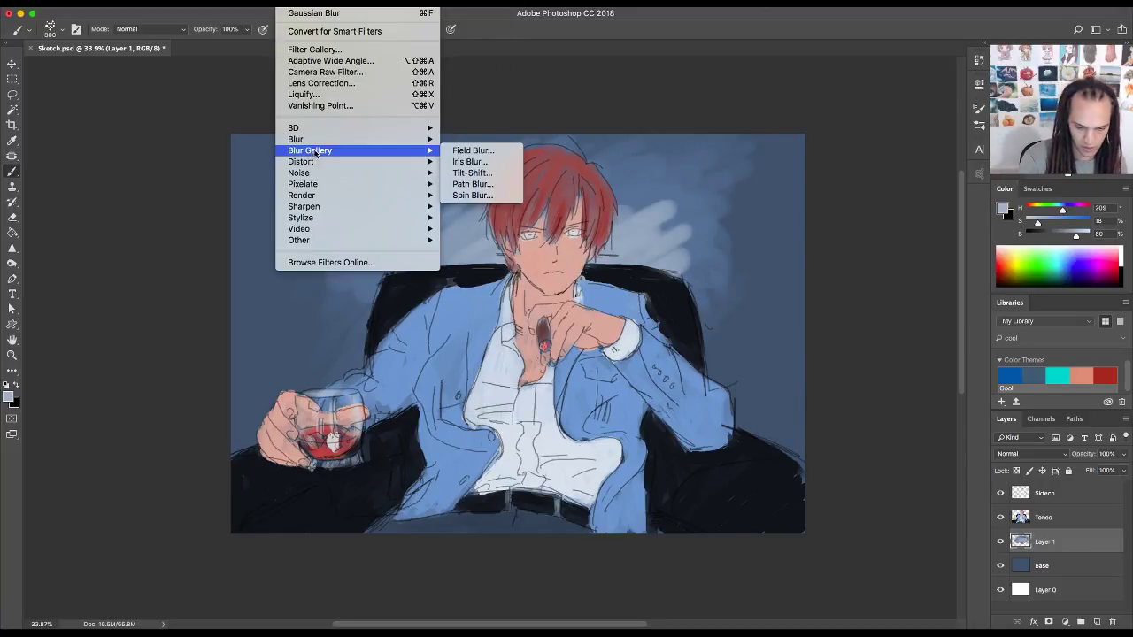
pyautogui.moveTo(349, 141)
pyautogui.click(478, 183)
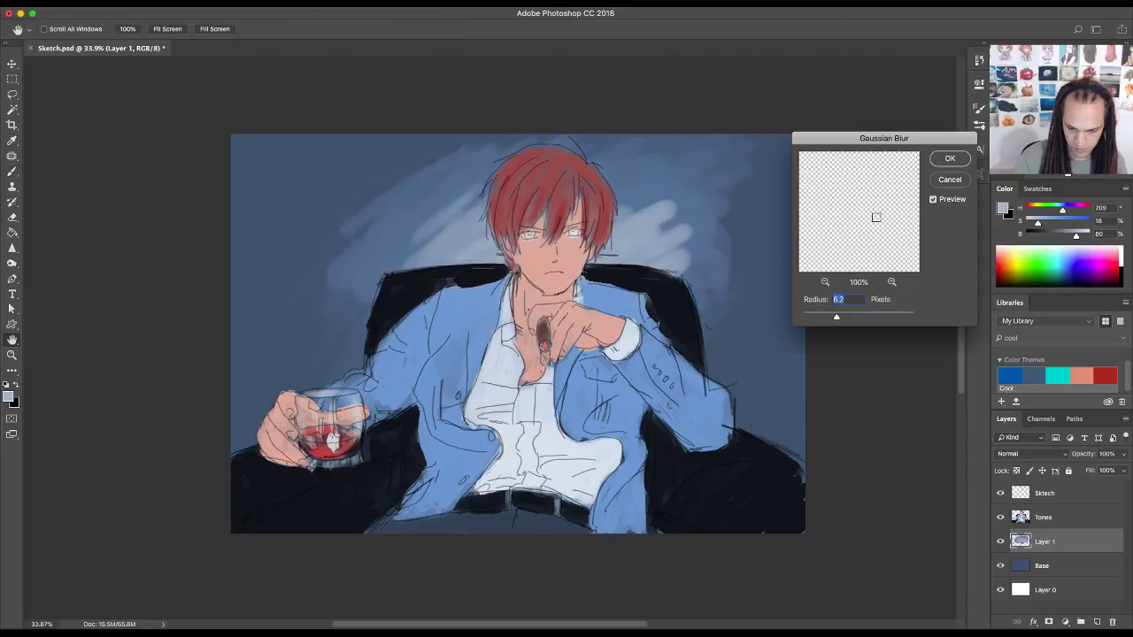
pyautogui.moveTo(850, 321)
pyautogui.mouseDown()
pyautogui.moveTo(873, 319)
pyautogui.moveTo(860, 325)
pyautogui.mouseUp()
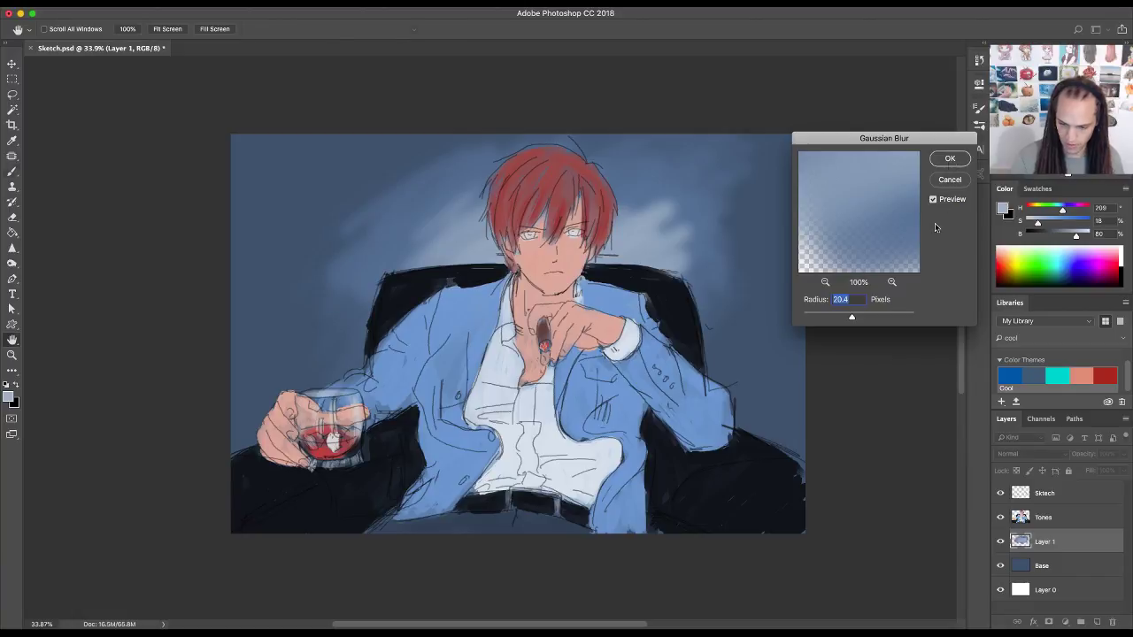
pyautogui.press('Return')
pyautogui.press('b')
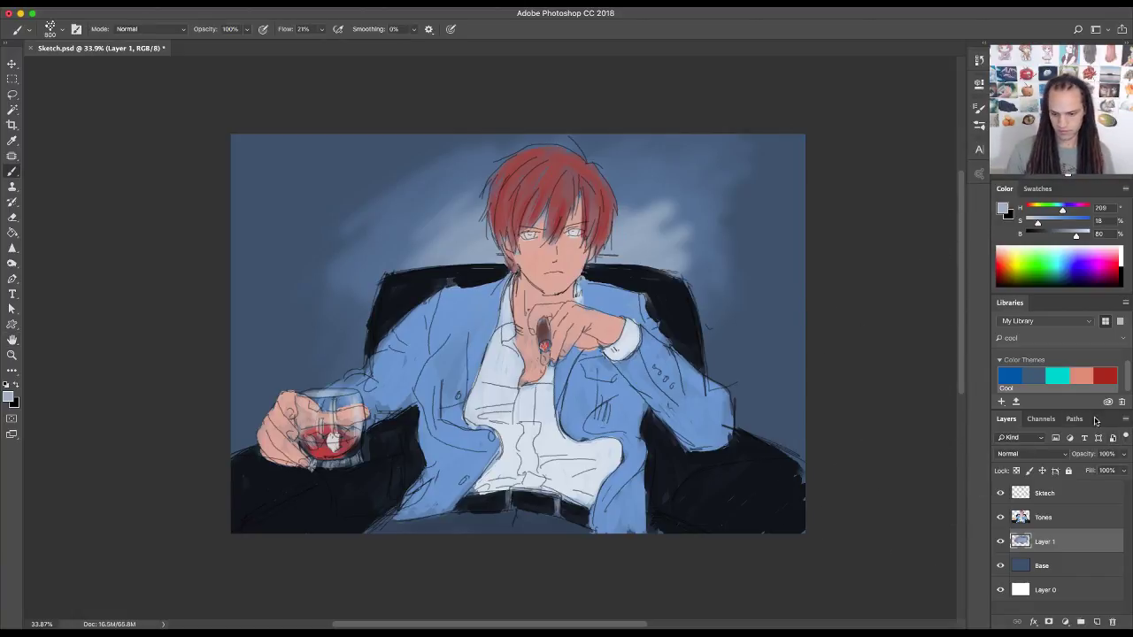
# - Darken the blurred light layer with Hue/Saturation Lightness -18
pyautogui.press('super+u')
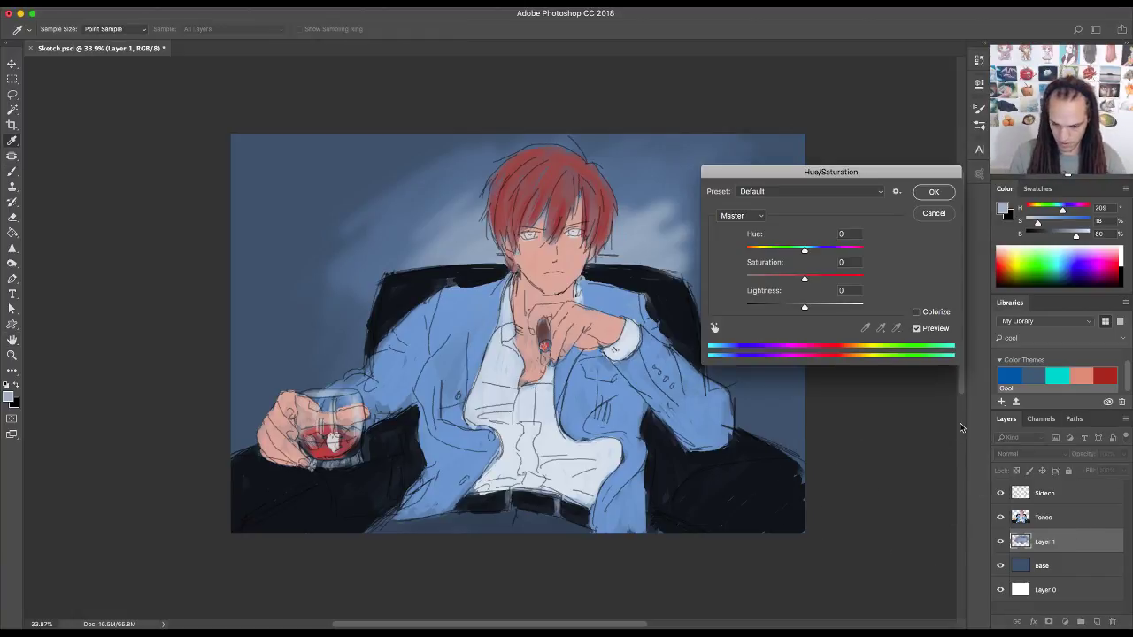
pyautogui.moveTo(805, 306)
pyautogui.mouseDown()
pyautogui.moveTo(825, 309)
pyautogui.moveTo(791, 317)
pyautogui.mouseUp()
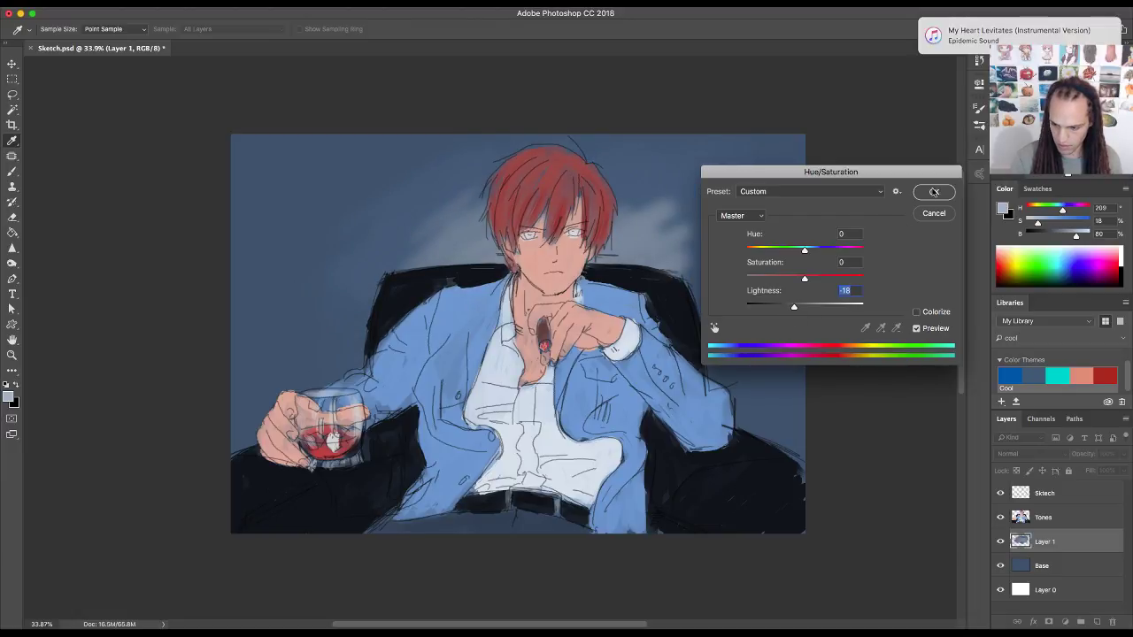
pyautogui.press('Return')
pyautogui.press('b')
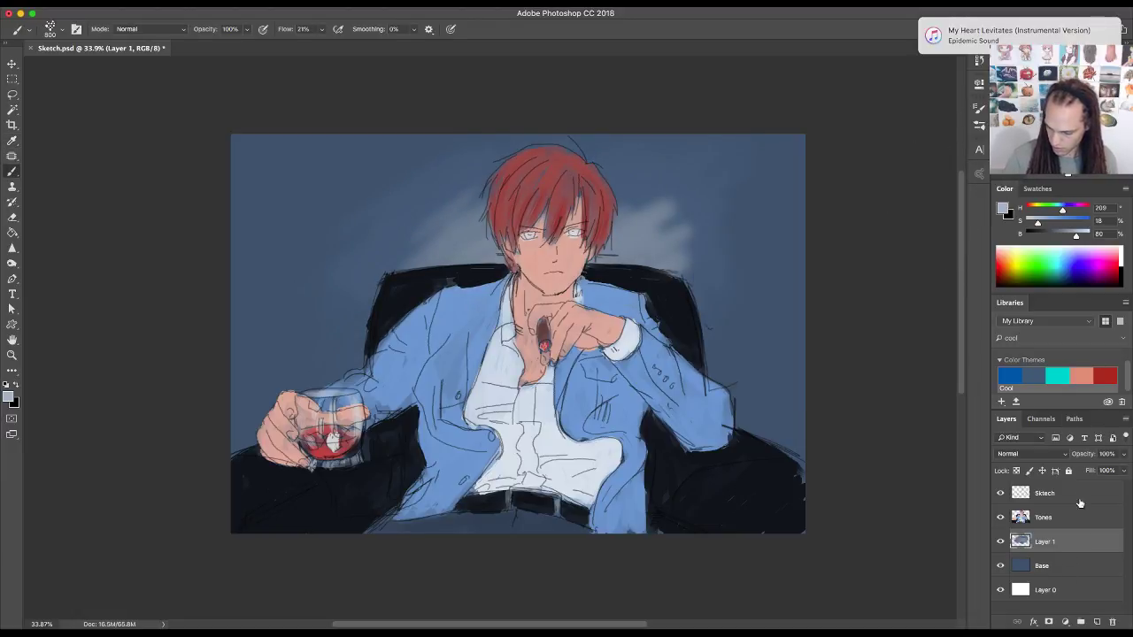
# - Add Layer 2 and paint dark blue theme-colour shading along the canvas edges
pyautogui.click(1097, 622)
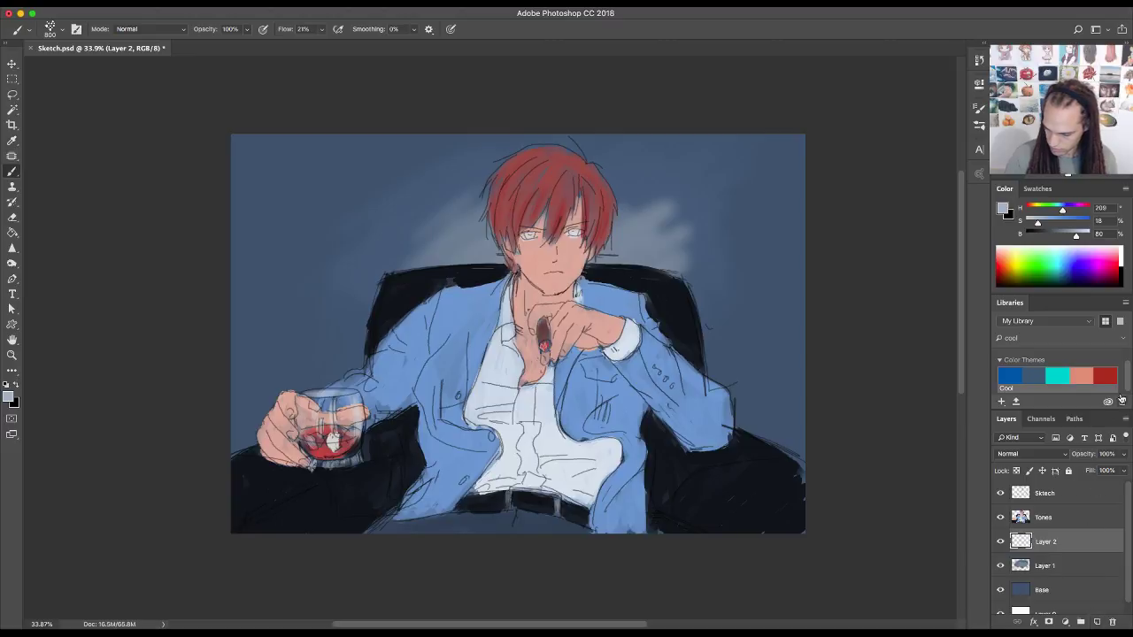
pyautogui.click(1033, 377)
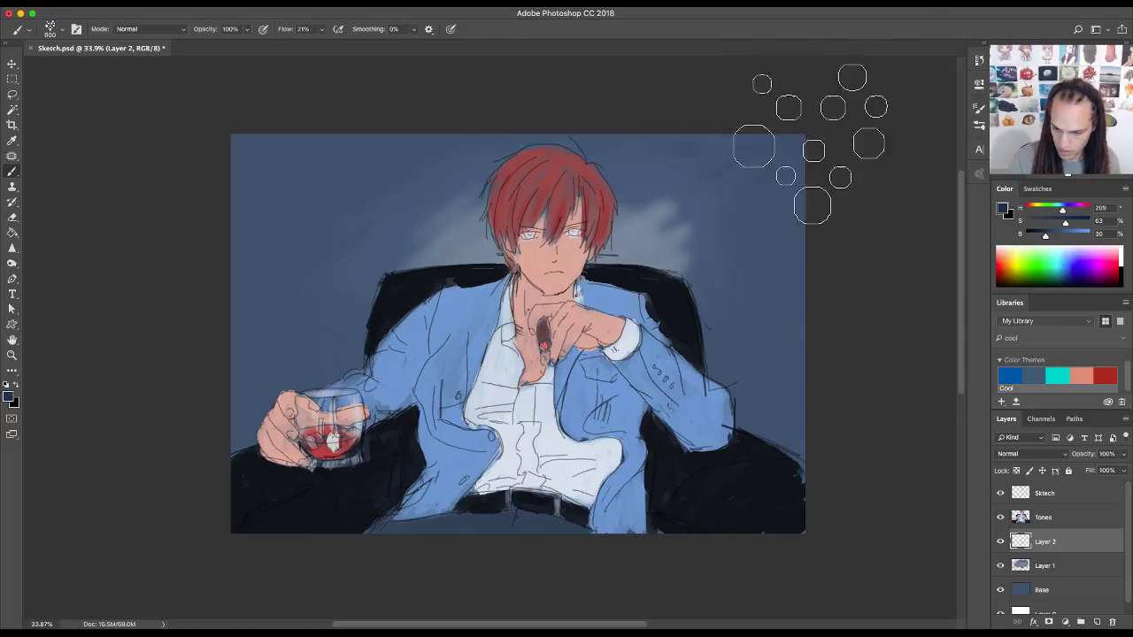
pyautogui.moveTo(818, 145); pyautogui.dragTo(860, 266)
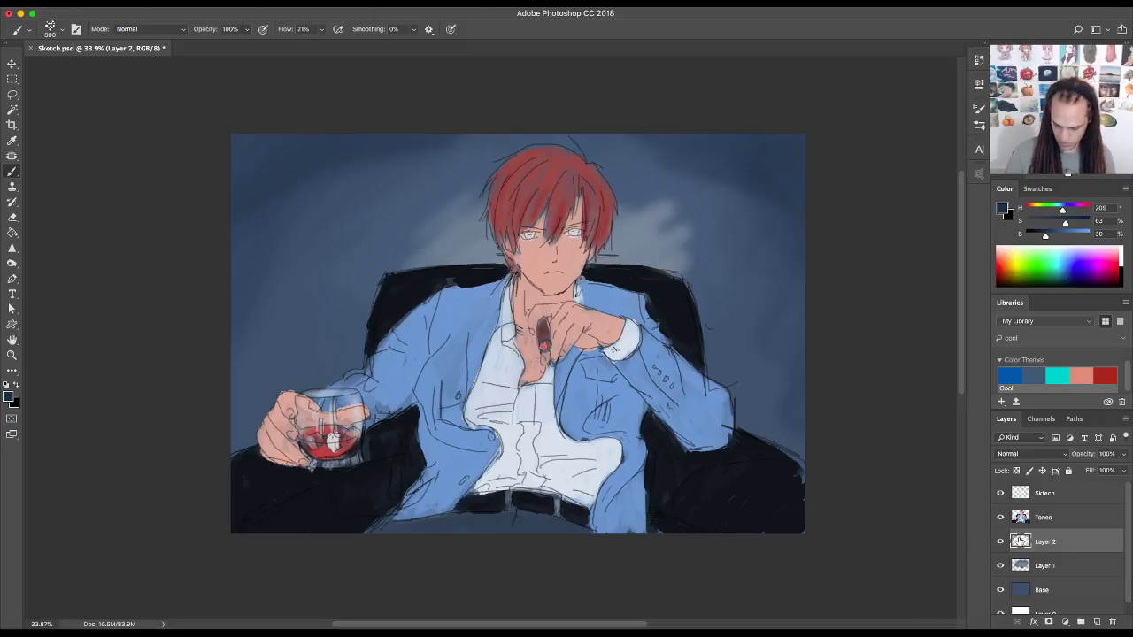
# - Tone Layer 2 down with Hue/Saturation Lightness -43 and Saturation -23
pyautogui.hotkey('ctrl', 'u')
pyautogui.moveTo(798, 313); pyautogui.dragTo(780, 317)
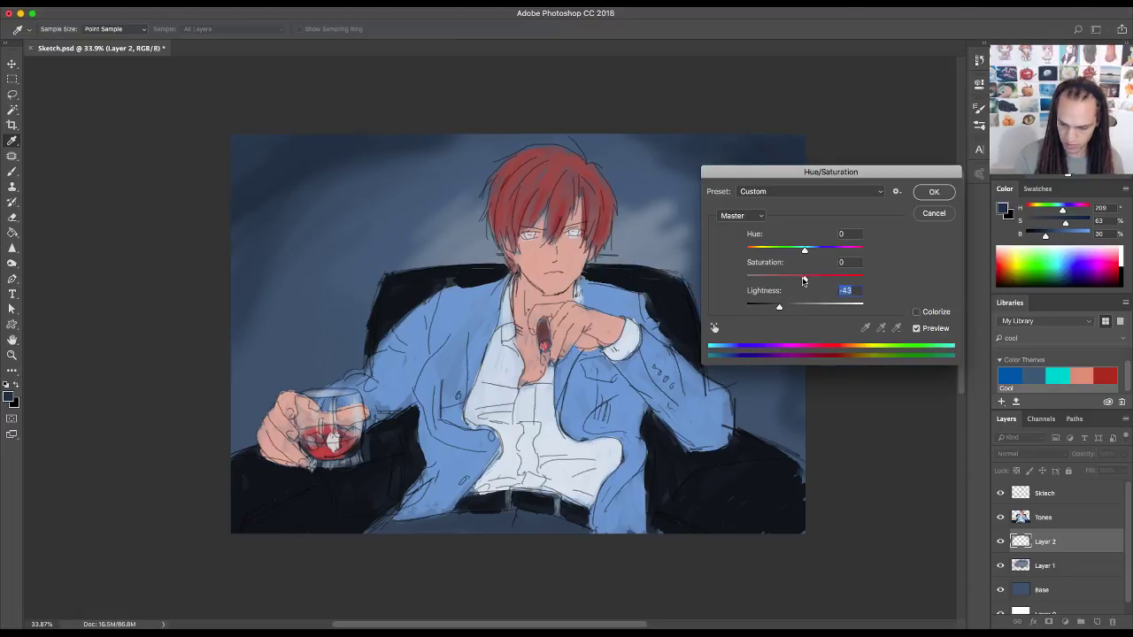
pyautogui.moveTo(803, 280); pyautogui.dragTo(795, 282)
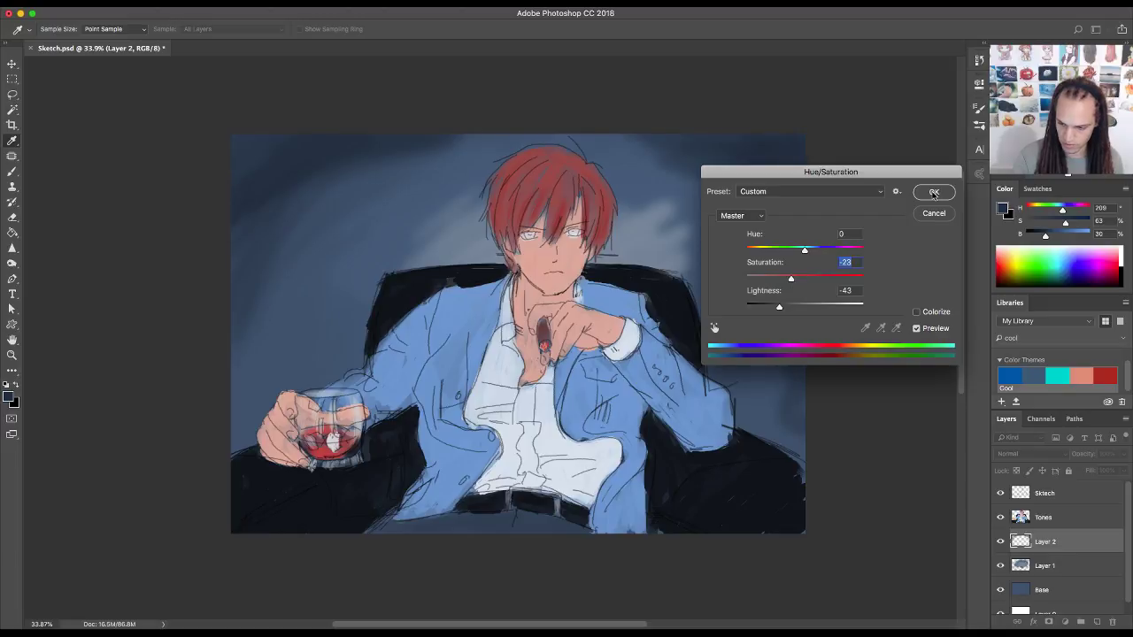
pyautogui.click(934, 193)
pyautogui.keyDown('shift'); pyautogui.click(1076, 564); pyautogui.keyUp('shift')
# - Merge Layer 1 into Layer 2, toggle its visibility to compare, and shrink the brush to 100
pyautogui.rightClick(1076, 563)
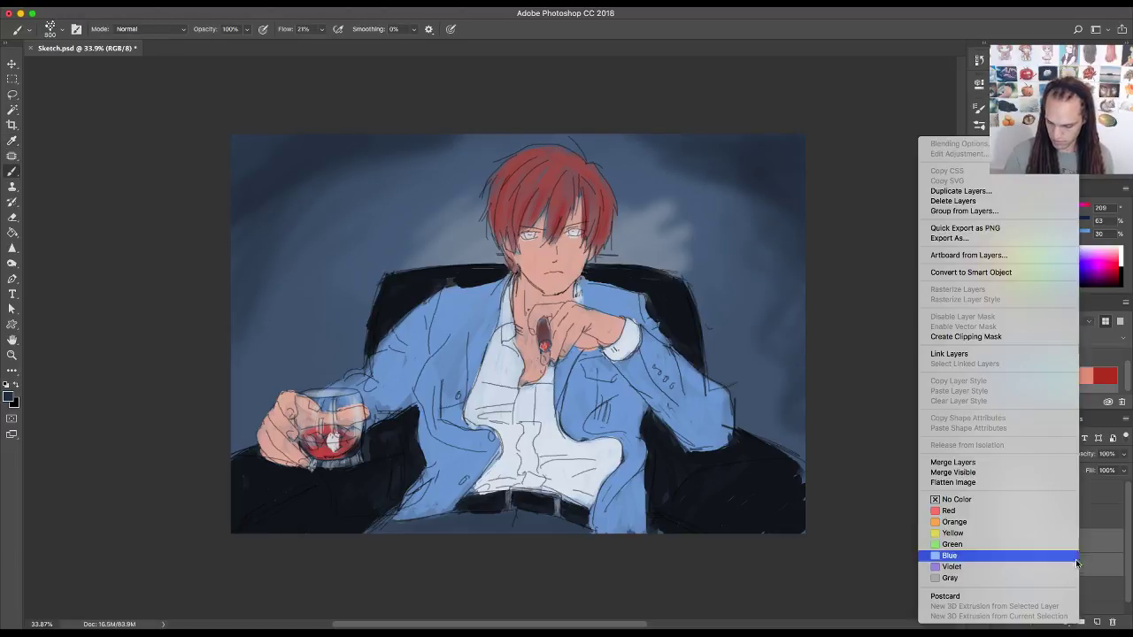
pyautogui.click(969, 462)
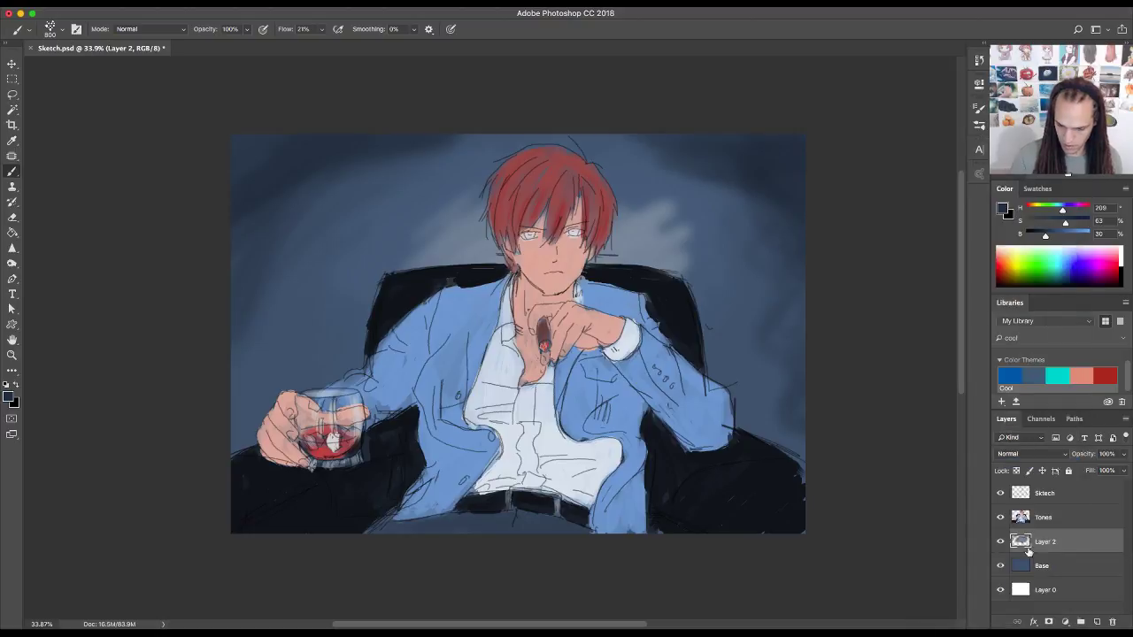
pyautogui.click(1001, 542)
pyautogui.click(1001, 541)
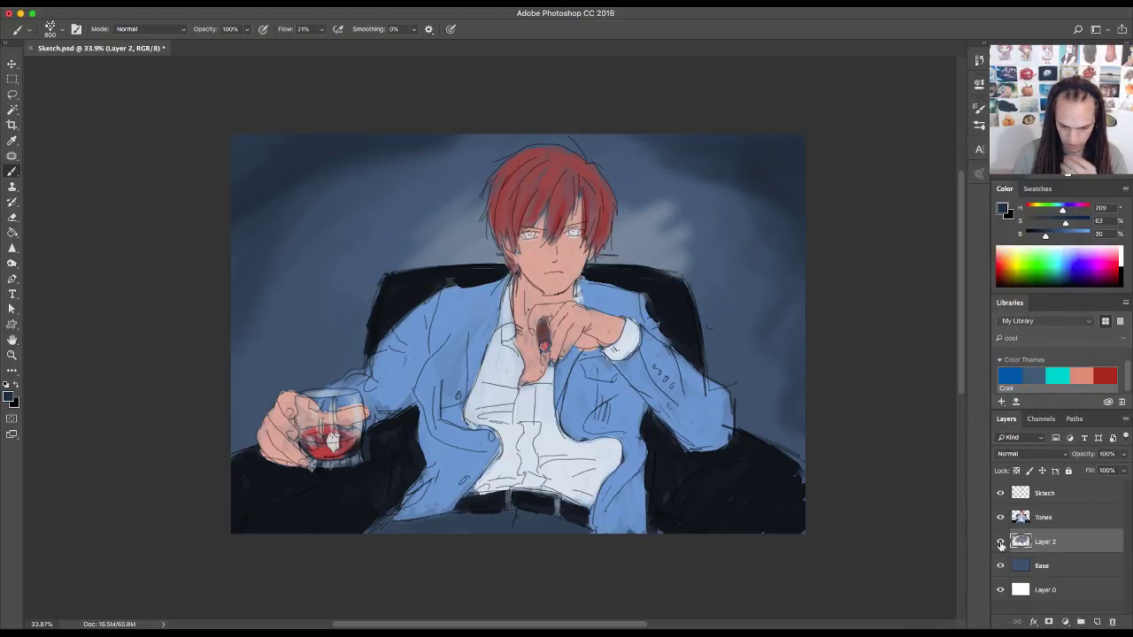
pyautogui.click(1001, 541)
pyautogui.click(1001, 542)
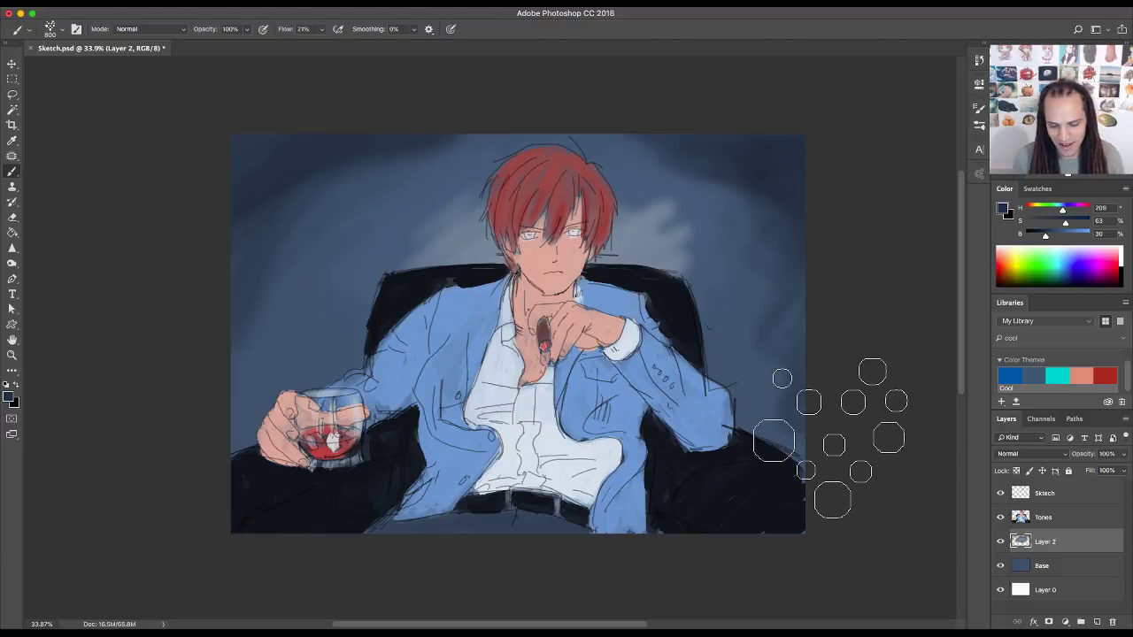
pyautogui.press('[')
pyautogui.press('[')
pyautogui.press('[')
pyautogui.press('[')
pyautogui.press('[')
pyautogui.press('[')
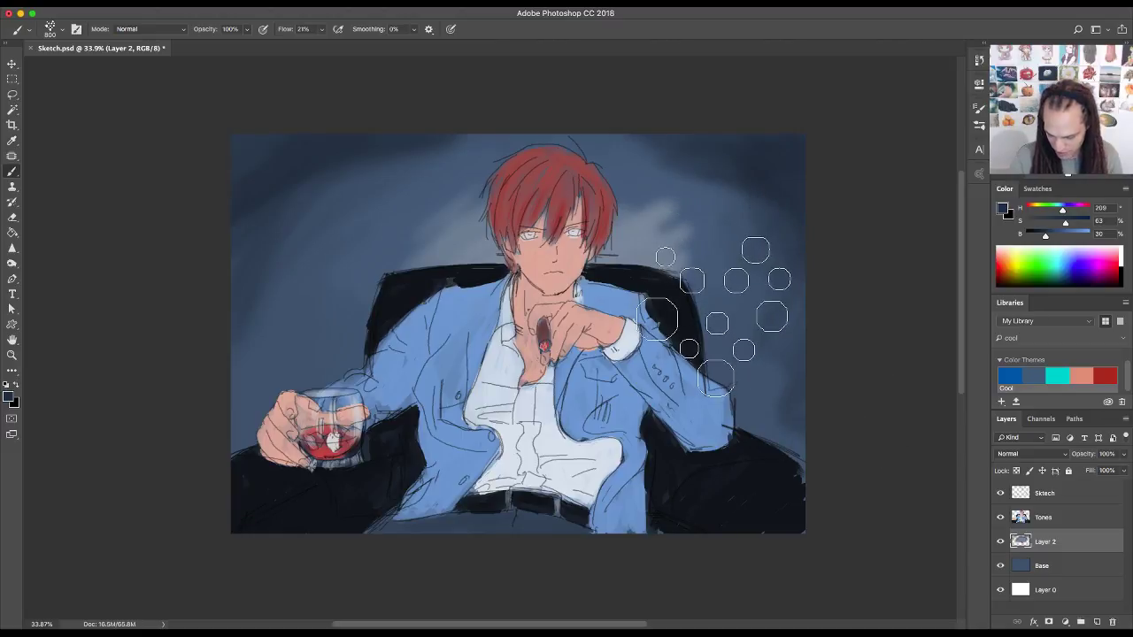
pyautogui.press('[')
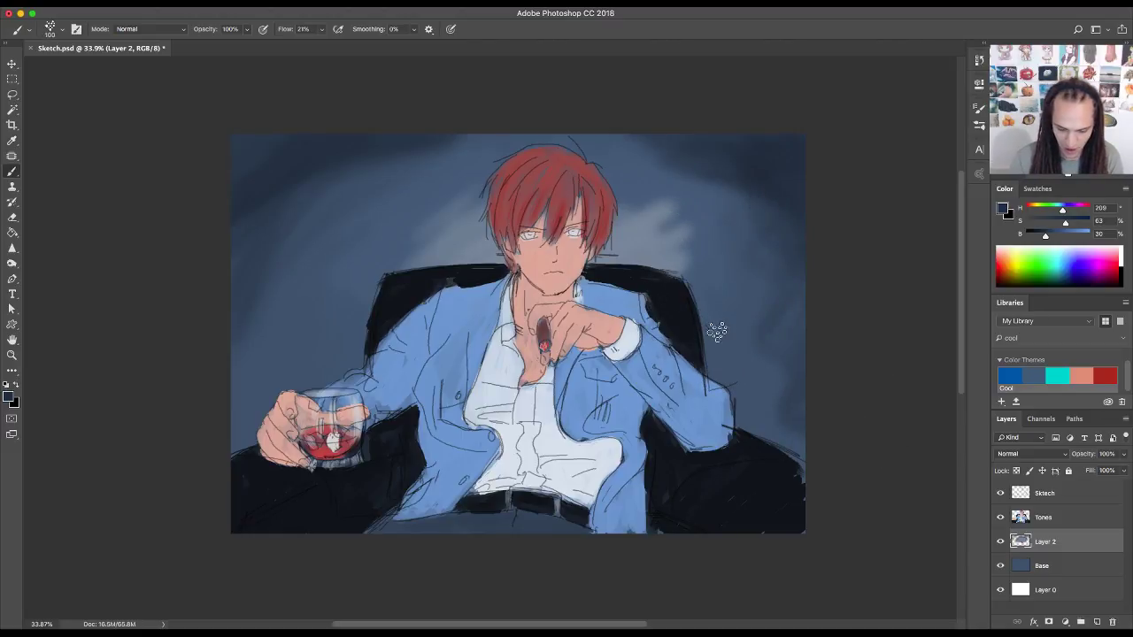
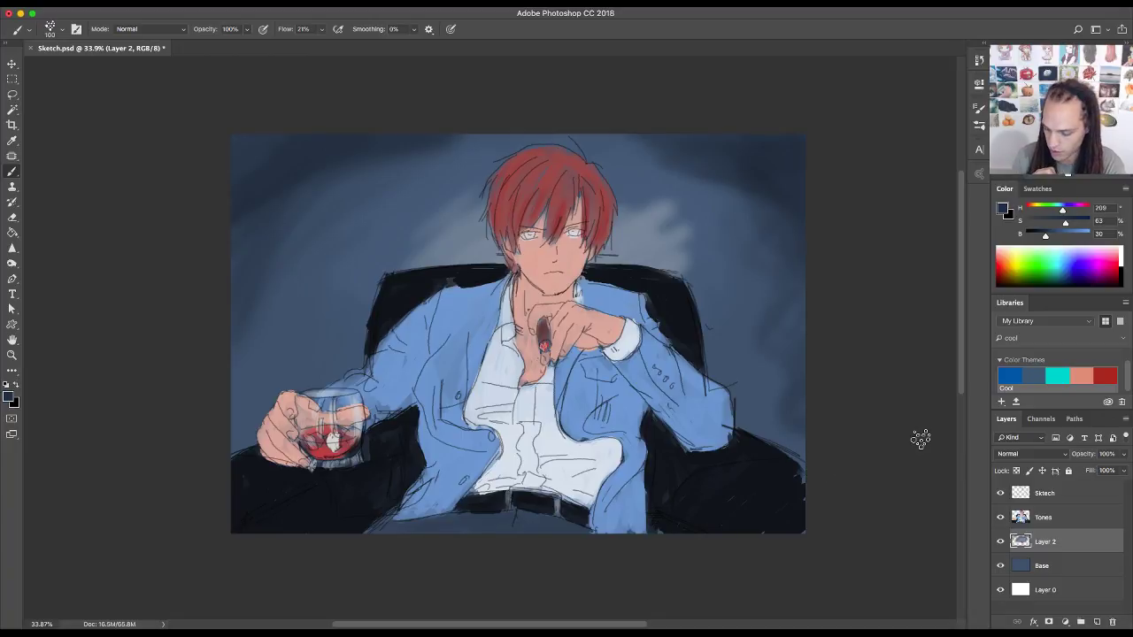
# - With Tones selected, add an empty layer above it and name it Lighting
pyautogui.click(1081, 521)
pyautogui.click(1096, 621)
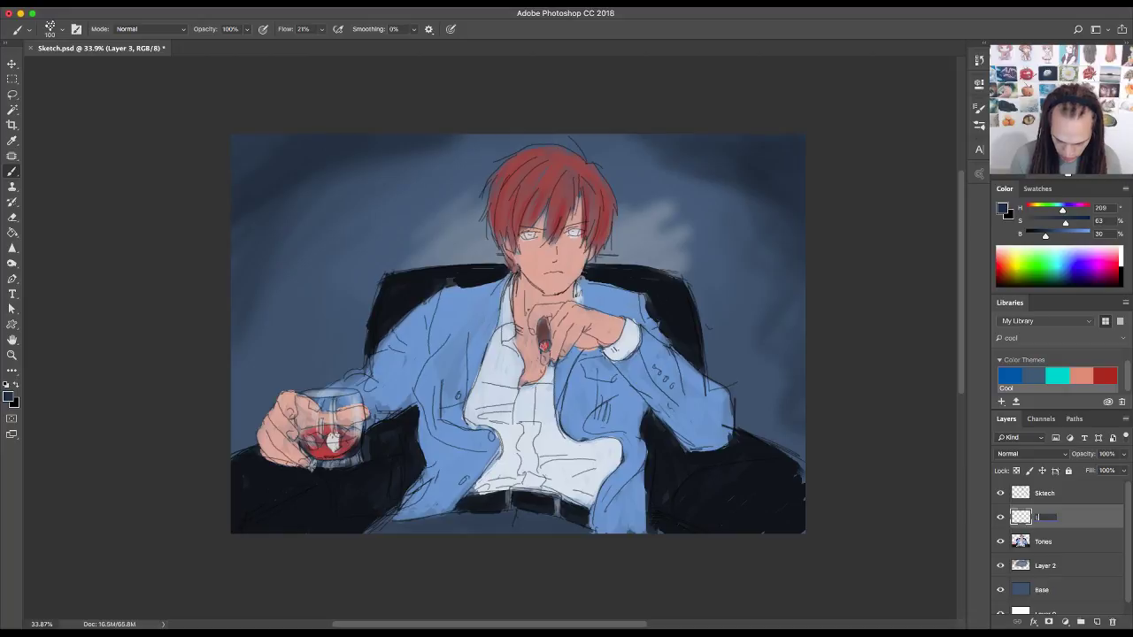
pyautogui.press('Return')
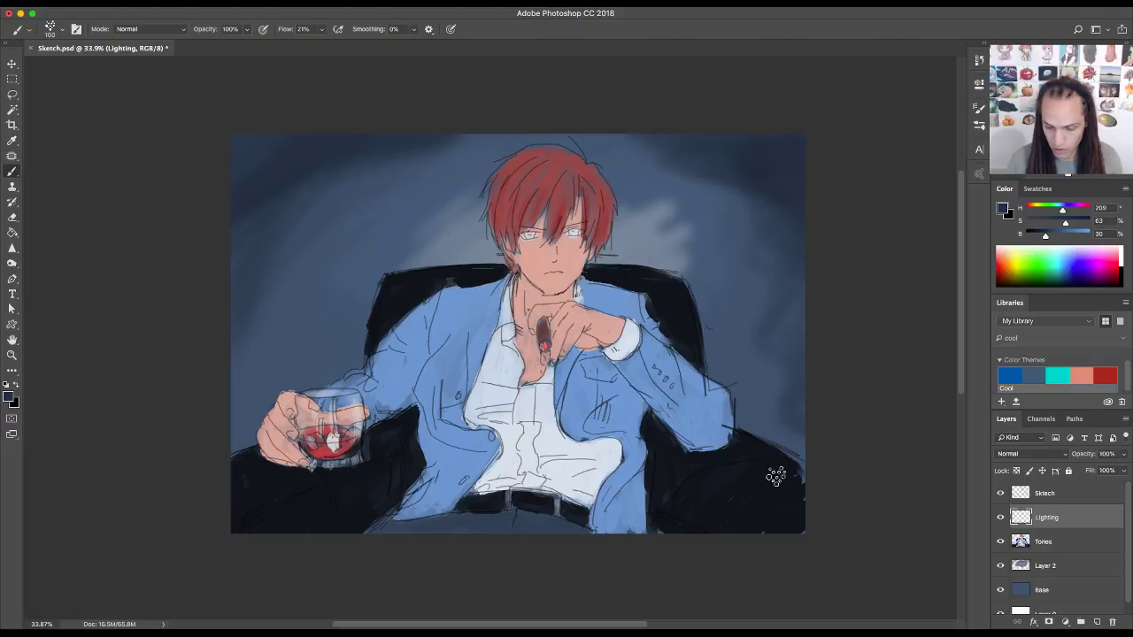
# - Discard a trial background stroke and pick a slightly darker jacket light blue
pyautogui.moveTo(285, 189)
pyautogui.mouseDown()
pyautogui.moveTo(346, 245)
pyautogui.moveTo(301, 253)
pyautogui.mouseUp()
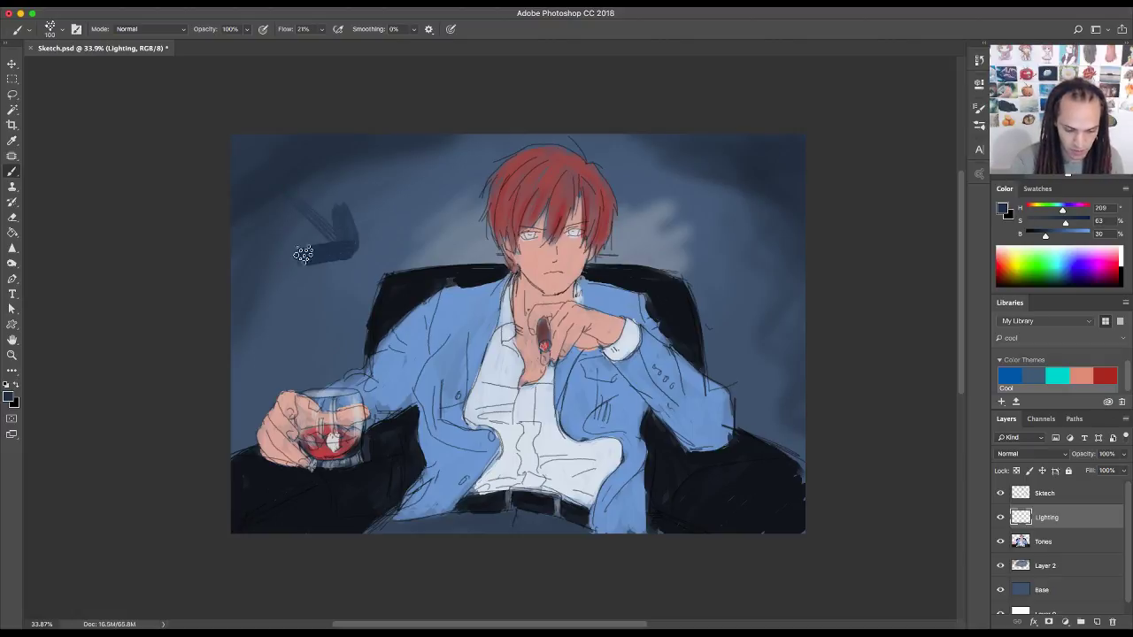
pyautogui.hotkey('ctrl', 'z')
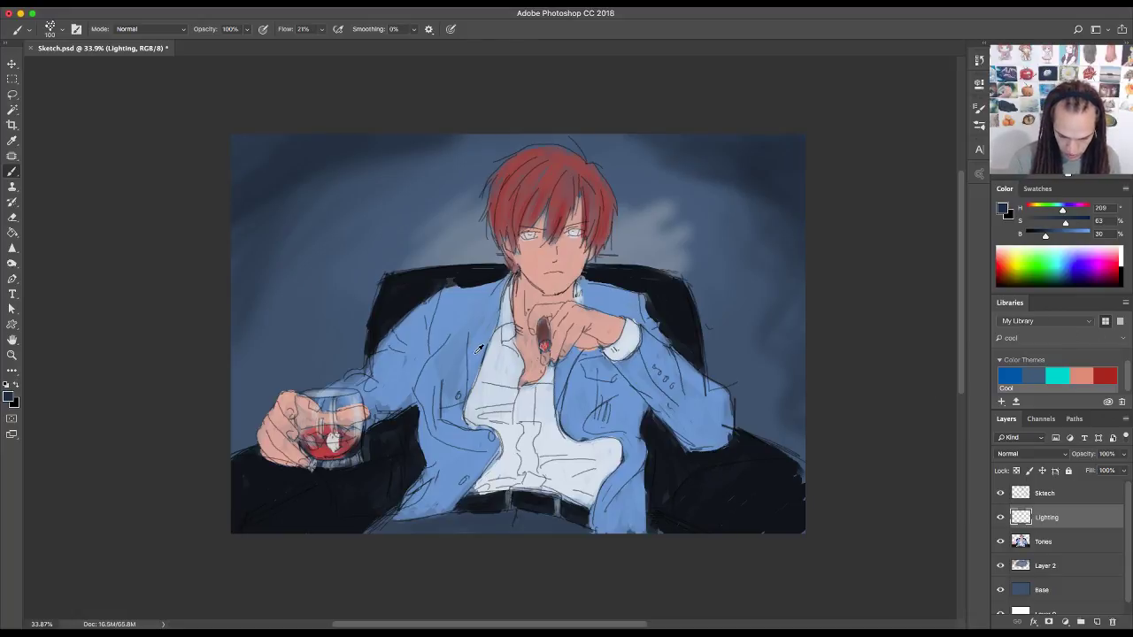
pyautogui.keyDown('alt'); pyautogui.click(608, 408); pyautogui.keyUp('alt')
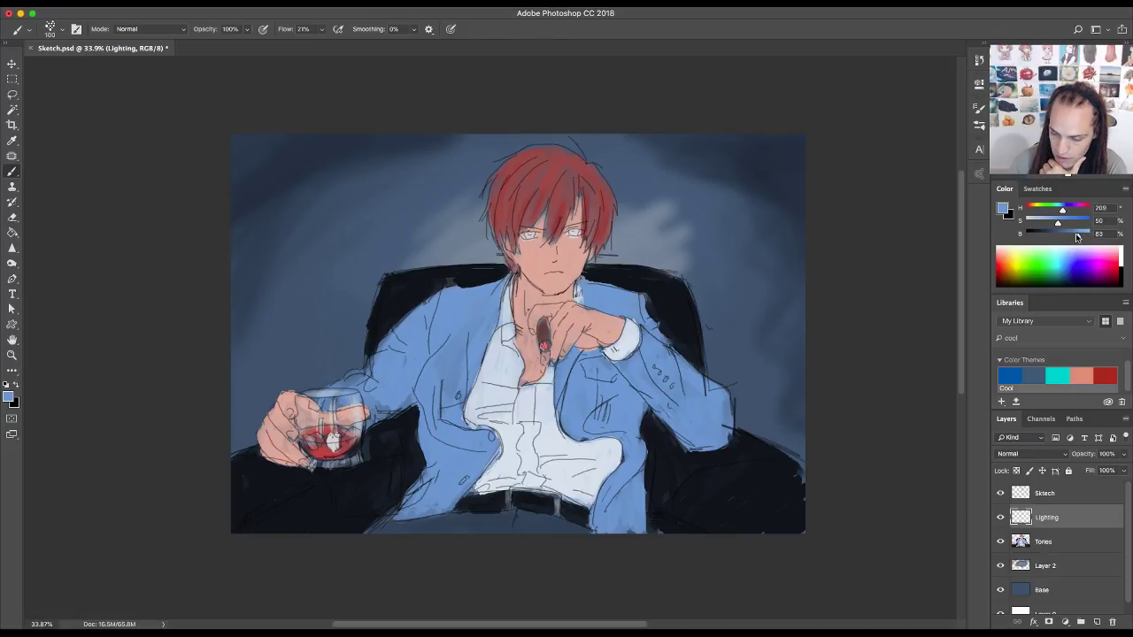
pyautogui.moveTo(1077, 237); pyautogui.dragTo(1067, 237)
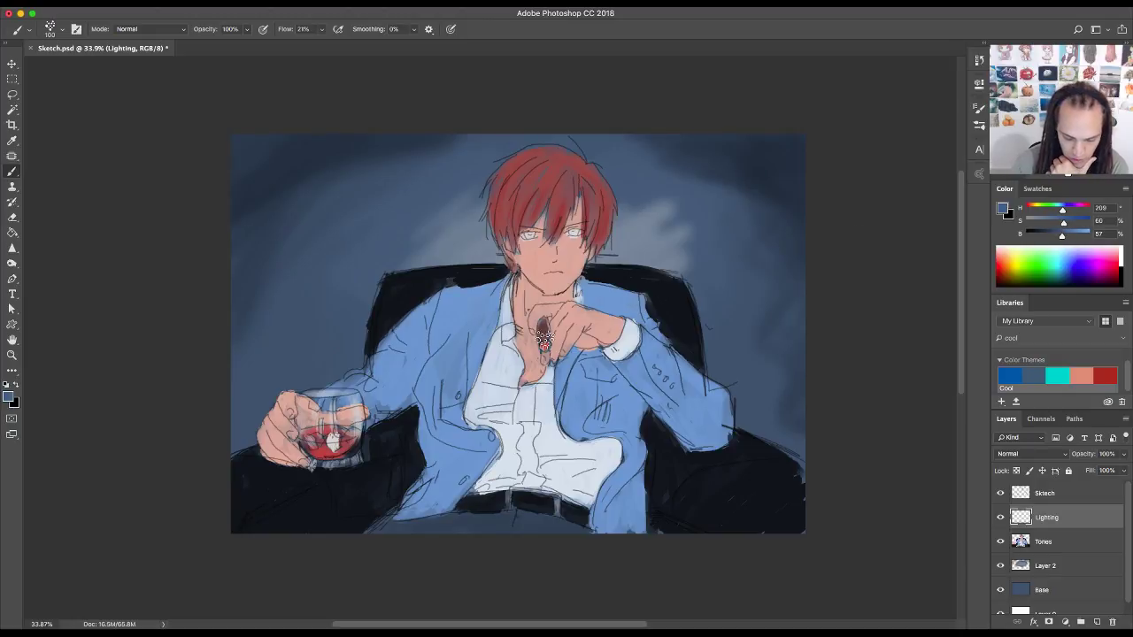
# - Brush faint mid-blue lighting strokes over the jacket's left shoulder, front and shirt
pyautogui.moveTo(410, 400); pyautogui.dragTo(411, 386)
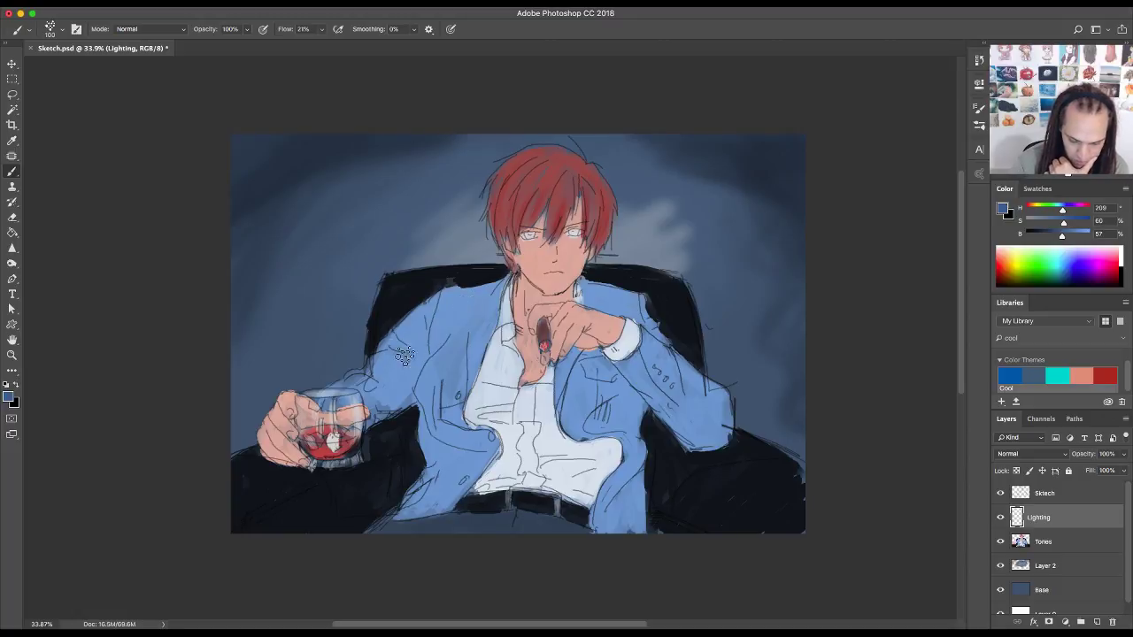
pyautogui.moveTo(400, 354)
pyautogui.mouseDown()
pyautogui.moveTo(423, 376)
pyautogui.moveTo(428, 336)
pyautogui.mouseUp()
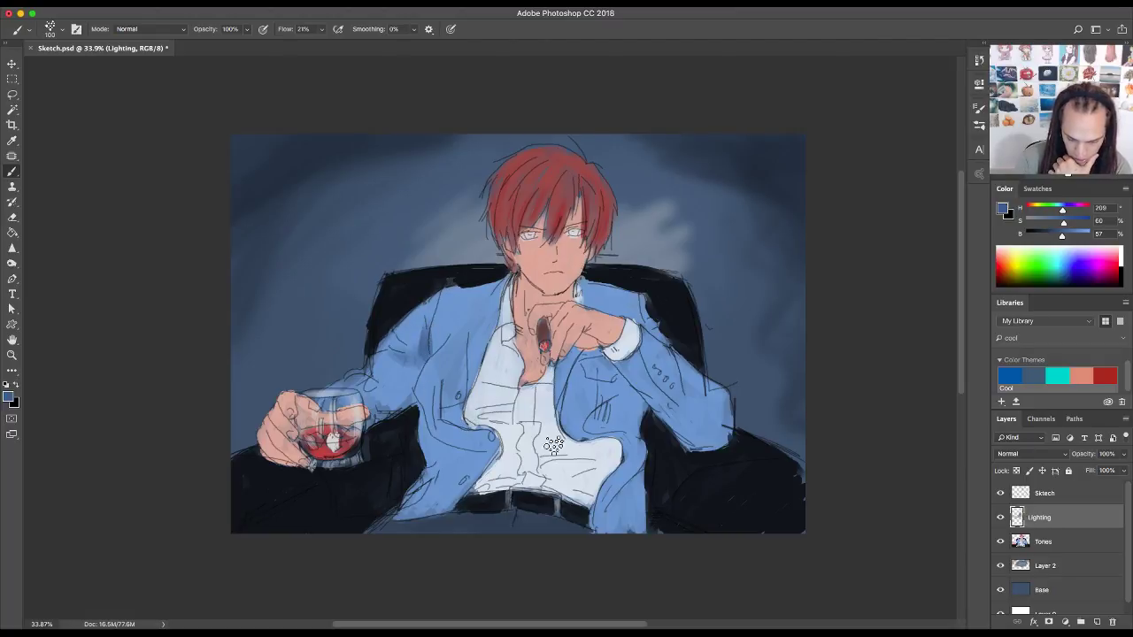
pyautogui.moveTo(553, 444)
pyautogui.mouseDown()
pyautogui.moveTo(423, 415)
pyautogui.moveTo(424, 434)
pyautogui.moveTo(404, 402)
pyautogui.moveTo(393, 406)
pyautogui.moveTo(406, 398)
pyautogui.moveTo(374, 411)
pyautogui.moveTo(400, 399)
pyautogui.moveTo(376, 421)
pyautogui.moveTo(397, 405)
pyautogui.moveTo(441, 444)
pyautogui.moveTo(424, 413)
pyautogui.moveTo(450, 465)
pyautogui.moveTo(444, 450)
pyautogui.moveTo(526, 434)
pyautogui.moveTo(441, 474)
pyautogui.moveTo(427, 494)
pyautogui.moveTo(443, 465)
pyautogui.moveTo(447, 465)
pyautogui.mouseUp()
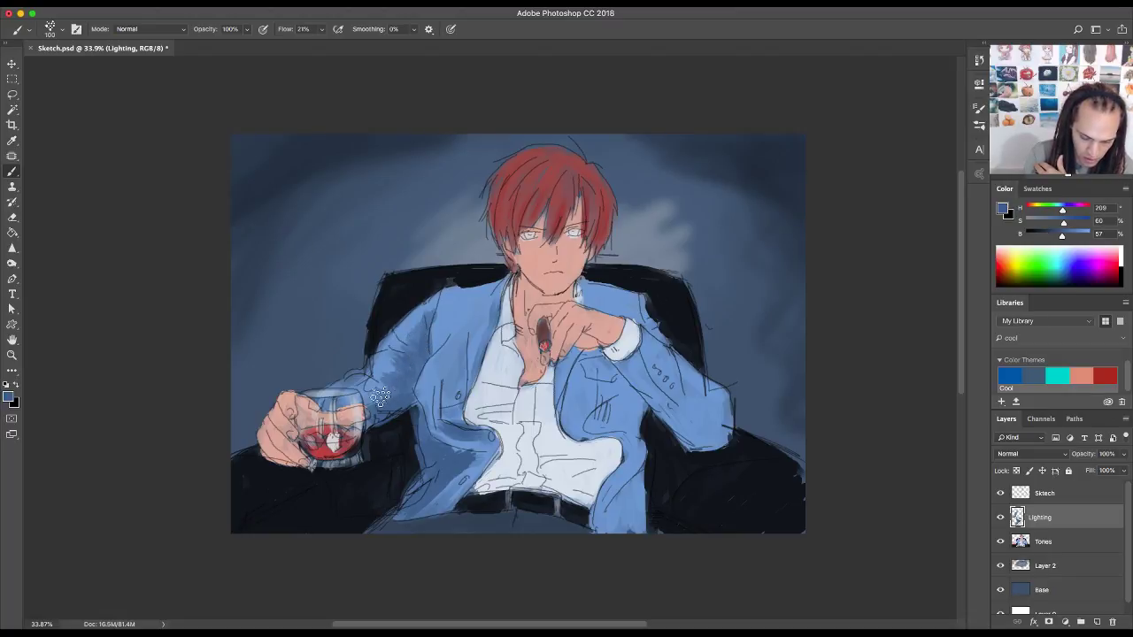
# - Highlight the glass rim, then shade the jacket's lower front, right side and sleeve
pyautogui.moveTo(344, 401); pyautogui.dragTo(369, 408)
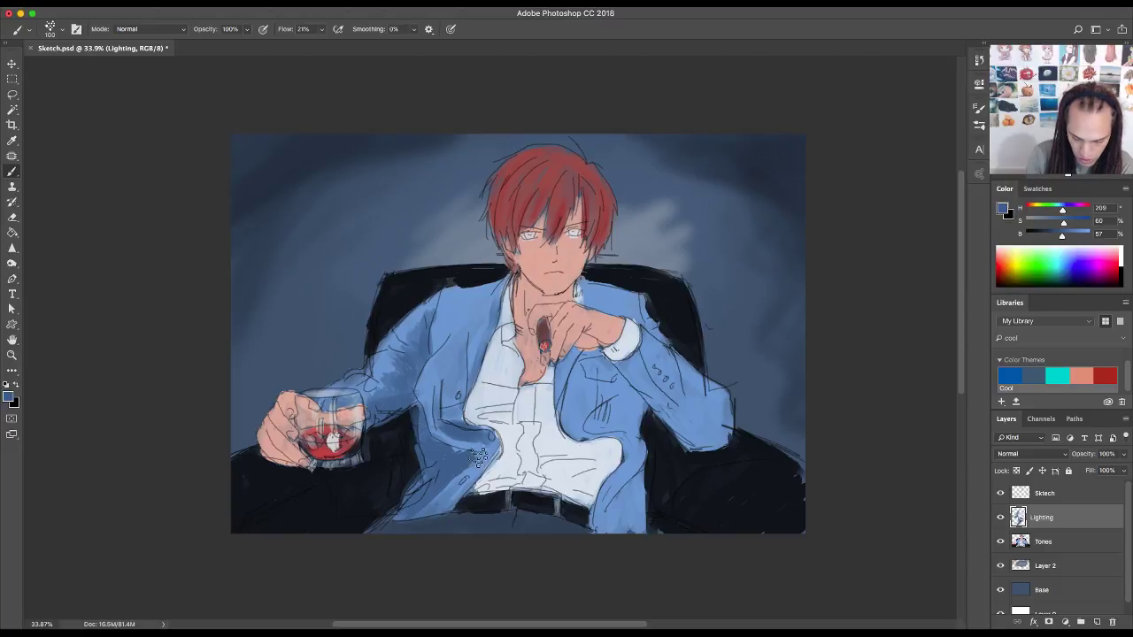
pyautogui.moveTo(481, 454); pyautogui.dragTo(433, 505)
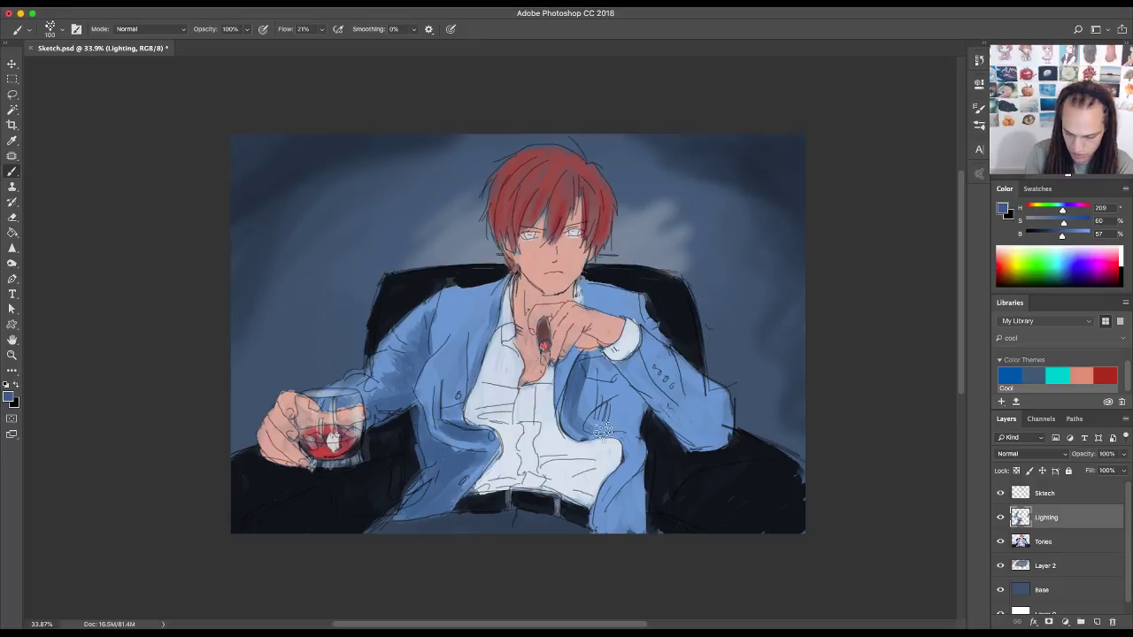
pyautogui.moveTo(597, 400)
pyautogui.mouseDown()
pyautogui.moveTo(604, 367)
pyautogui.moveTo(622, 387)
pyautogui.moveTo(605, 373)
pyautogui.moveTo(597, 387)
pyautogui.moveTo(615, 406)
pyautogui.moveTo(599, 422)
pyautogui.moveTo(637, 412)
pyautogui.moveTo(626, 429)
pyautogui.moveTo(638, 439)
pyautogui.moveTo(638, 472)
pyautogui.moveTo(625, 489)
pyautogui.moveTo(644, 460)
pyautogui.moveTo(639, 443)
pyautogui.moveTo(606, 531)
pyautogui.moveTo(614, 499)
pyautogui.moveTo(603, 509)
pyautogui.moveTo(639, 492)
pyautogui.mouseUp()
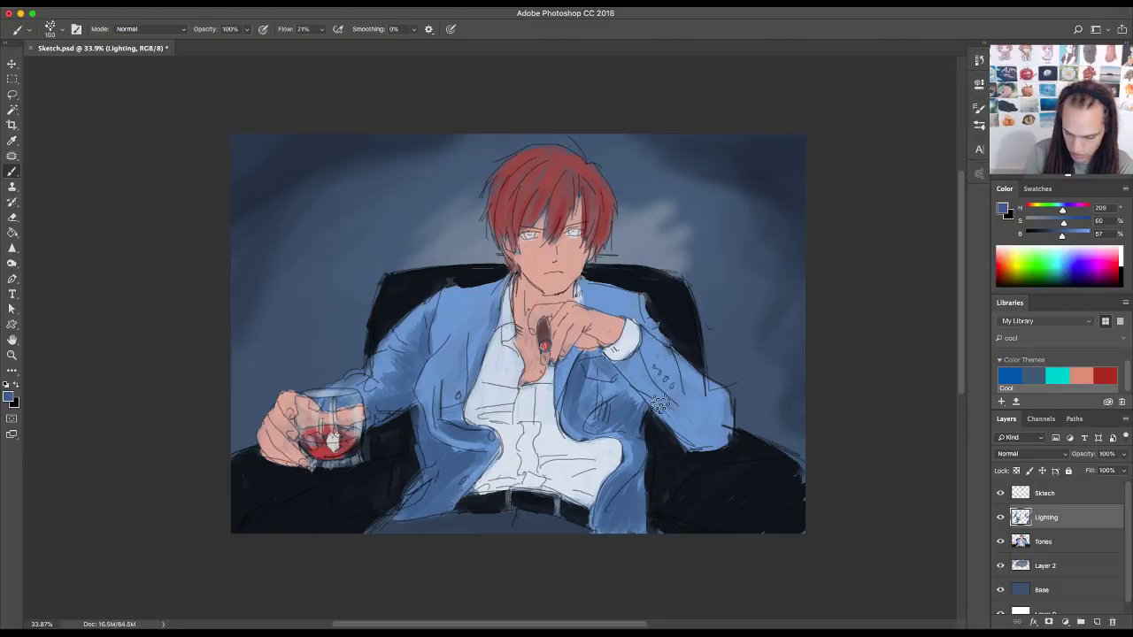
pyautogui.moveTo(660, 395); pyautogui.dragTo(704, 440)
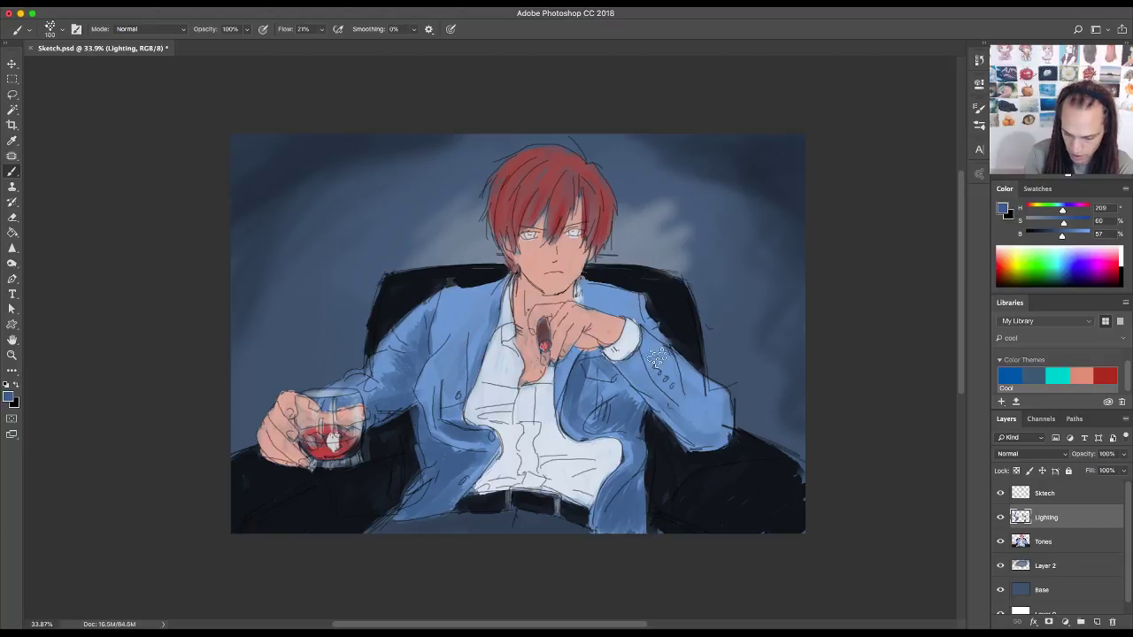
pyautogui.moveTo(650, 341)
pyautogui.mouseDown()
pyautogui.moveTo(716, 395)
pyautogui.moveTo(719, 417)
pyautogui.moveTo(669, 385)
pyautogui.mouseUp()
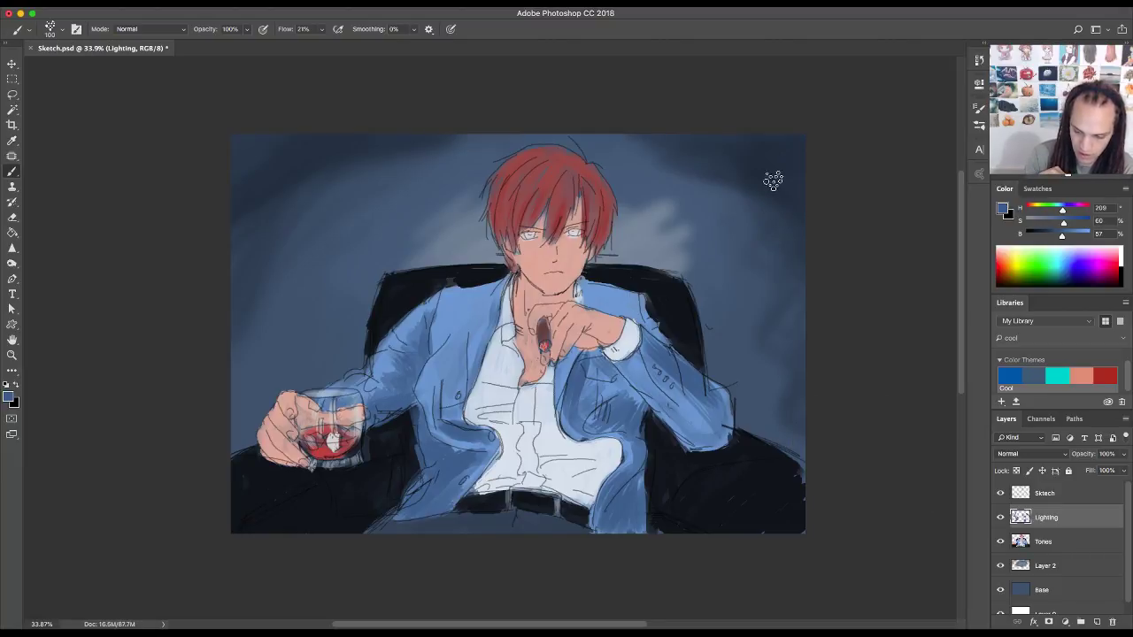
# - Remove a trial upper-right background stroke and softly shade the right shoulder
pyautogui.moveTo(772, 181); pyautogui.dragTo(704, 232)
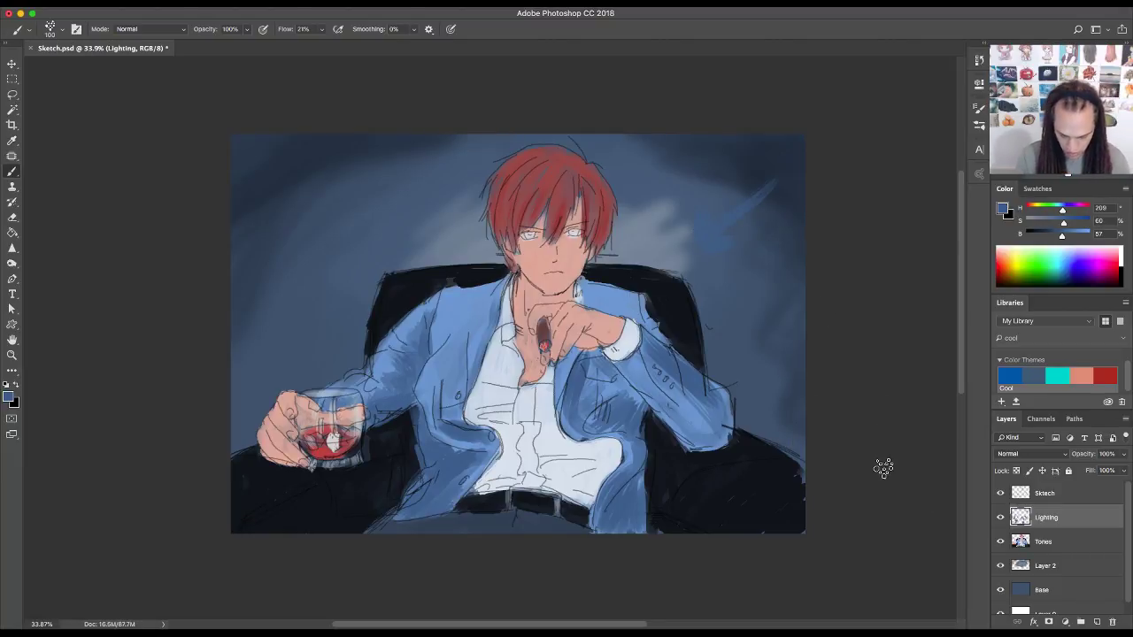
pyautogui.hotkey('ctrl', 'z')
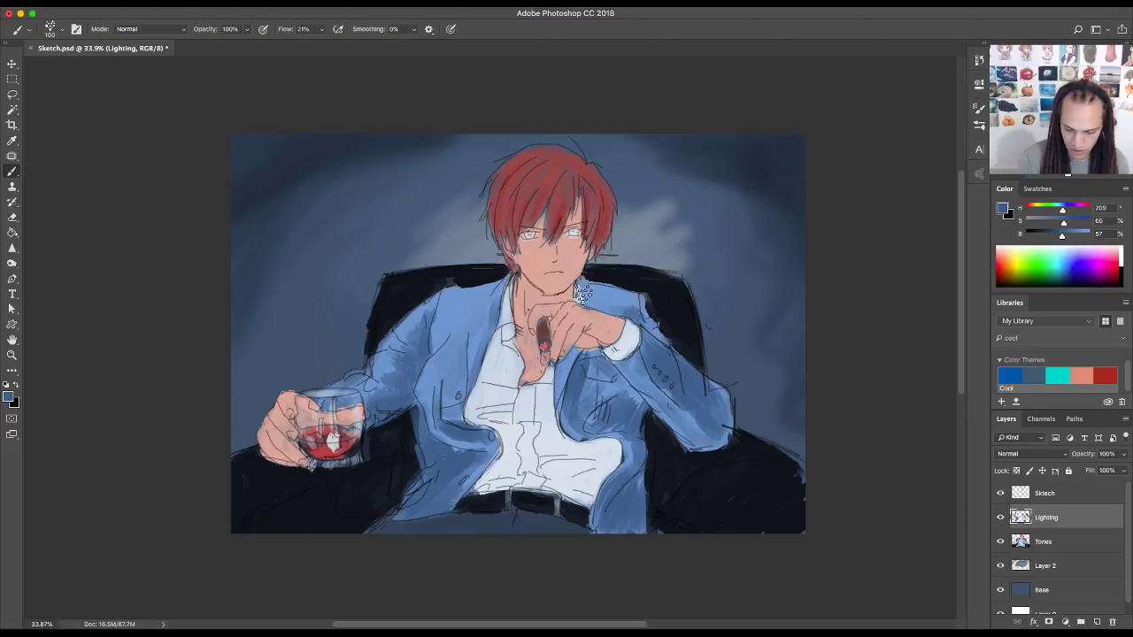
pyautogui.moveTo(580, 299)
pyautogui.mouseDown()
pyautogui.moveTo(636, 300)
pyautogui.moveTo(582, 297)
pyautogui.moveTo(640, 311)
pyautogui.moveTo(591, 289)
pyautogui.moveTo(644, 301)
pyautogui.moveTo(606, 308)
pyautogui.moveTo(639, 302)
pyautogui.mouseUp()
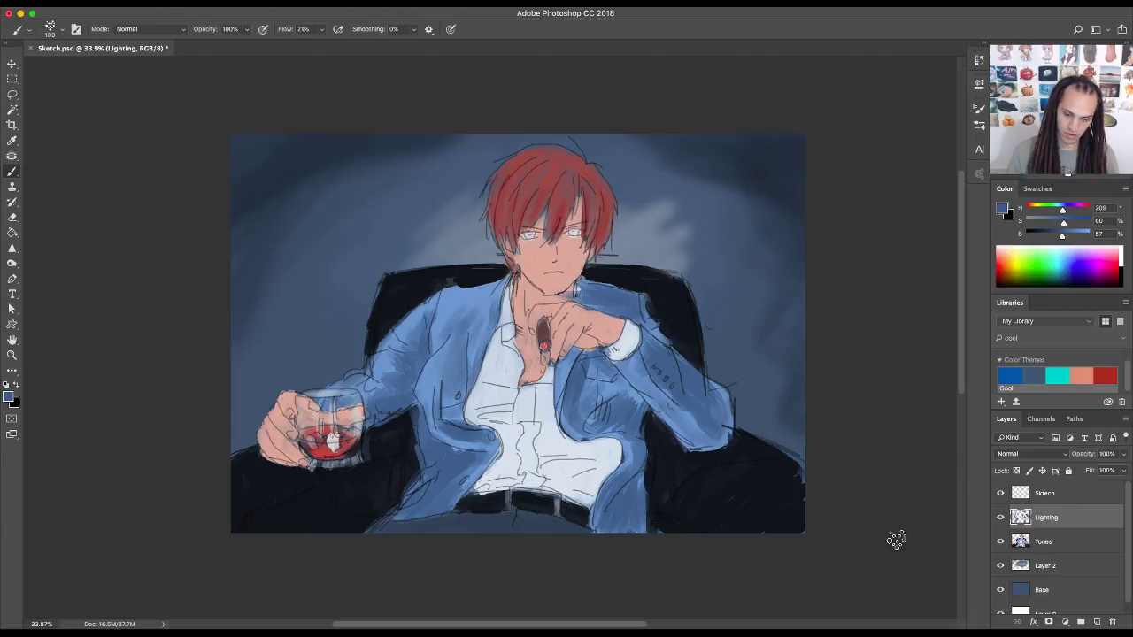
# - Darken the colour to Brightness 34, shade the right sleeve fold navy, then open Preferences
pyautogui.moveTo(1066, 230); pyautogui.dragTo(1059, 239)
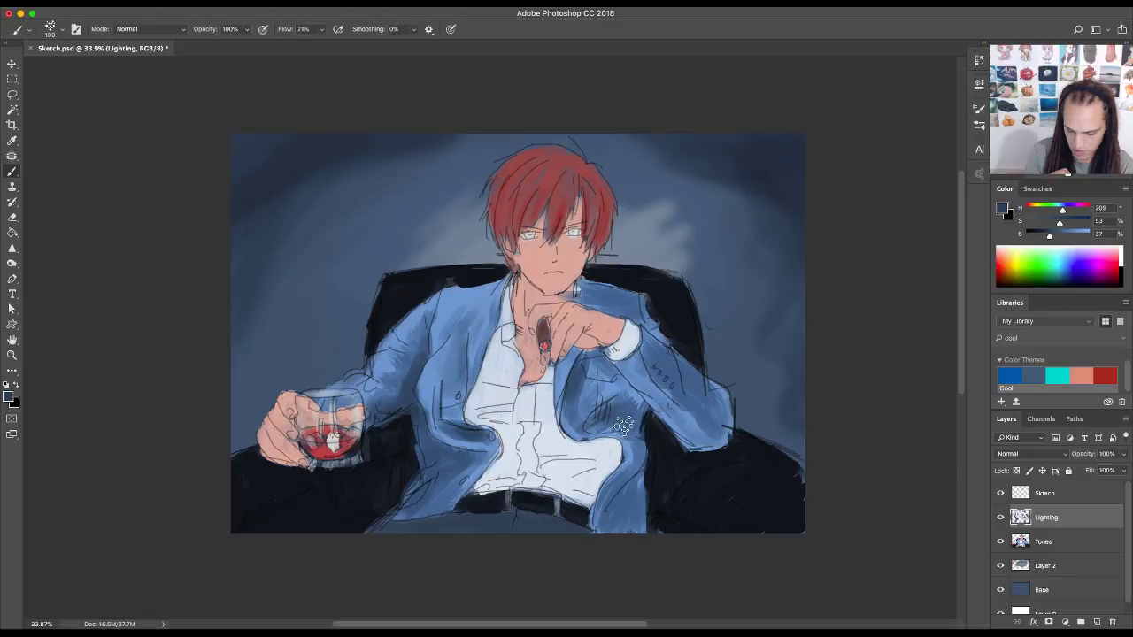
pyautogui.moveTo(641, 412)
pyautogui.mouseDown()
pyautogui.moveTo(633, 394)
pyautogui.moveTo(643, 419)
pyautogui.mouseUp()
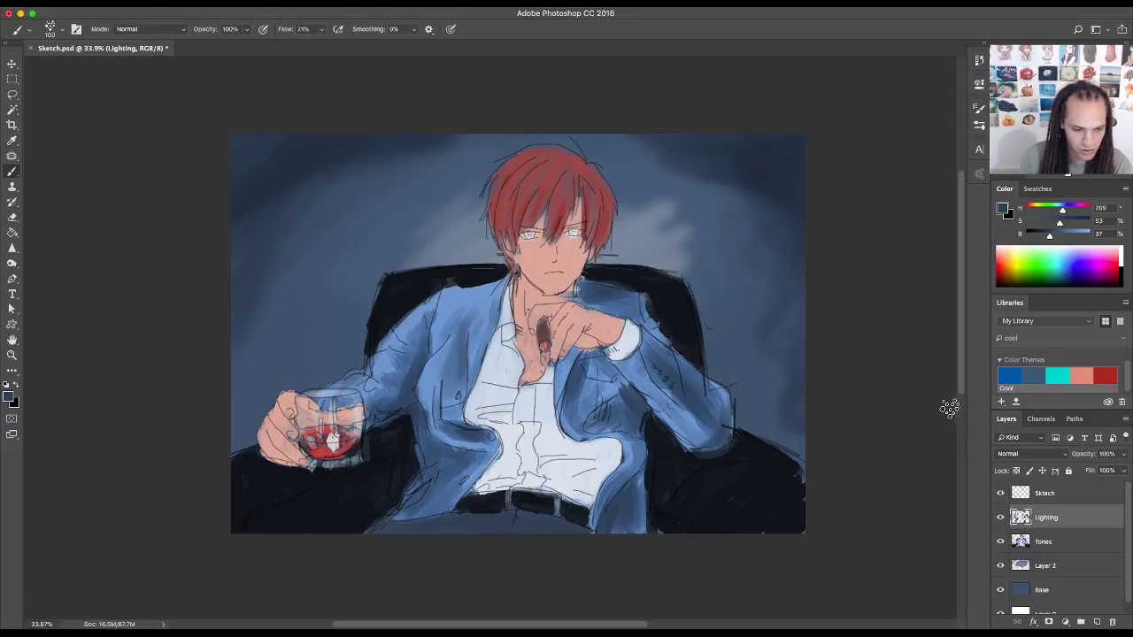
pyautogui.click(51, 7)
pyautogui.moveTo(79, 38)
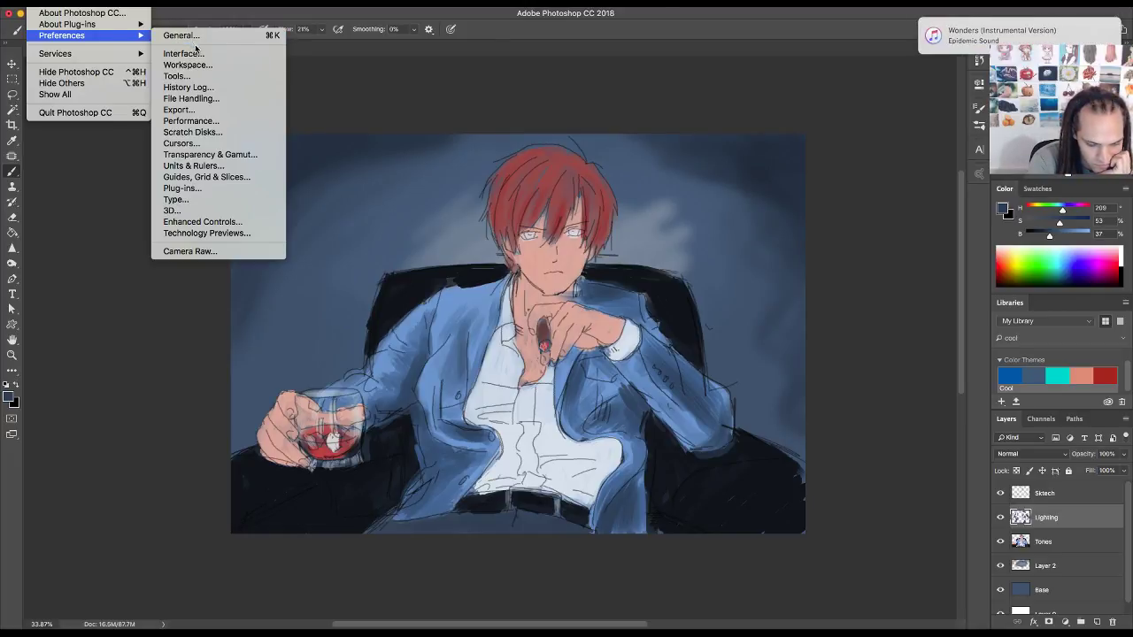
pyautogui.click(223, 222)
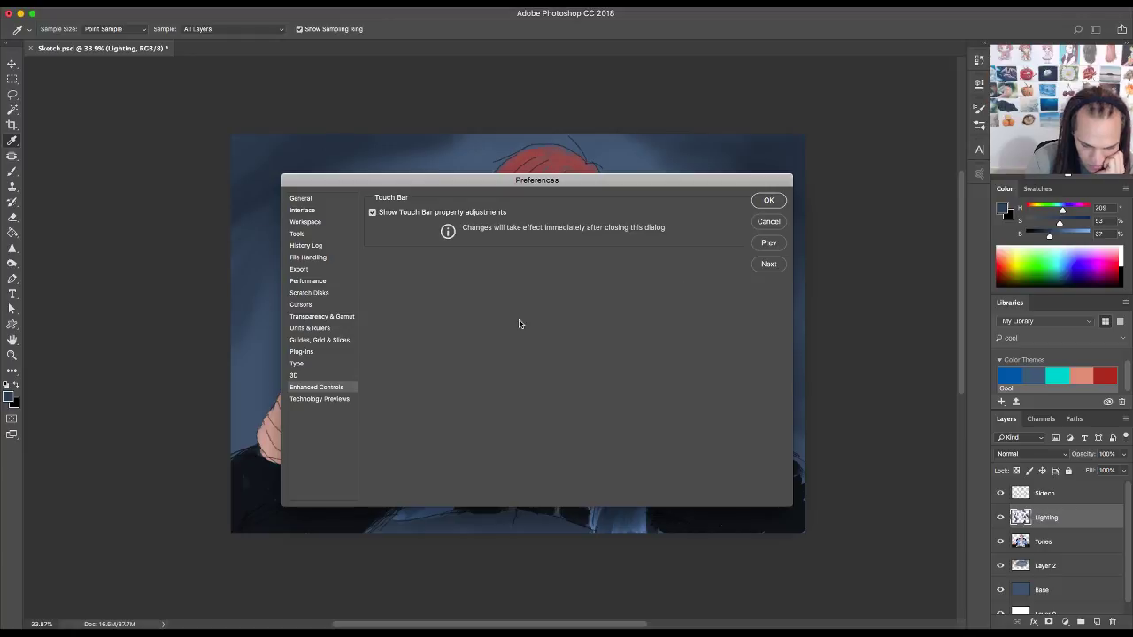
pyautogui.click(305, 199)
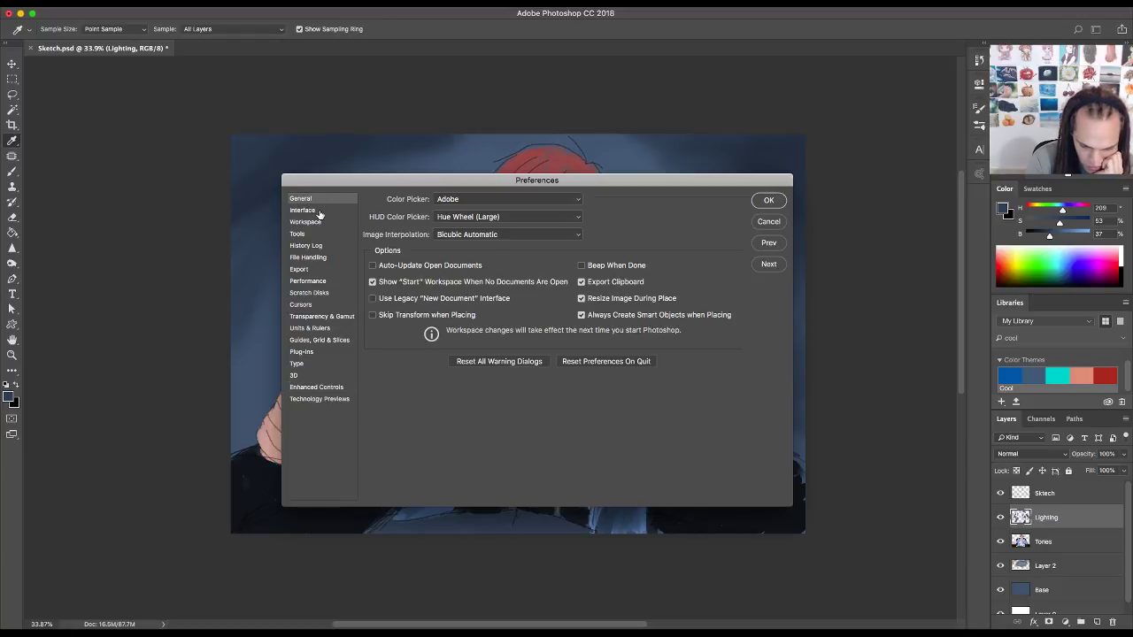
pyautogui.click(298, 233)
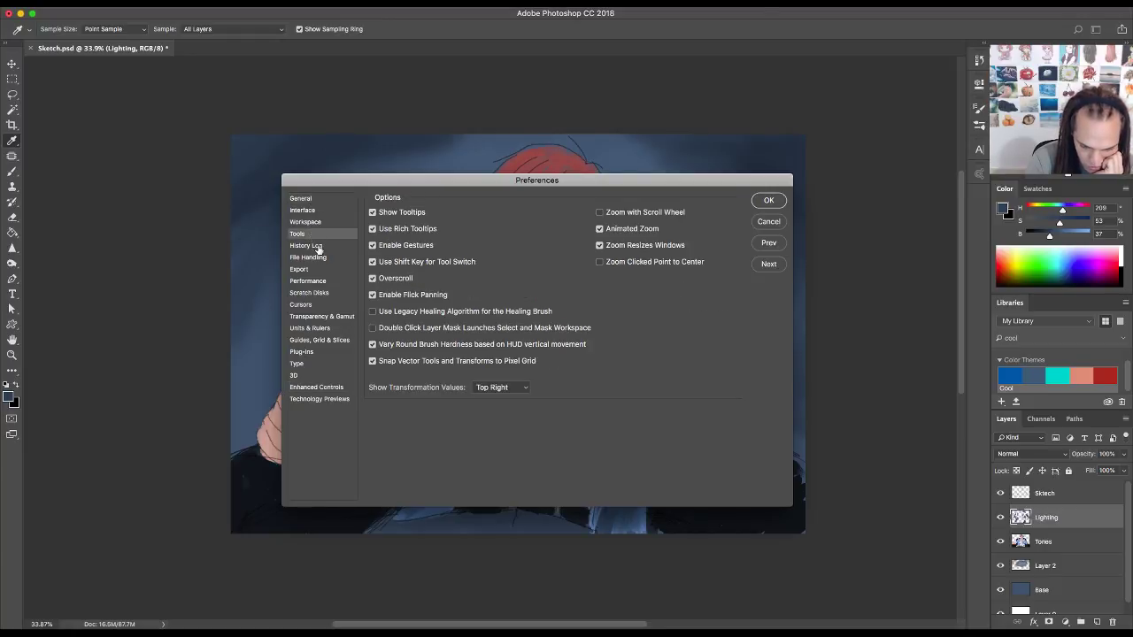
pyautogui.click(319, 246)
pyautogui.click(332, 257)
pyautogui.click(326, 270)
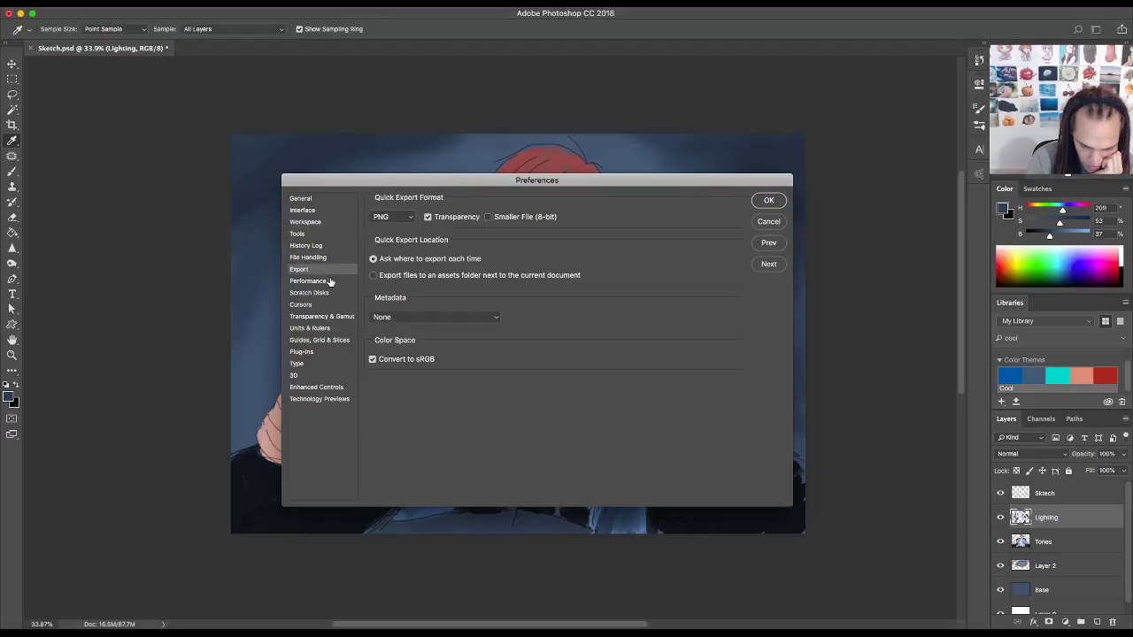
pyautogui.click(332, 281)
pyautogui.click(332, 293)
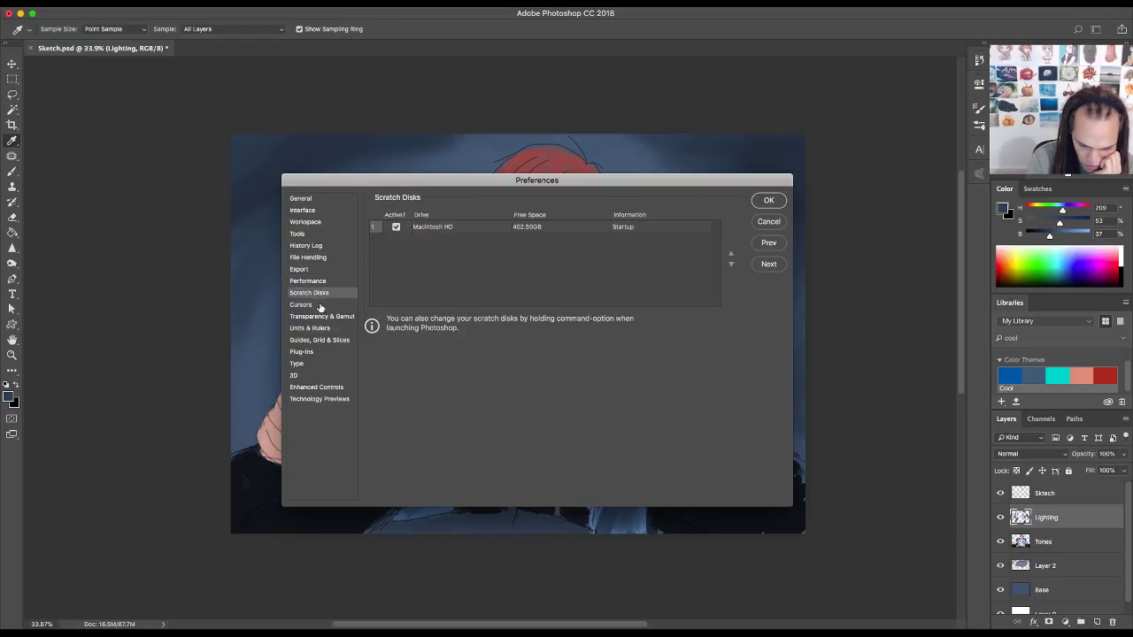
pyautogui.click(320, 305)
pyautogui.click(323, 330)
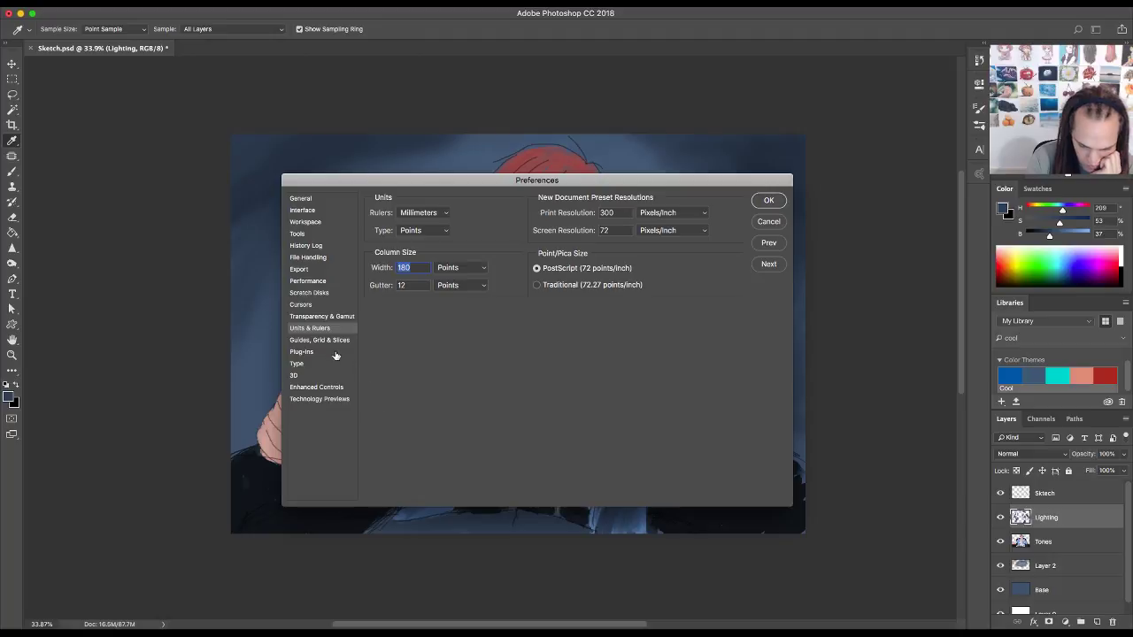
pyautogui.click(324, 342)
pyautogui.click(320, 352)
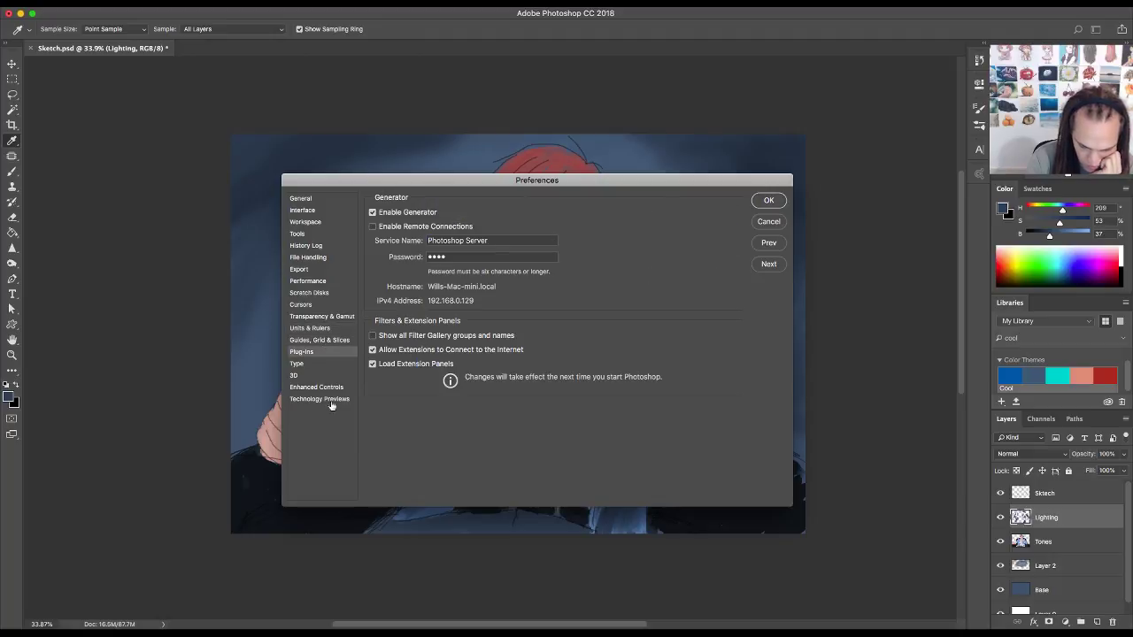
pyautogui.click(306, 365)
pyautogui.click(329, 388)
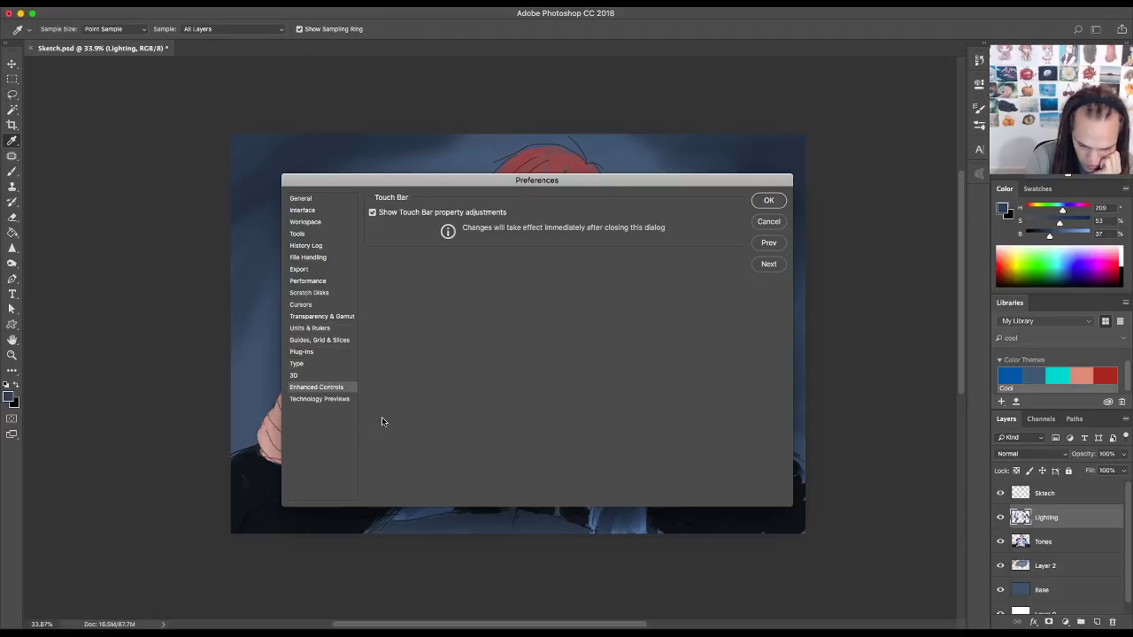
pyautogui.click(770, 222)
pyautogui.press('b')
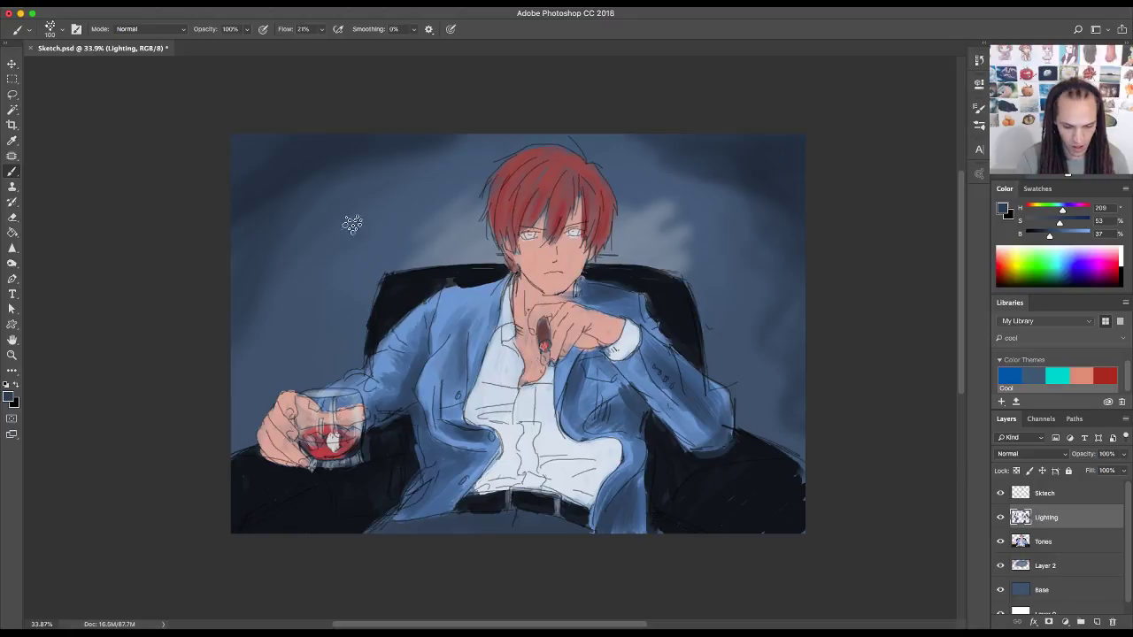
# - Try two dark vertical strokes left of the chair, then undo both
pyautogui.moveTo(340, 184); pyautogui.dragTo(328, 346)
pyautogui.moveTo(396, 180); pyautogui.dragTo(387, 266)
pyautogui.press('super+alt+z')
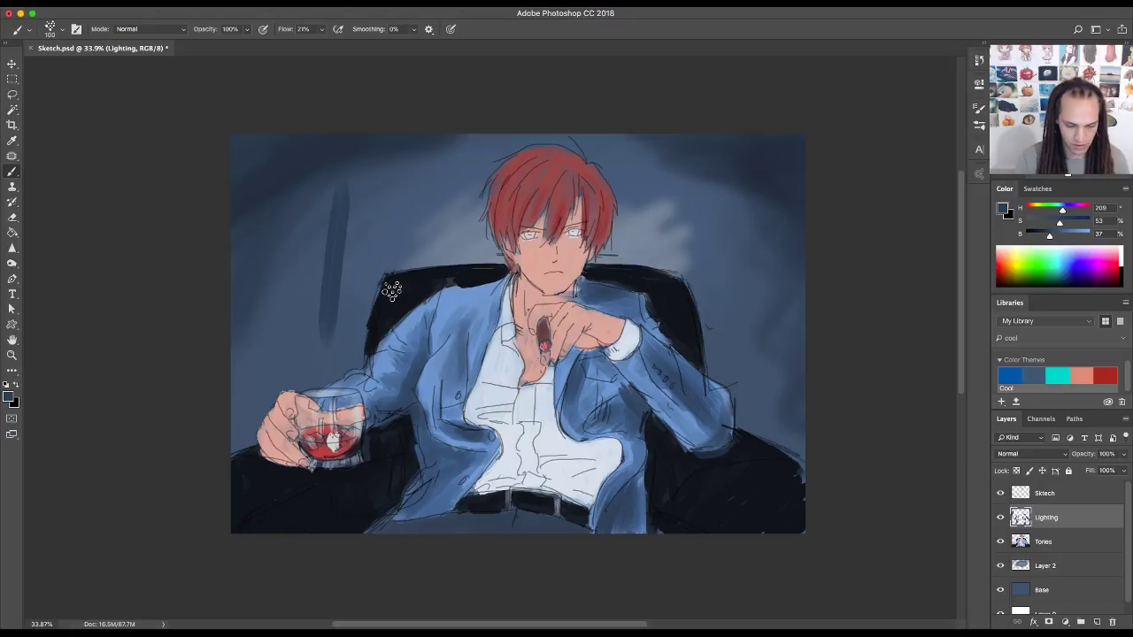
pyautogui.press('super+alt+z')
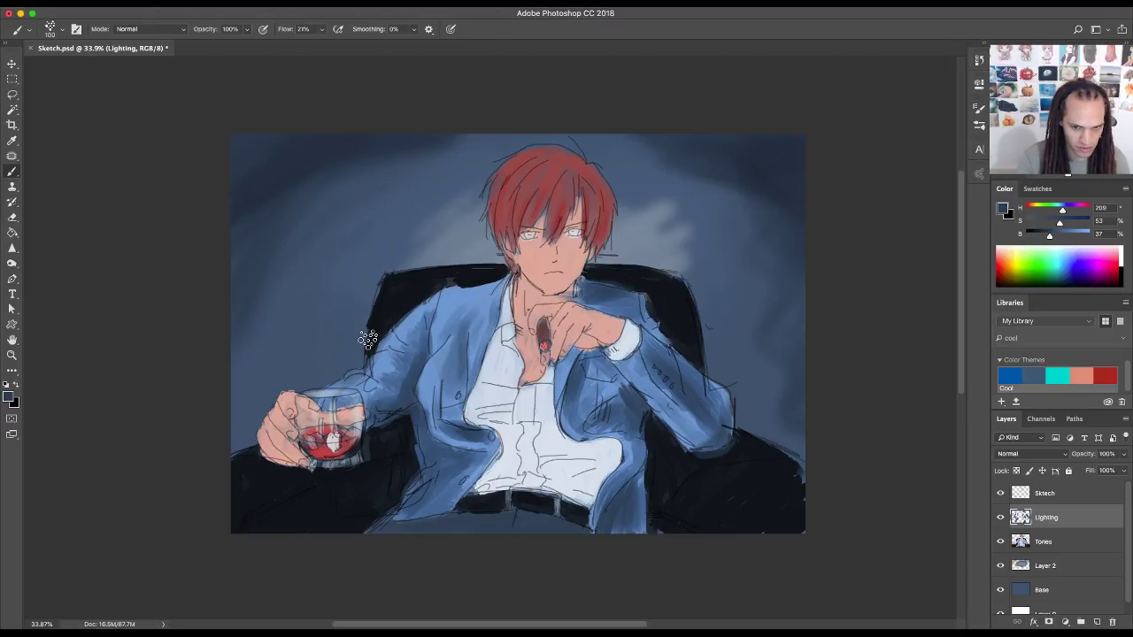
# - Paint three dark vertical background streaks, undo all three, and show the History panel
pyautogui.moveTo(295, 175); pyautogui.dragTo(296, 306)
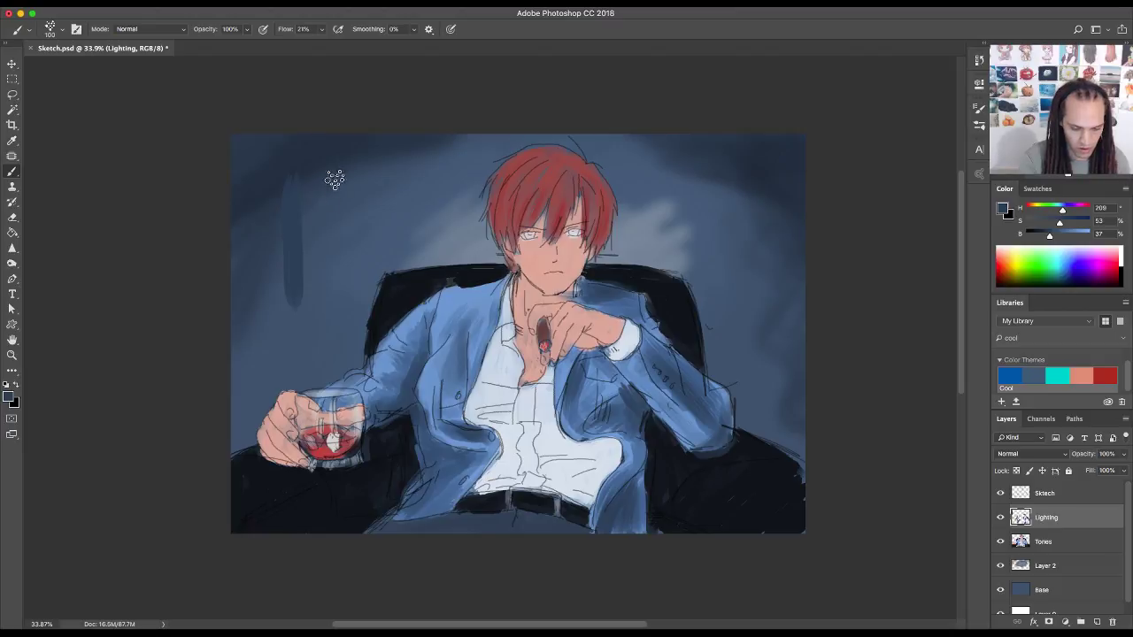
pyautogui.moveTo(334, 175); pyautogui.dragTo(340, 294)
pyautogui.moveTo(382, 174); pyautogui.dragTo(387, 270)
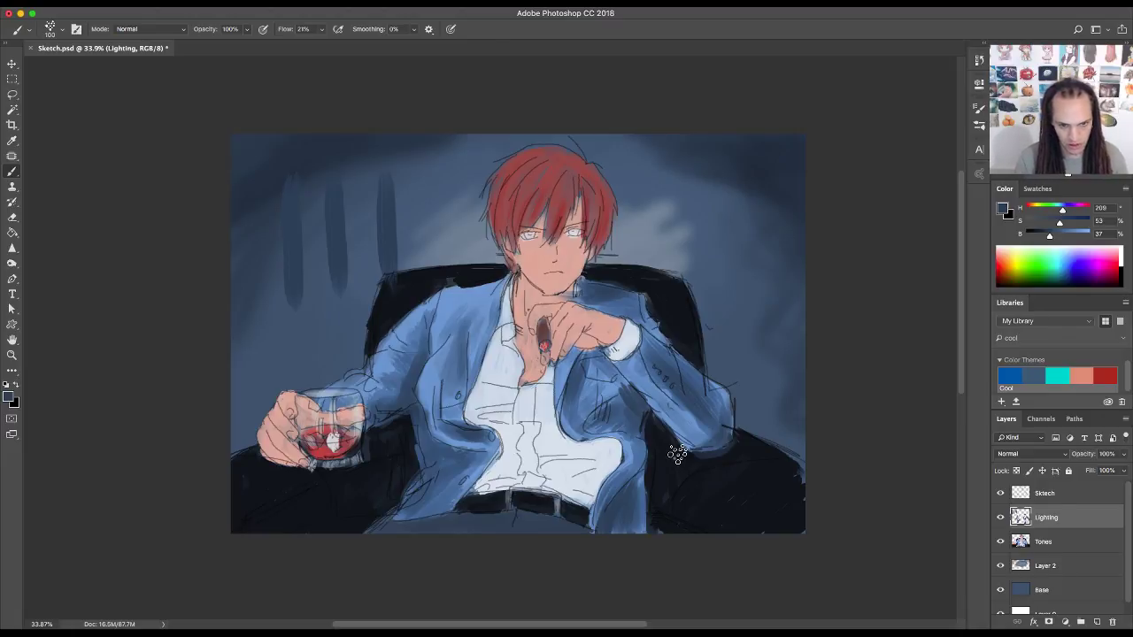
pyautogui.press('super+z')
pyautogui.press('alt+super+z')
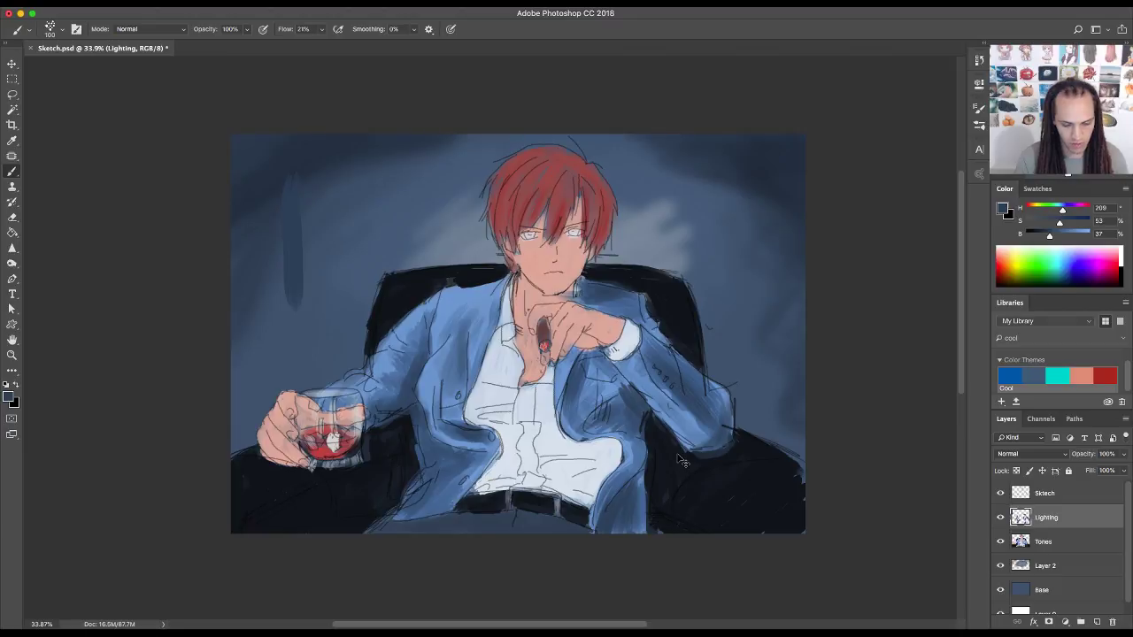
pyautogui.press('alt+super+z')
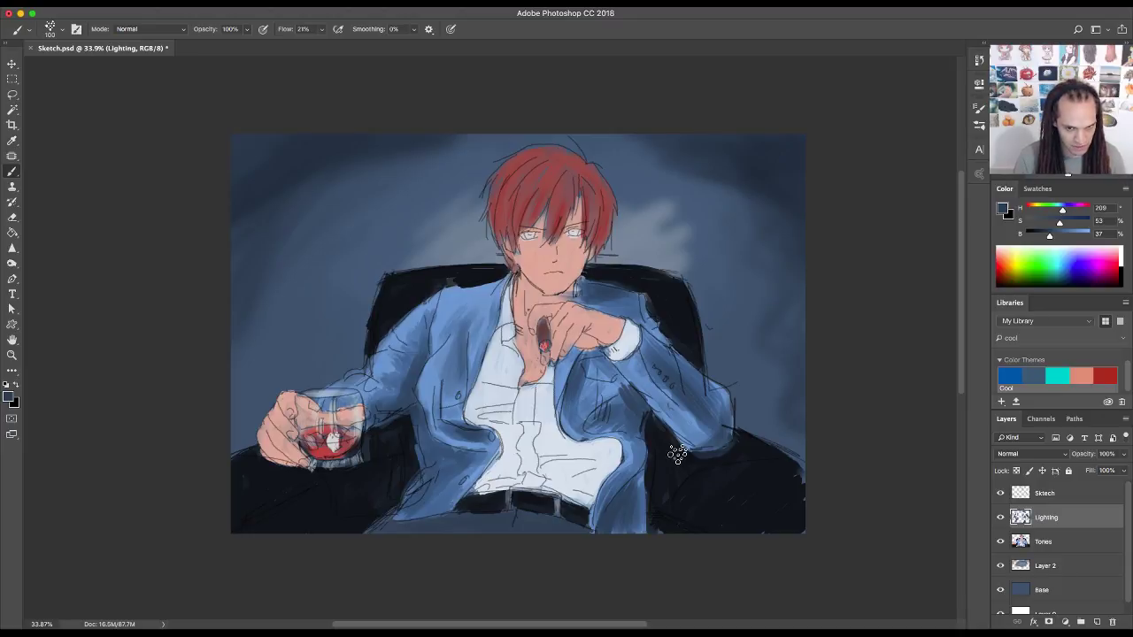
pyautogui.click(979, 60)
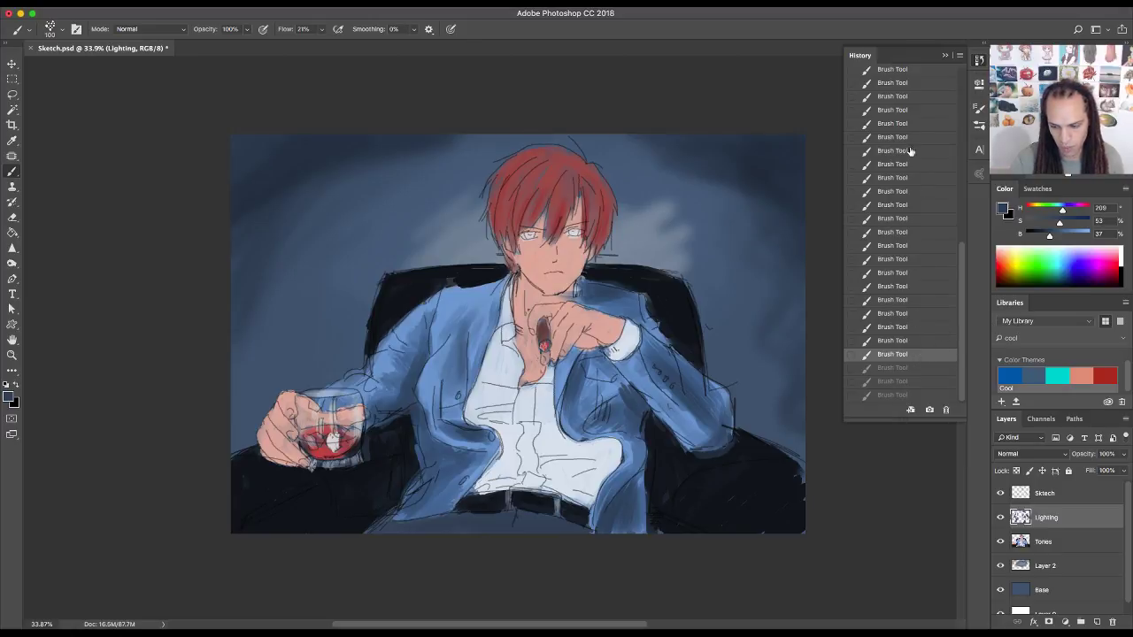
# - Scroll the History list to the top and close the panel
pyautogui.moveTo(965, 305)
pyautogui.mouseDown()
pyautogui.moveTo(968, 128)
pyautogui.moveTo(970, 329)
pyautogui.moveTo(967, 128)
pyautogui.moveTo(979, 320)
pyautogui.mouseUp()
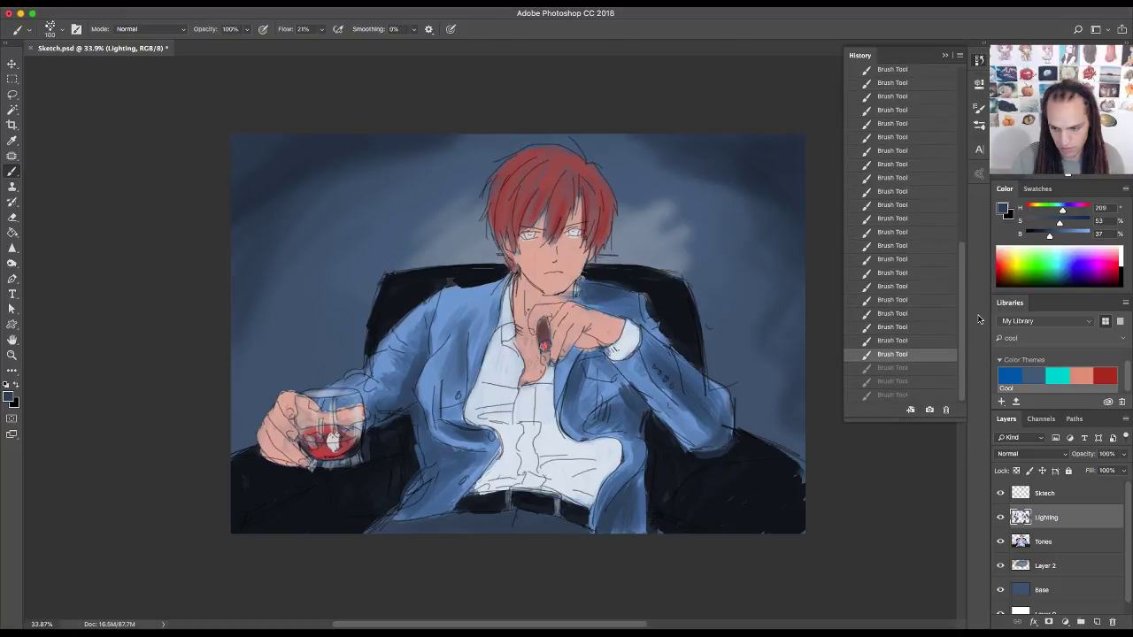
pyautogui.click(979, 61)
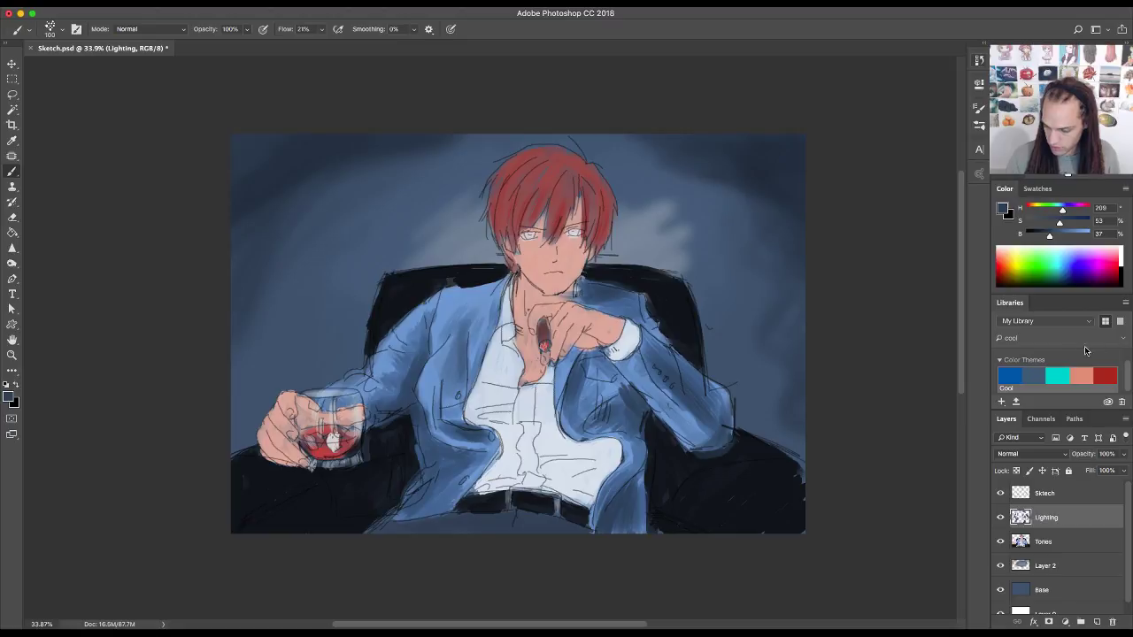
# - Sample the chair's near-black, lighten it, and brush highlights on its top edge and lower right
pyautogui.keyDown('alt'); pyautogui.click(766, 462); pyautogui.keyUp('alt')
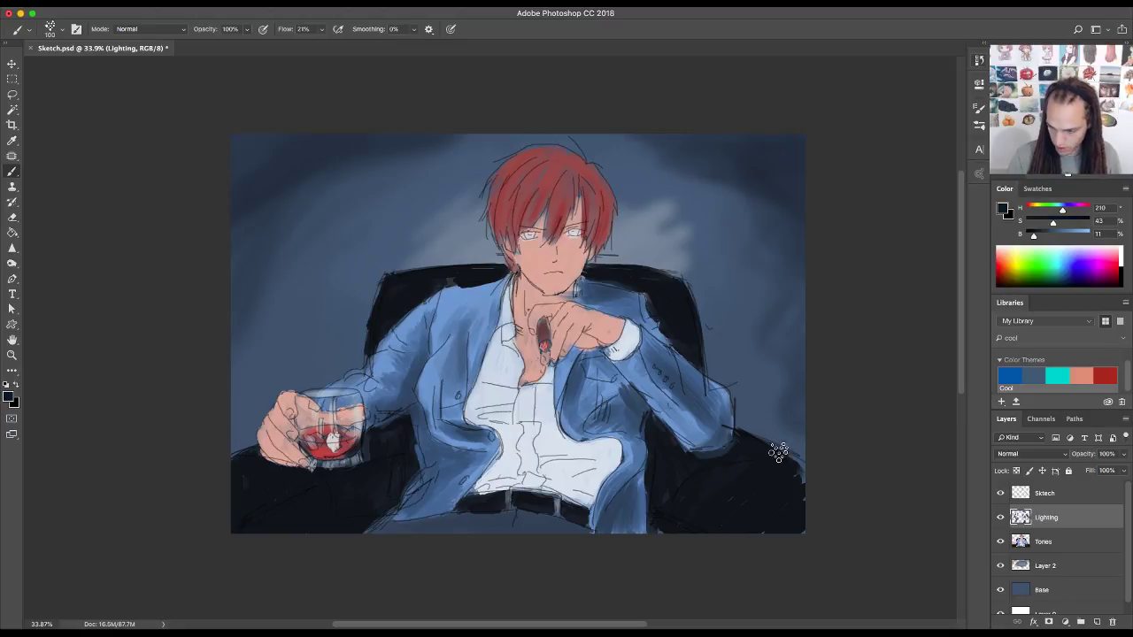
pyautogui.moveTo(1035, 238); pyautogui.dragTo(1042, 239)
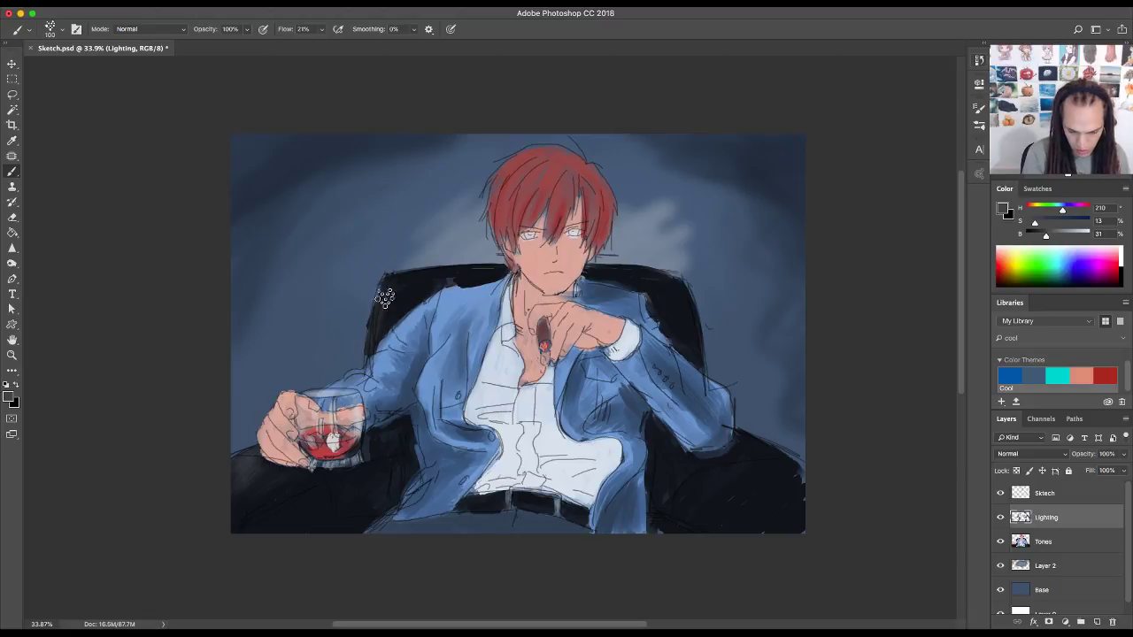
pyautogui.moveTo(395, 285); pyautogui.dragTo(492, 271)
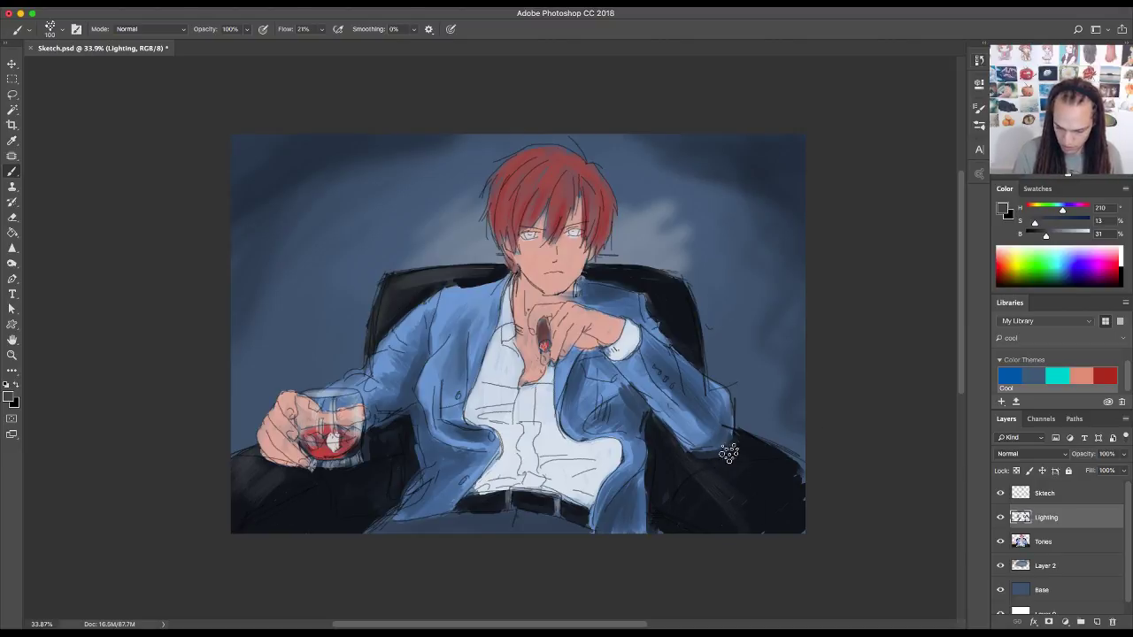
pyautogui.moveTo(726, 455)
pyautogui.mouseDown()
pyautogui.moveTo(735, 493)
pyautogui.moveTo(765, 509)
pyautogui.mouseUp()
pyautogui.moveTo(795, 471)
pyautogui.mouseDown()
pyautogui.moveTo(773, 453)
pyautogui.moveTo(782, 466)
pyautogui.moveTo(758, 531)
pyautogui.moveTo(699, 478)
pyautogui.moveTo(767, 531)
pyautogui.moveTo(732, 495)
pyautogui.moveTo(734, 475)
pyautogui.moveTo(729, 492)
pyautogui.moveTo(757, 518)
pyautogui.moveTo(773, 527)
pyautogui.moveTo(790, 508)
pyautogui.moveTo(767, 491)
pyautogui.moveTo(769, 506)
pyautogui.moveTo(744, 469)
pyautogui.moveTo(737, 490)
pyautogui.moveTo(785, 511)
pyautogui.mouseUp()
# - Sample the chair's dark and lighter grey-blues, ending on the shirt's near-white
pyautogui.keyDown('alt'); pyautogui.click(766, 500); pyautogui.keyUp('alt')
pyautogui.keyDown('alt'); pyautogui.click(740, 498); pyautogui.keyUp('alt')
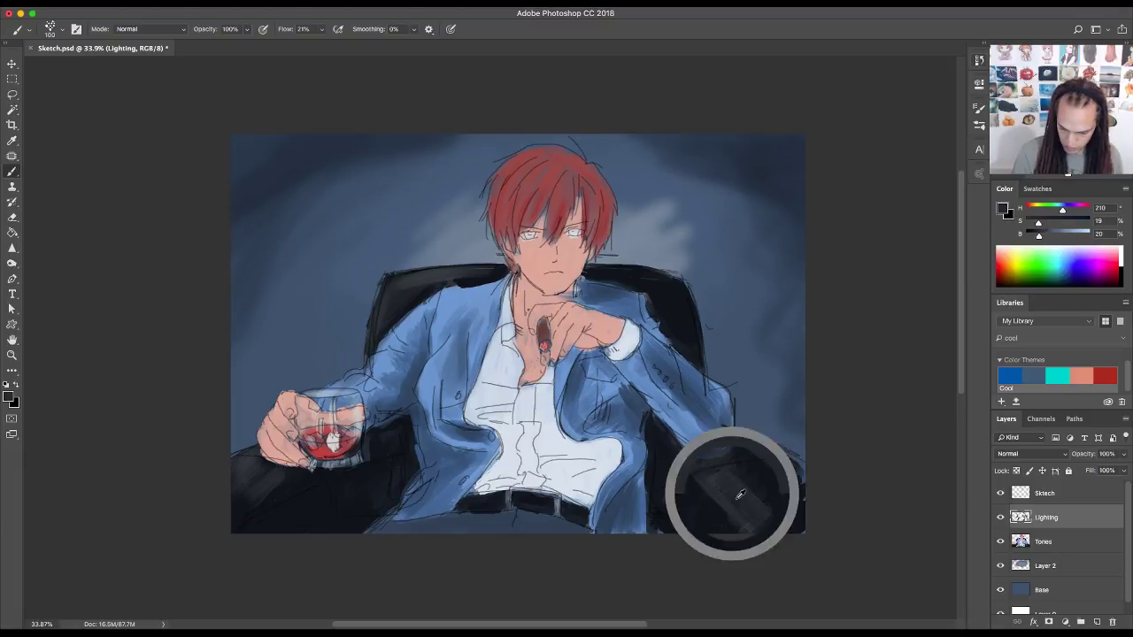
pyautogui.keyDown('alt'); pyautogui.click(765, 511); pyautogui.keyUp('alt')
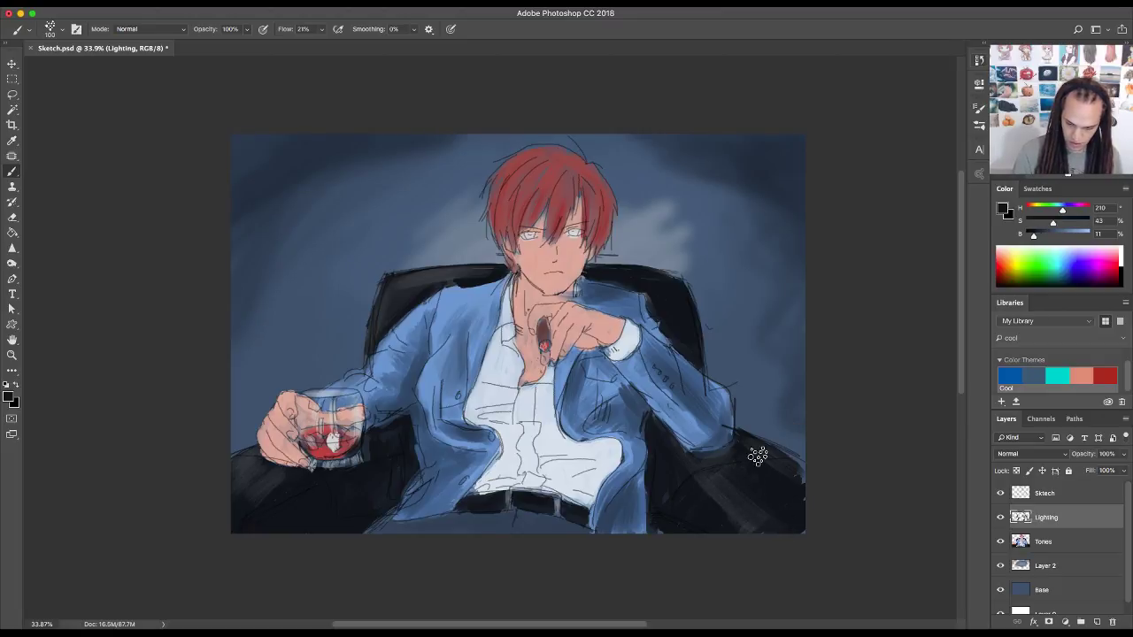
pyautogui.keyDown('alt'); pyautogui.click(724, 486); pyautogui.keyUp('alt')
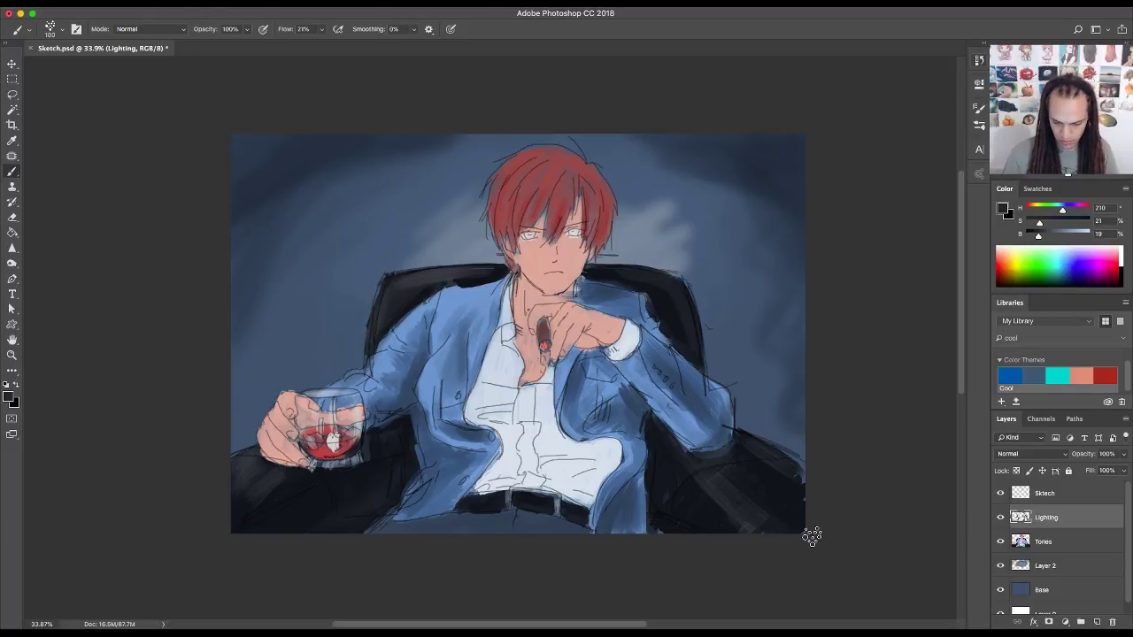
pyautogui.keyDown('alt'); pyautogui.click(563, 440); pyautogui.keyUp('alt')
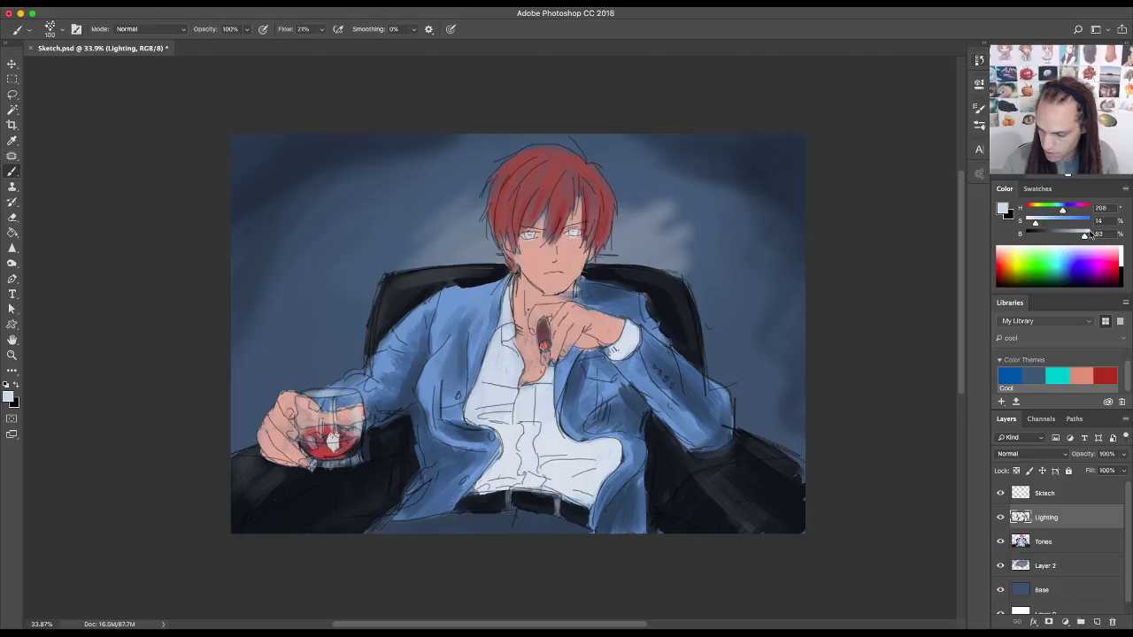
# - Darken the shirt white slightly and brush soft grey shading across the lower shirt
pyautogui.moveTo(1084, 237); pyautogui.dragTo(1054, 240)
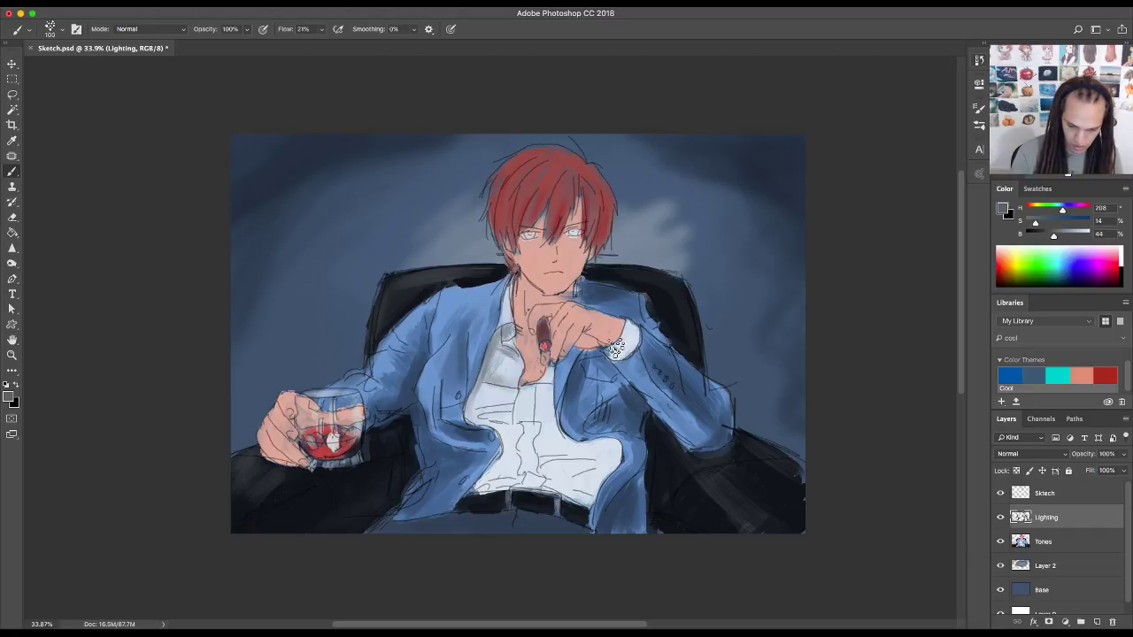
pyautogui.moveTo(513, 418)
pyautogui.mouseDown()
pyautogui.moveTo(566, 417)
pyautogui.moveTo(470, 408)
pyautogui.moveTo(559, 393)
pyautogui.moveTo(481, 402)
pyautogui.moveTo(551, 394)
pyautogui.moveTo(535, 400)
pyautogui.moveTo(554, 377)
pyautogui.moveTo(553, 410)
pyautogui.moveTo(539, 386)
pyautogui.moveTo(527, 398)
pyautogui.moveTo(550, 425)
pyautogui.moveTo(539, 412)
pyautogui.moveTo(545, 448)
pyautogui.moveTo(506, 455)
pyautogui.moveTo(474, 489)
pyautogui.moveTo(493, 468)
pyautogui.moveTo(467, 417)
pyautogui.moveTo(502, 422)
pyautogui.moveTo(479, 396)
pyautogui.moveTo(473, 413)
pyautogui.moveTo(473, 396)
pyautogui.moveTo(470, 416)
pyautogui.moveTo(501, 429)
pyautogui.moveTo(512, 456)
pyautogui.moveTo(482, 394)
pyautogui.moveTo(484, 411)
pyautogui.moveTo(500, 337)
pyautogui.moveTo(480, 408)
pyautogui.moveTo(493, 357)
pyautogui.moveTo(490, 411)
pyautogui.moveTo(487, 385)
pyautogui.moveTo(539, 478)
pyautogui.moveTo(511, 447)
pyautogui.moveTo(487, 492)
pyautogui.moveTo(506, 469)
pyautogui.moveTo(513, 478)
pyautogui.moveTo(595, 433)
pyautogui.moveTo(557, 461)
pyautogui.moveTo(584, 460)
pyautogui.moveTo(575, 473)
pyautogui.moveTo(549, 471)
pyautogui.moveTo(593, 491)
pyautogui.moveTo(621, 453)
pyautogui.moveTo(611, 469)
pyautogui.moveTo(607, 448)
pyautogui.moveTo(574, 453)
pyautogui.mouseUp()
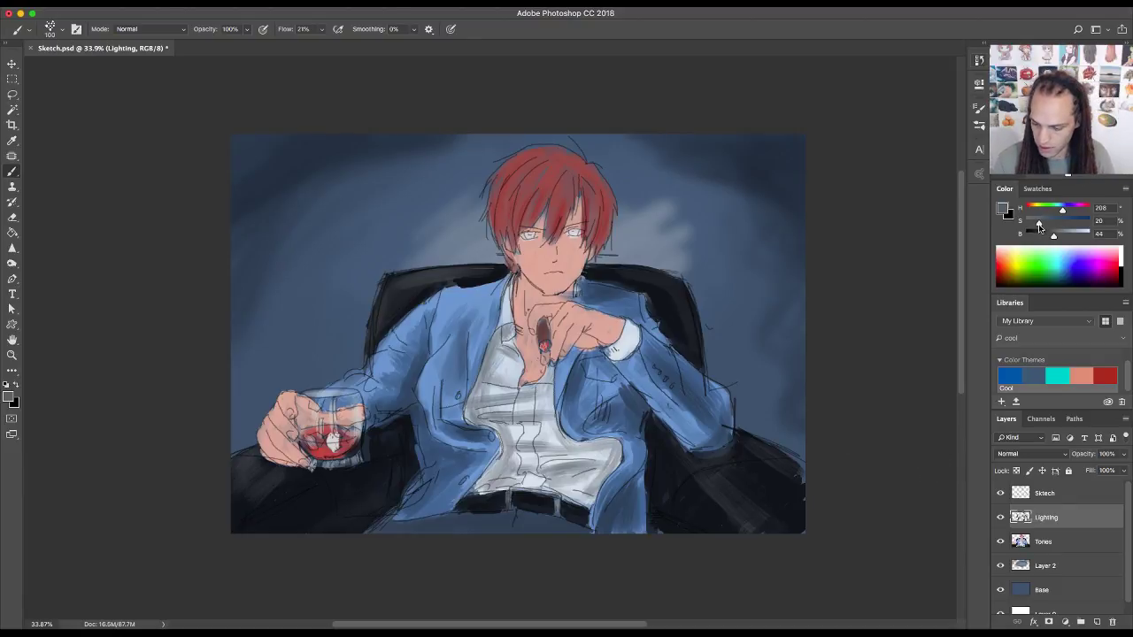
# - Darken the colour further, shrink the brush, and paint dark creases down the shirt's centre
pyautogui.moveTo(1052, 235); pyautogui.dragTo(1040, 239)
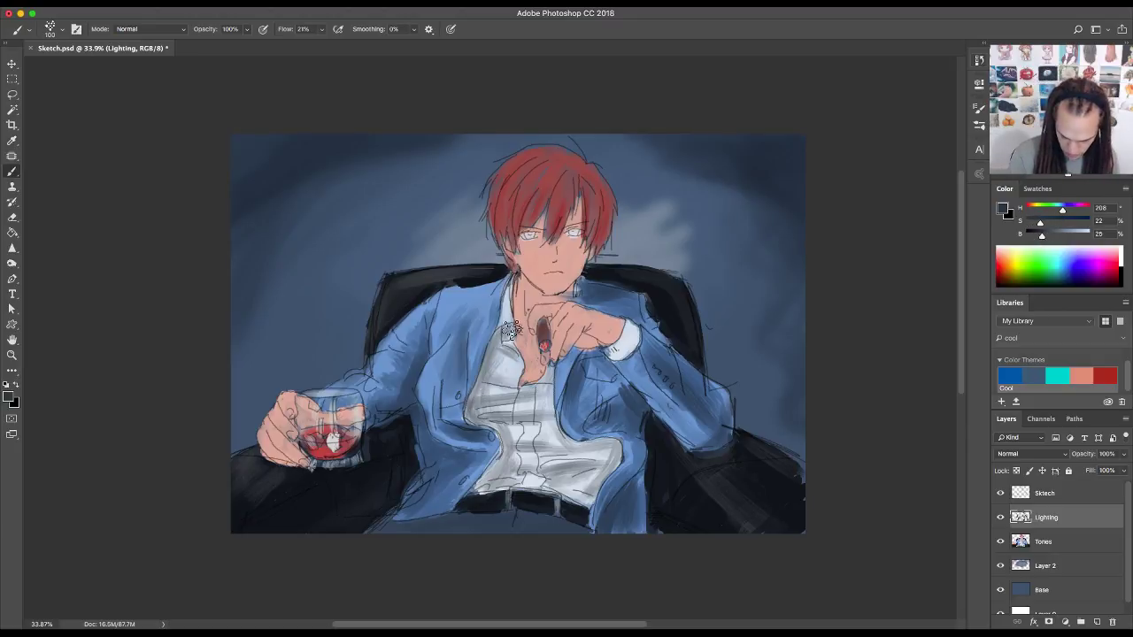
pyautogui.press('[')
pyautogui.press('[')
pyautogui.press('[')
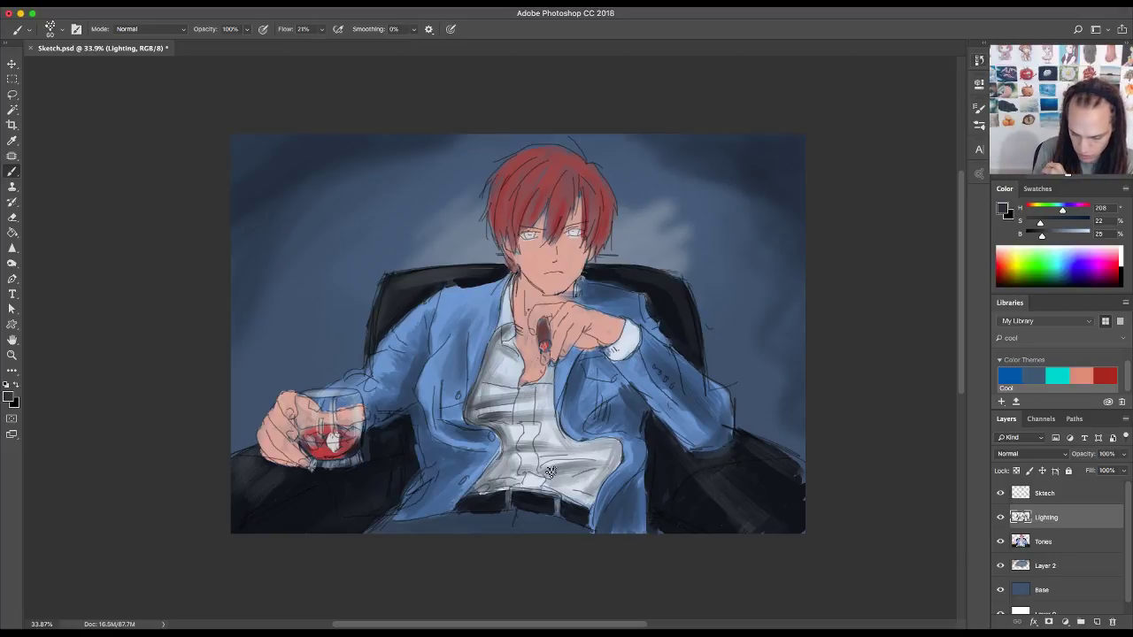
pyautogui.moveTo(560, 469)
pyautogui.mouseDown()
pyautogui.moveTo(542, 467)
pyautogui.moveTo(575, 467)
pyautogui.moveTo(558, 467)
pyautogui.mouseUp()
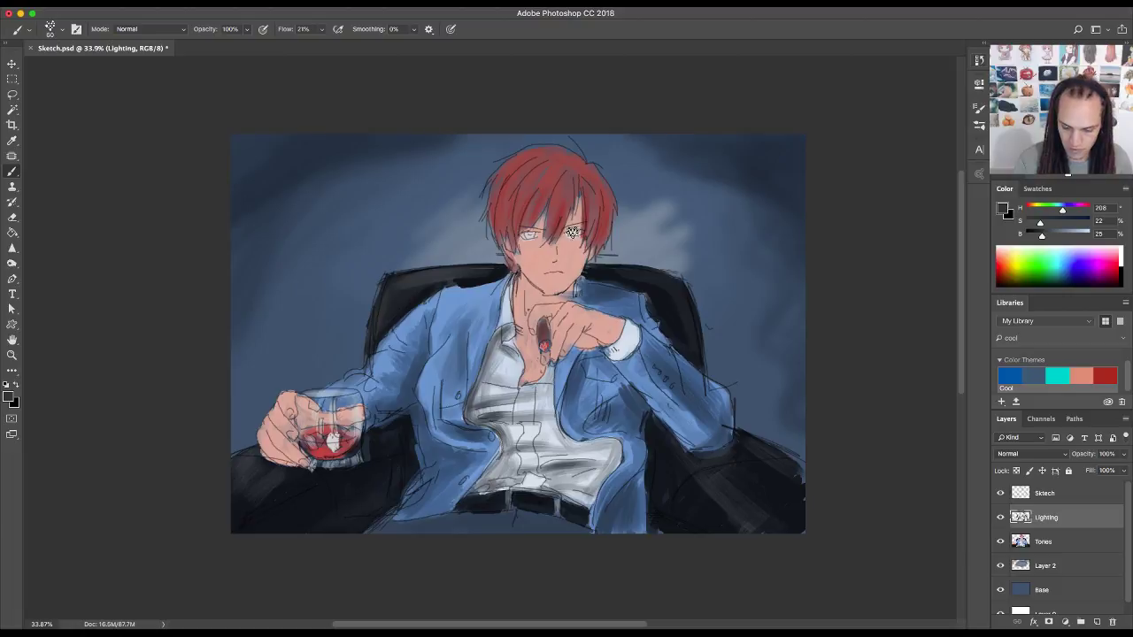
# - Dab darker grey-blue shading into the character's eyes
pyautogui.moveTo(573, 232); pyautogui.dragTo(575, 232)
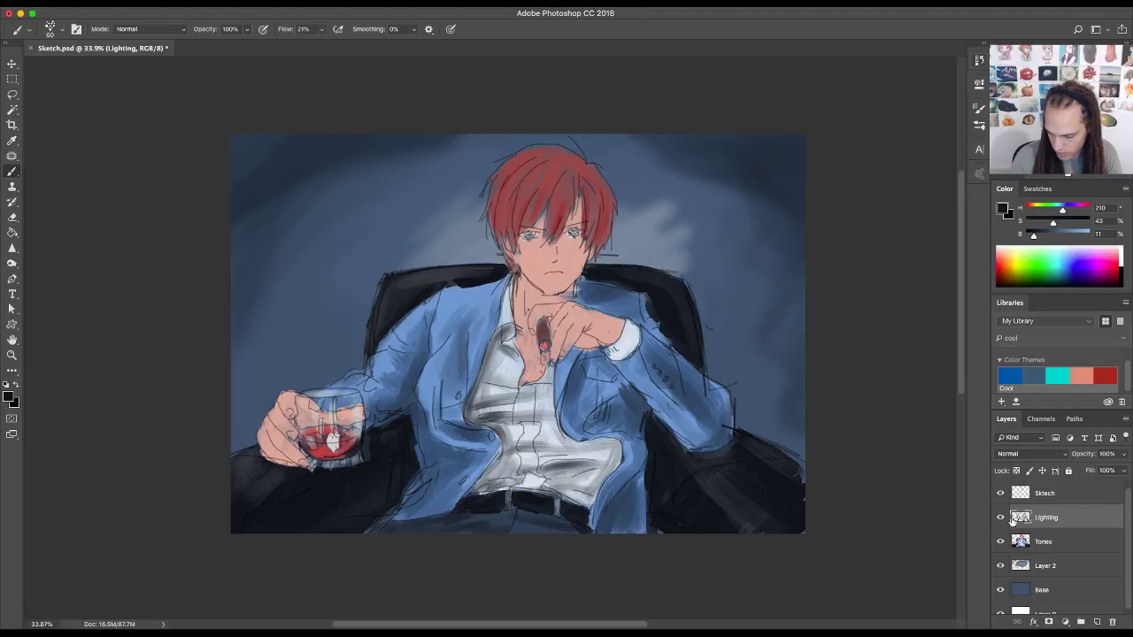
# - Hide the Lighting, Tones, Layer 2 and Sketch layers, leaving only Base visible
pyautogui.moveTo(1001, 520); pyautogui.dragTo(1008, 579)
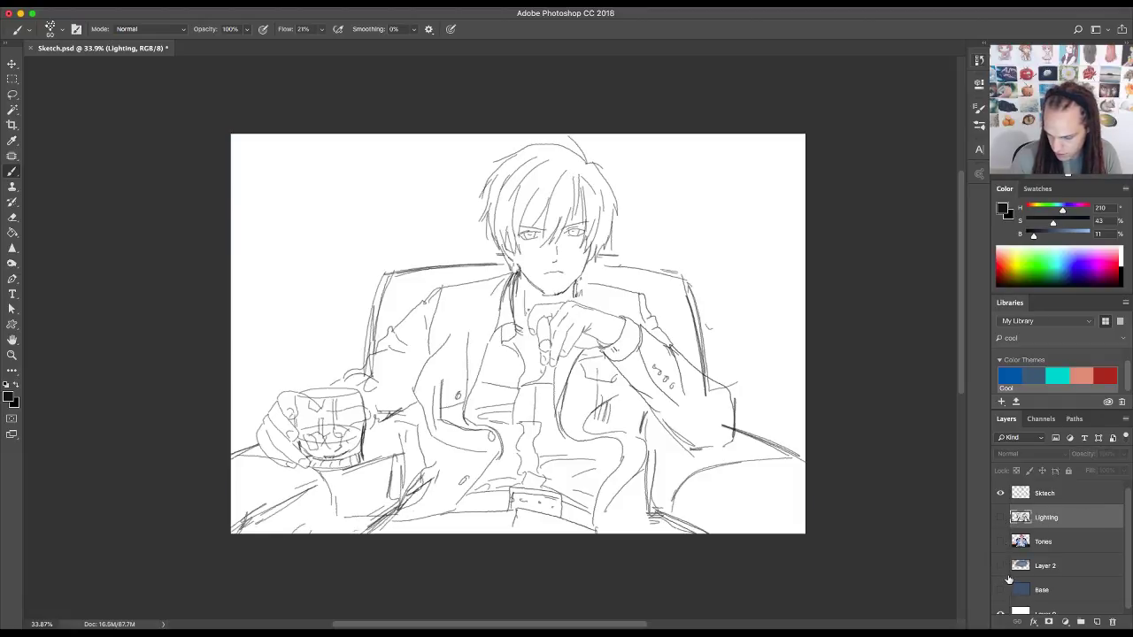
pyautogui.click(1000, 590)
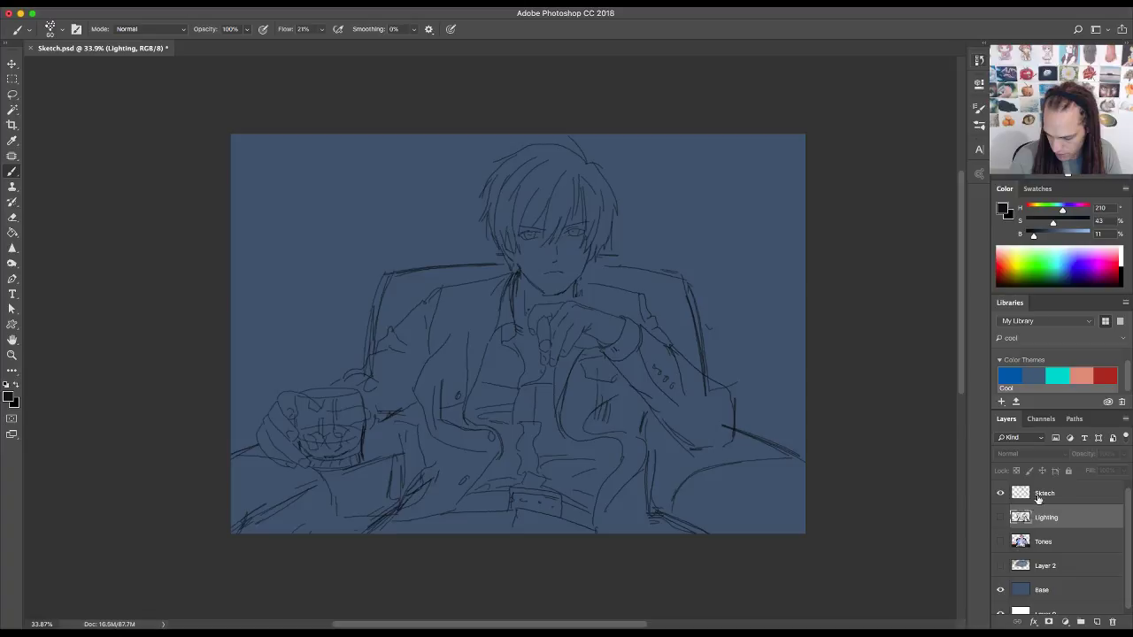
pyautogui.click(1001, 493)
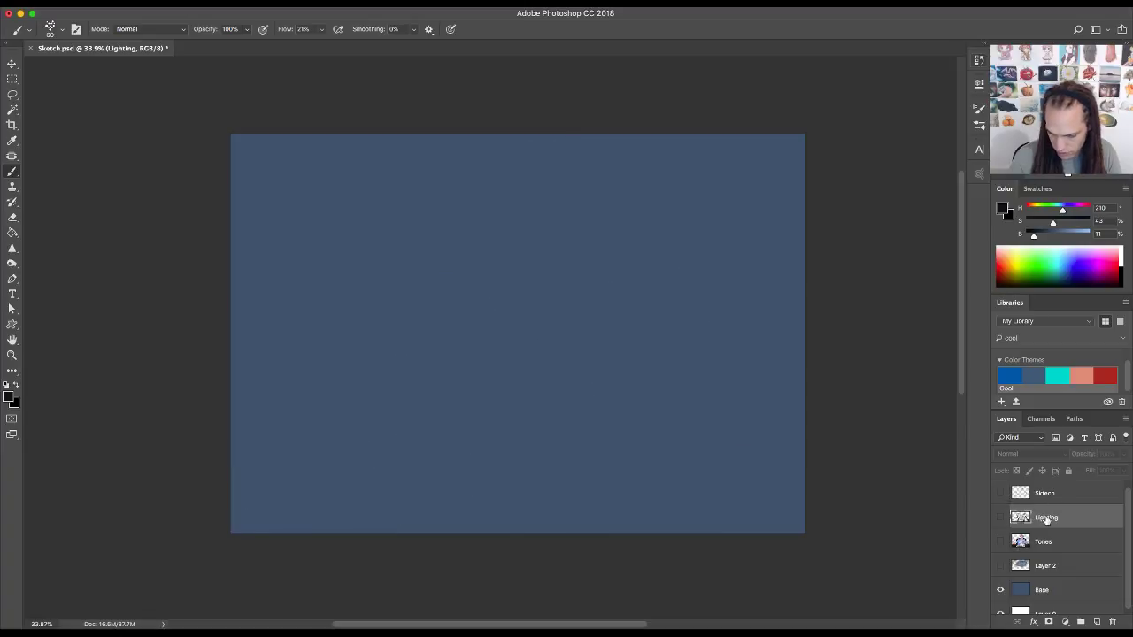
# - Add a new empty layer above Base and name it Test
pyautogui.click(1085, 590)
pyautogui.click(1097, 622)
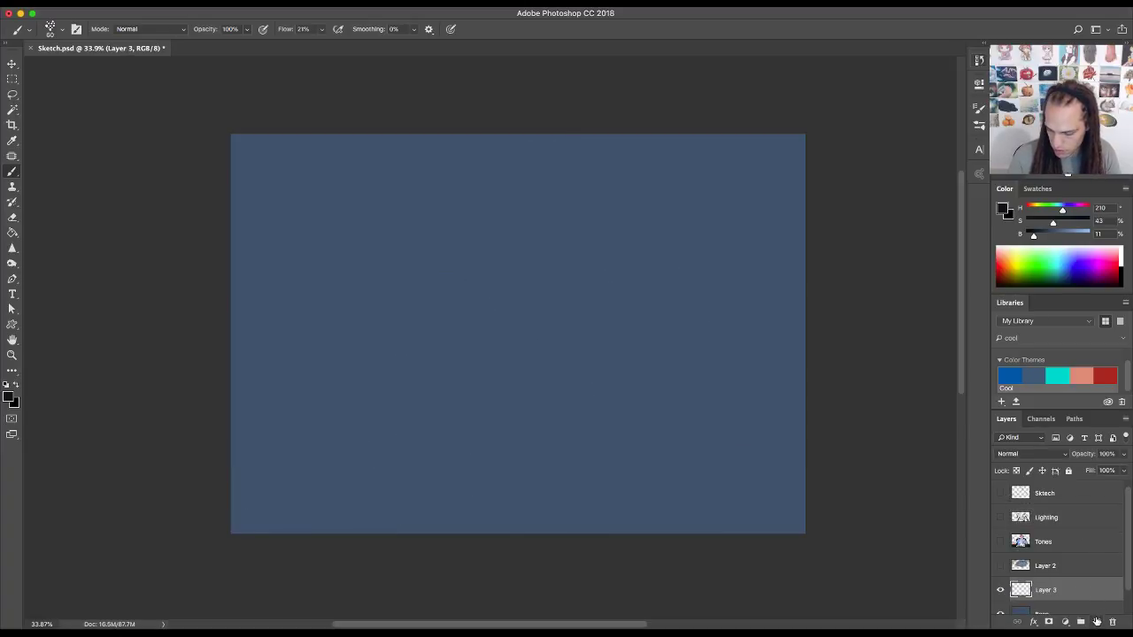
pyautogui.doubleClick(1046, 589)
pyautogui.write('L')
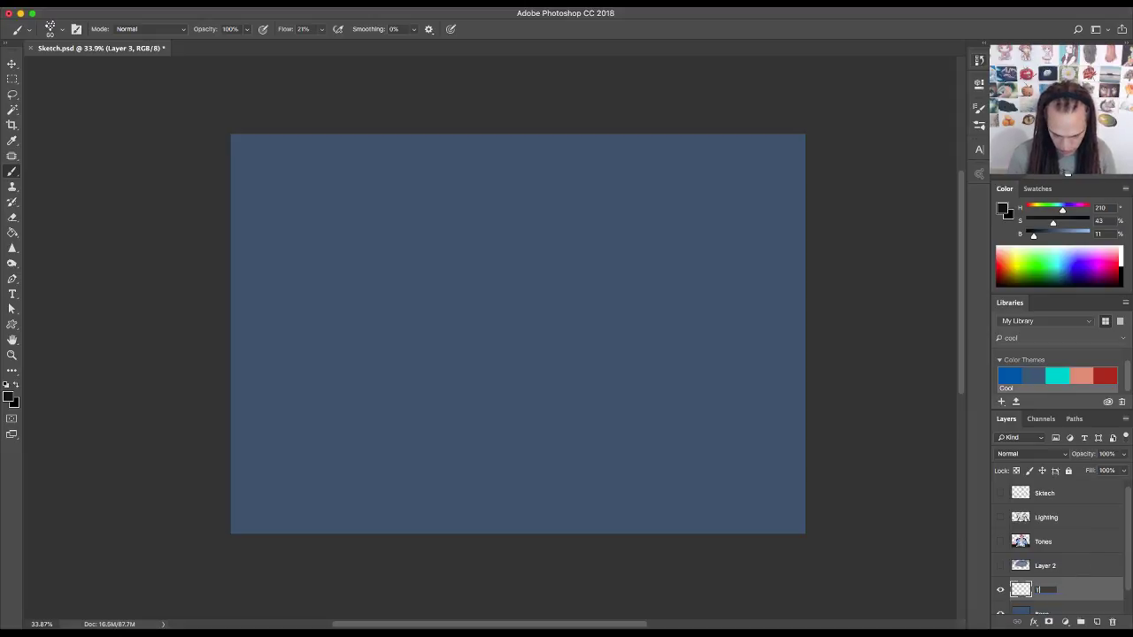
pyautogui.press('Return')
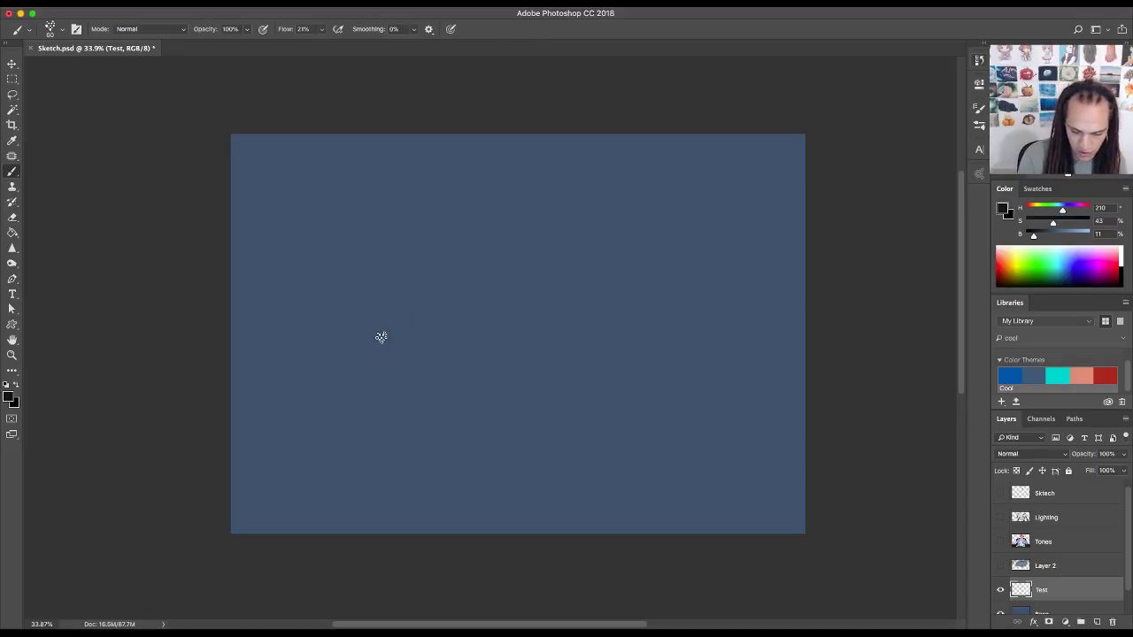
# - Paint a dark navy oval with rough cyan strokes, then marquee-select a rectangle around it
pyautogui.moveTo(514, 259)
pyautogui.mouseDown()
pyautogui.moveTo(461, 299)
pyautogui.moveTo(518, 283)
pyautogui.moveTo(463, 313)
pyautogui.moveTo(475, 255)
pyautogui.moveTo(503, 271)
pyautogui.moveTo(501, 289)
pyautogui.moveTo(512, 260)
pyautogui.moveTo(490, 309)
pyautogui.moveTo(490, 286)
pyautogui.mouseUp()
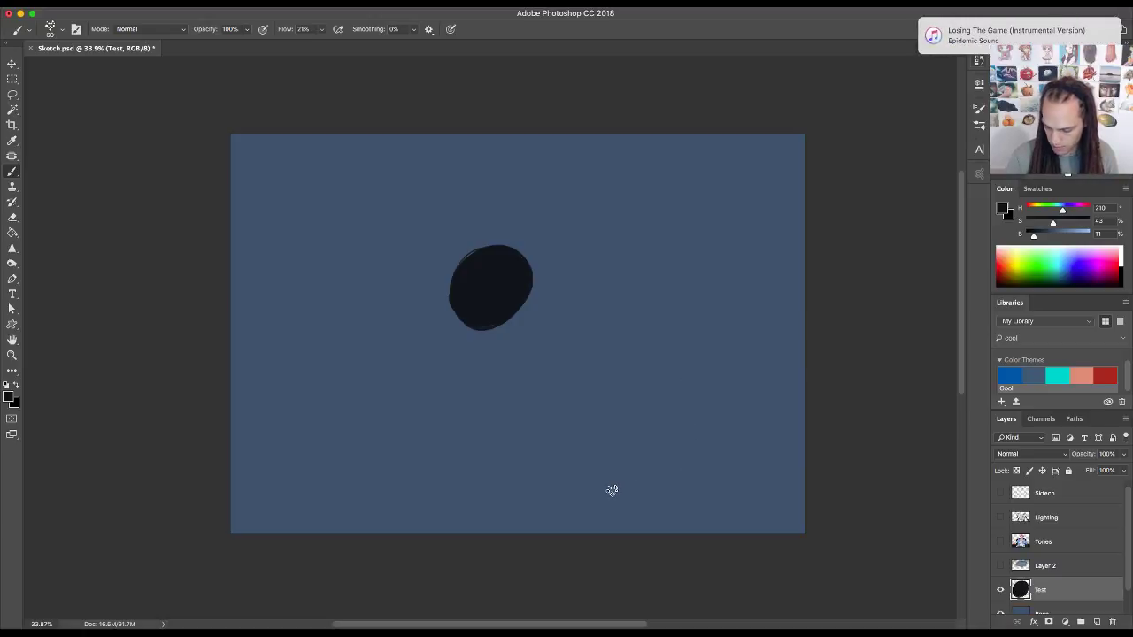
pyautogui.click(1060, 259)
pyautogui.moveTo(493, 237)
pyautogui.mouseDown()
pyautogui.moveTo(459, 249)
pyautogui.moveTo(427, 292)
pyautogui.moveTo(448, 324)
pyautogui.moveTo(481, 334)
pyautogui.moveTo(559, 328)
pyautogui.moveTo(550, 245)
pyautogui.moveTo(424, 246)
pyautogui.moveTo(421, 340)
pyautogui.moveTo(541, 329)
pyautogui.moveTo(530, 246)
pyautogui.moveTo(521, 249)
pyautogui.moveTo(537, 268)
pyautogui.moveTo(540, 252)
pyautogui.moveTo(551, 295)
pyautogui.moveTo(539, 290)
pyautogui.moveTo(549, 320)
pyautogui.mouseUp()
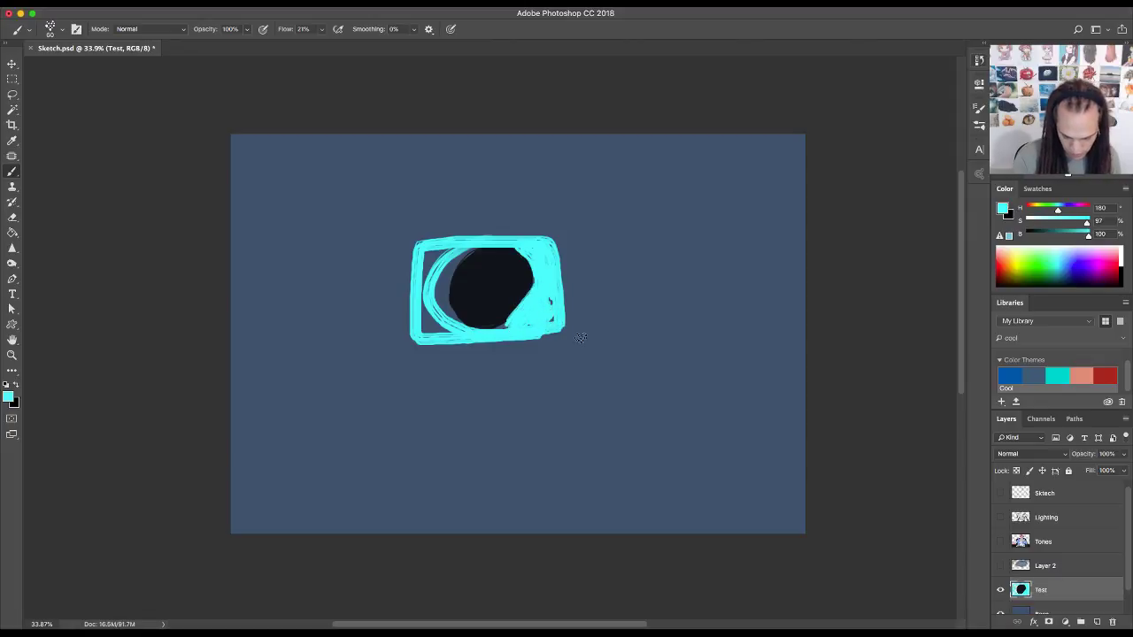
pyautogui.click(12, 80)
pyautogui.moveTo(389, 223)
pyautogui.mouseDown()
pyautogui.moveTo(585, 297)
pyautogui.moveTo(608, 363)
pyautogui.mouseUp()
# - Fill the rectangular selection with cyan using a brush of about 200 px
pyautogui.press('b')
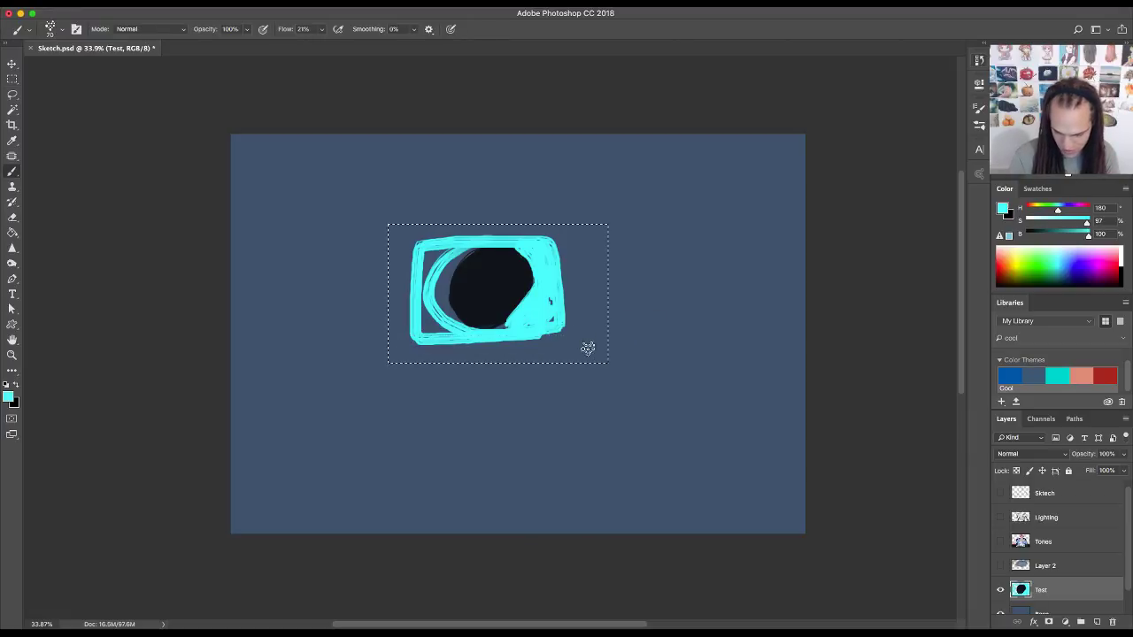
pyautogui.press(']')
pyautogui.press(']')
pyautogui.press(']')
pyautogui.press(']')
pyautogui.press(']')
pyautogui.press(']')
pyautogui.press(']')
pyautogui.press(']')
pyautogui.press(']')
pyautogui.press(']')
pyautogui.press(']')
pyautogui.press(']')
pyautogui.press(']')
pyautogui.press(']')
pyautogui.press(']')
pyautogui.press(']')
pyautogui.moveTo(597, 340)
pyautogui.mouseDown()
pyautogui.moveTo(521, 378)
pyautogui.moveTo(497, 342)
pyautogui.moveTo(434, 380)
pyautogui.moveTo(393, 352)
pyautogui.moveTo(372, 295)
pyautogui.moveTo(402, 214)
pyautogui.moveTo(376, 279)
pyautogui.moveTo(380, 264)
pyautogui.moveTo(620, 232)
pyautogui.moveTo(456, 250)
pyautogui.moveTo(390, 275)
pyautogui.mouseUp()
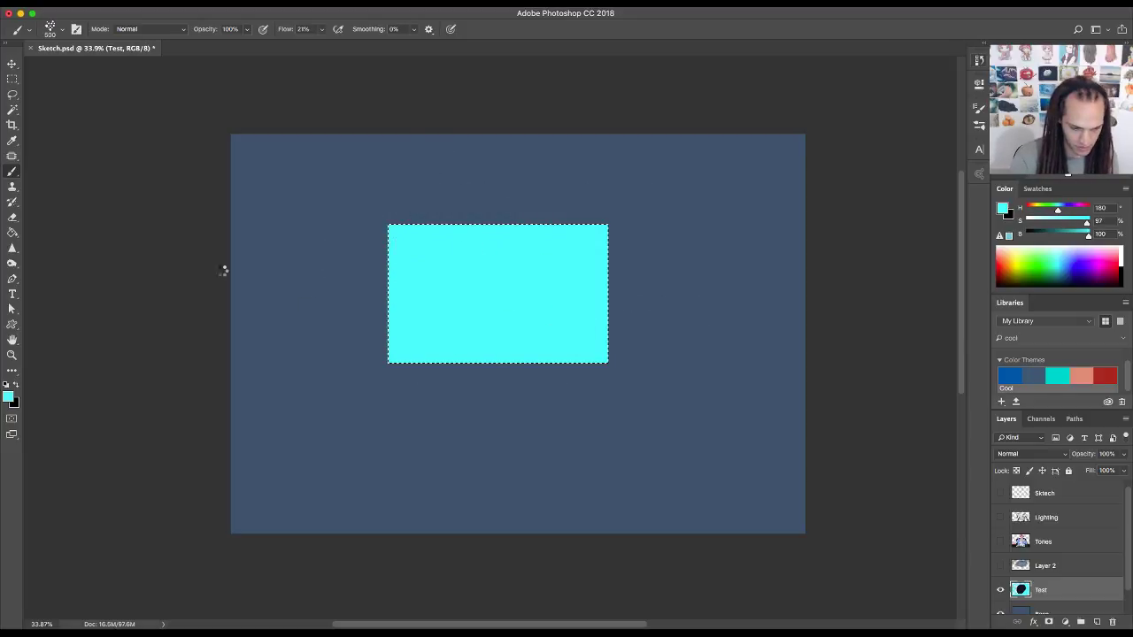
# - Select a circle inside the cyan rectangle, paint it solid orange, and deselect
pyautogui.click(12, 80)
pyautogui.click(77, 90)
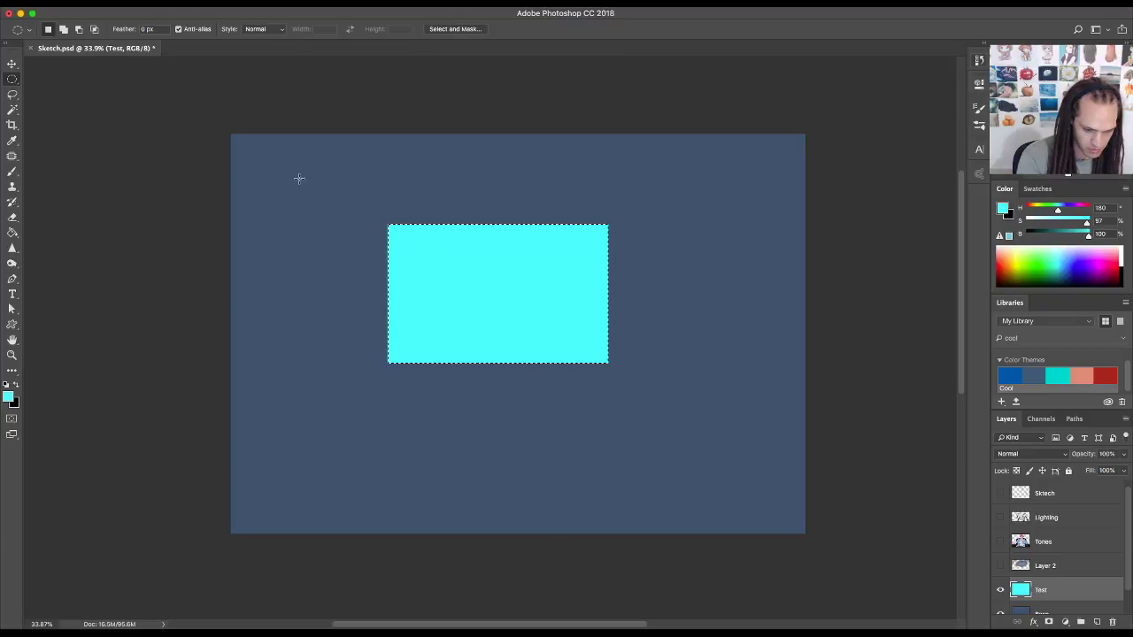
pyautogui.moveTo(476, 259); pyautogui.dragTo(578, 347)
pyautogui.click(484, 275)
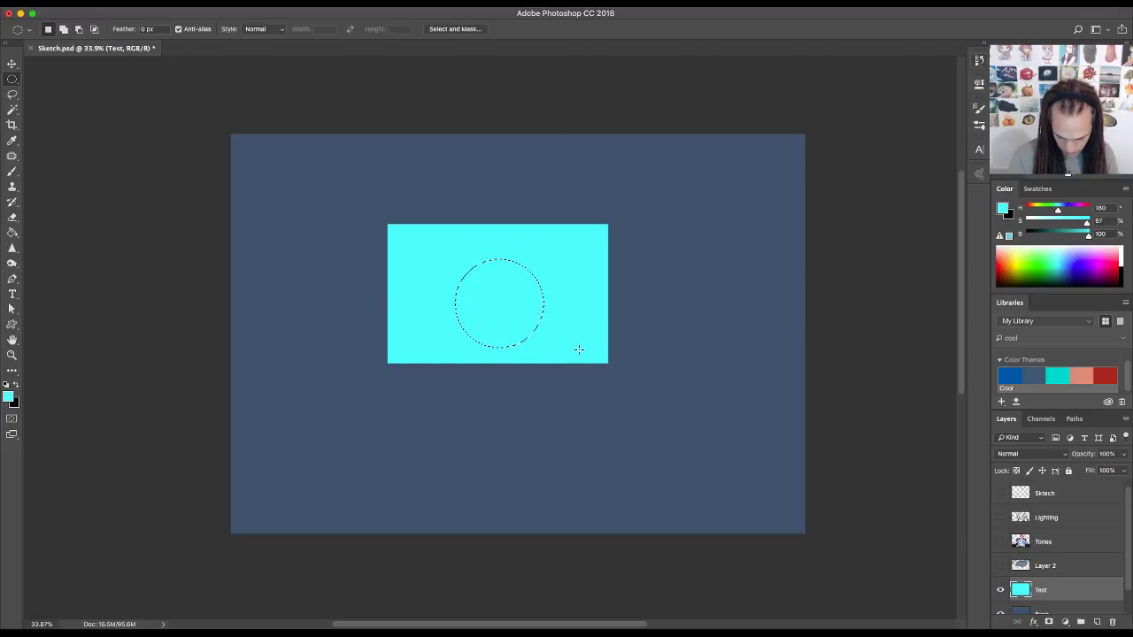
pyautogui.press('b')
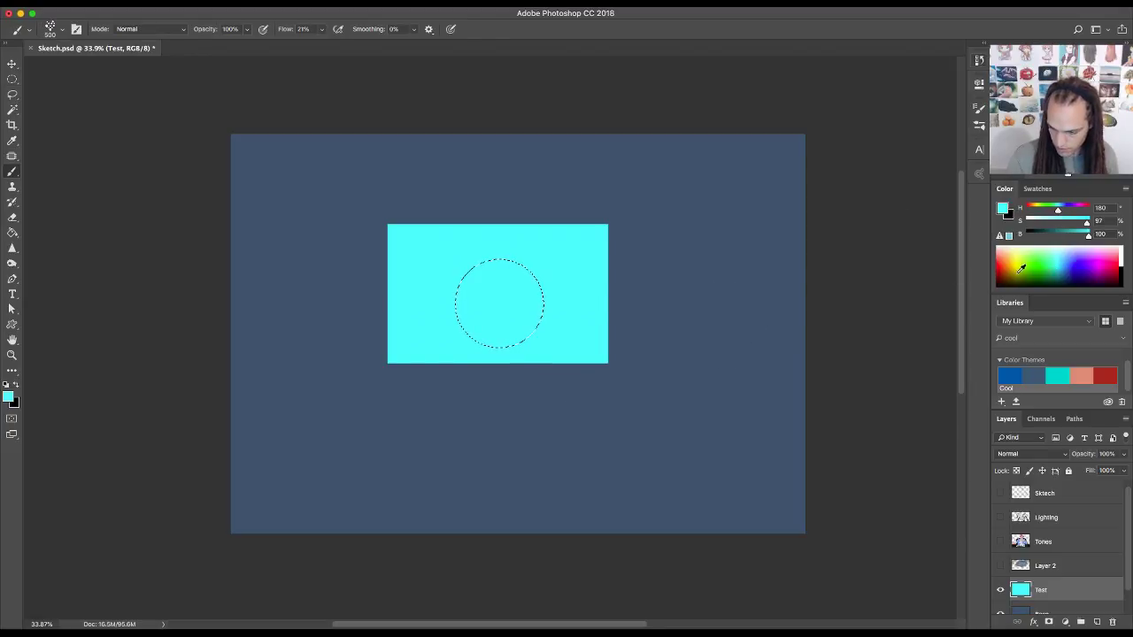
pyautogui.click(1007, 261)
pyautogui.moveTo(512, 290)
pyautogui.mouseDown()
pyautogui.moveTo(537, 291)
pyautogui.moveTo(485, 298)
pyautogui.moveTo(658, 355)
pyautogui.mouseUp()
pyautogui.hotkey('ctrl', 'd')
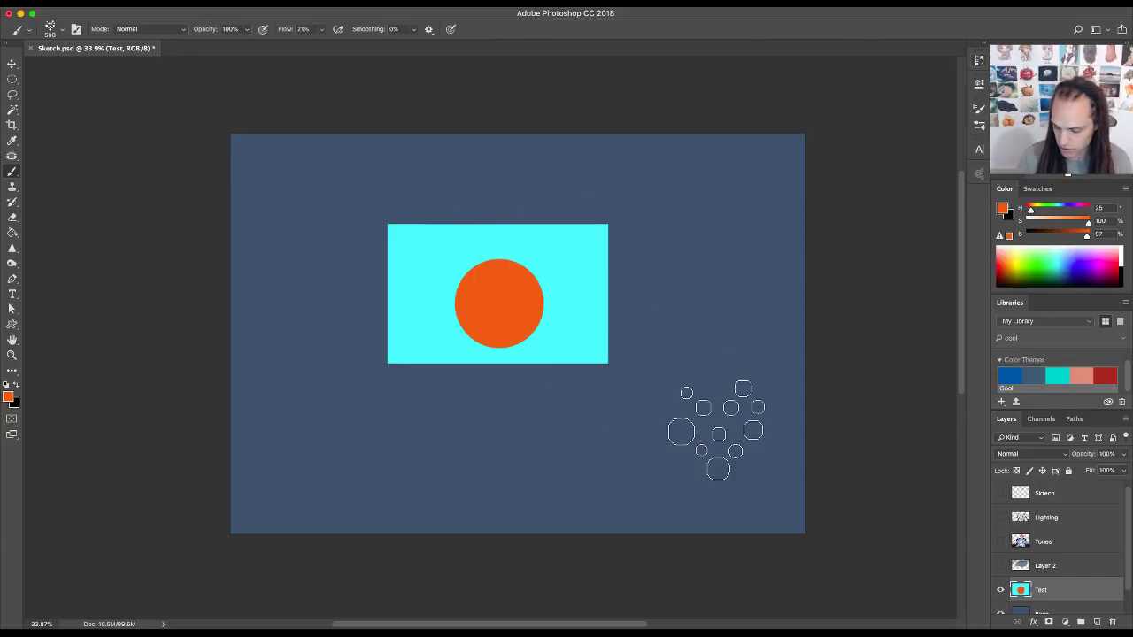
# - Erase the cyan rectangle into a ragged ring, undoing strokes that cut into the orange
pyautogui.press('e')
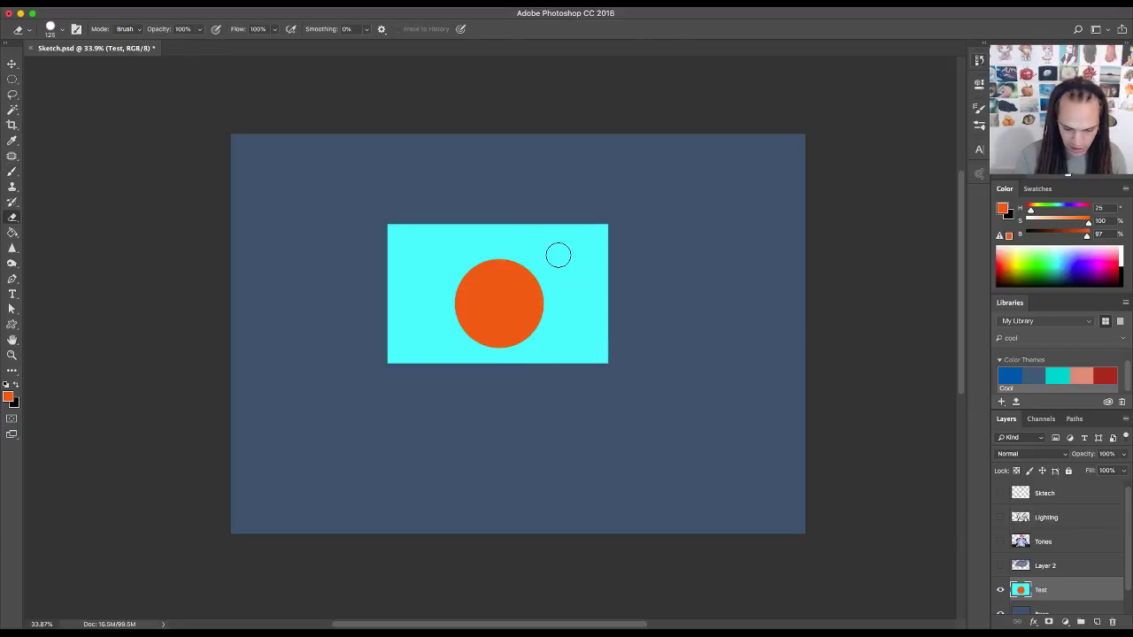
pyautogui.moveTo(572, 235)
pyautogui.mouseDown()
pyautogui.moveTo(614, 282)
pyautogui.moveTo(595, 218)
pyautogui.moveTo(602, 312)
pyautogui.moveTo(608, 302)
pyautogui.moveTo(591, 315)
pyautogui.moveTo(568, 250)
pyautogui.moveTo(562, 382)
pyautogui.moveTo(570, 283)
pyautogui.moveTo(523, 221)
pyautogui.moveTo(468, 229)
pyautogui.moveTo(424, 311)
pyautogui.moveTo(471, 380)
pyautogui.moveTo(556, 360)
pyautogui.moveTo(480, 372)
pyautogui.moveTo(425, 318)
pyautogui.moveTo(436, 217)
pyautogui.moveTo(439, 237)
pyautogui.moveTo(398, 227)
pyautogui.moveTo(385, 263)
pyautogui.moveTo(393, 341)
pyautogui.moveTo(438, 374)
pyautogui.moveTo(435, 284)
pyautogui.moveTo(475, 239)
pyautogui.moveTo(538, 244)
pyautogui.moveTo(569, 299)
pyautogui.moveTo(560, 275)
pyautogui.moveTo(569, 344)
pyautogui.moveTo(568, 321)
pyautogui.moveTo(526, 348)
pyautogui.mouseUp()
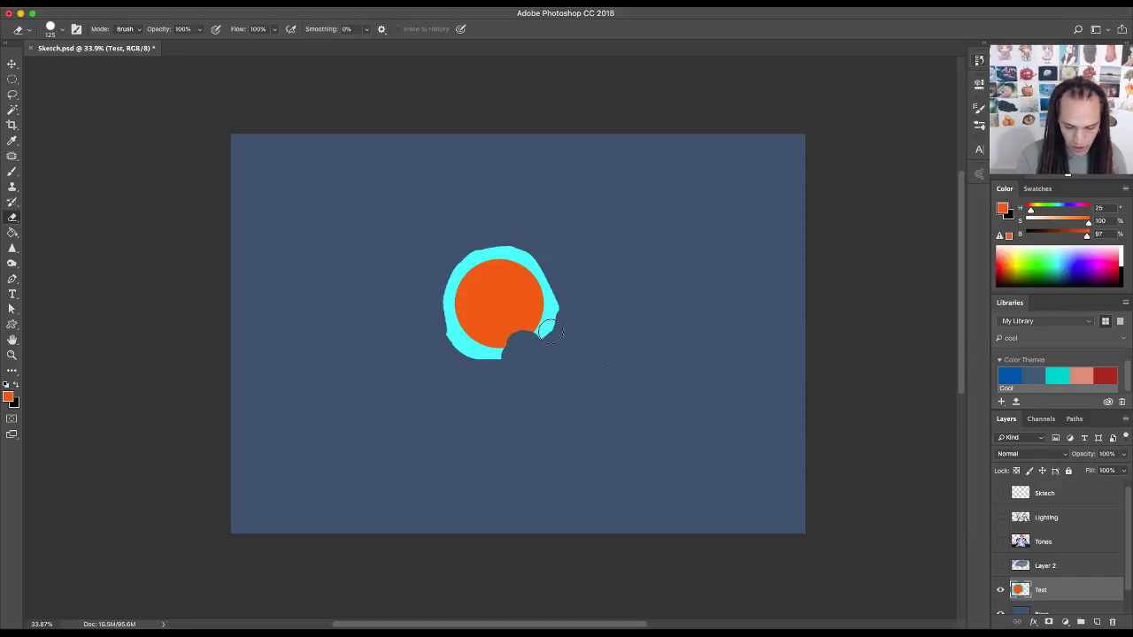
pyautogui.hotkey('ctrl', 'alt', 'z')
pyautogui.hotkey('ctrl', 'alt', 'z')
pyautogui.hotkey('ctrl', 'shift', 'z')
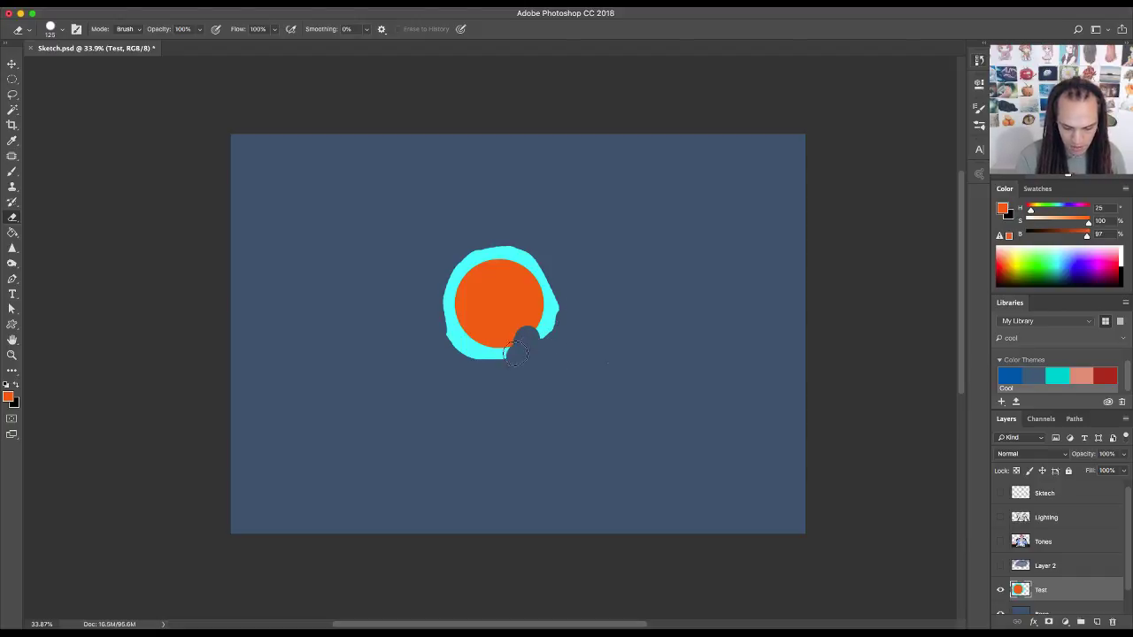
pyautogui.hotkey('ctrl', 'alt', 'z')
pyautogui.moveTo(540, 354)
pyautogui.mouseDown()
pyautogui.moveTo(518, 336)
pyautogui.moveTo(526, 372)
pyautogui.moveTo(505, 346)
pyautogui.mouseUp()
pyautogui.hotkey('ctrl', 'alt', 'z')
pyautogui.hotkey('ctrl', 'alt', 'z')
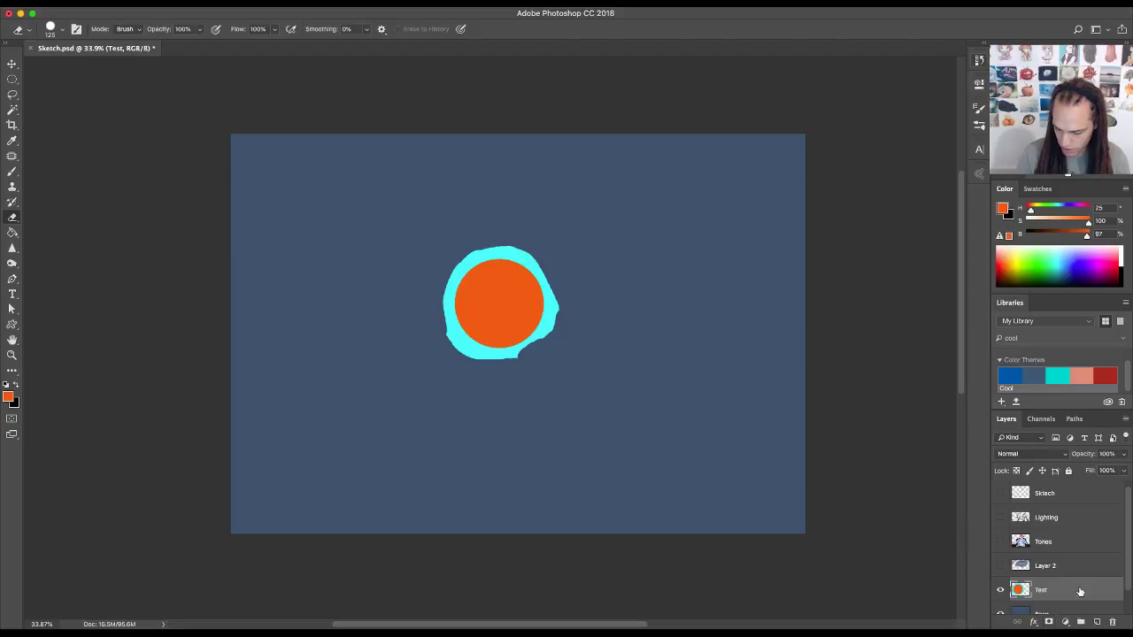
# - Add a layer mask to the Tones layer, then undo it
pyautogui.click(1045, 541)
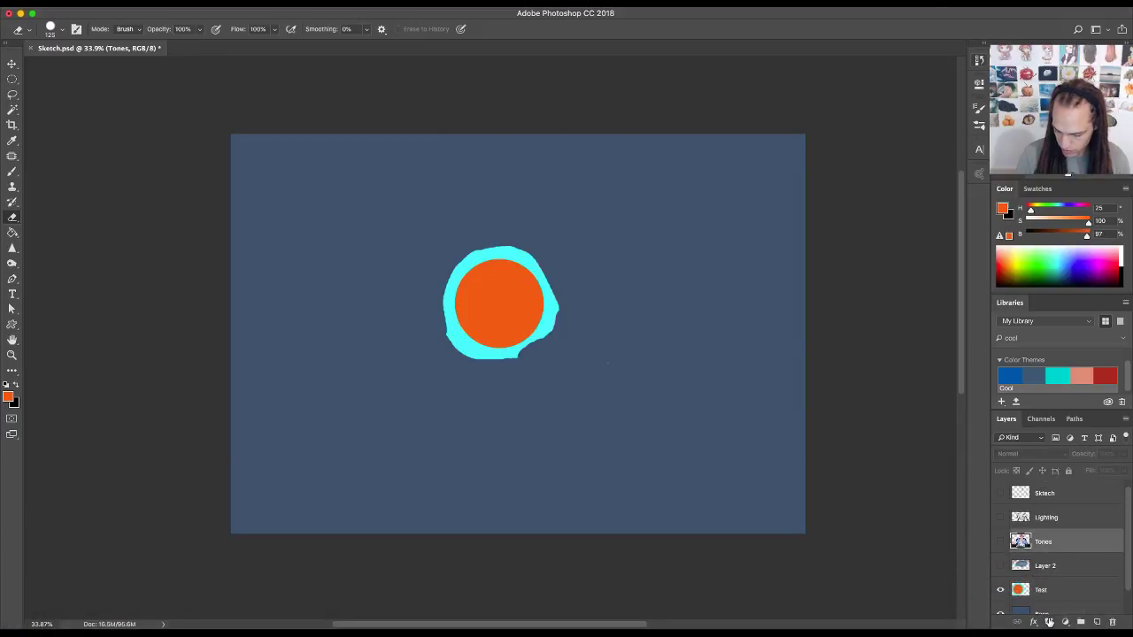
pyautogui.click(1049, 622)
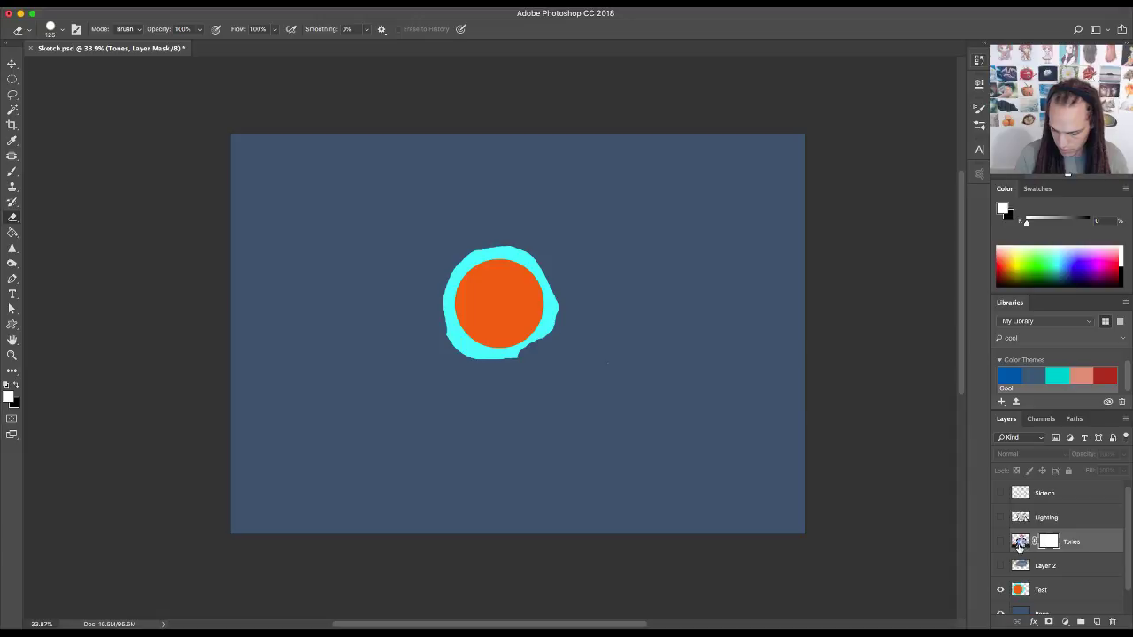
pyautogui.click(1056, 592)
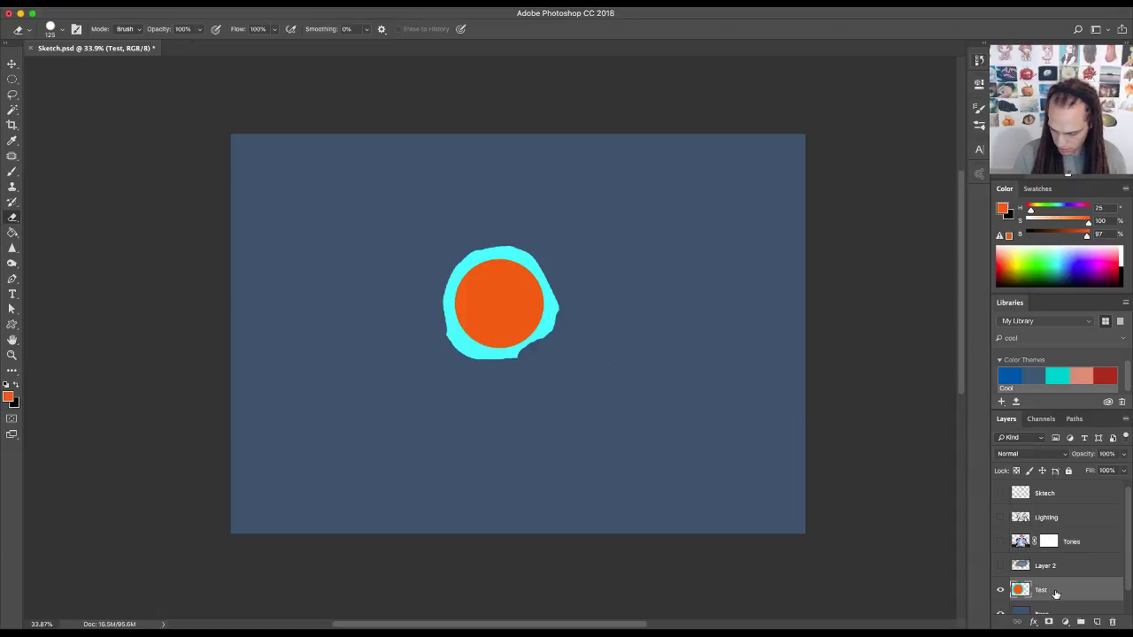
pyautogui.hotkey('ctrl', 'z')
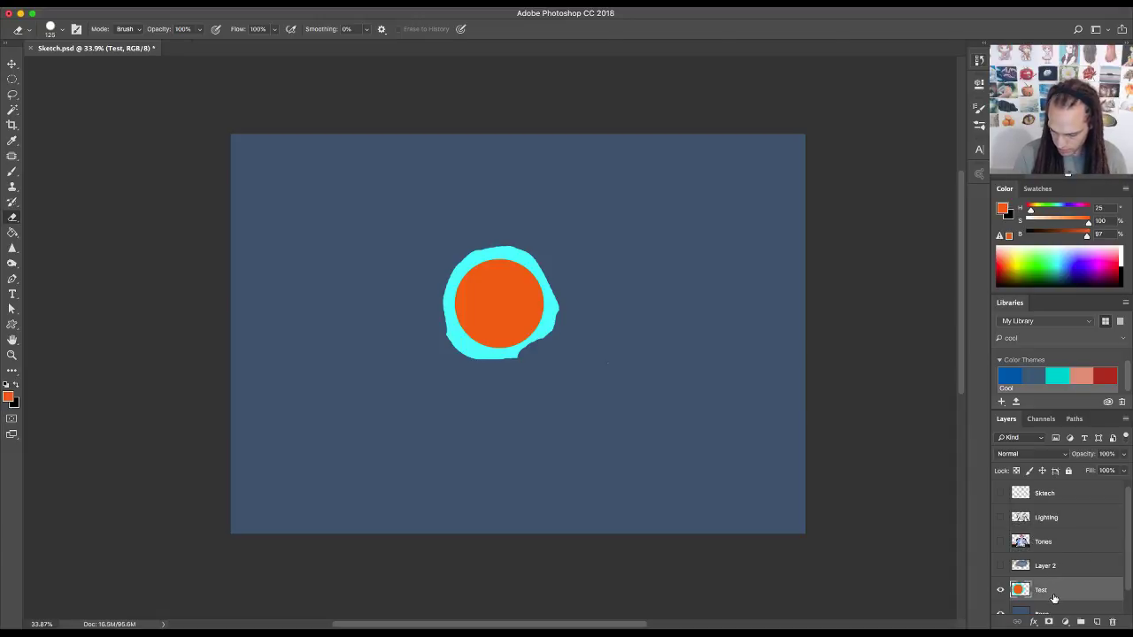
# - Add a white layer mask to the Test layer and target its mask thumbnail
pyautogui.click(1000, 590)
pyautogui.click(1000, 590)
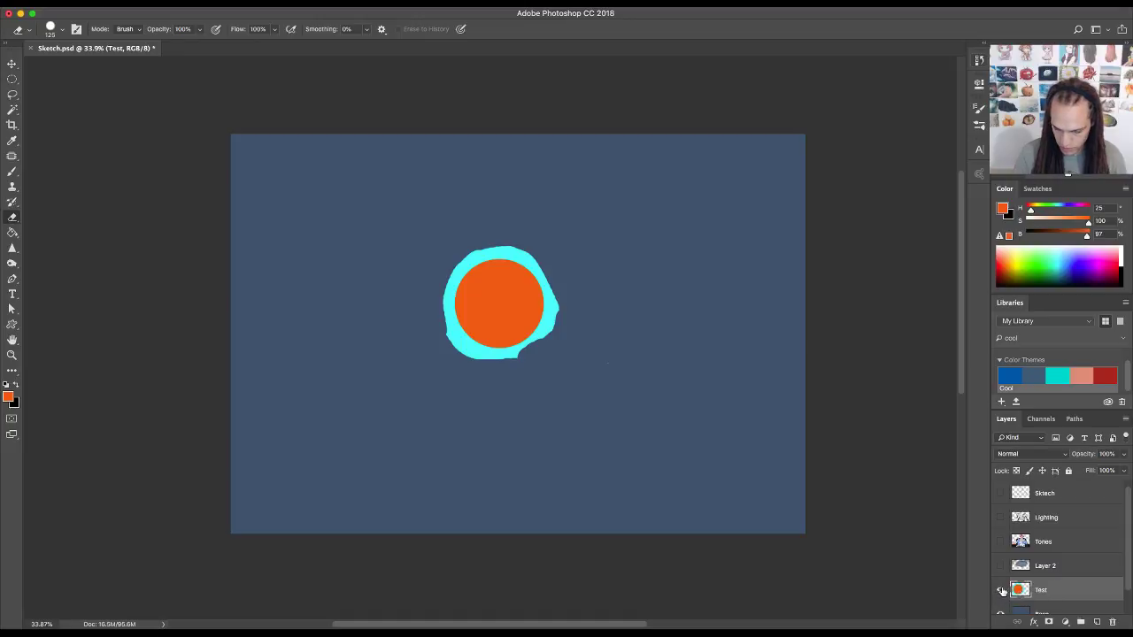
pyautogui.click(1000, 591)
pyautogui.click(1001, 591)
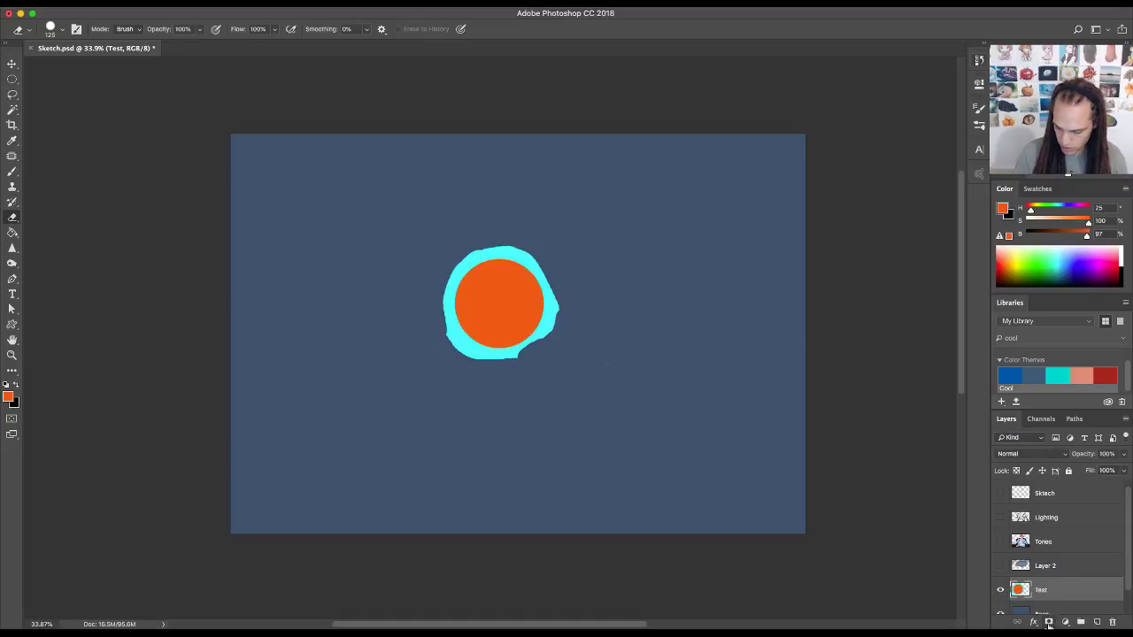
pyautogui.click(1048, 622)
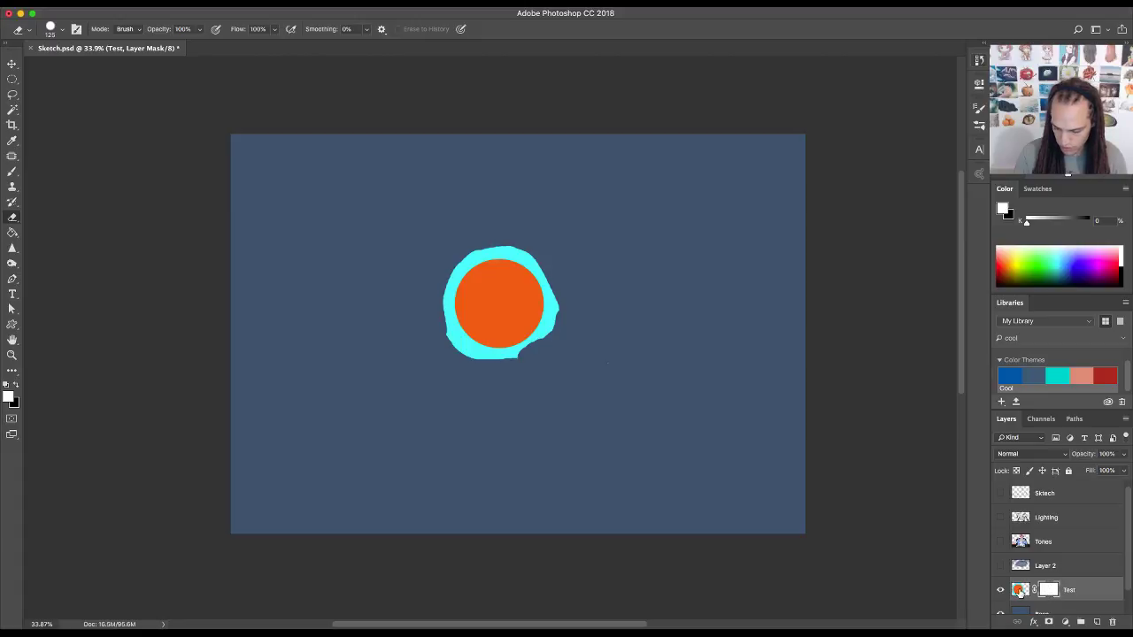
pyautogui.click(1019, 592)
pyautogui.click(1047, 590)
pyautogui.click(1022, 591)
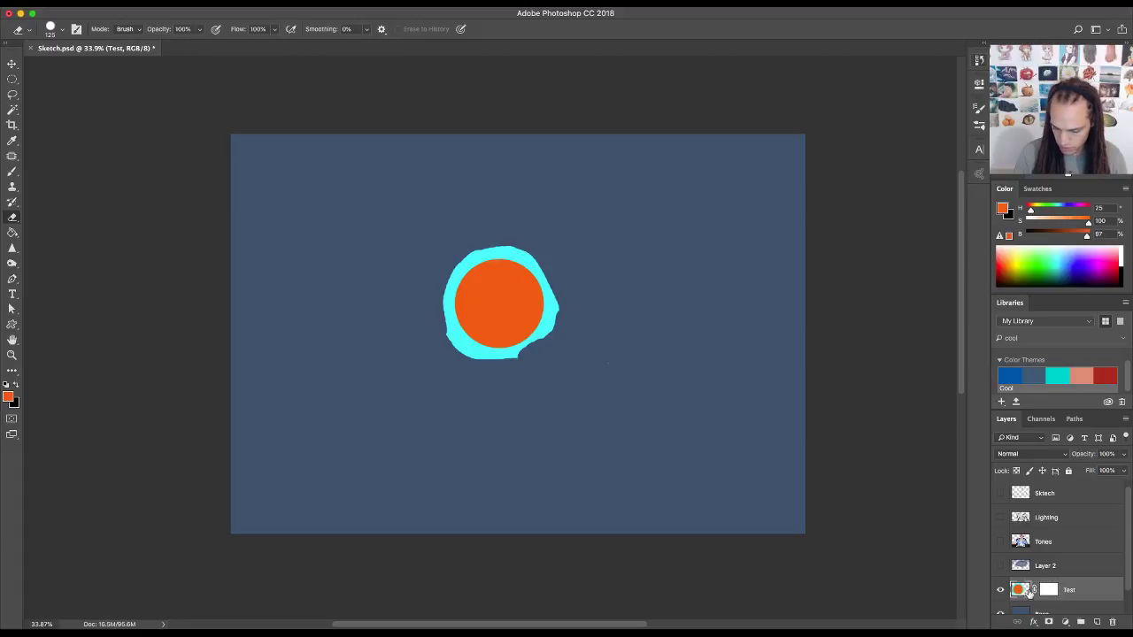
pyautogui.click(1047, 591)
pyautogui.click(1022, 592)
pyautogui.click(1048, 591)
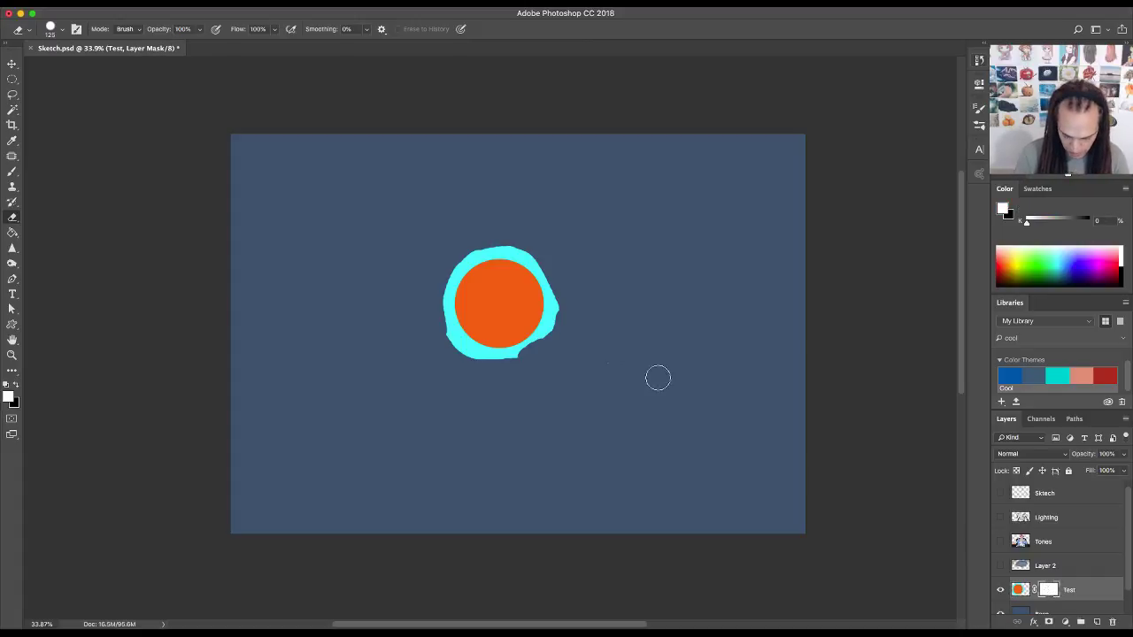
# - Choose the Soft Round brush preset
pyautogui.press('b')
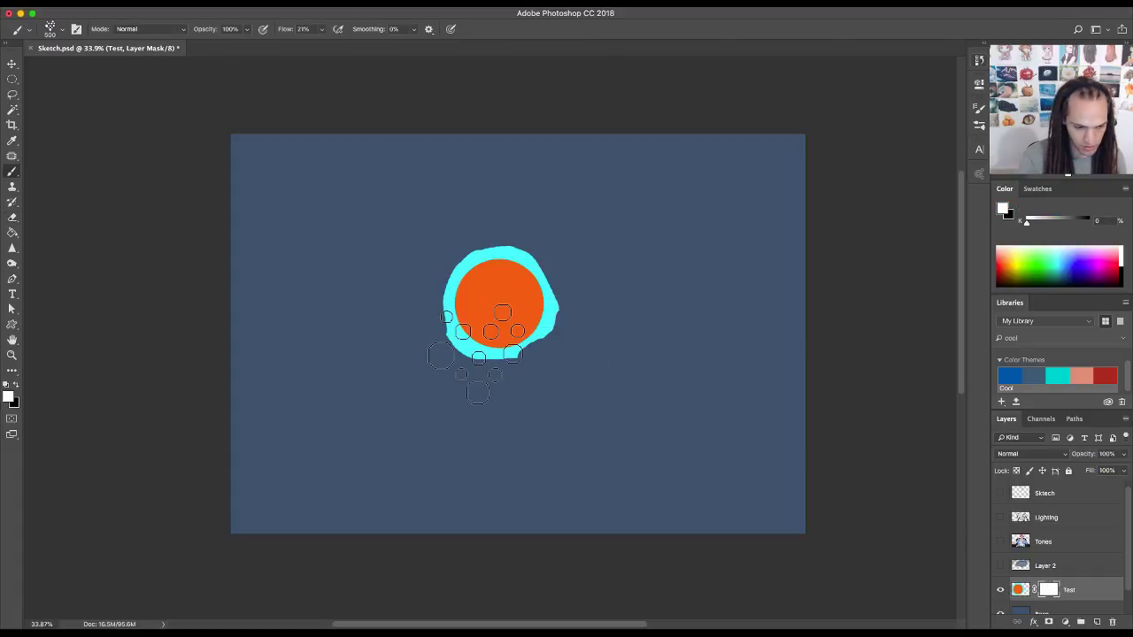
pyautogui.click(62, 30)
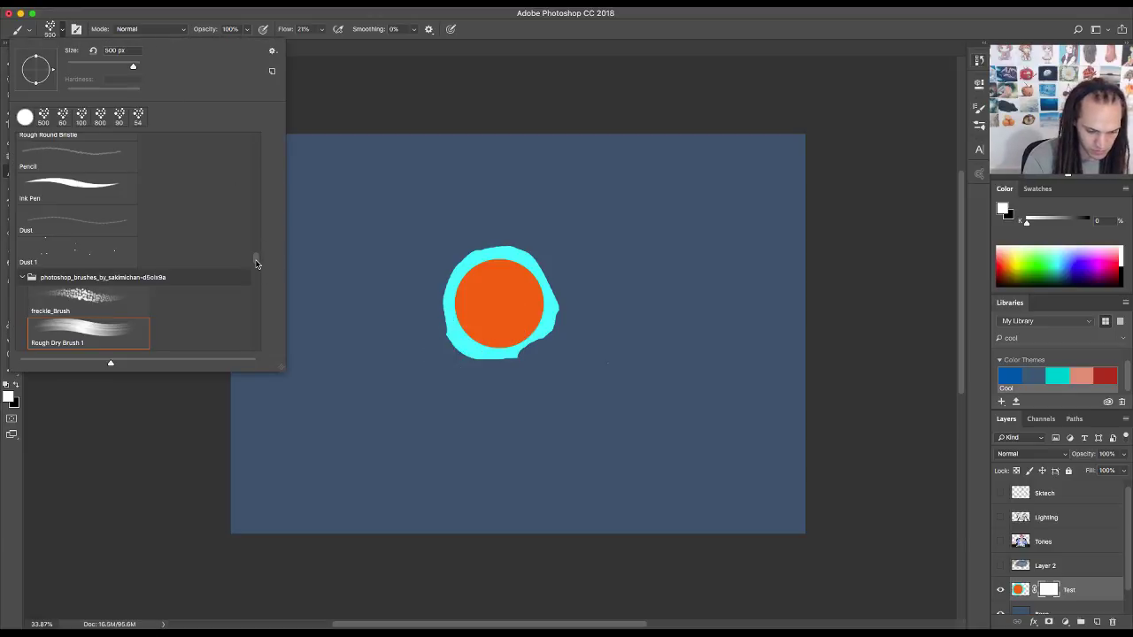
pyautogui.moveTo(256, 258); pyautogui.dragTo(238, 48)
pyautogui.click(69, 150)
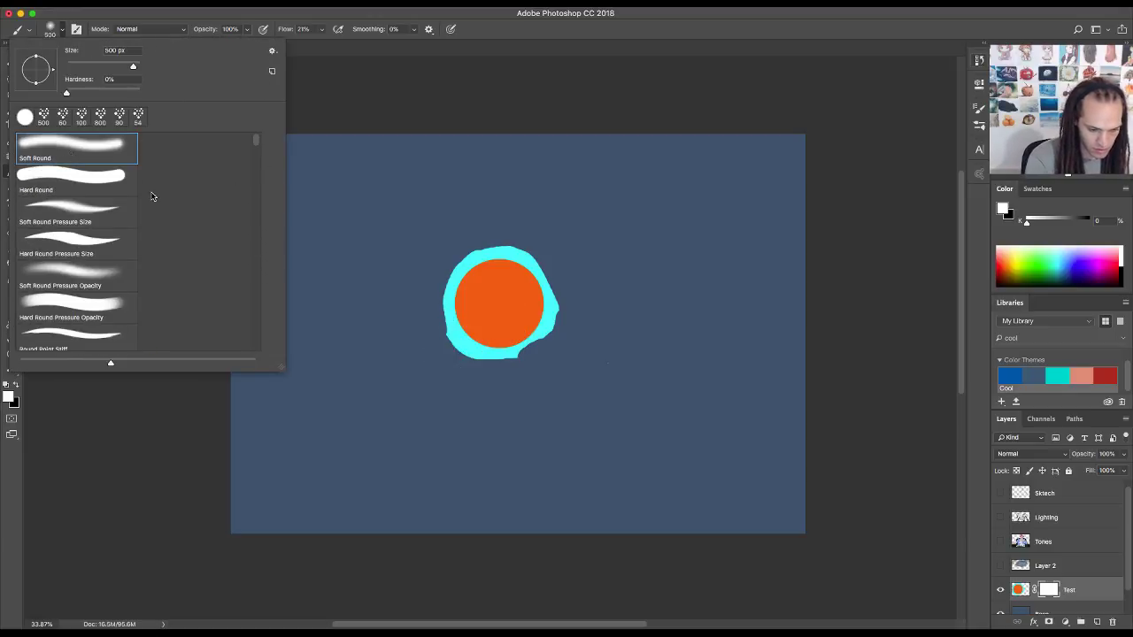
pyautogui.click(628, 332)
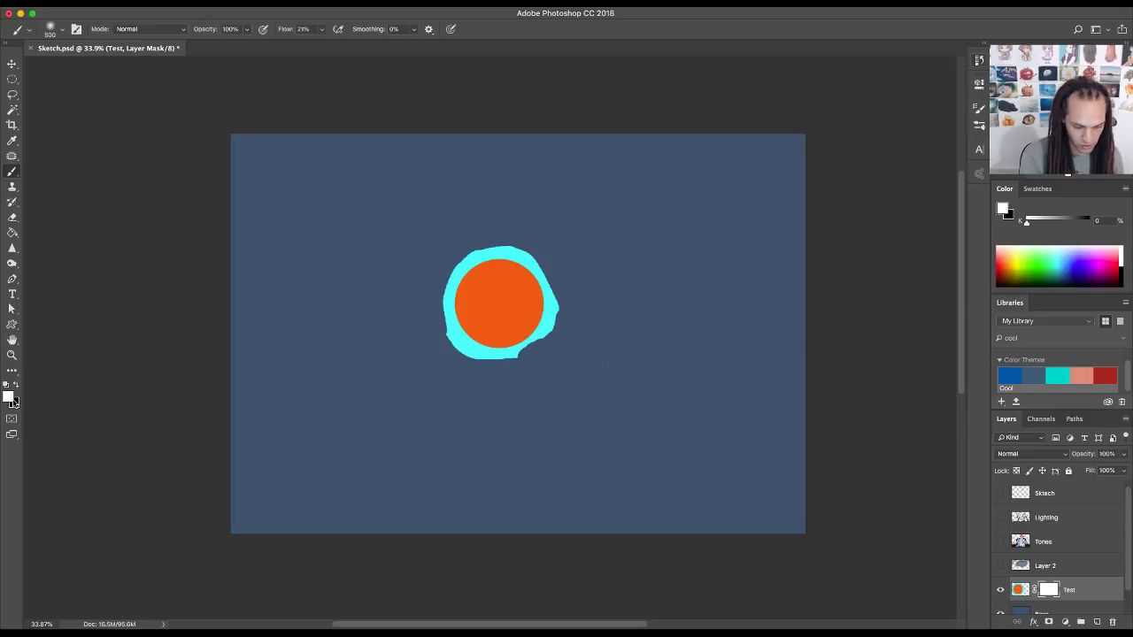
# - Zoom in on the circle and paint black on the Test mask to hide its right edge
pyautogui.click(1019, 590)
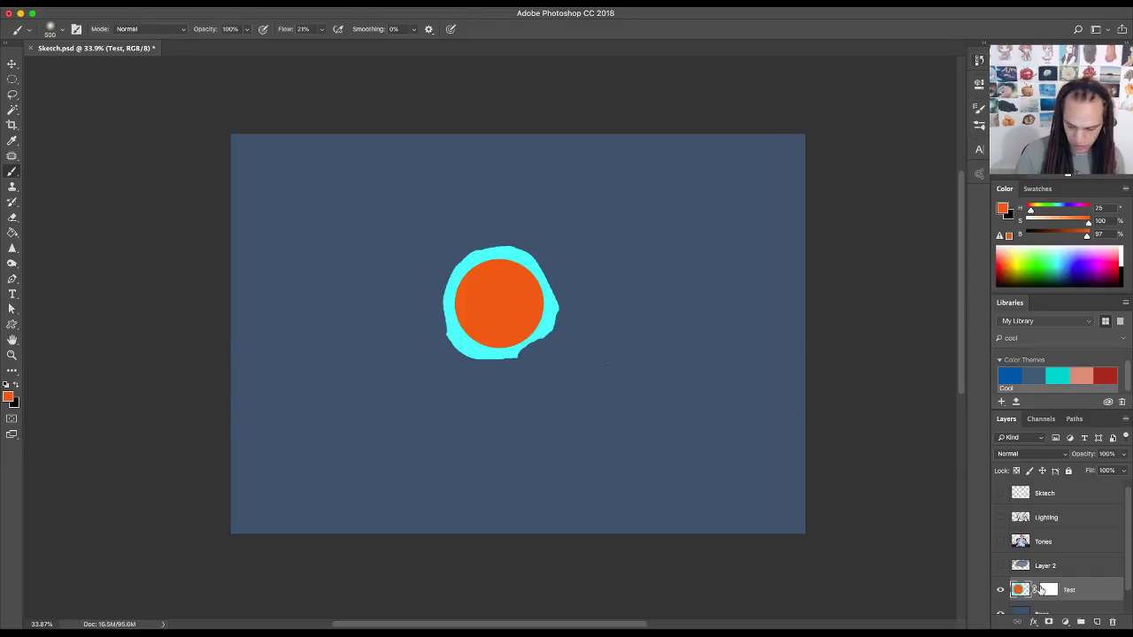
pyautogui.click(1041, 590)
pyautogui.press('z')
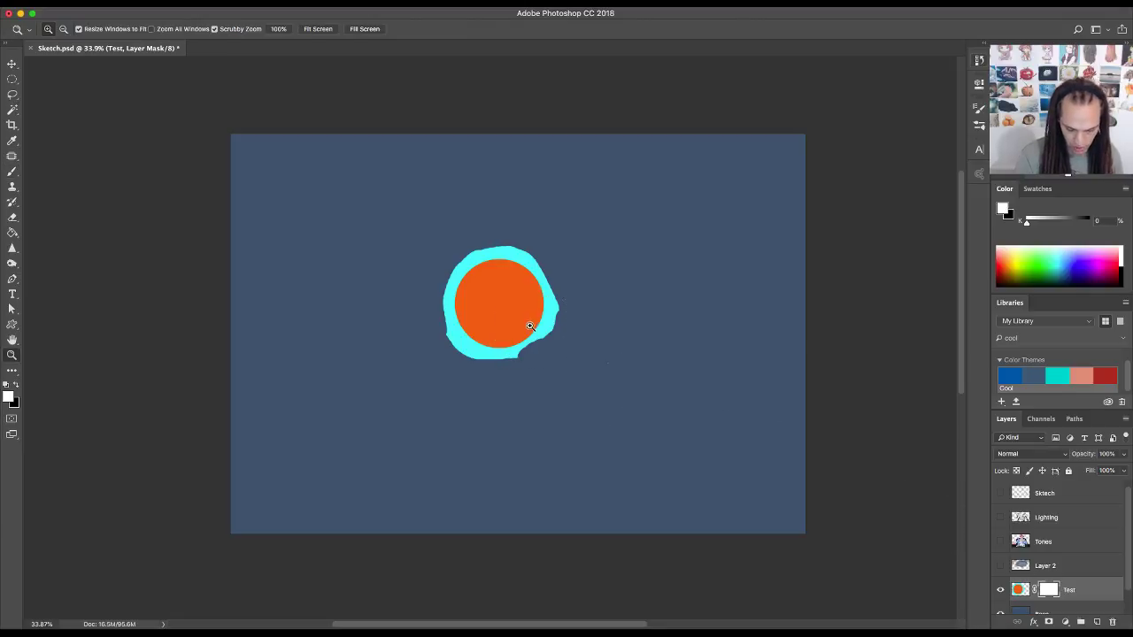
pyautogui.moveTo(529, 326); pyautogui.dragTo(554, 341)
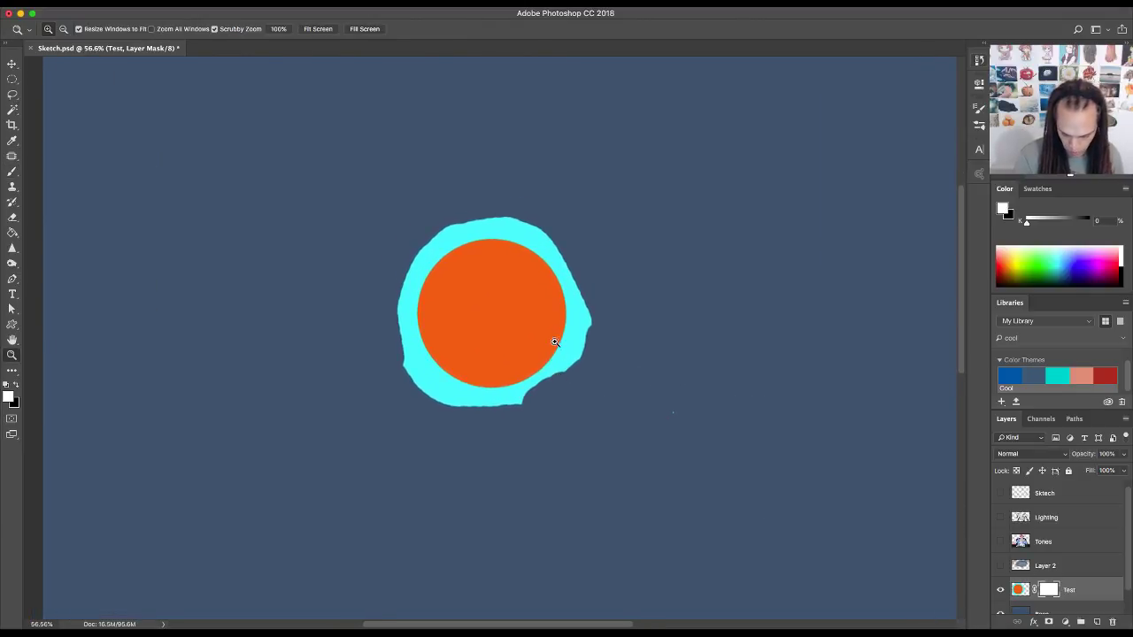
pyautogui.press('b')
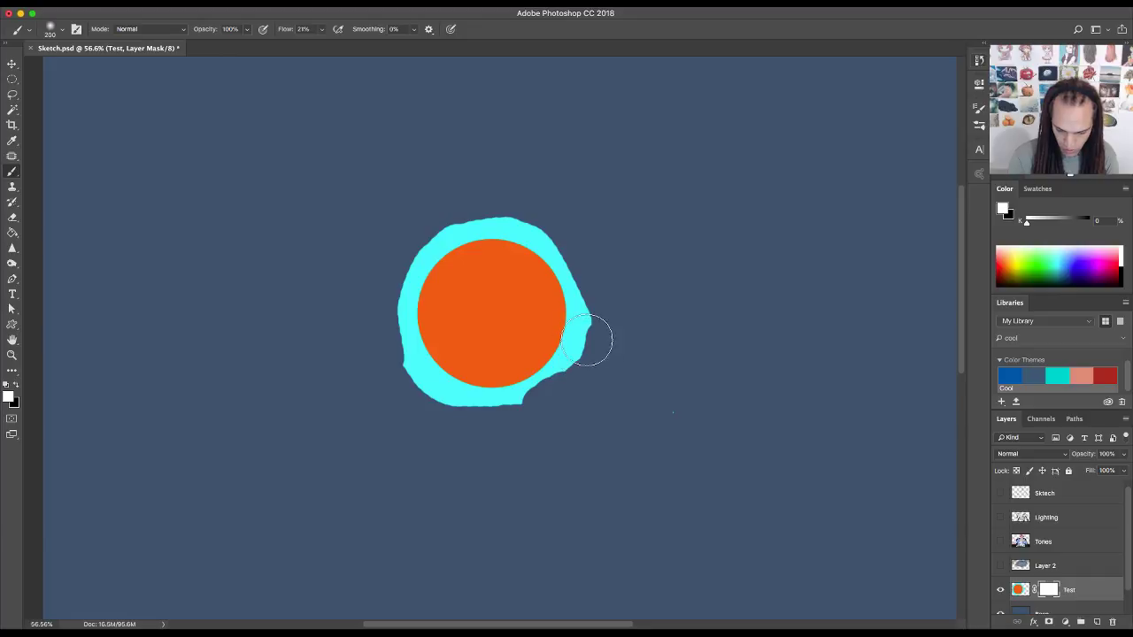
pyautogui.press('[')
pyautogui.press('[')
pyautogui.press('[')
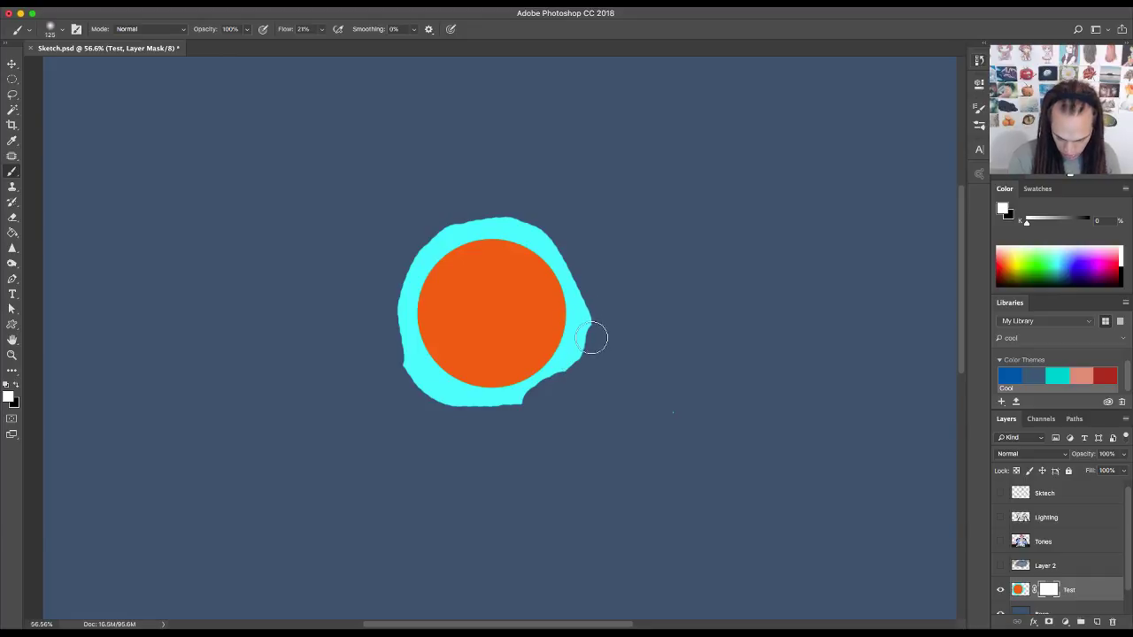
pyautogui.press('x')
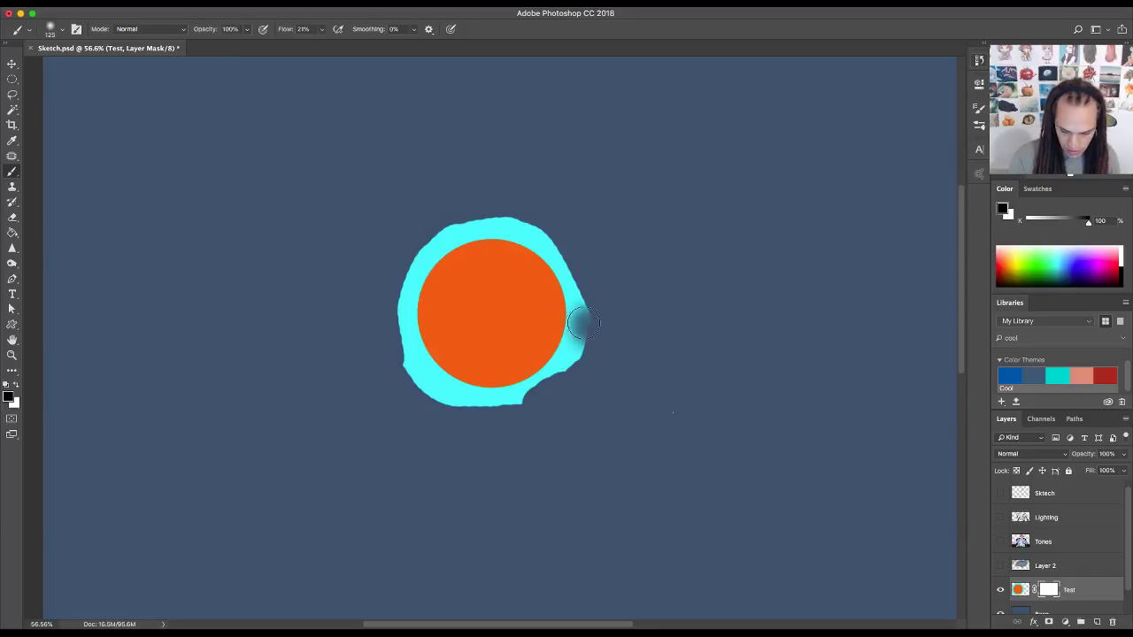
pyautogui.moveTo(571, 320); pyautogui.dragTo(579, 327)
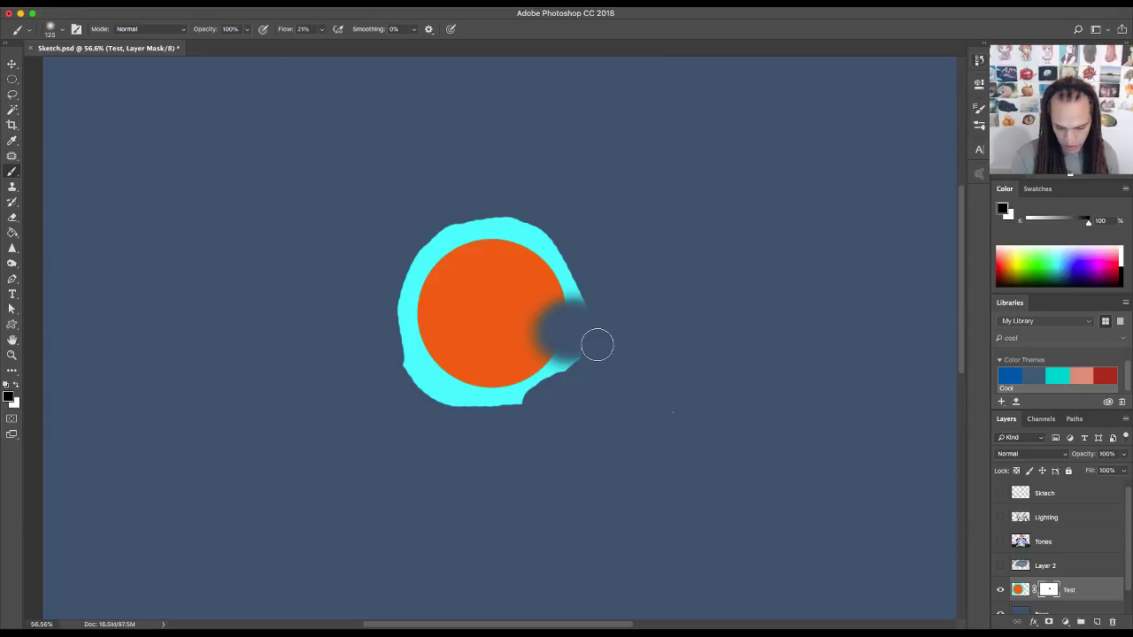
# - Paint white on the mask to reveal the orange at the circle's right edge again
pyautogui.press('z')
pyautogui.press('x')
pyautogui.press('b')
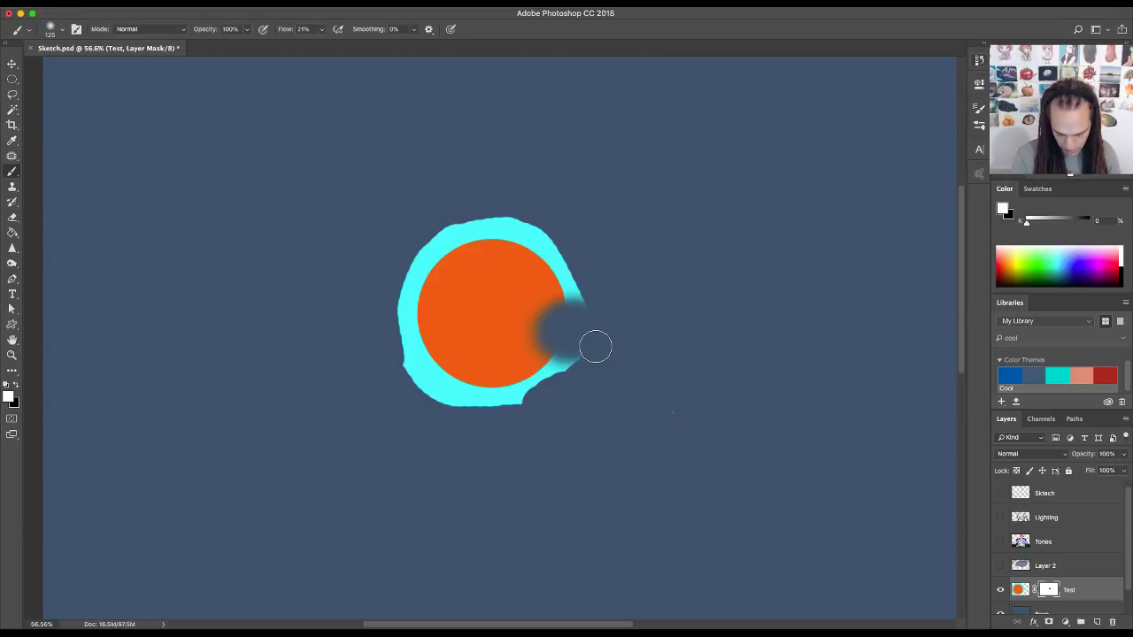
pyautogui.press('x')
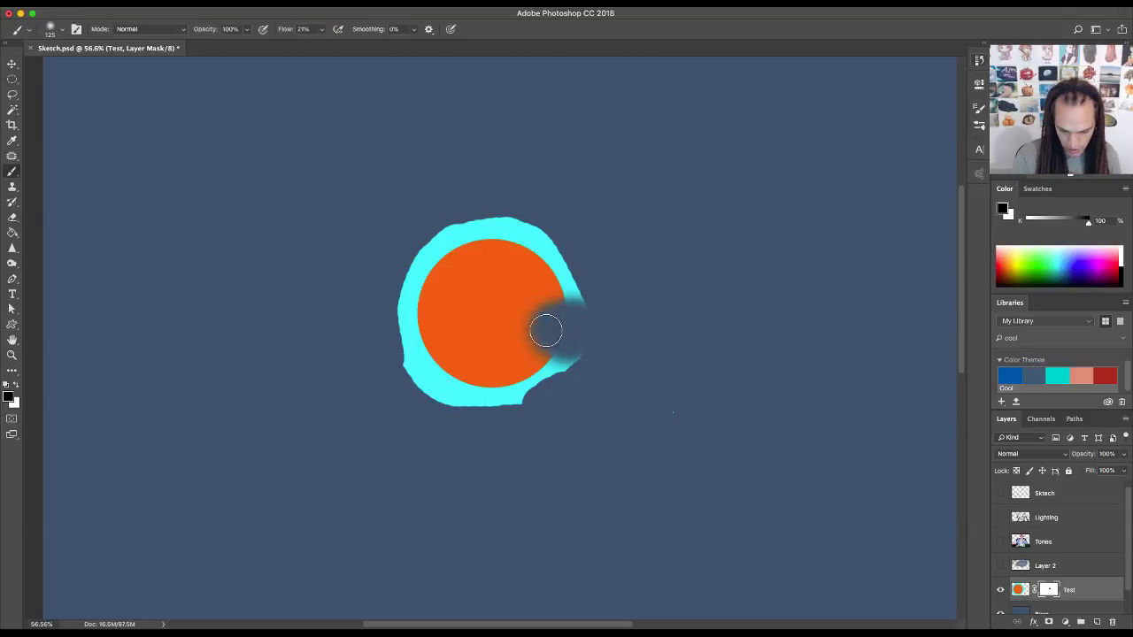
pyautogui.press('x')
pyautogui.moveTo(551, 327)
pyautogui.mouseDown()
pyautogui.moveTo(537, 331)
pyautogui.moveTo(546, 320)
pyautogui.moveTo(532, 317)
pyautogui.moveTo(563, 337)
pyautogui.moveTo(573, 309)
pyautogui.moveTo(589, 317)
pyautogui.moveTo(551, 316)
pyautogui.moveTo(562, 359)
pyautogui.moveTo(531, 317)
pyautogui.moveTo(593, 339)
pyautogui.mouseUp()
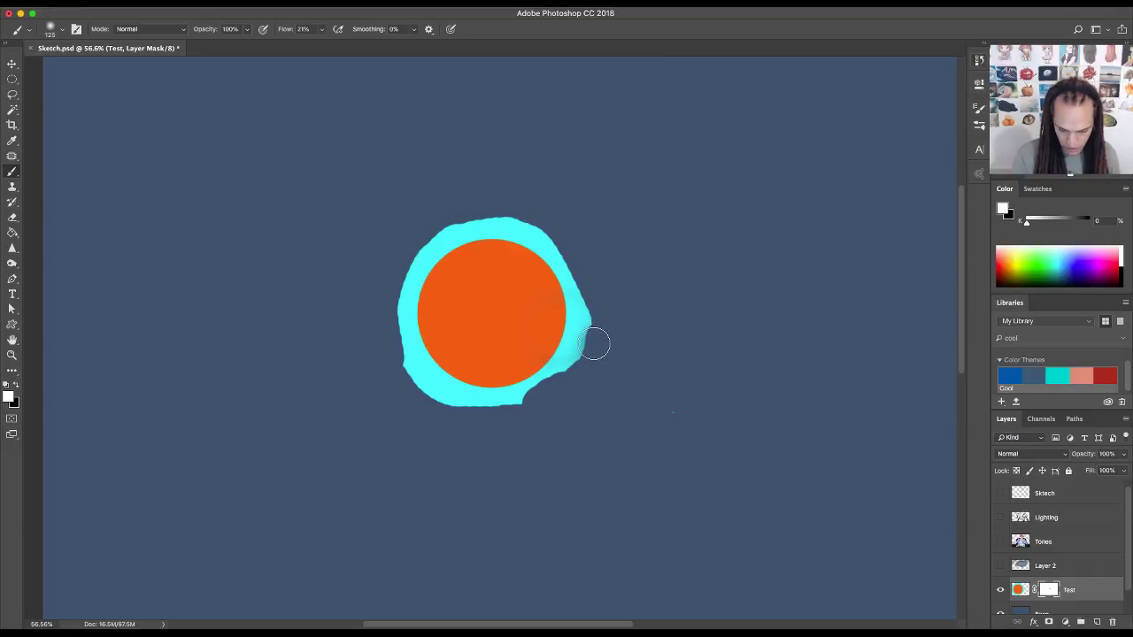
# - Fade the cyan's right edge with an 80 px, 10% hardness black brush, then delete Test
pyautogui.press('[')
pyautogui.press('[')
pyautogui.press('[')
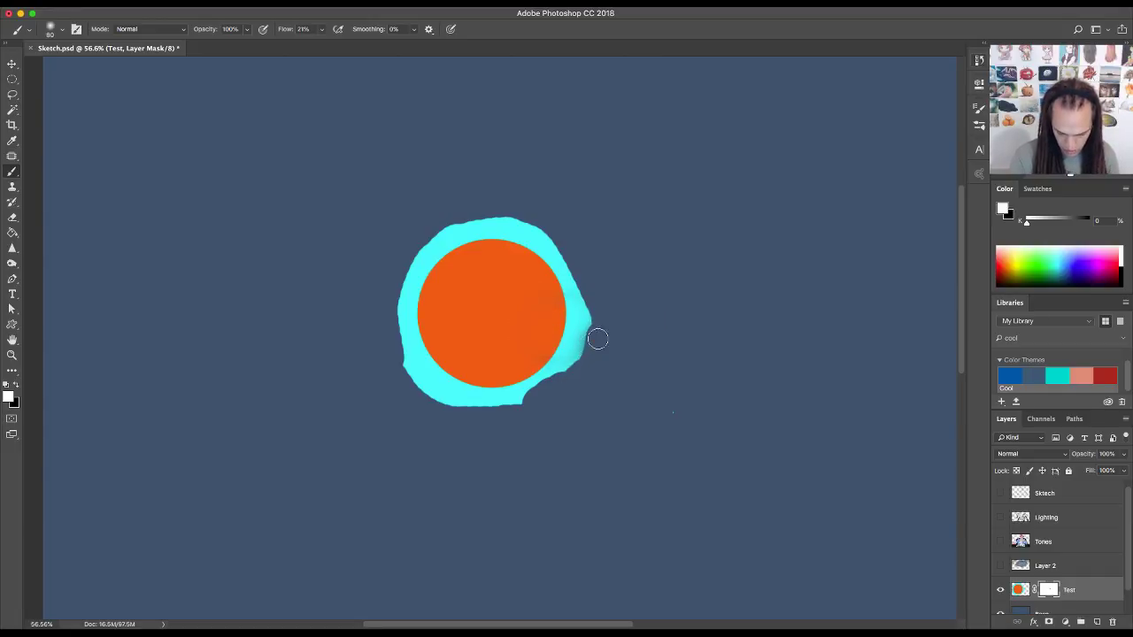
pyautogui.moveTo(597, 339); pyautogui.dragTo(597, 409)
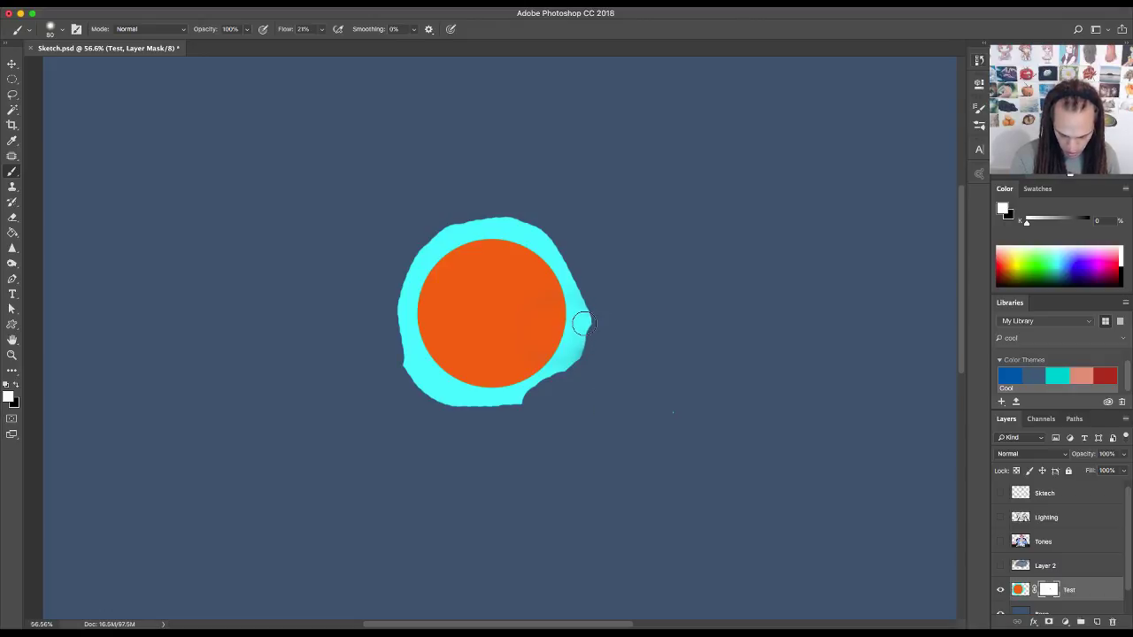
pyautogui.press('x')
pyautogui.moveTo(583, 329)
pyautogui.mouseDown()
pyautogui.moveTo(579, 310)
pyautogui.moveTo(564, 365)
pyautogui.moveTo(571, 279)
pyautogui.moveTo(575, 293)
pyautogui.moveTo(564, 265)
pyautogui.moveTo(561, 368)
pyautogui.mouseUp()
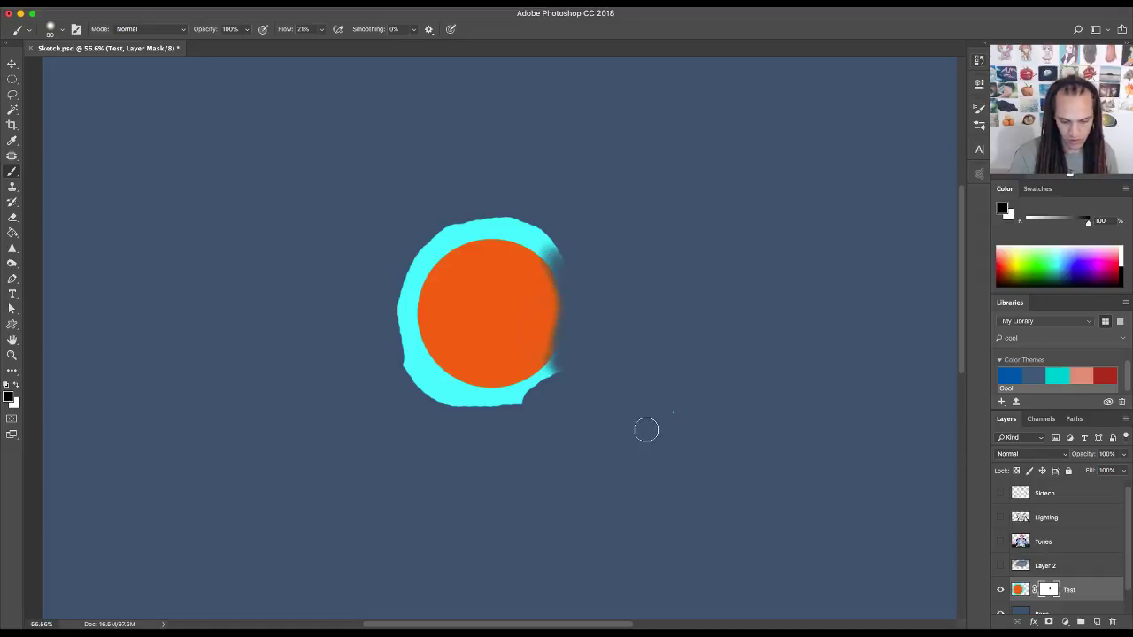
pyautogui.press('x')
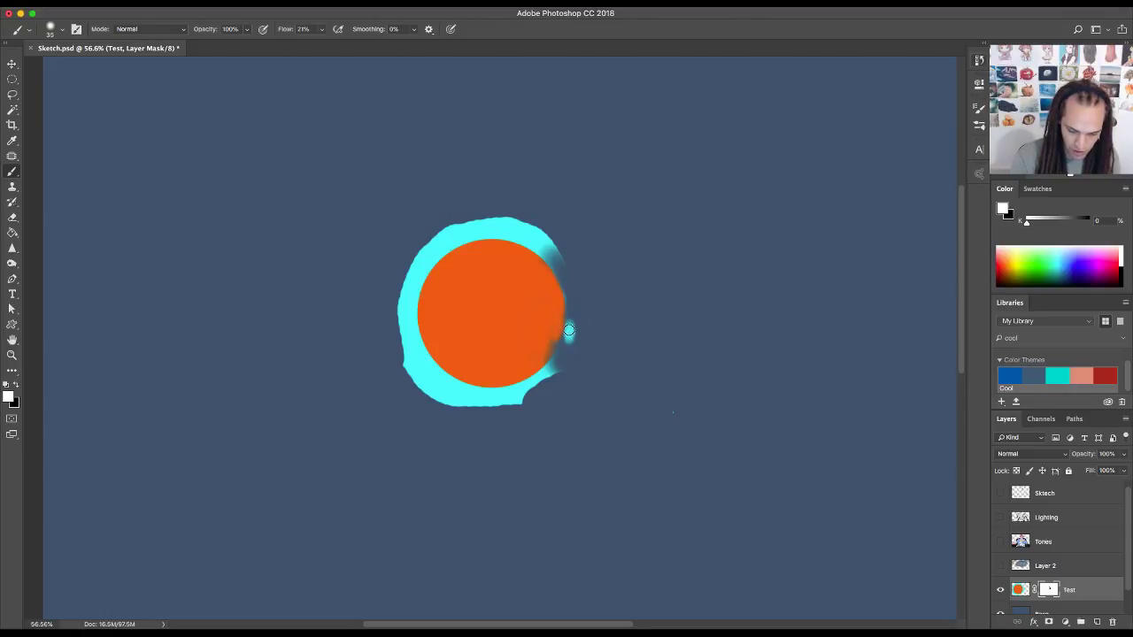
pyautogui.press('x')
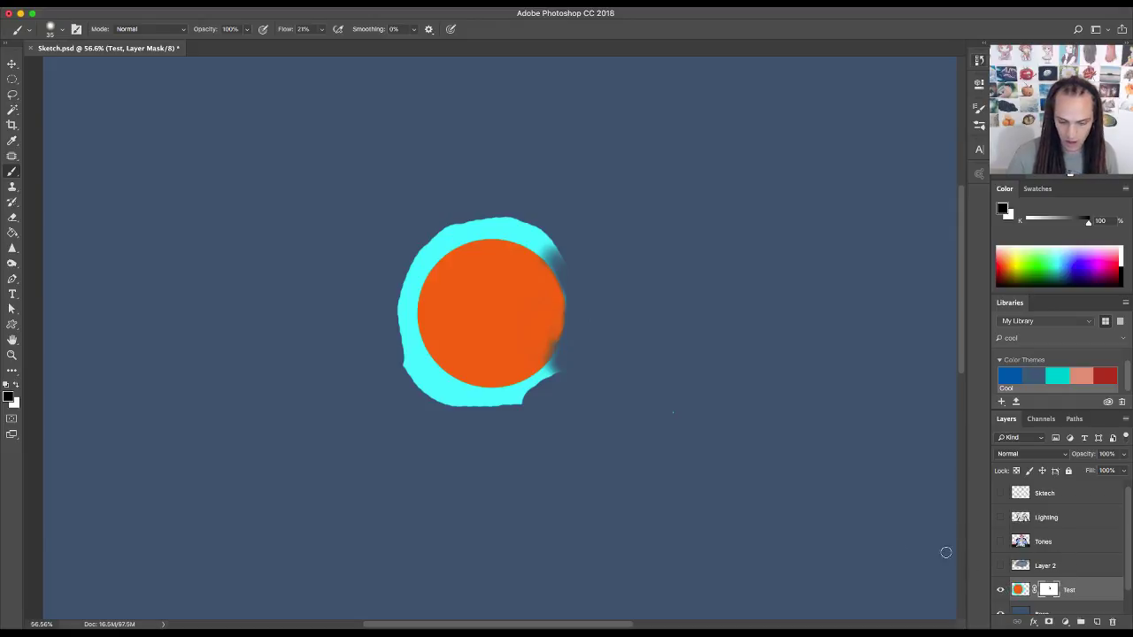
pyautogui.press('BackSpace')
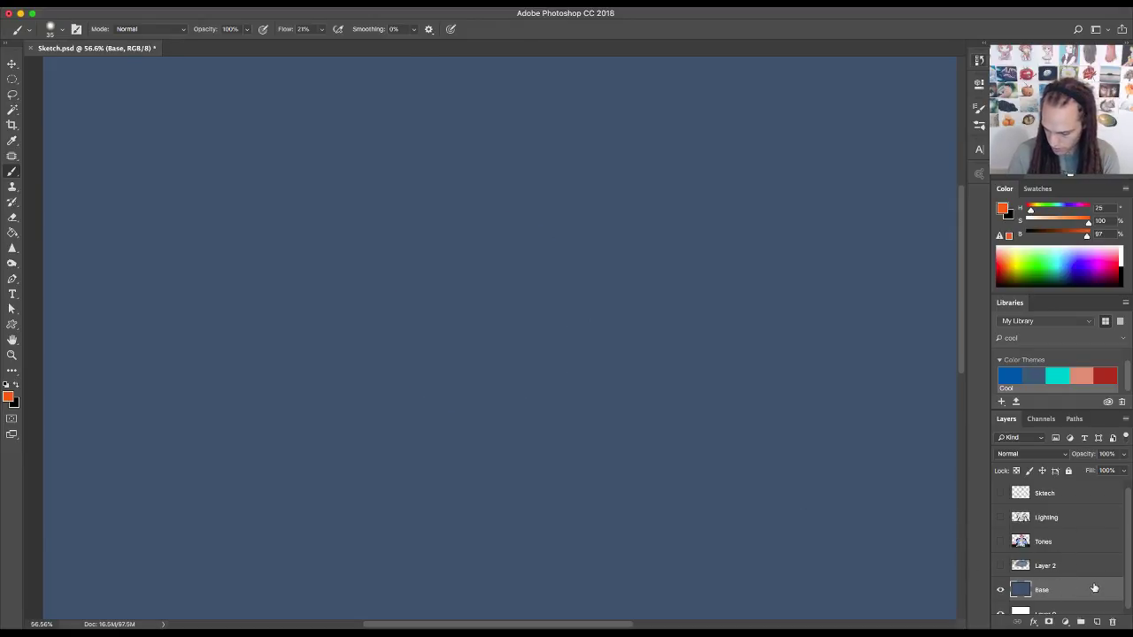
# - Add a new layer above Base and fit the canvas on screen
pyautogui.click(1098, 620)
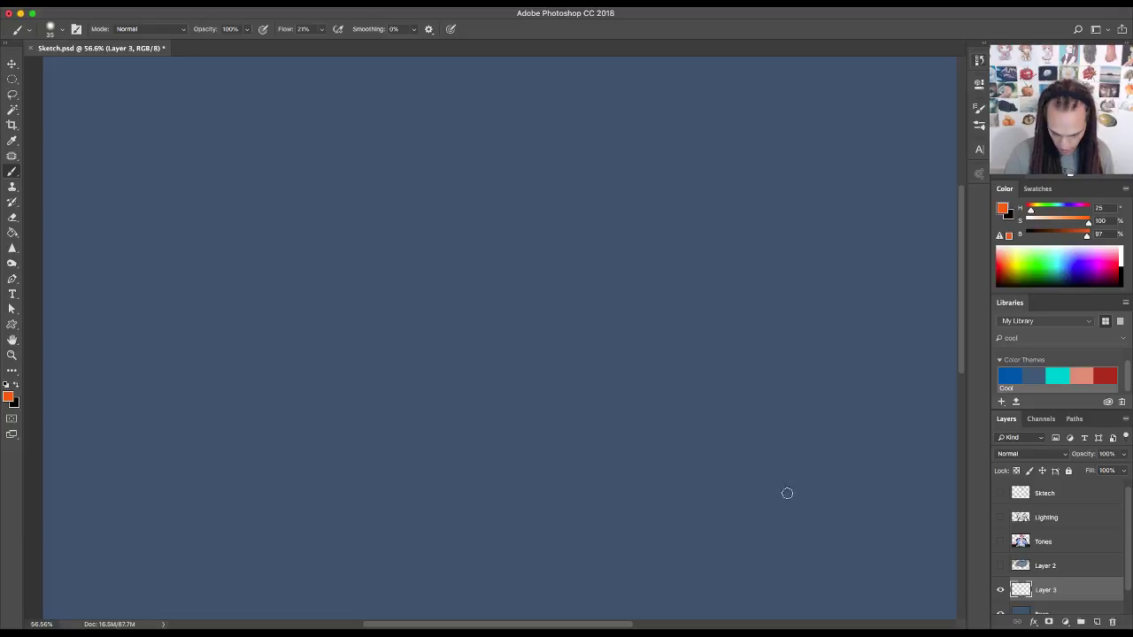
pyautogui.press('z')
pyautogui.rightClick(776, 461)
pyautogui.click(788, 468)
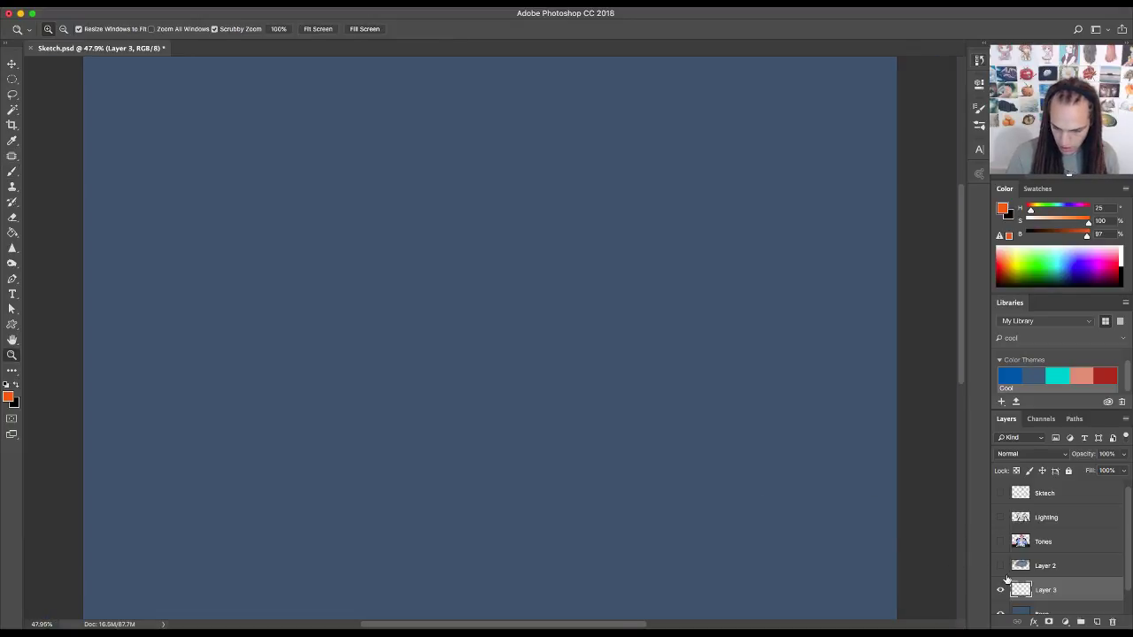
pyautogui.scroll(-3, 809, 423)
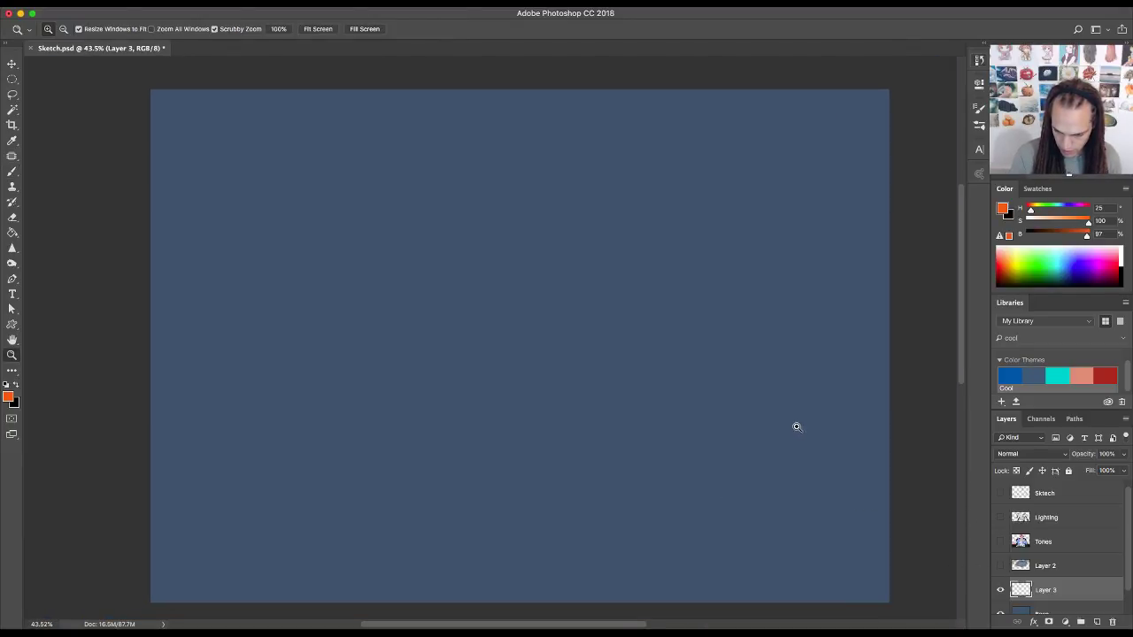
pyautogui.hscroll(1, 776, 426)
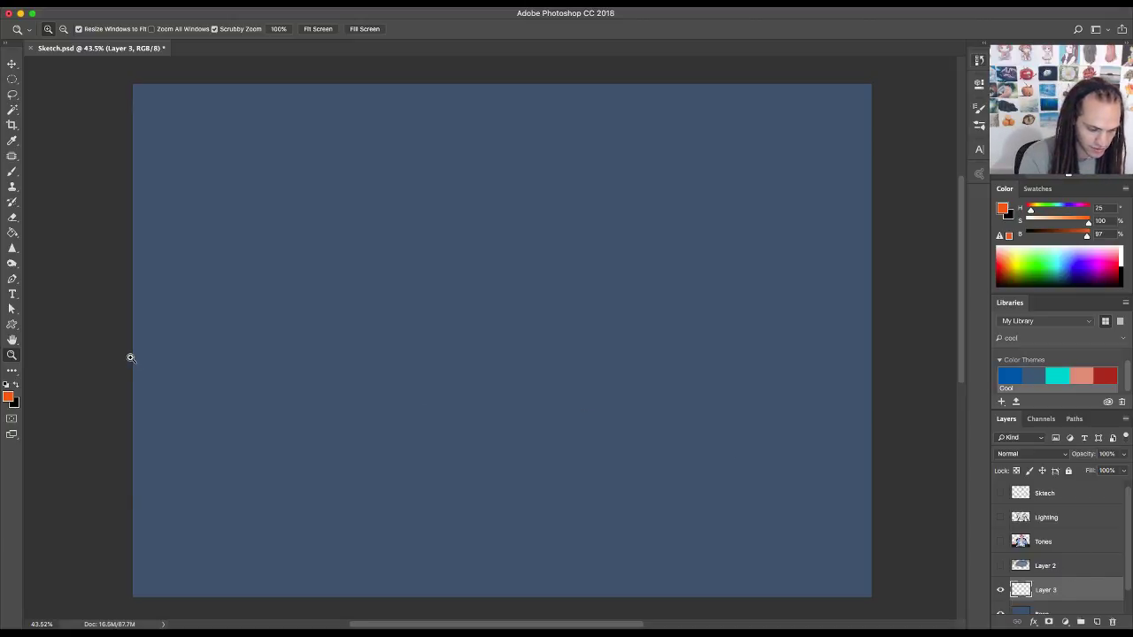
# - Select a circle with the Elliptical Marquee, fill it orange with the Paint Bucket, and deselect
pyautogui.click(11, 79)
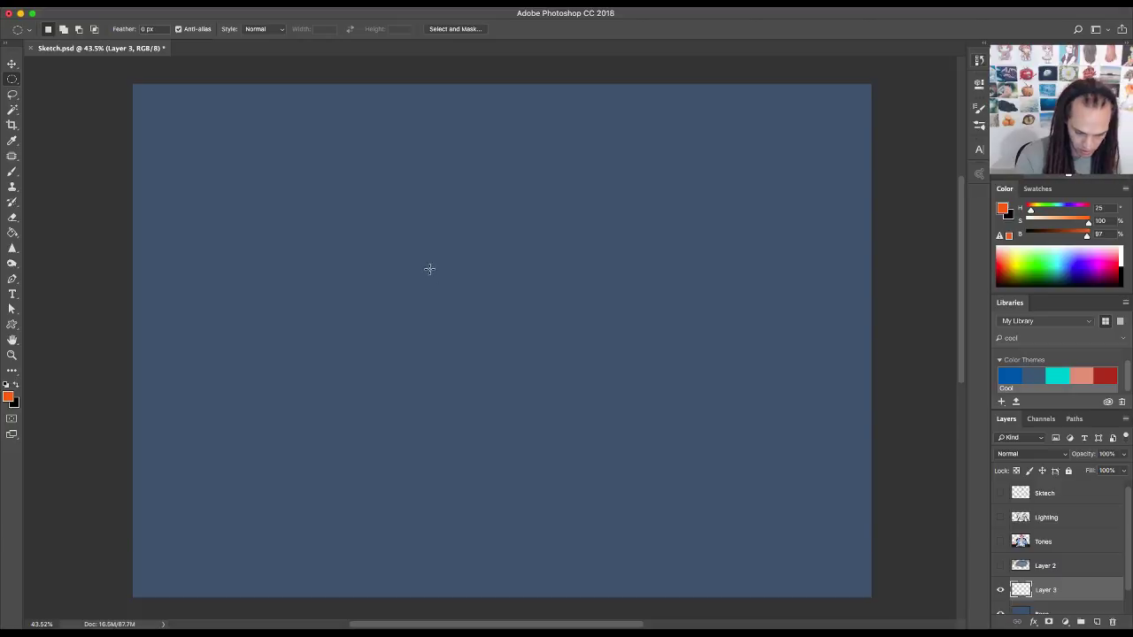
pyautogui.moveTo(419, 257); pyautogui.dragTo(604, 395)
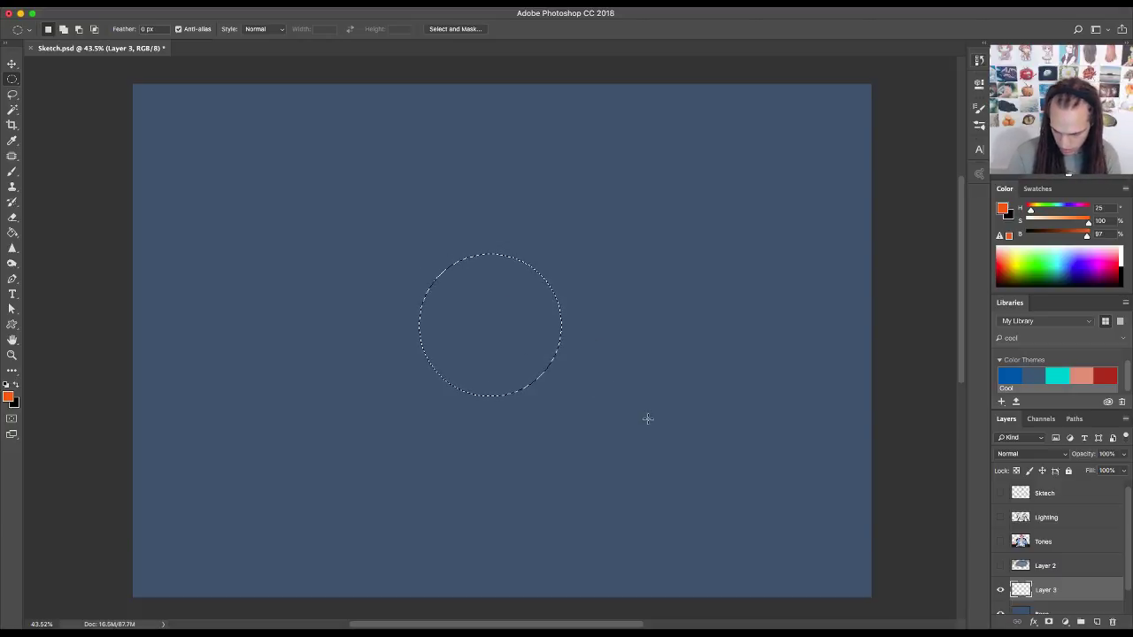
pyautogui.press('g')
pyautogui.click(620, 380)
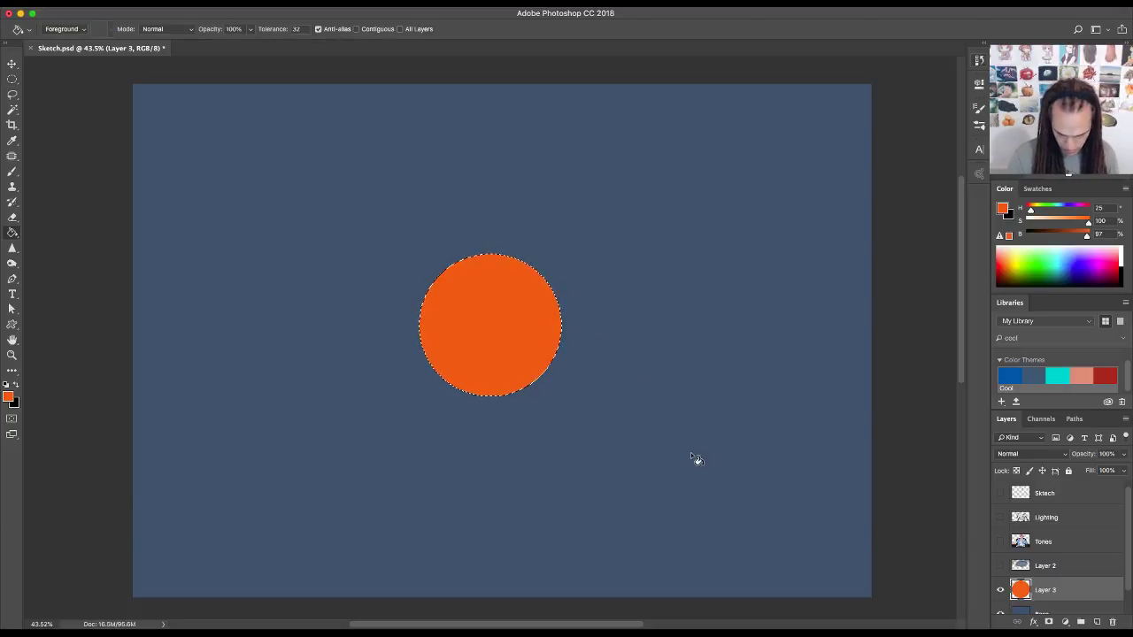
pyautogui.press('super+d')
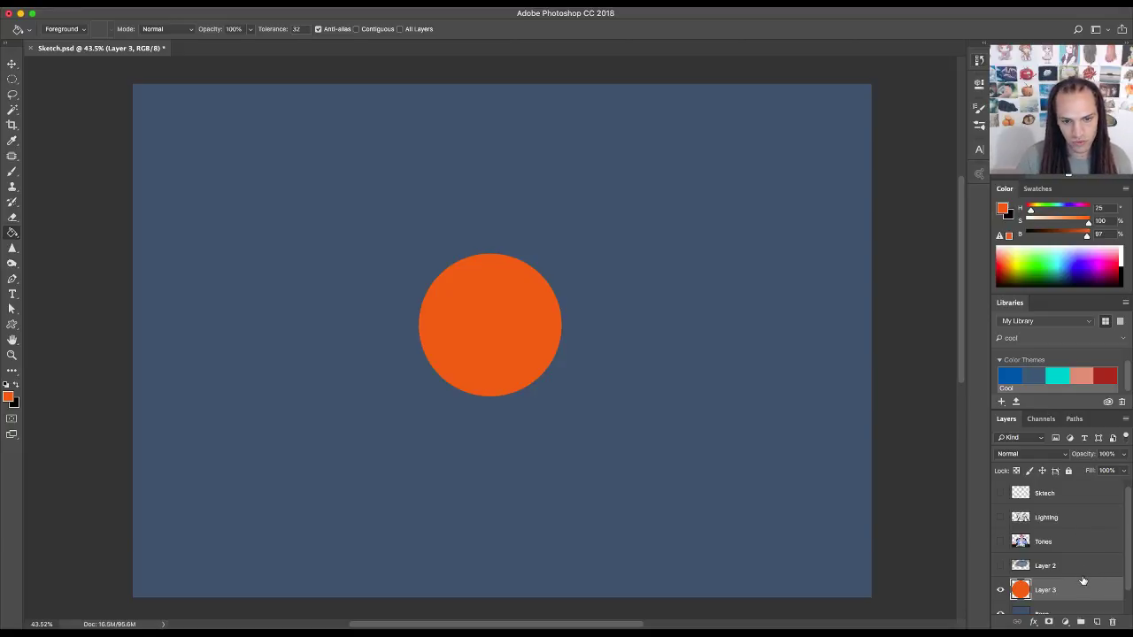
# - Add a new layer and rename the orange circle's Layer 3 to Test
pyautogui.click(1097, 624)
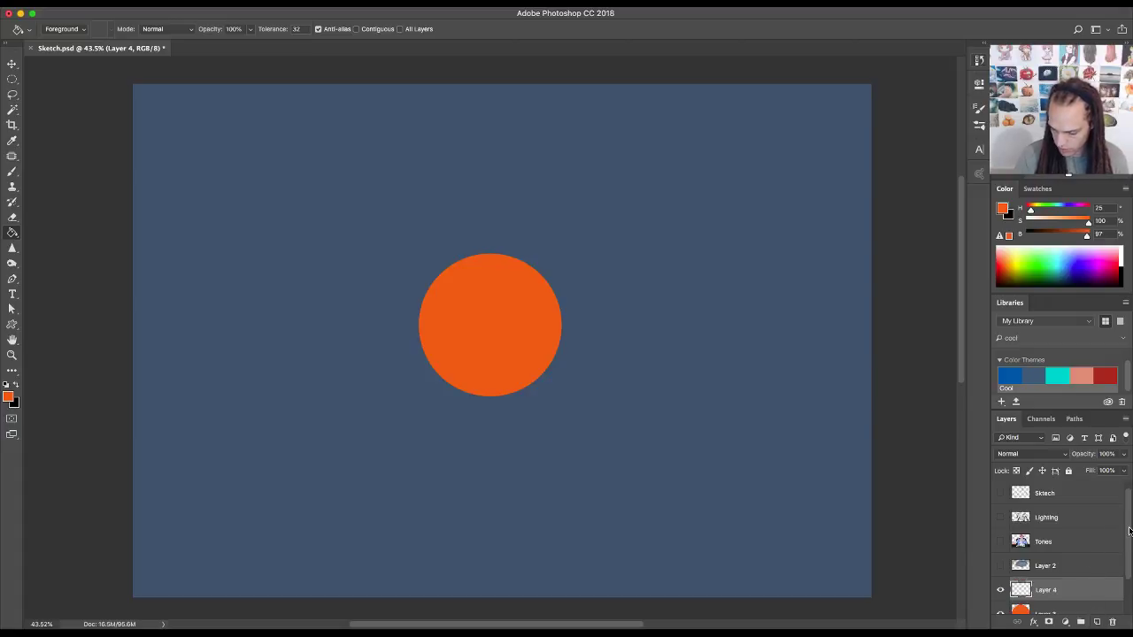
pyautogui.moveTo(1128, 530); pyautogui.dragTo(1128, 553)
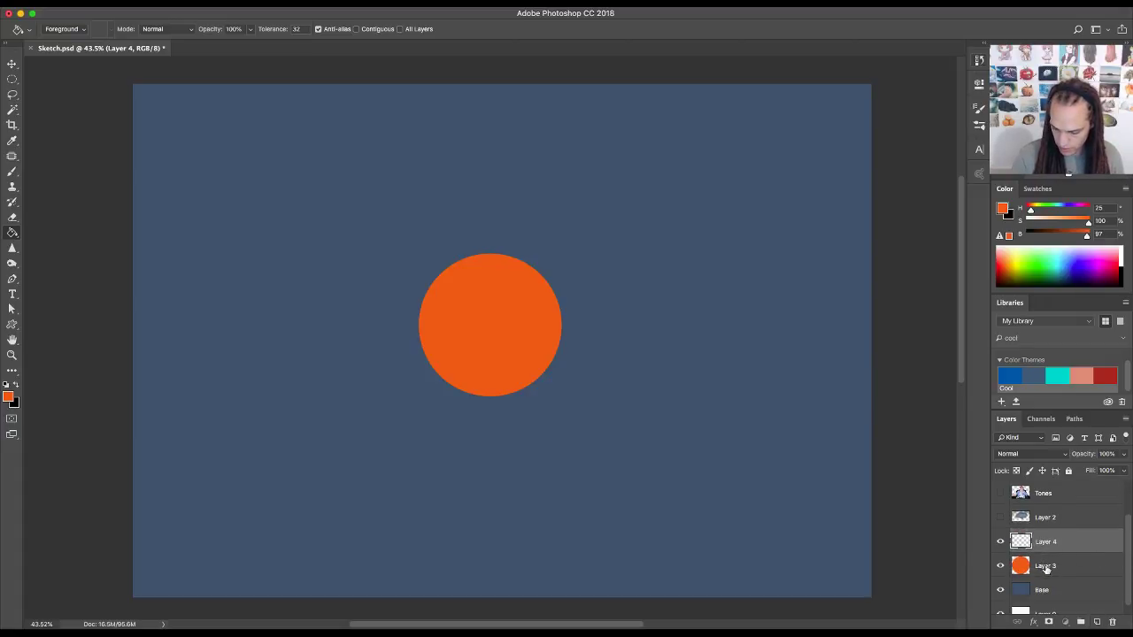
pyautogui.doubleClick(1046, 568)
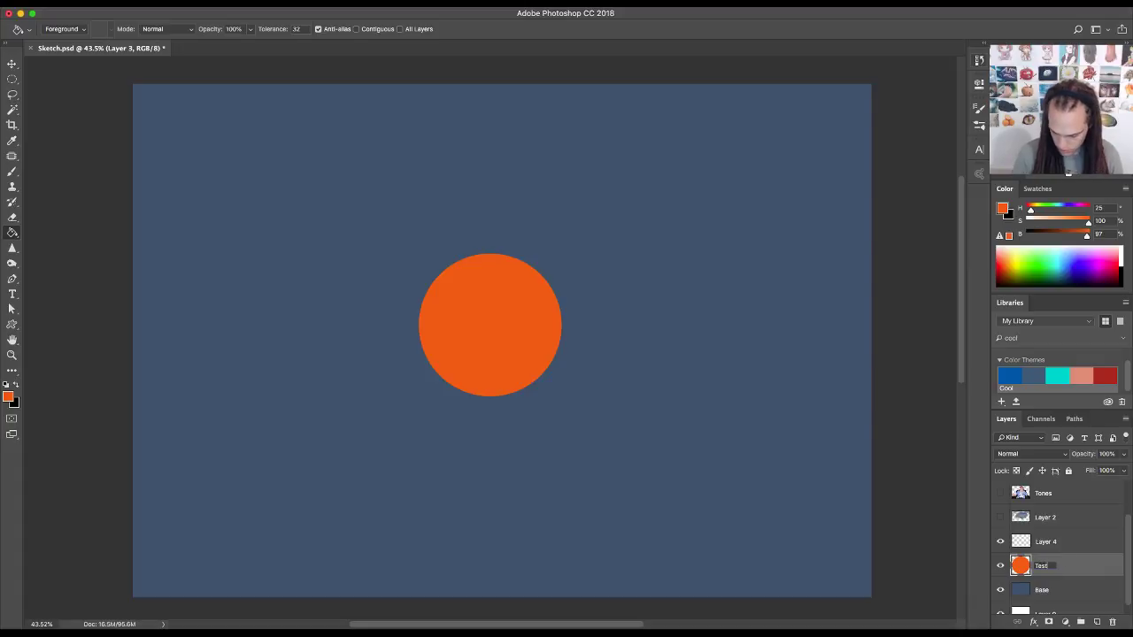
pyautogui.press('Return')
# - Rename the new layer Clipping and make it a clipping mask on Test
pyautogui.doubleClick(1047, 541)
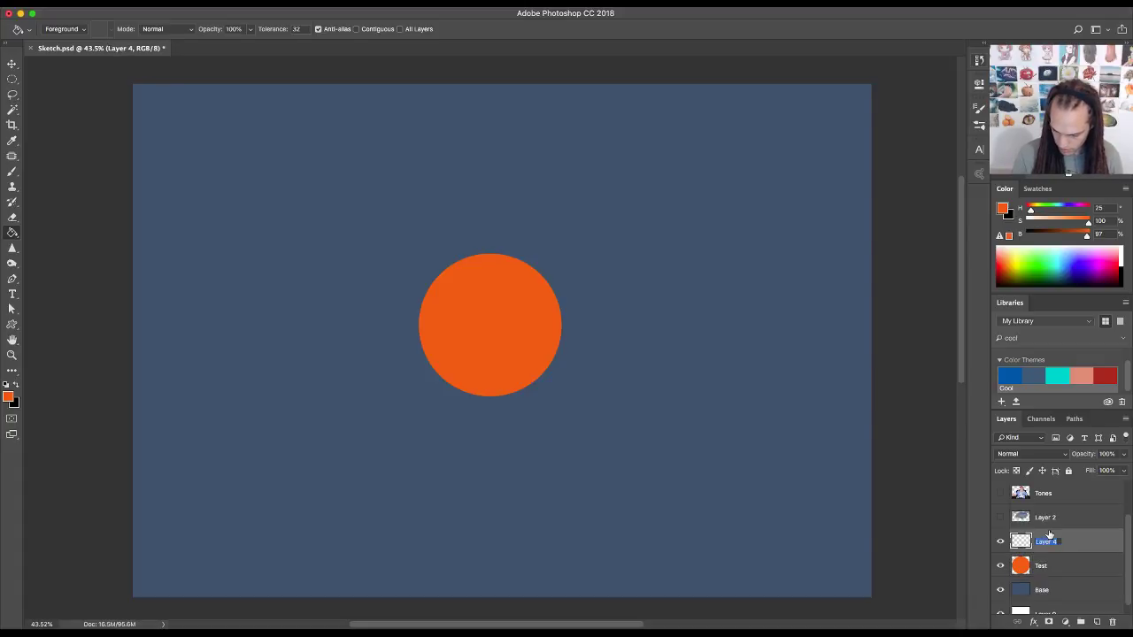
pyautogui.write('Clippin')
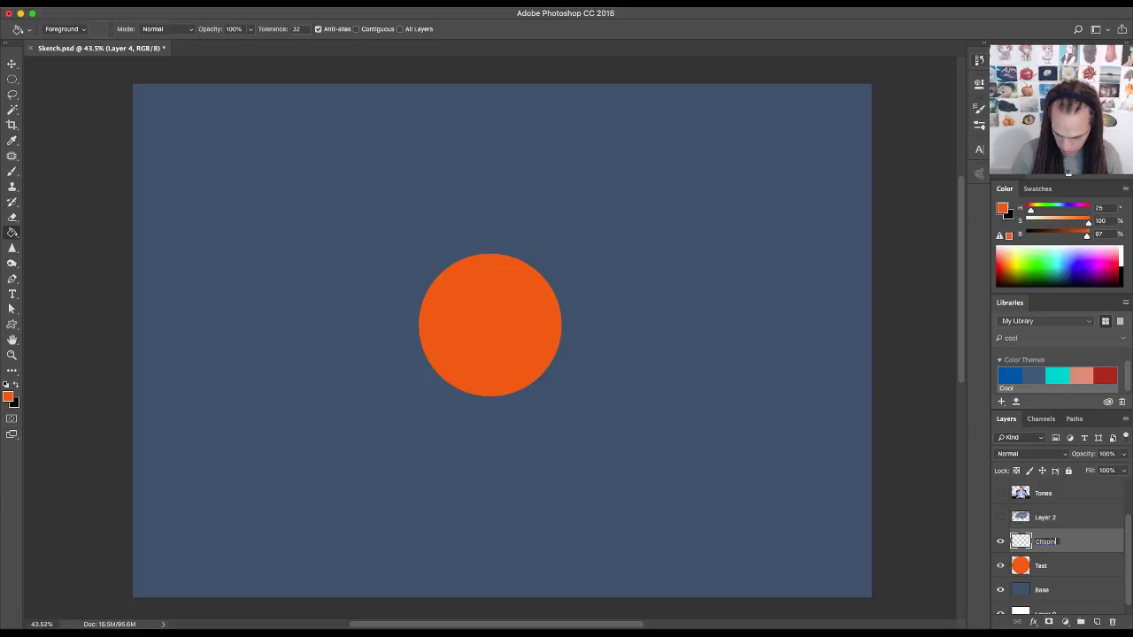
pyautogui.write('g')
pyautogui.press('Return')
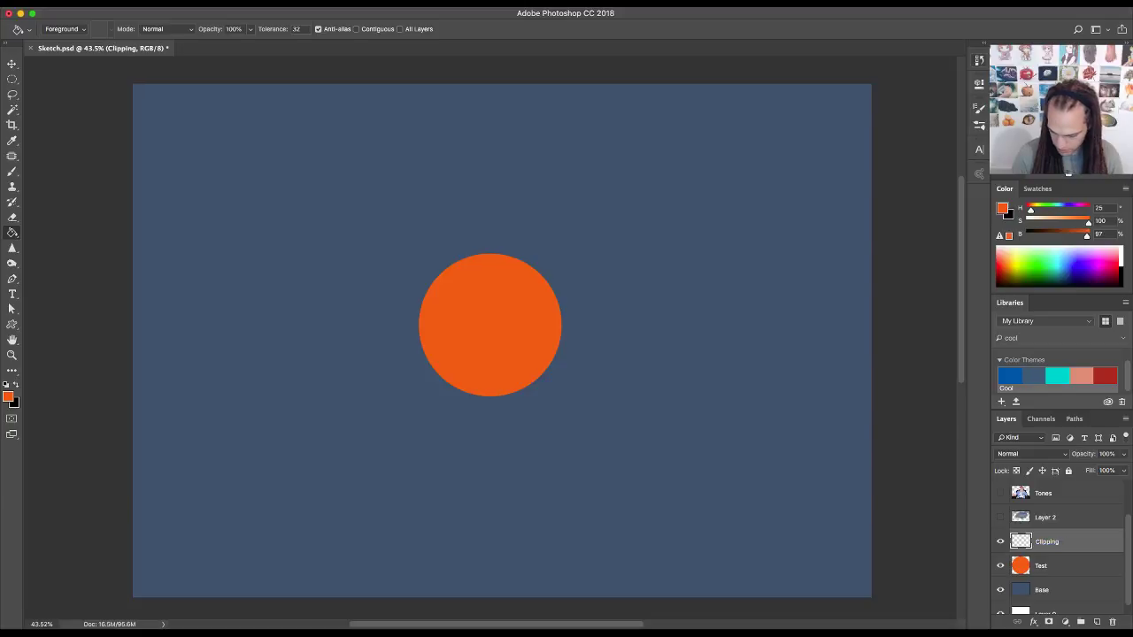
pyautogui.rightClick(1074, 544)
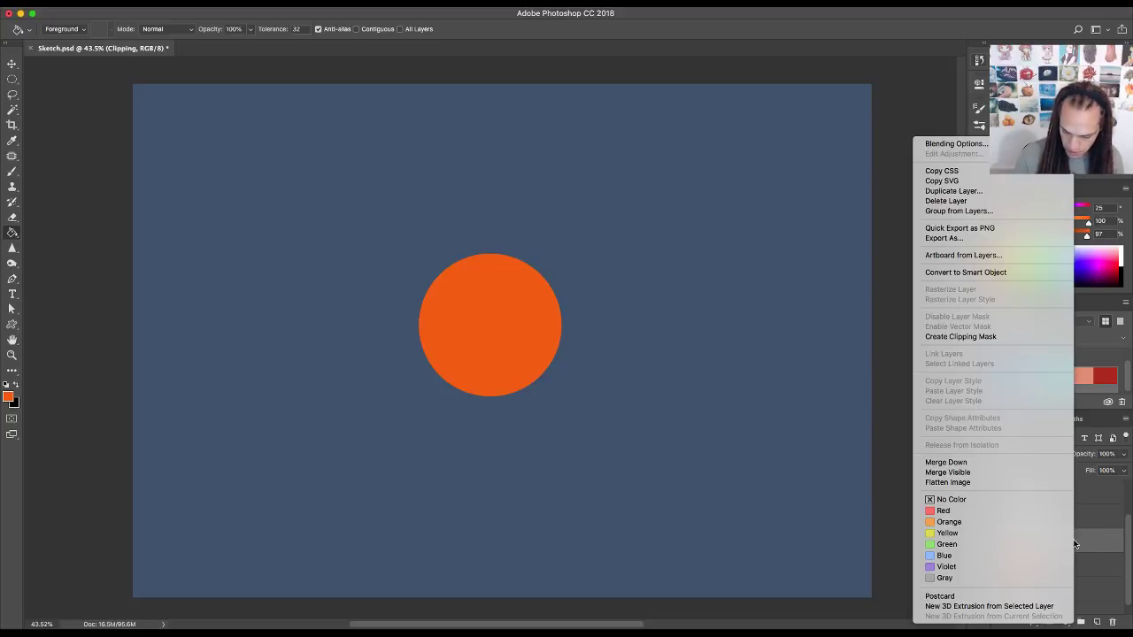
pyautogui.click(969, 336)
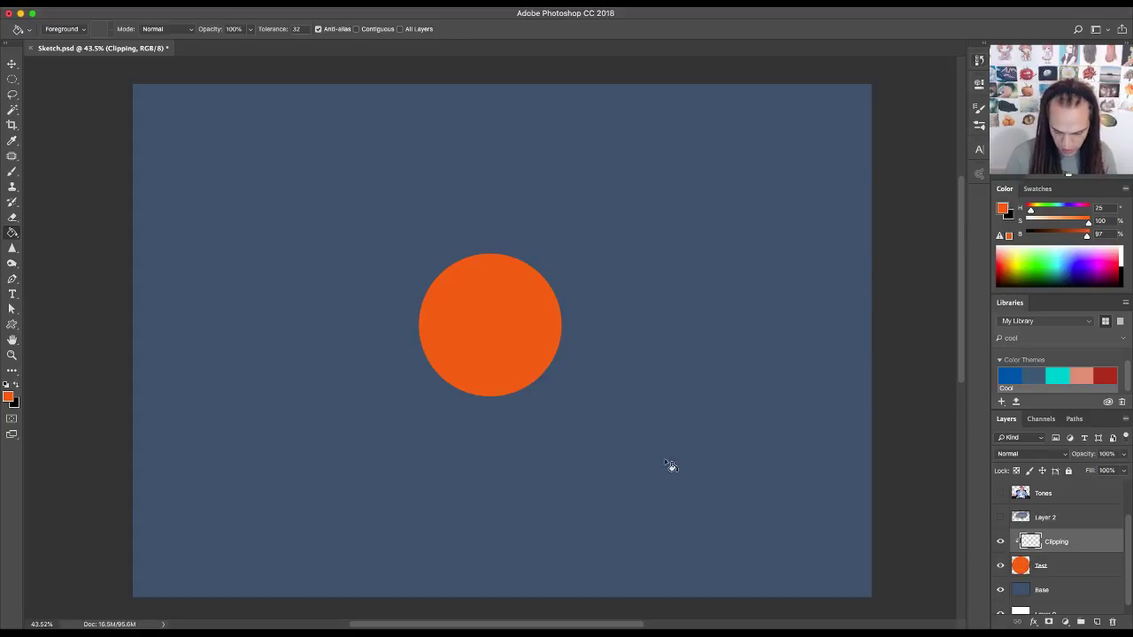
# - Shade the sphere's lower left and lower right with a 199 px brush in dark orange and black
pyautogui.press('b')
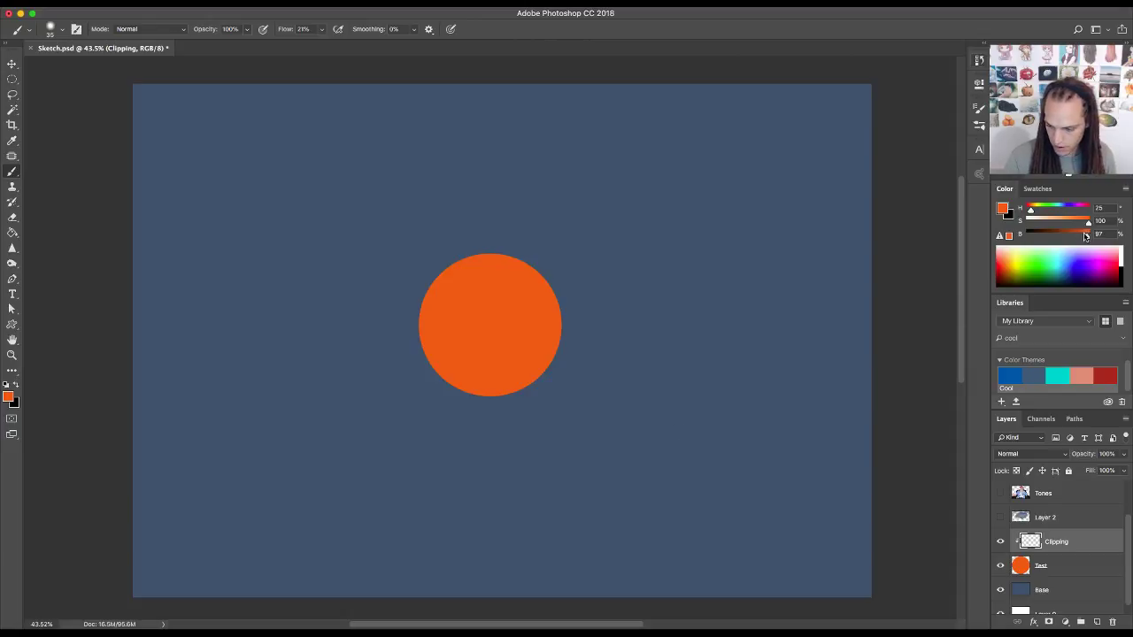
pyautogui.moveTo(1086, 236); pyautogui.dragTo(1072, 238)
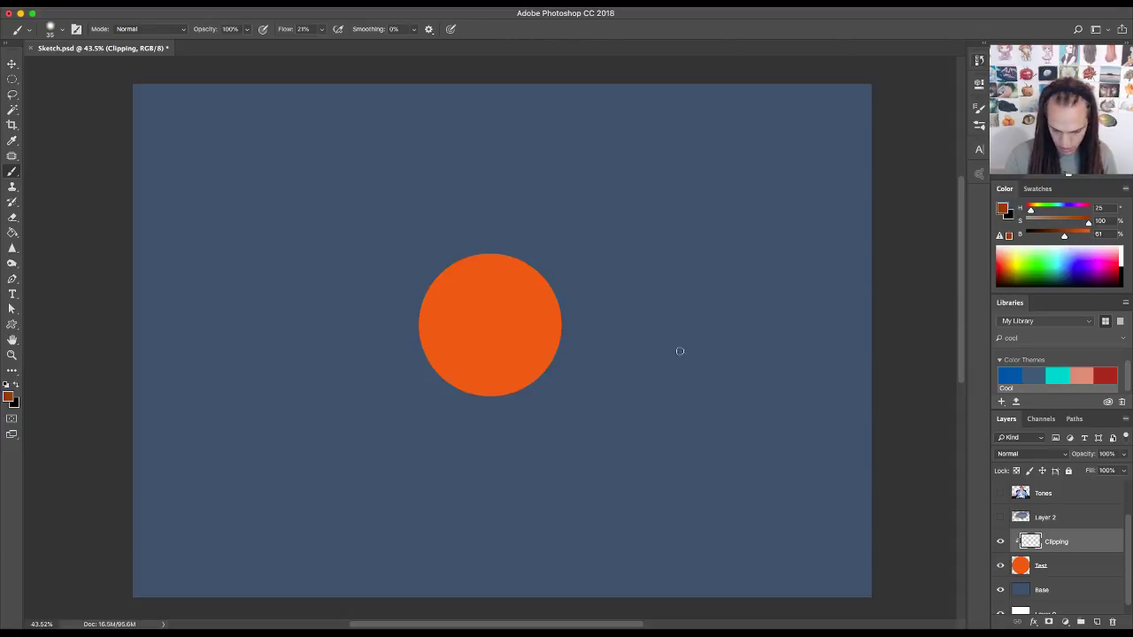
pyautogui.moveTo(590, 398)
pyautogui.mouseDown()
pyautogui.moveTo(620, 389)
pyautogui.moveTo(602, 313)
pyautogui.mouseUp()
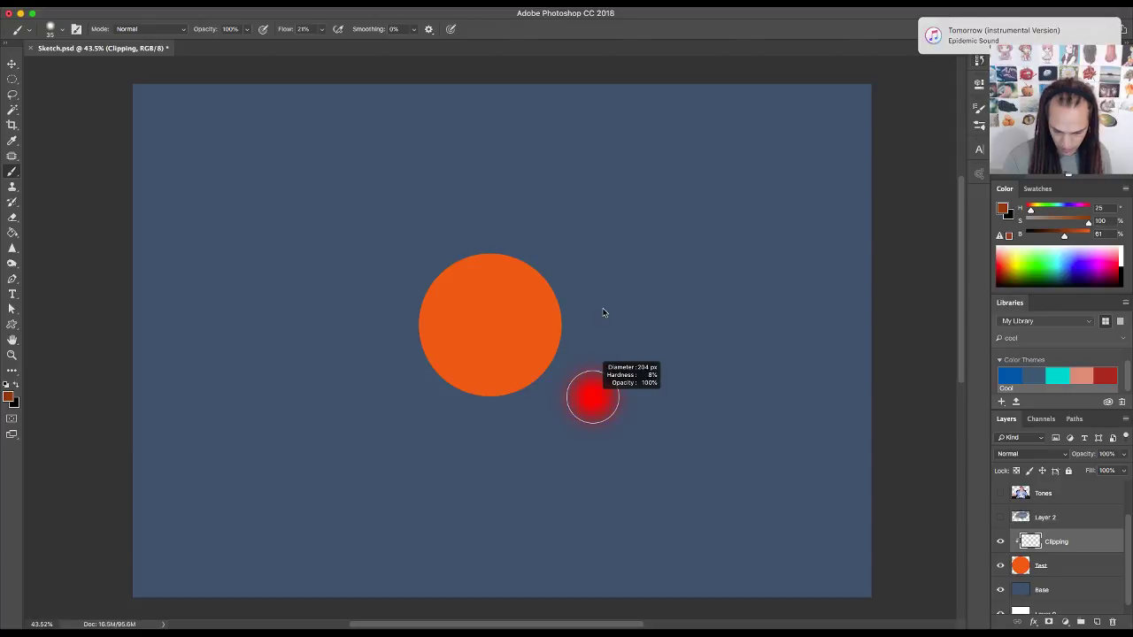
pyautogui.moveTo(422, 271)
pyautogui.mouseDown()
pyautogui.moveTo(437, 348)
pyautogui.moveTo(470, 392)
pyautogui.moveTo(496, 401)
pyautogui.moveTo(426, 317)
pyautogui.moveTo(422, 269)
pyautogui.moveTo(460, 373)
pyautogui.moveTo(538, 392)
pyautogui.moveTo(448, 312)
pyautogui.moveTo(437, 263)
pyautogui.moveTo(529, 395)
pyautogui.moveTo(480, 371)
pyautogui.moveTo(462, 233)
pyautogui.mouseUp()
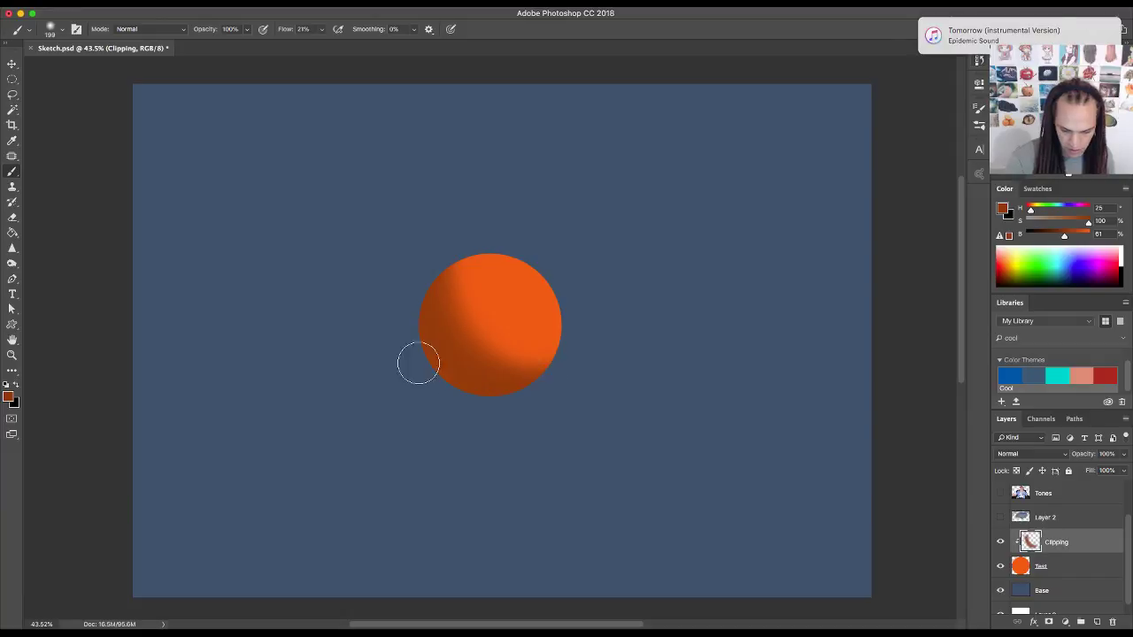
pyautogui.moveTo(582, 346); pyautogui.dragTo(492, 382)
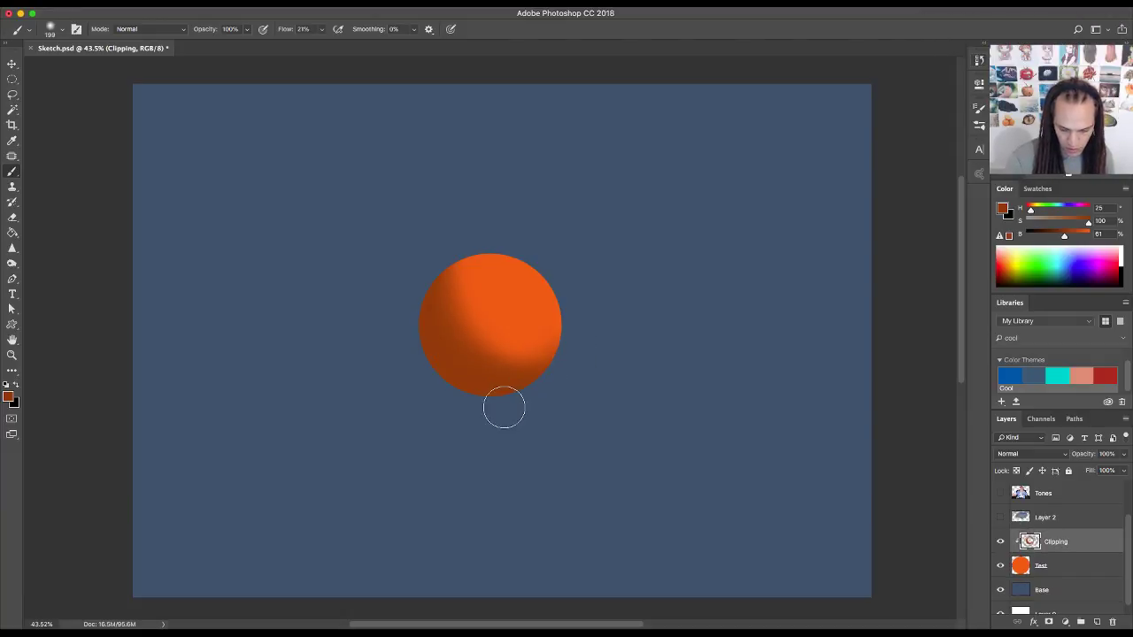
pyautogui.moveTo(1064, 235); pyautogui.dragTo(1027, 235)
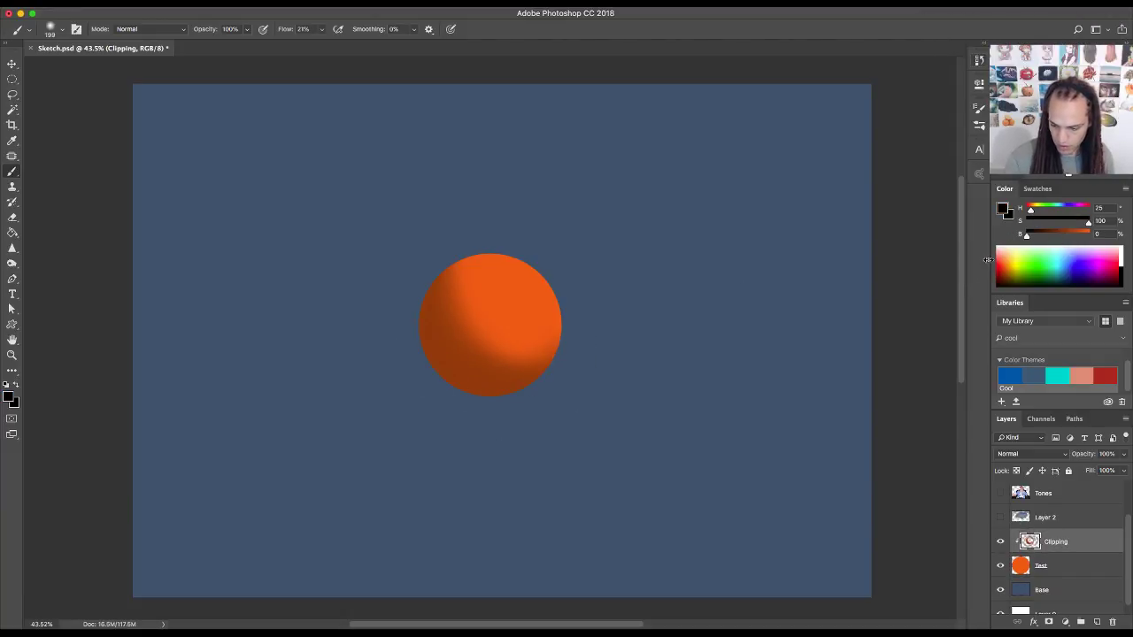
pyautogui.moveTo(508, 404)
pyautogui.mouseDown()
pyautogui.moveTo(414, 275)
pyautogui.moveTo(485, 409)
pyautogui.moveTo(448, 377)
pyautogui.moveTo(440, 232)
pyautogui.moveTo(544, 425)
pyautogui.moveTo(473, 384)
pyautogui.moveTo(509, 411)
pyautogui.moveTo(575, 380)
pyautogui.moveTo(482, 393)
pyautogui.moveTo(417, 220)
pyautogui.moveTo(544, 410)
pyautogui.mouseUp()
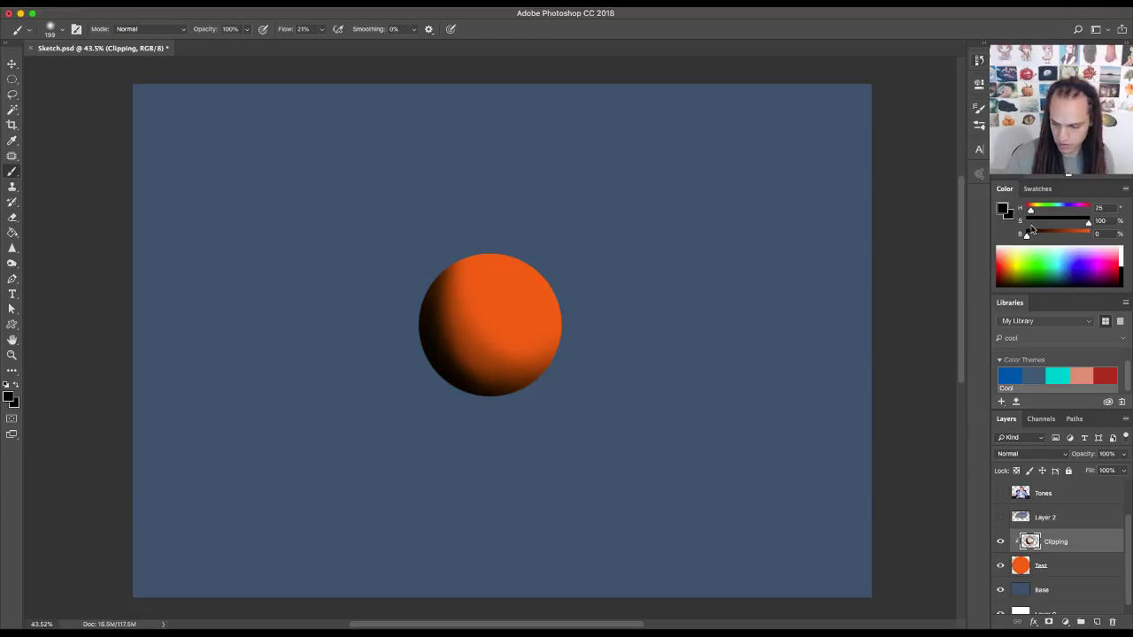
# - Paint beige and 53%-saturation tan highlights on the upper right and lower-left rim, then select Test
pyautogui.click(1079, 235)
pyautogui.moveTo(1088, 222); pyautogui.dragTo(1031, 222)
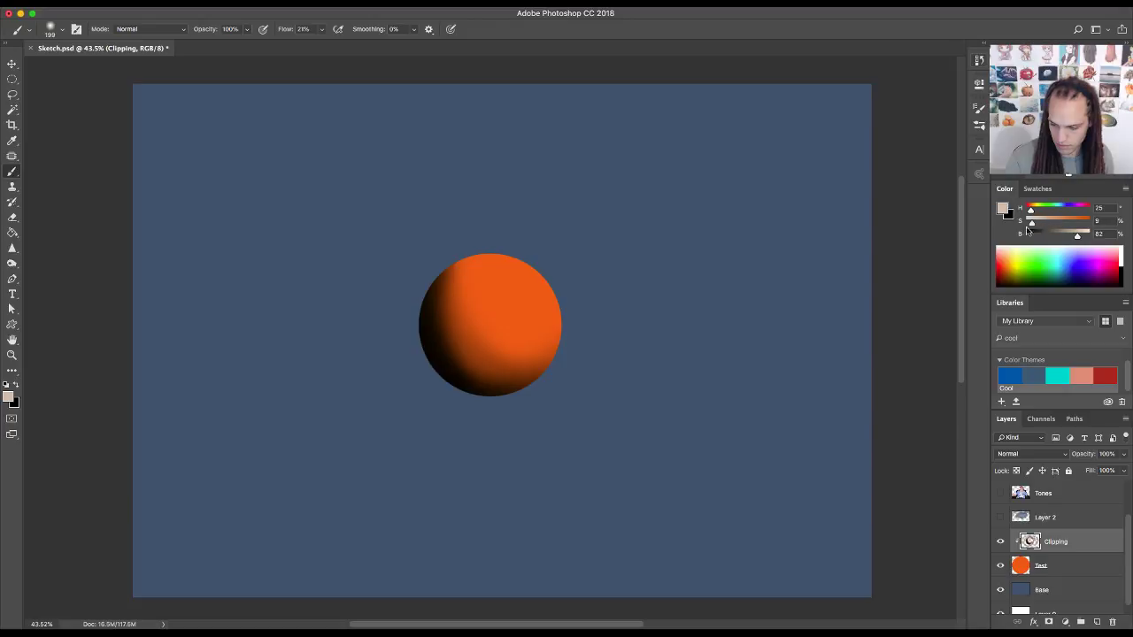
pyautogui.moveTo(560, 271)
pyautogui.mouseDown()
pyautogui.moveTo(512, 255)
pyautogui.moveTo(542, 317)
pyautogui.moveTo(508, 271)
pyautogui.moveTo(532, 316)
pyautogui.moveTo(547, 285)
pyautogui.moveTo(500, 265)
pyautogui.moveTo(525, 311)
pyautogui.moveTo(553, 308)
pyautogui.moveTo(530, 305)
pyautogui.moveTo(519, 273)
pyautogui.mouseUp()
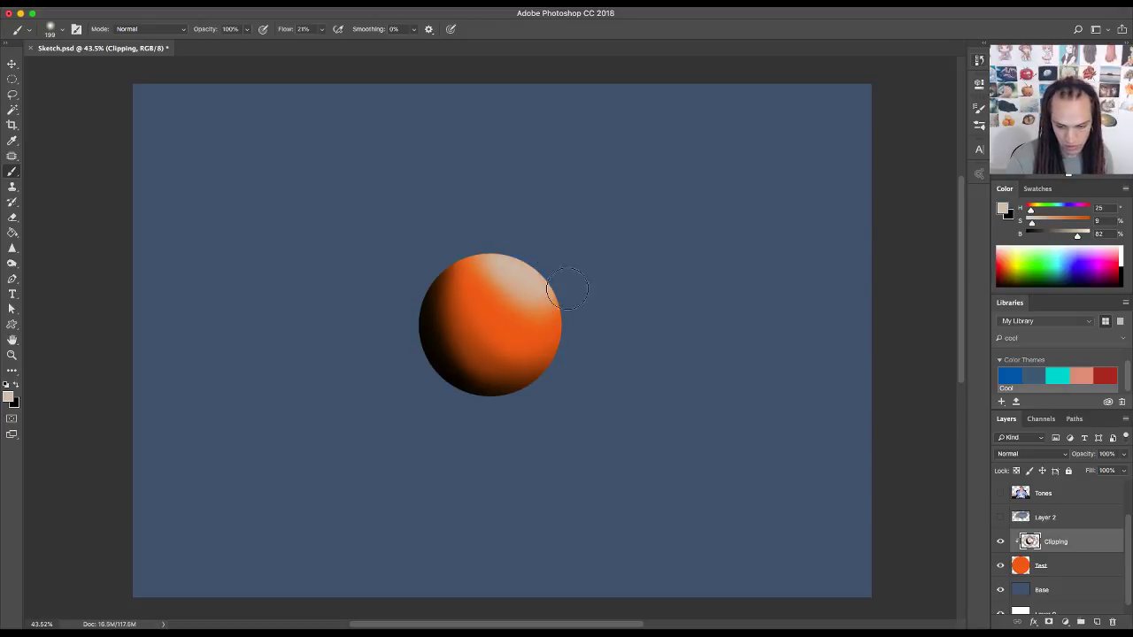
pyautogui.click(1060, 221)
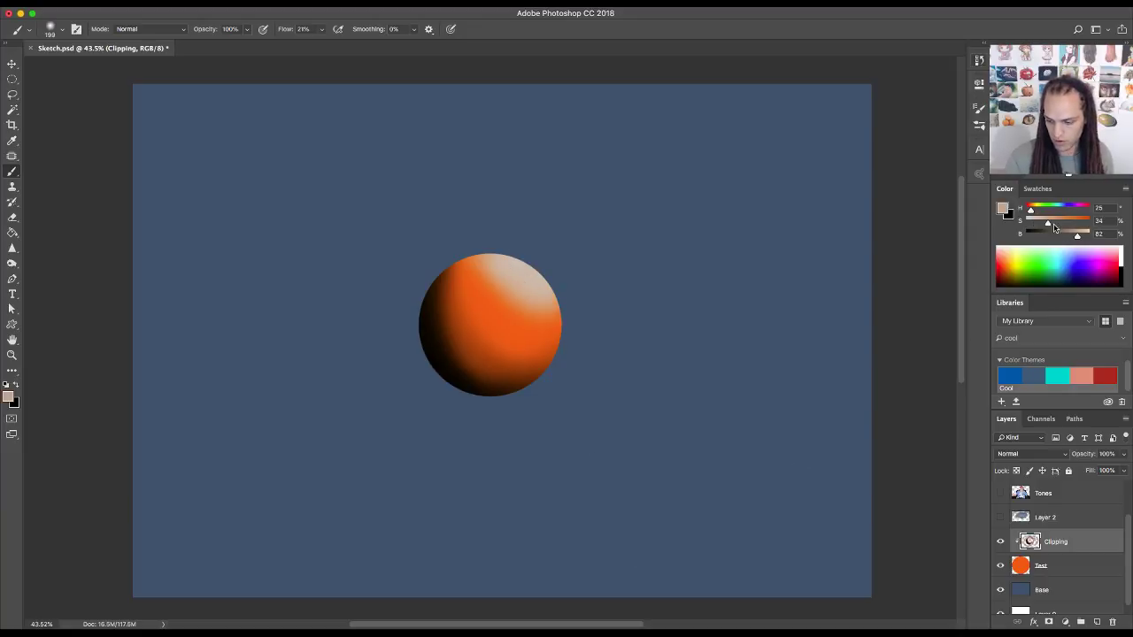
pyautogui.moveTo(488, 233)
pyautogui.mouseDown()
pyautogui.moveTo(569, 298)
pyautogui.moveTo(522, 253)
pyautogui.moveTo(573, 331)
pyautogui.moveTo(484, 240)
pyautogui.moveTo(525, 256)
pyautogui.moveTo(497, 243)
pyautogui.moveTo(565, 364)
pyautogui.moveTo(563, 312)
pyautogui.moveTo(539, 385)
pyautogui.mouseUp()
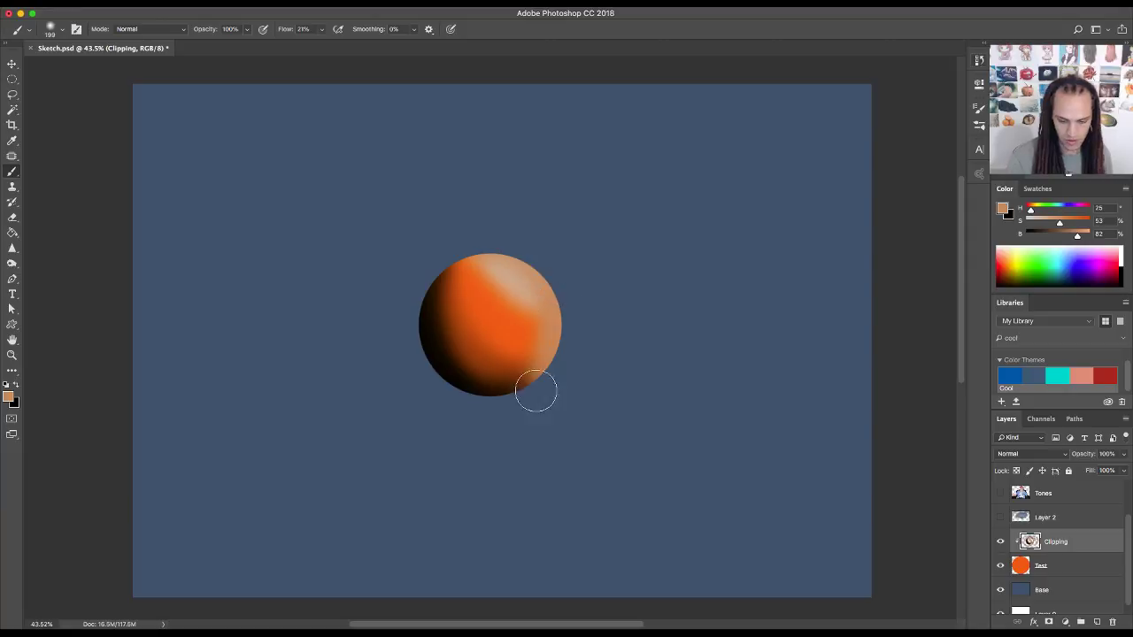
pyautogui.moveTo(381, 310); pyautogui.dragTo(483, 409)
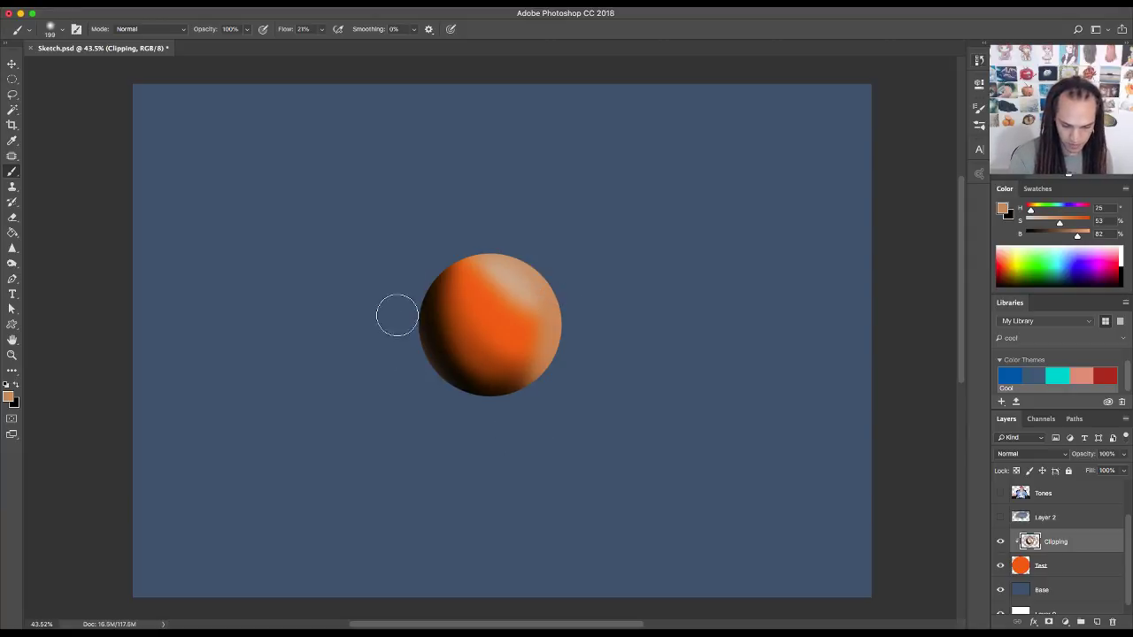
pyautogui.moveTo(397, 314); pyautogui.dragTo(424, 368)
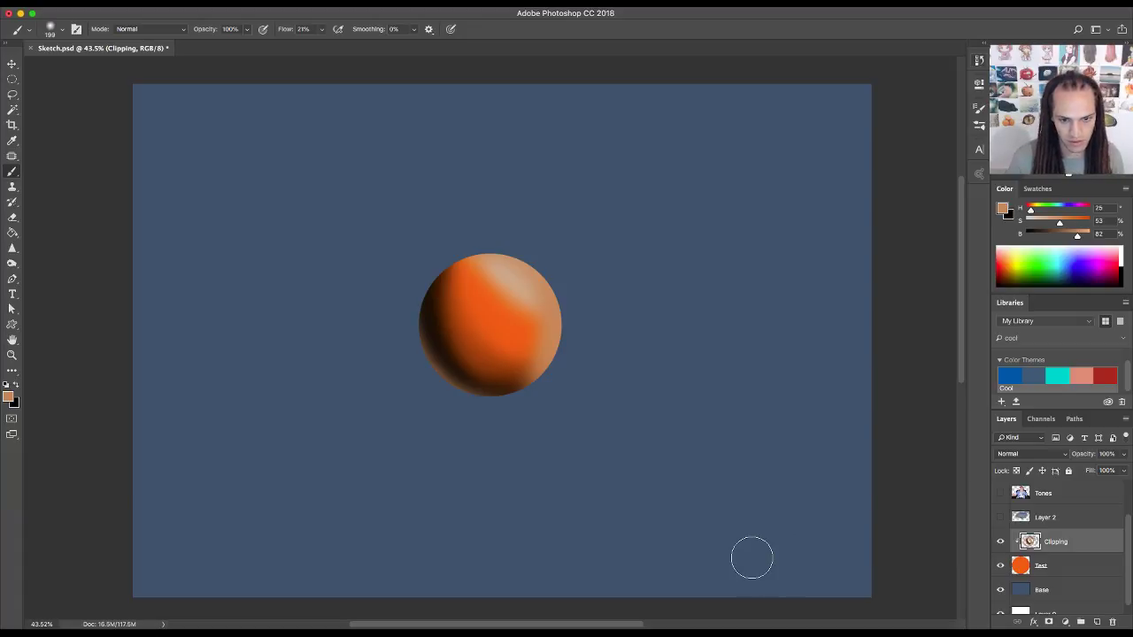
pyautogui.keyDown('shift'); pyautogui.click(1084, 570); pyautogui.keyUp('shift')
# - Delete the Clipping and Test layers, then resize the brush to about 700 px
pyautogui.press('Delete')
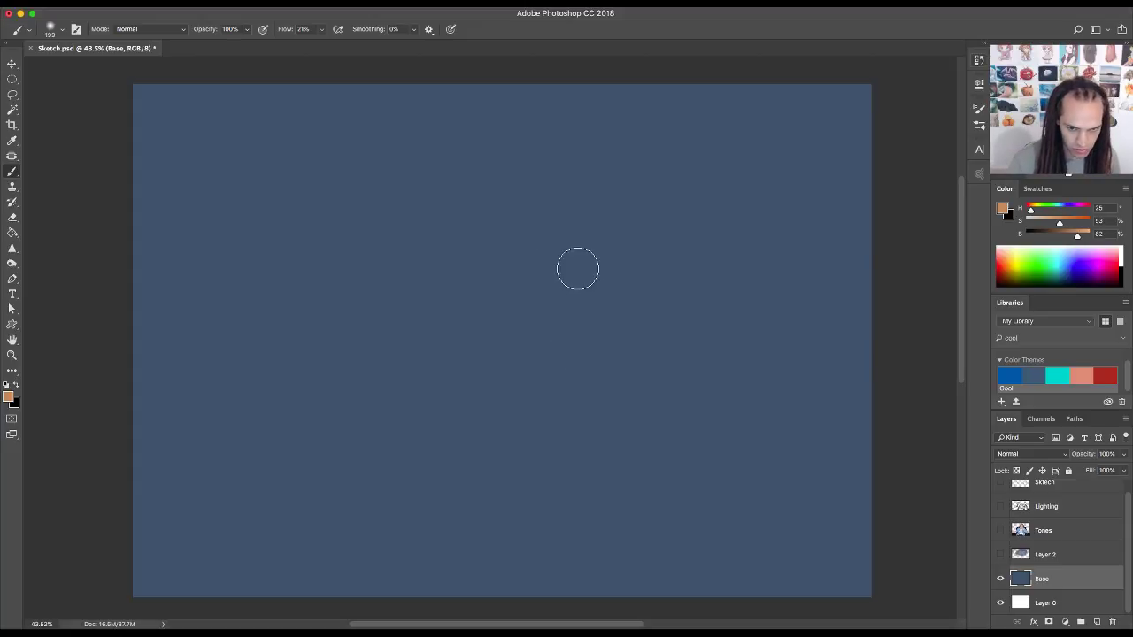
pyautogui.moveTo(540, 275)
pyautogui.mouseDown()
pyautogui.moveTo(606, 281)
pyautogui.moveTo(544, 284)
pyautogui.moveTo(623, 285)
pyautogui.mouseUp()
pyautogui.moveTo(599, 289)
pyautogui.mouseDown()
pyautogui.moveTo(609, 293)
pyautogui.moveTo(553, 288)
pyautogui.moveTo(600, 296)
pyautogui.moveTo(587, 296)
pyautogui.moveTo(589, 192)
pyautogui.moveTo(573, 463)
pyautogui.moveTo(636, 438)
pyautogui.moveTo(567, 446)
pyautogui.moveTo(538, 433)
pyautogui.mouseUp()
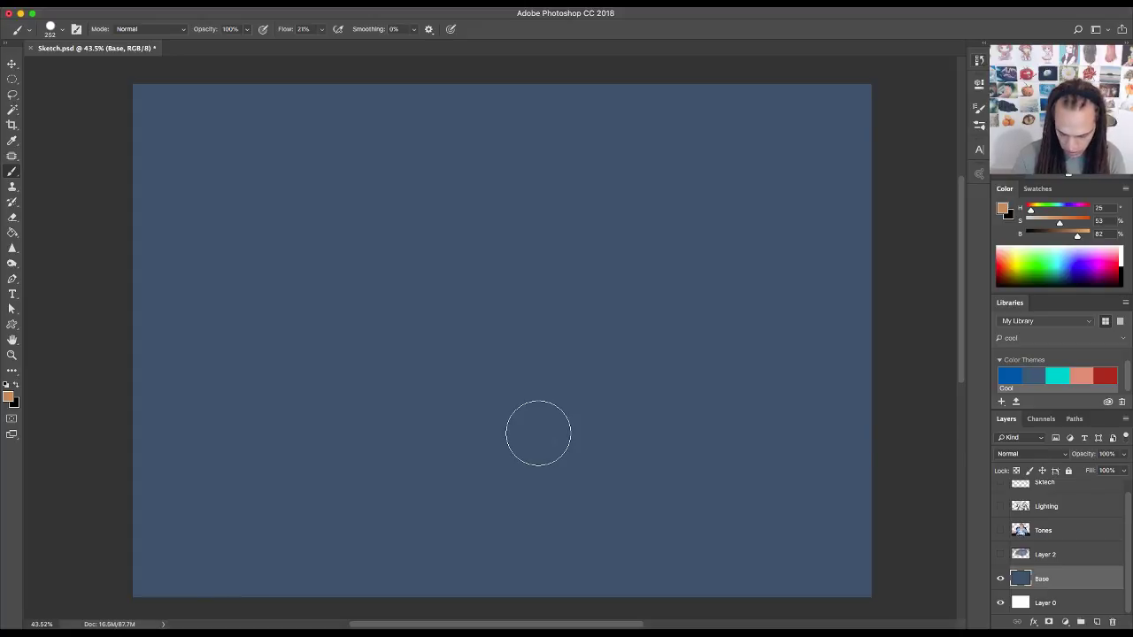
# - Set the brush to about 250 px and turn Layer 2, Tones, Lighting and Sketch back on
pyautogui.press('[')
pyautogui.press('[')
pyautogui.press('[')
pyautogui.press('[')
pyautogui.press('[')
pyautogui.press('[')
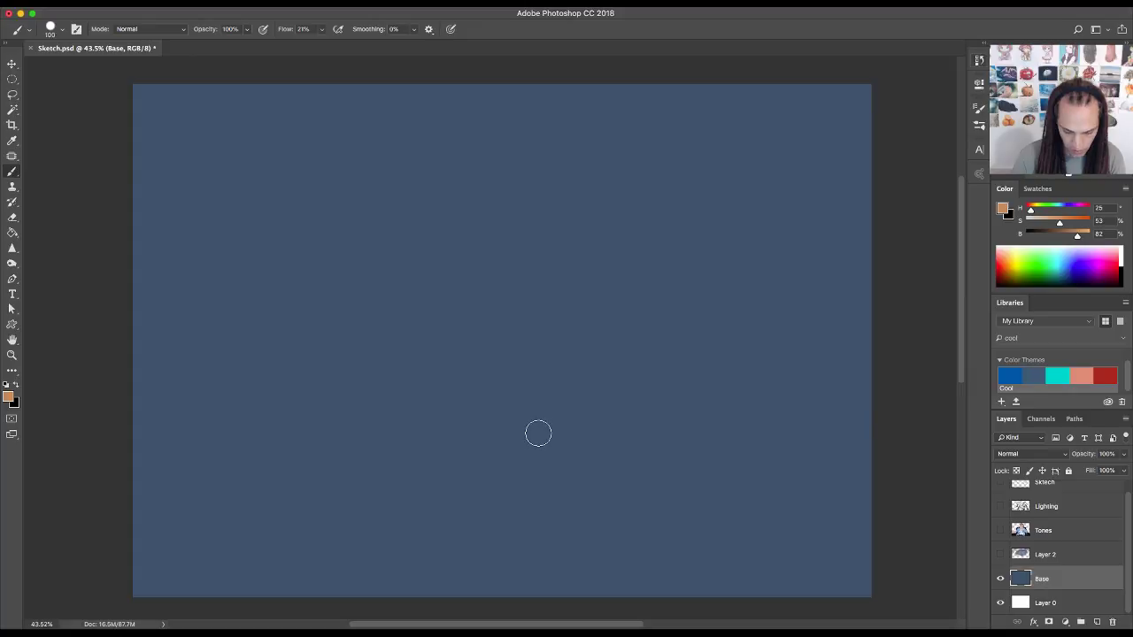
pyautogui.press(']')
pyautogui.press(']')
pyautogui.press(']')
pyautogui.press(']')
pyautogui.press(']')
pyautogui.press(']')
pyautogui.press(']')
pyautogui.press(']')
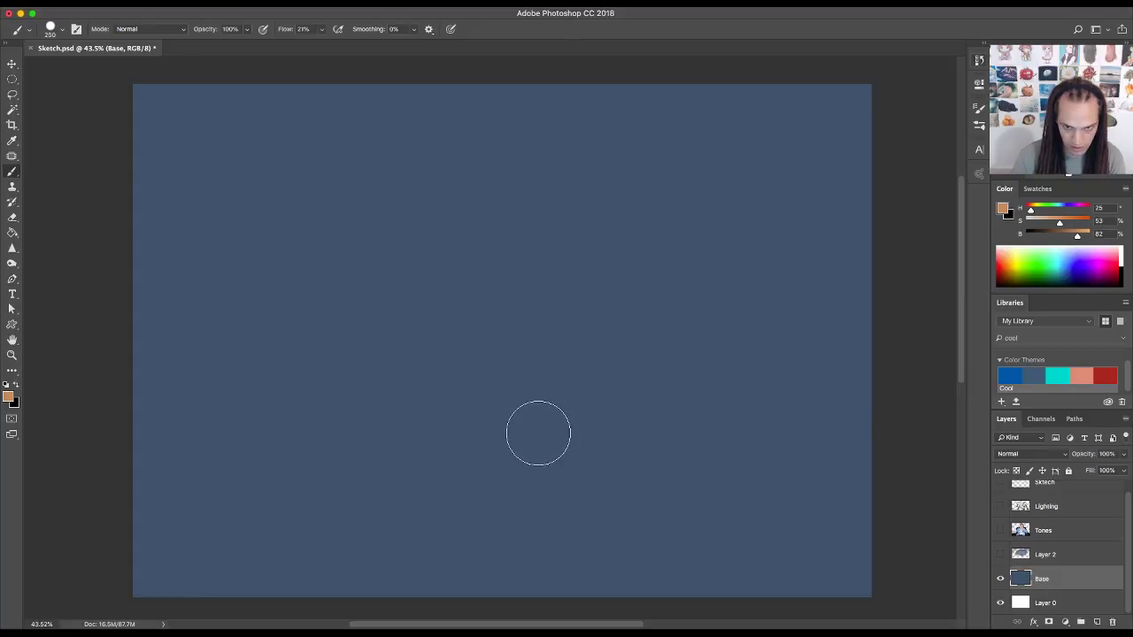
pyautogui.press('[')
pyautogui.press('[')
pyautogui.press('[')
pyautogui.press('[')
pyautogui.press('[')
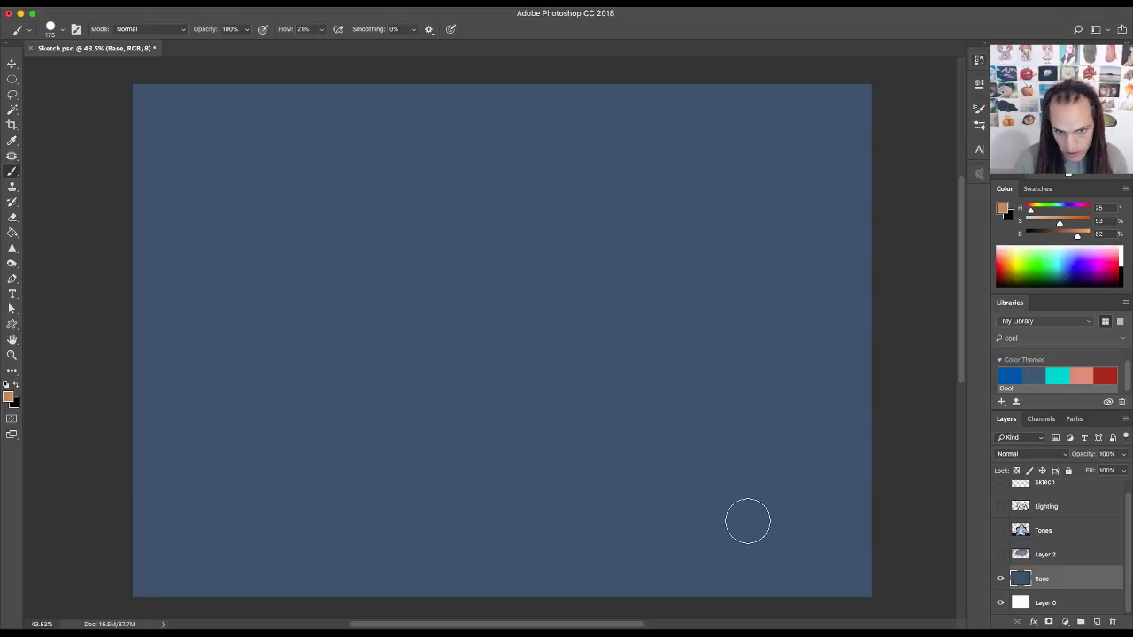
pyautogui.moveTo(1000, 554); pyautogui.dragTo(1013, 496)
pyautogui.click(1000, 484)
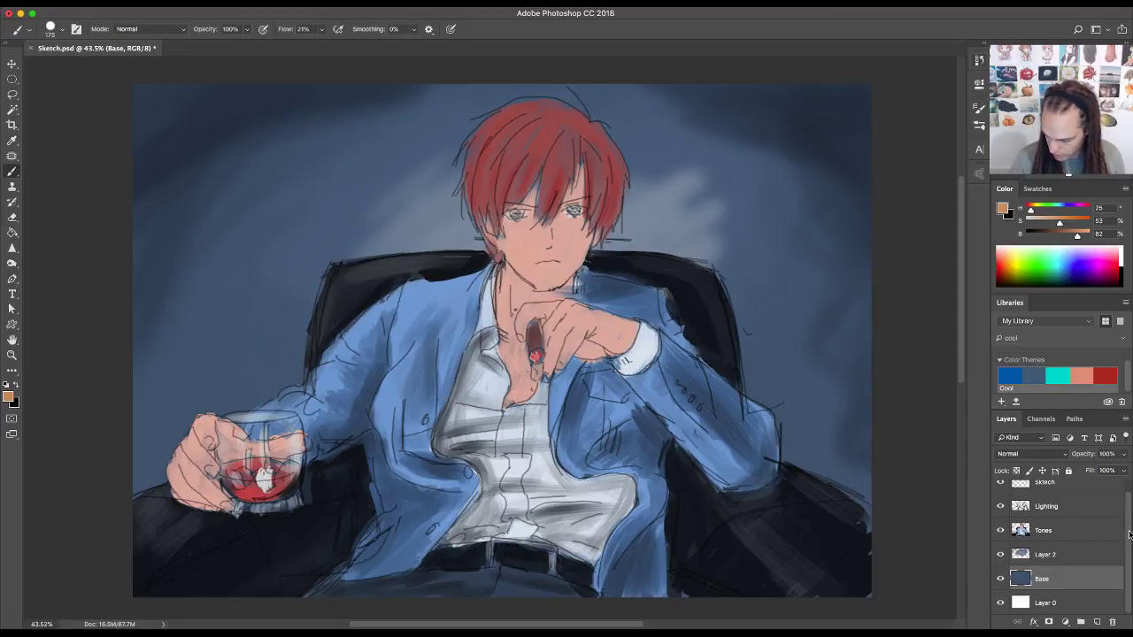
# - Add a new empty layer directly above Lighting and name it Jacket
pyautogui.moveTo(1129, 534); pyautogui.dragTo(1128, 518)
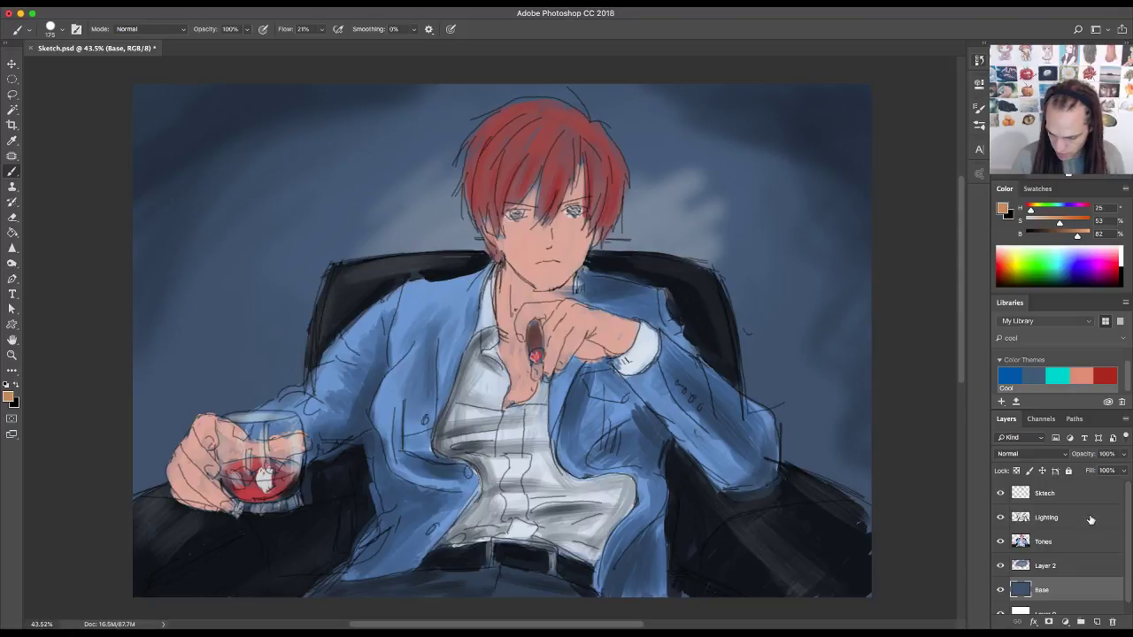
pyautogui.click(1091, 519)
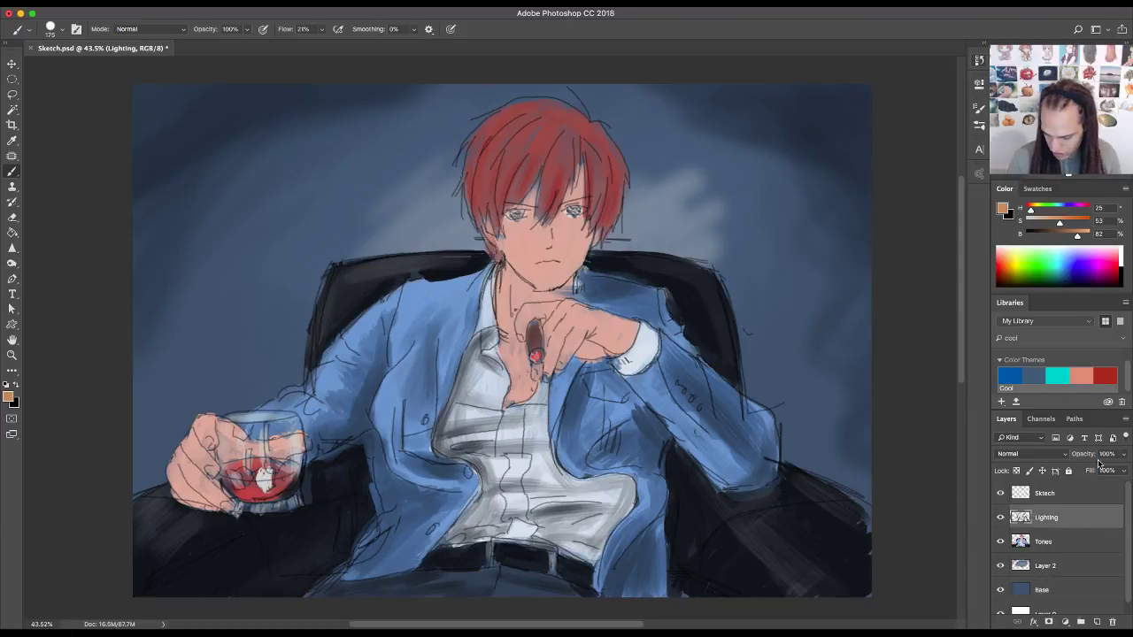
pyautogui.click(1097, 623)
pyautogui.doubleClick(1053, 518)
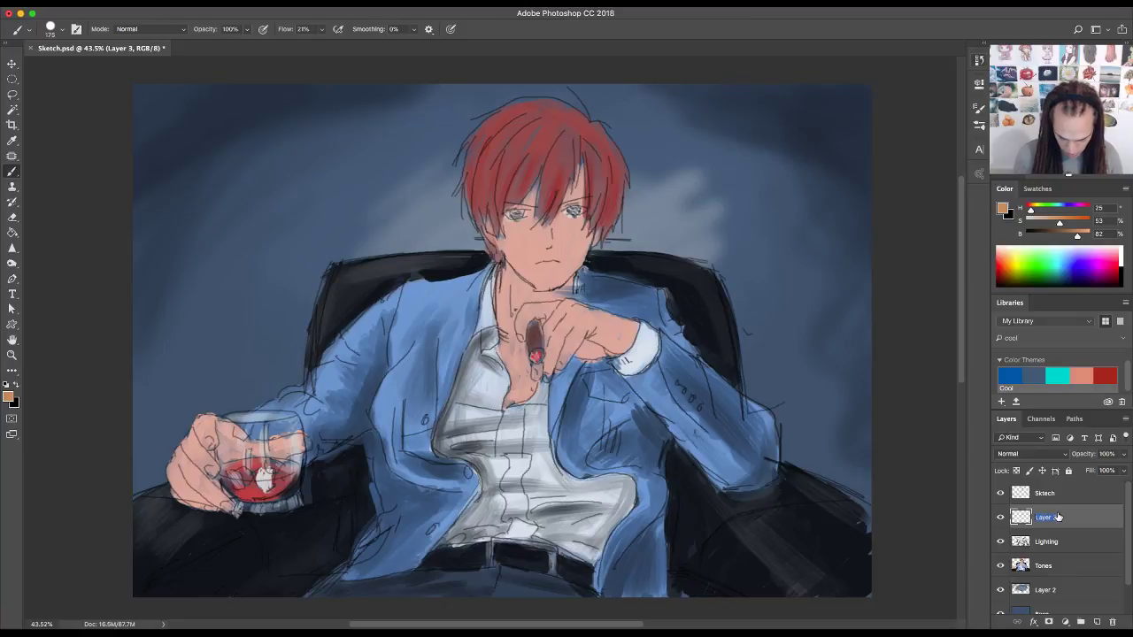
pyautogui.write('l')
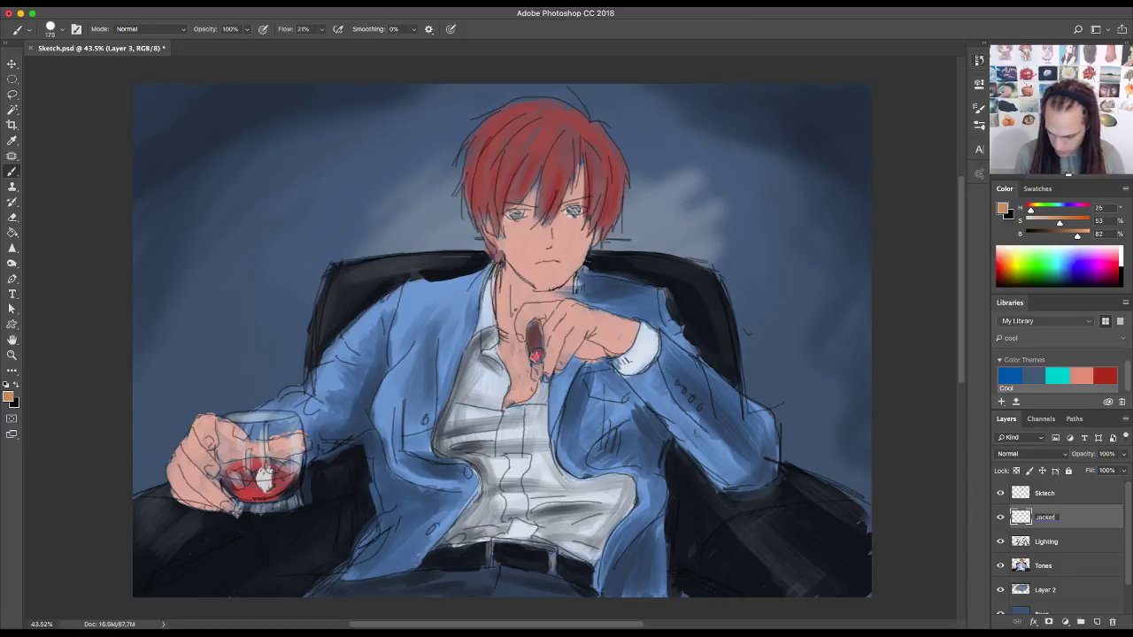
pyautogui.press('Return')
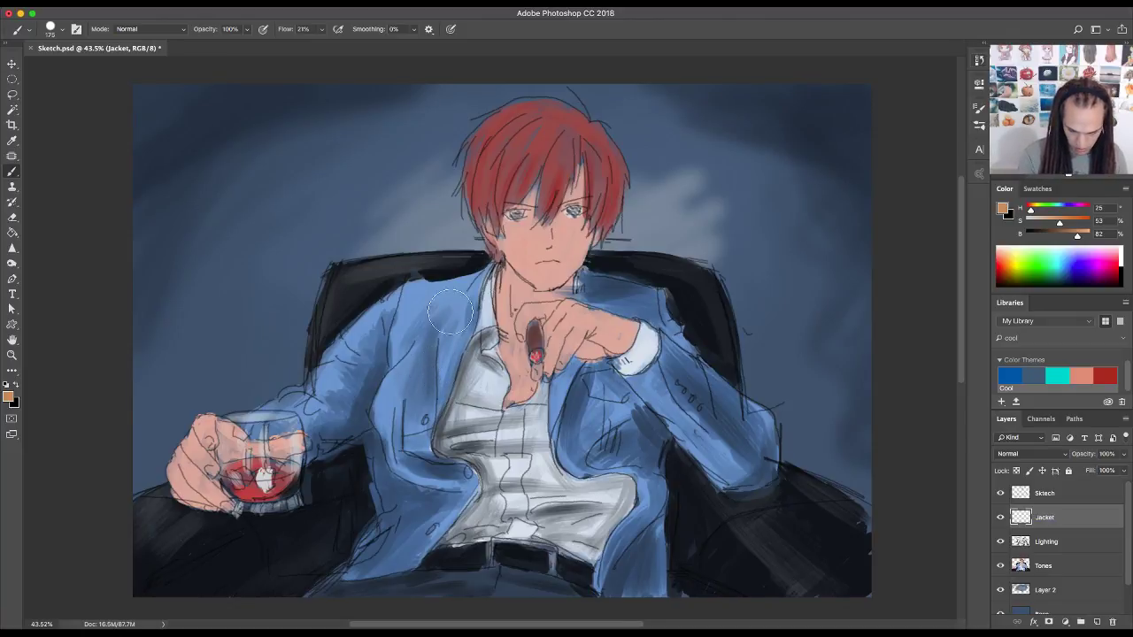
# - Zoom in on the jacket and face and sample the jacket's light blue
pyautogui.press('z')
pyautogui.moveTo(451, 311); pyautogui.dragTo(536, 322)
pyautogui.press('b')
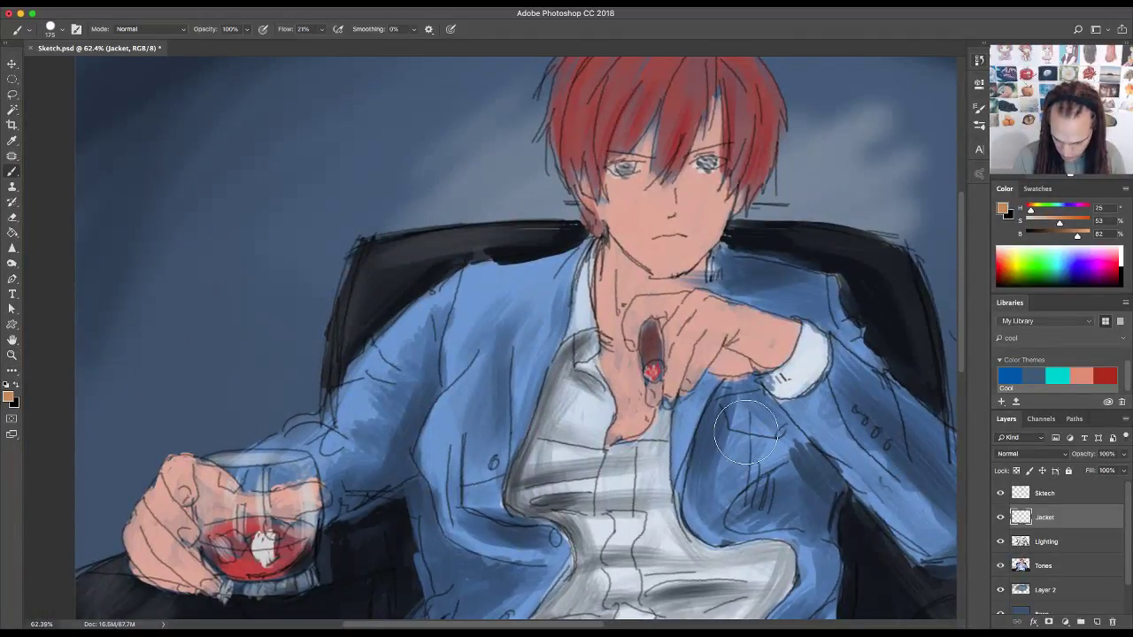
pyautogui.keyDown('alt'); pyautogui.click(476, 310); pyautogui.keyUp('alt')
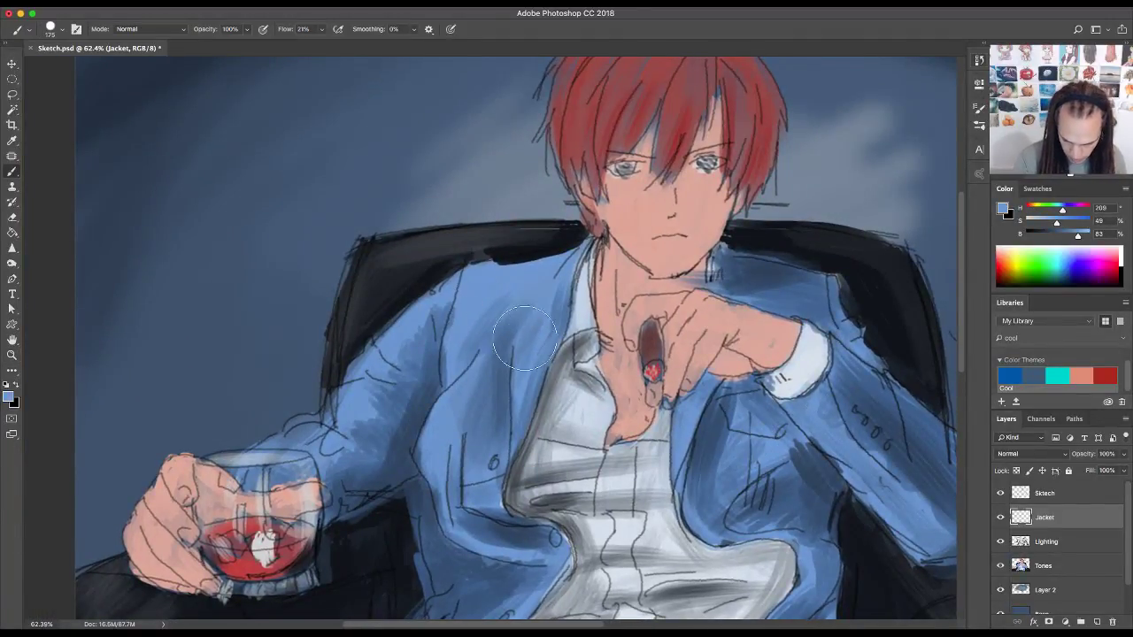
# - Try the Texture Comb 2 brush near the chair top, then undo the trial strokes
pyautogui.click(61, 30)
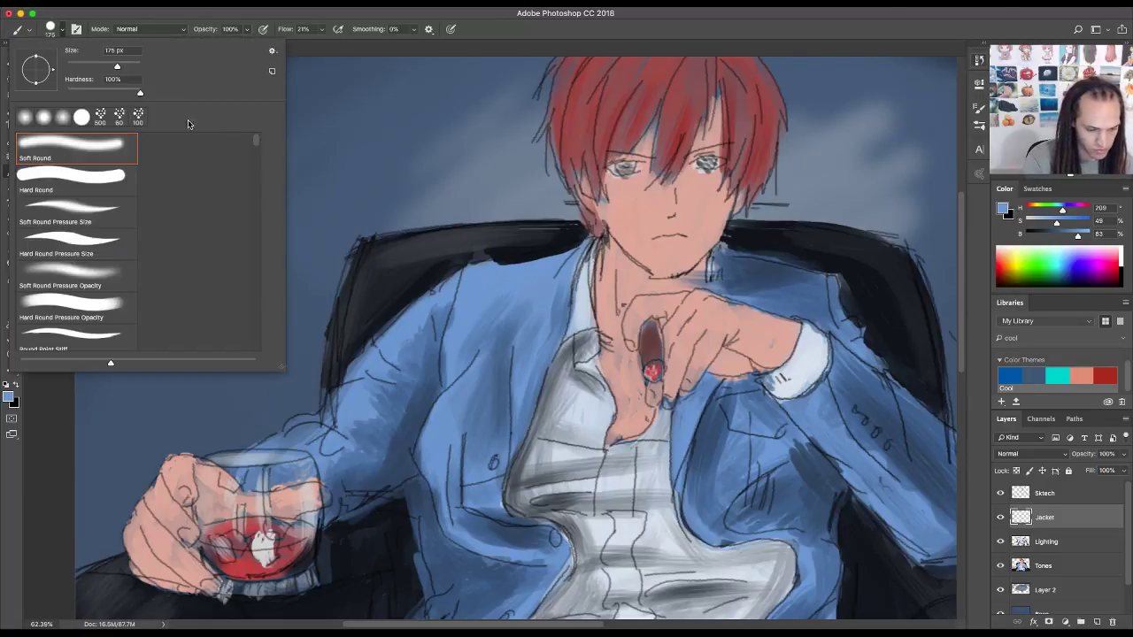
pyautogui.moveTo(259, 142)
pyautogui.mouseDown()
pyautogui.moveTo(252, 292)
pyautogui.moveTo(240, 314)
pyautogui.mouseUp()
pyautogui.scroll(-10, 240, 315)
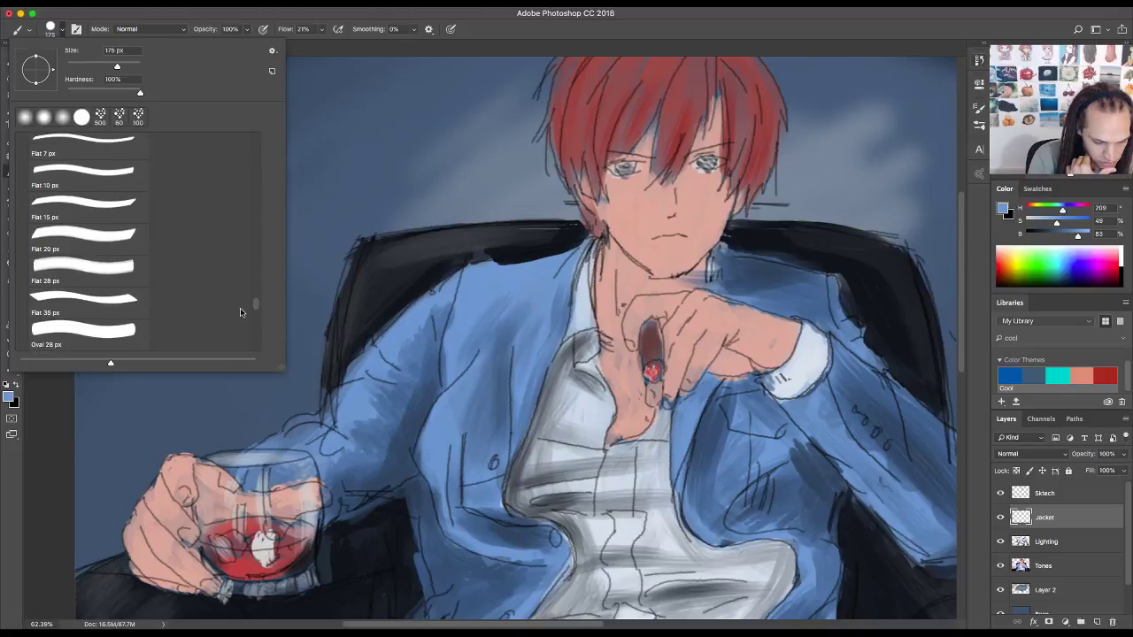
pyautogui.scroll(5, 242, 300)
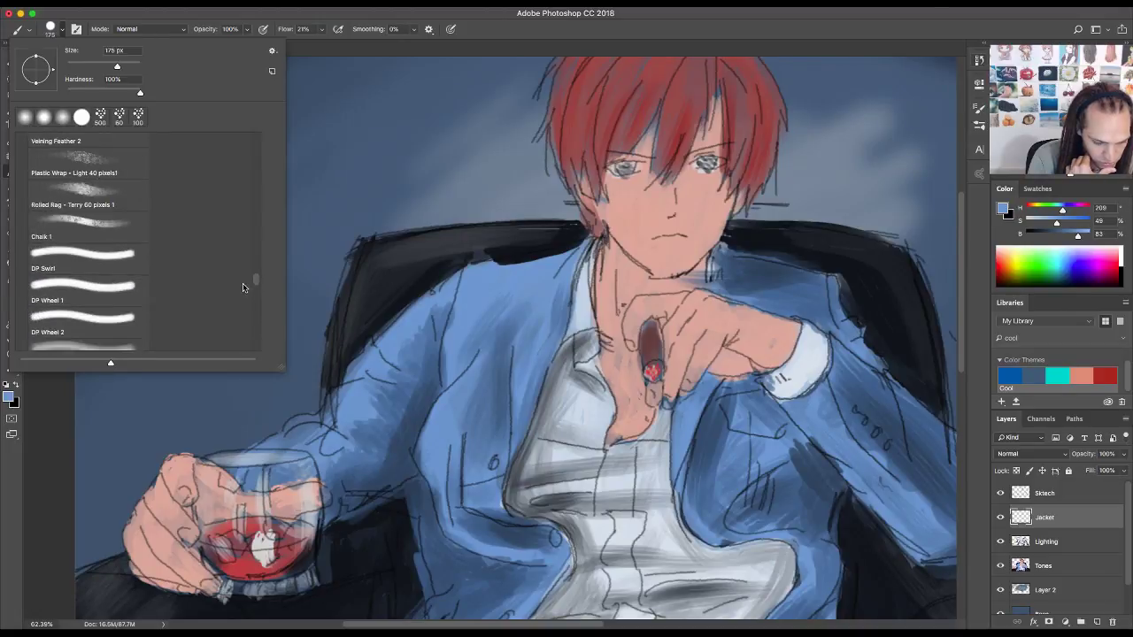
pyautogui.scroll(-3, 245, 262)
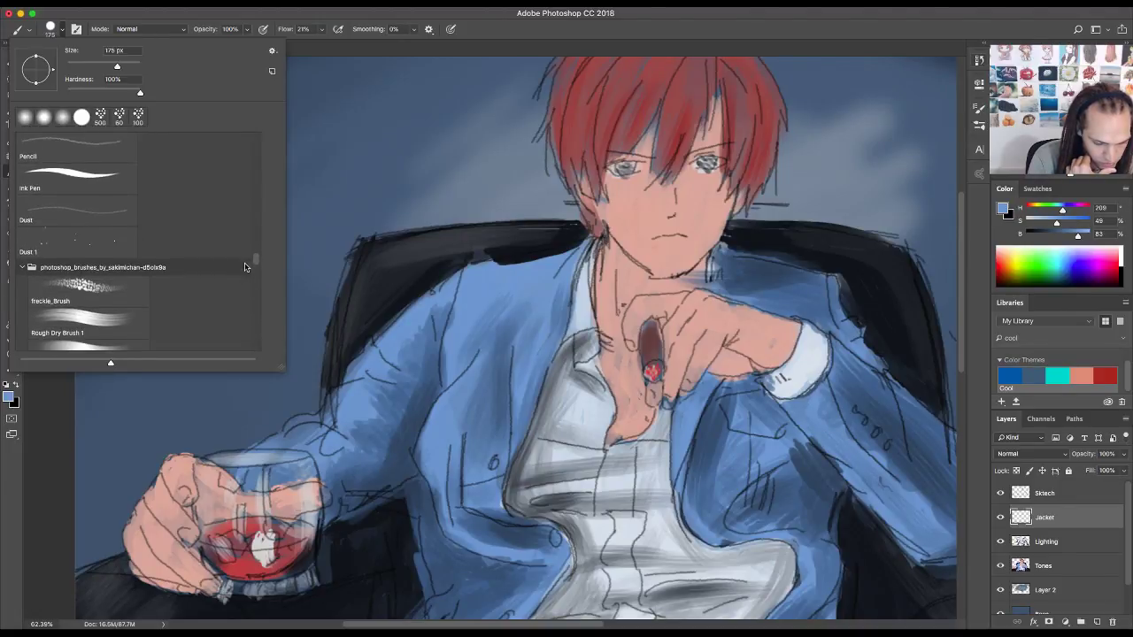
pyautogui.scroll(-3, 252, 263)
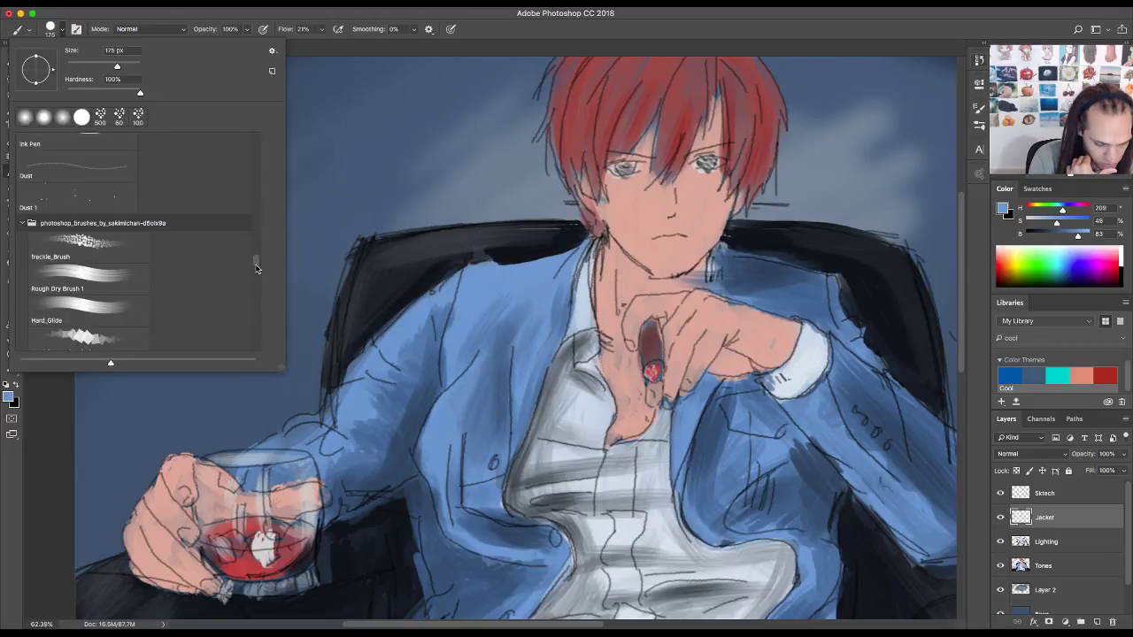
pyautogui.scroll(-3, 254, 266)
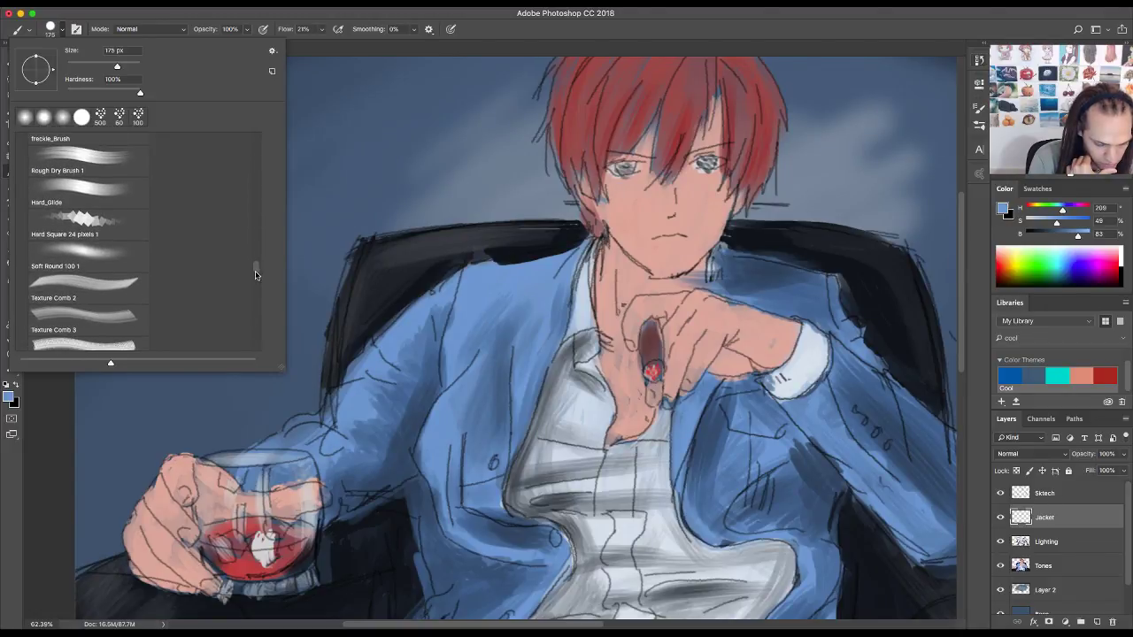
pyautogui.click(98, 280)
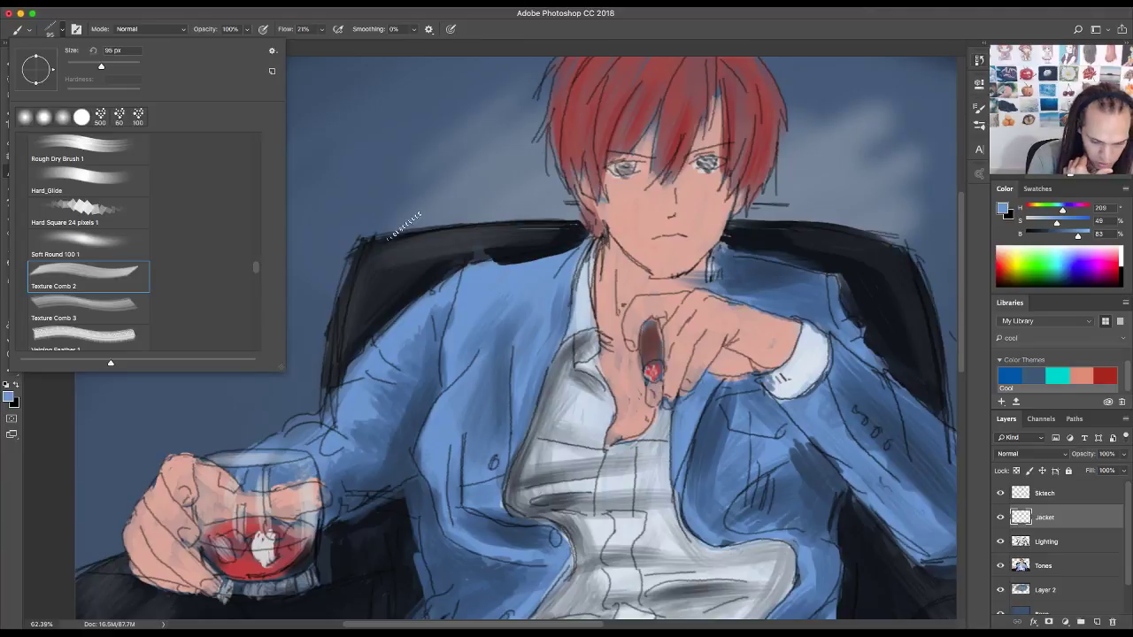
pyautogui.moveTo(381, 232)
pyautogui.mouseDown()
pyautogui.moveTo(420, 174)
pyautogui.moveTo(413, 232)
pyautogui.moveTo(485, 264)
pyautogui.mouseUp()
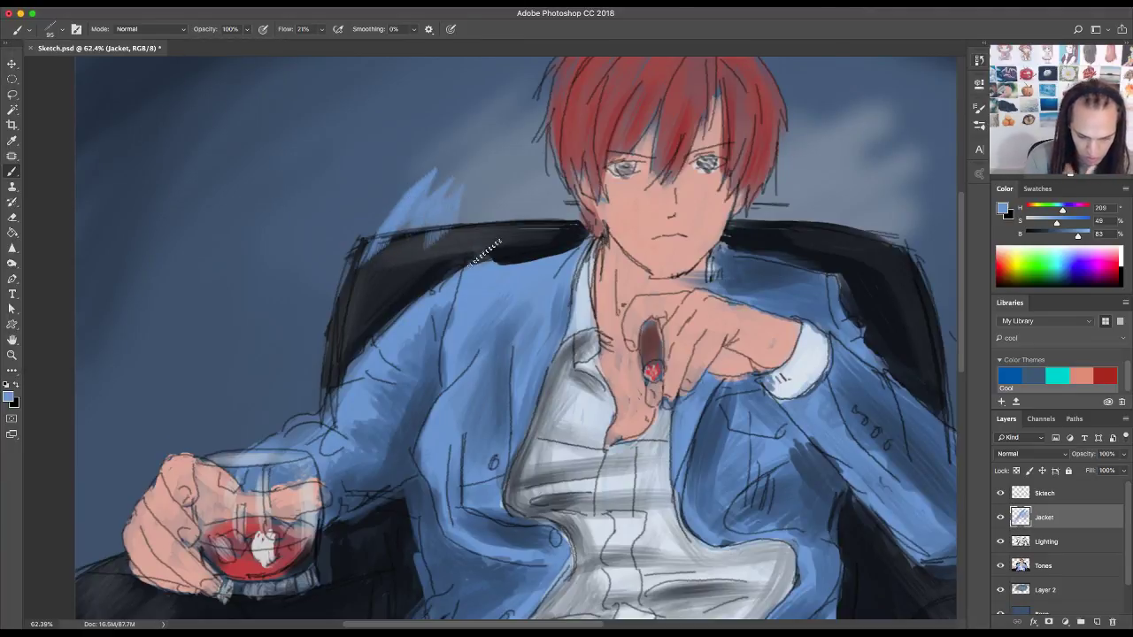
pyautogui.press('super+alt+z')
pyautogui.press('super+alt+z')
pyautogui.press('super+alt+z')
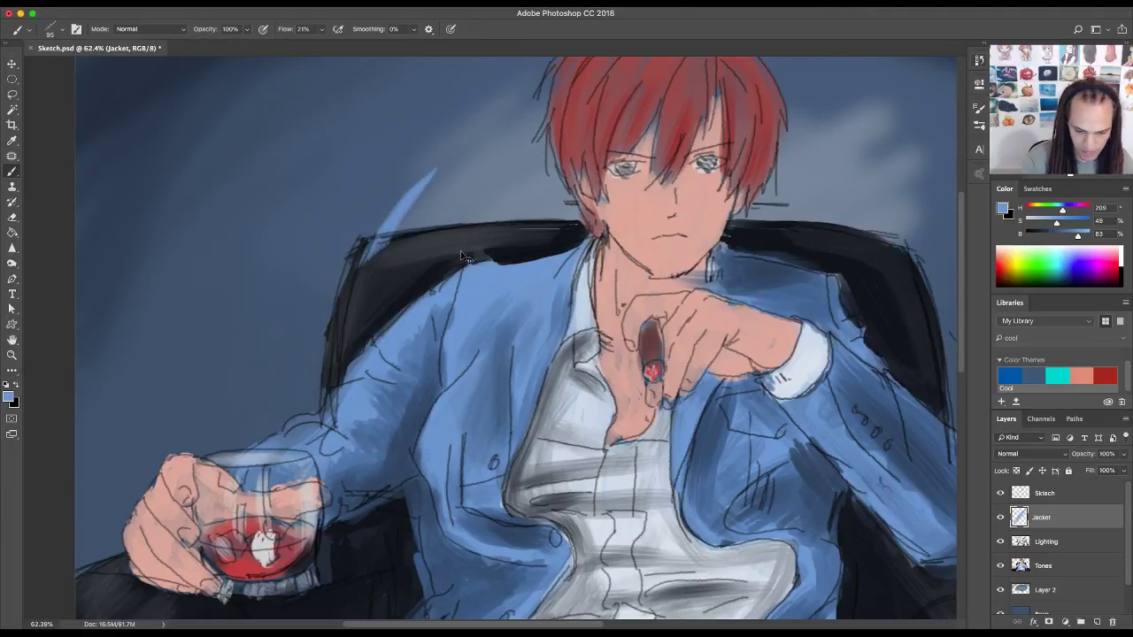
# - Switch to Oil Heavy Flow Dry Edges, test it near the chair, and undo those strokes
pyautogui.click(62, 32)
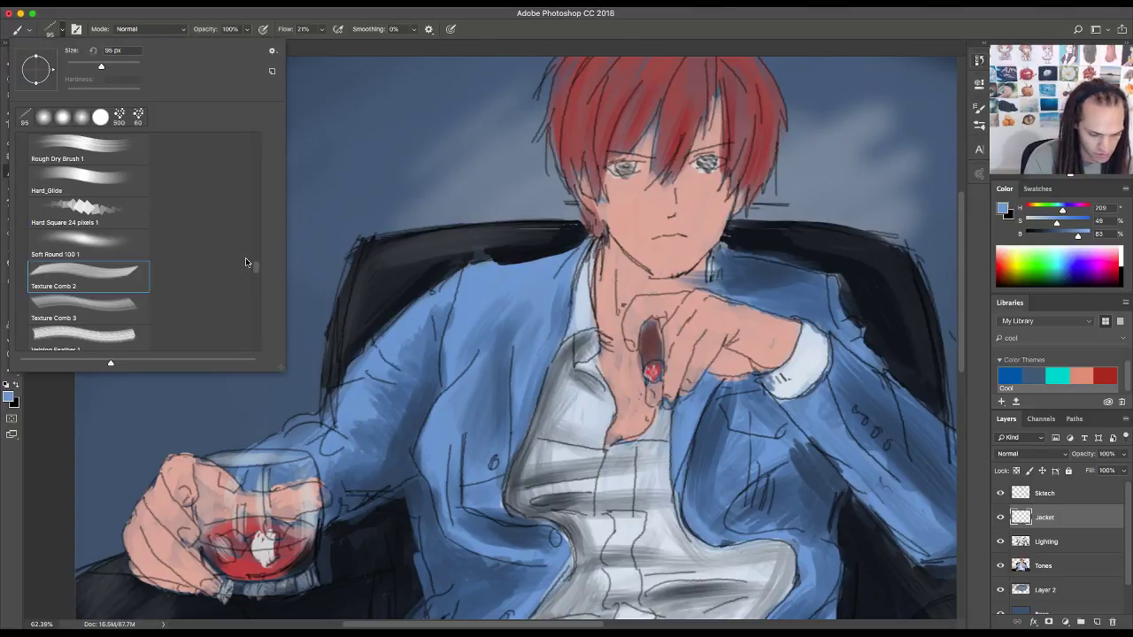
pyautogui.moveTo(257, 266); pyautogui.dragTo(258, 254)
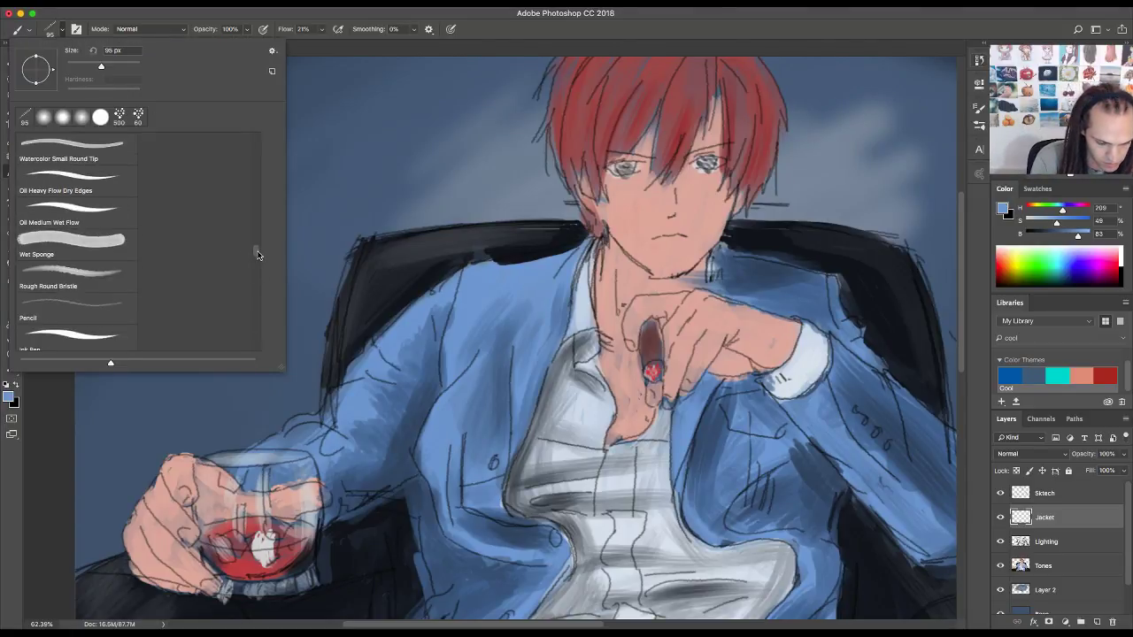
pyautogui.click(91, 178)
pyautogui.moveTo(392, 151)
pyautogui.mouseDown()
pyautogui.moveTo(360, 196)
pyautogui.moveTo(390, 205)
pyautogui.moveTo(421, 186)
pyautogui.mouseUp()
pyautogui.moveTo(418, 190); pyautogui.dragTo(365, 259)
pyautogui.moveTo(395, 206)
pyautogui.mouseDown()
pyautogui.moveTo(391, 260)
pyautogui.moveTo(400, 219)
pyautogui.moveTo(398, 237)
pyautogui.moveTo(449, 194)
pyautogui.moveTo(439, 213)
pyautogui.moveTo(478, 223)
pyautogui.mouseUp()
pyautogui.press('super+alt+z')
pyautogui.press('super+alt+z')
pyautogui.press('super+alt+z')
pyautogui.press('super+alt+z')
pyautogui.press('super+alt+z')
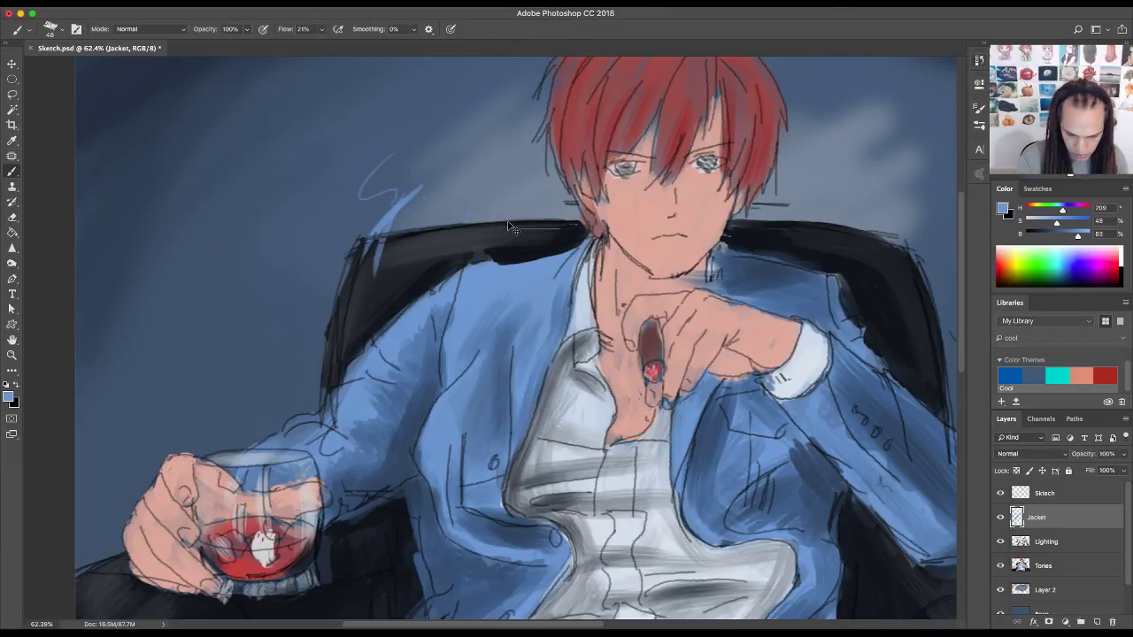
# - Raise brush flow to 48% and dab light-blue touches along the collar edge beside the chair
pyautogui.click(322, 29)
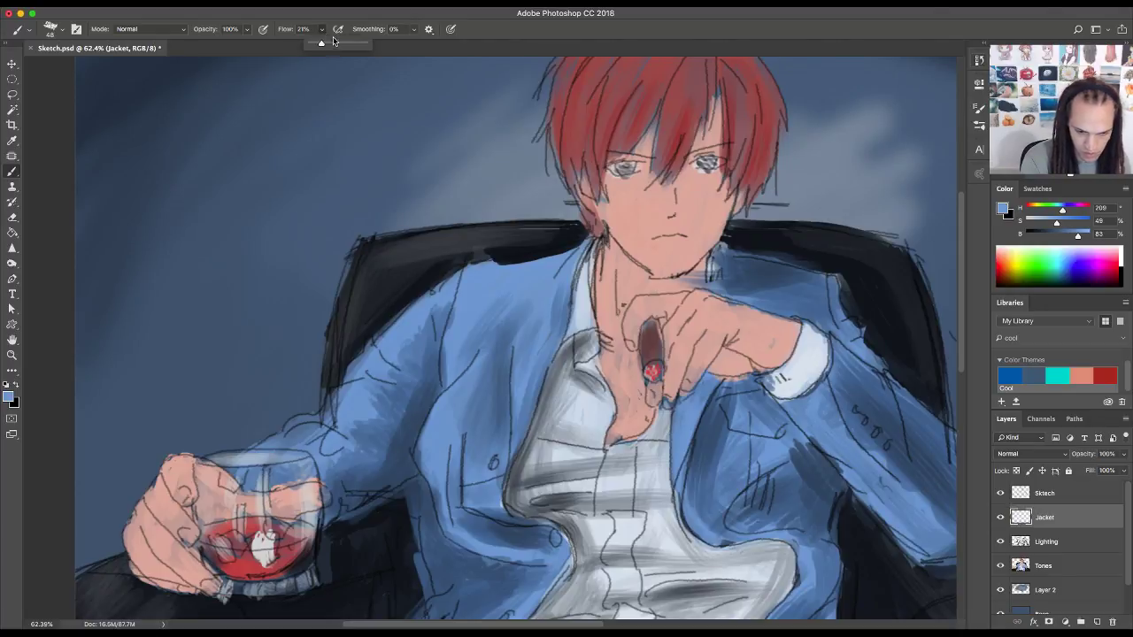
pyautogui.moveTo(319, 43); pyautogui.dragTo(336, 42)
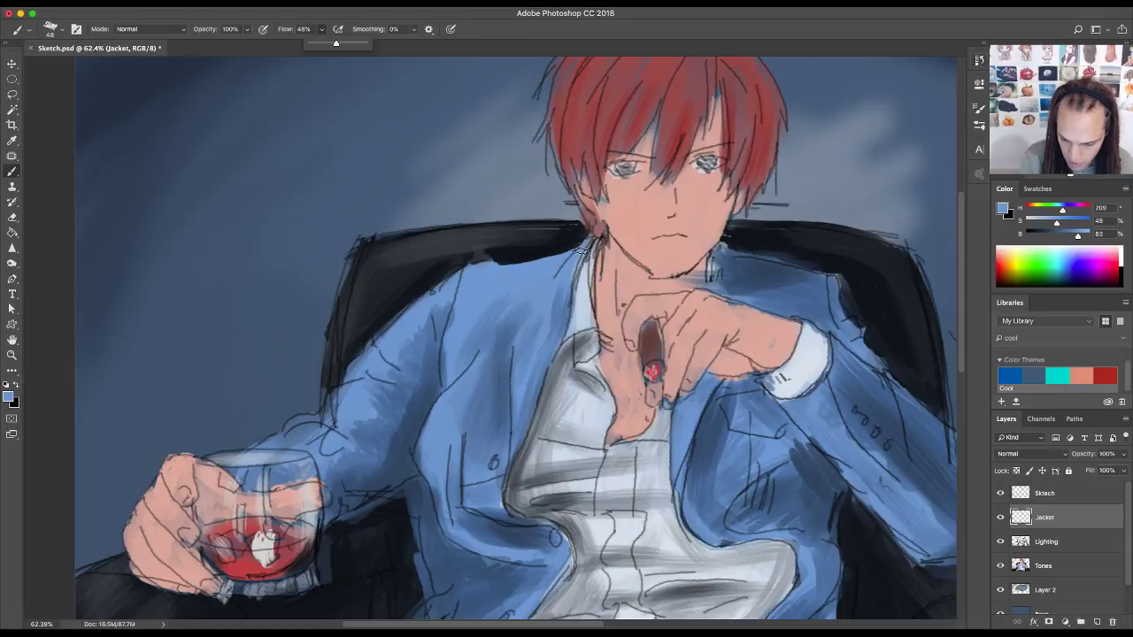
pyautogui.click(584, 248)
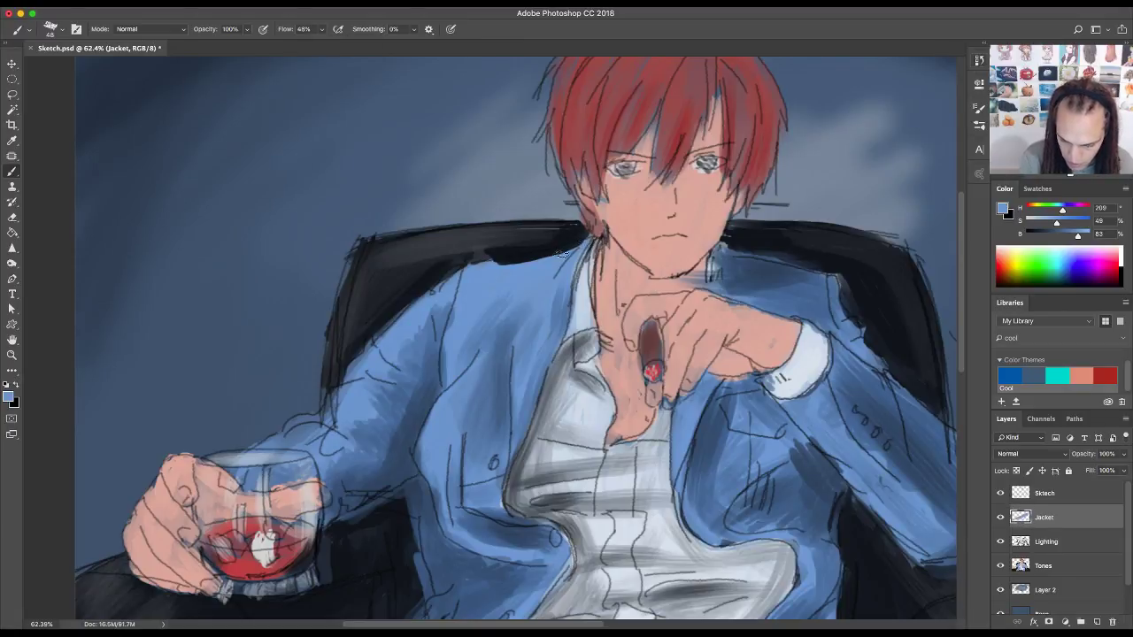
pyautogui.click(571, 251)
pyautogui.click(532, 261)
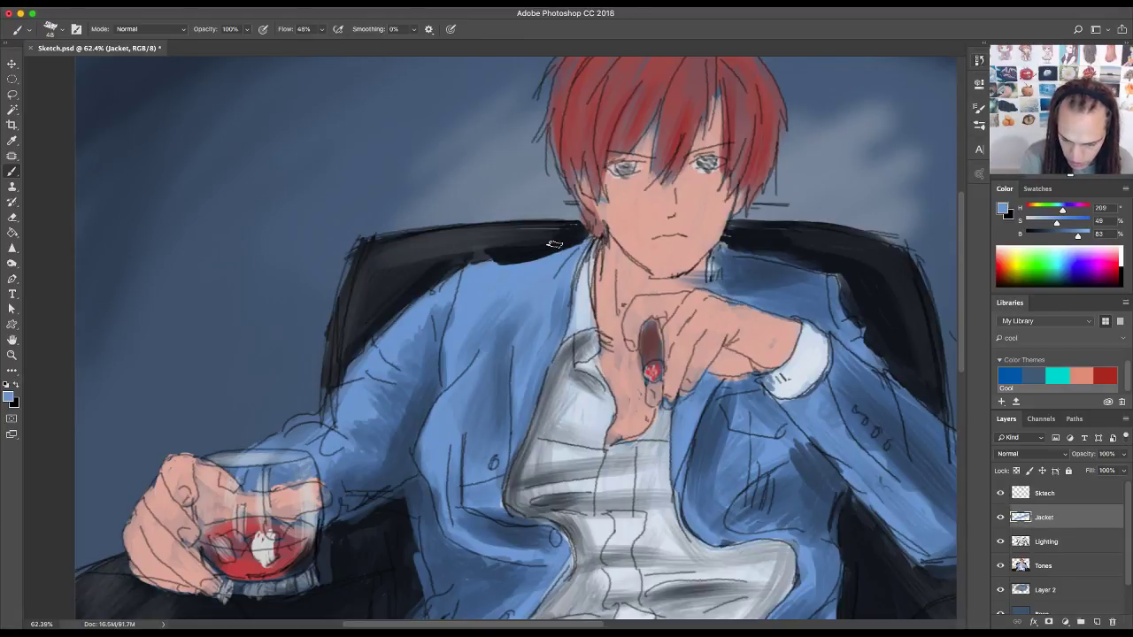
pyautogui.moveTo(483, 270); pyautogui.dragTo(536, 259)
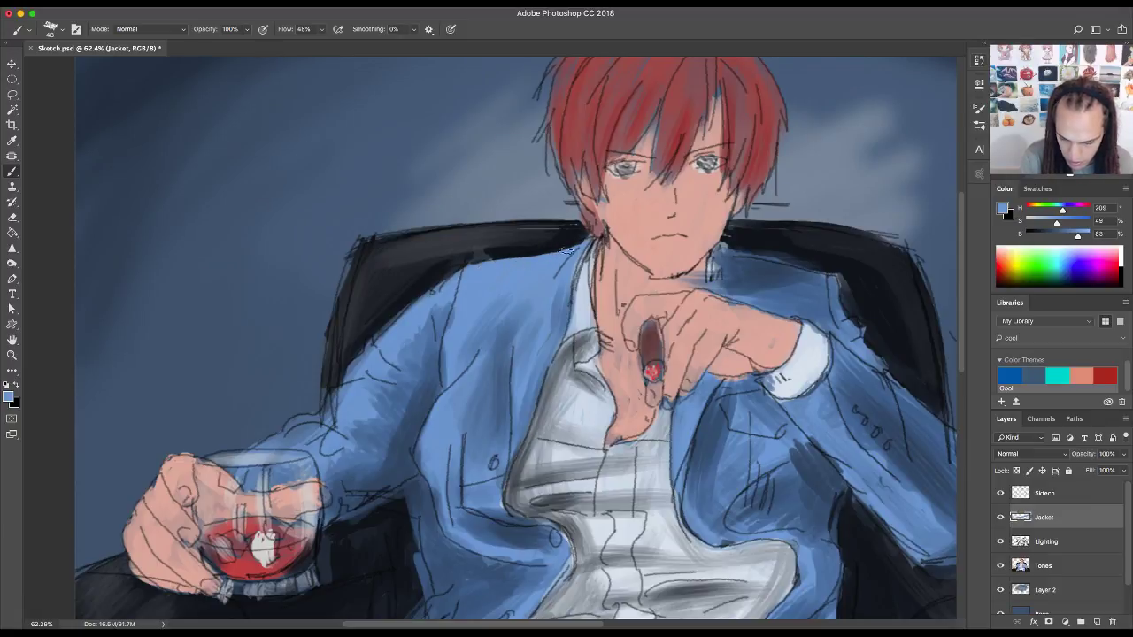
pyautogui.moveTo(567, 249); pyautogui.dragTo(580, 240)
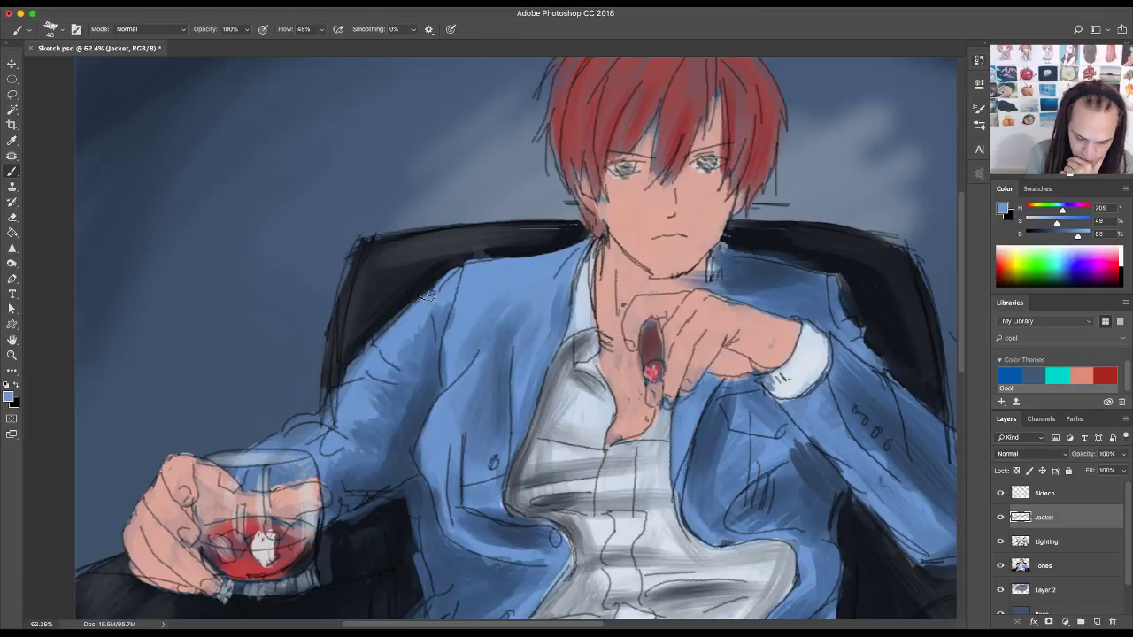
# - Hide the Sketch layer and brush blue over the jacket's left edge, neck collar and chair edge
pyautogui.click(1000, 493)
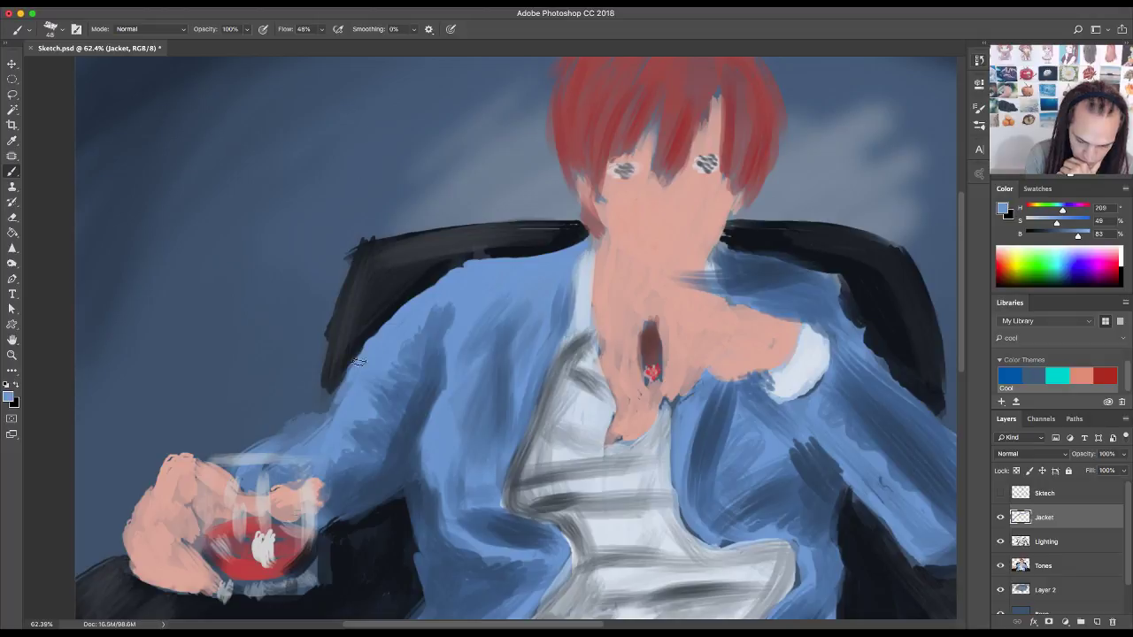
pyautogui.moveTo(364, 356)
pyautogui.mouseDown()
pyautogui.moveTo(321, 419)
pyautogui.moveTo(228, 468)
pyautogui.mouseUp()
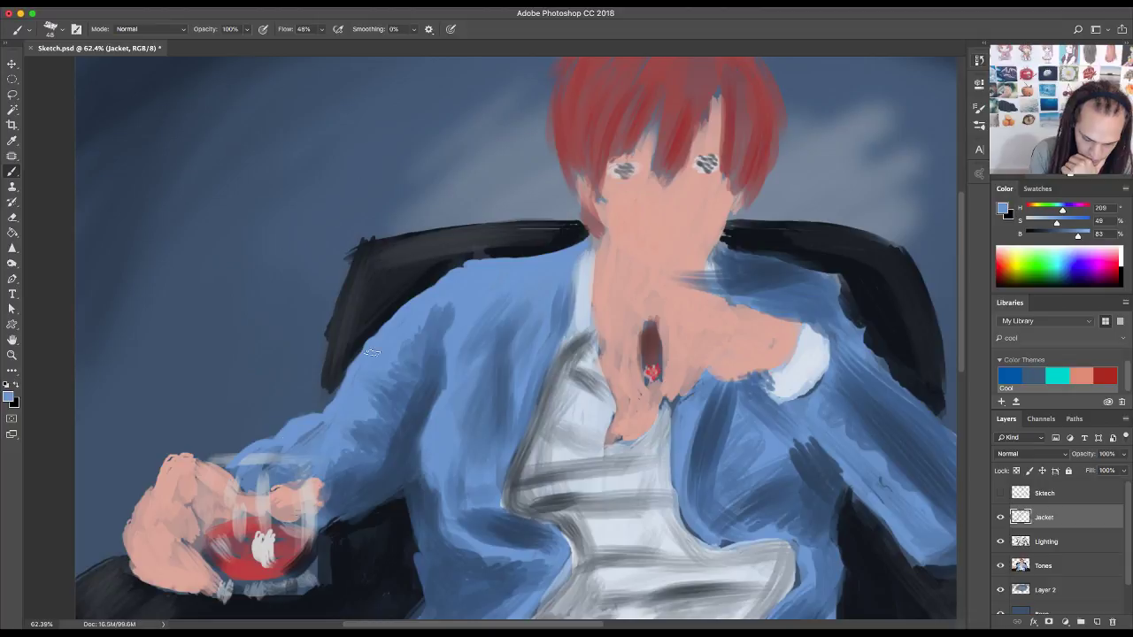
pyautogui.moveTo(305, 474)
pyautogui.mouseDown()
pyautogui.moveTo(330, 481)
pyautogui.moveTo(331, 494)
pyautogui.moveTo(320, 475)
pyautogui.moveTo(333, 496)
pyautogui.moveTo(306, 520)
pyautogui.mouseUp()
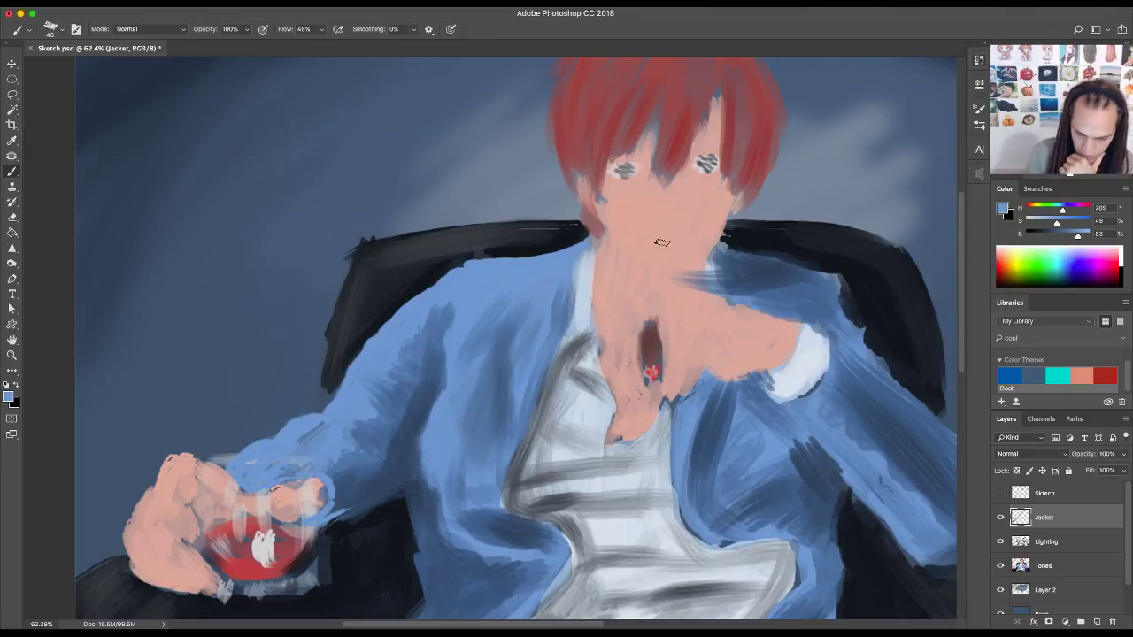
pyautogui.moveTo(583, 249); pyautogui.dragTo(571, 298)
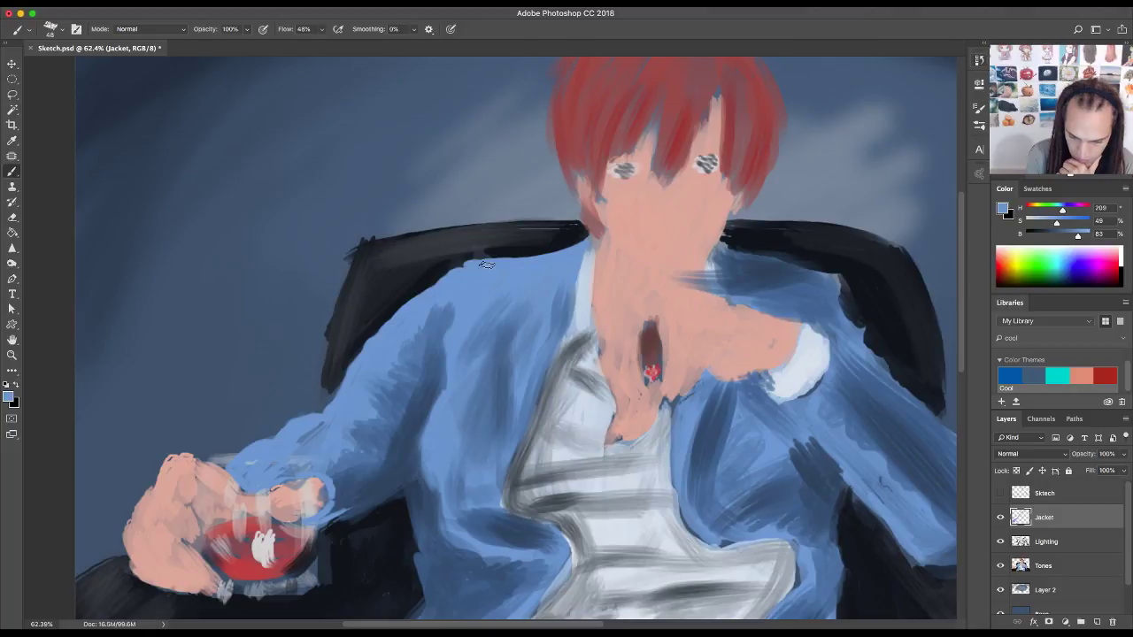
pyautogui.moveTo(487, 264); pyautogui.dragTo(515, 258)
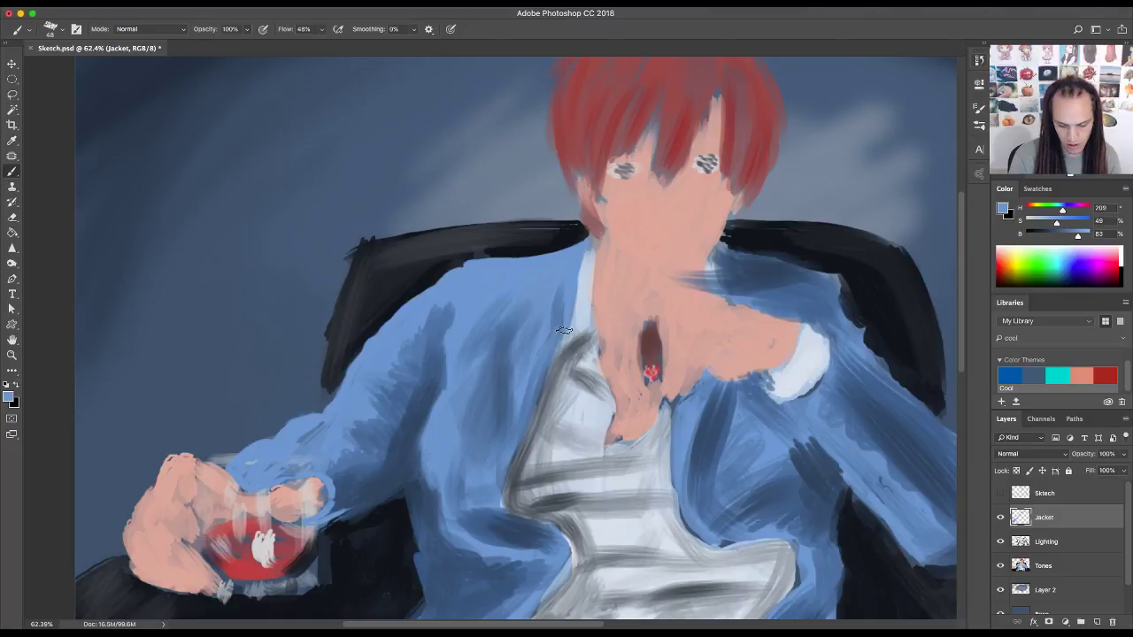
pyautogui.moveTo(553, 343)
pyautogui.mouseDown()
pyautogui.moveTo(505, 473)
pyautogui.moveTo(504, 509)
pyautogui.mouseUp()
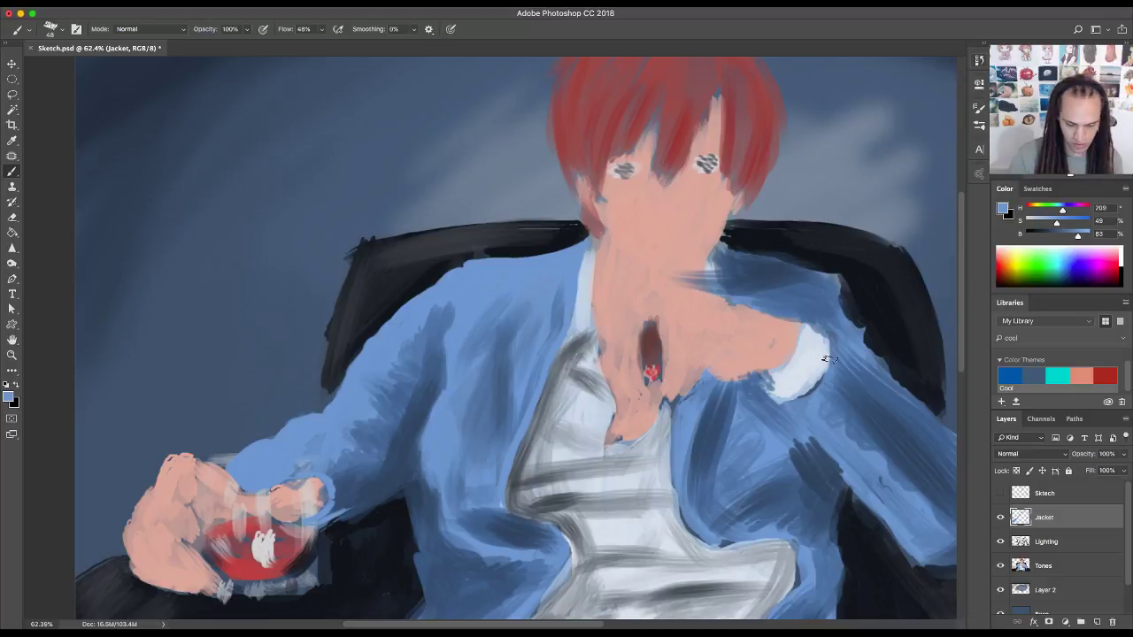
# - Paint thin light-blue Ink Pen strokes across the jacket's upper-left shoulder
pyautogui.click(30, 30)
pyautogui.click(61, 30)
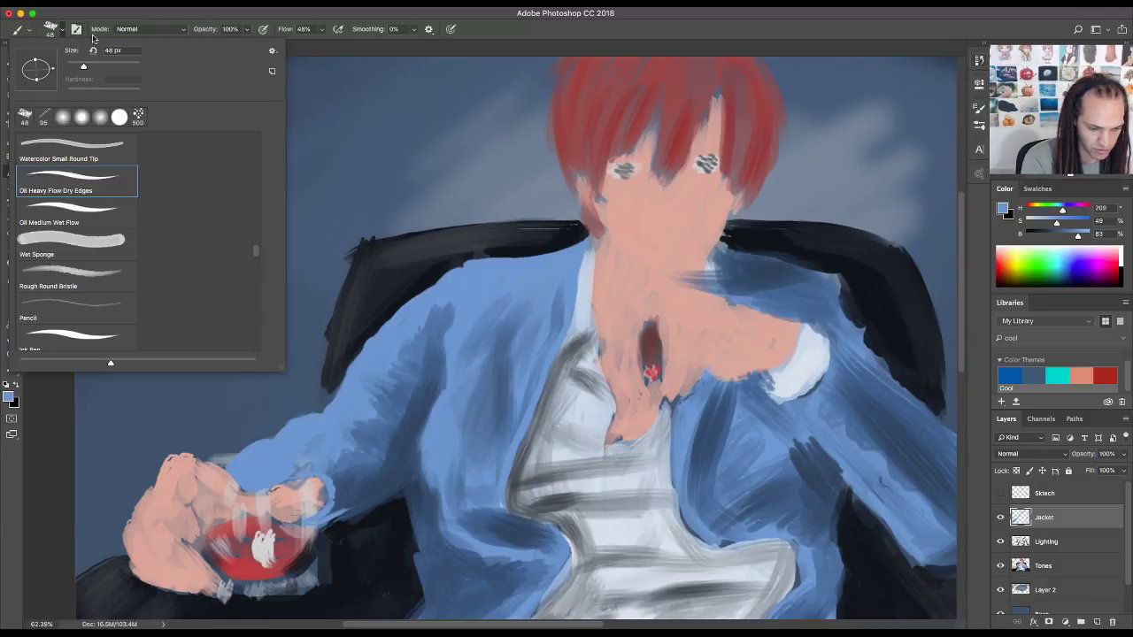
pyautogui.moveTo(254, 255)
pyautogui.mouseDown()
pyautogui.moveTo(256, 192)
pyautogui.moveTo(254, 262)
pyautogui.mouseUp()
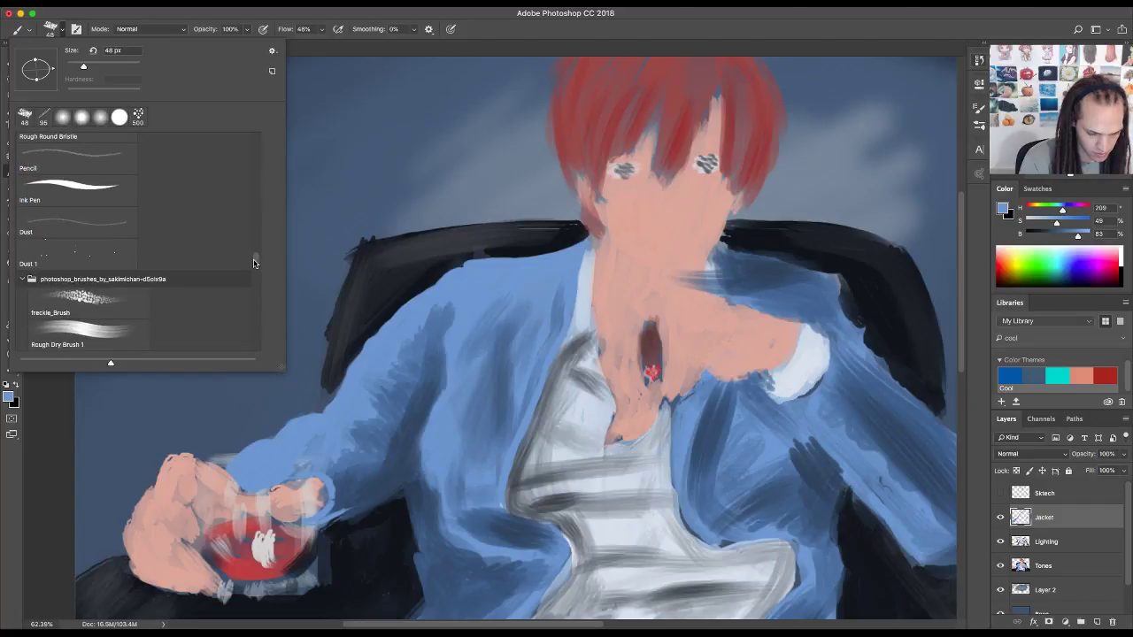
pyautogui.click(73, 193)
pyautogui.press('Return')
pyautogui.moveTo(446, 315); pyautogui.dragTo(414, 396)
pyautogui.moveTo(444, 350); pyautogui.dragTo(417, 397)
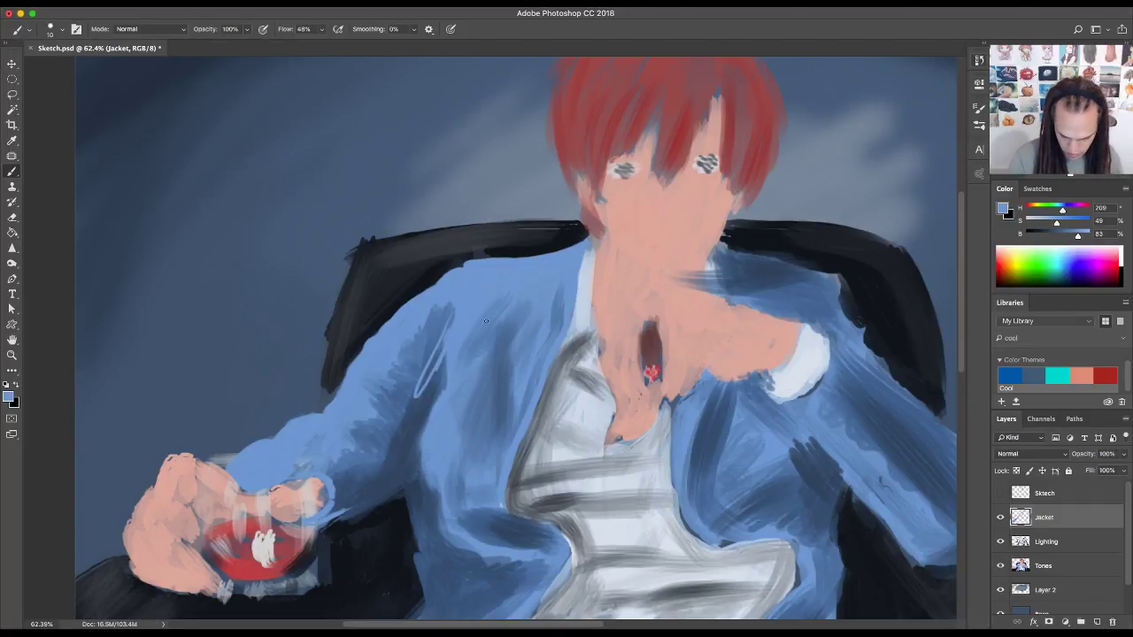
pyautogui.moveTo(456, 305)
pyautogui.mouseDown()
pyautogui.moveTo(407, 372)
pyautogui.moveTo(434, 350)
pyautogui.moveTo(390, 345)
pyautogui.mouseUp()
pyautogui.moveTo(421, 305)
pyautogui.mouseDown()
pyautogui.moveTo(379, 341)
pyautogui.moveTo(460, 290)
pyautogui.moveTo(427, 365)
pyautogui.mouseUp()
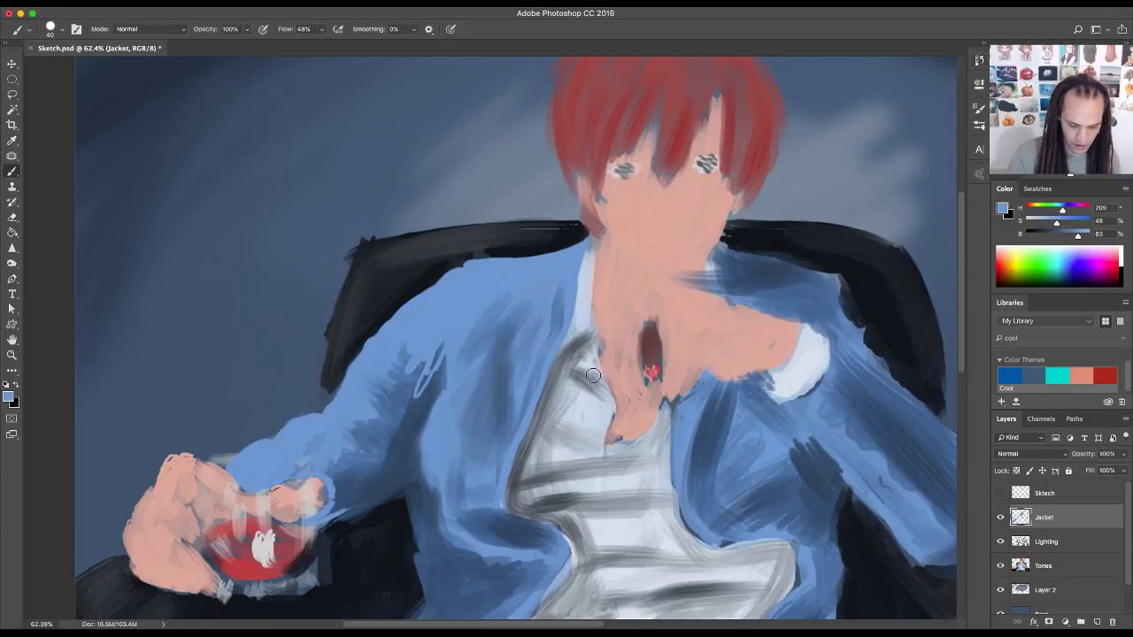
# - Switch the brush to the Rough Dry Brush 1 preset at 54 px
pyautogui.click(62, 30)
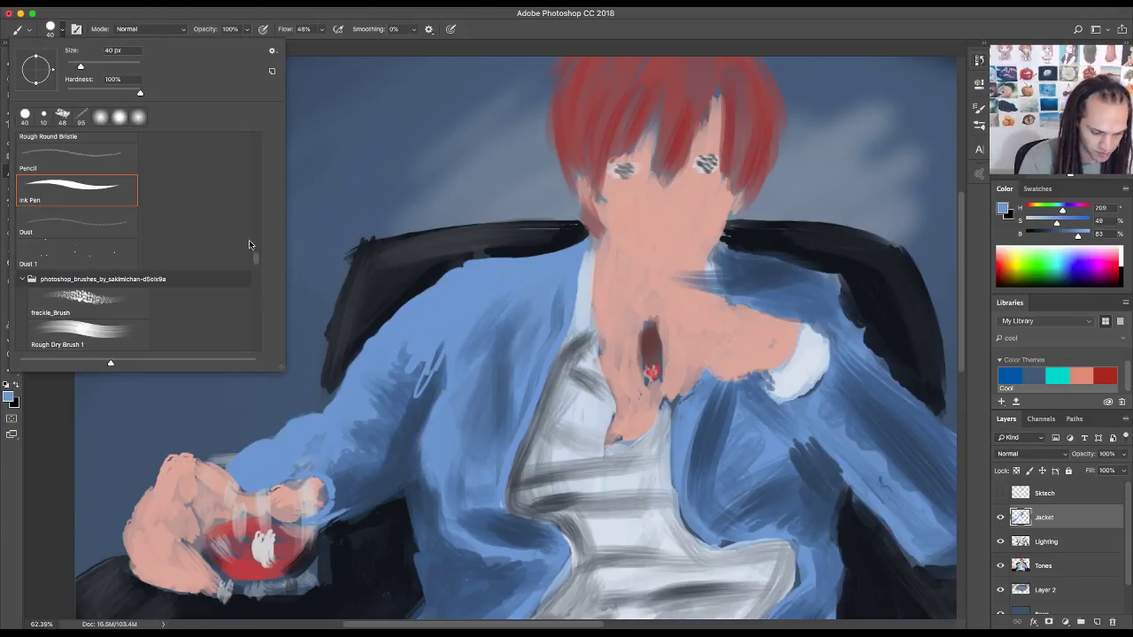
pyautogui.click(101, 342)
pyautogui.click(403, 389)
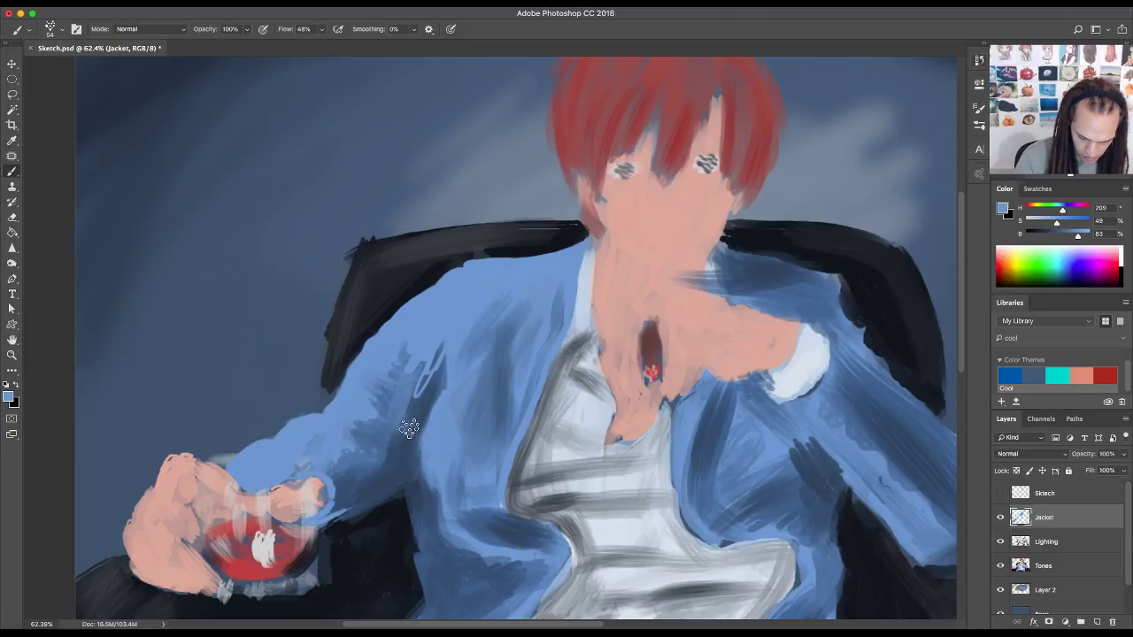
# - Enable Shape Dynamics with Size Jitter controlled by Pen Pressure
pyautogui.click(978, 108)
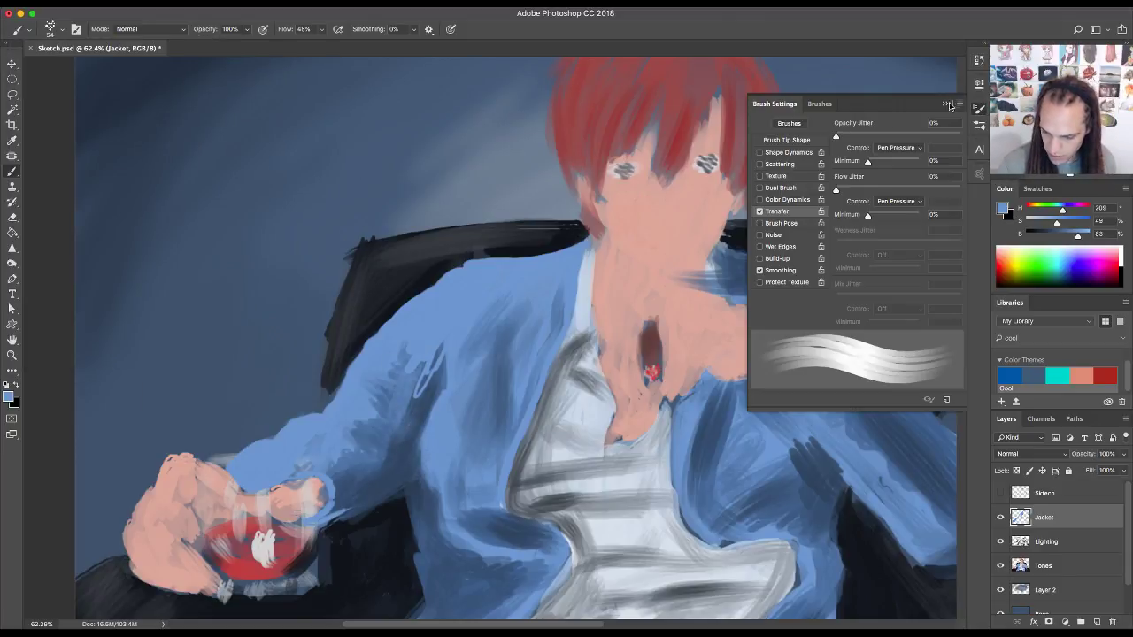
pyautogui.click(784, 153)
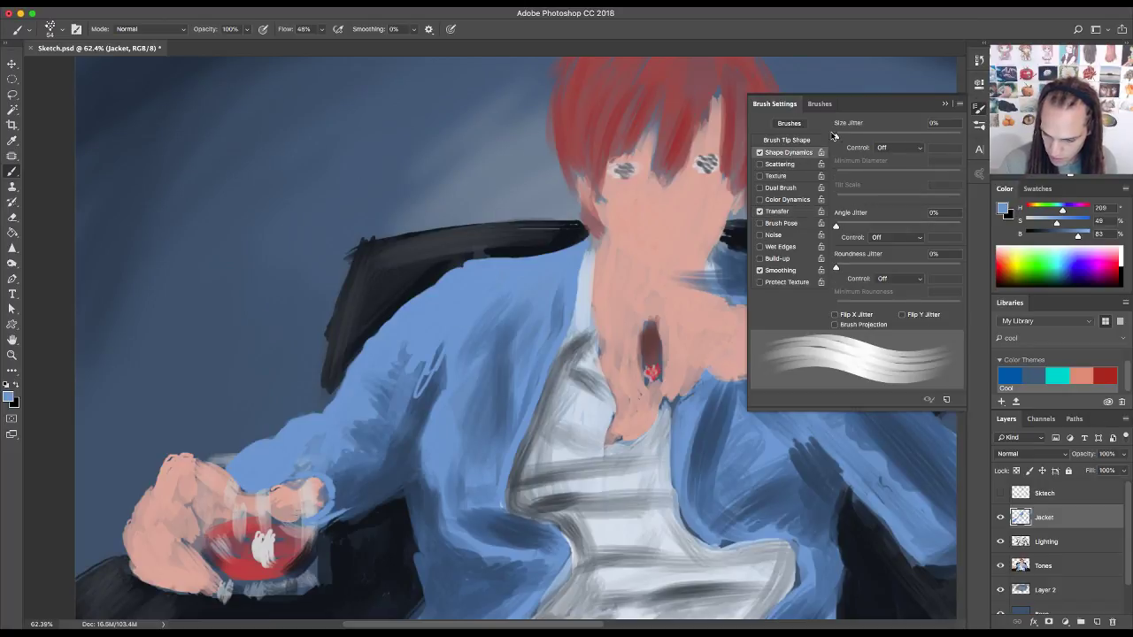
pyautogui.click(890, 149)
pyautogui.click(912, 165)
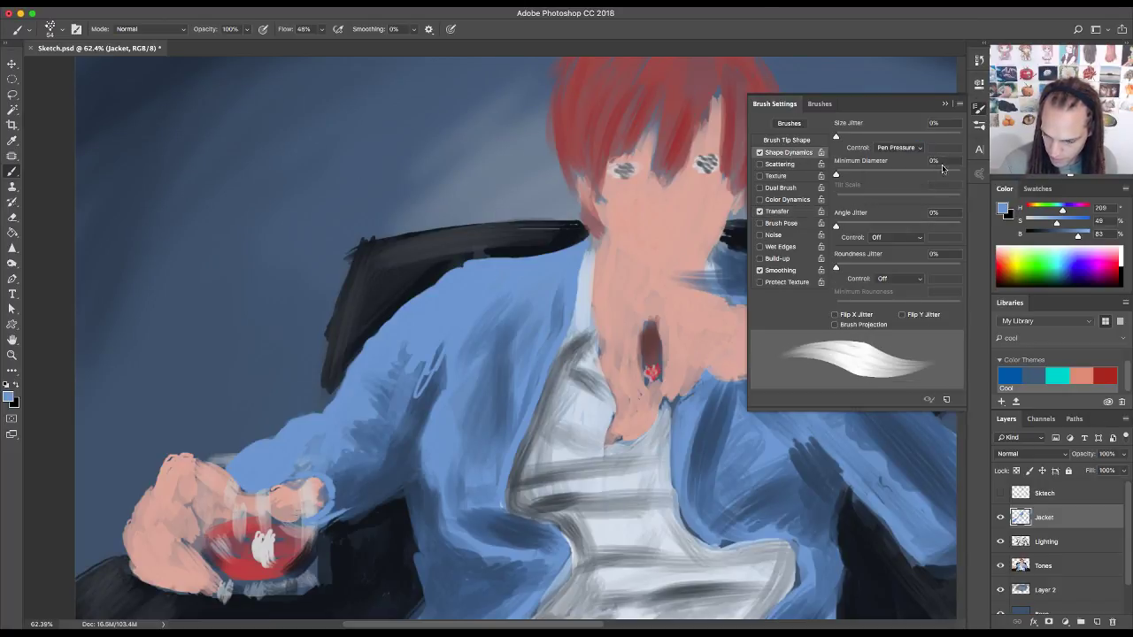
pyautogui.click(979, 112)
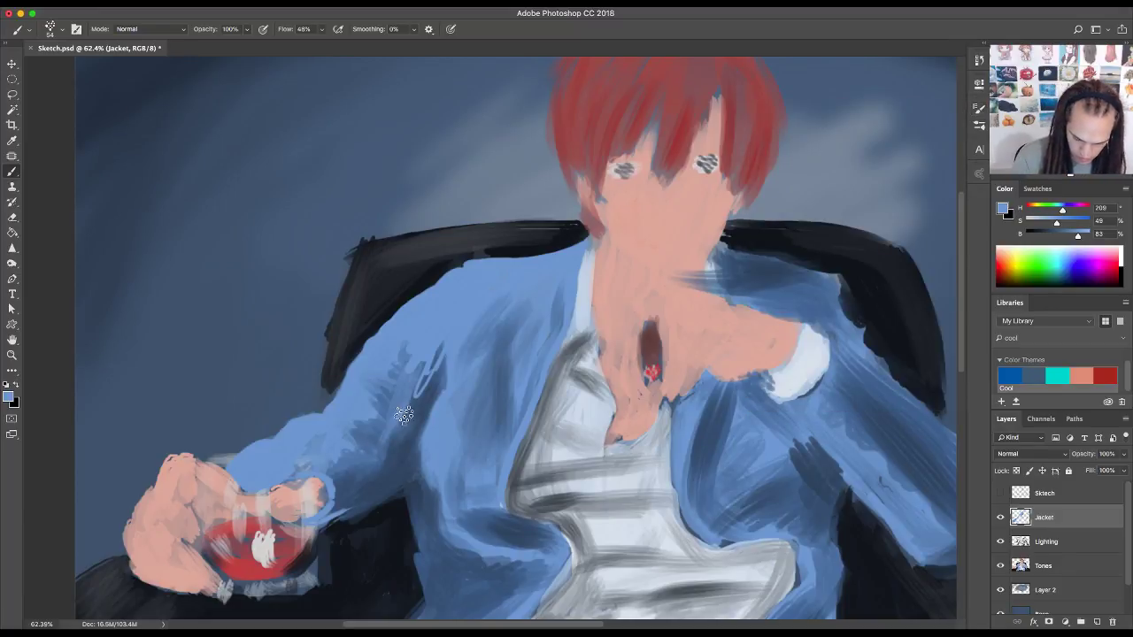
# - Set brush flow to 86% and Transfer opacity jitter minimum to 30%
pyautogui.click(317, 29)
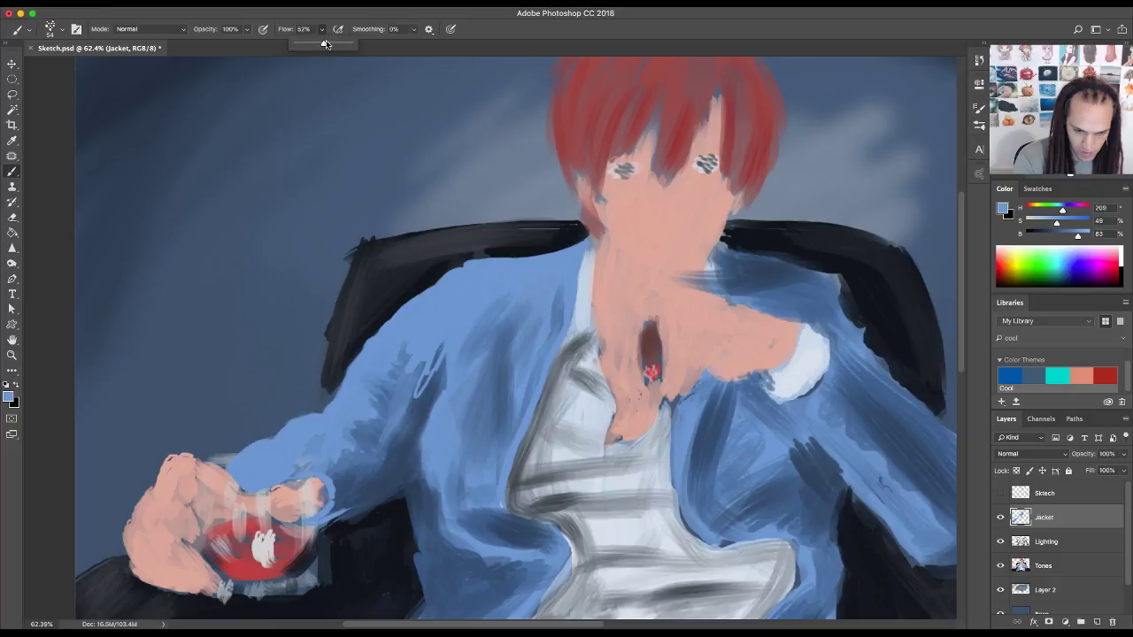
pyautogui.moveTo(322, 42); pyautogui.dragTo(342, 42)
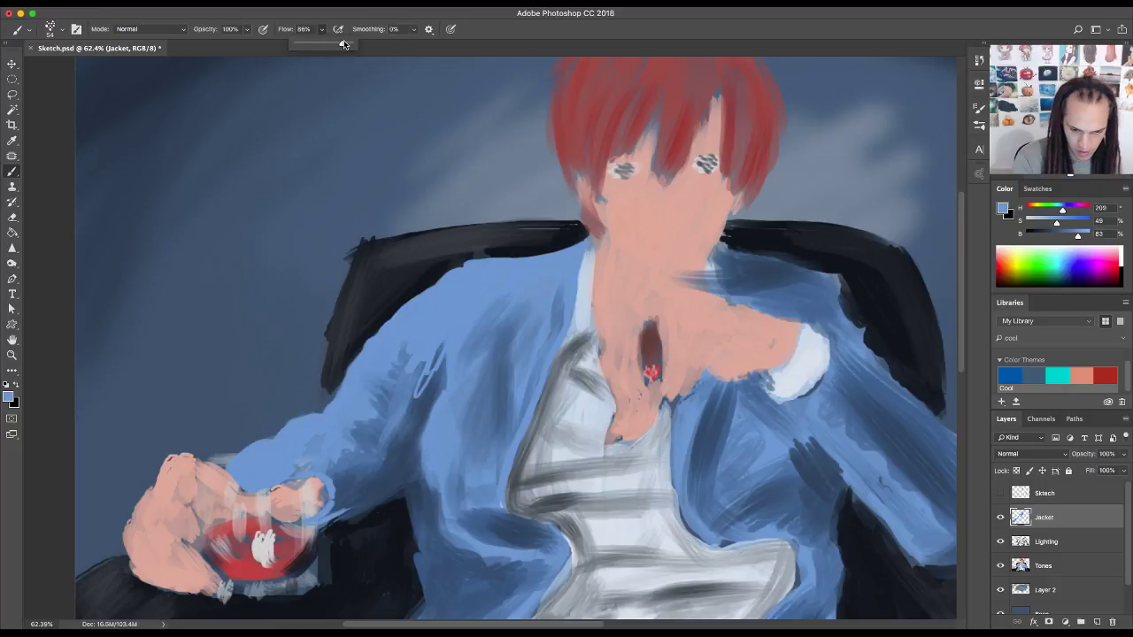
pyautogui.click(979, 112)
pyautogui.click(779, 212)
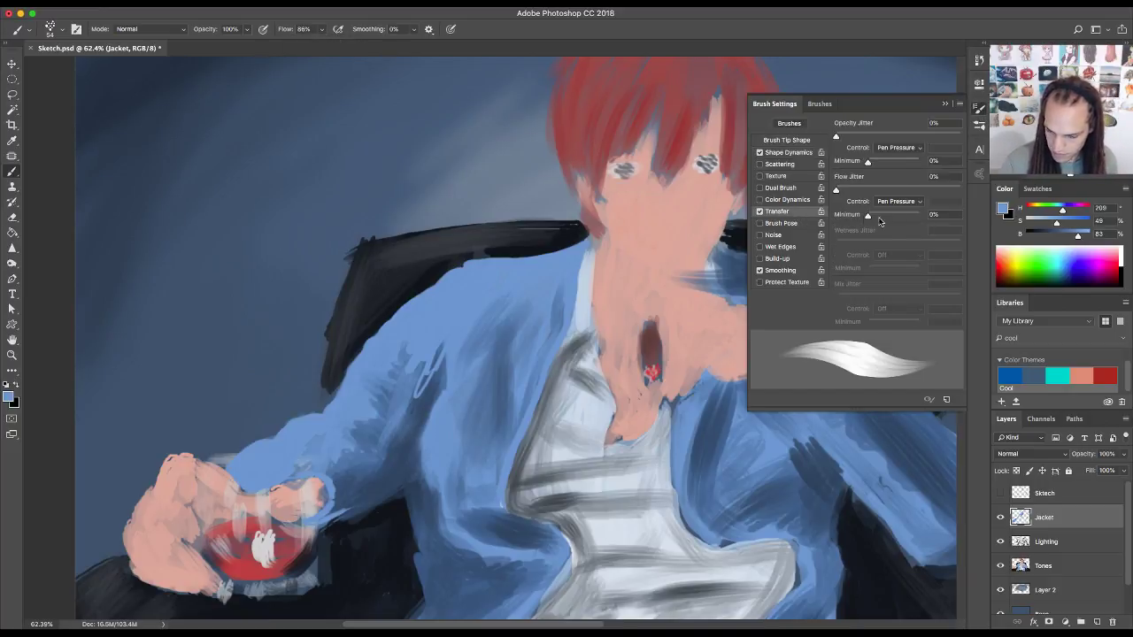
pyautogui.moveTo(868, 162); pyautogui.dragTo(883, 162)
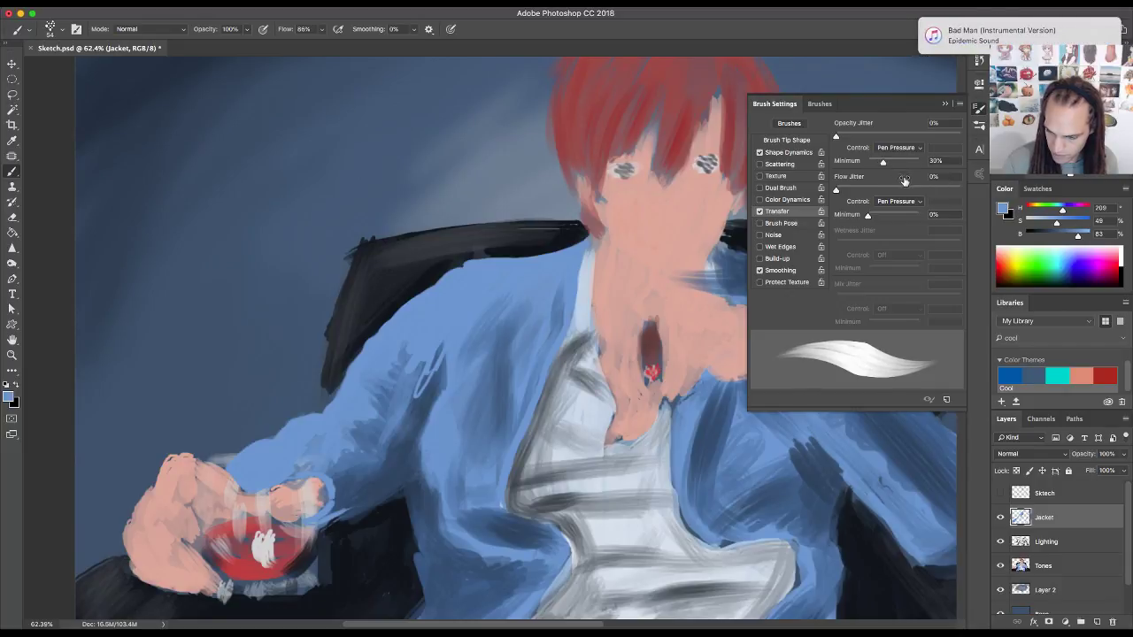
pyautogui.click(979, 111)
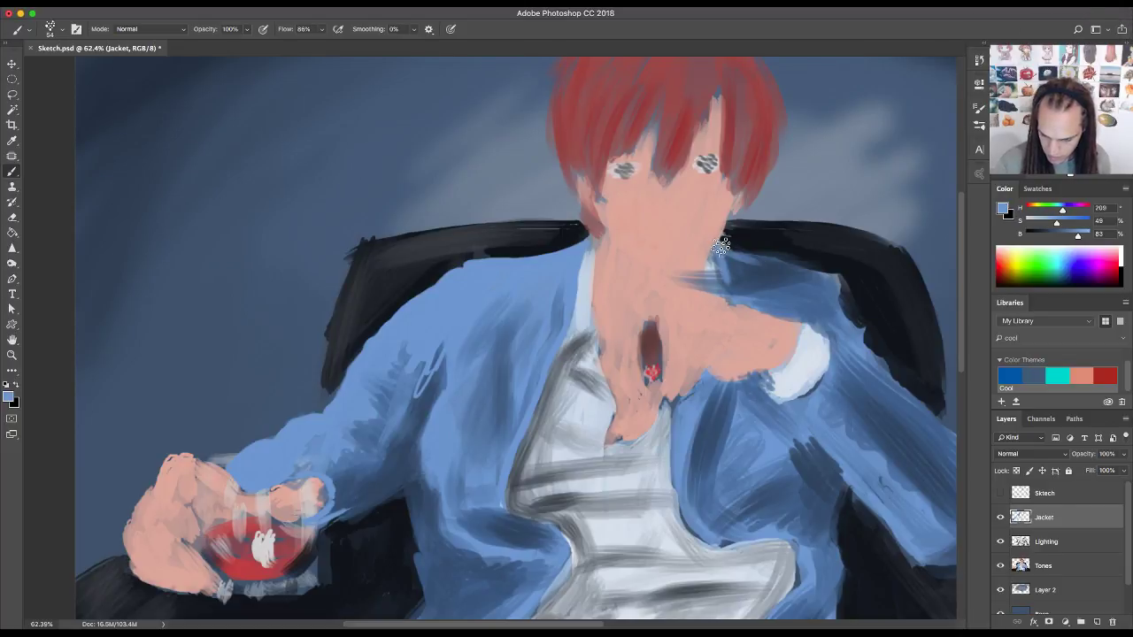
# - Brush blue along the right shoulder edge against the chair, then sample near-black from the belt
pyautogui.moveTo(799, 303); pyautogui.dragTo(678, 268)
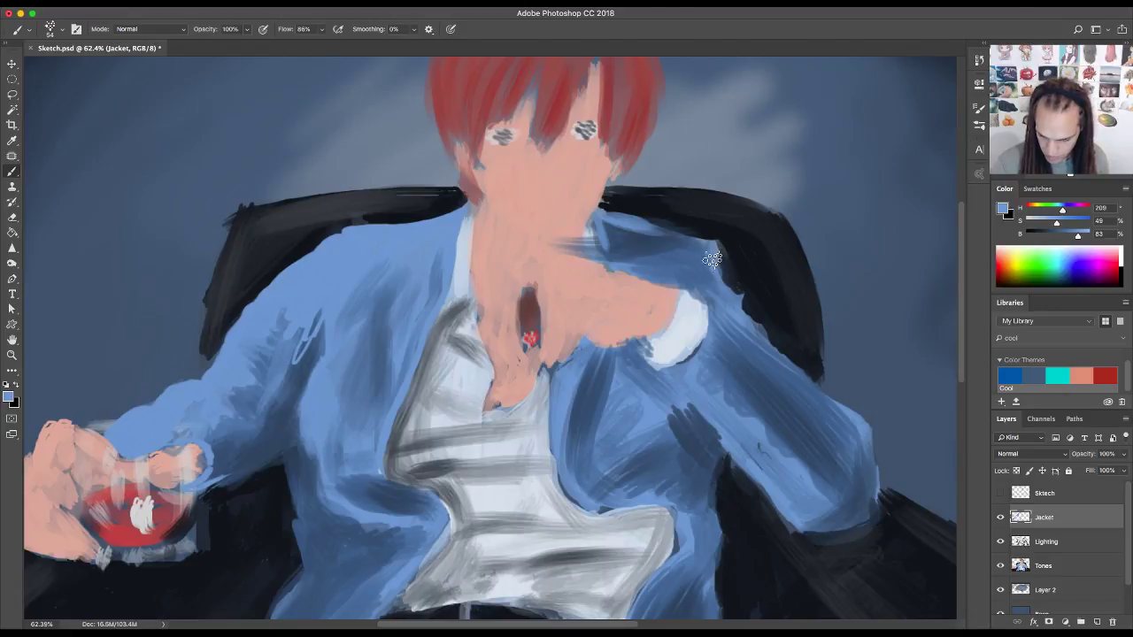
pyautogui.moveTo(730, 288)
pyautogui.mouseDown()
pyautogui.moveTo(710, 243)
pyautogui.moveTo(632, 221)
pyautogui.moveTo(688, 237)
pyautogui.moveTo(643, 228)
pyautogui.moveTo(691, 241)
pyautogui.moveTo(650, 230)
pyautogui.moveTo(712, 268)
pyautogui.moveTo(738, 296)
pyautogui.moveTo(751, 328)
pyautogui.mouseUp()
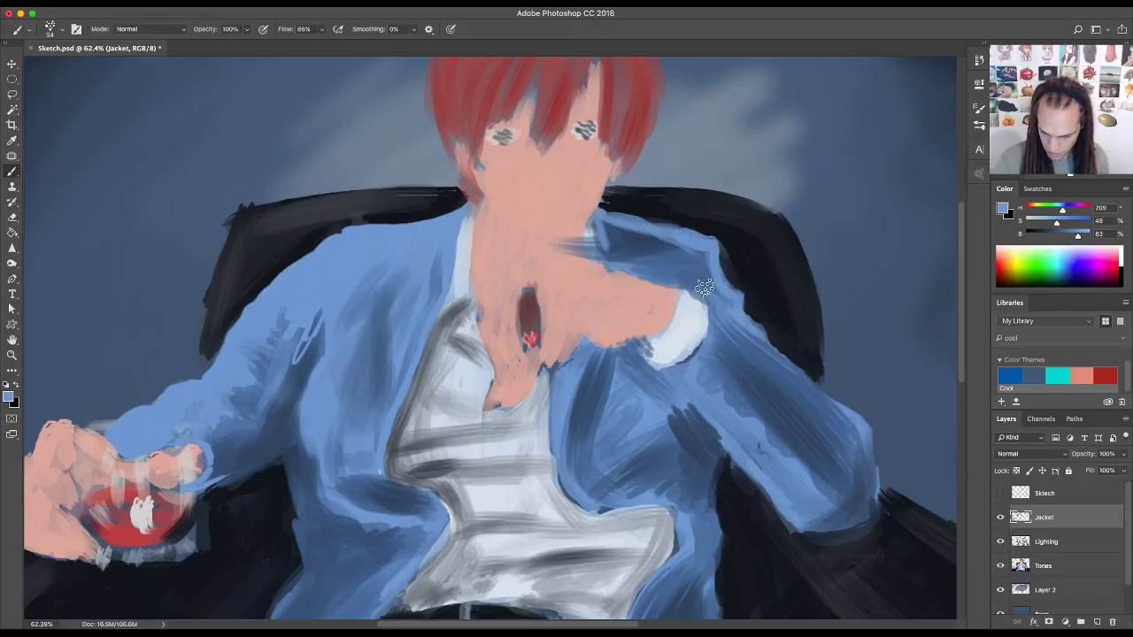
pyautogui.moveTo(771, 401); pyautogui.dragTo(718, 347)
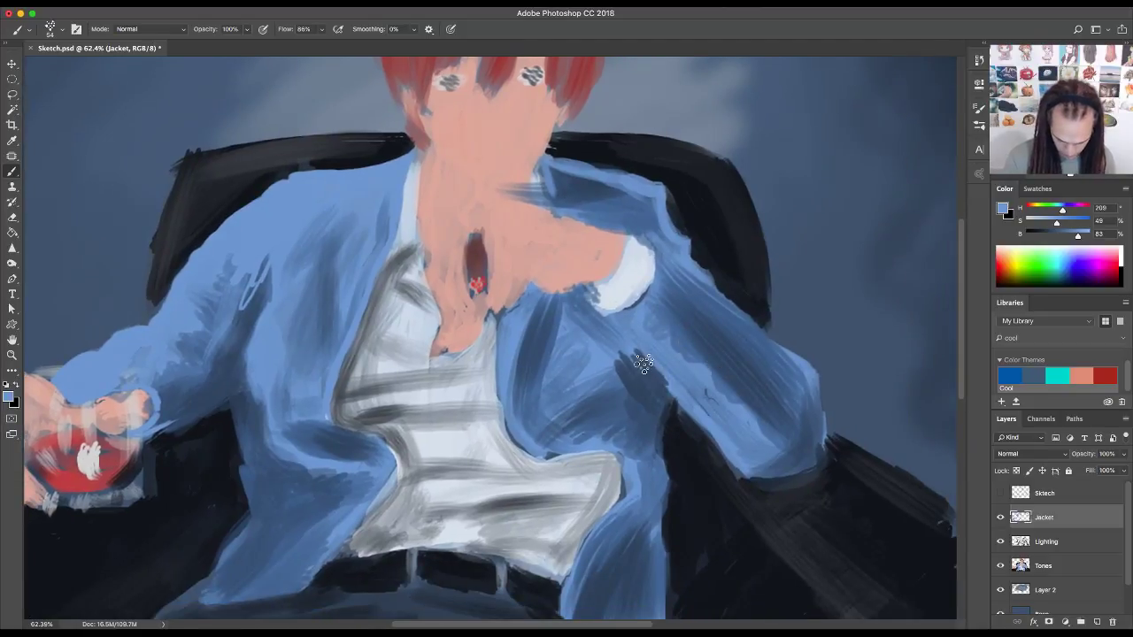
pyautogui.keyDown('alt'); pyautogui.click(539, 333); pyautogui.keyUp('alt')
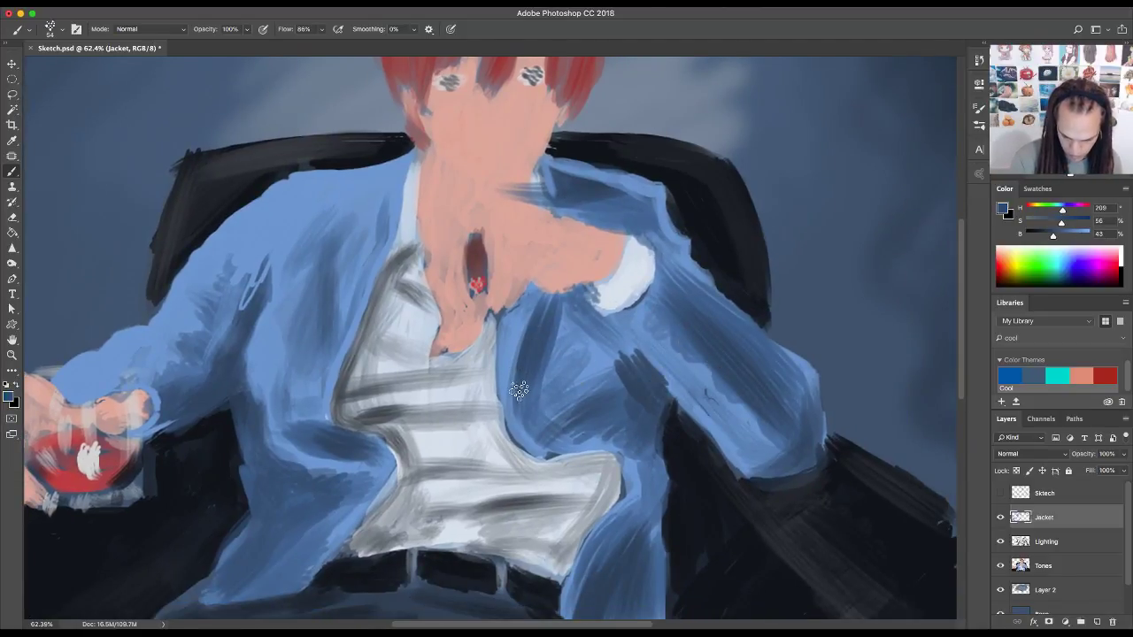
pyautogui.keyDown('alt'); pyautogui.click(389, 547); pyautogui.keyUp('alt')
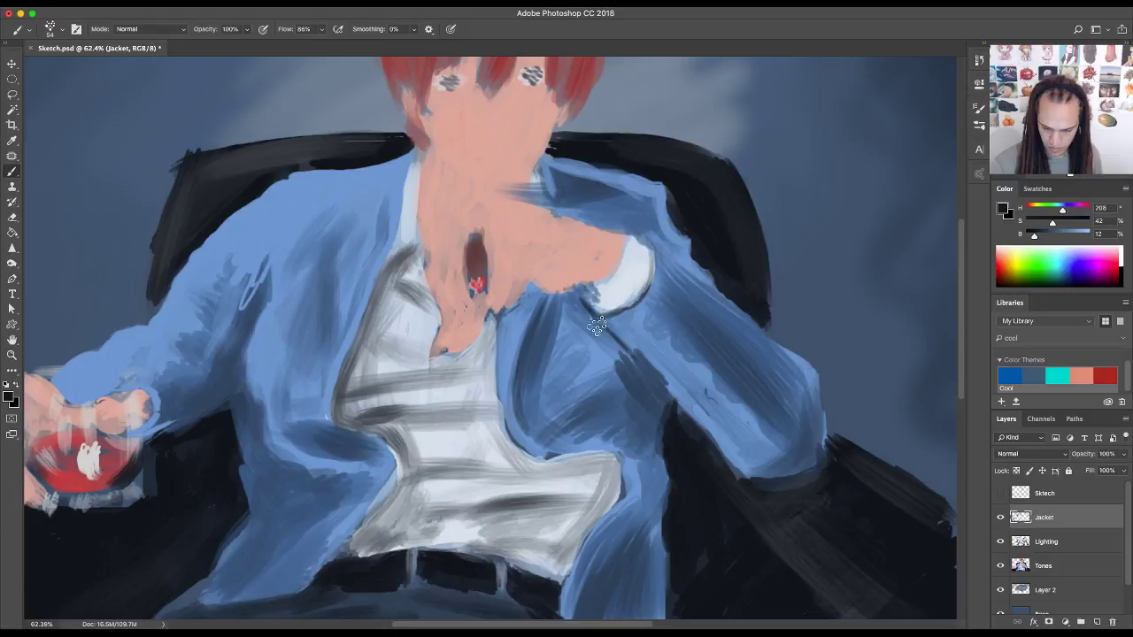
# - Sample jacket blue and paint over the skin along the right shoulder
pyautogui.keyDown('alt'); pyautogui.click(636, 354); pyautogui.keyUp('alt')
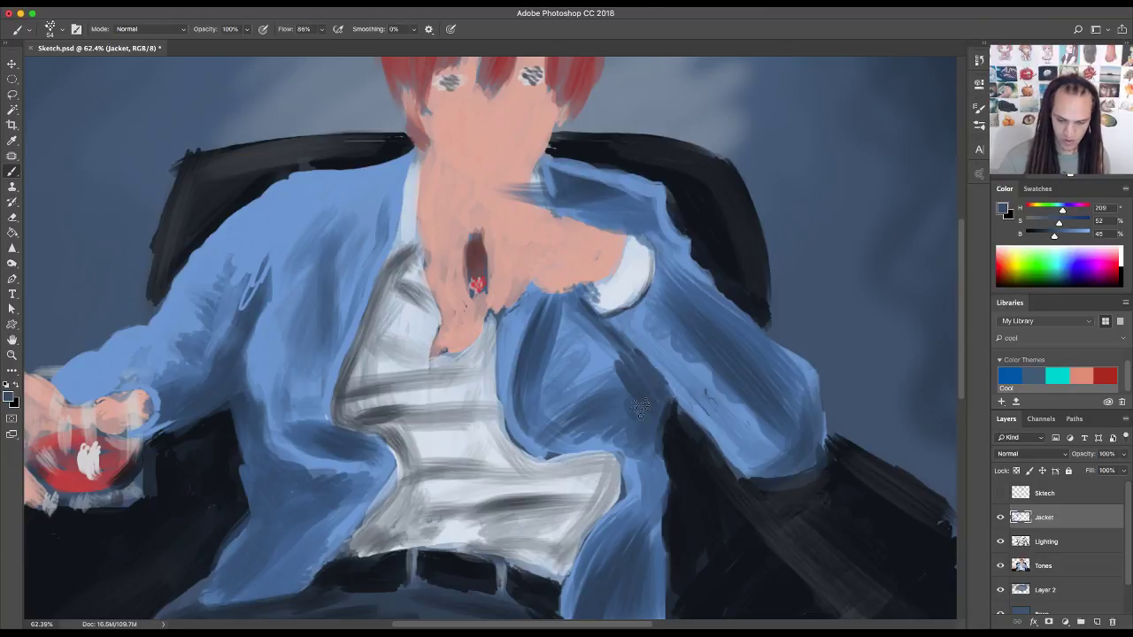
pyautogui.keyDown('alt'); pyautogui.click(571, 187); pyautogui.keyUp('alt')
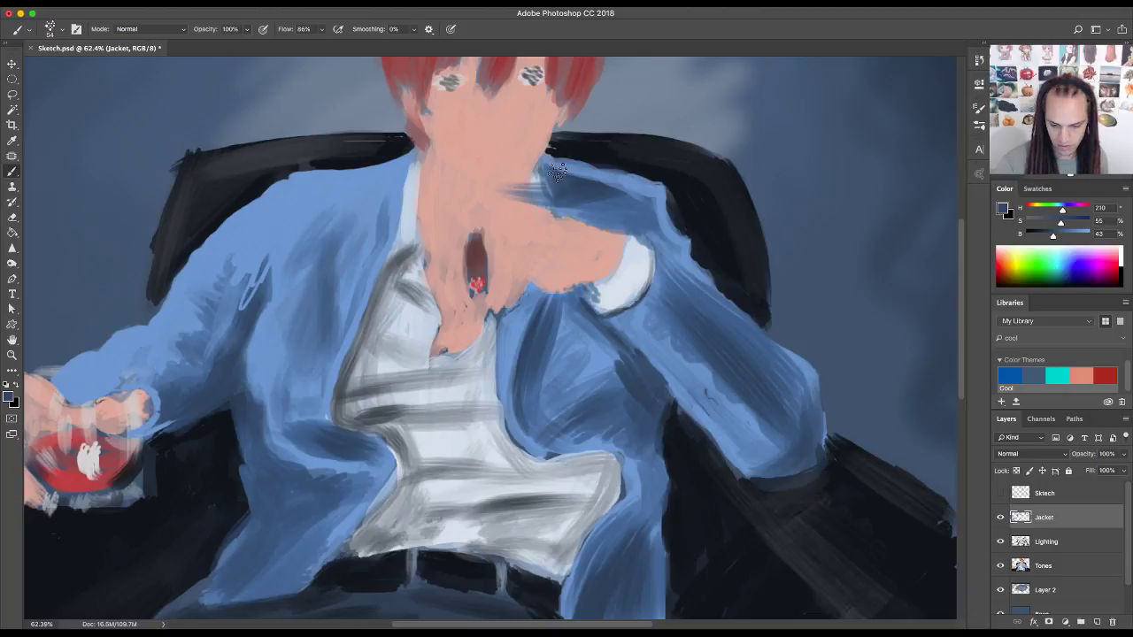
pyautogui.moveTo(552, 163)
pyautogui.mouseDown()
pyautogui.moveTo(619, 193)
pyautogui.moveTo(641, 187)
pyautogui.moveTo(614, 178)
pyautogui.moveTo(655, 204)
pyautogui.moveTo(659, 195)
pyautogui.moveTo(673, 242)
pyautogui.mouseUp()
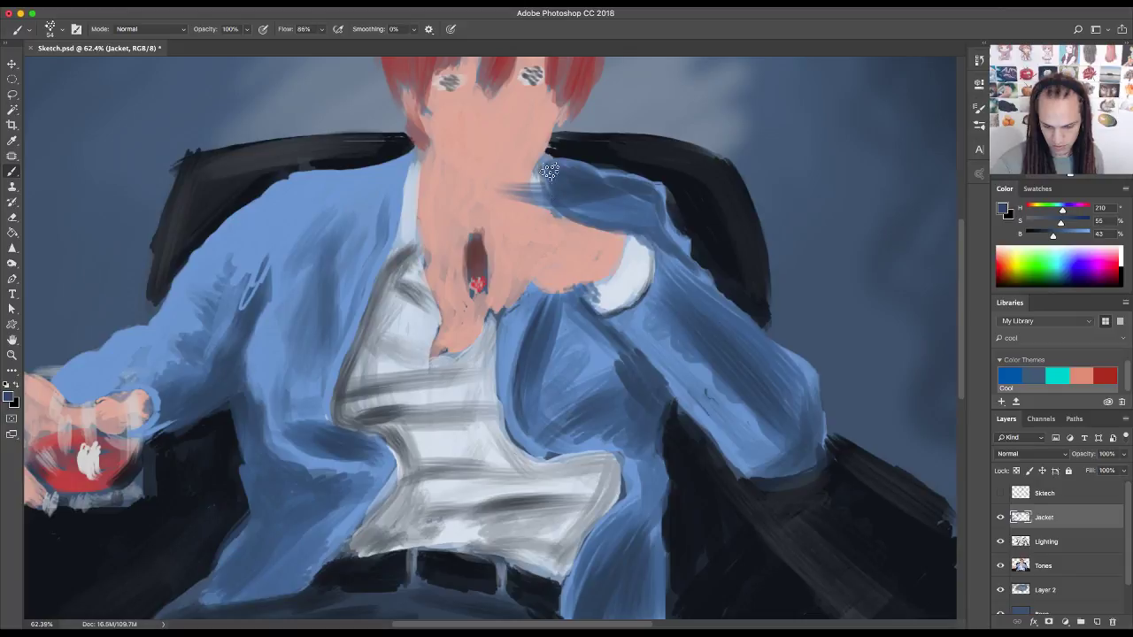
pyautogui.moveTo(550, 171)
pyautogui.mouseDown()
pyautogui.moveTo(586, 214)
pyautogui.moveTo(653, 230)
pyautogui.mouseUp()
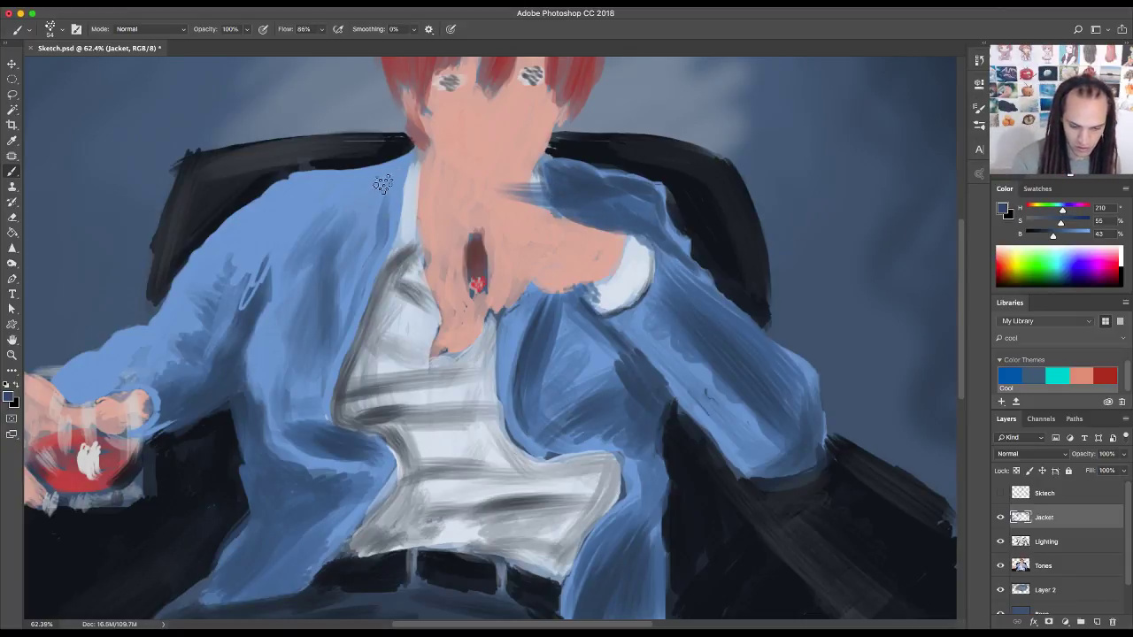
# - Sample dark navy from the background and shade the left jacket folds and lapel edge
pyautogui.moveTo(419, 318); pyautogui.dragTo(514, 292)
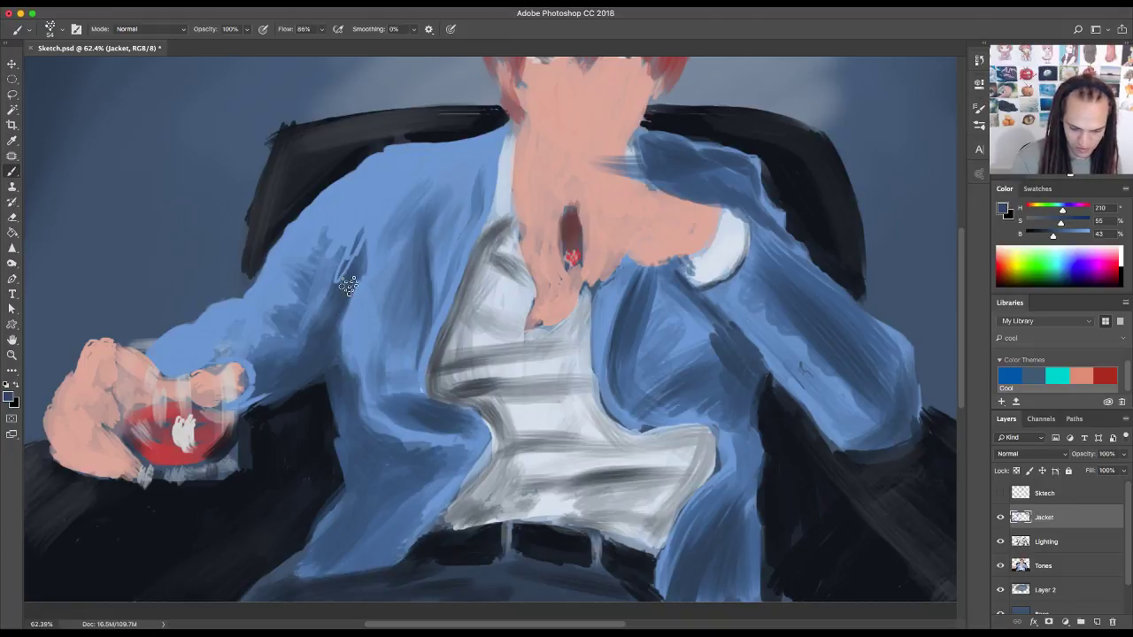
pyautogui.keyDown('alt'); pyautogui.click(310, 424); pyautogui.keyUp('alt')
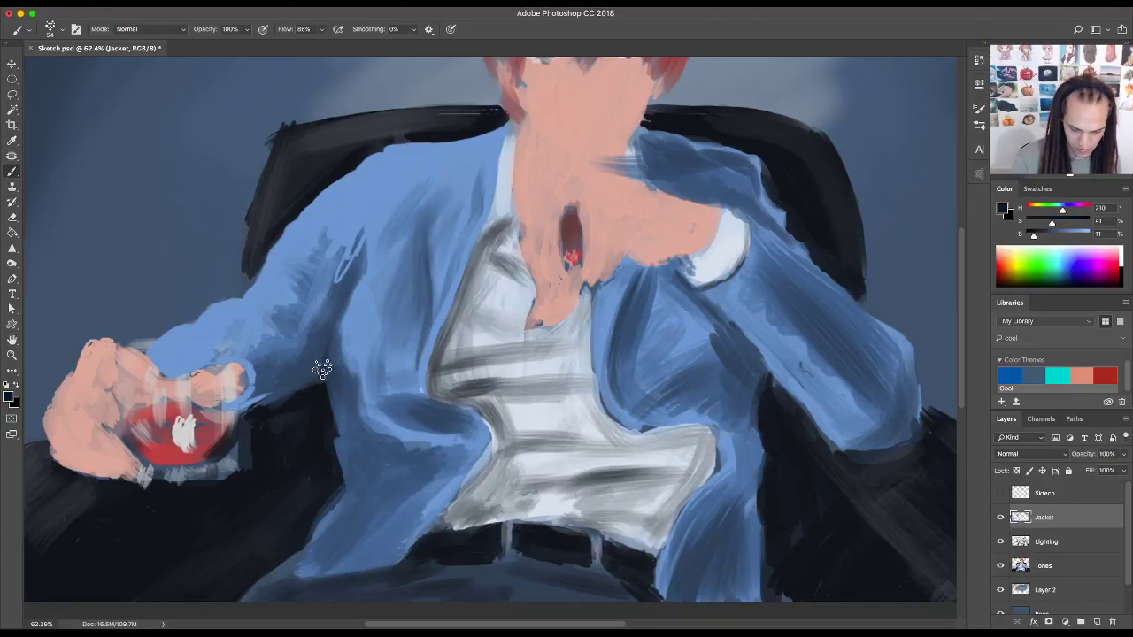
pyautogui.moveTo(344, 300); pyautogui.dragTo(366, 203)
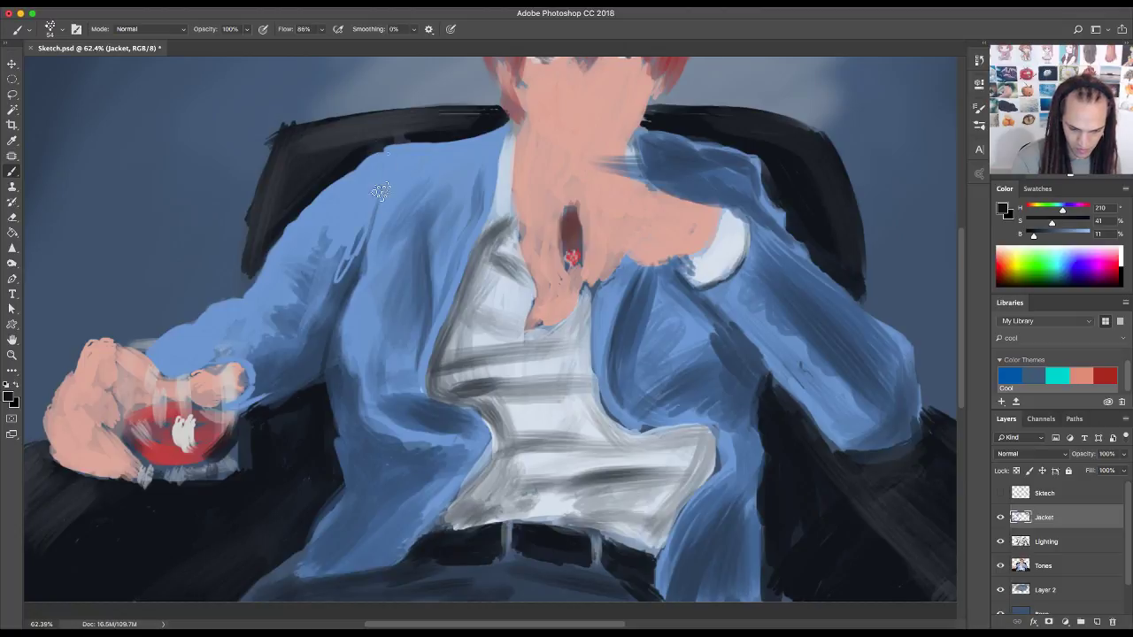
pyautogui.moveTo(346, 288)
pyautogui.mouseDown()
pyautogui.moveTo(339, 252)
pyautogui.moveTo(340, 305)
pyautogui.mouseUp()
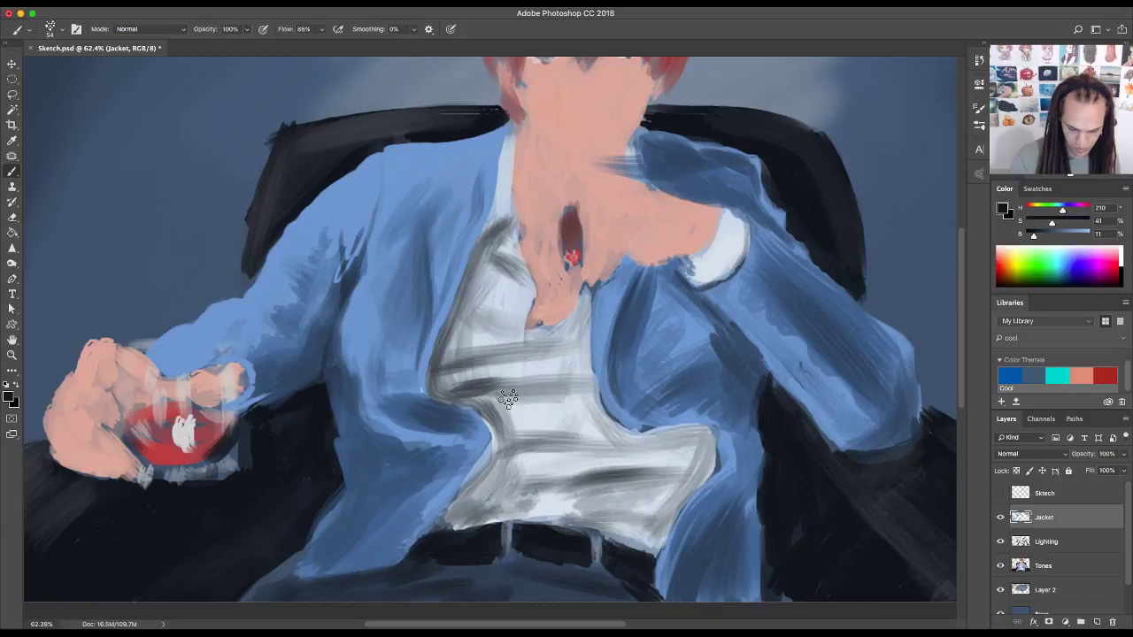
pyautogui.moveTo(470, 425)
pyautogui.mouseDown()
pyautogui.moveTo(478, 434)
pyautogui.moveTo(424, 406)
pyautogui.mouseUp()
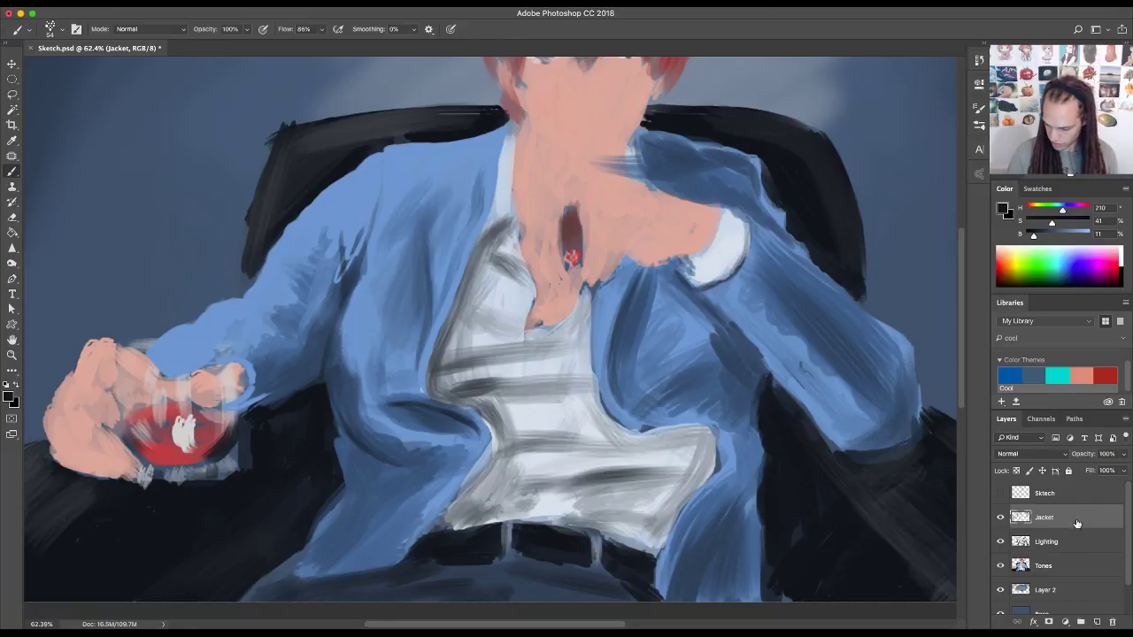
# - Compare with Tones and Lighting toggled off, then merge Jacket, Lighting and Tones into one Jacket layer
pyautogui.click(1001, 566)
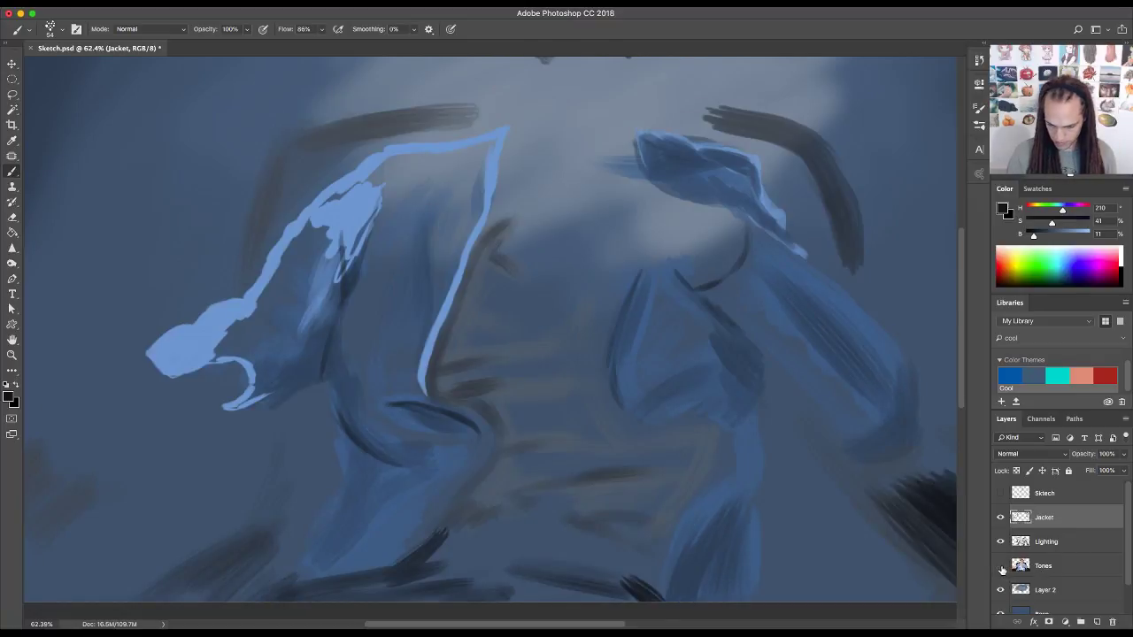
pyautogui.click(1001, 566)
pyautogui.click(1002, 542)
pyautogui.click(1002, 541)
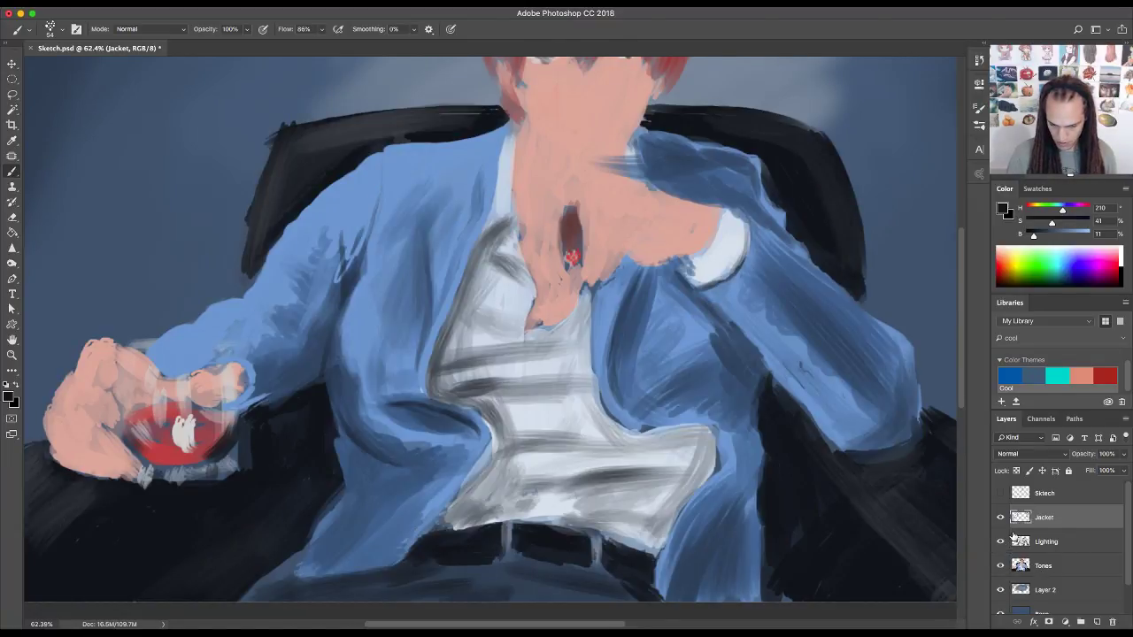
pyautogui.keyDown('shift'); pyautogui.click(1075, 564); pyautogui.keyUp('shift')
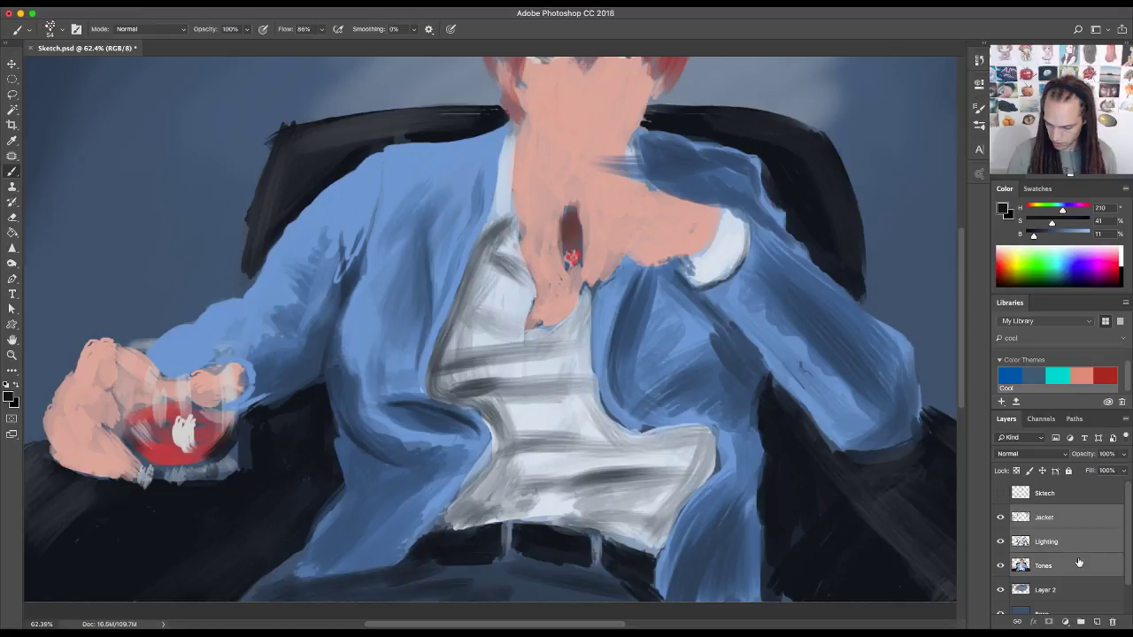
pyautogui.rightClick(1077, 564)
pyautogui.click(973, 461)
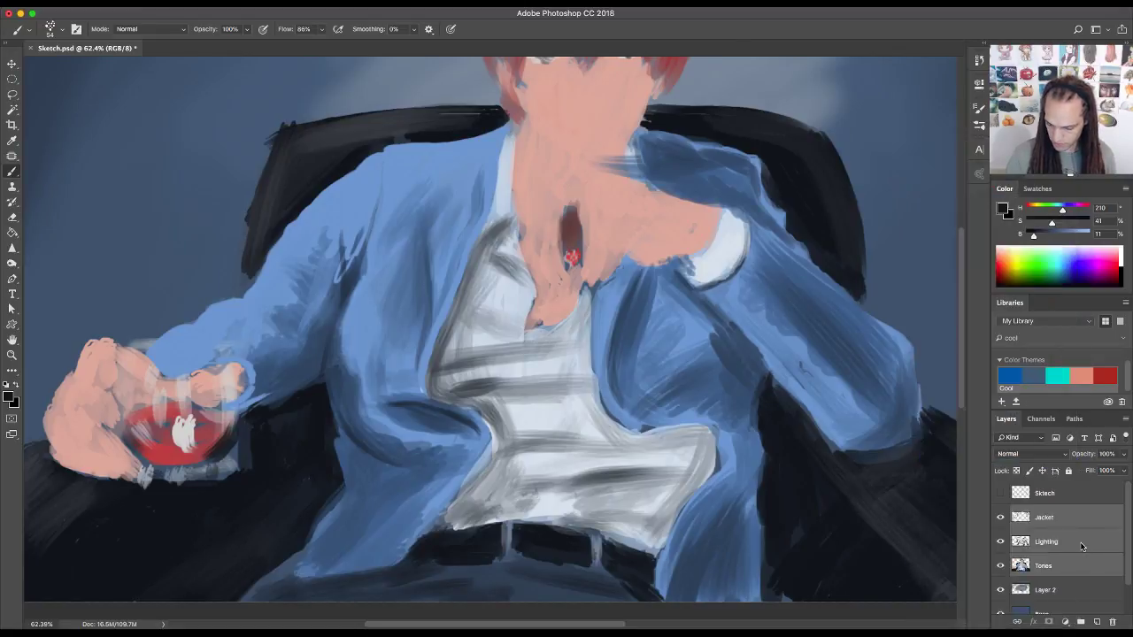
pyautogui.hscroll(-10, 354, 467)
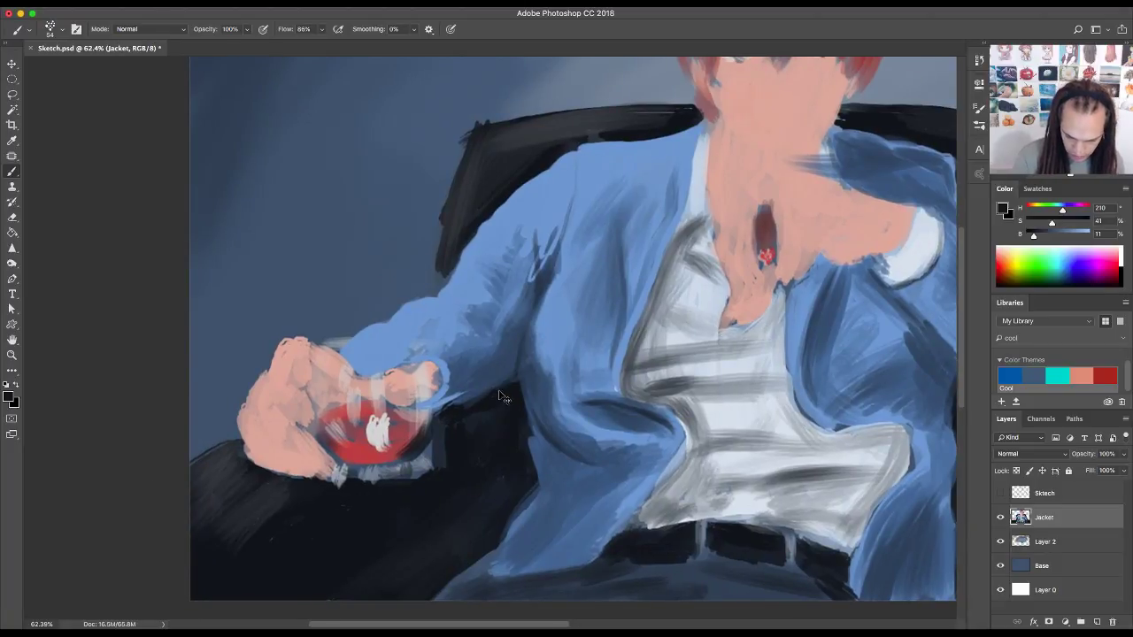
# - Select the Soft Round brush from the brush preset picker
pyautogui.click(61, 31)
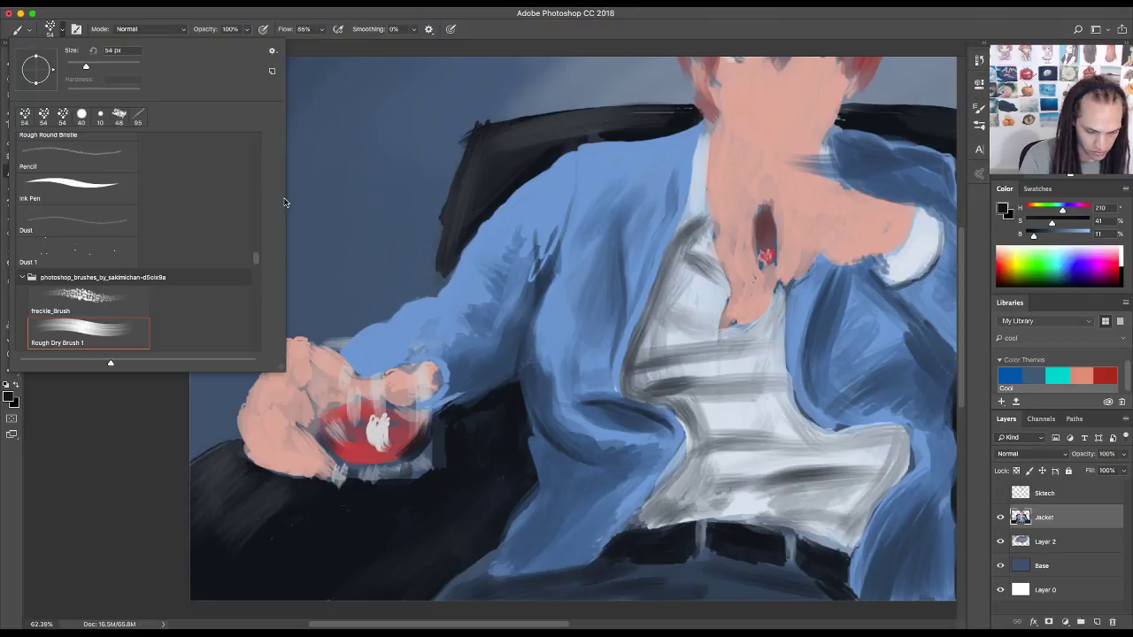
pyautogui.moveTo(257, 263); pyautogui.dragTo(255, 142)
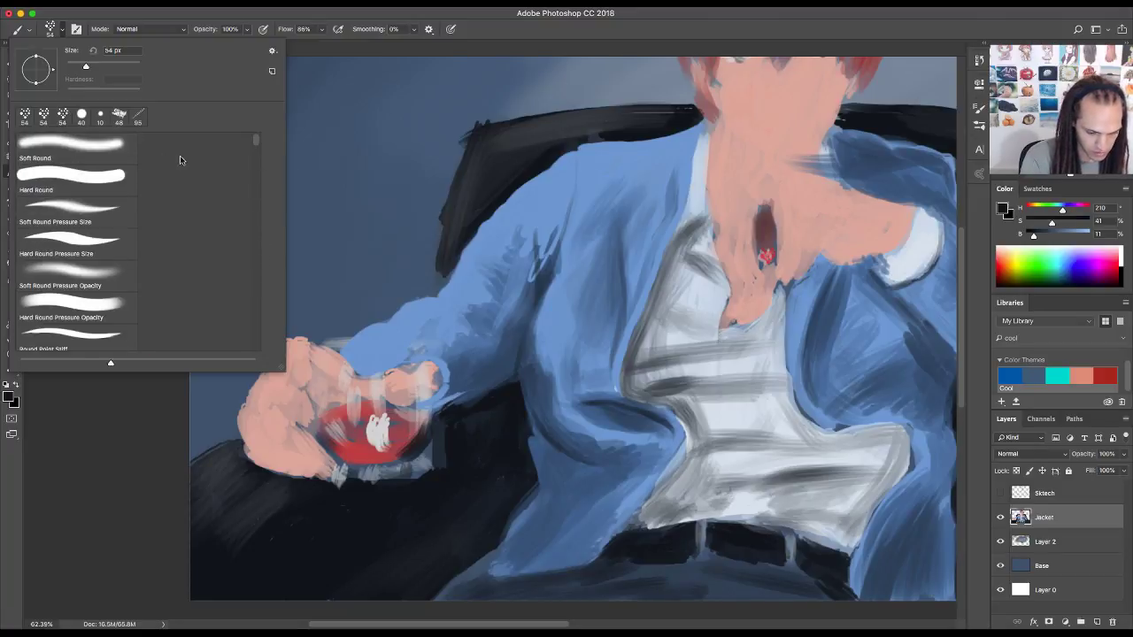
pyautogui.click(105, 146)
# - Enable Shape Dynamics and Transfer, with size jitter controlled by Pen Pressure
pyautogui.click(979, 108)
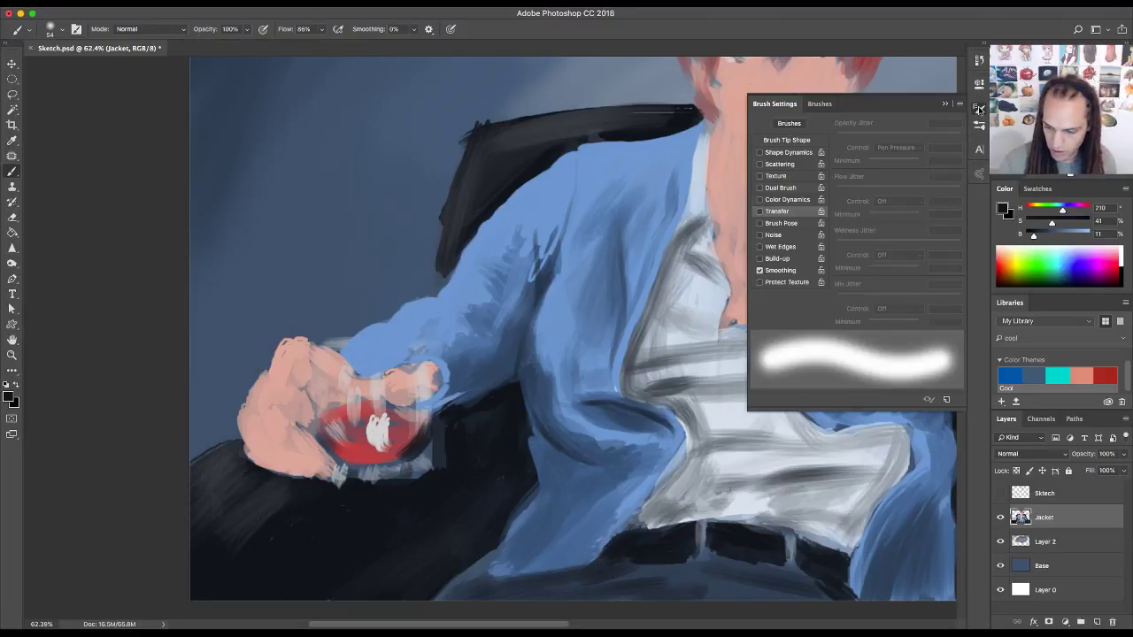
pyautogui.click(777, 154)
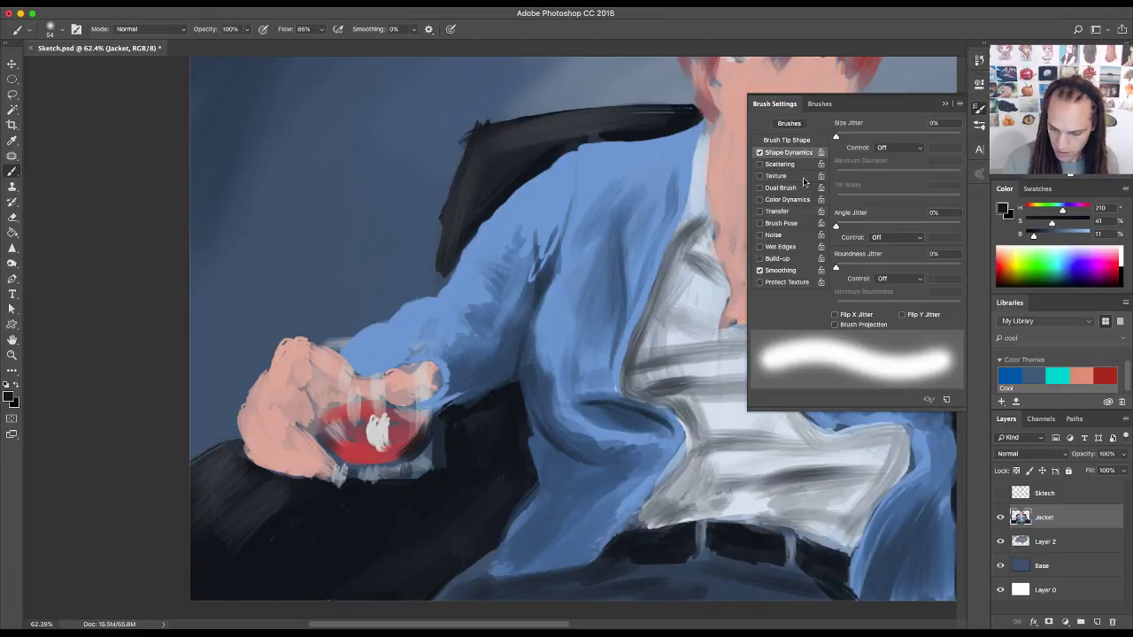
pyautogui.click(779, 212)
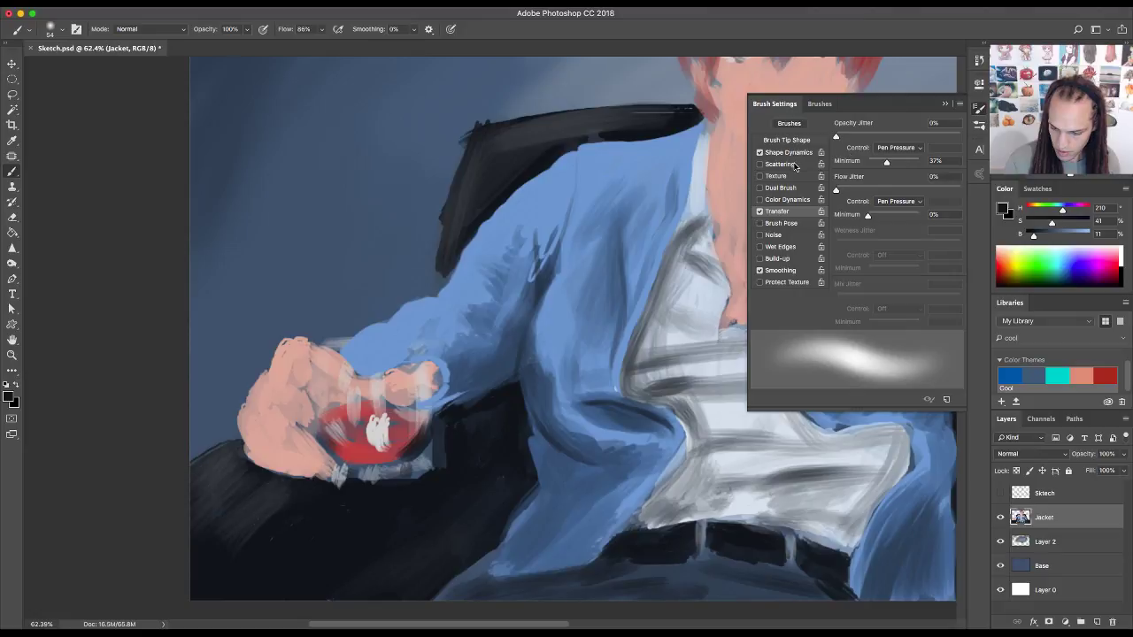
pyautogui.click(792, 154)
pyautogui.click(921, 148)
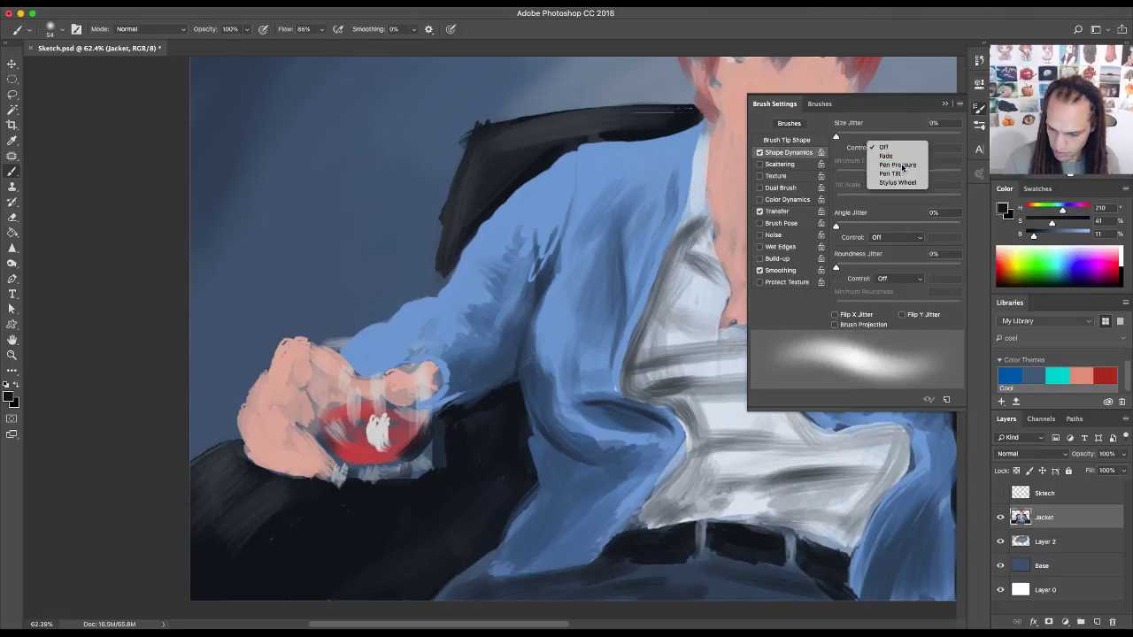
pyautogui.click(903, 168)
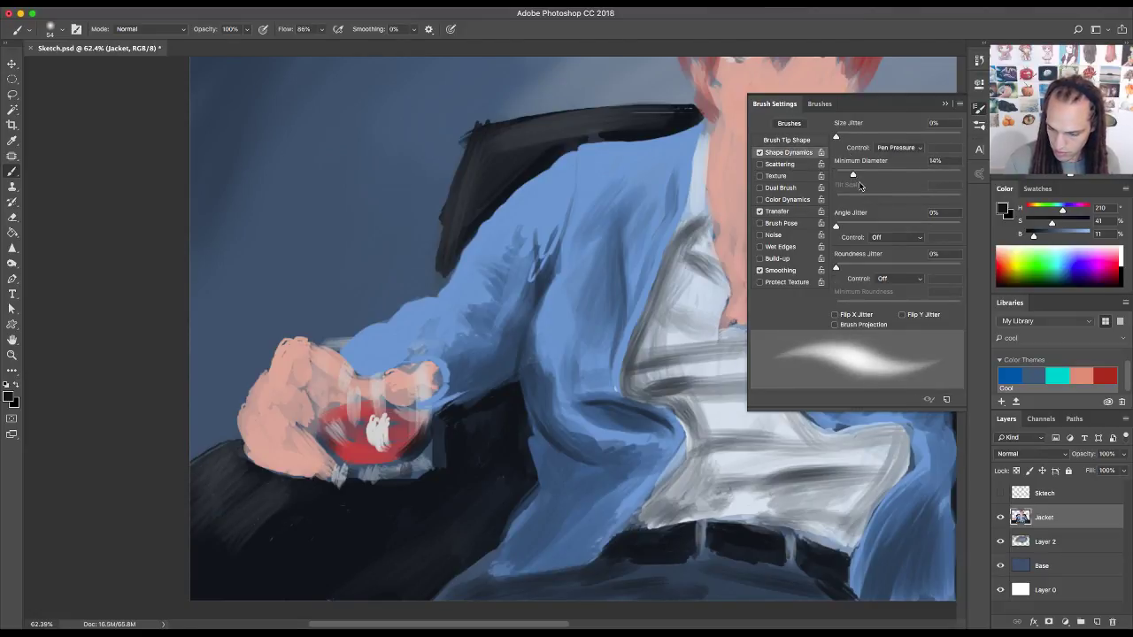
pyautogui.click(978, 126)
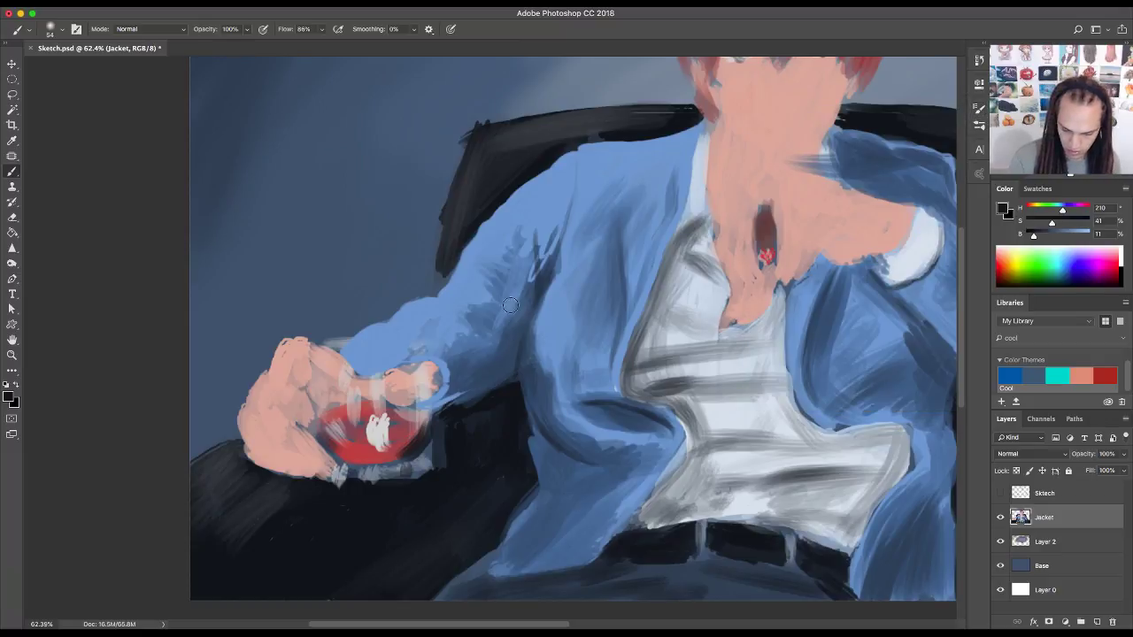
# - Paint a dark blue stroke on the sleeve and sample light and dark jacket blues
pyautogui.moveTo(511, 304); pyautogui.dragTo(512, 316)
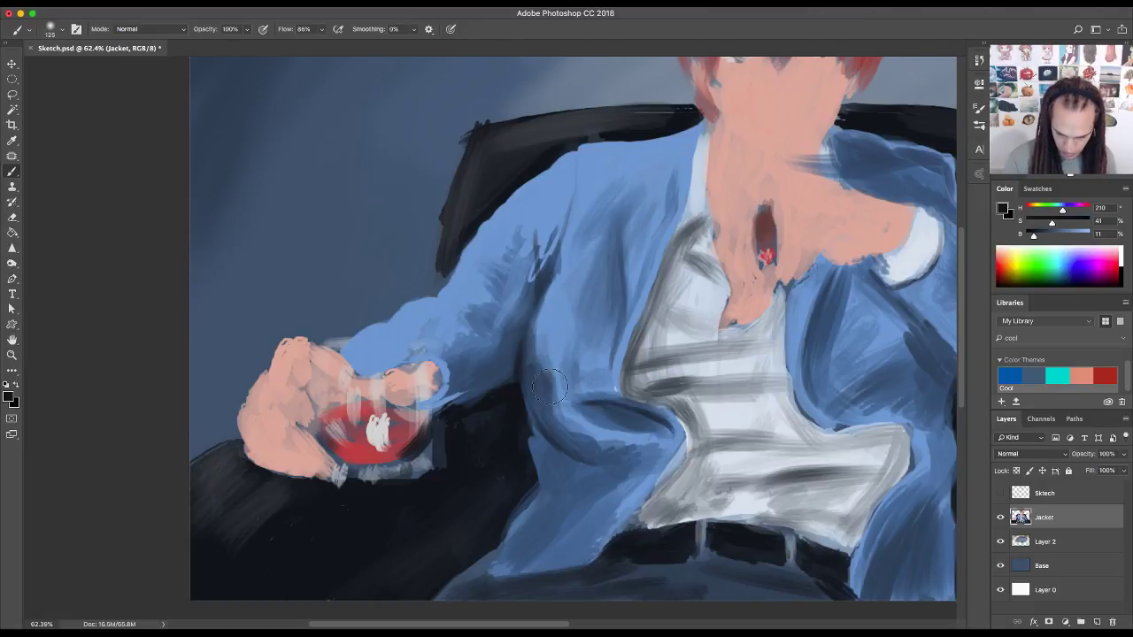
pyautogui.keyDown('alt'); pyautogui.click(551, 328); pyautogui.keyUp('alt')
pyautogui.keyDown('alt'); pyautogui.click(531, 372); pyautogui.keyUp('alt')
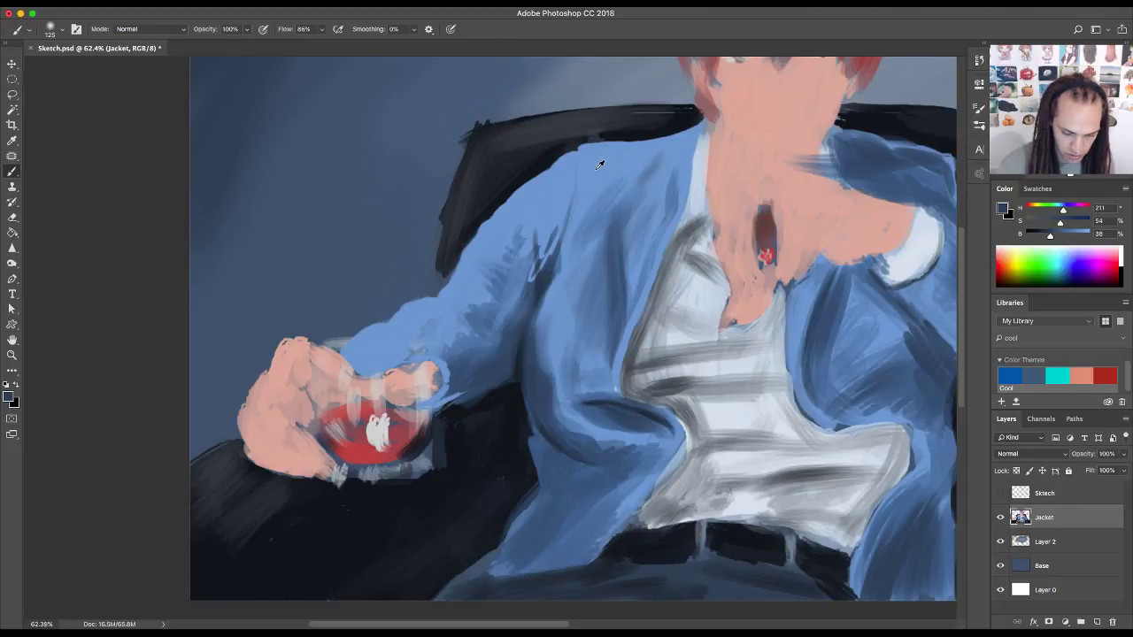
# - Cover the chair edge at the shoulder with blue, then repaint the arm and cuff
pyautogui.keyDown('alt'); pyautogui.click(549, 191); pyautogui.keyUp('alt')
pyautogui.moveTo(552, 203)
pyautogui.mouseDown()
pyautogui.moveTo(511, 252)
pyautogui.moveTo(517, 227)
pyautogui.moveTo(507, 265)
pyautogui.moveTo(541, 281)
pyautogui.moveTo(521, 268)
pyautogui.moveTo(532, 275)
pyautogui.moveTo(522, 248)
pyautogui.moveTo(531, 266)
pyautogui.moveTo(541, 256)
pyautogui.moveTo(572, 185)
pyautogui.moveTo(543, 203)
pyautogui.moveTo(521, 245)
pyautogui.moveTo(529, 256)
pyautogui.mouseUp()
pyautogui.keyDown('alt'); pyautogui.click(537, 288); pyautogui.keyUp('alt')
pyautogui.moveTo(514, 307)
pyautogui.mouseDown()
pyautogui.moveTo(510, 336)
pyautogui.moveTo(473, 344)
pyautogui.moveTo(463, 316)
pyautogui.moveTo(442, 402)
pyautogui.moveTo(455, 399)
pyautogui.mouseUp()
pyautogui.keyDown('alt'); pyautogui.click(511, 336); pyautogui.keyUp('alt')
pyautogui.keyDown('alt'); pyautogui.click(448, 385); pyautogui.keyUp('alt')
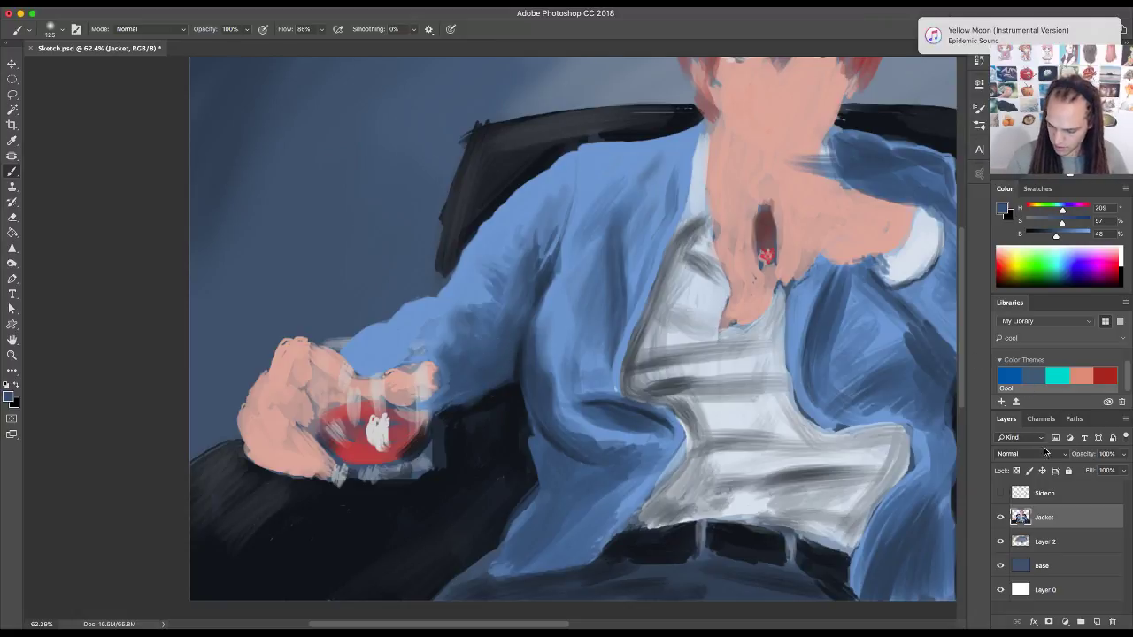
# - Show the Sketch line-art and deepen the shading on the upper sleeve
pyautogui.click(1001, 493)
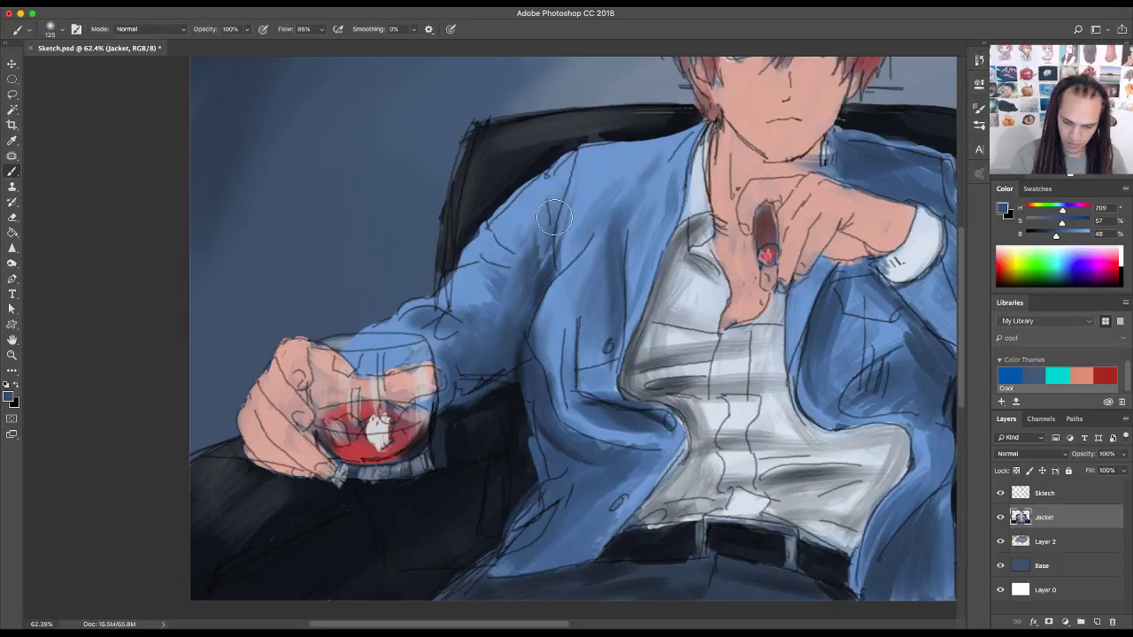
pyautogui.moveTo(589, 235)
pyautogui.mouseDown()
pyautogui.moveTo(558, 266)
pyautogui.moveTo(581, 214)
pyautogui.moveTo(597, 201)
pyautogui.moveTo(580, 246)
pyautogui.moveTo(659, 159)
pyautogui.moveTo(607, 173)
pyautogui.moveTo(579, 213)
pyautogui.moveTo(576, 227)
pyautogui.moveTo(596, 191)
pyautogui.moveTo(664, 196)
pyautogui.moveTo(611, 272)
pyautogui.mouseUp()
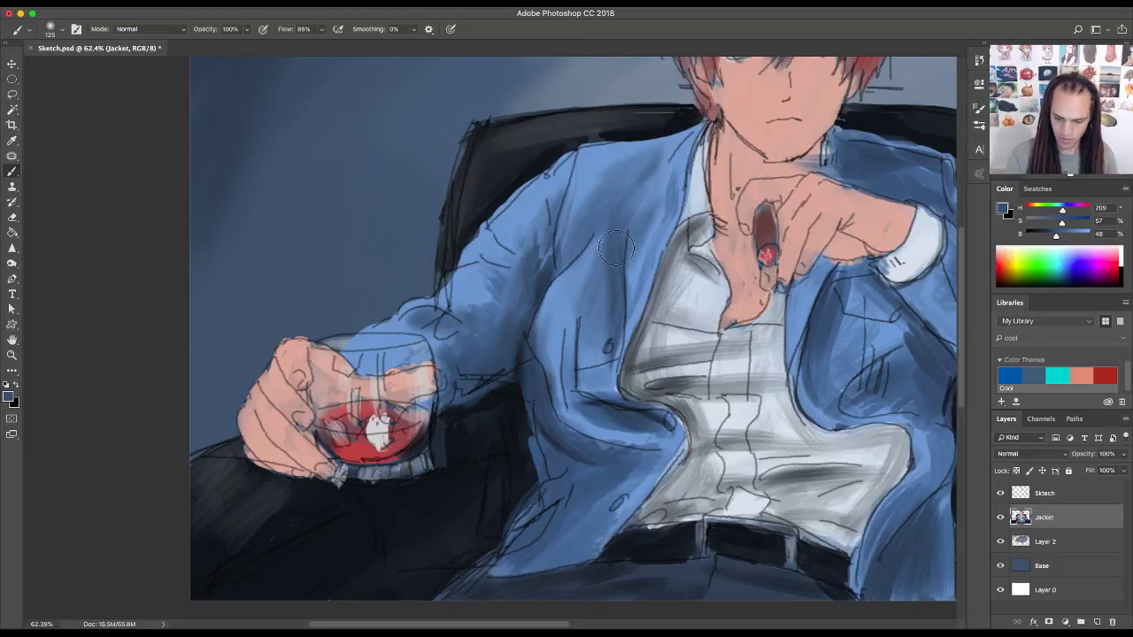
pyautogui.moveTo(658, 466)
pyautogui.mouseDown()
pyautogui.moveTo(638, 407)
pyautogui.moveTo(642, 376)
pyautogui.mouseUp()
# - Pick near-black with a smaller brush, sampling dark chair tones and a background mid blue
pyautogui.keyDown('alt'); pyautogui.click(474, 380); pyautogui.keyUp('alt')
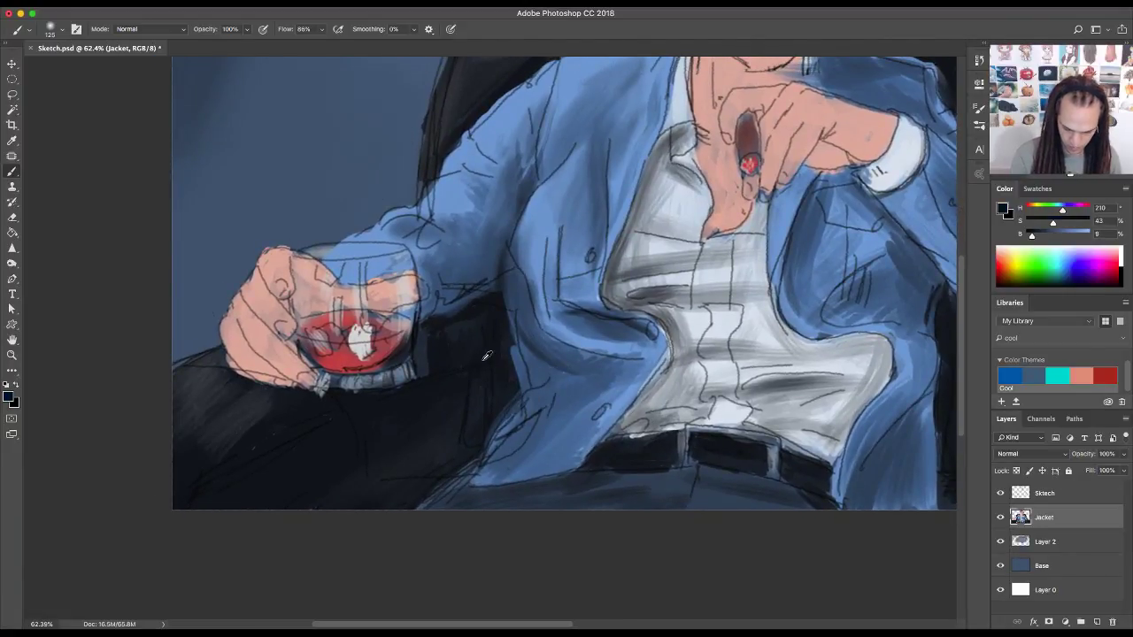
pyautogui.press('[')
pyautogui.press('[')
pyautogui.press('[')
pyautogui.press('[')
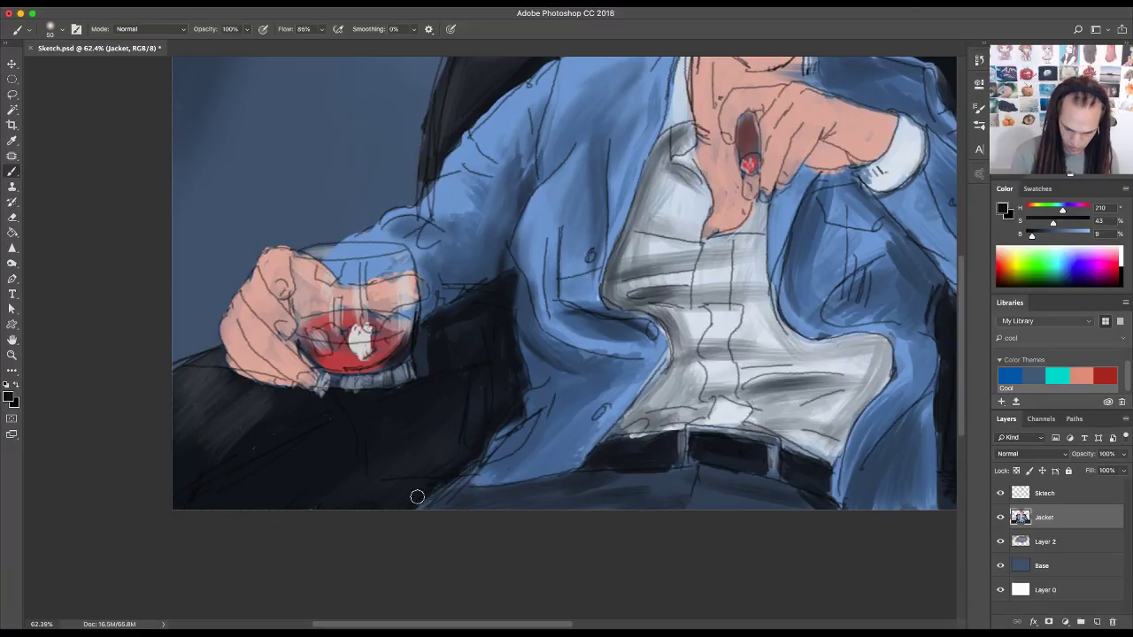
pyautogui.moveTo(630, 421); pyautogui.dragTo(603, 354)
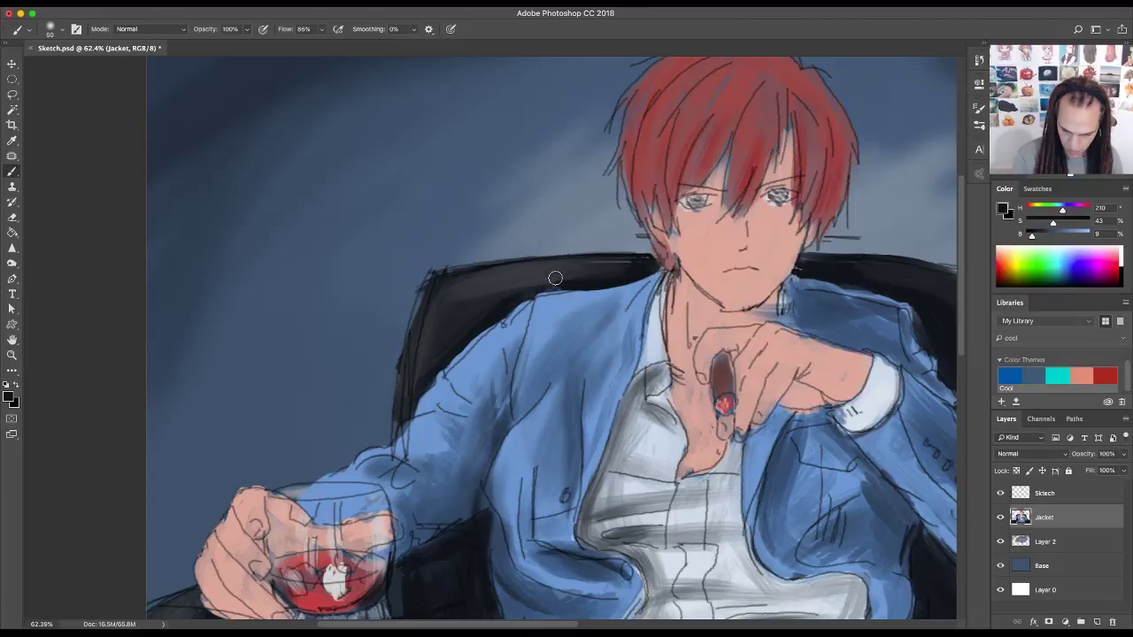
pyautogui.keyDown('alt'); pyautogui.click(561, 273); pyautogui.keyUp('alt')
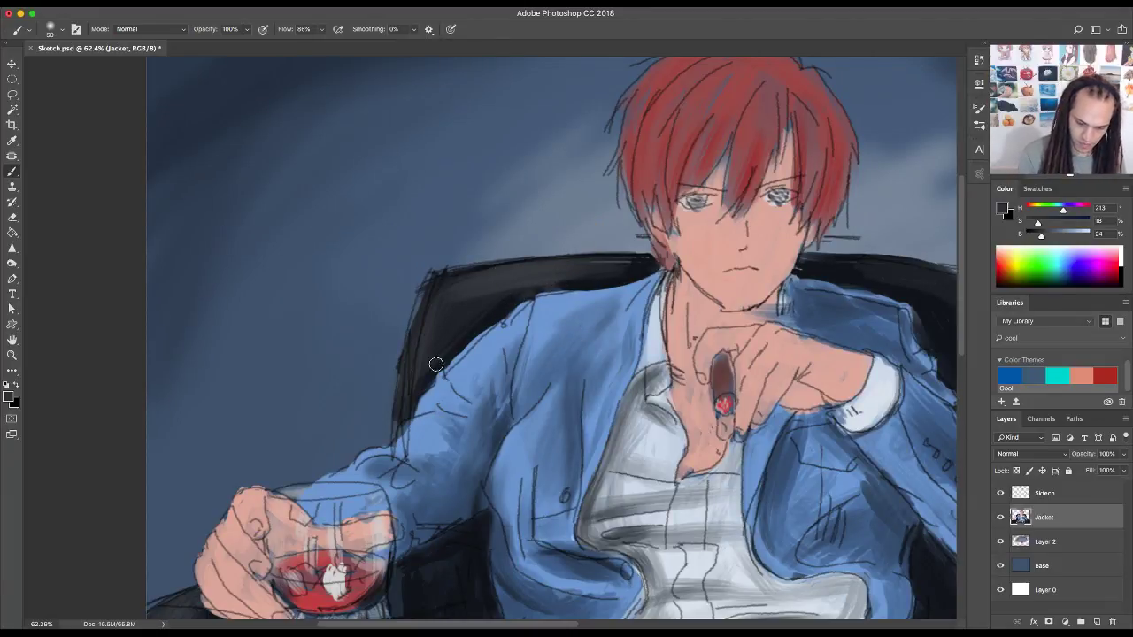
pyautogui.keyDown('alt'); pyautogui.click(410, 378); pyautogui.keyUp('alt')
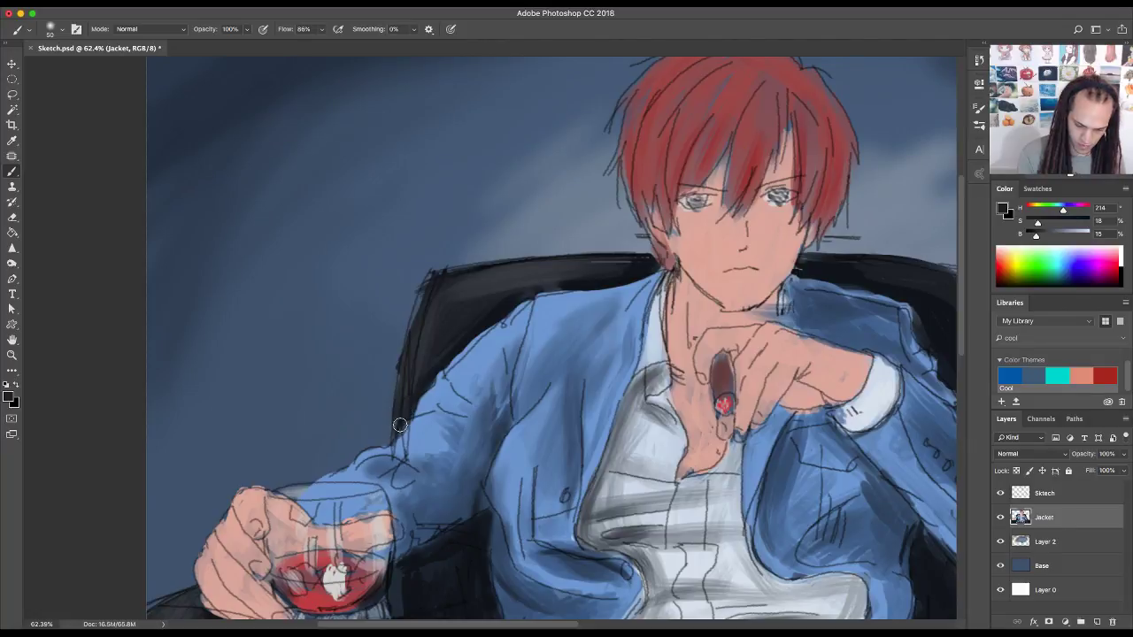
pyautogui.keyDown('alt'); pyautogui.click(408, 294); pyautogui.keyUp('alt')
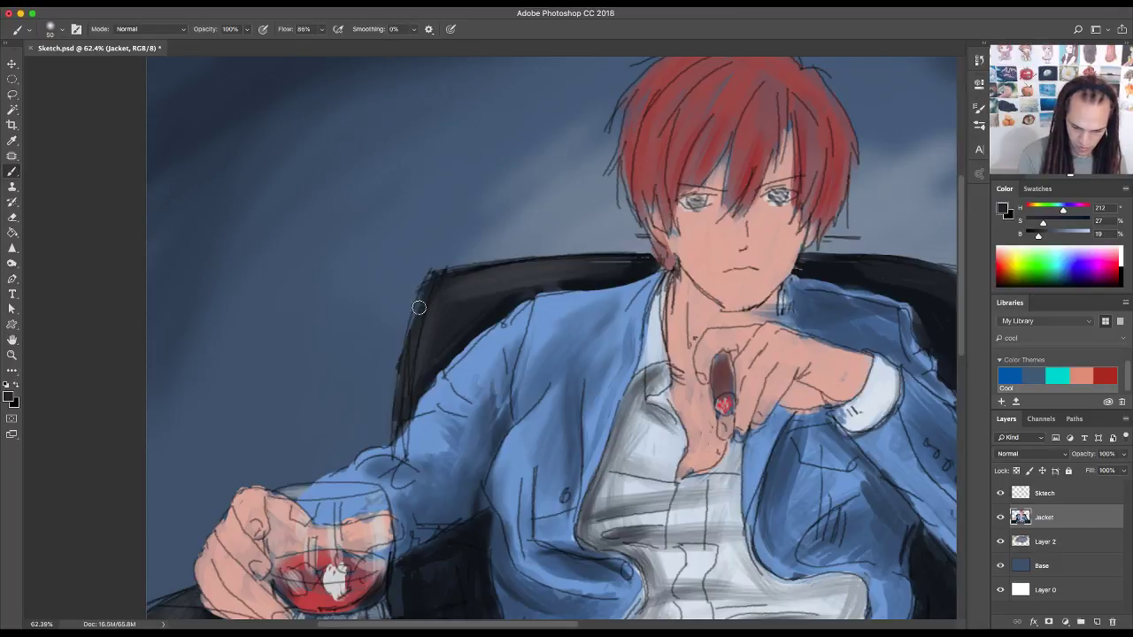
# - Sample the face's skin tone and make it darker and more saturated in the Color panel
pyautogui.hscroll(-4, 411, 366)
pyautogui.scroll(-3, 411, 366)
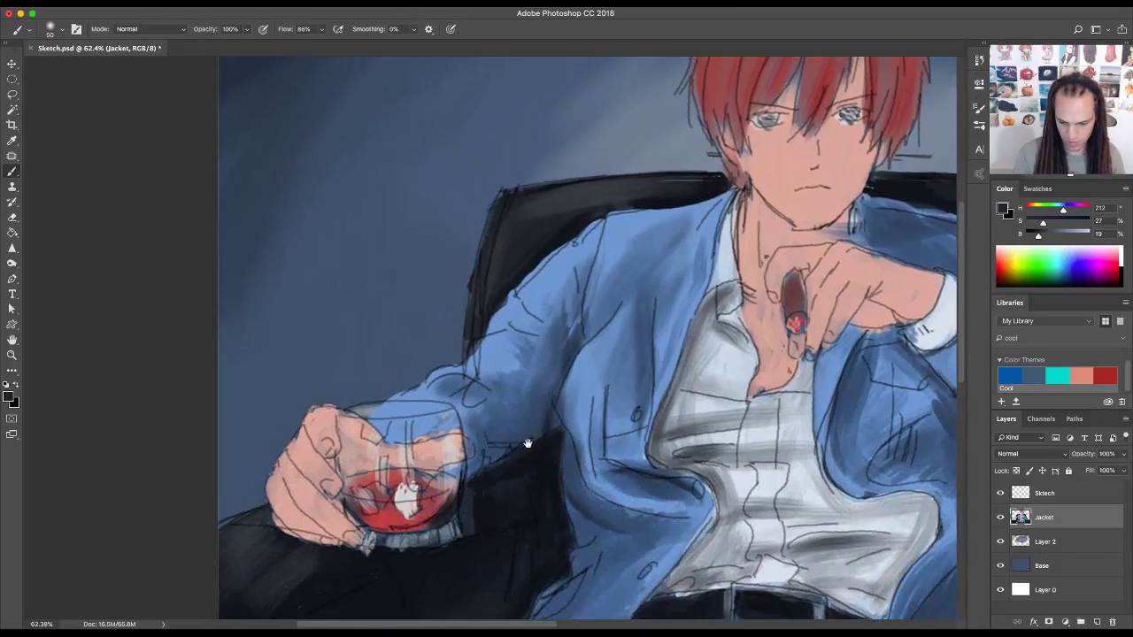
pyautogui.hscroll(6, 761, 285)
pyautogui.scroll(3, 761, 285)
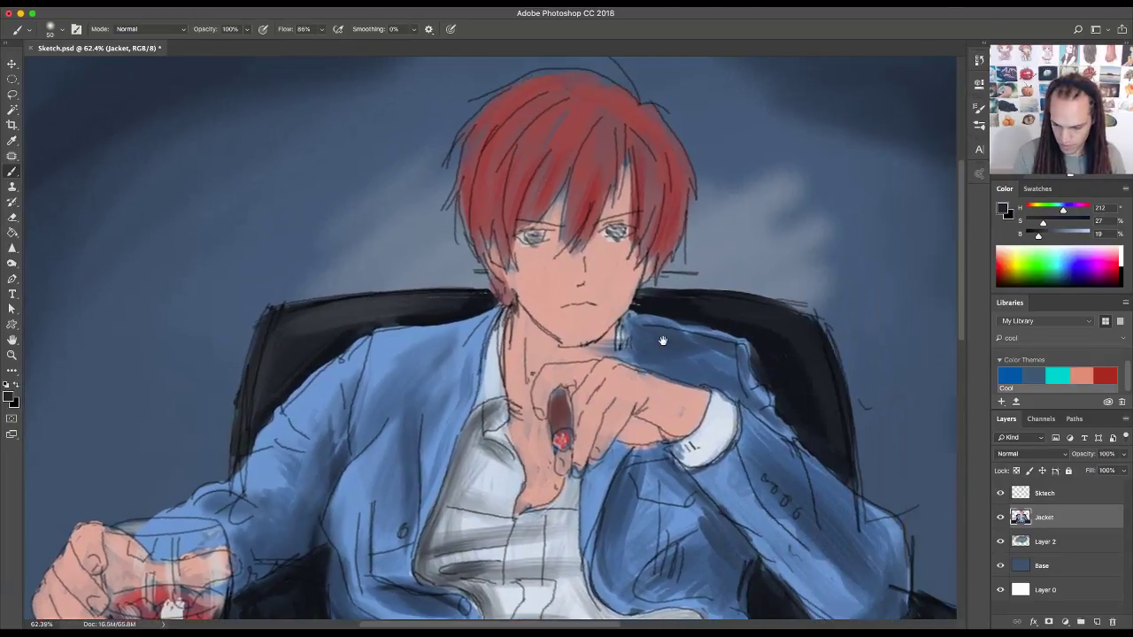
pyautogui.moveTo(669, 365); pyautogui.dragTo(521, 321)
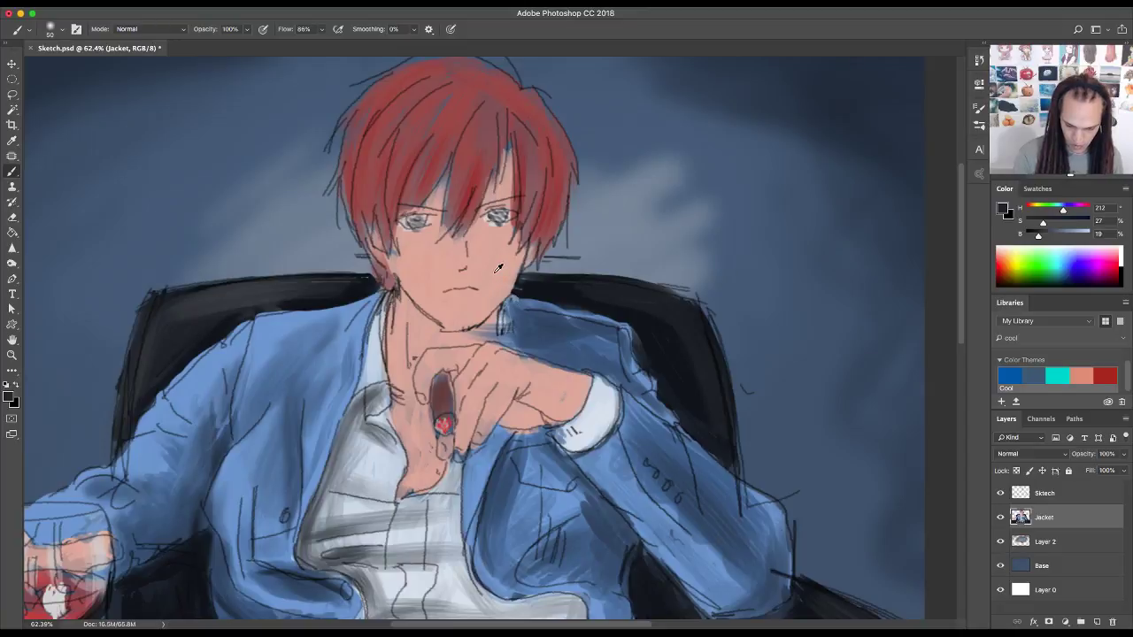
pyautogui.keyDown('alt'); pyautogui.click(520, 321); pyautogui.keyUp('alt')
pyautogui.moveTo(1080, 237)
pyautogui.mouseDown()
pyautogui.moveTo(1052, 223)
pyautogui.moveTo(1061, 236)
pyautogui.mouseUp()
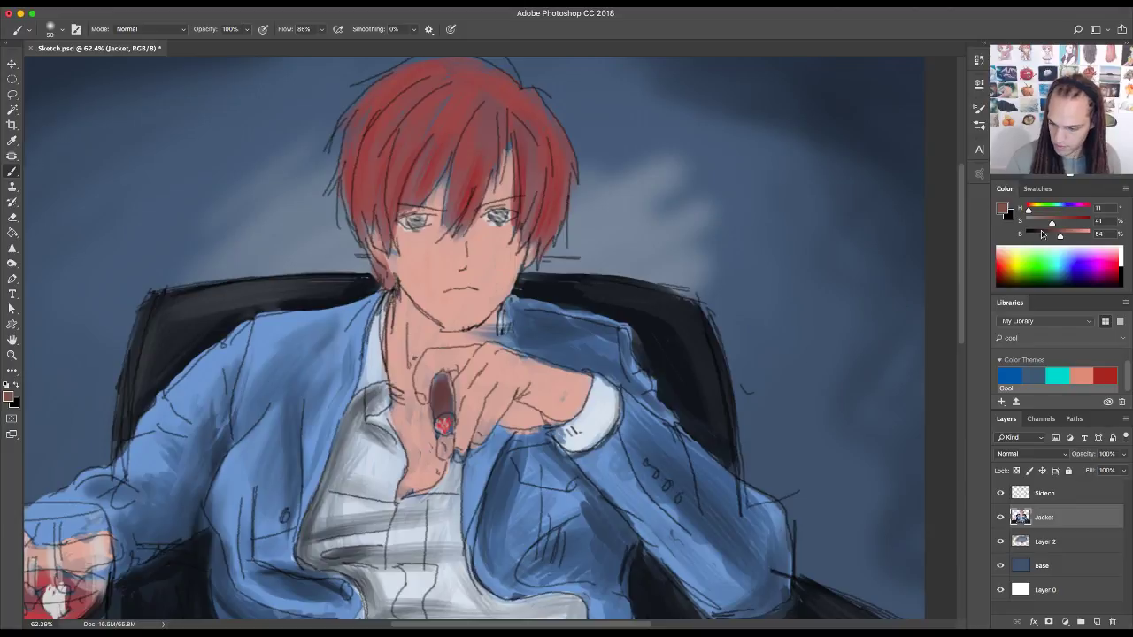
pyautogui.click(1052, 224)
pyautogui.moveTo(1059, 238); pyautogui.dragTo(1054, 237)
# - Paint darker red strands over both eyes and shade the nose, temples and jaw
pyautogui.moveTo(501, 205)
pyautogui.mouseDown()
pyautogui.moveTo(512, 153)
pyautogui.moveTo(509, 200)
pyautogui.moveTo(496, 160)
pyautogui.moveTo(478, 211)
pyautogui.mouseUp()
pyautogui.moveTo(406, 209); pyautogui.dragTo(438, 214)
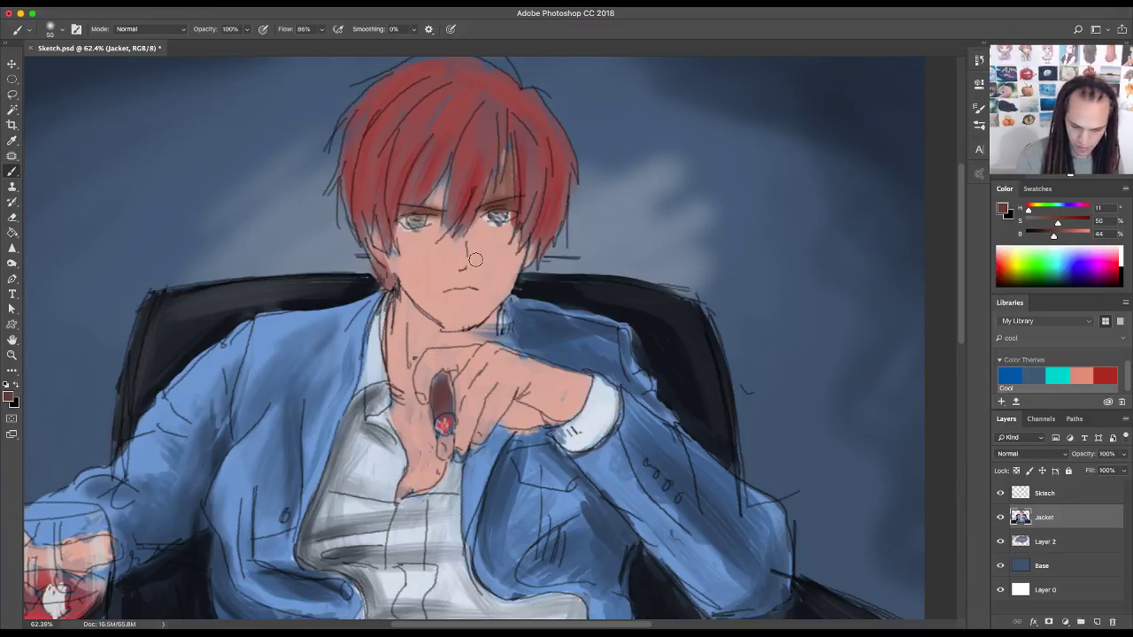
pyautogui.moveTo(475, 259)
pyautogui.mouseDown()
pyautogui.moveTo(465, 234)
pyautogui.moveTo(469, 270)
pyautogui.moveTo(476, 232)
pyautogui.moveTo(478, 262)
pyautogui.mouseUp()
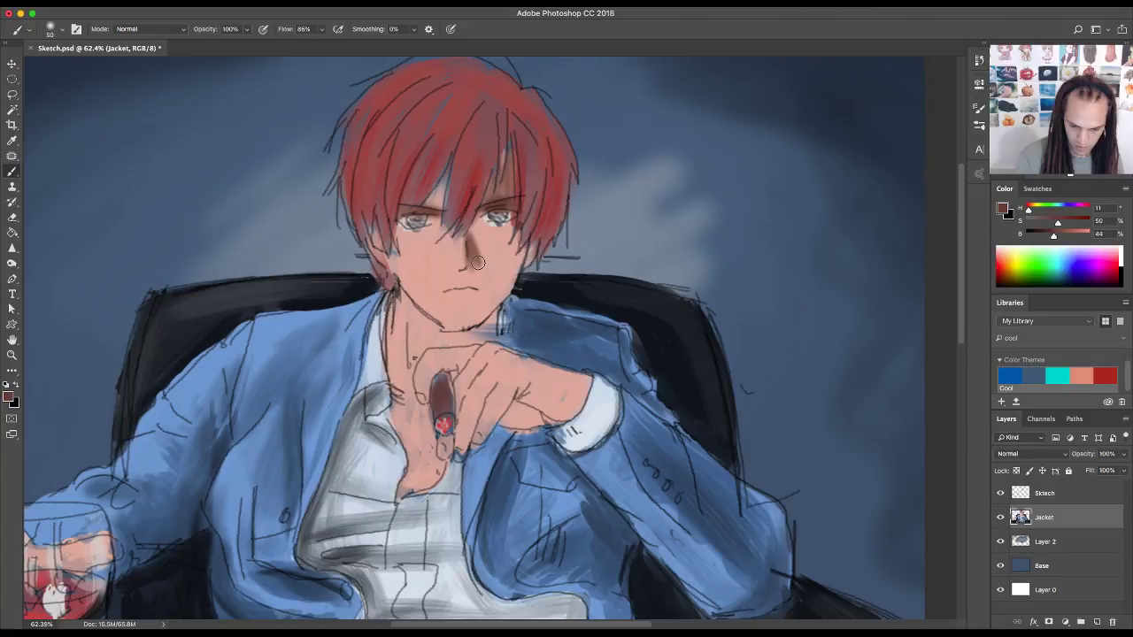
pyautogui.moveTo(486, 193); pyautogui.dragTo(476, 232)
pyautogui.moveTo(447, 166)
pyautogui.mouseDown()
pyautogui.moveTo(435, 207)
pyautogui.moveTo(419, 203)
pyautogui.mouseUp()
pyautogui.moveTo(395, 247)
pyautogui.mouseDown()
pyautogui.moveTo(396, 265)
pyautogui.moveTo(389, 227)
pyautogui.moveTo(380, 262)
pyautogui.mouseUp()
pyautogui.moveTo(377, 223); pyautogui.dragTo(379, 251)
pyautogui.moveTo(515, 190); pyautogui.dragTo(524, 202)
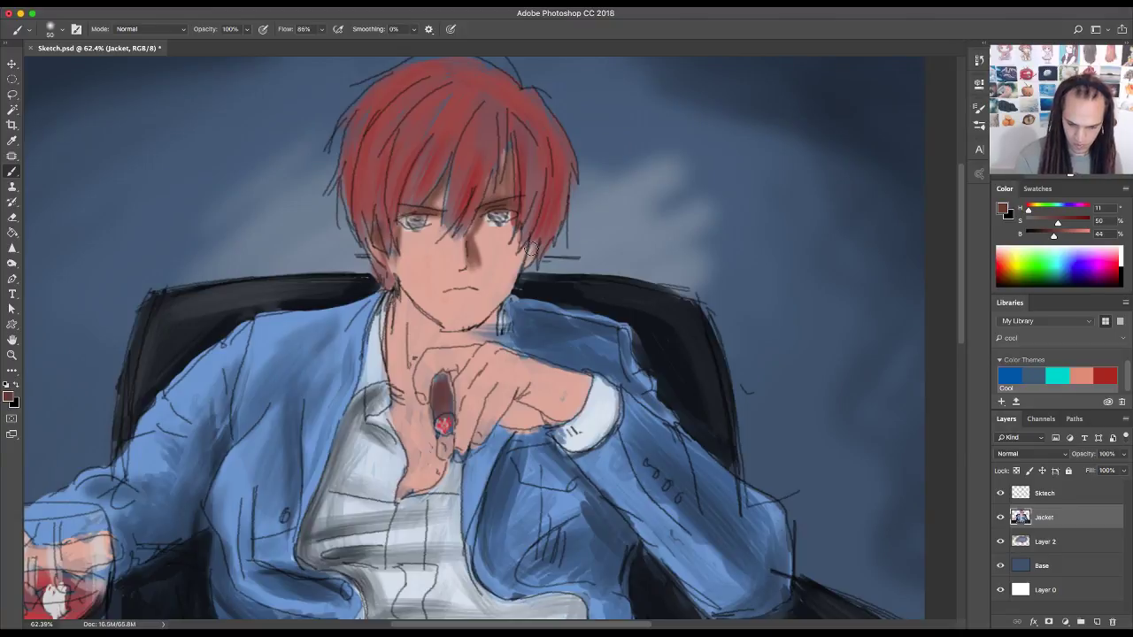
pyautogui.moveTo(534, 242)
pyautogui.mouseDown()
pyautogui.moveTo(502, 268)
pyautogui.moveTo(516, 231)
pyautogui.moveTo(482, 227)
pyautogui.moveTo(508, 235)
pyautogui.moveTo(475, 239)
pyautogui.mouseUp()
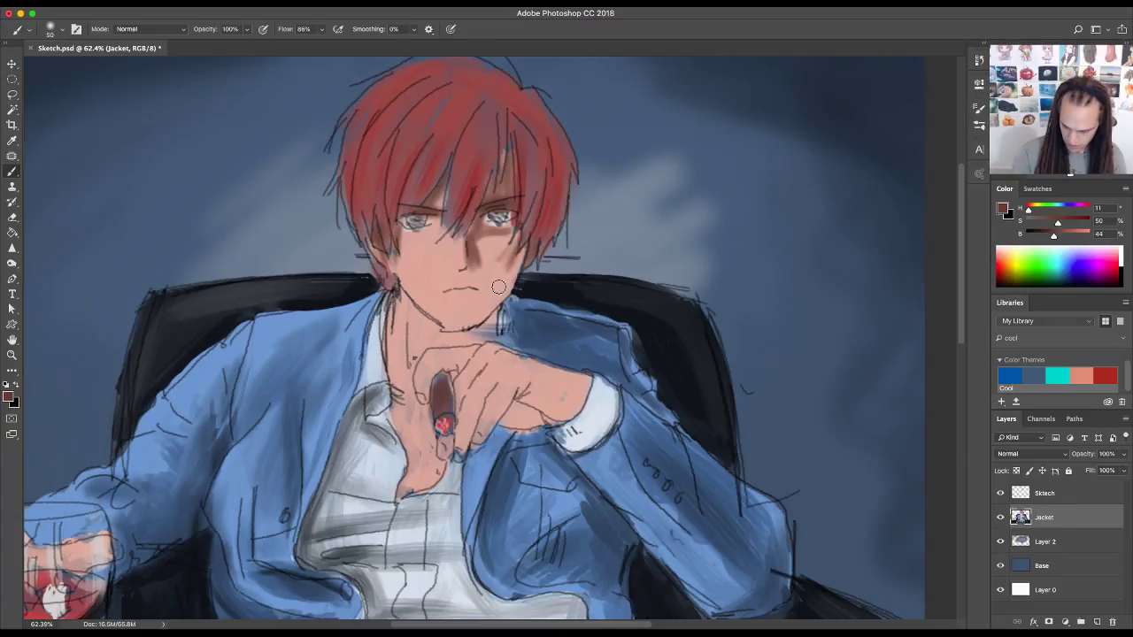
pyautogui.press(']')
pyautogui.press(']')
pyautogui.press(']')
pyautogui.press(']')
pyautogui.press(']')
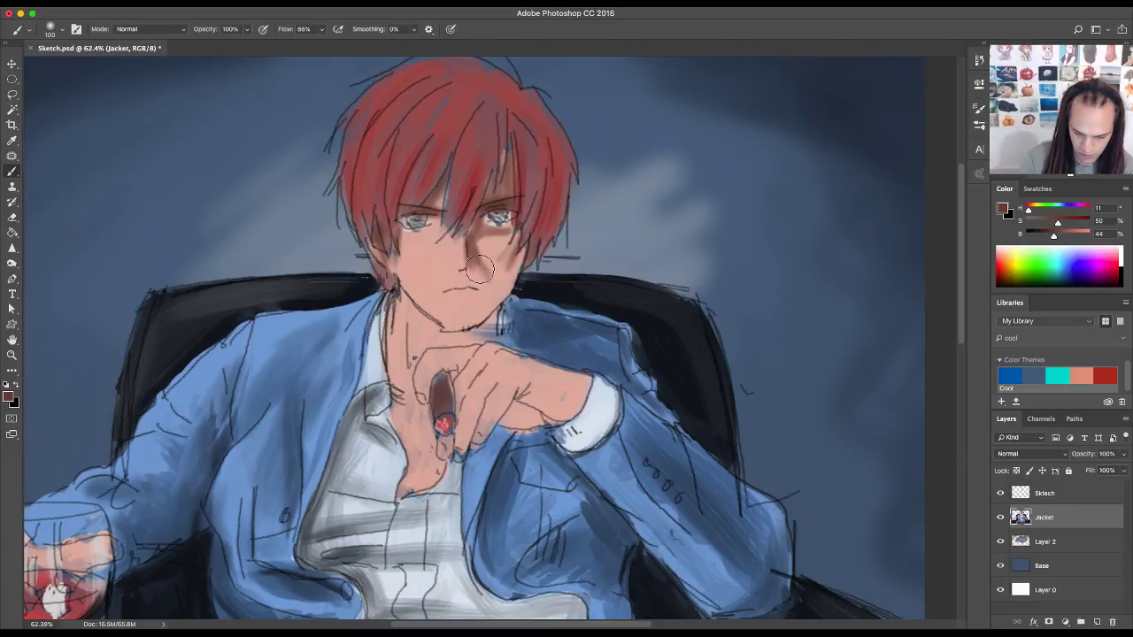
# - Shade around the nose and mouth, then undo two trial arrows painted on the background
pyautogui.moveTo(479, 270)
pyautogui.mouseDown()
pyautogui.moveTo(462, 274)
pyautogui.moveTo(483, 289)
pyautogui.moveTo(474, 302)
pyautogui.moveTo(459, 302)
pyautogui.moveTo(506, 292)
pyautogui.moveTo(507, 260)
pyautogui.moveTo(491, 273)
pyautogui.moveTo(508, 256)
pyautogui.mouseUp()
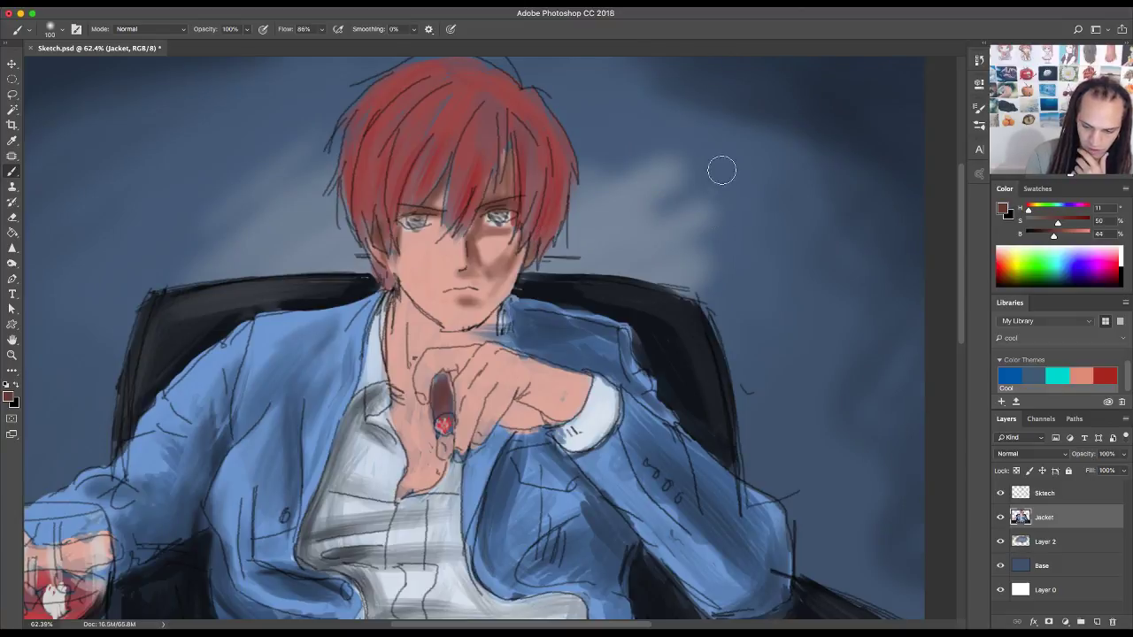
pyautogui.moveTo(147, 162)
pyautogui.mouseDown()
pyautogui.moveTo(269, 216)
pyautogui.moveTo(232, 167)
pyautogui.moveTo(267, 213)
pyautogui.moveTo(236, 248)
pyautogui.mouseUp()
pyautogui.moveTo(802, 161)
pyautogui.mouseDown()
pyautogui.moveTo(704, 217)
pyautogui.moveTo(722, 173)
pyautogui.moveTo(699, 229)
pyautogui.mouseUp()
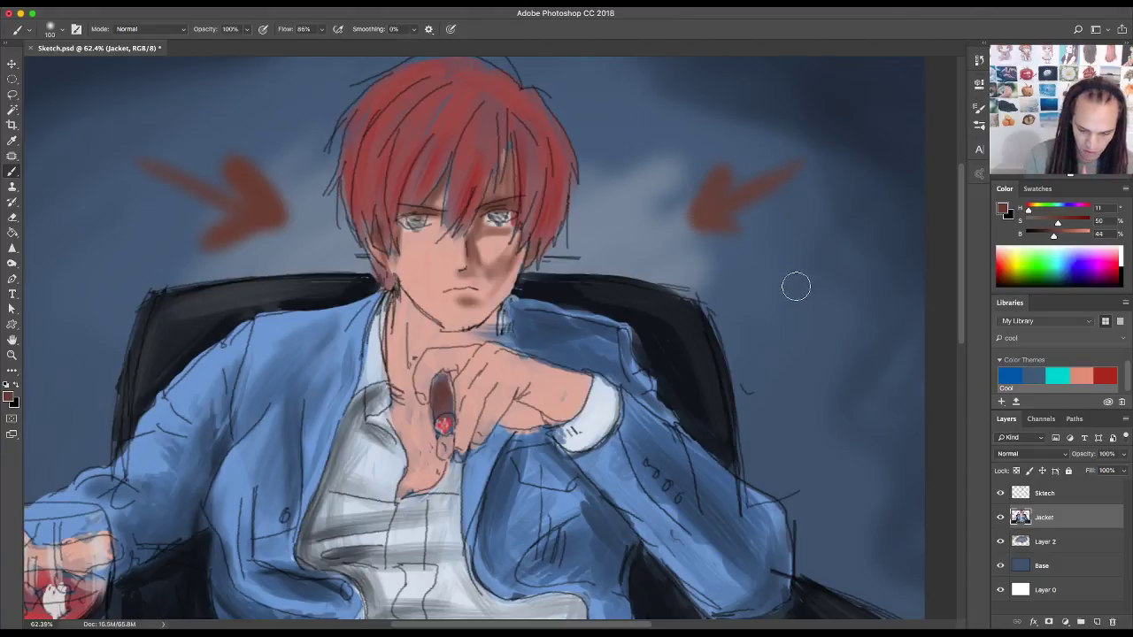
pyautogui.press('super+z')
pyautogui.press('super+alt+z')
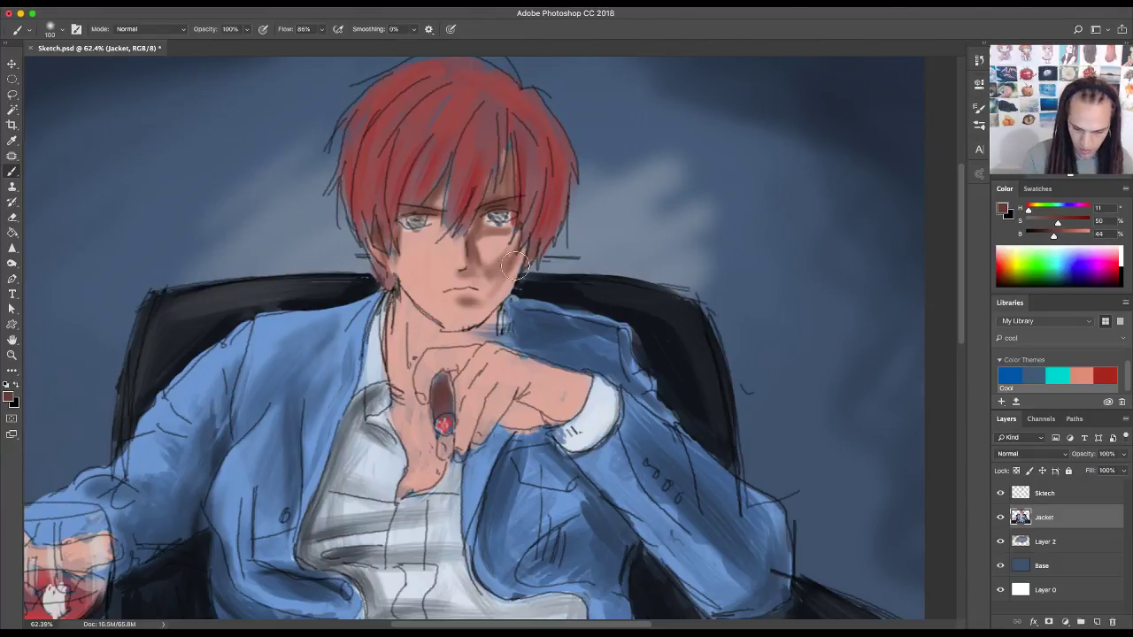
# - Darken both cheeks, the jaw, the neck under the chin, and the fingers of both hands
pyautogui.moveTo(517, 260)
pyautogui.mouseDown()
pyautogui.moveTo(492, 294)
pyautogui.moveTo(473, 279)
pyautogui.mouseUp()
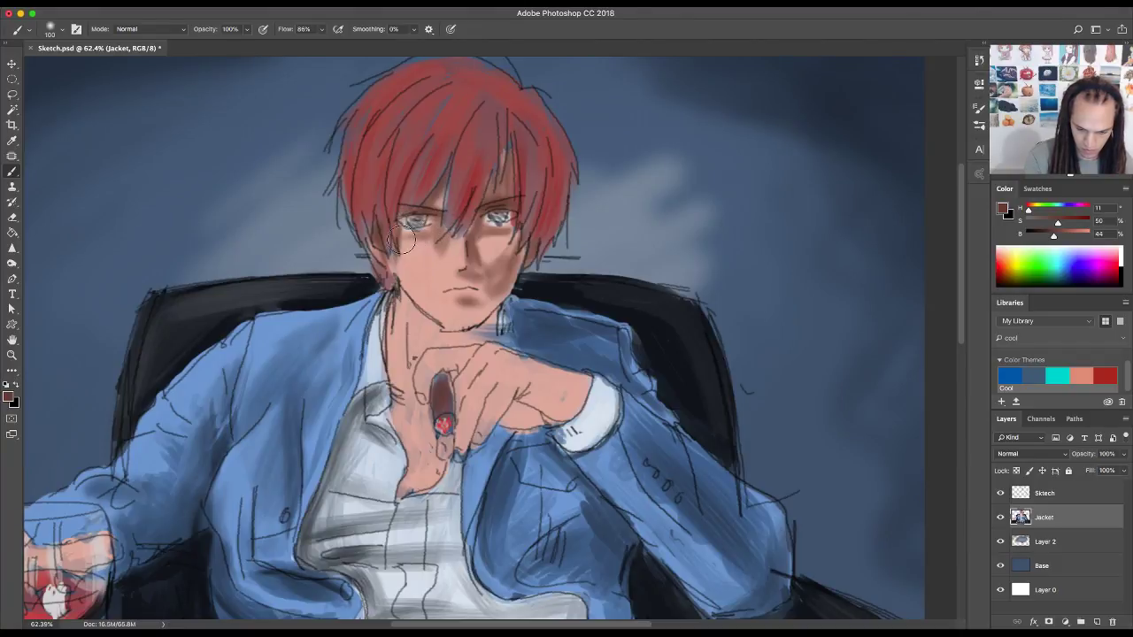
pyautogui.moveTo(398, 257)
pyautogui.mouseDown()
pyautogui.moveTo(407, 283)
pyautogui.moveTo(407, 241)
pyautogui.mouseUp()
pyautogui.moveTo(457, 304)
pyautogui.mouseDown()
pyautogui.moveTo(496, 302)
pyautogui.moveTo(473, 336)
pyautogui.moveTo(447, 338)
pyautogui.moveTo(414, 309)
pyautogui.moveTo(442, 333)
pyautogui.moveTo(422, 310)
pyautogui.moveTo(498, 339)
pyautogui.moveTo(484, 334)
pyautogui.moveTo(494, 325)
pyautogui.moveTo(448, 340)
pyautogui.mouseUp()
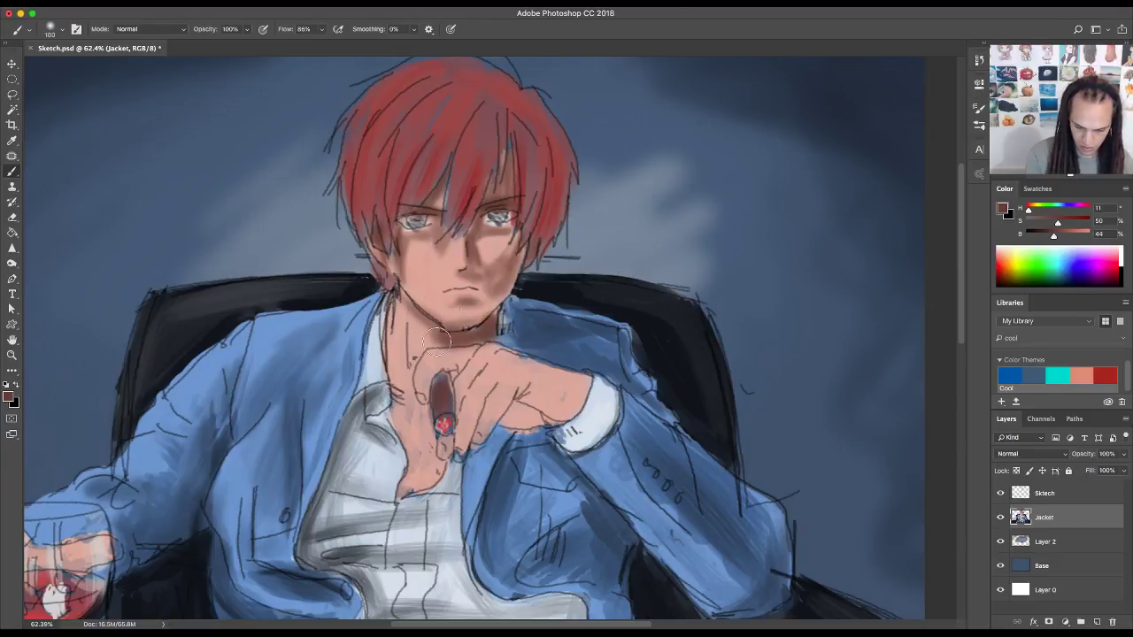
pyautogui.moveTo(539, 409)
pyautogui.mouseDown()
pyautogui.moveTo(566, 409)
pyautogui.moveTo(527, 399)
pyautogui.moveTo(521, 416)
pyautogui.moveTo(575, 413)
pyautogui.mouseUp()
pyautogui.moveTo(404, 408)
pyautogui.mouseDown()
pyautogui.moveTo(410, 442)
pyautogui.moveTo(402, 503)
pyautogui.moveTo(417, 436)
pyautogui.moveTo(399, 386)
pyautogui.moveTo(402, 290)
pyautogui.moveTo(394, 383)
pyautogui.moveTo(476, 457)
pyautogui.moveTo(448, 498)
pyautogui.moveTo(442, 456)
pyautogui.moveTo(413, 489)
pyautogui.moveTo(470, 362)
pyautogui.moveTo(411, 433)
pyautogui.moveTo(421, 452)
pyautogui.moveTo(423, 416)
pyautogui.moveTo(404, 388)
pyautogui.moveTo(424, 354)
pyautogui.mouseUp()
pyautogui.moveTo(485, 504); pyautogui.dragTo(745, 388)
pyautogui.moveTo(337, 437)
pyautogui.mouseDown()
pyautogui.moveTo(264, 417)
pyautogui.moveTo(262, 443)
pyautogui.moveTo(292, 456)
pyautogui.moveTo(374, 438)
pyautogui.moveTo(310, 439)
pyautogui.moveTo(376, 438)
pyautogui.moveTo(285, 435)
pyautogui.moveTo(244, 414)
pyautogui.moveTo(236, 453)
pyautogui.moveTo(250, 467)
pyautogui.moveTo(234, 450)
pyautogui.moveTo(250, 510)
pyautogui.moveTo(239, 482)
pyautogui.moveTo(267, 523)
pyautogui.moveTo(219, 511)
pyautogui.moveTo(232, 522)
pyautogui.moveTo(221, 510)
pyautogui.mouseUp()
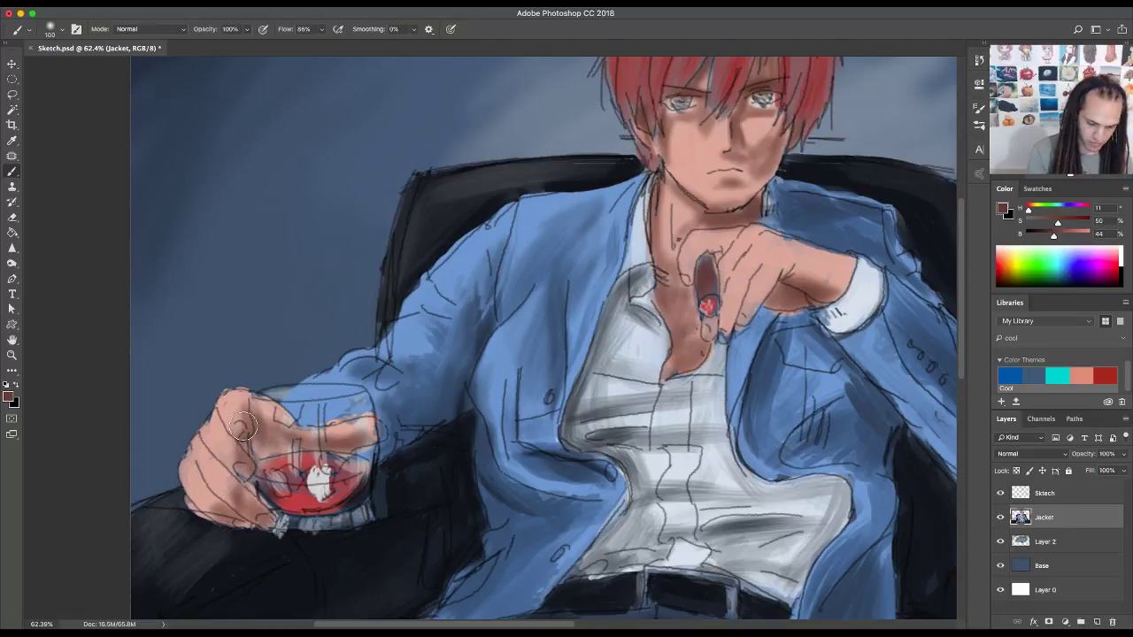
# - Pick the red from the Cool colour theme and lighten it to a soft pink-red
pyautogui.press('z')
pyautogui.hotkey('ctrl', '-')
pyautogui.hotkey('ctrl', '-')
pyautogui.hotkey('ctrl', '-')
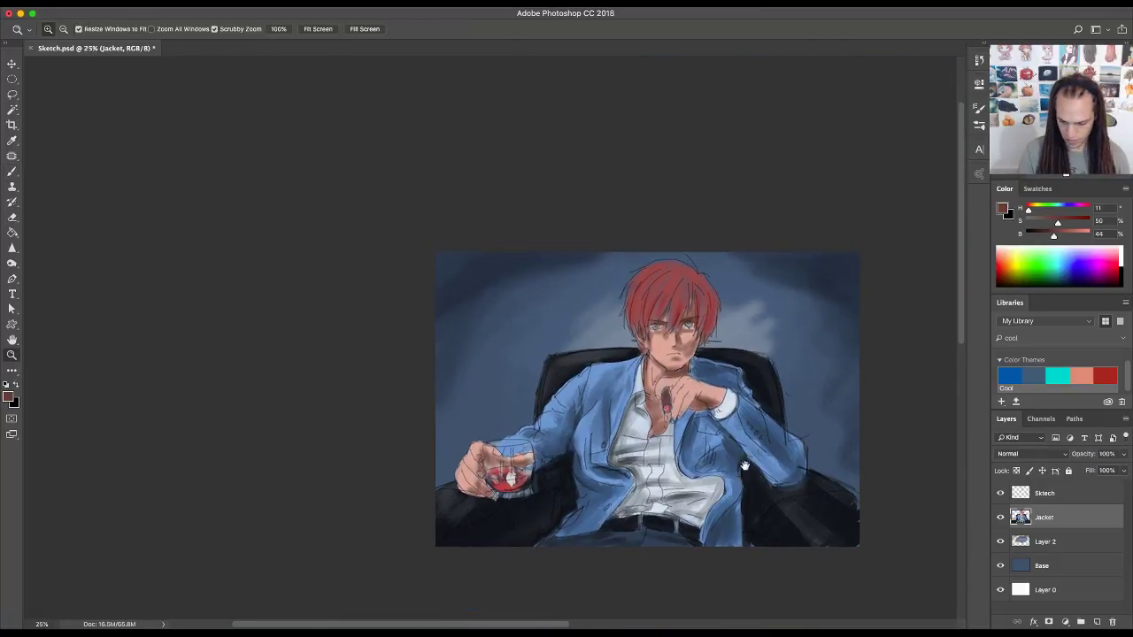
pyautogui.moveTo(626, 430); pyautogui.dragTo(629, 437)
pyautogui.scroll(-2, 629, 438)
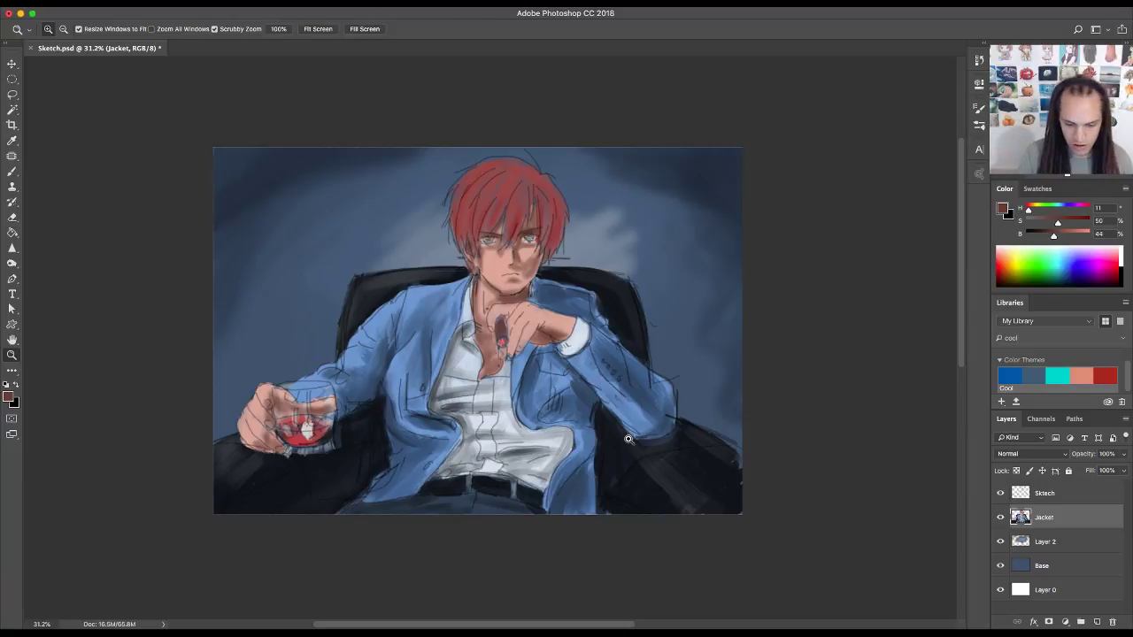
pyautogui.moveTo(531, 298); pyautogui.dragTo(609, 352)
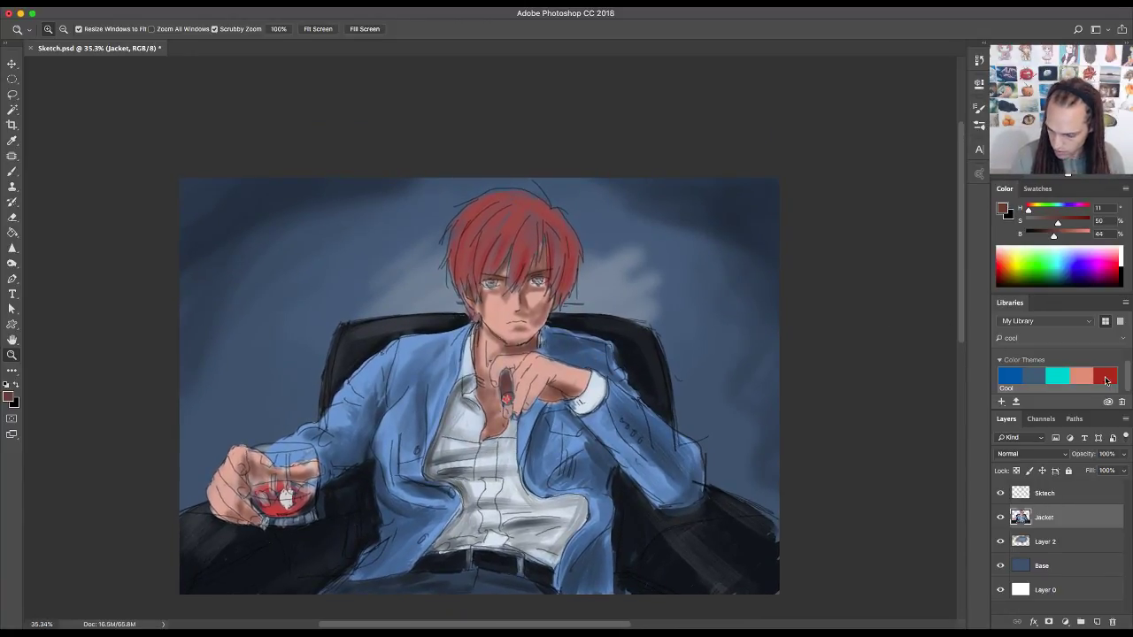
pyautogui.click(1103, 372)
pyautogui.moveTo(1074, 237)
pyautogui.mouseDown()
pyautogui.moveTo(1062, 223)
pyautogui.moveTo(1082, 237)
pyautogui.mouseUp()
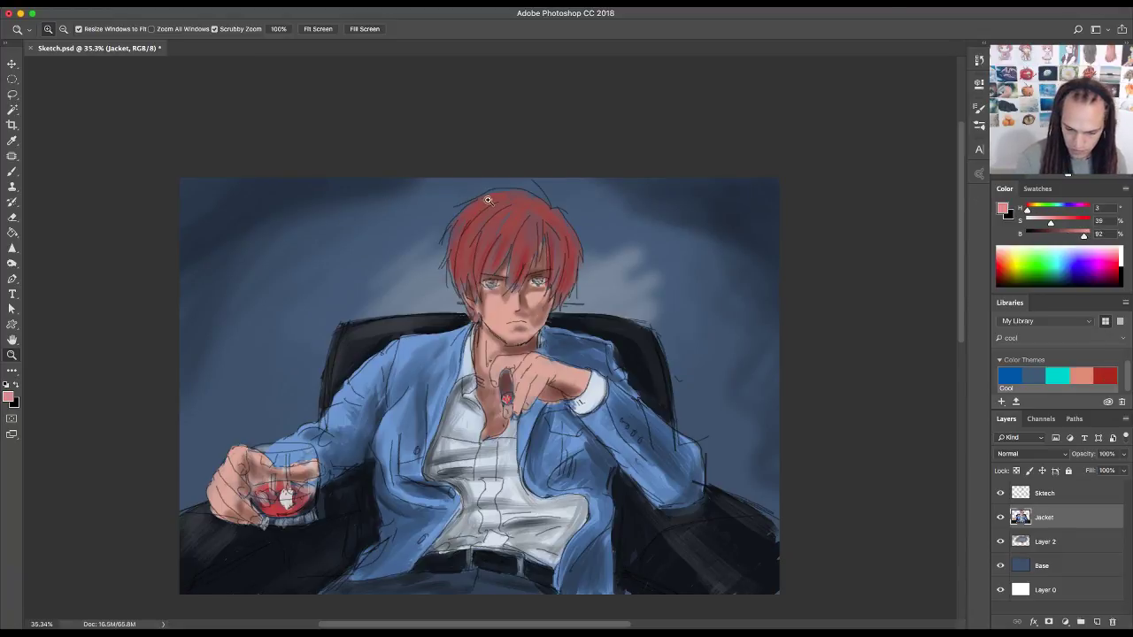
pyautogui.moveTo(487, 200)
pyautogui.mouseDown()
pyautogui.moveTo(455, 250)
pyautogui.moveTo(495, 202)
pyautogui.moveTo(473, 257)
pyautogui.moveTo(503, 220)
pyautogui.moveTo(500, 263)
pyautogui.moveTo(511, 247)
pyautogui.moveTo(510, 263)
pyautogui.moveTo(539, 253)
pyautogui.mouseUp()
pyautogui.press('b')
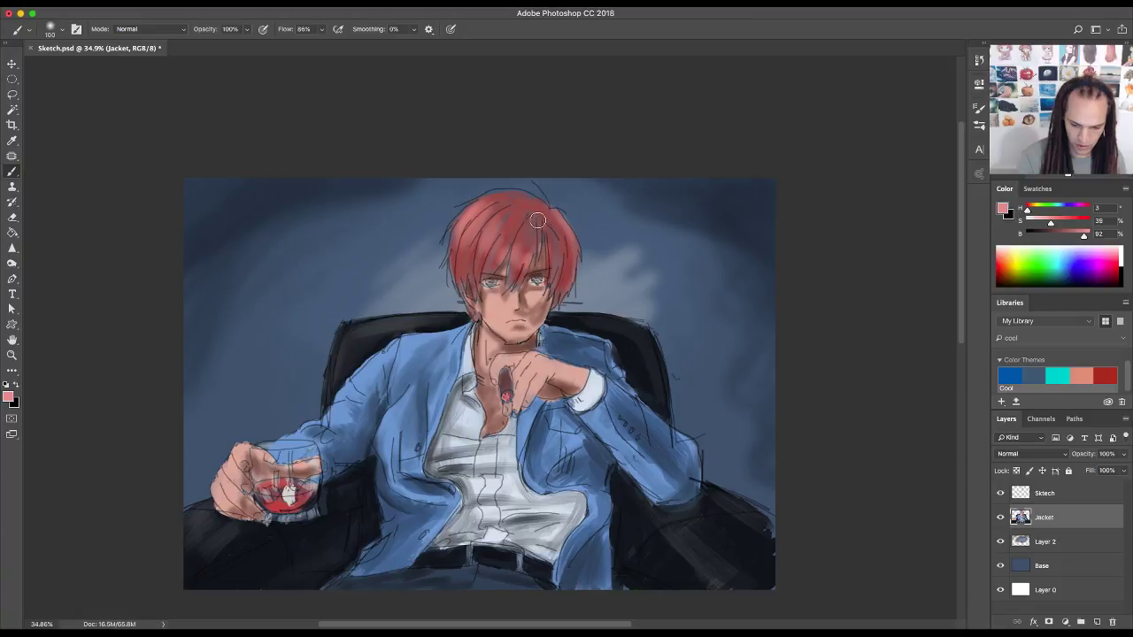
# - Add pink-red strokes along the top and edges of the hair, then undo two trial arrows
pyautogui.moveTo(449, 255); pyautogui.dragTo(454, 262)
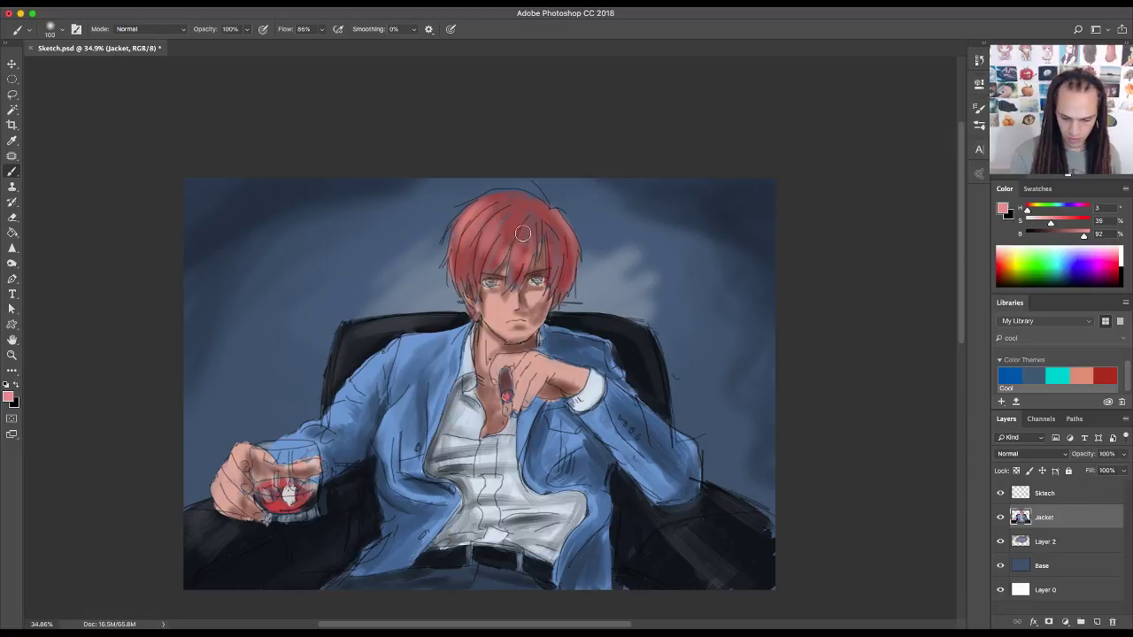
pyautogui.moveTo(522, 232); pyautogui.dragTo(517, 256)
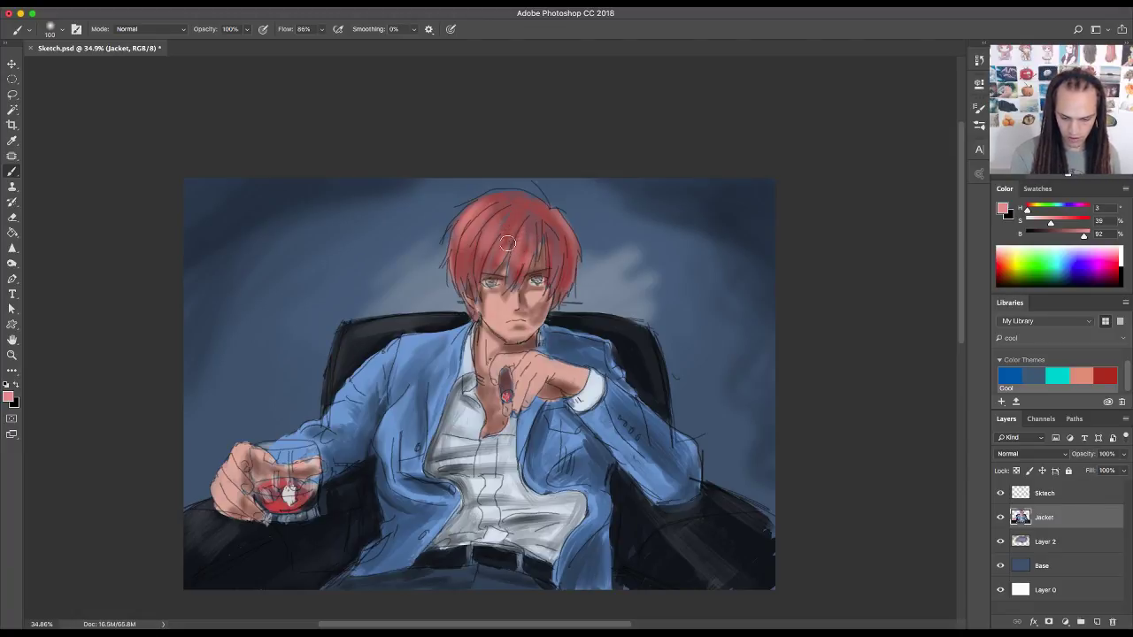
pyautogui.moveTo(519, 214); pyautogui.dragTo(504, 228)
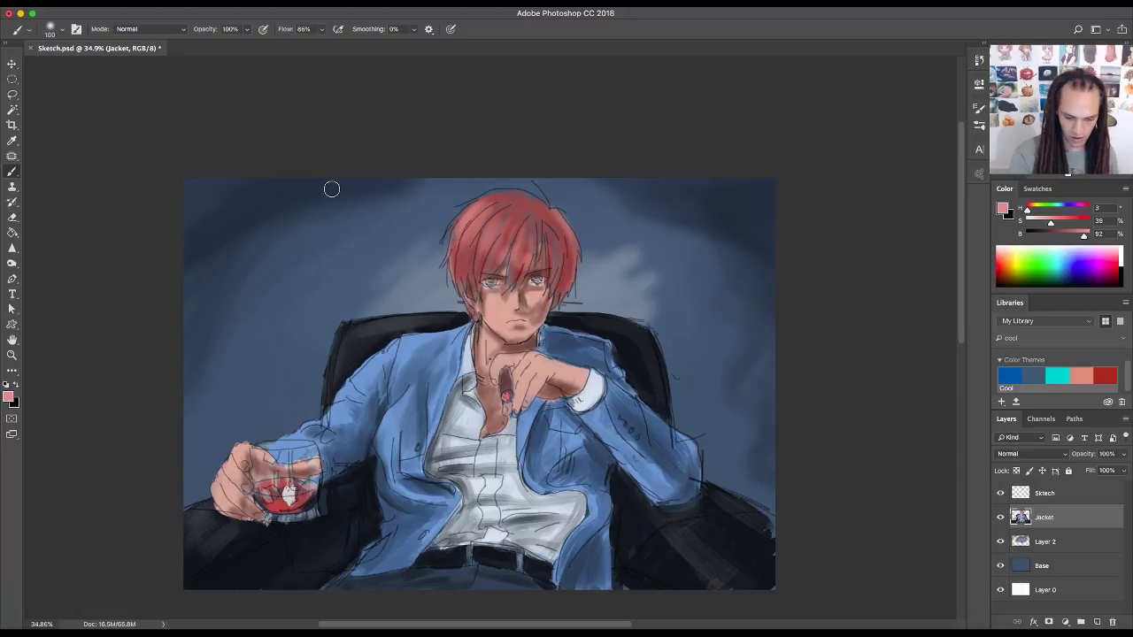
pyautogui.moveTo(332, 189)
pyautogui.mouseDown()
pyautogui.moveTo(399, 270)
pyautogui.moveTo(361, 266)
pyautogui.moveTo(412, 284)
pyautogui.mouseUp()
pyautogui.moveTo(350, 264); pyautogui.dragTo(411, 283)
pyautogui.moveTo(409, 229); pyautogui.dragTo(412, 281)
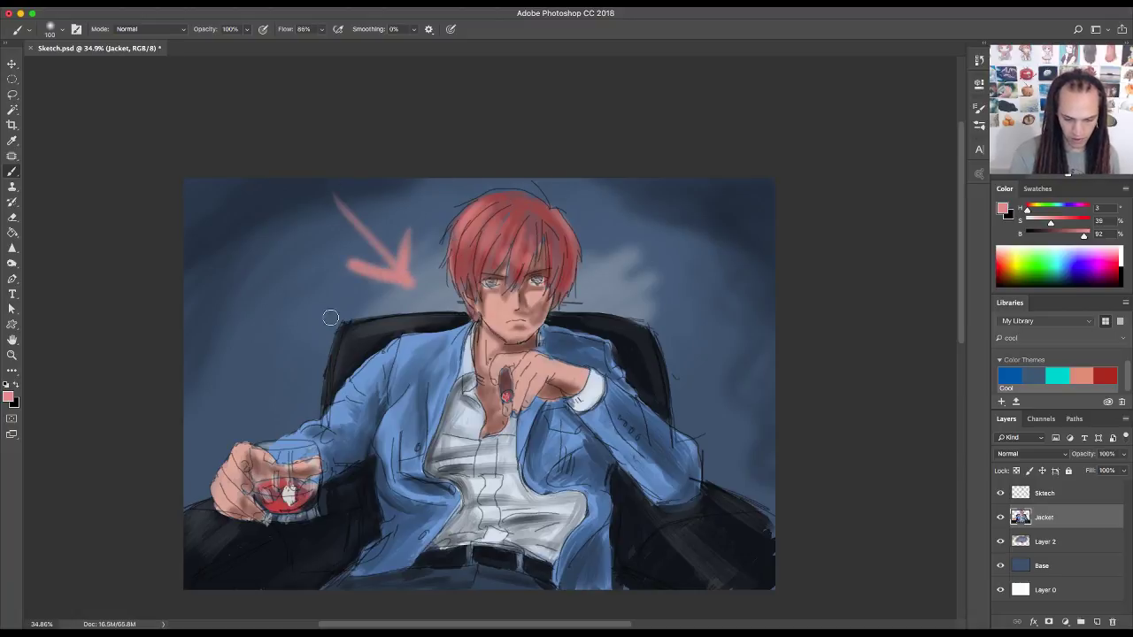
pyautogui.moveTo(227, 296); pyautogui.dragTo(332, 288)
pyautogui.moveTo(333, 292)
pyautogui.mouseDown()
pyautogui.moveTo(288, 284)
pyautogui.moveTo(294, 331)
pyautogui.mouseUp()
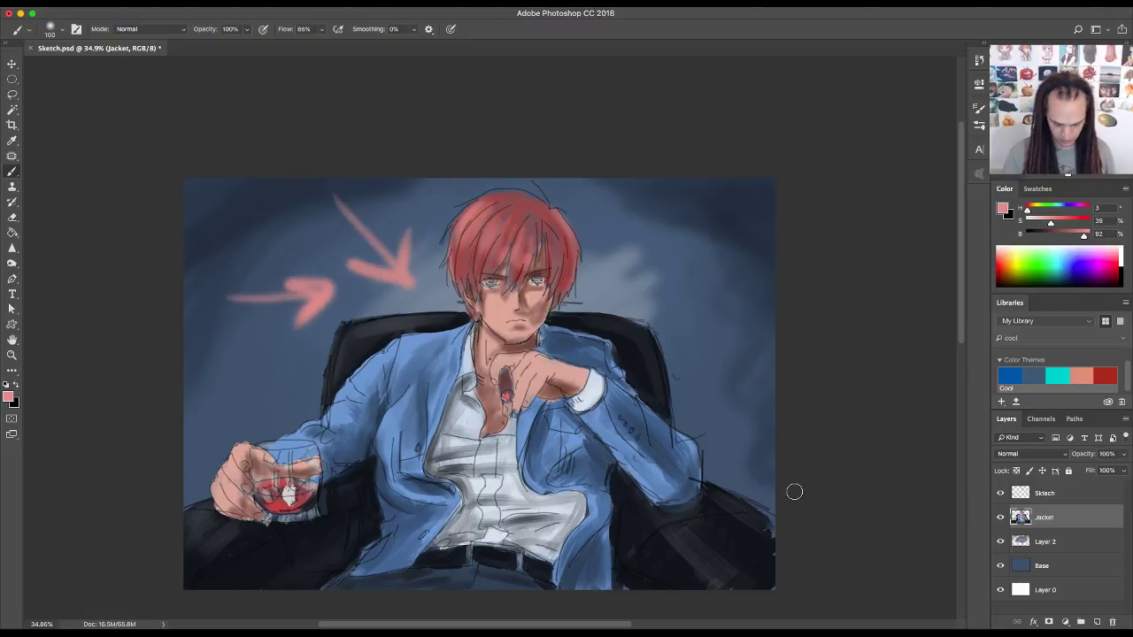
pyautogui.press('super+alt+z')
pyautogui.press('super+alt+z')
pyautogui.press('super+alt+z')
pyautogui.press('super+alt+z')
pyautogui.press('super+alt+z')
pyautogui.press('super+alt+z')
pyautogui.press('super+alt+z')
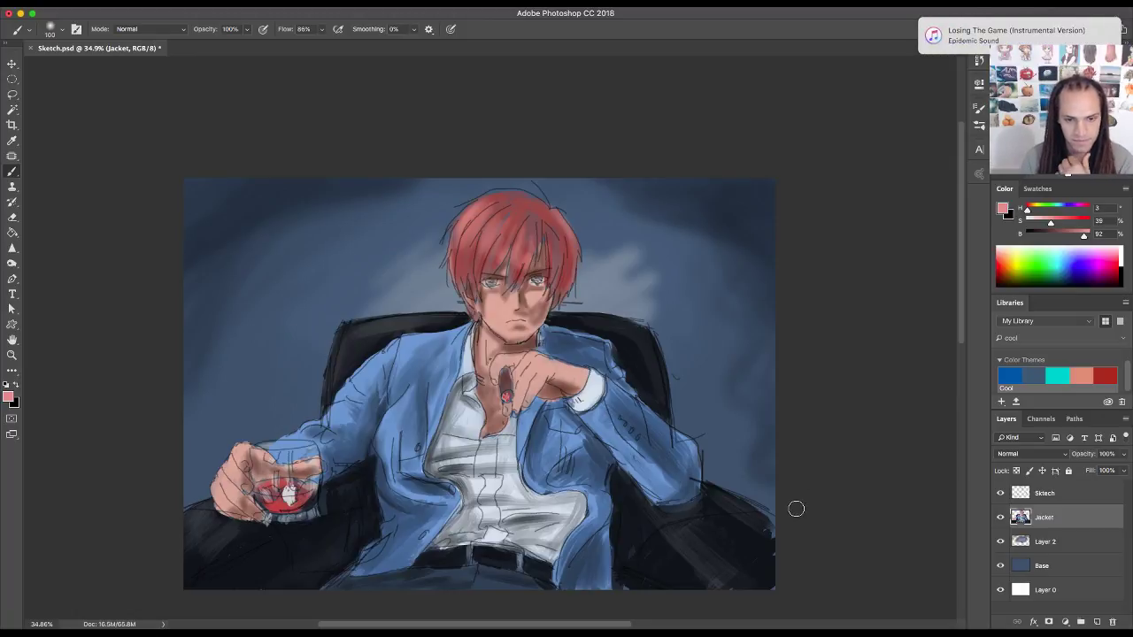
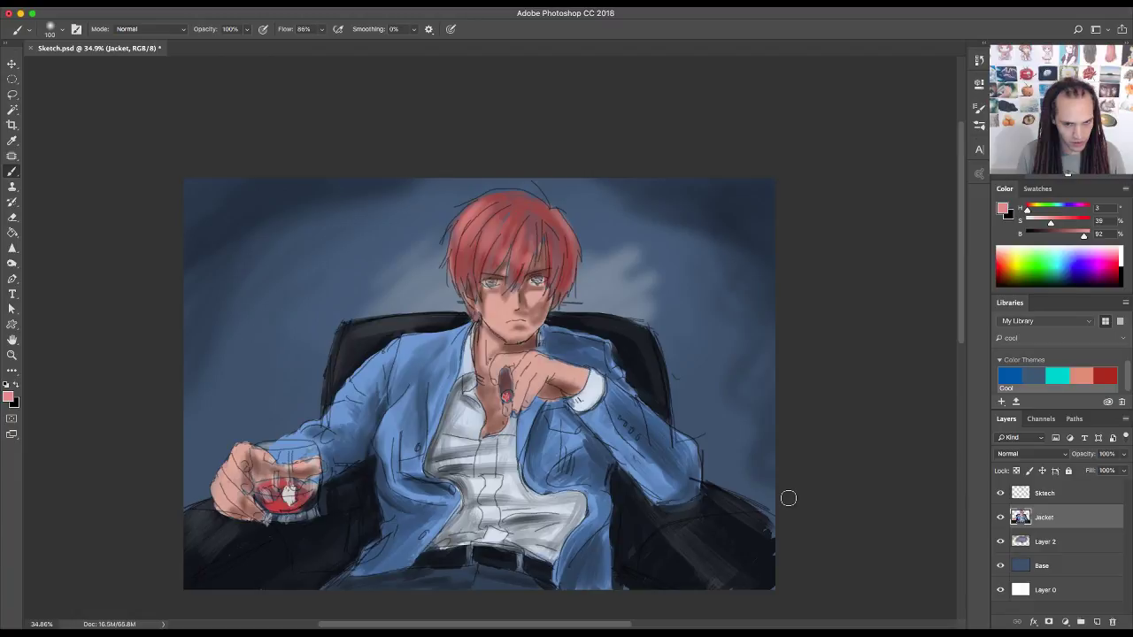
# - With Scrubby Zoom, zoom in, back out, then in again on the man's face
pyautogui.press('z')
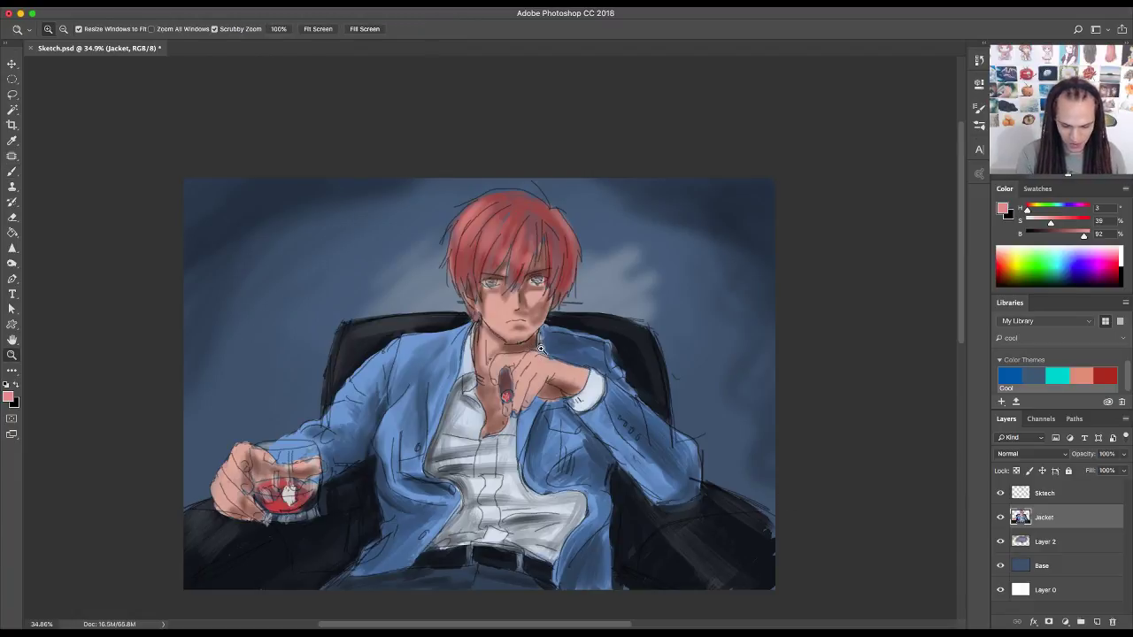
pyautogui.moveTo(536, 350); pyautogui.dragTo(580, 344)
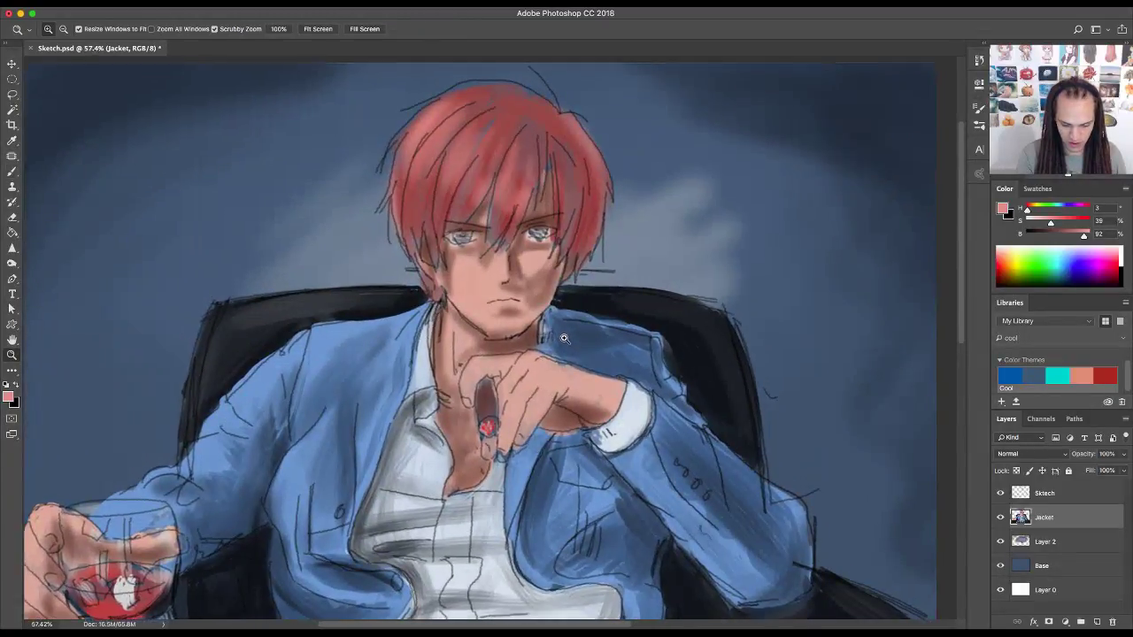
pyautogui.moveTo(673, 372); pyautogui.dragTo(619, 368)
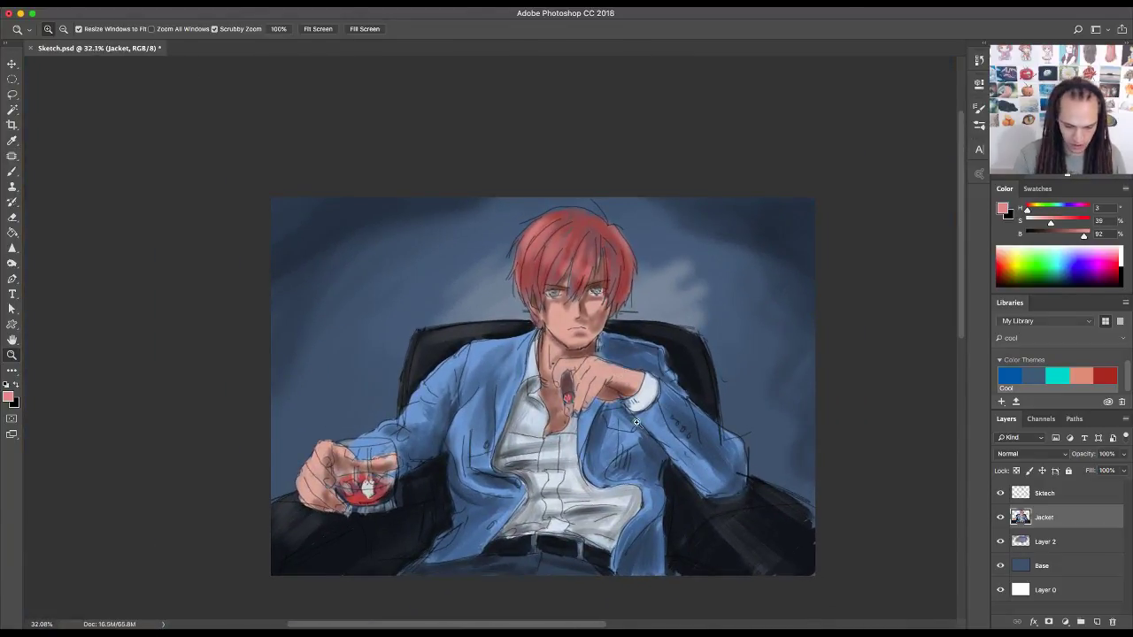
pyautogui.moveTo(596, 304); pyautogui.dragTo(575, 394)
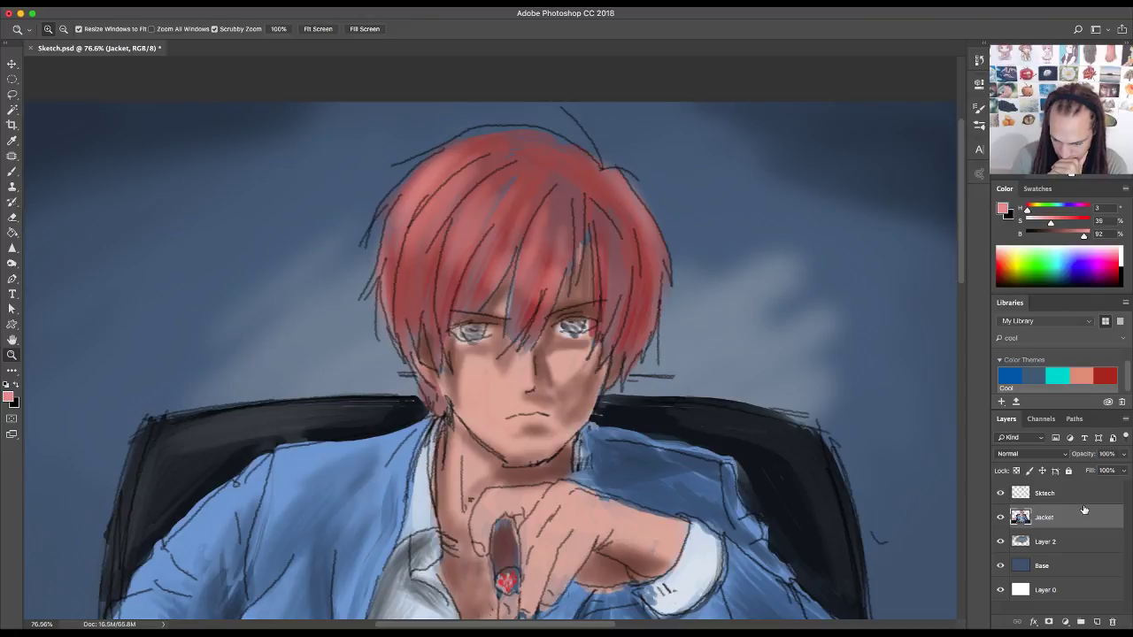
# - Add a new layer above Jacket and mix a light blue-grey paint colour at brightness 74
pyautogui.click(1097, 622)
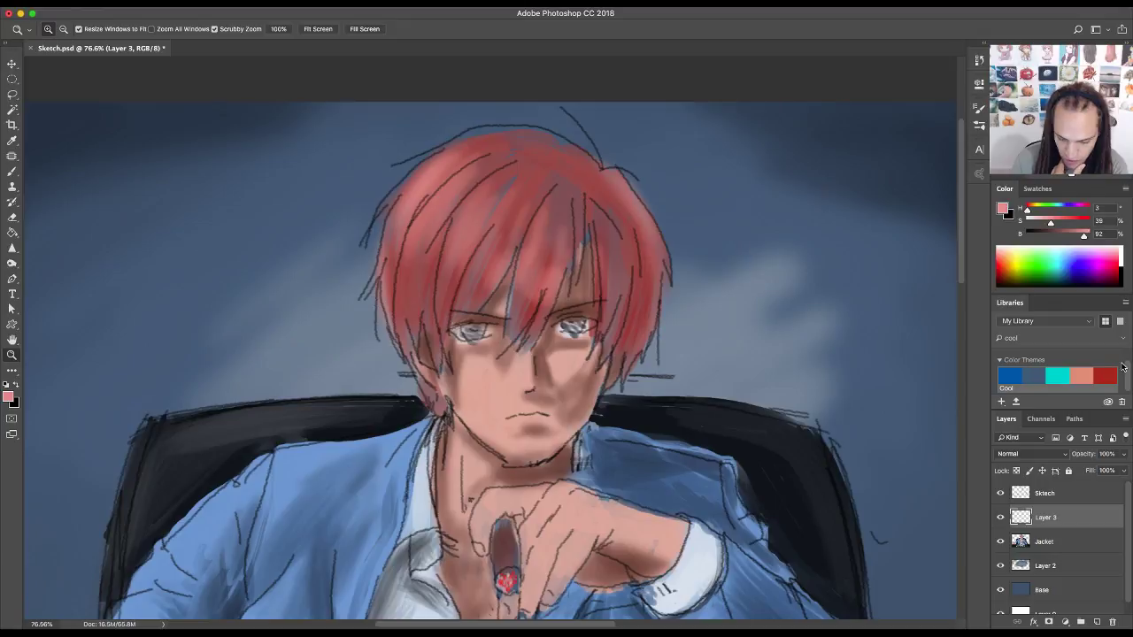
pyautogui.click(1036, 379)
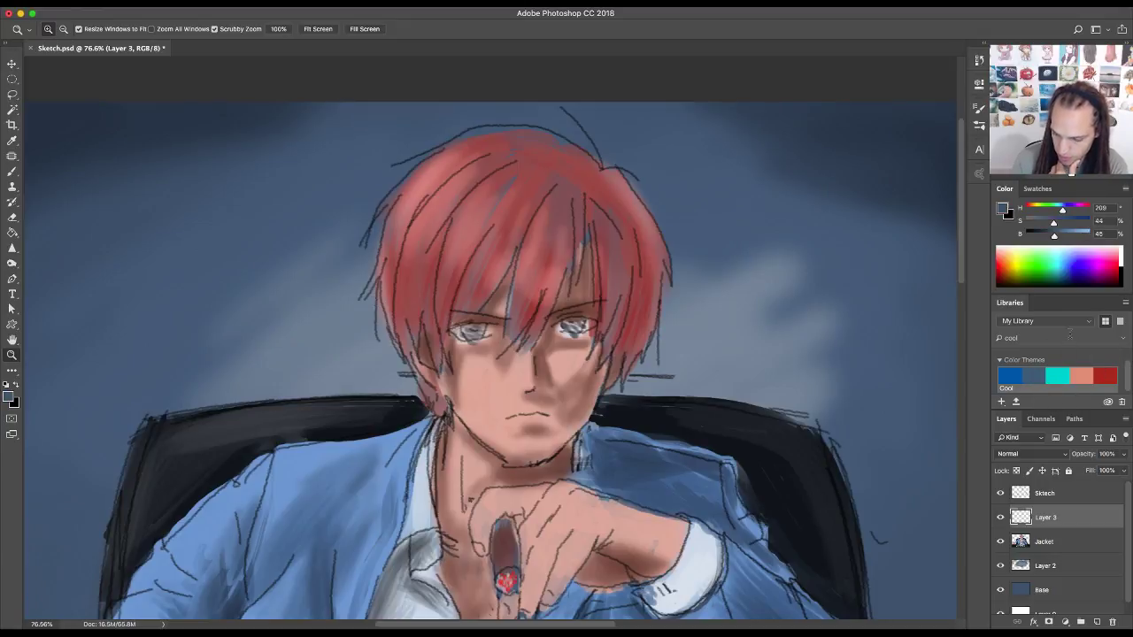
pyautogui.click(1062, 237)
pyautogui.click(1069, 236)
pyautogui.click(1072, 235)
pyautogui.click(1048, 224)
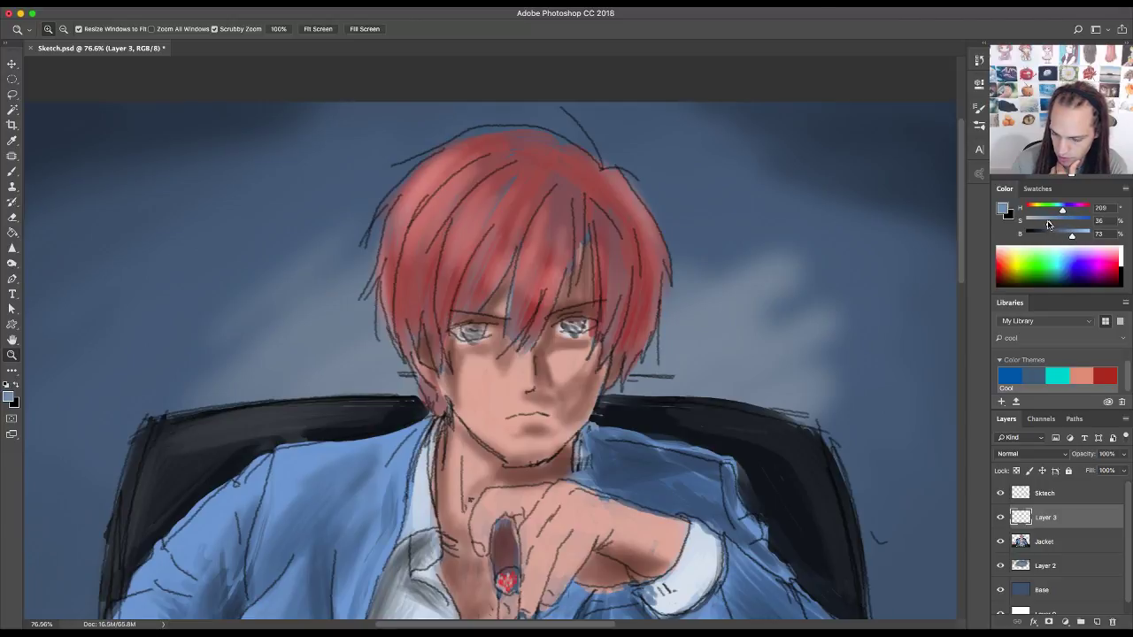
pyautogui.click(1073, 235)
# - Zoom the face to 100% and paint a light highlight on the right eye with a size-25 brush
pyautogui.click(740, 314)
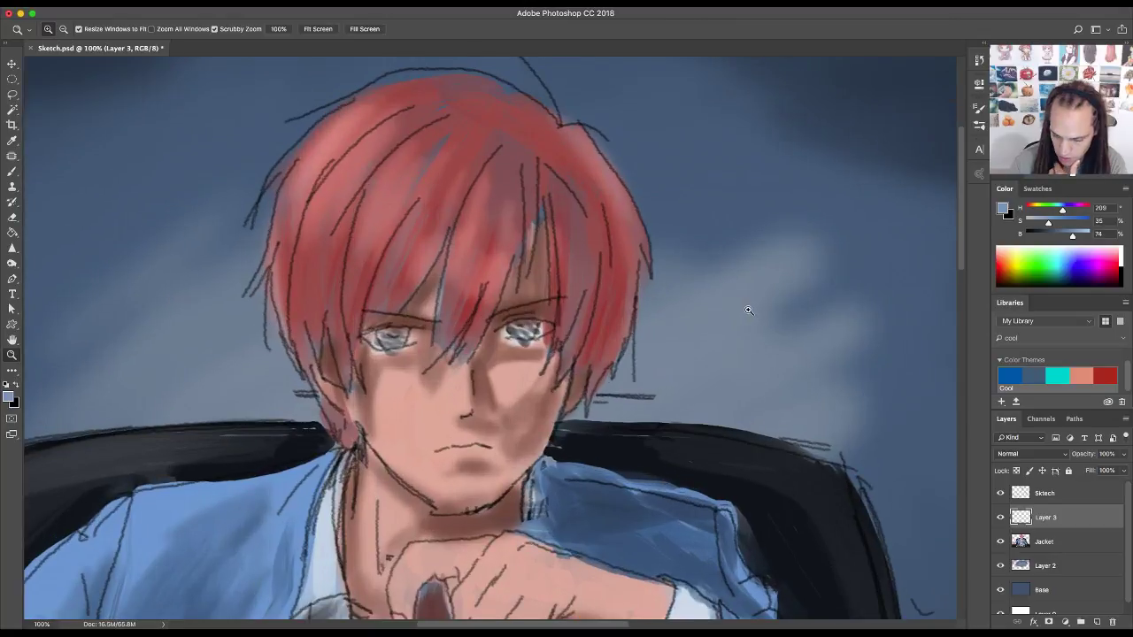
pyautogui.press('b')
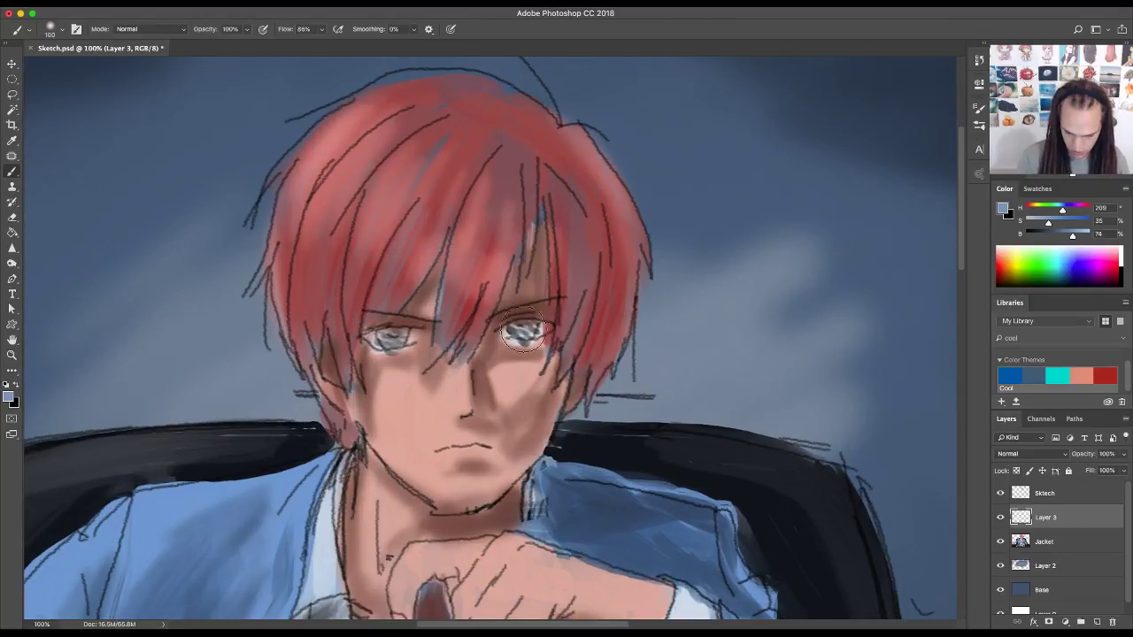
pyautogui.press('[')
pyautogui.press('[')
pyautogui.press('[')
pyautogui.press('[')
pyautogui.press('[')
pyautogui.press('[')
pyautogui.press('[')
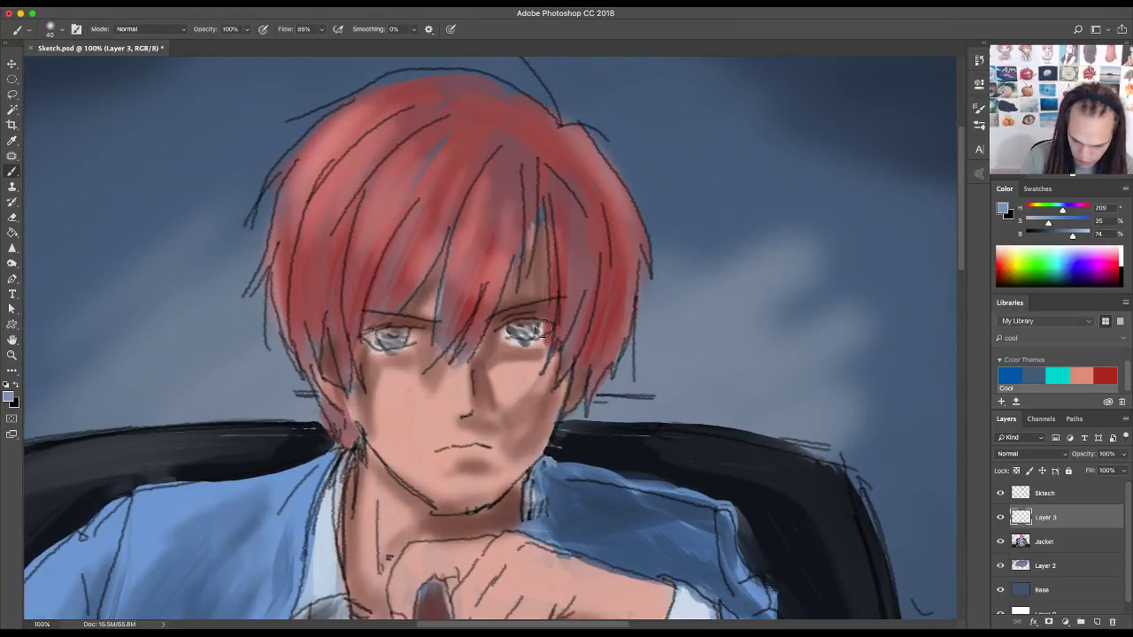
pyautogui.press('[')
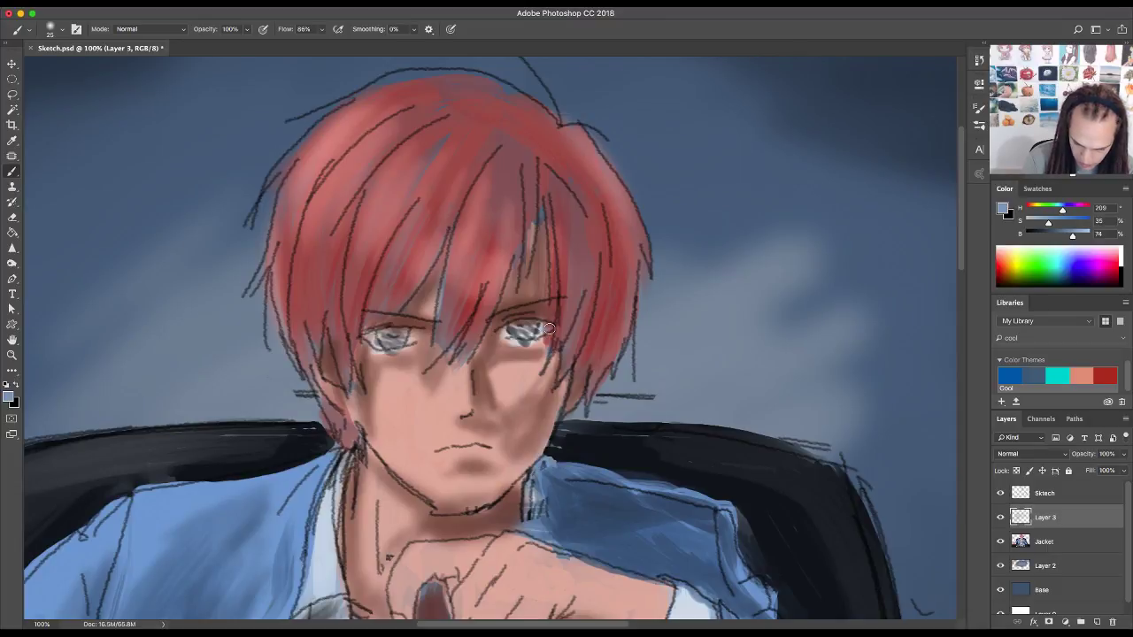
pyautogui.moveTo(543, 327); pyautogui.dragTo(536, 334)
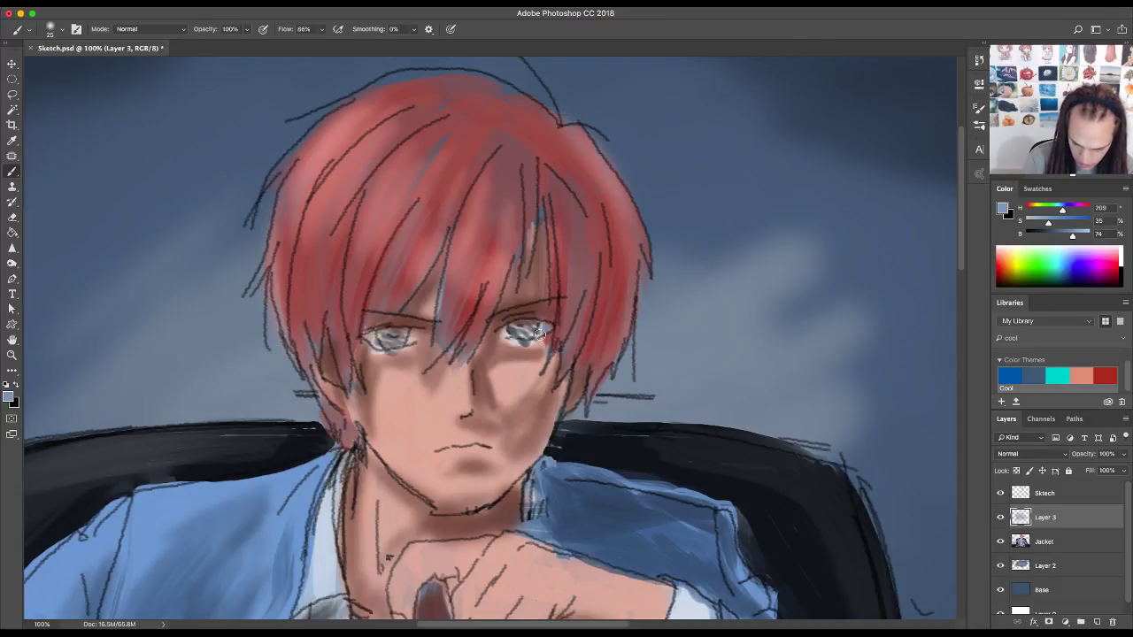
pyautogui.hscroll(-3, 580, 322)
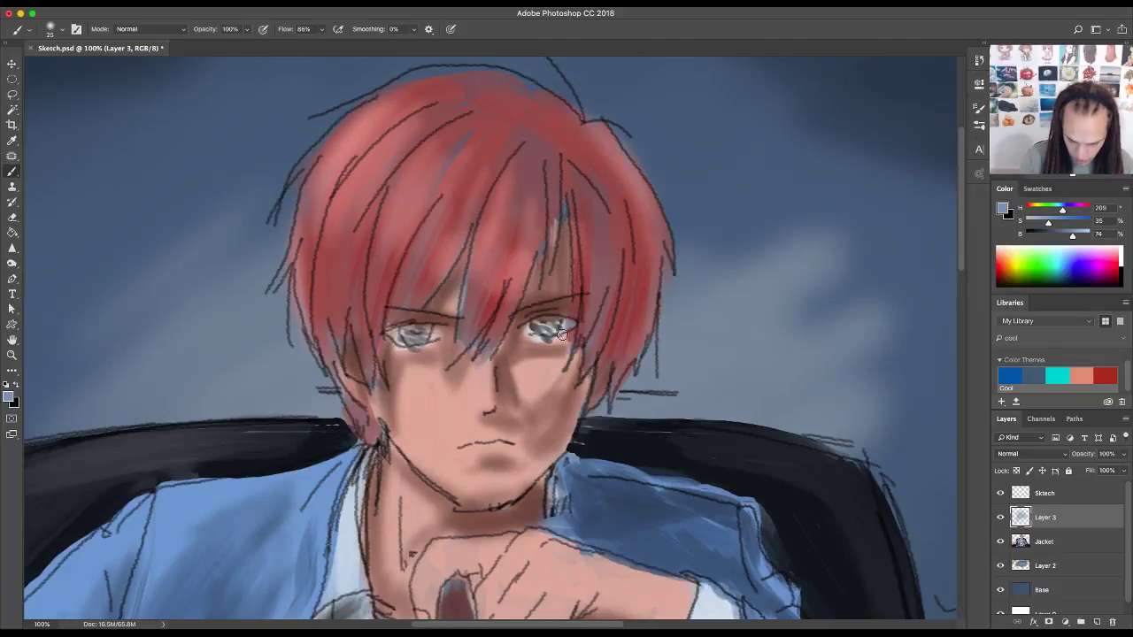
pyautogui.press('l')
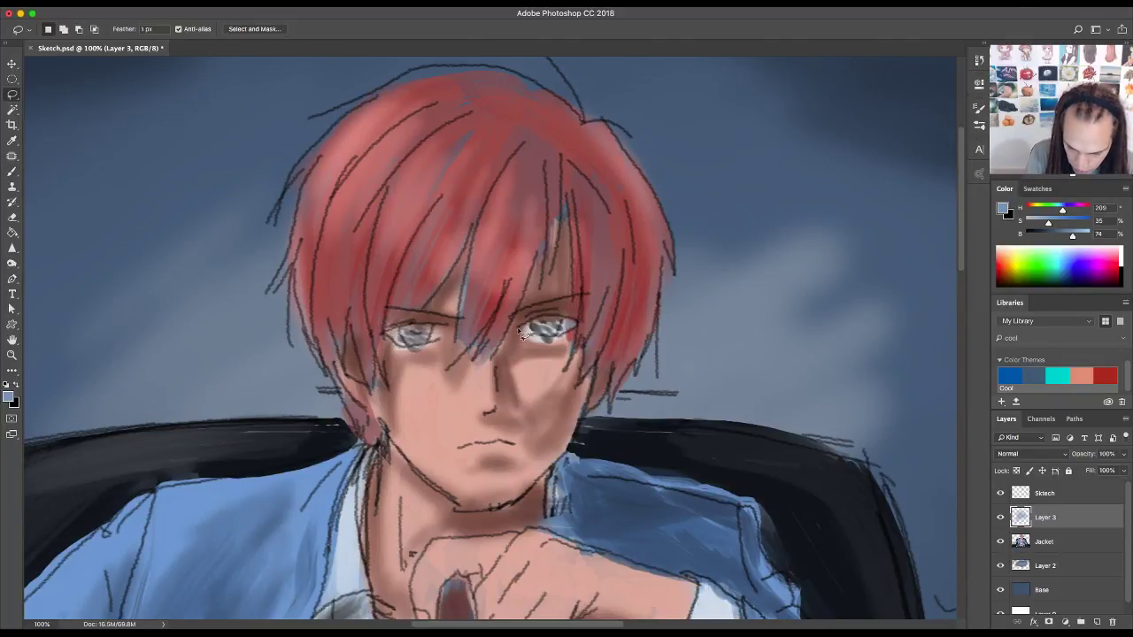
# - Lasso-select the right eye, then add the left eye to the selection with Shift
pyautogui.moveTo(526, 330)
pyautogui.mouseDown()
pyautogui.moveTo(577, 328)
pyautogui.moveTo(533, 340)
pyautogui.moveTo(519, 332)
pyautogui.mouseUp()
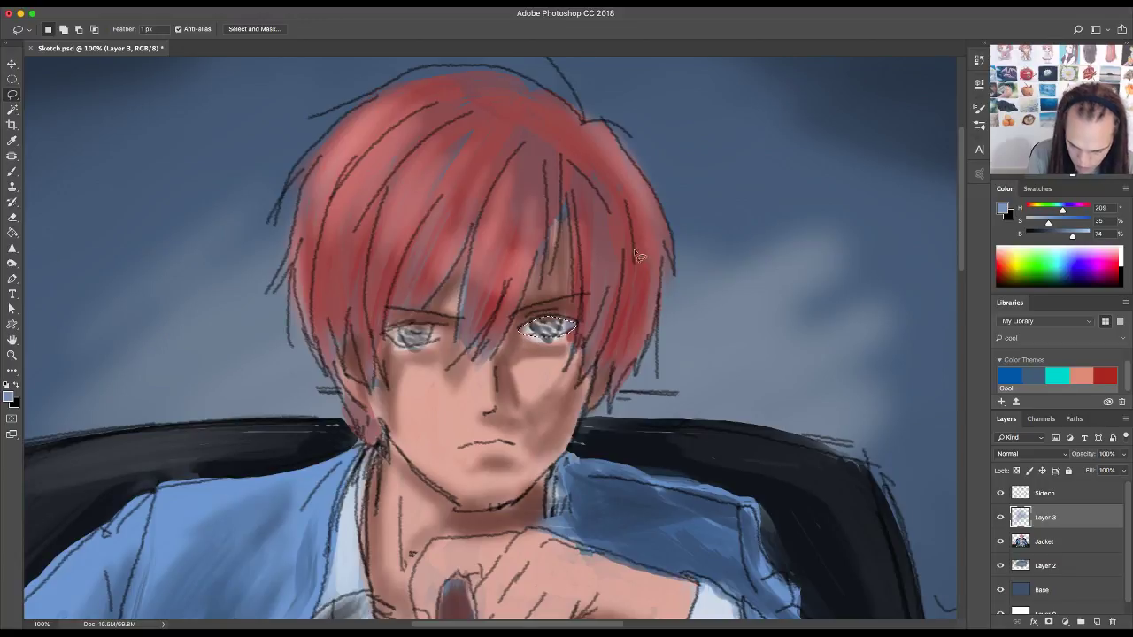
pyautogui.press('shift')
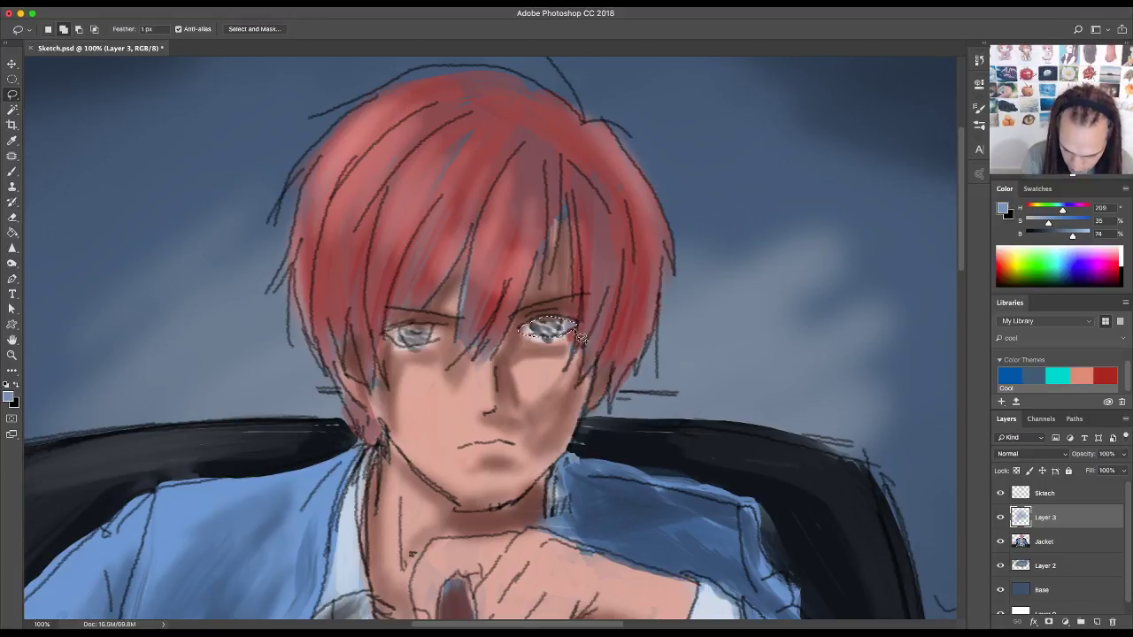
pyautogui.moveTo(584, 333)
pyautogui.mouseDown()
pyautogui.moveTo(553, 322)
pyautogui.moveTo(524, 340)
pyautogui.mouseUp()
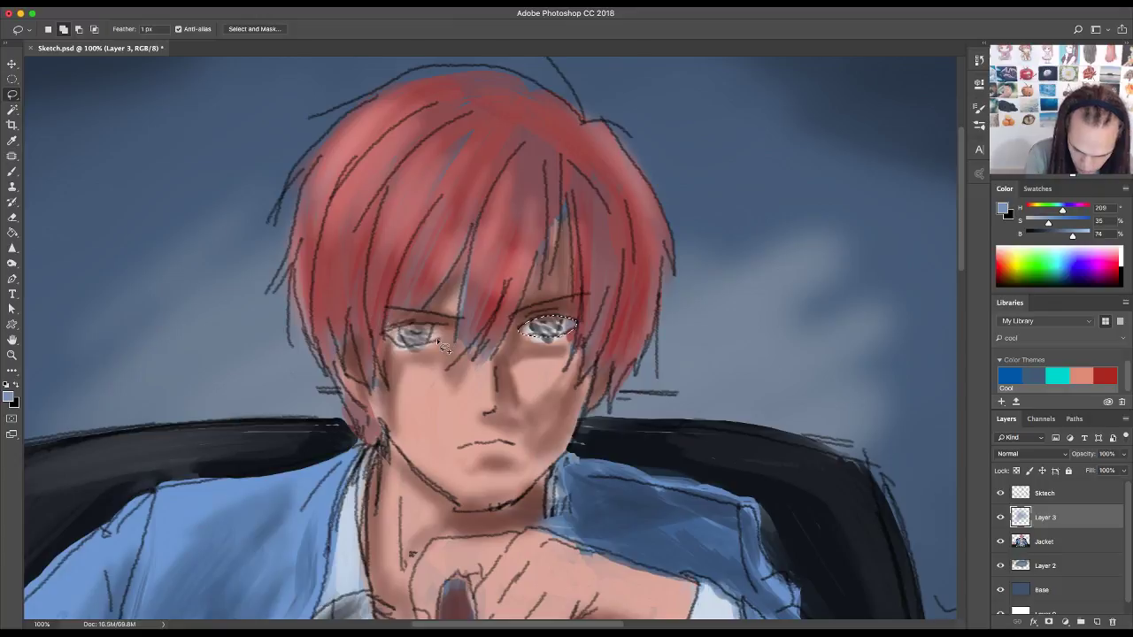
pyautogui.moveTo(447, 335)
pyautogui.mouseDown()
pyautogui.moveTo(416, 356)
pyautogui.moveTo(385, 338)
pyautogui.moveTo(452, 327)
pyautogui.mouseUp()
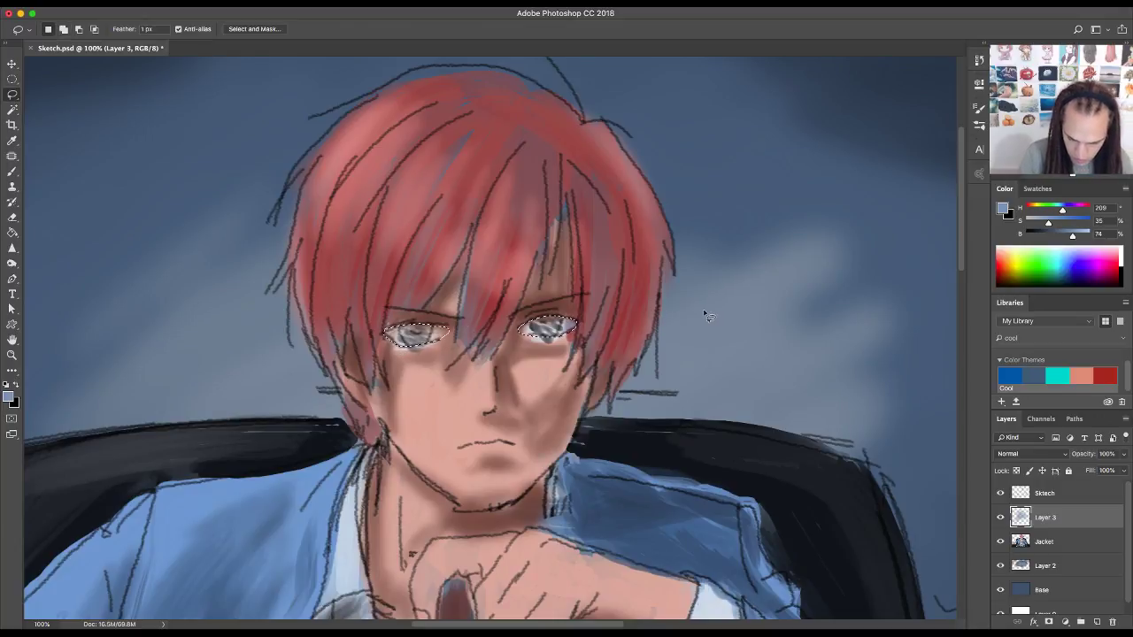
pyautogui.press('b')
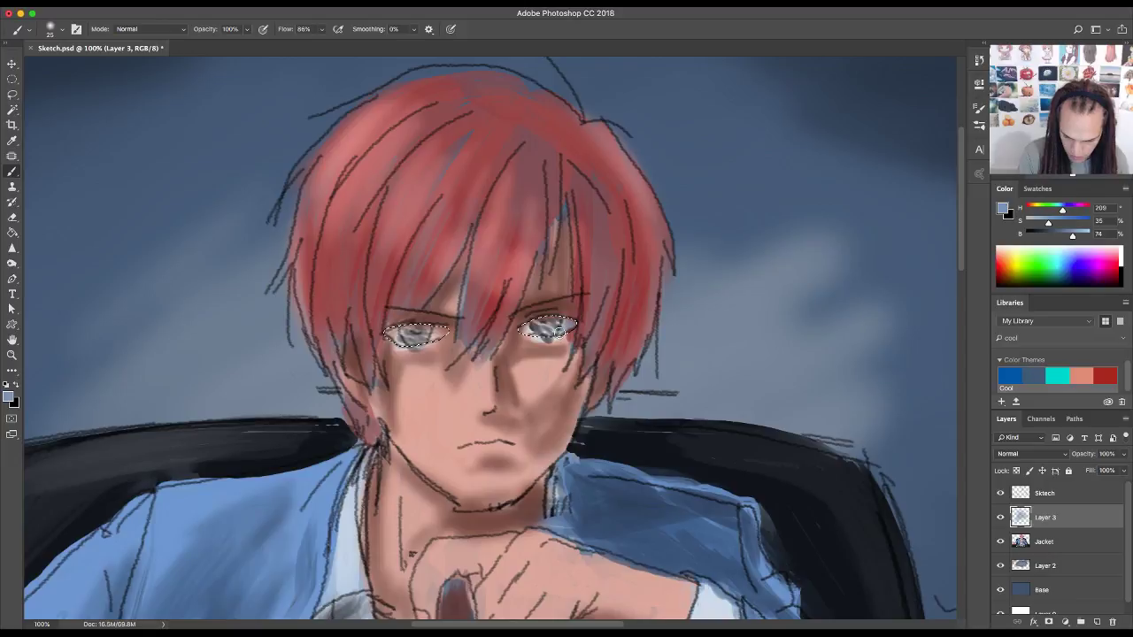
# - Paint blue-grey into both eyes, then shade them with a darker, greyer slate blue
pyautogui.moveTo(549, 328)
pyautogui.mouseDown()
pyautogui.moveTo(529, 328)
pyautogui.moveTo(546, 332)
pyautogui.mouseUp()
pyautogui.moveTo(444, 335); pyautogui.dragTo(396, 338)
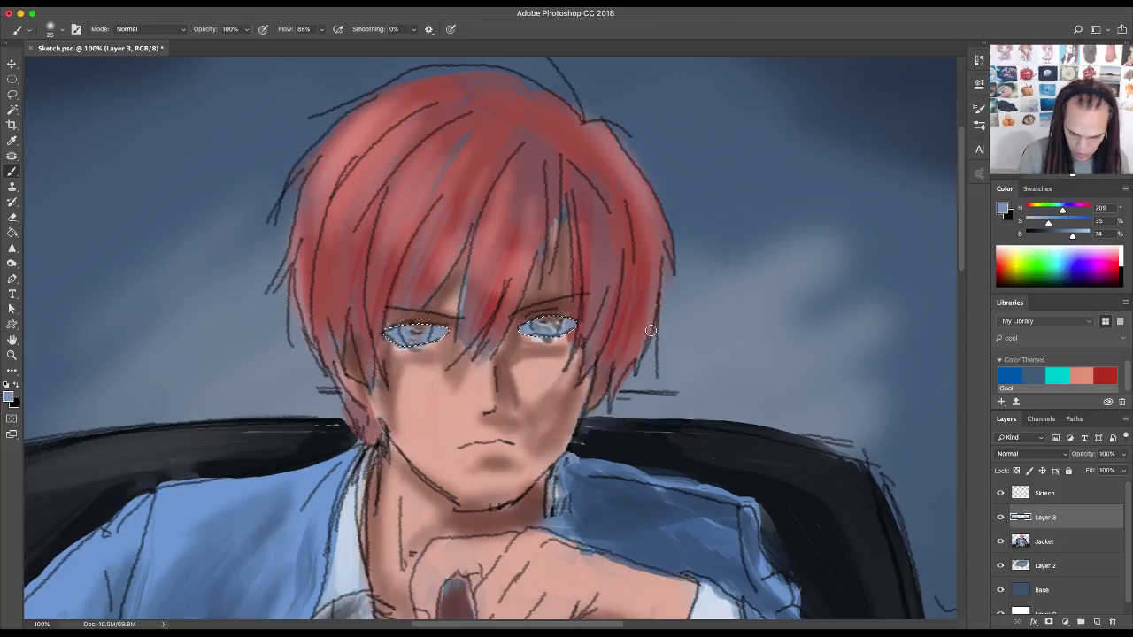
pyautogui.click(1033, 376)
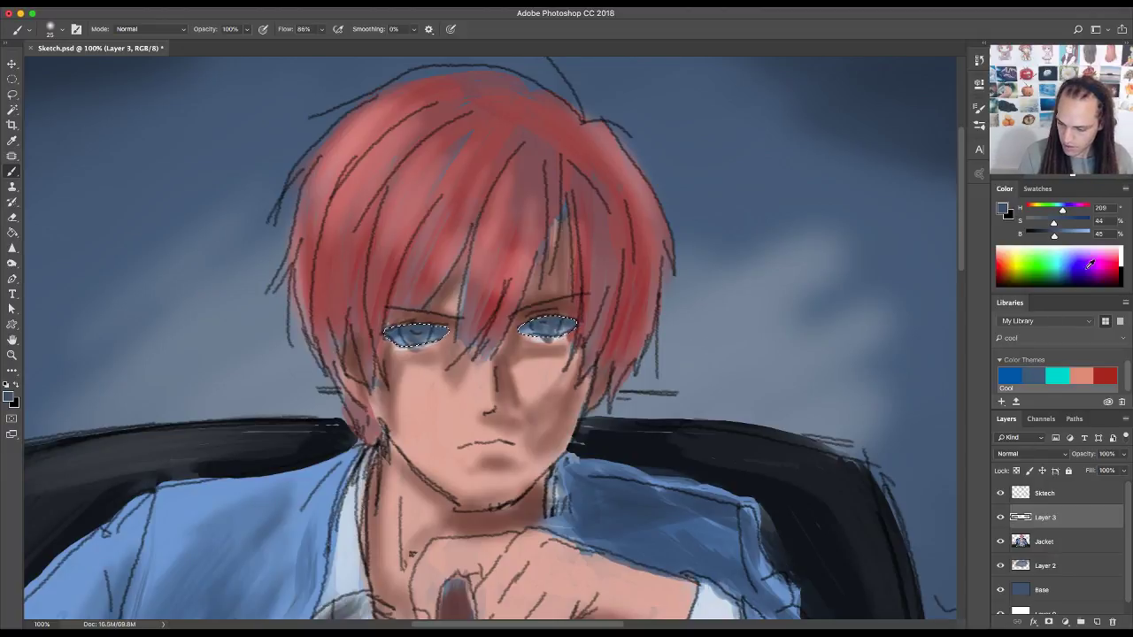
pyautogui.moveTo(1054, 223)
pyautogui.mouseDown()
pyautogui.moveTo(1041, 223)
pyautogui.moveTo(1043, 237)
pyautogui.mouseUp()
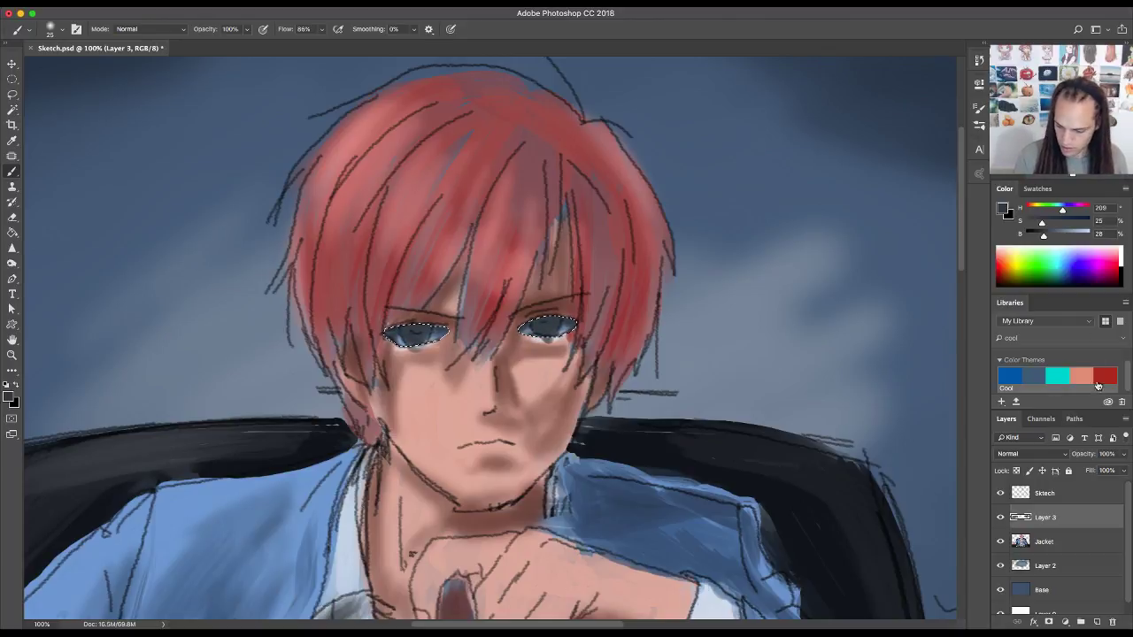
pyautogui.click(1063, 382)
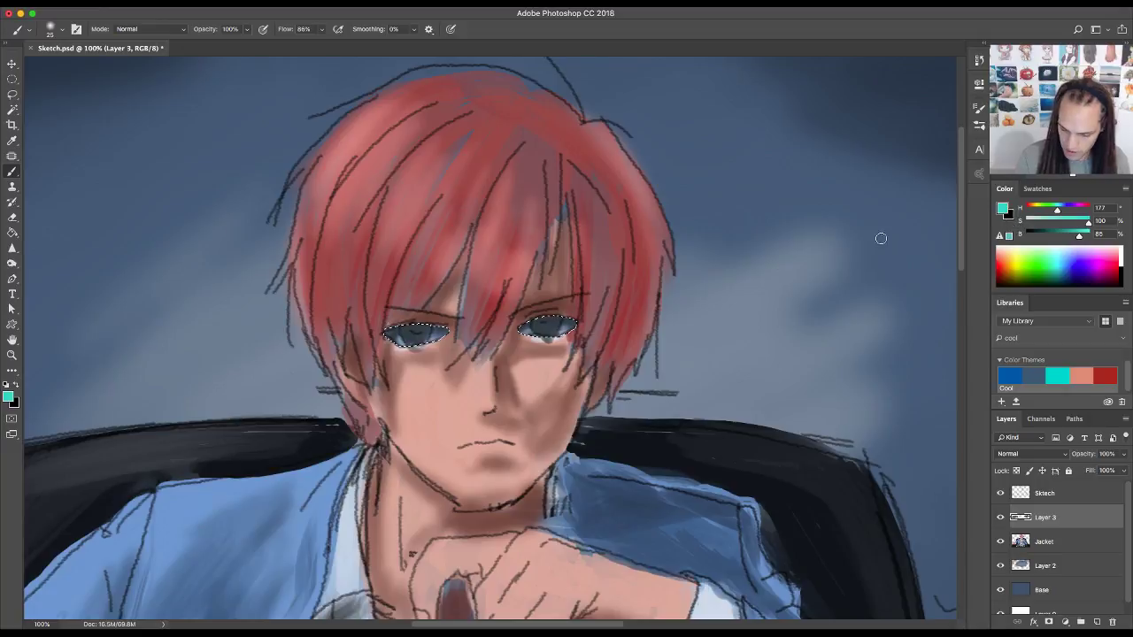
# - Paint the irises cyan, then darken steel blue to near-black navy and shrink the brush to 10
pyautogui.moveTo(545, 331); pyautogui.dragTo(552, 330)
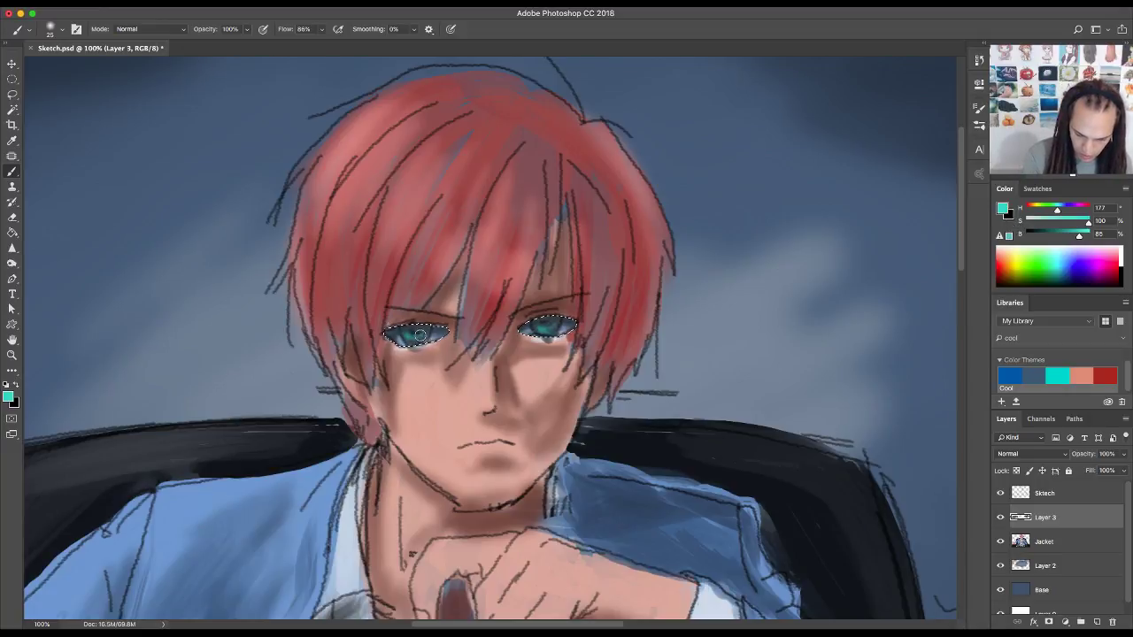
pyautogui.click(1031, 378)
pyautogui.moveTo(1052, 229); pyautogui.dragTo(1034, 232)
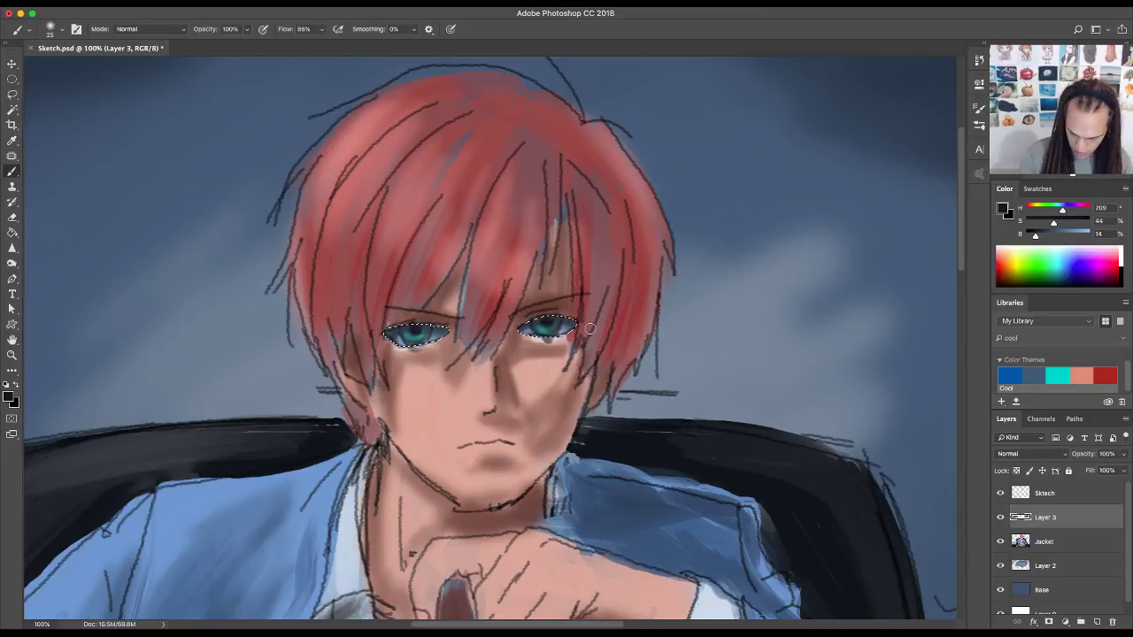
pyautogui.press('[')
pyautogui.press('[')
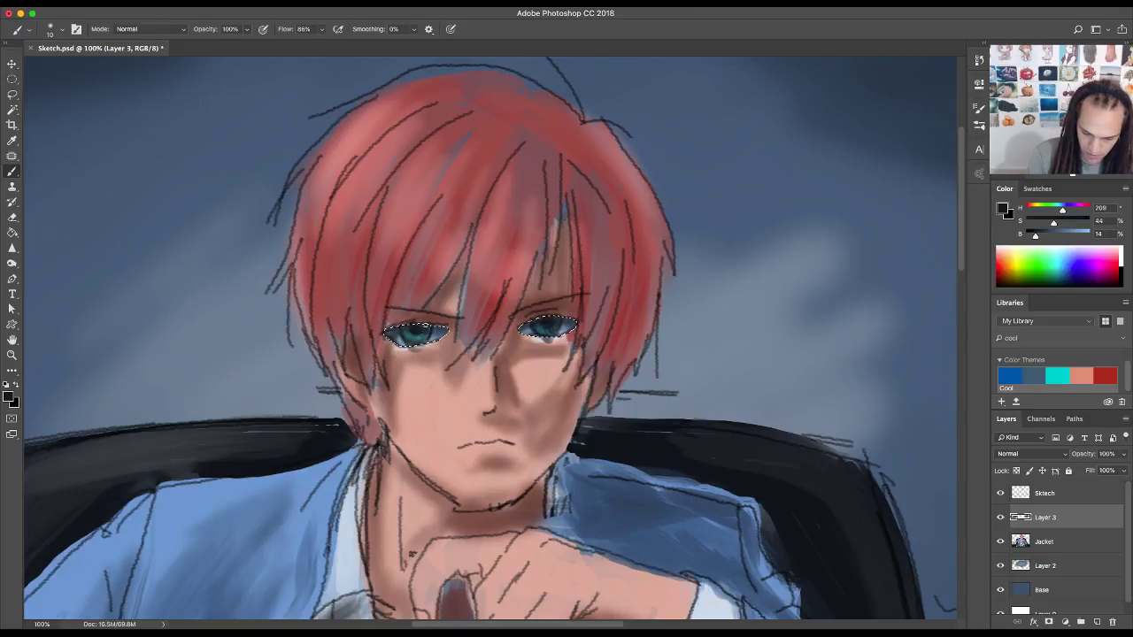
# - Enlarge the brush to 20 and sample black, red and dark blue tones to paint pupils and lashes
pyautogui.rightClick(421, 326)
pyautogui.click(418, 281)
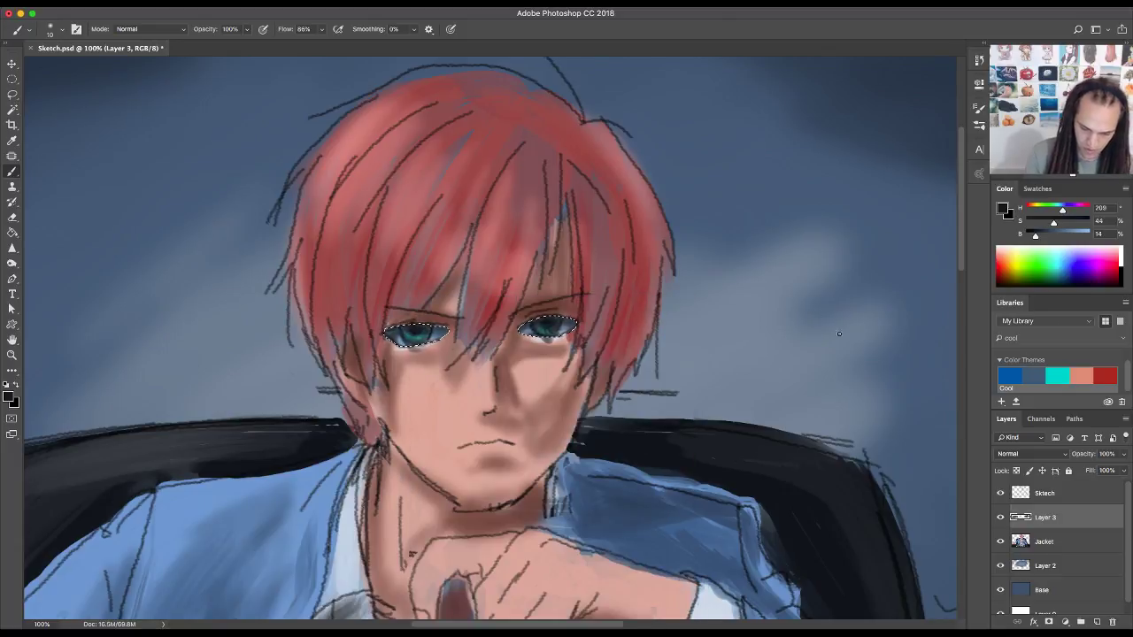
pyautogui.press(']')
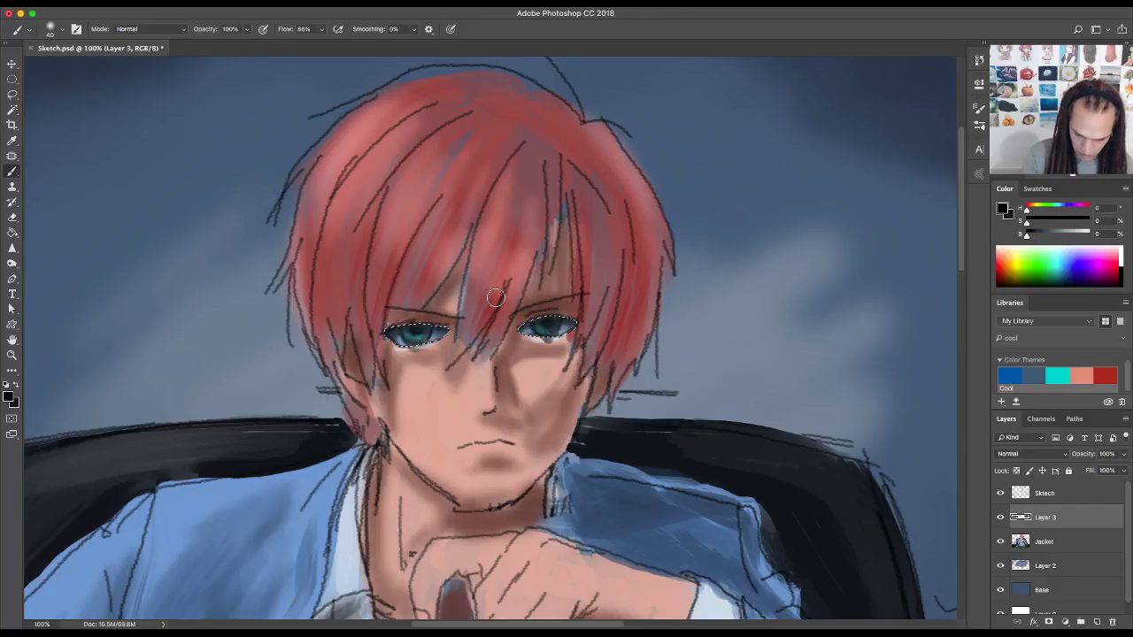
pyautogui.keyDown('alt'); pyautogui.click(495, 294); pyautogui.keyUp('alt')
pyautogui.keyDown('alt'); pyautogui.click(494, 295); pyautogui.keyUp('alt')
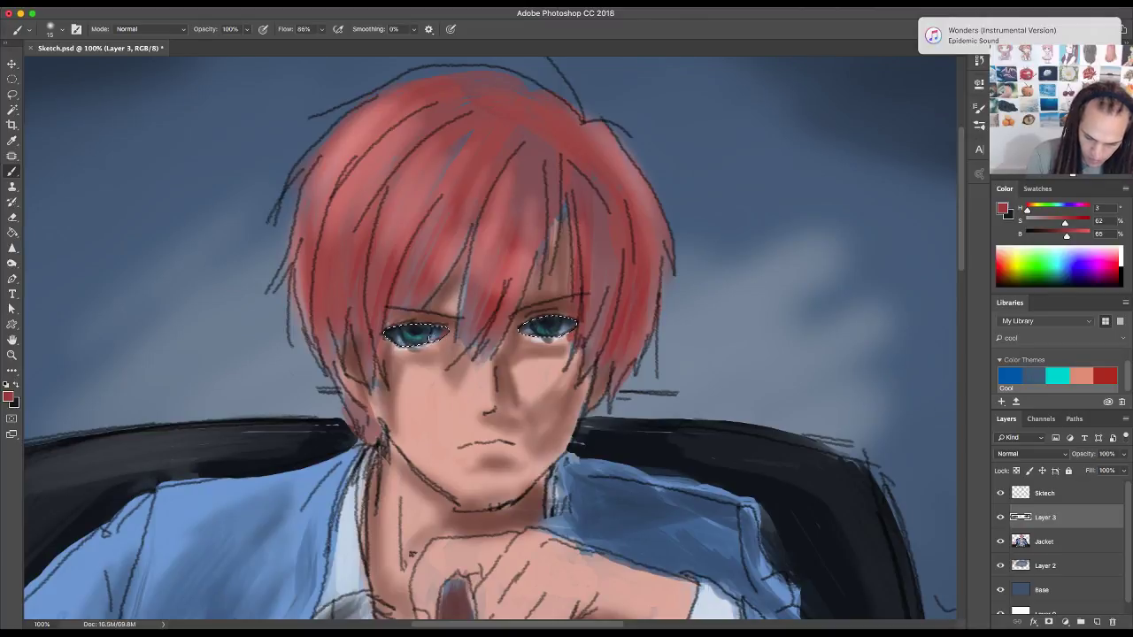
pyautogui.keyDown('alt'); pyautogui.click(415, 342); pyautogui.keyUp('alt')
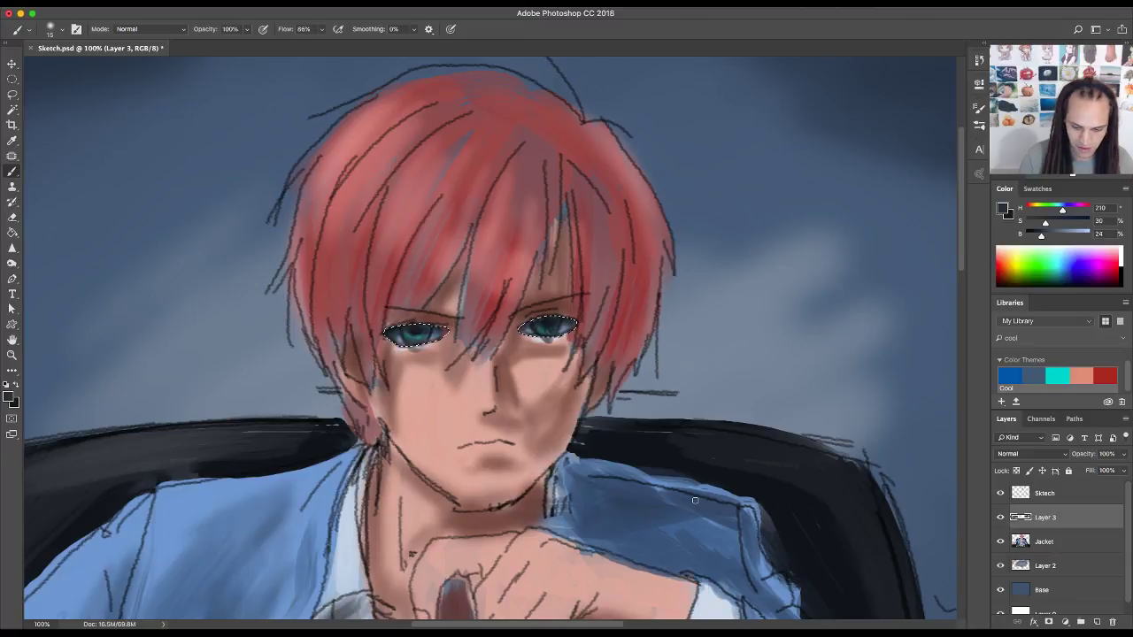
pyautogui.keyDown('alt'); pyautogui.click(533, 333); pyautogui.keyUp('alt')
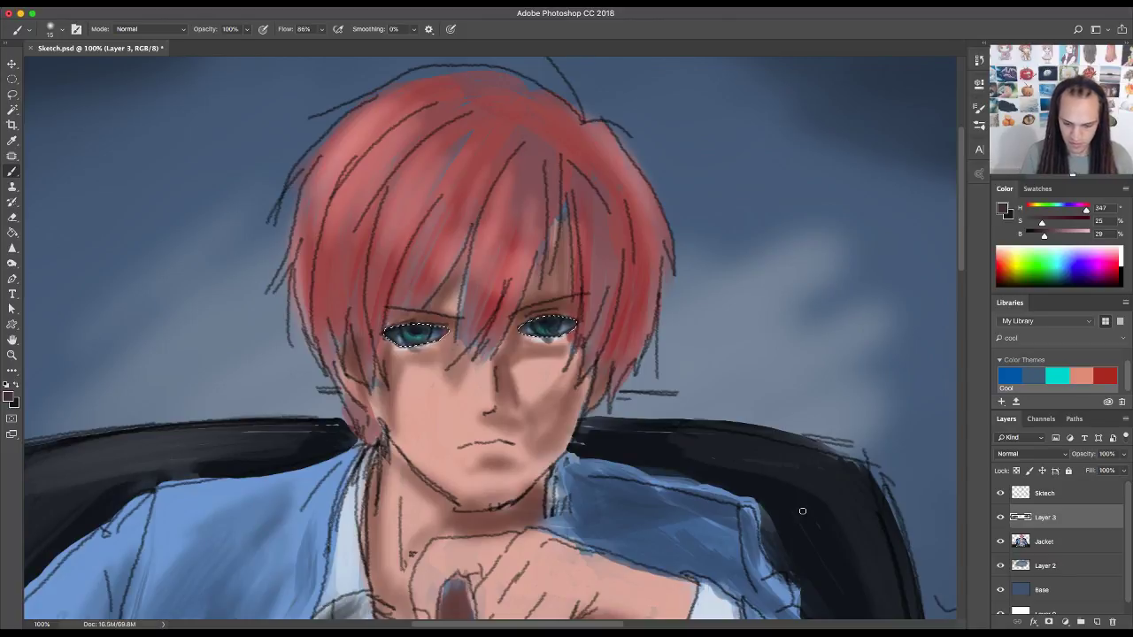
pyautogui.click(1058, 377)
# - Brighten the cyan for iris highlights with a smaller brush, sample blue-grey tones, and deselect the eyes
pyautogui.moveTo(1079, 236); pyautogui.dragTo(1083, 236)
pyautogui.press('[')
pyautogui.press('[')
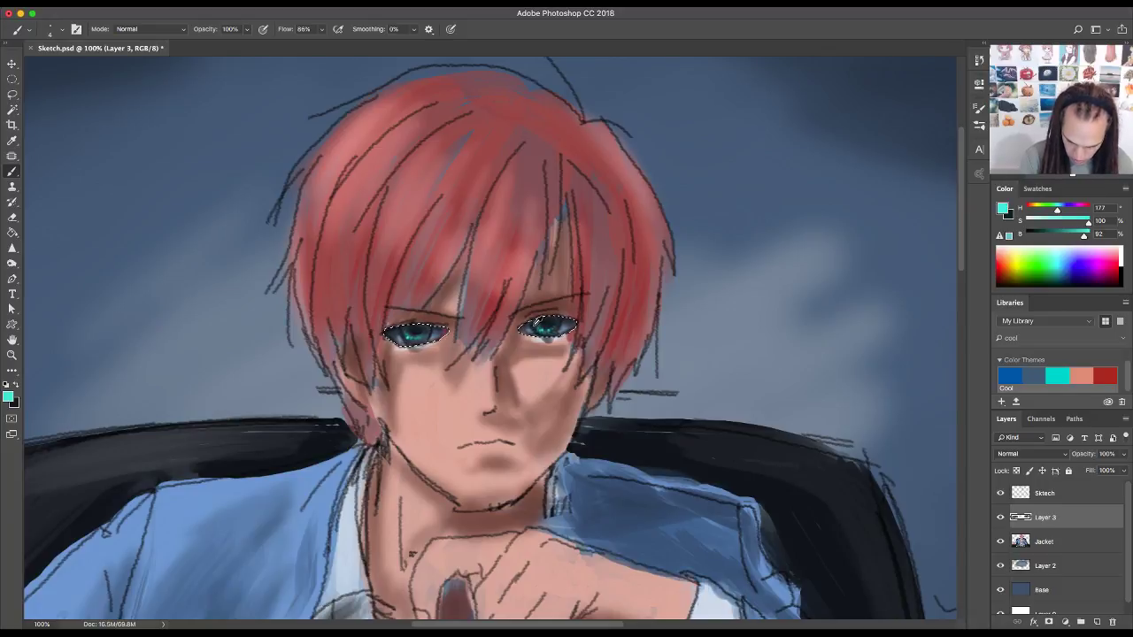
pyautogui.keyDown('alt'); pyautogui.click(542, 329); pyautogui.keyUp('alt')
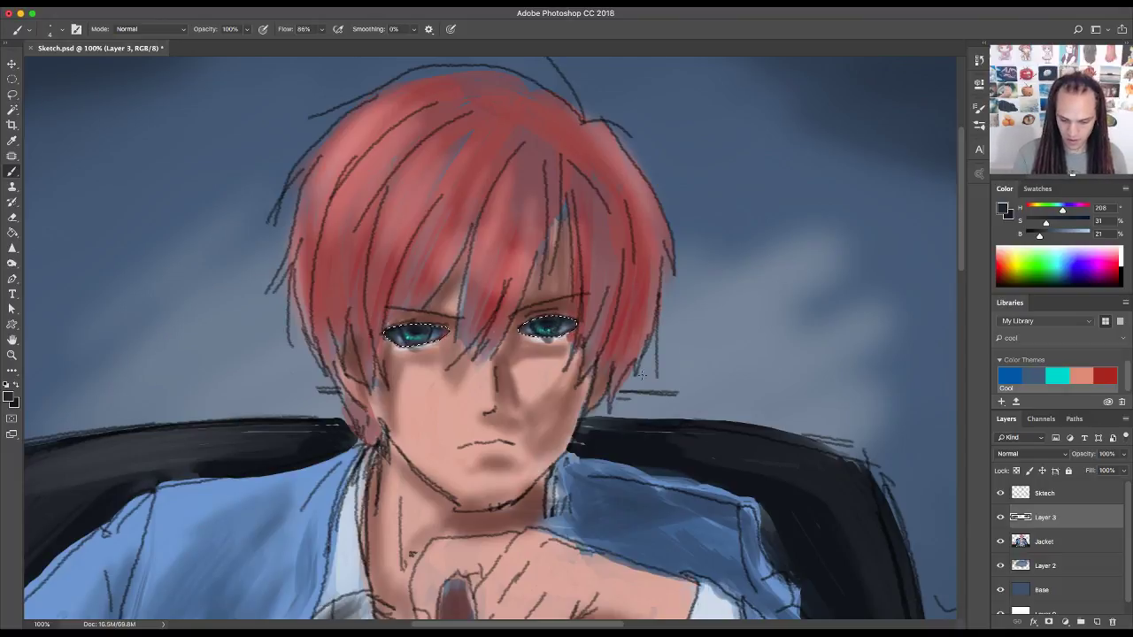
pyautogui.keyDown('alt'); pyautogui.click(685, 338); pyautogui.keyUp('alt')
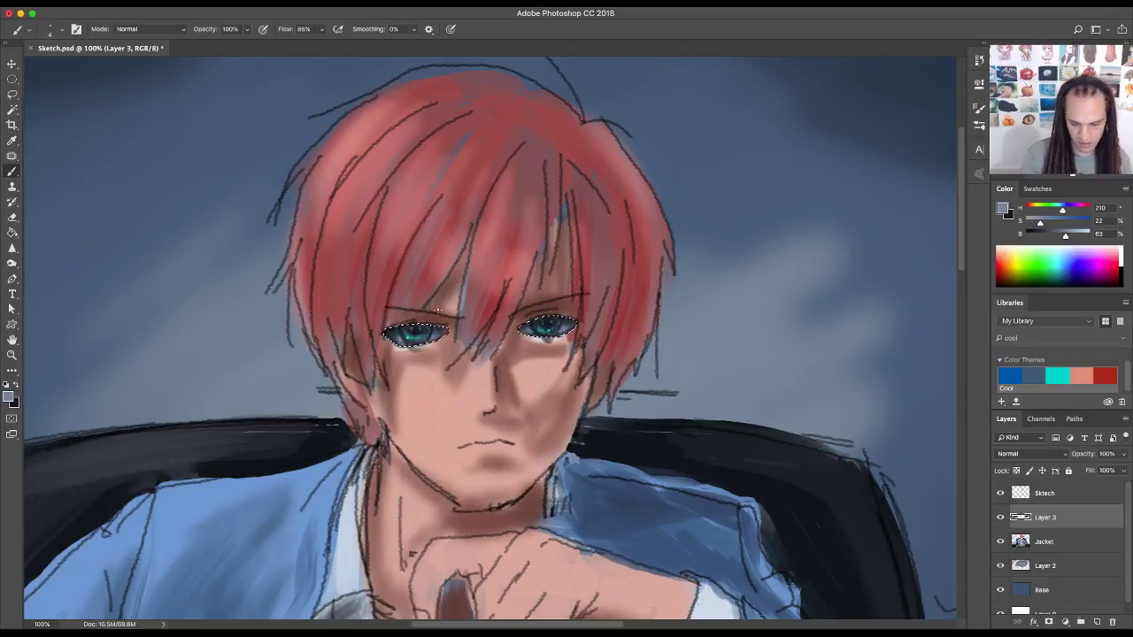
pyautogui.hotkey('ctrl', 'd')
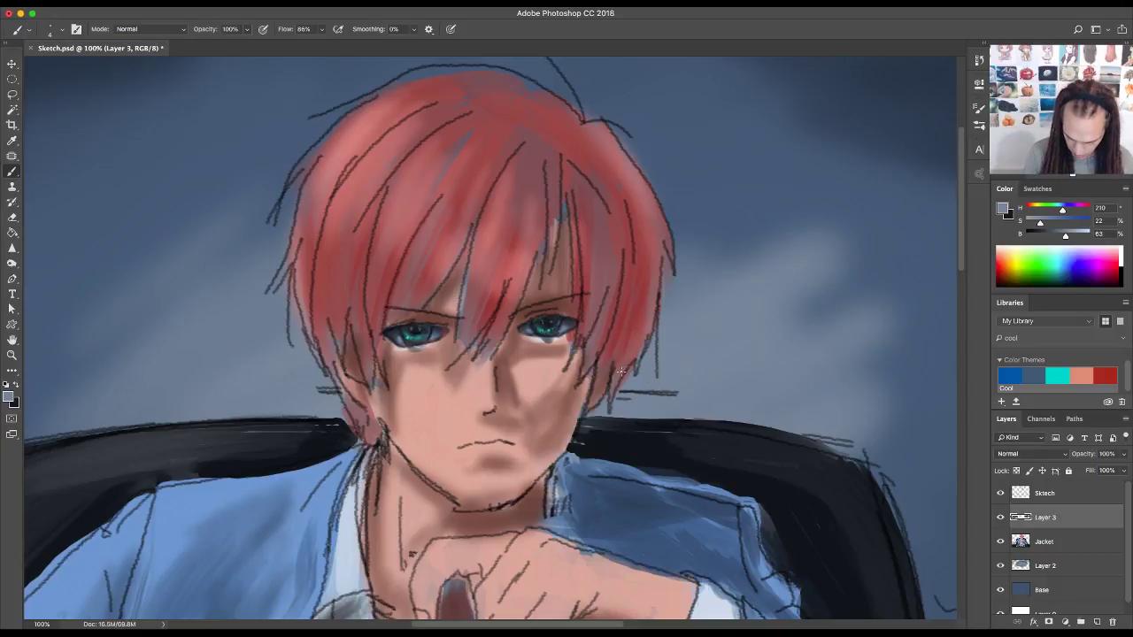
pyautogui.keyDown('alt'); pyautogui.click(543, 321); pyautogui.keyUp('alt')
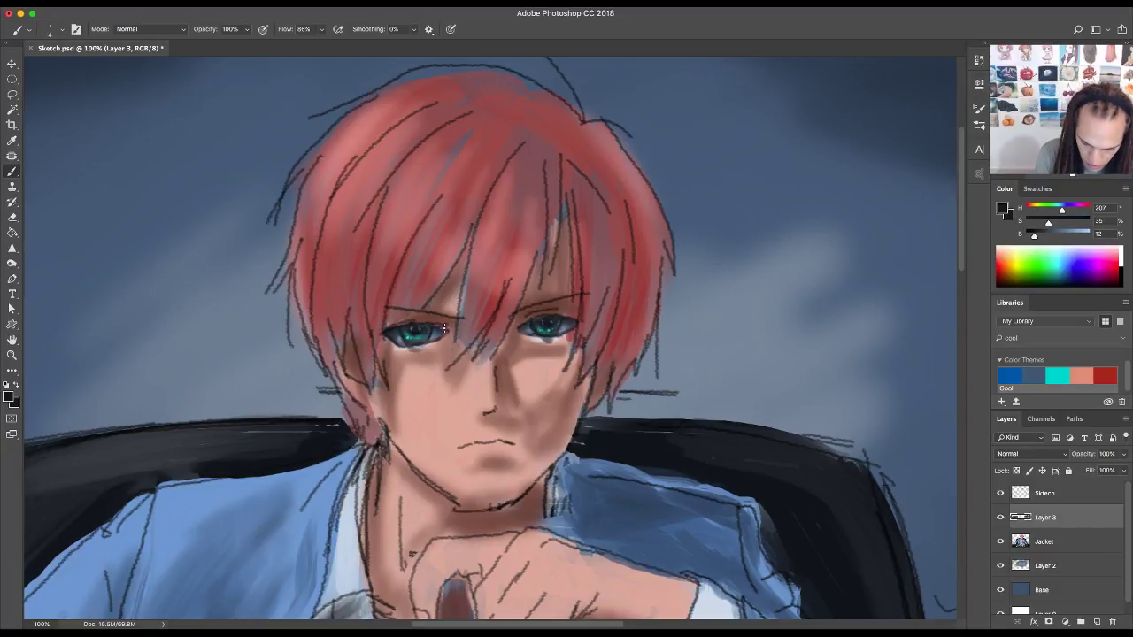
# - Raise the brush flow slightly and check the Transfer minimum in Brush Settings
pyautogui.click(320, 28)
pyautogui.moveTo(326, 46); pyautogui.dragTo(331, 46)
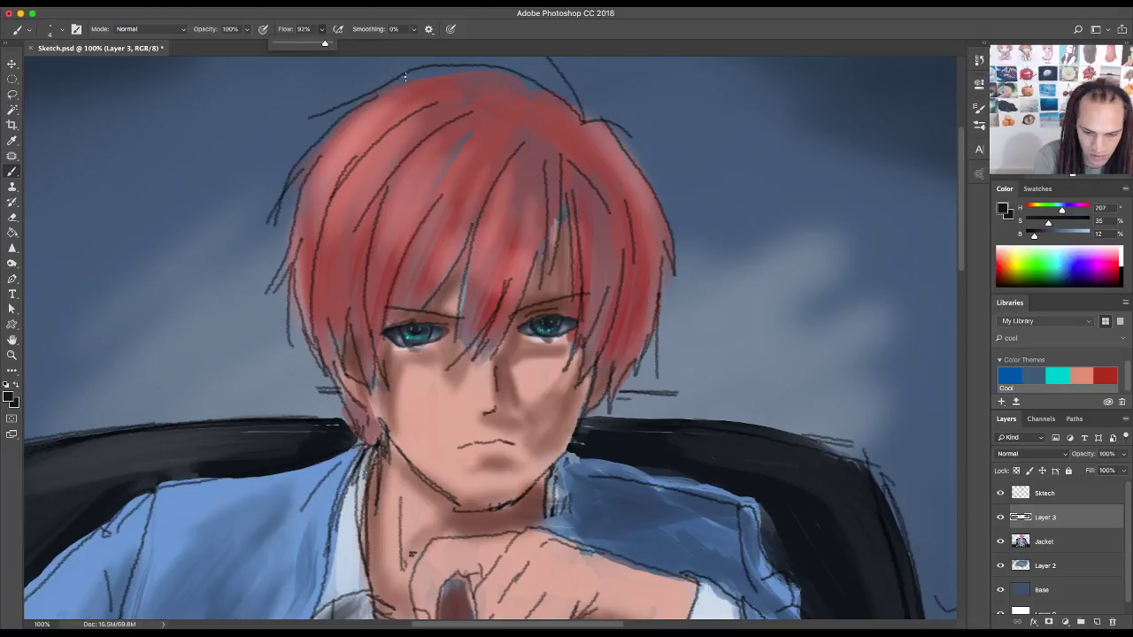
pyautogui.click(980, 108)
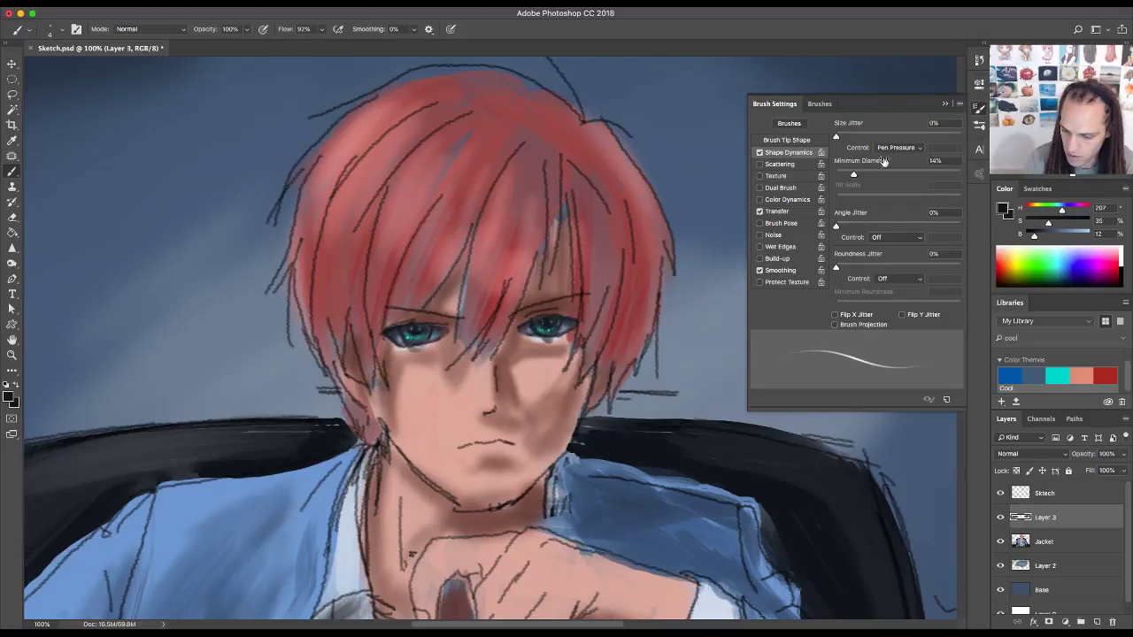
pyautogui.click(778, 212)
pyautogui.moveTo(891, 167); pyautogui.dragTo(897, 165)
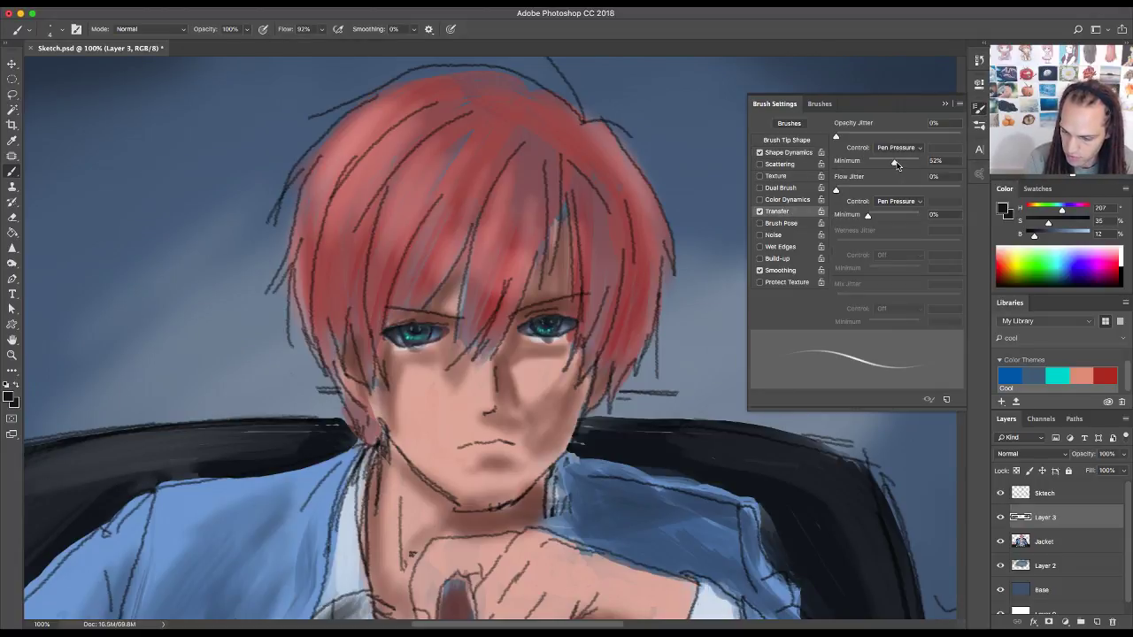
pyautogui.click(980, 108)
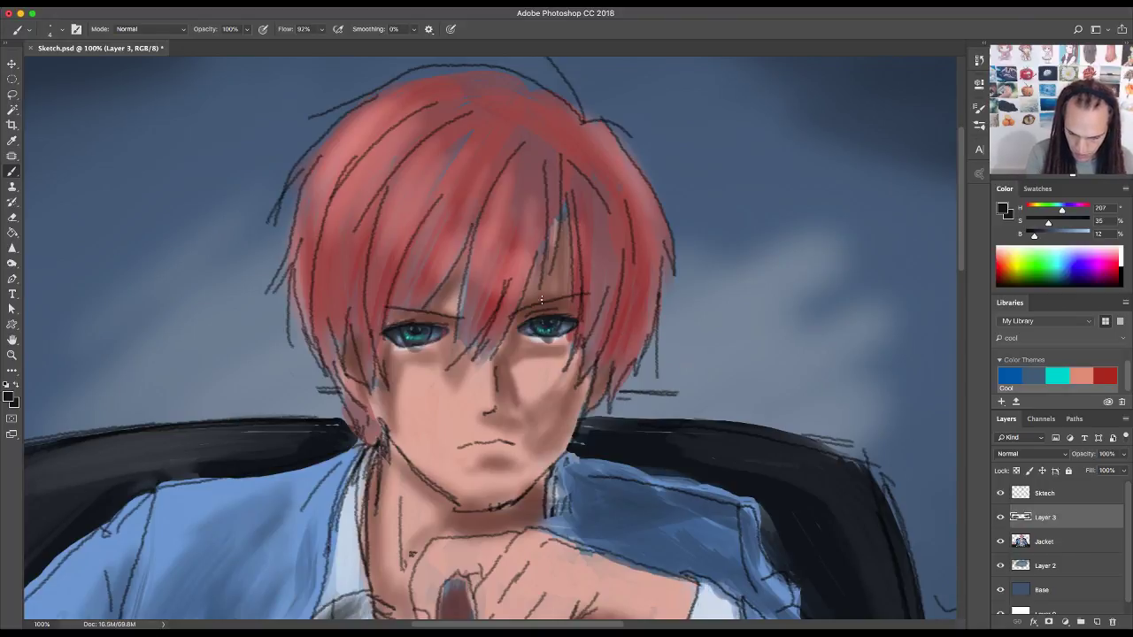
# - Trace both upper eyelid lines in a deep red from the colour theme
pyautogui.click(1105, 384)
pyautogui.moveTo(1076, 239)
pyautogui.mouseDown()
pyautogui.moveTo(1041, 237)
pyautogui.moveTo(1074, 221)
pyautogui.mouseUp()
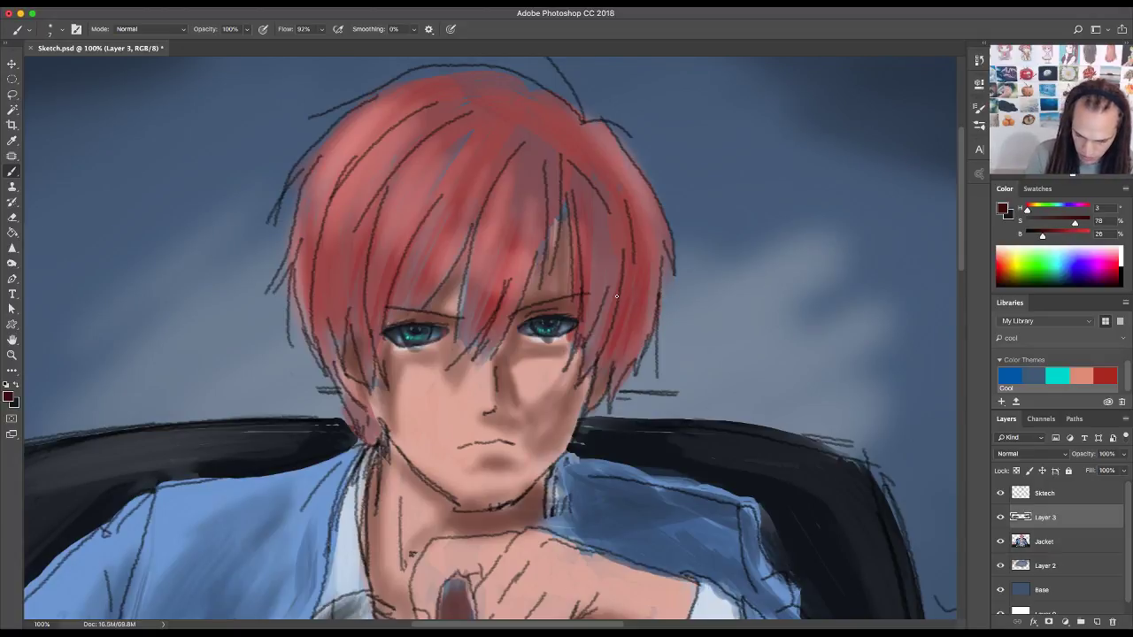
pyautogui.moveTo(524, 307)
pyautogui.mouseDown()
pyautogui.moveTo(583, 295)
pyautogui.moveTo(532, 308)
pyautogui.moveTo(579, 293)
pyautogui.mouseUp()
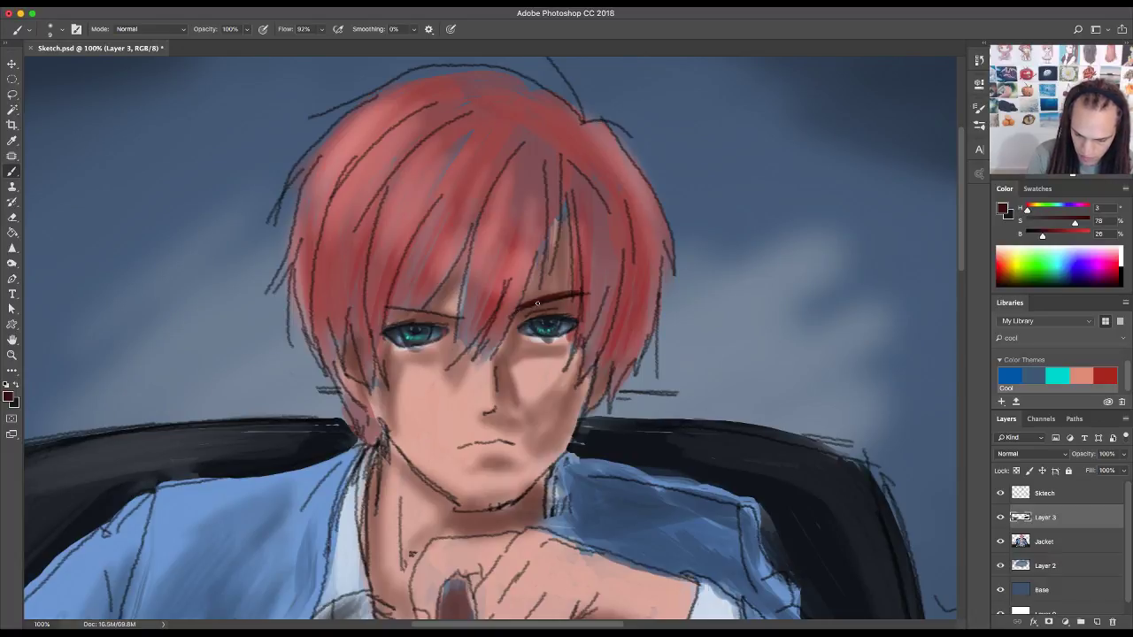
pyautogui.moveTo(456, 312)
pyautogui.mouseDown()
pyautogui.moveTo(420, 308)
pyautogui.moveTo(449, 313)
pyautogui.mouseUp()
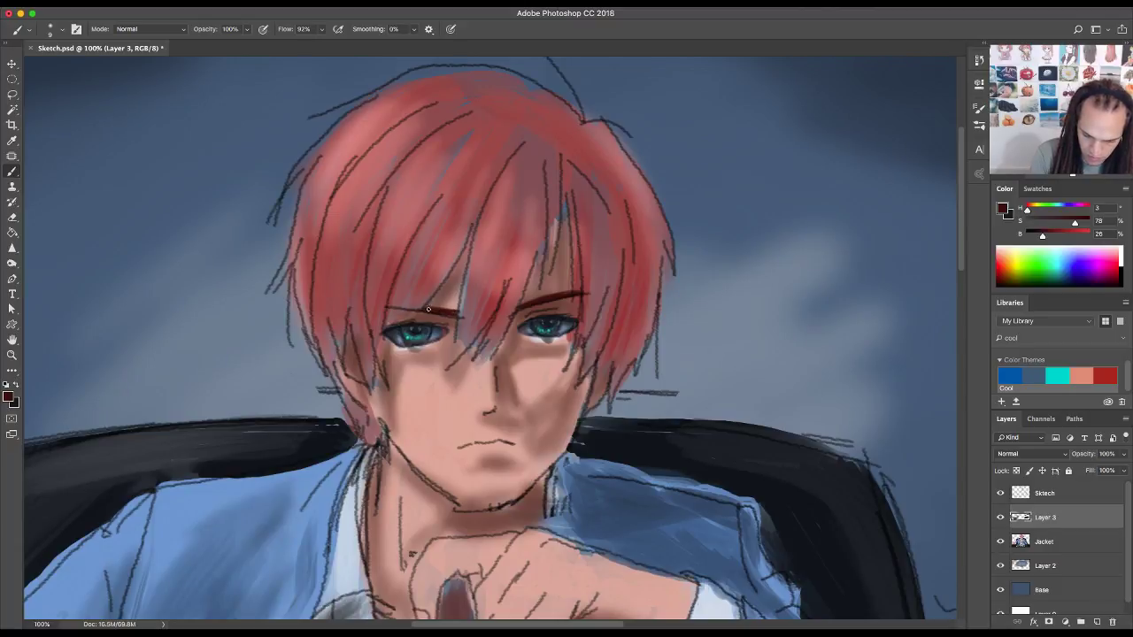
pyautogui.moveTo(430, 308); pyautogui.dragTo(454, 313)
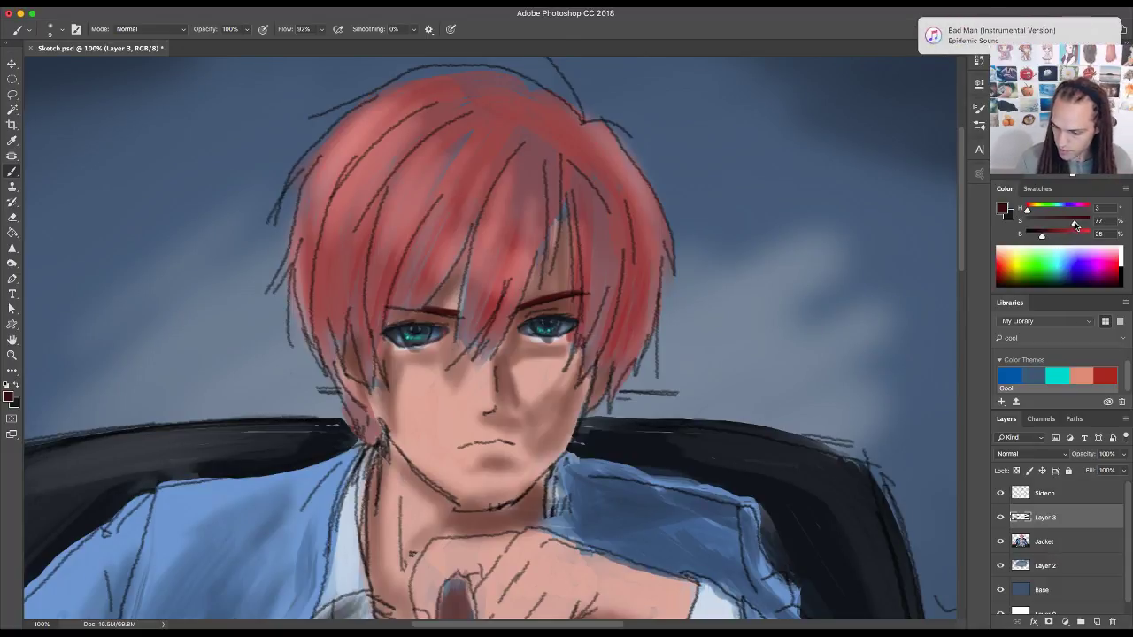
# - Darken the red further and touch up hair strands near the part and right eyebrow
pyautogui.click(1044, 237)
pyautogui.moveTo(1050, 237)
pyautogui.mouseDown()
pyautogui.moveTo(1062, 221)
pyautogui.moveTo(1045, 222)
pyautogui.moveTo(1044, 236)
pyautogui.mouseUp()
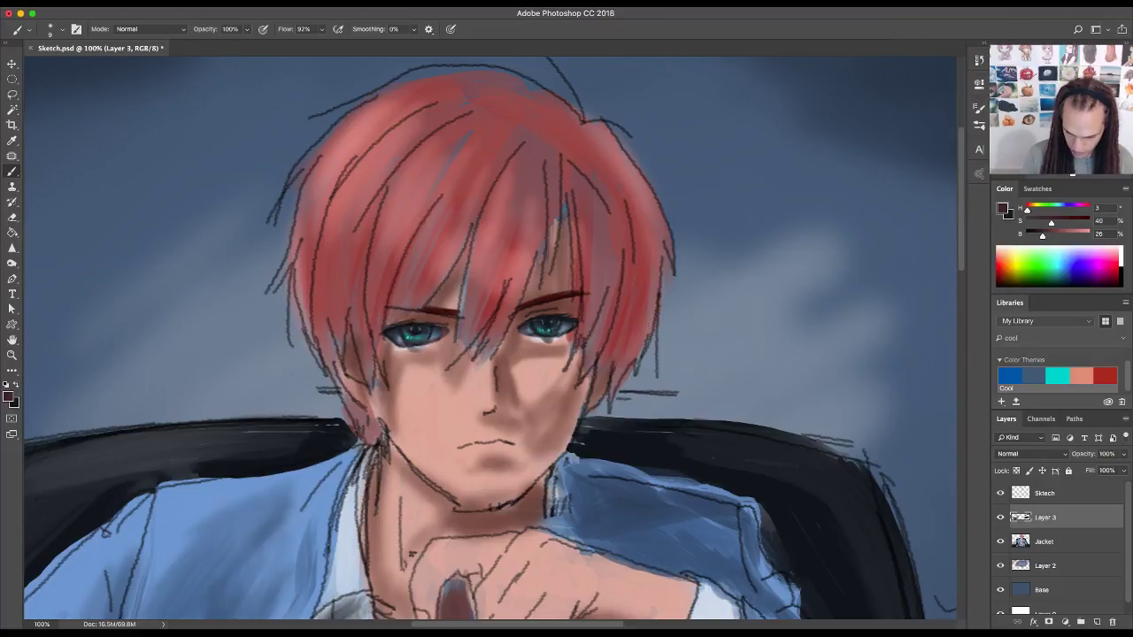
pyautogui.press(']')
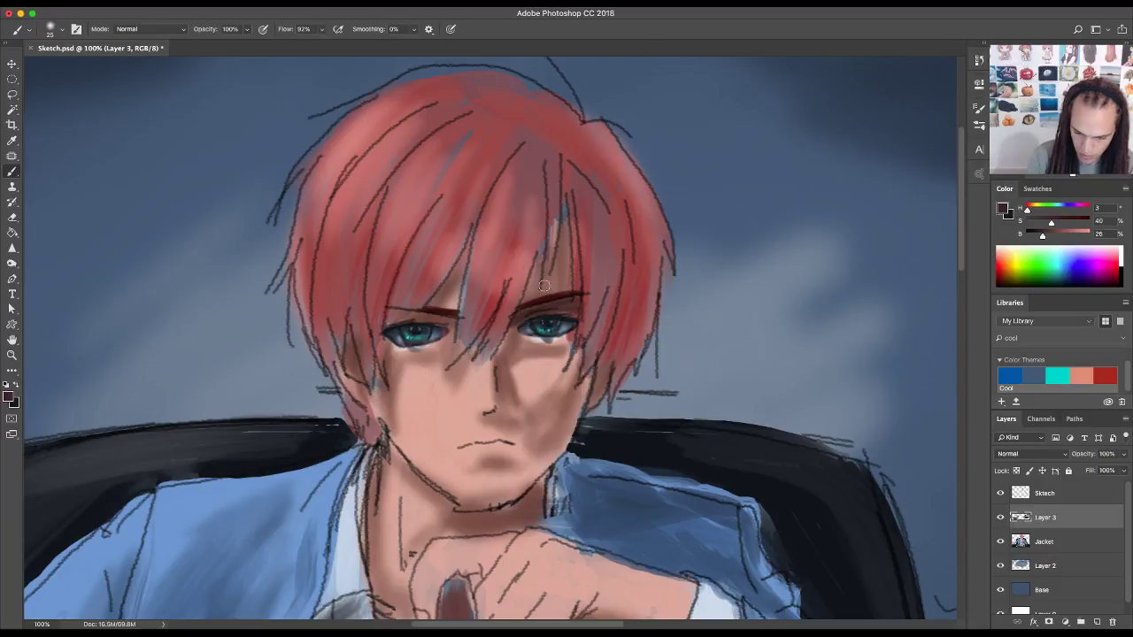
pyautogui.moveTo(542, 253); pyautogui.dragTo(531, 281)
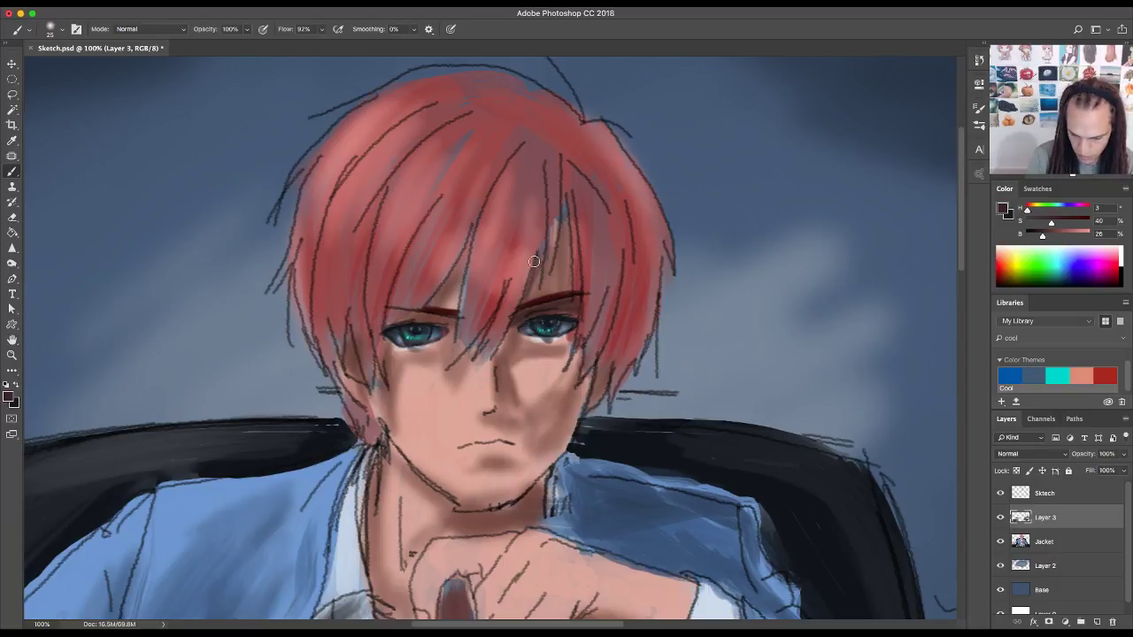
pyautogui.moveTo(544, 270)
pyautogui.mouseDown()
pyautogui.moveTo(564, 215)
pyautogui.moveTo(553, 275)
pyautogui.moveTo(555, 244)
pyautogui.mouseUp()
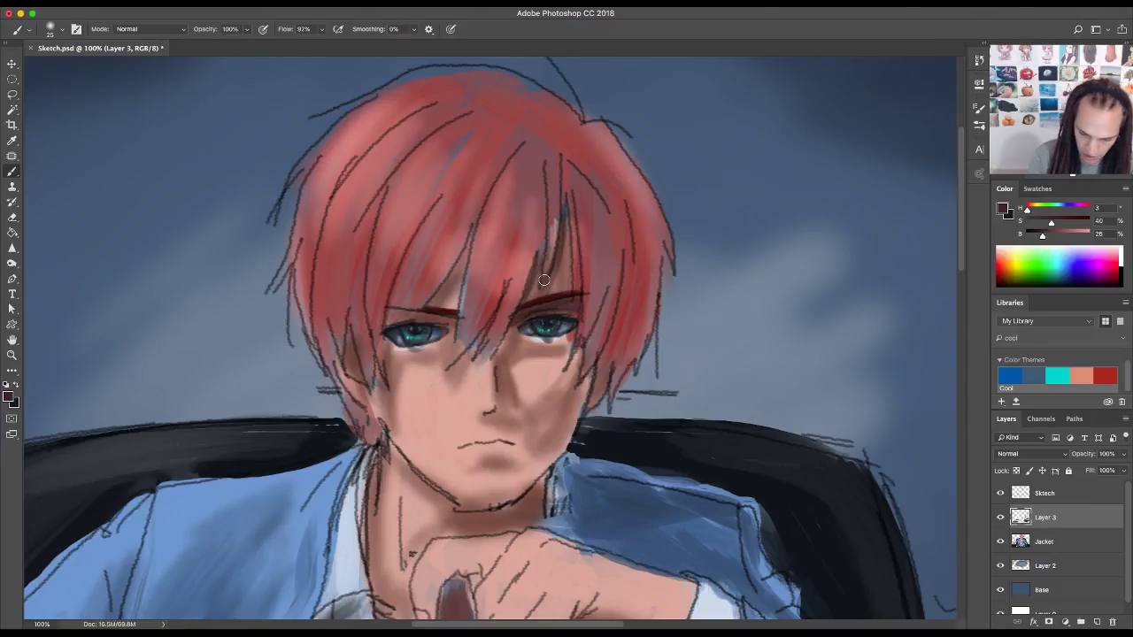
pyautogui.moveTo(503, 343); pyautogui.dragTo(500, 364)
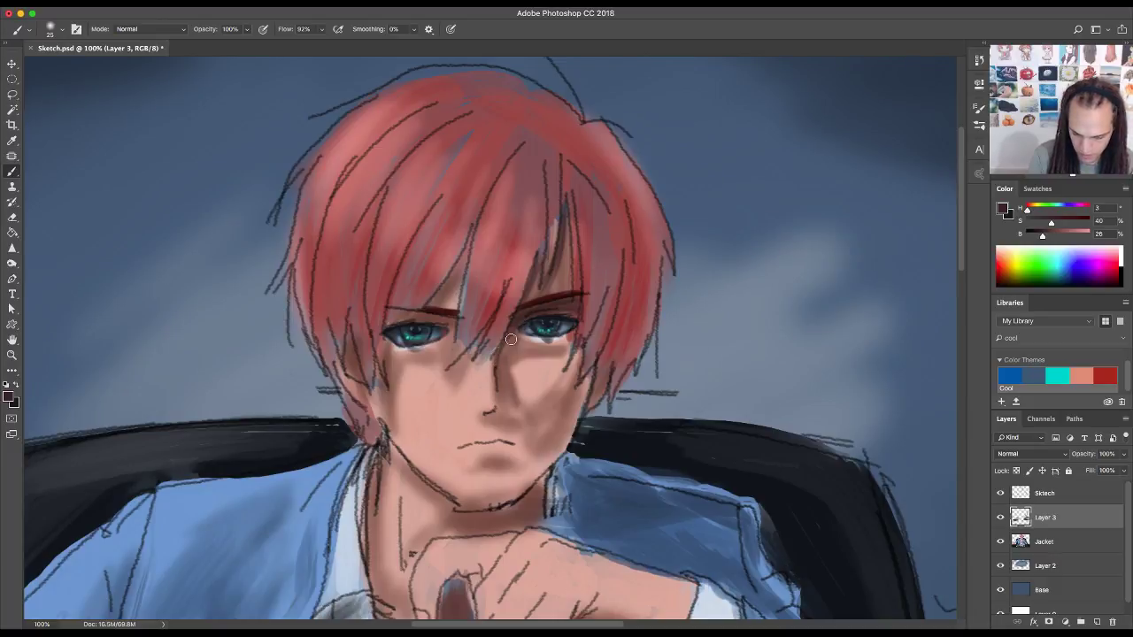
pyautogui.press(']')
pyautogui.press(']')
pyautogui.press(']')
pyautogui.press(']')
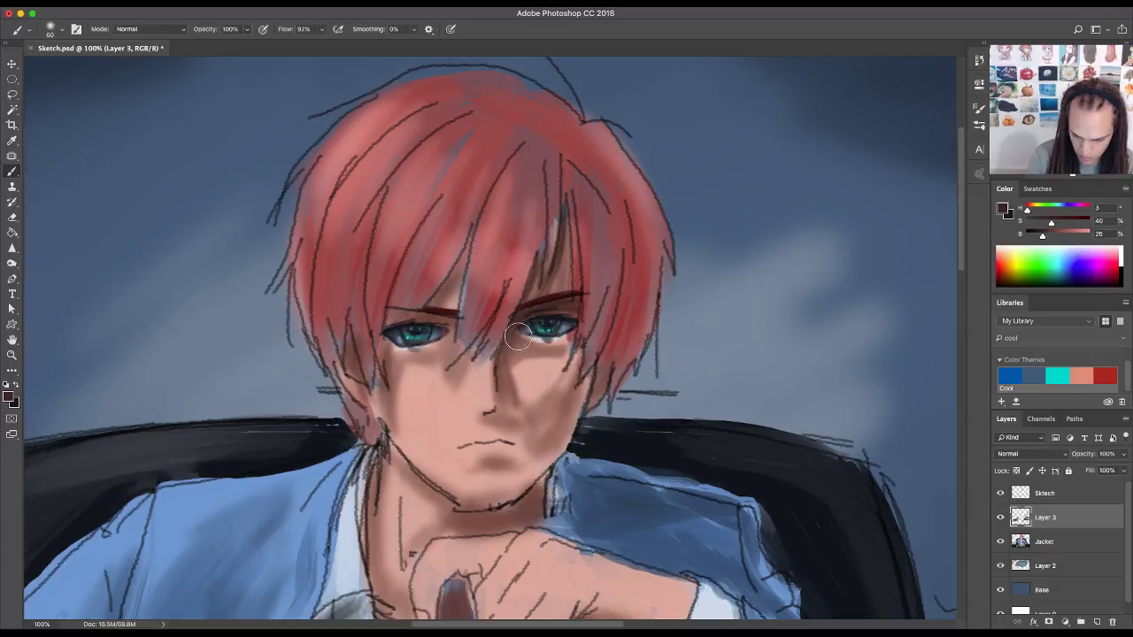
pyautogui.press('[')
pyautogui.press('[')
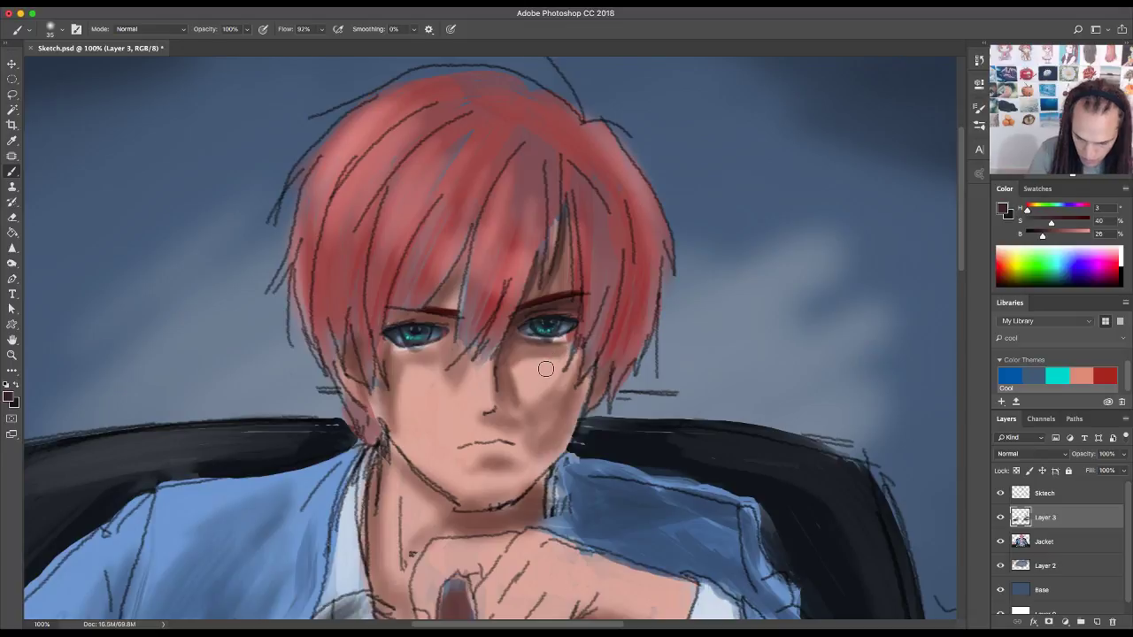
# - Lighten under the right eye with sampled skin pink, then sample darker skin and eyebrow red-brown
pyautogui.keyDown('alt'); pyautogui.click(541, 361); pyautogui.keyUp('alt')
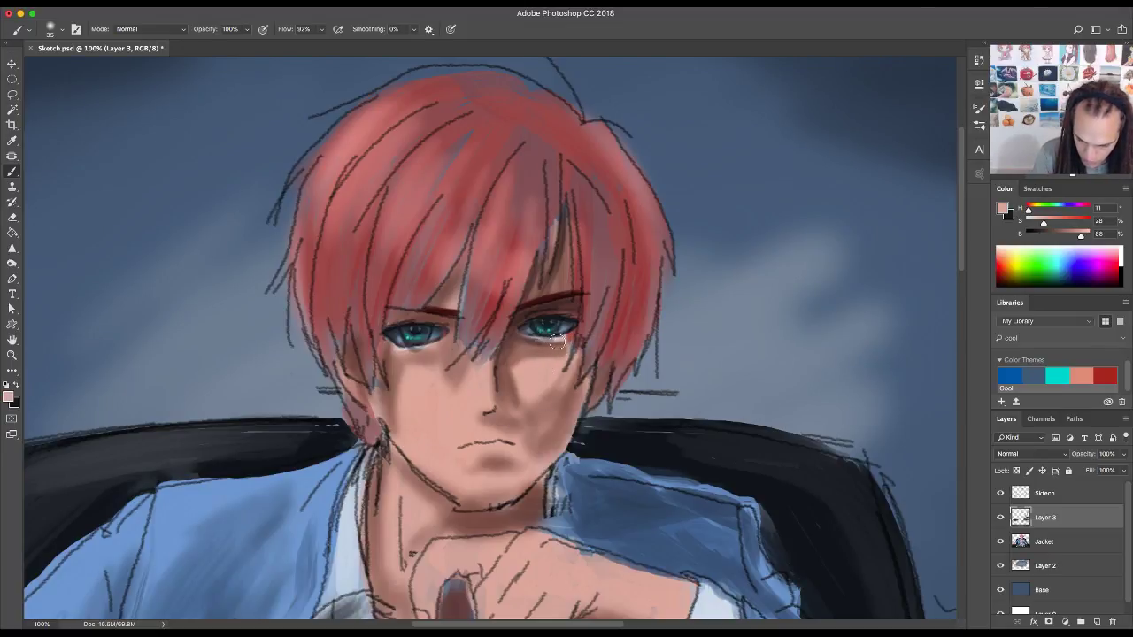
pyautogui.moveTo(555, 343); pyautogui.dragTo(564, 342)
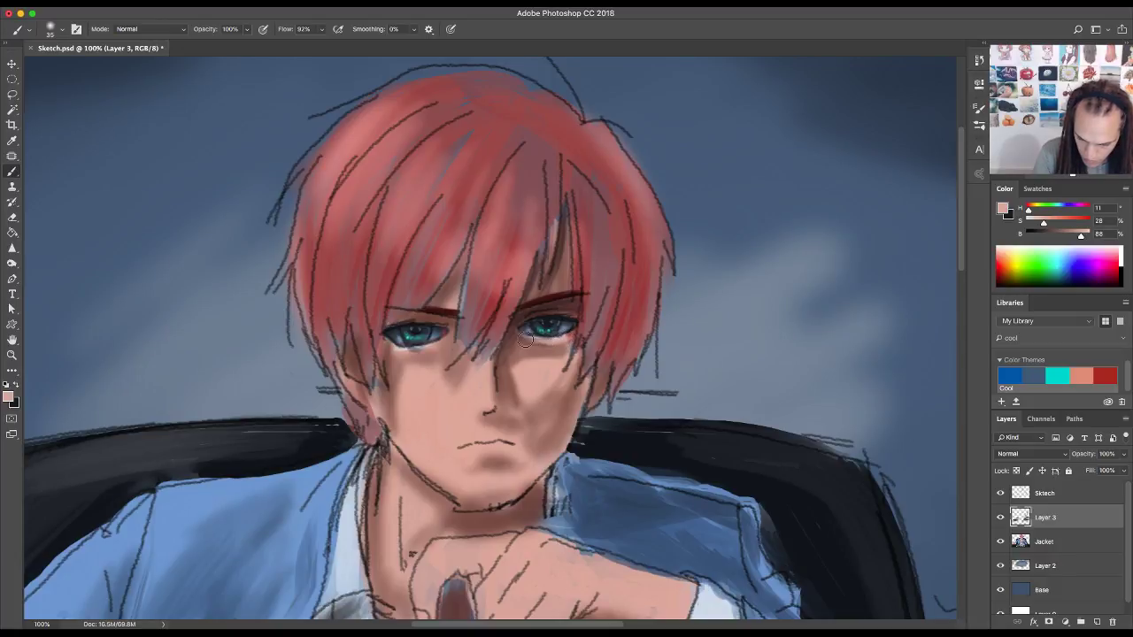
pyautogui.keyDown('alt'); pyautogui.click(534, 351); pyautogui.keyUp('alt')
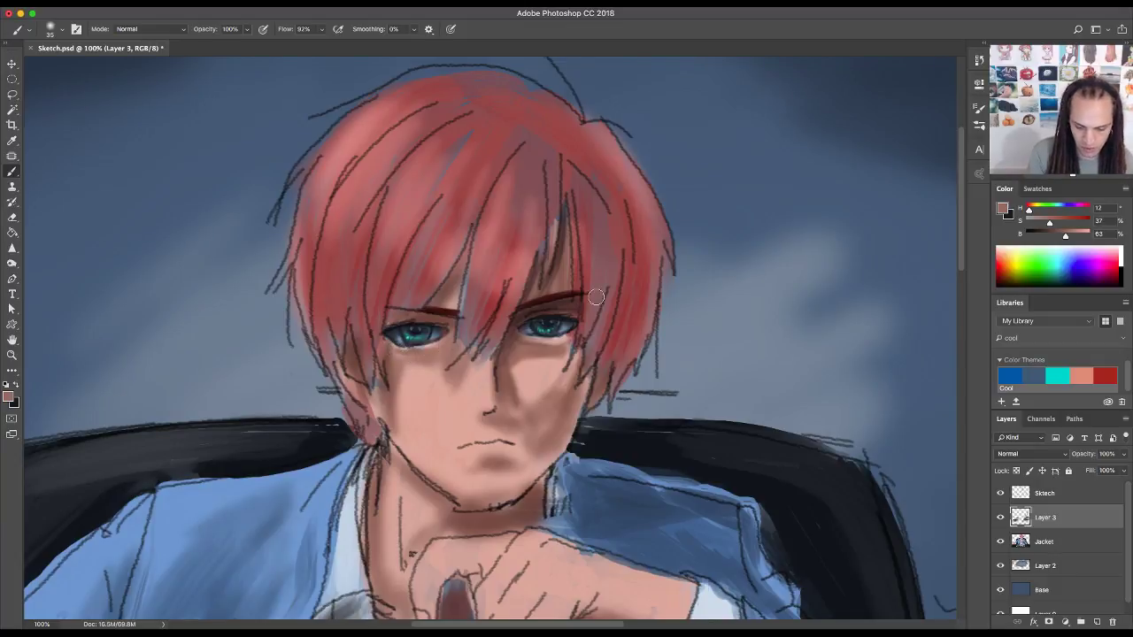
pyautogui.keyDown('alt'); pyautogui.click(530, 306); pyautogui.keyUp('alt')
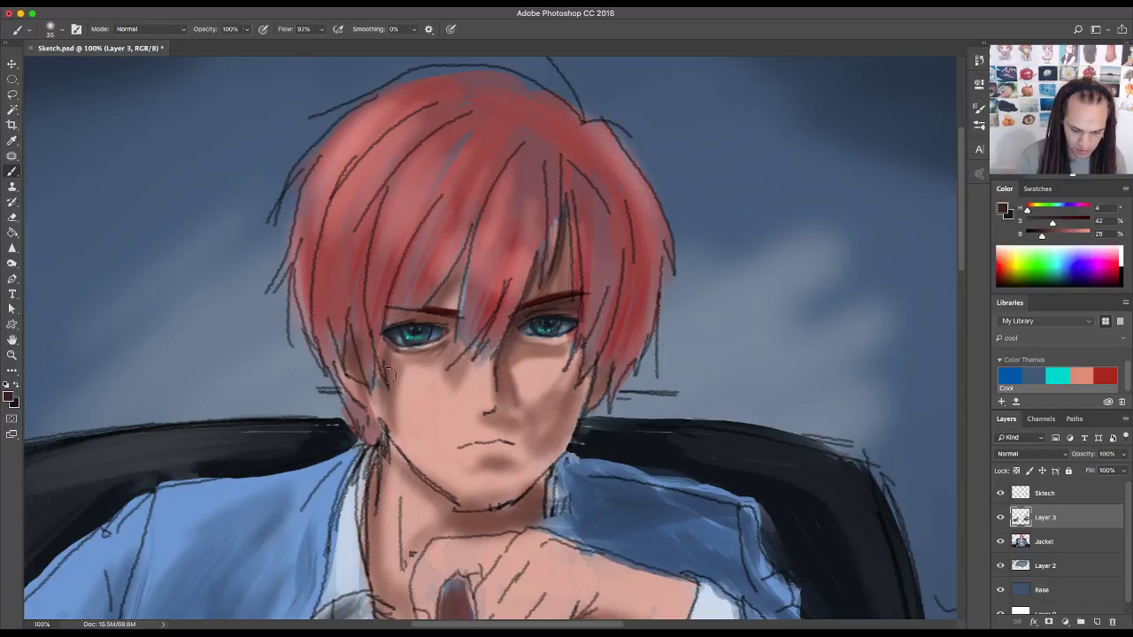
# - Darken the left eye's outer corner and shade along the side of and under the nose
pyautogui.moveTo(390, 349)
pyautogui.mouseDown()
pyautogui.moveTo(394, 404)
pyautogui.moveTo(377, 339)
pyautogui.moveTo(380, 412)
pyautogui.moveTo(347, 324)
pyautogui.moveTo(356, 368)
pyautogui.mouseUp()
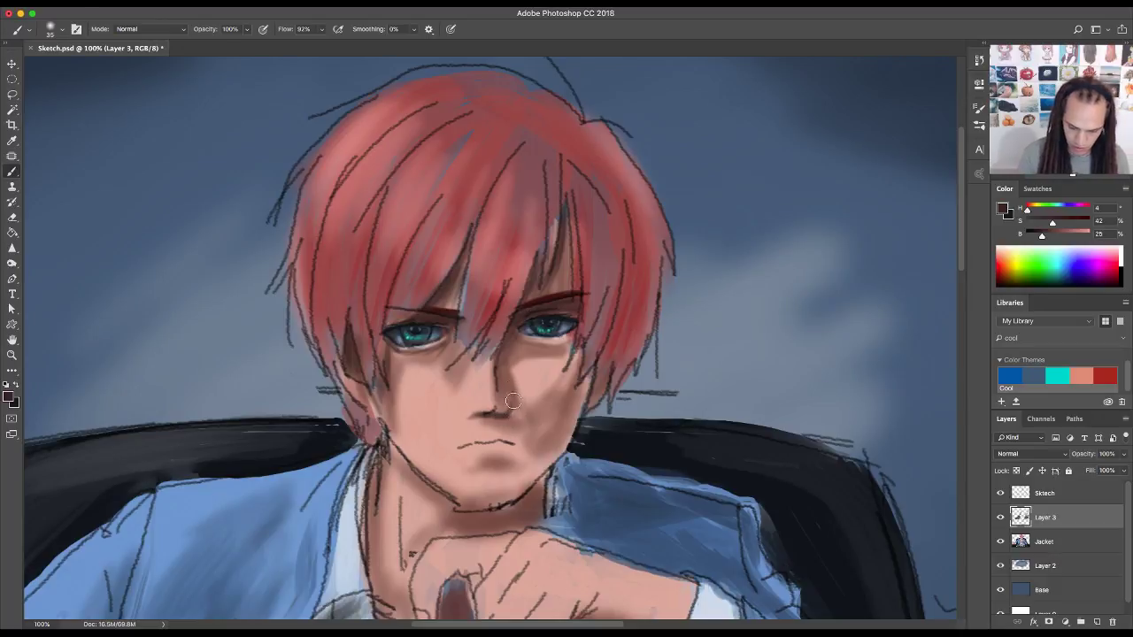
pyautogui.moveTo(510, 395)
pyautogui.mouseDown()
pyautogui.moveTo(504, 354)
pyautogui.moveTo(504, 364)
pyautogui.mouseUp()
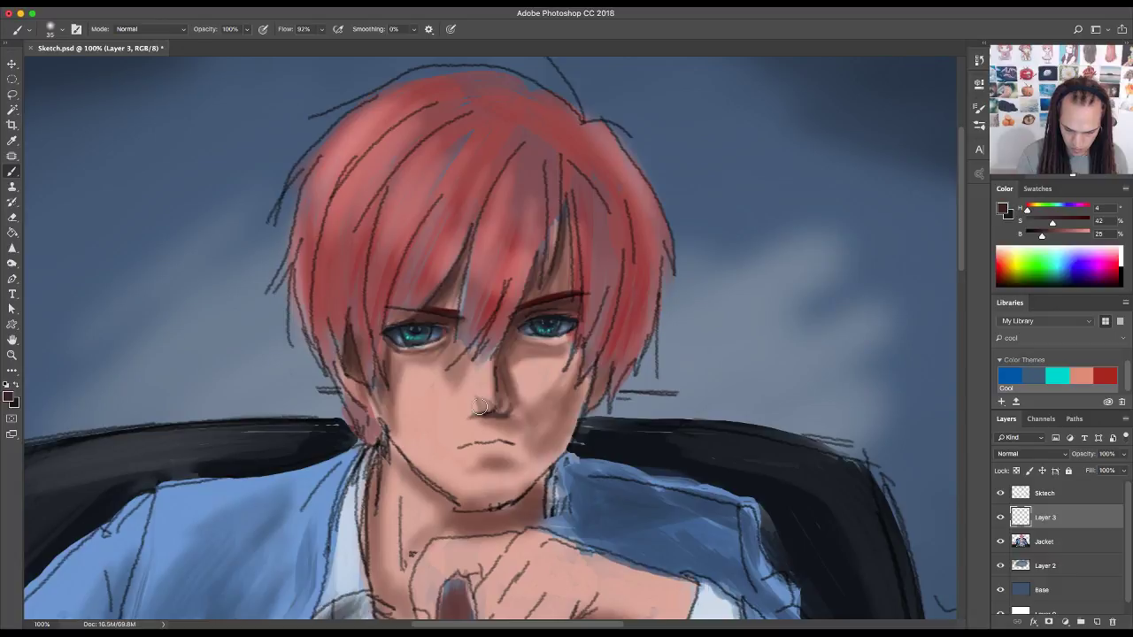
pyautogui.moveTo(496, 409); pyautogui.dragTo(525, 383)
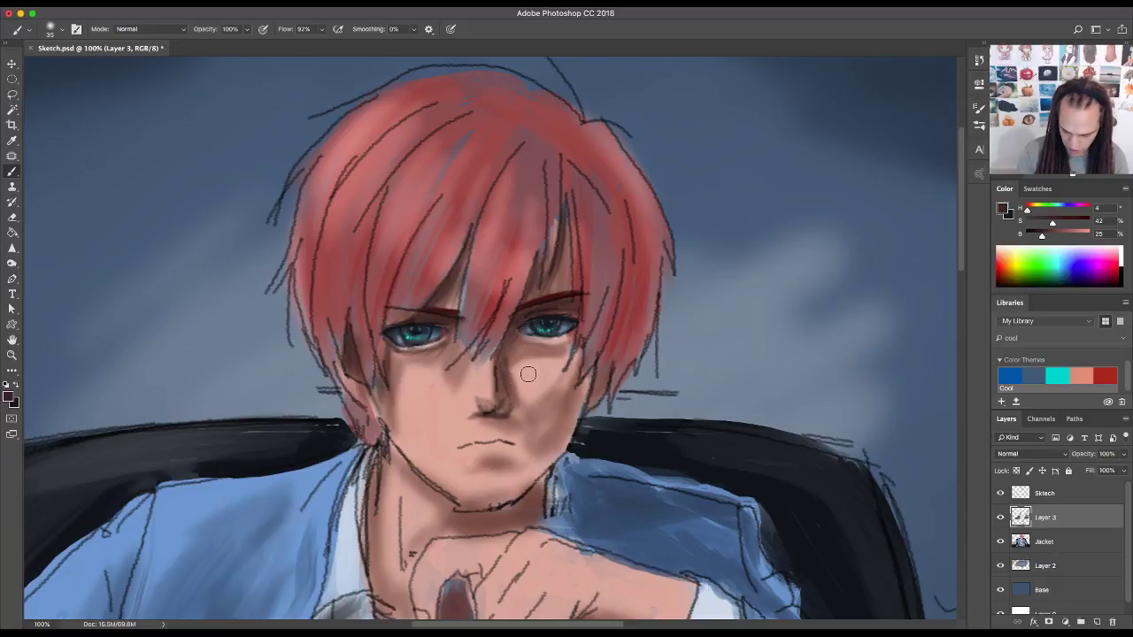
# - Lower the Shape Dynamics minimum to 22%, enlarge the brush to 80, and darken the cheek right of the nose
pyautogui.click(979, 108)
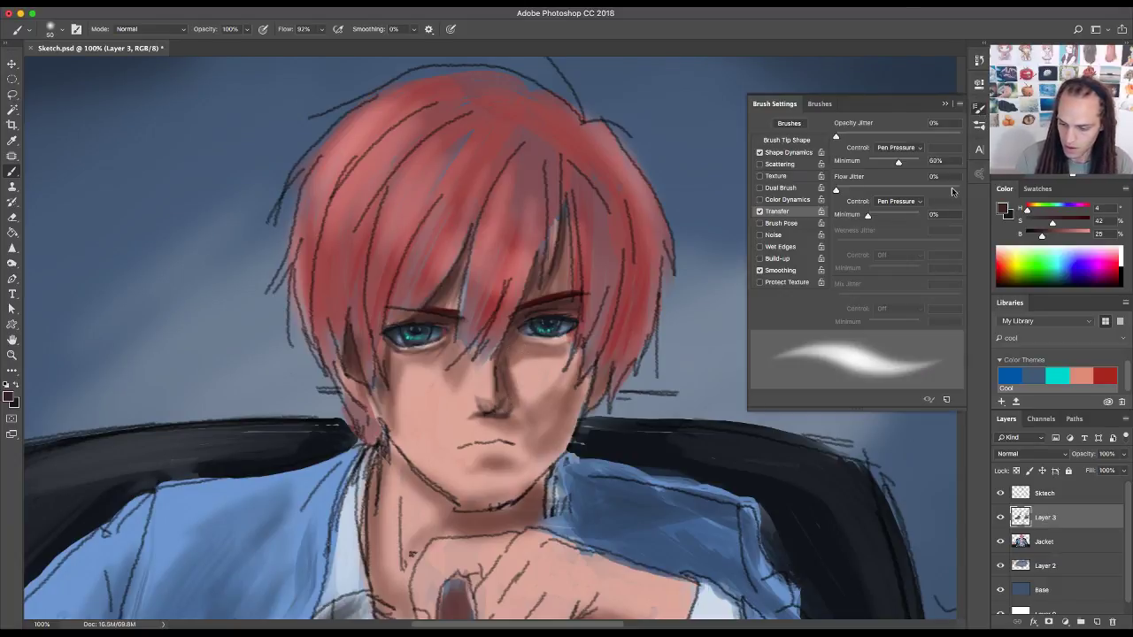
pyautogui.moveTo(900, 182); pyautogui.dragTo(875, 174)
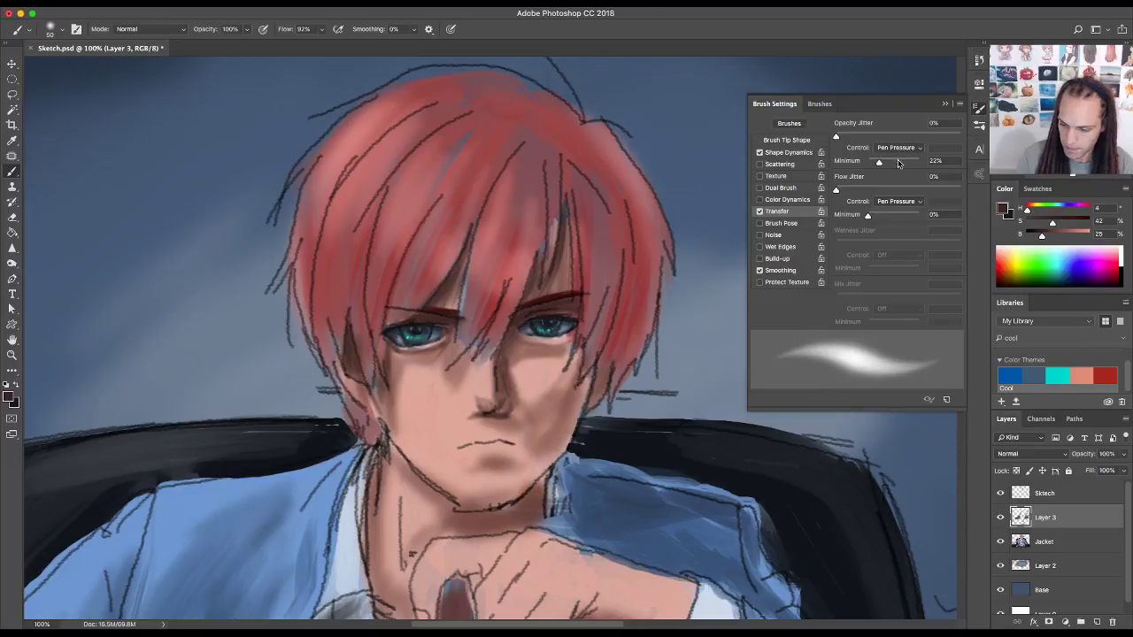
pyautogui.click(979, 108)
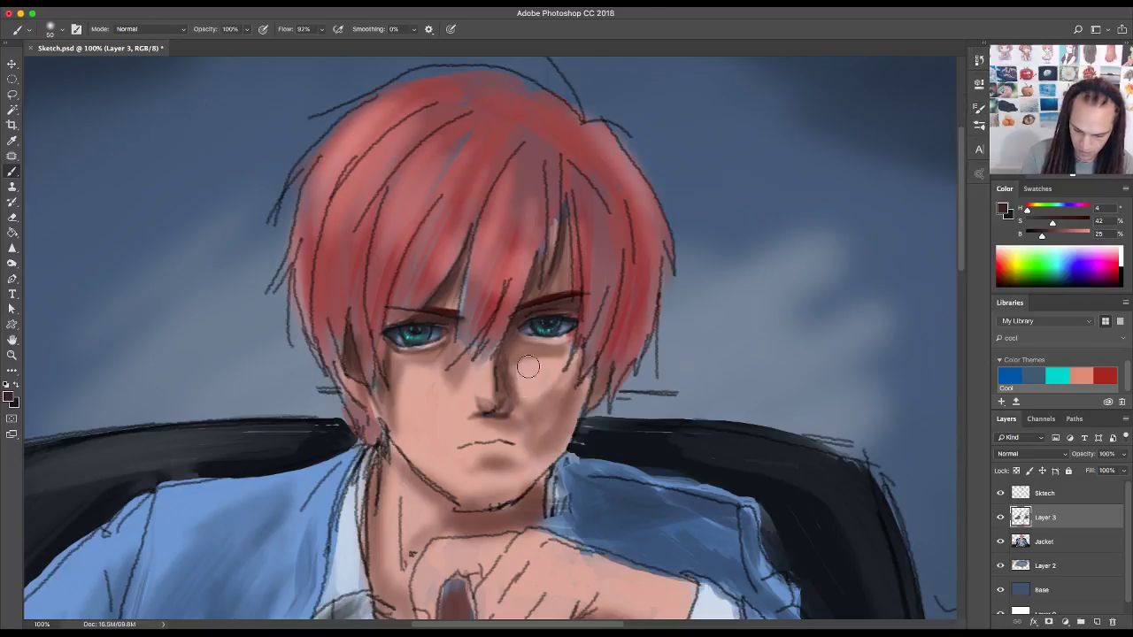
pyautogui.press(']')
pyautogui.press(']')
pyautogui.press(']')
pyautogui.moveTo(522, 364); pyautogui.dragTo(538, 362)
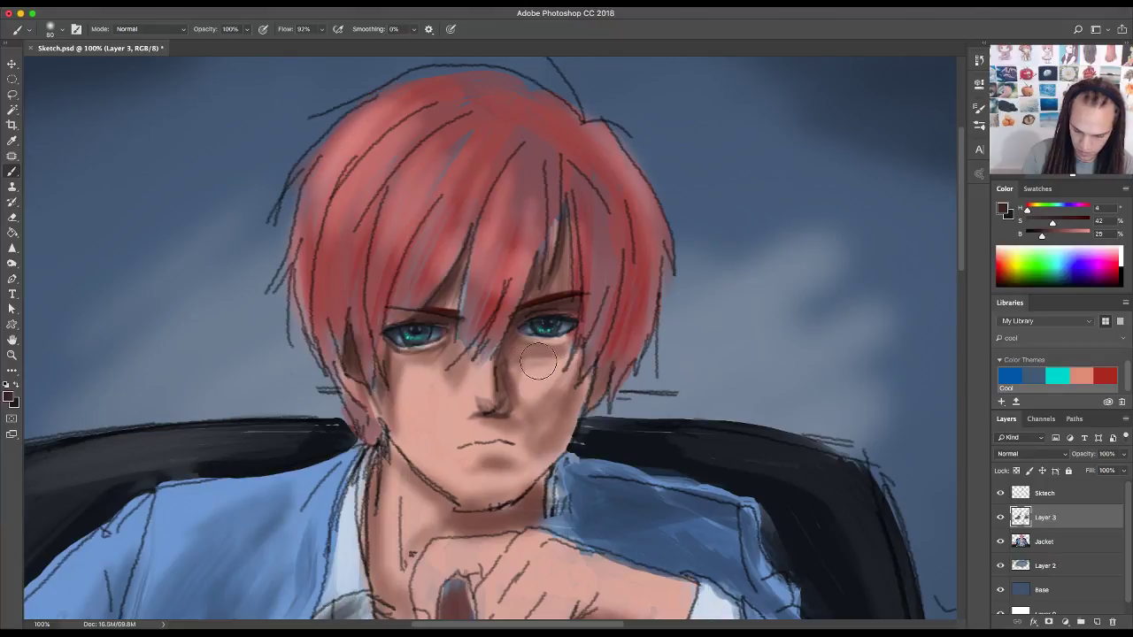
# - Turn off Shape Dynamics, shade the nose's right side, then sample muted pink from the hair at brush size 35
pyautogui.click(979, 108)
pyautogui.click(760, 153)
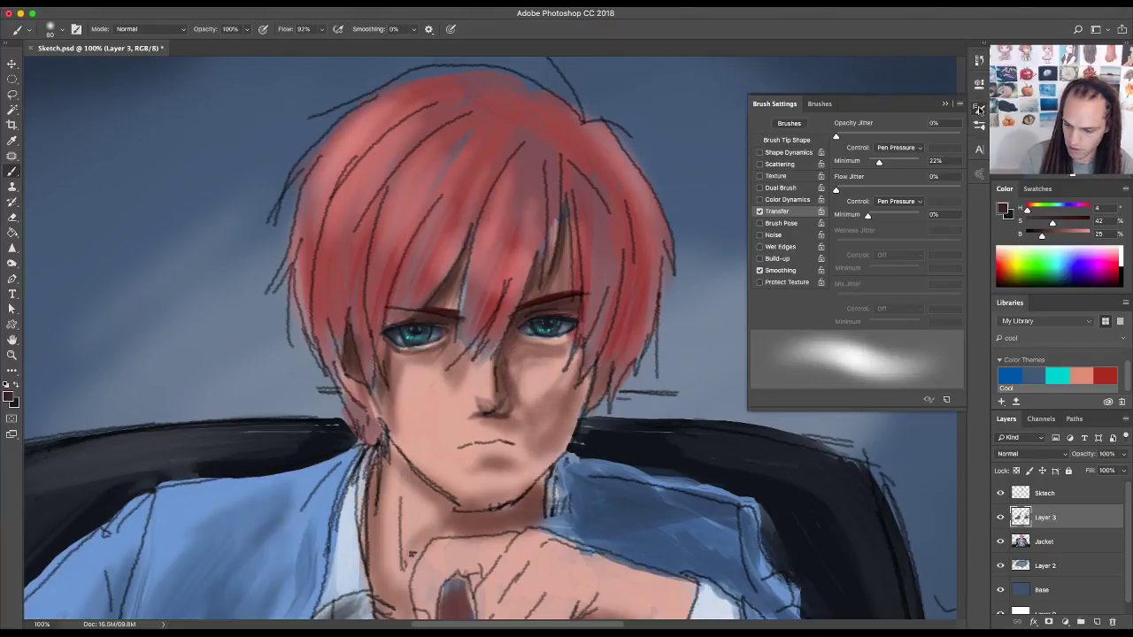
pyautogui.click(979, 108)
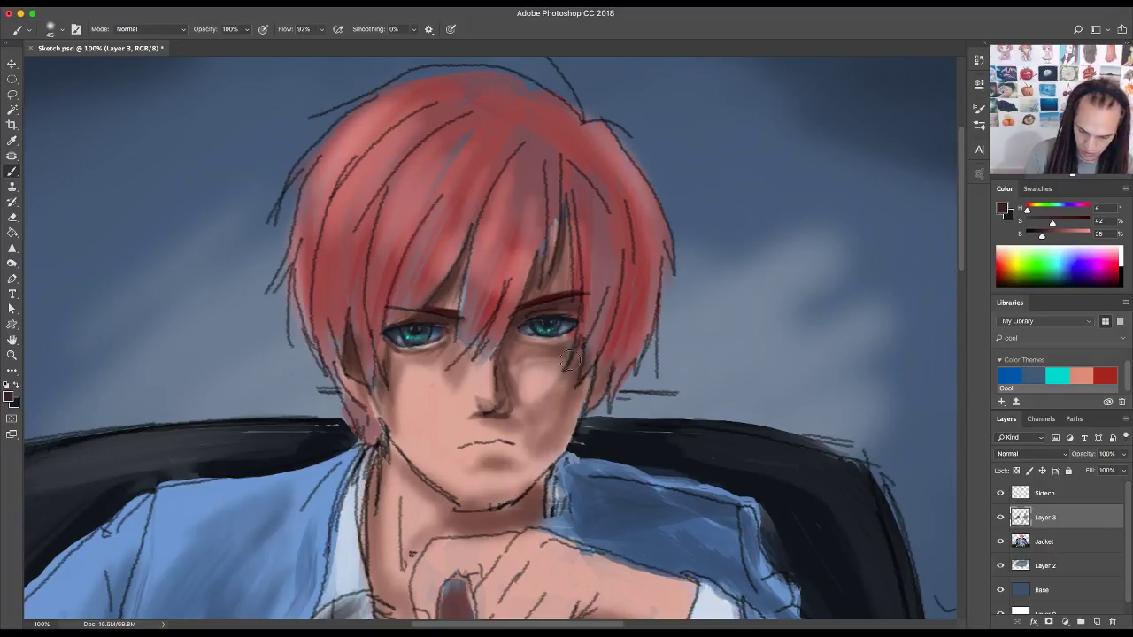
pyautogui.moveTo(521, 336)
pyautogui.mouseDown()
pyautogui.moveTo(502, 418)
pyautogui.moveTo(482, 421)
pyautogui.moveTo(542, 438)
pyautogui.moveTo(595, 409)
pyautogui.moveTo(591, 424)
pyautogui.moveTo(515, 468)
pyautogui.moveTo(478, 465)
pyautogui.moveTo(579, 465)
pyautogui.moveTo(574, 414)
pyautogui.moveTo(617, 401)
pyautogui.moveTo(516, 462)
pyautogui.mouseUp()
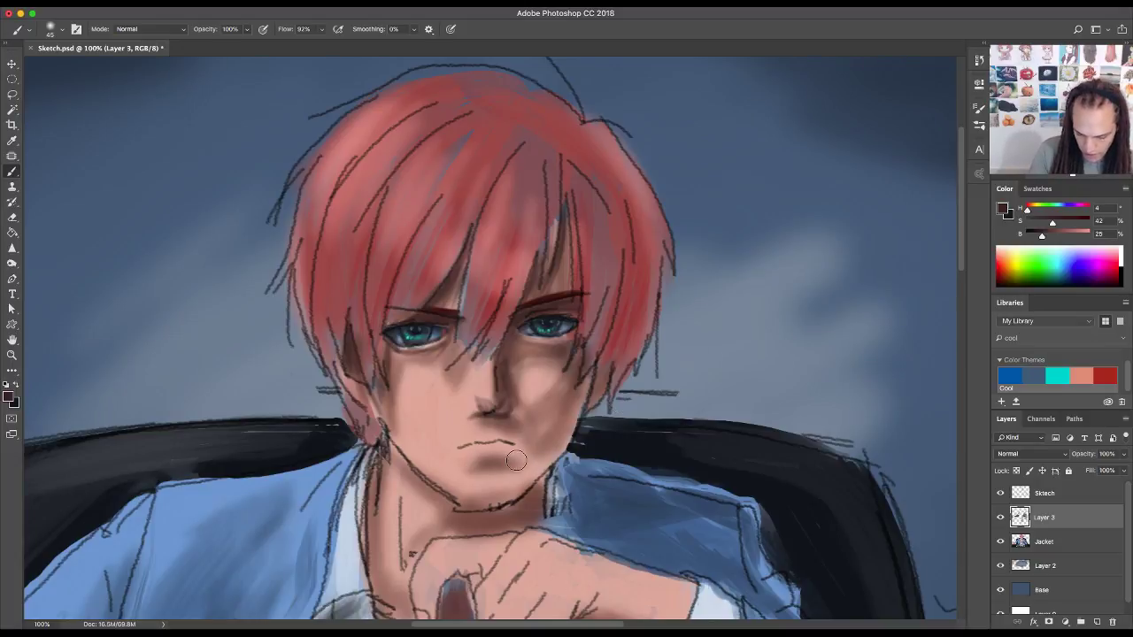
pyautogui.press('[')
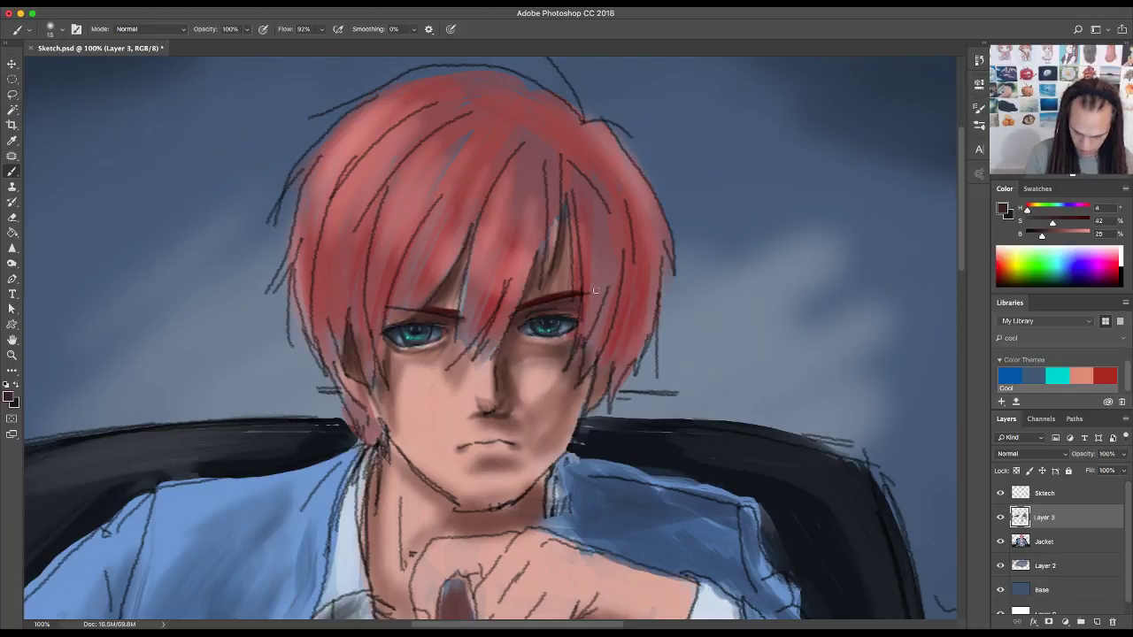
pyautogui.keyDown('alt'); pyautogui.click(605, 266); pyautogui.keyUp('alt')
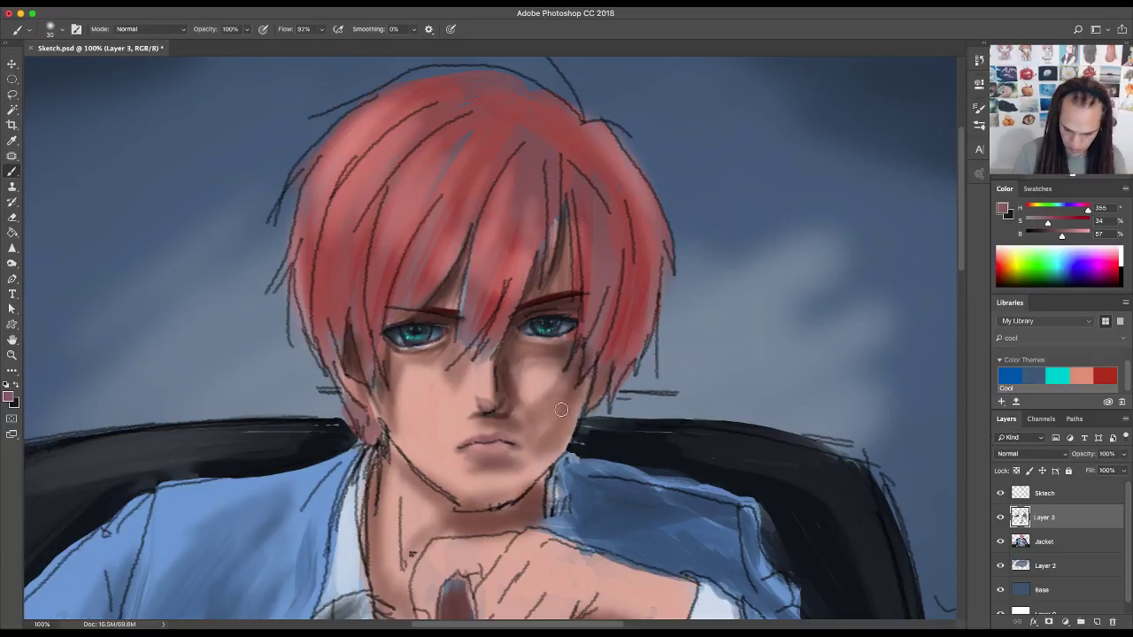
# - Blend muted-pink strokes over the face at brush sizes 60, 45 and 50, then zoom out
pyautogui.press(']')
pyautogui.press(']')
pyautogui.press(']')
pyautogui.press(']')
pyautogui.press(']')
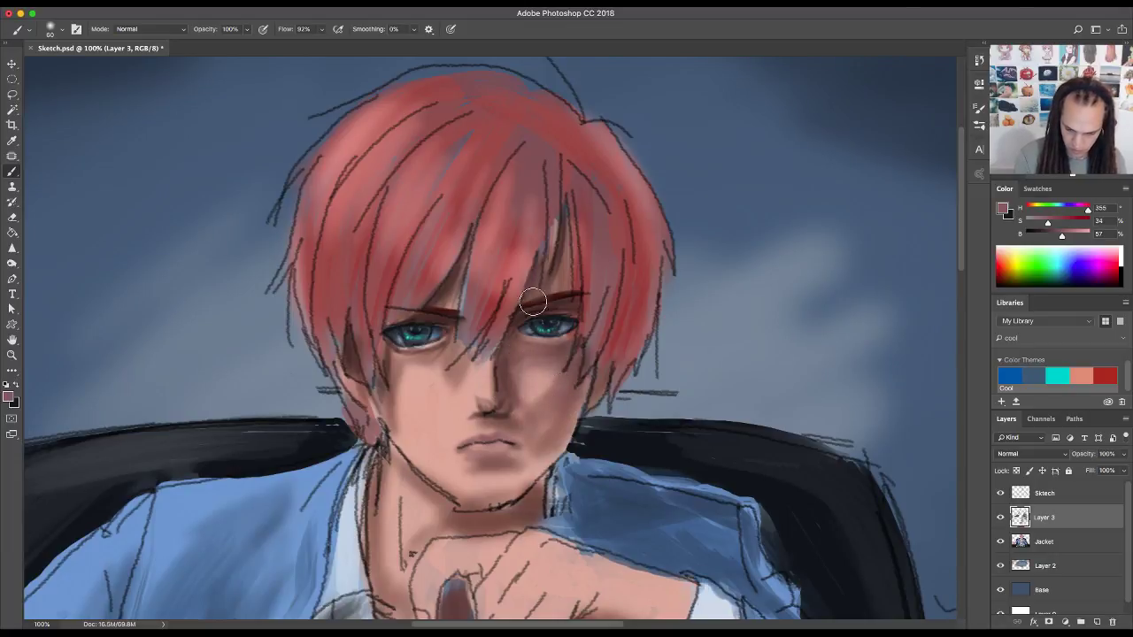
pyautogui.press('[')
pyautogui.press('[')
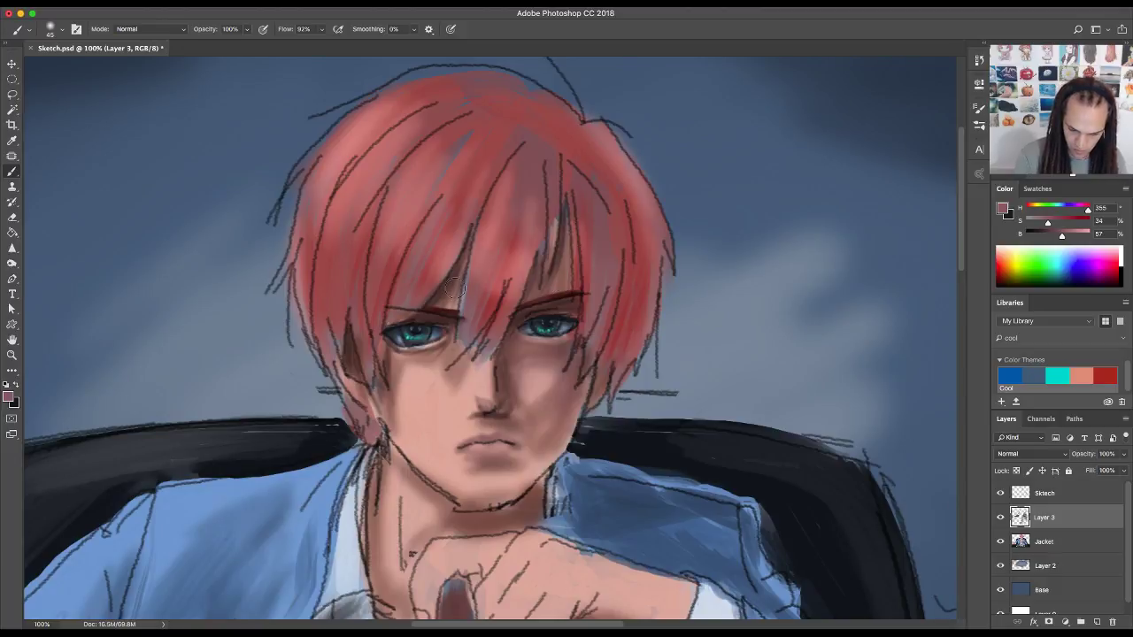
pyautogui.press(']')
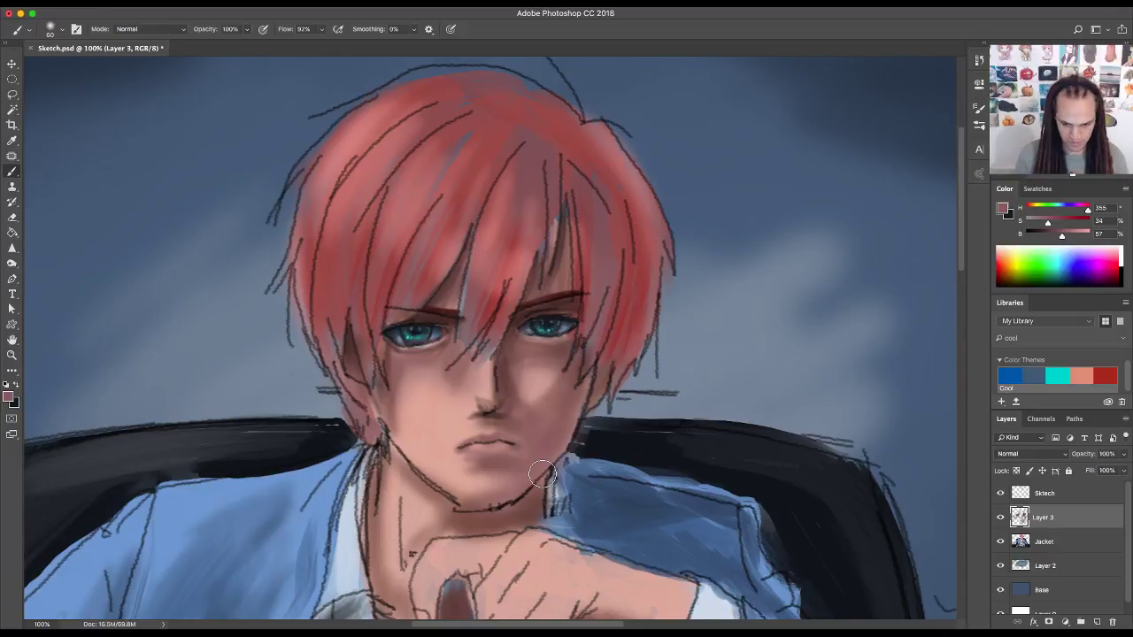
pyautogui.press('z')
pyautogui.moveTo(752, 440)
pyautogui.mouseDown()
pyautogui.moveTo(717, 463)
pyautogui.moveTo(732, 481)
pyautogui.moveTo(706, 471)
pyautogui.moveTo(719, 429)
pyautogui.moveTo(700, 434)
pyautogui.mouseUp()
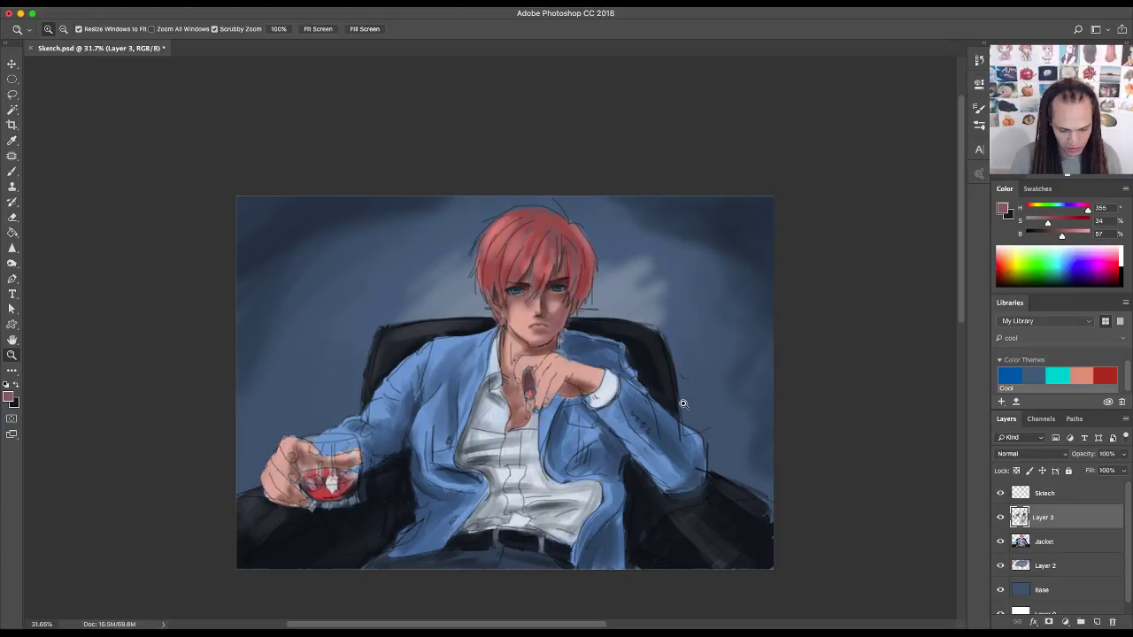
pyautogui.moveTo(684, 402); pyautogui.dragTo(688, 398)
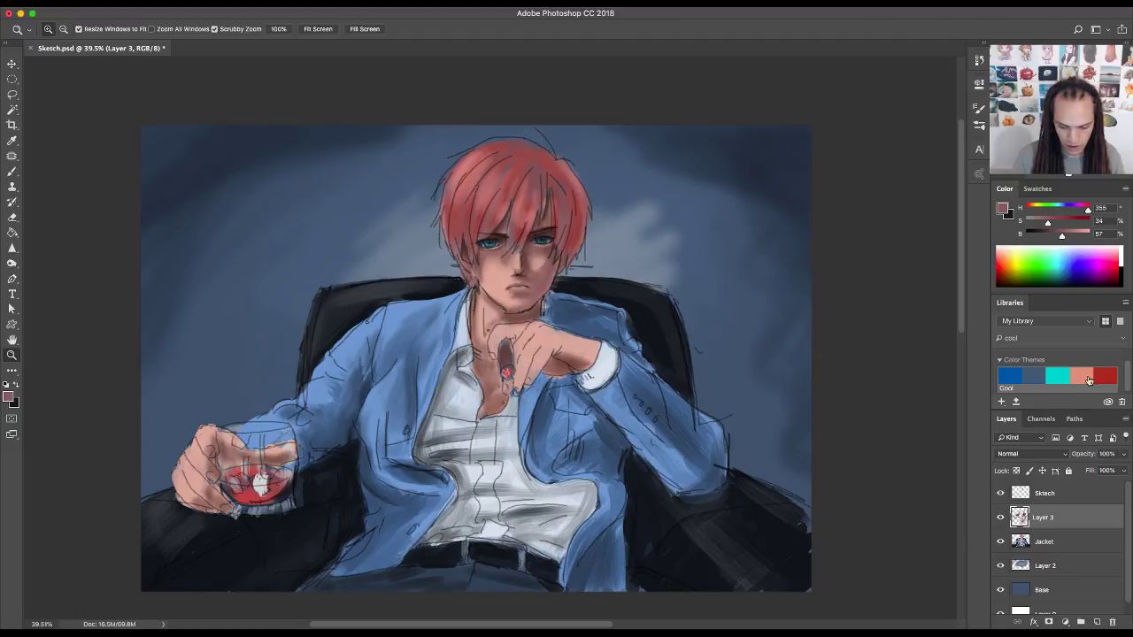
pyautogui.moveTo(1058, 379)
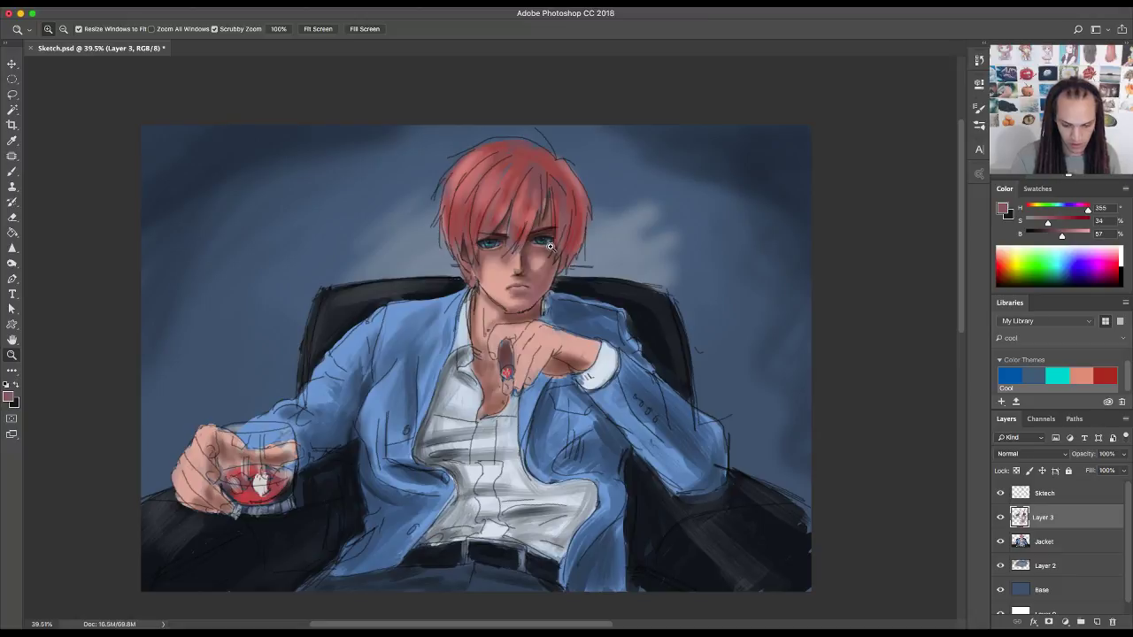
pyautogui.moveTo(531, 248); pyautogui.dragTo(582, 233)
# - Zoom in on the face, sample the hair's red, and darken it to a slightly desaturated deep red
pyautogui.scroll(2, 544, 332)
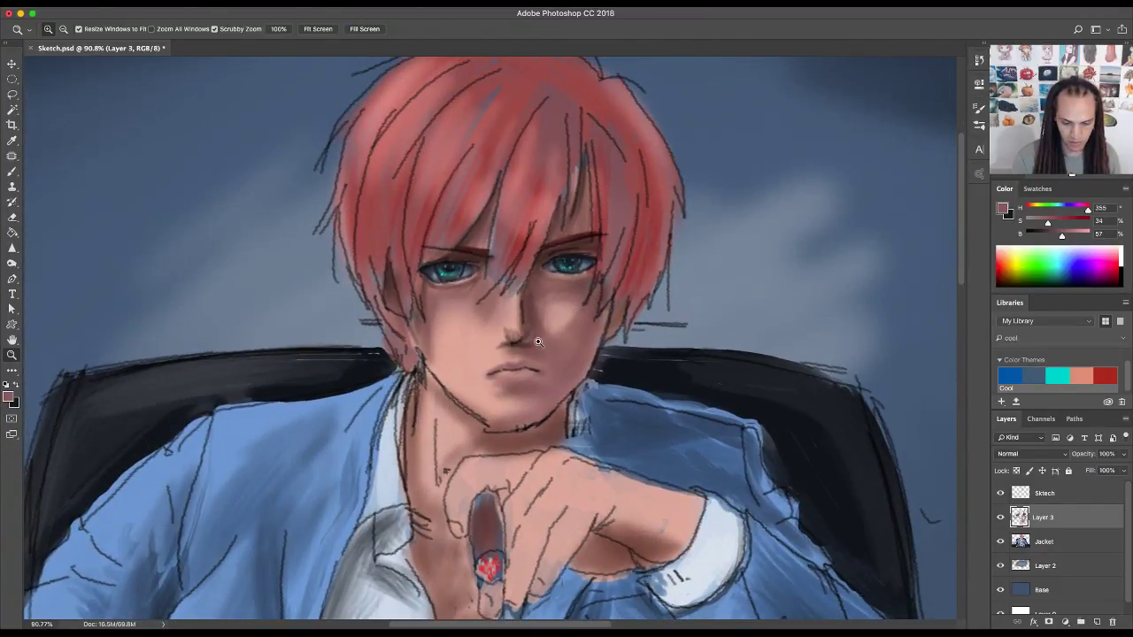
pyautogui.moveTo(540, 343); pyautogui.dragTo(625, 293)
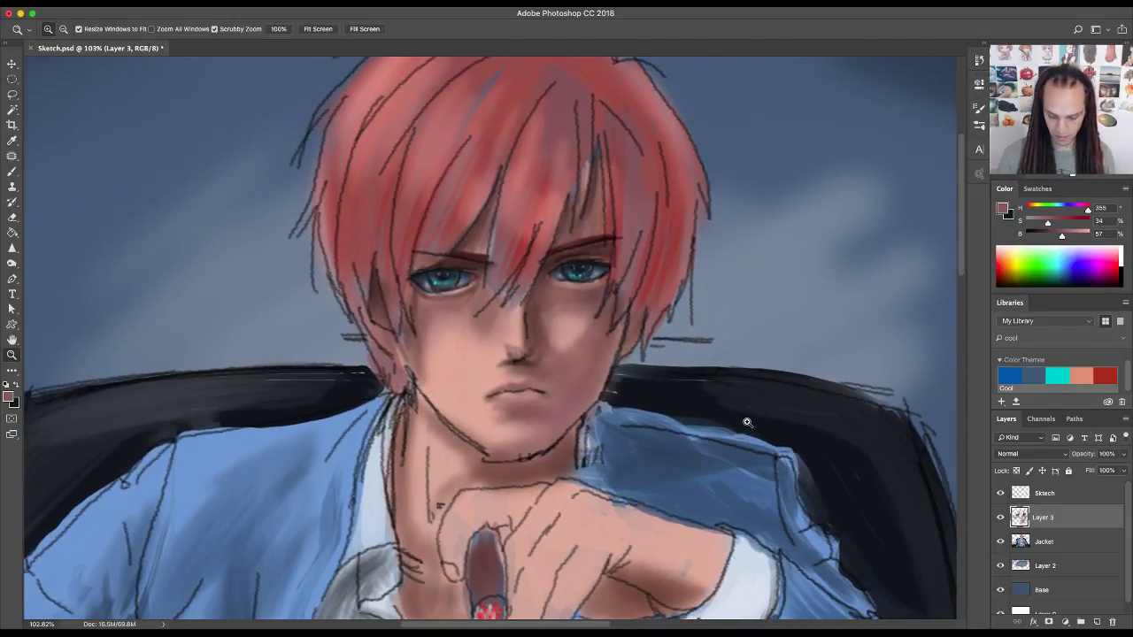
pyautogui.press('b')
pyautogui.keyDown('alt'); pyautogui.click(672, 225); pyautogui.keyUp('alt')
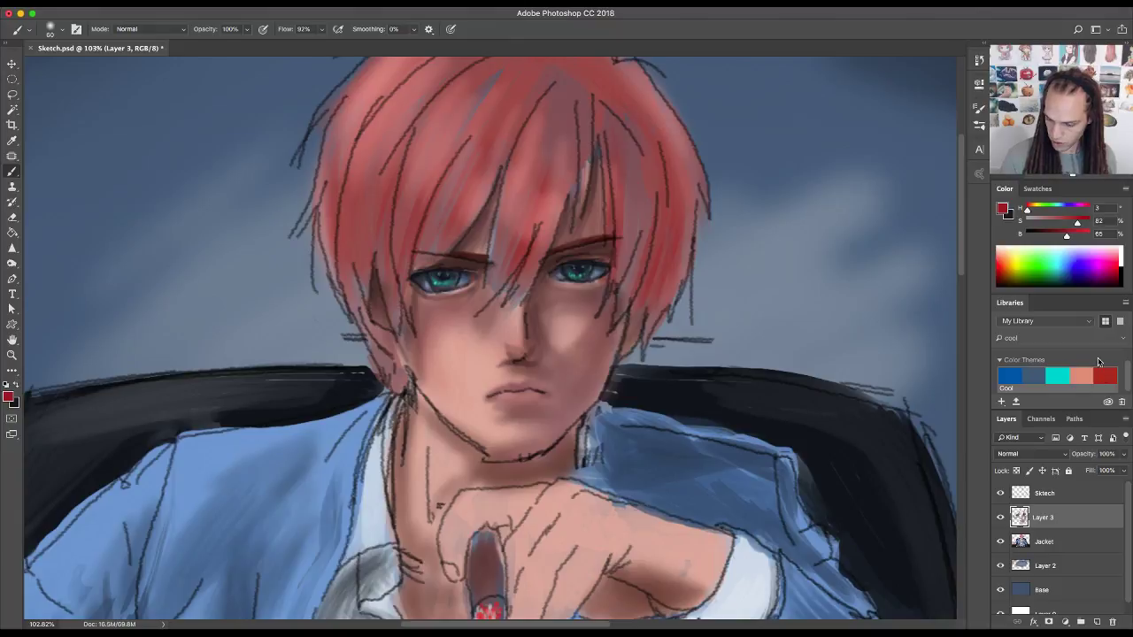
pyautogui.moveTo(1067, 236); pyautogui.dragTo(1047, 237)
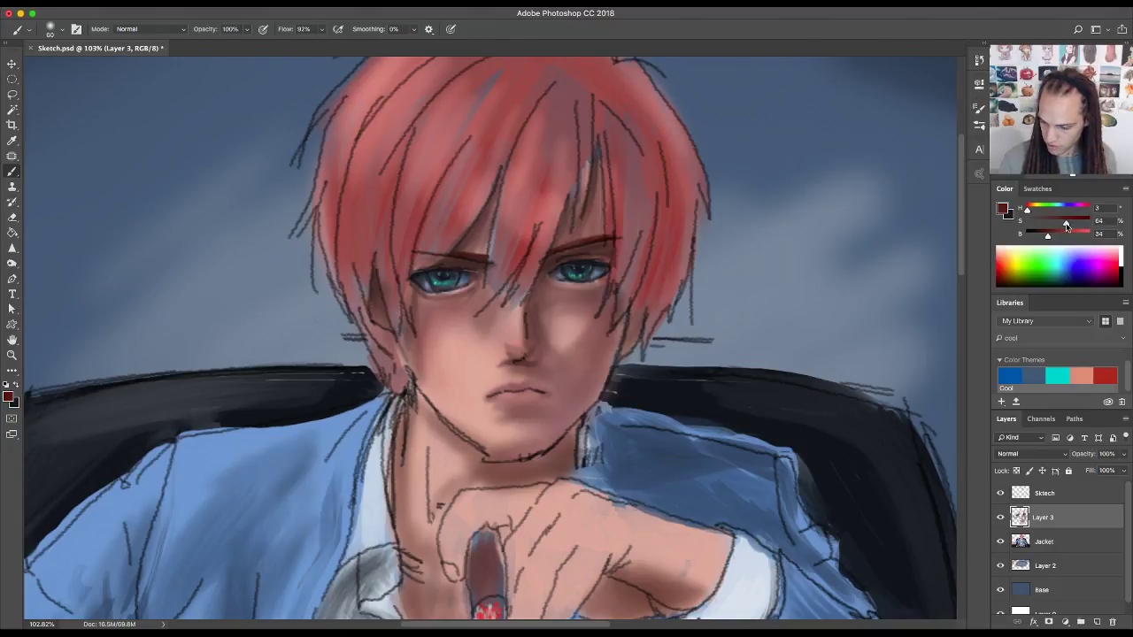
pyautogui.moveTo(1065, 228); pyautogui.dragTo(1049, 232)
pyautogui.click(1047, 237)
pyautogui.click(1061, 226)
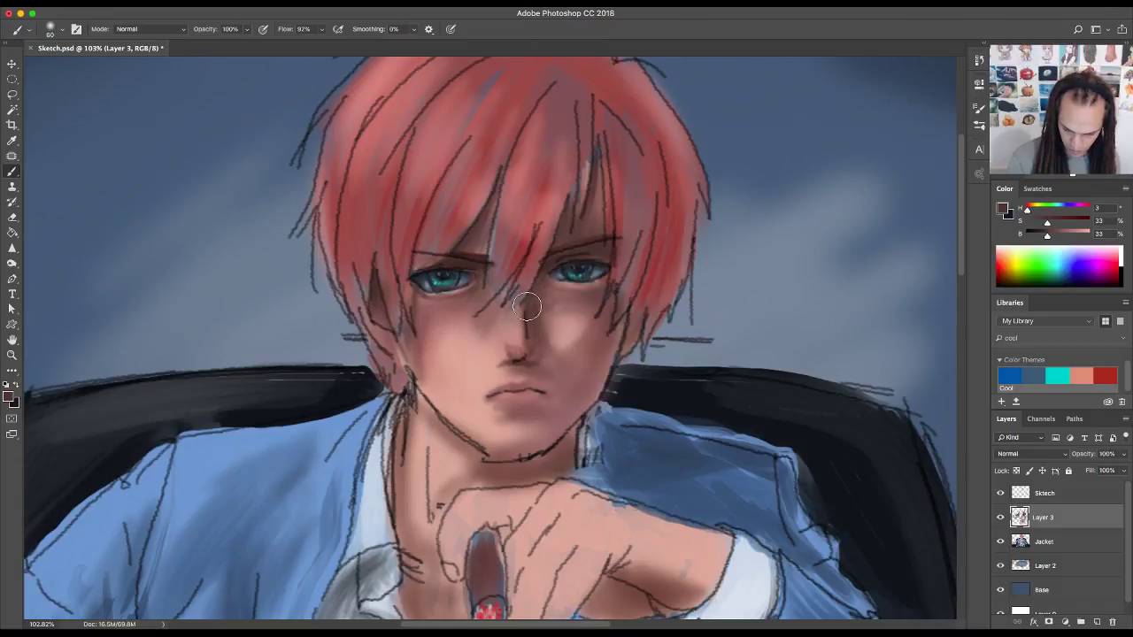
# - Paint a dark shadow beside the nose bridge and, at brush size 30, under the nose
pyautogui.moveTo(526, 305)
pyautogui.mouseDown()
pyautogui.moveTo(547, 273)
pyautogui.moveTo(540, 322)
pyautogui.moveTo(548, 308)
pyautogui.moveTo(580, 307)
pyautogui.moveTo(550, 324)
pyautogui.mouseUp()
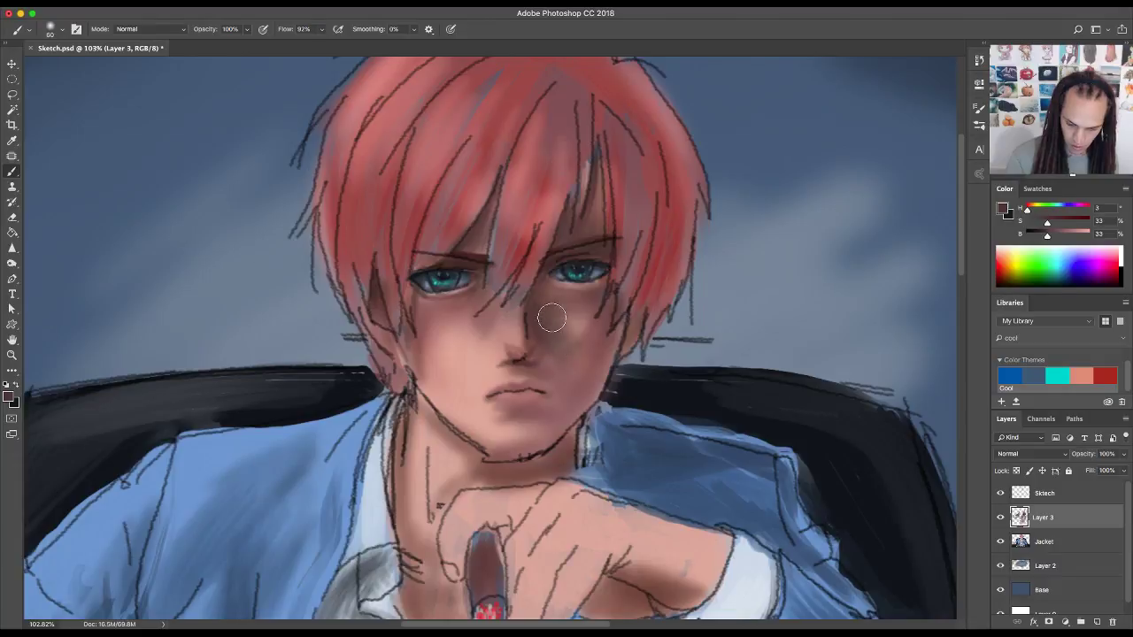
pyautogui.press('super+z')
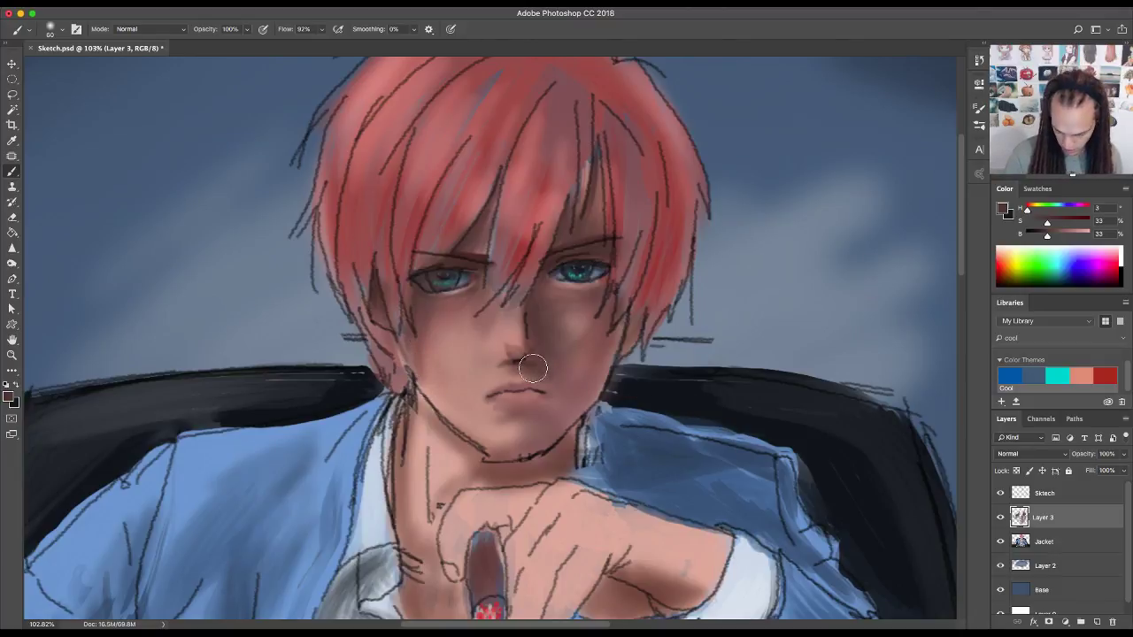
pyautogui.press('[')
pyautogui.press('[')
pyautogui.press('[')
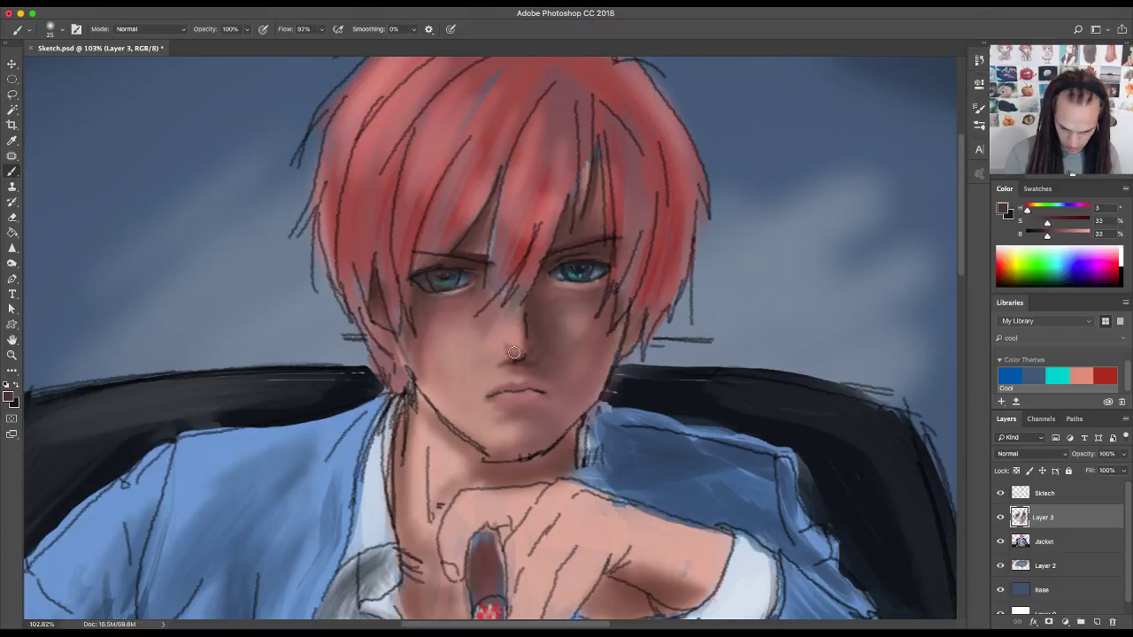
pyautogui.moveTo(514, 352); pyautogui.dragTo(489, 361)
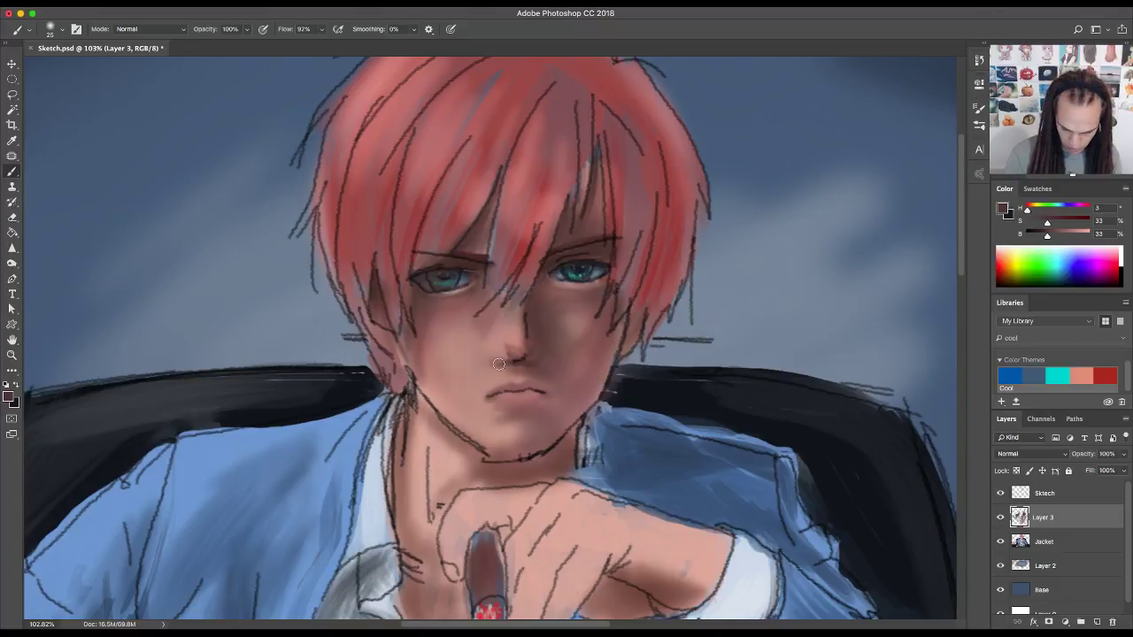
pyautogui.keyDown('alt'); pyautogui.click(531, 326); pyautogui.keyUp('alt')
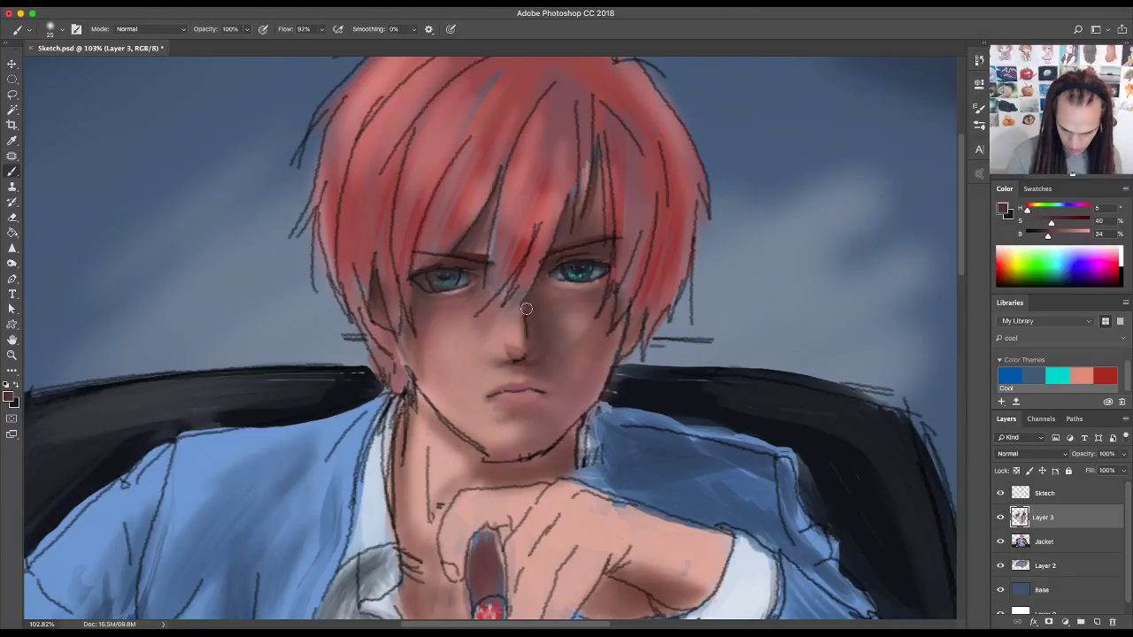
# - Toggle the Sketch layer's visibility repeatedly to compare the line art against the painting
pyautogui.click(1001, 494)
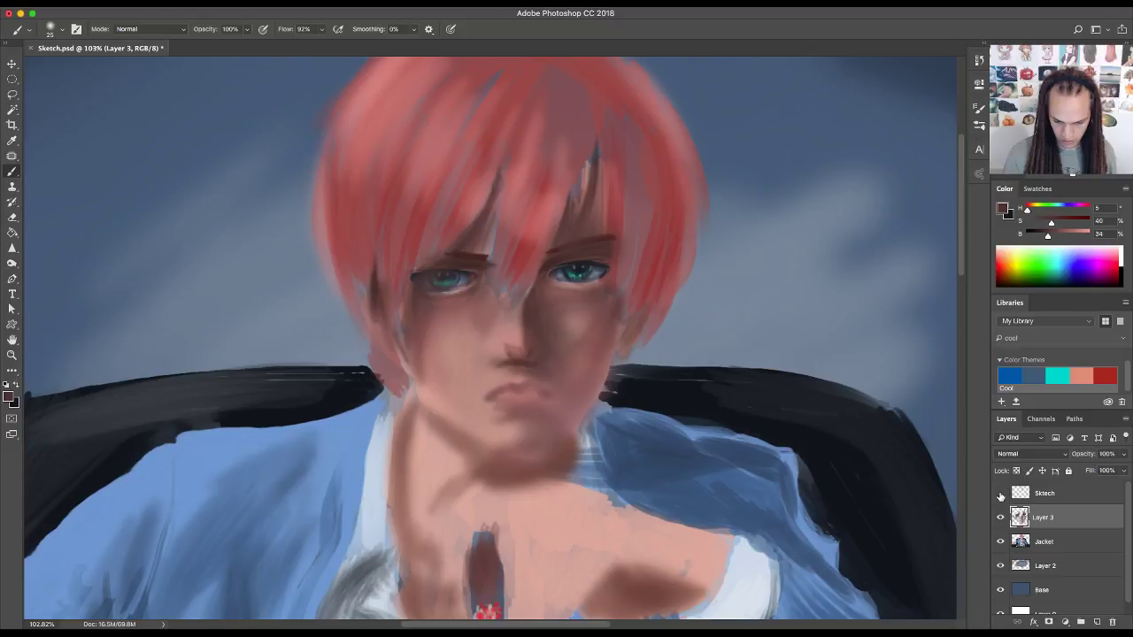
pyautogui.click(1001, 494)
pyautogui.click(1001, 493)
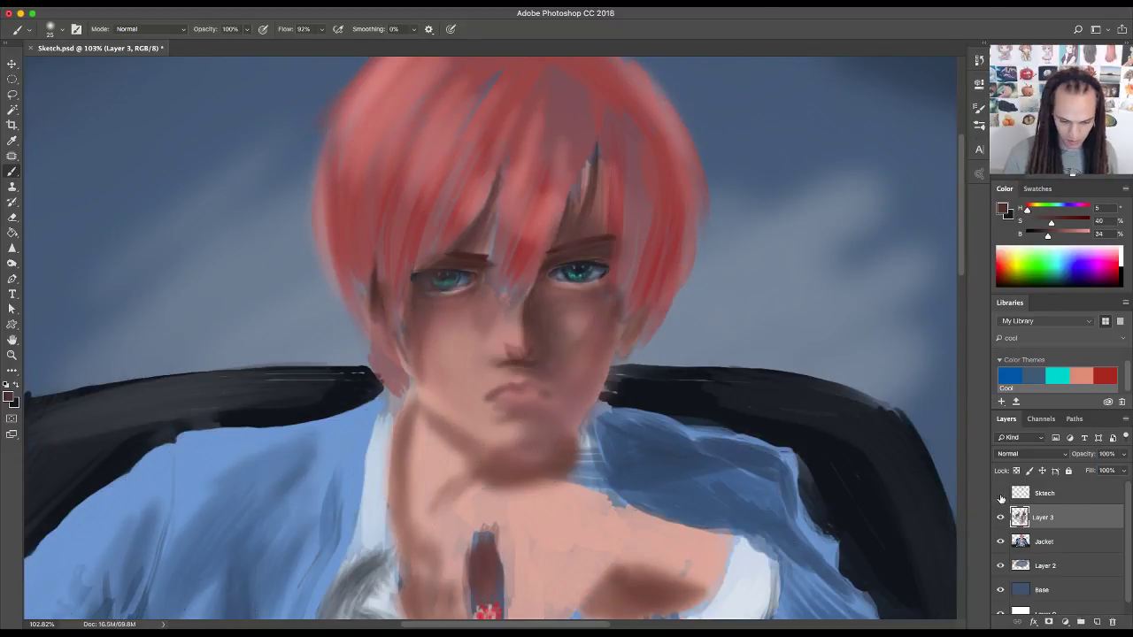
pyautogui.click(1001, 494)
pyautogui.click(1001, 494)
# - Zoom out to the whole painting, magnify around the eyes, and leave the Sketch line art visible
pyautogui.press('z')
pyautogui.moveTo(813, 449)
pyautogui.mouseDown()
pyautogui.moveTo(752, 395)
pyautogui.moveTo(765, 409)
pyautogui.mouseUp()
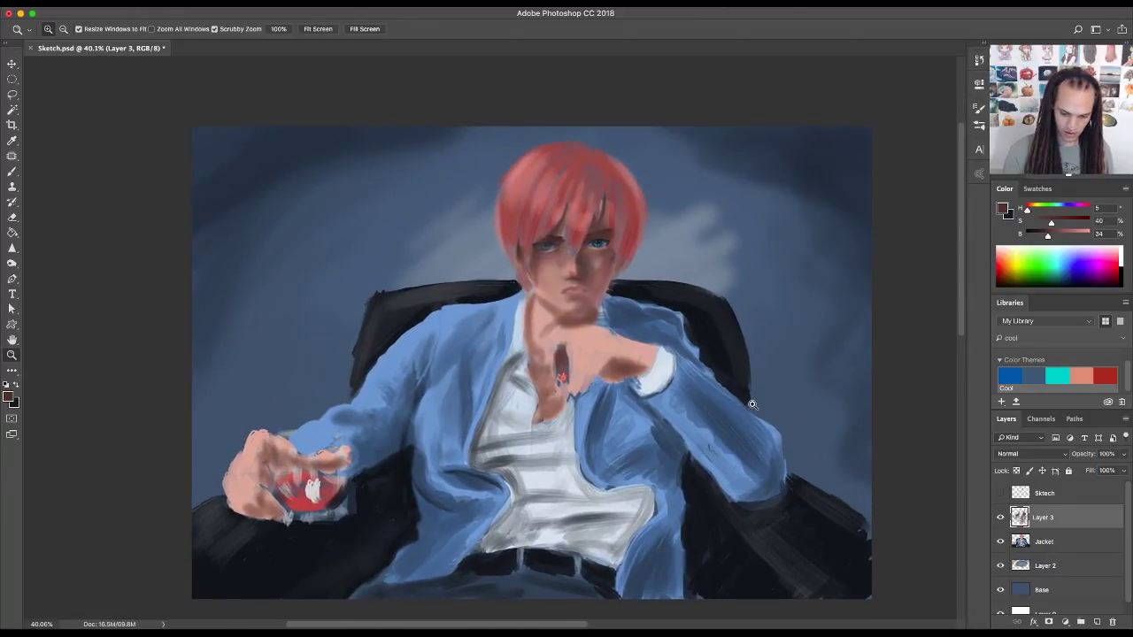
pyautogui.moveTo(585, 249); pyautogui.dragTo(643, 232)
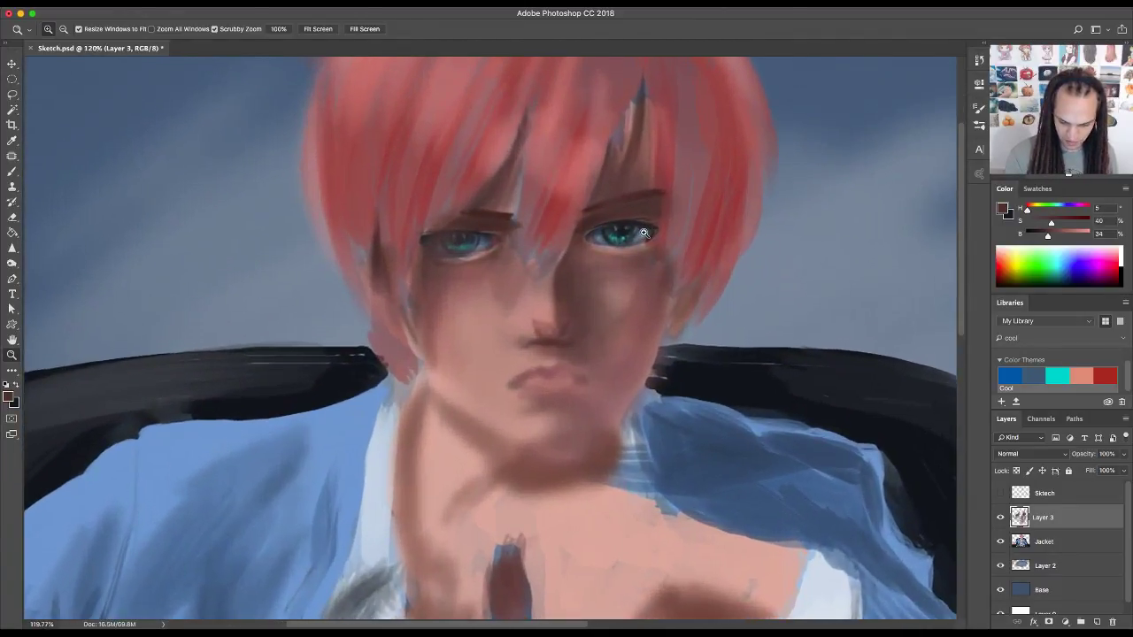
pyautogui.scroll(2, 629, 298)
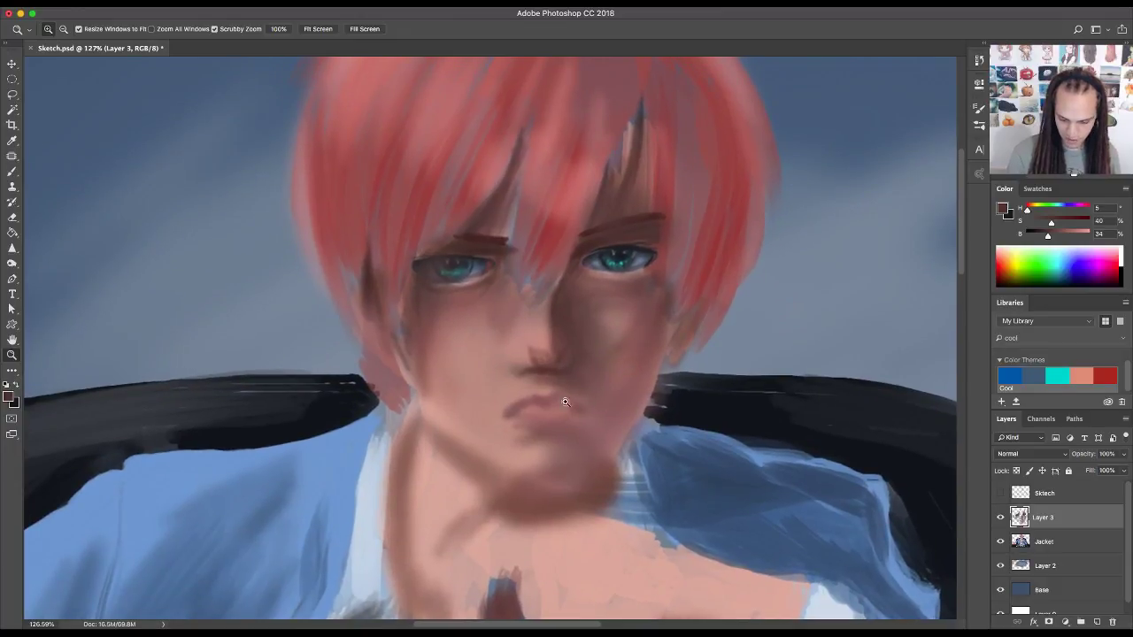
pyautogui.click(1001, 494)
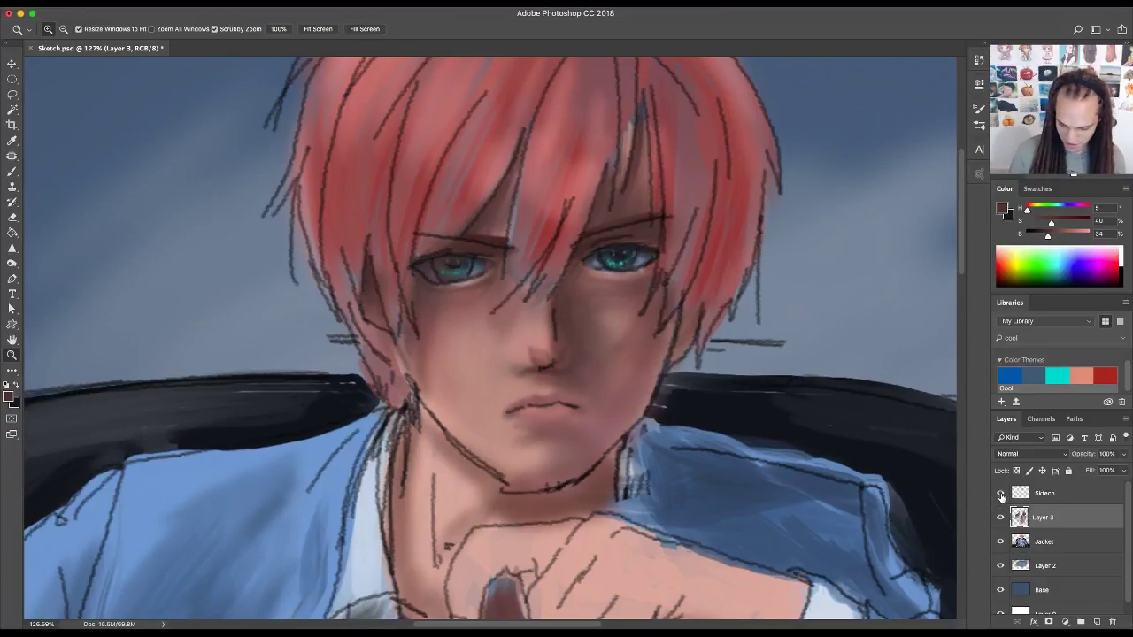
pyautogui.click(1002, 496)
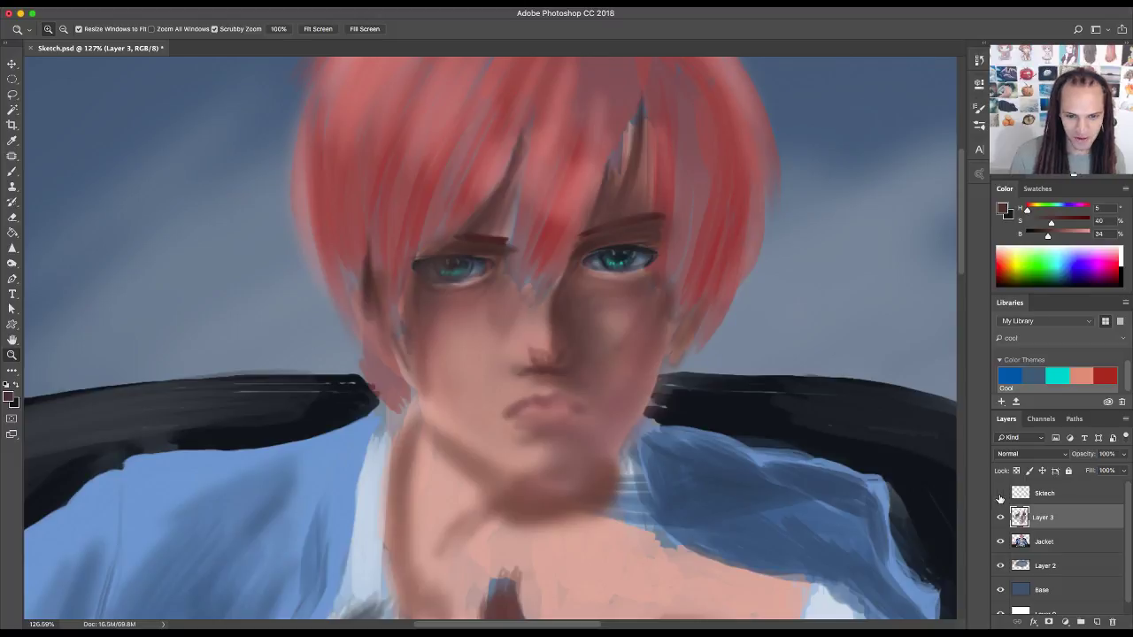
pyautogui.click(1000, 494)
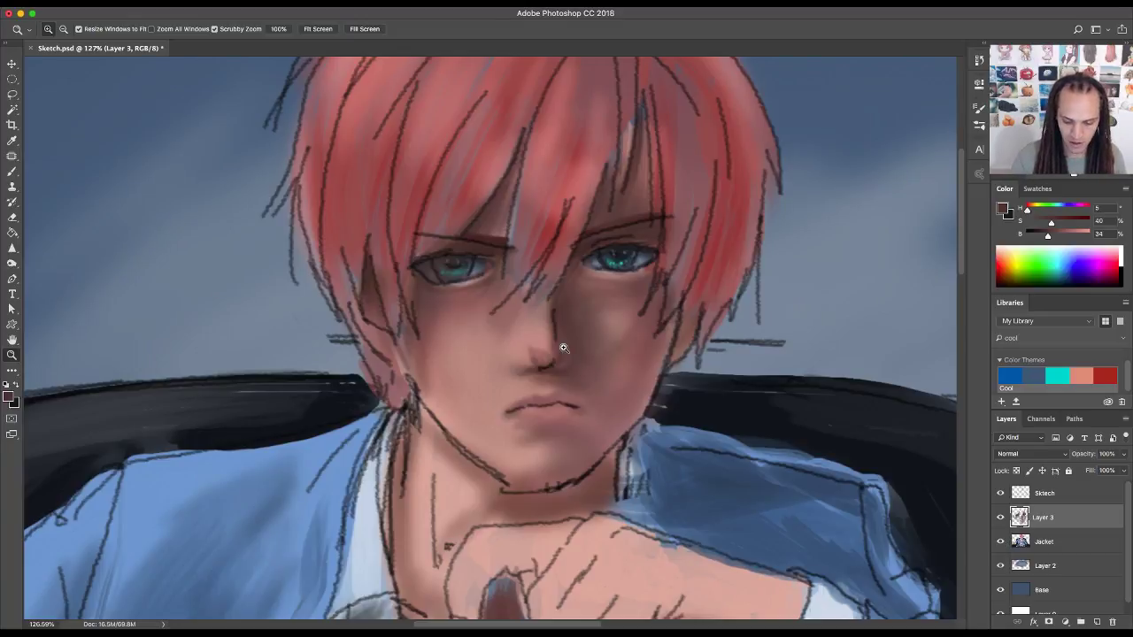
# - Sample face skin pink, nose-bridge shadow and finally light cheek pink, then hide the Sketch layer
pyautogui.press('b')
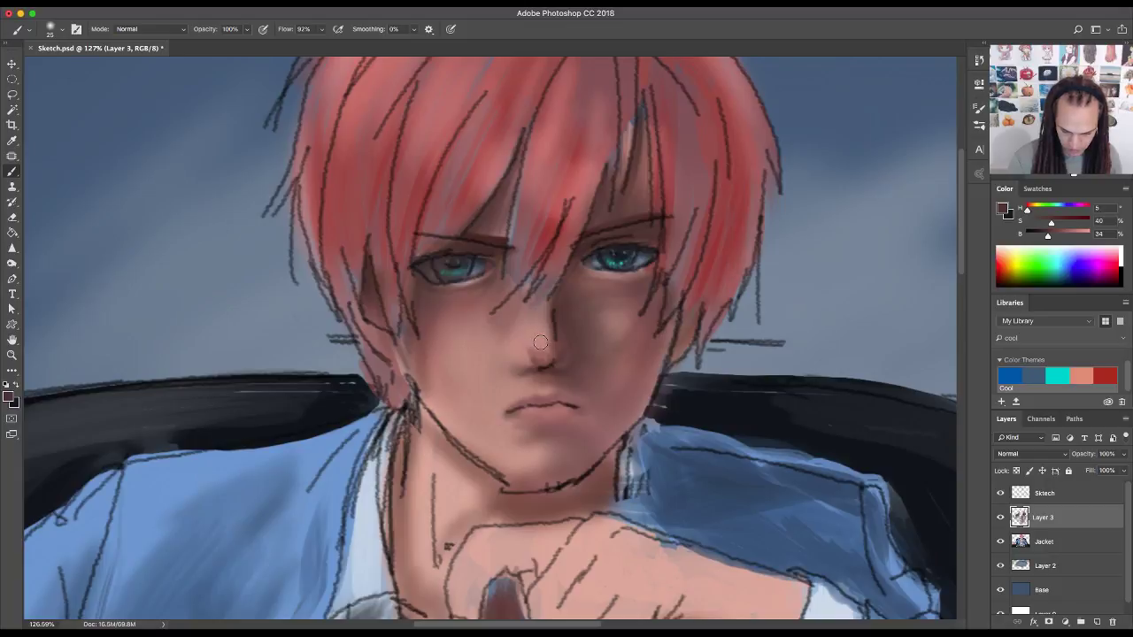
pyautogui.keyDown('alt'); pyautogui.click(543, 344); pyautogui.keyUp('alt')
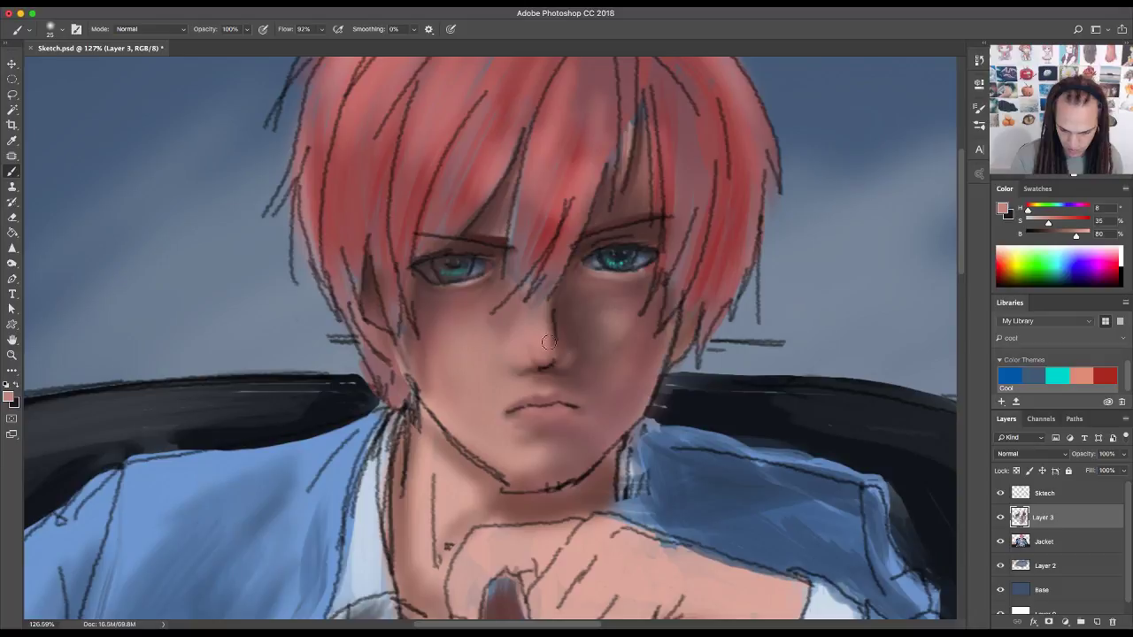
pyautogui.keyDown('alt'); pyautogui.click(553, 295); pyautogui.keyUp('alt')
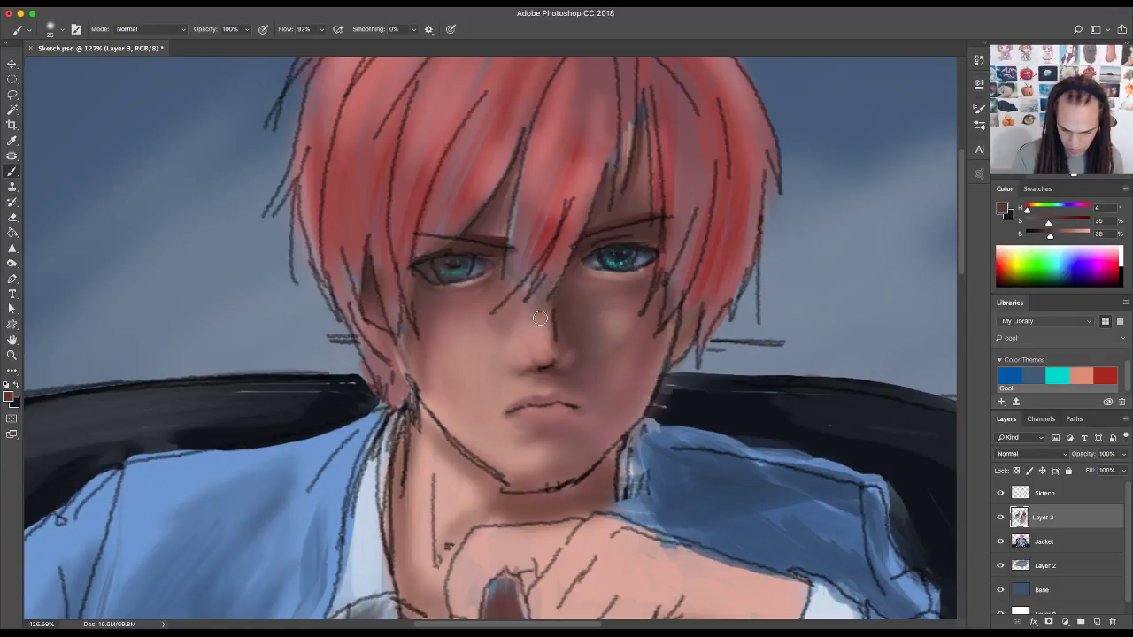
pyautogui.keyDown('alt'); pyautogui.click(546, 331); pyautogui.keyUp('alt')
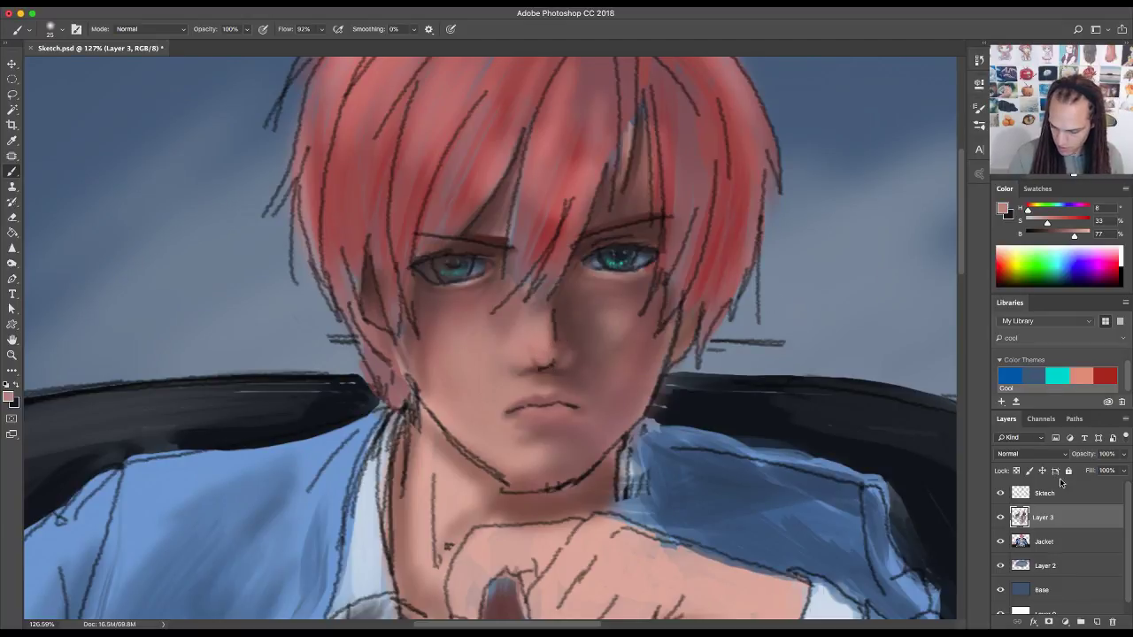
pyautogui.click(1001, 494)
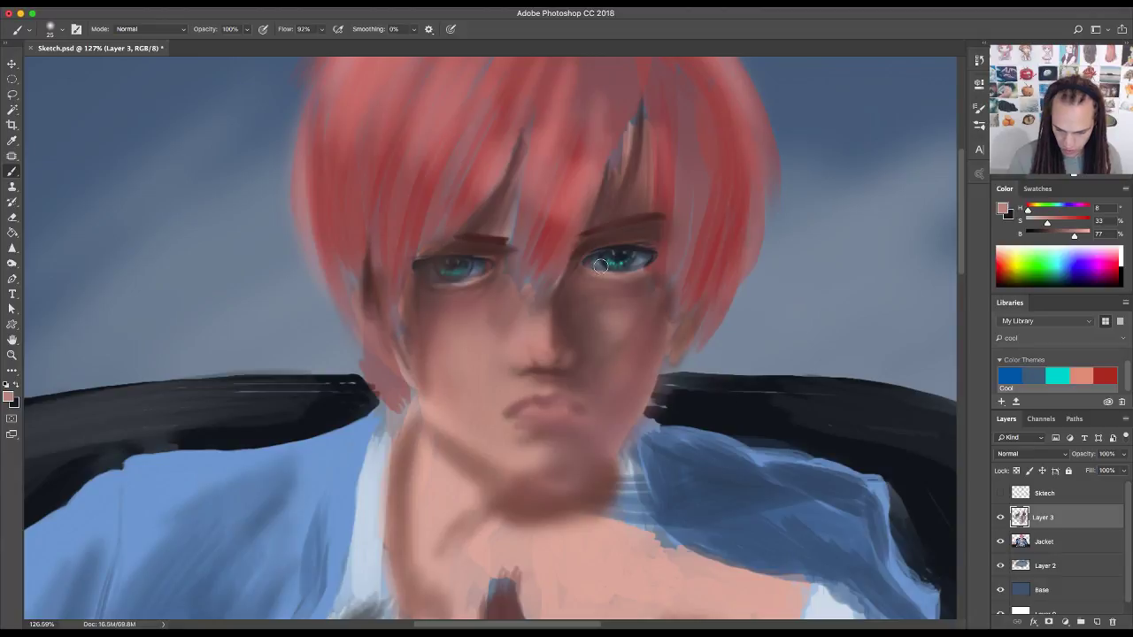
# - Sample face and neck tones, paint with a paler pink, then a near-black nose shadow with a smaller brush
pyautogui.keyDown('alt'); pyautogui.click(572, 372); pyautogui.keyUp('alt')
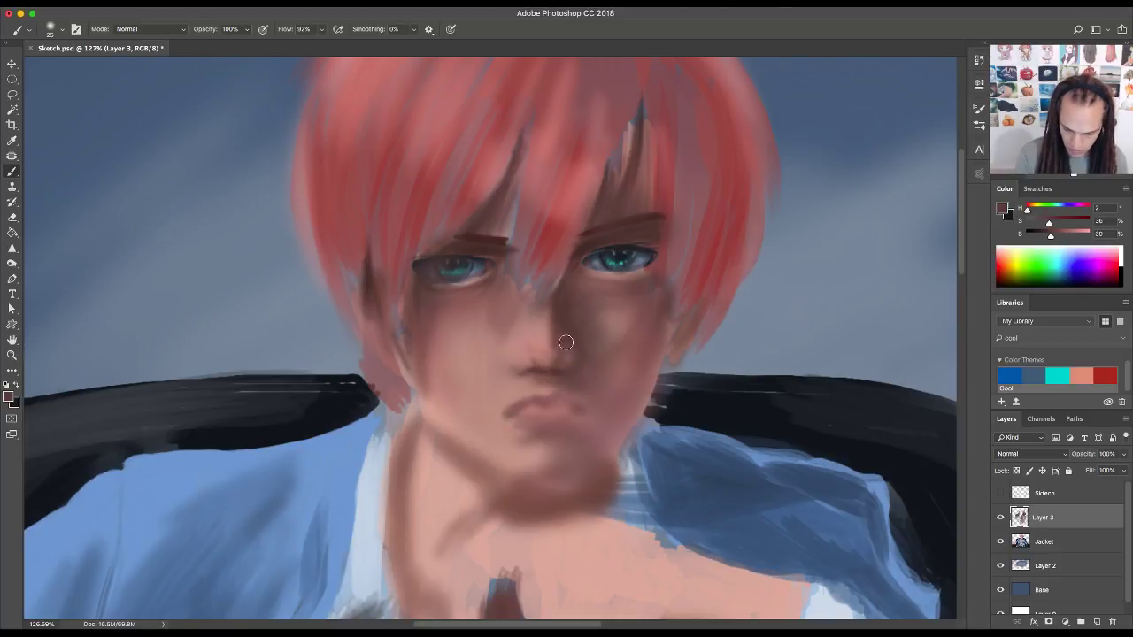
pyautogui.keyDown('alt'); pyautogui.click(542, 341); pyautogui.keyUp('alt')
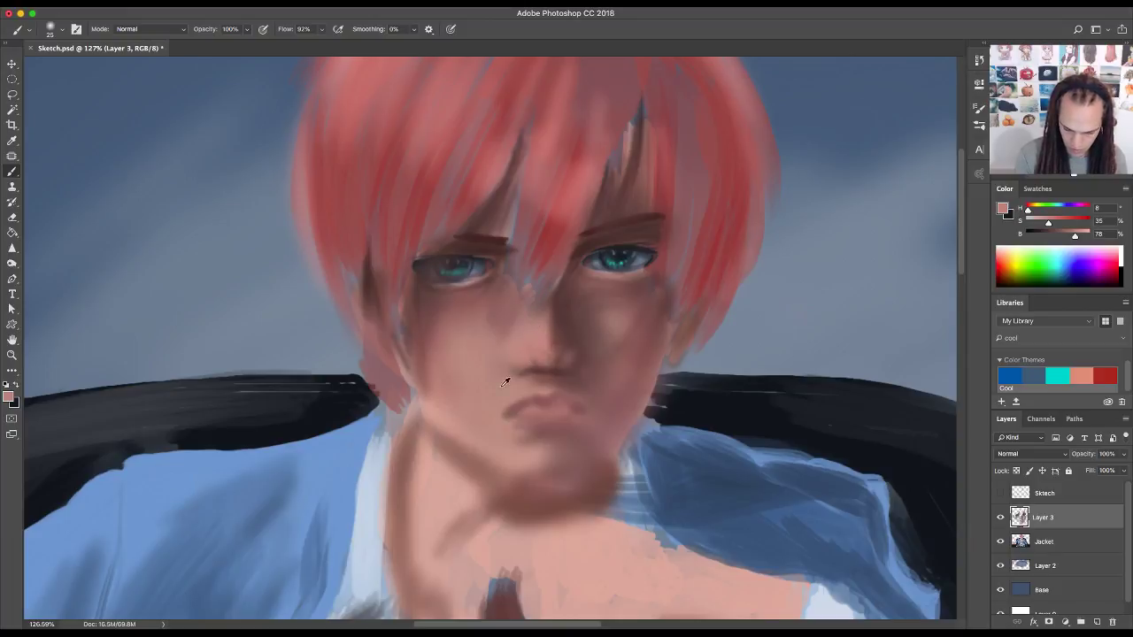
pyautogui.keyDown('alt'); pyautogui.click(430, 404); pyautogui.keyUp('alt')
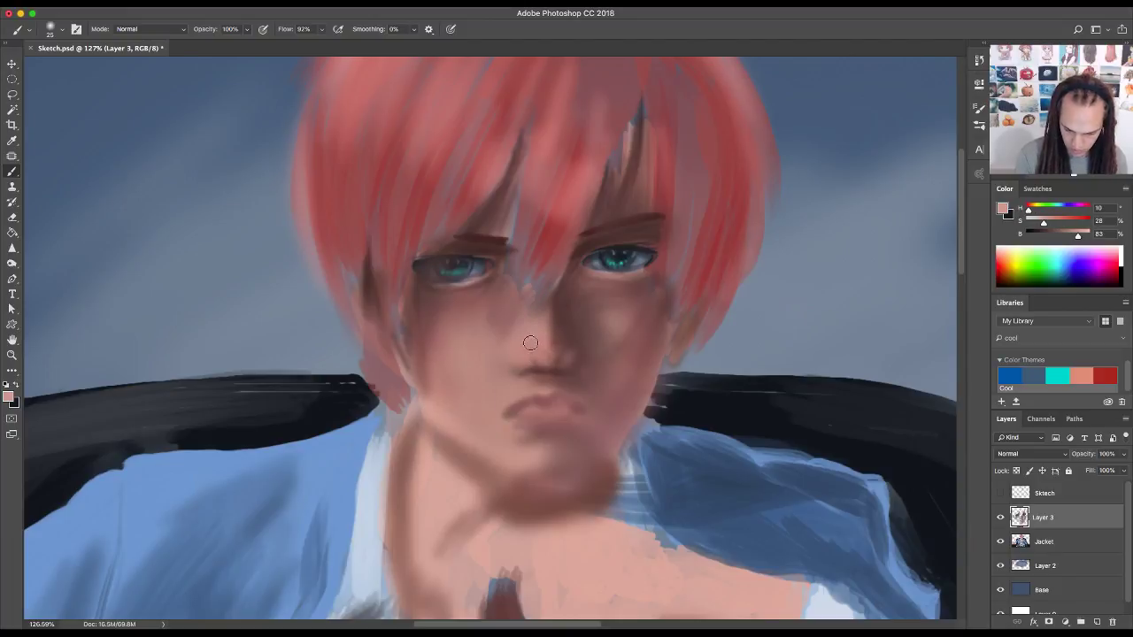
pyautogui.moveTo(1043, 223); pyautogui.dragTo(1085, 237)
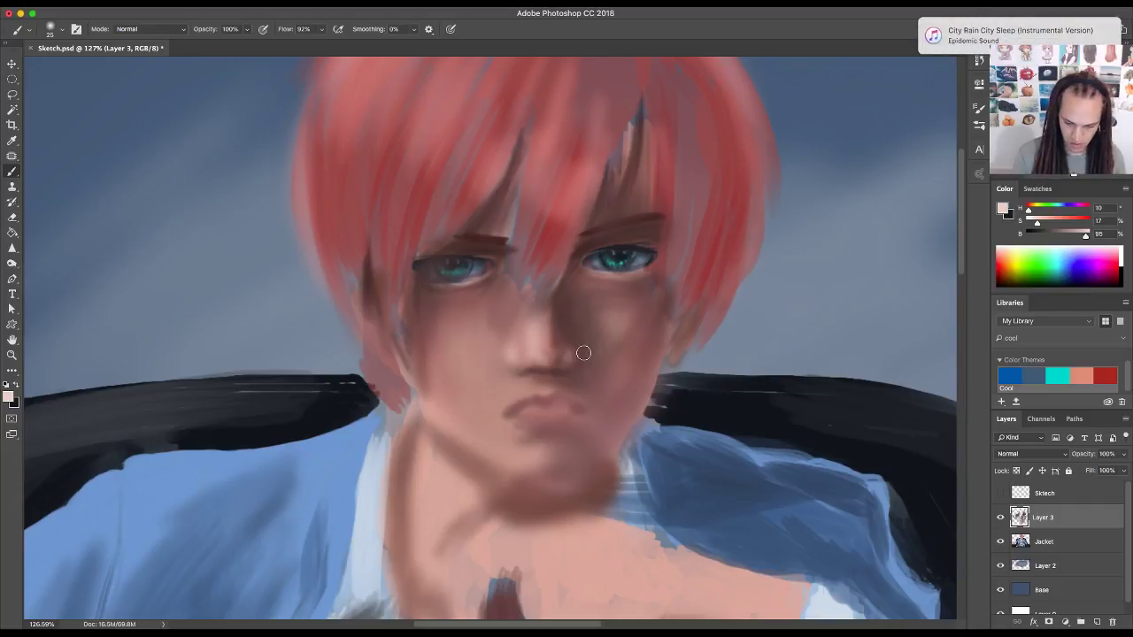
pyautogui.keyDown('alt'); pyautogui.click(562, 332); pyautogui.keyUp('alt')
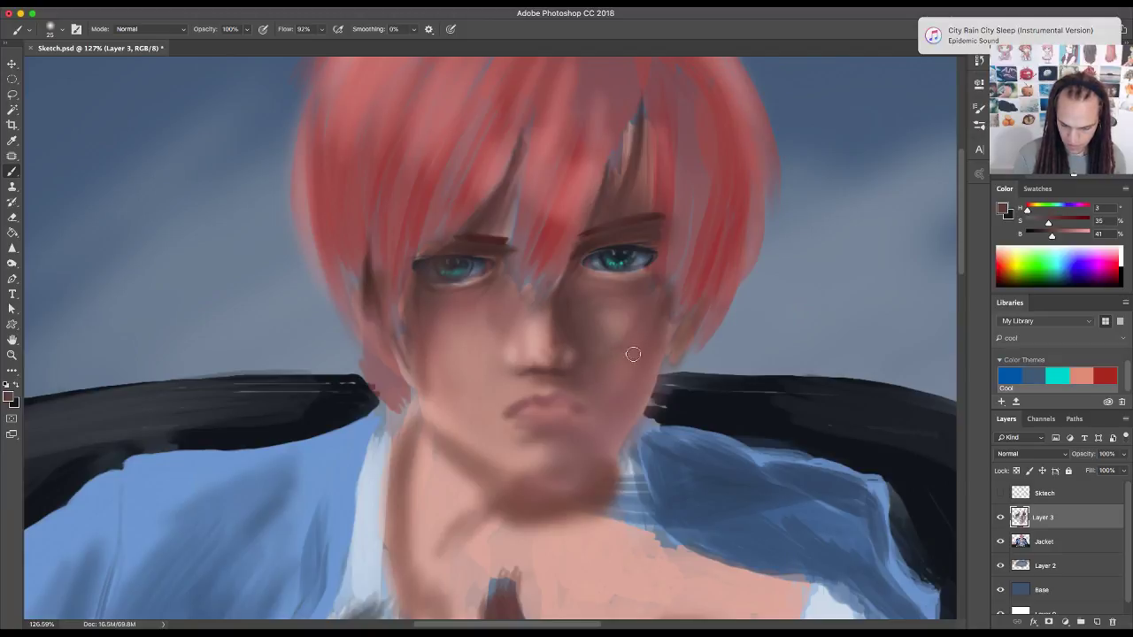
pyautogui.moveTo(1052, 235); pyautogui.dragTo(1030, 235)
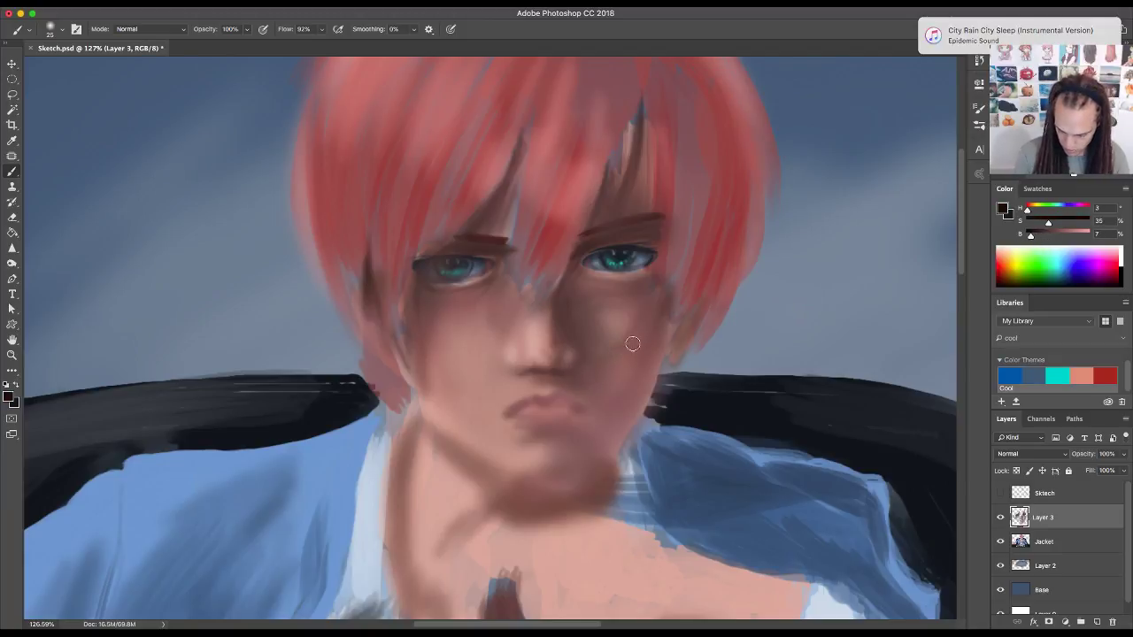
pyautogui.press('[')
pyautogui.press('[')
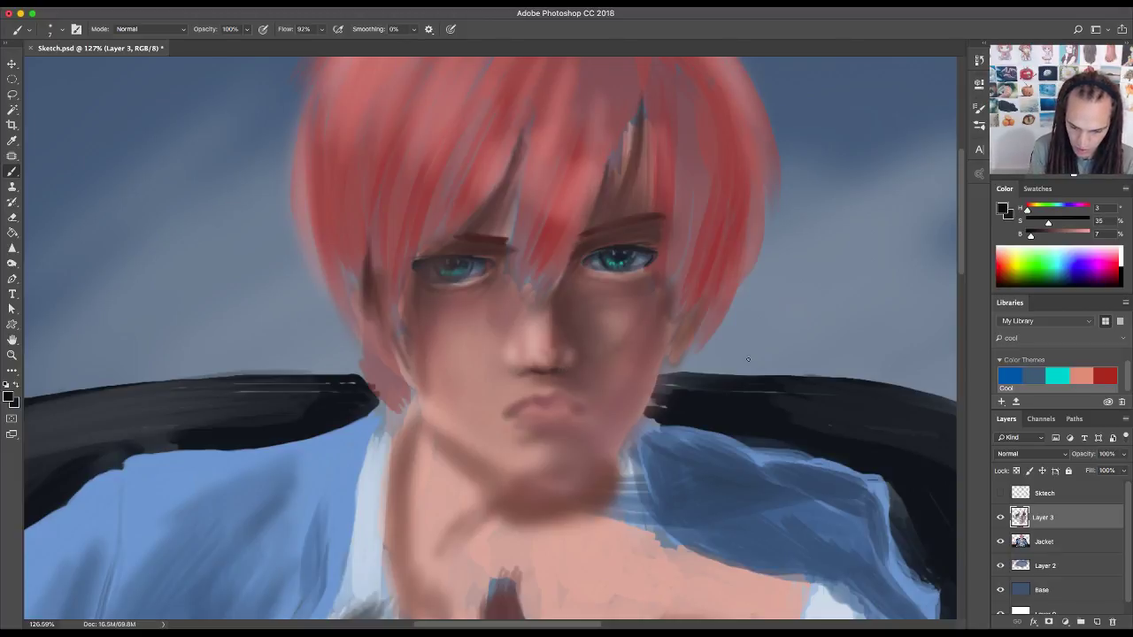
# - Refine nose shading with sampled light and dark skin tones, then a darker colour for lash detail
pyautogui.keyDown('alt'); pyautogui.click(526, 376); pyautogui.keyUp('alt')
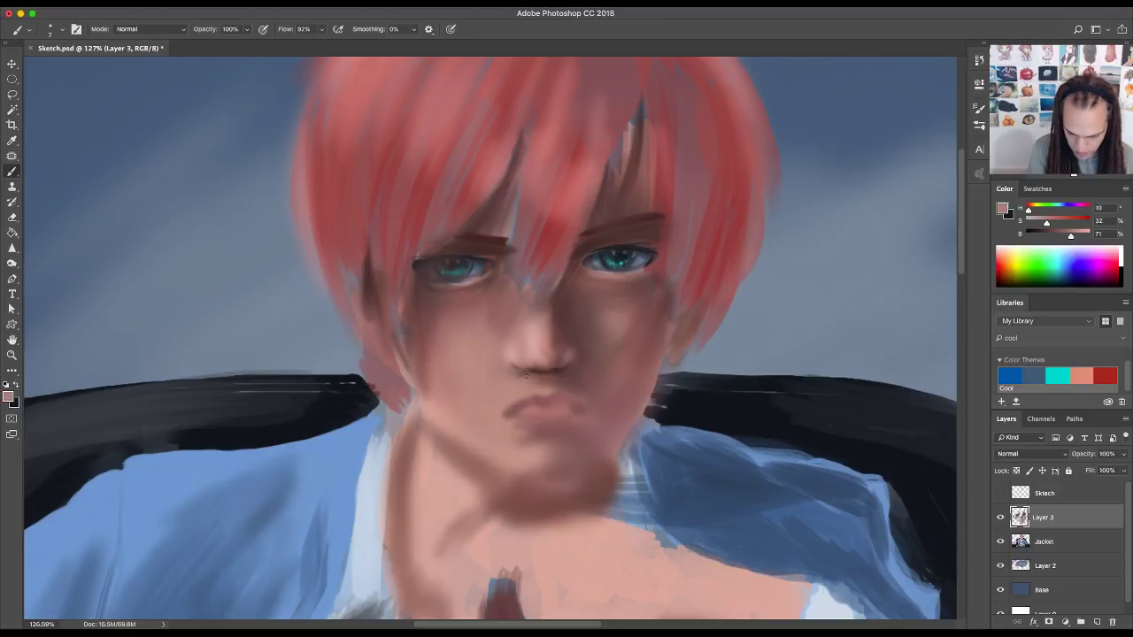
pyautogui.keyDown('alt'); pyautogui.click(566, 333); pyautogui.keyUp('alt')
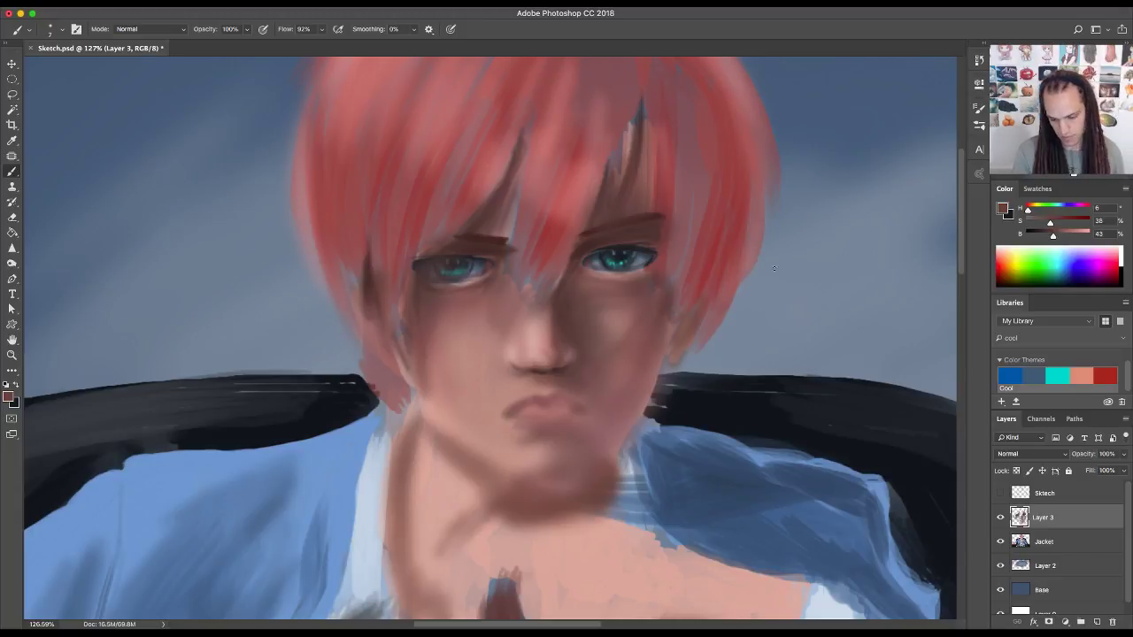
pyautogui.keyDown('alt'); pyautogui.click(534, 334); pyautogui.keyUp('alt')
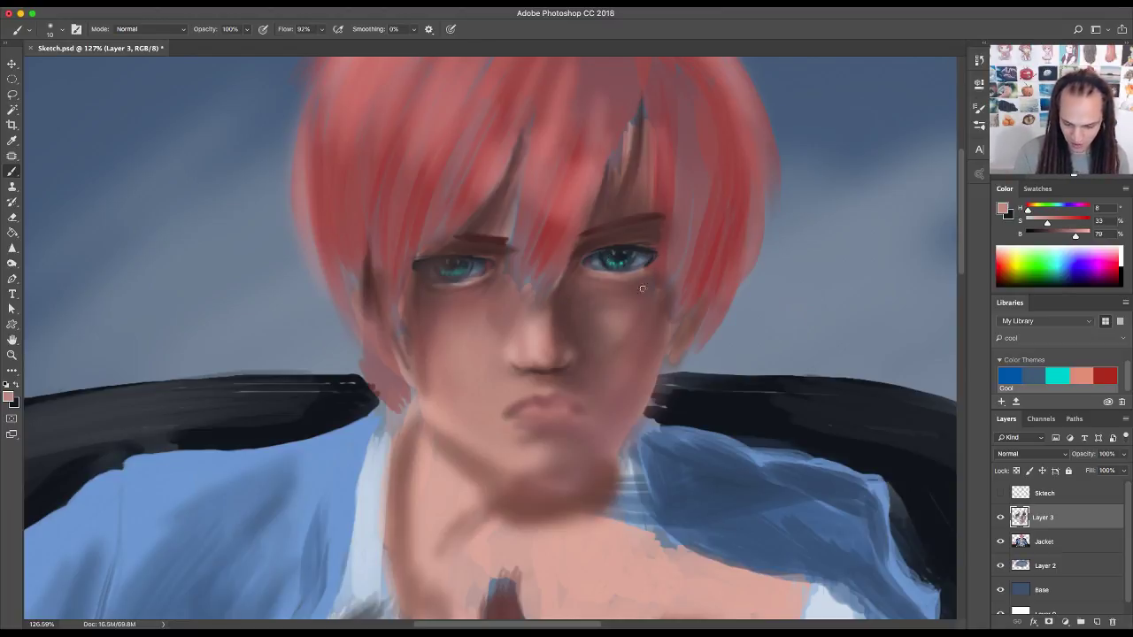
pyautogui.keyDown('alt'); pyautogui.click(552, 352); pyautogui.keyUp('alt')
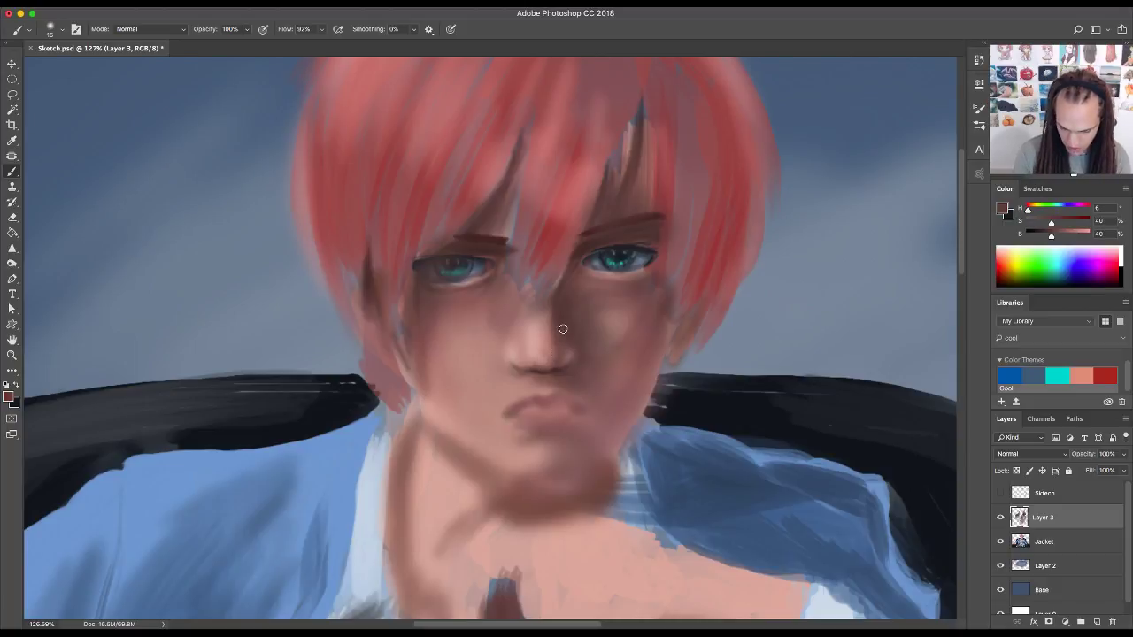
pyautogui.press('[')
pyautogui.press('[')
pyautogui.press('[')
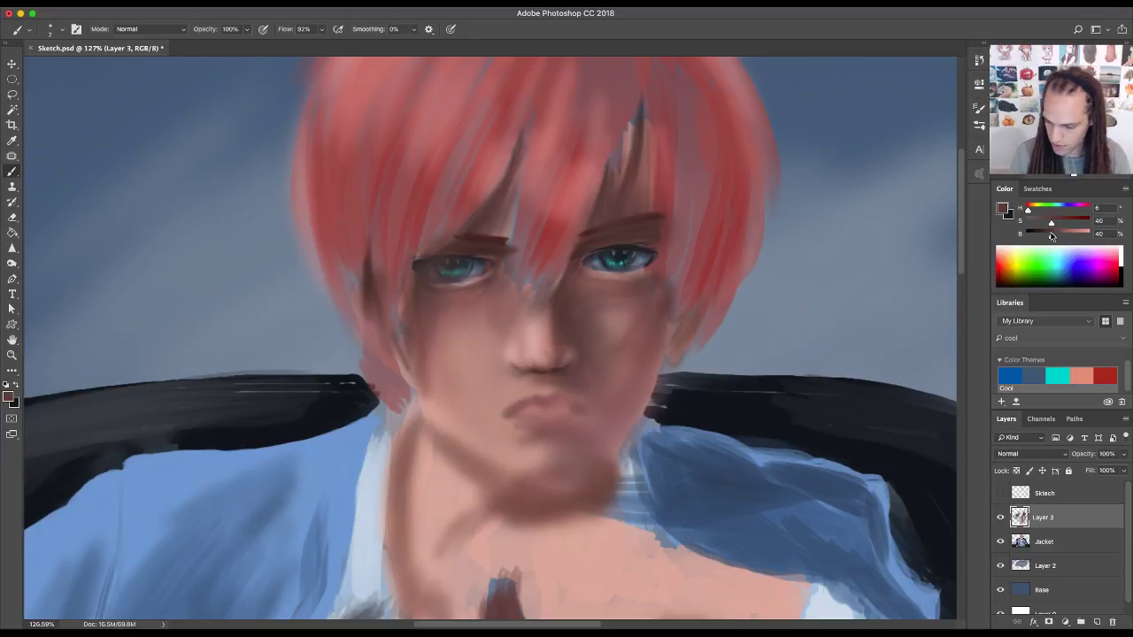
pyautogui.keyDown('alt'); pyautogui.click(592, 250); pyautogui.keyUp('alt')
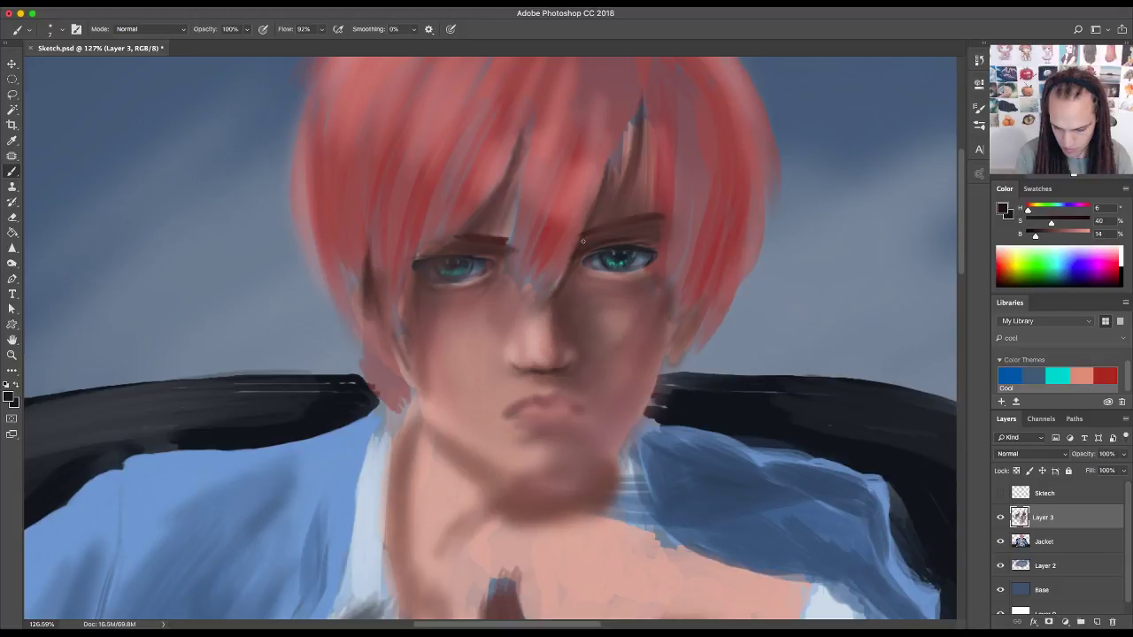
# - Soften the shading at brush sizes 20, 30 and 15, sample nose skin, and show the sketch lines
pyautogui.press(']')
pyautogui.press(']')
pyautogui.press(']')
pyautogui.press(']')
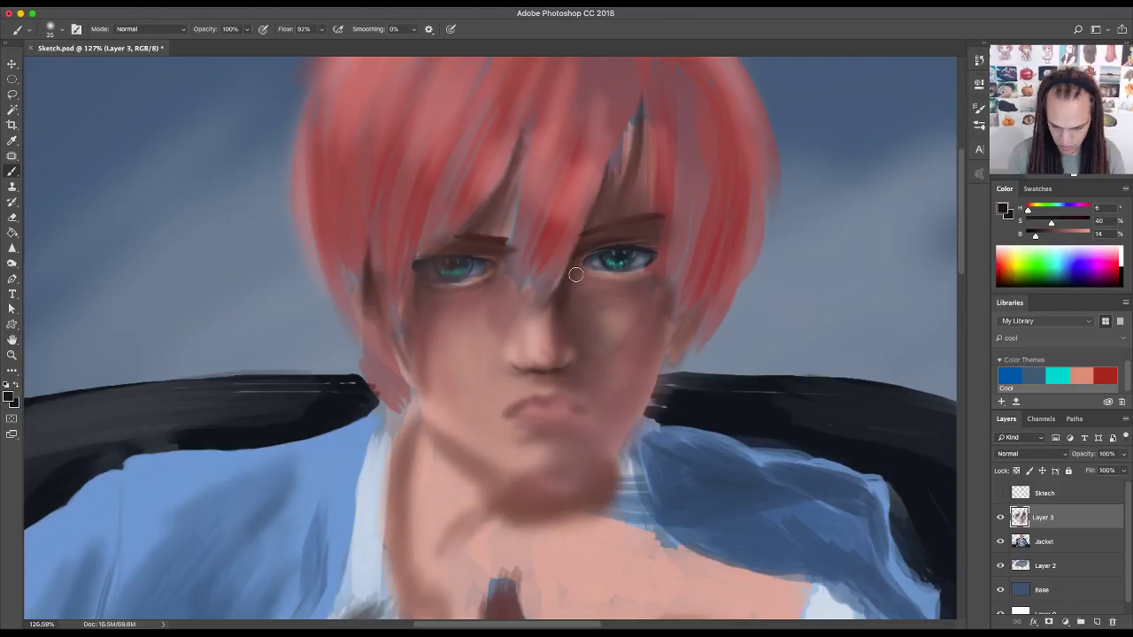
pyautogui.press(']')
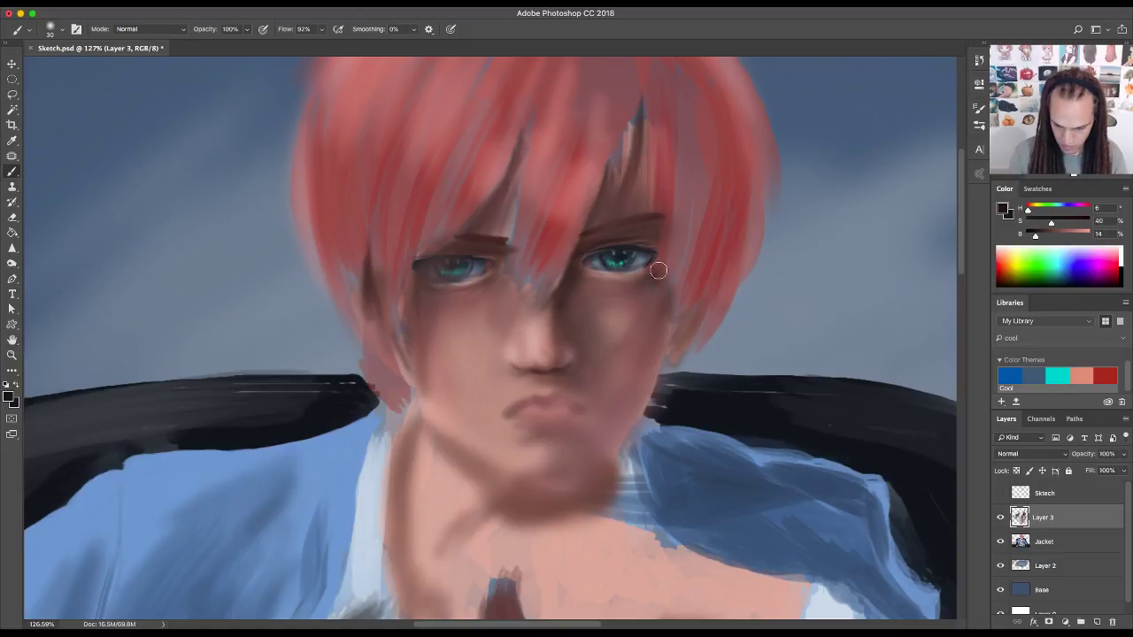
pyautogui.press('[')
pyautogui.press('[')
pyautogui.press('[')
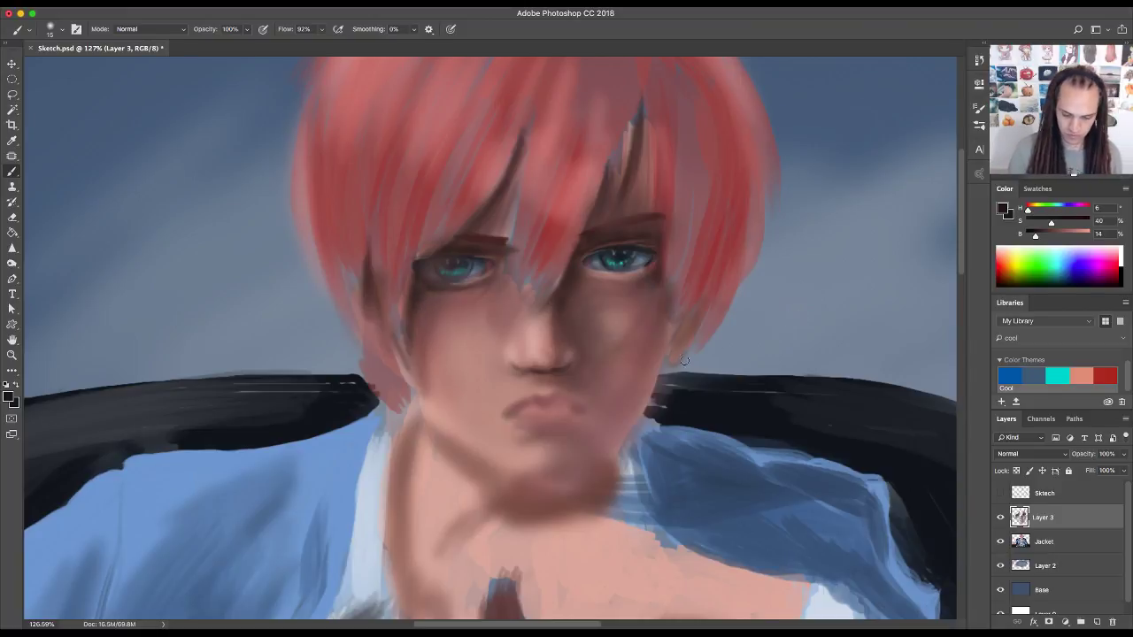
pyautogui.keyDown('alt'); pyautogui.click(550, 319); pyautogui.keyUp('alt')
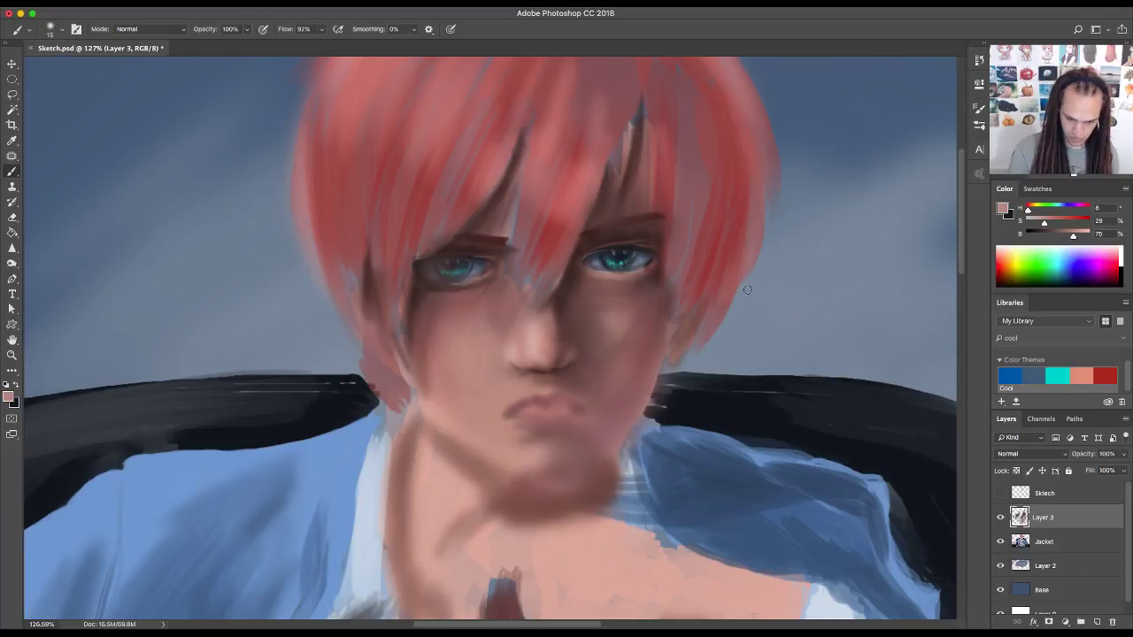
pyautogui.click(1000, 493)
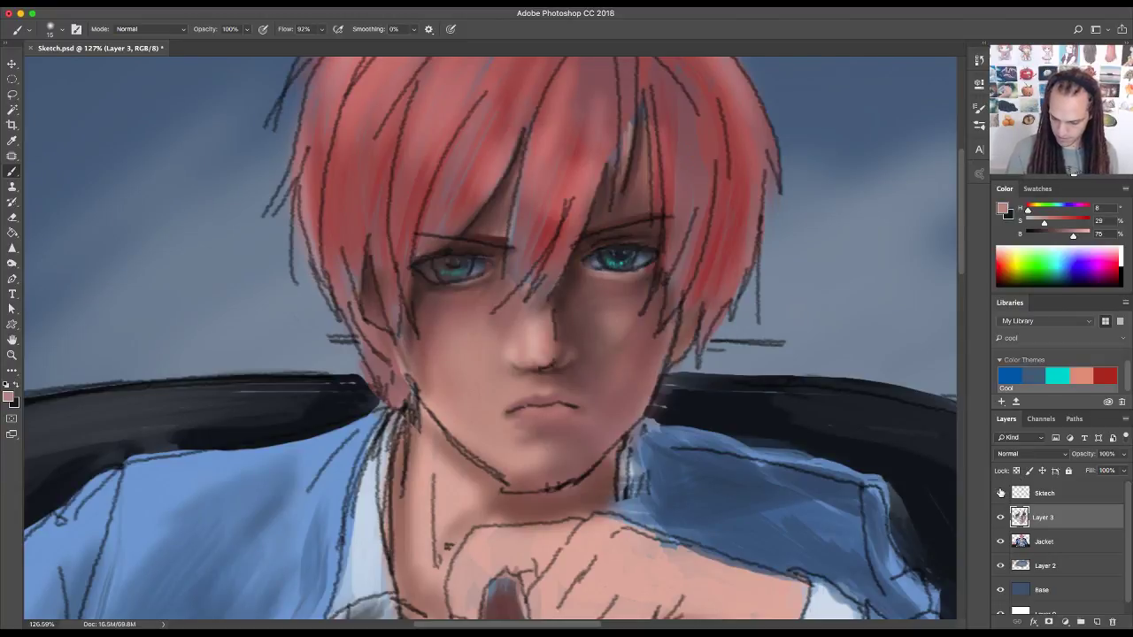
# - Hide the sketch, sample shadow, nose pink, eyelid red and grey-blue tones, and enlarge the brush to 80
pyautogui.click(1000, 493)
pyautogui.keyDown('alt'); pyautogui.click(566, 302); pyautogui.keyUp('alt')
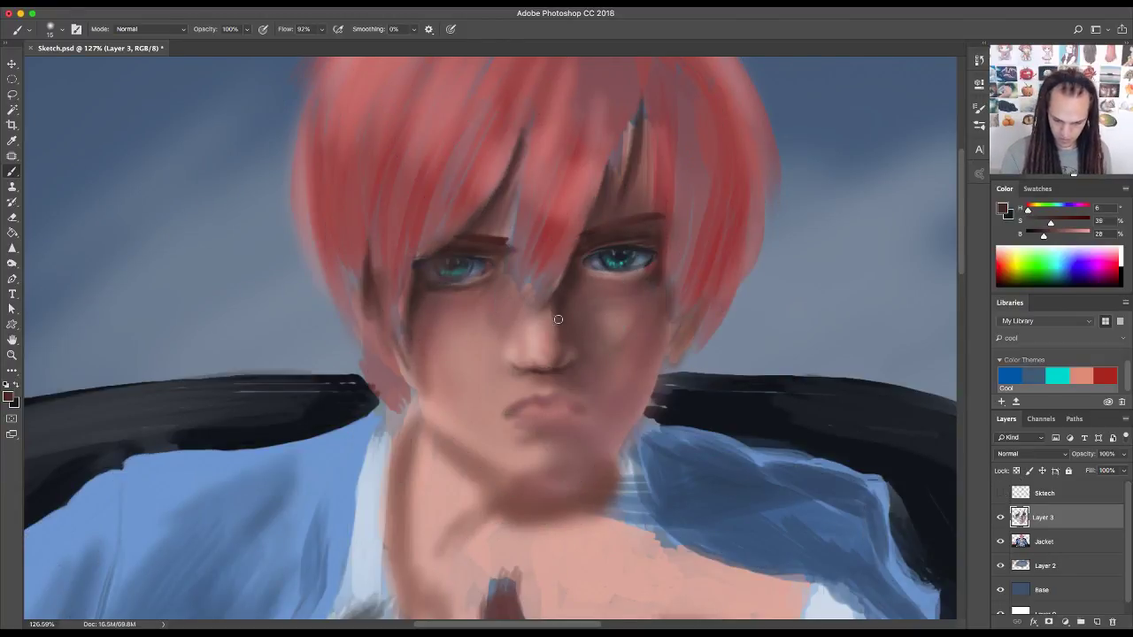
pyautogui.keyDown('alt'); pyautogui.click(555, 350); pyautogui.keyUp('alt')
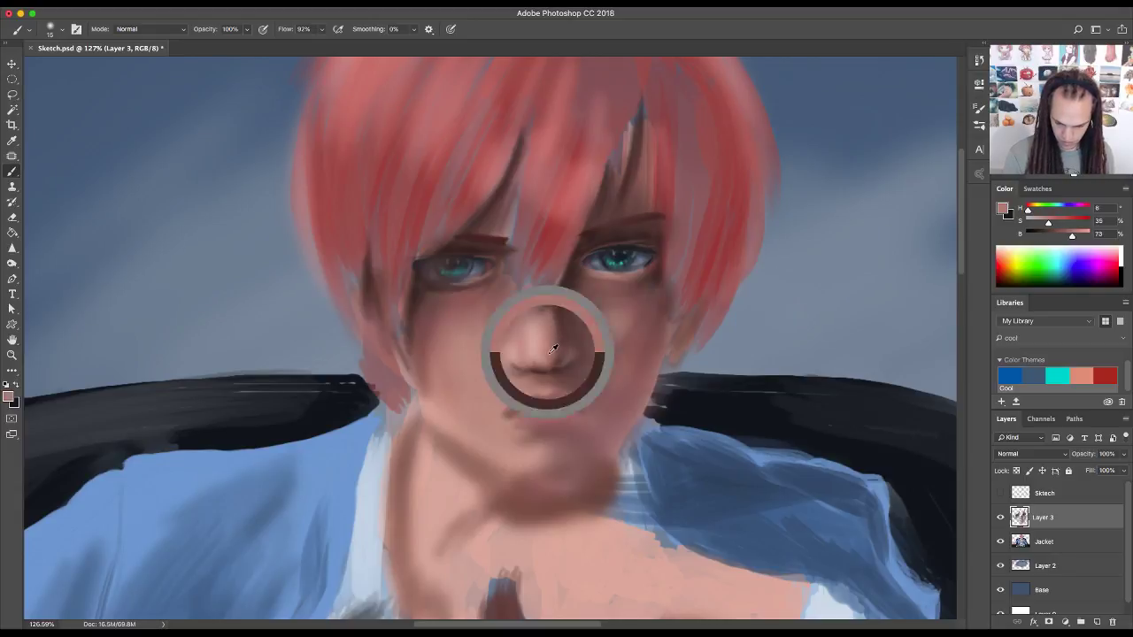
pyautogui.keyDown('alt'); pyautogui.click(641, 239); pyautogui.keyUp('alt')
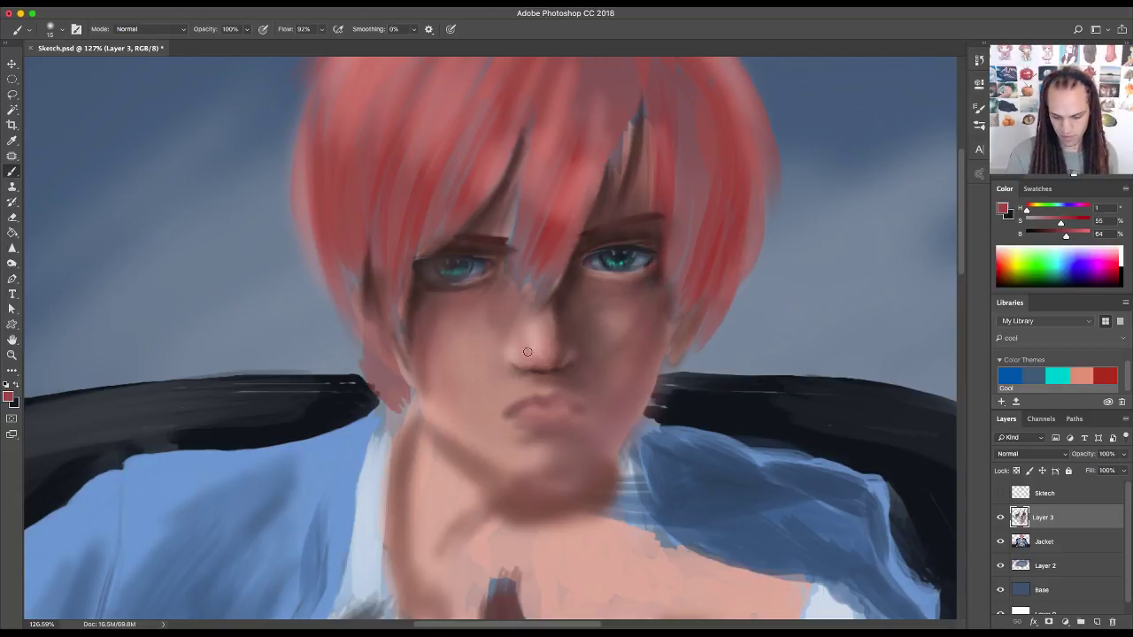
pyautogui.keyDown('alt'); pyautogui.click(752, 337); pyautogui.keyUp('alt')
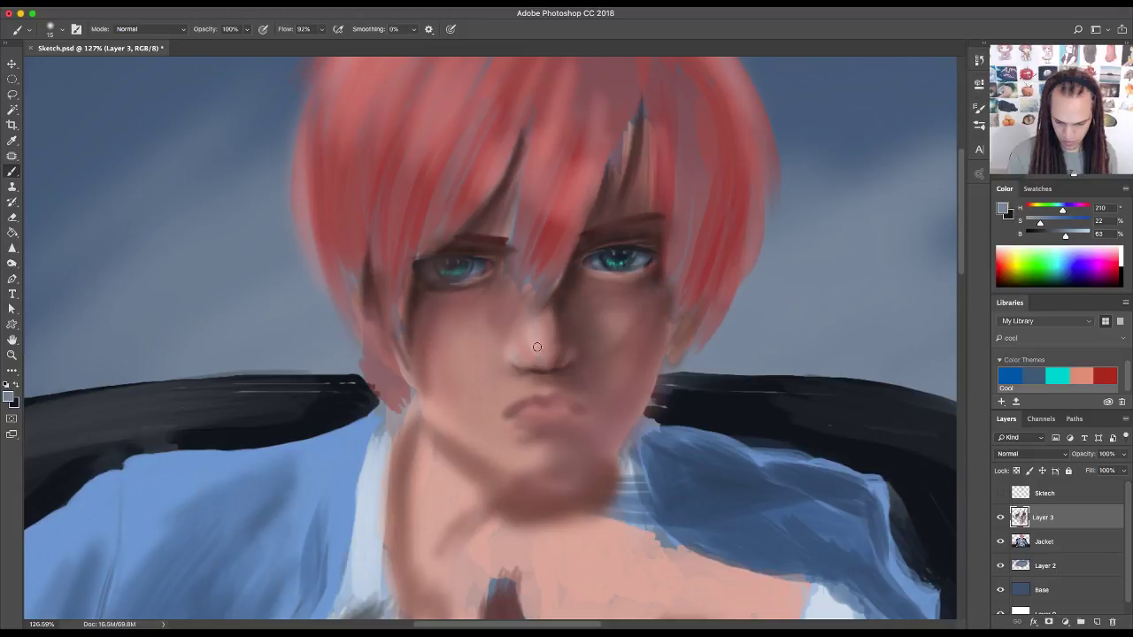
pyautogui.press(']')
pyautogui.press(']')
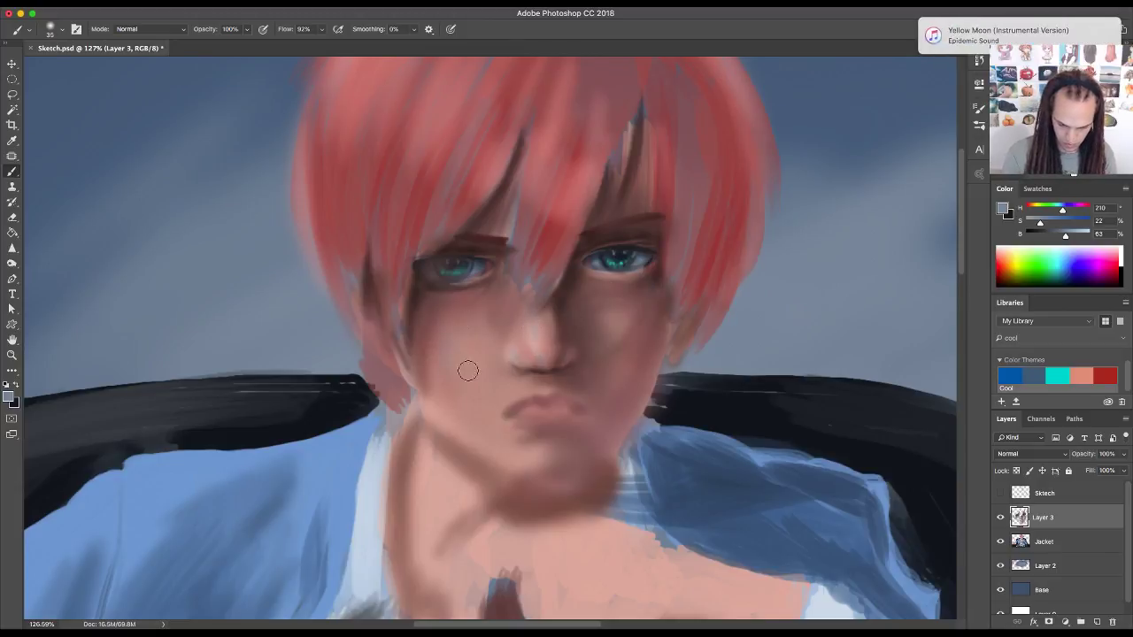
pyautogui.press(']')
pyautogui.press(']')
pyautogui.press(']')
pyautogui.press(']')
pyautogui.press(']')
pyautogui.press(']')
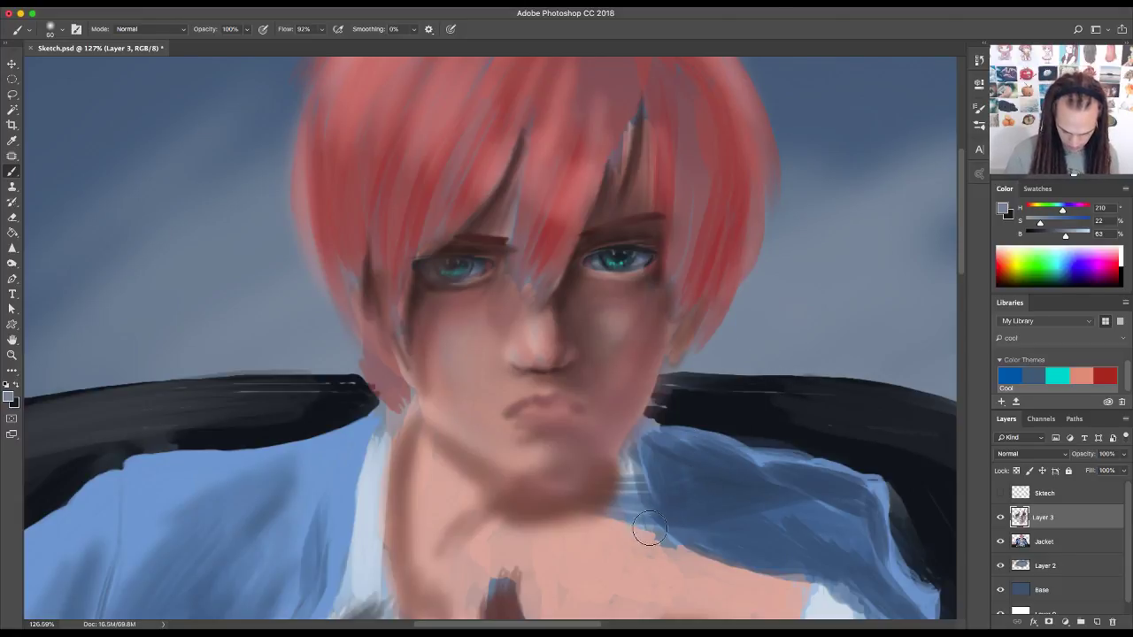
# - Shade the cheek and jaw with peach neck tone and darker reddish-brown, using a smaller brush, then sample chin pink
pyautogui.keyDown('alt'); pyautogui.click(588, 521); pyautogui.keyUp('alt')
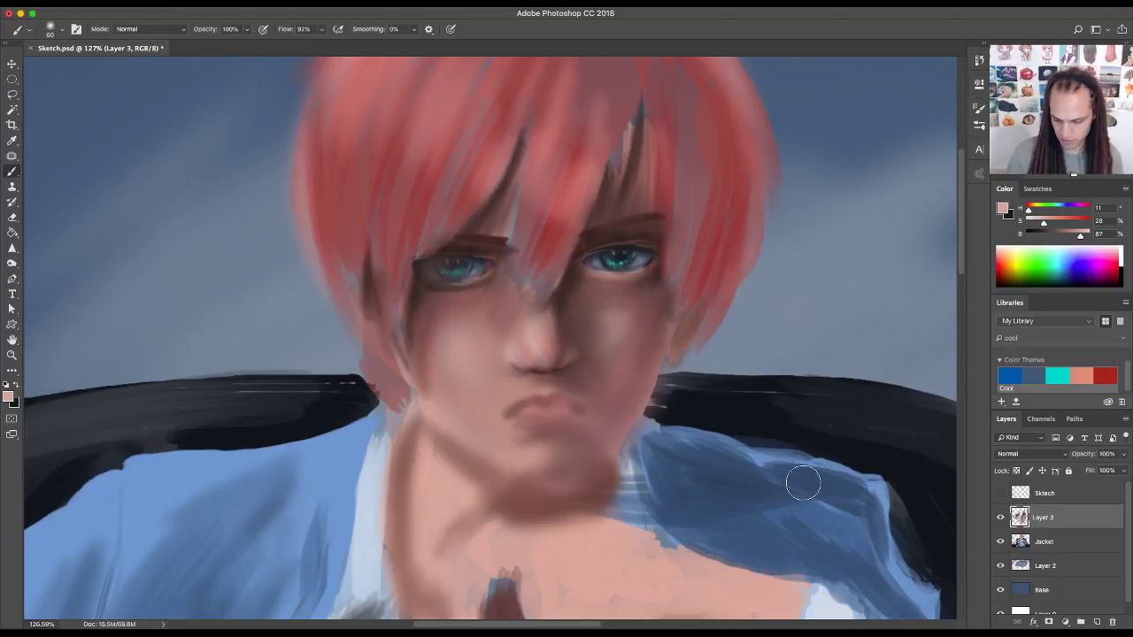
pyautogui.keyDown('alt'); pyautogui.click(655, 338); pyautogui.keyUp('alt')
pyautogui.press('[')
pyautogui.press('[')
pyautogui.press('[')
pyautogui.press('[')
pyautogui.press('[')
pyautogui.press('[')
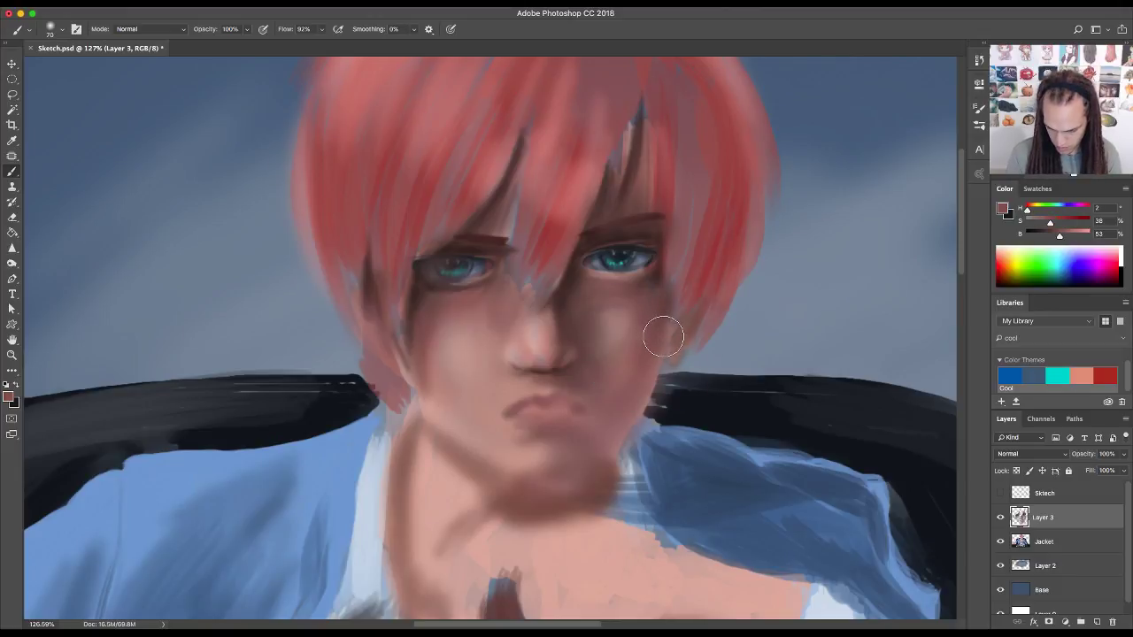
pyautogui.press('[')
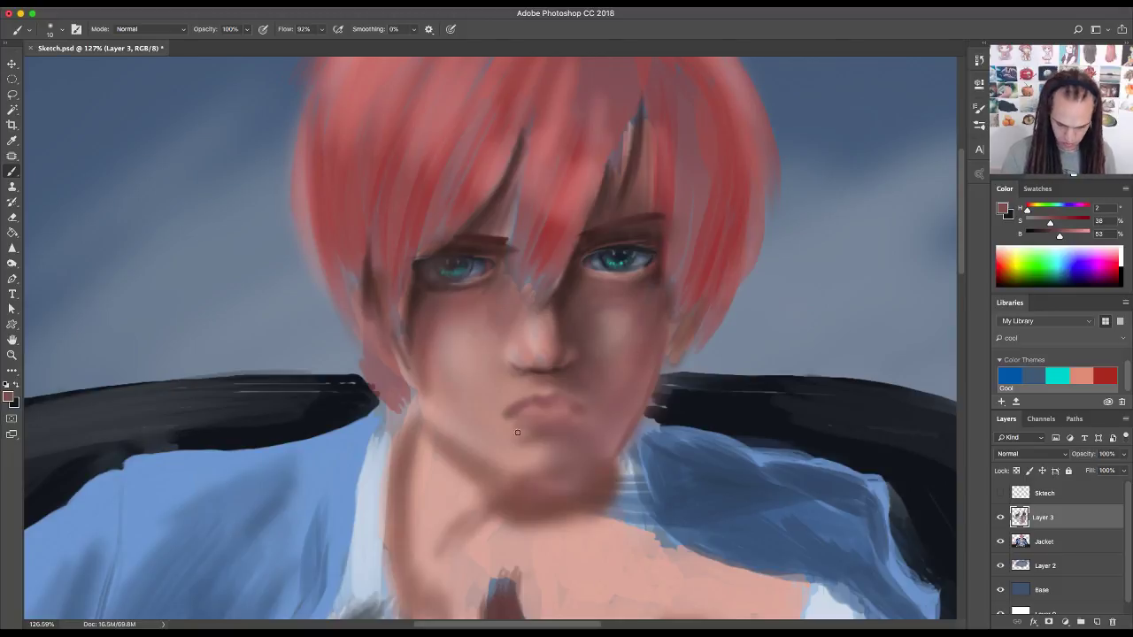
pyautogui.keyDown('alt'); pyautogui.click(442, 402); pyautogui.keyUp('alt')
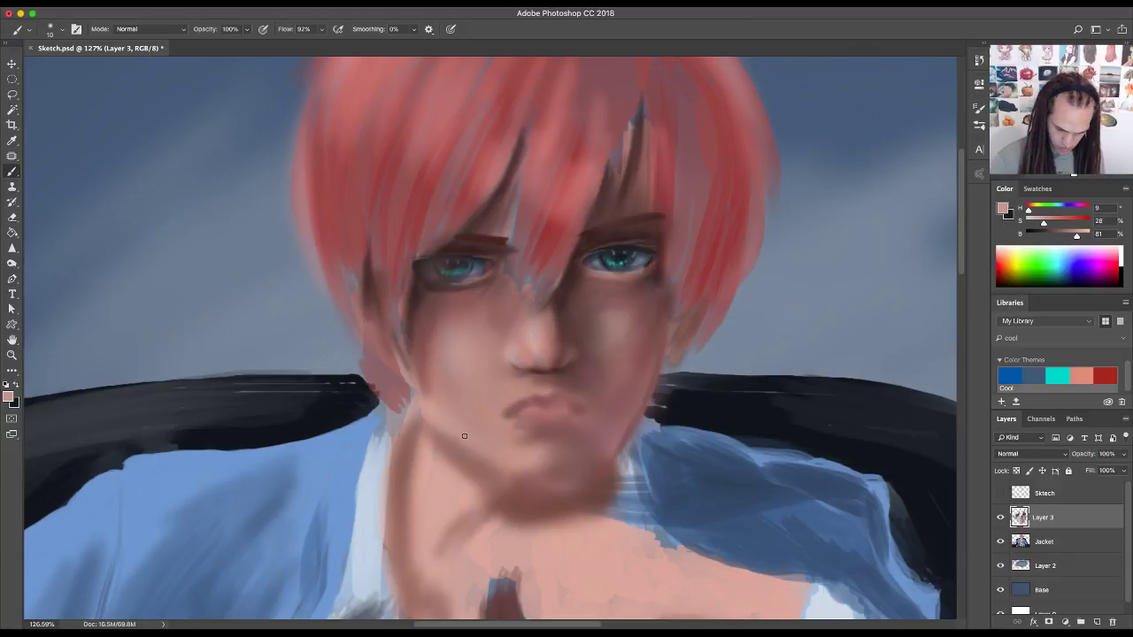
# - Show the Sketch lines to check the jaw and chin shading, then hide them again
pyautogui.click(1001, 493)
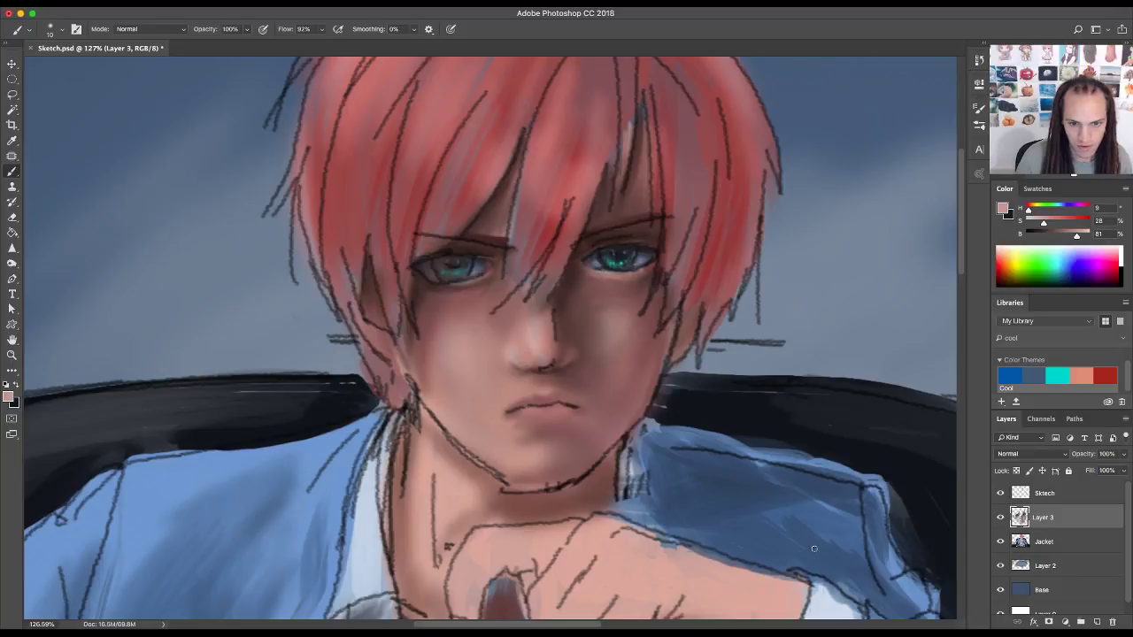
pyautogui.click(1000, 493)
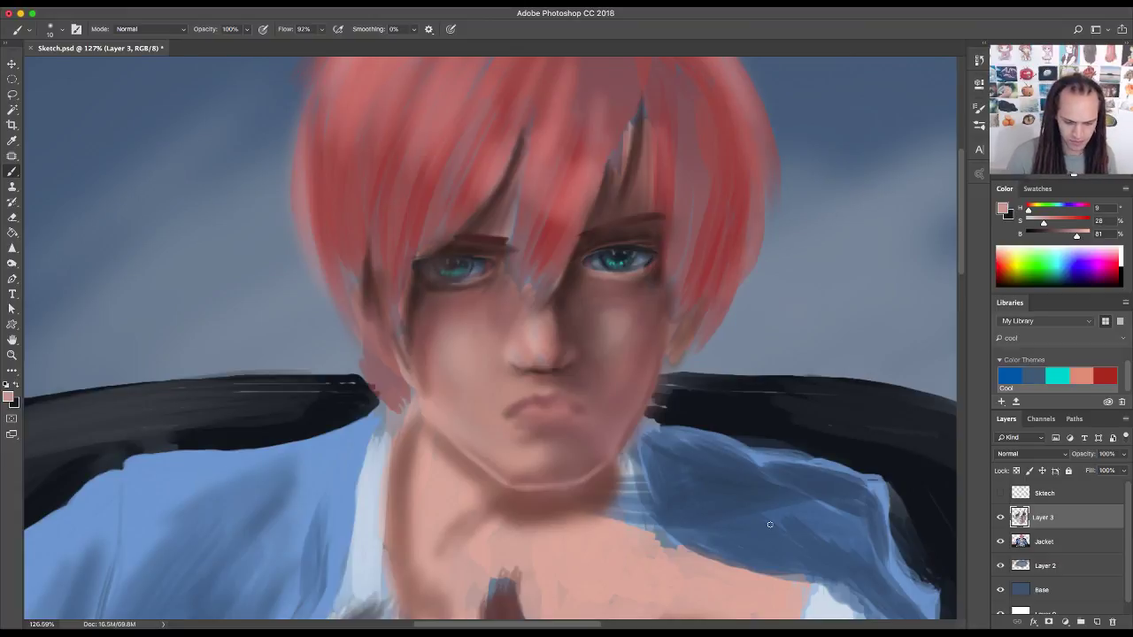
pyautogui.press('z')
pyautogui.moveTo(705, 446); pyautogui.dragTo(646, 448)
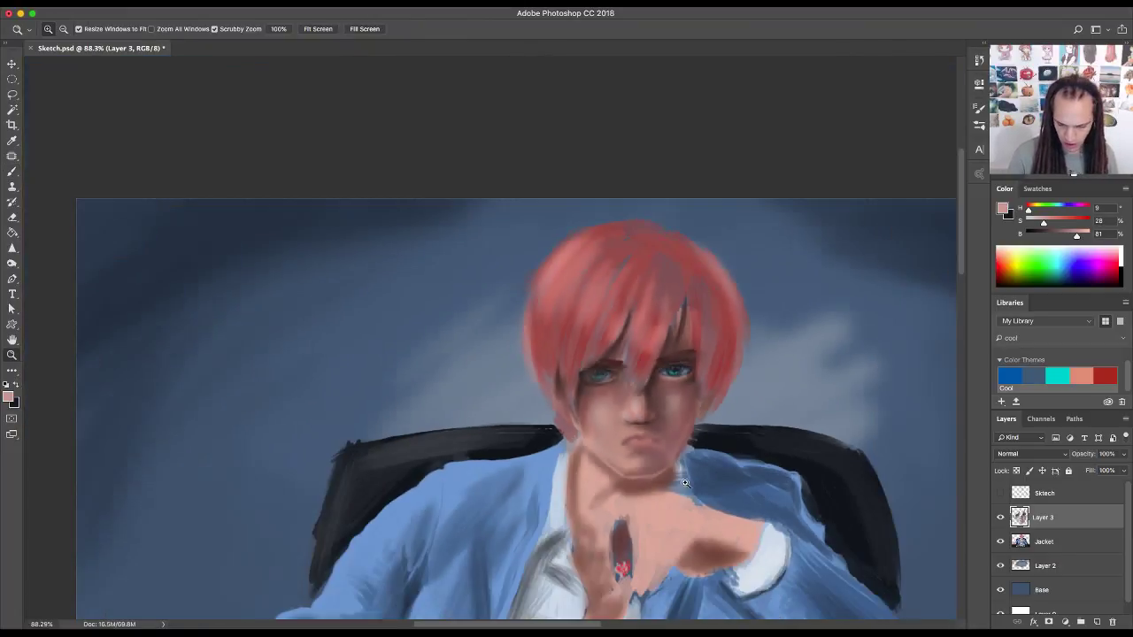
pyautogui.moveTo(715, 516); pyautogui.dragTo(705, 436)
pyautogui.moveTo(580, 293); pyautogui.dragTo(624, 429)
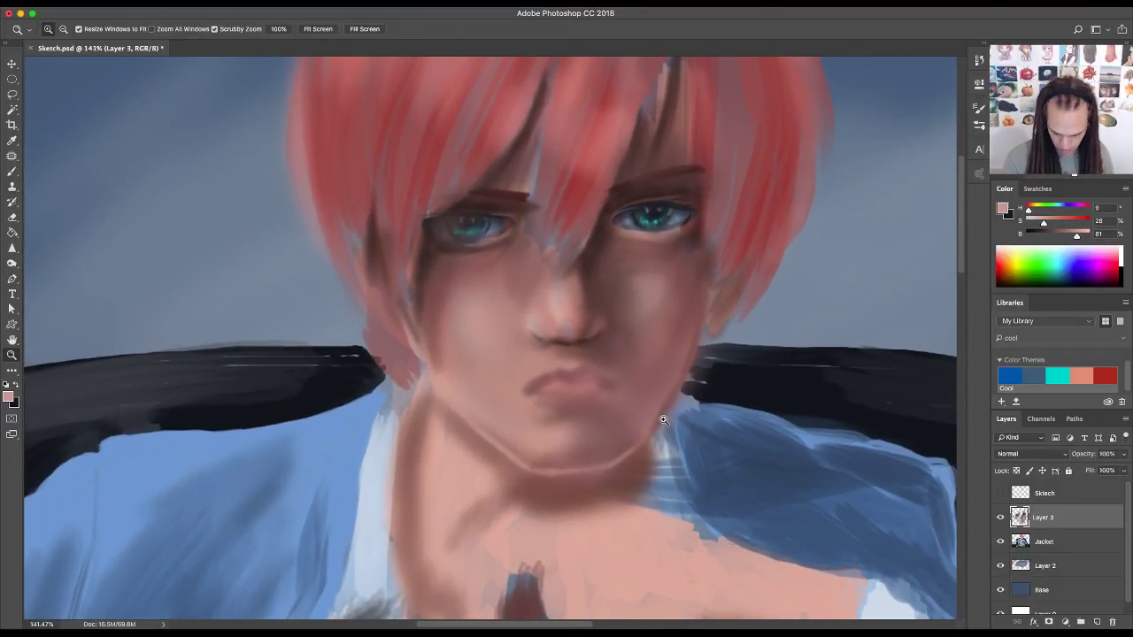
pyautogui.press('b')
pyautogui.keyDown('alt'); pyautogui.click(583, 329); pyautogui.keyUp('alt')
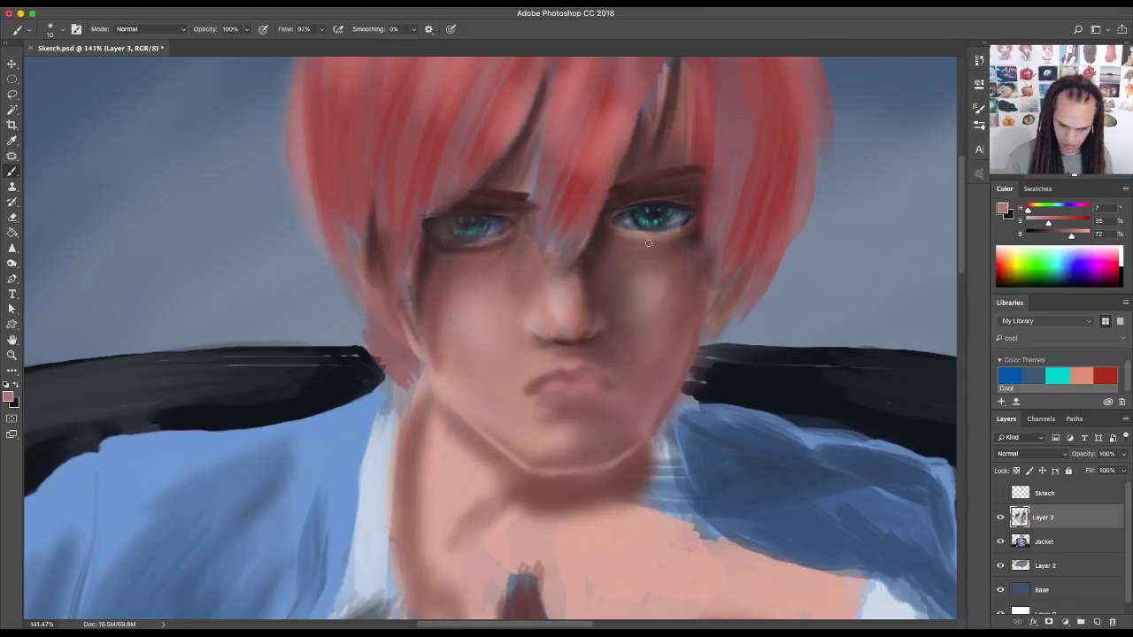
# - Repaint the mouth and nose shading with darkened red-browns at brush sizes 25 and 10
pyautogui.keyDown('alt'); pyautogui.click(588, 300); pyautogui.keyUp('alt')
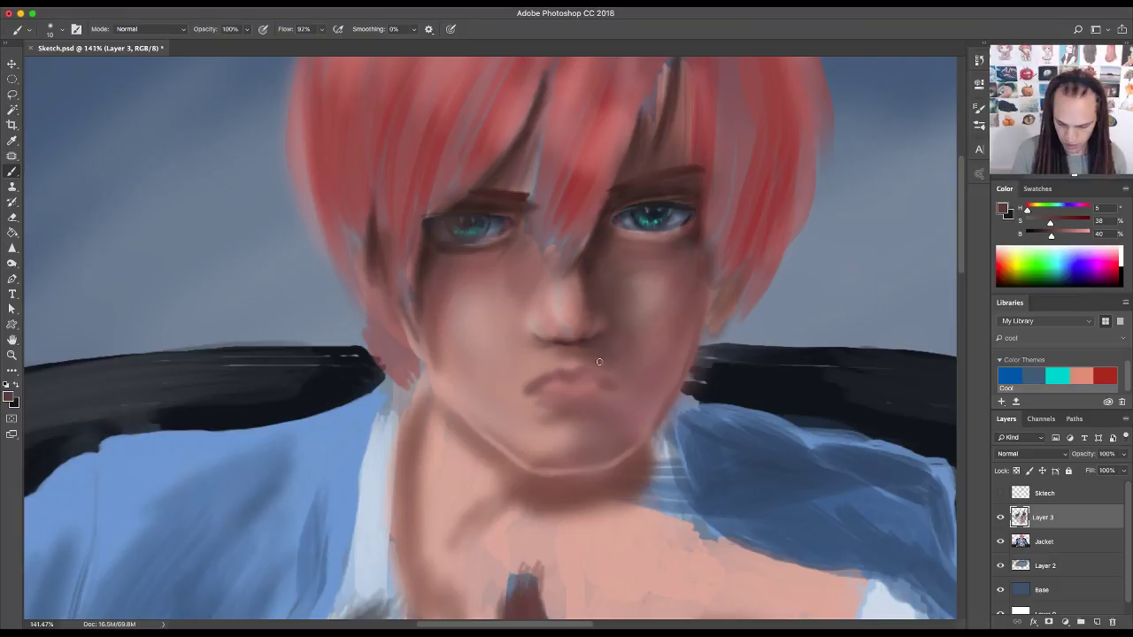
pyautogui.keyDown('alt'); pyautogui.click(584, 337); pyautogui.keyUp('alt')
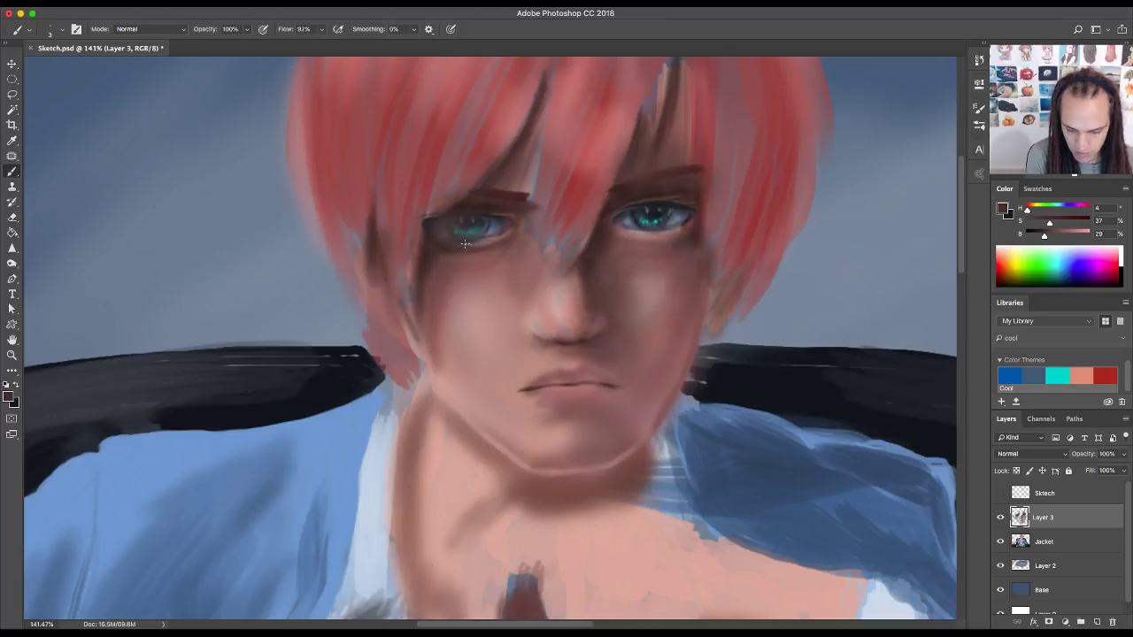
pyautogui.moveTo(1043, 235); pyautogui.dragTo(1031, 233)
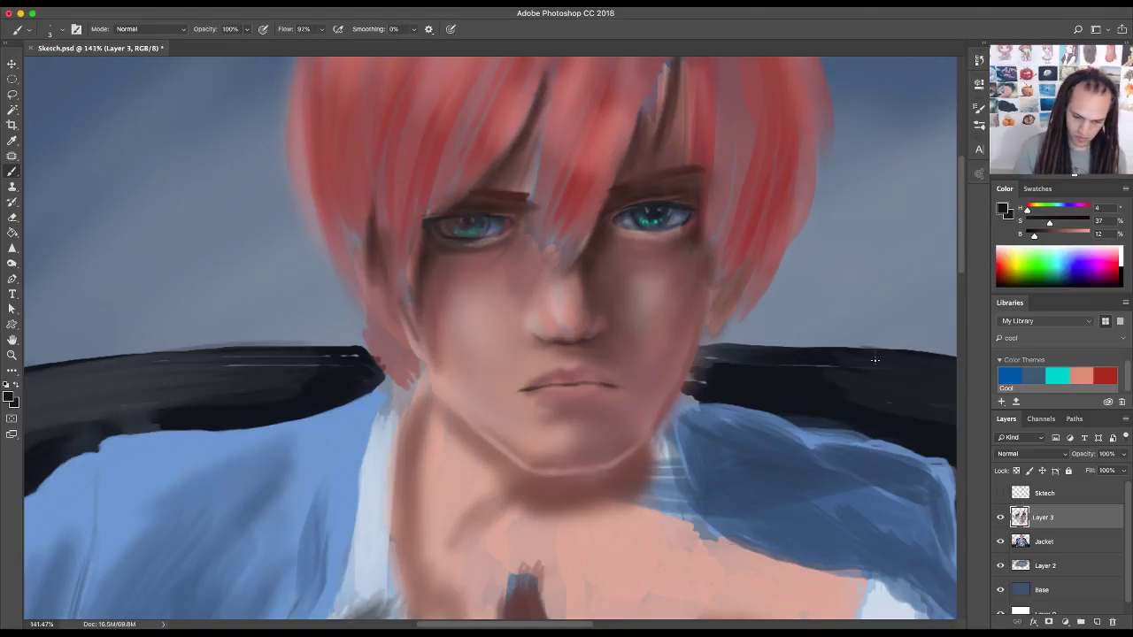
pyautogui.keyDown('alt'); pyautogui.click(440, 242); pyautogui.keyUp('alt')
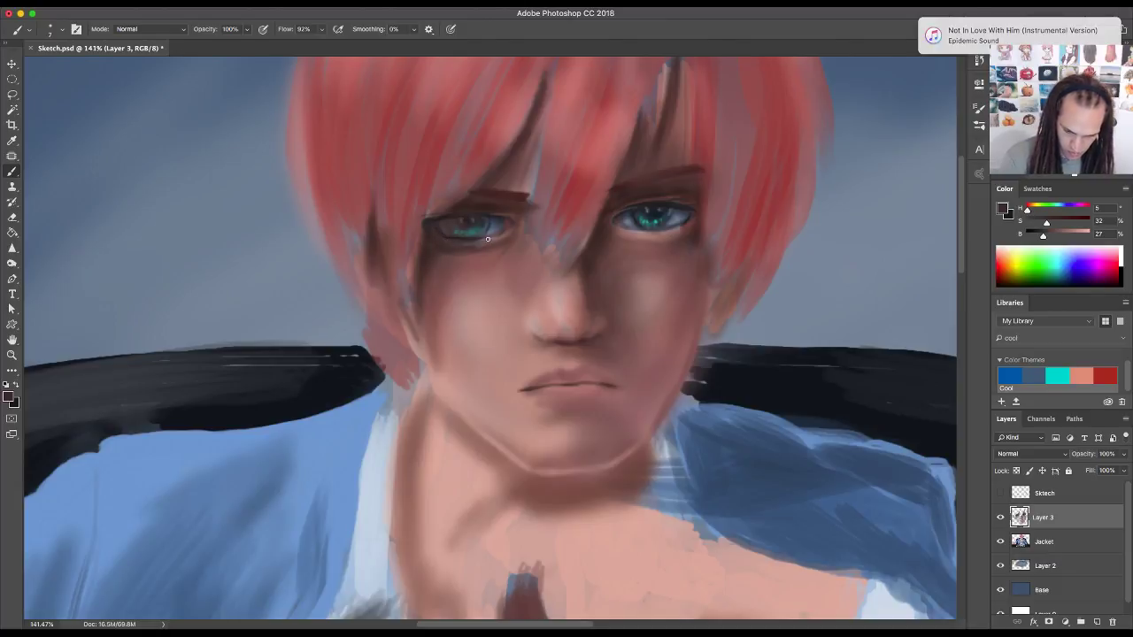
pyautogui.press(']')
pyautogui.press(']')
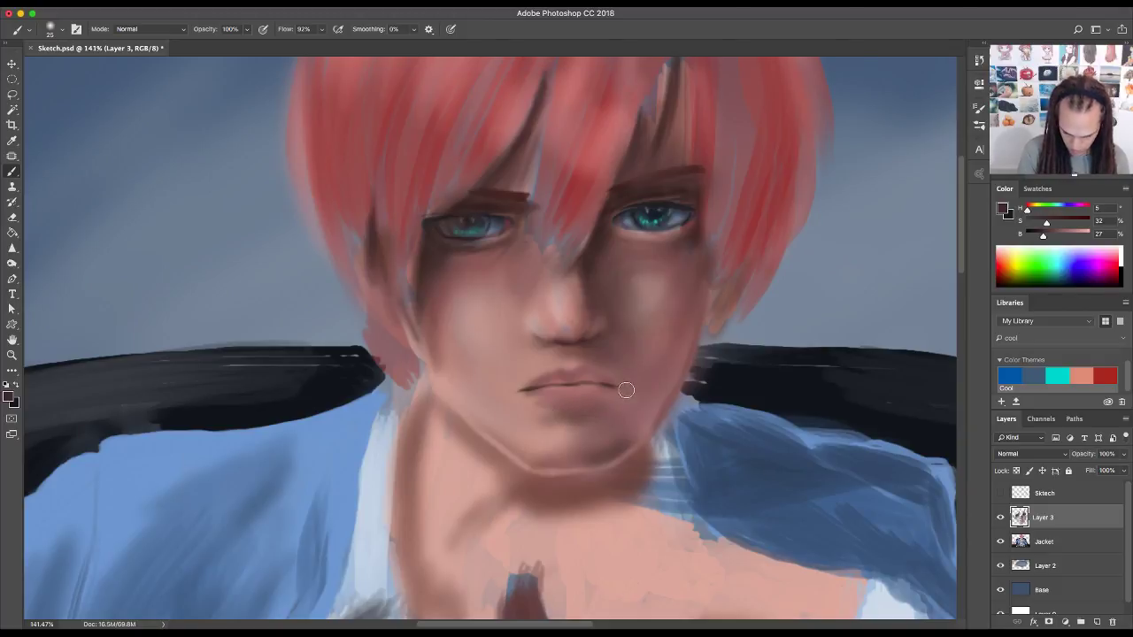
pyautogui.press('[')
pyautogui.press('[')
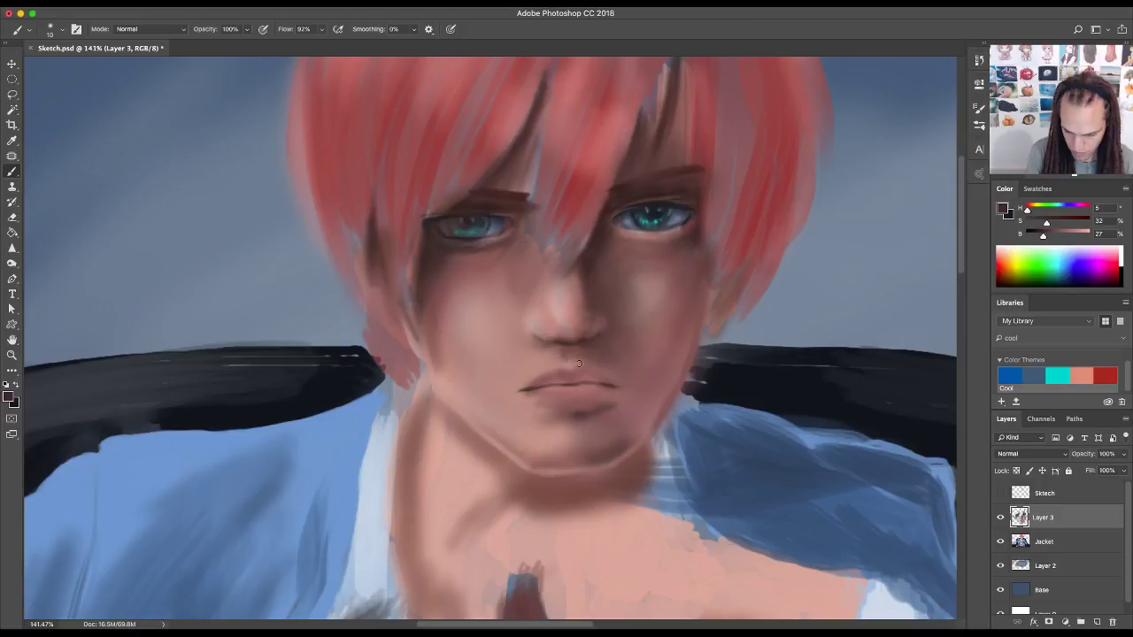
pyautogui.keyDown('alt'); pyautogui.click(602, 320); pyautogui.keyUp('alt')
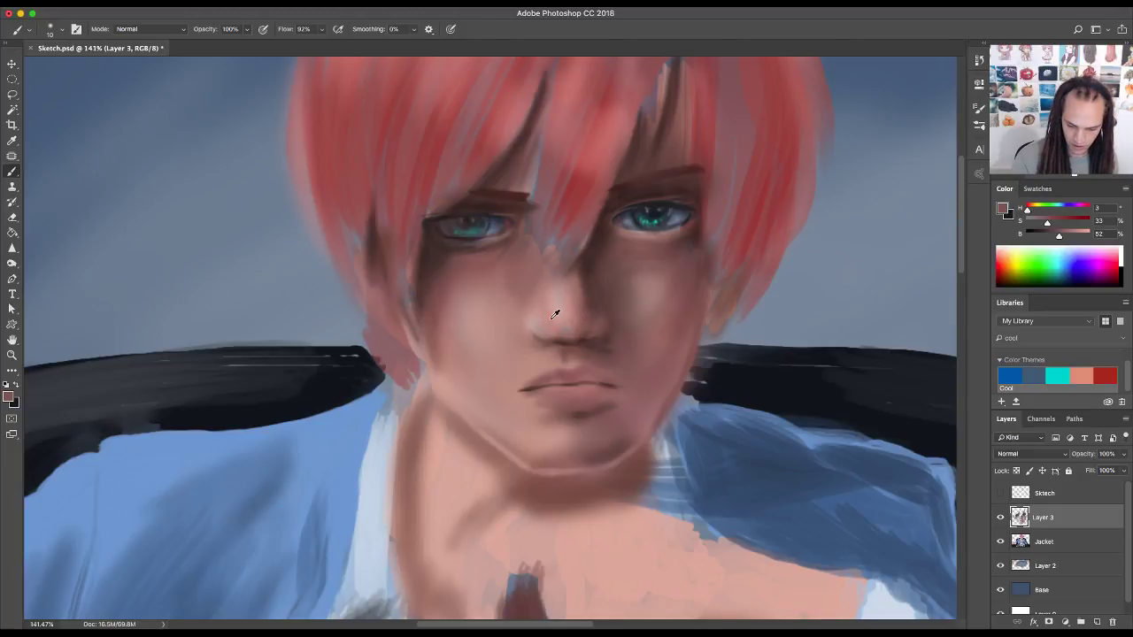
# - Sample light, mid and dark skin tones and shade under the left eye with a size-15 brush
pyautogui.keyDown('alt'); pyautogui.click(553, 316); pyautogui.keyUp('alt')
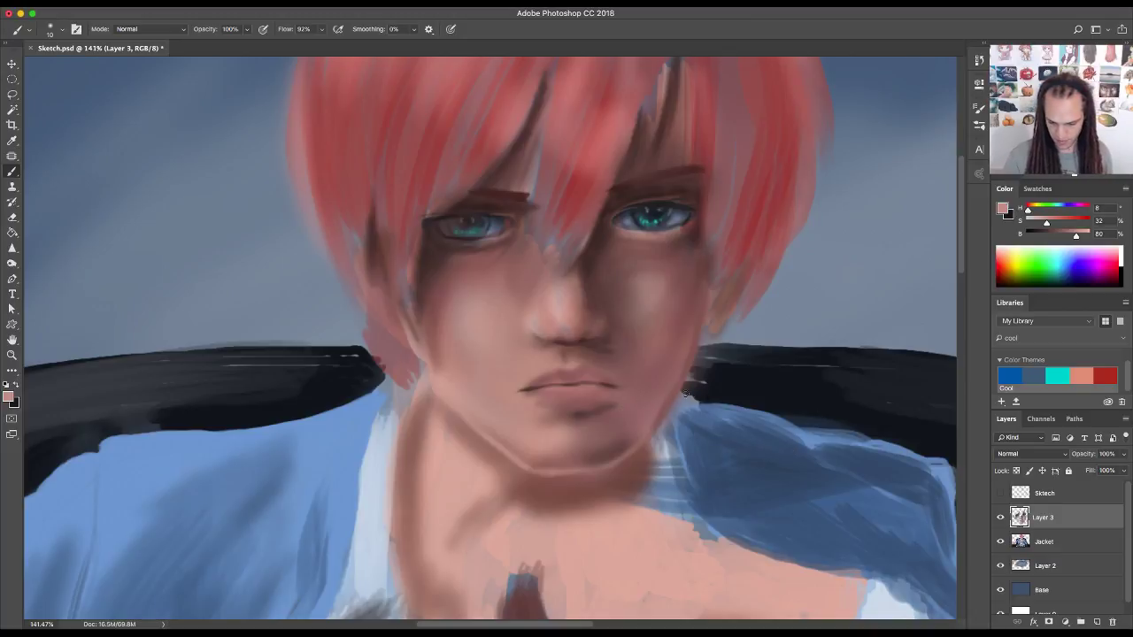
pyautogui.keyDown('alt'); pyautogui.click(656, 400); pyautogui.keyUp('alt')
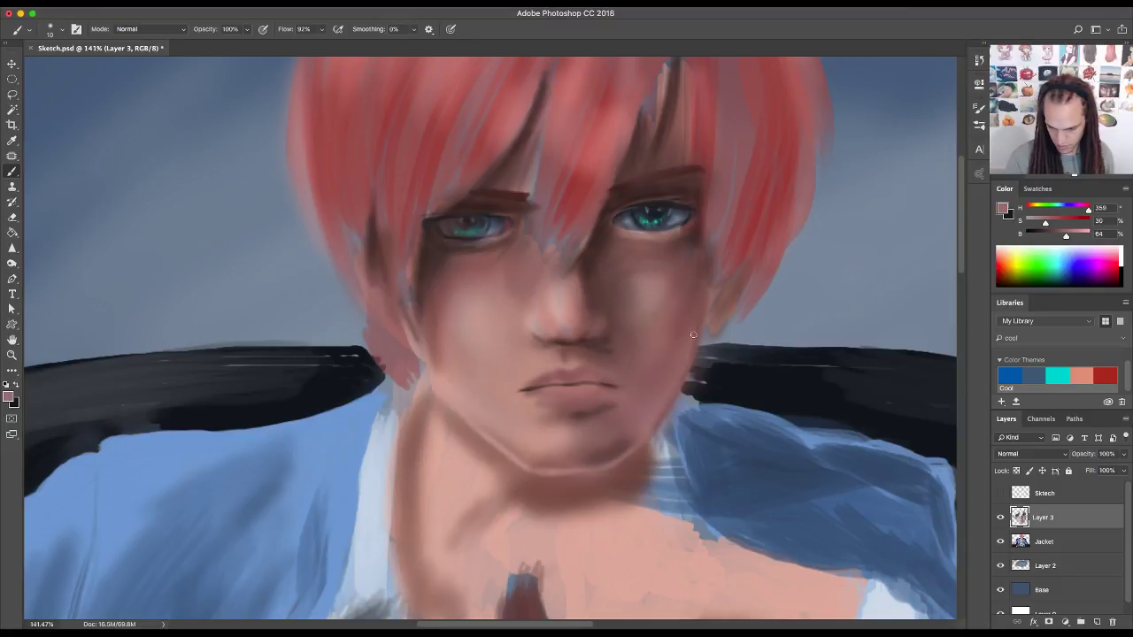
pyautogui.keyDown('alt'); pyautogui.click(698, 285); pyautogui.keyUp('alt')
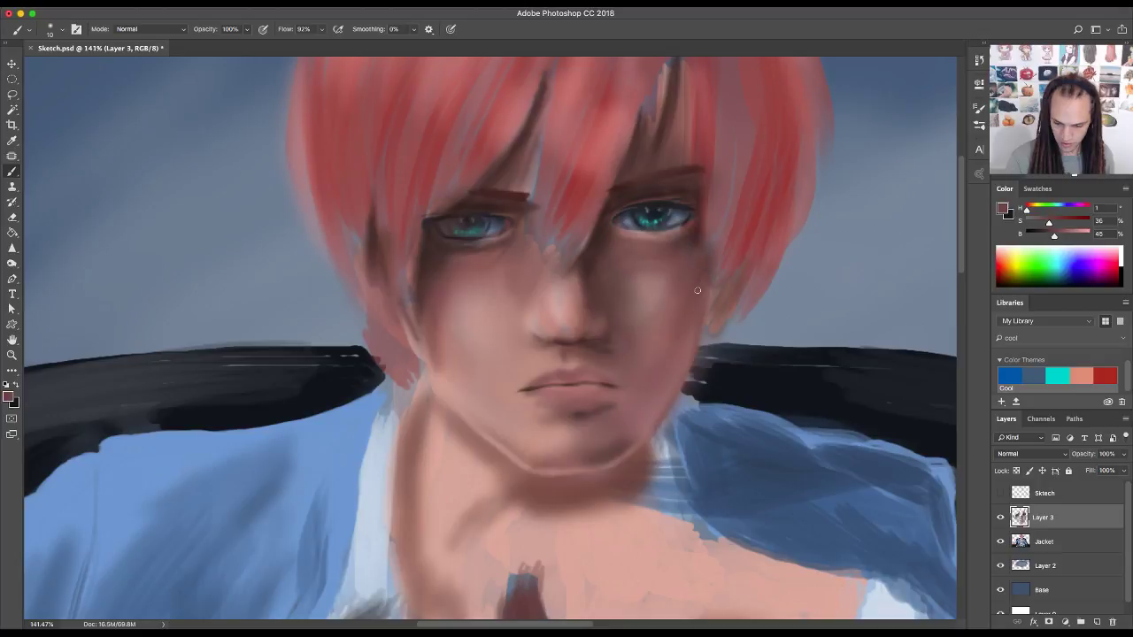
pyautogui.press(']')
pyautogui.press(']')
pyautogui.press(']')
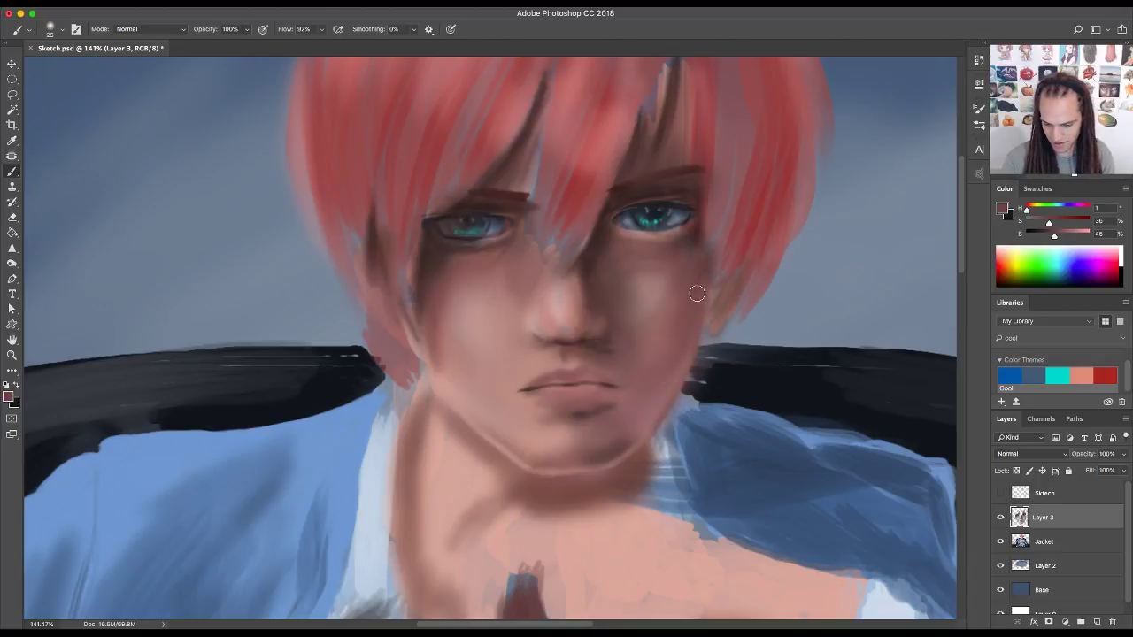
pyautogui.press('[')
pyautogui.press('[')
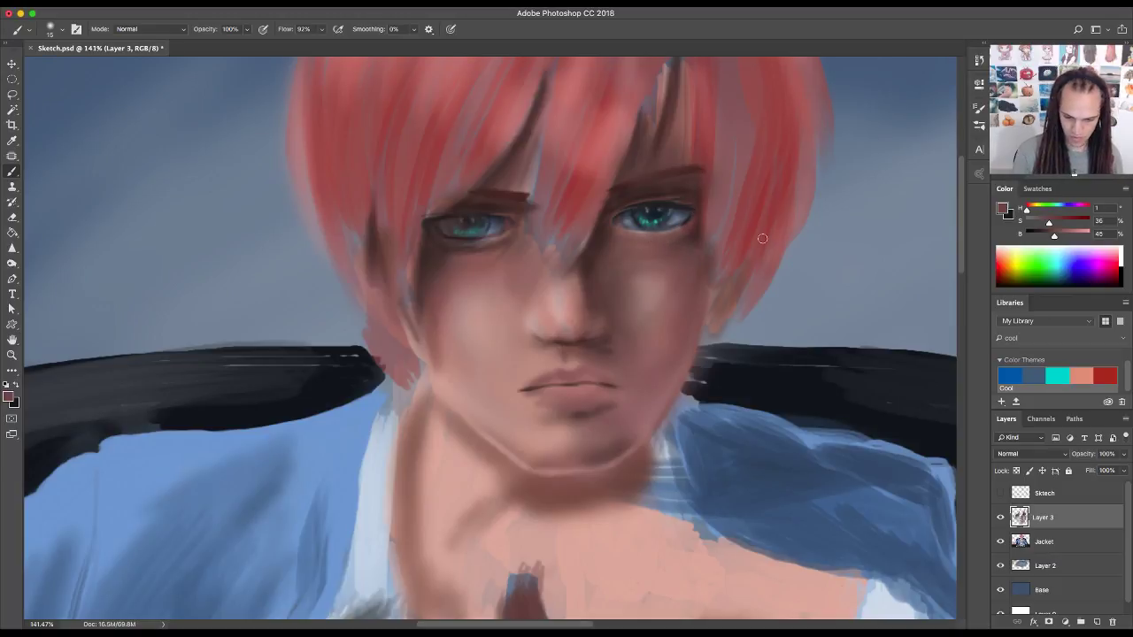
pyautogui.keyDown('alt'); pyautogui.click(469, 254); pyautogui.keyUp('alt')
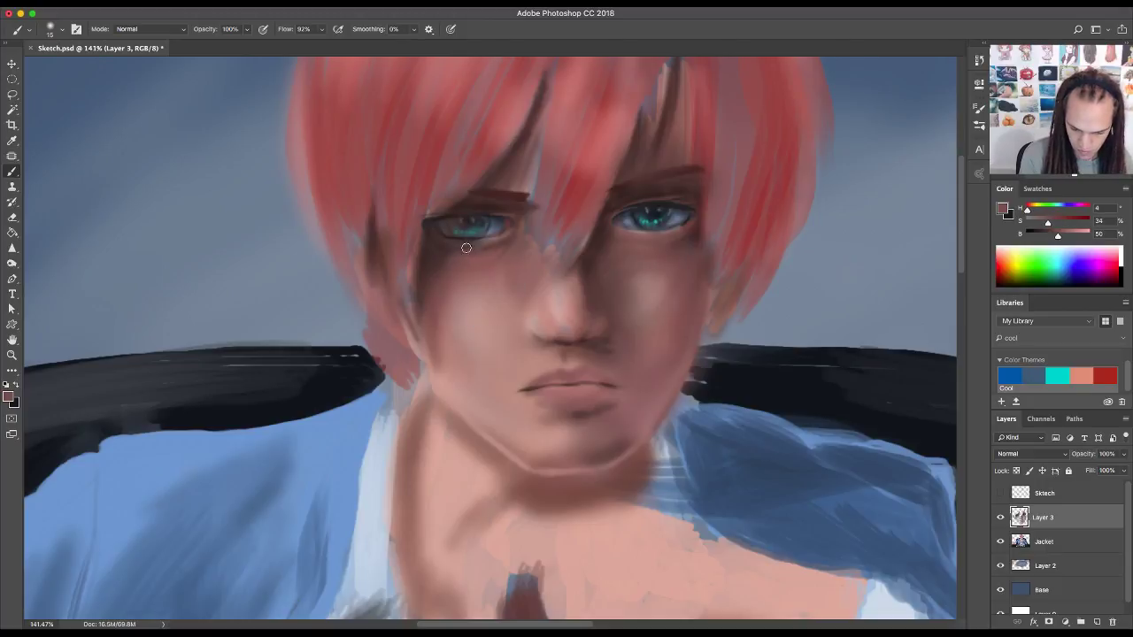
pyautogui.keyDown('alt'); pyautogui.click(440, 263); pyautogui.keyUp('alt')
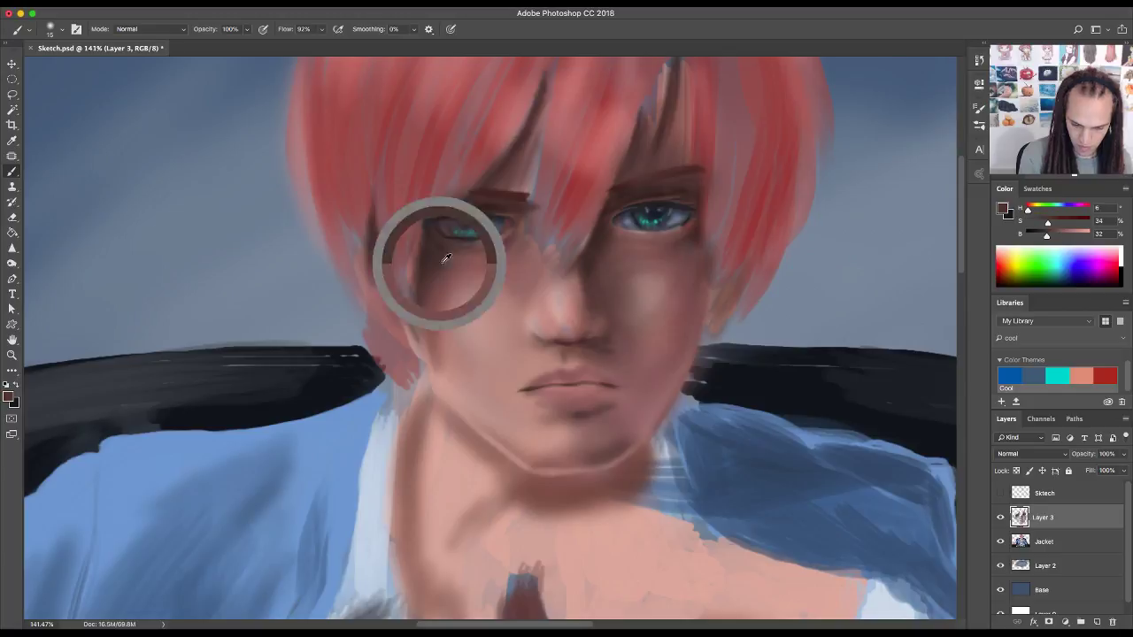
# - Zoom out to review the face, then load pale pink from the salmon Cool swatch (24% saturation, 88% brightness)
pyautogui.press('z')
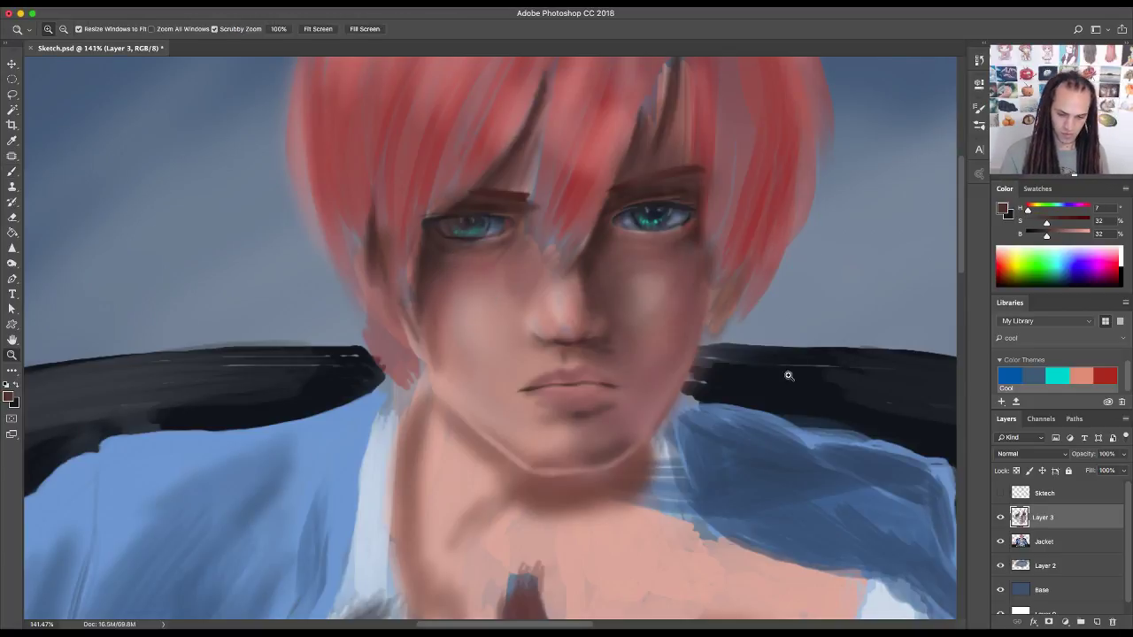
pyautogui.moveTo(787, 375); pyautogui.dragTo(695, 411)
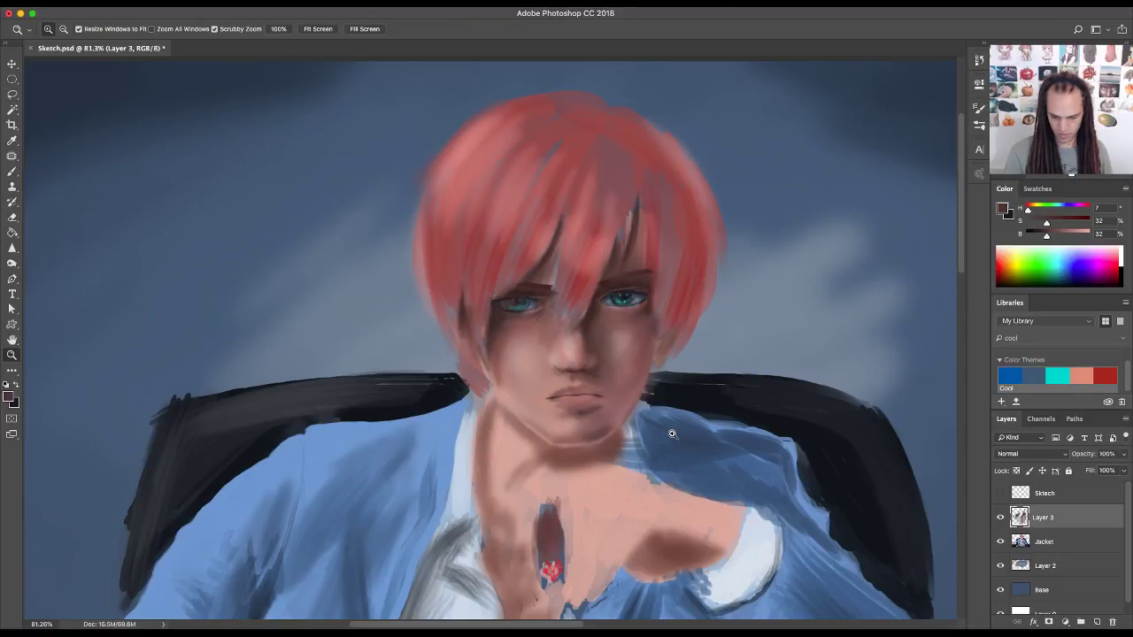
pyautogui.scroll(5, 677, 434)
pyautogui.moveTo(619, 423); pyautogui.dragTo(676, 428)
pyautogui.scroll(3, 630, 416)
pyautogui.scroll(-3, 673, 430)
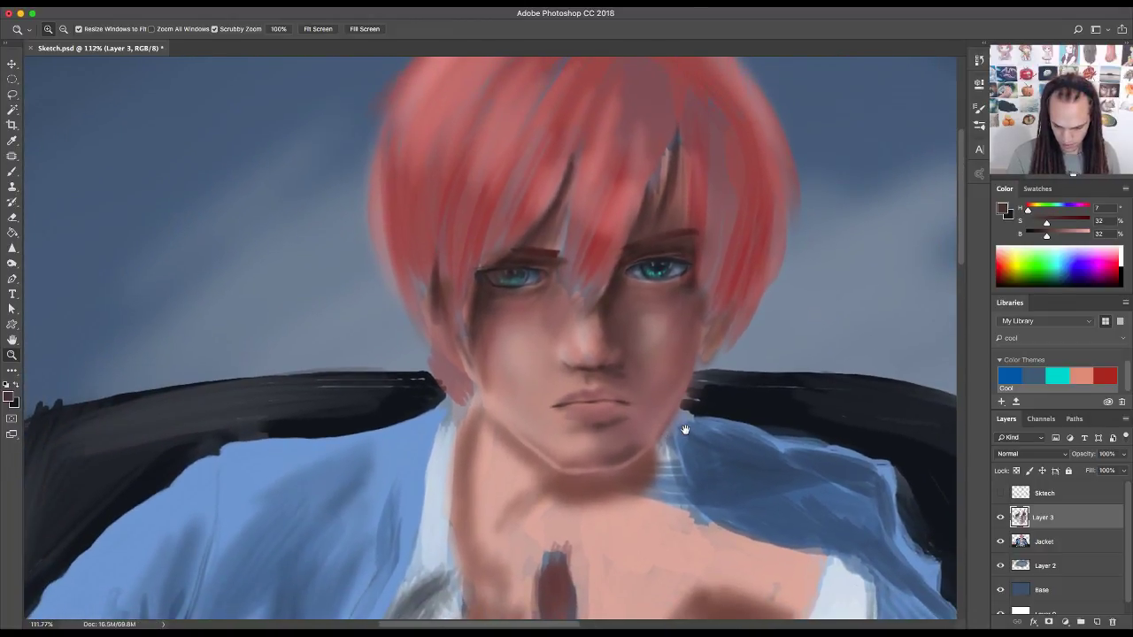
pyautogui.scroll(-1, 673, 433)
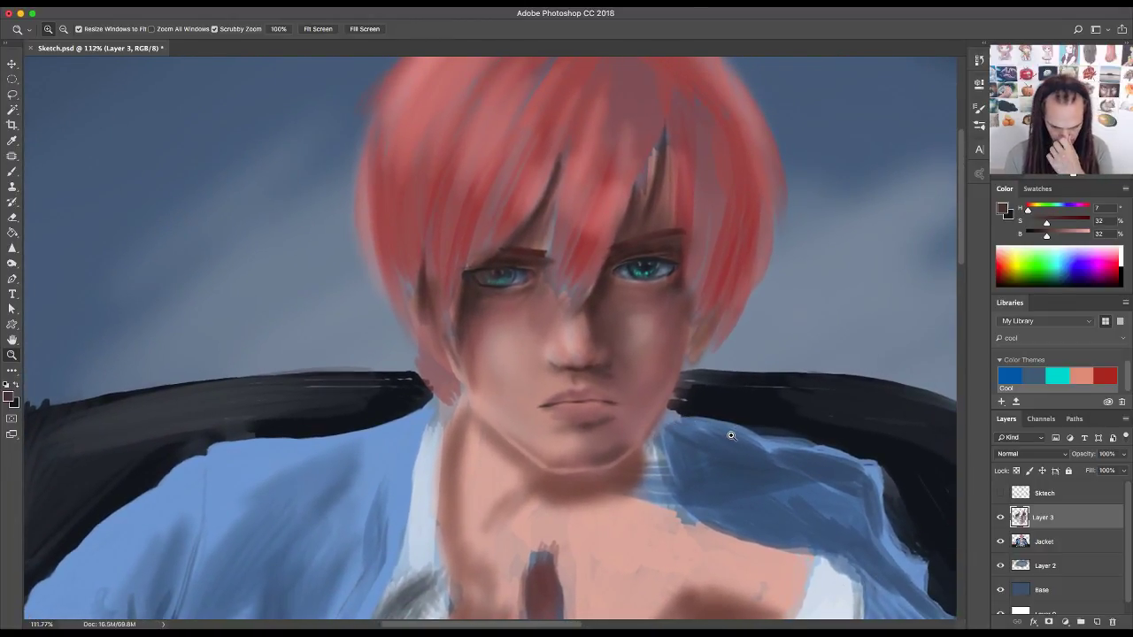
pyautogui.click(1079, 376)
pyautogui.moveTo(1080, 238); pyautogui.dragTo(1042, 223)
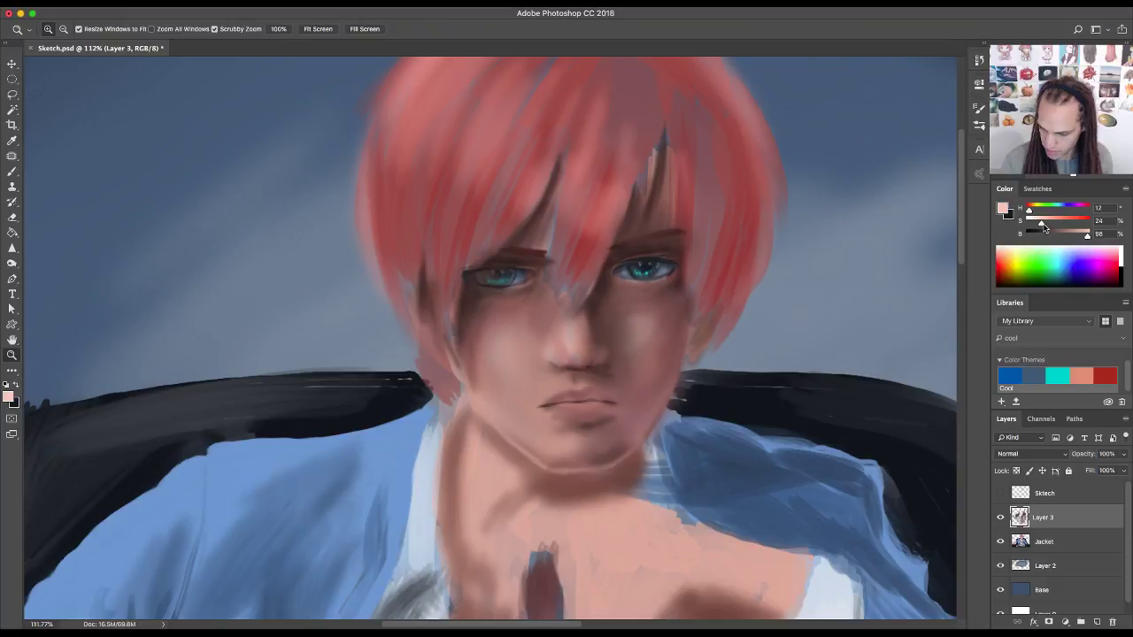
# - Paint soft pale pink highlights on the cheek below the eye, resizing the brush for cheek and nose
pyautogui.press('b')
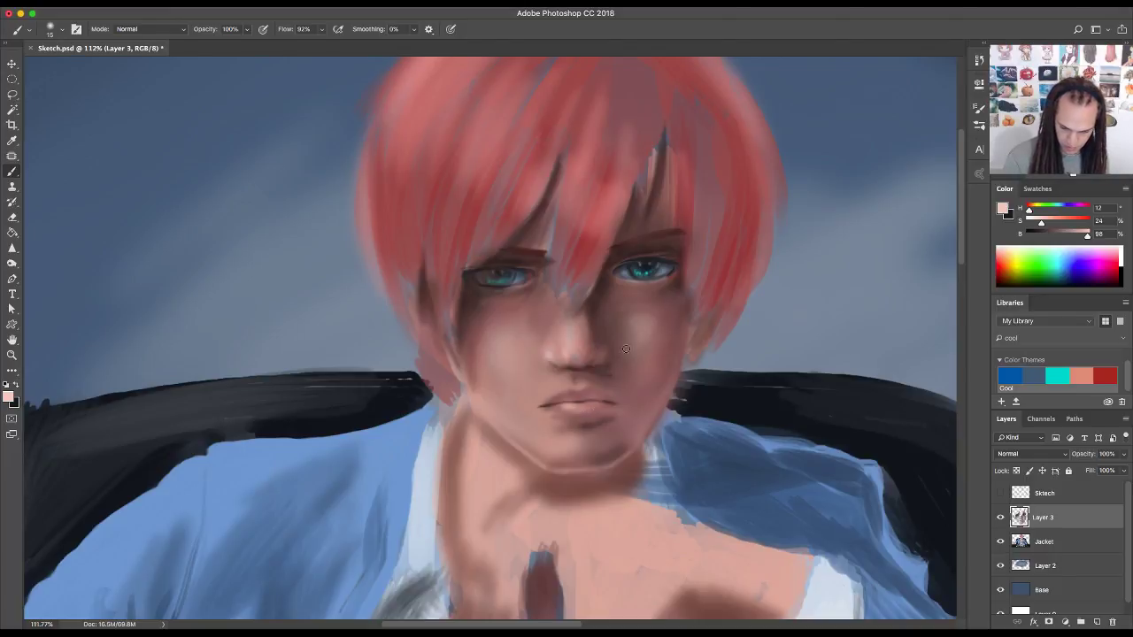
pyautogui.press(']')
pyautogui.press(']')
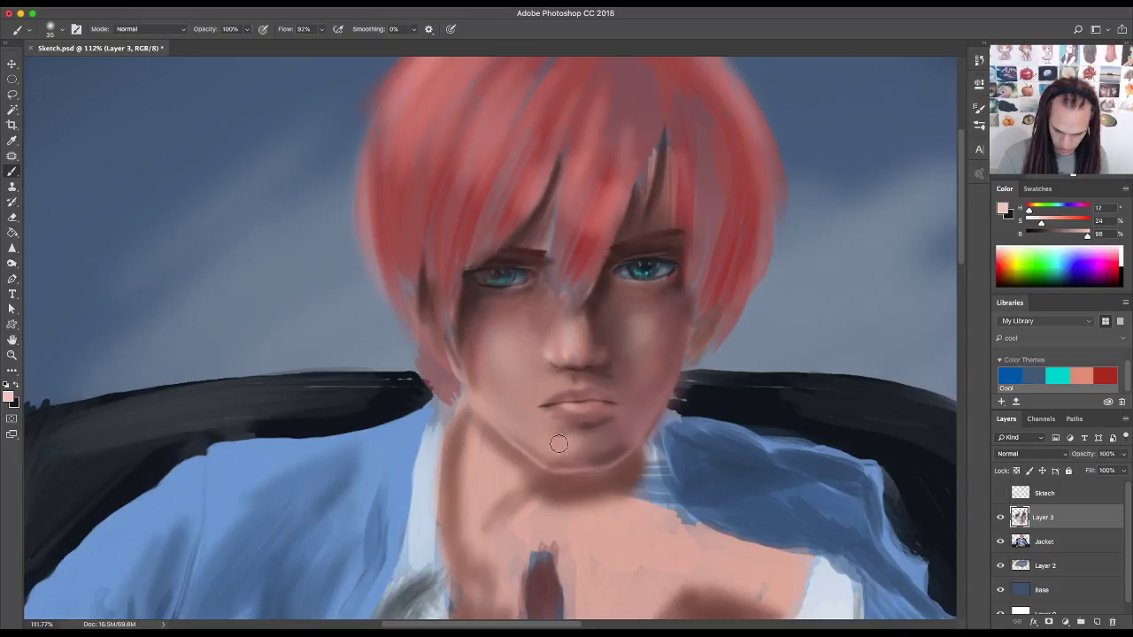
pyautogui.press('[')
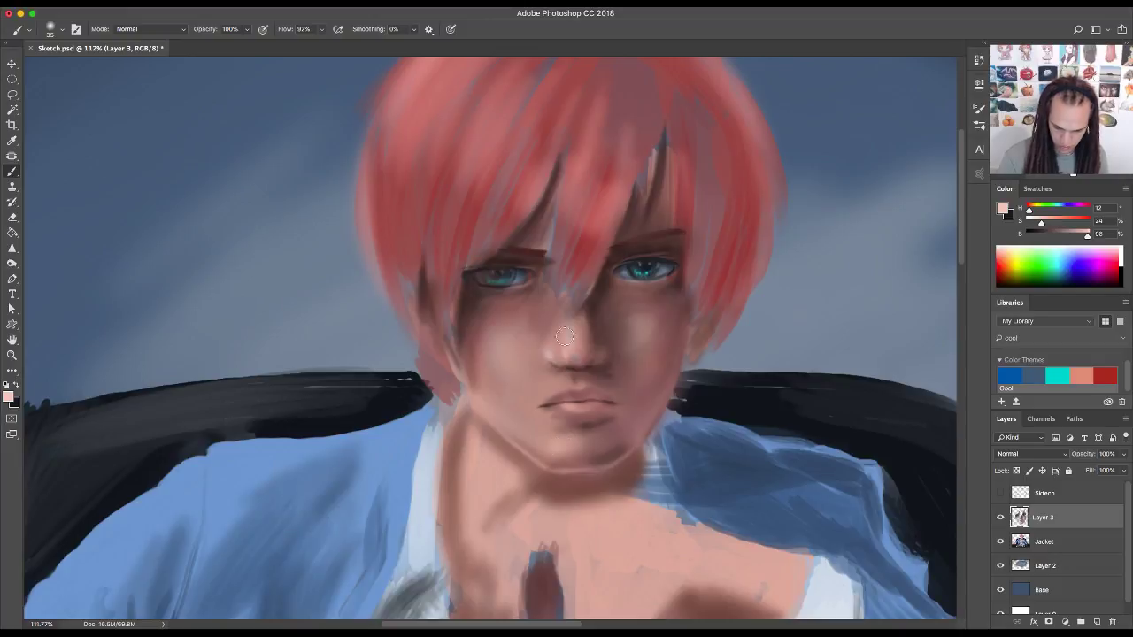
pyautogui.press('[')
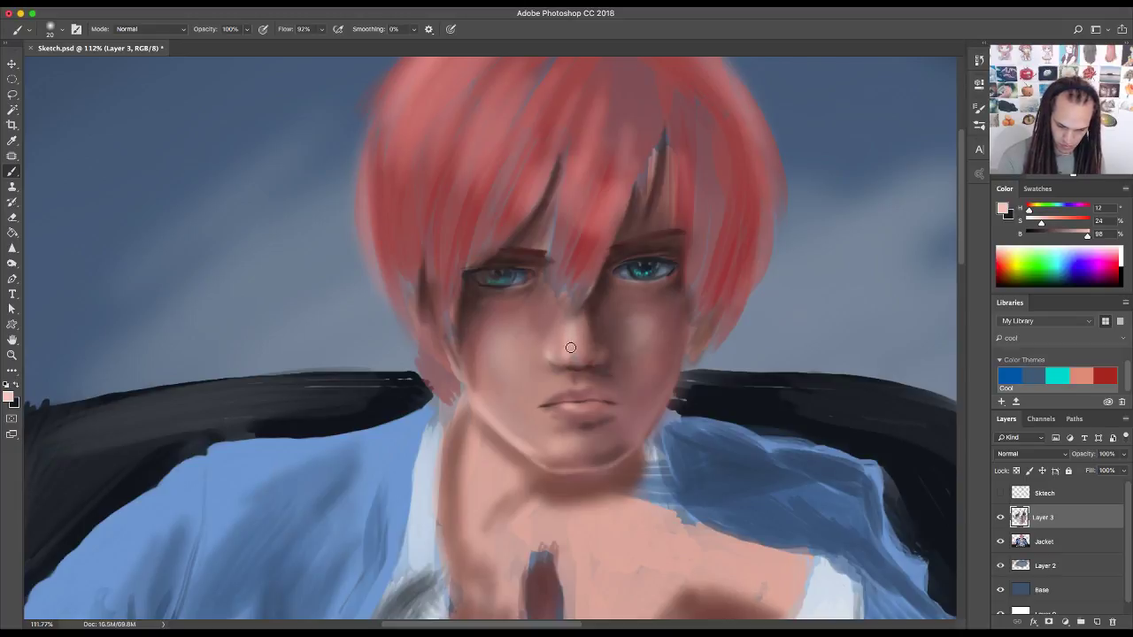
pyautogui.press(']')
pyautogui.press(']')
pyautogui.press(']')
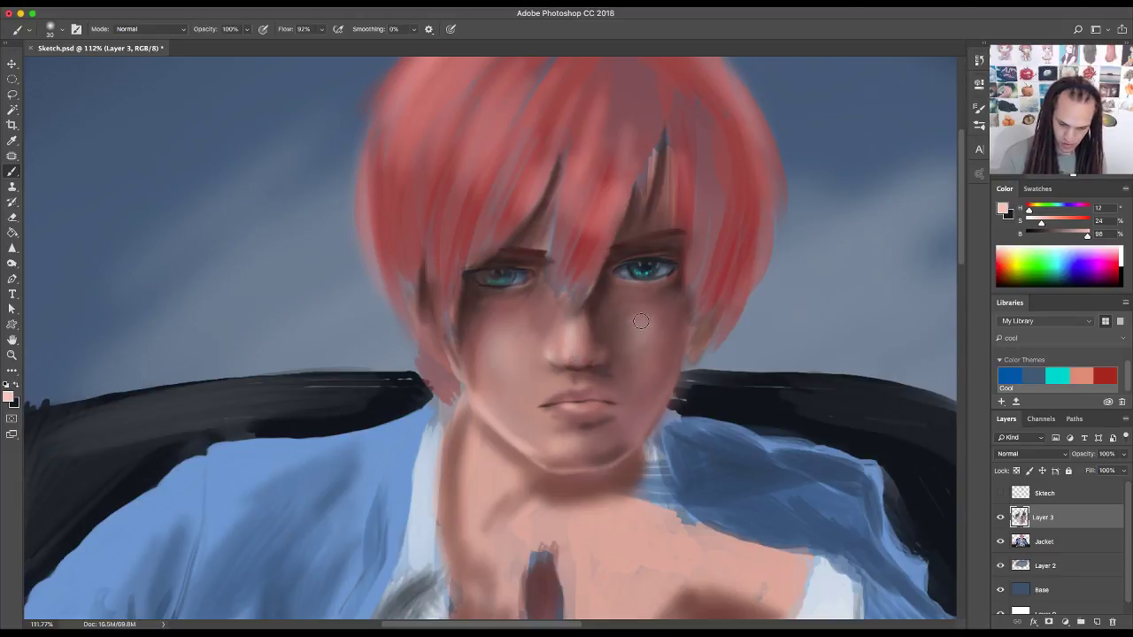
pyautogui.press(']')
pyautogui.press('[')
pyautogui.press('[')
pyautogui.press('[')
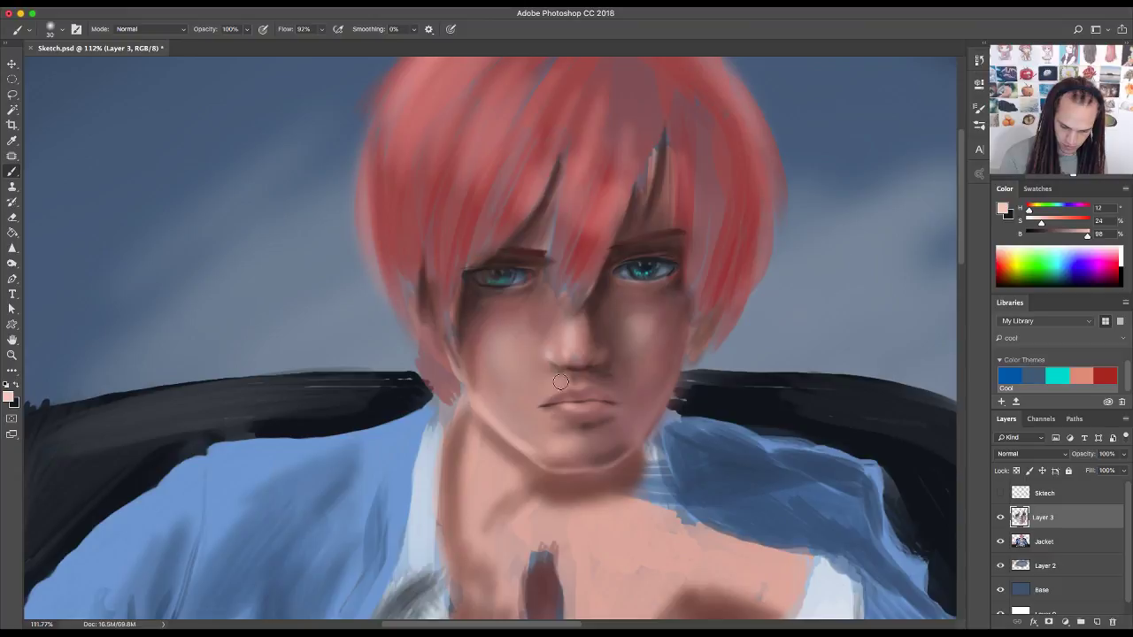
pyautogui.press('[')
pyautogui.press('[')
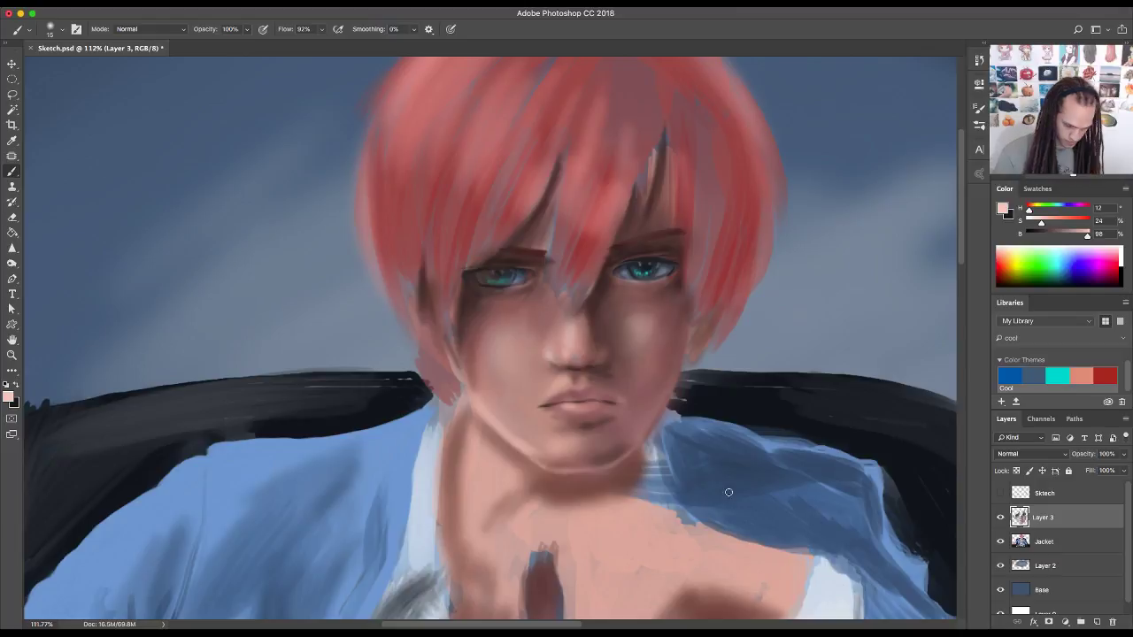
# - Sample the darker cheek skin, then load the warmer salmon theme colour (46% saturation, 87% brightness)
pyautogui.press(']')
pyautogui.press(']')
pyautogui.press(']')
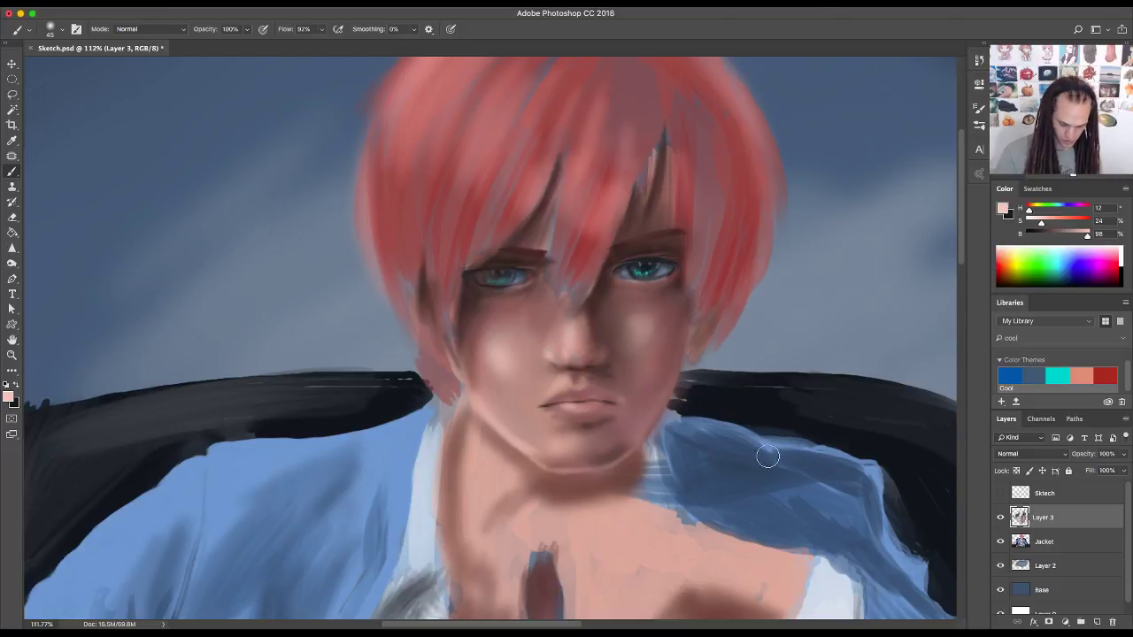
pyautogui.keyDown('alt'); pyautogui.click(517, 382); pyautogui.keyUp('alt')
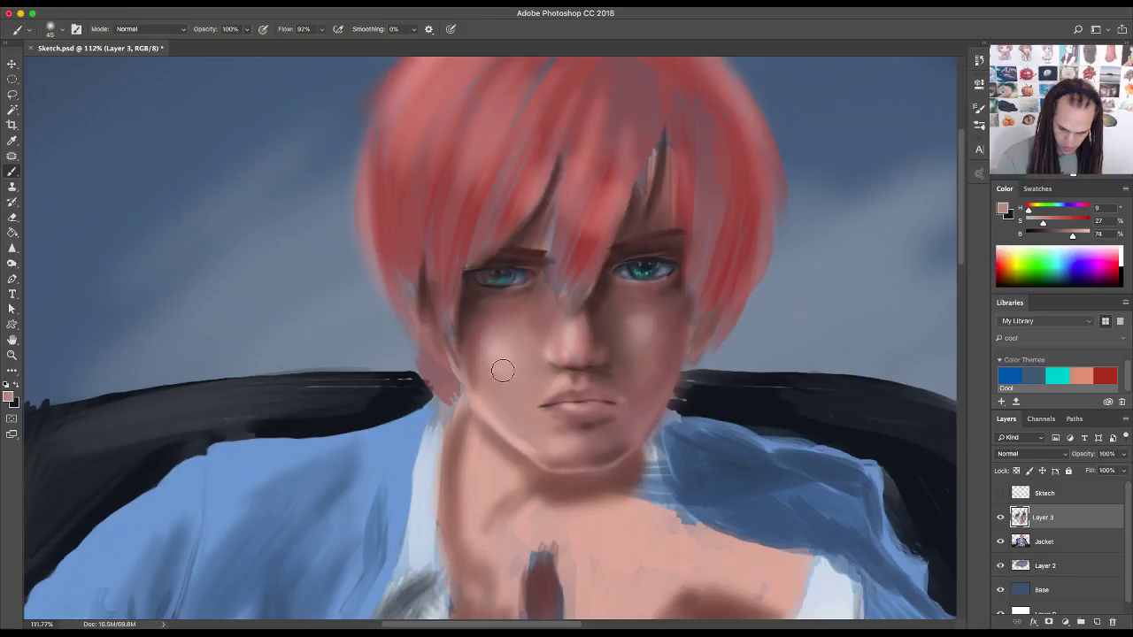
pyautogui.click(1080, 378)
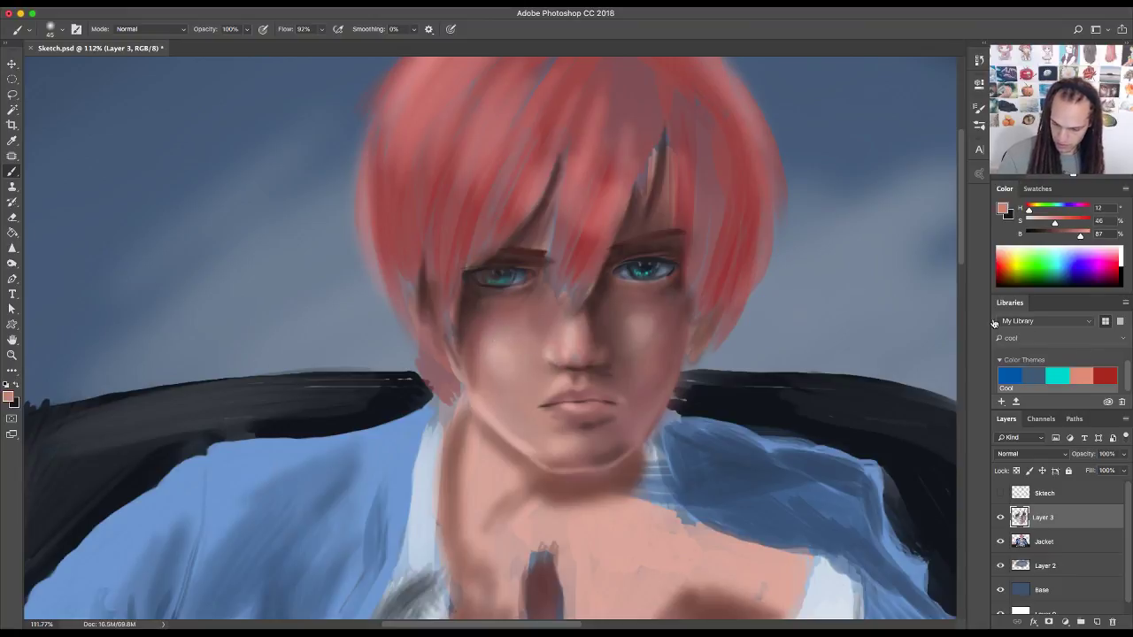
# - Smooth and lighten the left cheek and jaw, then sample dark reddish-brown (41% saturation, 29% brightness) near the eye
pyautogui.moveTo(510, 357)
pyautogui.mouseDown()
pyautogui.moveTo(512, 390)
pyautogui.moveTo(498, 392)
pyautogui.moveTo(482, 352)
pyautogui.moveTo(481, 403)
pyautogui.mouseUp()
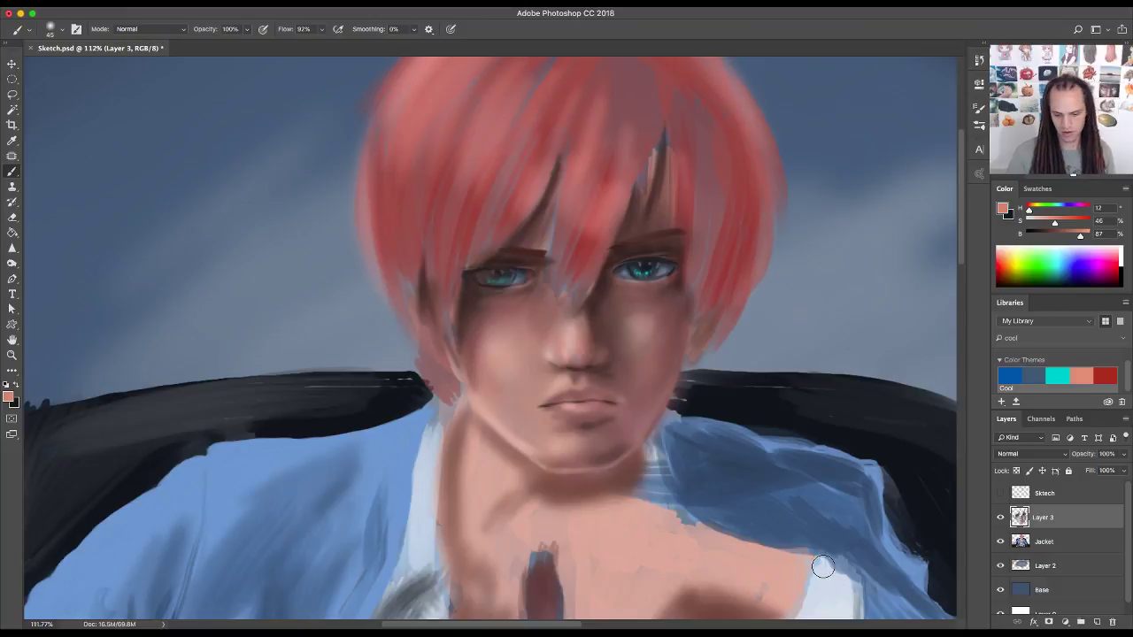
pyautogui.keyDown('alt'); pyautogui.click(541, 264); pyautogui.keyUp('alt')
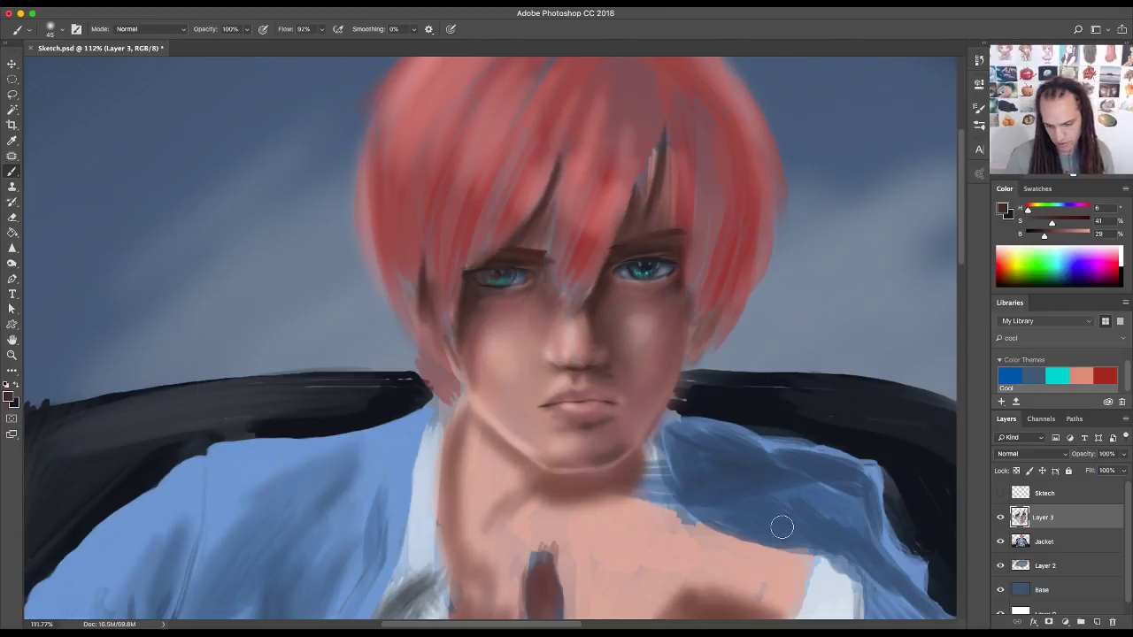
pyautogui.scroll(5, 699, 481)
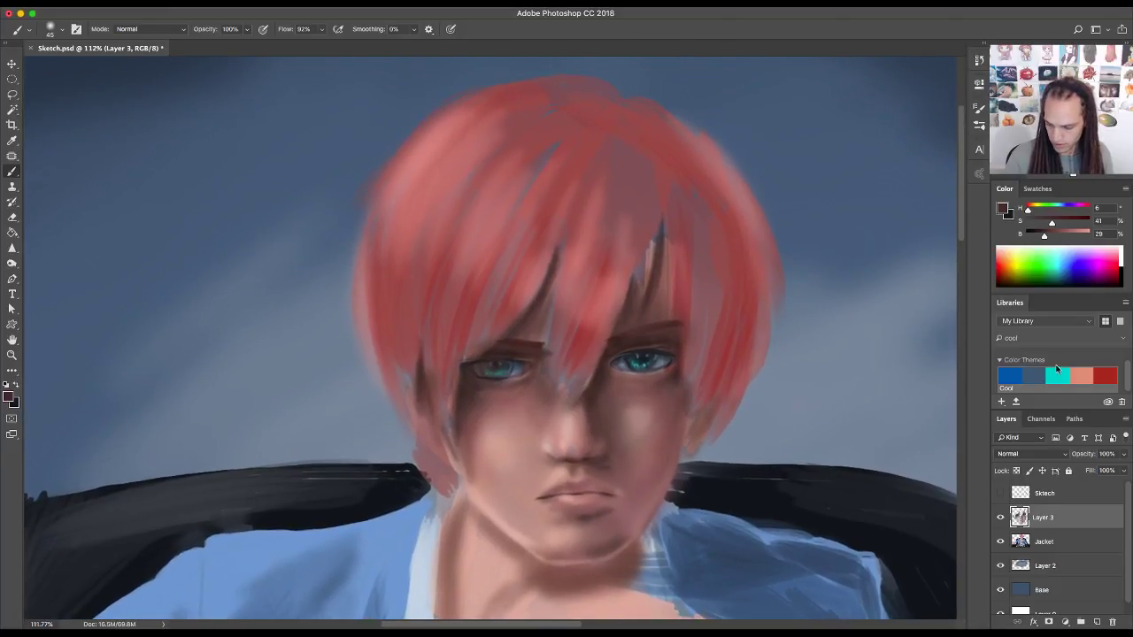
# - Show the Sktech layer, sample hair reds down to a 60% saturation, 64% brightness red, and select Sktech
pyautogui.click(1000, 493)
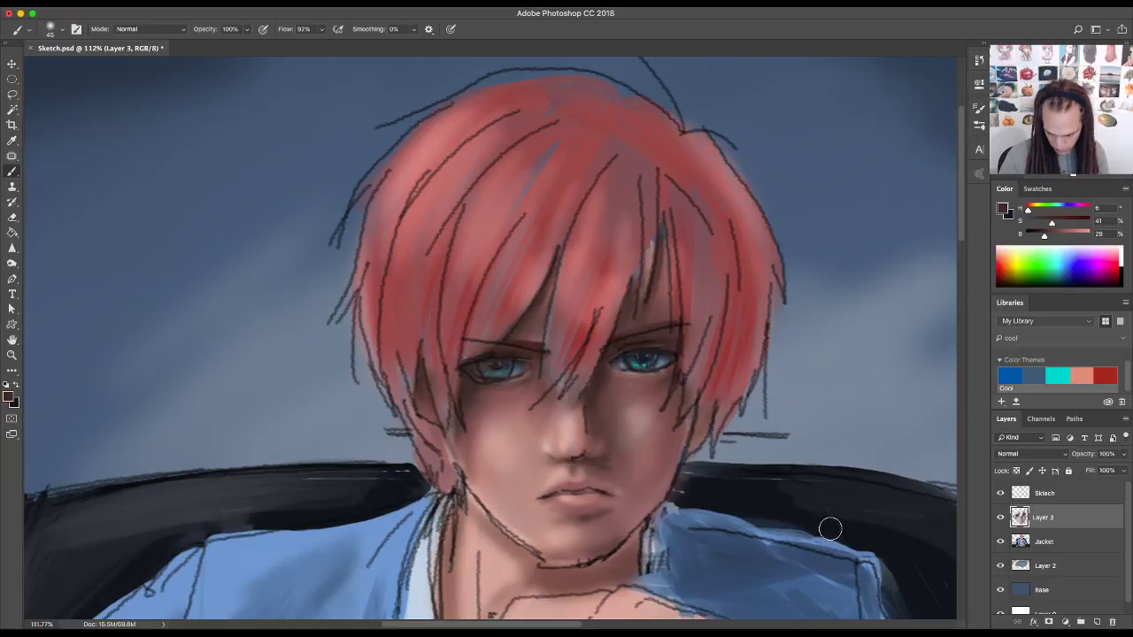
pyautogui.keyDown('alt'); pyautogui.click(617, 202); pyautogui.keyUp('alt')
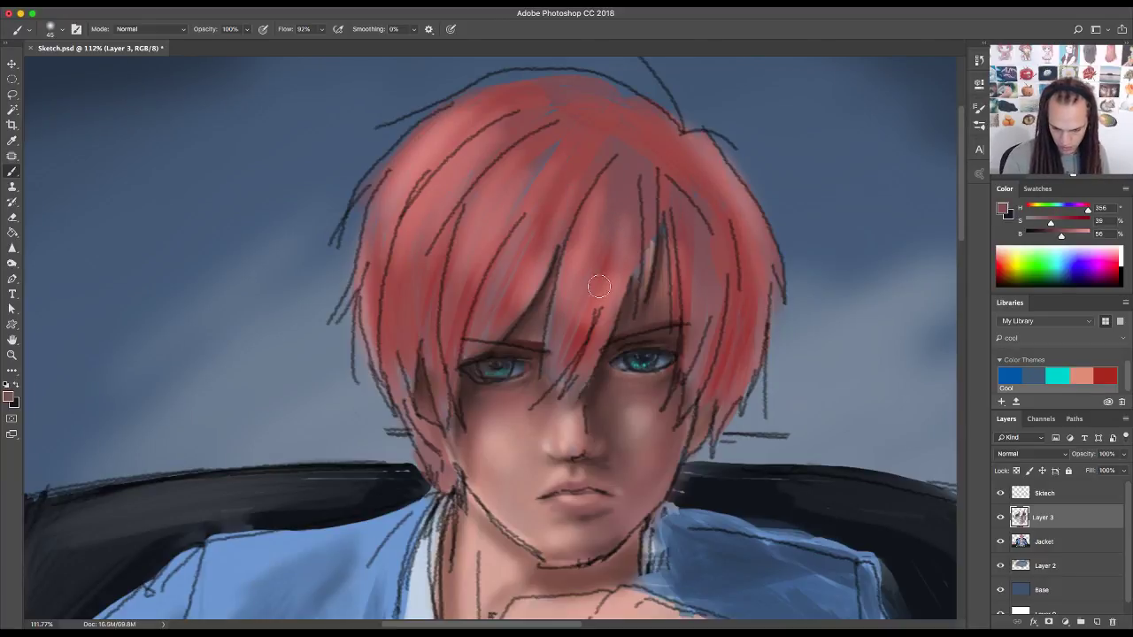
pyautogui.keyDown('alt'); pyautogui.click(576, 301); pyautogui.keyUp('alt')
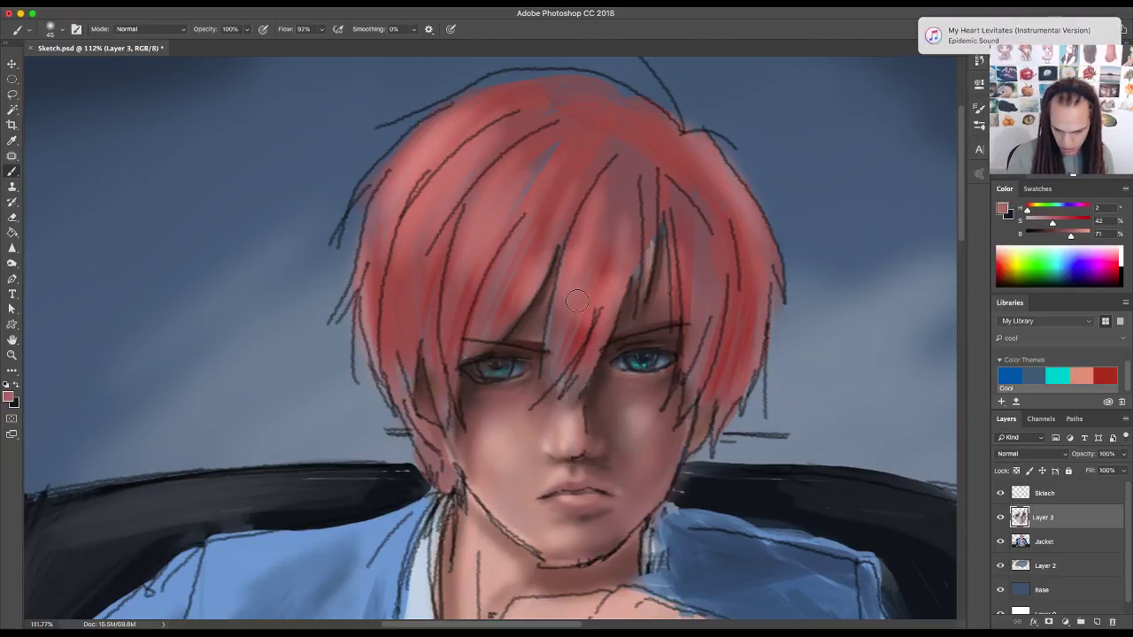
pyautogui.keyDown('alt'); pyautogui.click(456, 312); pyautogui.keyUp('alt')
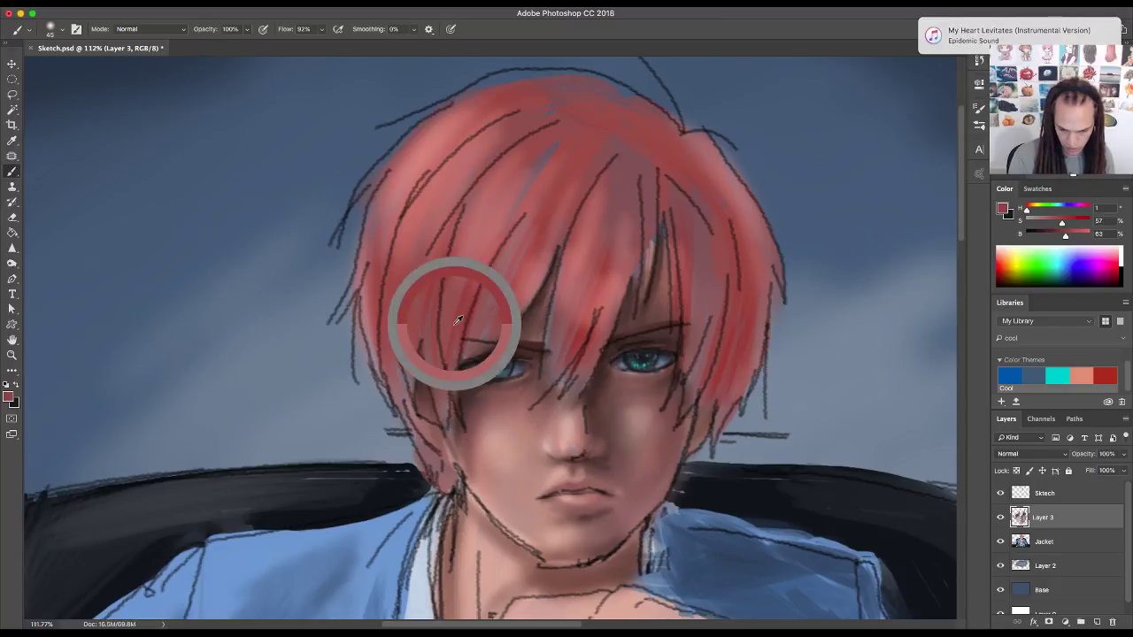
pyautogui.press('[')
pyautogui.press('[')
pyautogui.press('[')
pyautogui.press('[')
pyautogui.press('[')
pyautogui.press('[')
pyautogui.press('[')
pyautogui.press('[')
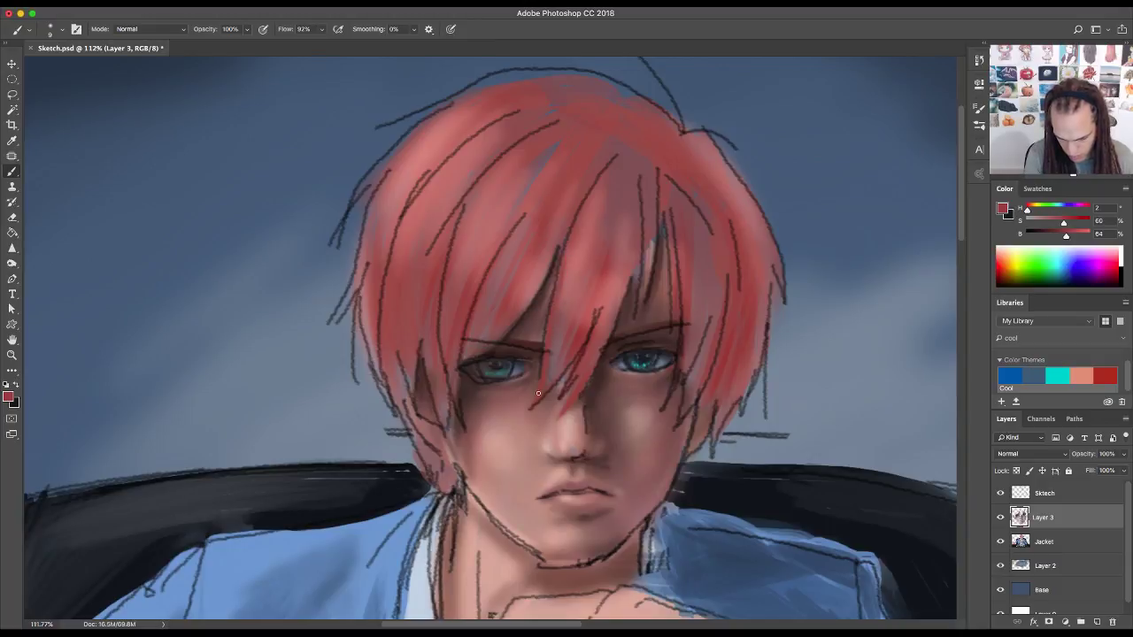
pyautogui.click(1089, 494)
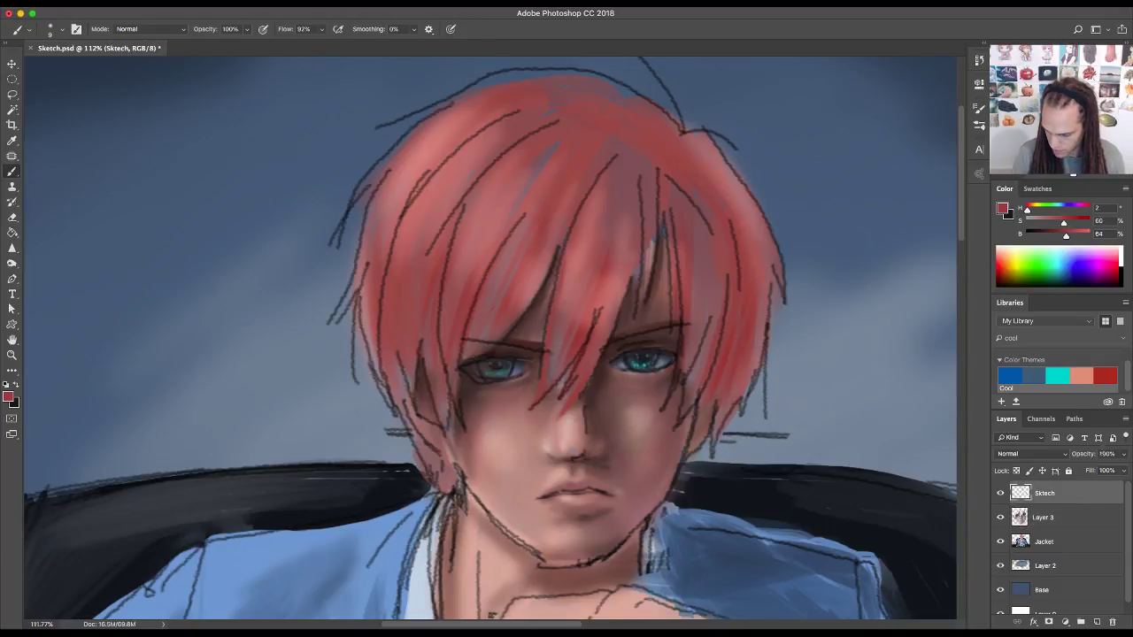
# - Fade the Sktech layer to 39% opacity and go back to painting on Layer 3
pyautogui.click(1124, 455)
pyautogui.moveTo(1122, 470); pyautogui.dragTo(1093, 472)
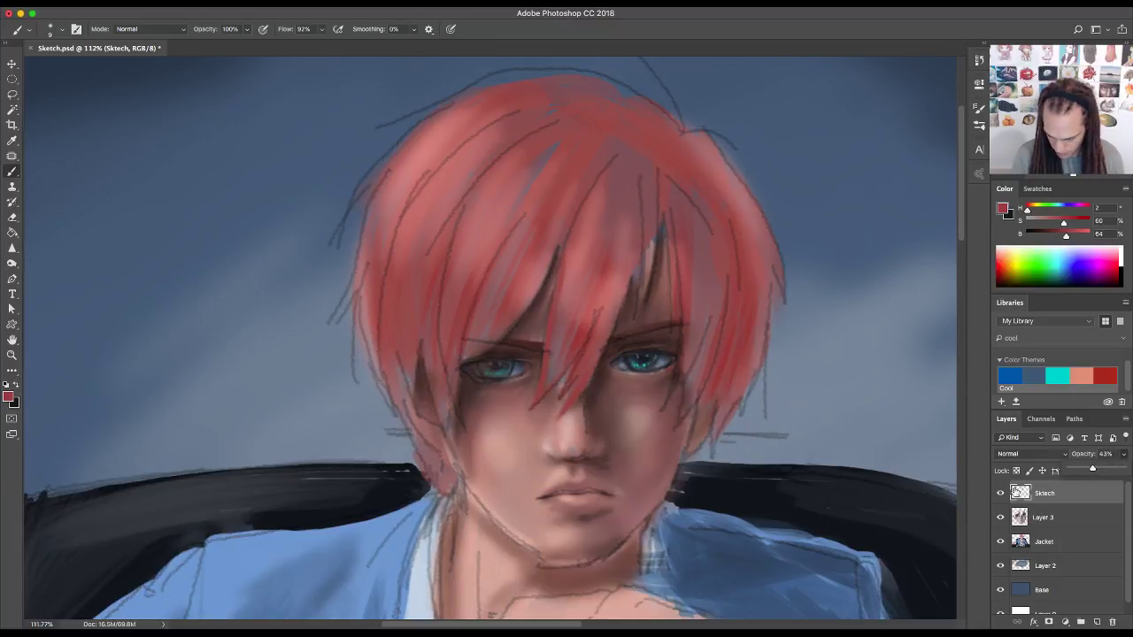
pyautogui.click(1084, 519)
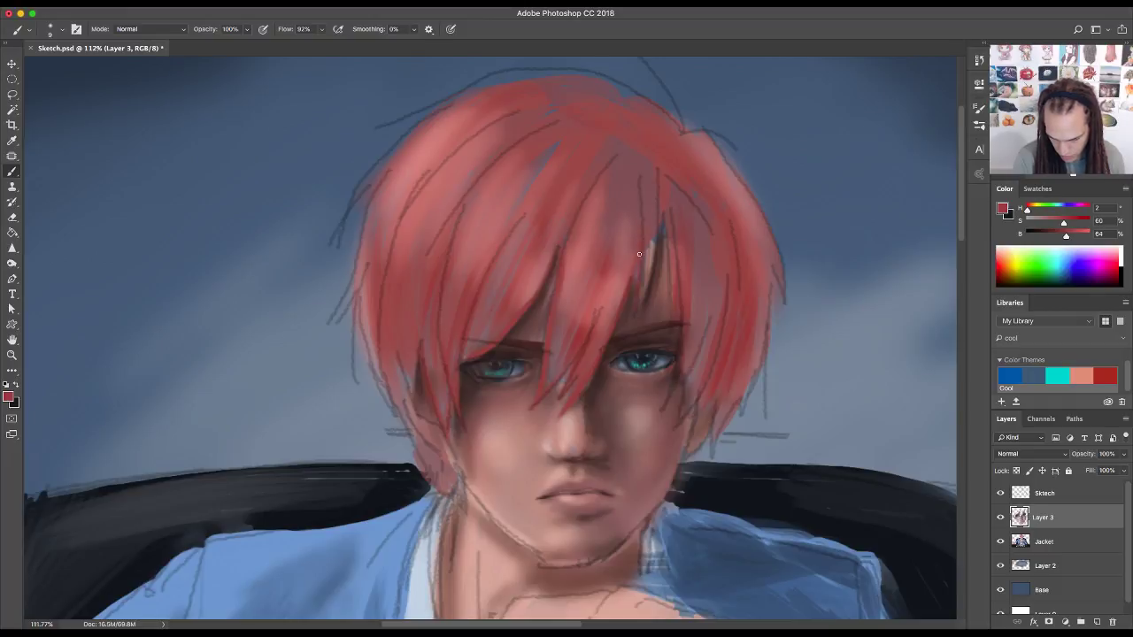
# - Add small blending strokes in the hair beside the right eye and jaw, then hide the sketch
pyautogui.moveTo(644, 303)
pyautogui.mouseDown()
pyautogui.moveTo(647, 277)
pyautogui.moveTo(673, 295)
pyautogui.mouseUp()
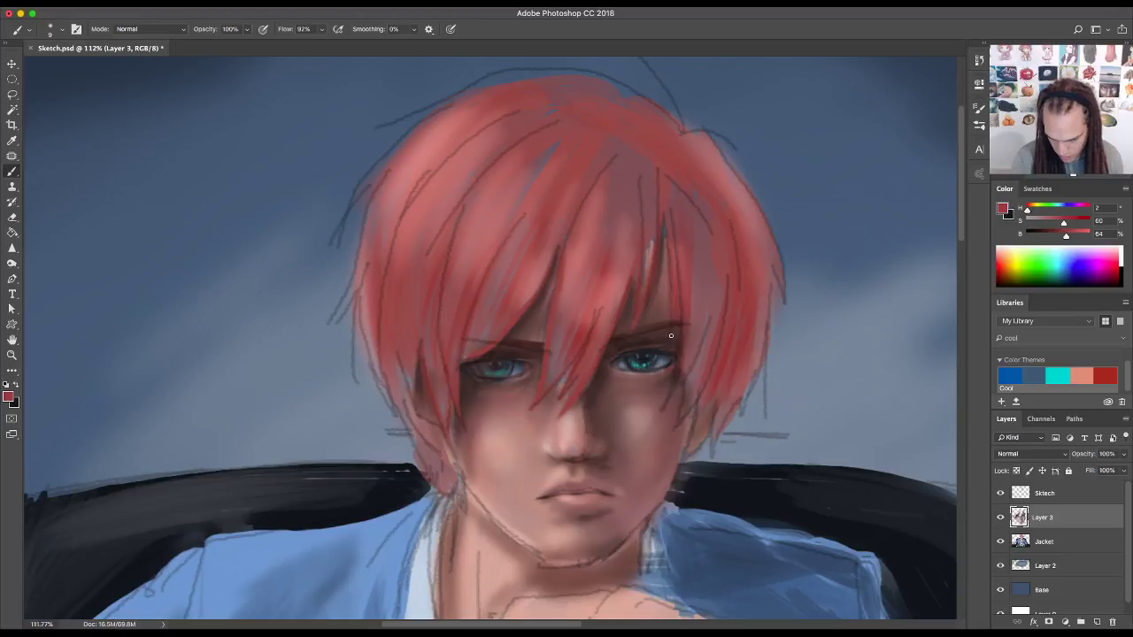
pyautogui.moveTo(677, 381)
pyautogui.mouseDown()
pyautogui.moveTo(679, 342)
pyautogui.moveTo(698, 348)
pyautogui.mouseUp()
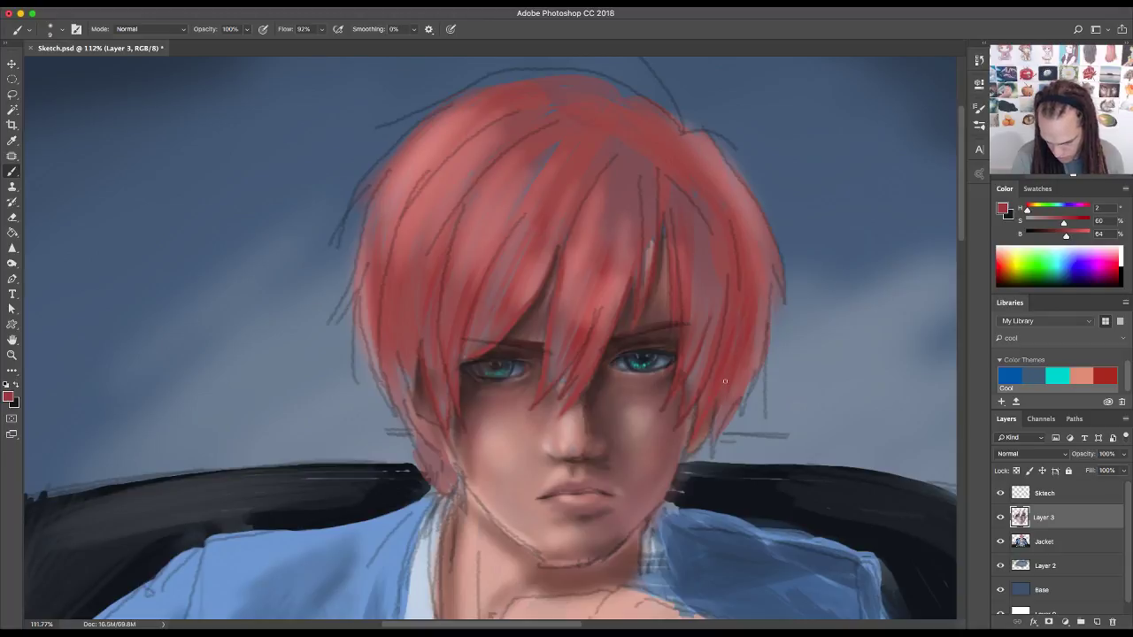
pyautogui.moveTo(712, 447)
pyautogui.mouseDown()
pyautogui.moveTo(759, 354)
pyautogui.moveTo(769, 257)
pyautogui.mouseUp()
pyautogui.click(1001, 493)
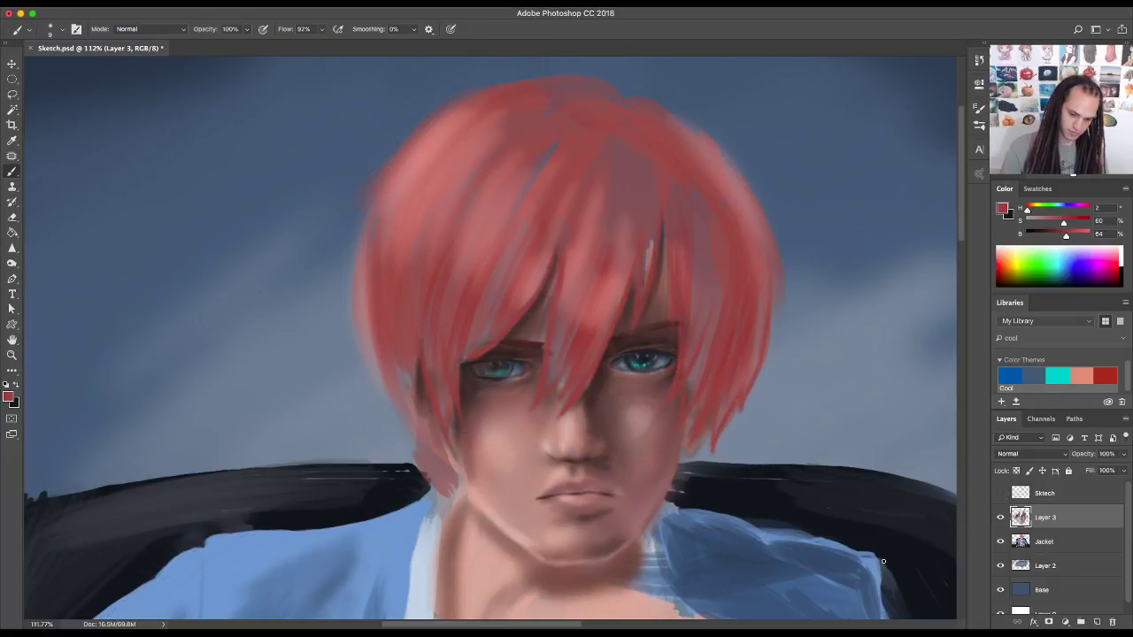
# - Compare with the sketch toggled, leave it visible, and dab very dark brown shadow between the eyes
pyautogui.click(1000, 493)
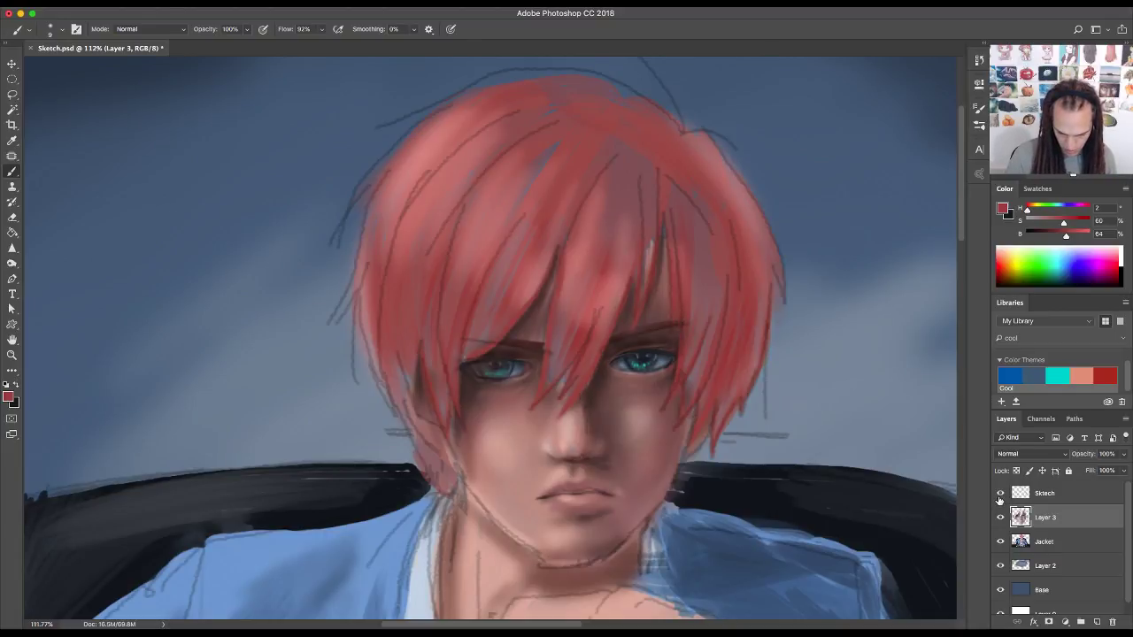
pyautogui.click(1000, 494)
pyautogui.click(1001, 494)
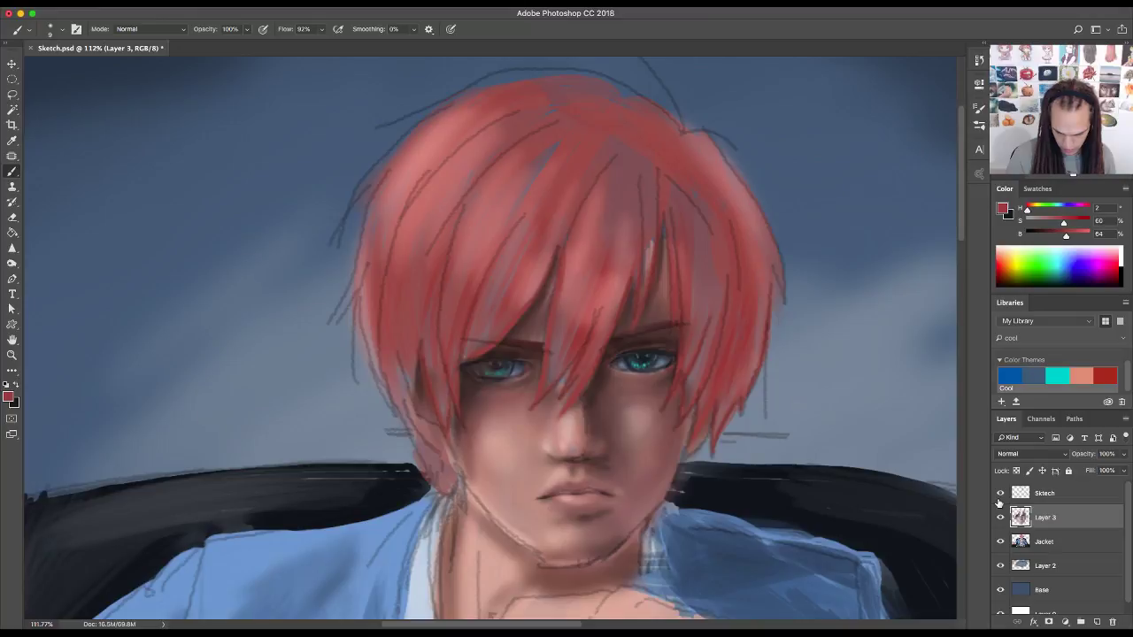
pyautogui.click(1000, 493)
pyautogui.click(1000, 493)
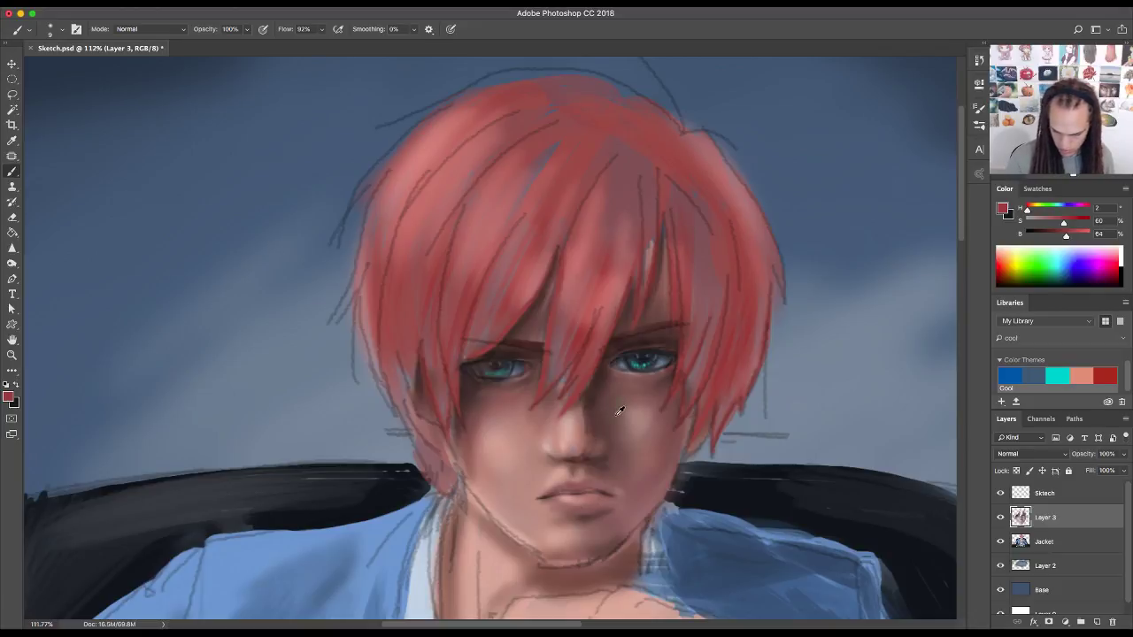
pyautogui.keyDown('alt'); pyautogui.click(588, 394); pyautogui.keyUp('alt')
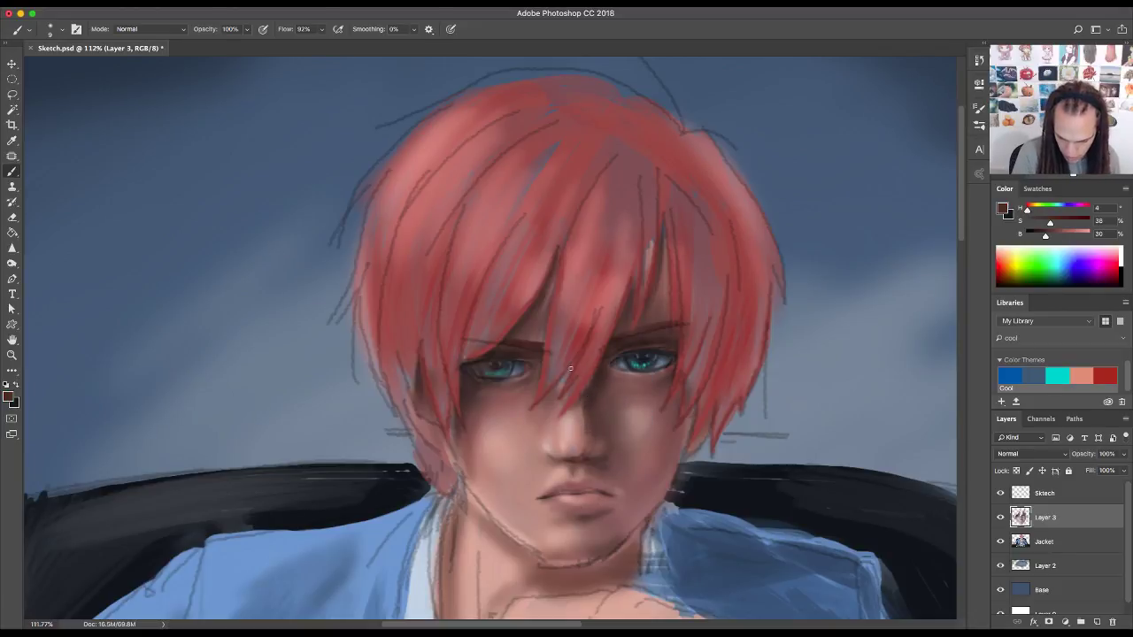
pyautogui.moveTo(570, 369)
pyautogui.mouseDown()
pyautogui.moveTo(557, 392)
pyautogui.moveTo(574, 360)
pyautogui.moveTo(526, 413)
pyautogui.moveTo(545, 428)
pyautogui.moveTo(552, 407)
pyautogui.mouseUp()
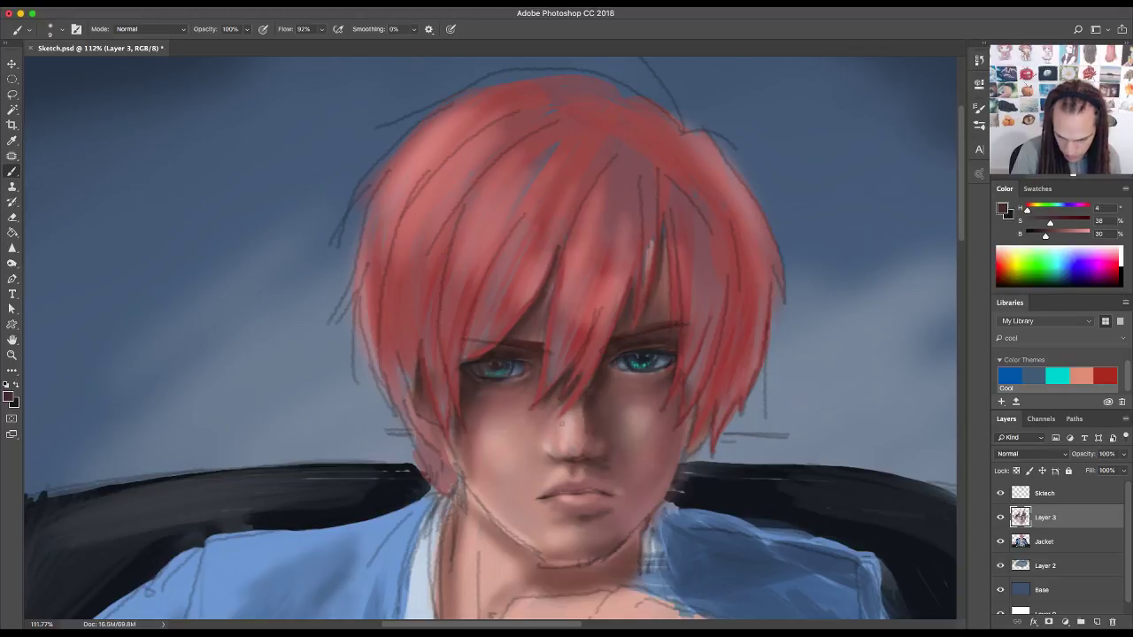
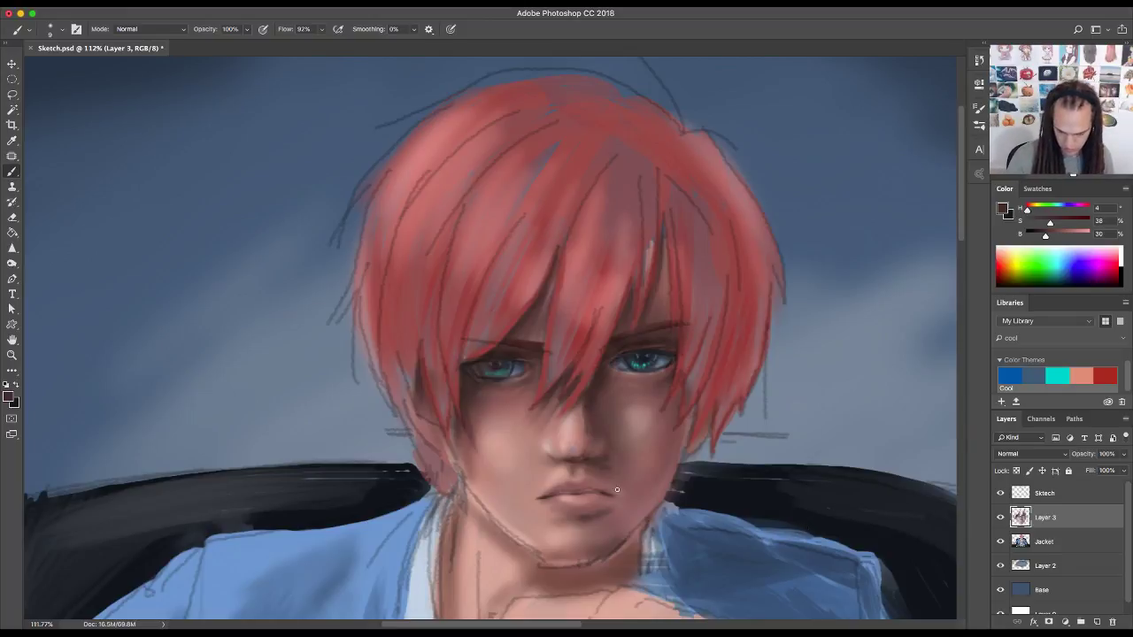
# - Sample dark browns from the face and paint jaw and chin shading with a size-20 brush
pyautogui.keyDown('alt'); pyautogui.click(705, 403); pyautogui.keyUp('alt')
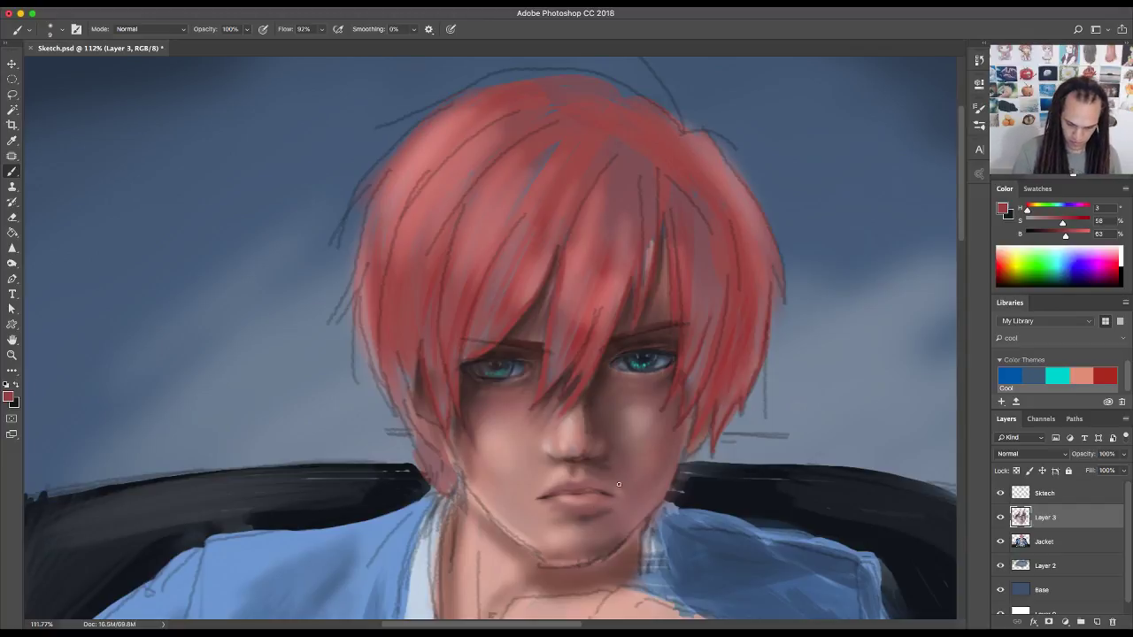
pyautogui.keyDown('alt'); pyautogui.click(571, 501); pyautogui.keyUp('alt')
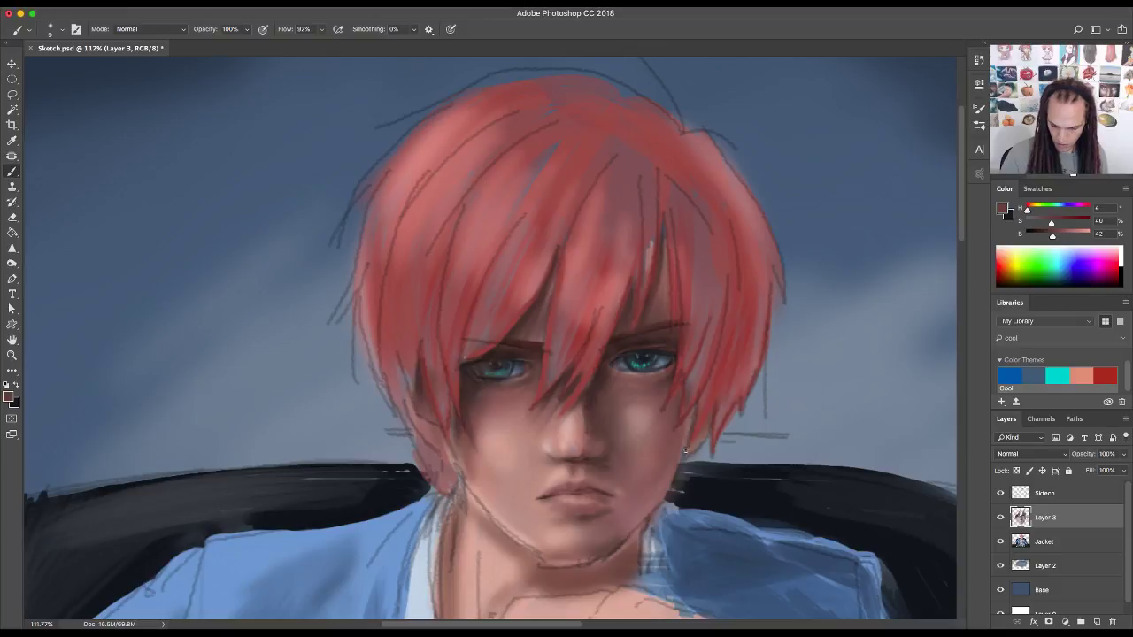
pyautogui.keyDown('alt'); pyautogui.click(615, 335); pyautogui.keyUp('alt')
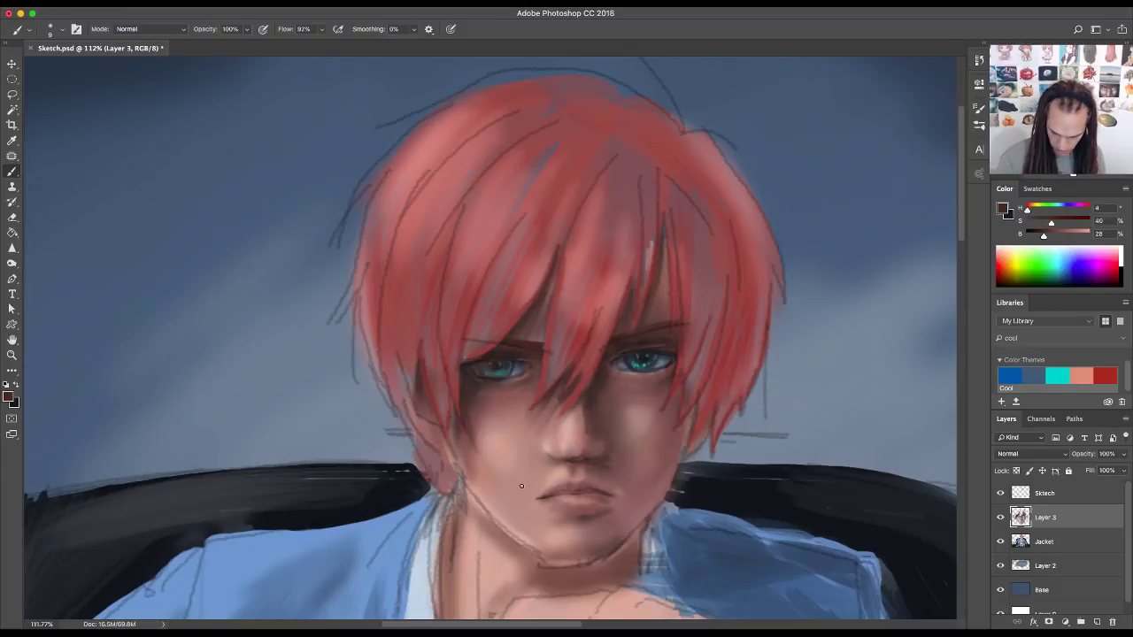
pyautogui.moveTo(475, 497); pyautogui.dragTo(479, 507)
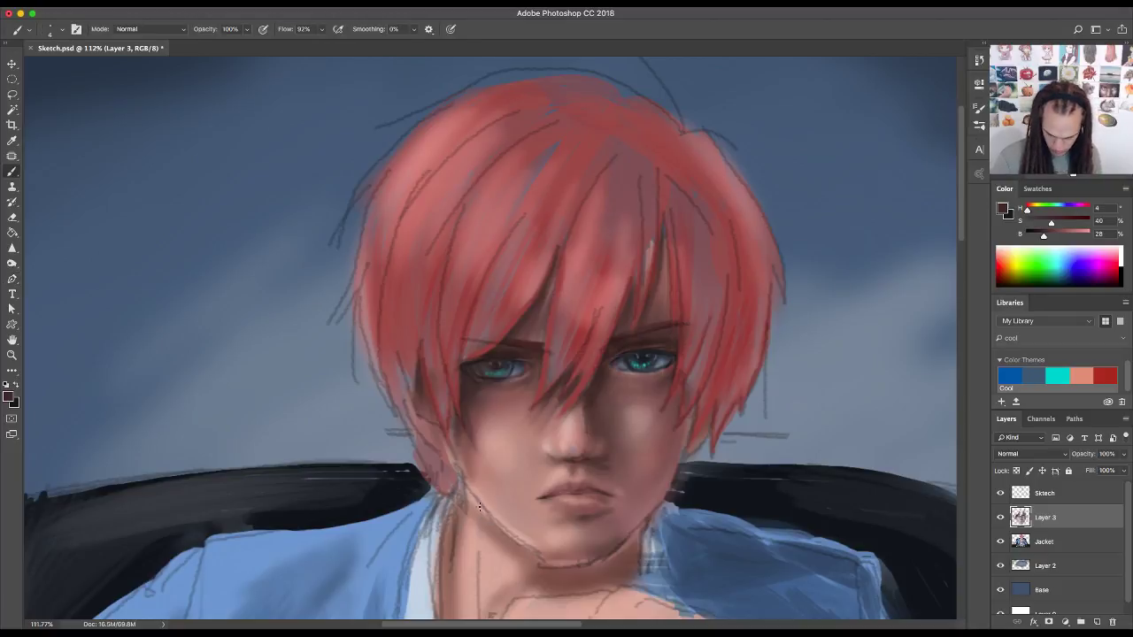
pyautogui.press(']')
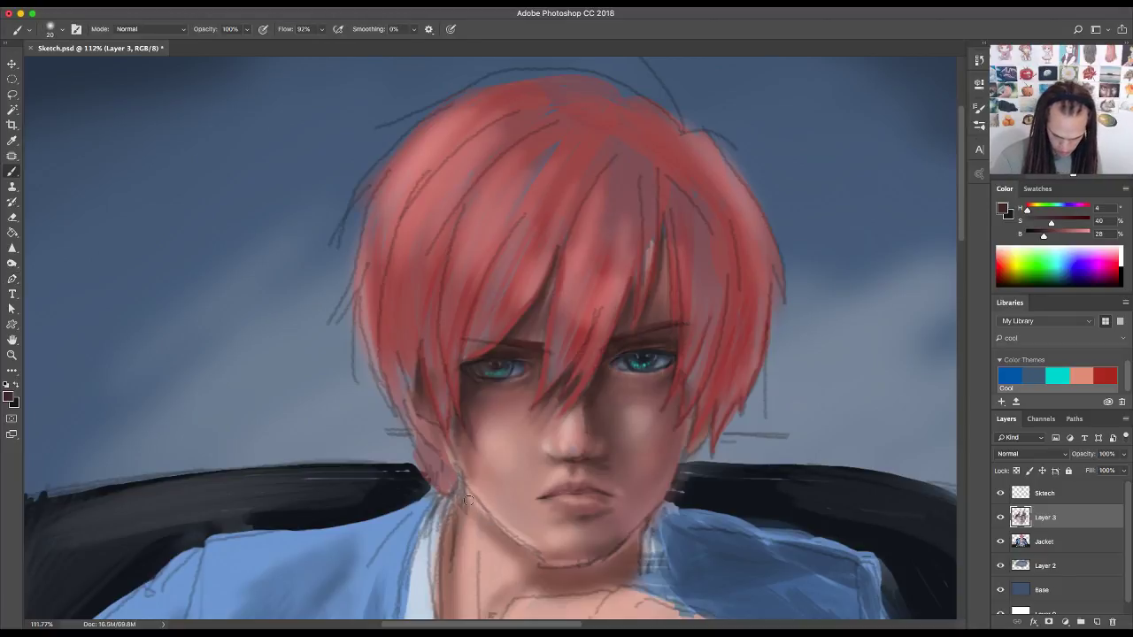
pyautogui.moveTo(459, 478); pyautogui.dragTo(538, 565)
pyautogui.moveTo(561, 511)
pyautogui.mouseDown()
pyautogui.moveTo(618, 559)
pyautogui.moveTo(645, 532)
pyautogui.moveTo(607, 565)
pyautogui.moveTo(645, 525)
pyautogui.moveTo(582, 574)
pyautogui.moveTo(619, 556)
pyautogui.moveTo(569, 575)
pyautogui.mouseUp()
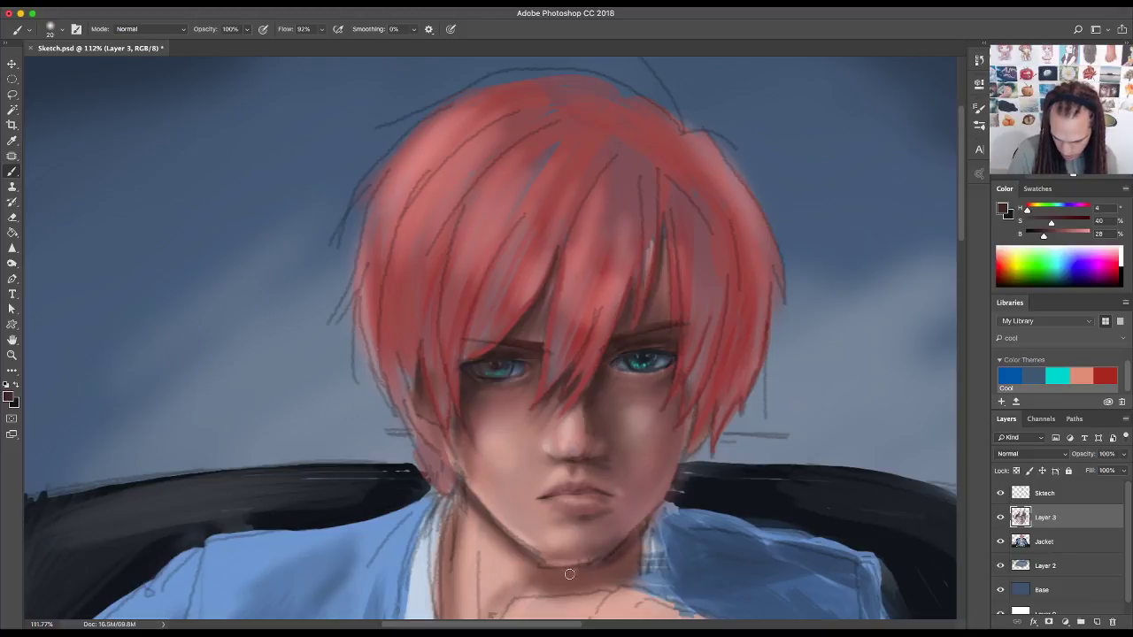
# - With the Sketch layer hidden, paint a dark shadow under the chin, then show Sketch again
pyautogui.click(1001, 493)
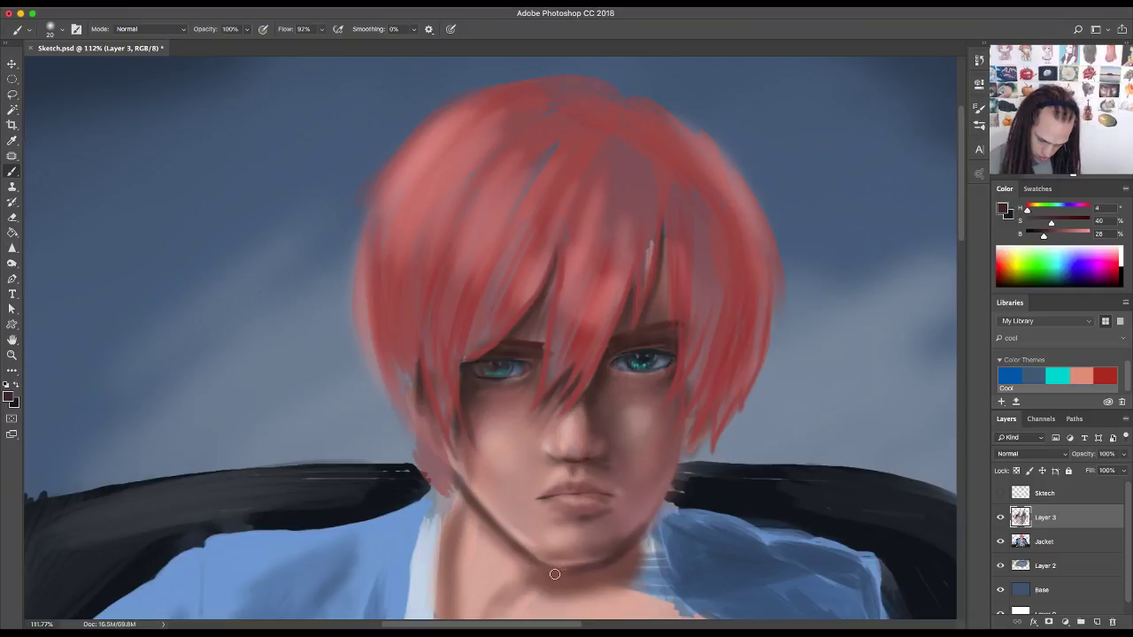
pyautogui.moveTo(529, 559); pyautogui.dragTo(608, 566)
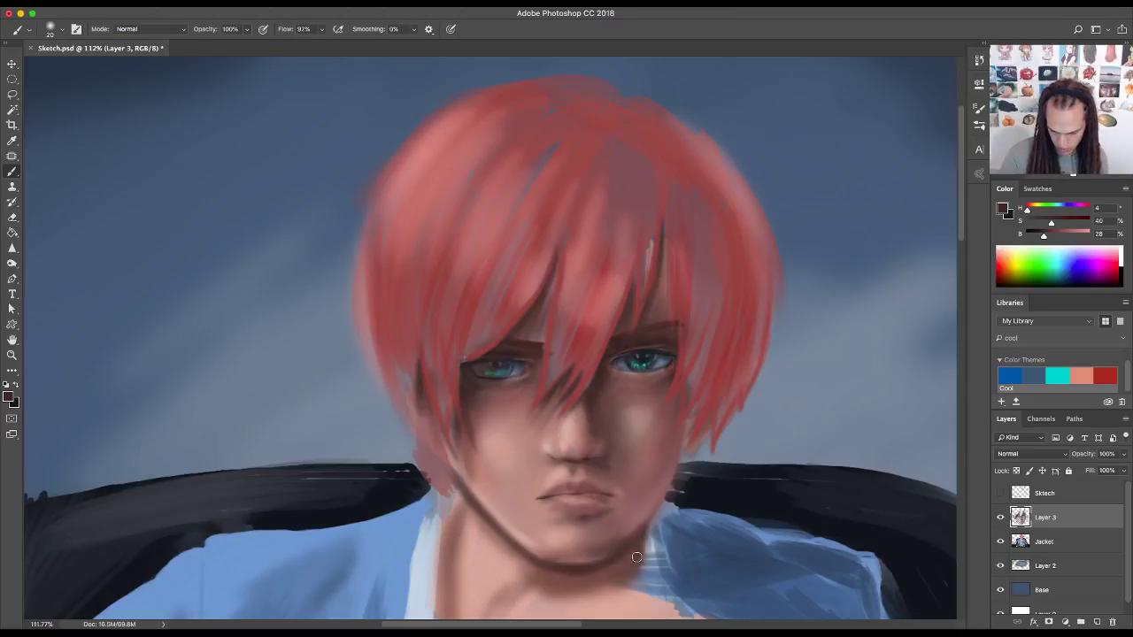
pyautogui.moveTo(625, 557); pyautogui.dragTo(712, 492)
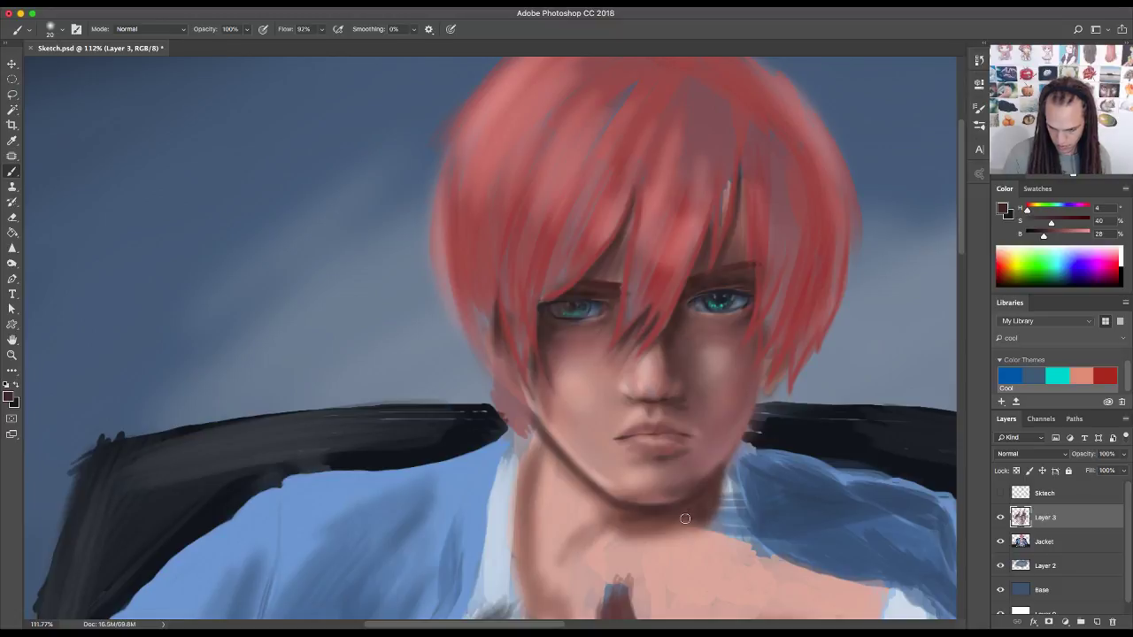
pyautogui.moveTo(713, 461)
pyautogui.mouseDown()
pyautogui.moveTo(693, 562)
pyautogui.moveTo(743, 567)
pyautogui.moveTo(740, 546)
pyautogui.moveTo(684, 501)
pyautogui.moveTo(683, 450)
pyautogui.moveTo(728, 458)
pyautogui.mouseUp()
pyautogui.press('z')
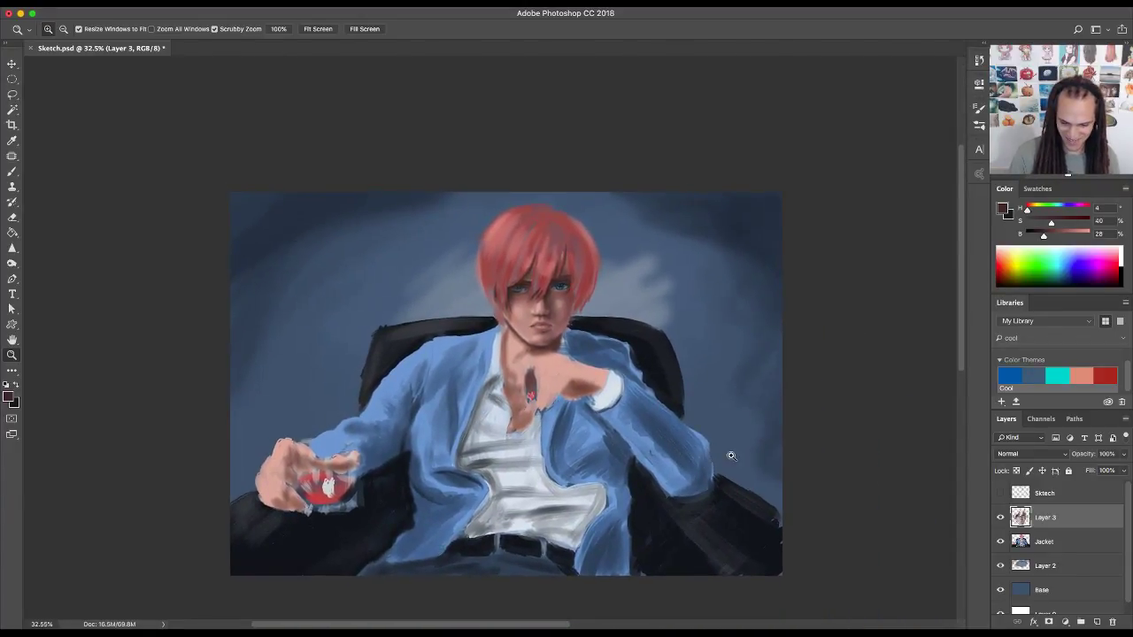
pyautogui.moveTo(574, 360); pyautogui.dragTo(564, 462)
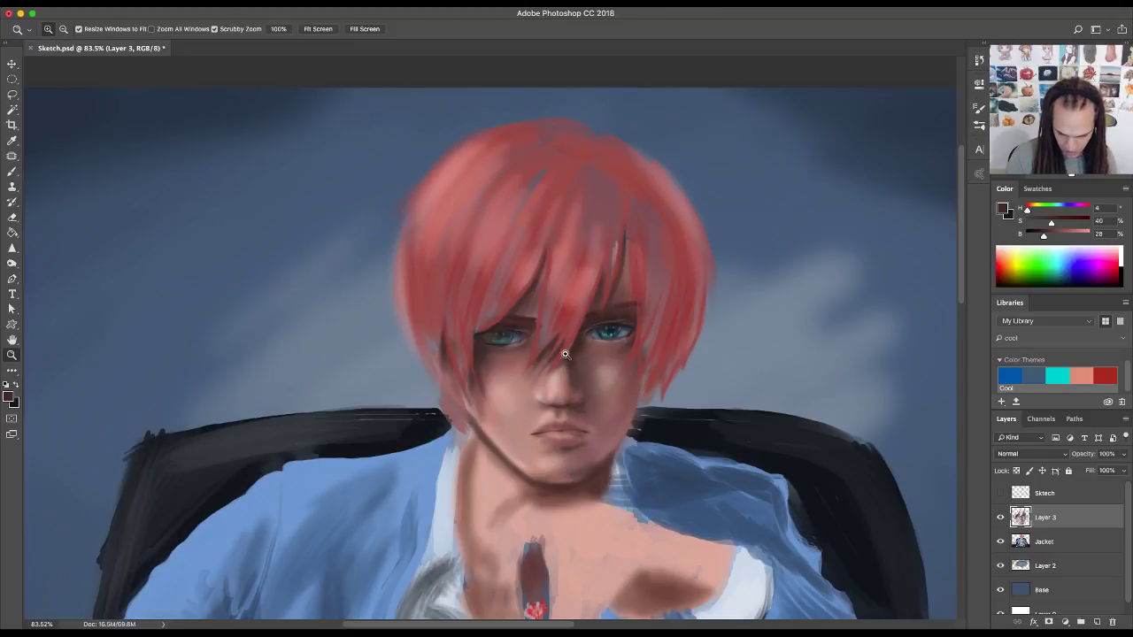
pyautogui.click(1001, 493)
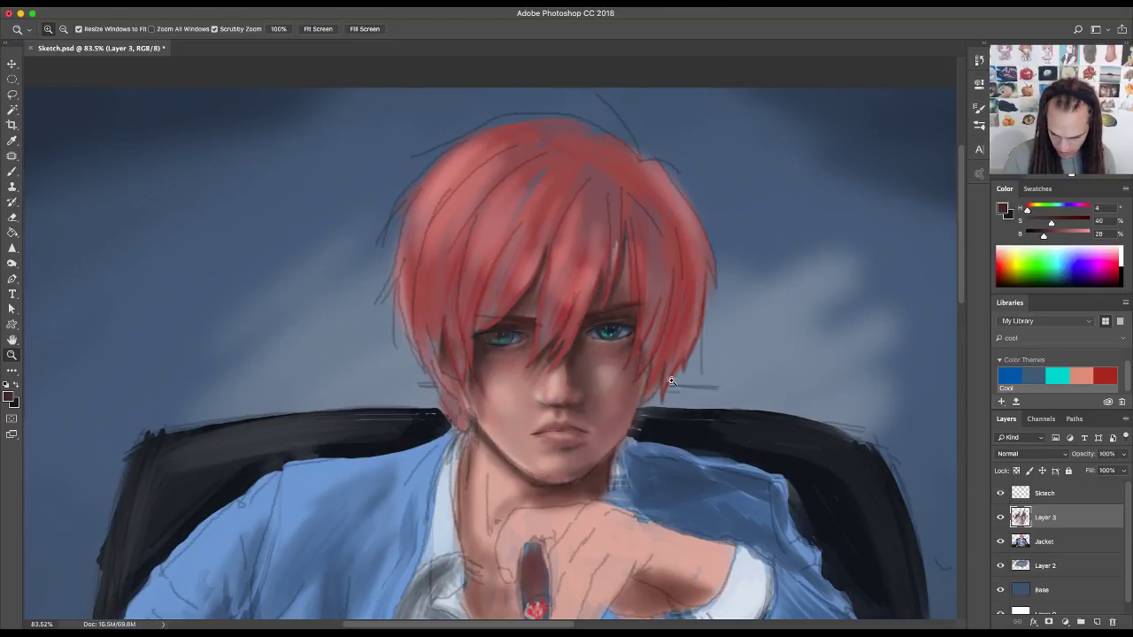
# - Sample the hair red and extend the hair's left, upper-left and upper-right edges with red strokes
pyautogui.press('b')
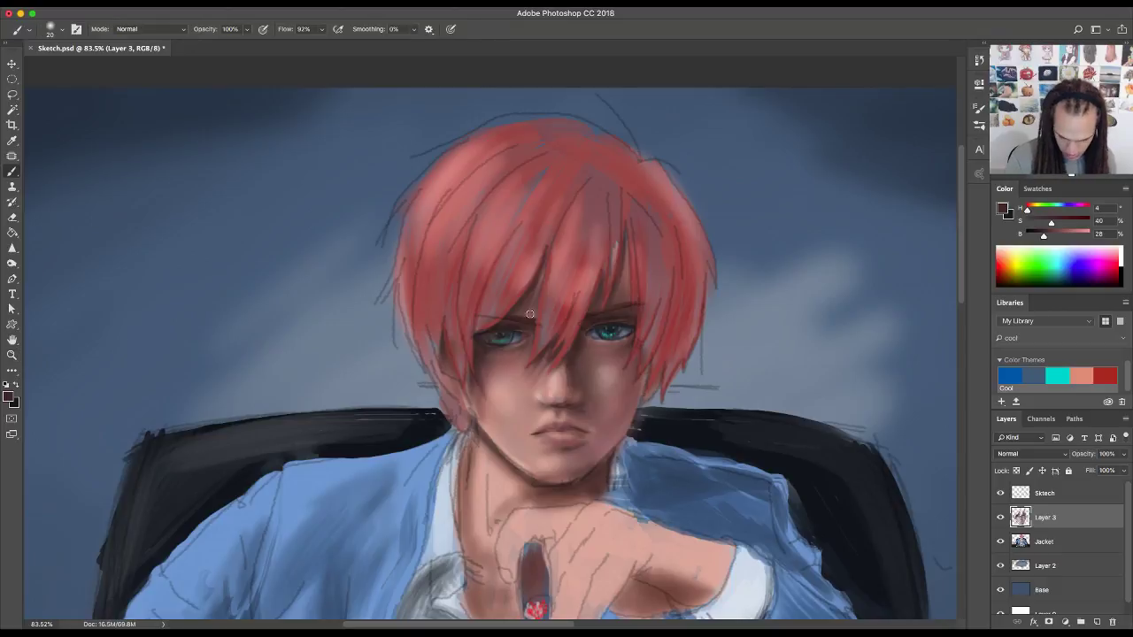
pyautogui.keyDown('alt'); pyautogui.click(478, 285); pyautogui.keyUp('alt')
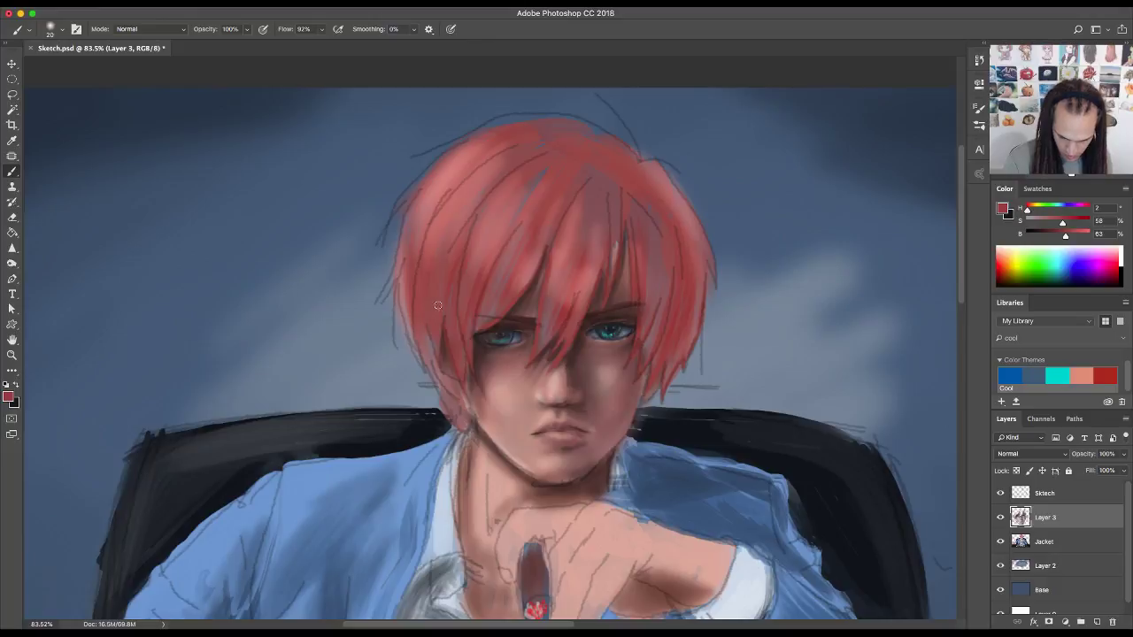
pyautogui.moveTo(437, 304); pyautogui.dragTo(437, 391)
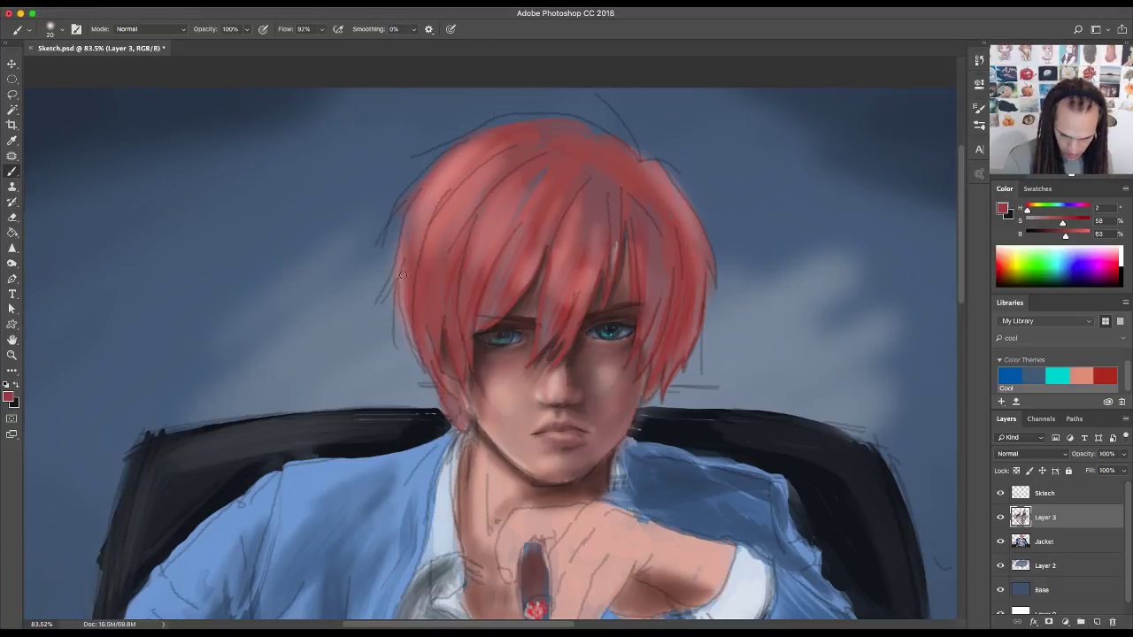
pyautogui.moveTo(405, 258); pyautogui.dragTo(379, 303)
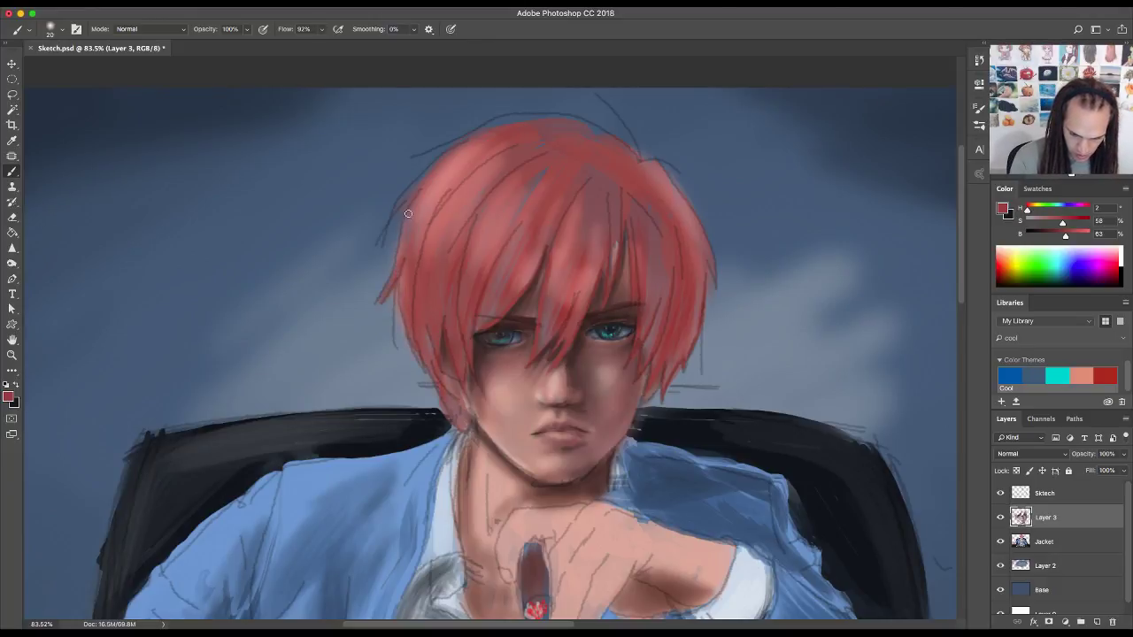
pyautogui.moveTo(435, 172); pyautogui.dragTo(400, 238)
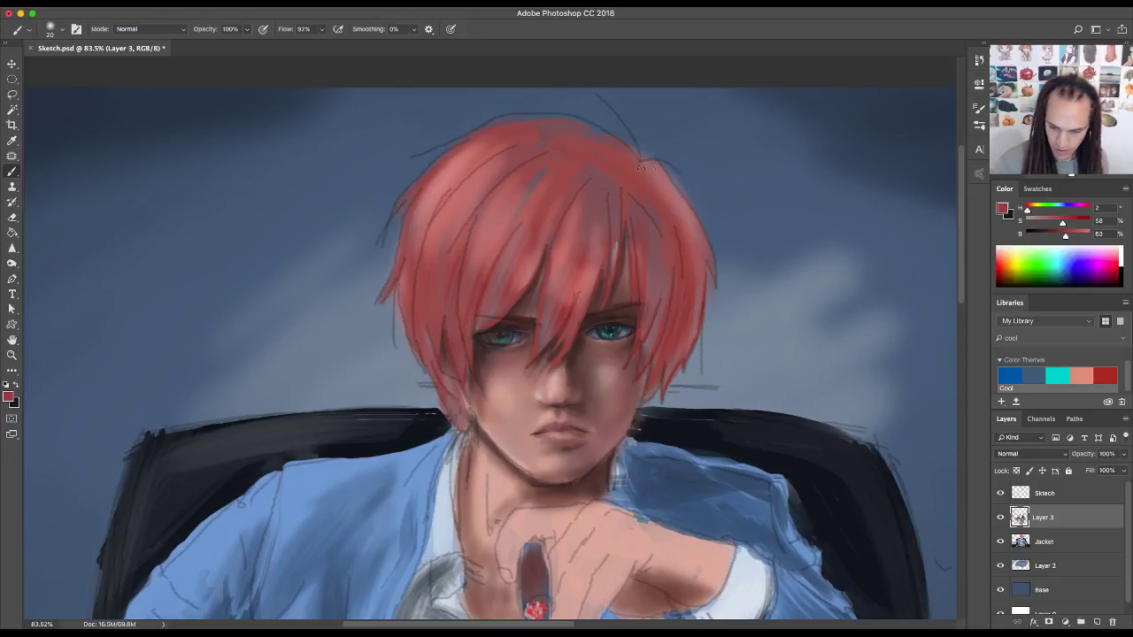
pyautogui.moveTo(640, 169)
pyautogui.mouseDown()
pyautogui.moveTo(707, 262)
pyautogui.moveTo(700, 228)
pyautogui.moveTo(699, 302)
pyautogui.mouseUp()
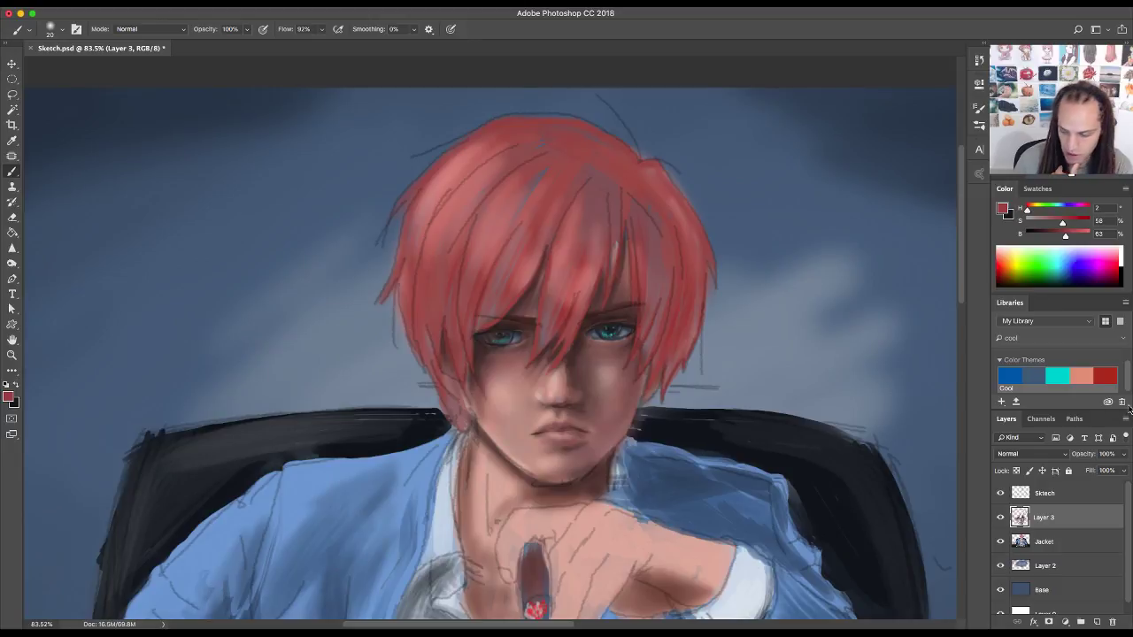
# - Raise the Sketch layer's opacity, then return to Layer 3 and resample the hair red
pyautogui.click(1000, 494)
pyautogui.click(1001, 494)
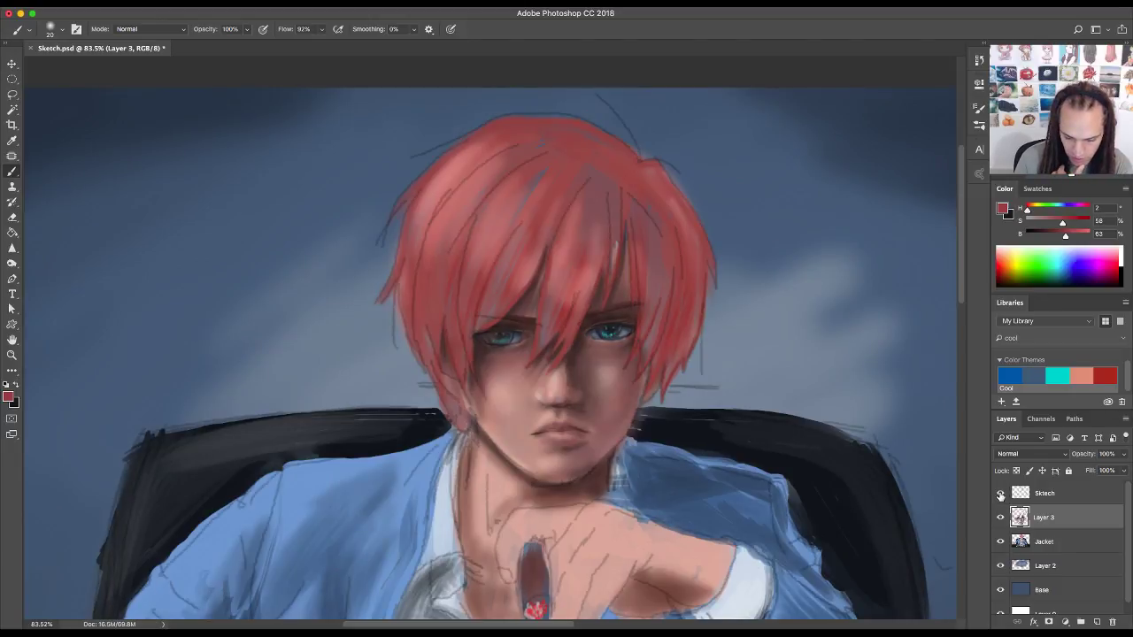
pyautogui.click(1001, 493)
pyautogui.click(1000, 493)
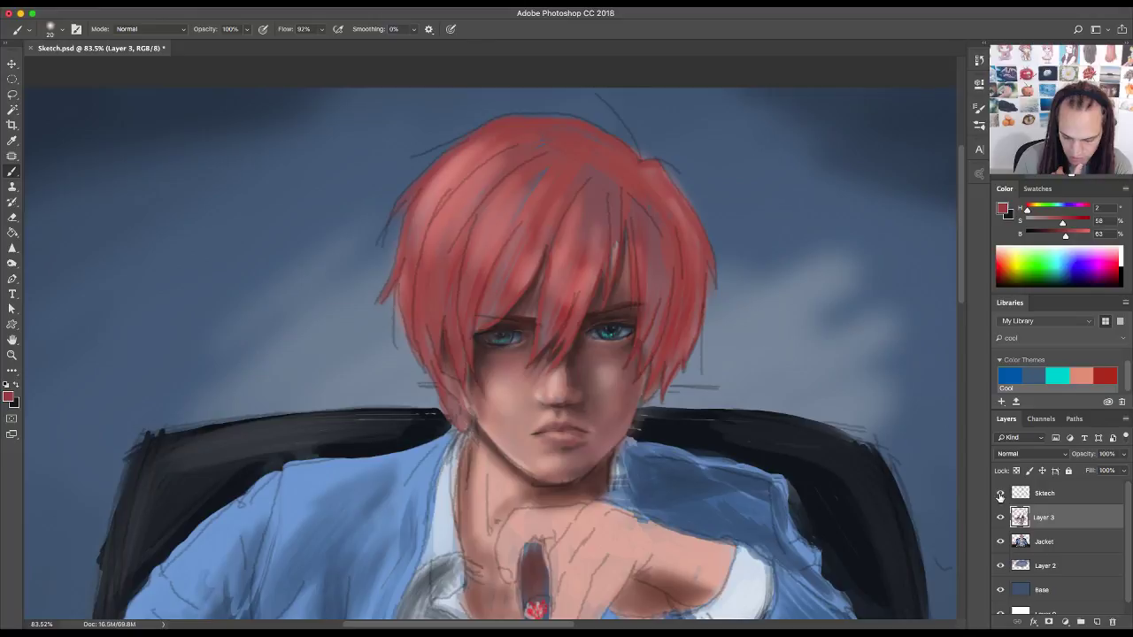
pyautogui.click(1102, 489)
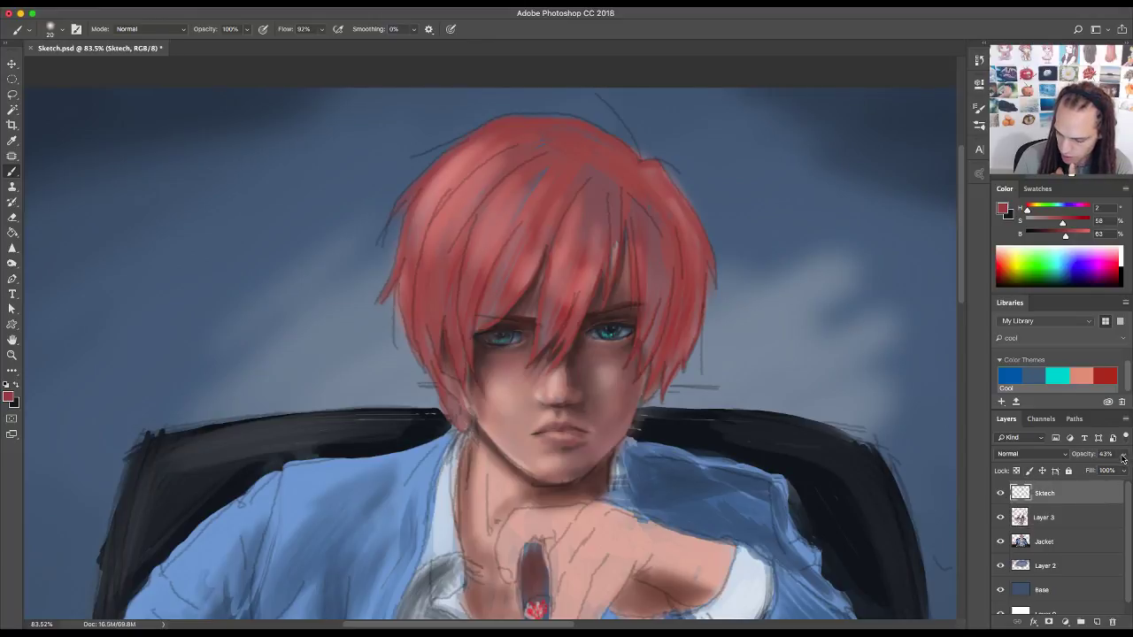
pyautogui.click(1123, 454)
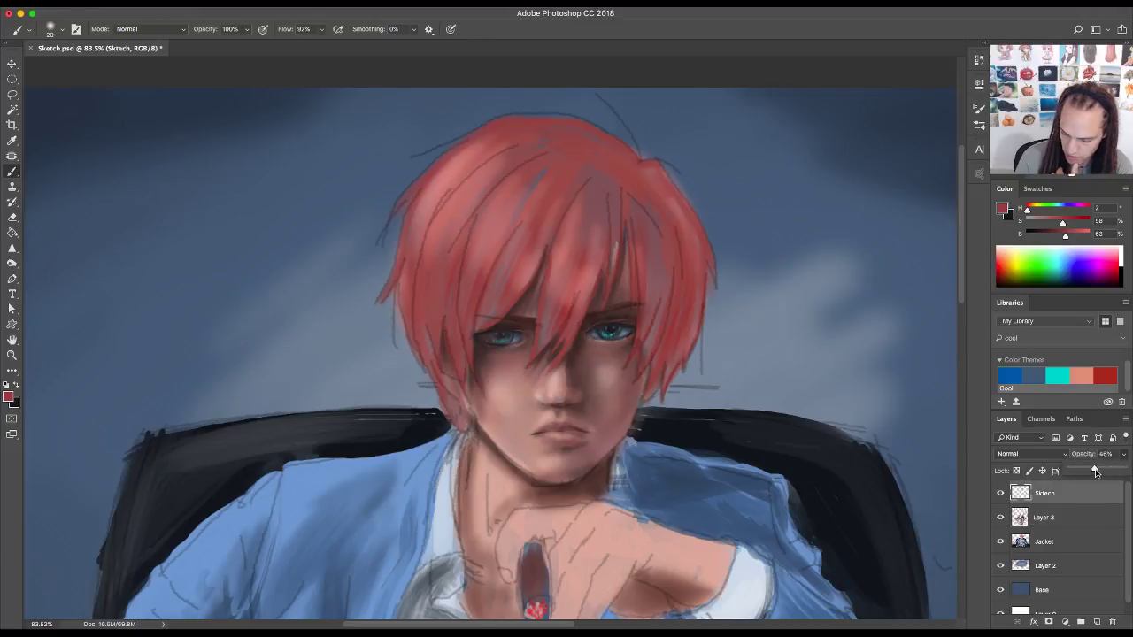
pyautogui.moveTo(1096, 472)
pyautogui.mouseDown()
pyautogui.moveTo(1129, 473)
pyautogui.moveTo(1068, 479)
pyautogui.moveTo(1098, 478)
pyautogui.mouseUp()
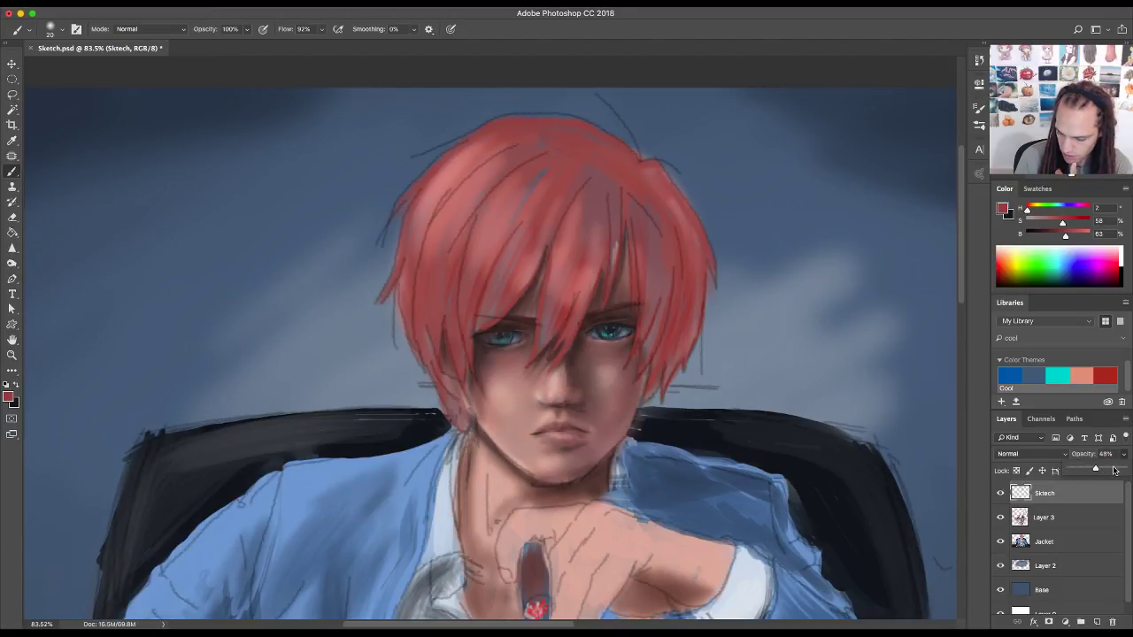
pyautogui.click(1079, 513)
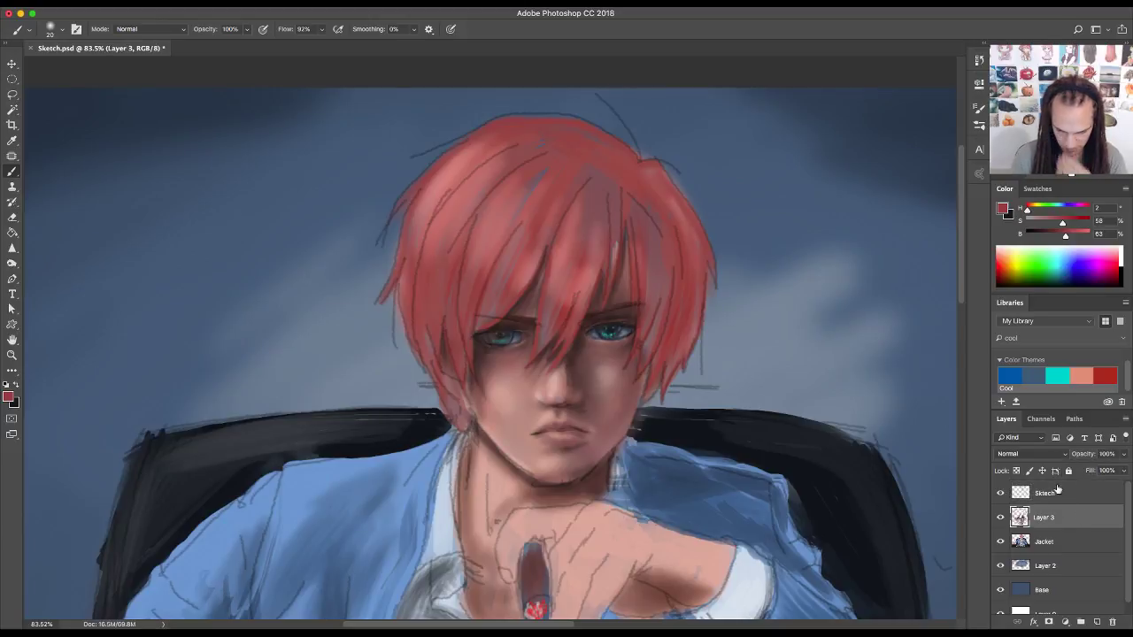
pyautogui.keyDown('alt'); pyautogui.click(457, 269); pyautogui.keyUp('alt')
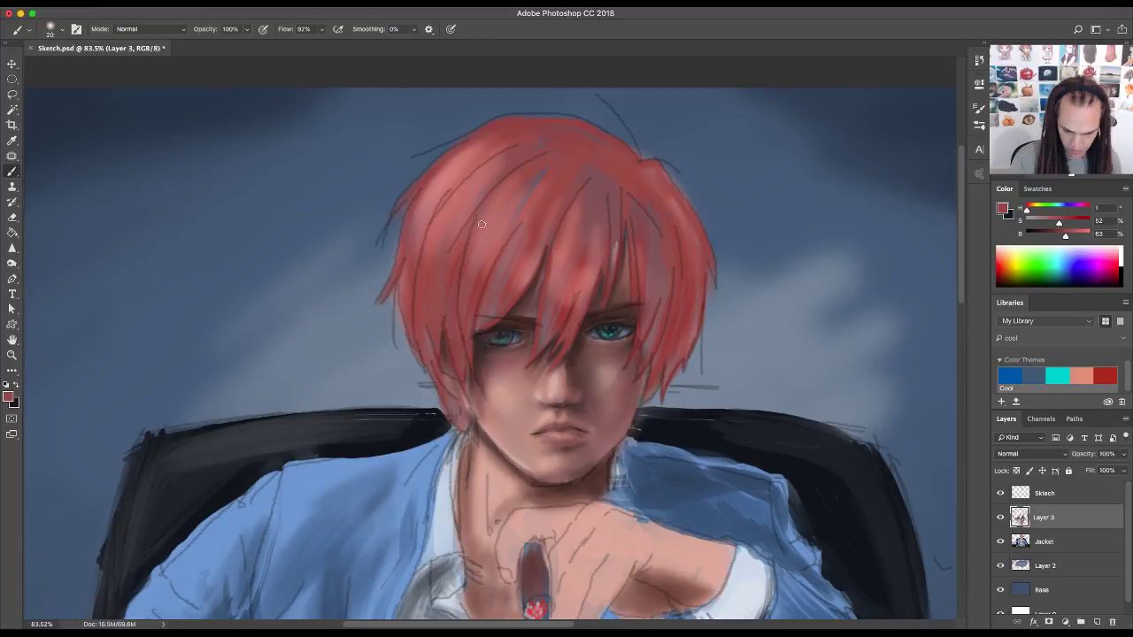
# - In Brush Settings, enable Shape Dynamics and set Transfer opacity jitter minimum to 52%
pyautogui.click(979, 108)
pyautogui.click(786, 153)
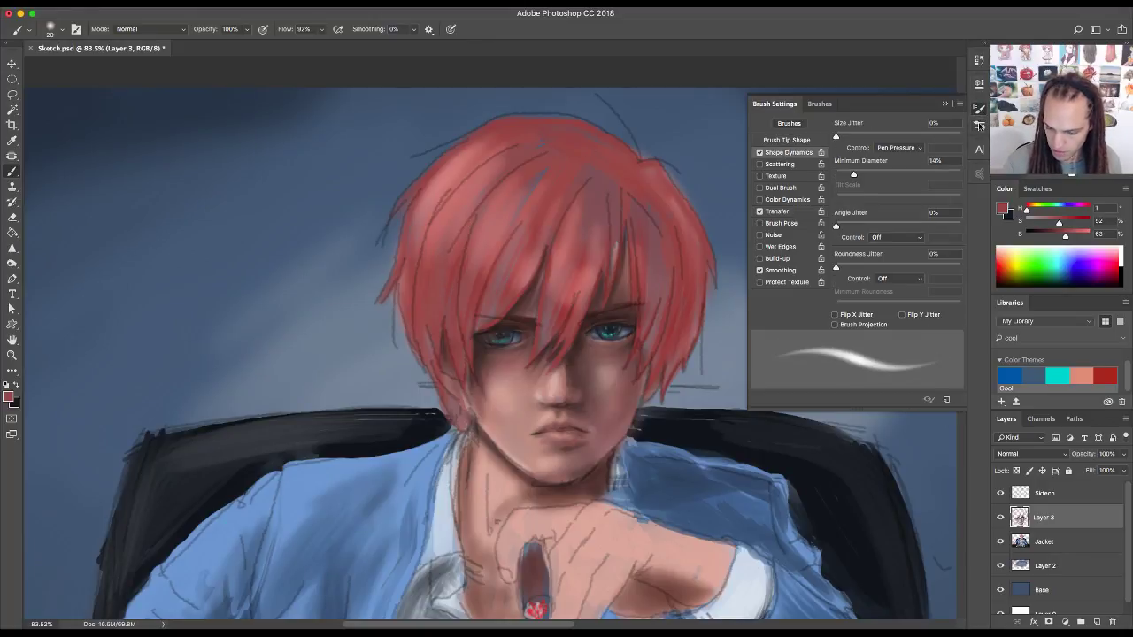
pyautogui.click(788, 215)
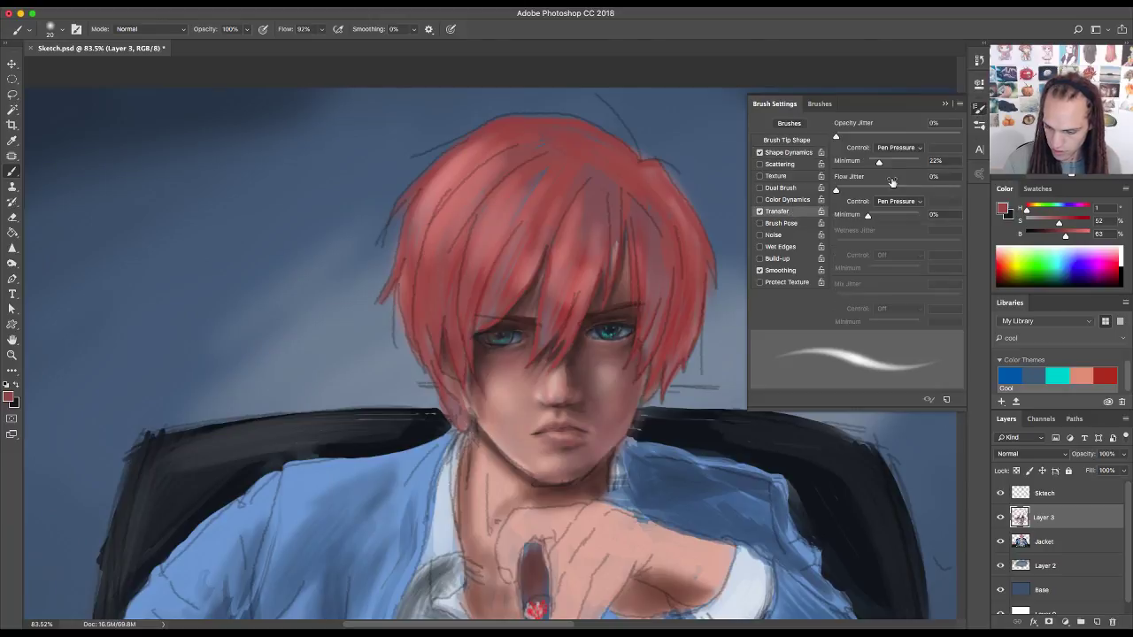
pyautogui.moveTo(885, 165); pyautogui.dragTo(894, 166)
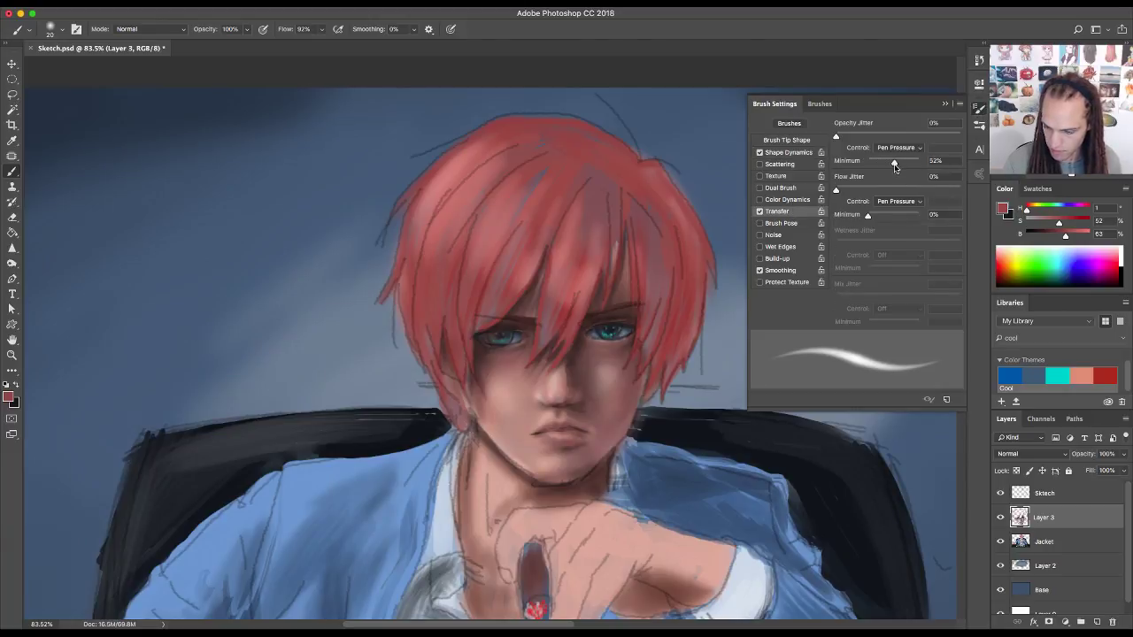
pyautogui.click(979, 108)
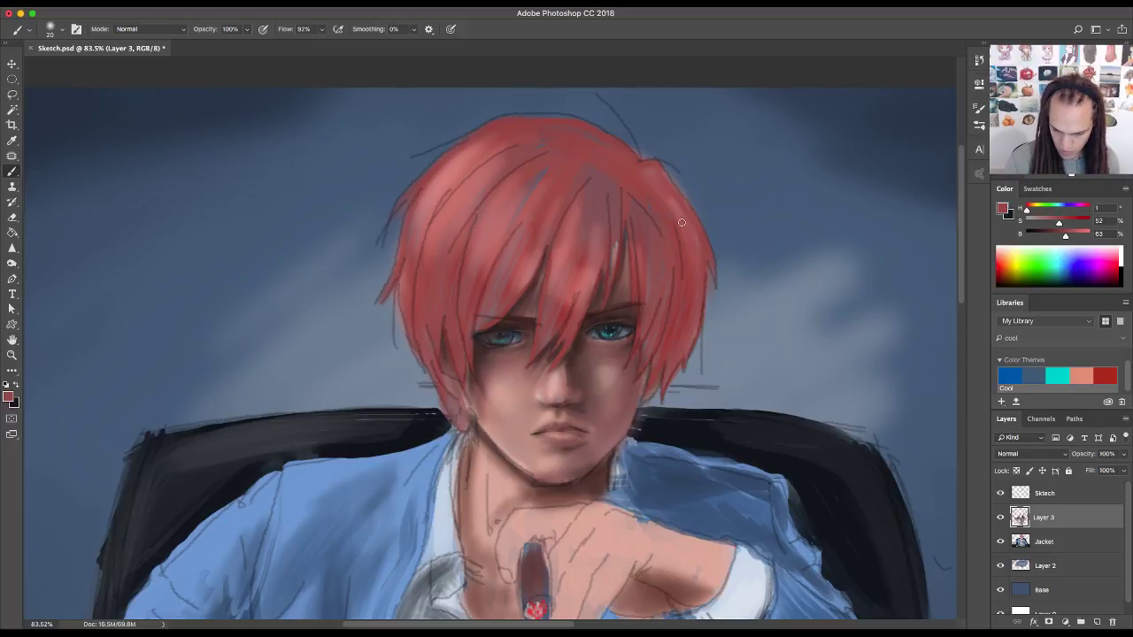
# - Lasso the front hair strands from the left eye across to the right edge, adding and trimming areas
pyautogui.press('l')
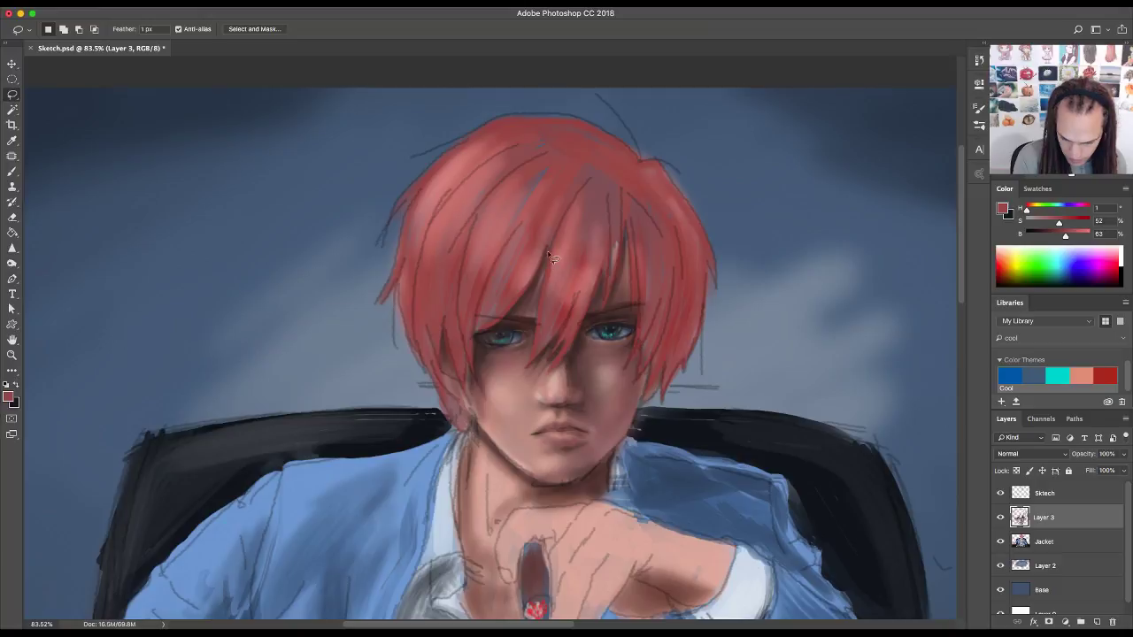
pyautogui.moveTo(542, 274)
pyautogui.mouseDown()
pyautogui.moveTo(477, 343)
pyautogui.moveTo(513, 266)
pyautogui.moveTo(487, 329)
pyautogui.mouseUp()
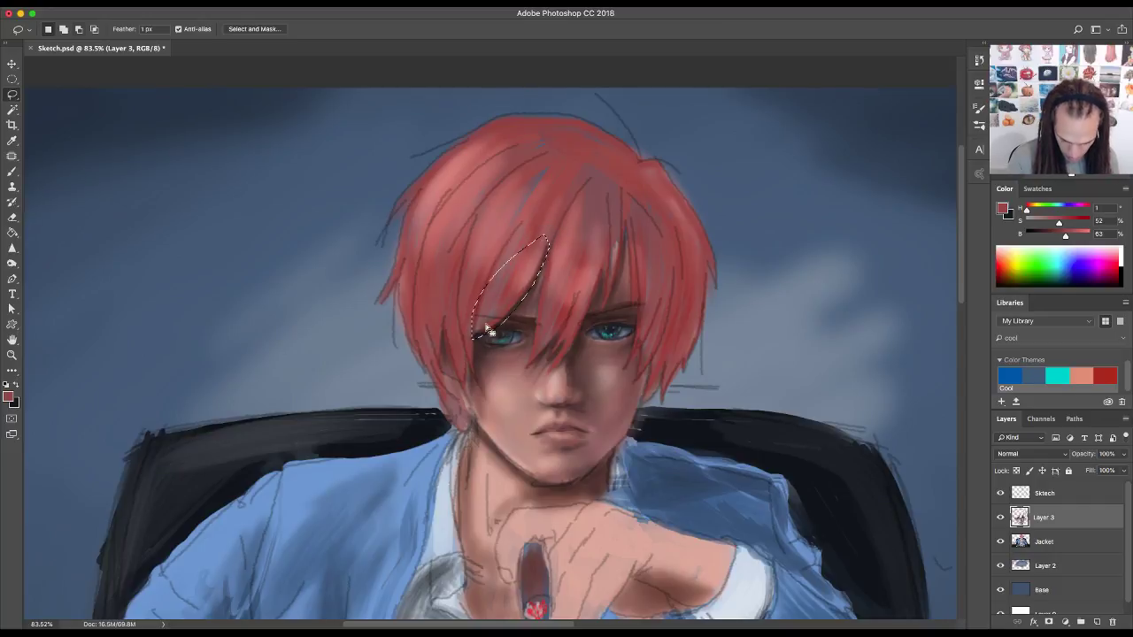
pyautogui.press('alt')
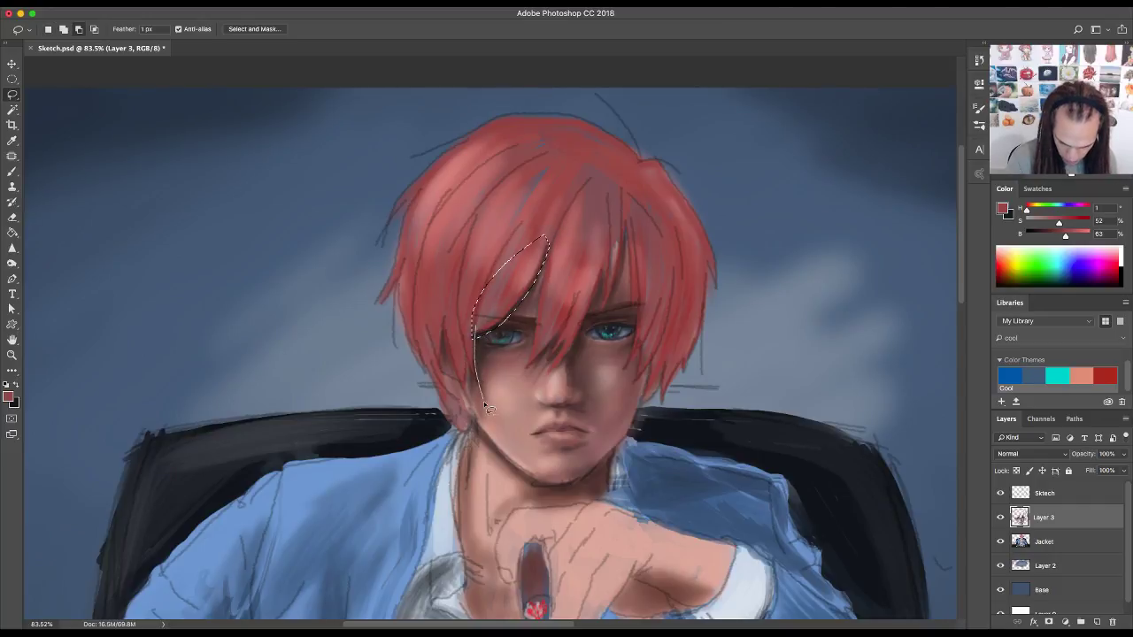
pyautogui.moveTo(484, 402)
pyautogui.mouseDown()
pyautogui.moveTo(479, 330)
pyautogui.moveTo(490, 406)
pyautogui.moveTo(462, 307)
pyautogui.mouseUp()
pyautogui.press('shift')
pyautogui.moveTo(471, 387)
pyautogui.mouseDown()
pyautogui.moveTo(480, 418)
pyautogui.moveTo(445, 334)
pyautogui.moveTo(444, 428)
pyautogui.moveTo(399, 305)
pyautogui.moveTo(399, 273)
pyautogui.moveTo(473, 232)
pyautogui.moveTo(460, 241)
pyautogui.mouseUp()
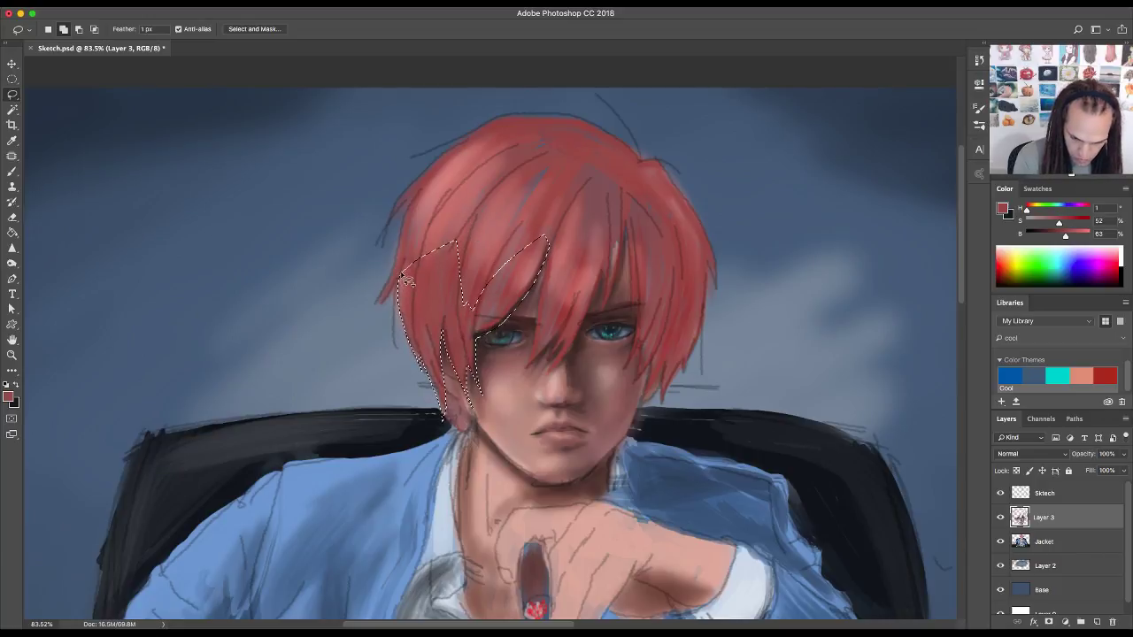
pyautogui.moveTo(371, 309)
pyautogui.mouseDown()
pyautogui.moveTo(423, 188)
pyautogui.moveTo(384, 245)
pyautogui.moveTo(396, 205)
pyautogui.moveTo(468, 139)
pyautogui.moveTo(437, 153)
pyautogui.moveTo(528, 116)
pyautogui.moveTo(567, 155)
pyautogui.mouseUp()
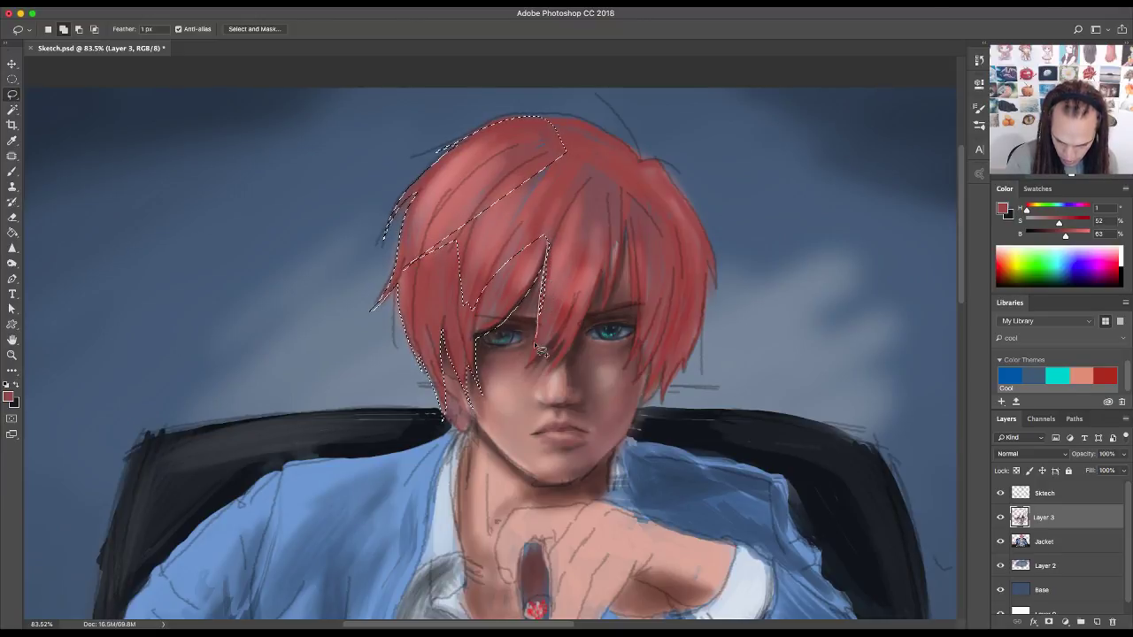
pyautogui.moveTo(584, 290)
pyautogui.mouseDown()
pyautogui.moveTo(566, 356)
pyautogui.moveTo(571, 332)
pyautogui.moveTo(548, 369)
pyautogui.moveTo(582, 328)
pyautogui.moveTo(573, 356)
pyautogui.moveTo(577, 328)
pyautogui.moveTo(551, 378)
pyautogui.moveTo(592, 316)
pyautogui.moveTo(605, 201)
pyautogui.moveTo(606, 281)
pyautogui.moveTo(573, 358)
pyautogui.moveTo(614, 254)
pyautogui.moveTo(577, 312)
pyautogui.moveTo(608, 314)
pyautogui.moveTo(623, 281)
pyautogui.moveTo(610, 237)
pyautogui.moveTo(612, 315)
pyautogui.moveTo(628, 261)
pyautogui.moveTo(615, 184)
pyautogui.moveTo(630, 237)
pyautogui.mouseUp()
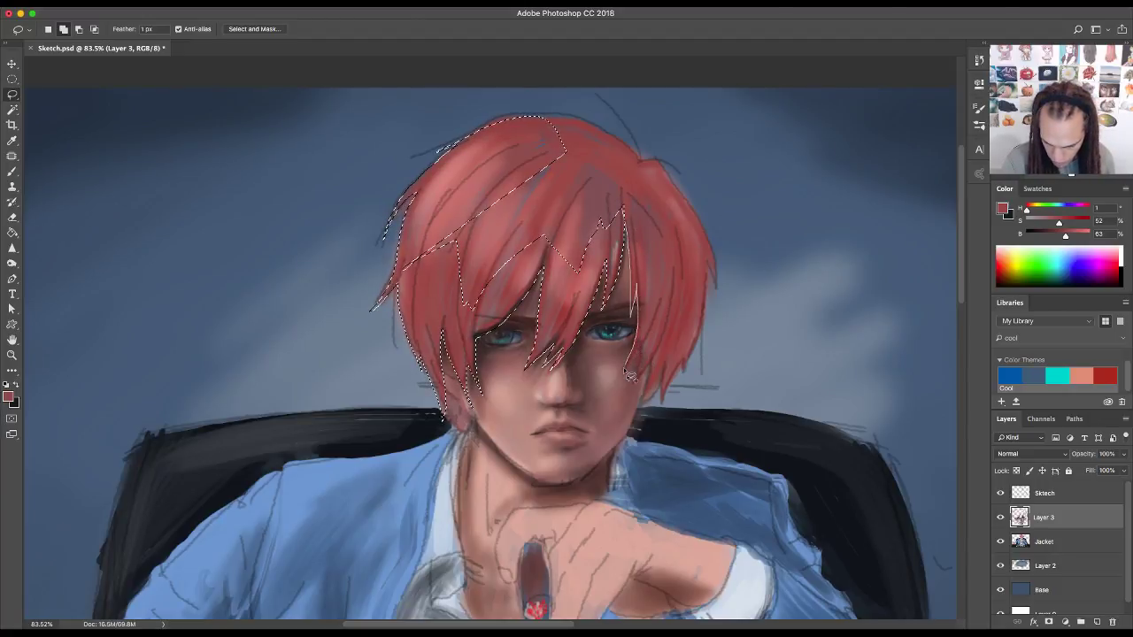
# - Extend the hair selection over the right and left sides and upper hair, trimming out a thin spike
pyautogui.moveTo(625, 372)
pyautogui.mouseDown()
pyautogui.moveTo(643, 338)
pyautogui.moveTo(630, 248)
pyautogui.moveTo(648, 348)
pyautogui.moveTo(645, 229)
pyautogui.moveTo(631, 221)
pyautogui.mouseUp()
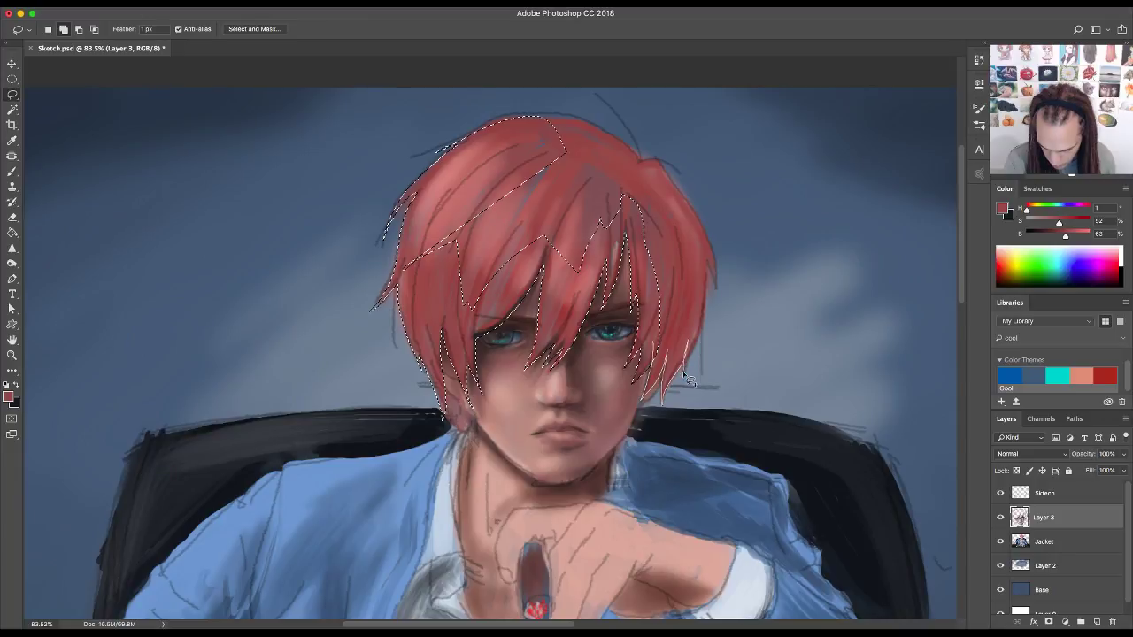
pyautogui.moveTo(699, 354); pyautogui.dragTo(705, 347)
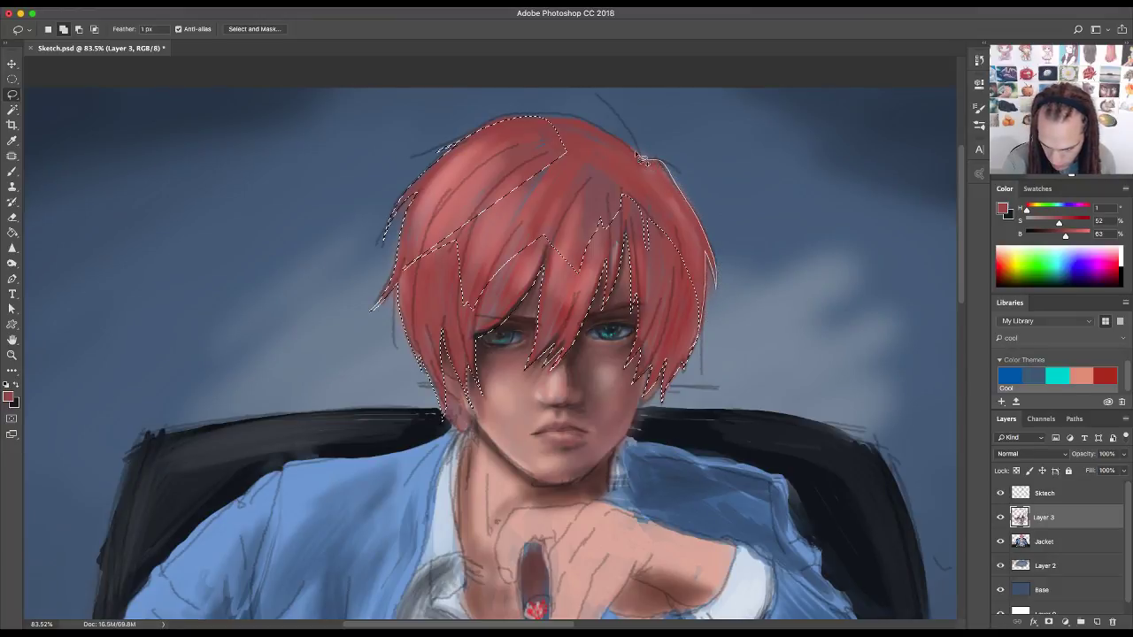
pyautogui.moveTo(563, 124)
pyautogui.mouseDown()
pyautogui.moveTo(480, 153)
pyautogui.moveTo(450, 193)
pyautogui.moveTo(429, 264)
pyautogui.moveTo(466, 313)
pyautogui.mouseUp()
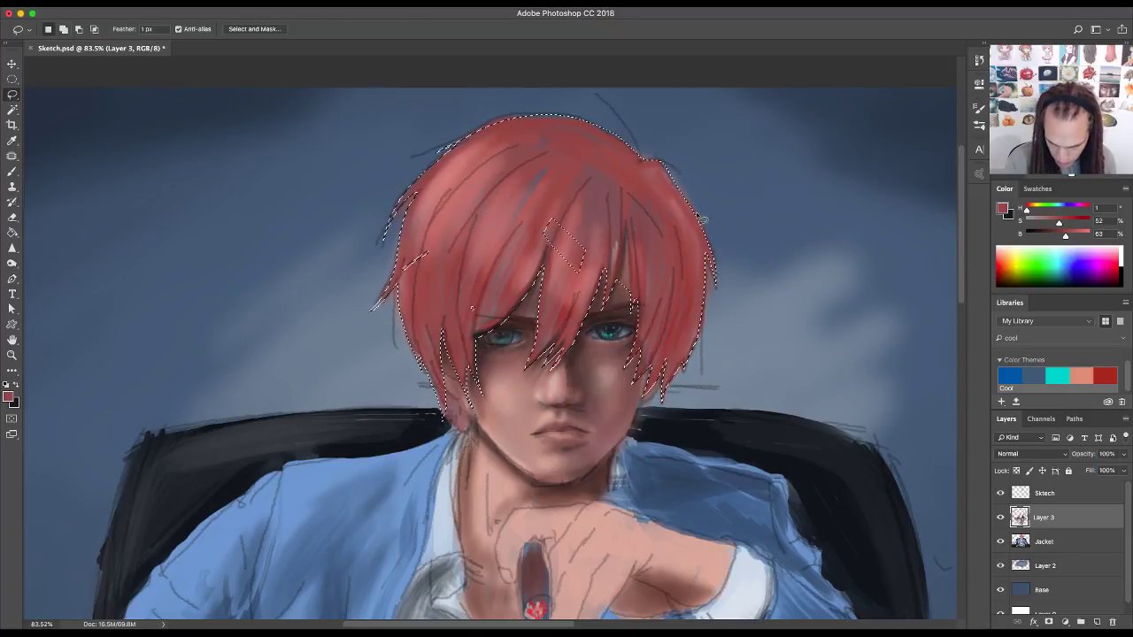
pyautogui.press('alt')
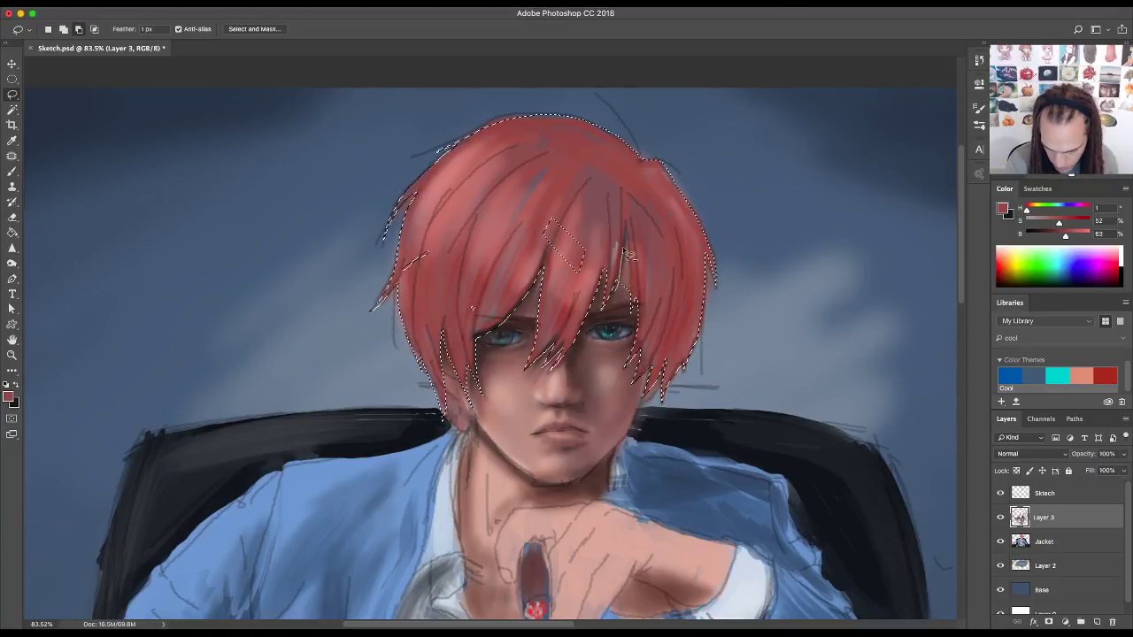
pyautogui.moveTo(634, 283); pyautogui.dragTo(627, 287)
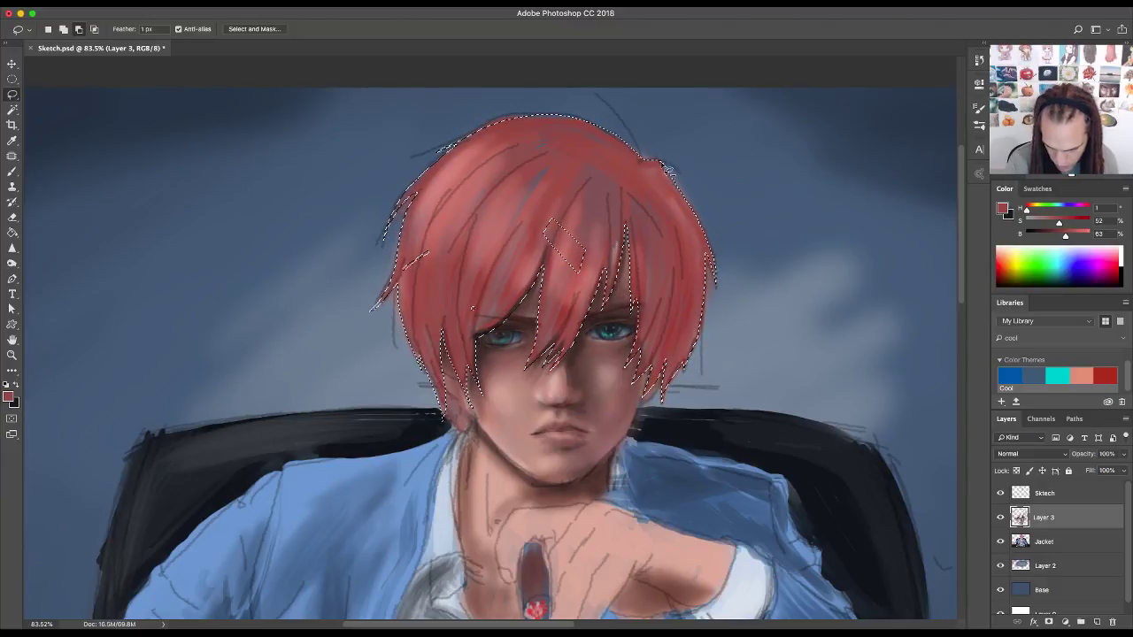
pyautogui.press('shift')
pyautogui.moveTo(591, 236)
pyautogui.mouseDown()
pyautogui.moveTo(541, 211)
pyautogui.moveTo(543, 250)
pyautogui.mouseUp()
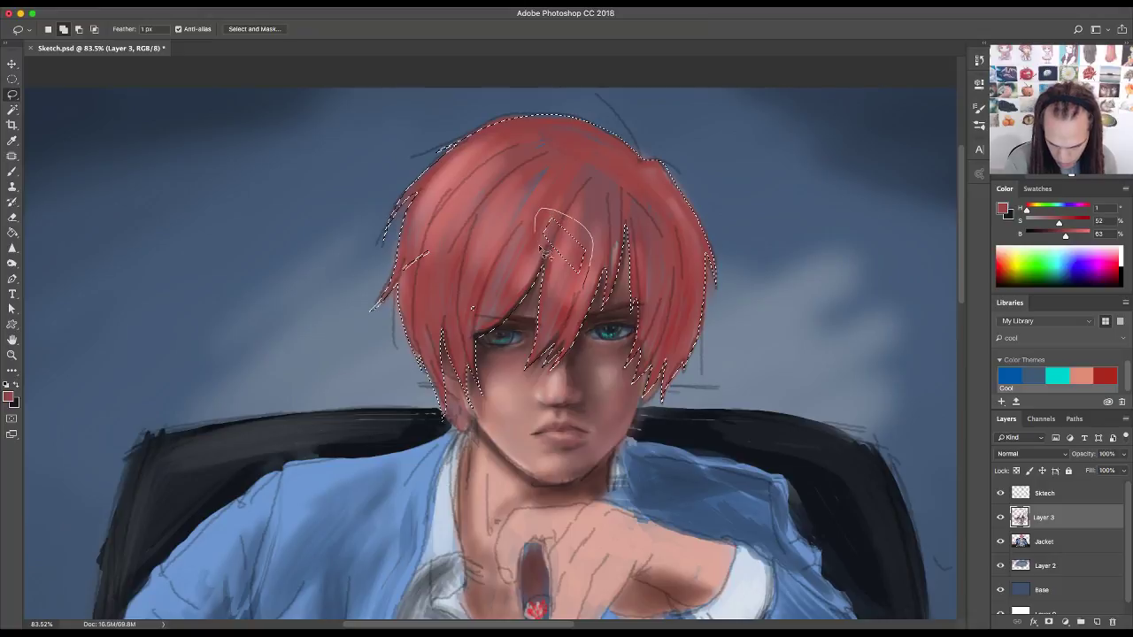
pyautogui.moveTo(594, 284); pyautogui.dragTo(591, 285)
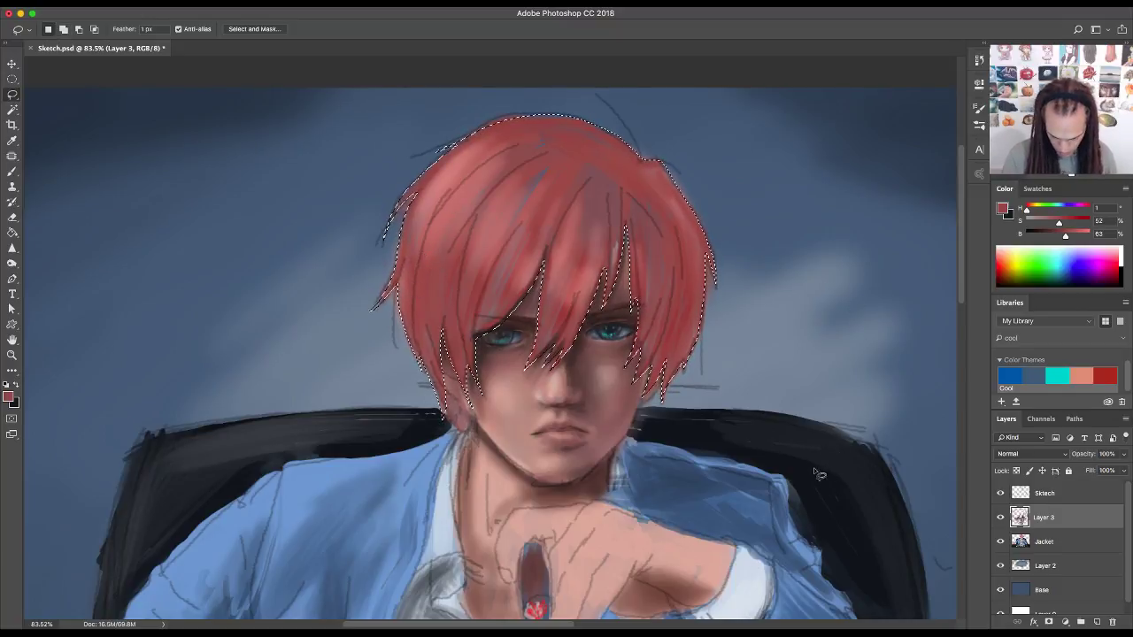
# - Fill the selected hair with flat red using the Paint Bucket, then deselect
pyautogui.press('g')
pyautogui.click(687, 281)
pyautogui.click(596, 220)
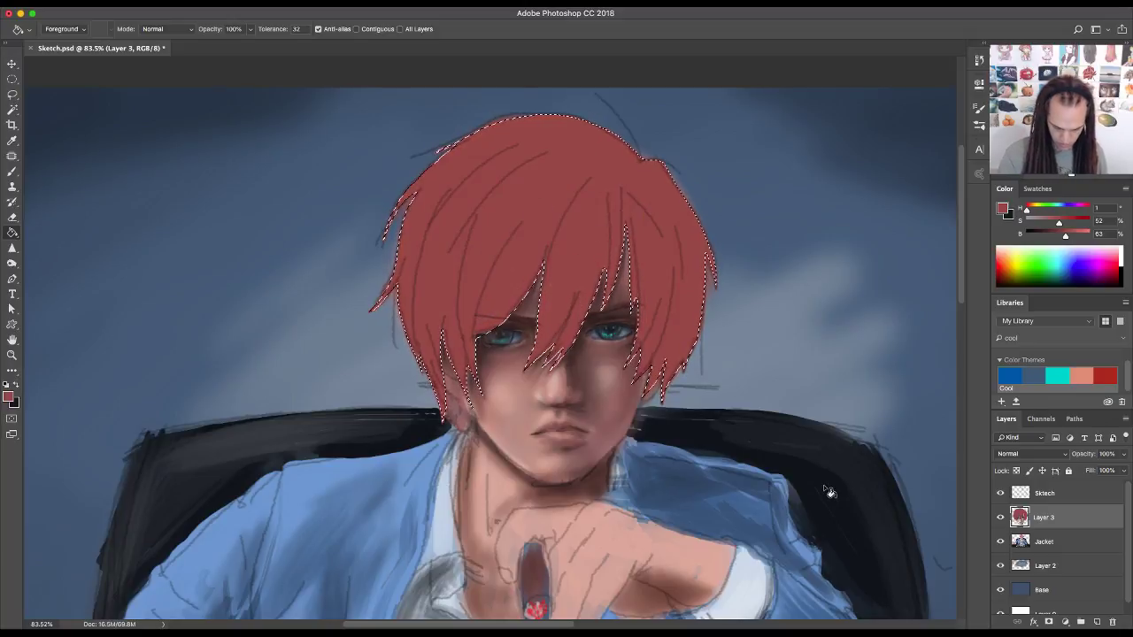
pyautogui.hotkey('ctrl', 'd')
# - Reload the hair selection and trial a red fill on a new layer, then undo it
pyautogui.click(1001, 493)
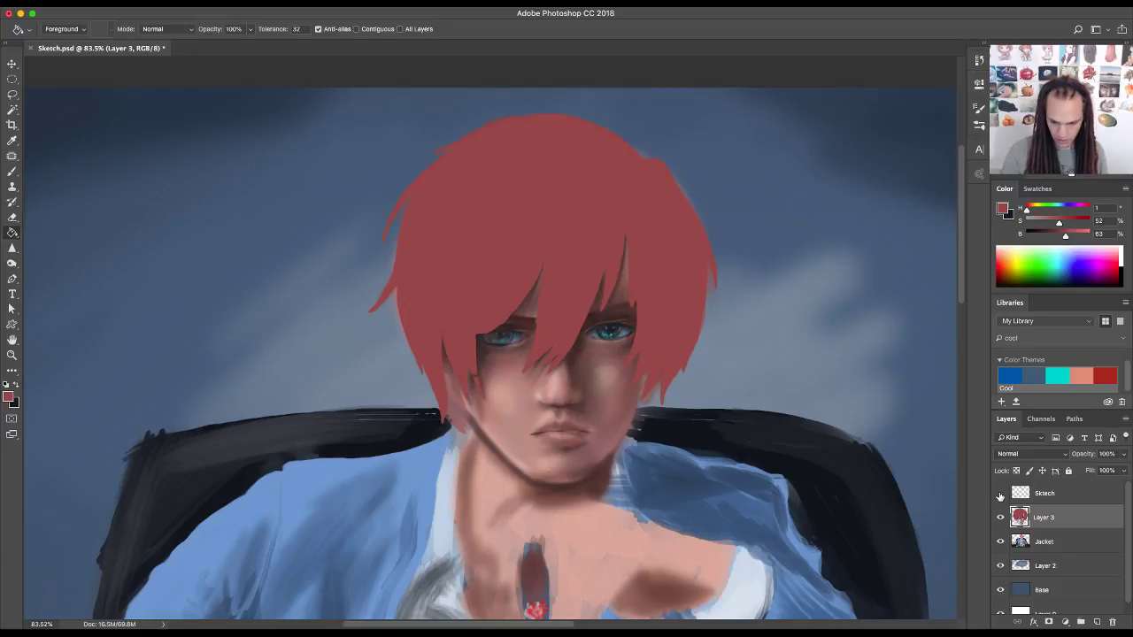
pyautogui.click(1001, 494)
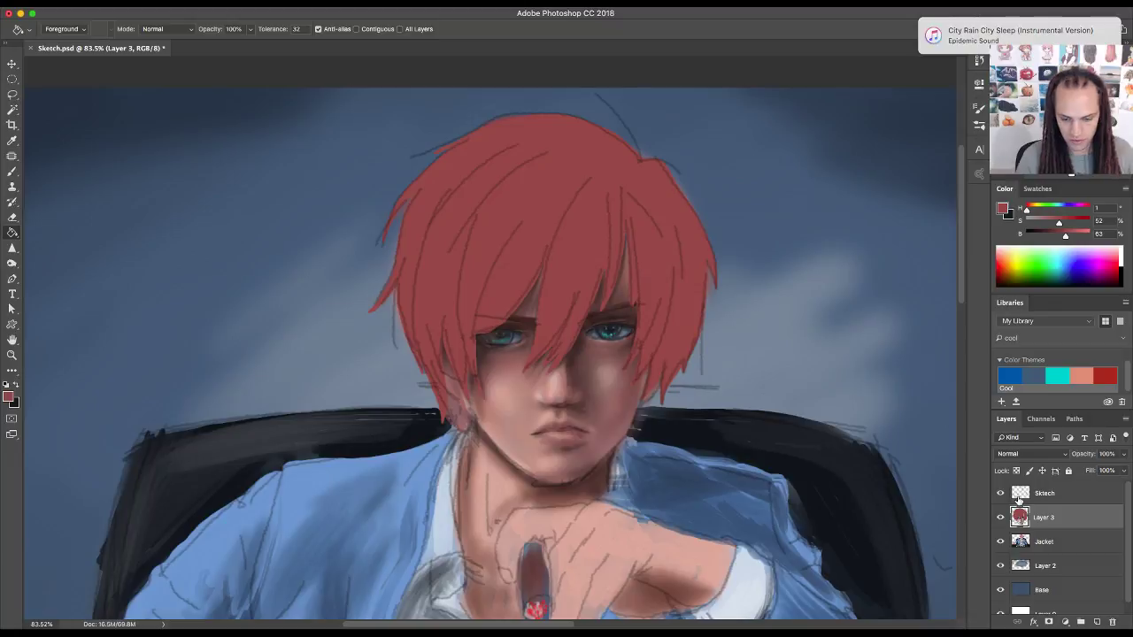
pyautogui.press('super+h')
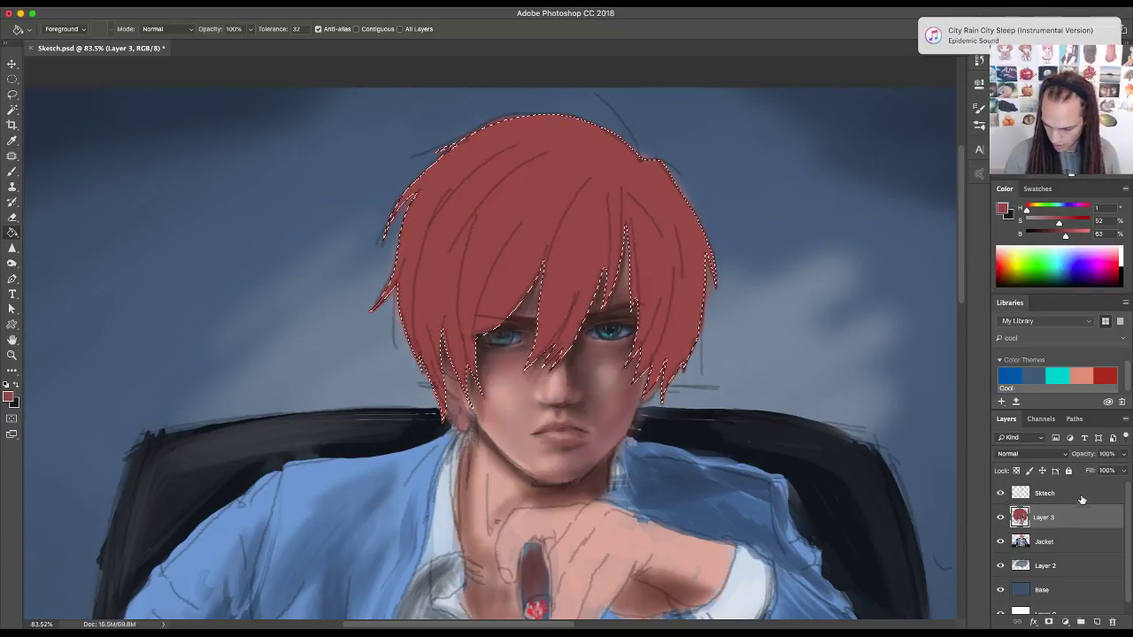
pyautogui.click(1096, 622)
pyautogui.click(1095, 622)
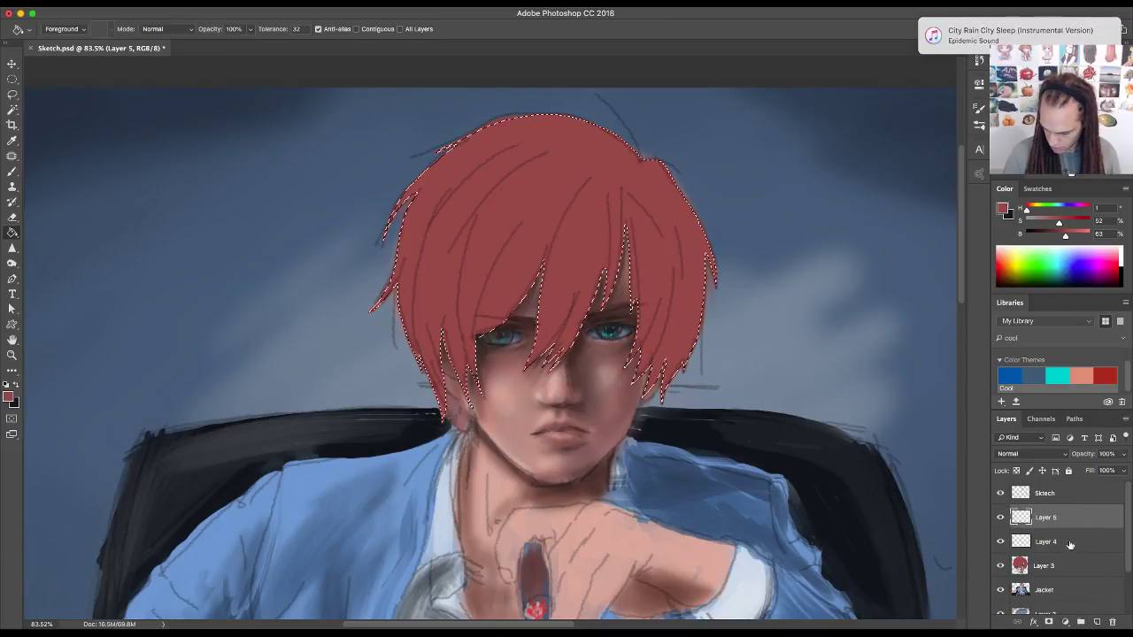
pyautogui.press('super+z')
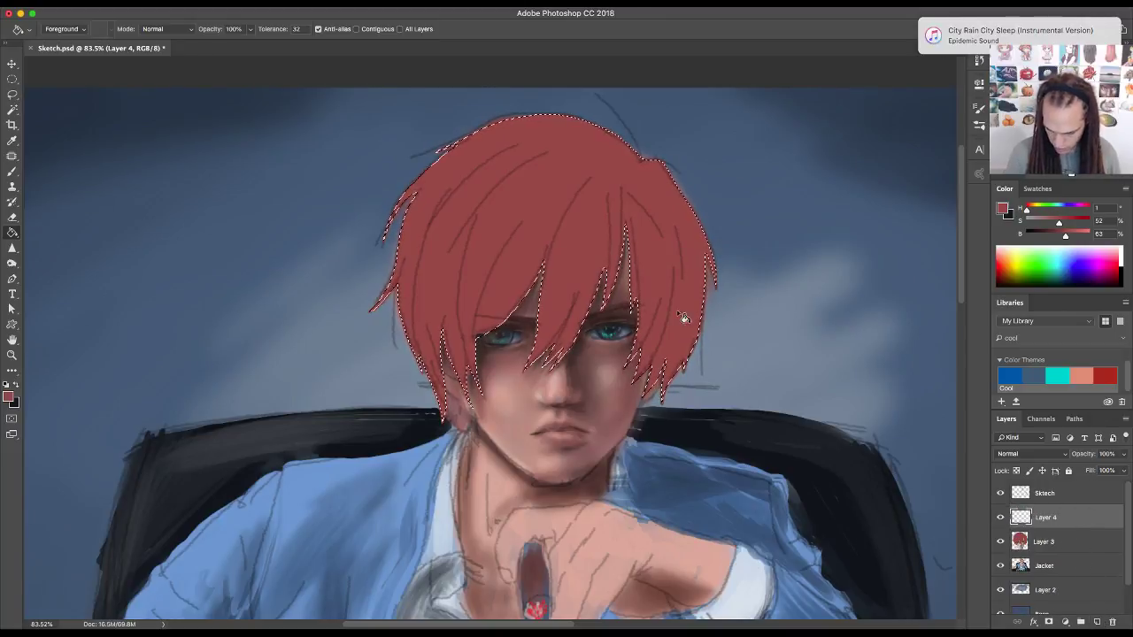
pyautogui.click(658, 236)
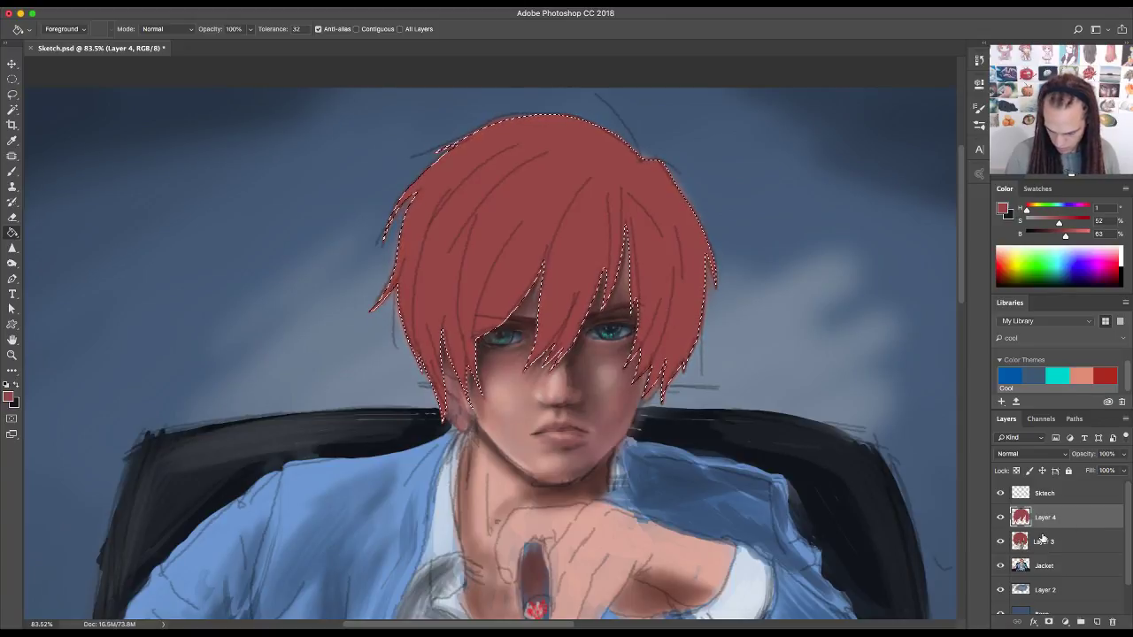
pyautogui.press('Delete')
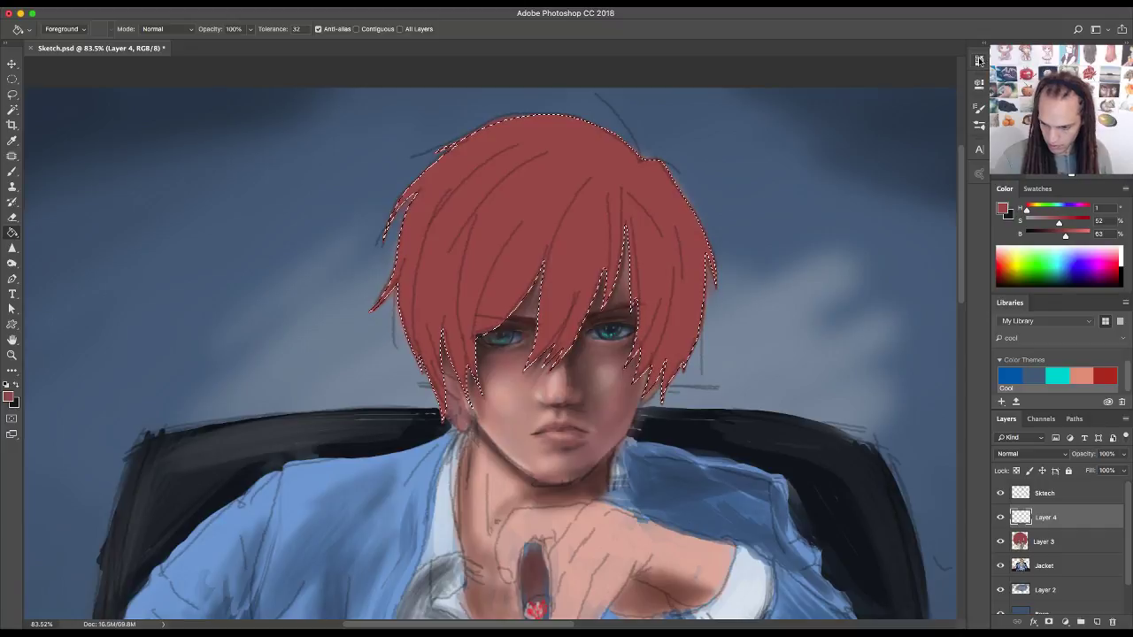
pyautogui.press('Delete')
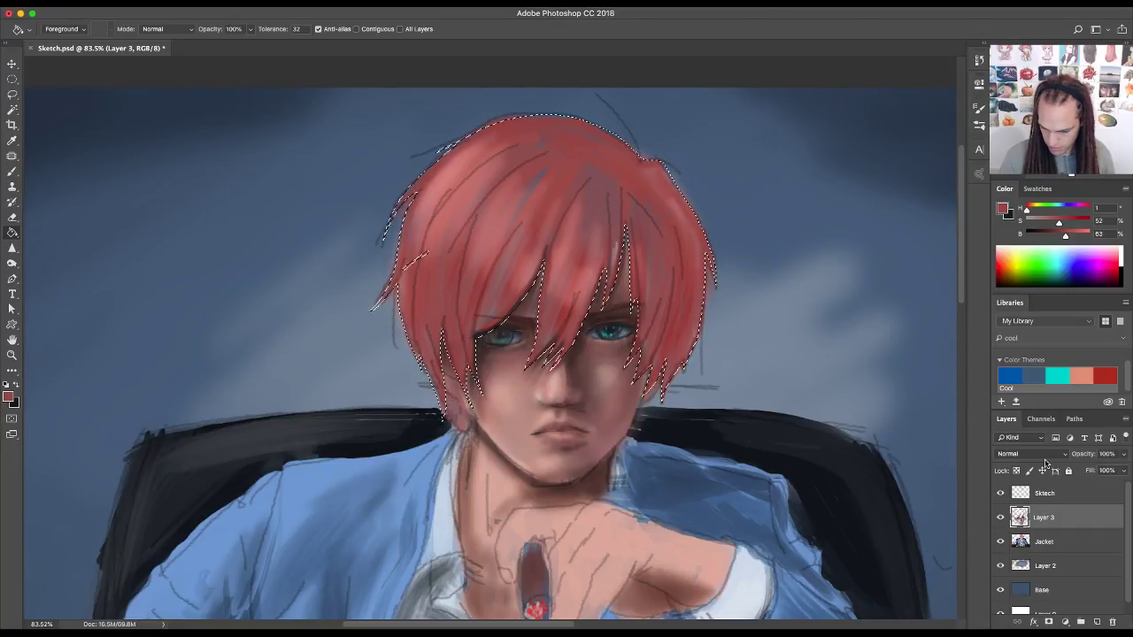
# - Fill the hair selection with red on new Layer 4, deselect, and add empty Layer 5 above
pyautogui.press('l')
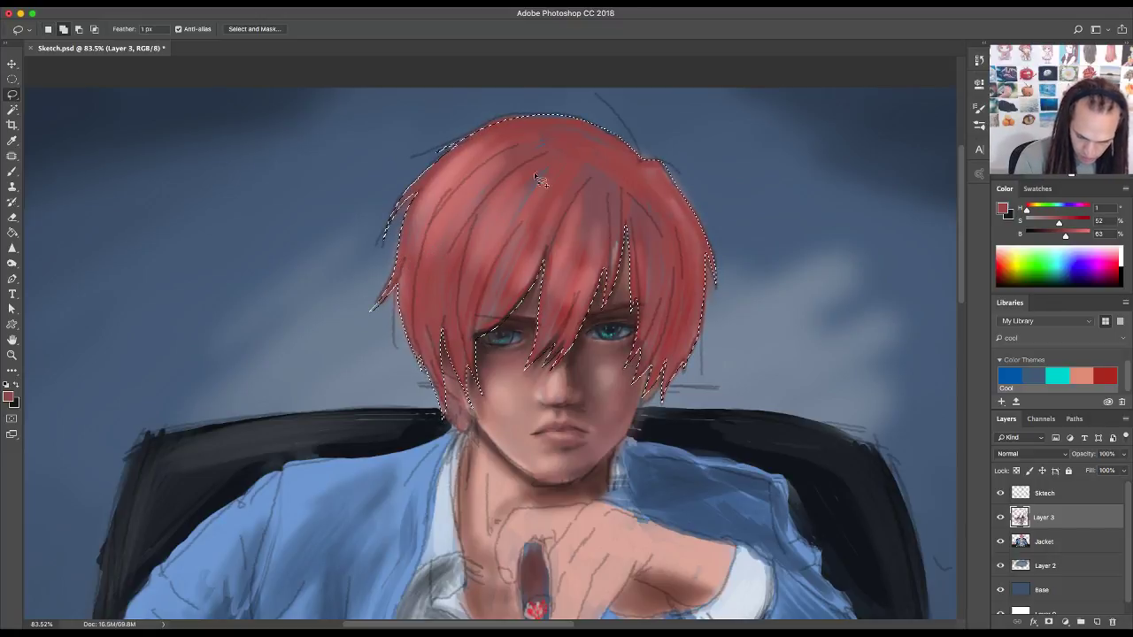
pyautogui.click(1096, 623)
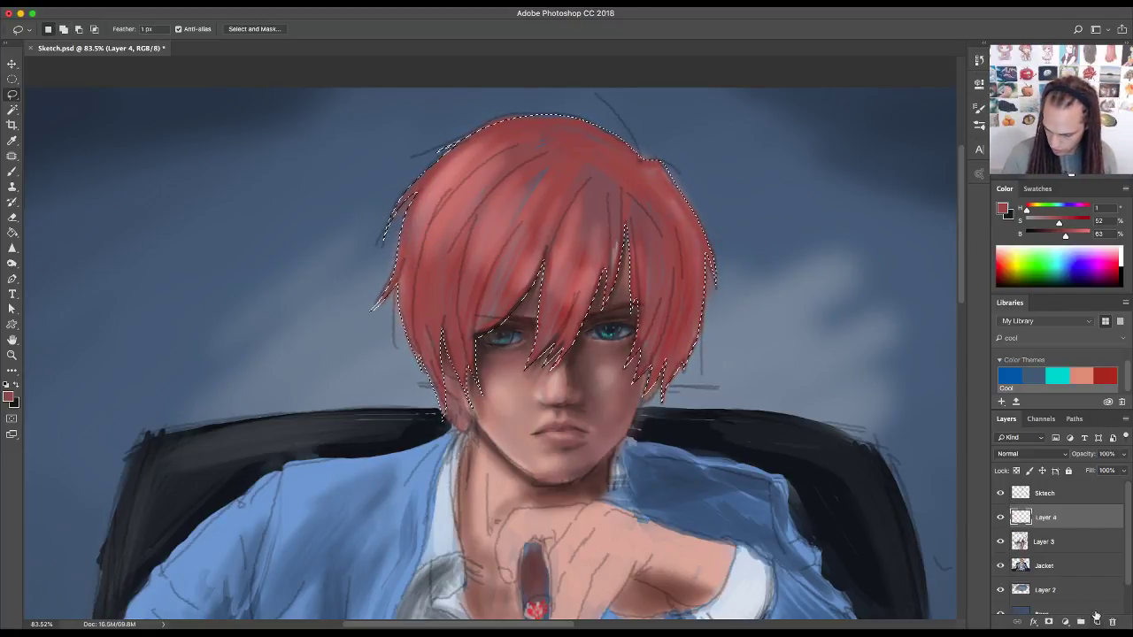
pyautogui.press('g')
pyautogui.click(682, 269)
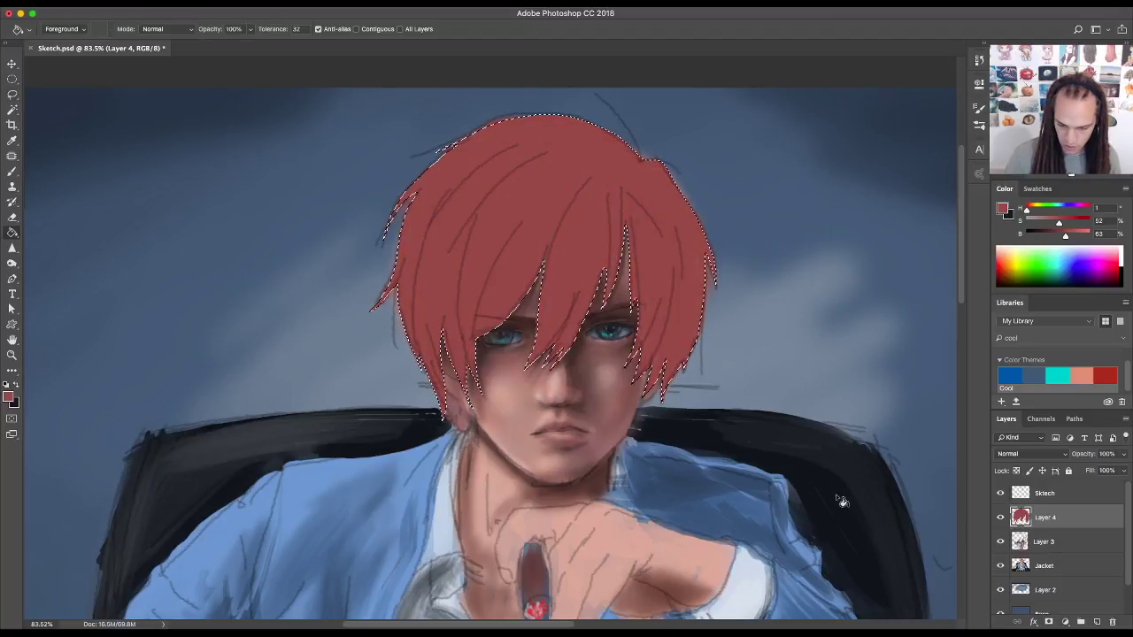
pyautogui.press('super+d')
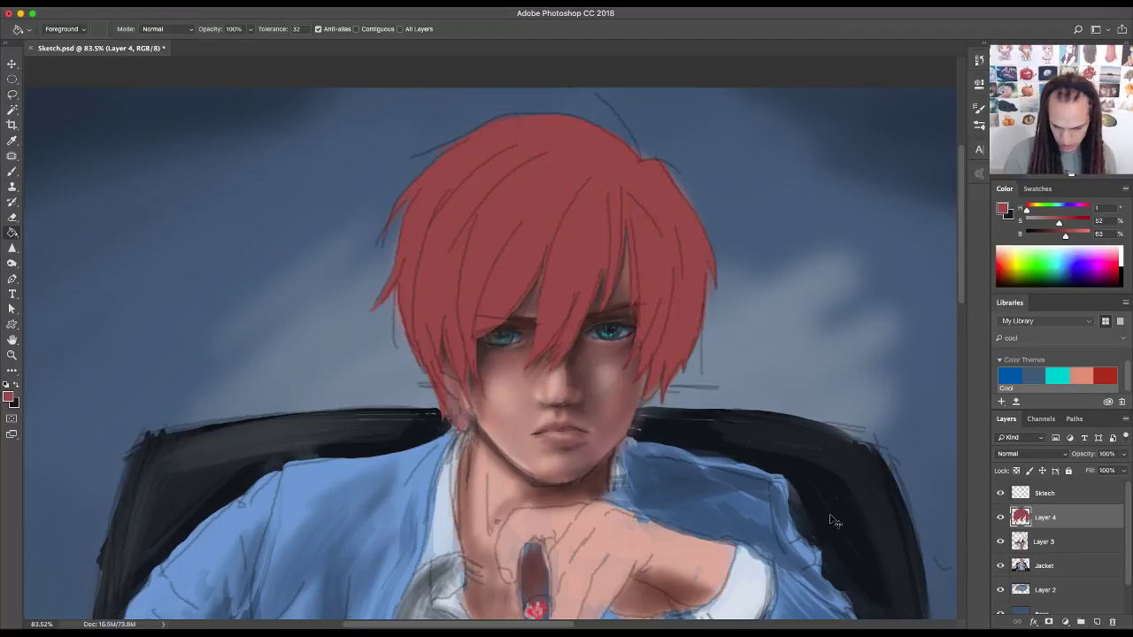
pyautogui.click(1097, 624)
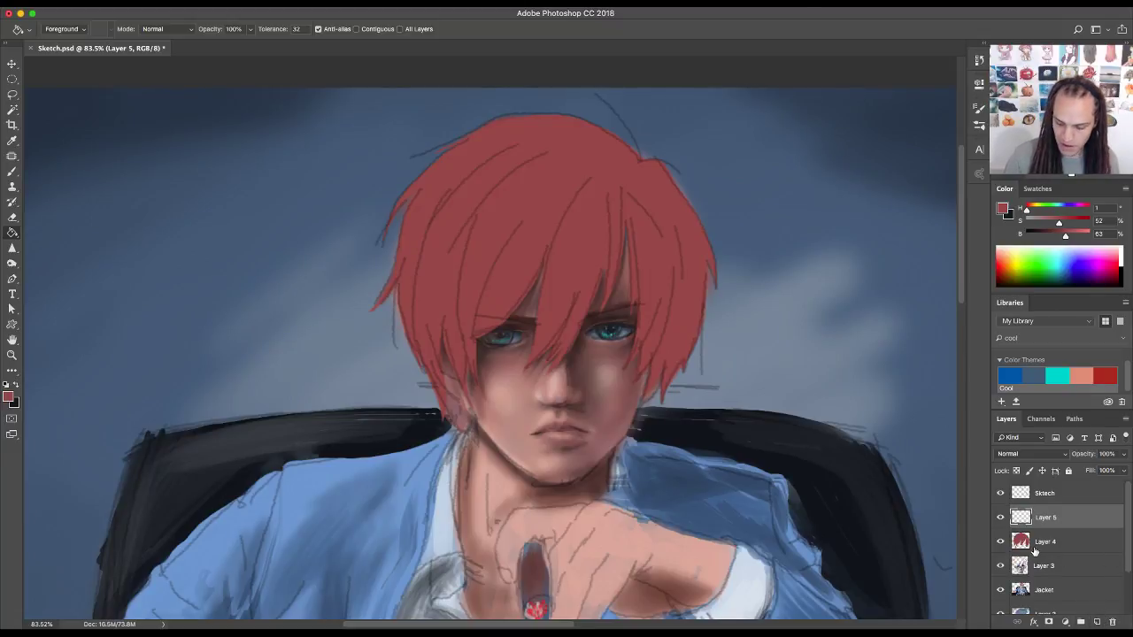
# - Clip Layer 5 to Layer 4's red hair fill via Create Clipping Mask, ending on the Brush tool
pyautogui.rightClick(1068, 517)
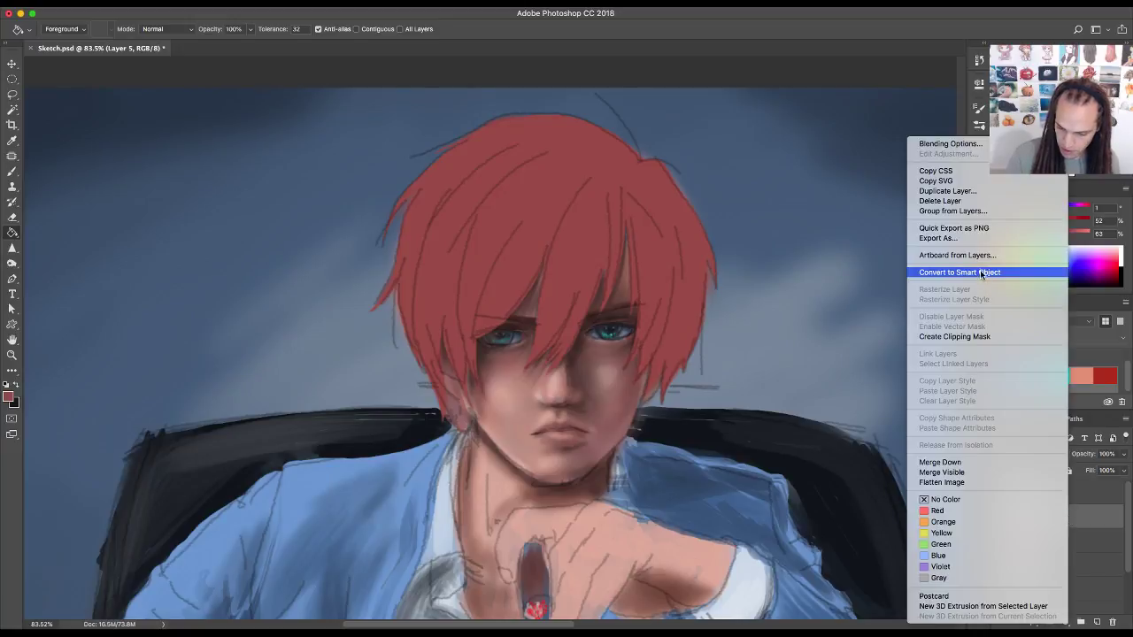
pyautogui.click(954, 336)
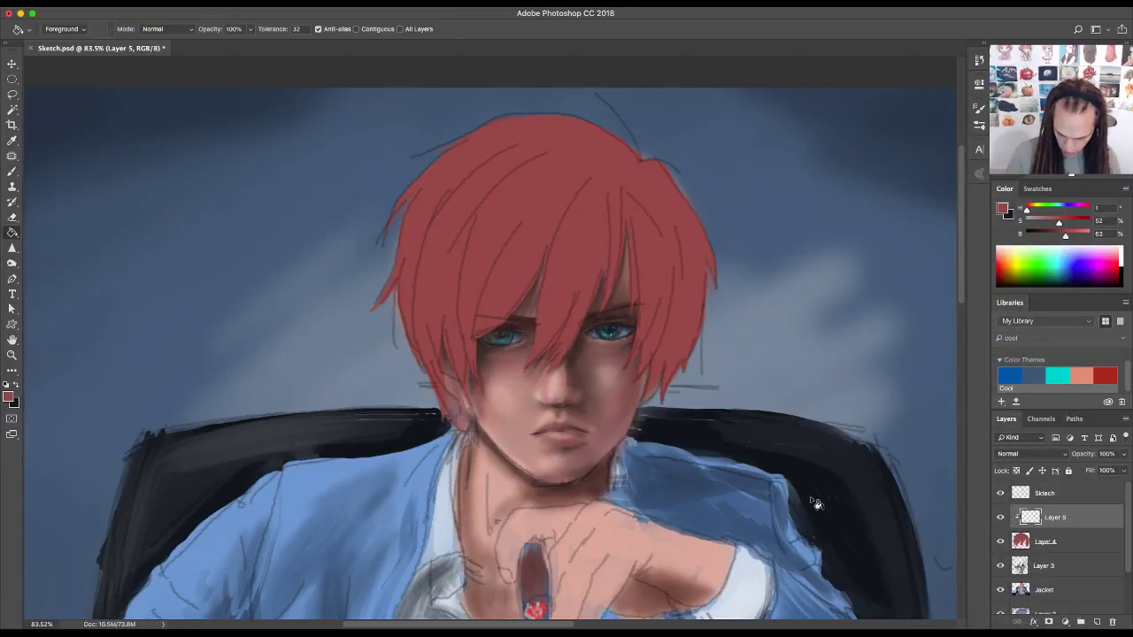
pyautogui.press('b')
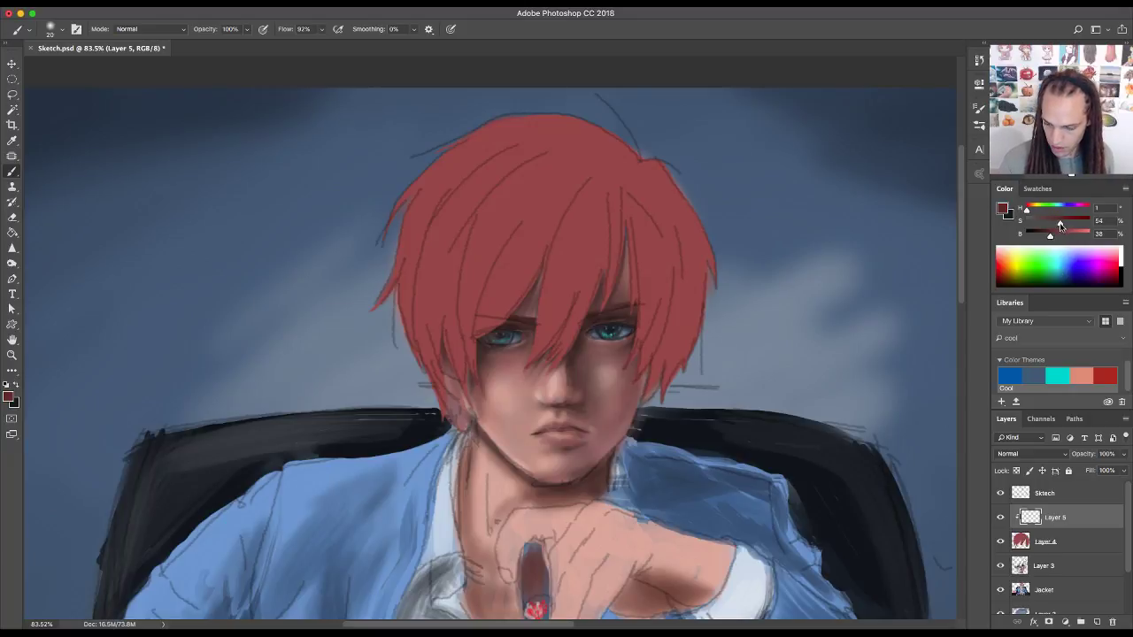
pyautogui.press('l')
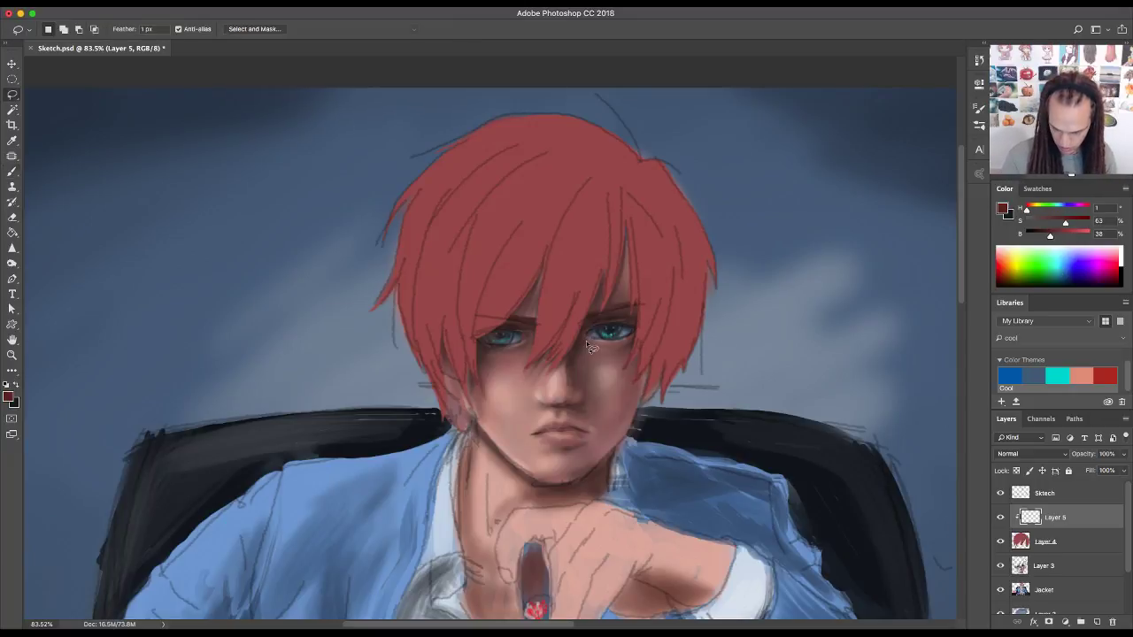
pyautogui.press('o')
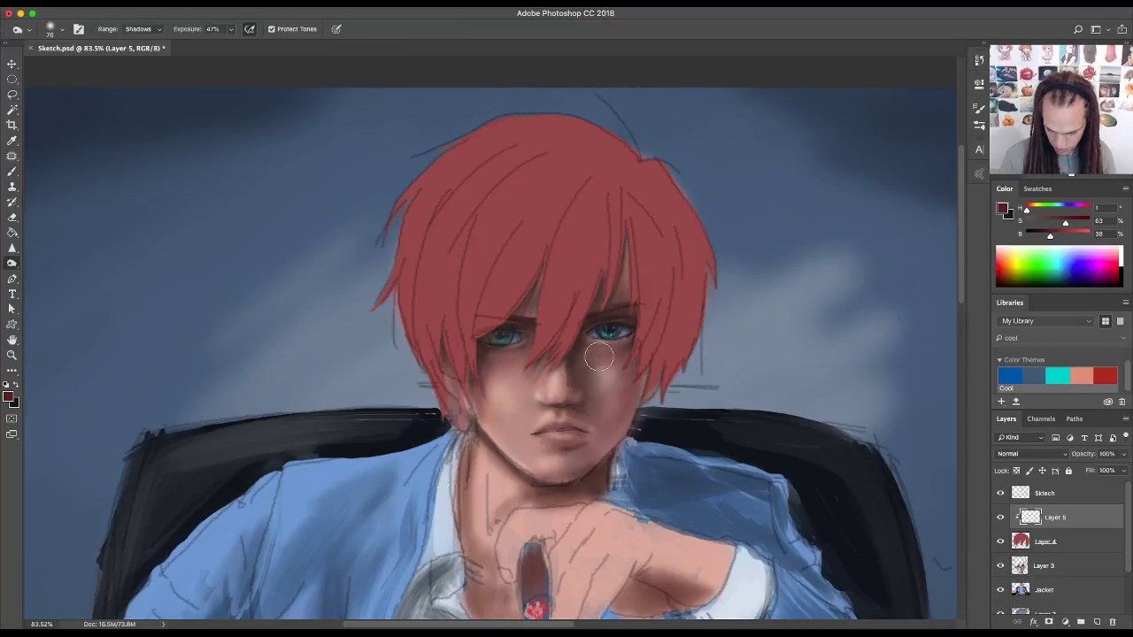
pyautogui.press('b')
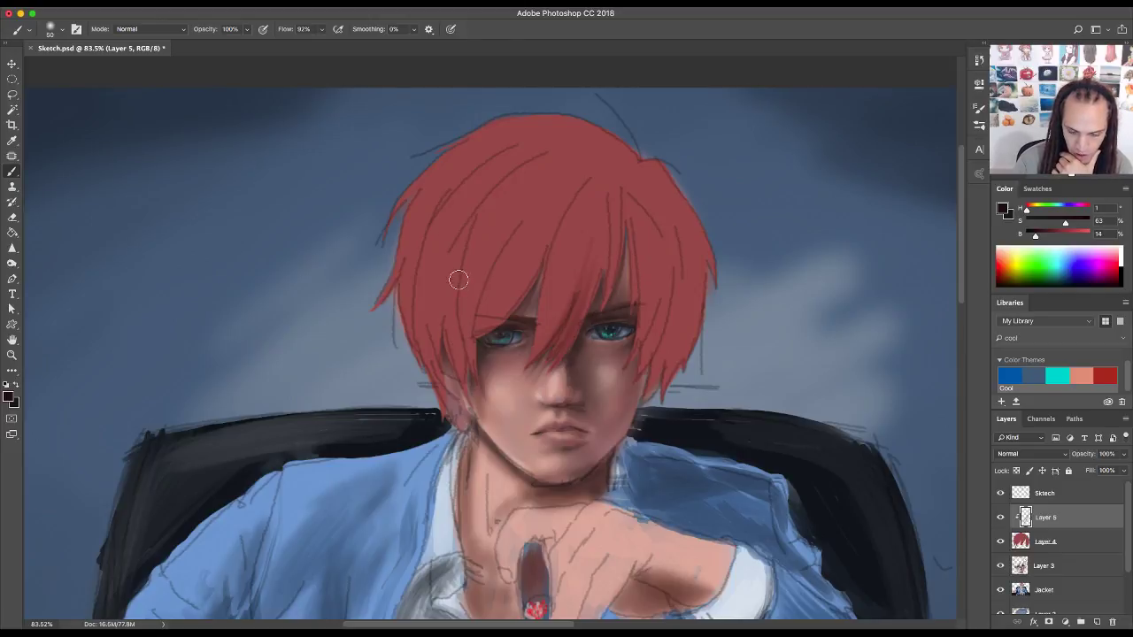
# - Paint dark shadow strands across the crown, the upper-left hair and the hair's right side
pyautogui.moveTo(458, 279)
pyautogui.mouseDown()
pyautogui.moveTo(471, 227)
pyautogui.moveTo(453, 286)
pyautogui.moveTo(462, 235)
pyautogui.moveTo(452, 263)
pyautogui.moveTo(454, 305)
pyautogui.mouseUp()
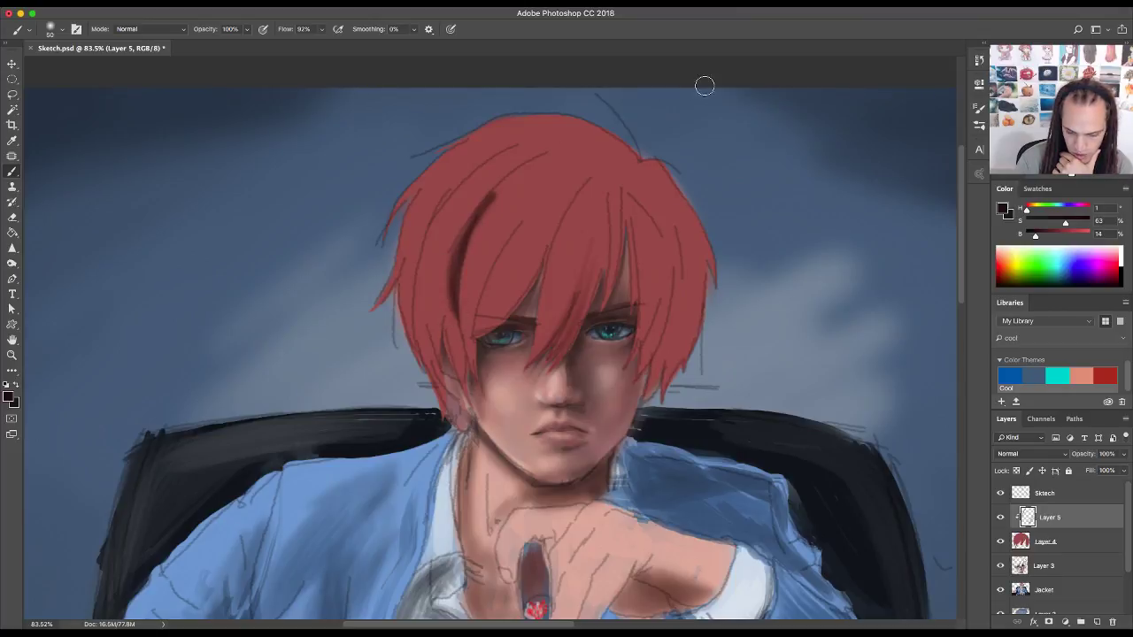
pyautogui.moveTo(576, 292); pyautogui.dragTo(557, 321)
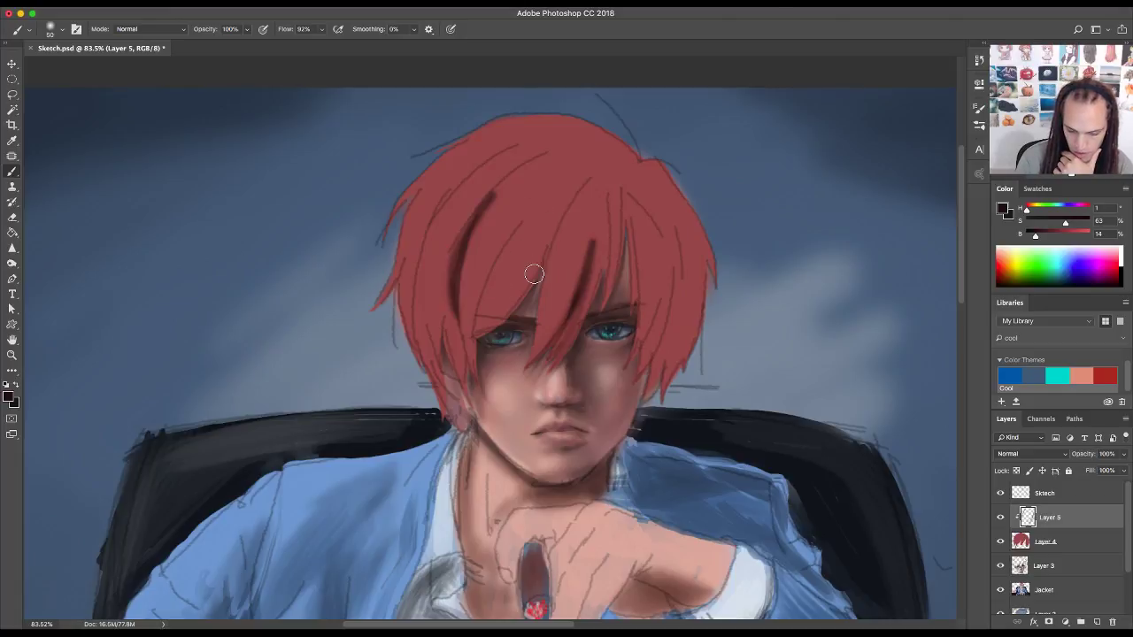
pyautogui.moveTo(417, 280)
pyautogui.mouseDown()
pyautogui.moveTo(439, 209)
pyautogui.moveTo(429, 225)
pyautogui.moveTo(457, 183)
pyautogui.moveTo(426, 218)
pyautogui.moveTo(411, 304)
pyautogui.moveTo(420, 231)
pyautogui.moveTo(414, 290)
pyautogui.moveTo(441, 200)
pyautogui.moveTo(428, 287)
pyautogui.mouseUp()
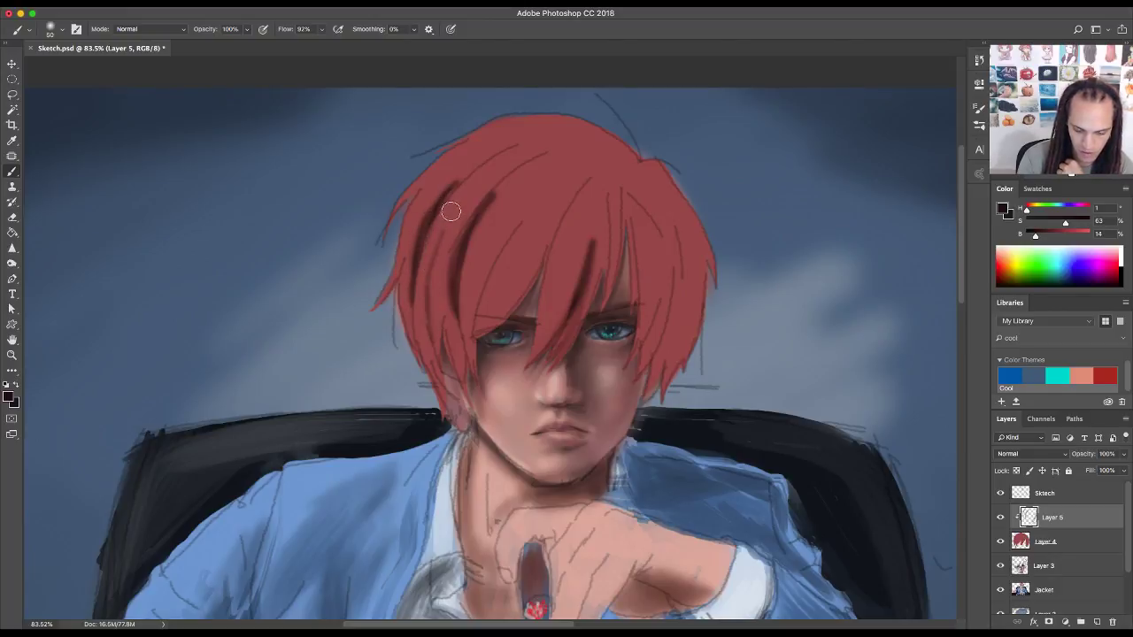
pyautogui.moveTo(446, 223); pyautogui.dragTo(433, 353)
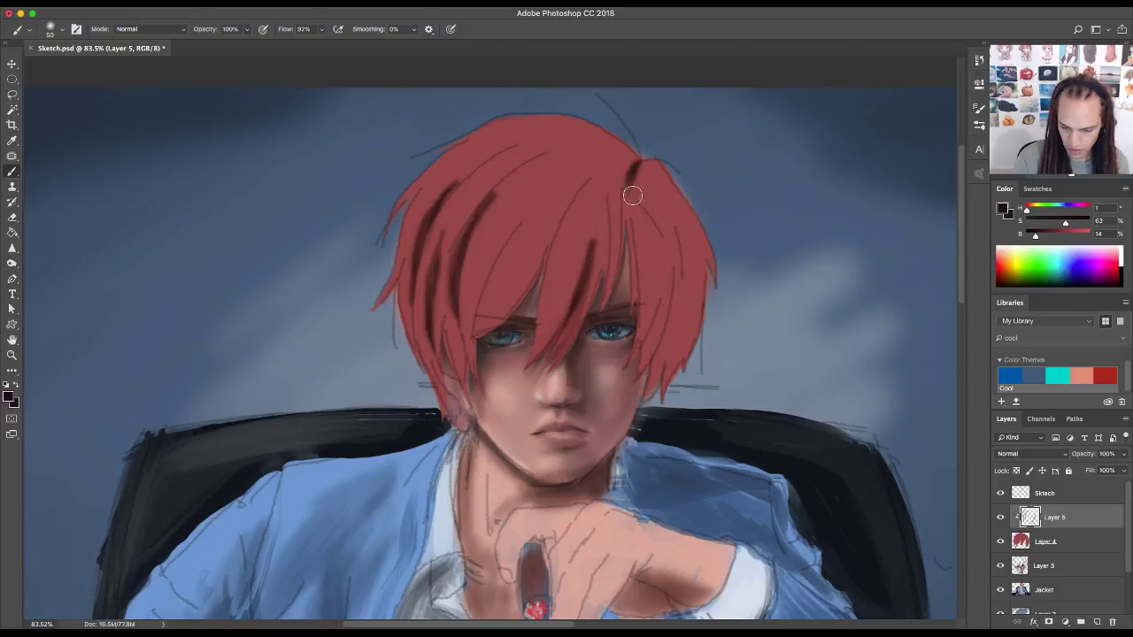
pyautogui.moveTo(639, 171)
pyautogui.mouseDown()
pyautogui.moveTo(668, 188)
pyautogui.moveTo(663, 172)
pyautogui.mouseUp()
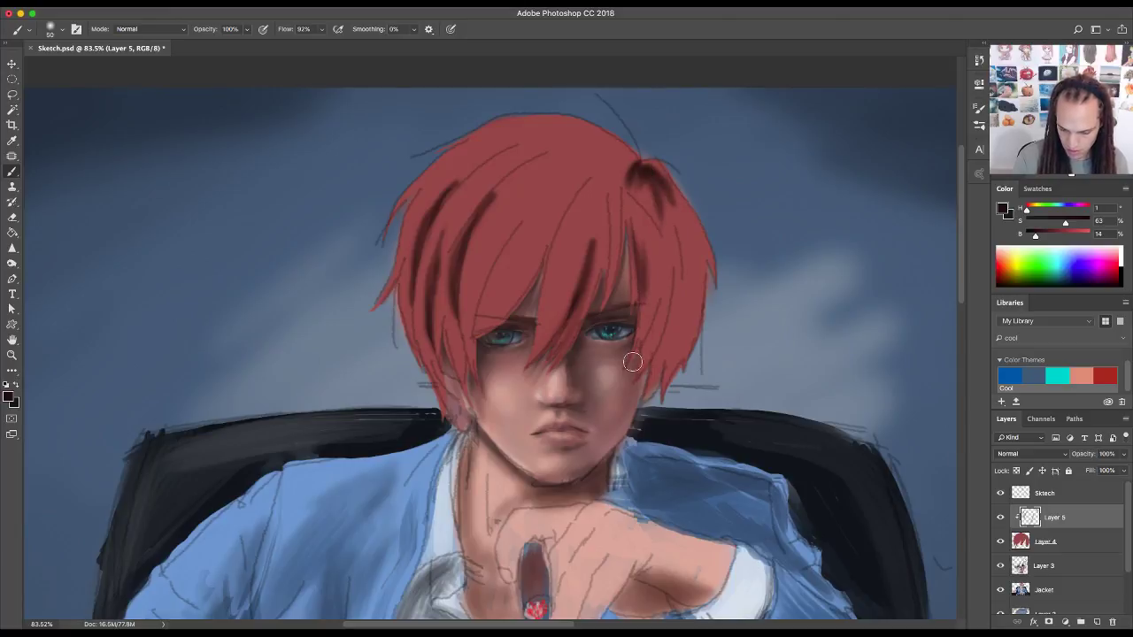
pyautogui.moveTo(663, 293)
pyautogui.mouseDown()
pyautogui.moveTo(684, 262)
pyautogui.moveTo(685, 330)
pyautogui.moveTo(694, 250)
pyautogui.moveTo(679, 352)
pyautogui.moveTo(691, 256)
pyautogui.moveTo(680, 307)
pyautogui.mouseUp()
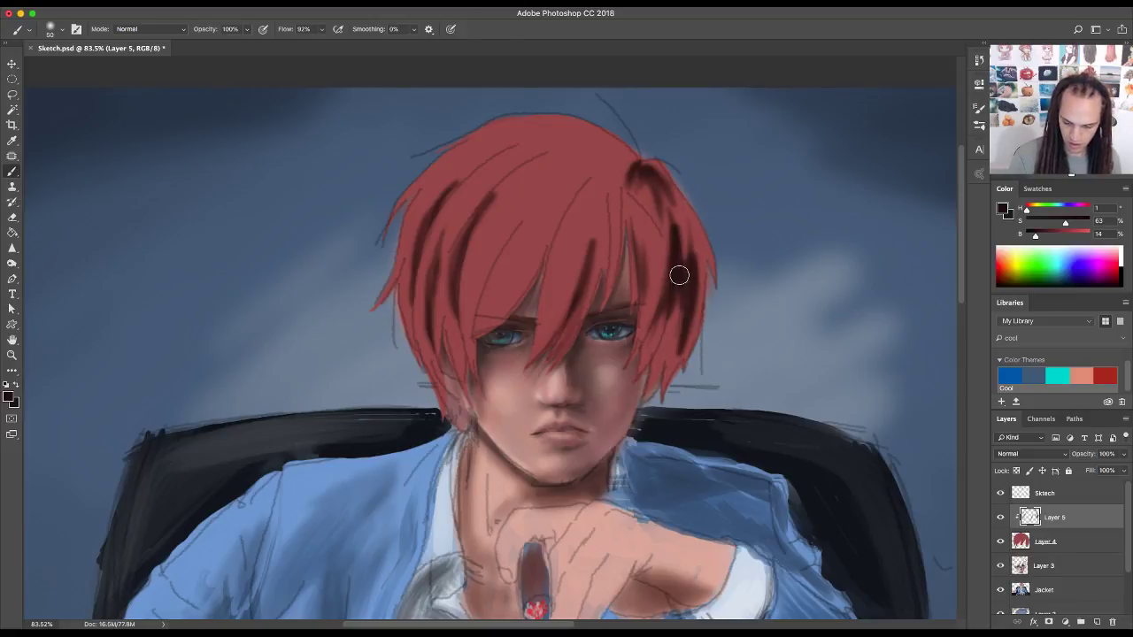
pyautogui.moveTo(593, 177)
pyautogui.mouseDown()
pyautogui.moveTo(559, 219)
pyautogui.moveTo(566, 196)
pyautogui.moveTo(540, 193)
pyautogui.moveTo(584, 144)
pyautogui.moveTo(640, 169)
pyautogui.moveTo(523, 143)
pyautogui.moveTo(615, 151)
pyautogui.moveTo(544, 153)
pyautogui.moveTo(612, 155)
pyautogui.moveTo(567, 196)
pyautogui.moveTo(633, 162)
pyautogui.moveTo(542, 128)
pyautogui.moveTo(559, 169)
pyautogui.moveTo(436, 211)
pyautogui.mouseUp()
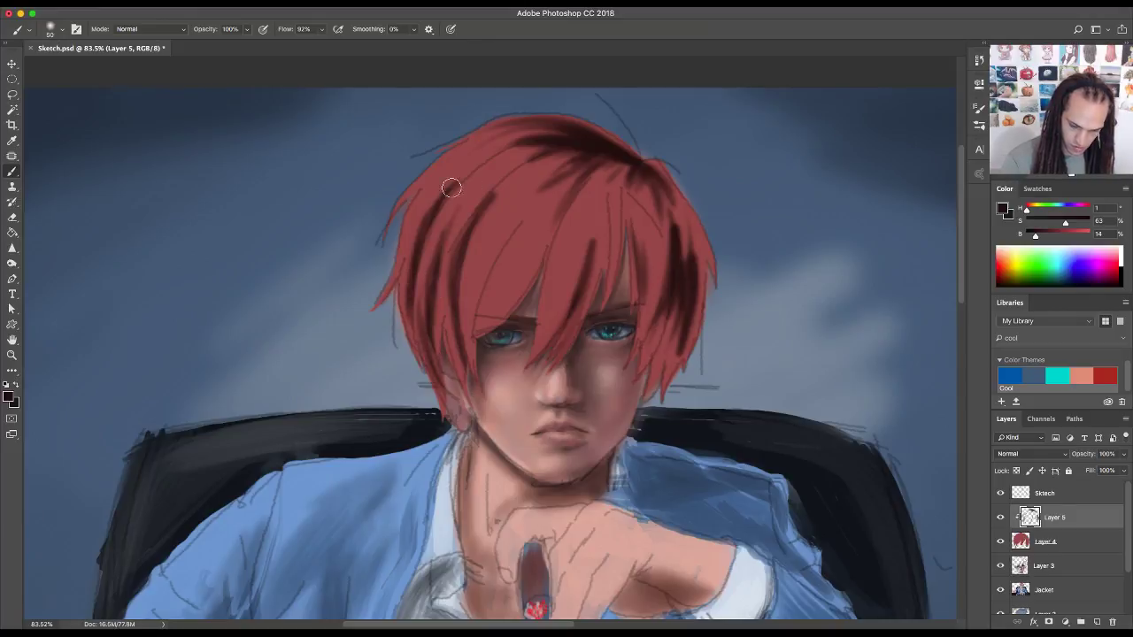
# - Add more dark strands rising from above both eyes and along the hair's right side
pyautogui.moveTo(430, 191); pyautogui.dragTo(410, 258)
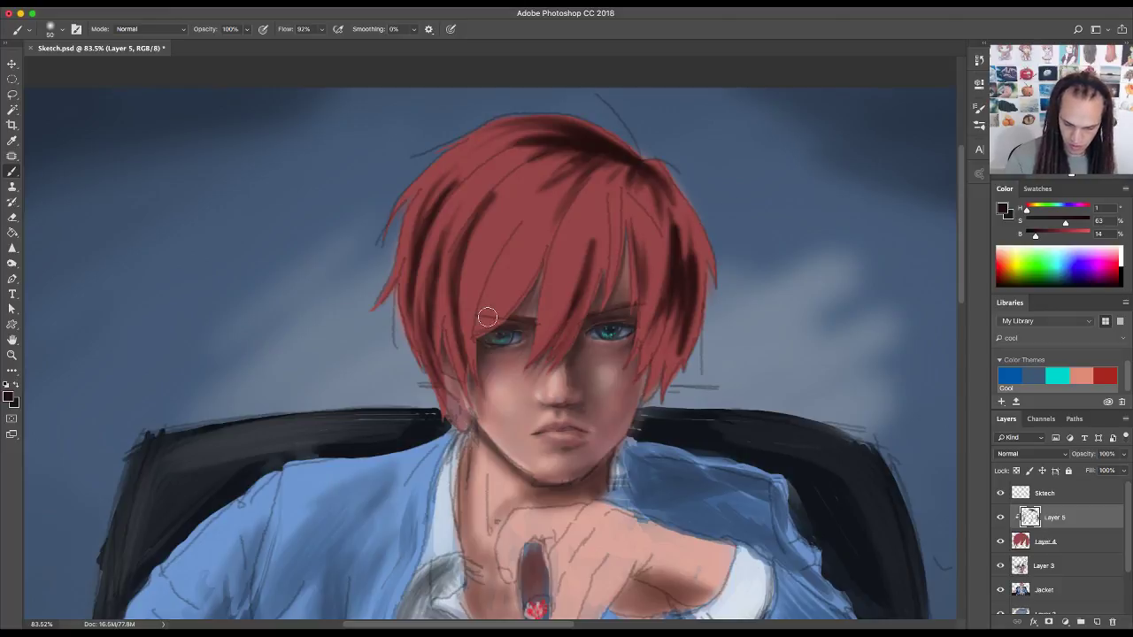
pyautogui.moveTo(492, 325); pyautogui.dragTo(531, 262)
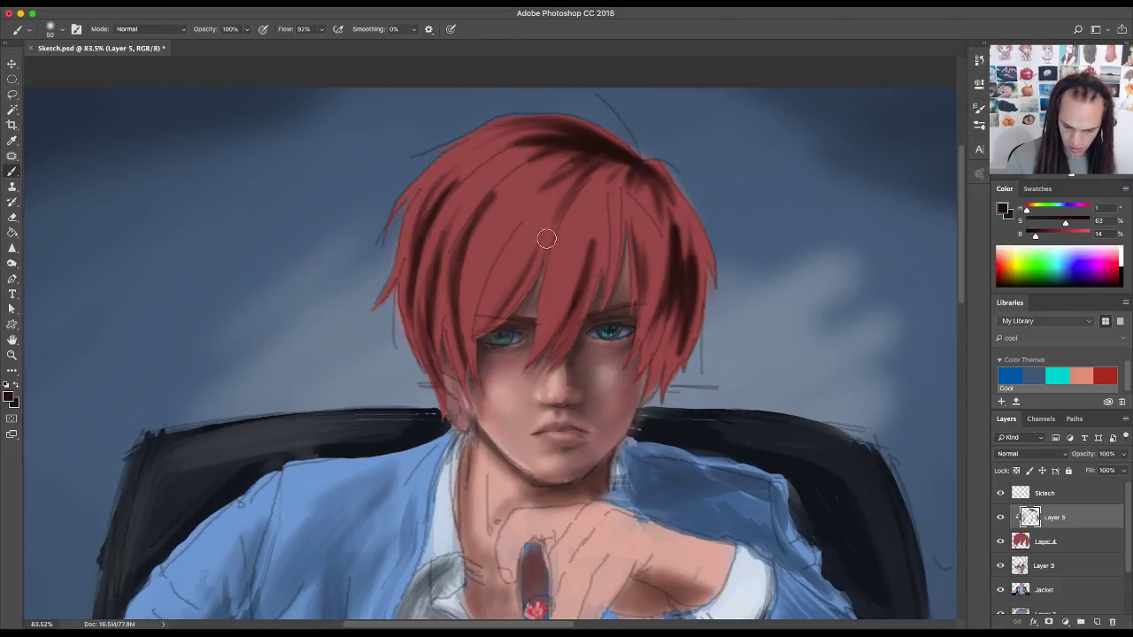
pyautogui.moveTo(477, 333); pyautogui.dragTo(554, 227)
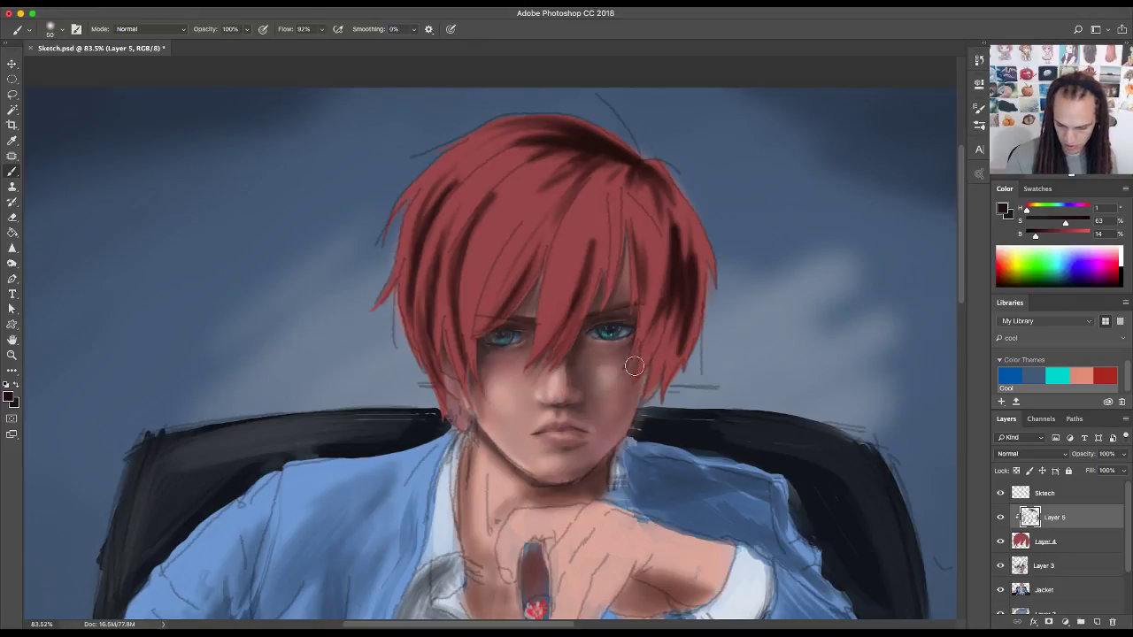
pyautogui.moveTo(632, 354); pyautogui.dragTo(658, 245)
pyautogui.moveTo(625, 374)
pyautogui.mouseDown()
pyautogui.moveTo(652, 233)
pyautogui.moveTo(678, 246)
pyautogui.mouseUp()
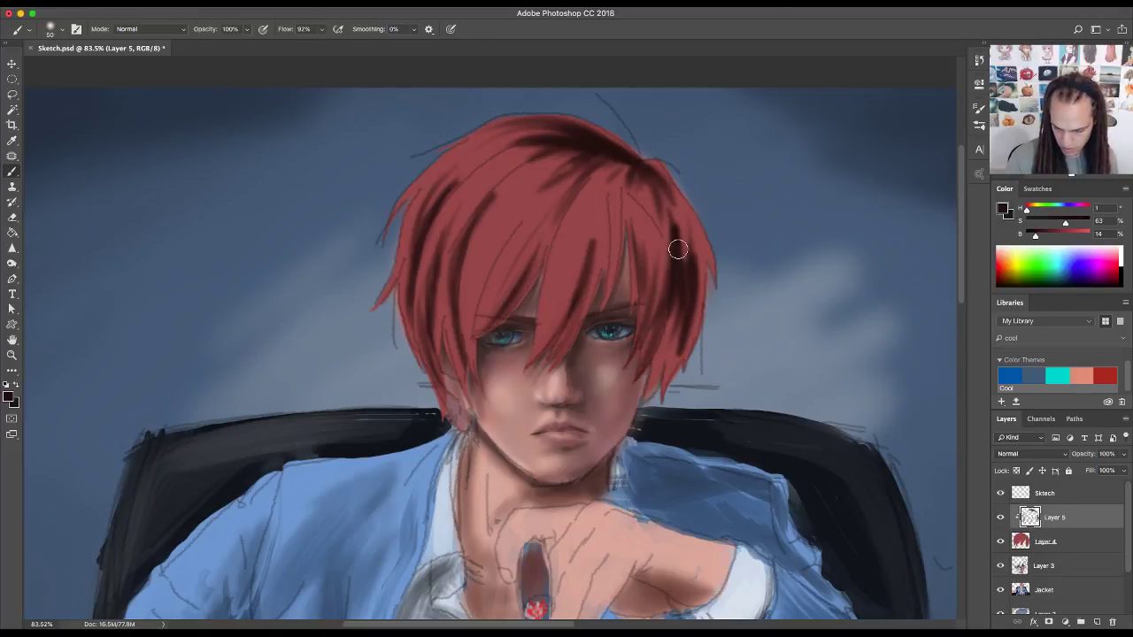
pyautogui.moveTo(645, 398); pyautogui.dragTo(675, 312)
pyautogui.moveTo(646, 404)
pyautogui.mouseDown()
pyautogui.moveTo(671, 325)
pyautogui.moveTo(695, 294)
pyautogui.mouseUp()
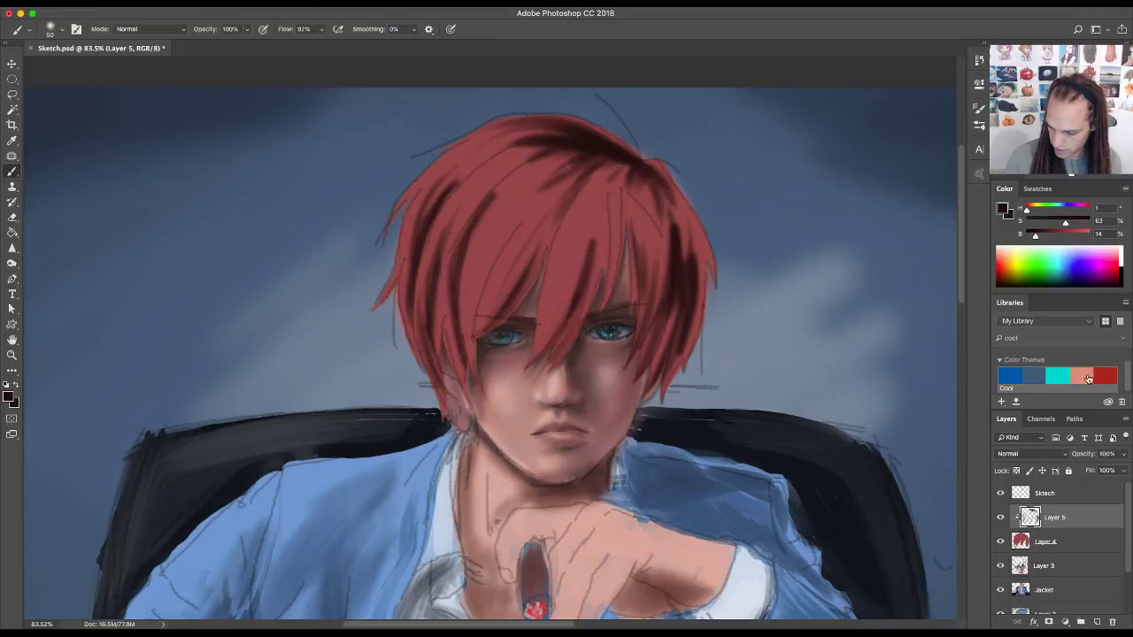
# - Lighten the red swatch to a pinkish tone and brush highlights from the crown down the left hair
pyautogui.click(1105, 379)
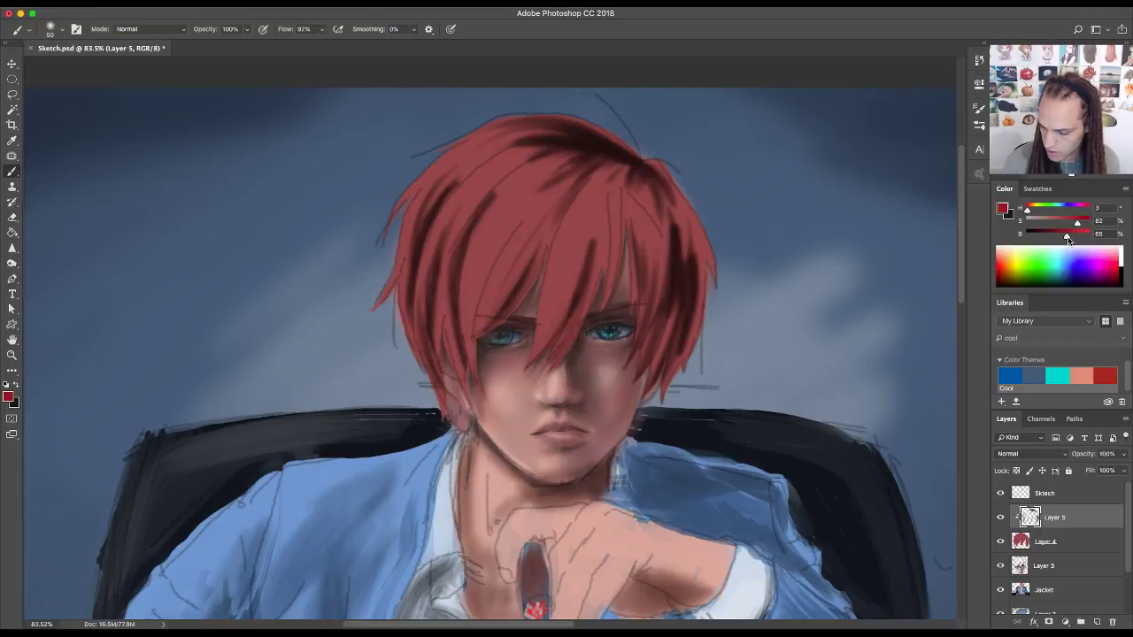
pyautogui.moveTo(1068, 239)
pyautogui.mouseDown()
pyautogui.moveTo(1047, 223)
pyautogui.moveTo(1078, 237)
pyautogui.mouseUp()
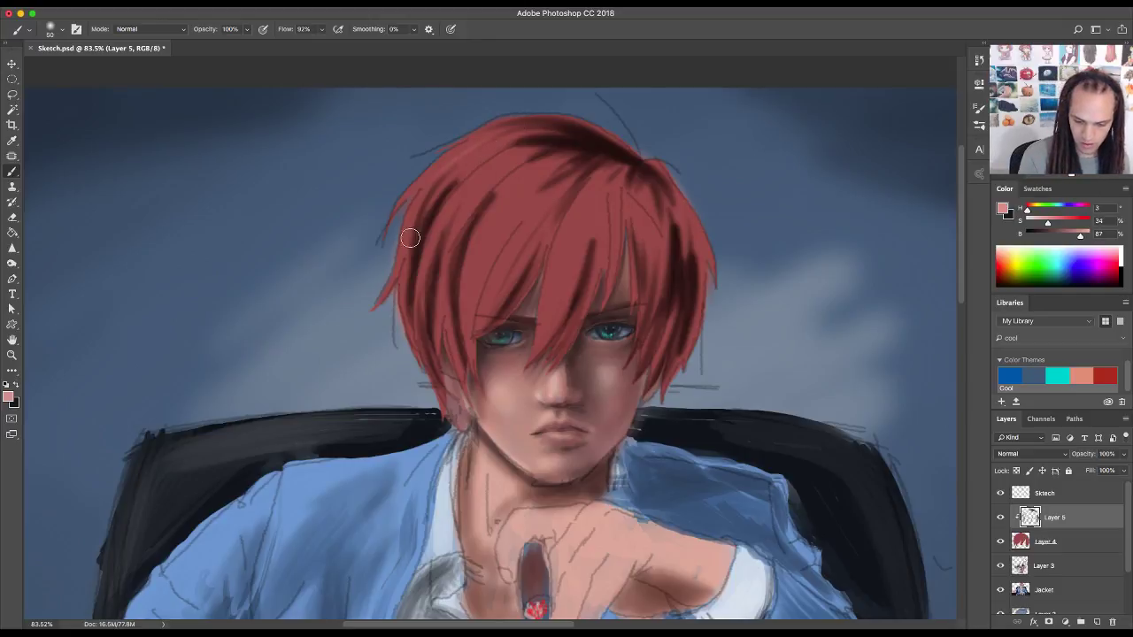
pyautogui.moveTo(512, 132)
pyautogui.mouseDown()
pyautogui.moveTo(426, 287)
pyautogui.moveTo(459, 280)
pyautogui.mouseUp()
pyautogui.moveTo(518, 144)
pyautogui.mouseDown()
pyautogui.moveTo(419, 297)
pyautogui.moveTo(425, 333)
pyautogui.moveTo(446, 350)
pyautogui.moveTo(430, 299)
pyautogui.moveTo(479, 279)
pyautogui.mouseUp()
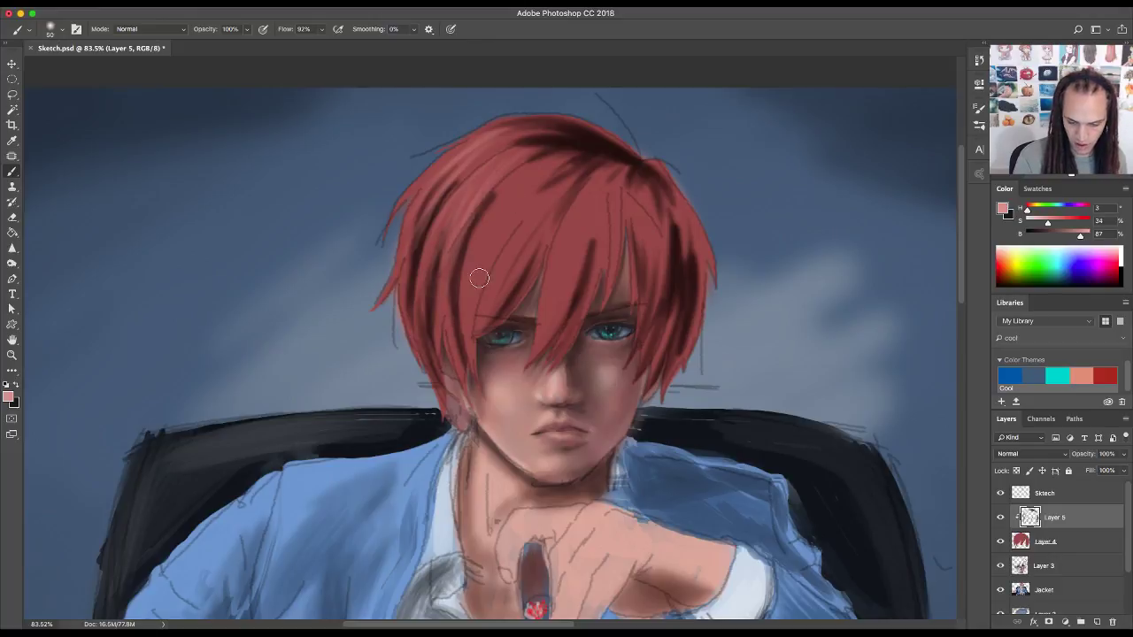
pyautogui.moveTo(561, 147)
pyautogui.mouseDown()
pyautogui.moveTo(459, 301)
pyautogui.moveTo(559, 151)
pyautogui.moveTo(505, 188)
pyautogui.moveTo(479, 263)
pyautogui.mouseUp()
pyautogui.moveTo(519, 188); pyautogui.dragTo(480, 266)
pyautogui.moveTo(557, 163); pyautogui.dragTo(492, 293)
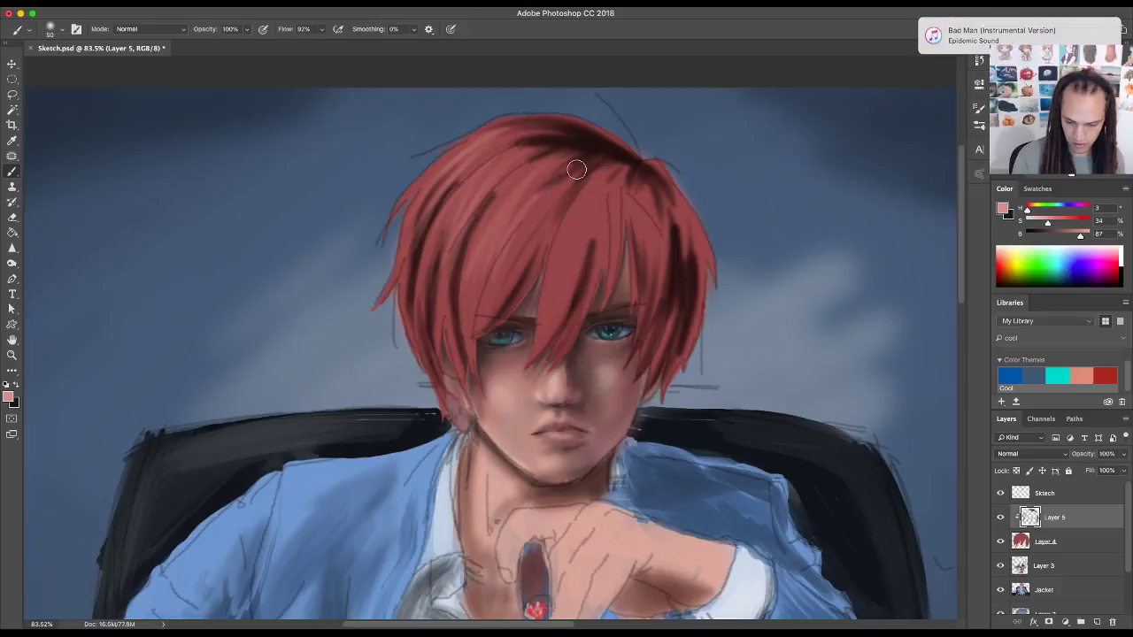
pyautogui.moveTo(576, 169); pyautogui.dragTo(507, 274)
pyautogui.moveTo(550, 190)
pyautogui.mouseDown()
pyautogui.moveTo(480, 310)
pyautogui.moveTo(477, 349)
pyautogui.mouseUp()
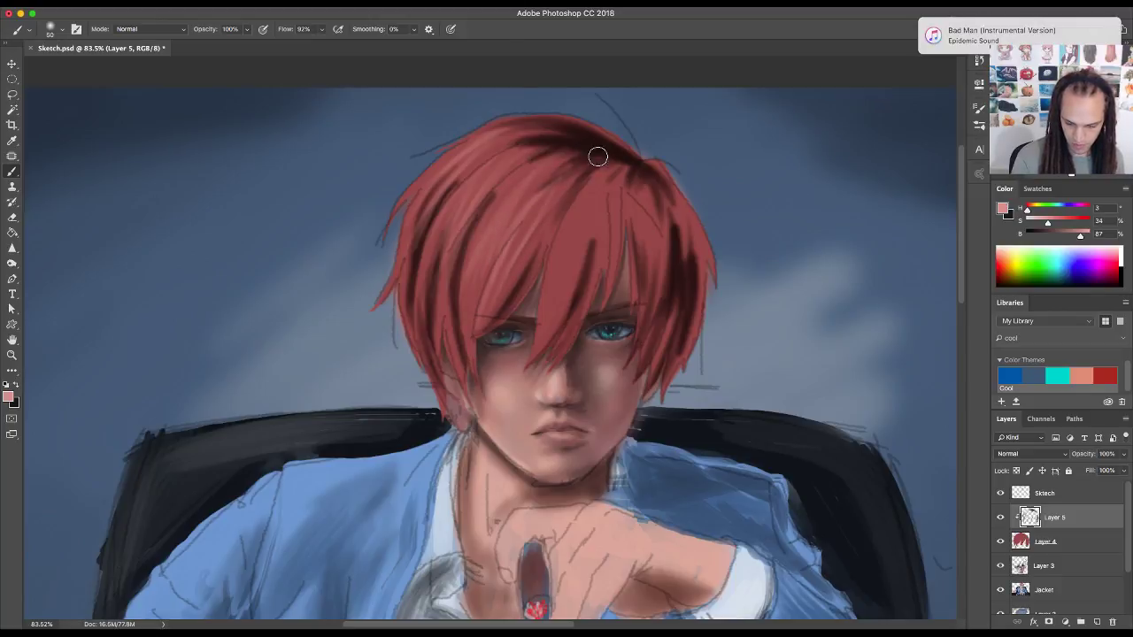
pyautogui.moveTo(598, 157); pyautogui.dragTo(485, 301)
pyautogui.moveTo(579, 150); pyautogui.dragTo(474, 303)
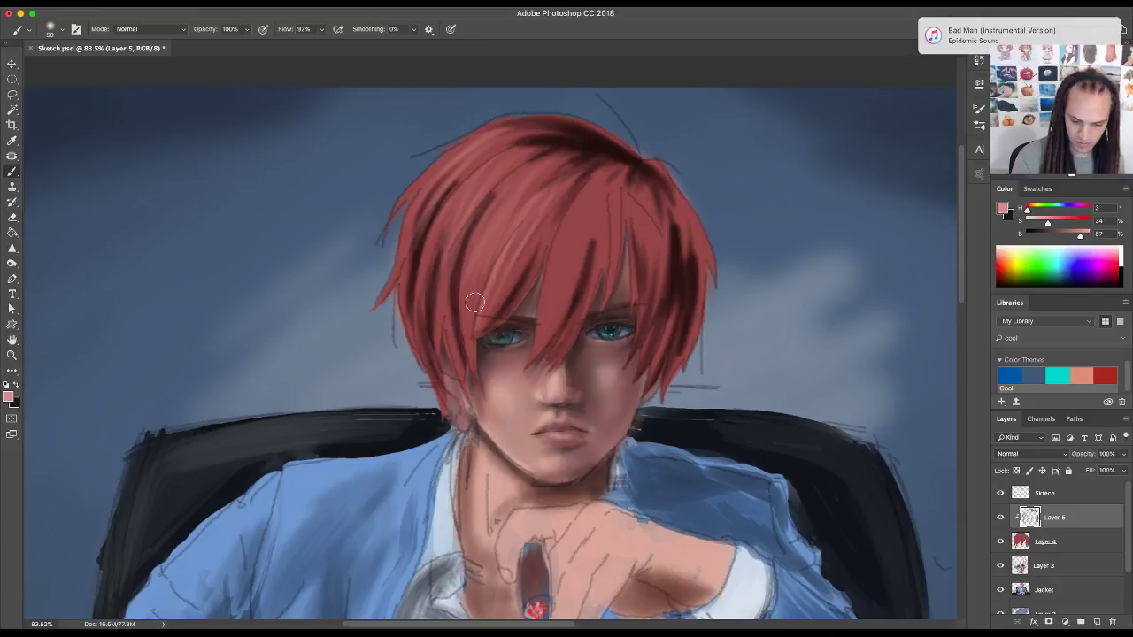
pyautogui.moveTo(481, 227); pyautogui.dragTo(463, 347)
# - Add pink highlights along the hair's left edge, down the middle, and across the crown
pyautogui.moveTo(485, 189)
pyautogui.mouseDown()
pyautogui.moveTo(466, 215)
pyautogui.moveTo(436, 371)
pyautogui.mouseUp()
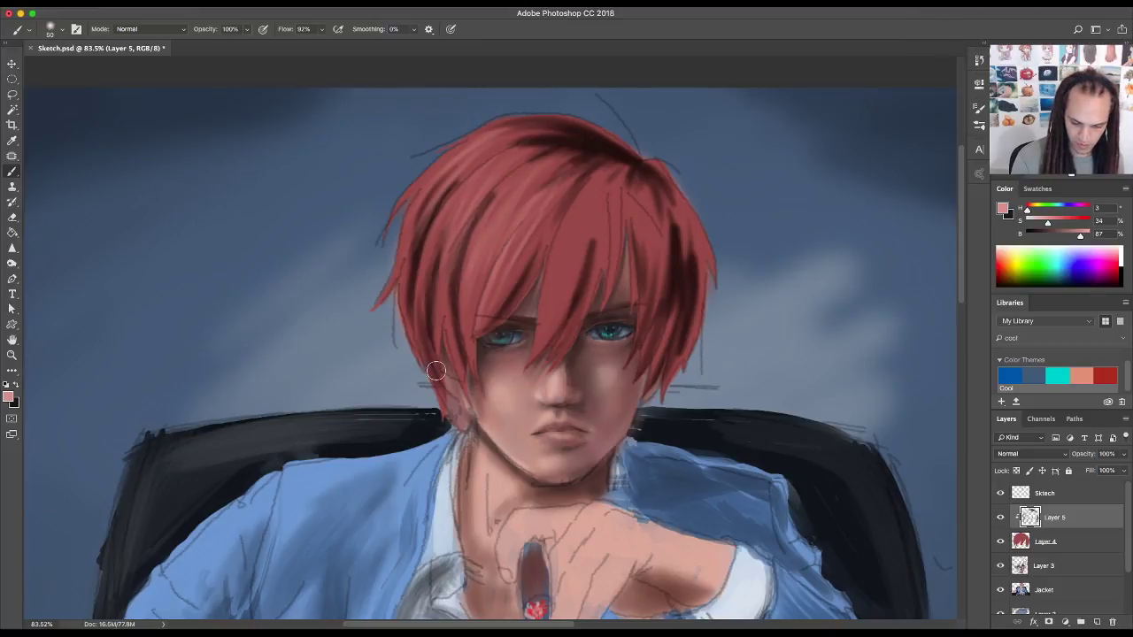
pyautogui.moveTo(447, 239); pyautogui.dragTo(438, 344)
pyautogui.moveTo(480, 172)
pyautogui.mouseDown()
pyautogui.moveTo(428, 341)
pyautogui.moveTo(421, 329)
pyautogui.mouseUp()
pyautogui.moveTo(418, 209); pyautogui.dragTo(414, 265)
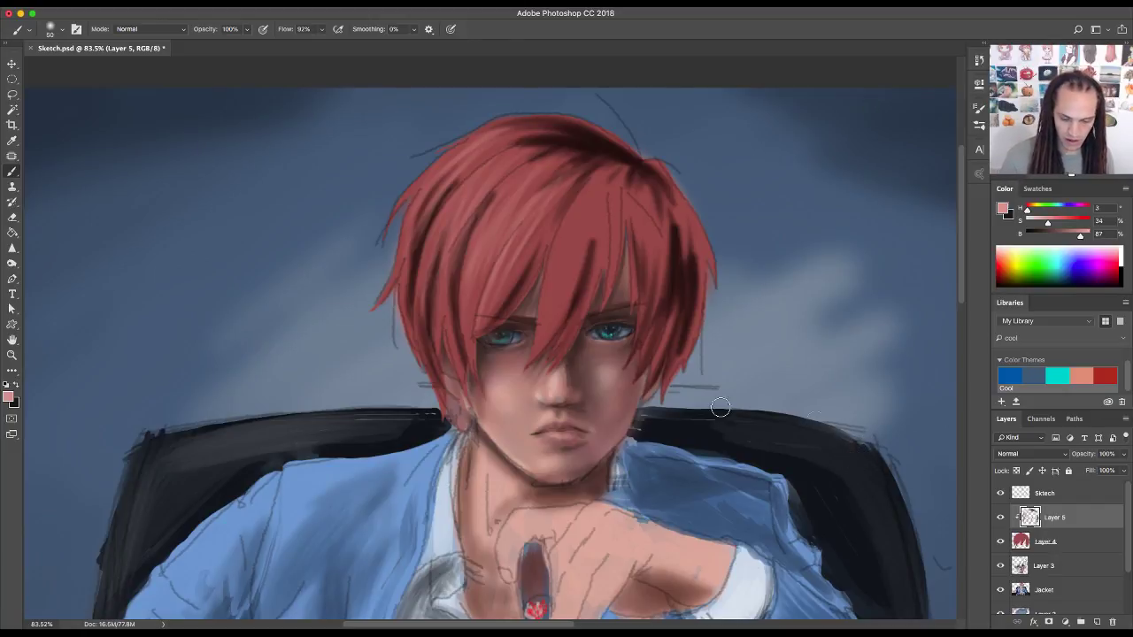
pyautogui.moveTo(609, 182)
pyautogui.mouseDown()
pyautogui.moveTo(573, 267)
pyautogui.moveTo(601, 166)
pyautogui.moveTo(544, 334)
pyautogui.moveTo(588, 180)
pyautogui.moveTo(531, 366)
pyautogui.mouseUp()
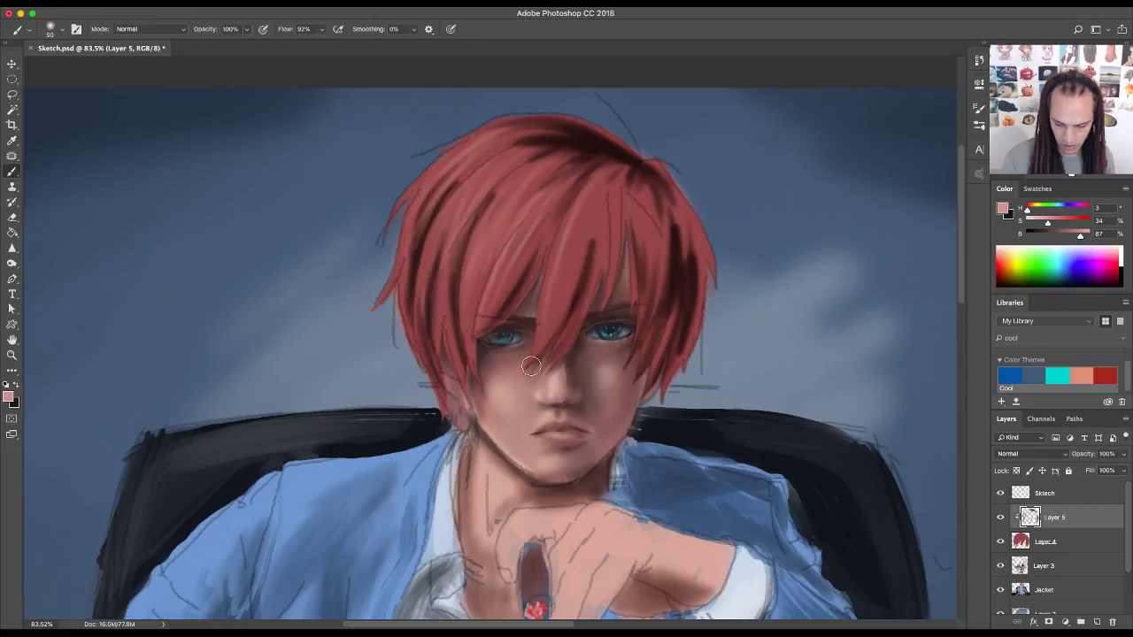
pyautogui.moveTo(592, 166)
pyautogui.mouseDown()
pyautogui.moveTo(546, 333)
pyautogui.moveTo(597, 157)
pyautogui.moveTo(542, 328)
pyautogui.mouseUp()
pyautogui.moveTo(578, 191); pyautogui.dragTo(535, 334)
pyautogui.moveTo(605, 216)
pyautogui.mouseDown()
pyautogui.moveTo(585, 271)
pyautogui.moveTo(595, 207)
pyautogui.moveTo(584, 212)
pyautogui.moveTo(560, 324)
pyautogui.mouseUp()
pyautogui.moveTo(601, 191); pyautogui.dragTo(575, 328)
pyautogui.moveTo(605, 165)
pyautogui.mouseDown()
pyautogui.moveTo(575, 307)
pyautogui.moveTo(606, 180)
pyautogui.moveTo(605, 242)
pyautogui.mouseUp()
pyautogui.moveTo(634, 167); pyautogui.dragTo(553, 244)
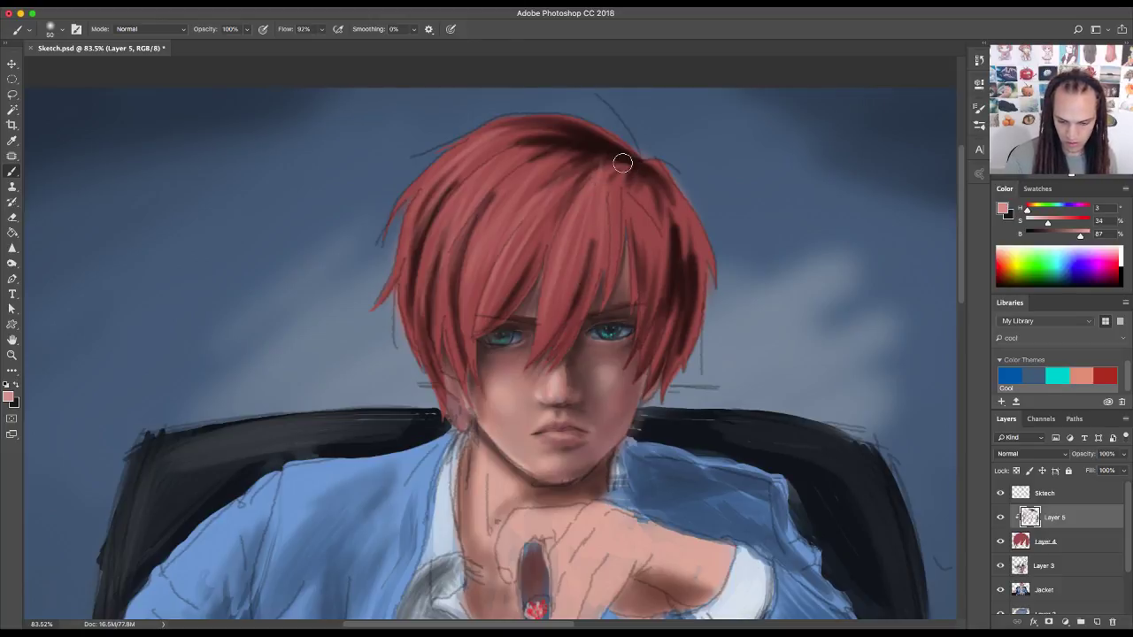
pyautogui.moveTo(603, 173)
pyautogui.mouseDown()
pyautogui.moveTo(517, 184)
pyautogui.moveTo(636, 168)
pyautogui.moveTo(534, 171)
pyautogui.moveTo(628, 177)
pyautogui.moveTo(514, 153)
pyautogui.moveTo(545, 174)
pyautogui.moveTo(541, 144)
pyautogui.moveTo(561, 160)
pyautogui.moveTo(471, 150)
pyautogui.moveTo(575, 166)
pyautogui.moveTo(483, 154)
pyautogui.moveTo(598, 153)
pyautogui.moveTo(524, 155)
pyautogui.mouseUp()
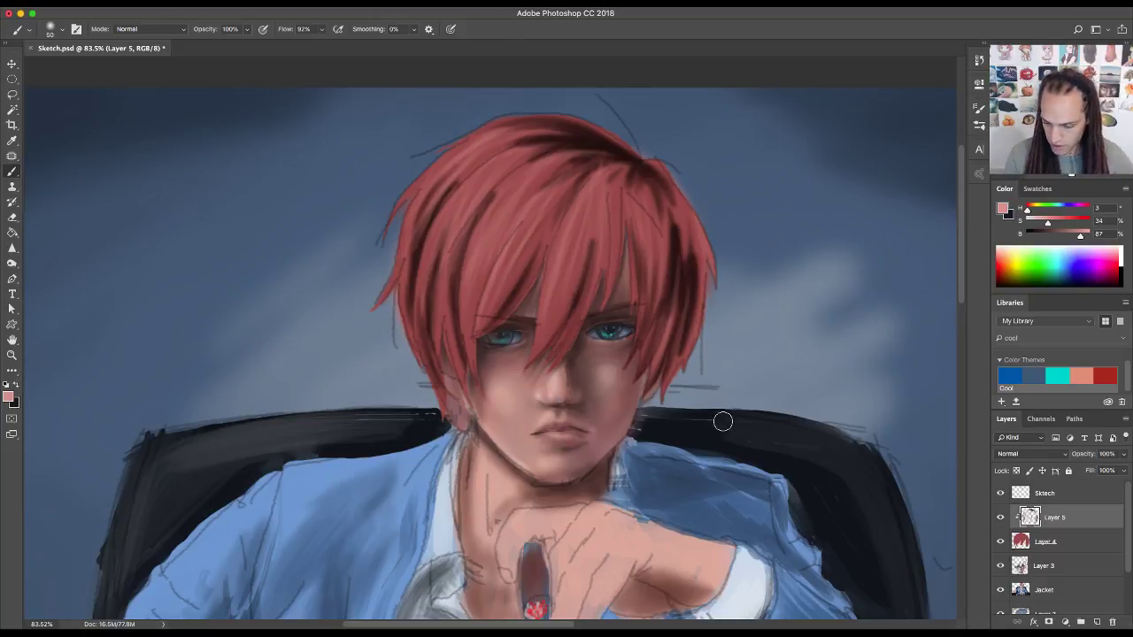
# - Sample a dark red-brown from the hair and paint thin dark fringe strands
pyautogui.keyDown('alt'); pyautogui.click(694, 280); pyautogui.keyUp('alt')
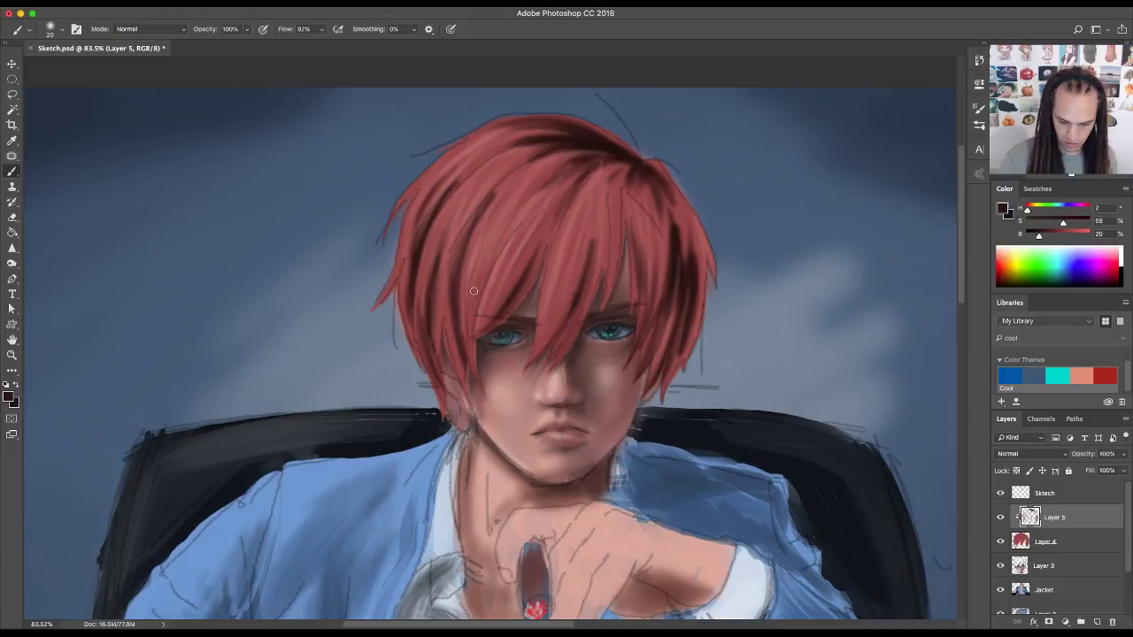
pyautogui.moveTo(474, 291); pyautogui.dragTo(501, 241)
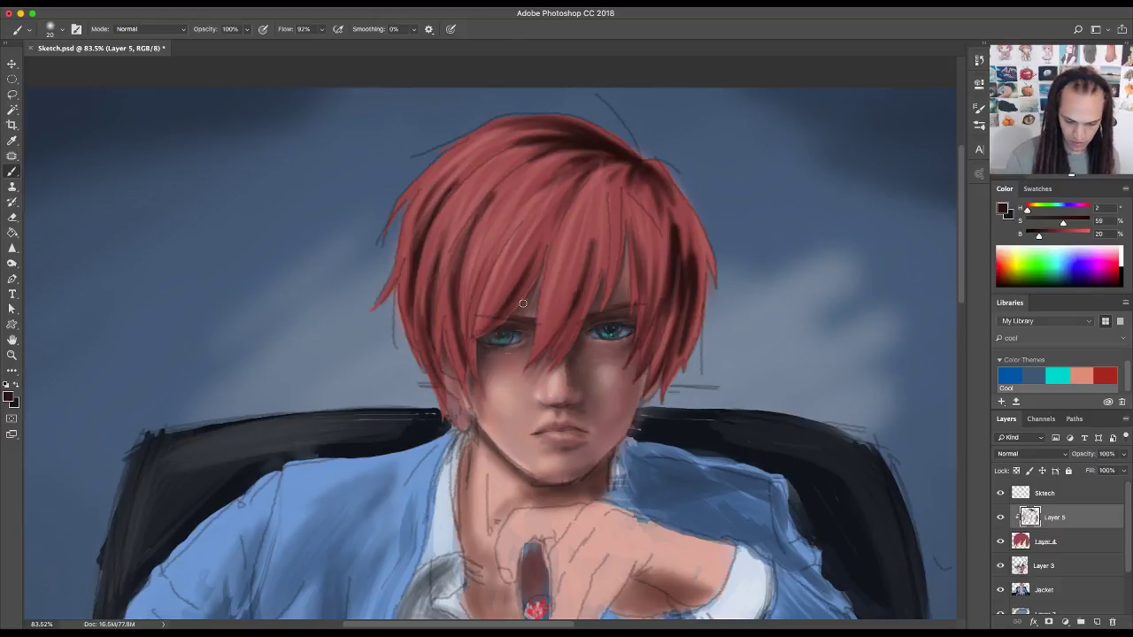
pyautogui.moveTo(445, 325)
pyautogui.mouseDown()
pyautogui.moveTo(447, 267)
pyautogui.moveTo(478, 180)
pyautogui.moveTo(421, 278)
pyautogui.moveTo(444, 160)
pyautogui.mouseUp()
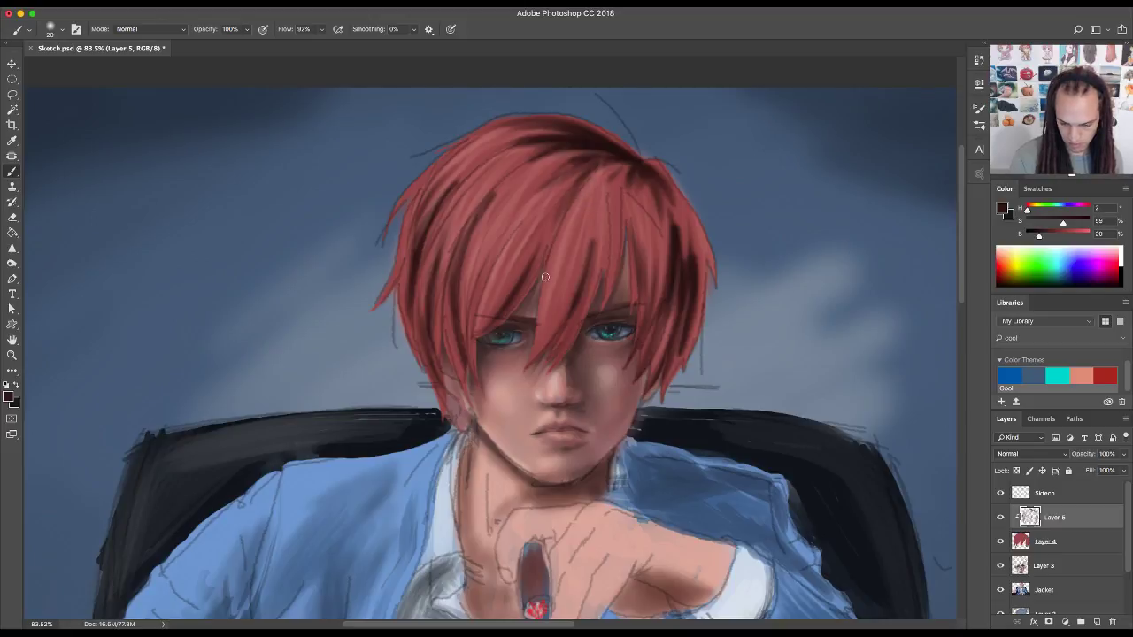
# - Paint thin dark strands through the fringe and down the right side of the hair
pyautogui.moveTo(545, 277); pyautogui.dragTo(559, 324)
pyautogui.moveTo(584, 182); pyautogui.dragTo(580, 330)
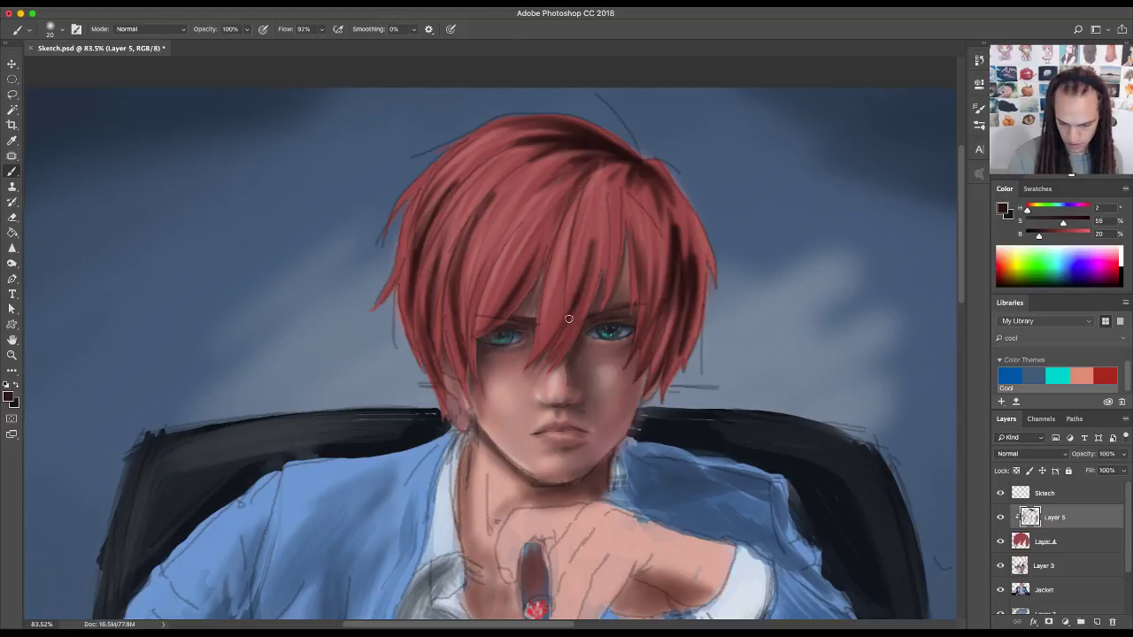
pyautogui.moveTo(542, 190); pyautogui.dragTo(493, 297)
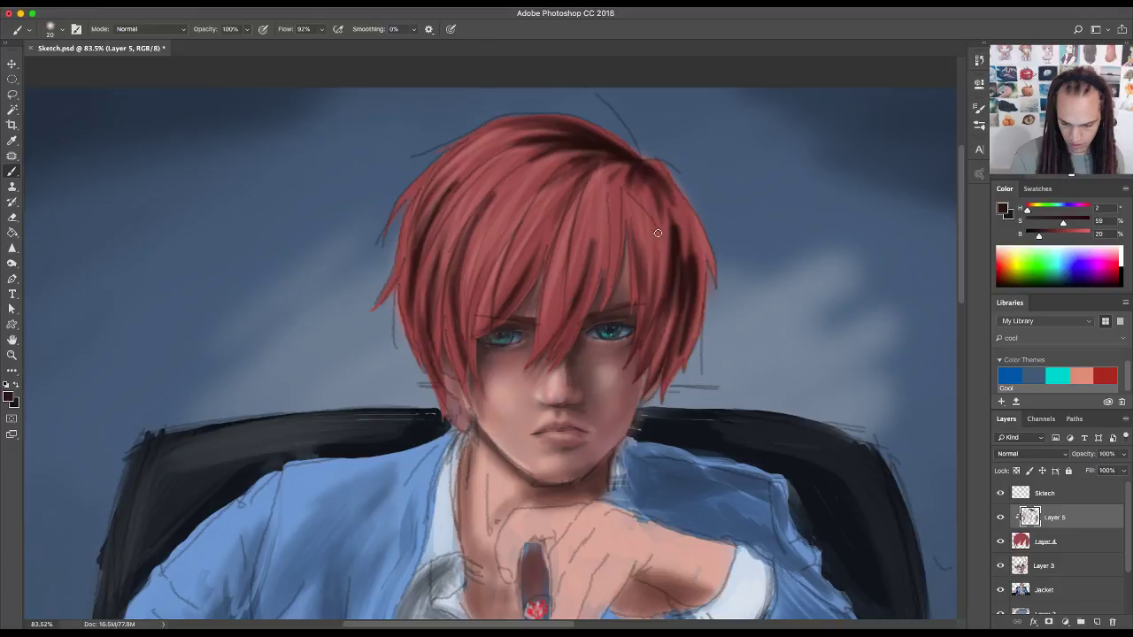
pyautogui.moveTo(655, 201); pyautogui.dragTo(639, 283)
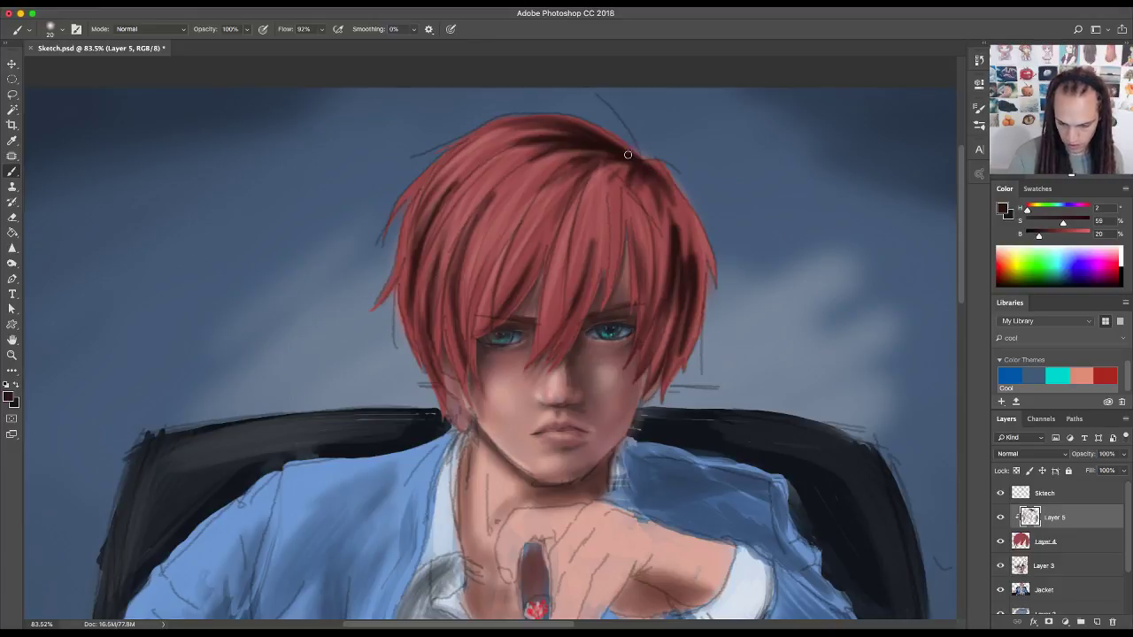
pyautogui.moveTo(624, 171); pyautogui.dragTo(620, 263)
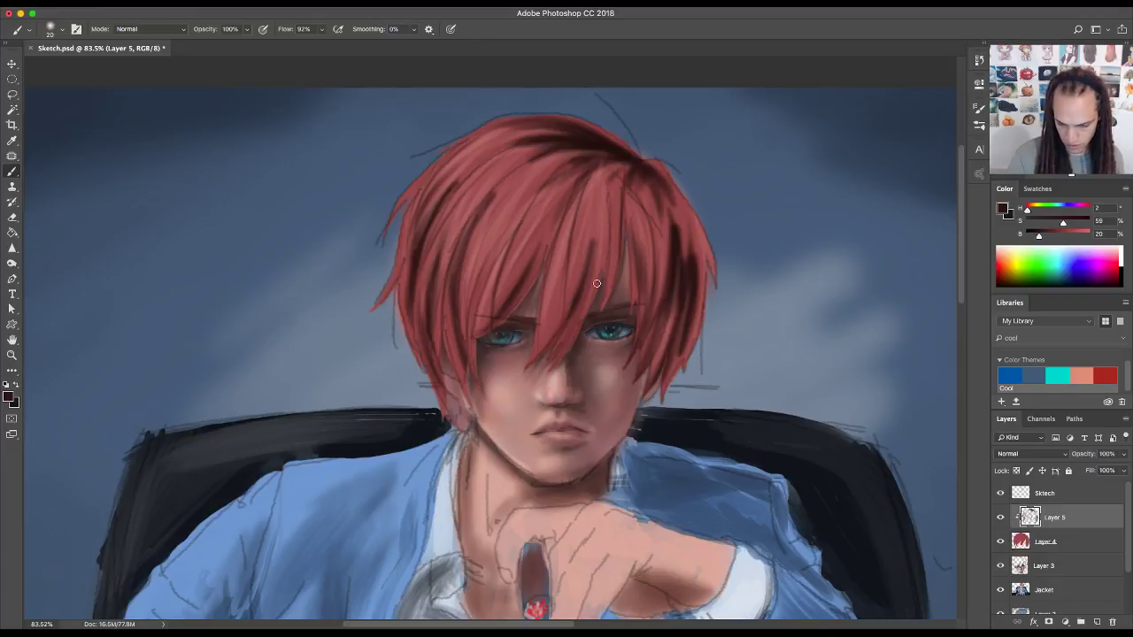
pyautogui.moveTo(655, 204); pyautogui.dragTo(658, 269)
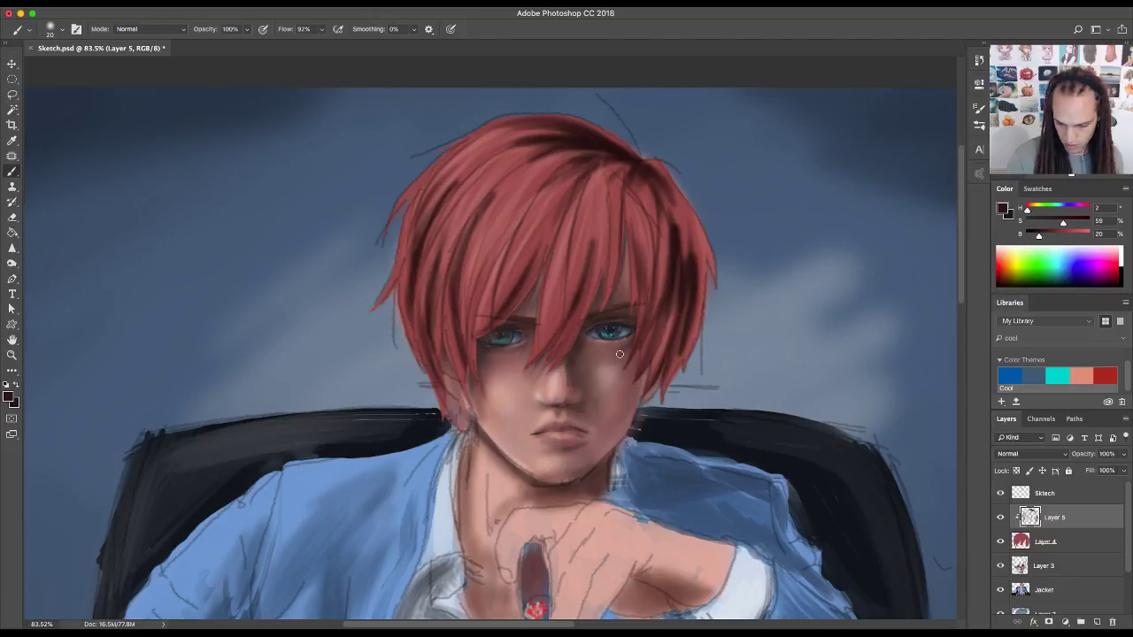
# - Add dark strands across the top-left hair and hide the Sketch layer's pencil lines
pyautogui.moveTo(568, 154); pyautogui.dragTo(493, 223)
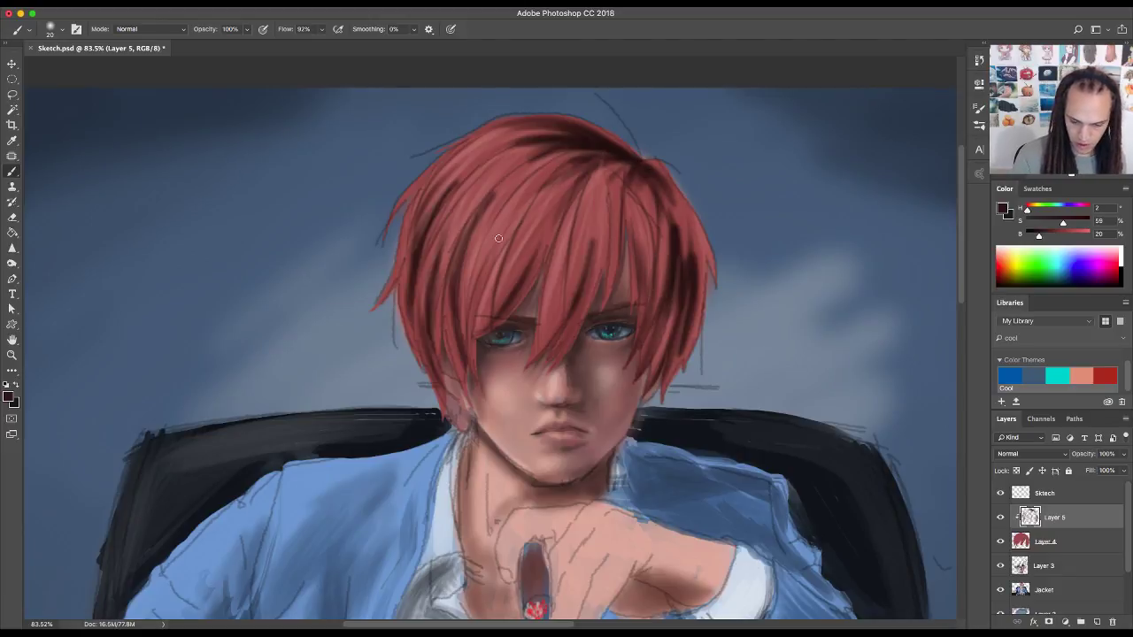
pyautogui.moveTo(538, 161); pyautogui.dragTo(494, 285)
pyautogui.moveTo(547, 149)
pyautogui.mouseDown()
pyautogui.moveTo(435, 219)
pyautogui.moveTo(452, 163)
pyautogui.mouseUp()
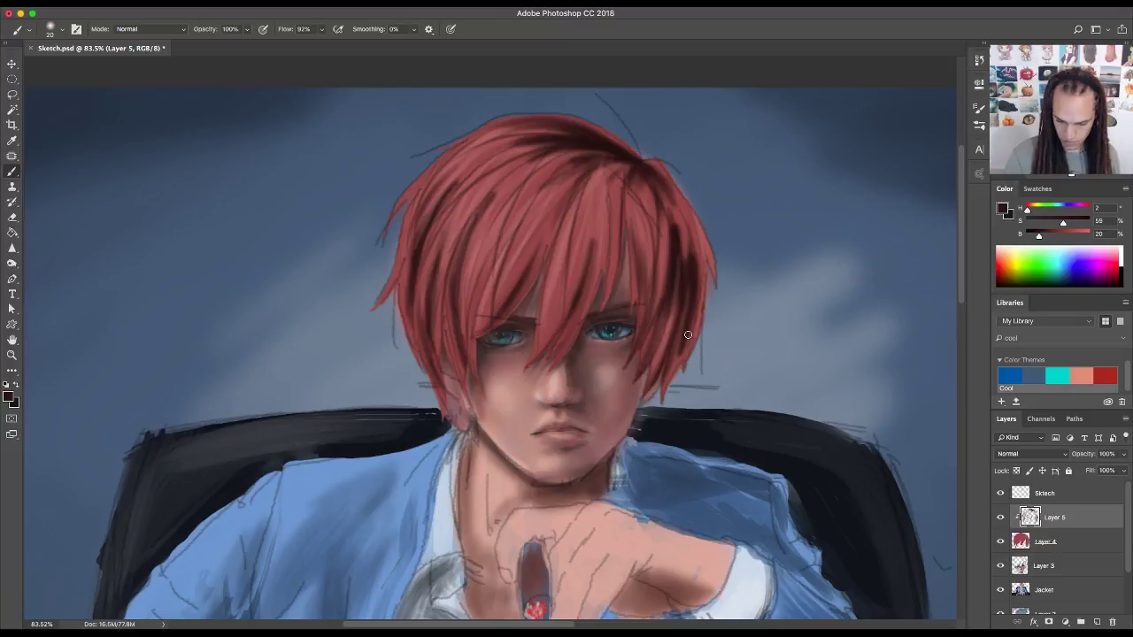
pyautogui.click(1002, 494)
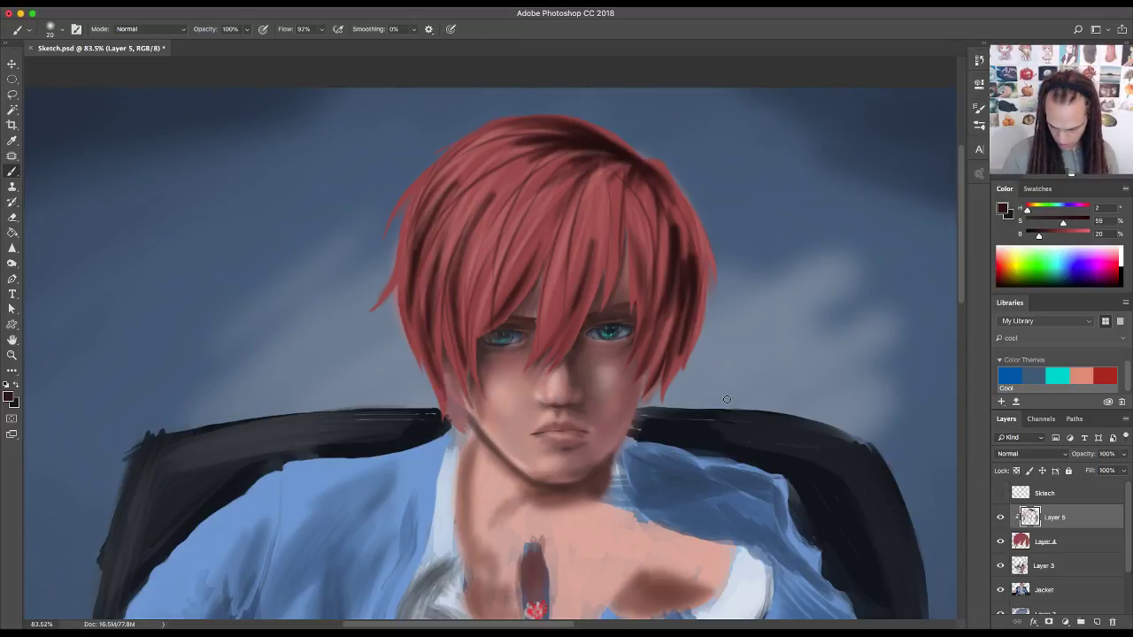
# - Pick the coral swatch, lower its saturation to 21, and shrink the brush to about 50
pyautogui.press(']')
pyautogui.press(']')
pyautogui.press(']')
pyautogui.press(']')
pyautogui.press(']')
pyautogui.press(']')
pyautogui.press(']')
pyautogui.press(']')
pyautogui.press(']')
pyautogui.press(']')
pyautogui.press(']')
pyautogui.press(']')
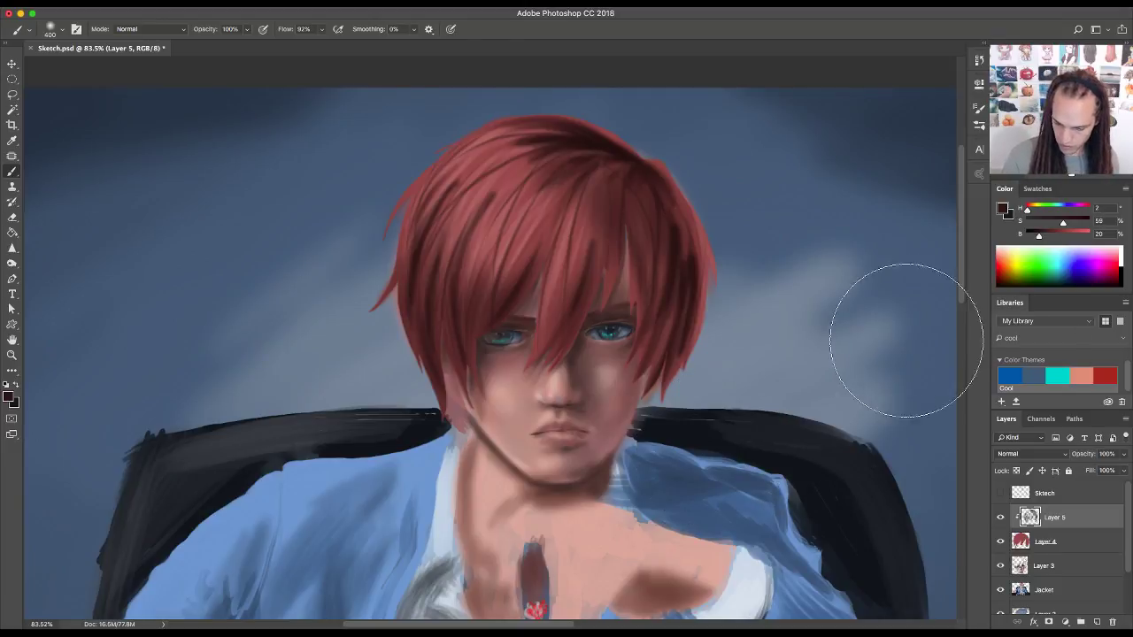
pyautogui.click(1083, 381)
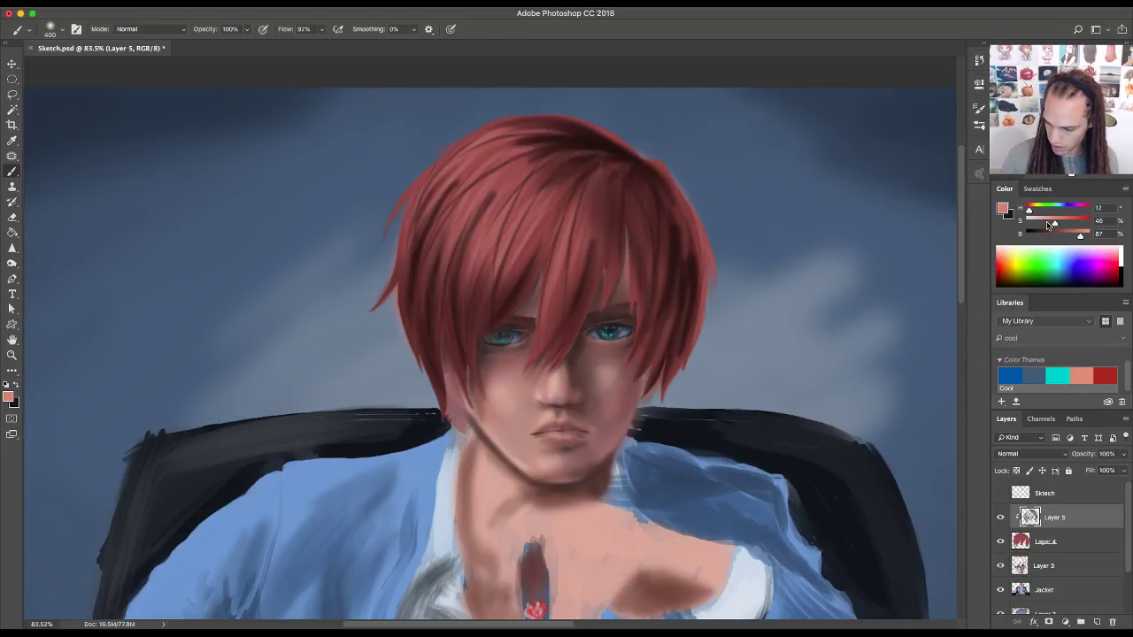
pyautogui.moveTo(1047, 224); pyautogui.dragTo(1039, 223)
pyautogui.press('[')
pyautogui.press('[')
pyautogui.press('[')
pyautogui.press('[')
pyautogui.press('[')
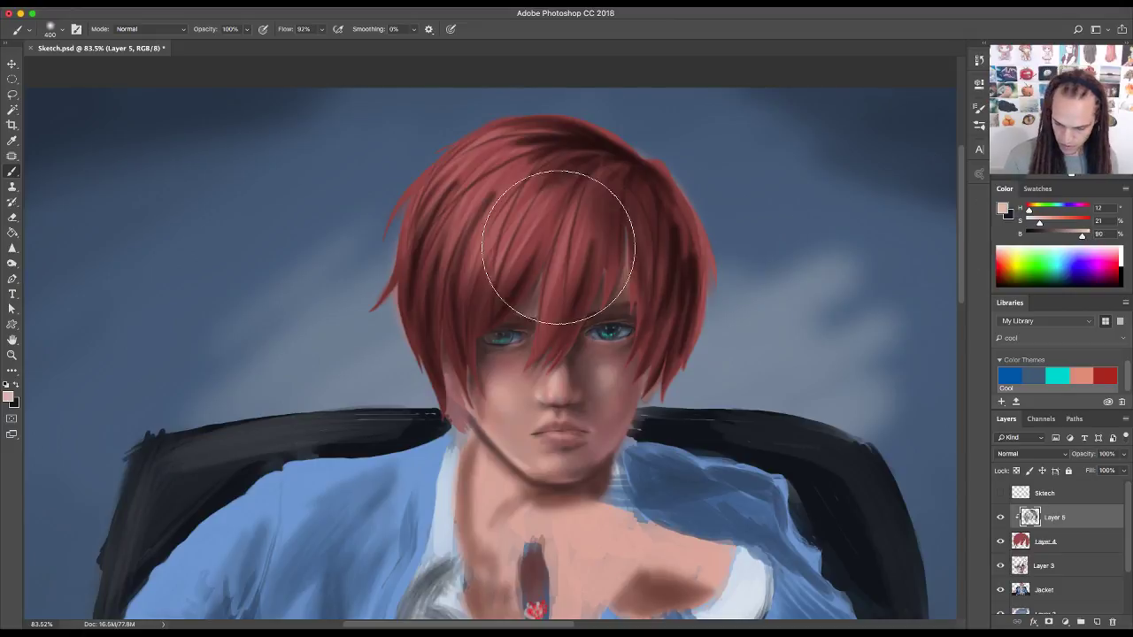
pyautogui.press('[')
pyautogui.press('[')
pyautogui.press('[')
pyautogui.press('[')
pyautogui.press('[')
pyautogui.press('[')
pyautogui.press('[')
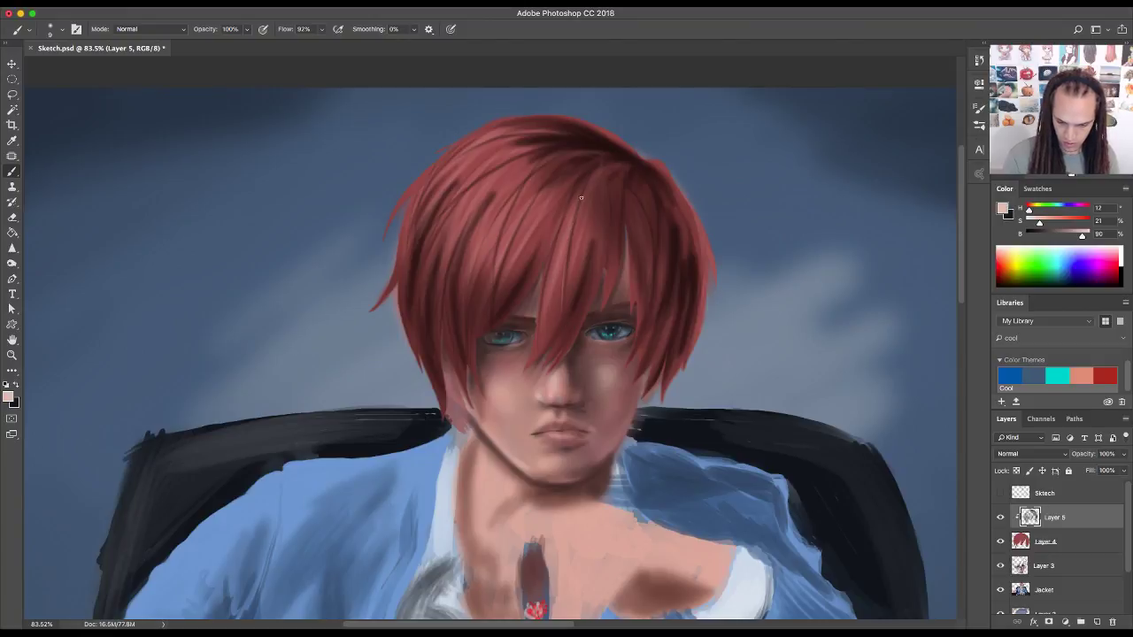
# - Paint thin light strands across the top, left and right of the hair
pyautogui.moveTo(556, 254); pyautogui.dragTo(492, 329)
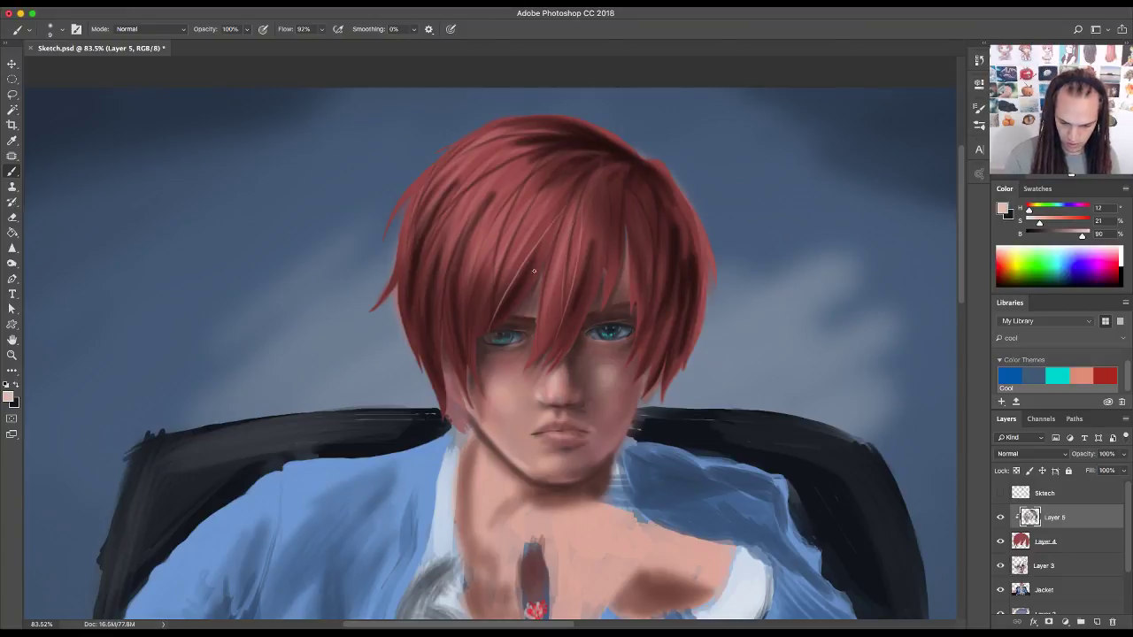
pyautogui.moveTo(532, 173); pyautogui.dragTo(477, 324)
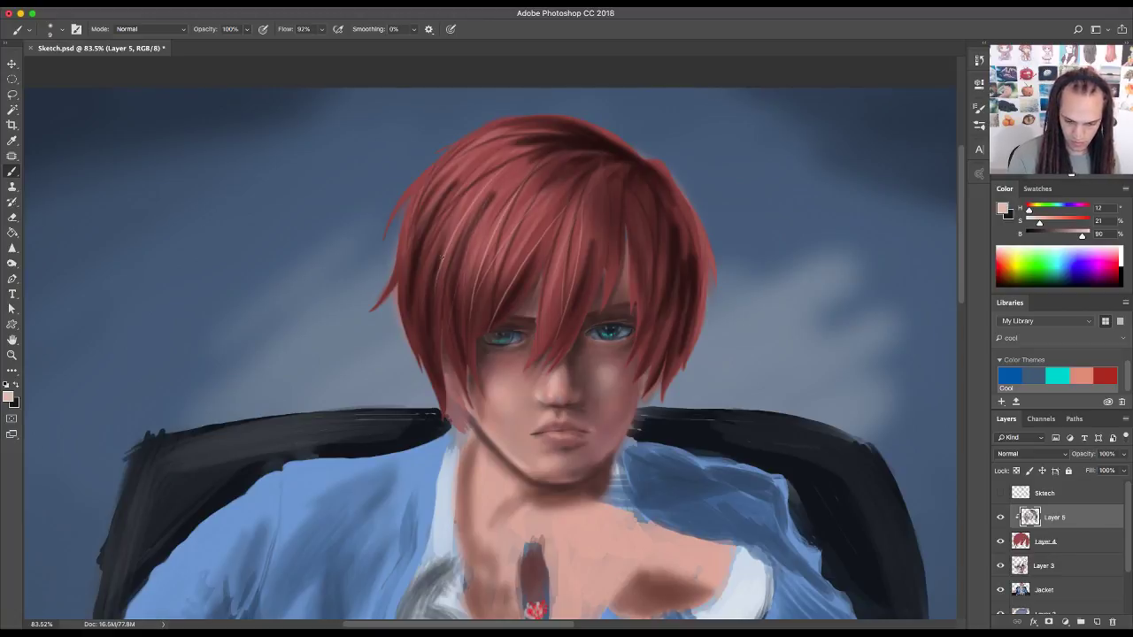
pyautogui.moveTo(429, 189); pyautogui.dragTo(525, 133)
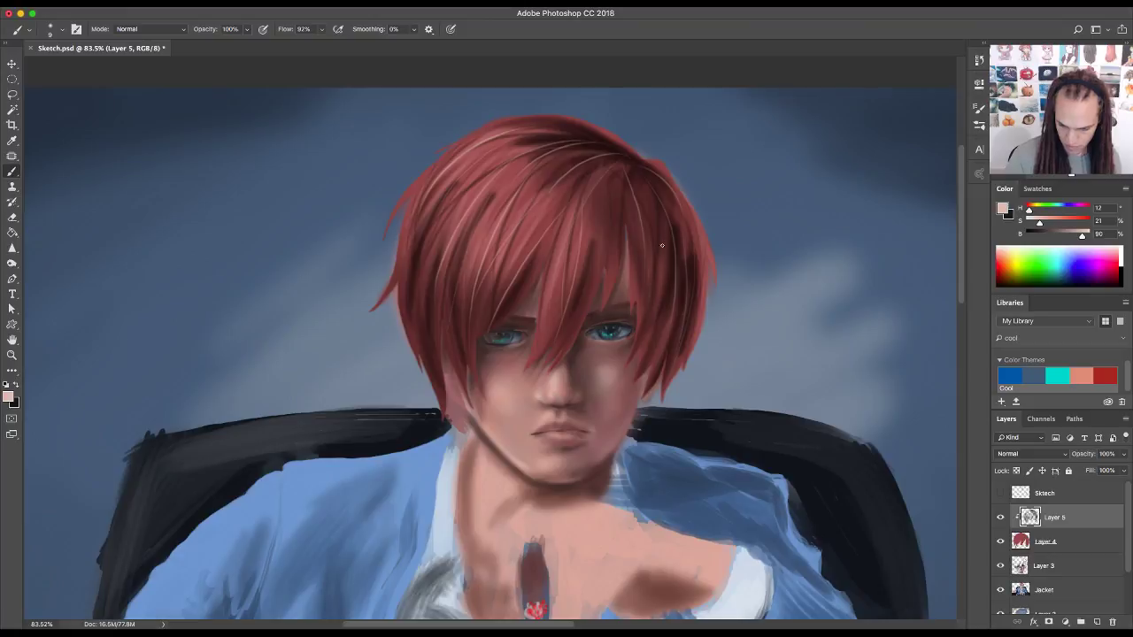
pyautogui.moveTo(663, 232); pyautogui.dragTo(634, 345)
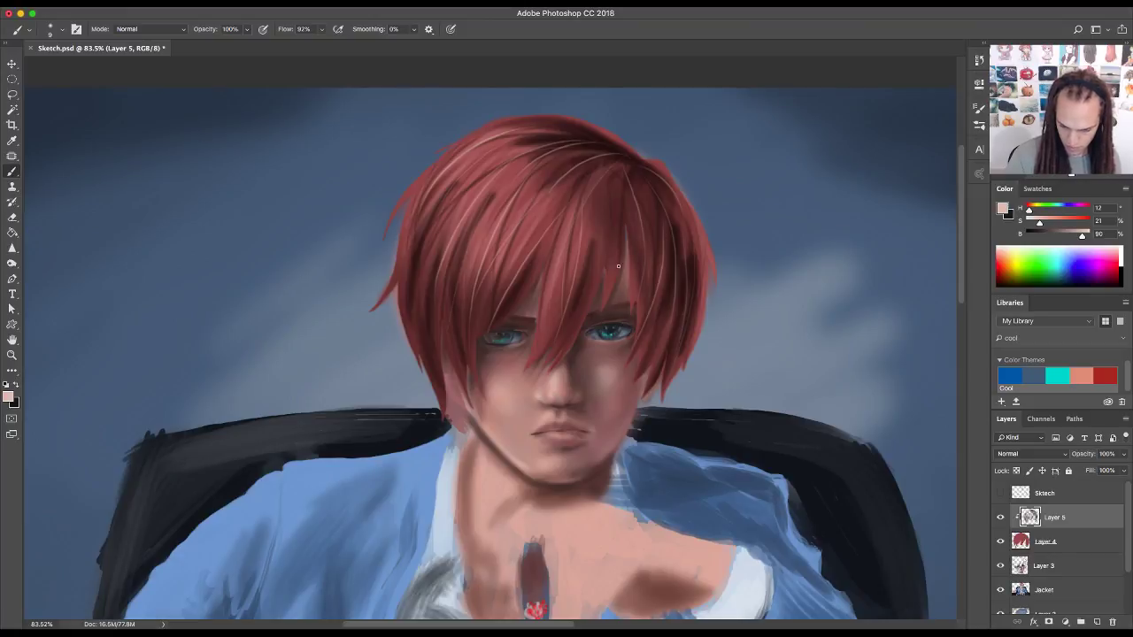
pyautogui.moveTo(618, 266); pyautogui.dragTo(609, 301)
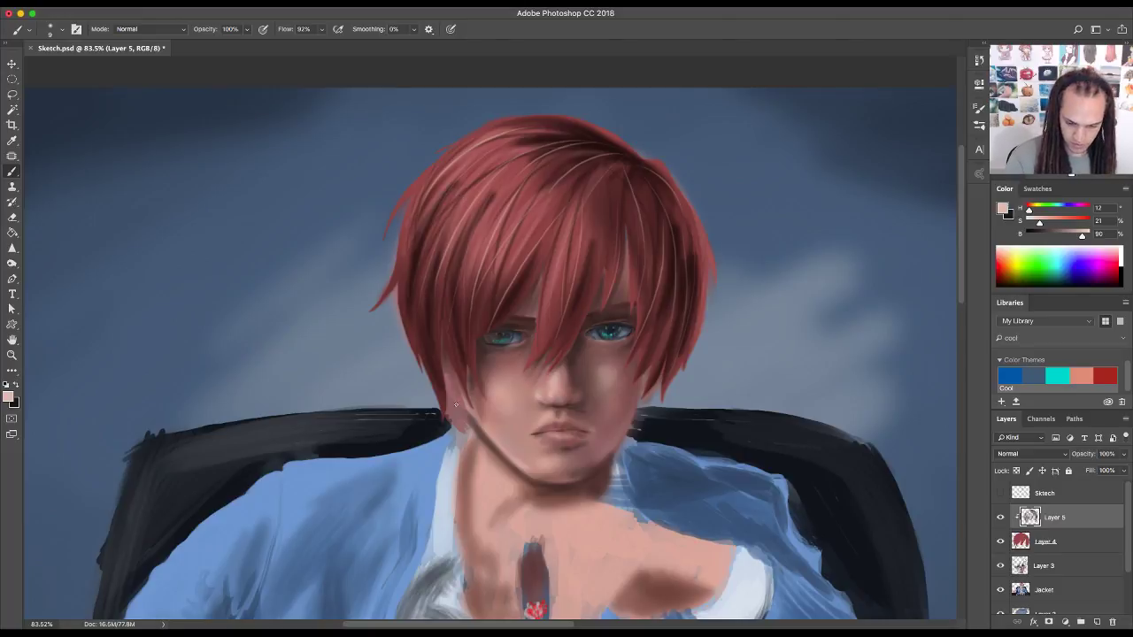
# - Zoom out to see more of the painting, then zoom in on the face and hair
pyautogui.press('z')
pyautogui.moveTo(809, 463)
pyautogui.mouseDown()
pyautogui.moveTo(758, 475)
pyautogui.moveTo(776, 485)
pyautogui.moveTo(720, 455)
pyautogui.moveTo(723, 504)
pyautogui.moveTo(702, 460)
pyautogui.mouseUp()
pyautogui.moveTo(589, 308)
pyautogui.mouseDown()
pyautogui.moveTo(615, 303)
pyautogui.moveTo(611, 397)
pyautogui.moveTo(637, 320)
pyautogui.mouseUp()
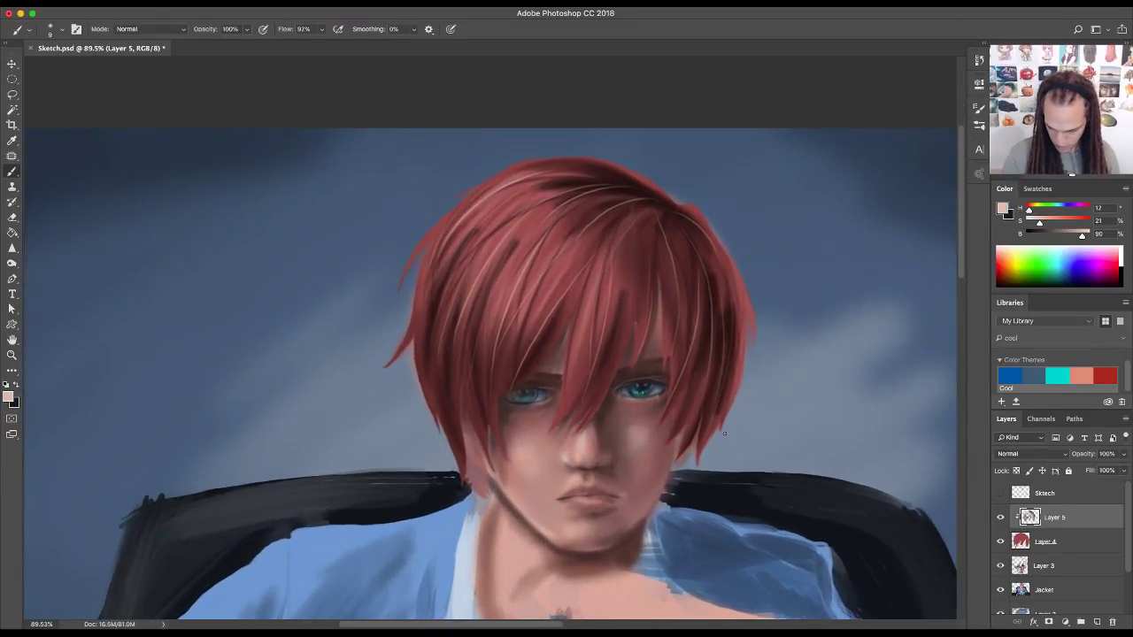
pyautogui.press('b')
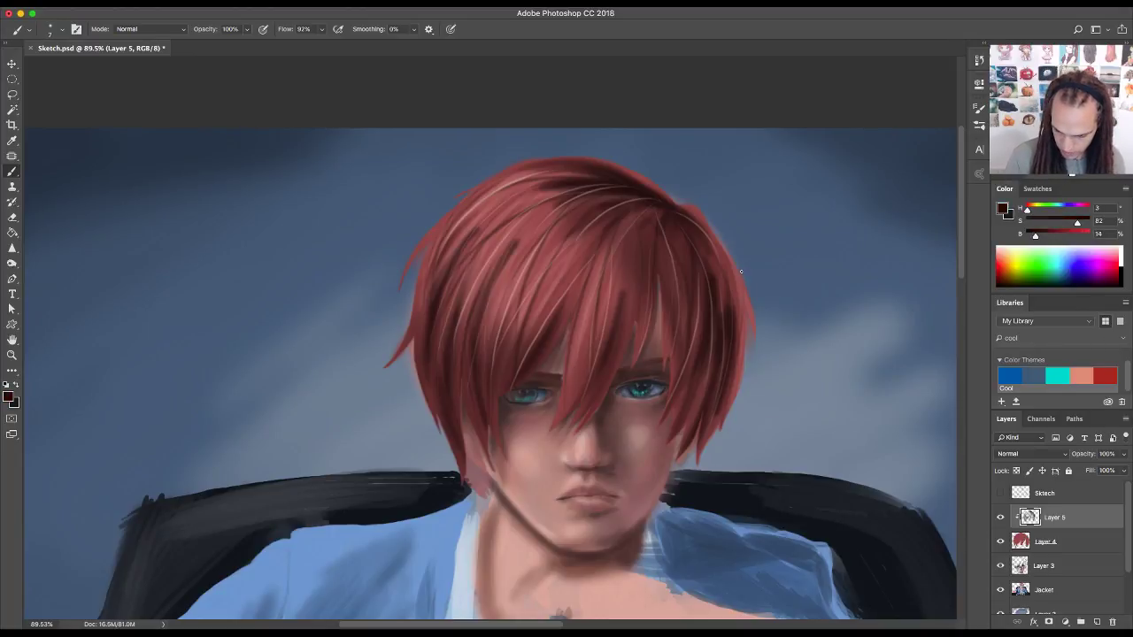
pyautogui.press(']')
pyautogui.press(']')
pyautogui.press(']')
pyautogui.press(']')
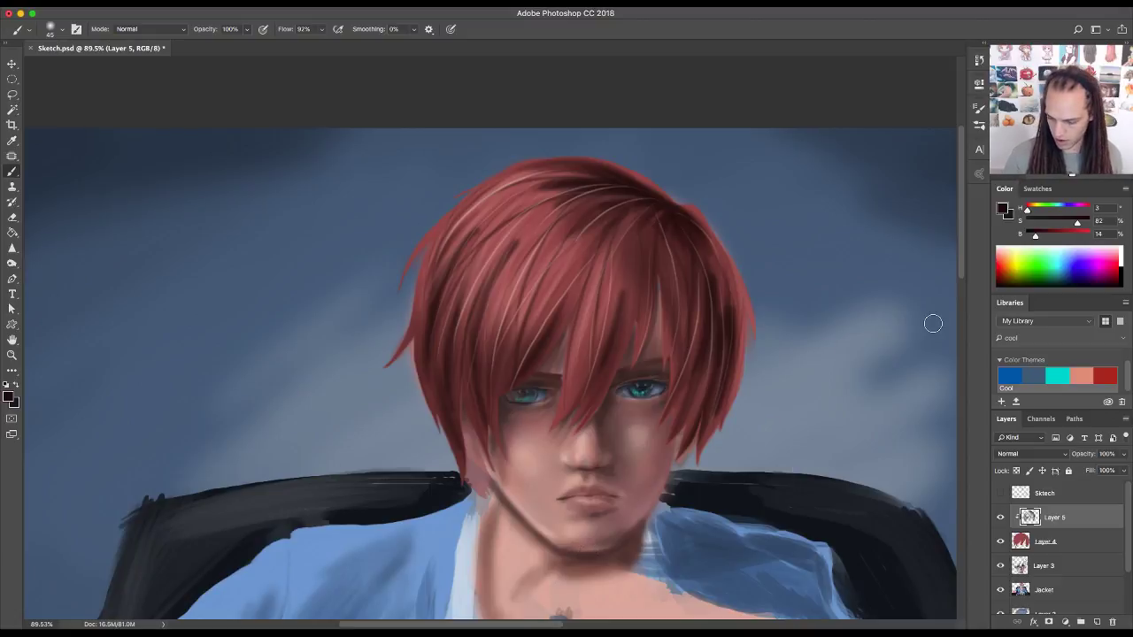
# - On Layer 4, with a size-9 brush and sampled dark red-brown, darken the upper-left hair edge
pyautogui.click(1078, 541)
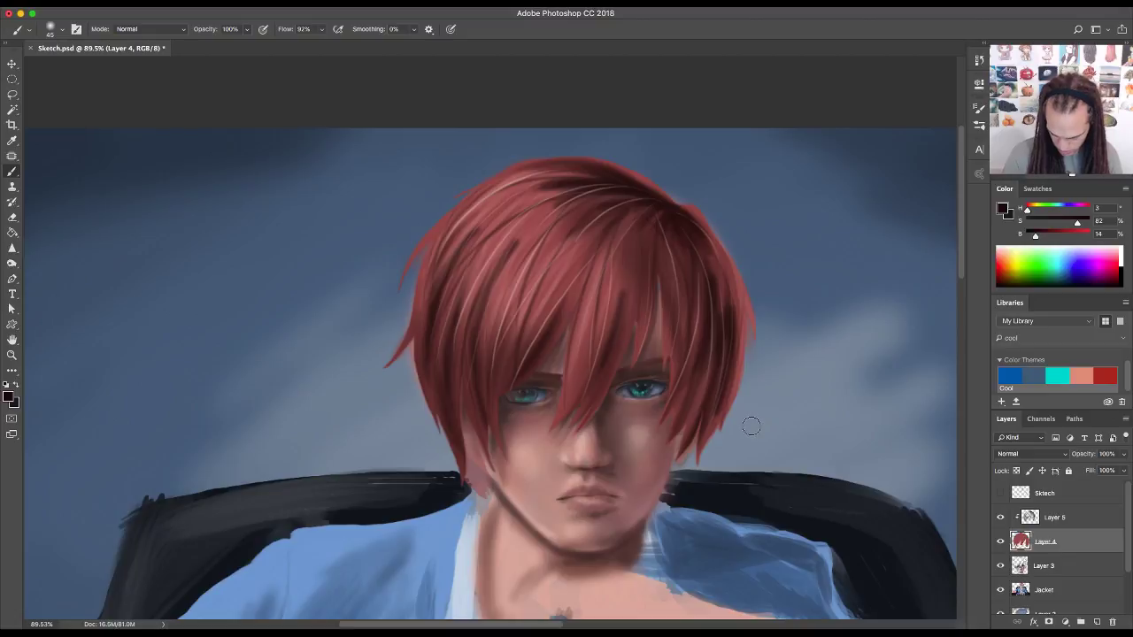
pyautogui.press('[')
pyautogui.press('[')
pyautogui.press('[')
pyautogui.press('[')
pyautogui.press('[')
pyautogui.press('[')
pyautogui.press('[')
pyautogui.press('[')
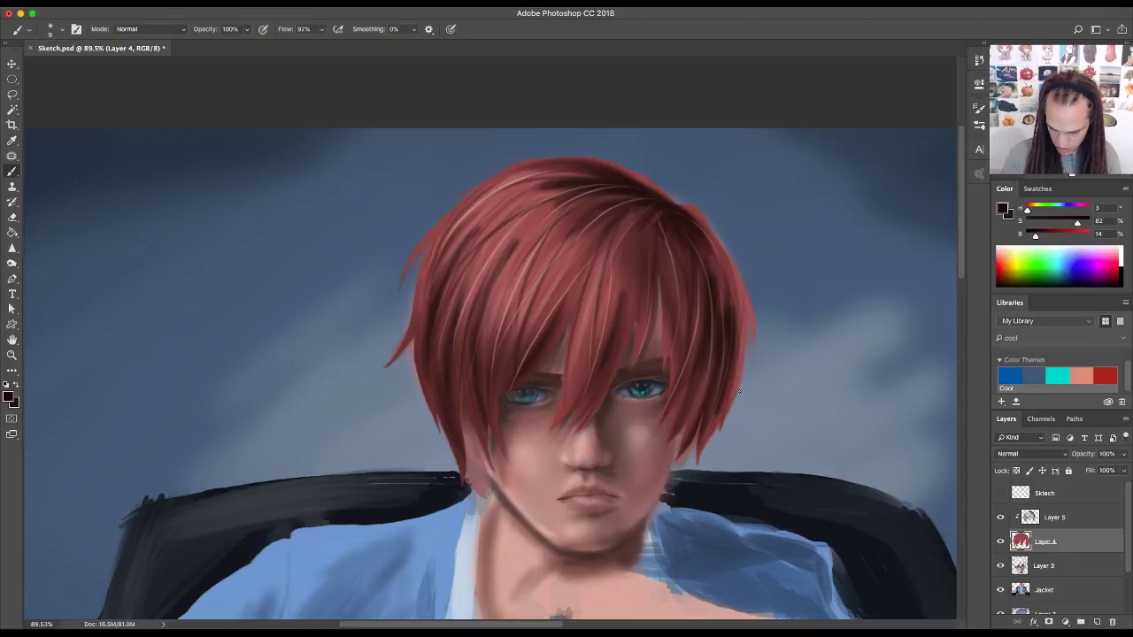
pyautogui.keyDown('alt'); pyautogui.click(447, 370); pyautogui.keyUp('alt')
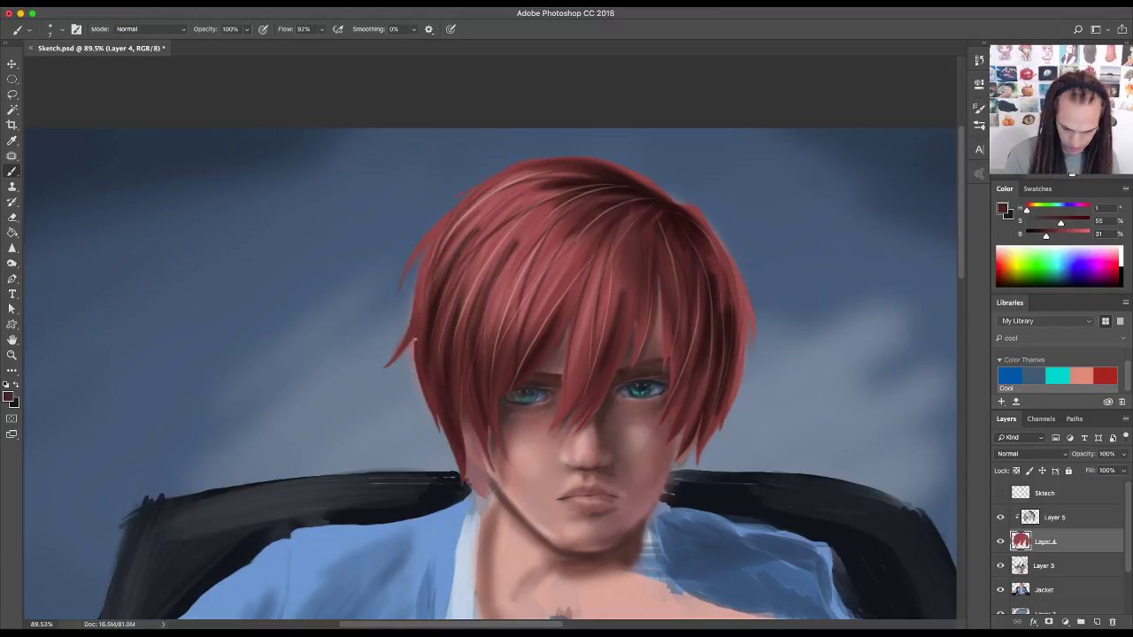
pyautogui.moveTo(403, 342)
pyautogui.mouseDown()
pyautogui.moveTo(417, 317)
pyautogui.moveTo(416, 411)
pyautogui.moveTo(453, 470)
pyautogui.mouseUp()
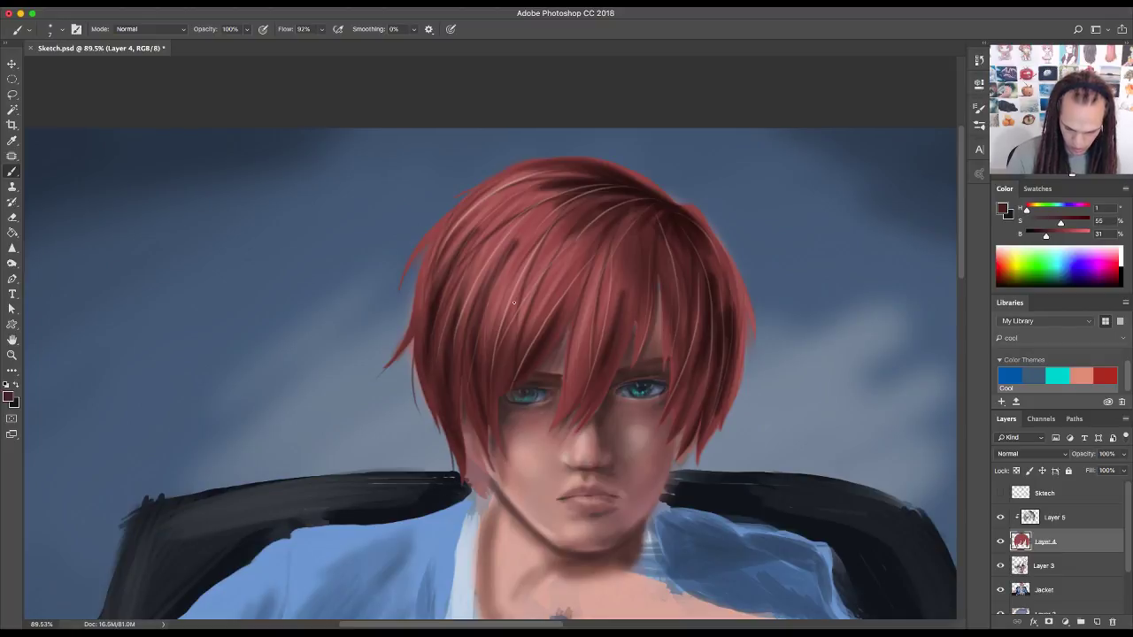
pyautogui.moveTo(437, 232); pyautogui.dragTo(407, 306)
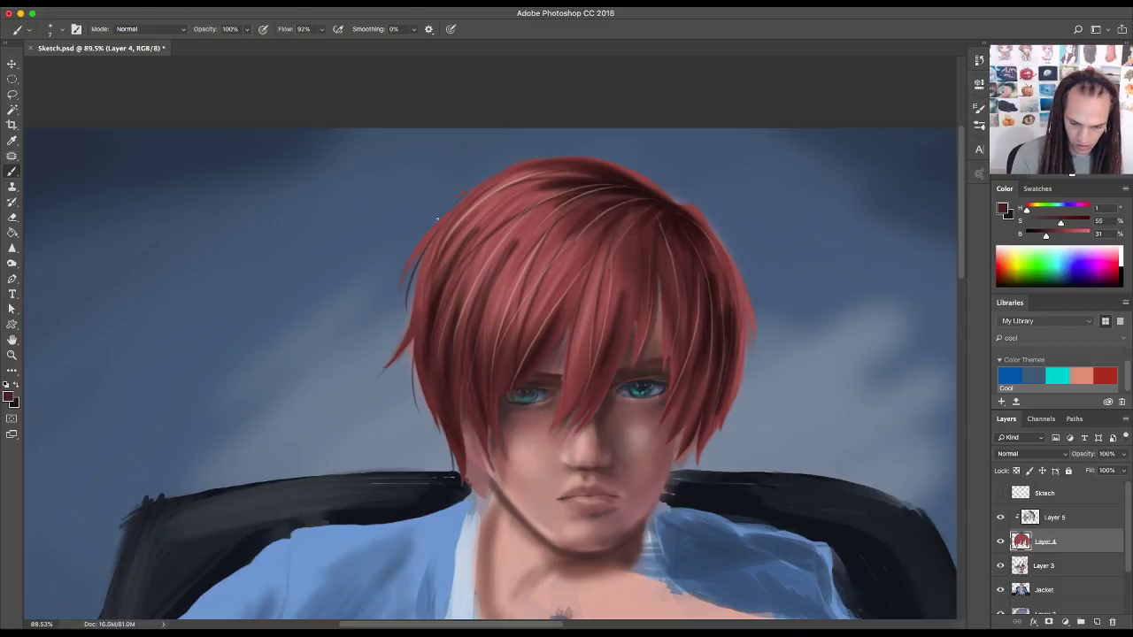
pyautogui.moveTo(461, 199); pyautogui.dragTo(424, 232)
# - Outline the top and right hair edges with dark strands, including stray strands off the upper right
pyautogui.moveTo(673, 196); pyautogui.dragTo(620, 160)
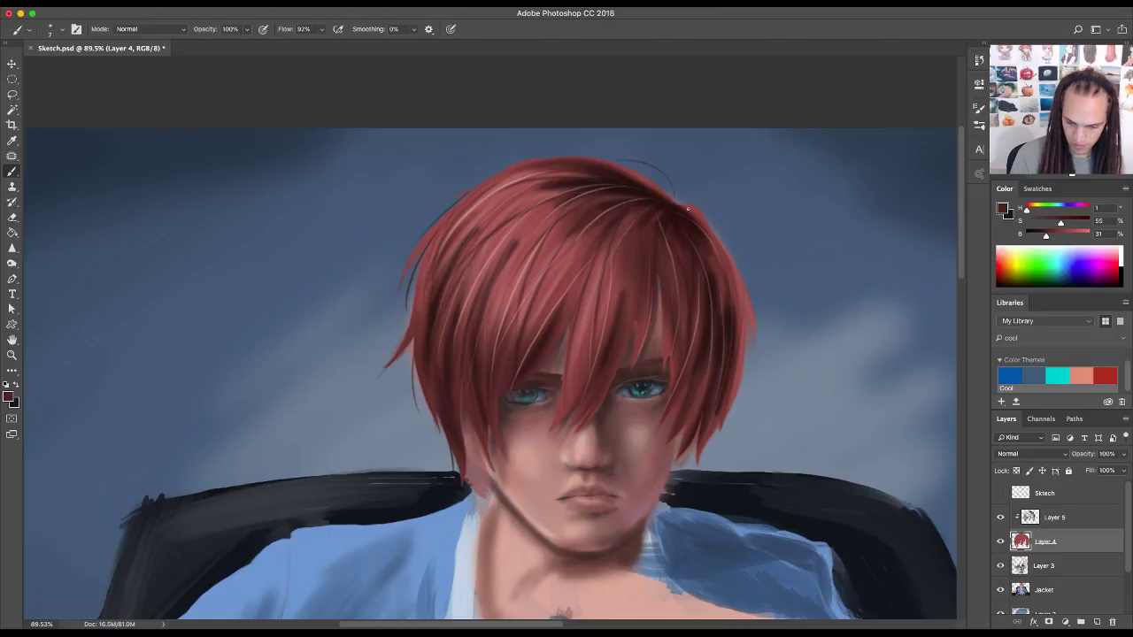
pyautogui.moveTo(681, 206)
pyautogui.mouseDown()
pyautogui.moveTo(762, 237)
pyautogui.moveTo(743, 358)
pyautogui.mouseUp()
pyautogui.moveTo(742, 296); pyautogui.dragTo(752, 404)
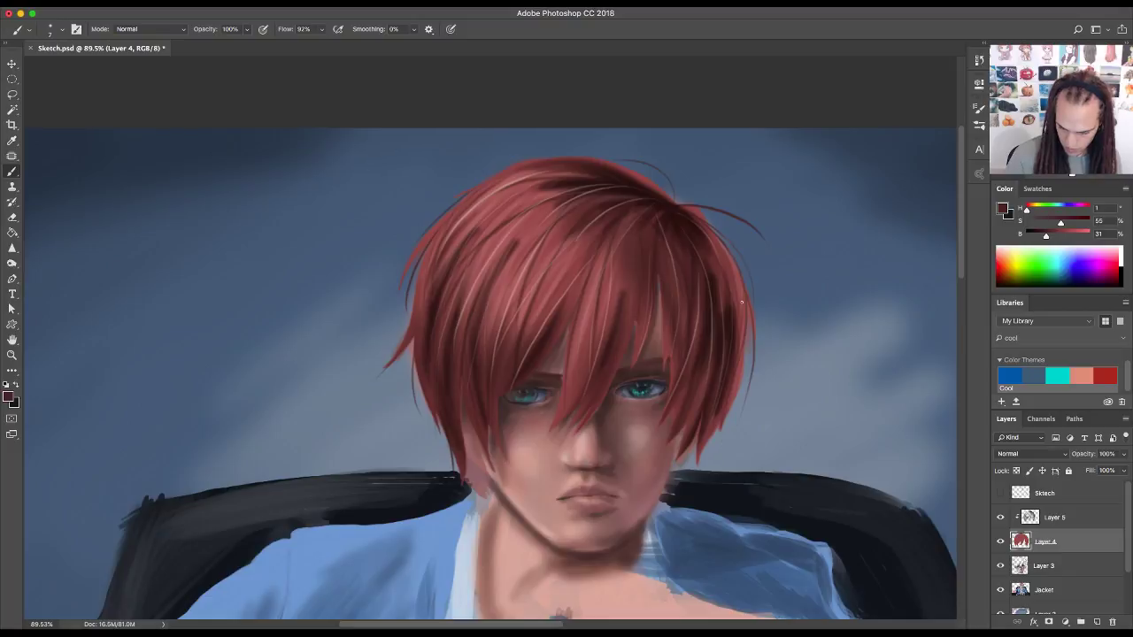
pyautogui.moveTo(747, 352); pyautogui.dragTo(728, 463)
pyautogui.moveTo(717, 414); pyautogui.dragTo(682, 470)
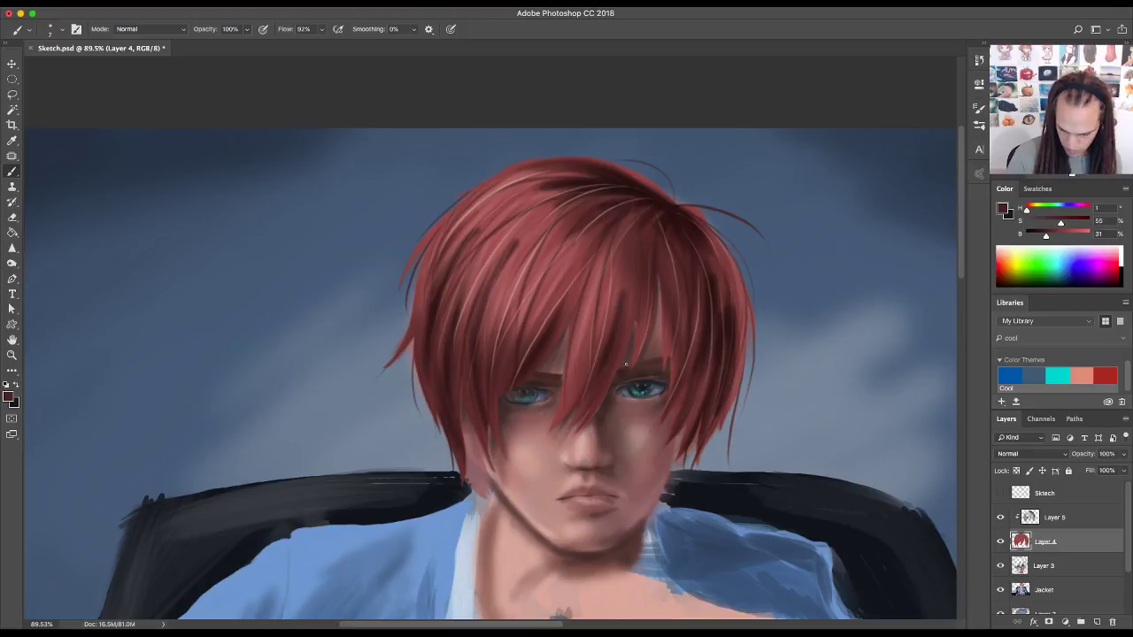
pyautogui.moveTo(661, 299); pyautogui.dragTo(653, 352)
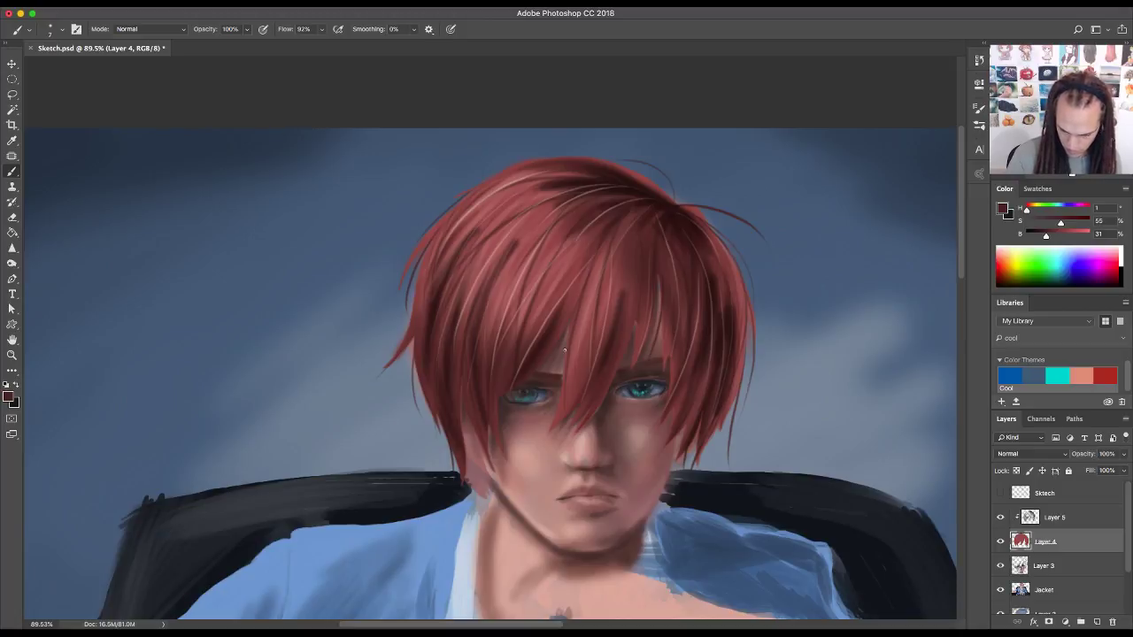
pyautogui.moveTo(571, 299); pyautogui.dragTo(552, 370)
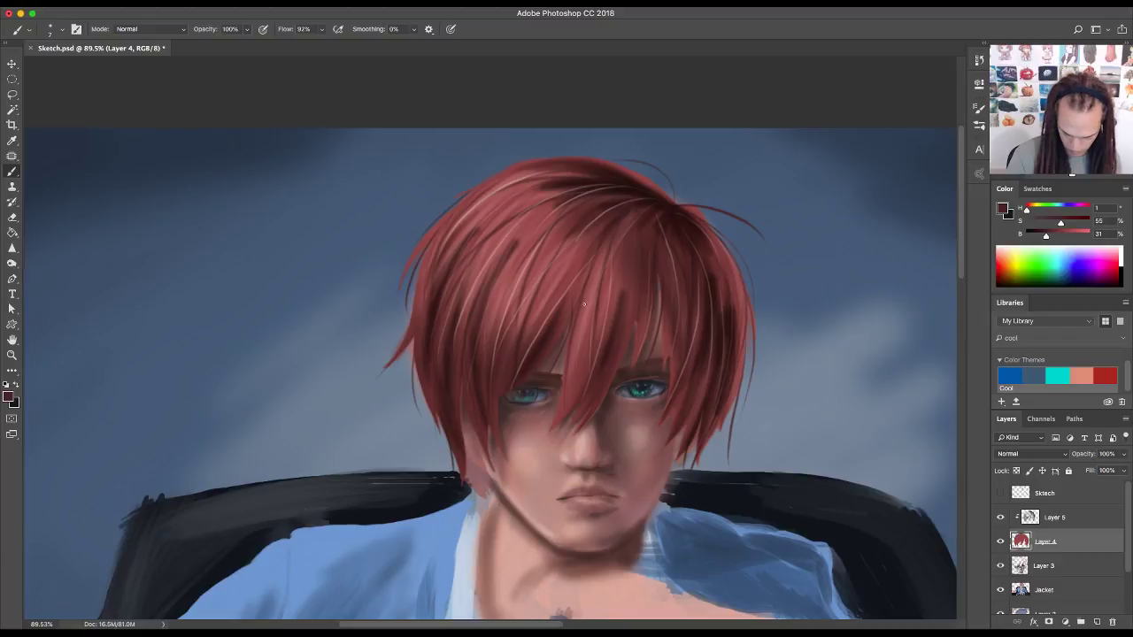
pyautogui.hotkey('ctrl', 'z')
pyautogui.moveTo(571, 321)
pyautogui.mouseDown()
pyautogui.moveTo(529, 442)
pyautogui.moveTo(504, 451)
pyautogui.moveTo(500, 479)
pyautogui.mouseUp()
# - Darken the hair edges along the left cheek, top-left outline and jaw
pyautogui.moveTo(479, 426); pyautogui.dragTo(472, 468)
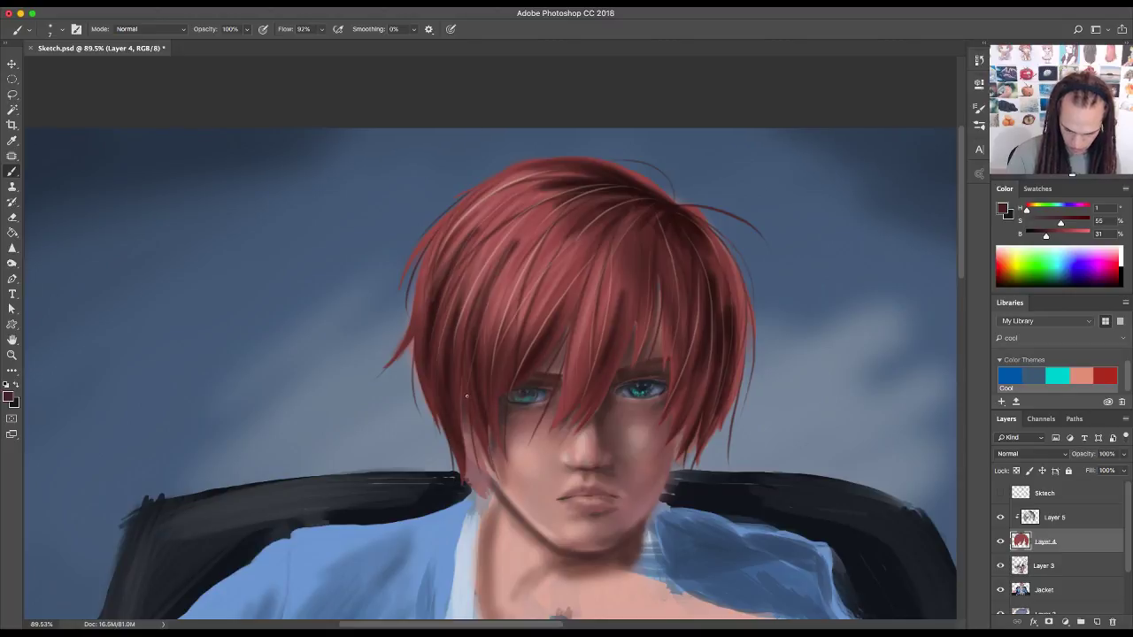
pyautogui.moveTo(467, 419); pyautogui.dragTo(463, 463)
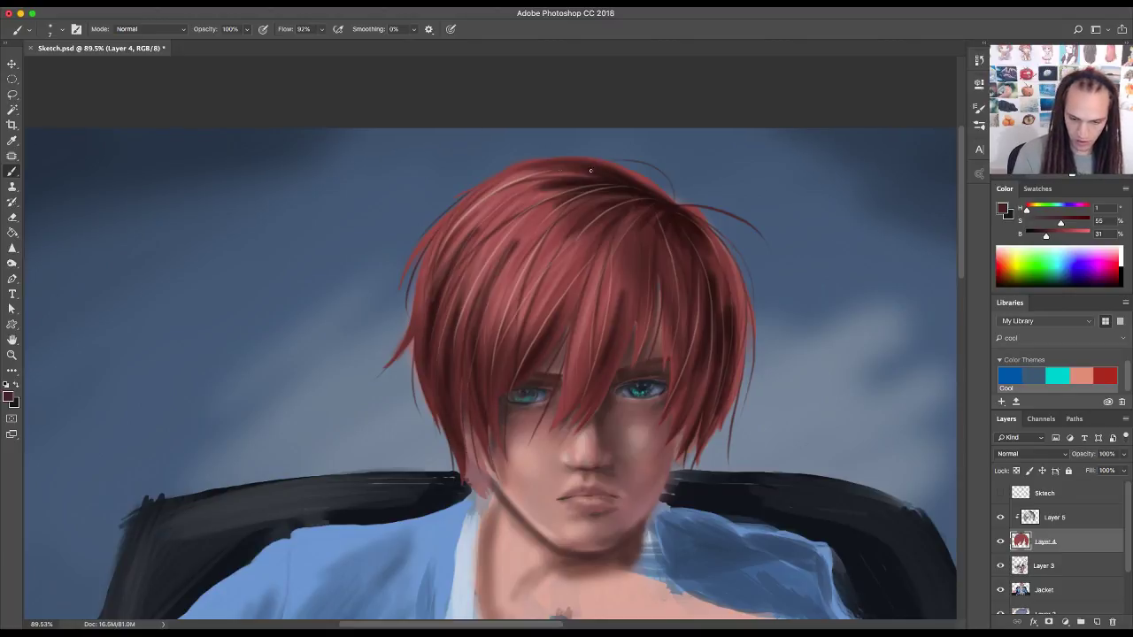
pyautogui.moveTo(524, 169); pyautogui.dragTo(442, 216)
pyautogui.moveTo(595, 156)
pyautogui.mouseDown()
pyautogui.moveTo(453, 176)
pyautogui.moveTo(400, 266)
pyautogui.mouseUp()
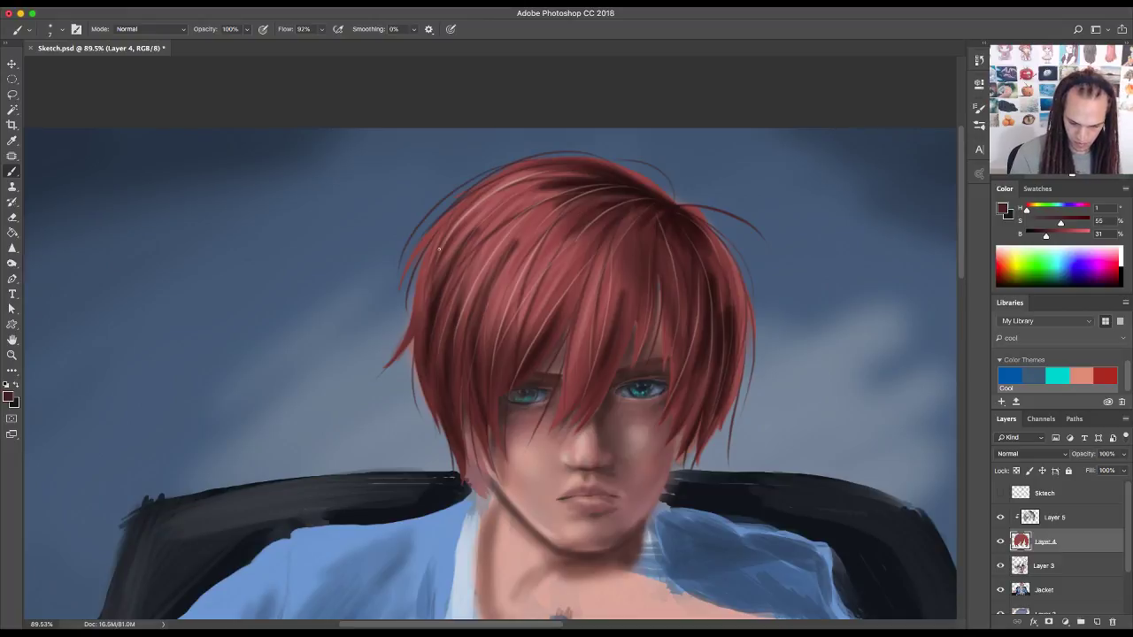
pyautogui.moveTo(400, 357); pyautogui.dragTo(387, 381)
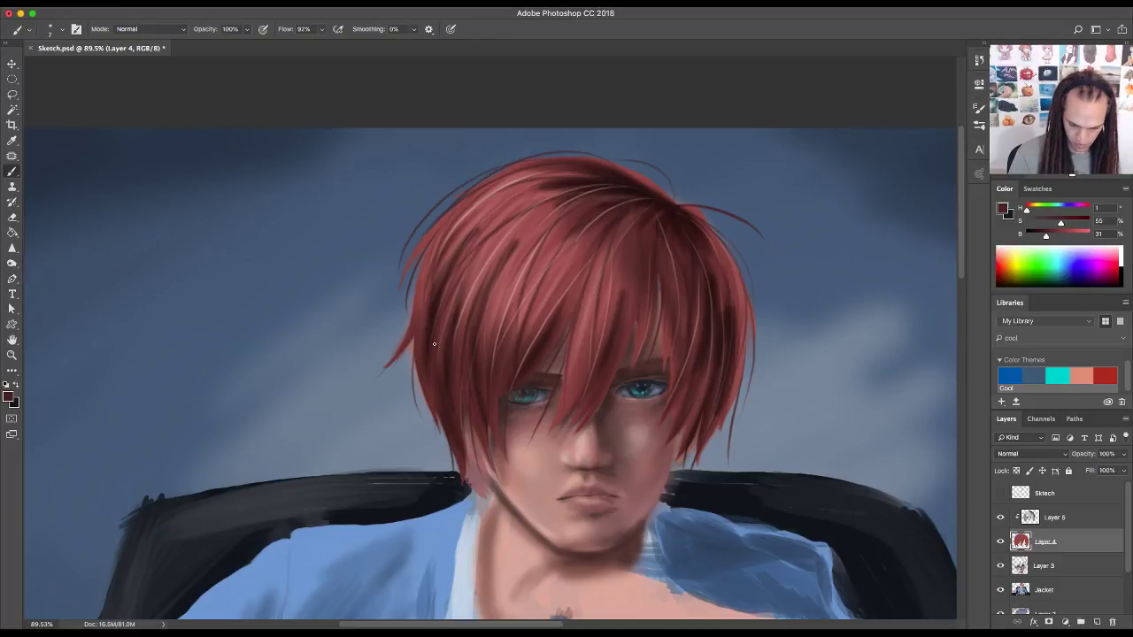
pyautogui.moveTo(434, 418); pyautogui.dragTo(447, 462)
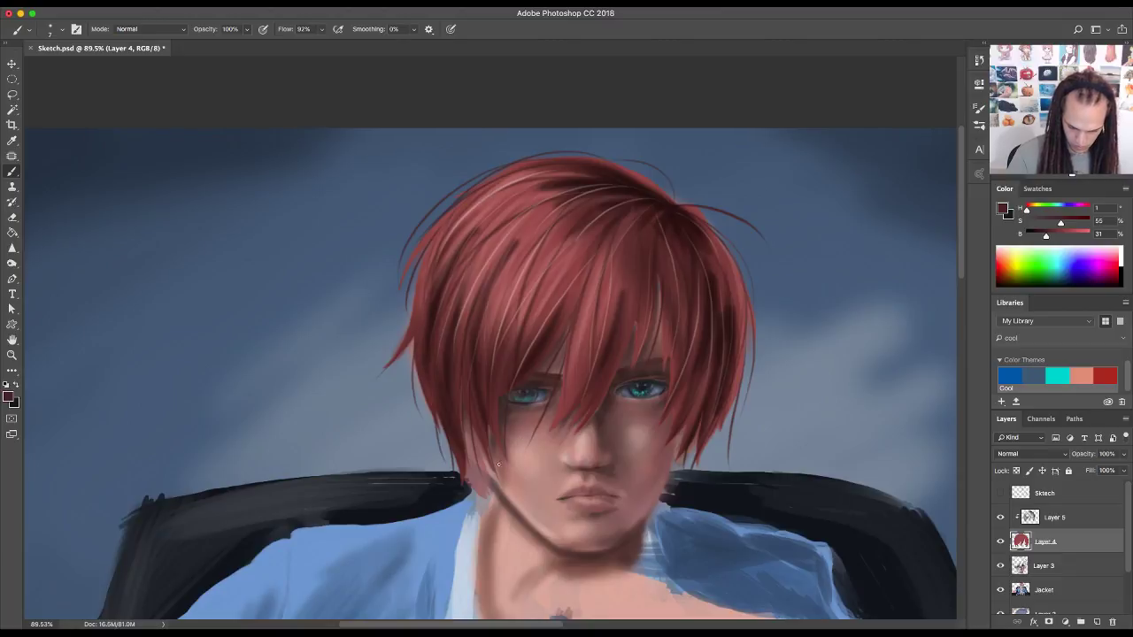
pyautogui.press('z')
pyautogui.moveTo(813, 337); pyautogui.dragTo(678, 401)
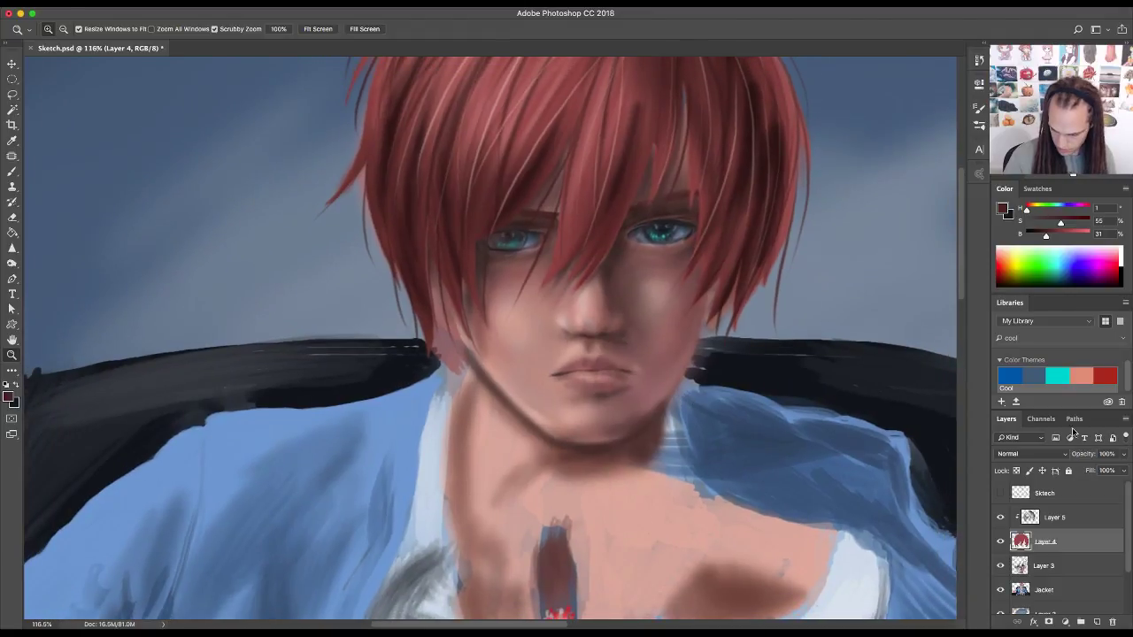
# - Select Layer 3, checking its visibility, and switch to the Brush tool
pyautogui.click(1085, 570)
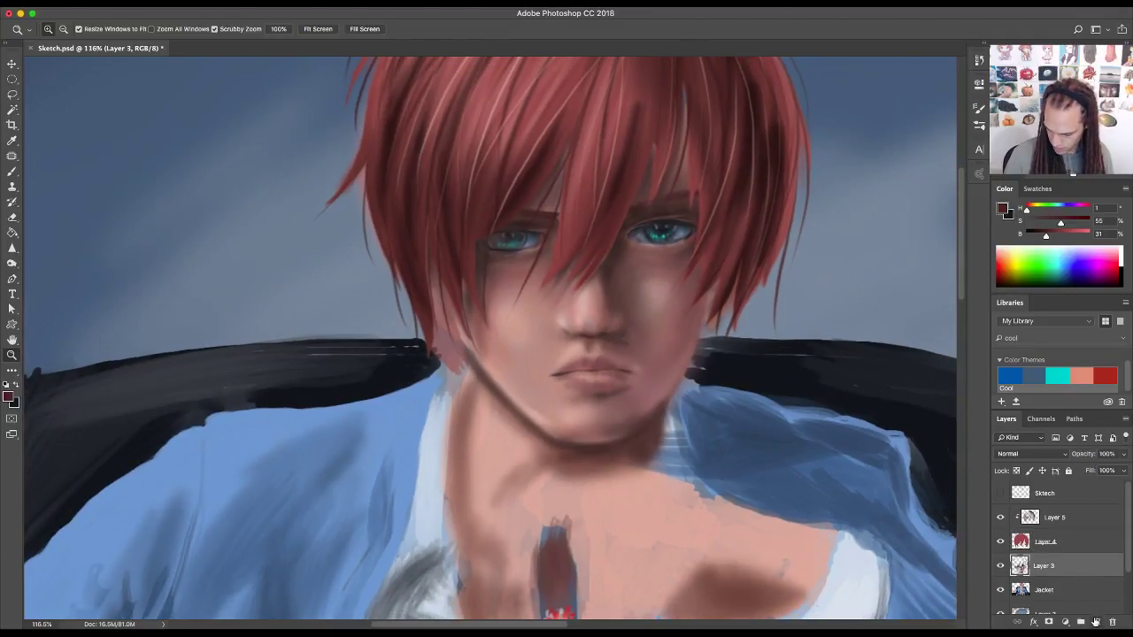
pyautogui.click(1097, 624)
pyautogui.press('Delete')
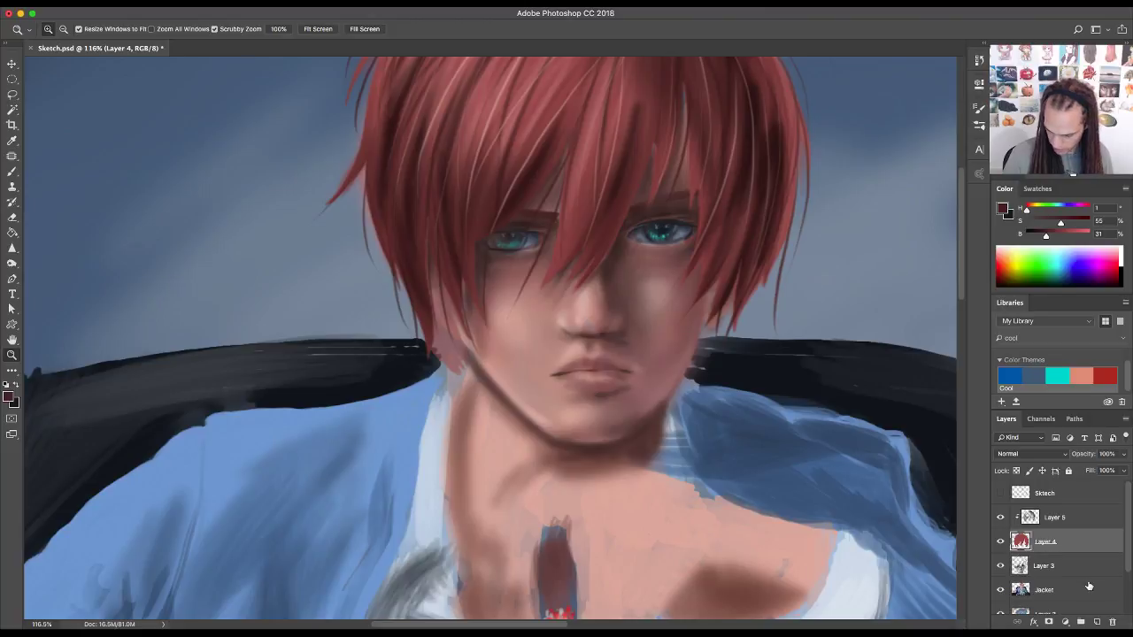
pyautogui.click(1001, 567)
pyautogui.click(1001, 567)
pyautogui.click(1066, 571)
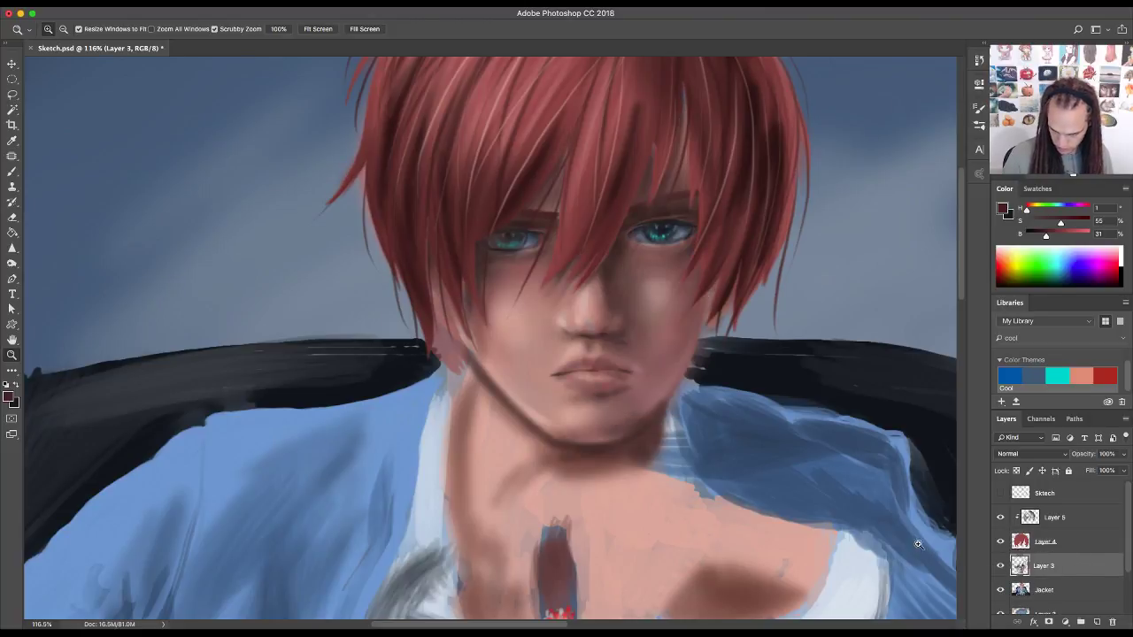
pyautogui.press('b')
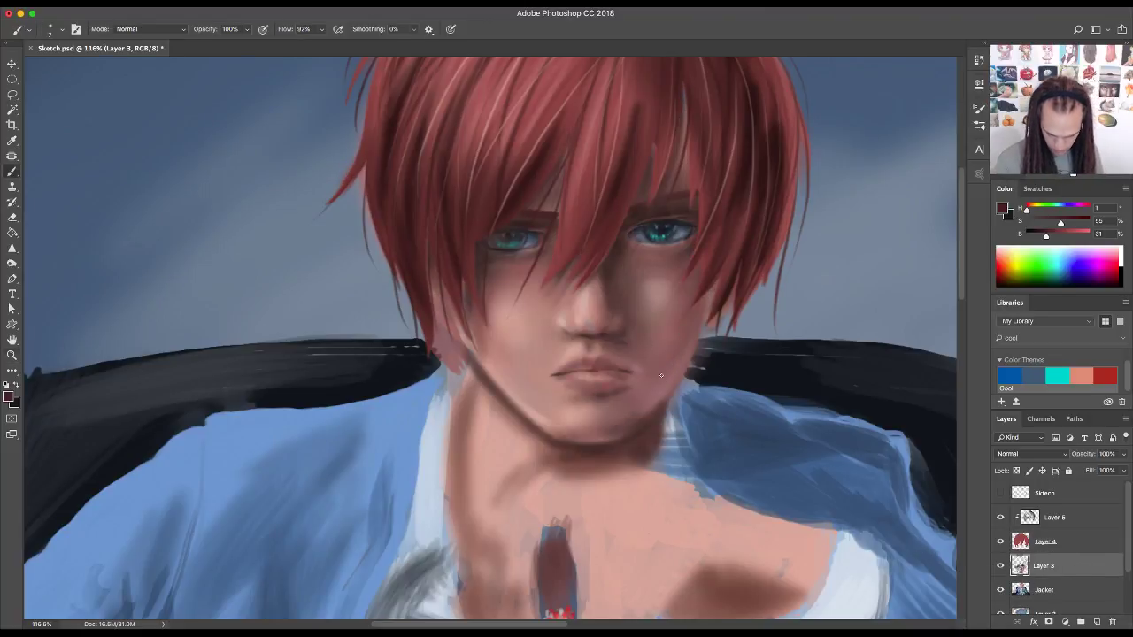
# - Set the brush to size 20 and sample the jacket's near-black blue as the paint colour
pyautogui.keyDown('alt'); pyautogui.click(646, 413); pyautogui.keyUp('alt')
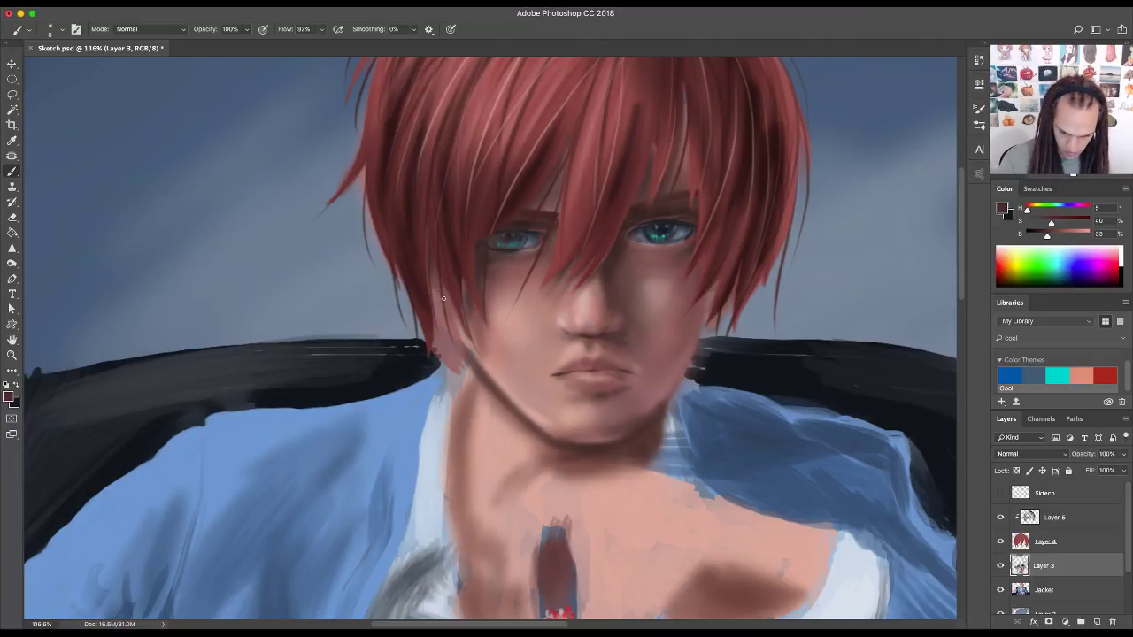
pyautogui.press(']')
pyautogui.press(']')
pyautogui.press(']')
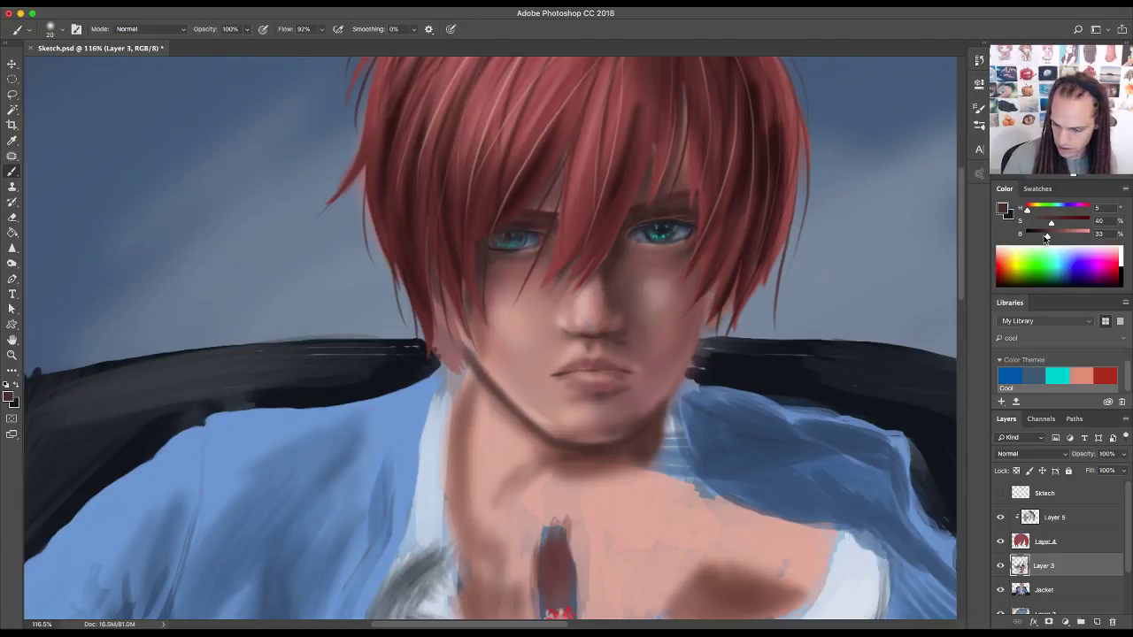
pyautogui.moveTo(1046, 237); pyautogui.dragTo(1059, 222)
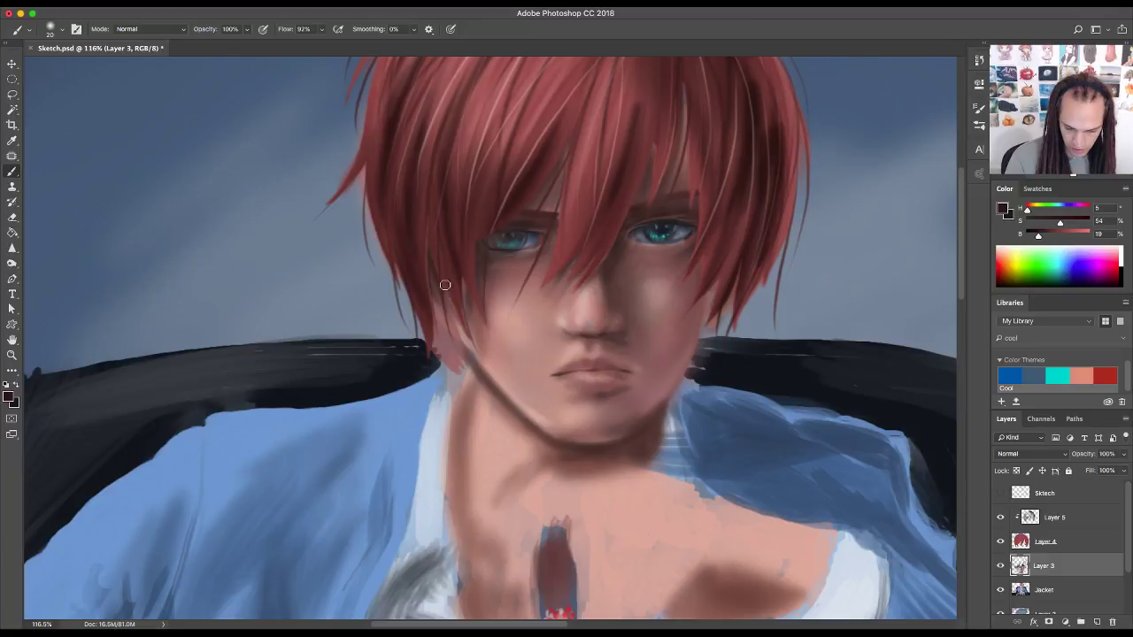
pyautogui.keyDown('alt'); pyautogui.click(421, 351); pyautogui.keyUp('alt')
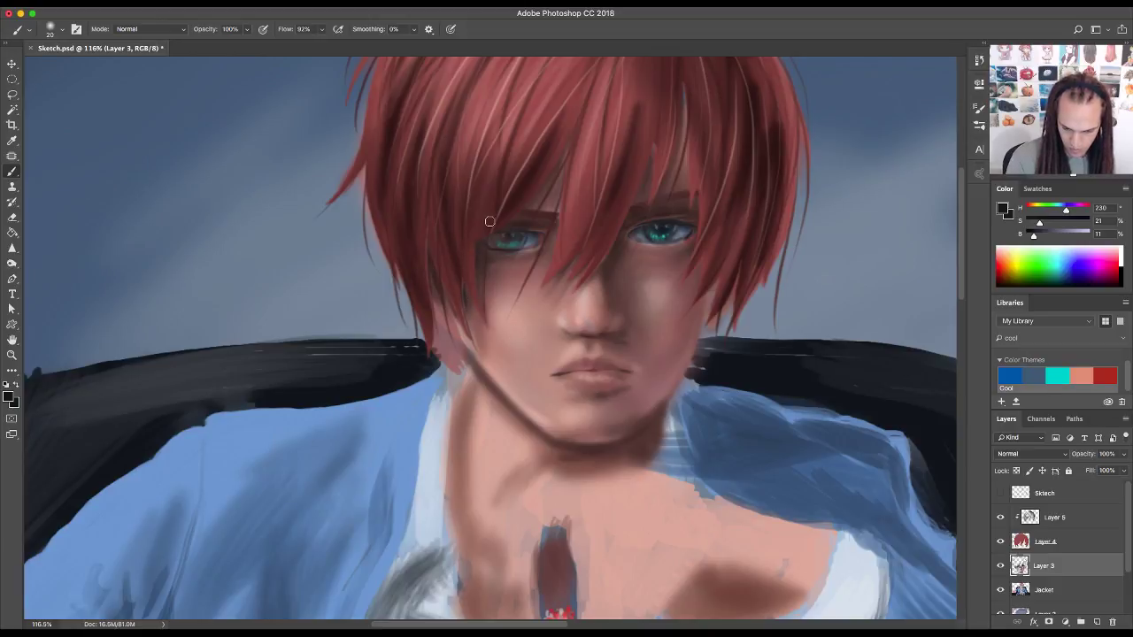
pyautogui.keyDown('alt'); pyautogui.click(575, 416); pyautogui.keyUp('alt')
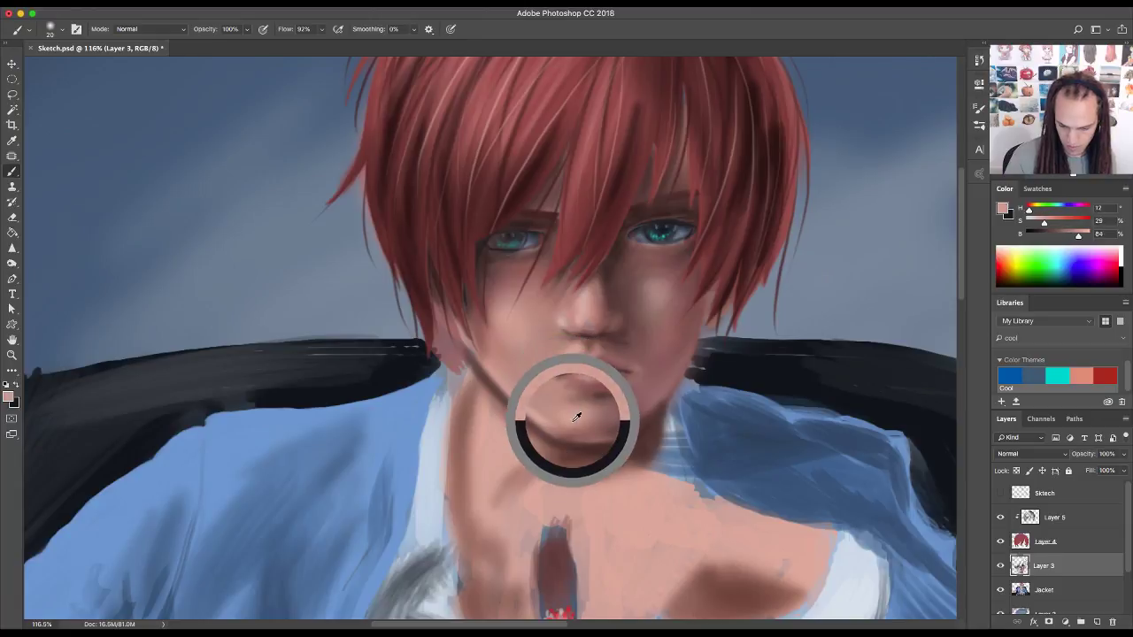
pyautogui.moveTo(726, 416); pyautogui.dragTo(732, 473)
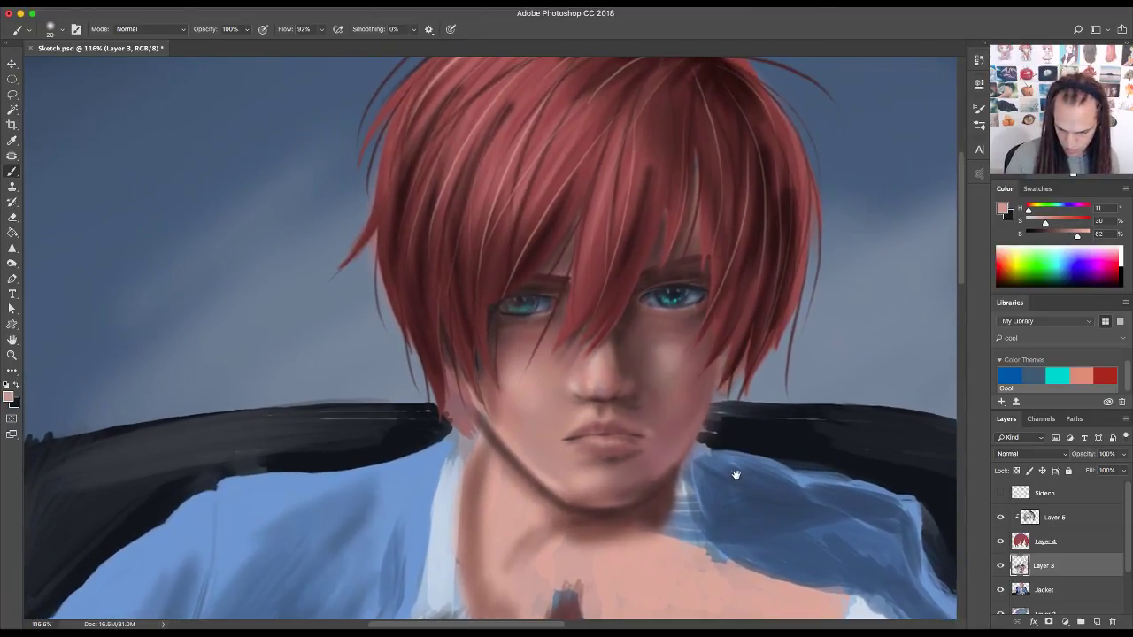
pyautogui.keyDown('alt'); pyautogui.click(766, 432); pyautogui.keyUp('alt')
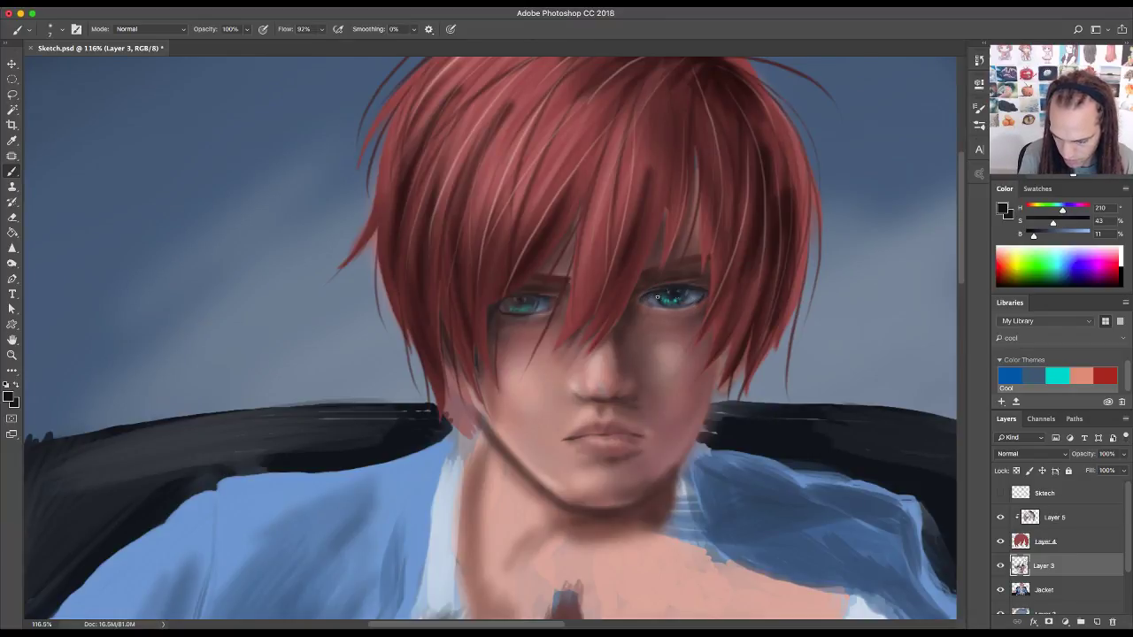
# - Darken the upper lid lines of both eyes and extend the lip corner line
pyautogui.moveTo(678, 292); pyautogui.dragTo(699, 289)
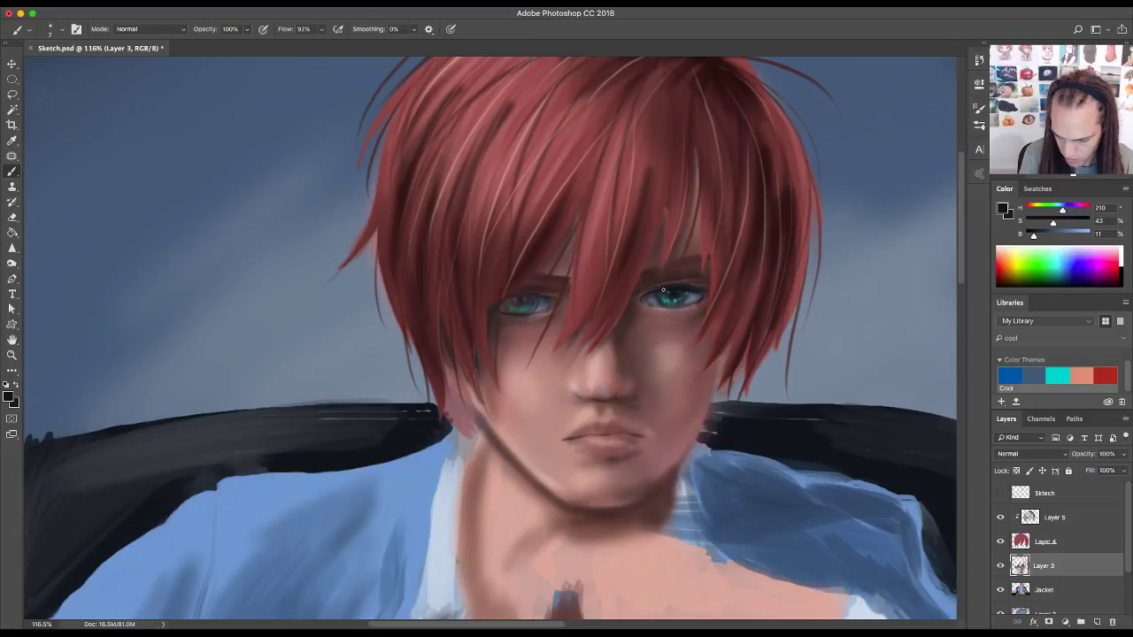
pyautogui.moveTo(503, 302)
pyautogui.mouseDown()
pyautogui.moveTo(547, 301)
pyautogui.moveTo(527, 306)
pyautogui.mouseUp()
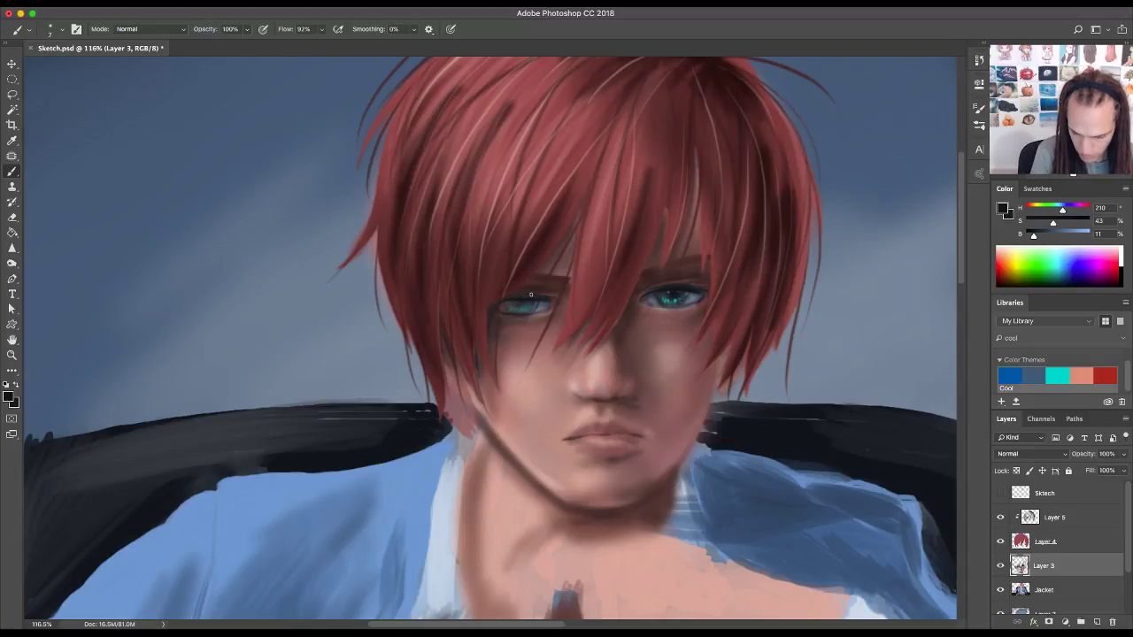
pyautogui.hotkey('ctrl', 'z')
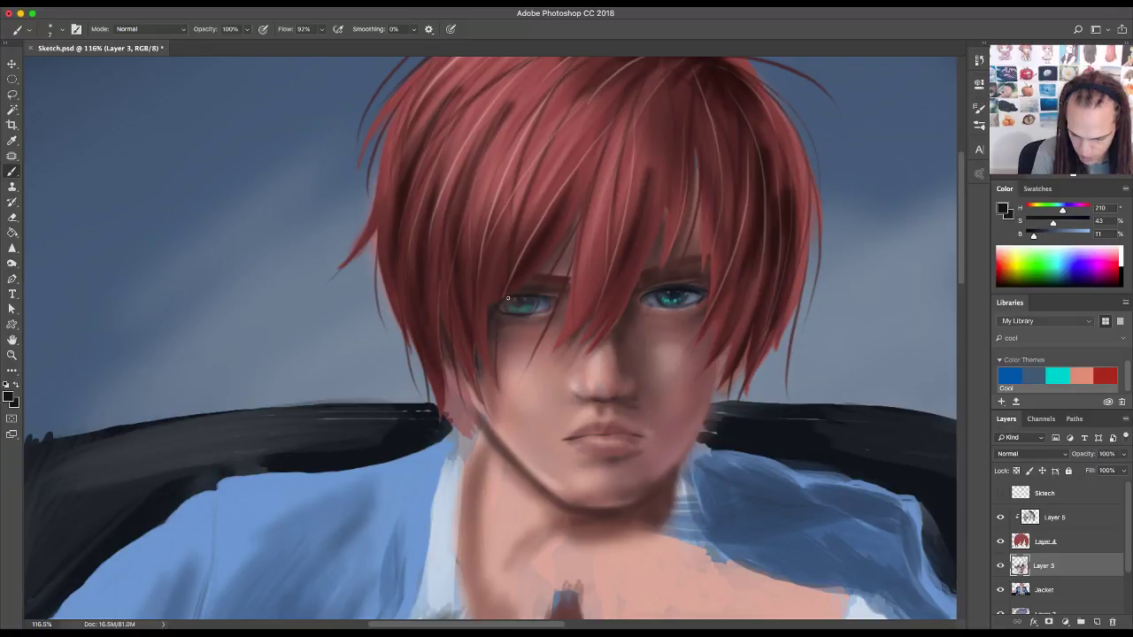
pyautogui.moveTo(520, 300); pyautogui.dragTo(549, 303)
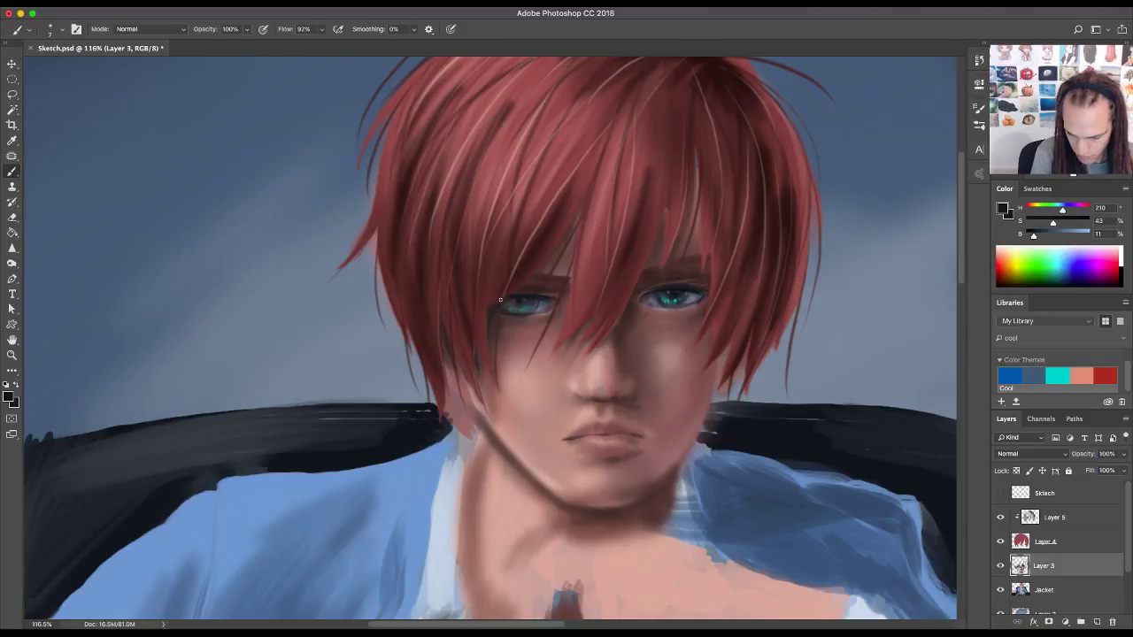
pyautogui.moveTo(538, 291); pyautogui.dragTo(519, 291)
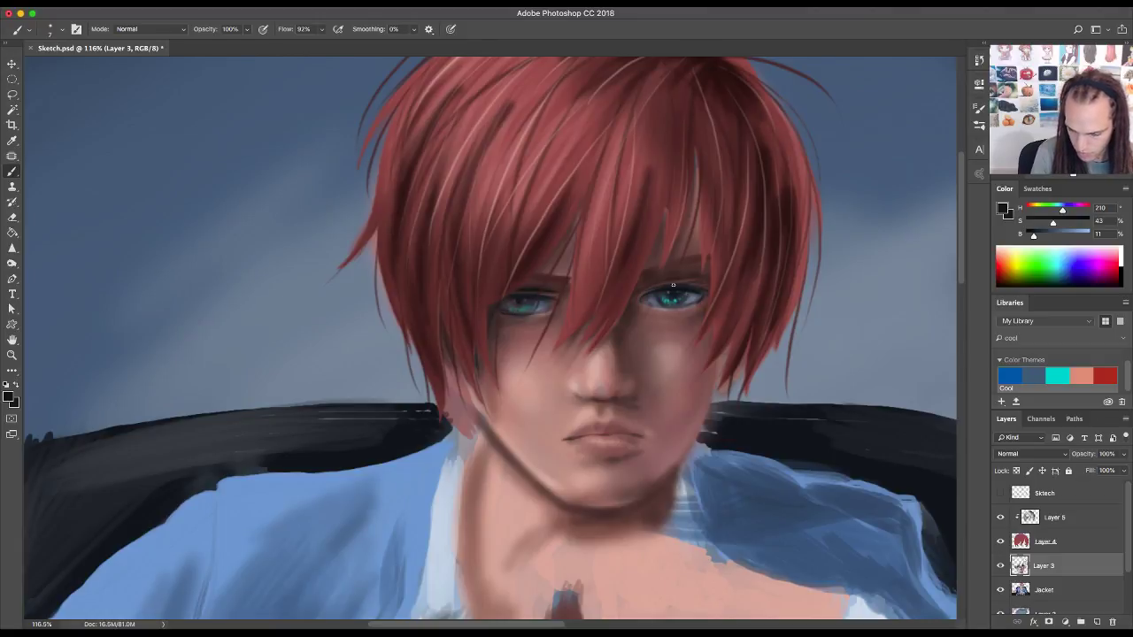
pyautogui.moveTo(646, 284); pyautogui.dragTo(709, 282)
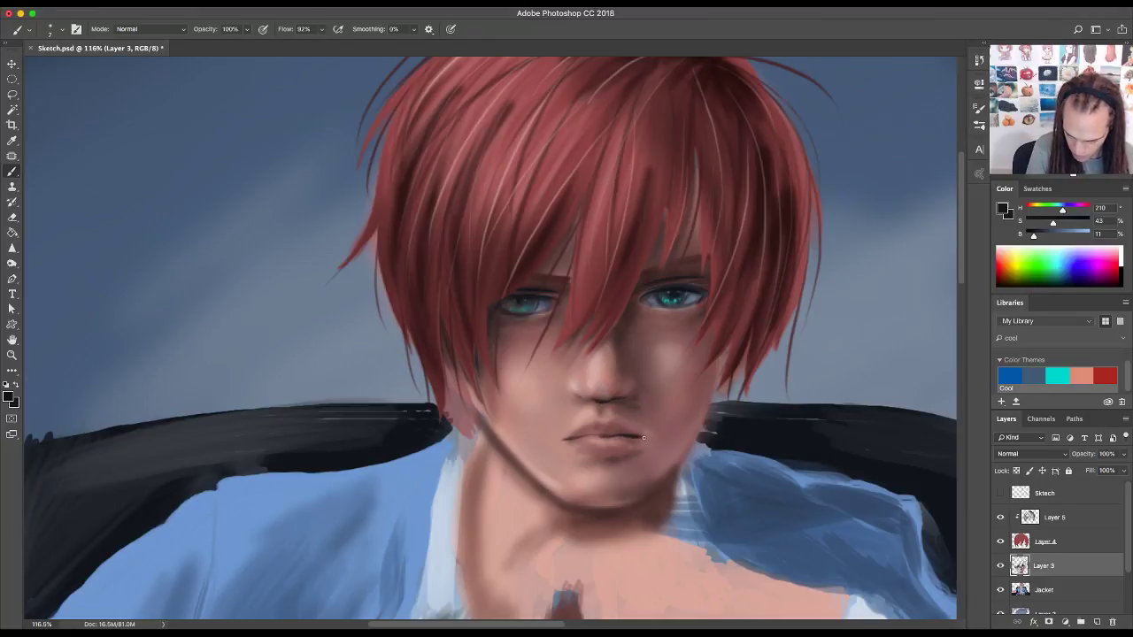
pyautogui.moveTo(581, 437)
pyautogui.mouseDown()
pyautogui.moveTo(555, 443)
pyautogui.moveTo(630, 434)
pyautogui.mouseUp()
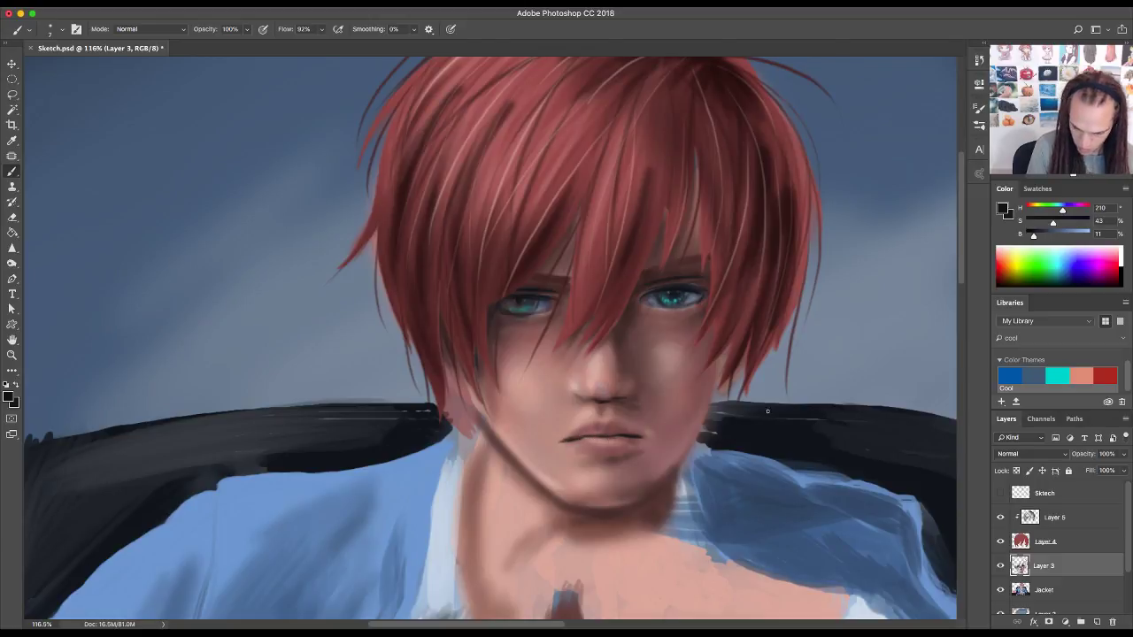
# - Paint near-black strokes along the neck's left and right edges and the right jawline
pyautogui.press('z')
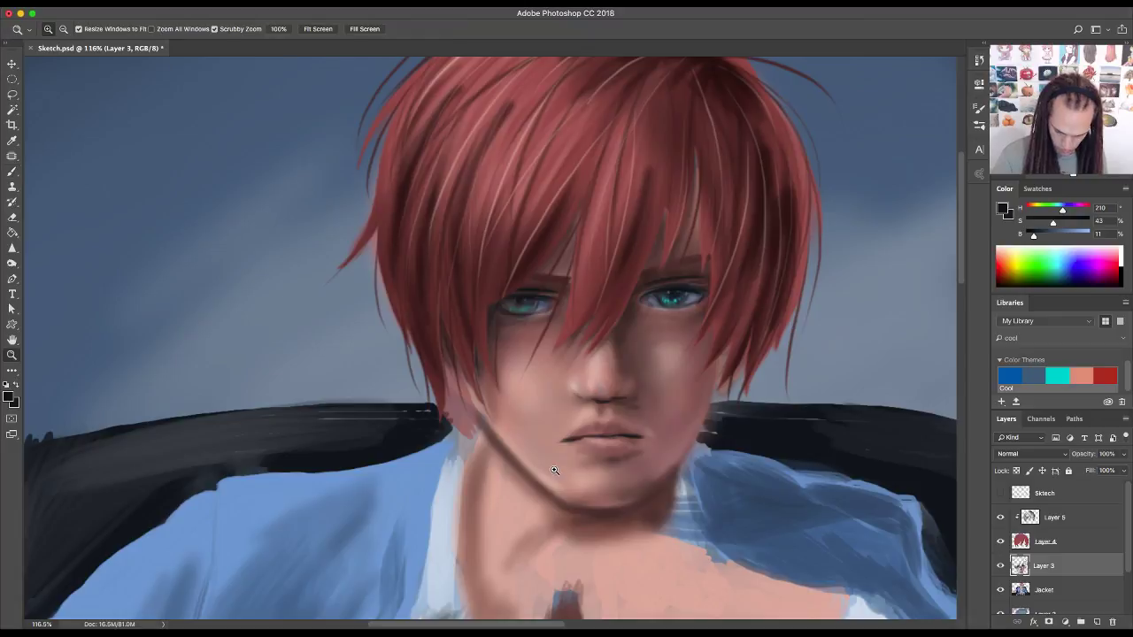
pyautogui.press('b')
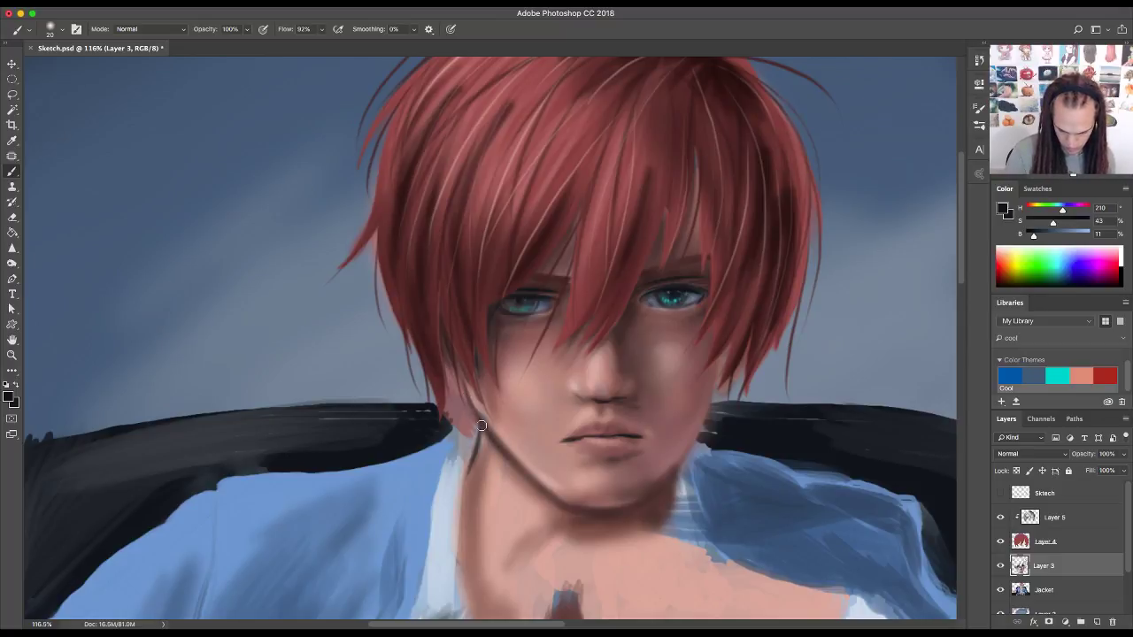
pyautogui.moveTo(469, 467); pyautogui.dragTo(464, 496)
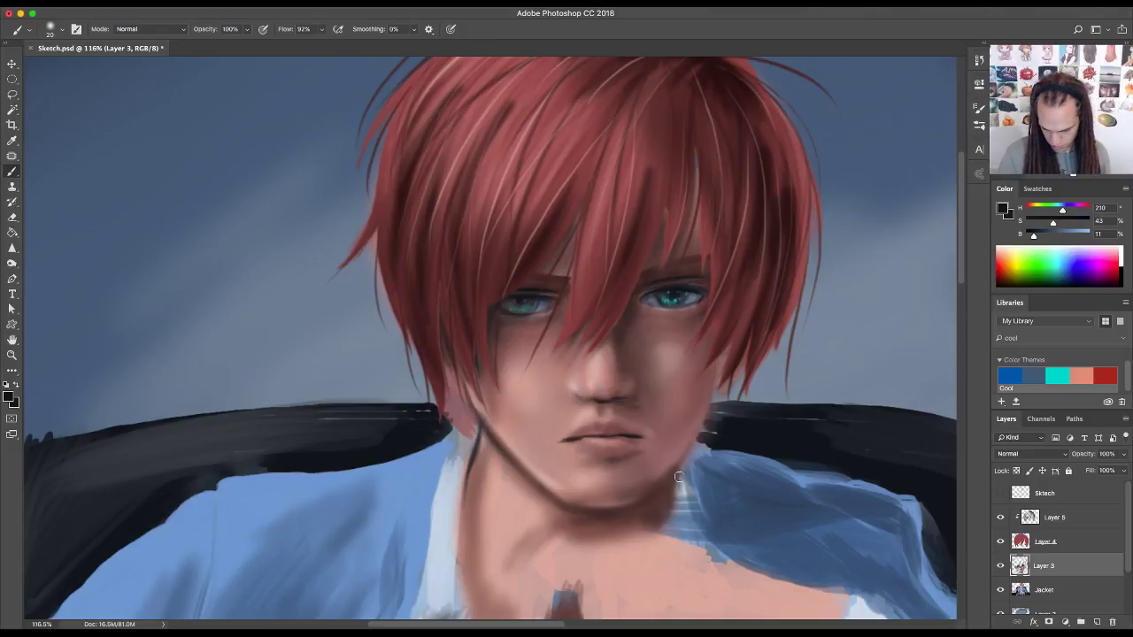
pyautogui.moveTo(679, 477); pyautogui.dragTo(672, 507)
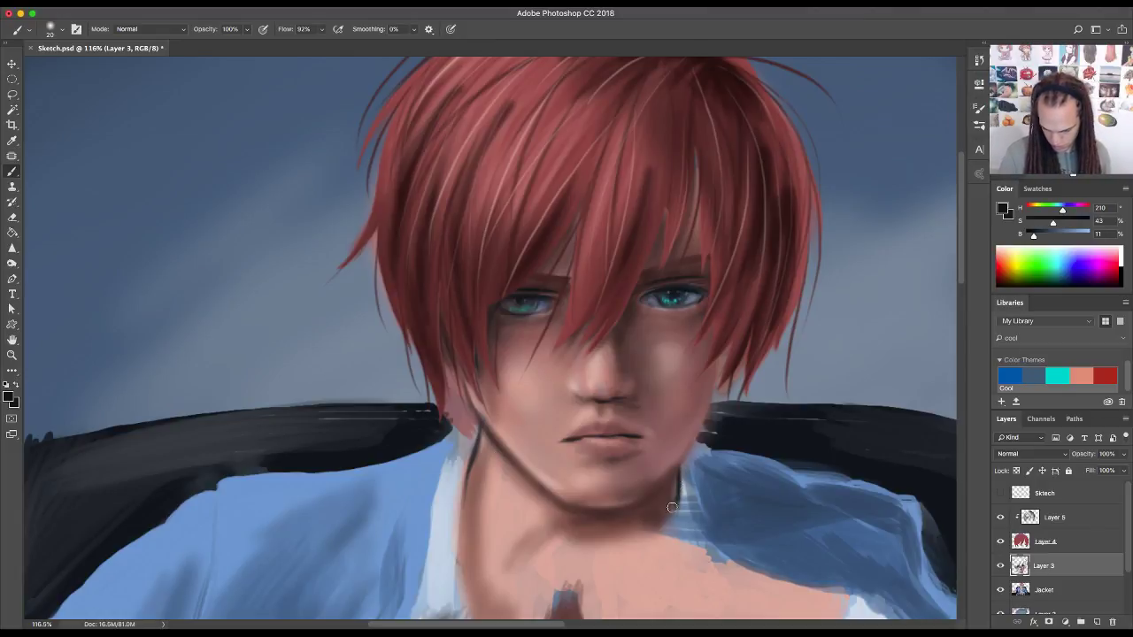
pyautogui.moveTo(679, 469); pyautogui.dragTo(703, 422)
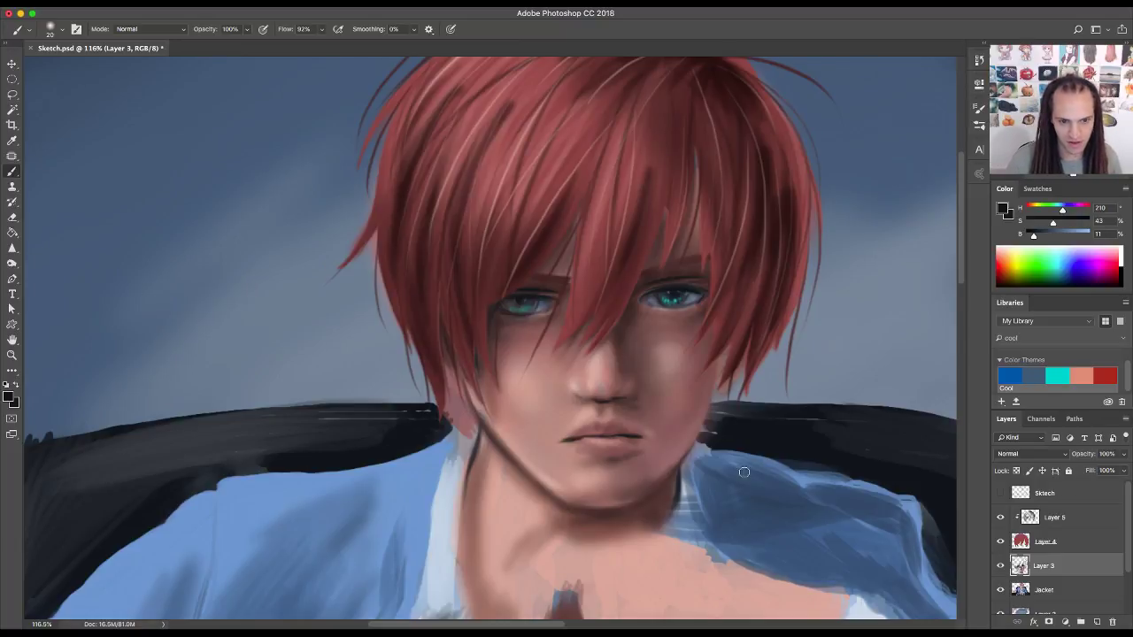
pyautogui.moveTo(772, 458); pyautogui.dragTo(734, 489)
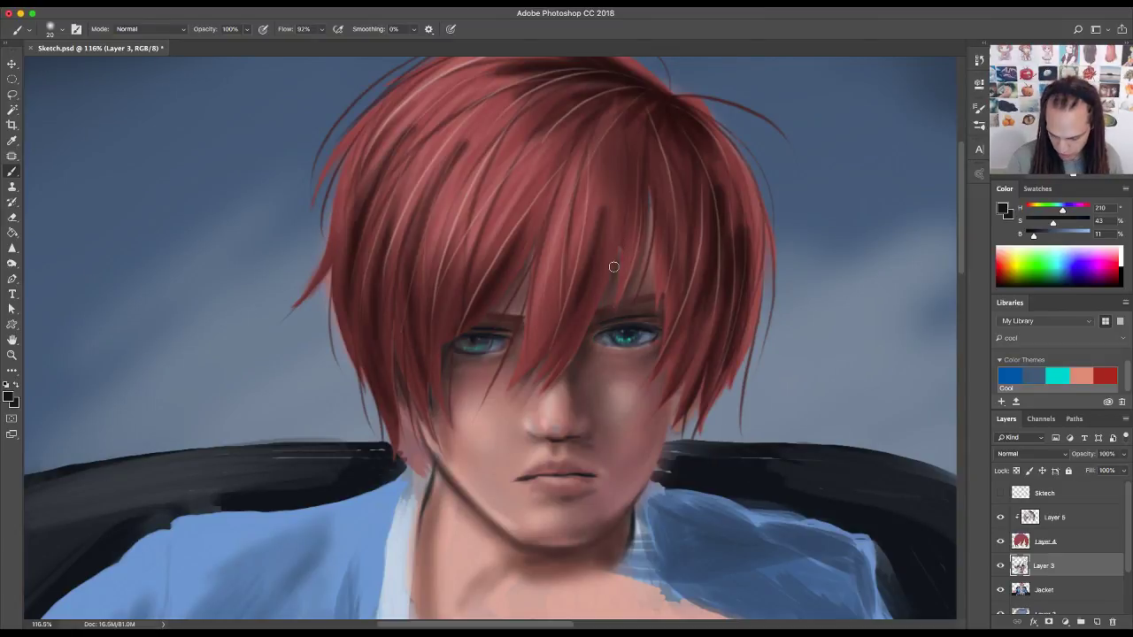
# - Sample a muted skin tone, set the brush to 60, soften the right cheek, and open Brush Settings
pyautogui.press(']')
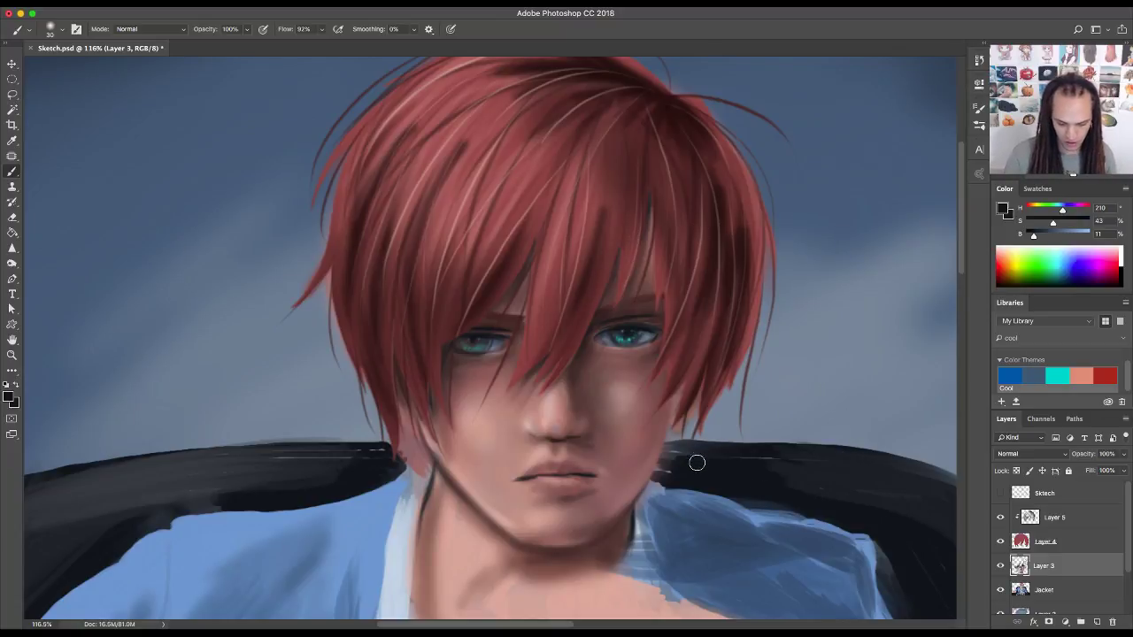
pyautogui.scroll(-3, 690, 459)
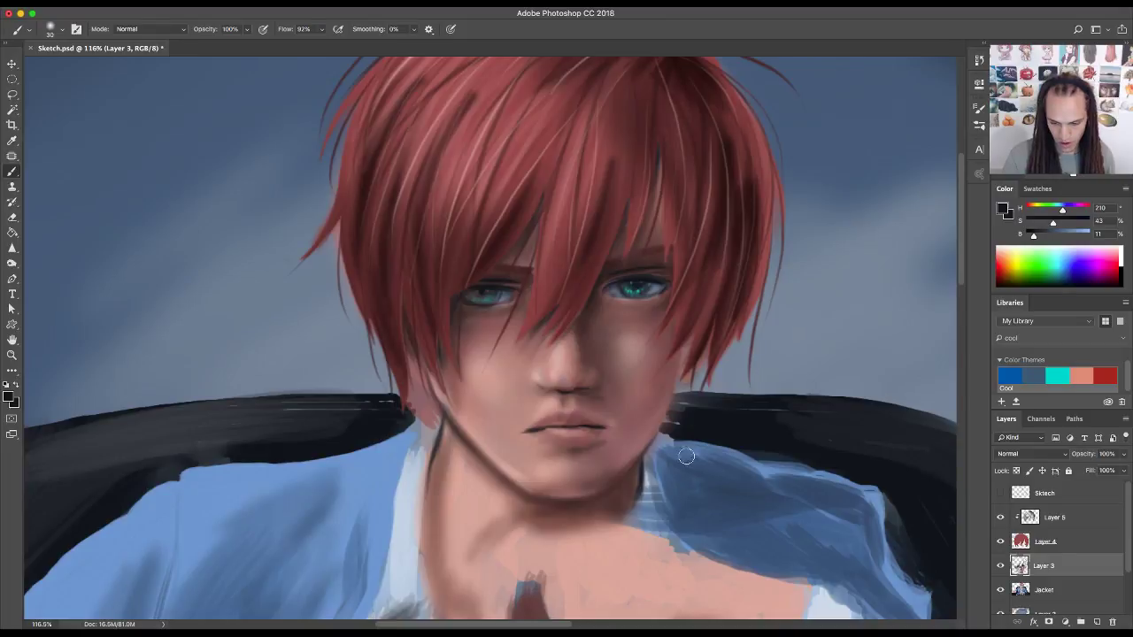
pyautogui.keyDown('alt'); pyautogui.click(720, 212); pyautogui.keyUp('alt')
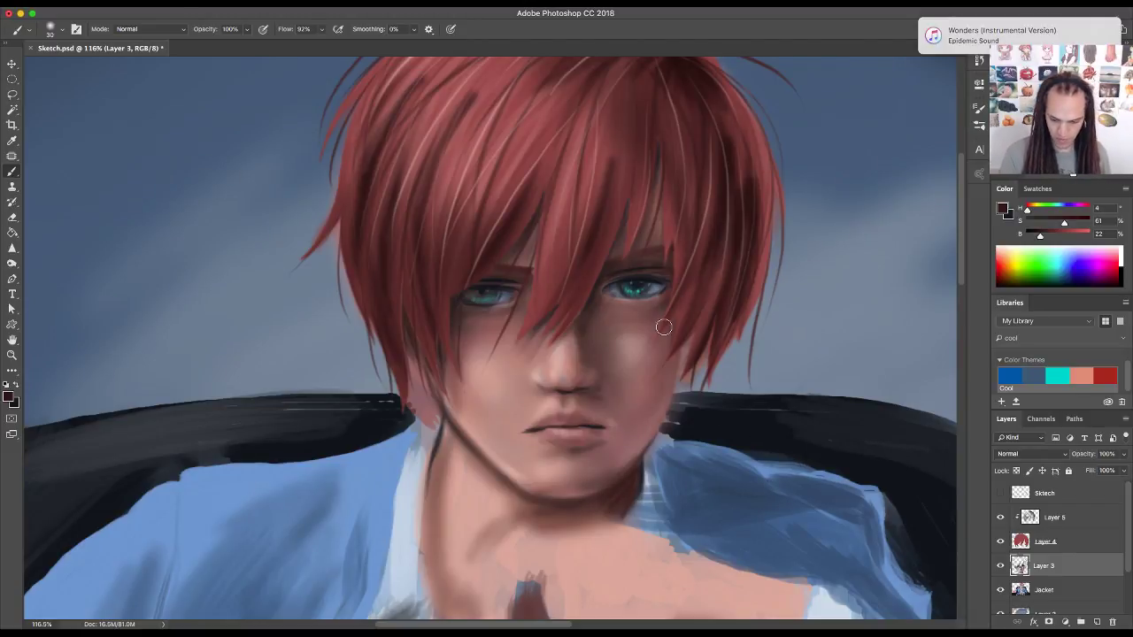
pyautogui.keyDown('alt'); pyautogui.click(601, 323); pyautogui.keyUp('alt')
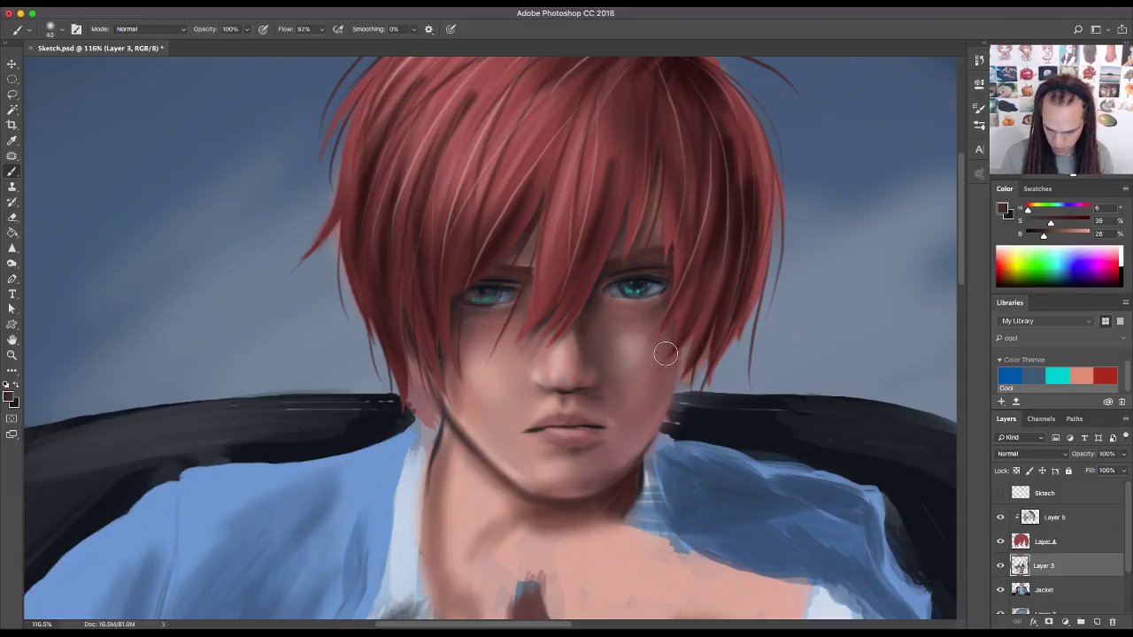
pyautogui.press(']')
pyautogui.press(']')
pyautogui.press(']')
pyautogui.moveTo(648, 327)
pyautogui.mouseDown()
pyautogui.moveTo(645, 318)
pyautogui.moveTo(632, 342)
pyautogui.moveTo(652, 364)
pyautogui.moveTo(660, 356)
pyautogui.moveTo(655, 384)
pyautogui.moveTo(645, 331)
pyautogui.moveTo(655, 310)
pyautogui.mouseUp()
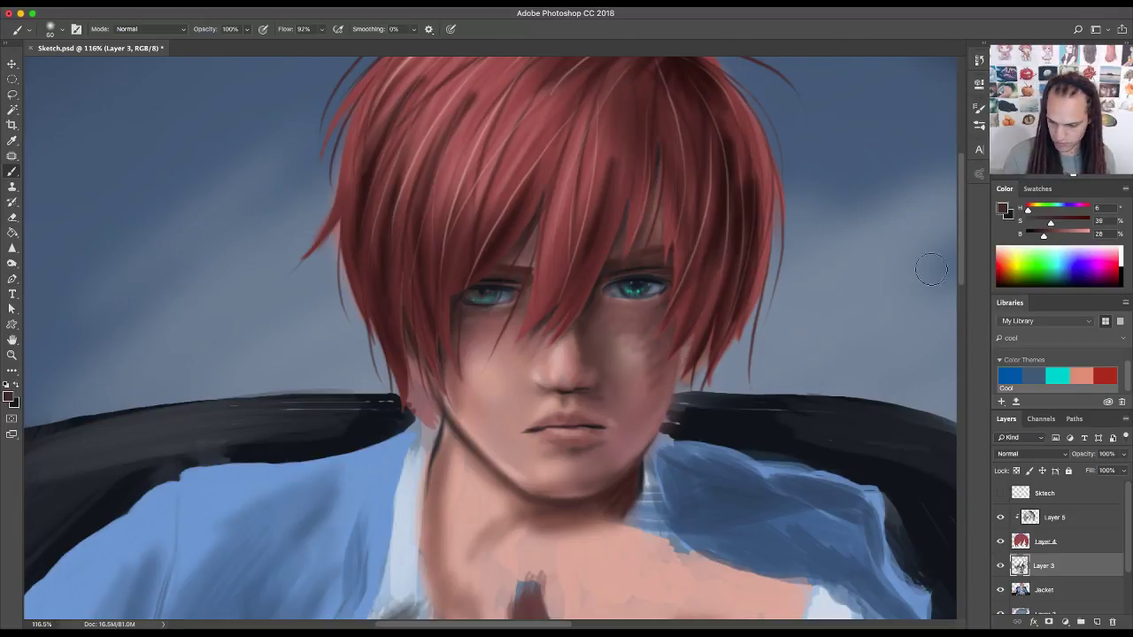
pyautogui.click(983, 107)
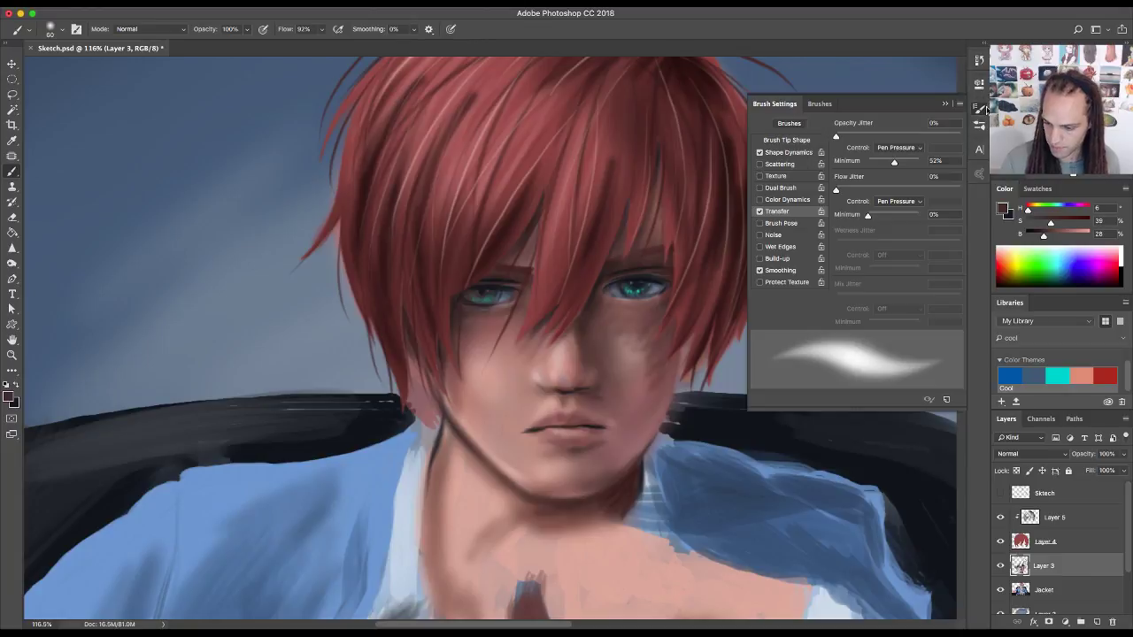
# - Turn off Shape Dynamics for the brush and darken the right cheek and nose shadow
pyautogui.click(786, 154)
pyautogui.click(759, 153)
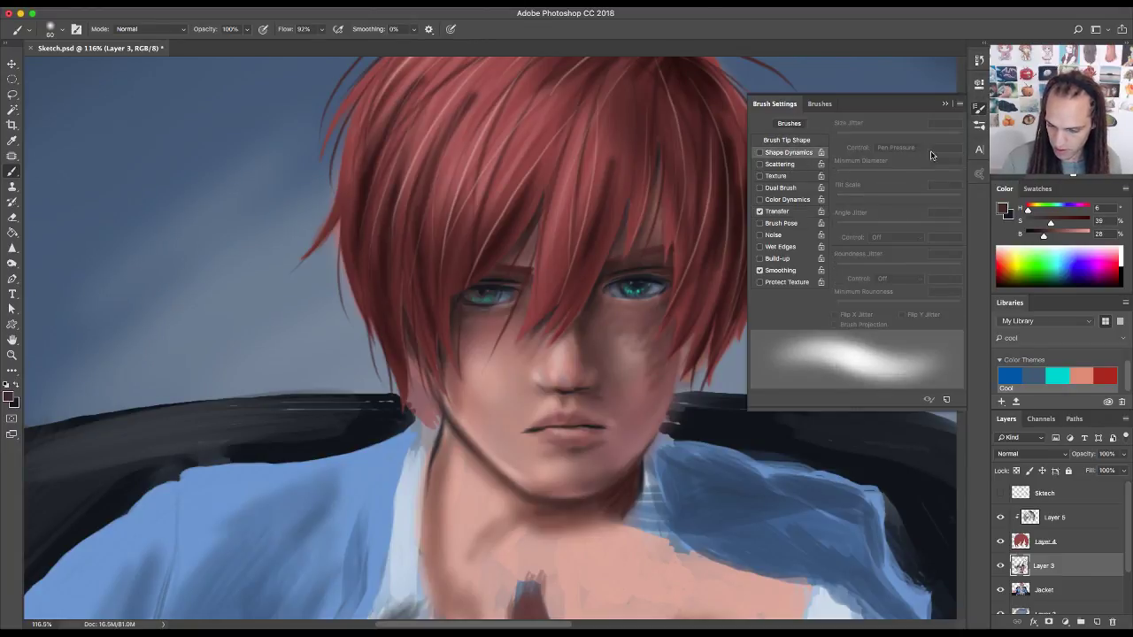
pyautogui.click(979, 107)
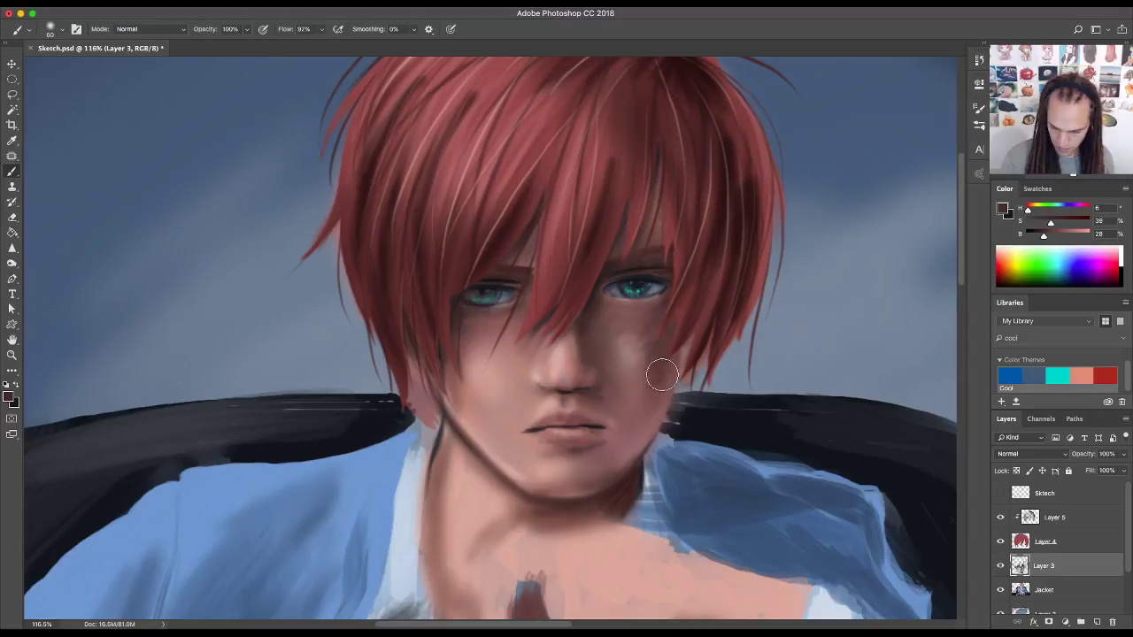
pyautogui.moveTo(647, 321)
pyautogui.mouseDown()
pyautogui.moveTo(617, 325)
pyautogui.moveTo(653, 343)
pyautogui.moveTo(622, 327)
pyautogui.moveTo(604, 332)
pyautogui.moveTo(627, 393)
pyautogui.moveTo(599, 330)
pyautogui.moveTo(621, 409)
pyautogui.moveTo(635, 407)
pyautogui.moveTo(644, 333)
pyautogui.moveTo(657, 391)
pyautogui.moveTo(628, 449)
pyautogui.moveTo(658, 415)
pyautogui.moveTo(598, 477)
pyautogui.moveTo(622, 441)
pyautogui.moveTo(606, 448)
pyautogui.moveTo(603, 466)
pyautogui.moveTo(627, 461)
pyautogui.moveTo(661, 403)
pyautogui.moveTo(619, 397)
pyautogui.mouseUp()
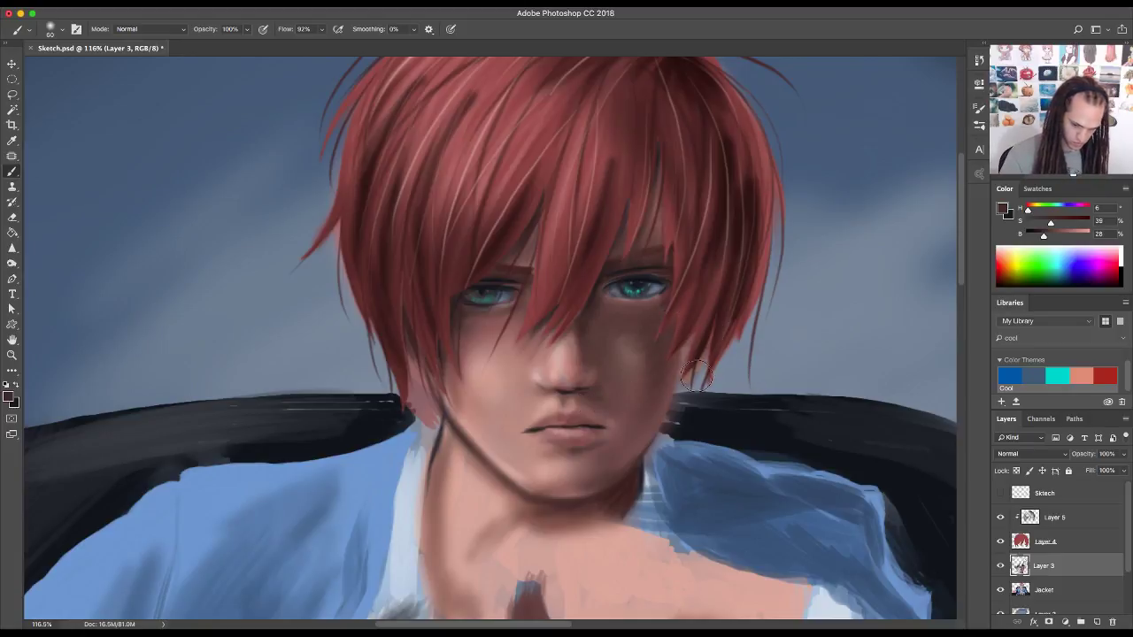
pyautogui.moveTo(576, 337)
pyautogui.mouseDown()
pyautogui.moveTo(575, 368)
pyautogui.moveTo(595, 372)
pyautogui.moveTo(611, 407)
pyautogui.moveTo(601, 418)
pyautogui.moveTo(615, 455)
pyautogui.mouseUp()
# - Zoom out to the whole painting and show the Sketch layer's line art
pyautogui.press('z')
pyautogui.moveTo(771, 472)
pyautogui.mouseDown()
pyautogui.moveTo(732, 496)
pyautogui.moveTo(711, 468)
pyautogui.mouseUp()
pyautogui.scroll(-10, 712, 467)
pyautogui.hscroll(6, 711, 467)
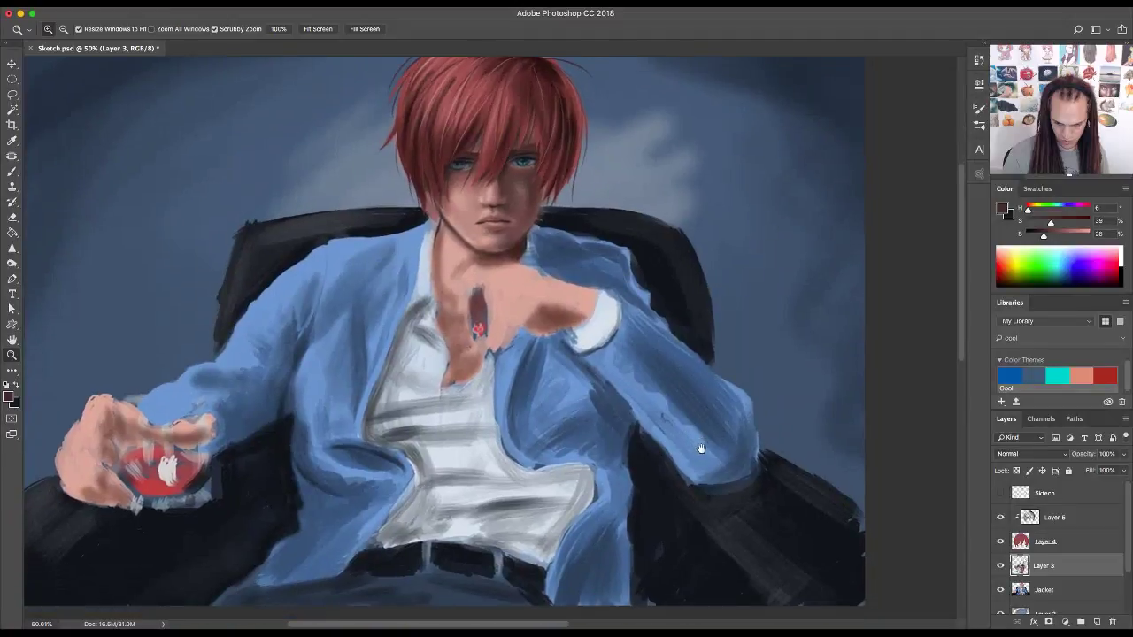
pyautogui.scroll(5, 710, 428)
pyautogui.hscroll(-2, 711, 428)
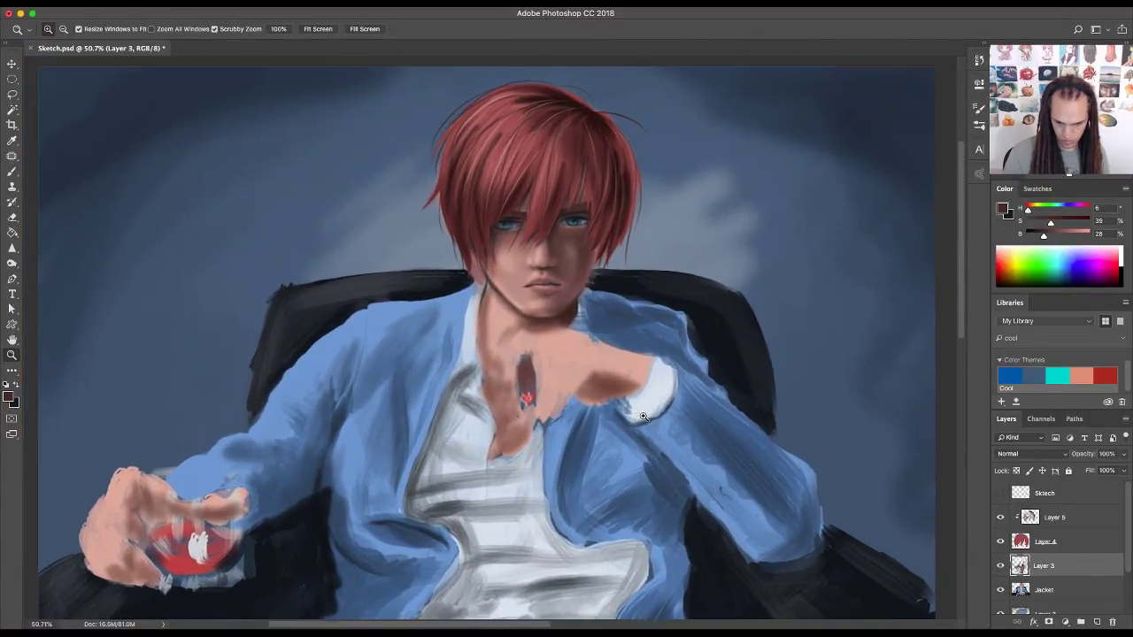
pyautogui.scroll(2, 647, 436)
pyautogui.scroll(-2, 713, 438)
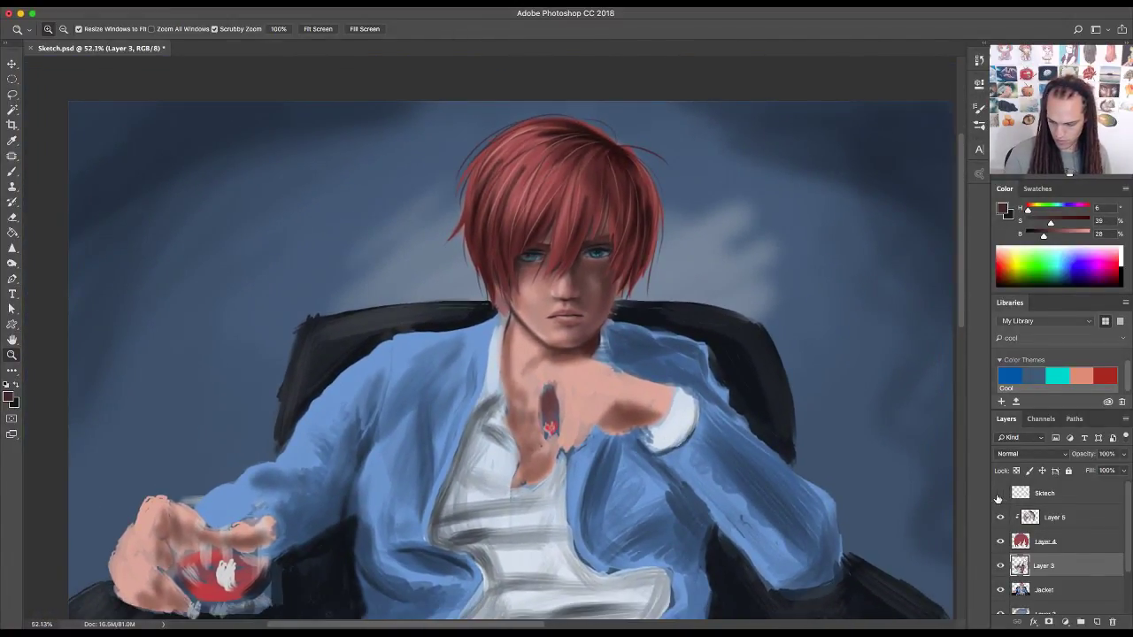
pyautogui.click(1000, 493)
# - Toggle the Sketch layer off and back on to compare, then zoom in on the face
pyautogui.scroll(-1, 741, 487)
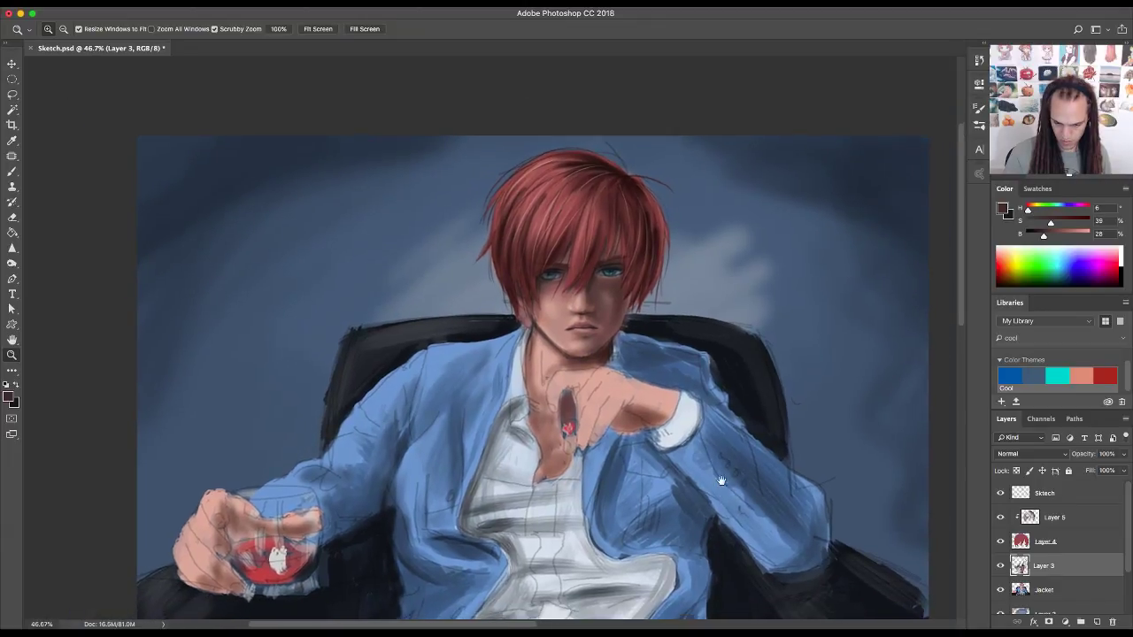
pyautogui.scroll(-2, 719, 478)
pyautogui.scroll(-2, 717, 474)
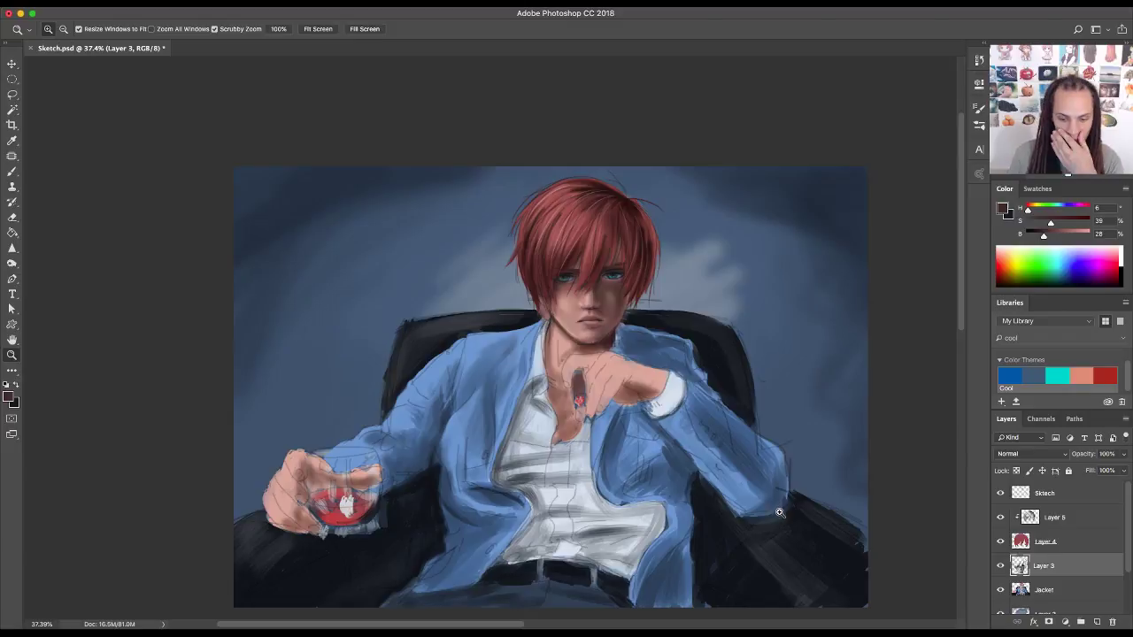
pyautogui.click(1001, 494)
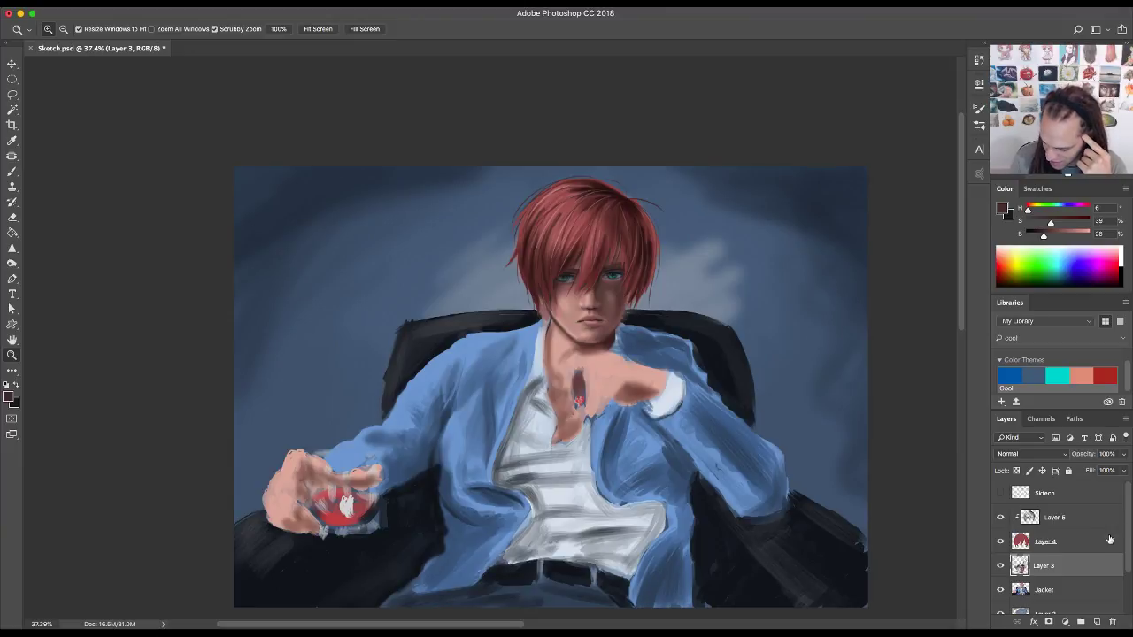
pyautogui.moveTo(1128, 525)
pyautogui.mouseDown()
pyautogui.moveTo(1125, 574)
pyautogui.moveTo(1125, 530)
pyautogui.mouseUp()
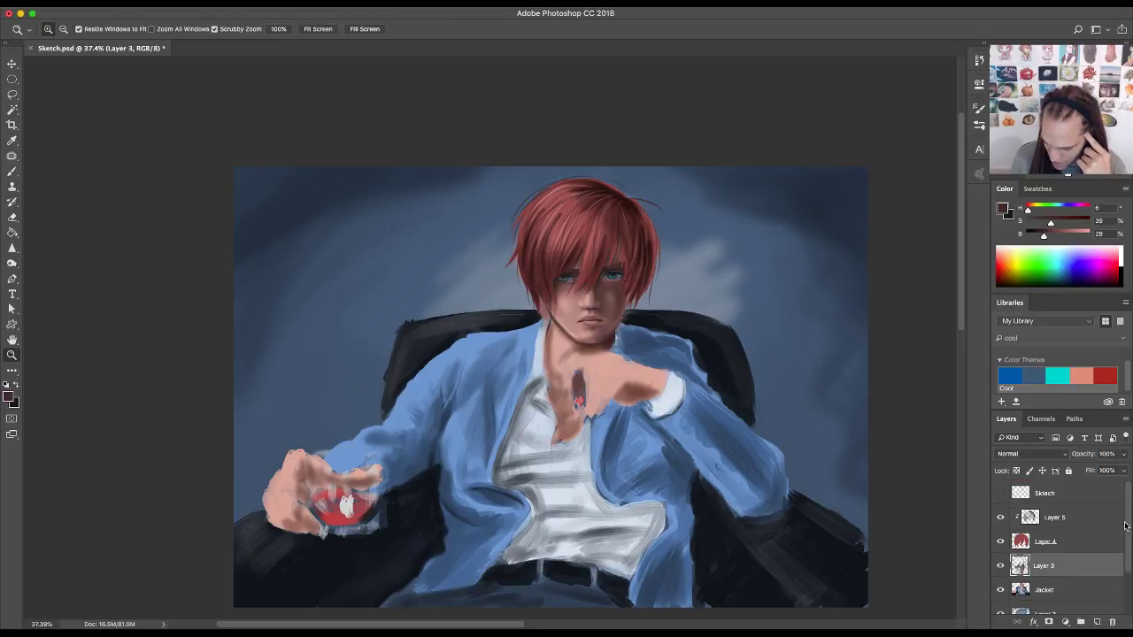
pyautogui.click(1000, 494)
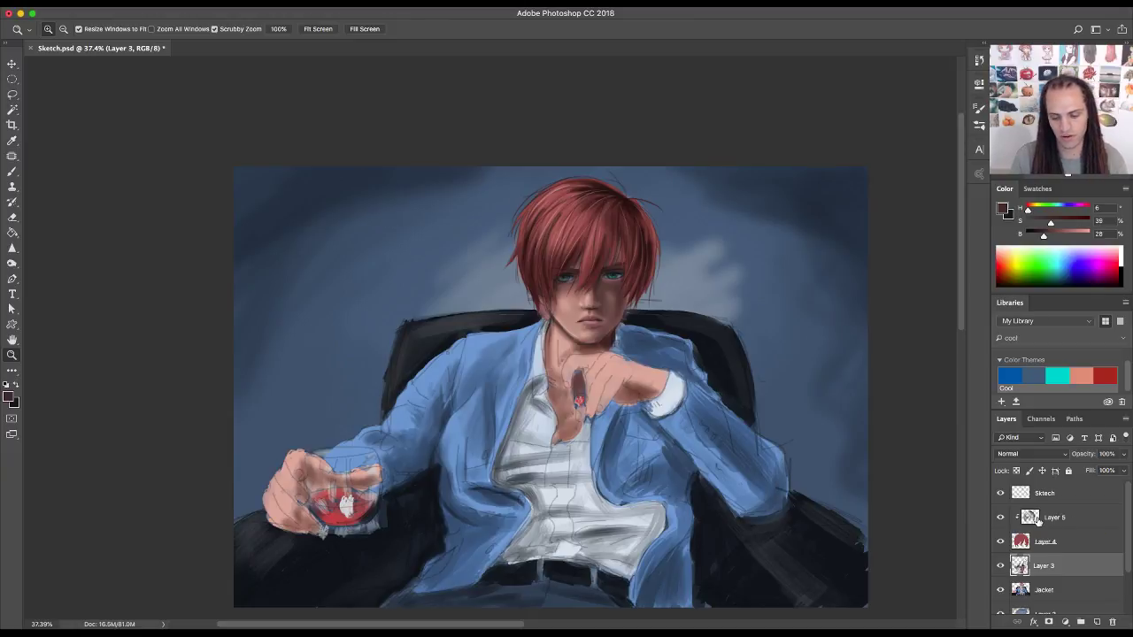
pyautogui.moveTo(602, 338); pyautogui.dragTo(668, 404)
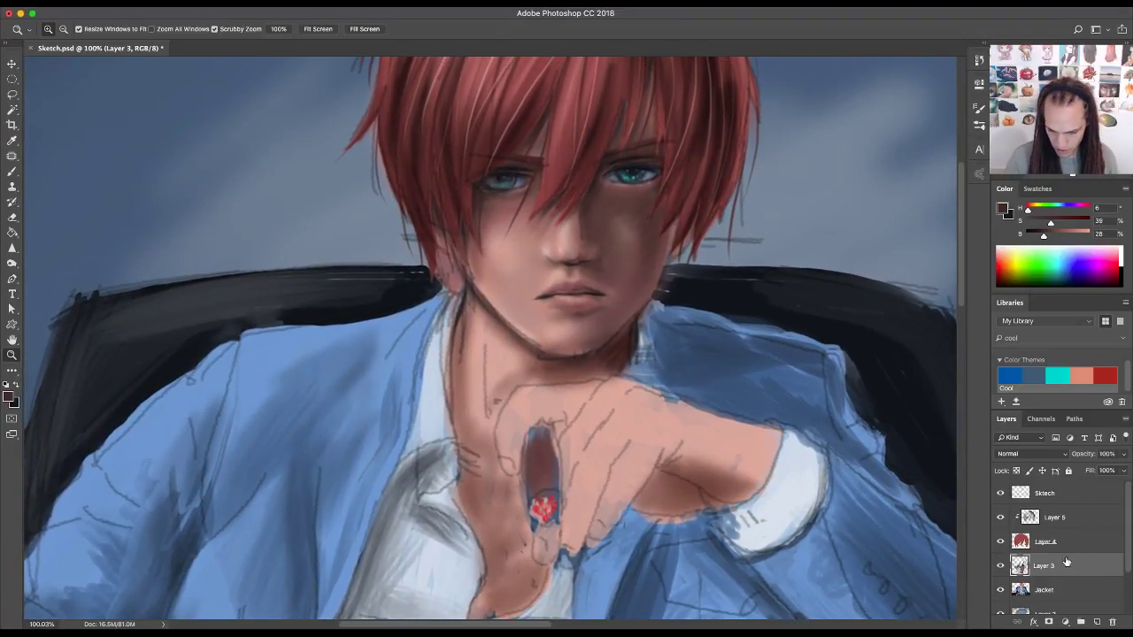
# - Check Layer 3 and Jacket visibility, select the Jacket layer, and sample the chair's near-black blue
pyautogui.moveTo(751, 448)
pyautogui.mouseDown()
pyautogui.moveTo(753, 486)
pyautogui.moveTo(753, 463)
pyautogui.mouseUp()
pyautogui.click(1000, 567)
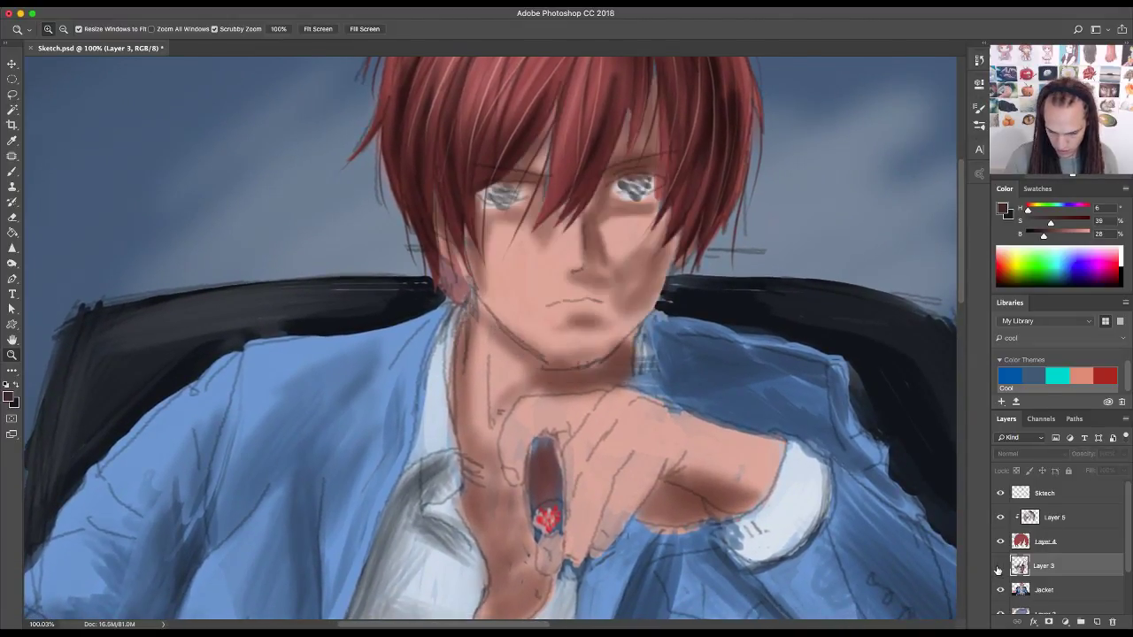
pyautogui.click(999, 567)
pyautogui.click(1001, 590)
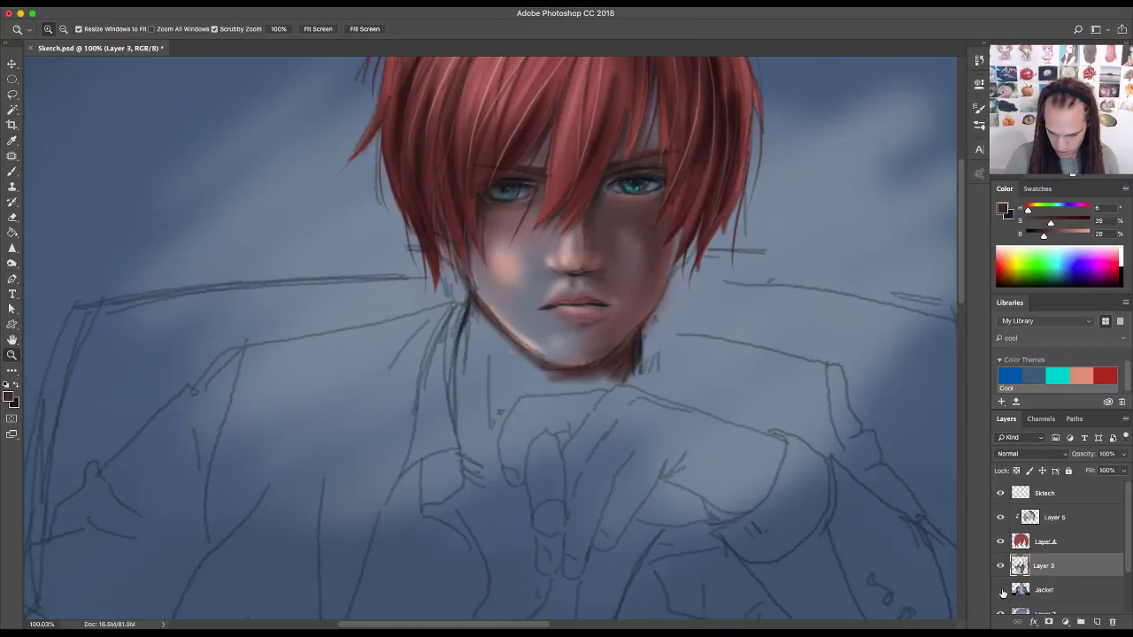
pyautogui.click(1001, 590)
pyautogui.click(1044, 590)
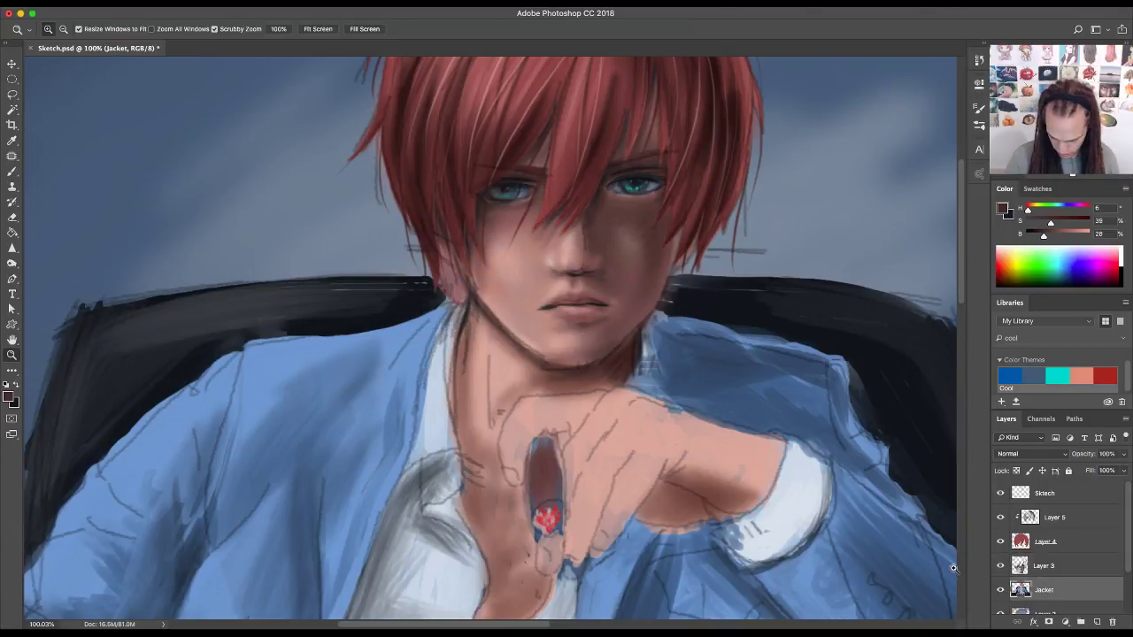
pyautogui.press('b')
pyautogui.keyDown('alt'); pyautogui.click(744, 306); pyautogui.keyUp('alt')
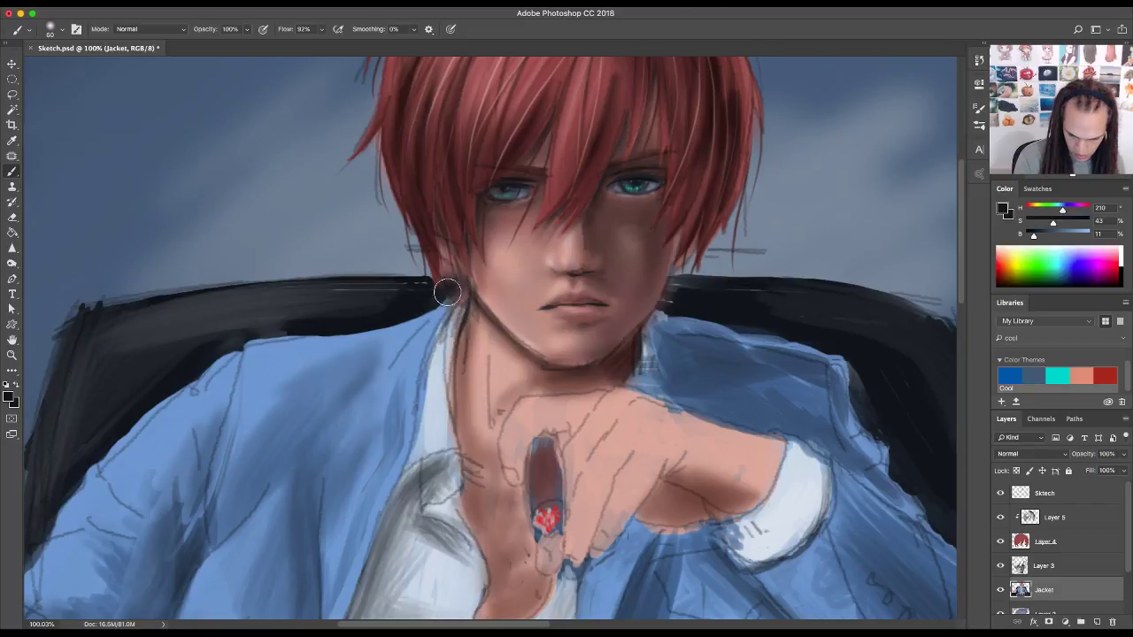
# - Sample the background, chair-edge near-black and shirt blues while shrinking the brush for the neck edge
pyautogui.keyDown('alt'); pyautogui.click(413, 264); pyautogui.keyUp('alt')
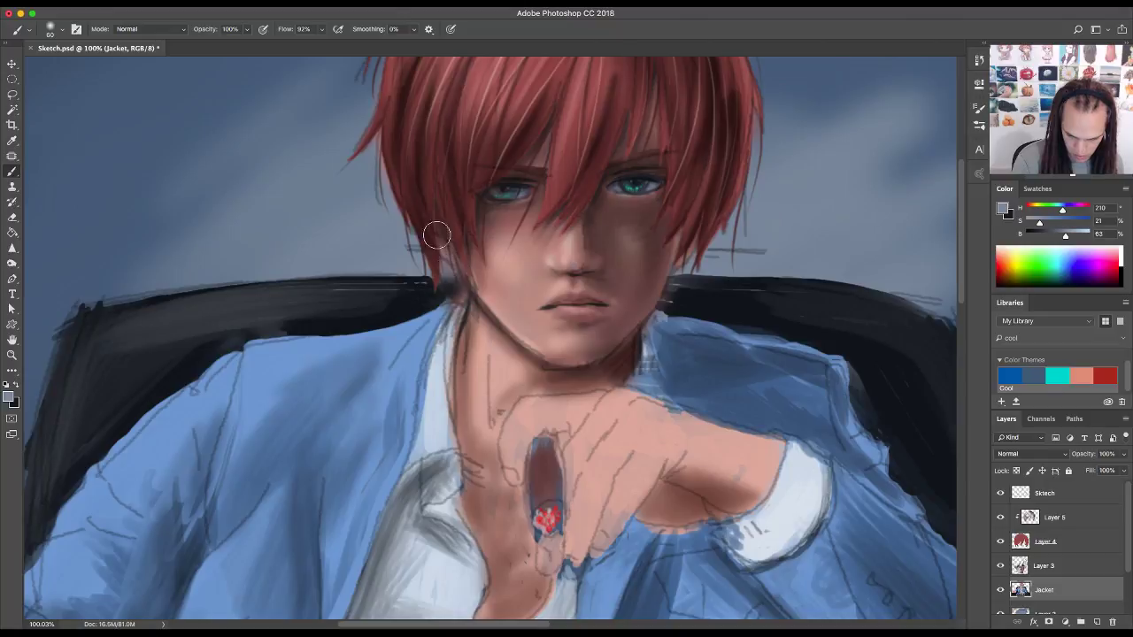
pyautogui.keyDown('alt'); pyautogui.click(447, 284); pyautogui.keyUp('alt')
pyautogui.press('[')
pyautogui.press('[')
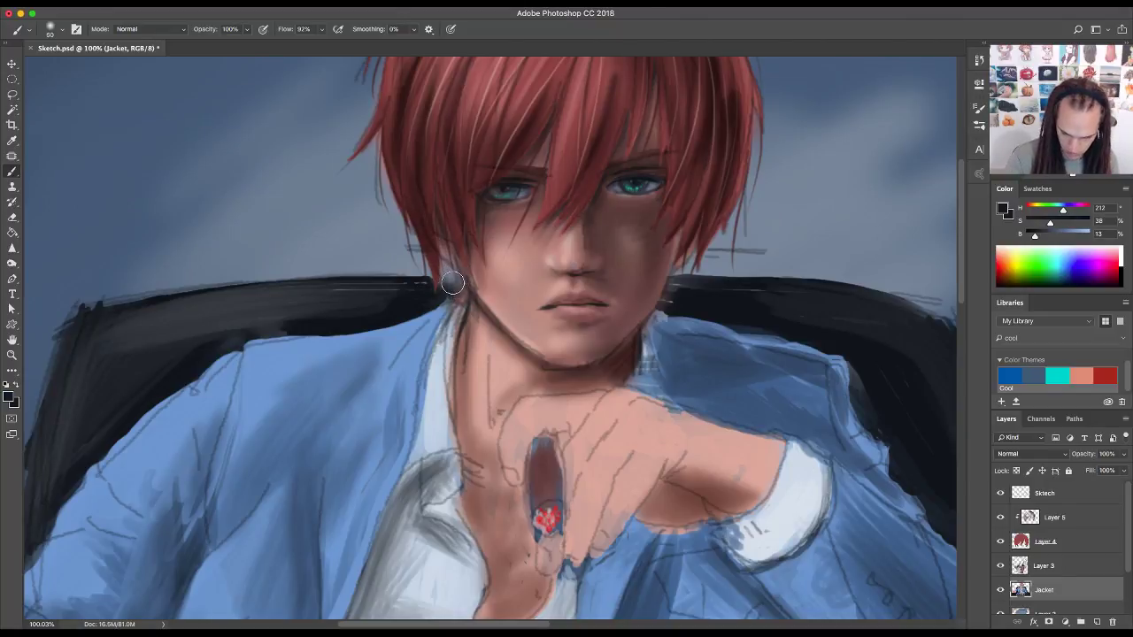
pyautogui.press('[')
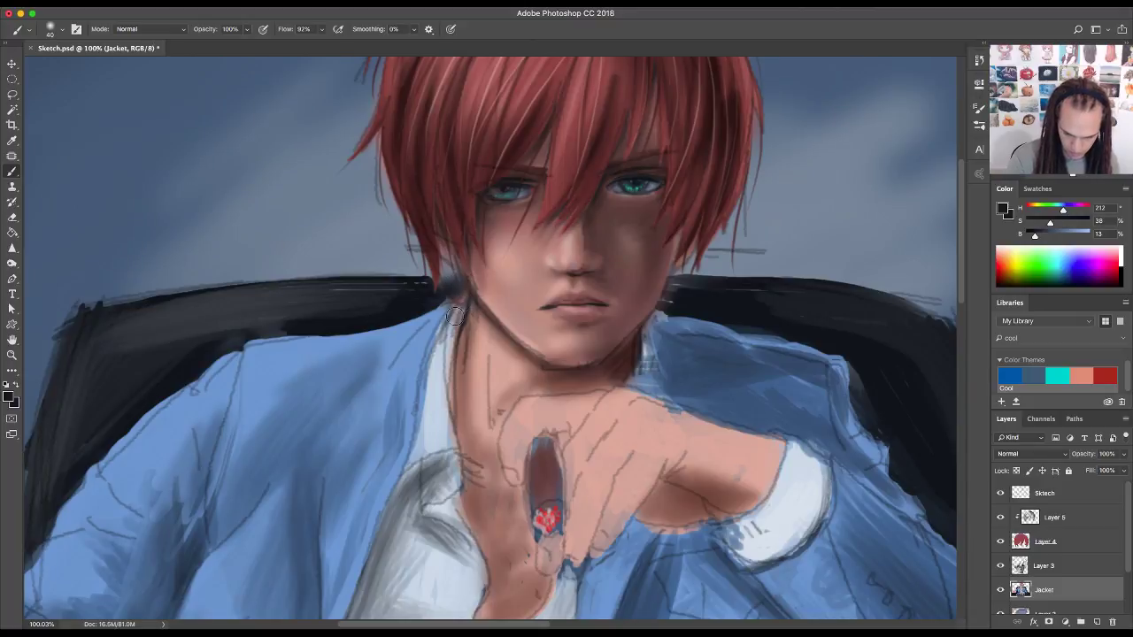
pyautogui.keyDown('alt'); pyautogui.click(447, 350); pyautogui.keyUp('alt')
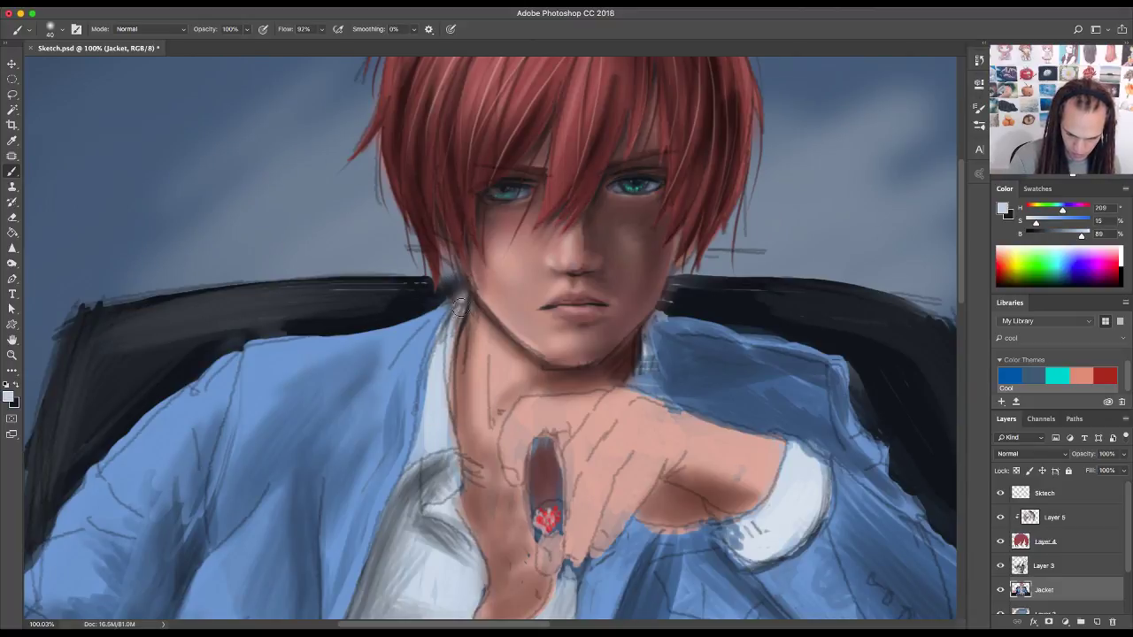
pyautogui.keyDown('alt'); pyautogui.click(447, 328); pyautogui.keyUp('alt')
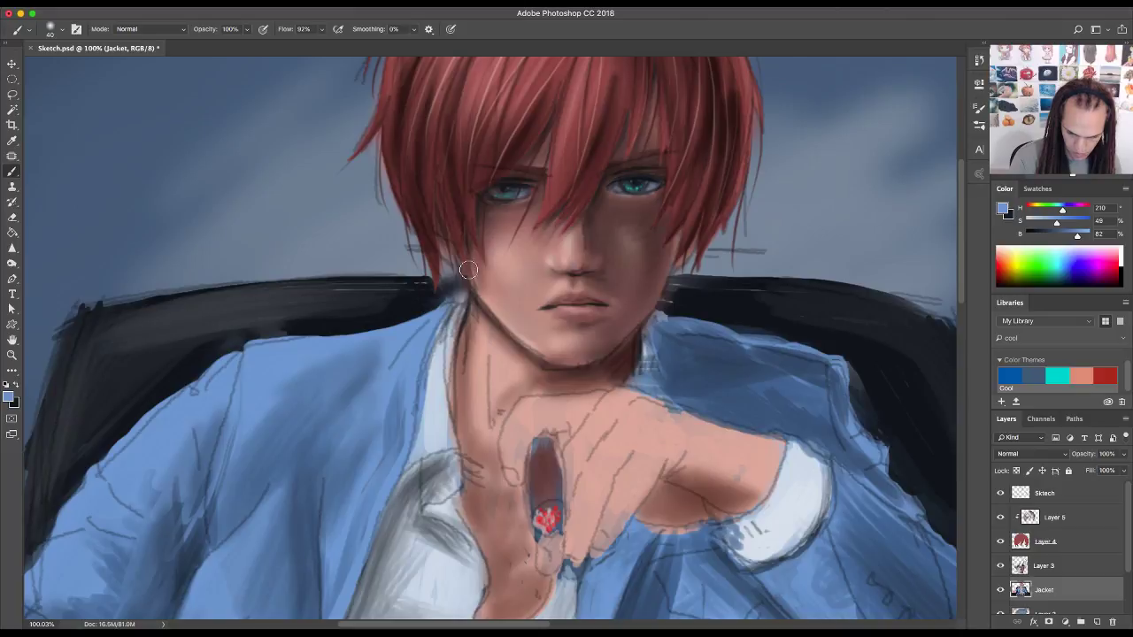
# - Switch to Layer 3, sample the face skin tone, use a 20 px brush and hide the Sketch layer
pyautogui.hotkey('alt', ']')
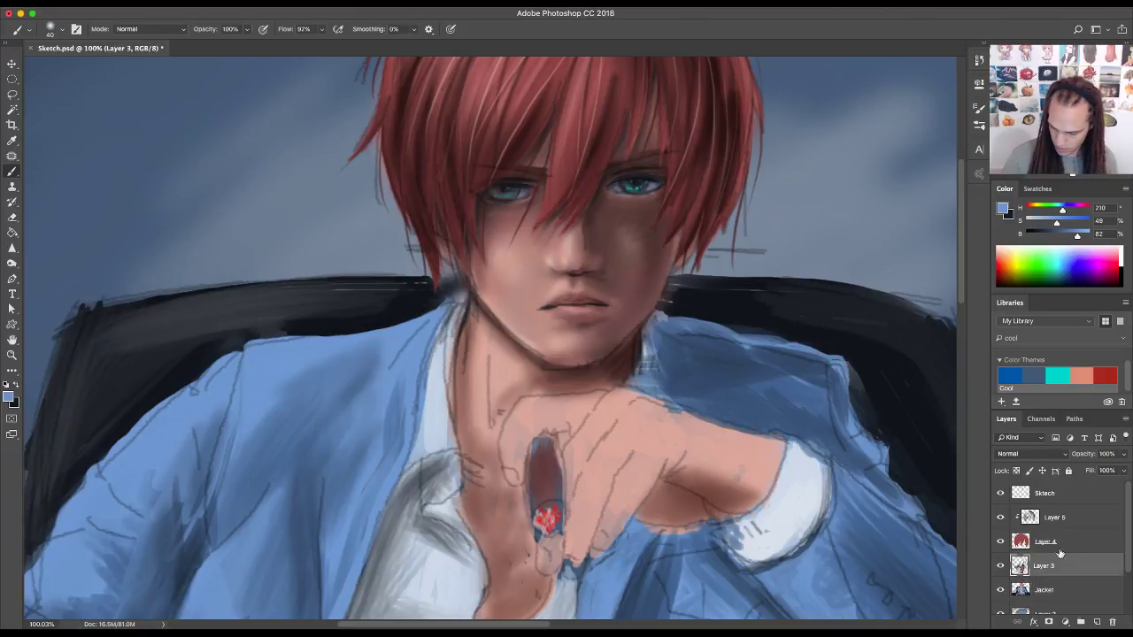
pyautogui.keyDown('alt'); pyautogui.click(512, 280); pyautogui.keyUp('alt')
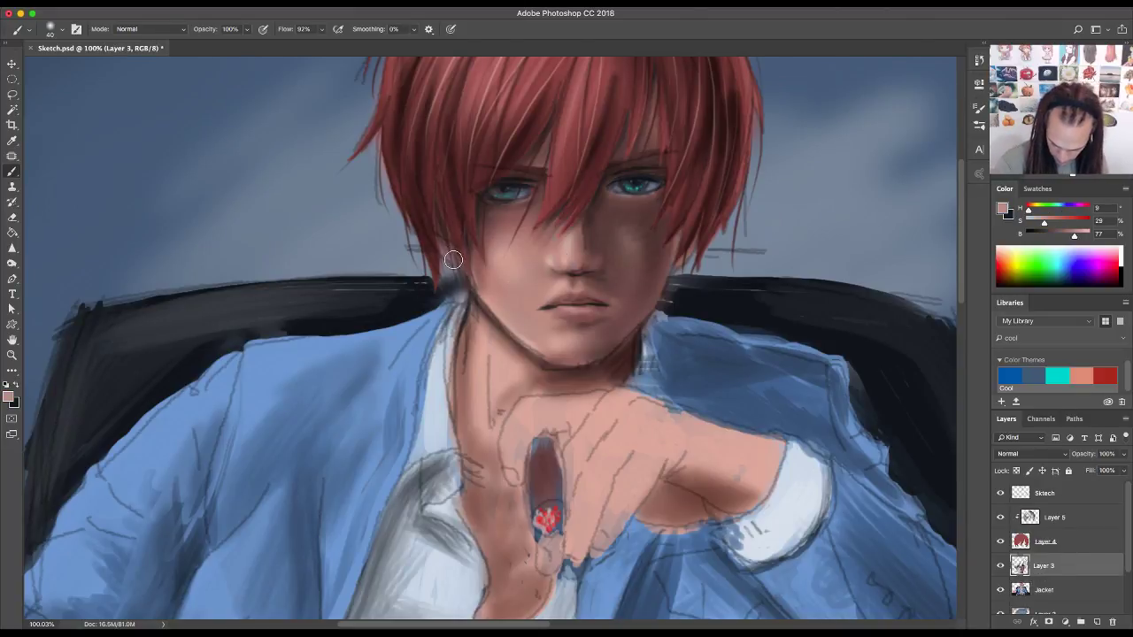
pyautogui.press('[')
pyautogui.press('[')
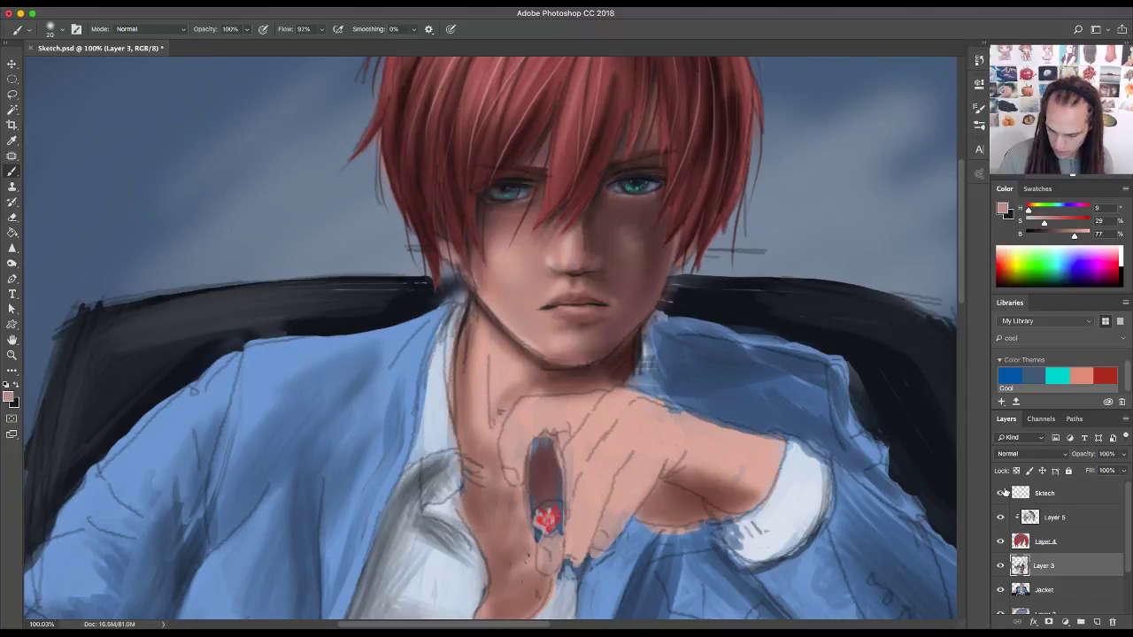
pyautogui.click(1001, 493)
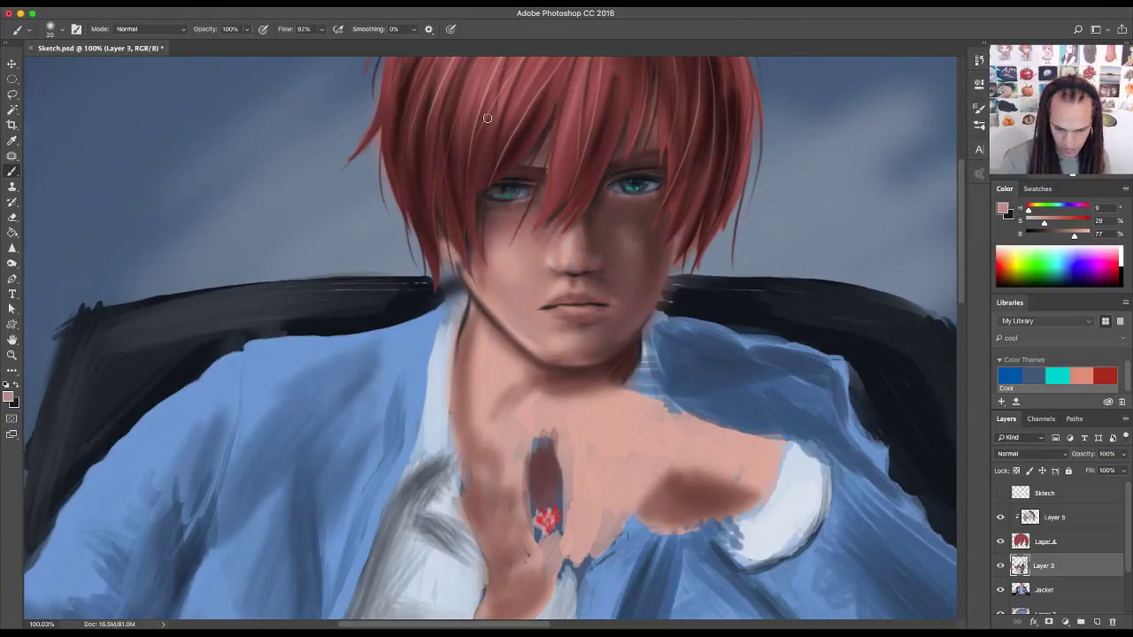
# - Sample dark and lighter browns from the face and shade it with 48 px and 100 px brushes
pyautogui.keyDown('alt'); pyautogui.click(448, 227); pyautogui.keyUp('alt')
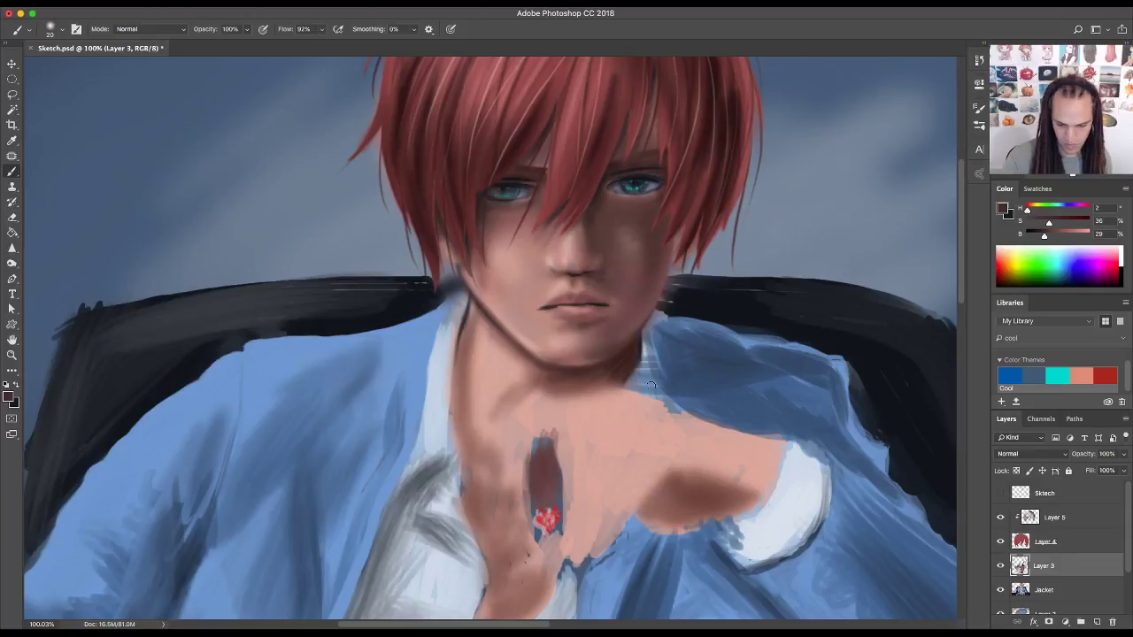
pyautogui.keyDown('alt'); pyautogui.click(507, 221); pyautogui.keyUp('alt')
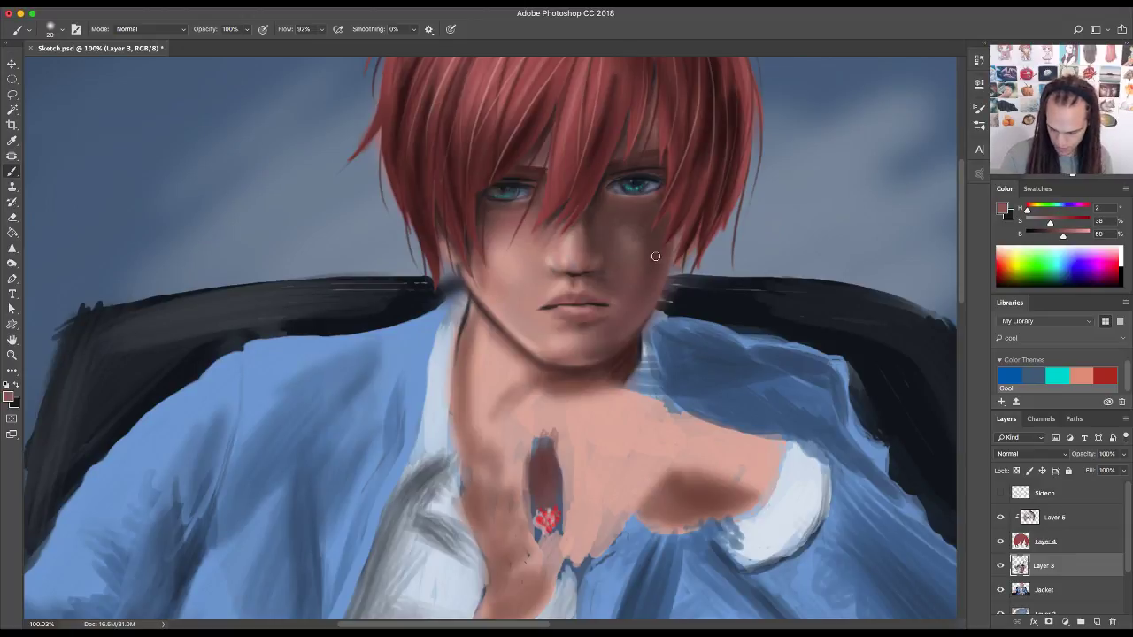
pyautogui.press(']')
pyautogui.press(']')
pyautogui.press(']')
pyautogui.press(']')
pyautogui.press(']')
pyautogui.press(']')
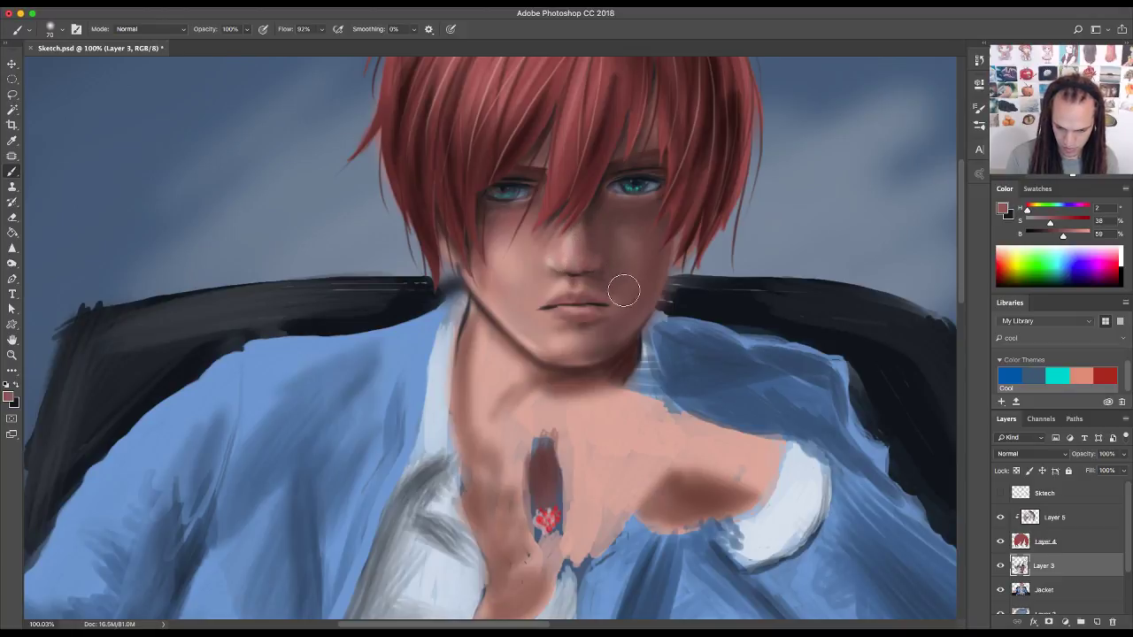
pyautogui.keyDown('alt'); pyautogui.click(601, 191); pyautogui.keyUp('alt')
pyautogui.press(']')
pyautogui.press(']')
pyautogui.press(']')
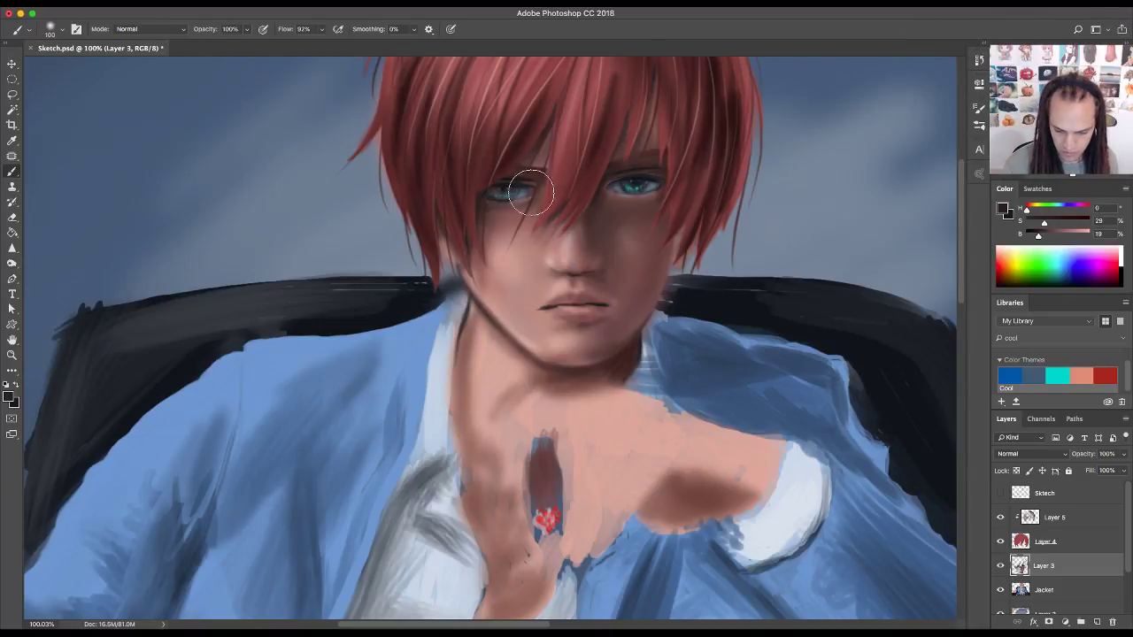
# - Sample the left eye's teal, shrink the brush to 15 px, pick a light grey, then shrink further
pyautogui.keyDown('alt'); pyautogui.click(505, 186); pyautogui.keyUp('alt')
pyautogui.press('[')
pyautogui.press('[')
pyautogui.press('[')
pyautogui.press('[')
pyautogui.press('[')
pyautogui.press('[')
pyautogui.press('[')
pyautogui.press('[')
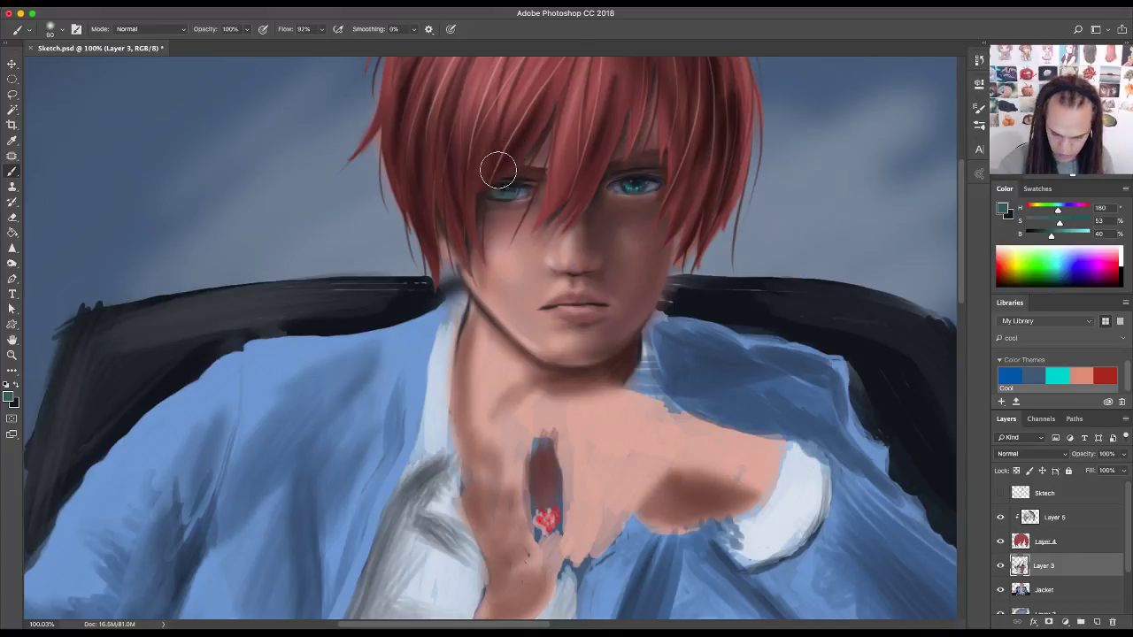
pyautogui.press('[')
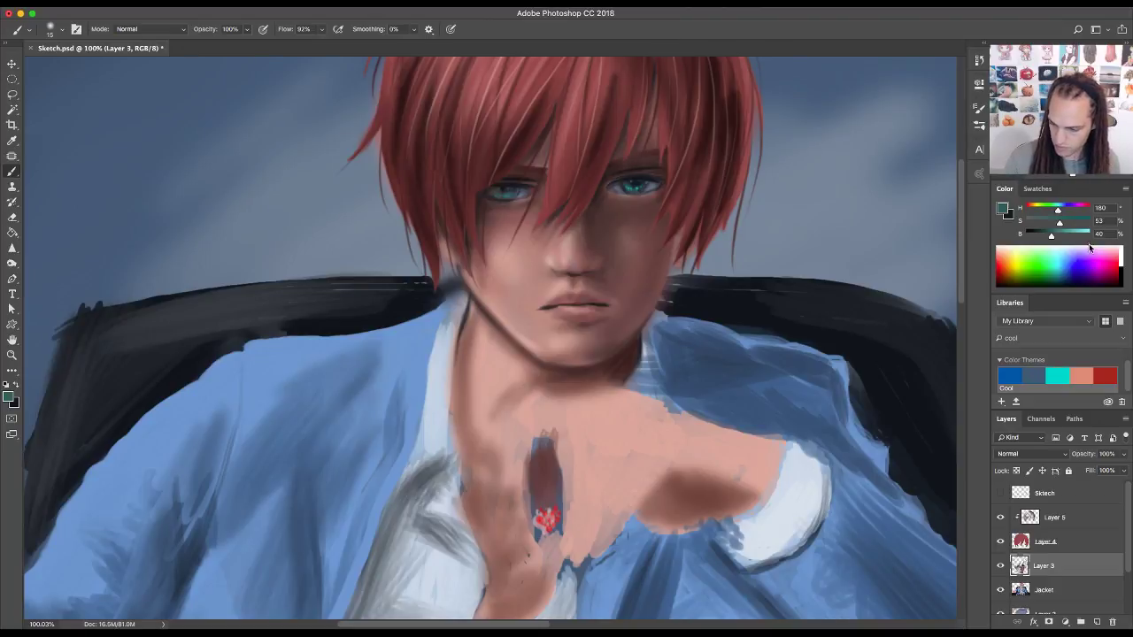
pyautogui.moveTo(1061, 238); pyautogui.dragTo(1025, 222)
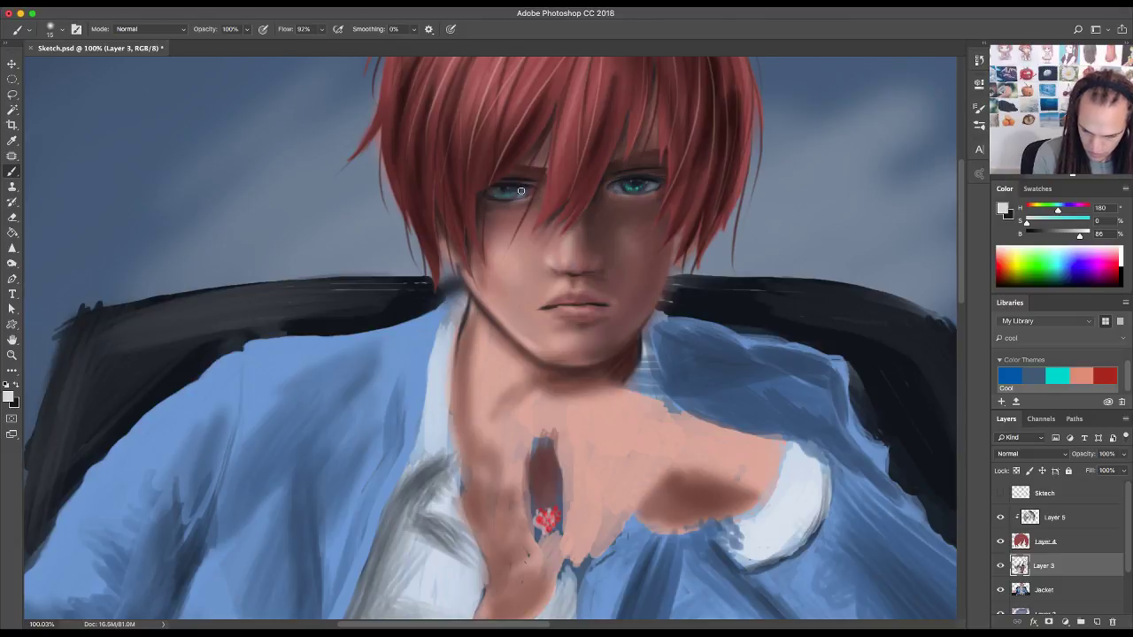
pyautogui.press('[')
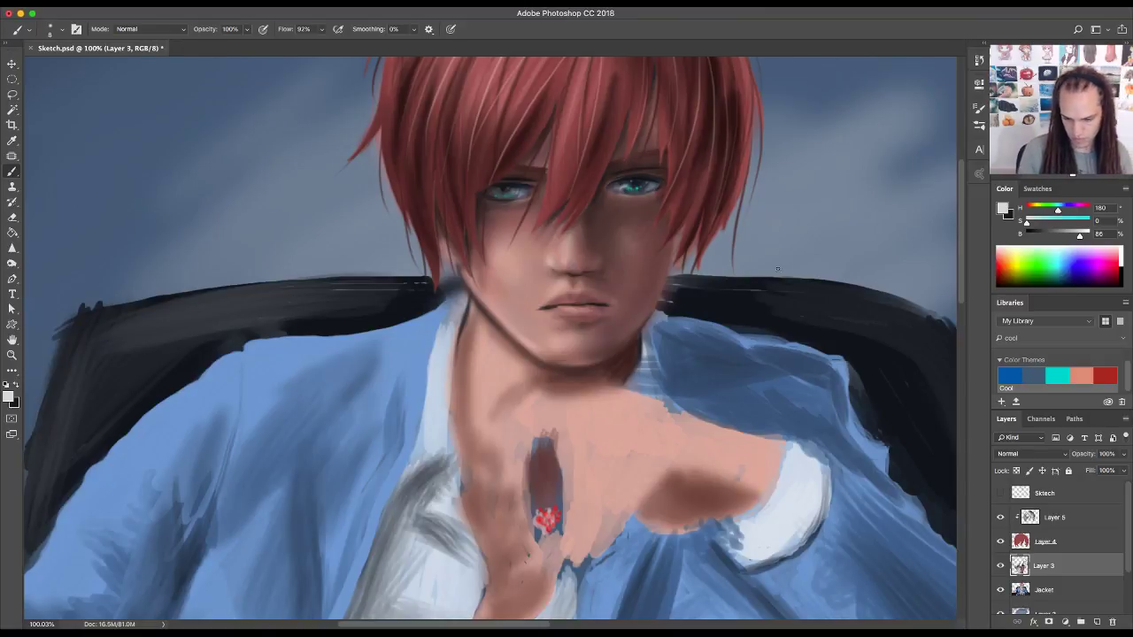
# - Sample the dark blue-grey from the eye and zoom out to view the whole portrait
pyautogui.keyDown('alt'); pyautogui.click(635, 183); pyautogui.keyUp('alt')
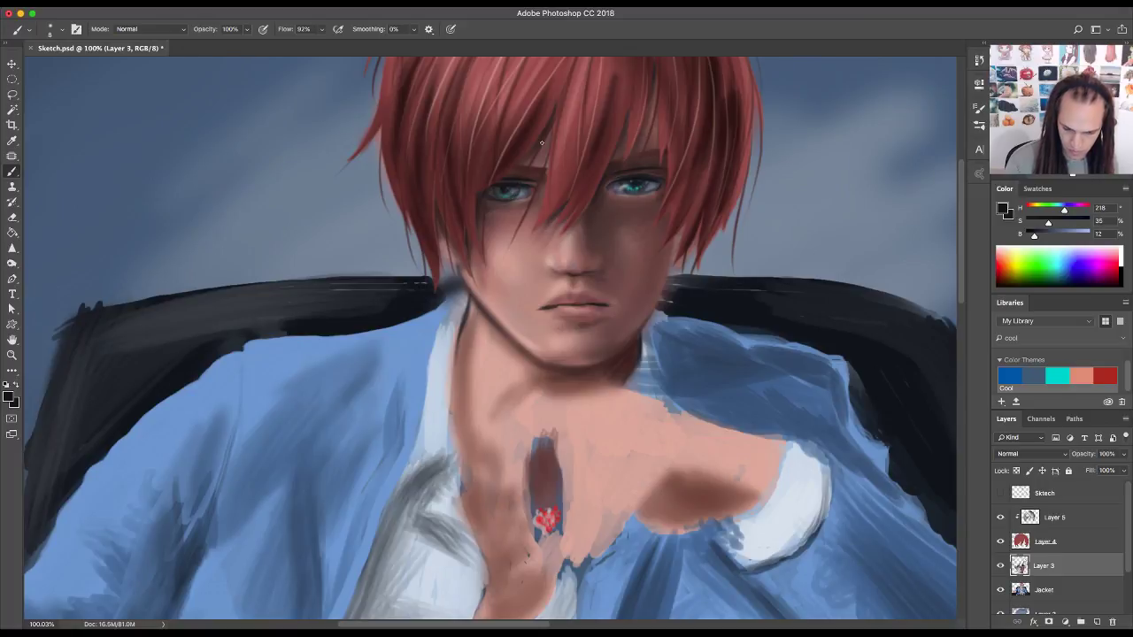
pyautogui.press('z')
pyautogui.moveTo(801, 321); pyautogui.dragTo(737, 386)
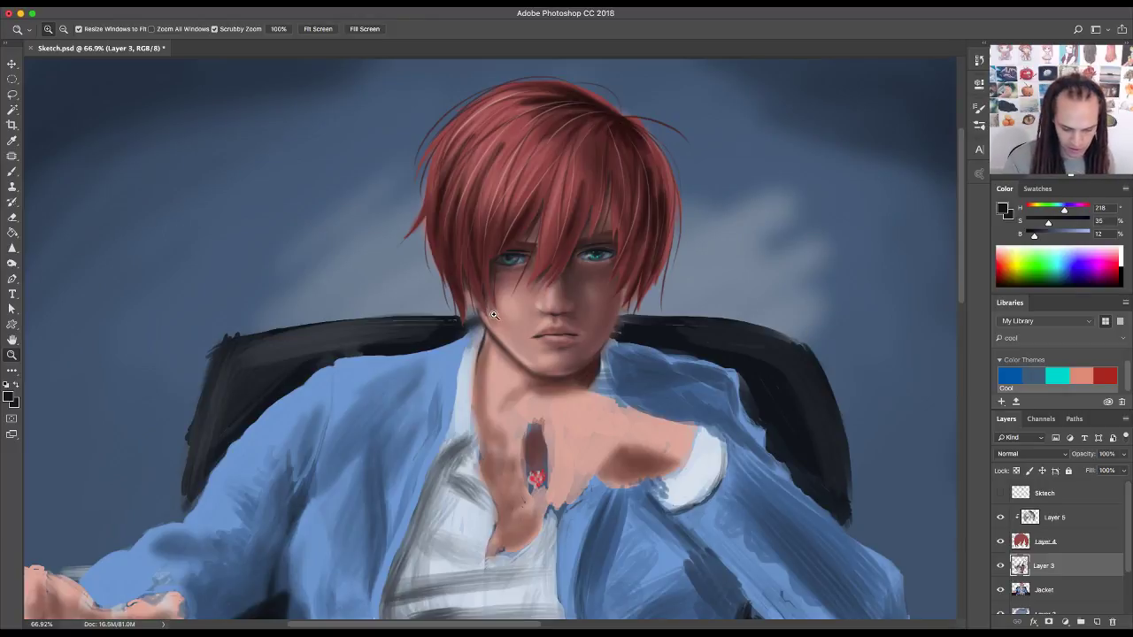
# - Zoom back in on the face, sample the brown skin colour and show the Sketch line-art
pyautogui.moveTo(496, 311)
pyautogui.mouseDown()
pyautogui.moveTo(518, 297)
pyautogui.moveTo(513, 285)
pyautogui.mouseUp()
pyautogui.press('b')
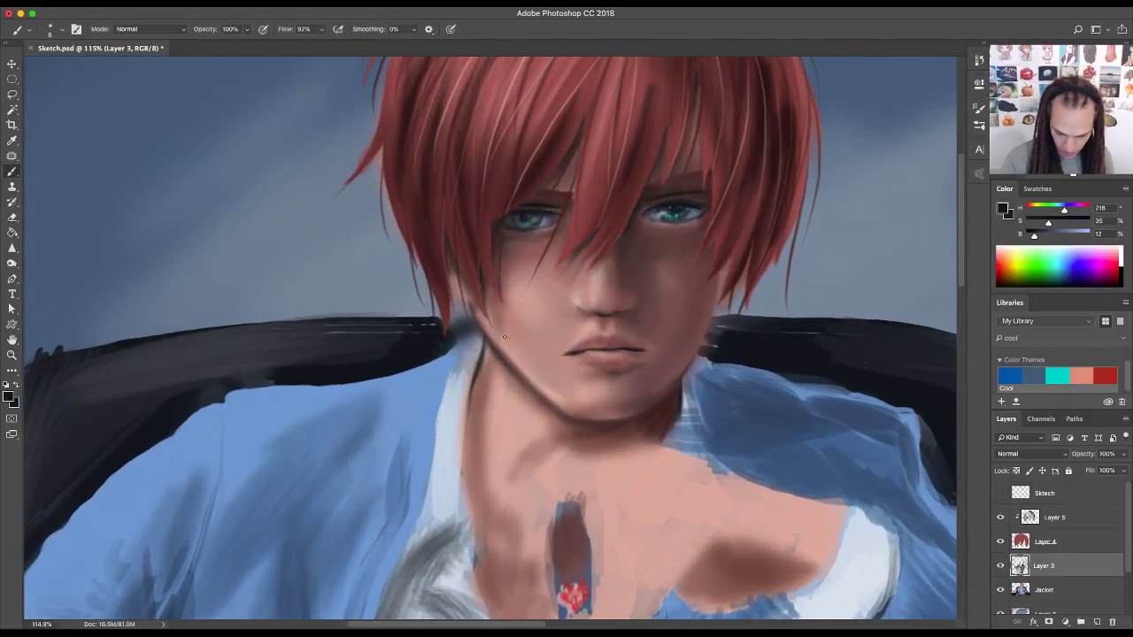
pyautogui.keyDown('alt'); pyautogui.click(506, 350); pyautogui.keyUp('alt')
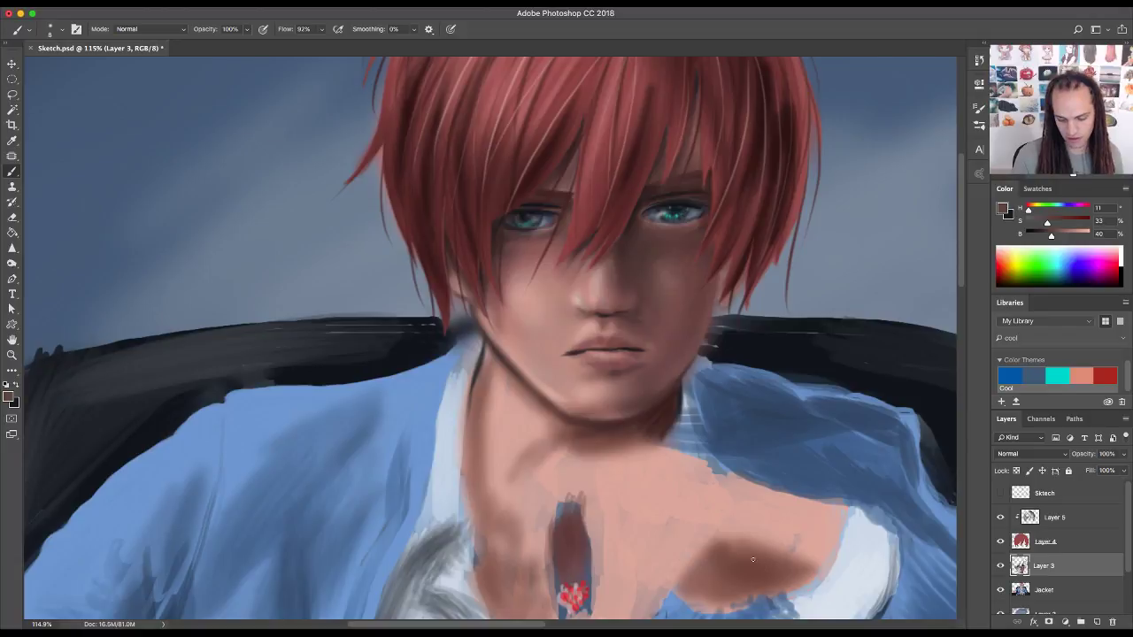
pyautogui.scroll(-5, 687, 516)
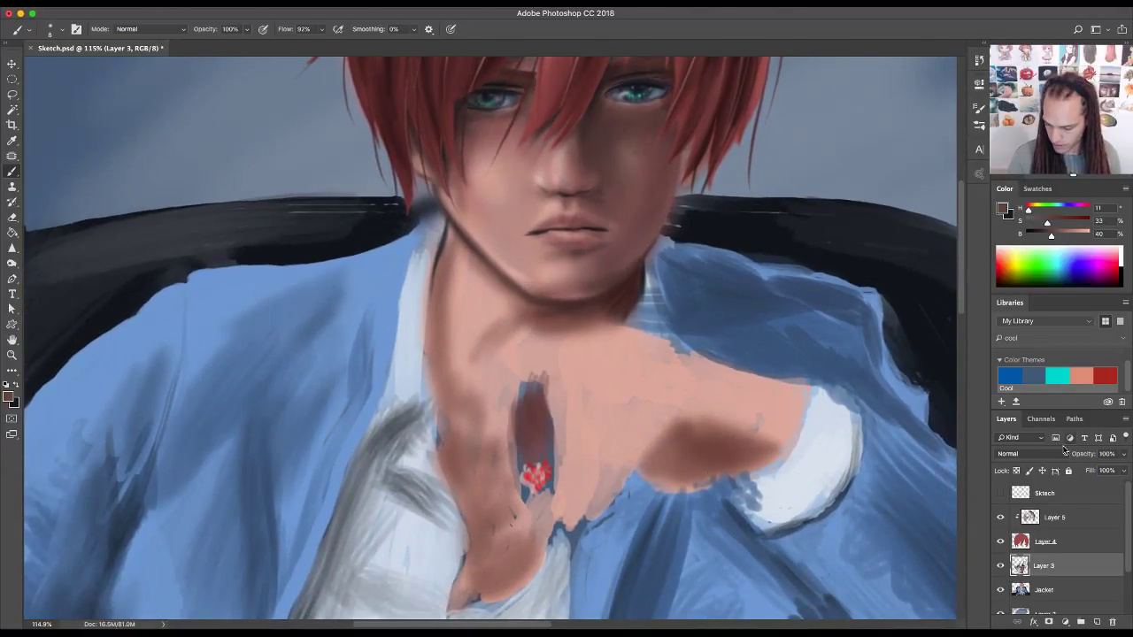
pyautogui.click(1001, 494)
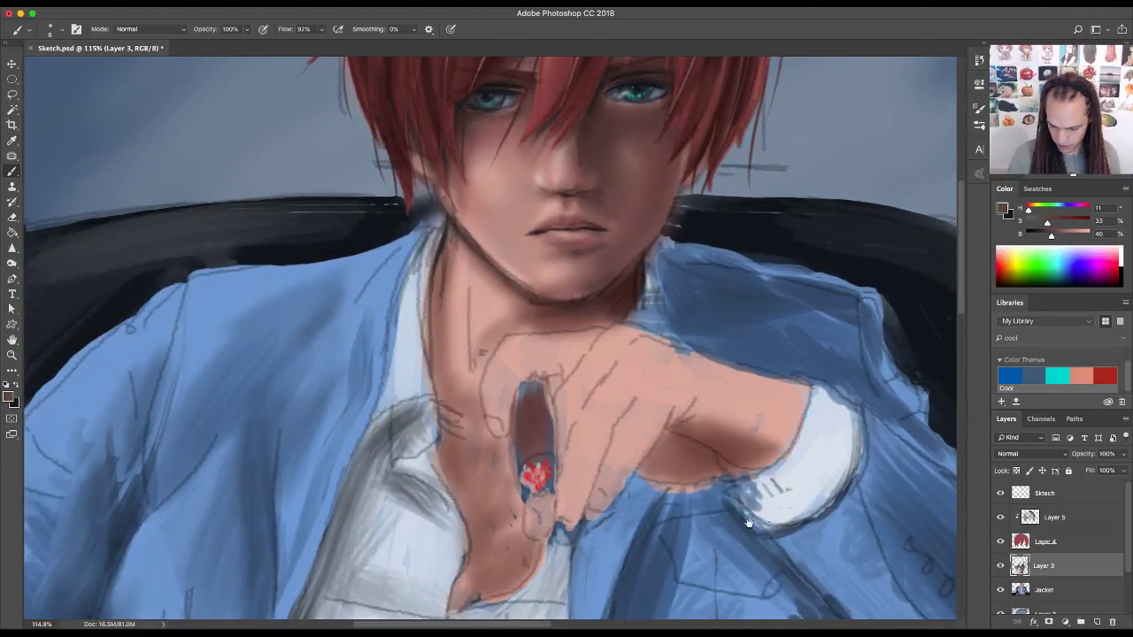
pyautogui.scroll(-1, 748, 523)
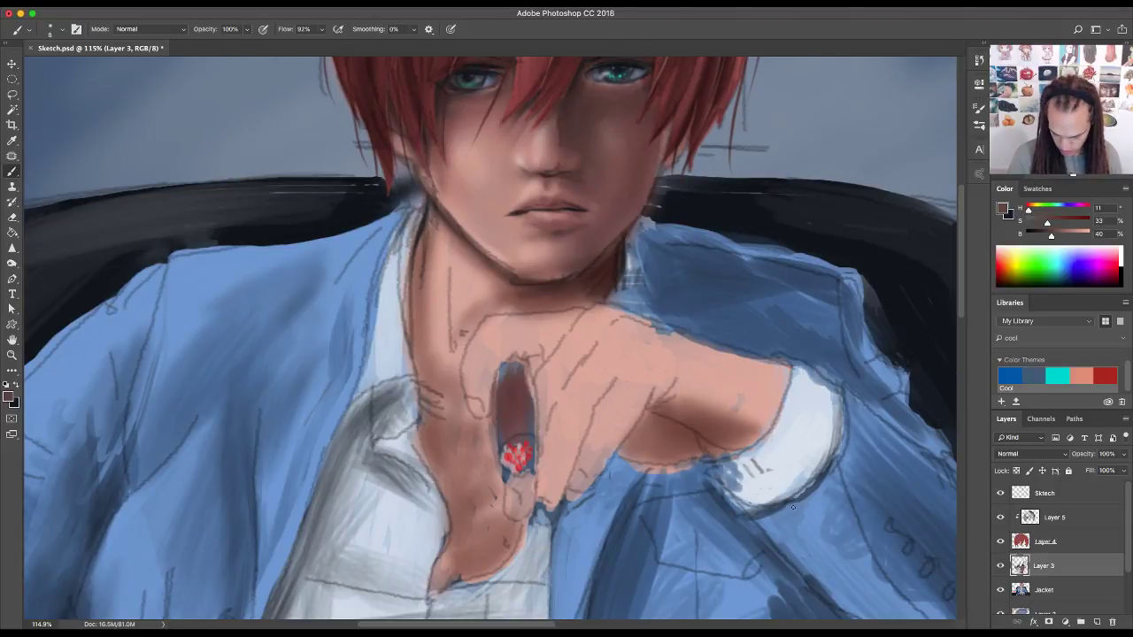
# - With a darker red-brown and 25 px brush, shade the chin, jaw and left neck edge
pyautogui.rightClick(606, 282)
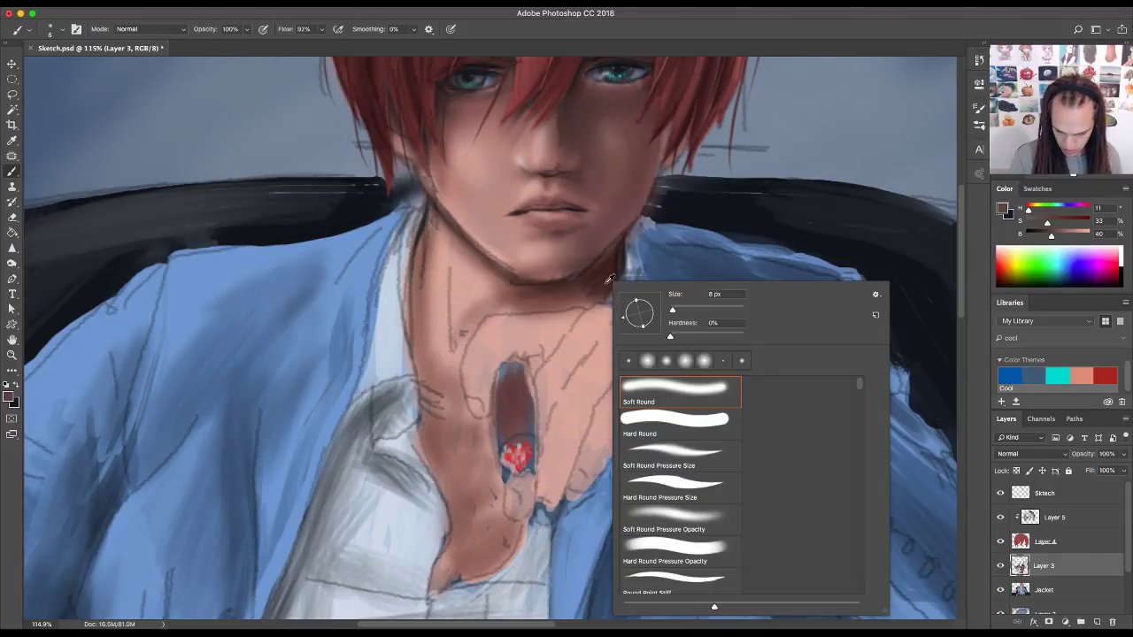
pyautogui.keyDown('alt'); pyautogui.click(614, 275); pyautogui.keyUp('alt')
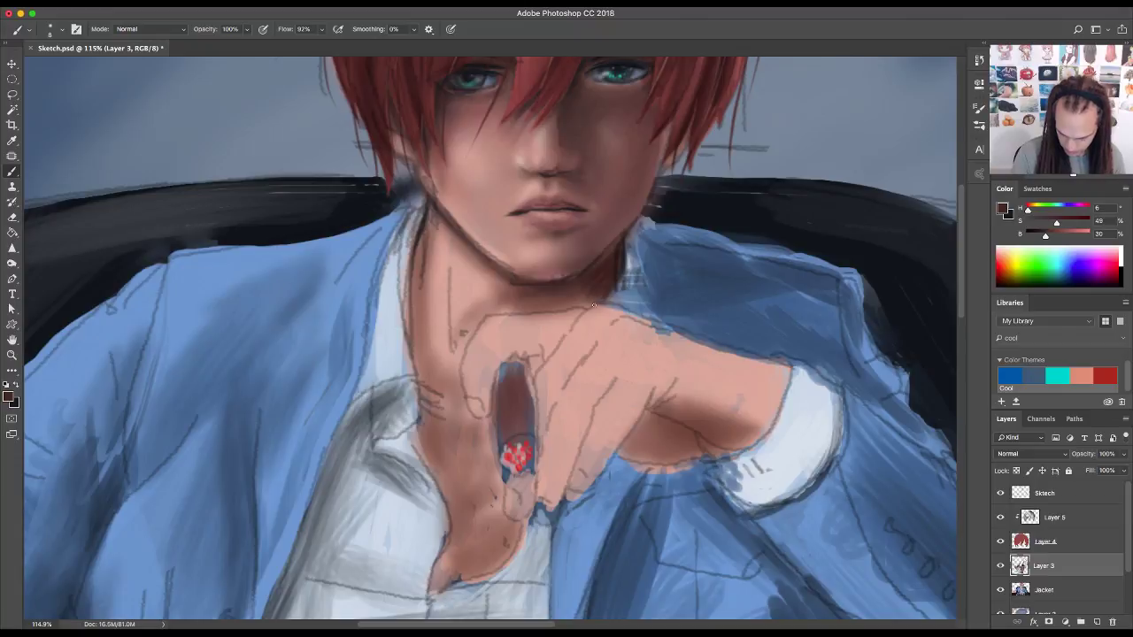
pyautogui.press(']')
pyautogui.press(']')
pyautogui.press(']')
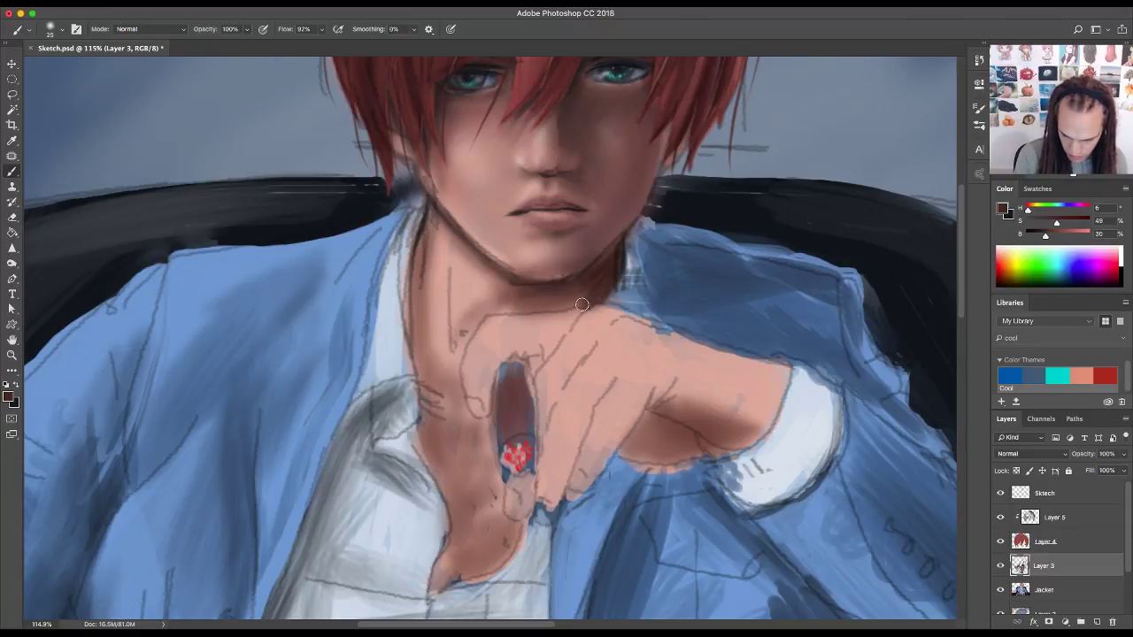
pyautogui.moveTo(588, 306)
pyautogui.mouseDown()
pyautogui.moveTo(500, 310)
pyautogui.moveTo(468, 326)
pyautogui.mouseUp()
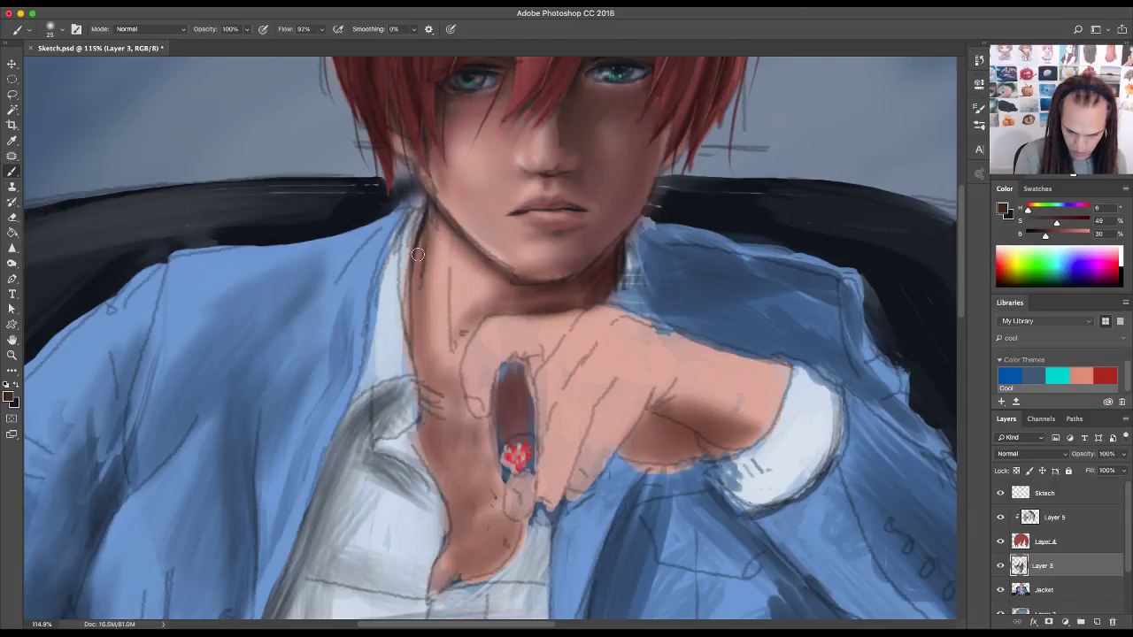
pyautogui.moveTo(428, 212); pyautogui.dragTo(418, 345)
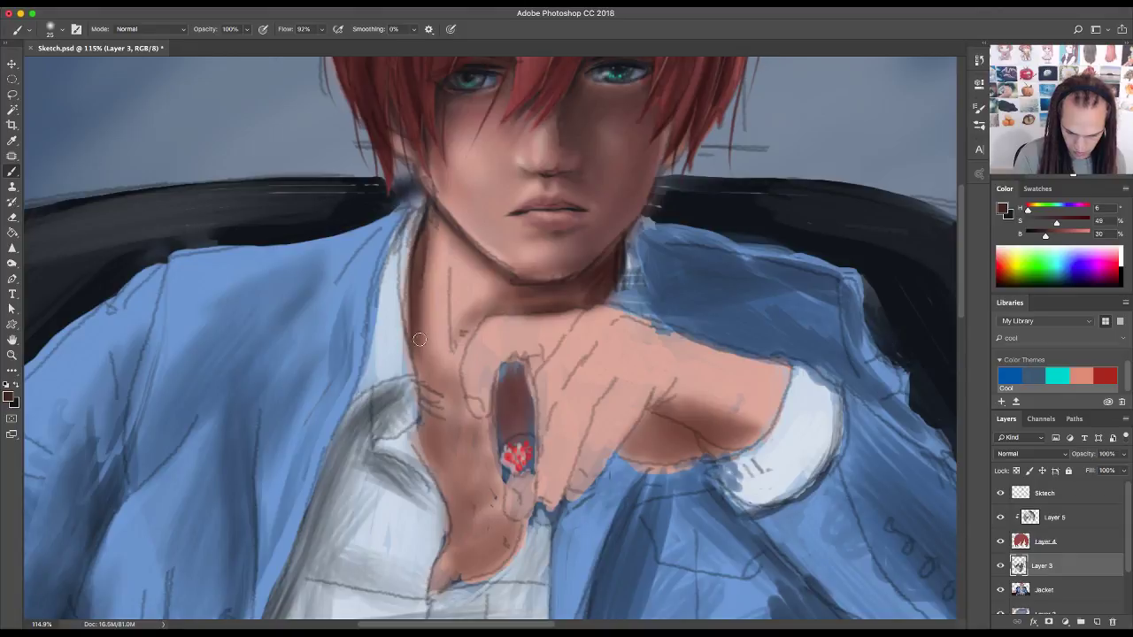
pyautogui.moveTo(418, 341)
pyautogui.mouseDown()
pyautogui.moveTo(420, 430)
pyautogui.moveTo(415, 368)
pyautogui.moveTo(442, 483)
pyautogui.moveTo(417, 430)
pyautogui.moveTo(455, 530)
pyautogui.moveTo(431, 584)
pyautogui.mouseUp()
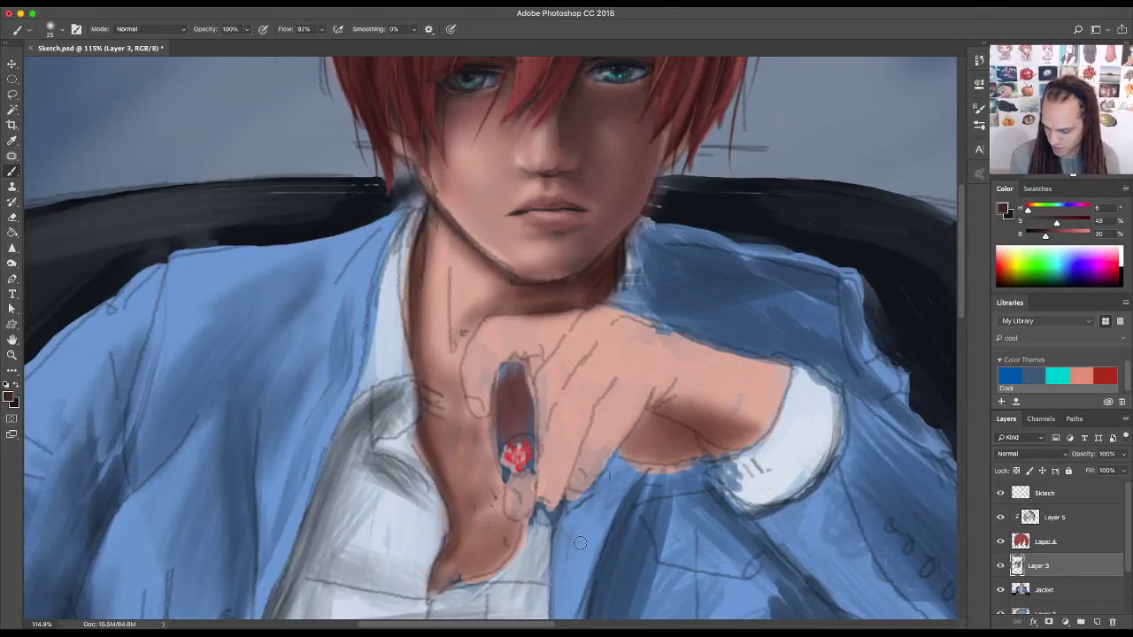
# - Rename Layer 3 to 'Face' and Layer 4 to 'Hair'
pyautogui.doubleClick(1038, 566)
pyautogui.write('F')
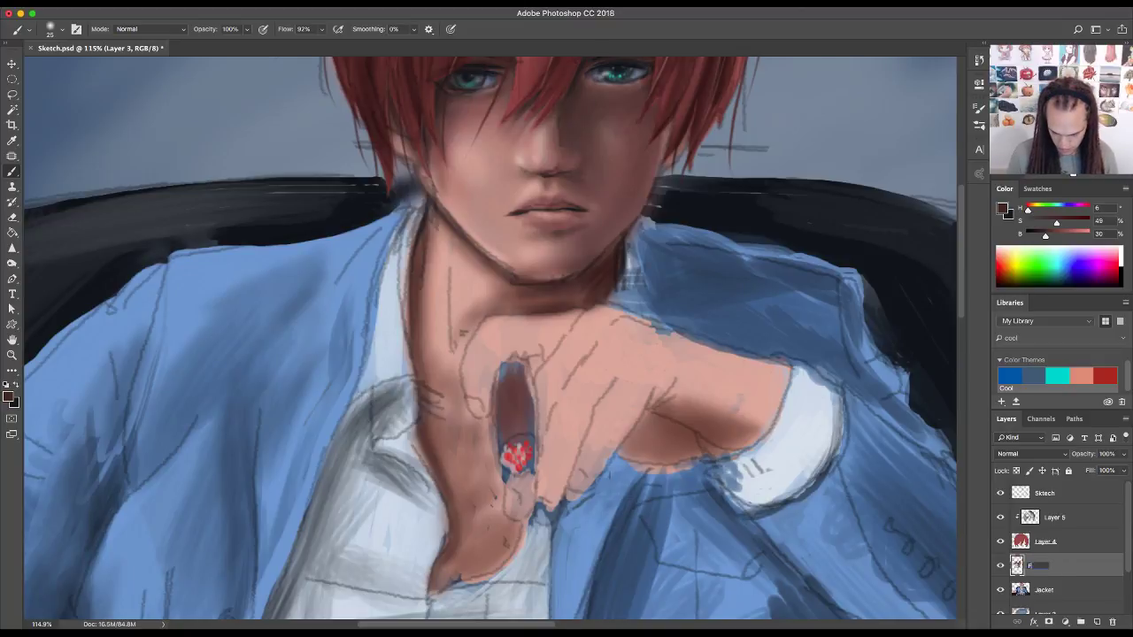
pyautogui.write('ace')
pyautogui.press('Return')
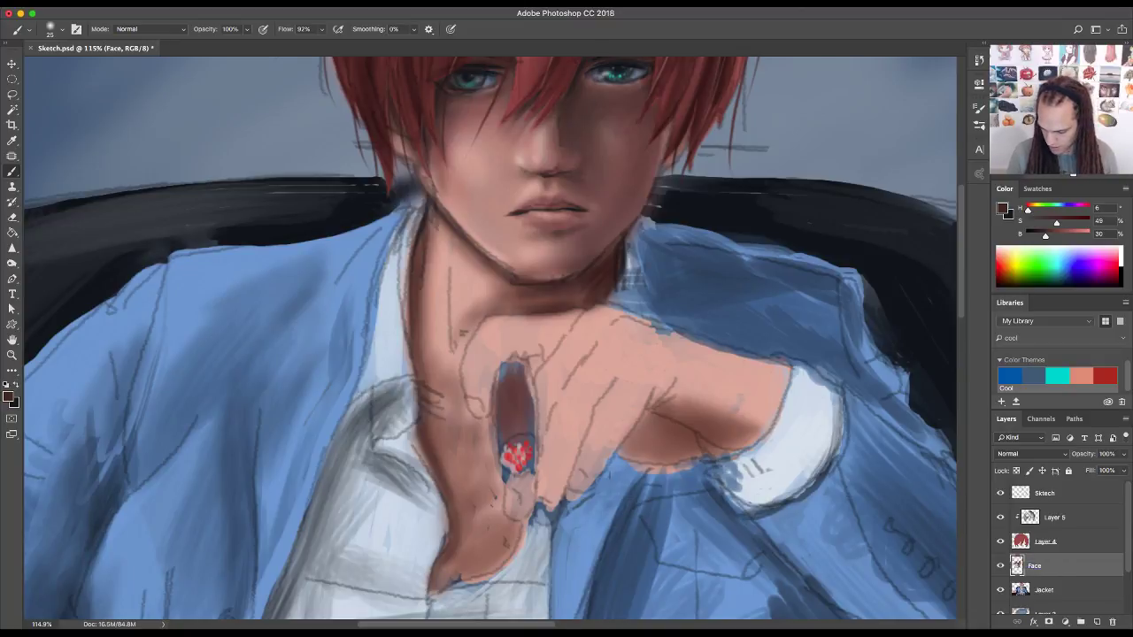
pyautogui.doubleClick(1045, 541)
pyautogui.write('Hair')
pyautogui.press('Return')
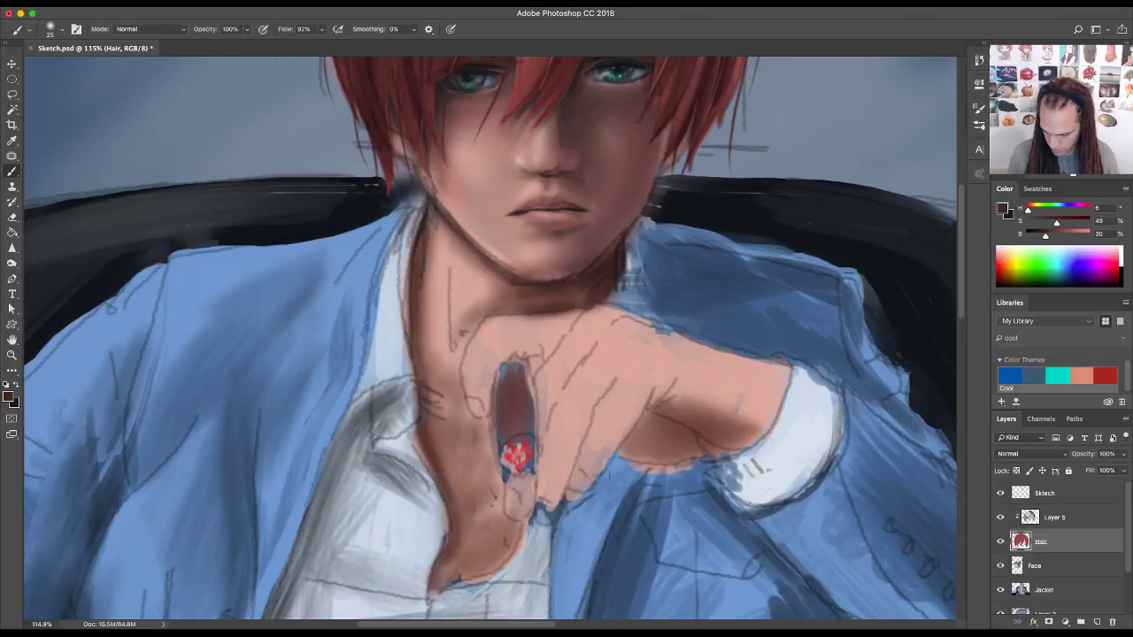
# - Rename Layer 5 to 'Har clip' and Layer 2 to 'BG', then select the Face layer
pyautogui.doubleClick(1064, 518)
pyautogui.write('Hair clip')
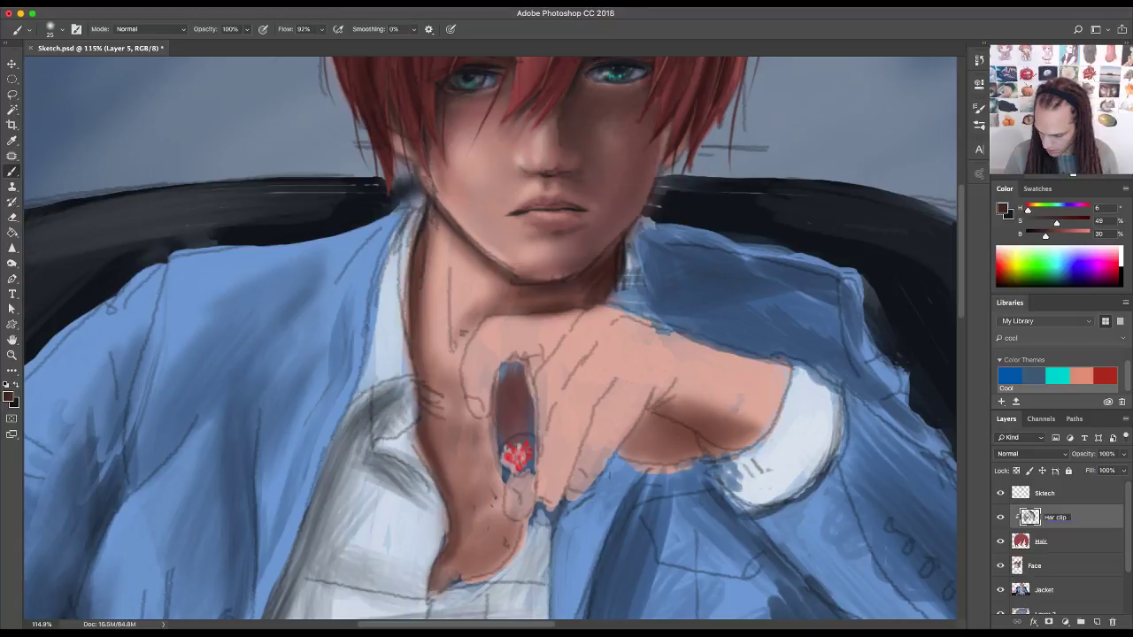
pyautogui.press('Return')
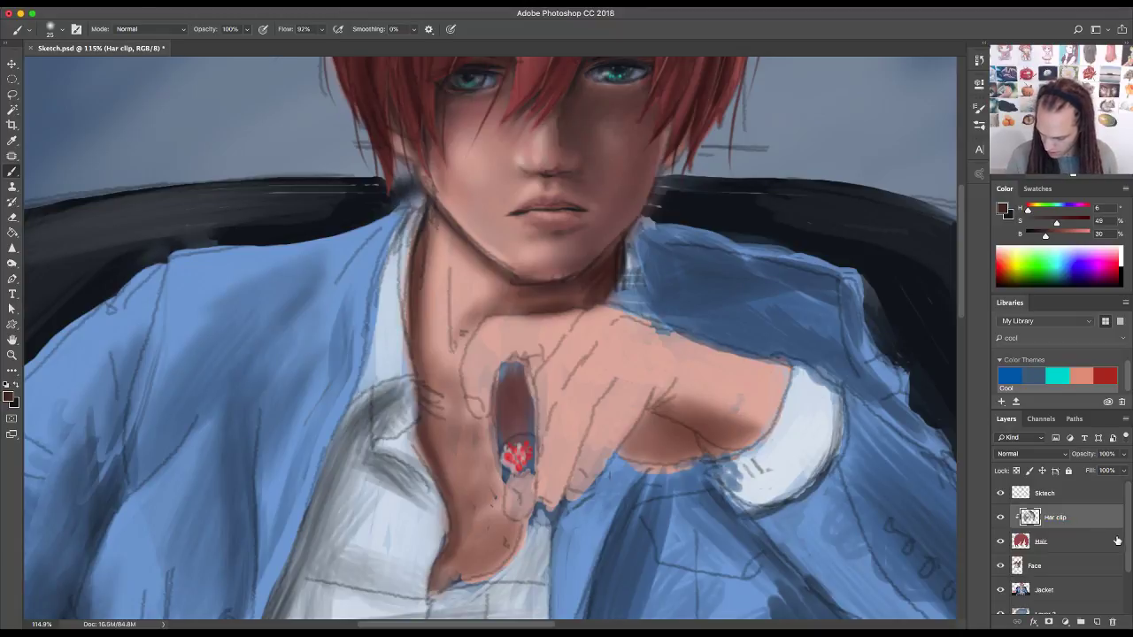
pyautogui.moveTo(1127, 531); pyautogui.dragTo(1127, 566)
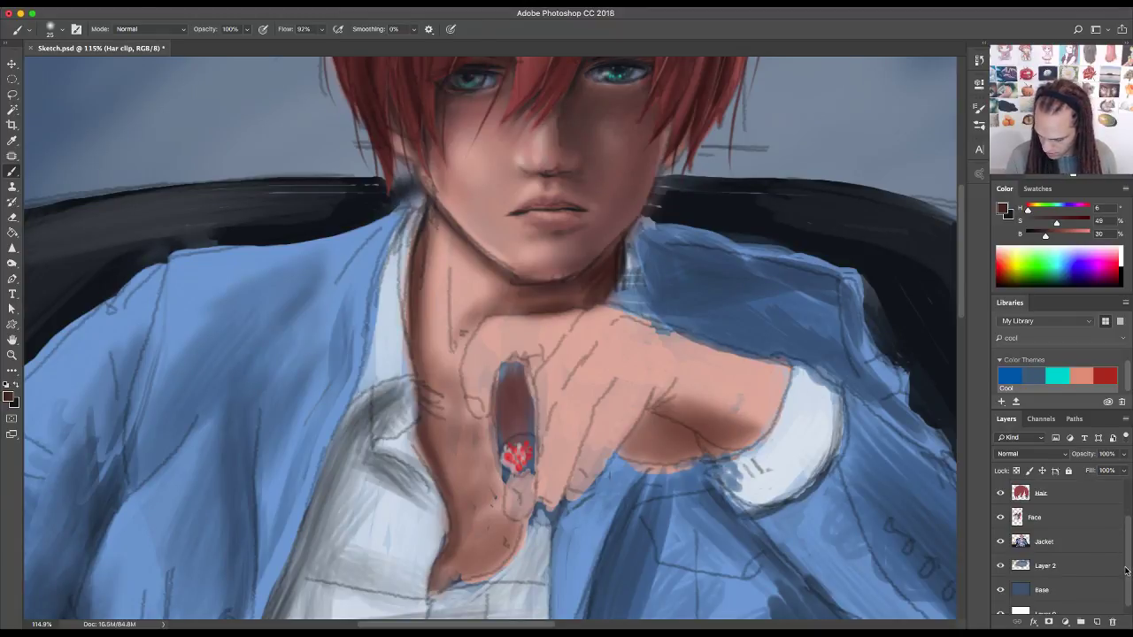
pyautogui.doubleClick(1046, 566)
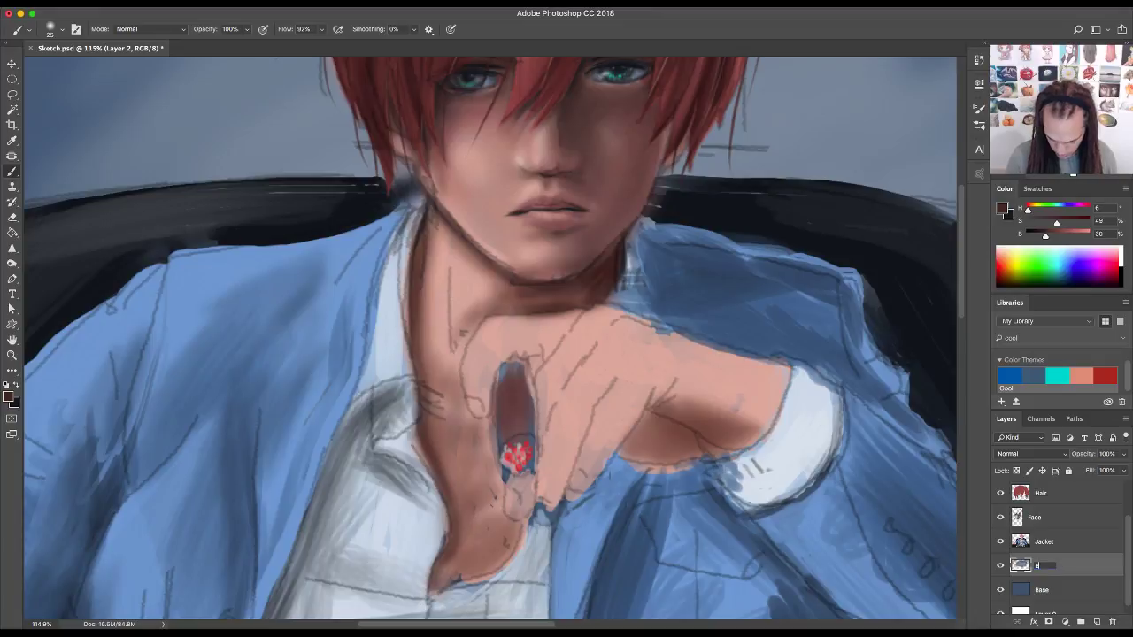
pyautogui.write('BG')
pyautogui.press('Return')
pyautogui.moveTo(1127, 547); pyautogui.dragTo(1124, 500)
pyautogui.click(1062, 567)
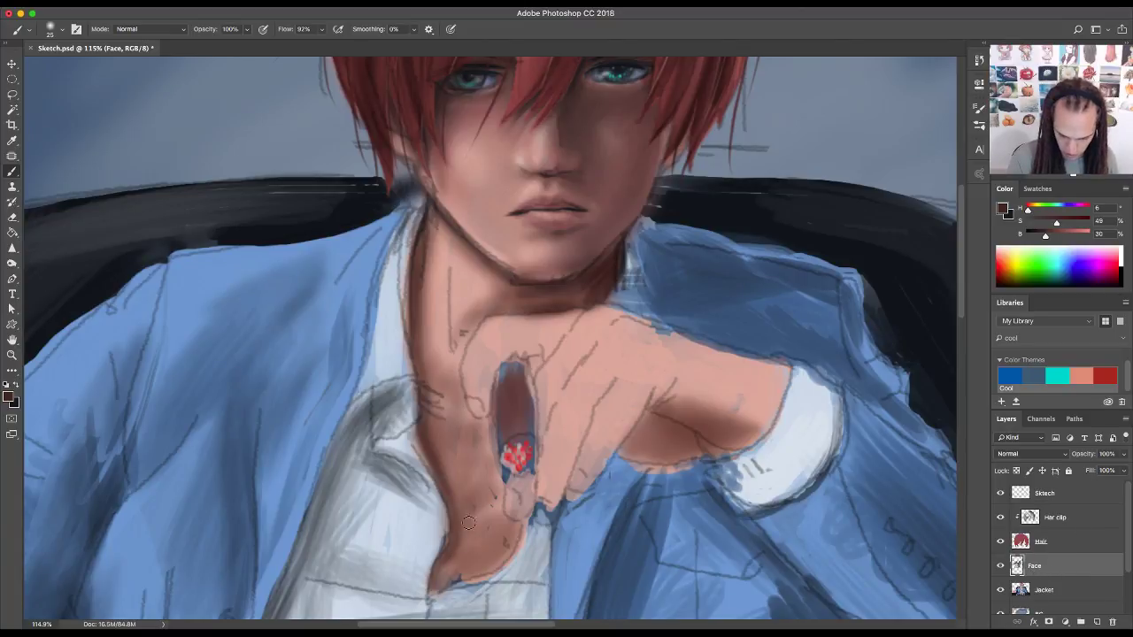
# - Darken the neck base, its left edge and the area below the jaw with a sampled dark shadow
pyautogui.moveTo(434, 594)
pyautogui.mouseDown()
pyautogui.moveTo(482, 577)
pyautogui.moveTo(455, 578)
pyautogui.moveTo(510, 549)
pyautogui.moveTo(521, 525)
pyautogui.moveTo(506, 556)
pyautogui.moveTo(517, 526)
pyautogui.moveTo(517, 549)
pyautogui.moveTo(521, 520)
pyautogui.moveTo(501, 563)
pyautogui.moveTo(514, 536)
pyautogui.moveTo(467, 576)
pyautogui.moveTo(511, 547)
pyautogui.moveTo(491, 568)
pyautogui.moveTo(516, 526)
pyautogui.moveTo(504, 490)
pyautogui.moveTo(520, 531)
pyautogui.moveTo(500, 496)
pyautogui.moveTo(499, 508)
pyautogui.moveTo(493, 421)
pyautogui.moveTo(500, 495)
pyautogui.mouseUp()
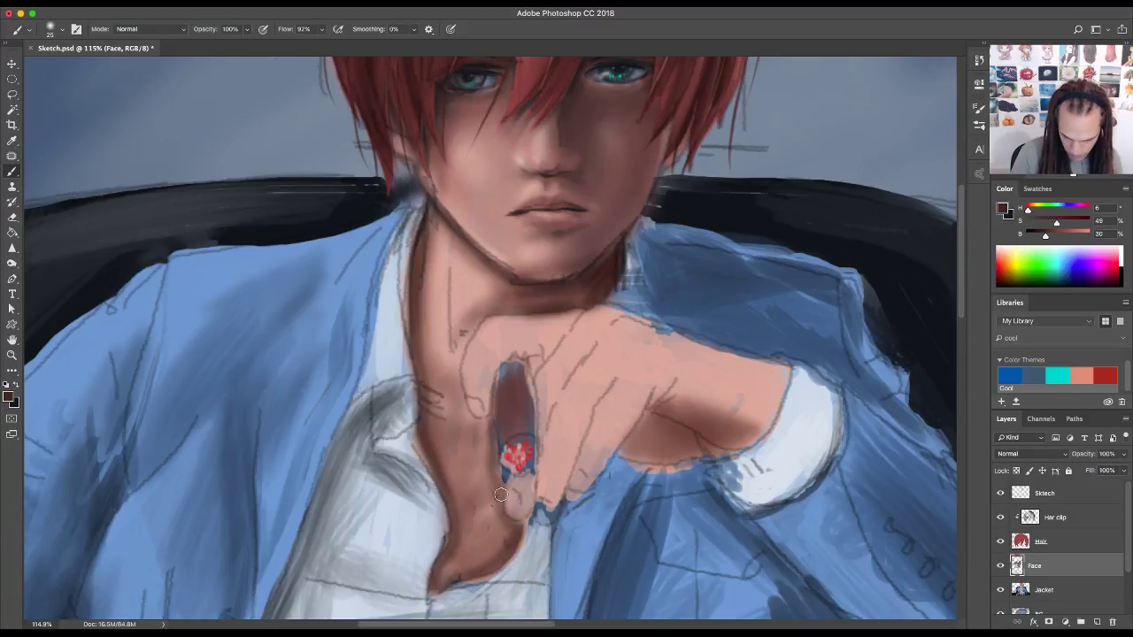
pyautogui.keyDown('alt'); pyautogui.click(635, 174); pyautogui.keyUp('alt')
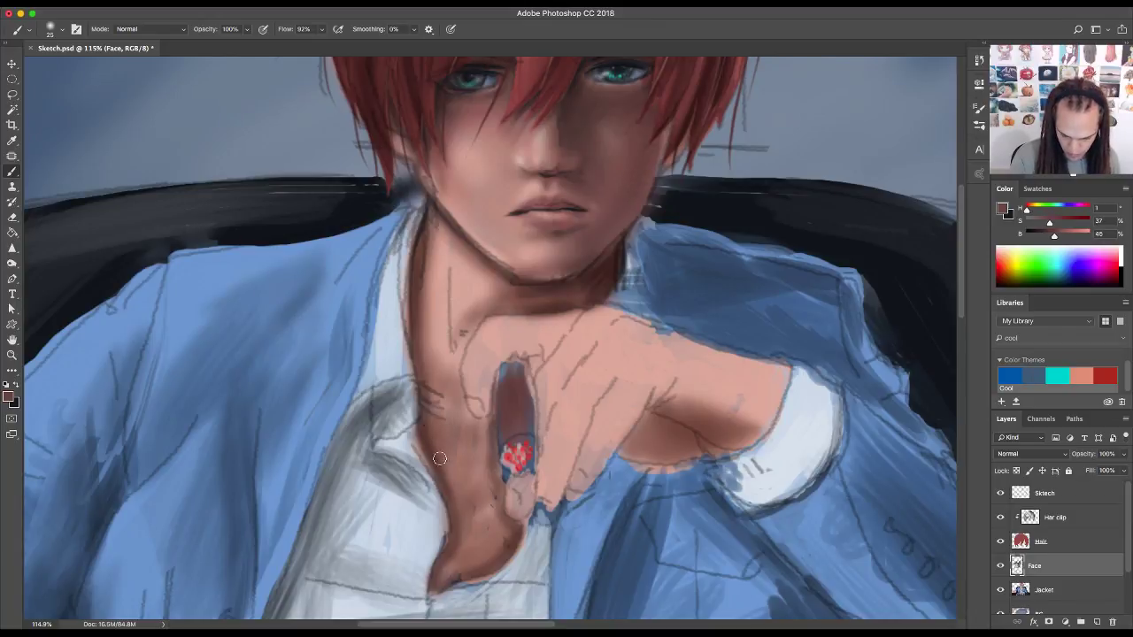
pyautogui.moveTo(431, 425)
pyautogui.mouseDown()
pyautogui.moveTo(458, 506)
pyautogui.moveTo(443, 578)
pyautogui.moveTo(480, 561)
pyautogui.moveTo(498, 532)
pyautogui.moveTo(508, 538)
pyautogui.moveTo(494, 504)
pyautogui.moveTo(495, 525)
pyautogui.moveTo(490, 424)
pyautogui.moveTo(460, 399)
pyautogui.moveTo(461, 414)
pyautogui.moveTo(458, 374)
pyautogui.mouseUp()
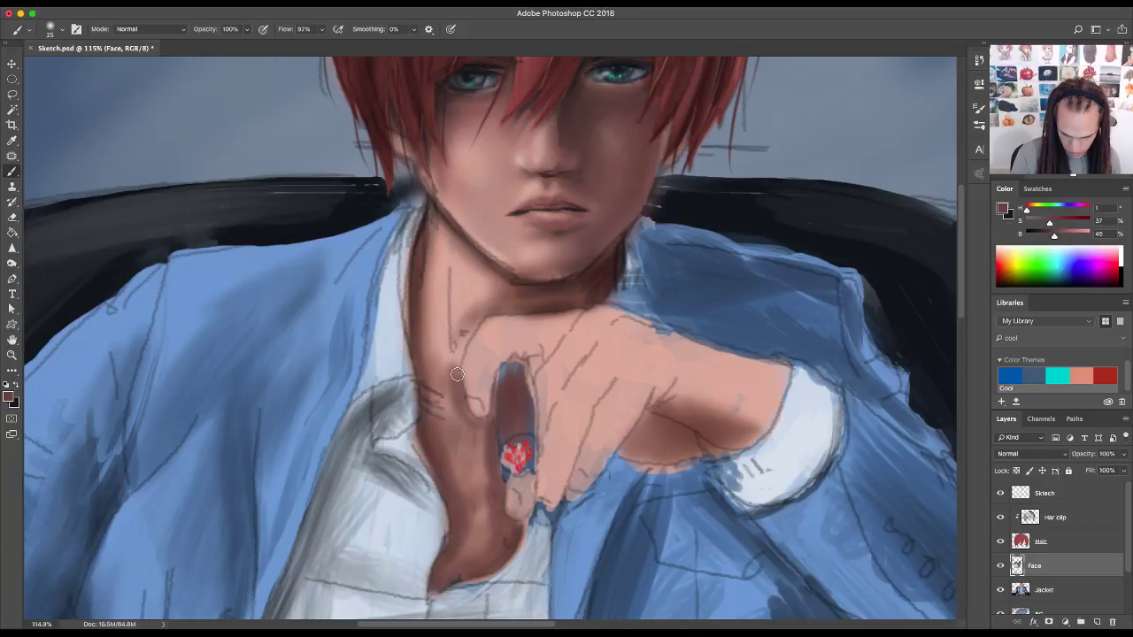
pyautogui.moveTo(454, 300)
pyautogui.mouseDown()
pyautogui.moveTo(457, 362)
pyautogui.moveTo(478, 320)
pyautogui.mouseUp()
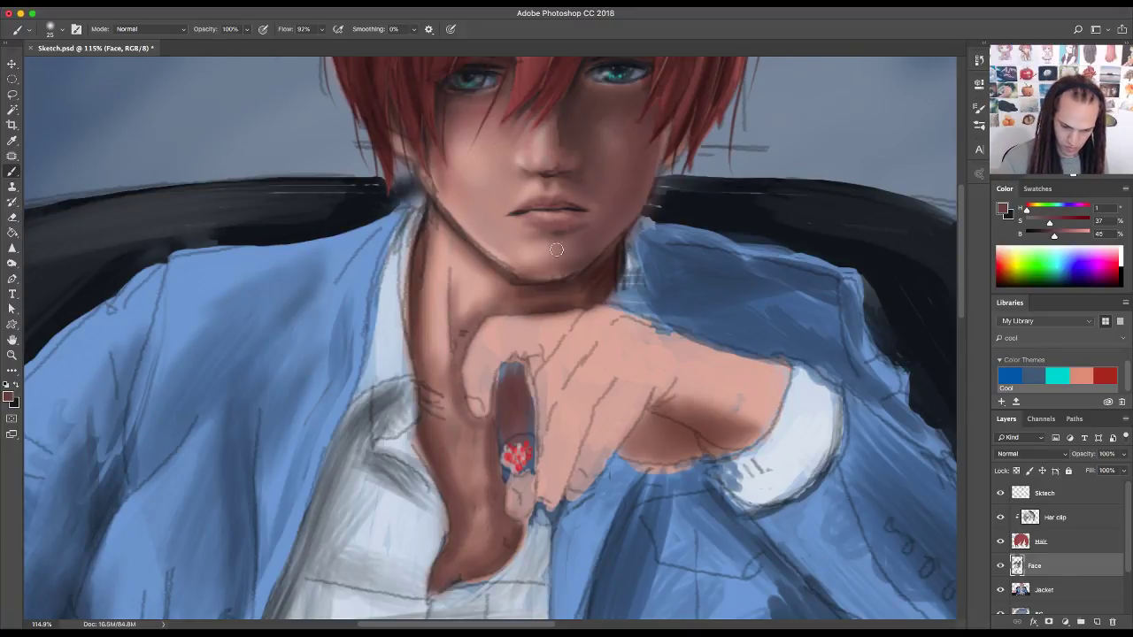
# - Soften the under-chin shadow with light skin pink, then repaint dark brown along the neck's left edge
pyautogui.keyDown('alt'); pyautogui.click(496, 279); pyautogui.keyUp('alt')
pyautogui.moveTo(497, 281); pyautogui.dragTo(505, 289)
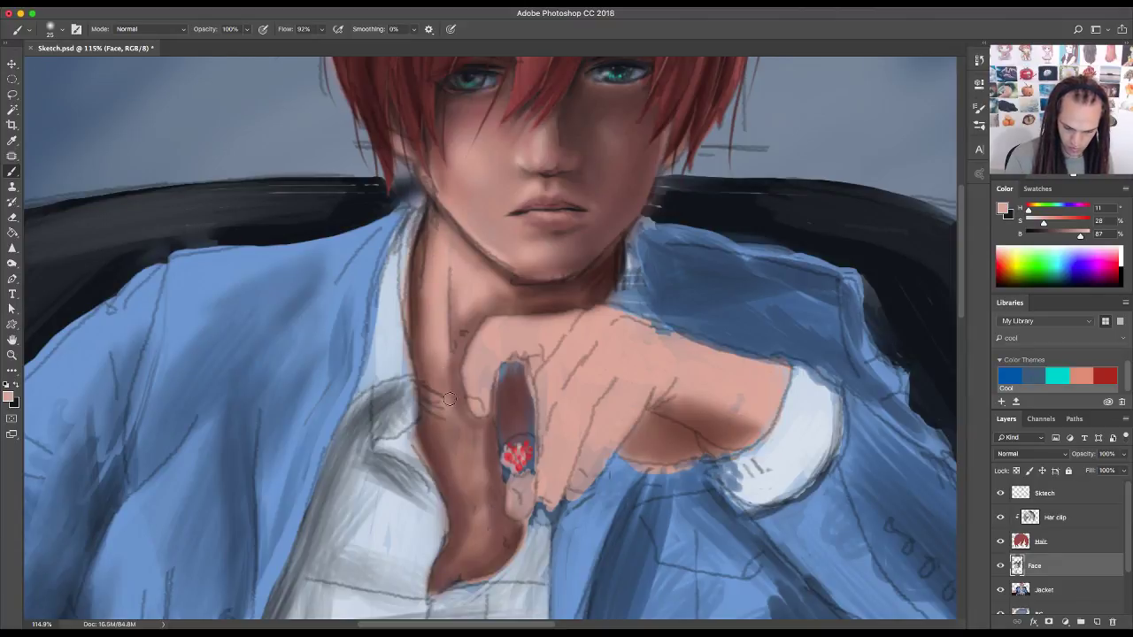
pyautogui.keyDown('alt'); pyautogui.click(452, 469); pyautogui.keyUp('alt')
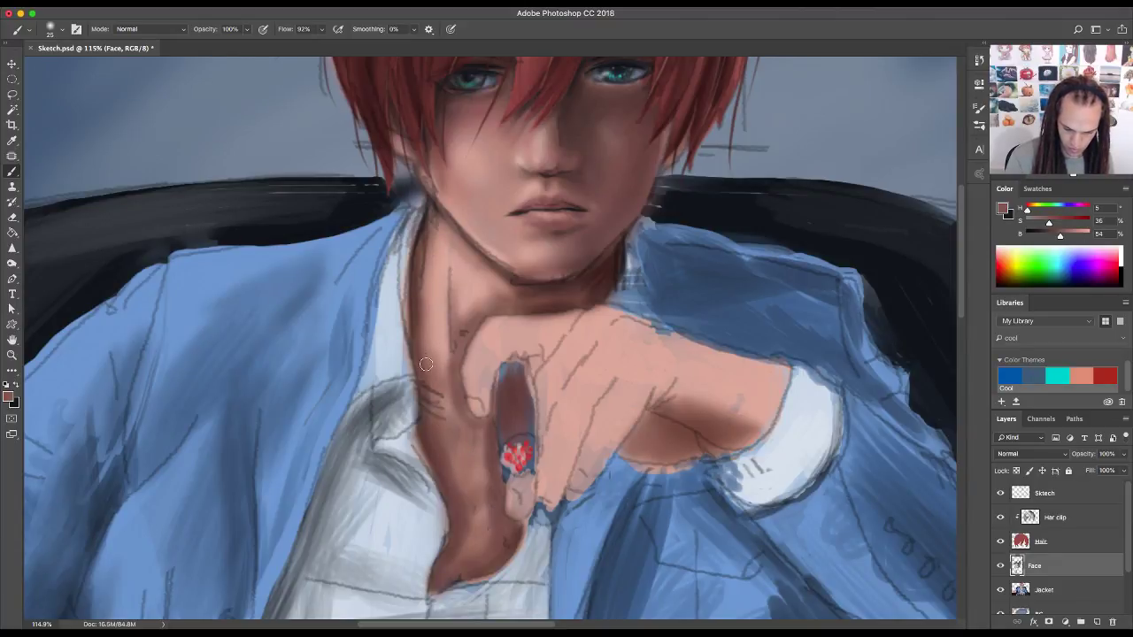
pyautogui.moveTo(436, 382)
pyautogui.mouseDown()
pyautogui.moveTo(424, 301)
pyautogui.moveTo(437, 354)
pyautogui.mouseUp()
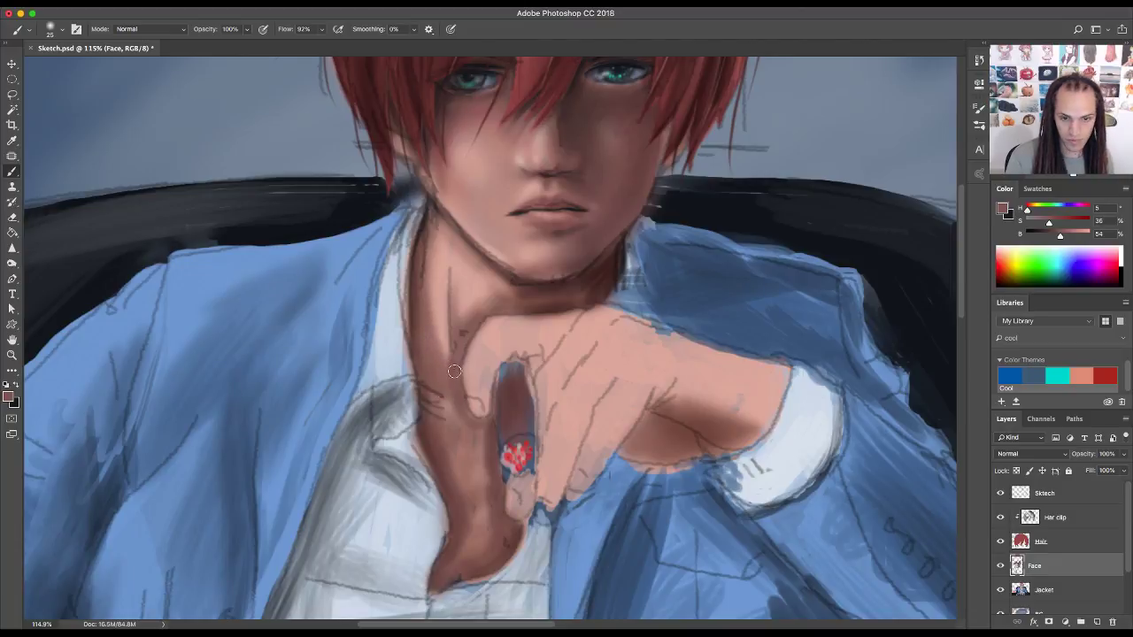
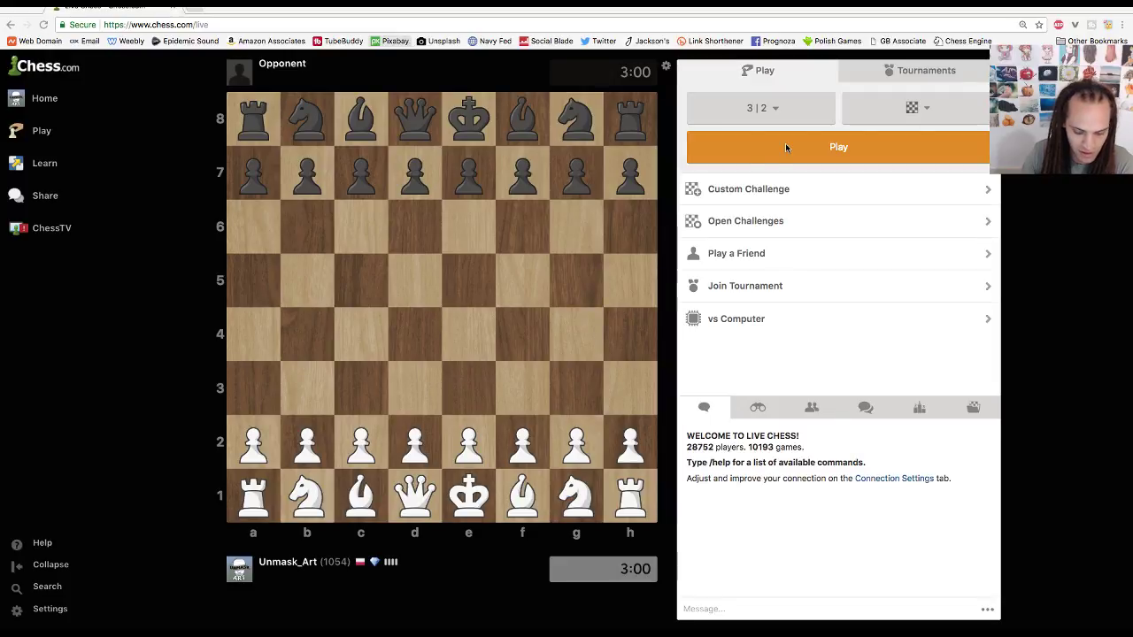
# - Start a new 3|2 live blitz game, playing White
pyautogui.click(799, 151)
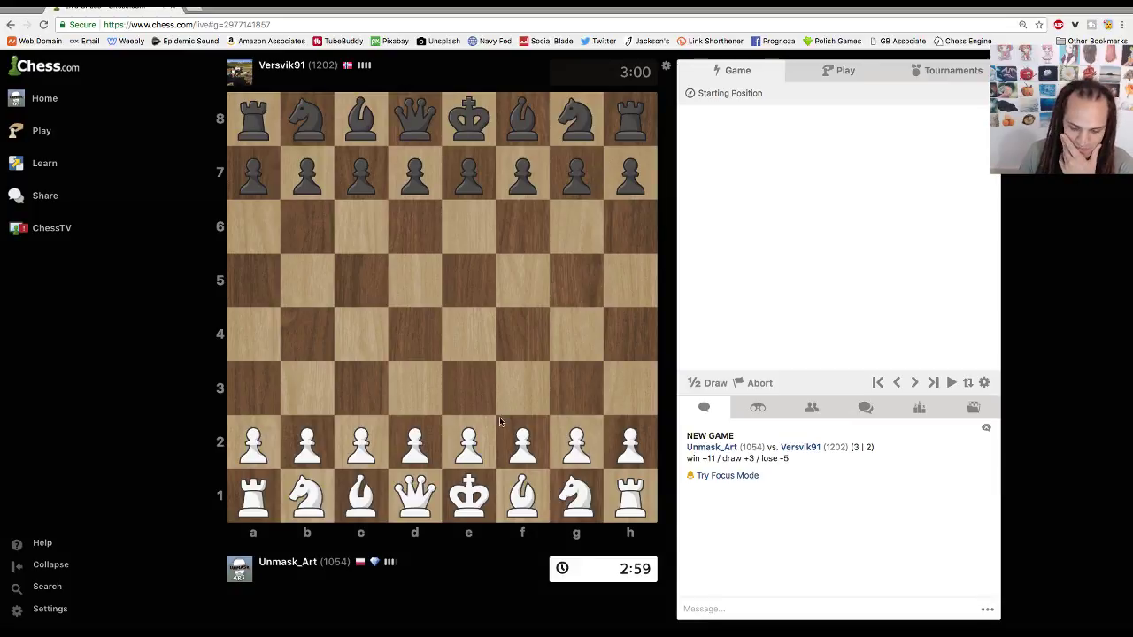
# - Open with e4 and Bc4, then push d4 and recapture Qxd4
pyautogui.moveTo(469, 443); pyautogui.dragTo(469, 335)
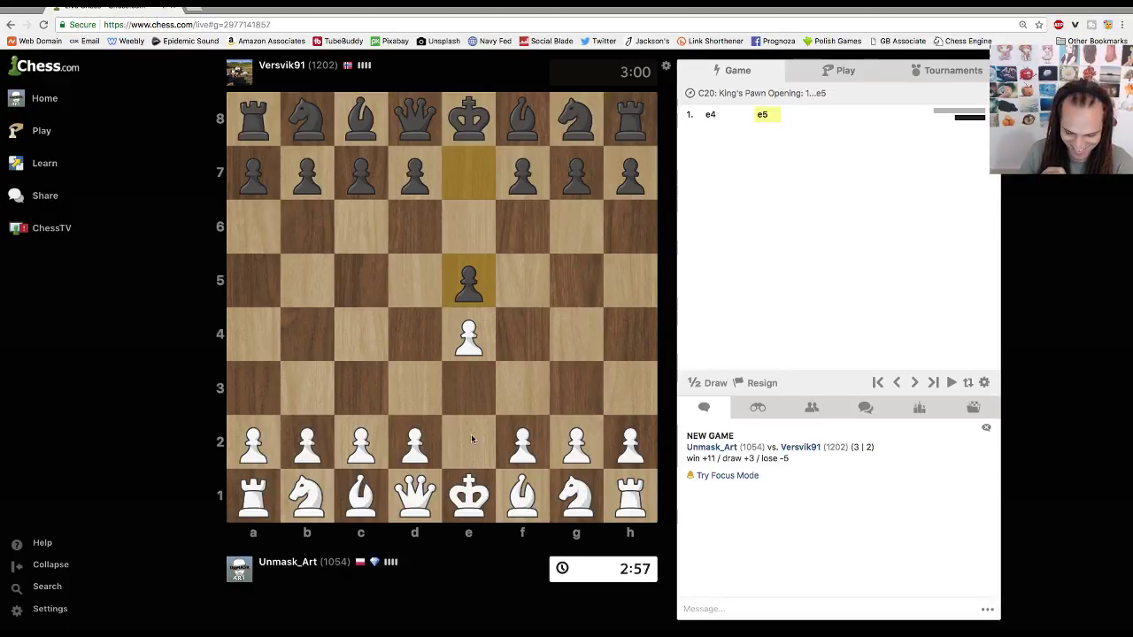
pyautogui.moveTo(520, 495); pyautogui.dragTo(379, 343)
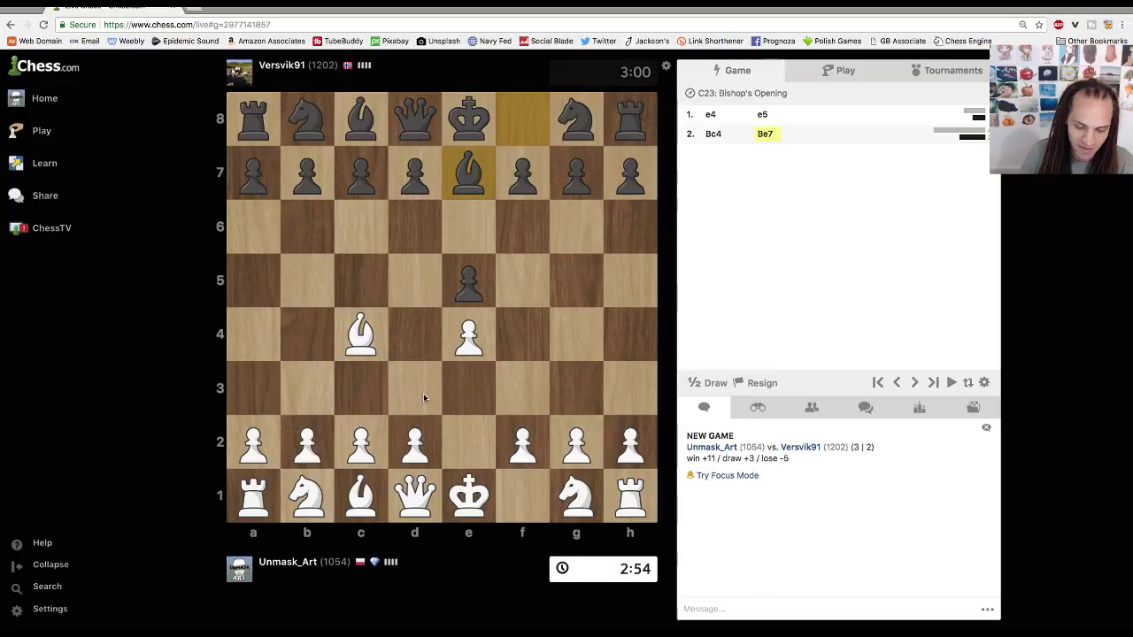
pyautogui.moveTo(415, 441); pyautogui.dragTo(415, 334)
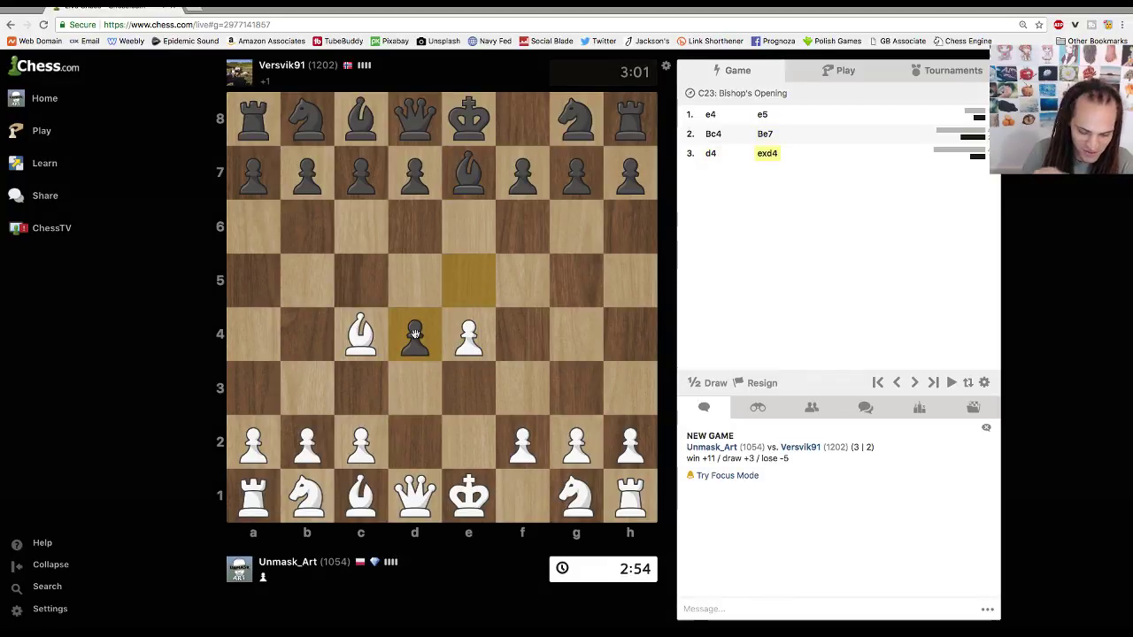
pyautogui.moveTo(415, 497); pyautogui.dragTo(416, 337)
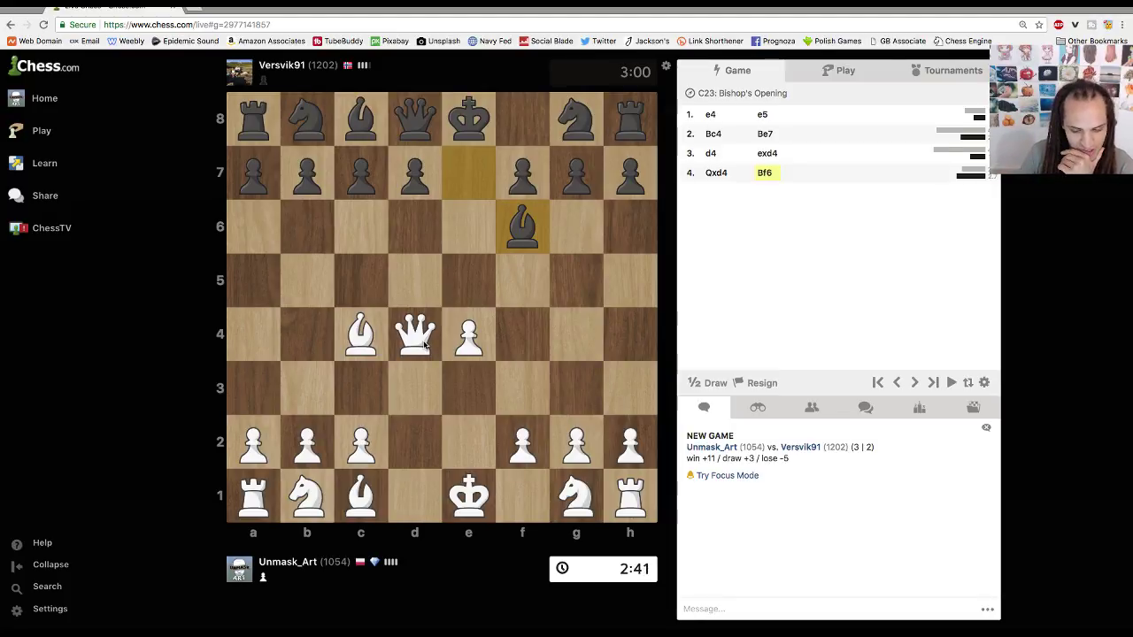
# - Retreat the queen to d1, develop Nf3, castle kingside and push c3
pyautogui.moveTo(424, 345); pyautogui.dragTo(415, 494)
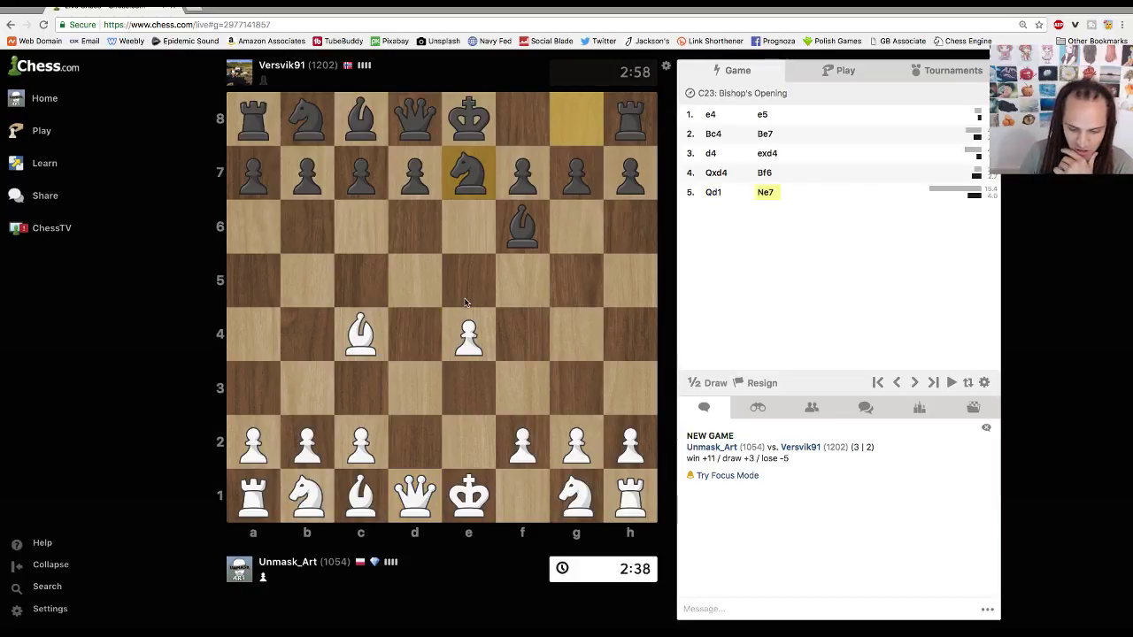
pyautogui.moveTo(556, 483); pyautogui.dragTo(523, 393)
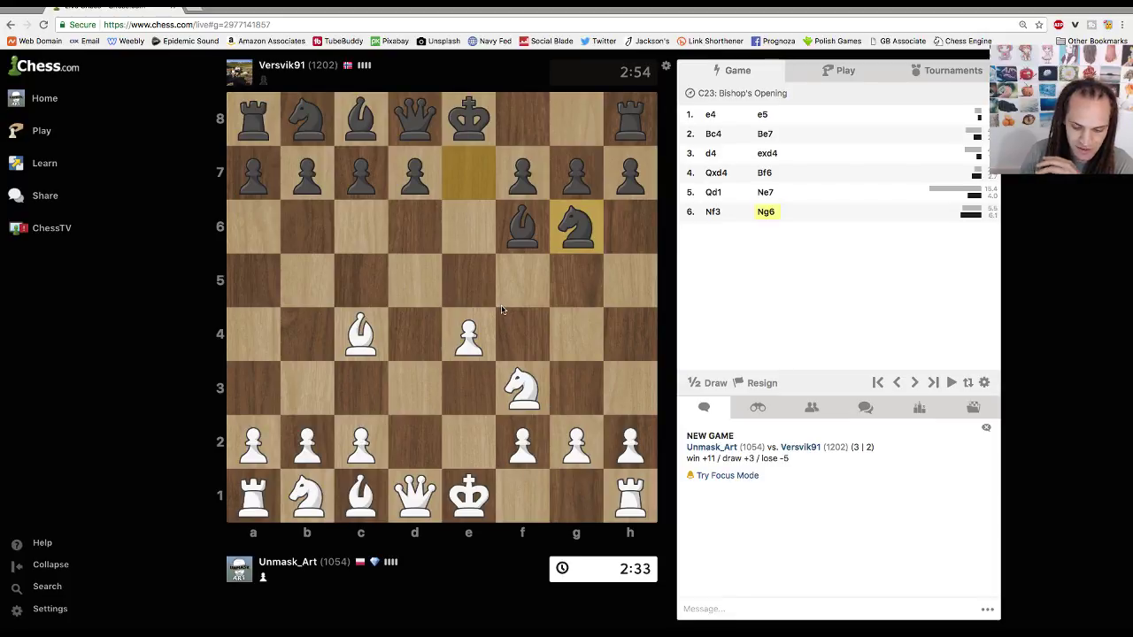
pyautogui.moveTo(477, 481); pyautogui.dragTo(576, 486)
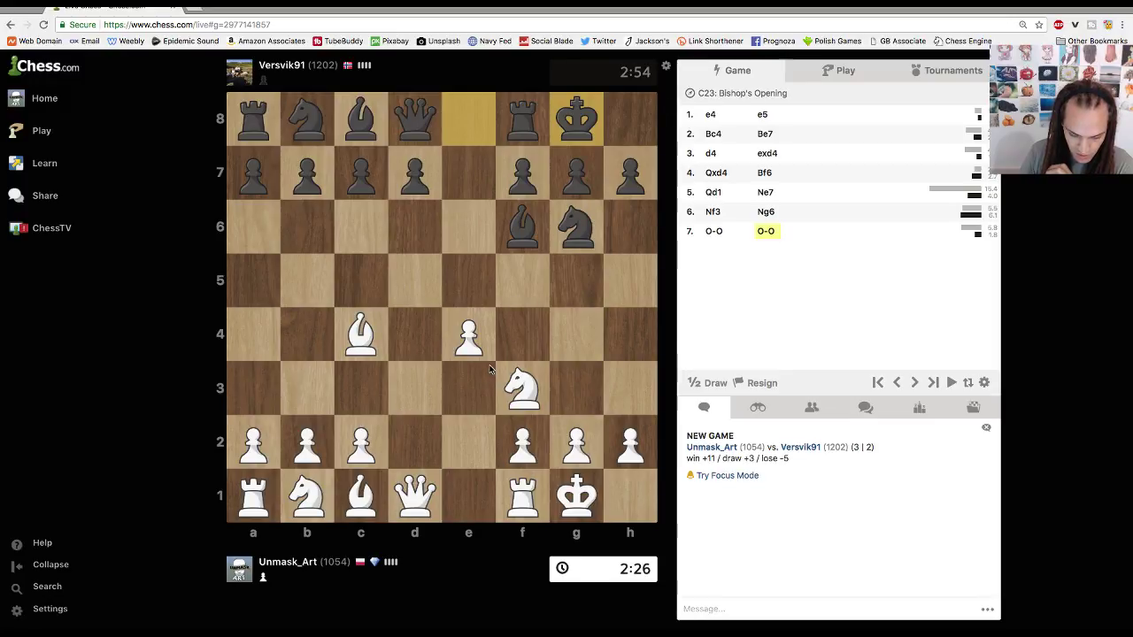
pyautogui.moveTo(355, 439); pyautogui.dragTo(366, 389)
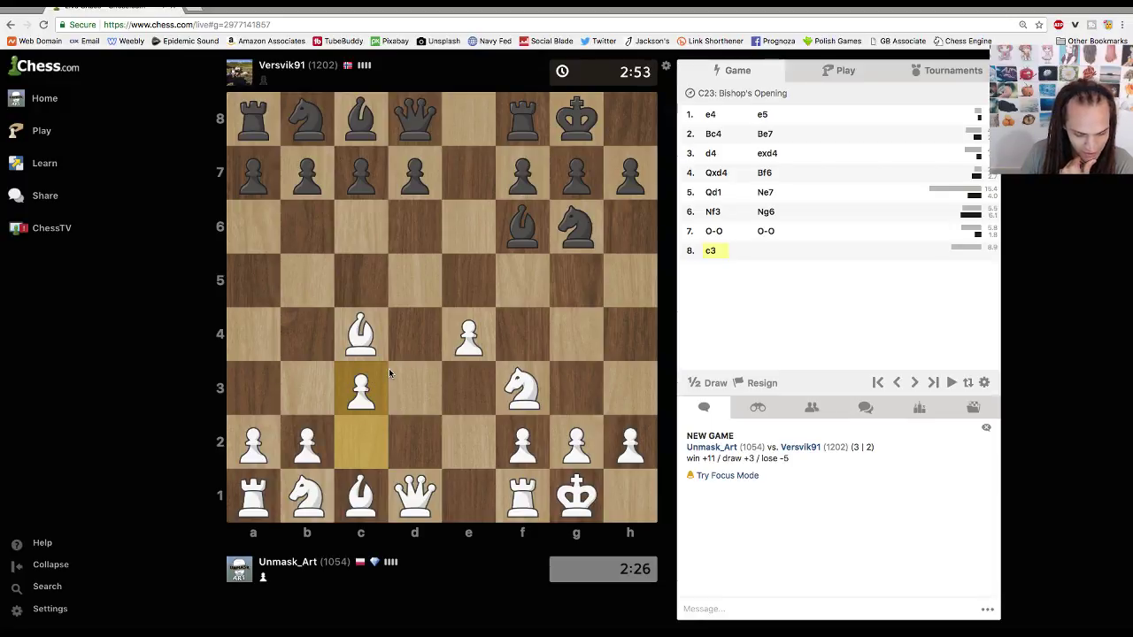
# - Play Na3, retreat the bishop to b3 and bring the rook to e1
pyautogui.moveTo(307, 496); pyautogui.dragTo(255, 386)
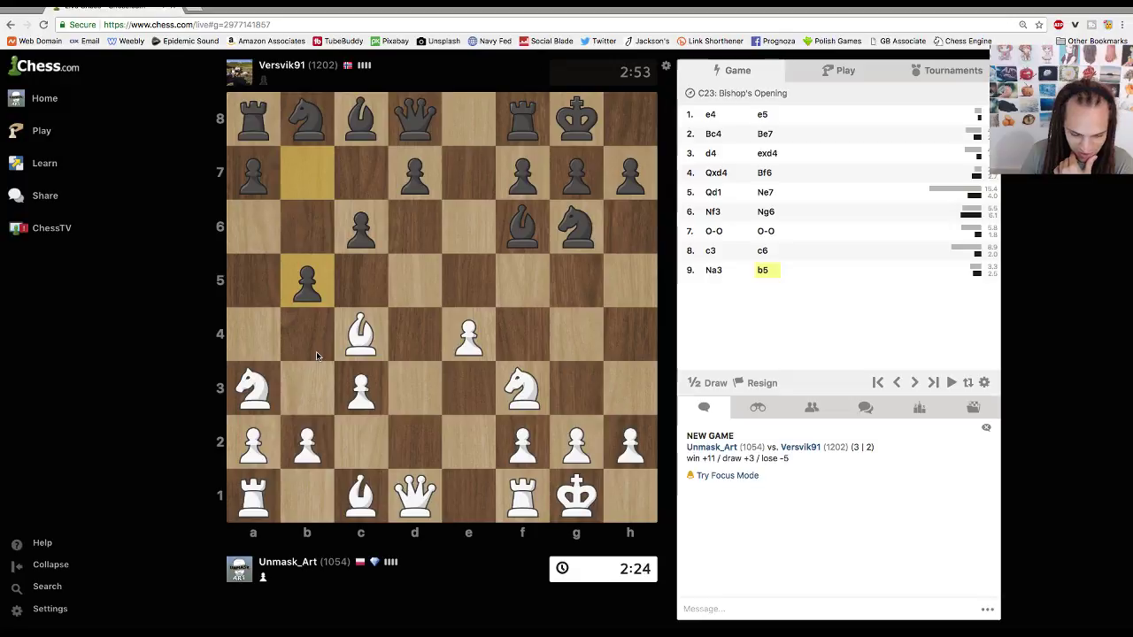
pyautogui.moveTo(360, 344); pyautogui.dragTo(308, 384)
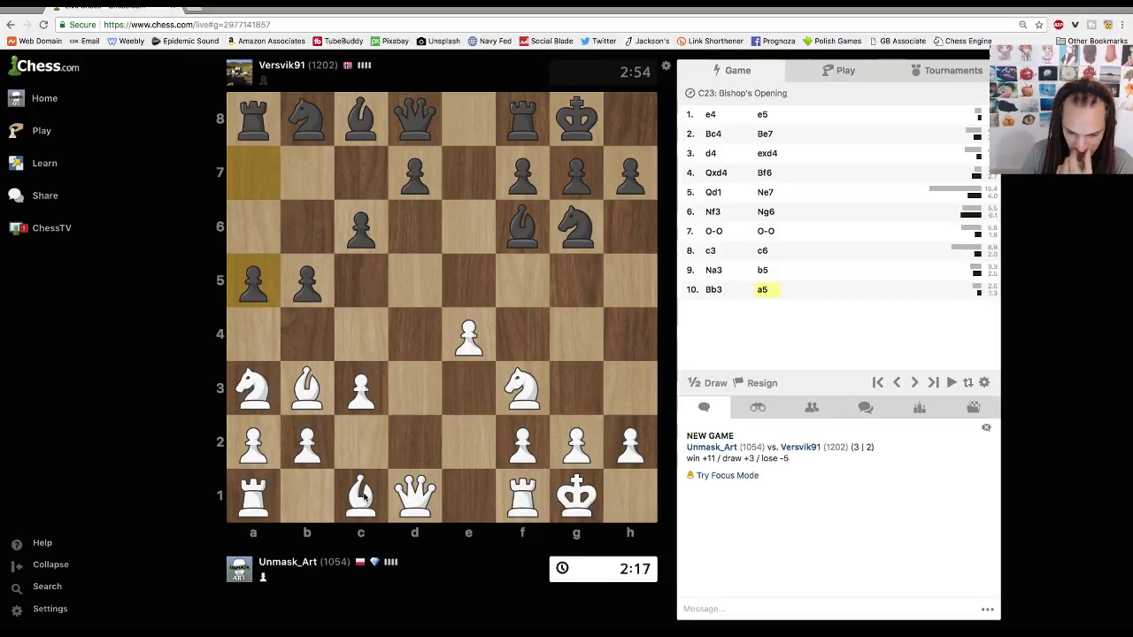
pyautogui.moveTo(524, 498); pyautogui.dragTo(470, 498)
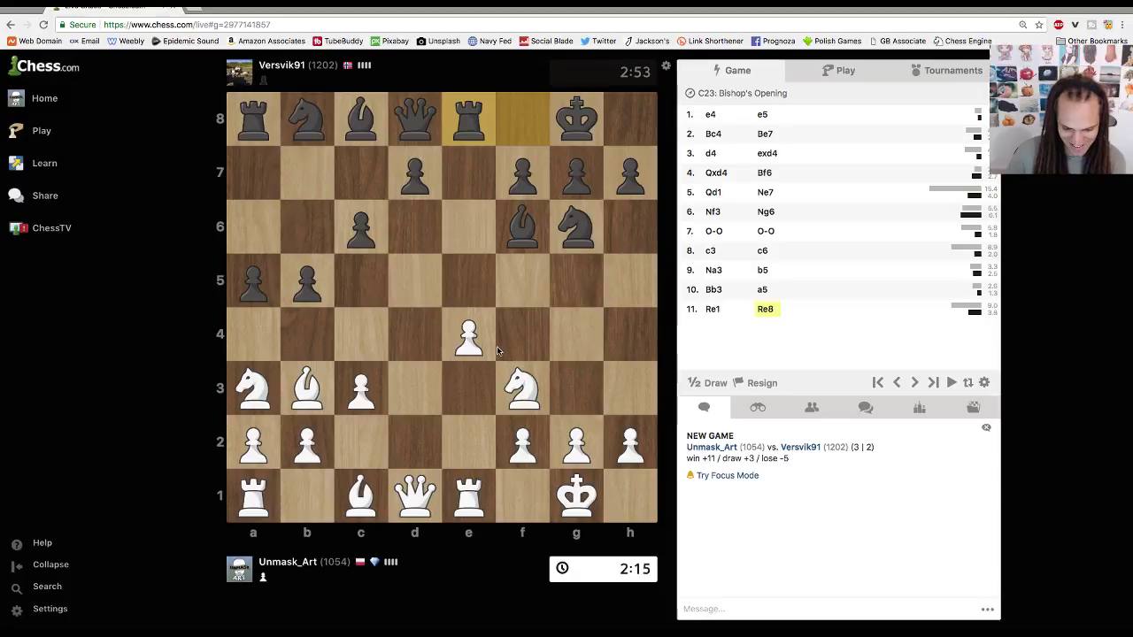
# - Push the pawn to e5, take back with Nxe5 and bring the queen to f3
pyautogui.moveTo(469, 334); pyautogui.dragTo(468, 279)
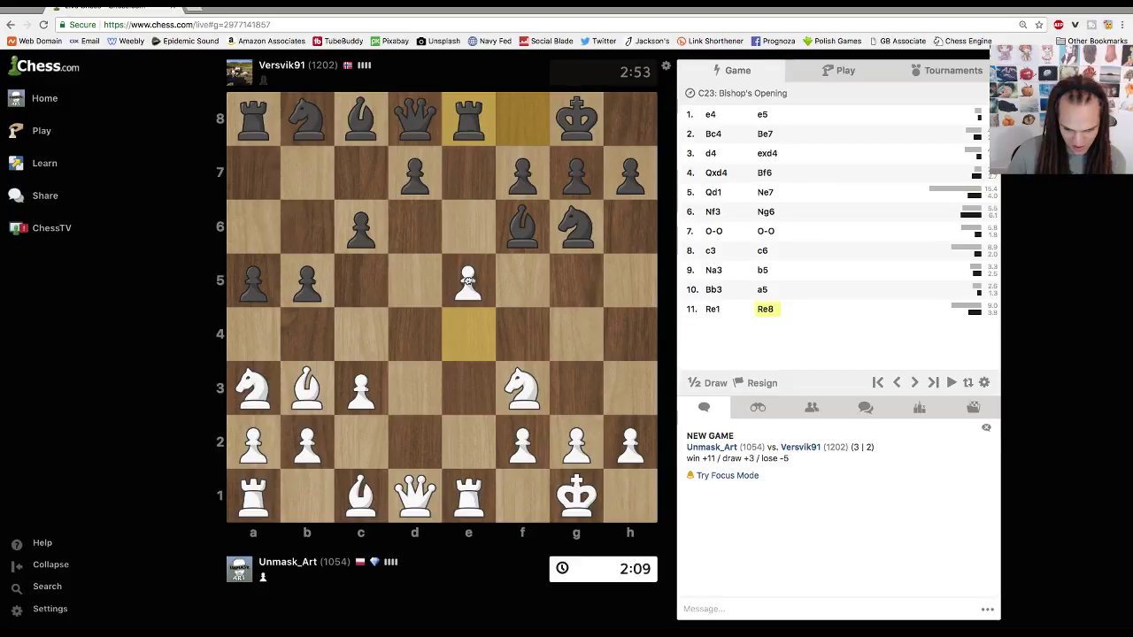
pyautogui.moveTo(469, 280); pyautogui.dragTo(469, 334)
pyautogui.moveTo(527, 227); pyautogui.dragTo(472, 276)
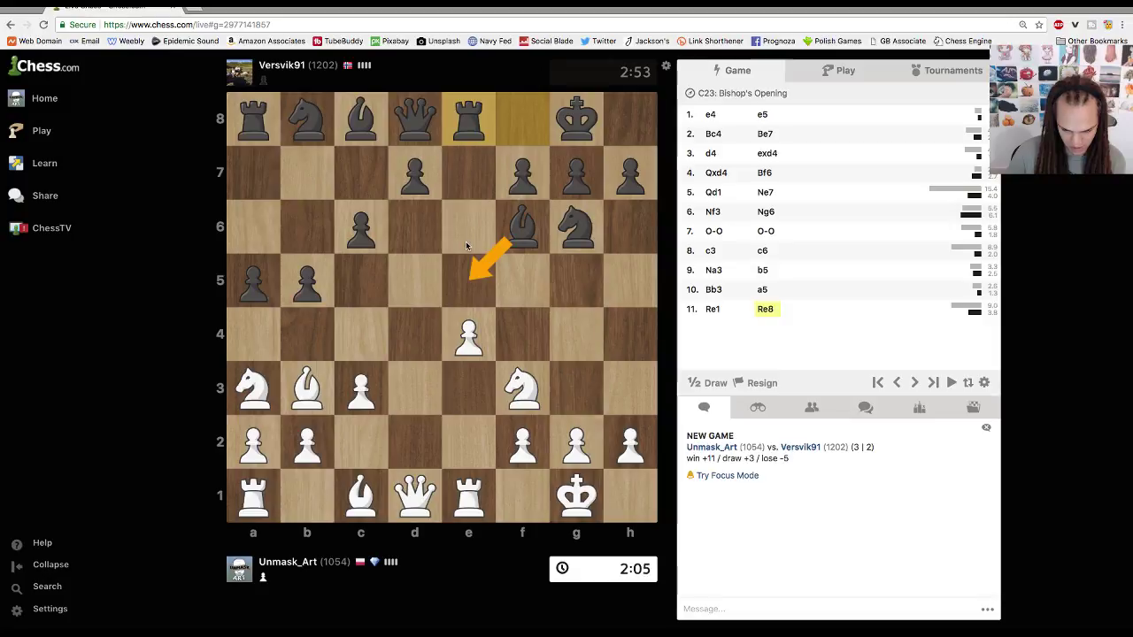
pyautogui.click(469, 335)
pyautogui.click(474, 288)
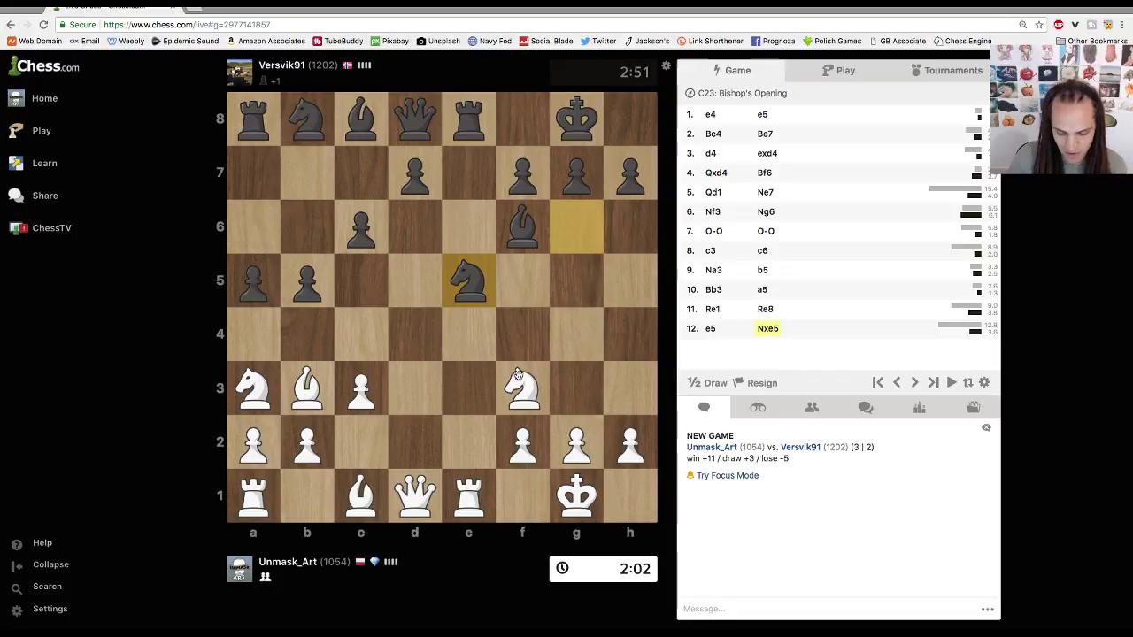
pyautogui.moveTo(520, 379); pyautogui.dragTo(470, 284)
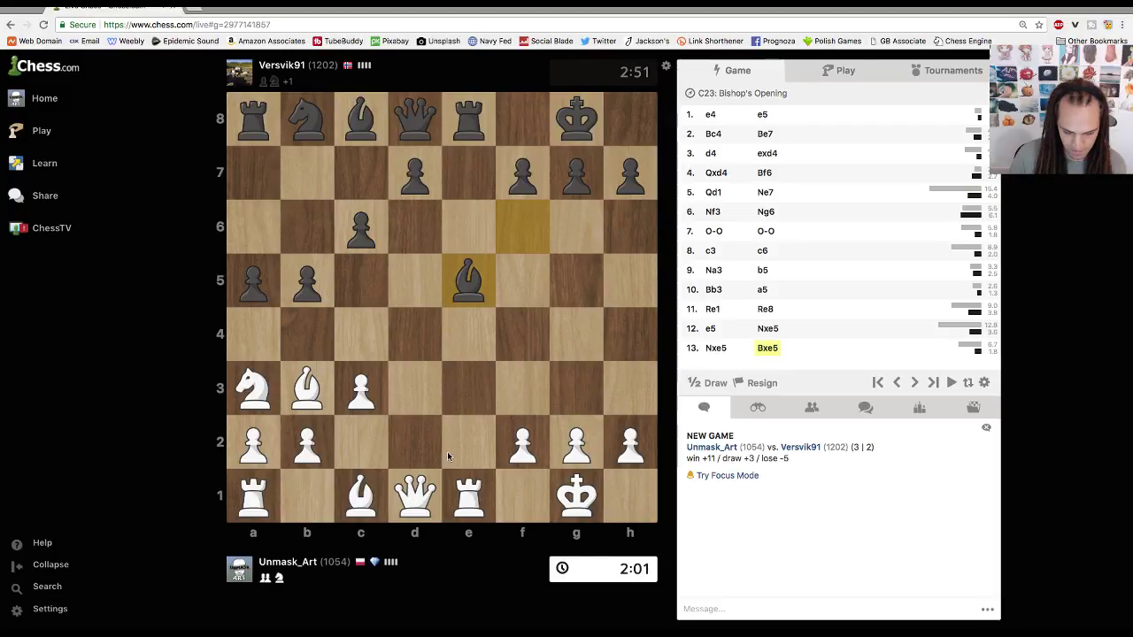
pyautogui.moveTo(430, 482); pyautogui.dragTo(524, 388)
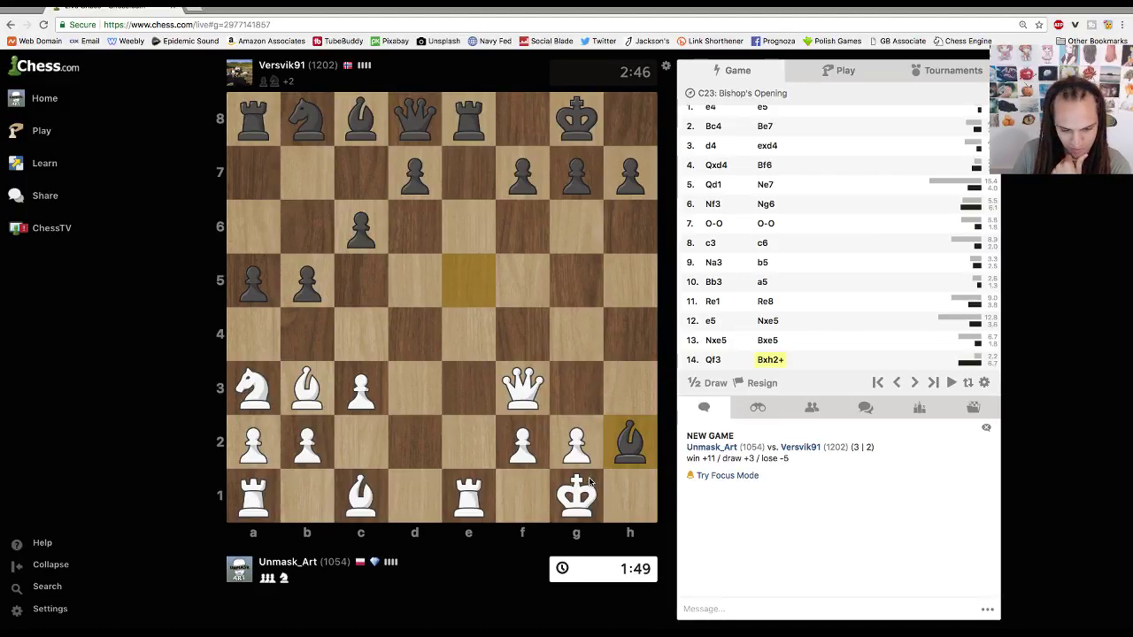
# - Draw analysis arrows for Kxh2 and the queen's path, marking g1 and e1 red
pyautogui.moveTo(589, 482); pyautogui.dragTo(620, 456)
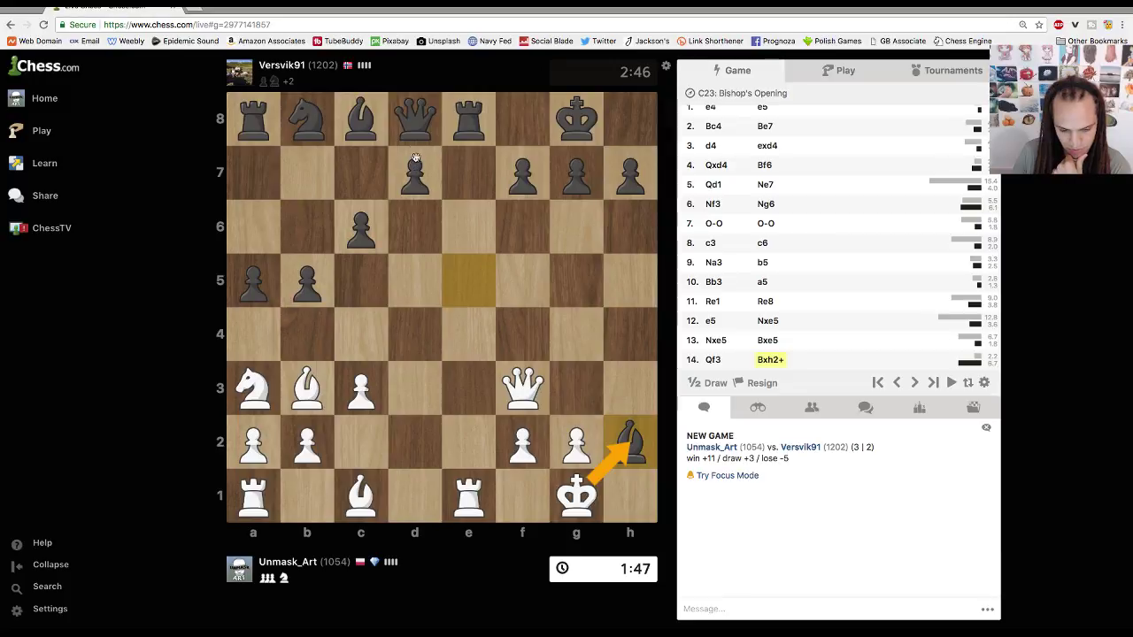
pyautogui.moveTo(409, 134); pyautogui.dragTo(365, 171)
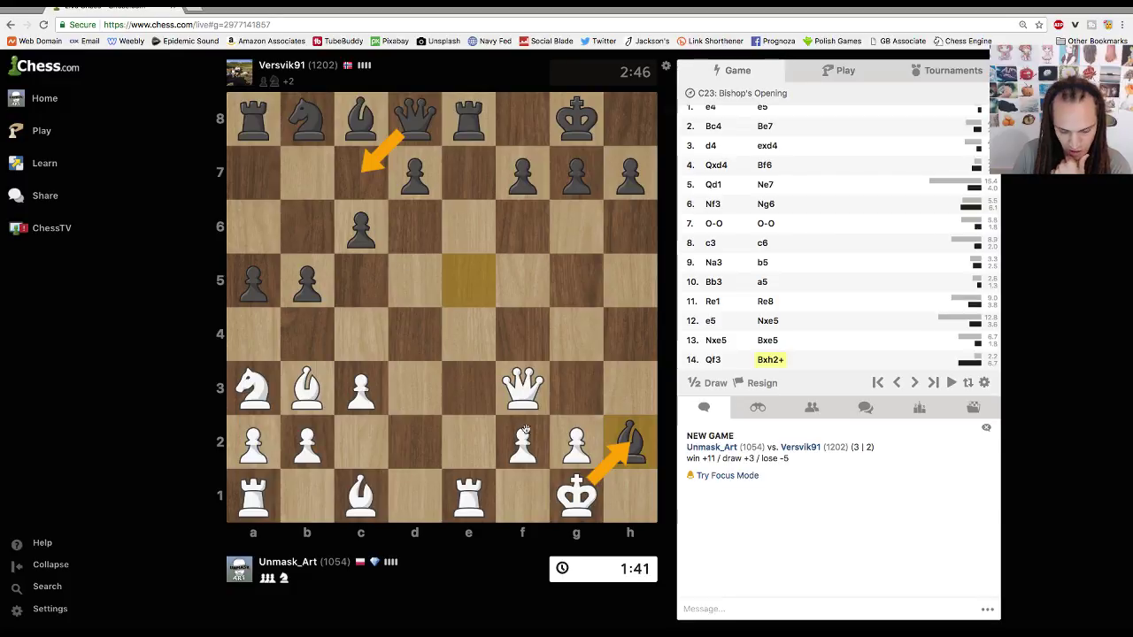
pyautogui.rightClick(576, 485)
pyautogui.rightClick(469, 487)
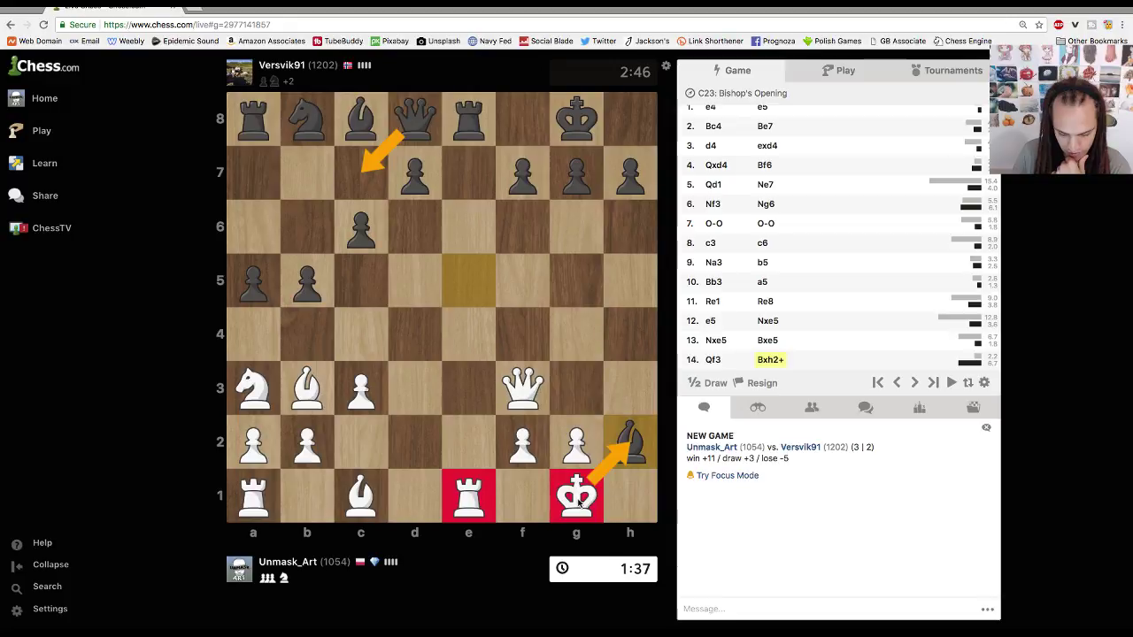
# - Step the king out of check to f1, then recapture the rook with Kxe1
pyautogui.moveTo(579, 503); pyautogui.dragTo(523, 495)
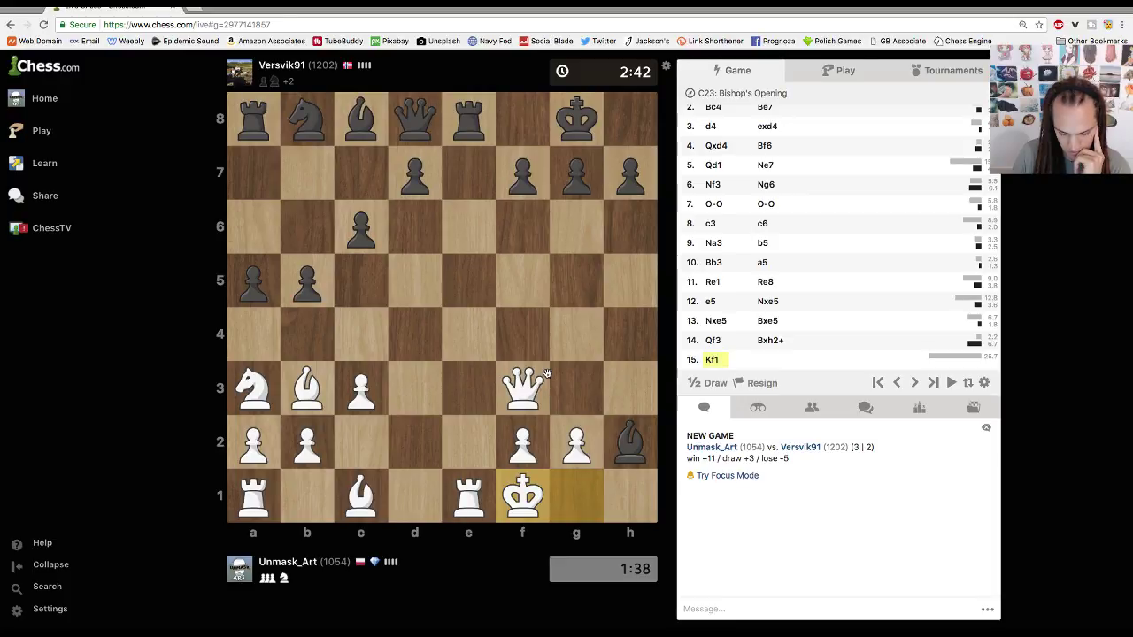
pyautogui.moveTo(528, 499); pyautogui.dragTo(481, 498)
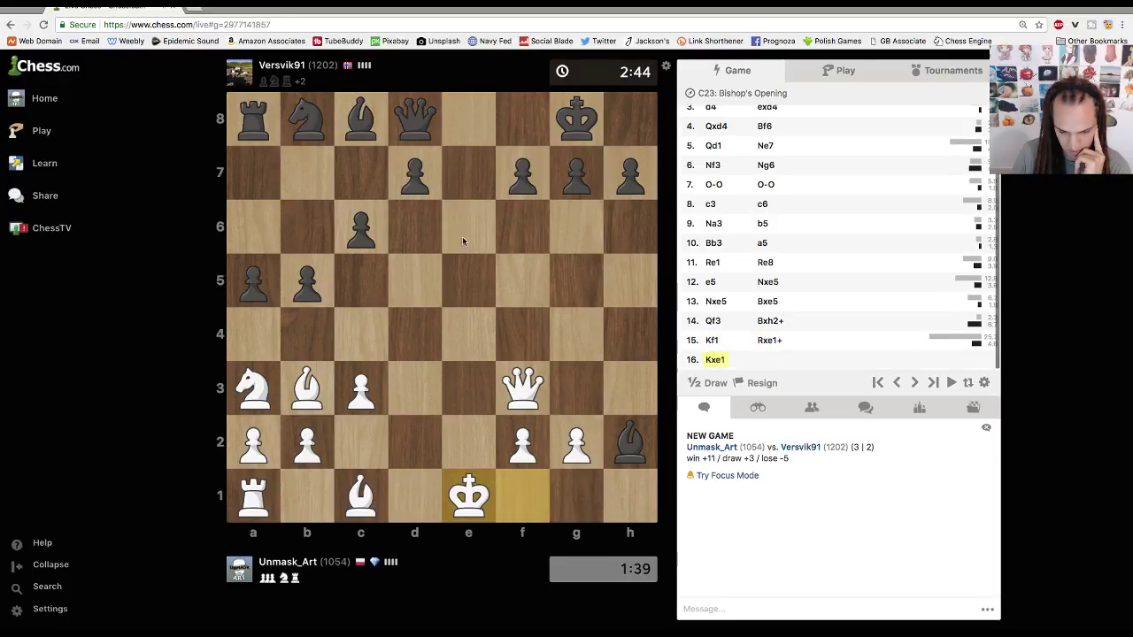
pyautogui.moveTo(434, 121); pyautogui.dragTo(473, 126)
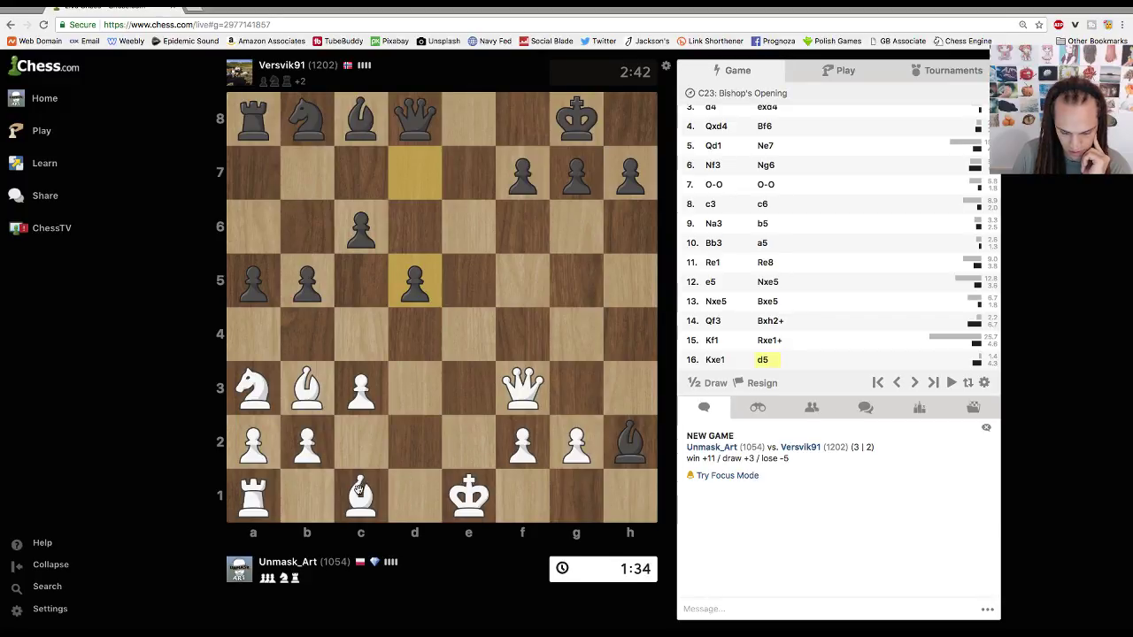
# - Weigh the bishop and knight options, then play 17. Be3
pyautogui.moveTo(361, 490)
pyautogui.mouseDown()
pyautogui.moveTo(519, 377)
pyautogui.moveTo(520, 331)
pyautogui.moveTo(554, 281)
pyautogui.moveTo(361, 493)
pyautogui.mouseUp()
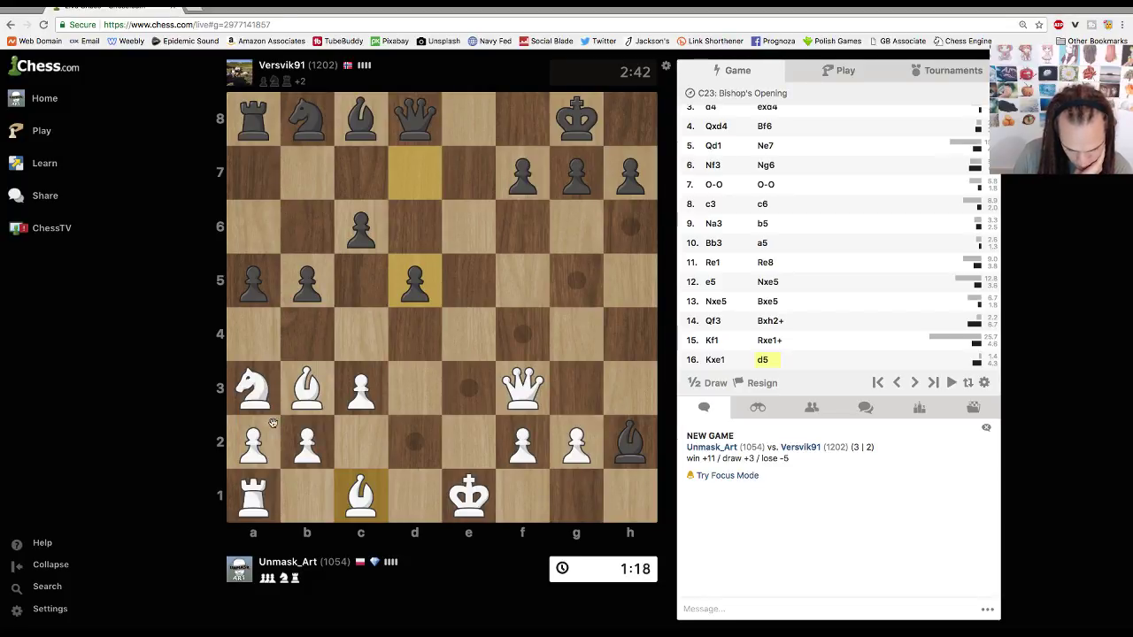
pyautogui.moveTo(256, 389)
pyautogui.mouseDown()
pyautogui.moveTo(309, 498)
pyautogui.moveTo(254, 387)
pyautogui.mouseUp()
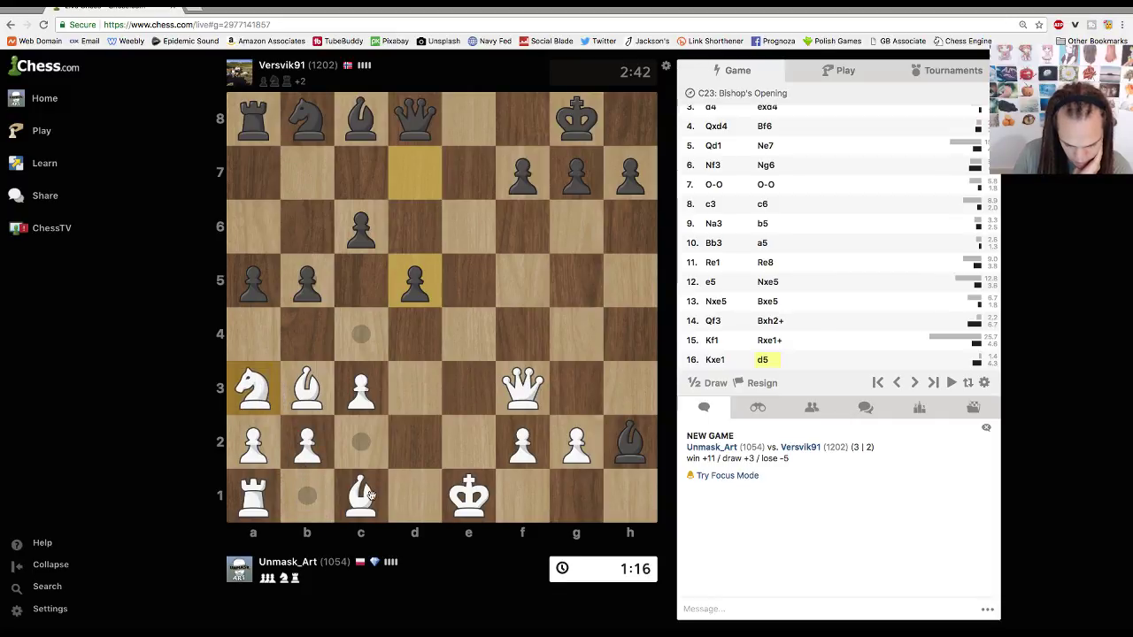
pyautogui.moveTo(370, 495); pyautogui.dragTo(461, 410)
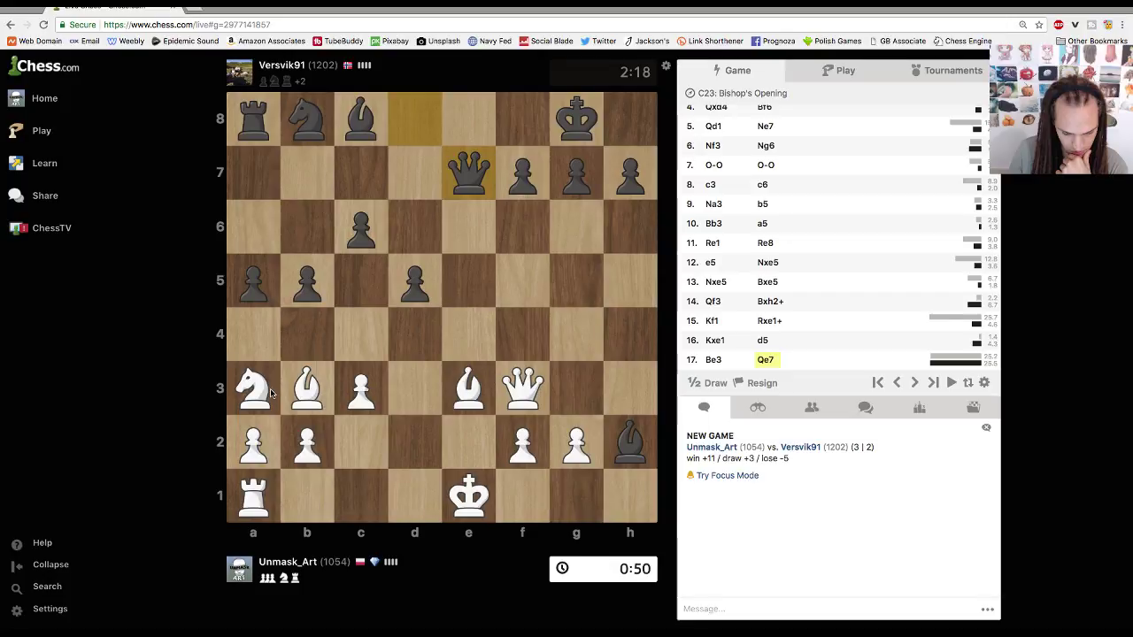
# - Play Nb1, Bc2, Bf5, Qxf5, Nxc3 and a3
pyautogui.moveTo(253, 390); pyautogui.dragTo(306, 492)
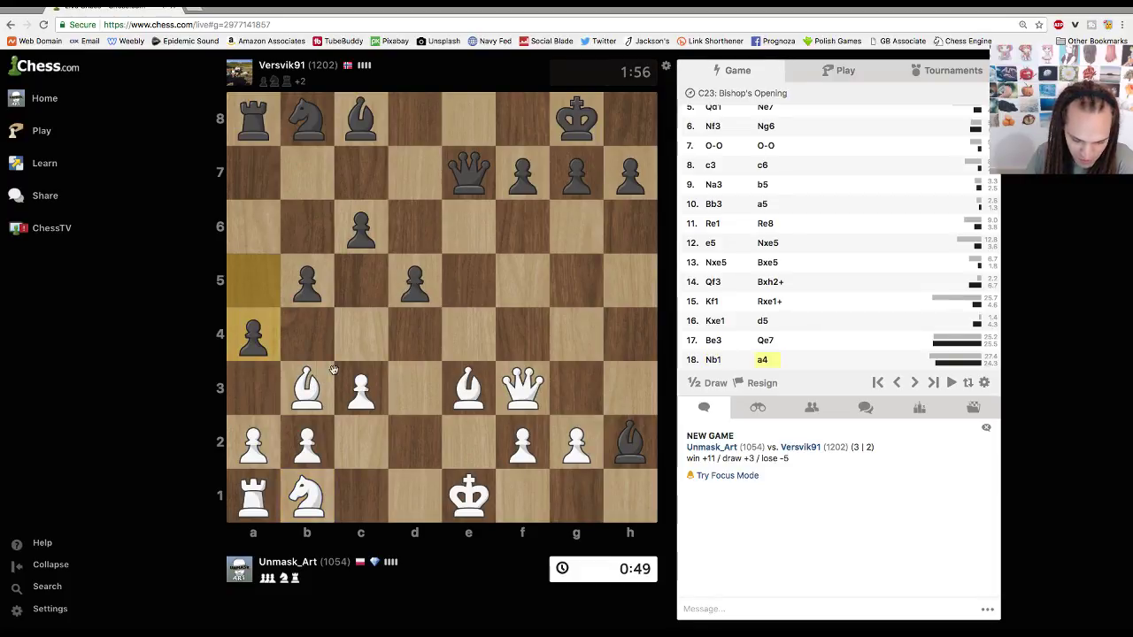
pyautogui.moveTo(310, 390); pyautogui.dragTo(359, 434)
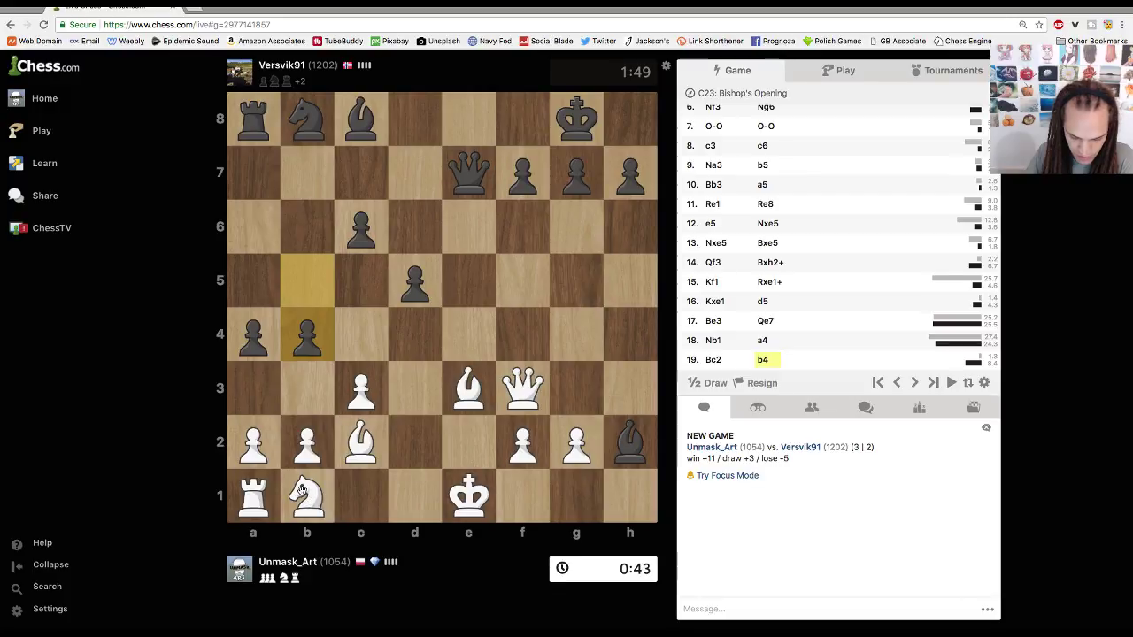
pyautogui.moveTo(307, 500)
pyautogui.mouseDown()
pyautogui.moveTo(412, 435)
pyautogui.moveTo(342, 499)
pyautogui.moveTo(307, 499)
pyautogui.mouseUp()
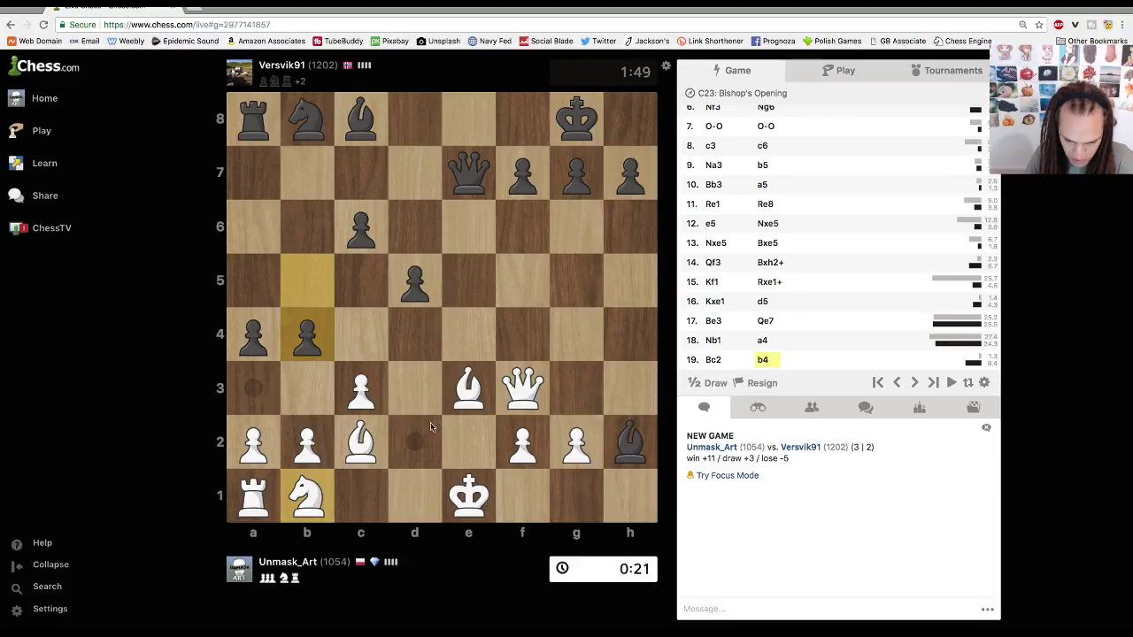
pyautogui.moveTo(364, 440); pyautogui.dragTo(513, 282)
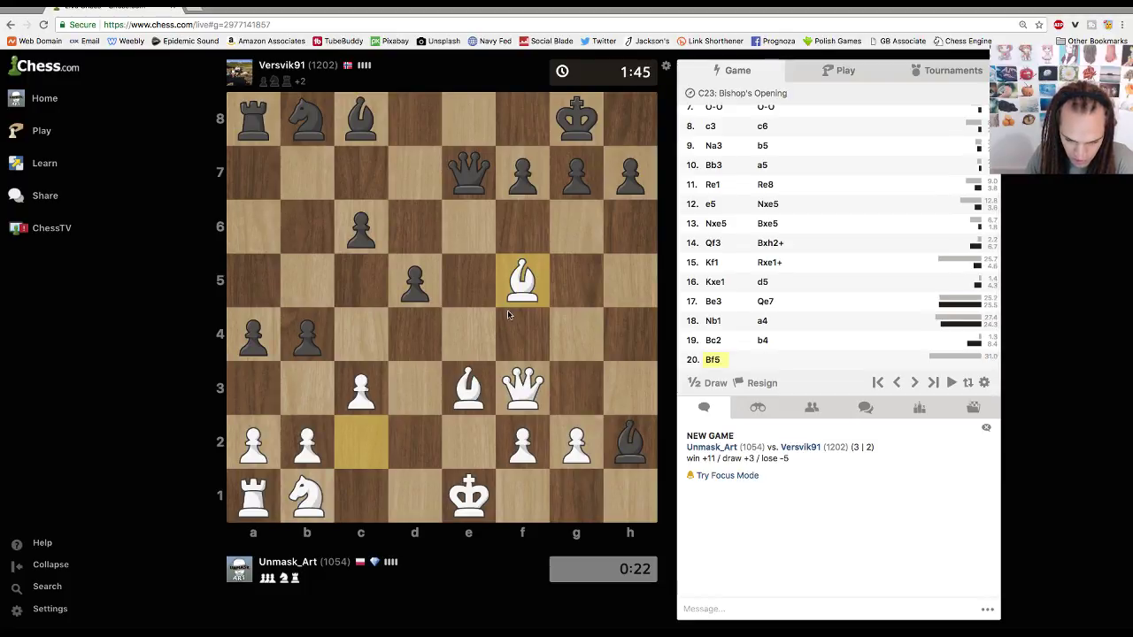
pyautogui.moveTo(513, 378); pyautogui.dragTo(527, 270)
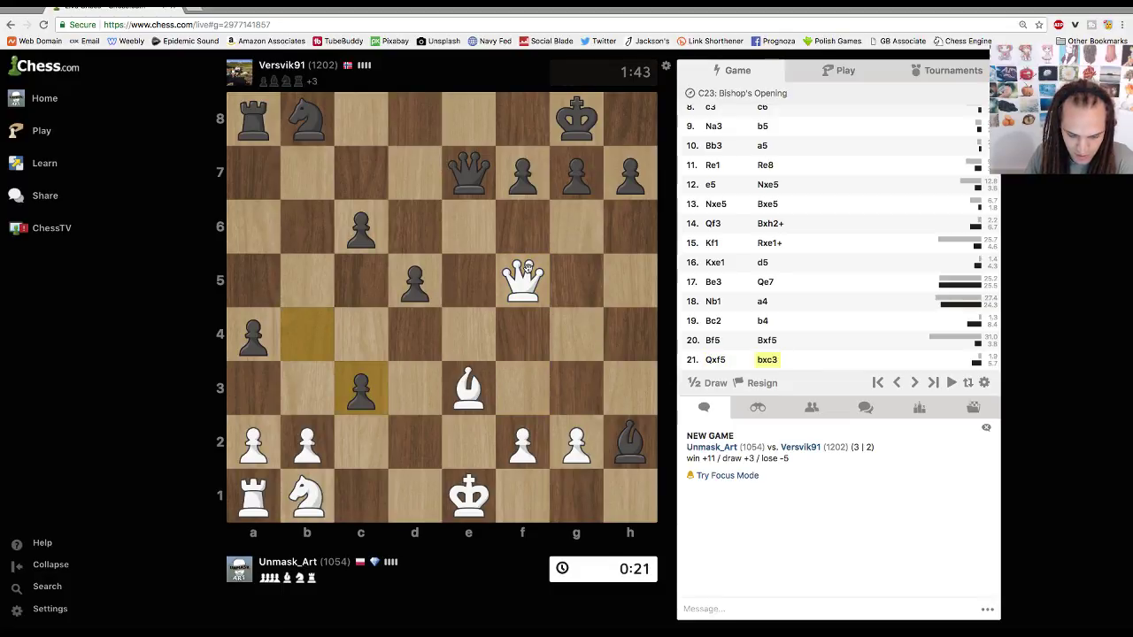
pyautogui.moveTo(307, 496); pyautogui.dragTo(371, 379)
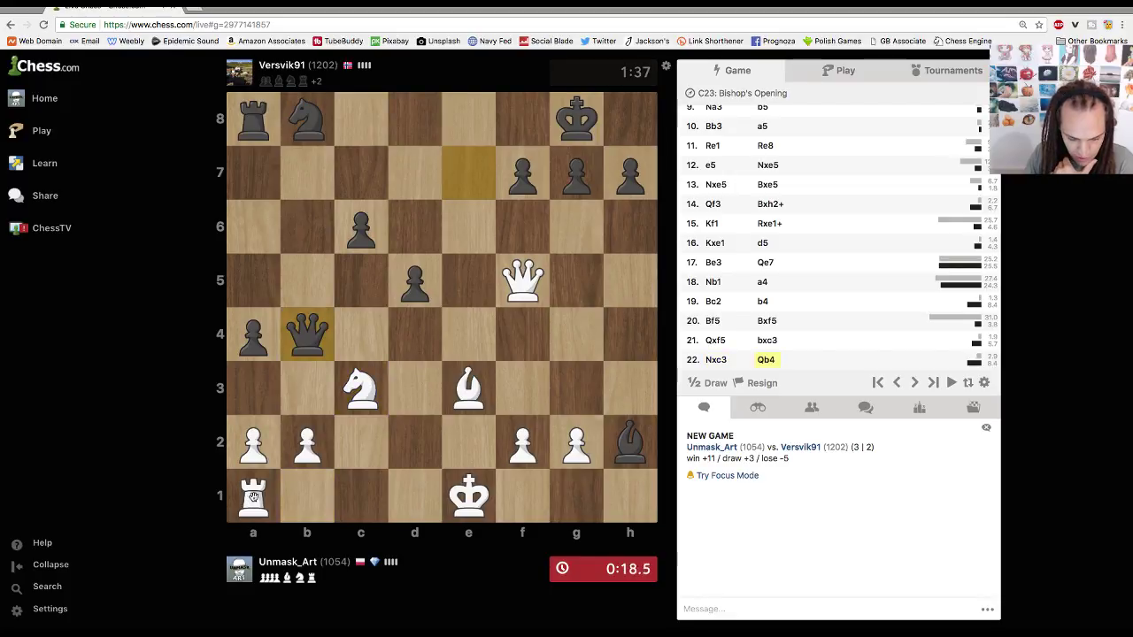
pyautogui.moveTo(257, 449); pyautogui.dragTo(255, 391)
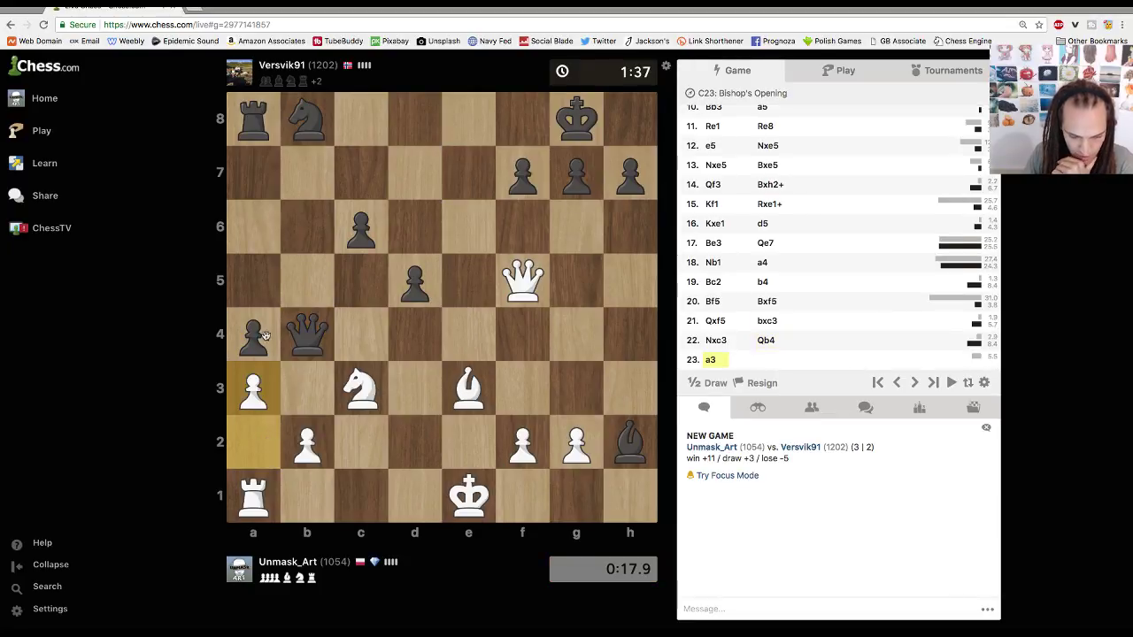
# - Mark the black queen's path to a5 and move the a1 rook to d1
pyautogui.moveTo(304, 340); pyautogui.dragTo(253, 289)
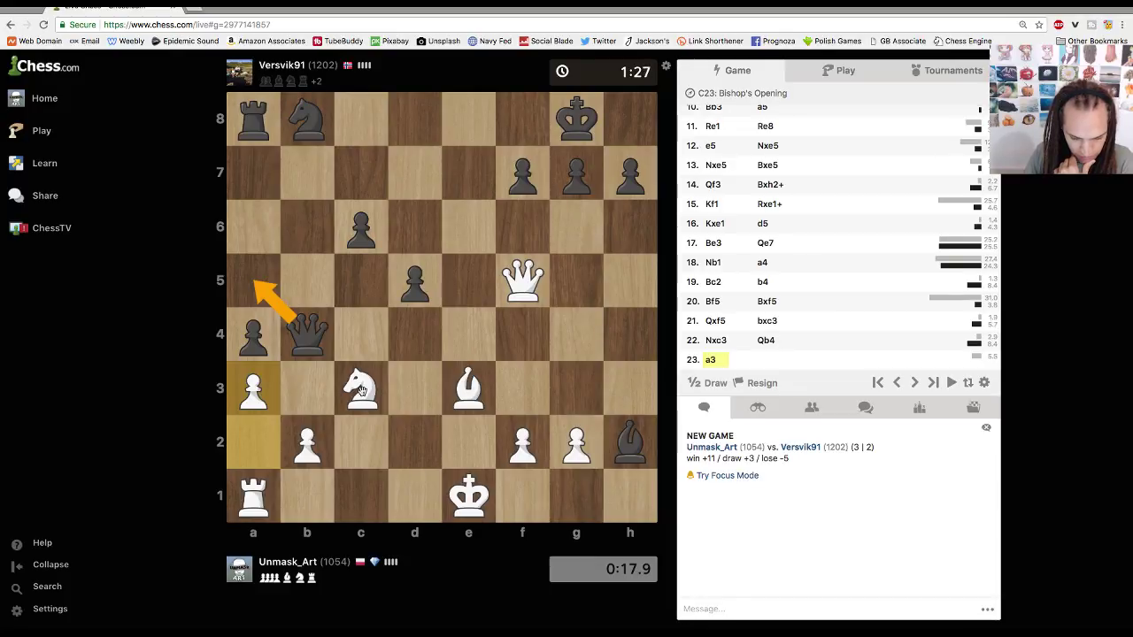
pyautogui.click(361, 389)
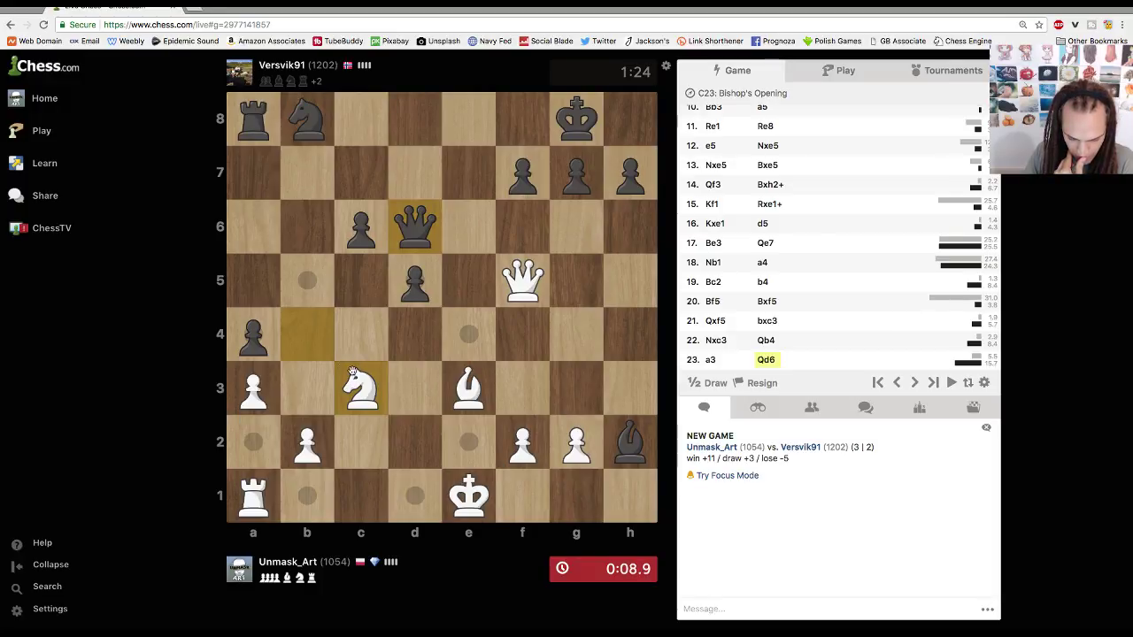
pyautogui.moveTo(266, 497); pyautogui.dragTo(416, 497)
pyautogui.moveTo(414, 290); pyautogui.dragTo(413, 330)
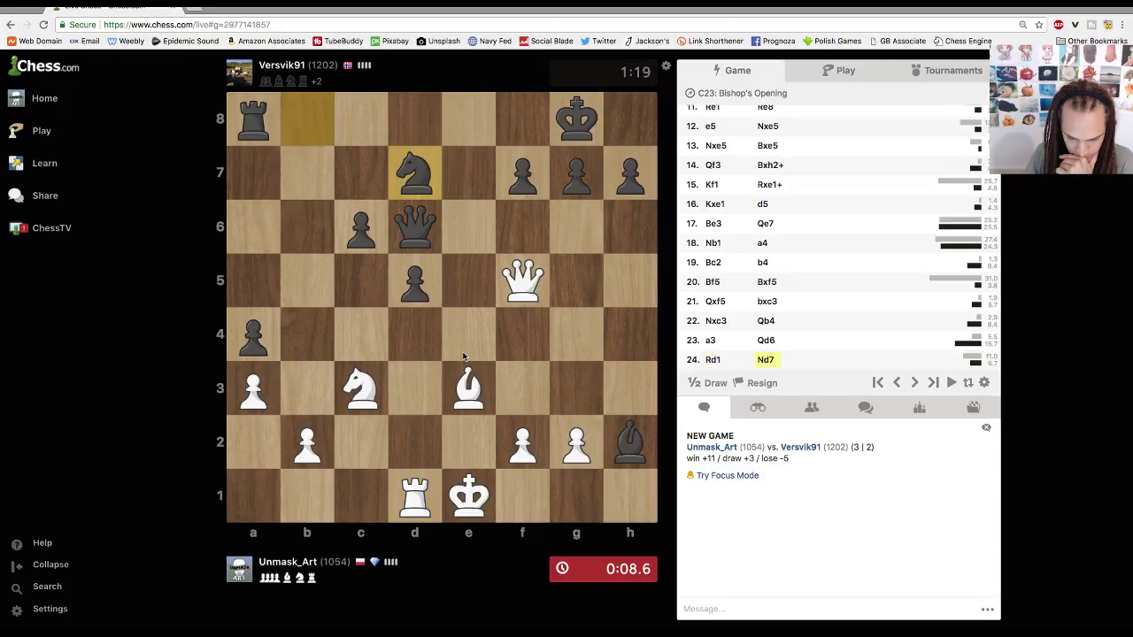
# - Play Ne4, jump to Ng5, then deliver Qxf7+ to force resignation
pyautogui.moveTo(360, 388); pyautogui.dragTo(469, 334)
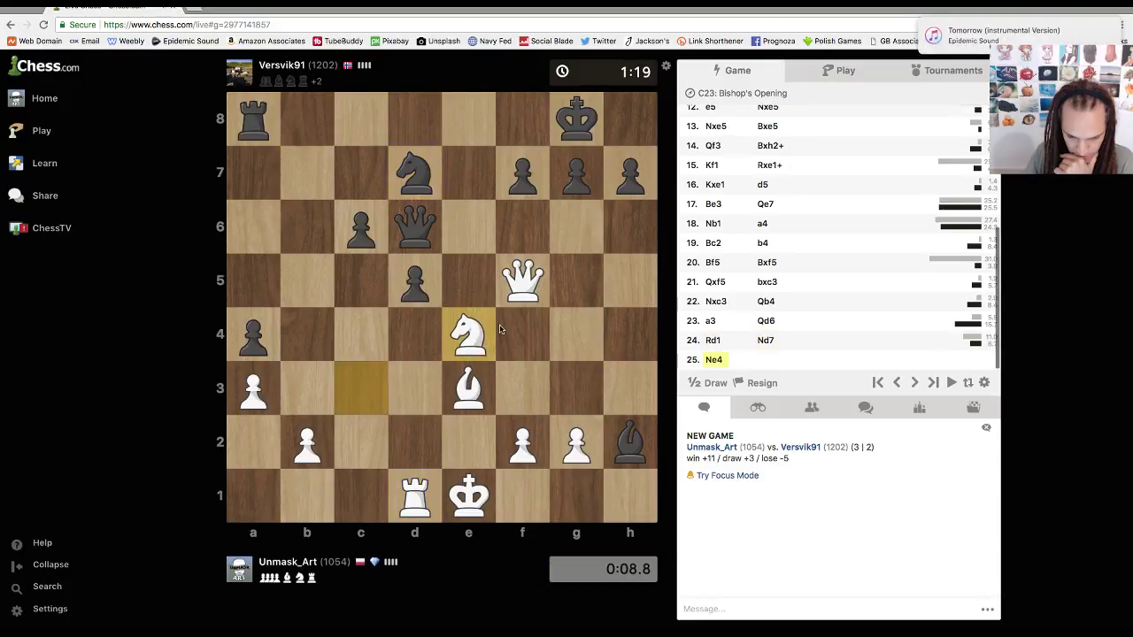
pyautogui.moveTo(416, 283); pyautogui.dragTo(467, 333)
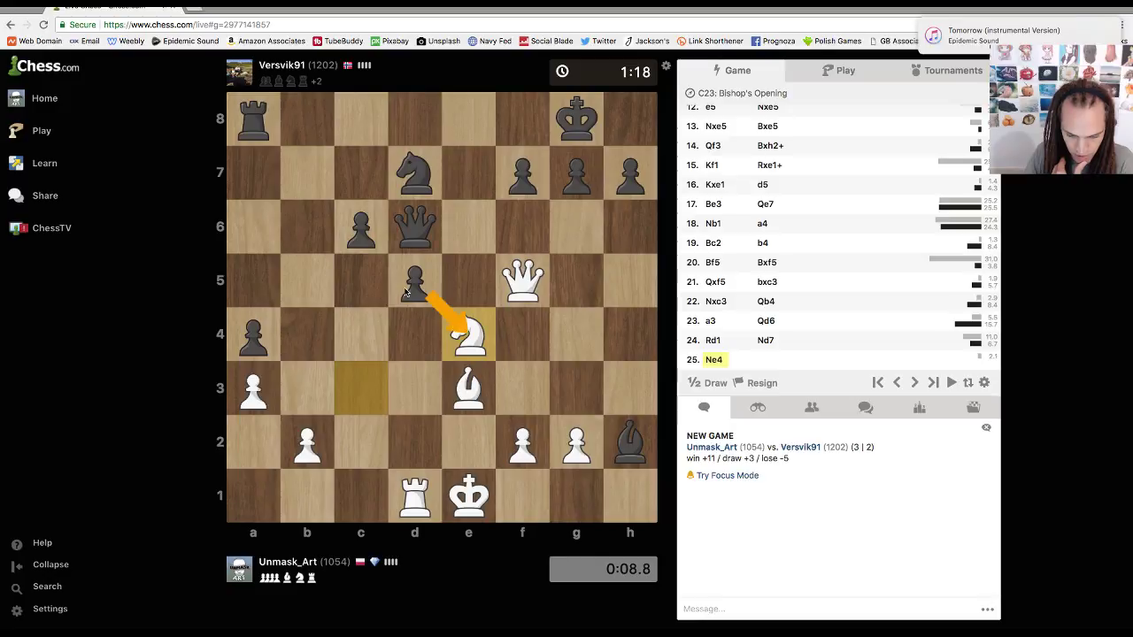
pyautogui.click(420, 291)
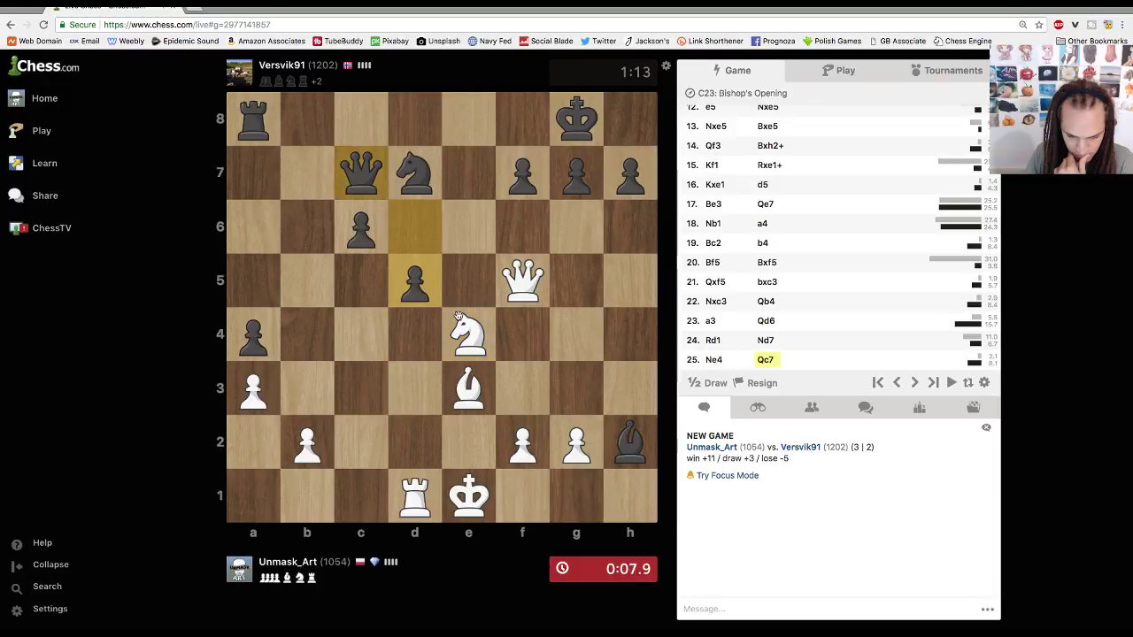
pyautogui.moveTo(462, 326); pyautogui.dragTo(561, 276)
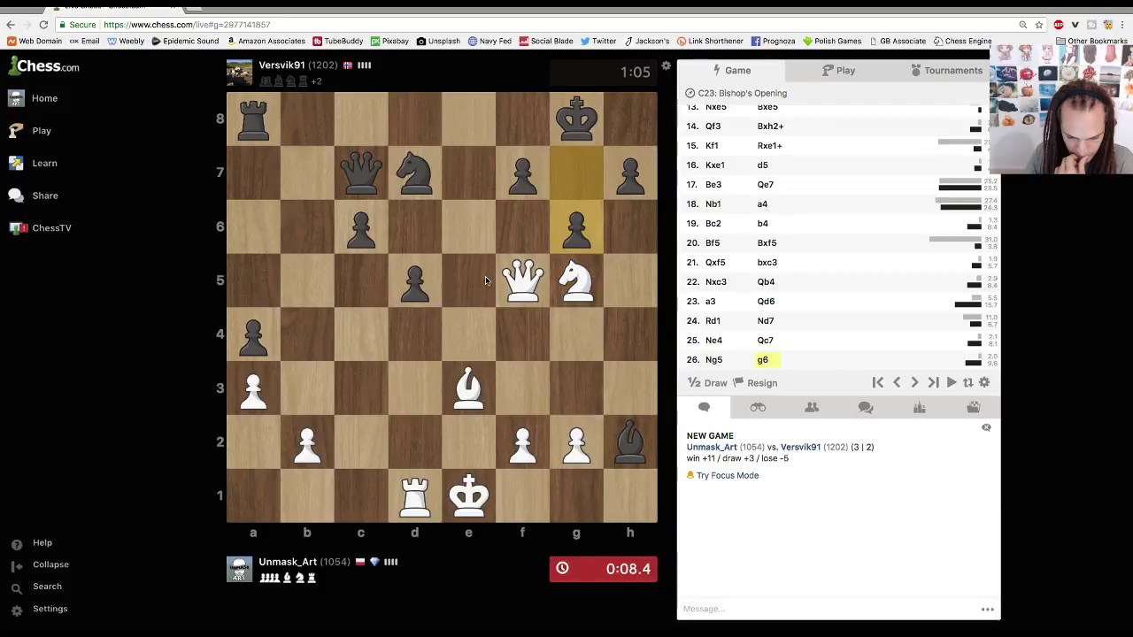
pyautogui.moveTo(525, 281); pyautogui.dragTo(524, 178)
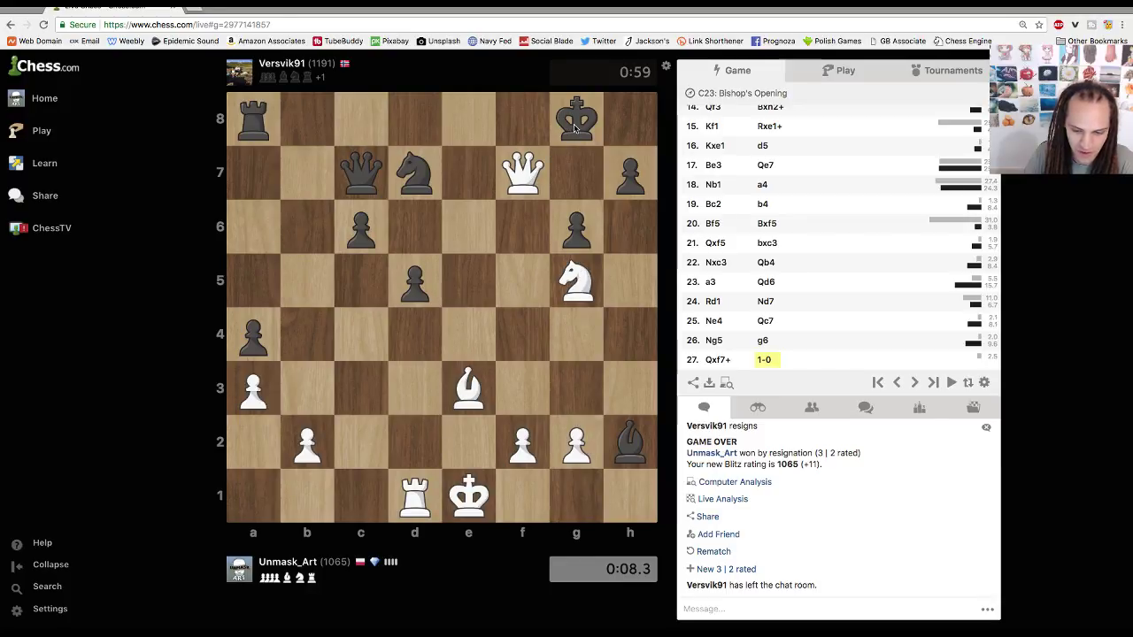
pyautogui.rightClick(623, 123)
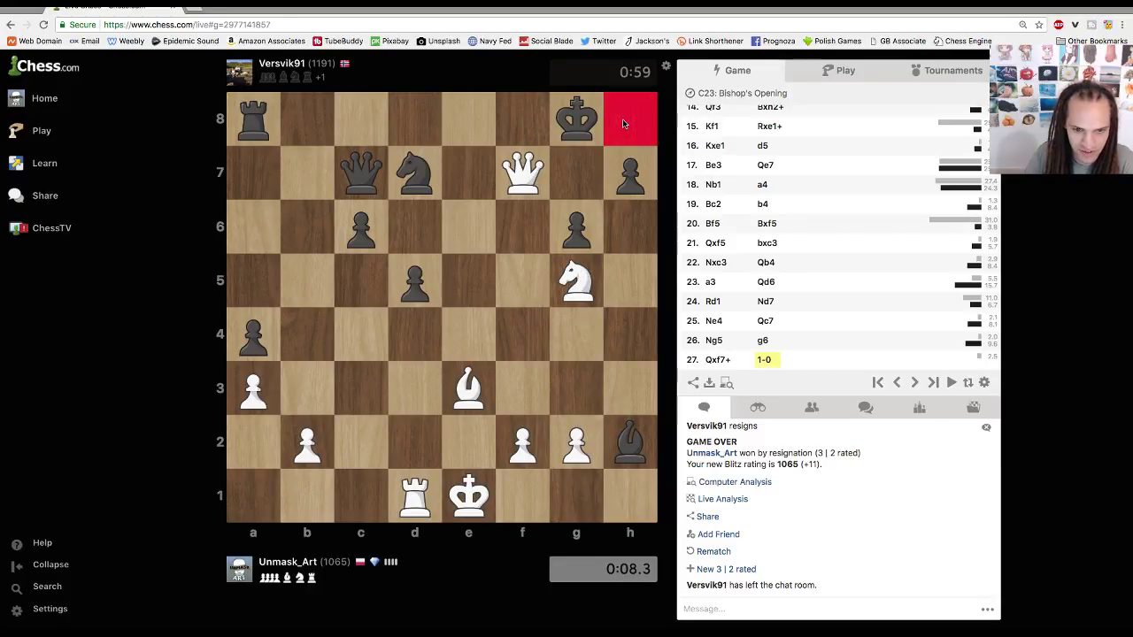
pyautogui.moveTo(524, 173); pyautogui.dragTo(611, 182)
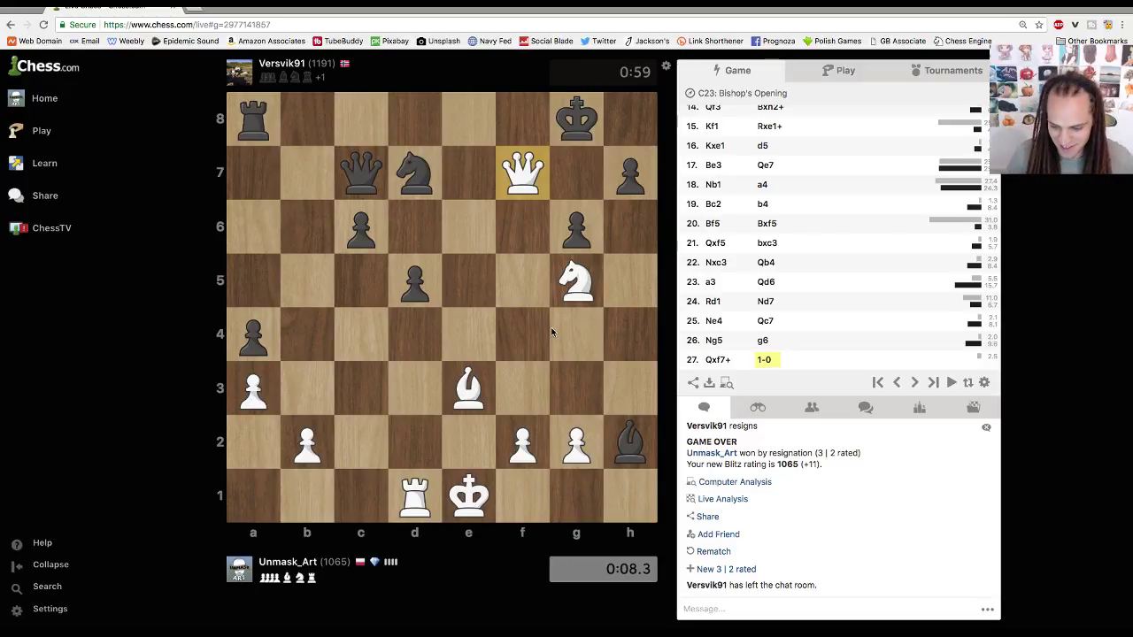
# - Show the new-game options, then return to the Chess.com home dashboard
pyautogui.click(852, 73)
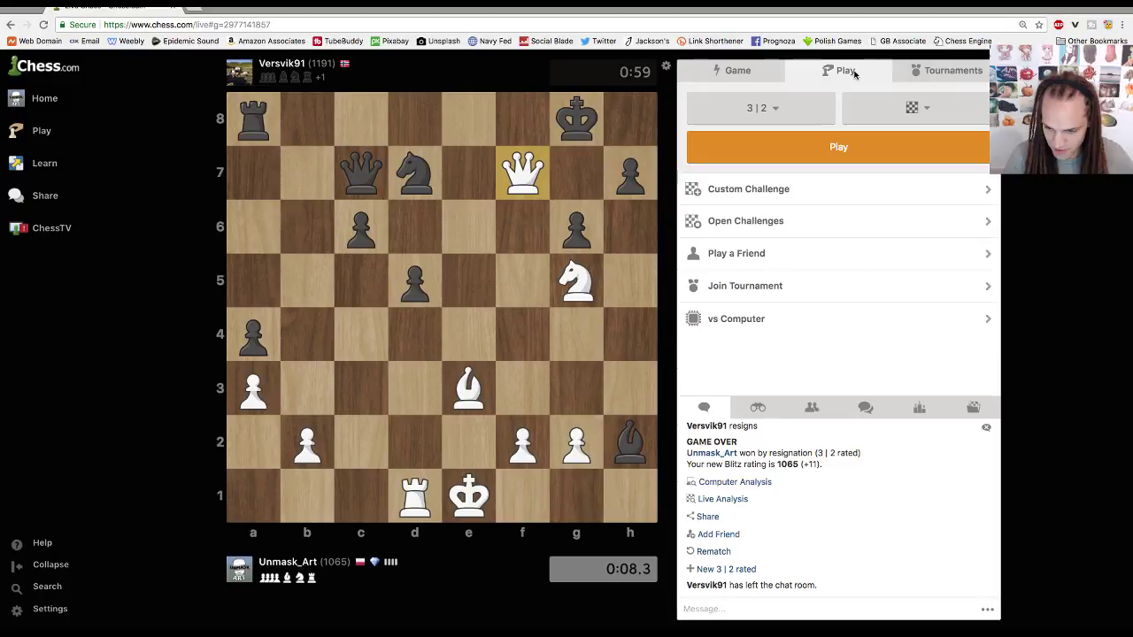
pyautogui.moveTo(41, 131)
pyautogui.moveTo(111, 99)
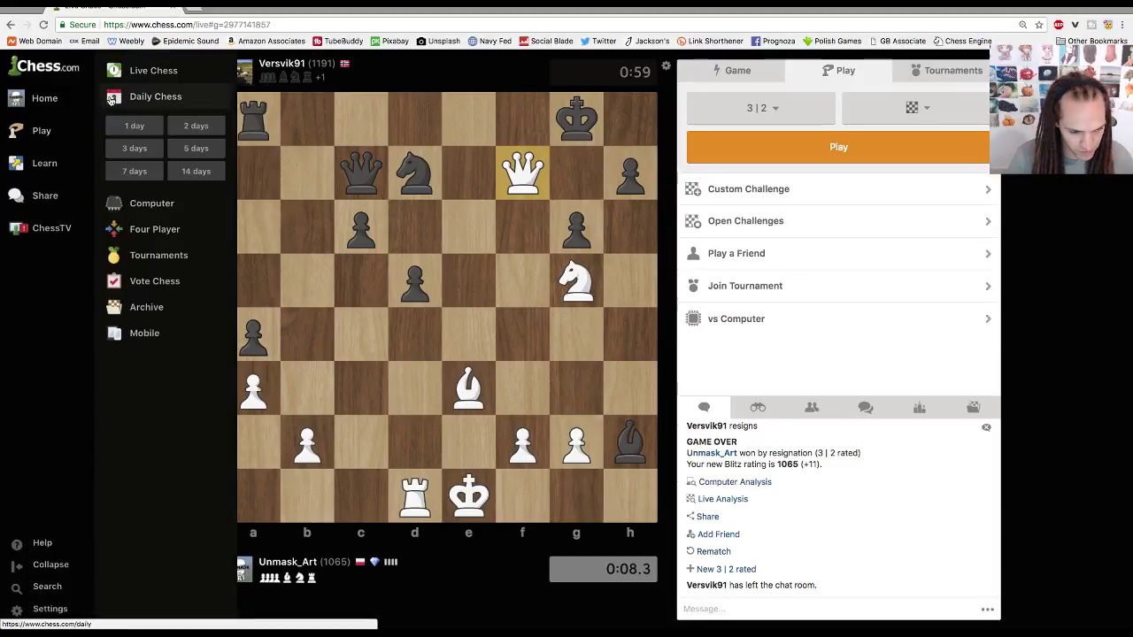
pyautogui.moveTo(14, 113)
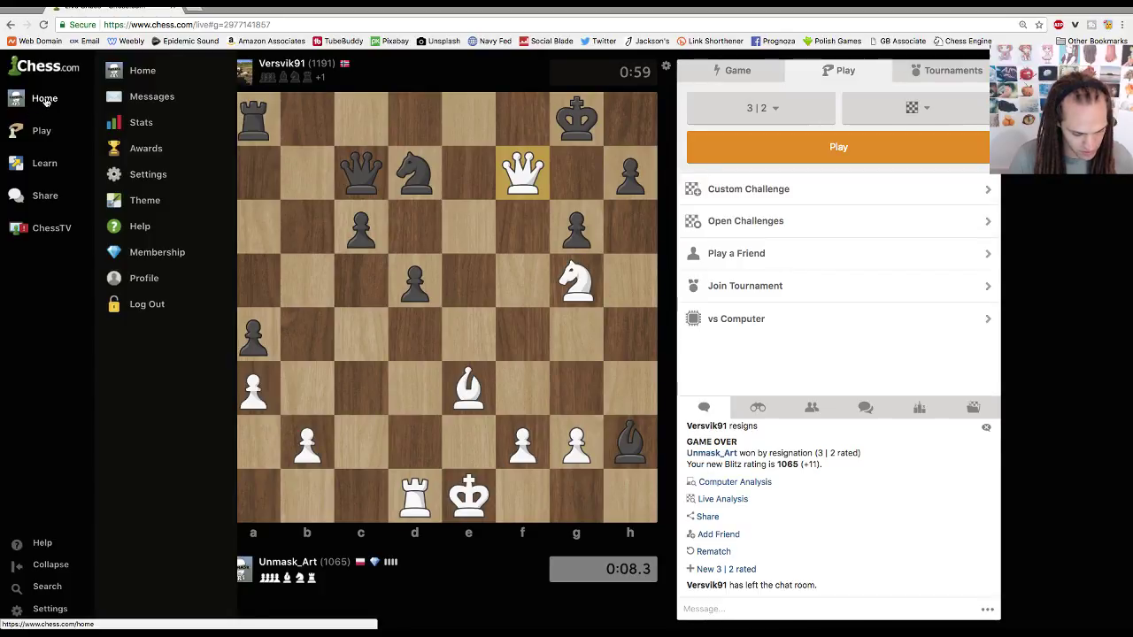
pyautogui.click(45, 100)
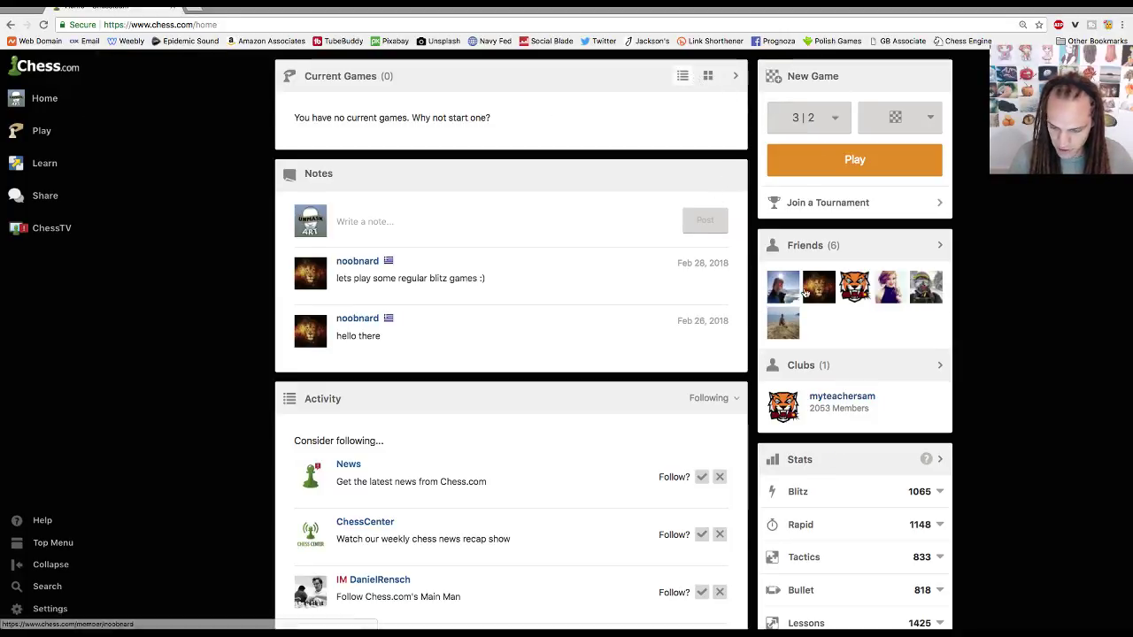
# - Open the Friends (6) list, then switch to the Add / Invite Friends page
pyautogui.click(810, 247)
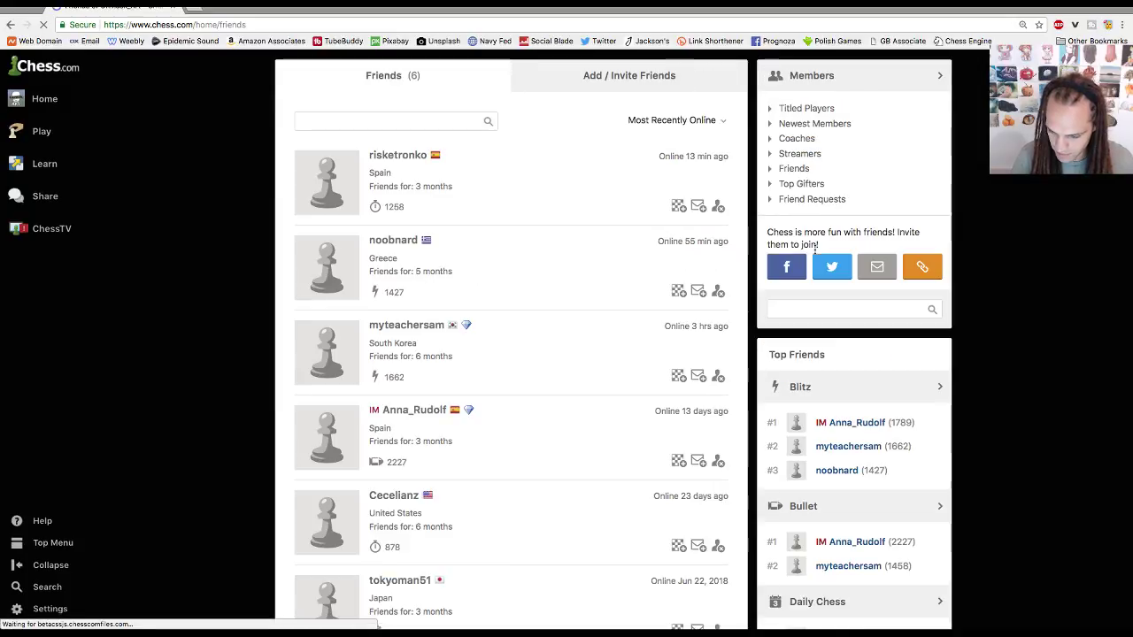
pyautogui.click(412, 120)
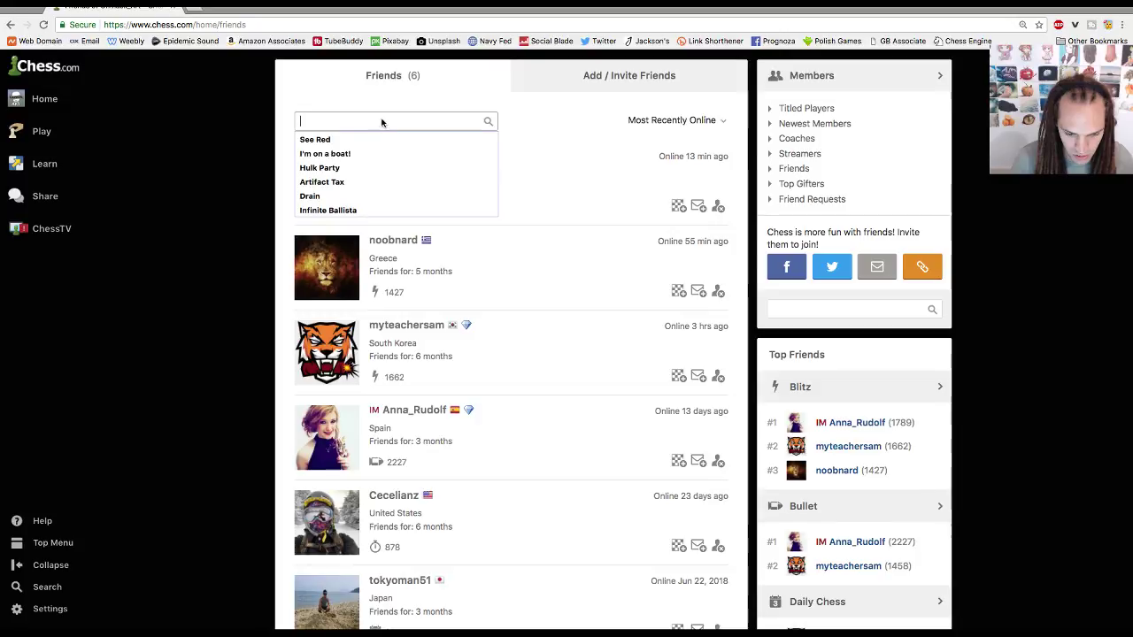
pyautogui.click(583, 203)
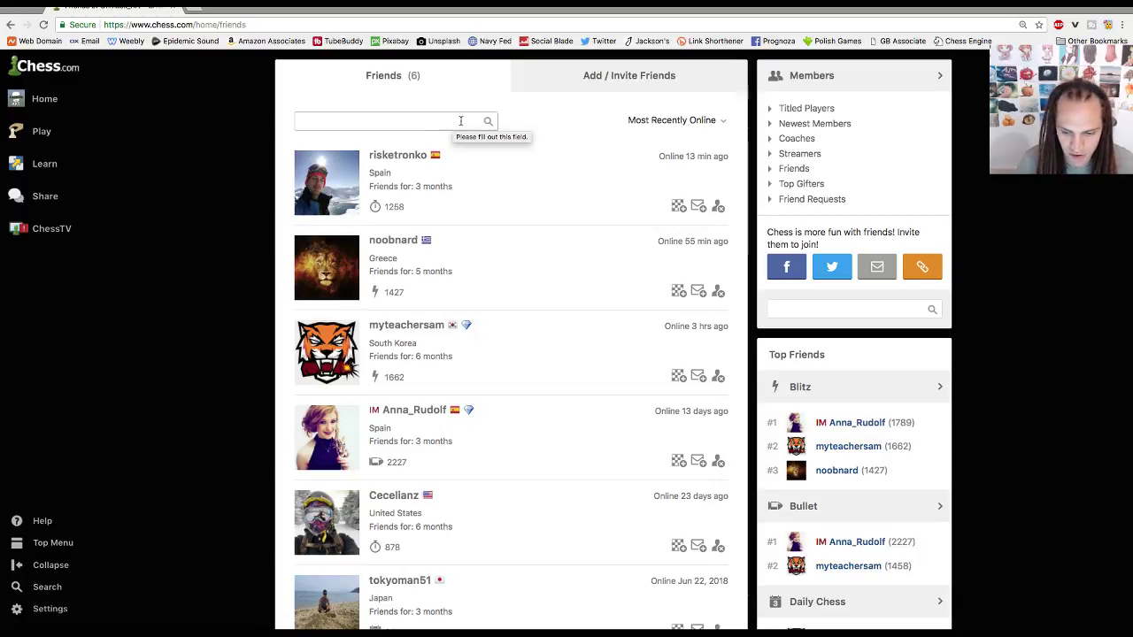
pyautogui.click(612, 76)
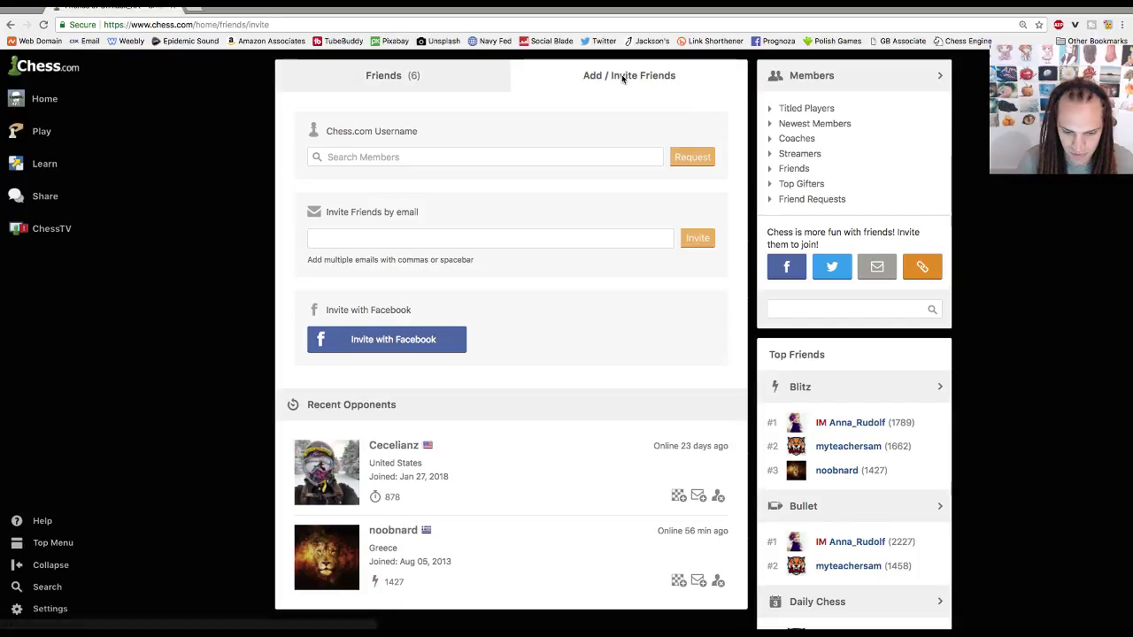
# - Select member search, then open and close the Facebook invite share page
pyautogui.click(420, 158)
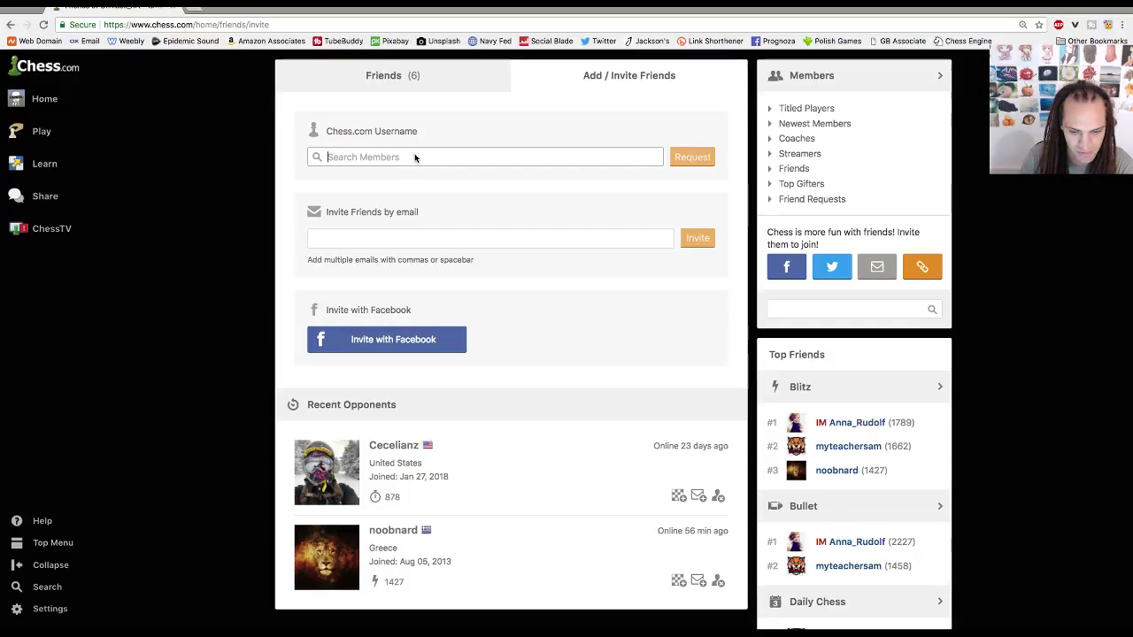
pyautogui.click(386, 347)
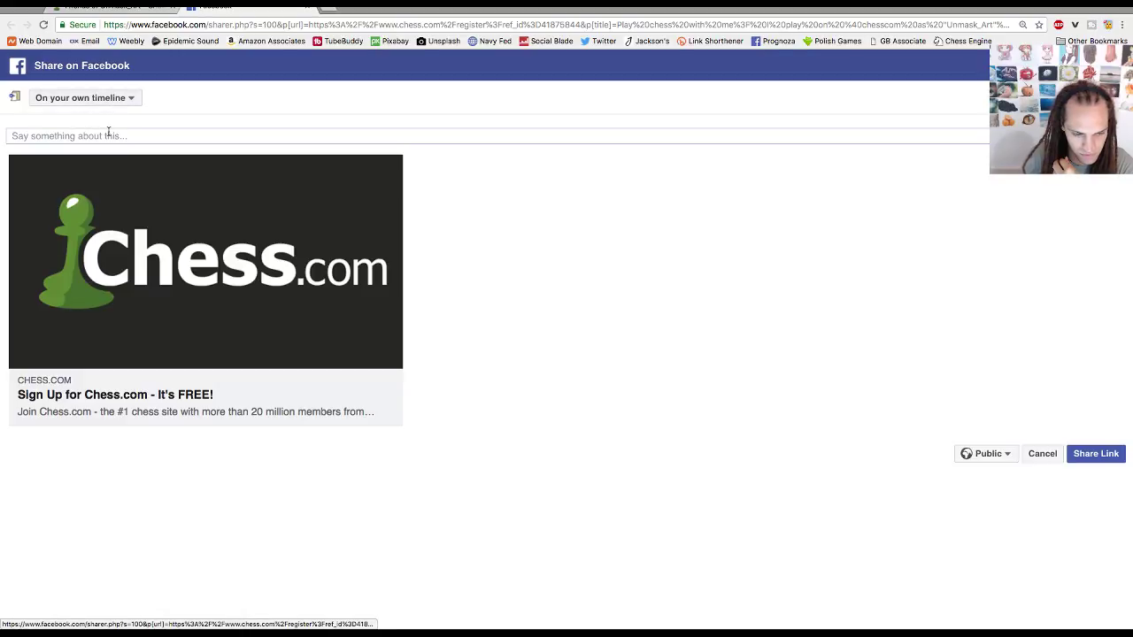
pyautogui.click(307, 9)
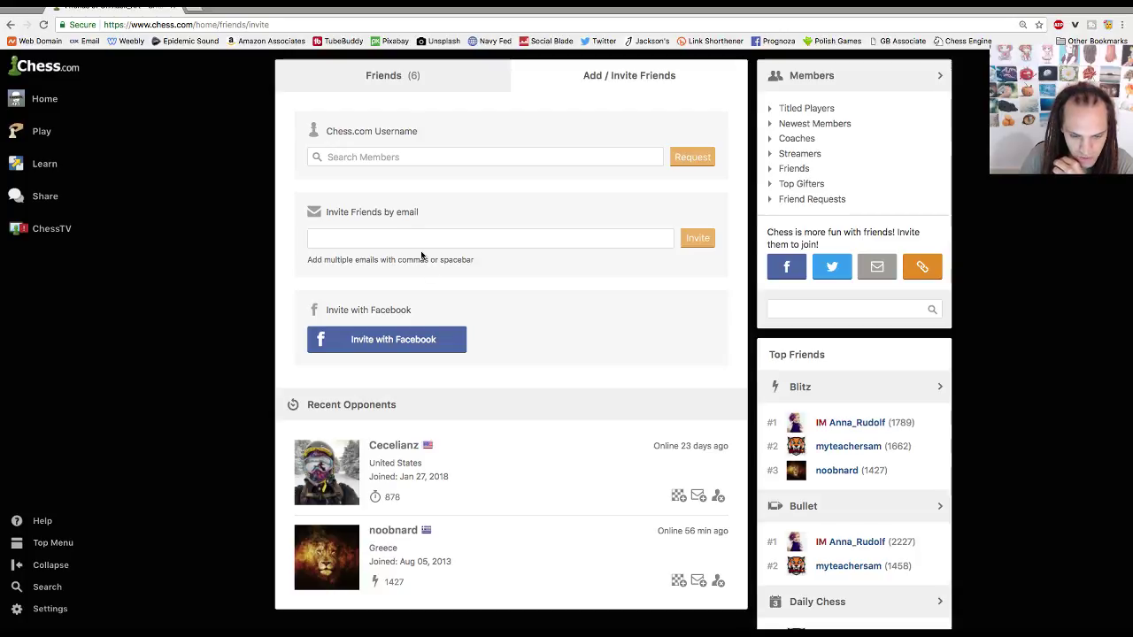
# - Search for the recent opponent's username and send them a friend request
pyautogui.click(378, 159)
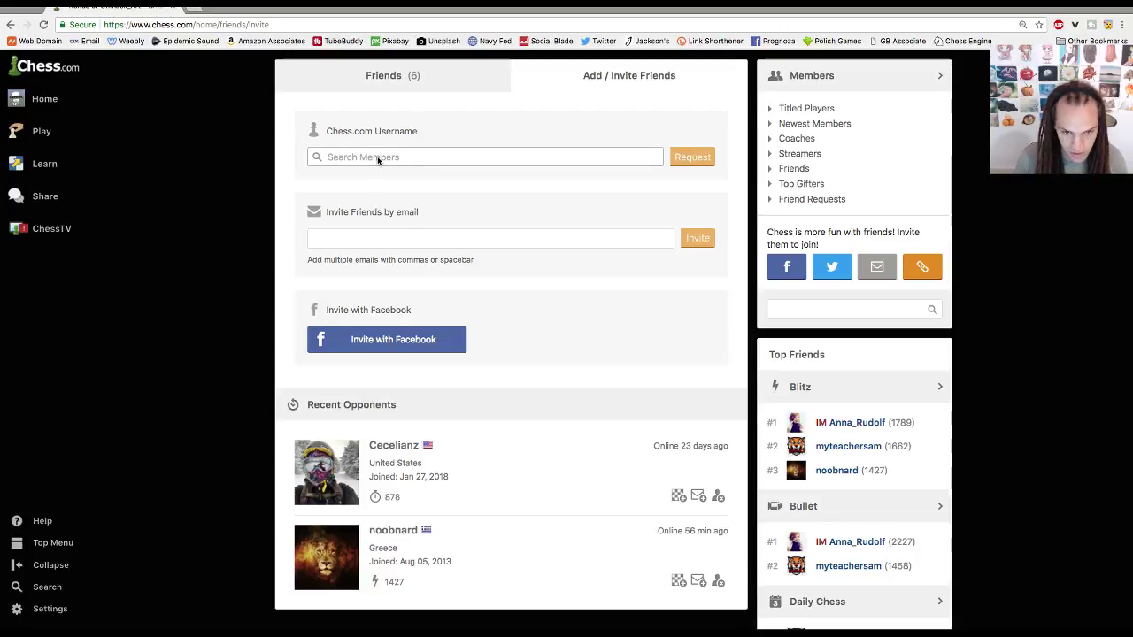
pyautogui.write('xr')
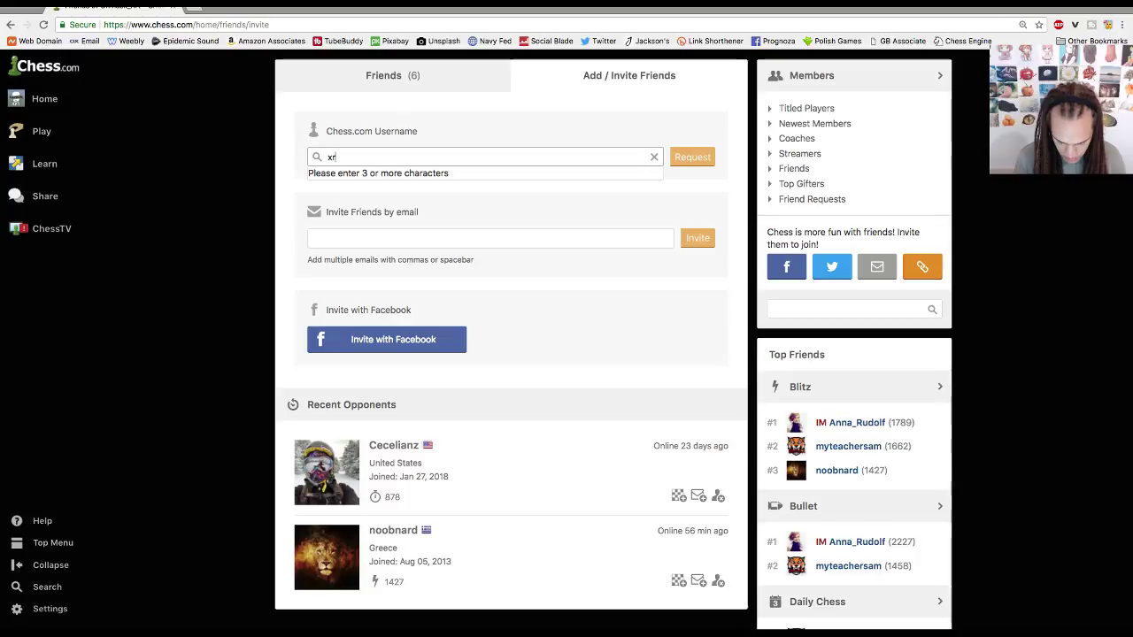
pyautogui.write('is')
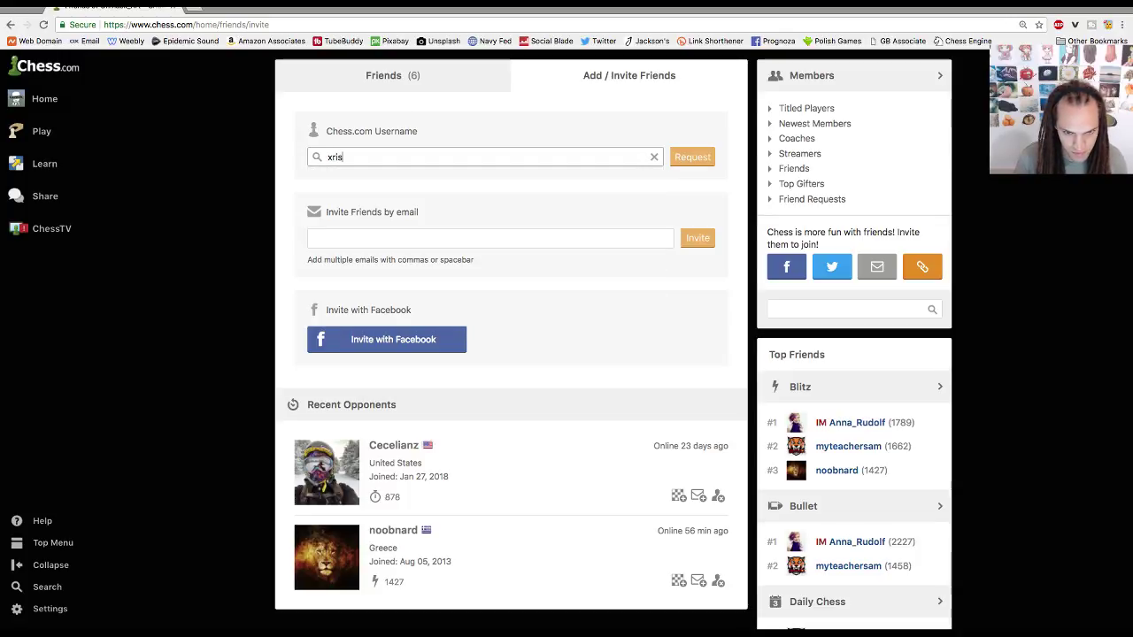
pyautogui.write('sa')
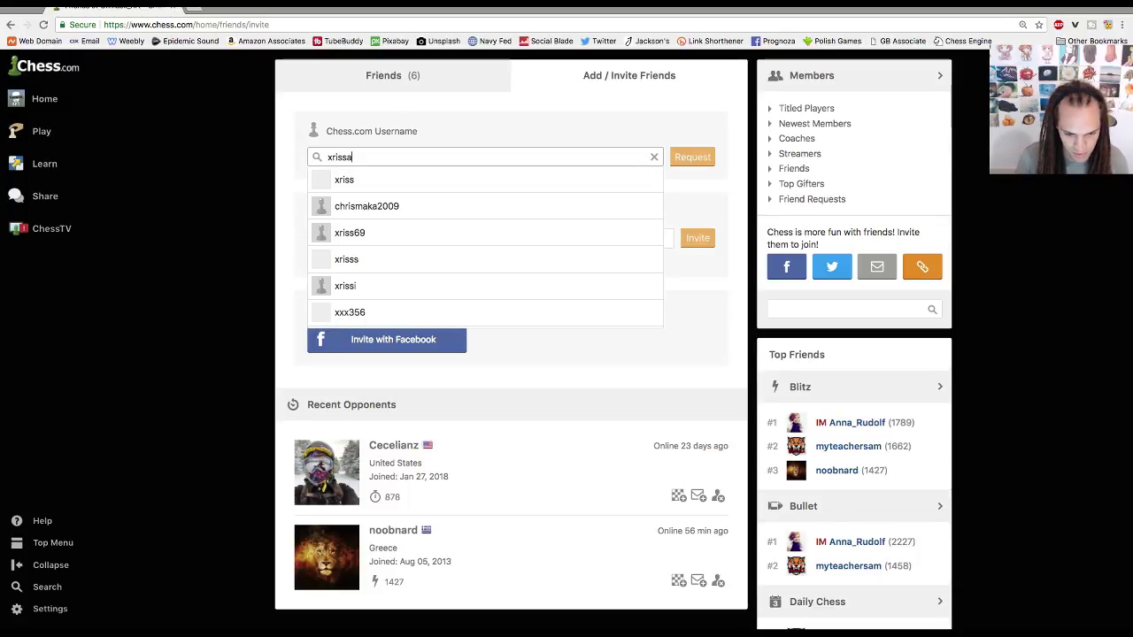
pyautogui.write('rt')
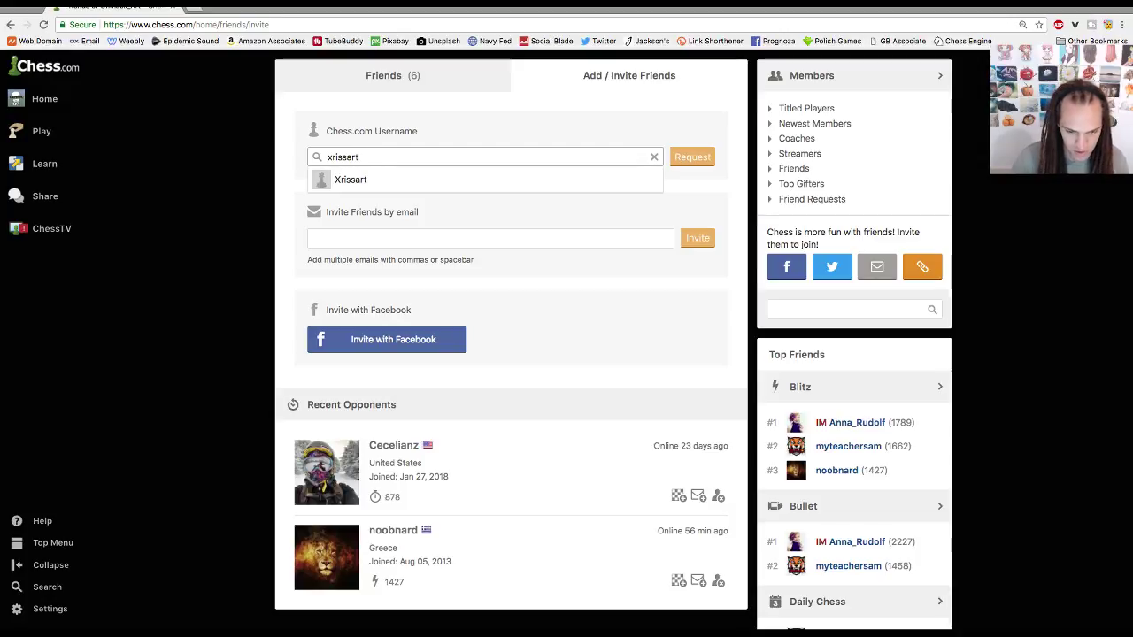
pyautogui.click(363, 177)
pyautogui.click(693, 157)
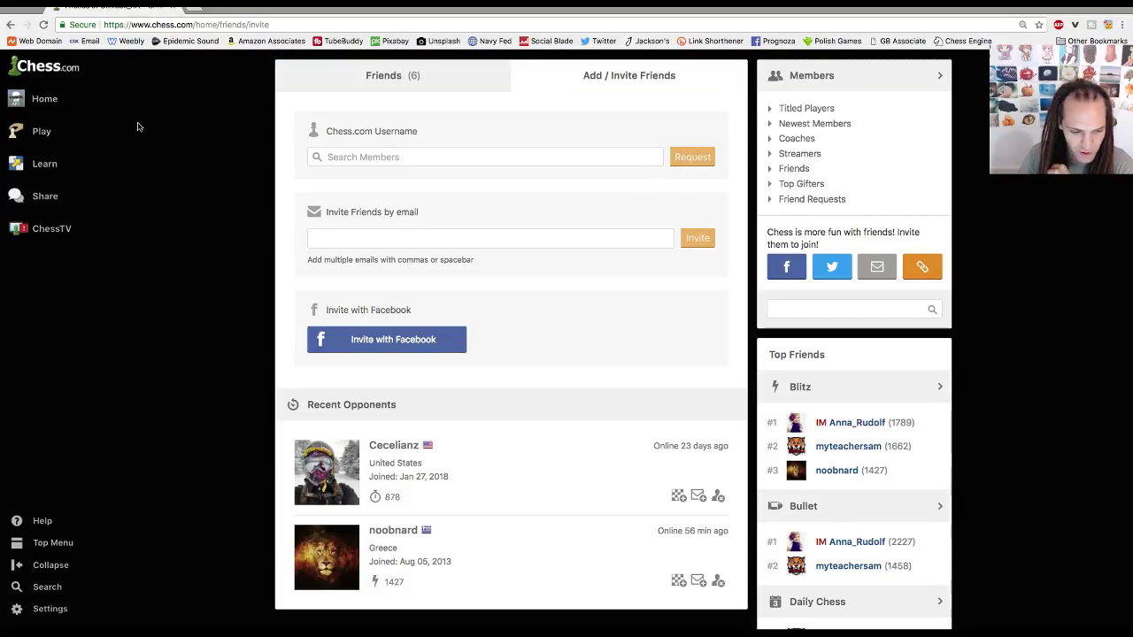
# - Return to live play, dismiss the result popup, and address a friend challenge to the opponent's username
pyautogui.moveTo(31, 133)
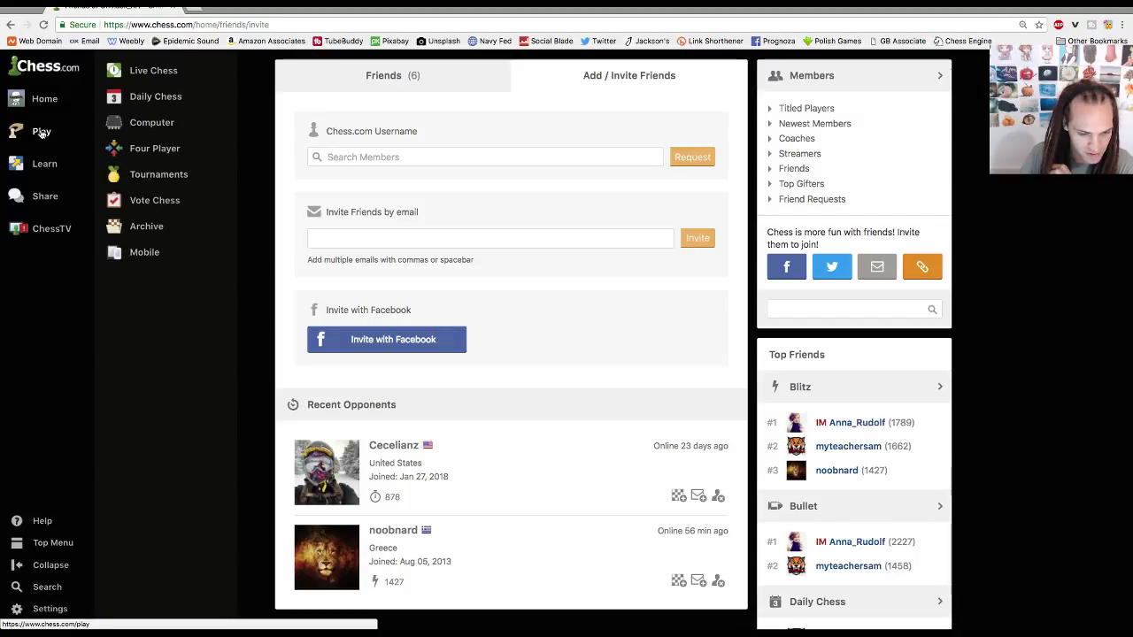
pyautogui.click(42, 132)
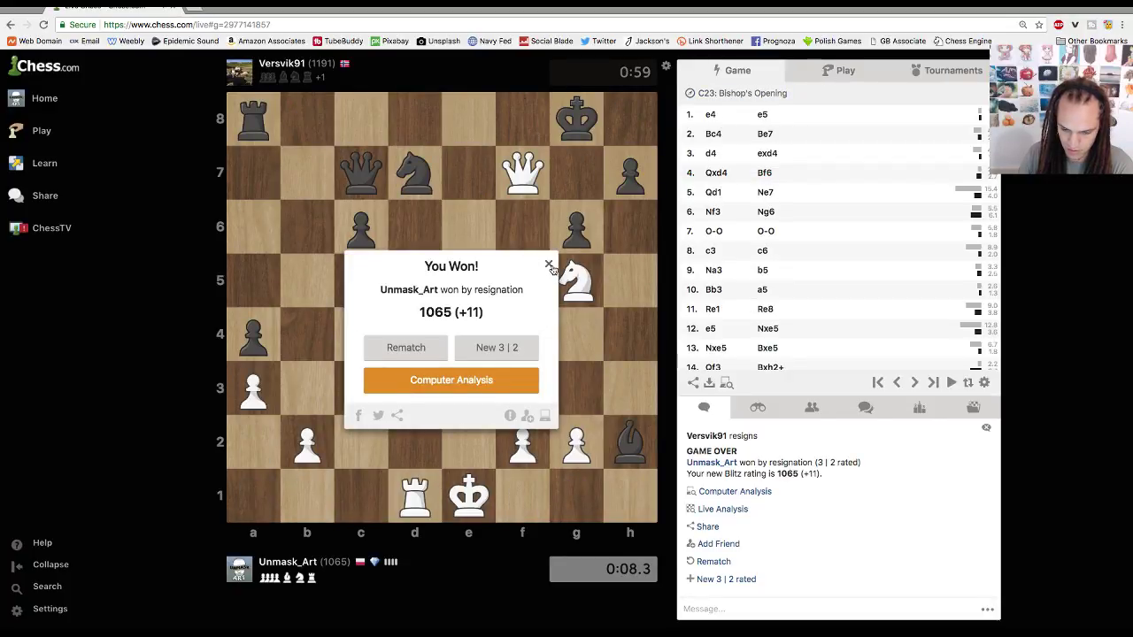
pyautogui.click(549, 265)
pyautogui.click(845, 71)
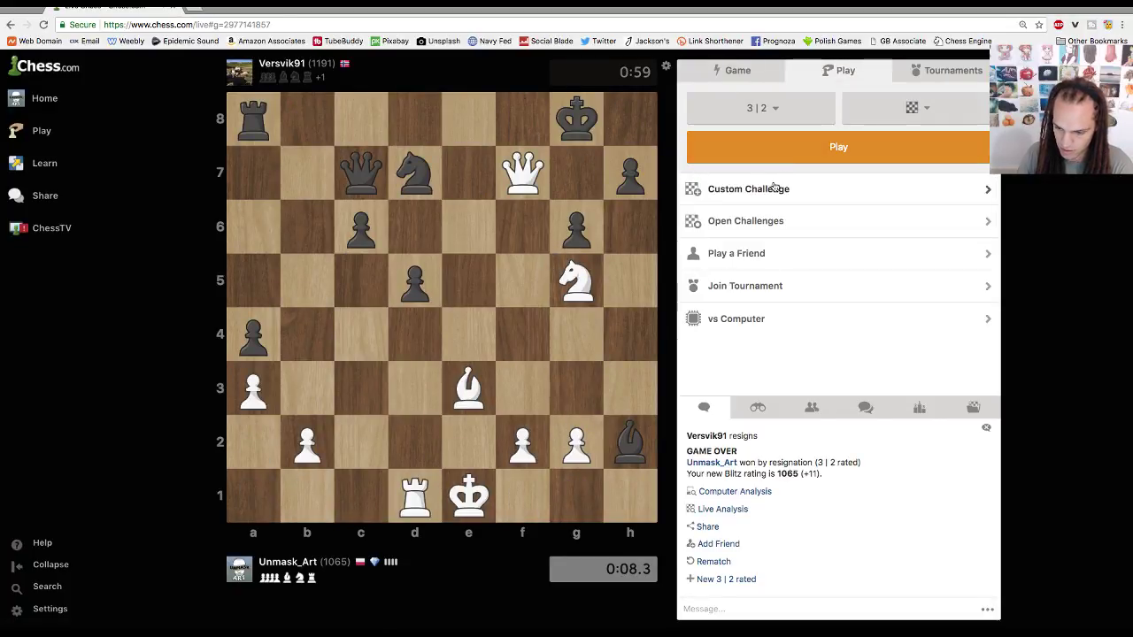
pyautogui.click(768, 253)
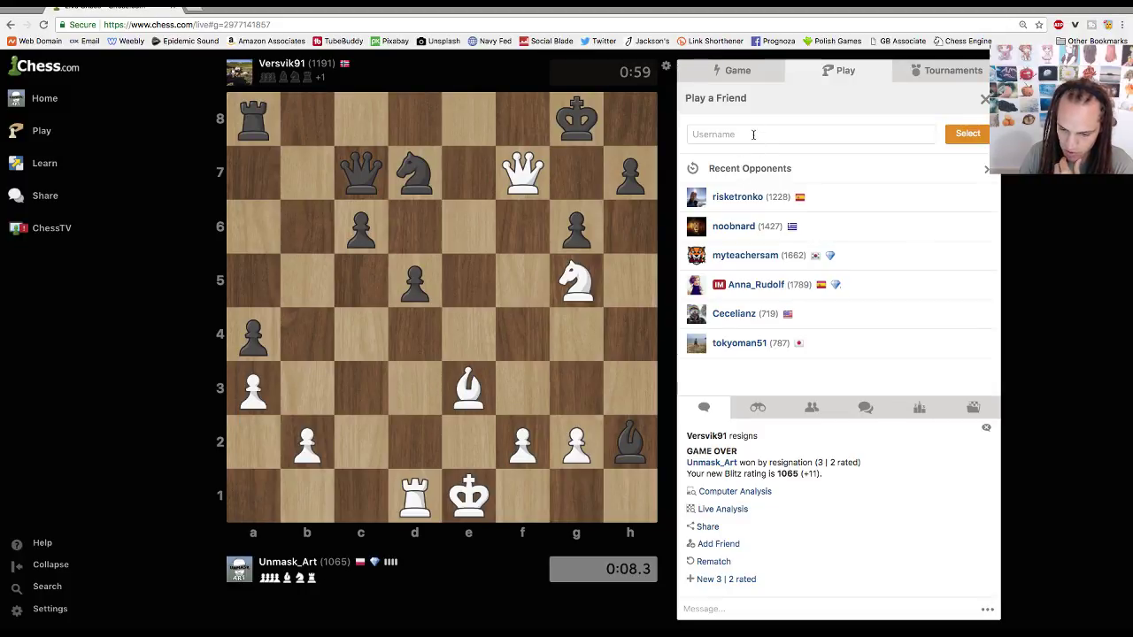
pyautogui.click(753, 134)
pyautogui.write('xr')
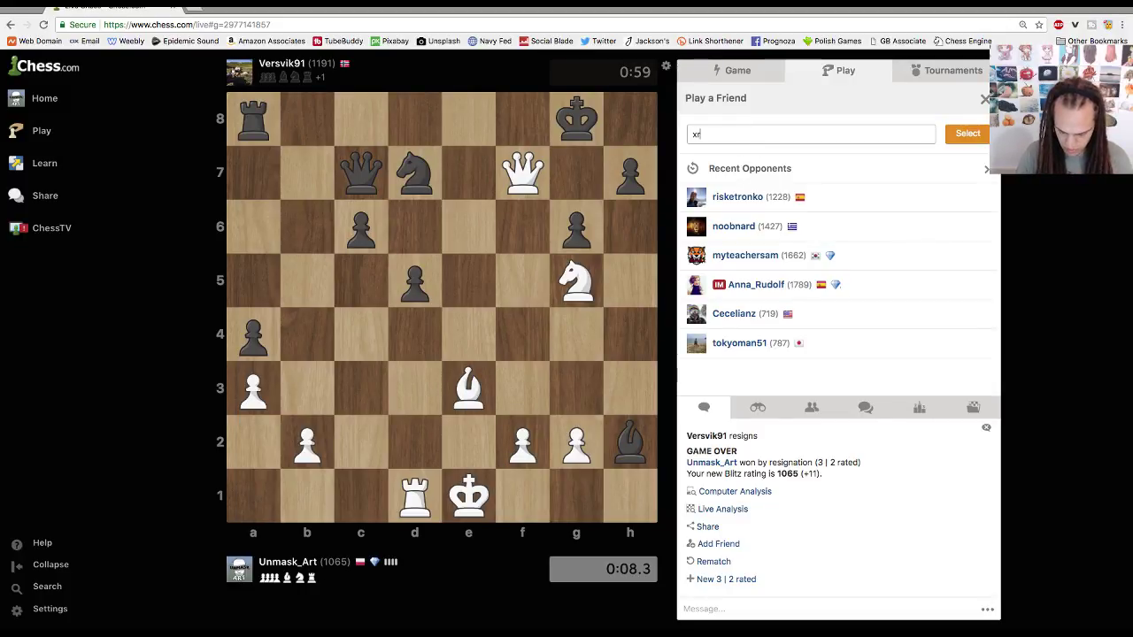
pyautogui.write('issa')
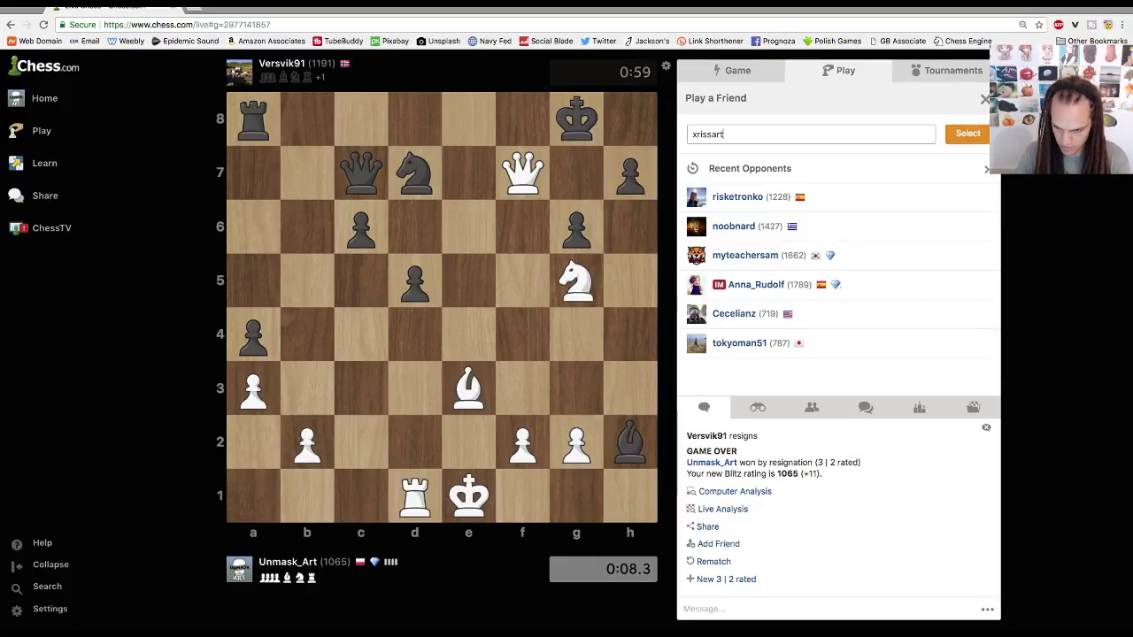
pyautogui.write('rt')
pyautogui.press('Return')
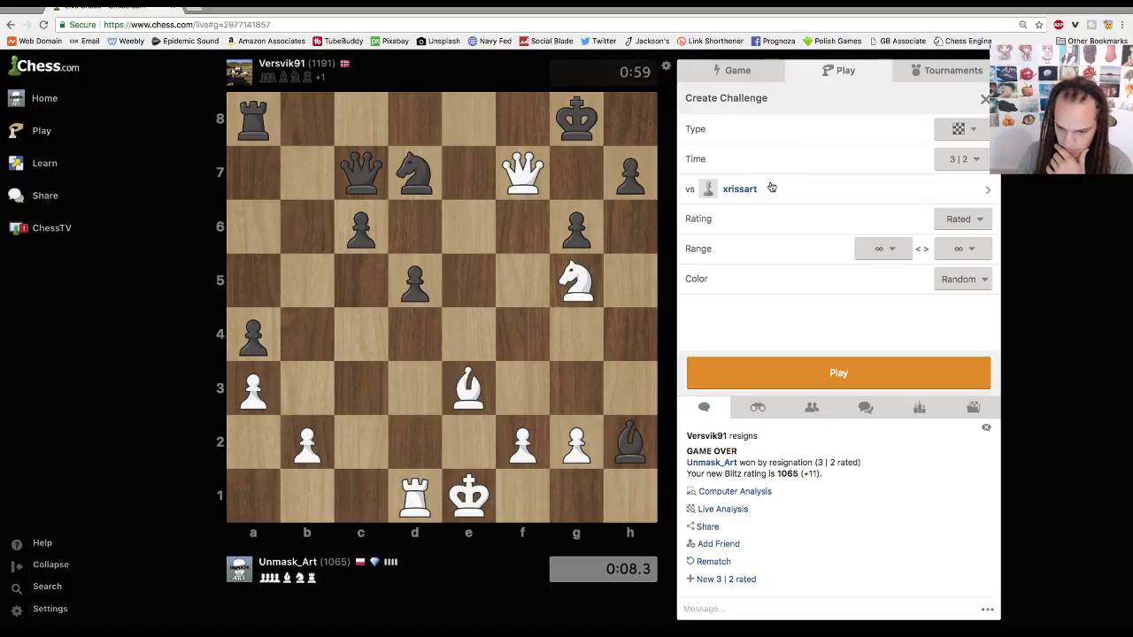
# - Make the challenge unrated at 10 minutes, send it, then cancel it
pyautogui.click(981, 222)
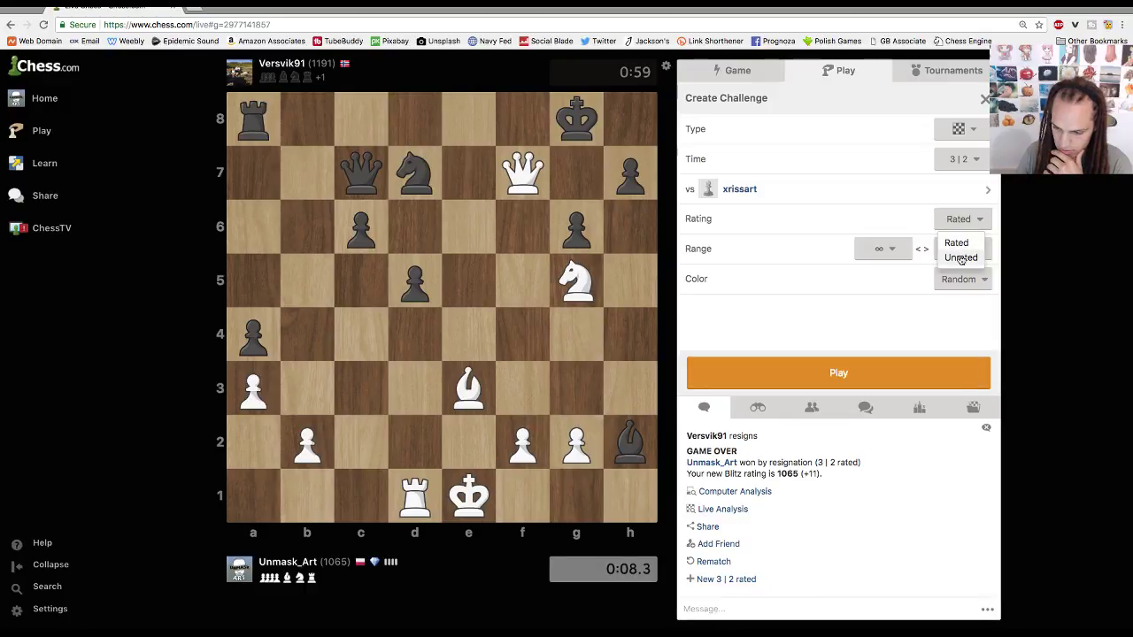
pyautogui.click(962, 257)
pyautogui.click(959, 159)
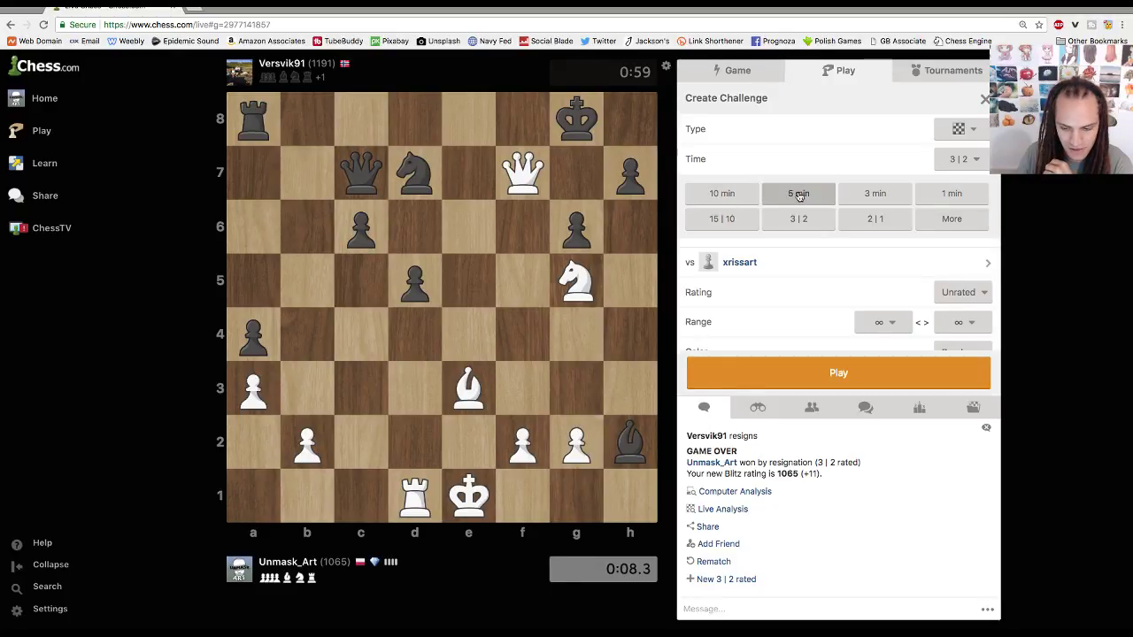
pyautogui.click(722, 193)
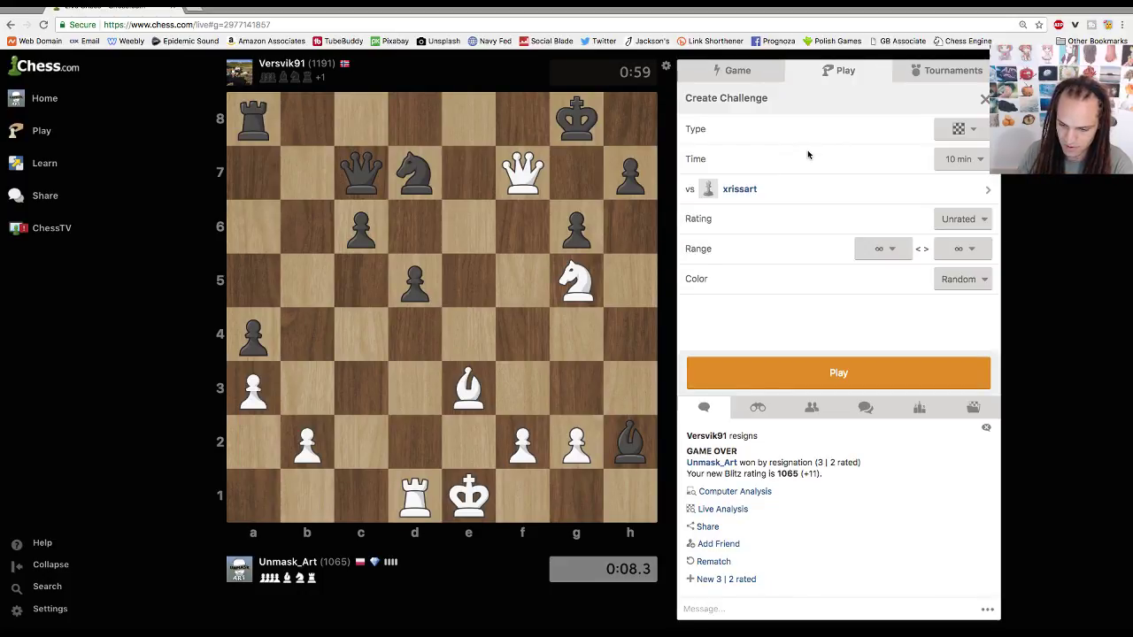
pyautogui.click(830, 372)
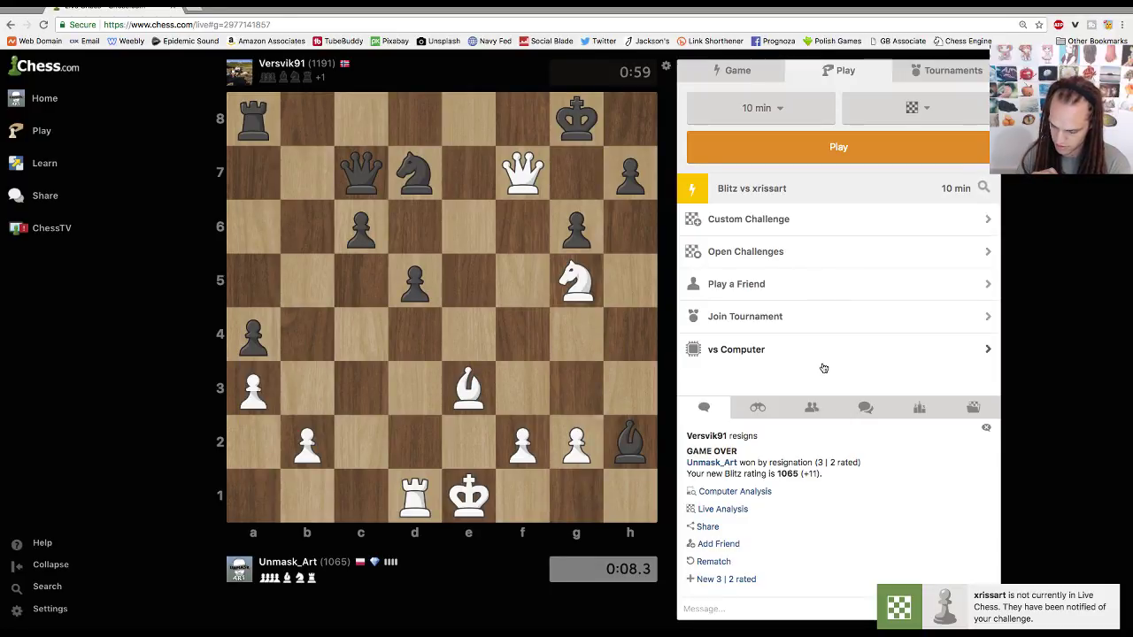
pyautogui.click(987, 191)
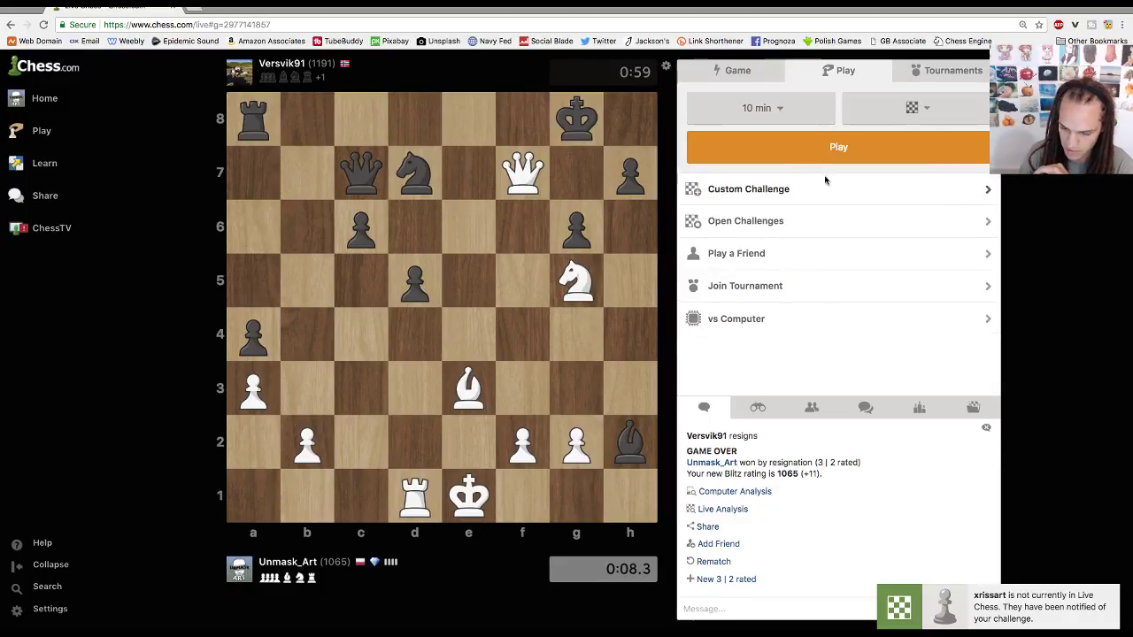
# - Reload the live chess page and reopen the friend challenge form
pyautogui.click(752, 254)
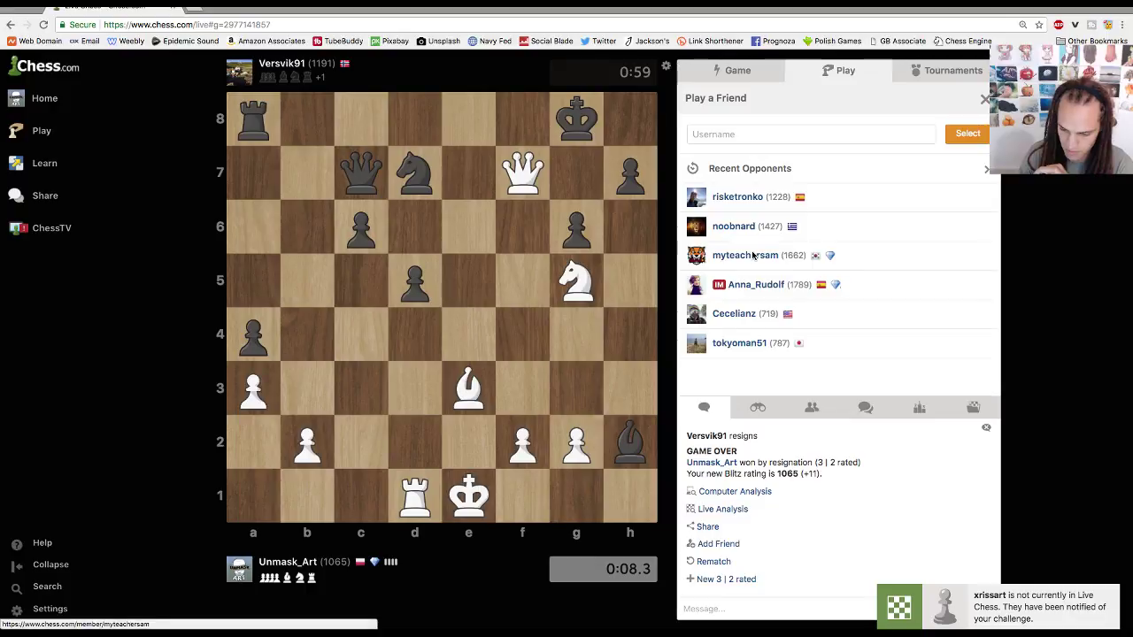
pyautogui.click(42, 24)
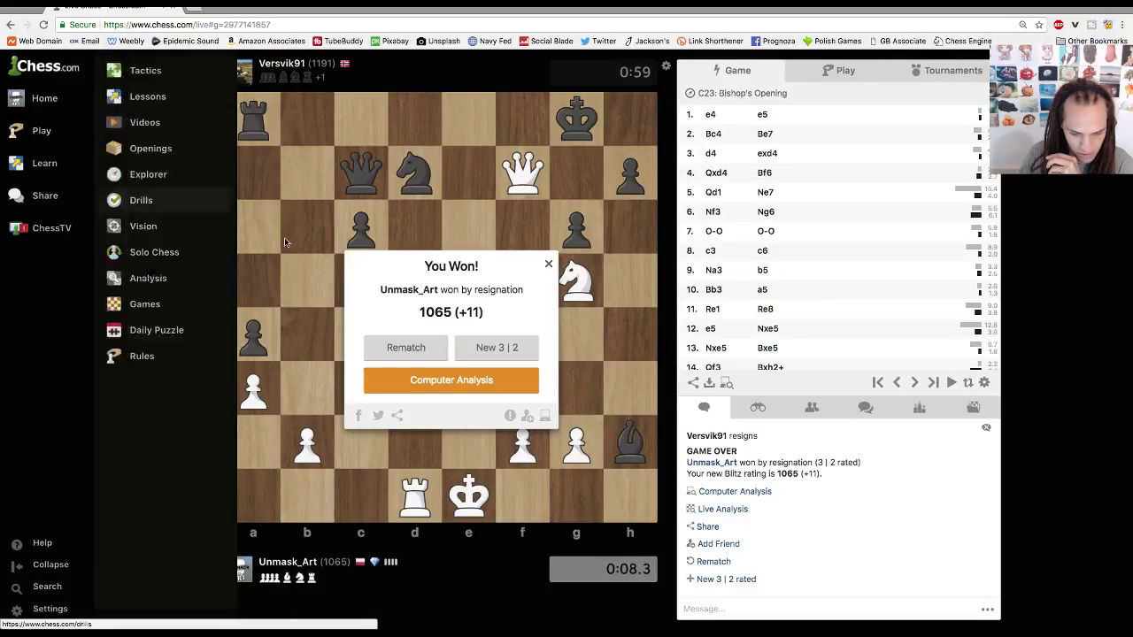
pyautogui.moveTo(42, 133)
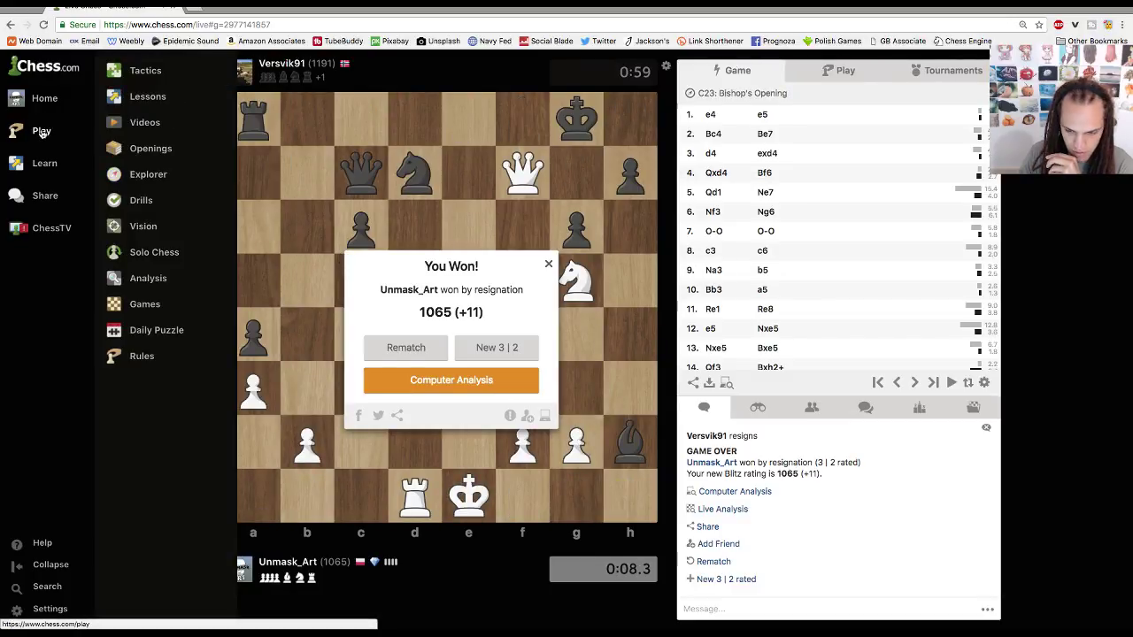
pyautogui.click(852, 72)
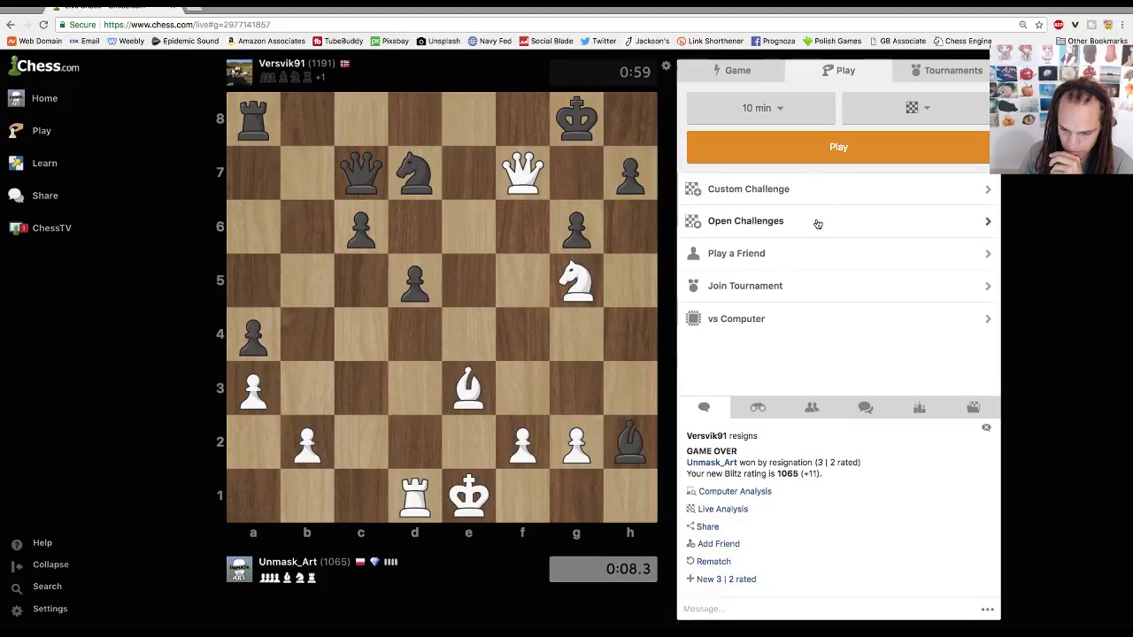
pyautogui.click(810, 254)
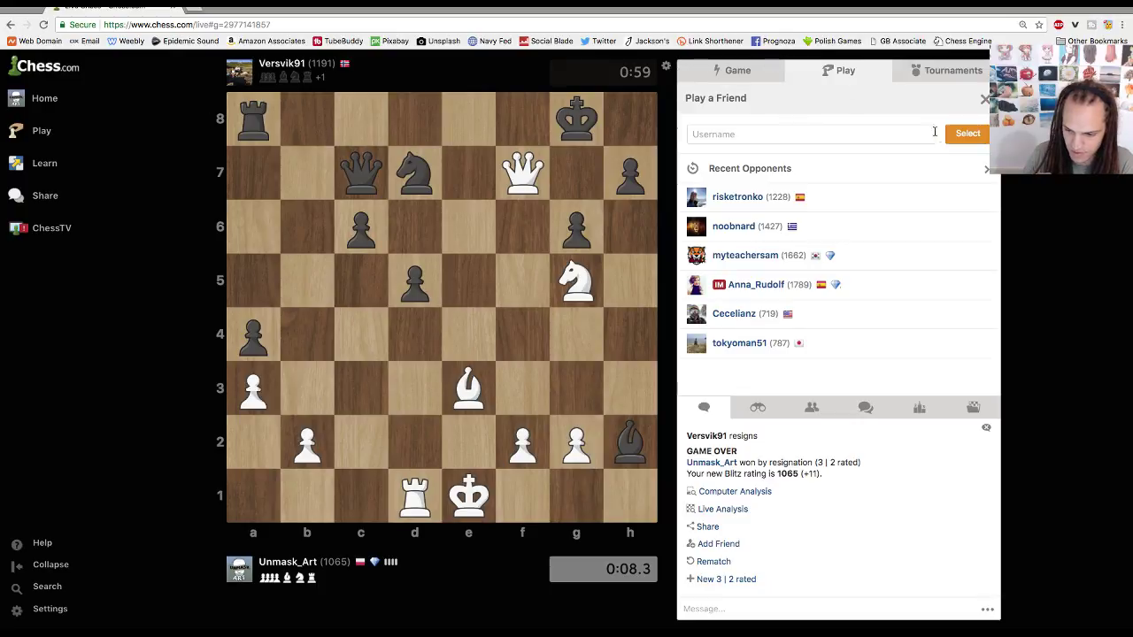
# - Check the open challenges, then return to Play a Friend with the username field focused
pyautogui.click(985, 98)
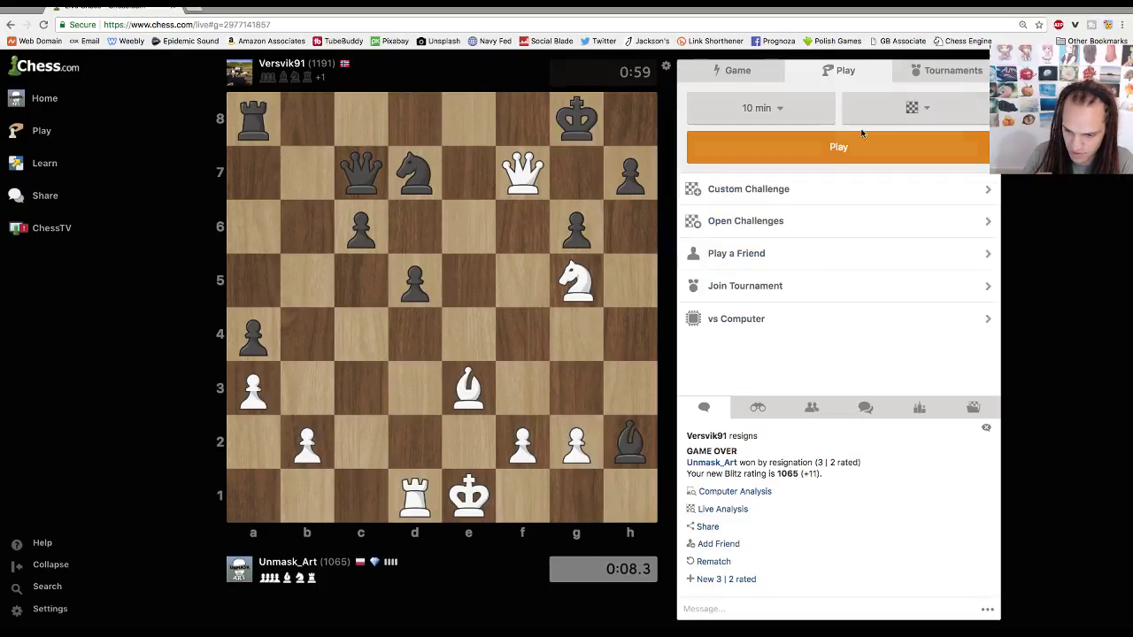
pyautogui.click(771, 223)
pyautogui.click(983, 98)
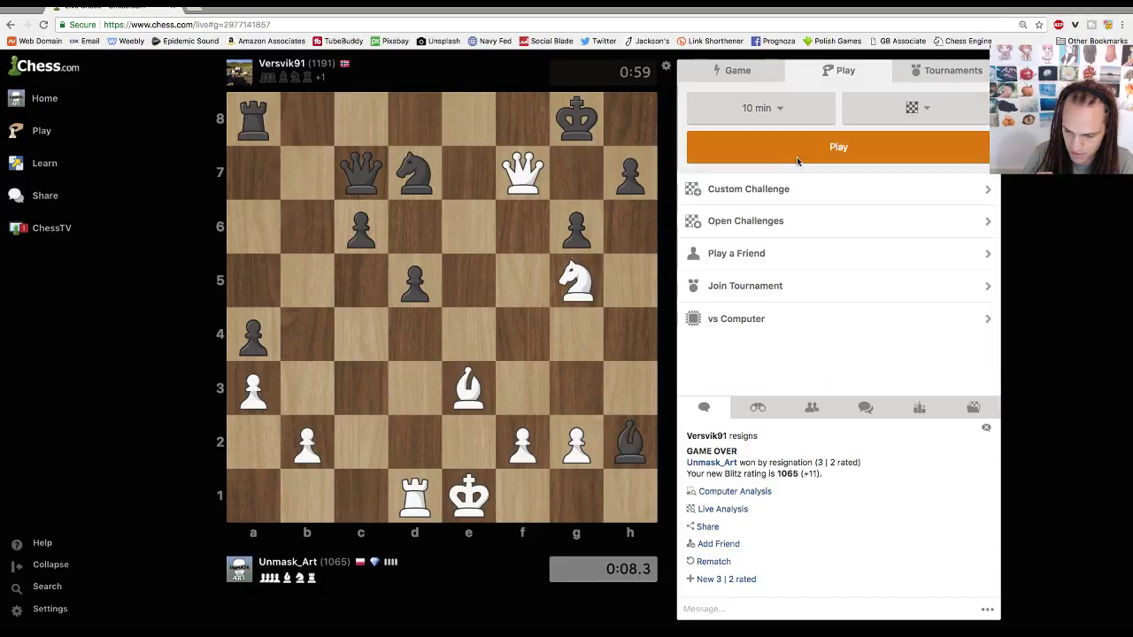
pyautogui.click(750, 193)
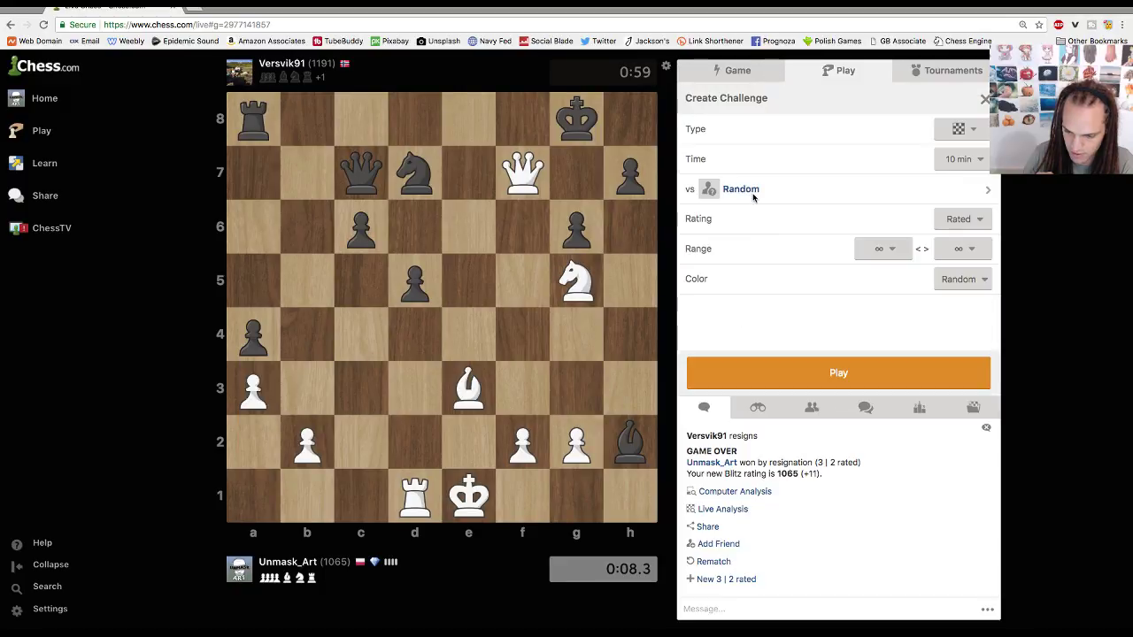
pyautogui.click(985, 188)
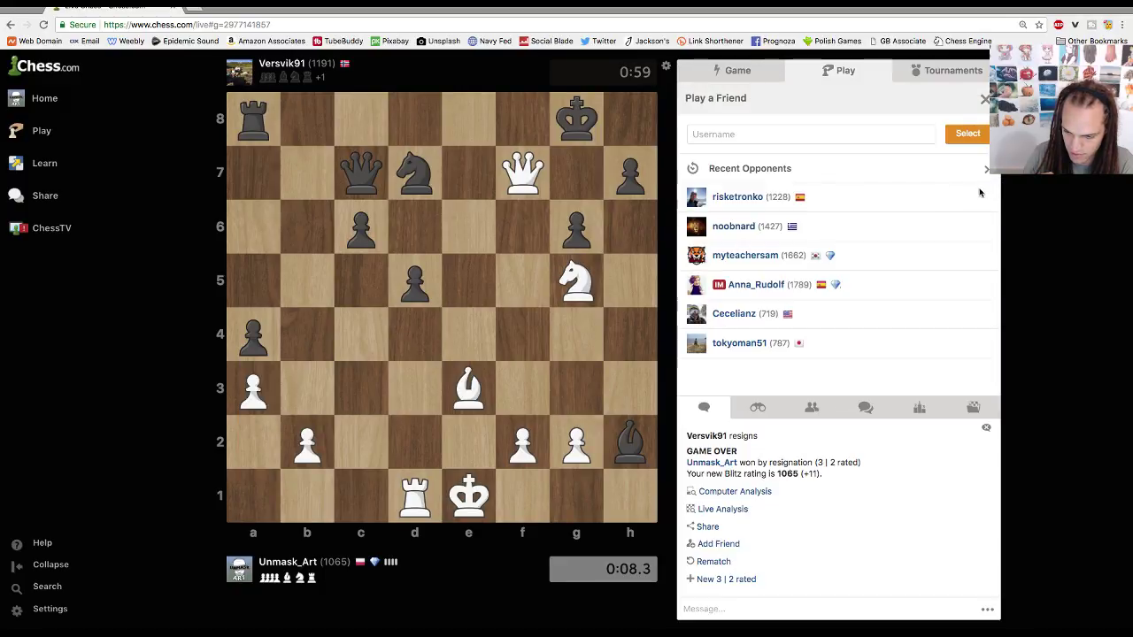
pyautogui.click(756, 134)
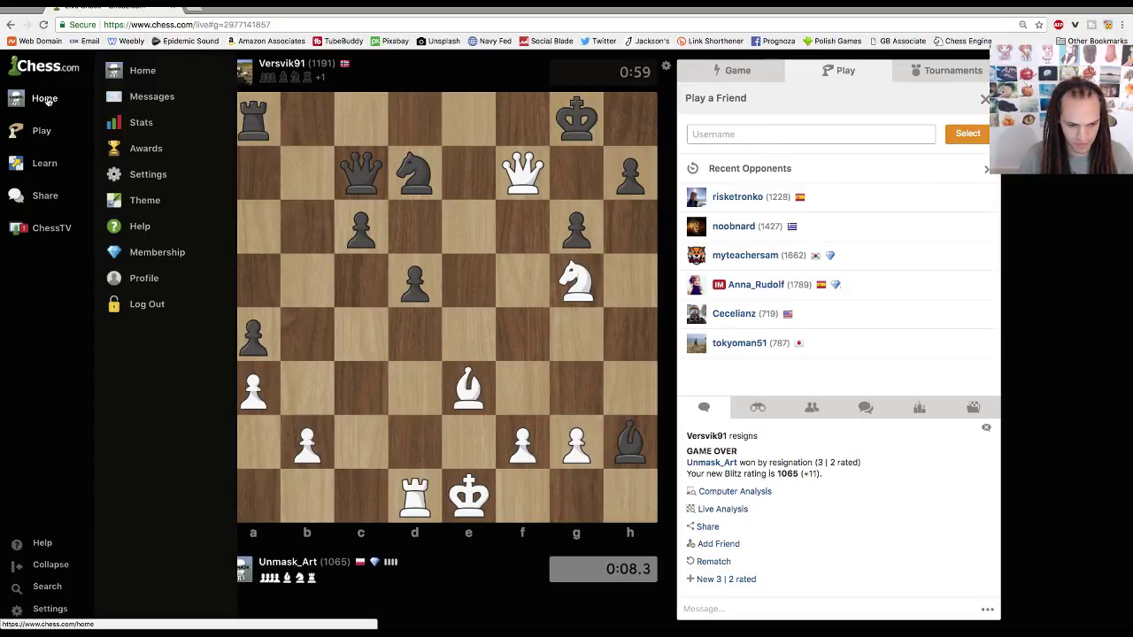
# - View the full friends list and the Add / Invite Friends page from the home dashboard
pyautogui.click(45, 99)
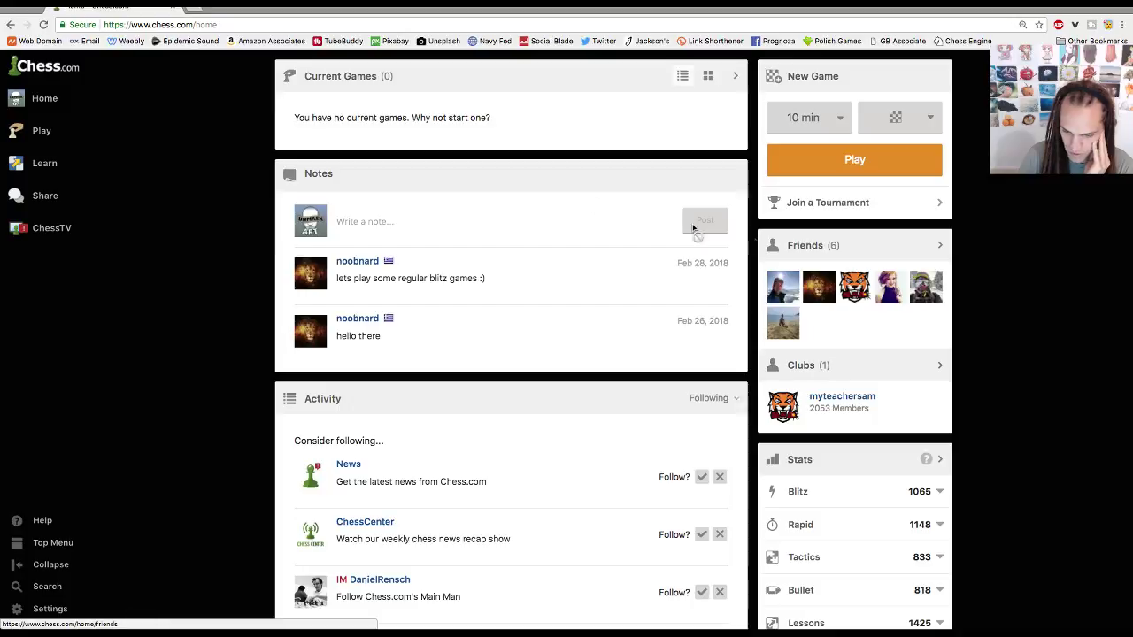
pyautogui.moveTo(40, 102)
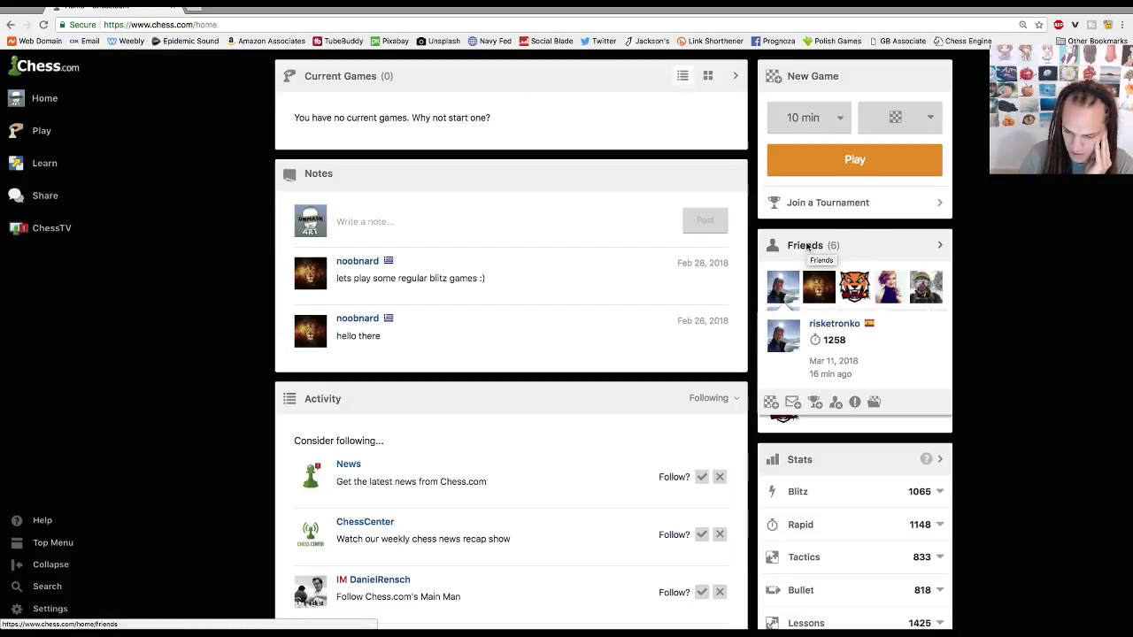
pyautogui.click(801, 246)
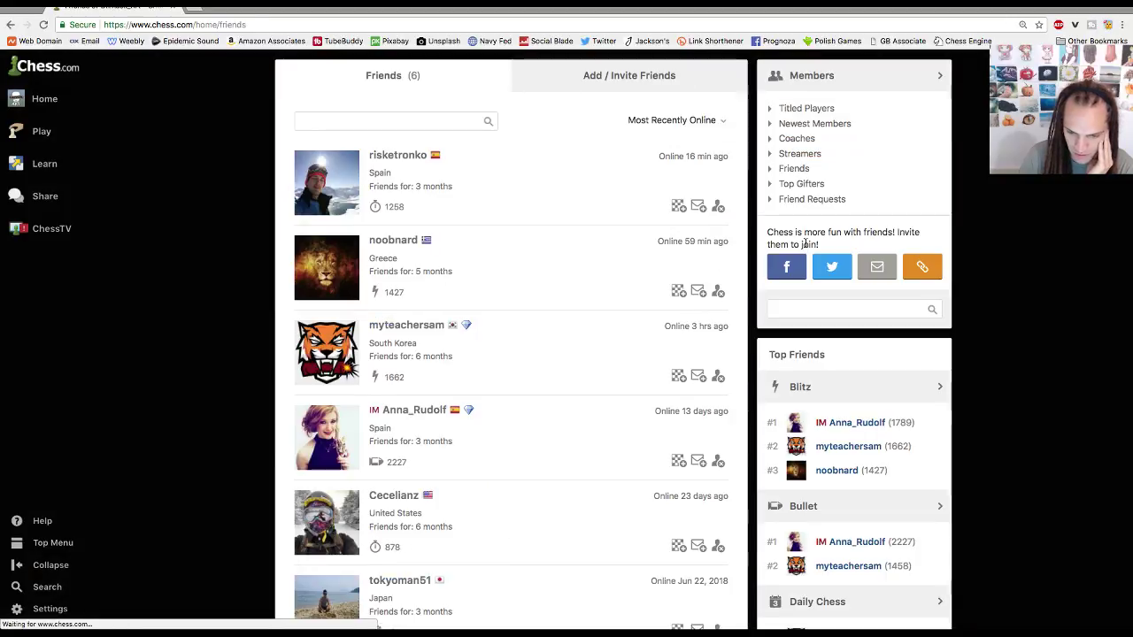
pyautogui.click(626, 77)
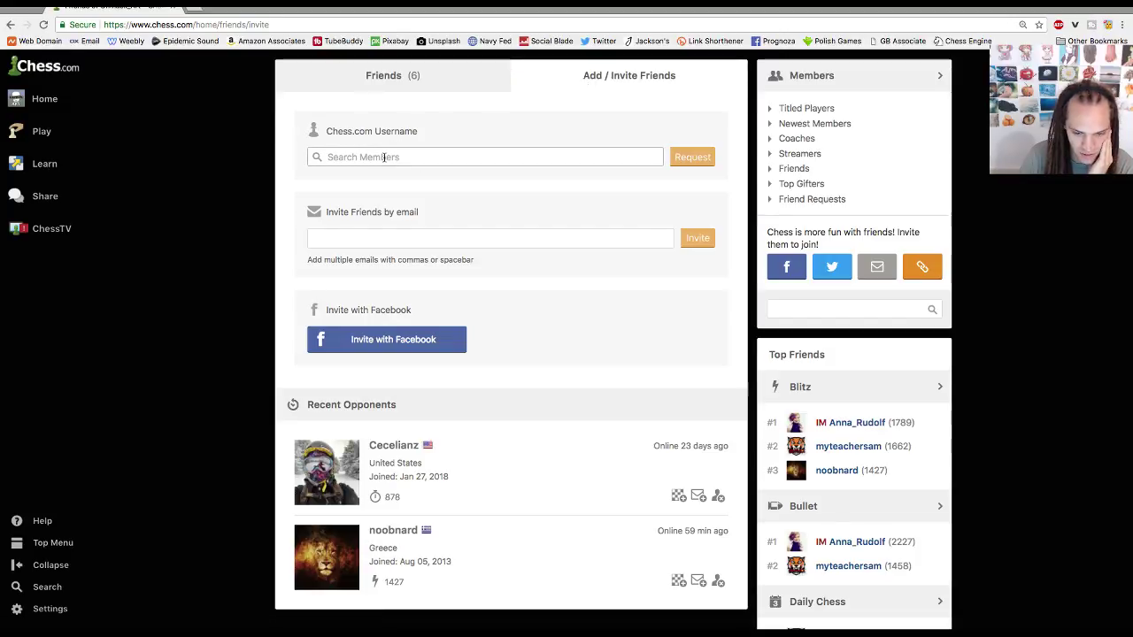
# - Go back home and load the Live Chess page with a fresh starting board
pyautogui.moveTo(41, 102)
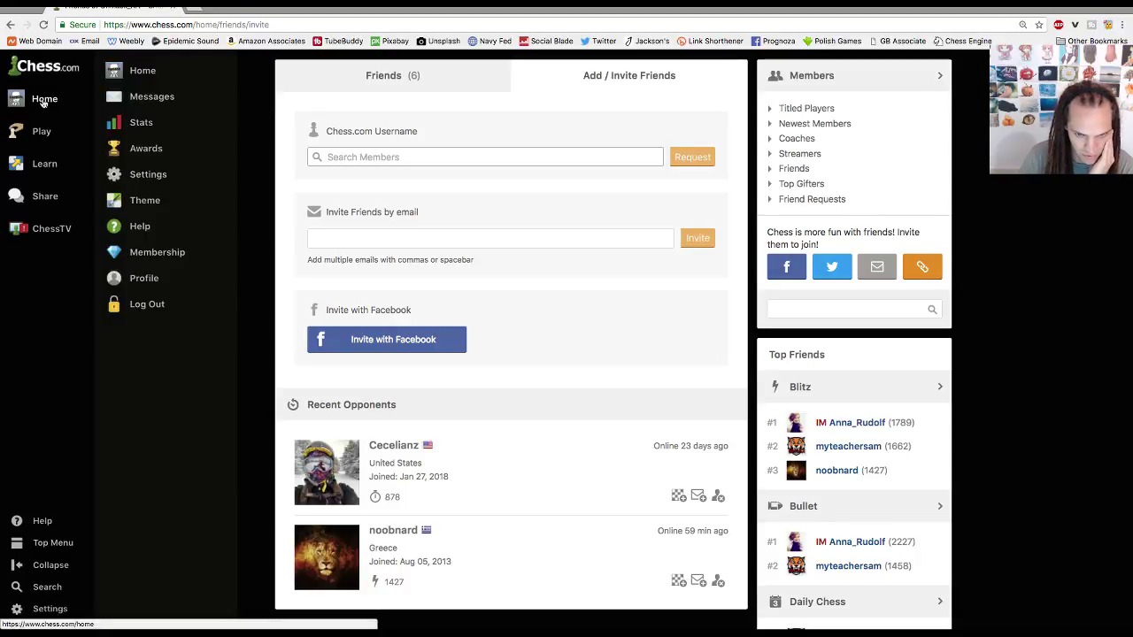
pyautogui.click(42, 102)
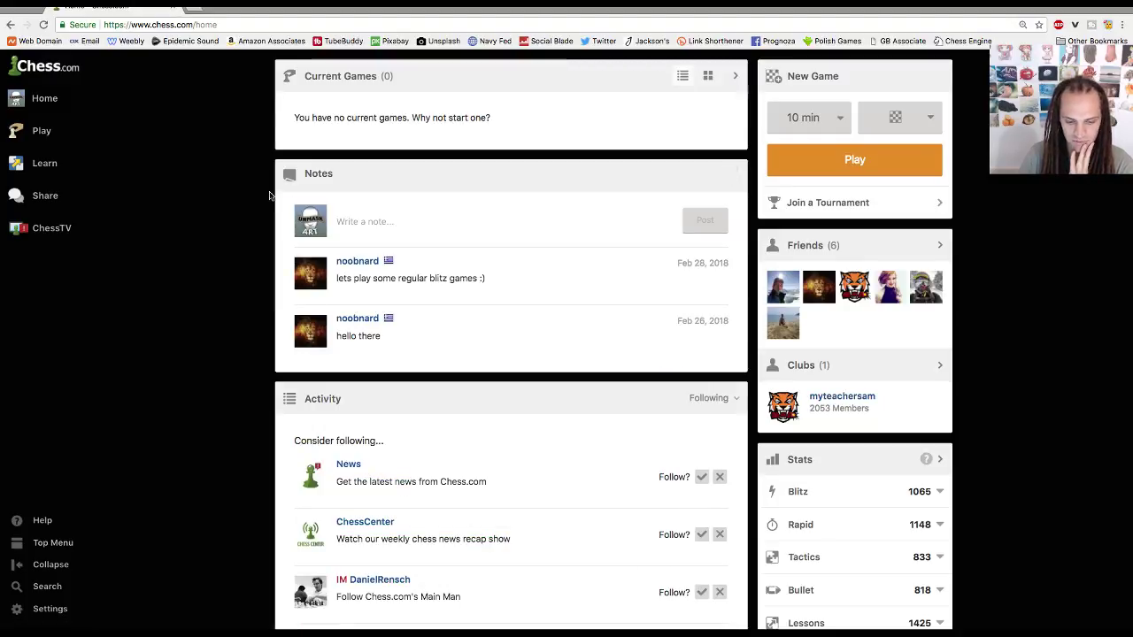
pyautogui.moveTo(73, 118)
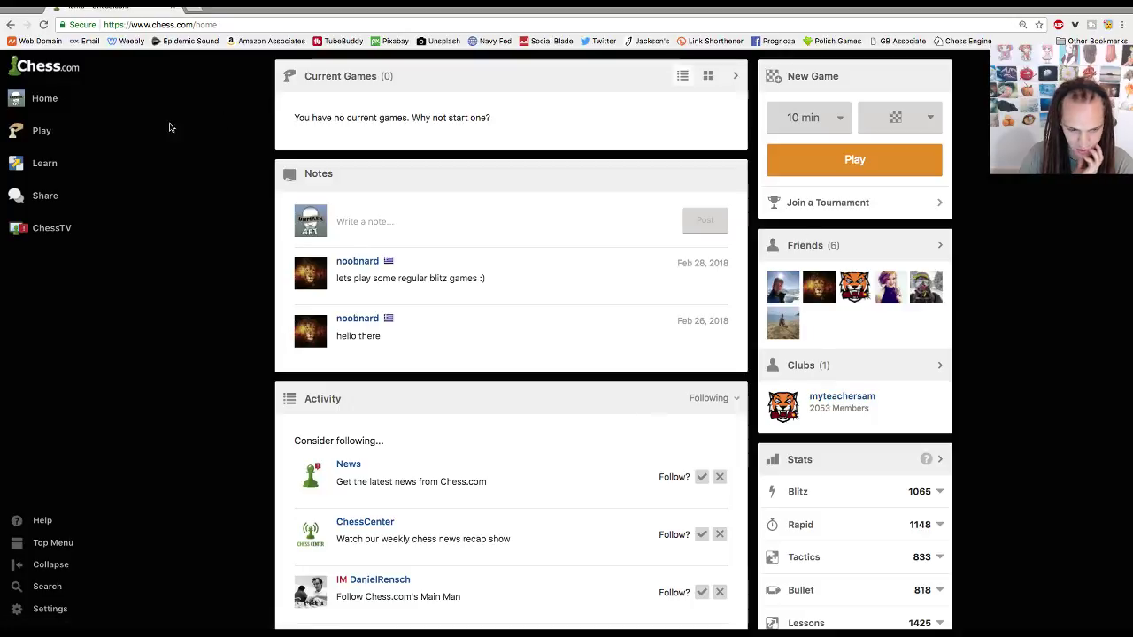
pyautogui.click(43, 133)
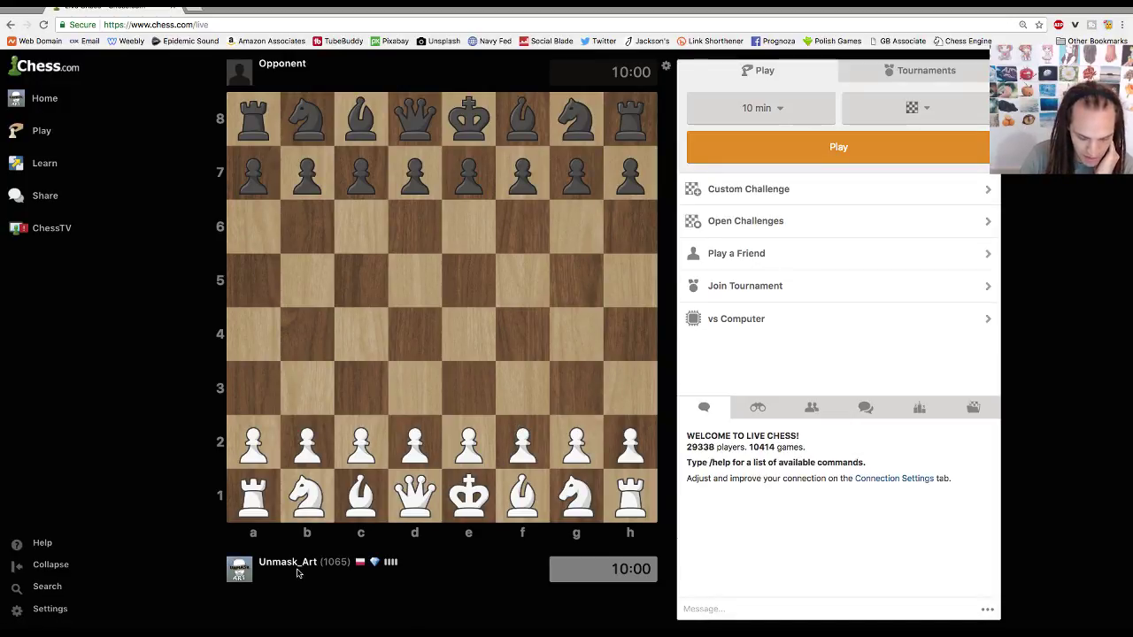
# - Send a 10-minute challenge to the recent opponent from Play a Friend
pyautogui.scroll(5, 298, 573)
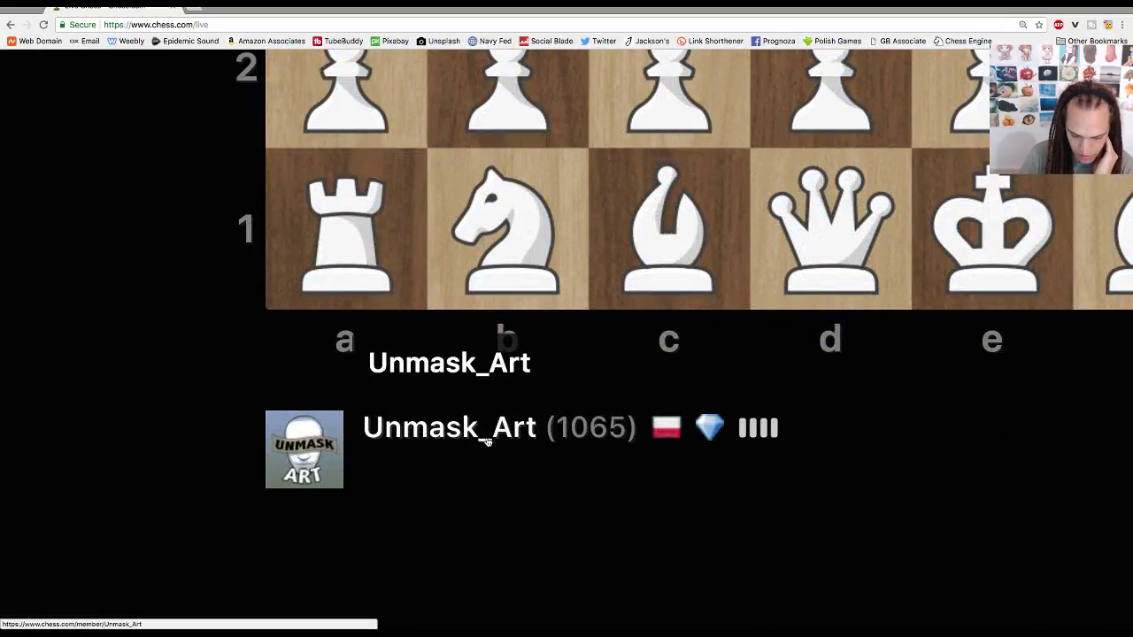
pyautogui.scroll(-5, 485, 441)
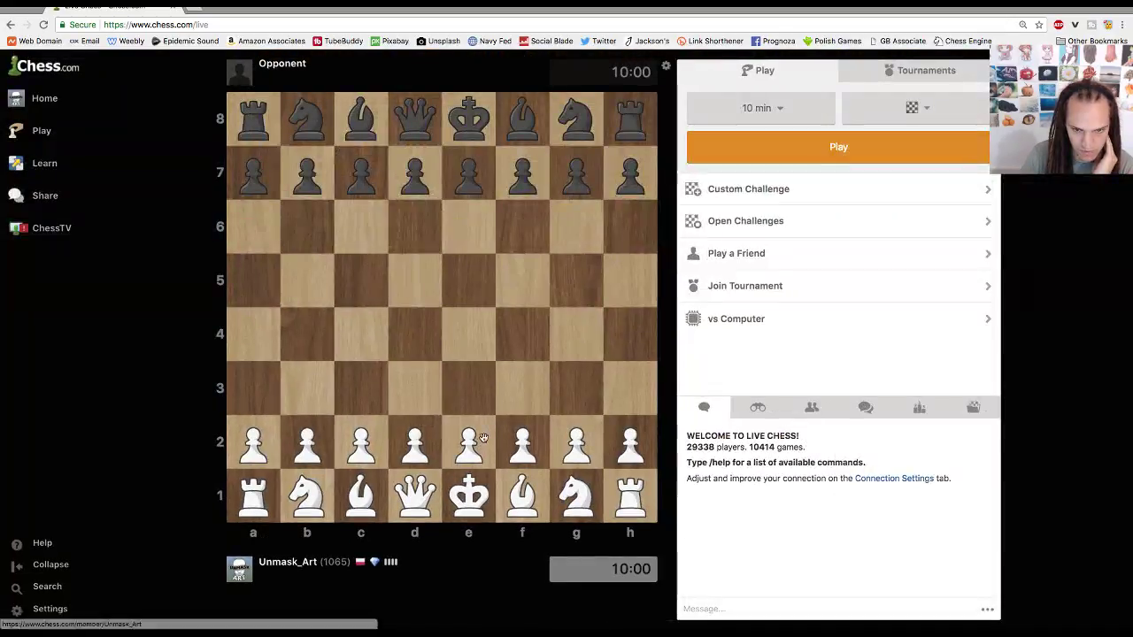
pyautogui.moveTo(37, 159)
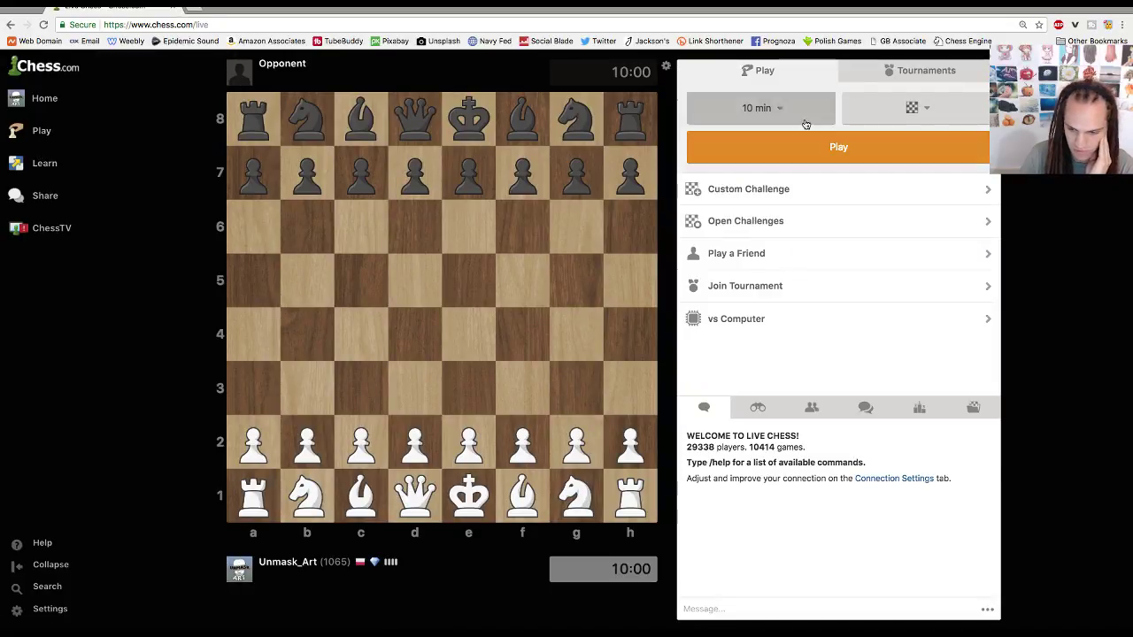
pyautogui.click(811, 255)
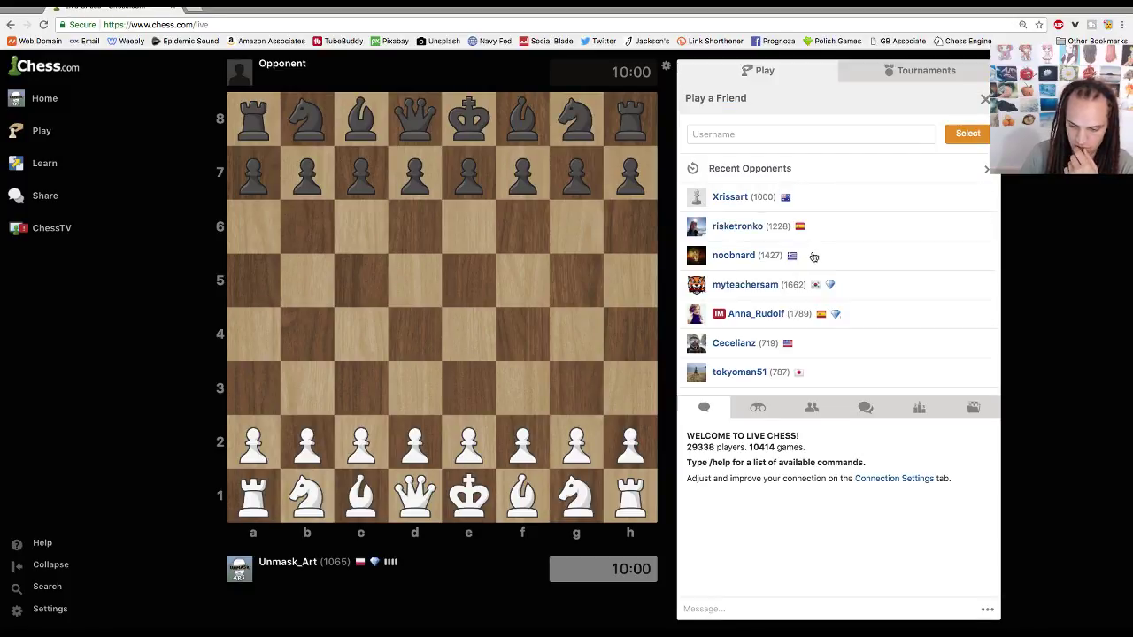
pyautogui.click(727, 197)
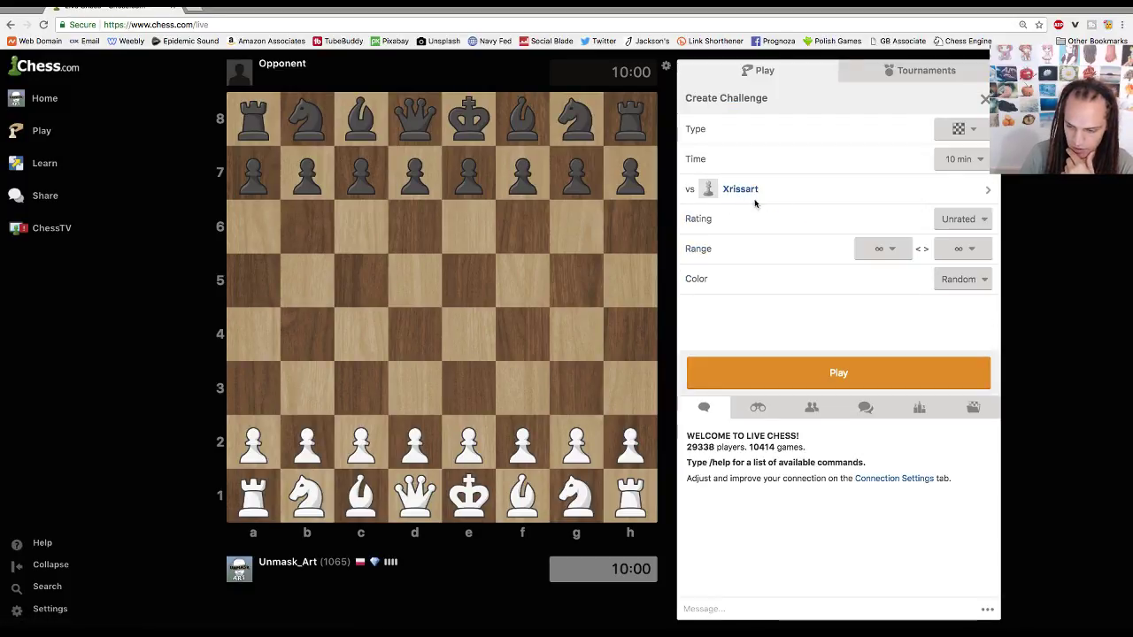
pyautogui.click(868, 368)
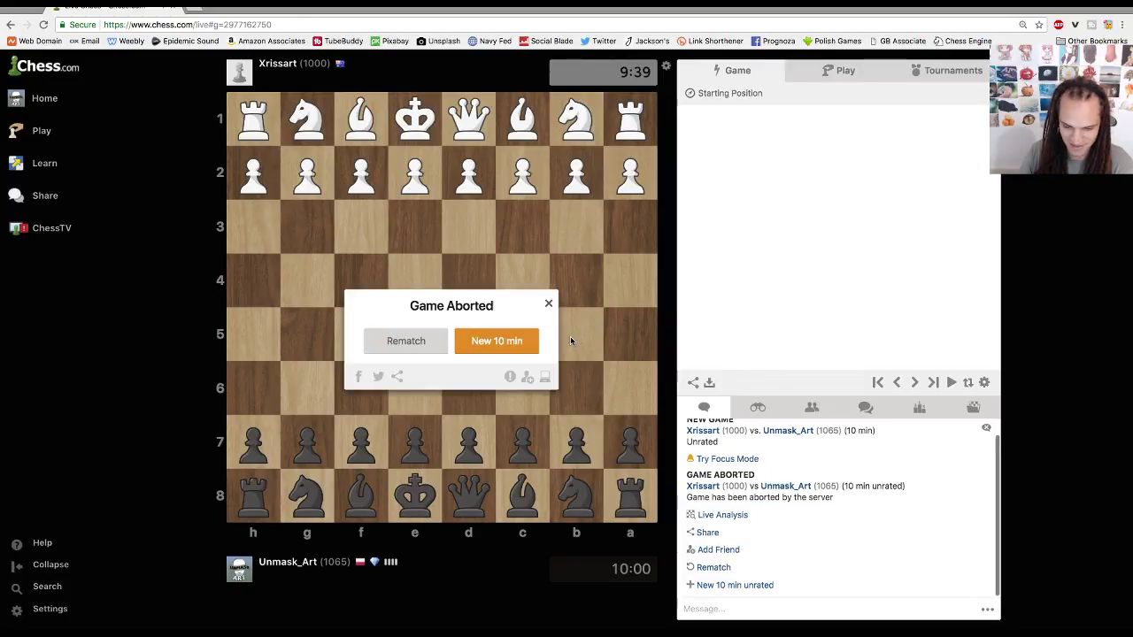
# - Dismiss the game aborted notice and send the recent opponent a new 10-minute challenge
pyautogui.click(507, 341)
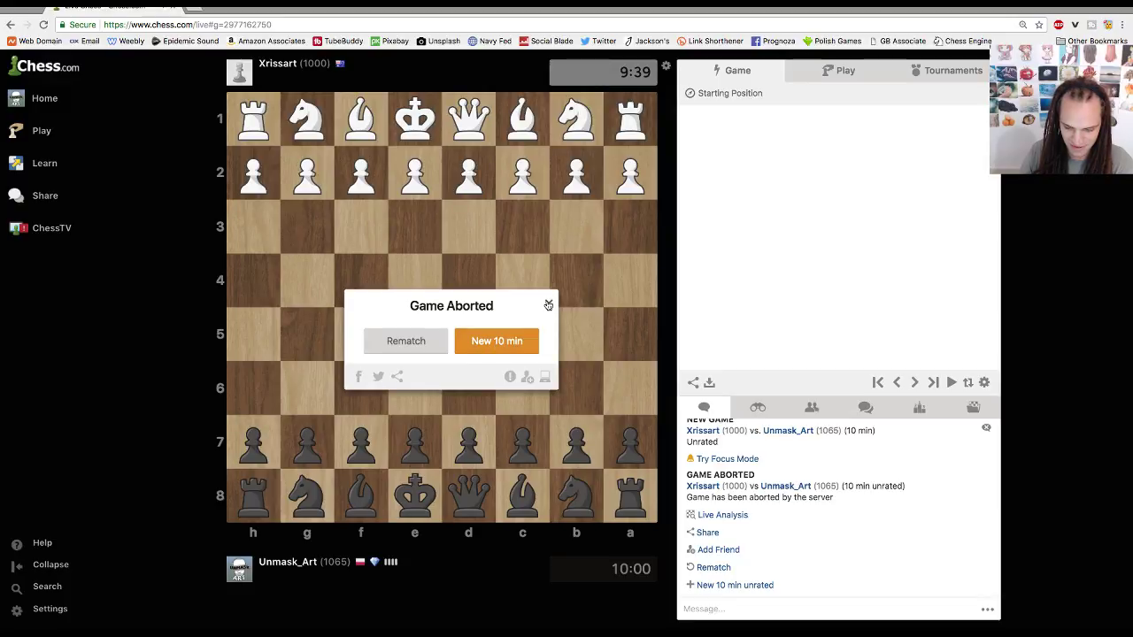
pyautogui.click(846, 76)
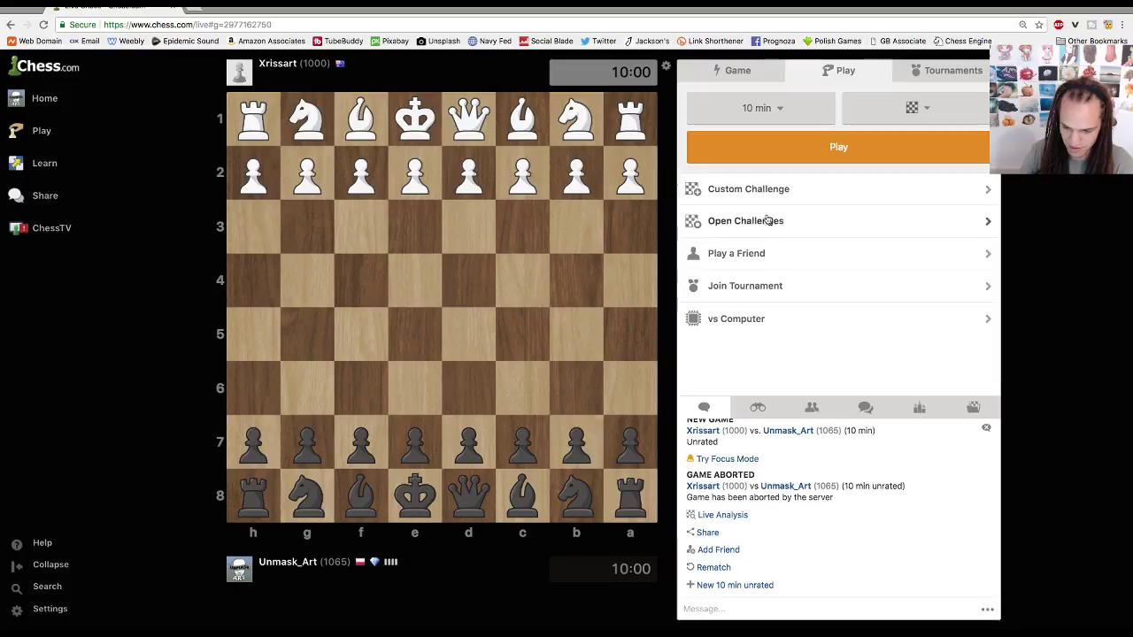
pyautogui.click(766, 252)
pyautogui.click(731, 199)
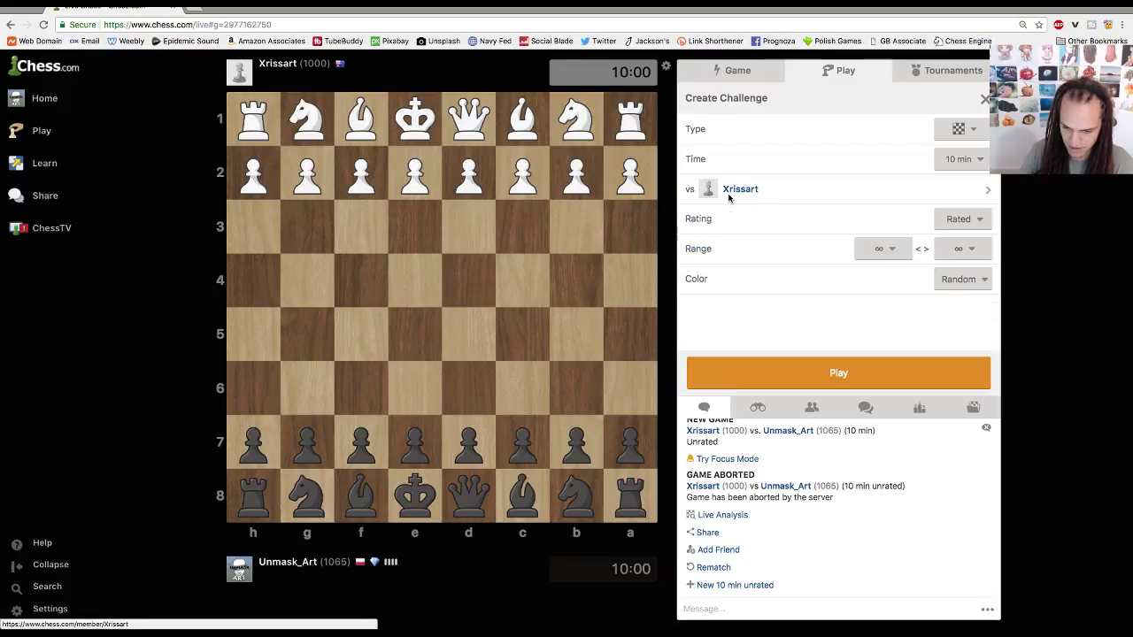
pyautogui.click(837, 372)
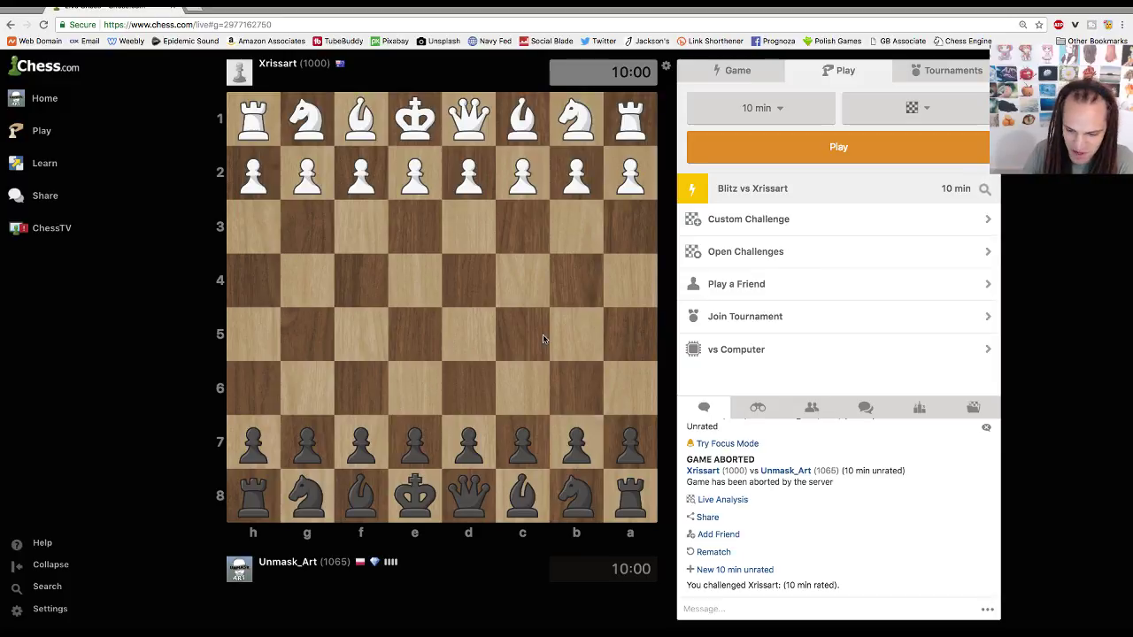
pyautogui.moveTo(813, 189)
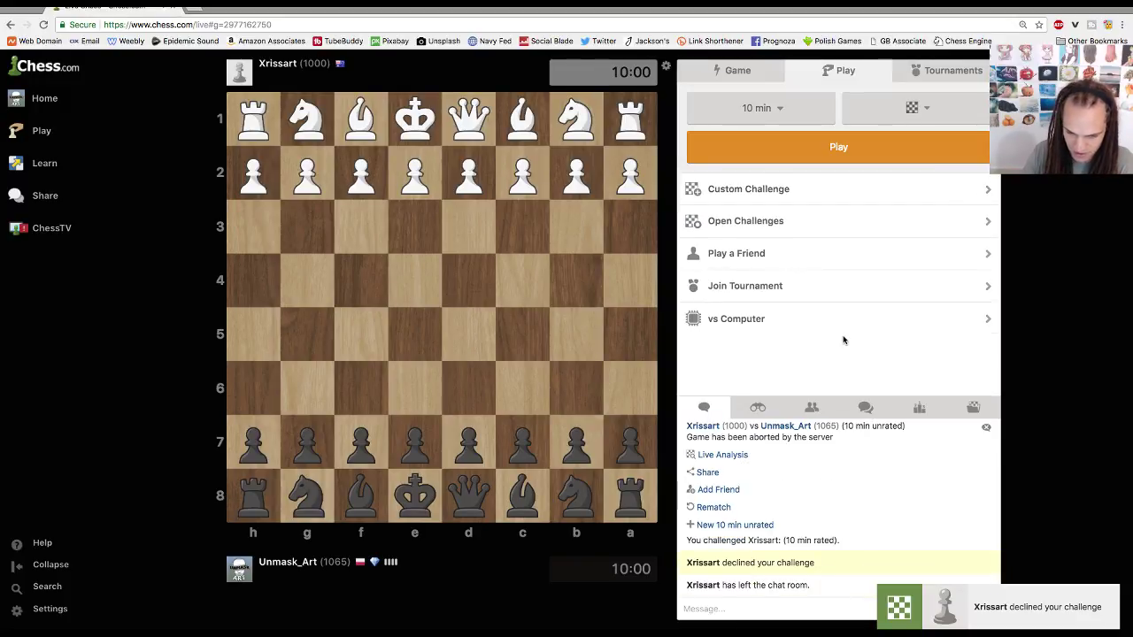
# - Challenge the recent opponent again, dismiss the Challenge failed notice, and reload the play page
pyautogui.click(776, 253)
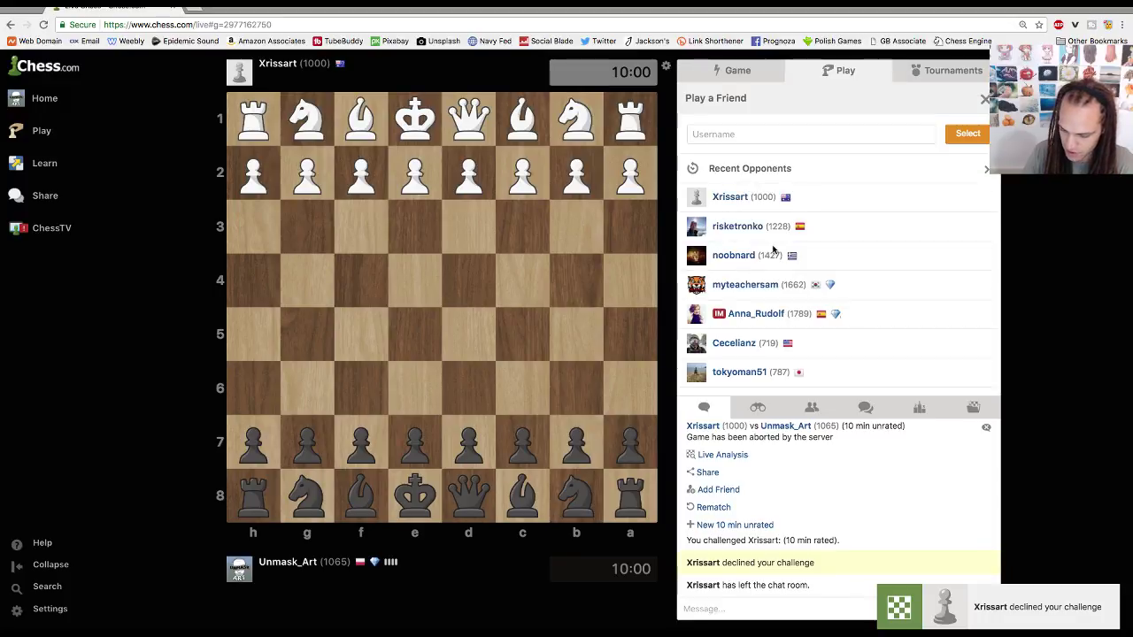
pyautogui.click(729, 197)
pyautogui.click(884, 378)
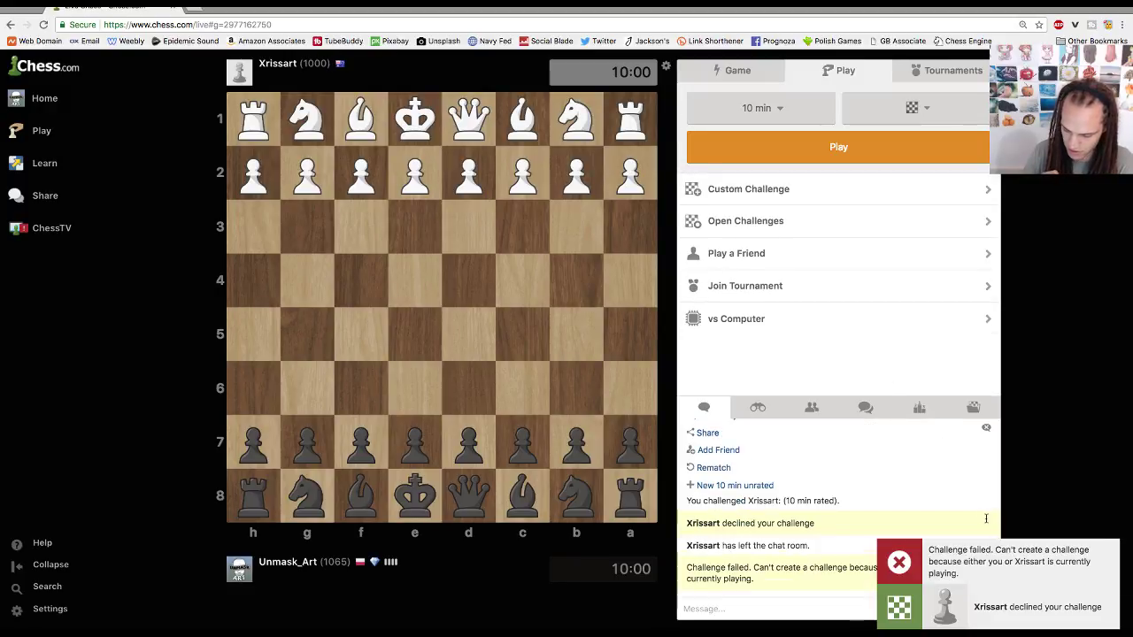
pyautogui.click(1113, 551)
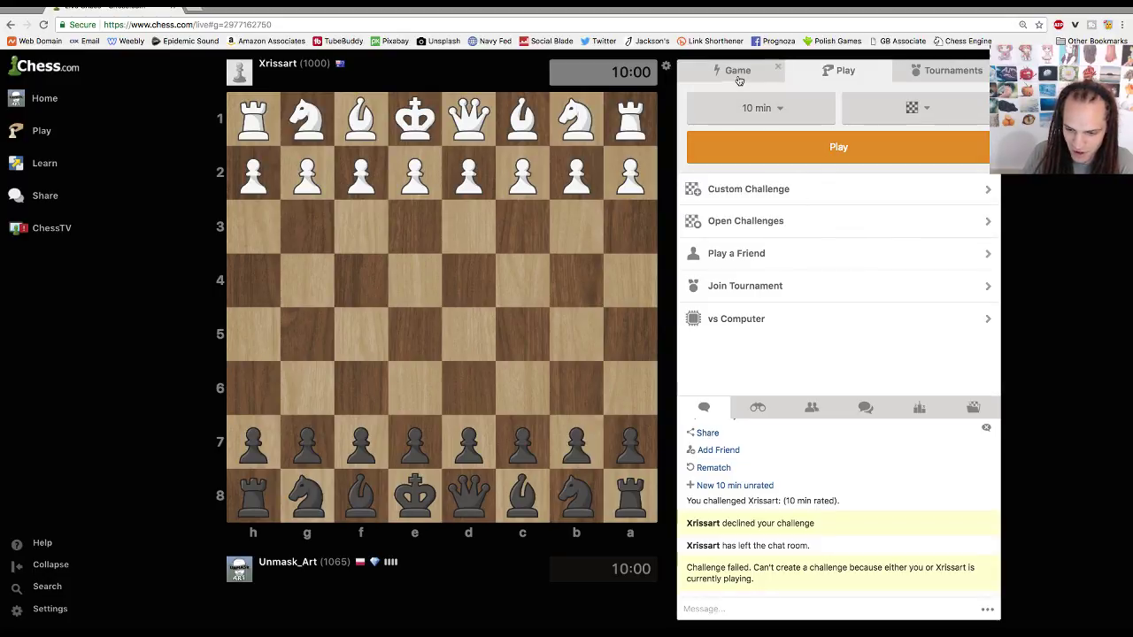
pyautogui.click(42, 132)
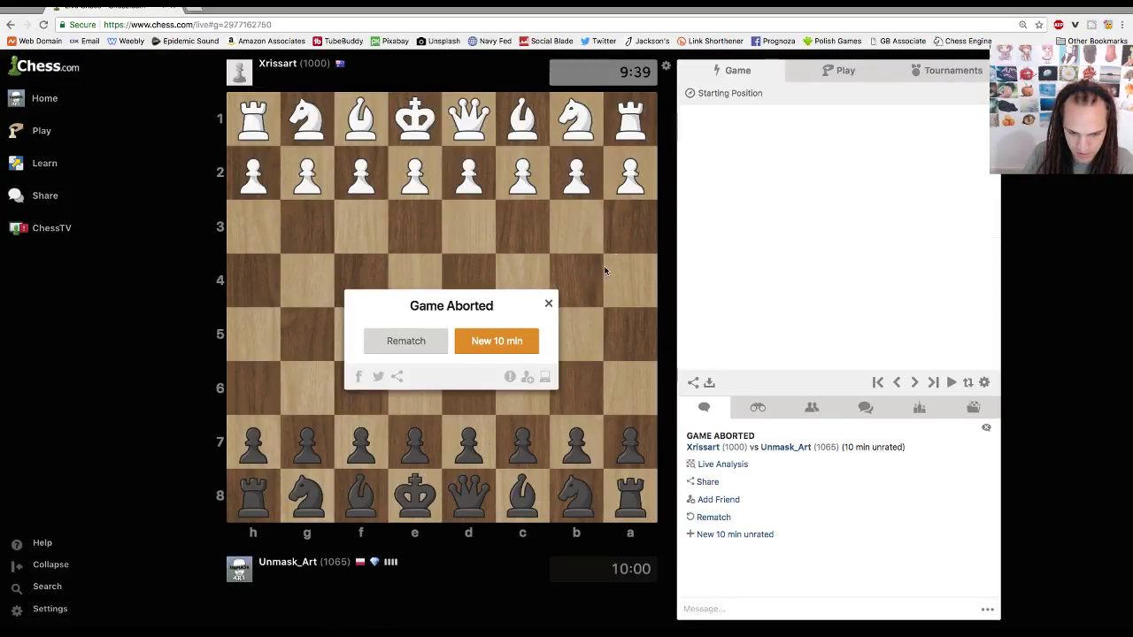
# - Request a rematch twice from the Game Aborted dialog until the unrated 10-minute game starts
pyautogui.click(405, 343)
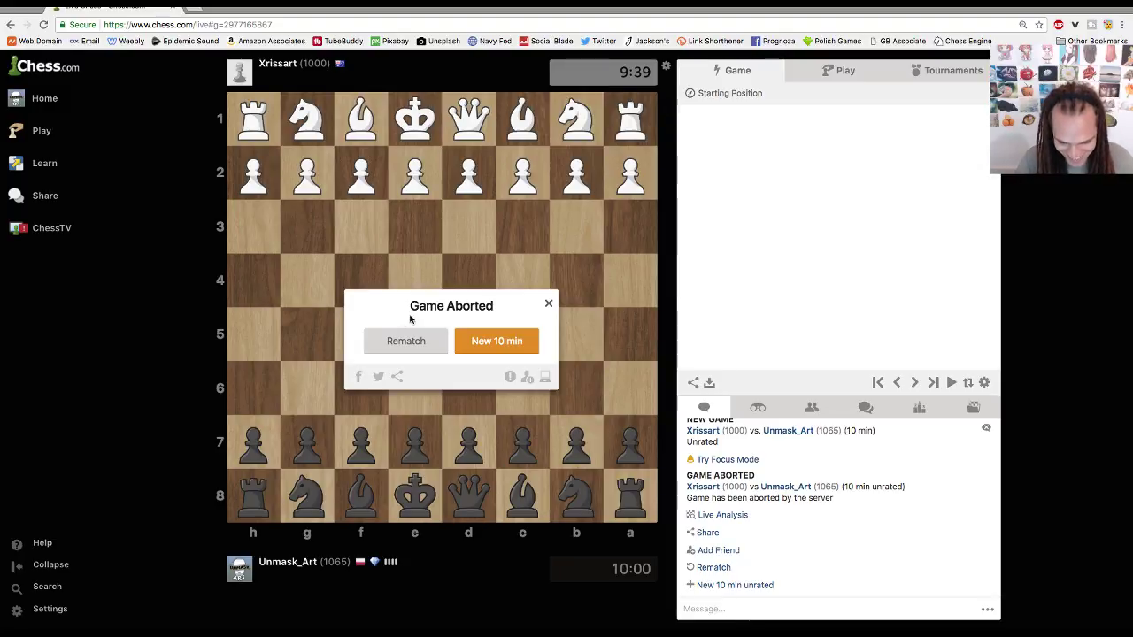
pyautogui.click(428, 341)
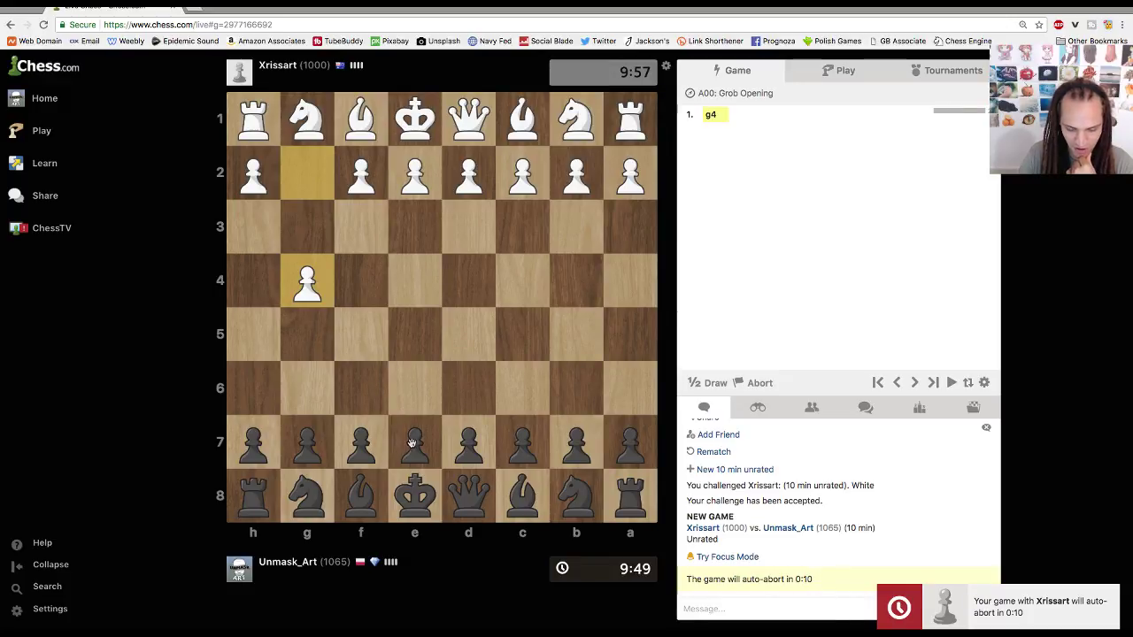
# - As Black, play 1...e6, 2...Bc5, 3...Qf6 and deliver 4...Qxf2#
pyautogui.moveTo(413, 445); pyautogui.dragTo(395, 375)
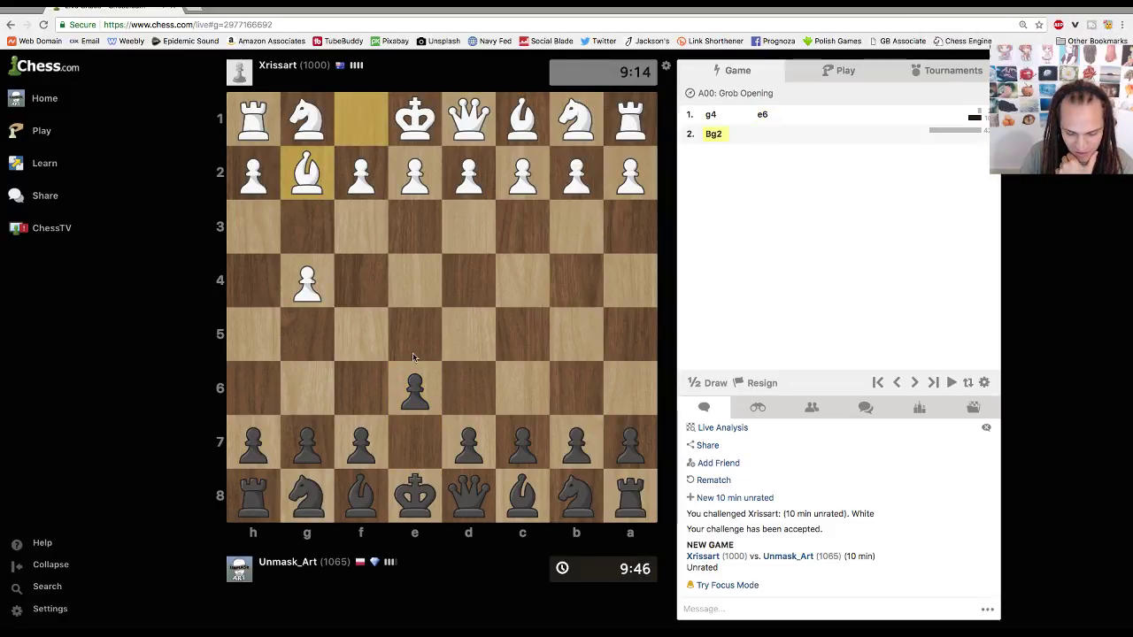
pyautogui.moveTo(361, 495); pyautogui.dragTo(523, 334)
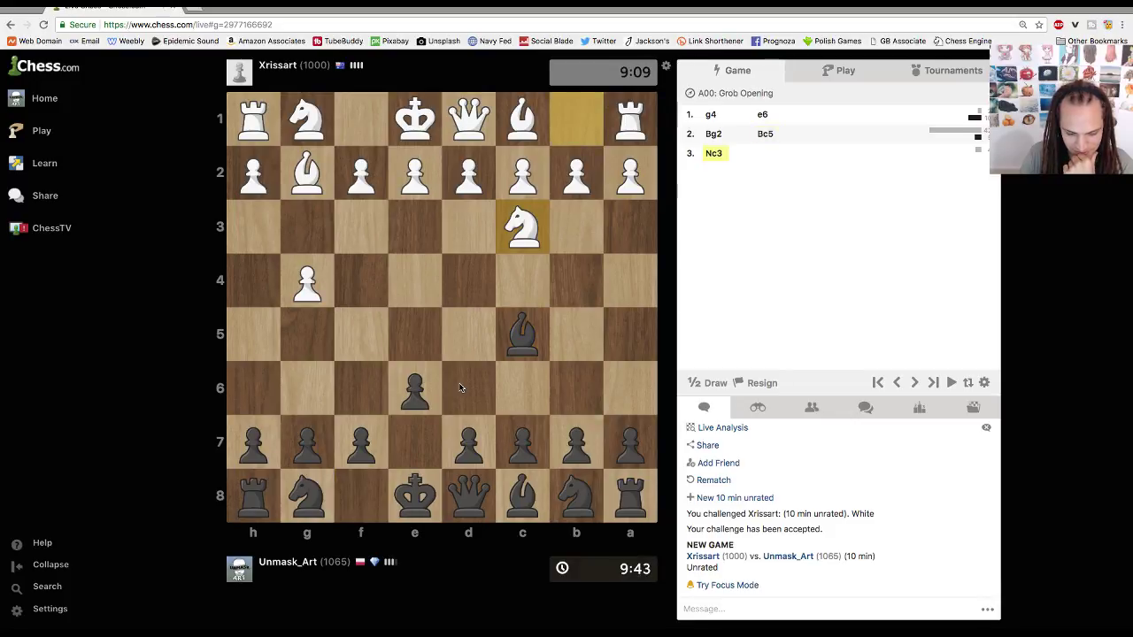
pyautogui.moveTo(468, 494); pyautogui.dragTo(363, 388)
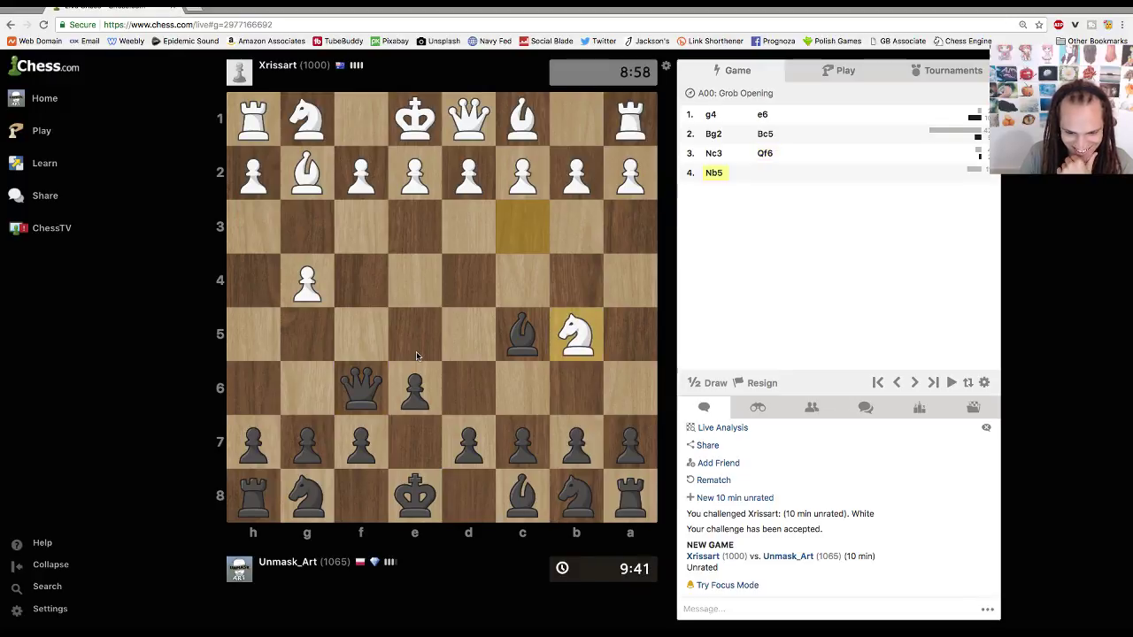
pyautogui.moveTo(358, 392); pyautogui.dragTo(359, 194)
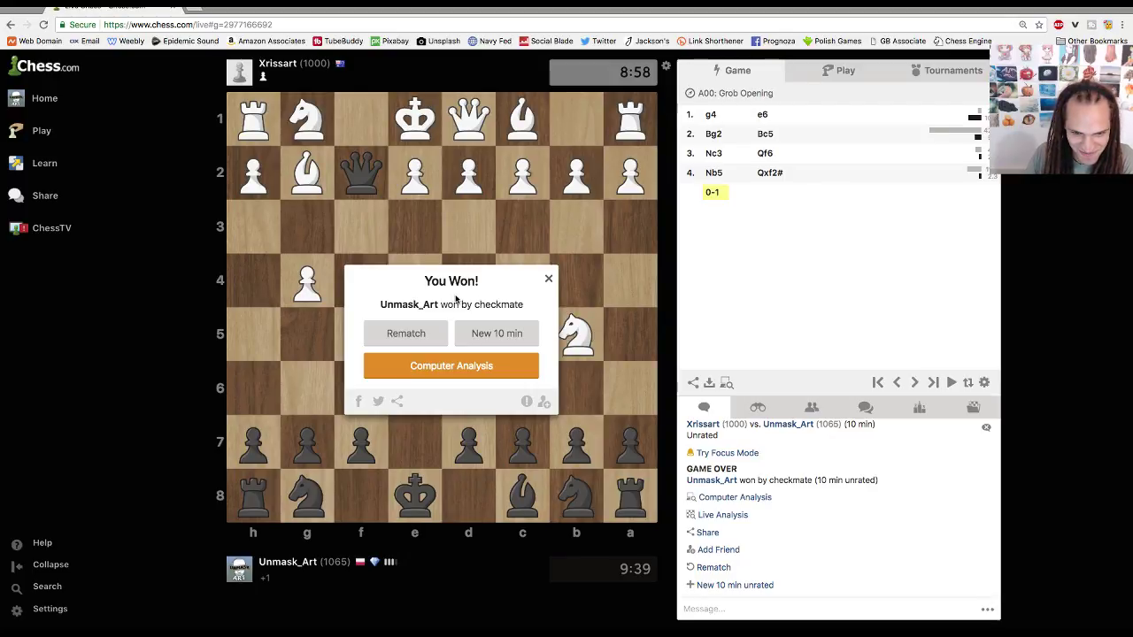
# - Start a new 10-minute game from the You Won dialog
pyautogui.click(487, 333)
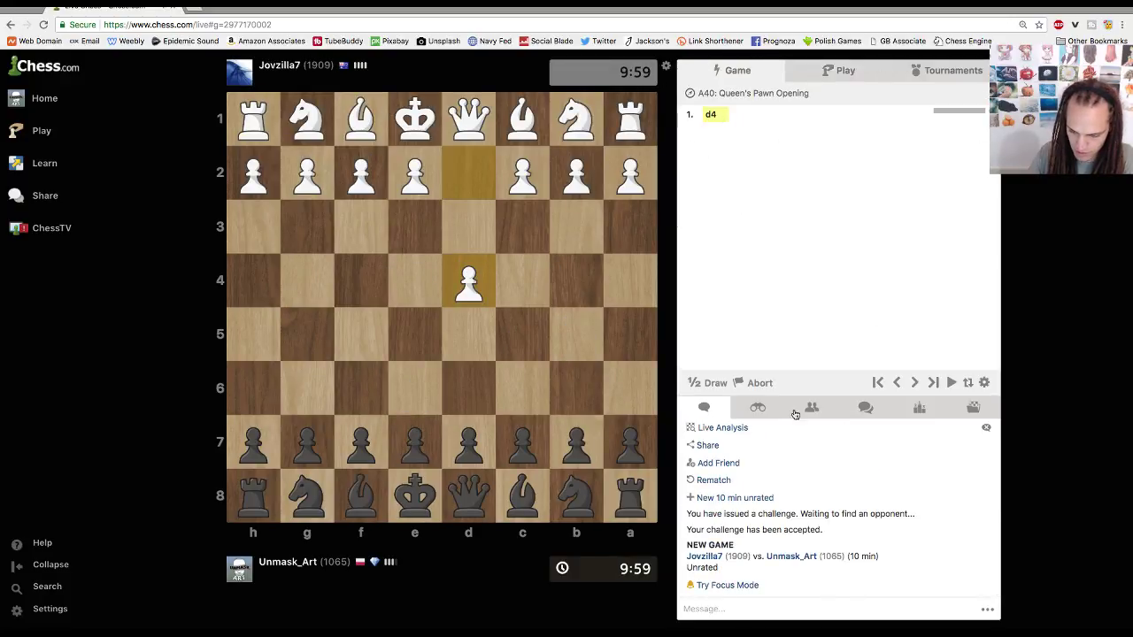
# - Abort the d4 game and send the previous opponent an unrated 10-minute challenge
pyautogui.click(756, 381)
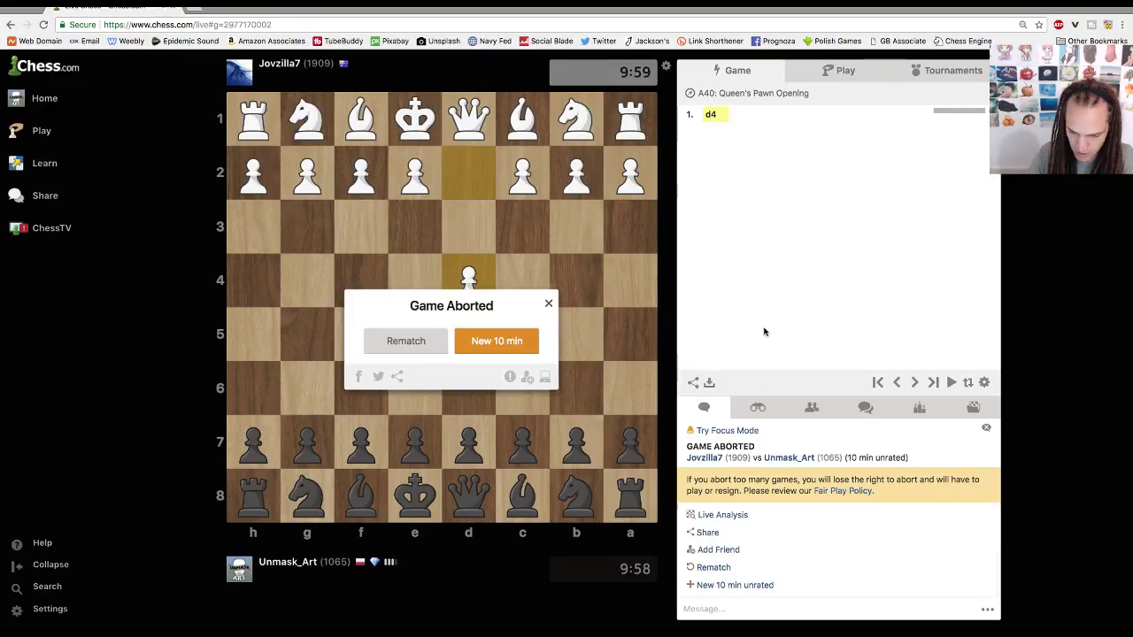
pyautogui.click(548, 303)
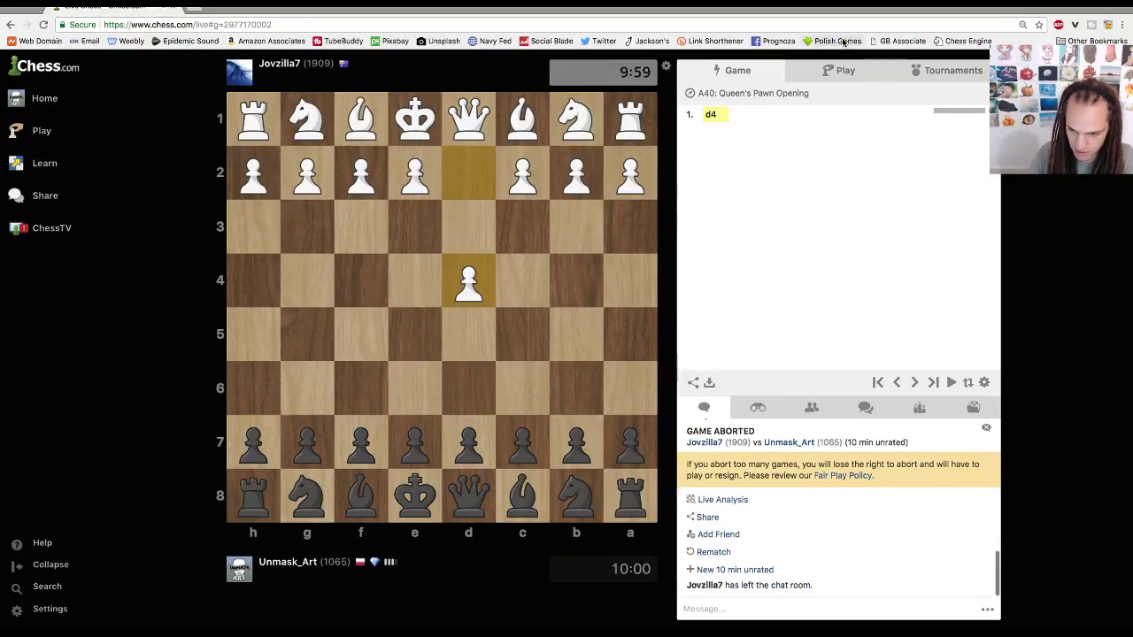
pyautogui.click(845, 70)
pyautogui.click(754, 254)
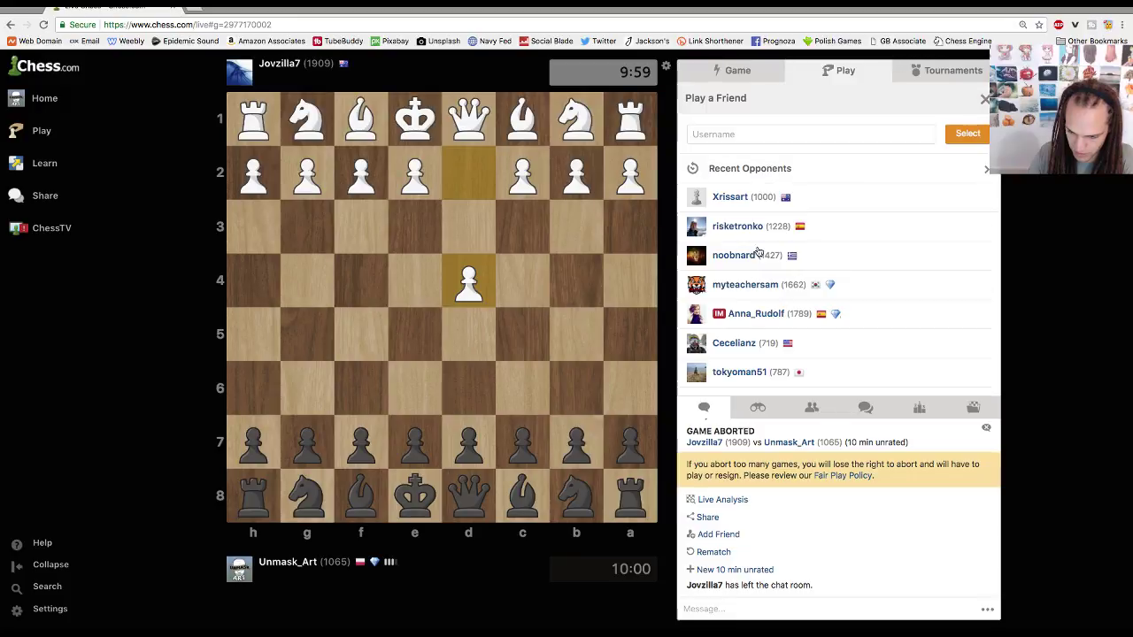
pyautogui.click(729, 196)
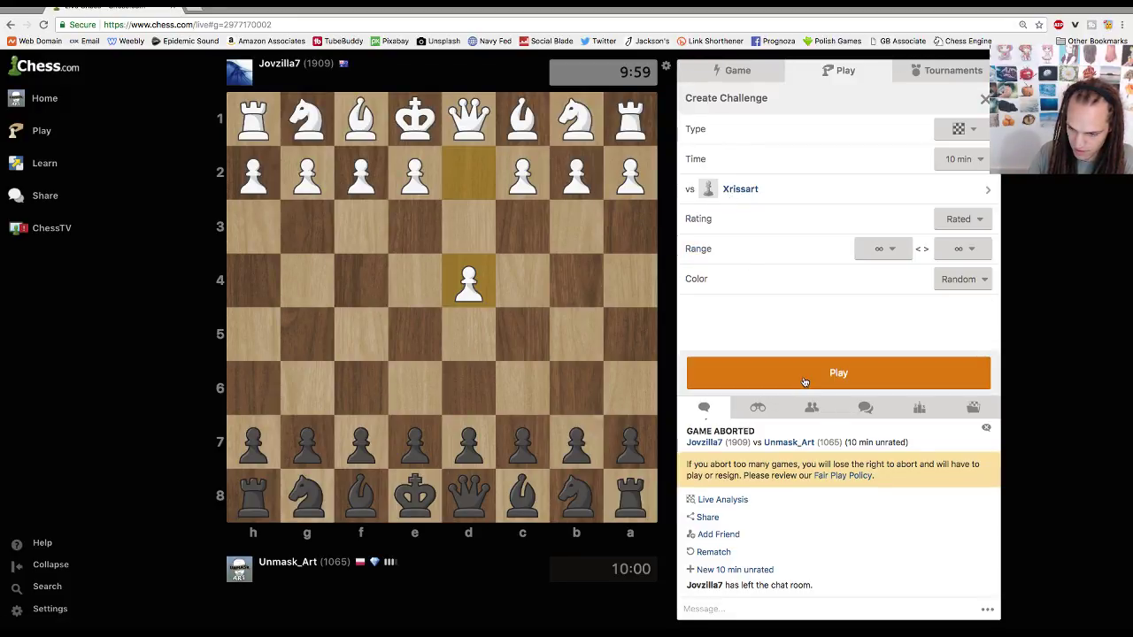
pyautogui.click(962, 219)
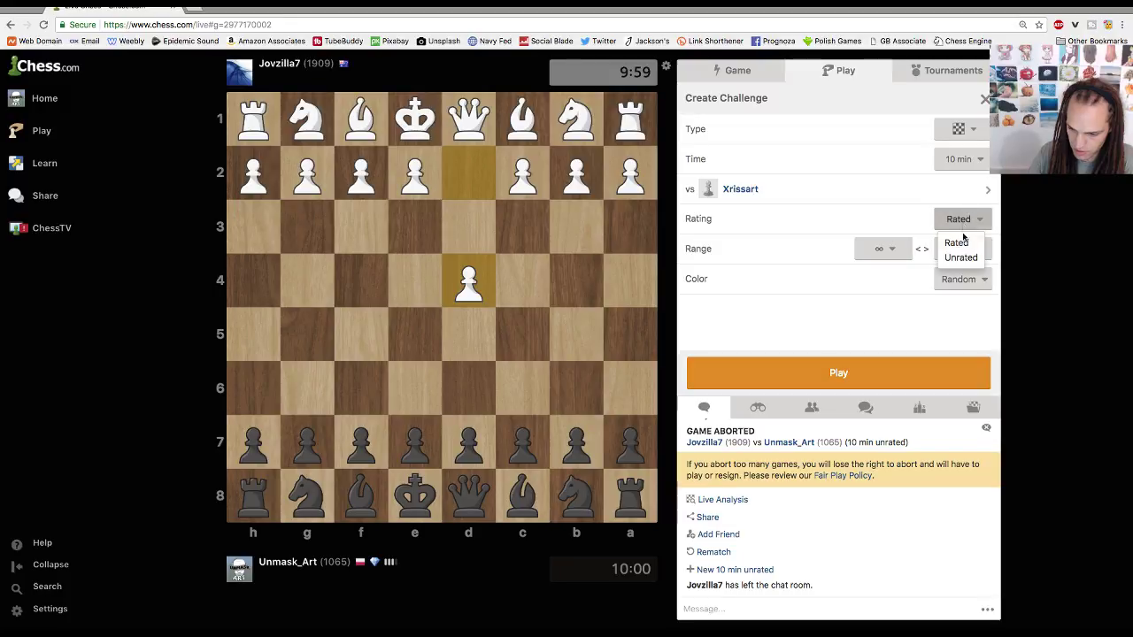
pyautogui.click(961, 258)
pyautogui.click(842, 372)
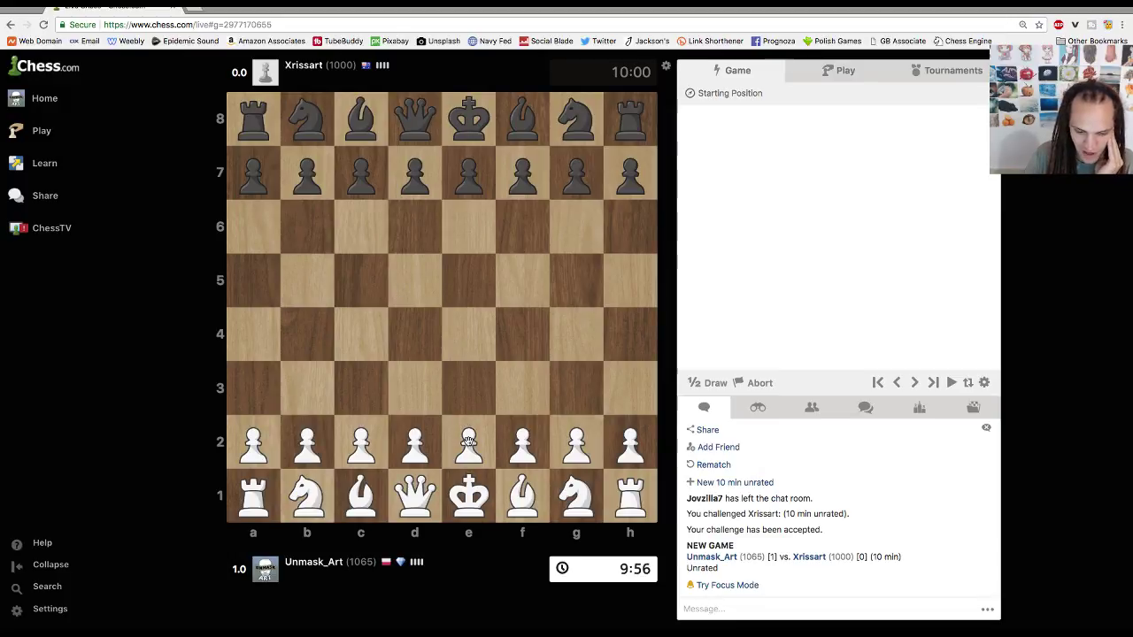
# - Open with 1.e4, then request a rematch once the server aborts the game
pyautogui.moveTo(466, 440); pyautogui.dragTo(468, 335)
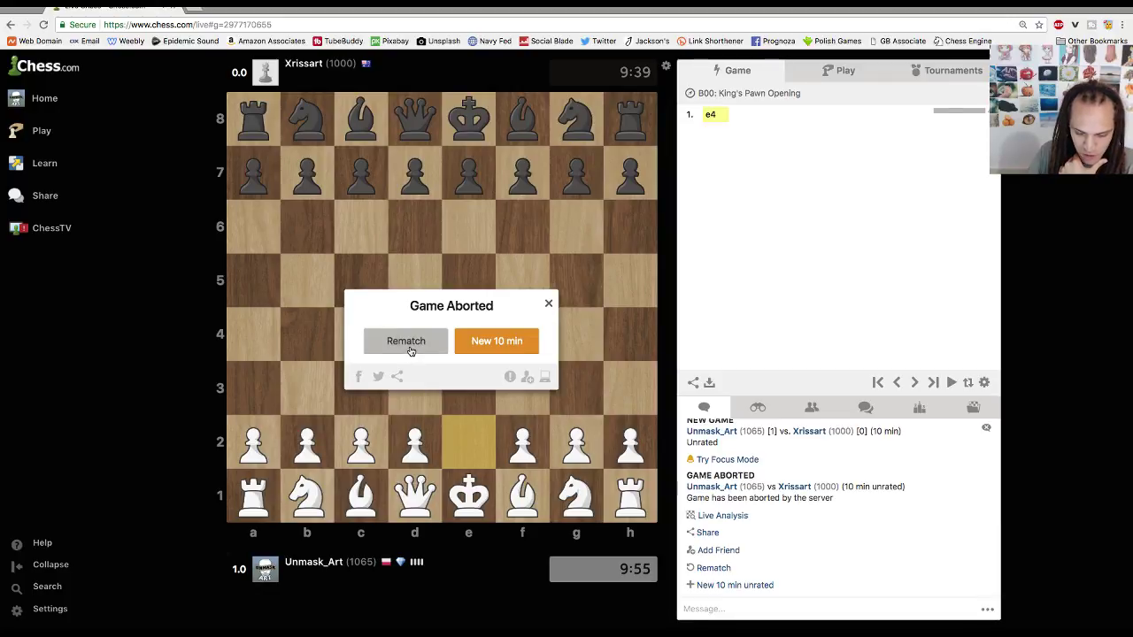
pyautogui.click(409, 345)
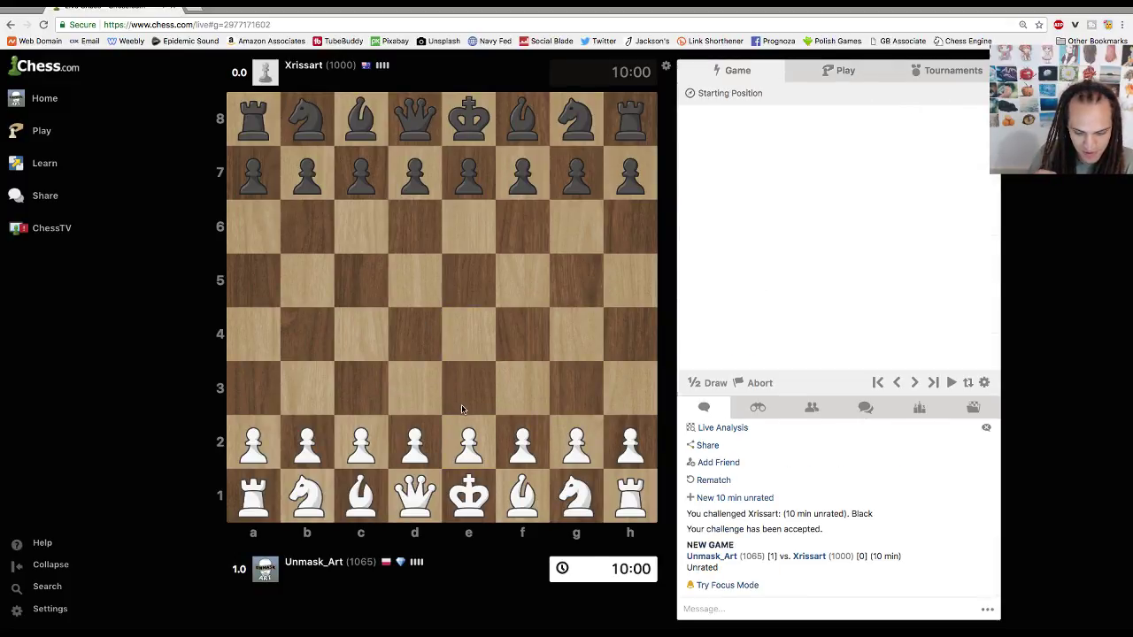
# - Open with e4 and develop the knights to c3 and f3
pyautogui.moveTo(466, 443); pyautogui.dragTo(467, 341)
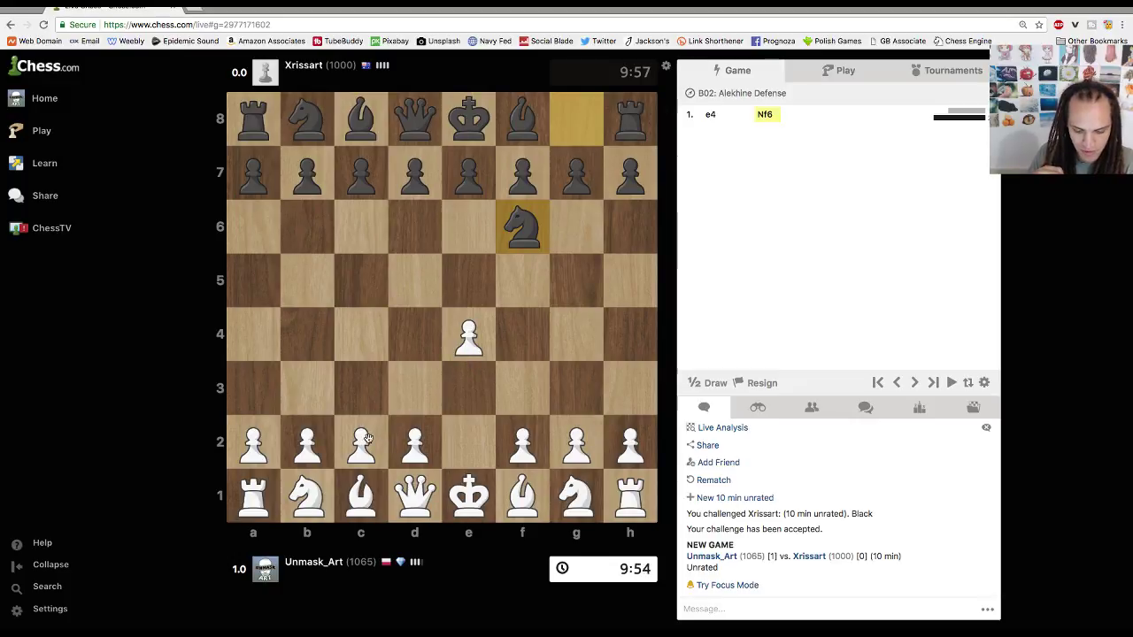
pyautogui.moveTo(316, 491); pyautogui.dragTo(352, 413)
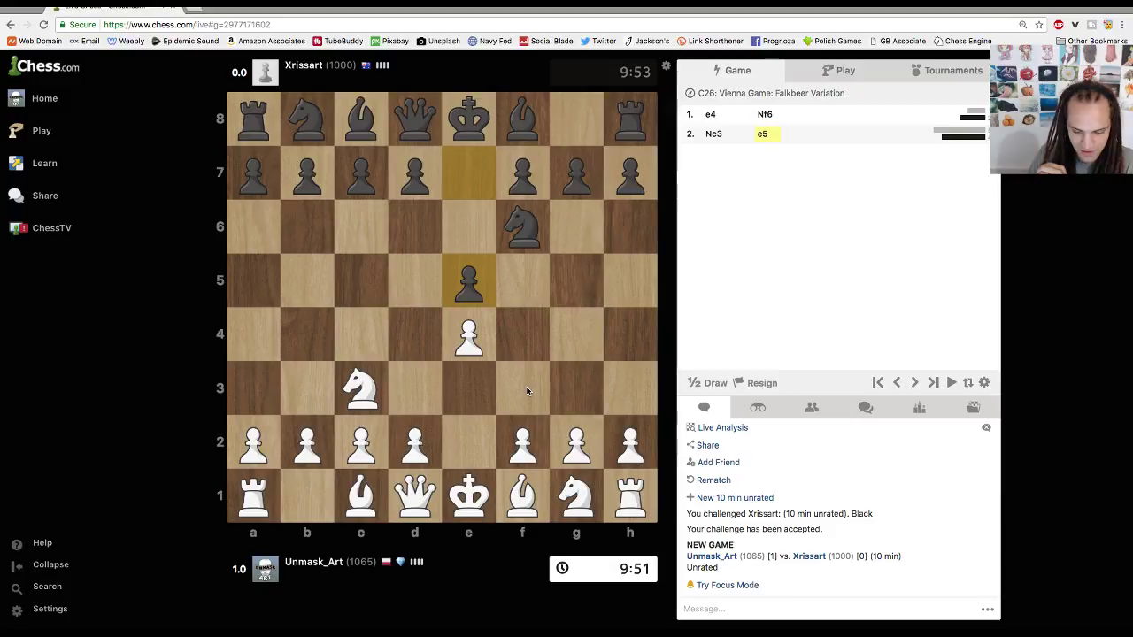
pyautogui.moveTo(576, 491); pyautogui.dragTo(524, 394)
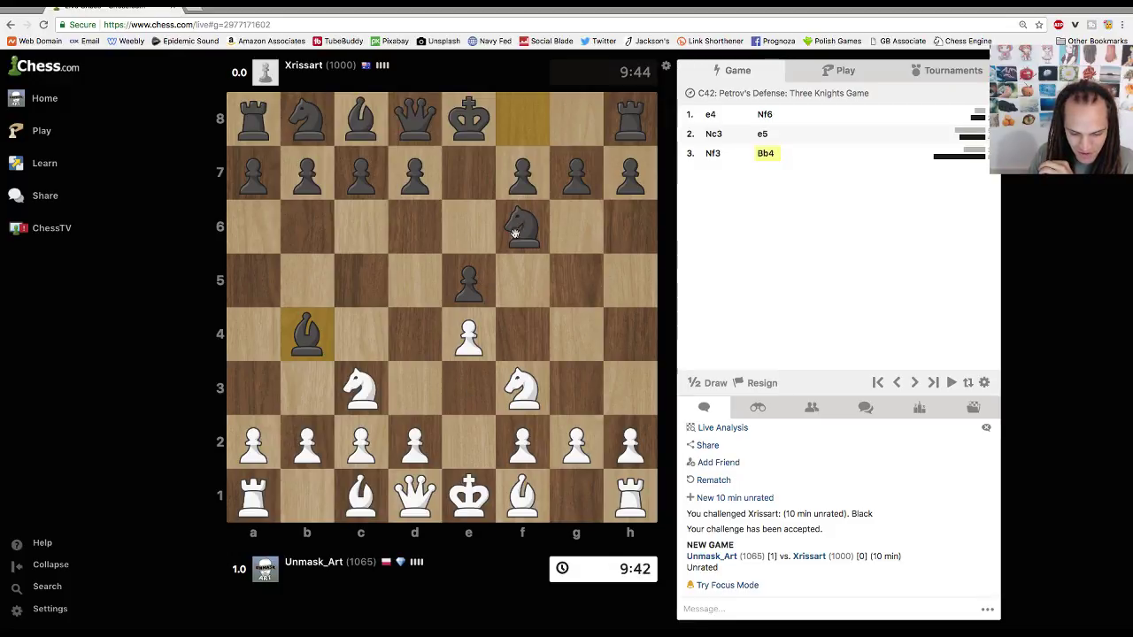
# - Capture with Nxe5, Bxb5 and Nxc6, putting White two pawns ahead after dxc6
pyautogui.moveTo(520, 398); pyautogui.dragTo(469, 281)
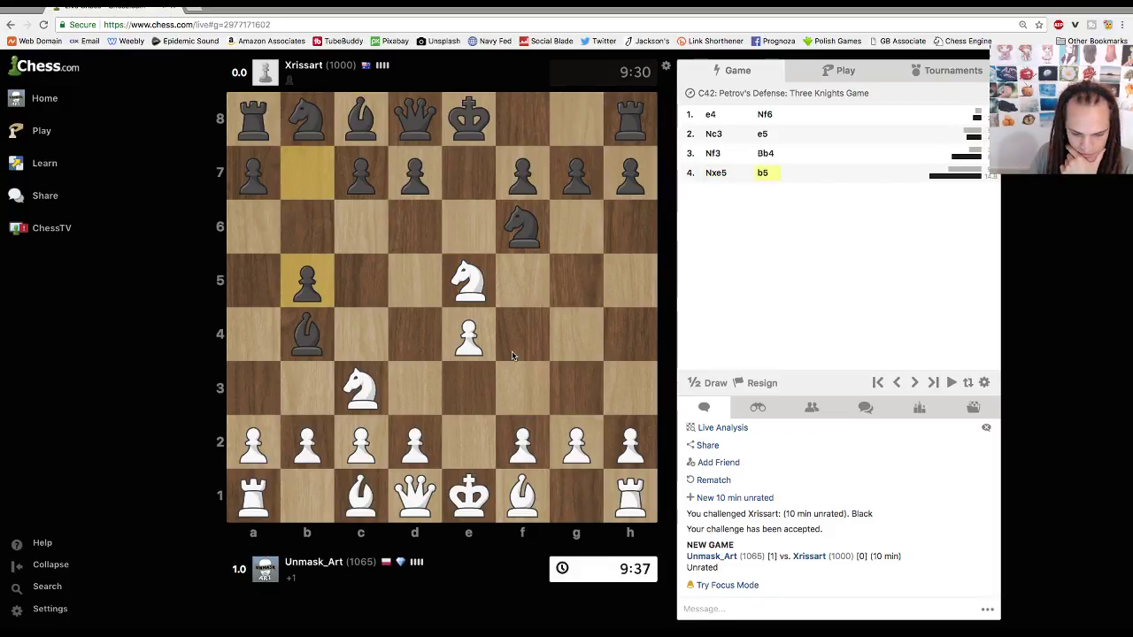
pyautogui.moveTo(523, 492); pyautogui.dragTo(306, 281)
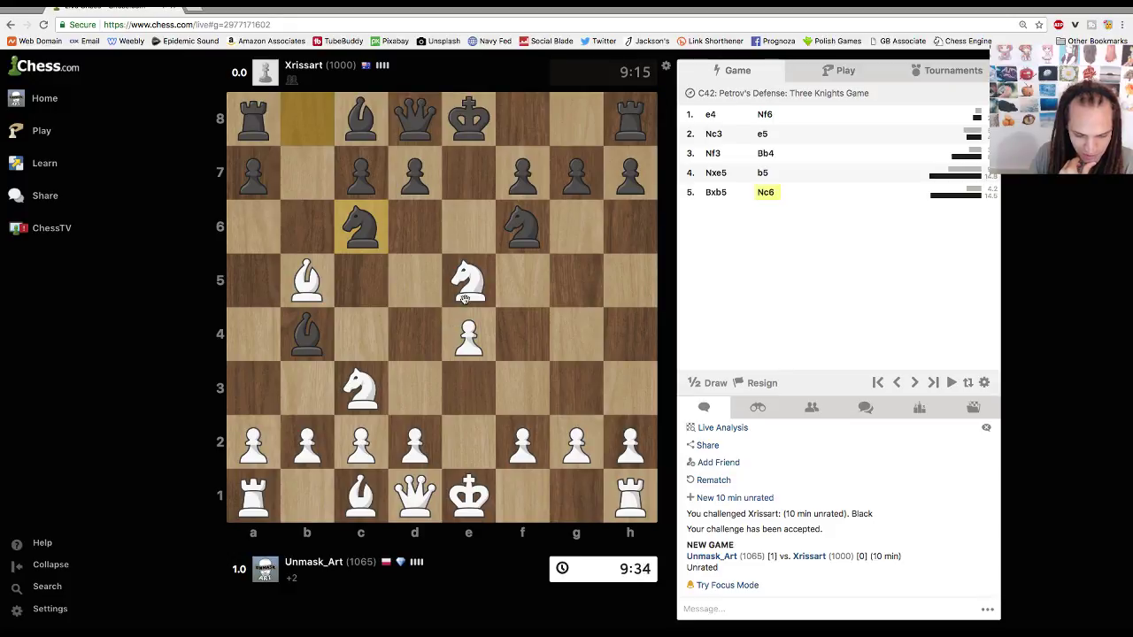
pyautogui.moveTo(464, 294); pyautogui.dragTo(372, 243)
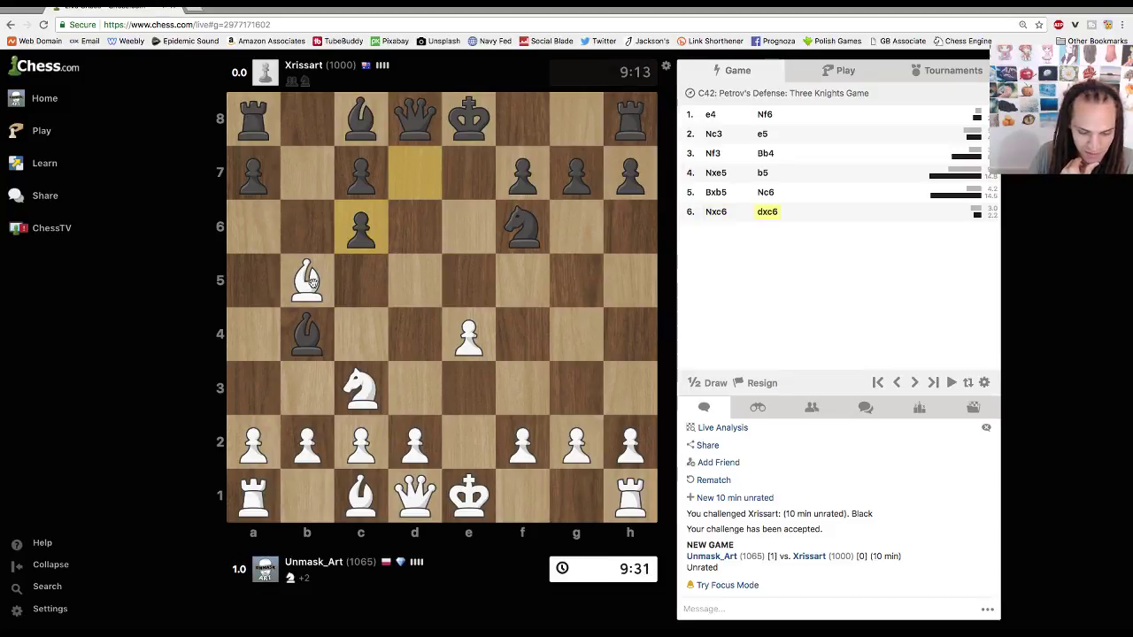
# - Win Black's queen with Bxc6+ and Bxd7+, then play a3 and d4
pyautogui.moveTo(307, 280); pyautogui.dragTo(361, 226)
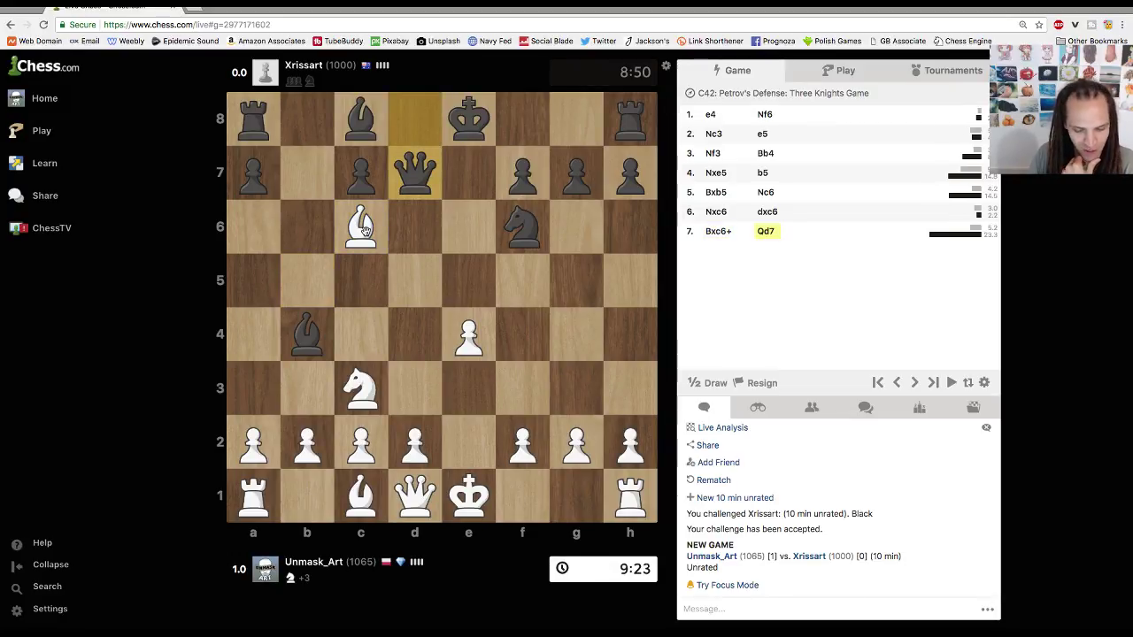
pyautogui.moveTo(363, 228); pyautogui.dragTo(416, 173)
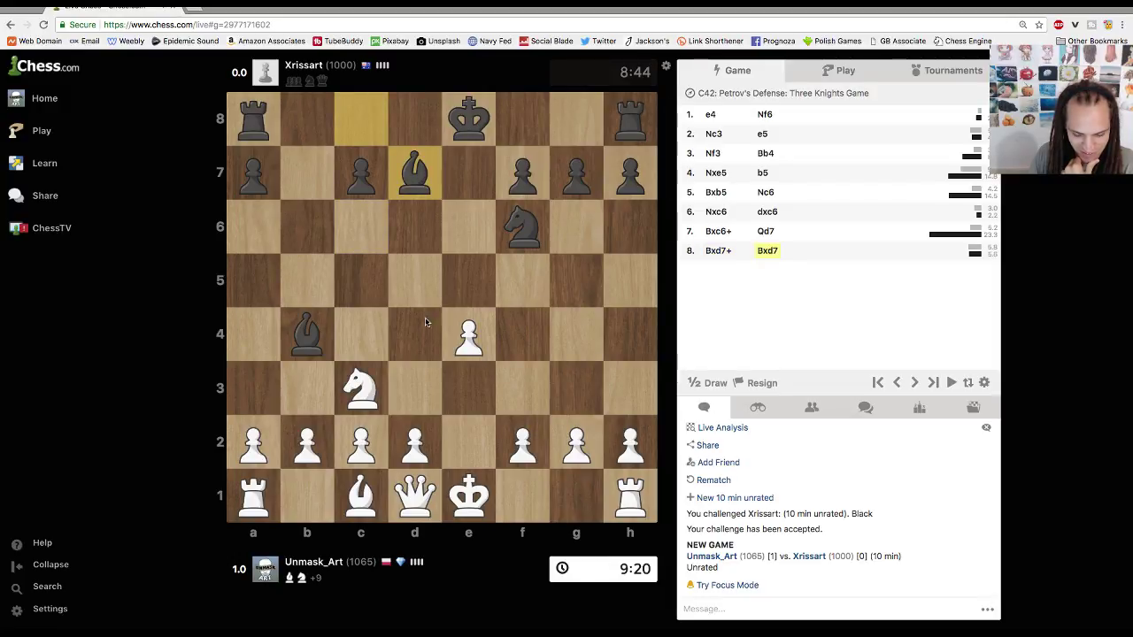
pyautogui.click(263, 428)
pyautogui.click(253, 388)
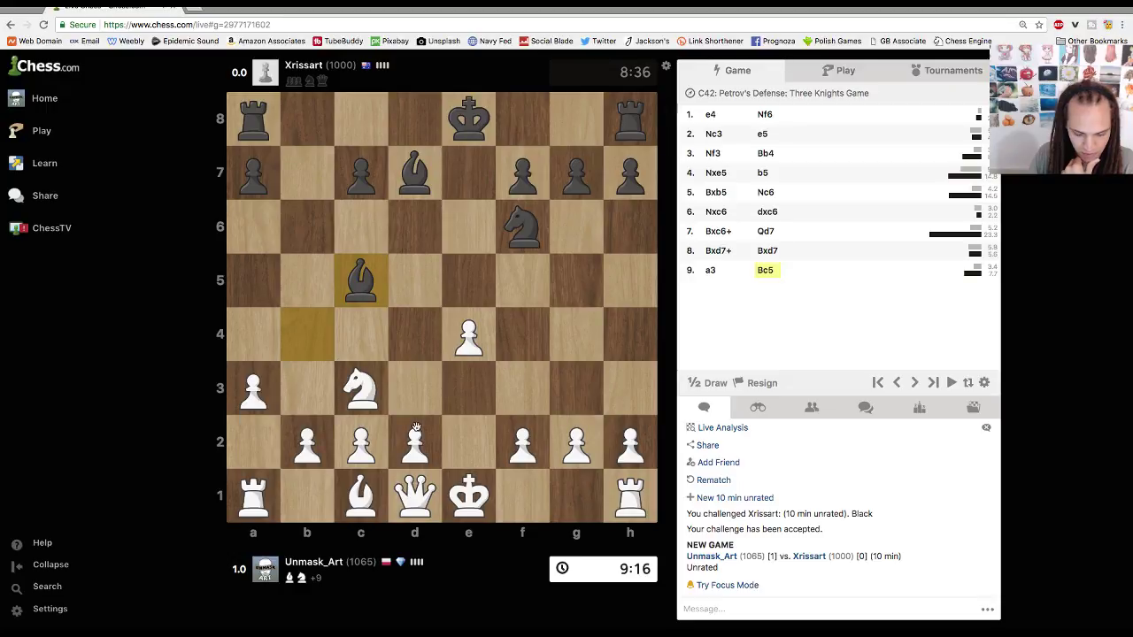
pyautogui.moveTo(403, 418); pyautogui.dragTo(402, 350)
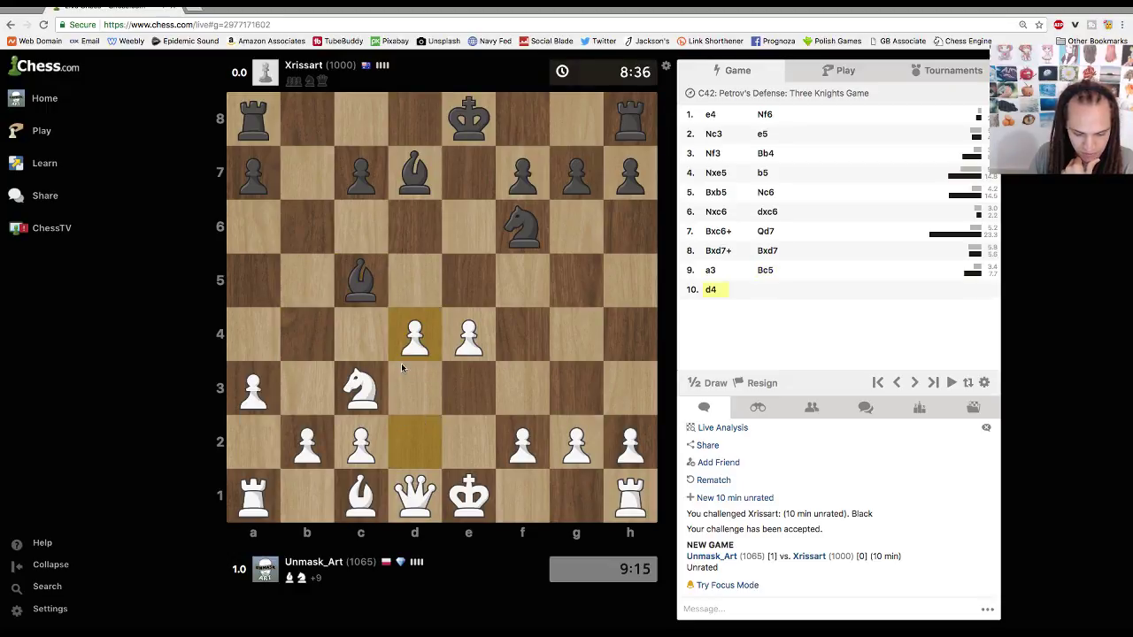
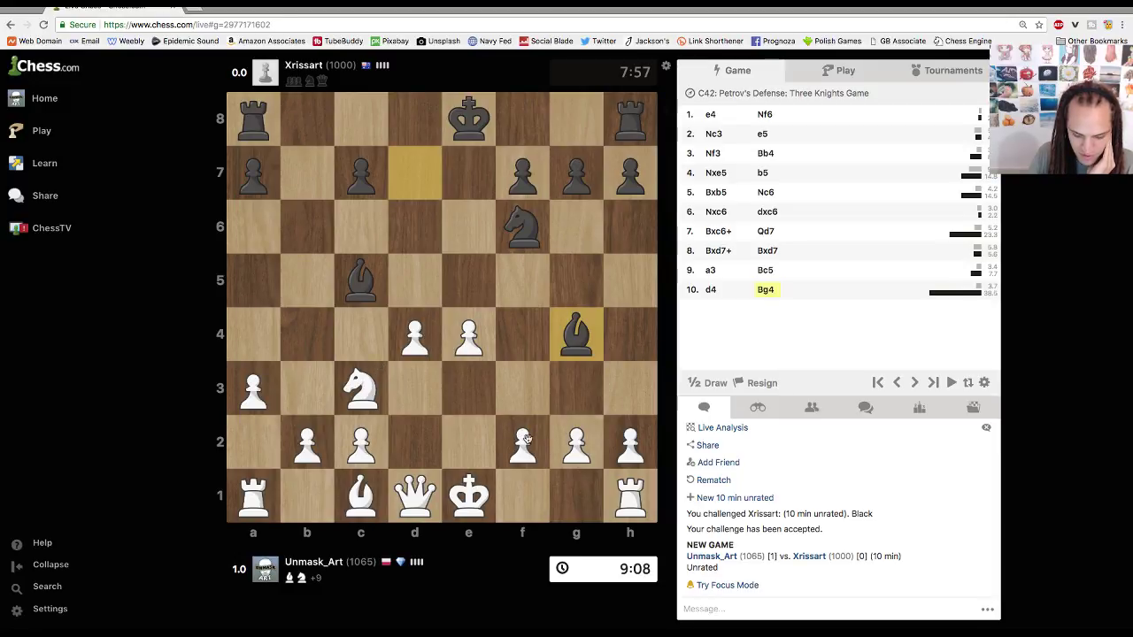
# - Play f3 and e5, then capture the bishop on d4 with the queen
pyautogui.moveTo(528, 439); pyautogui.dragTo(522, 390)
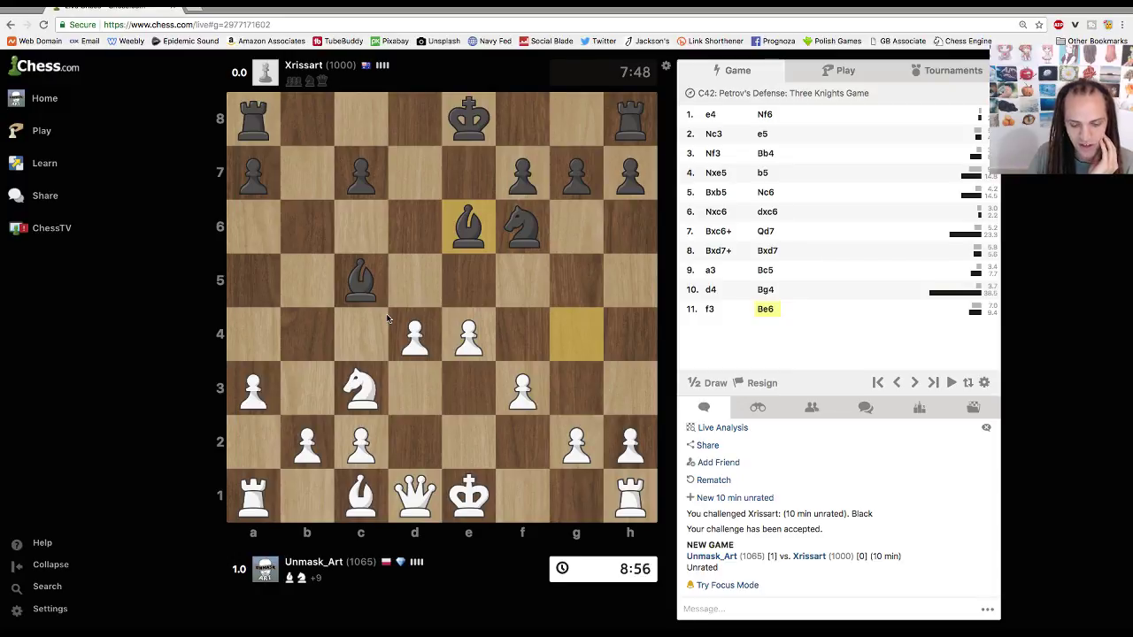
pyautogui.moveTo(461, 334); pyautogui.dragTo(467, 285)
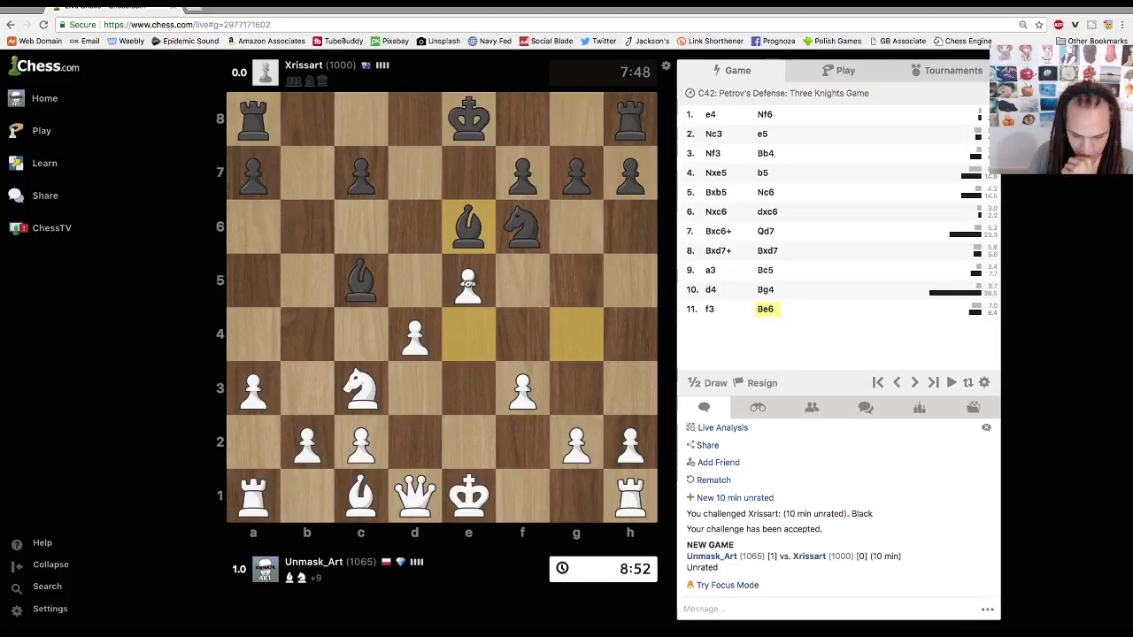
pyautogui.moveTo(467, 282); pyautogui.dragTo(468, 283)
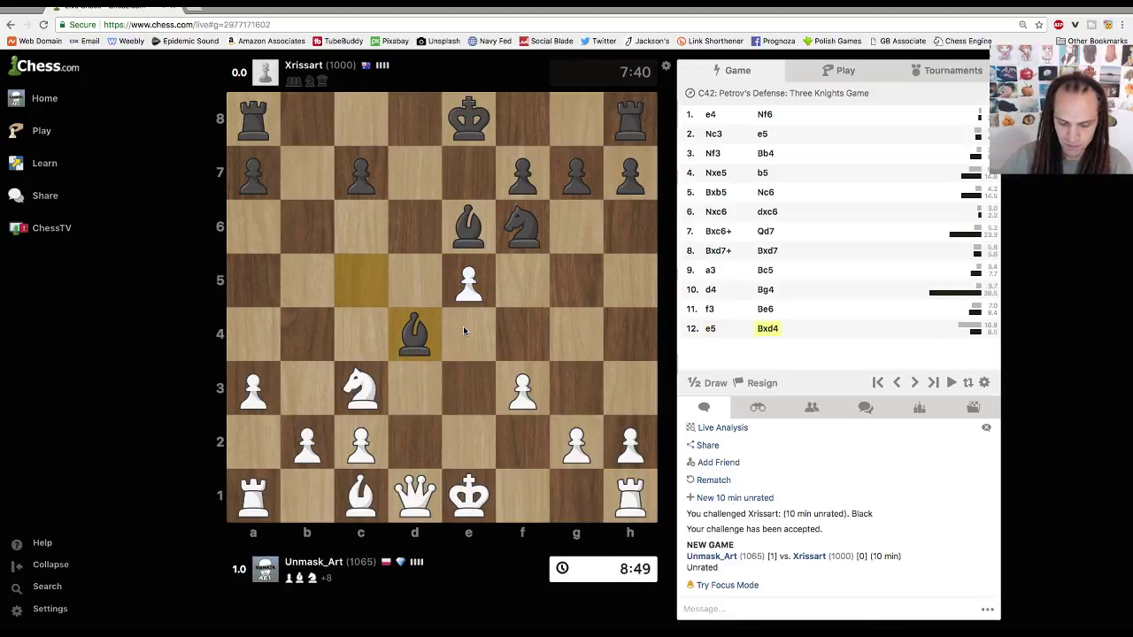
pyautogui.moveTo(414, 496); pyautogui.dragTo(414, 337)
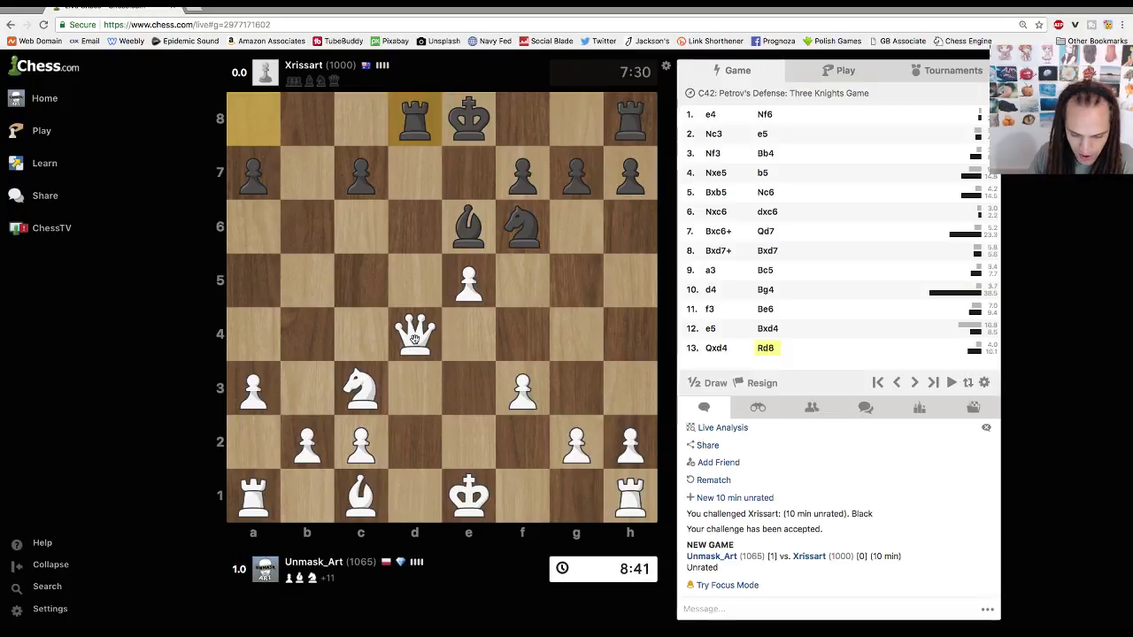
# - Play Qa4 check, take the f6 knight with the e5 pawn, and castle kingside
pyautogui.moveTo(412, 339); pyautogui.dragTo(255, 331)
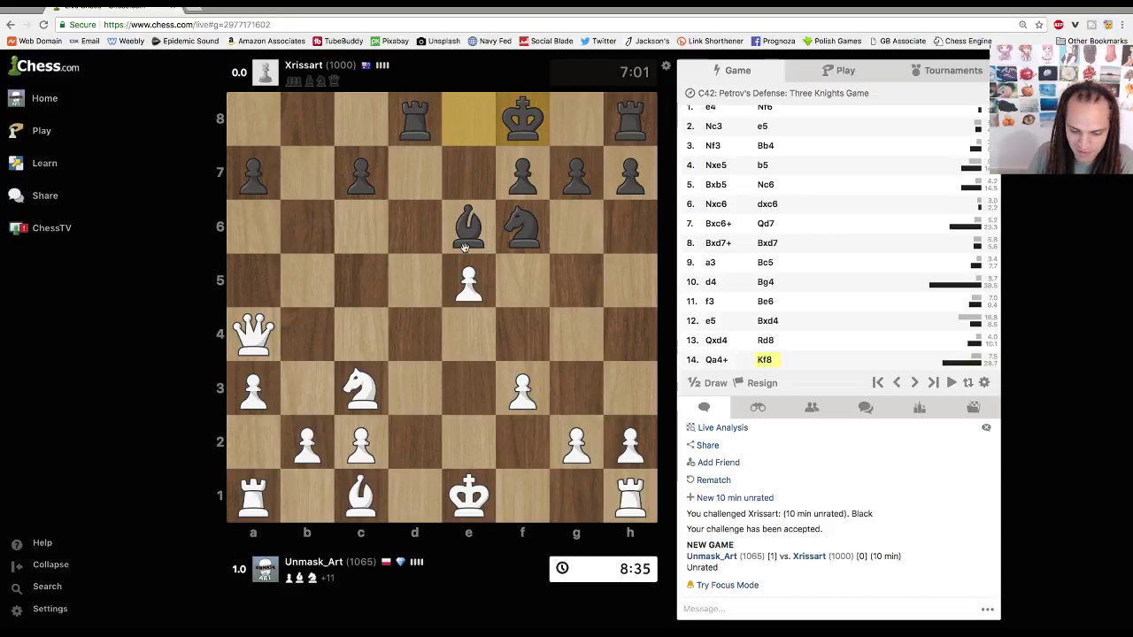
pyautogui.moveTo(476, 279); pyautogui.dragTo(524, 228)
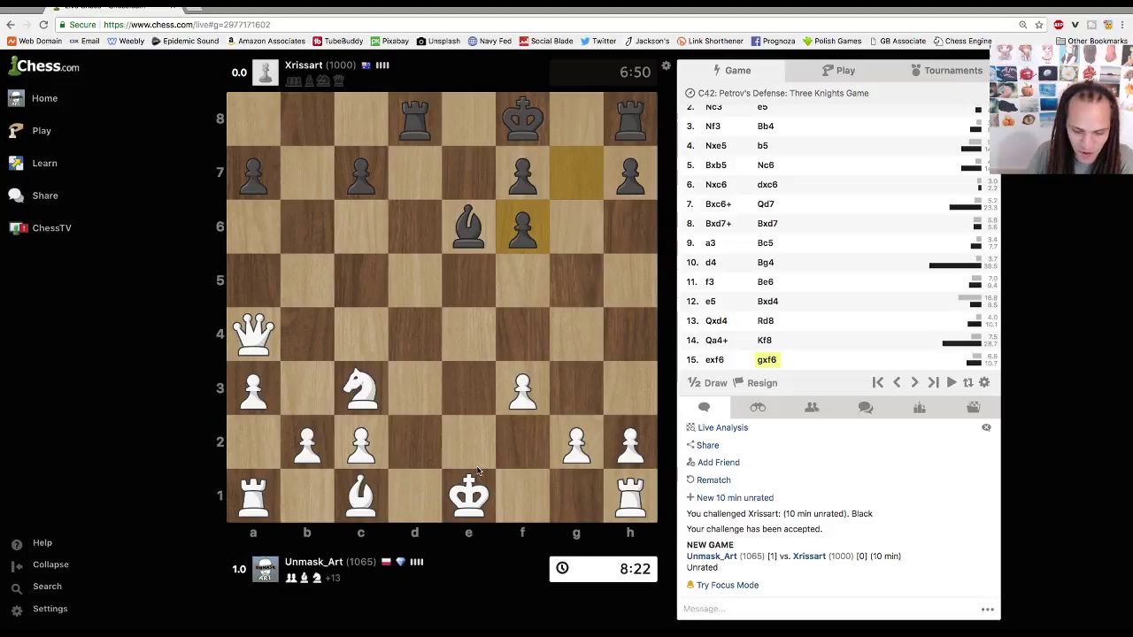
pyautogui.moveTo(472, 489); pyautogui.dragTo(576, 492)
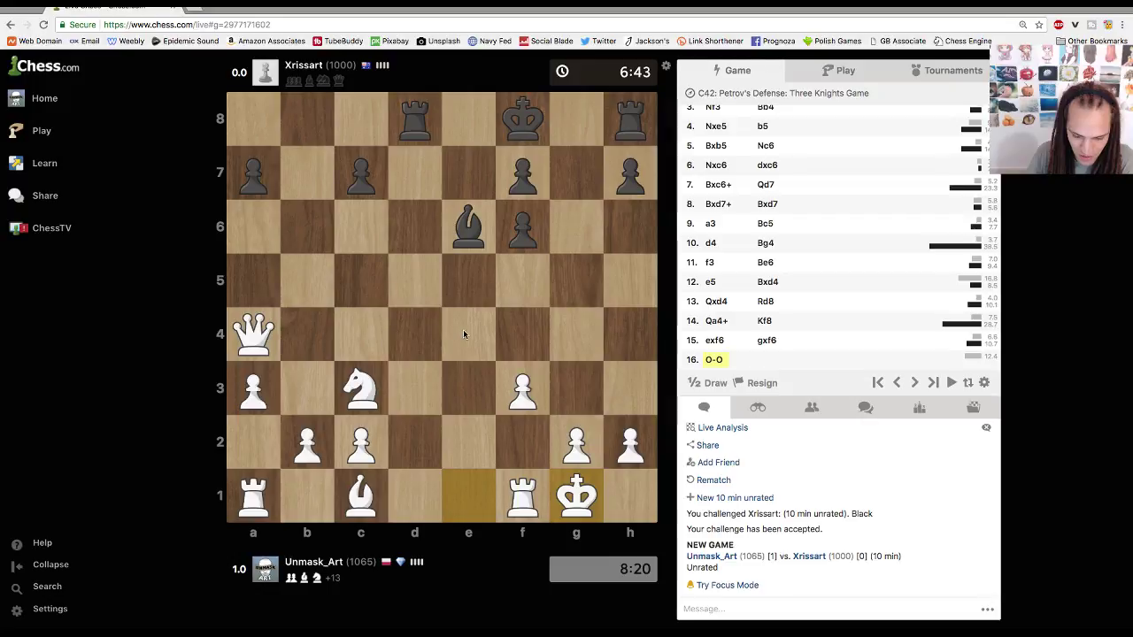
# - Sketch the knight's route to f6, then play Ne4 and recapture Qxd4
pyautogui.moveTo(361, 387); pyautogui.dragTo(502, 235)
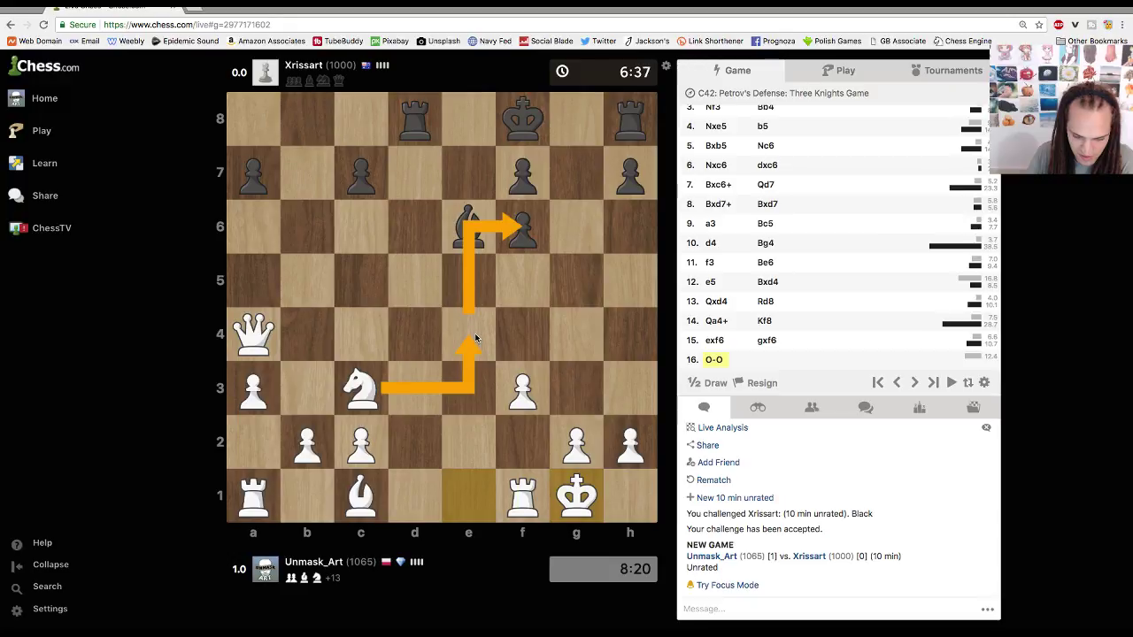
pyautogui.click(476, 339)
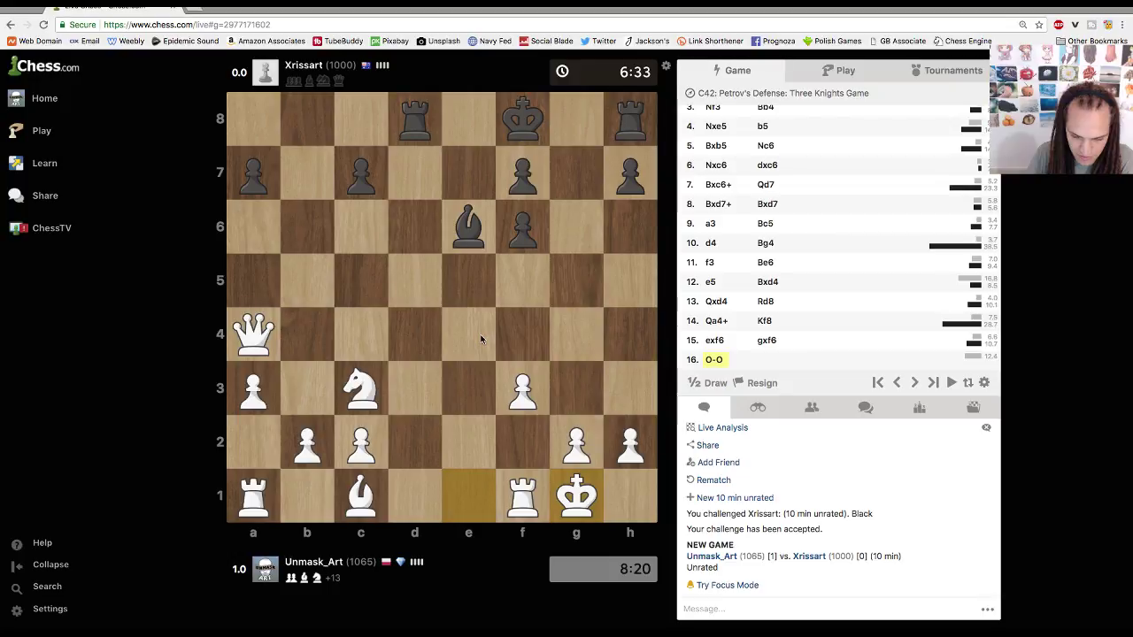
pyautogui.moveTo(363, 395); pyautogui.dragTo(457, 351)
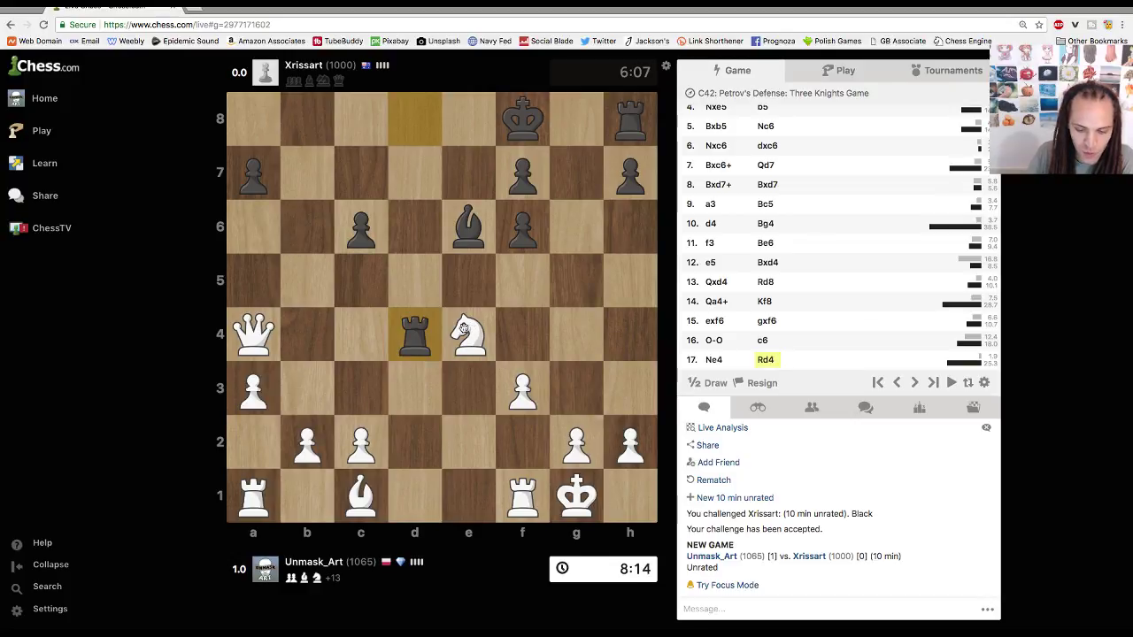
pyautogui.moveTo(266, 329); pyautogui.dragTo(416, 331)
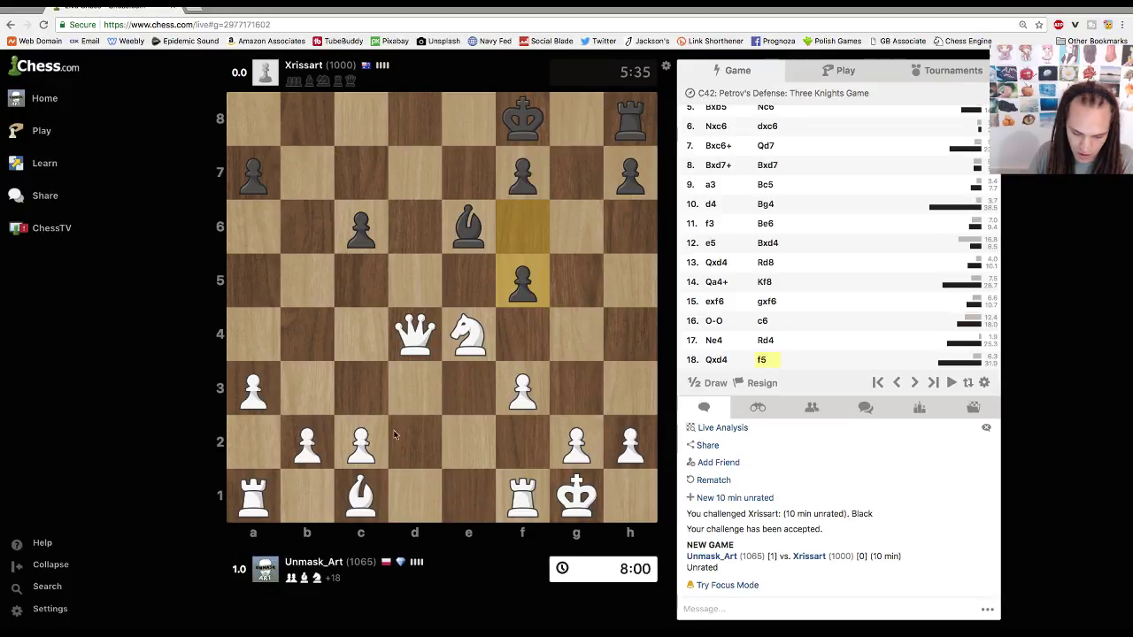
# - Play Bh6+ and Nf6+, premove Qd7, and mark f6 in red
pyautogui.moveTo(367, 482); pyautogui.dragTo(630, 229)
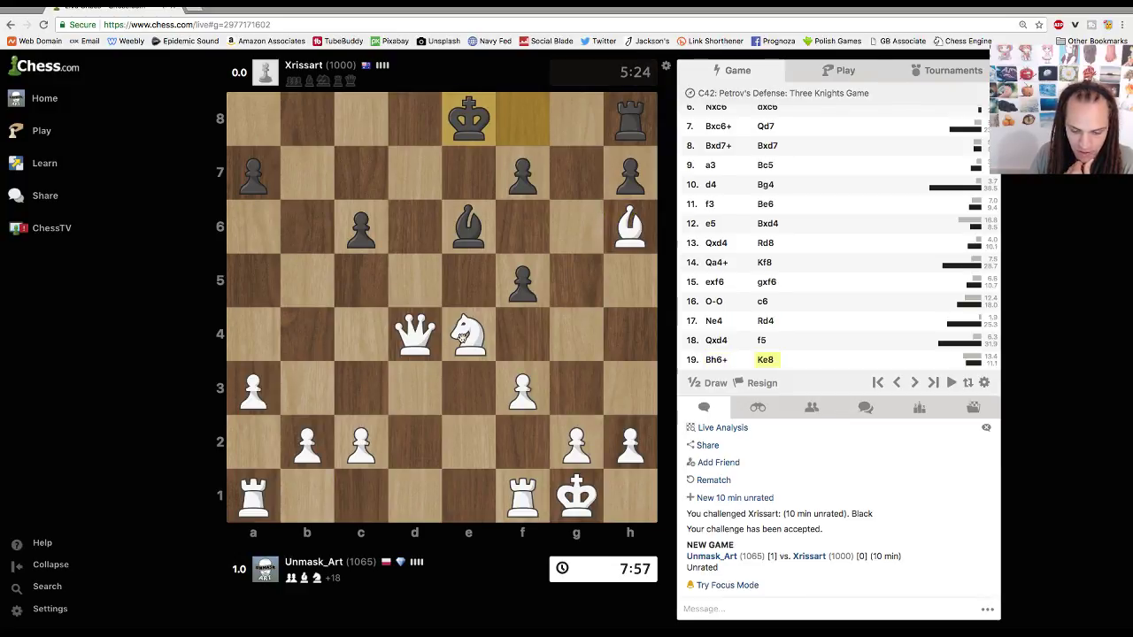
pyautogui.moveTo(462, 337); pyautogui.dragTo(523, 219)
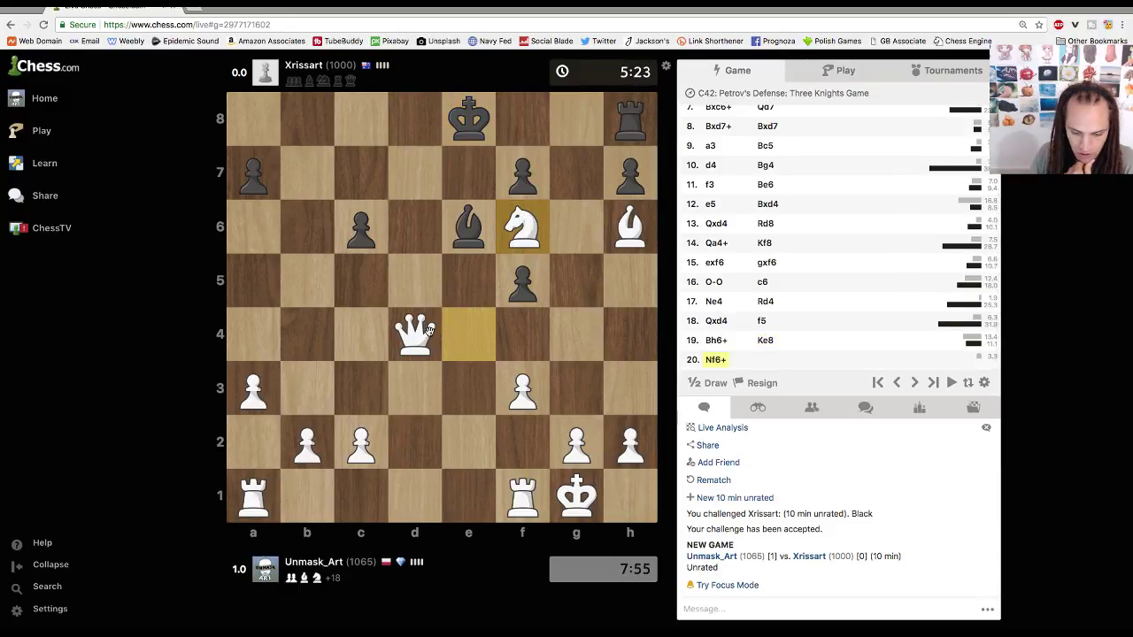
pyautogui.moveTo(428, 335); pyautogui.dragTo(414, 176)
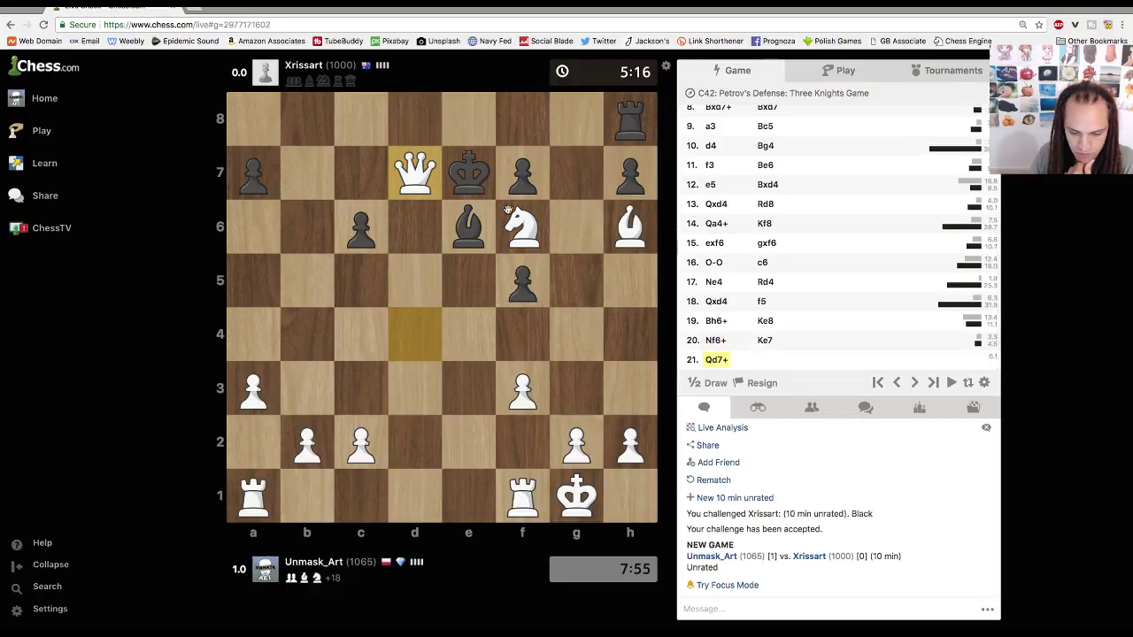
pyautogui.rightClick(539, 227)
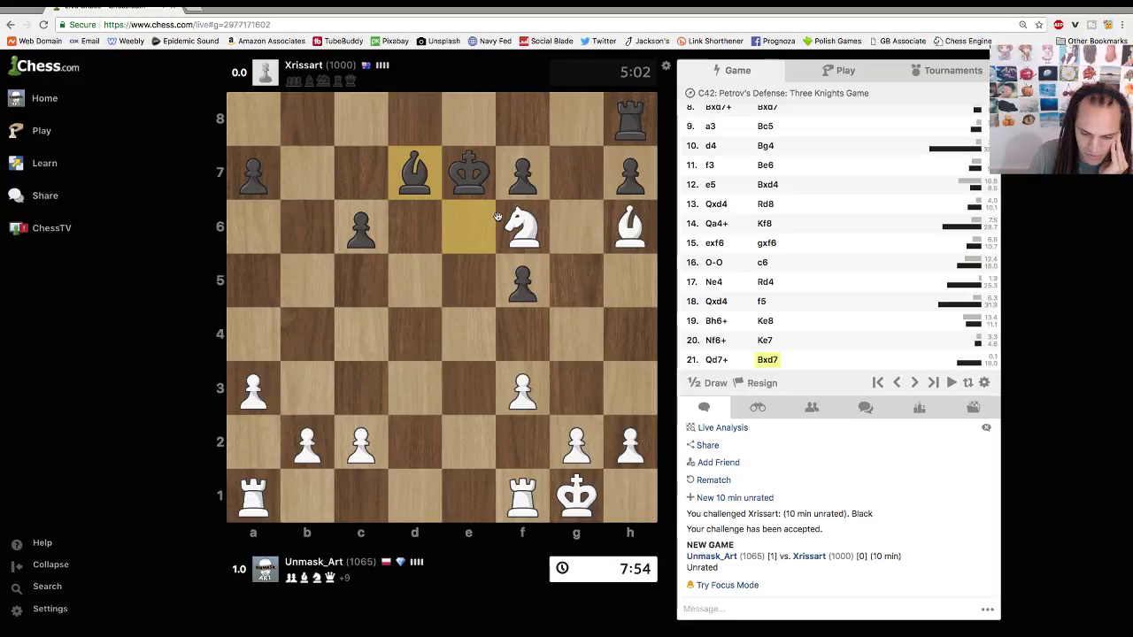
# - Retreat the bishop to g5, then play Rfe1 with check
pyautogui.moveTo(619, 227); pyautogui.dragTo(576, 282)
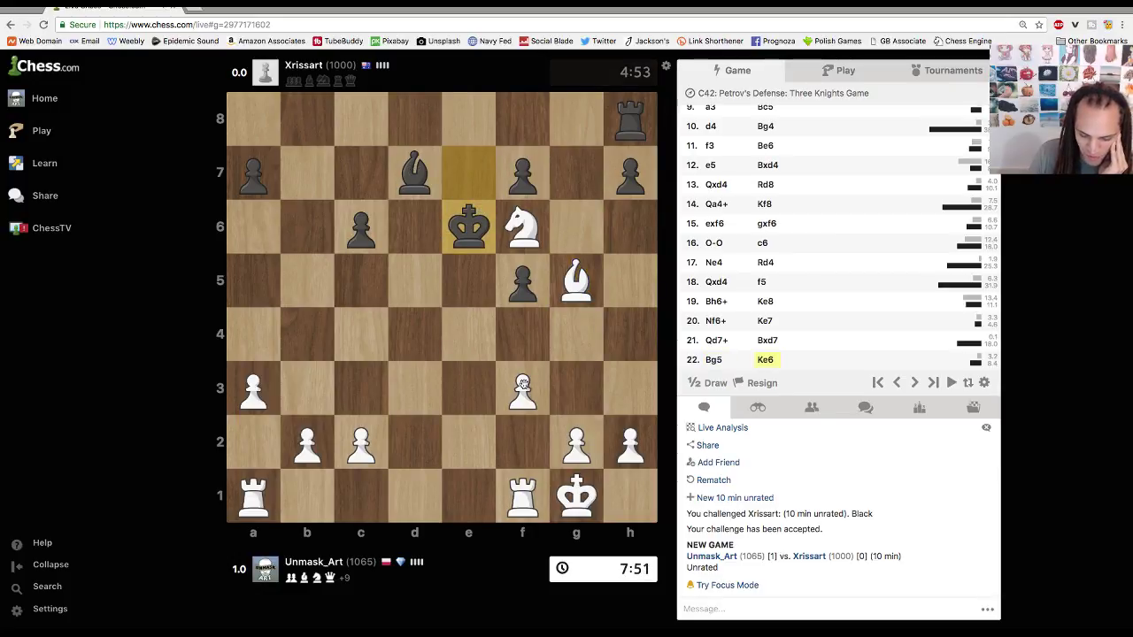
pyautogui.click(526, 493)
pyautogui.click(468, 495)
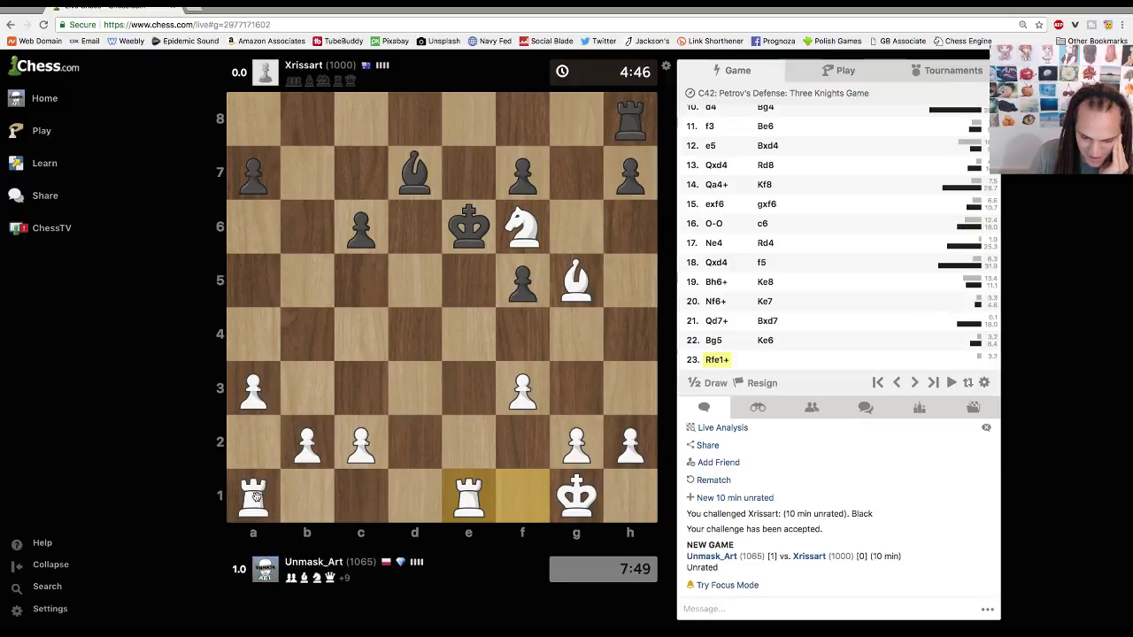
# - Premove Rad1 and b4, clearing the red square marks
pyautogui.moveTo(256, 498); pyautogui.dragTo(415, 496)
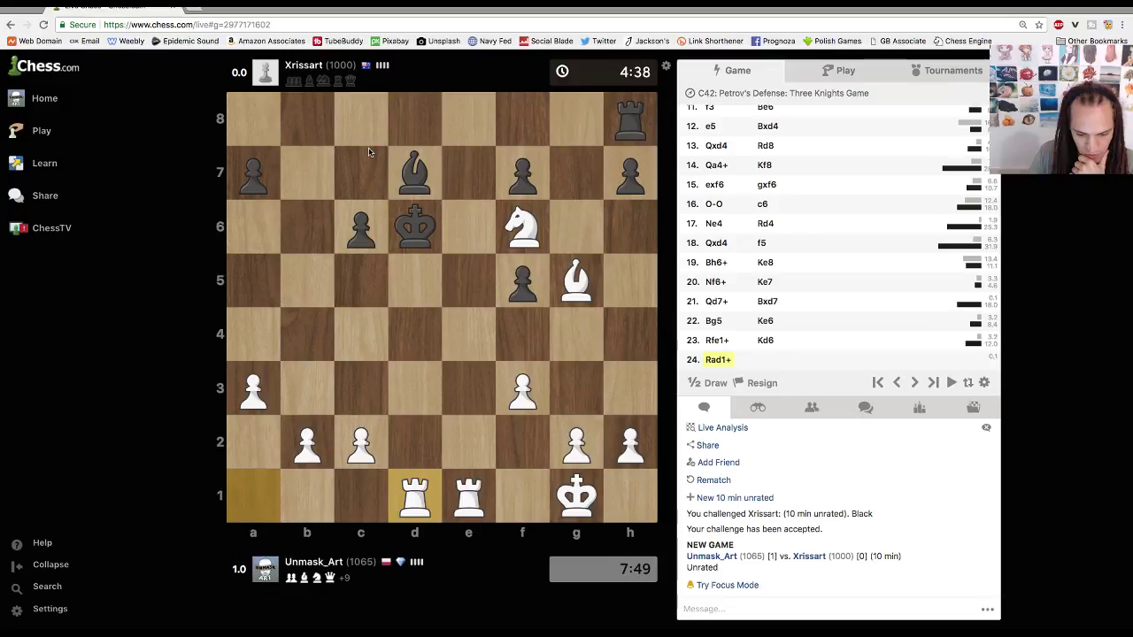
pyautogui.rightClick(352, 278)
pyautogui.moveTo(313, 441); pyautogui.dragTo(311, 329)
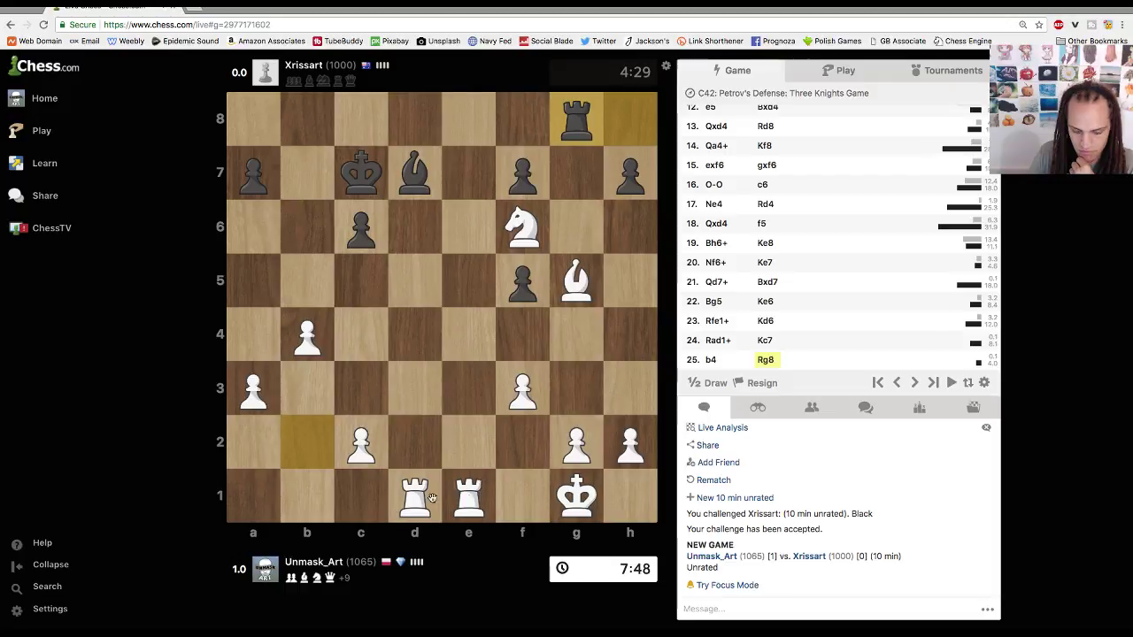
# - Play Rxd7+ and Be3+, then capture the g8 rook with the knight
pyautogui.moveTo(414, 496); pyautogui.dragTo(421, 186)
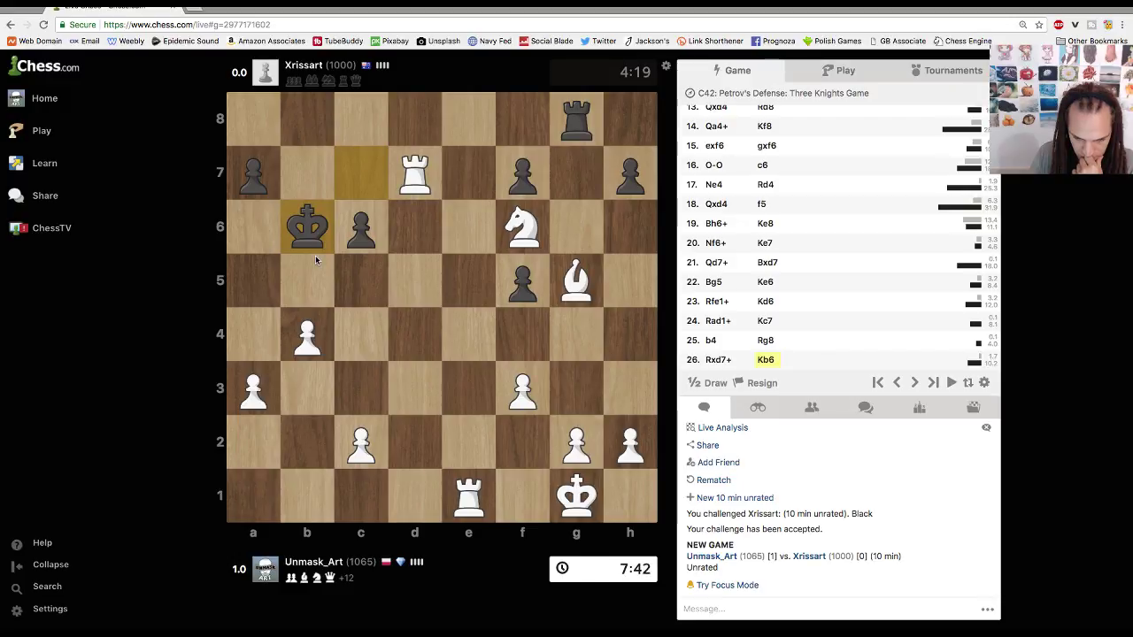
pyautogui.moveTo(571, 285); pyautogui.dragTo(467, 383)
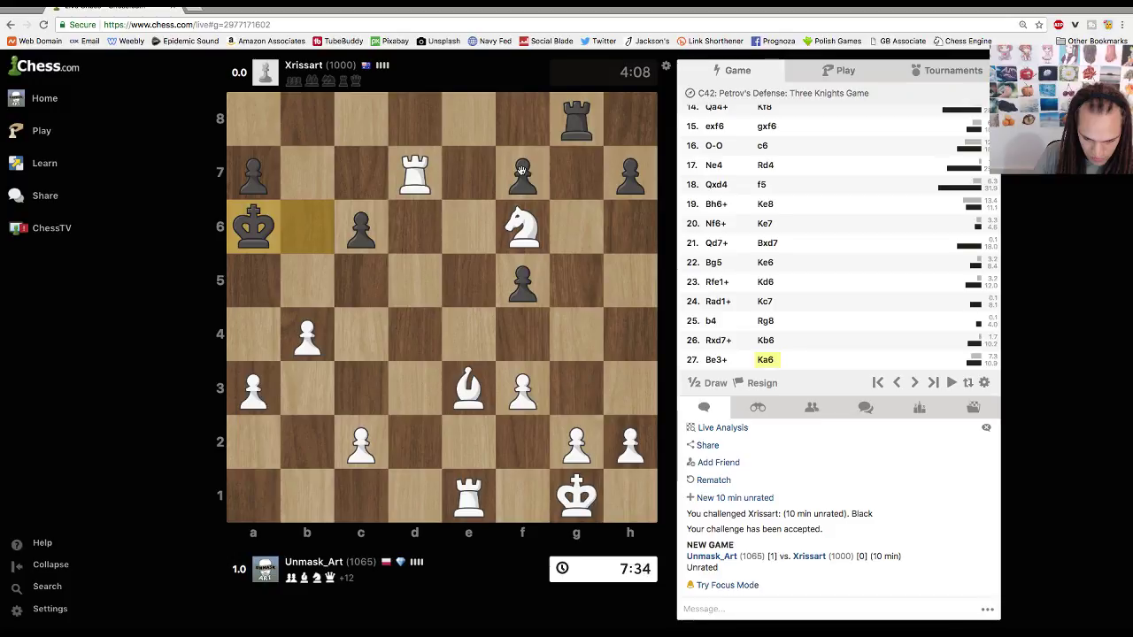
pyautogui.moveTo(523, 210); pyautogui.dragTo(571, 118)
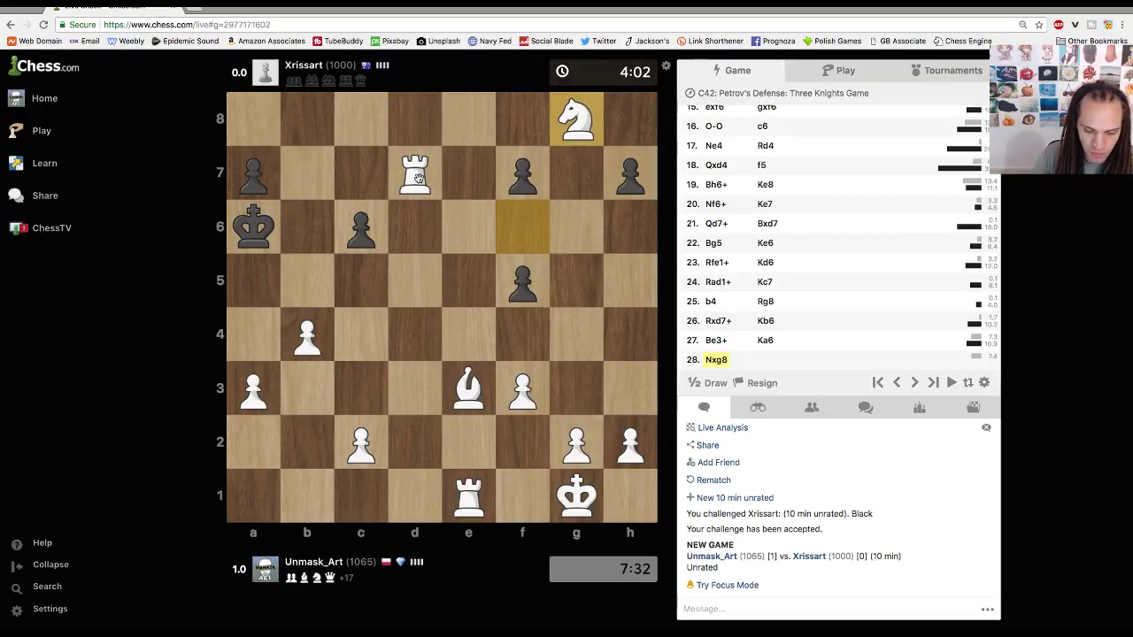
# - Draw planning arrows for Ra7 and c2-c4, then clear all arrows and marks
pyautogui.moveTo(413, 175); pyautogui.dragTo(252, 176)
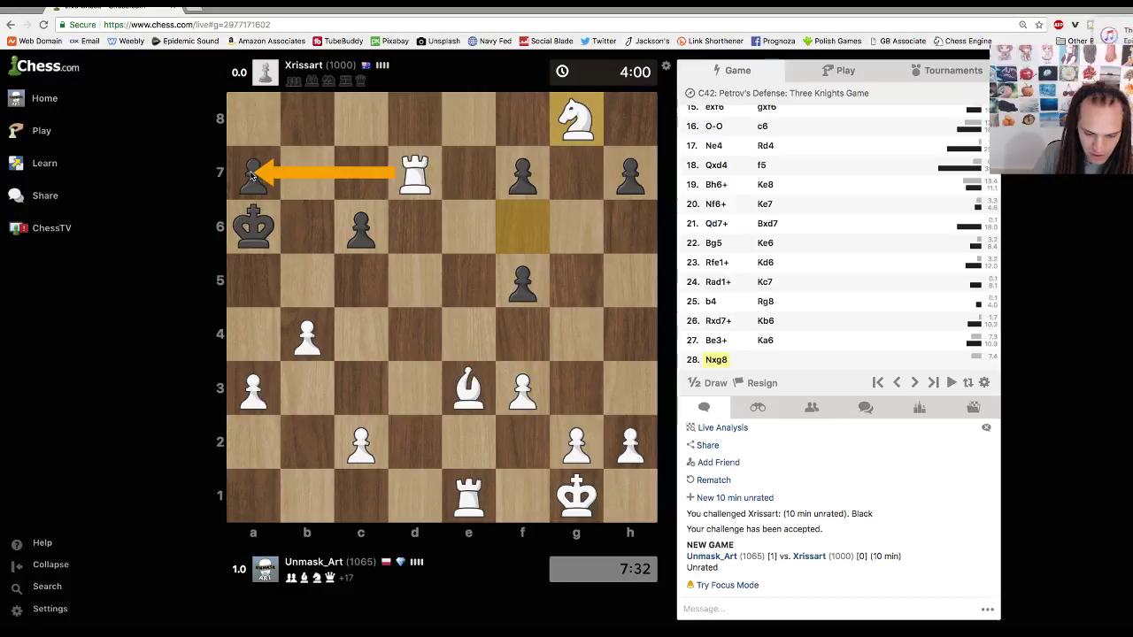
pyautogui.click(358, 239)
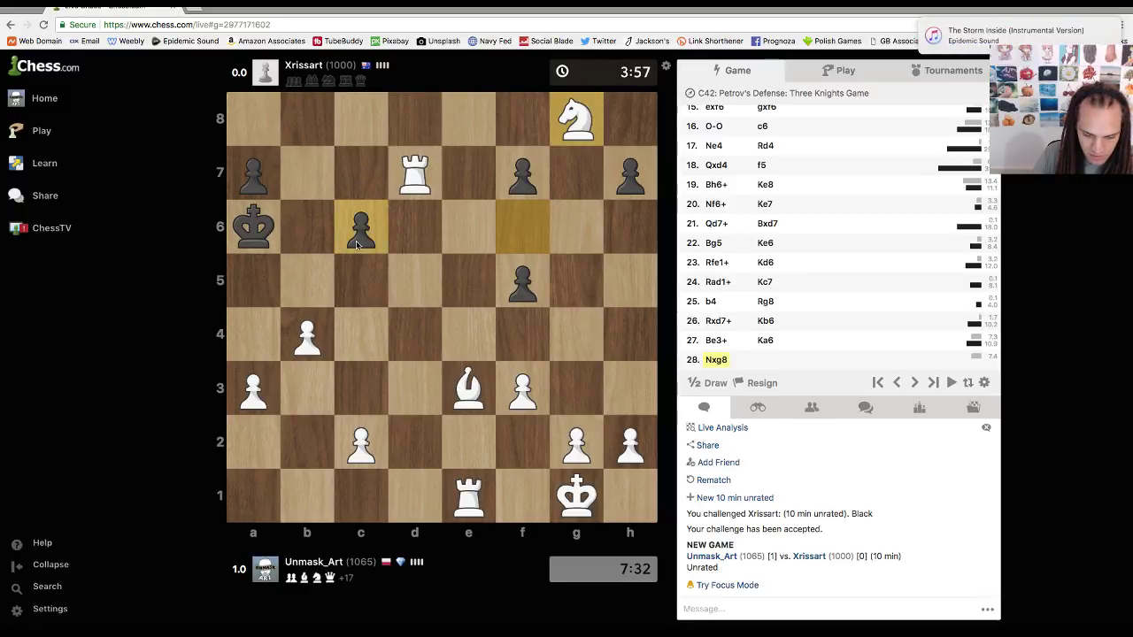
pyautogui.click(302, 280)
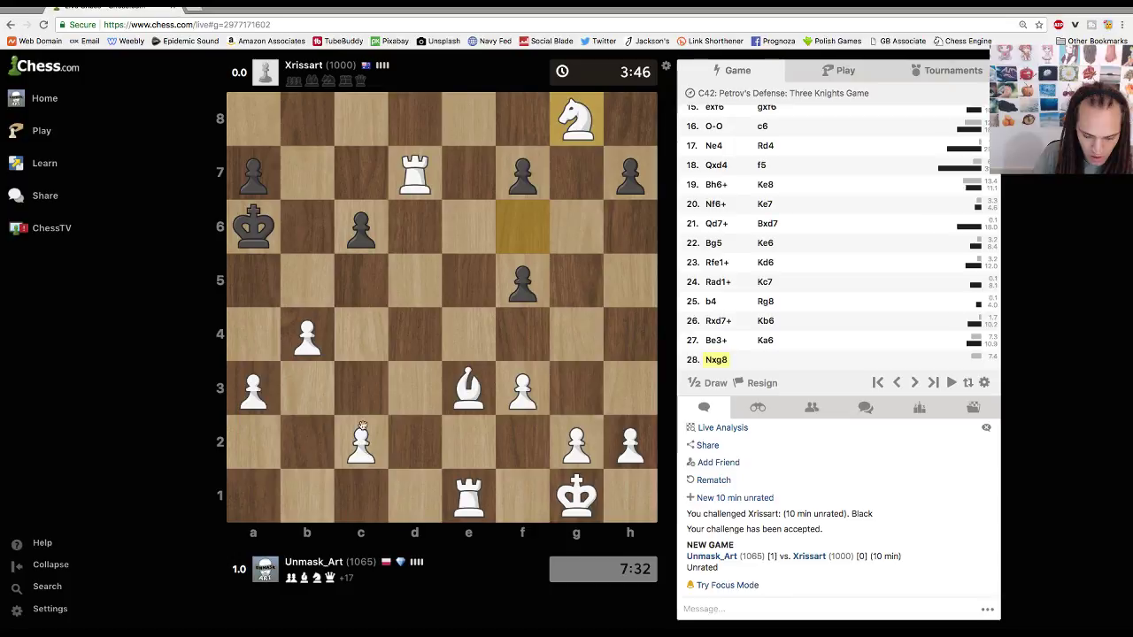
pyautogui.moveTo(363, 447); pyautogui.dragTo(361, 341)
pyautogui.moveTo(400, 182); pyautogui.dragTo(246, 176)
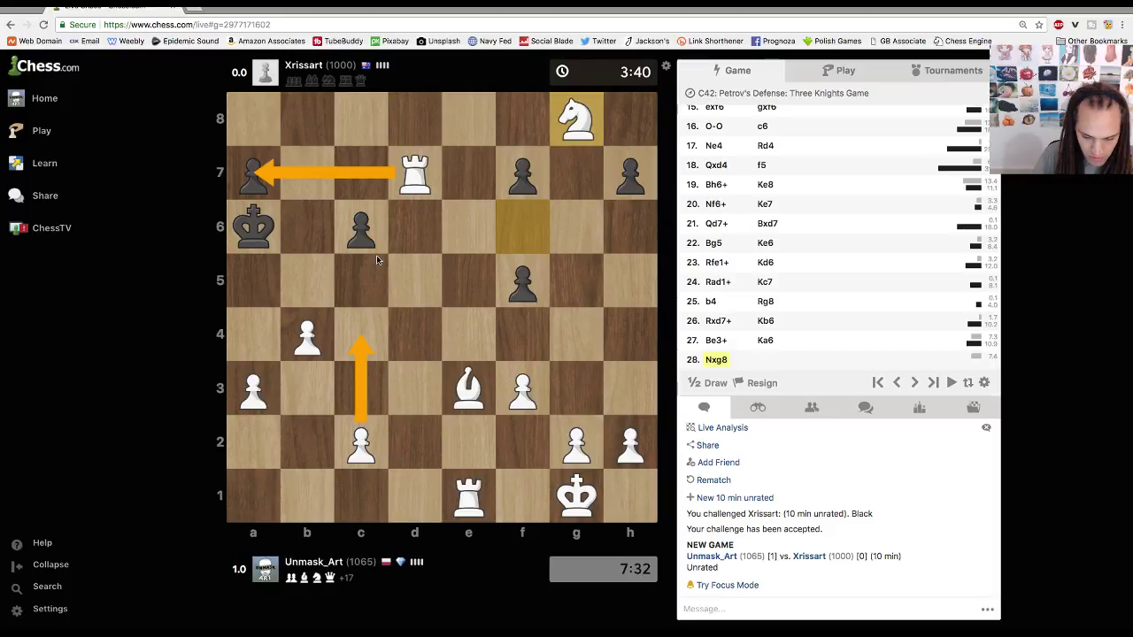
pyautogui.click(316, 285)
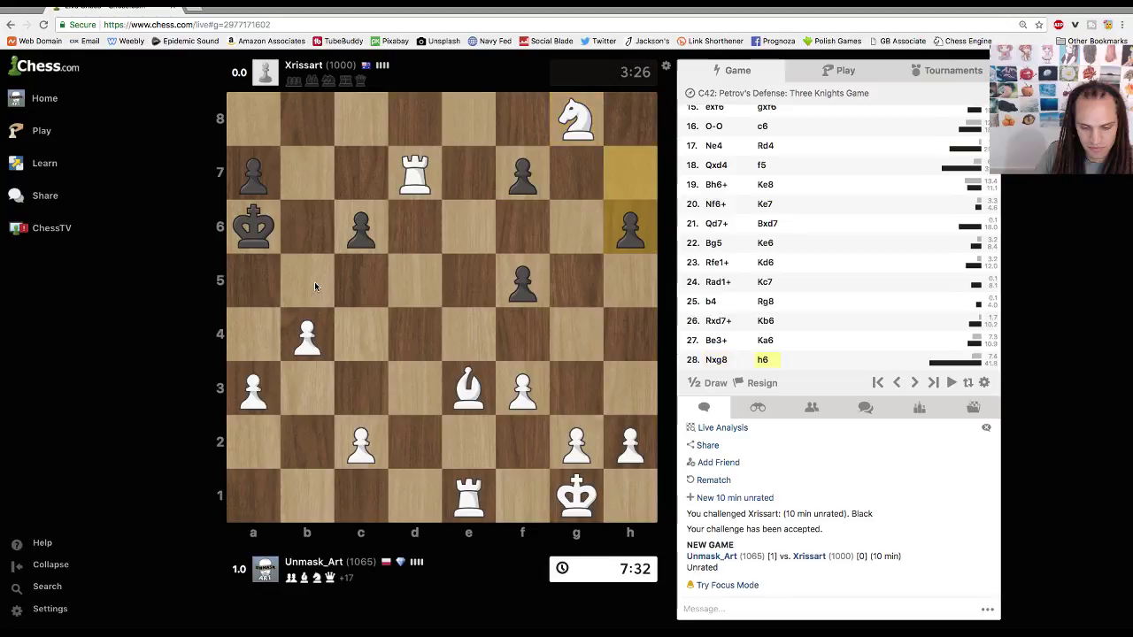
# - Push c4, then premove Rxa7 for checkmate
pyautogui.moveTo(360, 438); pyautogui.dragTo(378, 310)
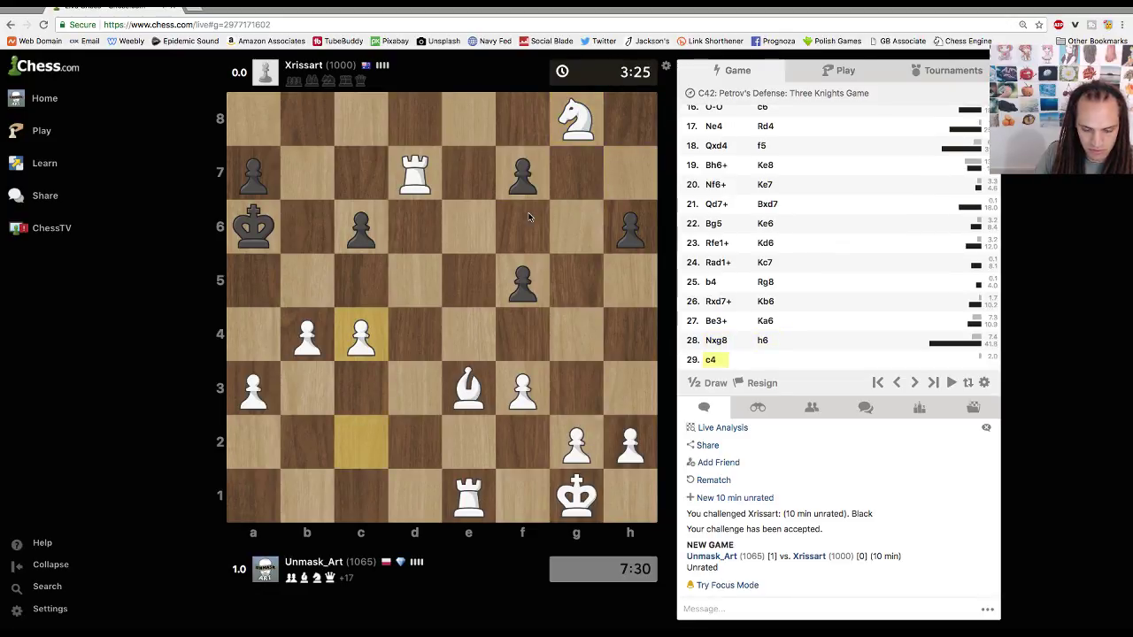
pyautogui.moveTo(423, 177); pyautogui.dragTo(255, 173)
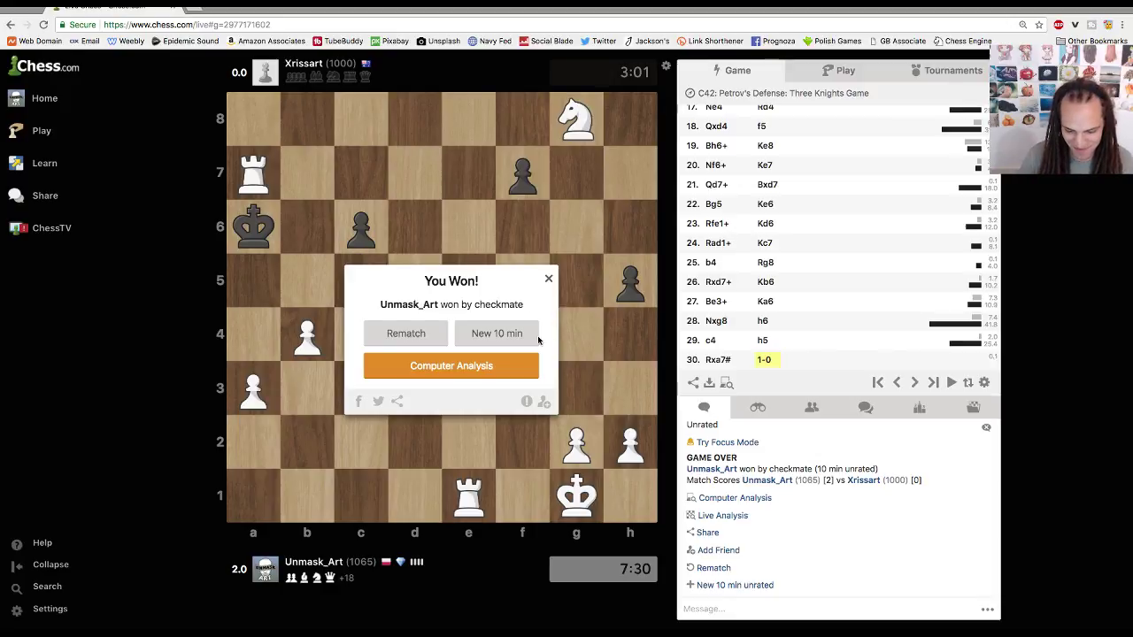
# - Dismiss the 'You Won!' notice and go to the Chess.com home page
pyautogui.click(548, 279)
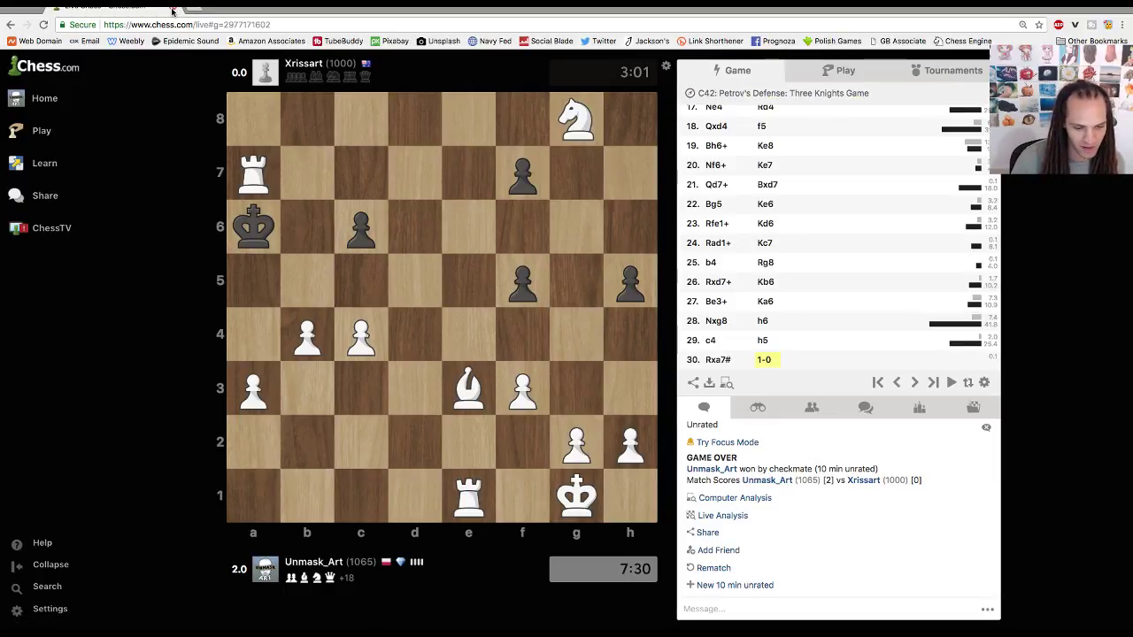
pyautogui.click(47, 100)
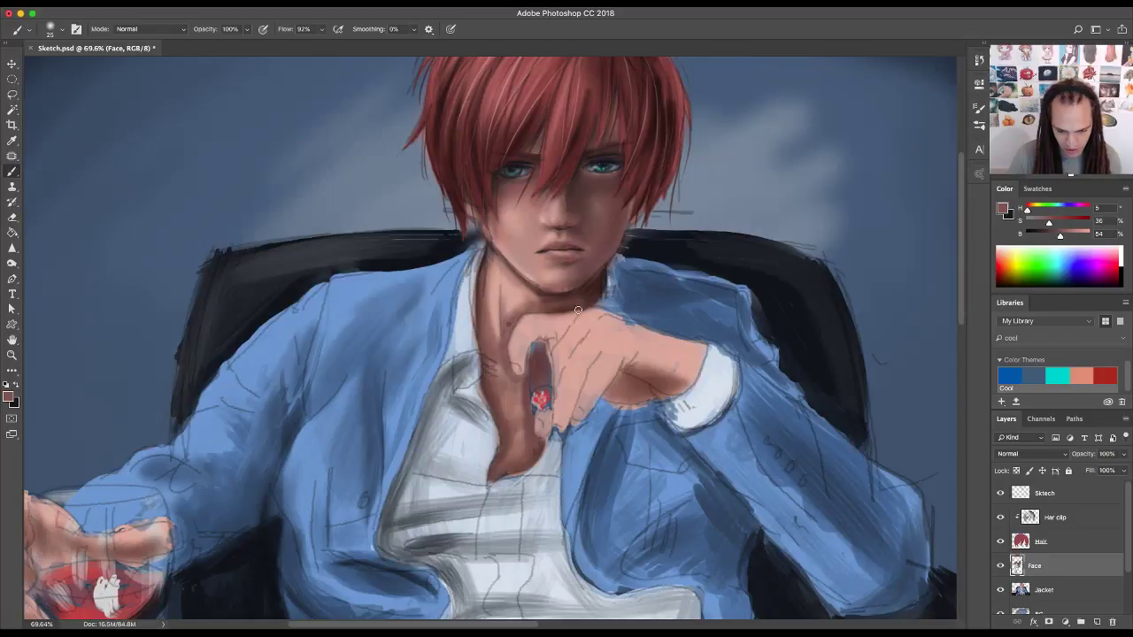
pyautogui.scroll(-5, 577, 309)
pyautogui.scroll(3, 581, 280)
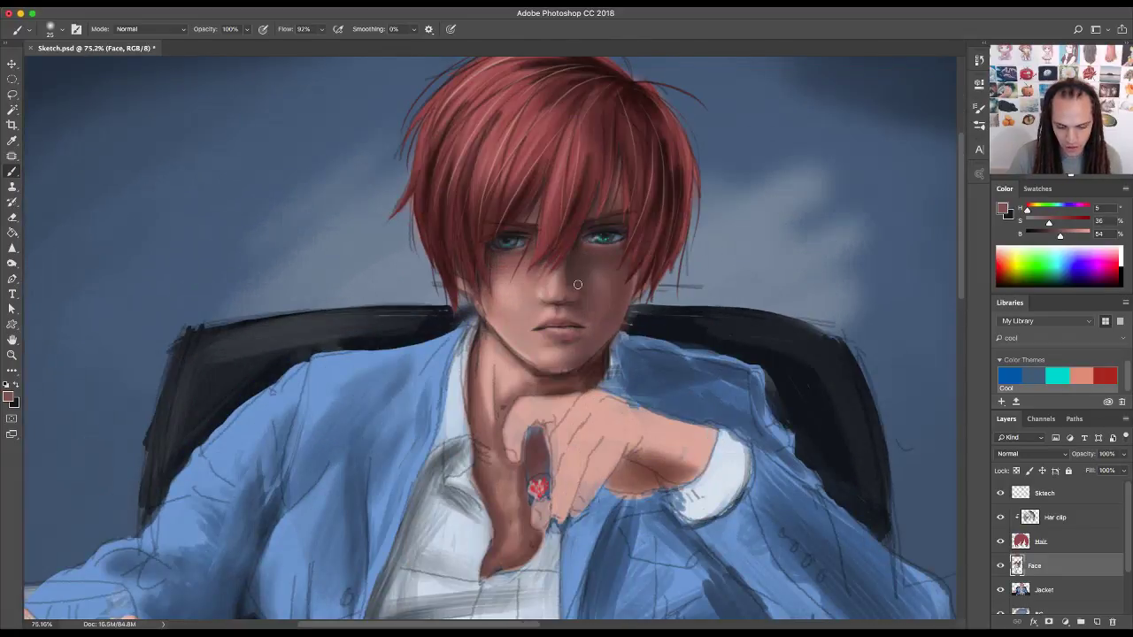
pyautogui.scroll(-1, 577, 283)
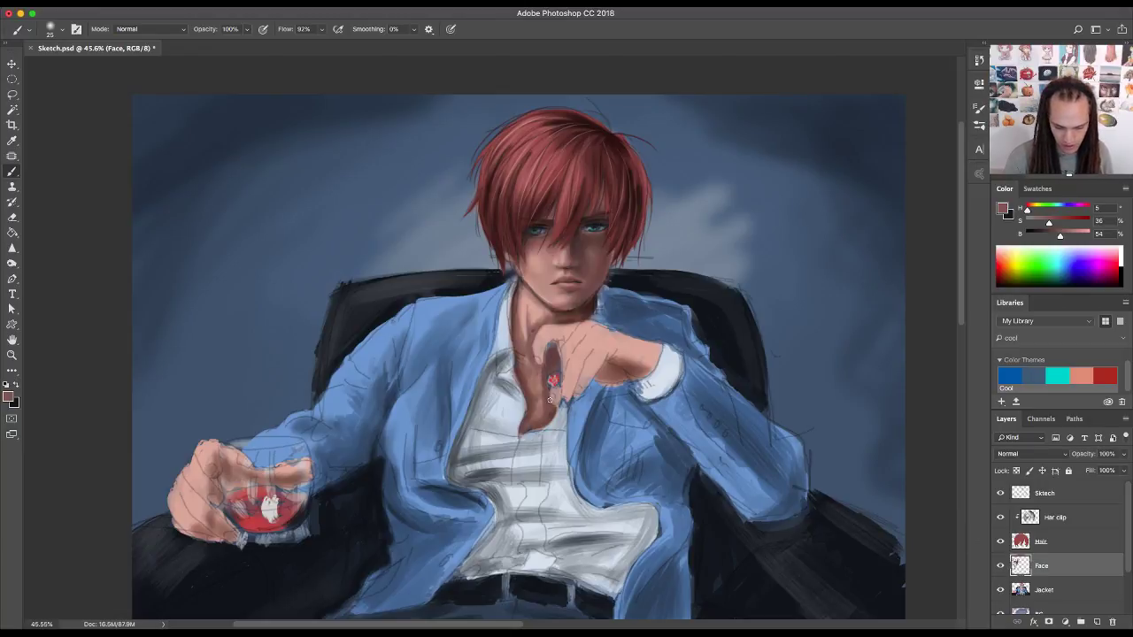
# - Zoom in on the hand and set up a size 35 brush with a sampled skin tone
pyautogui.press('z')
pyautogui.moveTo(549, 400); pyautogui.dragTo(566, 423)
pyautogui.press('b')
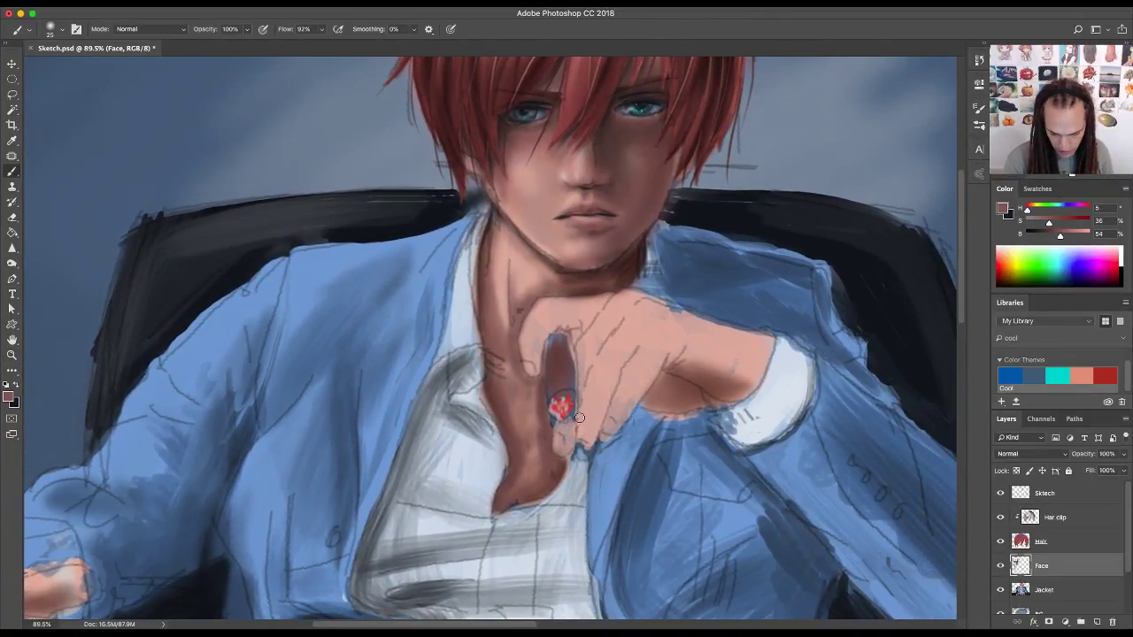
pyautogui.keyDown('alt'); pyautogui.click(530, 410); pyautogui.keyUp('alt')
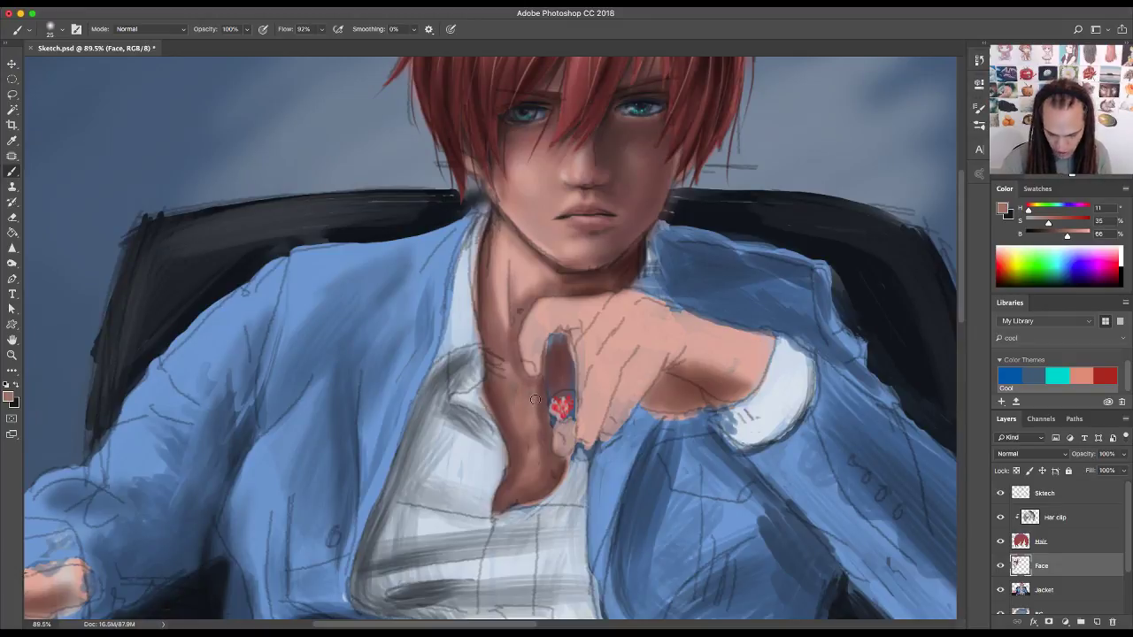
pyautogui.press(']')
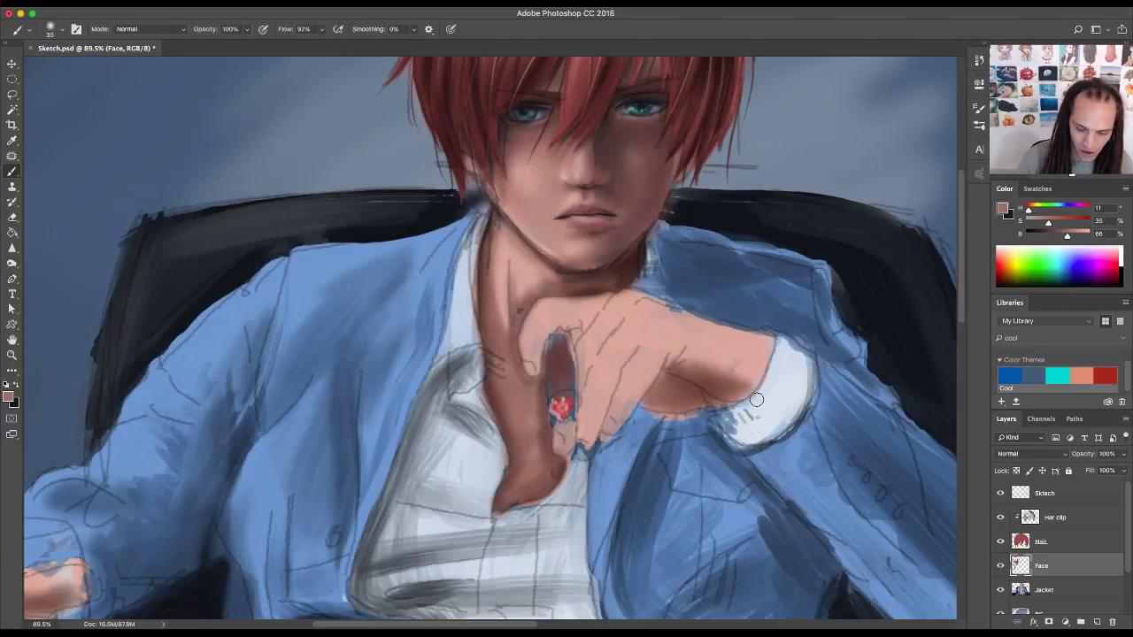
# - Sample dark red shadow colours and paint deeper shadow under the chin
pyautogui.keyDown('alt'); pyautogui.click(629, 265); pyautogui.keyUp('alt')
pyautogui.moveTo(625, 343); pyautogui.dragTo(636, 409)
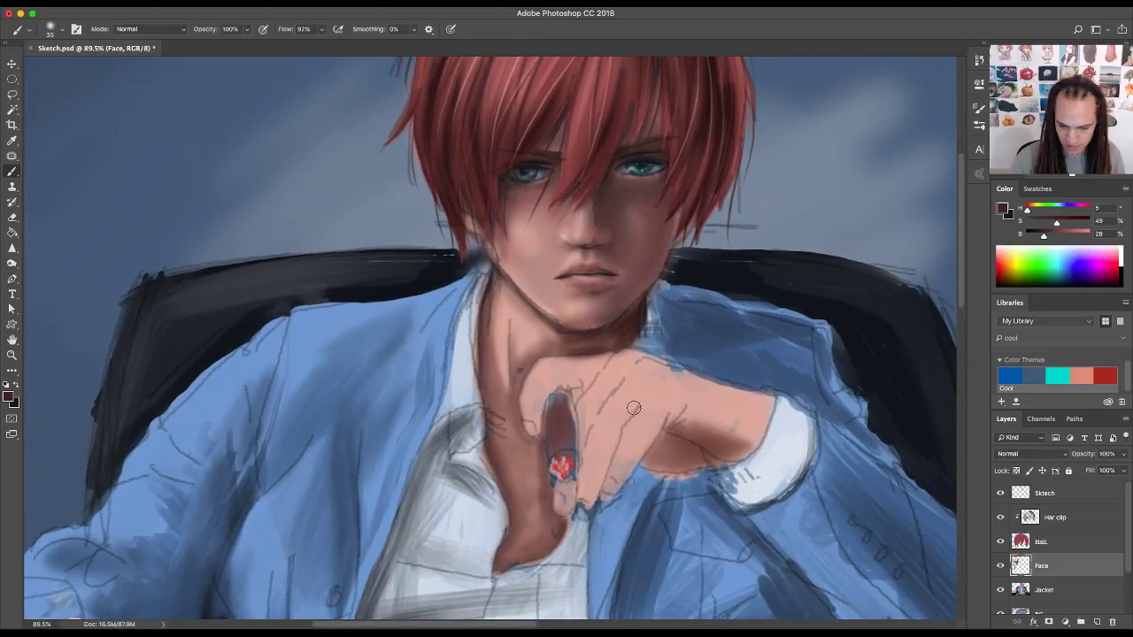
pyautogui.keyDown('alt'); pyautogui.click(696, 235); pyautogui.keyUp('alt')
pyautogui.moveTo(708, 161); pyautogui.dragTo(634, 186)
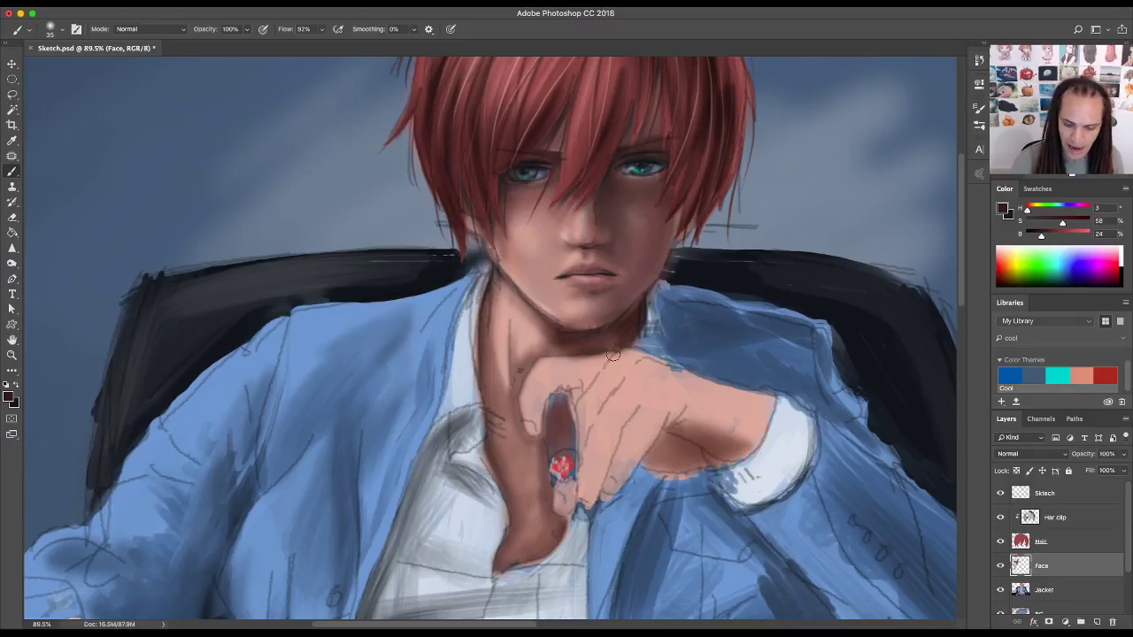
# - Paint the neck and raised hand with sampled pinks, reds and dark browns
pyautogui.keyDown('alt'); pyautogui.click(523, 319); pyautogui.keyUp('alt')
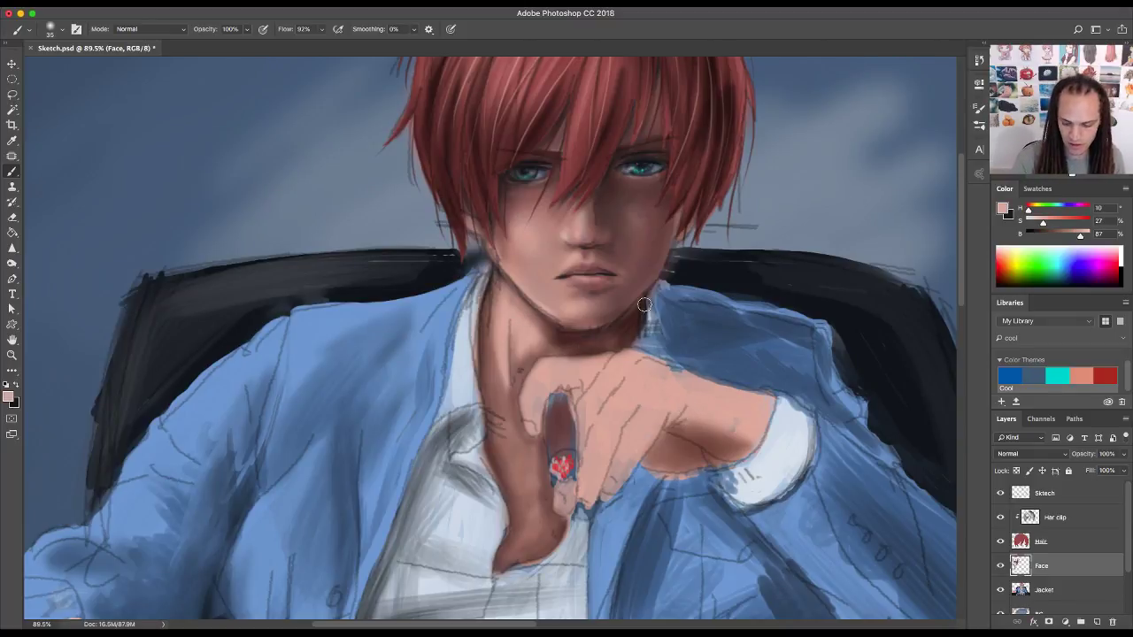
pyautogui.keyDown('alt'); pyautogui.click(587, 344); pyautogui.keyUp('alt')
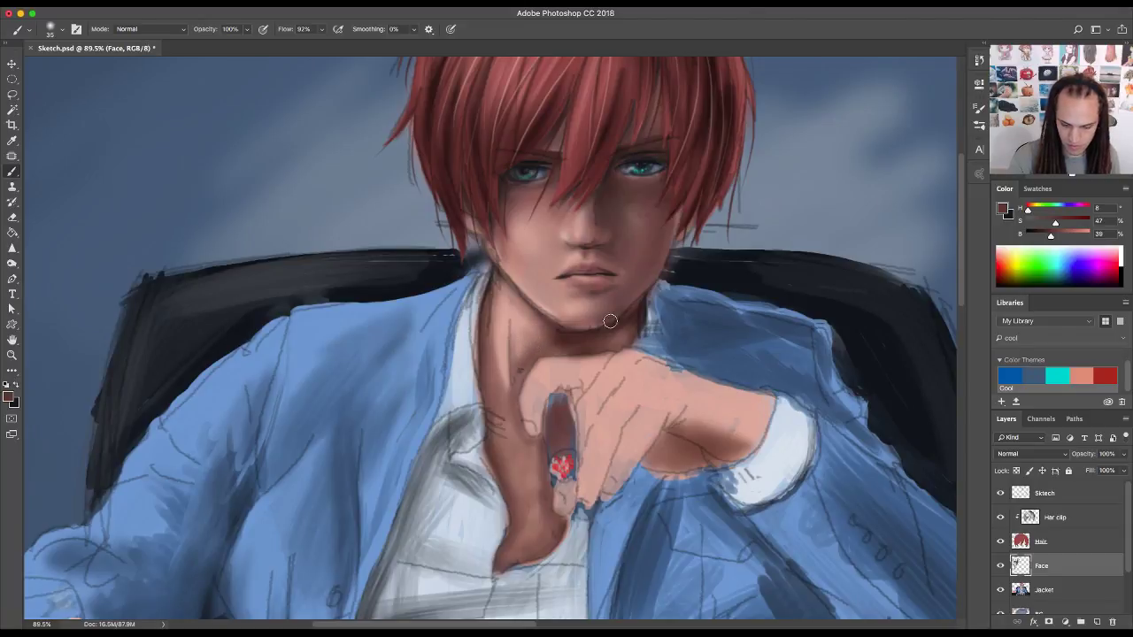
pyautogui.keyDown('alt'); pyautogui.click(588, 142); pyautogui.keyUp('alt')
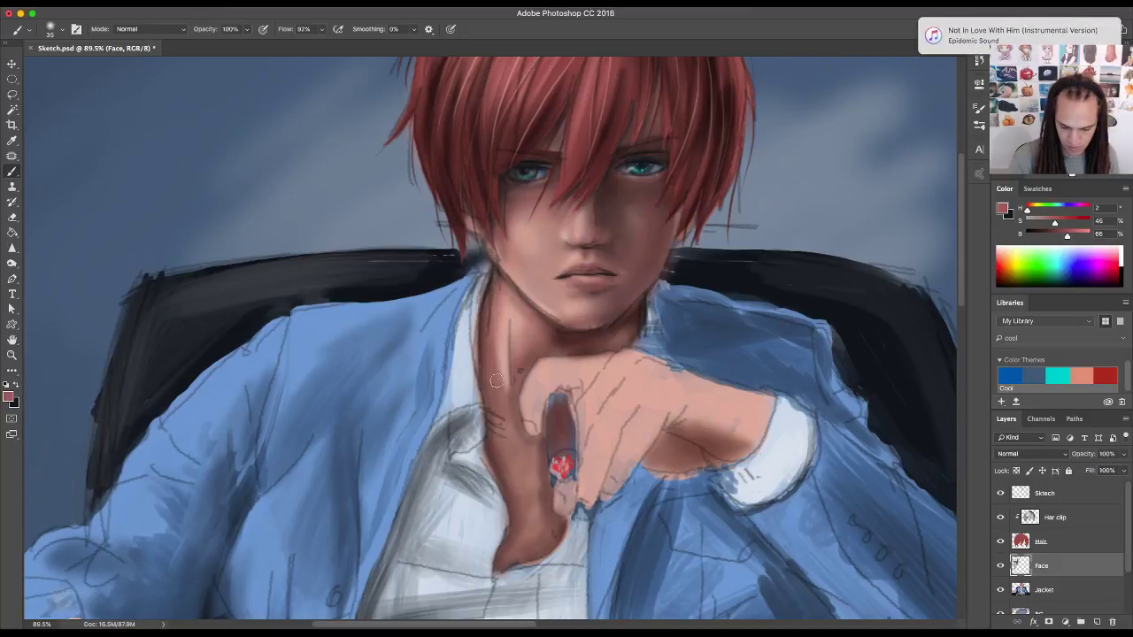
pyautogui.keyDown('alt'); pyautogui.click(506, 324); pyautogui.keyUp('alt')
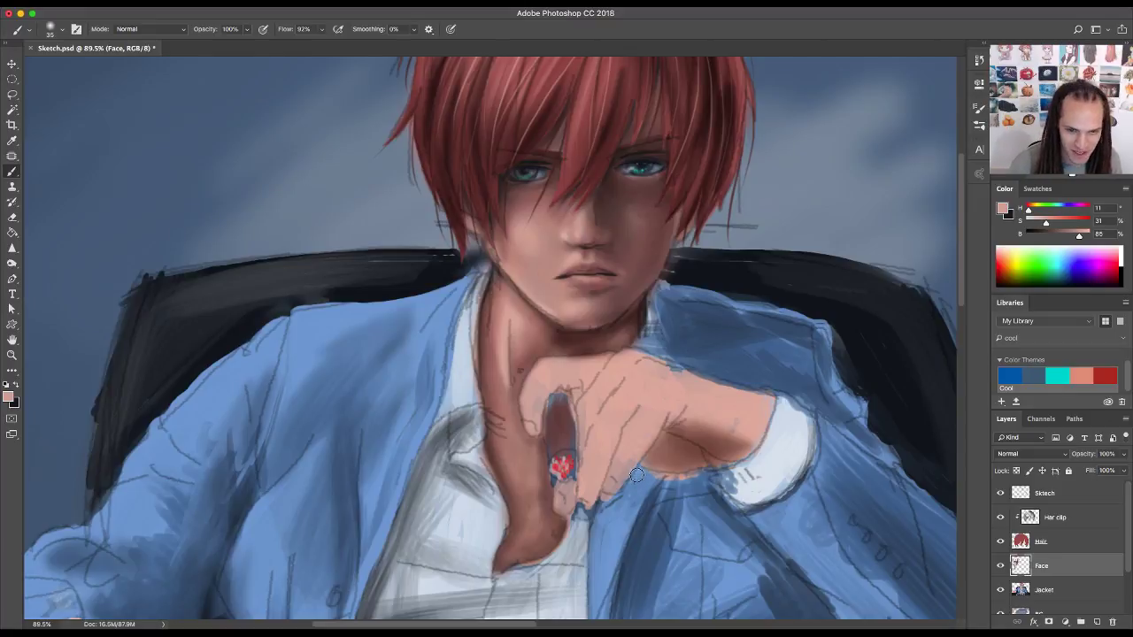
pyautogui.keyDown('alt'); pyautogui.click(507, 452); pyautogui.keyUp('alt')
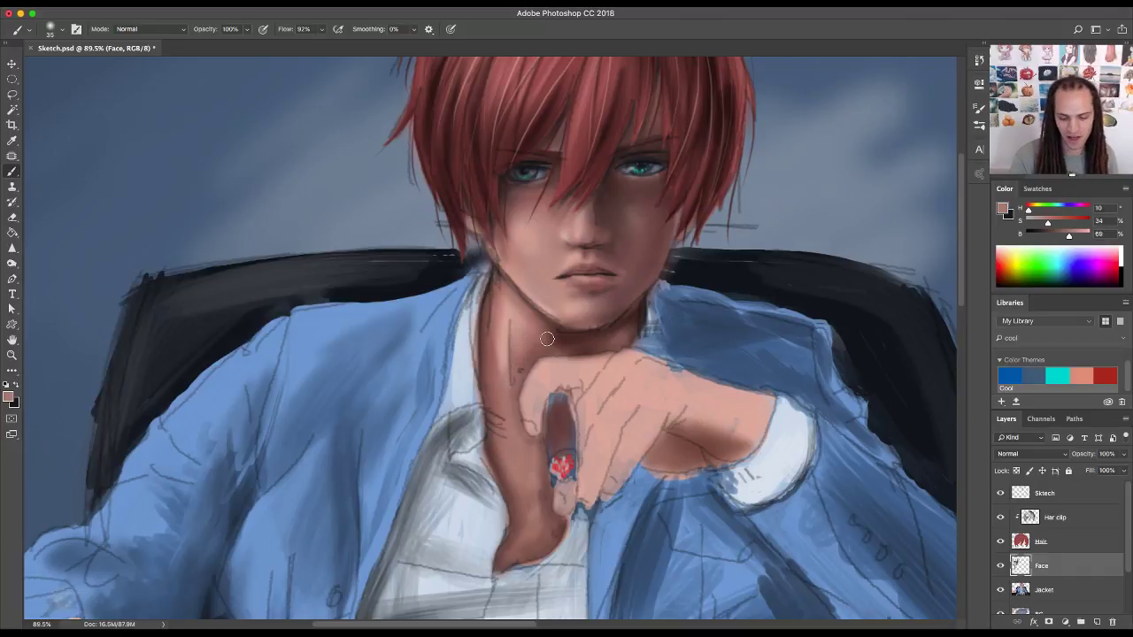
pyautogui.keyDown('alt'); pyautogui.click(615, 339); pyautogui.keyUp('alt')
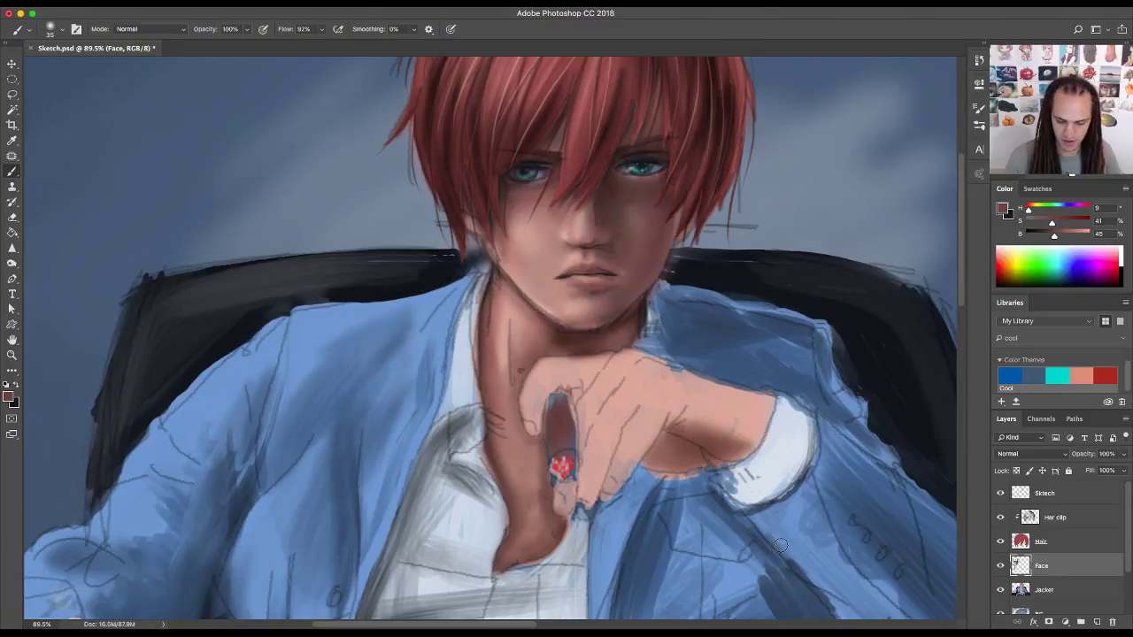
# - Hide and re-show the Sketch layer to compare the painting with the line art
pyautogui.click(1001, 493)
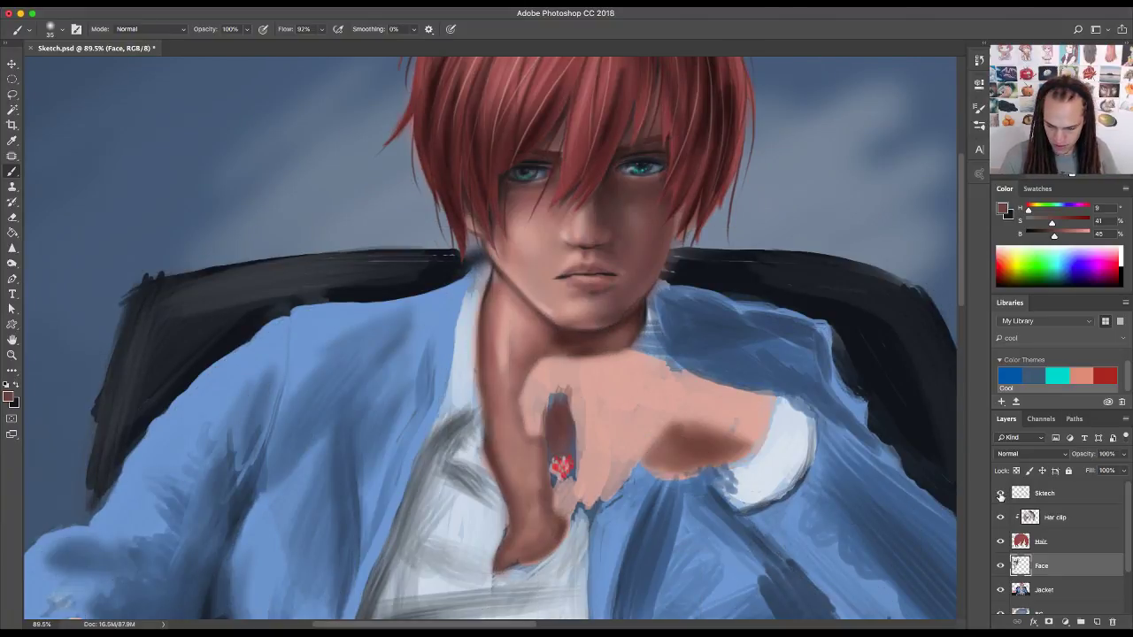
pyautogui.click(1002, 493)
pyautogui.click(1001, 494)
pyautogui.click(1001, 494)
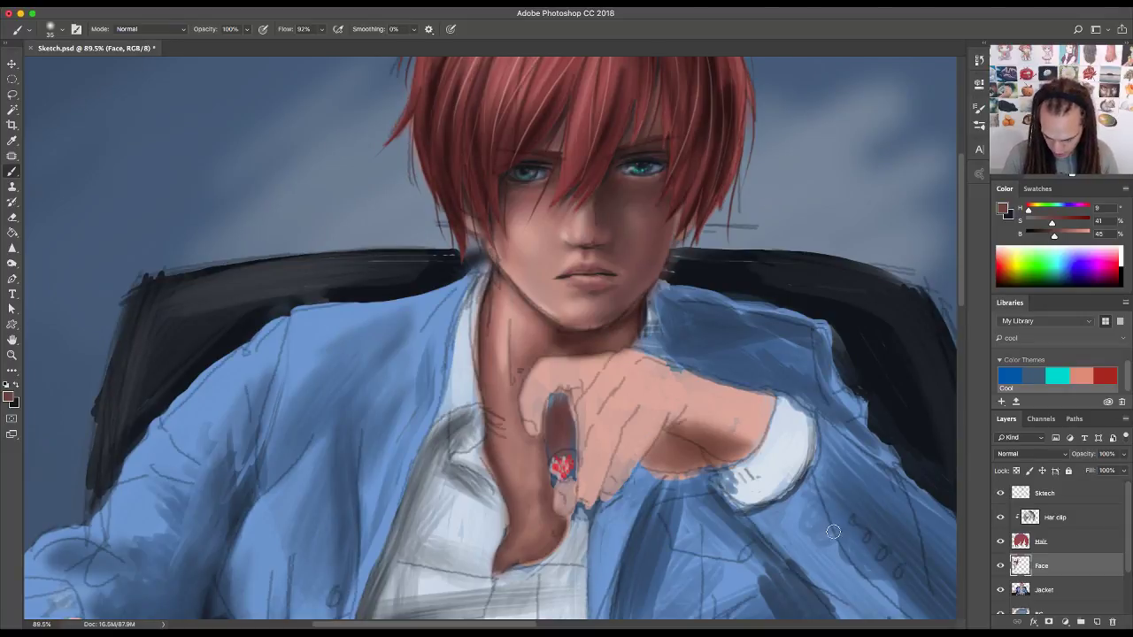
# - Add a new layer named 'Hand 1' above the Face layer
pyautogui.press('l')
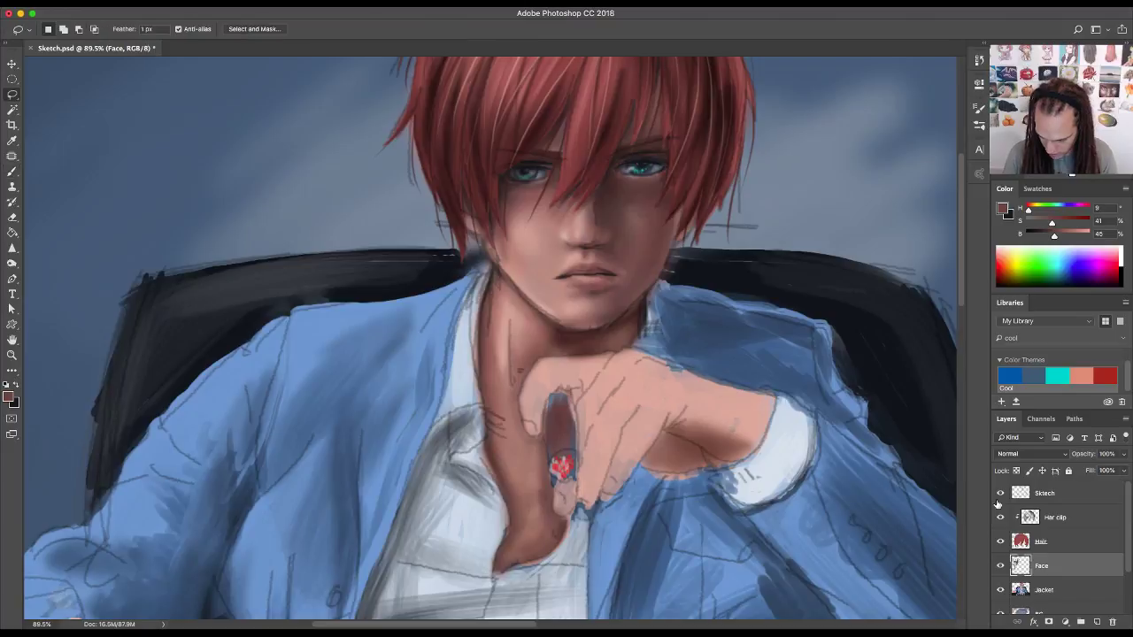
pyautogui.click(1096, 621)
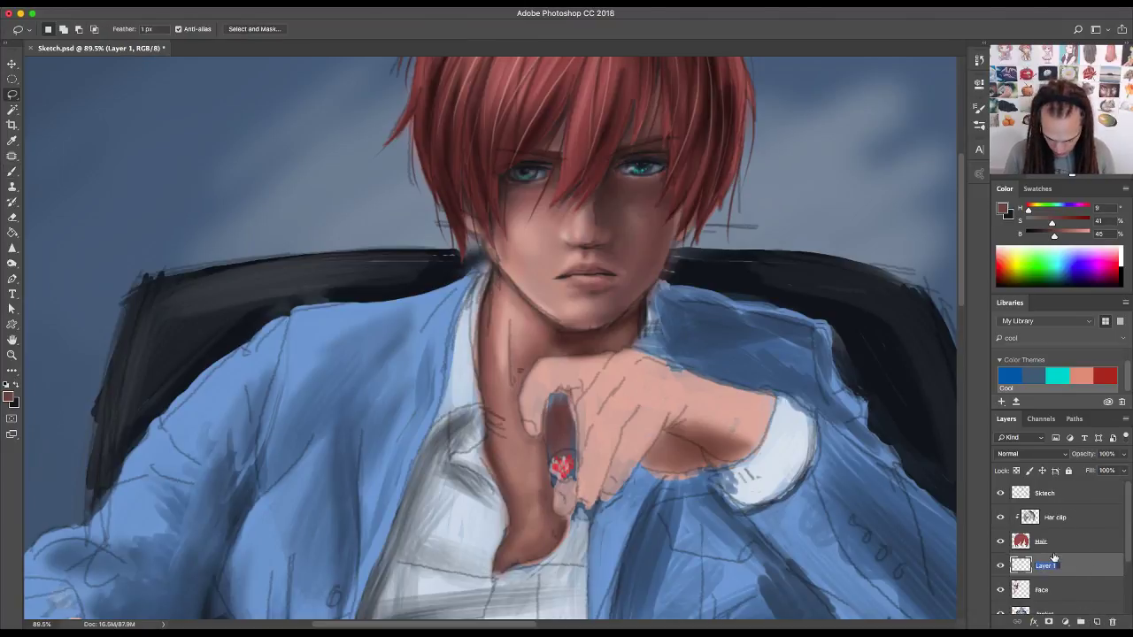
pyautogui.write('Han')
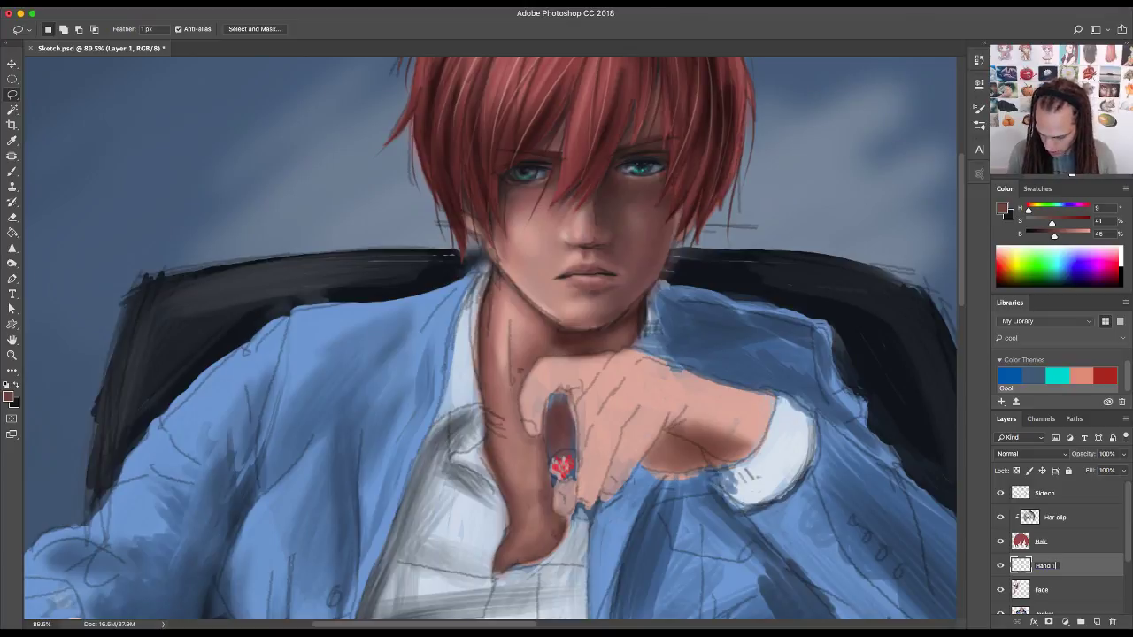
pyautogui.write('d 1')
pyautogui.press('Return')
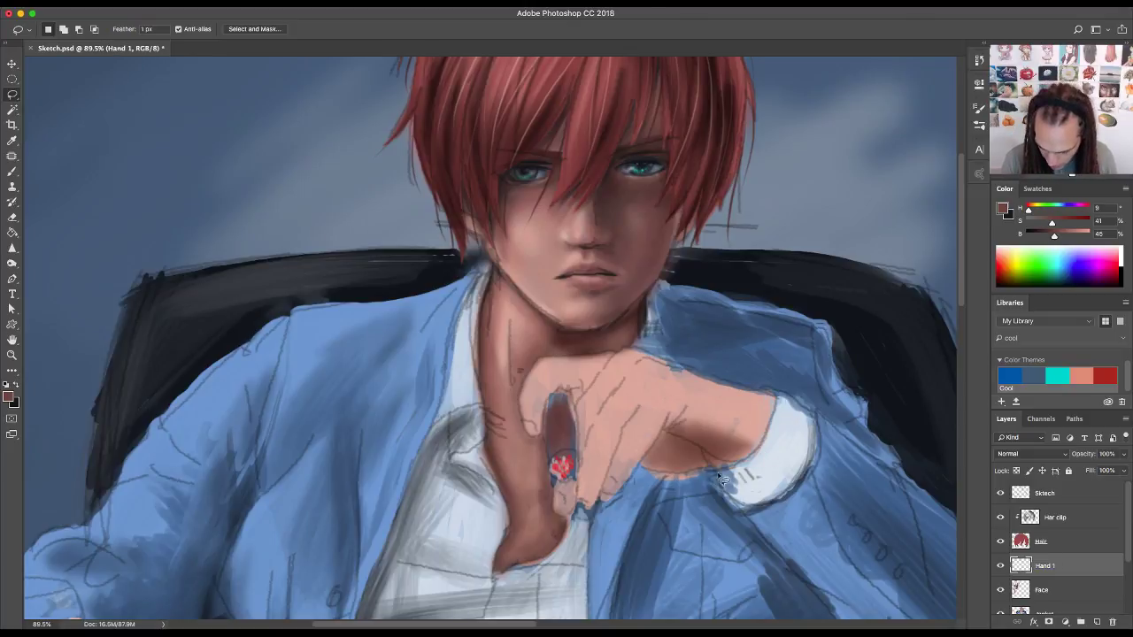
# - Lasso around the raised hand and extended finger, then zoom in on the selection
pyautogui.moveTo(720, 476); pyautogui.dragTo(731, 470)
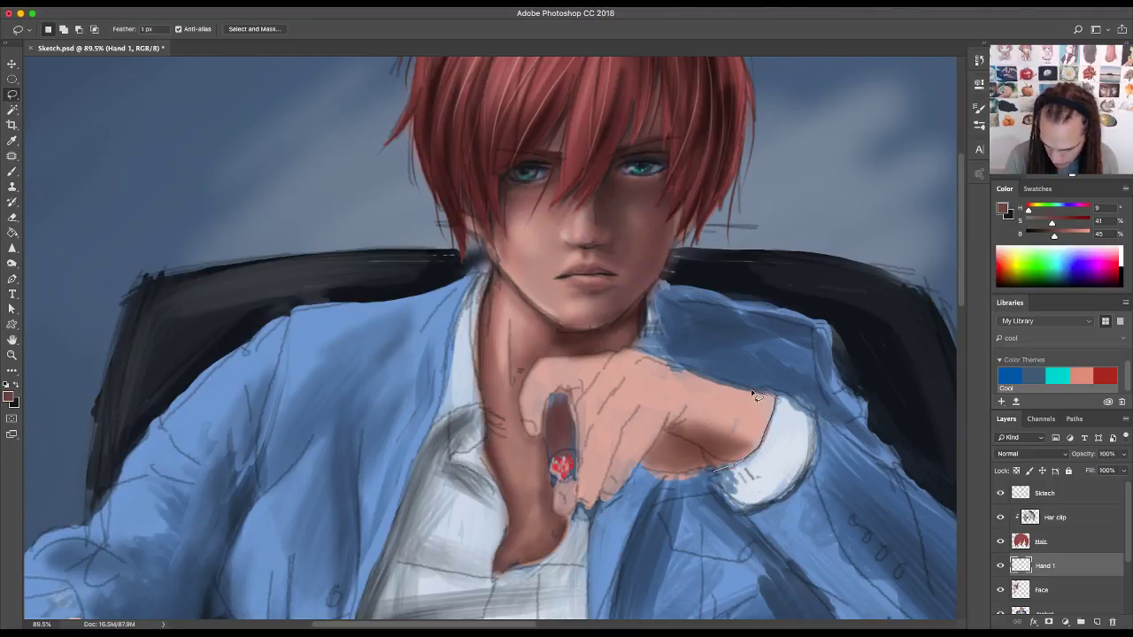
pyautogui.moveTo(756, 396)
pyautogui.mouseDown()
pyautogui.moveTo(623, 351)
pyautogui.moveTo(538, 362)
pyautogui.moveTo(521, 407)
pyautogui.mouseUp()
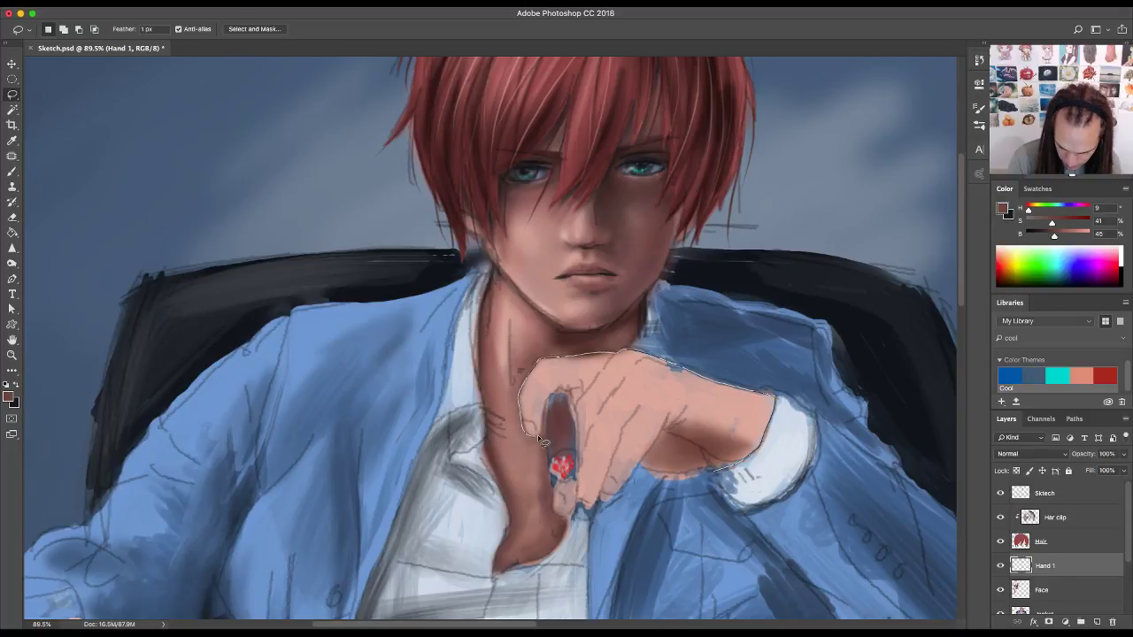
pyautogui.moveTo(547, 416)
pyautogui.mouseDown()
pyautogui.moveTo(572, 393)
pyautogui.moveTo(579, 439)
pyautogui.mouseUp()
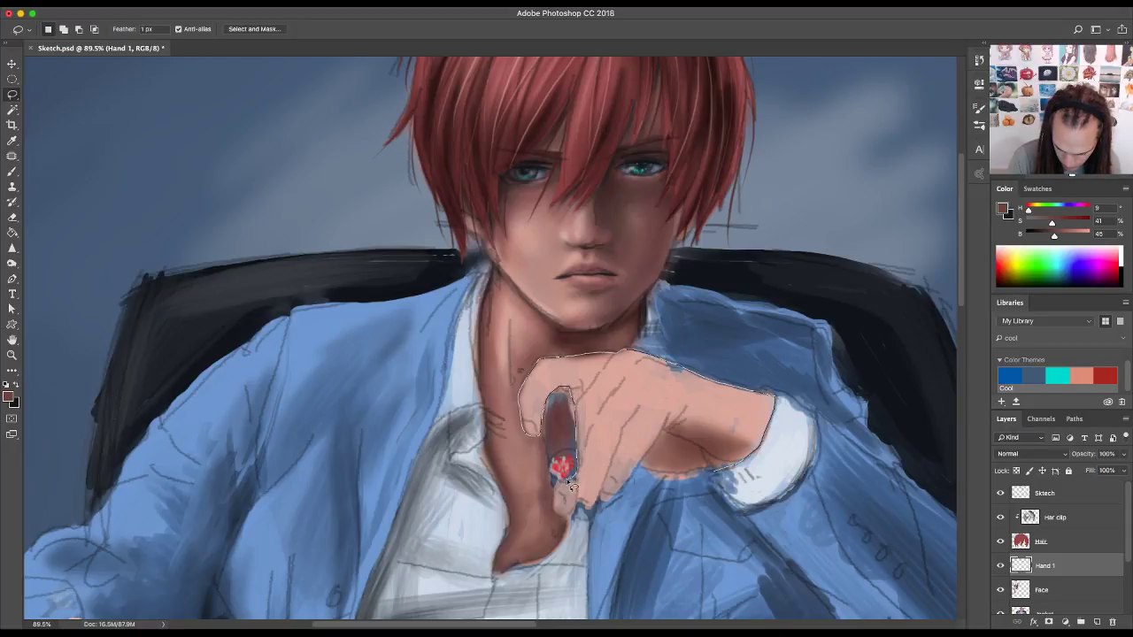
pyautogui.moveTo(558, 494)
pyautogui.mouseDown()
pyautogui.moveTo(594, 521)
pyautogui.moveTo(601, 500)
pyautogui.moveTo(616, 503)
pyautogui.moveTo(645, 466)
pyautogui.moveTo(713, 473)
pyautogui.mouseUp()
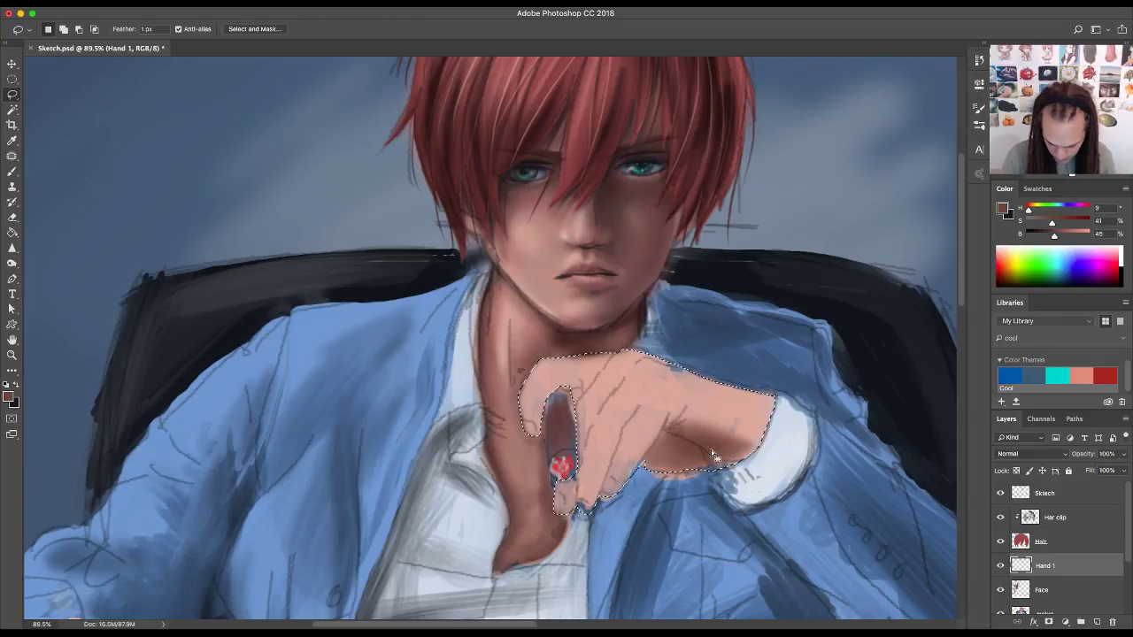
pyautogui.press('z')
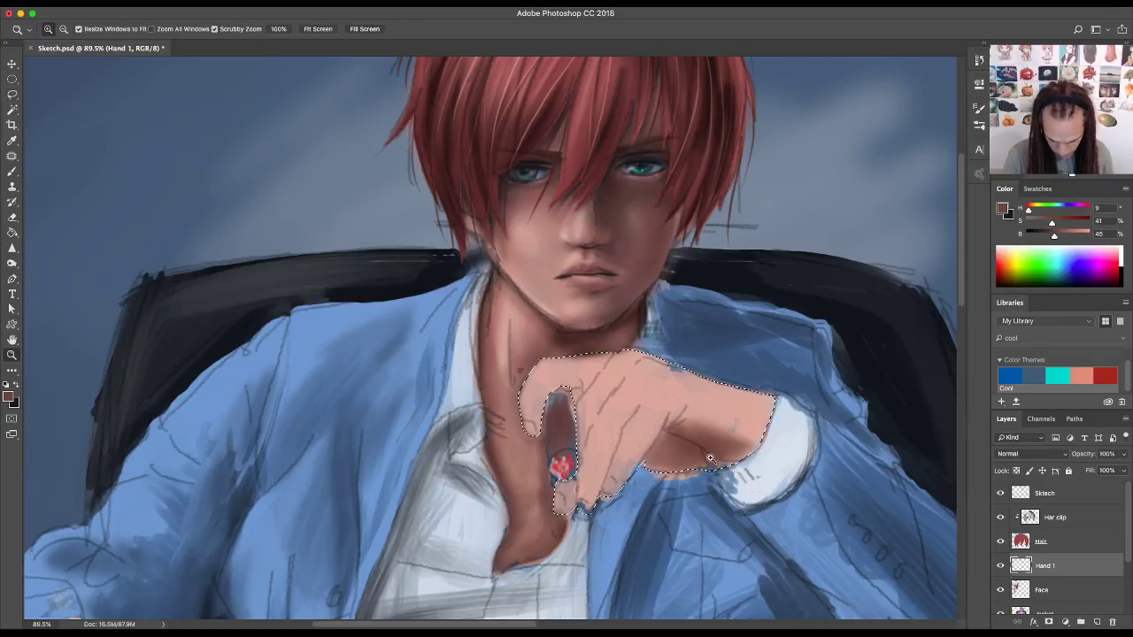
pyautogui.moveTo(710, 458)
pyautogui.mouseDown()
pyautogui.moveTo(744, 450)
pyautogui.moveTo(690, 489)
pyautogui.moveTo(700, 446)
pyautogui.moveTo(608, 423)
pyautogui.mouseUp()
# - With the Lasso, subtract from the hand selection along the lower finger edge
pyautogui.press('b')
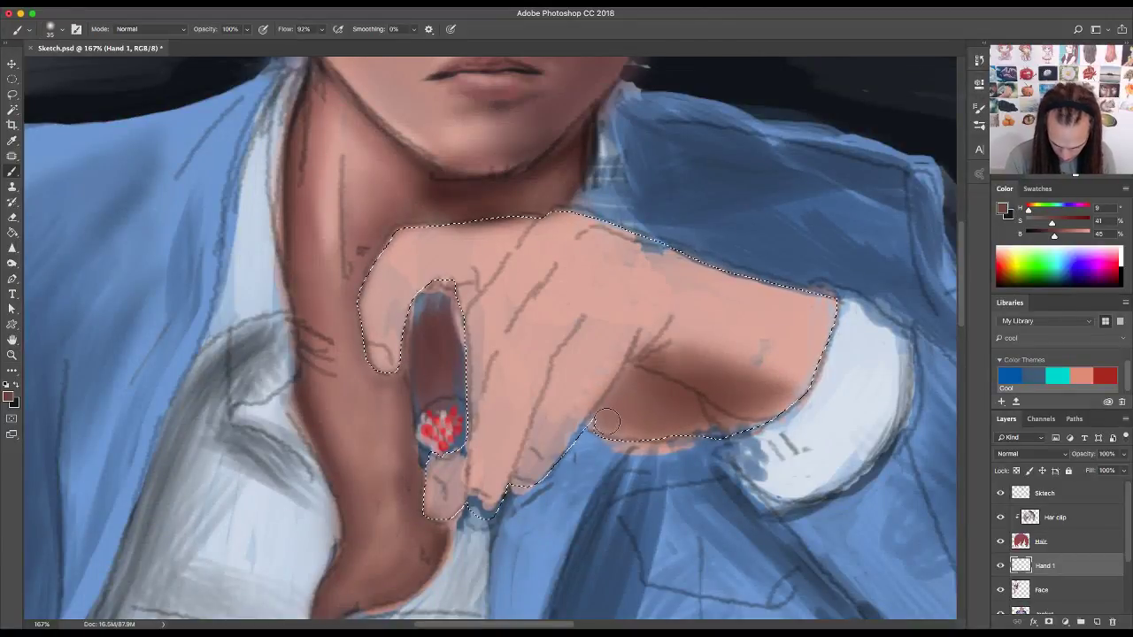
pyautogui.press('l')
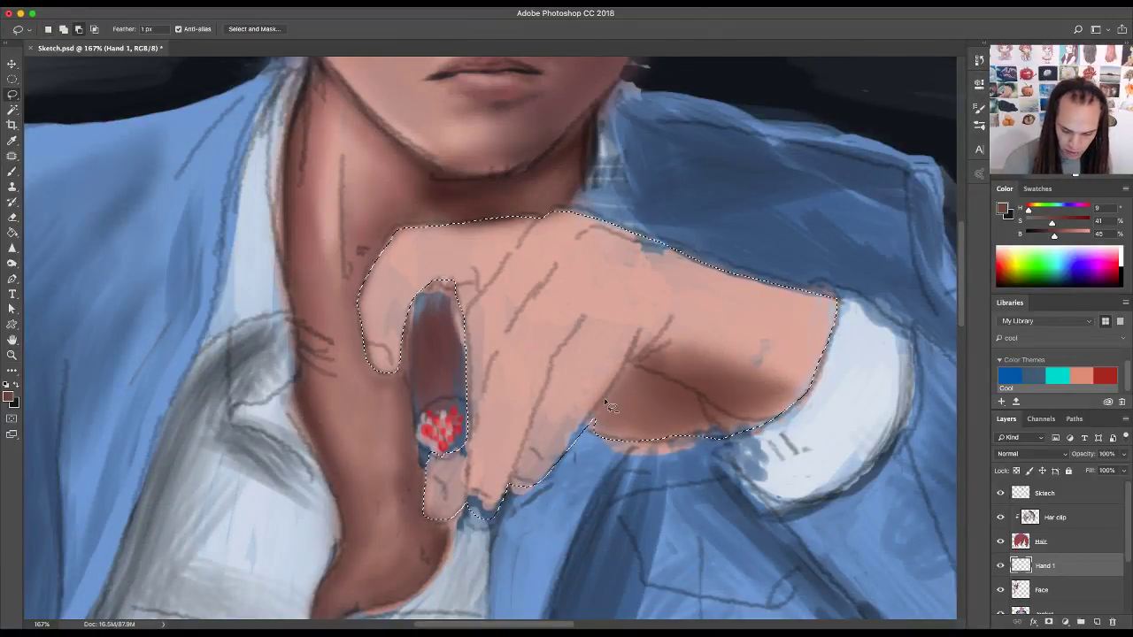
pyautogui.rightClick(12, 95)
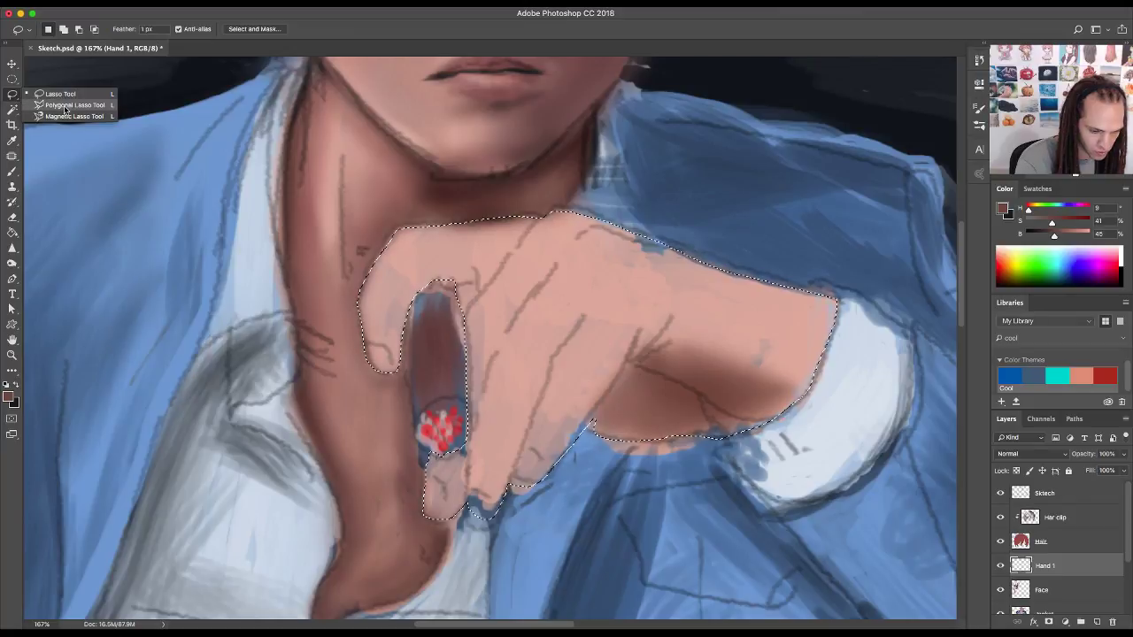
pyautogui.click(10, 95)
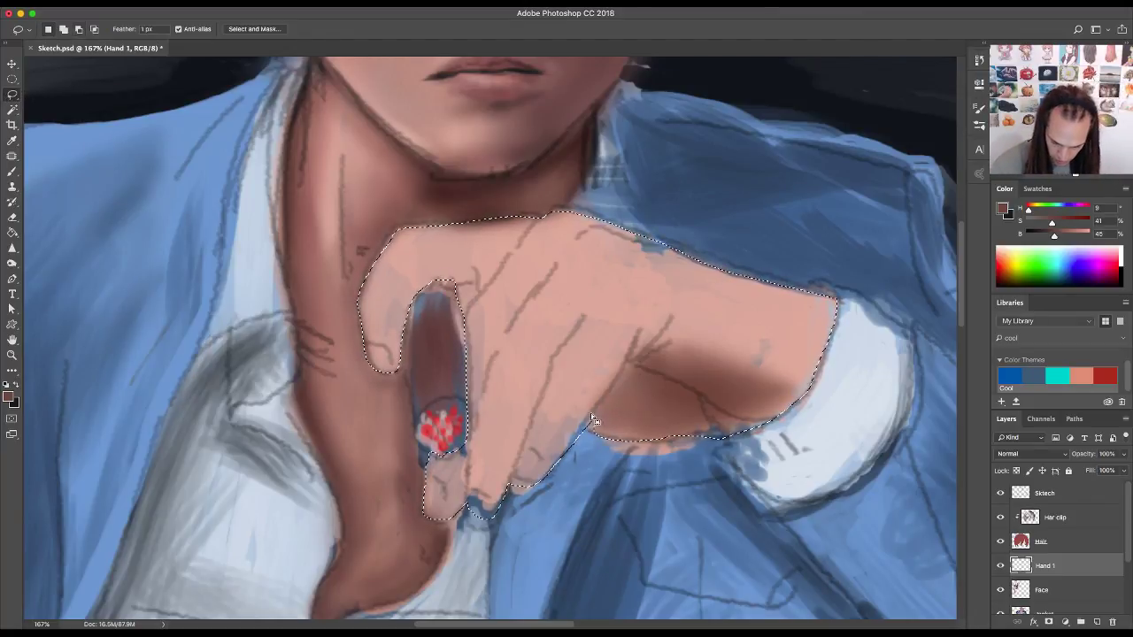
pyautogui.press('alt')
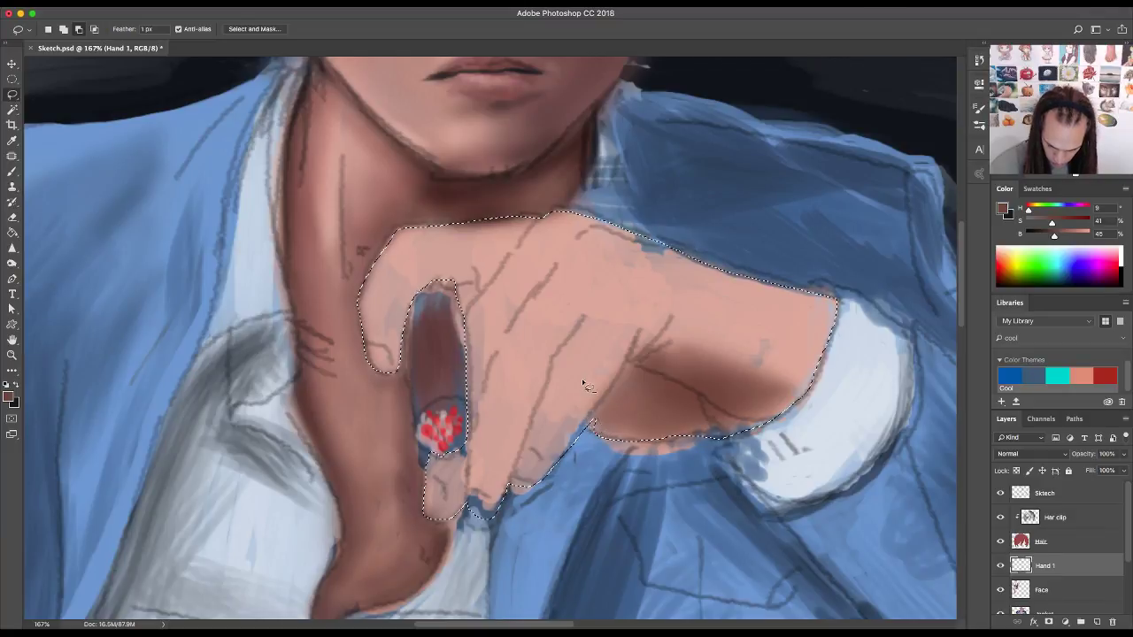
pyautogui.press('shift')
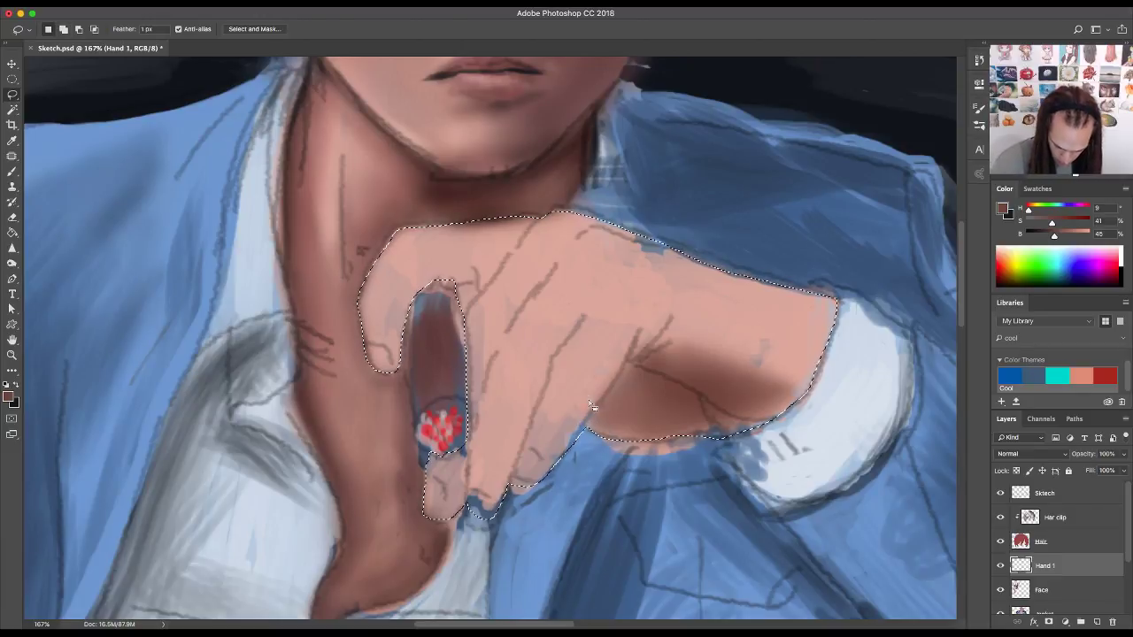
pyautogui.press('alt')
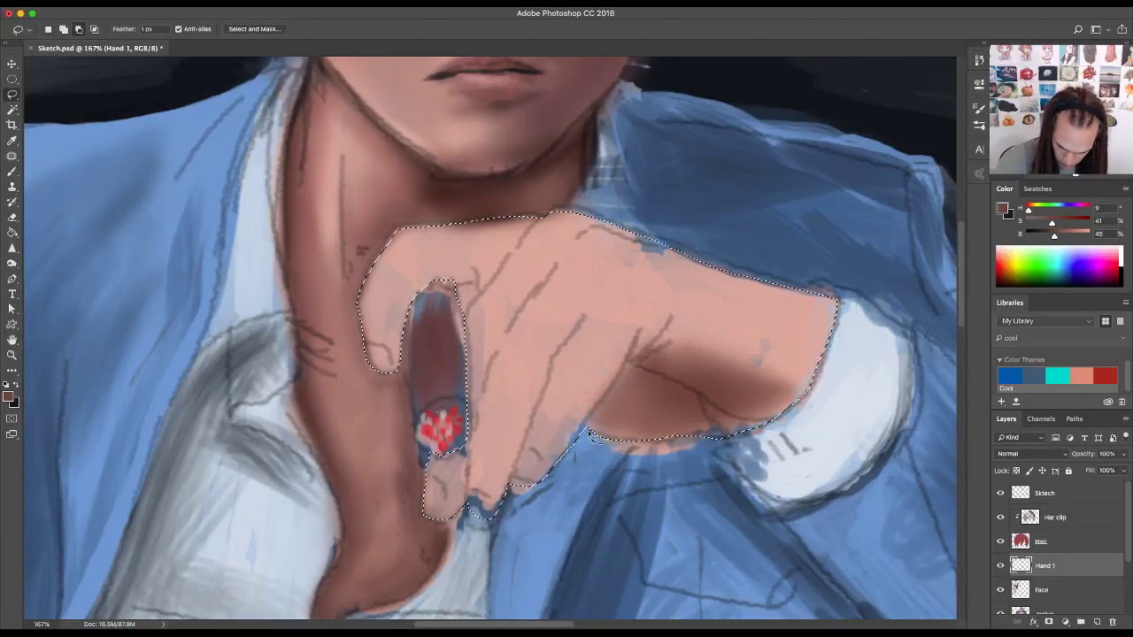
pyautogui.moveTo(589, 436)
pyautogui.mouseDown()
pyautogui.moveTo(574, 469)
pyautogui.moveTo(575, 447)
pyautogui.moveTo(546, 484)
pyautogui.mouseUp()
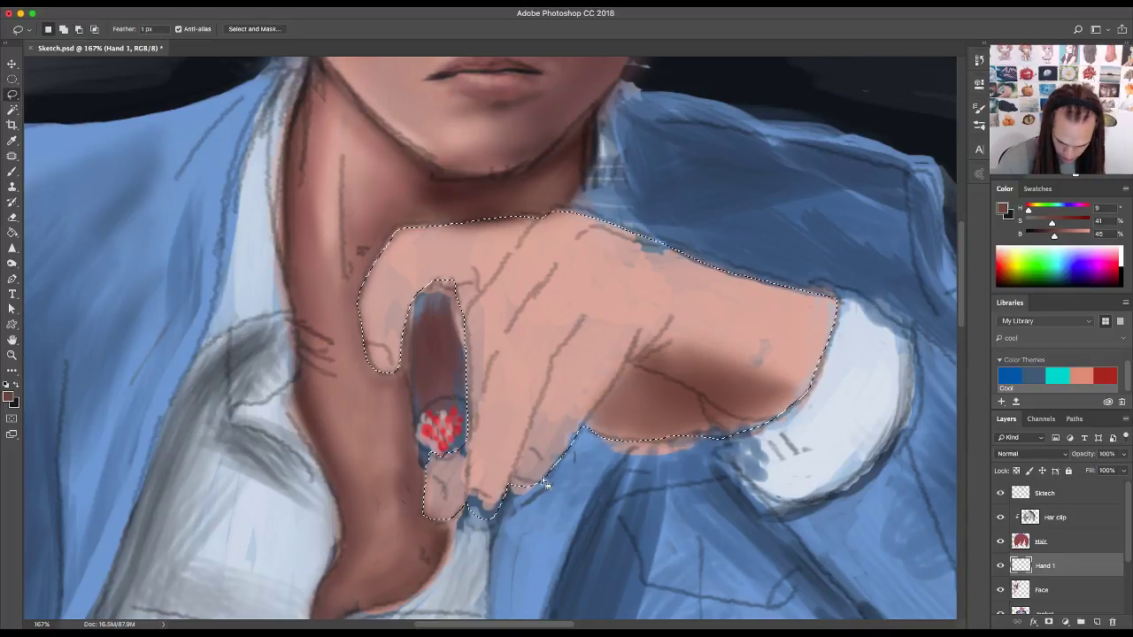
pyautogui.press('alt')
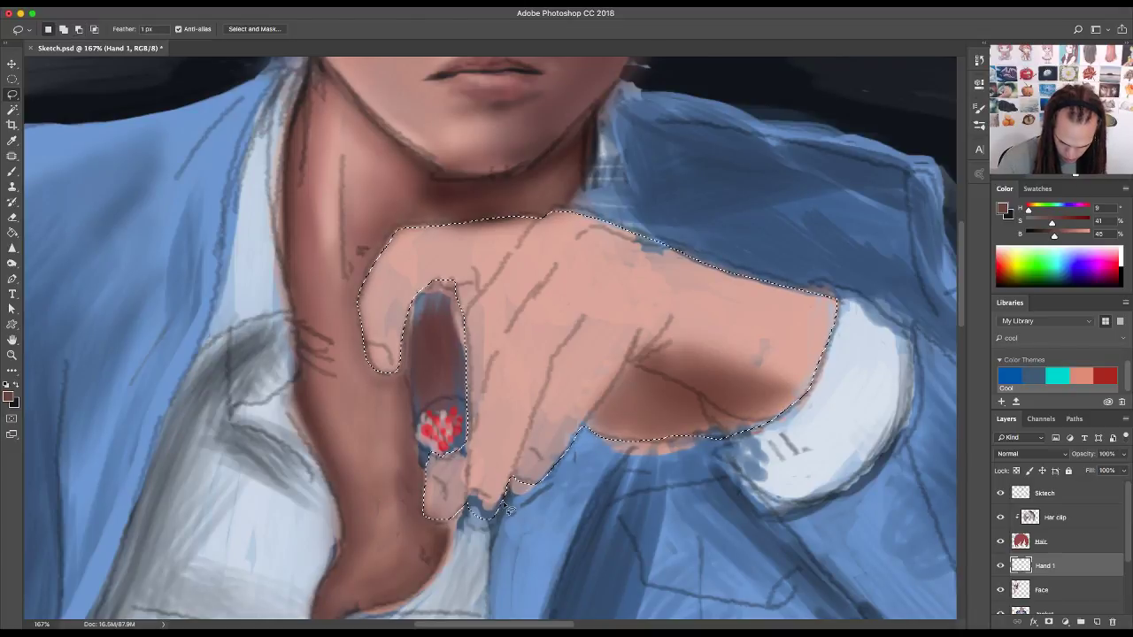
pyautogui.press('shift')
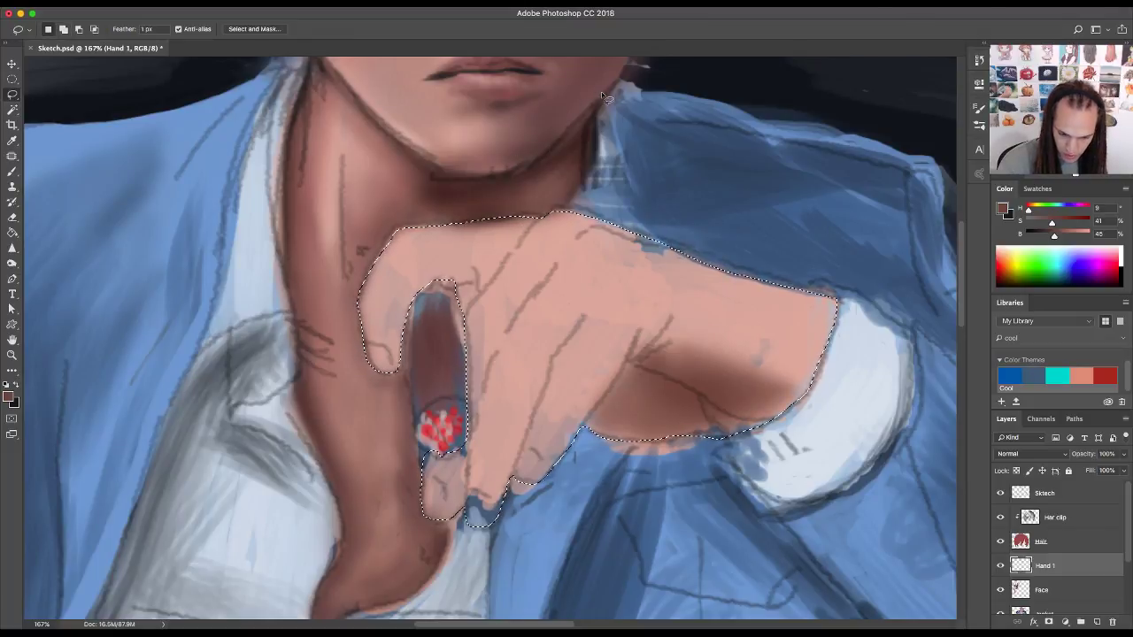
# - Add the finger-gap top and the hand's top edge to the selection
pyautogui.moveTo(461, 290)
pyautogui.mouseDown()
pyautogui.moveTo(477, 297)
pyautogui.moveTo(467, 338)
pyautogui.mouseUp()
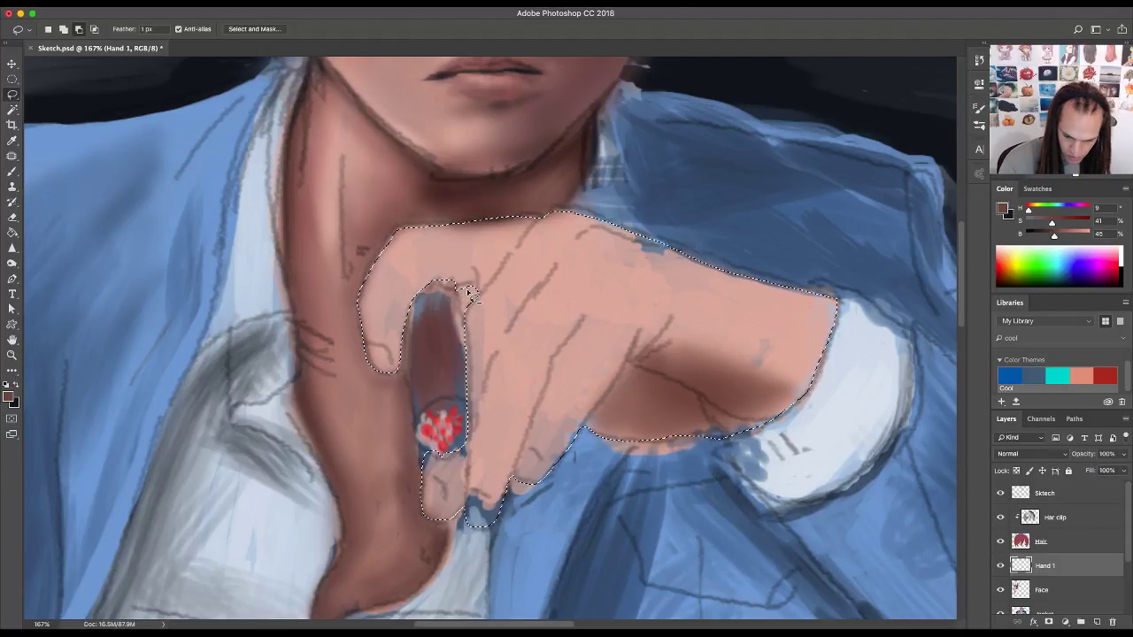
pyautogui.moveTo(466, 292)
pyautogui.mouseDown()
pyautogui.moveTo(476, 299)
pyautogui.moveTo(442, 292)
pyautogui.moveTo(416, 308)
pyautogui.moveTo(408, 287)
pyautogui.moveTo(447, 282)
pyautogui.mouseUp()
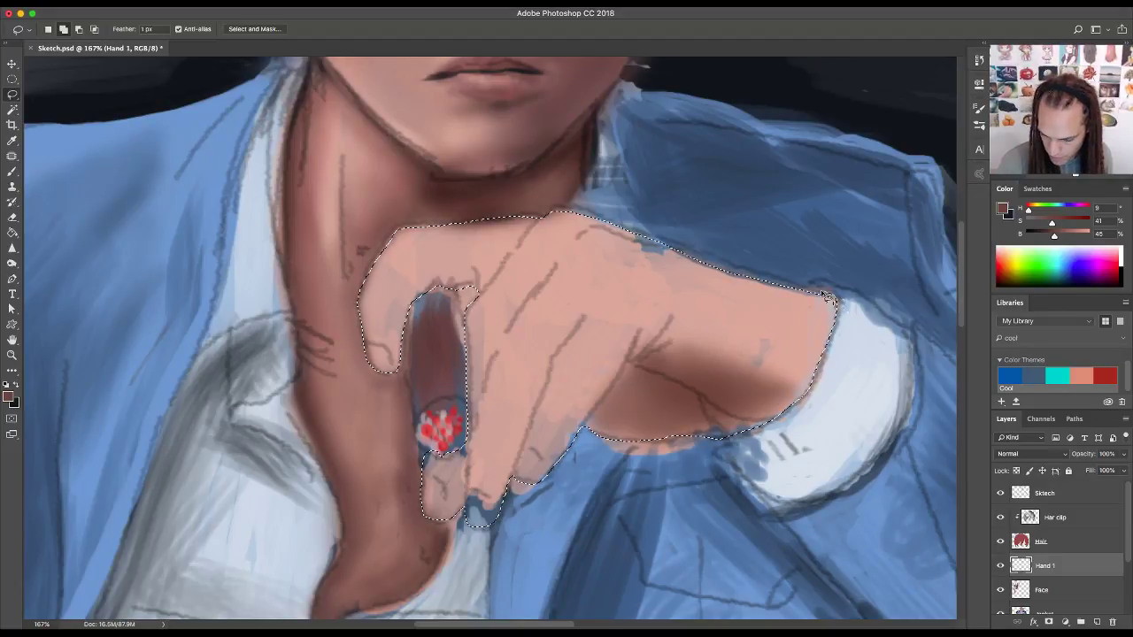
pyautogui.moveTo(825, 296); pyautogui.dragTo(731, 276)
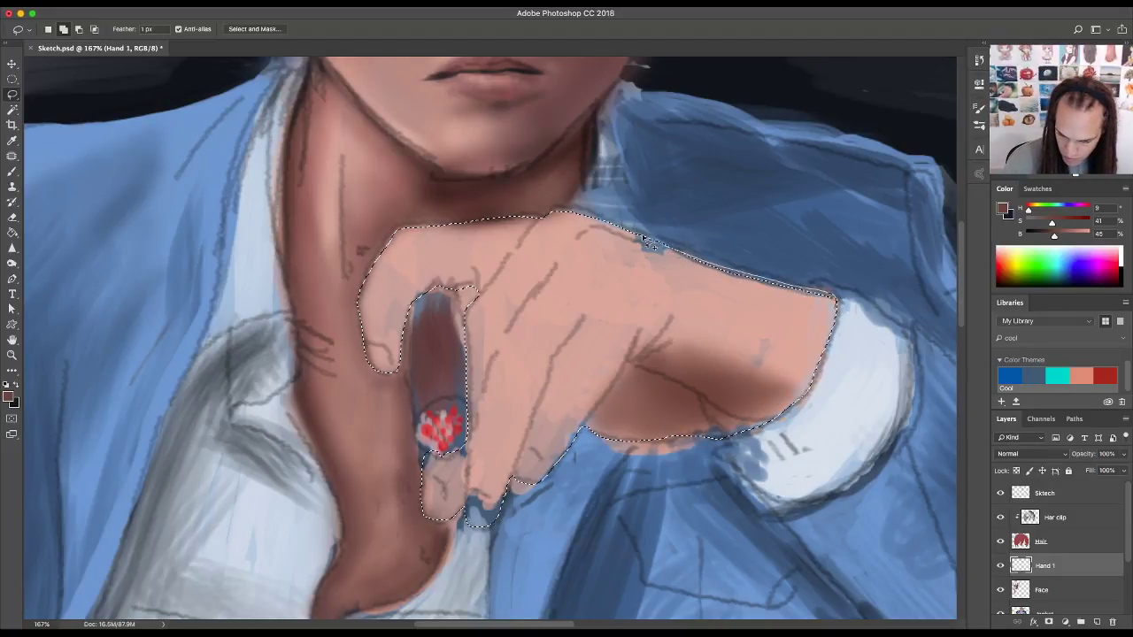
pyautogui.moveTo(585, 220); pyautogui.dragTo(556, 217)
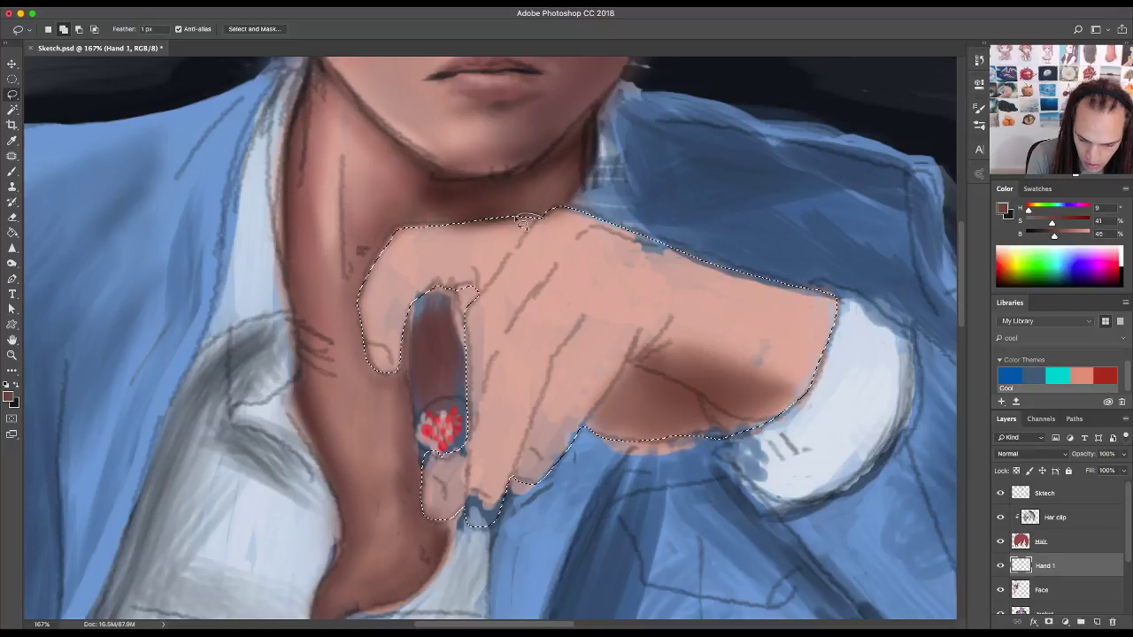
# - Add the hand's lower-right edge to the selection
pyautogui.press('alt')
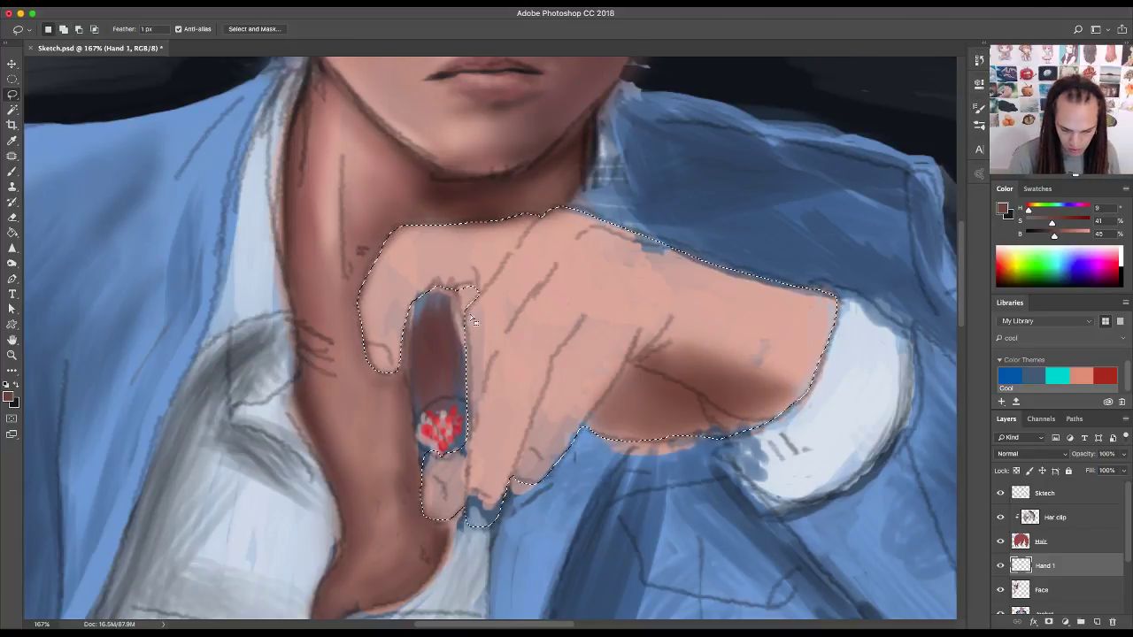
pyautogui.press('alt')
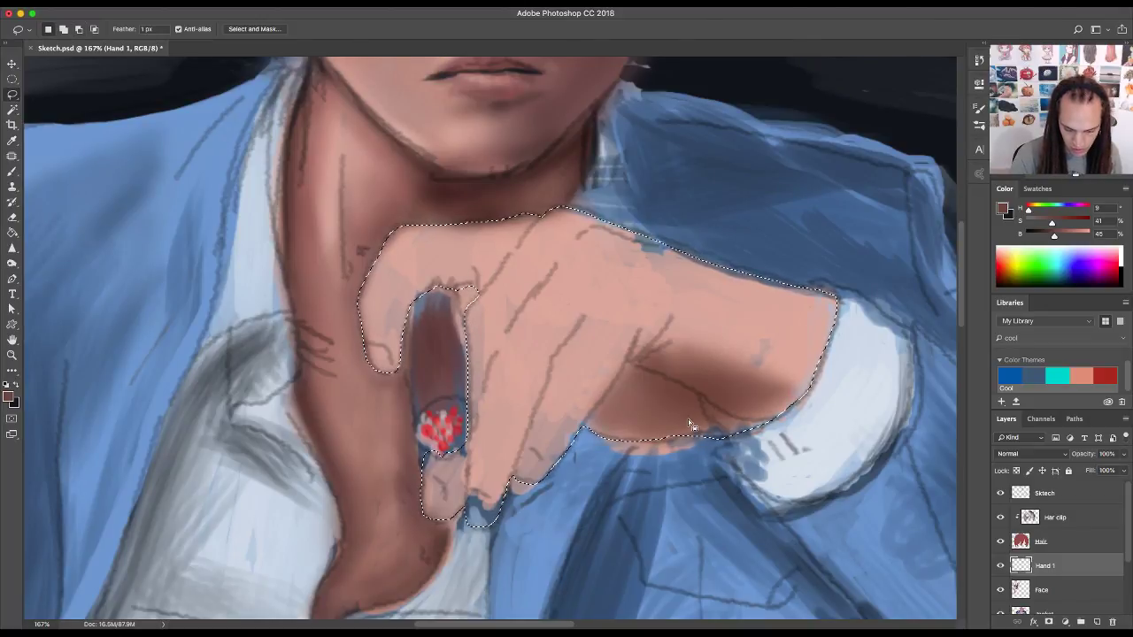
pyautogui.press('alt')
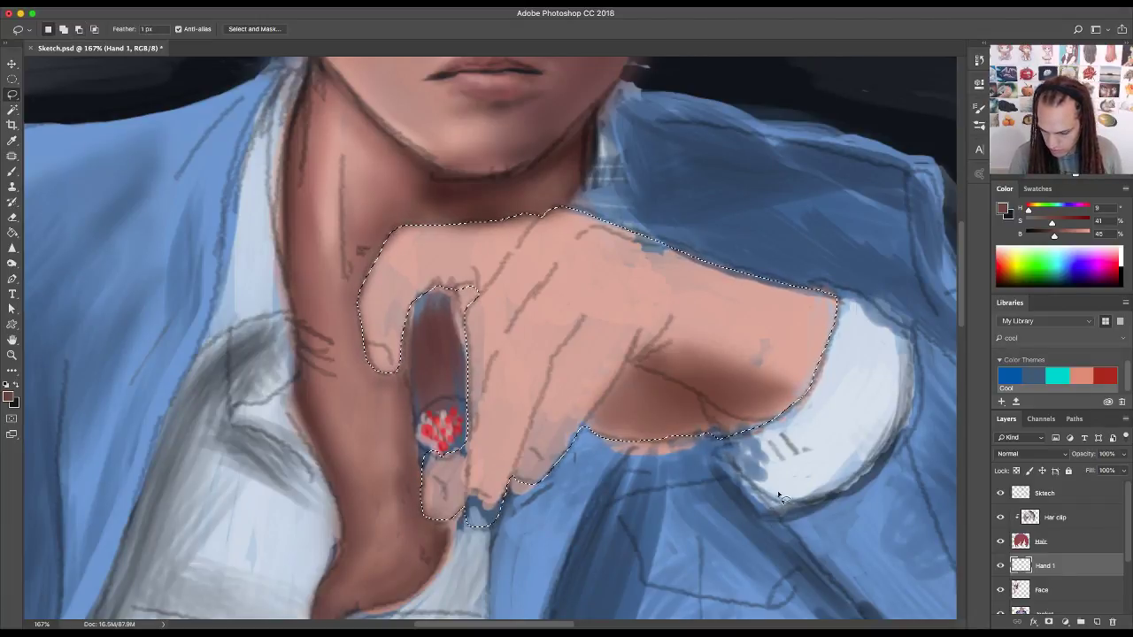
pyautogui.press('shift')
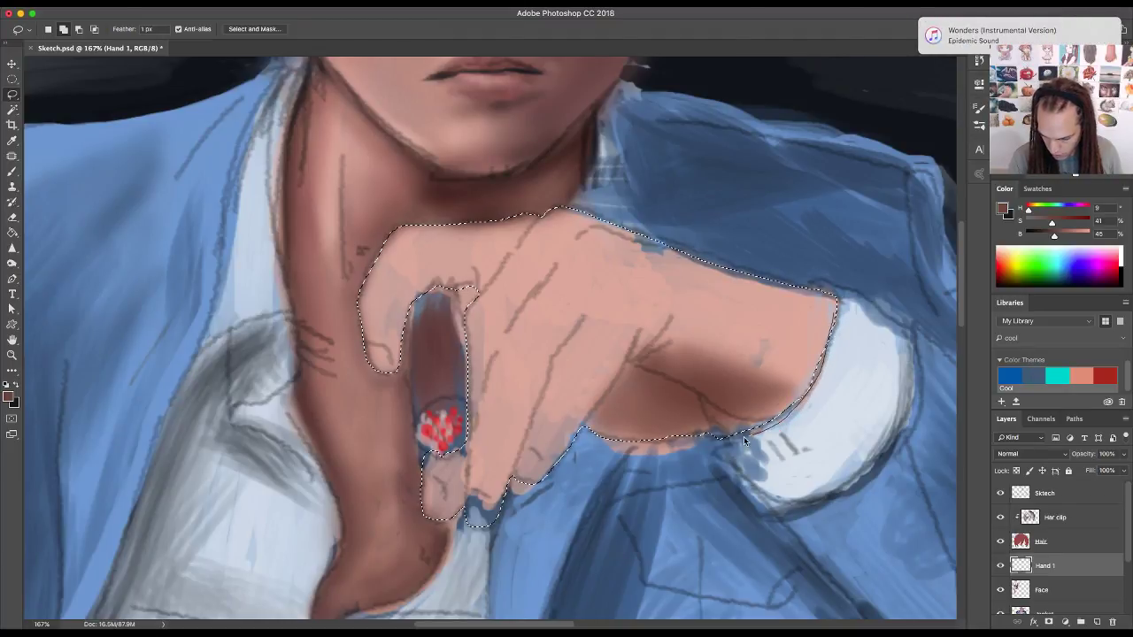
pyautogui.moveTo(719, 438); pyautogui.dragTo(713, 439)
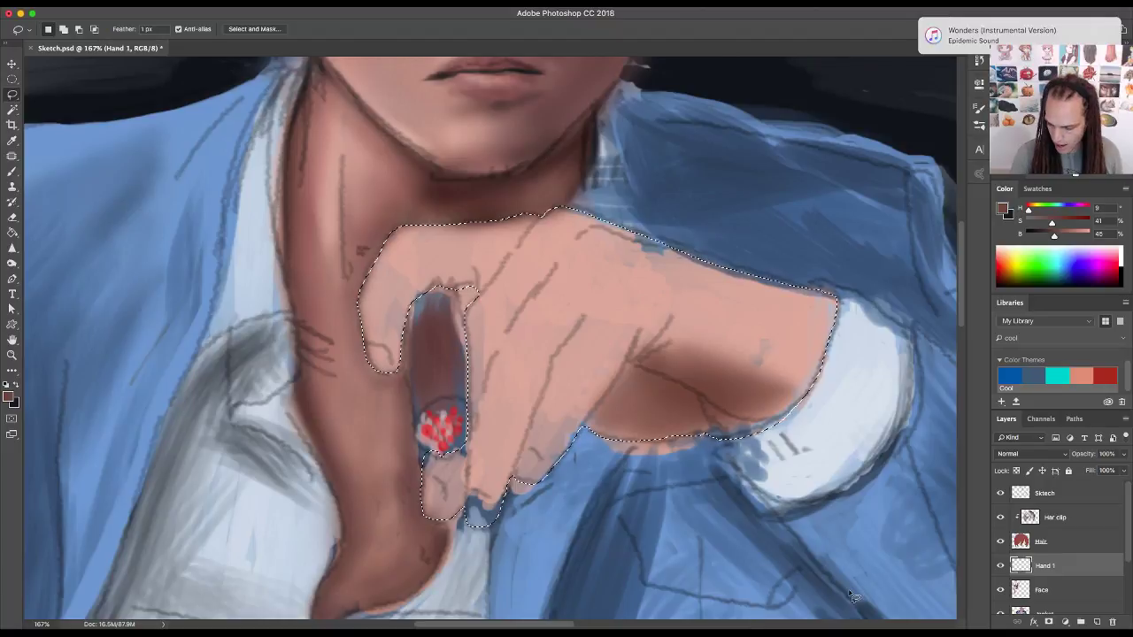
# - Paint skin pink on the hand's upper-right edge and dark brown shading along its lower-right edge
pyautogui.press('b')
pyautogui.keyDown('alt'); pyautogui.click(797, 336); pyautogui.keyUp('alt')
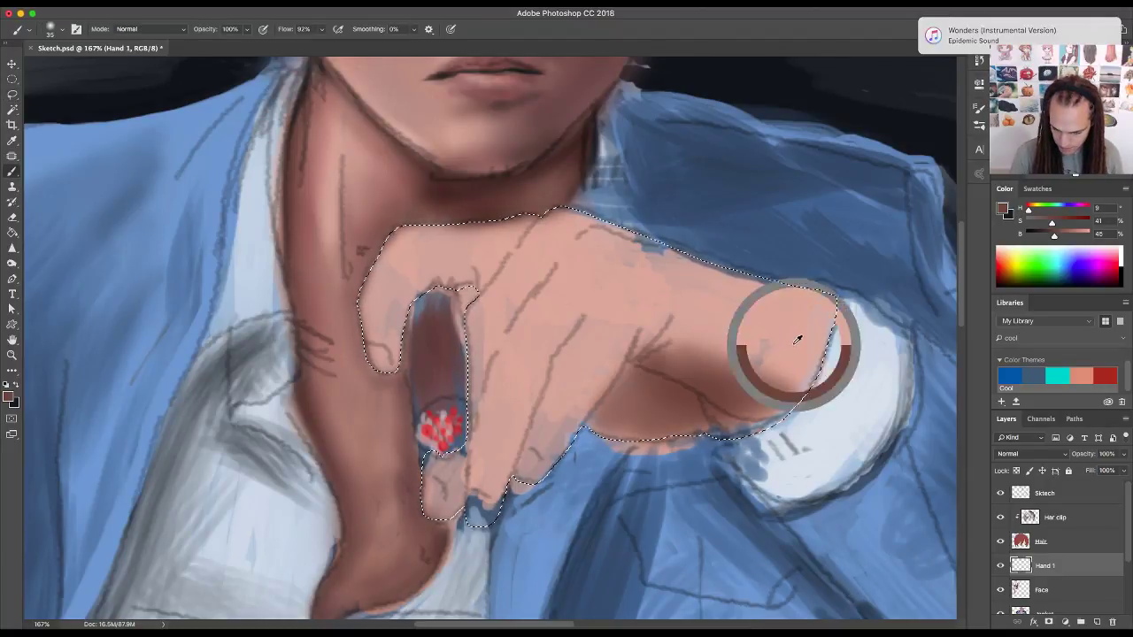
pyautogui.moveTo(837, 301)
pyautogui.mouseDown()
pyautogui.moveTo(818, 324)
pyautogui.moveTo(828, 295)
pyautogui.moveTo(787, 403)
pyautogui.moveTo(821, 331)
pyautogui.moveTo(798, 327)
pyautogui.moveTo(823, 299)
pyautogui.moveTo(776, 302)
pyautogui.moveTo(655, 256)
pyautogui.moveTo(700, 260)
pyautogui.moveTo(571, 239)
pyautogui.moveTo(649, 230)
pyautogui.moveTo(540, 211)
pyautogui.moveTo(453, 226)
pyautogui.moveTo(369, 271)
pyautogui.moveTo(378, 306)
pyautogui.moveTo(402, 314)
pyautogui.moveTo(467, 278)
pyautogui.moveTo(450, 368)
pyautogui.moveTo(480, 355)
pyautogui.moveTo(475, 409)
pyautogui.moveTo(456, 432)
pyautogui.moveTo(523, 459)
pyautogui.moveTo(523, 497)
pyautogui.moveTo(571, 455)
pyautogui.moveTo(619, 335)
pyautogui.mouseUp()
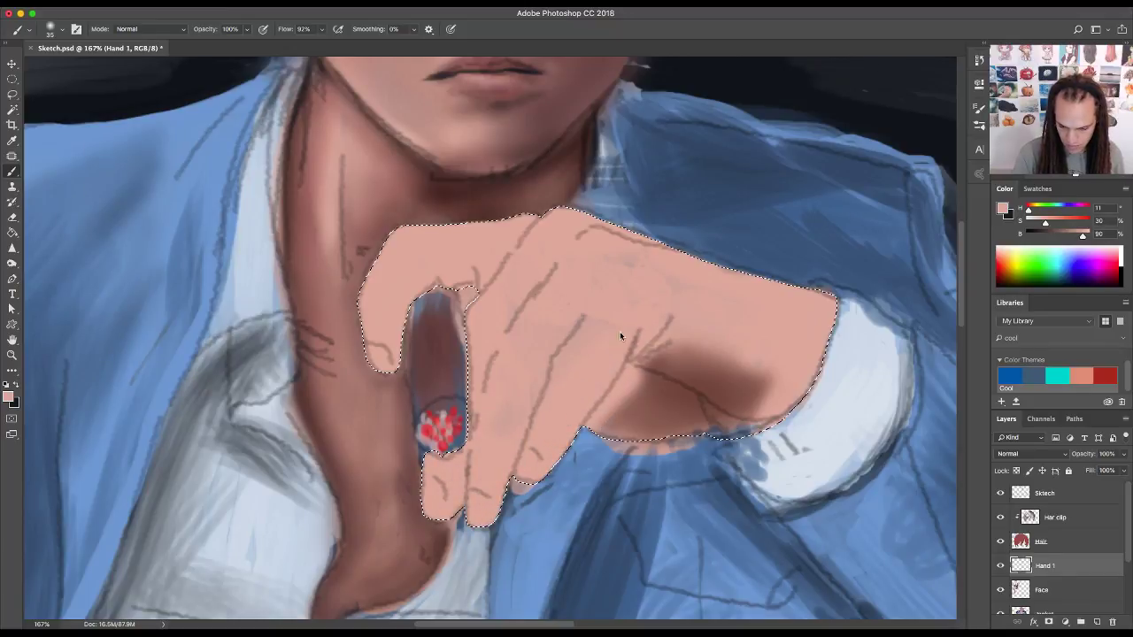
pyautogui.keyDown('alt'); pyautogui.click(670, 405); pyautogui.keyUp('alt')
pyautogui.moveTo(703, 414)
pyautogui.mouseDown()
pyautogui.moveTo(747, 438)
pyautogui.moveTo(769, 419)
pyautogui.moveTo(736, 419)
pyautogui.moveTo(702, 392)
pyautogui.moveTo(757, 412)
pyautogui.moveTo(681, 421)
pyautogui.moveTo(637, 368)
pyautogui.moveTo(575, 467)
pyautogui.moveTo(643, 359)
pyautogui.moveTo(691, 322)
pyautogui.moveTo(629, 364)
pyautogui.moveTo(685, 317)
pyautogui.moveTo(668, 375)
pyautogui.mouseUp()
pyautogui.moveTo(828, 354)
pyautogui.mouseDown()
pyautogui.moveTo(736, 418)
pyautogui.moveTo(849, 316)
pyautogui.moveTo(817, 380)
pyautogui.moveTo(735, 414)
pyautogui.moveTo(835, 339)
pyautogui.moveTo(742, 417)
pyautogui.moveTo(844, 333)
pyautogui.moveTo(729, 401)
pyautogui.moveTo(685, 413)
pyautogui.moveTo(625, 375)
pyautogui.moveTo(570, 424)
pyautogui.moveTo(615, 364)
pyautogui.moveTo(548, 459)
pyautogui.moveTo(574, 403)
pyautogui.moveTo(557, 418)
pyautogui.moveTo(561, 392)
pyautogui.moveTo(560, 450)
pyautogui.moveTo(520, 496)
pyautogui.moveTo(538, 433)
pyautogui.moveTo(548, 468)
pyautogui.moveTo(573, 420)
pyautogui.mouseUp()
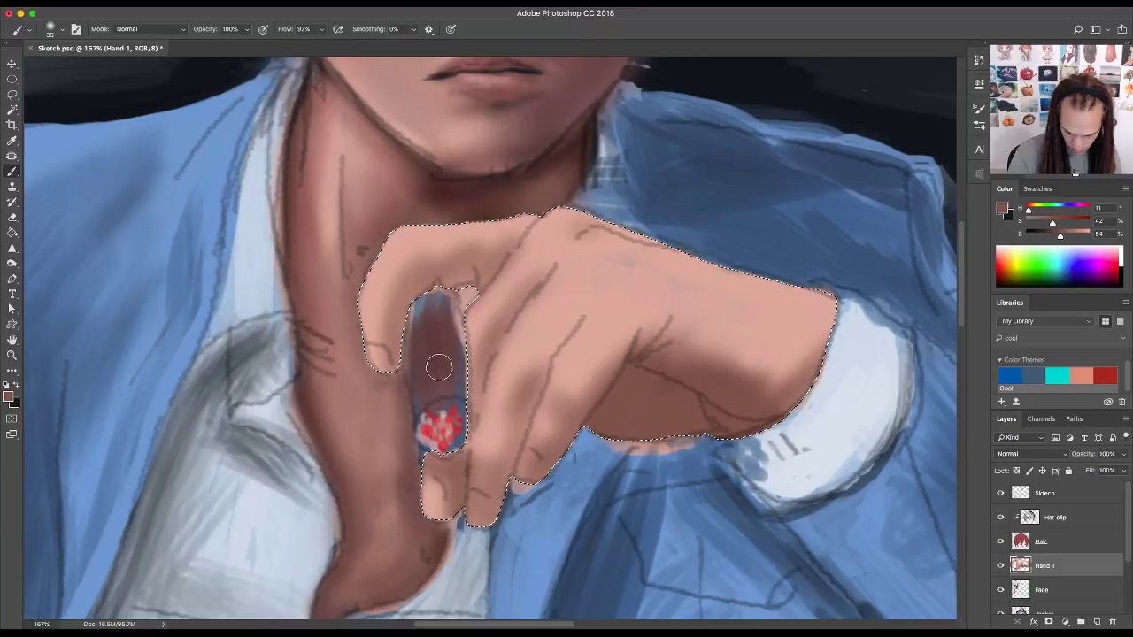
# - Adjust the hand selection edge near the fingertip and along the finger
pyautogui.press('l')
pyautogui.press('alt')
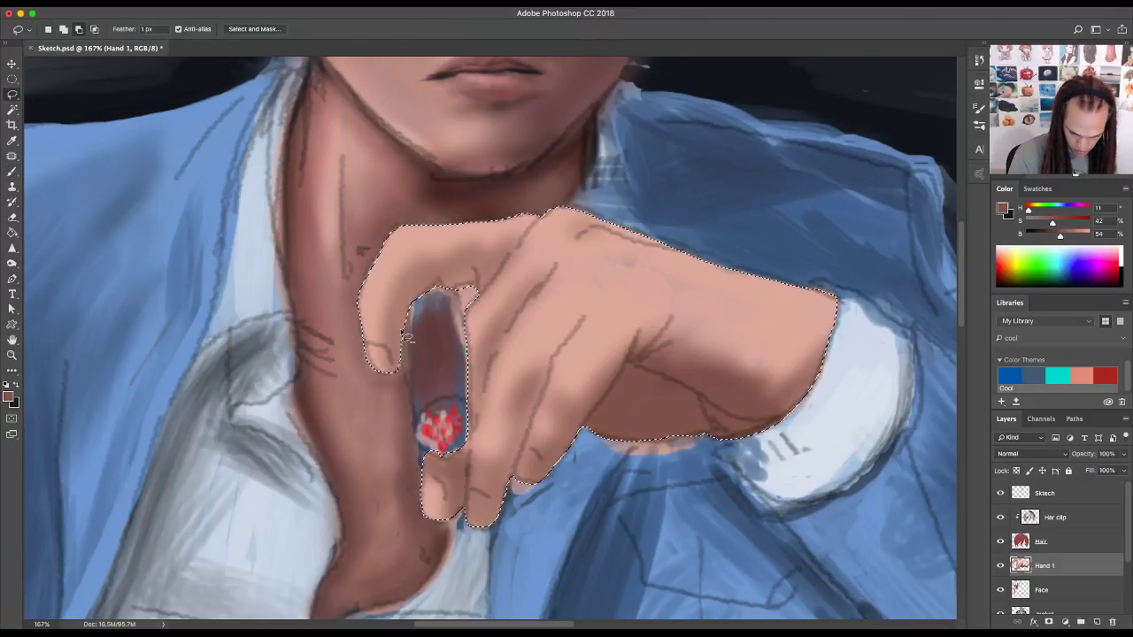
pyautogui.press('shift')
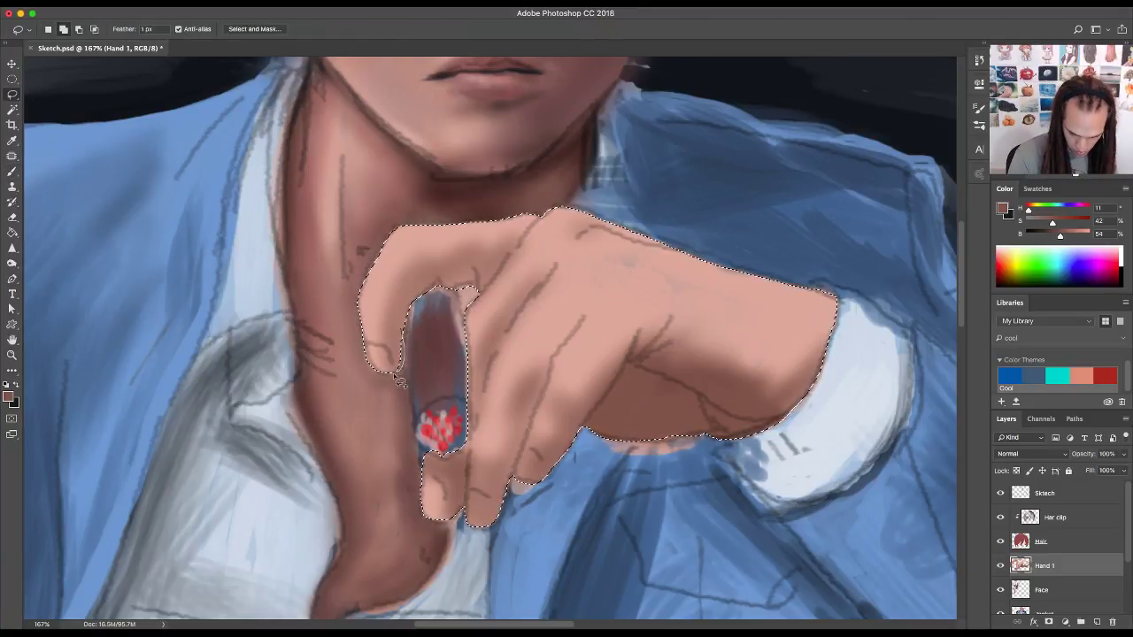
pyautogui.moveTo(399, 380); pyautogui.dragTo(409, 330)
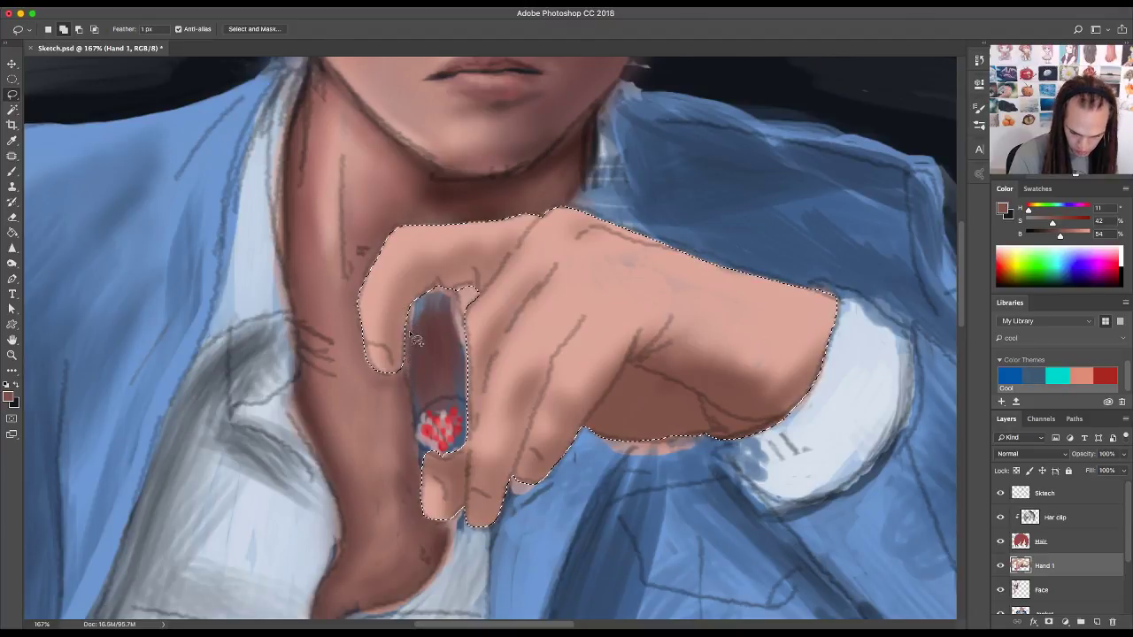
pyautogui.moveTo(416, 330); pyautogui.dragTo(430, 280)
# - Blend the hand shading with sampled skin and shadow tones using a size 90 brush
pyautogui.press('b')
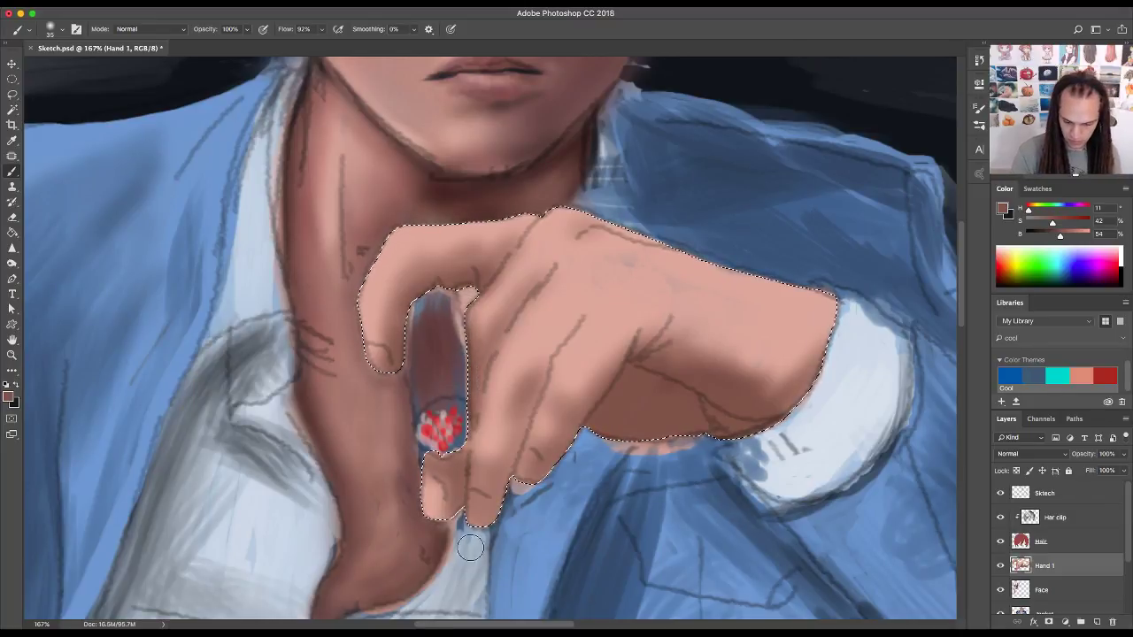
pyautogui.keyDown('alt'); pyautogui.click(445, 187); pyautogui.keyUp('alt')
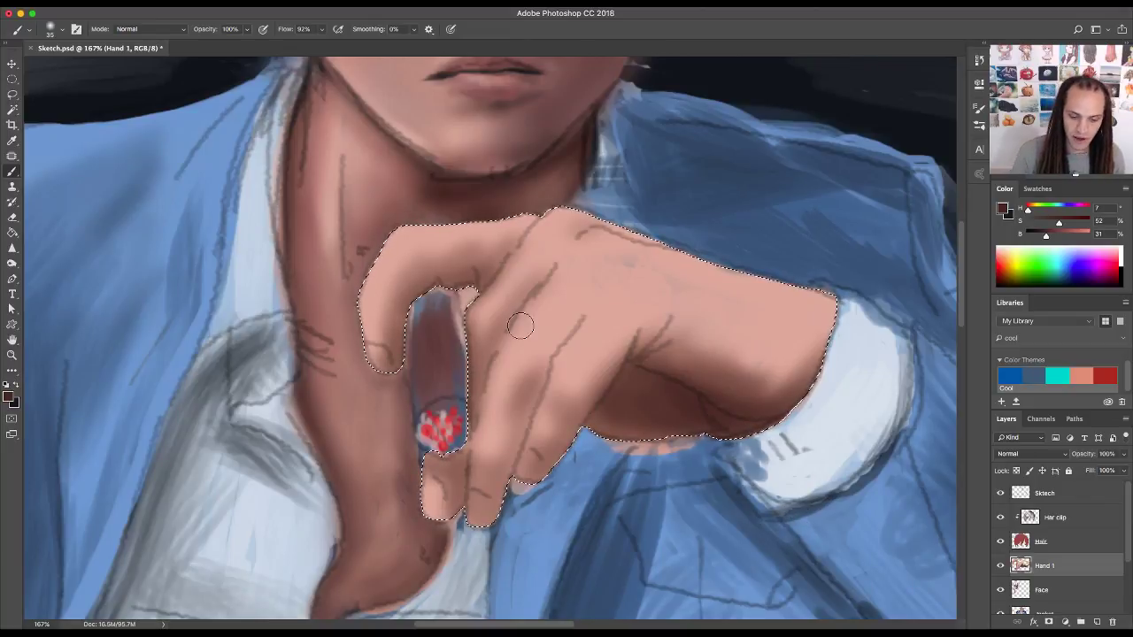
pyautogui.keyDown('alt'); pyautogui.click(484, 274); pyautogui.keyUp('alt')
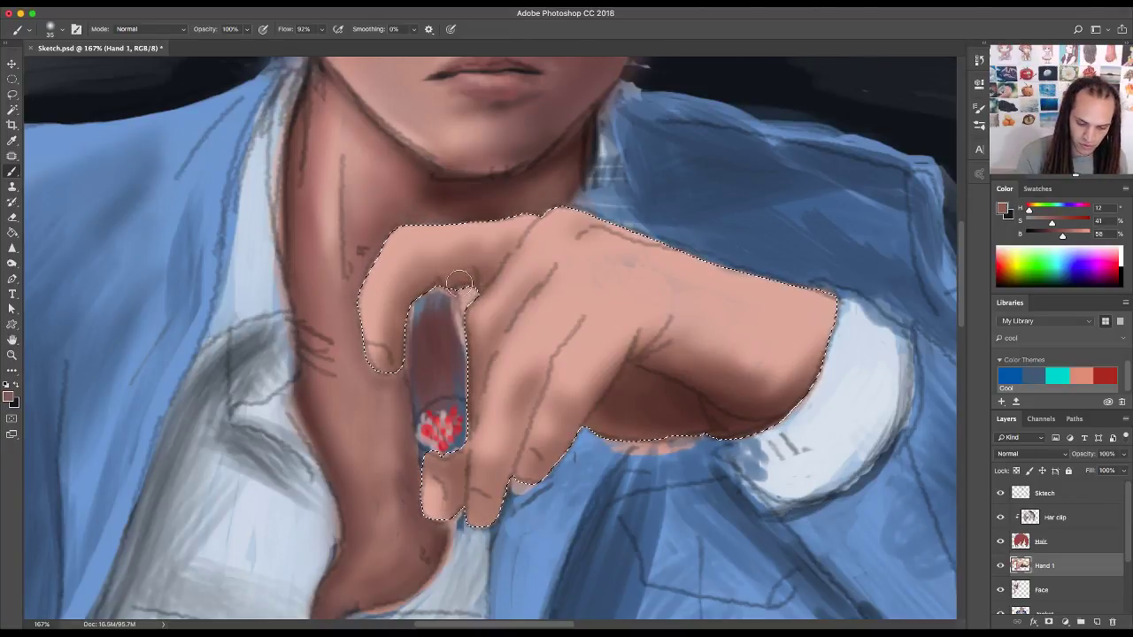
pyautogui.keyDown('alt'); pyautogui.click(480, 188); pyautogui.keyUp('alt')
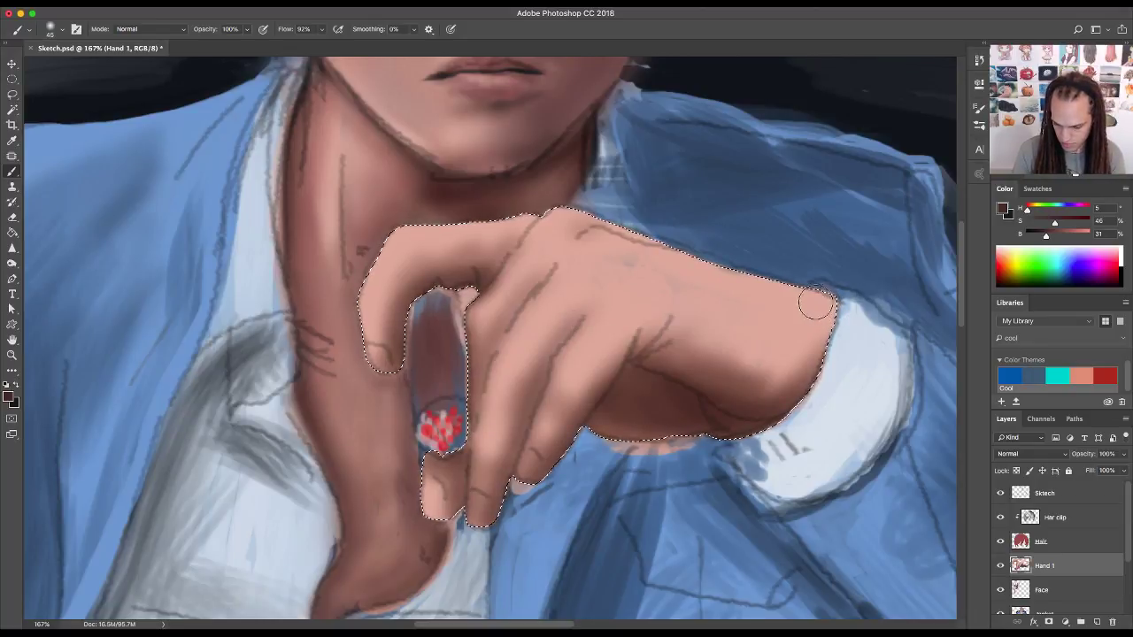
pyautogui.press(']')
pyautogui.press(']')
pyautogui.press(']')
pyautogui.press(']')
pyautogui.press(']')
pyautogui.press(']')
pyautogui.press(']')
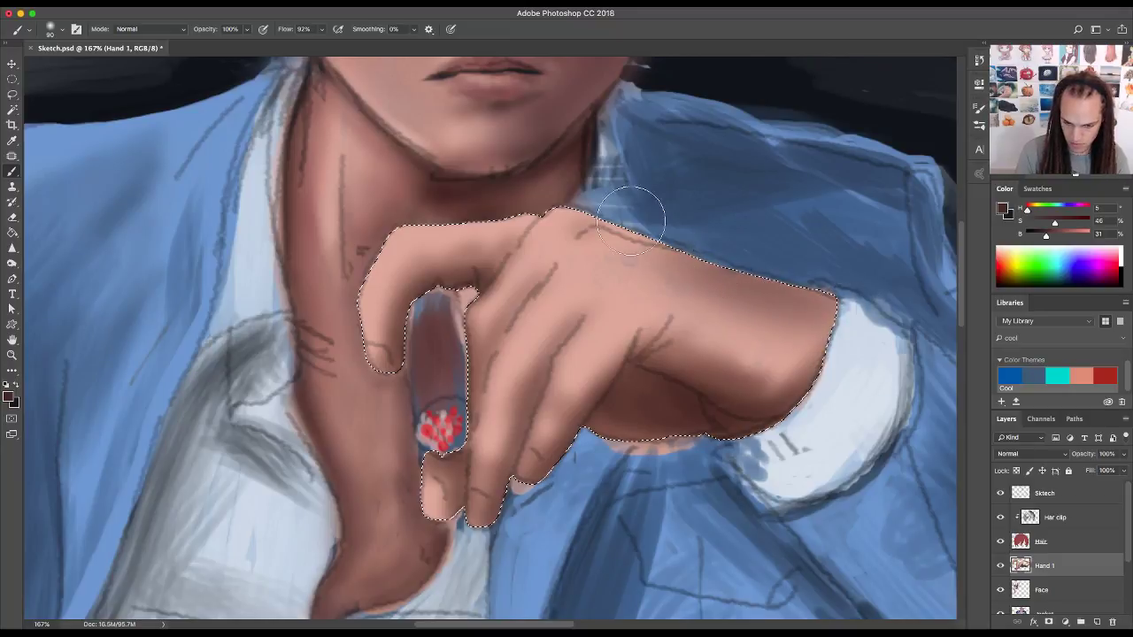
pyautogui.keyDown('alt'); pyautogui.click(913, 100); pyautogui.keyUp('alt')
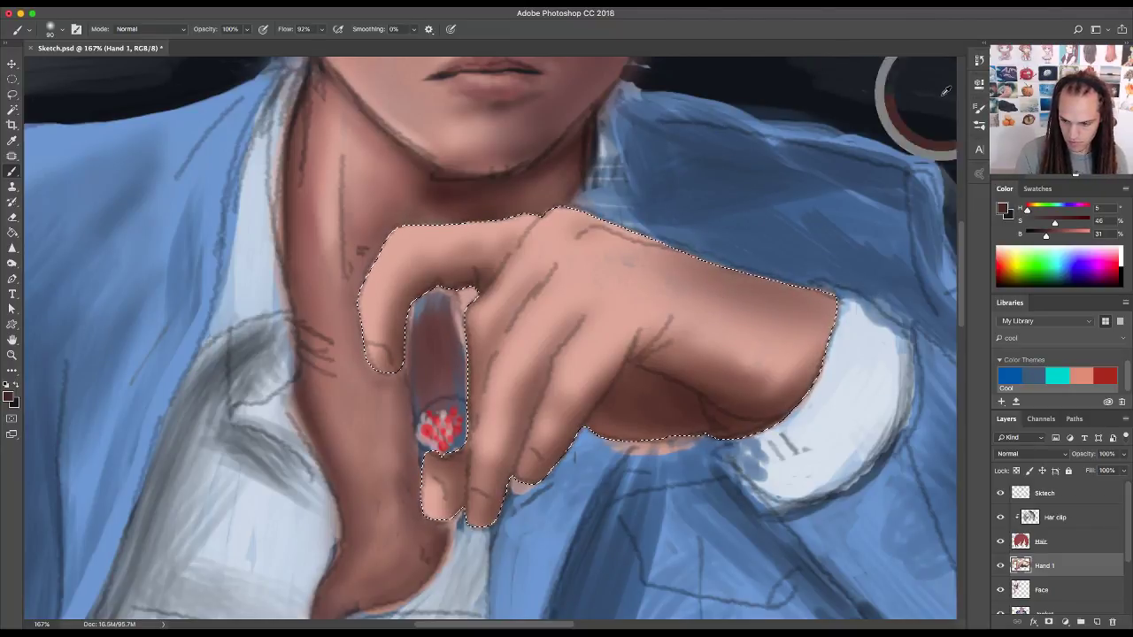
pyautogui.keyDown('alt'); pyautogui.click(633, 265); pyautogui.keyUp('alt')
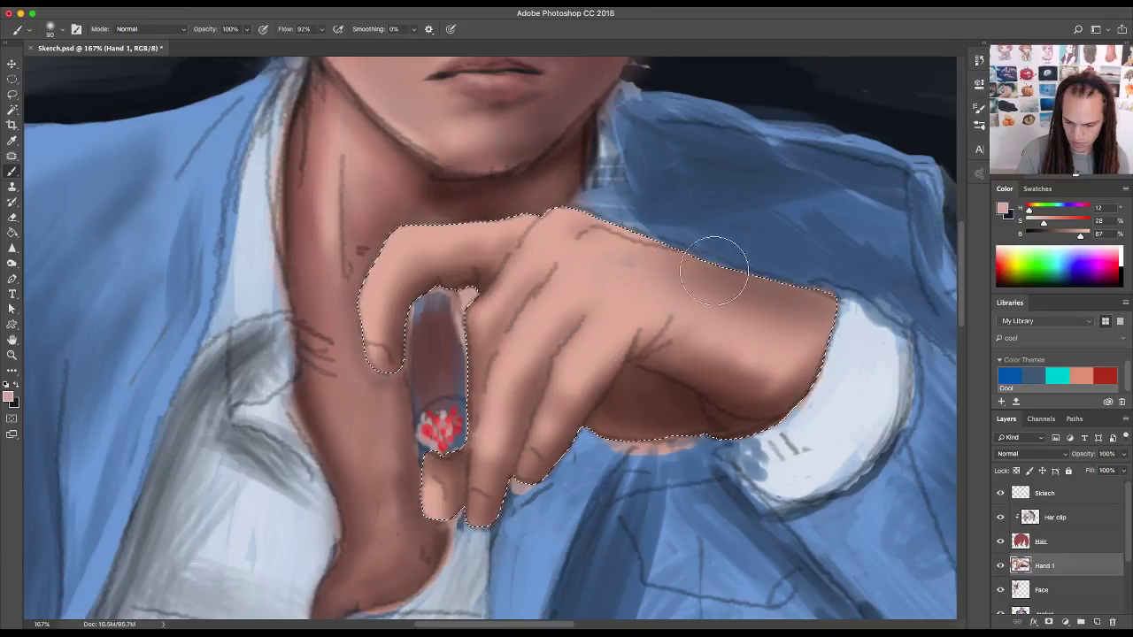
pyautogui.scroll(-3, 804, 366)
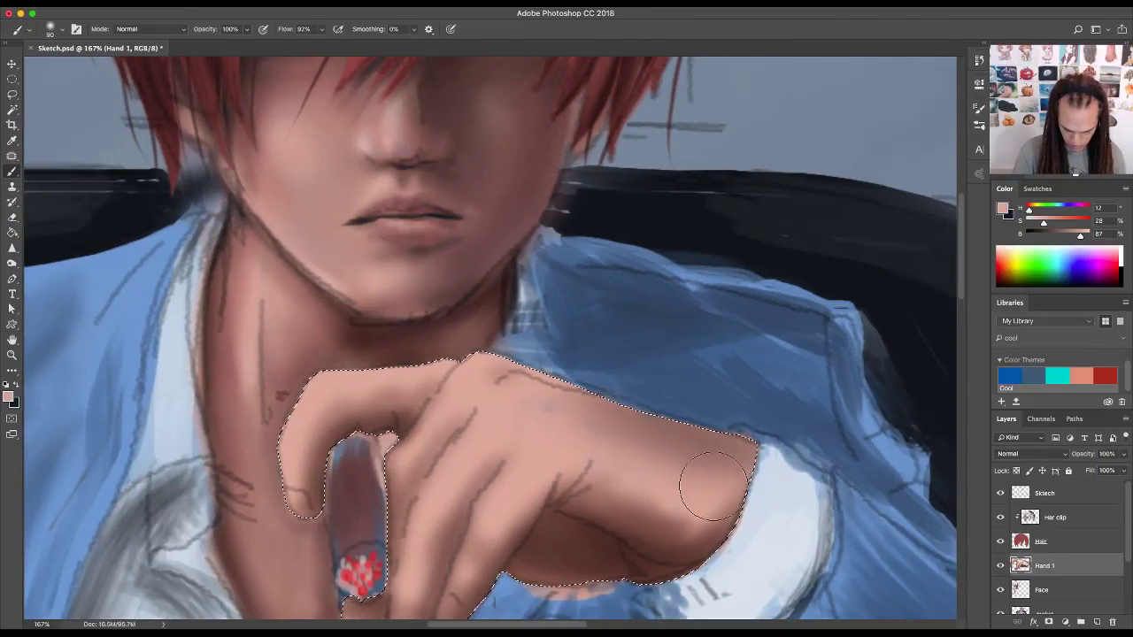
# - Zoom out to view the whole figure, deselect the hand, and zoom back in on it
pyautogui.press('z')
pyautogui.moveTo(758, 519)
pyautogui.mouseDown()
pyautogui.moveTo(686, 514)
pyautogui.moveTo(664, 489)
pyautogui.mouseUp()
pyautogui.hotkey('ctrl', 'shift', 'd')
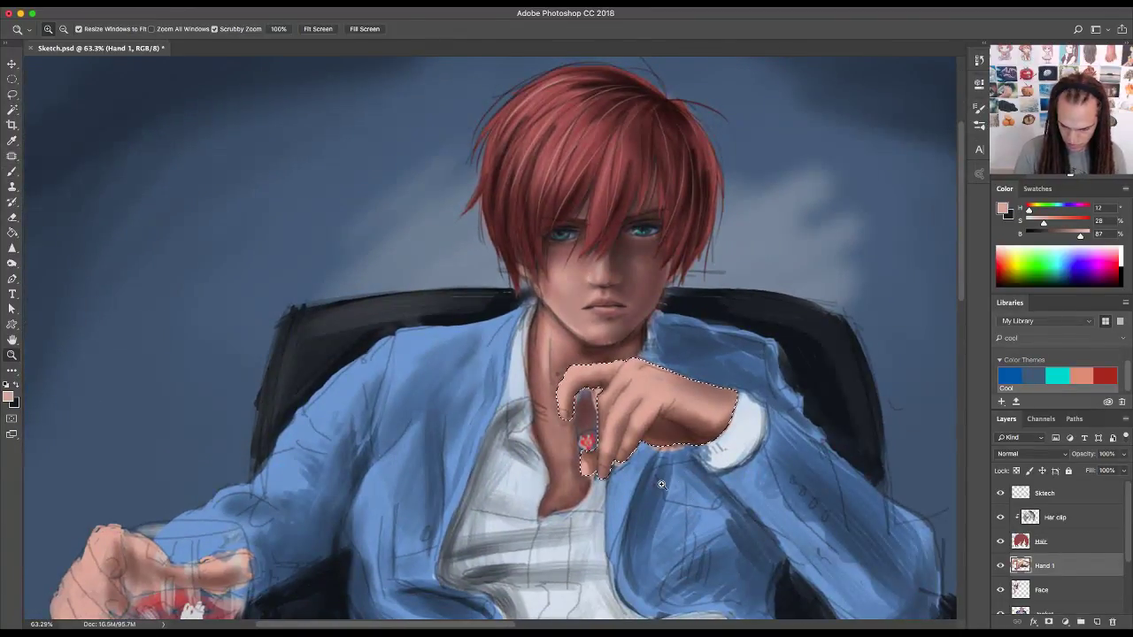
pyautogui.hotkey('ctrl', 'd')
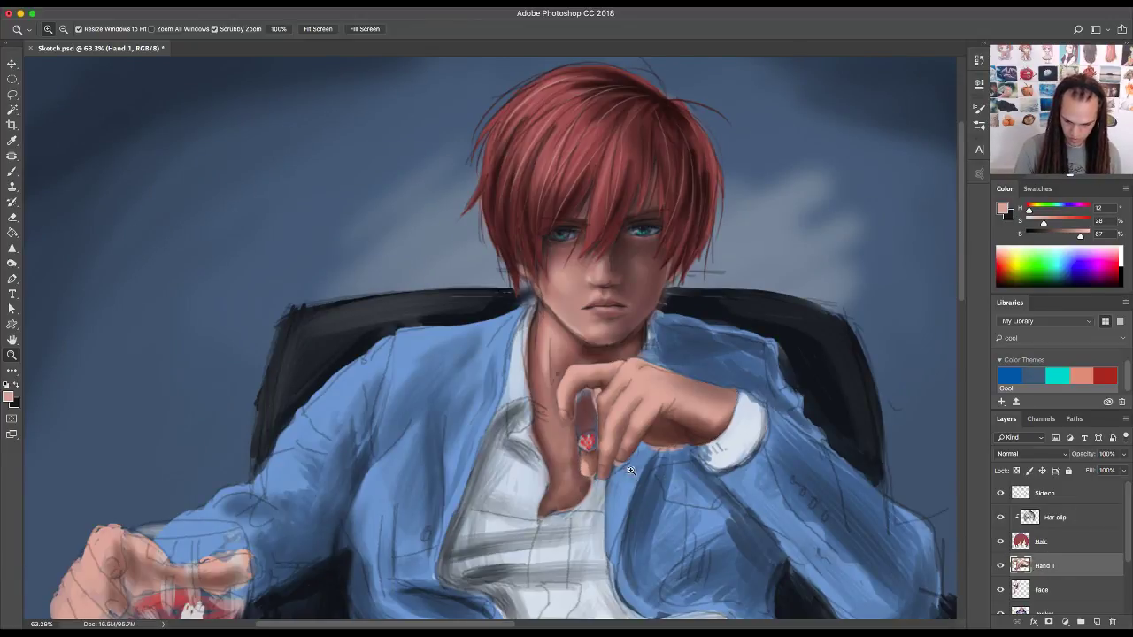
pyautogui.moveTo(631, 470); pyautogui.dragTo(639, 511)
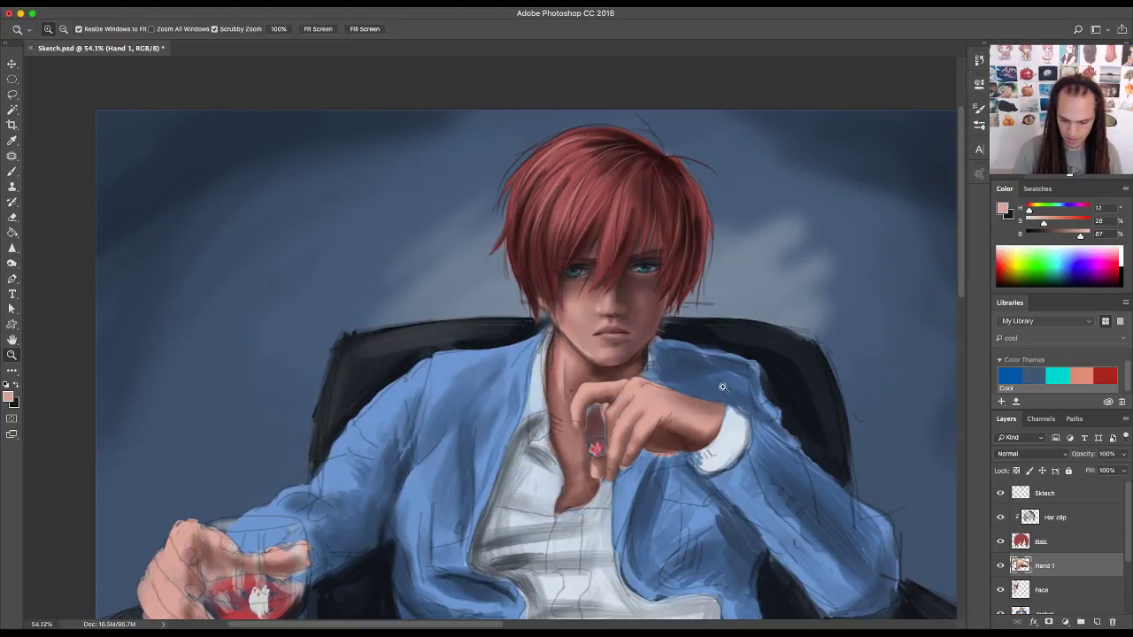
# - Hide the Sketch layer's lines
pyautogui.click(1001, 493)
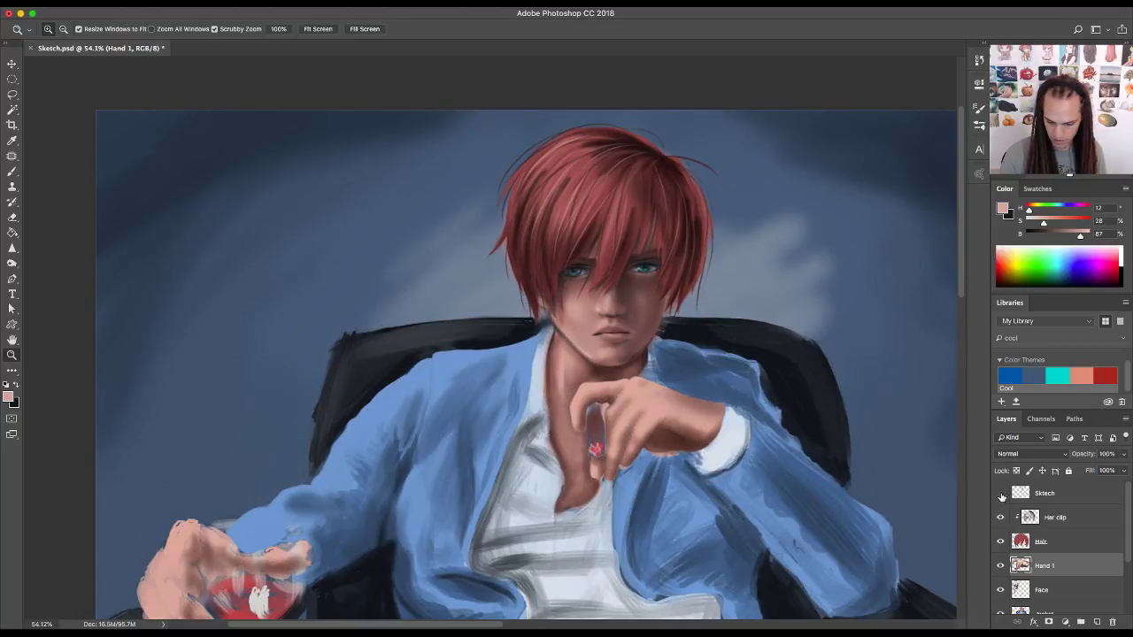
pyautogui.click(1001, 494)
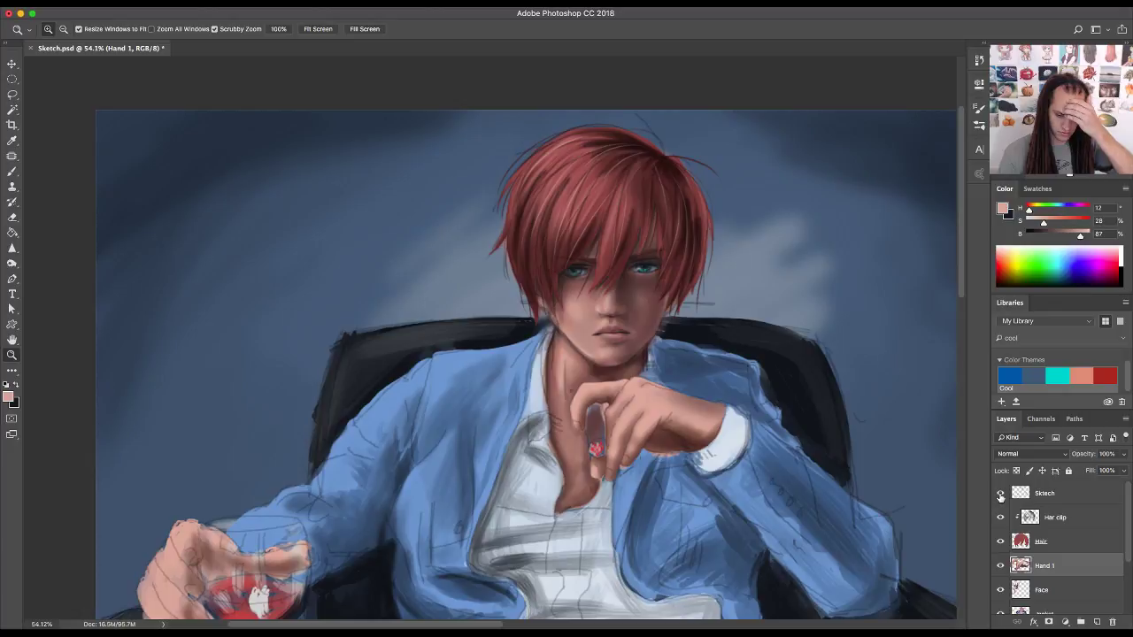
pyautogui.click(1000, 494)
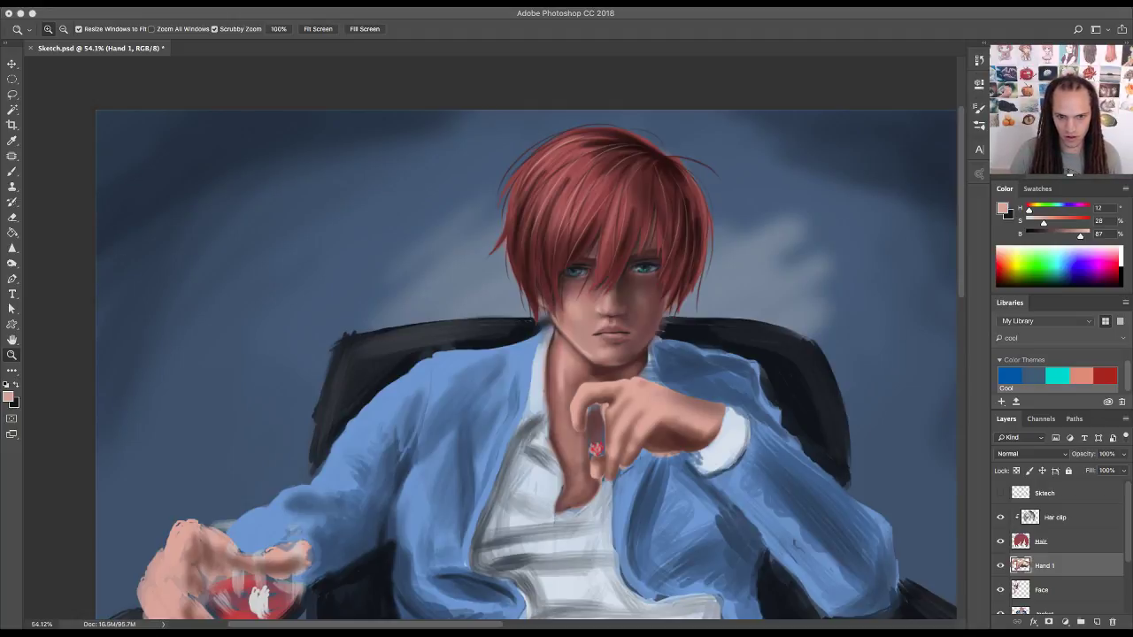
# - Paste the viewer's pencil portrait and move its Layer 1 to the top of the stack
pyautogui.scroll(-5, 651, 245)
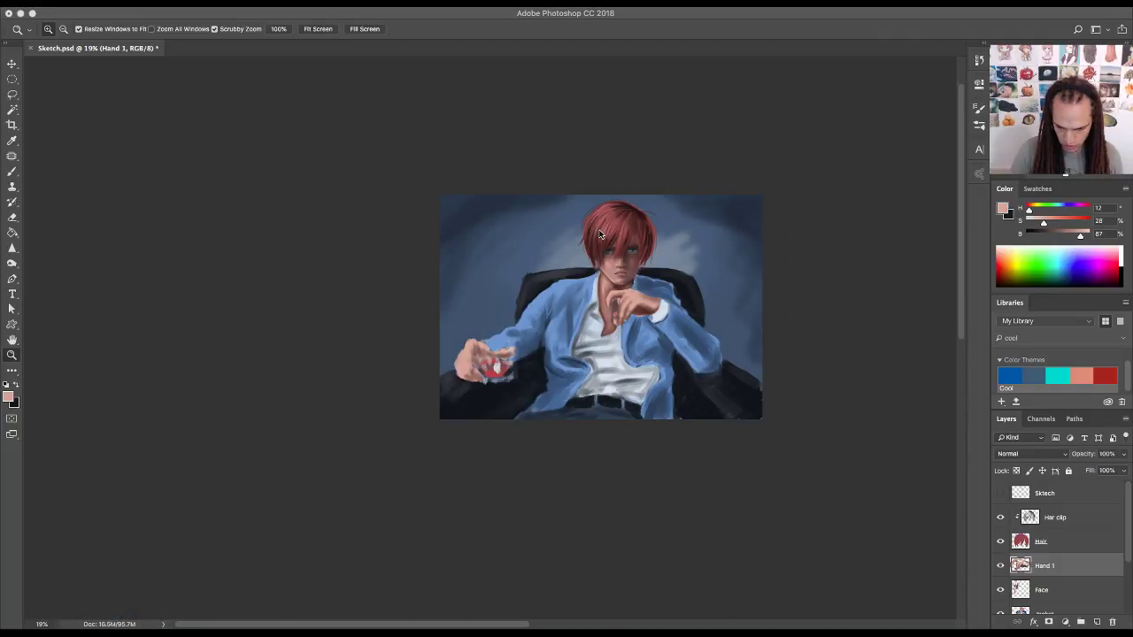
pyautogui.hscroll(3, 576, 237)
pyautogui.scroll(-1, 572, 238)
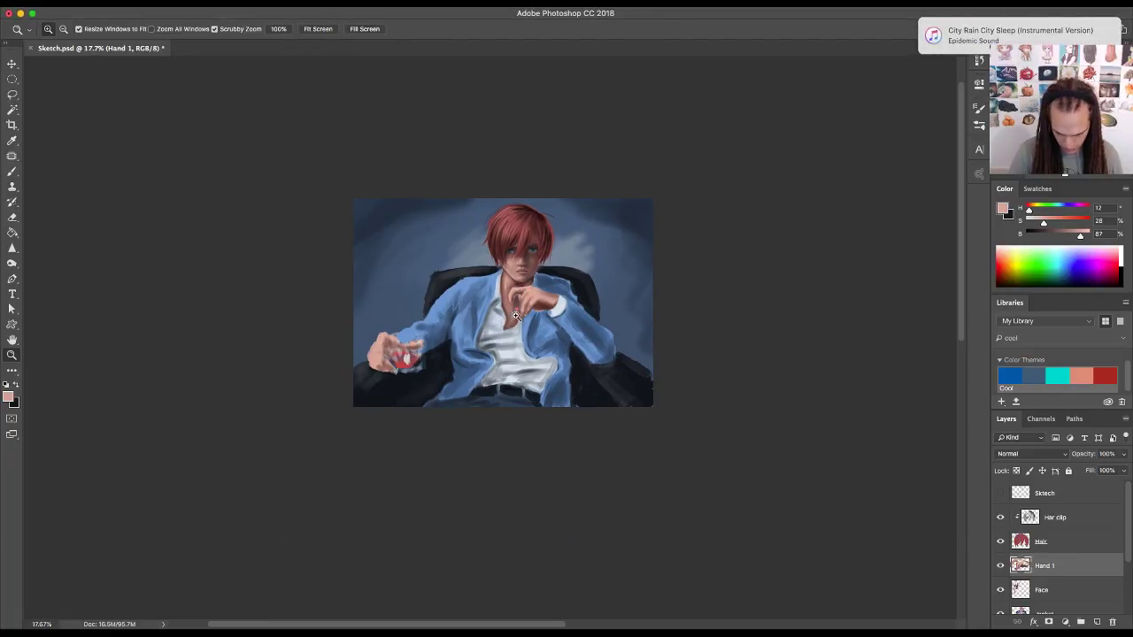
pyautogui.press('super+v')
pyautogui.scroll(2, 512, 311)
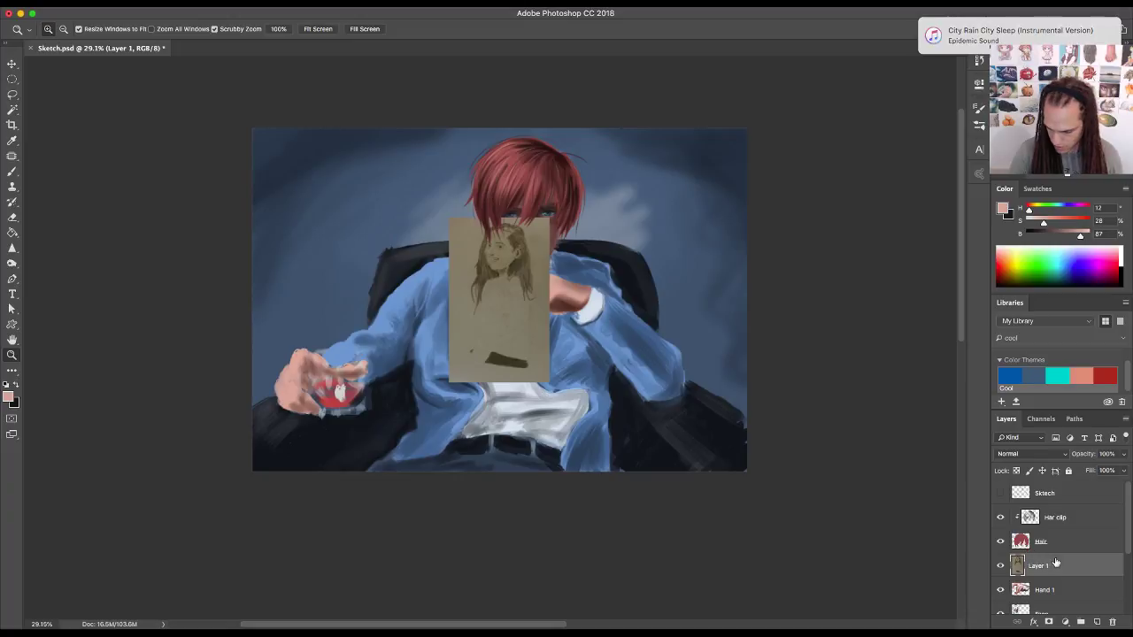
pyautogui.moveTo(1055, 566); pyautogui.dragTo(1053, 488)
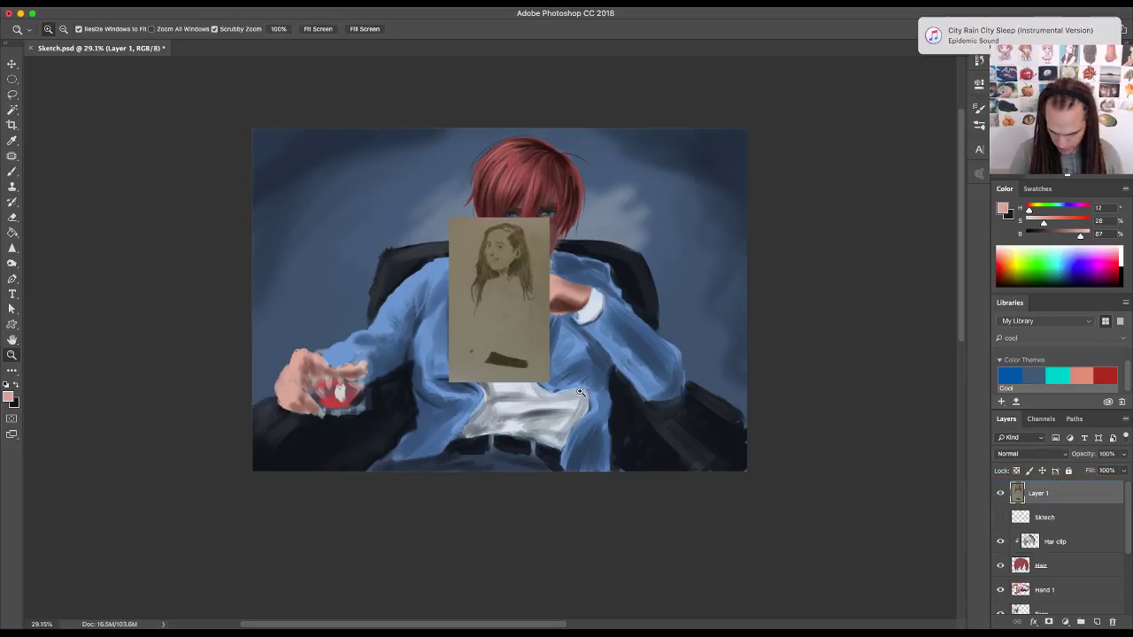
pyautogui.scroll(3, 500, 327)
pyautogui.scroll(-3, 500, 328)
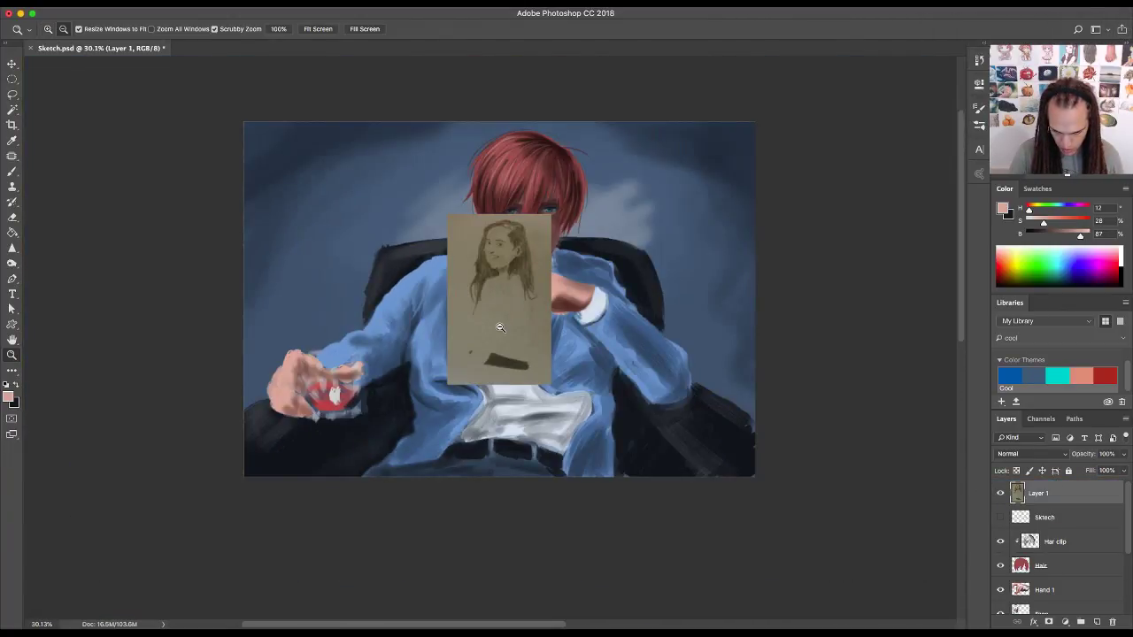
pyautogui.scroll(2, 500, 328)
# - Free Transform the portrait to about 166% and shift it over the painting's centre
pyautogui.hotkey('ctrl', 't')
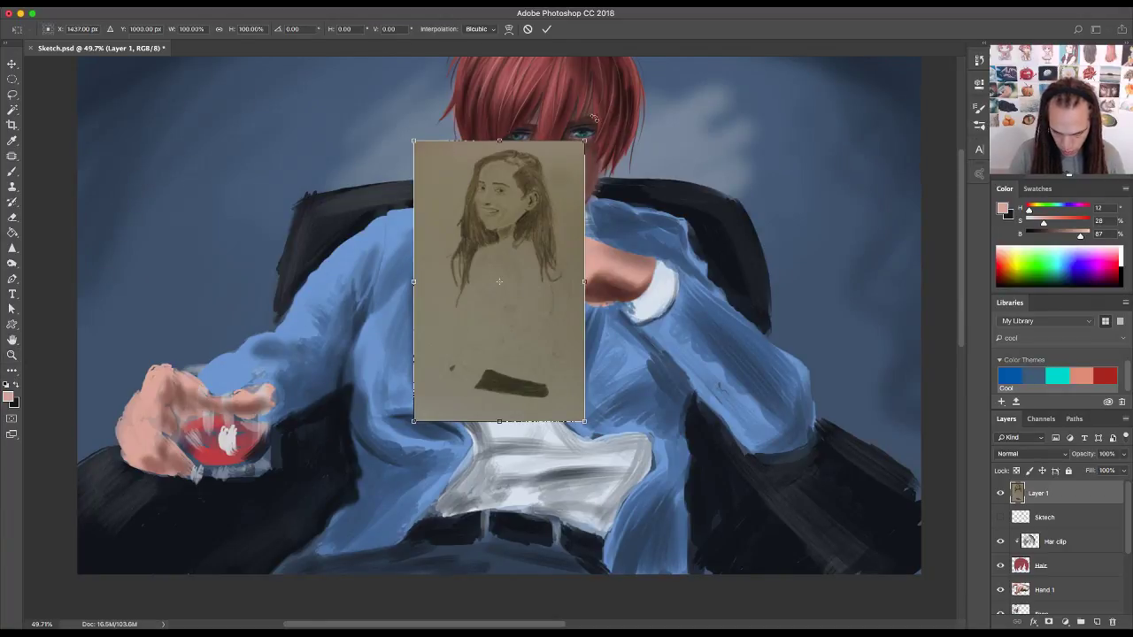
pyautogui.moveTo(583, 139); pyautogui.dragTo(724, 76)
pyautogui.moveTo(550, 254); pyautogui.dragTo(557, 284)
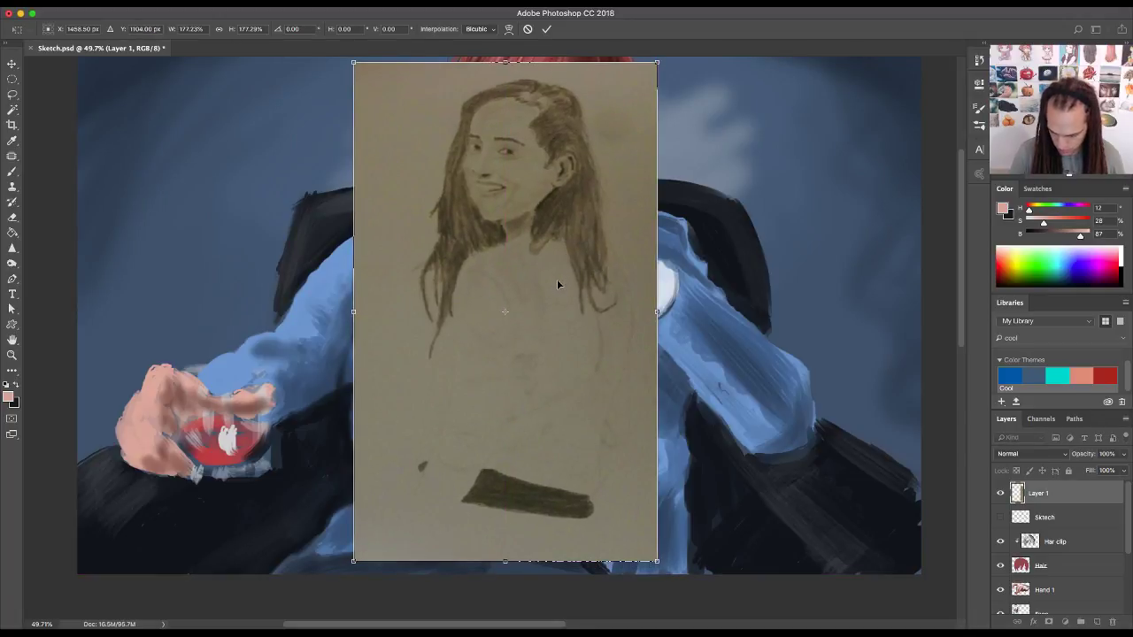
pyautogui.press('Return')
pyautogui.press('z')
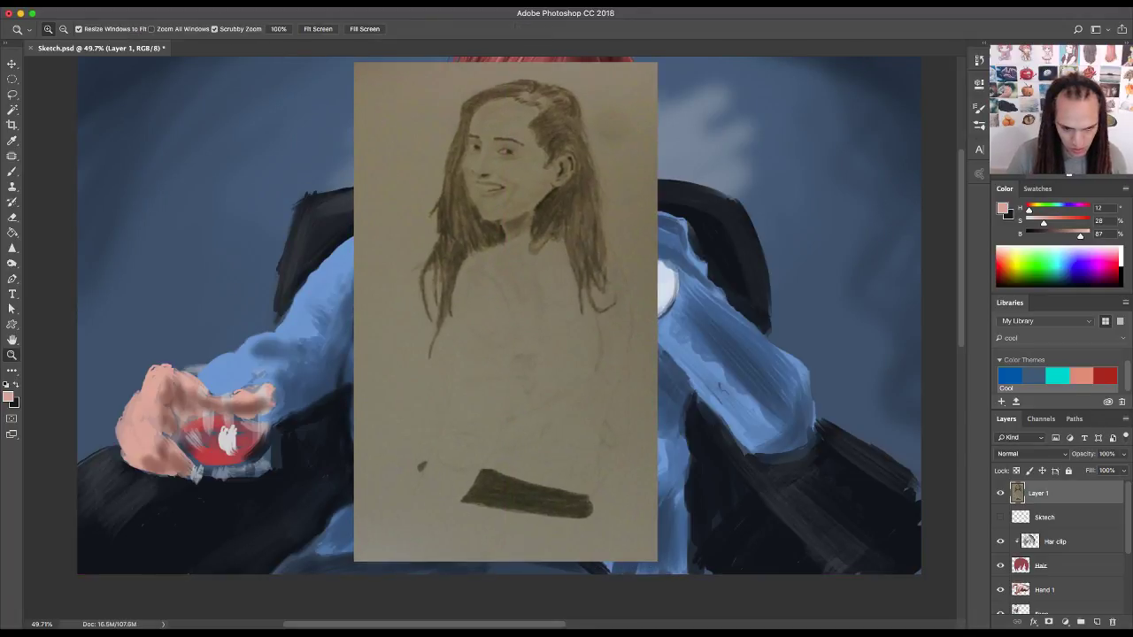
pyautogui.click(279, 9)
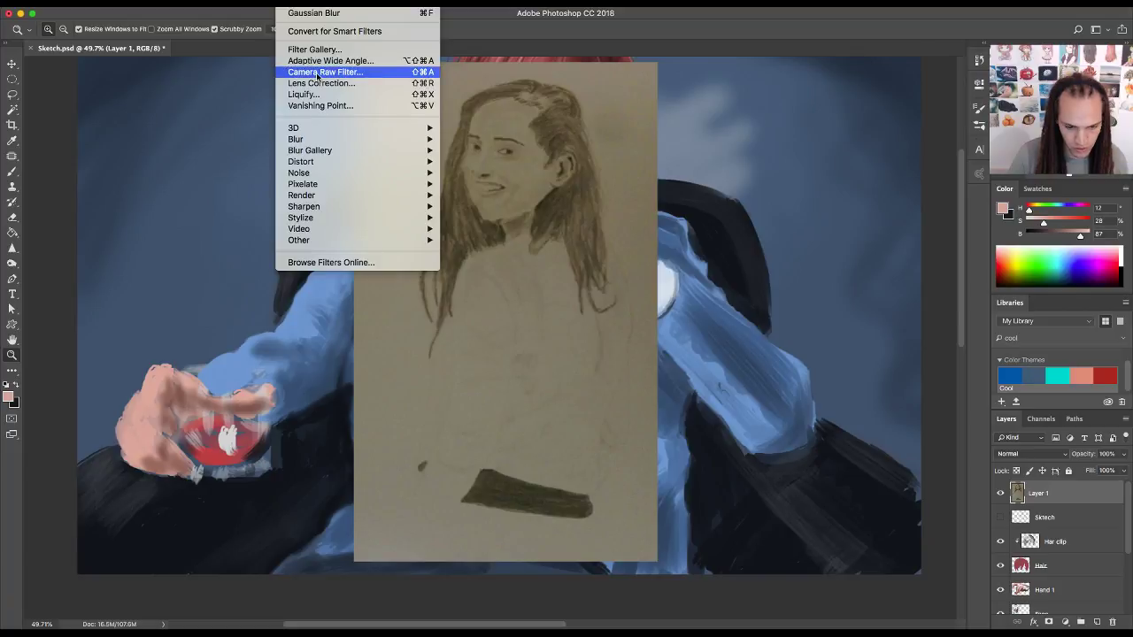
# - Apply a Camera Raw Filter to the portrait with raised Exposure and Saturation -62
pyautogui.click(317, 74)
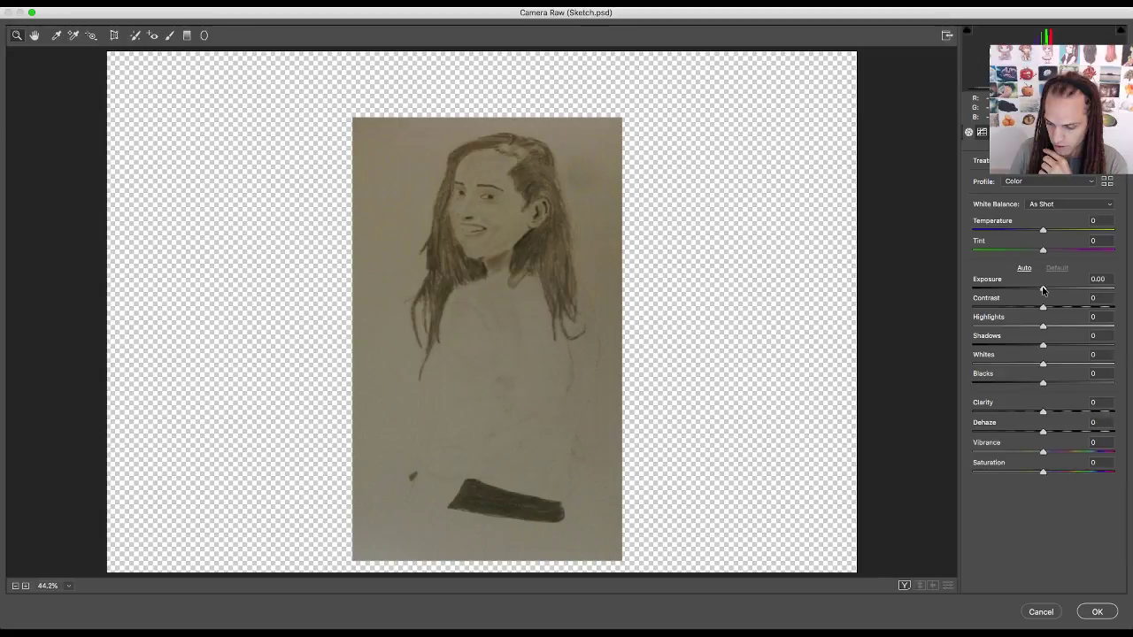
pyautogui.moveTo(1043, 289)
pyautogui.mouseDown()
pyautogui.moveTo(1049, 305)
pyautogui.moveTo(1051, 289)
pyautogui.mouseUp()
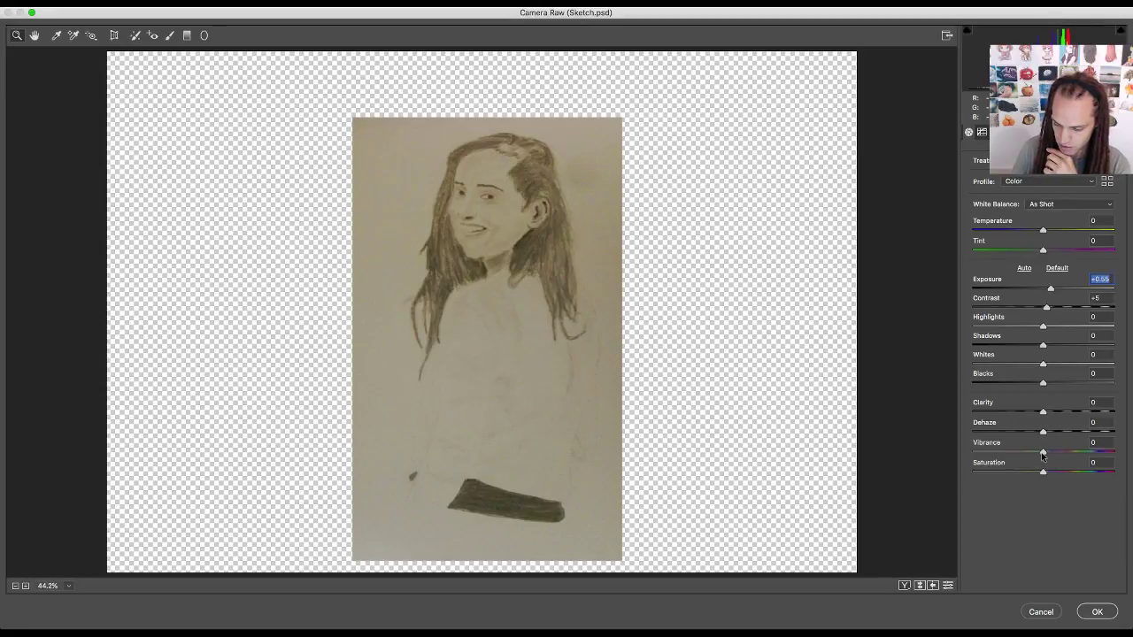
pyautogui.moveTo(1043, 472); pyautogui.dragTo(1000, 474)
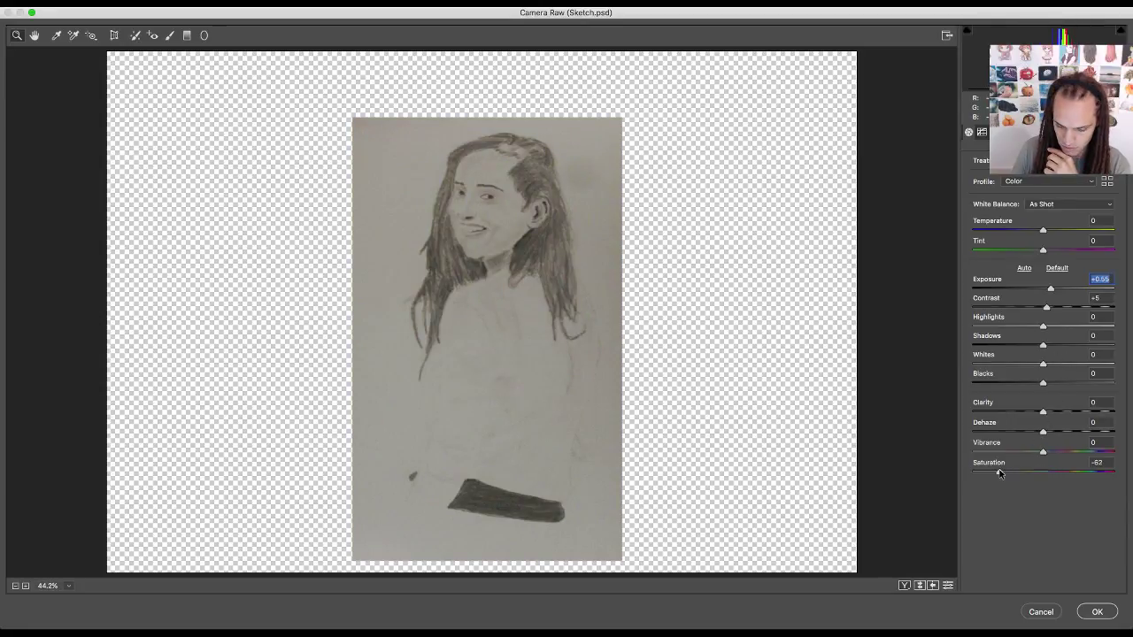
pyautogui.click(1097, 612)
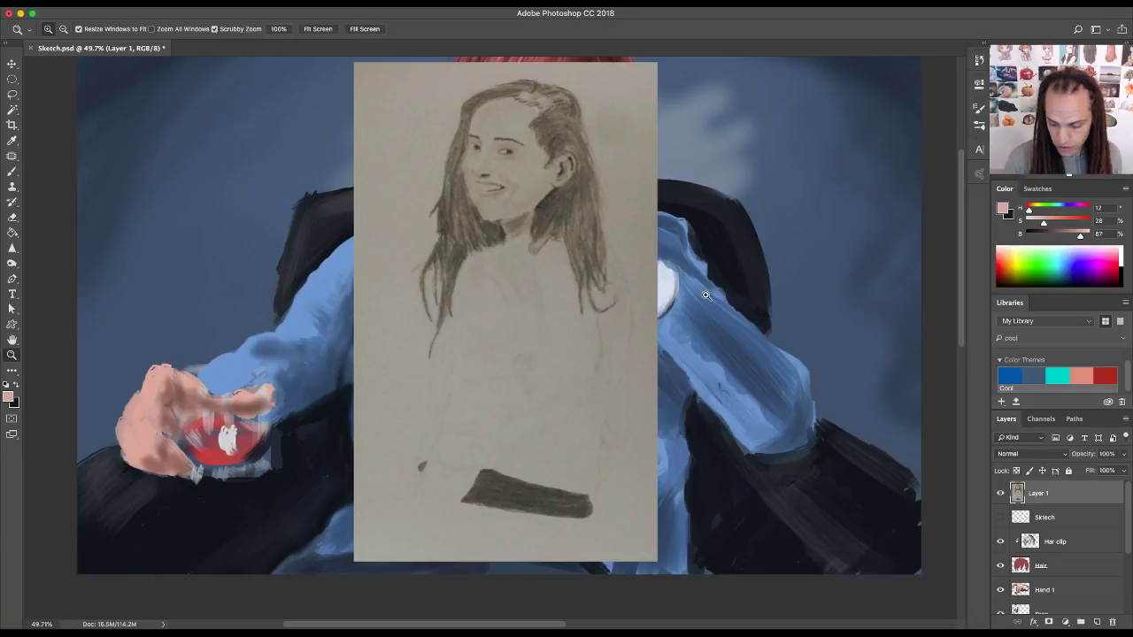
# - Add a new Layer 2, set the brush colour to black, and zoom in on the portrait's face
pyautogui.click(1096, 622)
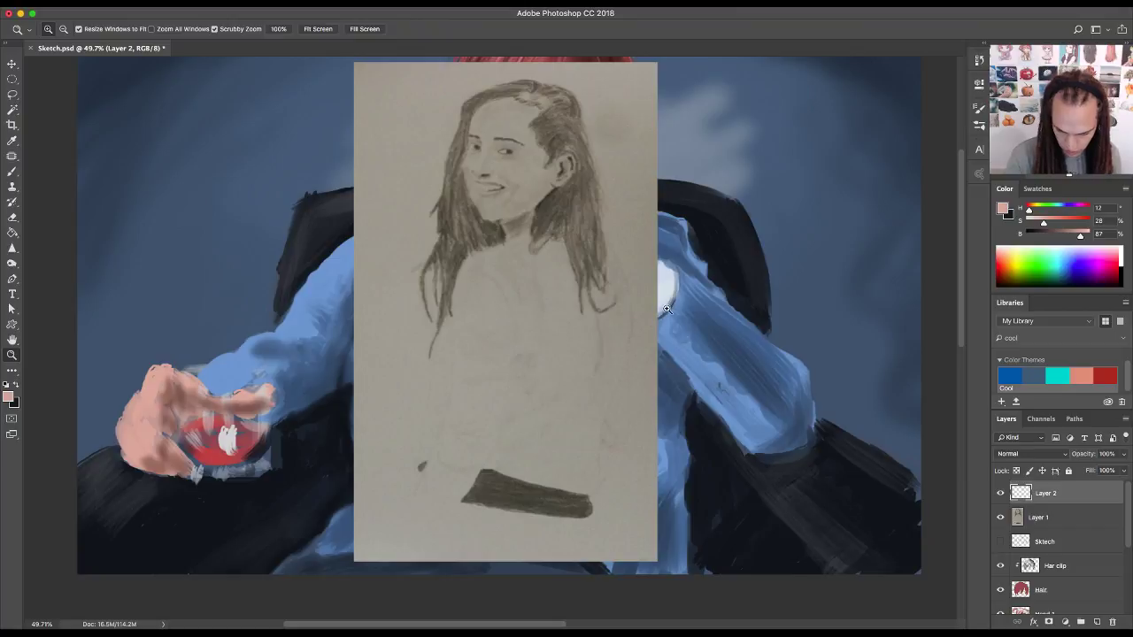
pyautogui.press('b')
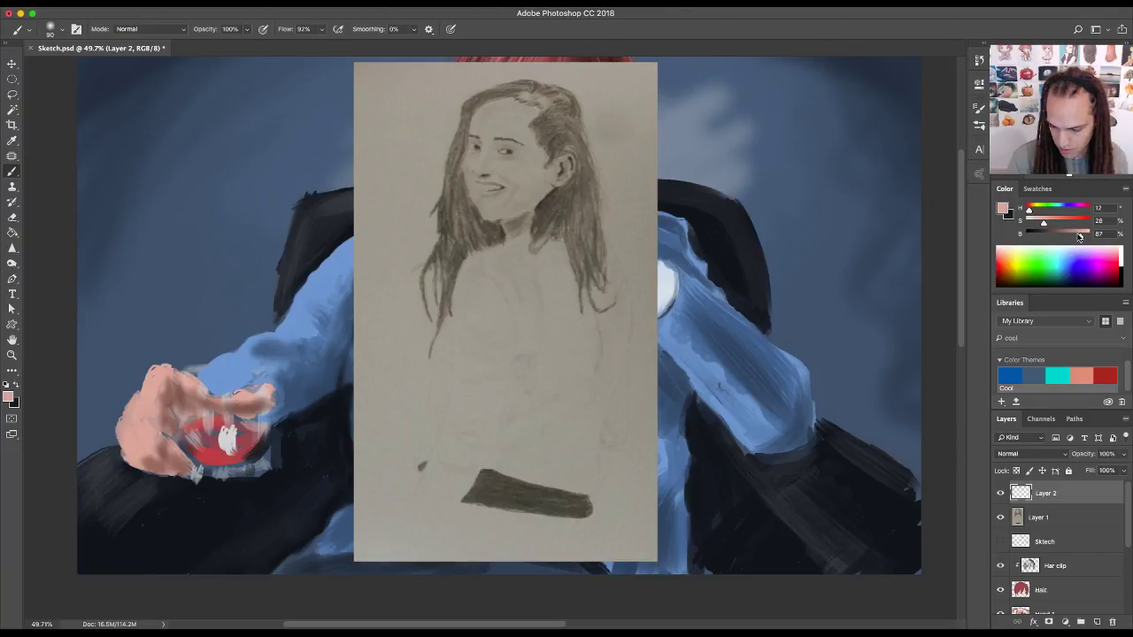
pyautogui.moveTo(1079, 238); pyautogui.dragTo(1016, 237)
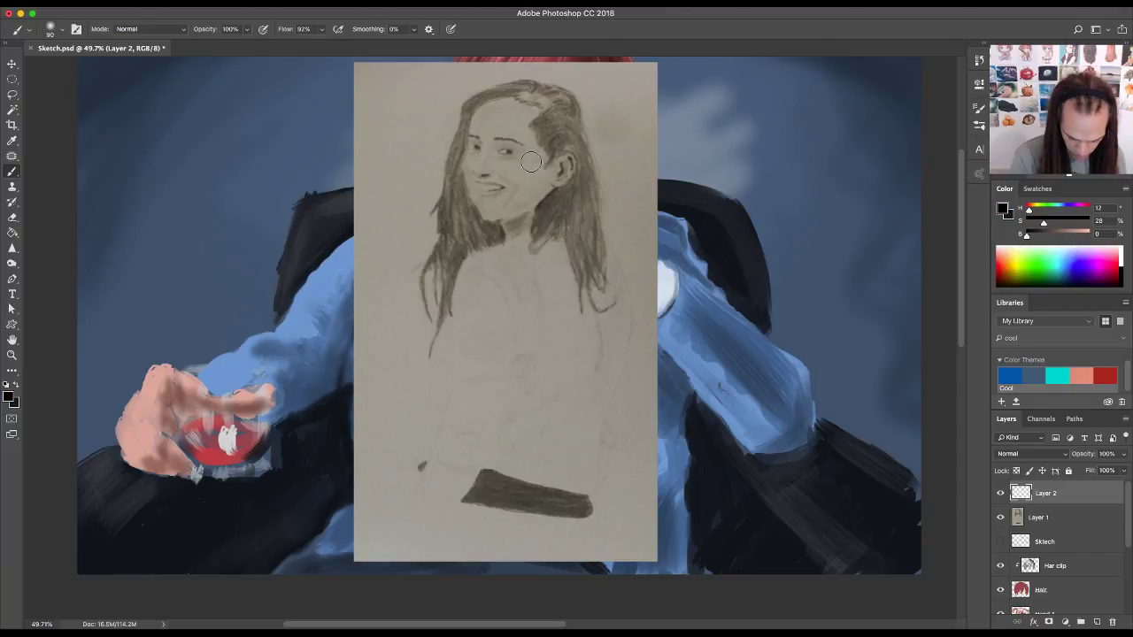
pyautogui.press('z')
pyautogui.moveTo(531, 161); pyautogui.dragTo(567, 165)
pyautogui.moveTo(490, 262); pyautogui.dragTo(515, 311)
# - Darken the sketch's eyes with a fine black brush, then sample a grey-beige from the sketch
pyautogui.press('b')
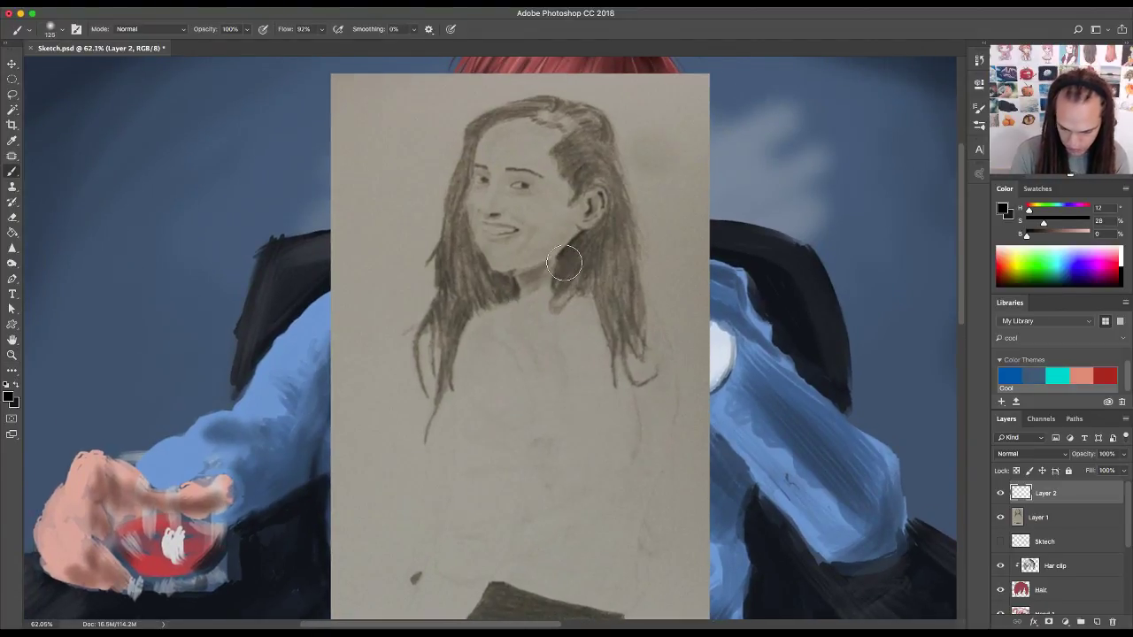
pyautogui.press('[')
pyautogui.press('[')
pyautogui.press('[')
pyautogui.press('[')
pyautogui.press('[')
pyautogui.press('[')
pyautogui.press('[')
pyautogui.press('[')
pyautogui.press('[')
pyautogui.press('[')
pyautogui.press('[')
pyautogui.press('[')
pyautogui.press('[')
pyautogui.press('[')
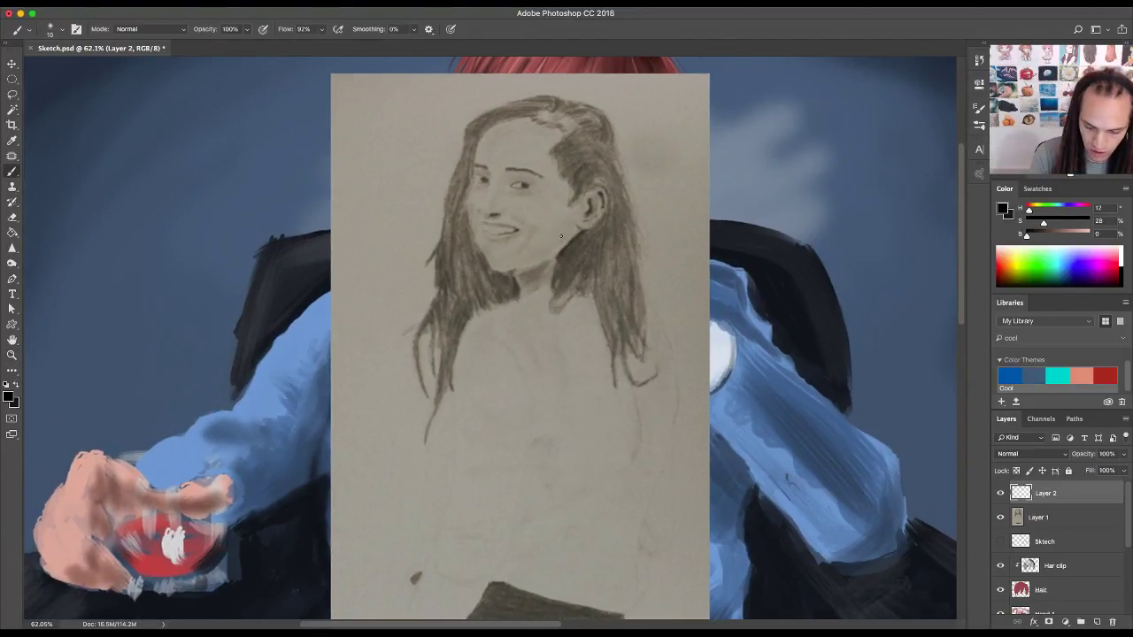
pyautogui.moveTo(510, 182); pyautogui.dragTo(533, 186)
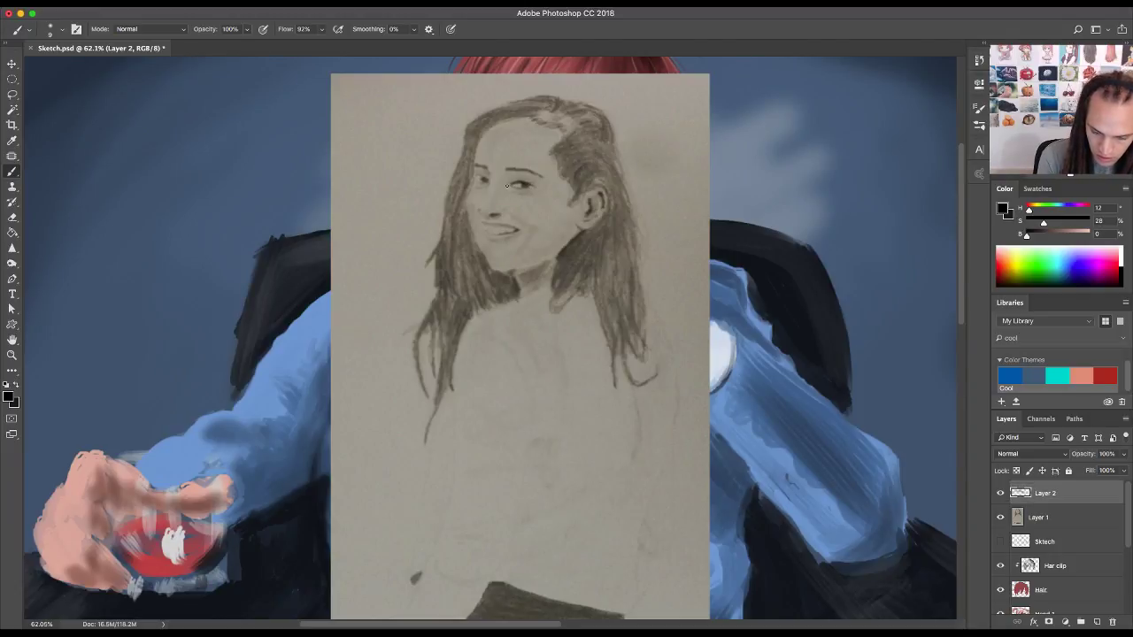
pyautogui.moveTo(489, 180)
pyautogui.mouseDown()
pyautogui.moveTo(477, 175)
pyautogui.moveTo(485, 179)
pyautogui.mouseUp()
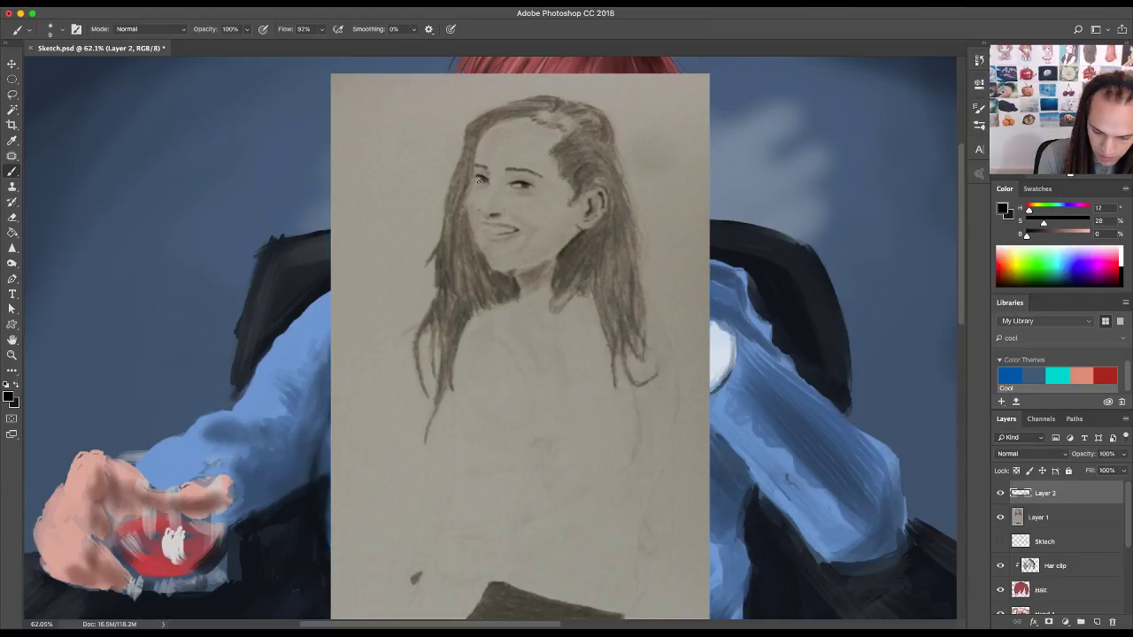
pyautogui.moveTo(509, 186); pyautogui.dragTo(529, 188)
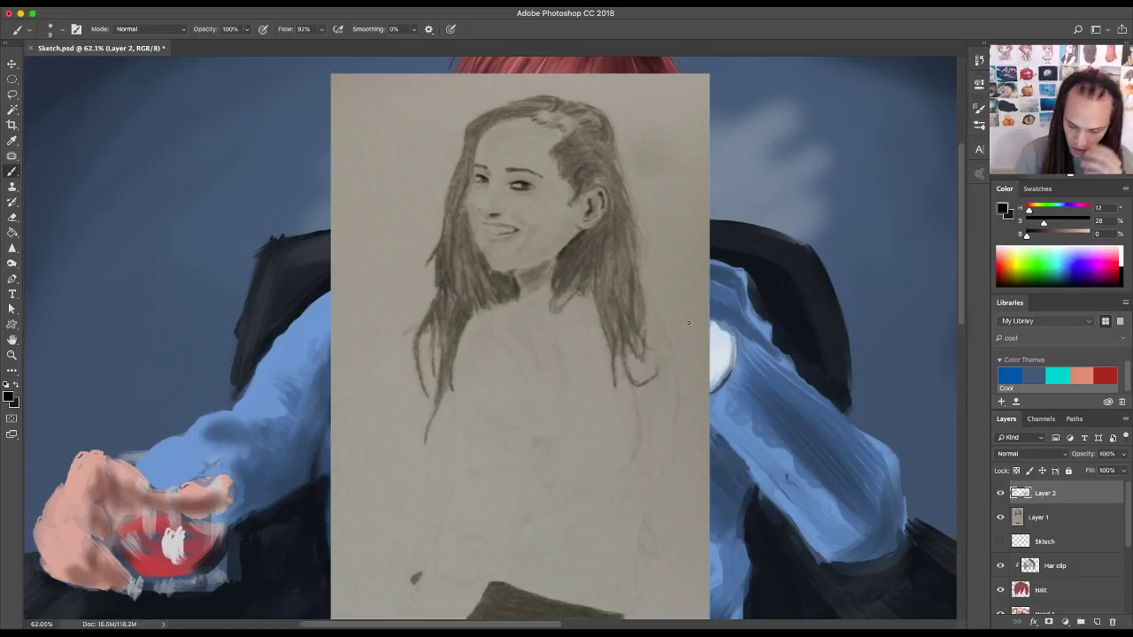
pyautogui.keyDown('alt'); pyautogui.click(497, 214); pyautogui.keyUp('alt')
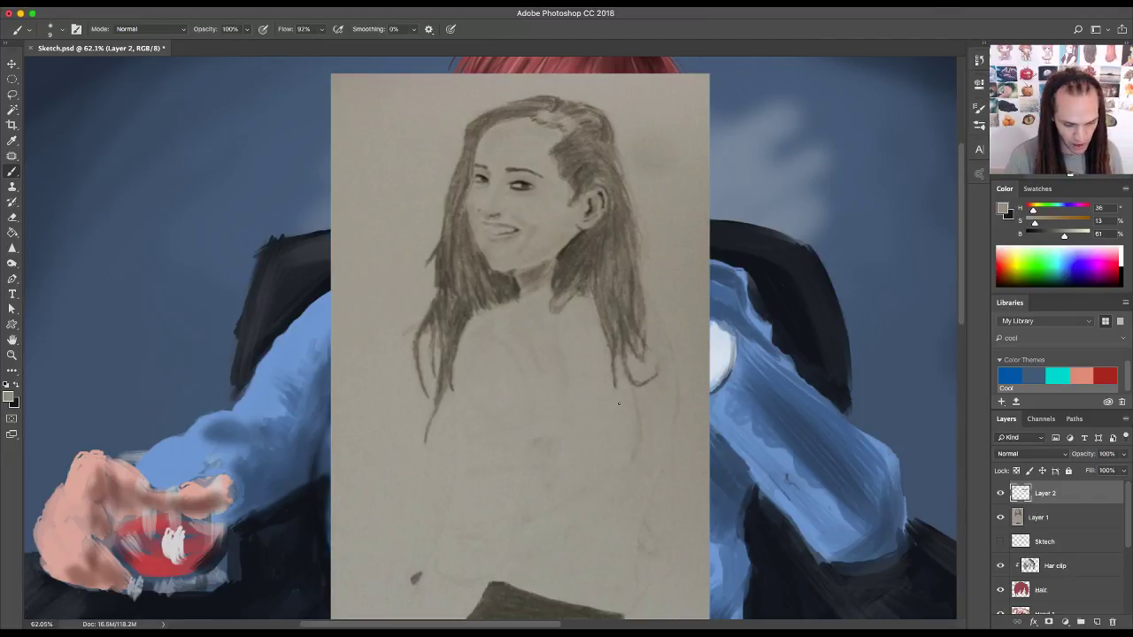
# - Shade the portrait's hairline, left cheek and chin area with sampled browns
pyautogui.keyDown('alt'); pyautogui.click(507, 230); pyautogui.keyUp('alt')
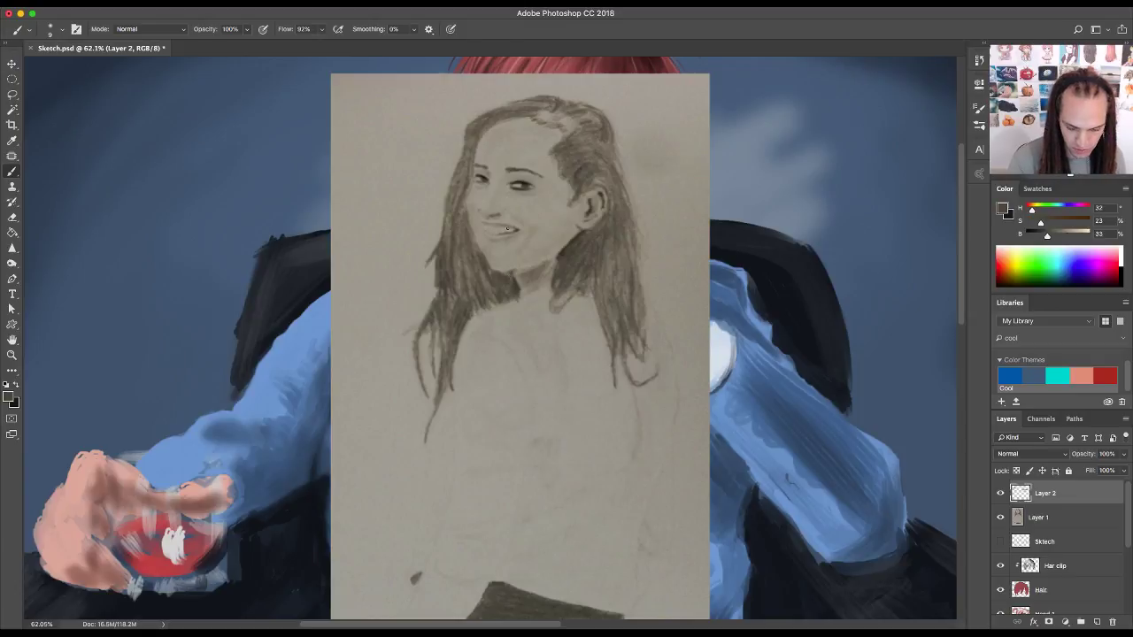
pyautogui.moveTo(473, 163); pyautogui.dragTo(482, 138)
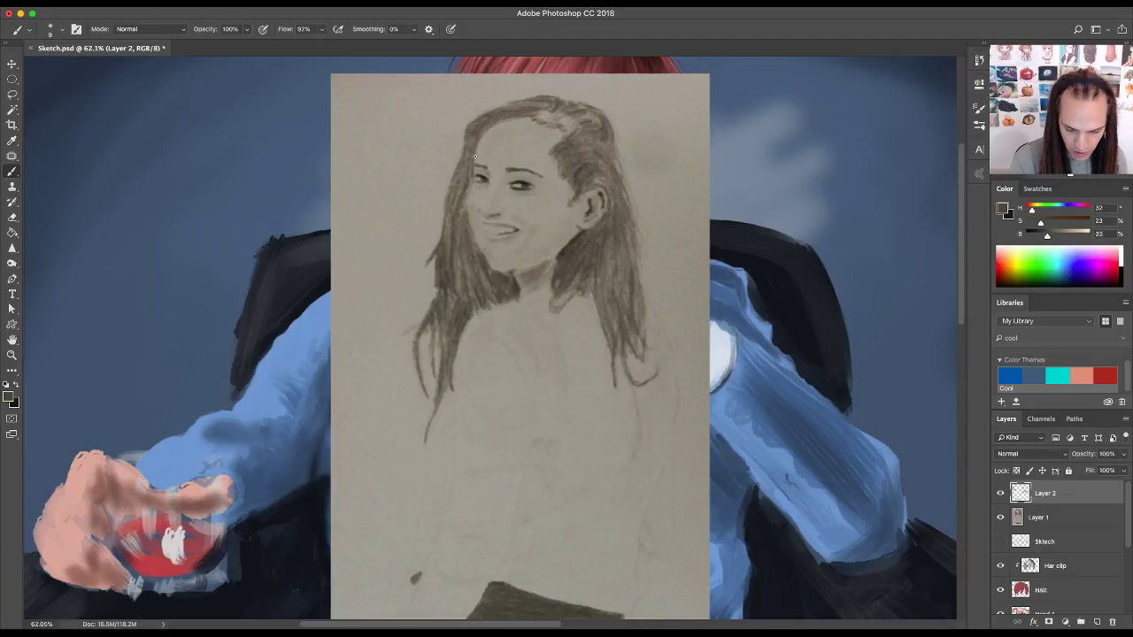
pyautogui.keyDown('alt'); pyautogui.click(481, 137); pyautogui.keyUp('alt')
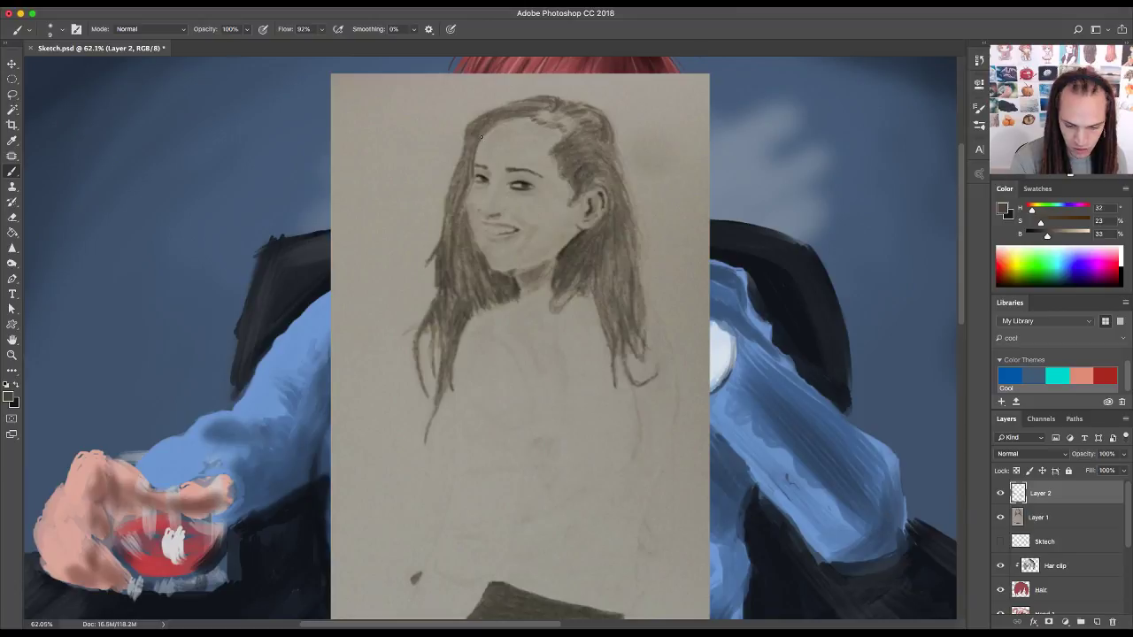
pyautogui.moveTo(485, 131); pyautogui.dragTo(469, 191)
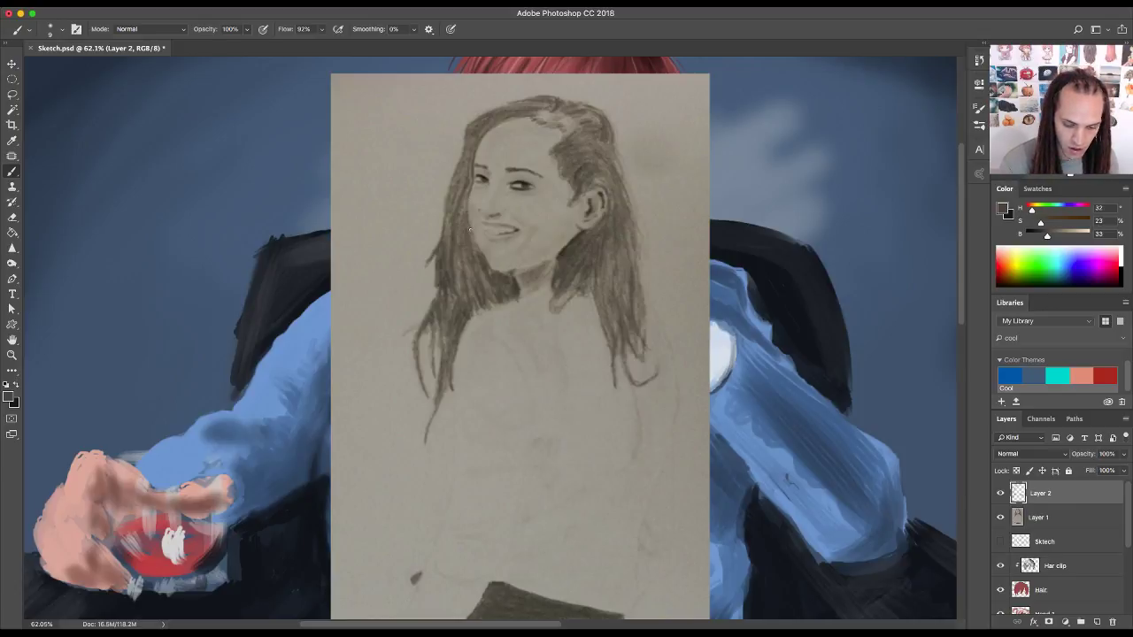
pyautogui.moveTo(471, 231); pyautogui.dragTo(487, 269)
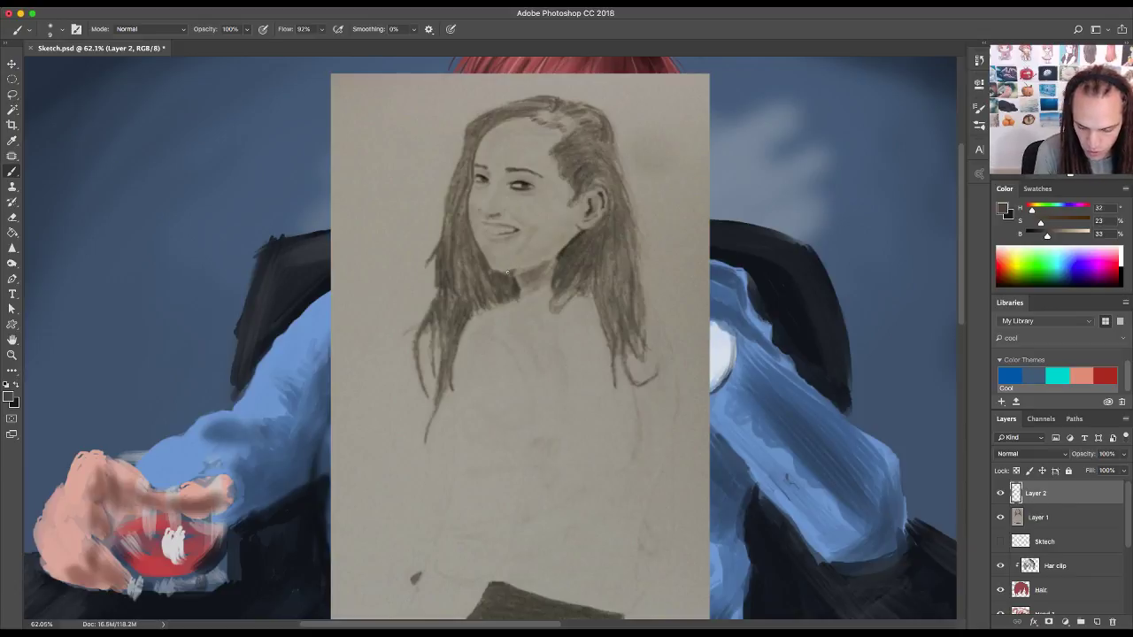
pyautogui.moveTo(501, 274); pyautogui.dragTo(524, 265)
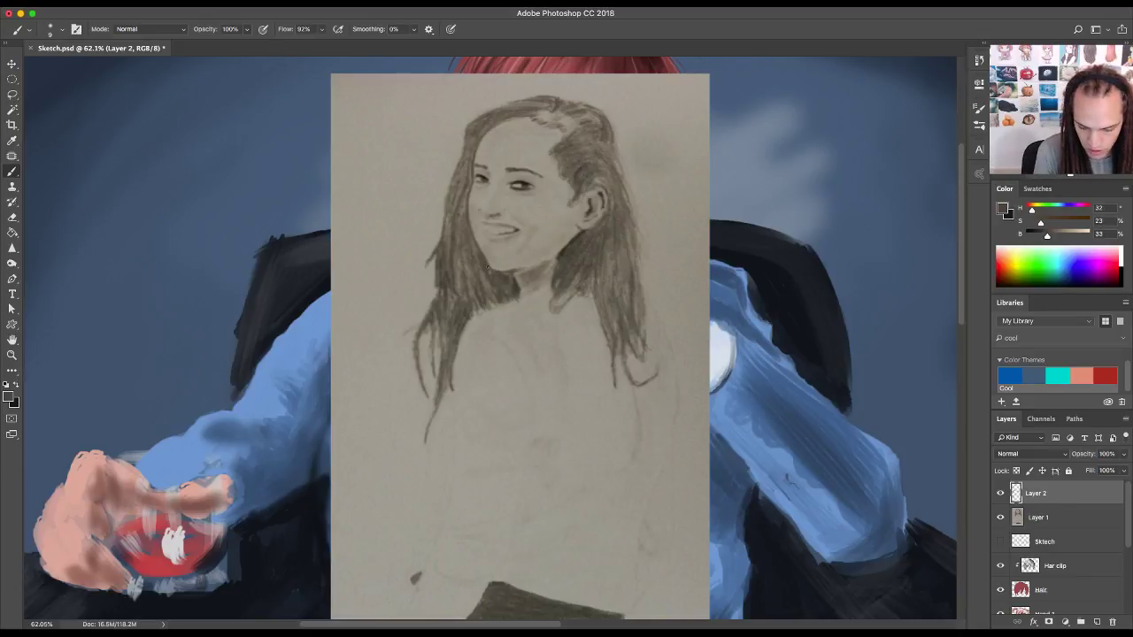
# - Soften the jaw with faint light strokes using a larger brush, then sample a dark brown
pyautogui.keyDown('alt'); pyautogui.click(541, 258); pyautogui.keyUp('alt')
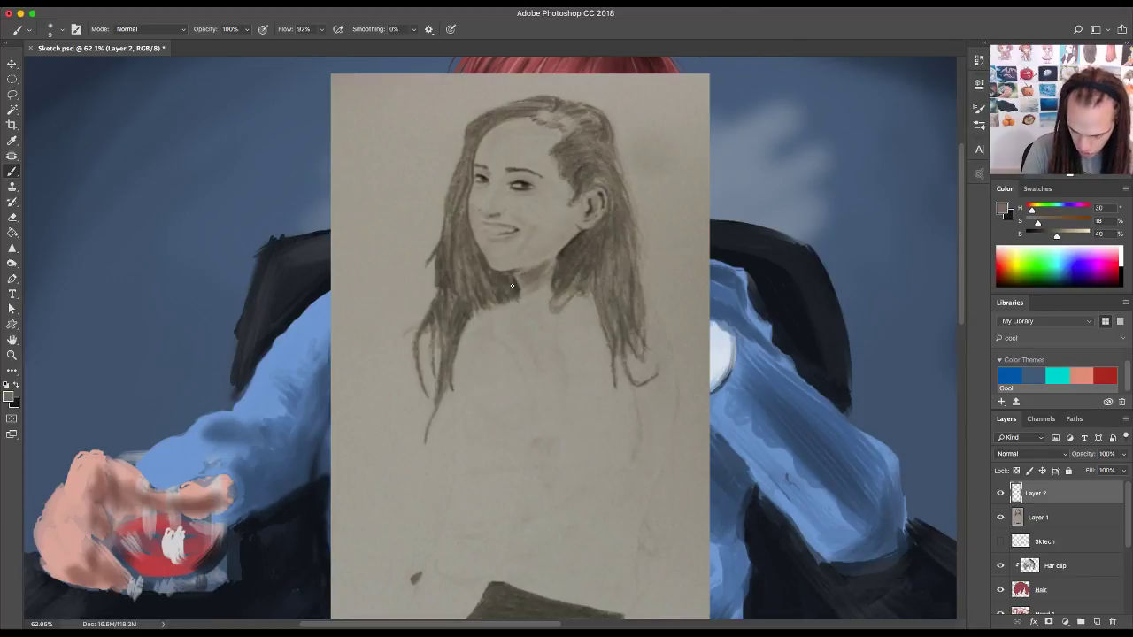
pyautogui.press(']')
pyautogui.press(']')
pyautogui.press(']')
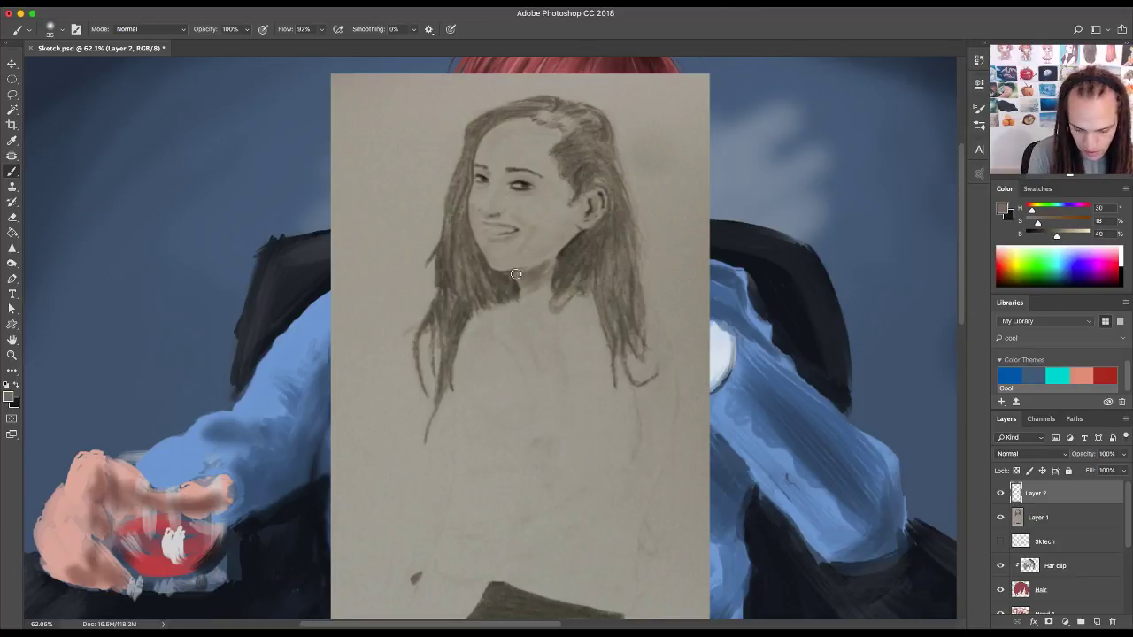
pyautogui.moveTo(543, 264); pyautogui.dragTo(516, 275)
pyautogui.moveTo(566, 244)
pyautogui.mouseDown()
pyautogui.moveTo(517, 273)
pyautogui.moveTo(574, 232)
pyautogui.moveTo(521, 280)
pyautogui.mouseUp()
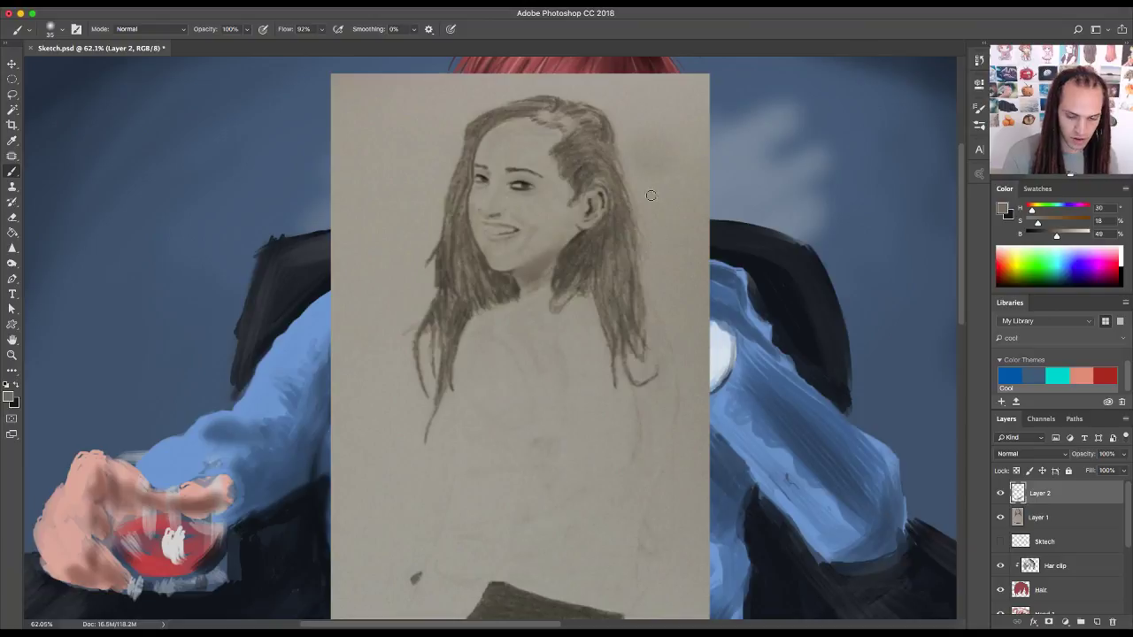
pyautogui.keyDown('alt'); pyautogui.click(517, 285); pyautogui.keyUp('alt')
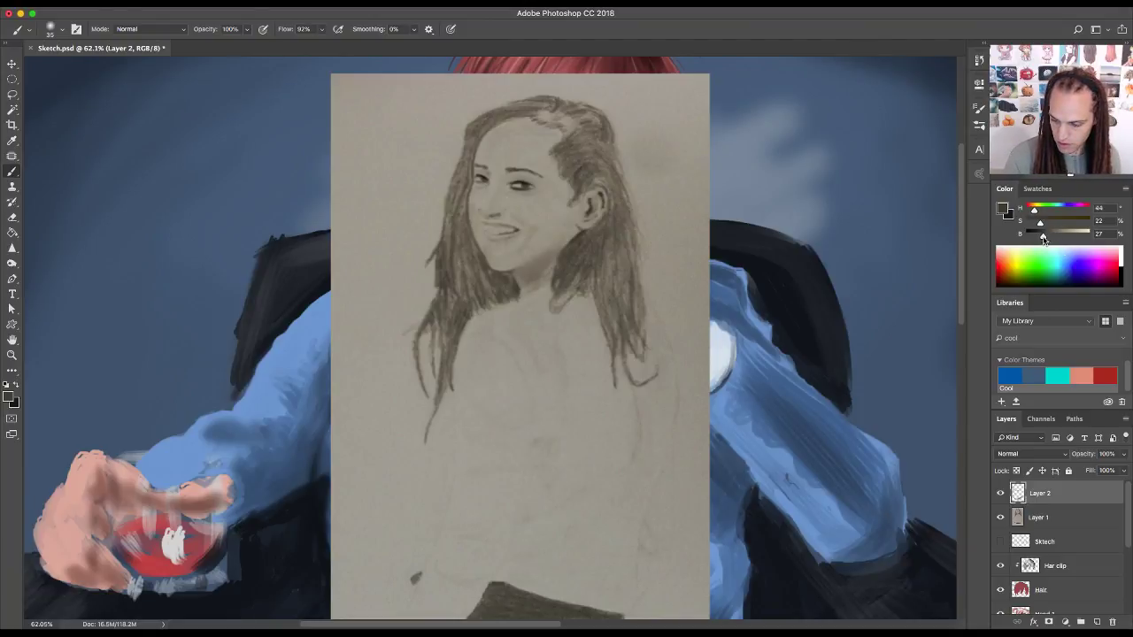
# - Darken the paint colour, deepen the hair's left edge, and undo trial strokes right of it
pyautogui.moveTo(1041, 239); pyautogui.dragTo(1038, 239)
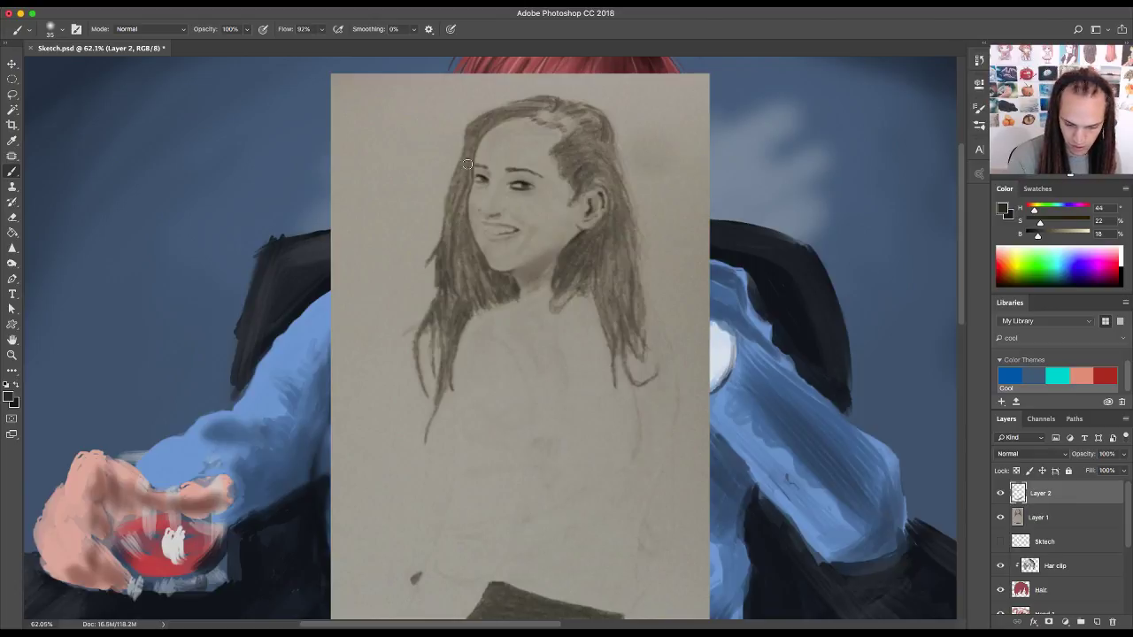
pyautogui.moveTo(468, 164)
pyautogui.mouseDown()
pyautogui.moveTo(462, 211)
pyautogui.moveTo(464, 196)
pyautogui.moveTo(475, 256)
pyautogui.mouseUp()
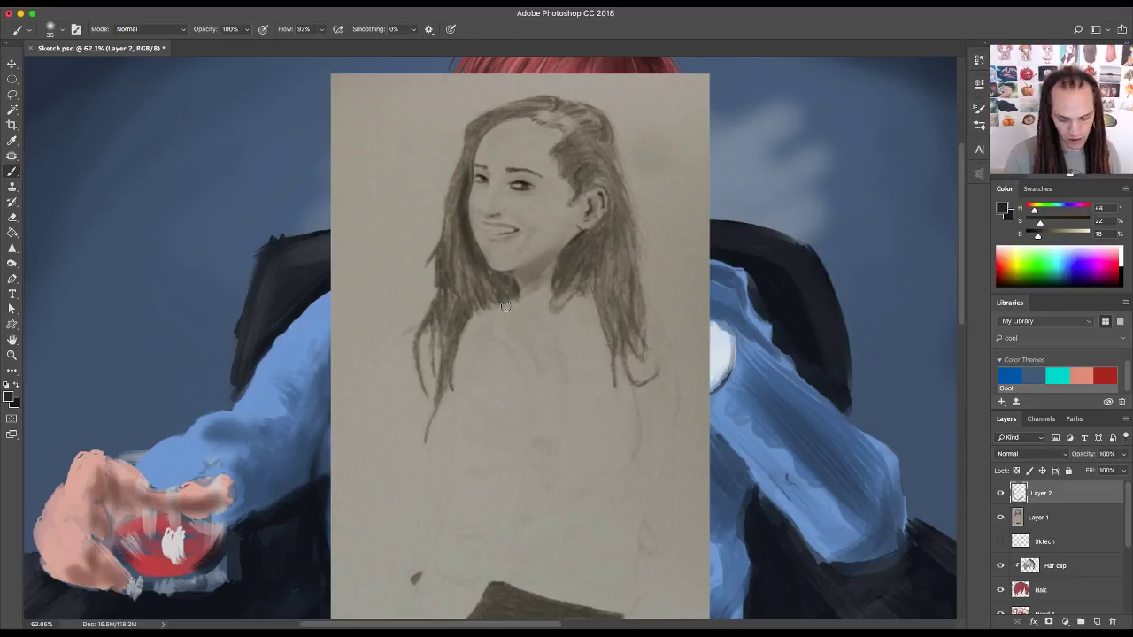
pyautogui.moveTo(660, 167)
pyautogui.mouseDown()
pyautogui.moveTo(664, 246)
pyautogui.moveTo(696, 241)
pyautogui.moveTo(679, 310)
pyautogui.mouseUp()
pyautogui.moveTo(681, 221)
pyautogui.mouseDown()
pyautogui.moveTo(662, 190)
pyautogui.moveTo(662, 222)
pyautogui.mouseUp()
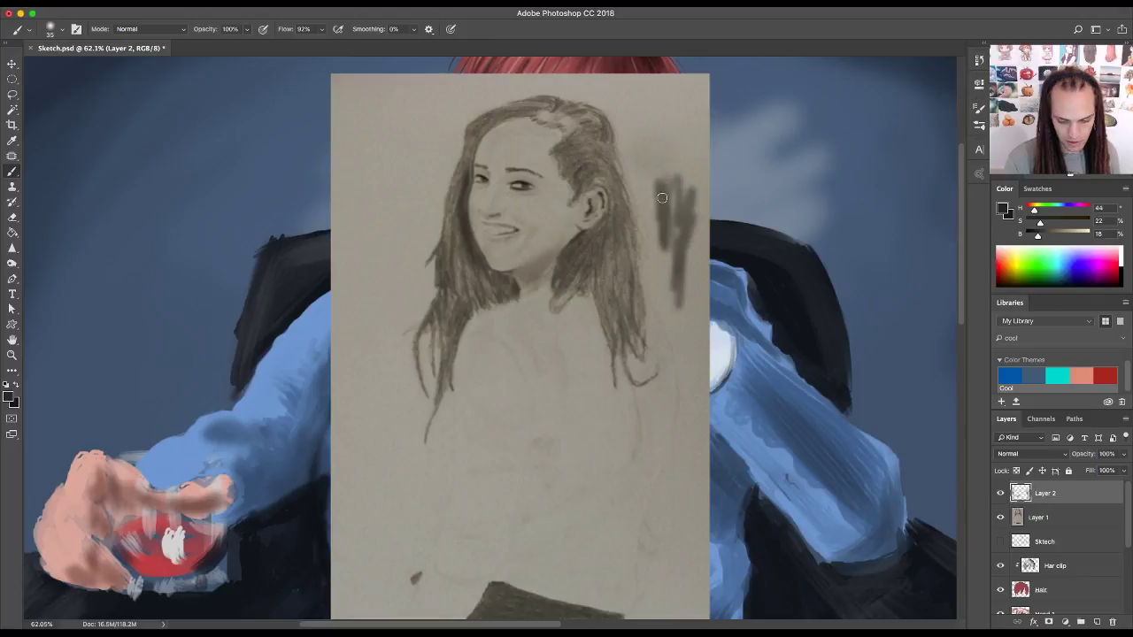
pyautogui.press('super+alt+z')
pyautogui.press('super+alt+z')
pyautogui.press('super+alt+z')
pyautogui.press('super+alt+z')
pyautogui.press('super+alt+z')
# - Paint several dark vertical strokes beside the hair, undoing the last one
pyautogui.moveTo(656, 126); pyautogui.dragTo(657, 221)
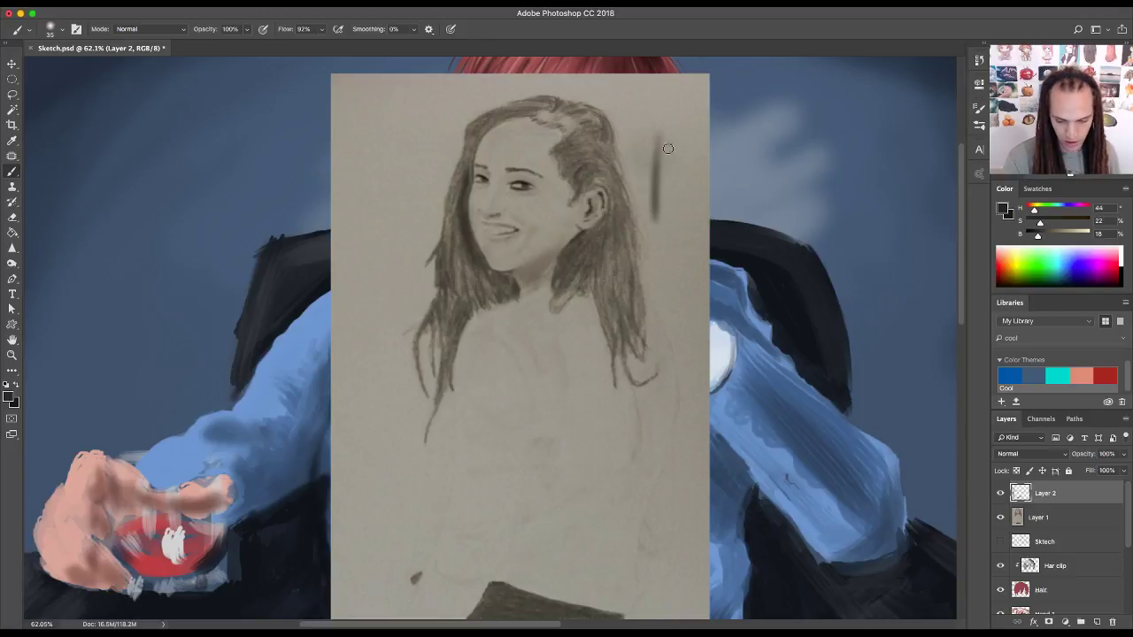
pyautogui.moveTo(668, 147); pyautogui.dragTo(667, 256)
pyautogui.moveTo(679, 173); pyautogui.dragTo(692, 297)
pyautogui.moveTo(690, 198); pyautogui.dragTo(703, 322)
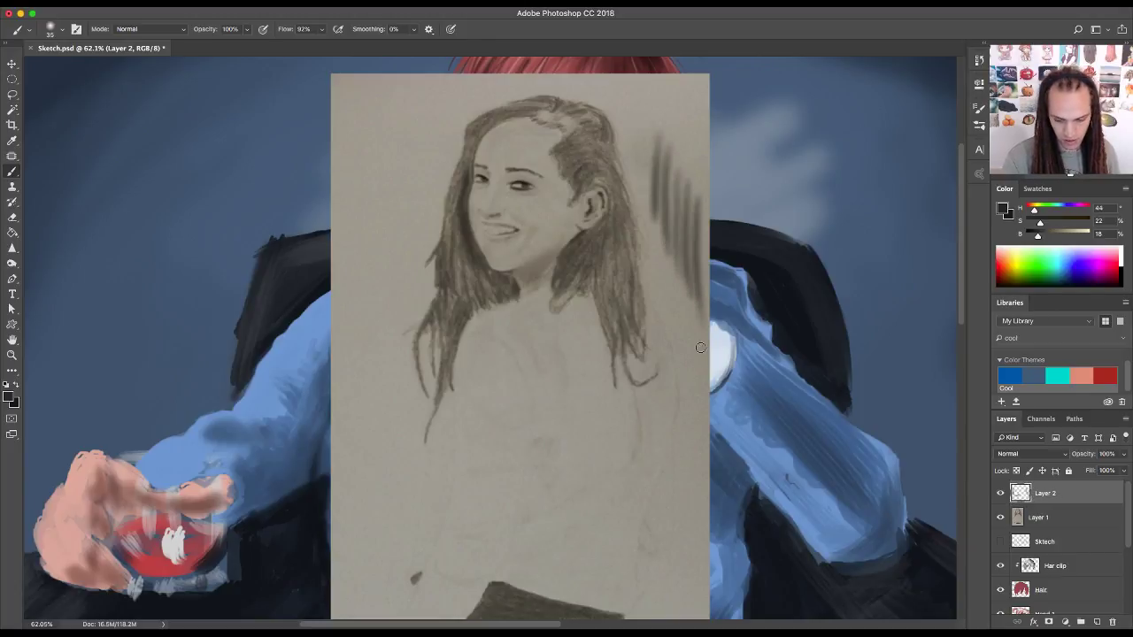
pyautogui.press('super+alt+z')
pyautogui.press('super+alt+z')
pyautogui.press('super+alt+z')
pyautogui.press('super+alt+z')
pyautogui.press('super+alt+z')
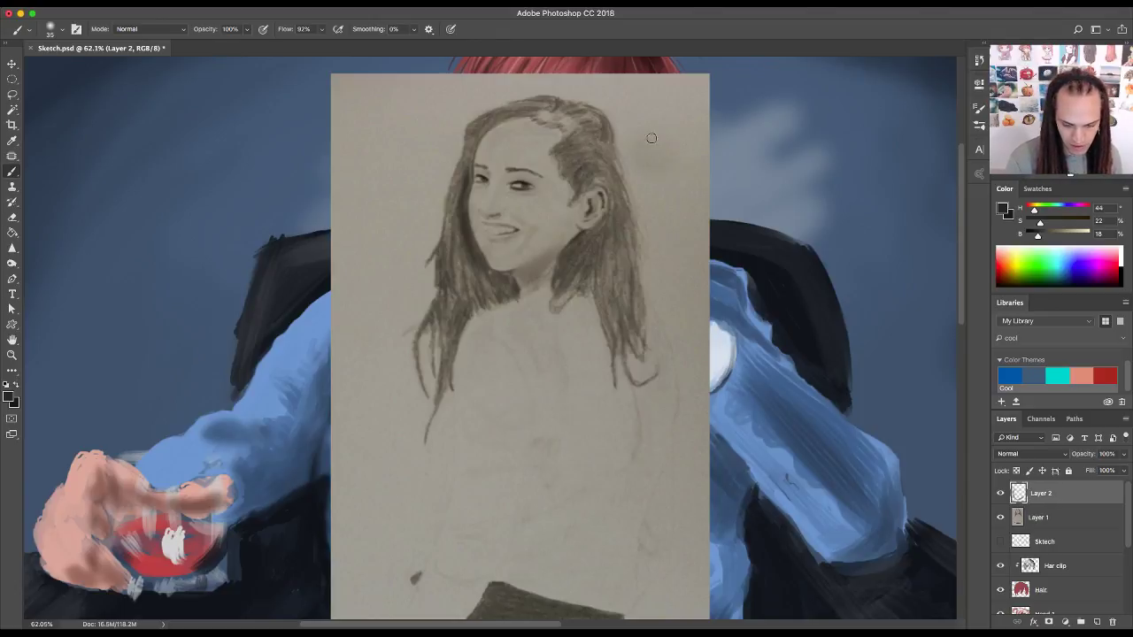
# - Retry dark strokes right of the hair, extending them downward and undoing unwanted ones
pyautogui.moveTo(653, 134)
pyautogui.mouseDown()
pyautogui.moveTo(653, 216)
pyautogui.moveTo(665, 142)
pyautogui.moveTo(679, 257)
pyautogui.mouseUp()
pyautogui.moveTo(674, 186); pyautogui.dragTo(697, 279)
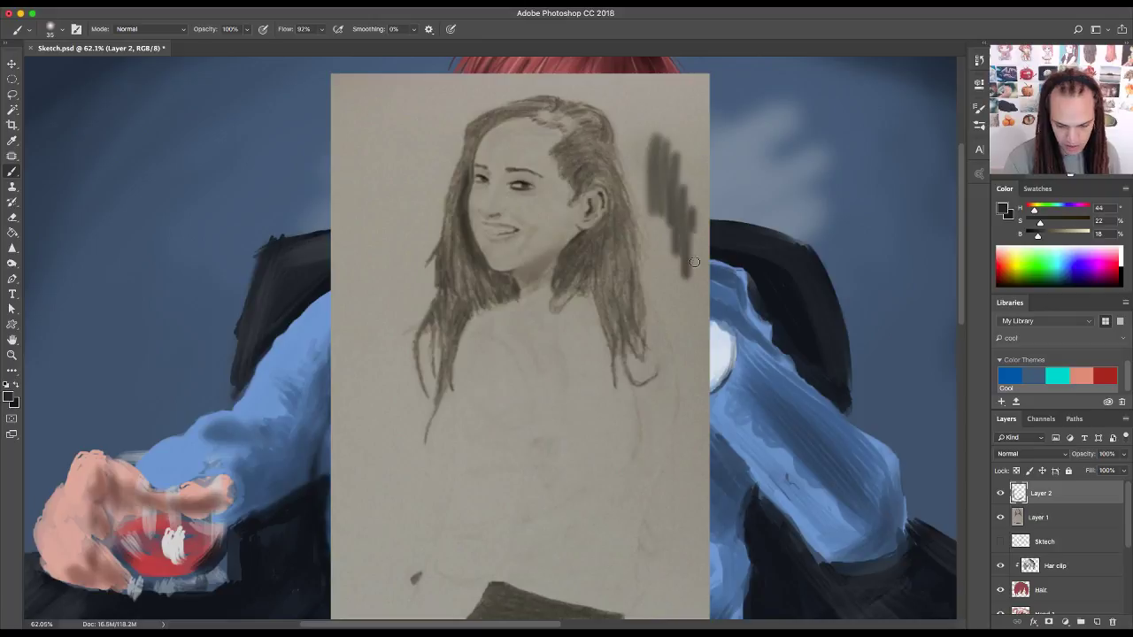
pyautogui.moveTo(692, 223); pyautogui.dragTo(707, 295)
pyautogui.press('super+alt+z')
pyautogui.press('super+alt+z')
pyautogui.press('super+alt+z')
pyautogui.press('super+alt+z')
pyautogui.press('super+alt+z')
pyautogui.moveTo(652, 133)
pyautogui.mouseDown()
pyautogui.moveTo(646, 190)
pyautogui.moveTo(654, 218)
pyautogui.moveTo(659, 150)
pyautogui.moveTo(664, 270)
pyautogui.mouseUp()
pyautogui.moveTo(665, 177); pyautogui.dragTo(678, 295)
pyautogui.moveTo(672, 204); pyautogui.dragTo(690, 308)
pyautogui.moveTo(678, 208); pyautogui.dragTo(696, 315)
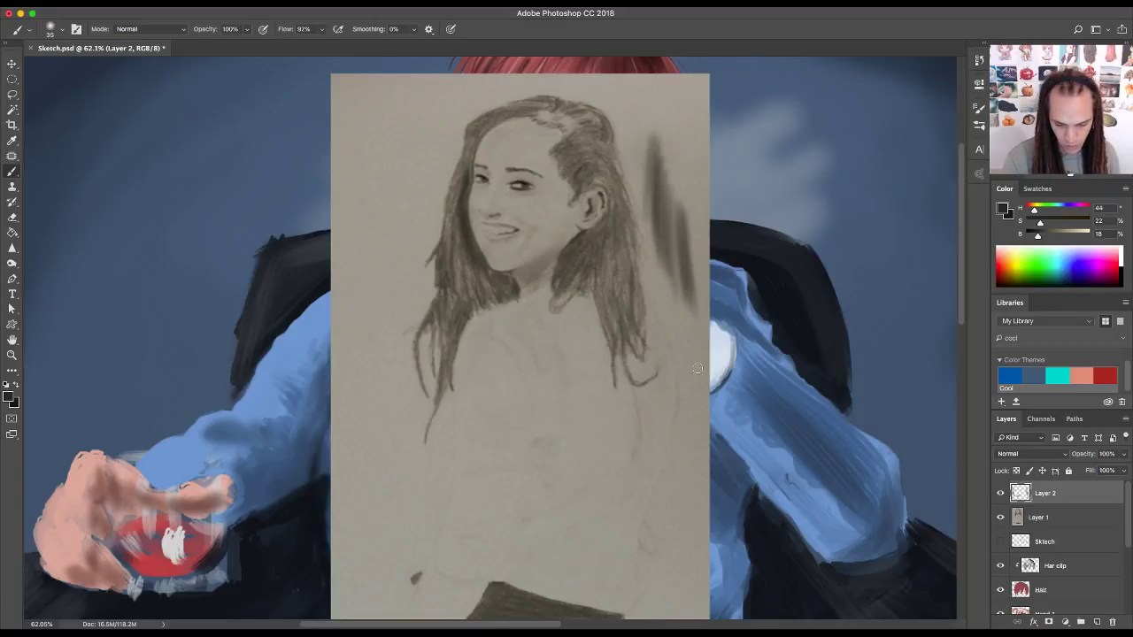
pyautogui.press('super+alt+z')
pyautogui.press('super+alt+z')
pyautogui.press('super+alt+z')
pyautogui.press('super+alt+z')
pyautogui.press('super+alt+z')
pyautogui.press('super+alt+z')
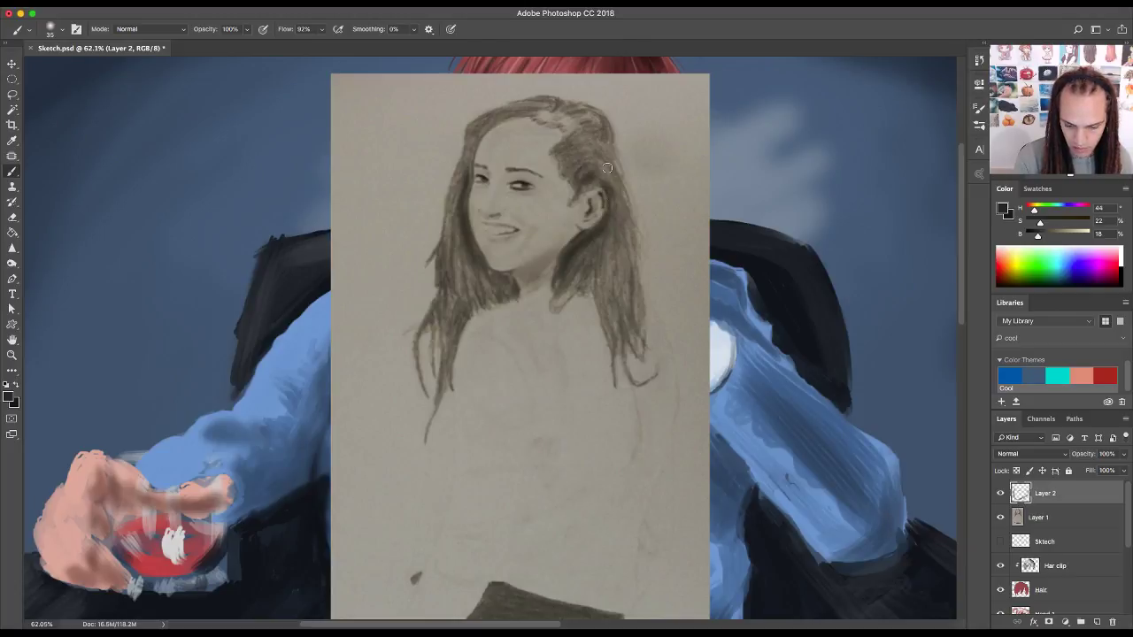
# - Darken the hair near the parting, down the left side, and beside the neck
pyautogui.moveTo(566, 165)
pyautogui.mouseDown()
pyautogui.moveTo(594, 144)
pyautogui.moveTo(583, 132)
pyautogui.moveTo(616, 132)
pyautogui.moveTo(619, 115)
pyautogui.moveTo(565, 139)
pyautogui.moveTo(596, 121)
pyautogui.moveTo(549, 130)
pyautogui.moveTo(585, 122)
pyautogui.moveTo(545, 121)
pyautogui.moveTo(590, 112)
pyautogui.moveTo(500, 123)
pyautogui.moveTo(533, 104)
pyautogui.moveTo(472, 136)
pyautogui.moveTo(480, 126)
pyautogui.moveTo(460, 175)
pyautogui.moveTo(468, 154)
pyautogui.moveTo(451, 248)
pyautogui.mouseUp()
pyautogui.moveTo(460, 202)
pyautogui.mouseDown()
pyautogui.moveTo(450, 301)
pyautogui.moveTo(460, 296)
pyautogui.mouseUp()
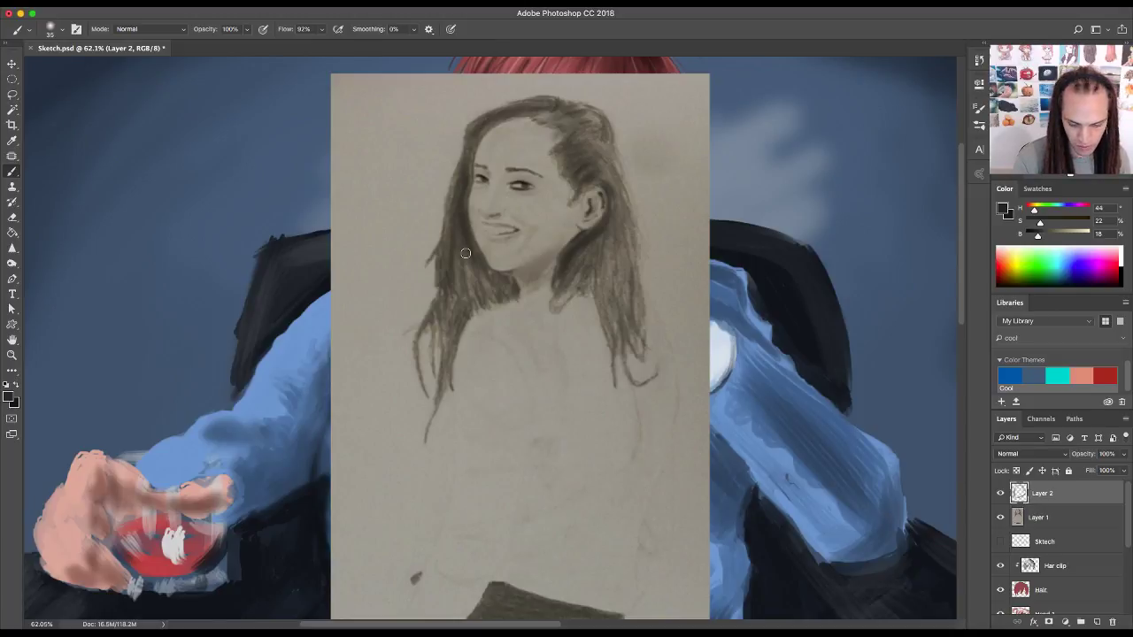
pyautogui.moveTo(466, 252); pyautogui.dragTo(453, 354)
pyautogui.moveTo(469, 306)
pyautogui.mouseDown()
pyautogui.moveTo(446, 360)
pyautogui.moveTo(496, 307)
pyautogui.moveTo(476, 308)
pyautogui.moveTo(517, 296)
pyautogui.moveTo(475, 307)
pyautogui.moveTo(508, 300)
pyautogui.moveTo(508, 277)
pyautogui.moveTo(481, 273)
pyautogui.moveTo(500, 290)
pyautogui.moveTo(480, 280)
pyautogui.moveTo(439, 360)
pyautogui.mouseUp()
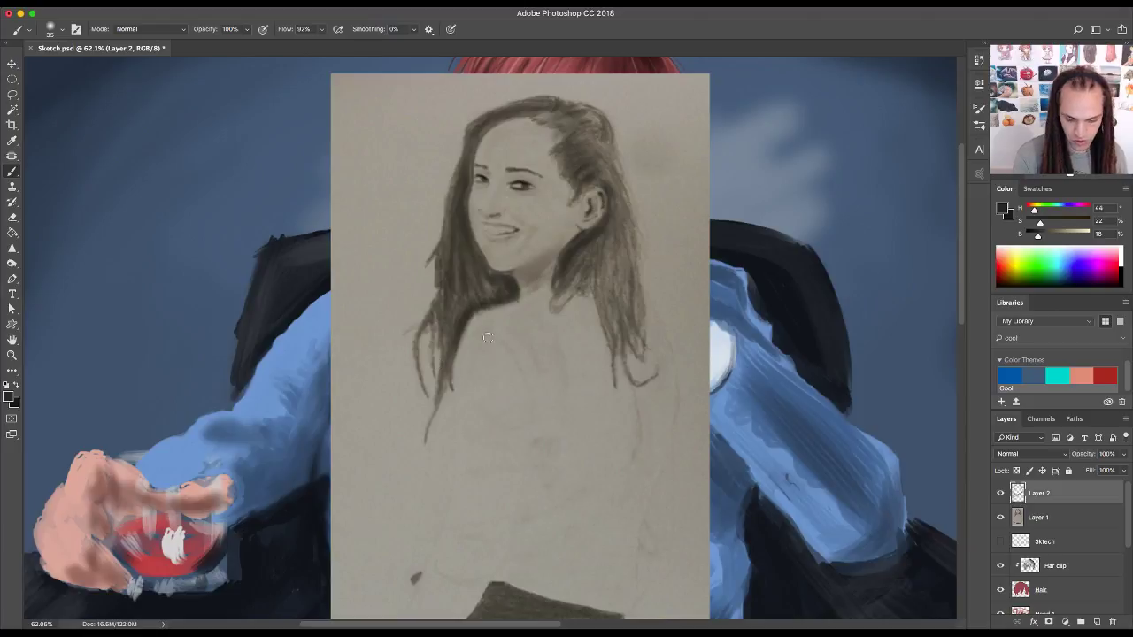
pyautogui.moveTo(608, 263)
pyautogui.mouseDown()
pyautogui.moveTo(579, 280)
pyautogui.moveTo(616, 318)
pyautogui.moveTo(627, 292)
pyautogui.moveTo(609, 159)
pyautogui.moveTo(600, 166)
pyautogui.moveTo(588, 112)
pyautogui.mouseUp()
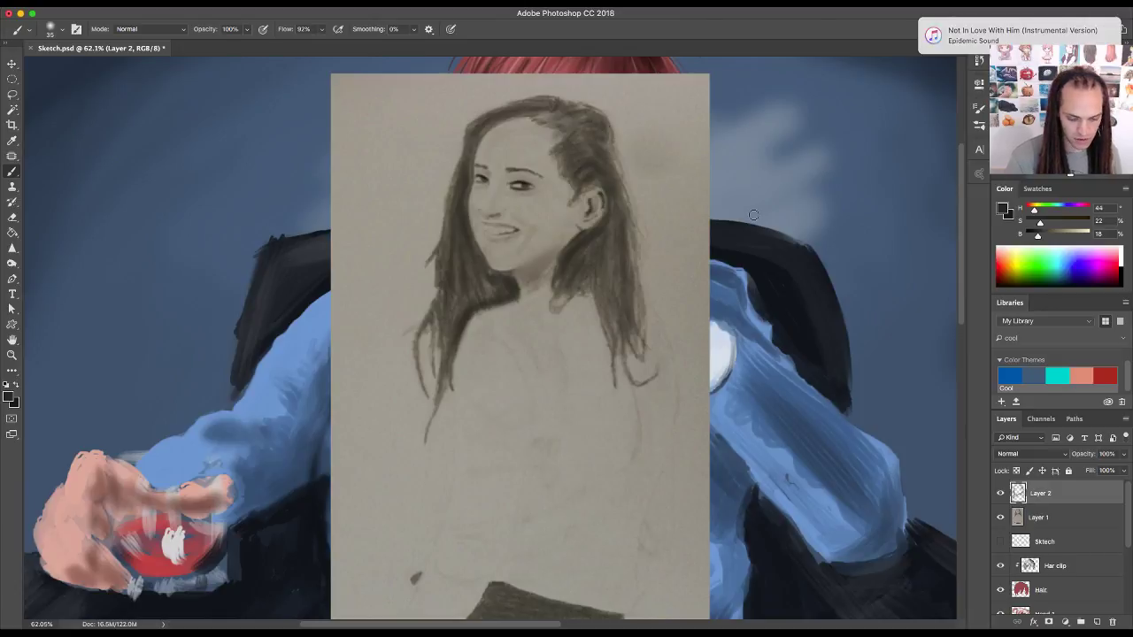
# - With the light paper tone and a smaller brush, highlight the right and left hair strands
pyautogui.keyDown('alt'); pyautogui.click(664, 248); pyautogui.keyUp('alt')
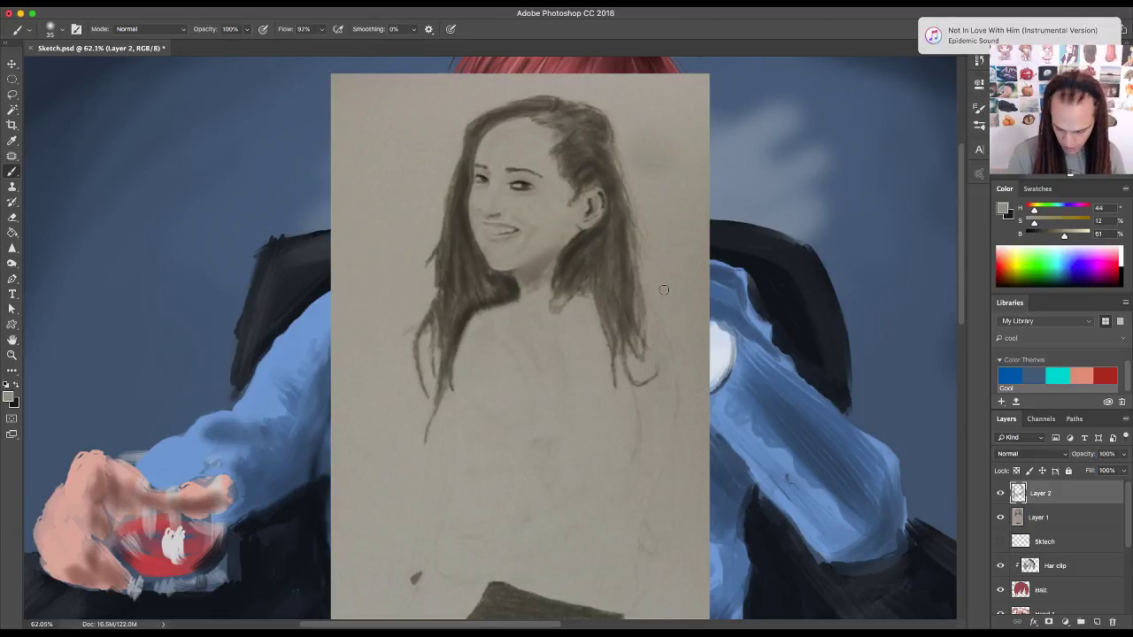
pyautogui.press('[')
pyautogui.press('[')
pyautogui.press('[')
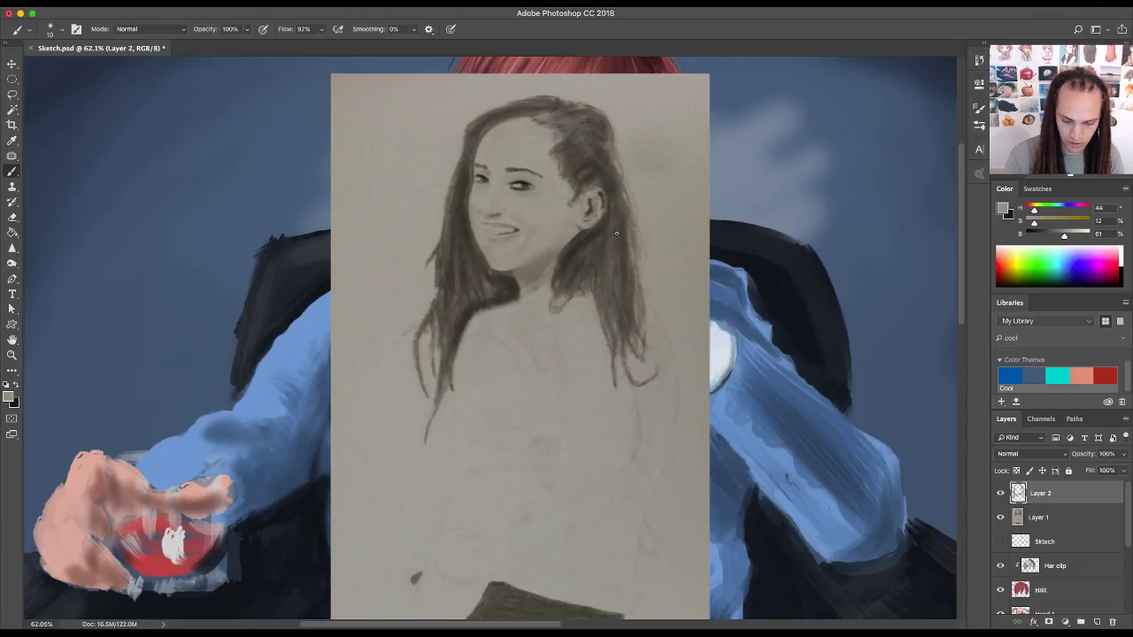
pyautogui.moveTo(620, 233); pyautogui.dragTo(619, 315)
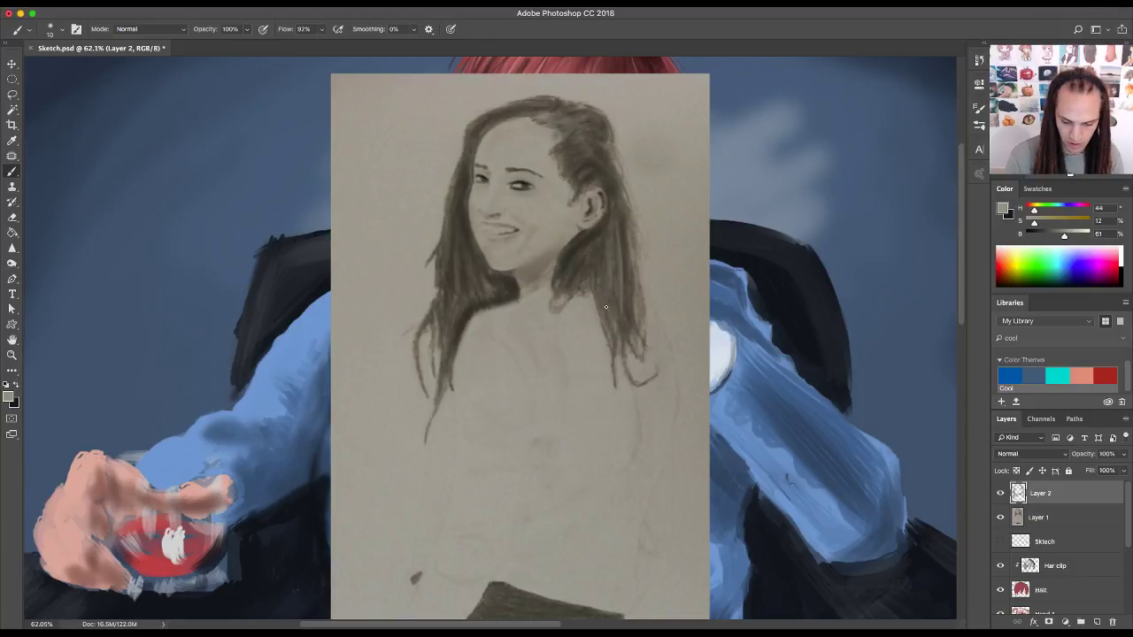
pyautogui.moveTo(608, 249); pyautogui.dragTo(608, 317)
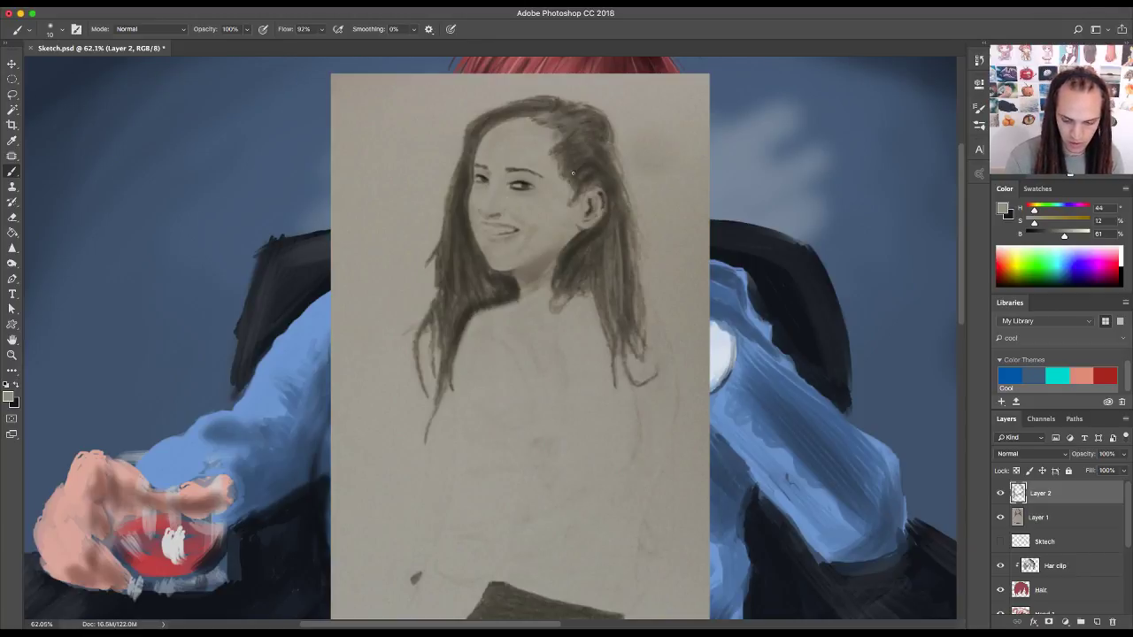
pyautogui.moveTo(584, 163)
pyautogui.mouseDown()
pyautogui.moveTo(595, 193)
pyautogui.moveTo(619, 168)
pyautogui.mouseUp()
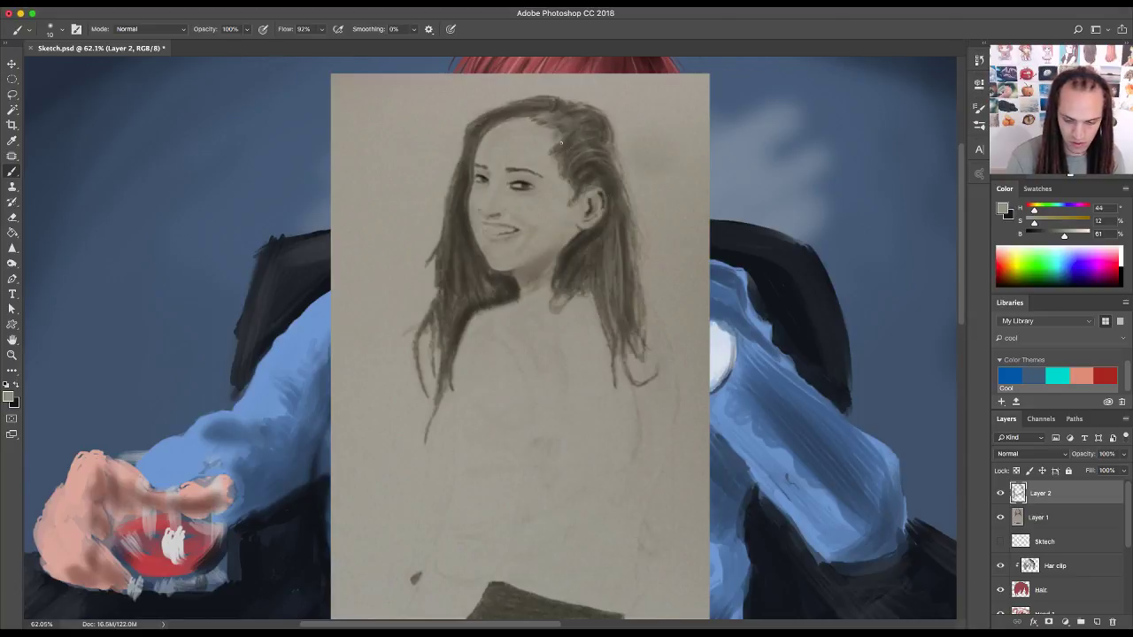
pyautogui.moveTo(561, 142); pyautogui.dragTo(606, 150)
pyautogui.moveTo(561, 121); pyautogui.dragTo(590, 116)
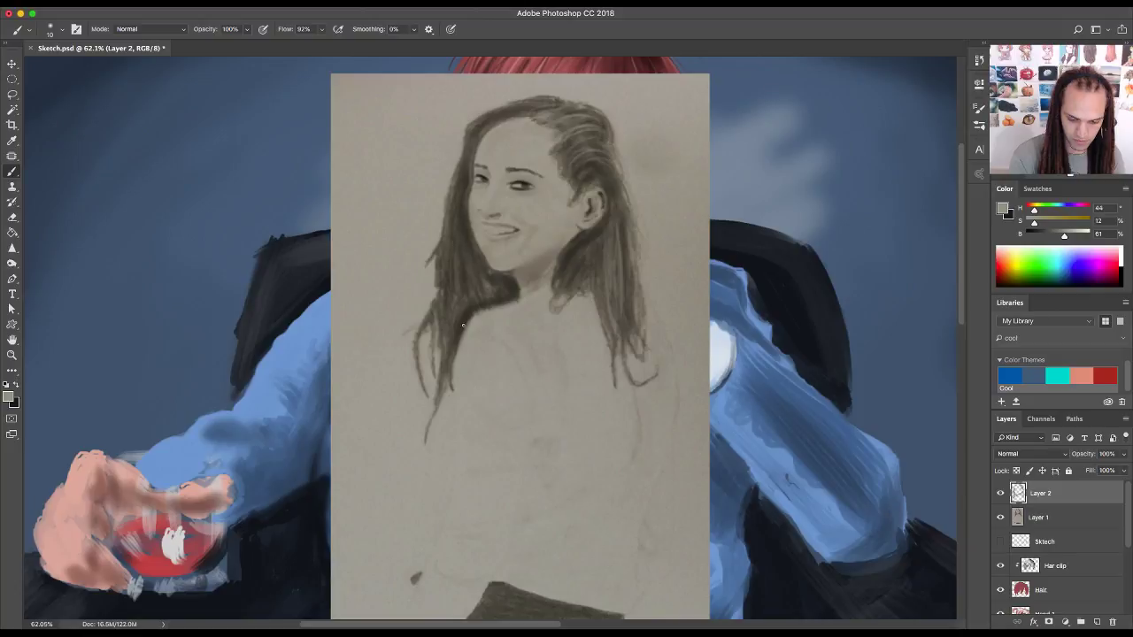
pyautogui.moveTo(454, 193); pyautogui.dragTo(459, 302)
pyautogui.moveTo(463, 228); pyautogui.dragTo(461, 296)
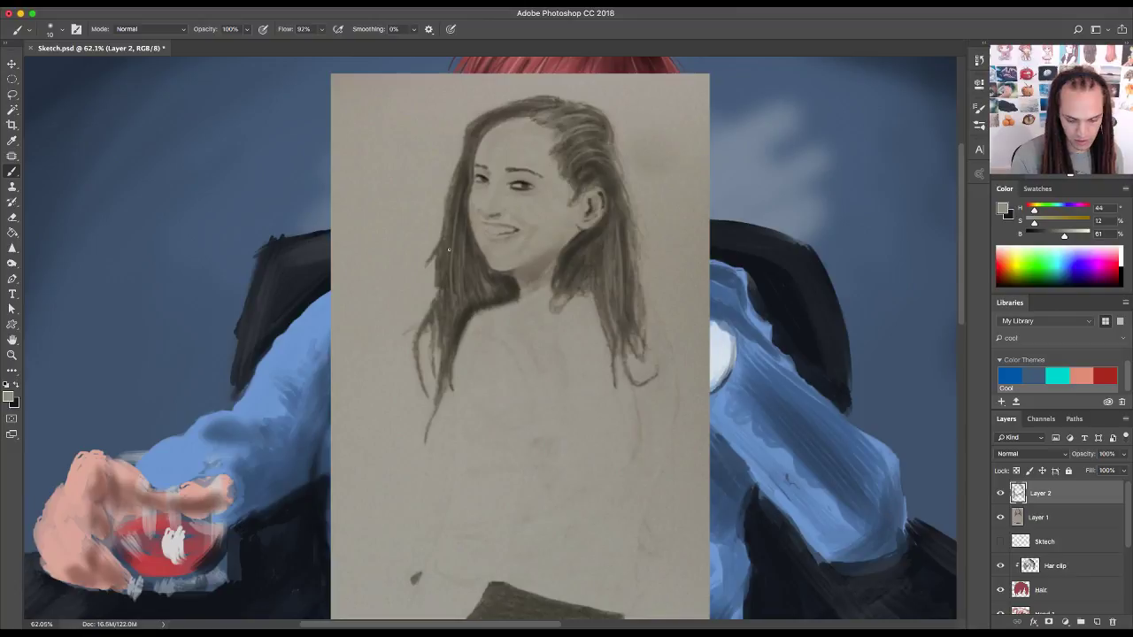
# - Sample the hair's dark brown and darken the lower-left hair strands
pyautogui.keyDown('alt'); pyautogui.click(514, 281); pyautogui.keyUp('alt')
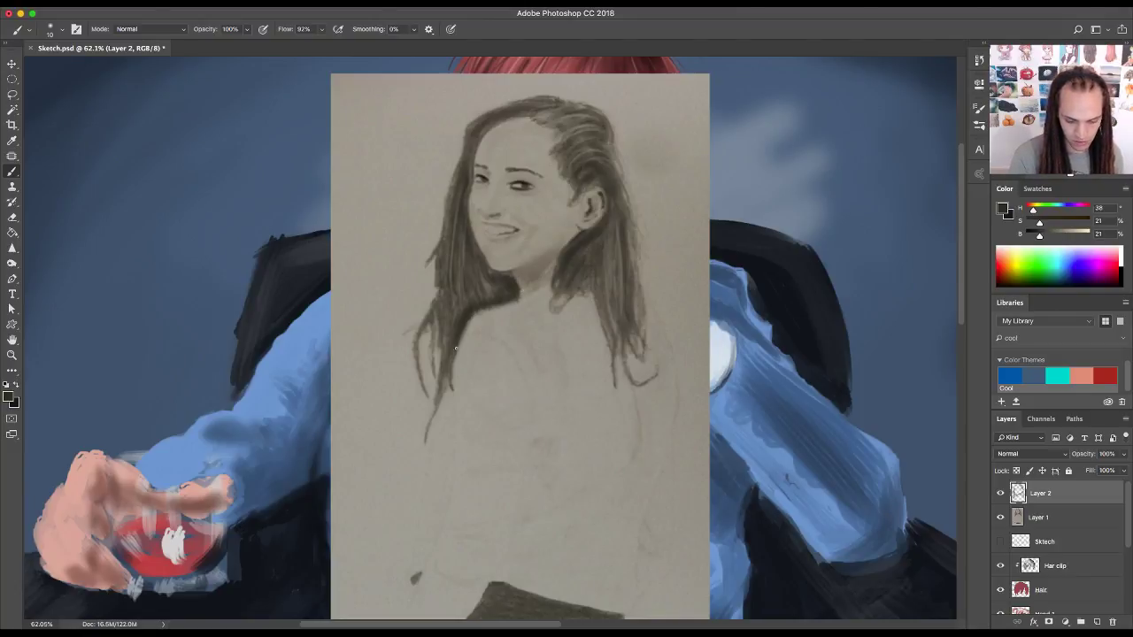
pyautogui.moveTo(438, 266); pyautogui.dragTo(422, 382)
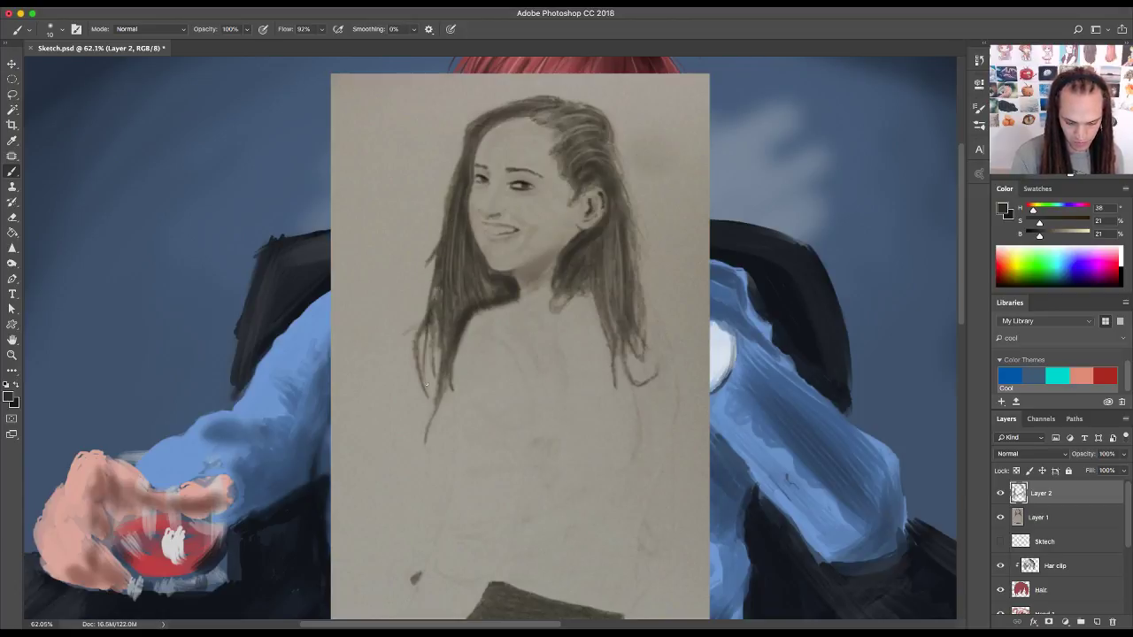
pyautogui.moveTo(430, 331); pyautogui.dragTo(422, 388)
pyautogui.moveTo(438, 315)
pyautogui.mouseDown()
pyautogui.moveTo(432, 373)
pyautogui.moveTo(436, 361)
pyautogui.mouseUp()
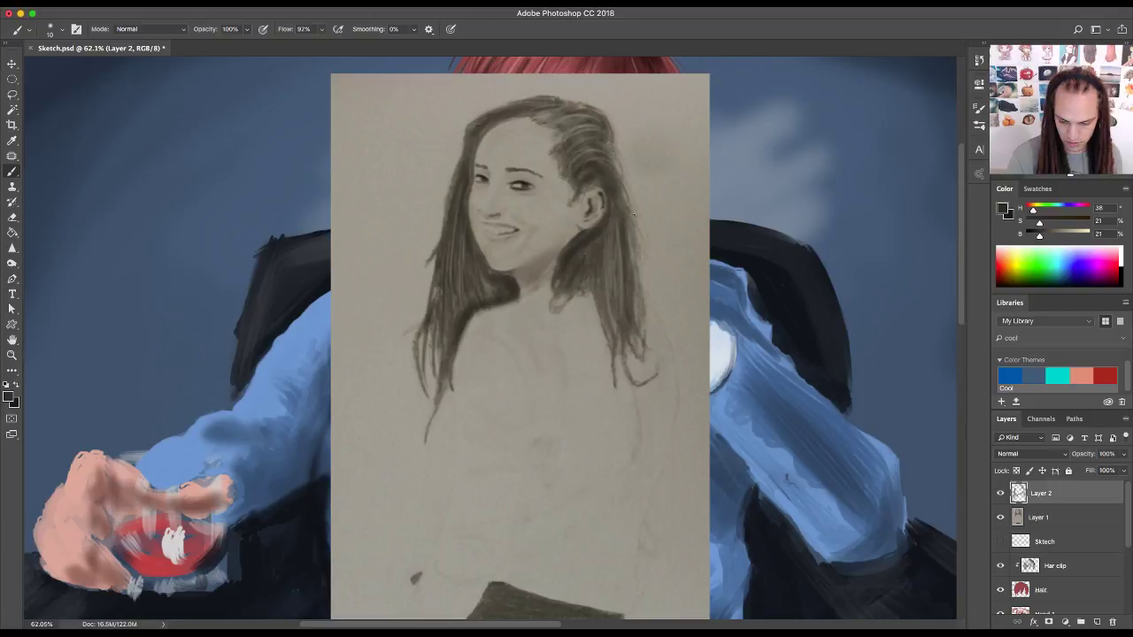
# - Add thin dark strands along the right side of the hair
pyautogui.moveTo(634, 214); pyautogui.dragTo(640, 299)
pyautogui.moveTo(639, 233); pyautogui.dragTo(651, 343)
pyautogui.moveTo(630, 270); pyautogui.dragTo(649, 388)
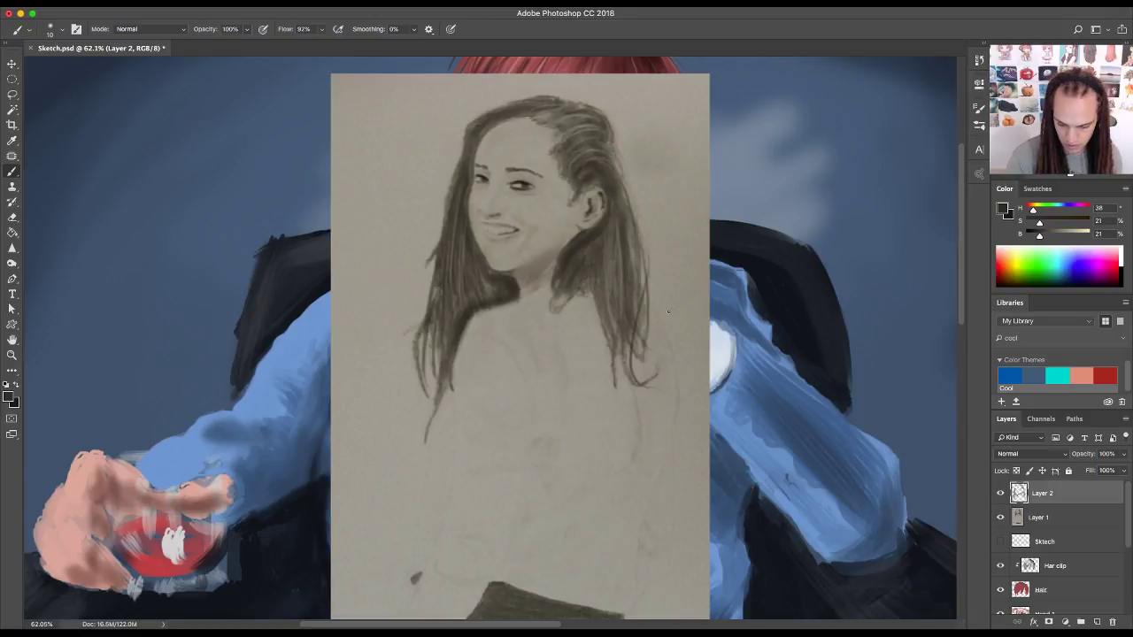
pyautogui.moveTo(614, 317); pyautogui.dragTo(618, 370)
pyautogui.moveTo(638, 246); pyautogui.dragTo(642, 319)
pyautogui.moveTo(639, 221); pyautogui.dragTo(647, 329)
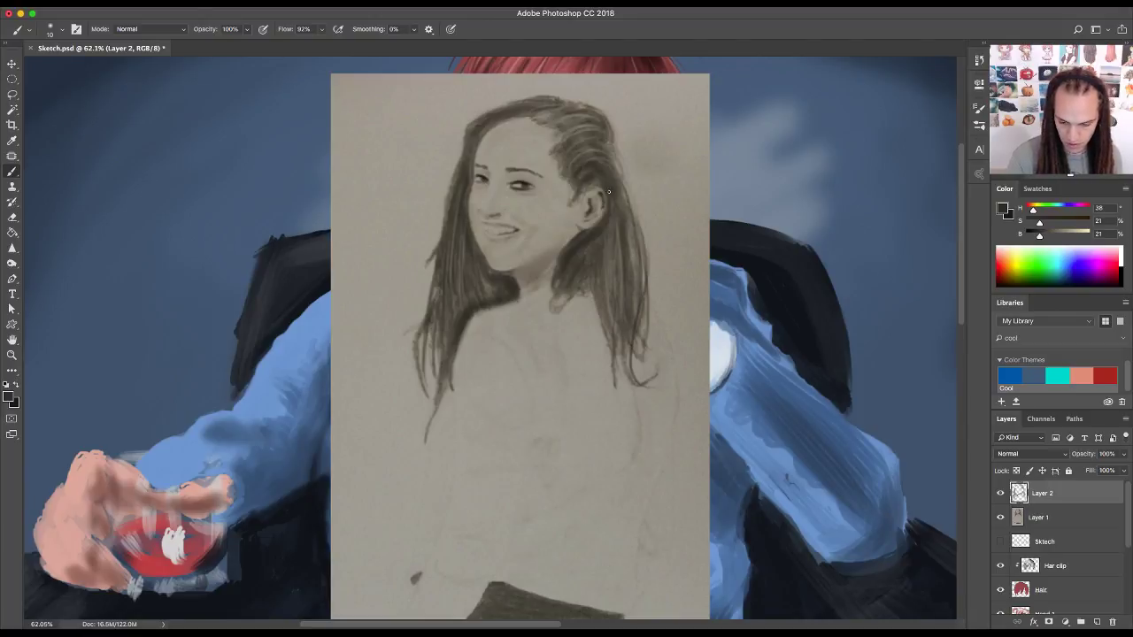
pyautogui.moveTo(644, 241); pyautogui.dragTo(647, 292)
# - Define more dark strands up the right hair and along the top hairline
pyautogui.moveTo(627, 196)
pyautogui.mouseDown()
pyautogui.moveTo(644, 241)
pyautogui.moveTo(643, 292)
pyautogui.mouseUp()
pyautogui.moveTo(646, 230); pyautogui.dragTo(651, 298)
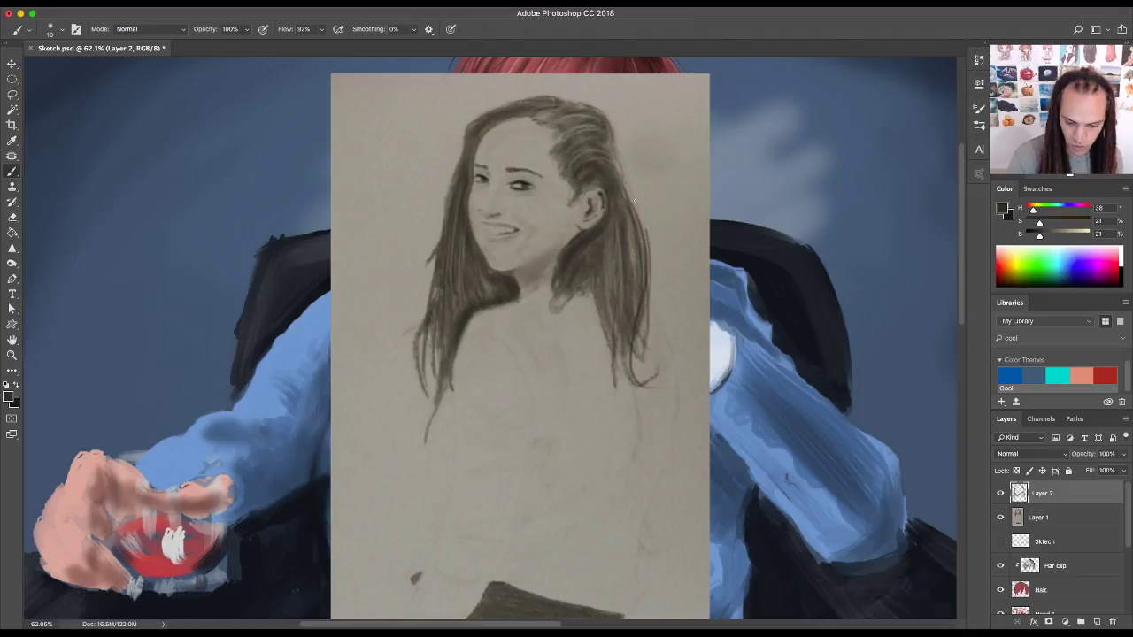
pyautogui.moveTo(623, 183); pyautogui.dragTo(646, 229)
pyautogui.moveTo(611, 154)
pyautogui.mouseDown()
pyautogui.moveTo(639, 204)
pyautogui.moveTo(625, 193)
pyautogui.mouseUp()
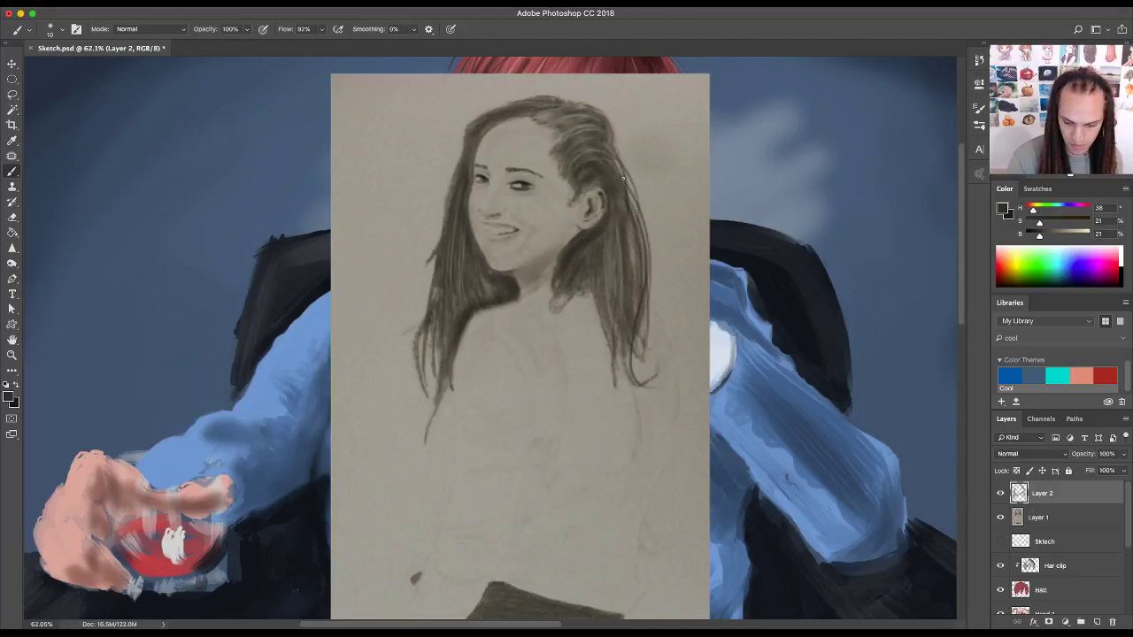
pyautogui.moveTo(599, 113)
pyautogui.mouseDown()
pyautogui.moveTo(614, 152)
pyautogui.moveTo(601, 122)
pyautogui.mouseUp()
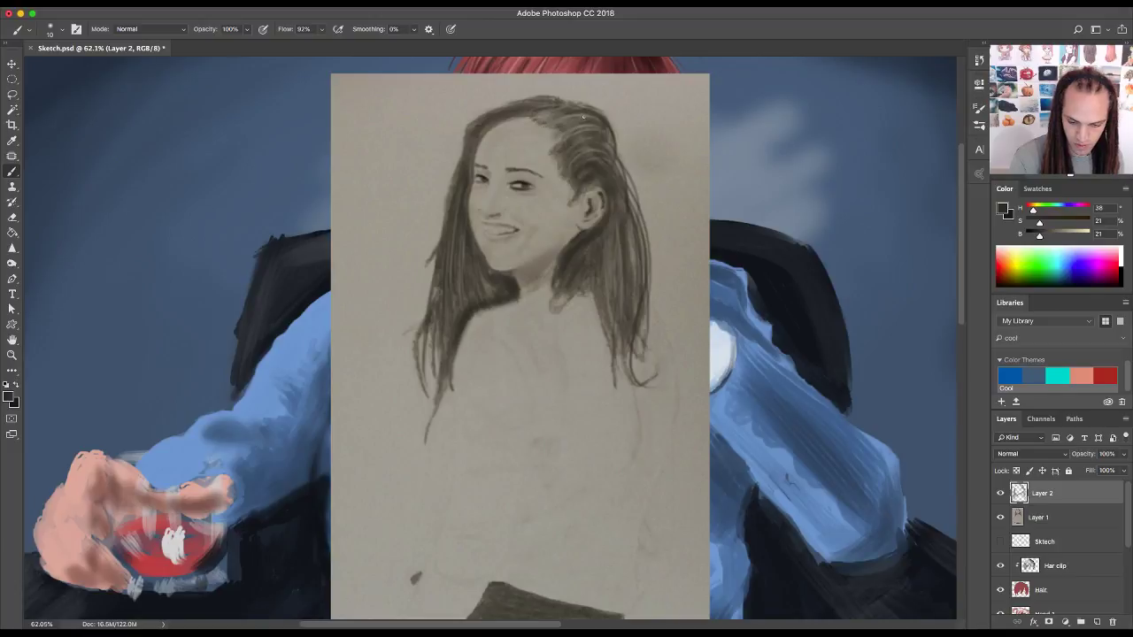
pyautogui.moveTo(527, 116)
pyautogui.mouseDown()
pyautogui.moveTo(580, 108)
pyautogui.moveTo(519, 124)
pyautogui.moveTo(582, 110)
pyautogui.moveTo(527, 129)
pyautogui.moveTo(583, 116)
pyautogui.moveTo(543, 130)
pyautogui.mouseUp()
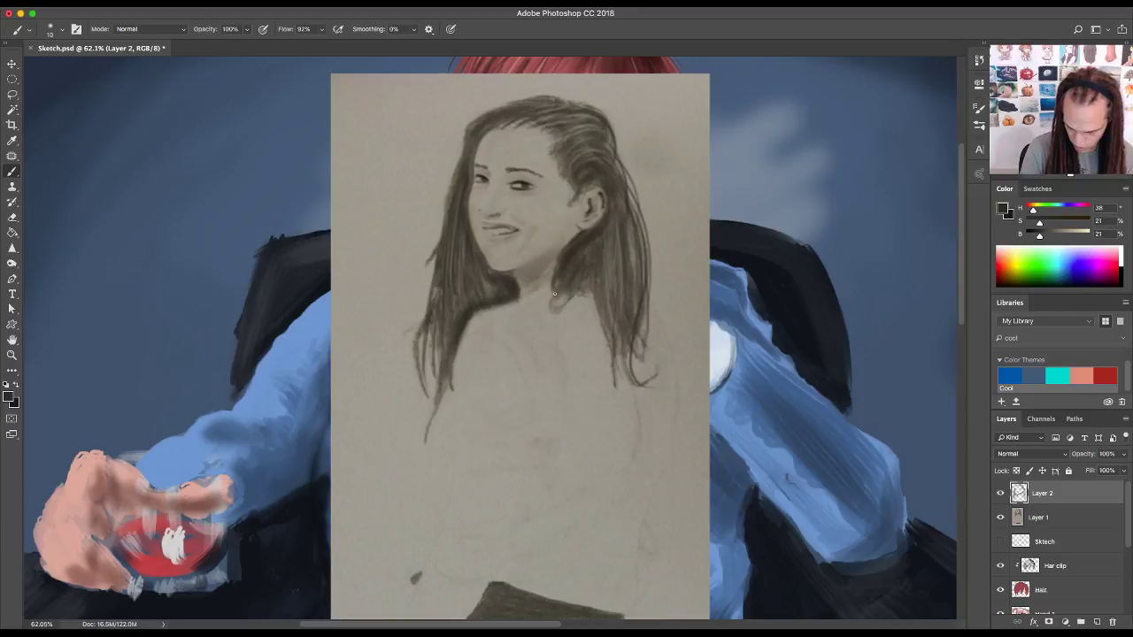
# - Enlarge the brush and zoom out to about 51.8% to fit the whole portrait
pyautogui.press(']')
pyautogui.press(']')
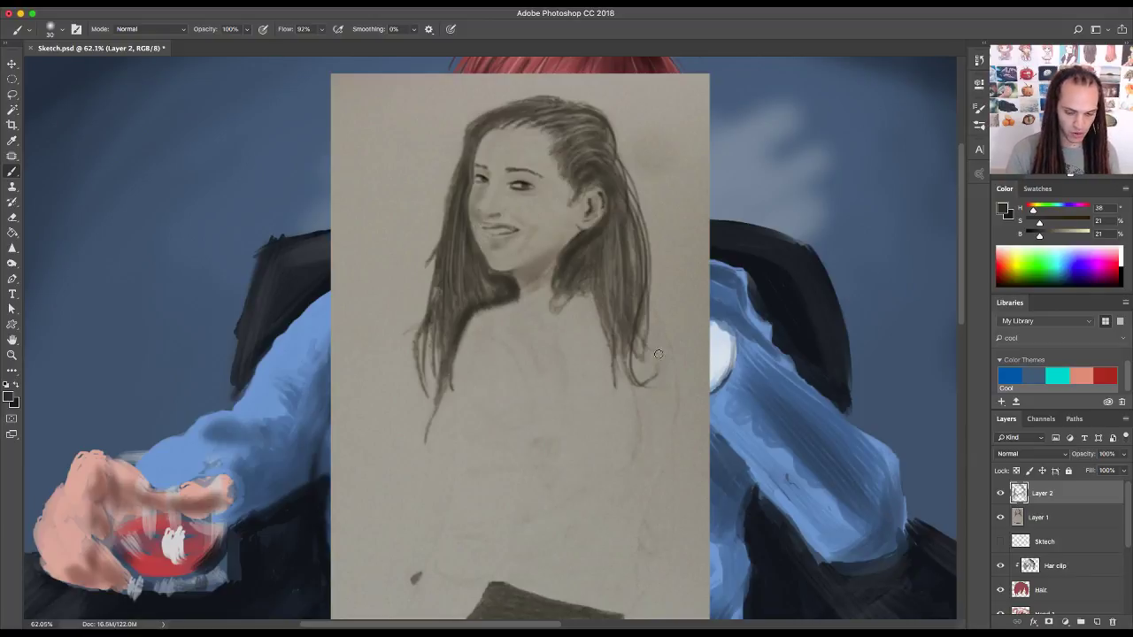
pyautogui.press('z')
pyautogui.moveTo(656, 383)
pyautogui.mouseDown()
pyautogui.moveTo(629, 386)
pyautogui.moveTo(657, 392)
pyautogui.moveTo(538, 376)
pyautogui.mouseUp()
pyautogui.scroll(-2, 647, 397)
pyautogui.scroll(3, 648, 411)
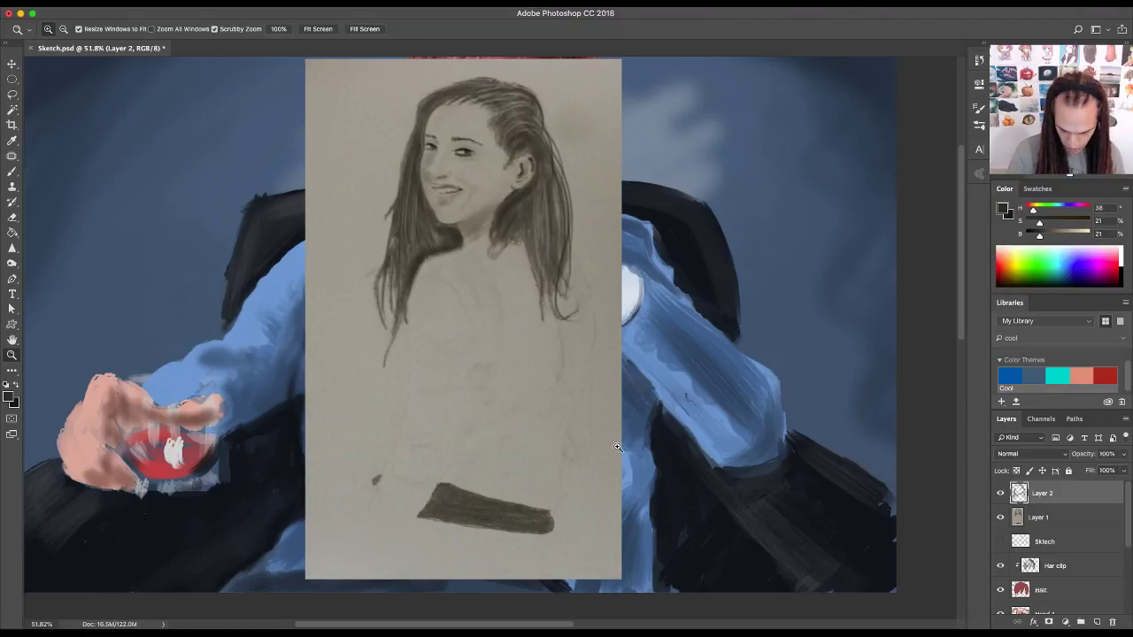
# - With a size-10 brush, draw thin lines outlining the torso's sides, centre and shirt folds
pyautogui.press('b')
pyautogui.press('[')
pyautogui.press('[')
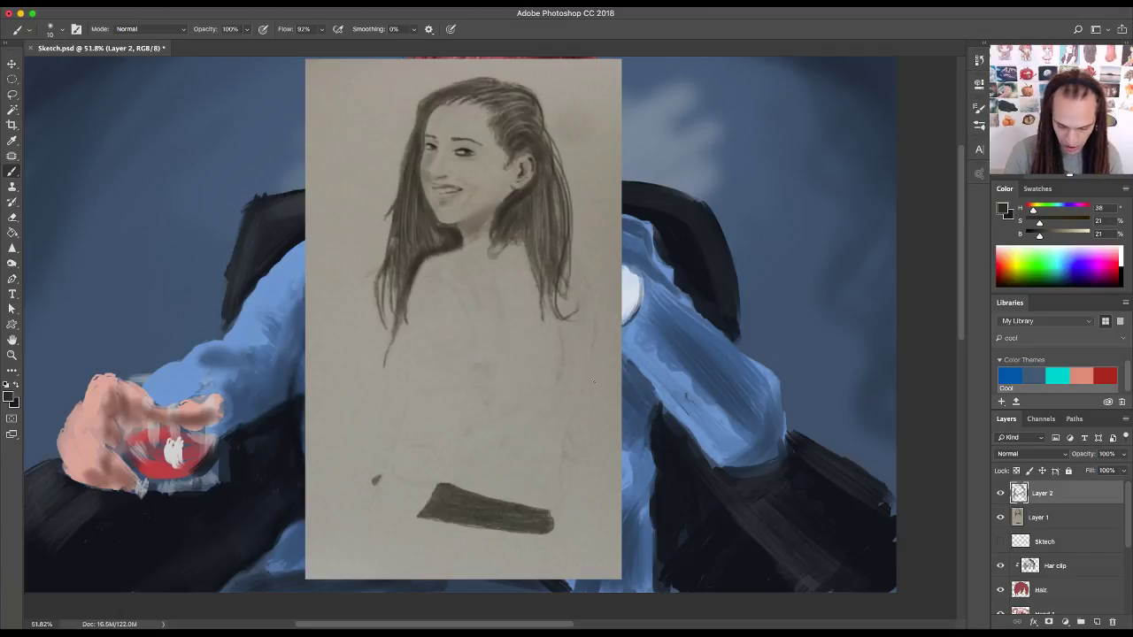
pyautogui.moveTo(577, 260)
pyautogui.mouseDown()
pyautogui.moveTo(593, 347)
pyautogui.moveTo(588, 284)
pyautogui.moveTo(573, 407)
pyautogui.moveTo(579, 393)
pyautogui.moveTo(557, 460)
pyautogui.moveTo(572, 419)
pyautogui.moveTo(560, 490)
pyautogui.mouseUp()
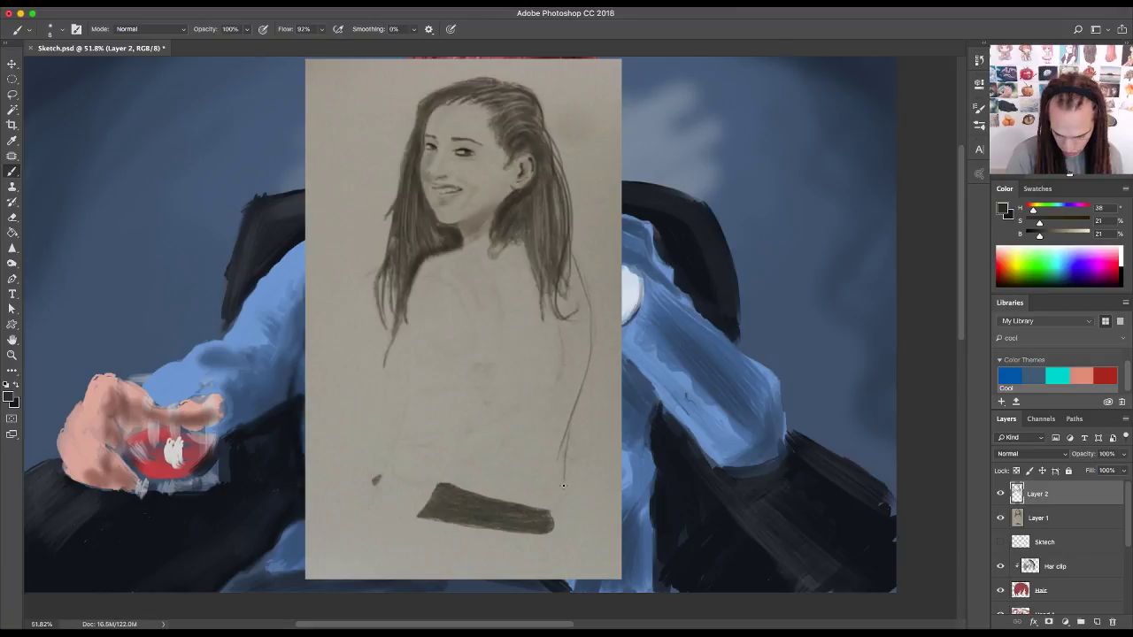
pyautogui.moveTo(462, 464)
pyautogui.mouseDown()
pyautogui.moveTo(515, 434)
pyautogui.moveTo(541, 375)
pyautogui.mouseUp()
pyautogui.moveTo(469, 278); pyautogui.dragTo(476, 367)
pyautogui.moveTo(427, 409); pyautogui.dragTo(453, 400)
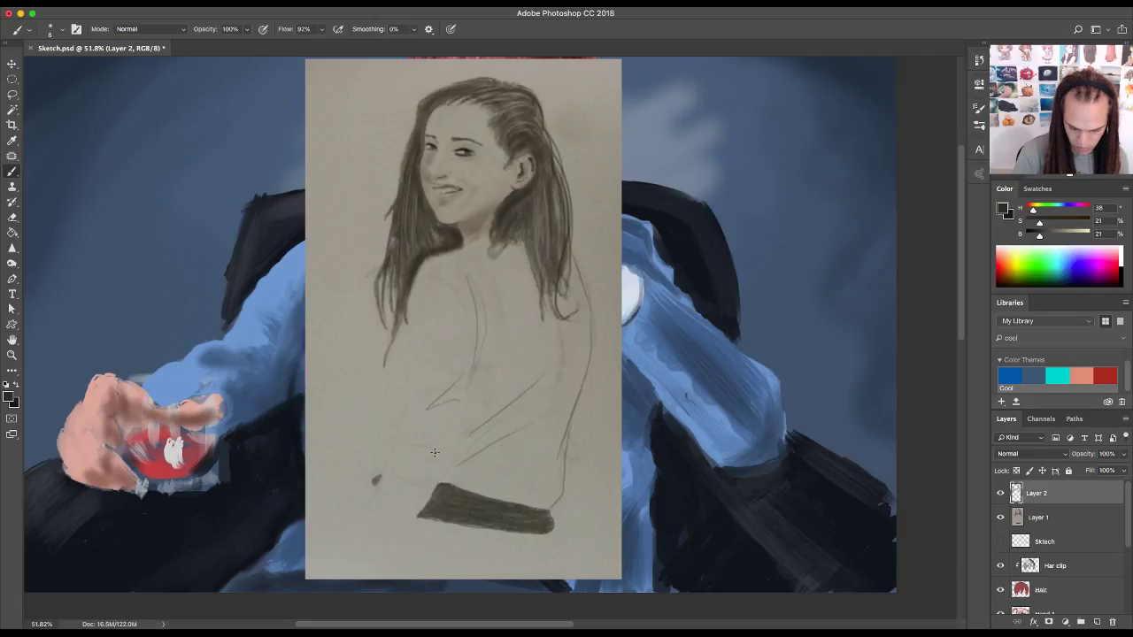
pyautogui.moveTo(408, 449)
pyautogui.mouseDown()
pyautogui.moveTo(450, 461)
pyautogui.moveTo(425, 483)
pyautogui.moveTo(389, 461)
pyautogui.moveTo(408, 443)
pyautogui.moveTo(408, 328)
pyautogui.moveTo(423, 303)
pyautogui.mouseUp()
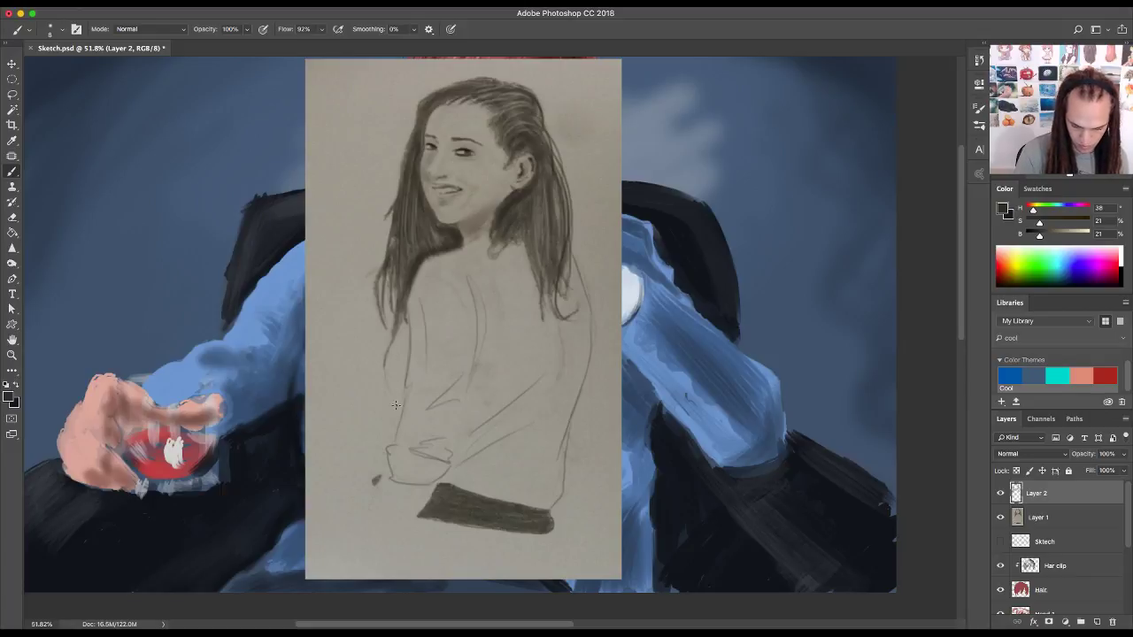
pyautogui.moveTo(387, 374); pyautogui.dragTo(395, 433)
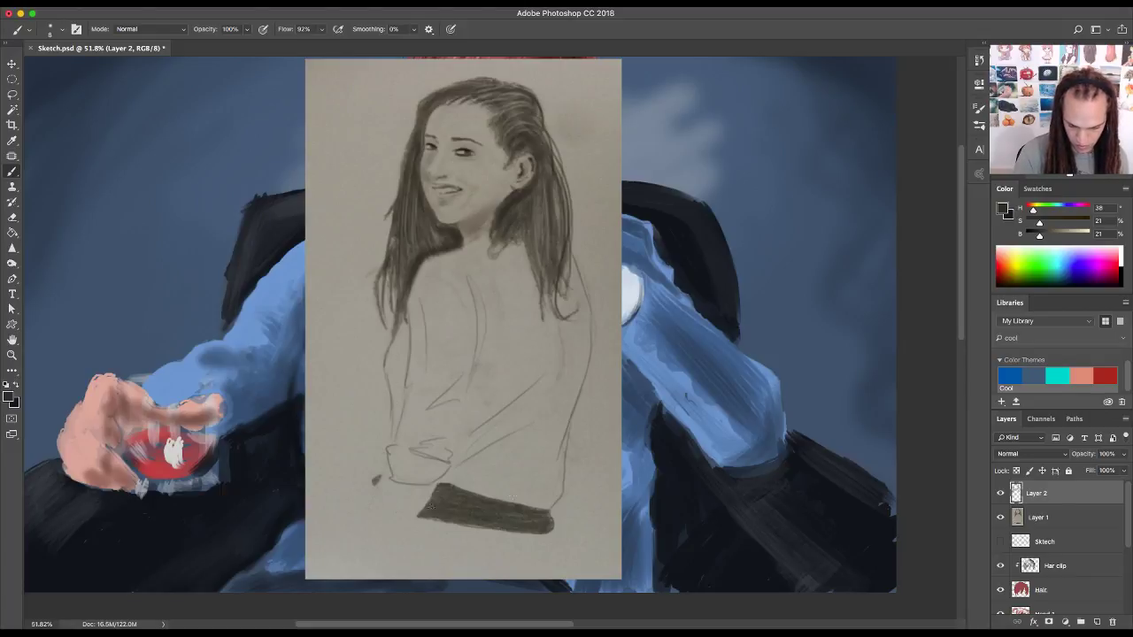
pyautogui.moveTo(597, 362)
pyautogui.mouseDown()
pyautogui.moveTo(592, 408)
pyautogui.moveTo(558, 475)
pyautogui.mouseUp()
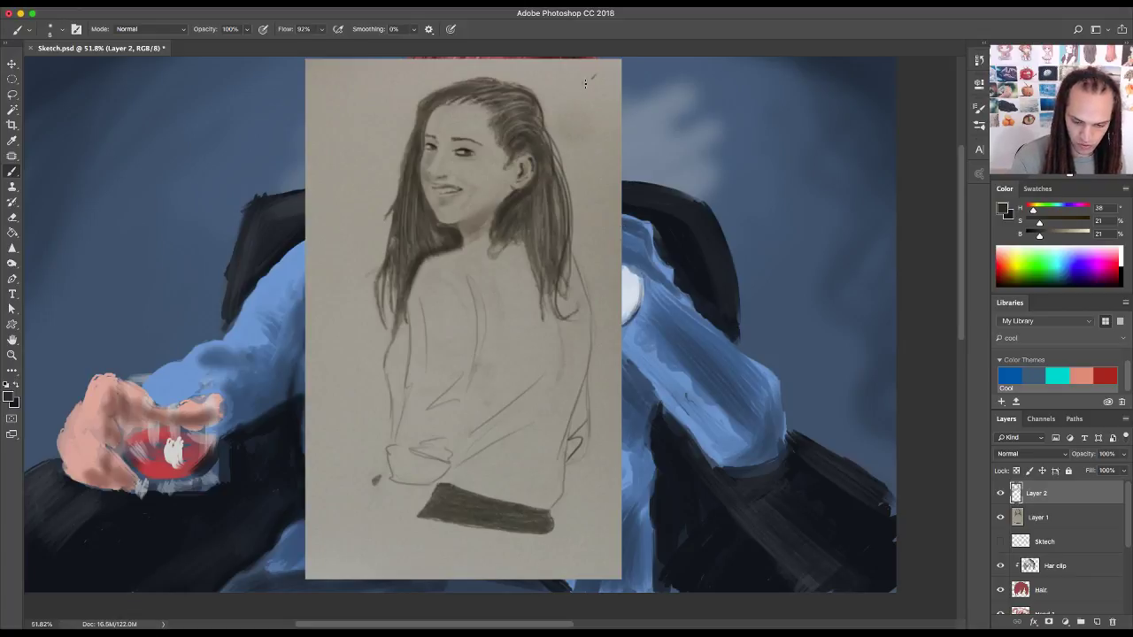
# - Draw an arrow at the hair's top right, then paint light beige highlights on cheek and forehead
pyautogui.moveTo(591, 77); pyautogui.dragTo(564, 103)
pyautogui.moveTo(566, 85); pyautogui.dragTo(562, 105)
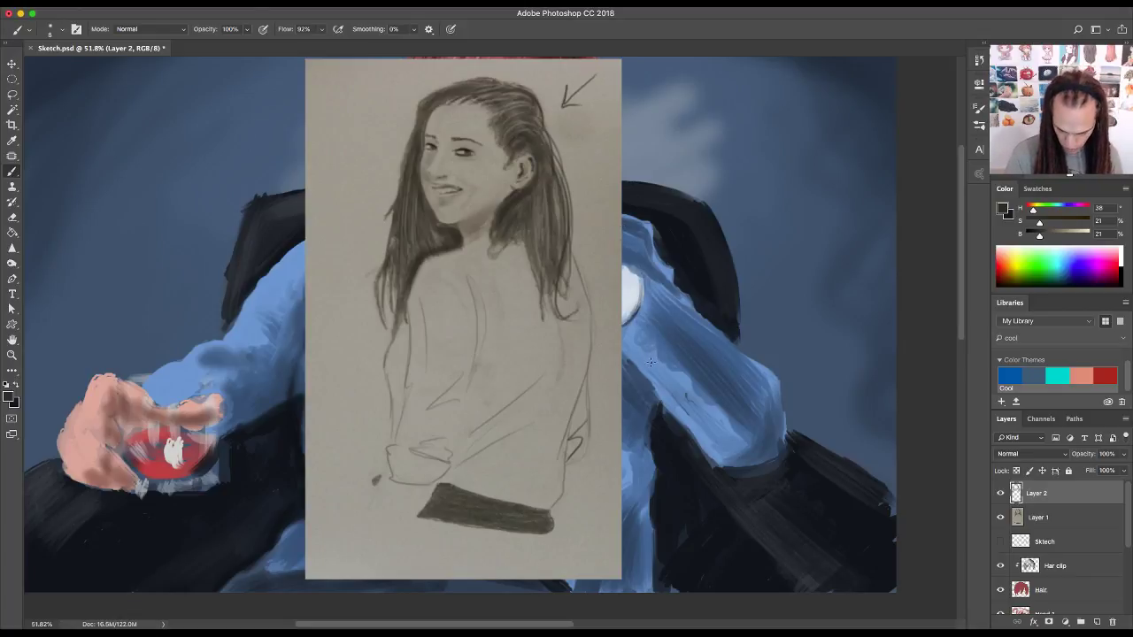
pyautogui.moveTo(1040, 236); pyautogui.dragTo(1081, 237)
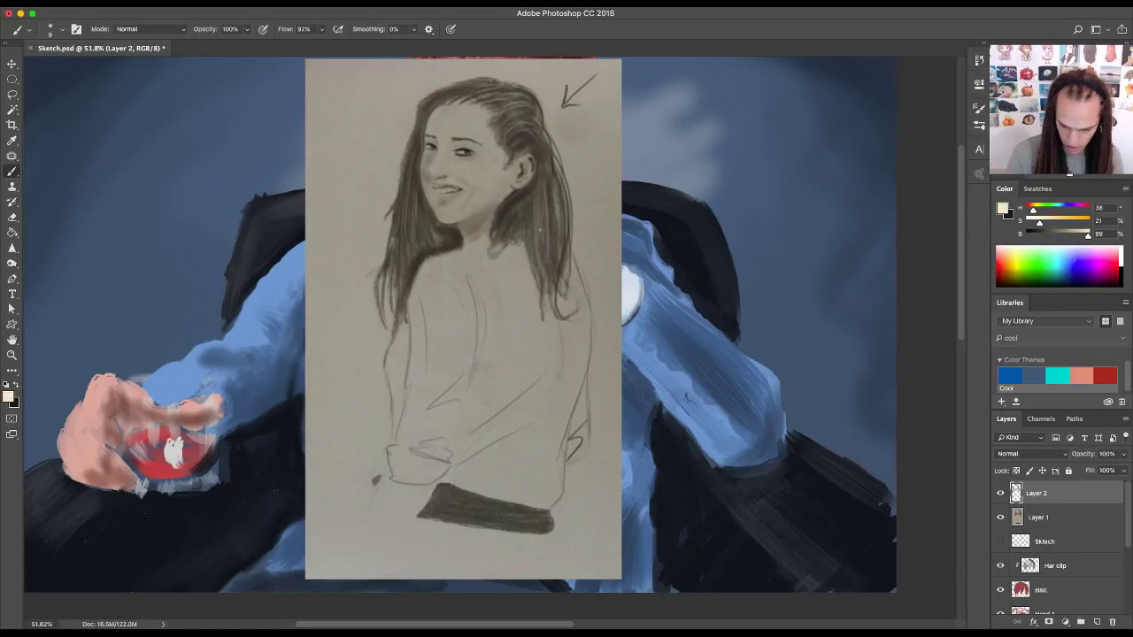
pyautogui.moveTo(478, 169)
pyautogui.mouseDown()
pyautogui.moveTo(483, 188)
pyautogui.moveTo(469, 168)
pyautogui.mouseUp()
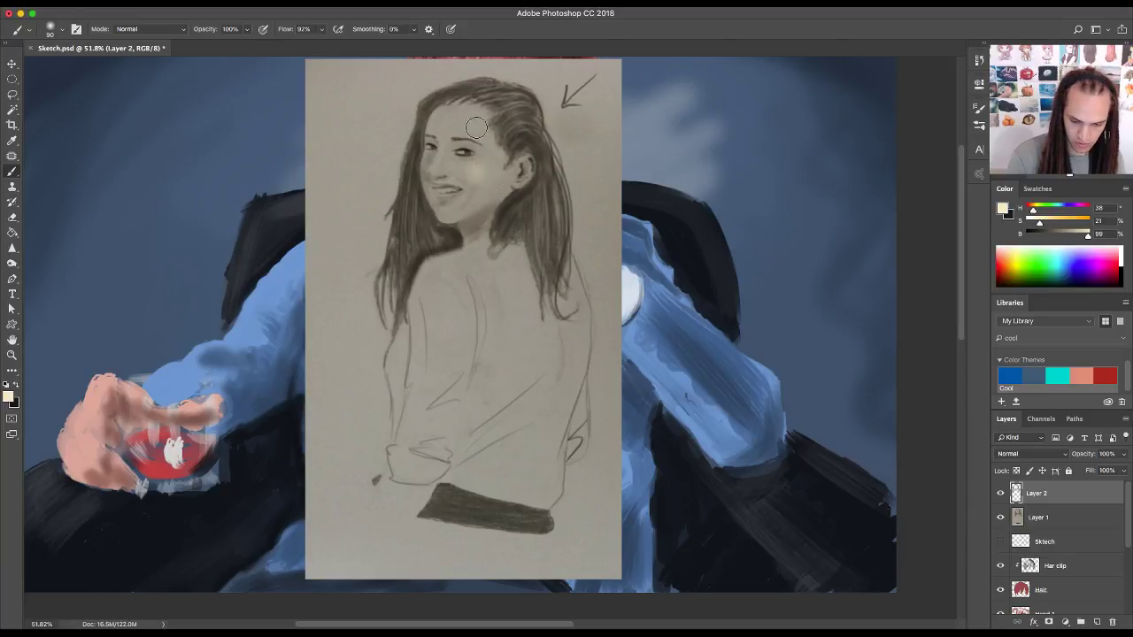
pyautogui.moveTo(476, 127)
pyautogui.mouseDown()
pyautogui.moveTo(495, 162)
pyautogui.moveTo(481, 206)
pyautogui.moveTo(491, 152)
pyautogui.moveTo(459, 213)
pyautogui.mouseUp()
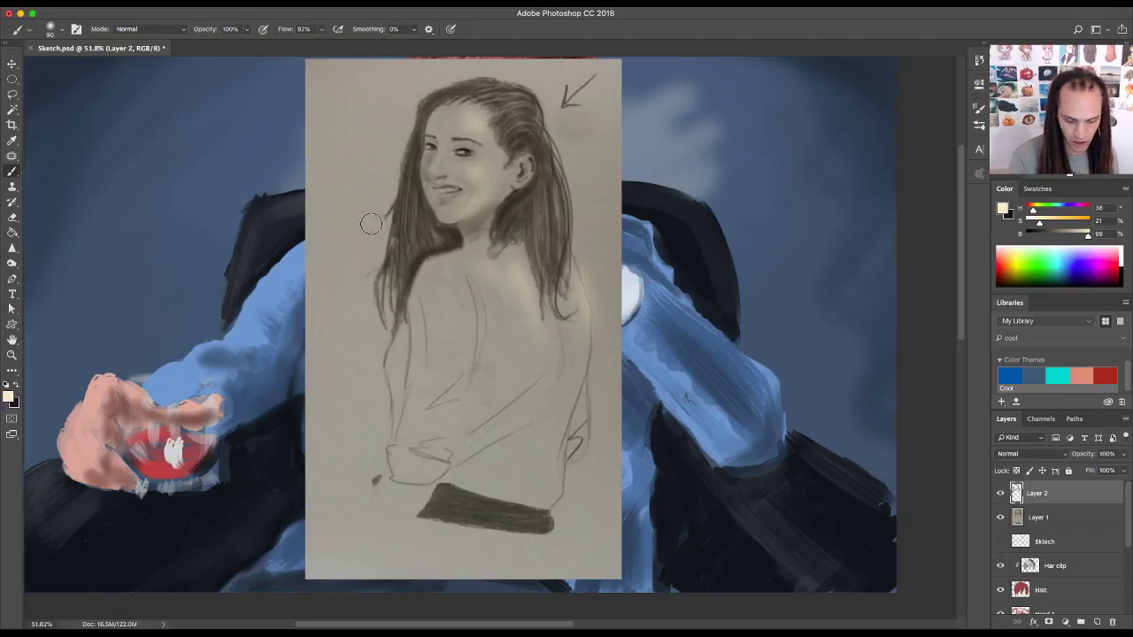
# - Sample the dark grey-brown, add a dark mark by the neck, and select the portrait layer
pyautogui.keyDown('alt'); pyautogui.click(448, 492); pyautogui.keyUp('alt')
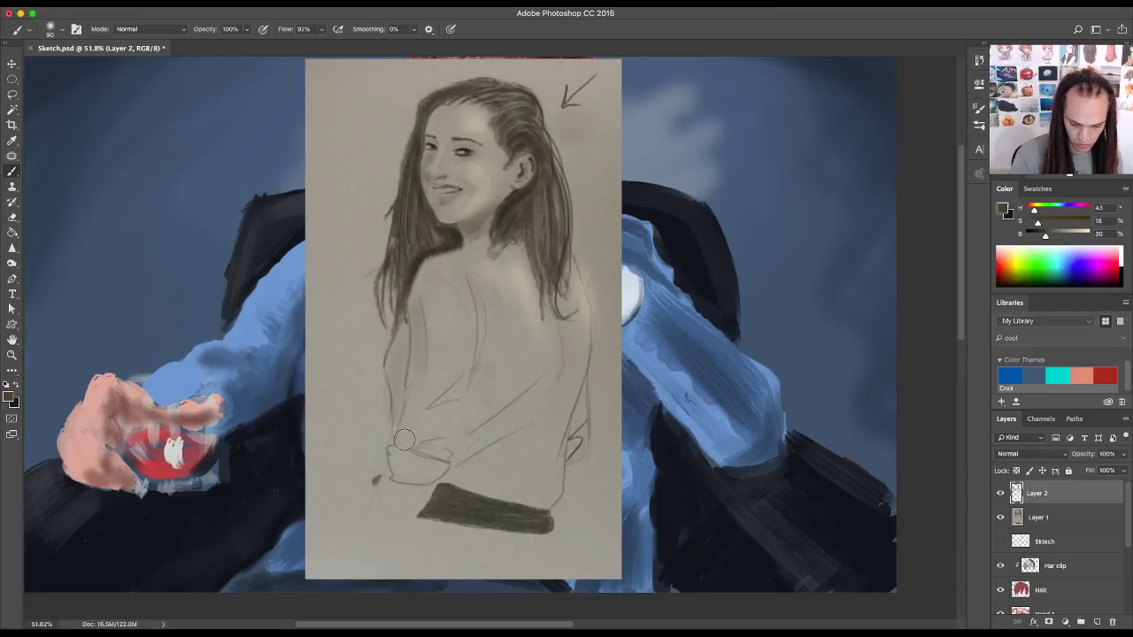
pyautogui.moveTo(426, 271); pyautogui.dragTo(421, 269)
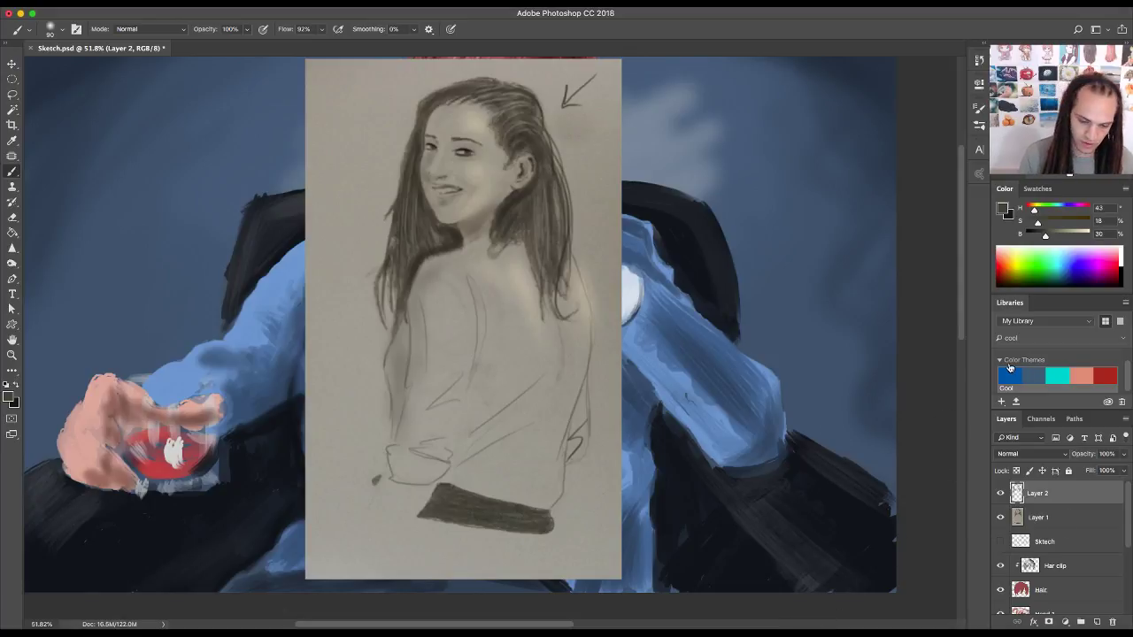
pyautogui.click(1070, 519)
# - Delete the portrait and critique layers, then paste the iguana painting as a new layer
pyautogui.press('Delete')
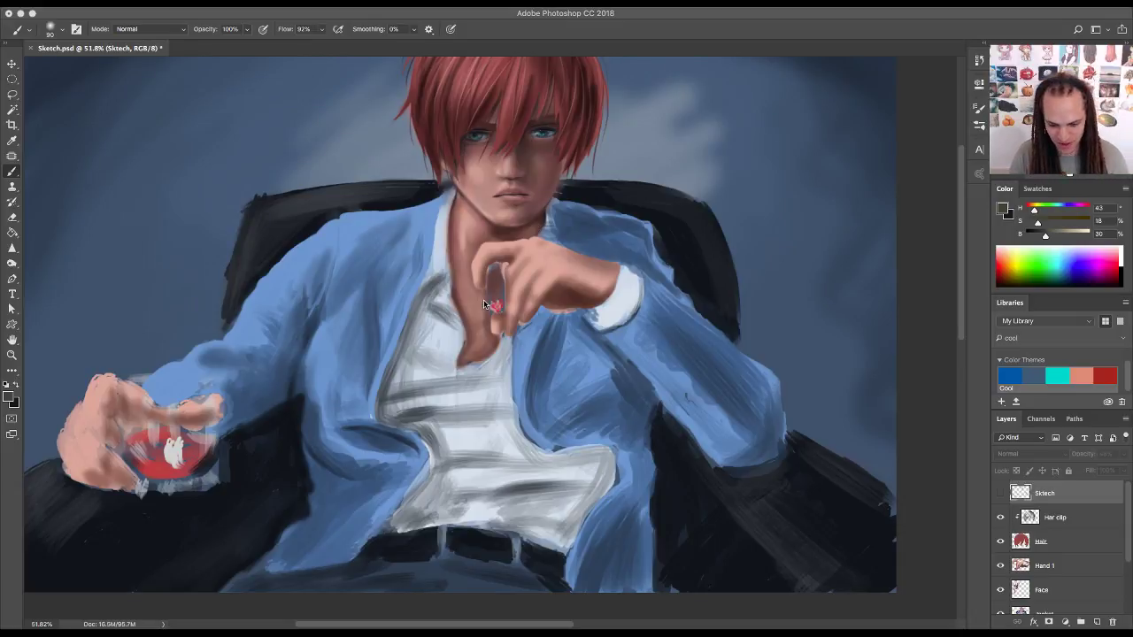
pyautogui.scroll(-5, 485, 300)
pyautogui.scroll(4, 491, 289)
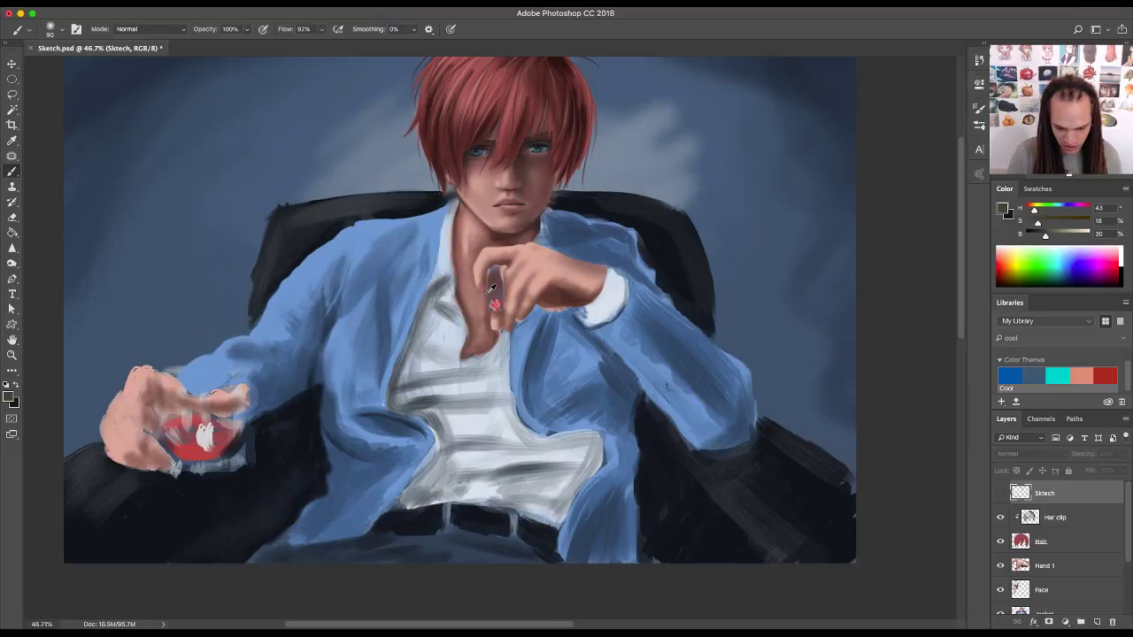
pyautogui.press('h')
pyautogui.moveTo(491, 289); pyautogui.dragTo(469, 277)
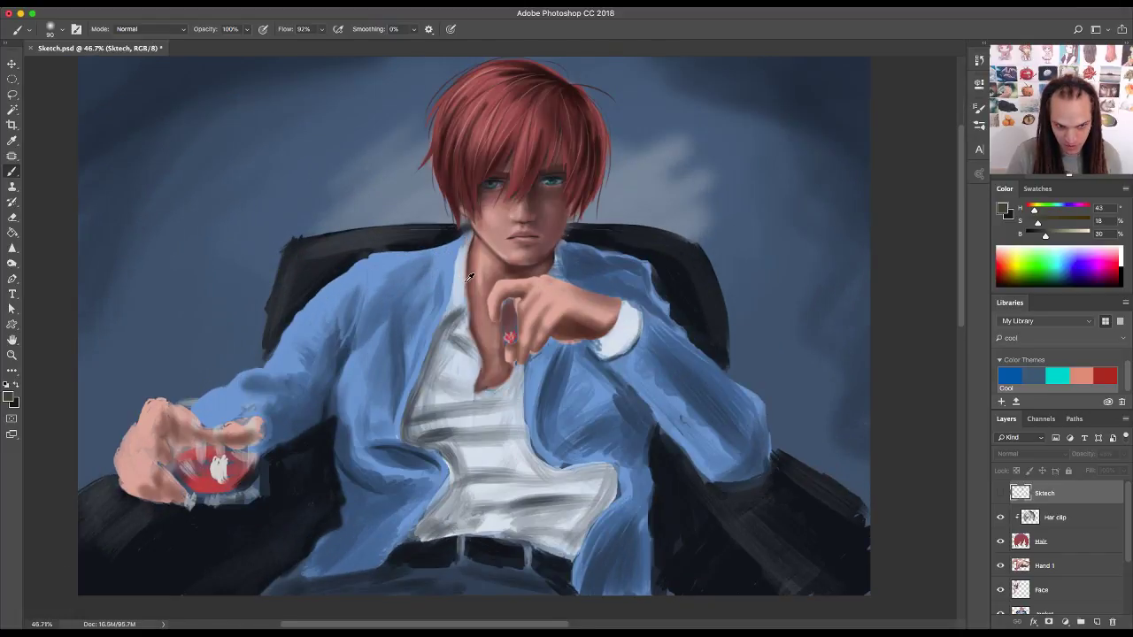
pyautogui.scroll(-3, 469, 277)
pyautogui.press('cmd+v')
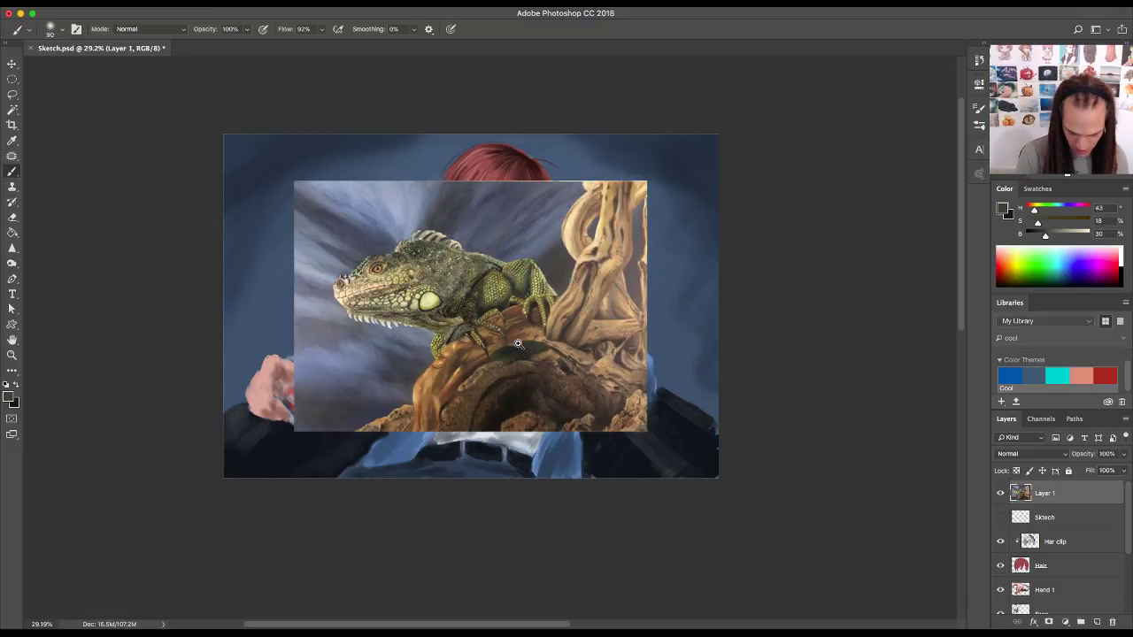
# - Zoom in on the iguana and add an empty new layer above it for critique marks
pyautogui.press('z')
pyautogui.moveTo(517, 342)
pyautogui.mouseDown()
pyautogui.moveTo(539, 330)
pyautogui.moveTo(531, 374)
pyautogui.mouseUp()
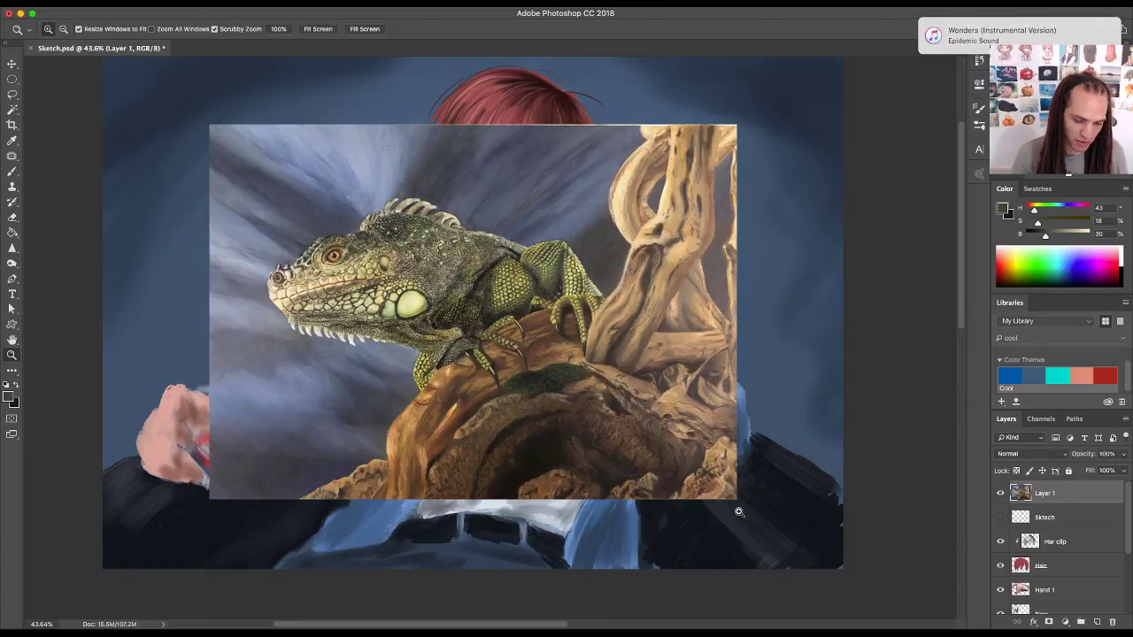
pyautogui.press('b')
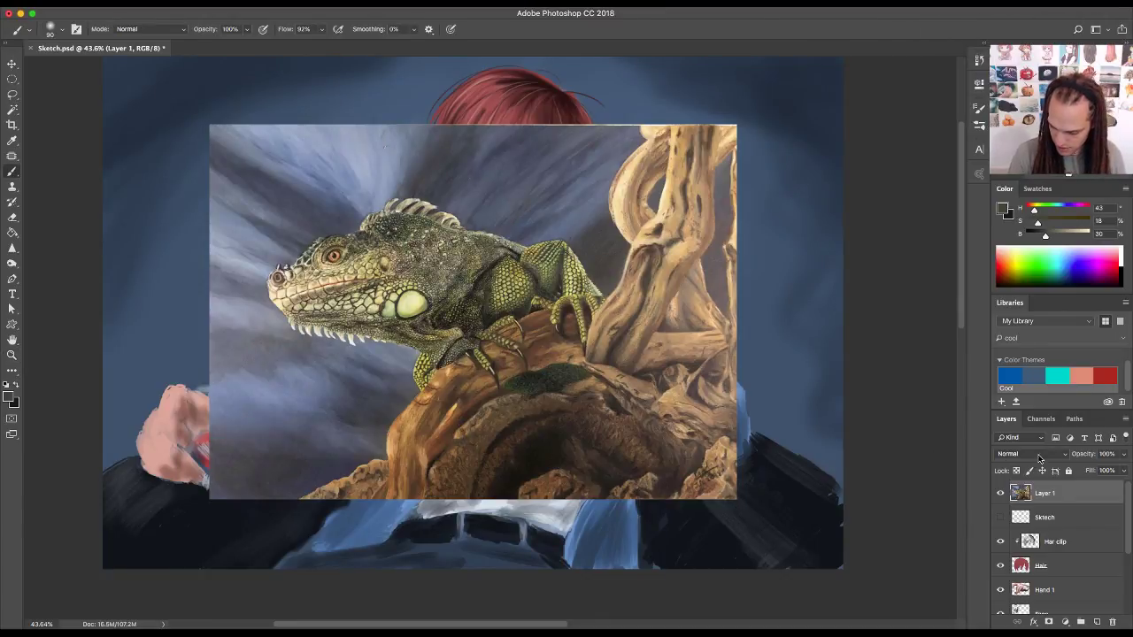
pyautogui.click(1096, 622)
# - With a smaller red brush, draw lines radiating up-right from the iguana's back and over its crest
pyautogui.click(998, 255)
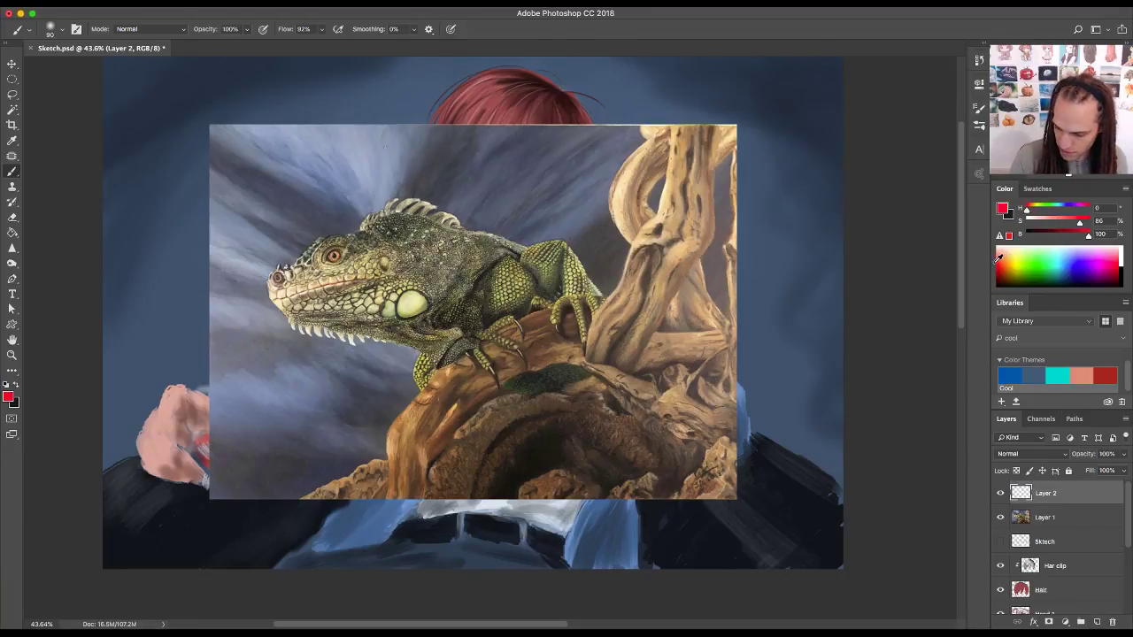
pyautogui.press('[')
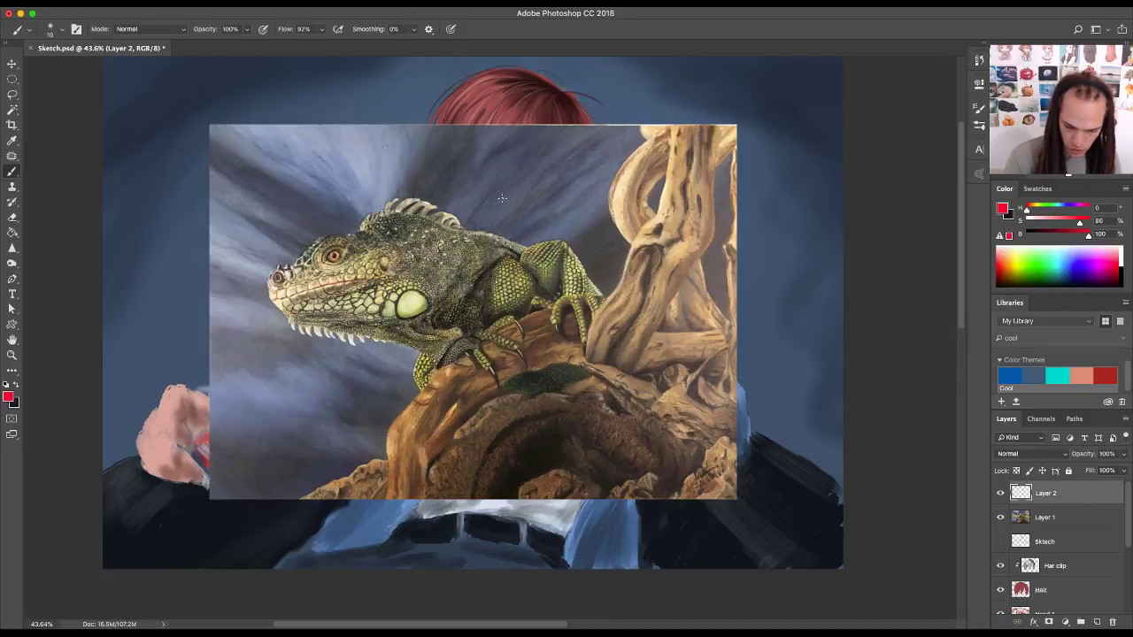
pyautogui.moveTo(469, 225)
pyautogui.mouseDown()
pyautogui.moveTo(571, 133)
pyautogui.moveTo(615, 126)
pyautogui.mouseUp()
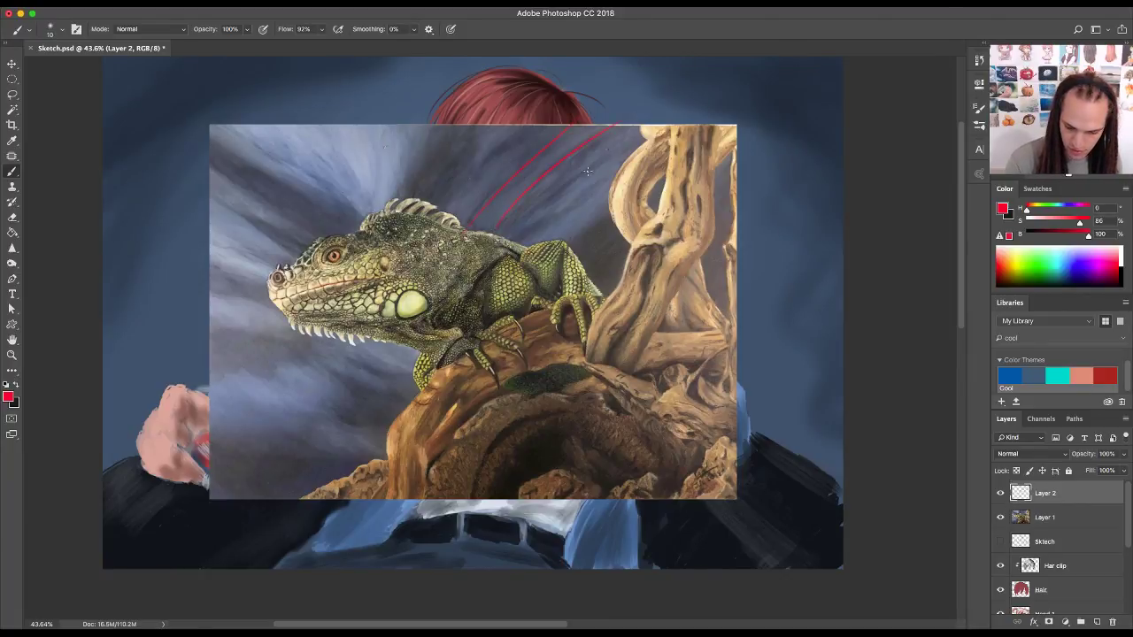
pyautogui.moveTo(528, 247); pyautogui.dragTo(625, 177)
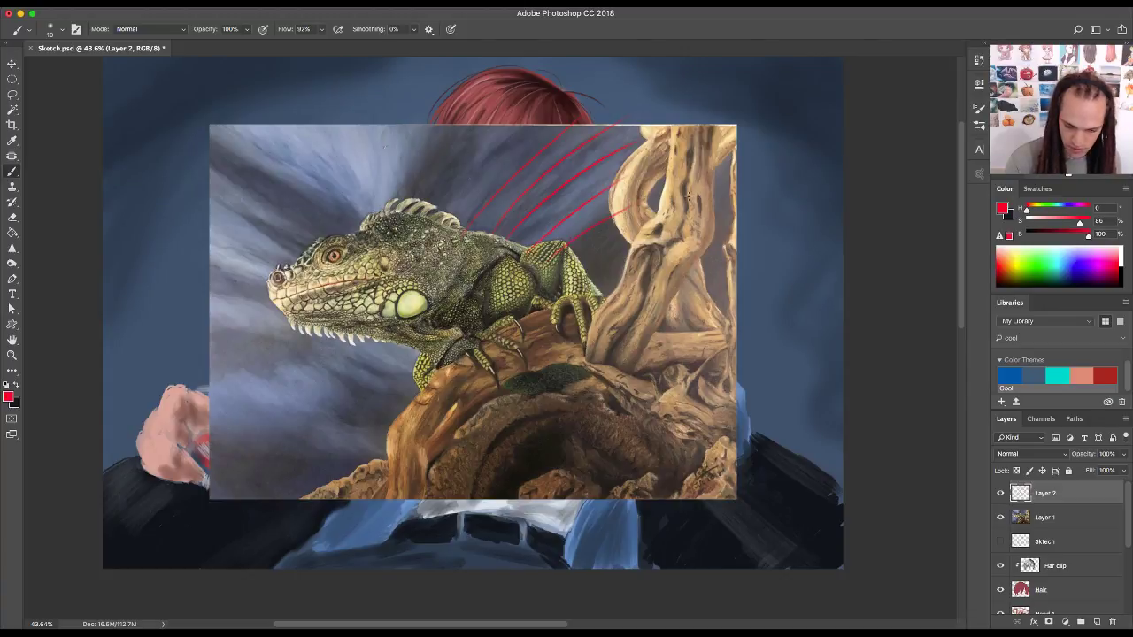
pyautogui.moveTo(405, 203); pyautogui.dragTo(421, 126)
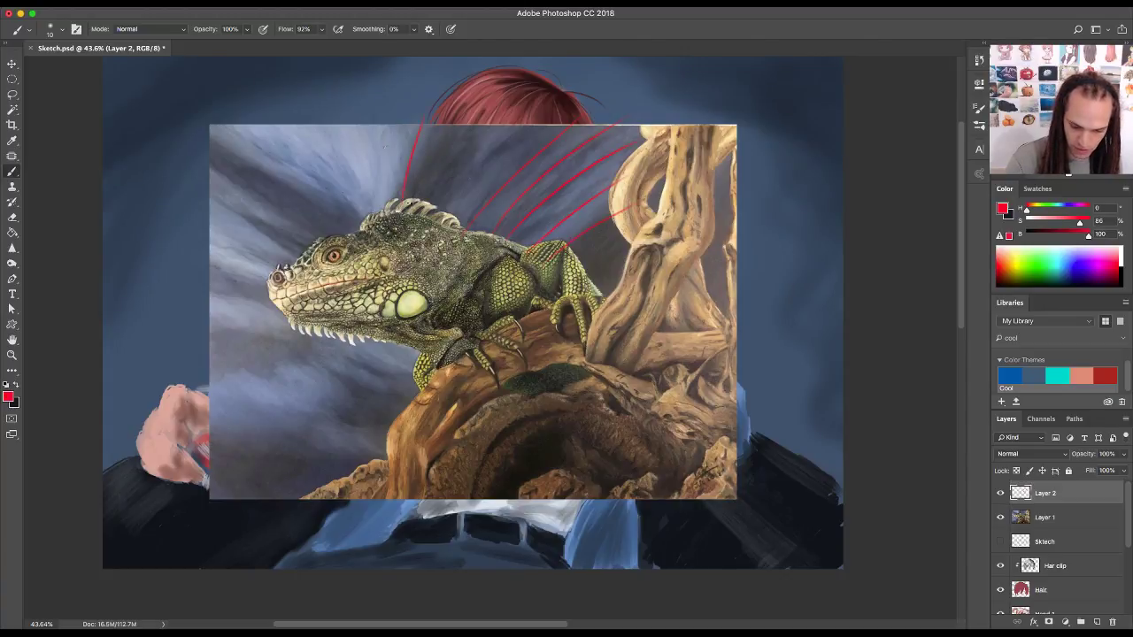
# - Draw red lines toward the top-left and left edges, converging below the jaw
pyautogui.moveTo(356, 224)
pyautogui.mouseDown()
pyautogui.moveTo(212, 146)
pyautogui.moveTo(250, 132)
pyautogui.mouseUp()
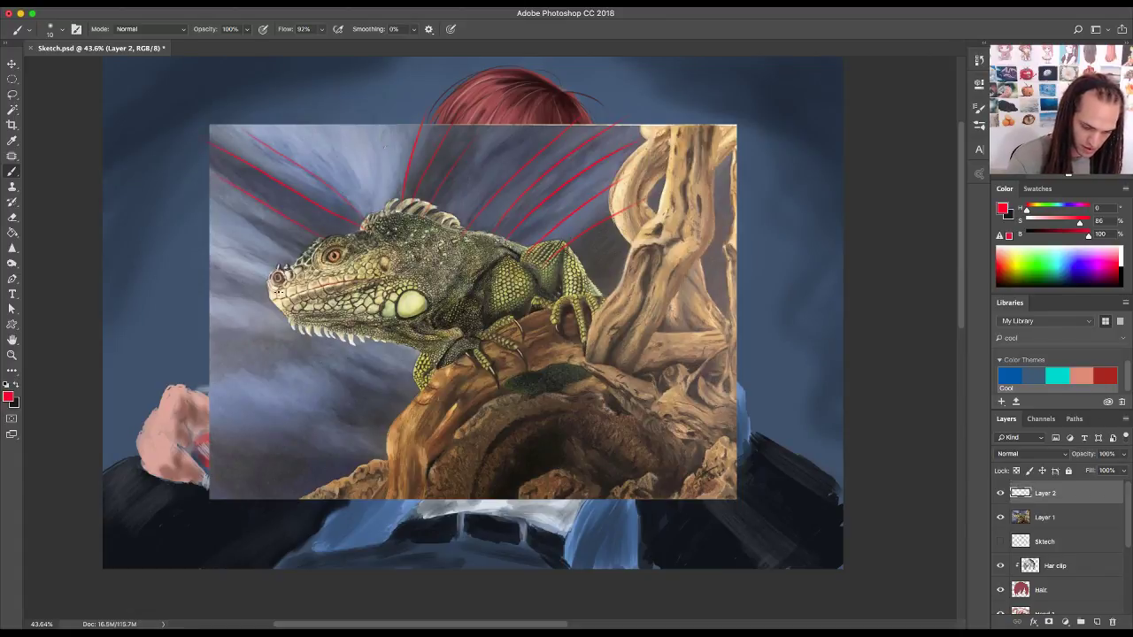
pyautogui.moveTo(278, 290); pyautogui.dragTo(211, 268)
pyautogui.moveTo(285, 341)
pyautogui.mouseDown()
pyautogui.moveTo(233, 306)
pyautogui.moveTo(217, 329)
pyautogui.mouseUp()
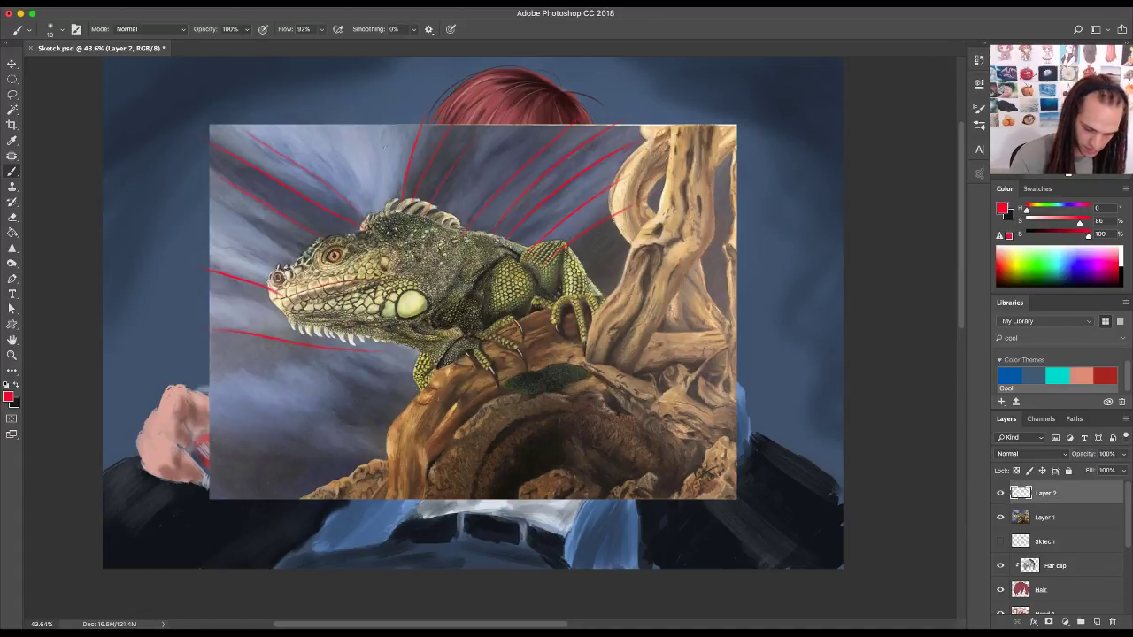
pyautogui.moveTo(420, 377); pyautogui.dragTo(226, 379)
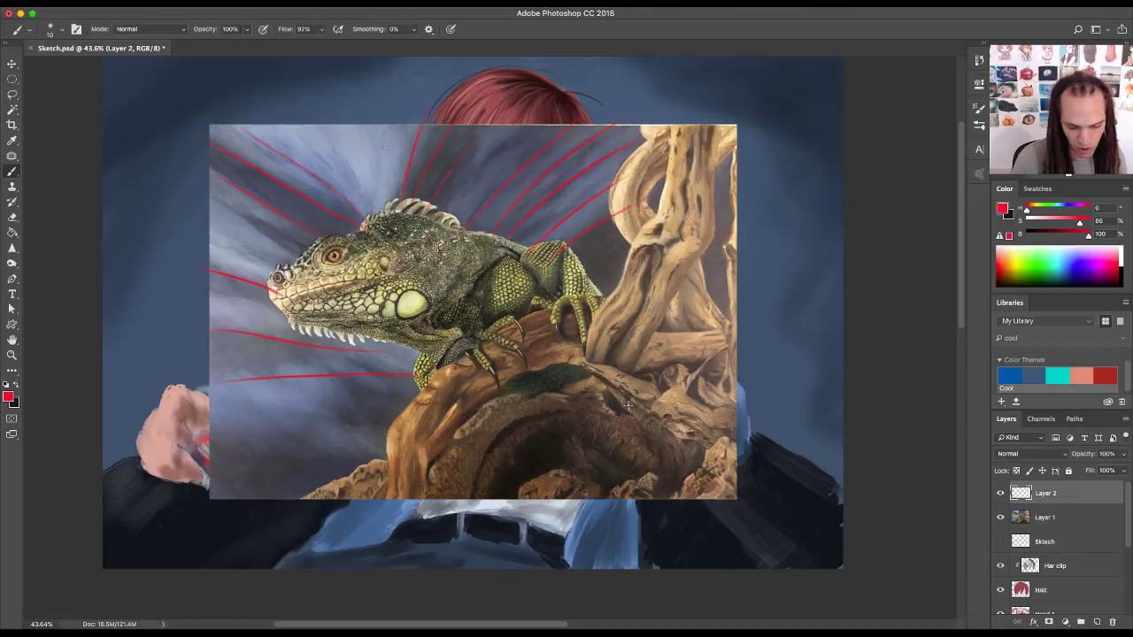
pyautogui.moveTo(403, 181); pyautogui.dragTo(359, 394)
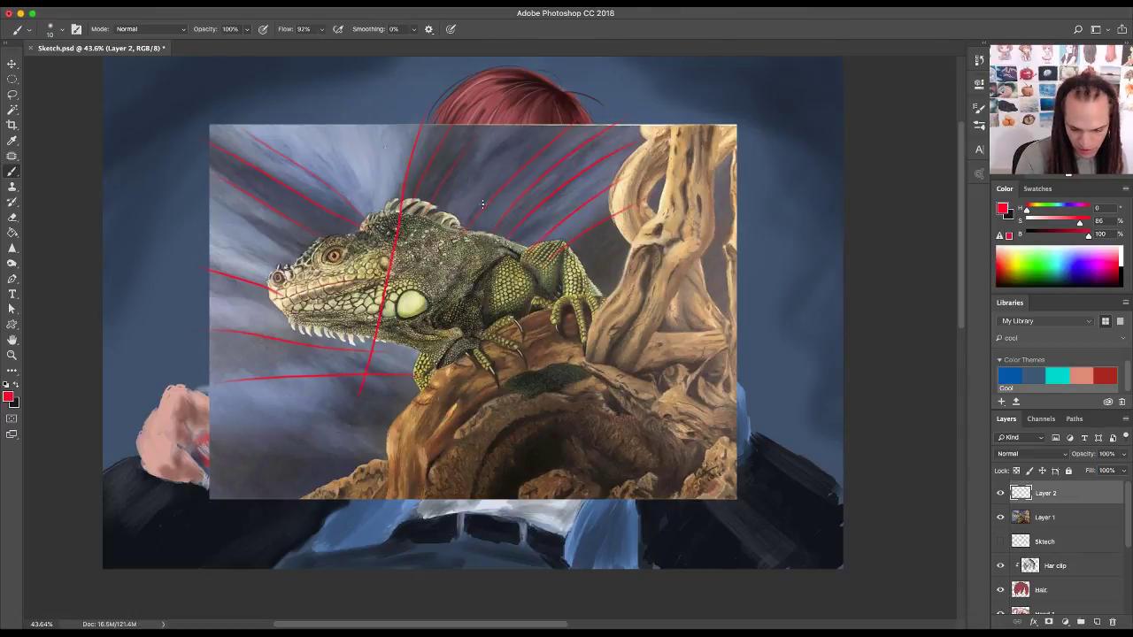
pyautogui.moveTo(469, 232); pyautogui.dragTo(371, 372)
# - Fan red lines across the iguana's body, belly and neck
pyautogui.moveTo(524, 224); pyautogui.dragTo(364, 380)
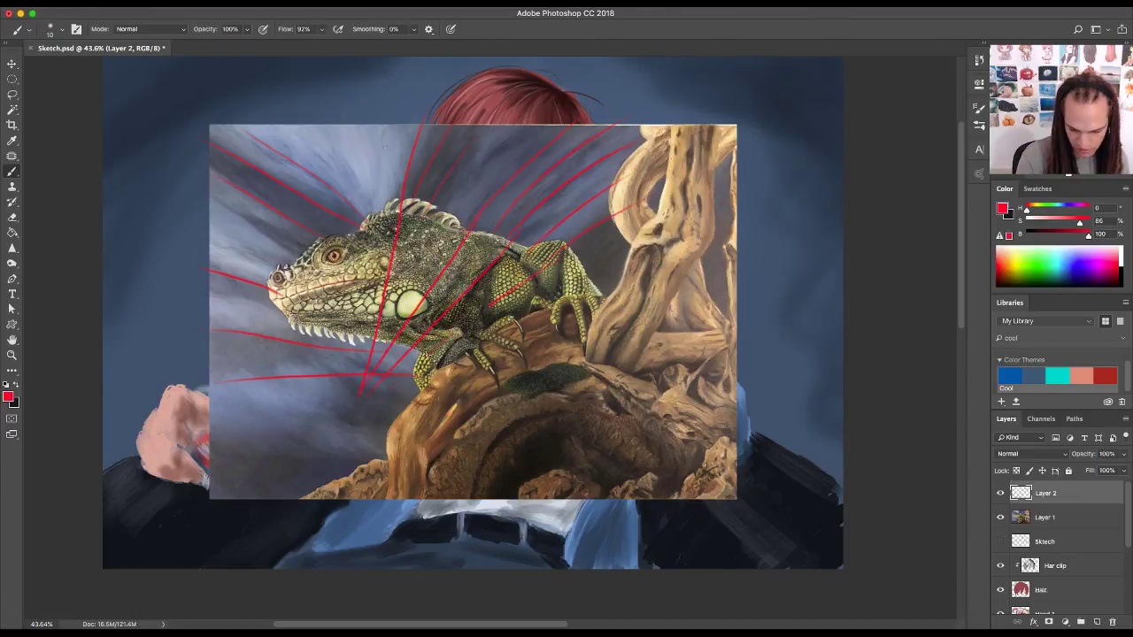
pyautogui.moveTo(568, 251)
pyautogui.mouseDown()
pyautogui.moveTo(365, 380)
pyautogui.moveTo(561, 380)
pyautogui.mouseUp()
pyautogui.moveTo(372, 350); pyautogui.dragTo(522, 370)
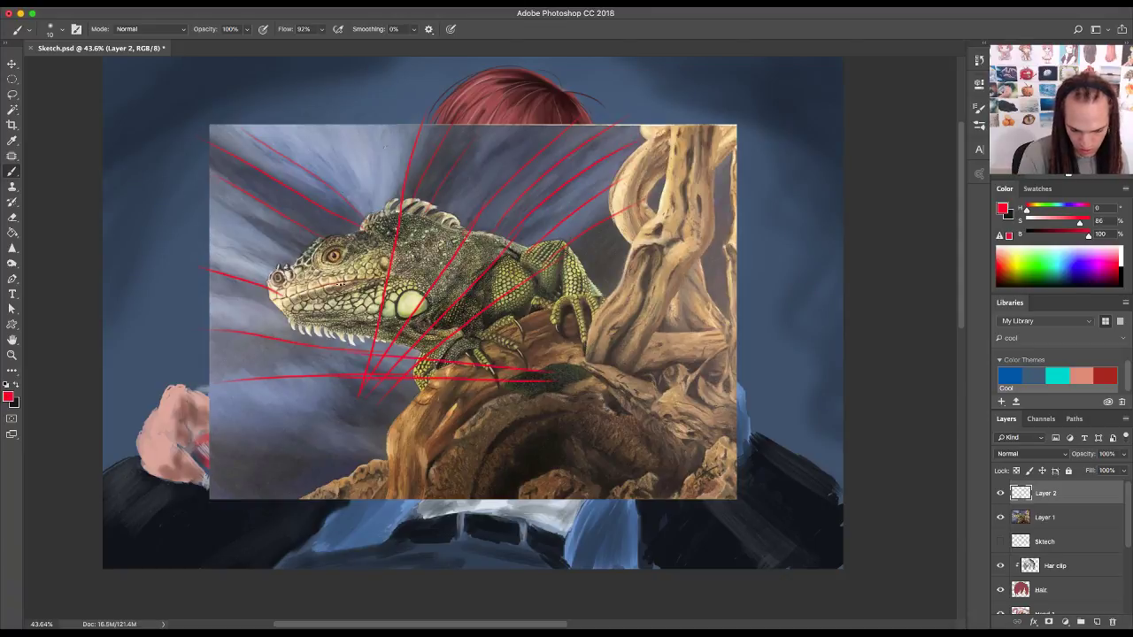
pyautogui.moveTo(390, 251); pyautogui.dragTo(532, 330)
pyautogui.moveTo(323, 239); pyautogui.dragTo(491, 328)
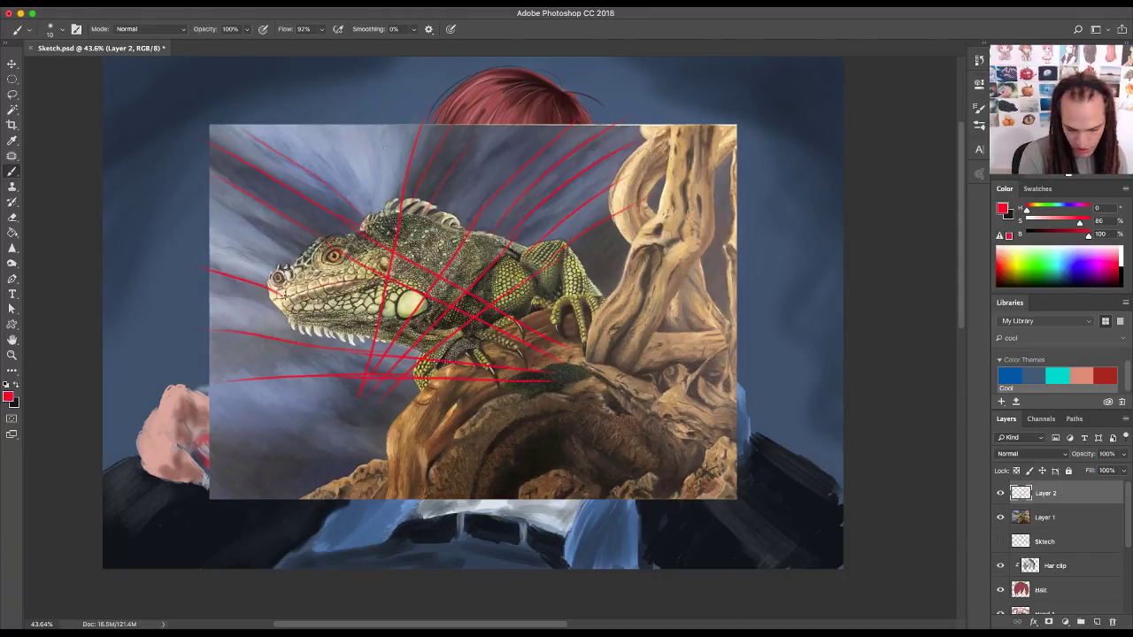
# - Add a red line across the back and circle near the foot, then hide Layer 2 and add Layer 3
pyautogui.moveTo(228, 130); pyautogui.dragTo(507, 322)
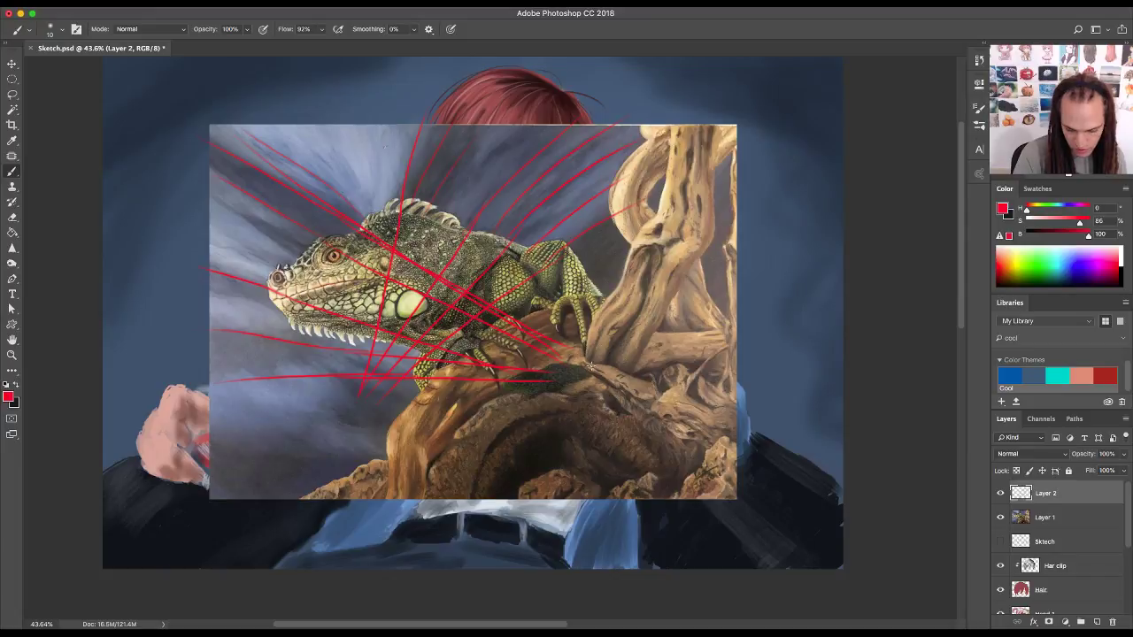
pyautogui.moveTo(590, 365)
pyautogui.mouseDown()
pyautogui.moveTo(582, 379)
pyautogui.moveTo(598, 372)
pyautogui.mouseUp()
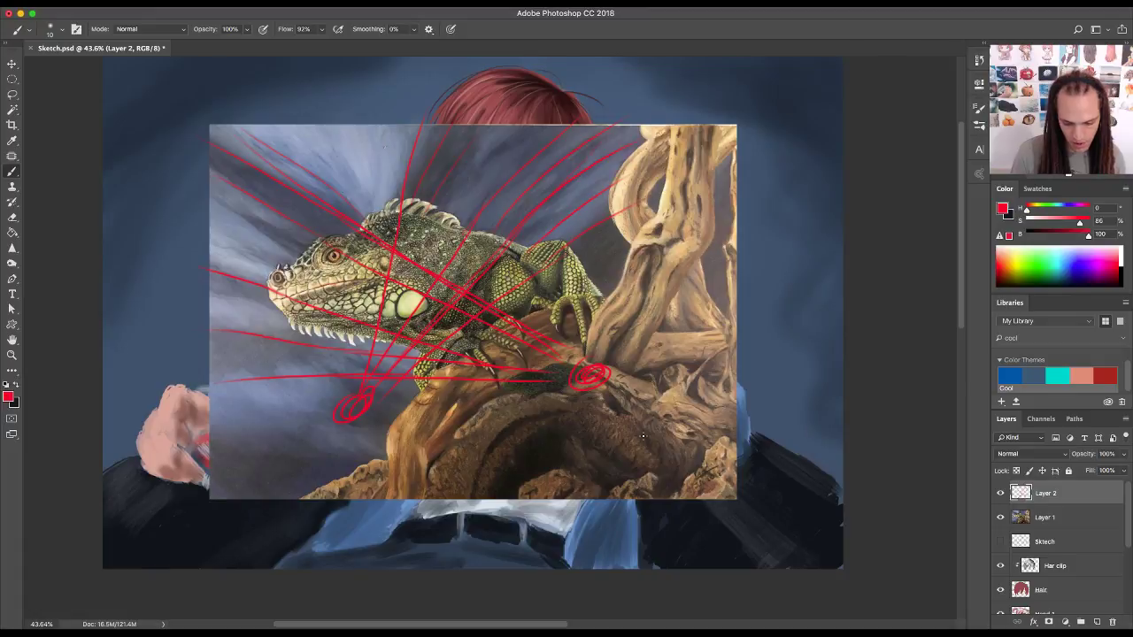
pyautogui.click(1001, 493)
pyautogui.click(1096, 623)
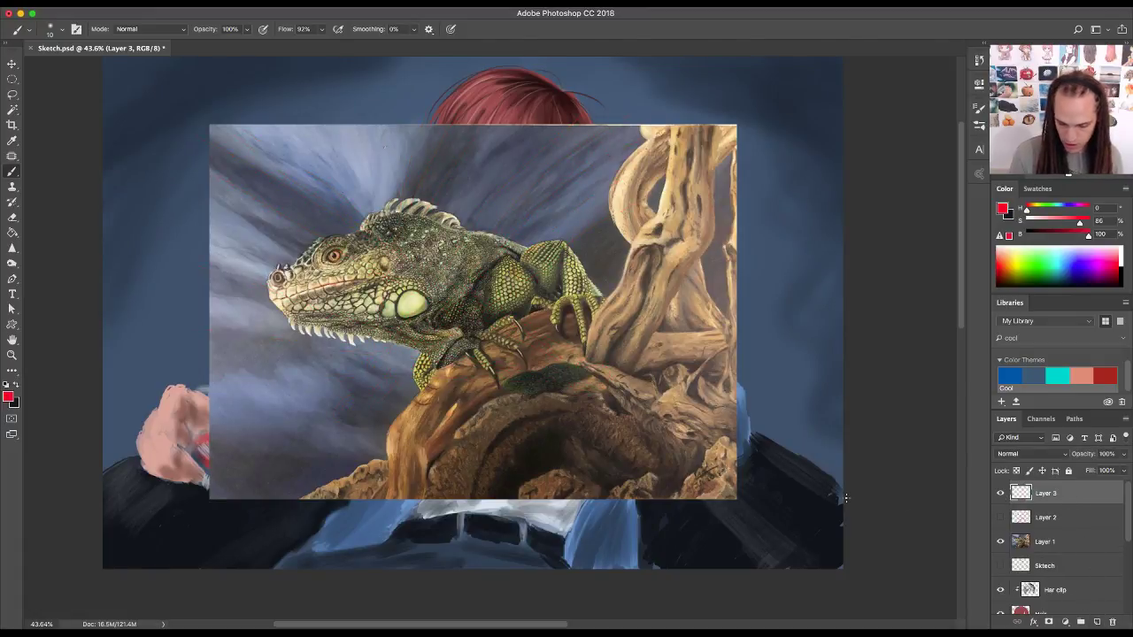
# - Sample sky blue-greys and paint faint strokes with the brush enlarged to 70
pyautogui.keyDown('alt'); pyautogui.click(484, 179); pyautogui.keyUp('alt')
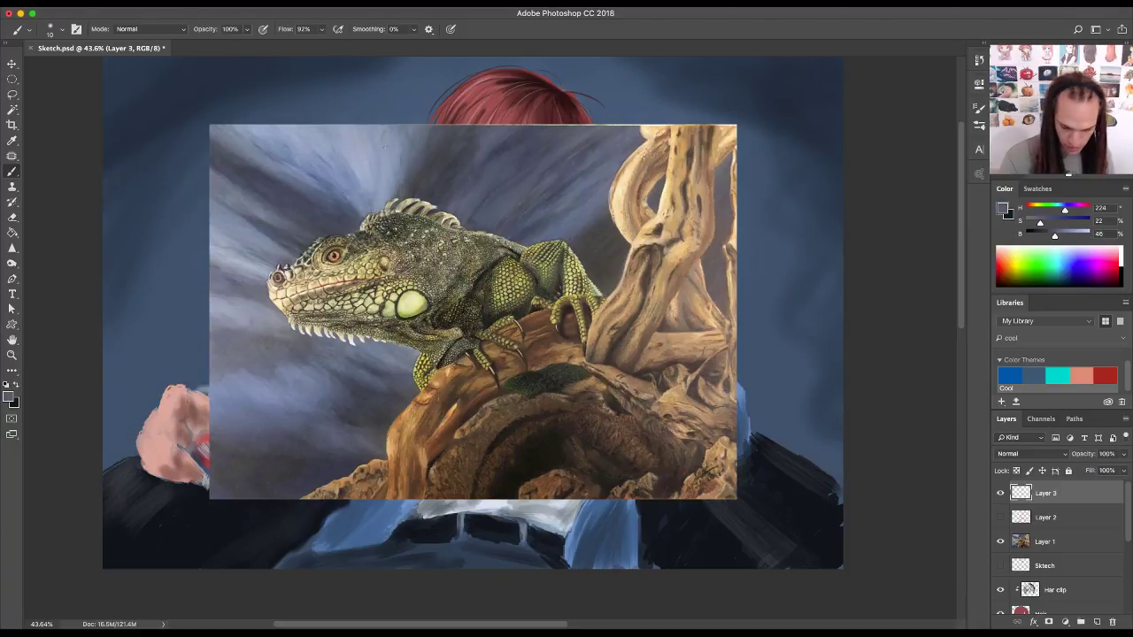
pyautogui.moveTo(239, 147); pyautogui.dragTo(334, 216)
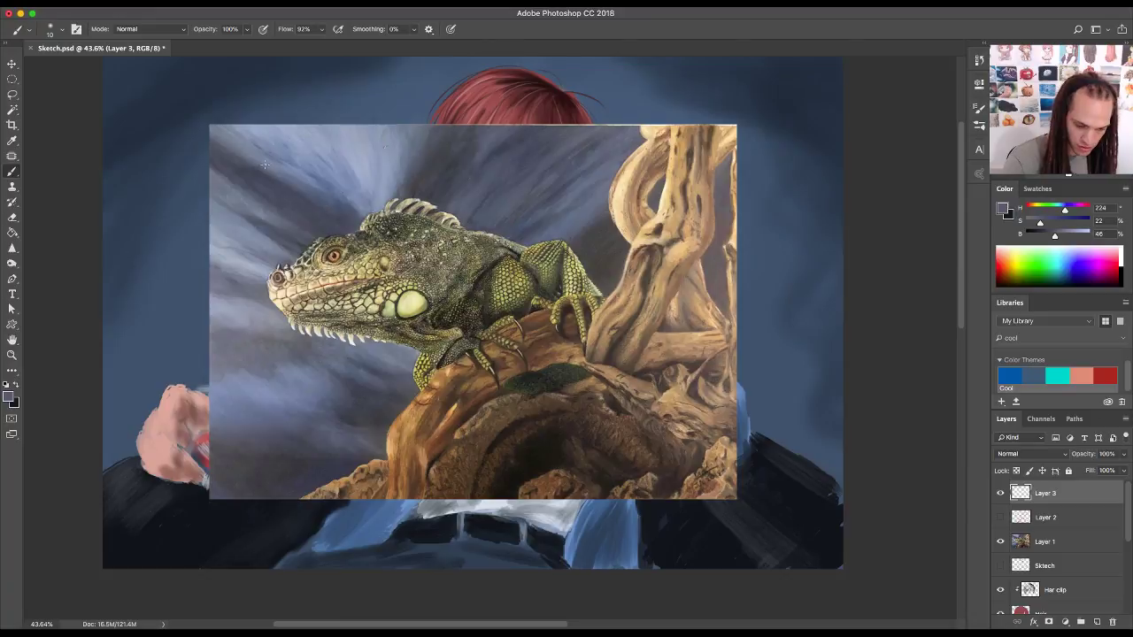
pyautogui.keyDown('alt'); pyautogui.click(504, 175); pyautogui.keyUp('alt')
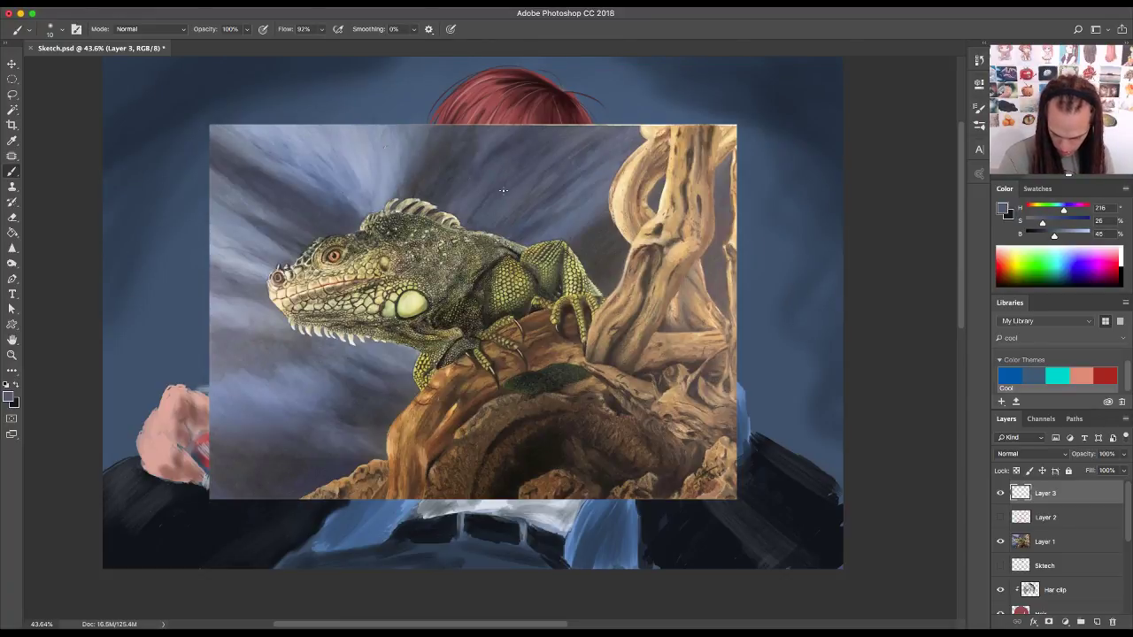
pyautogui.press(']')
pyautogui.press(']')
pyautogui.press(']')
pyautogui.press(']')
pyautogui.press(']')
pyautogui.press(']')
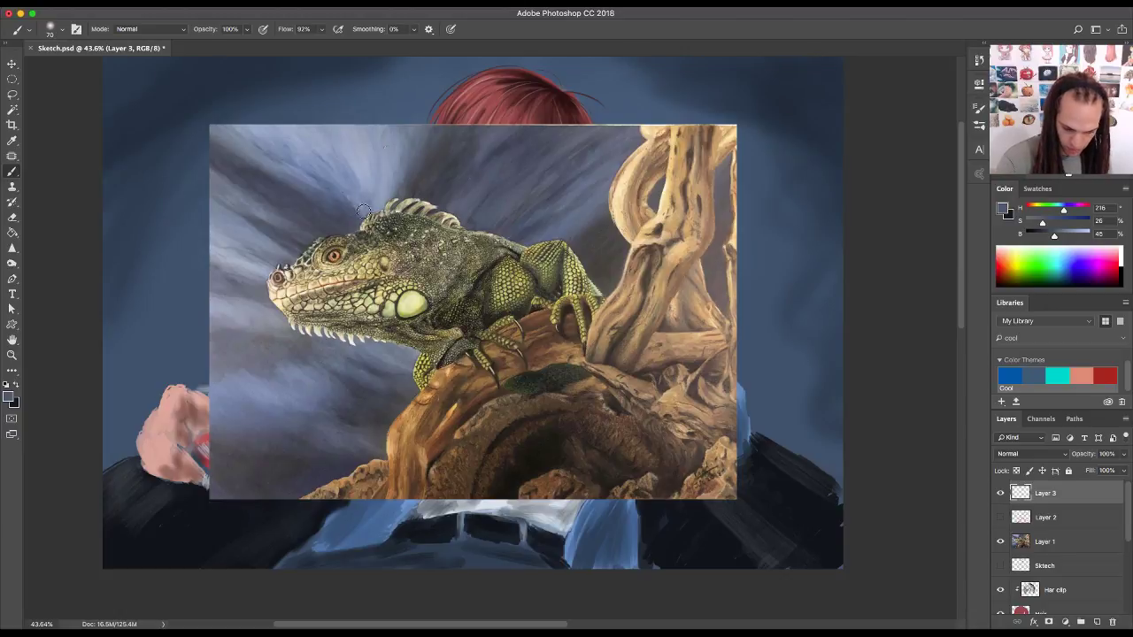
pyautogui.moveTo(572, 374); pyautogui.dragTo(582, 377)
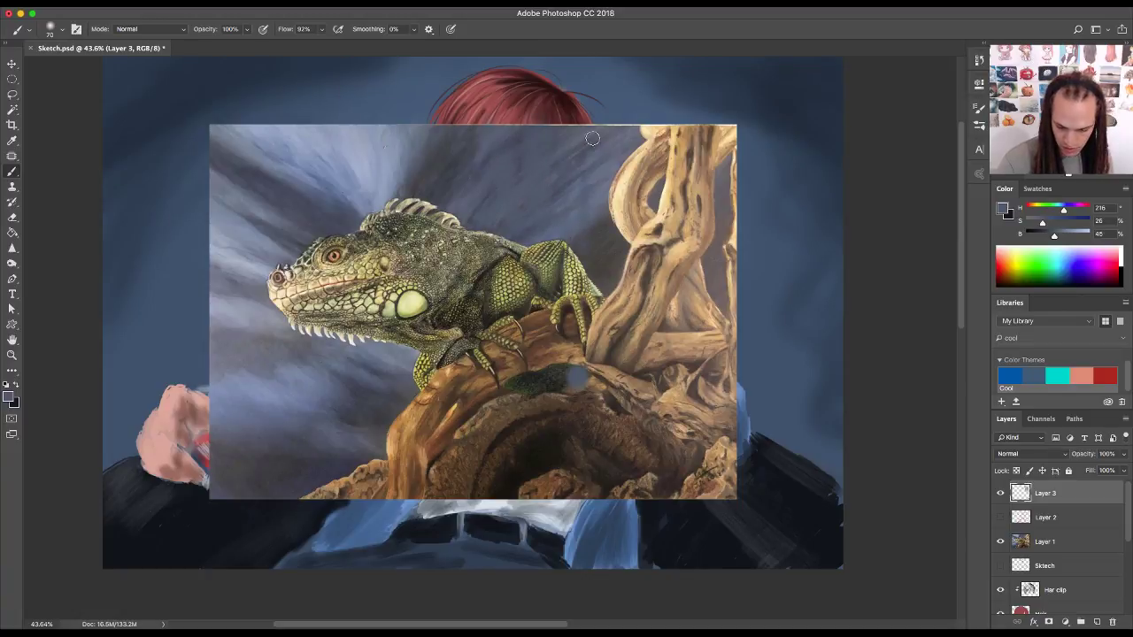
# - Sample several sky greys and darken the sky above the iguana's head
pyautogui.keyDown('alt'); pyautogui.click(593, 191); pyautogui.keyUp('alt')
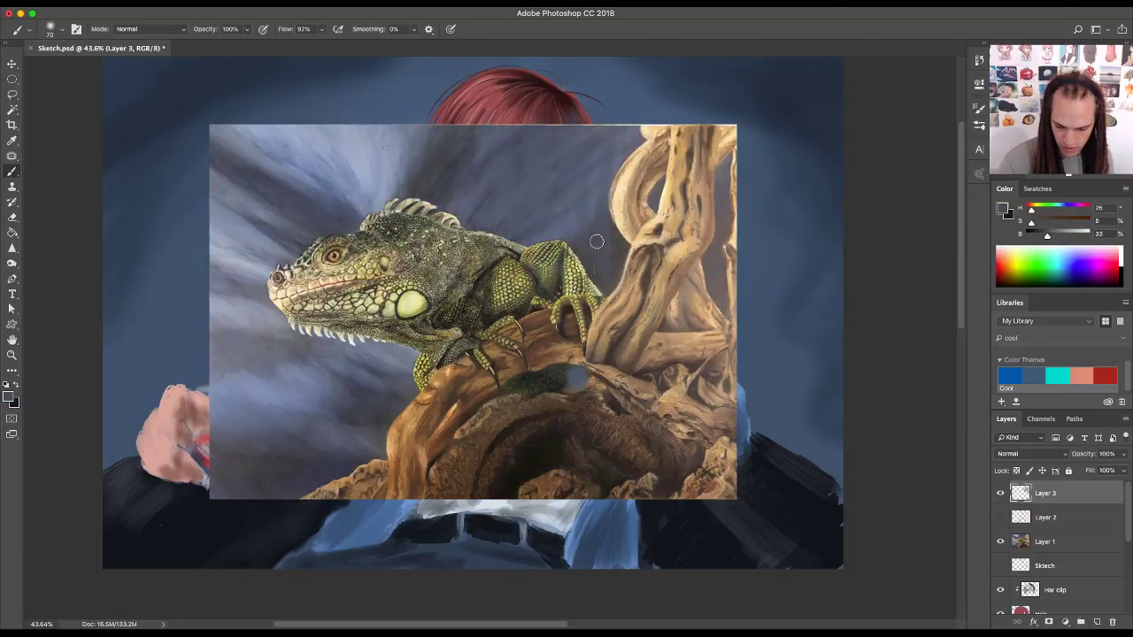
pyautogui.keyDown('alt'); pyautogui.click(438, 171); pyautogui.keyUp('alt')
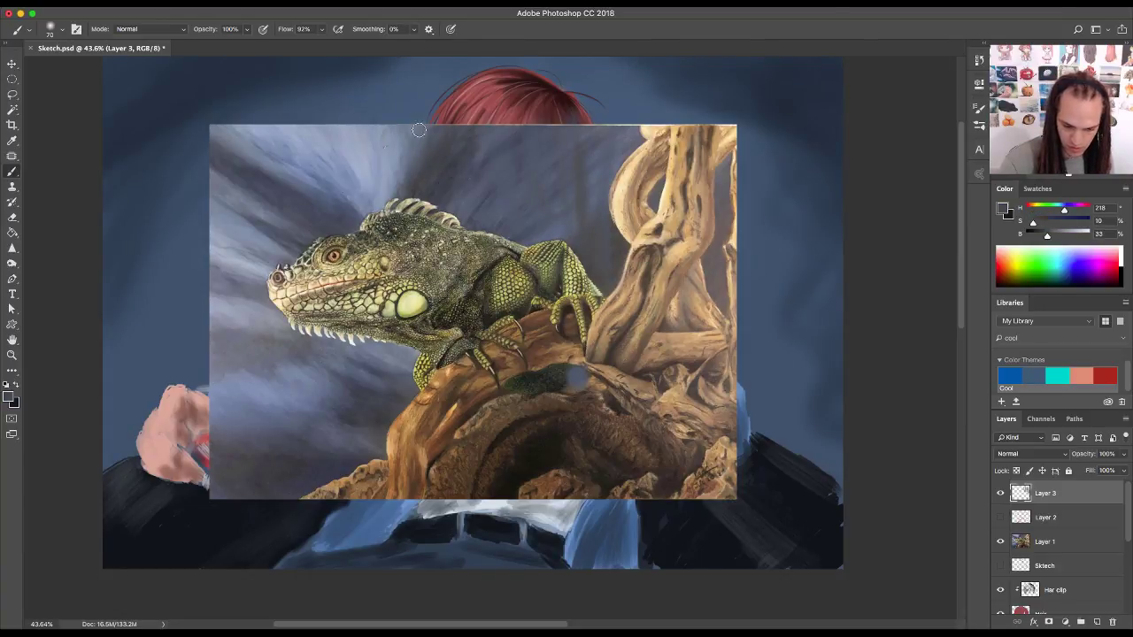
pyautogui.keyDown('alt'); pyautogui.click(396, 150); pyautogui.keyUp('alt')
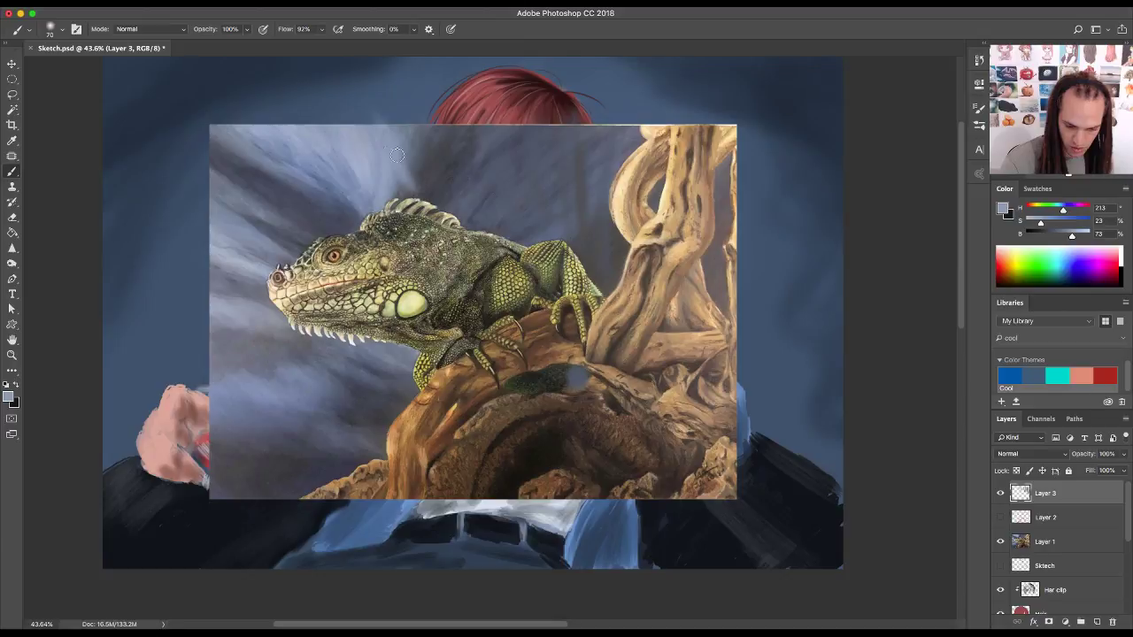
pyautogui.keyDown('alt'); pyautogui.click(444, 180); pyautogui.keyUp('alt')
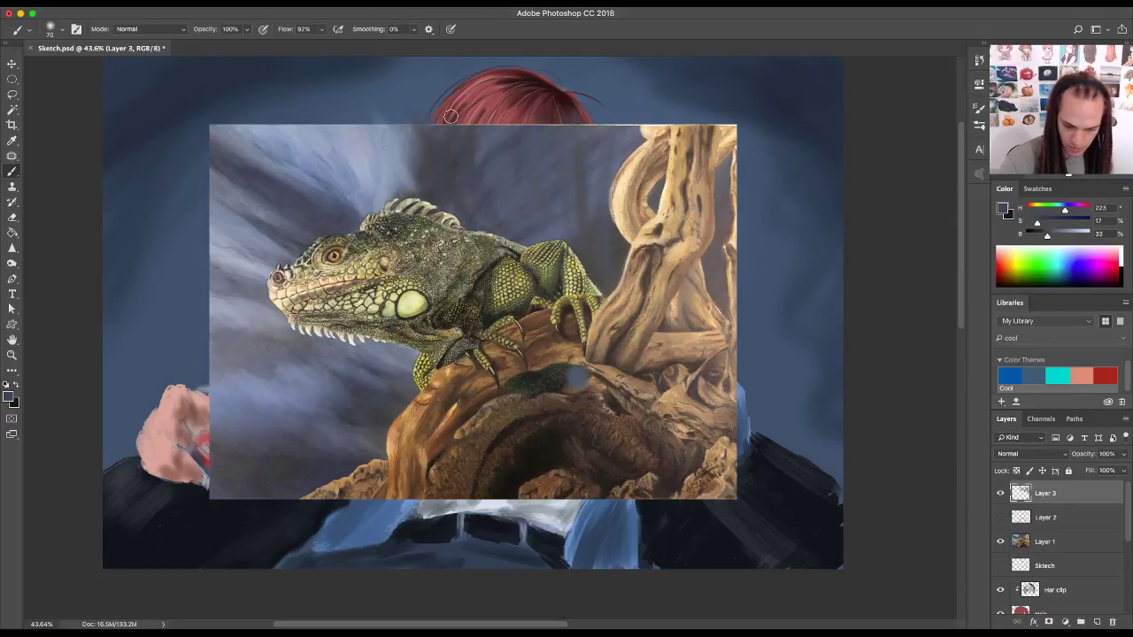
pyautogui.keyDown('alt'); pyautogui.click(478, 151); pyautogui.keyUp('alt')
pyautogui.keyDown('alt'); pyautogui.click(521, 228); pyautogui.keyUp('alt')
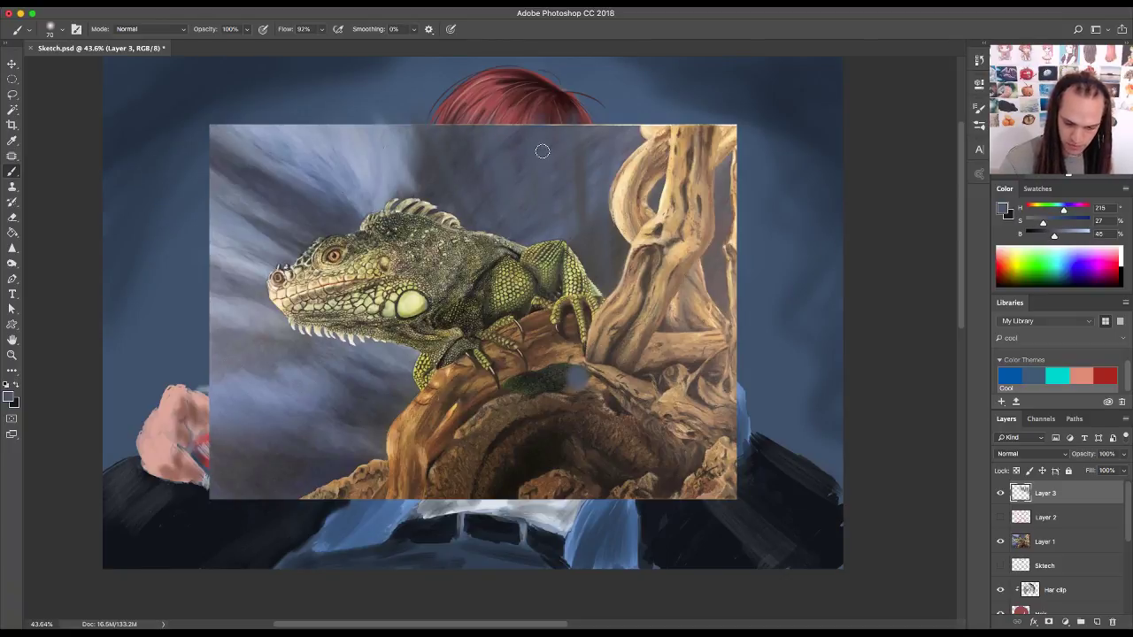
pyautogui.keyDown('alt'); pyautogui.click(544, 232); pyautogui.keyUp('alt')
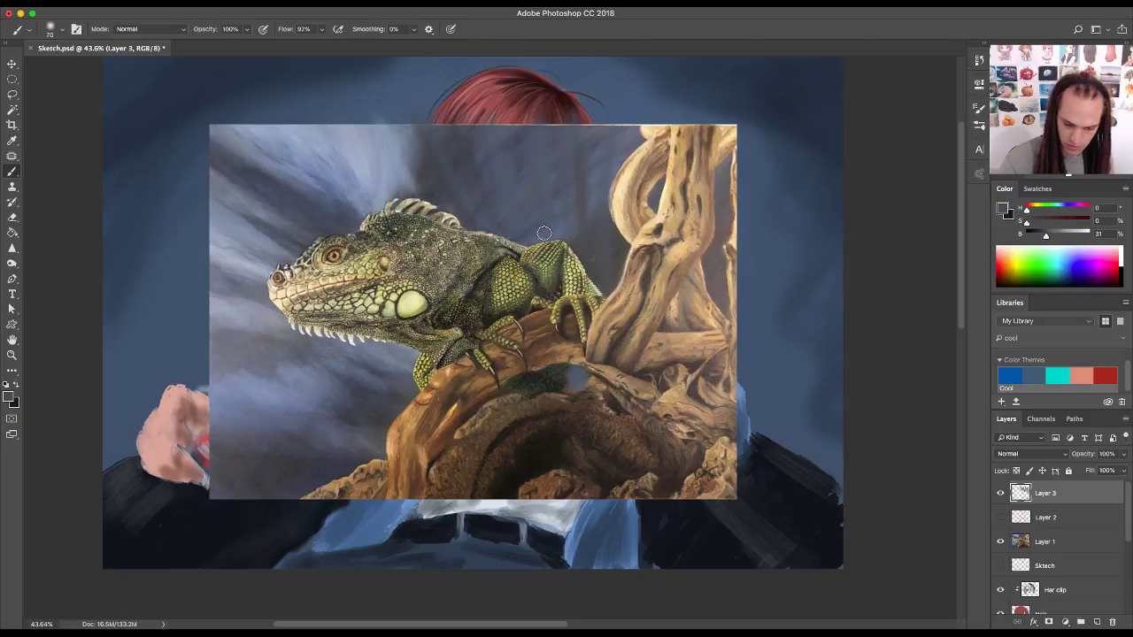
pyautogui.keyDown('alt'); pyautogui.click(437, 159); pyautogui.keyUp('alt')
pyautogui.moveTo(437, 159); pyautogui.dragTo(405, 156)
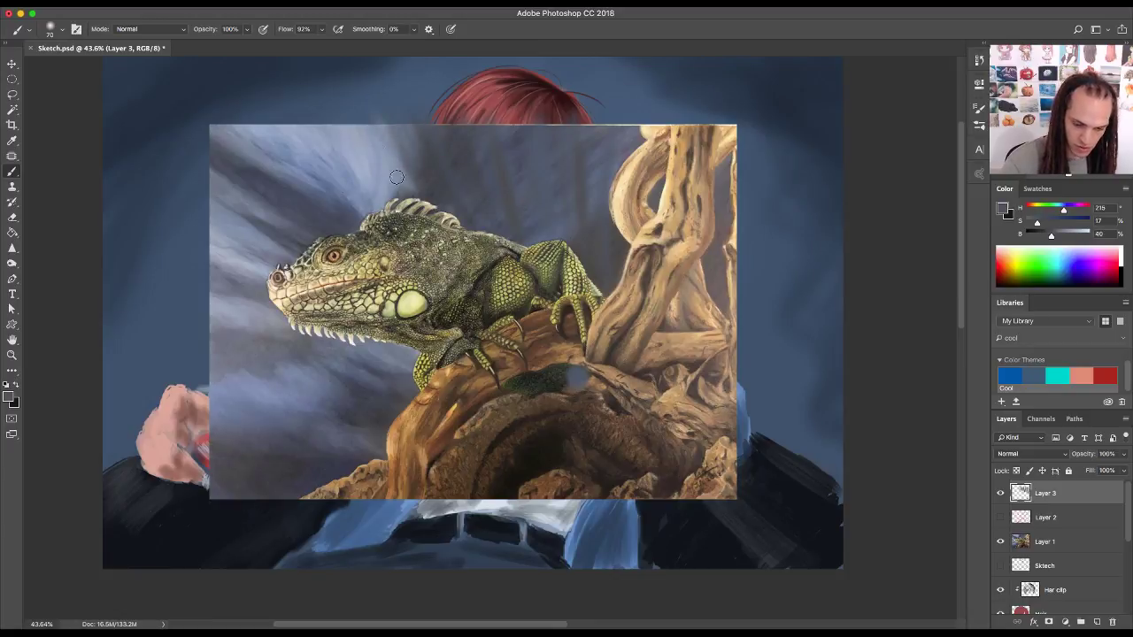
# - Brighten the sky above and lower-left of the iguana, and darken the area below it
pyautogui.keyDown('alt'); pyautogui.click(382, 173); pyautogui.keyUp('alt')
pyautogui.moveTo(486, 217); pyautogui.dragTo(466, 122)
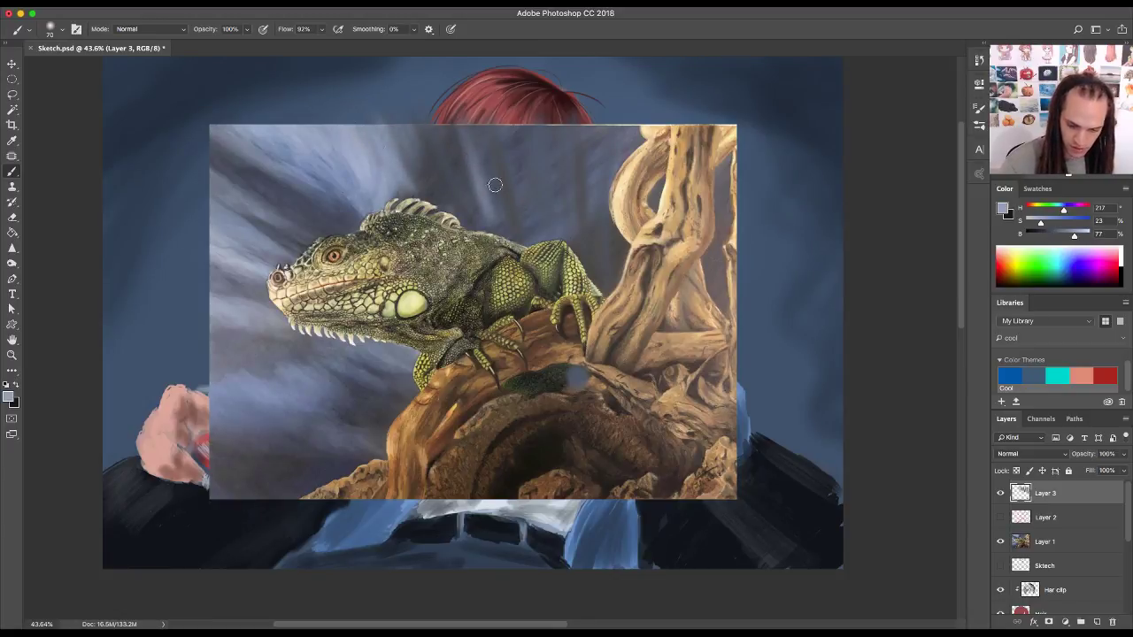
pyautogui.moveTo(575, 133); pyautogui.dragTo(579, 209)
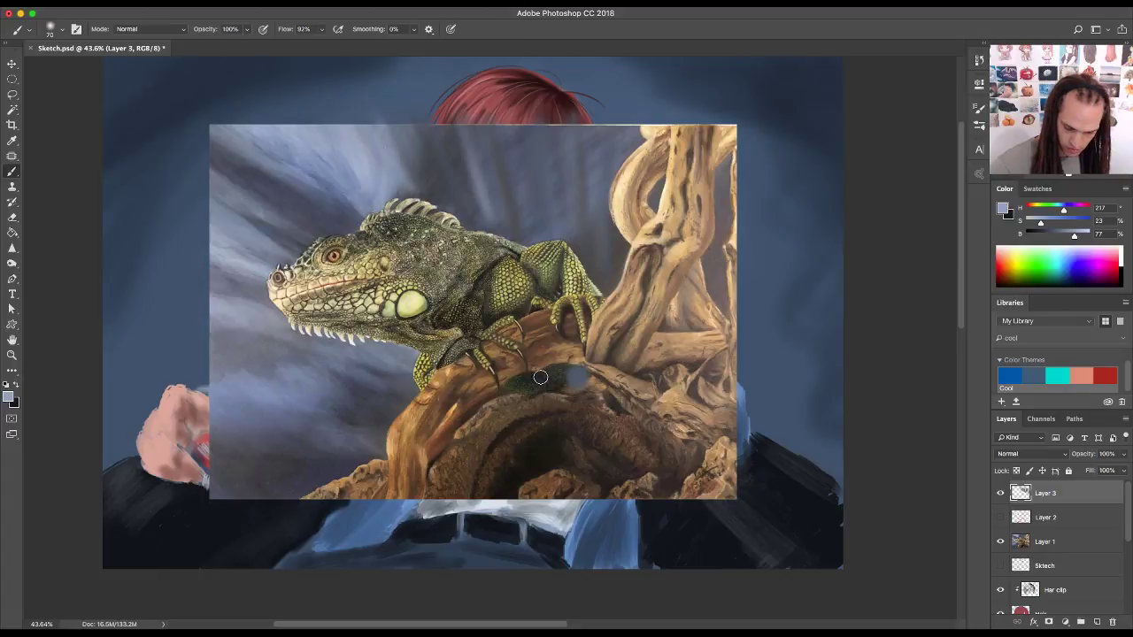
pyautogui.moveTo(375, 394)
pyautogui.mouseDown()
pyautogui.moveTo(224, 405)
pyautogui.moveTo(367, 415)
pyautogui.moveTo(253, 440)
pyautogui.moveTo(386, 410)
pyautogui.moveTo(324, 410)
pyautogui.moveTo(412, 398)
pyautogui.moveTo(237, 414)
pyautogui.moveTo(389, 395)
pyautogui.moveTo(157, 395)
pyautogui.moveTo(379, 373)
pyautogui.moveTo(183, 351)
pyautogui.mouseUp()
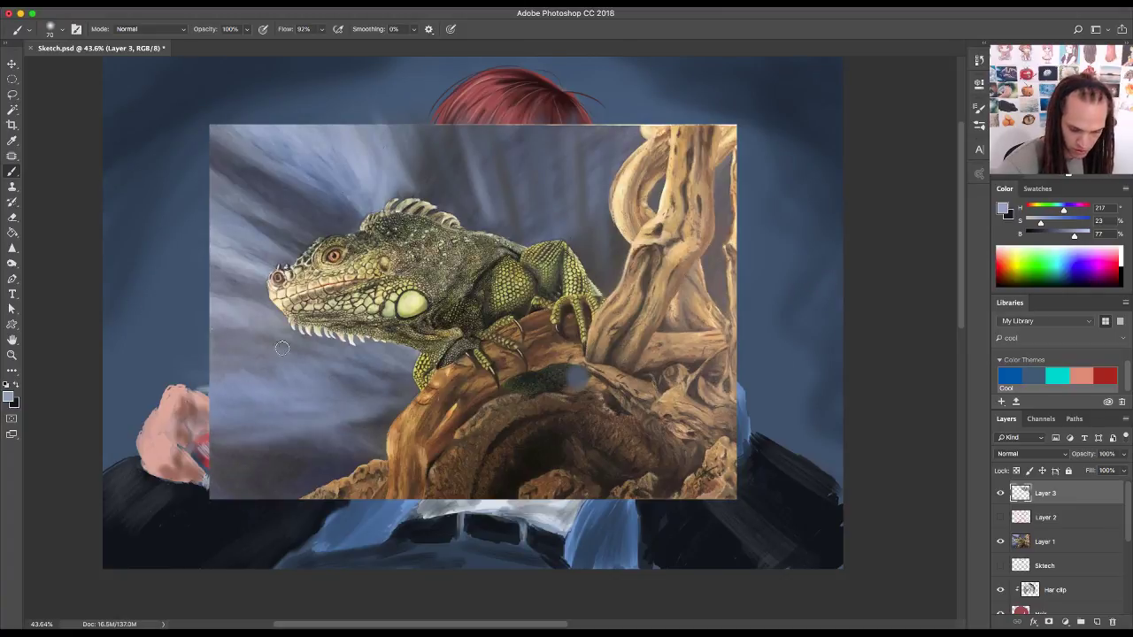
pyautogui.keyDown('alt'); pyautogui.click(324, 452); pyautogui.keyUp('alt')
pyautogui.moveTo(330, 447)
pyautogui.mouseDown()
pyautogui.moveTo(364, 440)
pyautogui.moveTo(146, 439)
pyautogui.moveTo(169, 425)
pyautogui.moveTo(167, 377)
pyautogui.mouseUp()
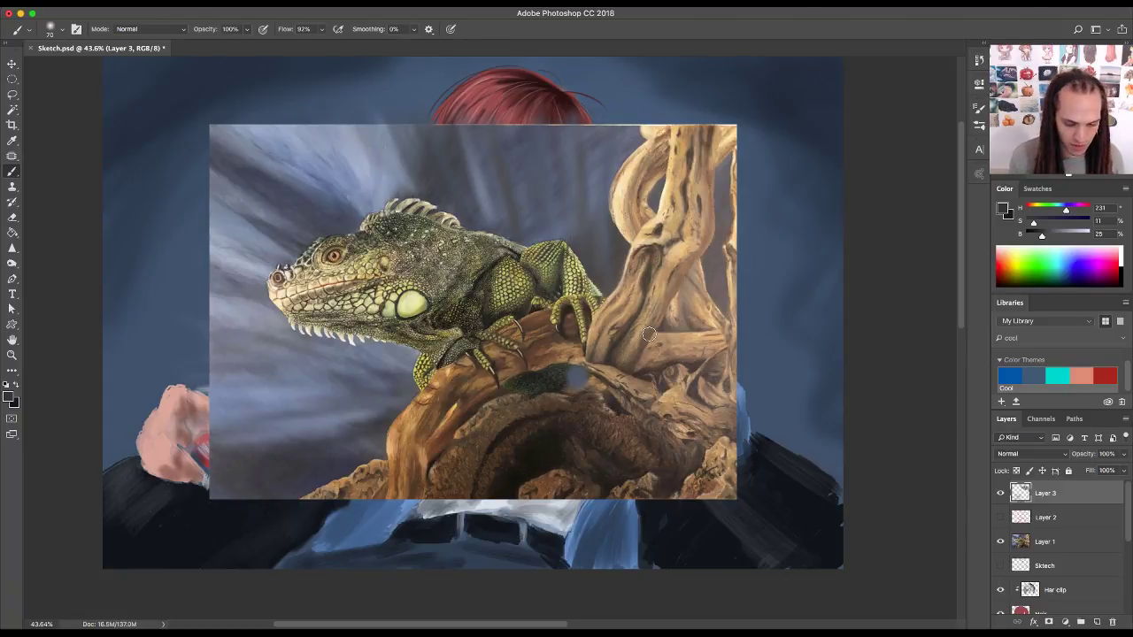
pyautogui.click(12, 248)
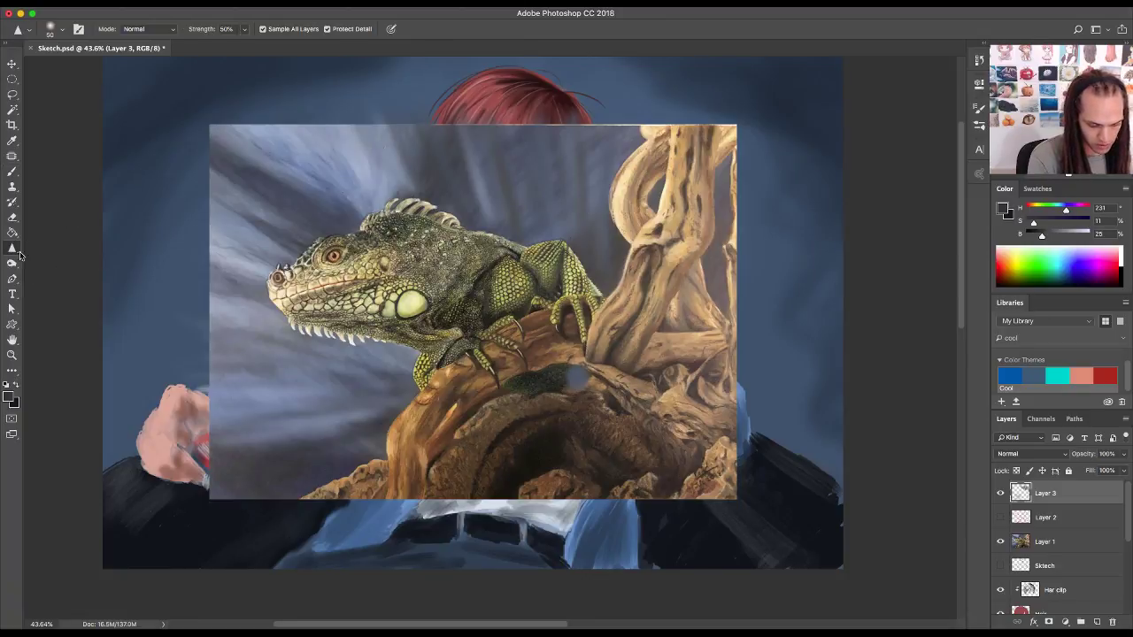
# - Blur Layer 1's sky with a 300-size Blur brush, then delete iguana Layers 1–3
pyautogui.rightClick(20, 256)
pyautogui.click(53, 247)
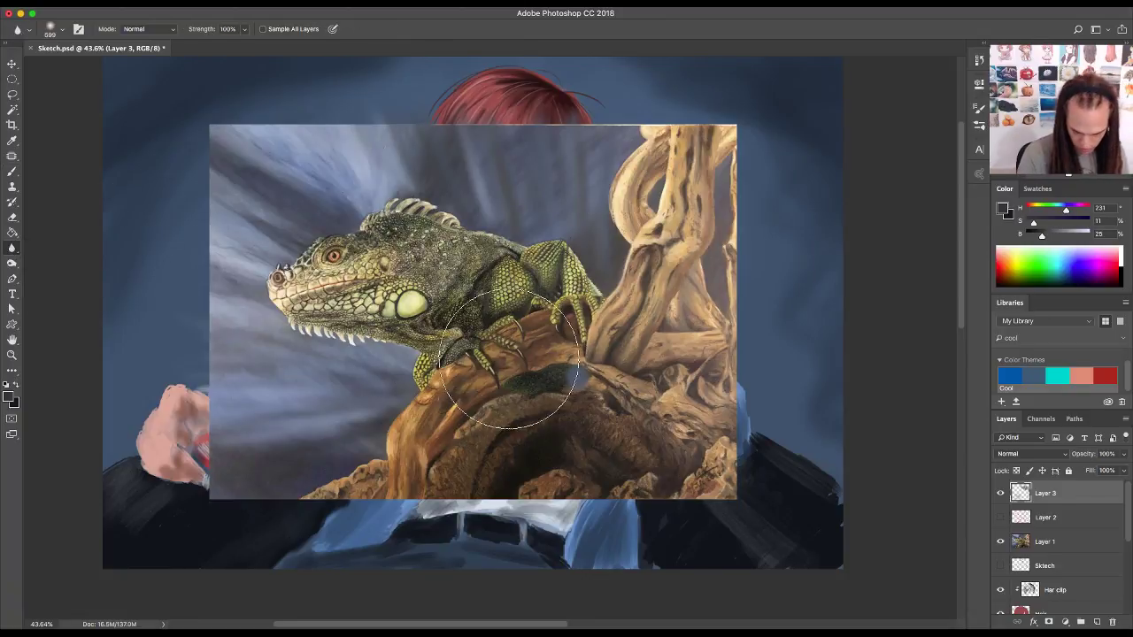
pyautogui.press('[')
pyautogui.press('[')
pyautogui.press('[')
pyautogui.press('[')
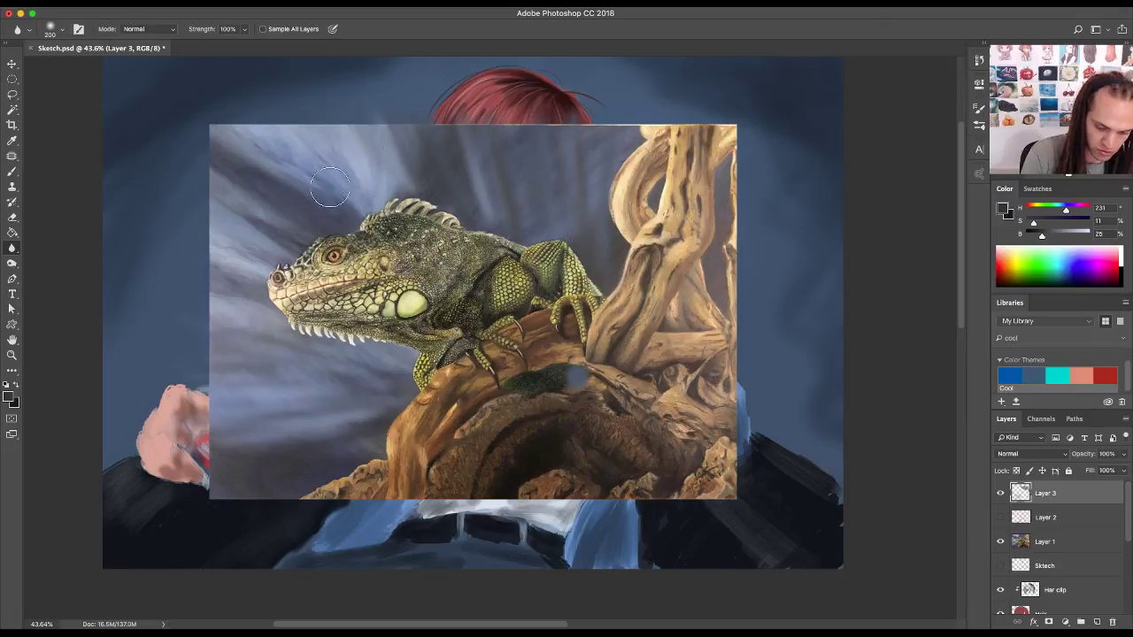
pyautogui.press(']')
pyautogui.press(']')
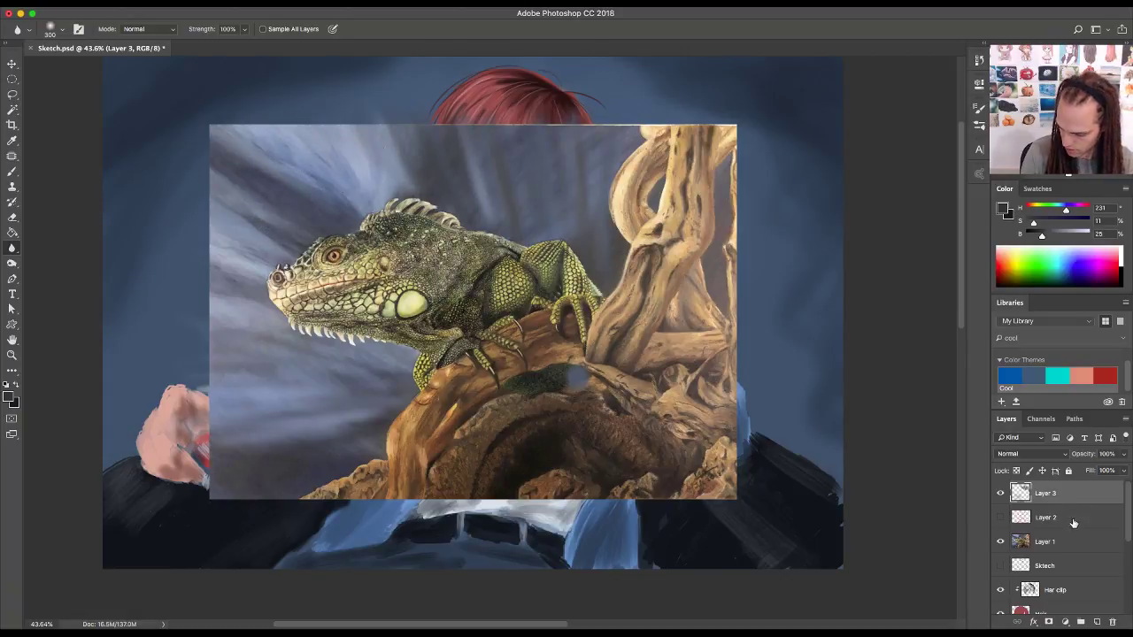
pyautogui.click(1062, 540)
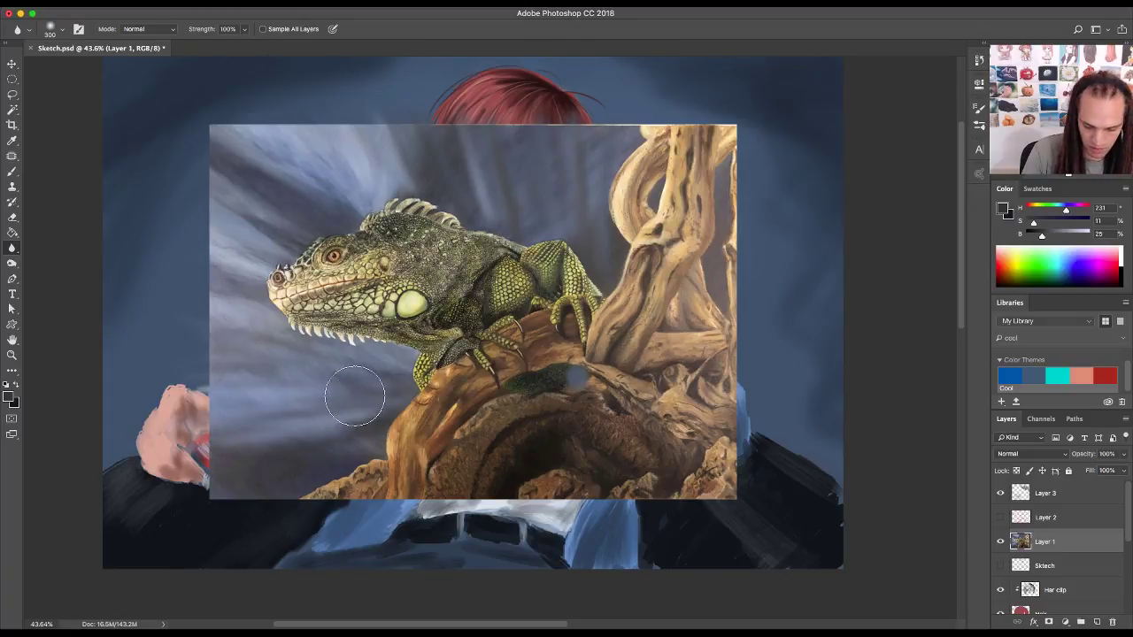
pyautogui.moveTo(354, 396)
pyautogui.mouseDown()
pyautogui.moveTo(265, 363)
pyautogui.moveTo(334, 377)
pyautogui.moveTo(351, 394)
pyautogui.moveTo(334, 421)
pyautogui.moveTo(332, 332)
pyautogui.mouseUp()
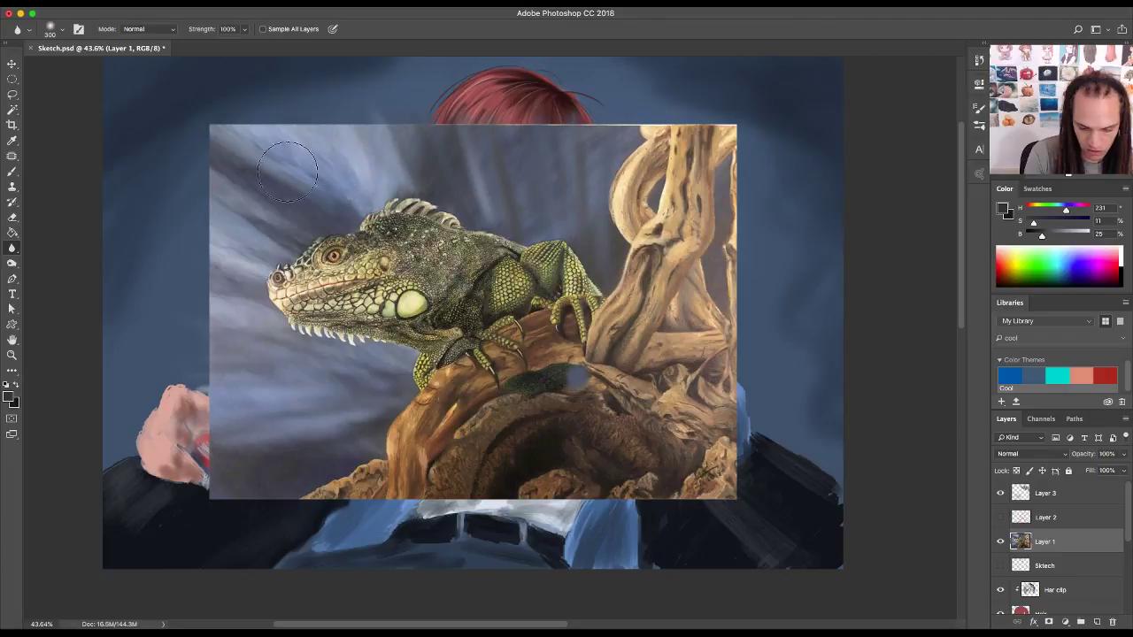
pyautogui.moveTo(287, 171)
pyautogui.mouseDown()
pyautogui.moveTo(462, 133)
pyautogui.moveTo(421, 158)
pyautogui.moveTo(414, 134)
pyautogui.moveTo(369, 148)
pyautogui.moveTo(495, 173)
pyautogui.moveTo(497, 199)
pyautogui.moveTo(514, 197)
pyautogui.moveTo(531, 148)
pyautogui.mouseUp()
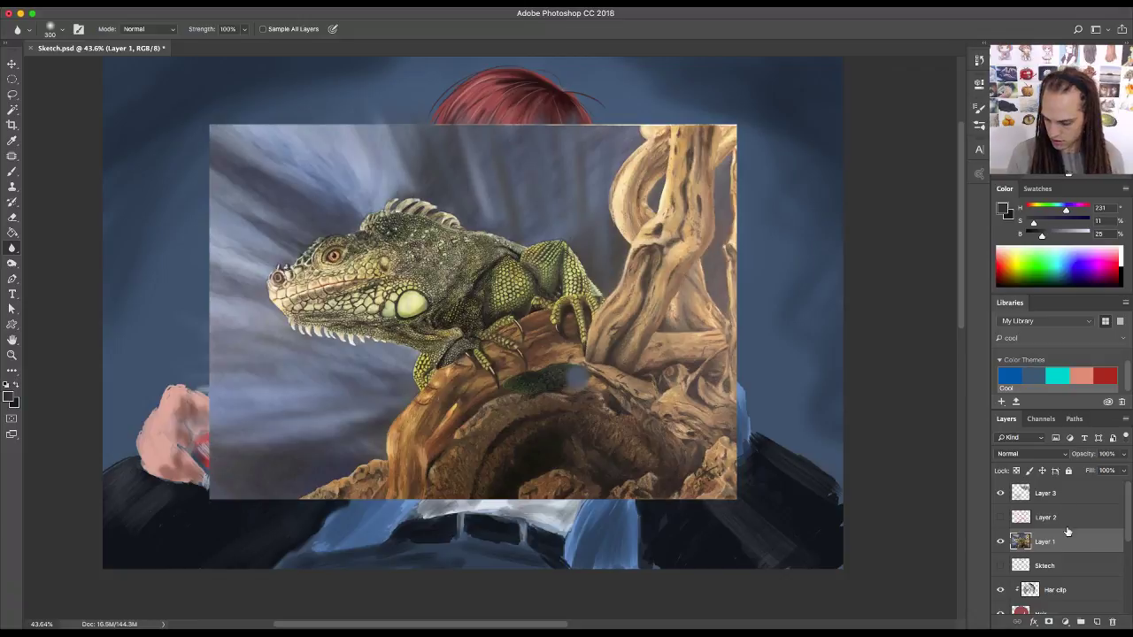
pyautogui.keyDown('shift'); pyautogui.click(1081, 493); pyautogui.keyUp('shift')
pyautogui.press('Delete')
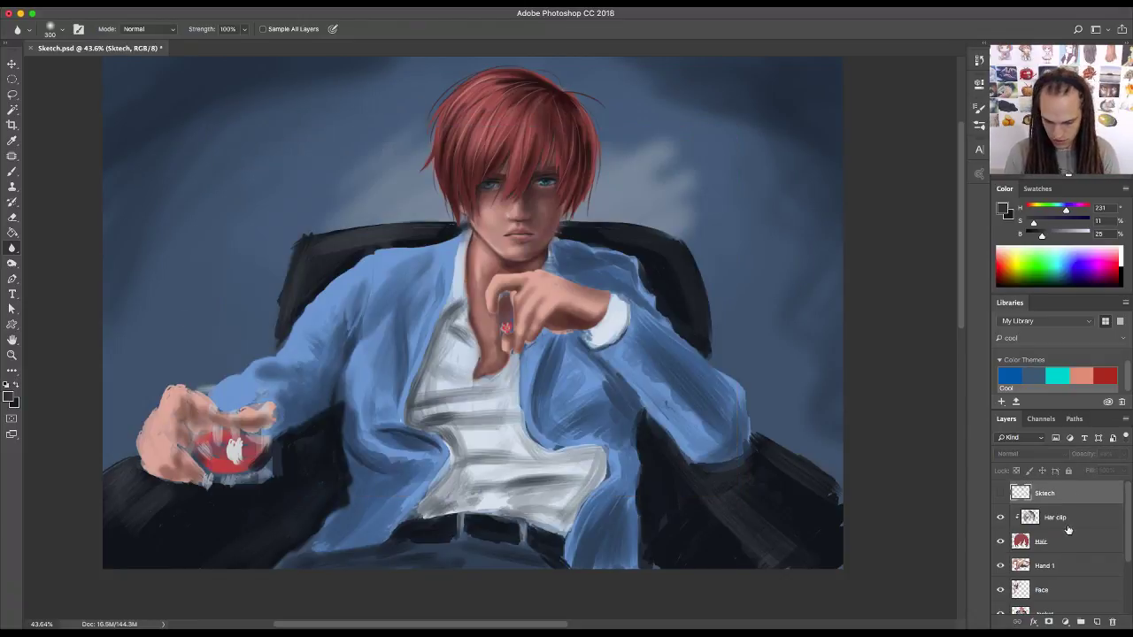
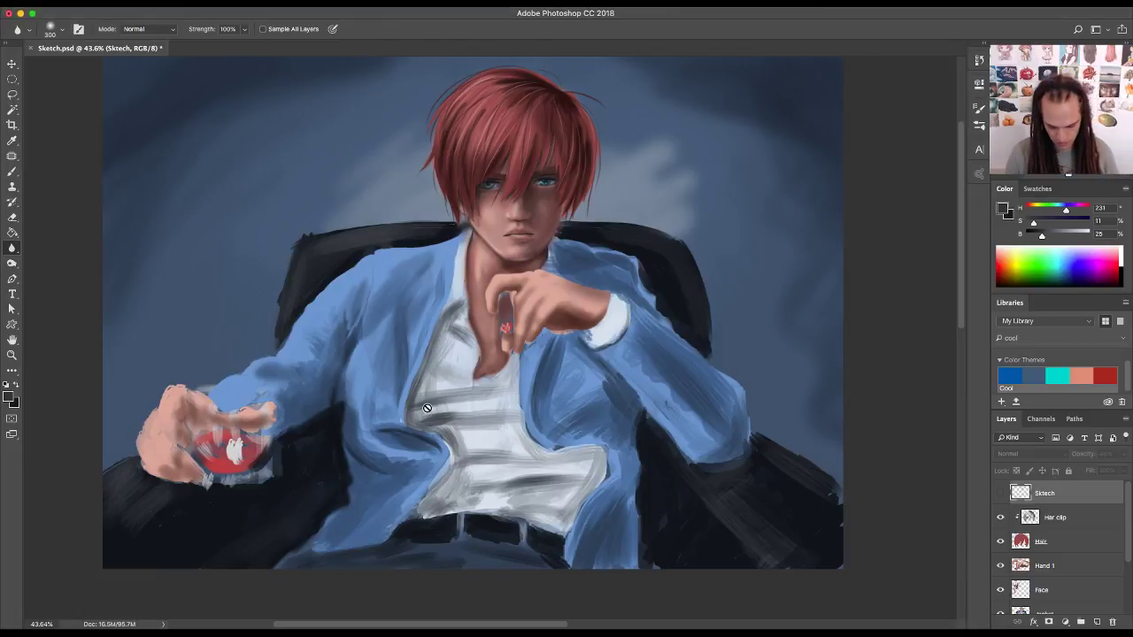
# - Paste the colour-pencil face photo and scale it up about 180% from its centre
pyautogui.press('super+v')
pyautogui.press('super+t')
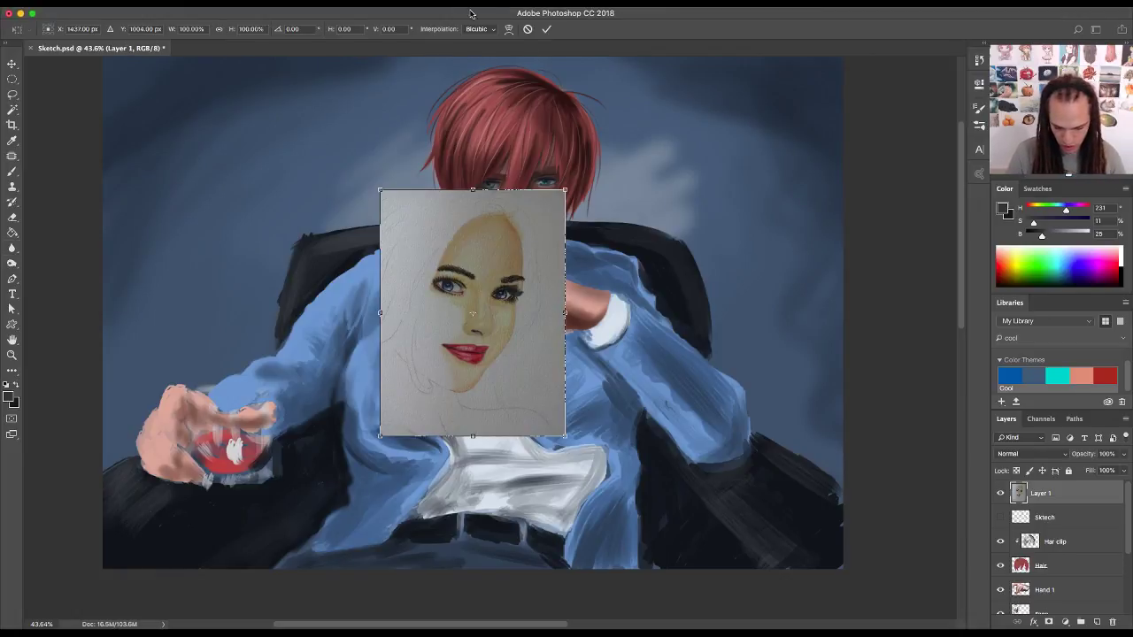
pyautogui.moveTo(567, 189); pyautogui.dragTo(643, 139)
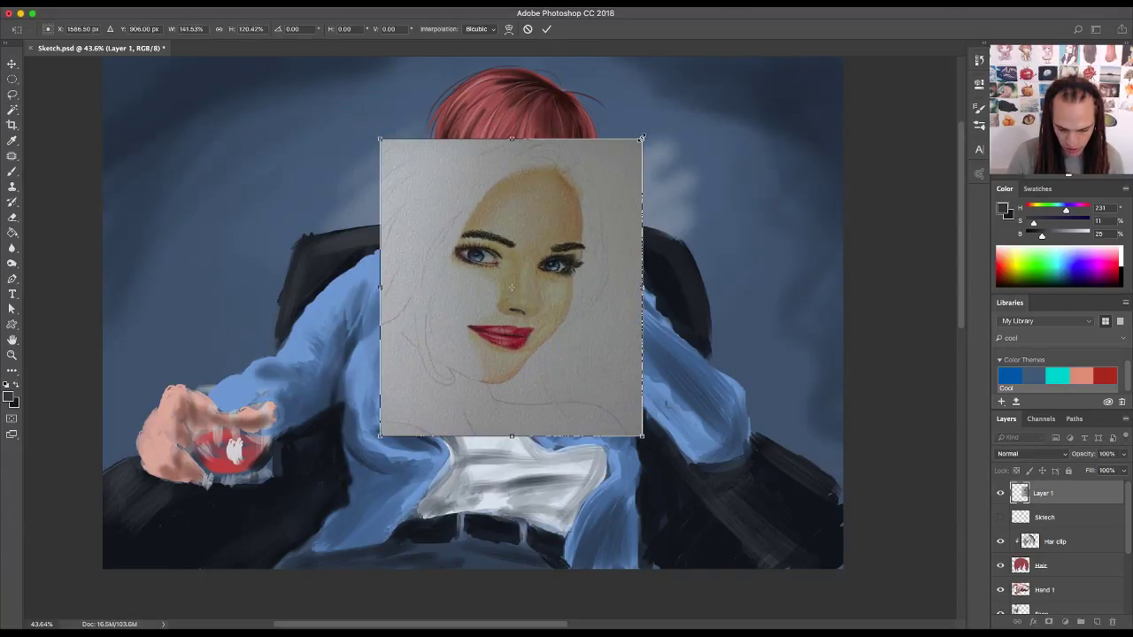
pyautogui.press('super+z')
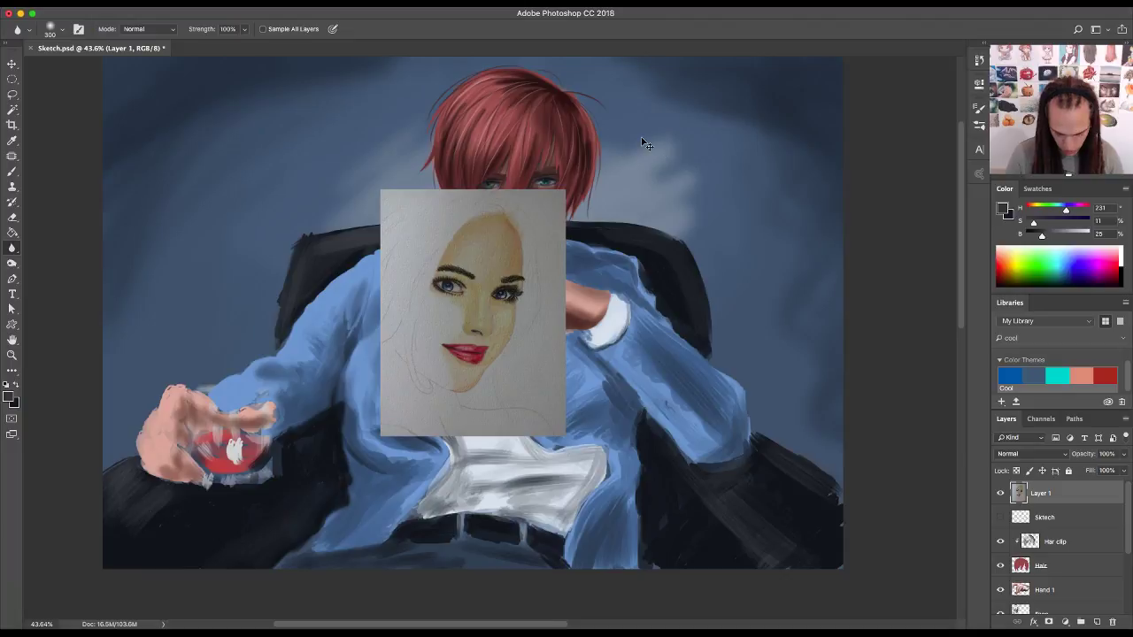
pyautogui.moveTo(566, 188); pyautogui.dragTo(678, 119)
pyautogui.press('Return')
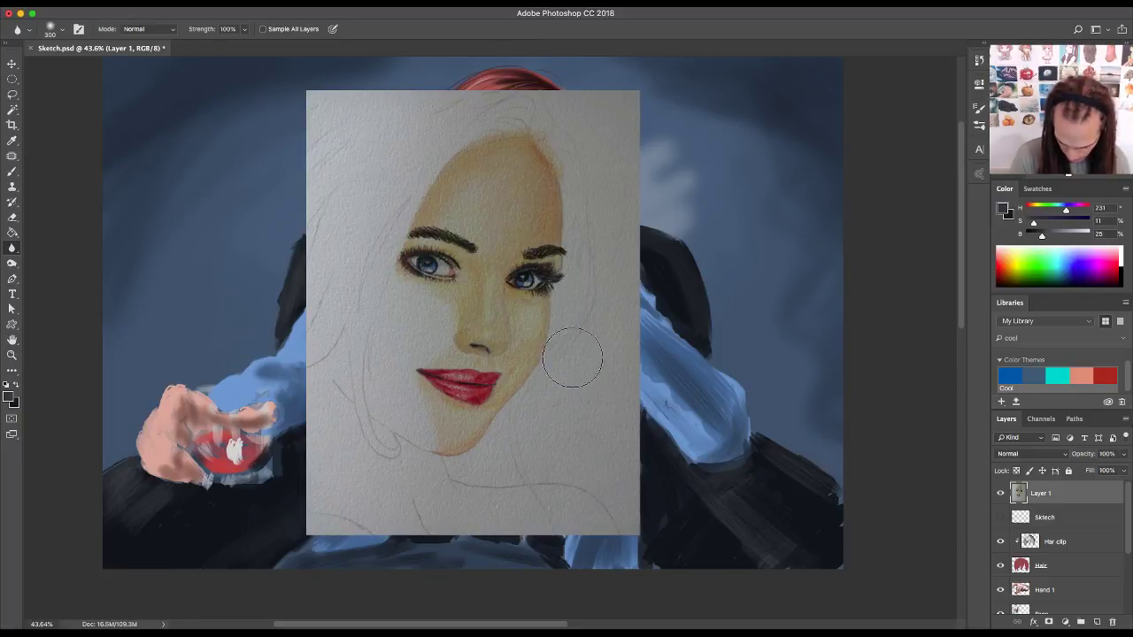
# - Sample the lips' red with the brush and mute it to a duller, darker shade
pyautogui.press('b')
pyautogui.keyDown('alt'); pyautogui.click(457, 387); pyautogui.keyUp('alt')
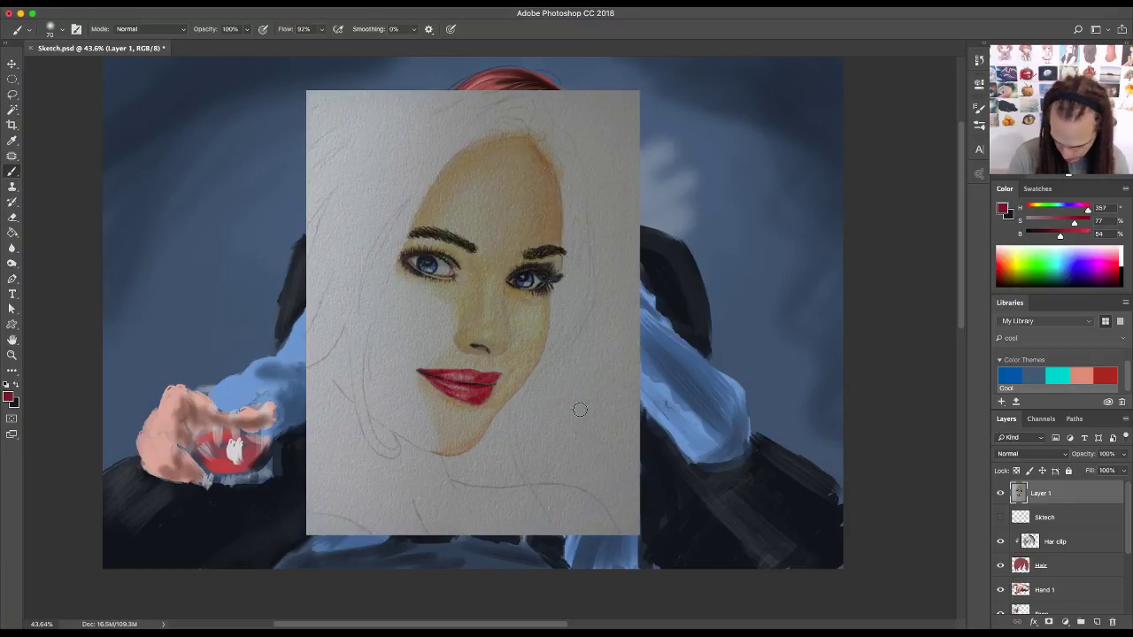
pyautogui.press('[')
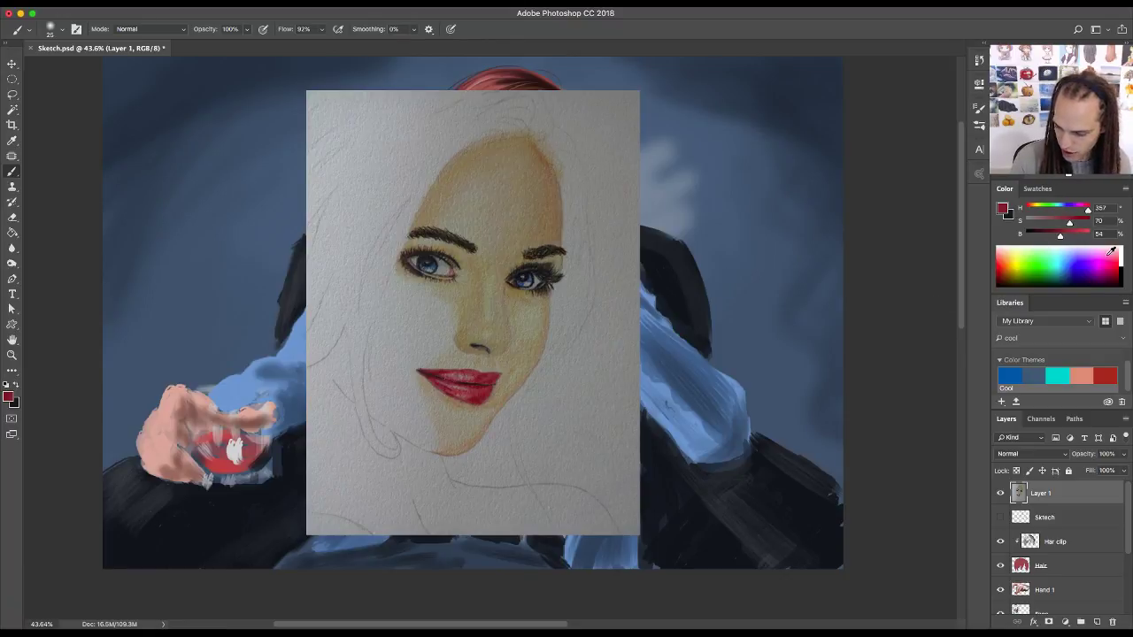
pyautogui.click(1105, 376)
pyautogui.moveTo(1077, 222); pyautogui.dragTo(1058, 236)
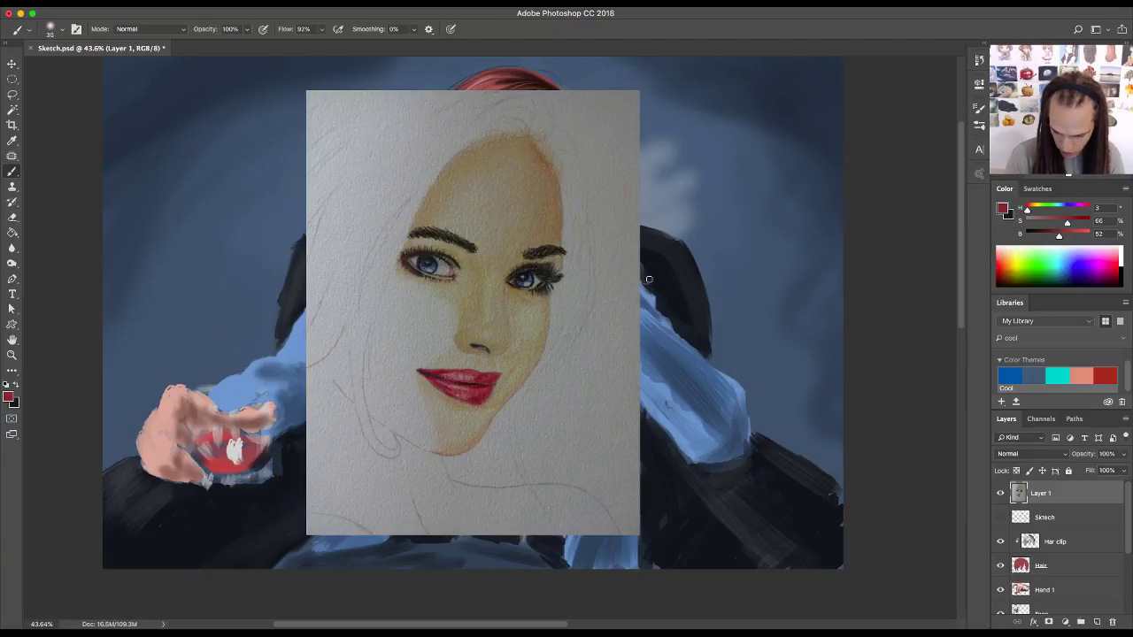
# - Paint warm reddish-orange colour over the forehead with a larger brush
pyautogui.press(']')
pyautogui.press(']')
pyautogui.press(']')
pyautogui.press(']')
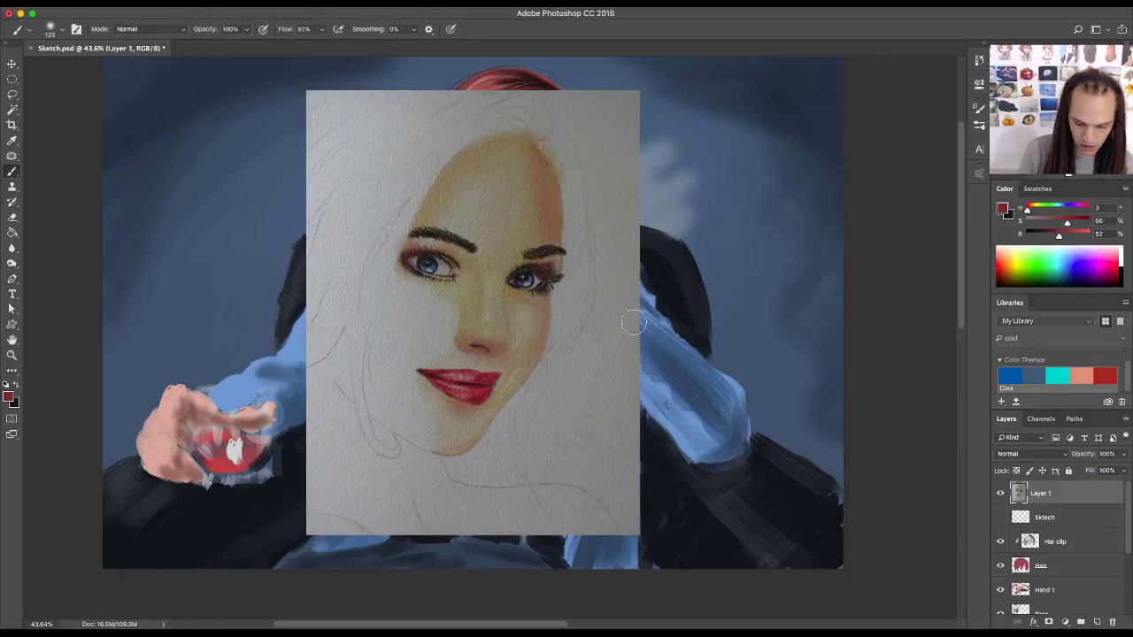
pyautogui.moveTo(462, 173)
pyautogui.mouseDown()
pyautogui.moveTo(416, 215)
pyautogui.moveTo(468, 146)
pyautogui.moveTo(424, 207)
pyautogui.moveTo(485, 144)
pyautogui.moveTo(446, 173)
pyautogui.moveTo(518, 137)
pyautogui.moveTo(399, 241)
pyautogui.mouseUp()
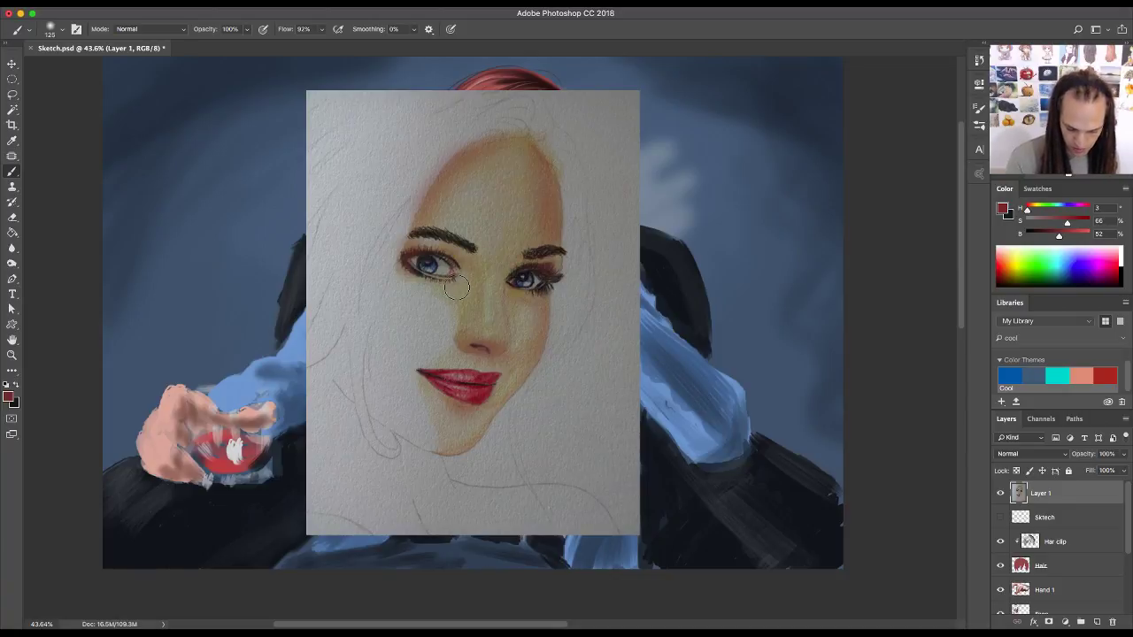
pyautogui.press('z')
pyautogui.press('b')
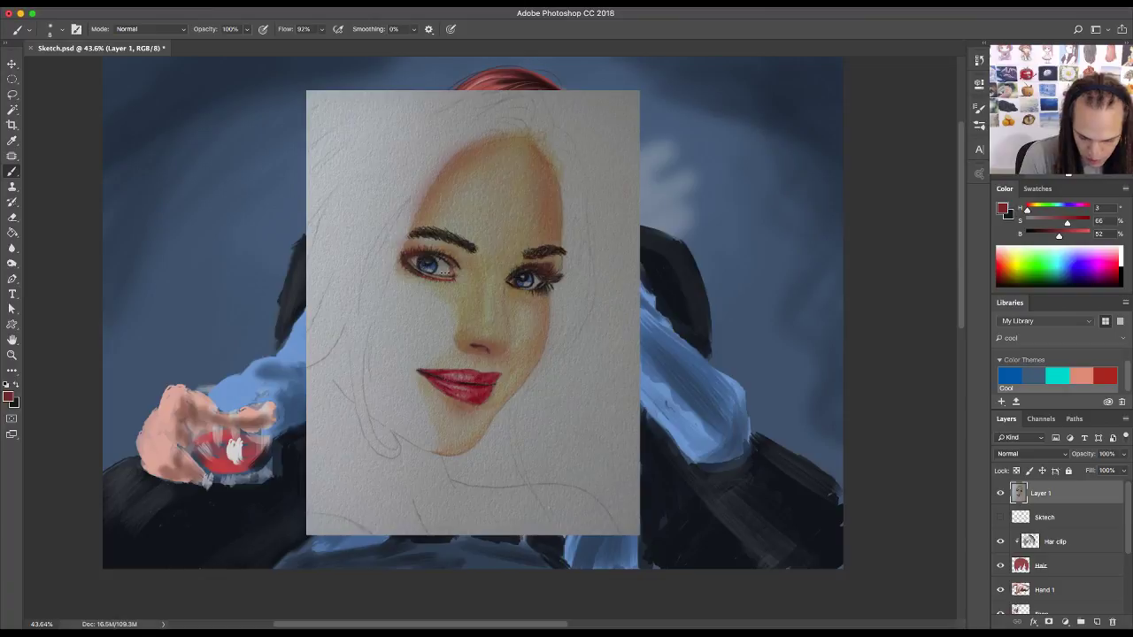
# - Darken the left lower lid, add lashes at the right eye corner, then delete the reference layer
pyautogui.moveTo(433, 274)
pyautogui.mouseDown()
pyautogui.moveTo(464, 280)
pyautogui.moveTo(446, 289)
pyautogui.mouseUp()
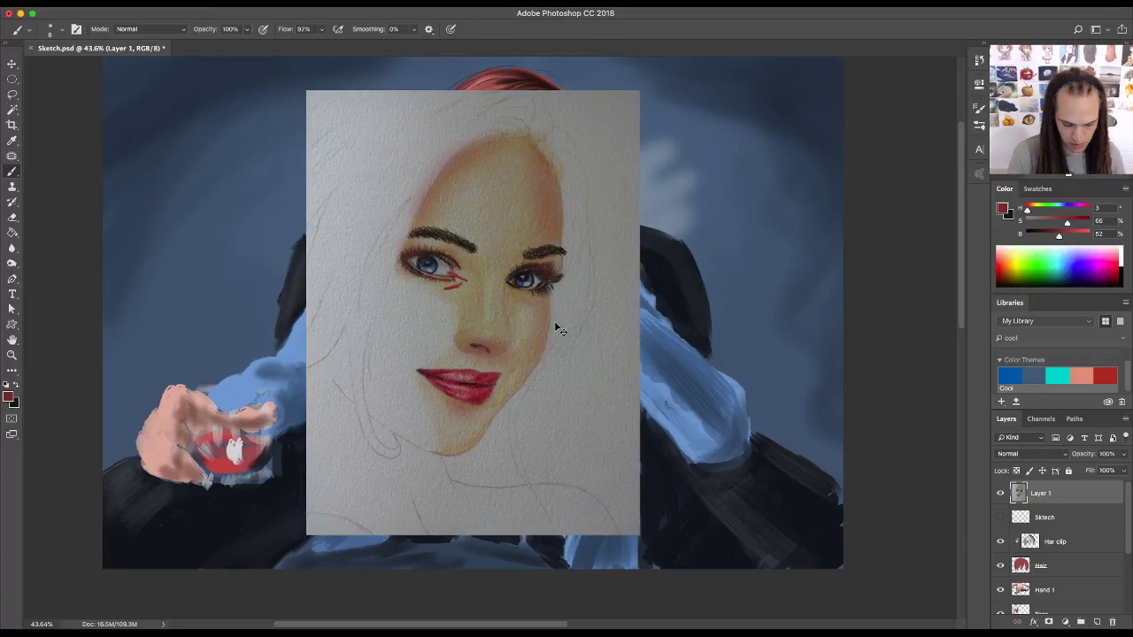
pyautogui.press('super+alt+z')
pyautogui.press('super+alt+z')
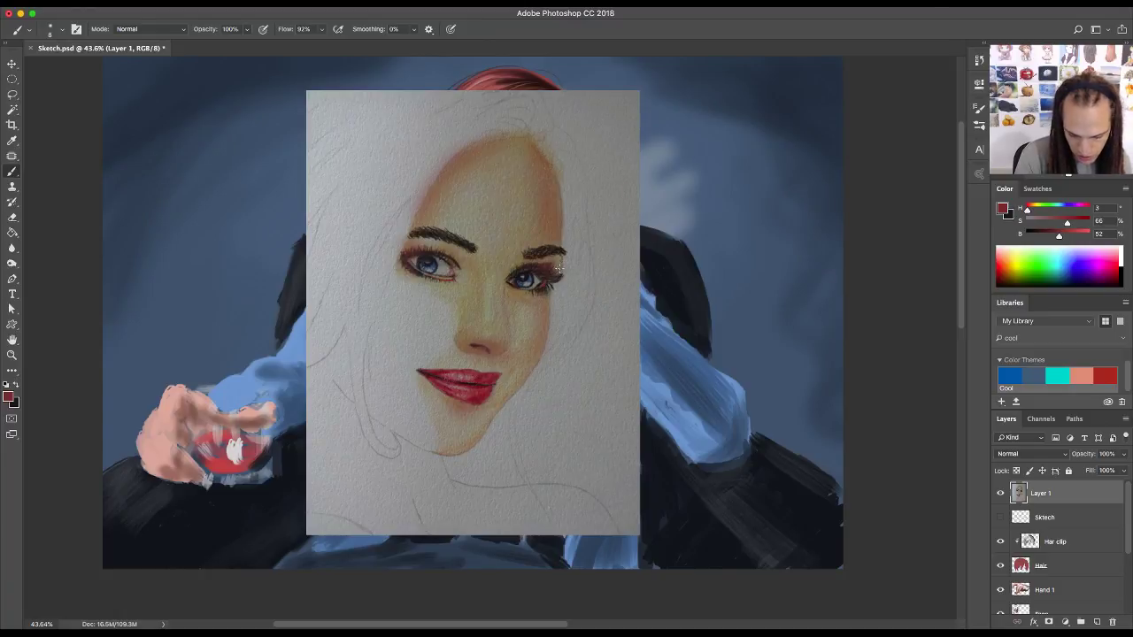
pyautogui.moveTo(546, 286); pyautogui.dragTo(542, 294)
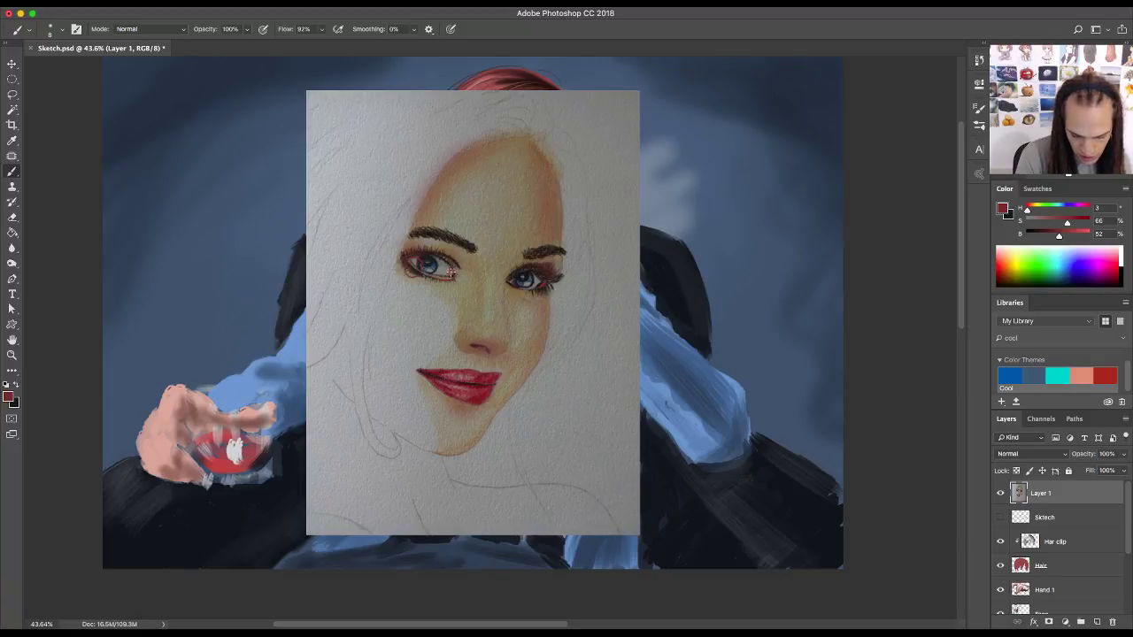
pyautogui.moveTo(453, 279); pyautogui.dragTo(434, 273)
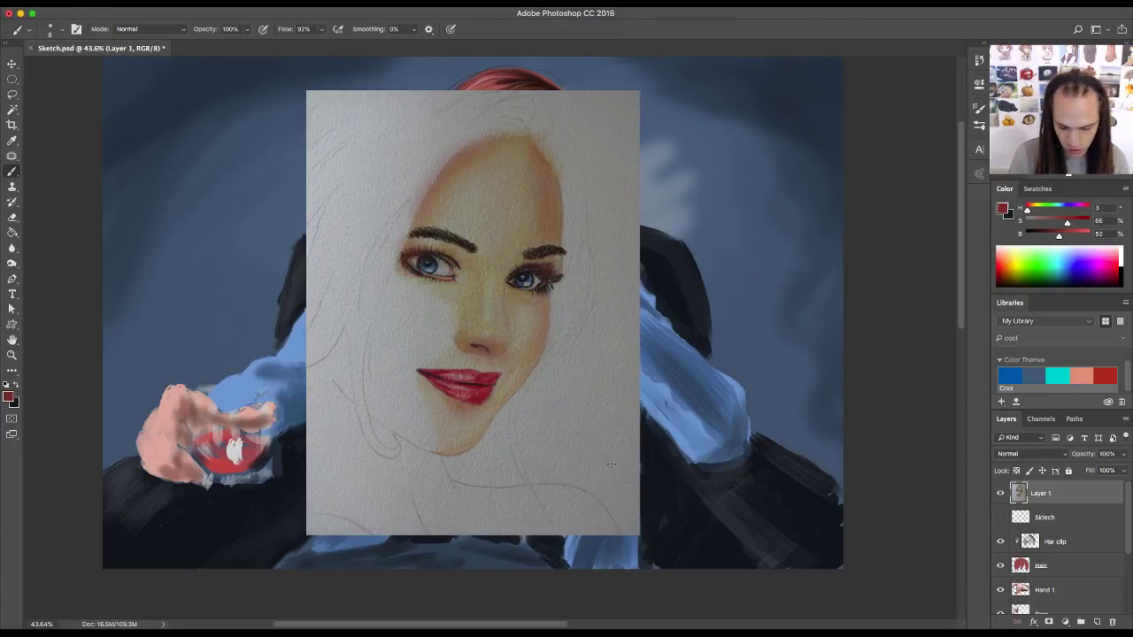
pyautogui.press('Delete')
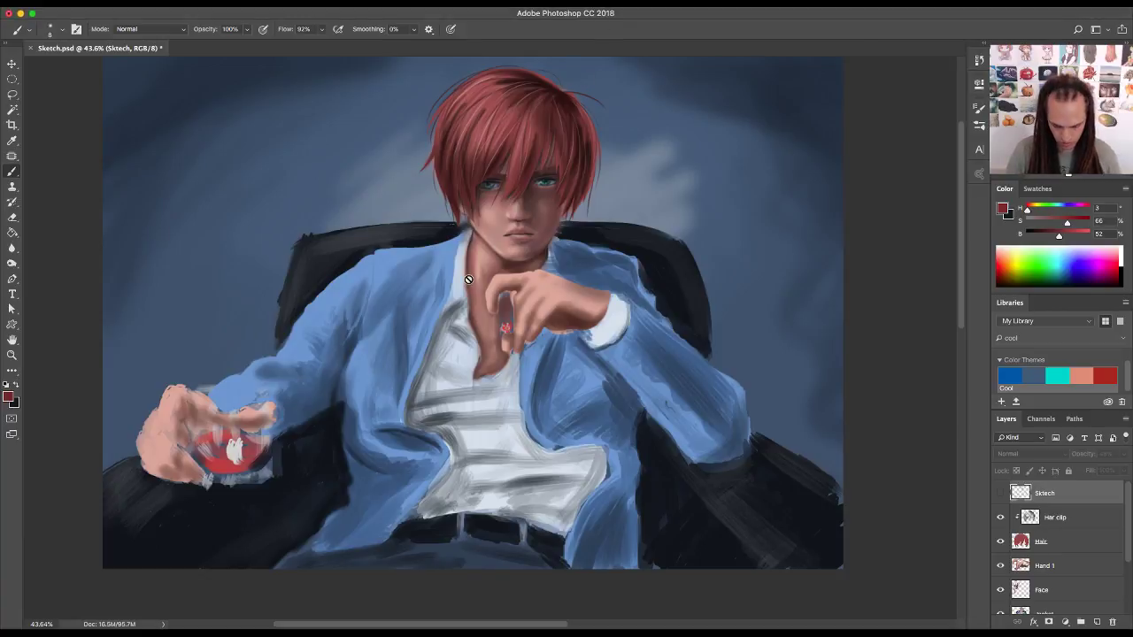
# - Paste the gold-and-blue swirl image and scale it up about 188% around its centre
pyautogui.hotkey('ctrl', 'v')
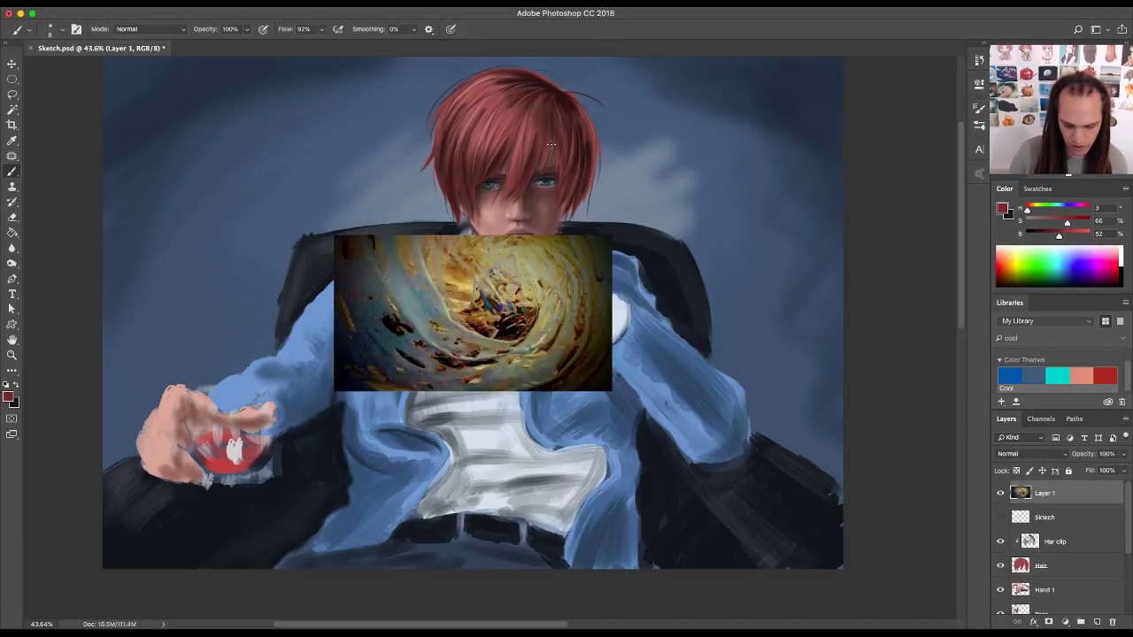
pyautogui.hotkey('ctrl', 't')
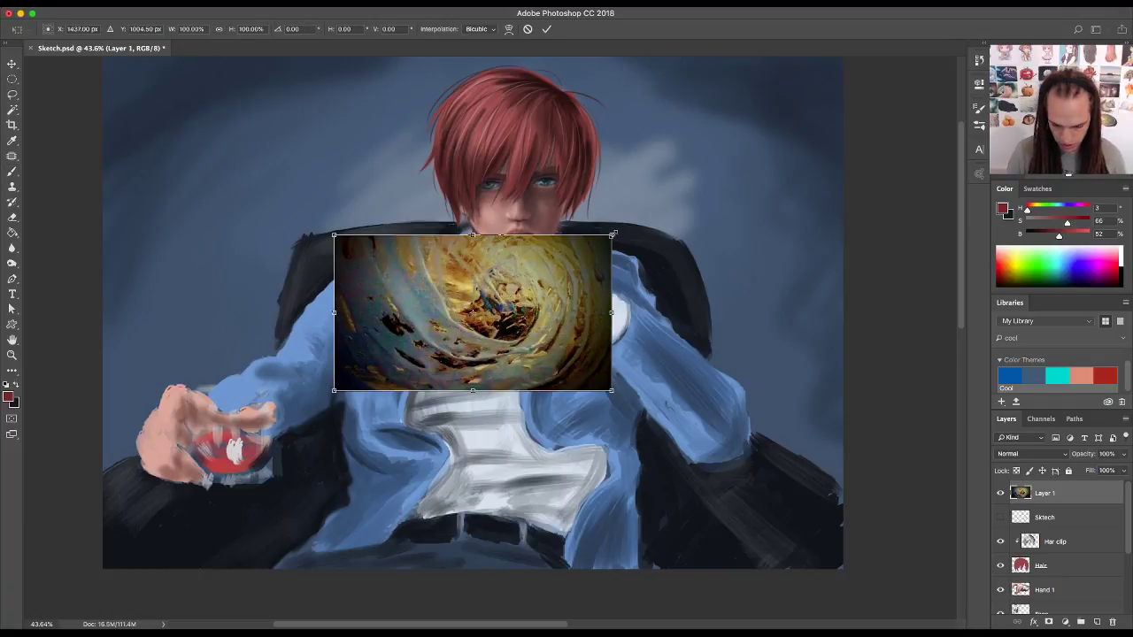
pyautogui.moveTo(613, 234); pyautogui.dragTo(727, 153)
pyautogui.press('Return')
pyautogui.press('b')
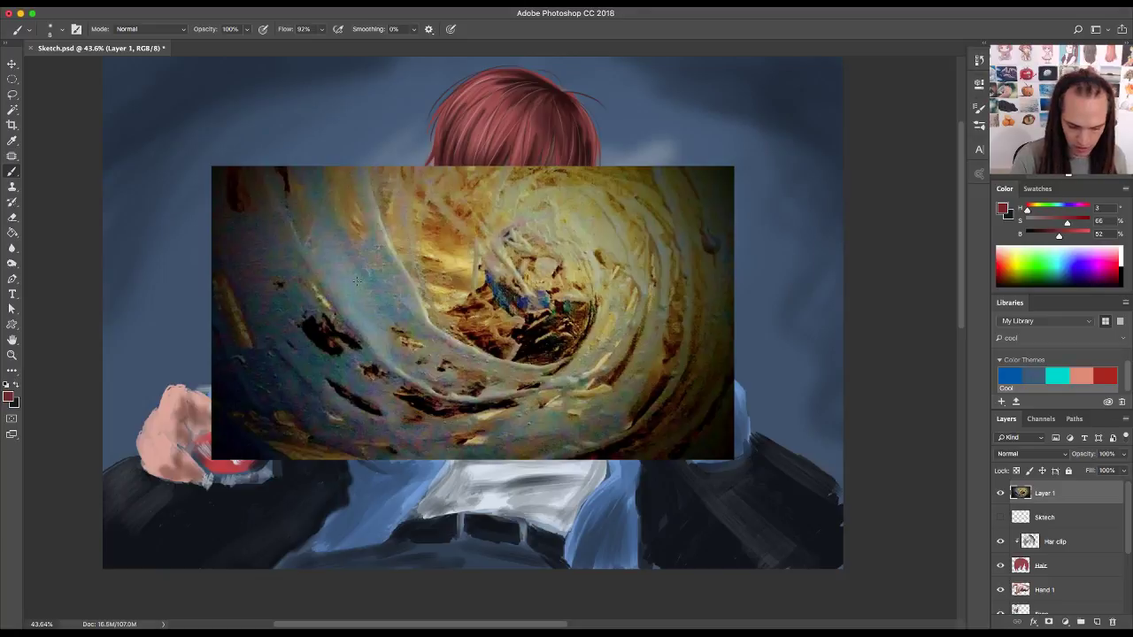
pyautogui.moveTo(380, 329); pyautogui.dragTo(332, 247)
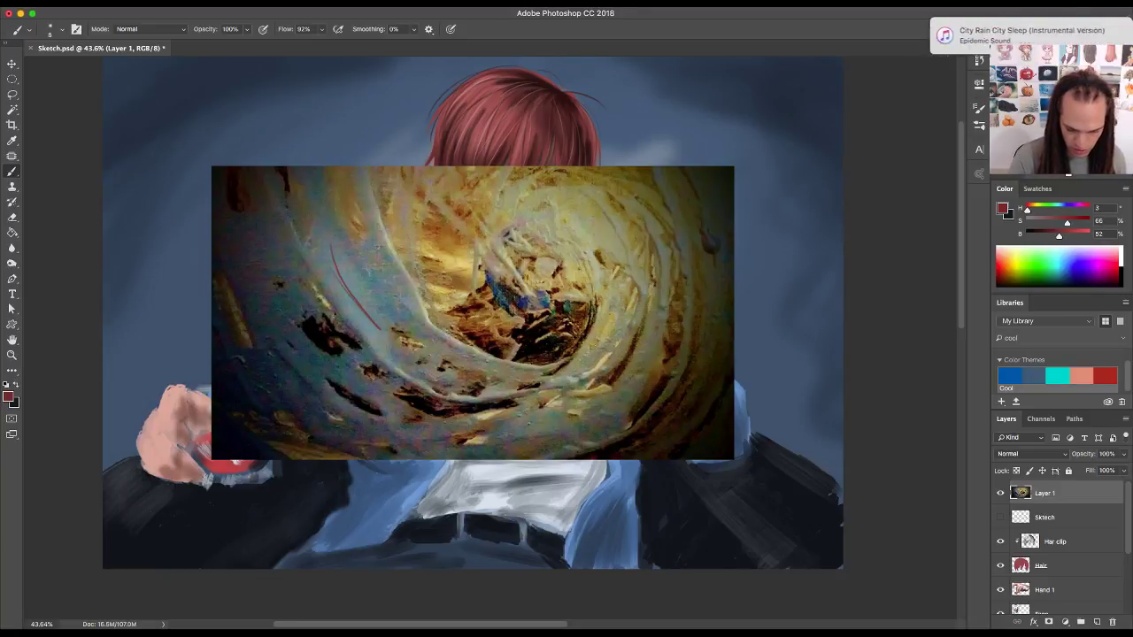
pyautogui.press('super+z')
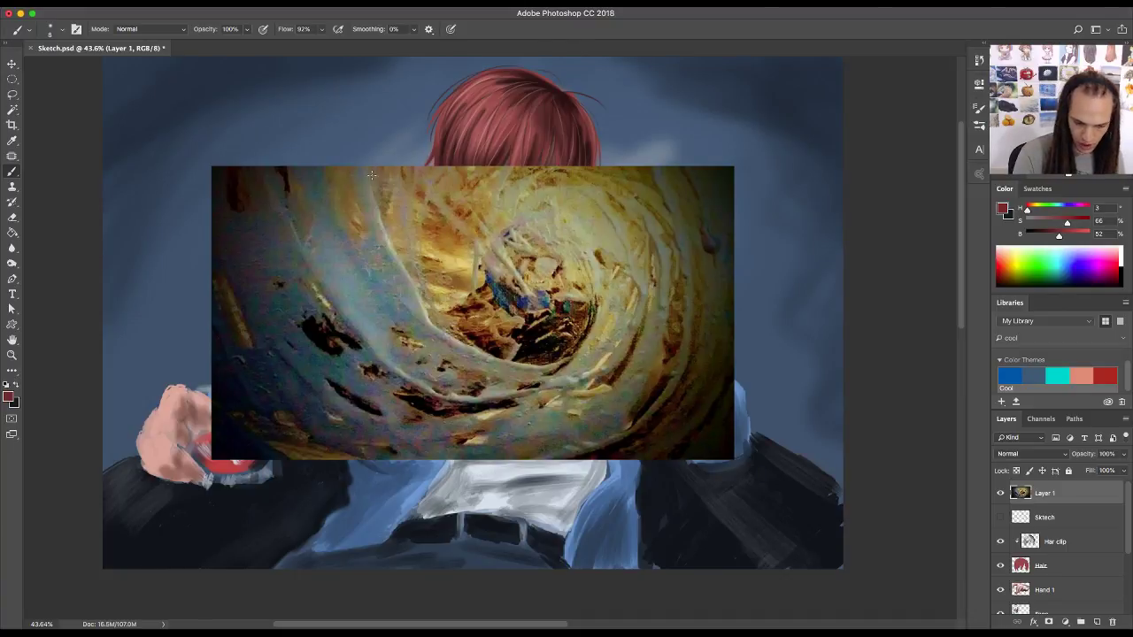
pyautogui.moveTo(372, 175)
pyautogui.mouseDown()
pyautogui.moveTo(391, 248)
pyautogui.moveTo(504, 363)
pyautogui.moveTo(549, 243)
pyautogui.moveTo(497, 313)
pyautogui.mouseUp()
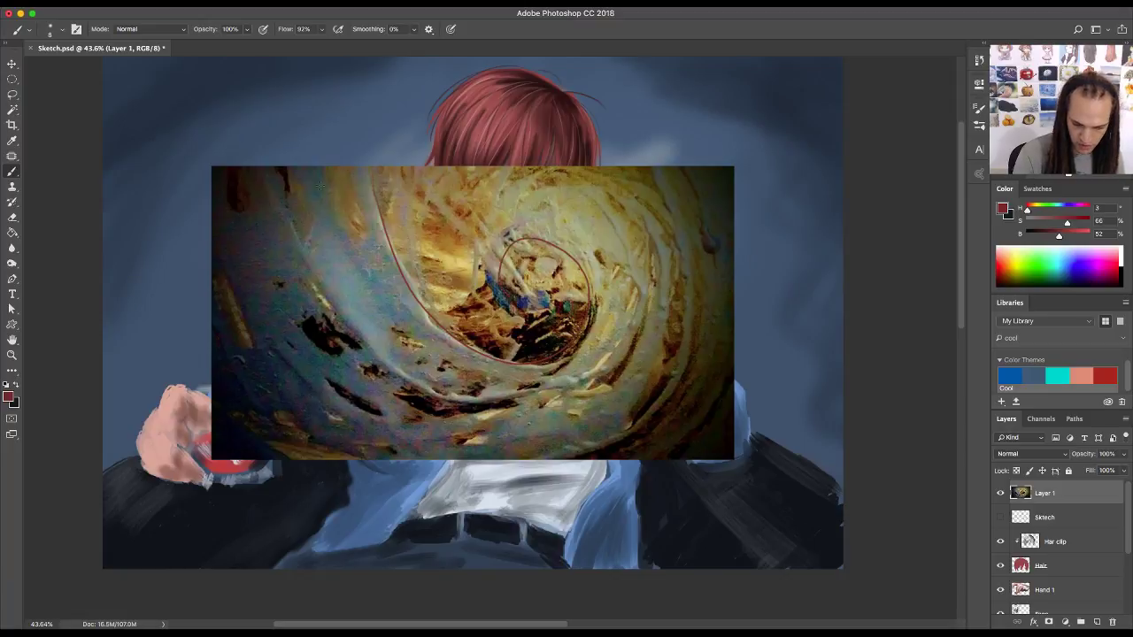
pyautogui.moveTo(447, 403)
pyautogui.mouseDown()
pyautogui.moveTo(469, 405)
pyautogui.moveTo(489, 259)
pyautogui.moveTo(566, 345)
pyautogui.moveTo(492, 337)
pyautogui.mouseUp()
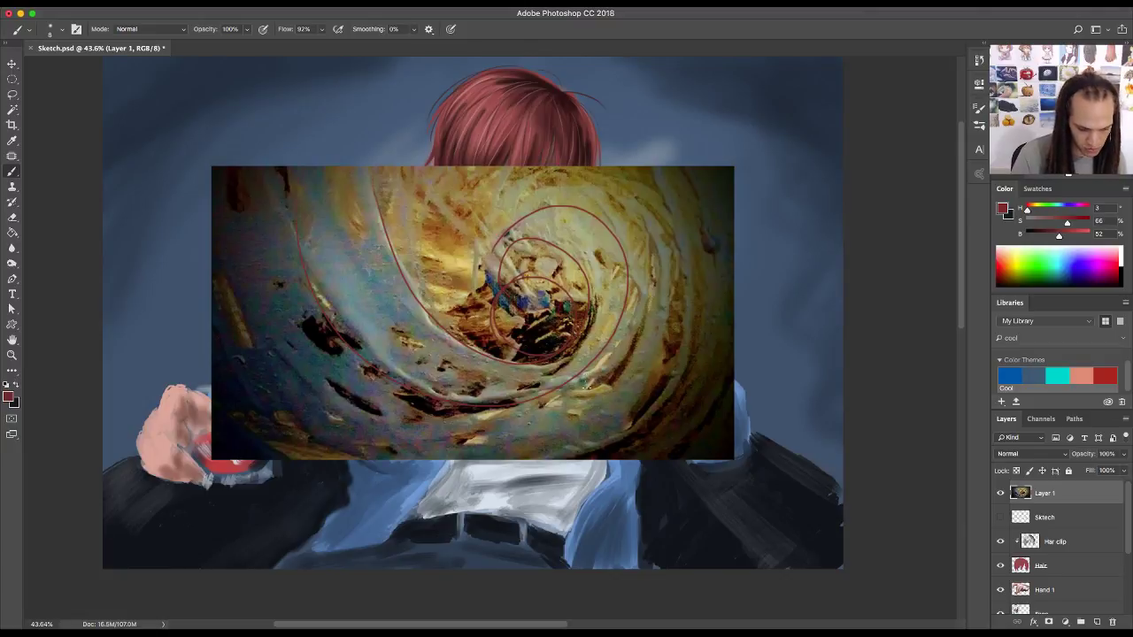
pyautogui.press('super+alt+z')
pyautogui.press('super+alt+z')
pyautogui.press('super+alt+z')
pyautogui.press('super+alt+z')
pyautogui.press('super+alt+z')
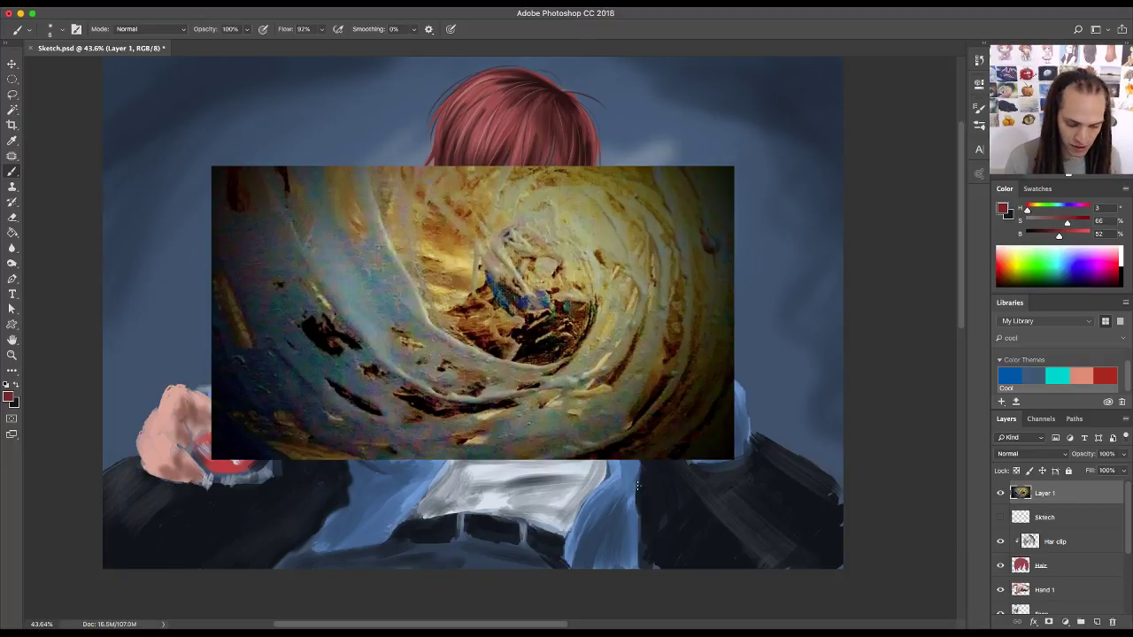
pyautogui.moveTo(493, 305)
pyautogui.mouseDown()
pyautogui.moveTo(567, 319)
pyautogui.moveTo(494, 320)
pyautogui.moveTo(540, 354)
pyautogui.mouseUp()
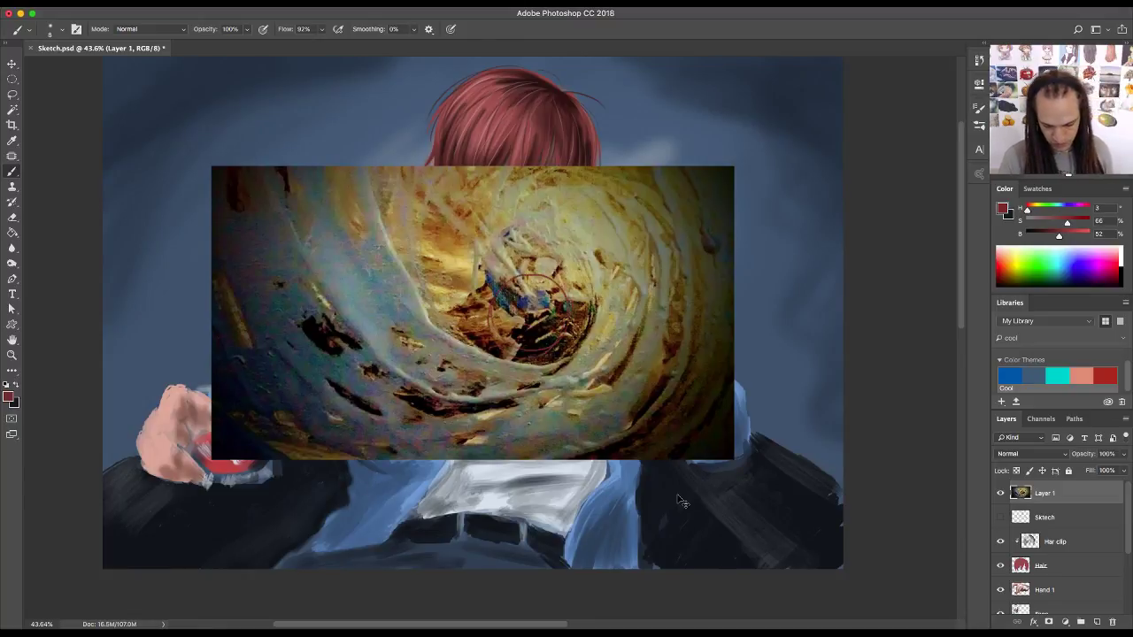
pyautogui.press('super+z')
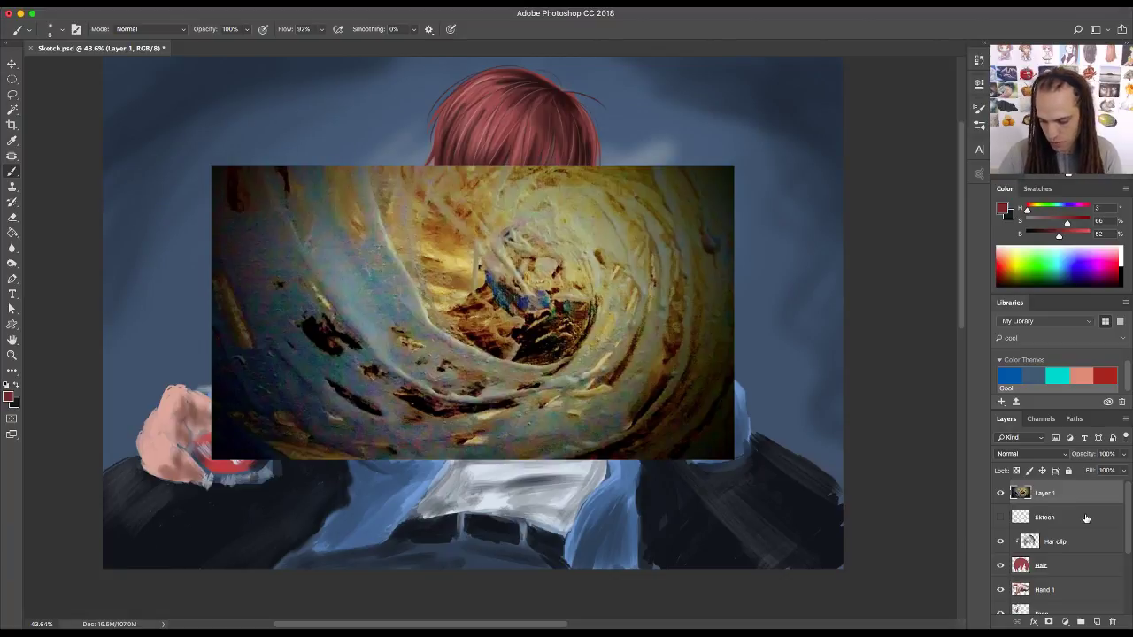
# - Delete the swirl layer and paste the framed oval portrait as a new Layer 1
pyautogui.press('Delete')
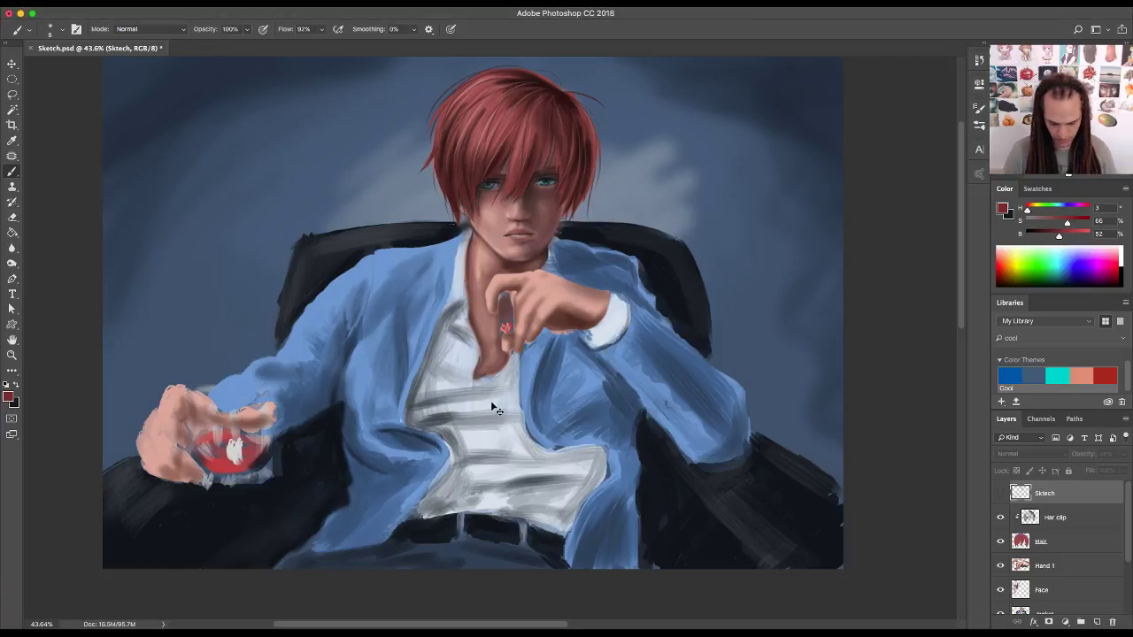
pyautogui.press('super+v')
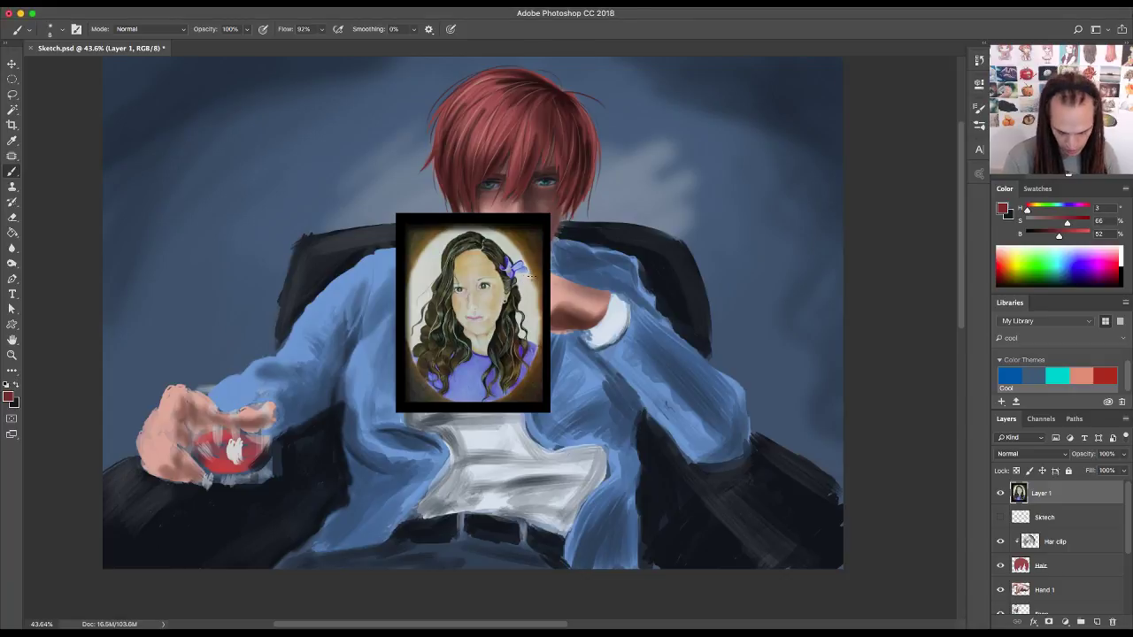
# - Scale the framed curly-haired portrait up to about 230% around its centre
pyautogui.hotkey('ctrl', 't')
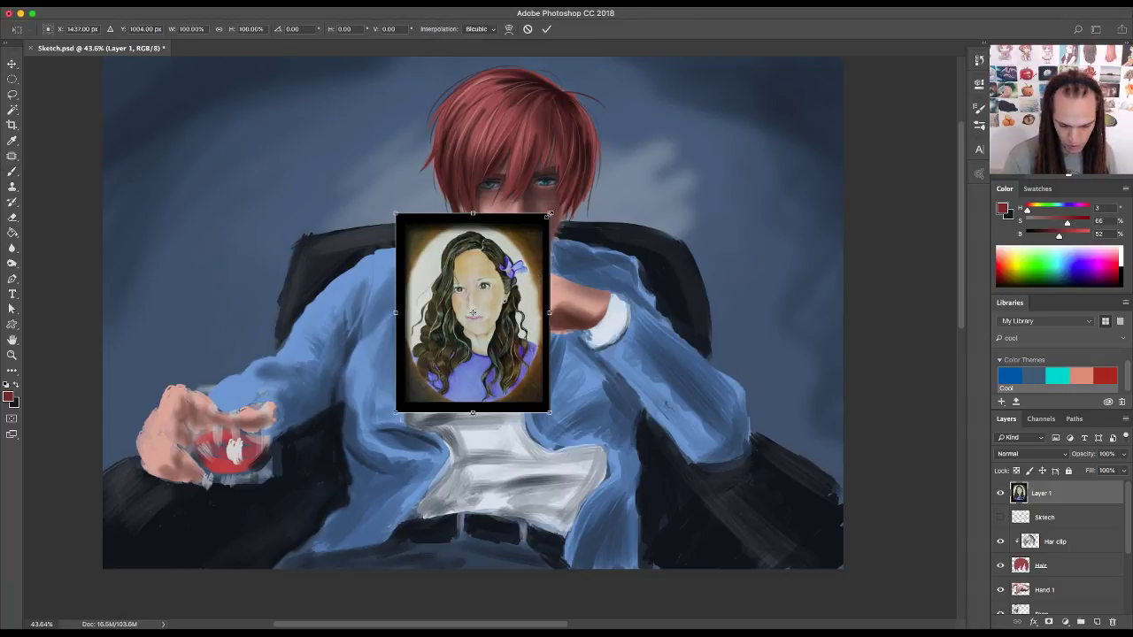
pyautogui.moveTo(549, 215); pyautogui.dragTo(620, 118)
pyautogui.moveTo(643, 90); pyautogui.dragTo(652, 82)
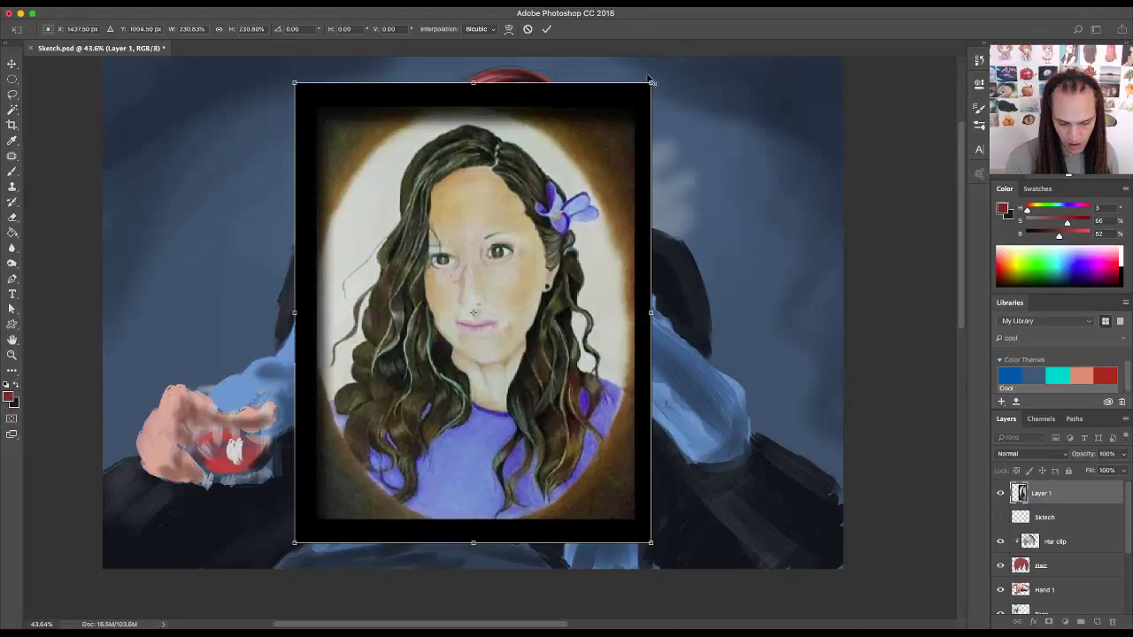
pyautogui.press('Return')
pyautogui.press('b')
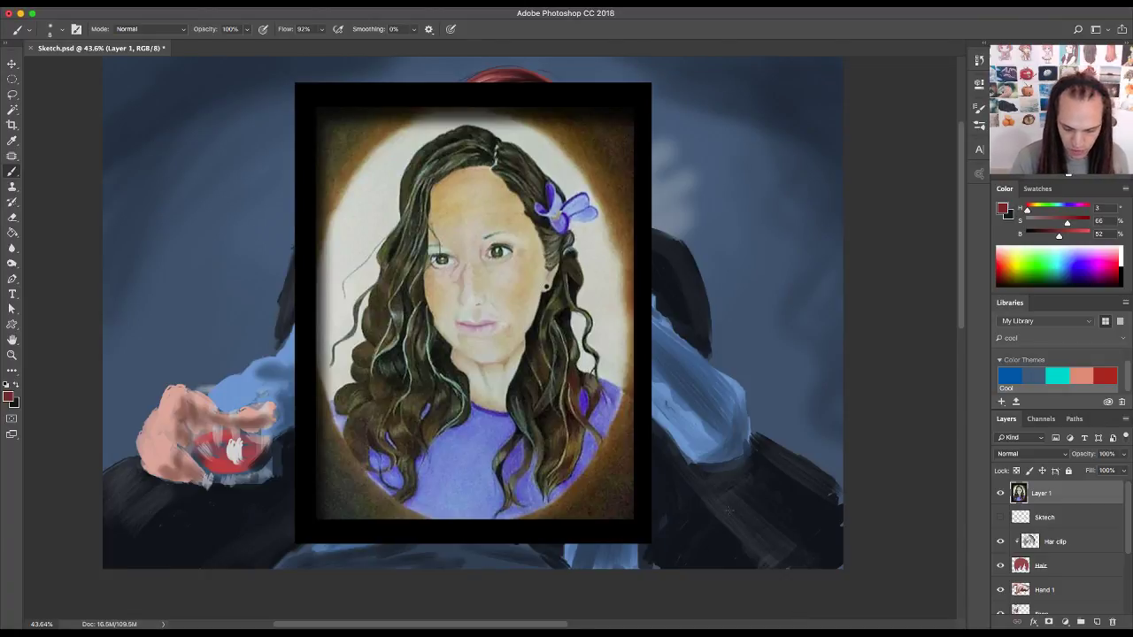
# - Add Layer 2 and paint a salmon theme-colour stroke beside the portrait's nose
pyautogui.click(1097, 624)
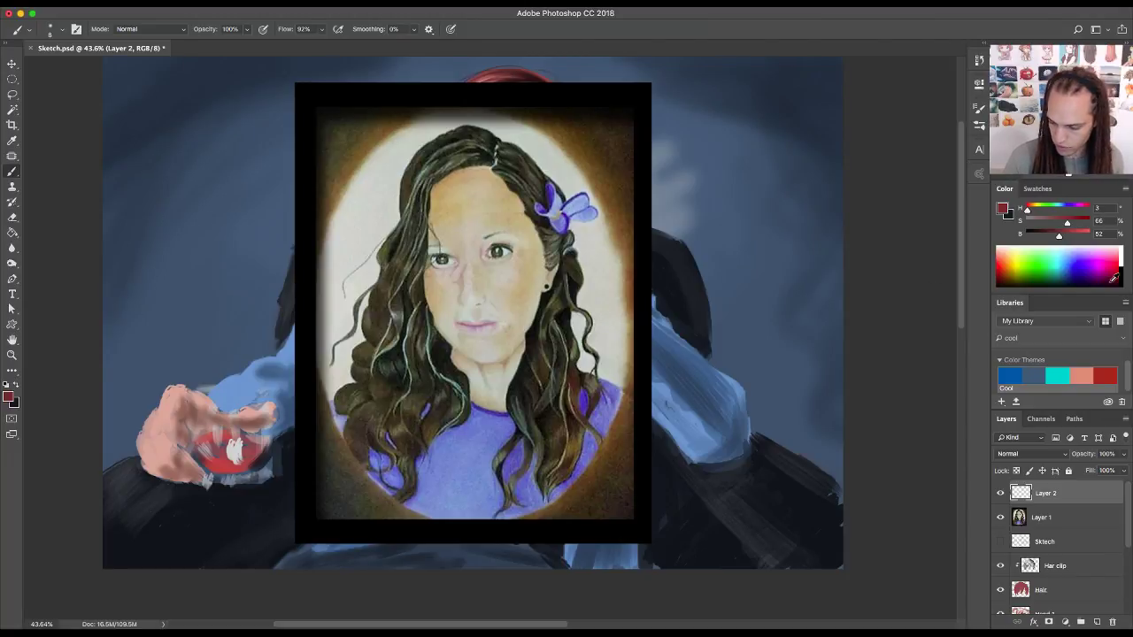
pyautogui.click(1084, 378)
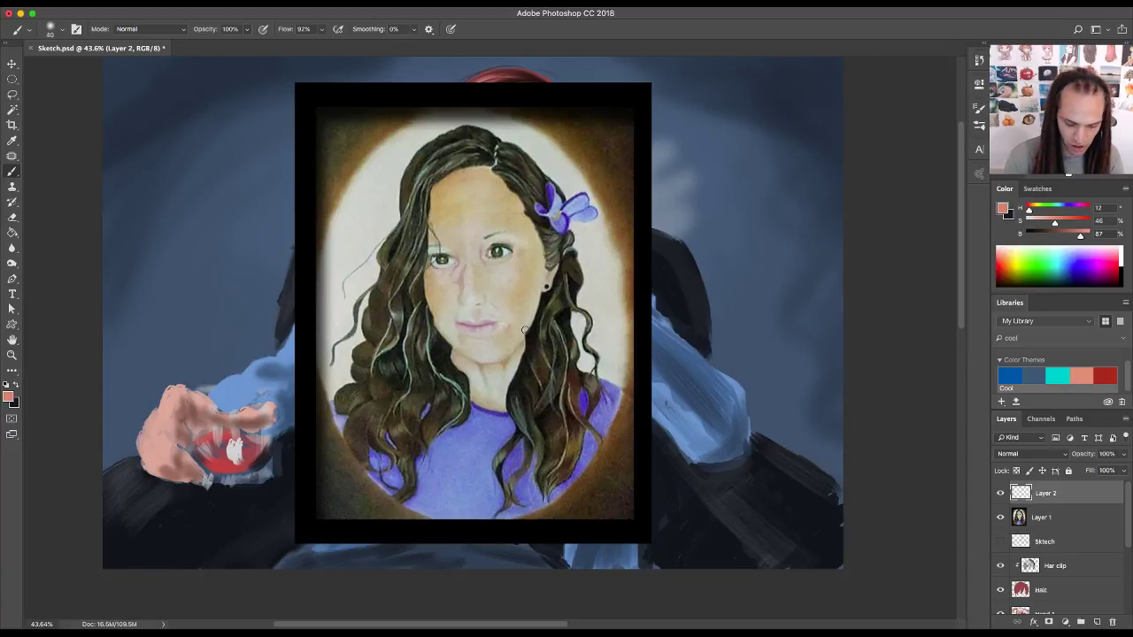
pyautogui.press(']')
pyautogui.press(']')
pyautogui.press(']')
pyautogui.press(']')
pyautogui.press(']')
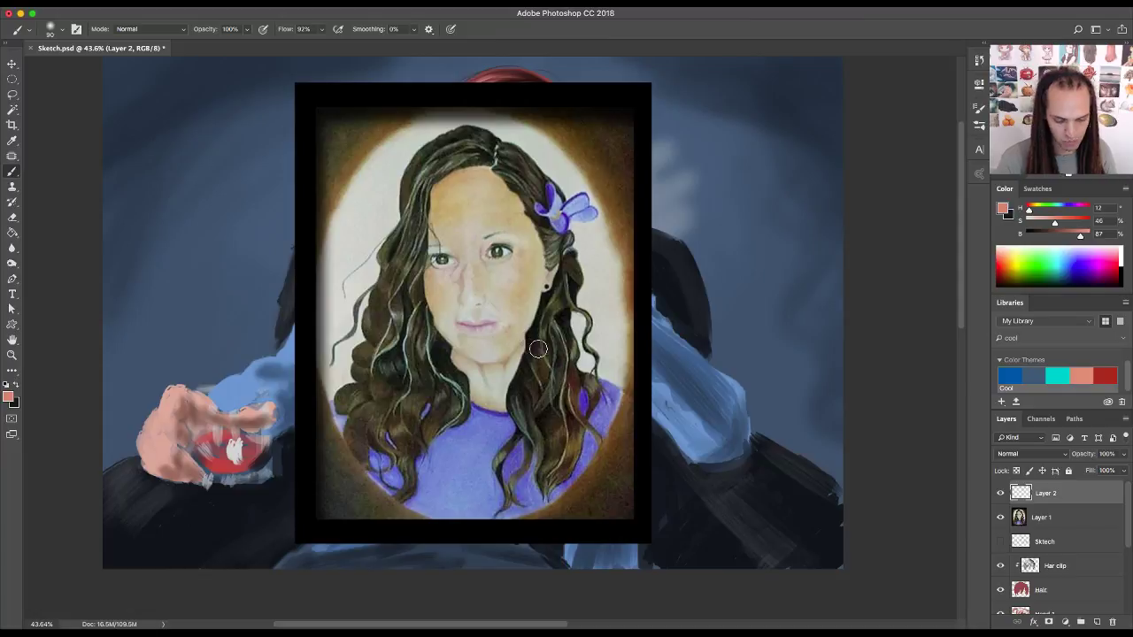
pyautogui.moveTo(456, 281)
pyautogui.mouseDown()
pyautogui.moveTo(455, 254)
pyautogui.moveTo(459, 264)
pyautogui.mouseUp()
# - Darken the paint to brown, shade the left eye and cheek, and dab a dark earring dot
pyautogui.press('[')
pyautogui.press('[')
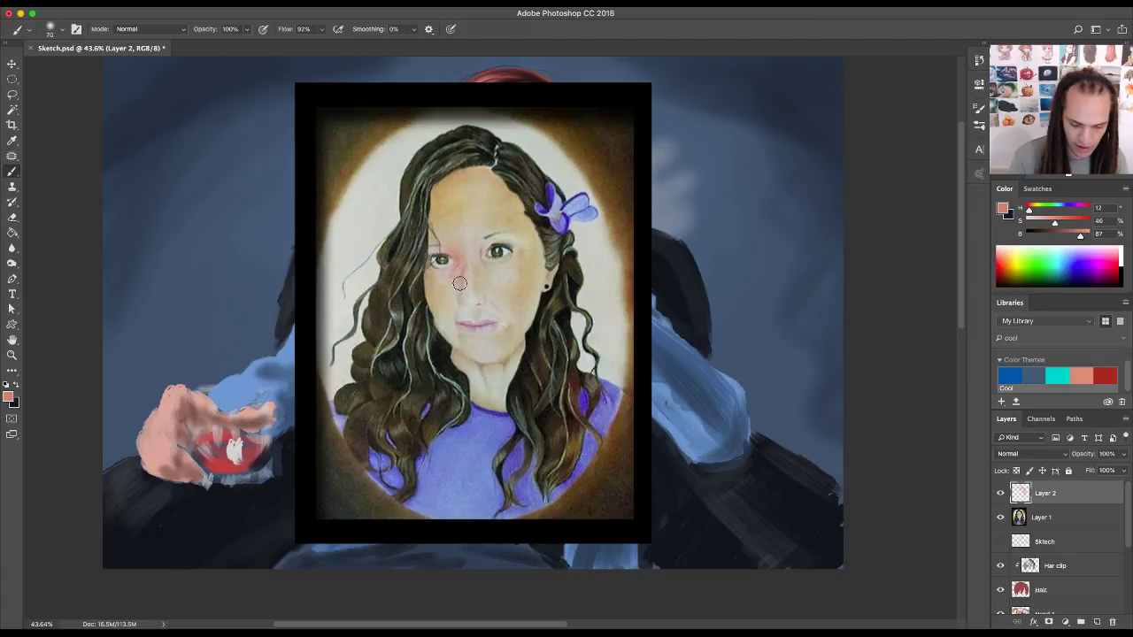
pyautogui.moveTo(1070, 231); pyautogui.dragTo(1061, 245)
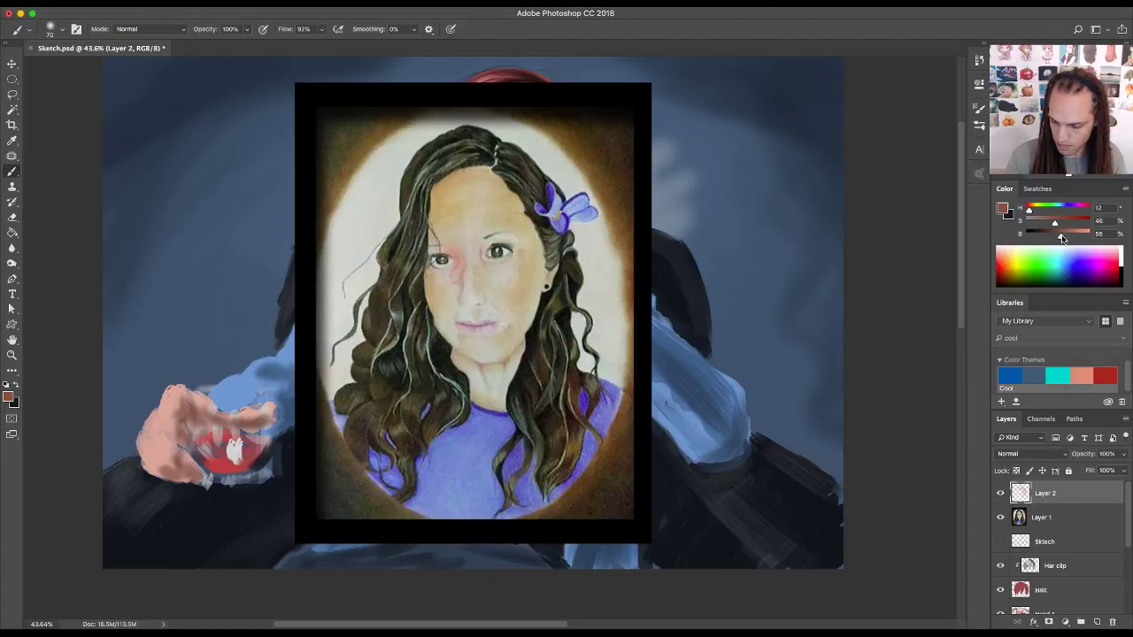
pyautogui.moveTo(440, 254); pyautogui.dragTo(460, 266)
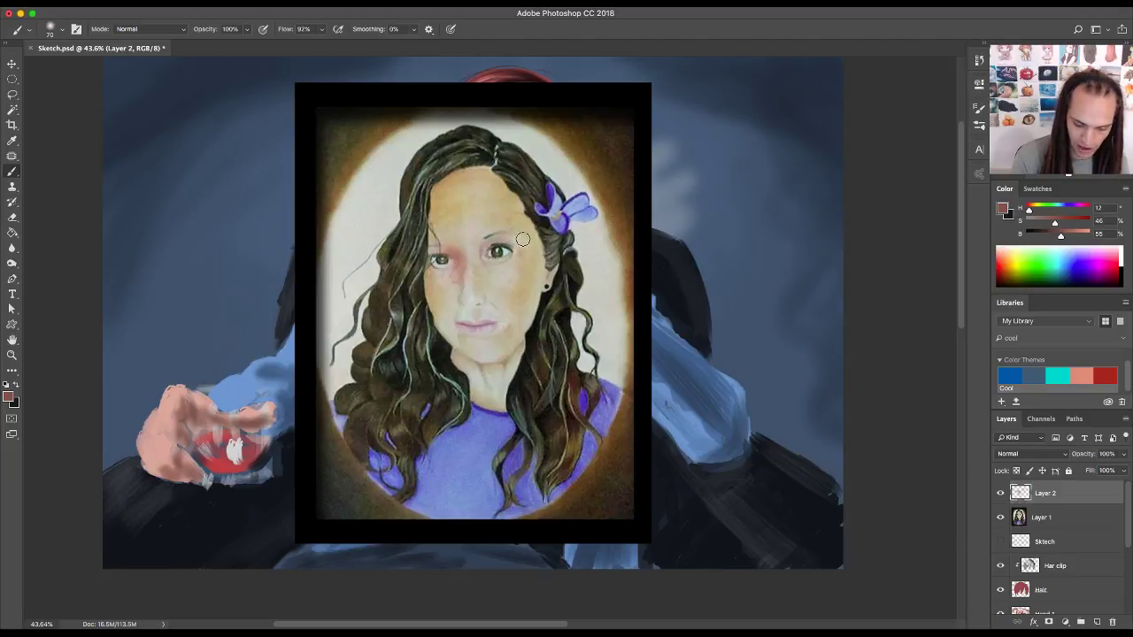
pyautogui.press(']')
pyautogui.press(']')
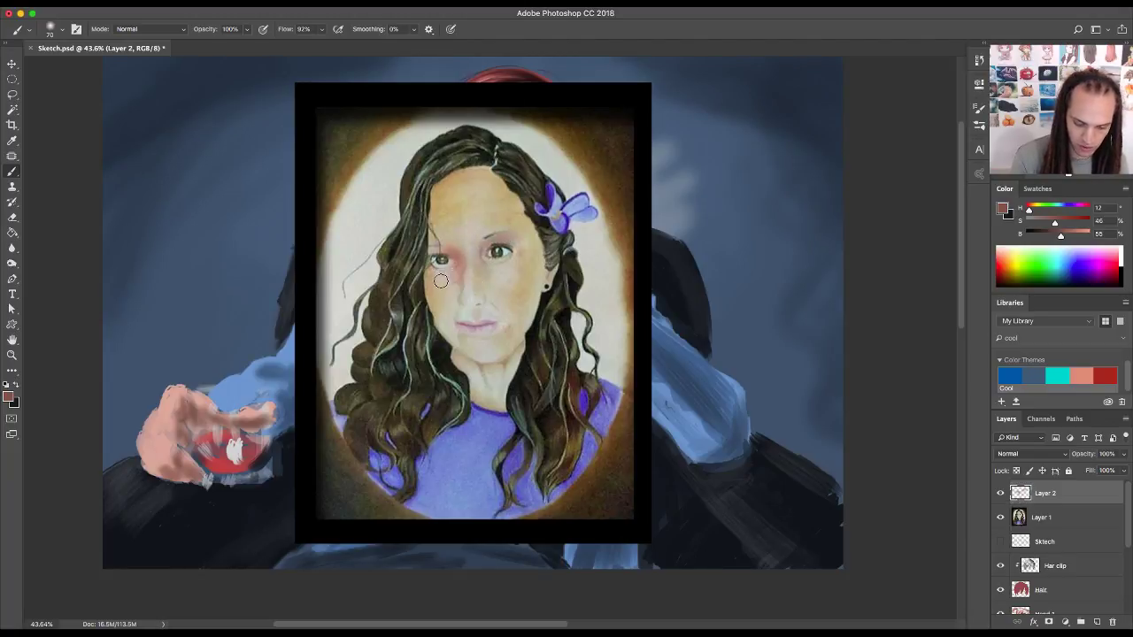
pyautogui.moveTo(440, 281)
pyautogui.mouseDown()
pyautogui.moveTo(443, 315)
pyautogui.moveTo(450, 285)
pyautogui.moveTo(434, 275)
pyautogui.moveTo(450, 275)
pyautogui.moveTo(438, 203)
pyautogui.moveTo(433, 245)
pyautogui.moveTo(442, 178)
pyautogui.moveTo(438, 213)
pyautogui.moveTo(464, 169)
pyautogui.moveTo(433, 228)
pyautogui.moveTo(463, 178)
pyautogui.moveTo(439, 218)
pyautogui.moveTo(452, 189)
pyautogui.moveTo(482, 237)
pyautogui.moveTo(446, 241)
pyautogui.moveTo(474, 190)
pyautogui.moveTo(468, 174)
pyautogui.moveTo(463, 200)
pyautogui.moveTo(499, 208)
pyautogui.moveTo(524, 231)
pyautogui.moveTo(518, 205)
pyautogui.moveTo(529, 213)
pyautogui.moveTo(508, 186)
pyautogui.moveTo(511, 221)
pyautogui.moveTo(501, 211)
pyautogui.moveTo(465, 219)
pyautogui.moveTo(502, 239)
pyautogui.moveTo(531, 236)
pyautogui.moveTo(533, 252)
pyautogui.moveTo(512, 262)
pyautogui.moveTo(550, 265)
pyautogui.moveTo(539, 294)
pyautogui.moveTo(557, 283)
pyautogui.moveTo(536, 248)
pyautogui.moveTo(536, 291)
pyautogui.moveTo(527, 268)
pyautogui.moveTo(467, 298)
pyautogui.moveTo(512, 329)
pyautogui.moveTo(540, 305)
pyautogui.moveTo(536, 290)
pyautogui.moveTo(507, 281)
pyautogui.moveTo(470, 319)
pyautogui.moveTo(431, 294)
pyautogui.moveTo(477, 359)
pyautogui.moveTo(478, 382)
pyautogui.moveTo(492, 386)
pyautogui.moveTo(516, 360)
pyautogui.moveTo(486, 381)
pyautogui.moveTo(478, 315)
pyautogui.moveTo(509, 217)
pyautogui.moveTo(478, 257)
pyautogui.moveTo(467, 219)
pyautogui.moveTo(477, 179)
pyautogui.moveTo(479, 250)
pyautogui.mouseUp()
pyautogui.click(547, 287)
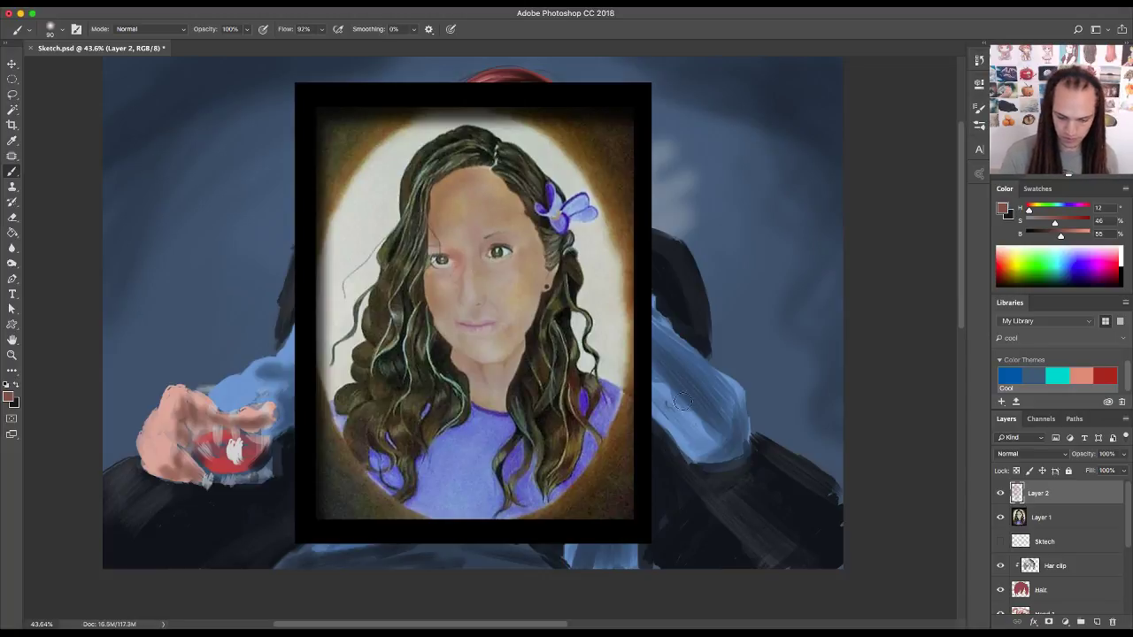
# - Shade the left eye, cheek and nose with deep red at 27% brightness, undoing a stray heart
pyautogui.click(1098, 372)
pyautogui.moveTo(1052, 237); pyautogui.dragTo(1045, 239)
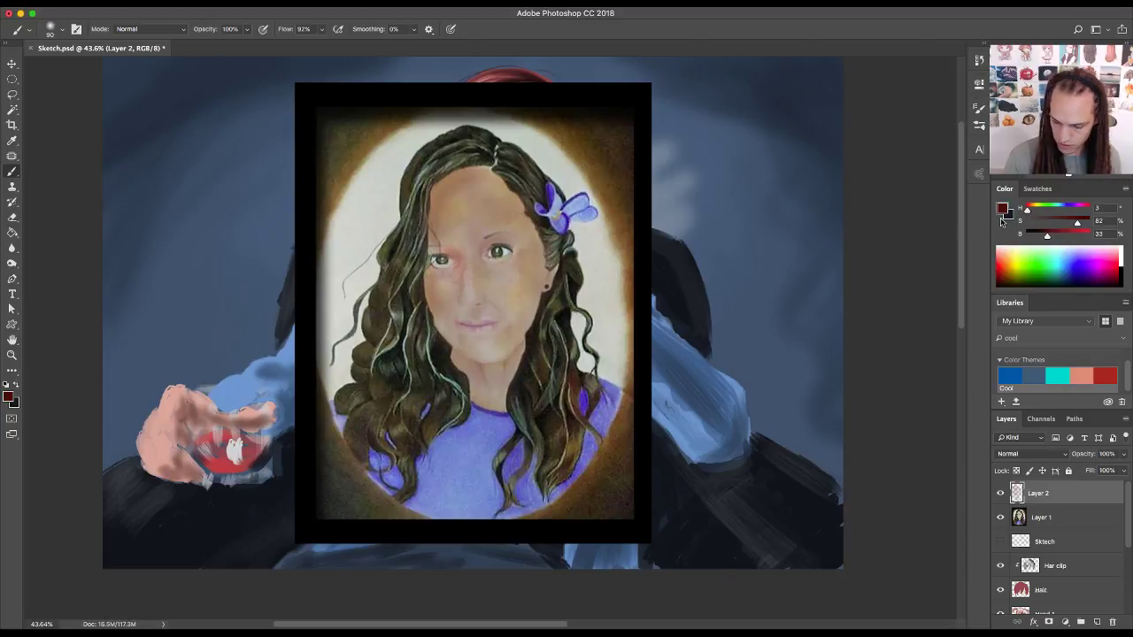
pyautogui.moveTo(456, 255)
pyautogui.mouseDown()
pyautogui.moveTo(444, 251)
pyautogui.moveTo(460, 261)
pyautogui.mouseUp()
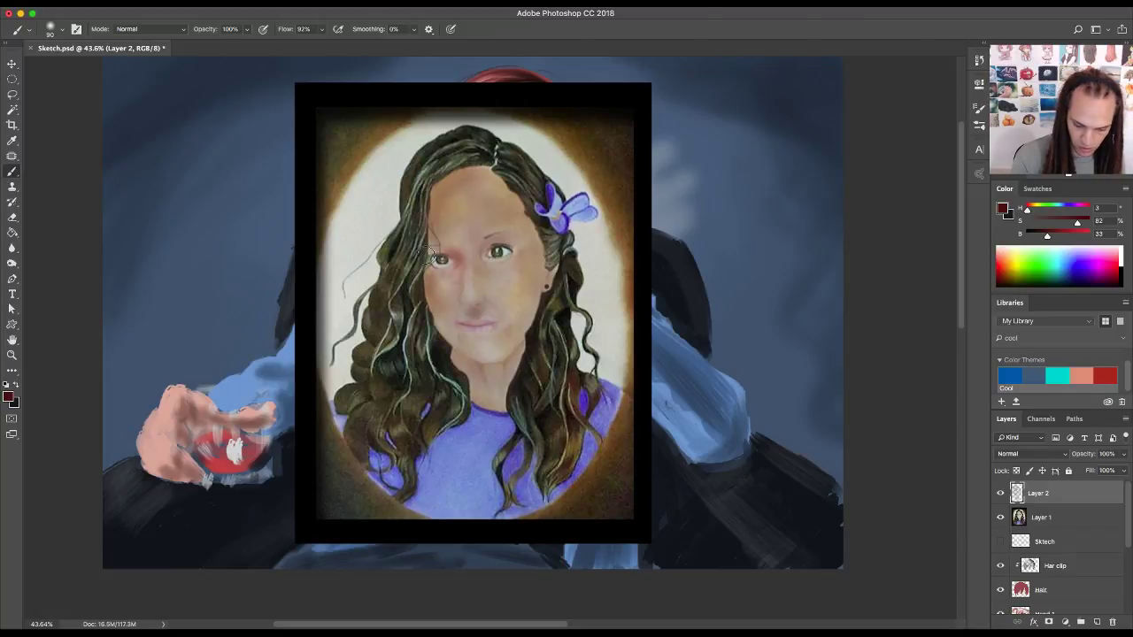
pyautogui.moveTo(434, 257)
pyautogui.mouseDown()
pyautogui.moveTo(426, 301)
pyautogui.moveTo(436, 289)
pyautogui.moveTo(448, 331)
pyautogui.moveTo(448, 274)
pyautogui.mouseUp()
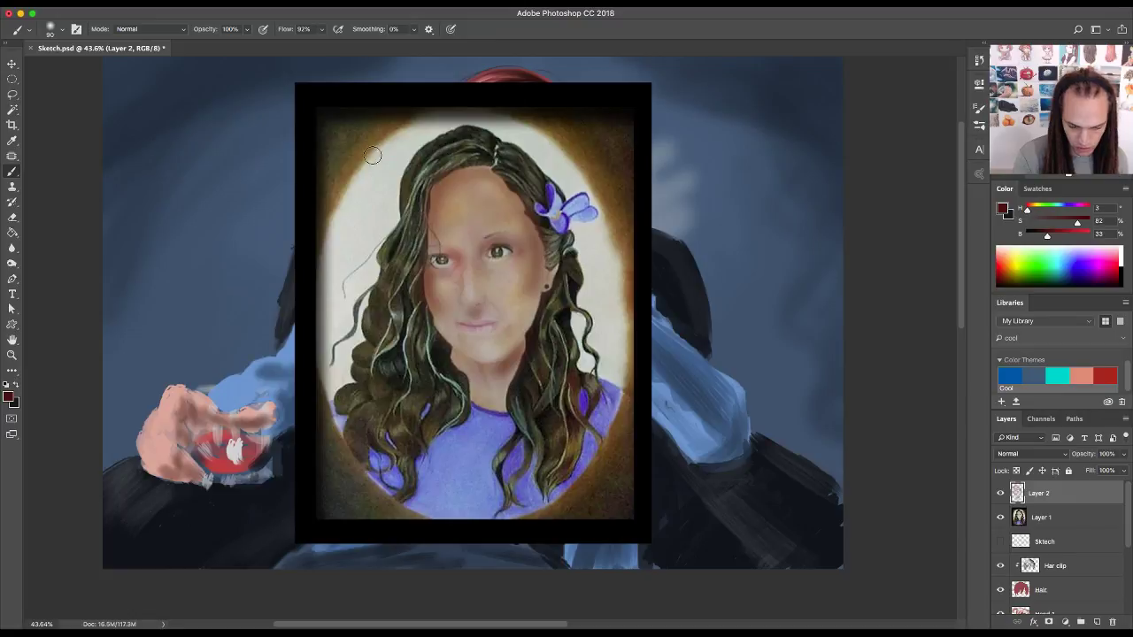
pyautogui.moveTo(372, 155)
pyautogui.mouseDown()
pyautogui.moveTo(358, 208)
pyautogui.moveTo(367, 226)
pyautogui.moveTo(390, 191)
pyautogui.mouseUp()
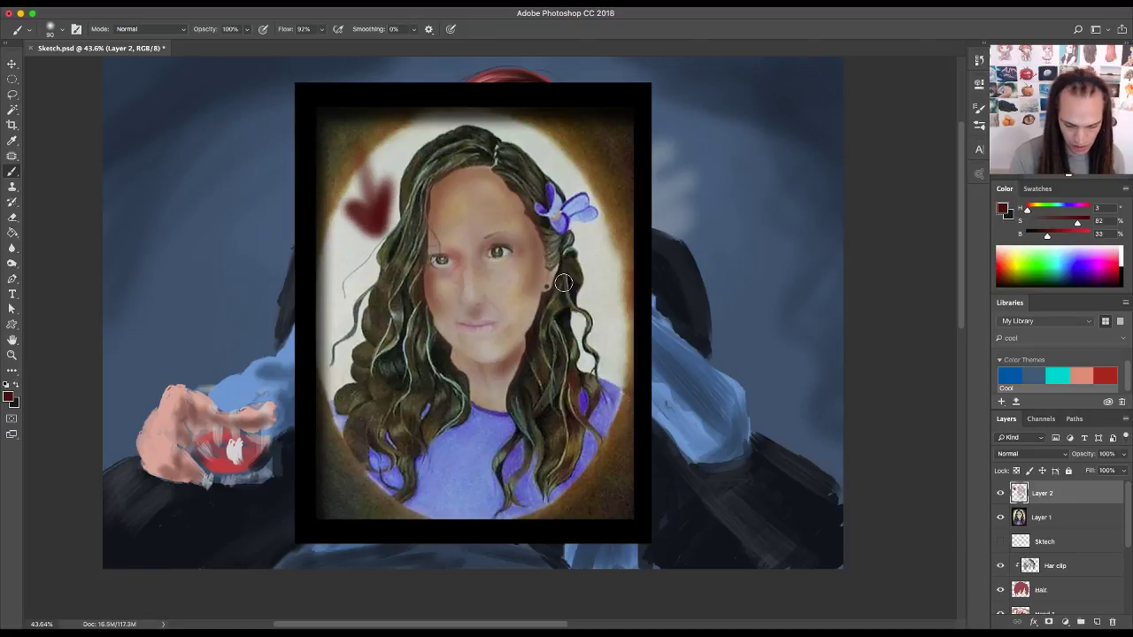
pyautogui.hotkey('ctrl', 'z')
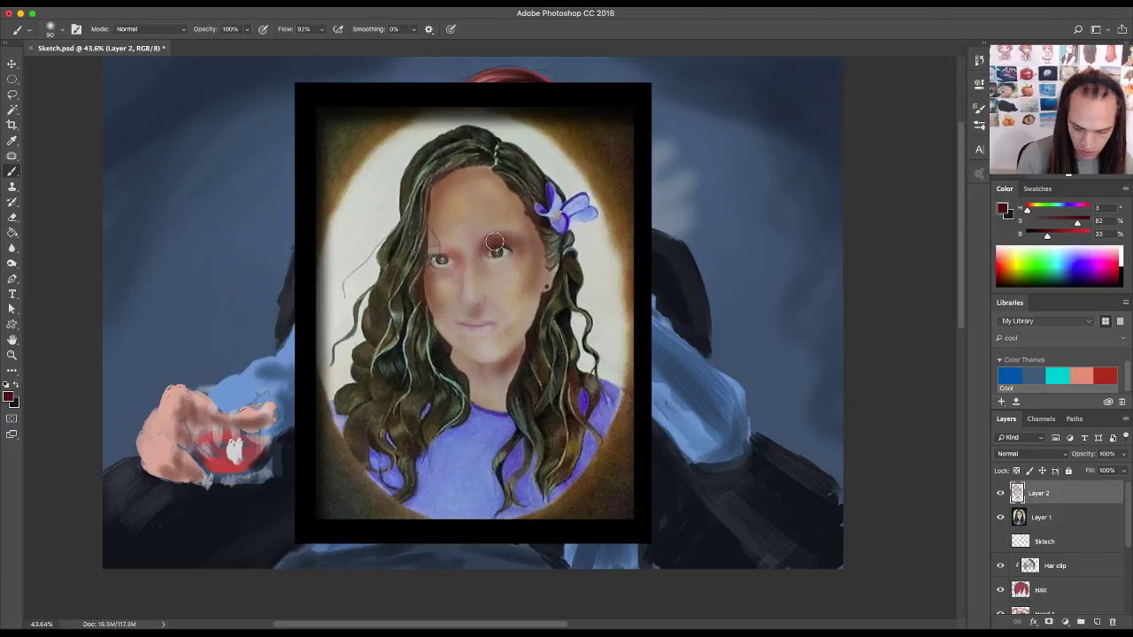
pyautogui.moveTo(478, 314)
pyautogui.mouseDown()
pyautogui.moveTo(536, 285)
pyautogui.moveTo(473, 339)
pyautogui.moveTo(504, 339)
pyautogui.moveTo(493, 358)
pyautogui.moveTo(465, 356)
pyautogui.moveTo(503, 361)
pyautogui.moveTo(466, 364)
pyautogui.moveTo(497, 369)
pyautogui.moveTo(452, 352)
pyautogui.moveTo(498, 392)
pyautogui.mouseUp()
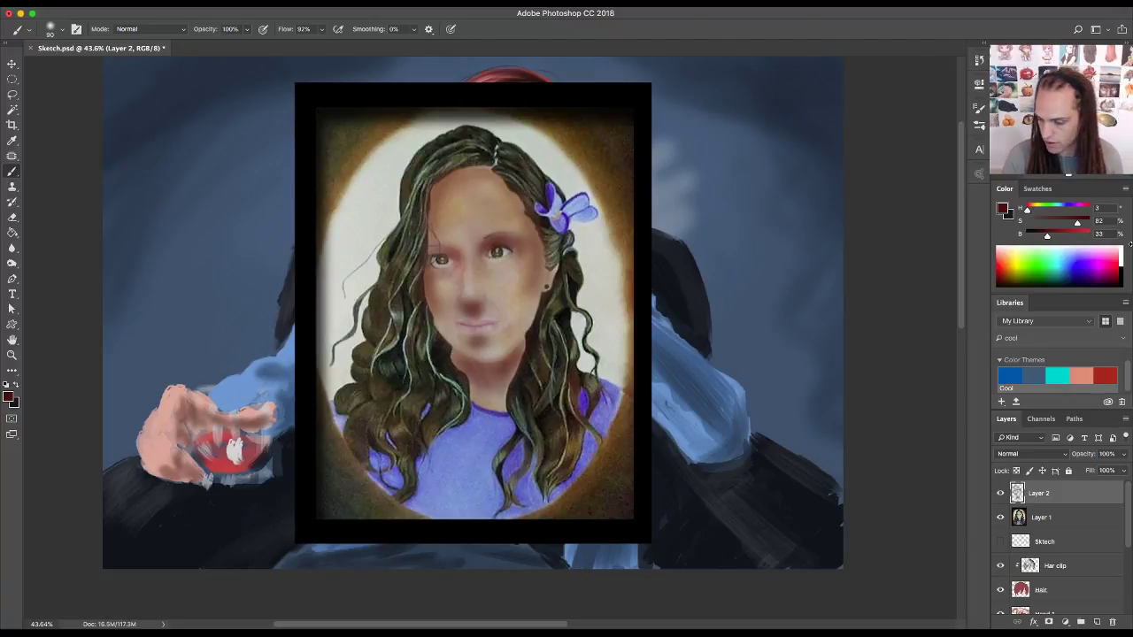
# - Desaturate the red, shade under the chin, sample the hair's brown, then delete both portrait layers
pyautogui.click(1064, 222)
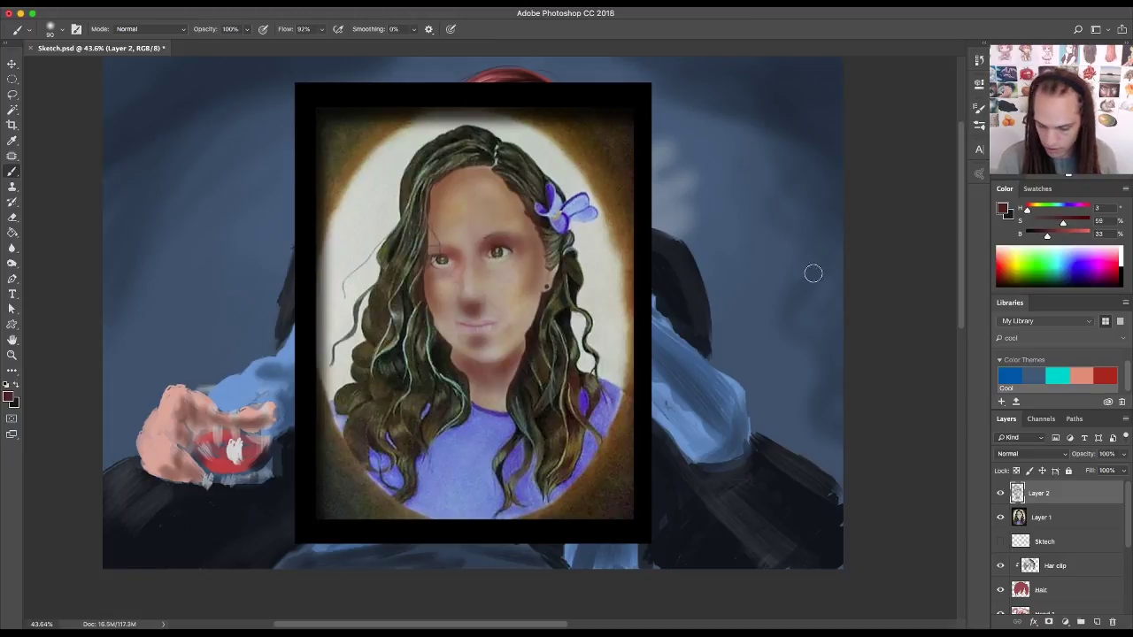
pyautogui.moveTo(508, 361)
pyautogui.mouseDown()
pyautogui.moveTo(499, 410)
pyautogui.moveTo(501, 395)
pyautogui.moveTo(491, 394)
pyautogui.moveTo(501, 405)
pyautogui.moveTo(473, 395)
pyautogui.moveTo(467, 376)
pyautogui.moveTo(508, 376)
pyautogui.mouseUp()
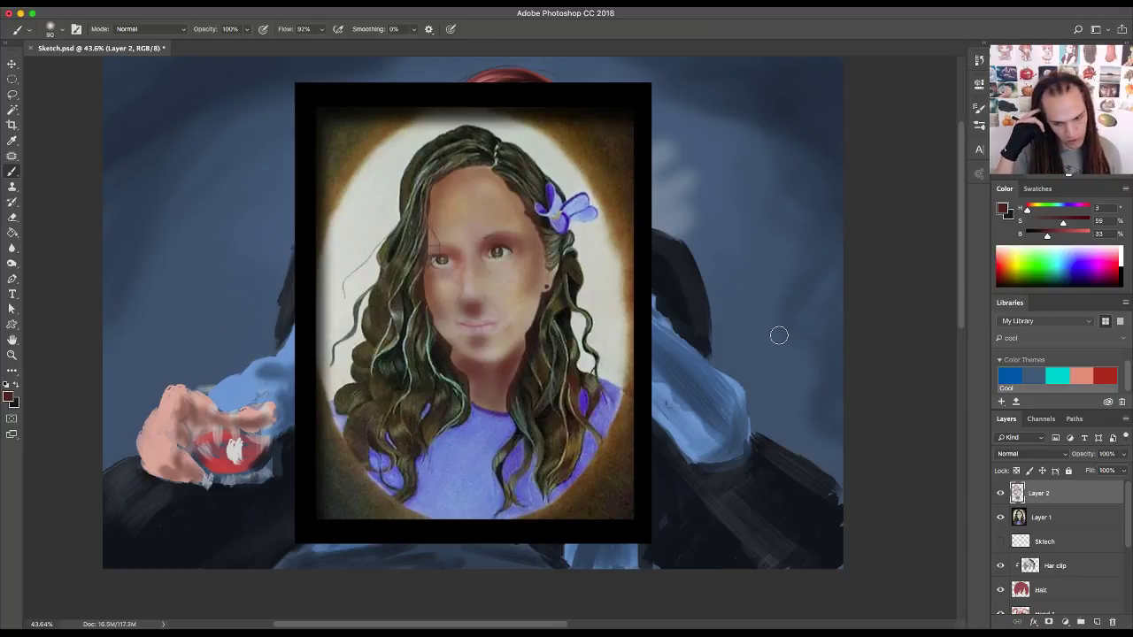
pyautogui.keyDown('alt'); pyautogui.click(572, 255); pyautogui.keyUp('alt')
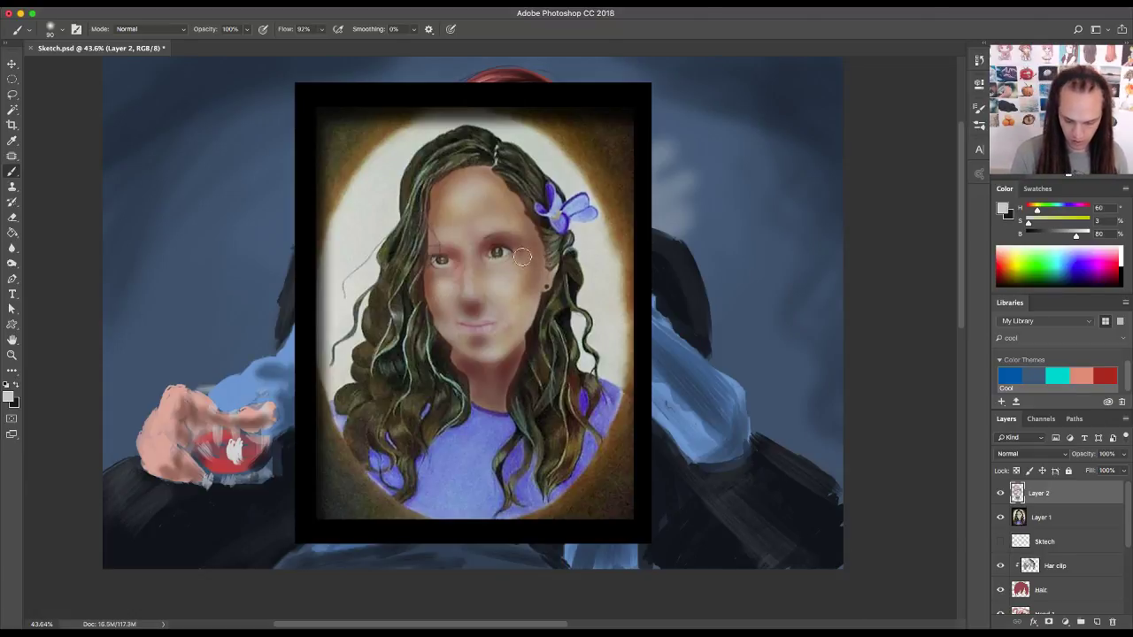
pyautogui.keyDown('alt'); pyautogui.click(532, 205); pyautogui.keyUp('alt')
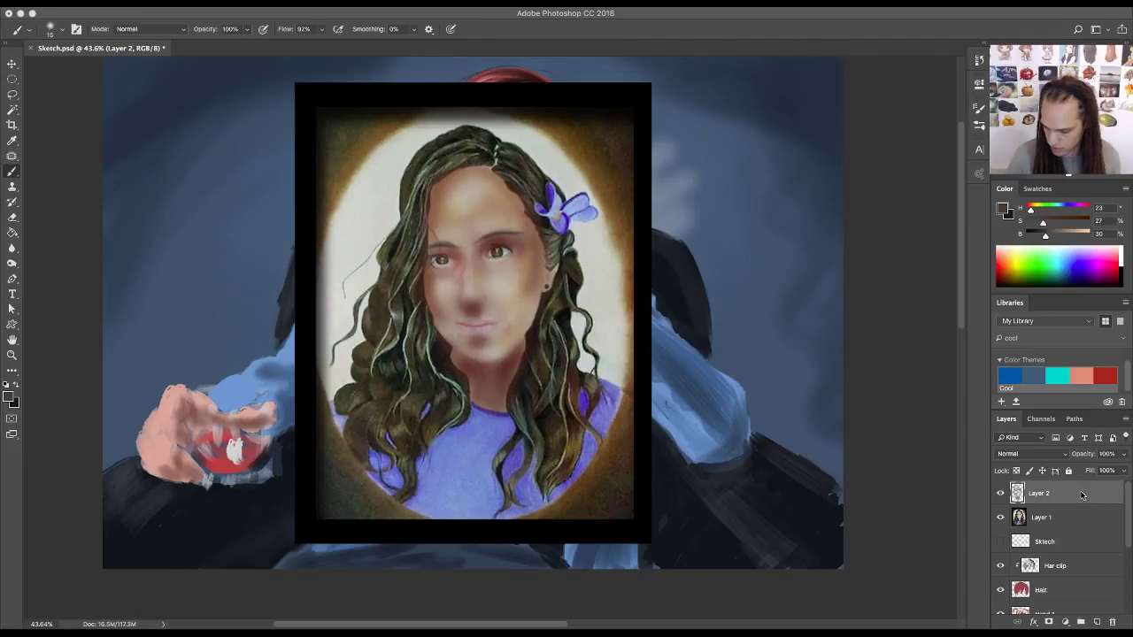
pyautogui.press('Delete')
pyautogui.press('Delete')
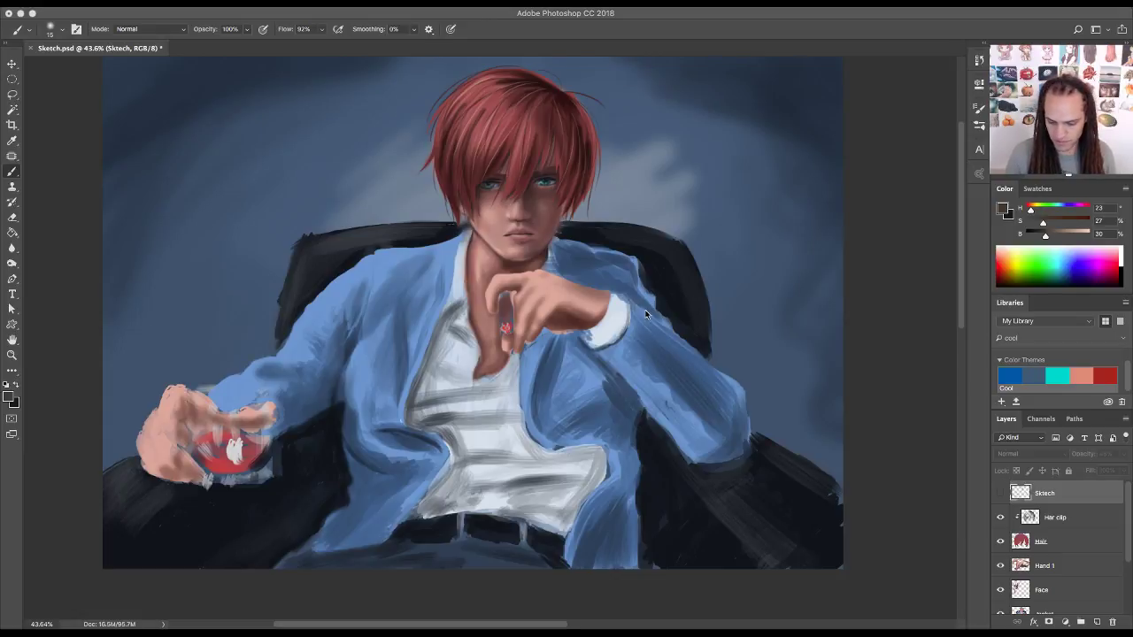
# - Show the Sketch layer's lines at 48% opacity and select the Hand 1 layer
pyautogui.scroll(2, 644, 315)
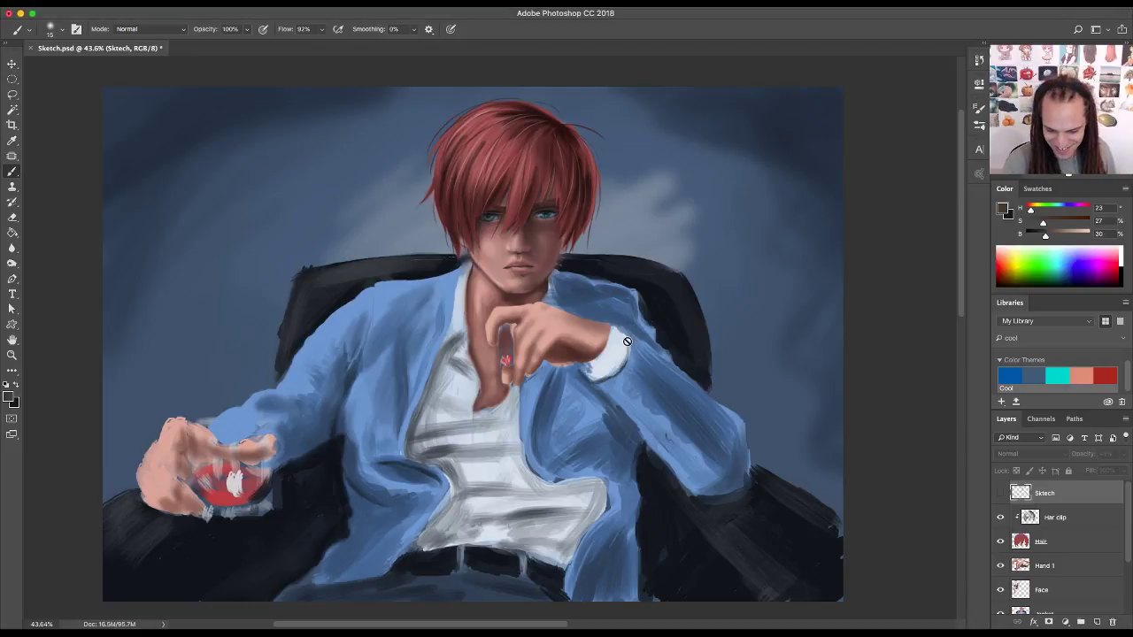
pyautogui.click(1001, 494)
pyautogui.click(1001, 494)
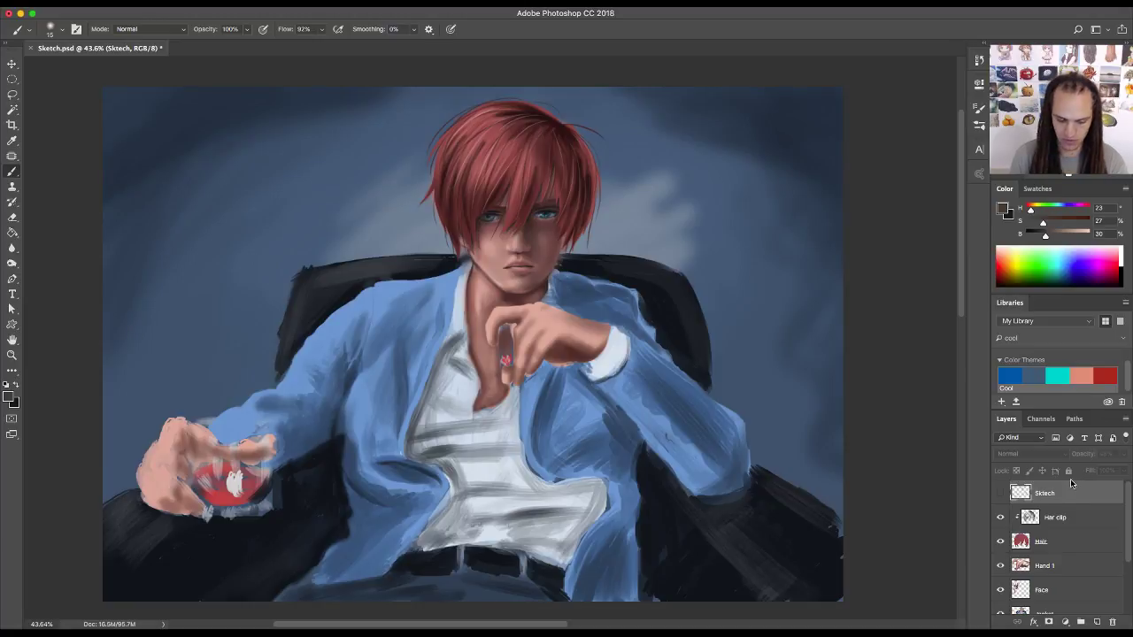
pyautogui.click(1001, 494)
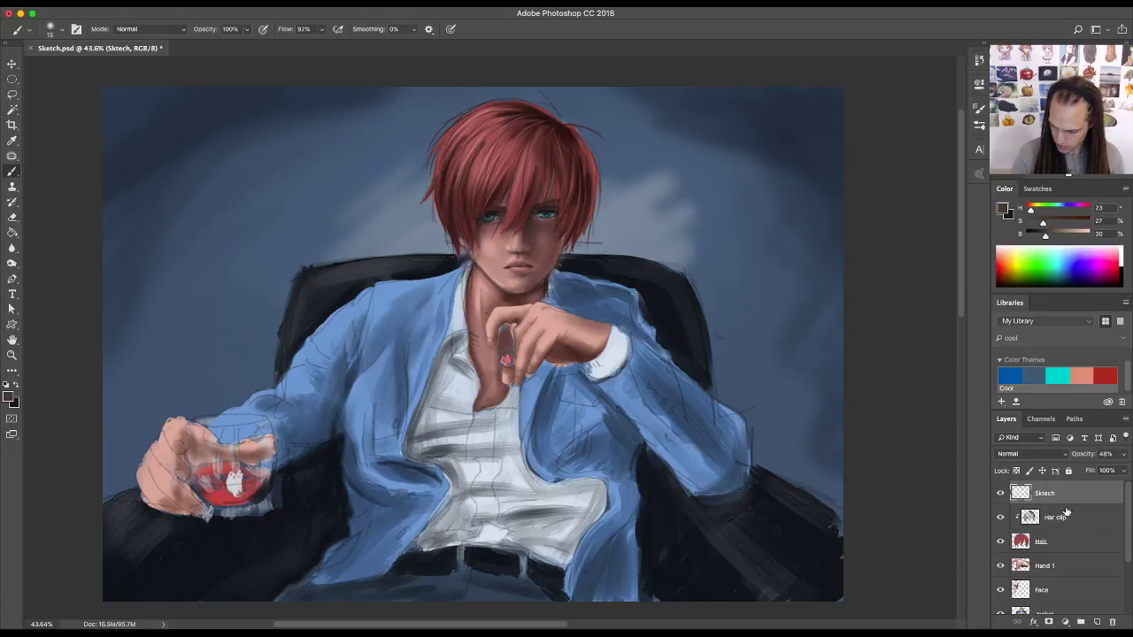
pyautogui.click(1071, 568)
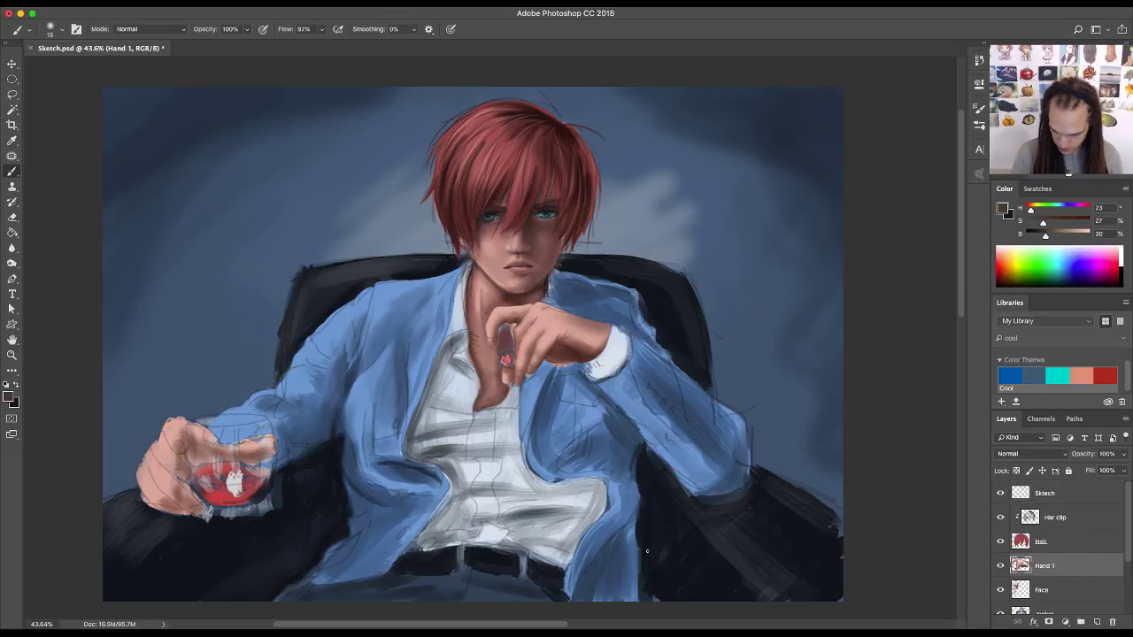
# - Zoom in and lasso around the hand gripping the glass, leaving out the sleeve and cup
pyautogui.press('z')
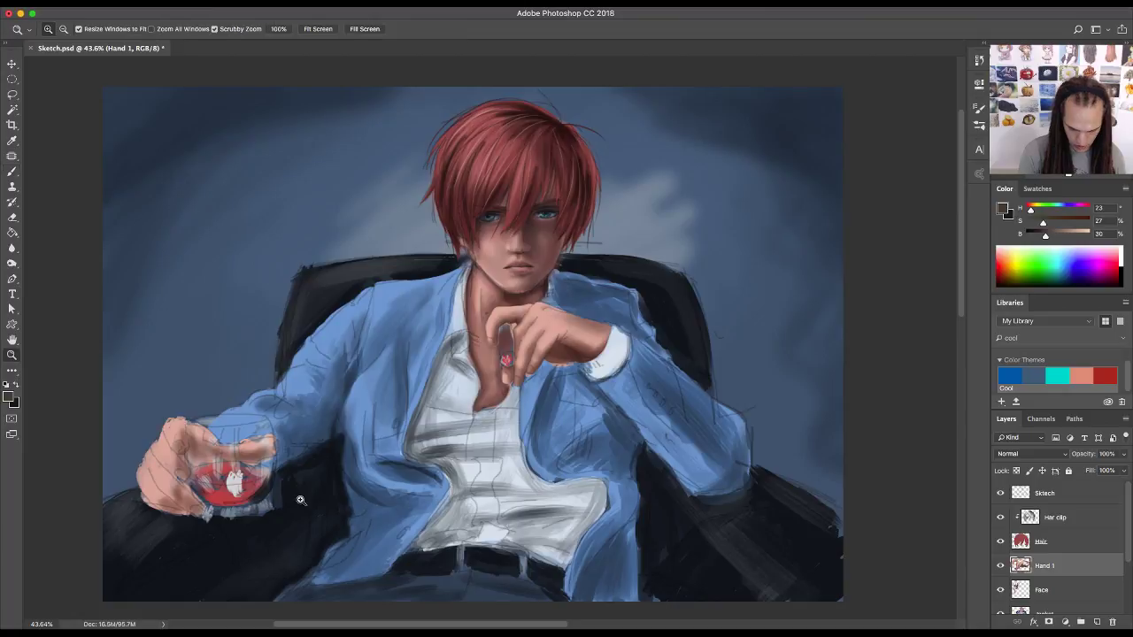
pyautogui.moveTo(298, 496); pyautogui.dragTo(564, 485)
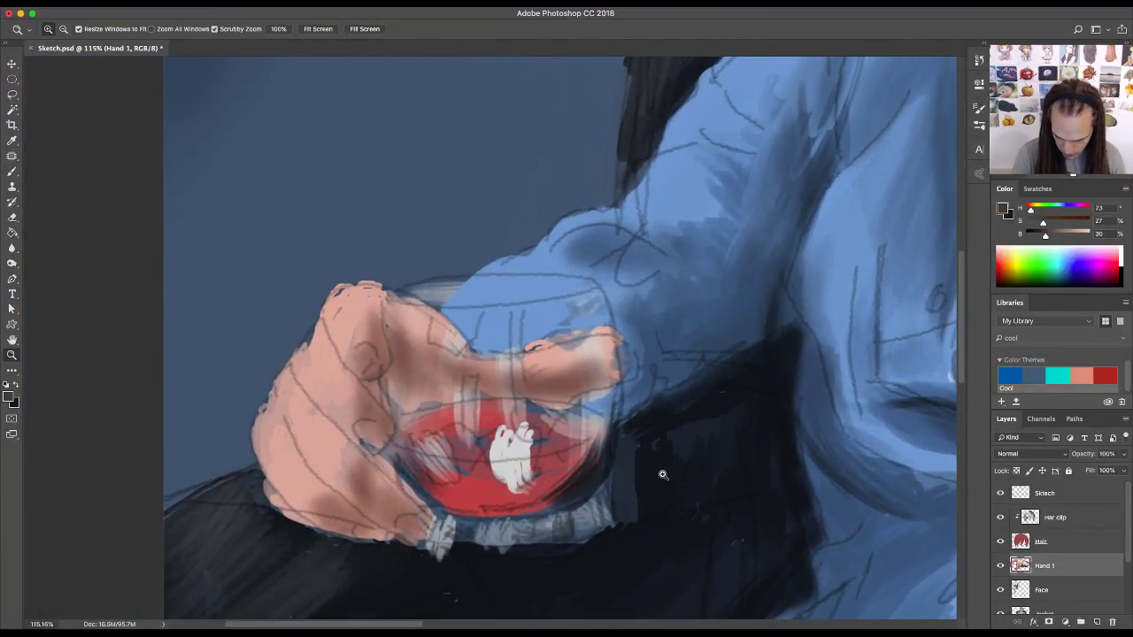
pyautogui.press('l')
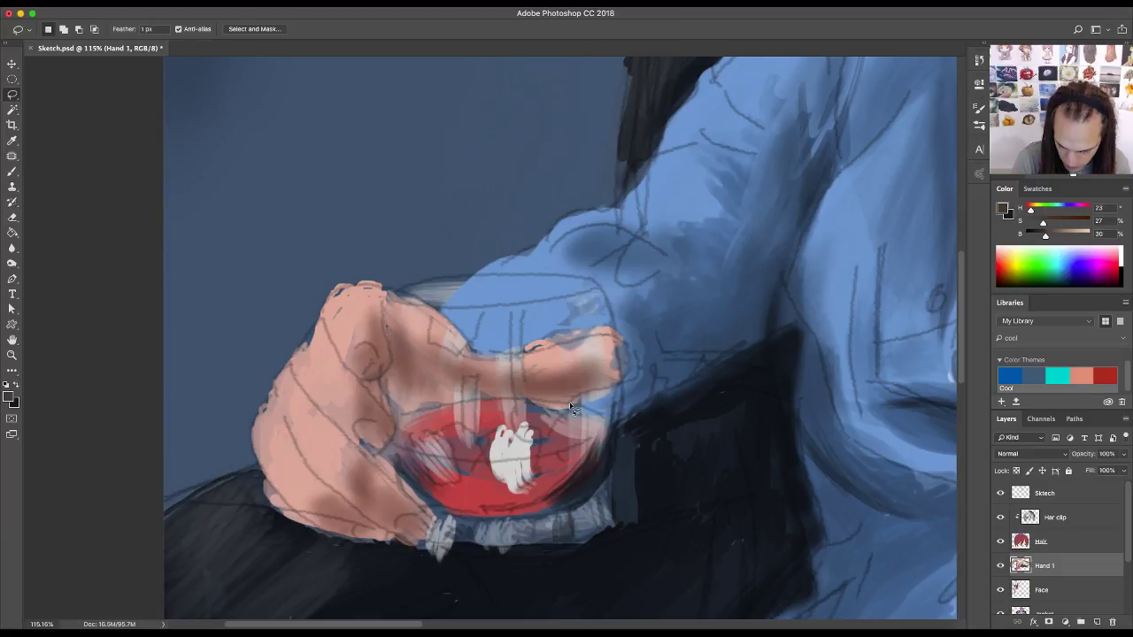
pyautogui.moveTo(570, 403)
pyautogui.mouseDown()
pyautogui.moveTo(622, 386)
pyautogui.moveTo(636, 365)
pyautogui.moveTo(628, 347)
pyautogui.moveTo(586, 338)
pyautogui.moveTo(499, 357)
pyautogui.moveTo(406, 301)
pyautogui.moveTo(361, 290)
pyautogui.moveTo(320, 309)
pyautogui.moveTo(277, 381)
pyautogui.mouseUp()
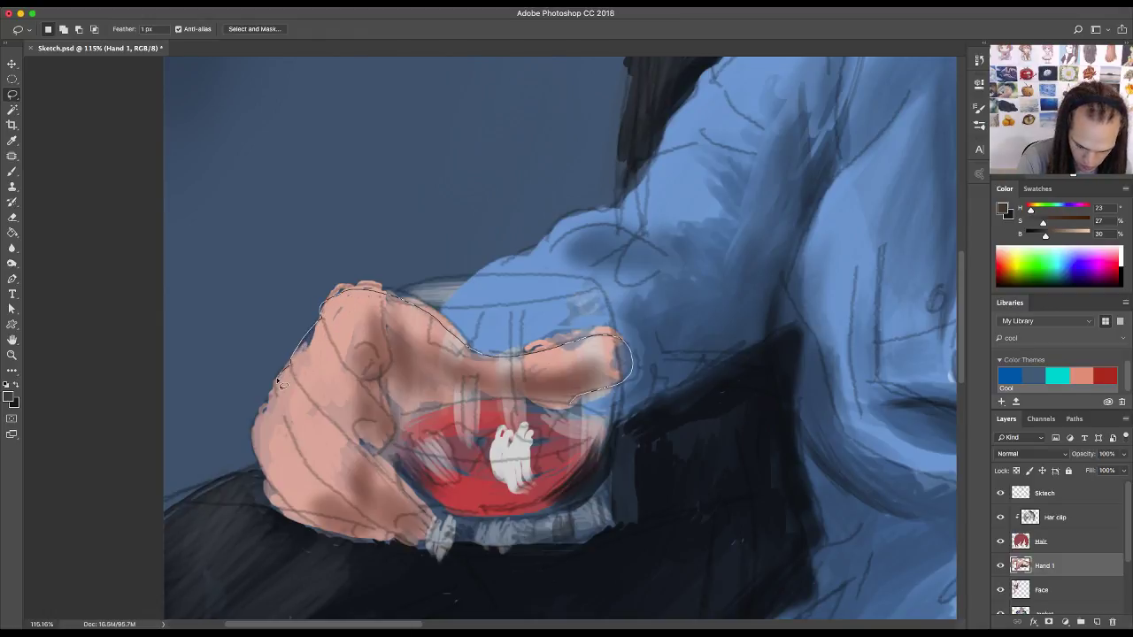
pyautogui.moveTo(257, 429)
pyautogui.mouseDown()
pyautogui.moveTo(263, 468)
pyautogui.moveTo(315, 525)
pyautogui.moveTo(436, 549)
pyautogui.mouseUp()
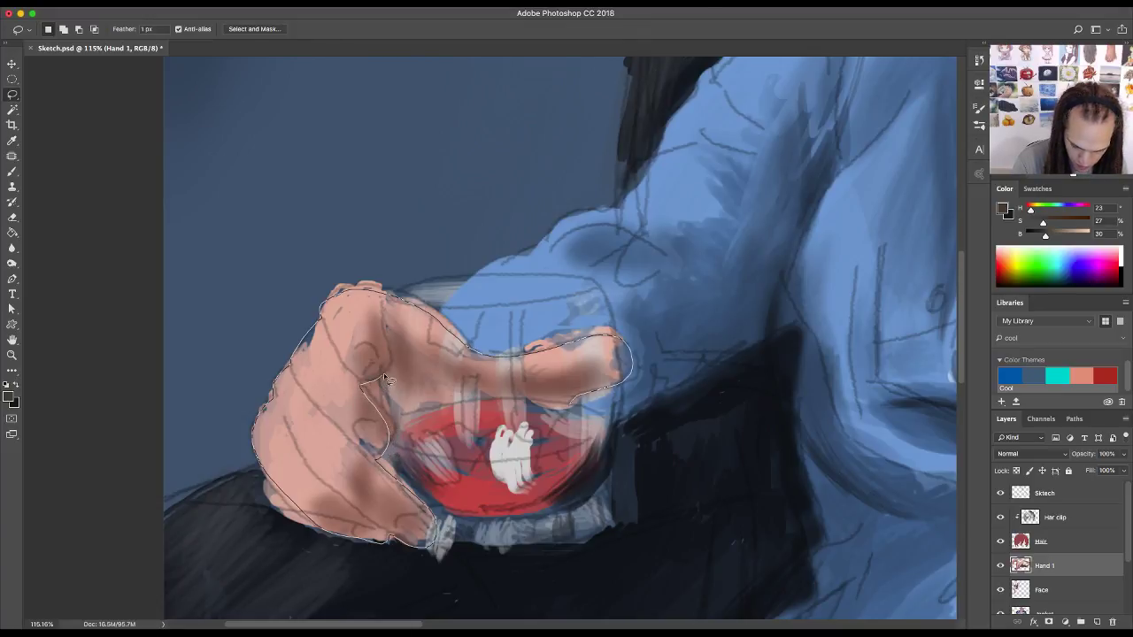
pyautogui.moveTo(387, 379)
pyautogui.mouseDown()
pyautogui.moveTo(401, 407)
pyautogui.moveTo(469, 431)
pyautogui.moveTo(544, 434)
pyautogui.moveTo(611, 383)
pyautogui.mouseUp()
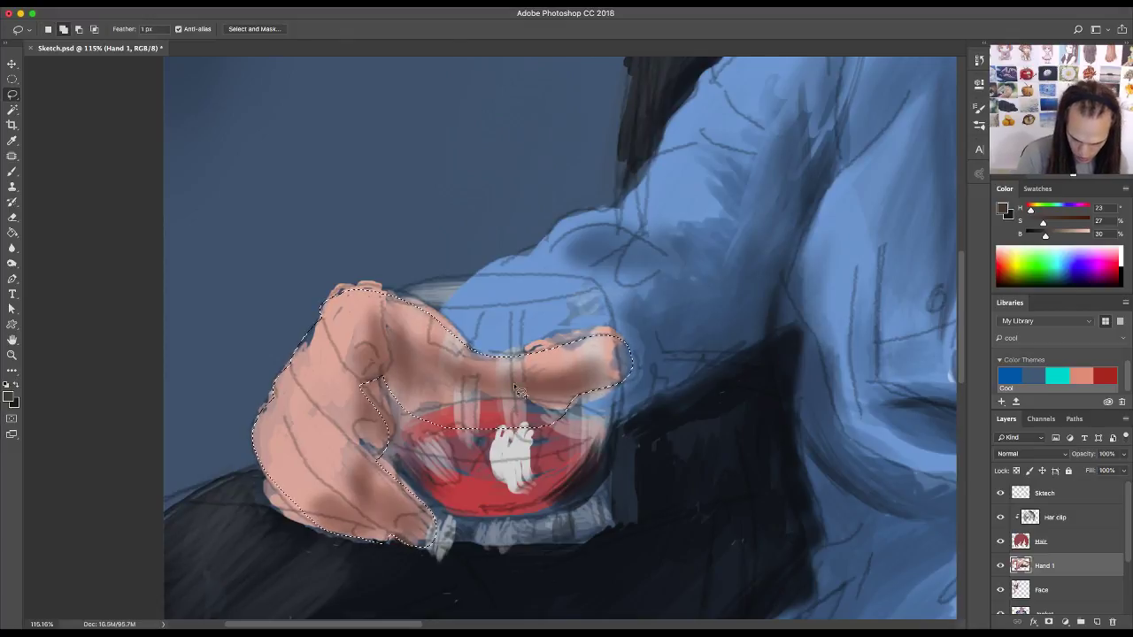
pyautogui.moveTo(491, 423)
pyautogui.mouseDown()
pyautogui.moveTo(413, 467)
pyautogui.moveTo(379, 457)
pyautogui.mouseUp()
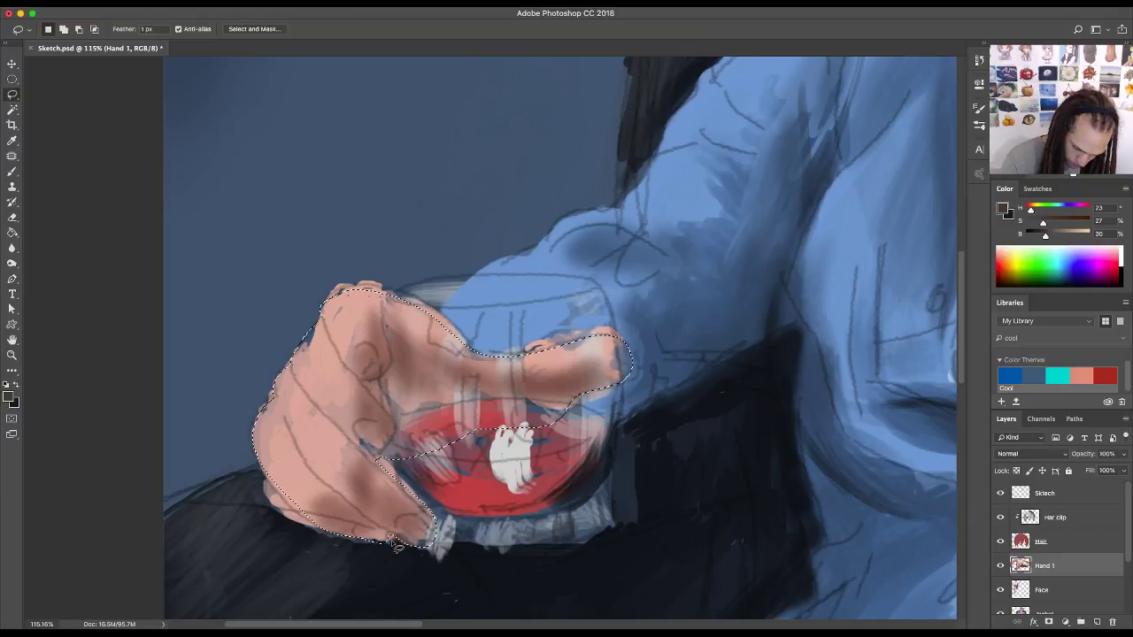
pyautogui.press('alt')
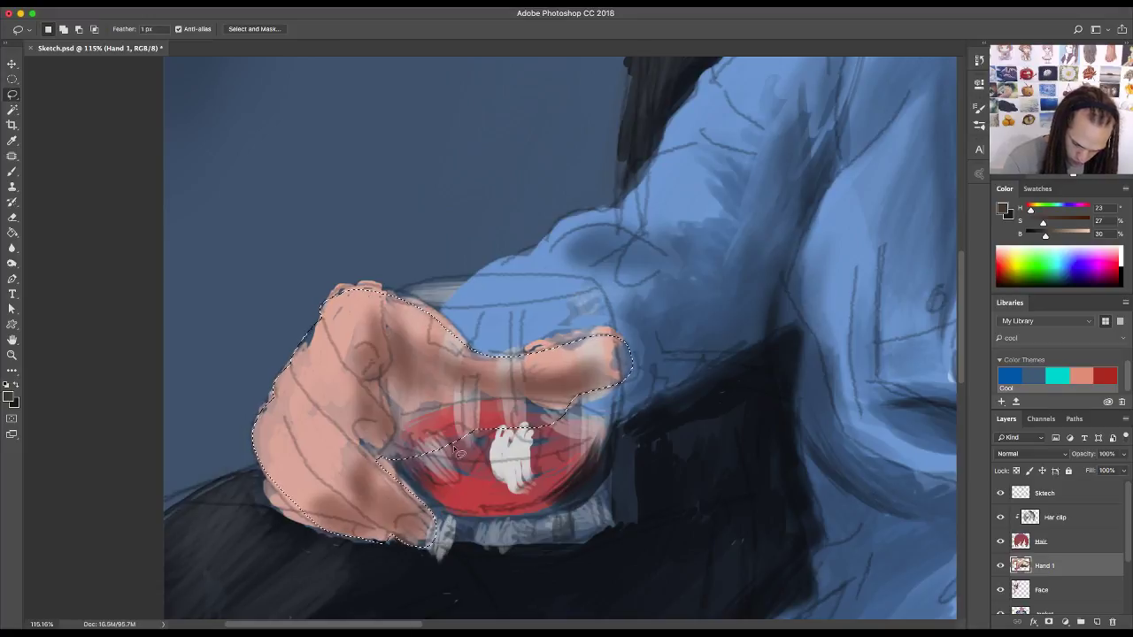
pyautogui.press('alt')
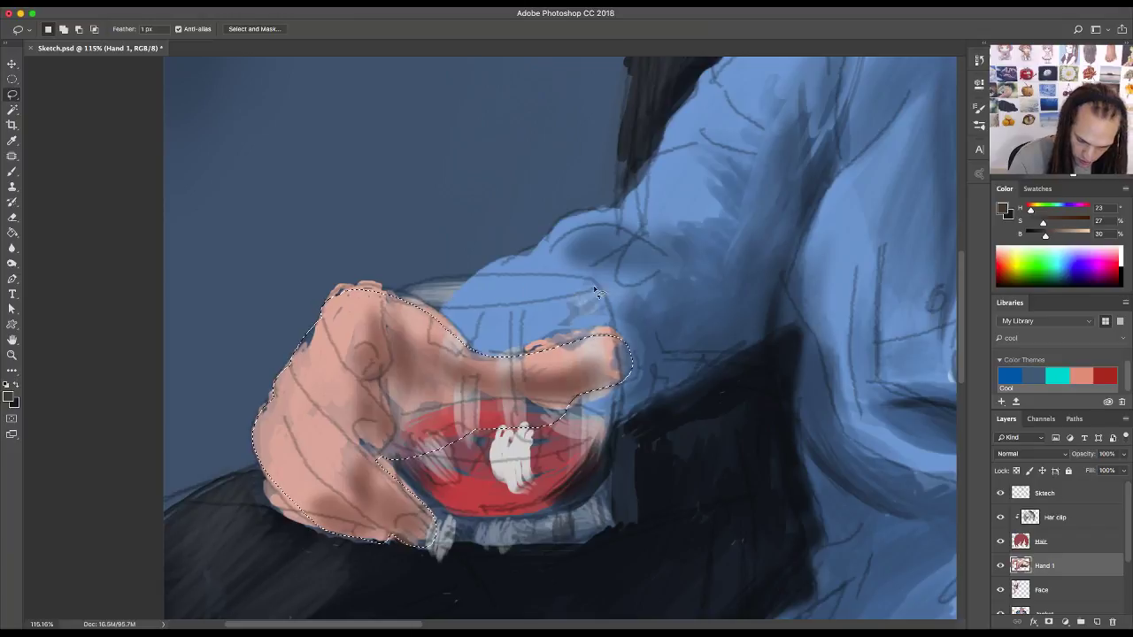
# - Paint sampled flat skin pink over the selected hand with a larger brush, then deselect
pyautogui.press('b')
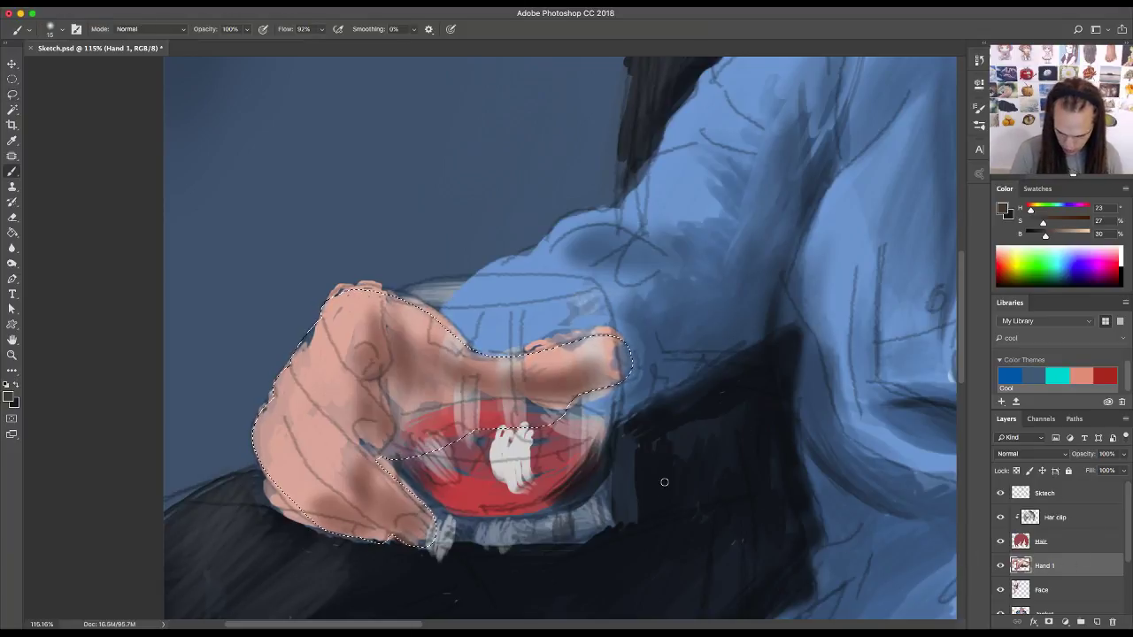
pyautogui.keyDown('alt'); pyautogui.click(602, 359); pyautogui.keyUp('alt')
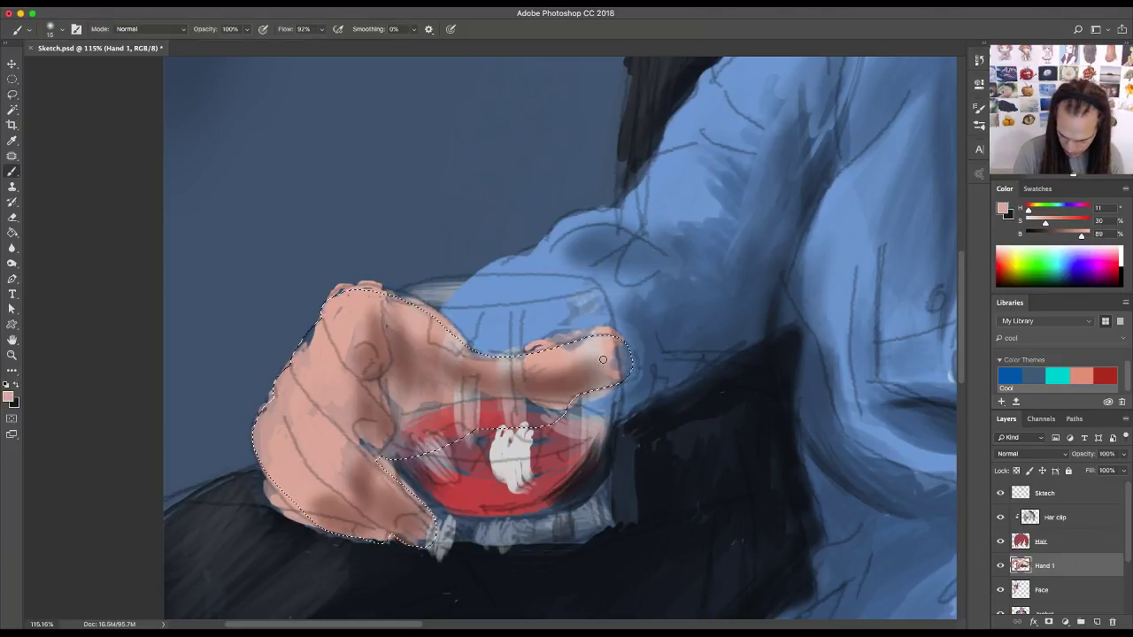
pyautogui.press(']')
pyautogui.press(']')
pyautogui.press(']')
pyautogui.press(']')
pyautogui.press(']')
pyautogui.press(']')
pyautogui.press(']')
pyautogui.press(']')
pyautogui.press(']')
pyautogui.press(']')
pyautogui.press(']')
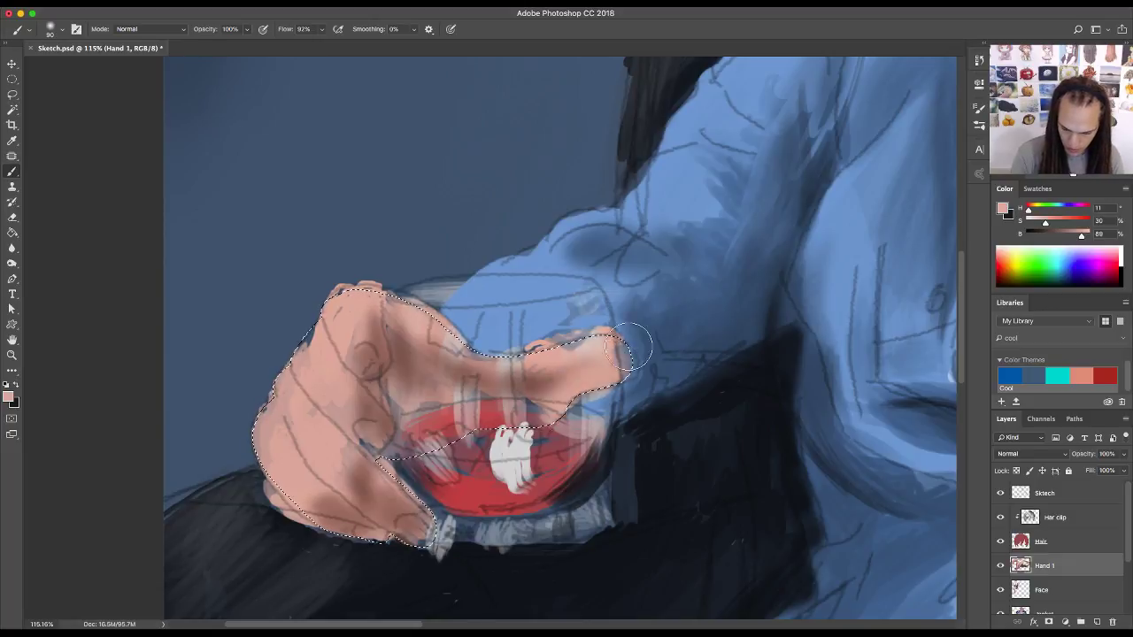
pyautogui.moveTo(629, 346)
pyautogui.mouseDown()
pyautogui.moveTo(469, 402)
pyautogui.moveTo(398, 487)
pyautogui.moveTo(354, 323)
pyautogui.moveTo(305, 341)
pyautogui.mouseUp()
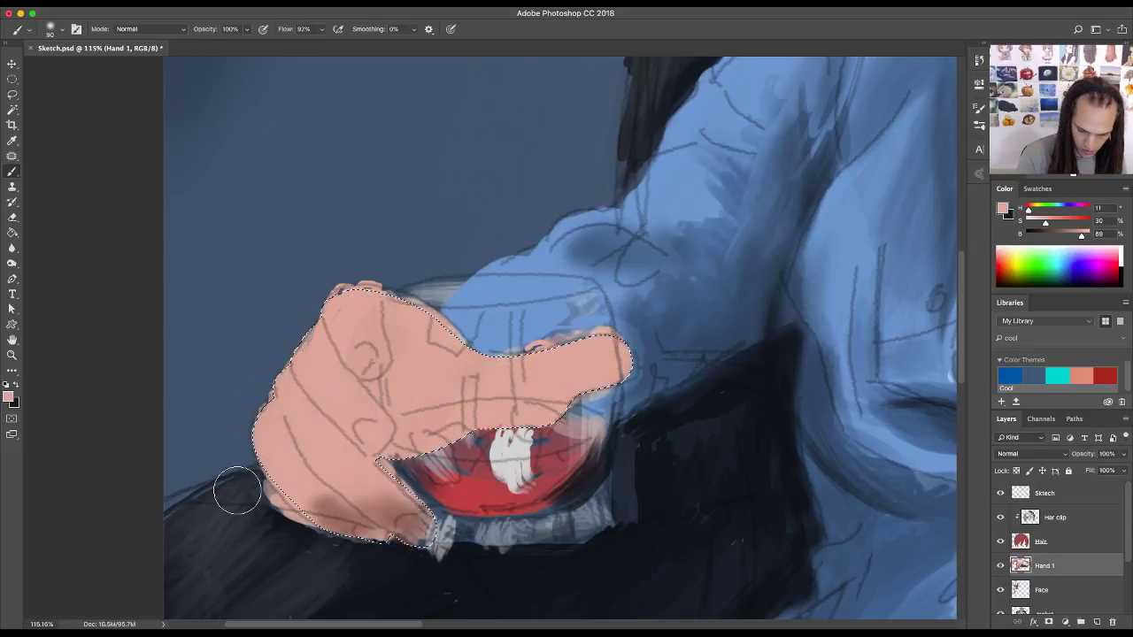
pyautogui.moveTo(237, 489)
pyautogui.mouseDown()
pyautogui.moveTo(281, 540)
pyautogui.moveTo(372, 509)
pyautogui.moveTo(462, 531)
pyautogui.mouseUp()
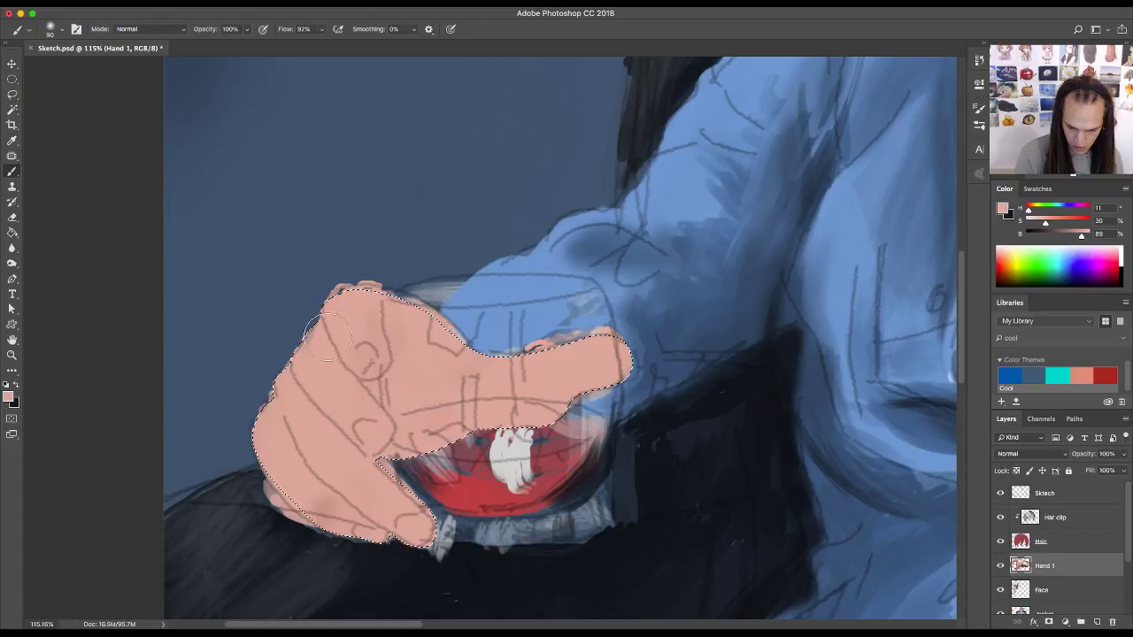
pyautogui.hotkey('ctrl', 'shift', 'i')
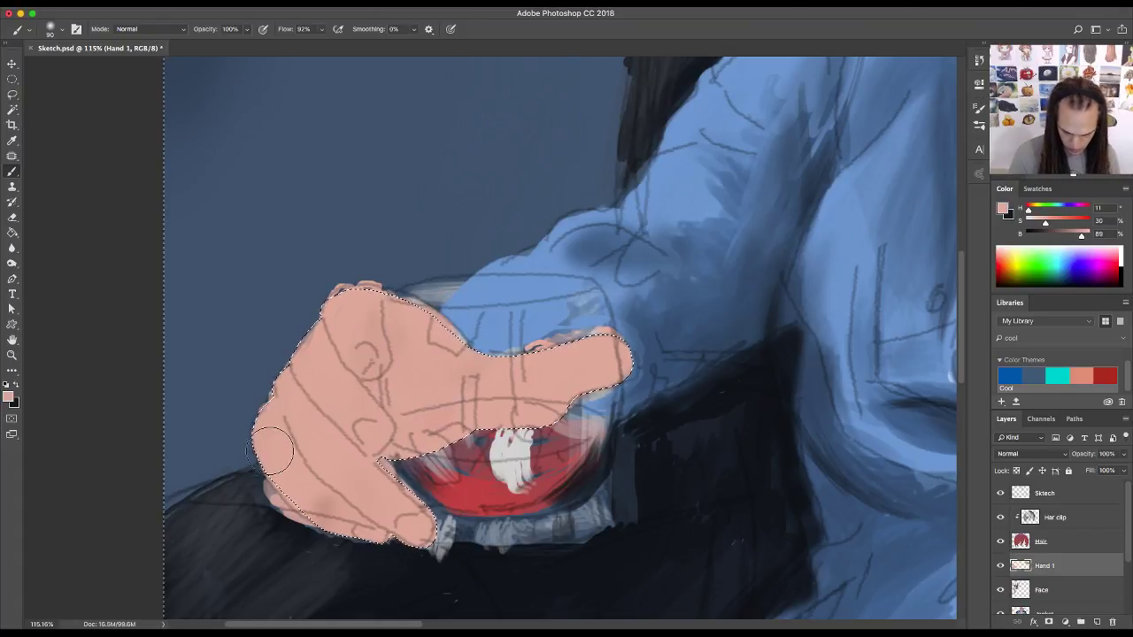
pyautogui.hotkey('ctrl', 'd')
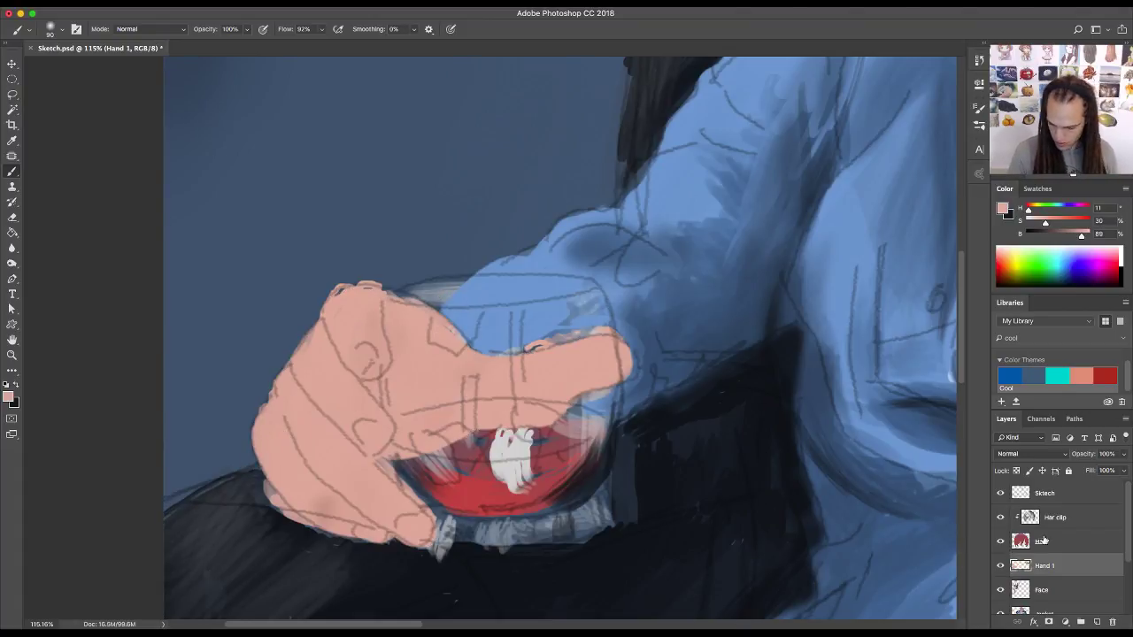
# - Zoom out and toggle the Hair clip and Sketch layers to compare, then zoom back to the hand
pyautogui.press('z')
pyautogui.moveTo(828, 536); pyautogui.dragTo(624, 535)
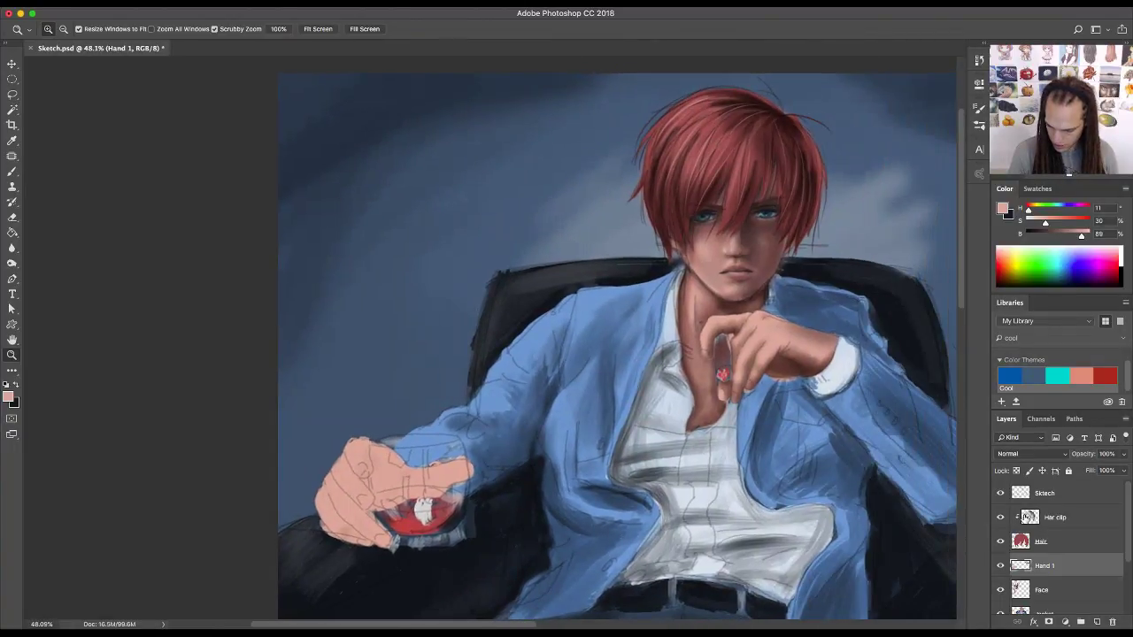
pyautogui.click(1001, 517)
pyautogui.click(1001, 517)
pyautogui.moveTo(814, 535); pyautogui.dragTo(711, 526)
pyautogui.click(1001, 495)
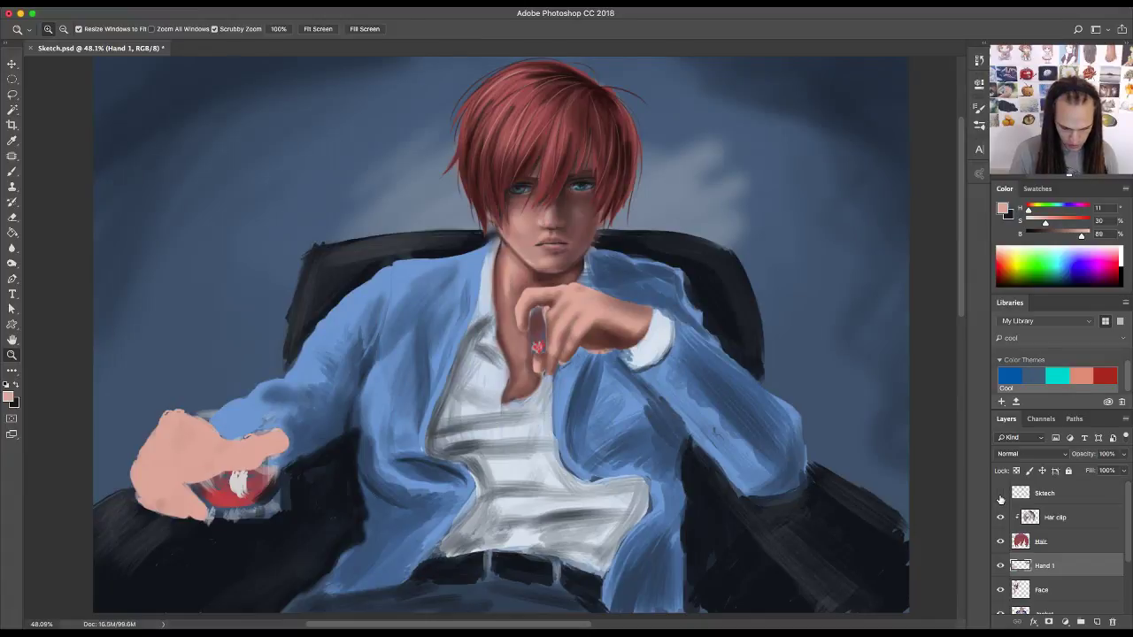
pyautogui.click(1001, 496)
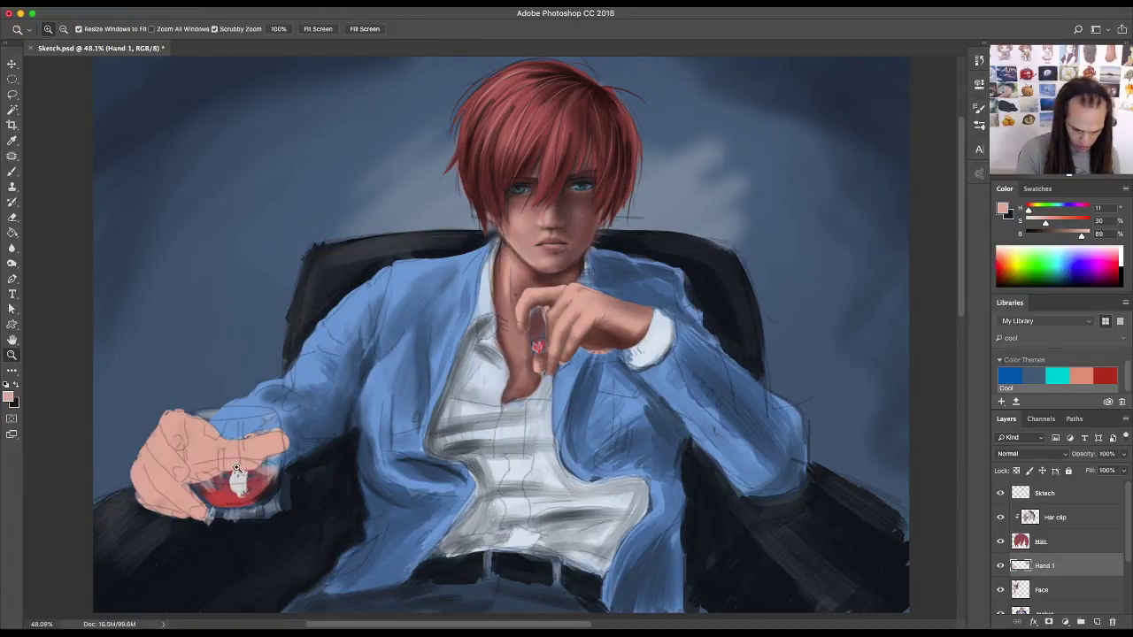
pyautogui.moveTo(237, 469); pyautogui.dragTo(568, 440)
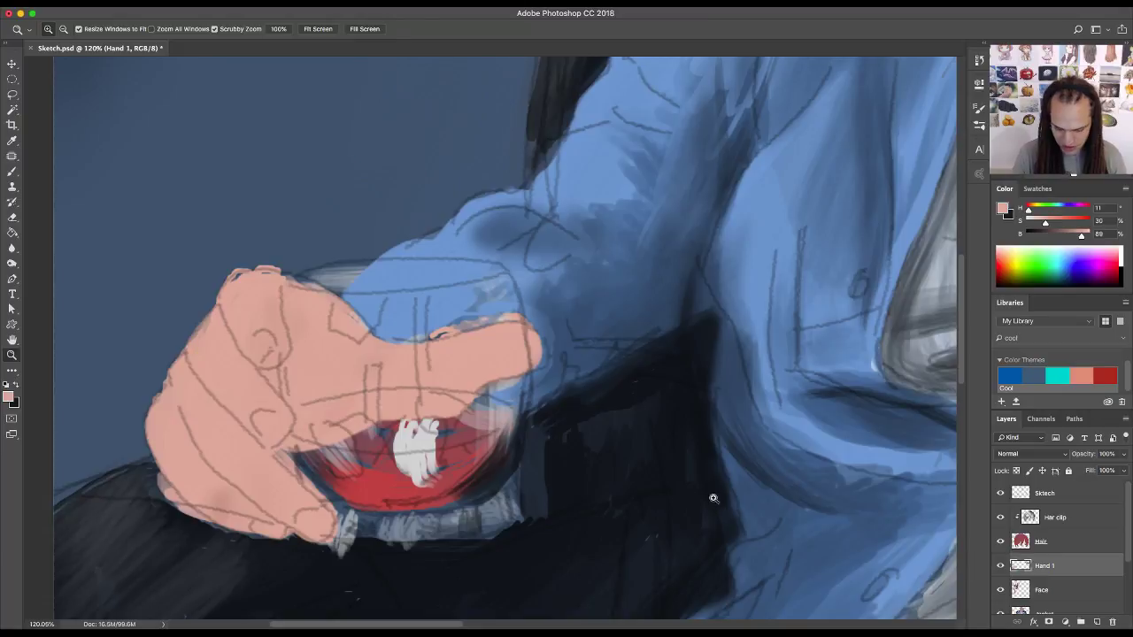
# - Shade the knuckles and lower edge of the hand with a darkened Cool-theme salmon
pyautogui.press('b')
pyautogui.click(1105, 376)
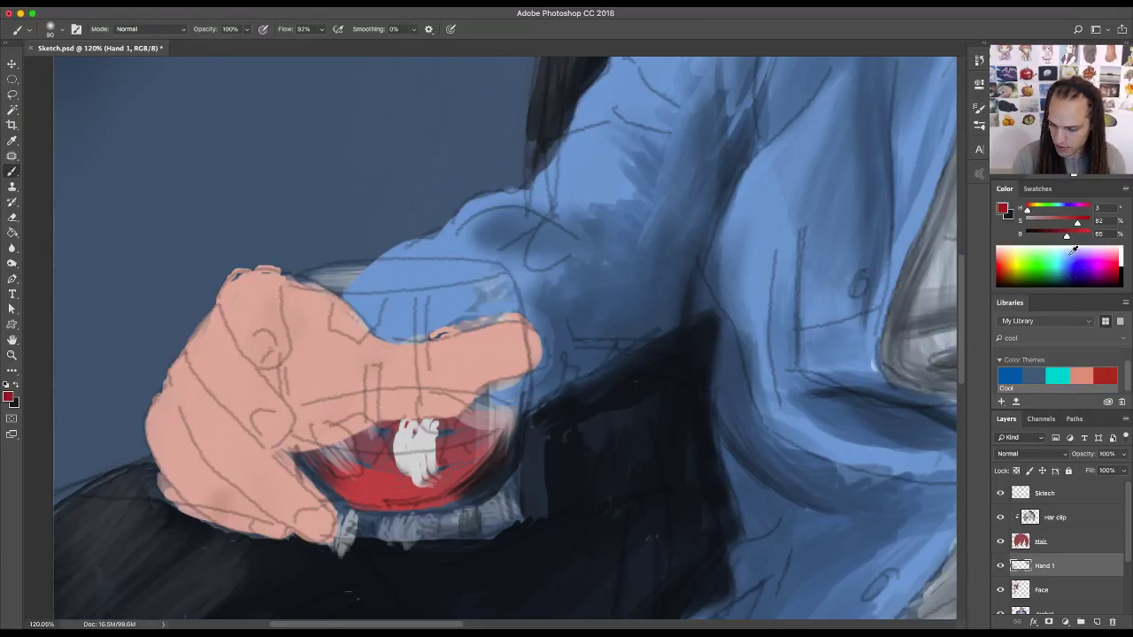
pyautogui.click(1083, 378)
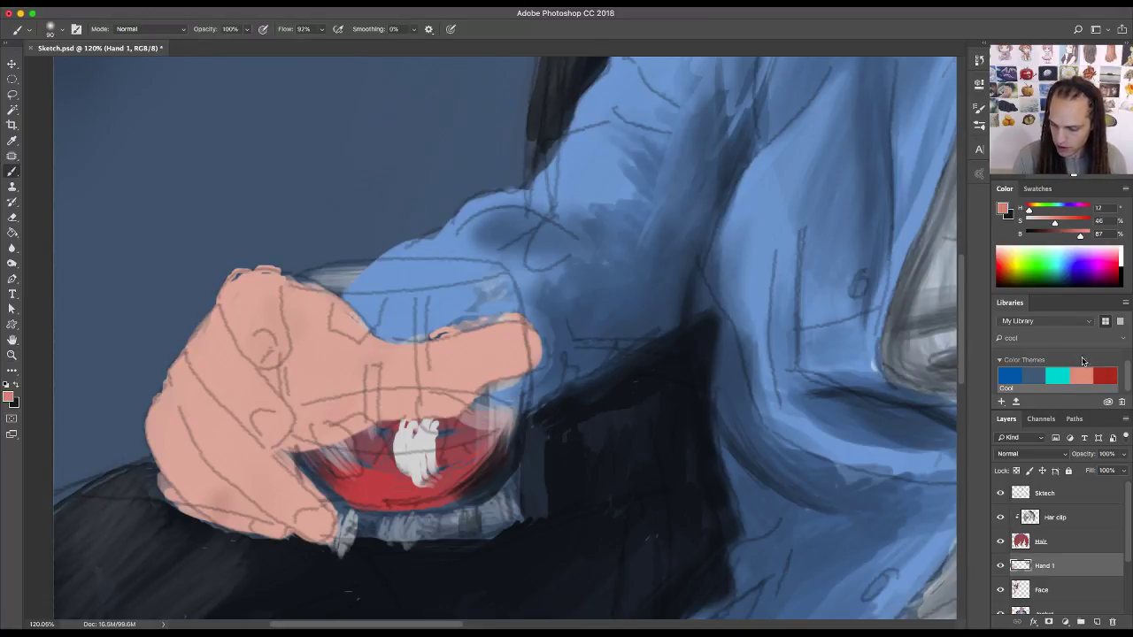
pyautogui.moveTo(1070, 240)
pyautogui.mouseDown()
pyautogui.moveTo(1058, 248)
pyautogui.moveTo(1055, 237)
pyautogui.mouseUp()
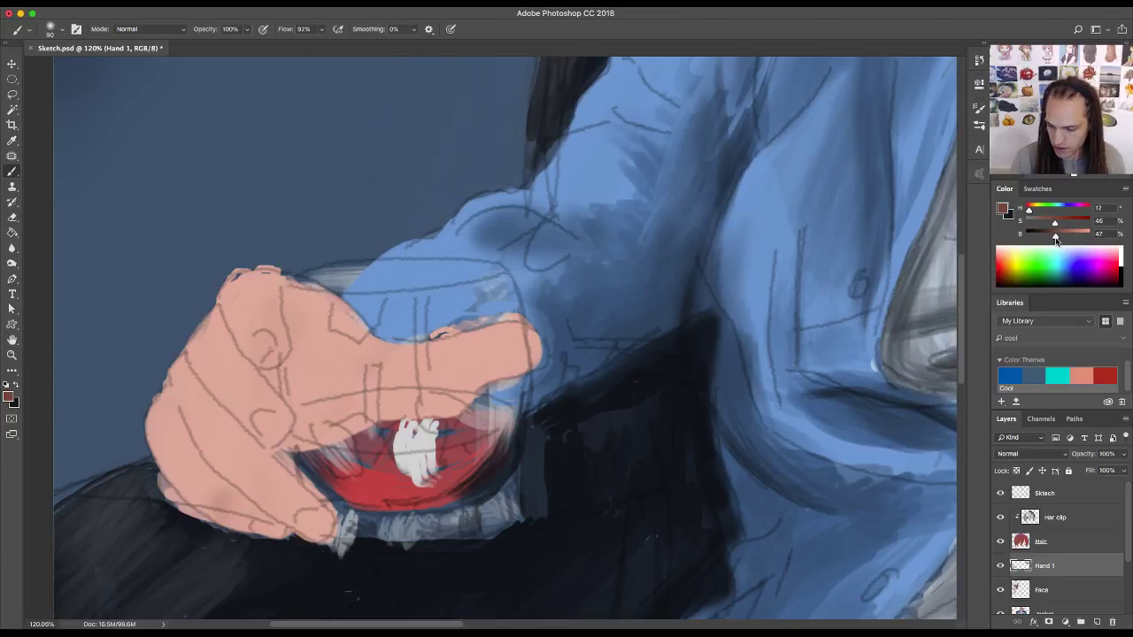
pyautogui.moveTo(338, 425)
pyautogui.mouseDown()
pyautogui.moveTo(302, 443)
pyautogui.moveTo(307, 419)
pyautogui.moveTo(287, 382)
pyautogui.moveTo(302, 394)
pyautogui.moveTo(320, 358)
pyautogui.moveTo(420, 447)
pyautogui.moveTo(365, 410)
pyautogui.moveTo(308, 332)
pyautogui.moveTo(430, 401)
pyautogui.moveTo(382, 399)
pyautogui.moveTo(534, 358)
pyautogui.moveTo(318, 441)
pyautogui.moveTo(363, 411)
pyautogui.moveTo(472, 403)
pyautogui.moveTo(376, 395)
pyautogui.moveTo(404, 374)
pyautogui.moveTo(376, 375)
pyautogui.moveTo(322, 347)
pyautogui.moveTo(297, 299)
pyautogui.moveTo(313, 355)
pyautogui.moveTo(313, 318)
pyautogui.moveTo(336, 332)
pyautogui.moveTo(334, 346)
pyautogui.moveTo(277, 315)
pyautogui.moveTo(301, 296)
pyautogui.moveTo(343, 336)
pyautogui.moveTo(310, 339)
pyautogui.moveTo(278, 298)
pyautogui.moveTo(282, 347)
pyautogui.moveTo(267, 361)
pyautogui.moveTo(286, 302)
pyautogui.moveTo(299, 347)
pyautogui.moveTo(294, 313)
pyautogui.moveTo(294, 363)
pyautogui.moveTo(274, 382)
pyautogui.moveTo(293, 395)
pyautogui.moveTo(270, 380)
pyautogui.moveTo(293, 396)
pyautogui.moveTo(296, 447)
pyautogui.moveTo(270, 439)
pyautogui.moveTo(278, 414)
pyautogui.moveTo(266, 390)
pyautogui.moveTo(277, 415)
pyautogui.moveTo(255, 387)
pyautogui.moveTo(248, 394)
pyautogui.moveTo(262, 348)
pyautogui.moveTo(261, 321)
pyautogui.mouseUp()
pyautogui.press('[')
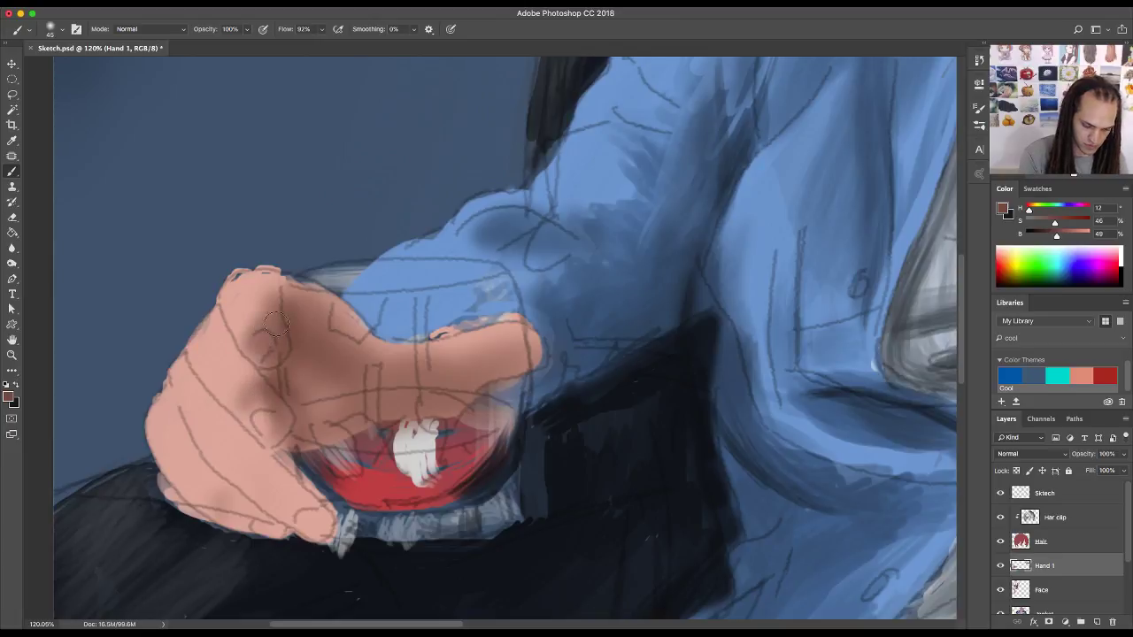
pyautogui.moveTo(252, 401)
pyautogui.mouseDown()
pyautogui.moveTo(277, 419)
pyautogui.moveTo(305, 514)
pyautogui.moveTo(263, 459)
pyautogui.moveTo(245, 479)
pyautogui.moveTo(282, 487)
pyautogui.moveTo(286, 515)
pyautogui.moveTo(314, 506)
pyautogui.moveTo(317, 553)
pyautogui.mouseUp()
pyautogui.moveTo(236, 494)
pyautogui.mouseDown()
pyautogui.moveTo(237, 514)
pyautogui.moveTo(320, 542)
pyautogui.moveTo(297, 471)
pyautogui.moveTo(231, 518)
pyautogui.moveTo(237, 537)
pyautogui.mouseUp()
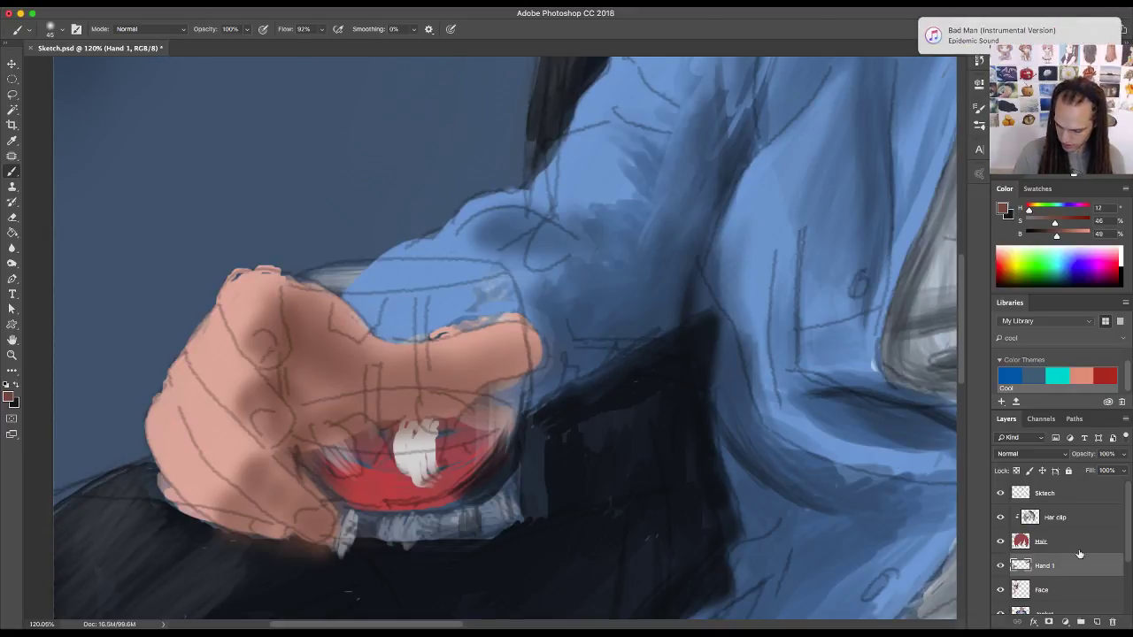
pyautogui.scroll(-1, 1130, 555)
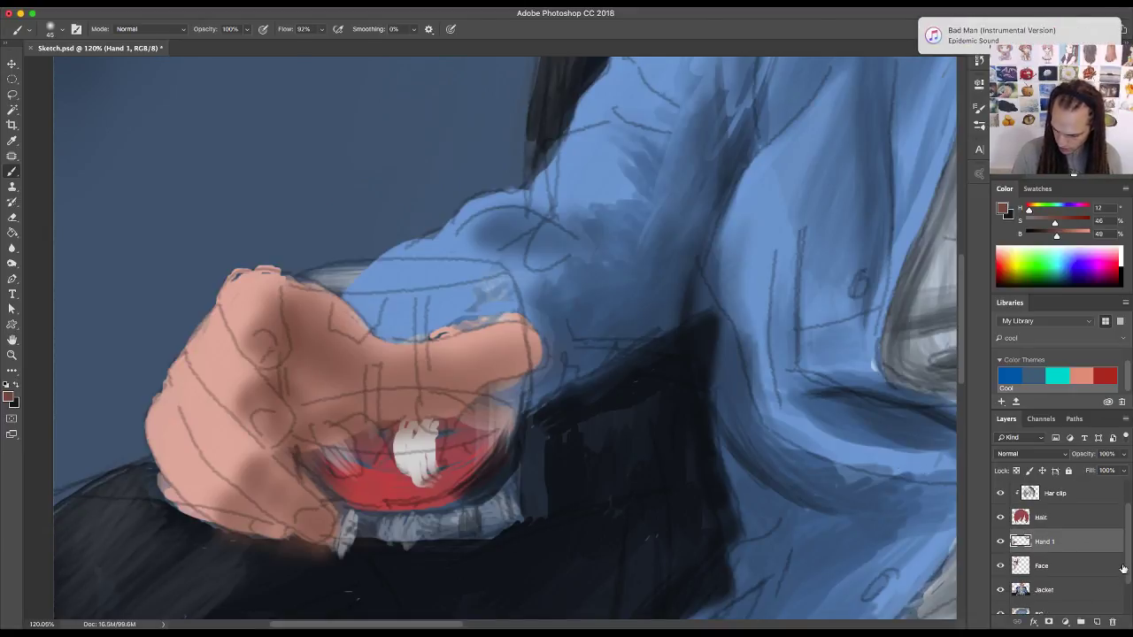
# - On the Jacket layer, load the Hand 1 outline as a selection and invert it
pyautogui.click(1001, 592)
pyautogui.click(1001, 591)
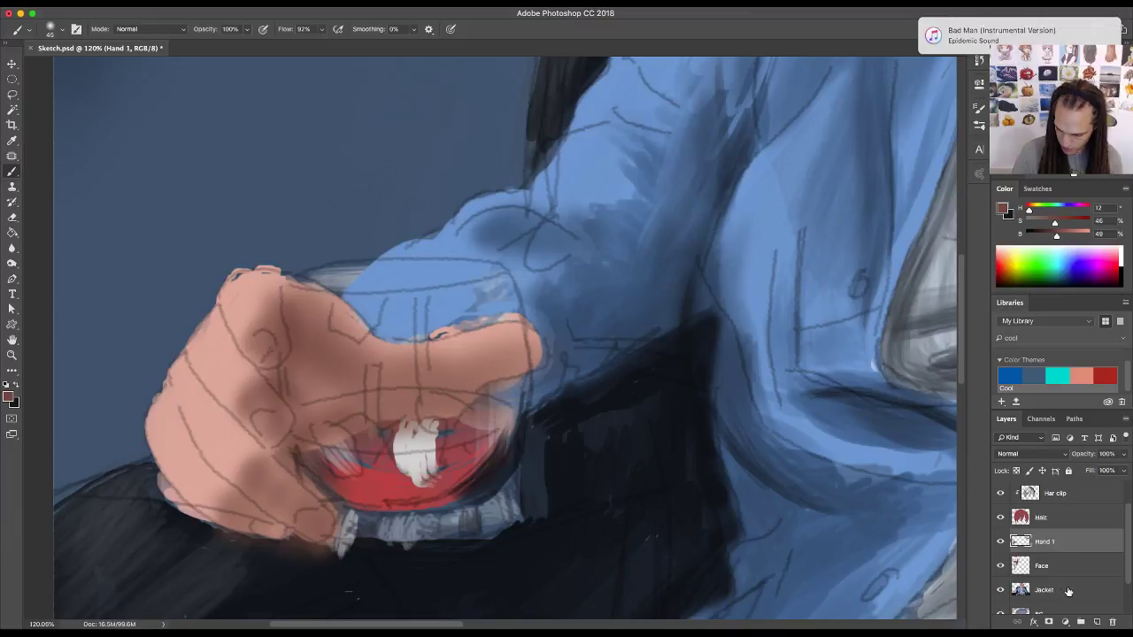
pyautogui.click(1062, 590)
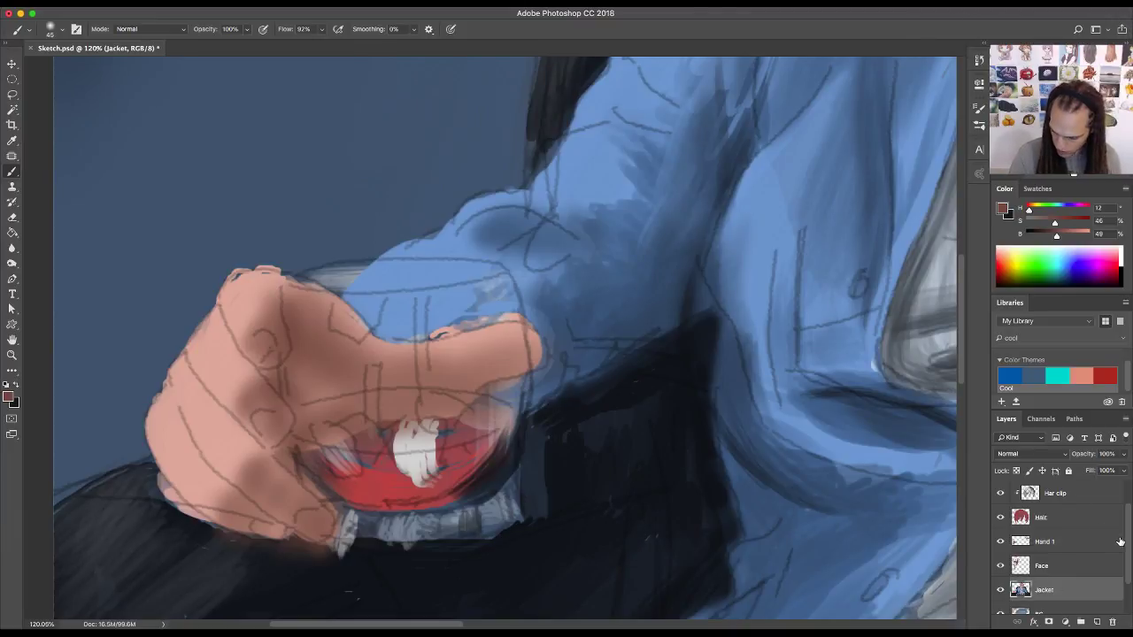
pyautogui.moveTo(1129, 529)
pyautogui.mouseDown()
pyautogui.moveTo(1128, 506)
pyautogui.moveTo(1125, 523)
pyautogui.mouseUp()
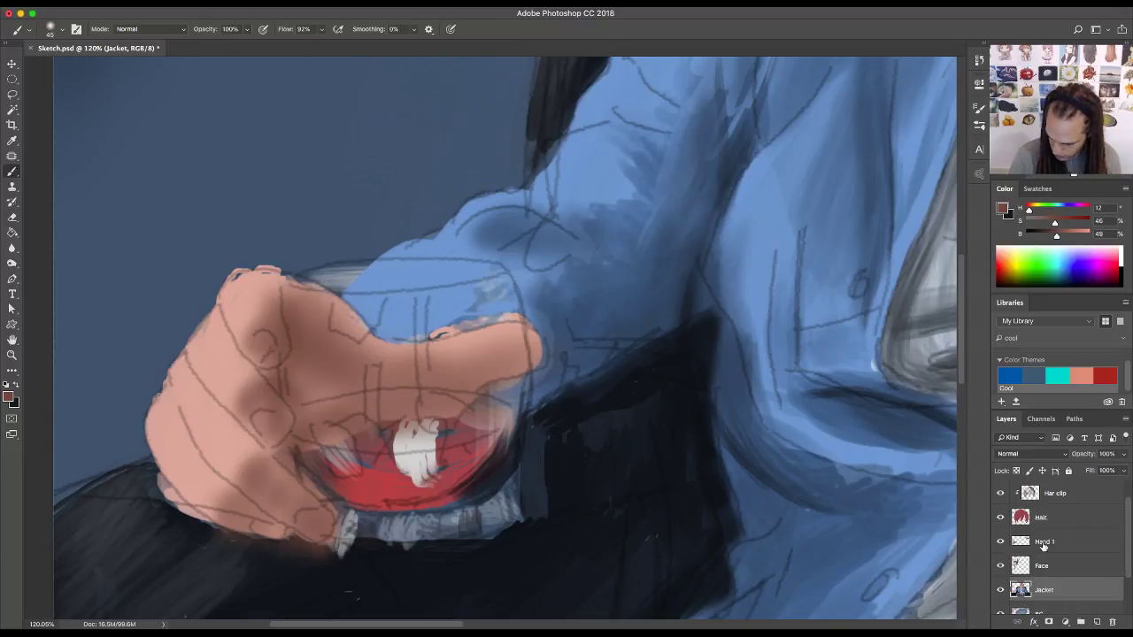
pyautogui.keyDown('ctrl'); pyautogui.click(1020, 543); pyautogui.keyUp('ctrl')
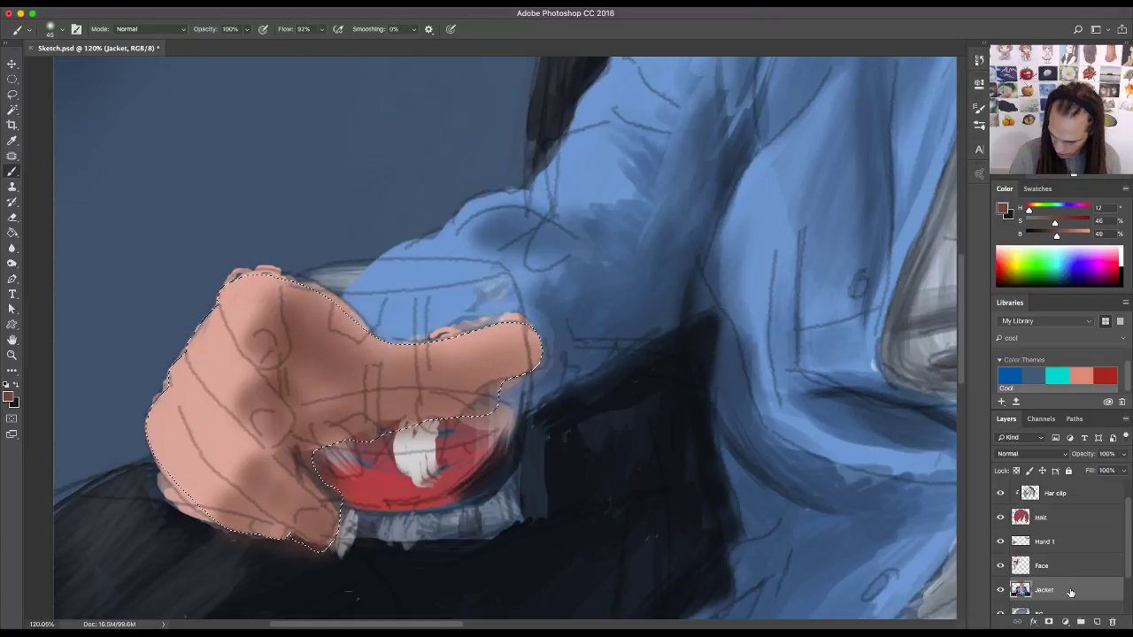
pyautogui.hotkey('ctrl', 'shift', 'i')
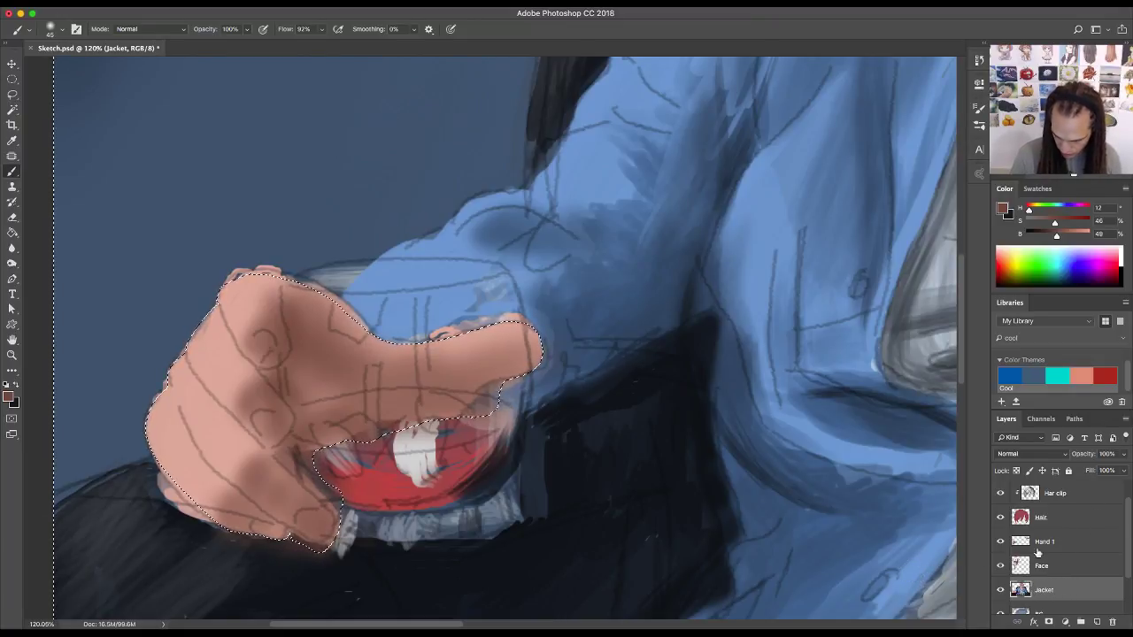
# - Paint sampled dark, mid and light jacket blues around the hand and cuff, then deselect
pyautogui.keyDown('alt'); pyautogui.click(480, 521); pyautogui.keyUp('alt')
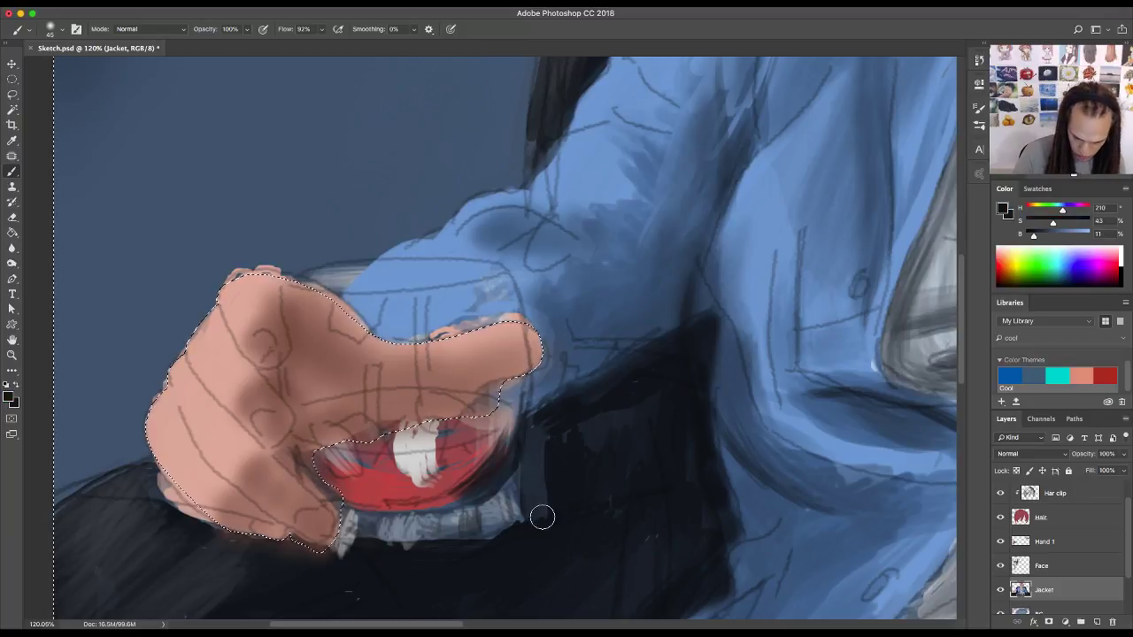
pyautogui.moveTo(538, 514); pyautogui.dragTo(529, 453)
pyautogui.keyDown('alt'); pyautogui.click(542, 383); pyautogui.keyUp('alt')
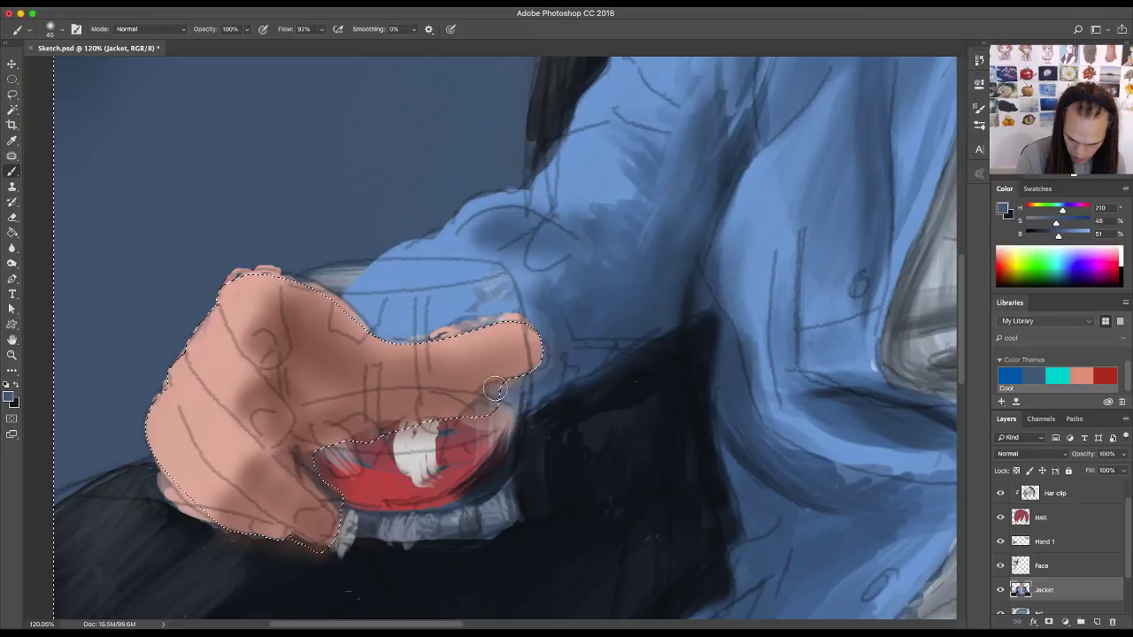
pyautogui.moveTo(523, 383)
pyautogui.mouseDown()
pyautogui.moveTo(487, 396)
pyautogui.moveTo(544, 370)
pyautogui.moveTo(547, 351)
pyautogui.moveTo(520, 310)
pyautogui.moveTo(435, 347)
pyautogui.moveTo(385, 340)
pyautogui.mouseUp()
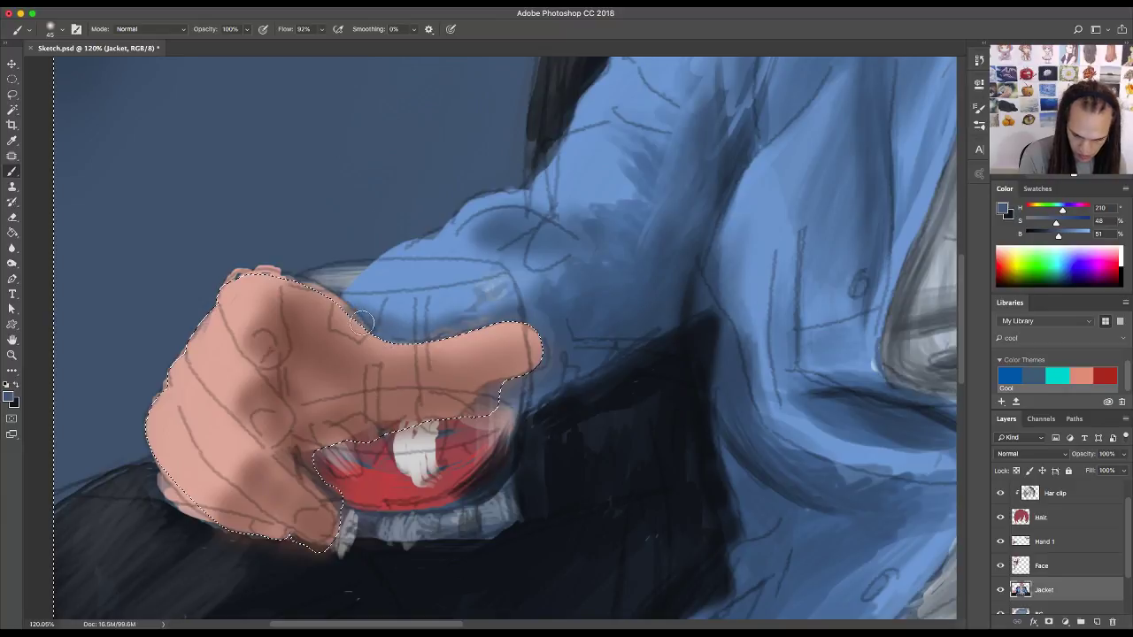
pyautogui.keyDown('alt'); pyautogui.click(446, 296); pyautogui.keyUp('alt')
pyautogui.moveTo(446, 295)
pyautogui.mouseDown()
pyautogui.moveTo(378, 324)
pyautogui.moveTo(344, 307)
pyautogui.moveTo(335, 280)
pyautogui.moveTo(325, 290)
pyautogui.moveTo(262, 283)
pyautogui.moveTo(260, 272)
pyautogui.moveTo(226, 283)
pyautogui.moveTo(204, 299)
pyautogui.moveTo(203, 323)
pyautogui.moveTo(152, 409)
pyautogui.moveTo(153, 395)
pyautogui.moveTo(154, 432)
pyautogui.mouseUp()
pyautogui.keyDown('alt'); pyautogui.click(283, 284); pyautogui.keyUp('alt')
pyautogui.keyDown('alt'); pyautogui.click(142, 486); pyautogui.keyUp('alt')
pyautogui.moveTo(156, 478)
pyautogui.mouseDown()
pyautogui.moveTo(187, 500)
pyautogui.moveTo(157, 480)
pyautogui.moveTo(145, 489)
pyautogui.moveTo(166, 532)
pyautogui.moveTo(209, 557)
pyautogui.moveTo(227, 527)
pyautogui.moveTo(328, 556)
pyautogui.mouseUp()
pyautogui.keyDown('alt'); pyautogui.click(399, 566); pyautogui.keyUp('alt')
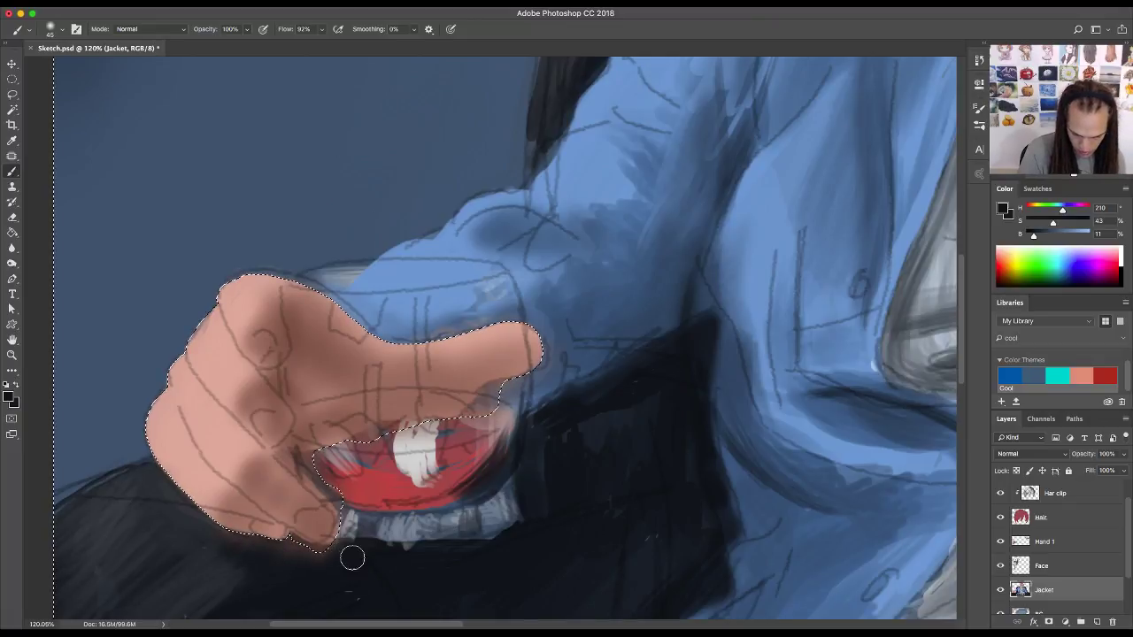
pyautogui.moveTo(351, 557)
pyautogui.mouseDown()
pyautogui.moveTo(506, 540)
pyautogui.moveTo(486, 544)
pyautogui.moveTo(520, 525)
pyautogui.moveTo(416, 560)
pyautogui.moveTo(522, 531)
pyautogui.mouseUp()
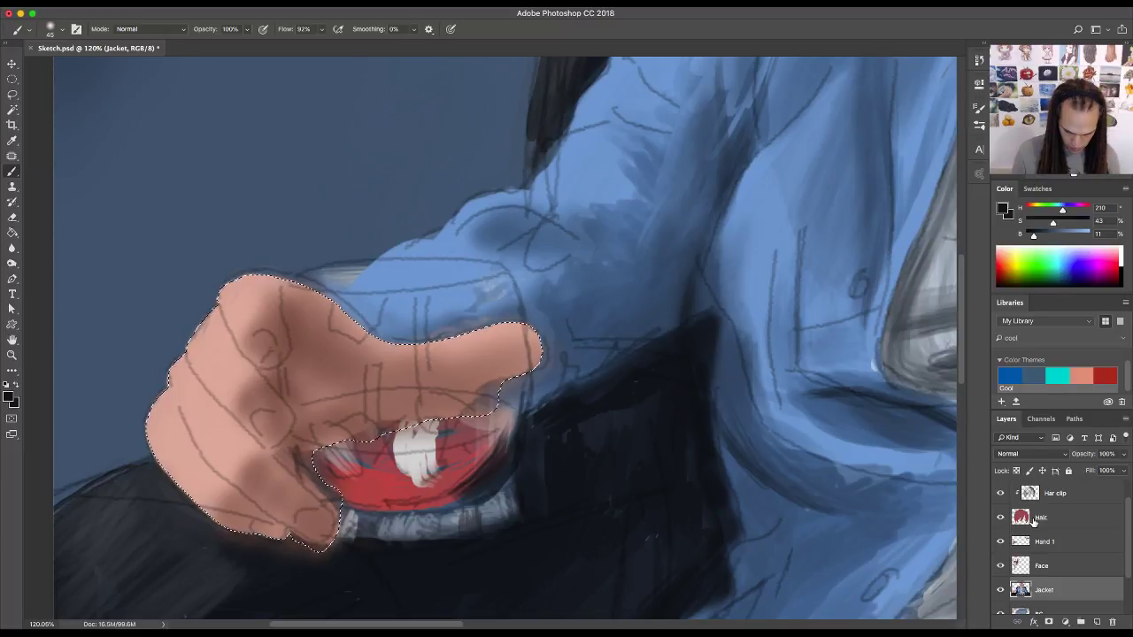
pyautogui.hotkey('ctrl', 'd')
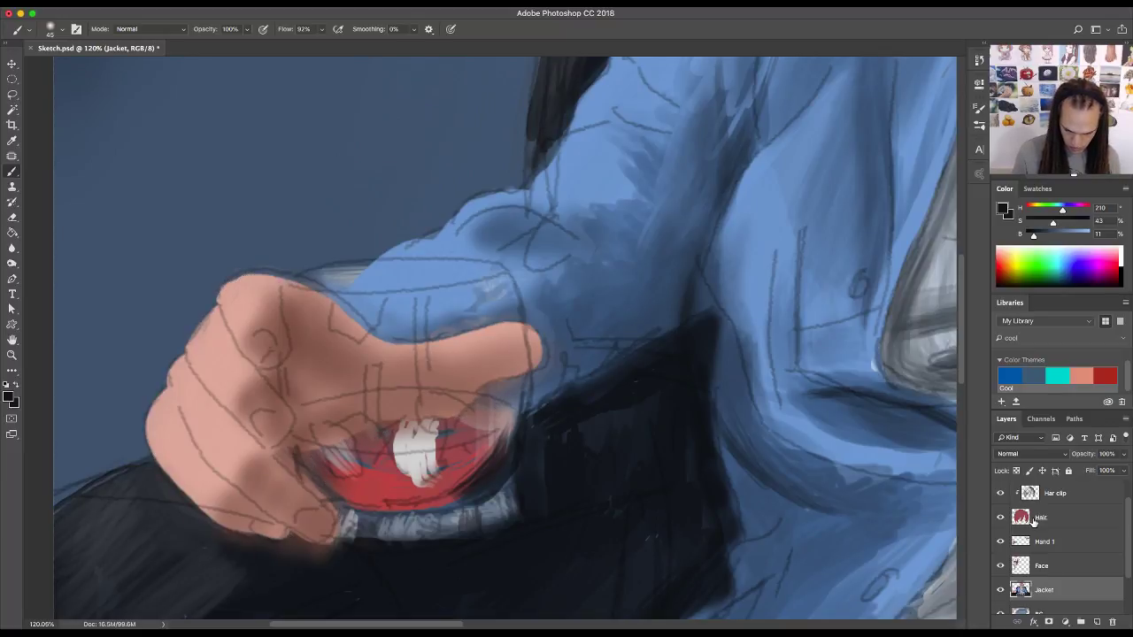
# - Zoom out over the whole painting, then zoom toward the hand and toggle the Face layer to compare
pyautogui.press('z')
pyautogui.moveTo(785, 450); pyautogui.dragTo(782, 539)
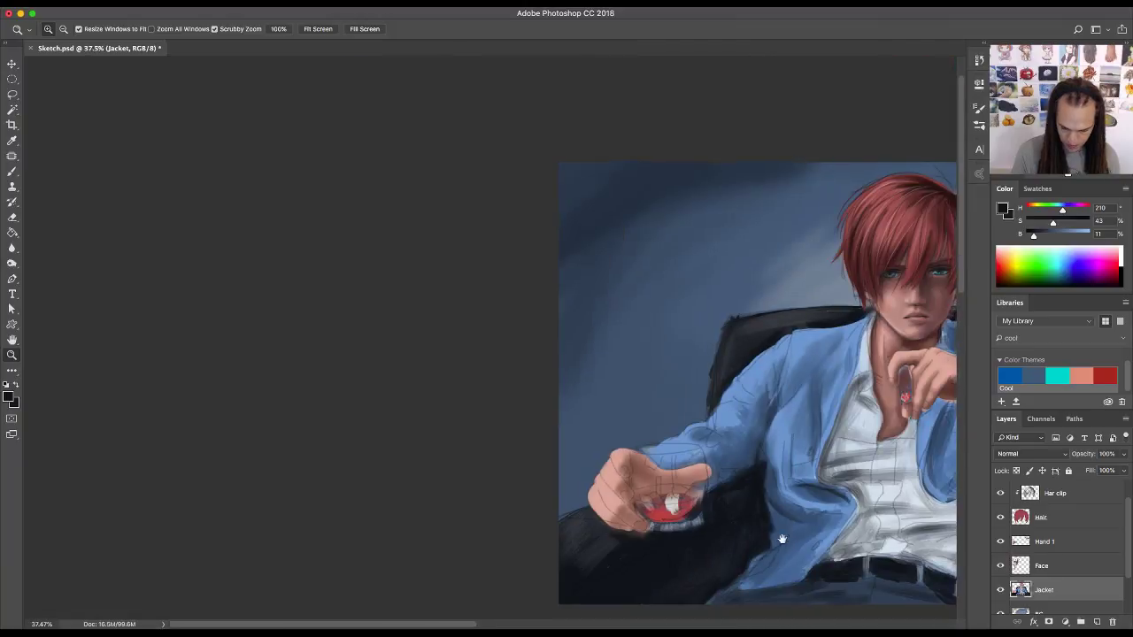
pyautogui.hscroll(10, 782, 539)
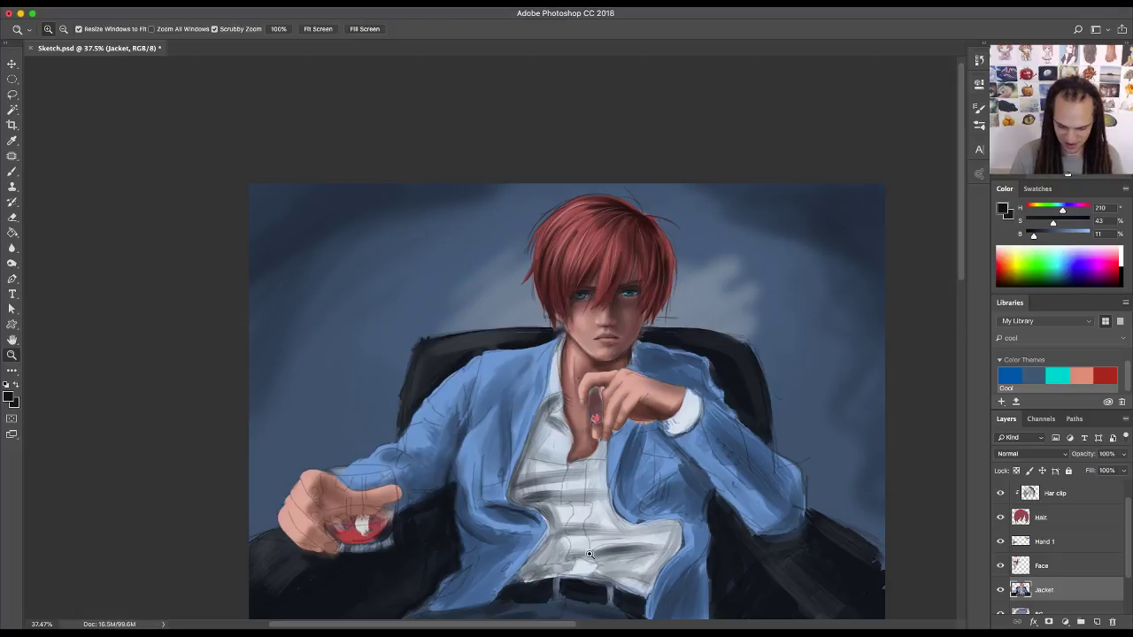
pyautogui.moveTo(596, 405)
pyautogui.mouseDown()
pyautogui.moveTo(629, 389)
pyautogui.moveTo(608, 403)
pyautogui.moveTo(638, 442)
pyautogui.moveTo(675, 465)
pyautogui.moveTo(668, 520)
pyautogui.mouseUp()
pyautogui.click(1000, 565)
pyautogui.click(1000, 566)
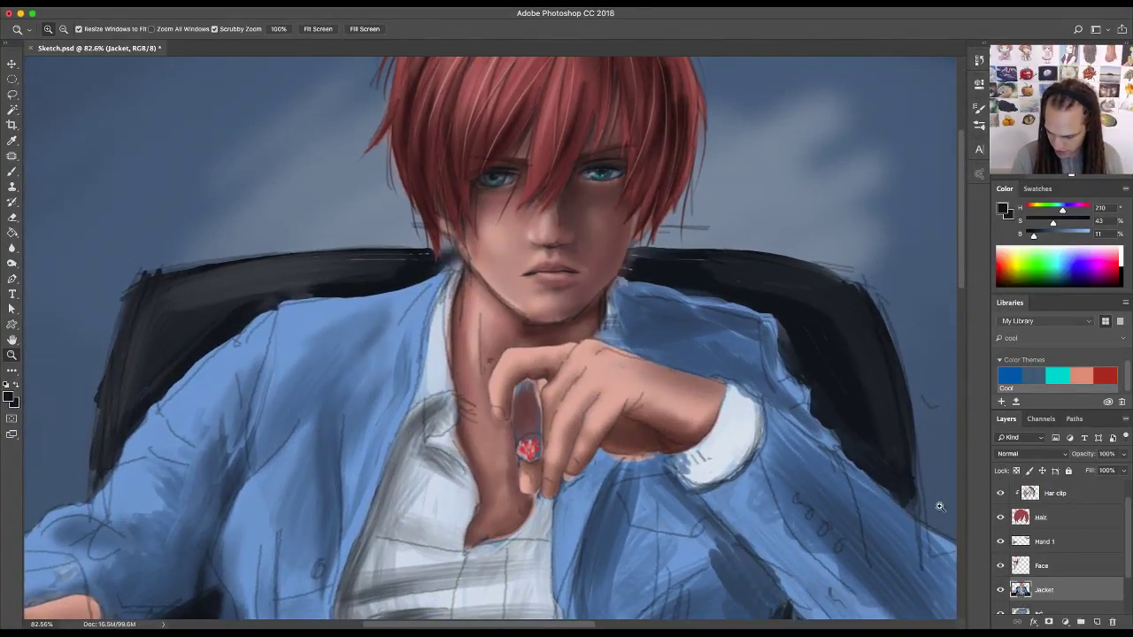
# - On the Face layer, shade the raised finger in dark brown and darken the finger gap with navy
pyautogui.click(1058, 568)
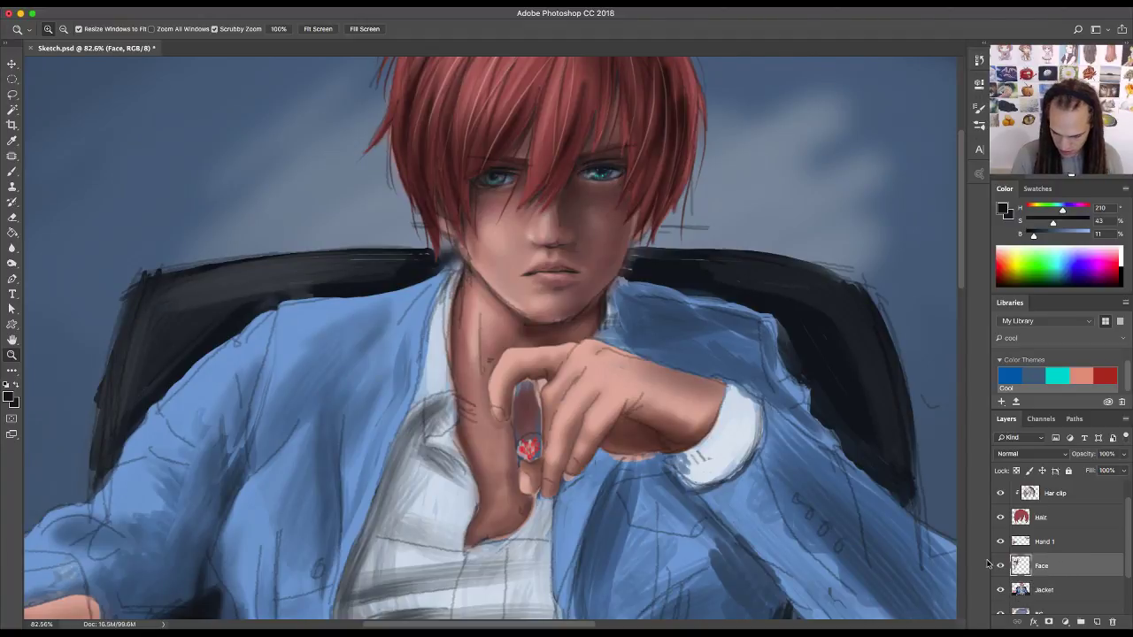
pyautogui.moveTo(554, 390); pyautogui.dragTo(580, 393)
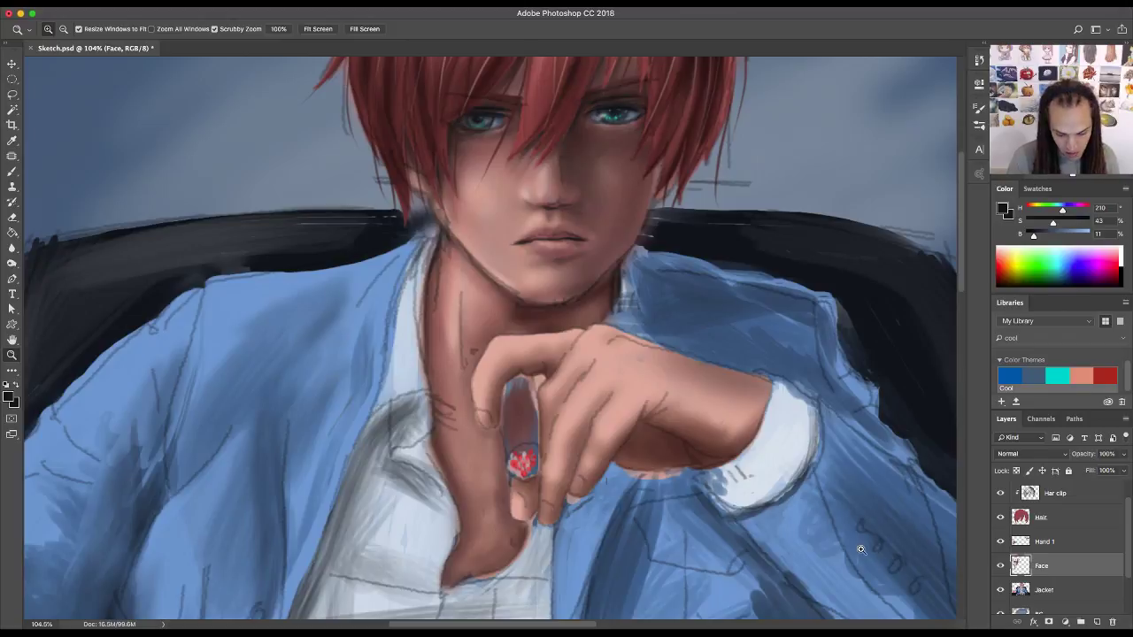
pyautogui.press('b')
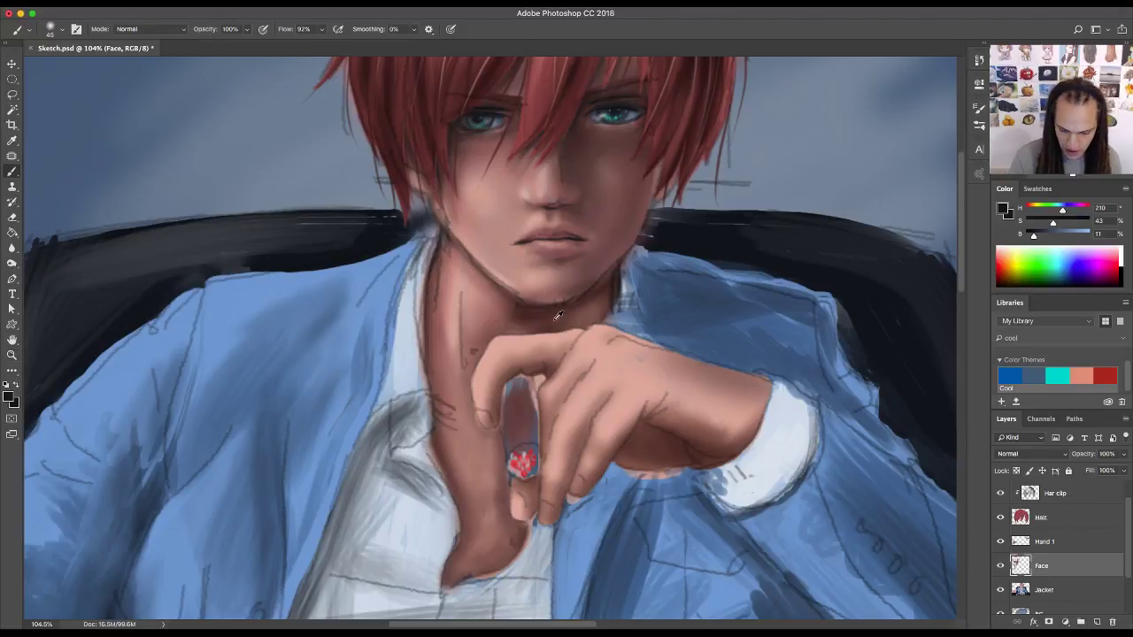
pyautogui.keyDown('alt'); pyautogui.click(566, 292); pyautogui.keyUp('alt')
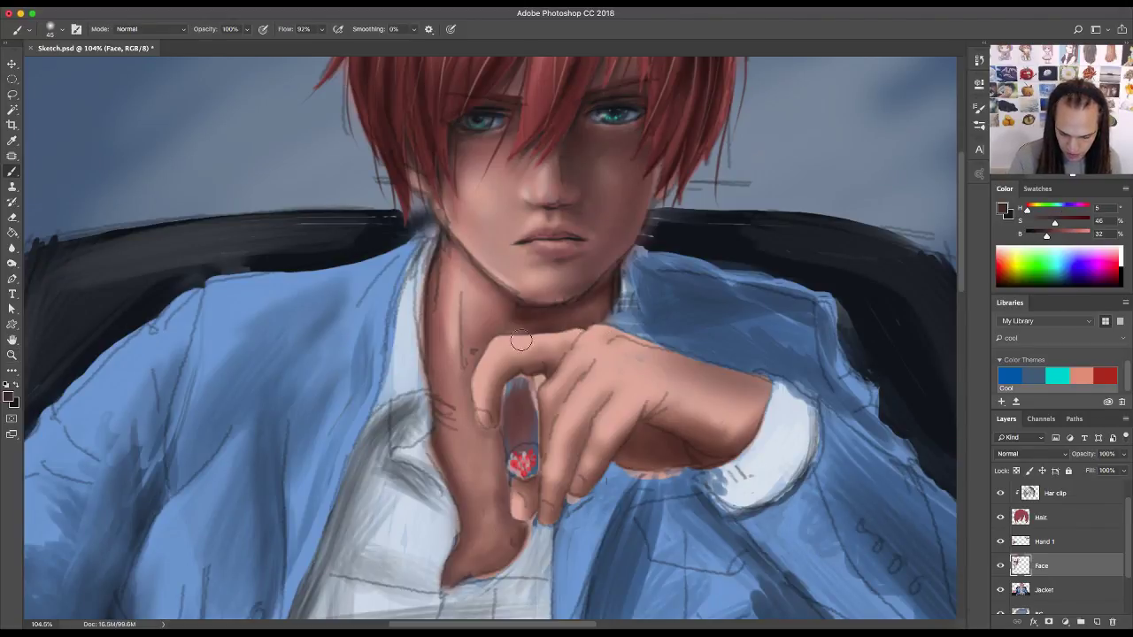
pyautogui.moveTo(475, 404)
pyautogui.mouseDown()
pyautogui.moveTo(483, 442)
pyautogui.moveTo(511, 384)
pyautogui.moveTo(533, 368)
pyautogui.moveTo(535, 391)
pyautogui.moveTo(544, 372)
pyautogui.moveTo(536, 396)
pyautogui.moveTo(549, 375)
pyautogui.moveTo(544, 365)
pyautogui.moveTo(532, 373)
pyautogui.moveTo(527, 399)
pyautogui.moveTo(573, 346)
pyautogui.moveTo(575, 328)
pyautogui.moveTo(557, 346)
pyautogui.moveTo(577, 306)
pyautogui.mouseUp()
pyautogui.keyDown('alt'); pyautogui.click(660, 255); pyautogui.keyUp('alt')
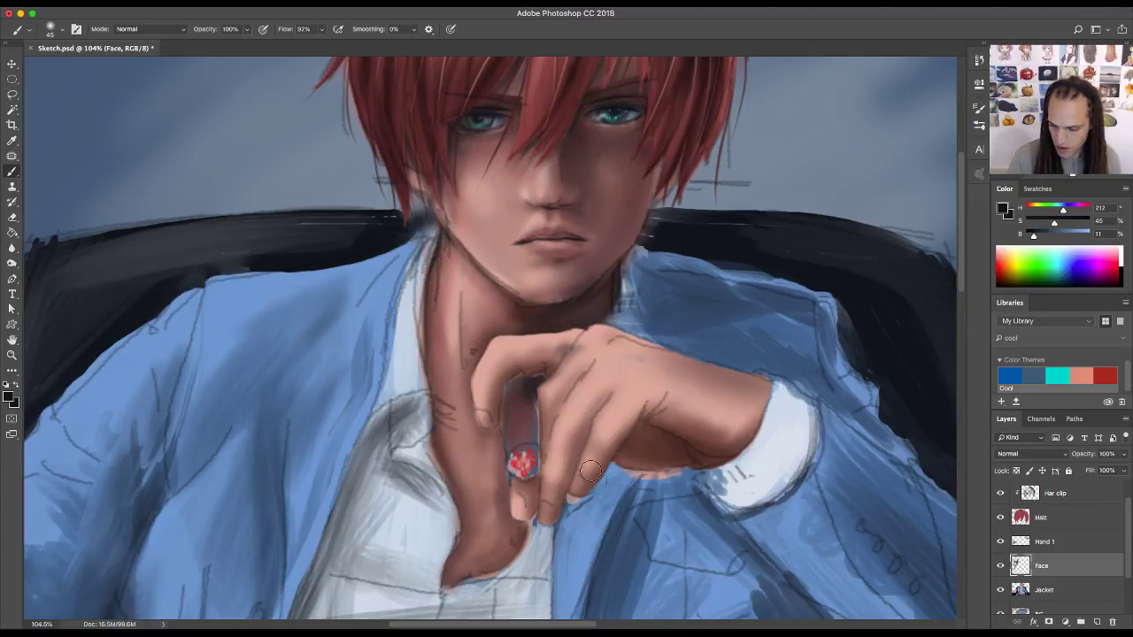
pyautogui.moveTo(507, 389)
pyautogui.mouseDown()
pyautogui.moveTo(490, 419)
pyautogui.moveTo(518, 544)
pyautogui.moveTo(500, 546)
pyautogui.moveTo(502, 525)
pyautogui.moveTo(451, 595)
pyautogui.moveTo(530, 421)
pyautogui.moveTo(509, 420)
pyautogui.moveTo(504, 348)
pyautogui.moveTo(487, 375)
pyautogui.moveTo(505, 397)
pyautogui.moveTo(501, 436)
pyautogui.moveTo(518, 451)
pyautogui.moveTo(514, 497)
pyautogui.moveTo(543, 538)
pyautogui.moveTo(474, 594)
pyautogui.mouseUp()
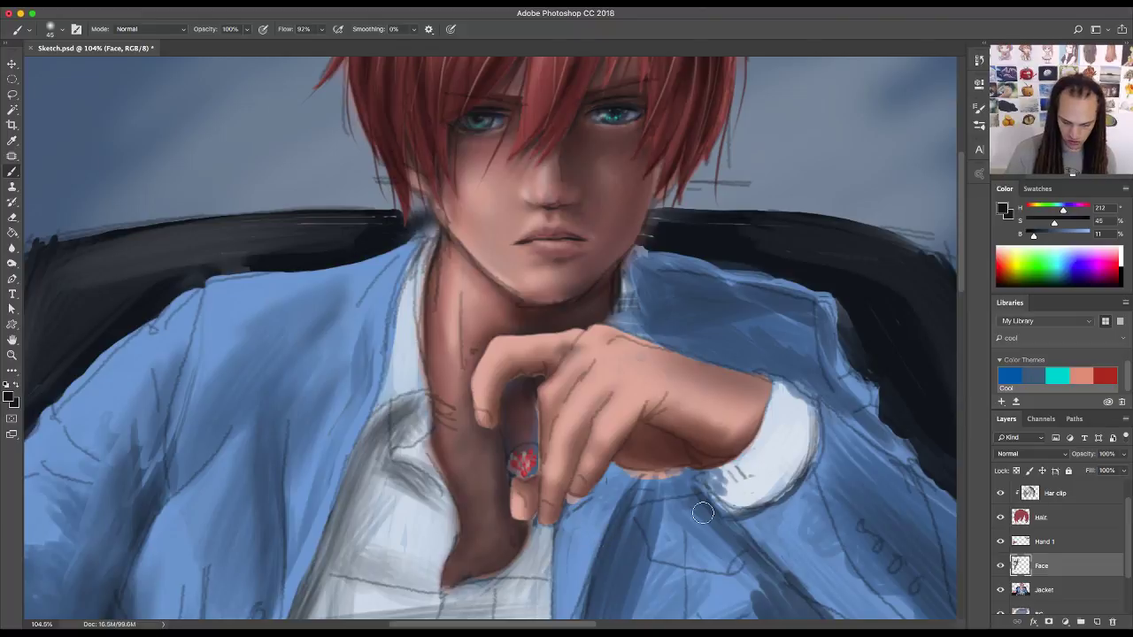
# - Deepen the shadow down the neck's left edge with a sampled reddish-brown, then zoom out
pyautogui.press('z')
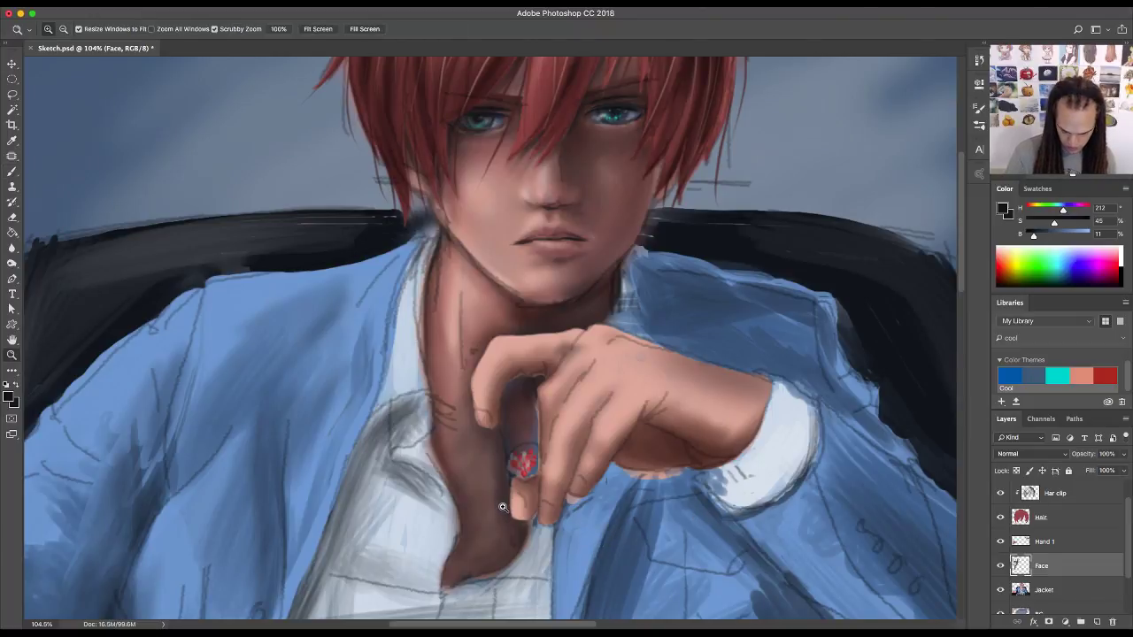
pyautogui.press('b')
pyautogui.keyDown('alt'); pyautogui.click(534, 305); pyautogui.keyUp('alt')
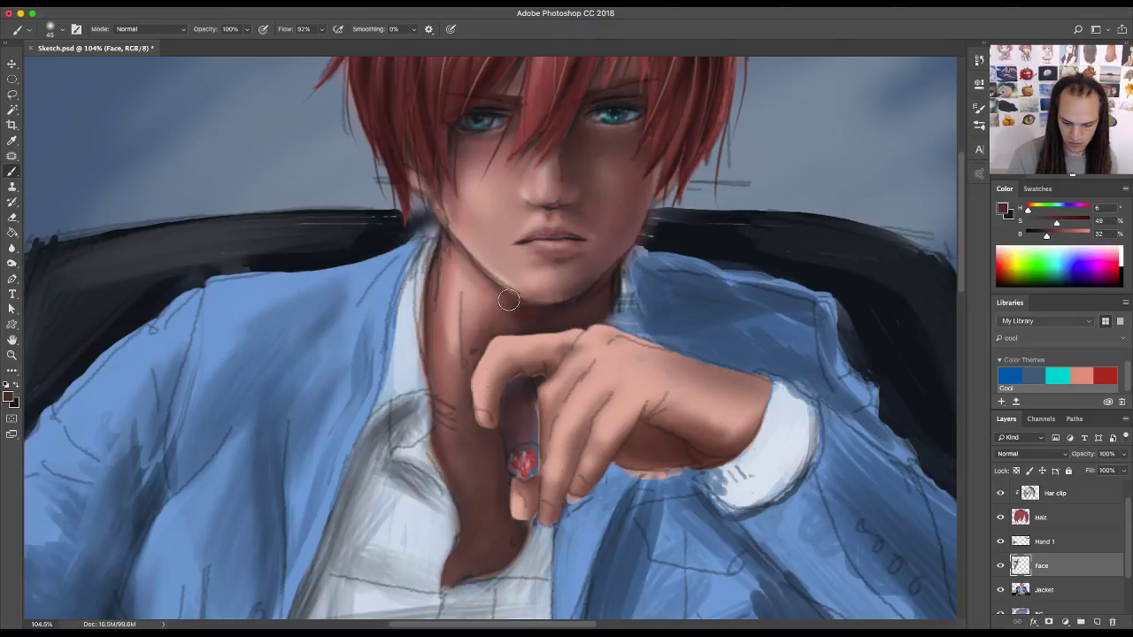
pyautogui.moveTo(458, 267)
pyautogui.mouseDown()
pyautogui.moveTo(446, 239)
pyautogui.moveTo(422, 293)
pyautogui.moveTo(424, 372)
pyautogui.moveTo(429, 289)
pyautogui.moveTo(430, 327)
pyautogui.moveTo(458, 289)
pyautogui.moveTo(429, 381)
pyautogui.mouseUp()
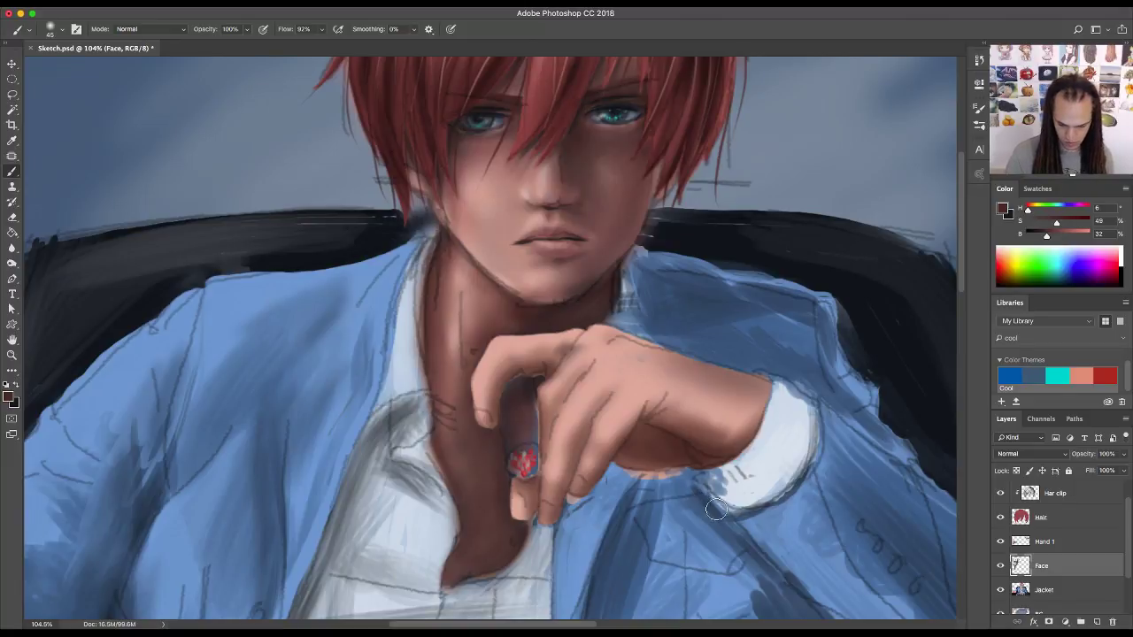
pyautogui.press('z')
pyautogui.moveTo(731, 532)
pyautogui.mouseDown()
pyautogui.moveTo(699, 558)
pyautogui.moveTo(640, 383)
pyautogui.moveTo(740, 514)
pyautogui.moveTo(763, 520)
pyautogui.moveTo(651, 470)
pyautogui.moveTo(663, 412)
pyautogui.moveTo(709, 399)
pyautogui.mouseUp()
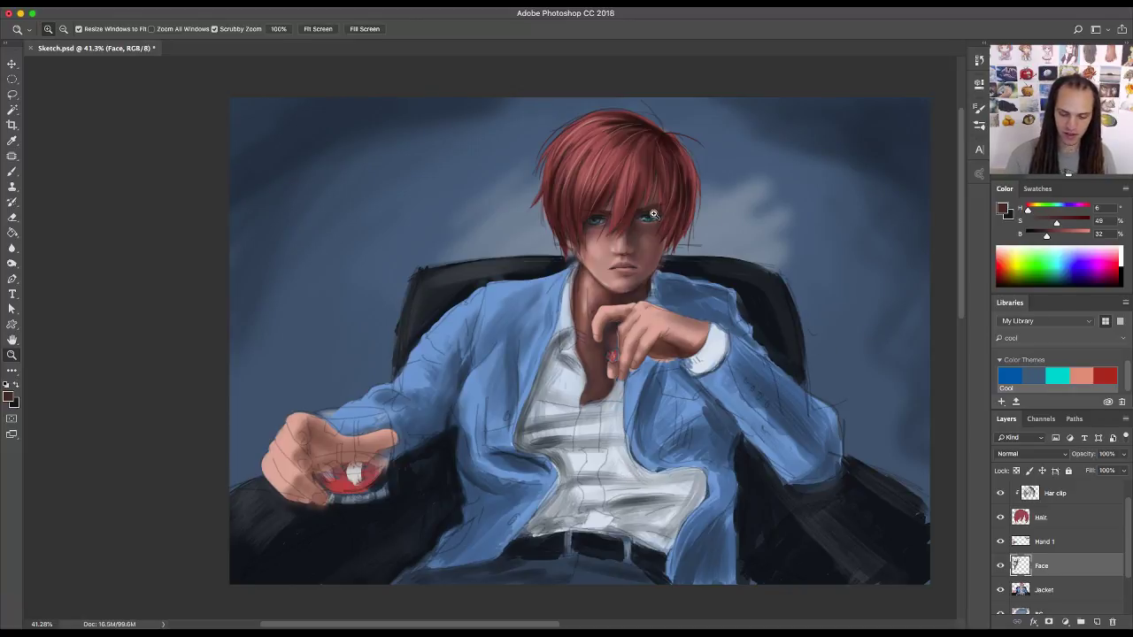
# - Zoom in on the face and darken both eyebrows with a small dark blue-grey brush
pyautogui.moveTo(616, 230); pyautogui.dragTo(572, 398)
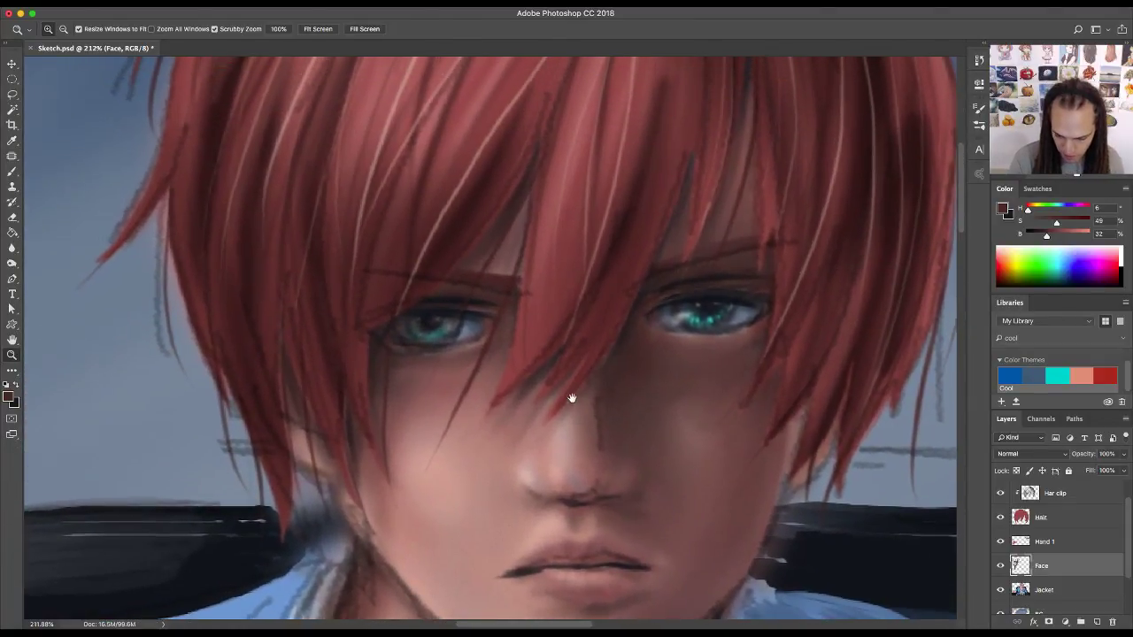
pyautogui.press('b')
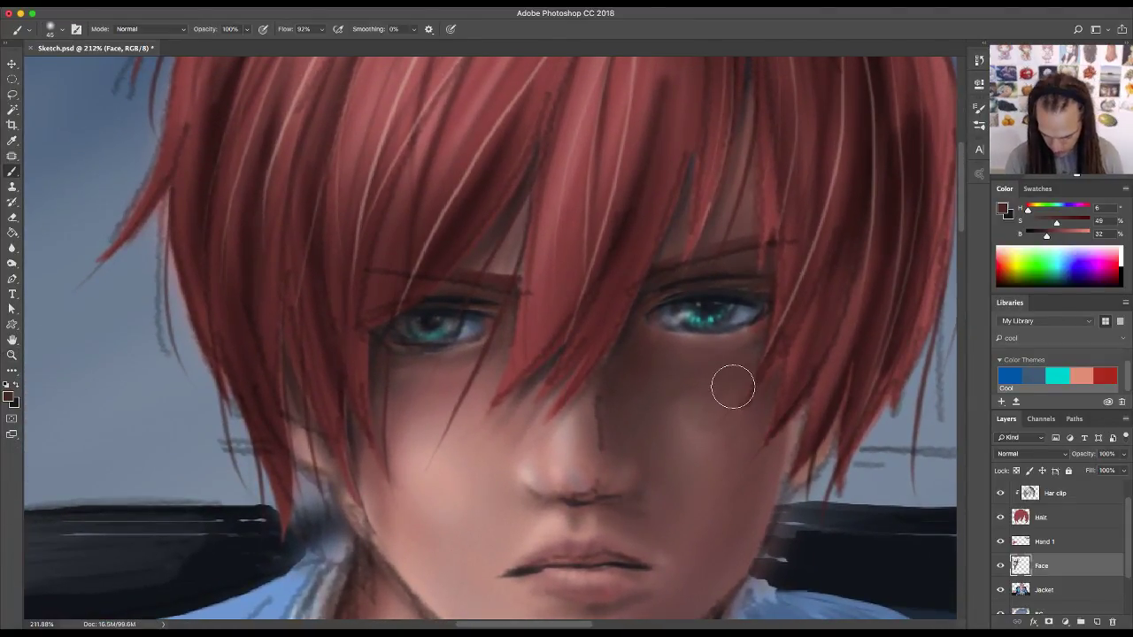
pyautogui.click(1000, 567)
pyautogui.click(1000, 568)
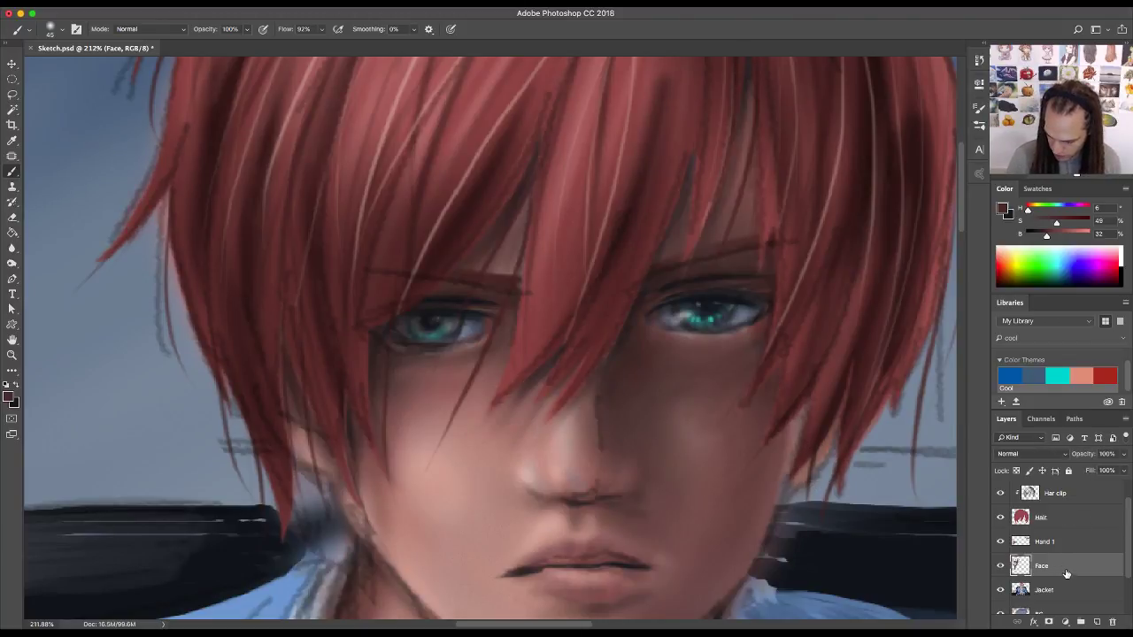
pyautogui.click(1001, 567)
pyautogui.click(1000, 568)
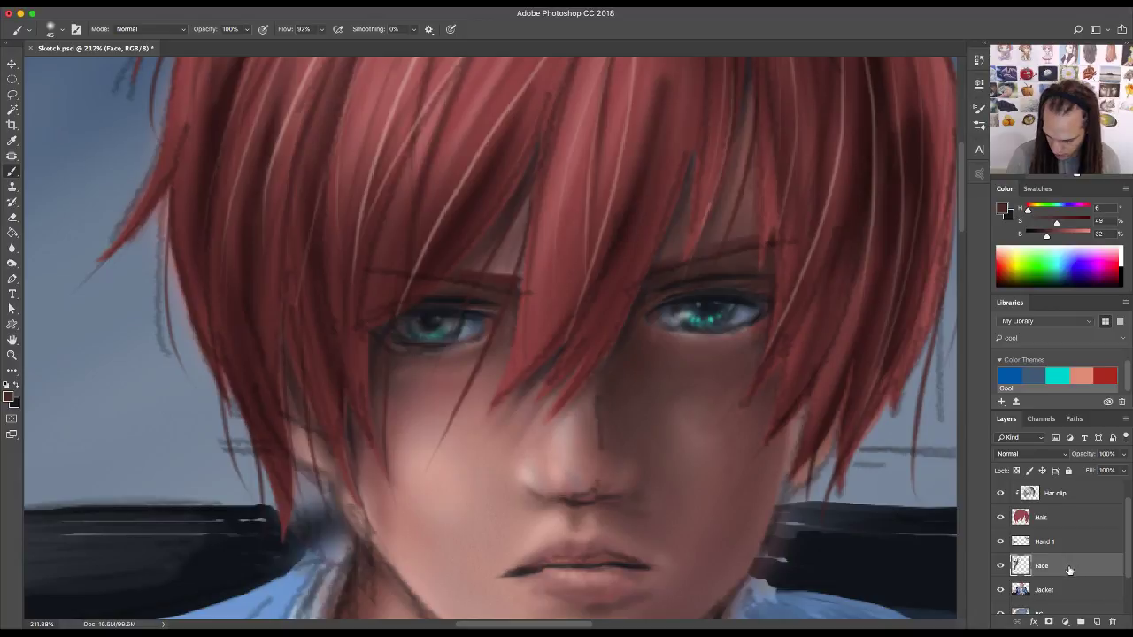
pyautogui.keyDown('alt'); pyautogui.click(720, 295); pyautogui.keyUp('alt')
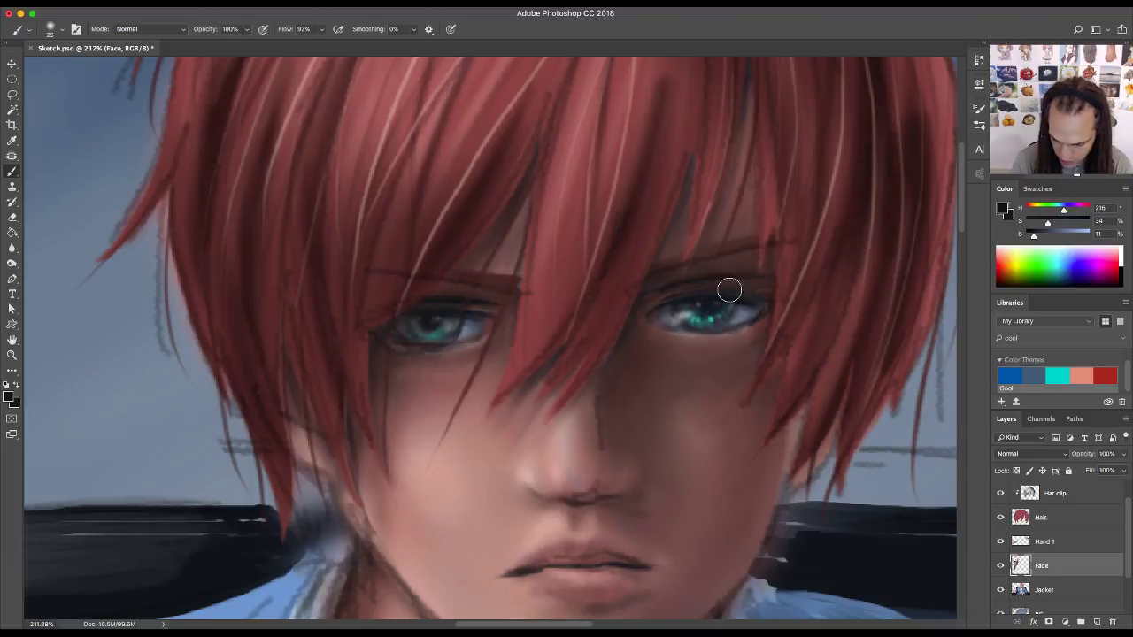
pyautogui.press('[')
pyautogui.press('[')
pyautogui.press('[')
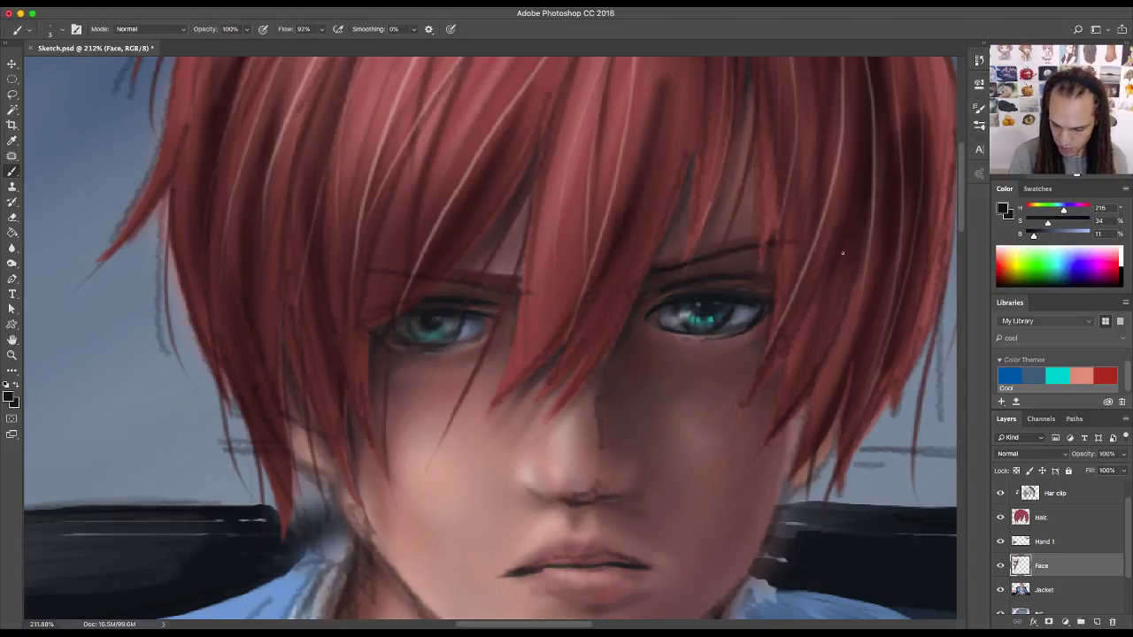
pyautogui.moveTo(513, 289)
pyautogui.mouseDown()
pyautogui.moveTo(529, 291)
pyautogui.moveTo(518, 291)
pyautogui.mouseUp()
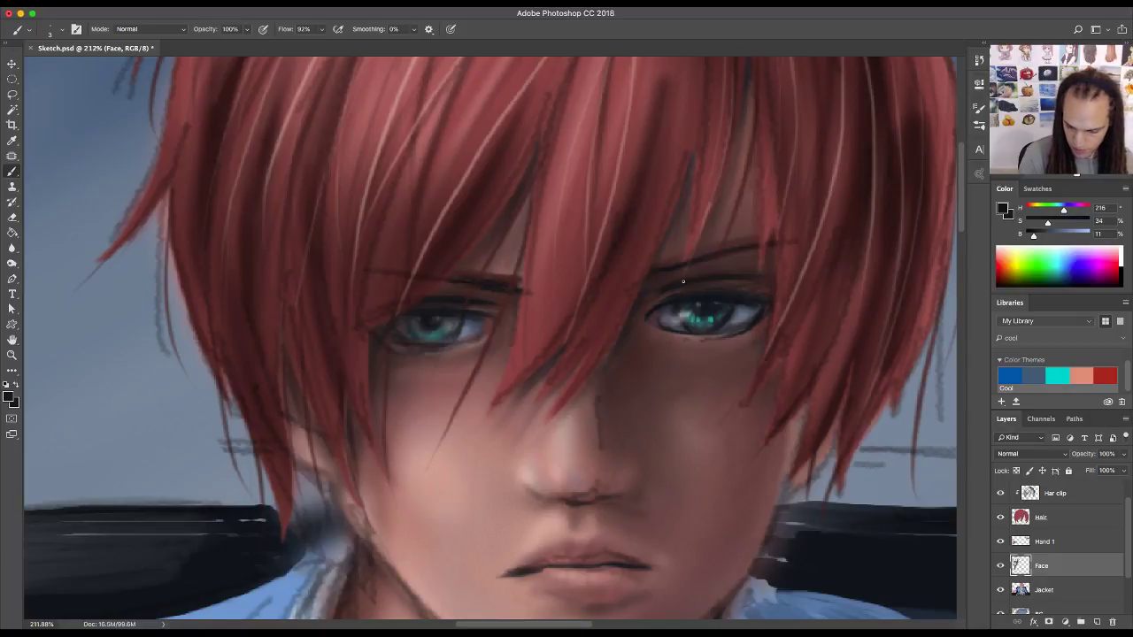
pyautogui.moveTo(664, 262)
pyautogui.mouseDown()
pyautogui.moveTo(700, 250)
pyautogui.moveTo(665, 270)
pyautogui.moveTo(748, 239)
pyautogui.mouseUp()
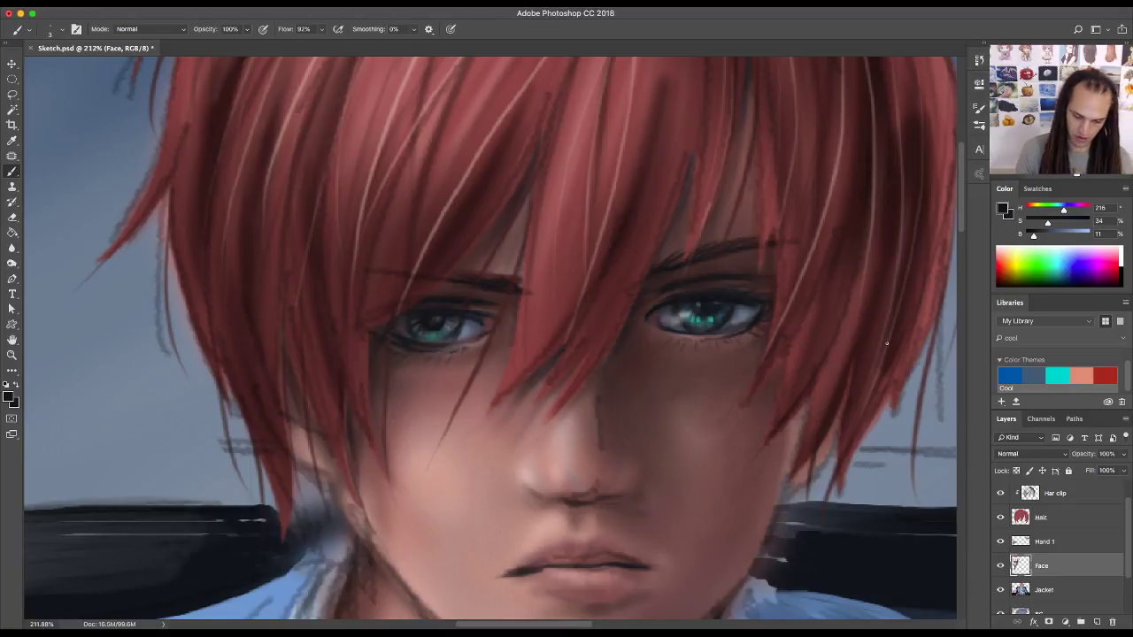
# - Dab bright cyan from the Cool theme into both irises
pyautogui.keyDown('alt'); pyautogui.click(717, 318); pyautogui.keyUp('alt')
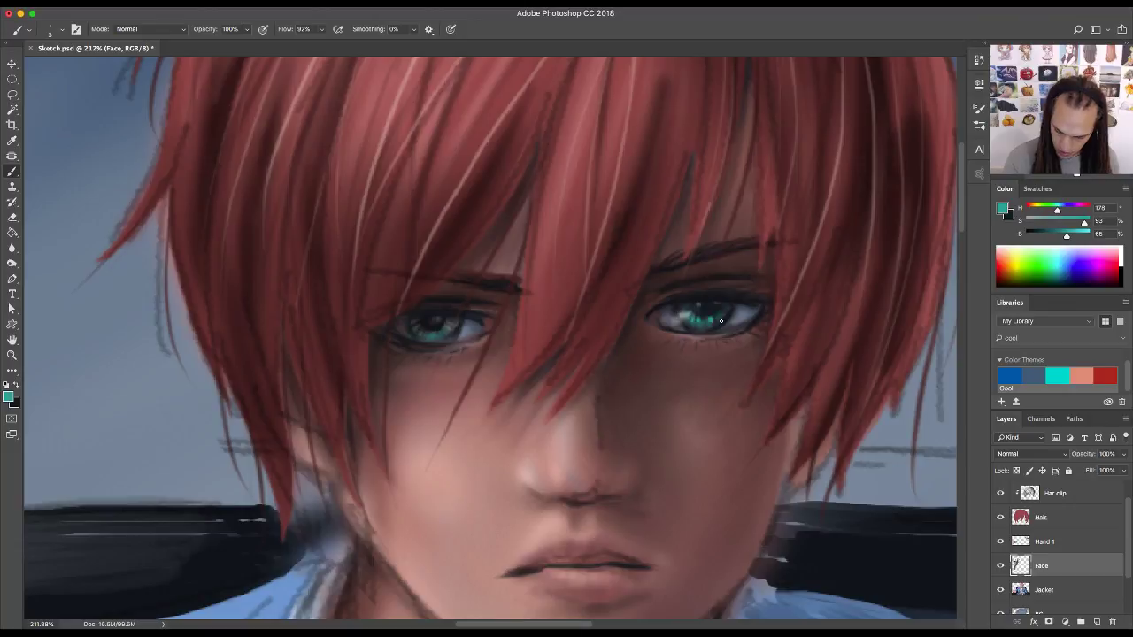
pyautogui.click(1059, 379)
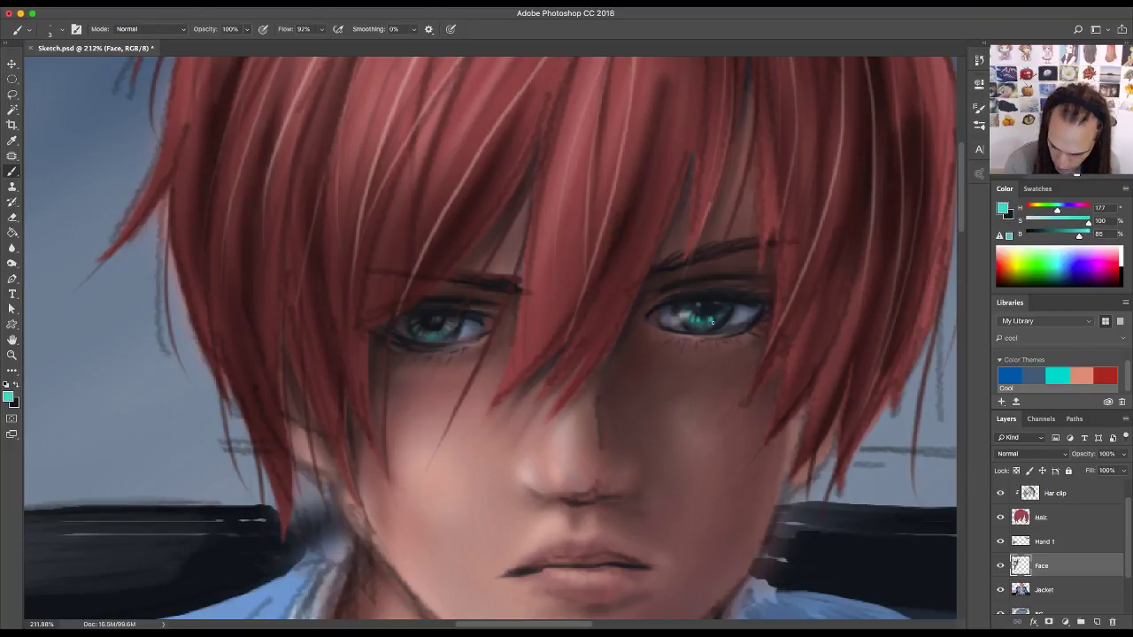
pyautogui.click(694, 317)
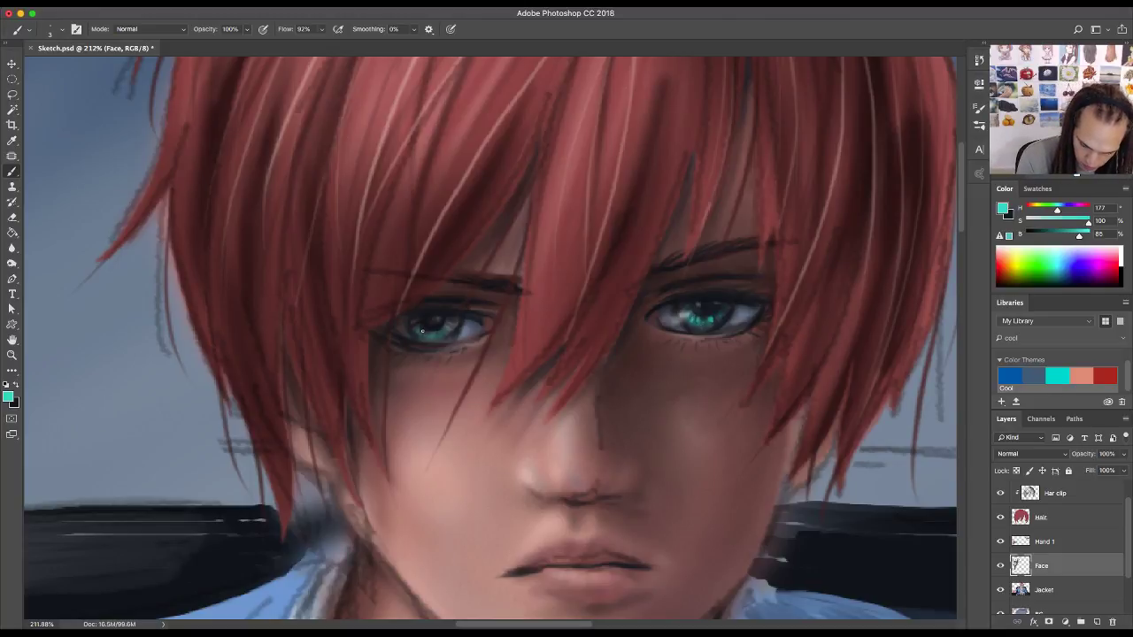
pyautogui.click(424, 332)
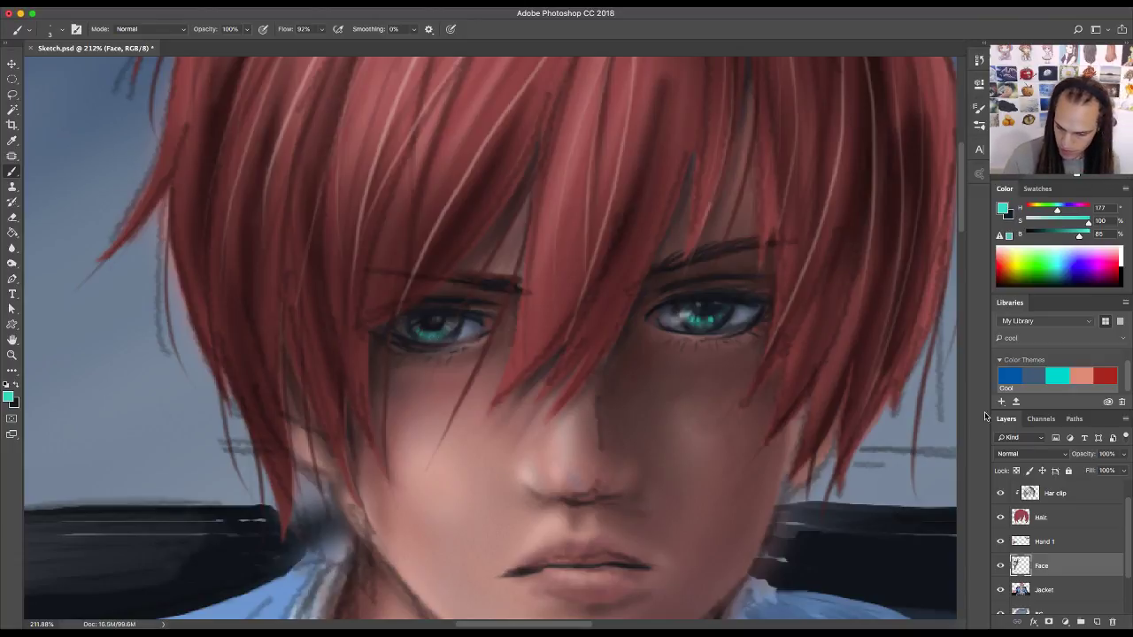
# - Add small light grey highlights to both irises and the left eye's corner, then zoom out
pyautogui.keyDown('alt'); pyautogui.click(796, 238); pyautogui.keyUp('alt')
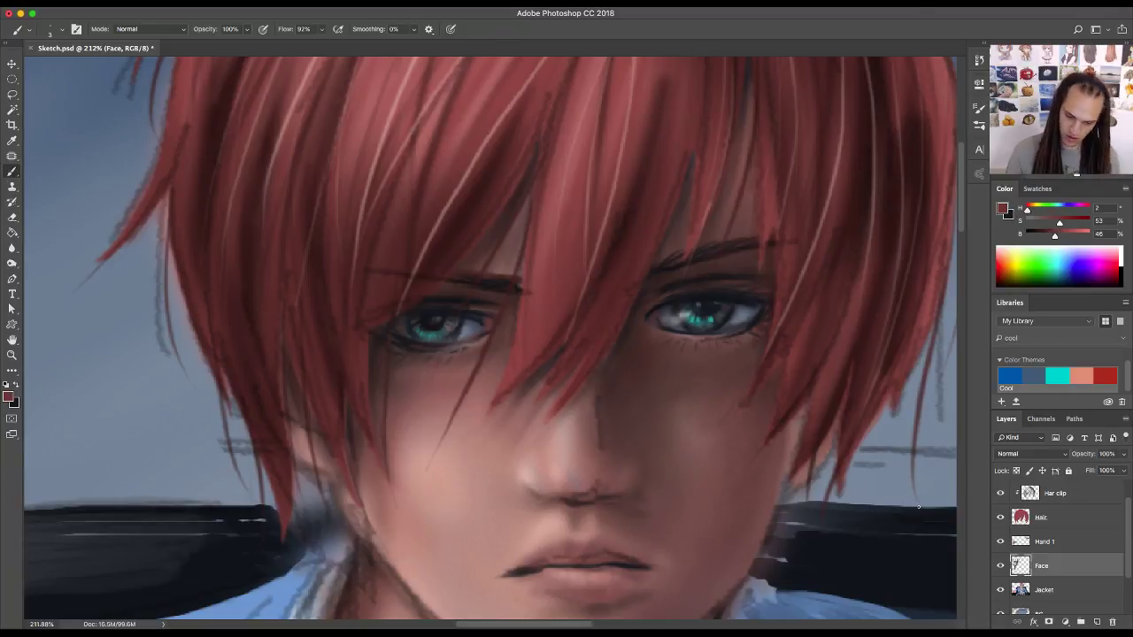
pyautogui.moveTo(1059, 221)
pyautogui.mouseDown()
pyautogui.moveTo(1027, 221)
pyautogui.moveTo(1074, 235)
pyautogui.mouseUp()
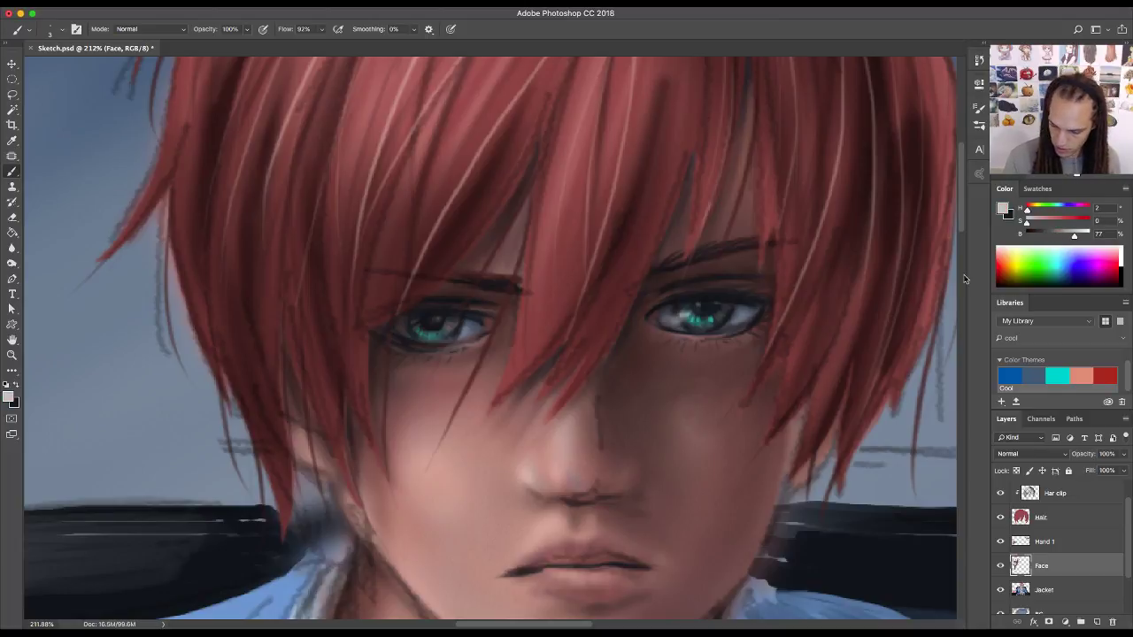
pyautogui.click(702, 309)
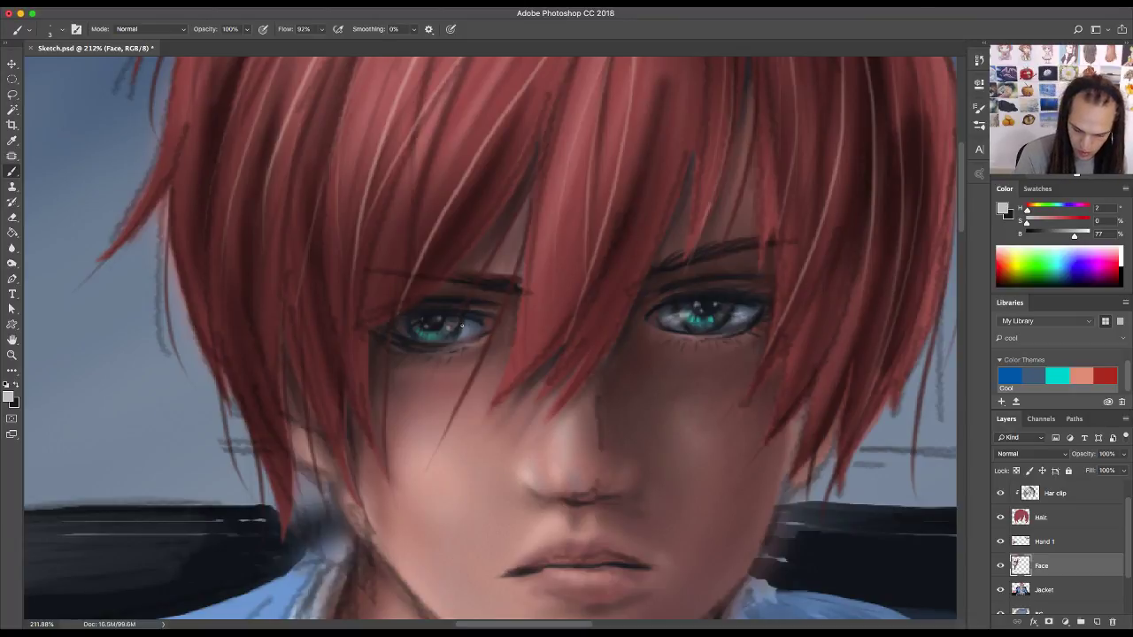
pyautogui.moveTo(461, 326); pyautogui.dragTo(468, 329)
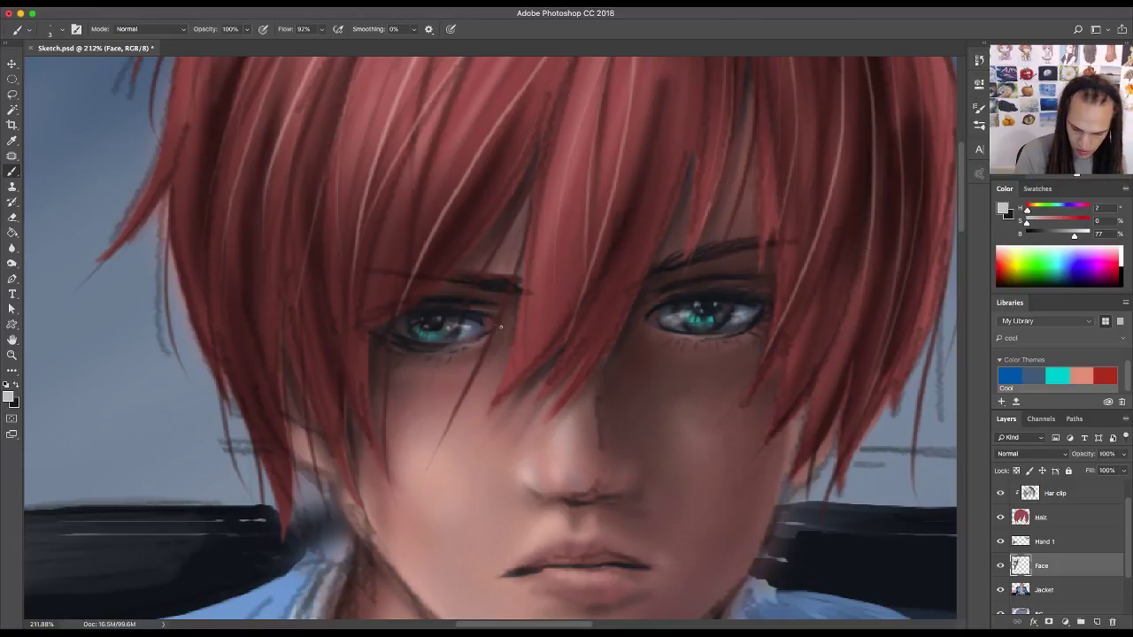
pyautogui.click(485, 333)
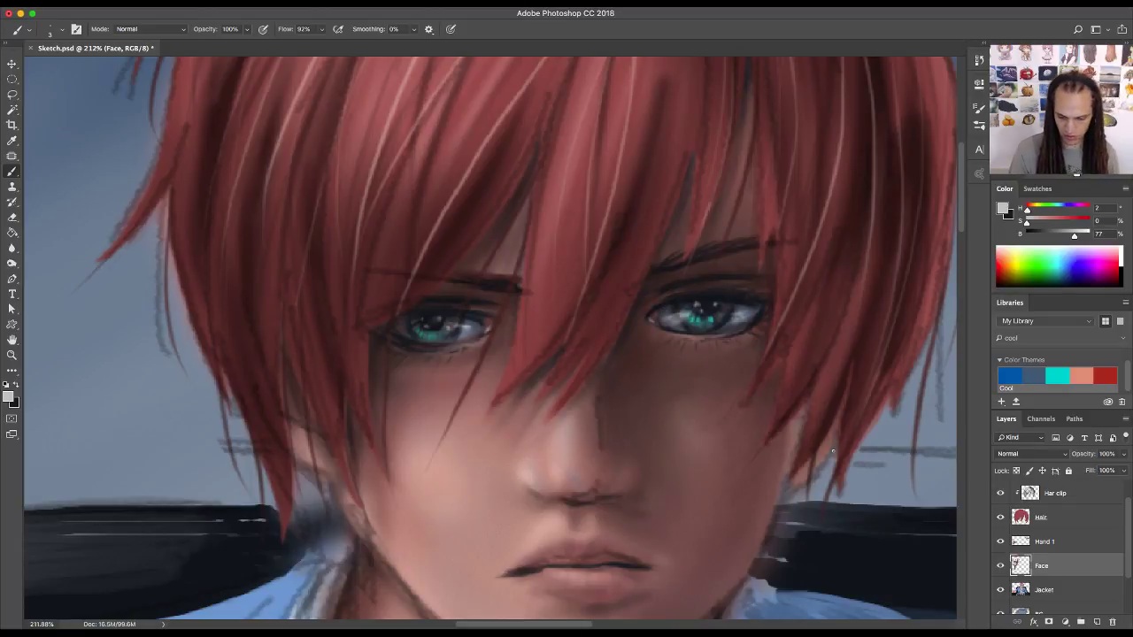
pyautogui.press('z')
pyautogui.moveTo(832, 452)
pyautogui.mouseDown()
pyautogui.moveTo(748, 510)
pyautogui.moveTo(712, 473)
pyautogui.moveTo(746, 440)
pyautogui.mouseUp()
pyautogui.click(1001, 493)
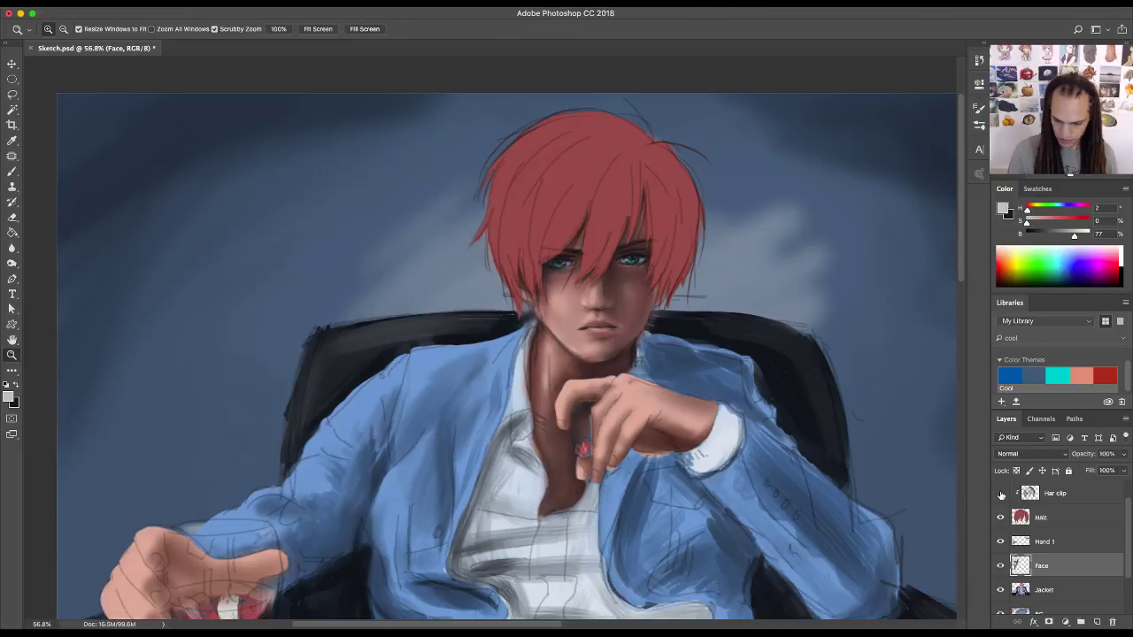
pyautogui.click(1001, 493)
pyautogui.click(1001, 493)
pyautogui.click(1002, 493)
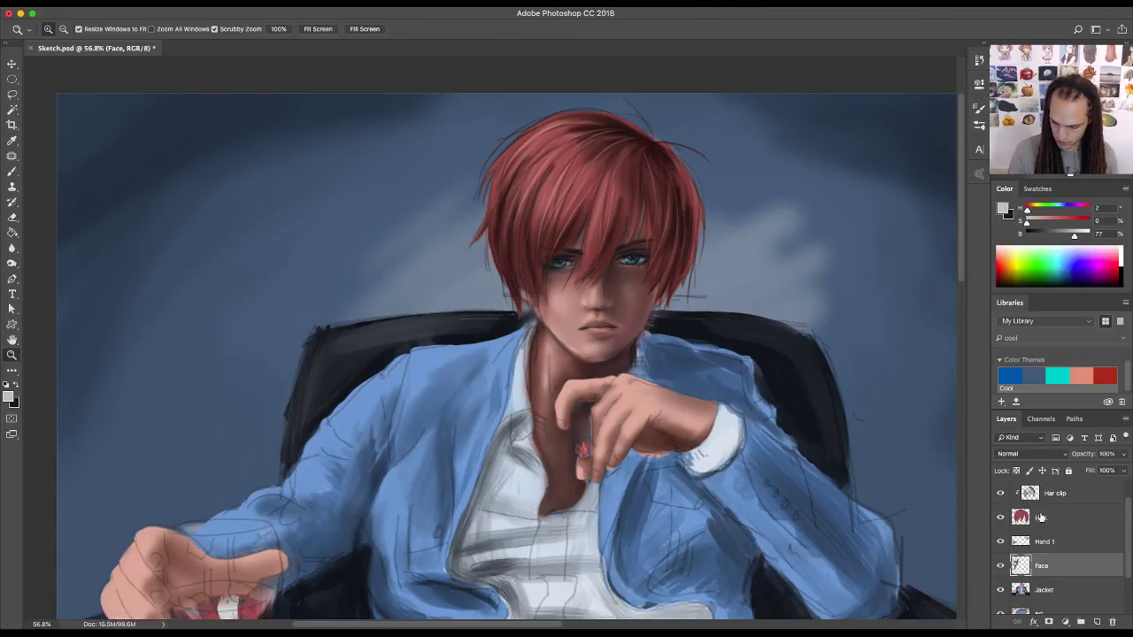
pyautogui.scroll(1, 1053, 531)
pyautogui.click(1001, 493)
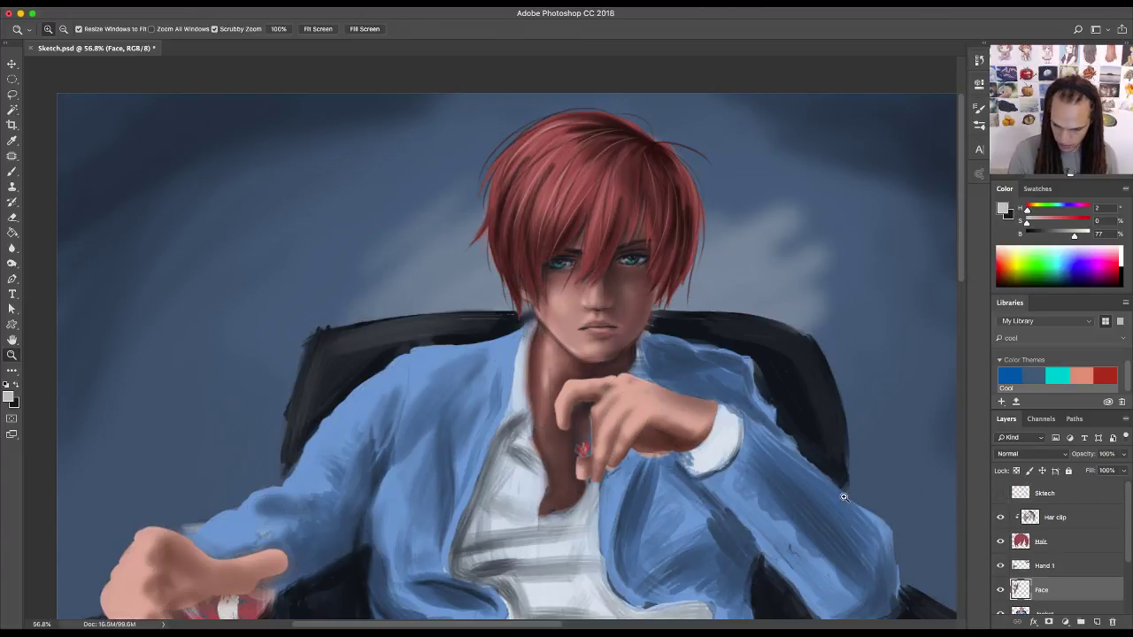
pyautogui.scroll(2, 843, 496)
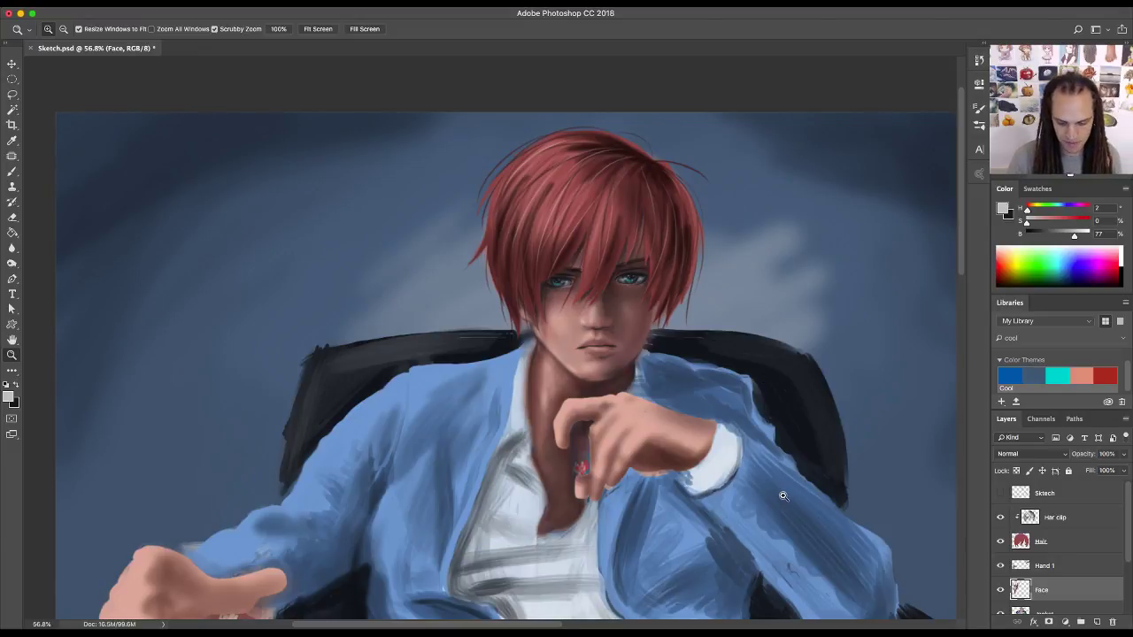
pyautogui.scroll(-5, 744, 538)
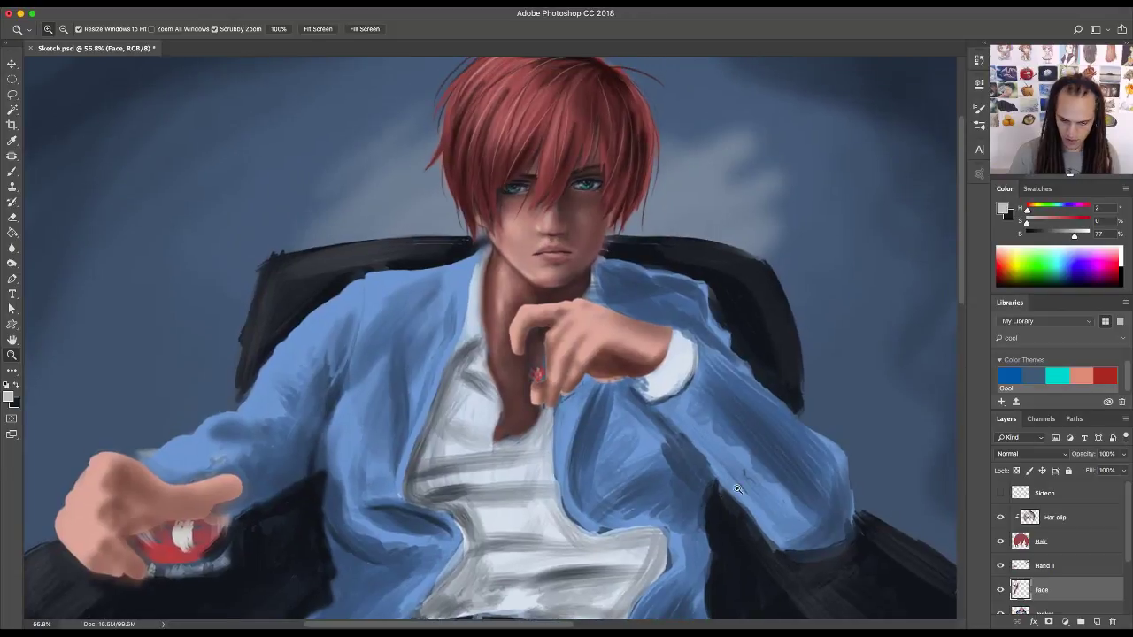
pyautogui.scroll(-5, 736, 489)
pyautogui.hscroll(2, 797, 485)
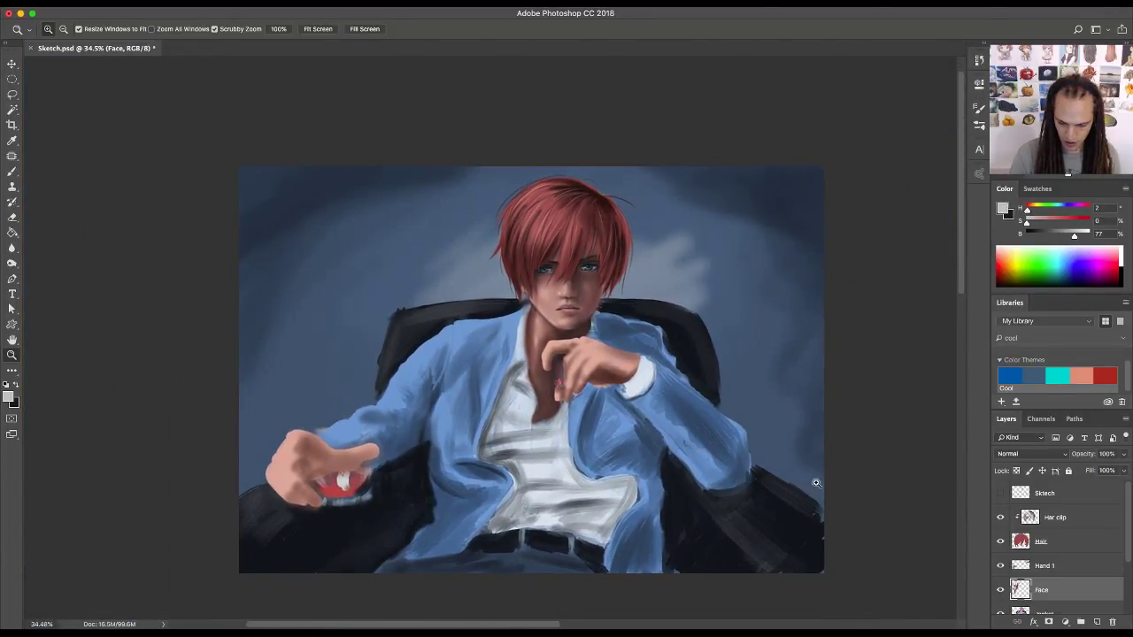
pyautogui.scroll(3, 597, 368)
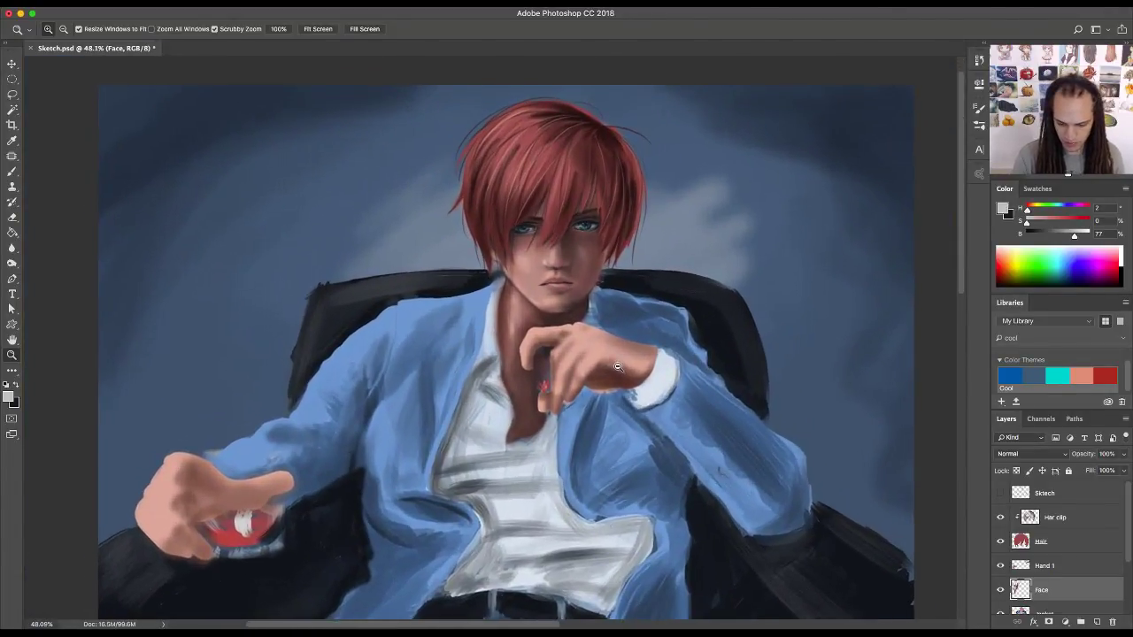
pyautogui.scroll(3, 618, 367)
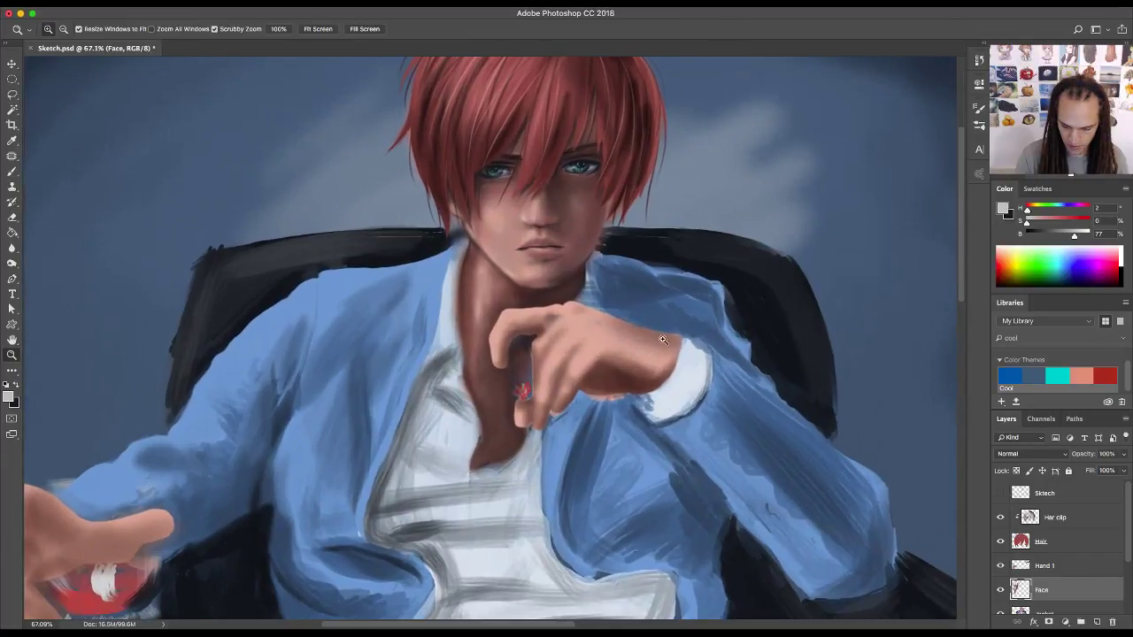
pyautogui.scroll(2, 624, 465)
pyautogui.moveTo(550, 451); pyautogui.dragTo(569, 467)
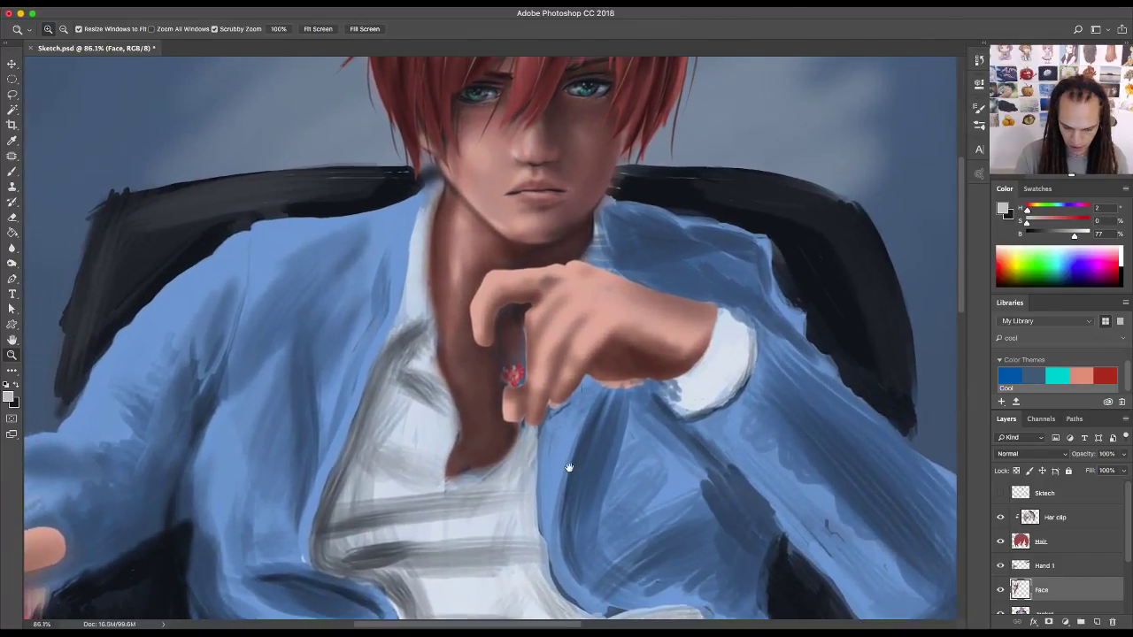
pyautogui.scroll(1, 564, 419)
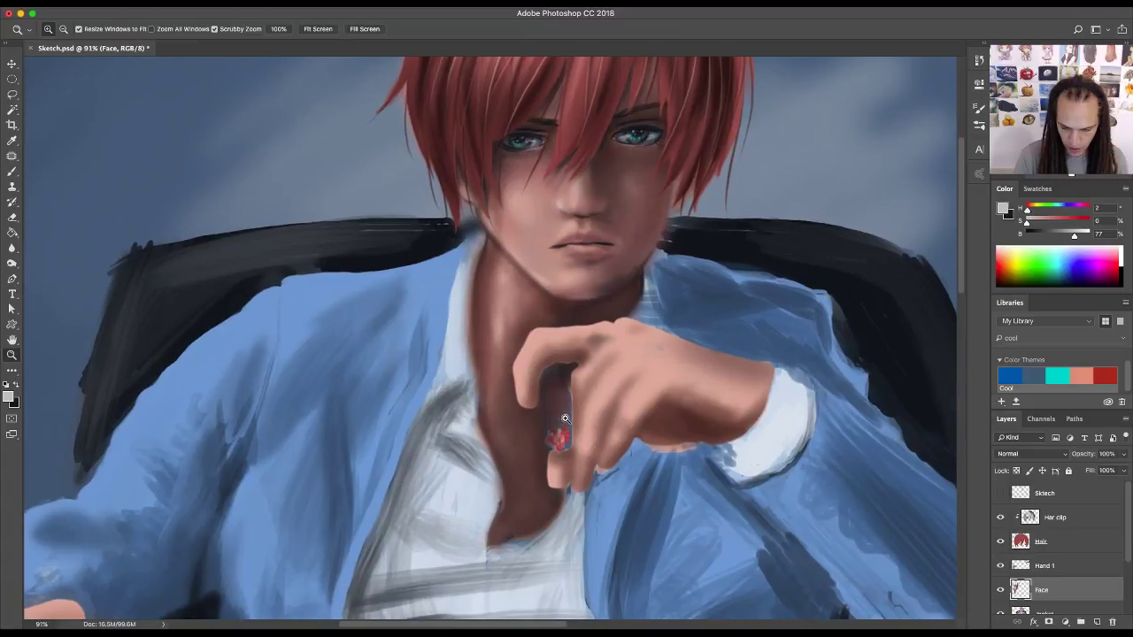
pyautogui.scroll(1, 565, 419)
pyautogui.moveTo(551, 407)
pyautogui.mouseDown()
pyautogui.moveTo(554, 431)
pyautogui.moveTo(561, 392)
pyautogui.moveTo(559, 404)
pyautogui.mouseUp()
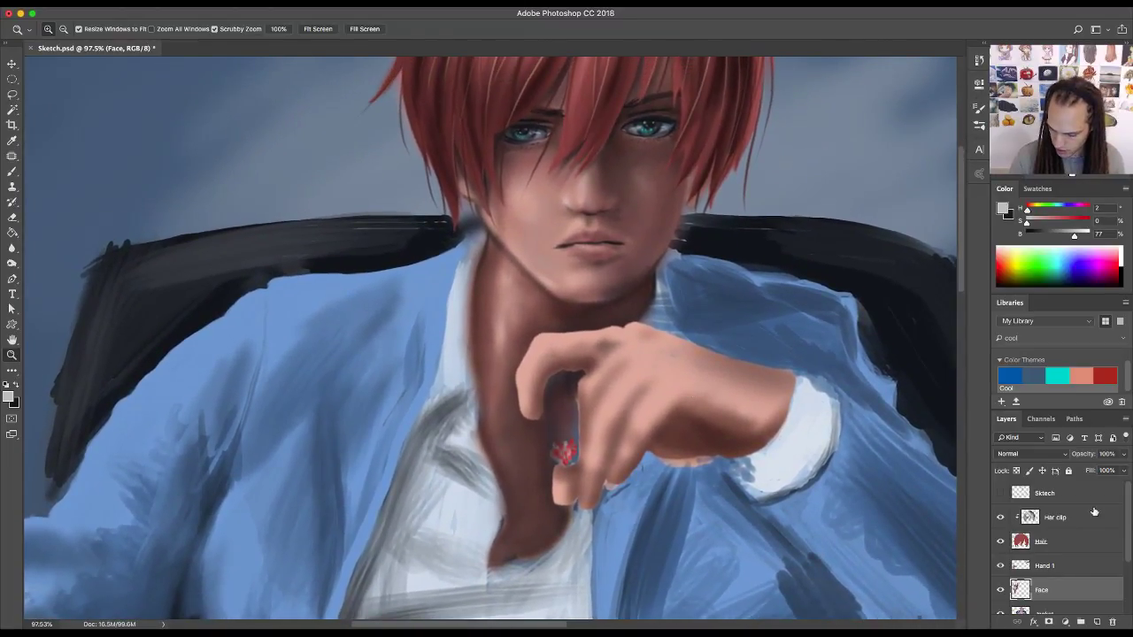
pyautogui.click(1087, 566)
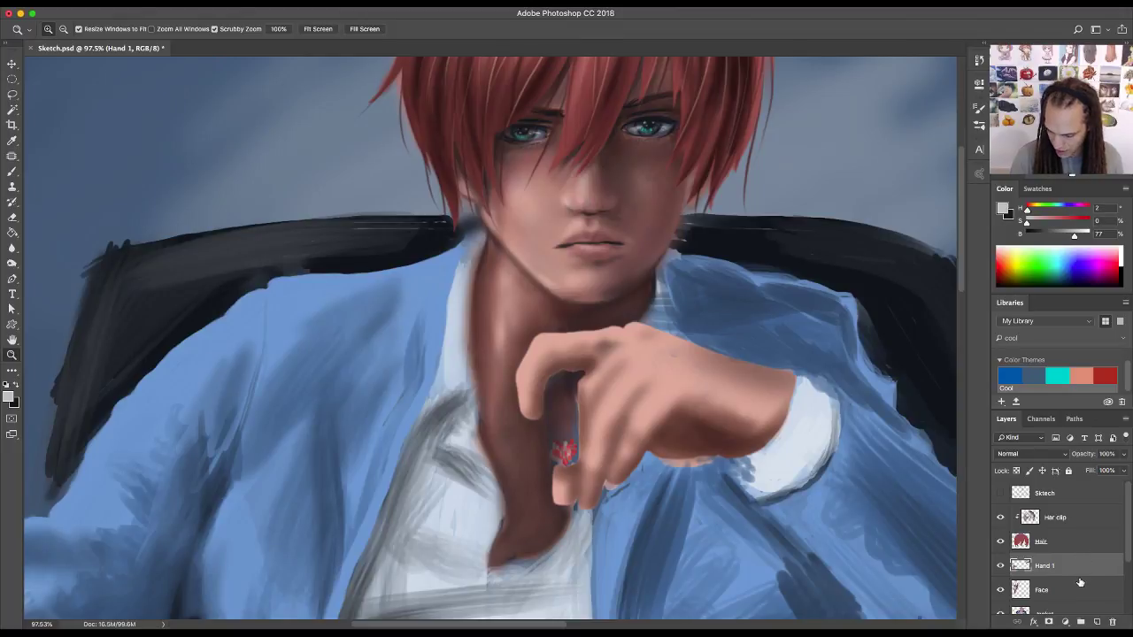
pyautogui.click(1080, 584)
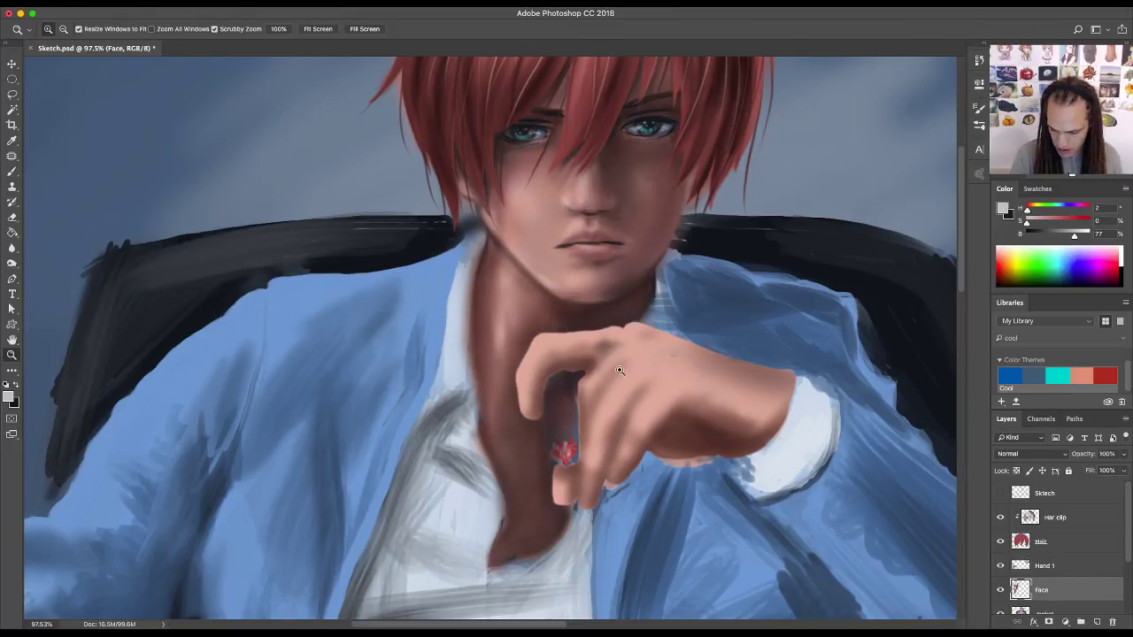
# - Create a new layer named 'Under Shirt' above Face and make the Sketch layer visible
pyautogui.click(1096, 623)
pyautogui.doubleClick(1043, 590)
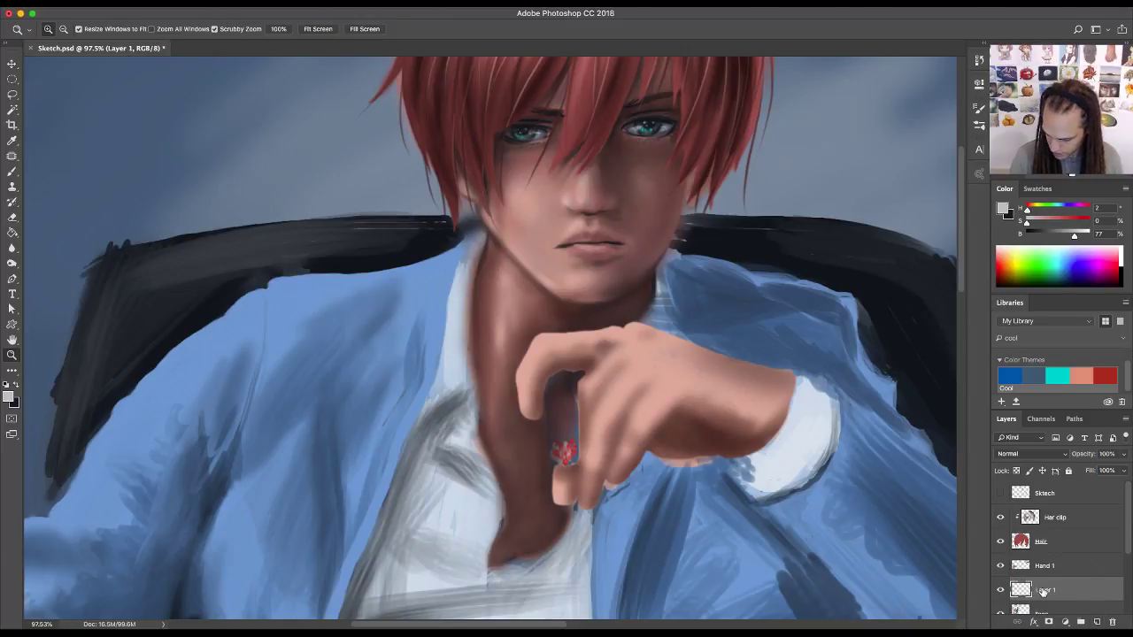
pyautogui.write('Under')
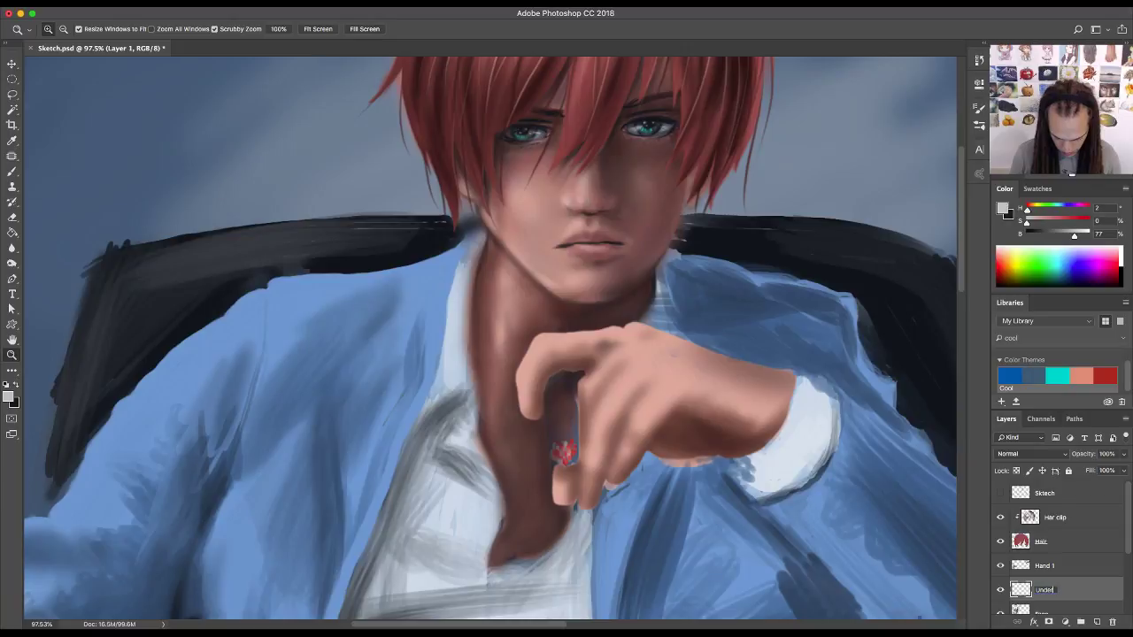
pyautogui.write(' Shirt')
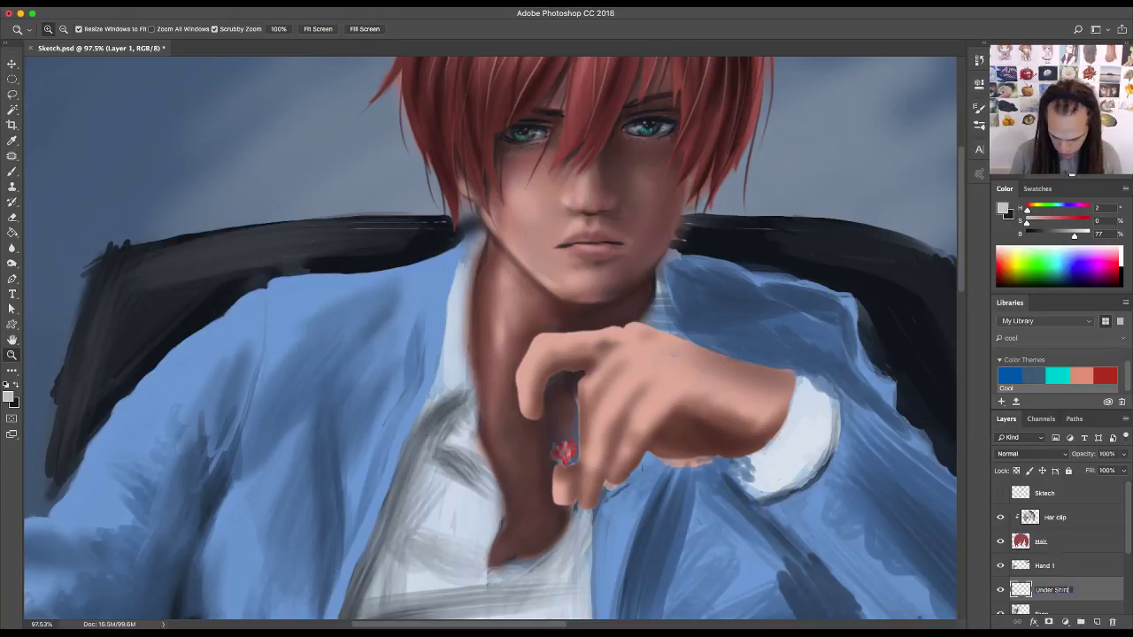
pyautogui.press('Return')
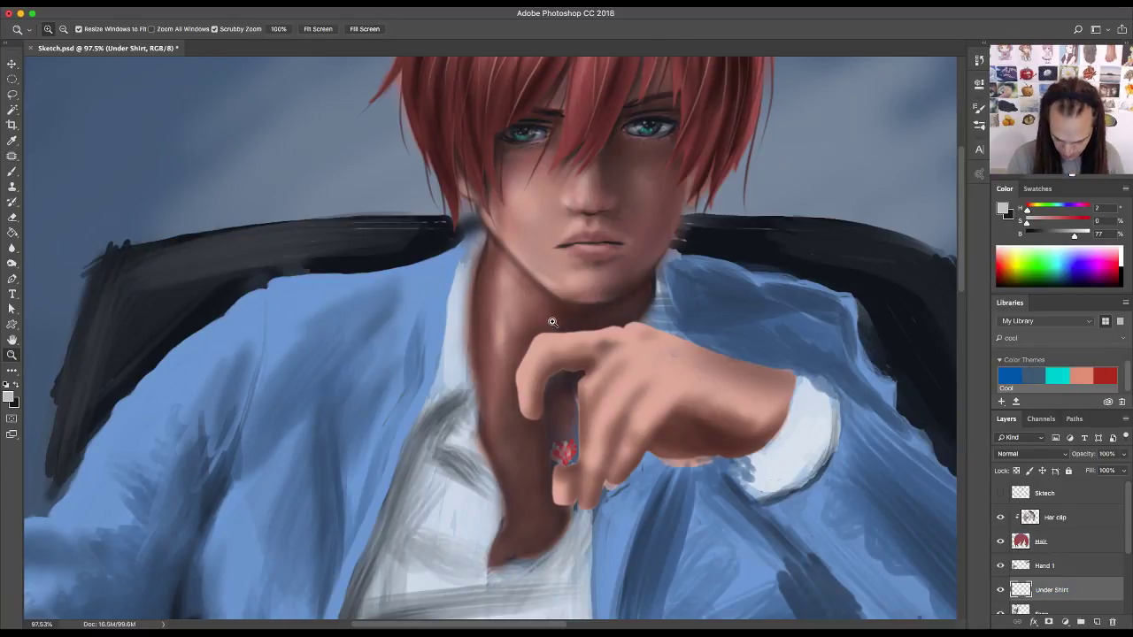
pyautogui.press('l')
pyautogui.click(1000, 493)
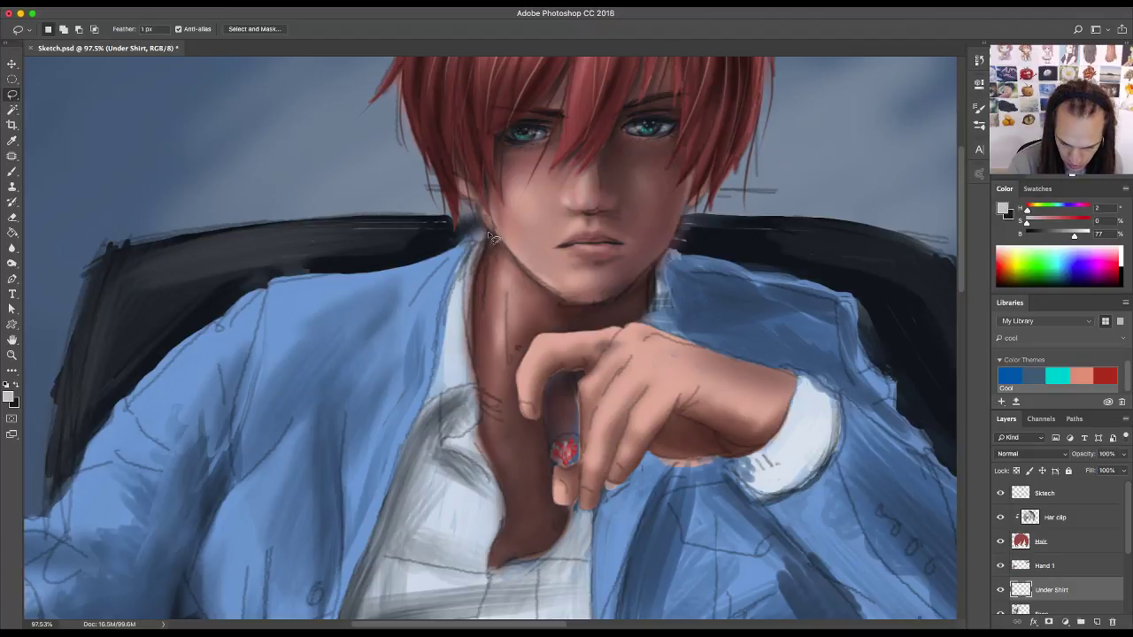
# - Lasso the first part of the undershirt beside the neck, from the collar downward
pyautogui.moveTo(488, 232)
pyautogui.mouseDown()
pyautogui.moveTo(474, 297)
pyautogui.moveTo(483, 405)
pyautogui.mouseUp()
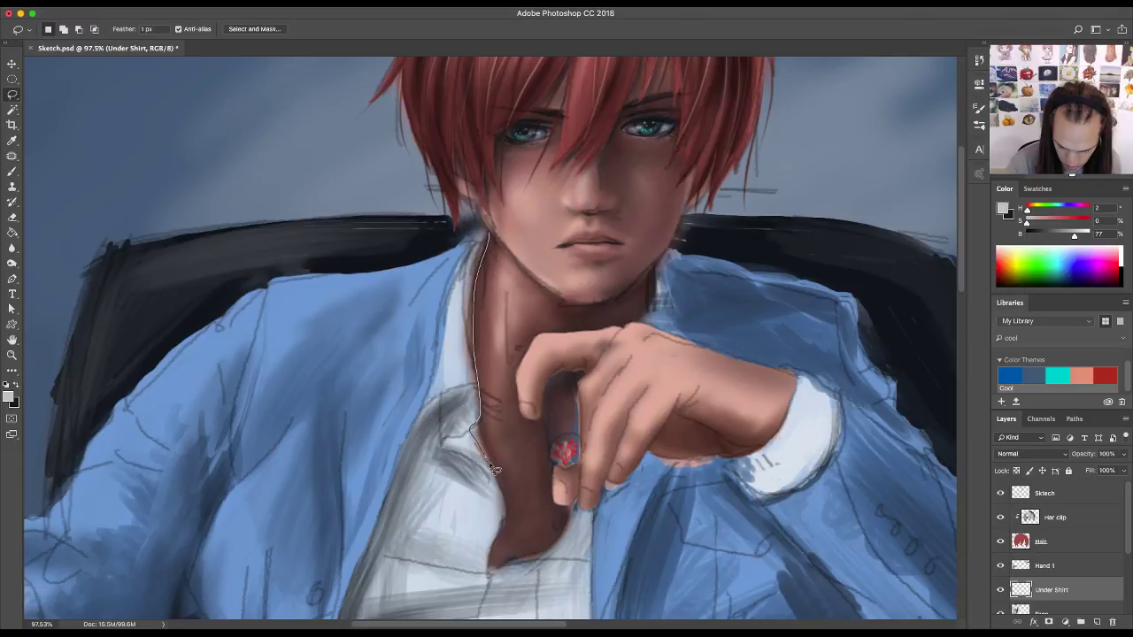
pyautogui.moveTo(494, 469)
pyautogui.mouseDown()
pyautogui.moveTo(507, 520)
pyautogui.moveTo(489, 583)
pyautogui.moveTo(445, 493)
pyautogui.mouseUp()
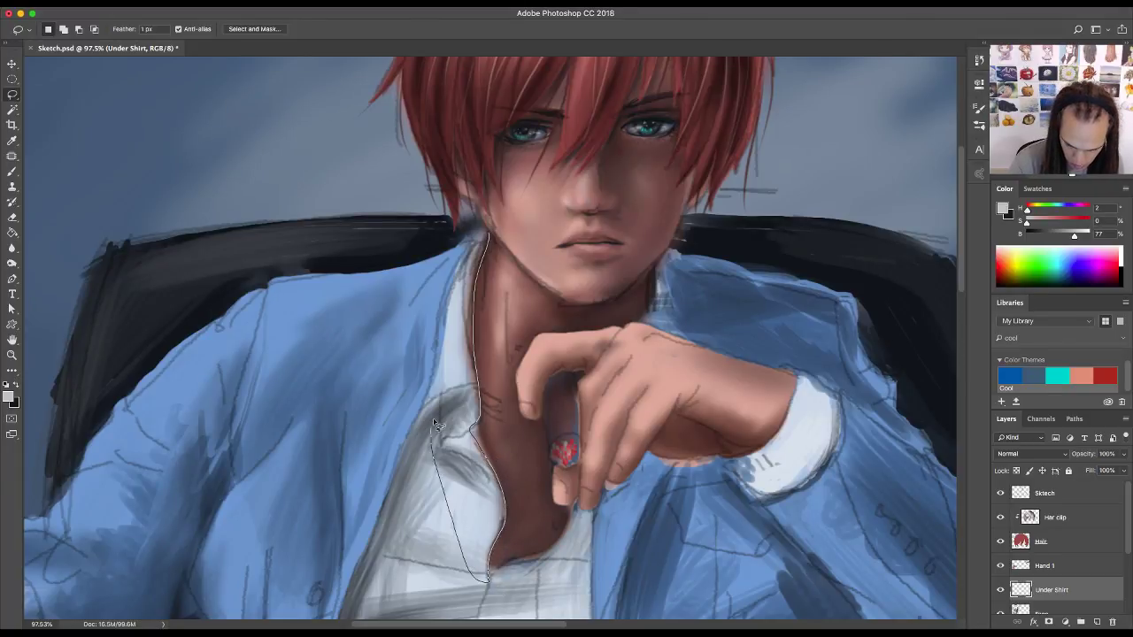
pyautogui.moveTo(435, 425); pyautogui.dragTo(441, 397)
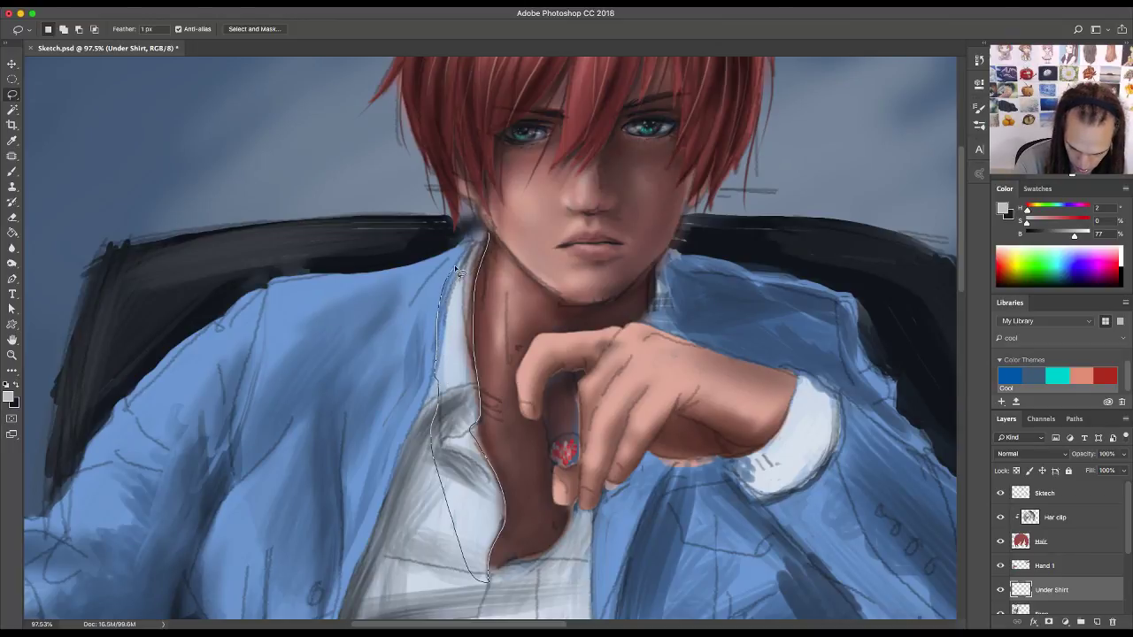
pyautogui.moveTo(455, 270); pyautogui.dragTo(484, 230)
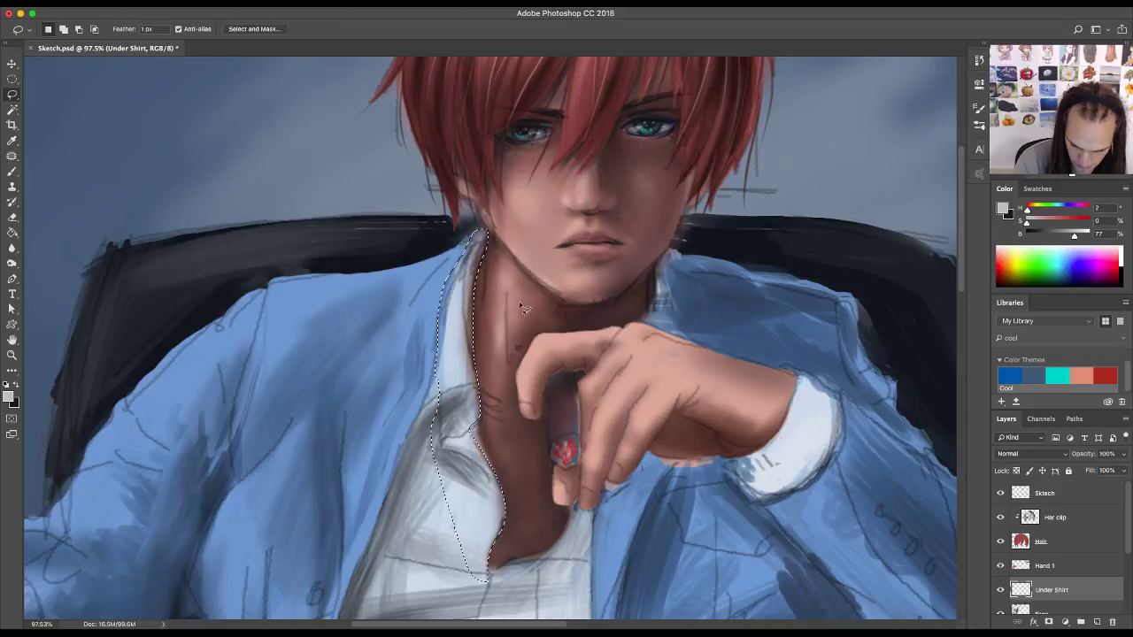
pyautogui.moveTo(557, 549)
pyautogui.mouseDown()
pyautogui.moveTo(563, 433)
pyautogui.moveTo(582, 389)
pyautogui.mouseUp()
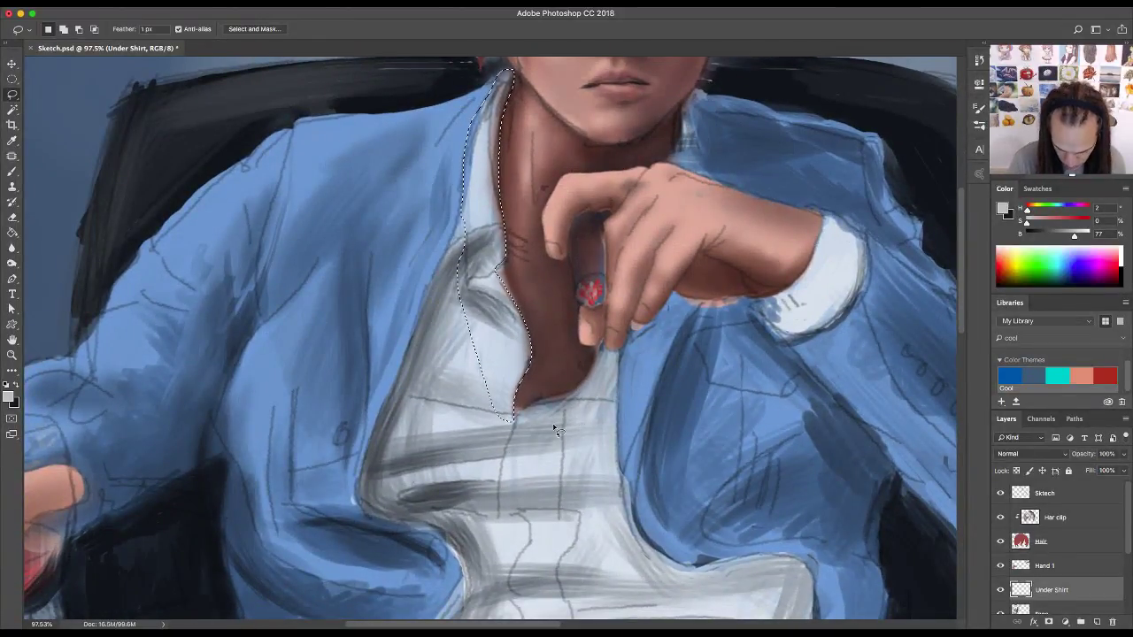
# - Shift-add the shirt along the hand and its left edge down to the lower shirt
pyautogui.press('shift')
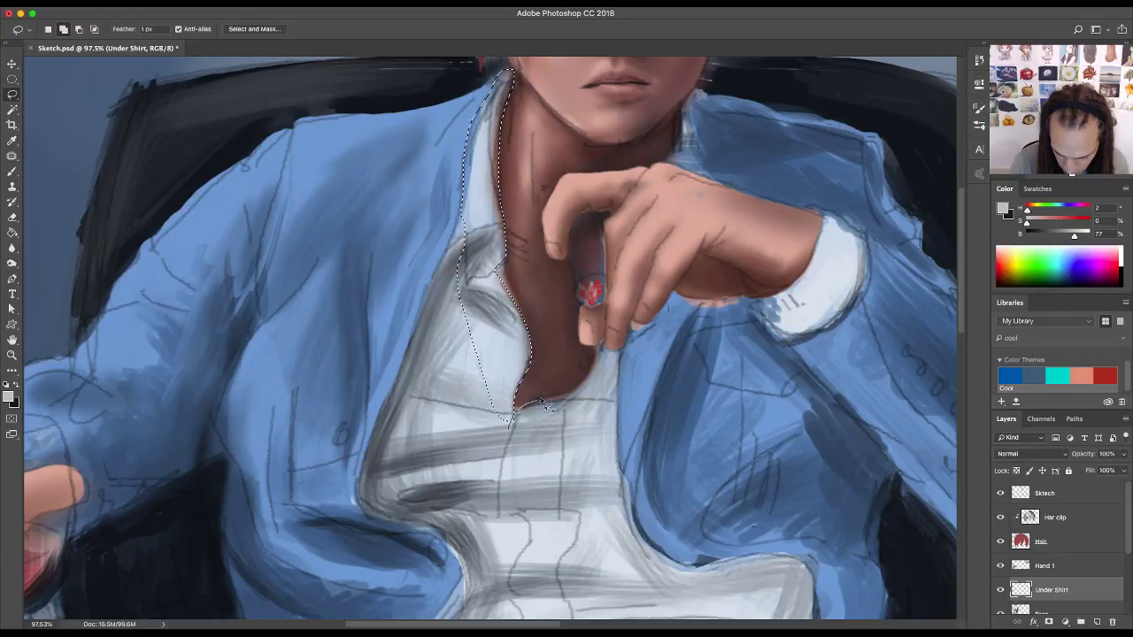
pyautogui.moveTo(544, 403)
pyautogui.mouseDown()
pyautogui.moveTo(596, 372)
pyautogui.moveTo(617, 326)
pyautogui.mouseUp()
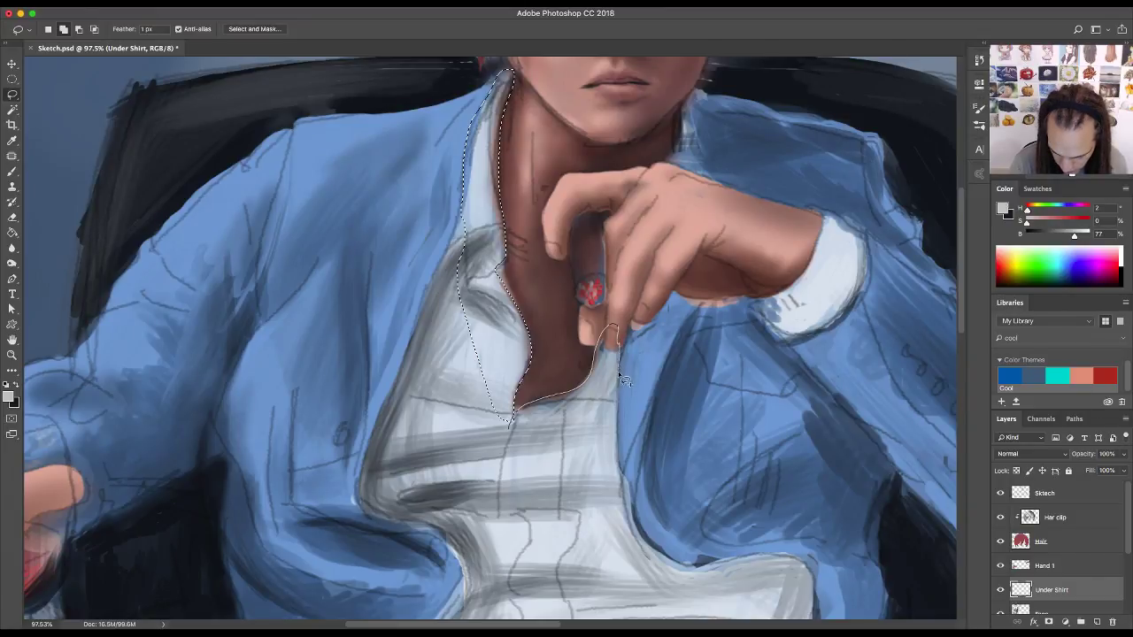
pyautogui.moveTo(618, 398)
pyautogui.mouseDown()
pyautogui.moveTo(634, 554)
pyautogui.moveTo(542, 520)
pyautogui.moveTo(512, 421)
pyautogui.mouseUp()
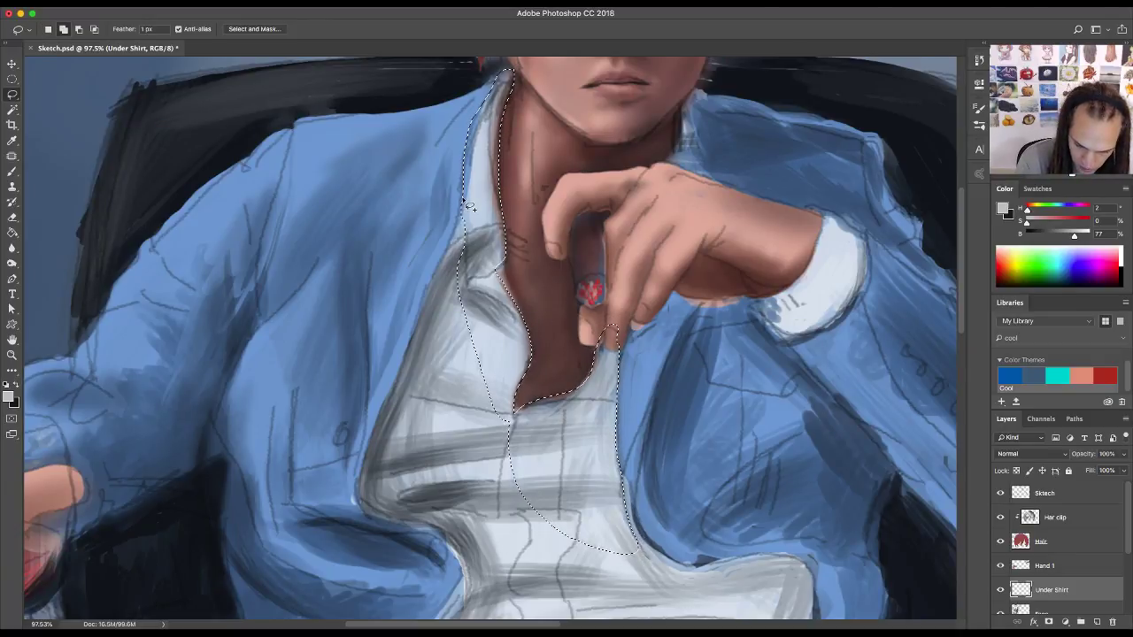
pyautogui.moveTo(464, 229); pyautogui.dragTo(409, 366)
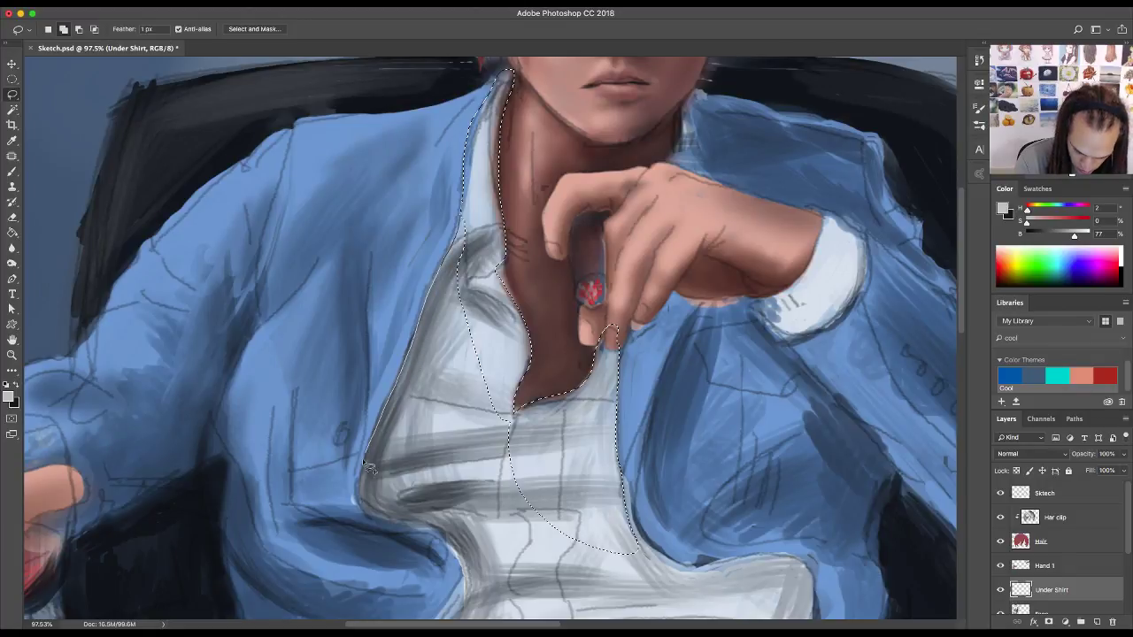
pyautogui.moveTo(367, 467); pyautogui.dragTo(364, 505)
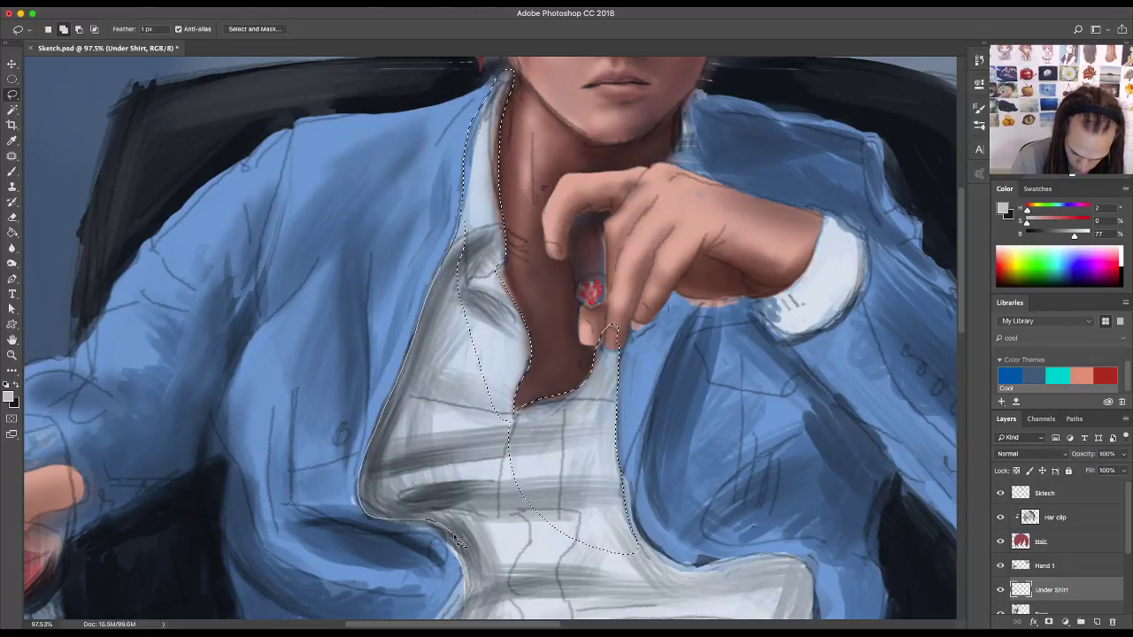
pyautogui.moveTo(460, 542)
pyautogui.mouseDown()
pyautogui.moveTo(470, 575)
pyautogui.moveTo(509, 592)
pyautogui.moveTo(535, 515)
pyautogui.mouseUp()
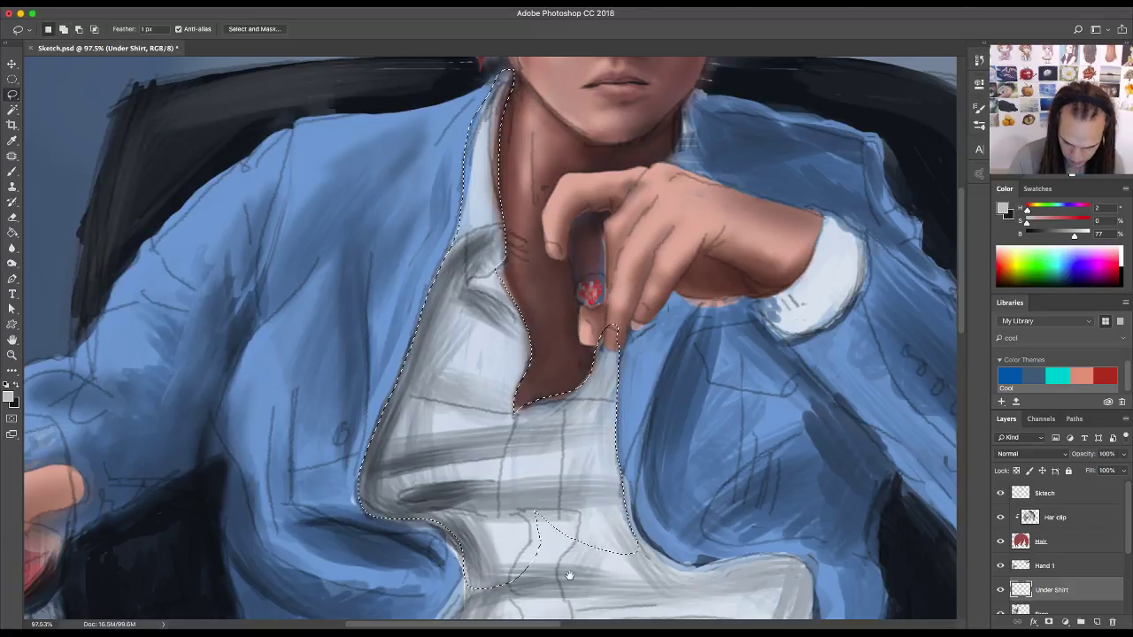
# - Add the collar area along the jaw down to the hand to the selection
pyautogui.scroll(5, 570, 577)
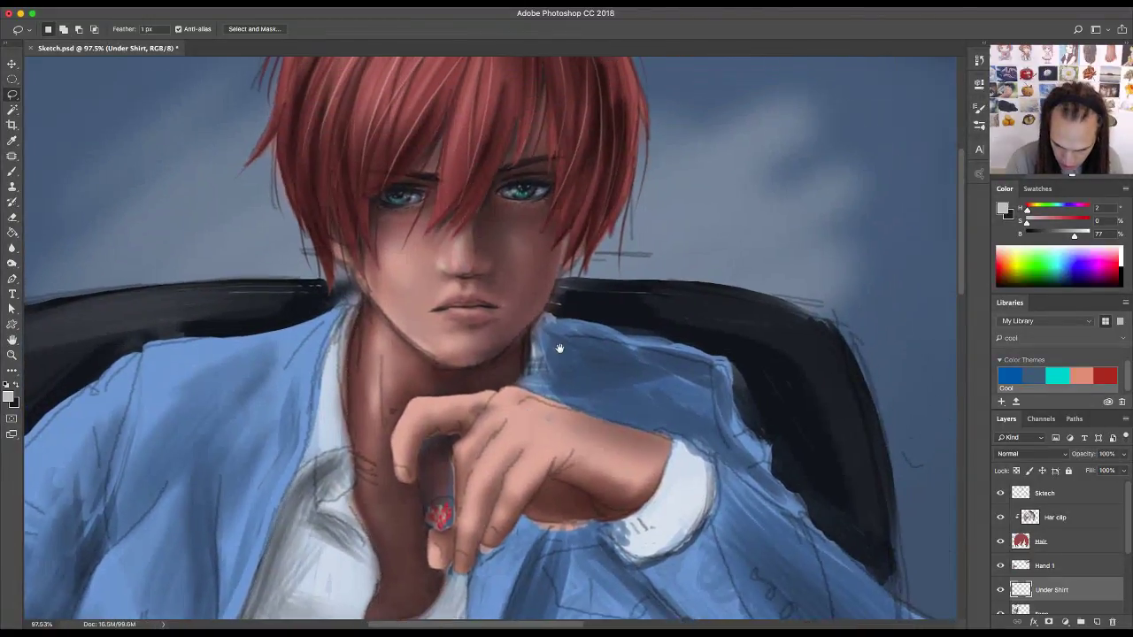
pyautogui.moveTo(559, 348); pyautogui.dragTo(555, 355)
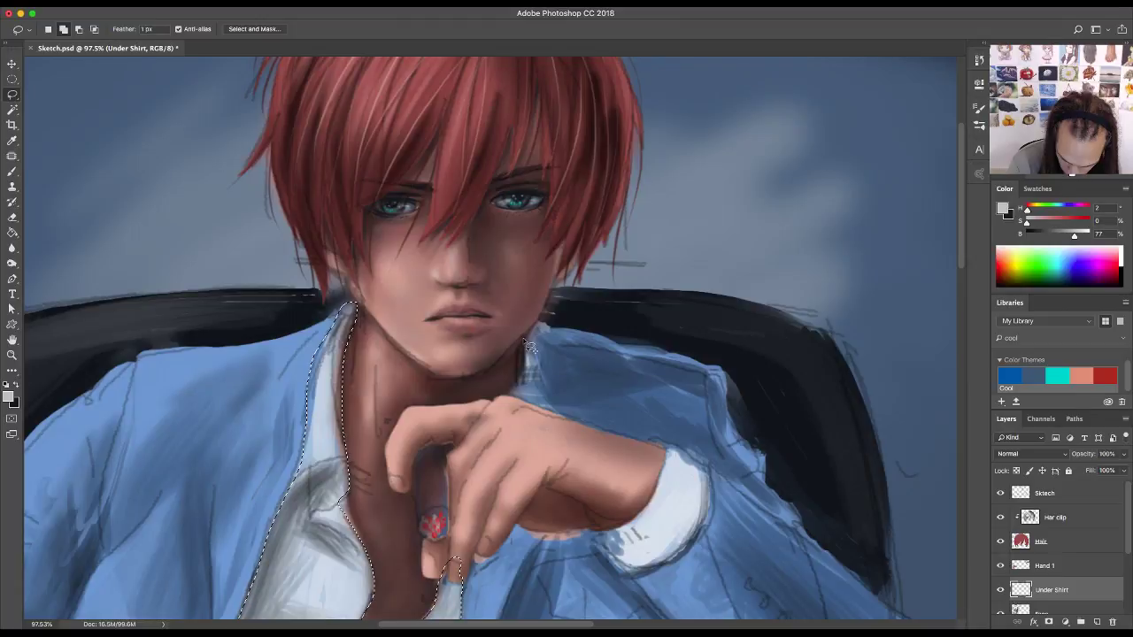
pyautogui.moveTo(528, 361); pyautogui.dragTo(524, 347)
pyautogui.press('shift')
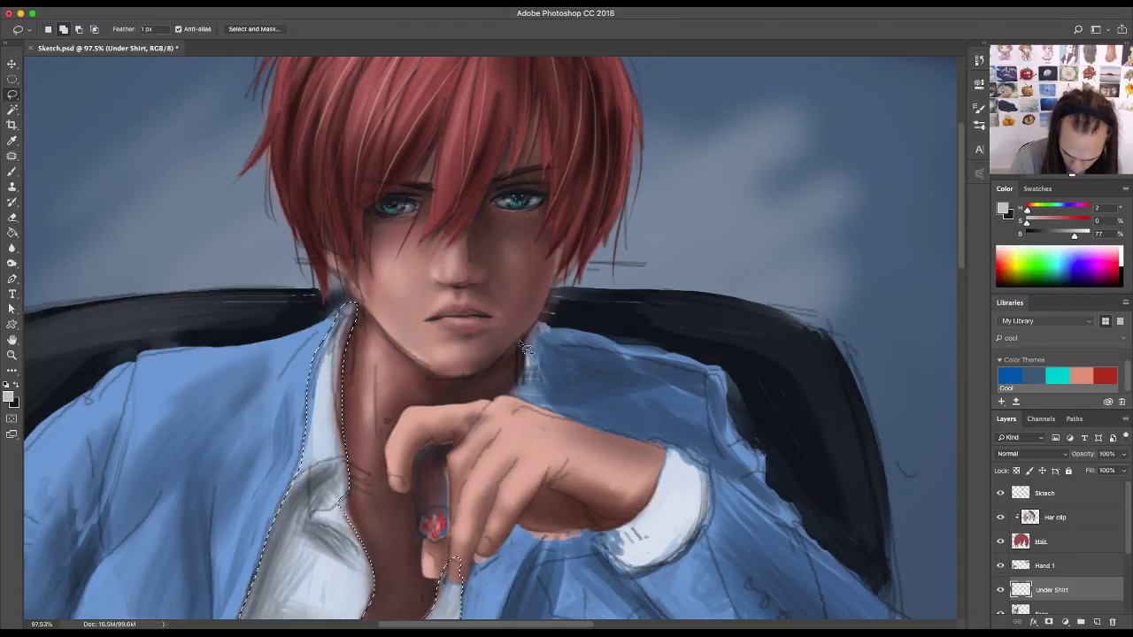
pyautogui.moveTo(521, 345)
pyautogui.mouseDown()
pyautogui.moveTo(511, 406)
pyautogui.moveTo(552, 424)
pyautogui.mouseUp()
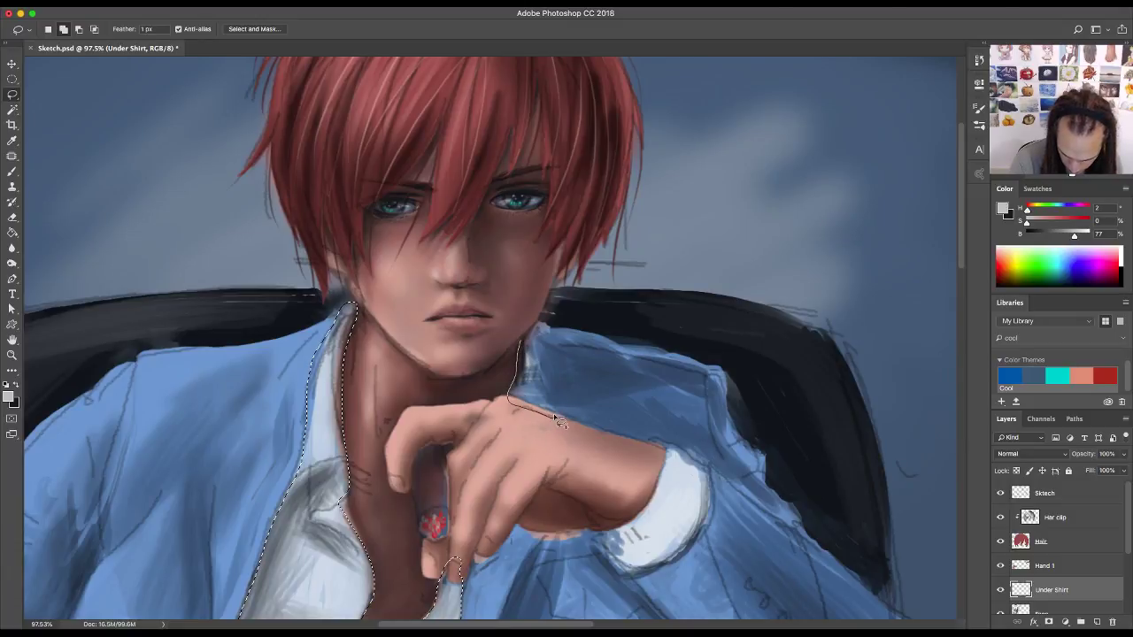
pyautogui.moveTo(543, 360); pyautogui.dragTo(531, 329)
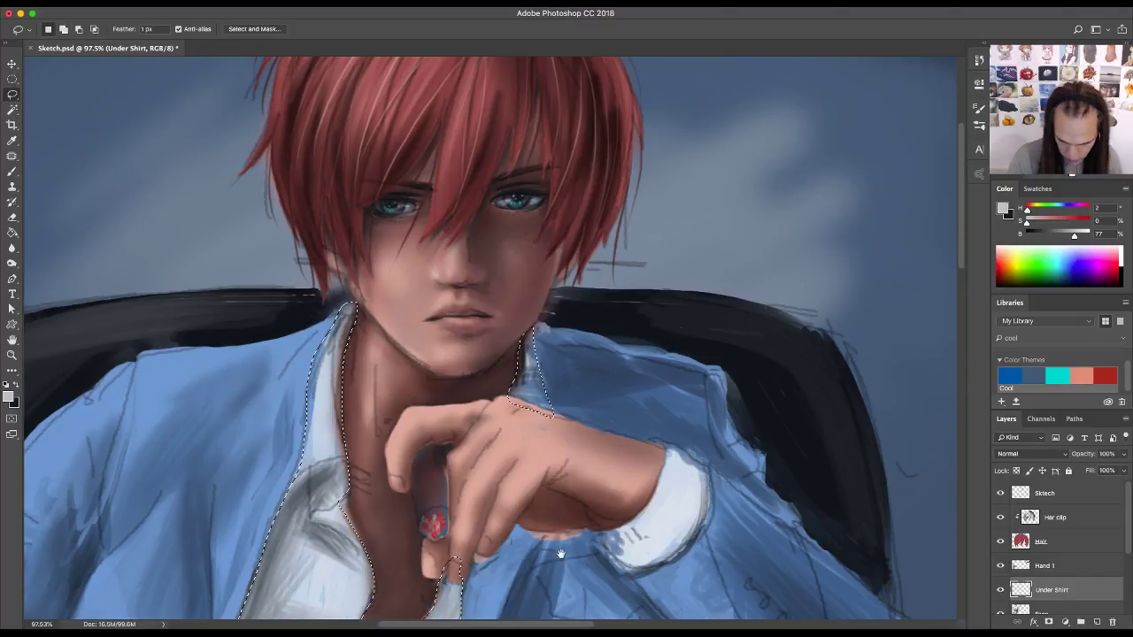
pyautogui.moveTo(566, 537); pyautogui.dragTo(574, 476)
# - Extend the outline along the shirt's left and right edges toward the belt
pyautogui.scroll(-5, 575, 476)
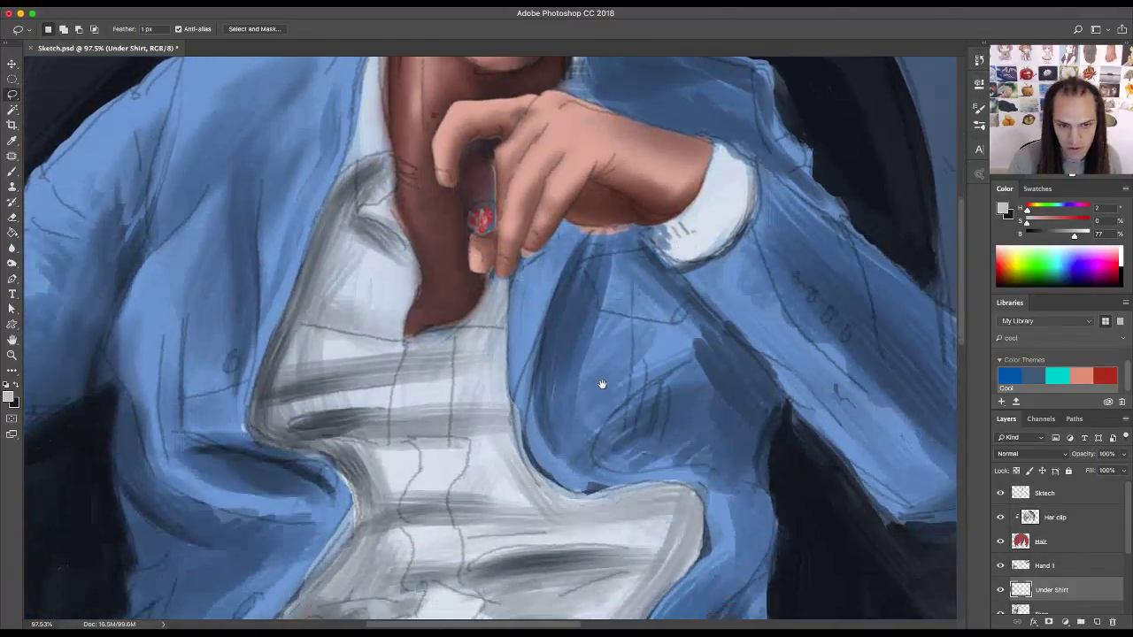
pyautogui.scroll(-5, 644, 388)
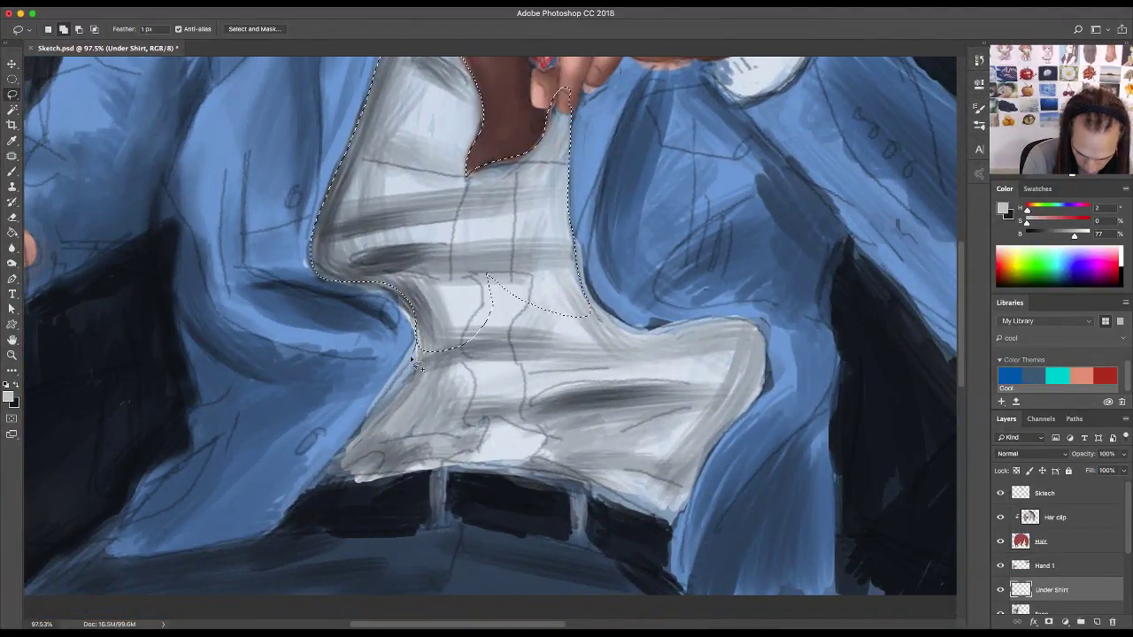
pyautogui.moveTo(343, 452)
pyautogui.mouseDown()
pyautogui.moveTo(323, 485)
pyautogui.moveTo(414, 428)
pyautogui.moveTo(466, 348)
pyautogui.mouseUp()
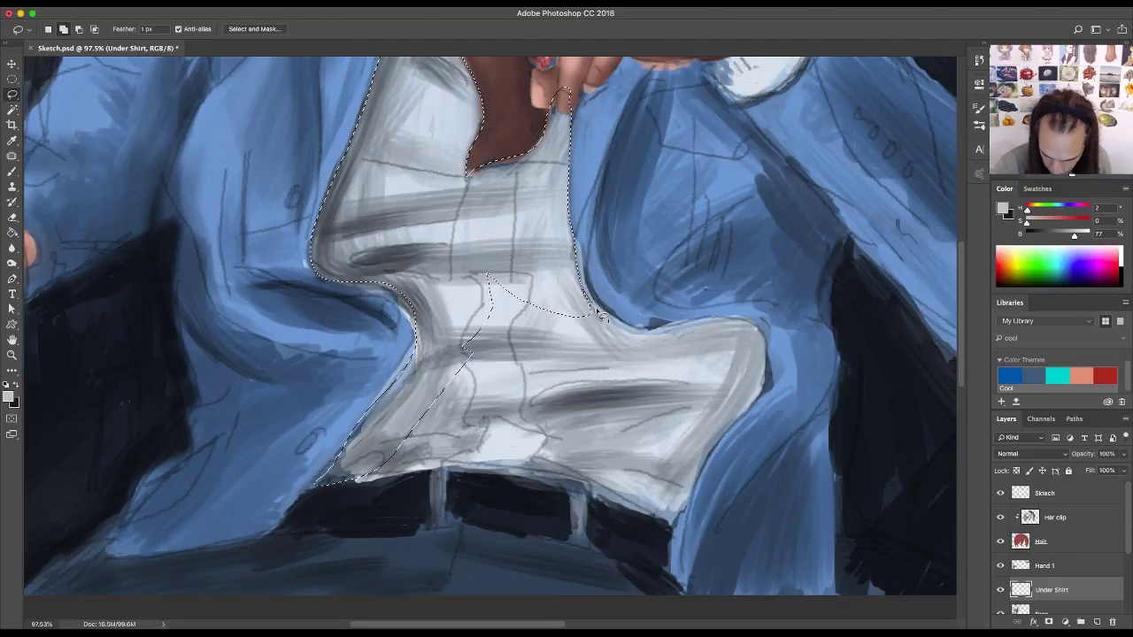
pyautogui.moveTo(596, 307)
pyautogui.mouseDown()
pyautogui.moveTo(644, 336)
pyautogui.moveTo(736, 317)
pyautogui.moveTo(763, 330)
pyautogui.moveTo(767, 385)
pyautogui.moveTo(750, 409)
pyautogui.mouseUp()
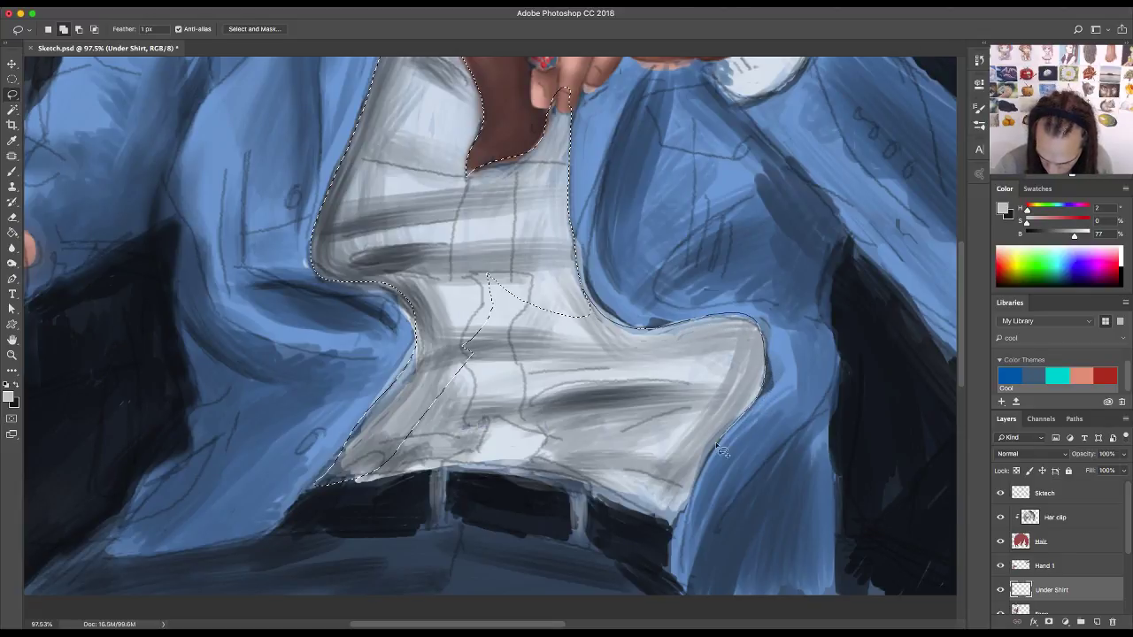
pyautogui.moveTo(717, 445)
pyautogui.mouseDown()
pyautogui.moveTo(678, 532)
pyautogui.moveTo(598, 500)
pyautogui.mouseUp()
pyautogui.moveTo(585, 459); pyautogui.dragTo(559, 318)
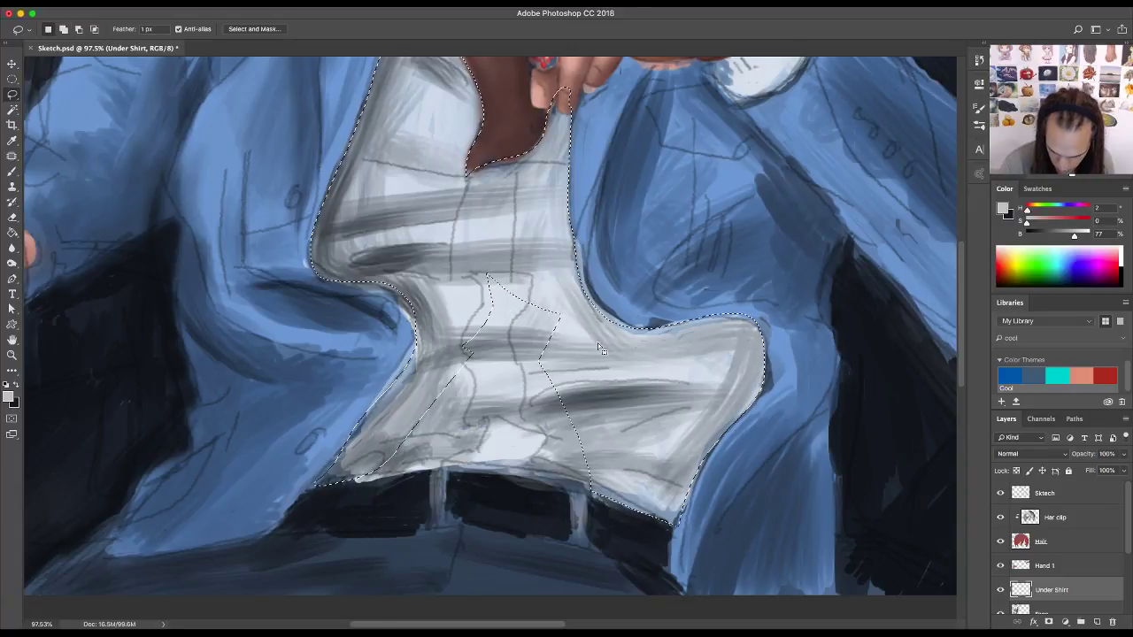
pyautogui.moveTo(597, 447)
pyautogui.mouseDown()
pyautogui.moveTo(428, 401)
pyautogui.moveTo(553, 260)
pyautogui.moveTo(595, 447)
pyautogui.mouseUp()
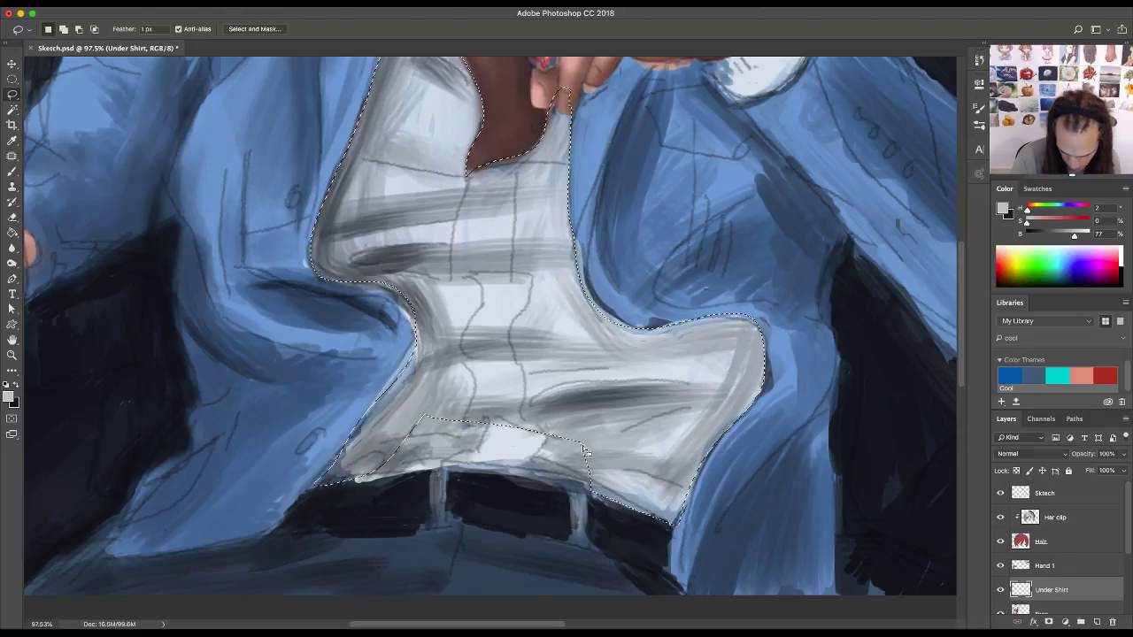
# - Shift-add the strip above the belt, then zoom out to the whole torso
pyautogui.press('shift')
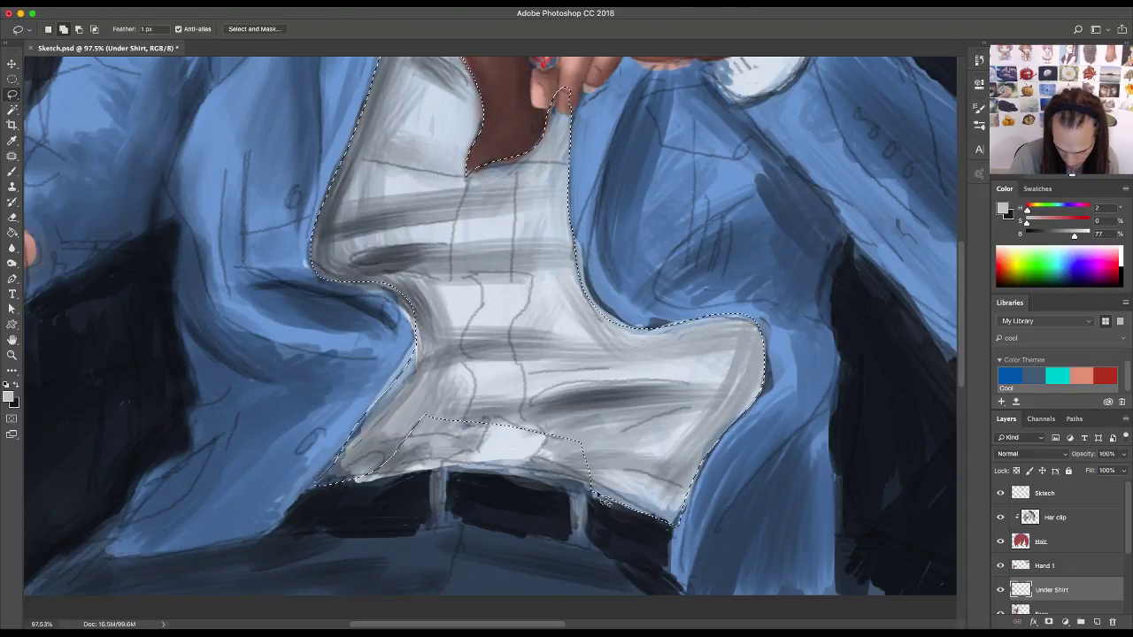
pyautogui.moveTo(589, 487)
pyautogui.mouseDown()
pyautogui.moveTo(440, 463)
pyautogui.moveTo(442, 474)
pyautogui.moveTo(328, 482)
pyautogui.moveTo(434, 402)
pyautogui.mouseUp()
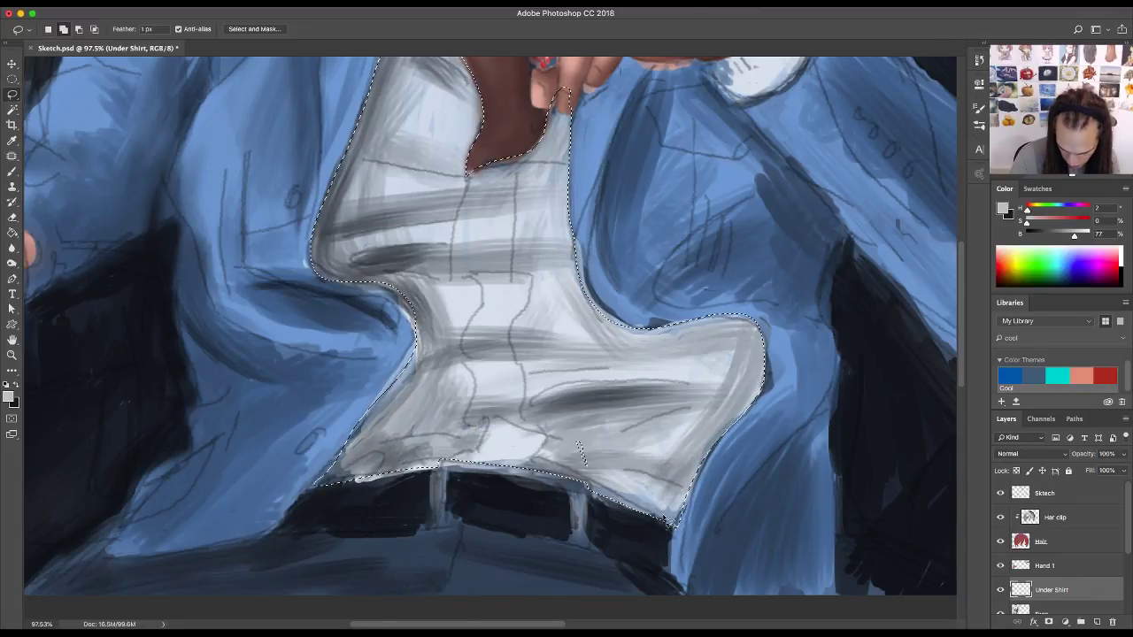
pyautogui.moveTo(627, 514)
pyautogui.mouseDown()
pyautogui.moveTo(485, 479)
pyautogui.moveTo(308, 496)
pyautogui.moveTo(524, 406)
pyautogui.mouseUp()
pyautogui.moveTo(617, 458)
pyautogui.mouseDown()
pyautogui.moveTo(607, 476)
pyautogui.moveTo(634, 513)
pyautogui.mouseUp()
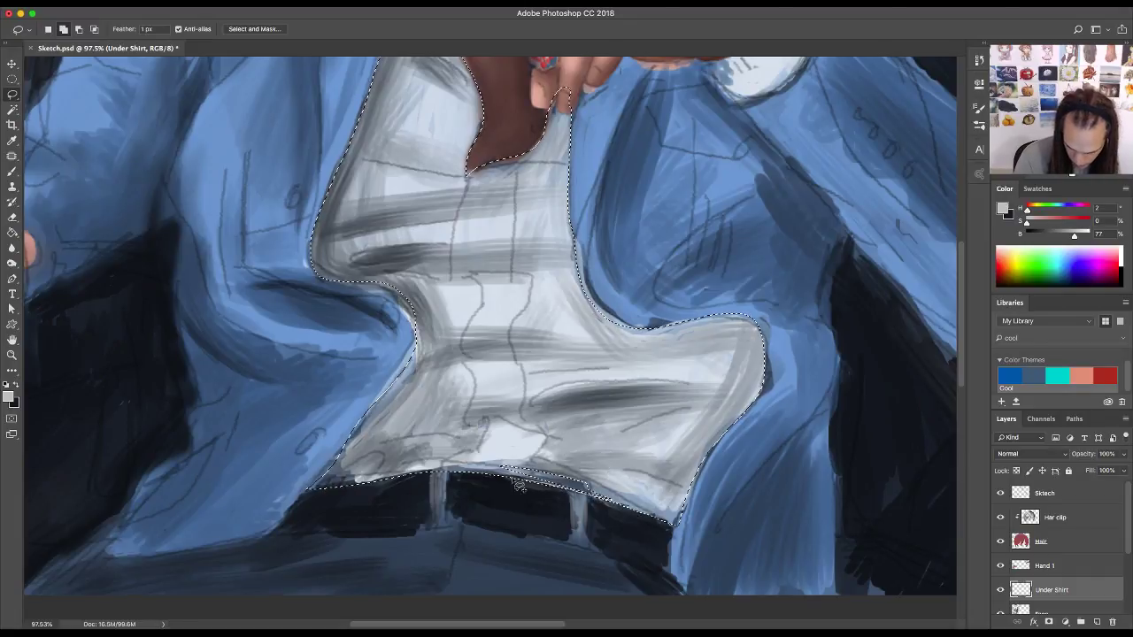
pyautogui.press('z')
pyautogui.moveTo(691, 473); pyautogui.dragTo(604, 488)
pyautogui.scroll(5, 603, 488)
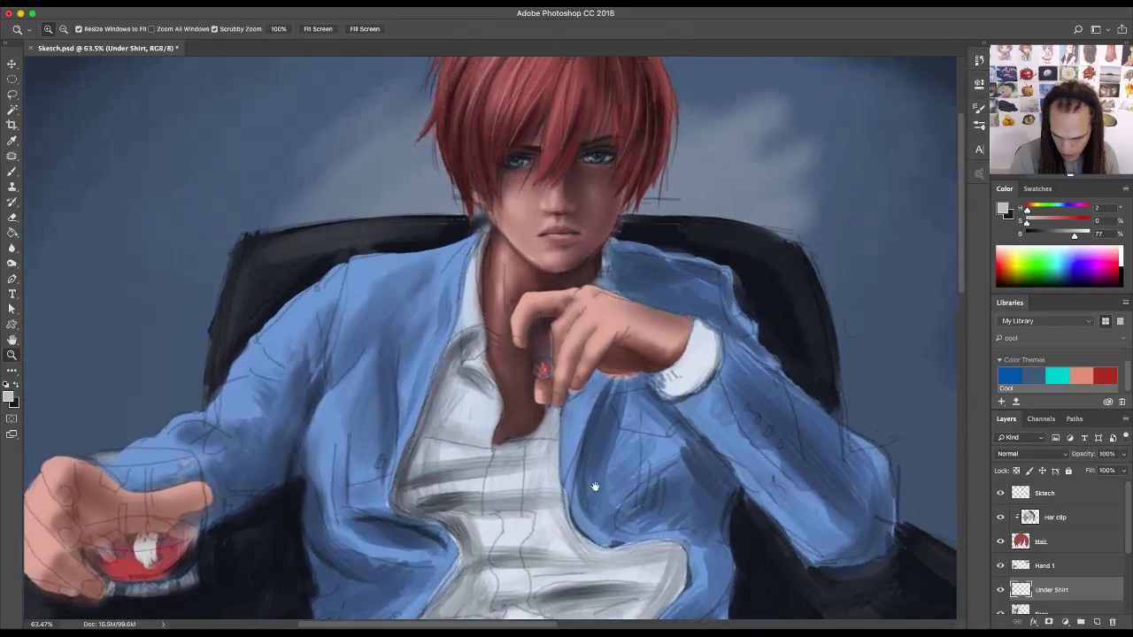
# - Lasso around the white cuff at the raised hand's wrist to add it, then zoom out
pyautogui.scroll(6, 706, 382)
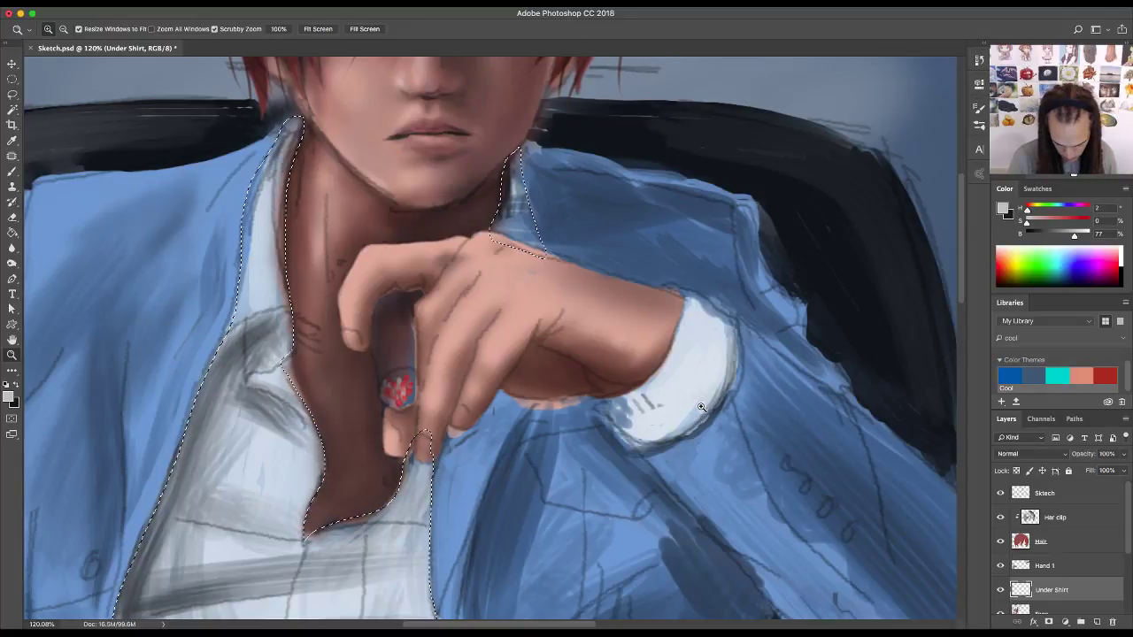
pyautogui.press('l')
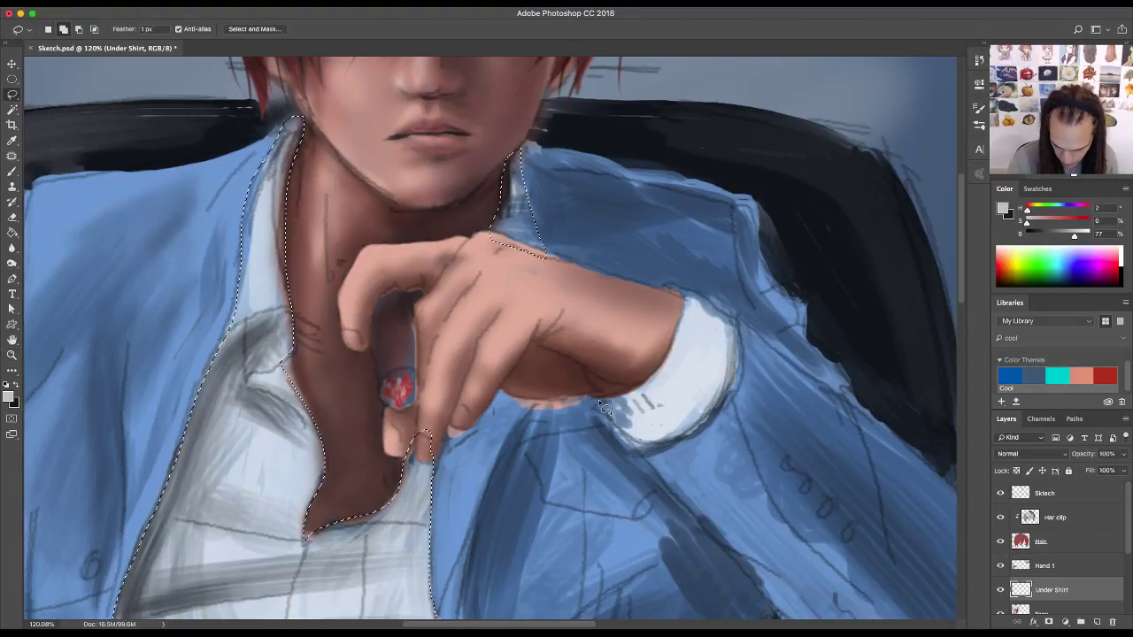
pyautogui.moveTo(598, 402)
pyautogui.mouseDown()
pyautogui.moveTo(643, 453)
pyautogui.moveTo(675, 453)
pyautogui.mouseUp()
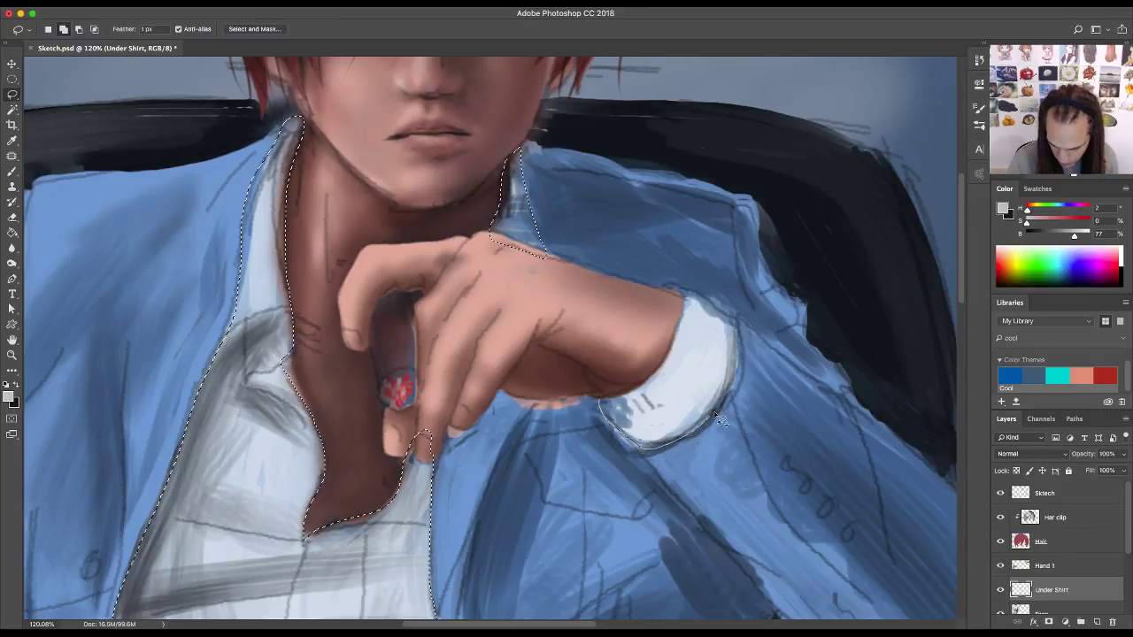
pyautogui.moveTo(718, 422)
pyautogui.mouseDown()
pyautogui.moveTo(739, 368)
pyautogui.moveTo(735, 318)
pyautogui.moveTo(699, 289)
pyautogui.moveTo(664, 284)
pyautogui.moveTo(687, 308)
pyautogui.moveTo(678, 346)
pyautogui.moveTo(602, 400)
pyautogui.moveTo(634, 434)
pyautogui.mouseUp()
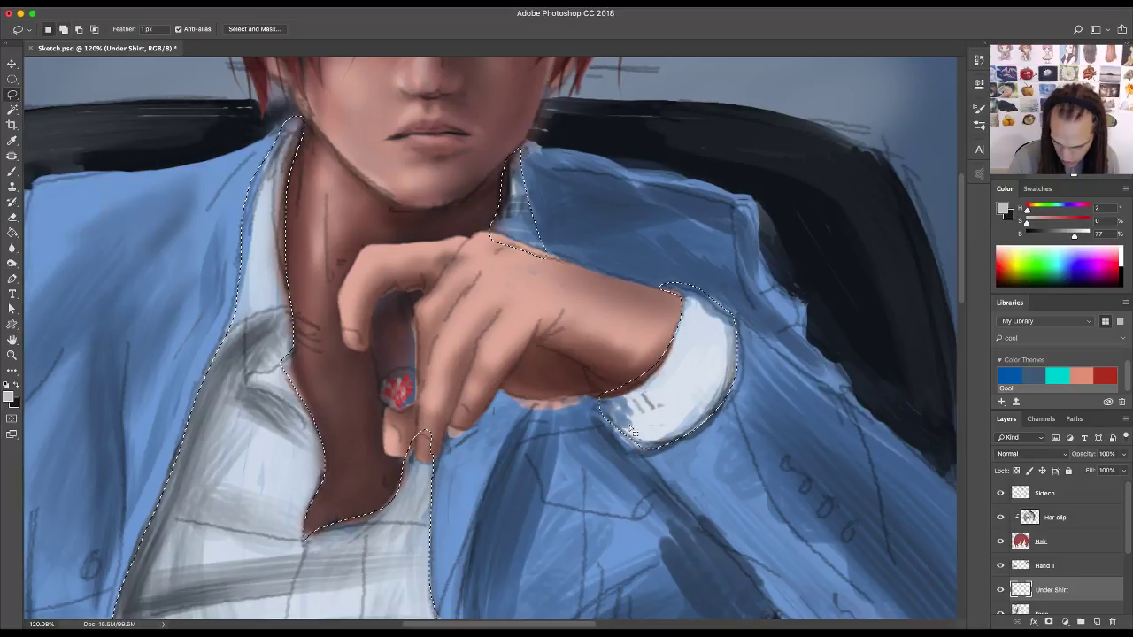
pyautogui.press('z')
pyautogui.moveTo(783, 516); pyautogui.dragTo(677, 520)
pyautogui.scroll(-3, 677, 520)
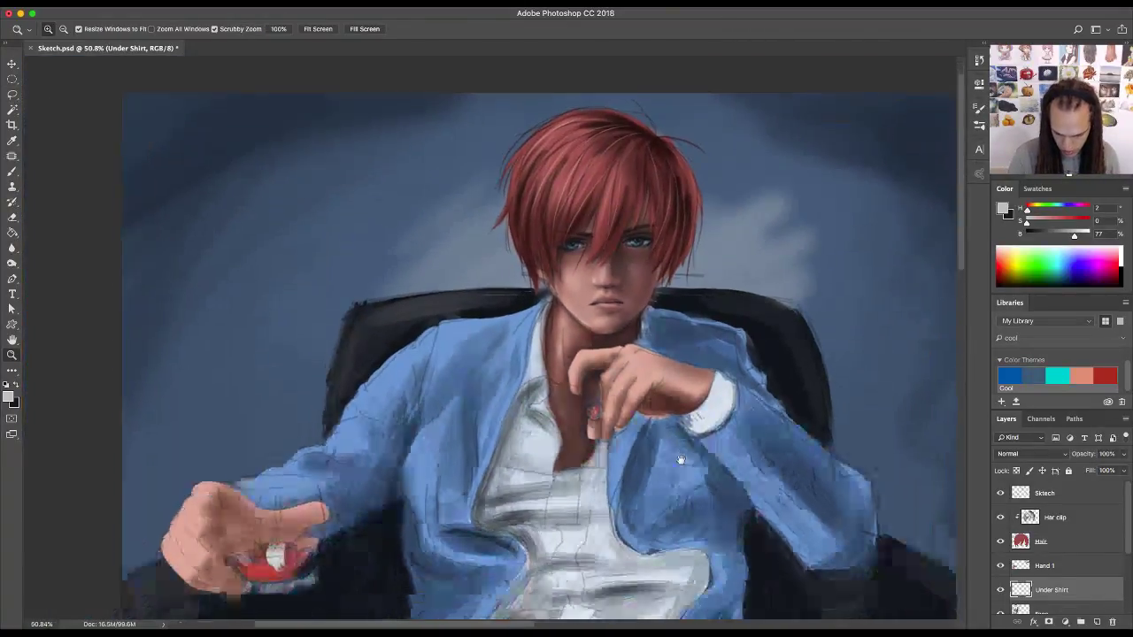
# - With a larger brush, paint light grey-white over the cuff, collar and left side of the shirt
pyautogui.press('b')
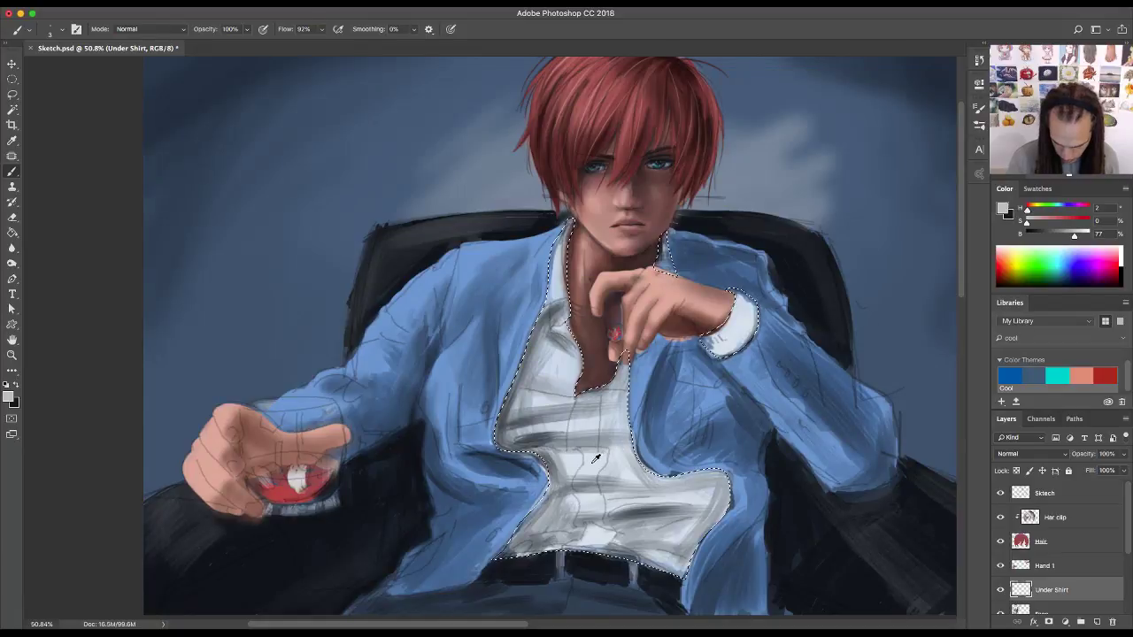
pyautogui.keyDown('alt'); pyautogui.click(602, 451); pyautogui.keyUp('alt')
pyautogui.moveTo(620, 450); pyautogui.dragTo(655, 449)
pyautogui.moveTo(705, 372)
pyautogui.mouseDown()
pyautogui.moveTo(724, 347)
pyautogui.moveTo(702, 348)
pyautogui.moveTo(720, 358)
pyautogui.moveTo(752, 327)
pyautogui.moveTo(721, 283)
pyautogui.mouseUp()
pyautogui.moveTo(682, 243)
pyautogui.mouseDown()
pyautogui.moveTo(668, 232)
pyautogui.moveTo(672, 265)
pyautogui.mouseUp()
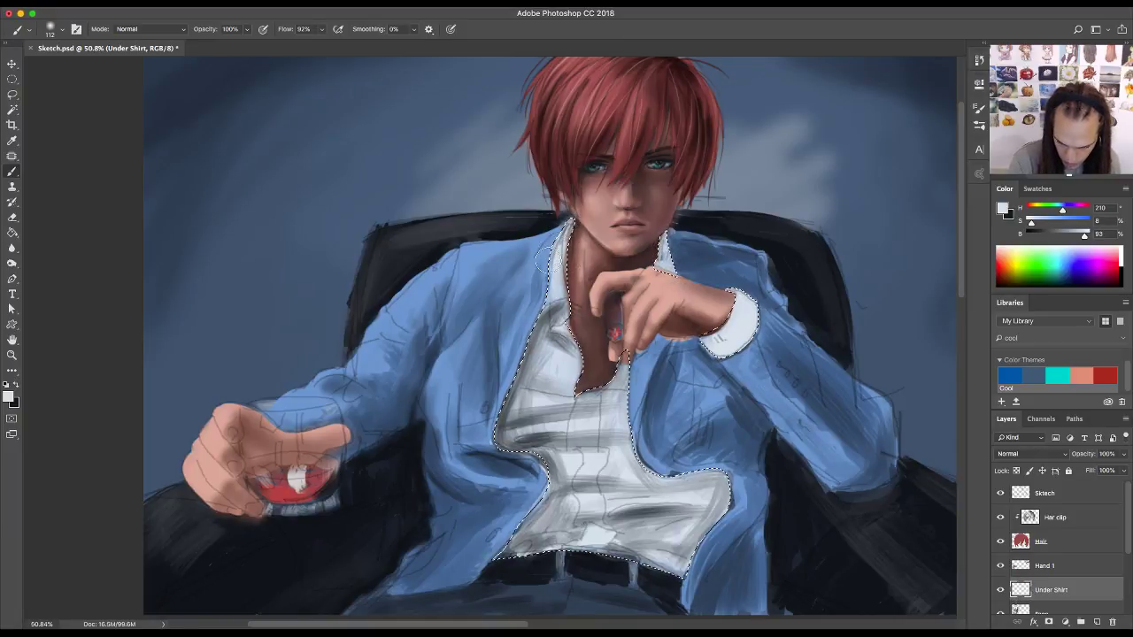
pyautogui.moveTo(542, 252)
pyautogui.mouseDown()
pyautogui.moveTo(544, 332)
pyautogui.moveTo(521, 416)
pyautogui.mouseUp()
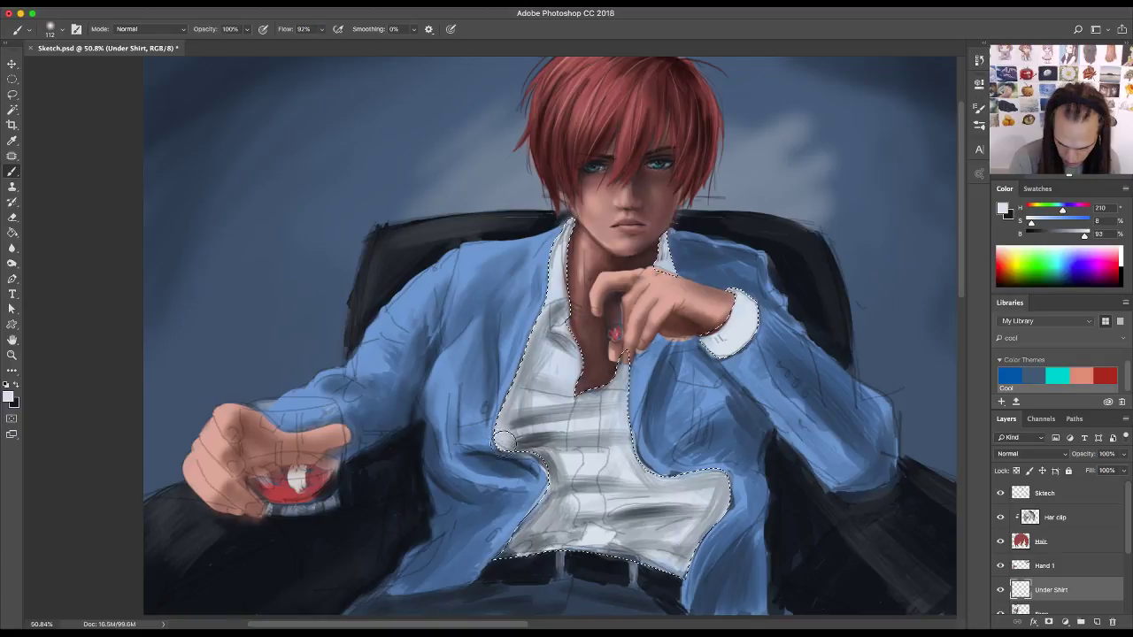
# - Sample darker and lighter shirt greys and add faint shading to the lower shirt and collar
pyautogui.keyDown('alt'); pyautogui.click(553, 440); pyautogui.keyUp('alt')
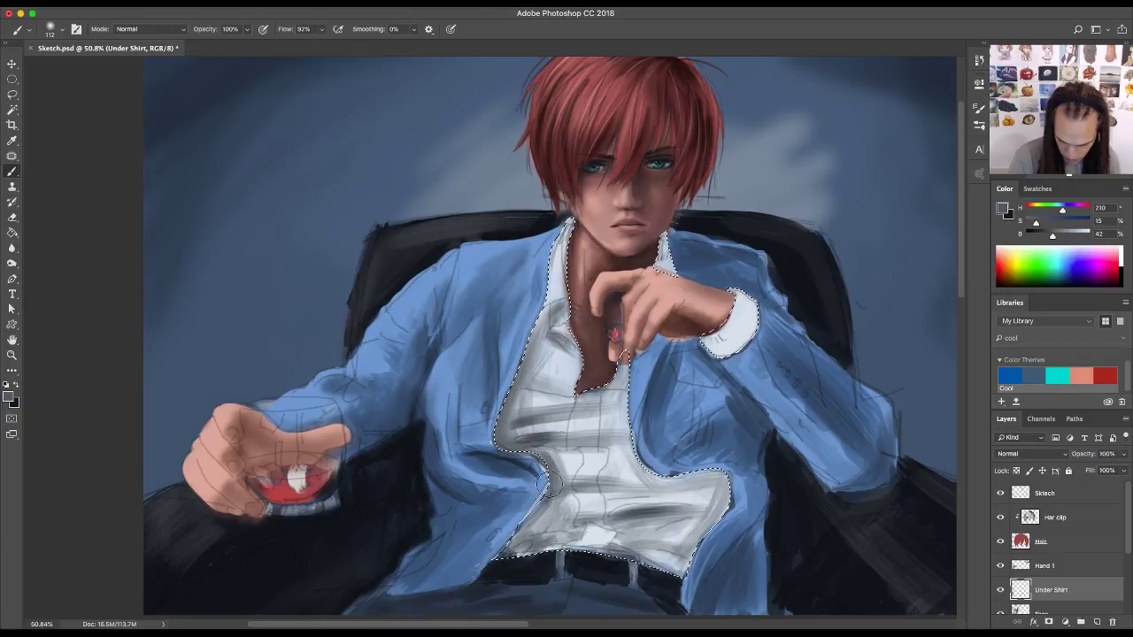
pyautogui.moveTo(549, 482)
pyautogui.mouseDown()
pyautogui.moveTo(501, 548)
pyautogui.moveTo(508, 564)
pyautogui.moveTo(609, 575)
pyautogui.mouseUp()
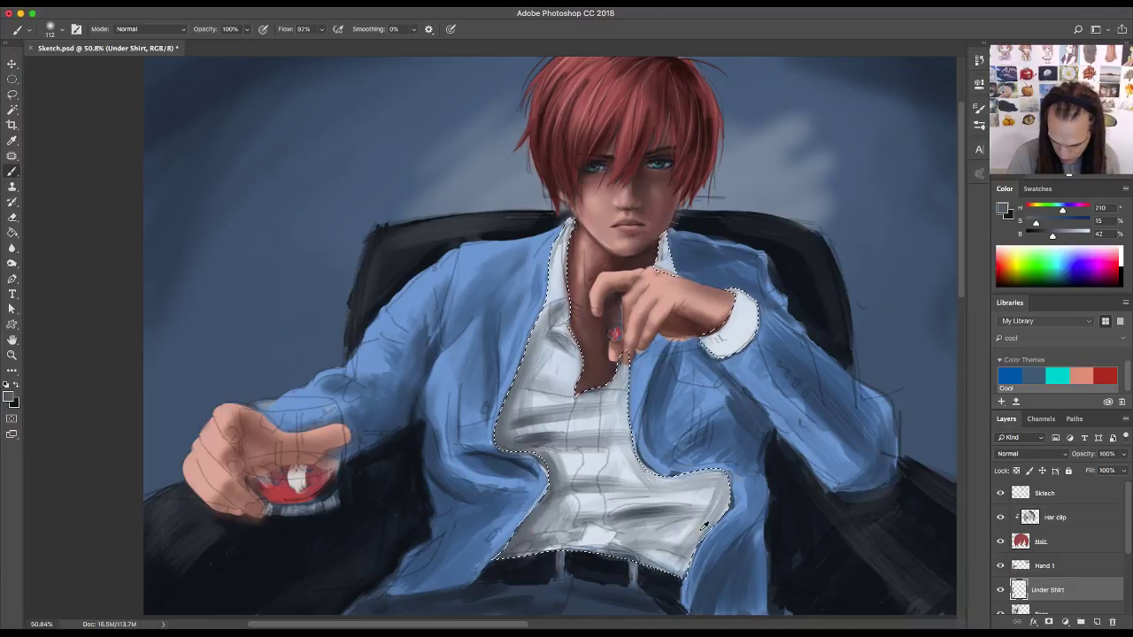
pyautogui.keyDown('alt'); pyautogui.click(693, 567); pyautogui.keyUp('alt')
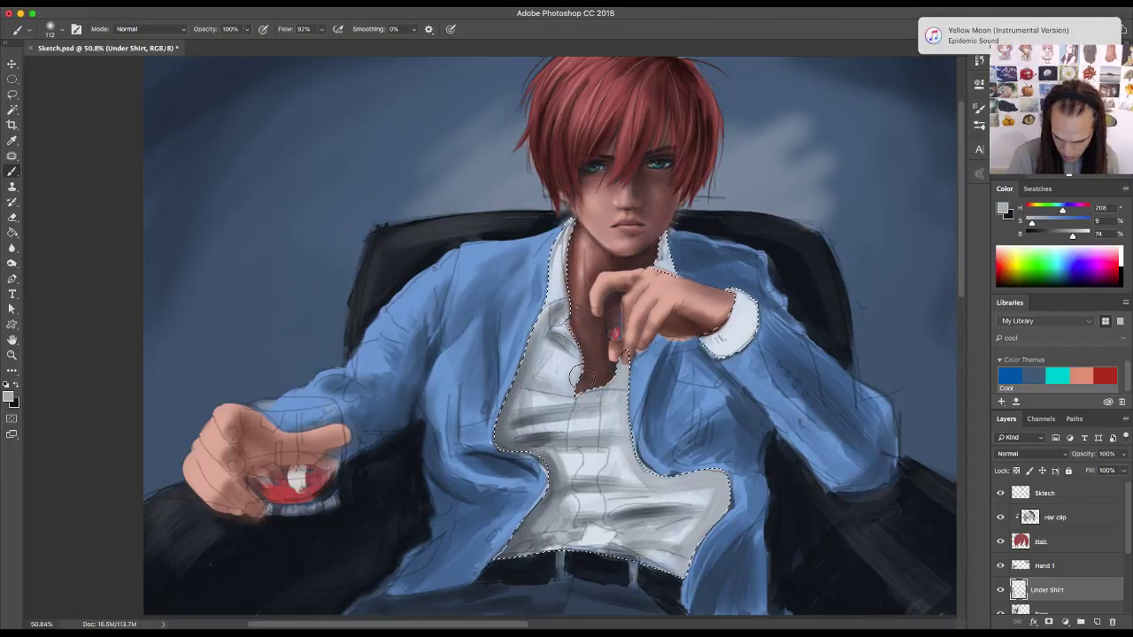
pyautogui.keyDown('alt'); pyautogui.click(576, 347); pyautogui.keyUp('alt')
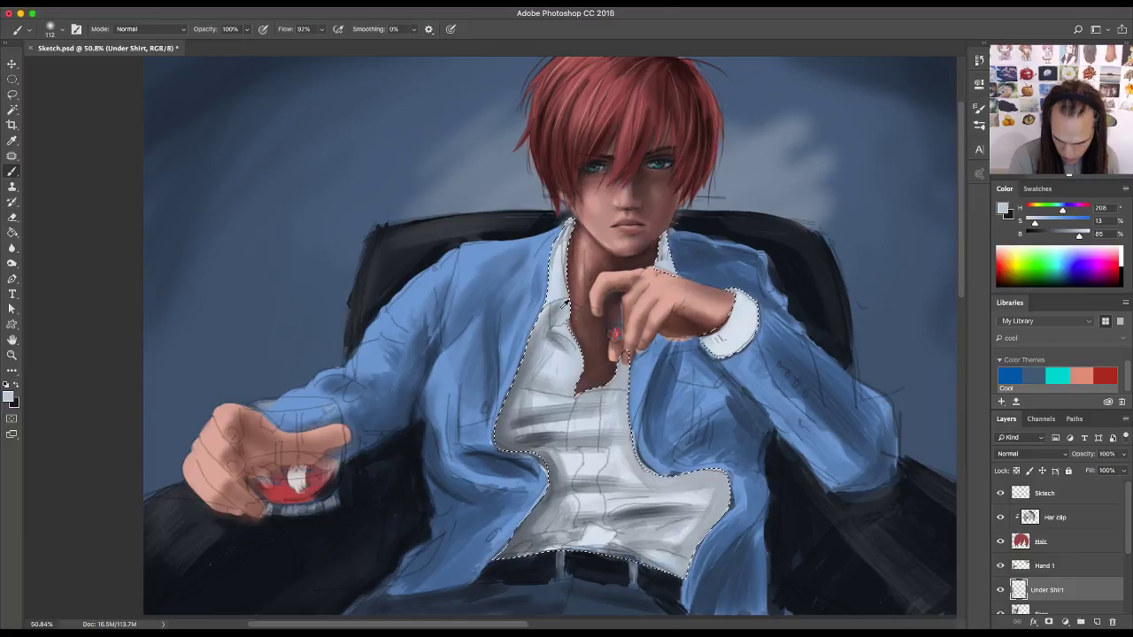
pyautogui.keyDown('alt'); pyautogui.click(556, 334); pyautogui.keyUp('alt')
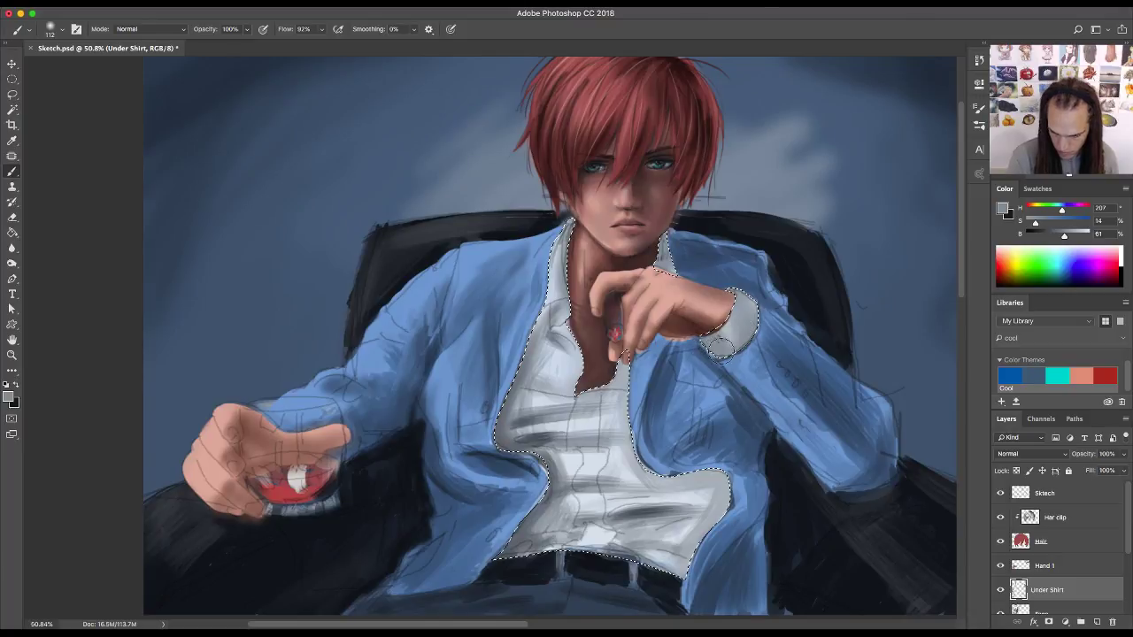
# - Sample blue-grey and near-white tones from the shirt and cuff, then drop the selection
pyautogui.keyDown('alt'); pyautogui.click(691, 399); pyautogui.keyUp('alt')
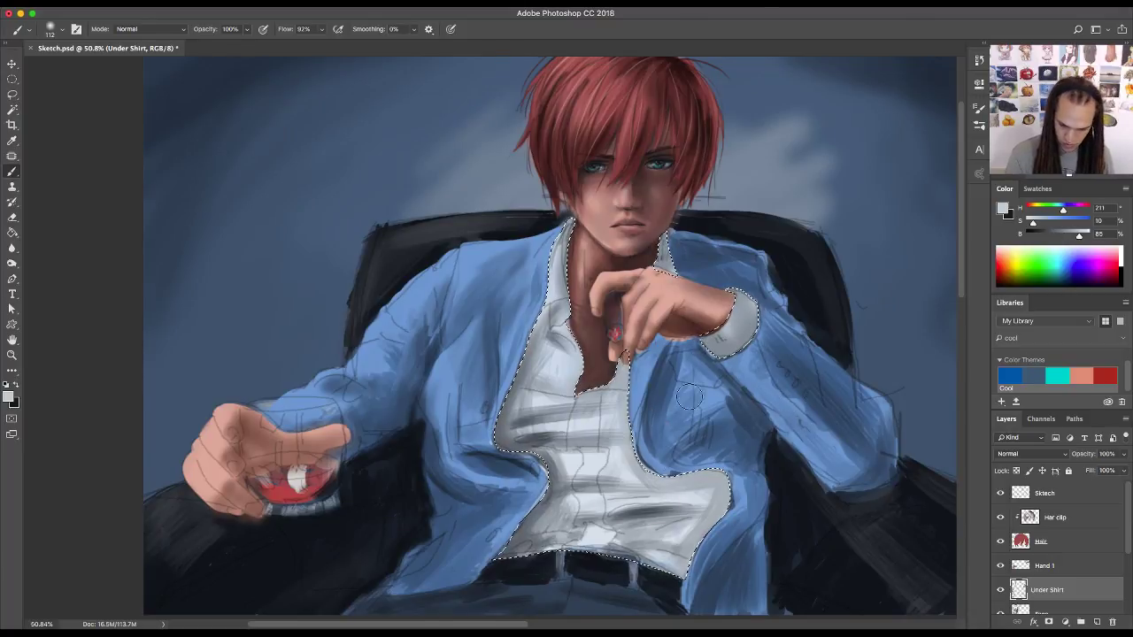
pyautogui.keyDown('alt'); pyautogui.click(548, 500); pyautogui.keyUp('alt')
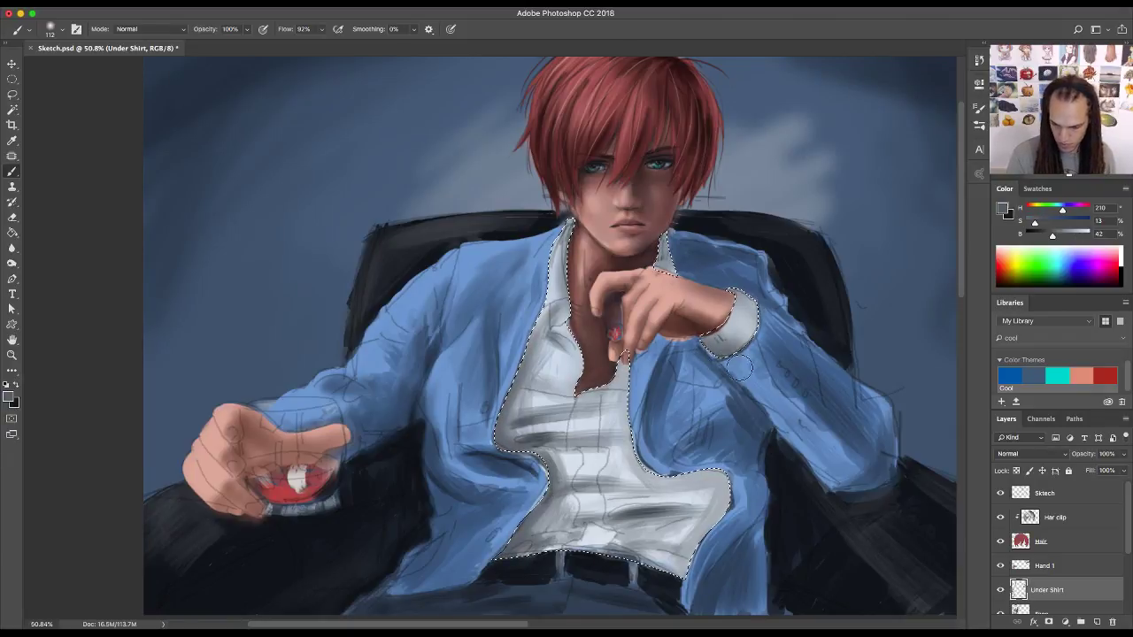
pyautogui.keyDown('alt'); pyautogui.click(724, 307); pyautogui.keyUp('alt')
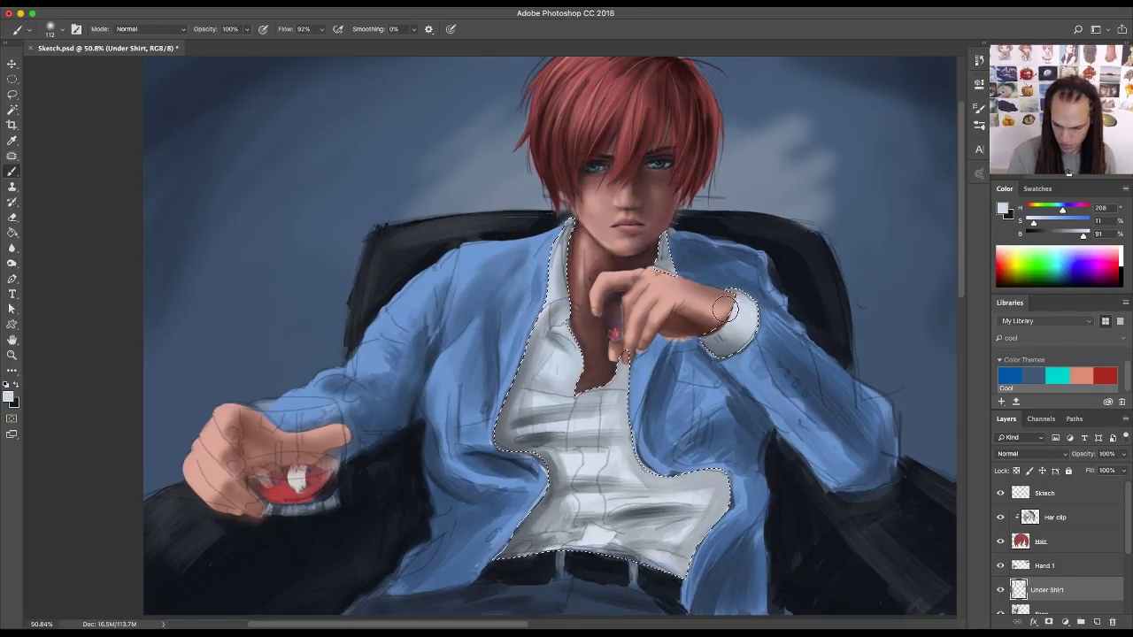
pyautogui.press('super+d')
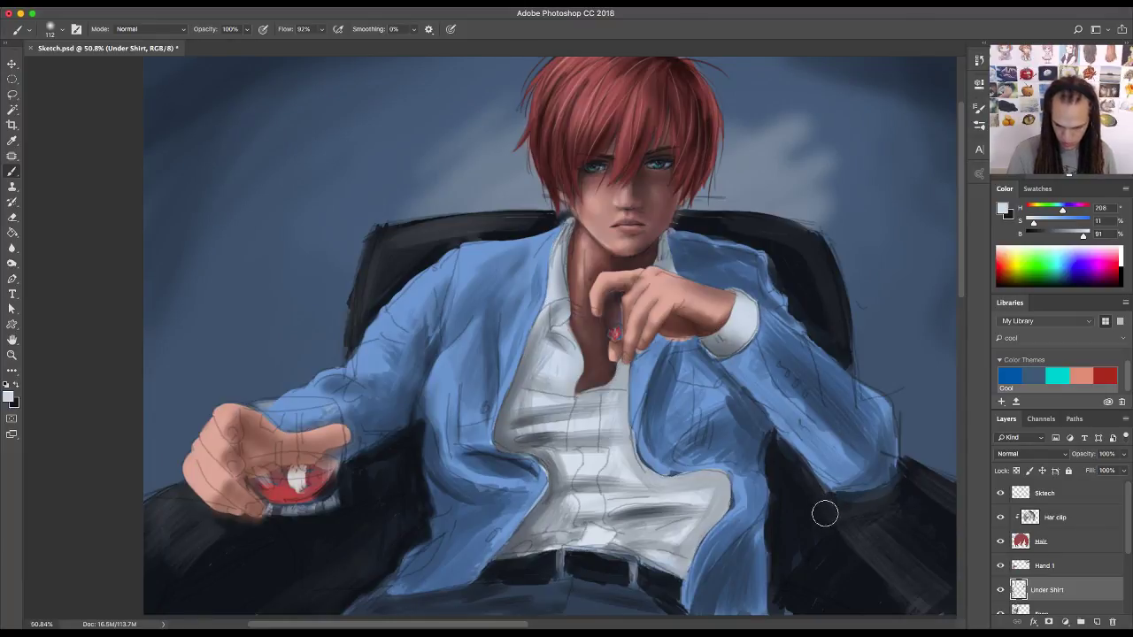
pyautogui.press('z')
pyautogui.moveTo(821, 519); pyautogui.dragTo(706, 448)
pyautogui.moveTo(709, 493); pyautogui.dragTo(731, 481)
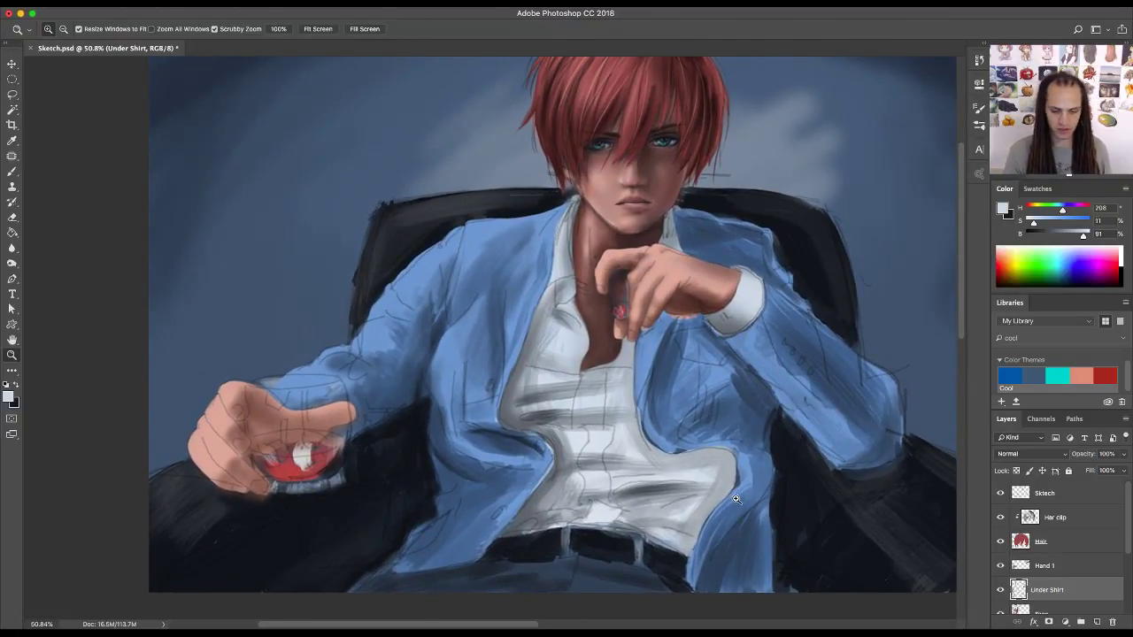
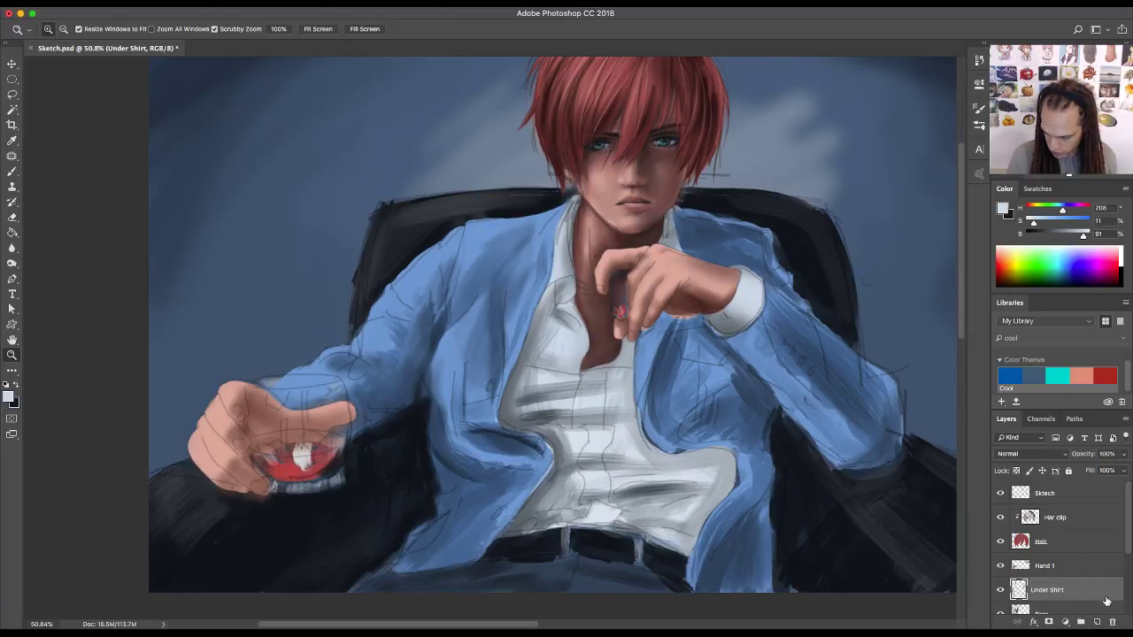
# - Add a new layer clipped to Under Shirt and name it Shirt Clip
pyautogui.click(1097, 623)
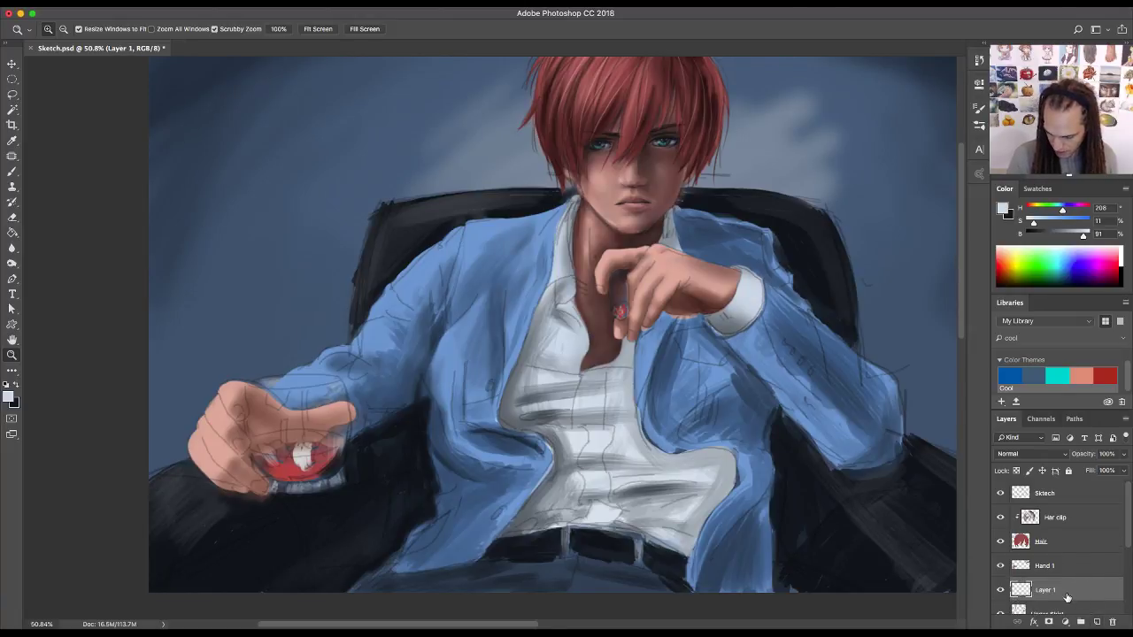
pyautogui.rightClick(1071, 593)
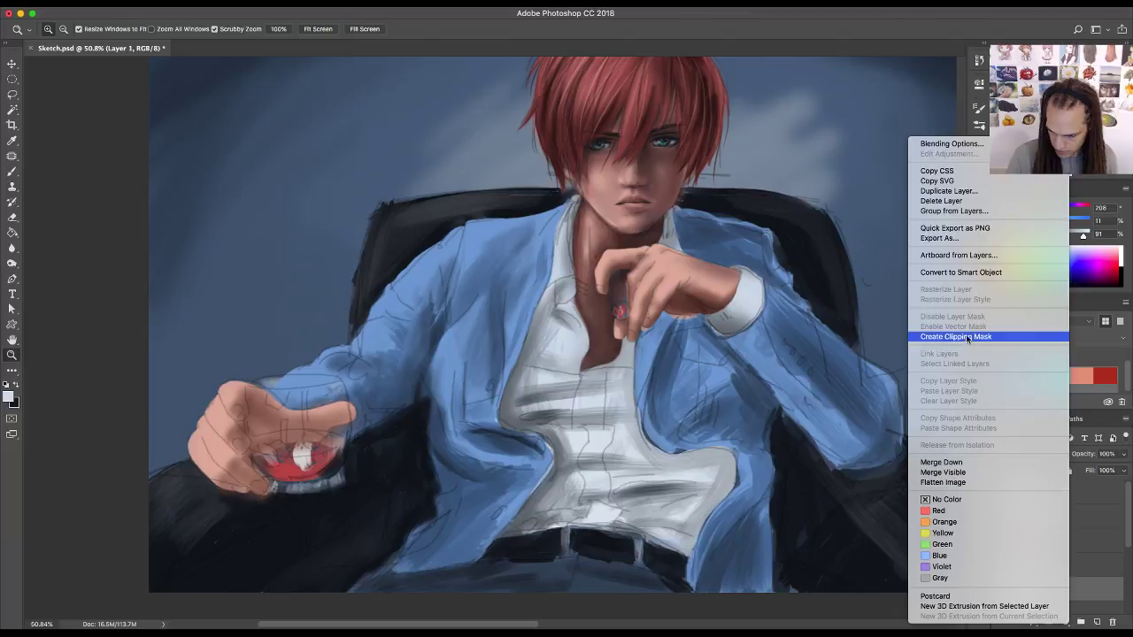
pyautogui.click(967, 339)
pyautogui.doubleClick(1057, 590)
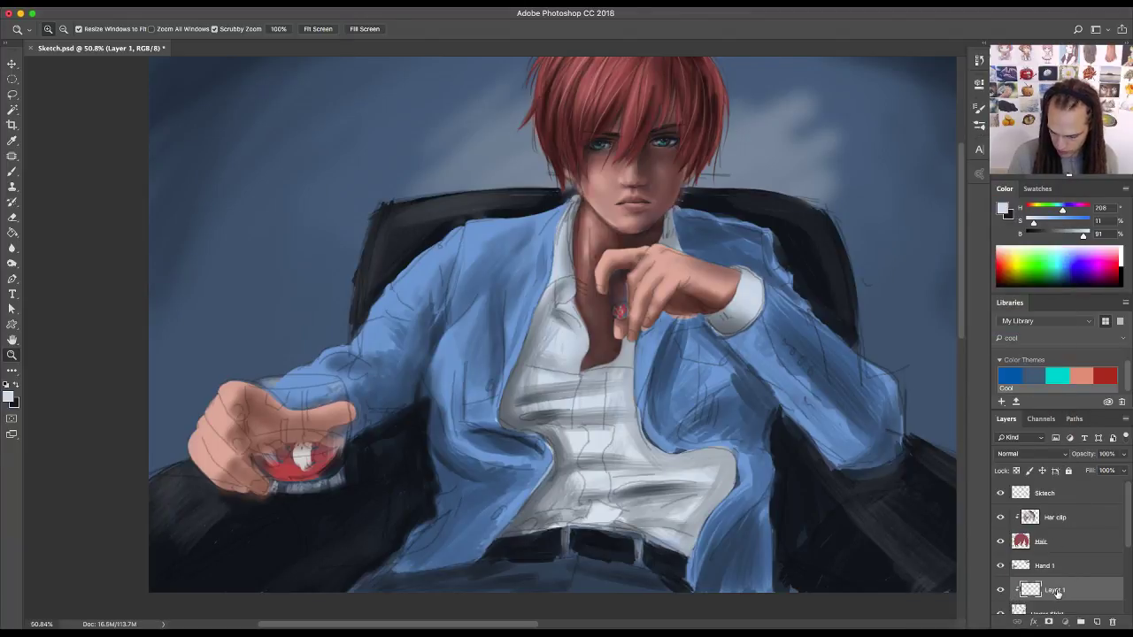
pyautogui.write('Shirt clip')
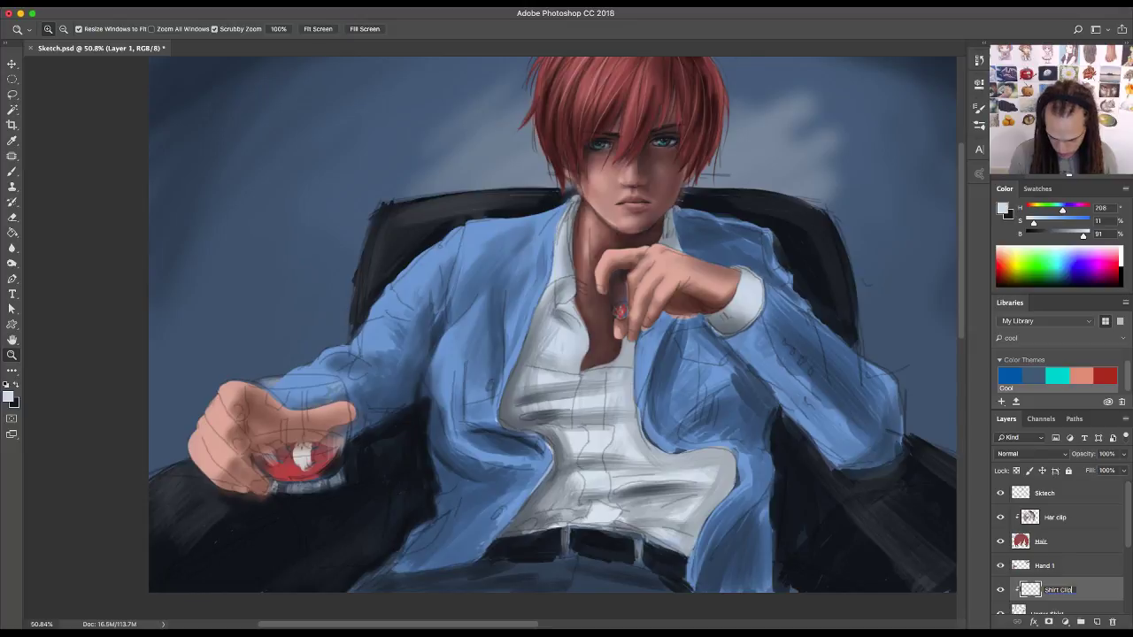
pyautogui.press('Return')
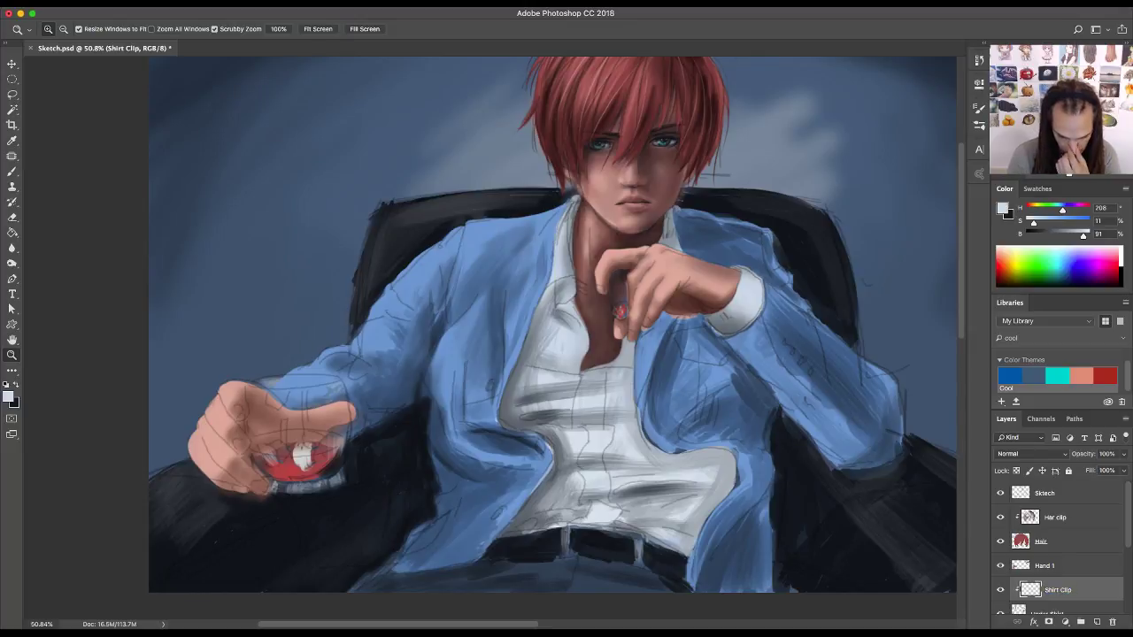
# - With the brush, sample shirt greys, zoom in on the shirt and face, and check the sketch lines
pyautogui.press('b')
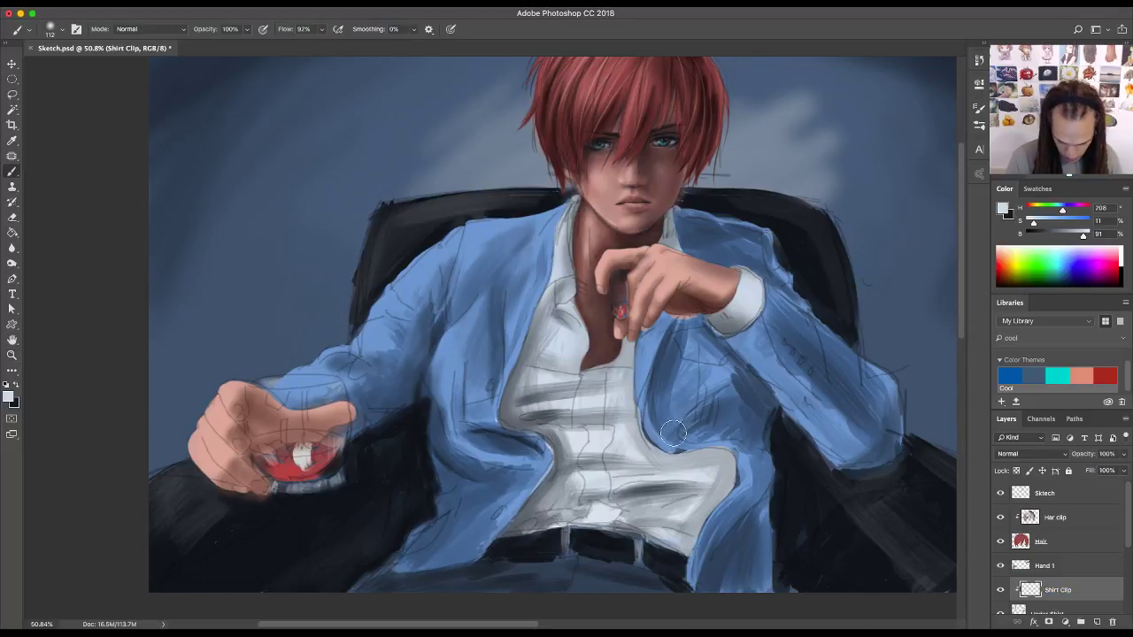
pyautogui.keyDown('alt'); pyautogui.click(650, 484); pyautogui.keyUp('alt')
pyautogui.press('z')
pyautogui.moveTo(588, 283); pyautogui.dragTo(583, 321)
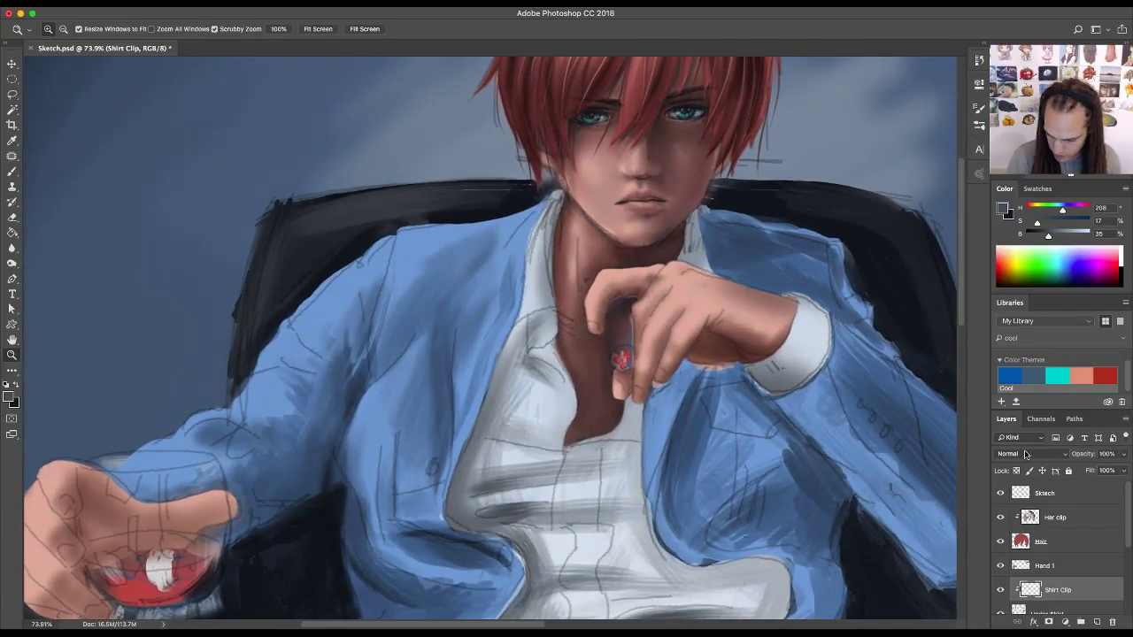
pyautogui.click(1000, 493)
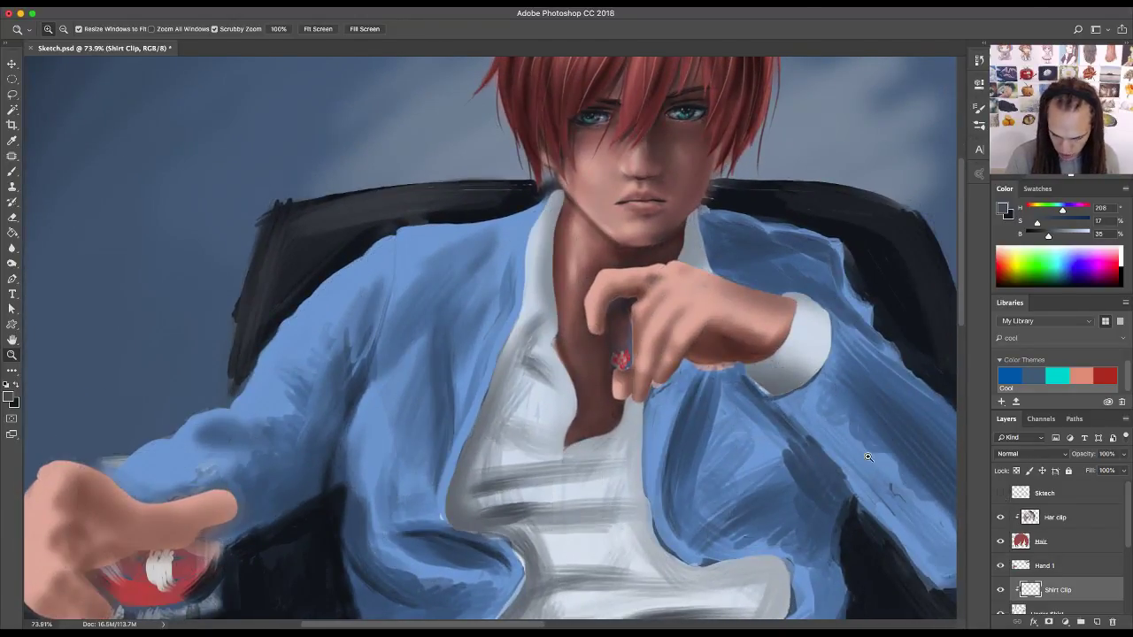
pyautogui.click(1002, 493)
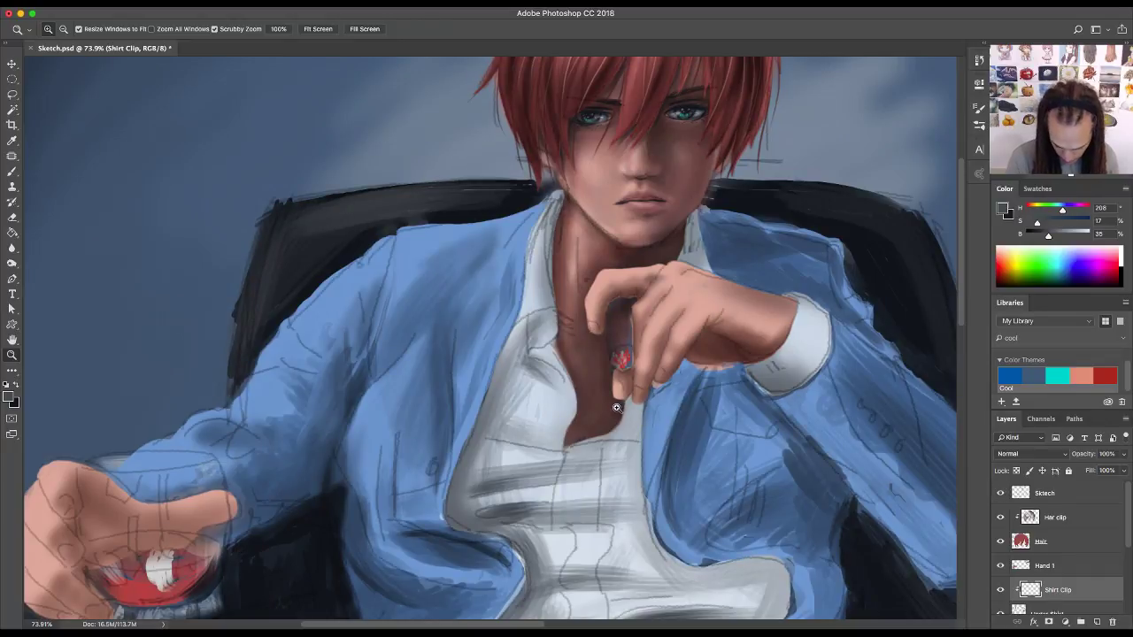
pyautogui.press('b')
pyautogui.keyDown('alt'); pyautogui.click(501, 478); pyautogui.keyUp('alt')
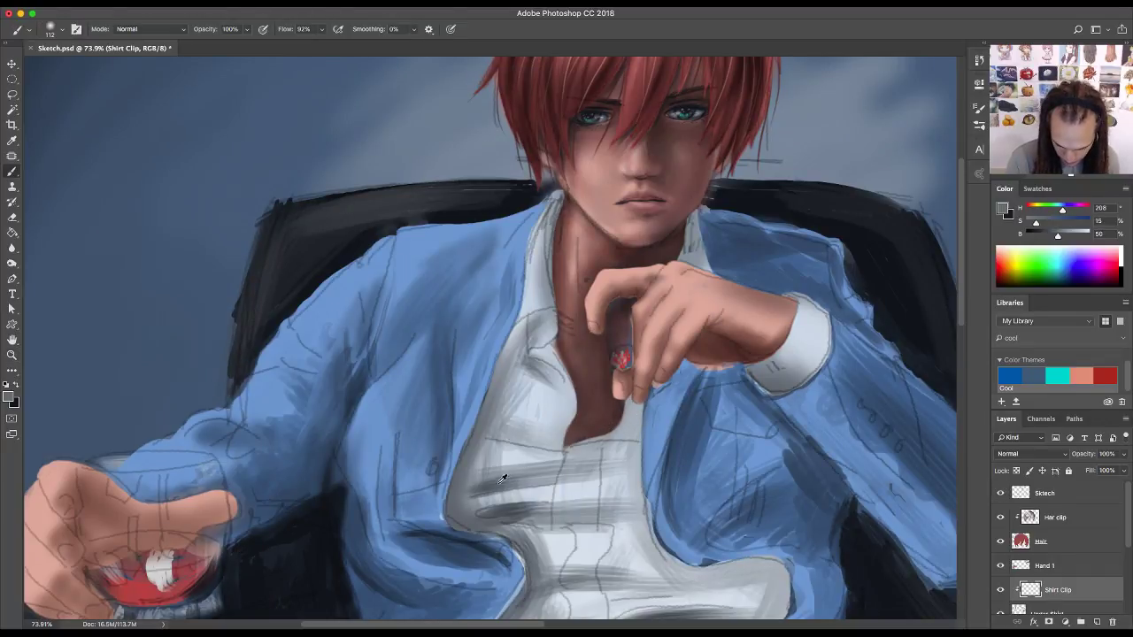
# - With a Hard Elliptical brush, paint darker shirt shadows below the collar
pyautogui.click(62, 29)
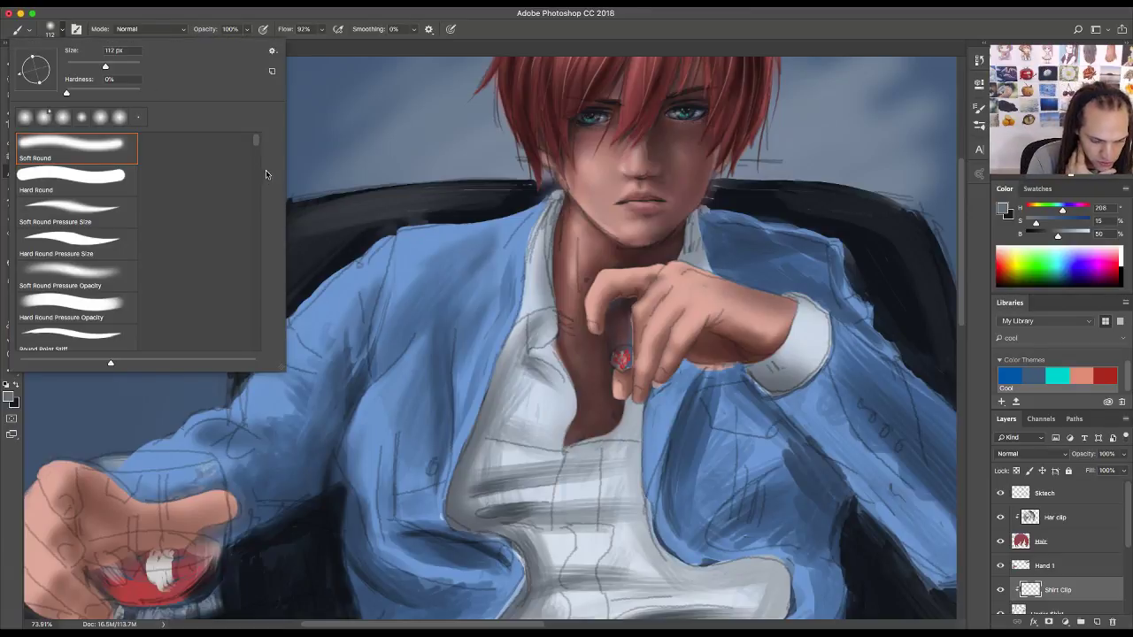
pyautogui.moveTo(254, 144); pyautogui.dragTo(256, 344)
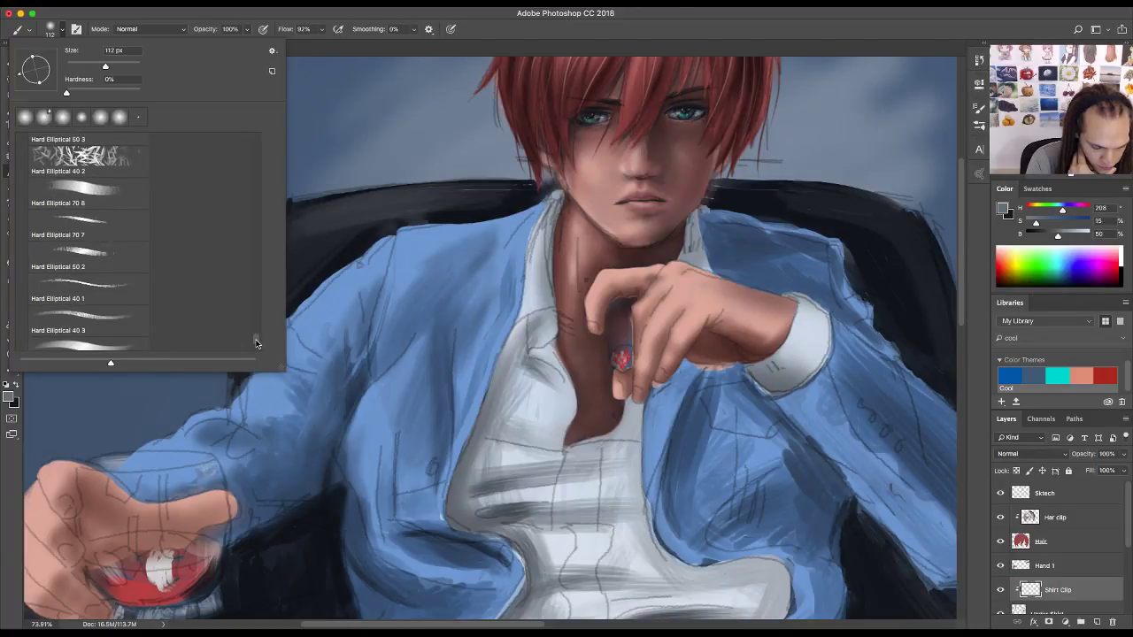
pyautogui.click(89, 191)
pyautogui.click(505, 416)
pyautogui.moveTo(536, 418)
pyautogui.mouseDown()
pyautogui.moveTo(561, 399)
pyautogui.moveTo(540, 453)
pyautogui.mouseUp()
pyautogui.moveTo(542, 394)
pyautogui.mouseDown()
pyautogui.moveTo(553, 460)
pyautogui.moveTo(563, 425)
pyautogui.moveTo(559, 447)
pyautogui.mouseUp()
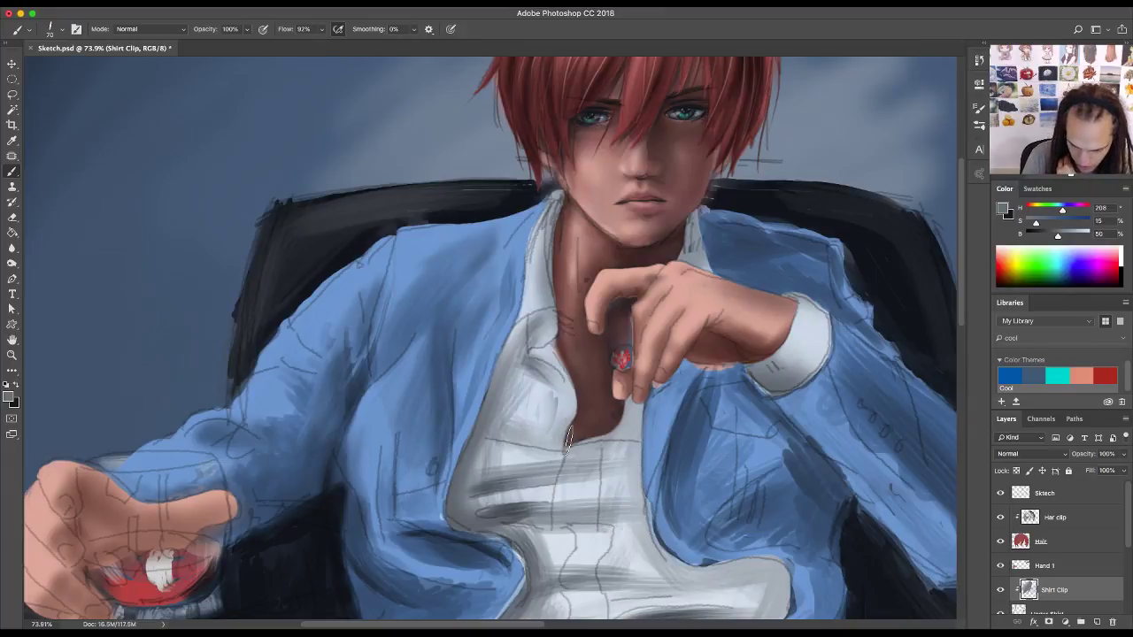
# - Switch to the Plastic Wrap - Dark 40 pixels brush and add textured strokes near the collar
pyautogui.click(64, 30)
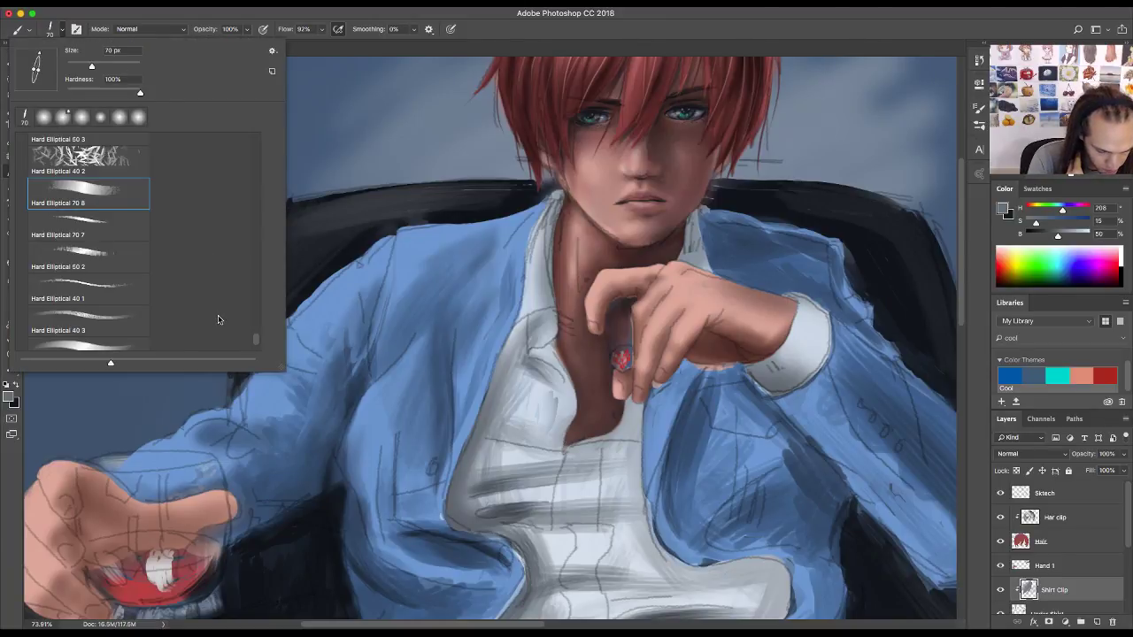
pyautogui.scroll(15, 254, 328)
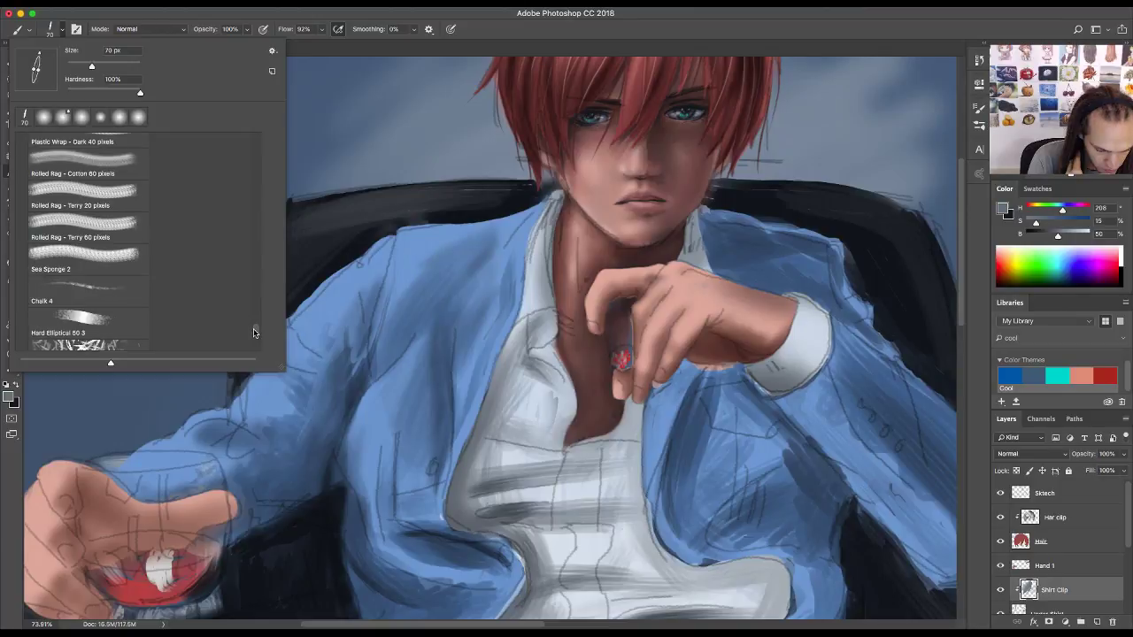
pyautogui.scroll(2, 254, 328)
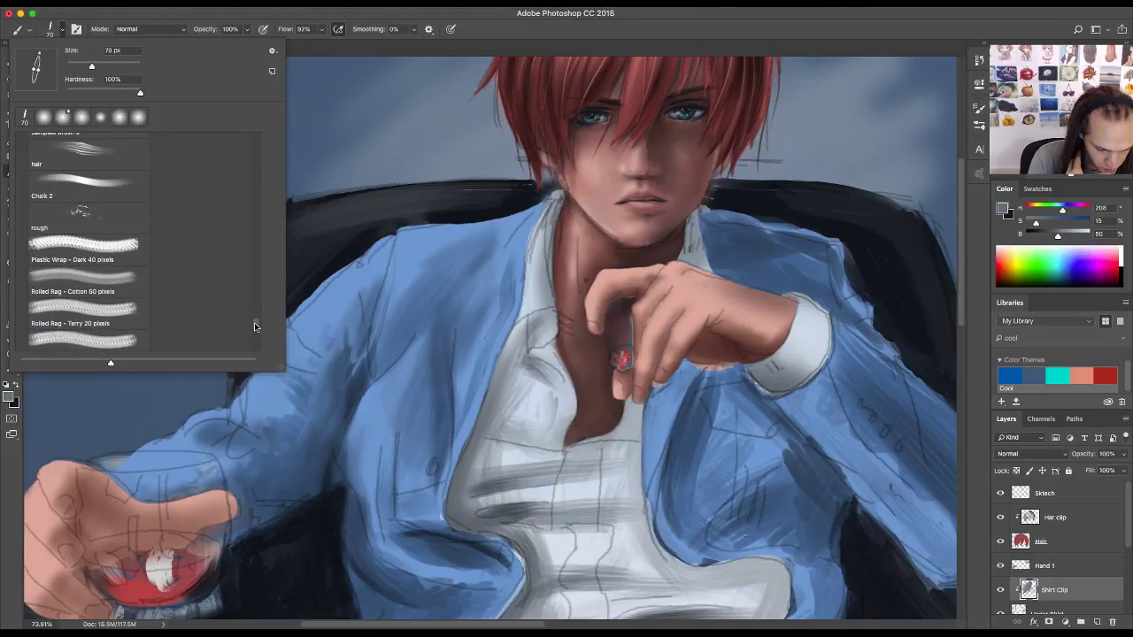
pyautogui.click(192, 274)
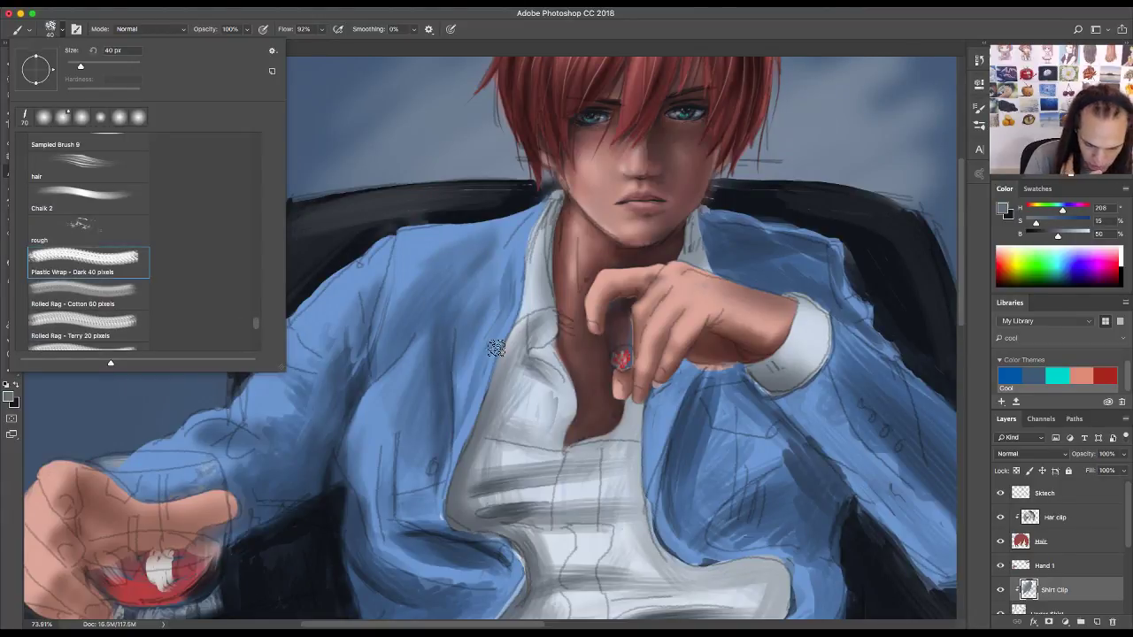
pyautogui.click(536, 372)
pyautogui.moveTo(512, 423)
pyautogui.mouseDown()
pyautogui.moveTo(554, 420)
pyautogui.moveTo(539, 389)
pyautogui.moveTo(546, 443)
pyautogui.moveTo(540, 414)
pyautogui.moveTo(554, 429)
pyautogui.moveTo(563, 404)
pyautogui.moveTo(565, 447)
pyautogui.mouseUp()
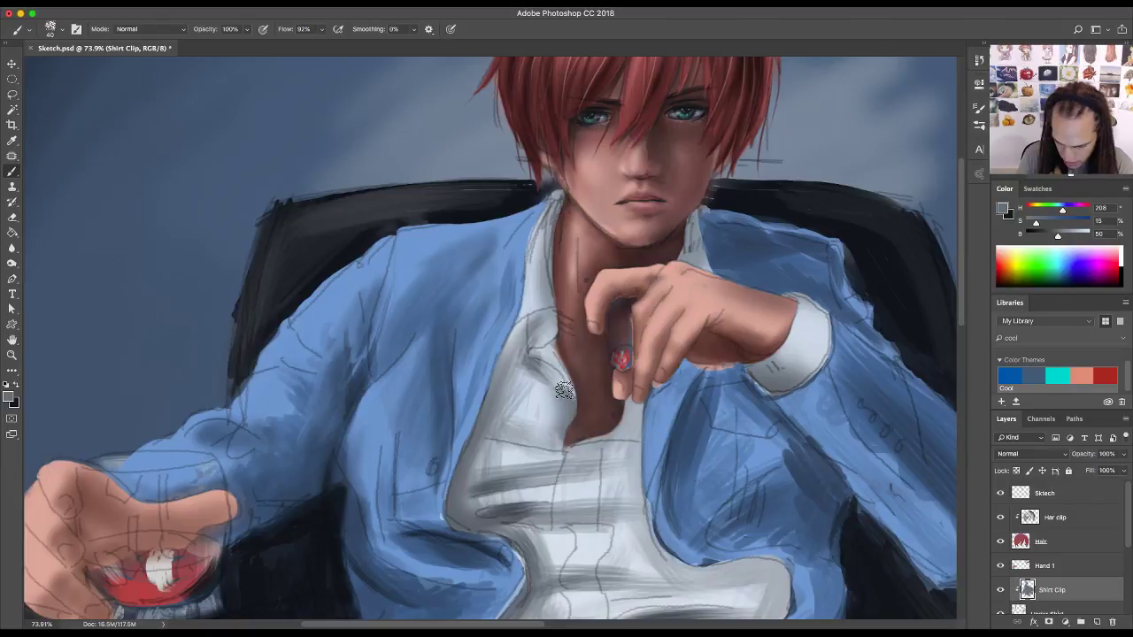
pyautogui.moveTo(564, 391)
pyautogui.mouseDown()
pyautogui.moveTo(519, 380)
pyautogui.moveTo(548, 420)
pyautogui.moveTo(582, 382)
pyautogui.mouseUp()
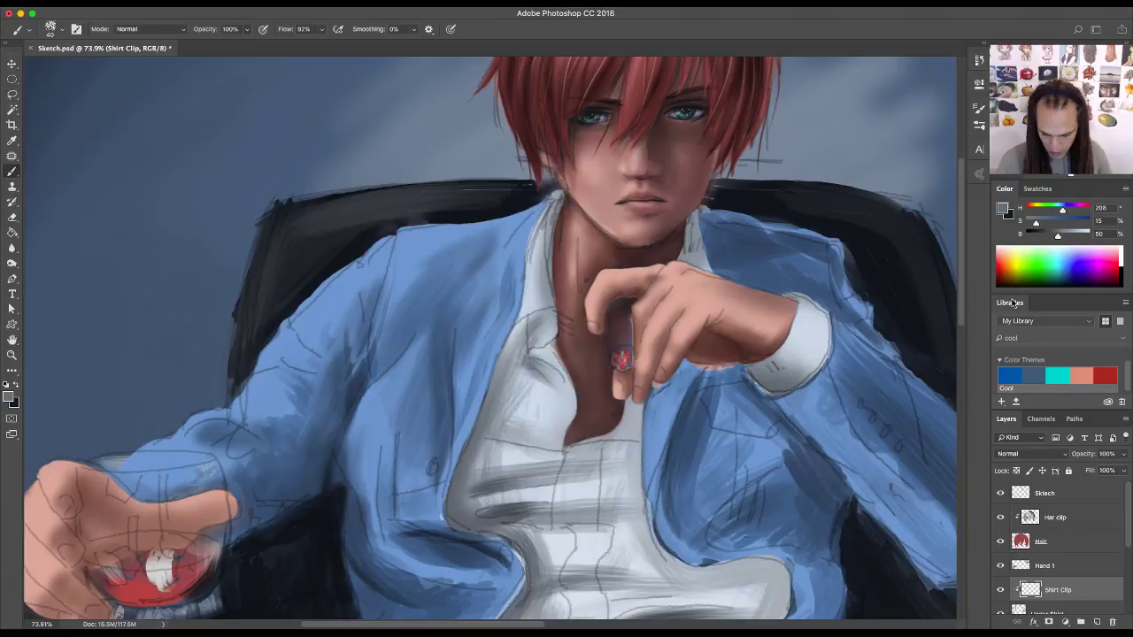
# - Merge Shirt Clip into Under Shirt, then fill the shirt area on a new layer with light blue-white
pyautogui.hotkey('ctrl', 'e')
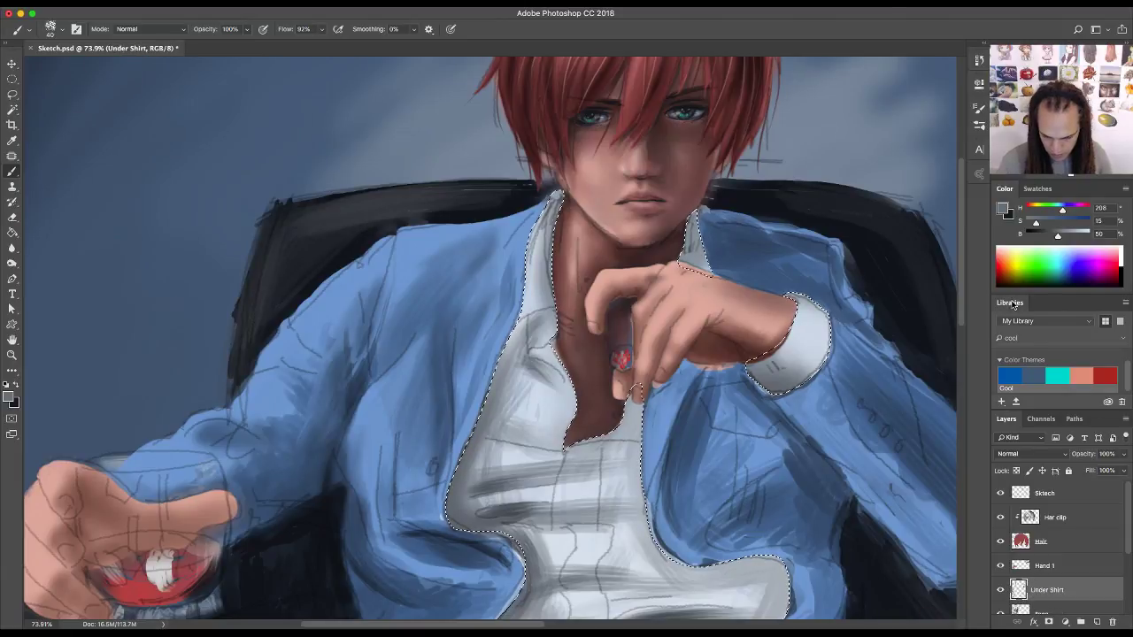
pyautogui.scroll(-2, 1128, 559)
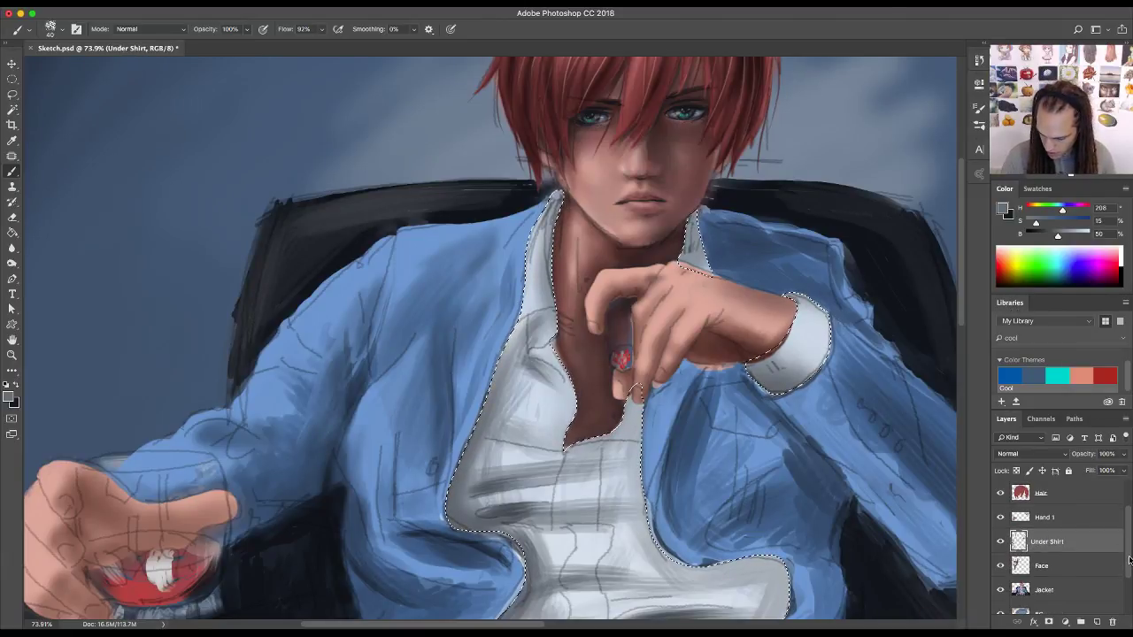
pyautogui.click(1098, 622)
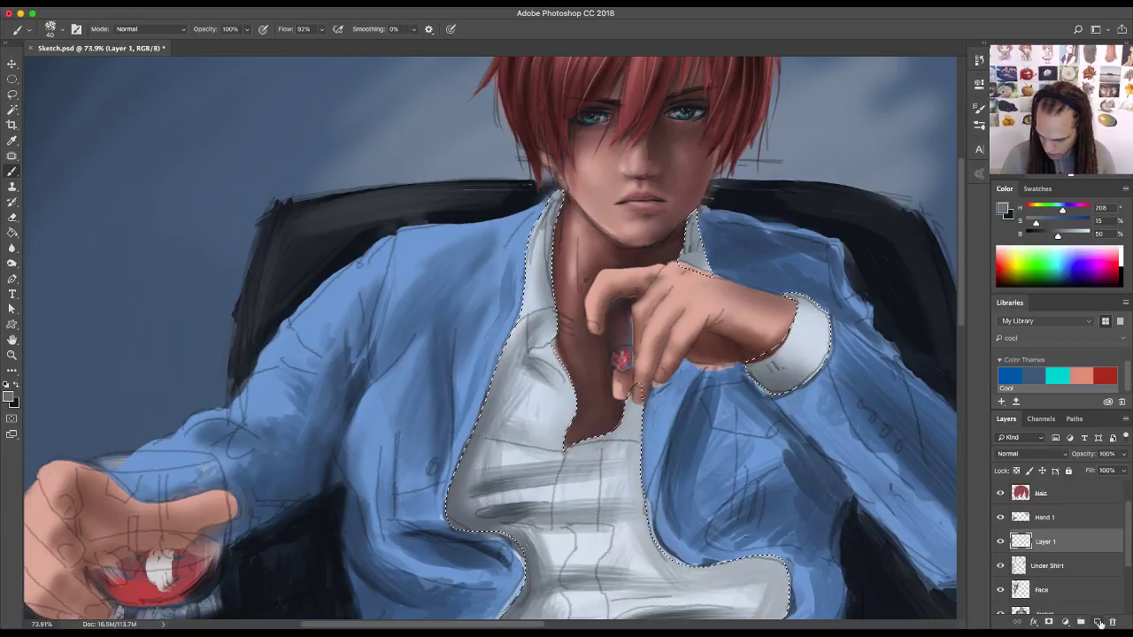
pyautogui.press('g')
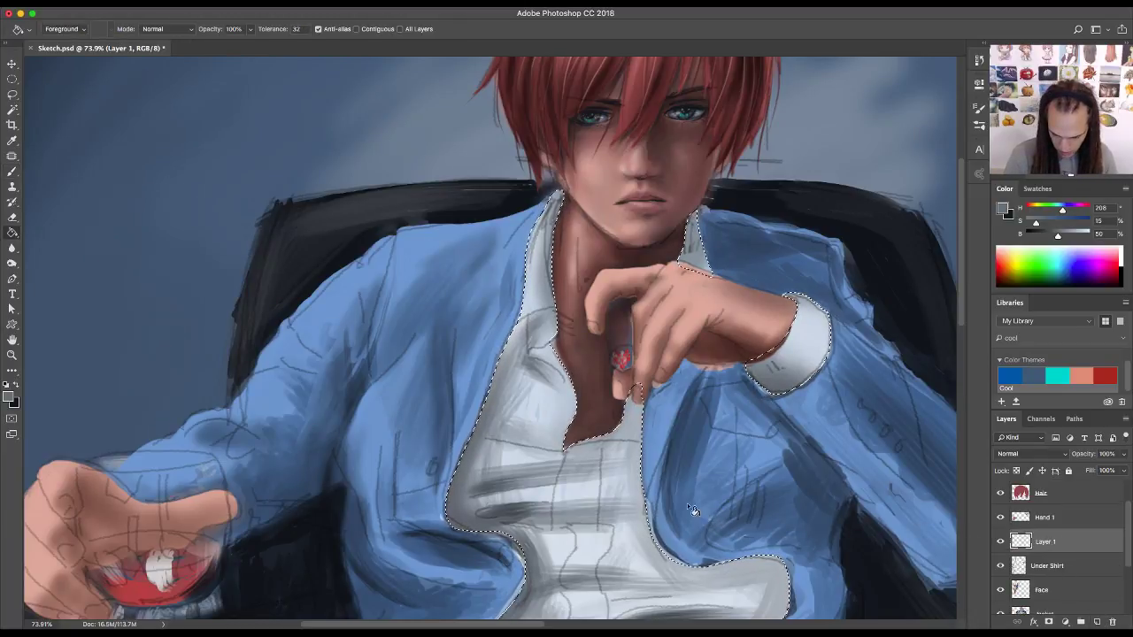
pyautogui.click(632, 495)
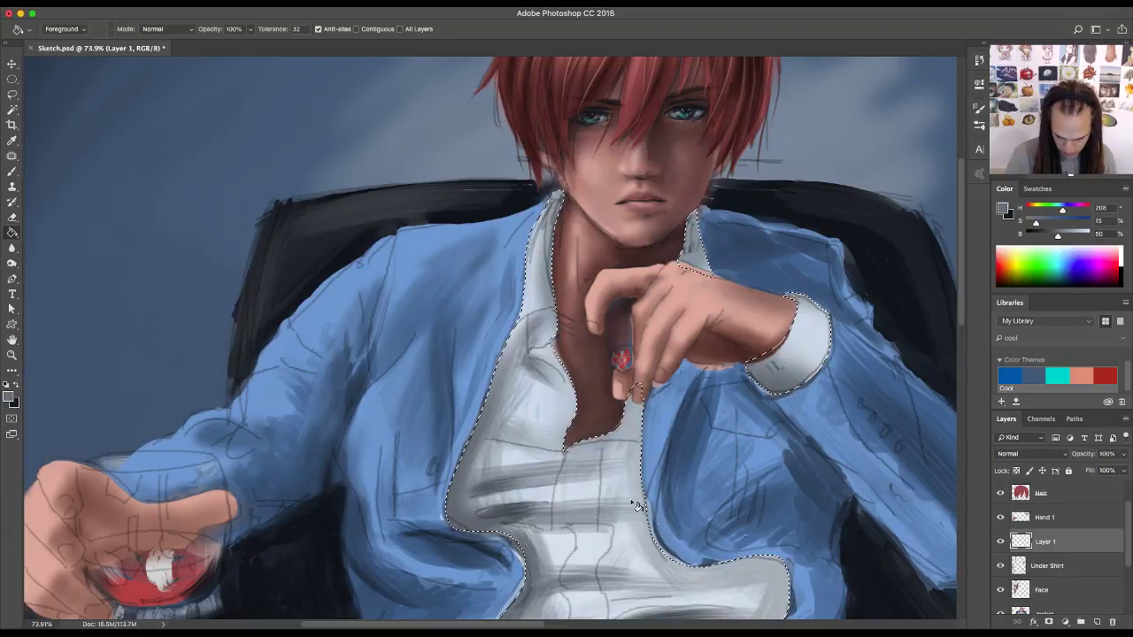
pyautogui.keyDown('alt'); pyautogui.click(591, 492); pyautogui.keyUp('alt')
pyautogui.hotkey('alt', 'BackSpace')
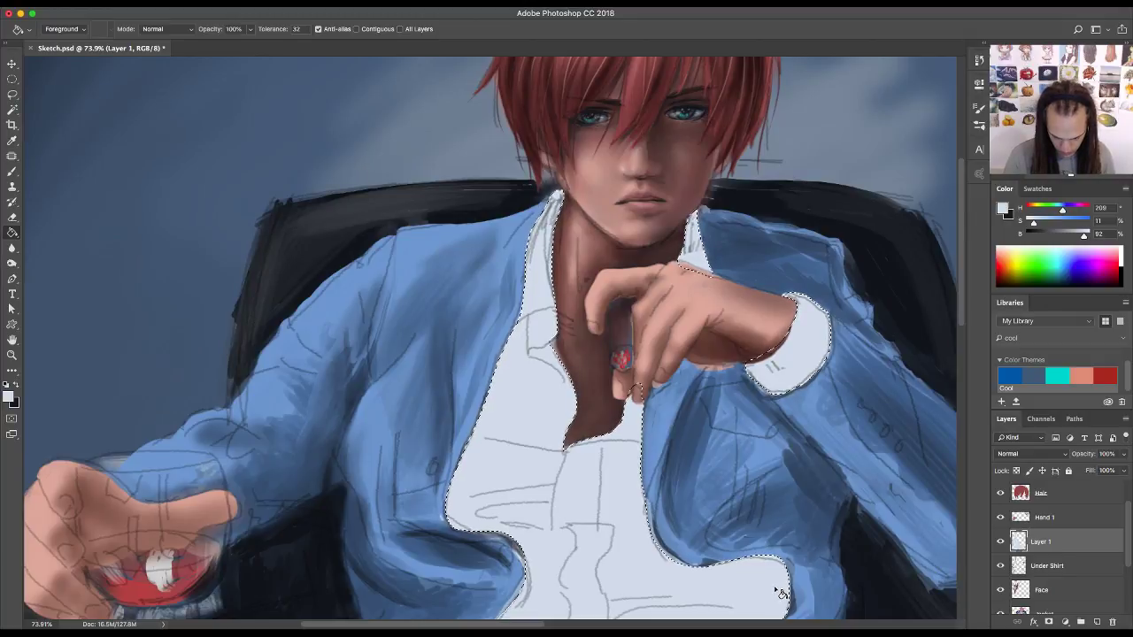
pyautogui.hotkey('ctrl', 'd')
# - Test clipping the flat shirt layer, then add a new Layer 2 clipped to it
pyautogui.rightClick(1069, 539)
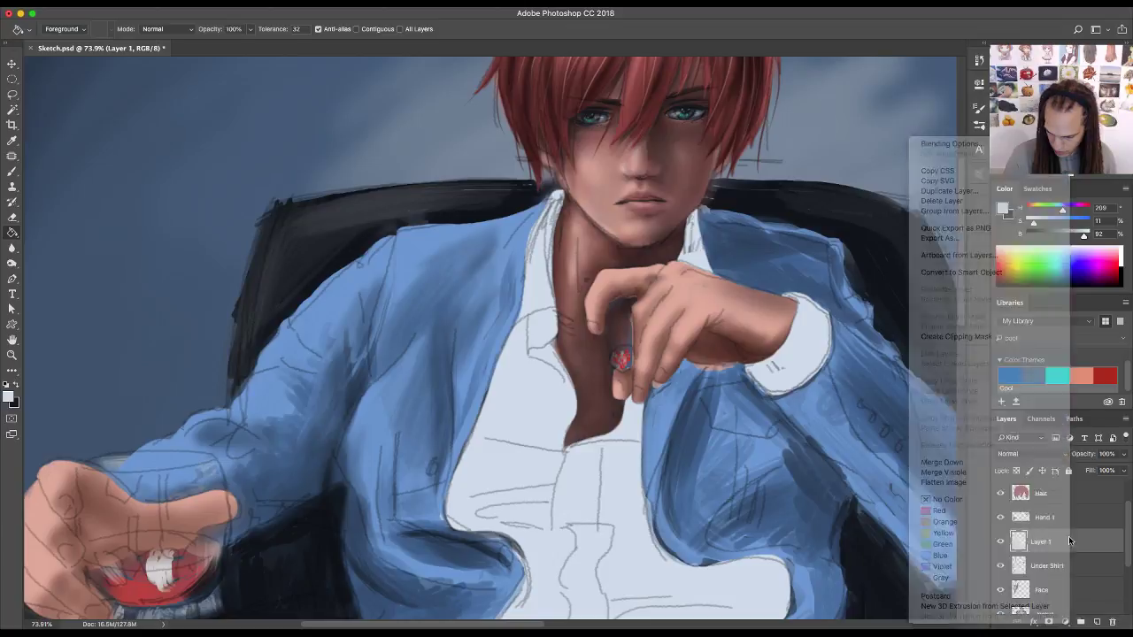
pyautogui.rightClick(1073, 544)
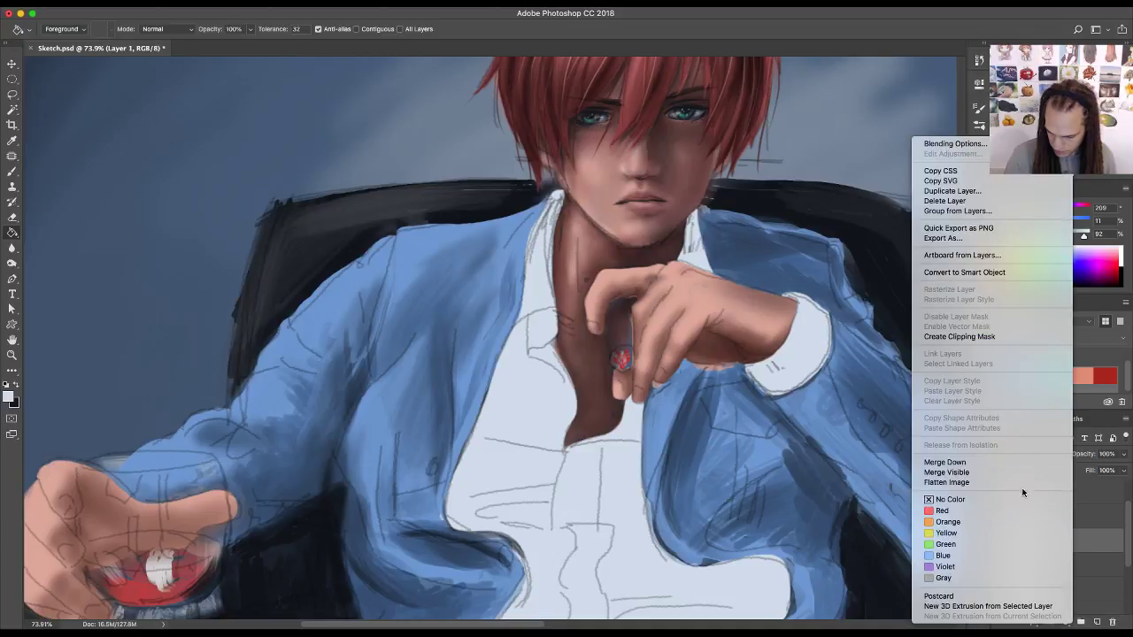
pyautogui.click(965, 342)
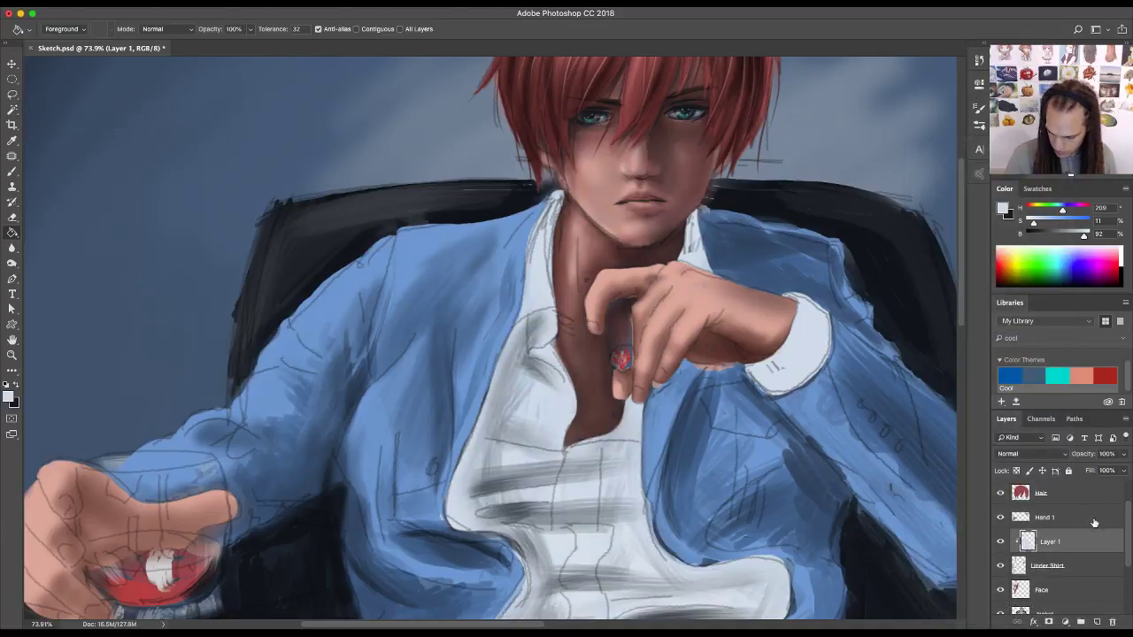
pyautogui.keyDown('alt'); pyautogui.click(1090, 556); pyautogui.keyUp('alt')
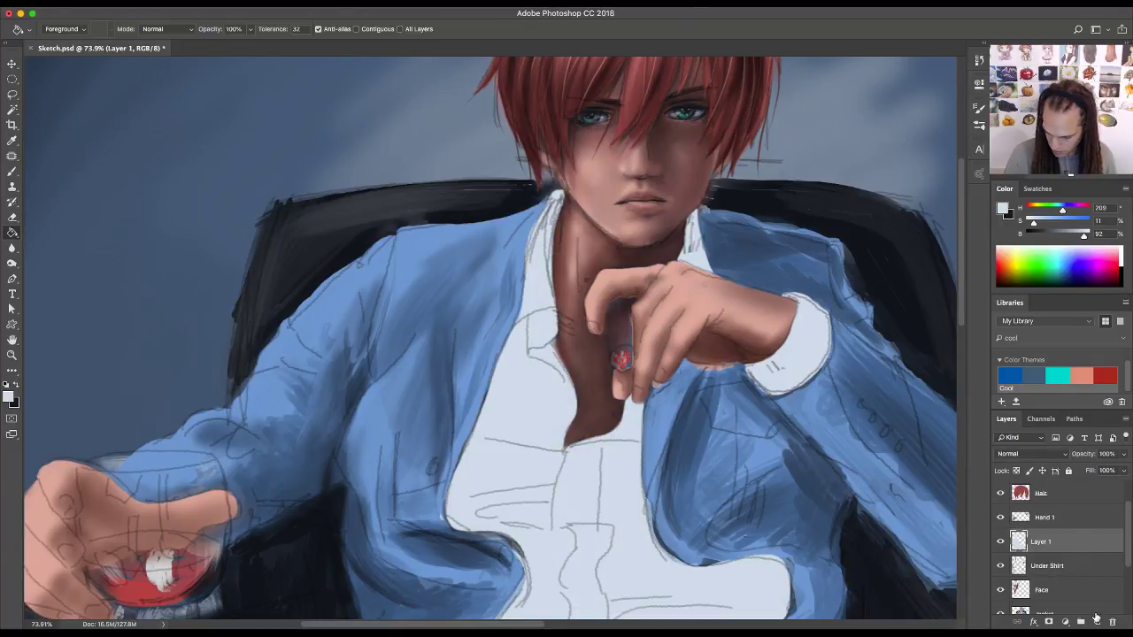
pyautogui.click(1097, 622)
pyautogui.rightClick(1069, 538)
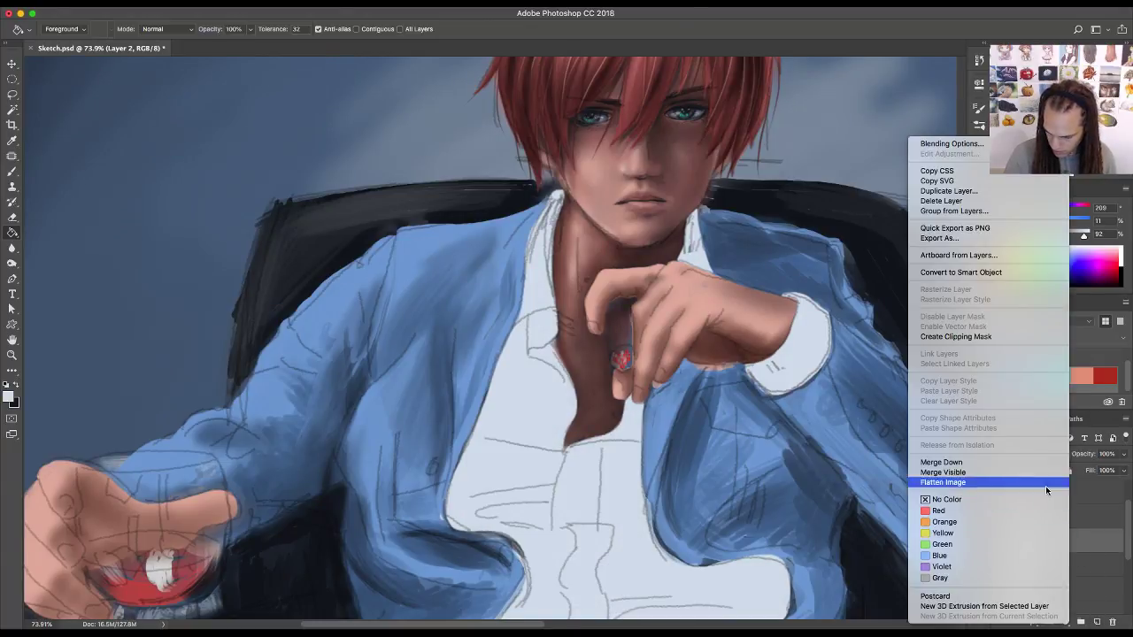
pyautogui.click(964, 339)
# - Rename Layer 2 to 'Shirt clip' and Layer 1 to 'Undershirt base'
pyautogui.doubleClick(1061, 542)
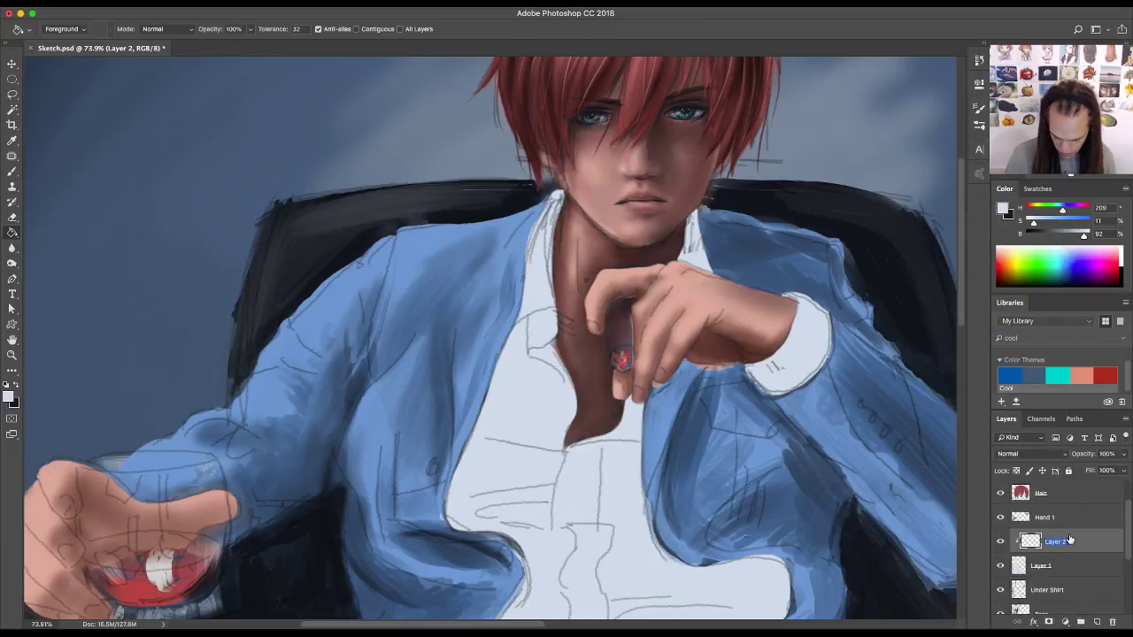
pyautogui.write('Shirt col')
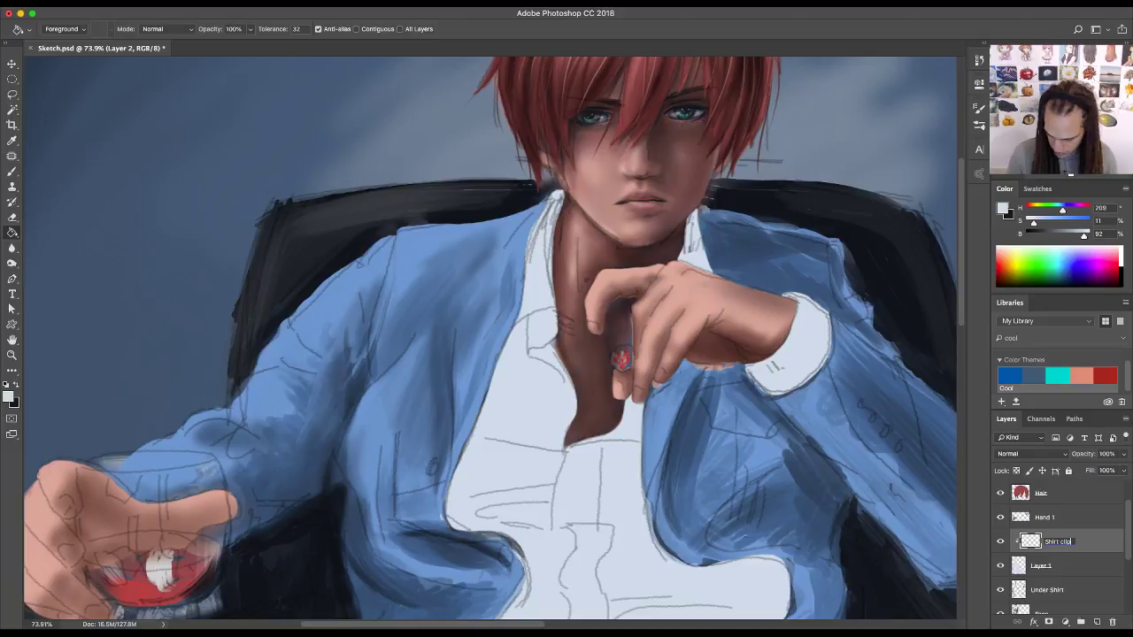
pyautogui.press('Return')
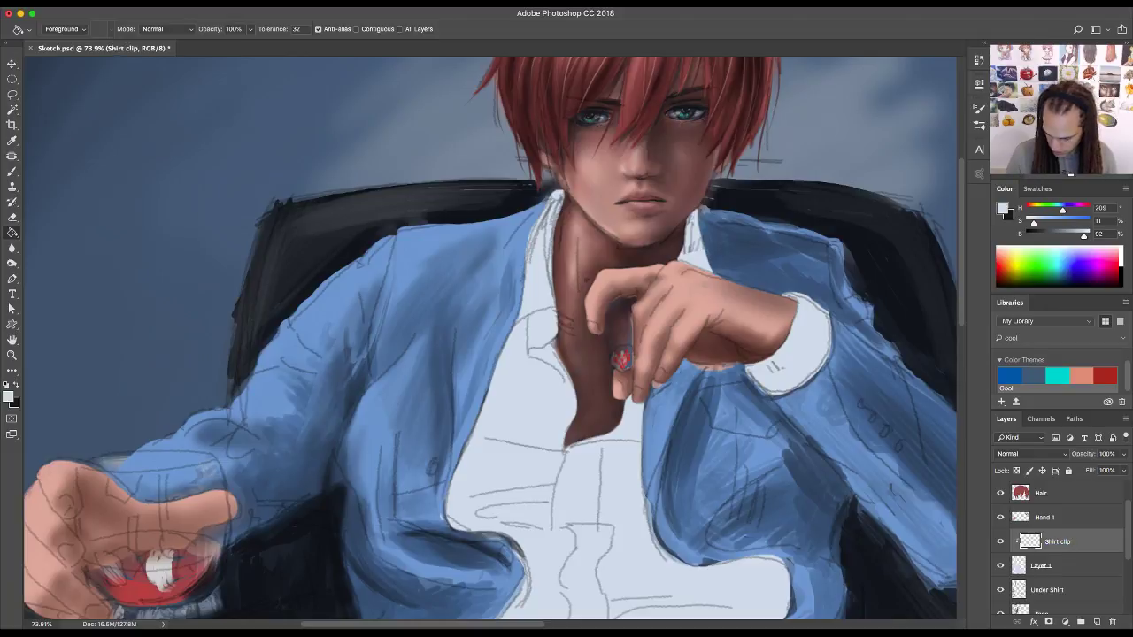
pyautogui.doubleClick(1040, 566)
pyautogui.write('Undershirt')
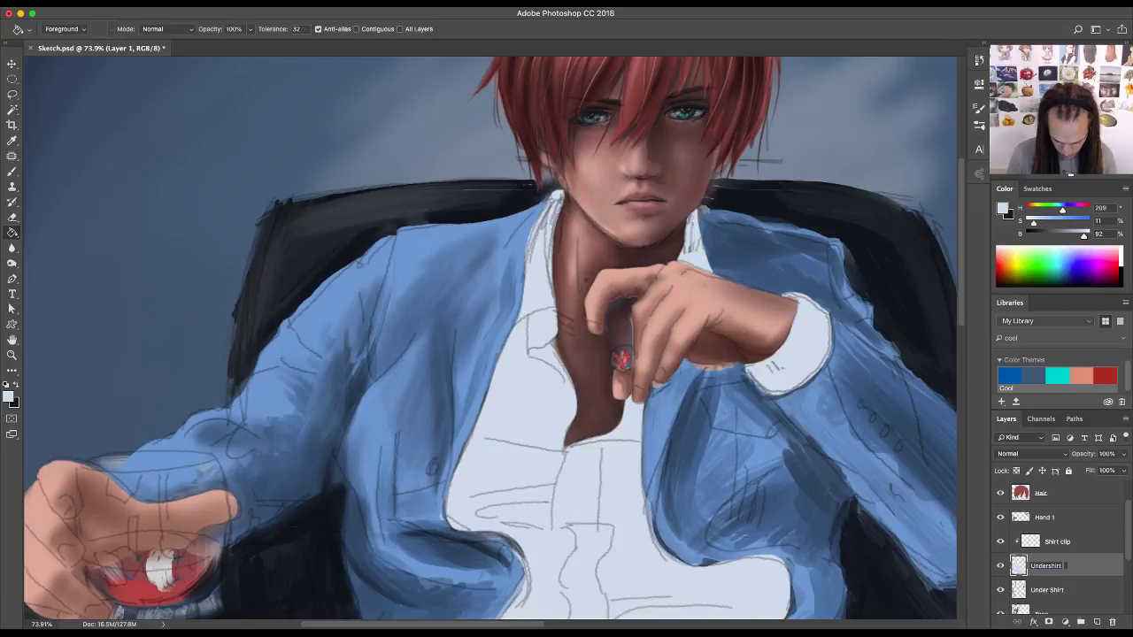
pyautogui.write(' base')
pyautogui.press('Return')
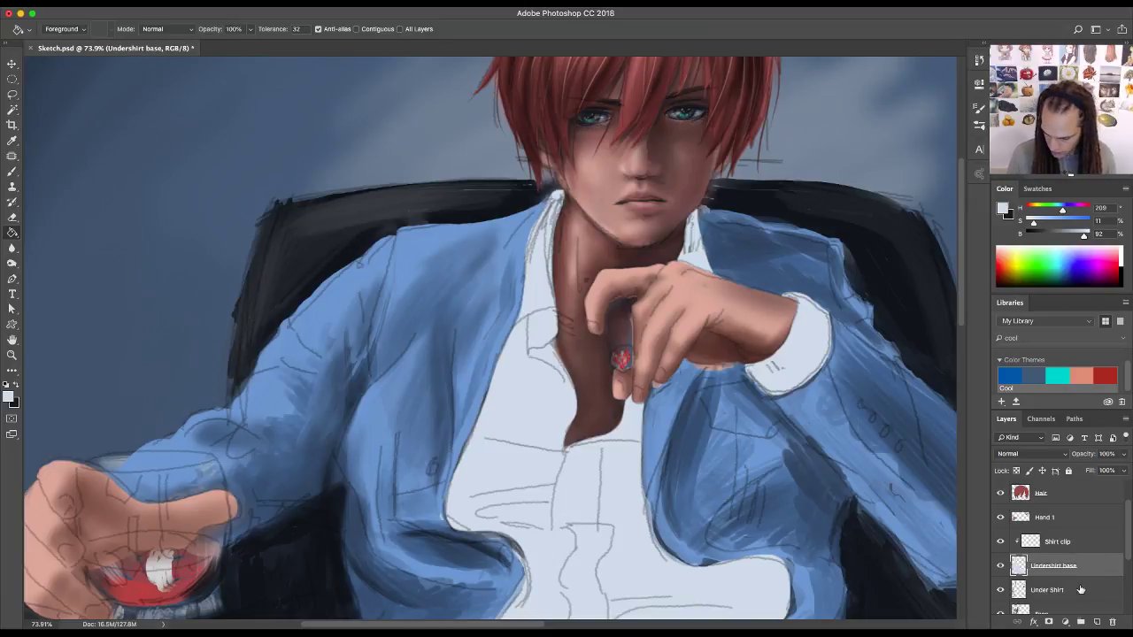
# - Try moving Under Shirt above Undershirt base, then return it below each time
pyautogui.moveTo(1080, 590); pyautogui.dragTo(1080, 546)
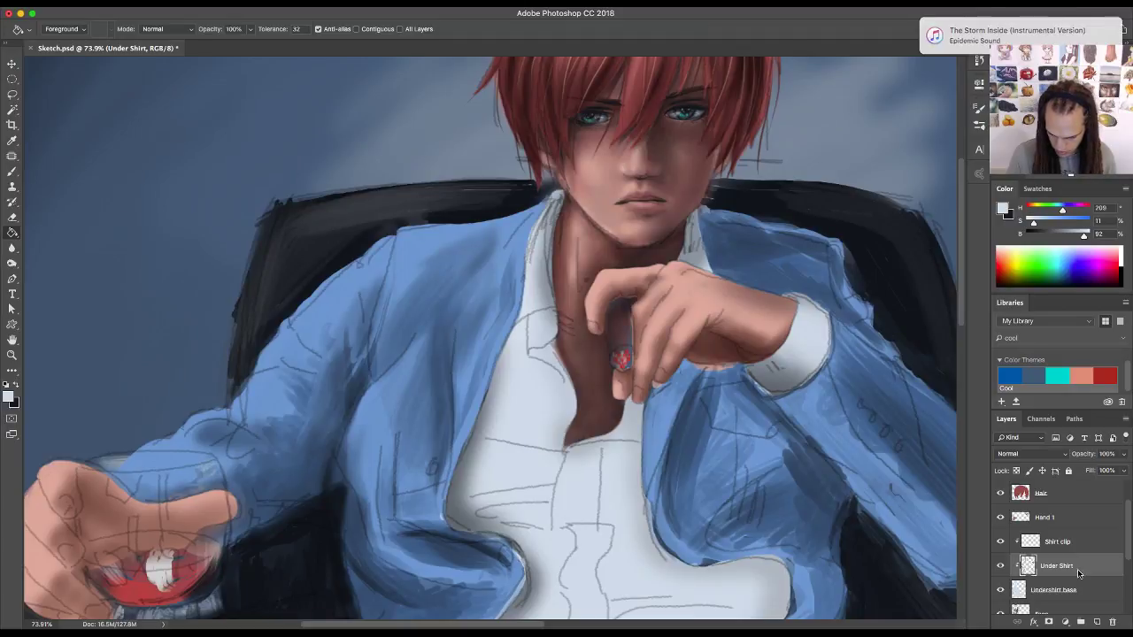
pyautogui.hotkey('ctrl', '[')
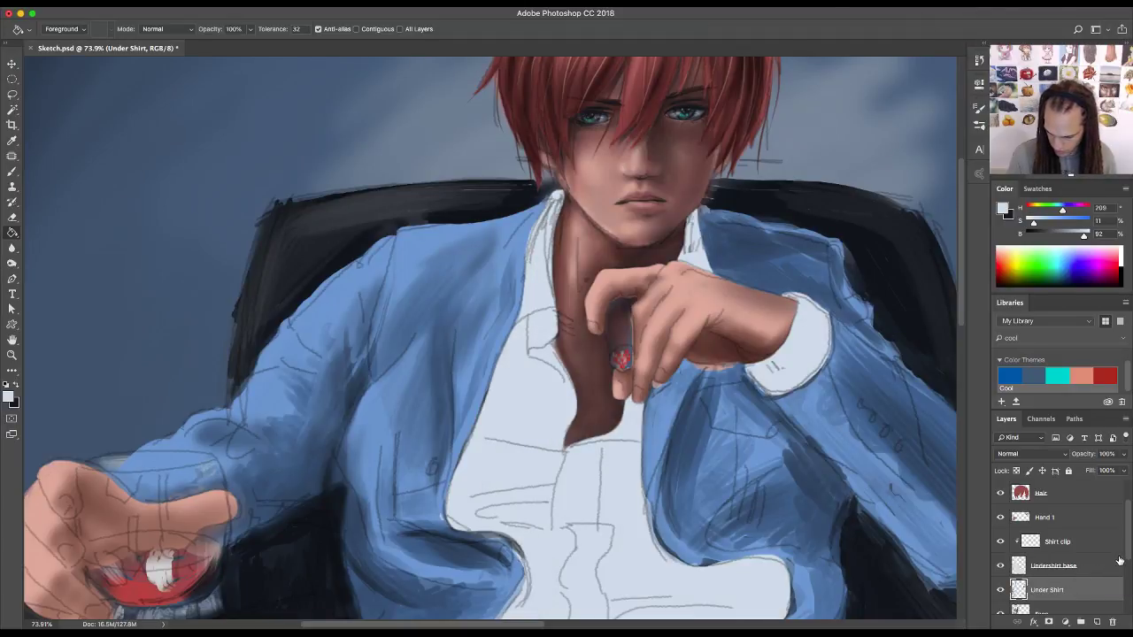
pyautogui.click(1094, 566)
pyautogui.click(1087, 545)
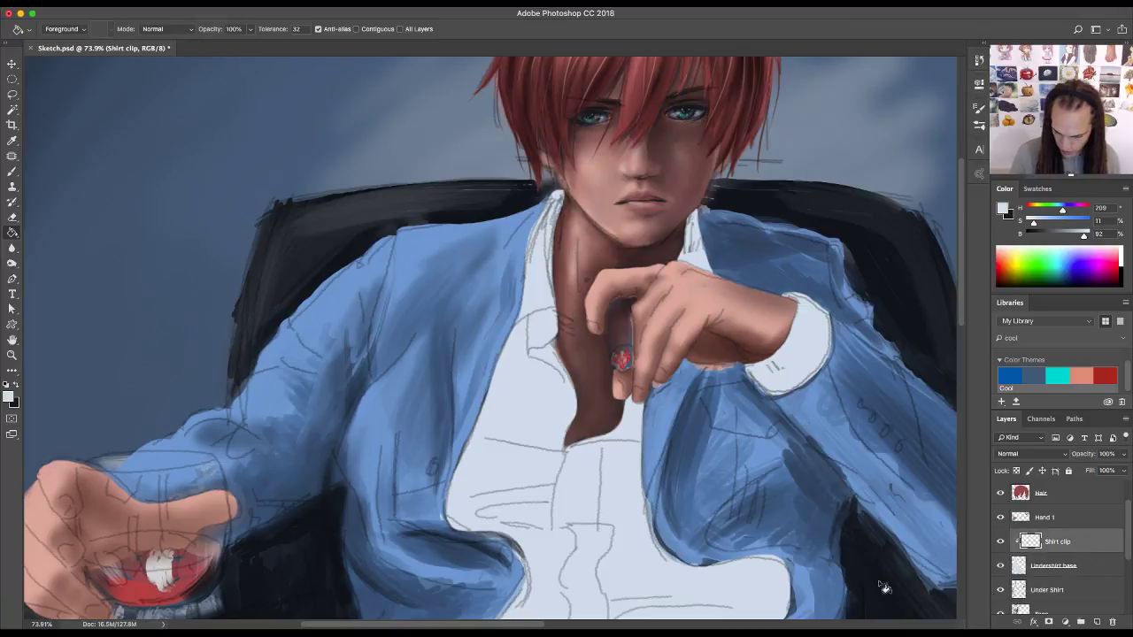
pyautogui.moveTo(1081, 593); pyautogui.dragTo(1082, 556)
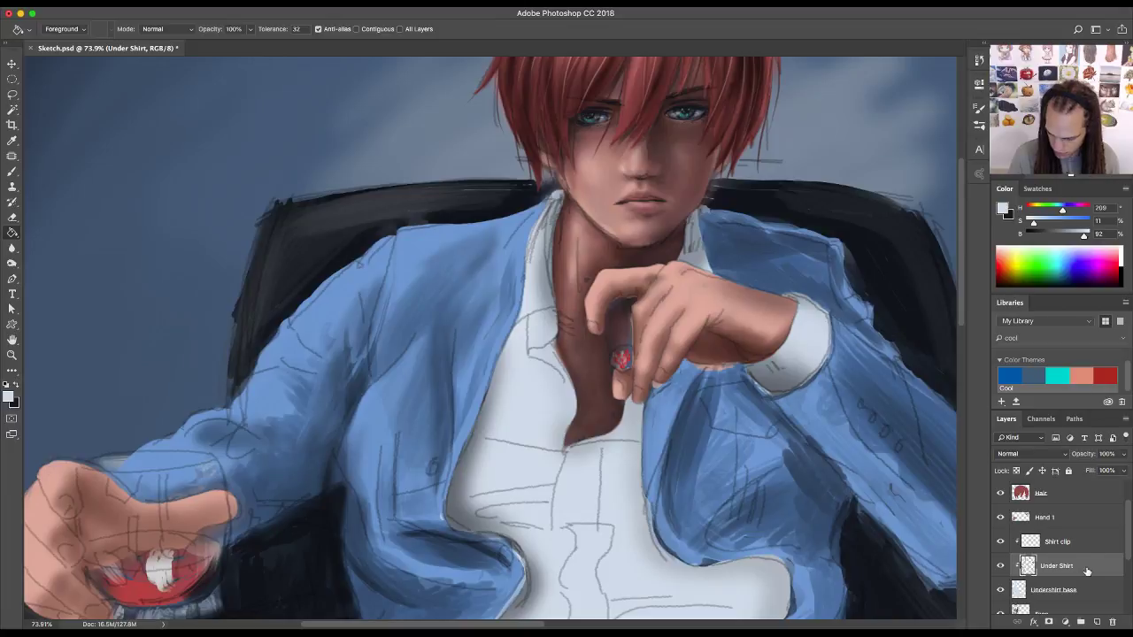
pyautogui.press('super+bracketleft')
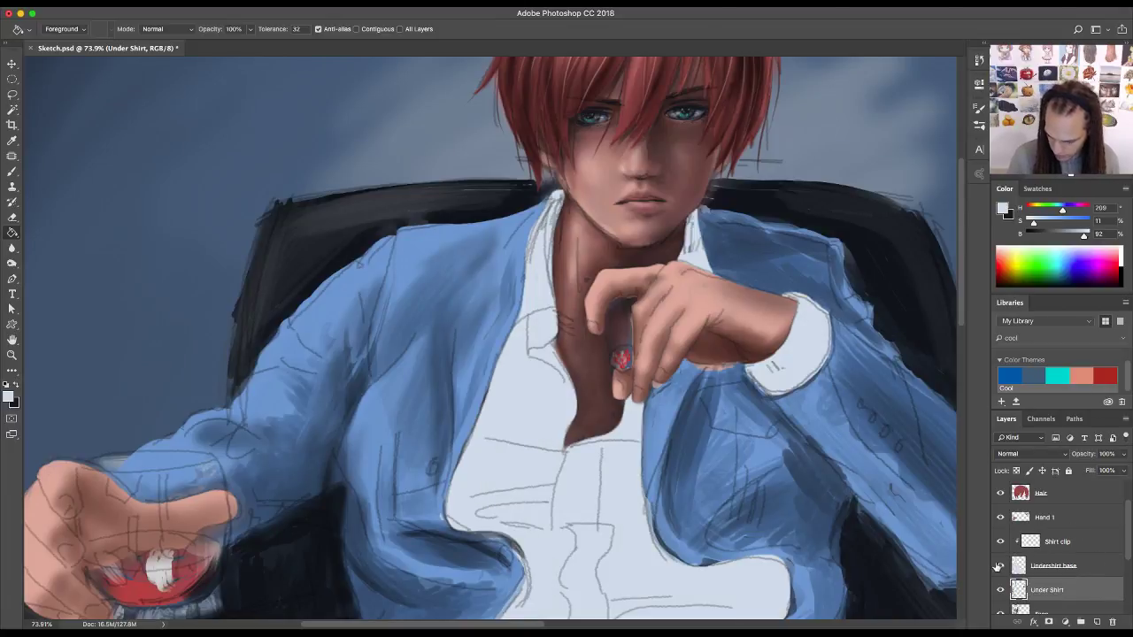
# - Compare Undershirt base on and off, then lower its opacity
pyautogui.click(1001, 566)
pyautogui.click(1000, 566)
pyautogui.click(1080, 566)
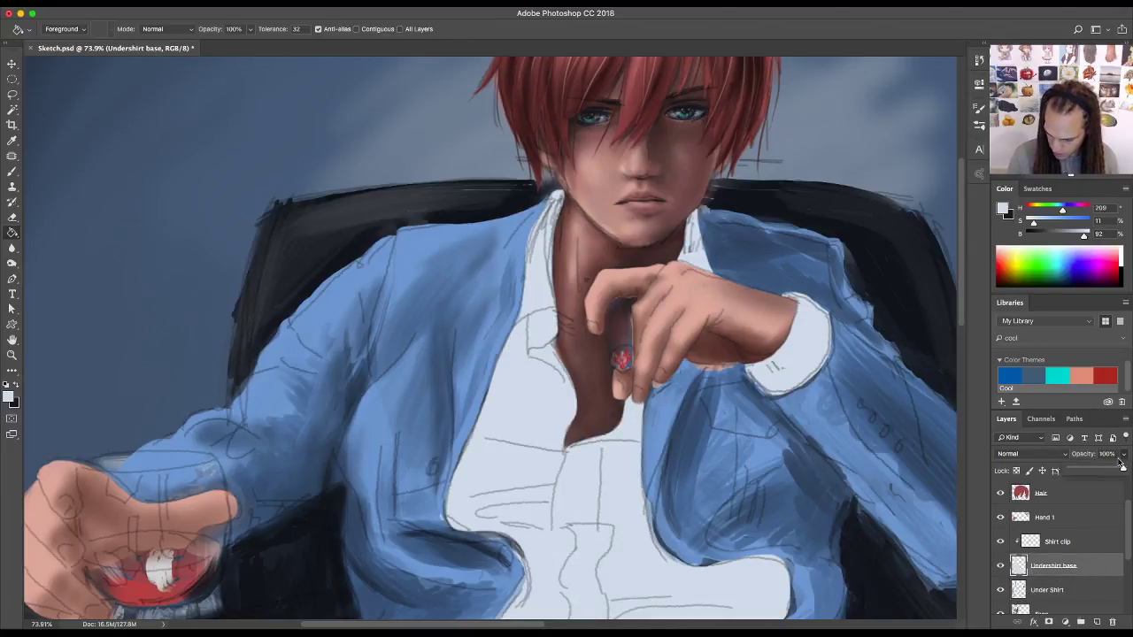
pyautogui.moveTo(1120, 466); pyautogui.dragTo(1093, 478)
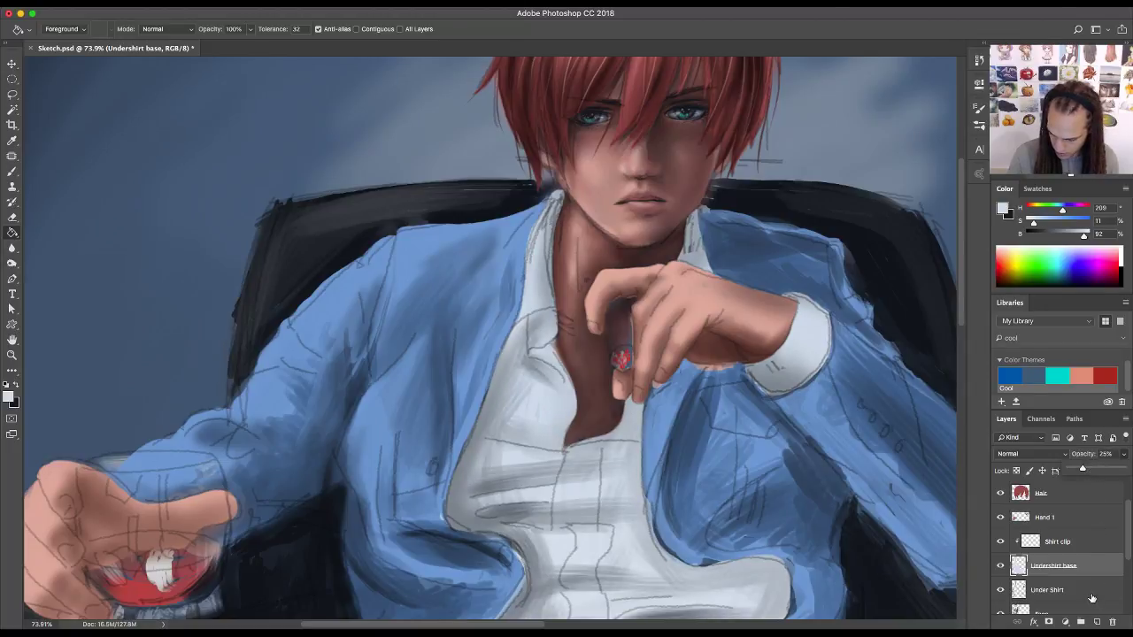
# - On Shirt clip, paint the collar with a darkened slate-blue from the Cool theme
pyautogui.click(1077, 542)
pyautogui.press('b')
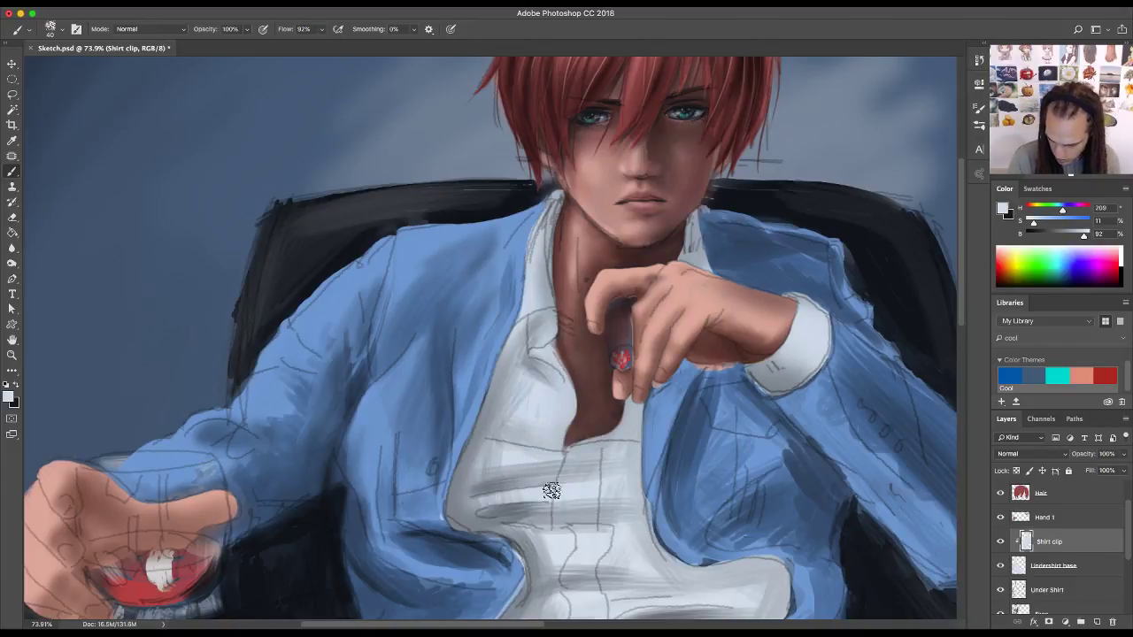
pyautogui.click(1034, 376)
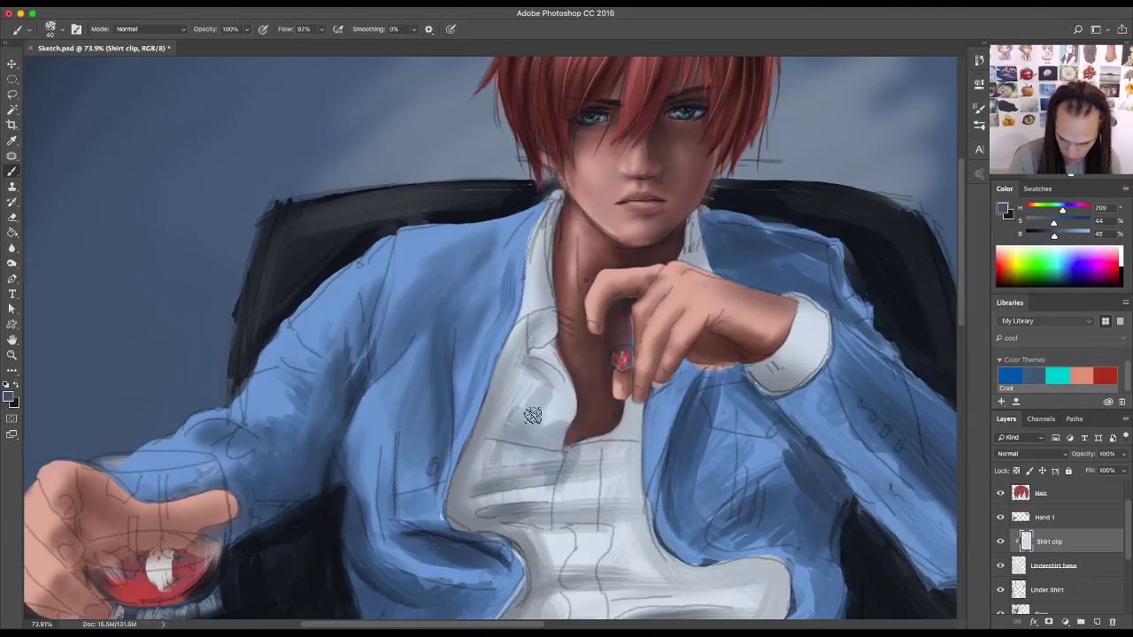
pyautogui.moveTo(532, 416)
pyautogui.mouseDown()
pyautogui.moveTo(572, 425)
pyautogui.moveTo(582, 357)
pyautogui.moveTo(557, 310)
pyautogui.mouseUp()
pyautogui.press('super+z')
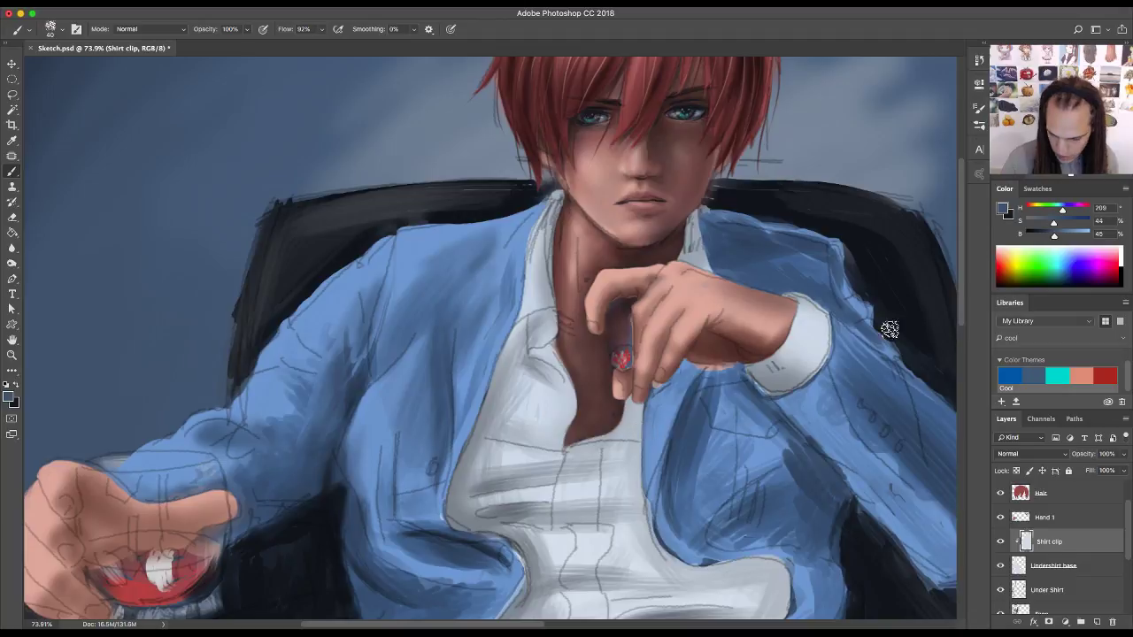
pyautogui.moveTo(1054, 237); pyautogui.dragTo(1039, 235)
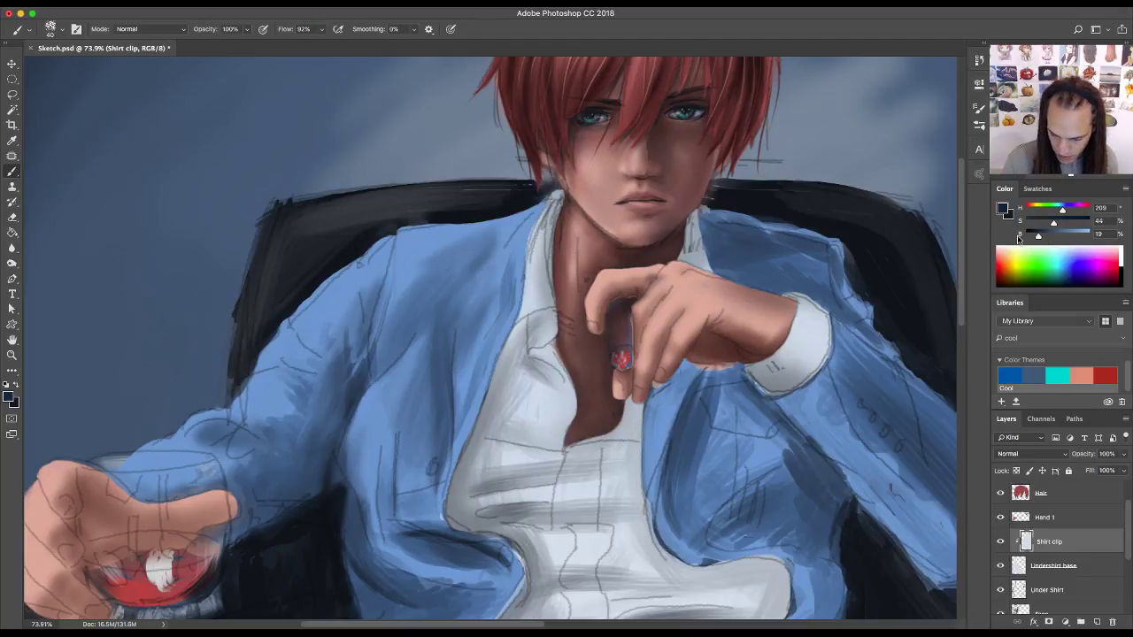
pyautogui.moveTo(544, 311)
pyautogui.mouseDown()
pyautogui.moveTo(546, 340)
pyautogui.moveTo(546, 323)
pyautogui.moveTo(517, 347)
pyautogui.moveTo(540, 316)
pyautogui.moveTo(513, 343)
pyautogui.moveTo(536, 315)
pyautogui.moveTo(509, 341)
pyautogui.moveTo(557, 314)
pyautogui.moveTo(521, 335)
pyautogui.moveTo(551, 274)
pyautogui.moveTo(552, 285)
pyautogui.moveTo(554, 243)
pyautogui.moveTo(557, 314)
pyautogui.moveTo(547, 311)
pyautogui.moveTo(554, 279)
pyautogui.mouseUp()
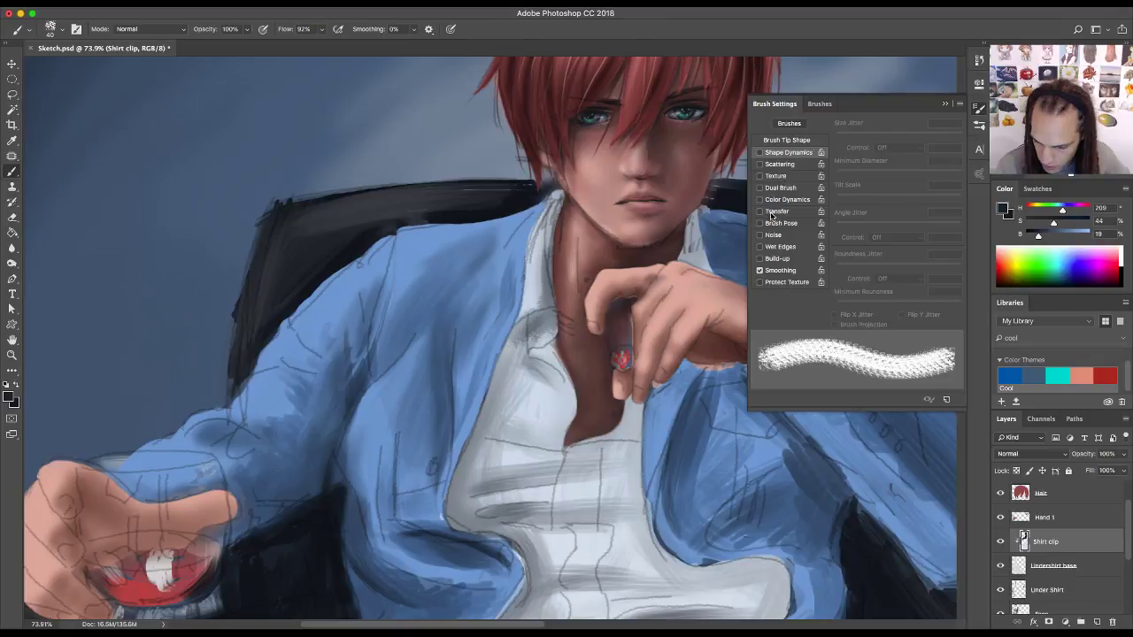
# - Enable brush Transfer and lay grey shading across the shirt below the V-neck
pyautogui.click(760, 211)
pyautogui.click(978, 111)
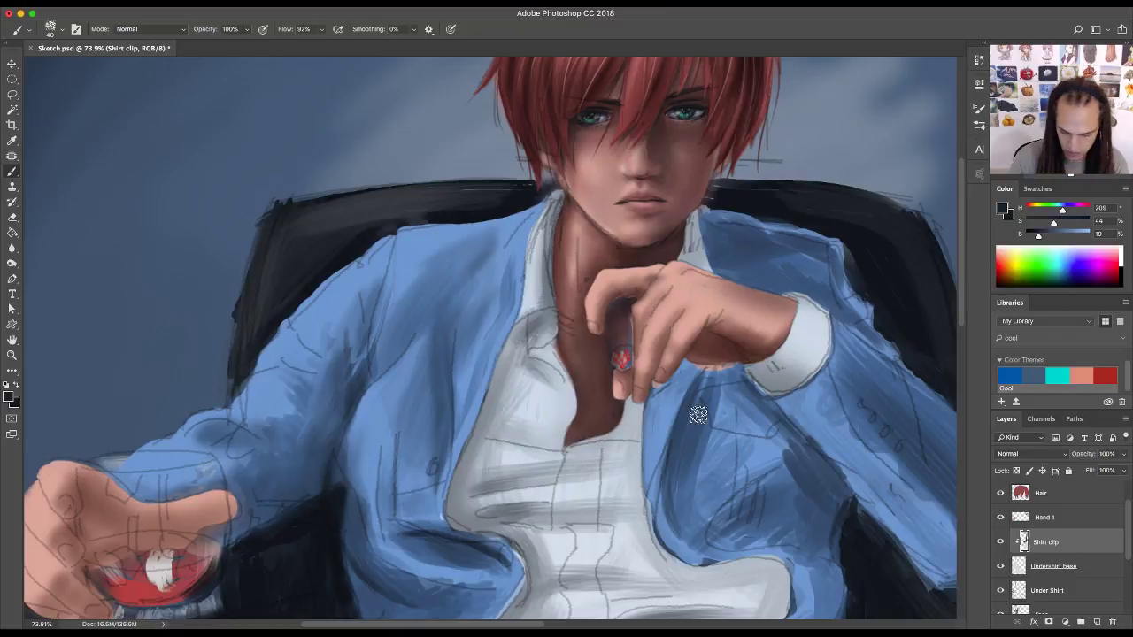
pyautogui.moveTo(632, 455); pyautogui.dragTo(466, 449)
pyautogui.moveTo(607, 489); pyautogui.dragTo(658, 450)
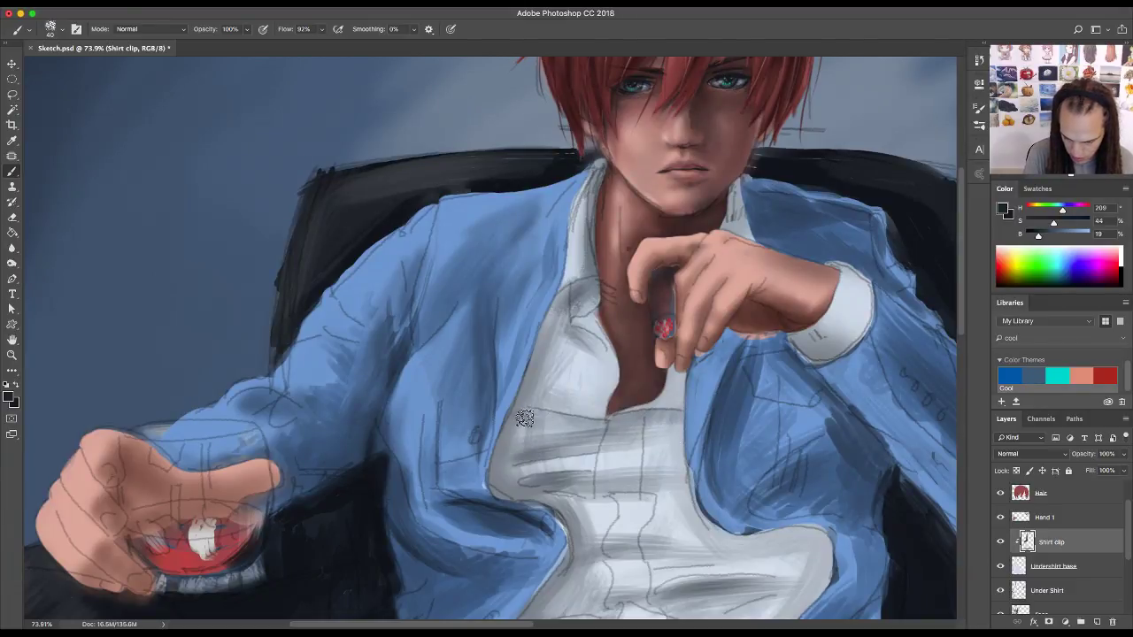
pyautogui.moveTo(525, 418)
pyautogui.mouseDown()
pyautogui.moveTo(612, 431)
pyautogui.moveTo(518, 412)
pyautogui.moveTo(498, 432)
pyautogui.moveTo(566, 433)
pyautogui.moveTo(498, 447)
pyautogui.moveTo(519, 458)
pyautogui.moveTo(484, 492)
pyautogui.moveTo(545, 502)
pyautogui.moveTo(494, 492)
pyautogui.moveTo(506, 455)
pyautogui.moveTo(494, 491)
pyautogui.moveTo(543, 498)
pyautogui.moveTo(531, 483)
pyautogui.moveTo(617, 478)
pyautogui.moveTo(526, 483)
pyautogui.moveTo(673, 489)
pyautogui.mouseUp()
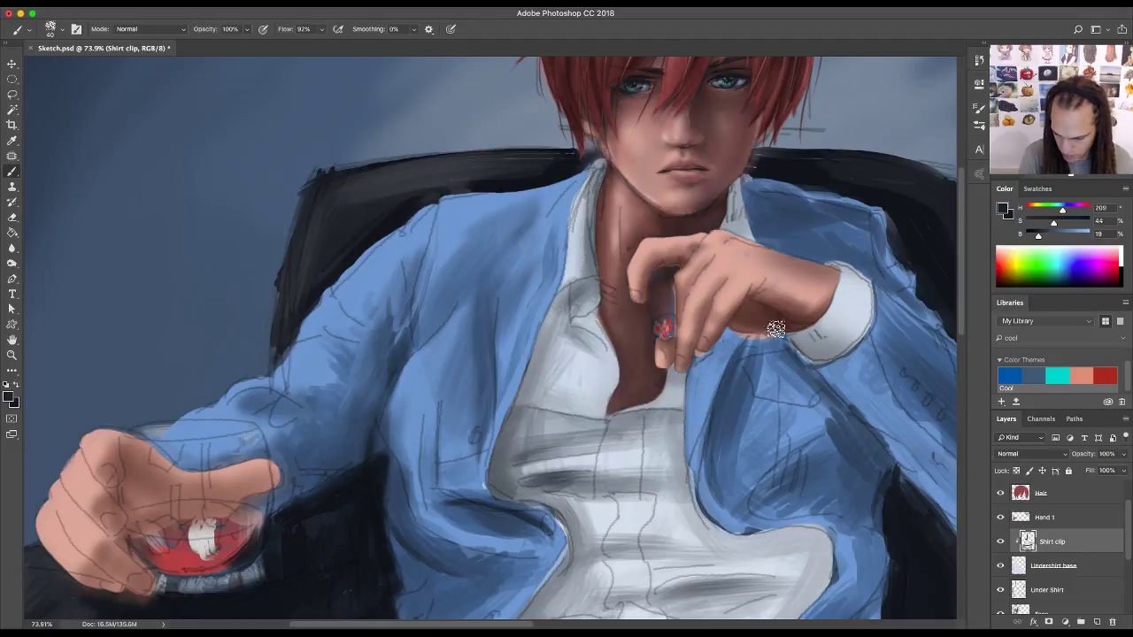
# - Shade the cuff and collar edges, darken along the collar in black, then sample a darker grey-blue
pyautogui.moveTo(775, 329)
pyautogui.mouseDown()
pyautogui.moveTo(824, 370)
pyautogui.moveTo(838, 372)
pyautogui.moveTo(805, 338)
pyautogui.moveTo(873, 369)
pyautogui.moveTo(814, 324)
pyautogui.moveTo(879, 353)
pyautogui.moveTo(873, 345)
pyautogui.moveTo(840, 329)
pyautogui.moveTo(791, 336)
pyautogui.moveTo(846, 391)
pyautogui.moveTo(785, 327)
pyautogui.moveTo(797, 349)
pyautogui.moveTo(869, 316)
pyautogui.moveTo(825, 259)
pyautogui.moveTo(903, 284)
pyautogui.mouseUp()
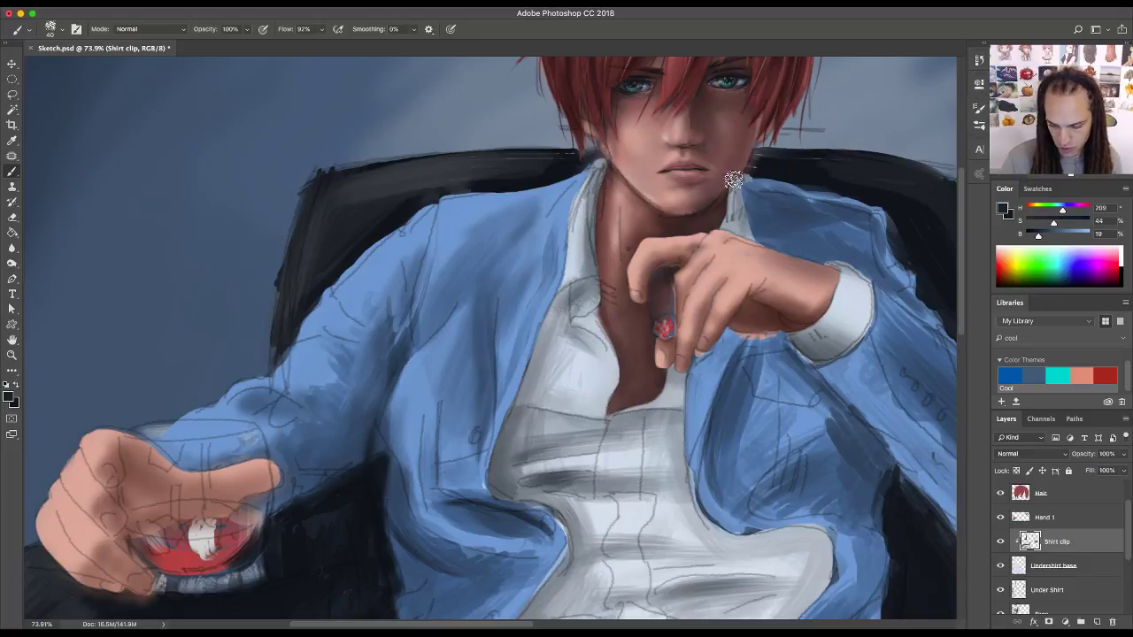
pyautogui.moveTo(725, 204); pyautogui.dragTo(726, 221)
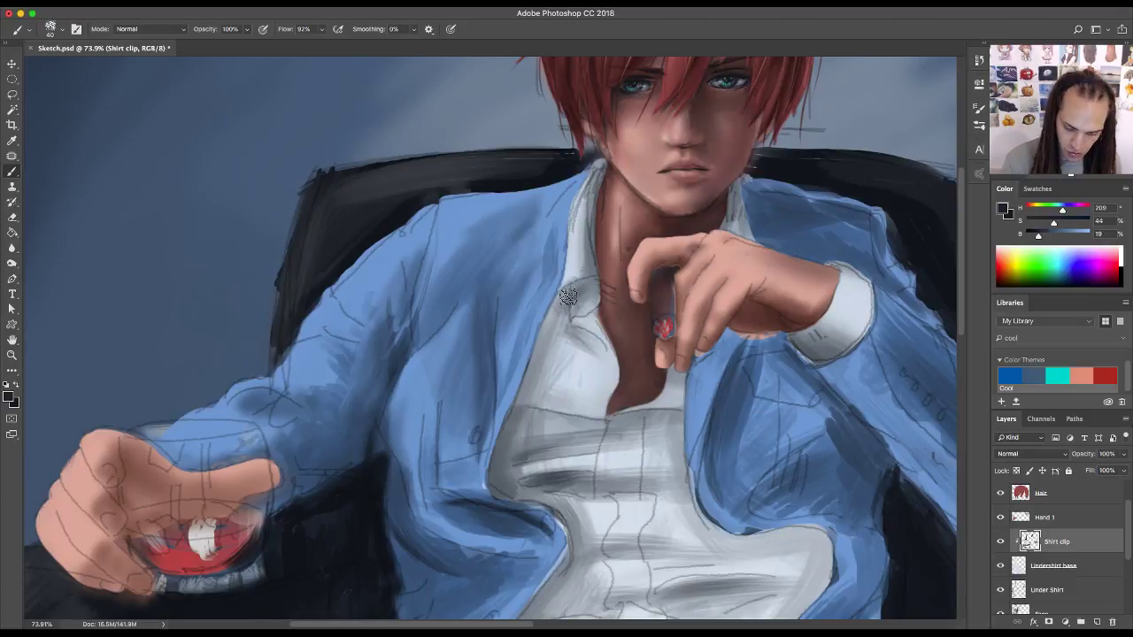
pyautogui.press('[')
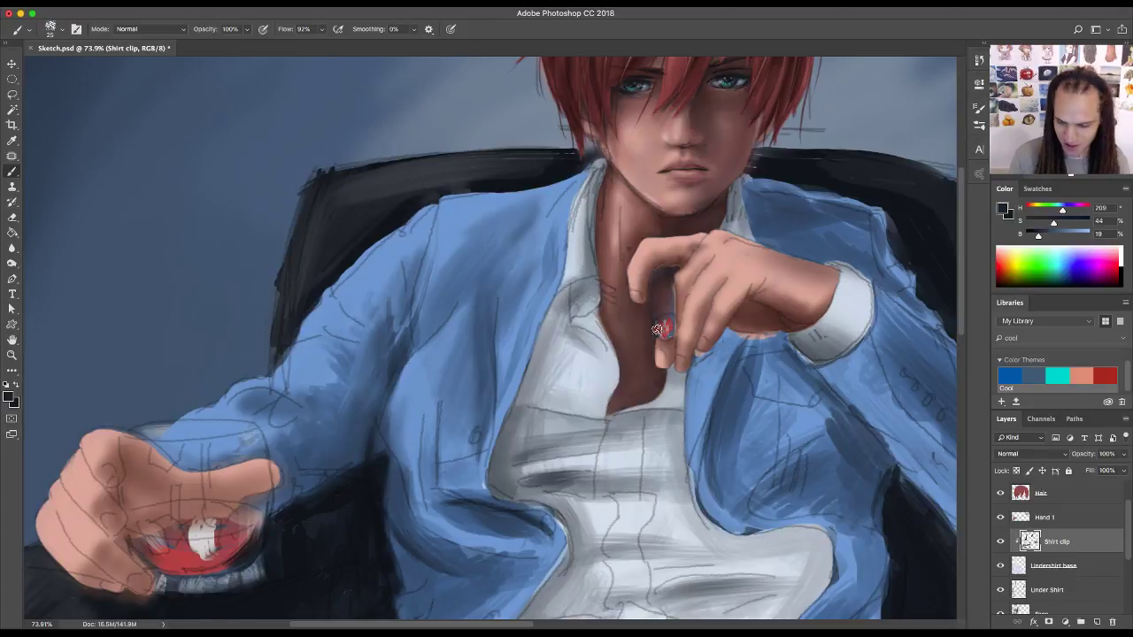
pyautogui.moveTo(1043, 233); pyautogui.dragTo(1023, 233)
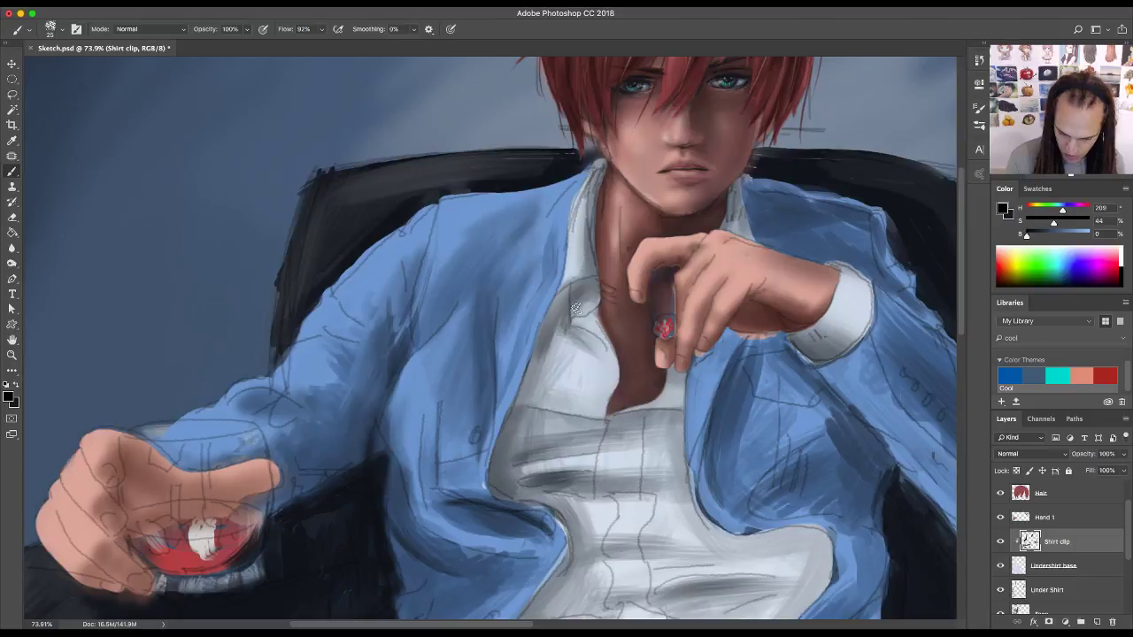
pyautogui.moveTo(567, 348)
pyautogui.mouseDown()
pyautogui.moveTo(520, 388)
pyautogui.moveTo(561, 301)
pyautogui.moveTo(499, 443)
pyautogui.moveTo(518, 422)
pyautogui.moveTo(581, 414)
pyautogui.moveTo(510, 431)
pyautogui.moveTo(586, 424)
pyautogui.moveTo(514, 426)
pyautogui.mouseUp()
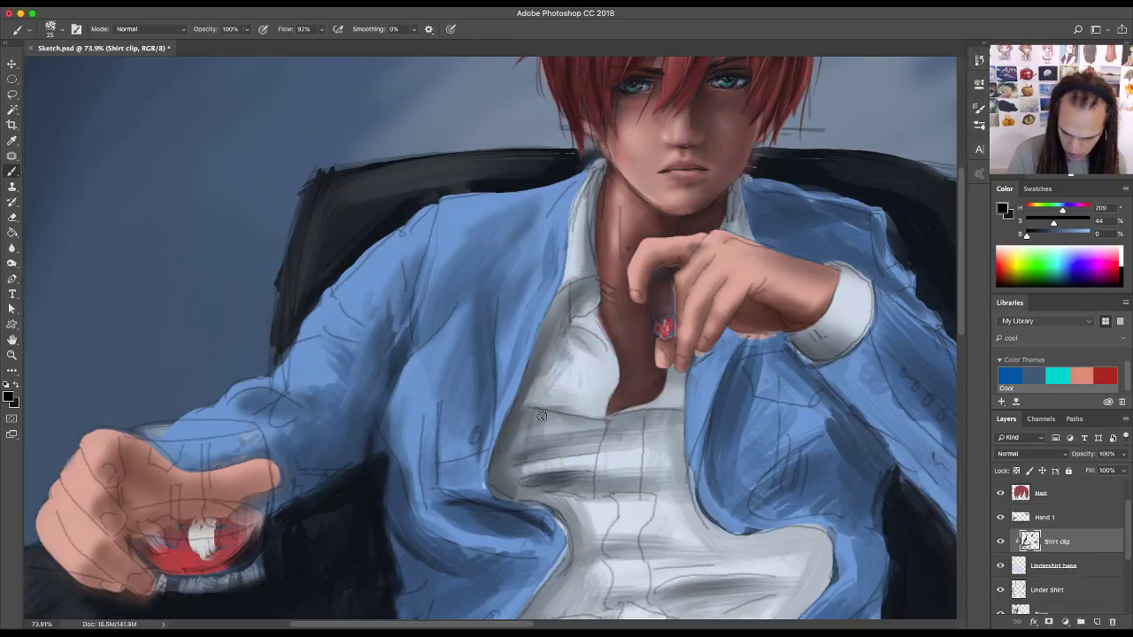
pyautogui.moveTo(577, 336)
pyautogui.mouseDown()
pyautogui.moveTo(616, 370)
pyautogui.moveTo(600, 324)
pyautogui.mouseUp()
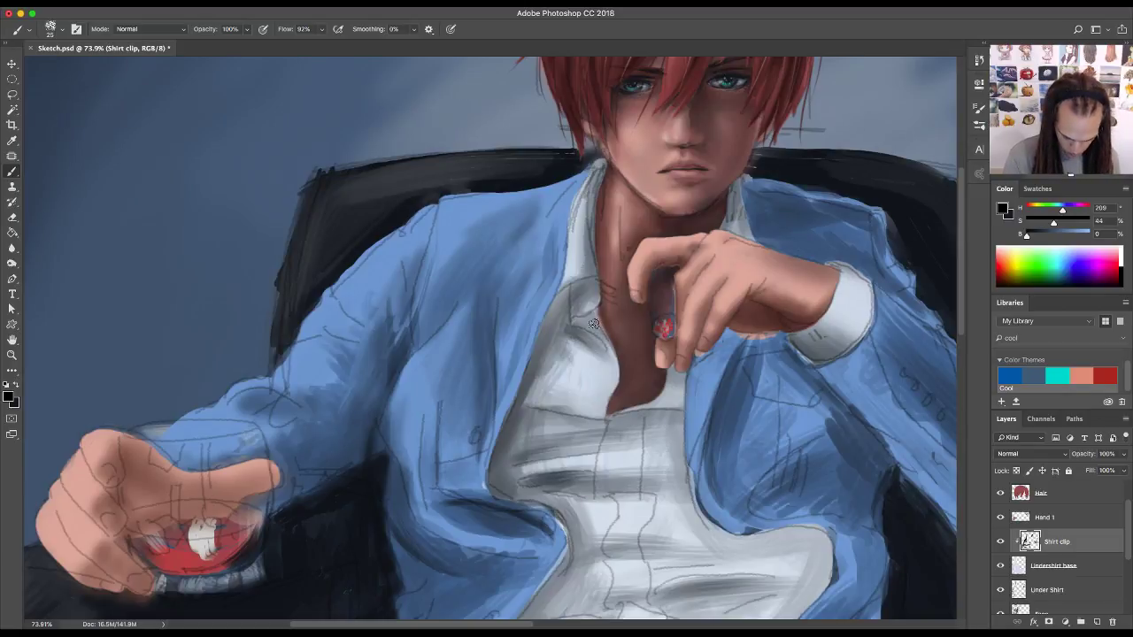
pyautogui.keyDown('alt'); pyautogui.click(620, 361); pyautogui.keyUp('alt')
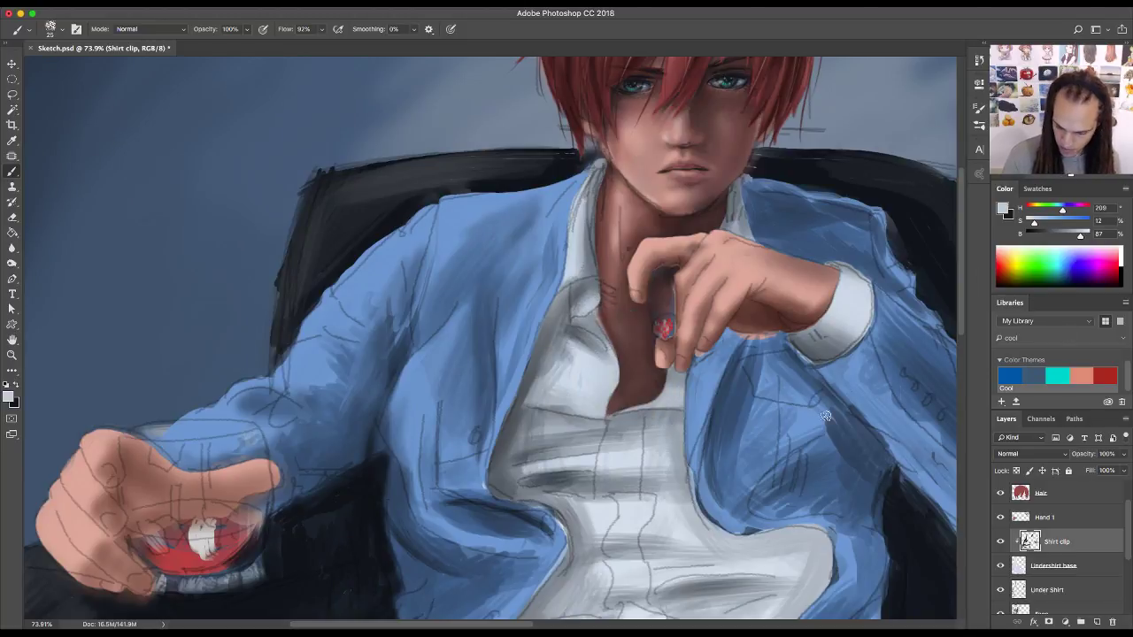
pyautogui.keyDown('alt'); pyautogui.click(514, 422); pyautogui.keyUp('alt')
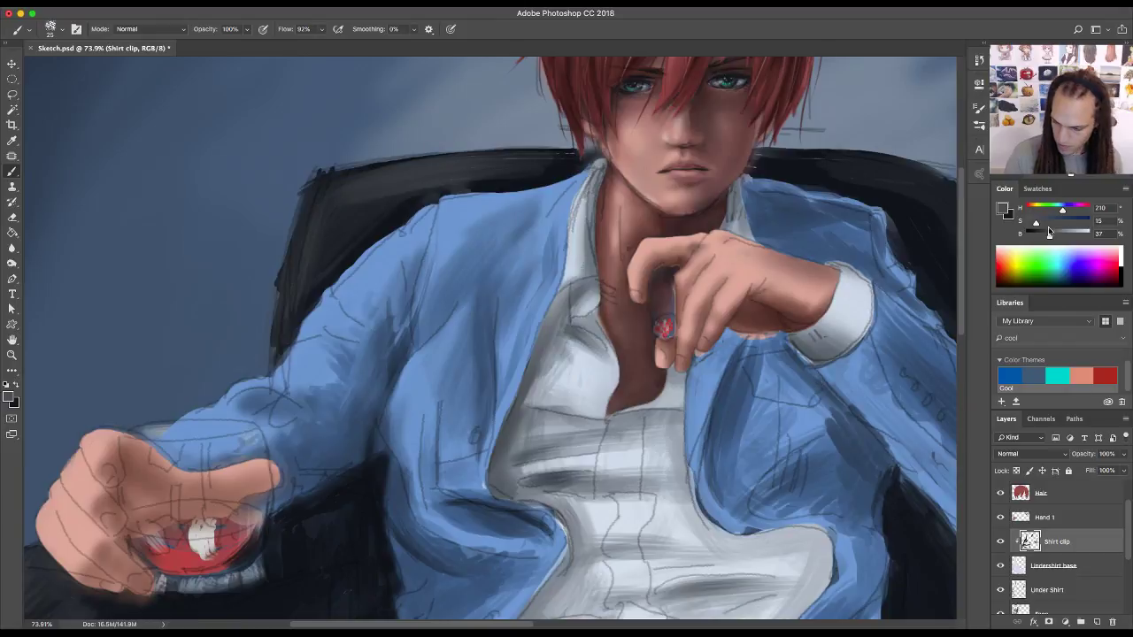
pyautogui.moveTo(1049, 232); pyautogui.dragTo(1032, 233)
# - Darken the mid-shirt, the jacket lapel edge, and the lower shirt folds above the belt
pyautogui.scroll(-5, 595, 476)
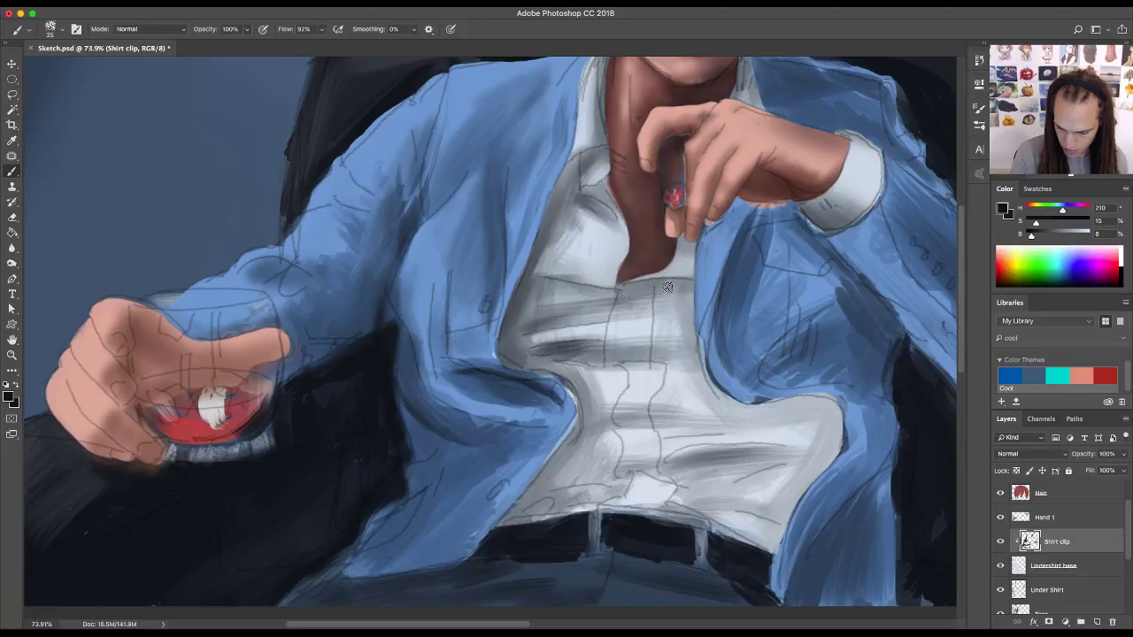
pyautogui.moveTo(676, 289); pyautogui.dragTo(683, 305)
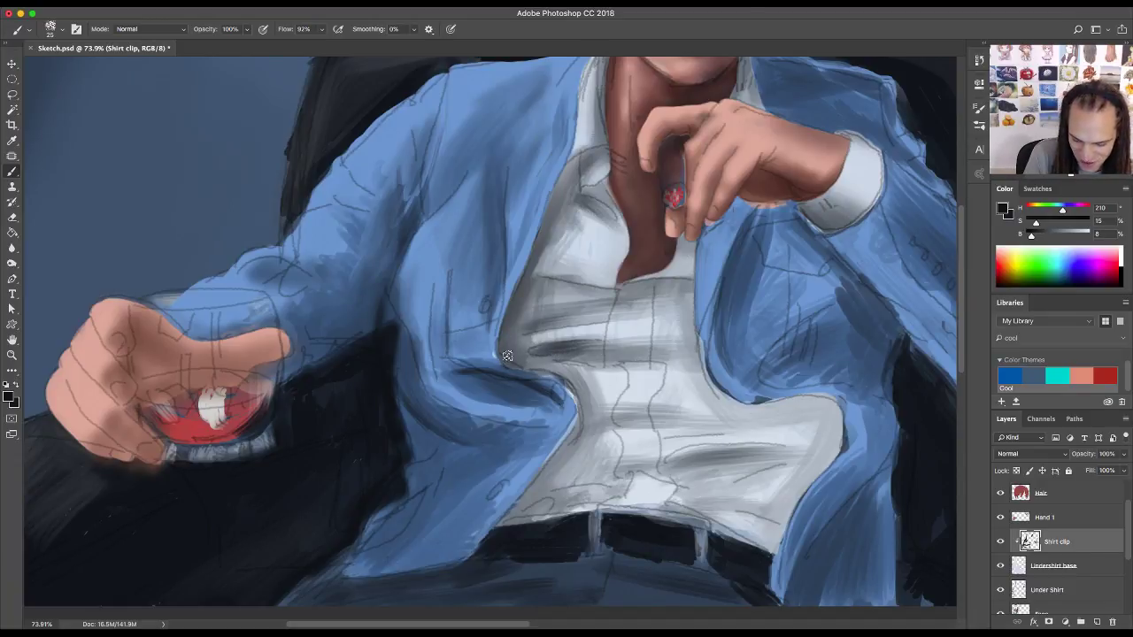
pyautogui.moveTo(507, 355)
pyautogui.mouseDown()
pyautogui.moveTo(604, 393)
pyautogui.moveTo(569, 387)
pyautogui.moveTo(578, 444)
pyautogui.moveTo(638, 416)
pyautogui.moveTo(602, 420)
pyautogui.moveTo(655, 415)
pyautogui.moveTo(574, 421)
pyautogui.moveTo(656, 423)
pyautogui.moveTo(571, 386)
pyautogui.moveTo(644, 417)
pyautogui.moveTo(622, 398)
pyautogui.moveTo(692, 419)
pyautogui.moveTo(580, 402)
pyautogui.moveTo(673, 423)
pyautogui.moveTo(620, 425)
pyautogui.mouseUp()
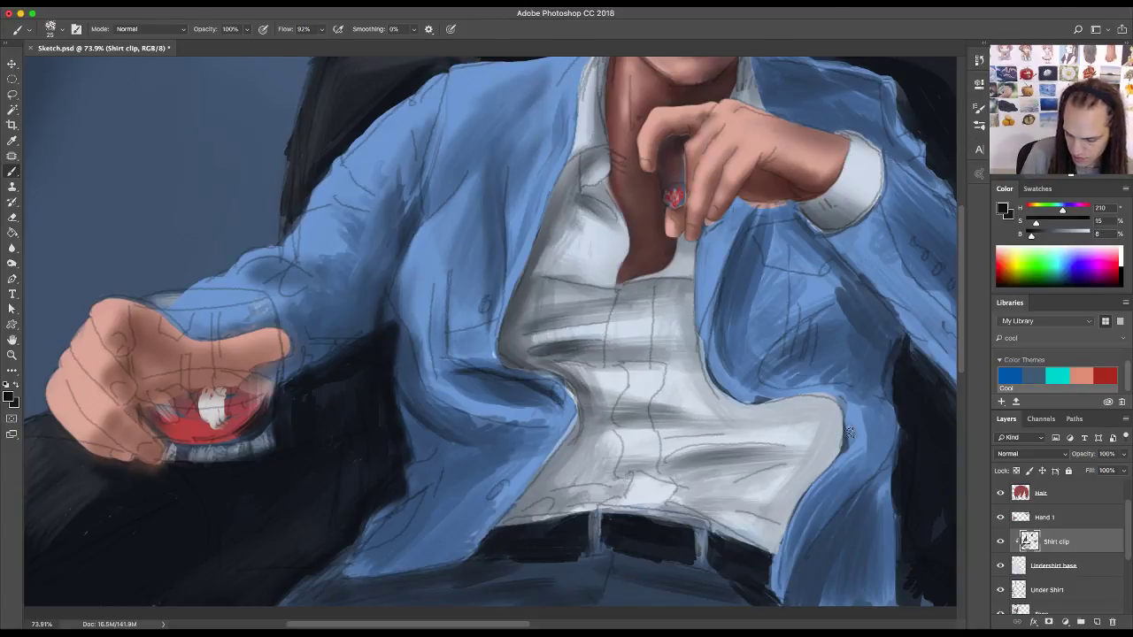
pyautogui.moveTo(776, 423)
pyautogui.mouseDown()
pyautogui.moveTo(664, 435)
pyautogui.moveTo(761, 434)
pyautogui.mouseUp()
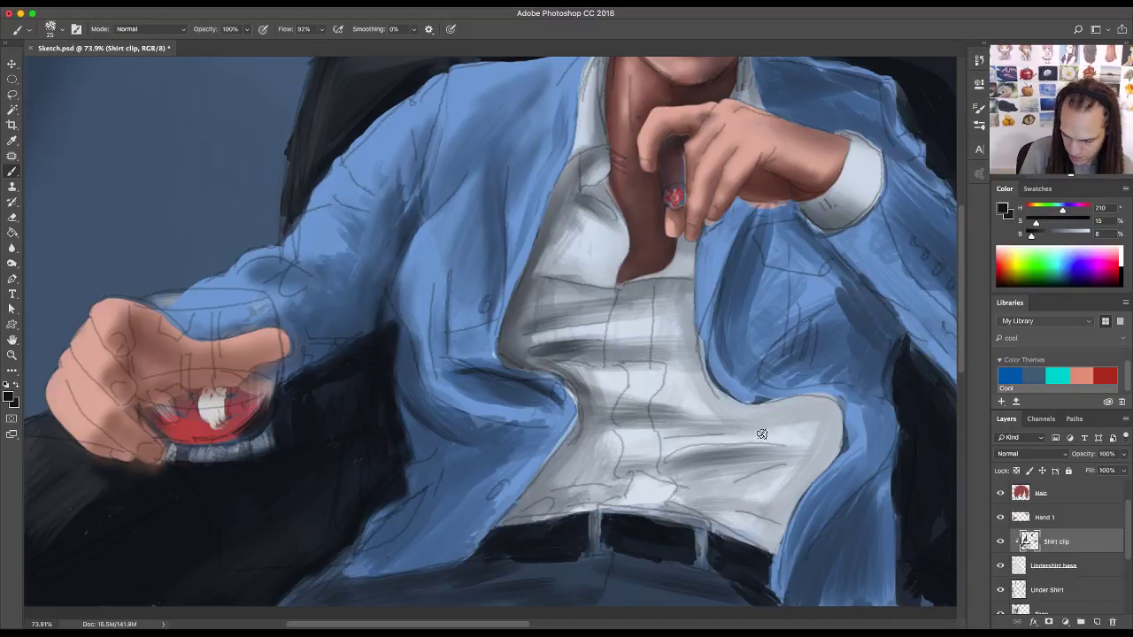
pyautogui.moveTo(680, 455)
pyautogui.mouseDown()
pyautogui.moveTo(832, 463)
pyautogui.moveTo(667, 464)
pyautogui.moveTo(815, 452)
pyautogui.moveTo(693, 496)
pyautogui.moveTo(682, 488)
pyautogui.moveTo(699, 462)
pyautogui.moveTo(648, 474)
pyautogui.moveTo(689, 478)
pyautogui.moveTo(627, 468)
pyautogui.moveTo(618, 474)
pyautogui.moveTo(633, 494)
pyautogui.moveTo(551, 504)
pyautogui.moveTo(511, 516)
pyautogui.moveTo(571, 505)
pyautogui.moveTo(498, 528)
pyautogui.moveTo(522, 523)
pyautogui.moveTo(505, 515)
pyautogui.moveTo(536, 498)
pyautogui.moveTo(597, 480)
pyautogui.moveTo(531, 495)
pyautogui.moveTo(601, 479)
pyautogui.moveTo(536, 487)
pyautogui.moveTo(544, 477)
pyautogui.moveTo(528, 490)
pyautogui.moveTo(648, 461)
pyautogui.moveTo(790, 484)
pyautogui.moveTo(725, 502)
pyautogui.moveTo(648, 461)
pyautogui.moveTo(648, 433)
pyautogui.mouseUp()
# - Zoom out, sample shirt and collar tones, and darken the paint colour to pure black
pyautogui.press('z')
pyautogui.press('b')
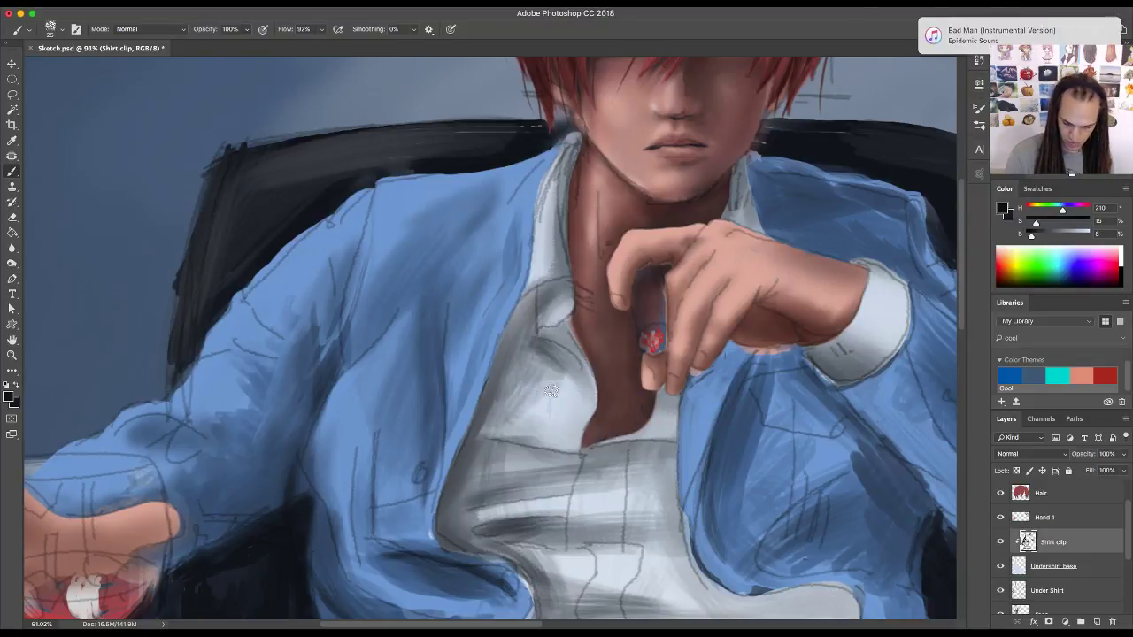
pyautogui.keyDown('alt'); pyautogui.click(566, 413); pyautogui.keyUp('alt')
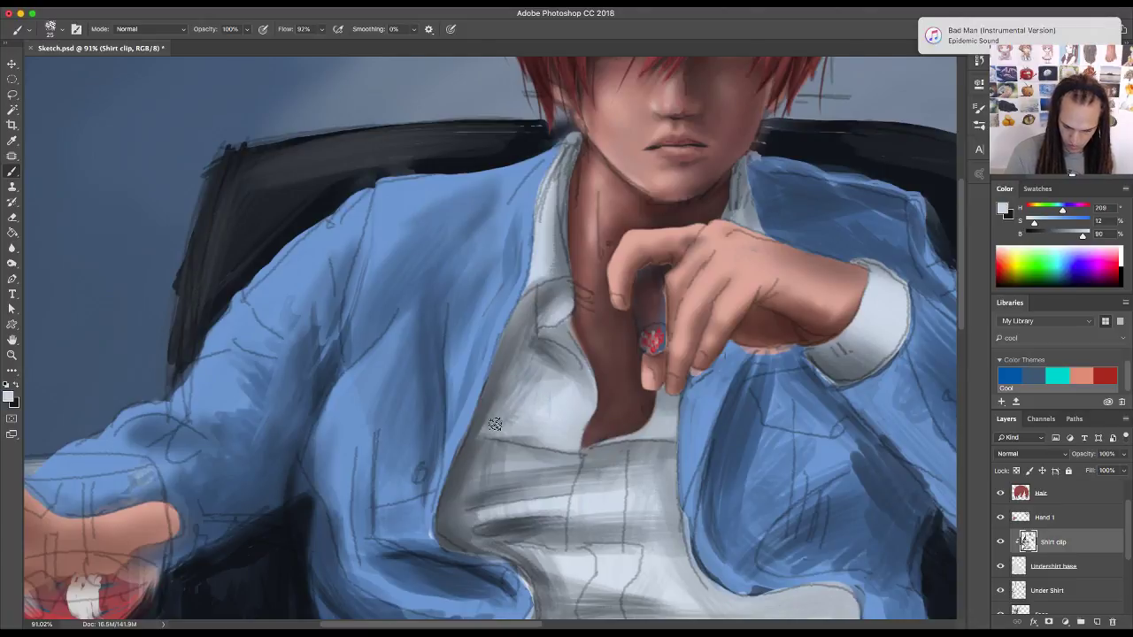
pyautogui.keyDown('alt'); pyautogui.click(593, 466); pyautogui.keyUp('alt')
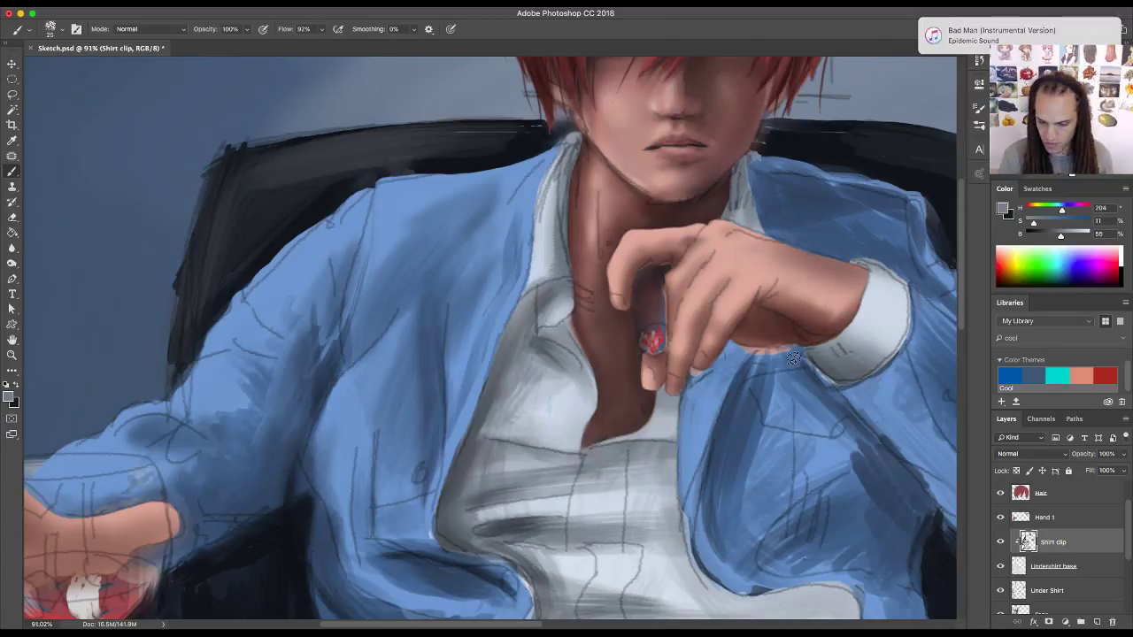
pyautogui.keyDown('alt'); pyautogui.click(733, 181); pyautogui.keyUp('alt')
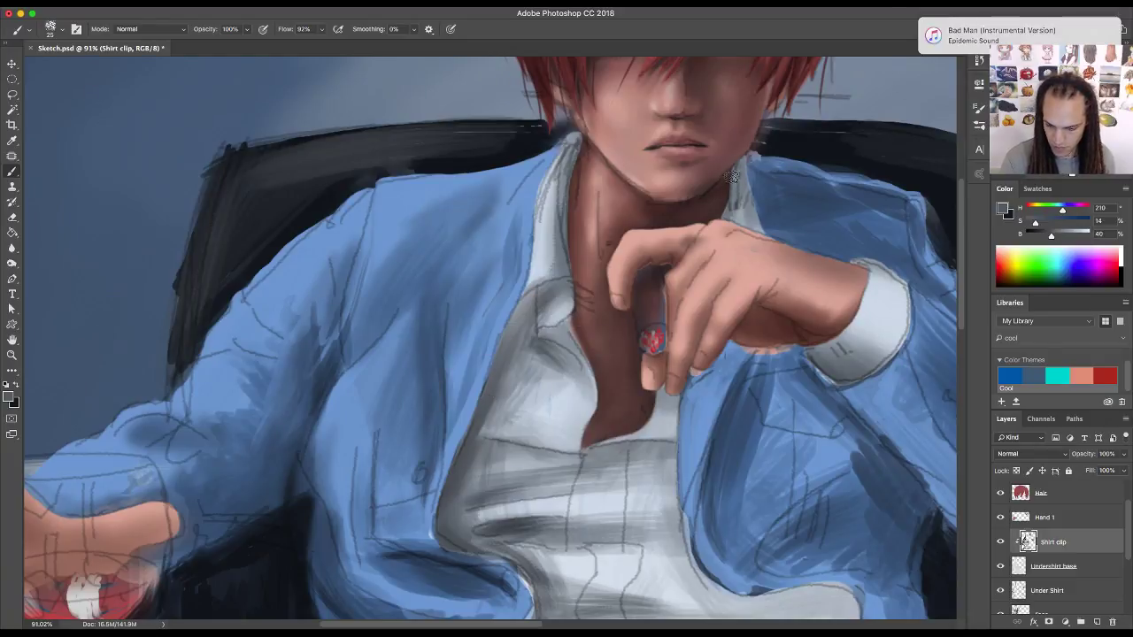
pyautogui.moveTo(1040, 241); pyautogui.dragTo(1024, 237)
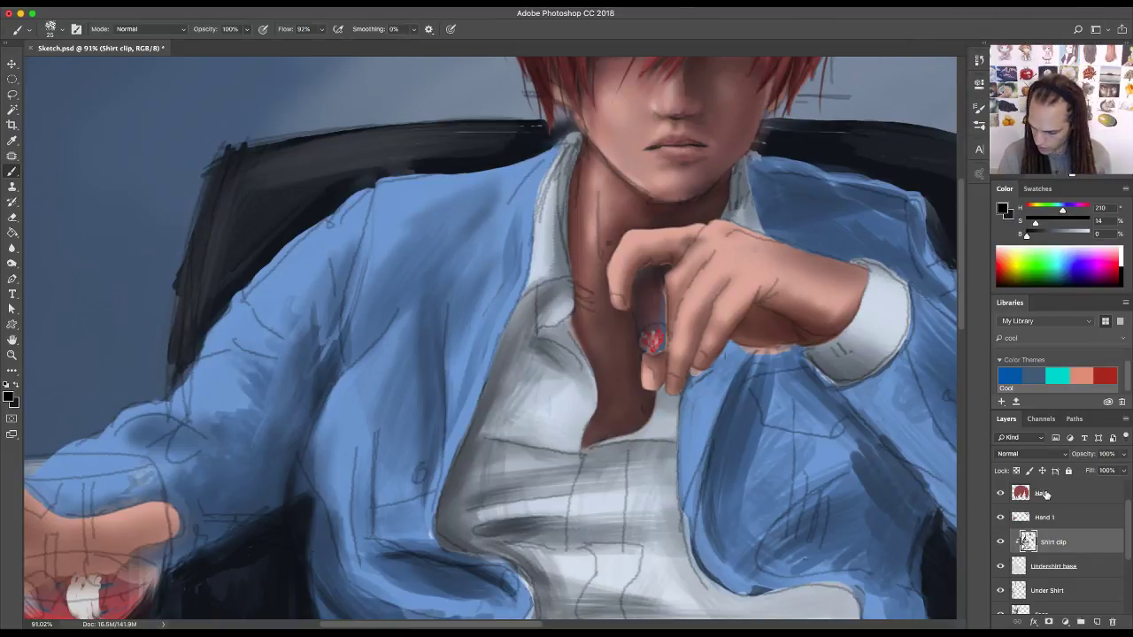
# - Toggle the Shirt clip layer off and on to compare the shading
pyautogui.click(1001, 543)
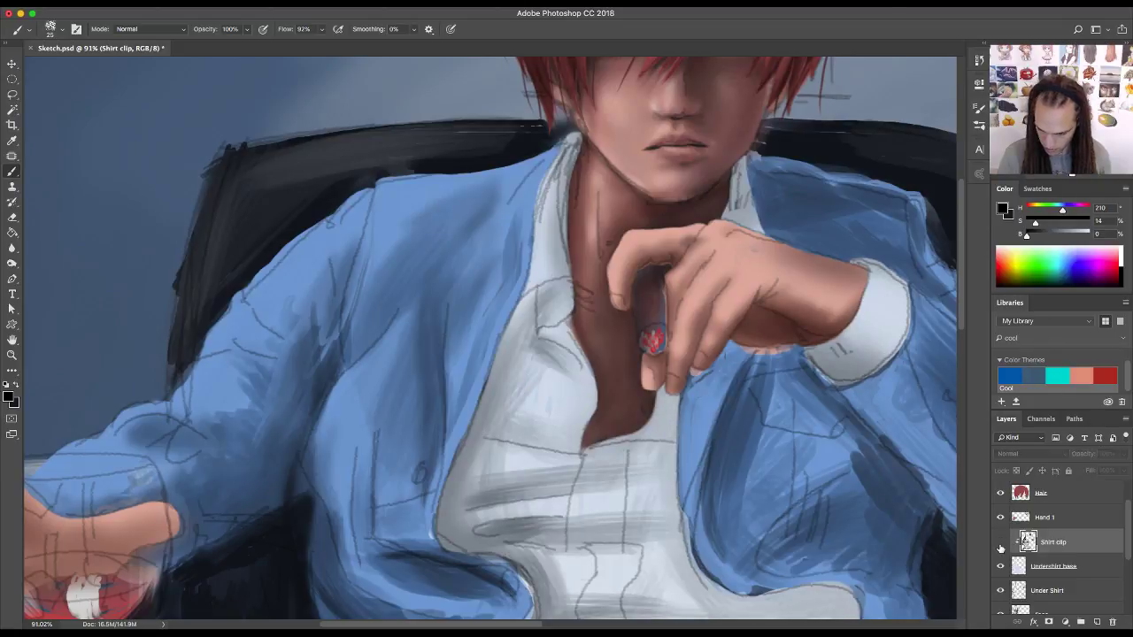
pyautogui.click(1001, 543)
pyautogui.click(1001, 543)
pyautogui.click(1002, 543)
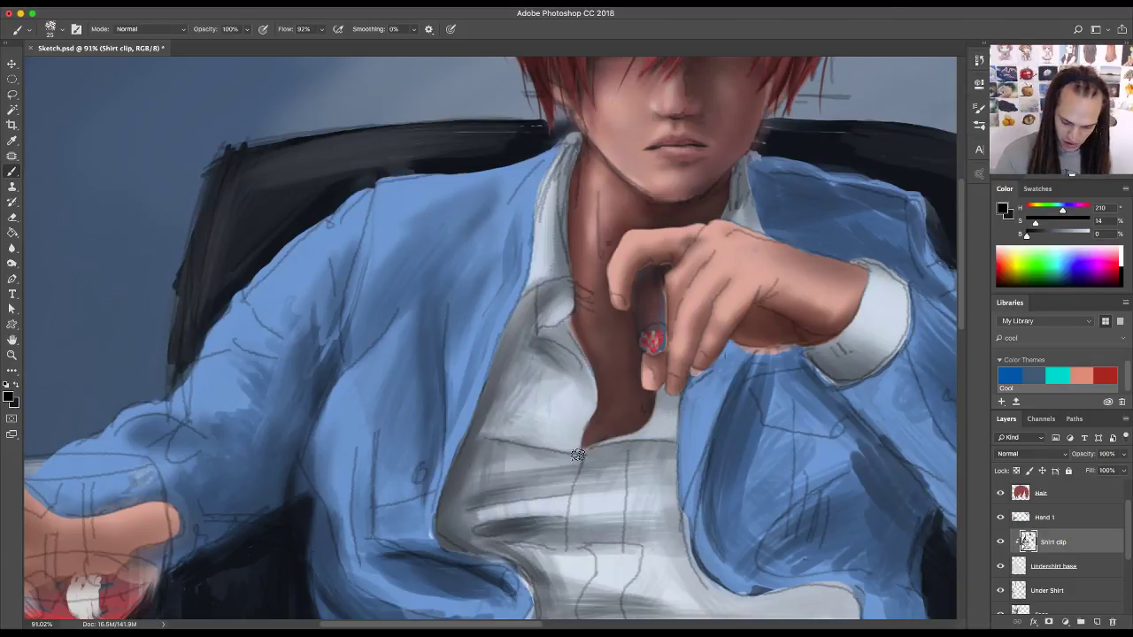
# - Choose a round brush preset and turn on its Transfer dynamics
pyautogui.click(60, 29)
pyautogui.scroll(5, 254, 330)
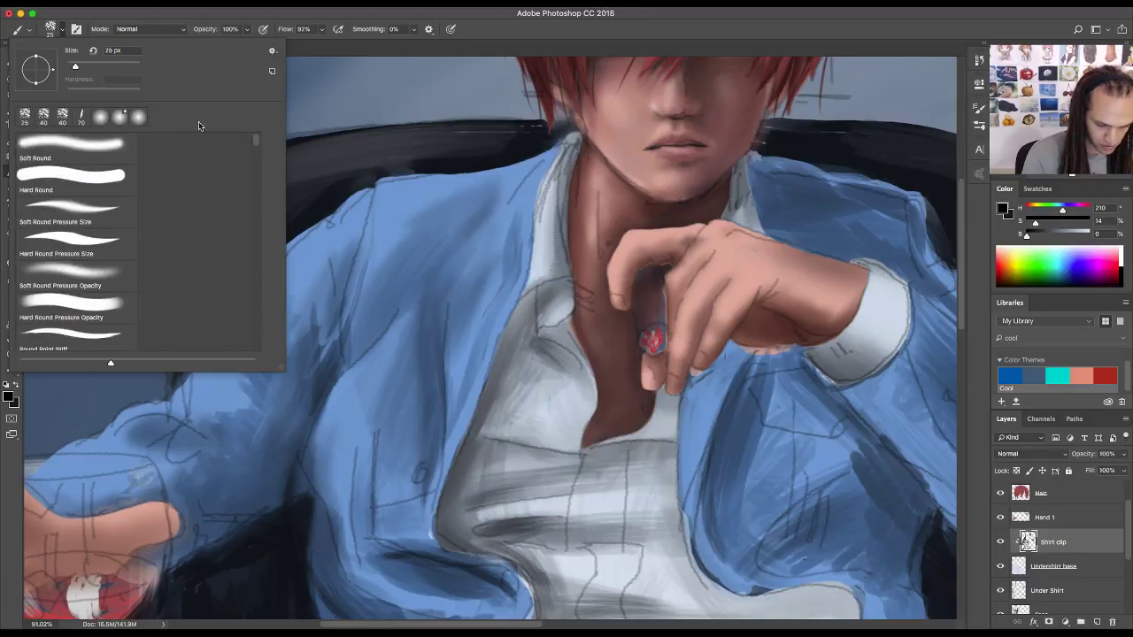
pyautogui.click(71, 149)
pyautogui.click(570, 224)
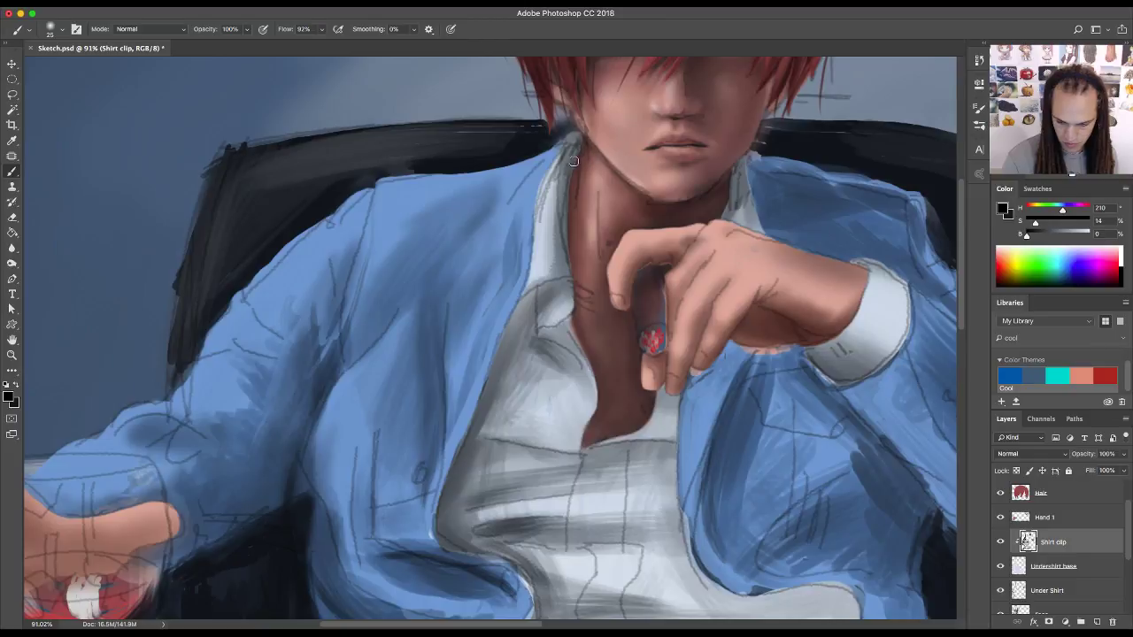
pyautogui.click(979, 109)
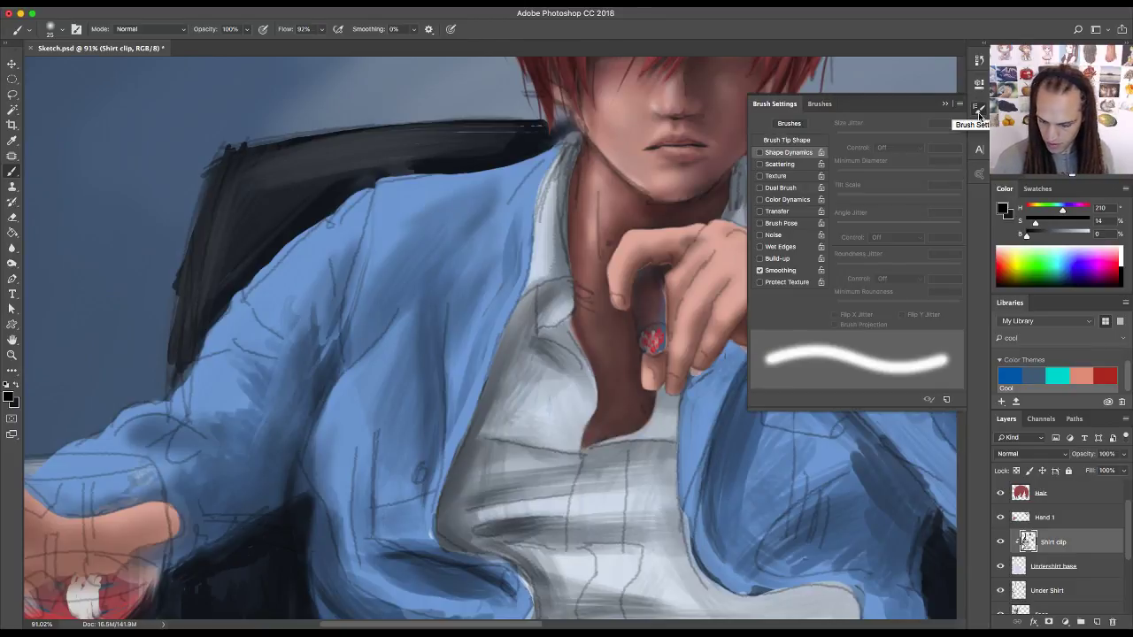
pyautogui.click(777, 211)
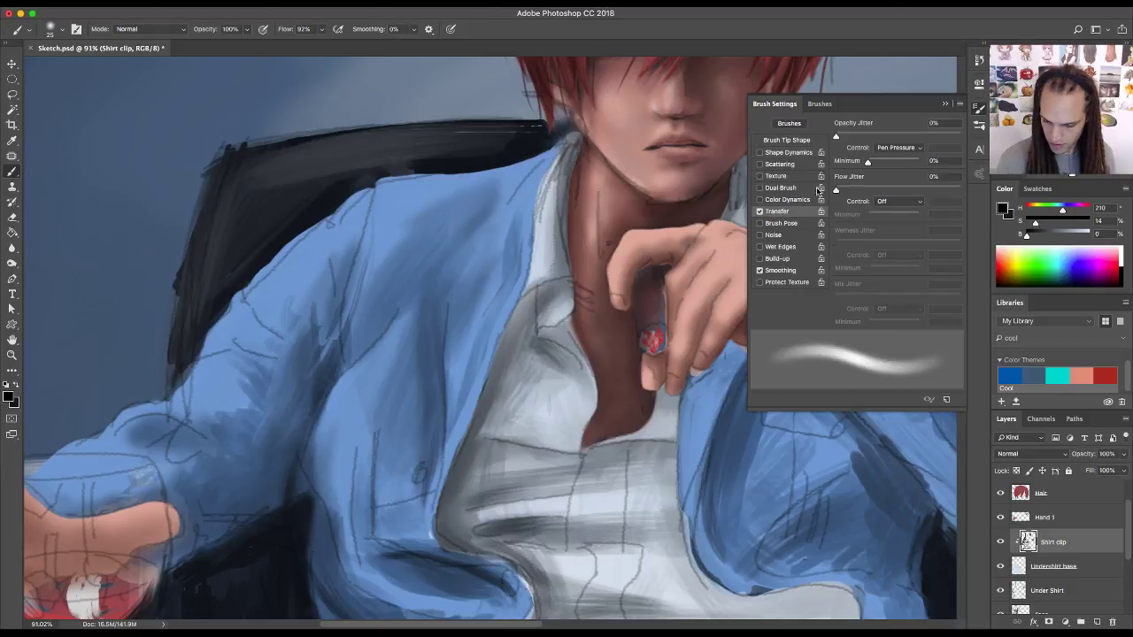
pyautogui.click(979, 108)
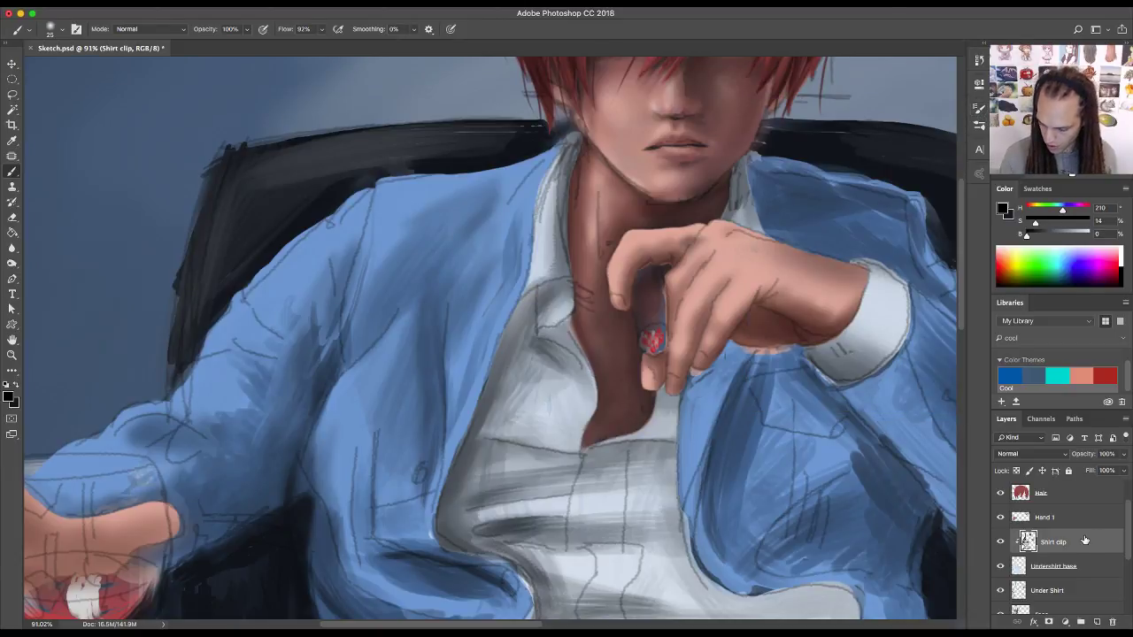
# - Test Undershirt base at 25% opacity, then restore it to 100%
pyautogui.click(1076, 567)
pyautogui.moveTo(1126, 454); pyautogui.dragTo(1127, 471)
pyautogui.click(1125, 455)
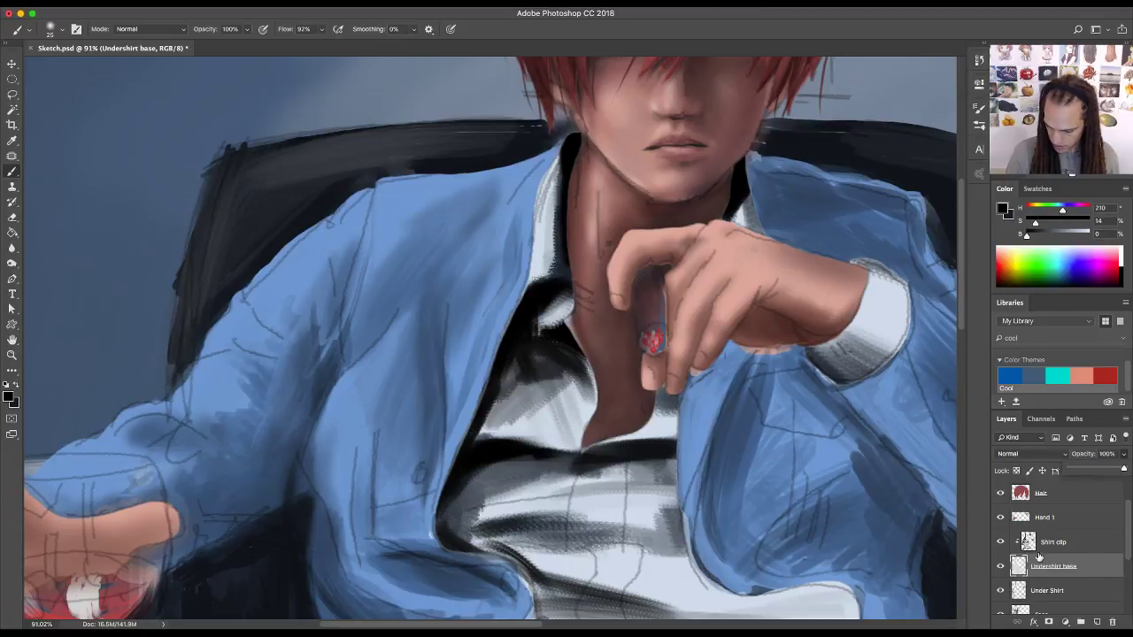
# - Delete the Shirt clip layer and confirm its removal
pyautogui.rightClick(1082, 541)
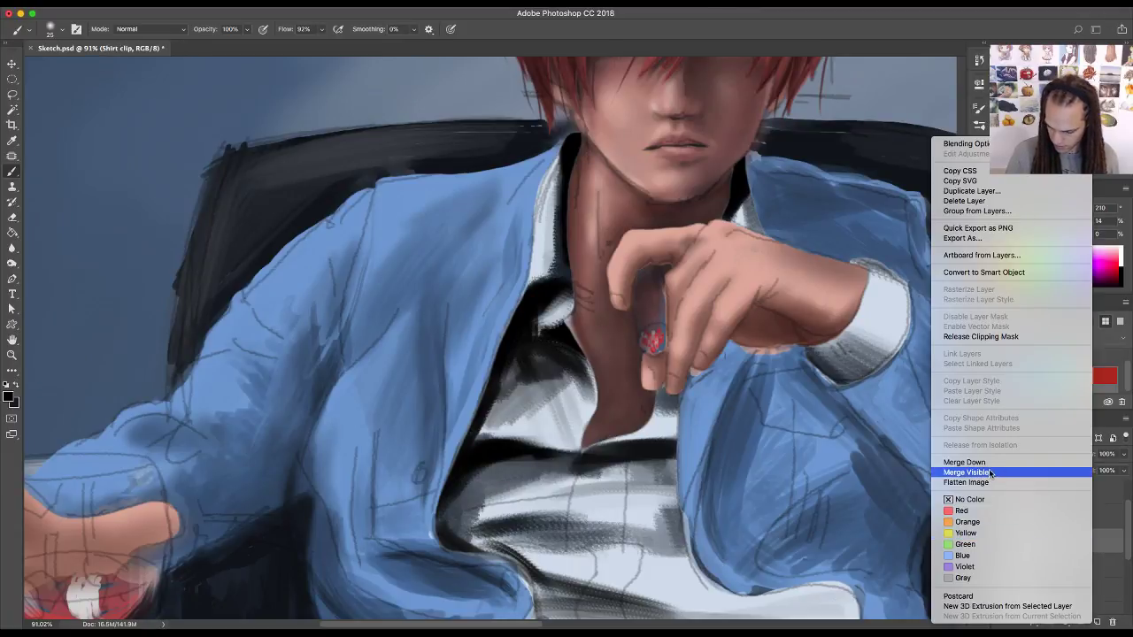
pyautogui.click(1118, 543)
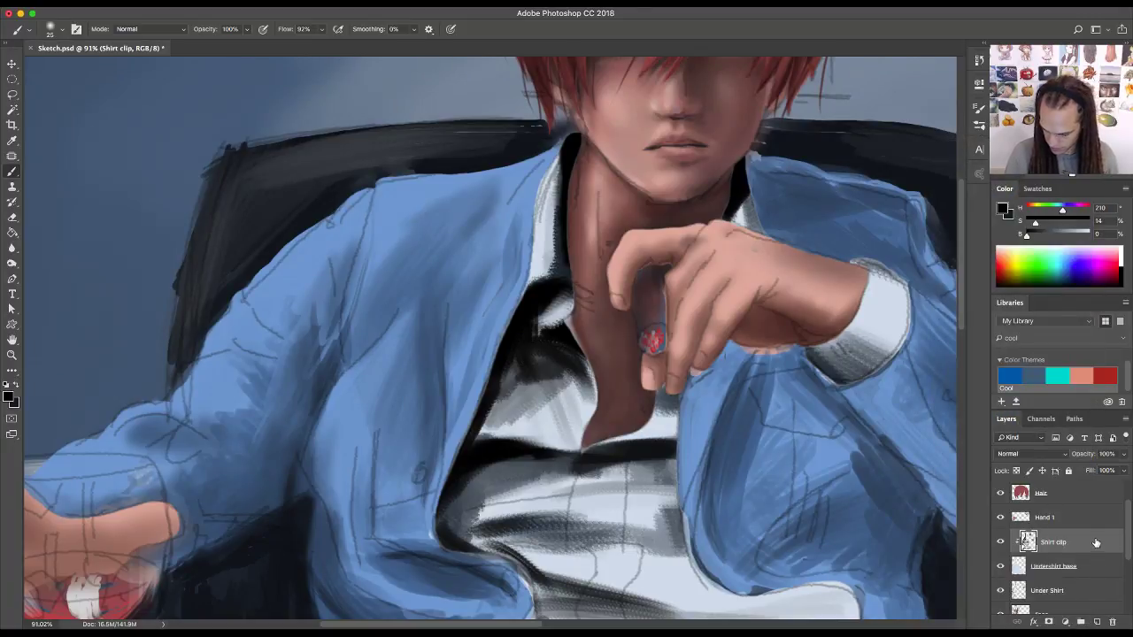
pyautogui.press('BackSpace')
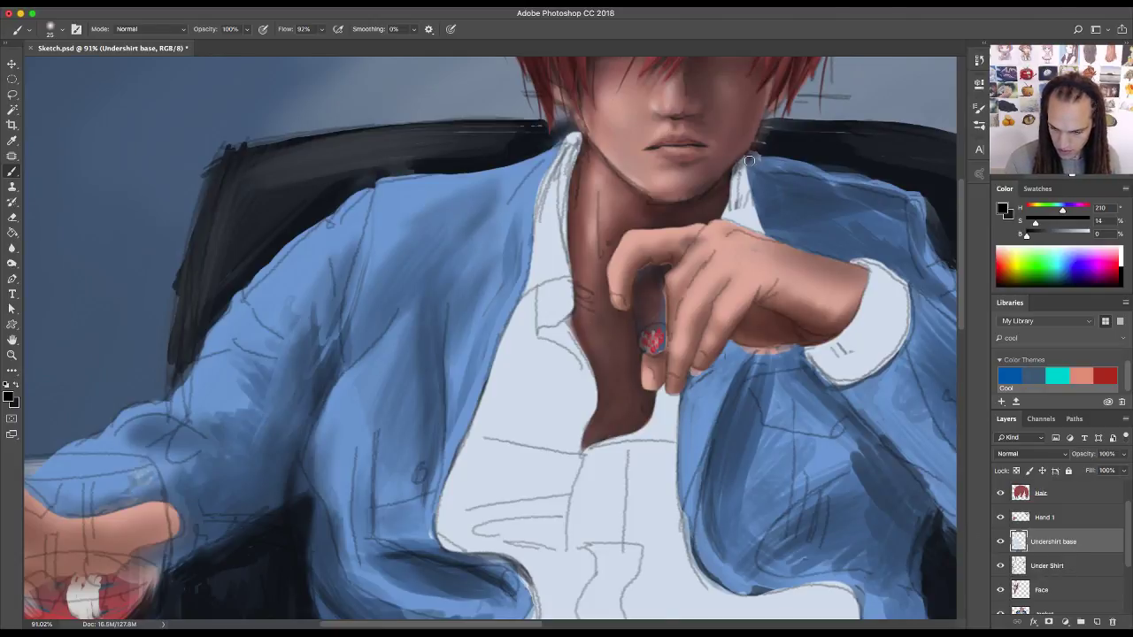
# - Pick the textured 25 px brush and undo a test hatch near the neckline
pyautogui.click(63, 30)
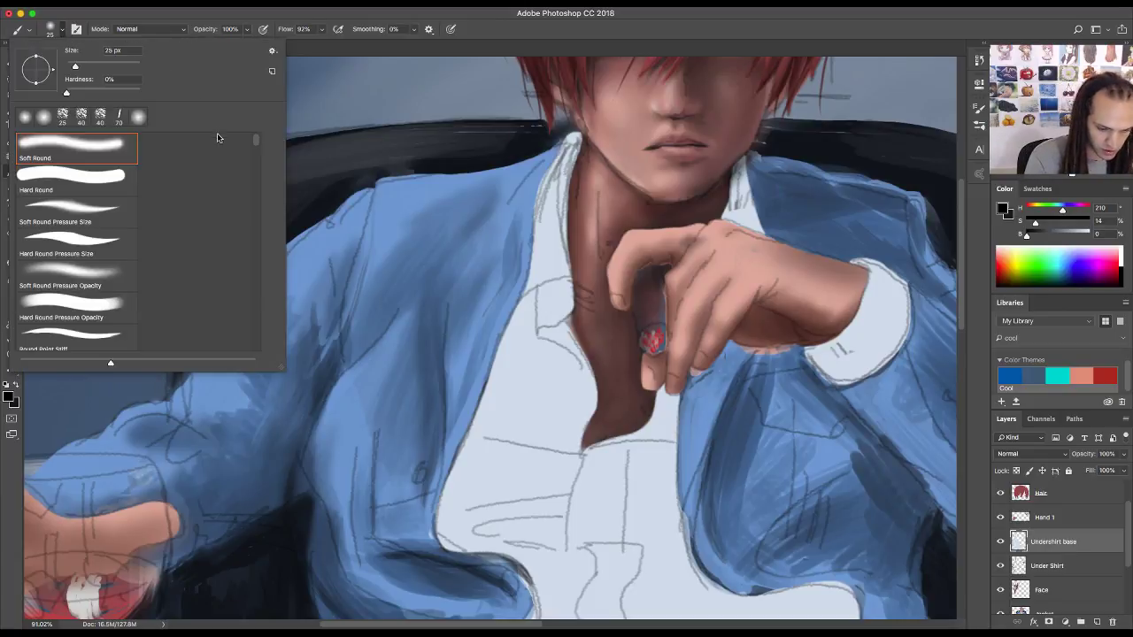
pyautogui.click(63, 116)
pyautogui.click(549, 302)
pyautogui.moveTo(527, 329)
pyautogui.mouseDown()
pyautogui.moveTo(564, 384)
pyautogui.moveTo(561, 436)
pyautogui.mouseUp()
pyautogui.hotkey('ctrl', 'alt', 'z')
pyautogui.hotkey('ctrl', 'alt', 'z')
pyautogui.hotkey('ctrl', 'alt', 'z')
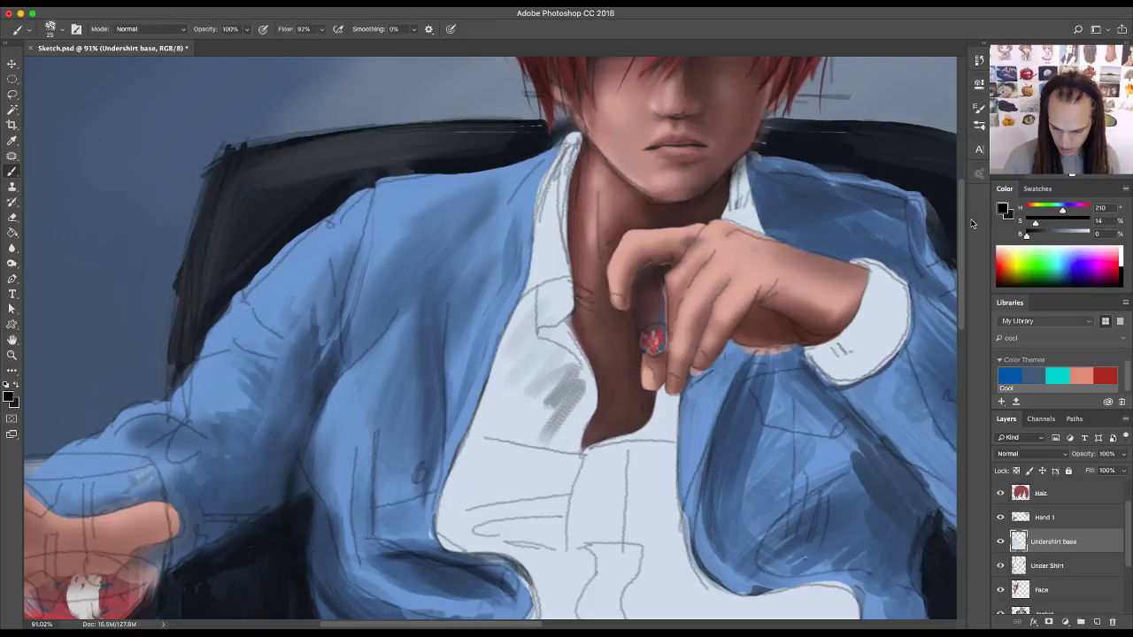
# - Set Shape Dynamics size control to Pen Pressure with a 22% minimum diameter
pyautogui.click(981, 108)
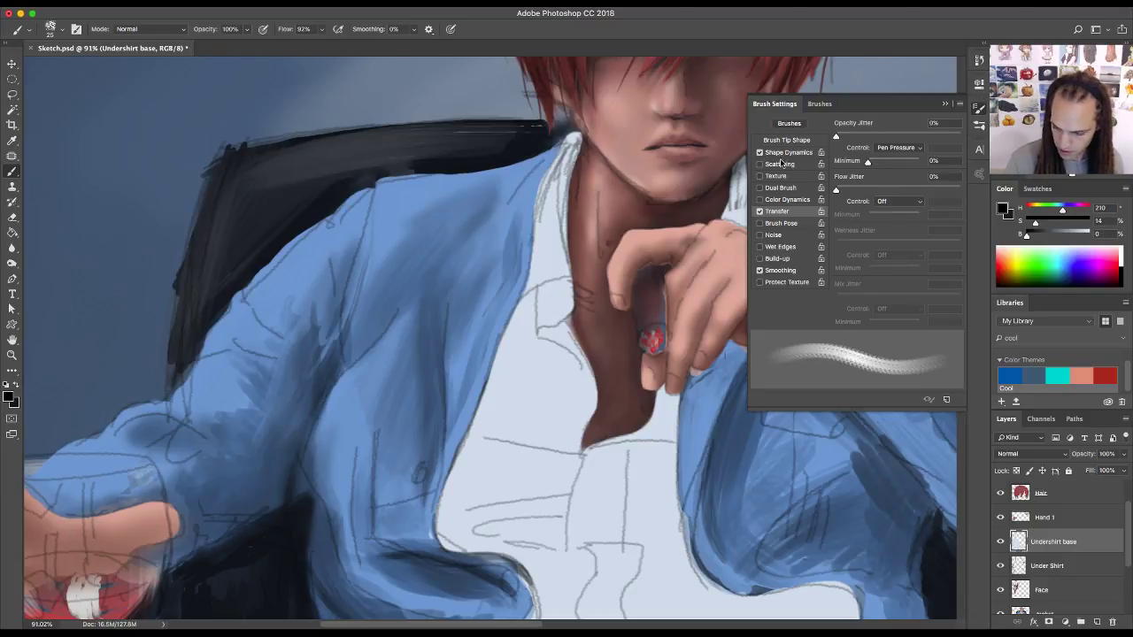
pyautogui.click(789, 152)
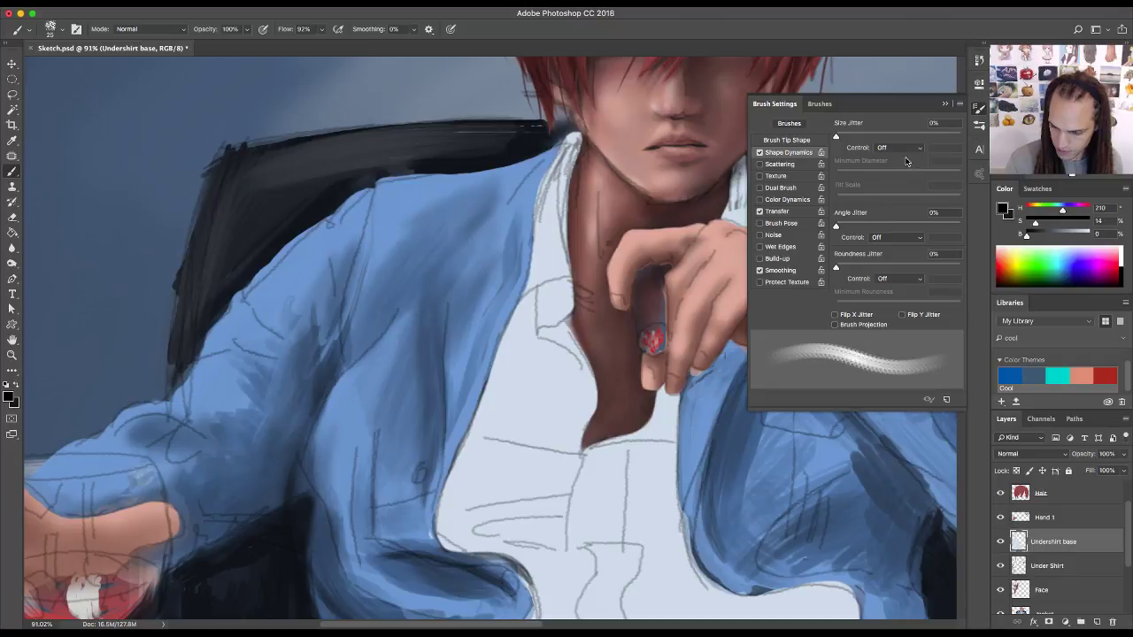
pyautogui.click(897, 148)
pyautogui.click(894, 171)
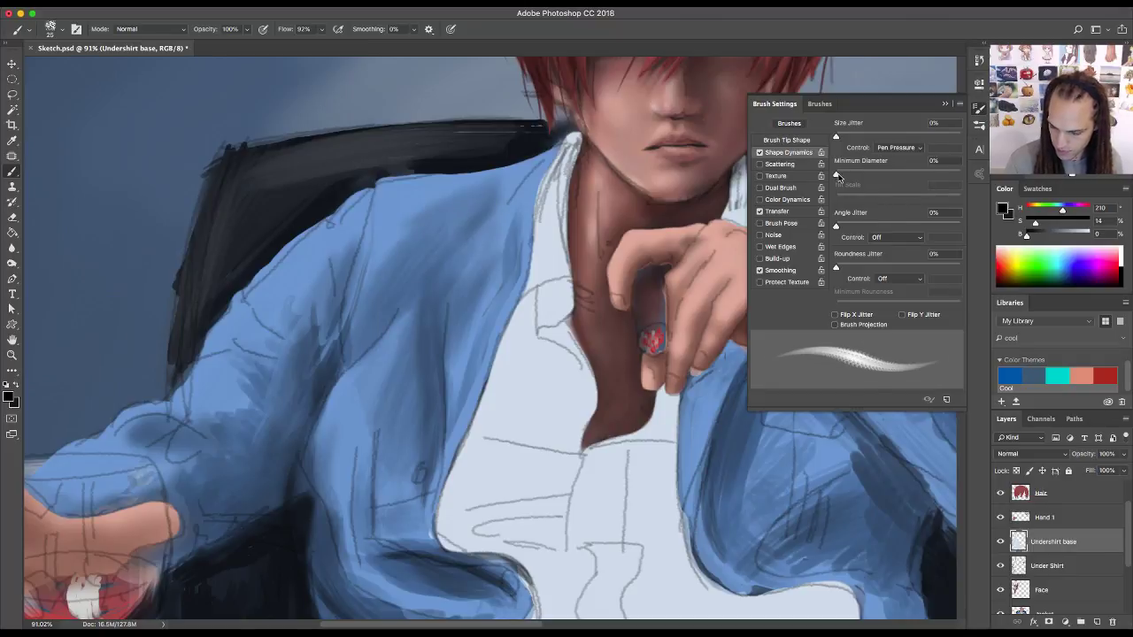
pyautogui.moveTo(836, 174); pyautogui.dragTo(863, 173)
pyautogui.click(978, 110)
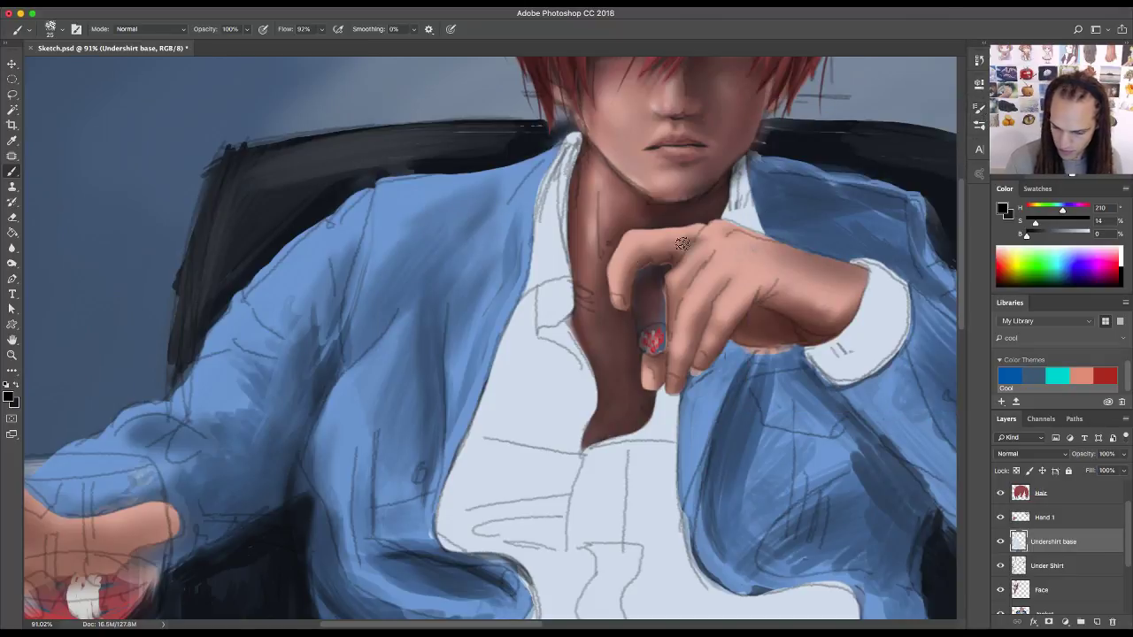
# - Undo test strokes along the collar and add a new empty layer above Undershirt base
pyautogui.moveTo(574, 140)
pyautogui.mouseDown()
pyautogui.moveTo(560, 213)
pyautogui.moveTo(568, 184)
pyautogui.mouseUp()
pyautogui.moveTo(577, 130); pyautogui.dragTo(564, 248)
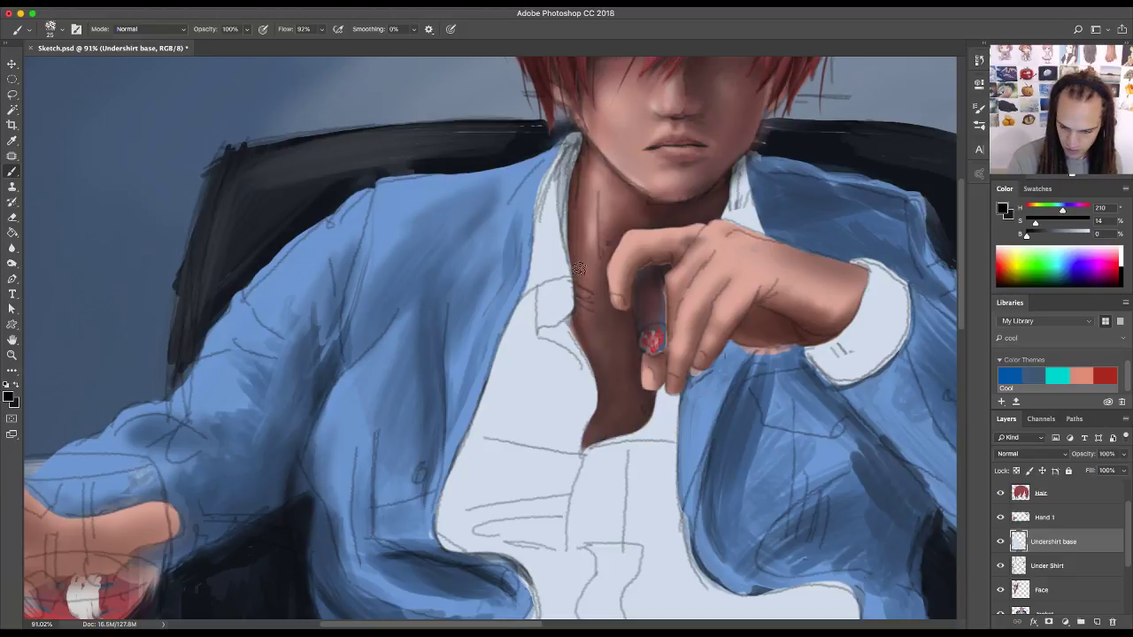
pyautogui.moveTo(755, 168)
pyautogui.mouseDown()
pyautogui.moveTo(733, 193)
pyautogui.moveTo(733, 179)
pyautogui.moveTo(756, 173)
pyautogui.moveTo(718, 232)
pyautogui.moveTo(747, 164)
pyautogui.mouseUp()
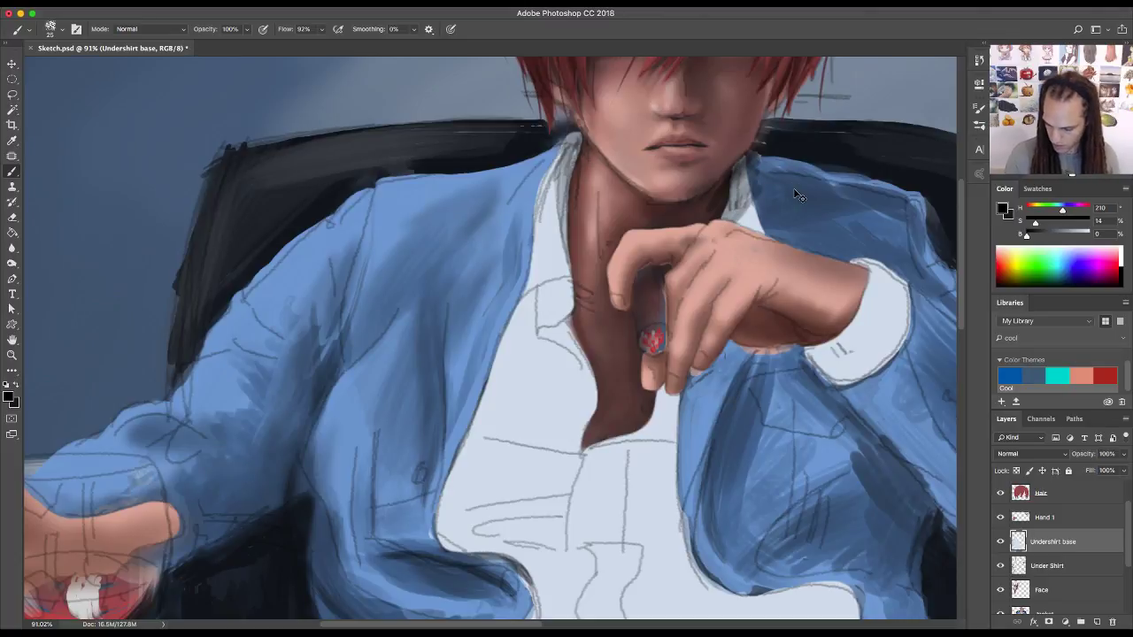
pyautogui.press('super+alt+z')
pyautogui.press('super+alt+z')
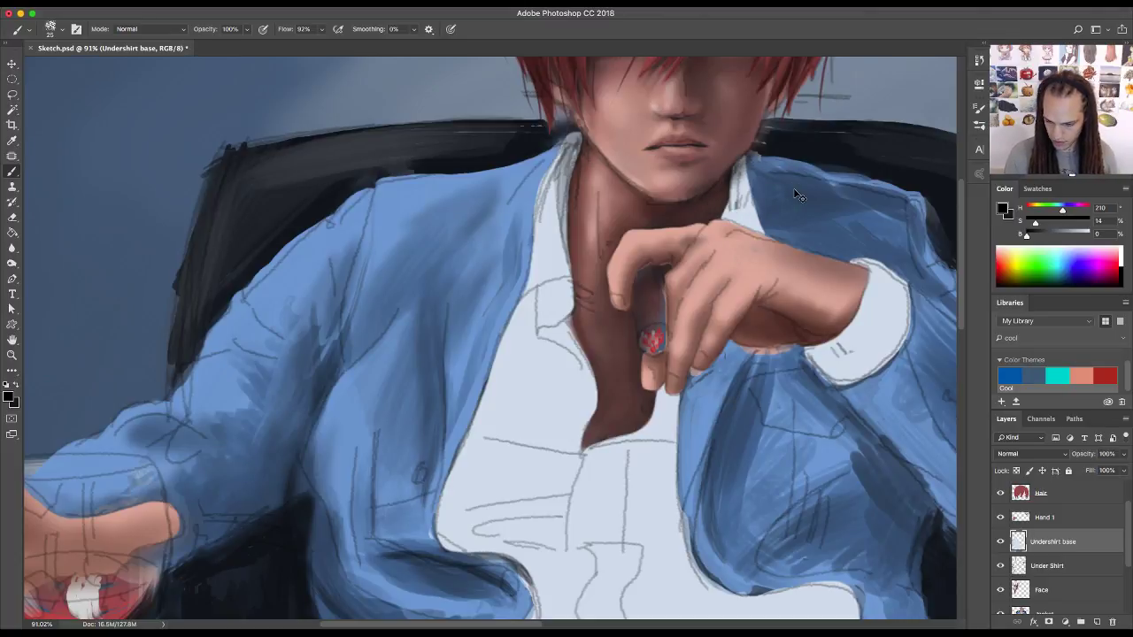
pyautogui.click(1097, 623)
pyautogui.rightClick(1063, 540)
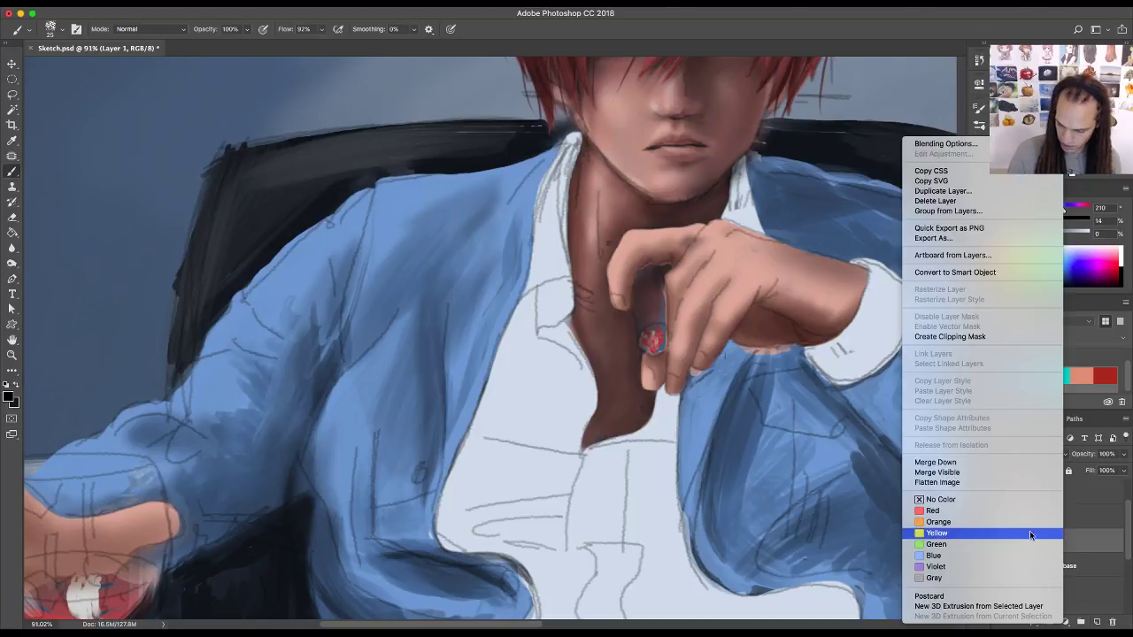
# - Clip Layer 1 to the Undershirt base layer and rename it Shirt Clip
pyautogui.click(954, 337)
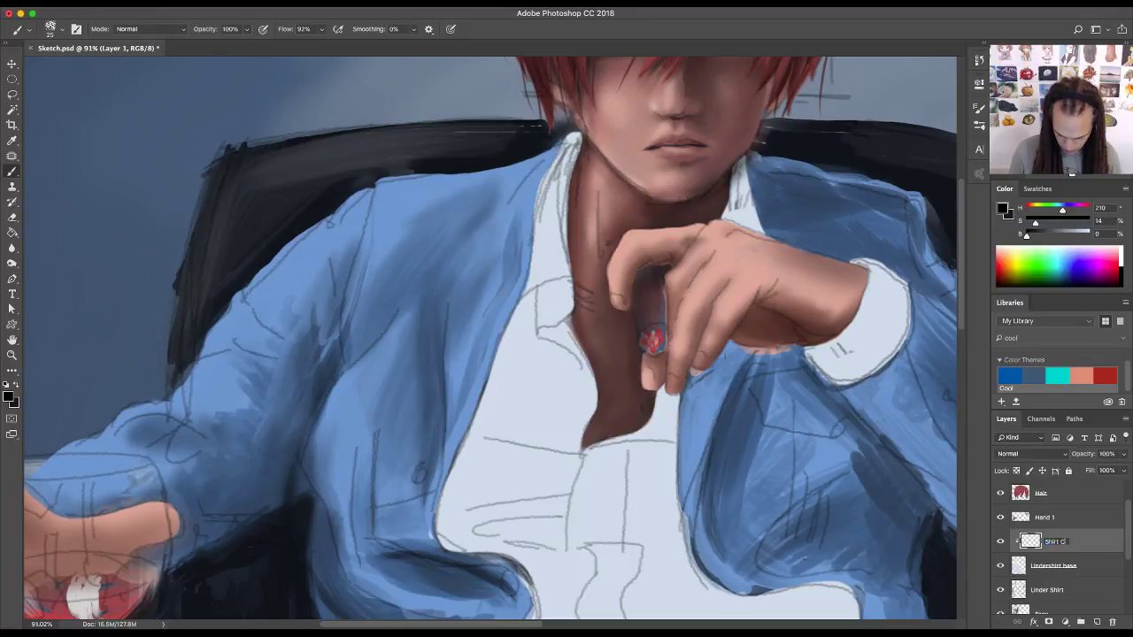
pyautogui.write('p')
pyautogui.press('Return')
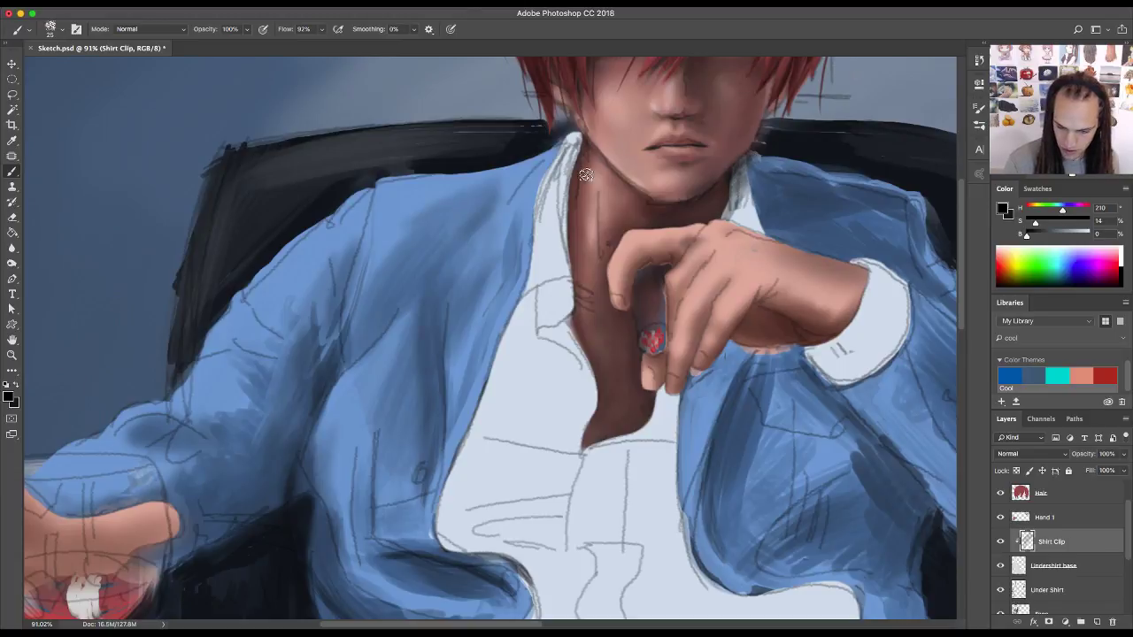
# - Brush grey shading along the collar edge, then with a size-70 brush below the collar
pyautogui.moveTo(586, 175)
pyautogui.mouseDown()
pyautogui.moveTo(581, 133)
pyautogui.moveTo(566, 230)
pyautogui.moveTo(563, 207)
pyautogui.mouseUp()
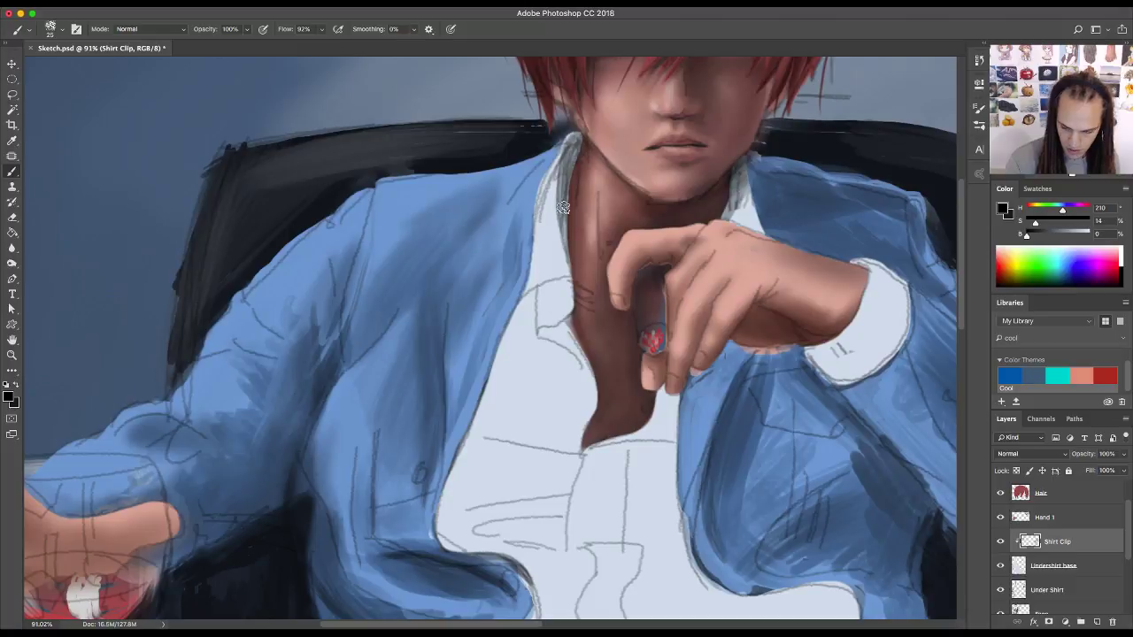
pyautogui.moveTo(572, 130); pyautogui.dragTo(564, 183)
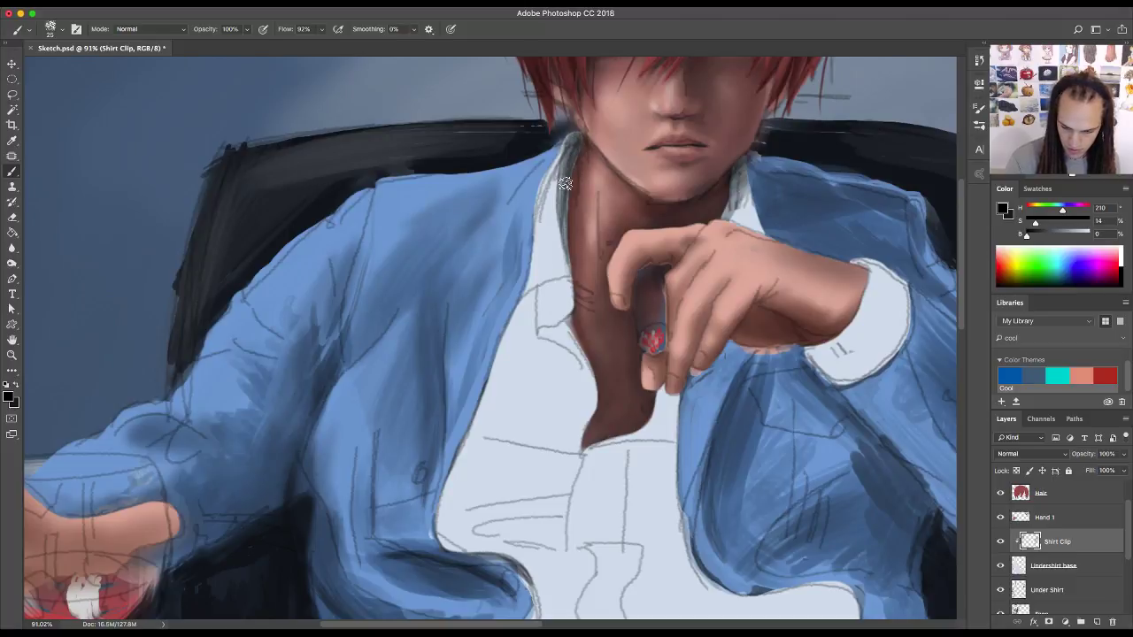
pyautogui.moveTo(542, 298)
pyautogui.mouseDown()
pyautogui.moveTo(502, 337)
pyautogui.moveTo(530, 296)
pyautogui.moveTo(559, 281)
pyautogui.moveTo(522, 308)
pyautogui.moveTo(568, 280)
pyautogui.mouseUp()
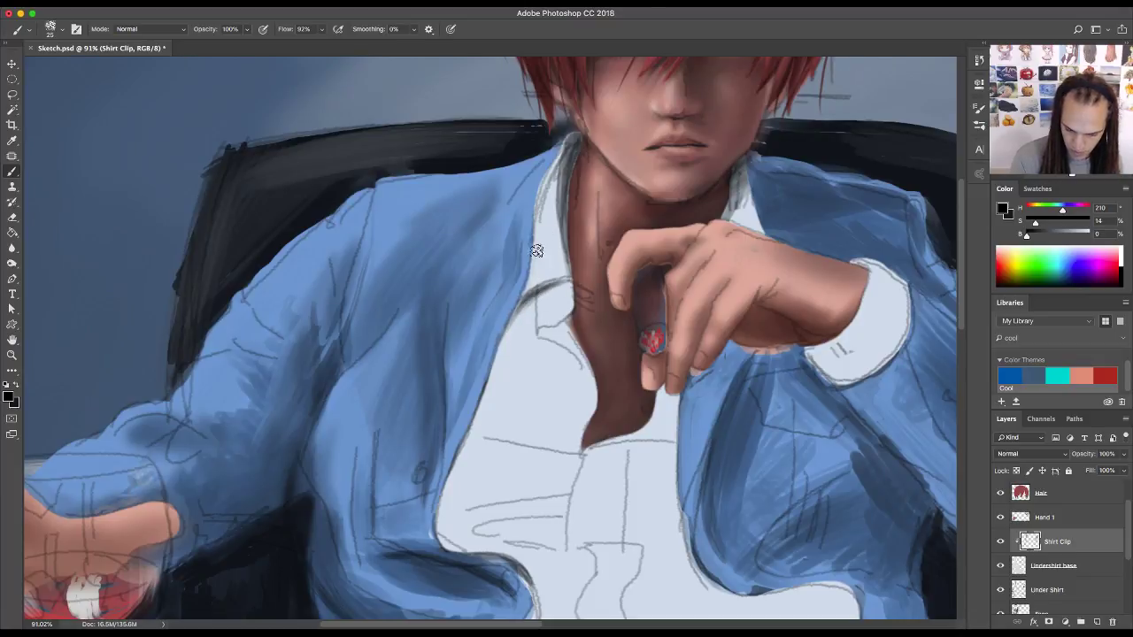
pyautogui.moveTo(534, 244)
pyautogui.mouseDown()
pyautogui.moveTo(518, 294)
pyautogui.moveTo(553, 152)
pyautogui.moveTo(562, 168)
pyautogui.moveTo(525, 324)
pyautogui.mouseUp()
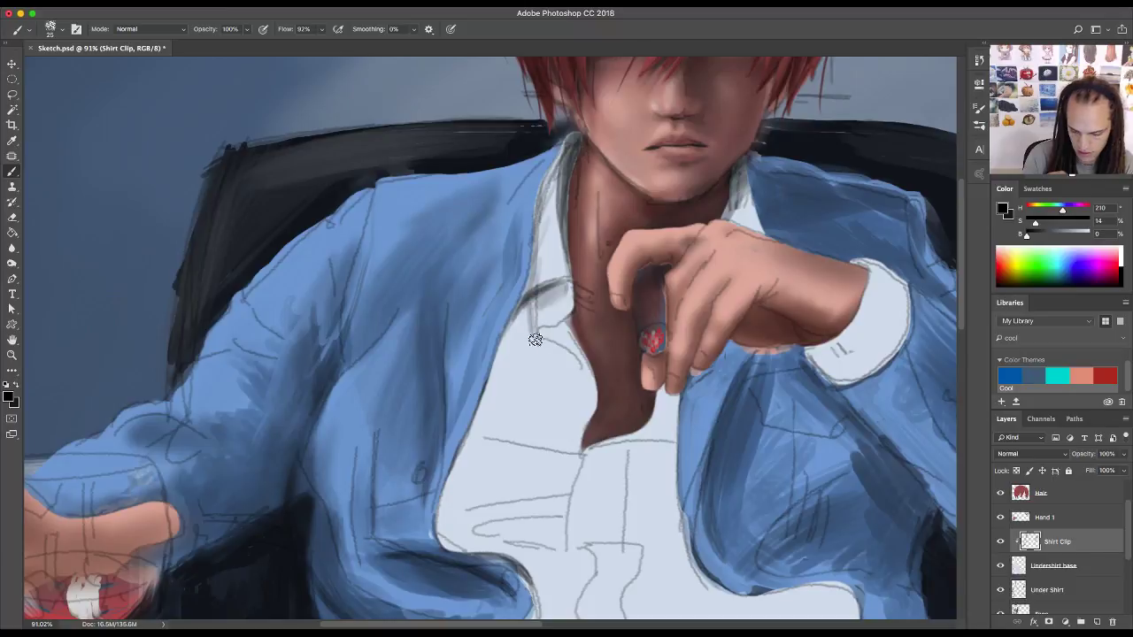
pyautogui.moveTo(542, 342); pyautogui.dragTo(568, 361)
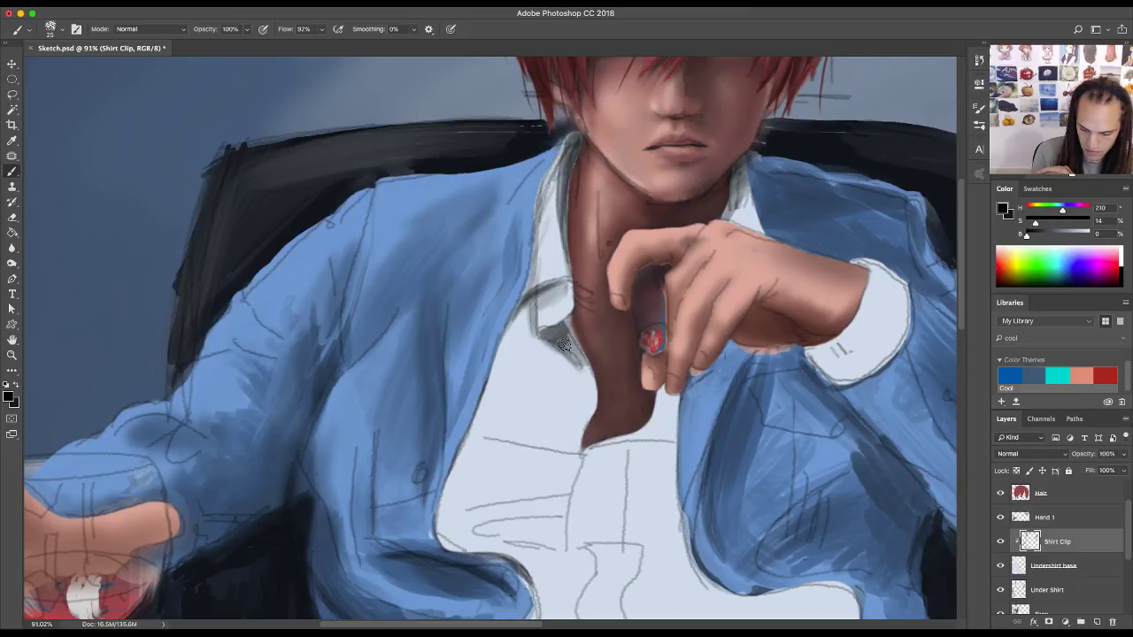
pyautogui.moveTo(538, 336); pyautogui.dragTo(577, 371)
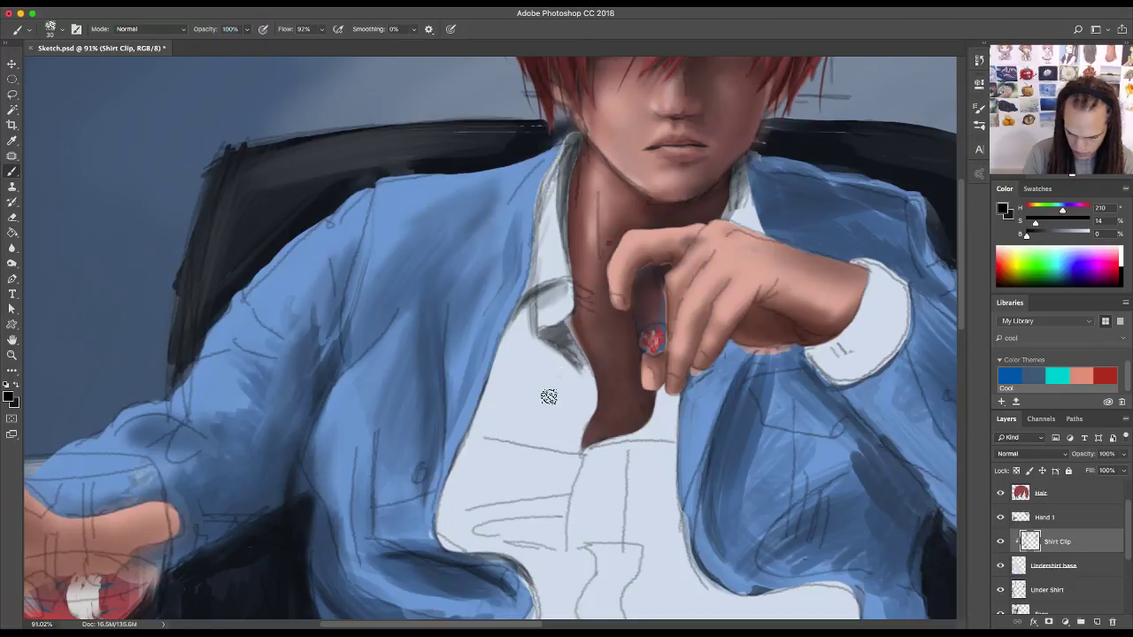
pyautogui.press(']')
pyautogui.press(']')
pyautogui.press(']')
pyautogui.press(']')
pyautogui.press(']')
pyautogui.press(']')
pyautogui.press(']')
pyautogui.moveTo(511, 383)
pyautogui.mouseDown()
pyautogui.moveTo(520, 317)
pyautogui.moveTo(482, 365)
pyautogui.moveTo(497, 364)
pyautogui.moveTo(500, 378)
pyautogui.moveTo(513, 369)
pyautogui.moveTo(502, 391)
pyautogui.moveTo(551, 378)
pyautogui.moveTo(544, 422)
pyautogui.moveTo(573, 412)
pyautogui.moveTo(536, 403)
pyautogui.moveTo(476, 422)
pyautogui.moveTo(482, 362)
pyautogui.moveTo(500, 339)
pyautogui.moveTo(525, 347)
pyautogui.moveTo(471, 417)
pyautogui.moveTo(499, 364)
pyautogui.moveTo(471, 397)
pyautogui.moveTo(542, 344)
pyautogui.moveTo(496, 387)
pyautogui.moveTo(531, 308)
pyautogui.moveTo(505, 363)
pyautogui.mouseUp()
# - Shade the shirt's right edge, lower fold and upper left, plus a horizontal fold shadow
pyautogui.scroll(-3, 666, 483)
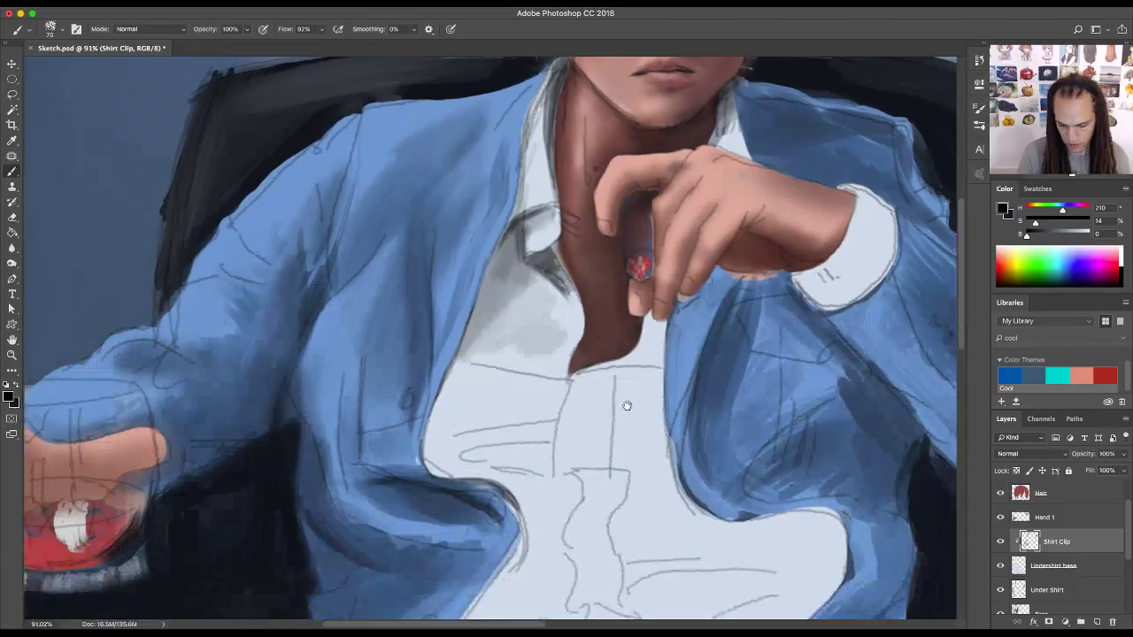
pyautogui.moveTo(653, 396)
pyautogui.mouseDown()
pyautogui.moveTo(641, 307)
pyautogui.moveTo(676, 481)
pyautogui.moveTo(656, 352)
pyautogui.moveTo(648, 395)
pyautogui.moveTo(683, 434)
pyautogui.moveTo(646, 419)
pyautogui.moveTo(710, 469)
pyautogui.moveTo(713, 487)
pyautogui.mouseUp()
pyautogui.moveTo(632, 303)
pyautogui.mouseDown()
pyautogui.moveTo(642, 335)
pyautogui.moveTo(561, 335)
pyautogui.moveTo(610, 351)
pyautogui.moveTo(638, 335)
pyautogui.moveTo(559, 333)
pyautogui.moveTo(624, 335)
pyautogui.mouseUp()
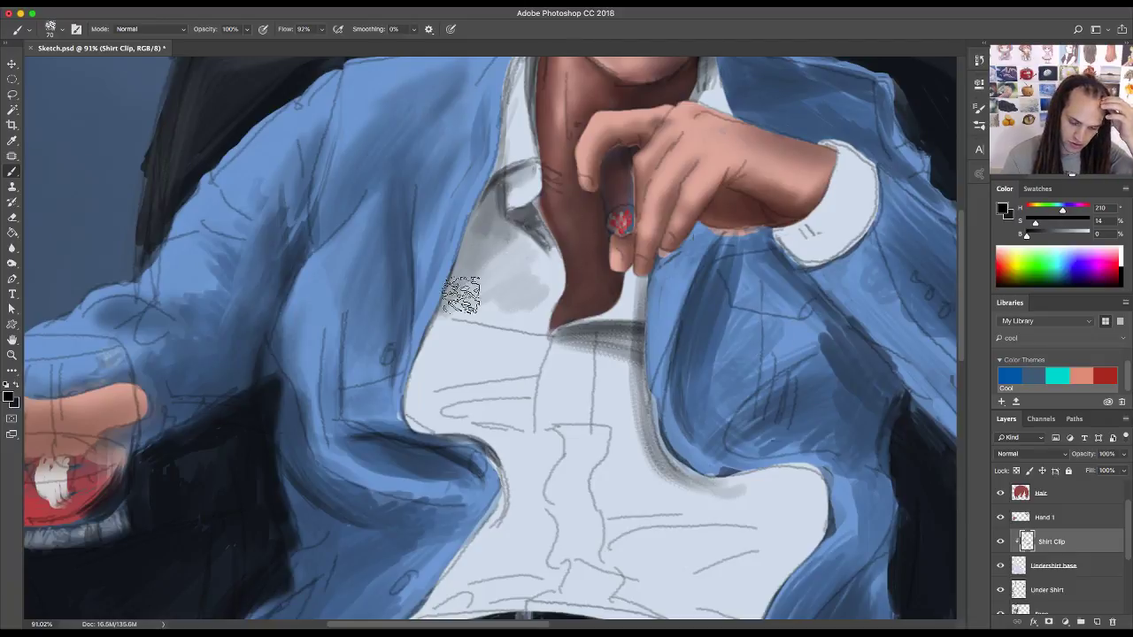
pyautogui.moveTo(453, 305)
pyautogui.mouseDown()
pyautogui.moveTo(414, 387)
pyautogui.moveTo(439, 361)
pyautogui.mouseUp()
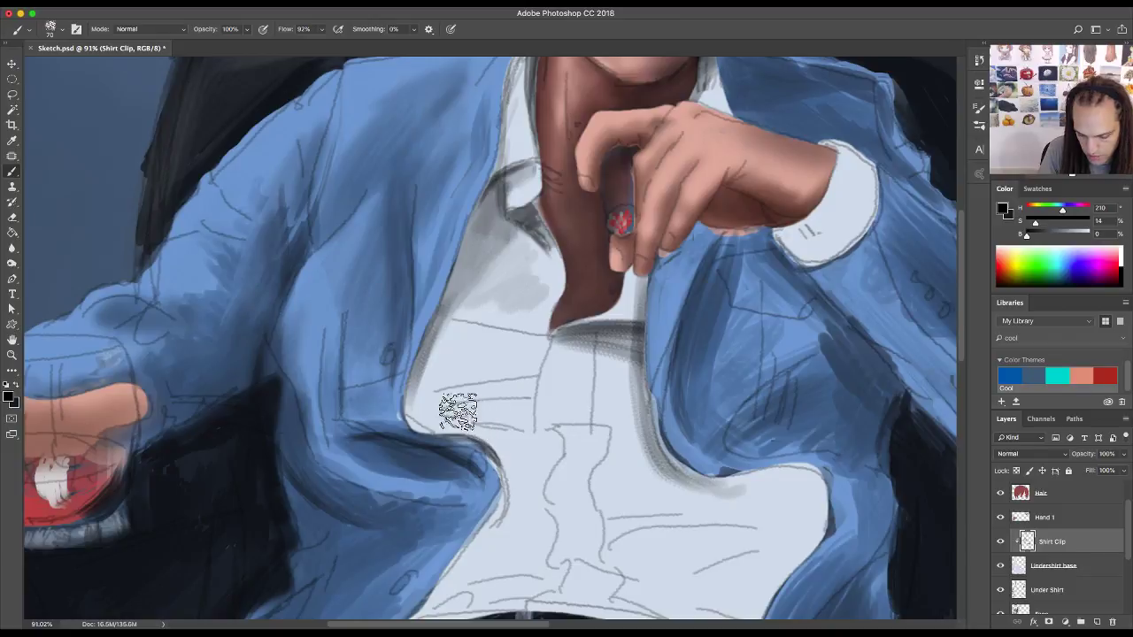
pyautogui.moveTo(458, 410)
pyautogui.mouseDown()
pyautogui.moveTo(599, 412)
pyautogui.moveTo(452, 415)
pyautogui.moveTo(529, 400)
pyautogui.moveTo(523, 415)
pyautogui.moveTo(484, 403)
pyautogui.moveTo(640, 435)
pyautogui.moveTo(442, 410)
pyautogui.moveTo(470, 414)
pyautogui.mouseUp()
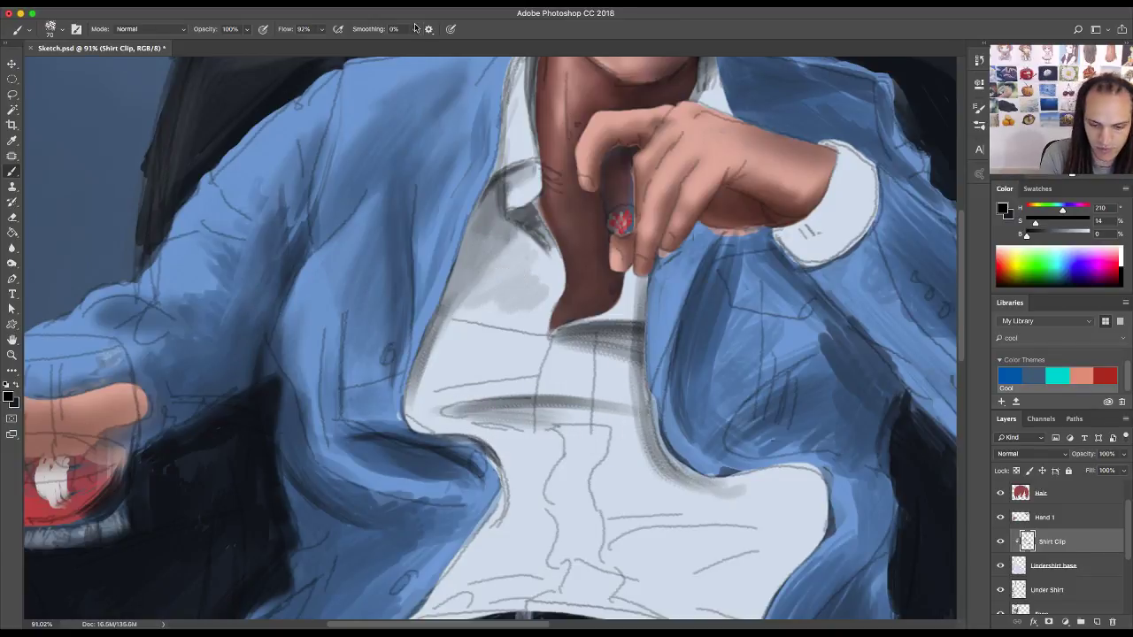
# - Lower brush Flow to 41% and deepen the horizontal shadow and lower fold
pyautogui.click(322, 29)
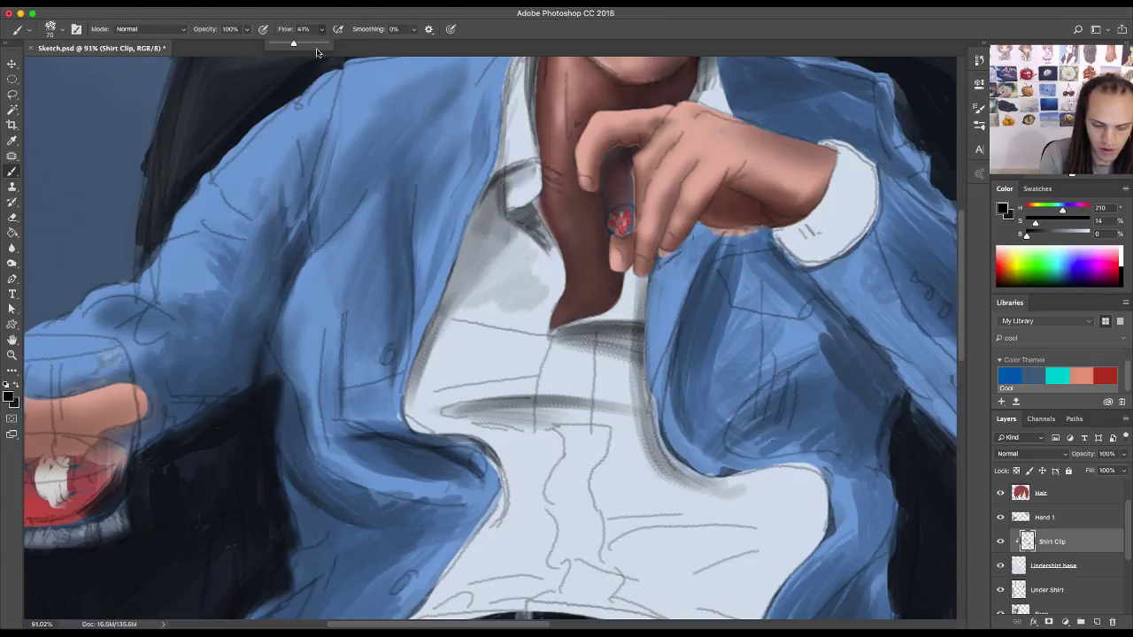
pyautogui.click(486, 404)
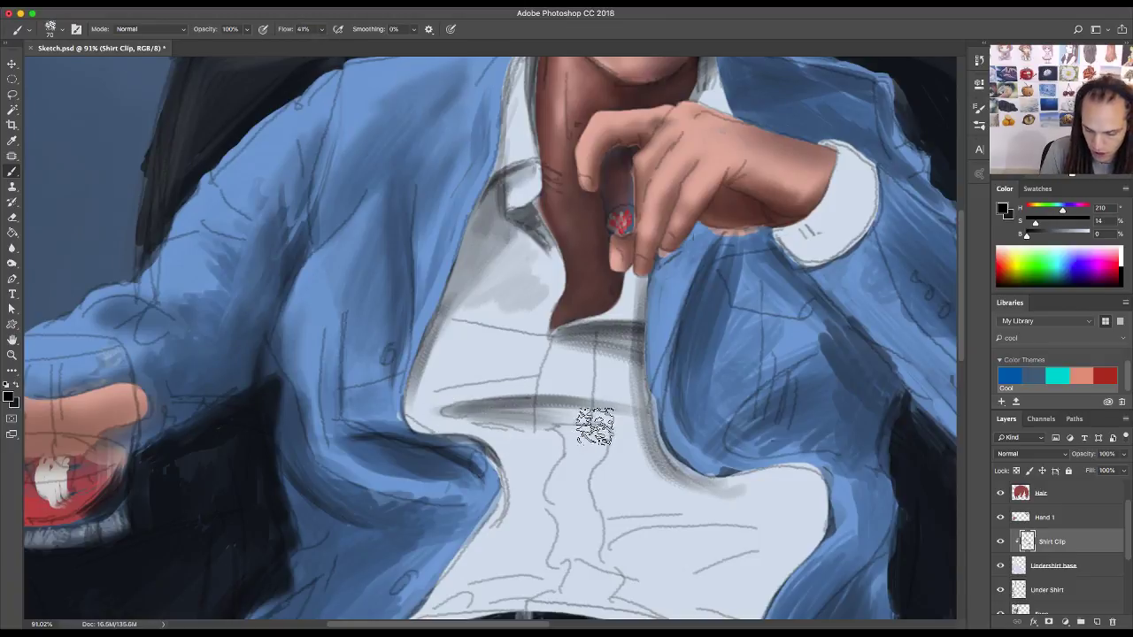
pyautogui.moveTo(595, 426)
pyautogui.mouseDown()
pyautogui.moveTo(472, 416)
pyautogui.moveTo(664, 434)
pyautogui.moveTo(520, 408)
pyautogui.moveTo(620, 409)
pyautogui.moveTo(417, 382)
pyautogui.moveTo(600, 369)
pyautogui.moveTo(431, 390)
pyautogui.moveTo(622, 385)
pyautogui.moveTo(431, 390)
pyautogui.moveTo(573, 369)
pyautogui.moveTo(389, 359)
pyautogui.moveTo(547, 366)
pyautogui.moveTo(401, 350)
pyautogui.moveTo(469, 360)
pyautogui.moveTo(421, 344)
pyautogui.moveTo(511, 301)
pyautogui.moveTo(436, 356)
pyautogui.moveTo(487, 329)
pyautogui.moveTo(458, 363)
pyautogui.moveTo(486, 325)
pyautogui.moveTo(481, 378)
pyautogui.moveTo(437, 365)
pyautogui.moveTo(425, 392)
pyautogui.moveTo(402, 390)
pyautogui.moveTo(425, 361)
pyautogui.moveTo(402, 383)
pyautogui.moveTo(430, 394)
pyautogui.moveTo(398, 418)
pyautogui.moveTo(444, 436)
pyautogui.moveTo(483, 431)
pyautogui.moveTo(403, 421)
pyautogui.moveTo(399, 409)
pyautogui.moveTo(438, 432)
pyautogui.moveTo(405, 430)
pyautogui.moveTo(421, 438)
pyautogui.moveTo(412, 378)
pyautogui.moveTo(463, 441)
pyautogui.moveTo(401, 414)
pyautogui.moveTo(478, 447)
pyautogui.moveTo(416, 425)
pyautogui.moveTo(531, 439)
pyautogui.moveTo(405, 436)
pyautogui.moveTo(527, 485)
pyautogui.moveTo(454, 470)
pyautogui.moveTo(543, 487)
pyautogui.moveTo(693, 485)
pyautogui.moveTo(521, 485)
pyautogui.moveTo(498, 472)
pyautogui.moveTo(633, 484)
pyautogui.moveTo(453, 459)
pyautogui.moveTo(652, 488)
pyautogui.moveTo(437, 457)
pyautogui.moveTo(639, 481)
pyautogui.moveTo(465, 459)
pyautogui.moveTo(620, 475)
pyautogui.moveTo(487, 459)
pyautogui.moveTo(610, 478)
pyautogui.moveTo(551, 463)
pyautogui.moveTo(541, 468)
pyautogui.moveTo(578, 496)
pyautogui.moveTo(474, 500)
pyautogui.moveTo(496, 506)
pyautogui.moveTo(589, 506)
pyautogui.moveTo(540, 476)
pyautogui.moveTo(478, 465)
pyautogui.moveTo(518, 478)
pyautogui.moveTo(496, 505)
pyautogui.moveTo(566, 504)
pyautogui.moveTo(581, 481)
pyautogui.moveTo(487, 514)
pyautogui.moveTo(485, 482)
pyautogui.moveTo(569, 486)
pyautogui.moveTo(474, 475)
pyautogui.moveTo(423, 501)
pyautogui.mouseUp()
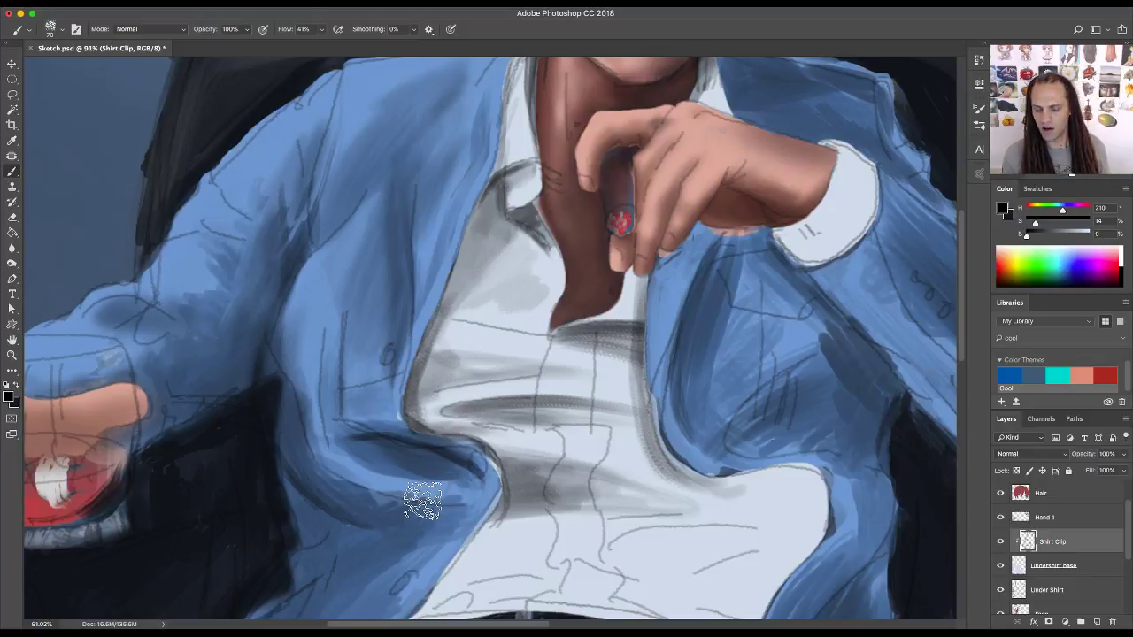
pyautogui.moveTo(655, 485)
pyautogui.mouseDown()
pyautogui.moveTo(721, 536)
pyautogui.moveTo(691, 441)
pyautogui.moveTo(713, 320)
pyautogui.mouseUp()
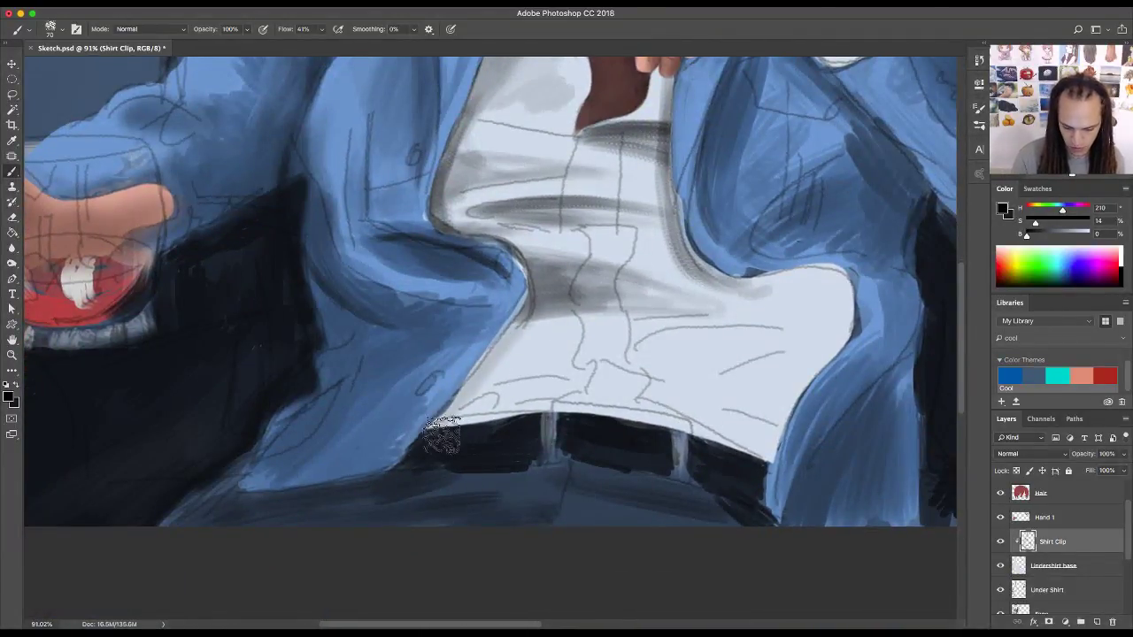
# - Darken the shirt's lower edge above the belt, then sample a light grey from the shirt
pyautogui.moveTo(410, 449)
pyautogui.mouseDown()
pyautogui.moveTo(493, 395)
pyautogui.moveTo(418, 433)
pyautogui.moveTo(478, 402)
pyautogui.moveTo(429, 432)
pyautogui.moveTo(500, 360)
pyautogui.moveTo(446, 407)
pyautogui.moveTo(476, 404)
pyautogui.moveTo(503, 375)
pyautogui.moveTo(463, 408)
pyautogui.moveTo(590, 369)
pyautogui.moveTo(469, 390)
pyautogui.moveTo(576, 372)
pyautogui.moveTo(418, 426)
pyautogui.moveTo(580, 398)
pyautogui.moveTo(437, 432)
pyautogui.moveTo(587, 400)
pyautogui.moveTo(414, 441)
pyautogui.moveTo(467, 381)
pyautogui.moveTo(439, 389)
pyautogui.moveTo(518, 307)
pyautogui.moveTo(462, 376)
pyautogui.moveTo(511, 320)
pyautogui.moveTo(464, 395)
pyautogui.moveTo(448, 399)
pyautogui.moveTo(560, 361)
pyautogui.moveTo(493, 365)
pyautogui.moveTo(575, 361)
pyautogui.moveTo(542, 311)
pyautogui.moveTo(524, 327)
pyautogui.moveTo(582, 344)
pyautogui.moveTo(524, 344)
pyautogui.moveTo(559, 333)
pyautogui.moveTo(552, 362)
pyautogui.moveTo(573, 355)
pyautogui.moveTo(504, 358)
pyautogui.moveTo(485, 377)
pyautogui.moveTo(579, 366)
pyautogui.moveTo(468, 376)
pyautogui.moveTo(469, 404)
pyautogui.moveTo(605, 371)
pyautogui.moveTo(608, 355)
pyautogui.moveTo(585, 365)
pyautogui.moveTo(666, 350)
pyautogui.moveTo(637, 366)
pyautogui.moveTo(748, 335)
pyautogui.moveTo(629, 359)
pyautogui.moveTo(761, 336)
pyautogui.moveTo(625, 357)
pyautogui.moveTo(773, 341)
pyautogui.moveTo(633, 352)
pyautogui.moveTo(769, 335)
pyautogui.moveTo(670, 341)
pyautogui.moveTo(828, 340)
pyautogui.moveTo(866, 353)
pyautogui.moveTo(842, 326)
pyautogui.moveTo(649, 355)
pyautogui.moveTo(710, 328)
pyautogui.moveTo(642, 350)
pyautogui.moveTo(718, 327)
pyautogui.moveTo(633, 350)
pyautogui.moveTo(778, 325)
pyautogui.moveTo(812, 336)
pyautogui.moveTo(715, 363)
pyautogui.moveTo(749, 344)
pyautogui.moveTo(652, 345)
pyautogui.moveTo(628, 367)
pyautogui.moveTo(837, 324)
pyautogui.moveTo(881, 329)
pyautogui.moveTo(860, 352)
pyautogui.moveTo(792, 306)
pyautogui.moveTo(812, 268)
pyautogui.moveTo(835, 292)
pyautogui.moveTo(811, 316)
pyautogui.moveTo(838, 275)
pyautogui.moveTo(819, 292)
pyautogui.moveTo(852, 320)
pyautogui.moveTo(844, 356)
pyautogui.moveTo(808, 404)
pyautogui.moveTo(753, 410)
pyautogui.moveTo(771, 398)
pyautogui.moveTo(808, 455)
pyautogui.moveTo(663, 405)
pyautogui.moveTo(576, 400)
pyautogui.moveTo(566, 384)
pyautogui.moveTo(772, 408)
pyautogui.moveTo(718, 398)
pyautogui.moveTo(799, 375)
pyautogui.moveTo(716, 397)
pyautogui.moveTo(759, 421)
pyautogui.moveTo(827, 423)
pyautogui.moveTo(792, 402)
pyautogui.moveTo(810, 346)
pyautogui.moveTo(904, 314)
pyautogui.moveTo(823, 288)
pyautogui.moveTo(749, 284)
pyautogui.mouseUp()
pyautogui.moveTo(828, 435)
pyautogui.mouseDown()
pyautogui.moveTo(611, 436)
pyautogui.moveTo(690, 429)
pyautogui.moveTo(501, 423)
pyautogui.moveTo(722, 434)
pyautogui.moveTo(633, 414)
pyautogui.mouseUp()
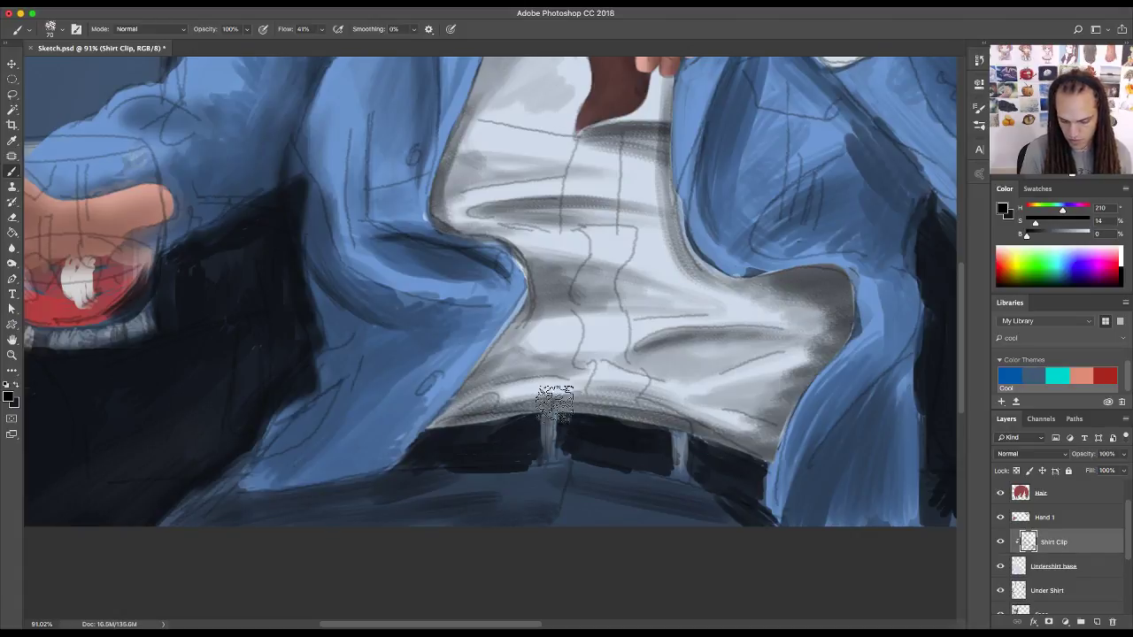
pyautogui.keyDown('alt'); pyautogui.click(536, 383); pyautogui.keyUp('alt')
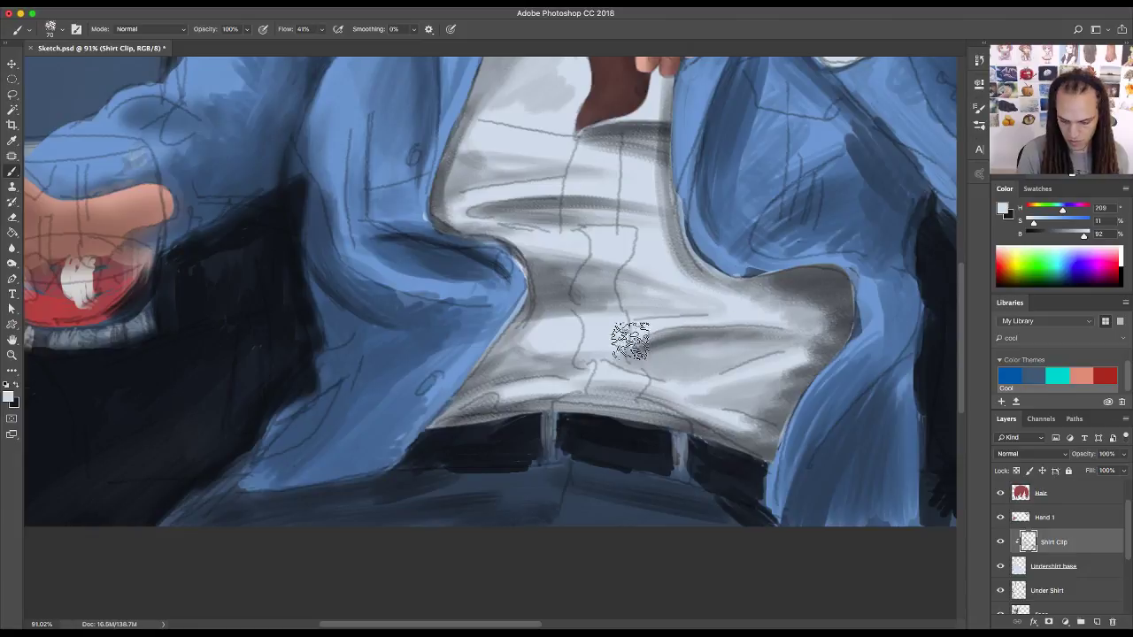
# - Zoom out to review the painting, zoom back on the hand, and sample dark grey-blue from the collar line
pyautogui.press('z')
pyautogui.moveTo(767, 380); pyautogui.dragTo(676, 391)
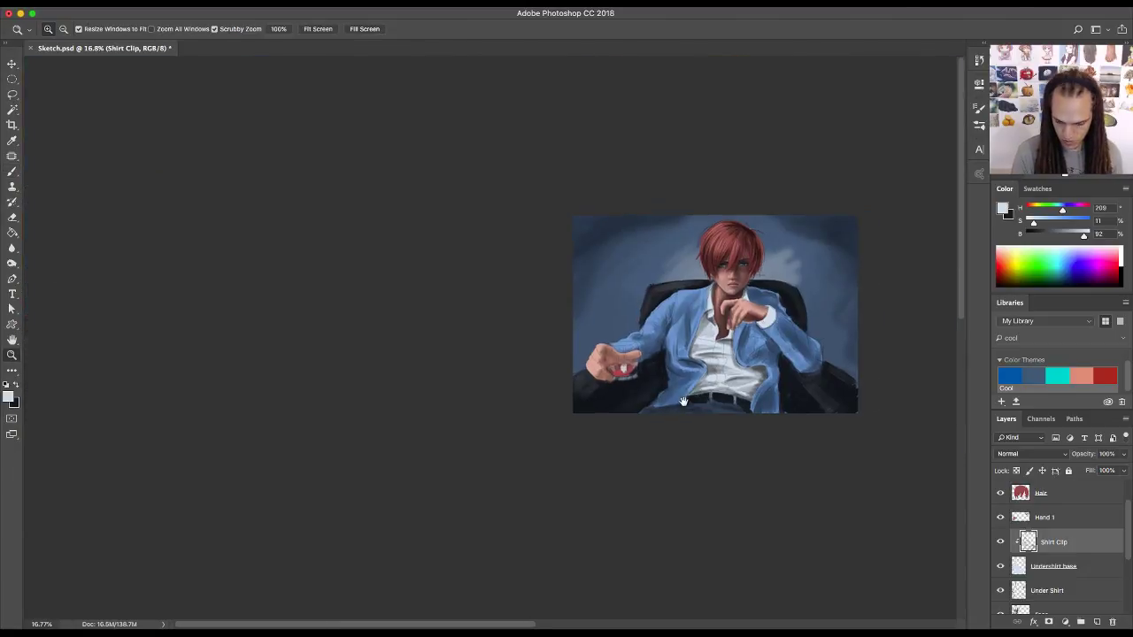
pyautogui.press('super+equal')
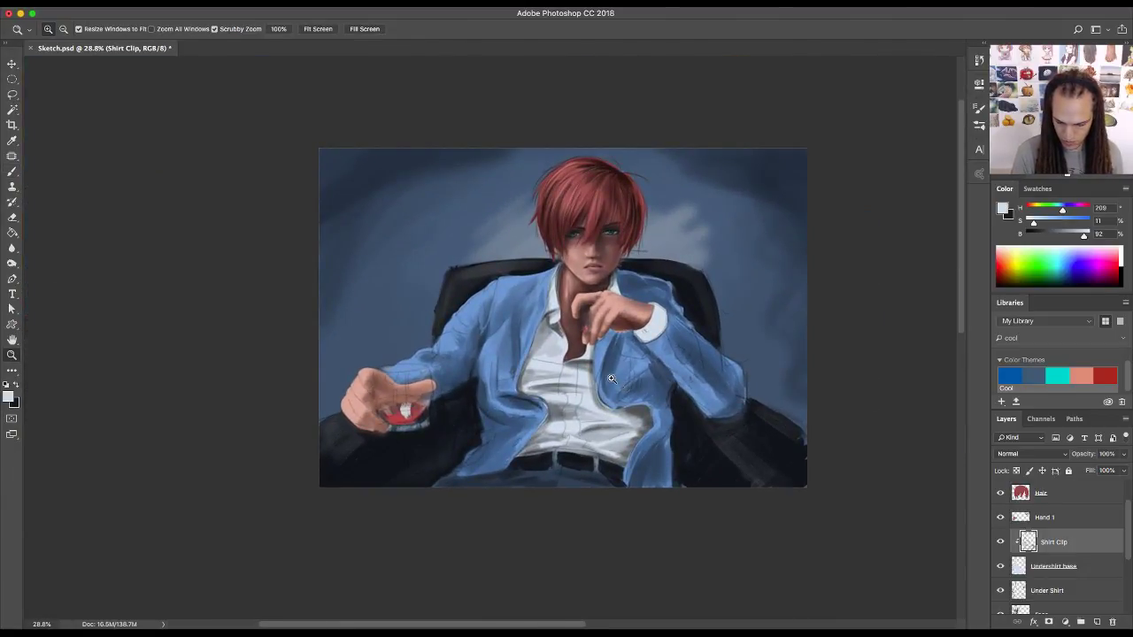
pyautogui.moveTo(579, 341); pyautogui.dragTo(615, 363)
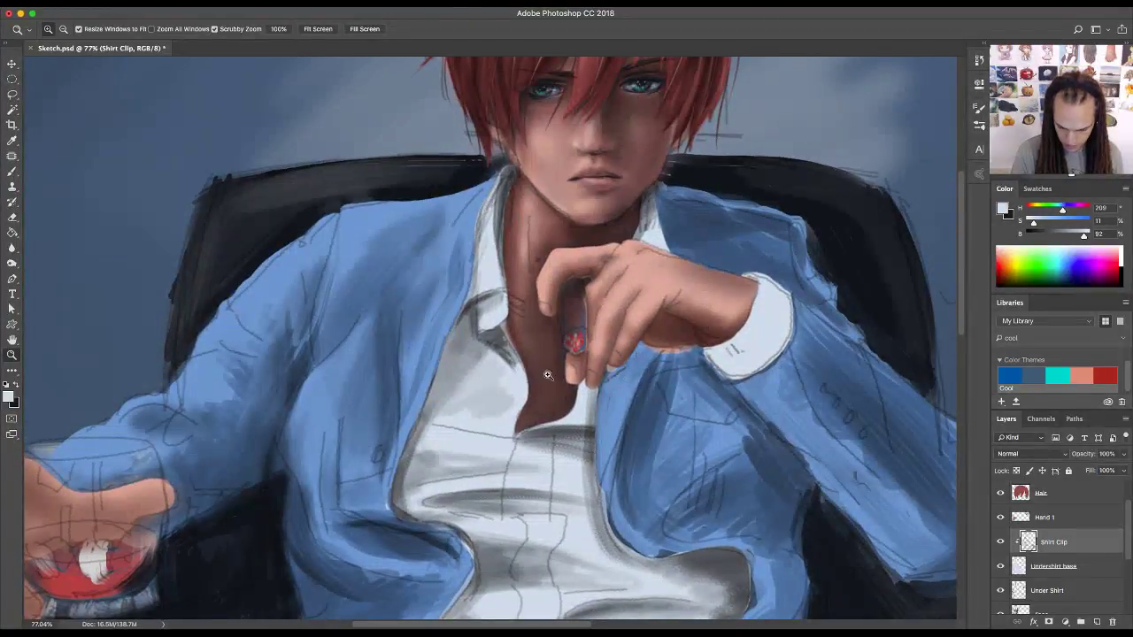
pyautogui.press('b')
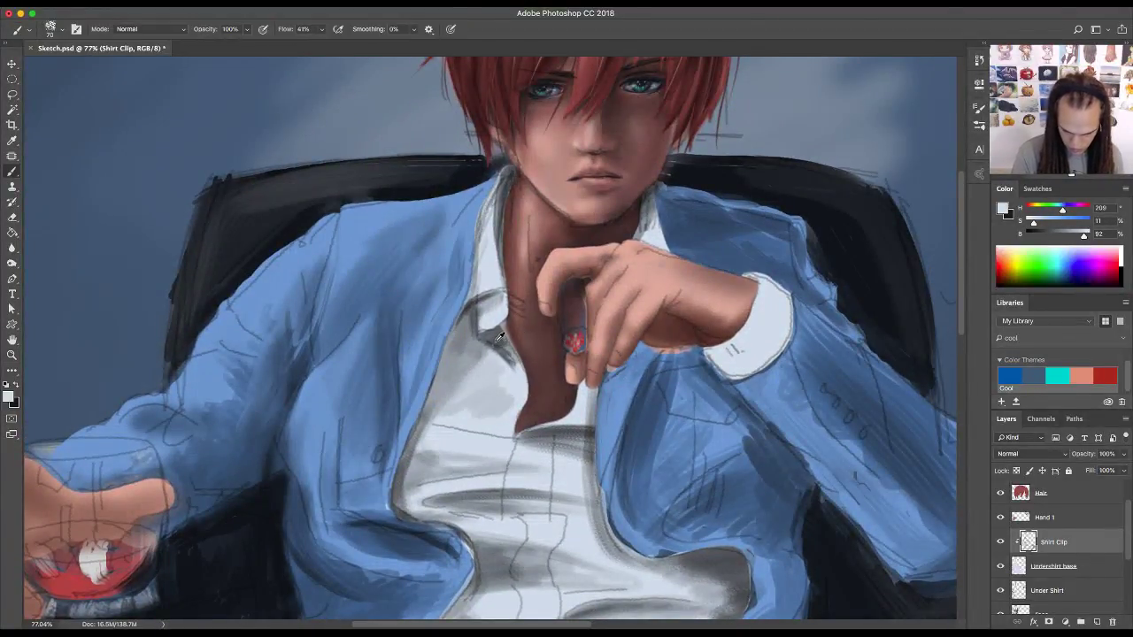
pyautogui.keyDown('alt'); pyautogui.click(497, 337); pyautogui.keyUp('alt')
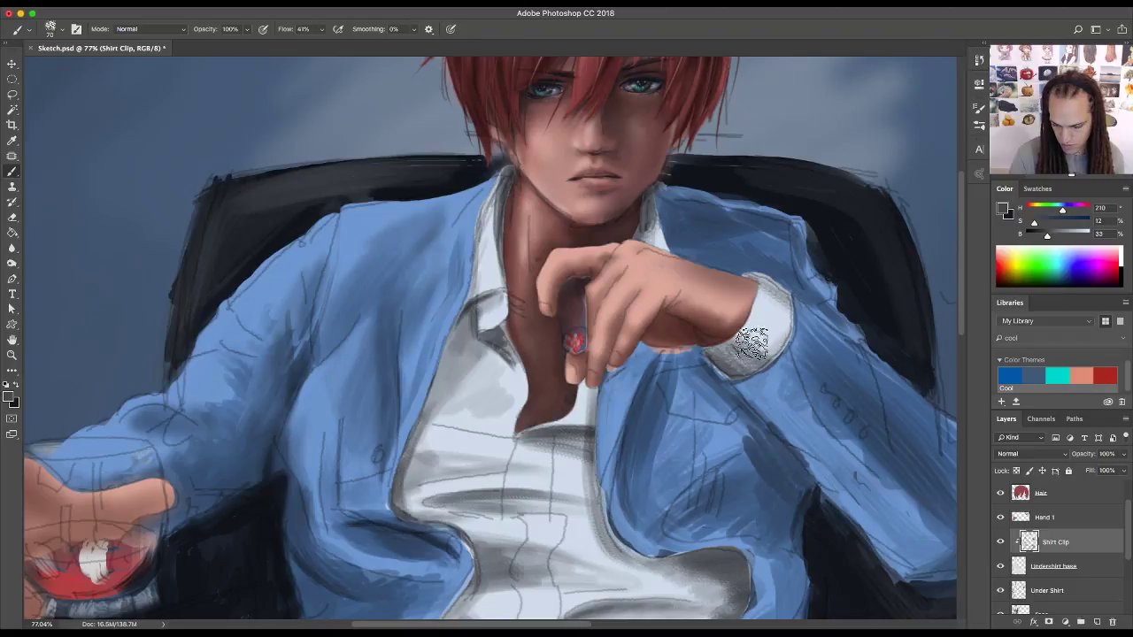
# - Zoom back in on the torso and chair around the cuff
pyautogui.scroll(-5, 708, 368)
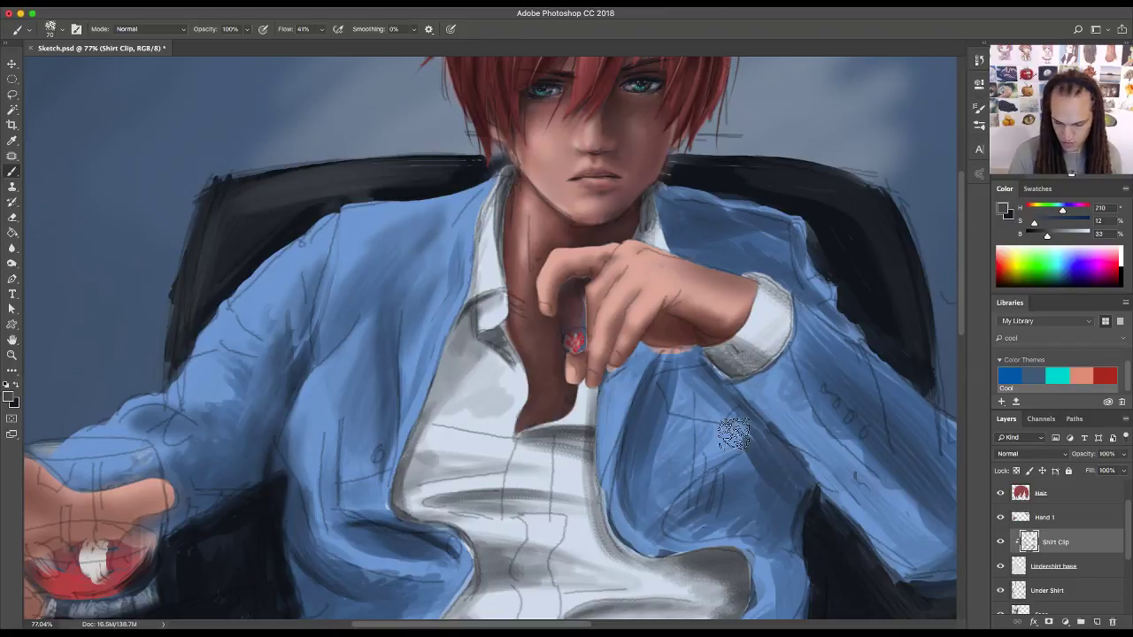
pyautogui.press('z')
pyautogui.hscroll(2, 696, 487)
pyautogui.moveTo(697, 488); pyautogui.dragTo(775, 477)
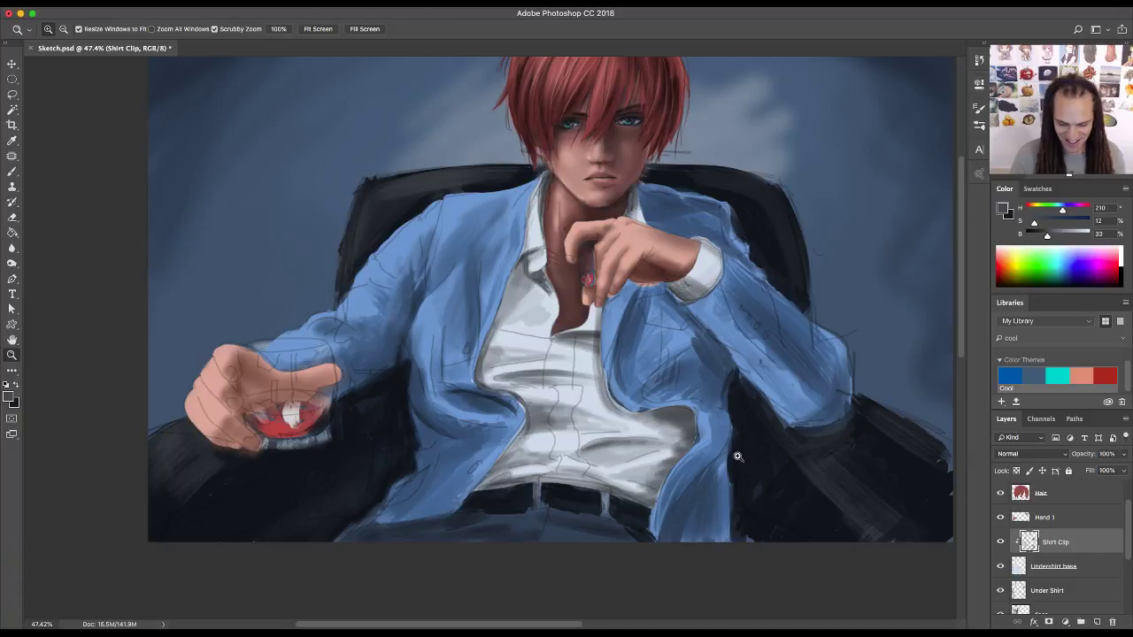
pyautogui.moveTo(405, 410); pyautogui.dragTo(431, 407)
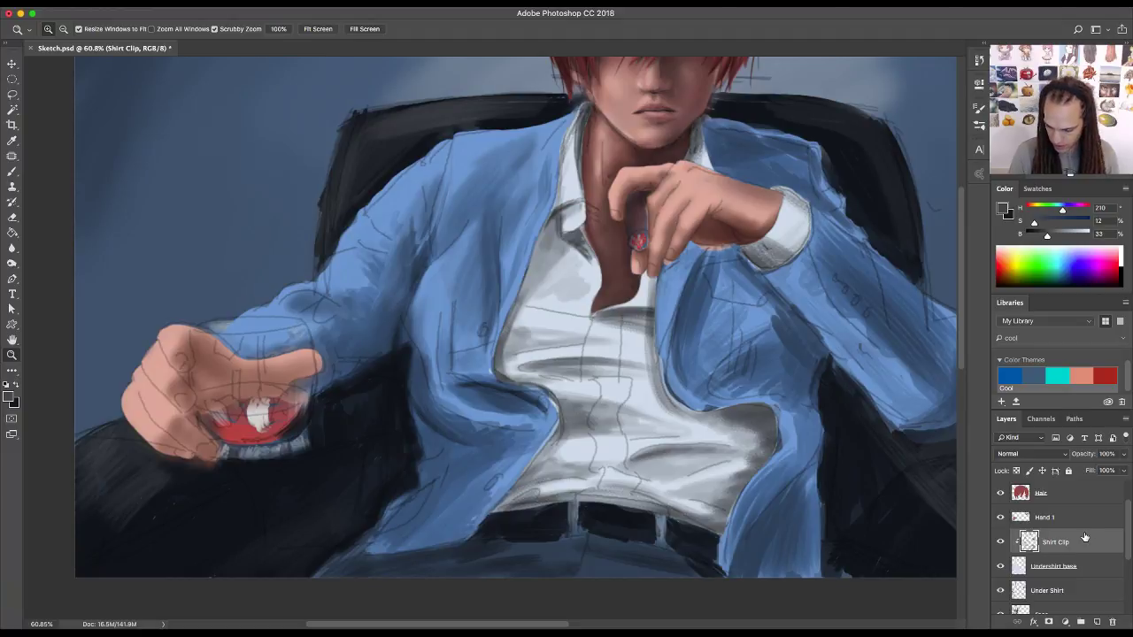
# - Add a new layer above Face and name it Coat
pyautogui.click(1100, 609)
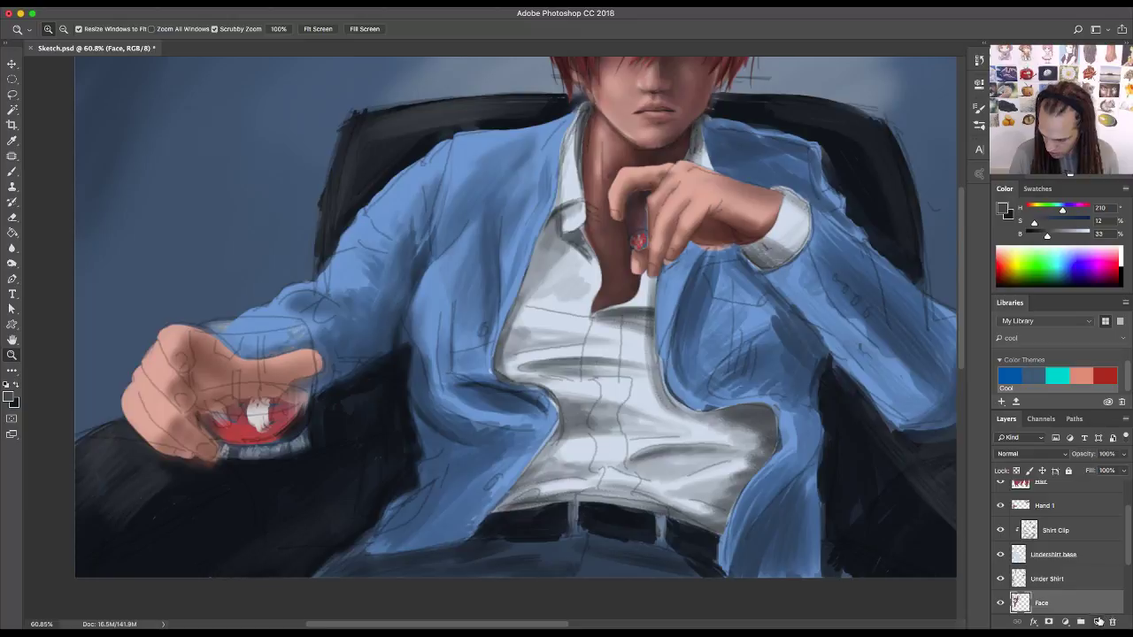
pyautogui.click(1097, 622)
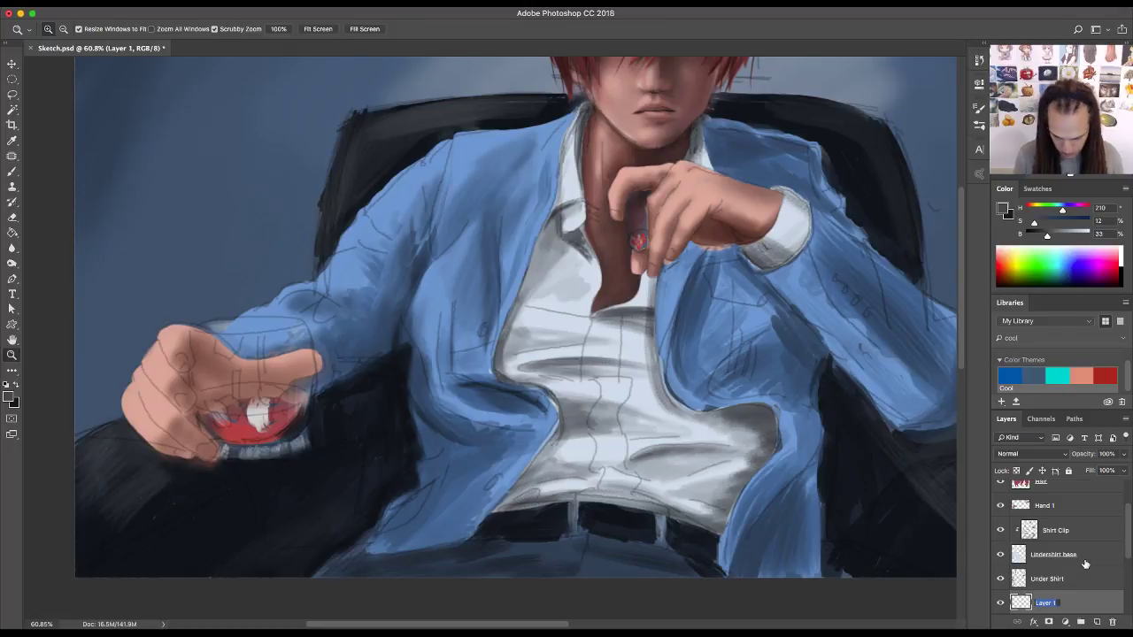
pyautogui.write('Co')
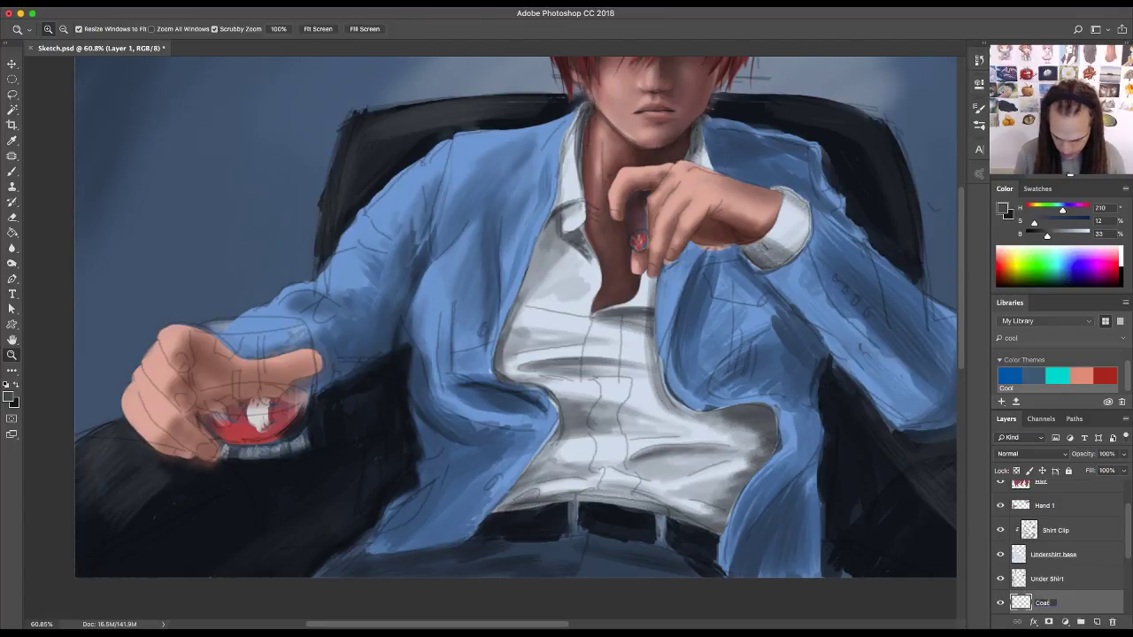
pyautogui.write('at')
pyautogui.press('Return')
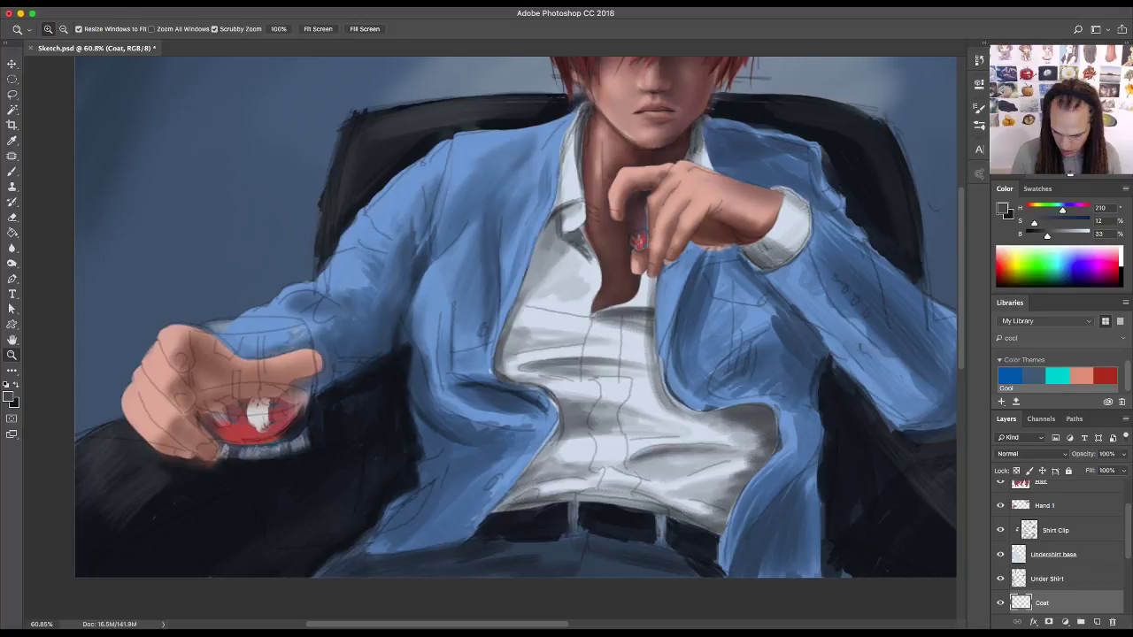
pyautogui.hscroll(-5, 482, 451)
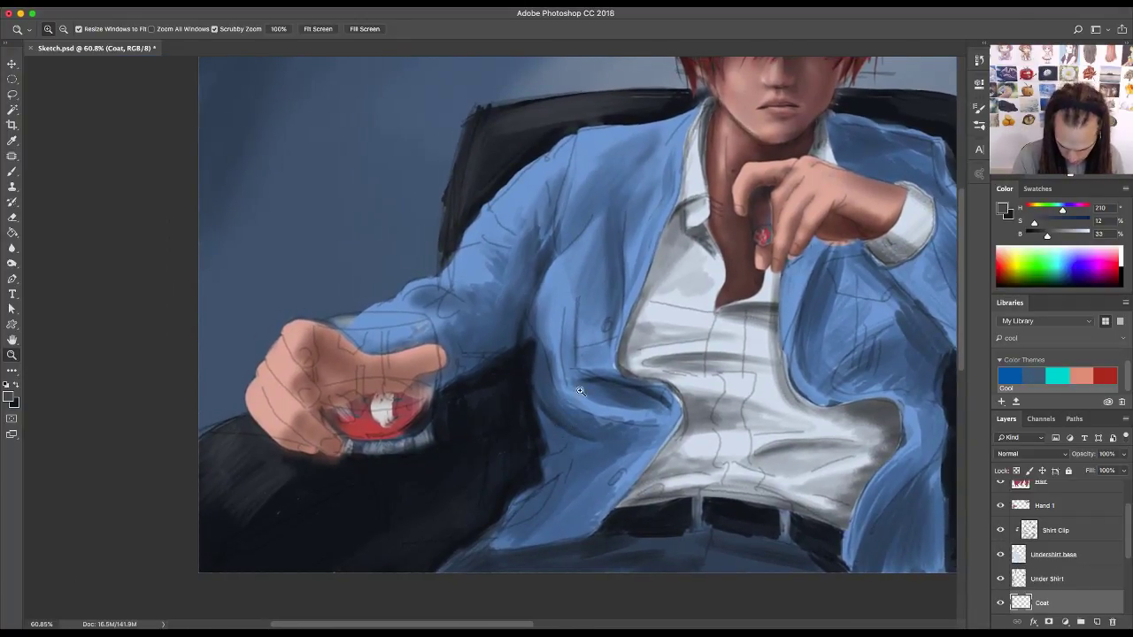
pyautogui.press('l')
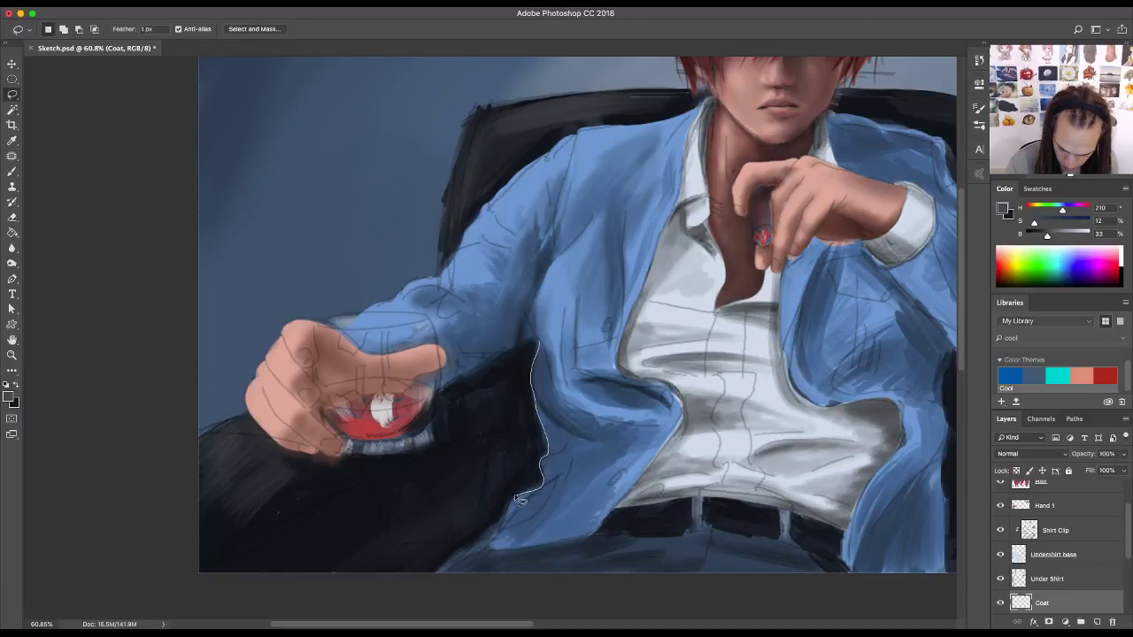
# - Start a lasso selection along the coat's lower edge and left shoulder up to the collar
pyautogui.moveTo(485, 536)
pyautogui.mouseDown()
pyautogui.moveTo(471, 552)
pyautogui.moveTo(541, 551)
pyautogui.mouseUp()
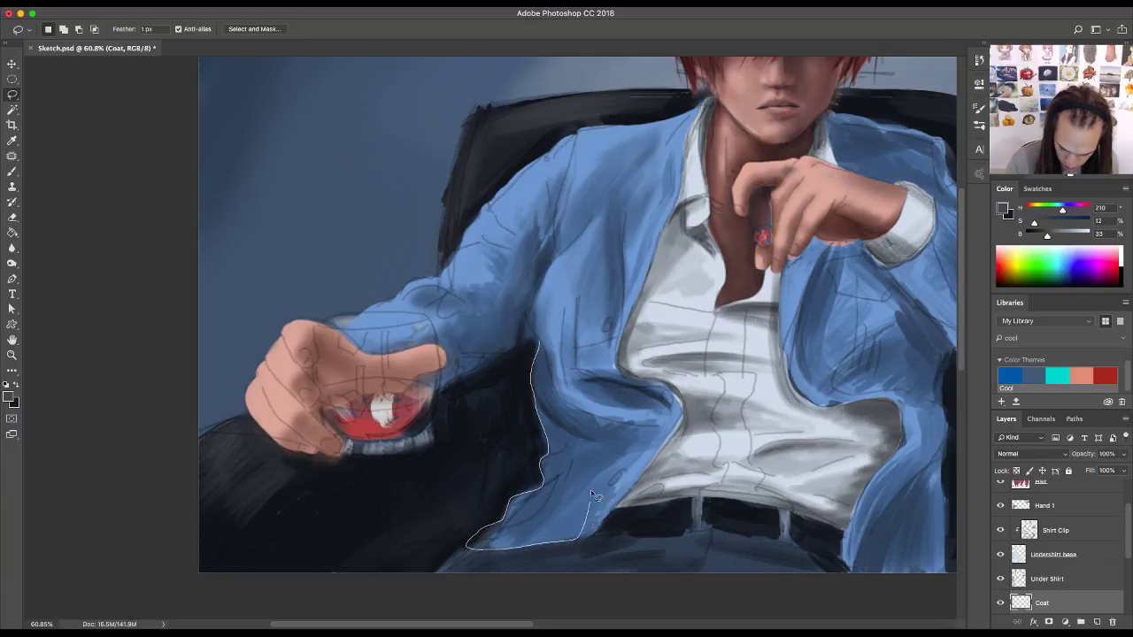
pyautogui.moveTo(592, 494); pyautogui.dragTo(567, 374)
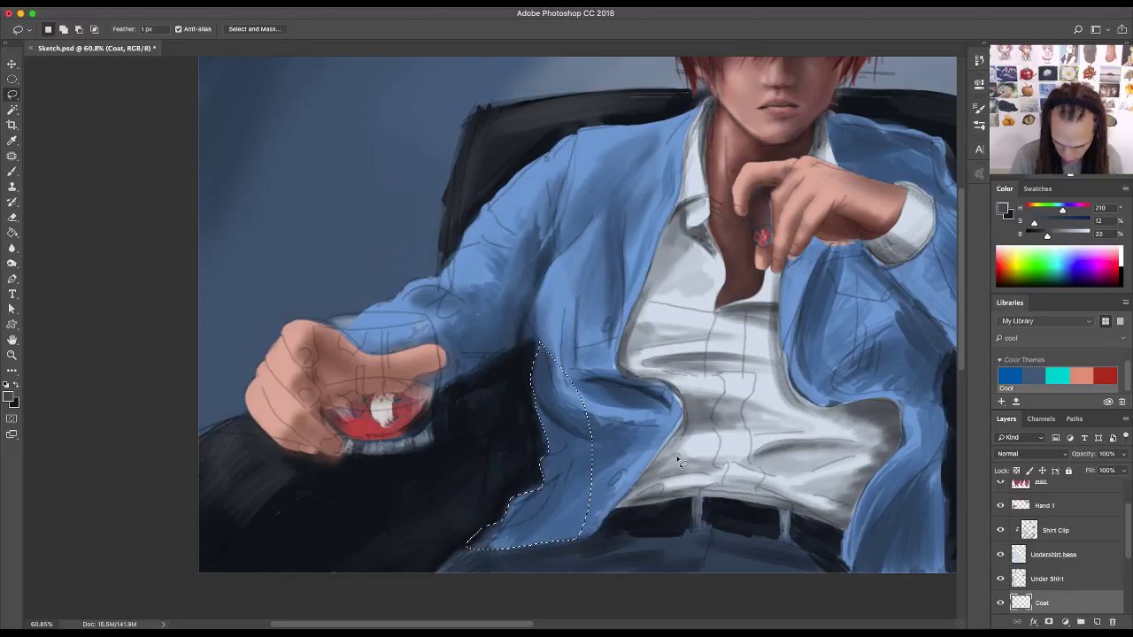
pyautogui.scroll(5, 681, 462)
pyautogui.press('z')
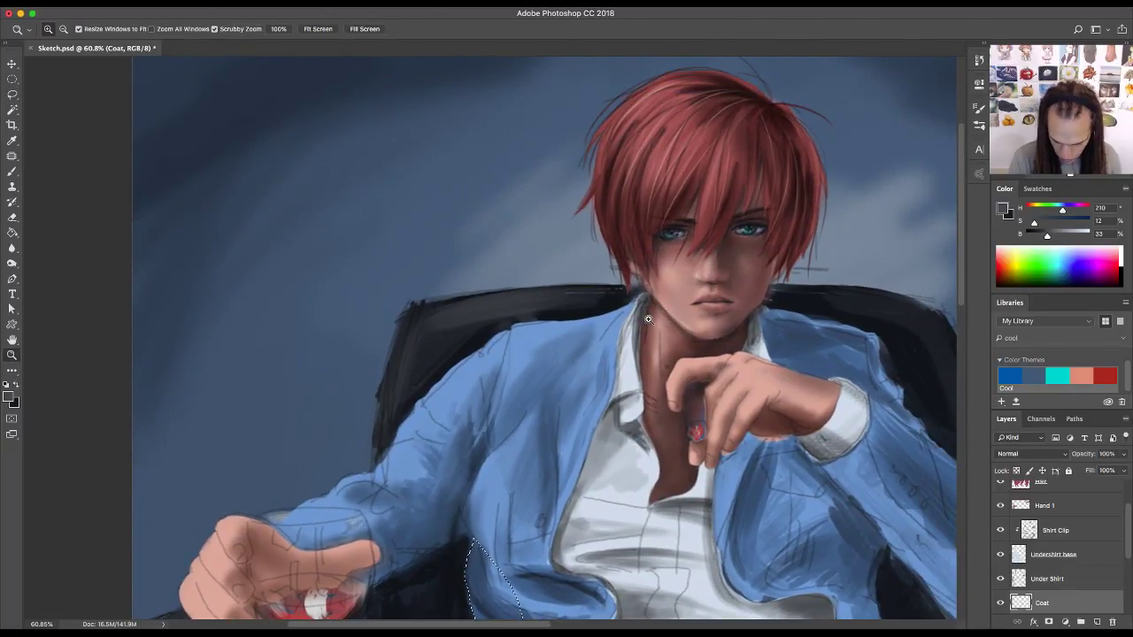
pyautogui.moveTo(648, 319); pyautogui.dragTo(681, 304)
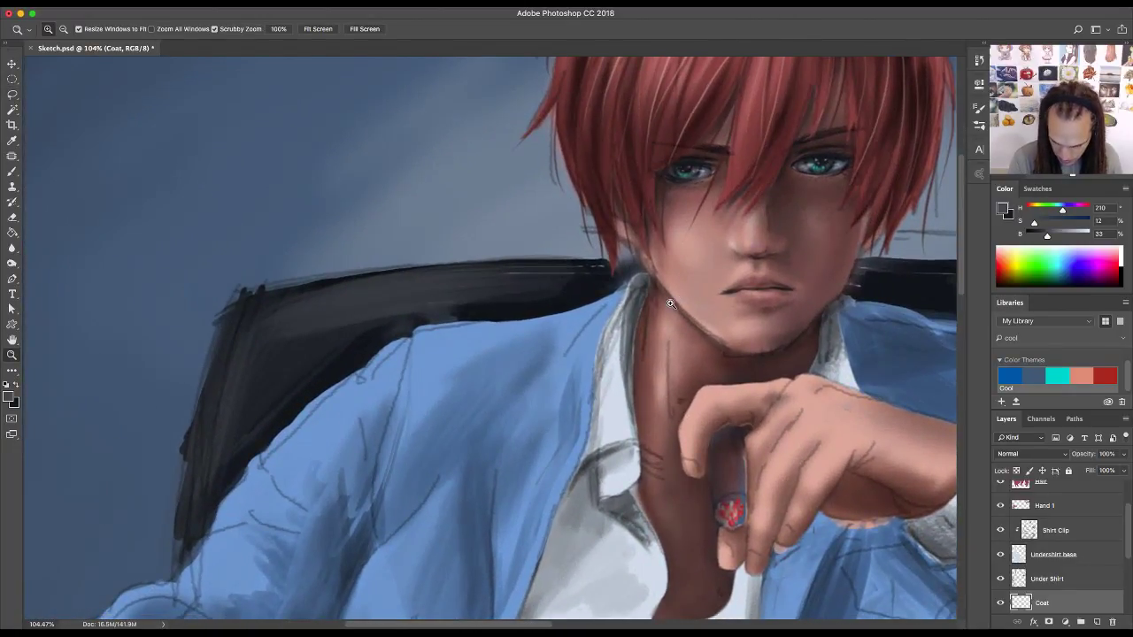
pyautogui.press('b')
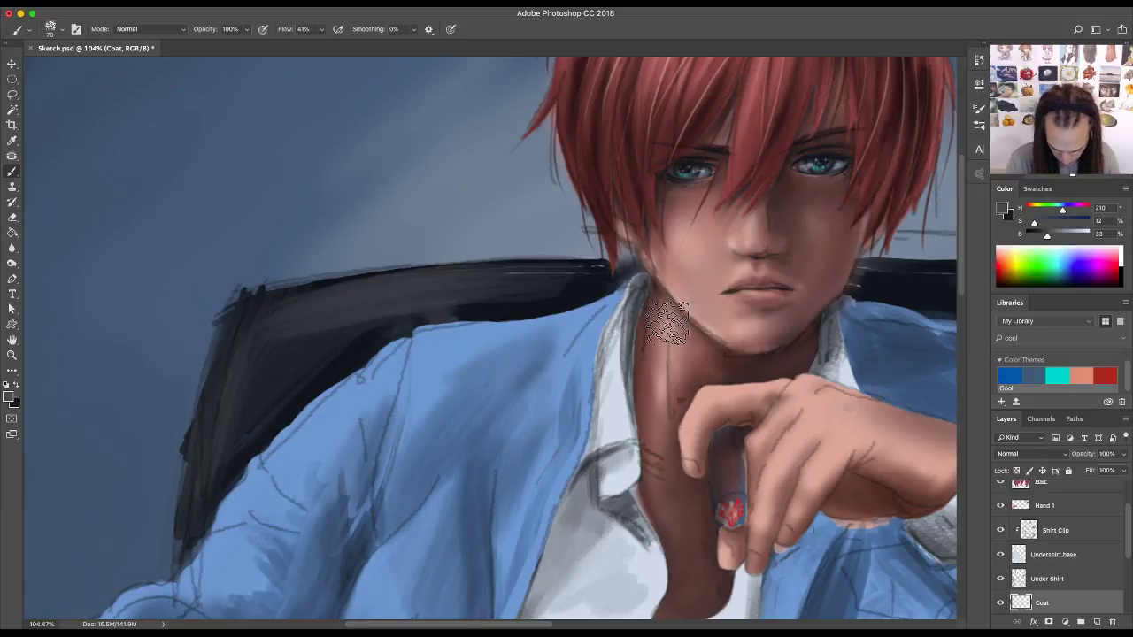
pyautogui.press('l')
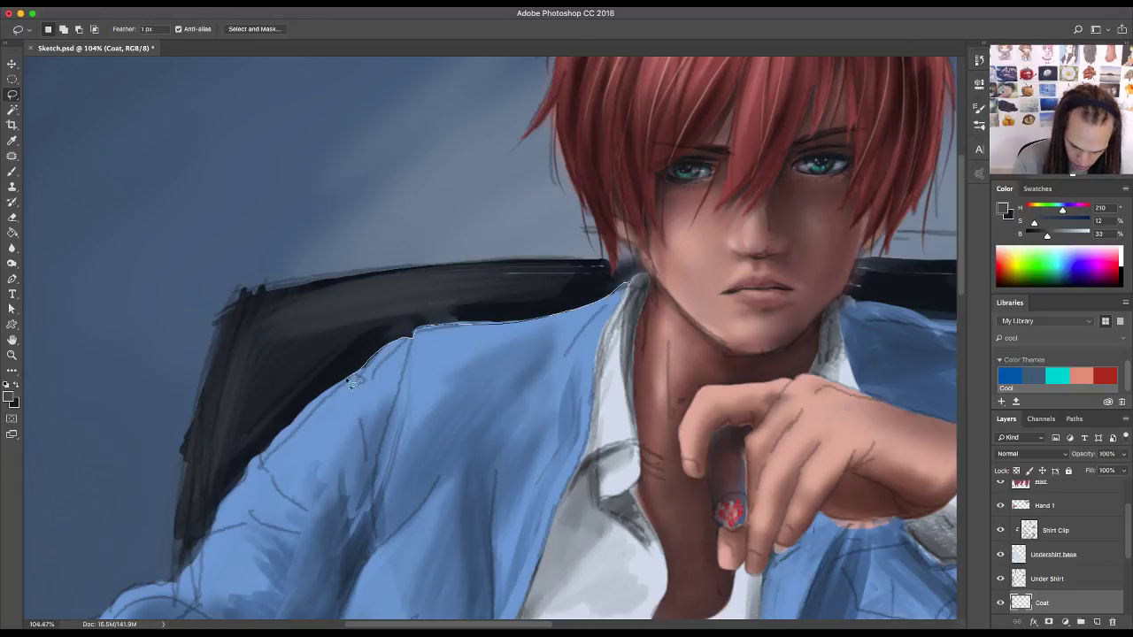
pyautogui.moveTo(288, 422); pyautogui.dragTo(267, 448)
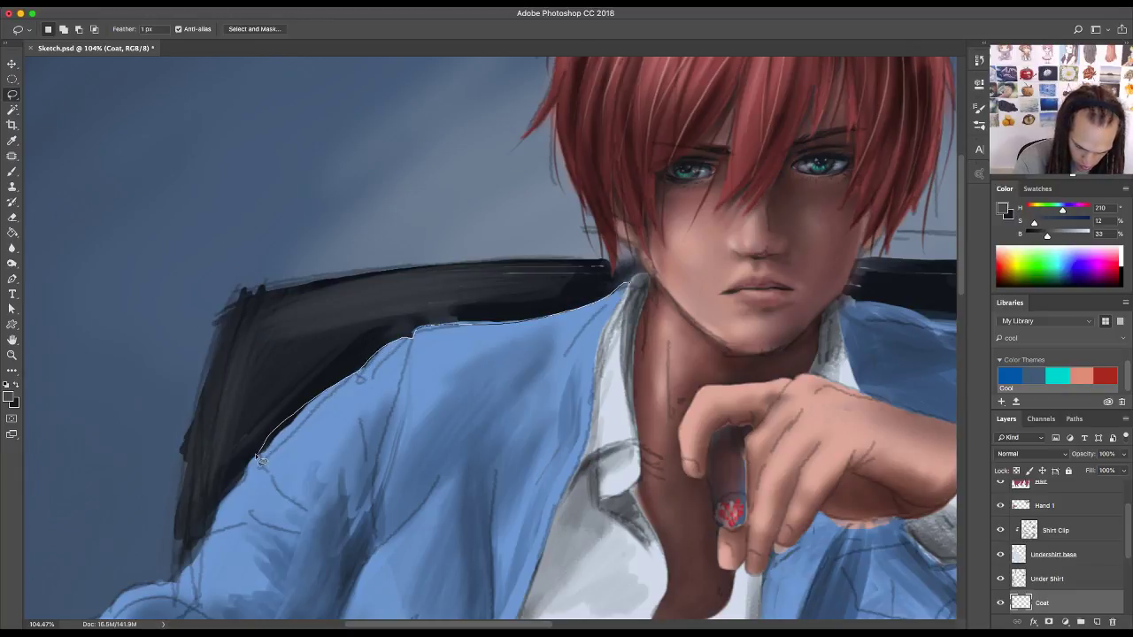
pyautogui.moveTo(232, 539)
pyautogui.mouseDown()
pyautogui.moveTo(389, 438)
pyautogui.moveTo(630, 314)
pyautogui.mouseUp()
# - Shift-add the area beside the collar and the coat's left front edge to the selection
pyautogui.press('shift')
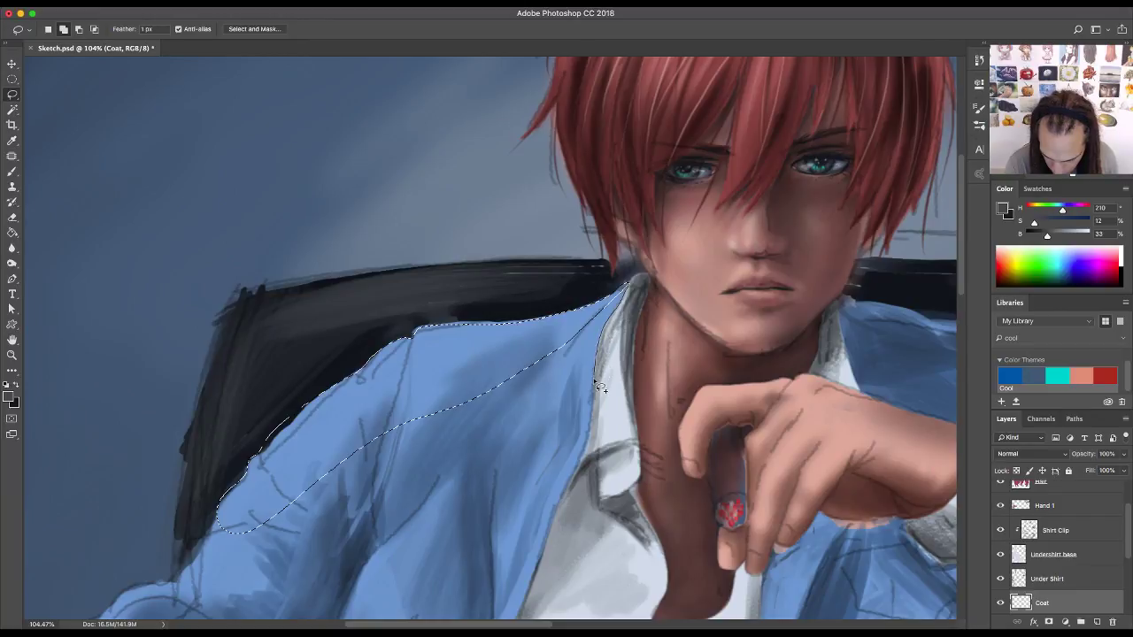
pyautogui.moveTo(588, 468)
pyautogui.mouseDown()
pyautogui.moveTo(537, 426)
pyautogui.moveTo(580, 329)
pyautogui.moveTo(678, 256)
pyautogui.moveTo(659, 303)
pyautogui.mouseUp()
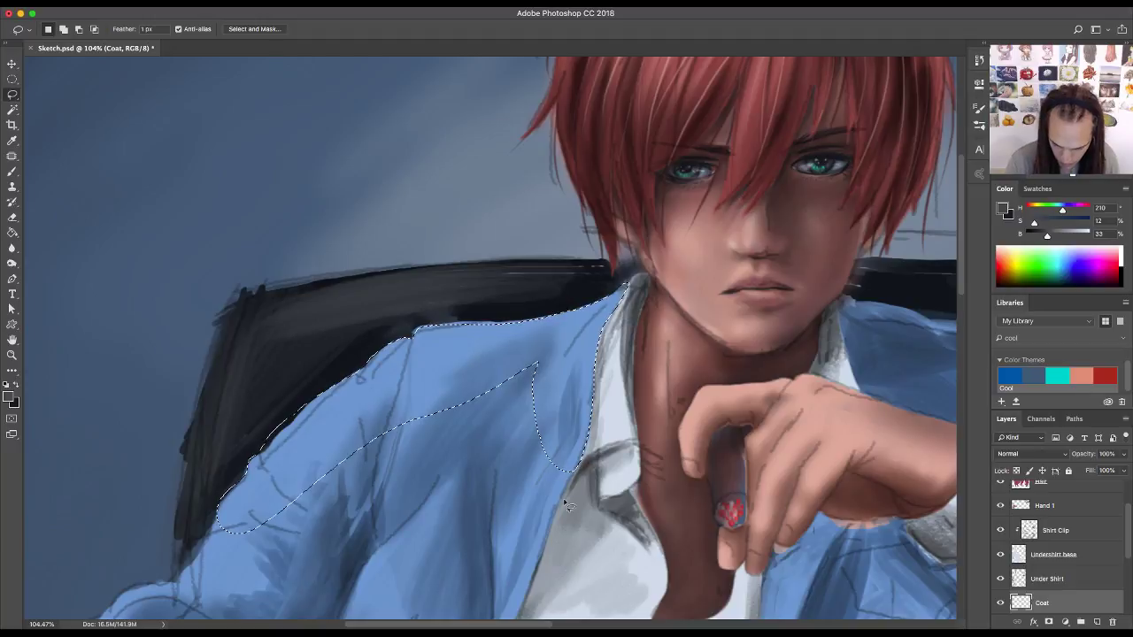
pyautogui.scroll(-5, 655, 292)
pyautogui.moveTo(636, 256); pyautogui.dragTo(601, 351)
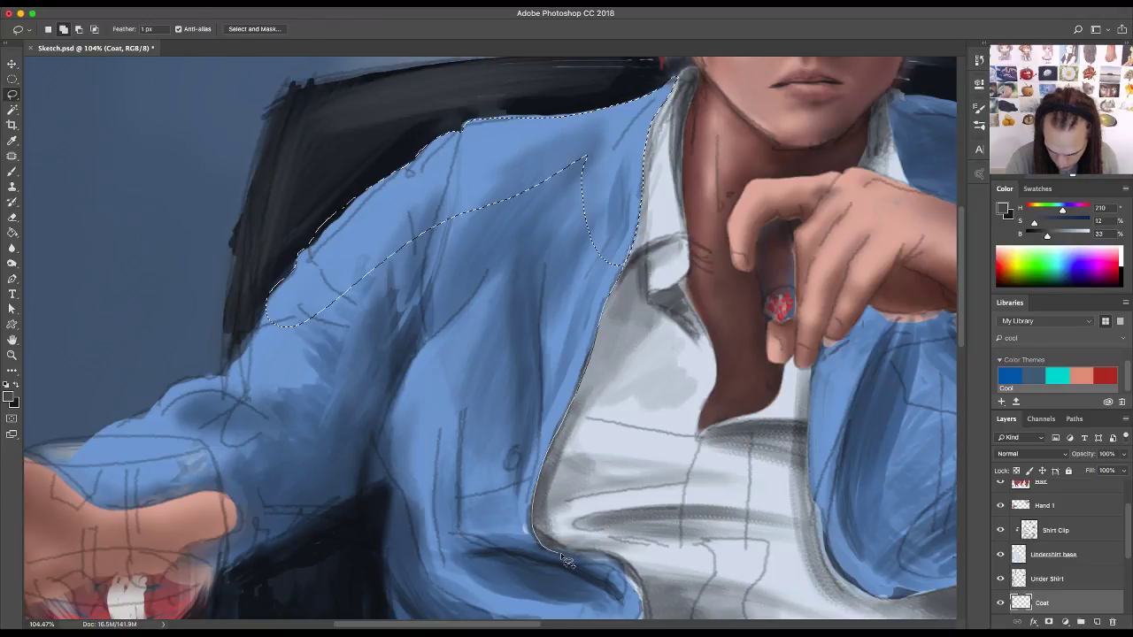
pyautogui.moveTo(567, 560)
pyautogui.mouseDown()
pyautogui.moveTo(630, 573)
pyautogui.moveTo(489, 527)
pyautogui.moveTo(486, 394)
pyautogui.mouseUp()
pyautogui.moveTo(644, 541); pyautogui.dragTo(614, 366)
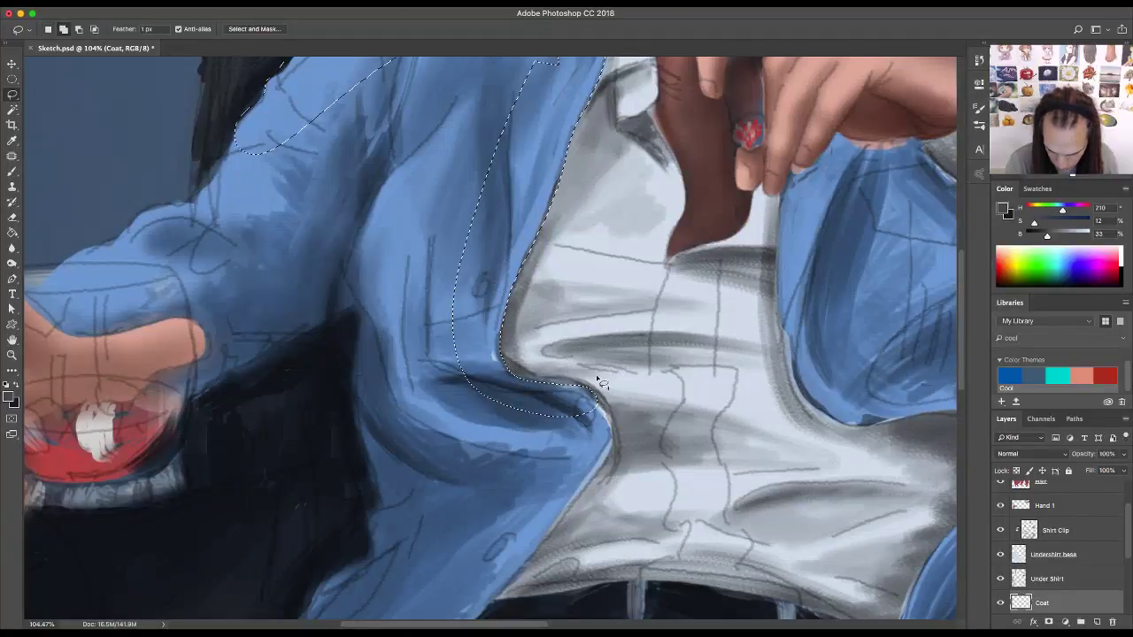
pyautogui.moveTo(518, 383)
pyautogui.mouseDown()
pyautogui.moveTo(495, 355)
pyautogui.moveTo(516, 378)
pyautogui.moveTo(591, 390)
pyautogui.mouseUp()
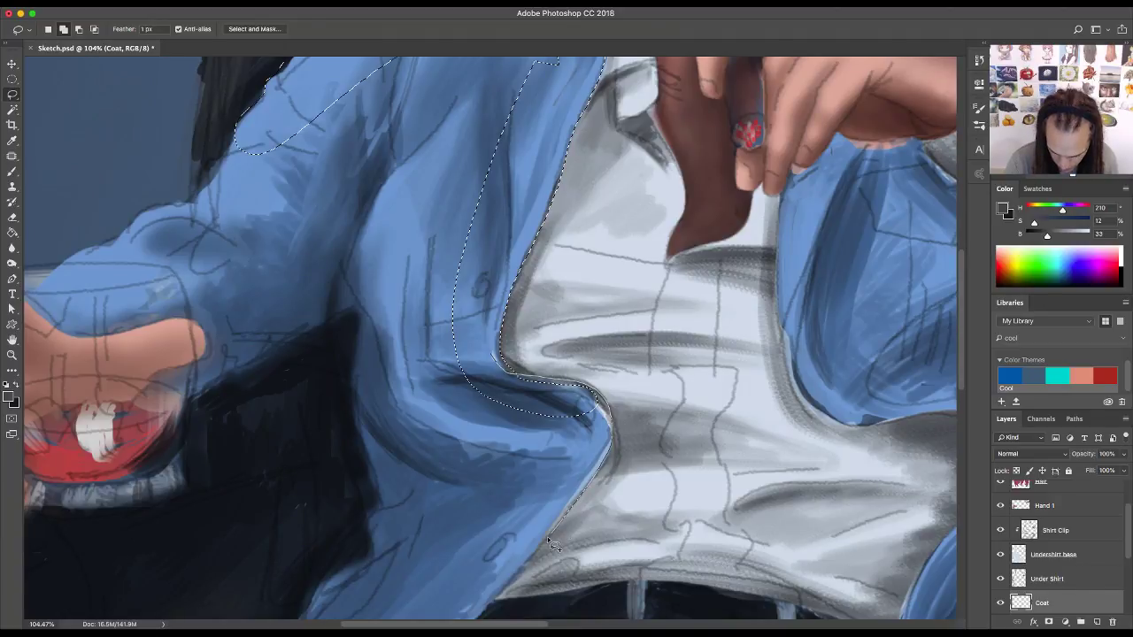
pyautogui.moveTo(547, 536)
pyautogui.mouseDown()
pyautogui.moveTo(509, 566)
pyautogui.moveTo(439, 415)
pyautogui.moveTo(418, 293)
pyautogui.mouseUp()
# - Add the coat's right edge, hem and fold area to the selection
pyautogui.scroll(-3, 647, 371)
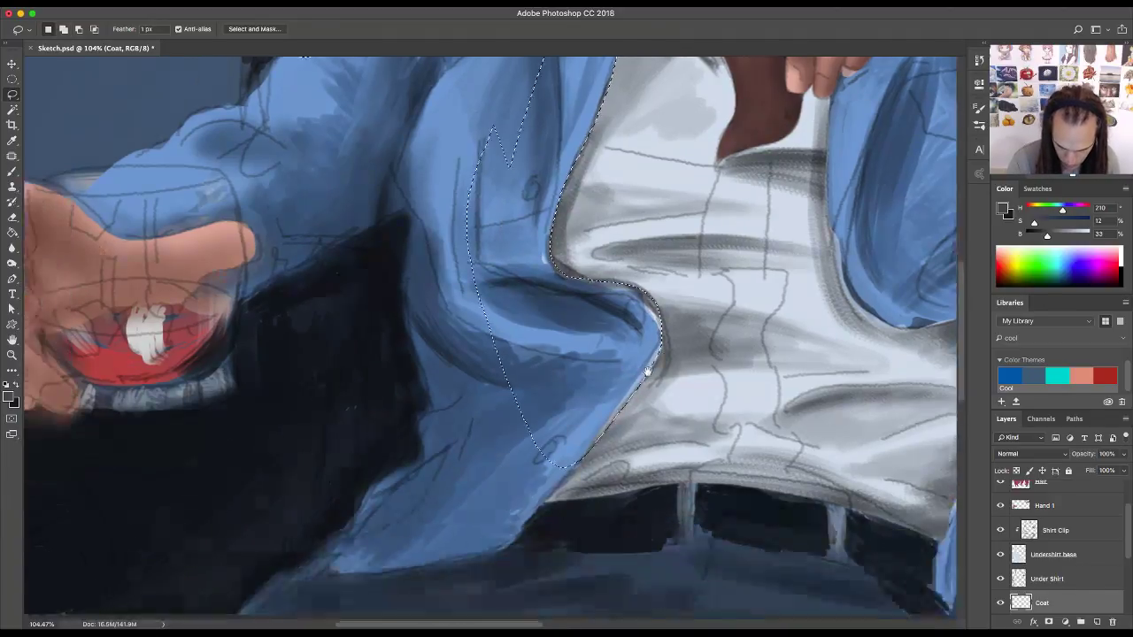
pyautogui.scroll(-4, 647, 373)
pyautogui.hscroll(-4, 647, 372)
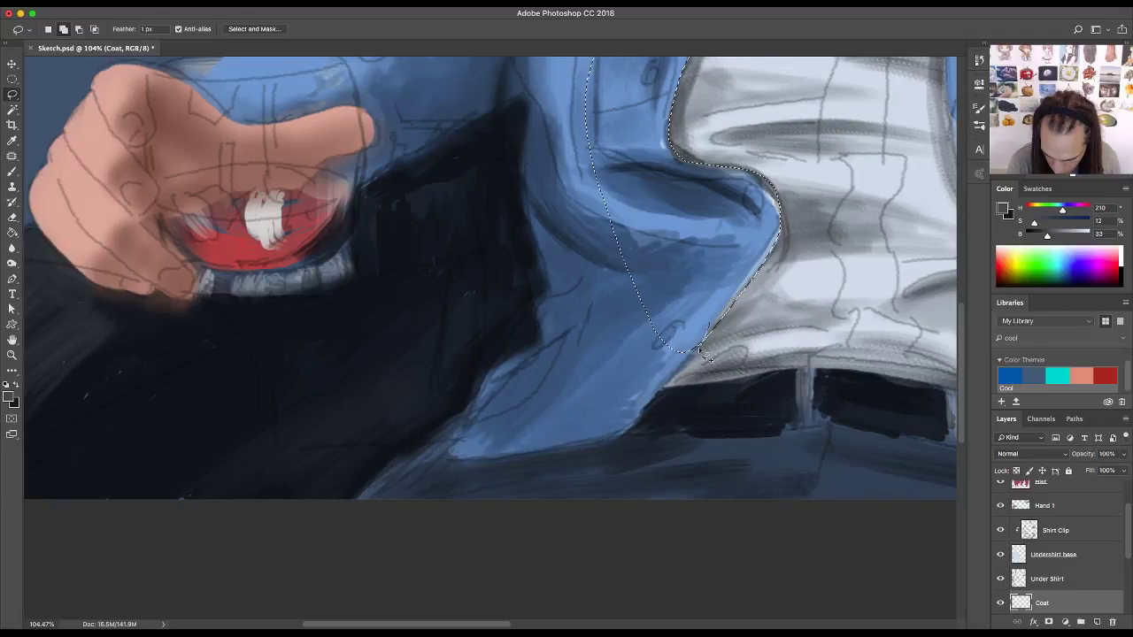
pyautogui.moveTo(688, 366); pyautogui.dragTo(643, 412)
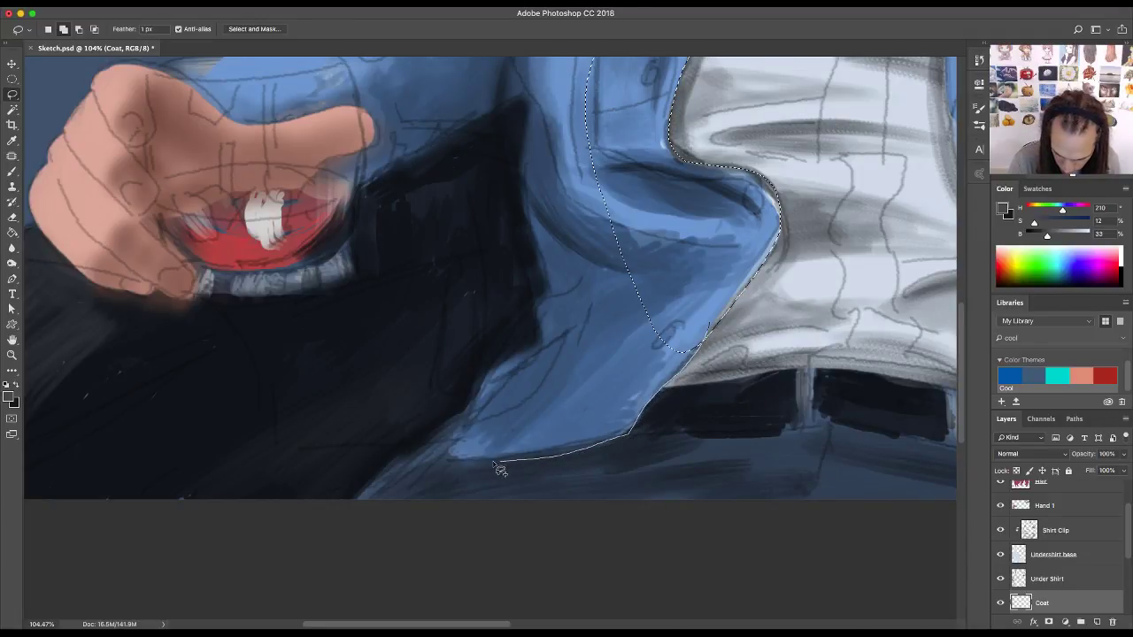
pyautogui.moveTo(448, 467)
pyautogui.mouseDown()
pyautogui.moveTo(423, 444)
pyautogui.moveTo(473, 418)
pyautogui.moveTo(503, 370)
pyautogui.moveTo(540, 348)
pyautogui.moveTo(607, 217)
pyautogui.mouseUp()
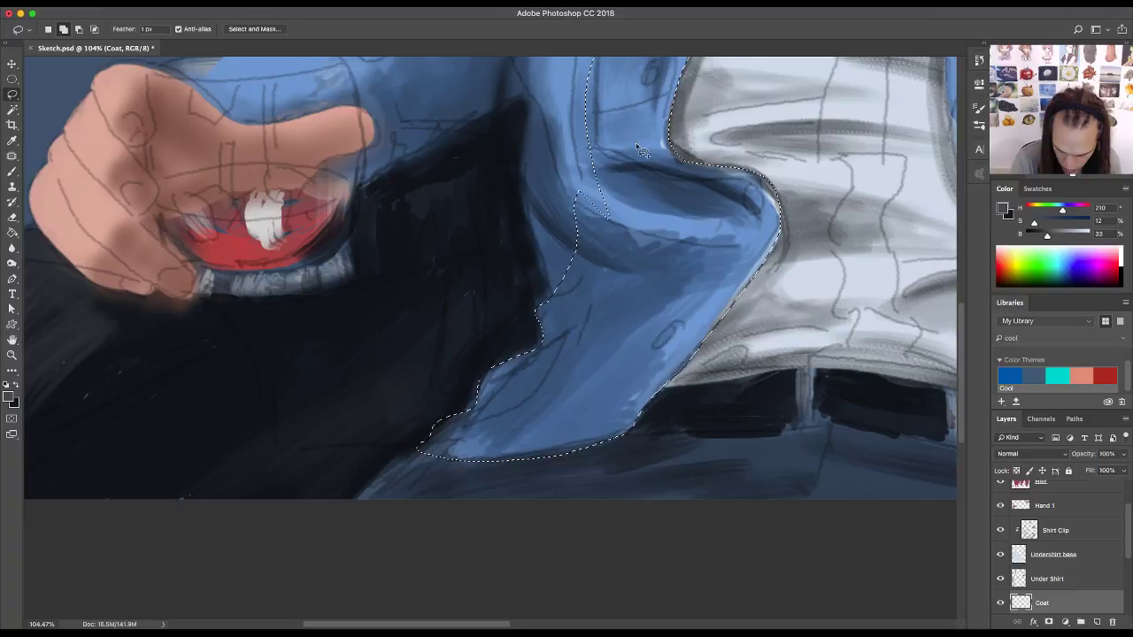
pyautogui.moveTo(551, 317); pyautogui.dragTo(526, 181)
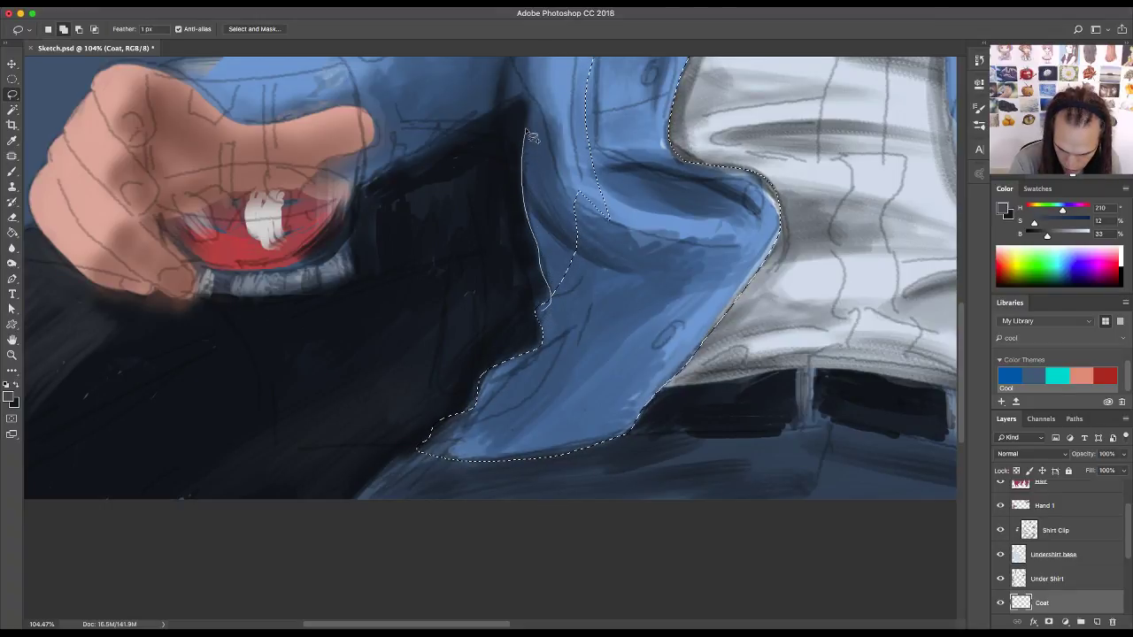
pyautogui.moveTo(568, 88); pyautogui.dragTo(611, 97)
# - Extend the selection over the lower coat and sleeve, tracing around the thumb
pyautogui.scroll(6, 619, 295)
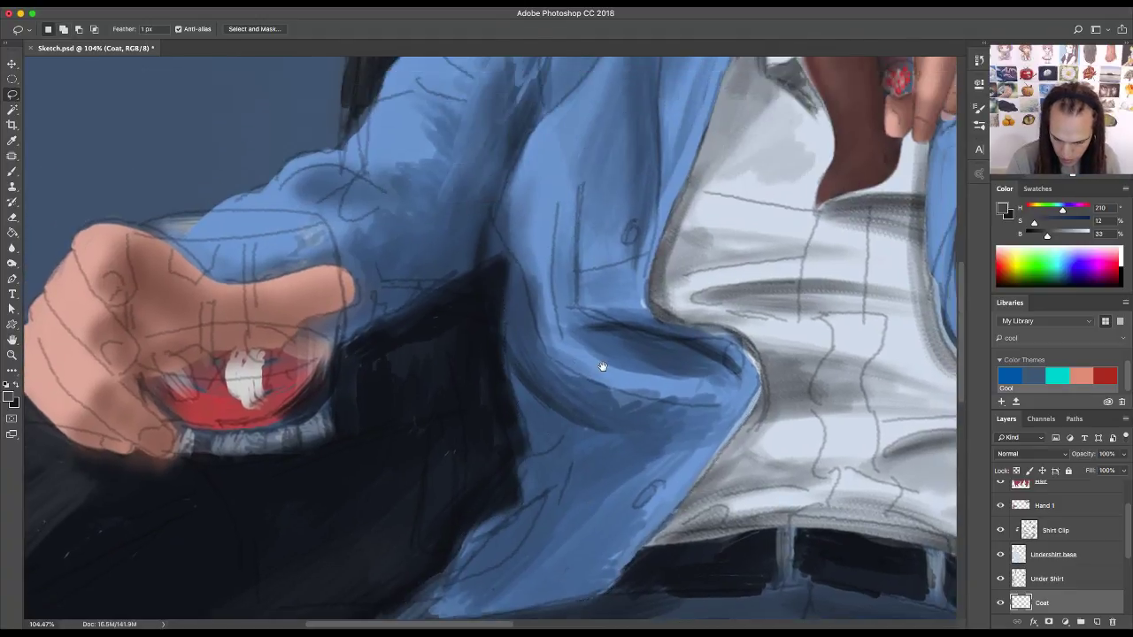
pyautogui.moveTo(558, 366)
pyautogui.mouseDown()
pyautogui.moveTo(532, 453)
pyautogui.moveTo(586, 416)
pyautogui.moveTo(610, 331)
pyautogui.mouseUp()
pyautogui.hotkey('ctrl', 'd')
pyautogui.moveTo(598, 448); pyautogui.dragTo(538, 403)
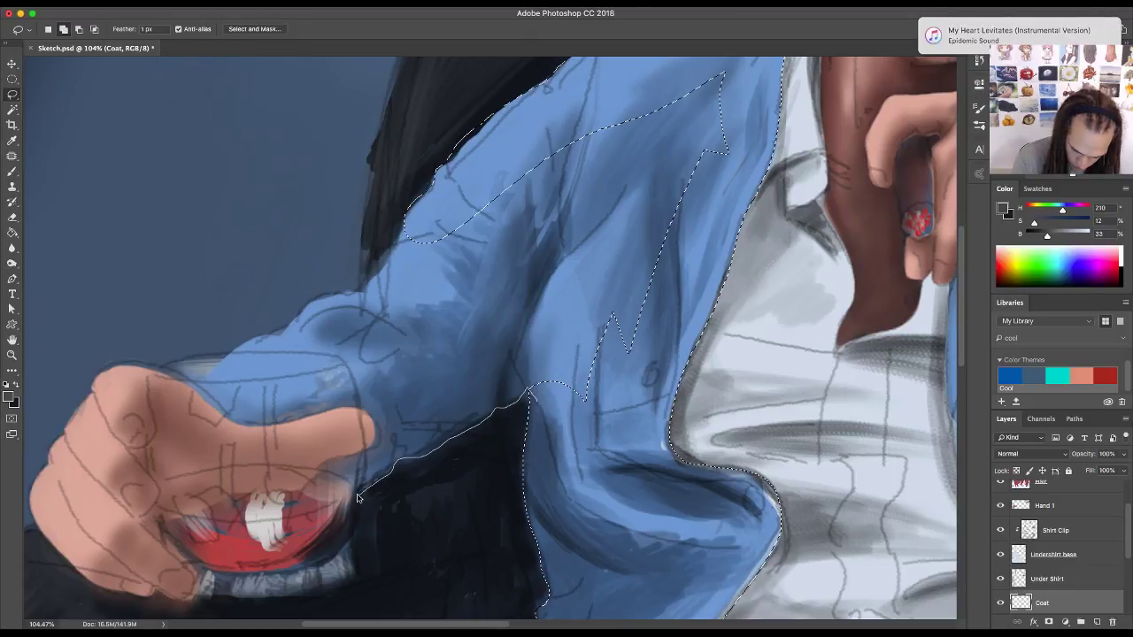
pyautogui.moveTo(357, 499); pyautogui.dragTo(343, 503)
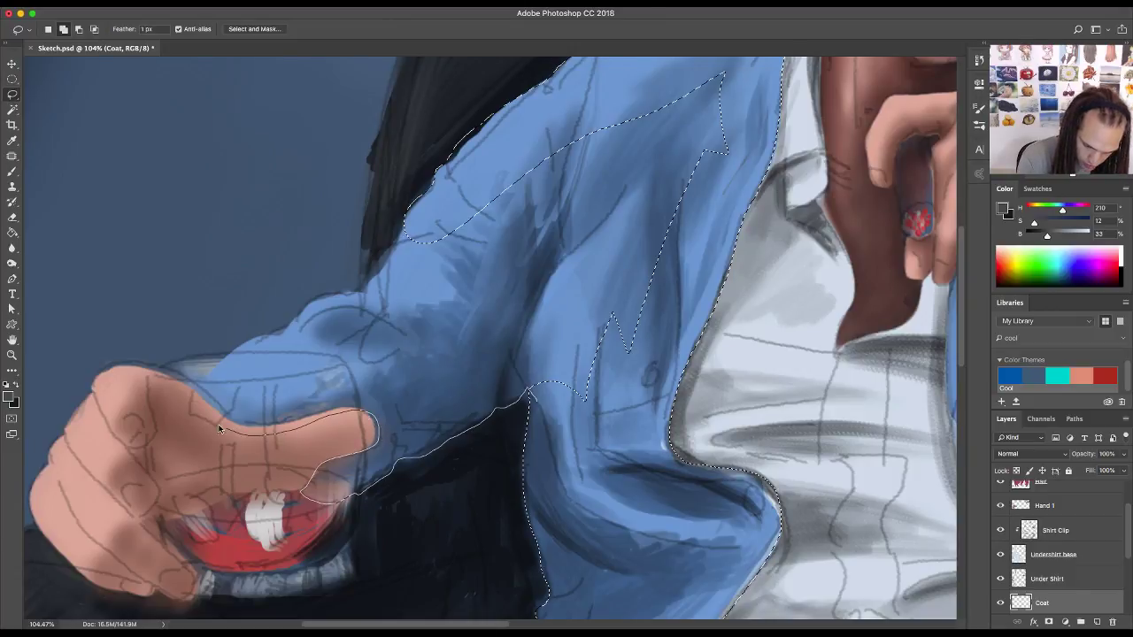
pyautogui.moveTo(193, 399); pyautogui.dragTo(209, 376)
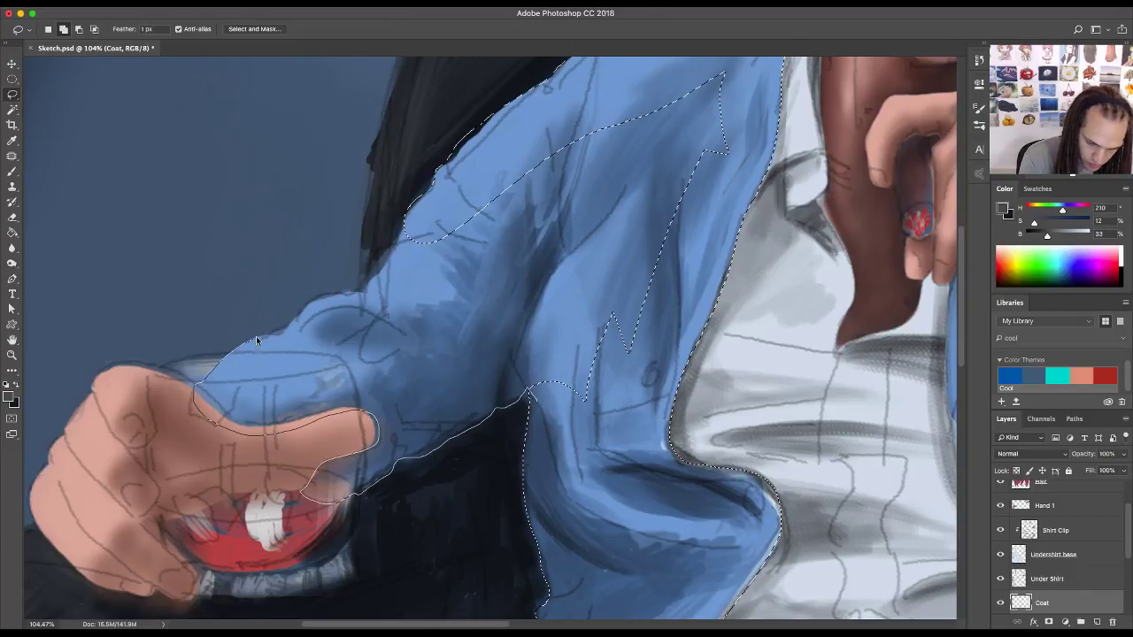
pyautogui.moveTo(478, 341); pyautogui.dragTo(479, 341)
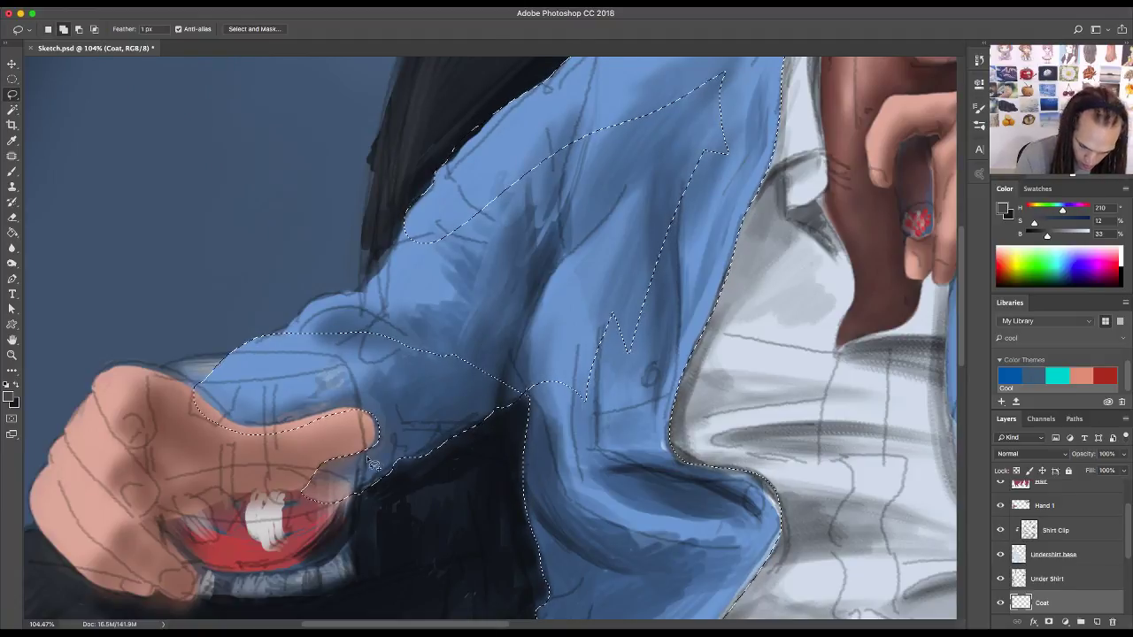
pyautogui.moveTo(400, 416); pyautogui.dragTo(379, 447)
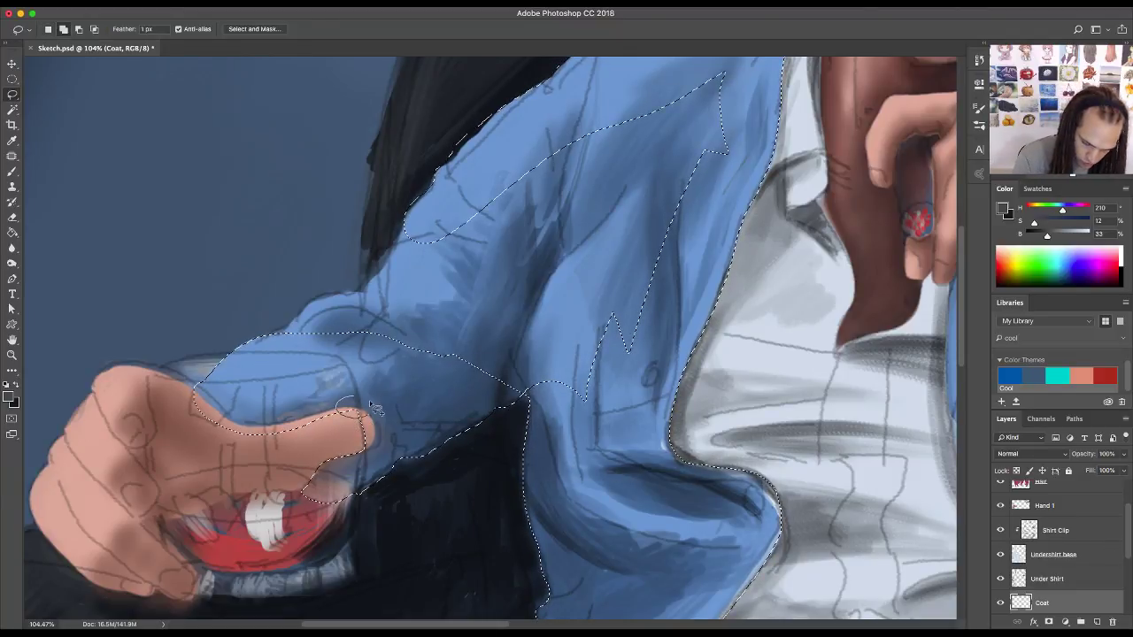
pyautogui.moveTo(383, 450); pyautogui.dragTo(325, 457)
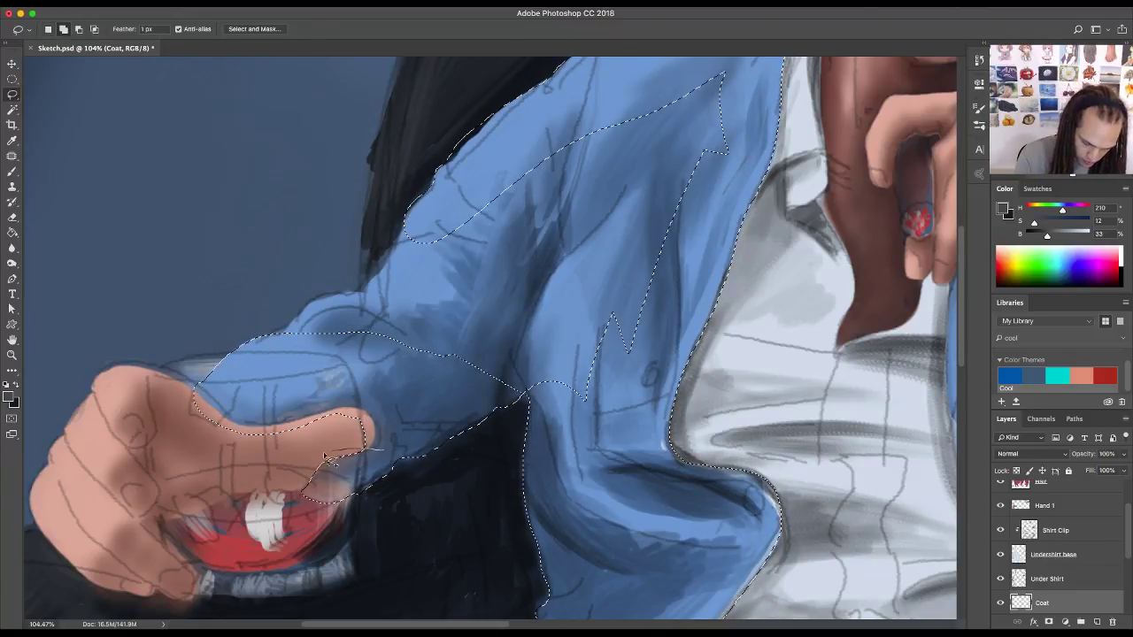
pyautogui.moveTo(321, 504); pyautogui.dragTo(337, 501)
pyautogui.hscroll(-5, 534, 501)
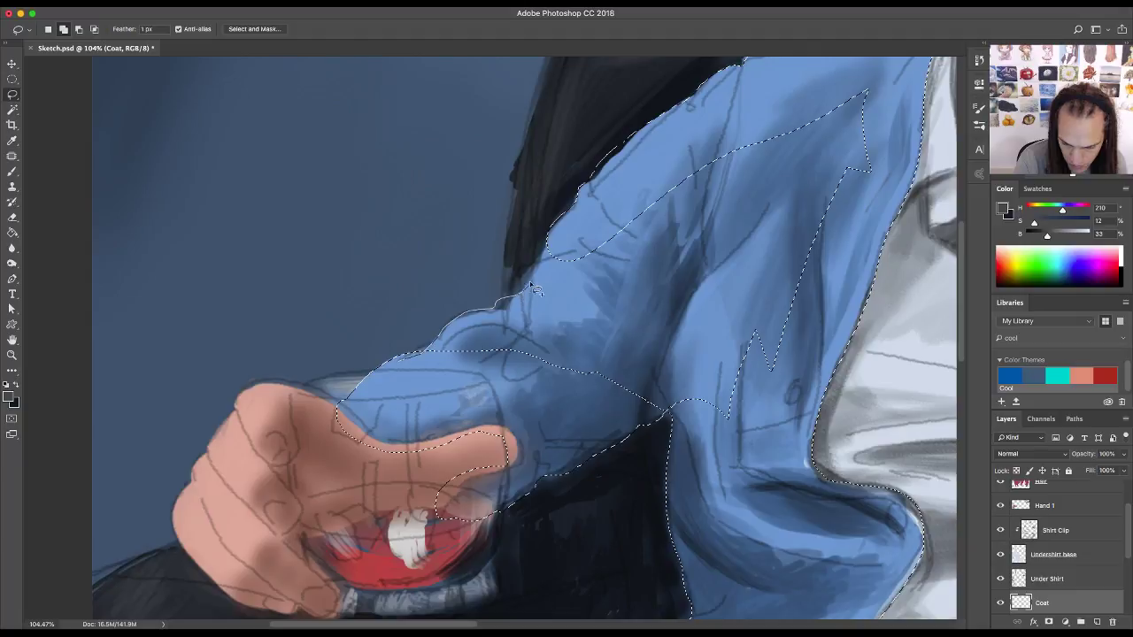
# - Add the upper sleeve and the right shoulder out to its edge to the coat selection
pyautogui.moveTo(652, 232); pyautogui.dragTo(677, 300)
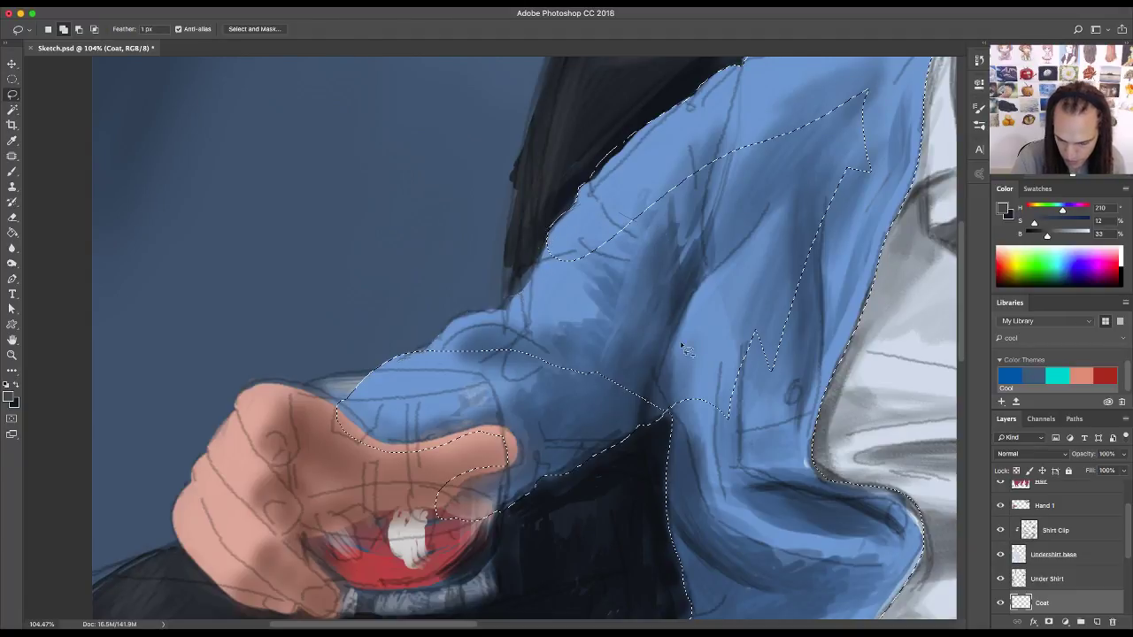
pyautogui.moveTo(450, 386)
pyautogui.mouseDown()
pyautogui.moveTo(457, 355)
pyautogui.moveTo(713, 289)
pyautogui.moveTo(708, 409)
pyautogui.moveTo(668, 427)
pyautogui.moveTo(687, 455)
pyautogui.moveTo(566, 483)
pyautogui.moveTo(712, 263)
pyautogui.moveTo(697, 115)
pyautogui.moveTo(460, 264)
pyautogui.mouseUp()
pyautogui.moveTo(543, 460); pyautogui.dragTo(545, 462)
pyautogui.moveTo(670, 557)
pyautogui.mouseDown()
pyautogui.moveTo(626, 560)
pyautogui.moveTo(604, 513)
pyautogui.moveTo(659, 505)
pyautogui.moveTo(550, 562)
pyautogui.moveTo(622, 479)
pyautogui.moveTo(599, 521)
pyautogui.mouseUp()
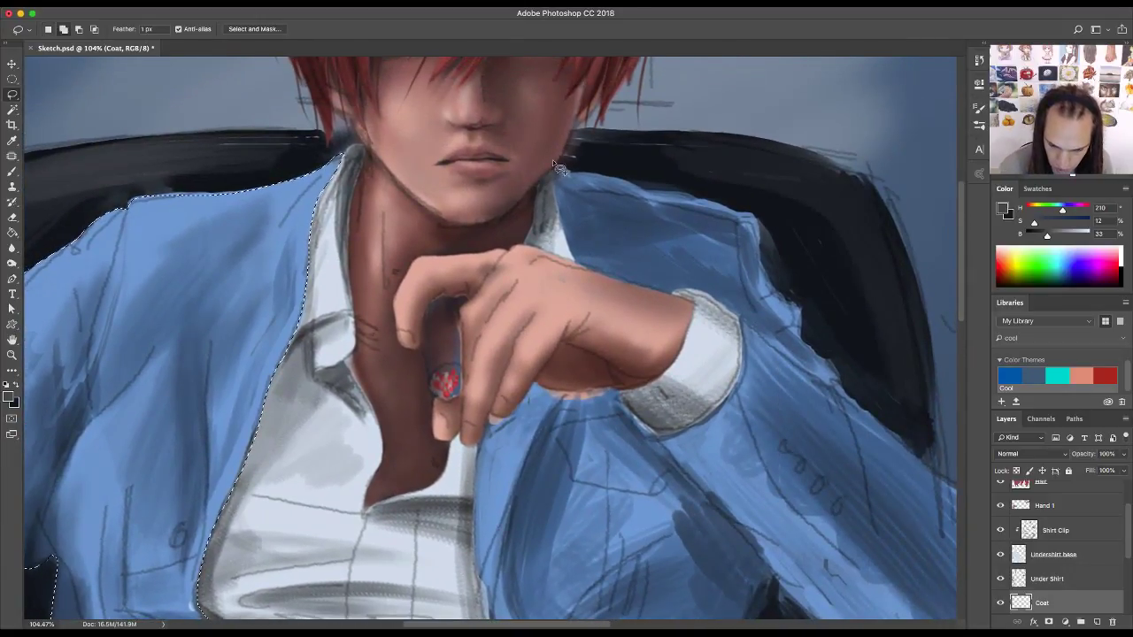
pyautogui.moveTo(552, 169); pyautogui.dragTo(557, 210)
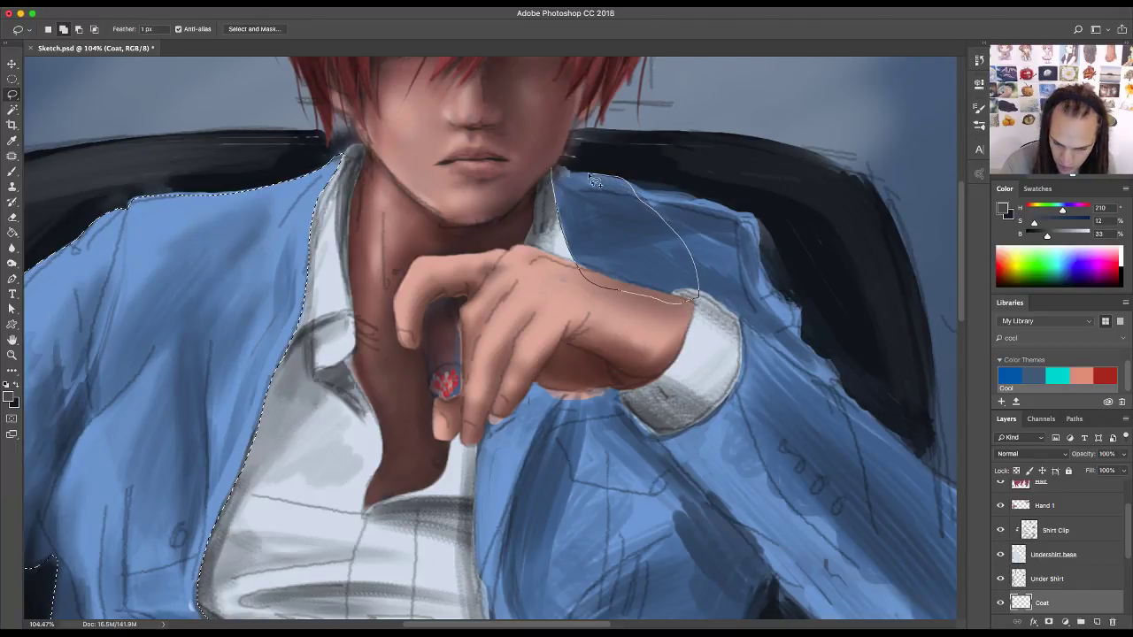
pyautogui.moveTo(566, 173); pyautogui.dragTo(555, 168)
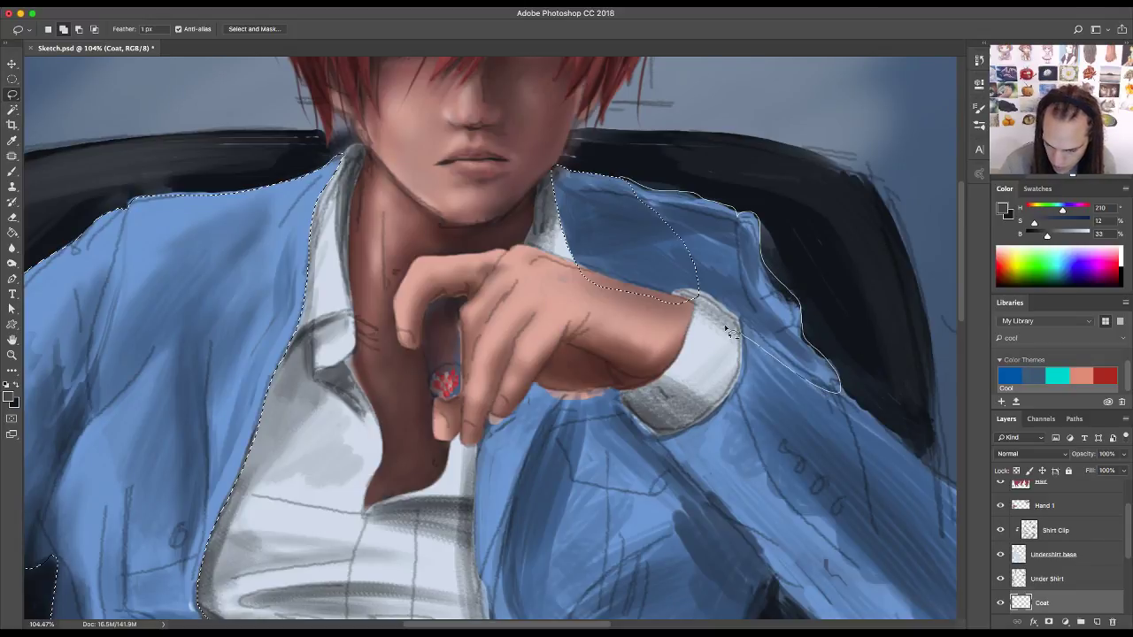
pyautogui.moveTo(731, 332); pyautogui.dragTo(696, 303)
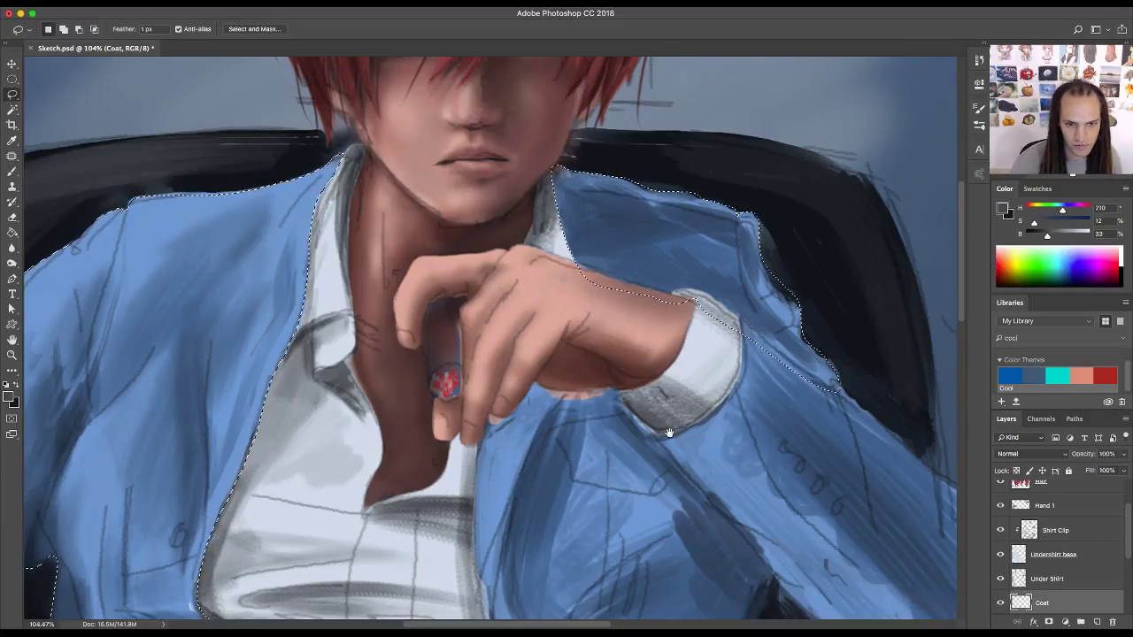
pyautogui.moveTo(669, 433); pyautogui.dragTo(727, 214)
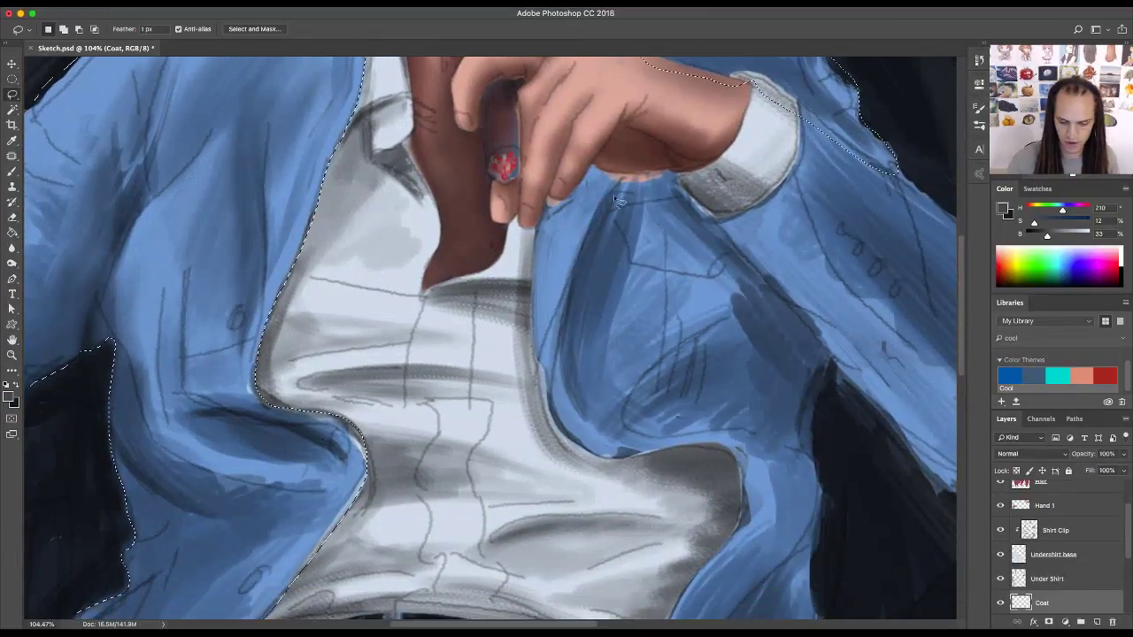
# - Shift-add the right coat panel, right forearm and lower right panel to the selection
pyautogui.press('shift')
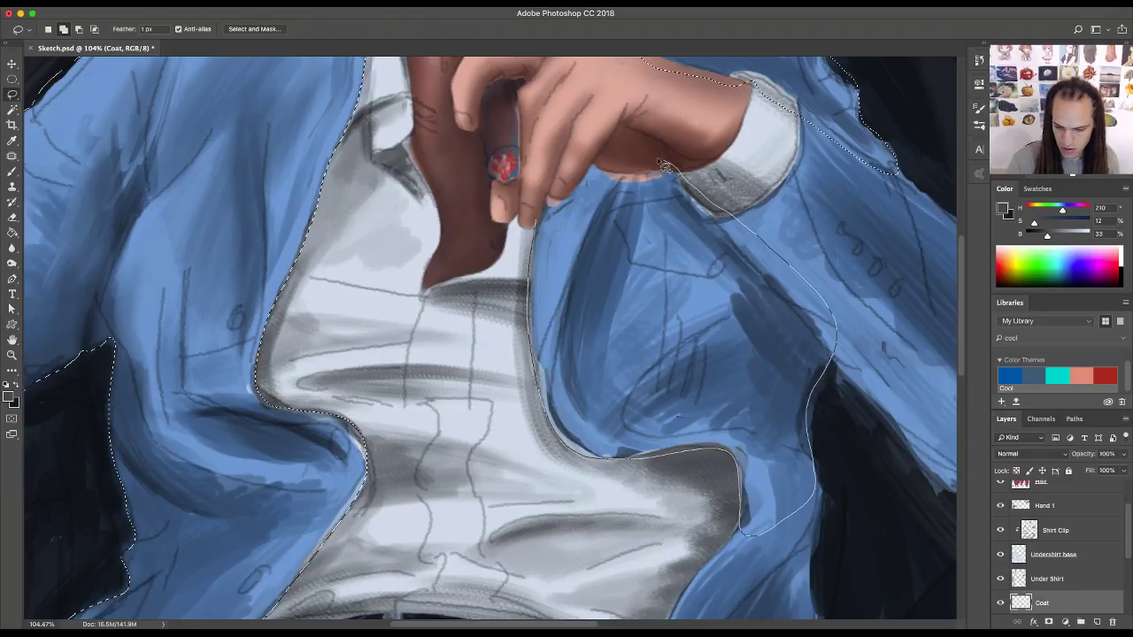
pyautogui.keyDown('shift'); pyautogui.moveTo(577, 167); pyautogui.dragTo(549, 188); pyautogui.keyUp('shift')
pyautogui.hscroll(10, 543, 416)
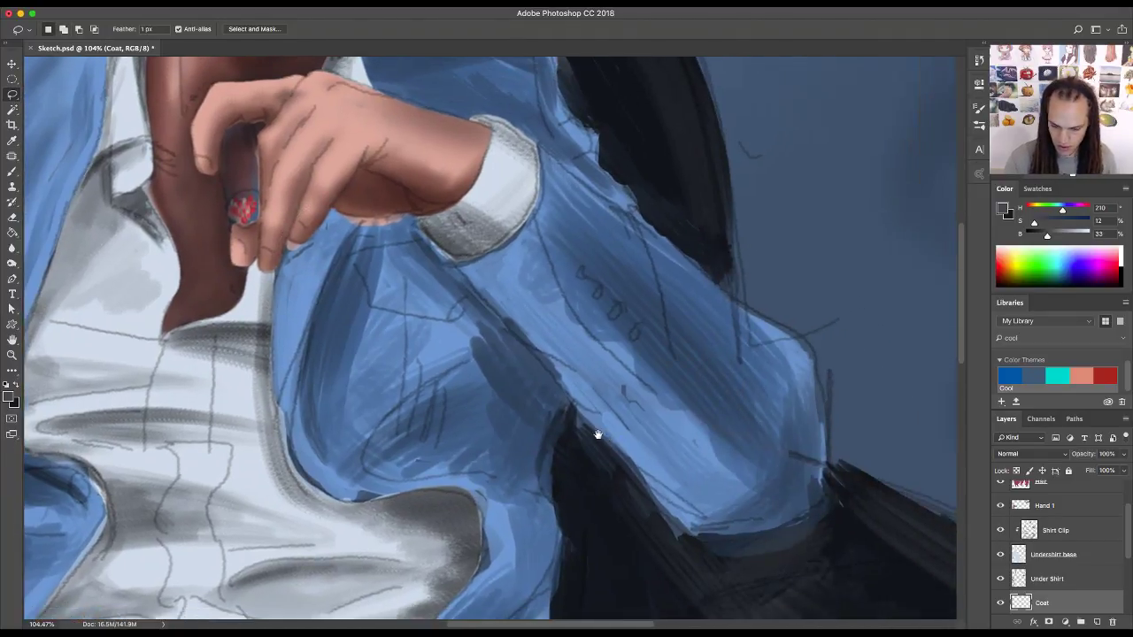
pyautogui.press('shift')
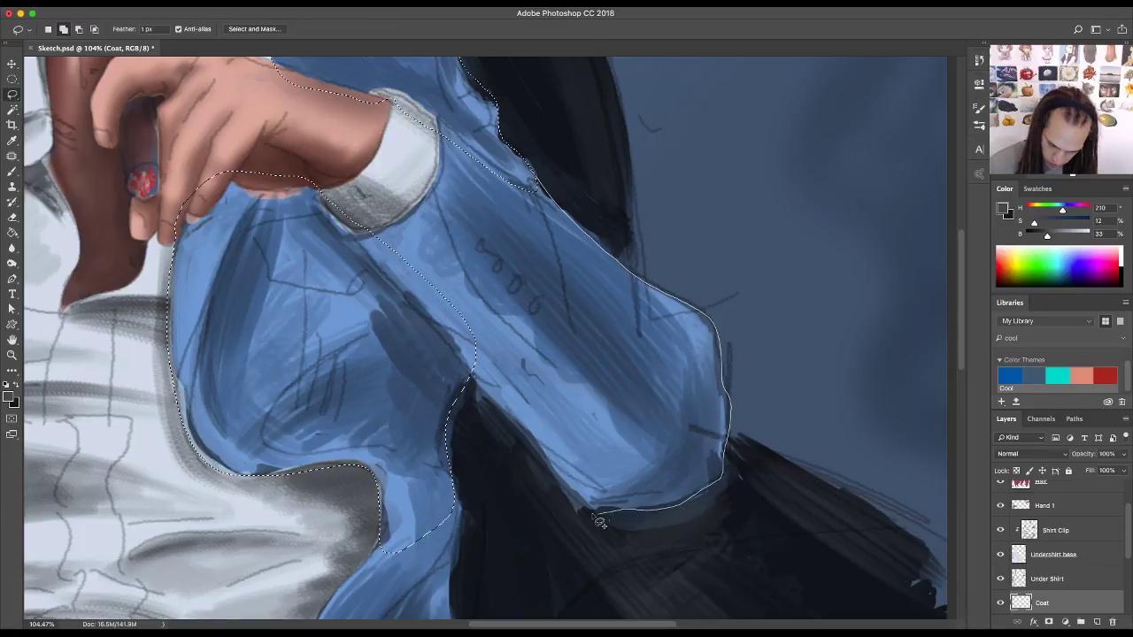
pyautogui.moveTo(494, 409); pyautogui.dragTo(473, 385)
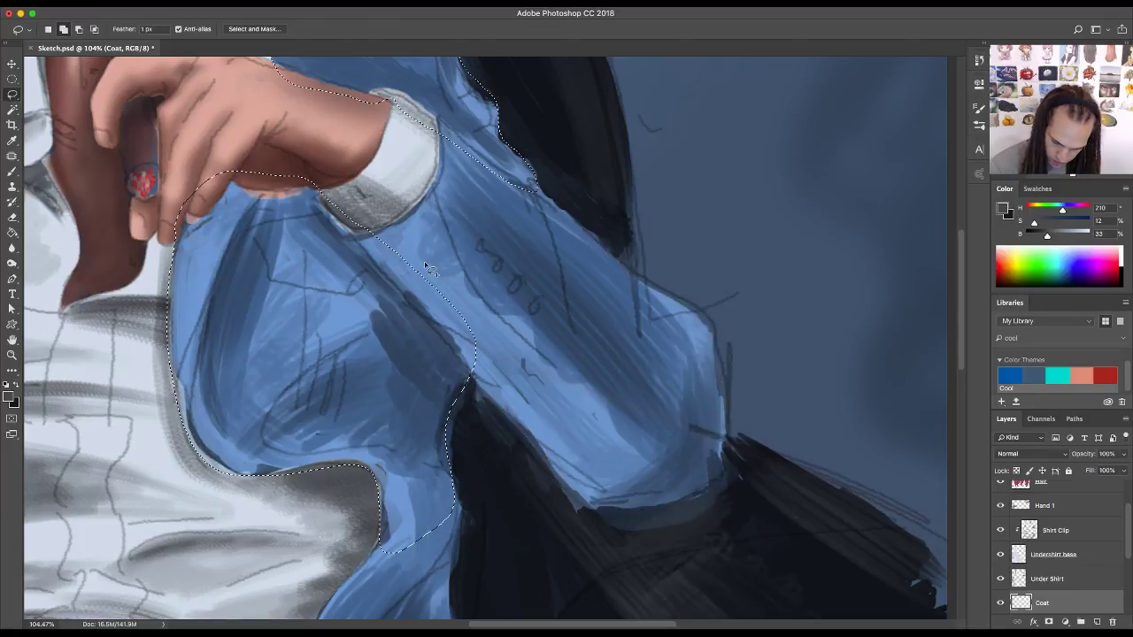
pyautogui.moveTo(518, 188); pyautogui.dragTo(443, 291)
pyautogui.moveTo(442, 290); pyautogui.dragTo(540, 228)
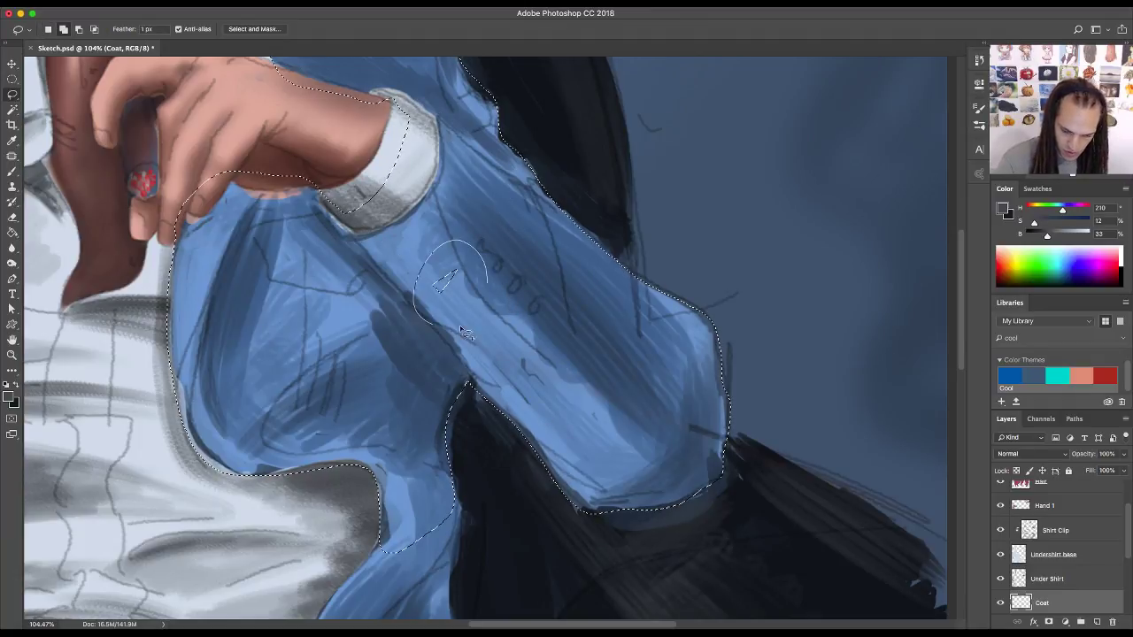
pyautogui.hotkey('ctrl', 'd')
pyautogui.moveTo(595, 417); pyautogui.dragTo(653, 242)
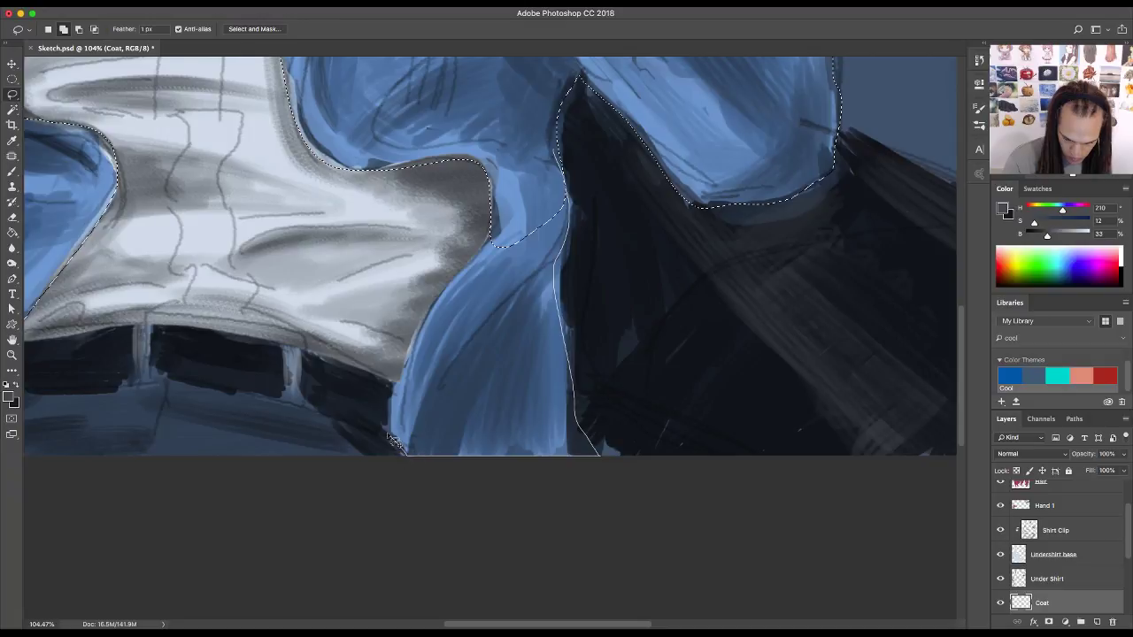
pyautogui.moveTo(501, 246); pyautogui.dragTo(531, 172)
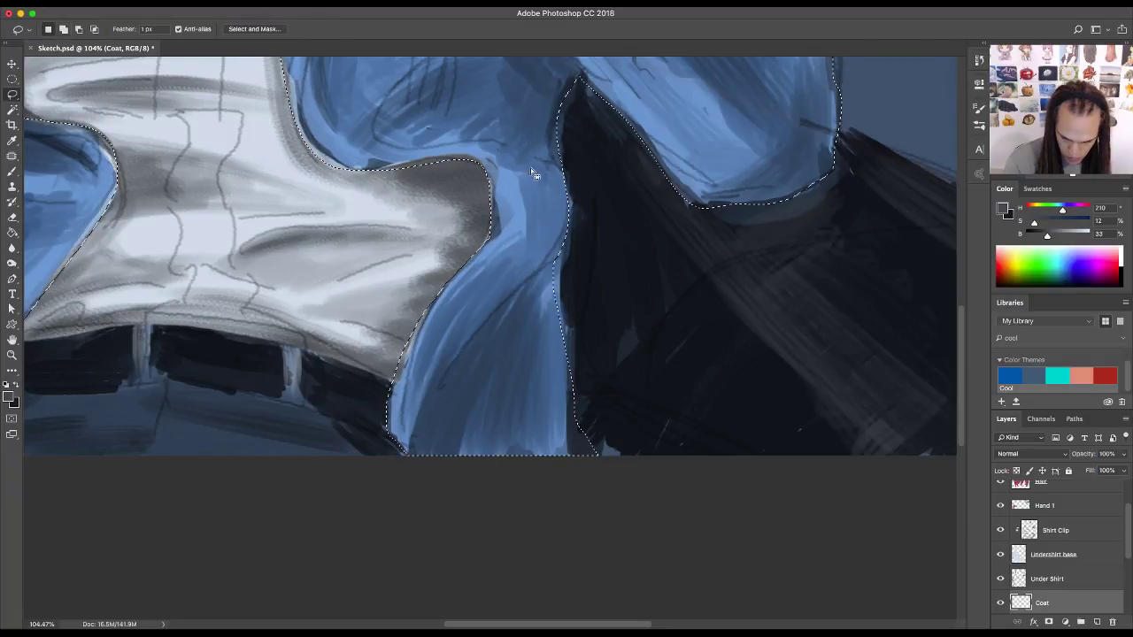
pyautogui.moveTo(437, 328)
pyautogui.mouseDown()
pyautogui.moveTo(569, 437)
pyautogui.moveTo(784, 436)
pyautogui.moveTo(805, 424)
pyautogui.moveTo(657, 393)
pyautogui.mouseUp()
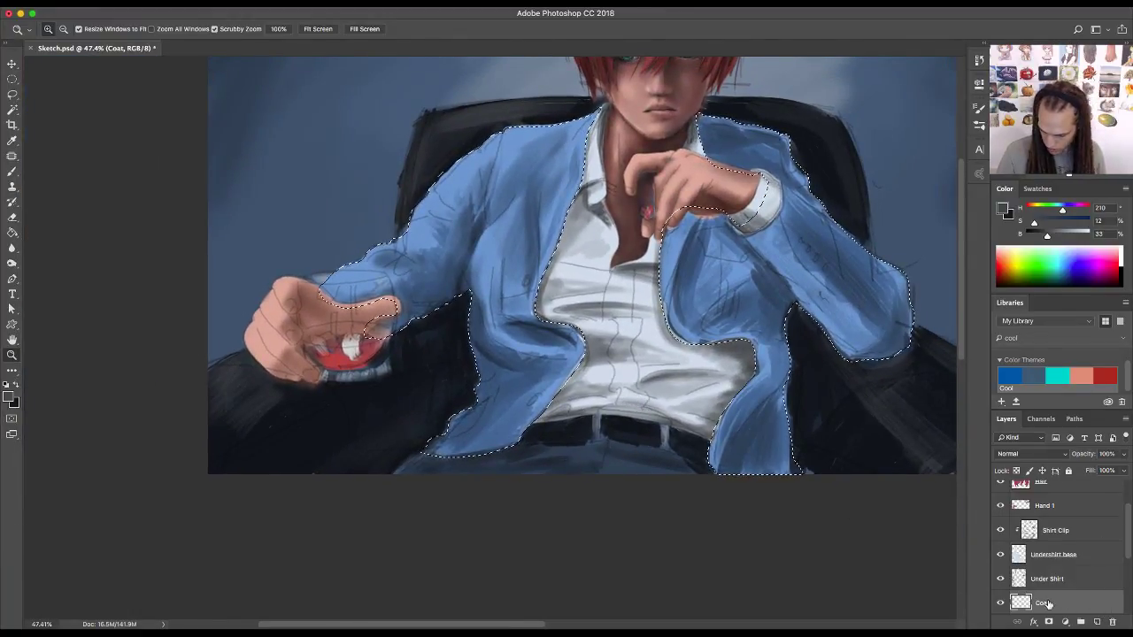
# - Fill the coat selection with flat light blue, deselect, and zoom in on the chest and face
pyautogui.press('g')
pyautogui.keyDown('alt'); pyautogui.click(771, 364); pyautogui.keyUp('alt')
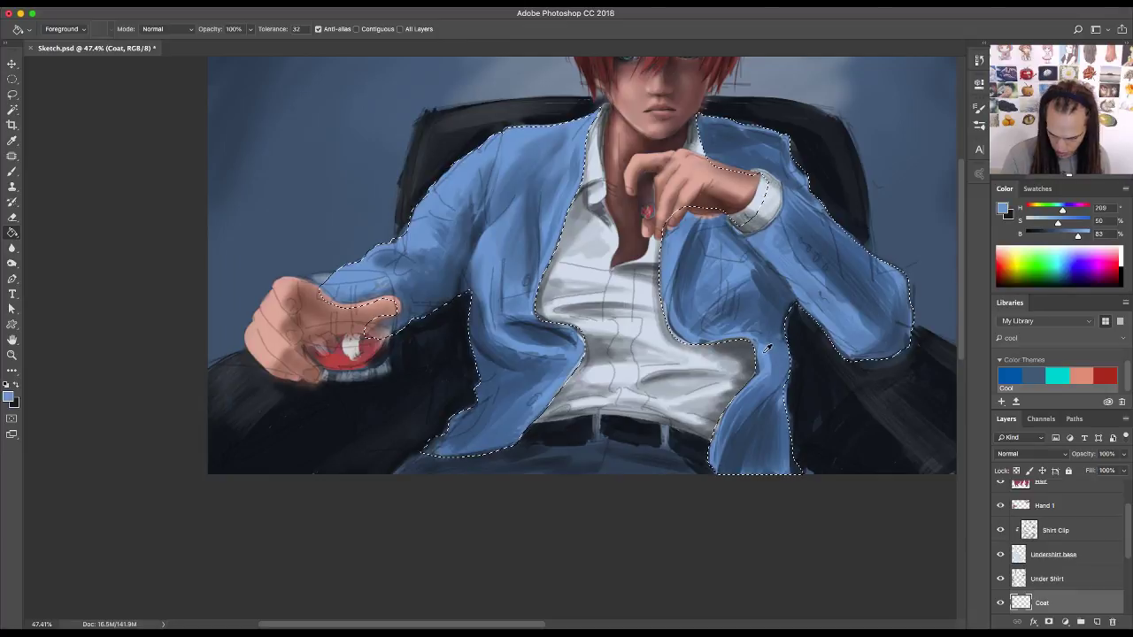
pyautogui.click(784, 389)
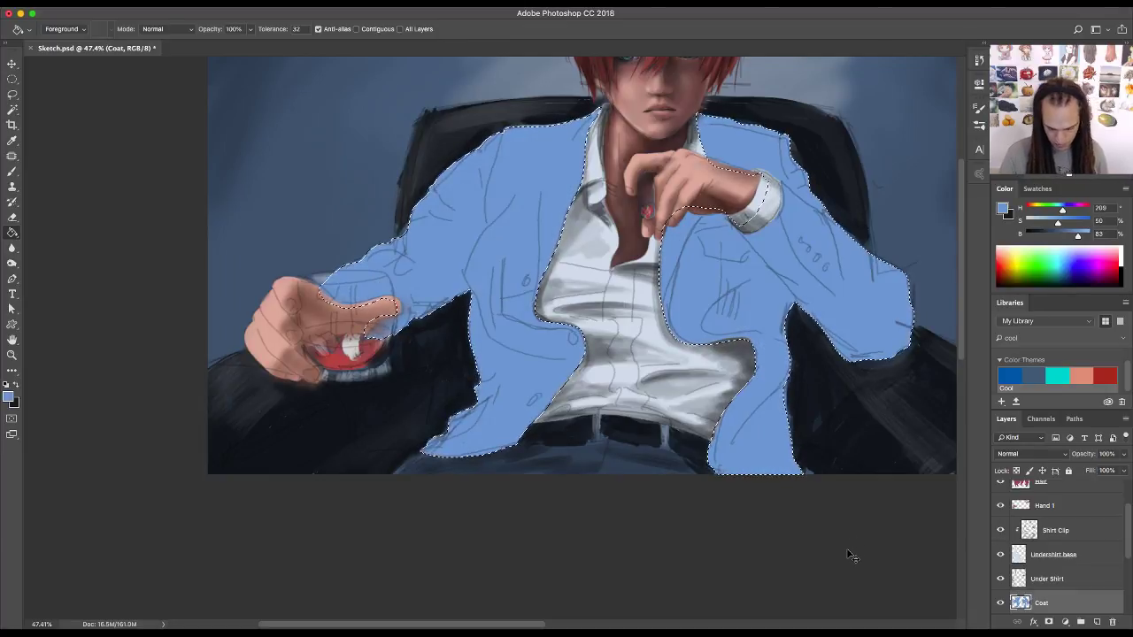
pyautogui.hotkey('ctrl', 'd')
pyautogui.press('z')
pyautogui.keyDown('alt'); pyautogui.click(823, 392); pyautogui.keyUp('alt')
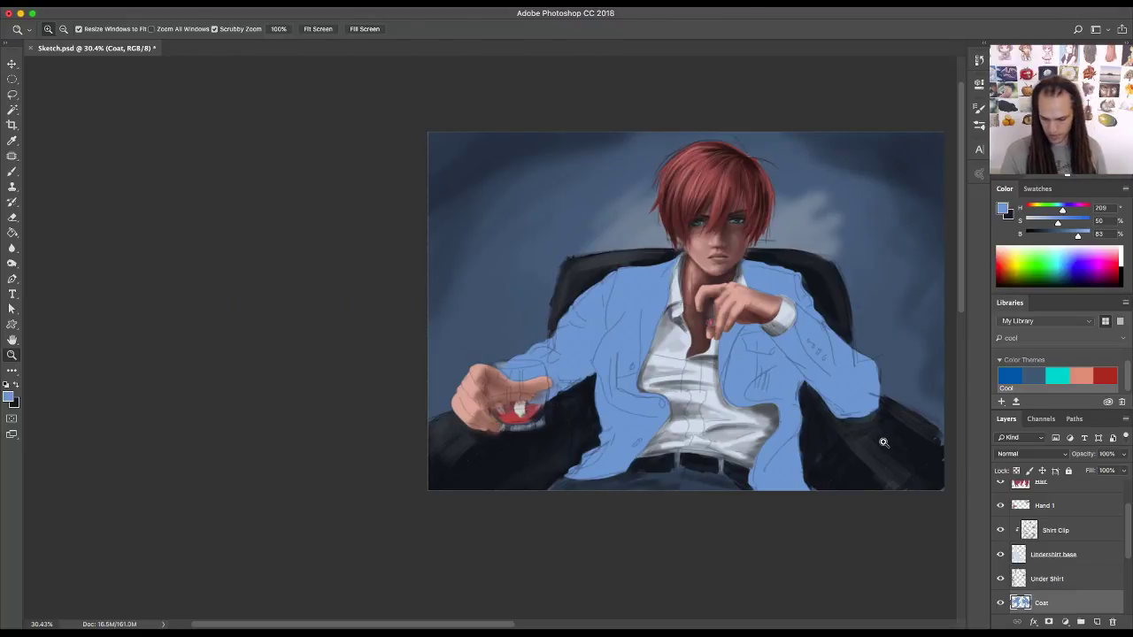
pyautogui.moveTo(758, 469); pyautogui.dragTo(786, 475)
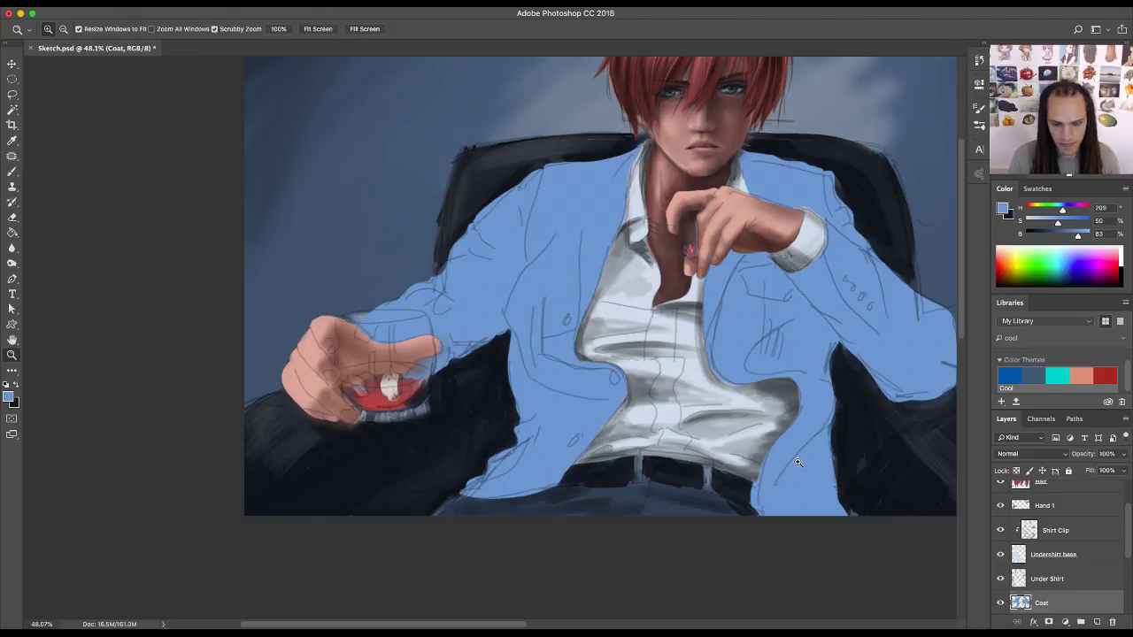
pyautogui.moveTo(797, 462); pyautogui.dragTo(748, 493)
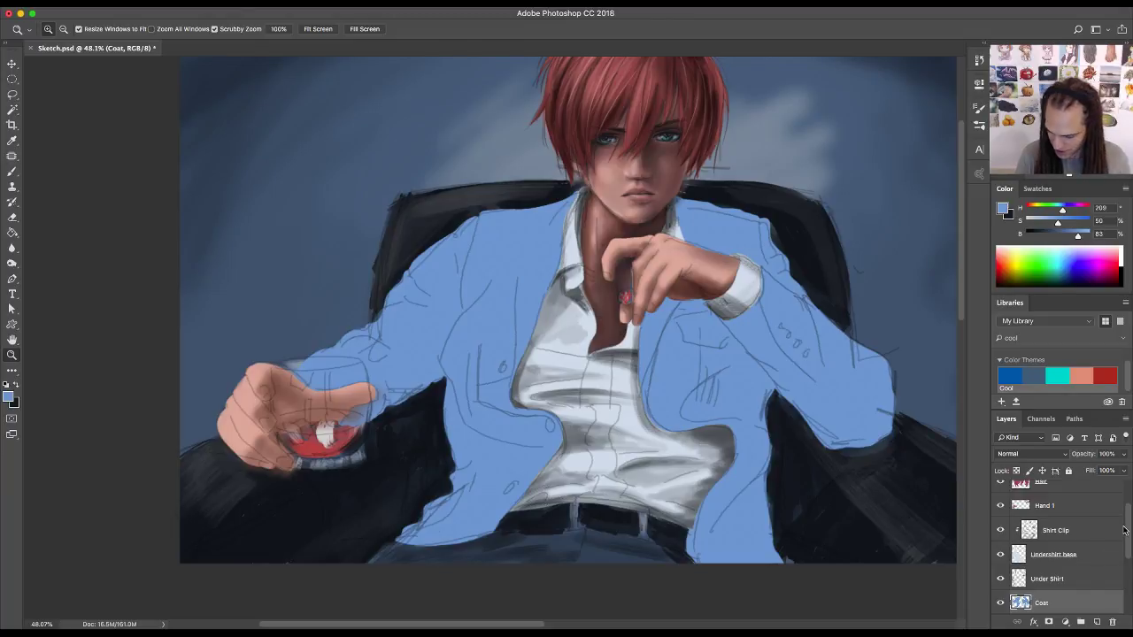
# - Add a layer named Coat Clip clipped to Coat, then hide the flat blue Coat layer
pyautogui.click(1096, 624)
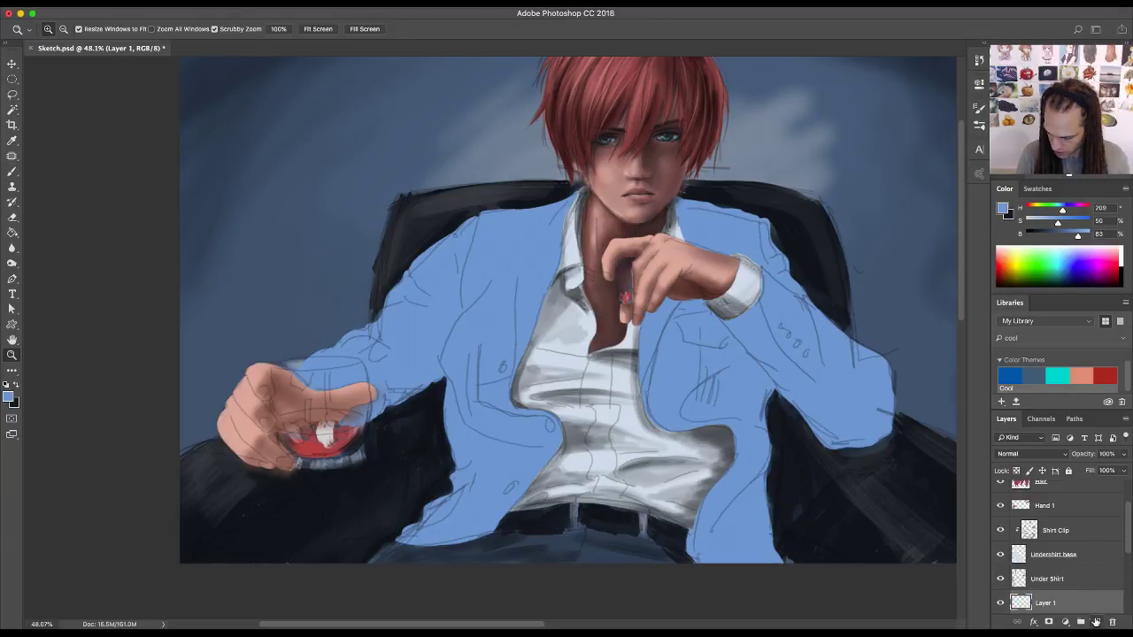
pyautogui.rightClick(1046, 606)
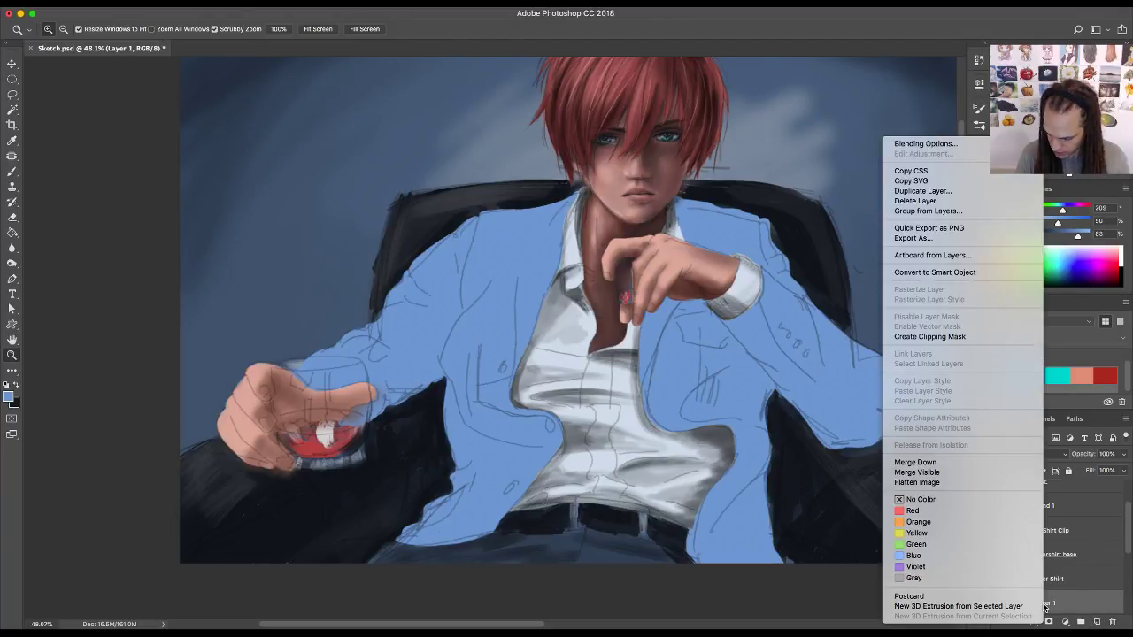
pyautogui.click(932, 337)
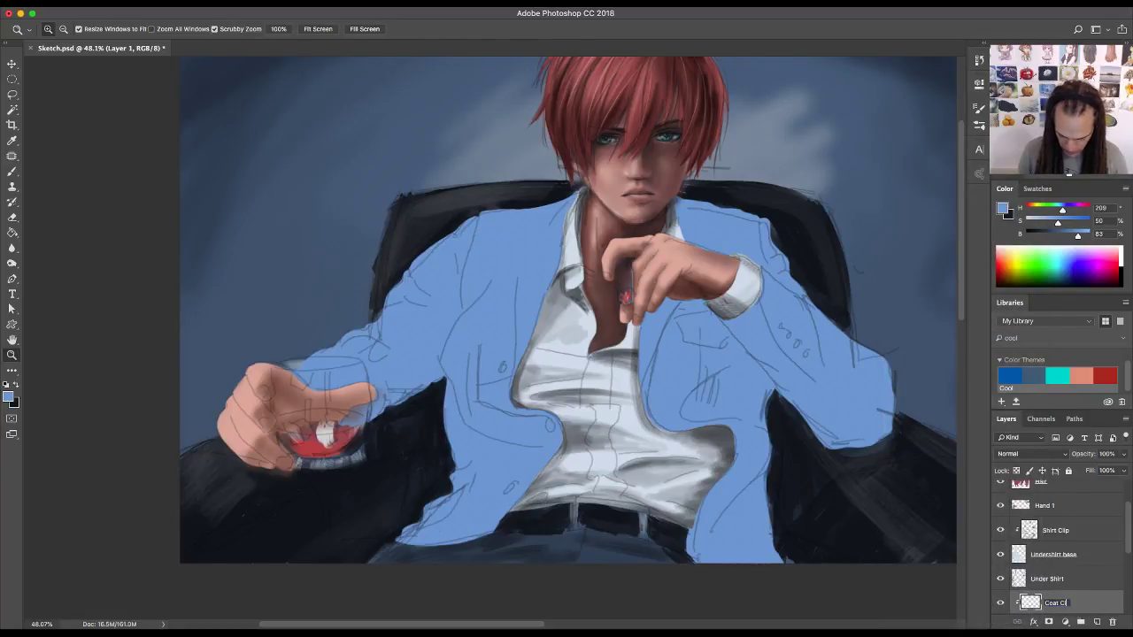
pyautogui.press('Return')
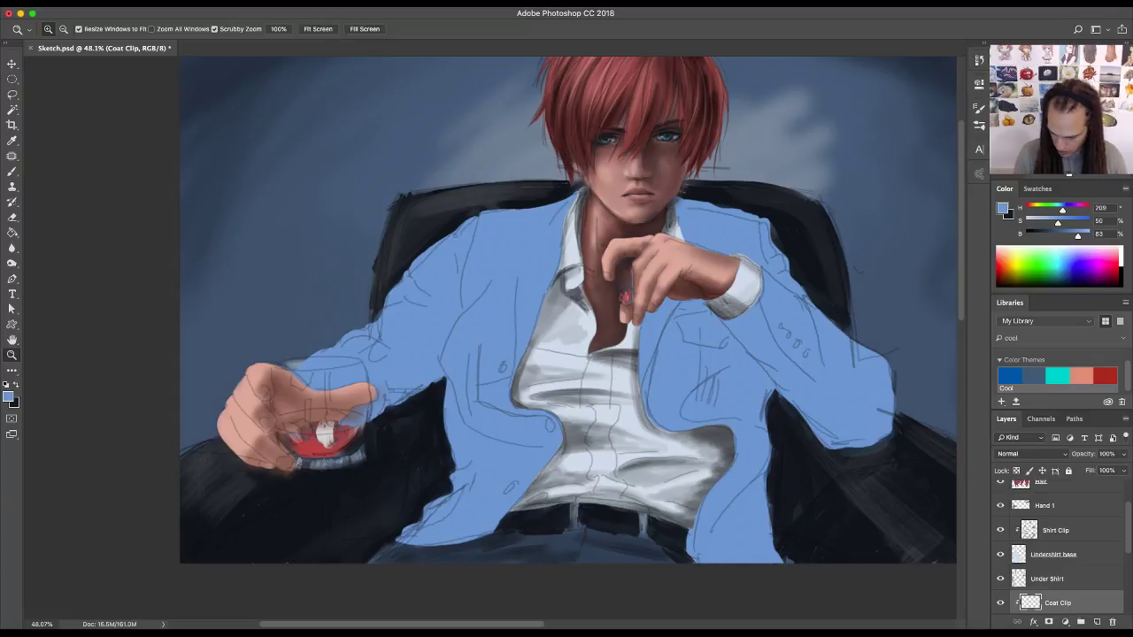
pyautogui.scroll(-3, 1066, 567)
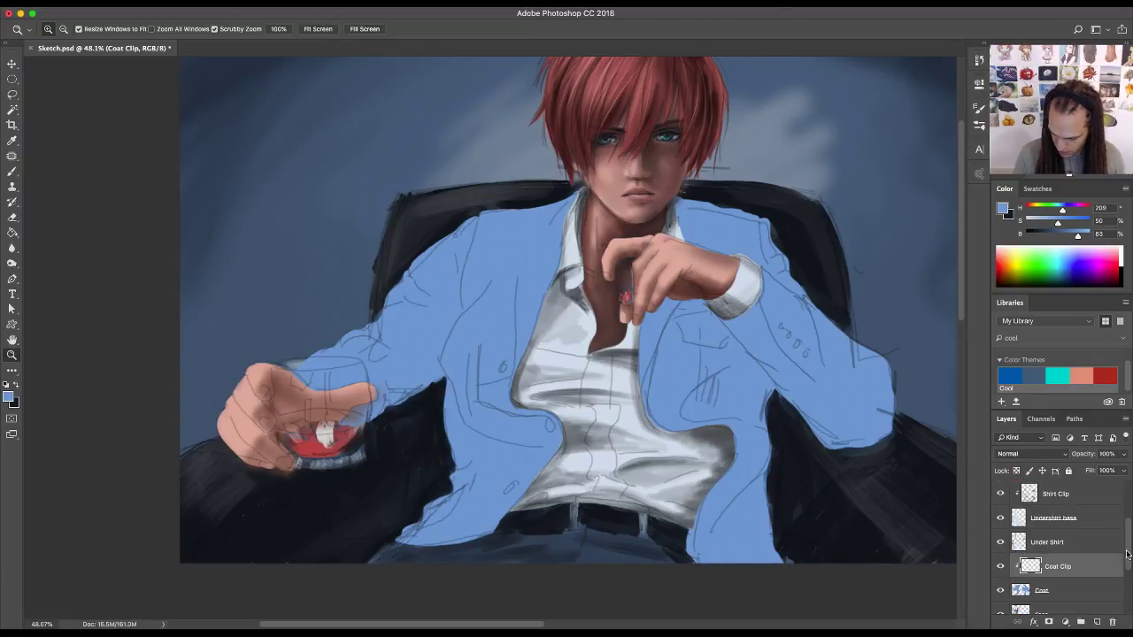
pyautogui.click(999, 567)
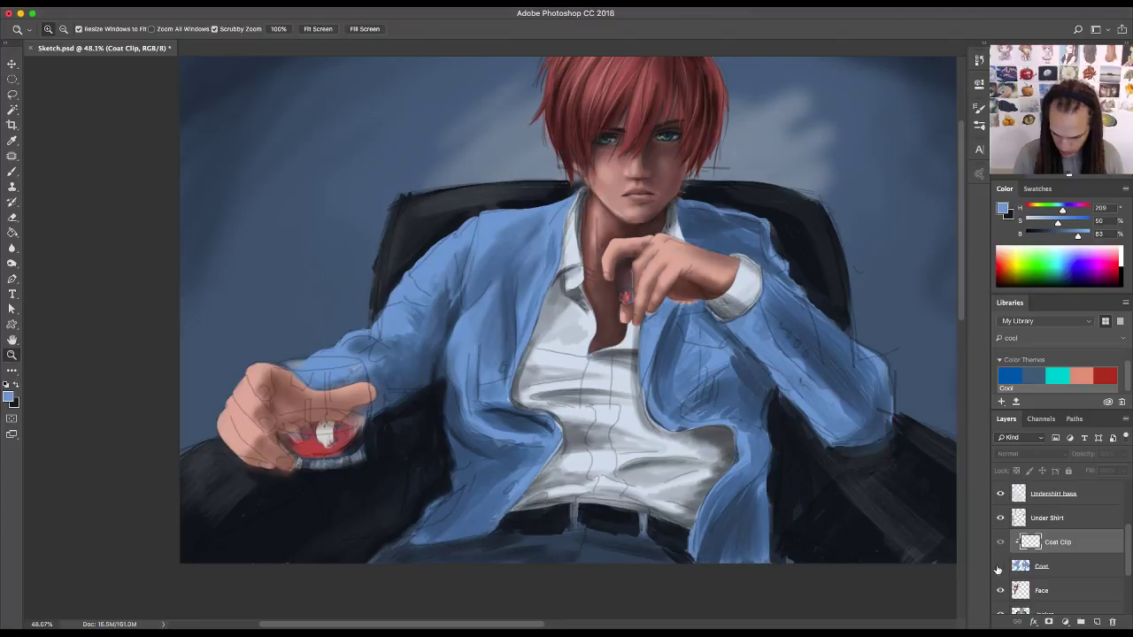
# - Sample a dark blue, re-show the Coat layer, and shade around the collar and right shoulder
pyautogui.press('b')
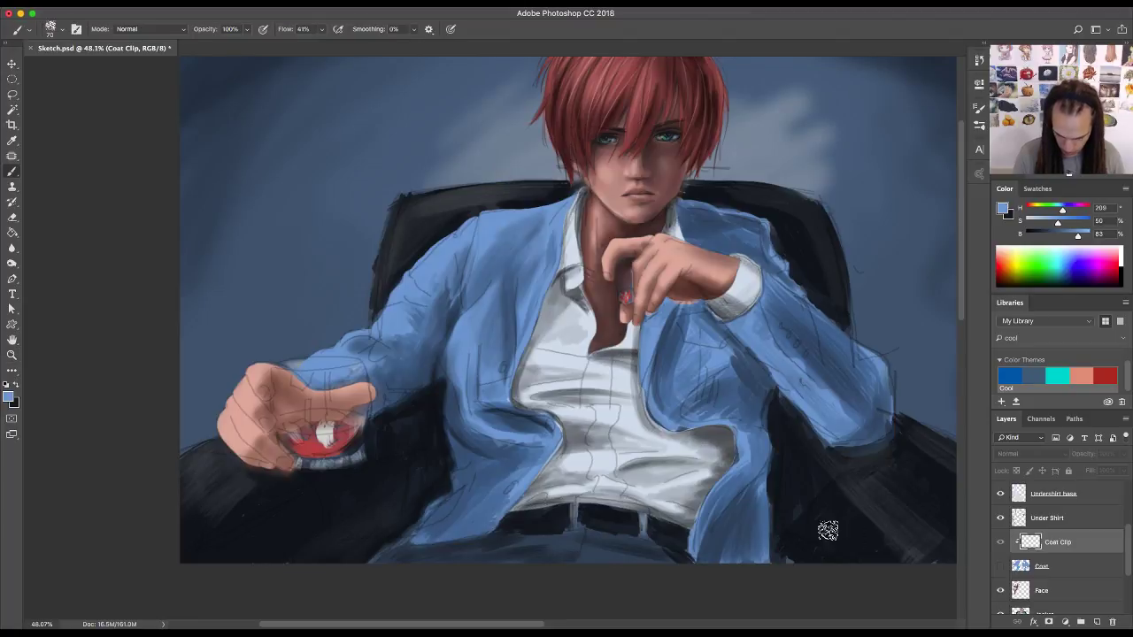
pyautogui.keyDown('alt'); pyautogui.click(521, 409); pyautogui.keyUp('alt')
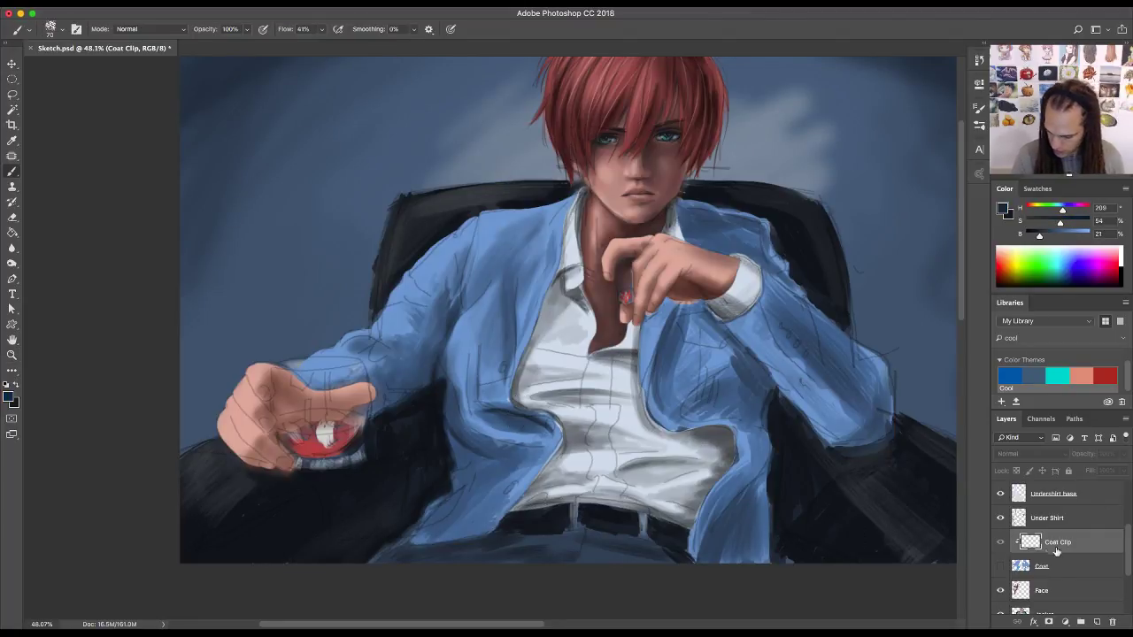
pyautogui.click(1000, 566)
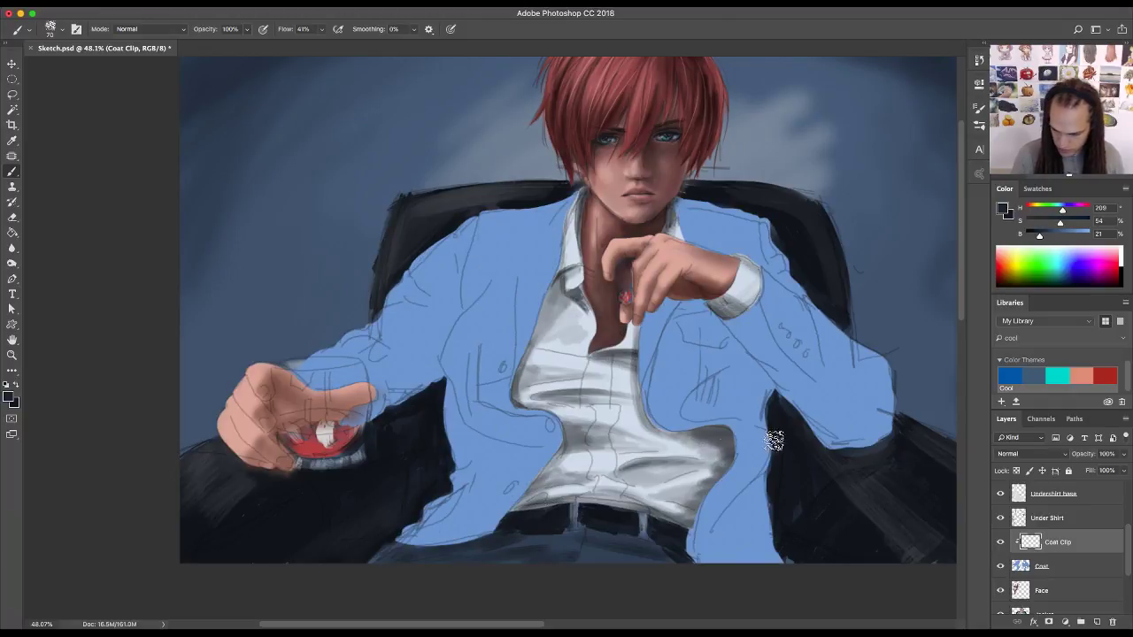
pyautogui.moveTo(688, 296)
pyautogui.mouseDown()
pyautogui.moveTo(650, 385)
pyautogui.moveTo(686, 290)
pyautogui.moveTo(647, 408)
pyautogui.moveTo(694, 288)
pyautogui.moveTo(649, 394)
pyautogui.moveTo(658, 360)
pyautogui.moveTo(674, 322)
pyautogui.moveTo(652, 411)
pyautogui.moveTo(675, 318)
pyautogui.moveTo(713, 301)
pyautogui.moveTo(684, 307)
pyautogui.moveTo(707, 259)
pyautogui.mouseUp()
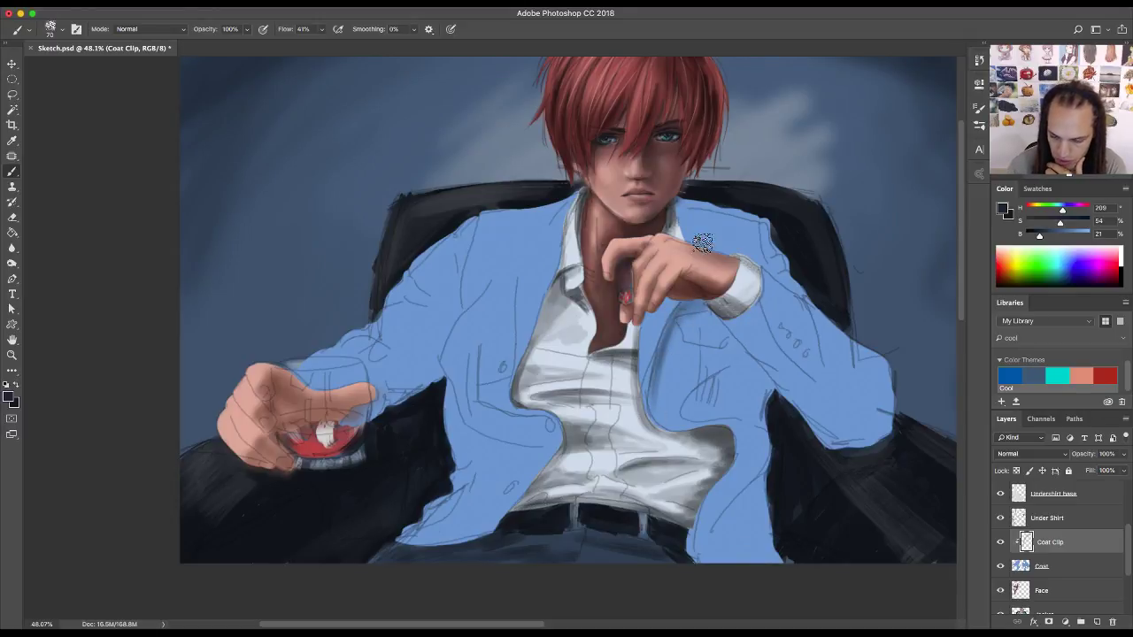
pyautogui.moveTo(509, 273)
pyautogui.mouseDown()
pyautogui.moveTo(542, 249)
pyautogui.moveTo(525, 235)
pyautogui.moveTo(569, 193)
pyautogui.moveTo(527, 244)
pyautogui.mouseUp()
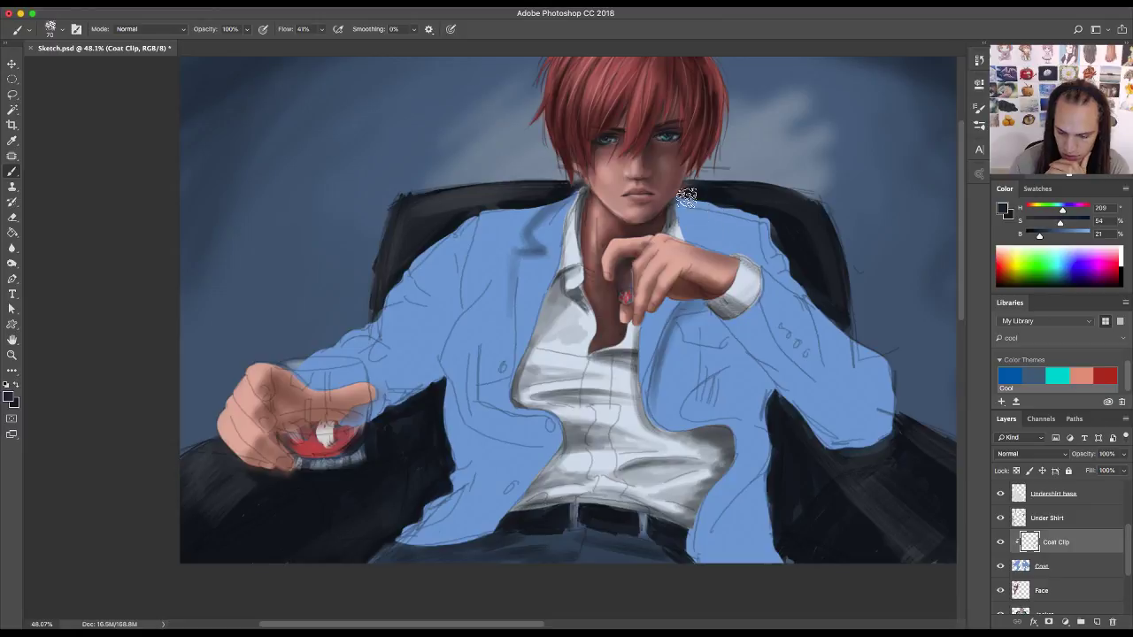
pyautogui.moveTo(687, 198)
pyautogui.mouseDown()
pyautogui.moveTo(718, 250)
pyautogui.moveTo(701, 206)
pyautogui.moveTo(726, 232)
pyautogui.moveTo(757, 306)
pyautogui.moveTo(698, 302)
pyautogui.moveTo(713, 288)
pyautogui.moveTo(689, 310)
pyautogui.mouseUp()
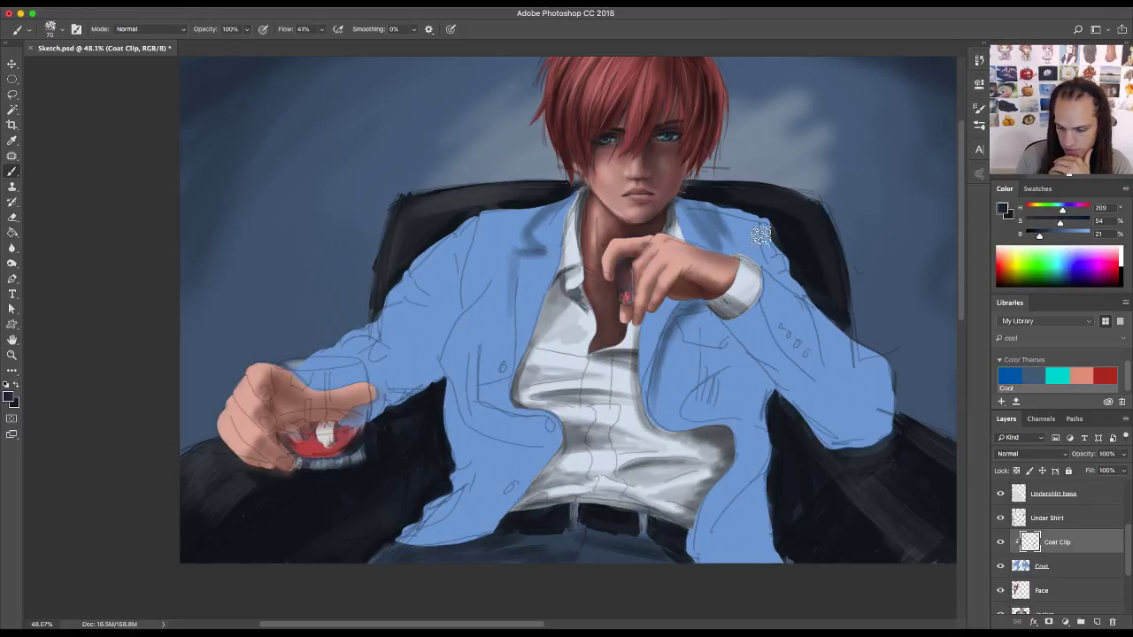
pyautogui.moveTo(761, 237)
pyautogui.mouseDown()
pyautogui.moveTo(736, 217)
pyautogui.moveTo(758, 223)
pyautogui.moveTo(736, 249)
pyautogui.moveTo(763, 265)
pyautogui.mouseUp()
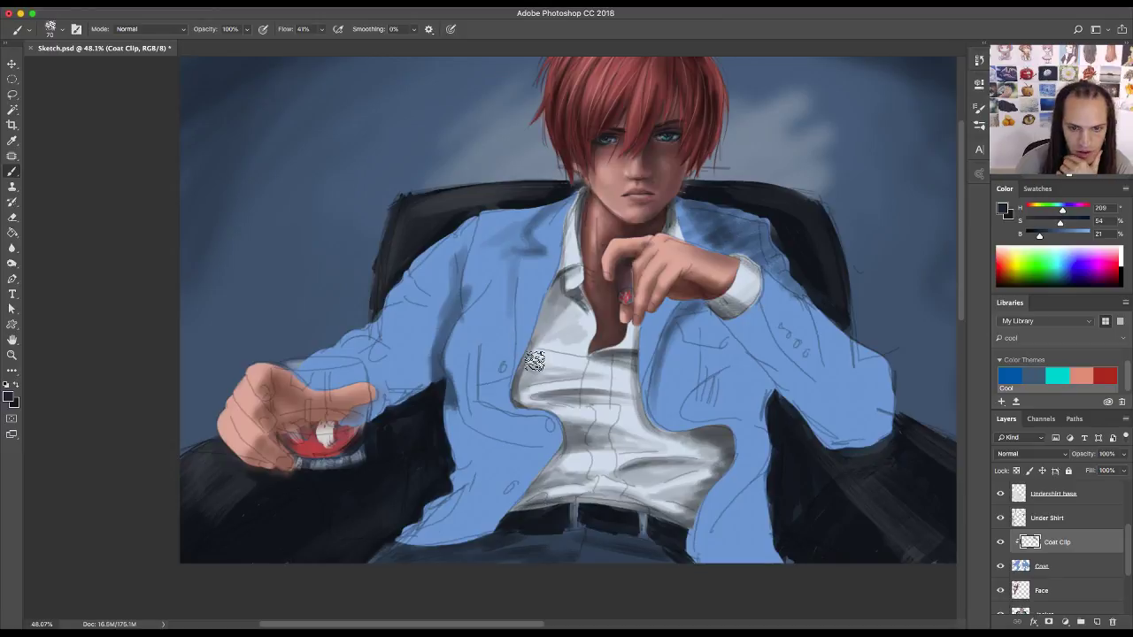
# - Shade the coat near the shirt, along the sleeve, and down the lower-left front
pyautogui.moveTo(535, 361); pyautogui.dragTo(538, 367)
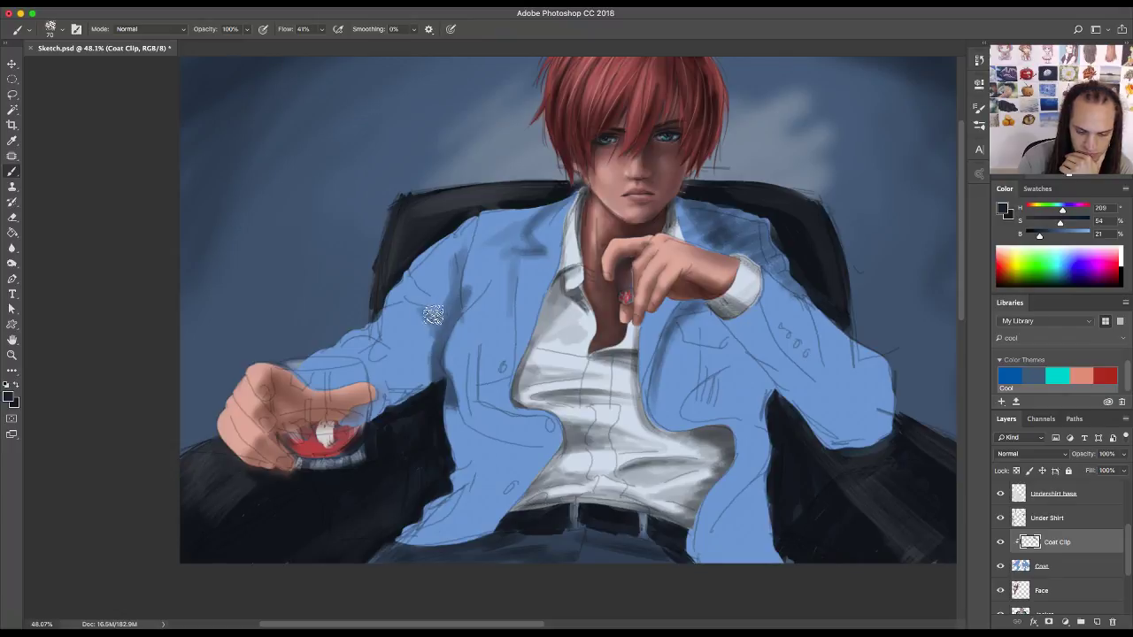
pyautogui.moveTo(445, 309)
pyautogui.mouseDown()
pyautogui.moveTo(436, 294)
pyautogui.moveTo(438, 343)
pyautogui.moveTo(417, 354)
pyautogui.moveTo(422, 372)
pyautogui.mouseUp()
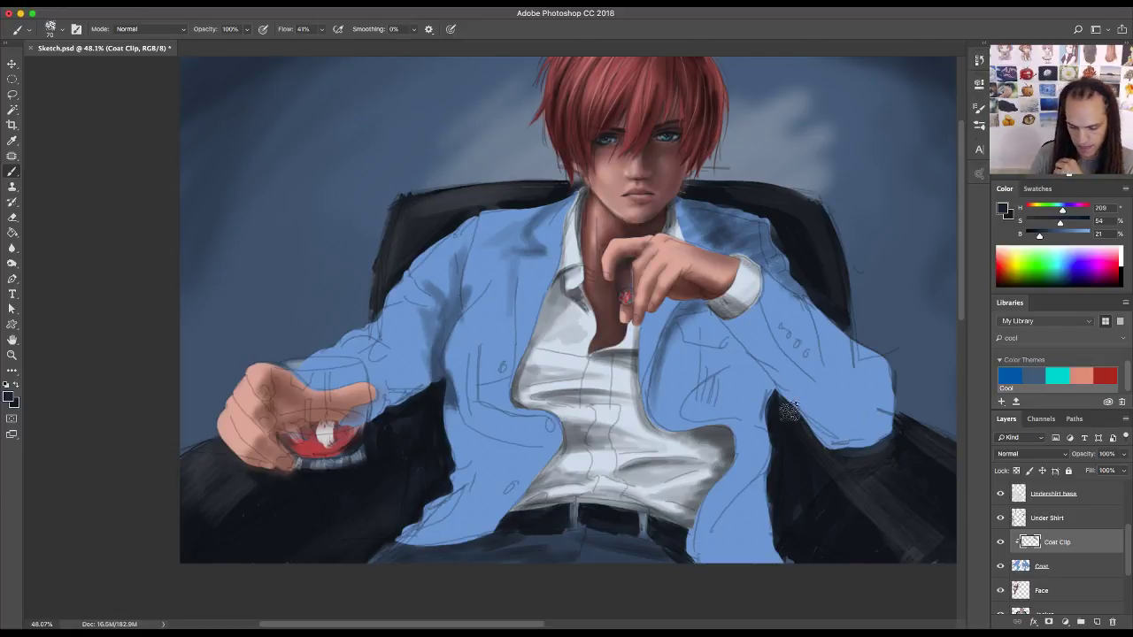
pyautogui.moveTo(551, 435)
pyautogui.mouseDown()
pyautogui.moveTo(478, 410)
pyautogui.moveTo(468, 395)
pyautogui.moveTo(480, 409)
pyautogui.moveTo(452, 402)
pyautogui.moveTo(490, 449)
pyautogui.moveTo(454, 424)
pyautogui.moveTo(528, 454)
pyautogui.moveTo(493, 449)
pyautogui.mouseUp()
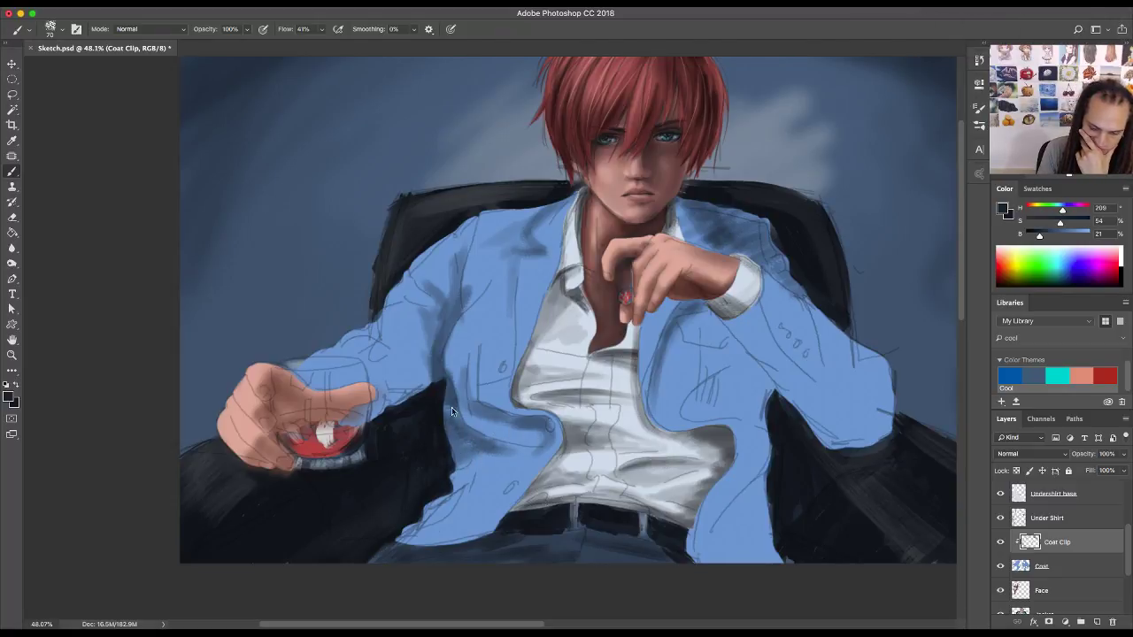
pyautogui.moveTo(467, 461); pyautogui.dragTo(522, 451)
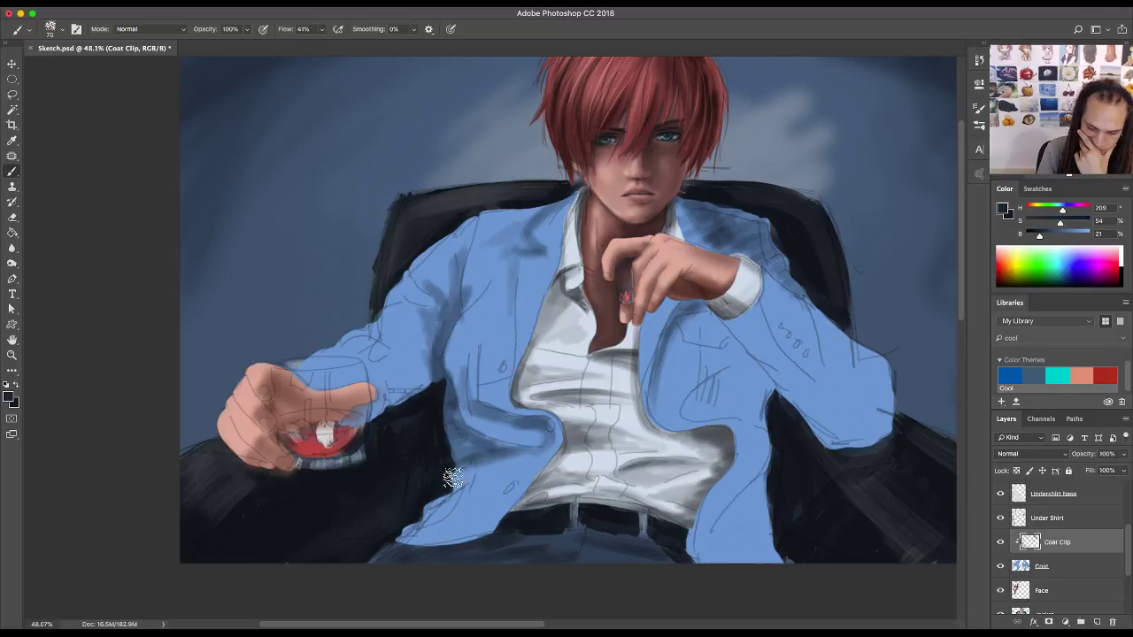
pyautogui.moveTo(452, 478)
pyautogui.mouseDown()
pyautogui.moveTo(434, 500)
pyautogui.moveTo(496, 478)
pyautogui.moveTo(403, 531)
pyautogui.moveTo(443, 518)
pyautogui.moveTo(425, 527)
pyautogui.moveTo(446, 546)
pyautogui.moveTo(531, 469)
pyautogui.moveTo(547, 478)
pyautogui.moveTo(465, 522)
pyautogui.mouseUp()
pyautogui.moveTo(420, 407)
pyautogui.mouseDown()
pyautogui.moveTo(337, 432)
pyautogui.moveTo(416, 362)
pyautogui.moveTo(278, 405)
pyautogui.moveTo(344, 383)
pyautogui.moveTo(395, 382)
pyautogui.moveTo(372, 382)
pyautogui.moveTo(394, 364)
pyautogui.moveTo(388, 346)
pyautogui.moveTo(421, 359)
pyautogui.moveTo(399, 382)
pyautogui.moveTo(434, 386)
pyautogui.moveTo(364, 426)
pyautogui.moveTo(444, 355)
pyautogui.moveTo(441, 424)
pyautogui.moveTo(468, 455)
pyautogui.moveTo(461, 420)
pyautogui.moveTo(513, 441)
pyautogui.moveTo(470, 450)
pyautogui.moveTo(670, 464)
pyautogui.mouseUp()
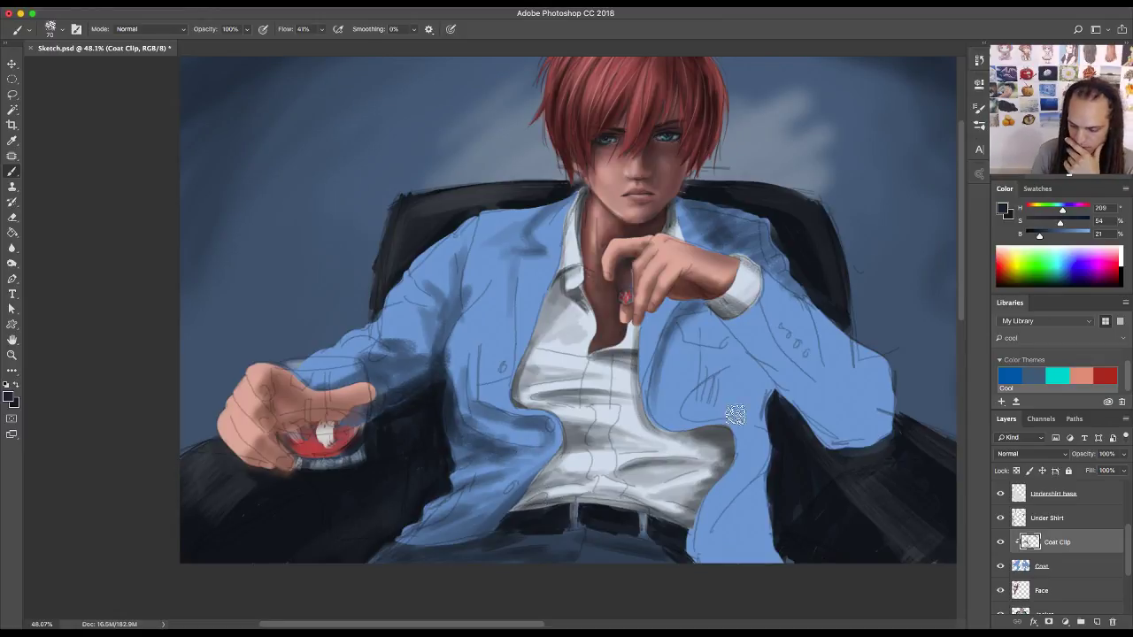
# - Darken the right side of the coat: chest, sleeve, shoulder, lapel and lower front
pyautogui.moveTo(735, 415)
pyautogui.mouseDown()
pyautogui.moveTo(719, 373)
pyautogui.moveTo(692, 389)
pyautogui.moveTo(700, 402)
pyautogui.moveTo(756, 394)
pyautogui.moveTo(750, 422)
pyautogui.moveTo(776, 401)
pyautogui.moveTo(744, 364)
pyautogui.moveTo(817, 447)
pyautogui.moveTo(811, 417)
pyautogui.moveTo(786, 421)
pyautogui.moveTo(803, 438)
pyautogui.moveTo(902, 446)
pyautogui.moveTo(818, 435)
pyautogui.moveTo(853, 445)
pyautogui.mouseUp()
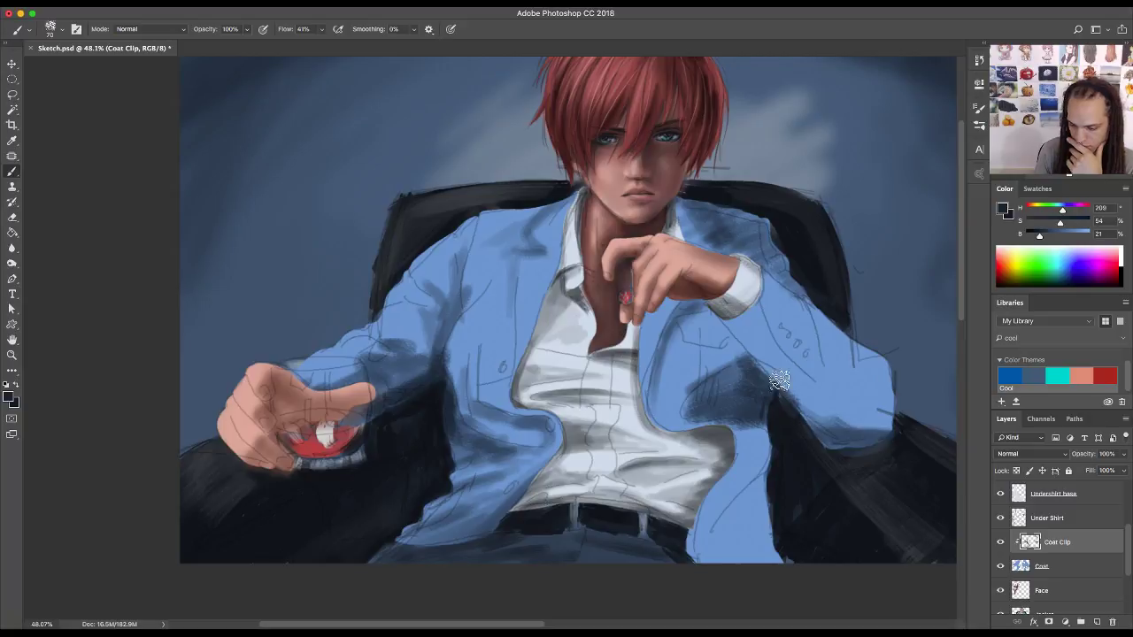
pyautogui.moveTo(780, 382)
pyautogui.mouseDown()
pyautogui.moveTo(726, 324)
pyautogui.moveTo(885, 478)
pyautogui.moveTo(741, 368)
pyautogui.moveTo(866, 472)
pyautogui.moveTo(733, 333)
pyautogui.moveTo(848, 434)
pyautogui.moveTo(801, 404)
pyautogui.moveTo(737, 328)
pyautogui.moveTo(776, 396)
pyautogui.moveTo(759, 332)
pyautogui.moveTo(791, 394)
pyautogui.moveTo(744, 332)
pyautogui.moveTo(859, 457)
pyautogui.moveTo(829, 422)
pyautogui.moveTo(885, 440)
pyautogui.moveTo(825, 426)
pyautogui.moveTo(877, 427)
pyautogui.moveTo(896, 403)
pyautogui.moveTo(859, 375)
pyautogui.moveTo(885, 359)
pyautogui.moveTo(844, 346)
pyautogui.moveTo(820, 310)
pyautogui.moveTo(834, 345)
pyautogui.moveTo(925, 388)
pyautogui.moveTo(832, 333)
pyautogui.moveTo(890, 377)
pyautogui.moveTo(777, 274)
pyautogui.moveTo(834, 307)
pyautogui.moveTo(740, 247)
pyautogui.moveTo(805, 261)
pyautogui.moveTo(721, 234)
pyautogui.moveTo(729, 216)
pyautogui.moveTo(819, 211)
pyautogui.mouseUp()
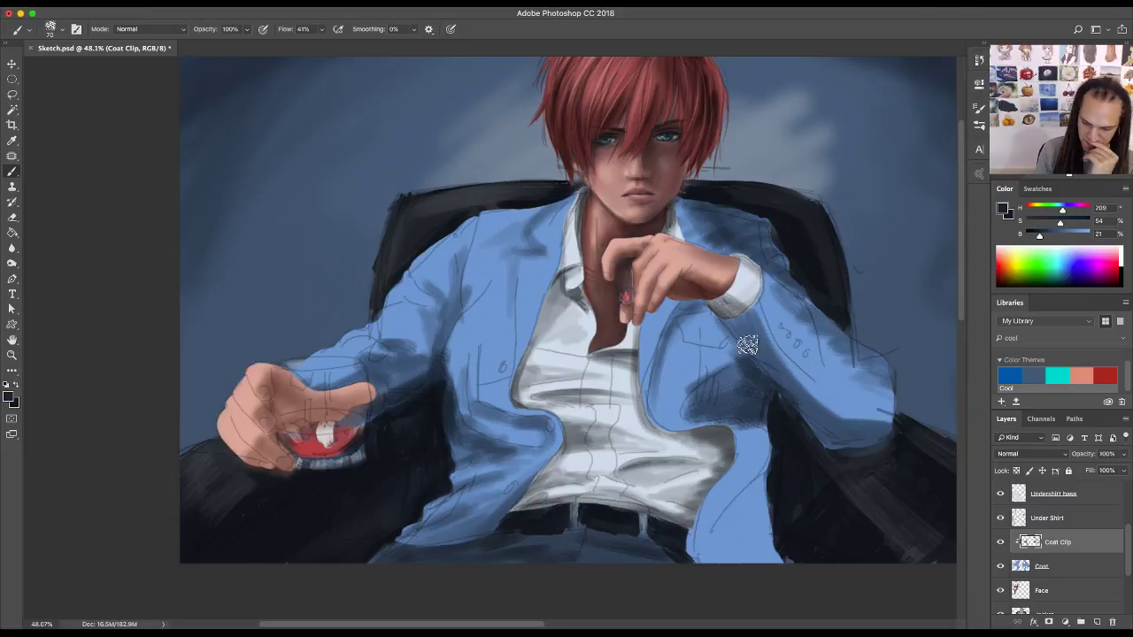
pyautogui.moveTo(698, 222); pyautogui.dragTo(758, 249)
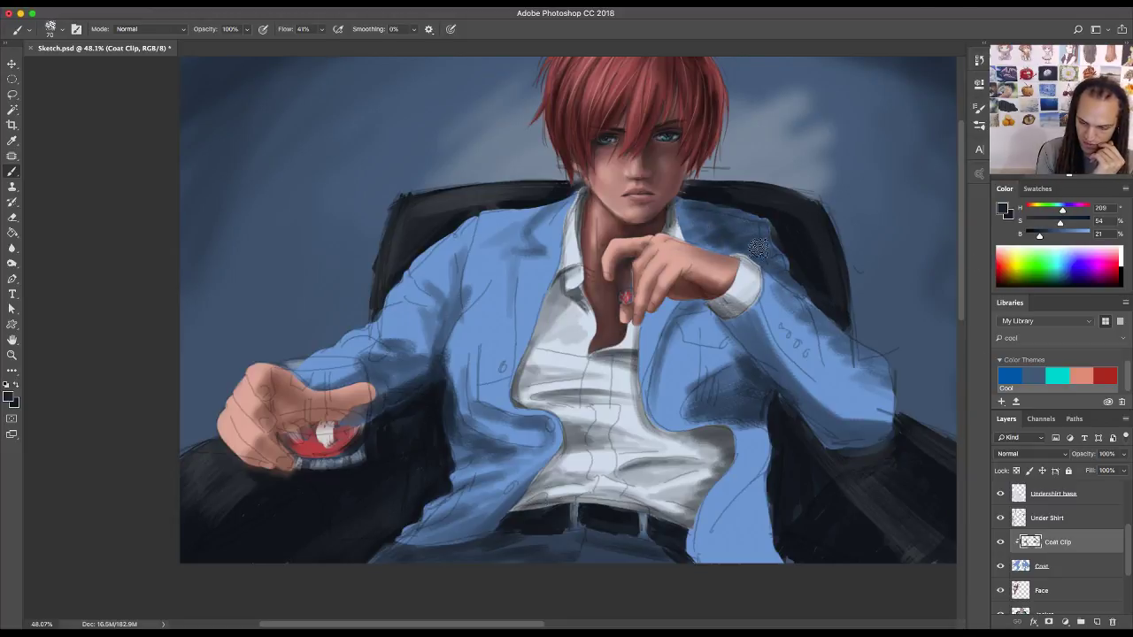
pyautogui.moveTo(635, 317)
pyautogui.mouseDown()
pyautogui.moveTo(679, 309)
pyautogui.moveTo(666, 372)
pyautogui.moveTo(686, 428)
pyautogui.moveTo(663, 374)
pyautogui.moveTo(672, 328)
pyautogui.moveTo(655, 408)
pyautogui.moveTo(680, 423)
pyautogui.mouseUp()
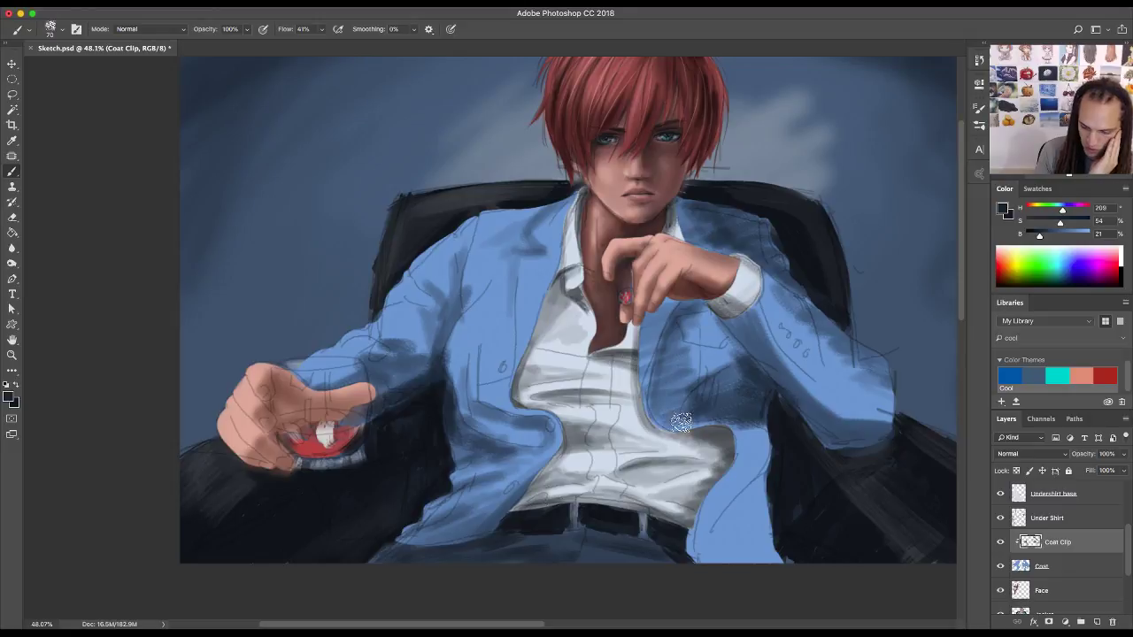
pyautogui.moveTo(751, 454)
pyautogui.mouseDown()
pyautogui.moveTo(747, 425)
pyautogui.moveTo(752, 449)
pyautogui.moveTo(793, 449)
pyautogui.moveTo(720, 515)
pyautogui.moveTo(782, 473)
pyautogui.moveTo(720, 570)
pyautogui.moveTo(763, 536)
pyautogui.moveTo(758, 552)
pyautogui.moveTo(785, 508)
pyautogui.moveTo(774, 500)
pyautogui.moveTo(732, 511)
pyautogui.moveTo(782, 451)
pyautogui.moveTo(752, 516)
pyautogui.moveTo(771, 441)
pyautogui.moveTo(762, 424)
pyautogui.moveTo(737, 511)
pyautogui.moveTo(767, 430)
pyautogui.moveTo(754, 503)
pyautogui.mouseUp()
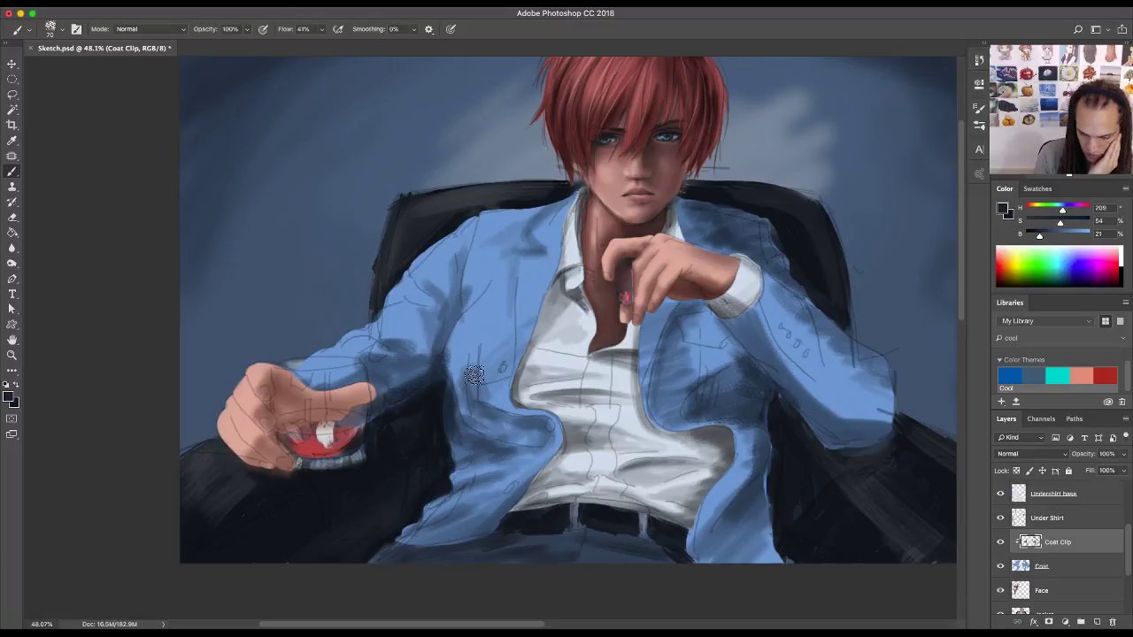
# - Hatch crossing dark blue stripes over the upper coat, left sleeve, front, right sleeve and chest
pyautogui.moveTo(474, 376)
pyautogui.mouseDown()
pyautogui.moveTo(488, 320)
pyautogui.moveTo(525, 264)
pyautogui.moveTo(514, 305)
pyautogui.moveTo(515, 208)
pyautogui.moveTo(491, 414)
pyautogui.moveTo(478, 280)
pyautogui.moveTo(502, 223)
pyautogui.moveTo(519, 226)
pyautogui.moveTo(549, 306)
pyautogui.moveTo(559, 248)
pyautogui.mouseUp()
pyautogui.moveTo(407, 264); pyautogui.dragTo(402, 336)
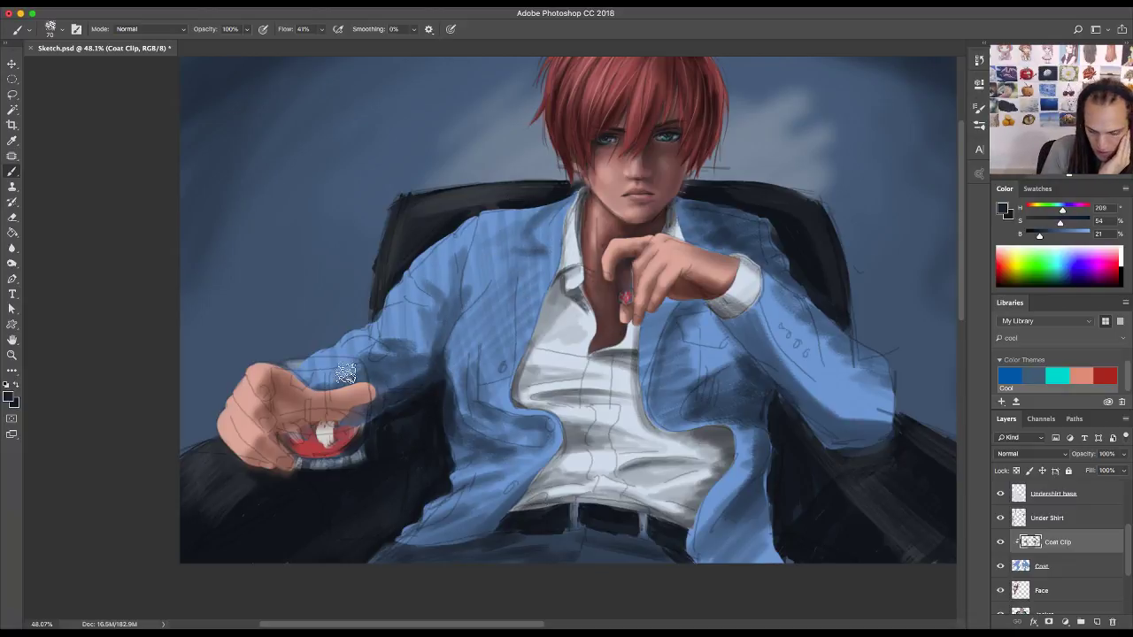
pyautogui.moveTo(345, 374)
pyautogui.mouseDown()
pyautogui.moveTo(467, 297)
pyautogui.moveTo(458, 284)
pyautogui.moveTo(538, 235)
pyautogui.mouseUp()
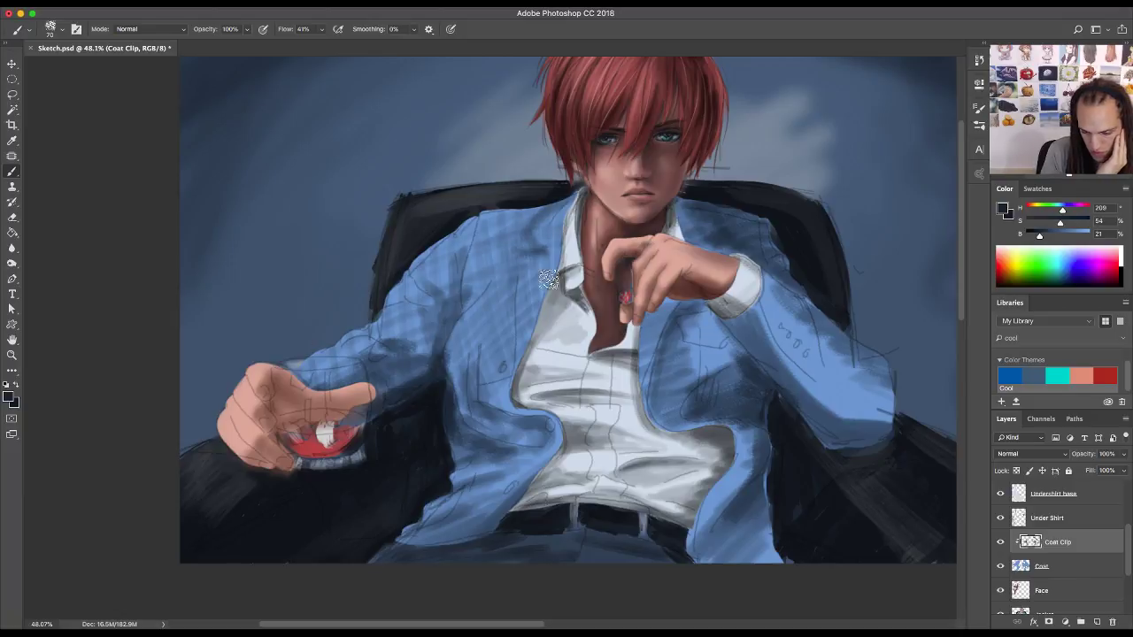
pyautogui.moveTo(526, 368)
pyautogui.mouseDown()
pyautogui.moveTo(493, 416)
pyautogui.moveTo(411, 485)
pyautogui.moveTo(419, 500)
pyautogui.moveTo(398, 547)
pyautogui.moveTo(440, 534)
pyautogui.moveTo(427, 556)
pyautogui.moveTo(592, 476)
pyautogui.mouseUp()
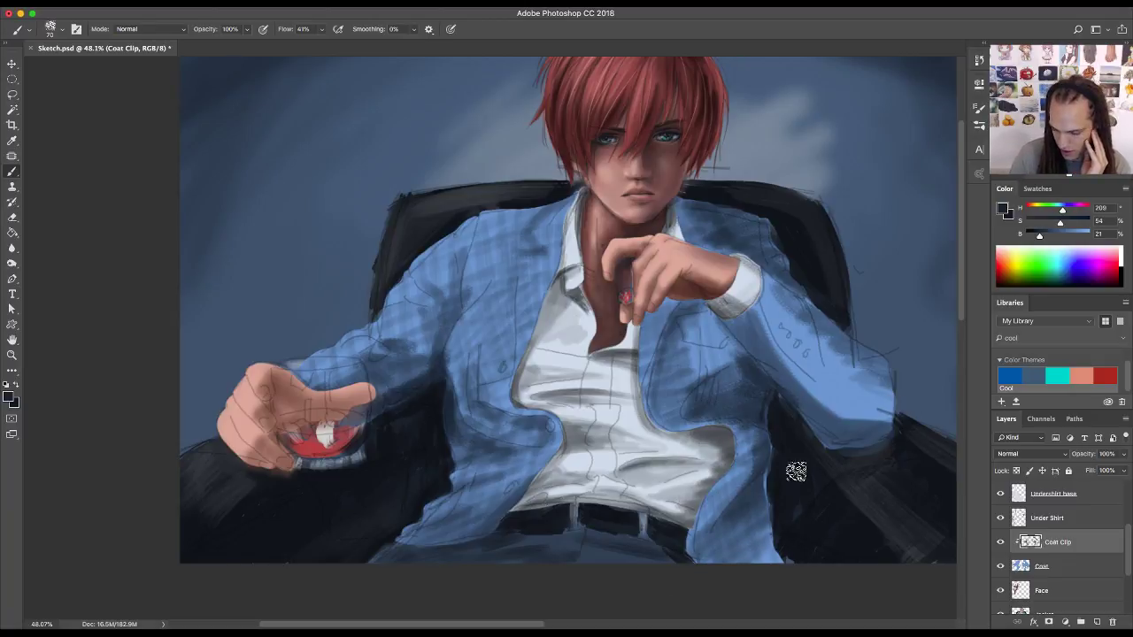
pyautogui.moveTo(796, 470)
pyautogui.mouseDown()
pyautogui.moveTo(891, 335)
pyautogui.moveTo(873, 319)
pyautogui.moveTo(692, 371)
pyautogui.moveTo(705, 332)
pyautogui.mouseUp()
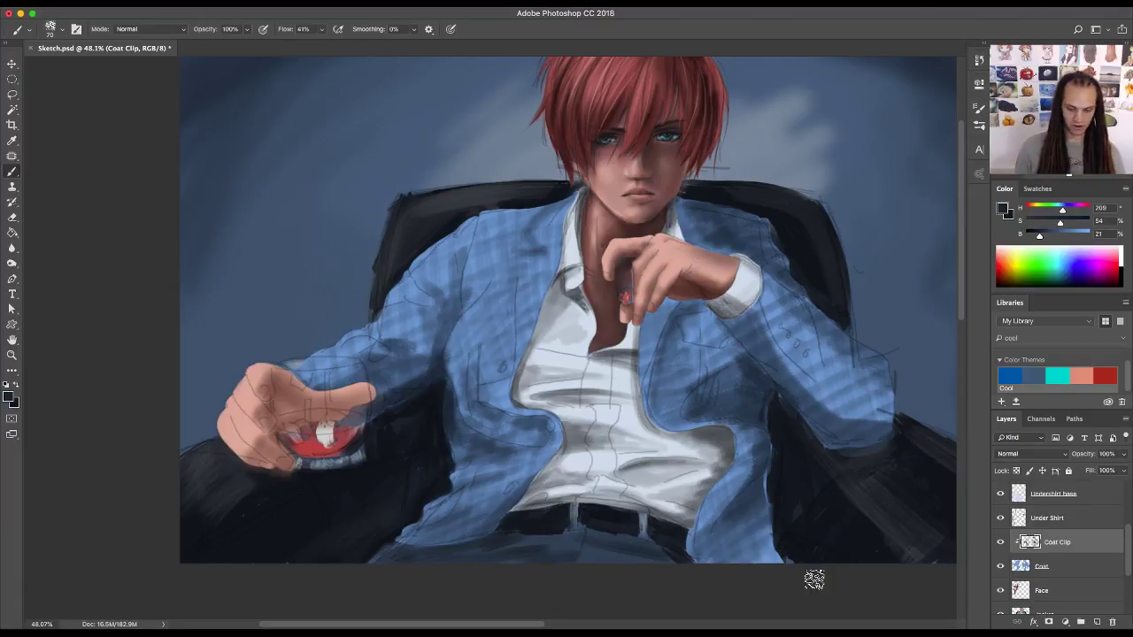
# - Zoom out to see the whole painting and make the BG layer active
pyautogui.scroll(-4, 822, 469)
pyautogui.scroll(2, 822, 469)
pyautogui.moveTo(824, 463); pyautogui.dragTo(739, 466)
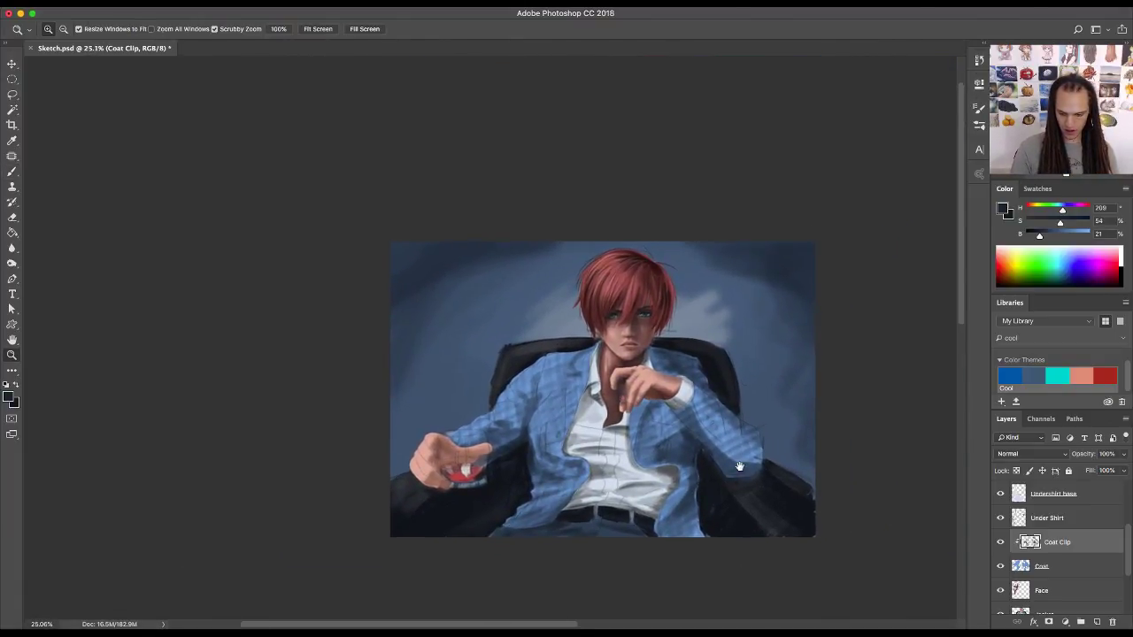
pyautogui.scroll(4, 739, 467)
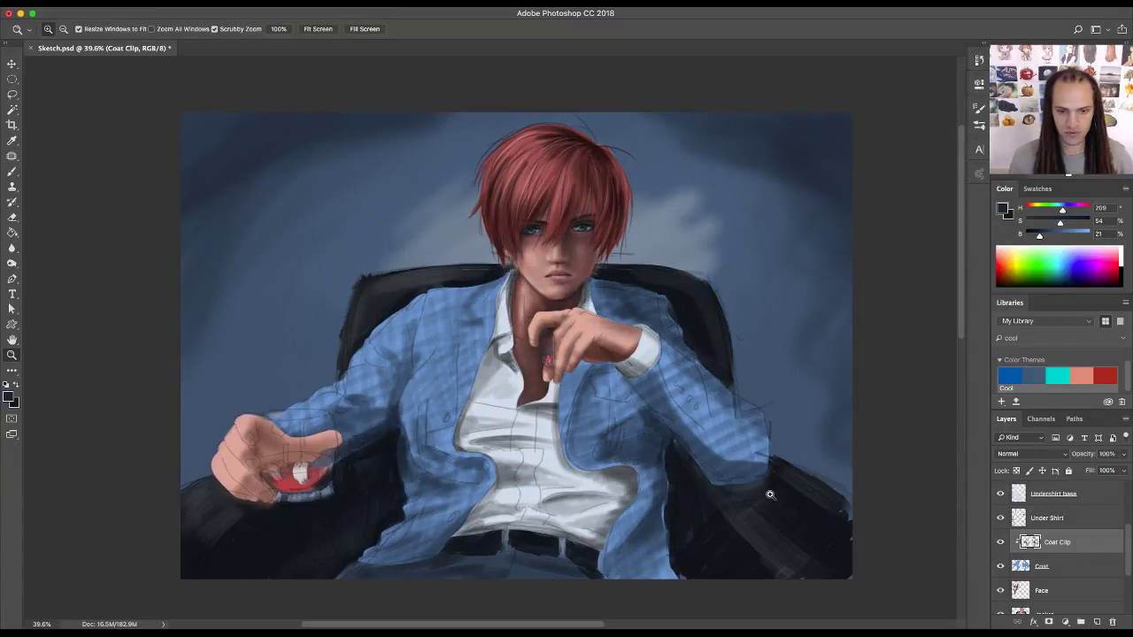
pyautogui.moveTo(1128, 545); pyautogui.dragTo(1127, 593)
pyautogui.click(1062, 559)
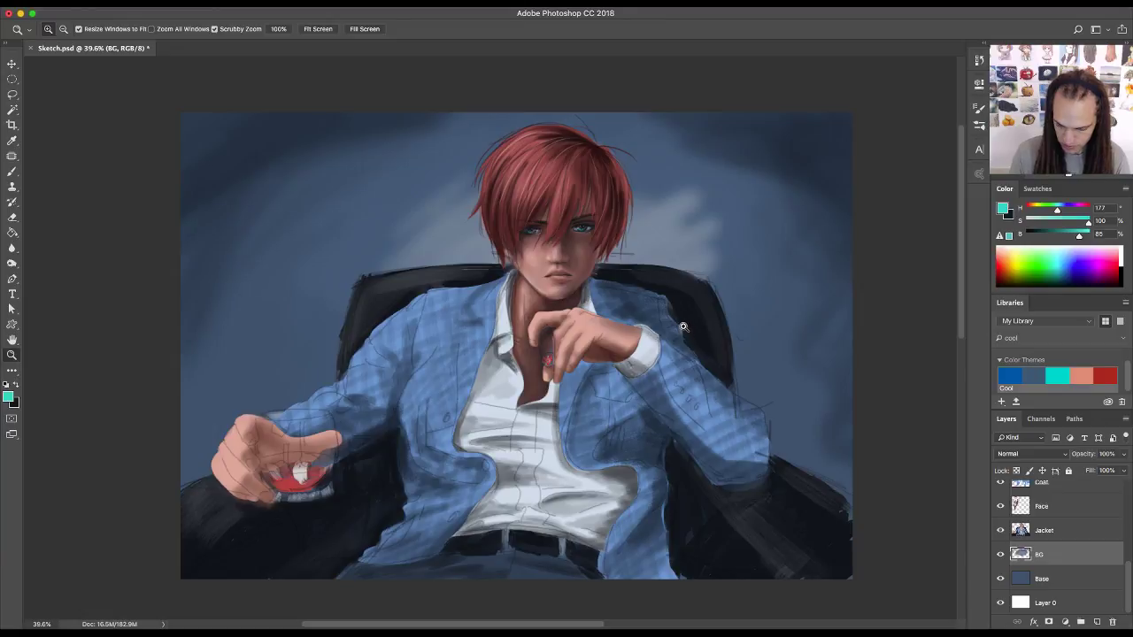
# - Sweep a teal glow behind the hair with an 800 px brush, then sample a dark navy
pyautogui.press('b')
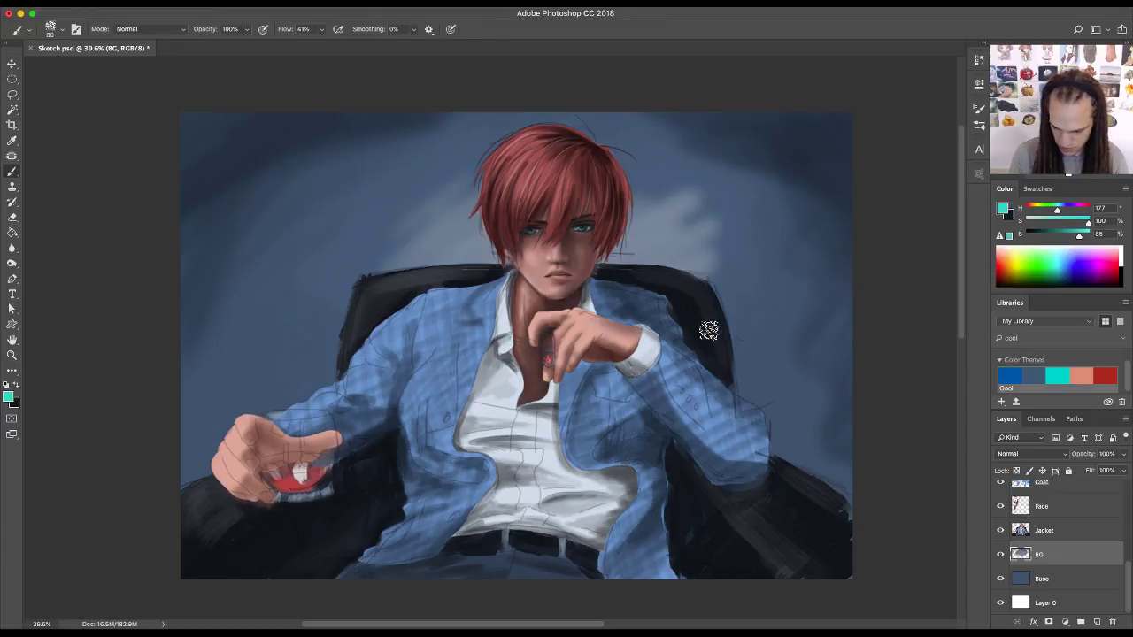
pyautogui.press(']')
pyautogui.press(']')
pyautogui.press(']')
pyautogui.press(']')
pyautogui.press(']')
pyautogui.press(']')
pyautogui.press(']')
pyautogui.press(']')
pyautogui.press(']')
pyautogui.press(']')
pyautogui.press(']')
pyautogui.press(']')
pyautogui.press(']')
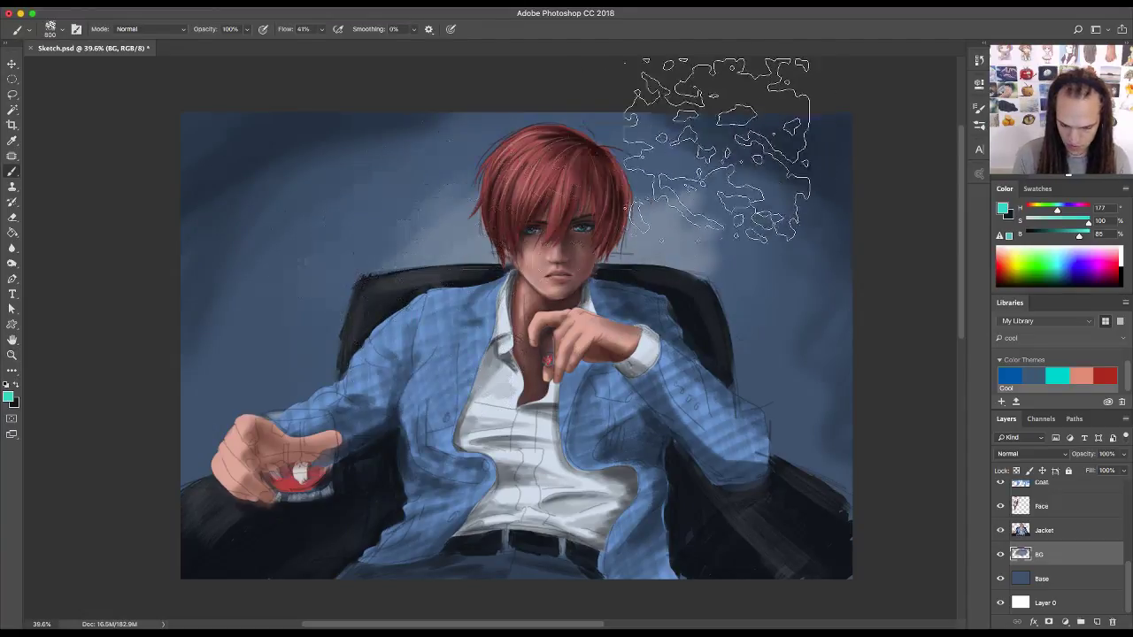
pyautogui.moveTo(717, 151)
pyautogui.mouseDown()
pyautogui.moveTo(469, 221)
pyautogui.moveTo(757, 106)
pyautogui.moveTo(469, 164)
pyautogui.moveTo(157, 443)
pyautogui.moveTo(568, 101)
pyautogui.moveTo(489, 126)
pyautogui.moveTo(155, 437)
pyautogui.moveTo(560, 101)
pyautogui.moveTo(659, 98)
pyautogui.moveTo(335, 169)
pyautogui.moveTo(120, 393)
pyautogui.moveTo(571, 157)
pyautogui.moveTo(613, 231)
pyautogui.moveTo(752, 213)
pyautogui.moveTo(614, 367)
pyautogui.moveTo(658, 430)
pyautogui.moveTo(806, 416)
pyautogui.moveTo(875, 321)
pyautogui.moveTo(718, 219)
pyautogui.moveTo(291, 501)
pyautogui.moveTo(571, 293)
pyautogui.moveTo(515, 254)
pyautogui.moveTo(526, 267)
pyautogui.moveTo(450, 335)
pyautogui.moveTo(431, 391)
pyautogui.moveTo(451, 286)
pyautogui.moveTo(530, 258)
pyautogui.moveTo(565, 262)
pyautogui.moveTo(342, 493)
pyautogui.moveTo(668, 561)
pyautogui.moveTo(763, 504)
pyautogui.moveTo(715, 498)
pyautogui.moveTo(796, 447)
pyautogui.moveTo(814, 367)
pyautogui.moveTo(825, 209)
pyautogui.moveTo(815, 147)
pyautogui.mouseUp()
pyautogui.keyDown('alt'); pyautogui.click(815, 148); pyautogui.keyUp('alt')
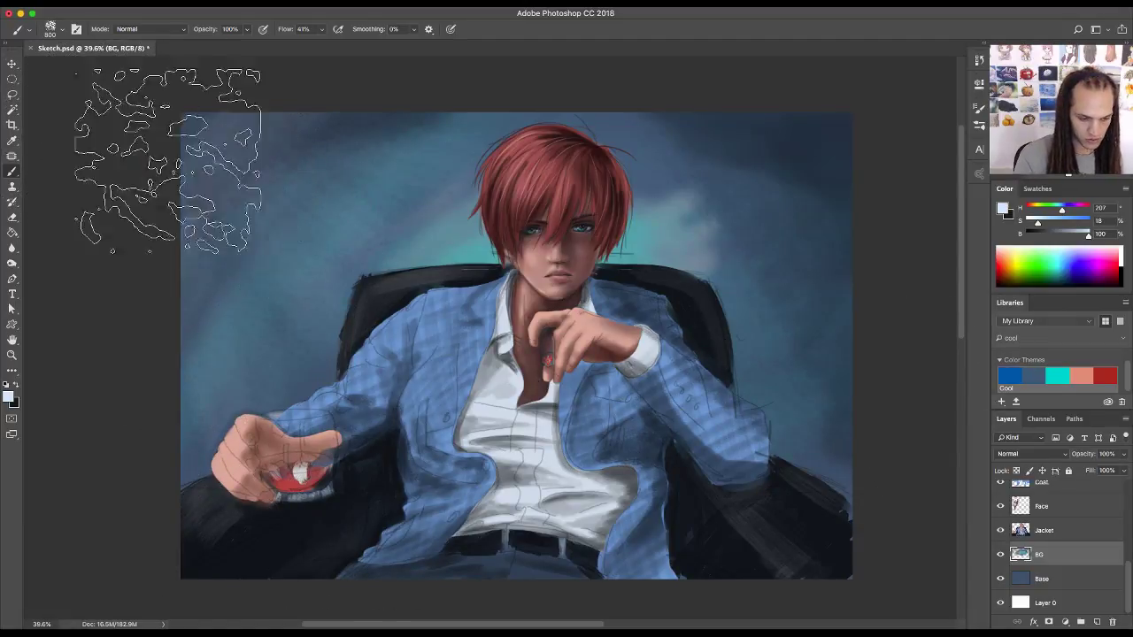
pyautogui.click(64, 32)
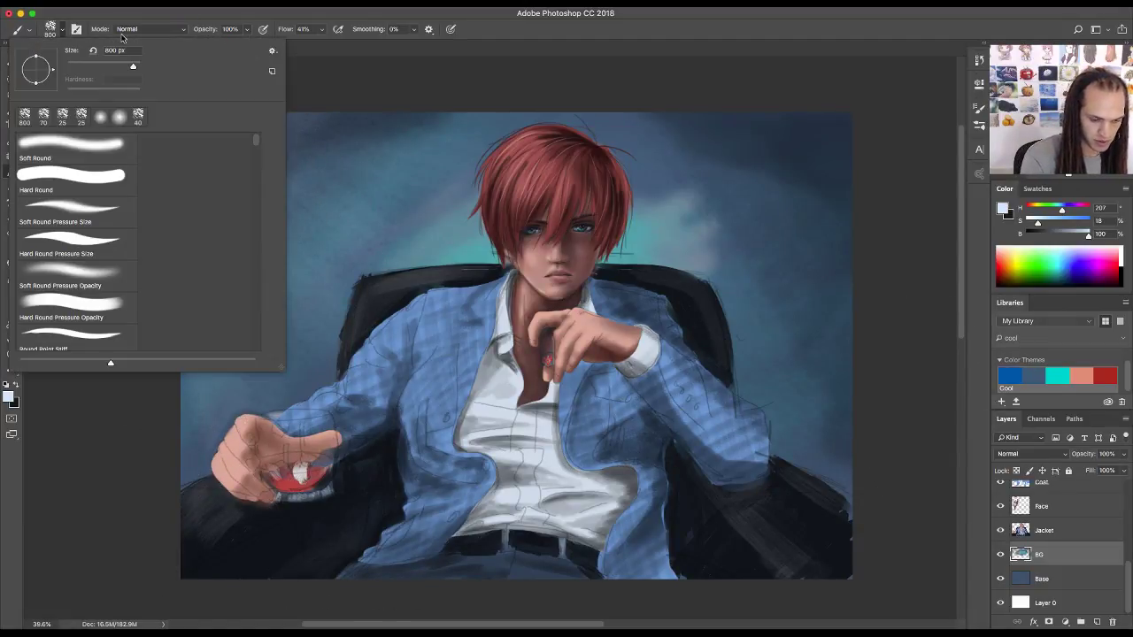
# - Switch to a Soft Round brush about 2031 px wide and zoom out around the painting's right side
pyautogui.click(102, 115)
pyautogui.click(392, 222)
pyautogui.moveTo(301, 232); pyautogui.dragTo(432, 247)
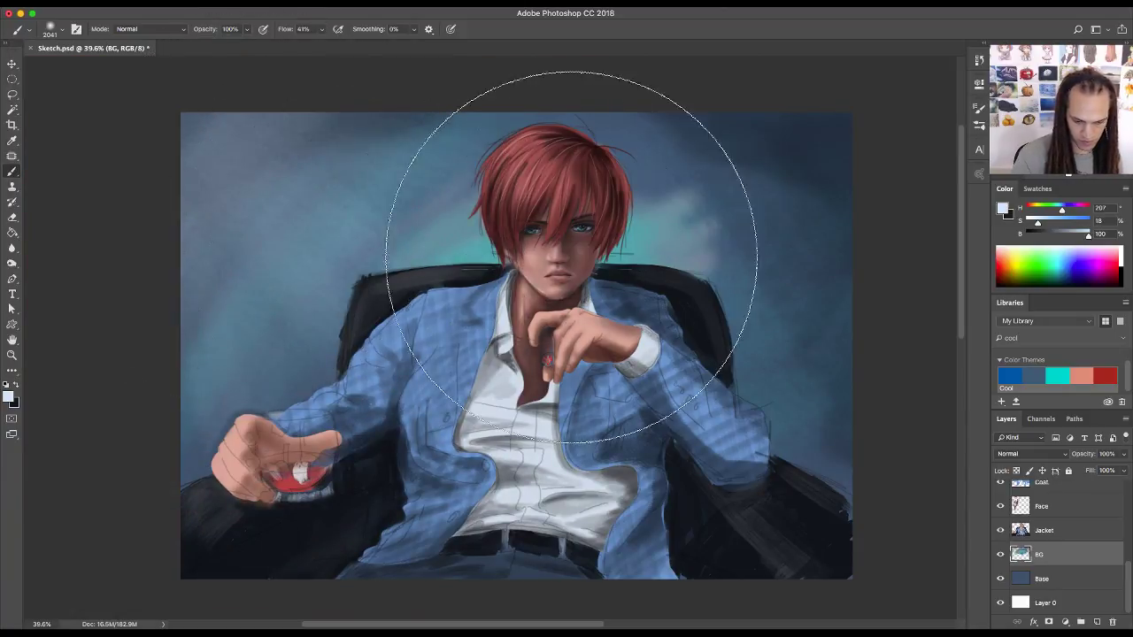
pyautogui.press('z')
pyautogui.moveTo(737, 420)
pyautogui.mouseDown()
pyautogui.moveTo(705, 432)
pyautogui.moveTo(745, 456)
pyautogui.mouseUp()
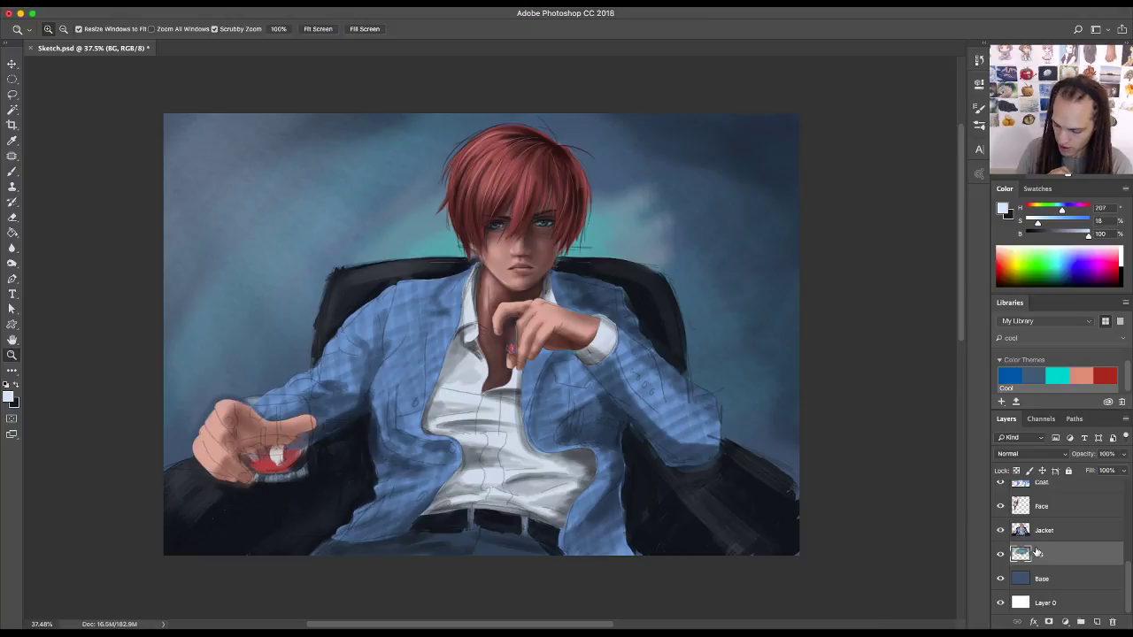
# - Load the Coat outline as a selection on the Jacket layer, with a 390 px brush at 80% flow
pyautogui.scroll(2, 1053, 534)
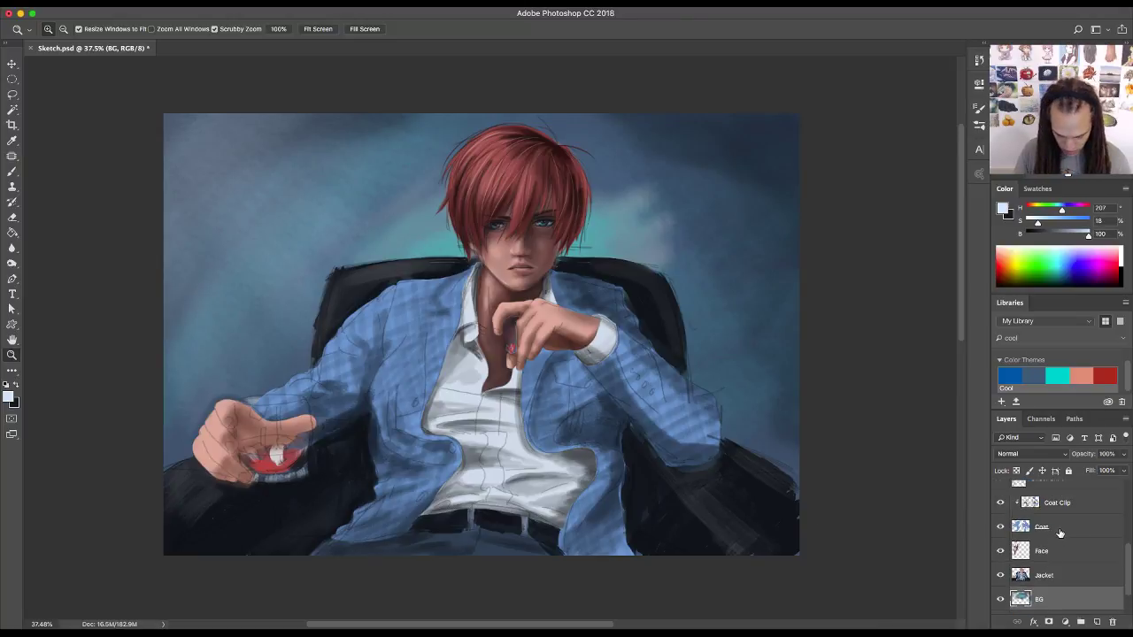
pyautogui.keyDown('super'); pyautogui.click(1020, 529); pyautogui.keyUp('super')
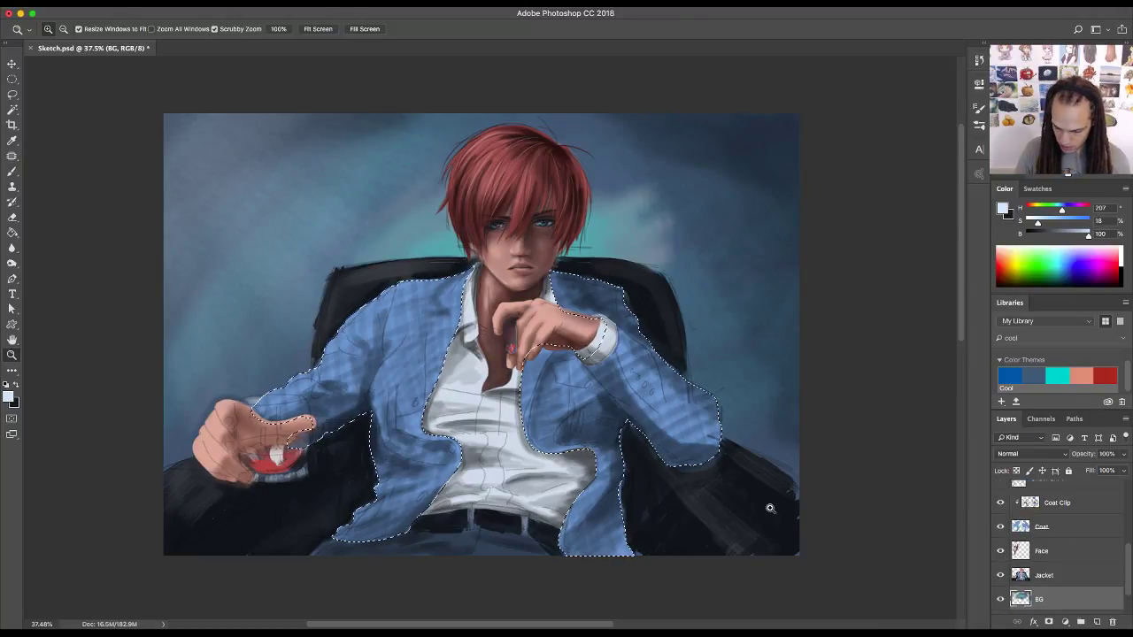
pyautogui.scroll(-2, 1071, 553)
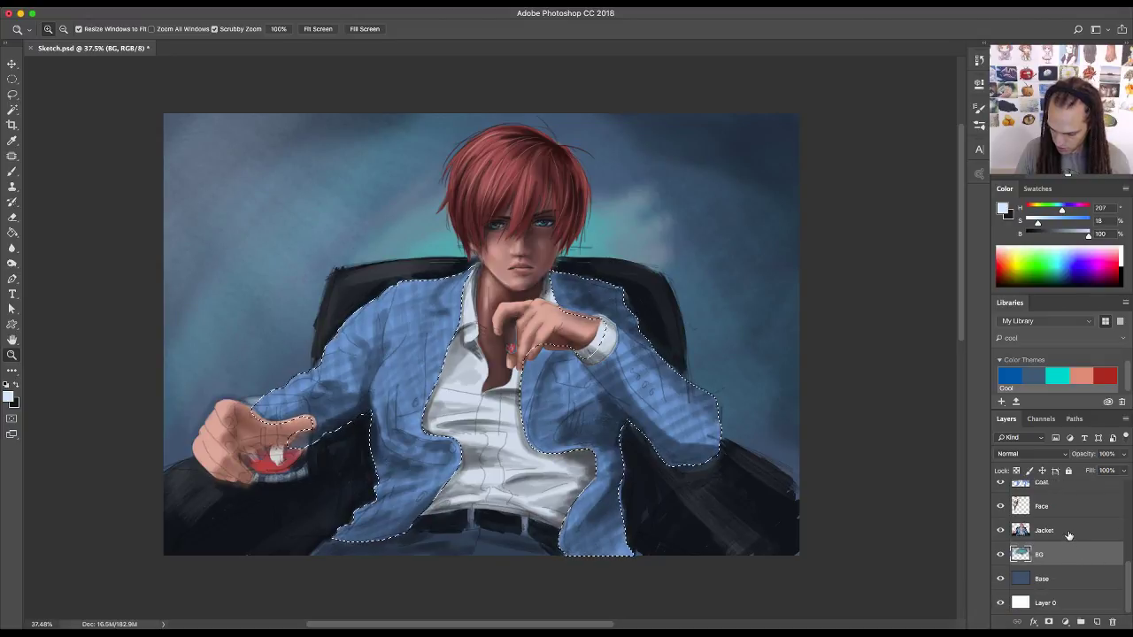
pyautogui.click(1067, 530)
pyautogui.press('b')
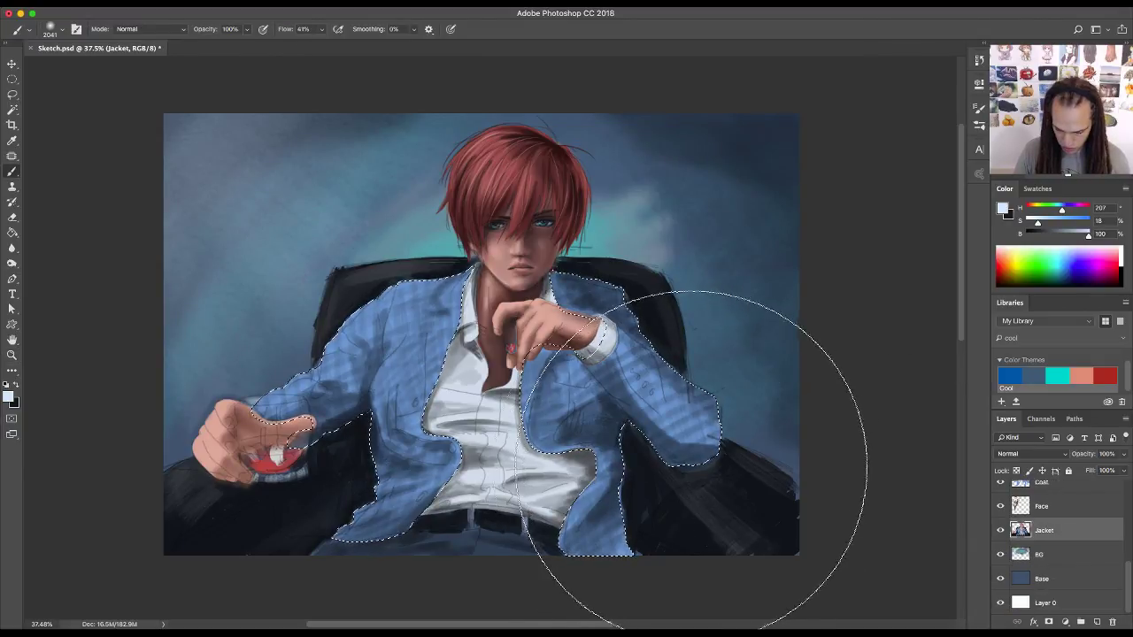
pyautogui.moveTo(748, 452); pyautogui.dragTo(699, 449)
pyautogui.keyDown('alt'); pyautogui.click(651, 483); pyautogui.keyUp('alt')
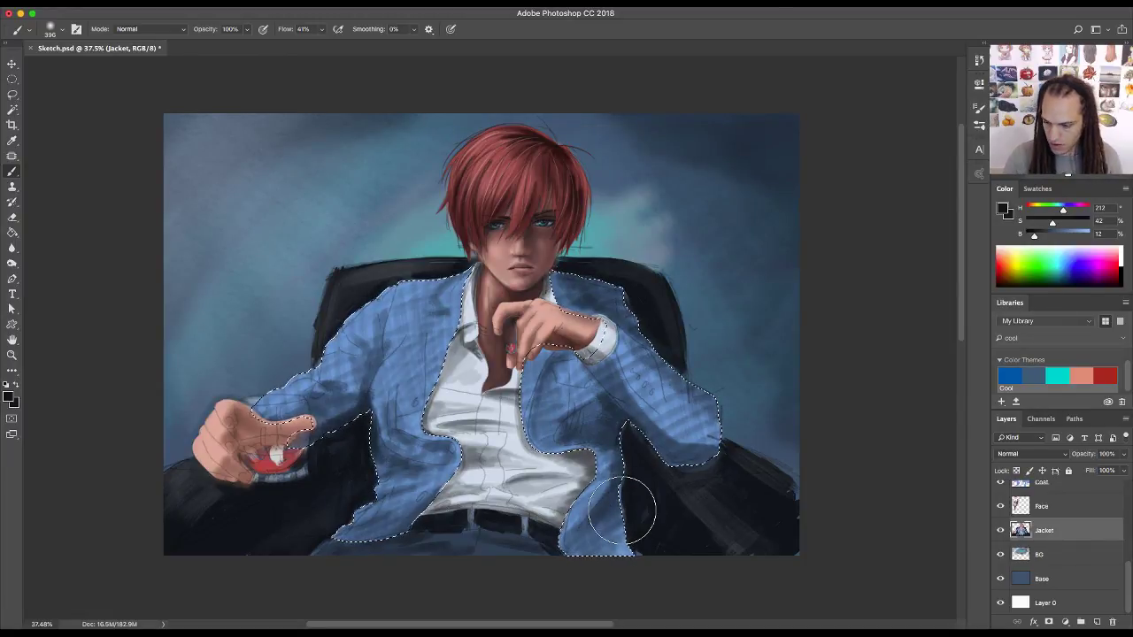
pyautogui.click(321, 29)
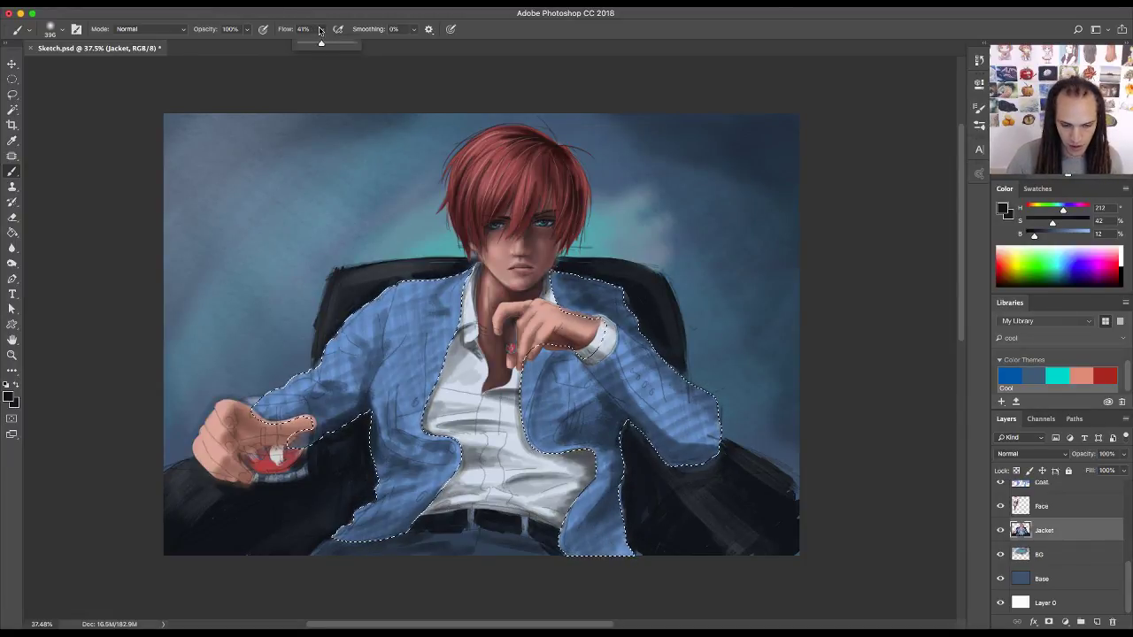
pyautogui.moveTo(333, 44); pyautogui.dragTo(343, 43)
pyautogui.click(378, 418)
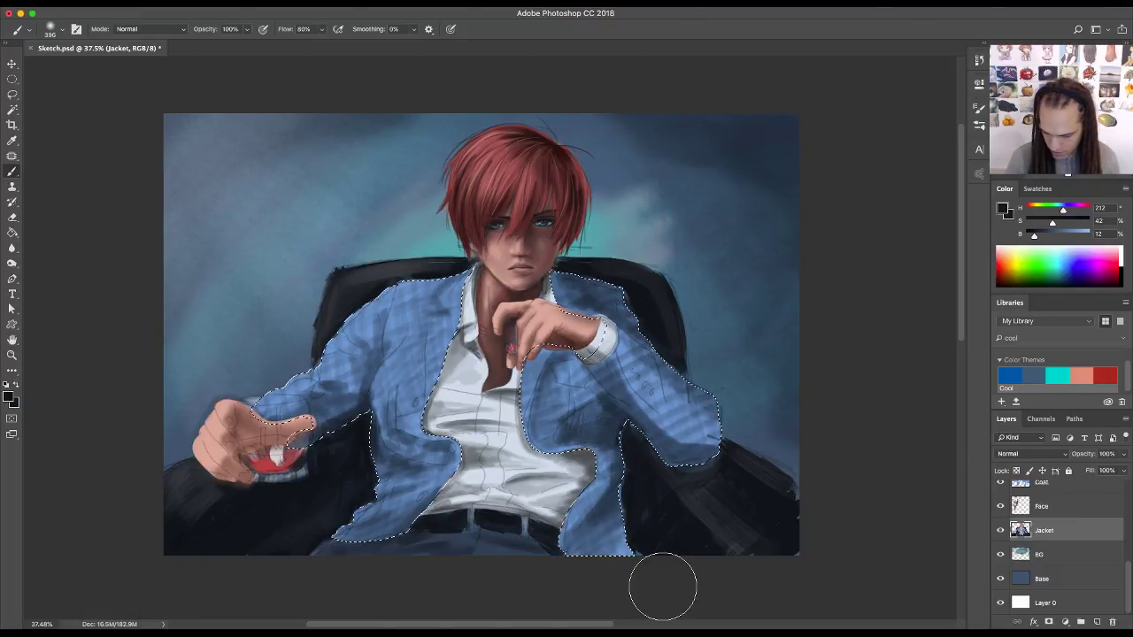
# - Sample a dark chair colour, set the brush to 200 px, and invert the selection
pyautogui.keyDown('alt'); pyautogui.click(640, 498); pyautogui.keyUp('alt')
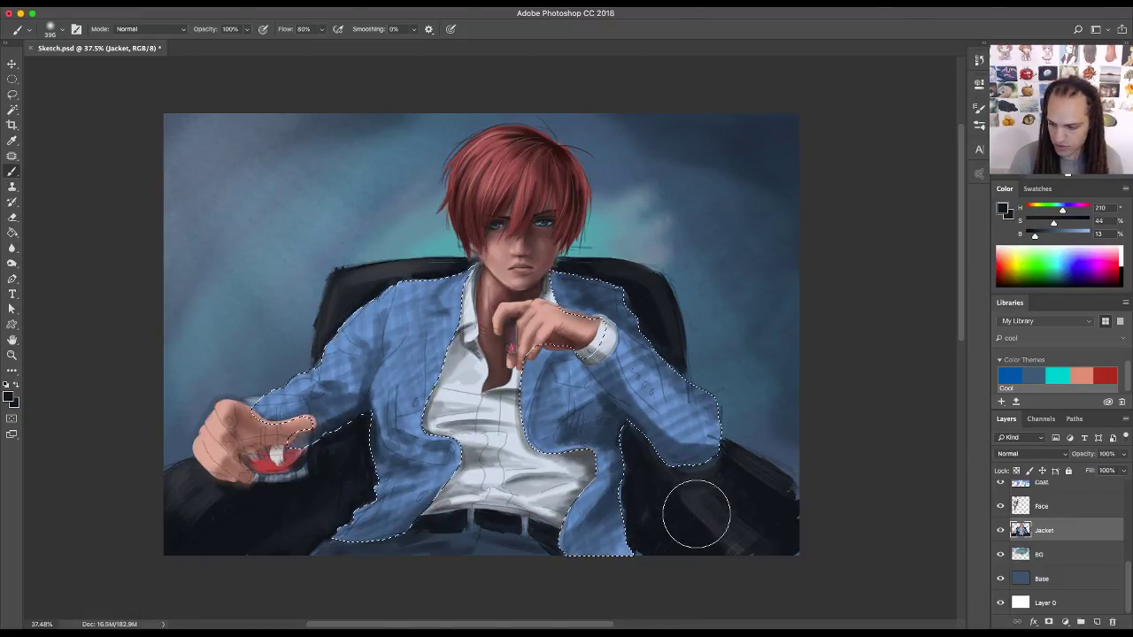
pyautogui.click(979, 109)
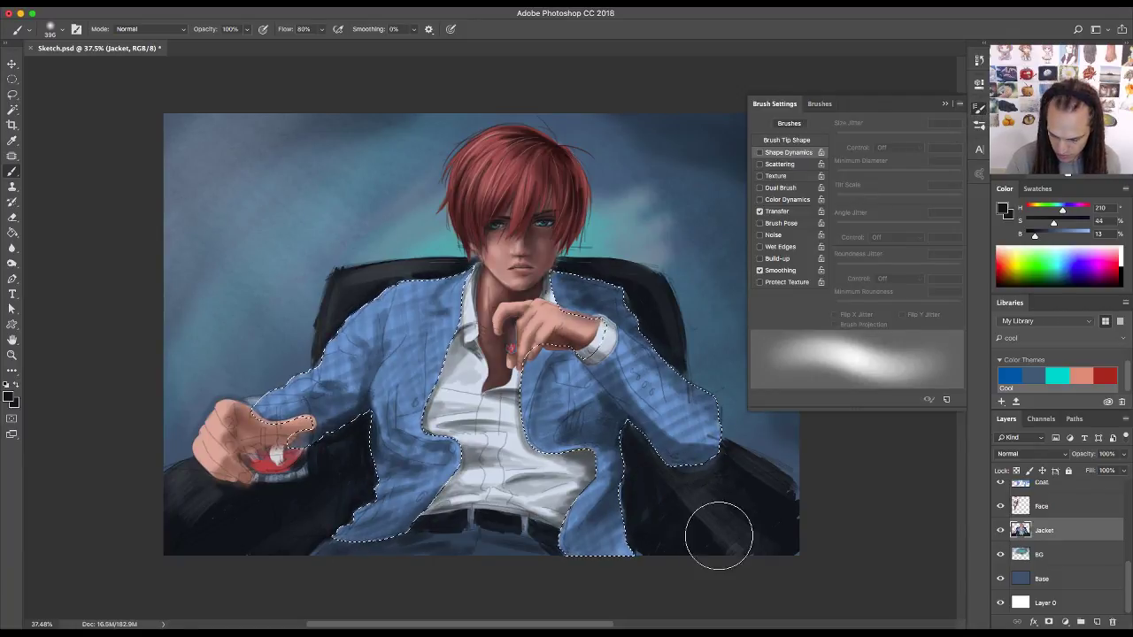
pyautogui.click(1000, 531)
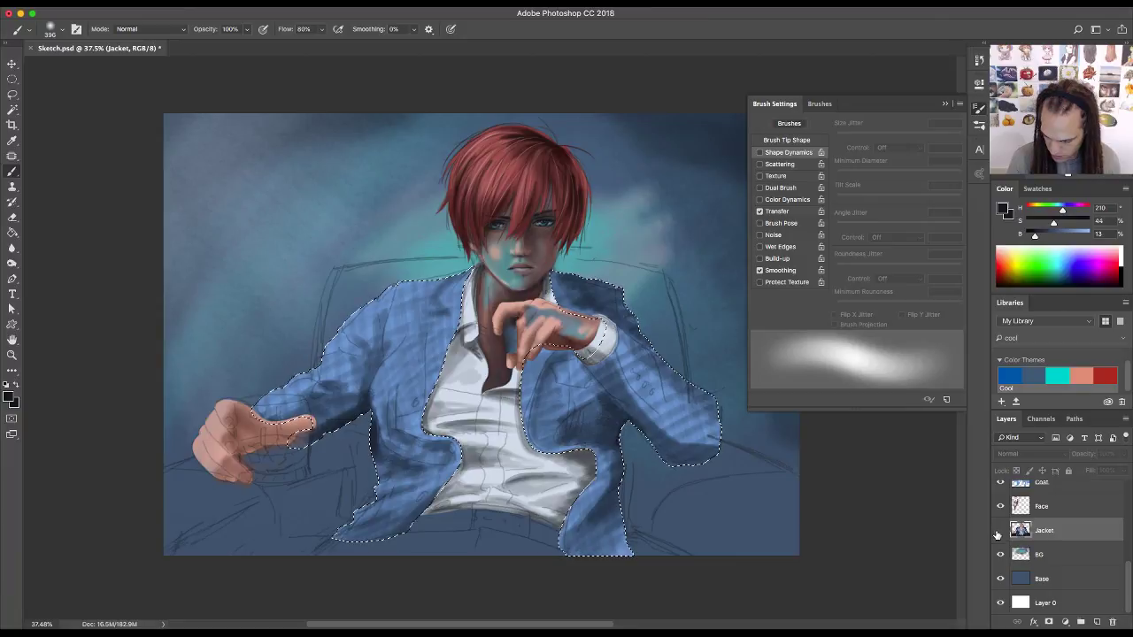
pyautogui.click(1000, 532)
pyautogui.keyDown('alt'); pyautogui.click(648, 511); pyautogui.keyUp('alt')
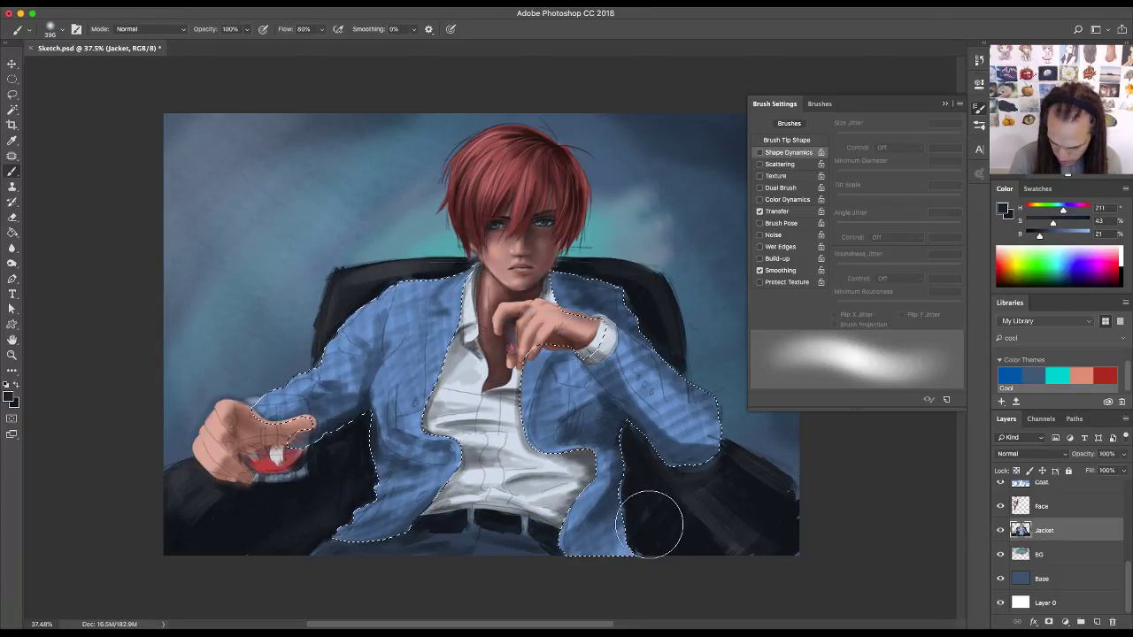
pyautogui.press('[')
pyautogui.press('[')
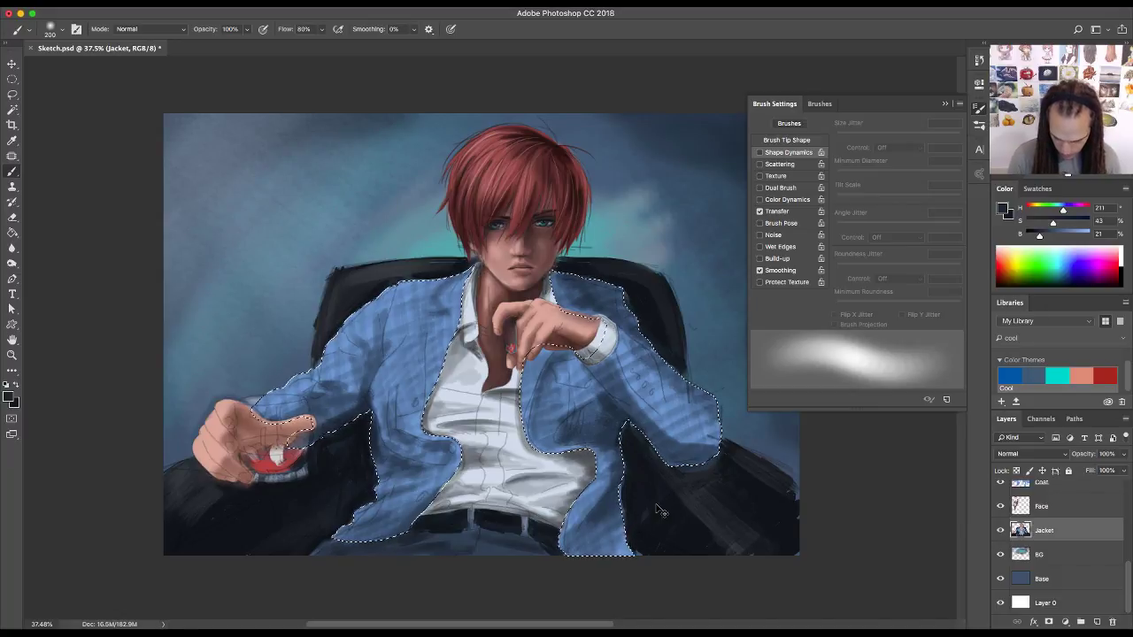
pyautogui.press('super+shift+i')
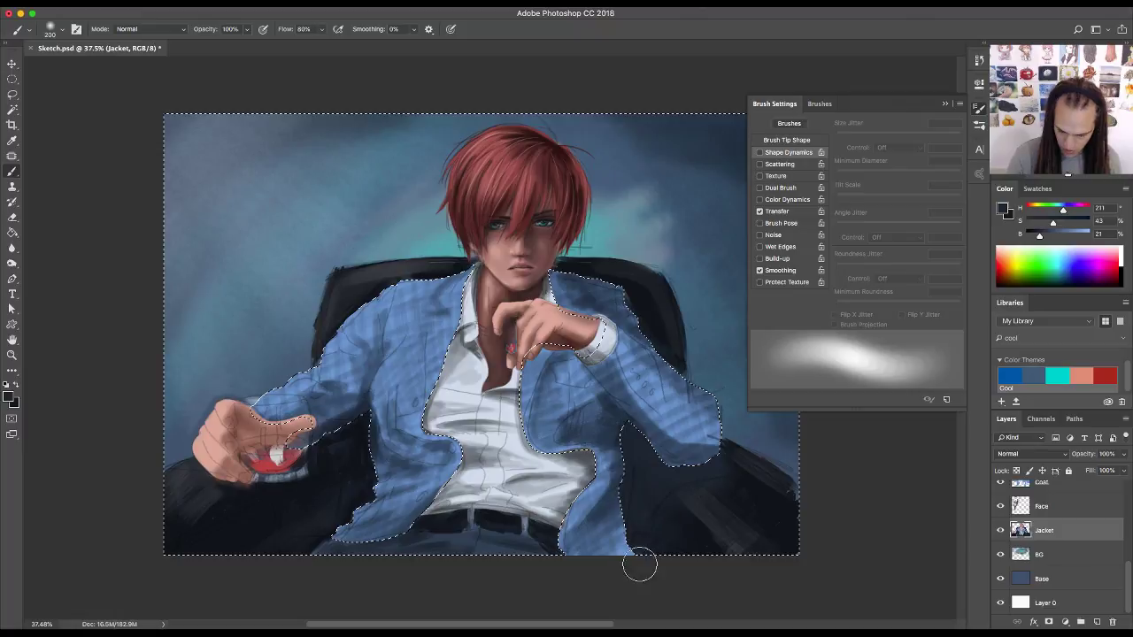
# - Paint dark chair tones around the lower right, below the left sleeve and jacket edge, then deselect
pyautogui.moveTo(639, 565)
pyautogui.mouseDown()
pyautogui.moveTo(687, 547)
pyautogui.moveTo(760, 559)
pyautogui.moveTo(699, 502)
pyautogui.moveTo(695, 474)
pyautogui.moveTo(772, 531)
pyautogui.moveTo(709, 543)
pyautogui.mouseUp()
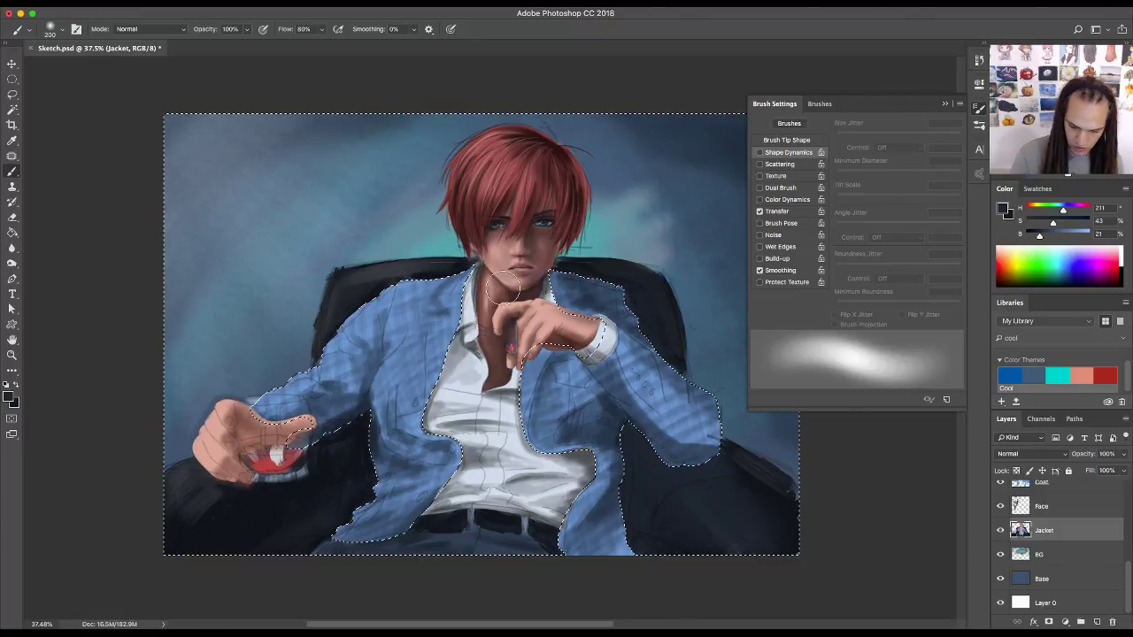
pyautogui.keyDown('alt'); pyautogui.click(363, 427); pyautogui.keyUp('alt')
pyautogui.moveTo(364, 427)
pyautogui.mouseDown()
pyautogui.moveTo(362, 413)
pyautogui.moveTo(279, 473)
pyautogui.mouseUp()
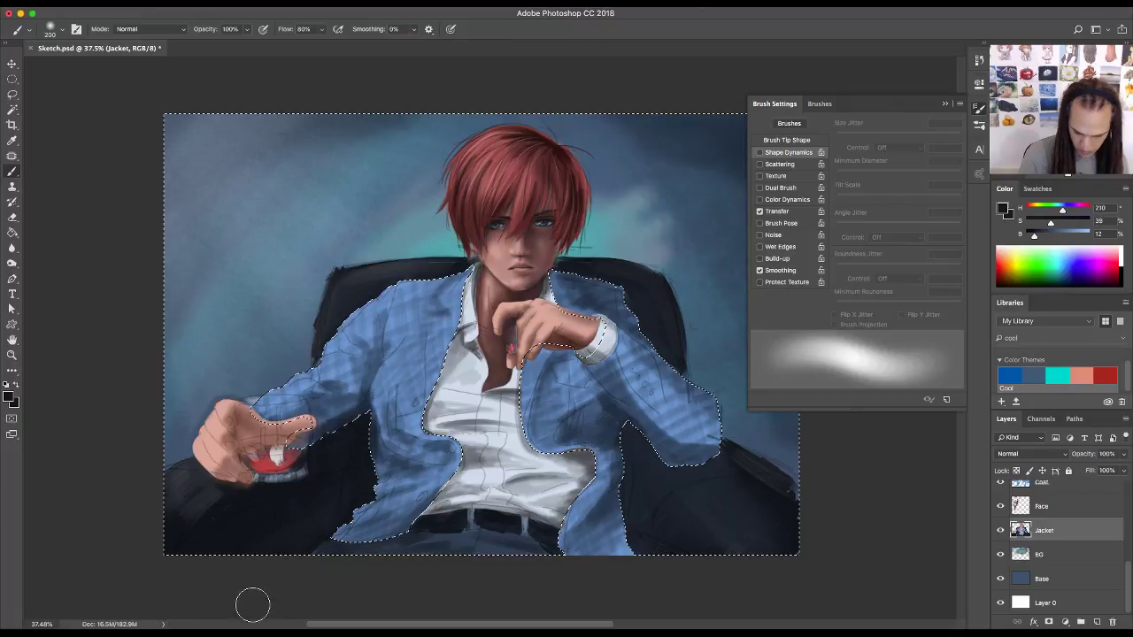
pyautogui.moveTo(628, 449)
pyautogui.mouseDown()
pyautogui.moveTo(628, 431)
pyautogui.moveTo(645, 468)
pyautogui.moveTo(672, 455)
pyautogui.moveTo(691, 475)
pyautogui.mouseUp()
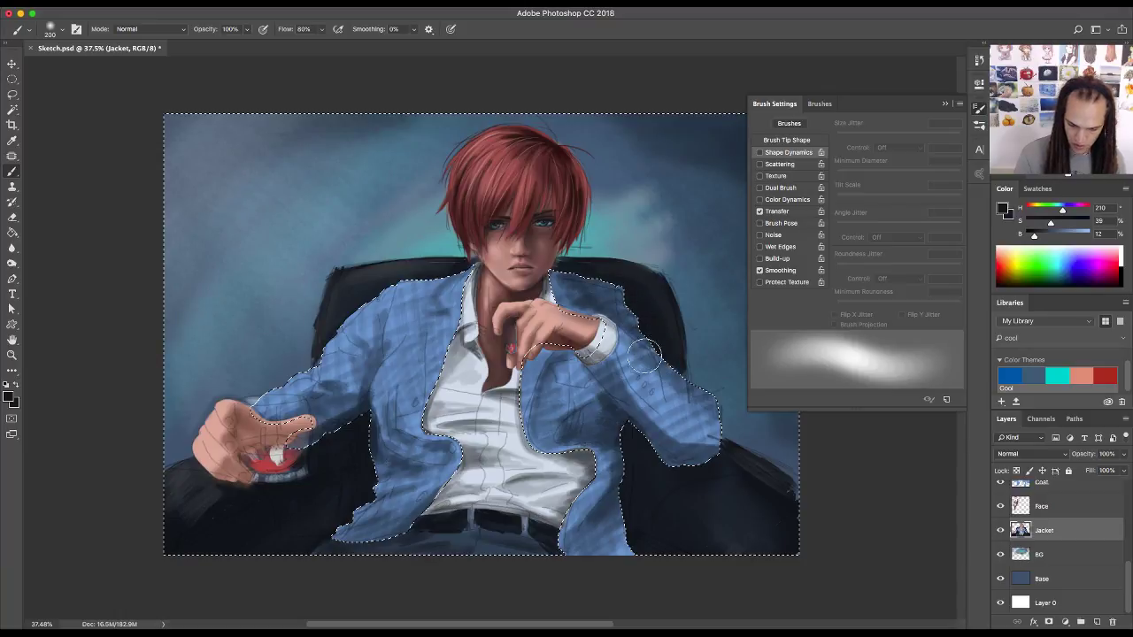
pyautogui.hotkey('ctrl', 'd')
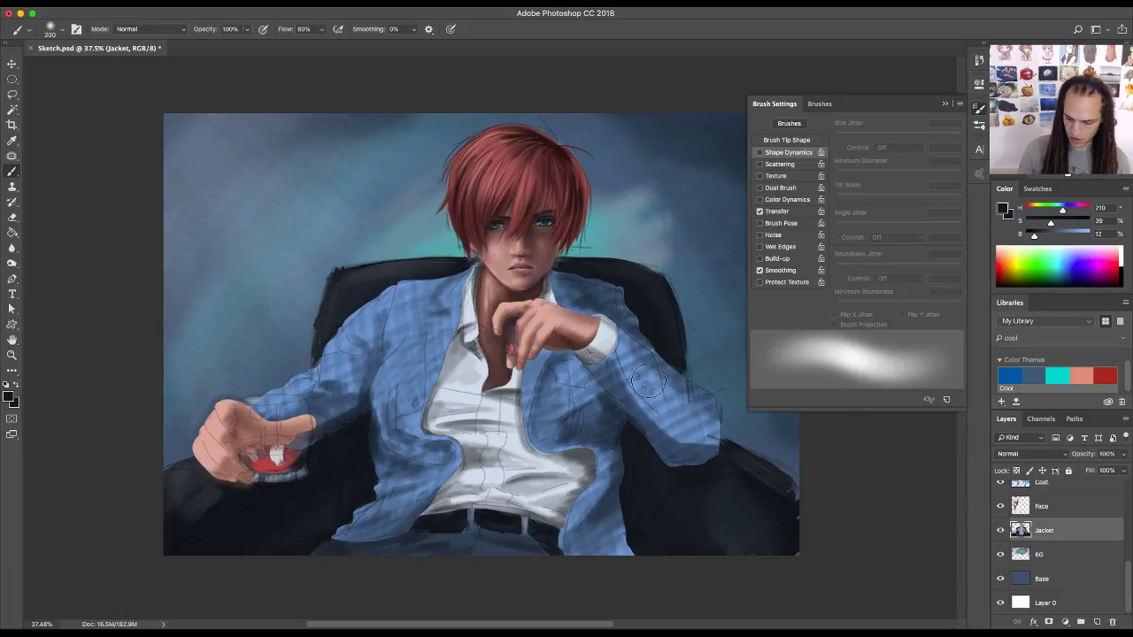
pyautogui.click(980, 110)
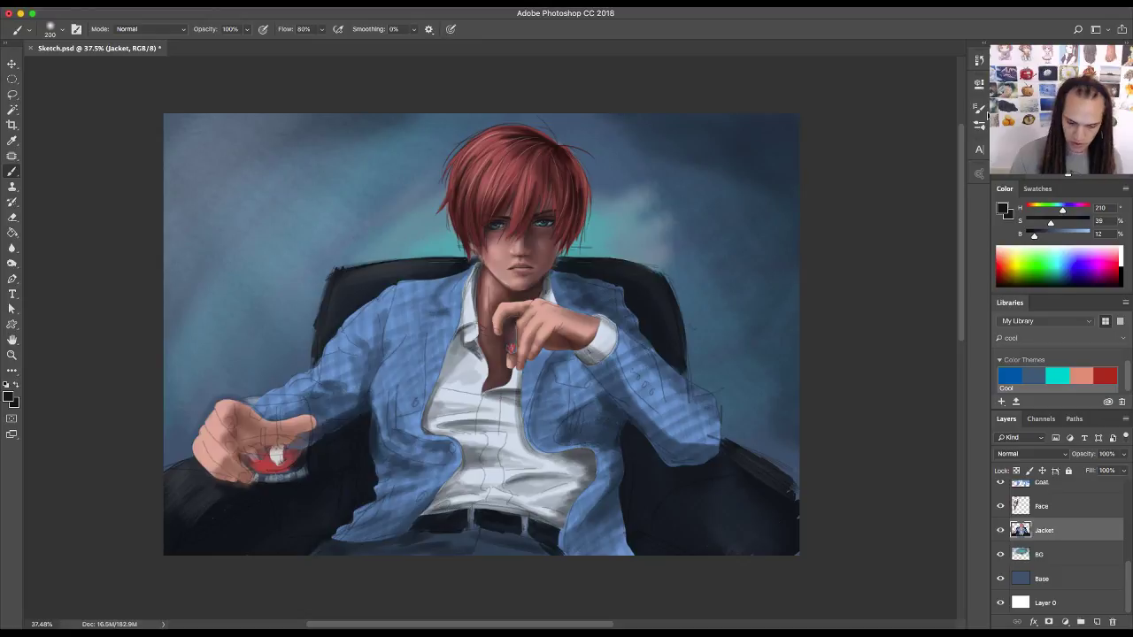